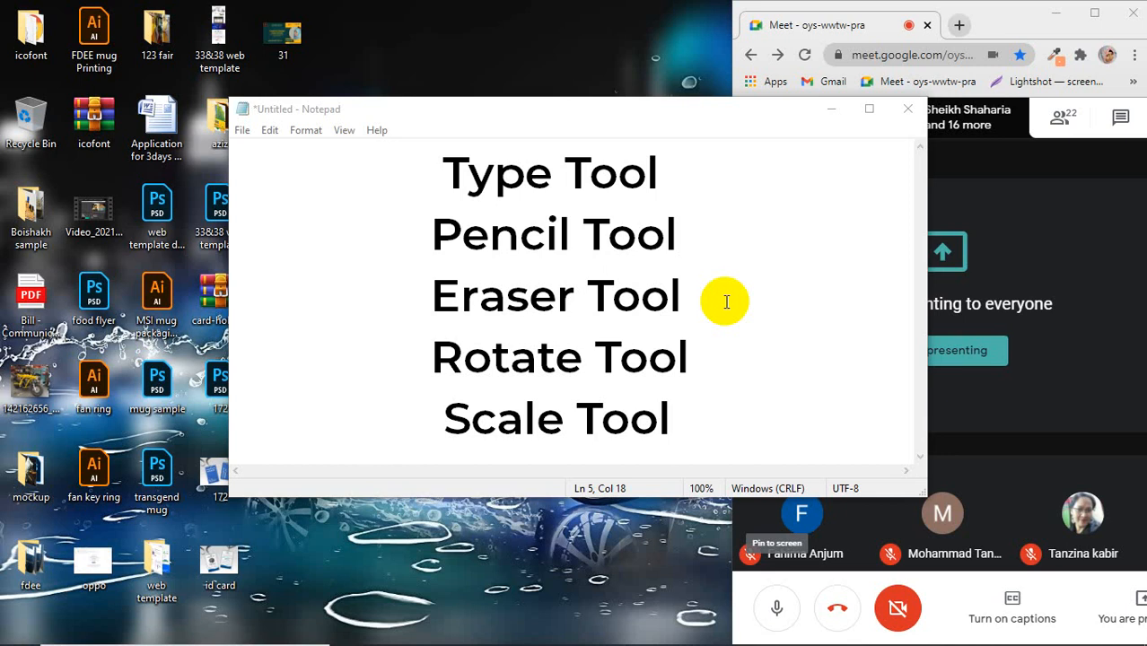
Step: Minimize the Notepad notes, switch to Adobe Illustrator and activate the Type Tool
{"action": "left_click", "coordinate": [831, 108]}
{"action": "left_click", "coordinate": [720, 639]}
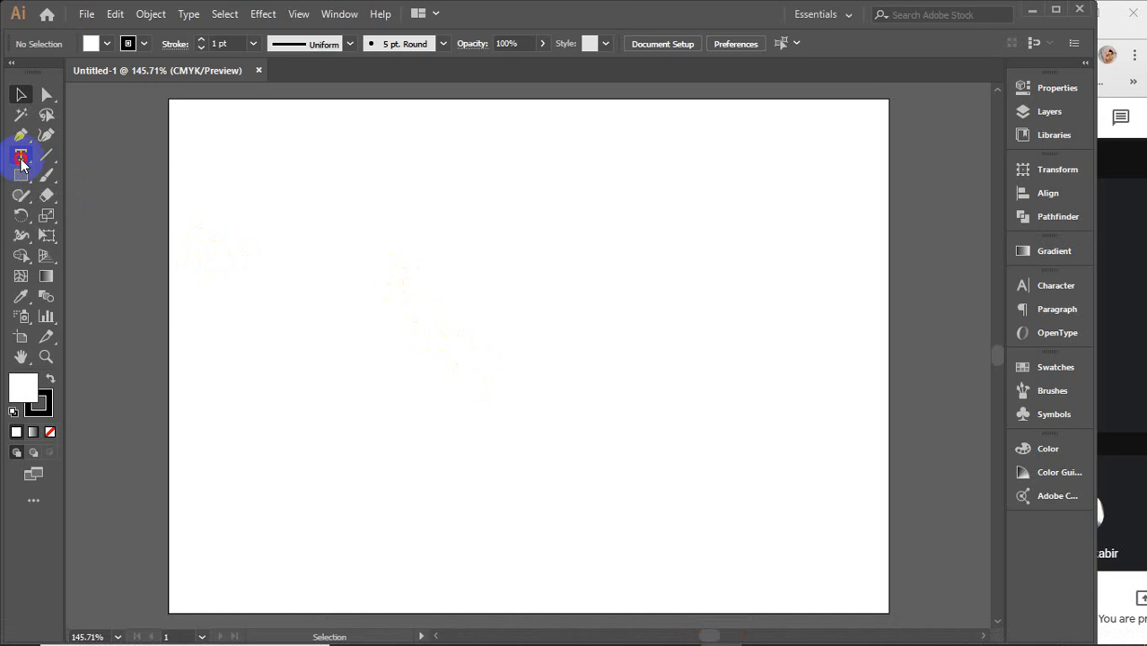
{"action": "left_click", "coordinate": [22, 159]}
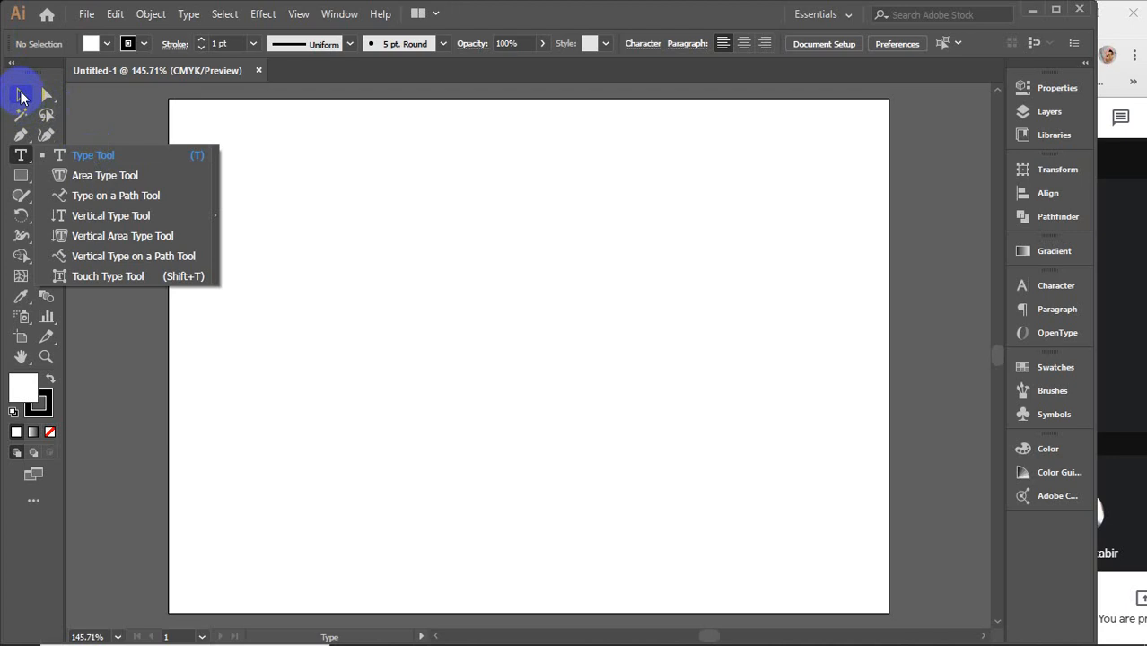
{"action": "left_click", "coordinate": [100, 156]}
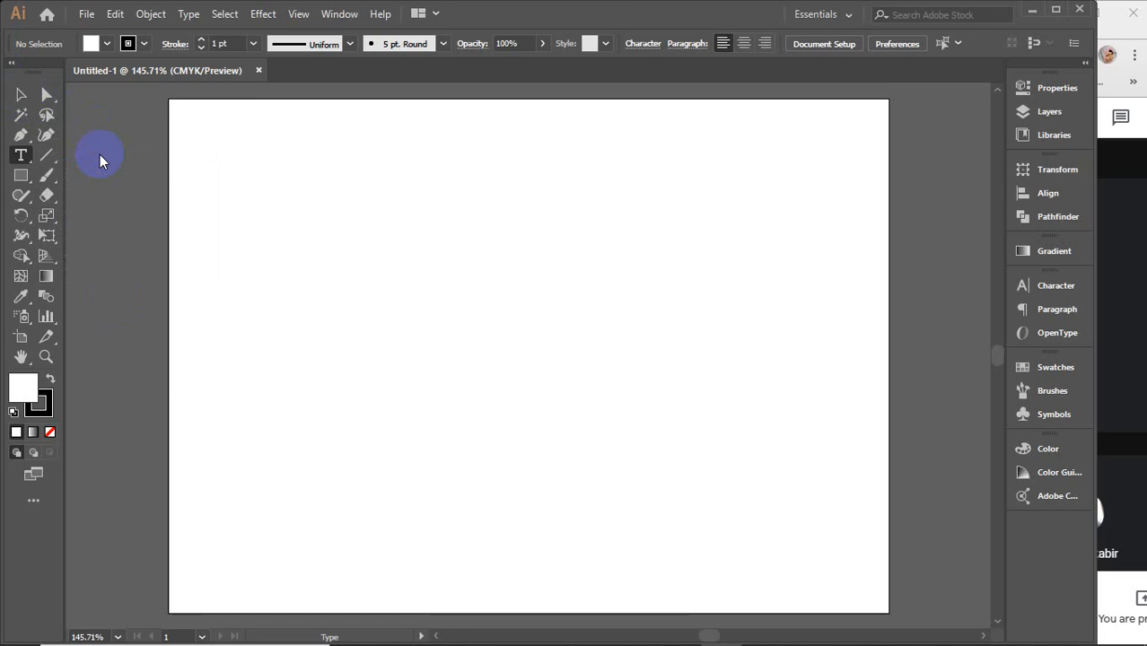
Step: Add a line of point text in the artboard's upper area reading "Bangladesh is a agricultural country."
{"action": "left_click", "coordinate": [279, 258]}
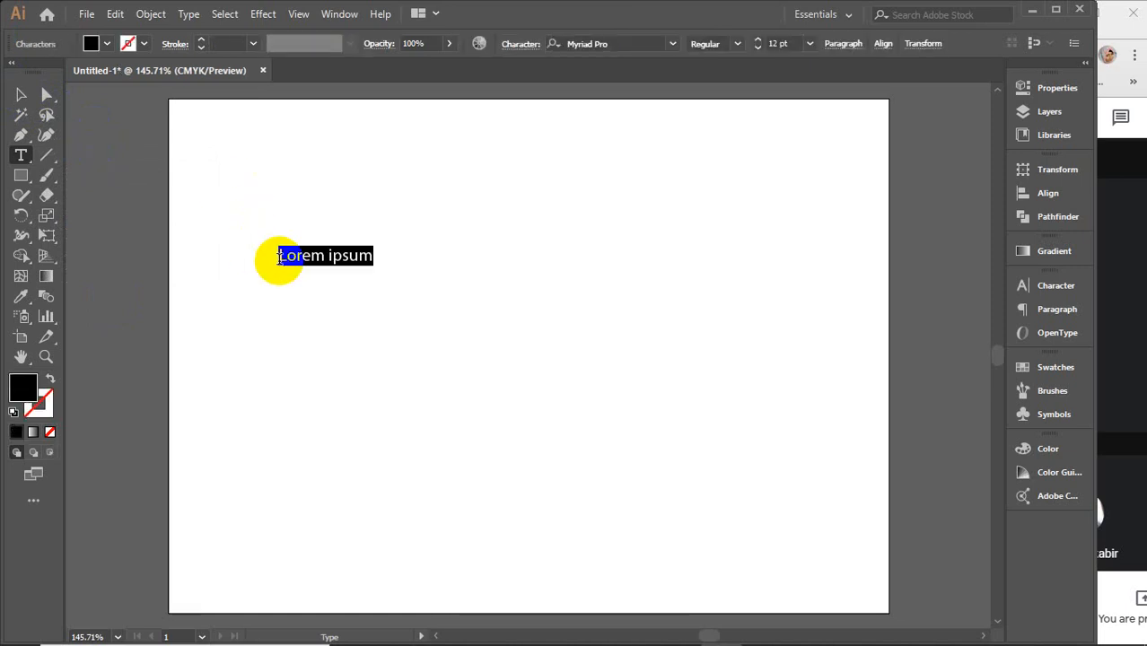
{"action": "type", "text": "Ba"}
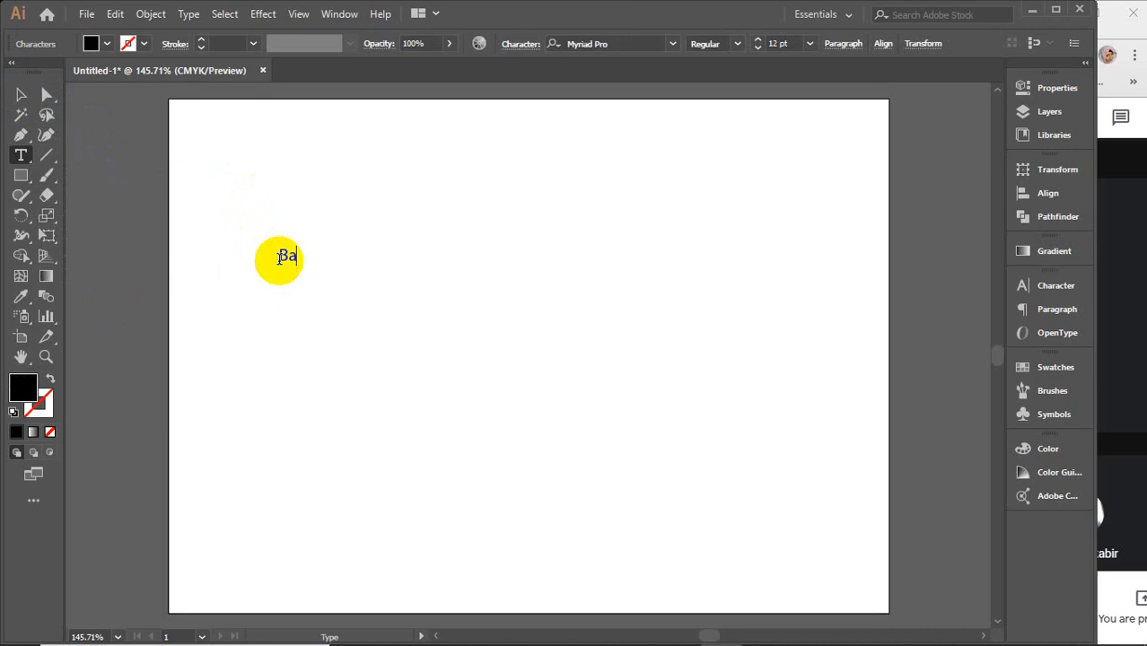
{"action": "type", "text": "ngladesh "}
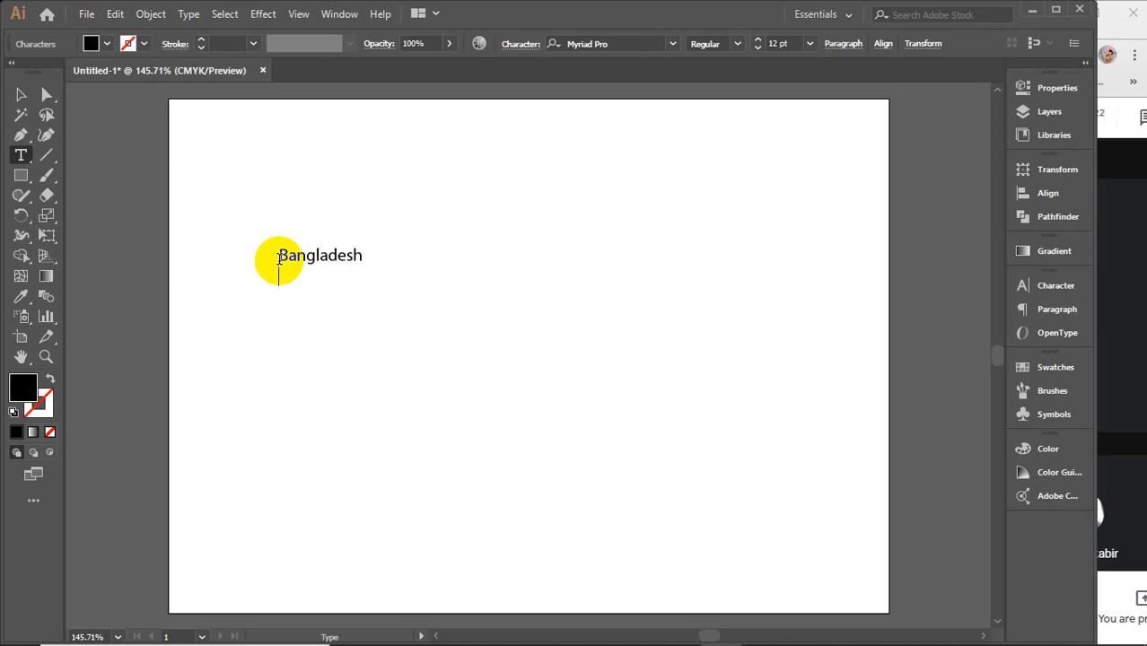
{"action": "type", "text": "is"}
{"action": "key", "text": "BackSpace"}
{"action": "key", "text": "BackSpace"}
{"action": "key", "text": "BackSpace"}
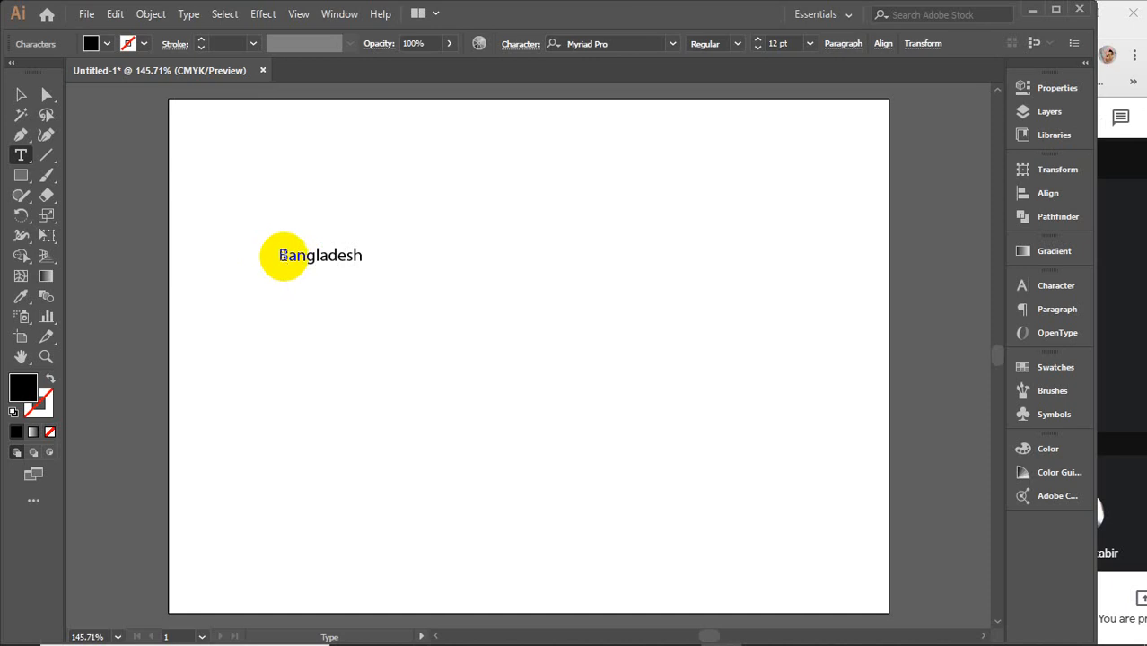
{"action": "type", "text": "i"}
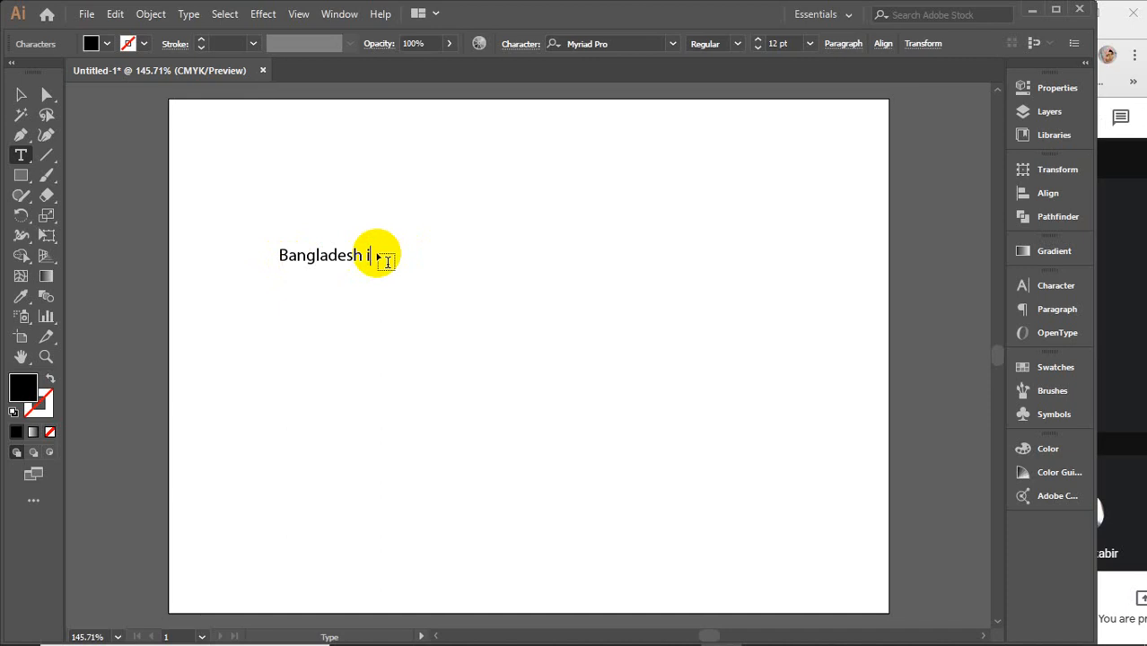
{"action": "type", "text": "s a agricul"}
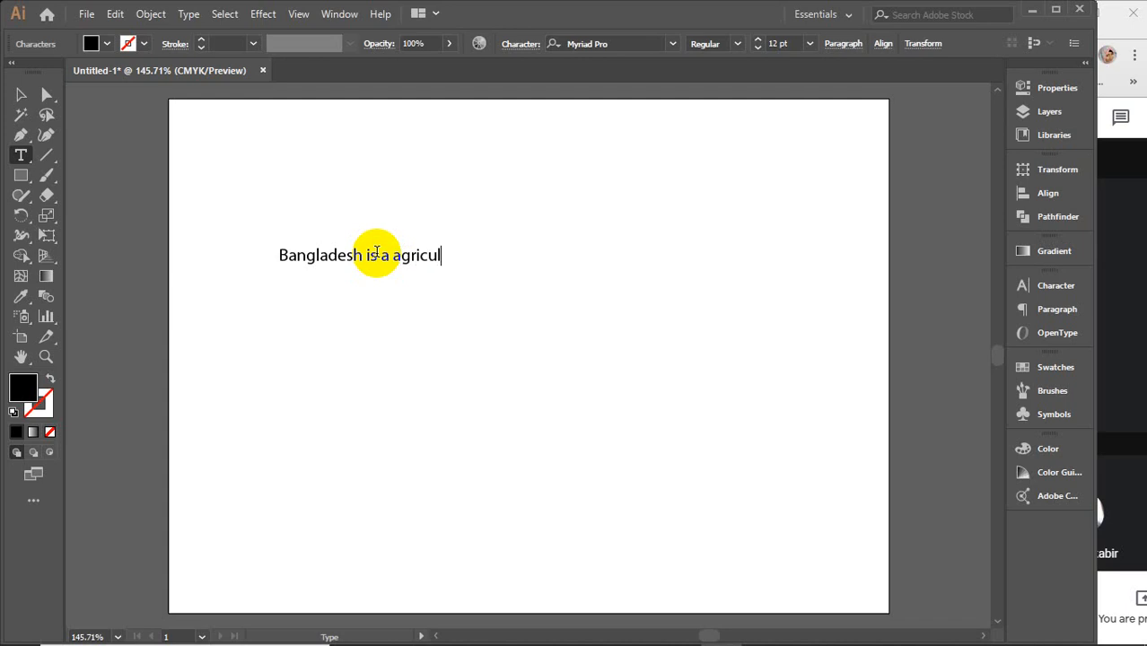
{"action": "type", "text": "tural country."}
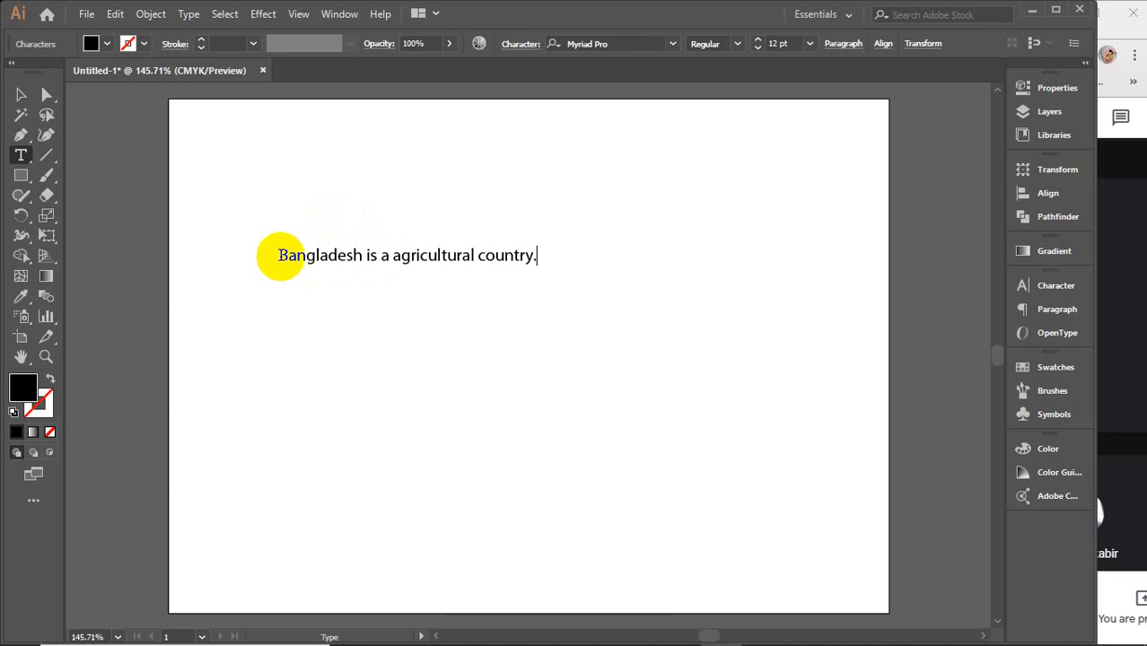
Step: Leave text editing with the Selection tool and move the sentence slightly down and to the right
{"action": "left_click_drag", "start_coordinate": [279, 256], "coordinate": [509, 257]}
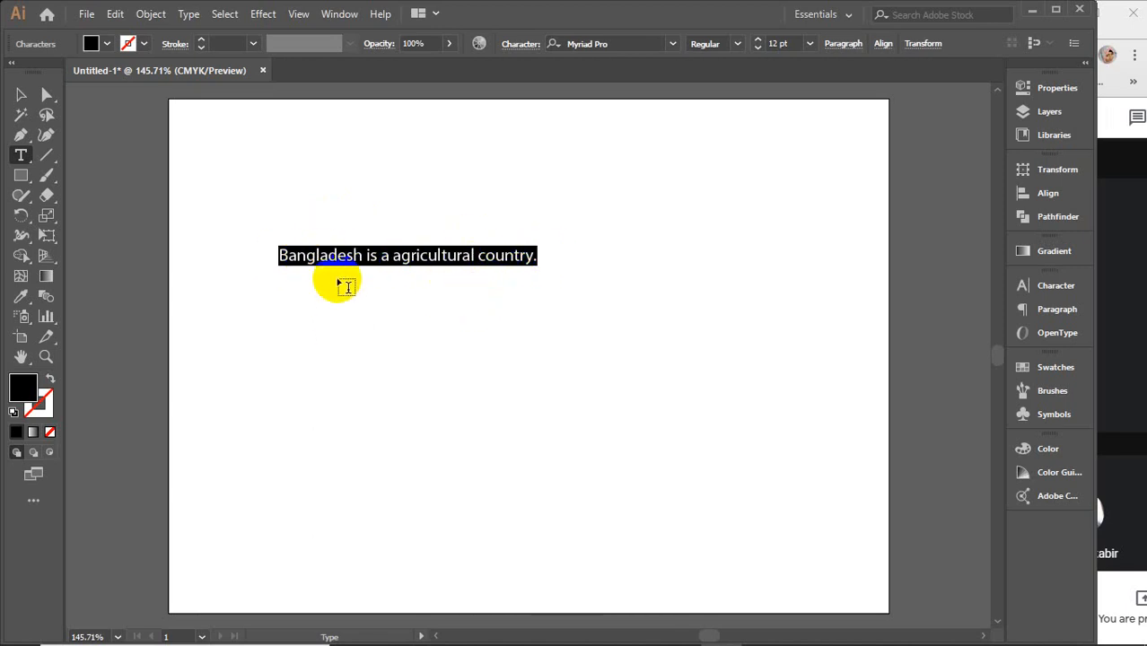
{"action": "left_click", "coordinate": [21, 94]}
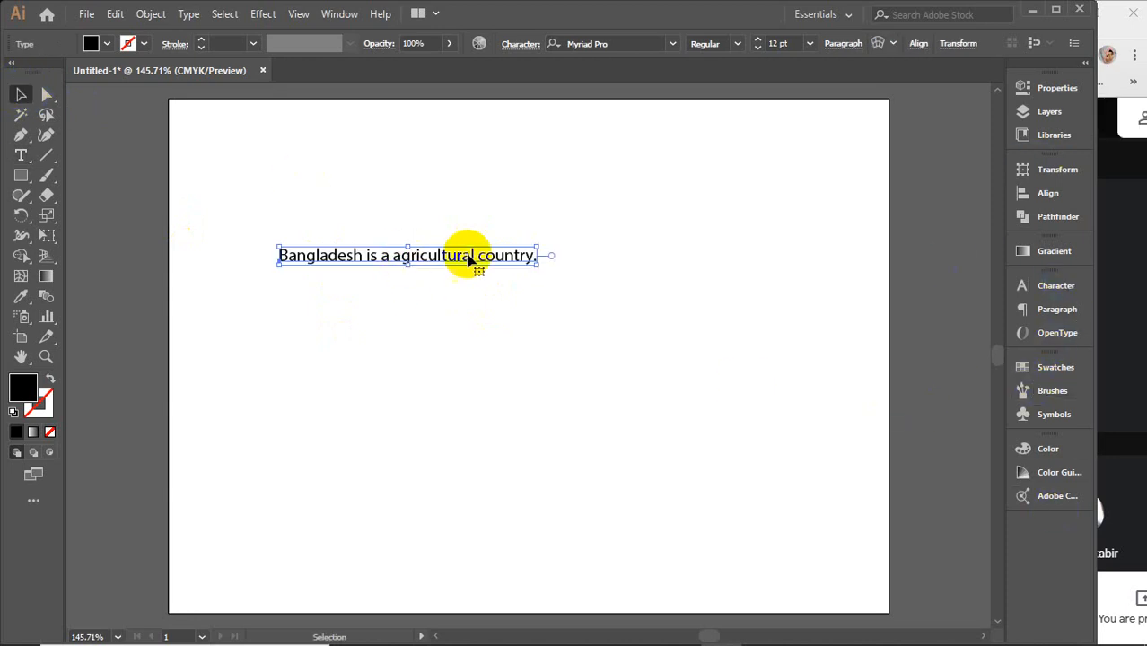
{"action": "left_click_drag", "start_coordinate": [468, 264], "coordinate": [488, 312]}
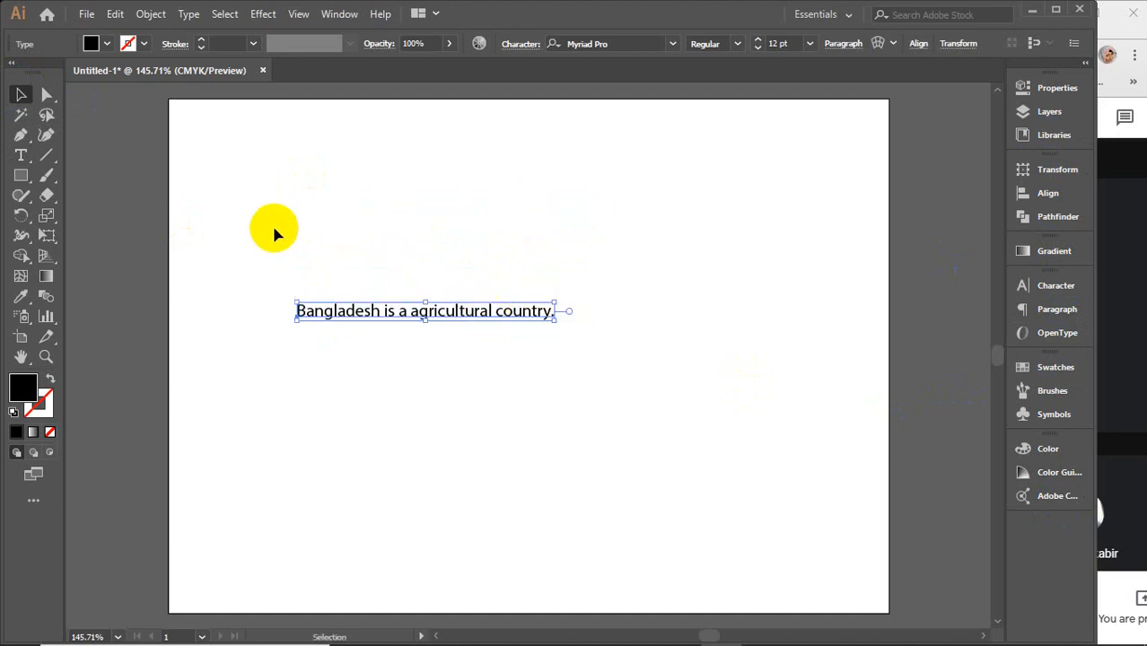
Step: Put the text cursor into the sentence, return to the Selection tool and shift the sentence slightly left
{"action": "left_click_drag", "start_coordinate": [246, 243], "coordinate": [644, 502]}
{"action": "left_click", "coordinate": [21, 155]}
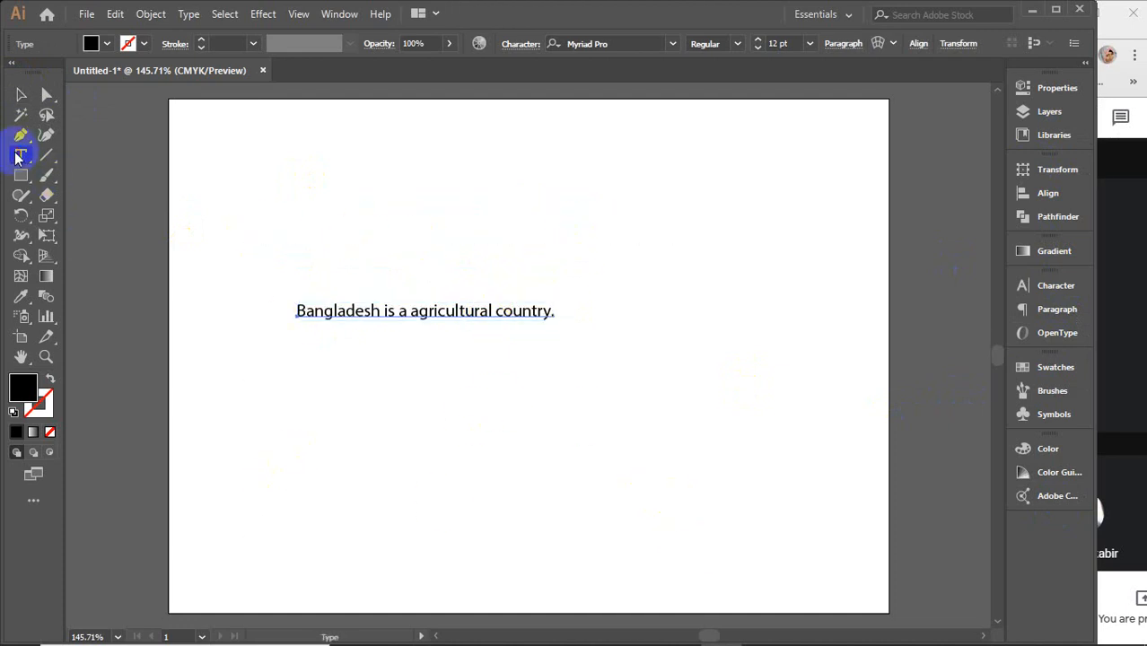
{"action": "left_click", "coordinate": [472, 310]}
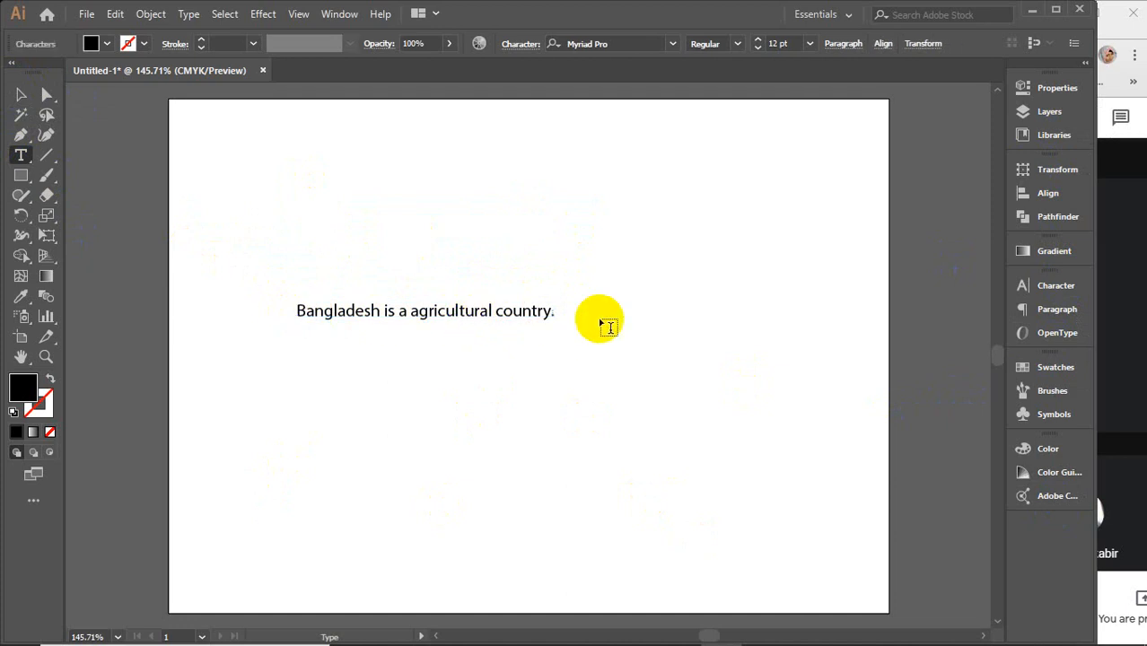
{"action": "left_click", "coordinate": [22, 96]}
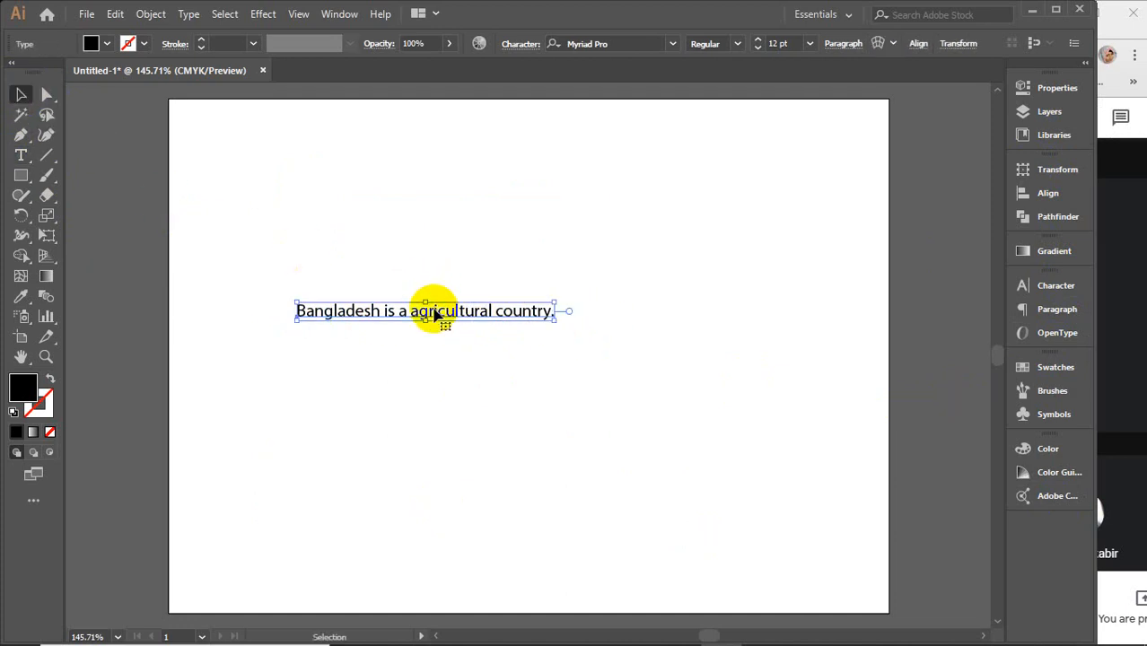
{"action": "mouse_move", "coordinate": [435, 311]}
{"action": "left_mouse_down"}
{"action": "mouse_move", "coordinate": [439, 266]}
{"action": "mouse_move", "coordinate": [454, 266]}
{"action": "mouse_move", "coordinate": [448, 313]}
{"action": "left_mouse_up"}
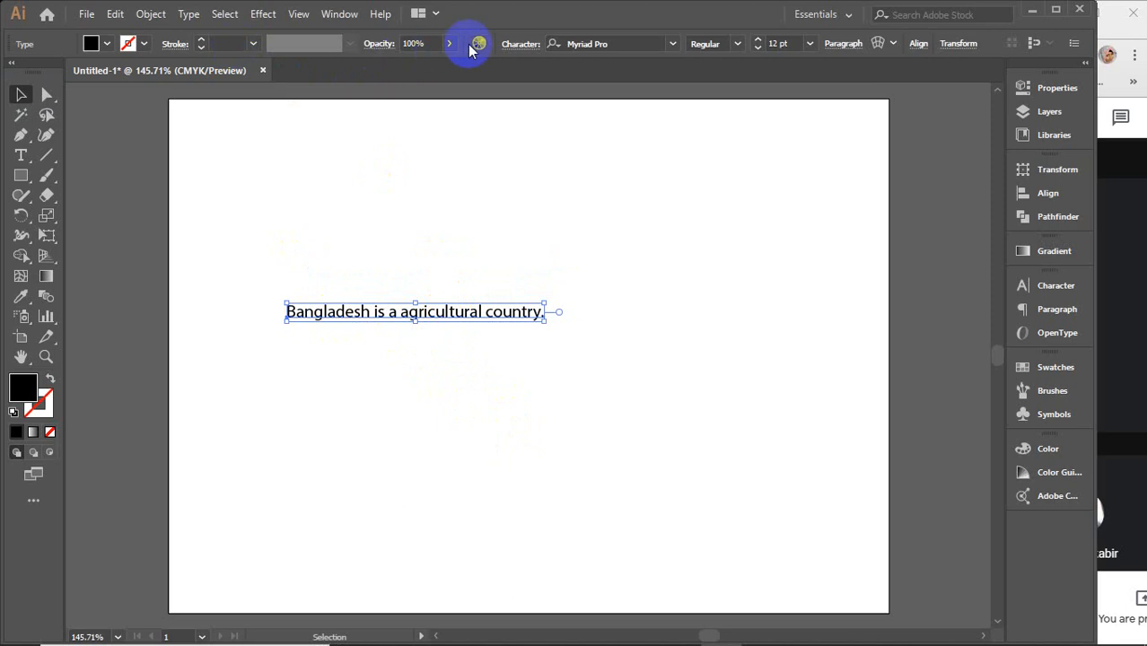
Step: Deselect the sentence and display the Character settings with all their additional options shown
{"action": "left_click", "coordinate": [711, 413]}
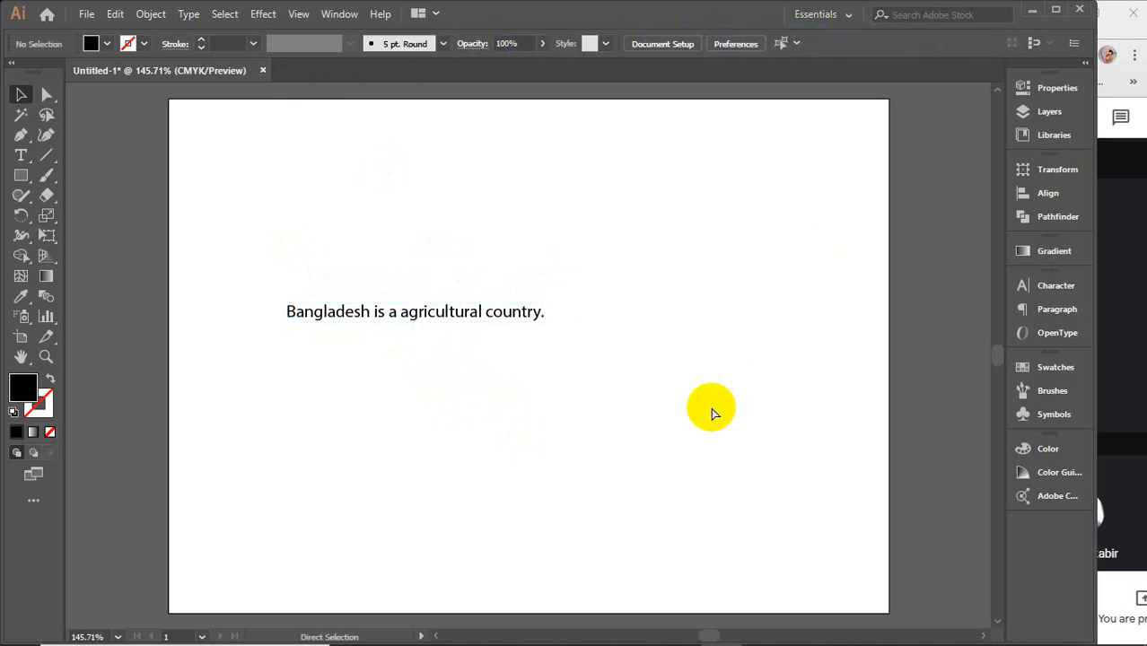
{"action": "key", "text": "ctrl+t"}
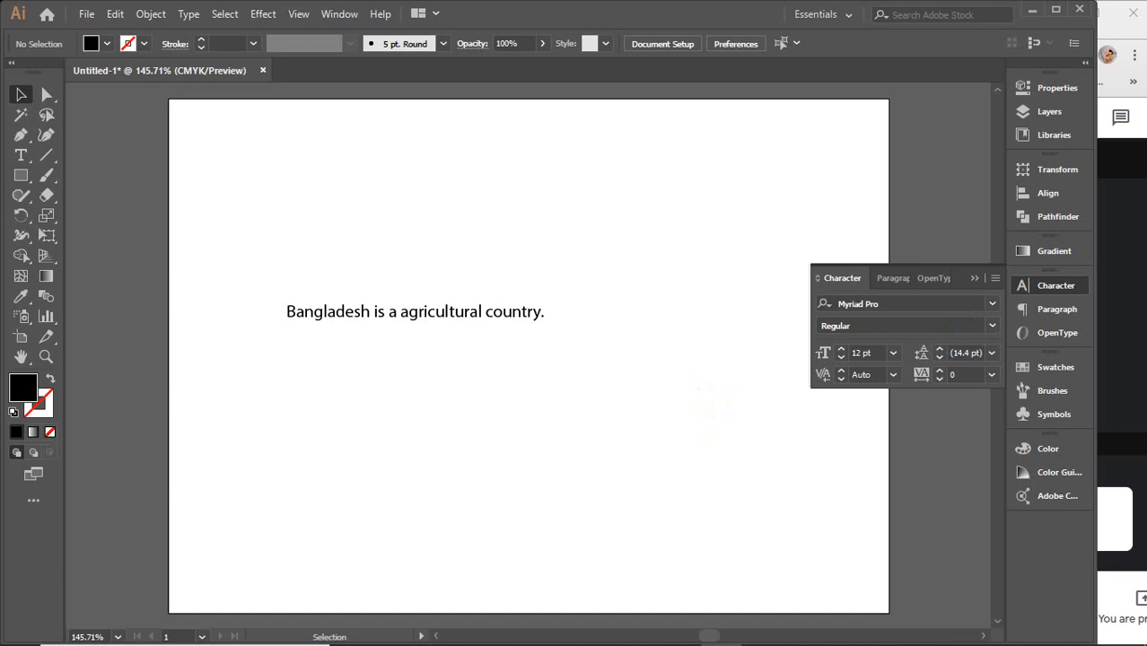
{"action": "left_click", "coordinate": [1126, 380]}
{"action": "left_click", "coordinate": [552, 367]}
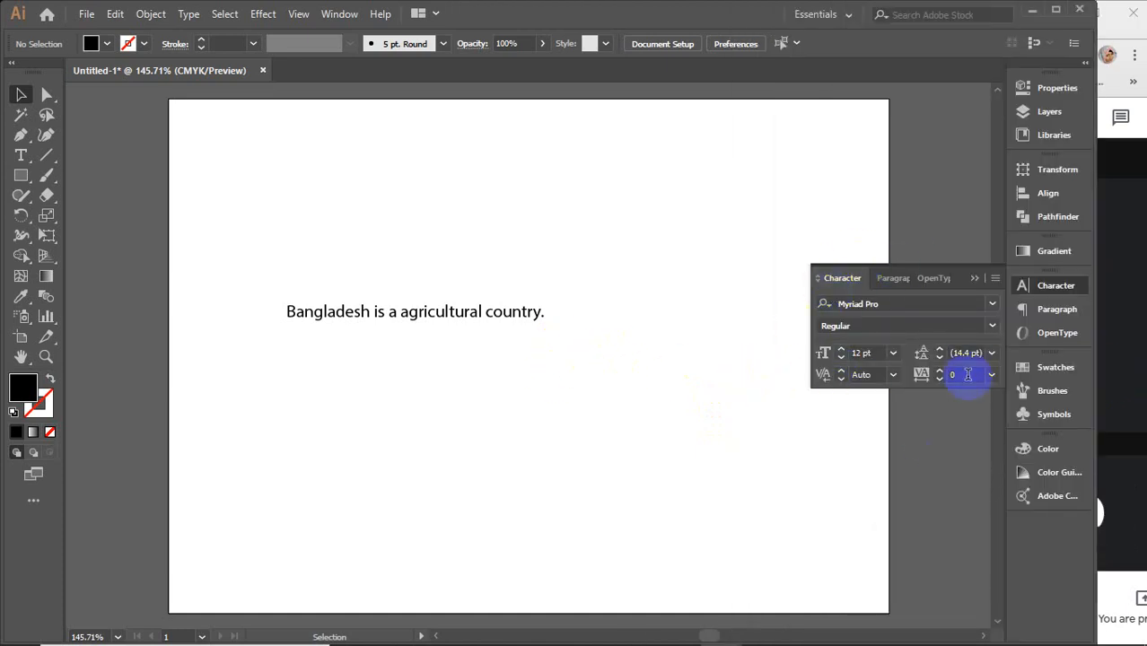
{"action": "left_click", "coordinate": [996, 279]}
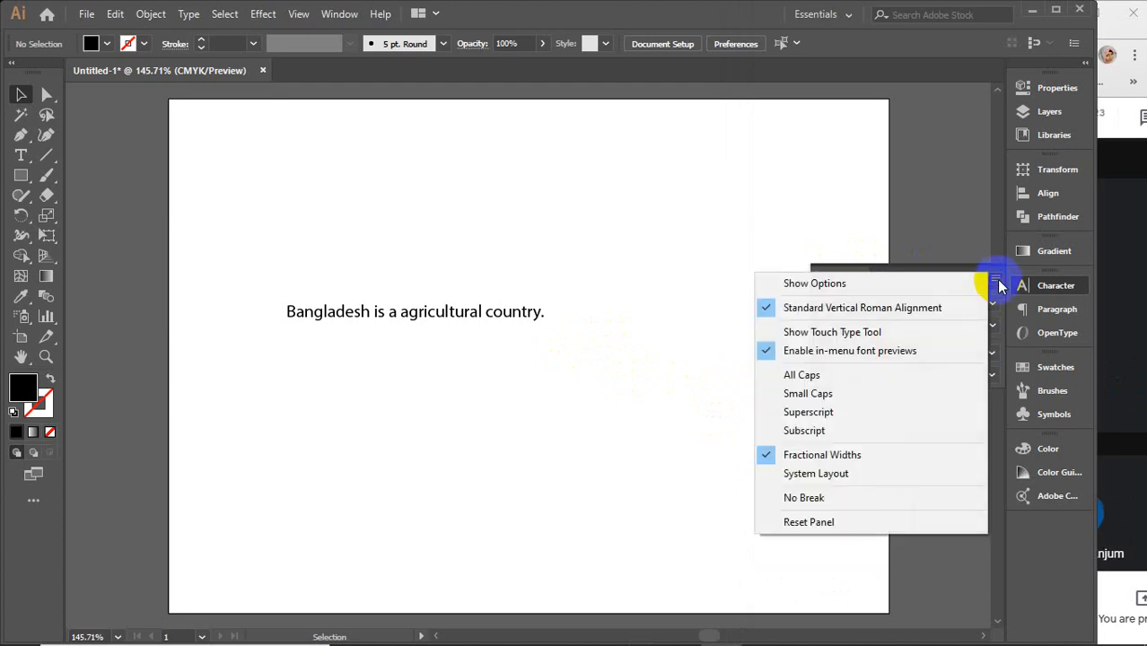
{"action": "left_click", "coordinate": [823, 289]}
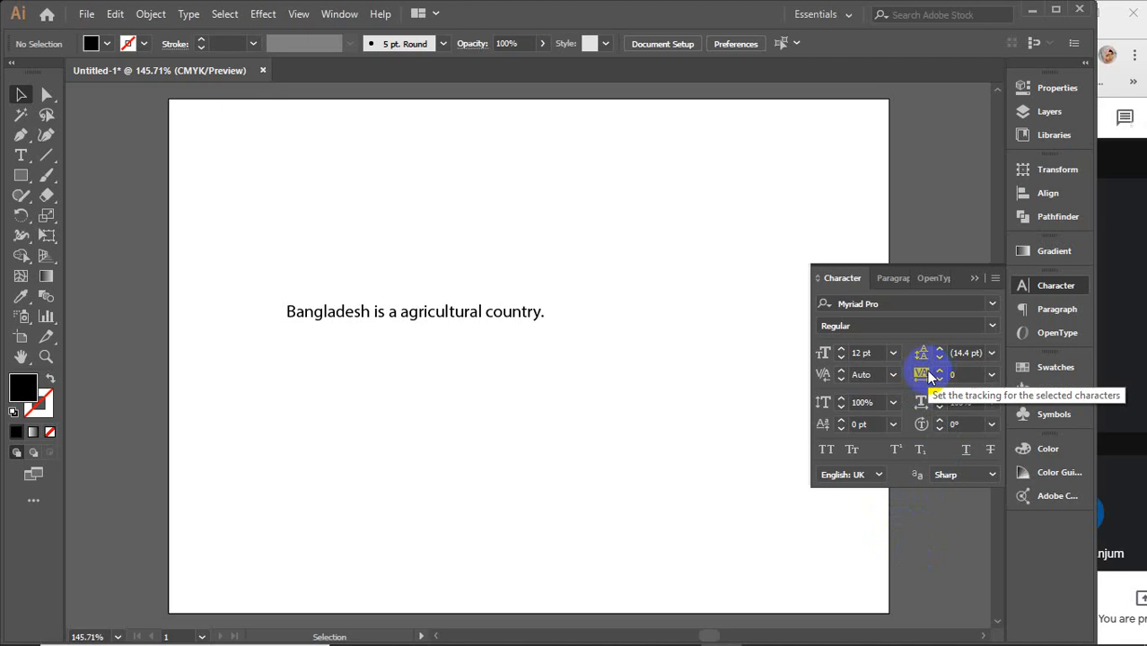
{"action": "left_click_drag", "start_coordinate": [771, 205], "coordinate": [991, 521]}
{"action": "left_click_drag", "start_coordinate": [780, 201], "coordinate": [951, 476]}
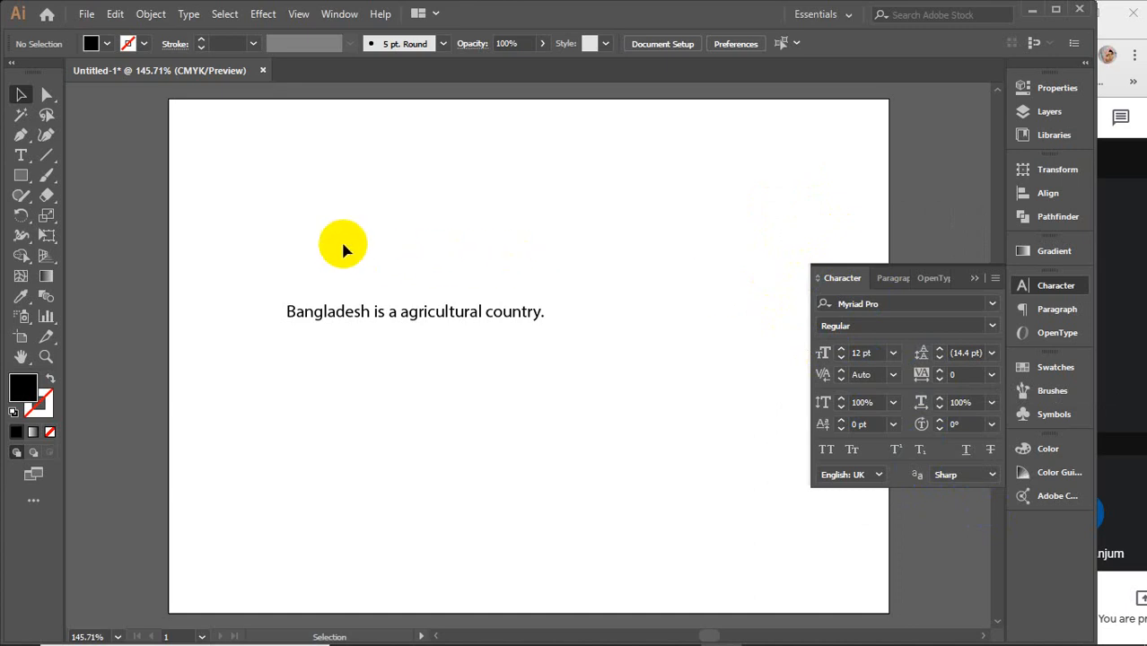
{"action": "left_click_drag", "start_coordinate": [312, 231], "coordinate": [368, 316]}
{"action": "left_click", "coordinate": [302, 230]}
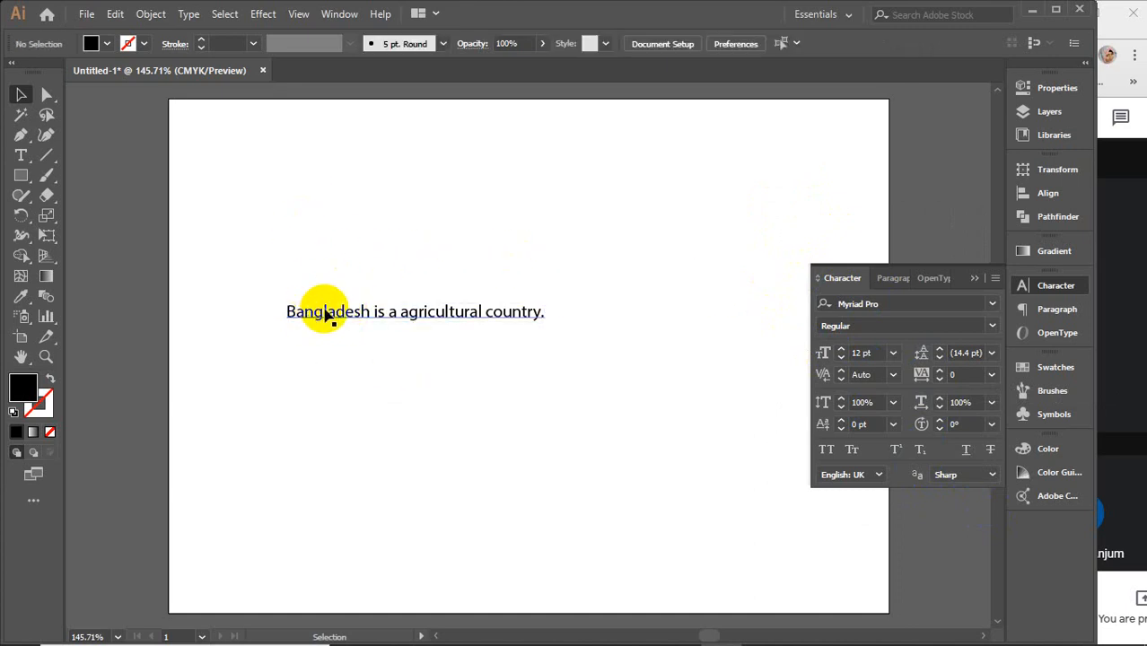
Step: Select the sentence, preview several fonts on it and set its font family to Montserrat
{"action": "left_click", "coordinate": [327, 323]}
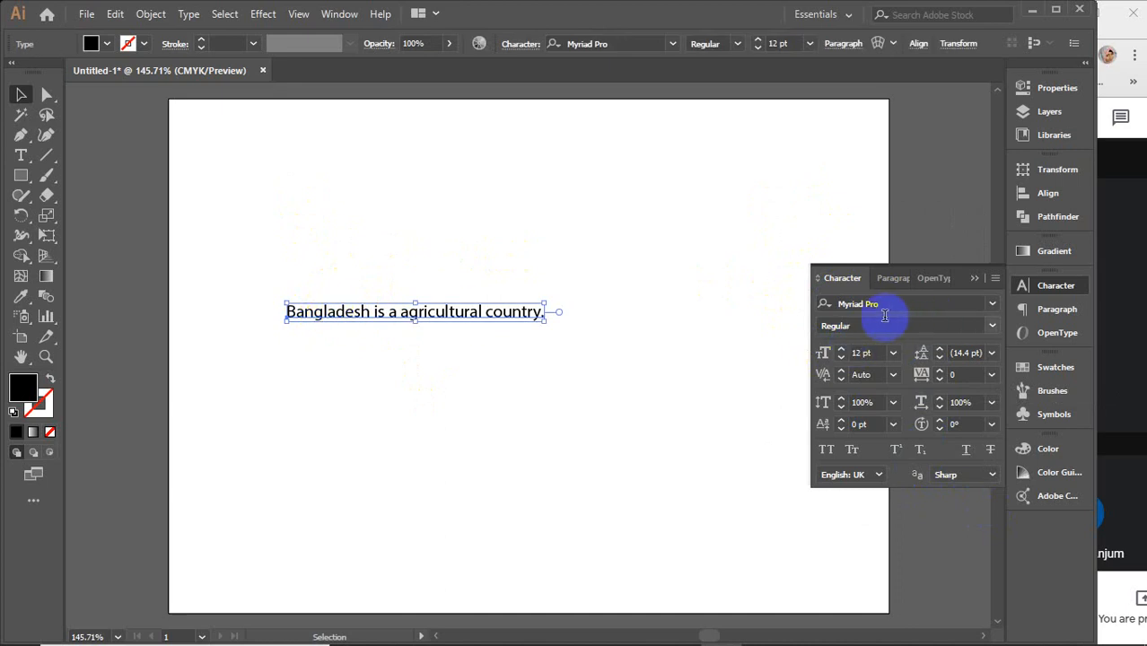
{"action": "left_click", "coordinate": [993, 305]}
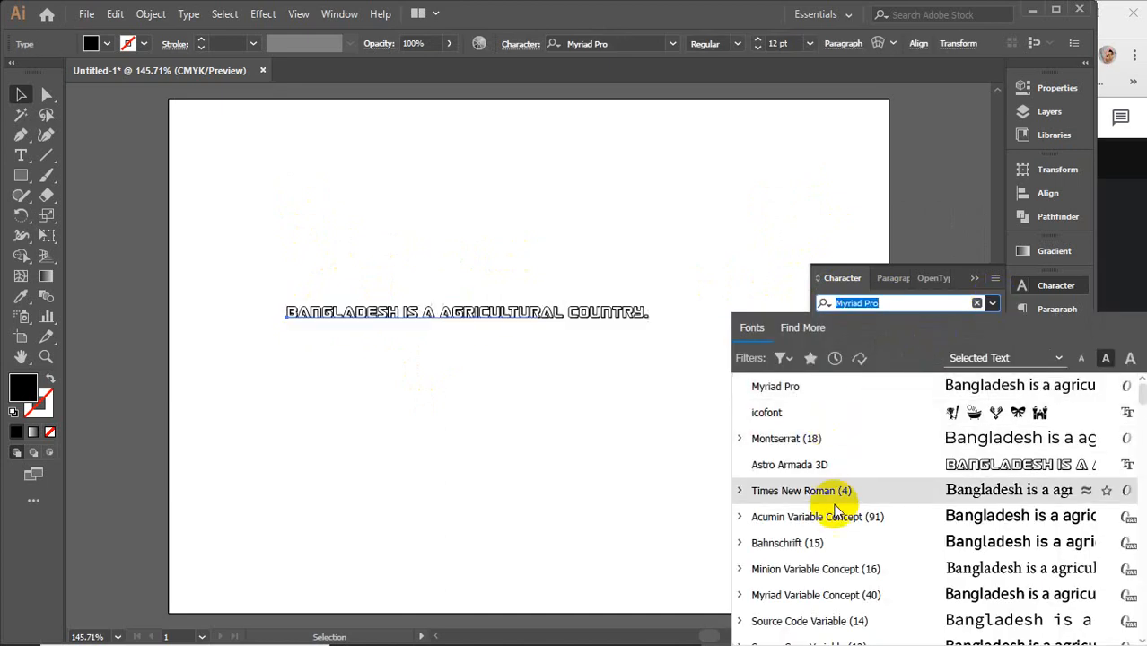
{"action": "scroll", "coordinate": [848, 599], "scroll_direction": "down", "scroll_amount": 2}
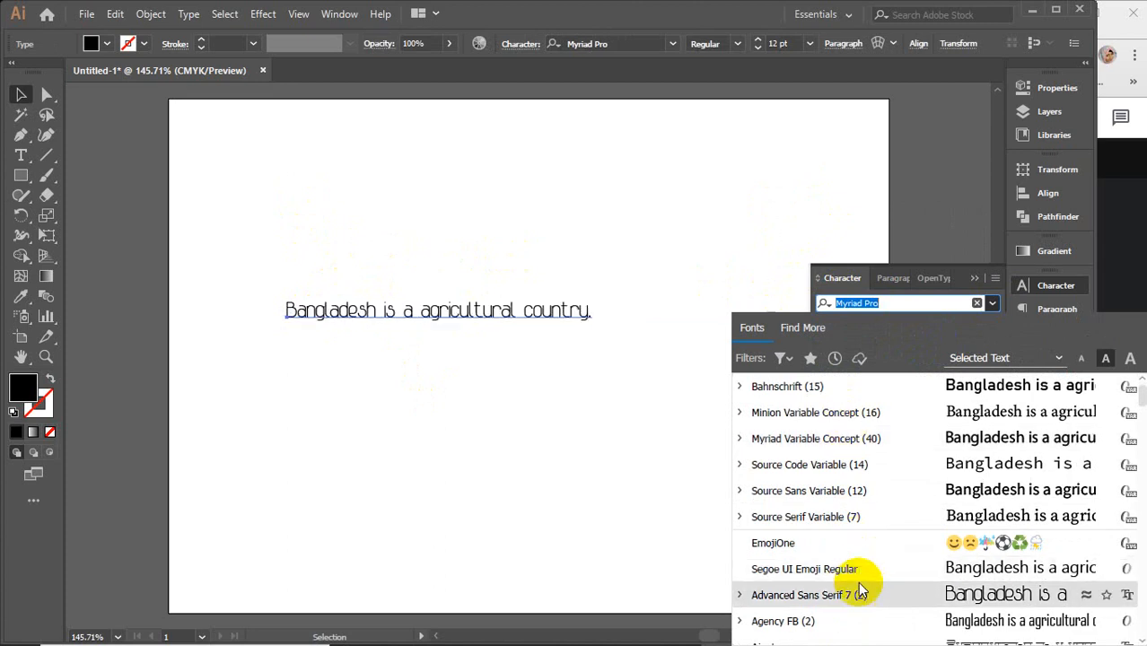
{"action": "scroll", "coordinate": [859, 590], "scroll_direction": "down", "scroll_amount": 1}
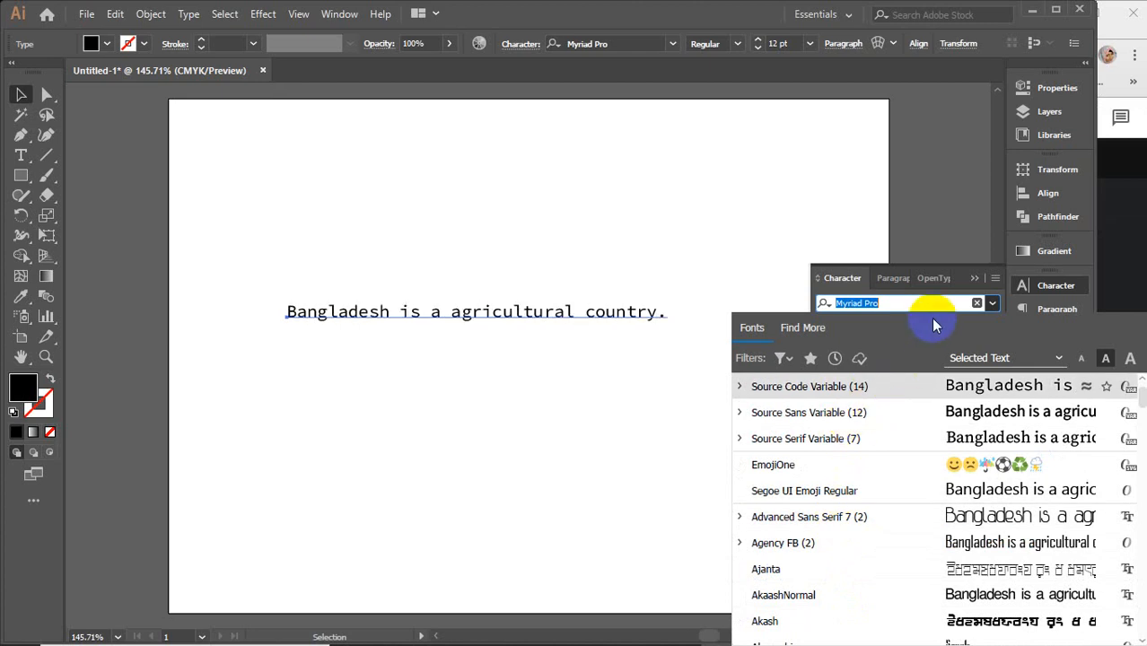
{"action": "left_click", "coordinate": [991, 305]}
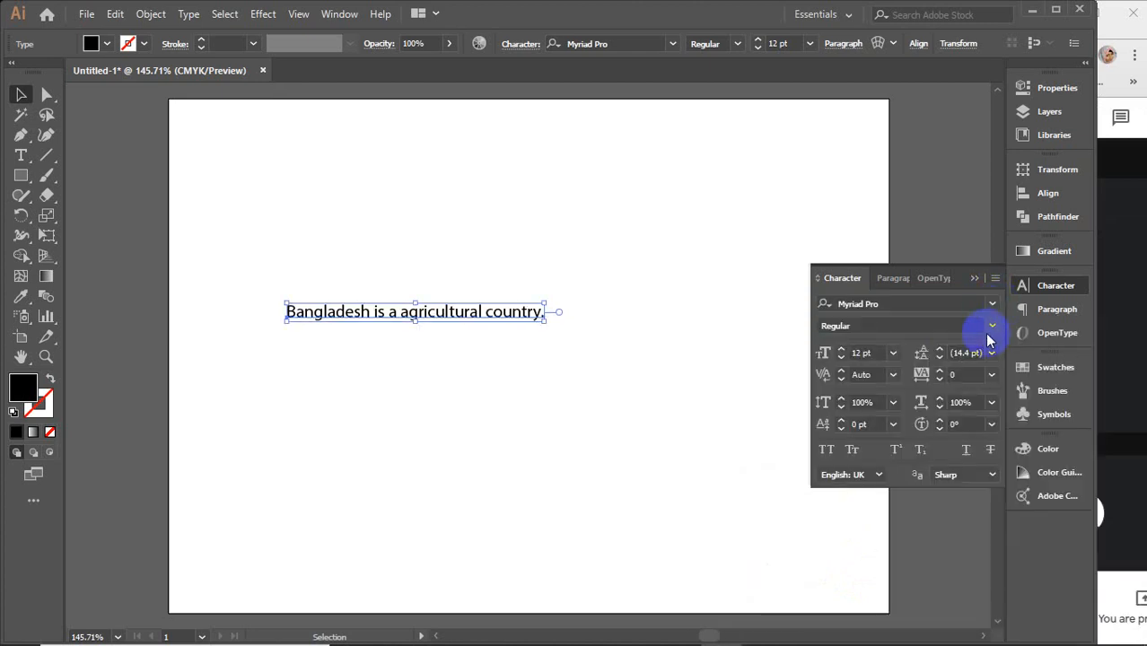
{"action": "left_click", "coordinate": [993, 327]}
{"action": "left_click", "coordinate": [993, 328]}
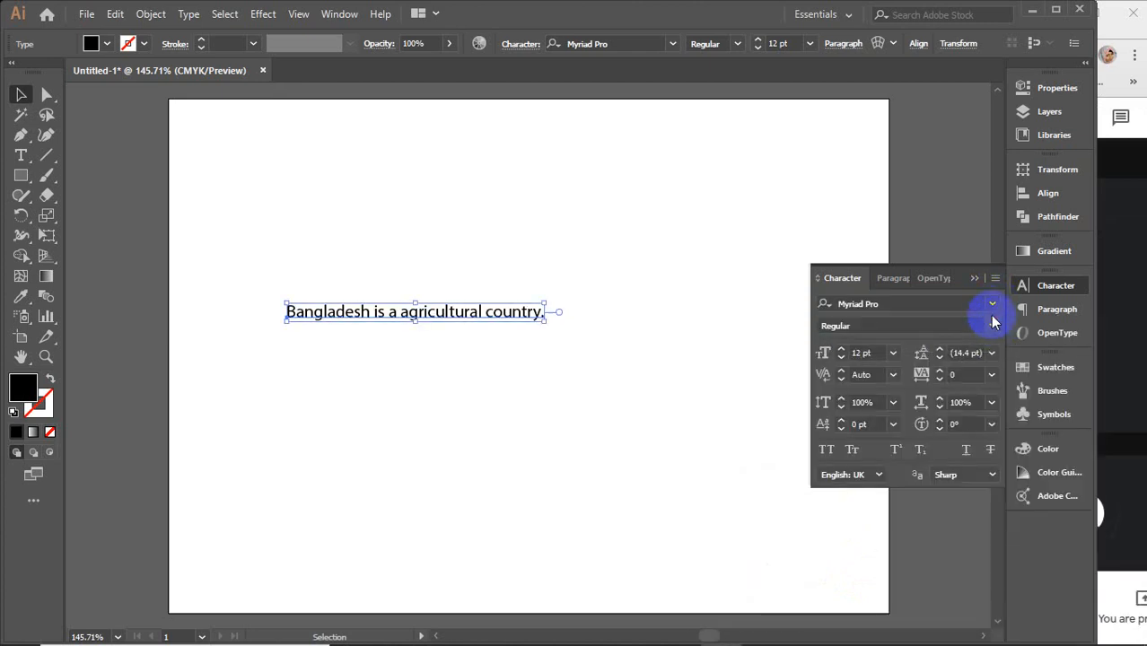
{"action": "left_click", "coordinate": [991, 304]}
{"action": "left_click", "coordinate": [851, 449]}
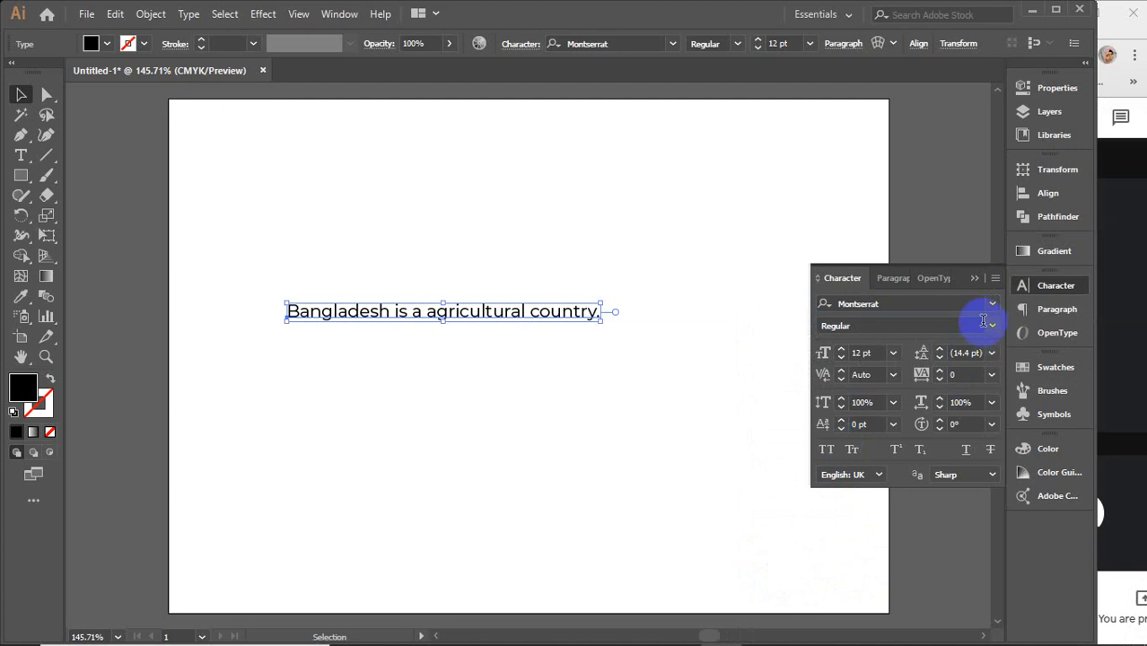
Step: Try the SemiBold Italic style on the sentence and set its font style to Medium
{"action": "left_click", "coordinate": [992, 329]}
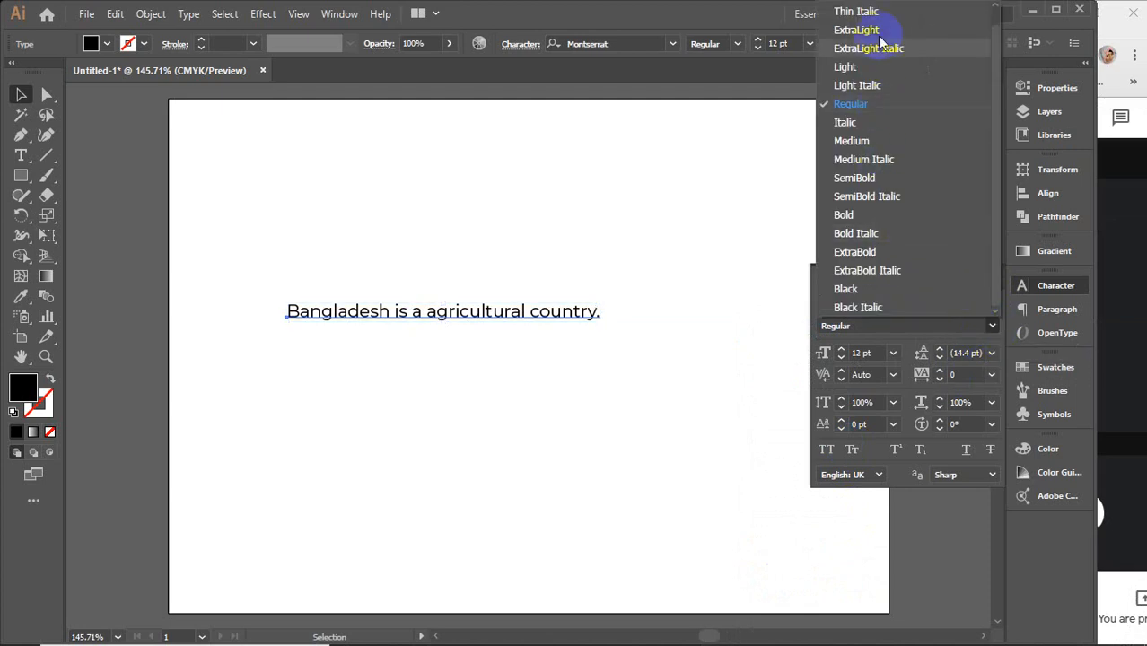
{"action": "left_click", "coordinate": [884, 193]}
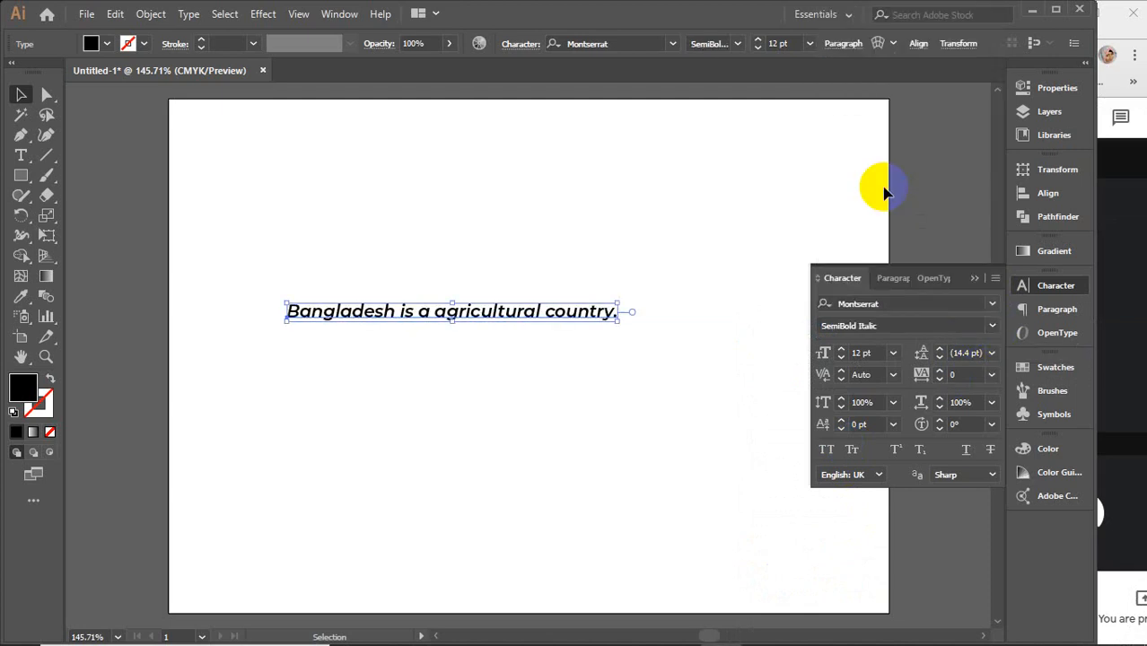
{"action": "left_click", "coordinate": [987, 324]}
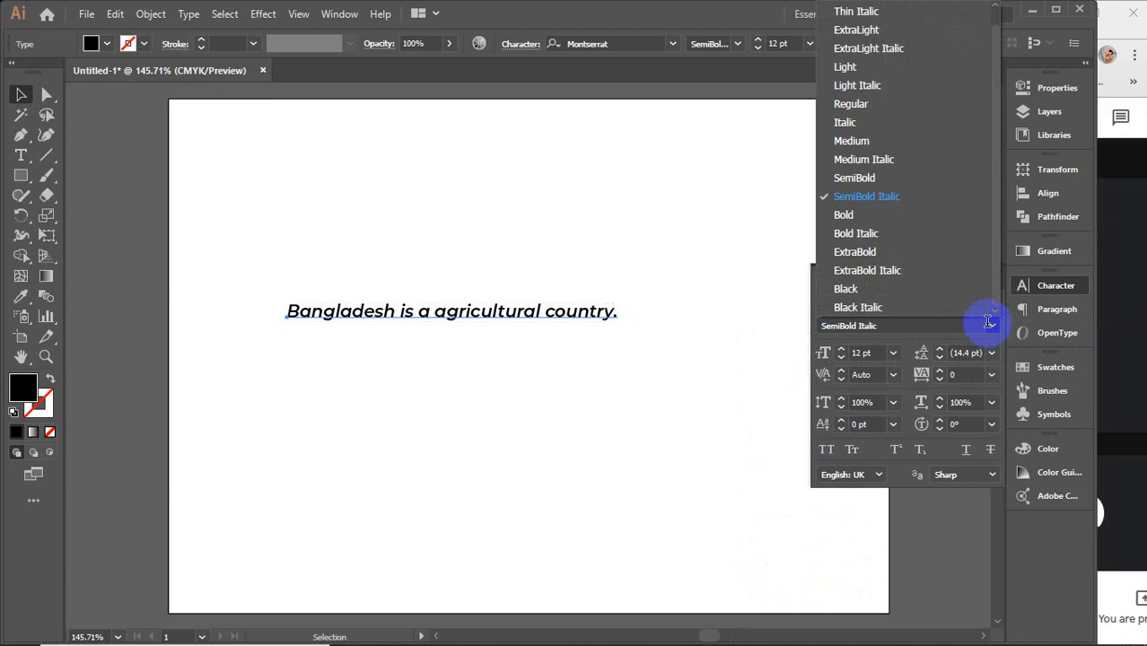
{"action": "left_click", "coordinate": [868, 142]}
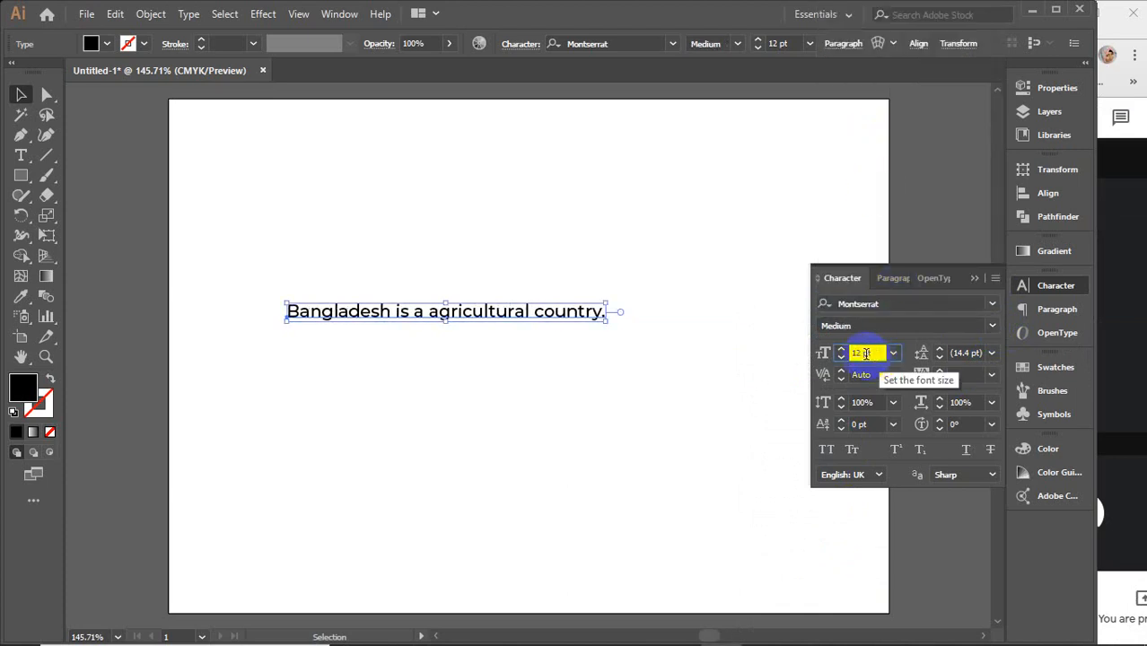
Step: Enlarge the selected sentence by setting its font size to 15 pt
{"action": "scroll", "coordinate": [866, 353], "scroll_direction": "up", "scroll_amount": 9}
{"action": "scroll", "coordinate": [866, 353], "scroll_direction": "down", "scroll_amount": 6}
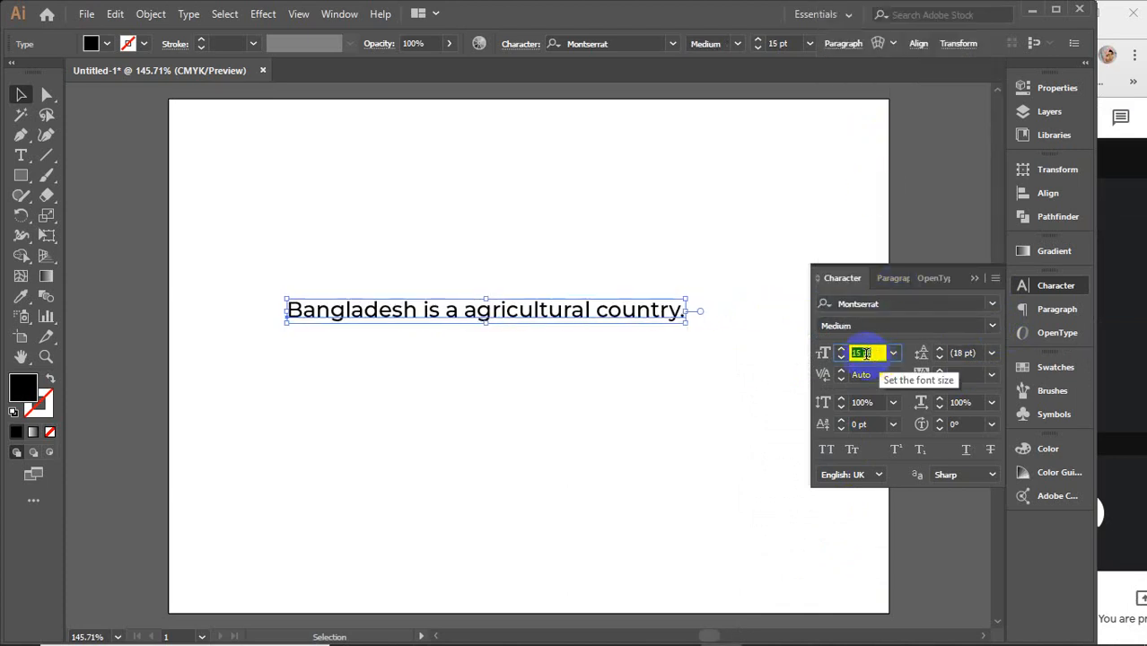
{"action": "scroll", "coordinate": [866, 352], "scroll_direction": "down", "scroll_amount": 2}
{"action": "scroll", "coordinate": [866, 352], "scroll_direction": "up", "scroll_amount": 2}
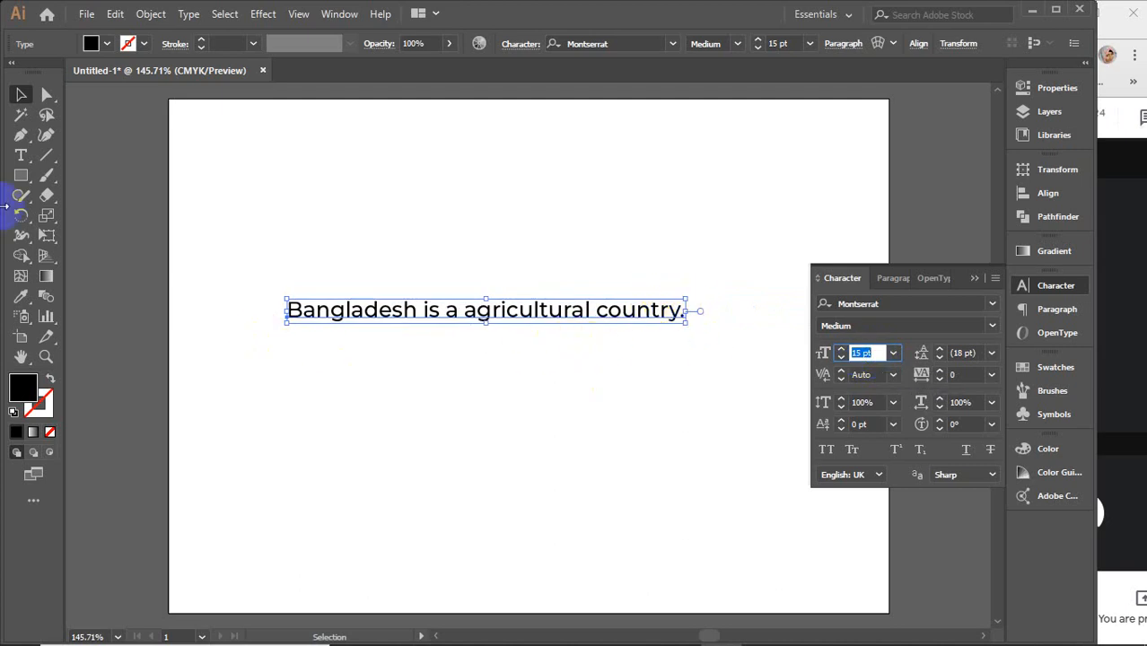
Step: Copy the whole sentence, paste it on two new lines below within the same text object, and return to the Selection tool
{"action": "left_click", "coordinate": [20, 156]}
{"action": "left_click_drag", "start_coordinate": [286, 309], "coordinate": [728, 320]}
{"action": "key", "text": "ctrl+c"}
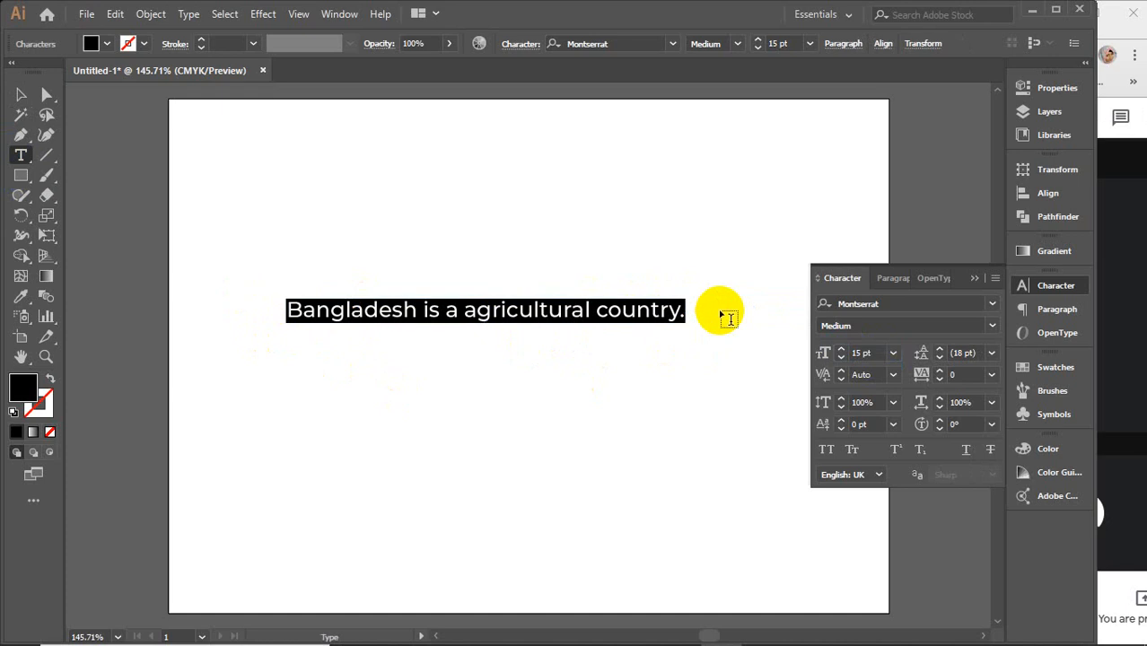
{"action": "left_click", "coordinate": [683, 310]}
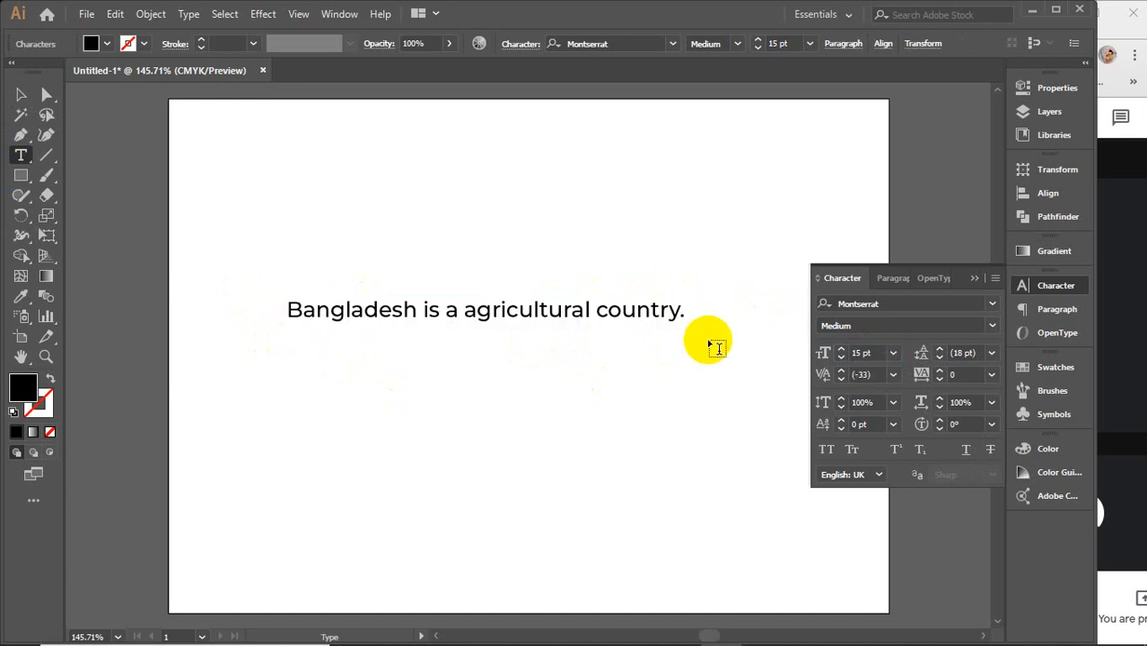
{"action": "key", "text": "Return"}
{"action": "key", "text": "ctrl+v"}
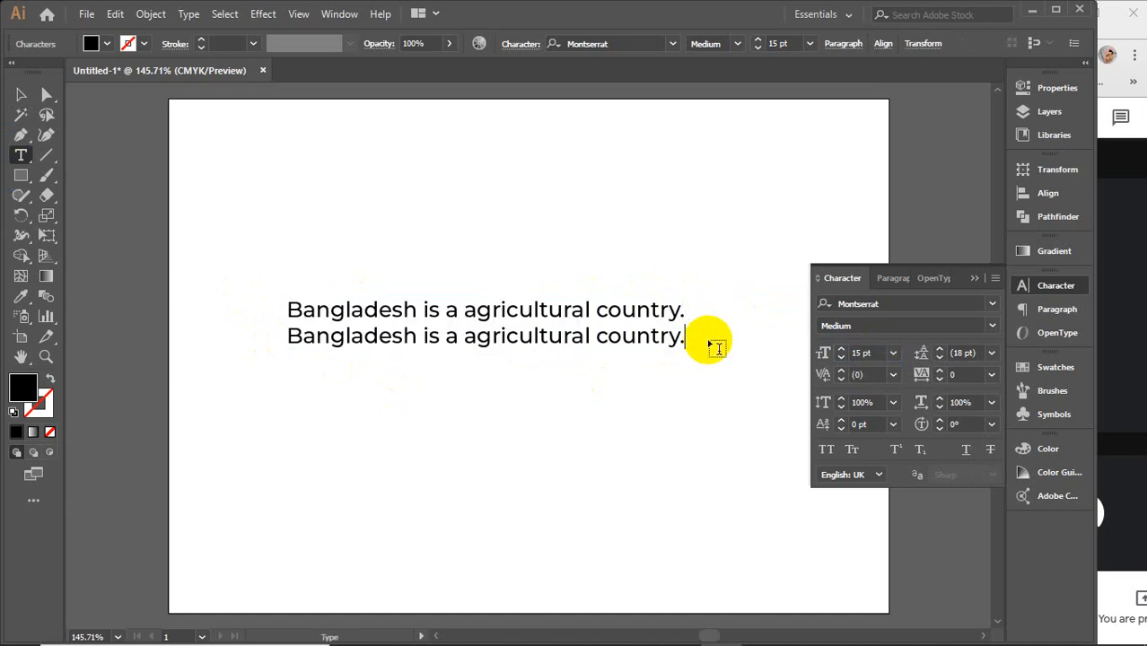
{"action": "key", "text": "Return"}
{"action": "key", "text": "ctrl+v"}
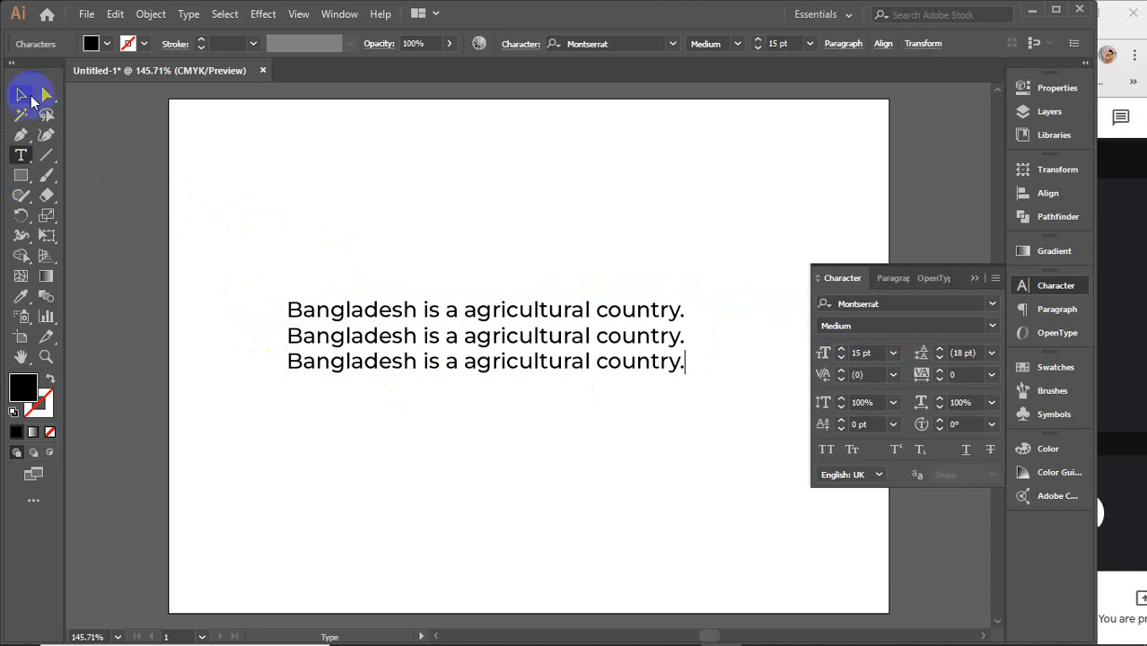
{"action": "left_click", "coordinate": [22, 94]}
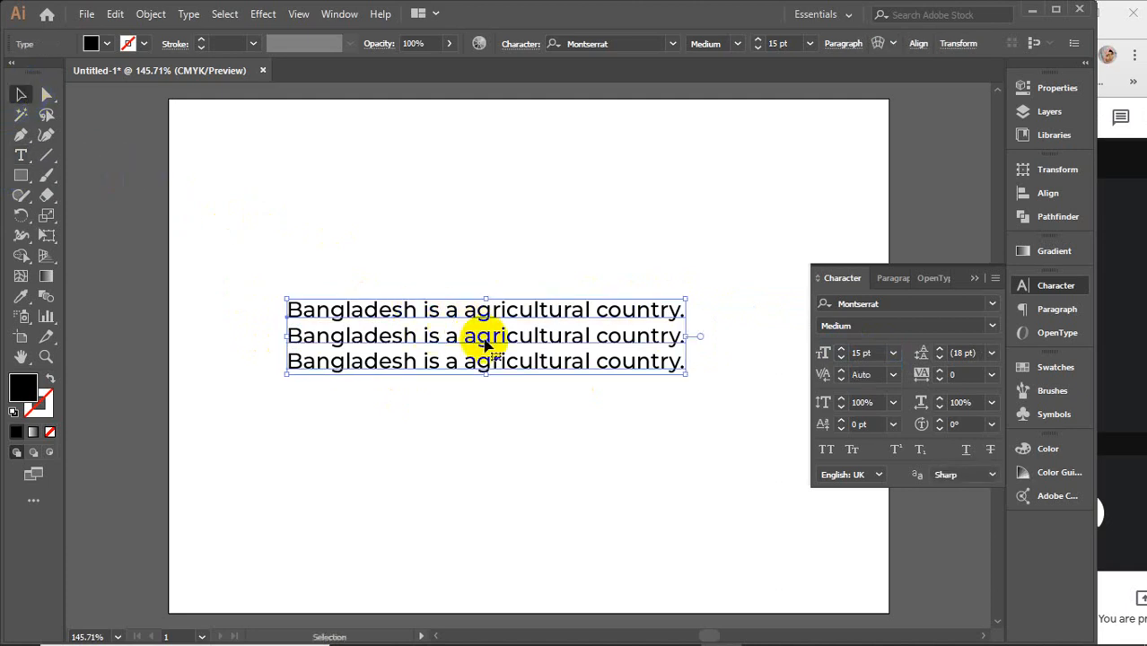
Step: Try a much wider leading and a tight 4 pt leading on the three lines, and reset the leading to Auto
{"action": "scroll", "coordinate": [486, 340], "scroll_direction": "up", "scroll_amount": 2}
{"action": "left_click_drag", "start_coordinate": [556, 390], "coordinate": [466, 403]}
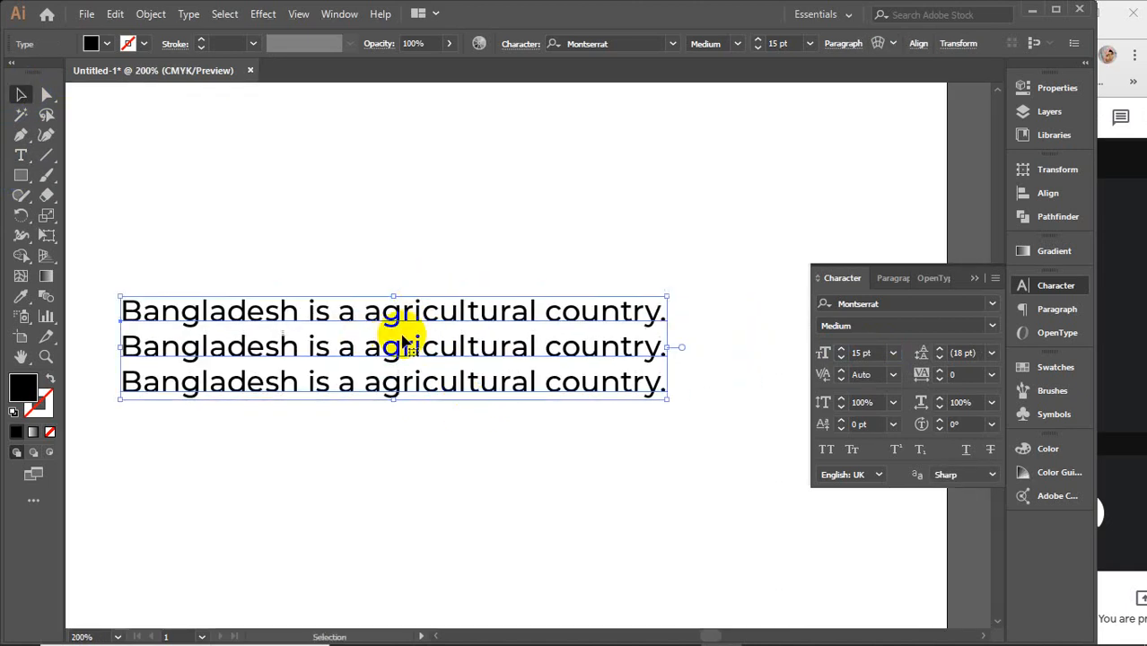
{"action": "left_click", "coordinate": [962, 352]}
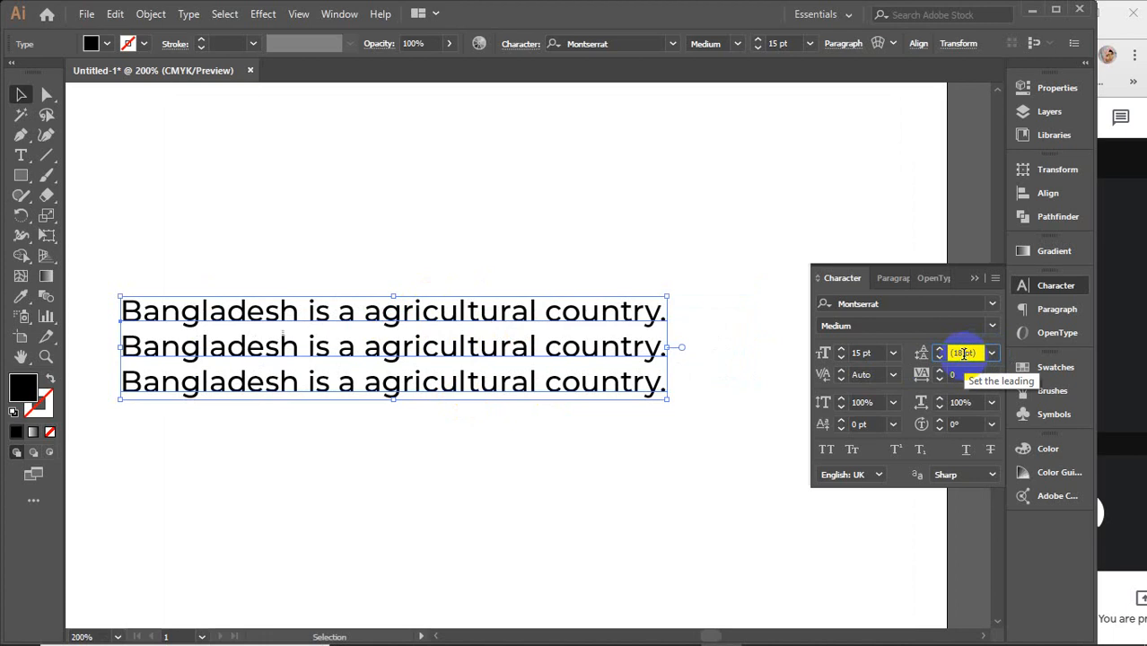
{"action": "scroll", "coordinate": [962, 353], "scroll_direction": "up", "scroll_amount": 18}
{"action": "scroll", "coordinate": [963, 353], "scroll_direction": "up", "scroll_amount": 20}
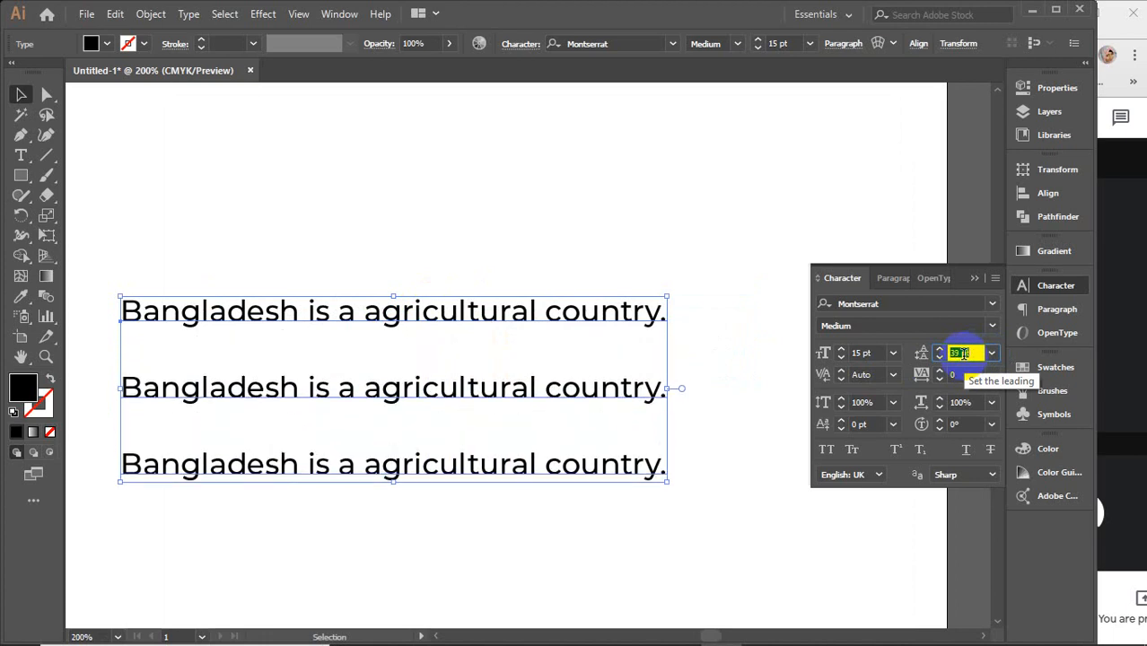
{"action": "scroll", "coordinate": [963, 352], "scroll_direction": "up", "scroll_amount": 4}
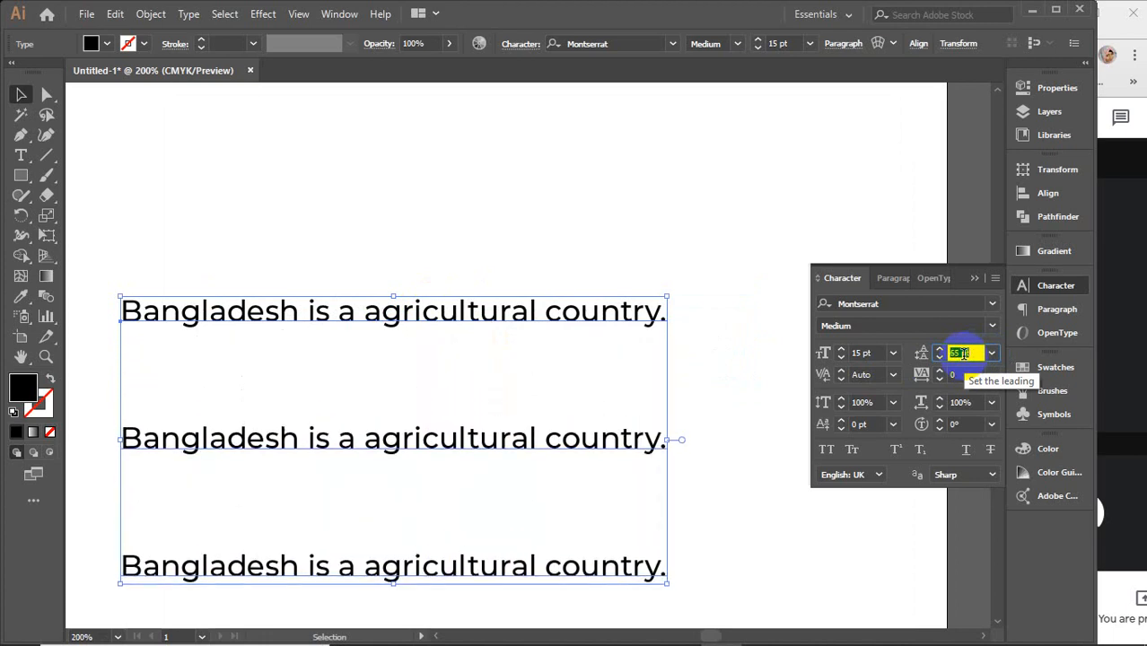
{"action": "scroll", "coordinate": [963, 353], "scroll_direction": "down", "scroll_amount": 20}
{"action": "scroll", "coordinate": [958, 362], "scroll_direction": "down", "scroll_amount": 20}
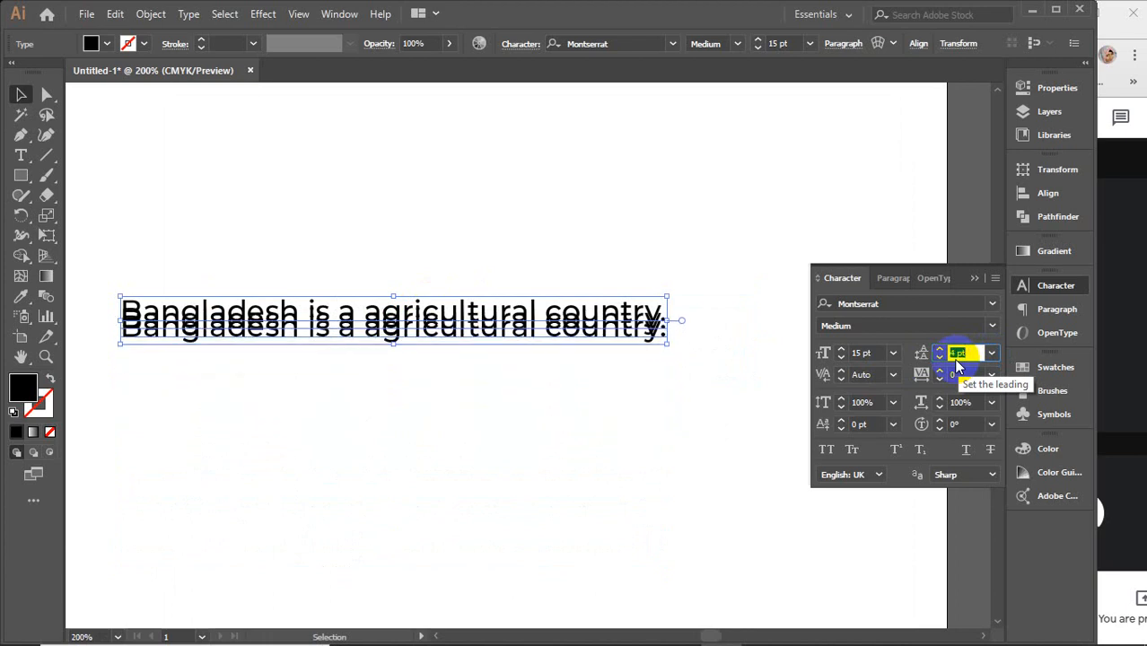
{"action": "left_click", "coordinate": [991, 354]}
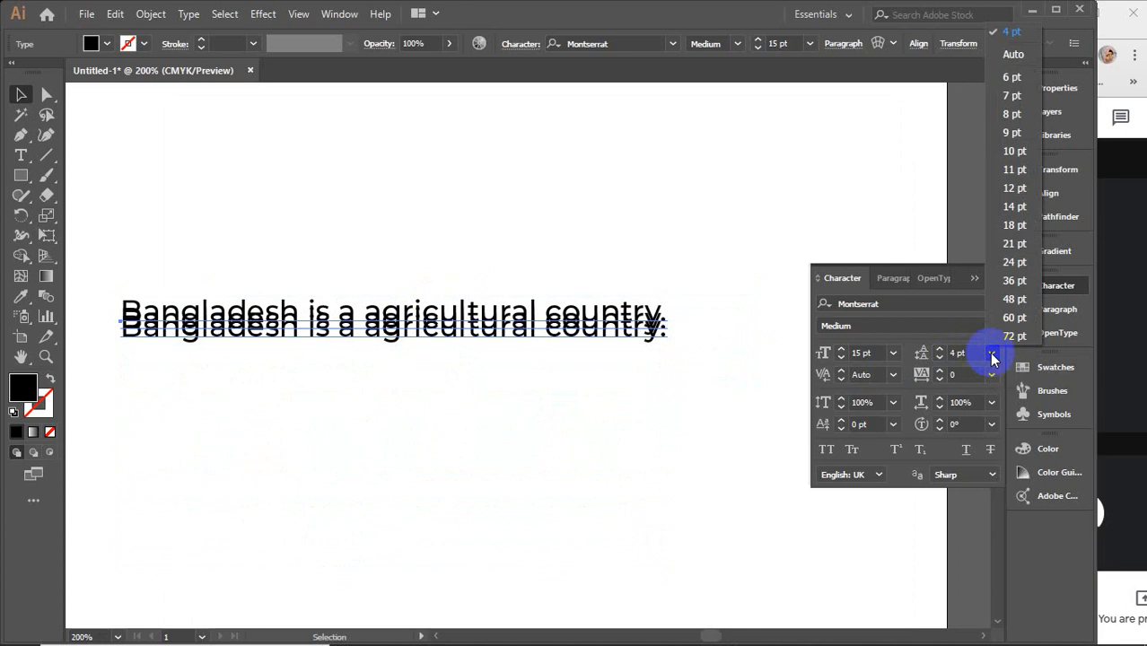
{"action": "left_click", "coordinate": [1012, 54]}
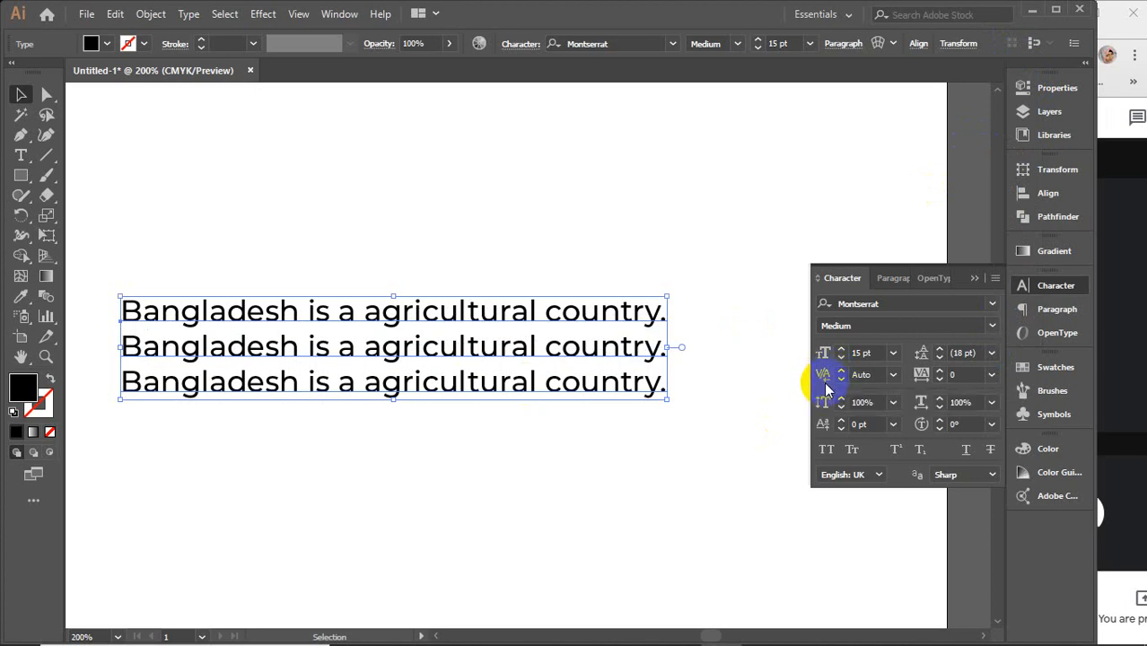
Step: Try Optical and Metrics - Roman Only kerning on the three lines and reset the kerning to Auto
{"action": "left_click", "coordinate": [893, 376]}
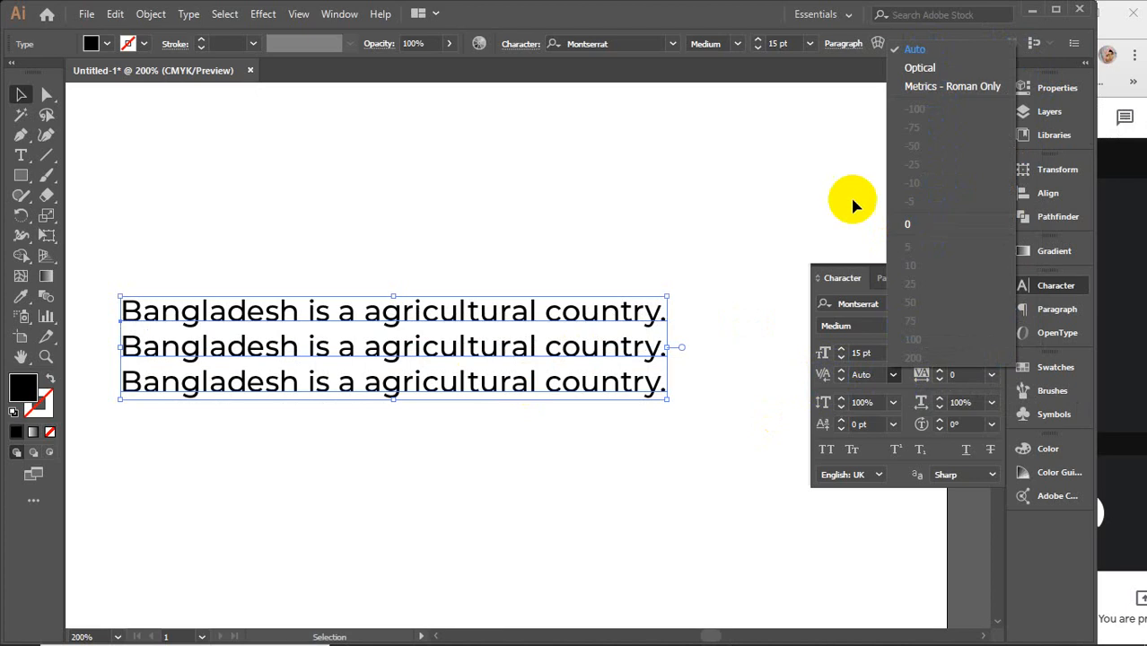
{"action": "left_click", "coordinate": [938, 74]}
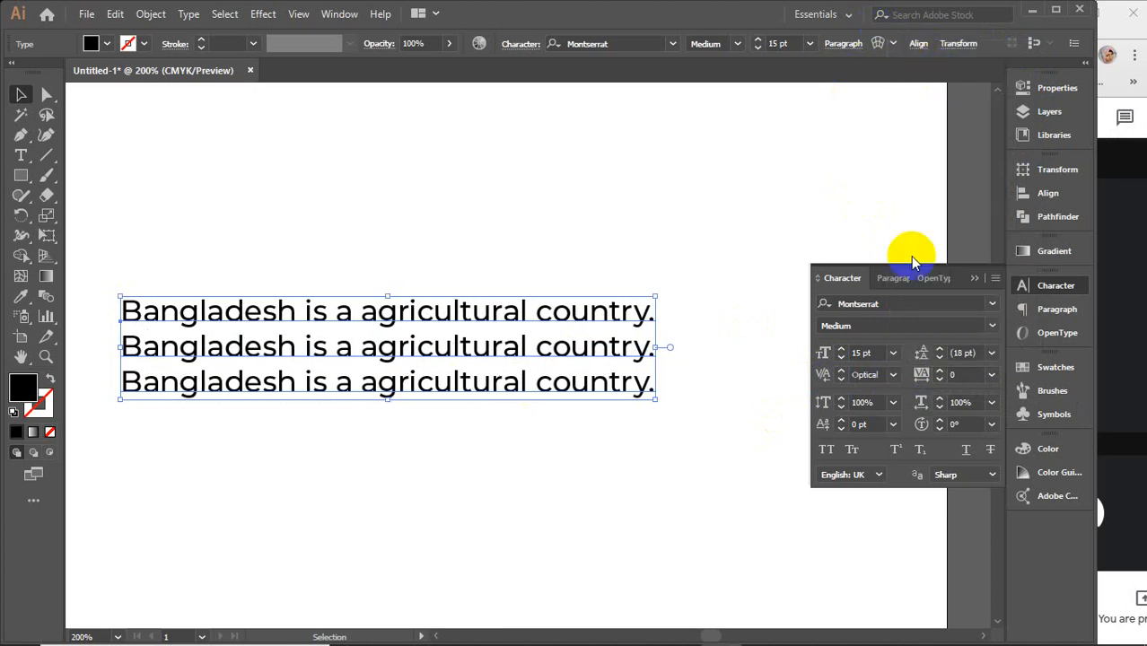
{"action": "left_click", "coordinate": [888, 375]}
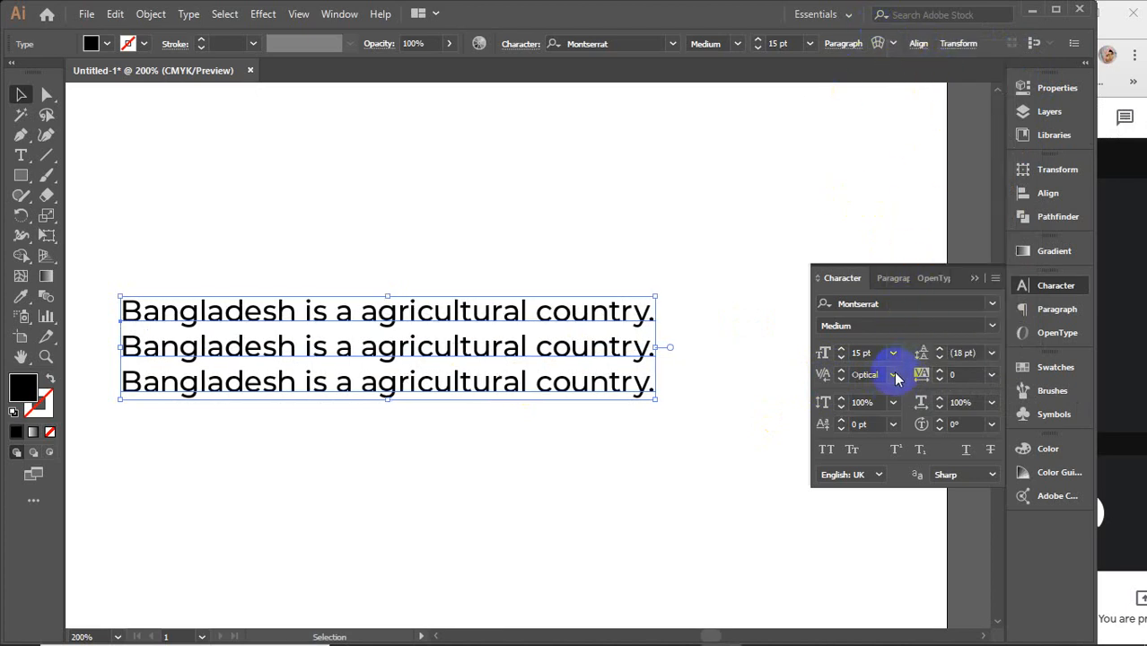
{"action": "left_click", "coordinate": [958, 89]}
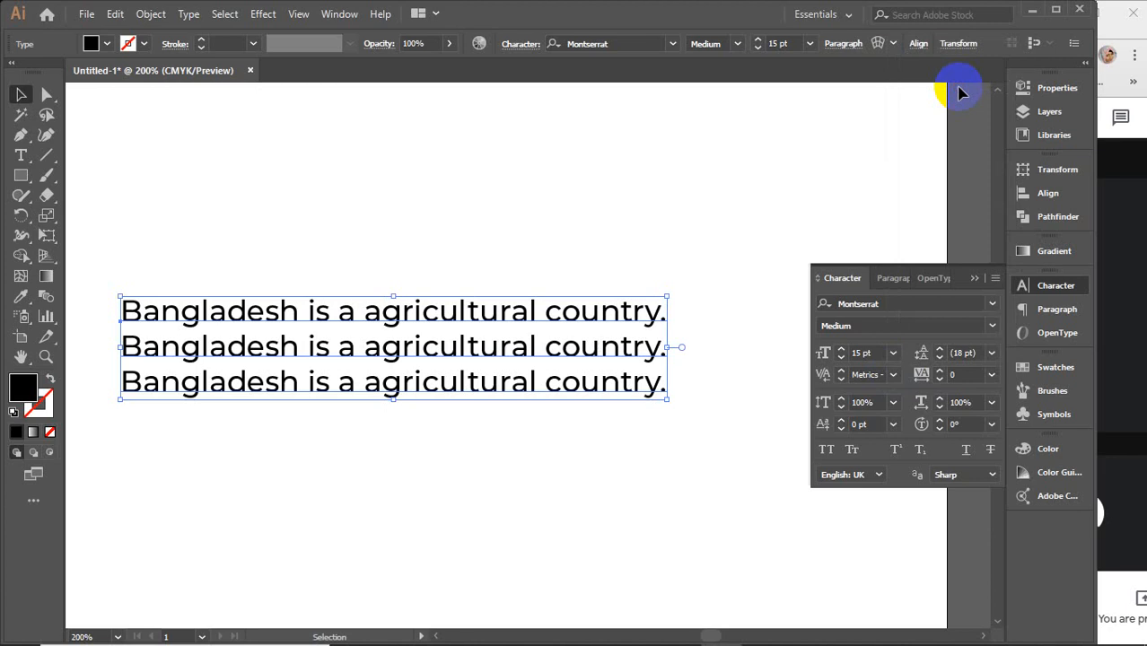
{"action": "left_click", "coordinate": [892, 375]}
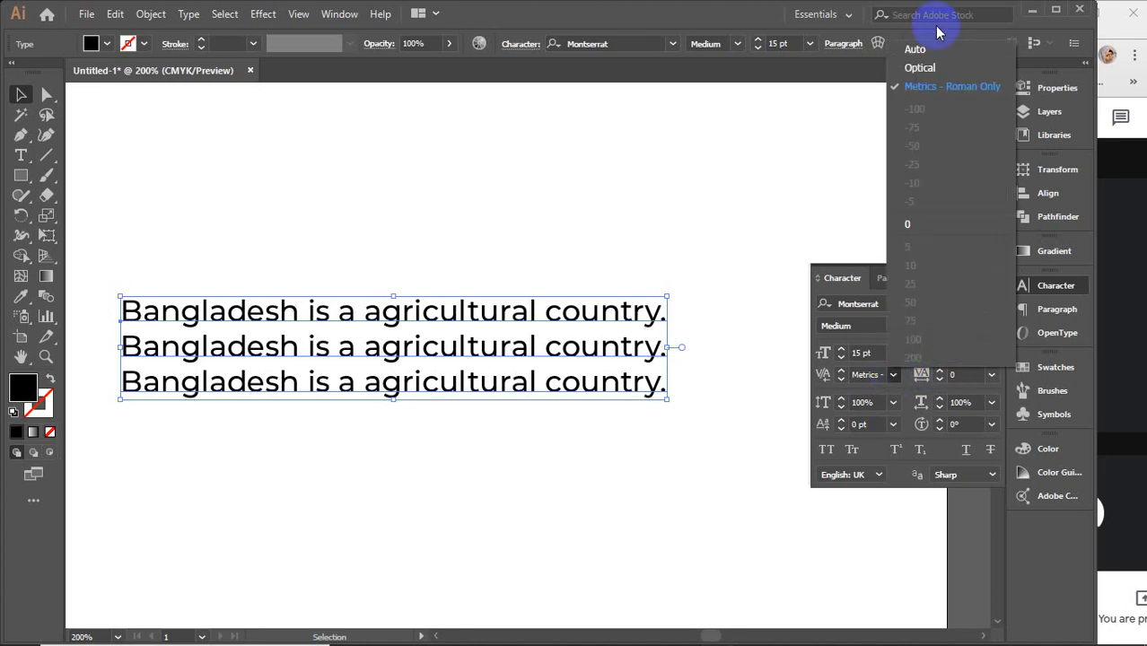
{"action": "left_click", "coordinate": [921, 50]}
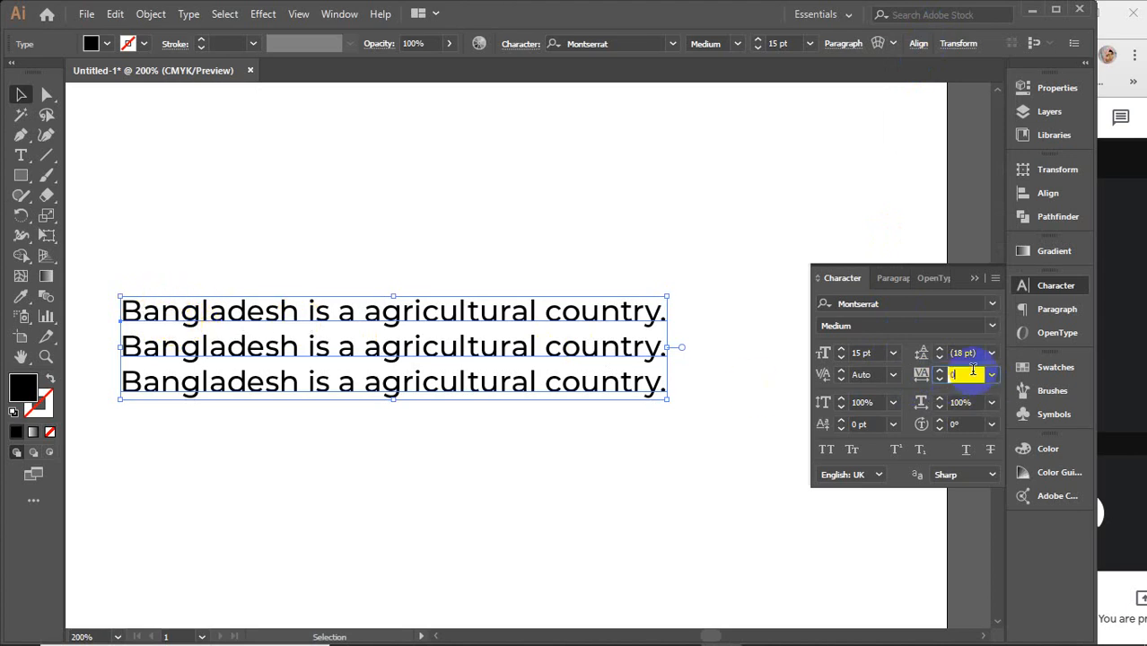
Step: Try widening the tracking of the three lines gradually up to 62 and reset the tracking to 0
{"action": "key", "text": "Up"}
{"action": "key", "text": "Up"}
{"action": "key", "text": "Up"}
{"action": "key", "text": "Up"}
{"action": "key", "text": "Up"}
{"action": "key", "text": "Up"}
{"action": "key", "text": "Up"}
{"action": "key", "text": "Up"}
{"action": "key", "text": "Up"}
{"action": "key", "text": "Up"}
{"action": "key", "text": "Up"}
{"action": "key", "text": "Up"}
{"action": "key", "text": "Up"}
{"action": "key", "text": "Up"}
{"action": "key", "text": "Up"}
{"action": "key", "text": "Up"}
{"action": "key", "text": "Up"}
{"action": "key", "text": "Up"}
{"action": "key", "text": "Up"}
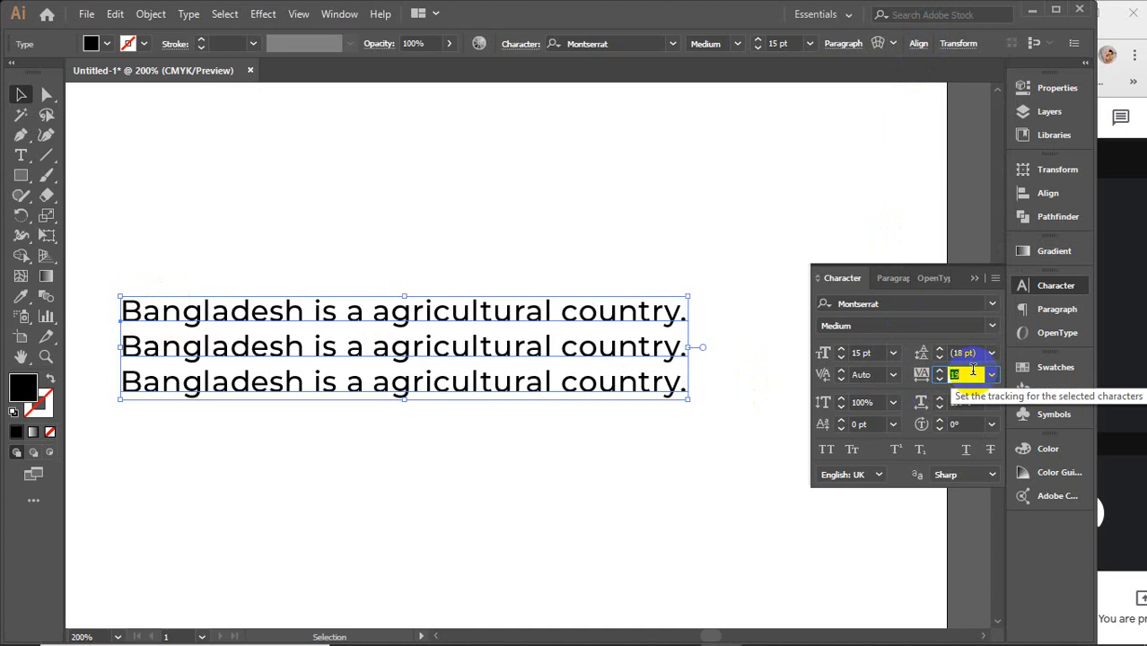
{"action": "key", "text": "Up"}
{"action": "key", "text": "Up"}
{"action": "key", "text": "Up"}
{"action": "key", "text": "Up"}
{"action": "key", "text": "Up"}
{"action": "key", "text": "Up"}
{"action": "key", "text": "Up"}
{"action": "key", "text": "Up"}
{"action": "key", "text": "Up"}
{"action": "key", "text": "Up"}
{"action": "key", "text": "Up"}
{"action": "key", "text": "Up"}
{"action": "key", "text": "Up"}
{"action": "key", "text": "Up"}
{"action": "key", "text": "Up"}
{"action": "key", "text": "Up"}
{"action": "key", "text": "Up"}
{"action": "key", "text": "Up"}
{"action": "key", "text": "Up"}
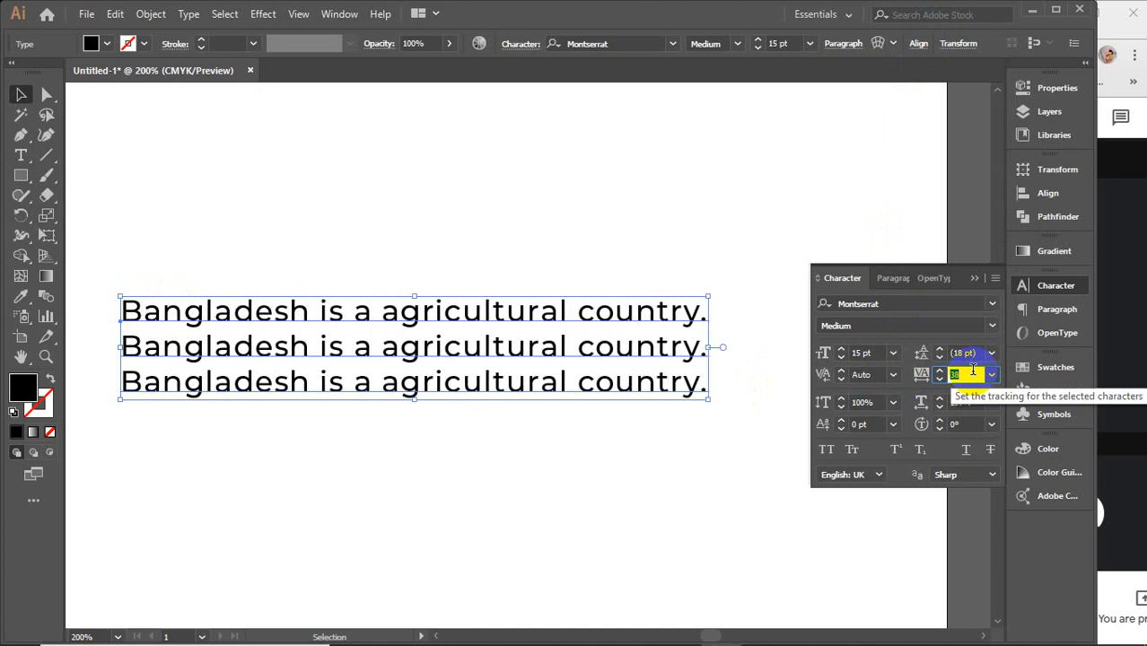
{"action": "key", "text": "Up"}
{"action": "key", "text": "Up"}
{"action": "key", "text": "Up"}
{"action": "key", "text": "Up"}
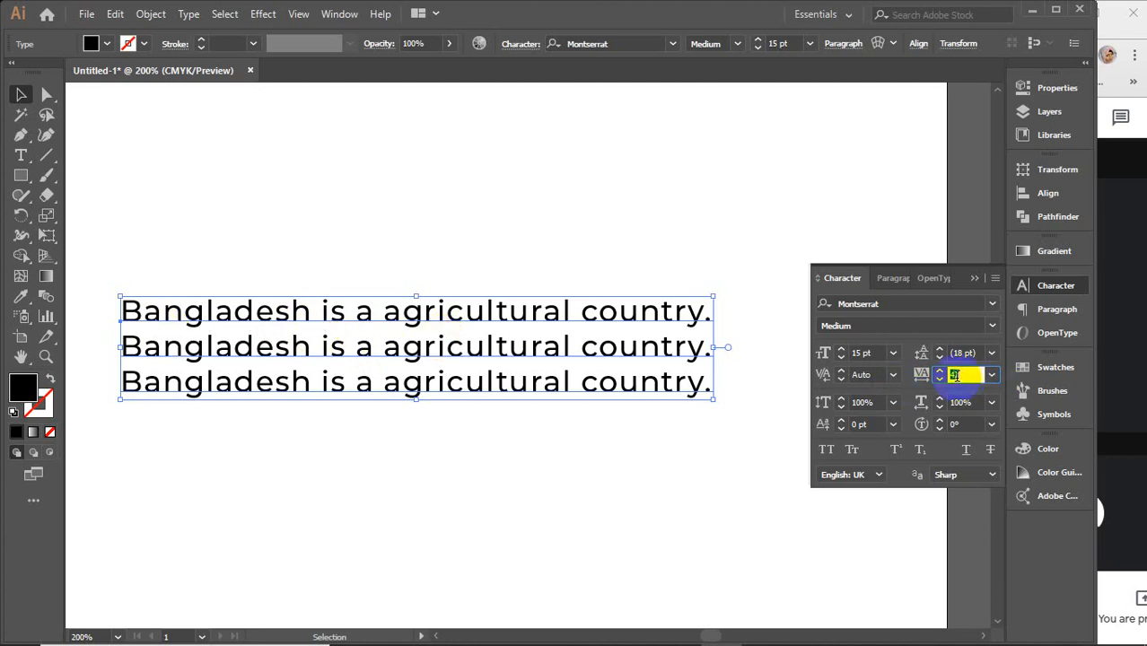
{"action": "key", "text": "Up"}
{"action": "key", "text": "Up"}
{"action": "key", "text": "Up"}
{"action": "key", "text": "Up"}
{"action": "key", "text": "Up"}
{"action": "key", "text": "Up"}
{"action": "key", "text": "Up"}
{"action": "key", "text": "Up"}
{"action": "key", "text": "Up"}
{"action": "key", "text": "Up"}
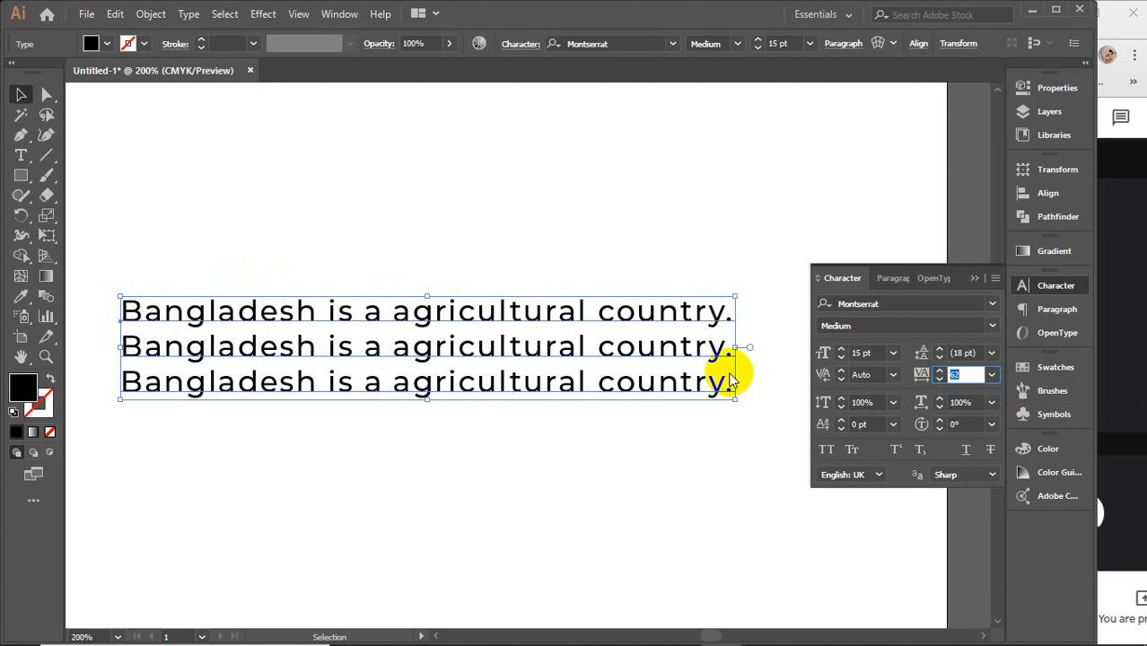
{"action": "left_click", "coordinate": [991, 375]}
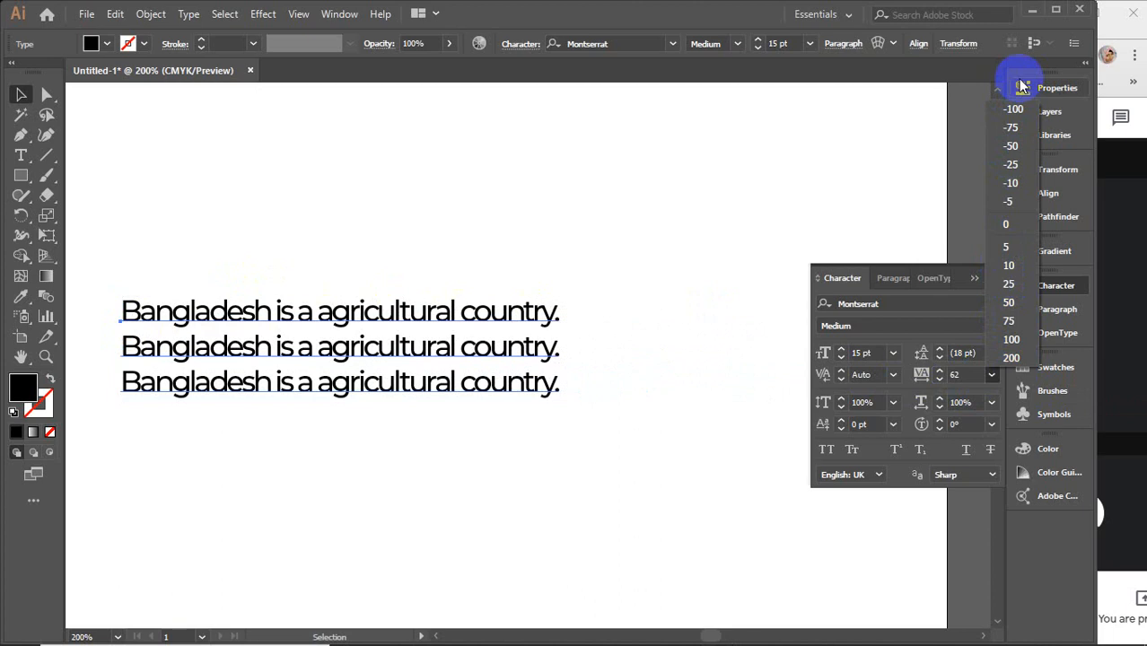
{"action": "left_click", "coordinate": [1008, 224]}
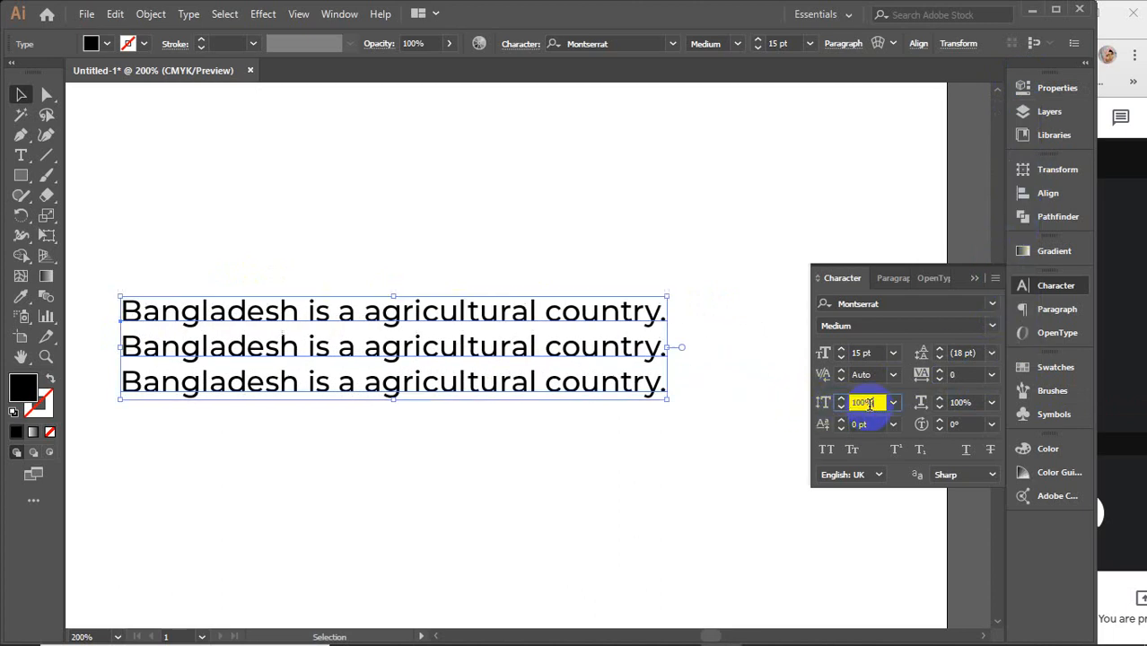
Step: Try stretching the text to a 169% vertical scale and flattening it below 87%, and reset the vertical scale to 100%
{"action": "scroll", "coordinate": [869, 404], "scroll_direction": "up", "scroll_amount": 20}
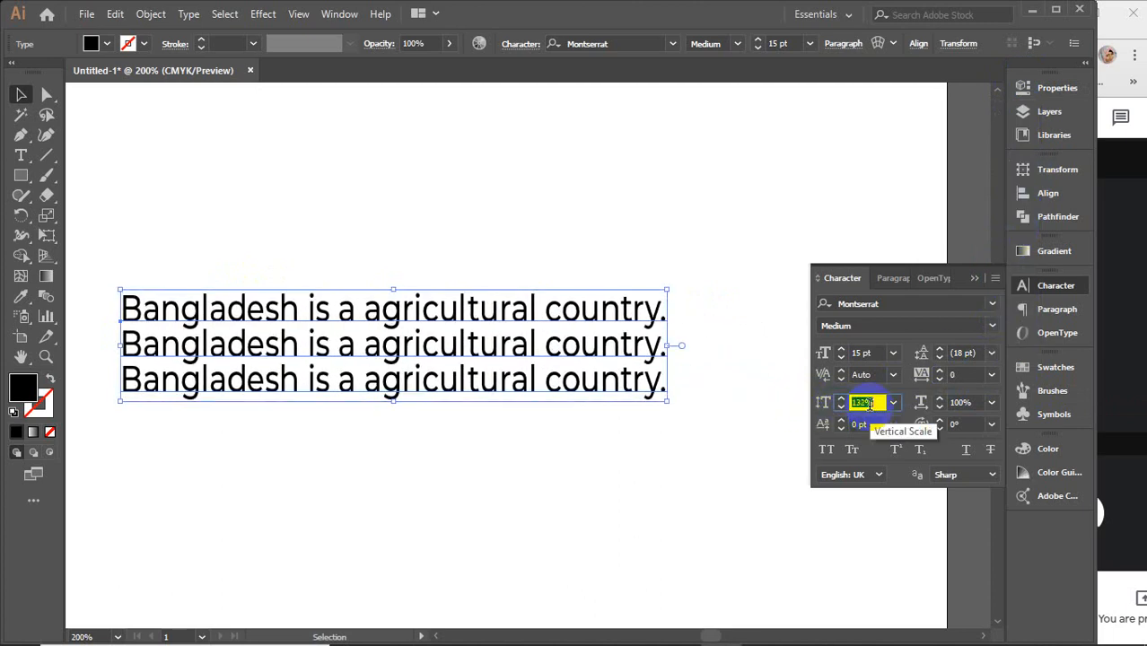
{"action": "scroll", "coordinate": [869, 403], "scroll_direction": "up", "scroll_amount": 20}
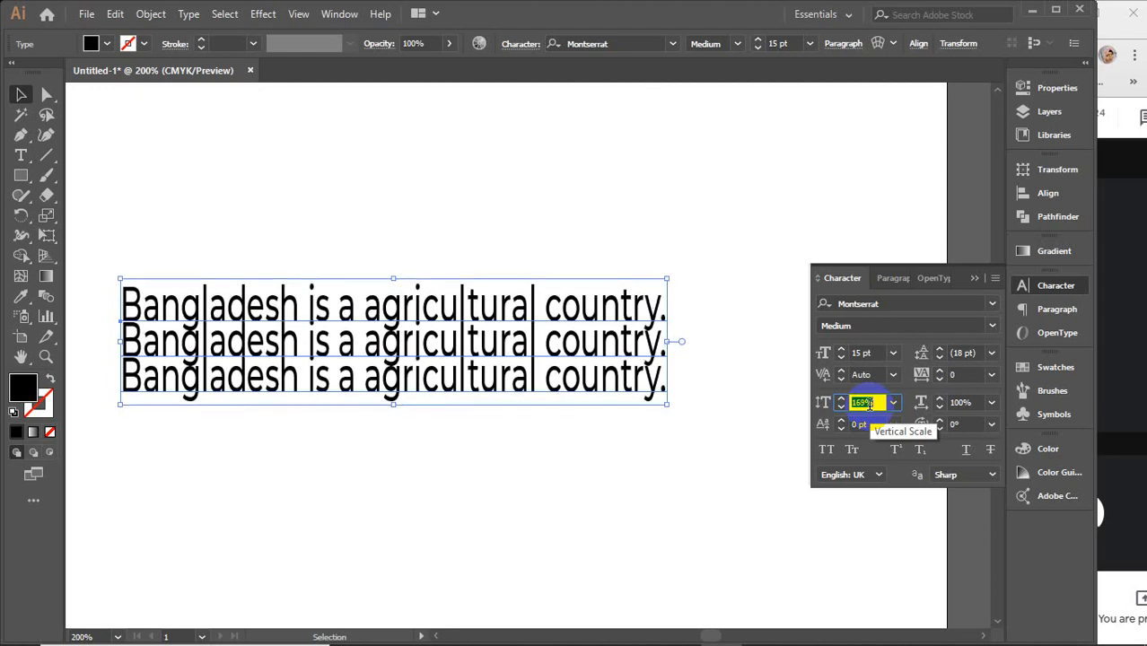
{"action": "scroll", "coordinate": [870, 403], "scroll_direction": "down", "scroll_amount": 20}
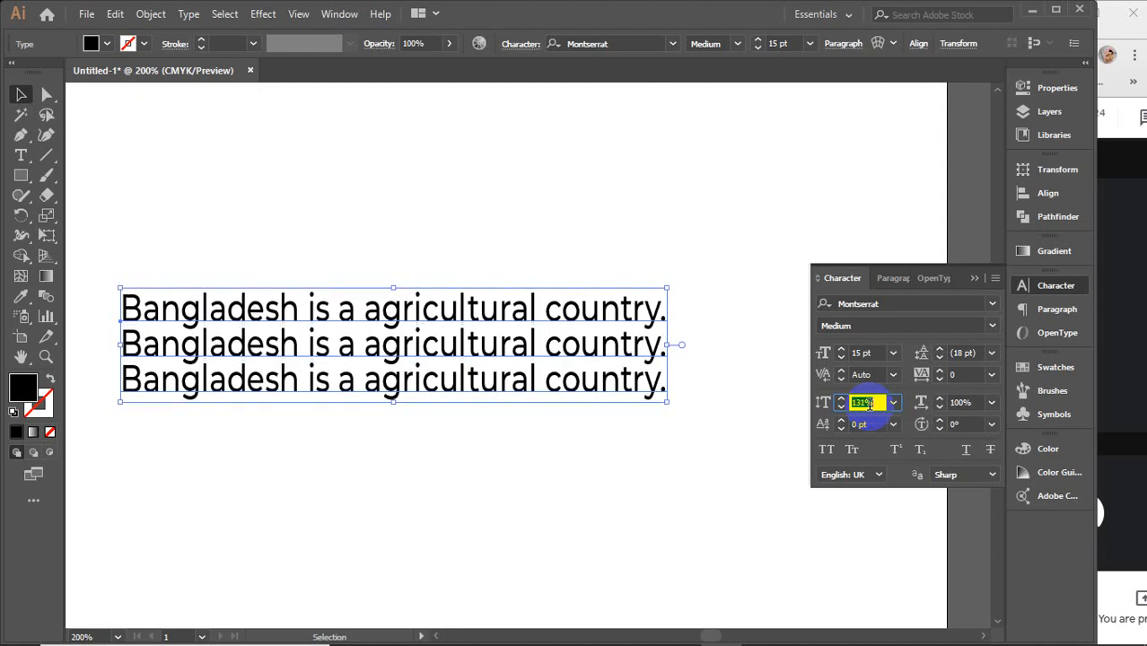
{"action": "scroll", "coordinate": [869, 403], "scroll_direction": "down", "scroll_amount": 20}
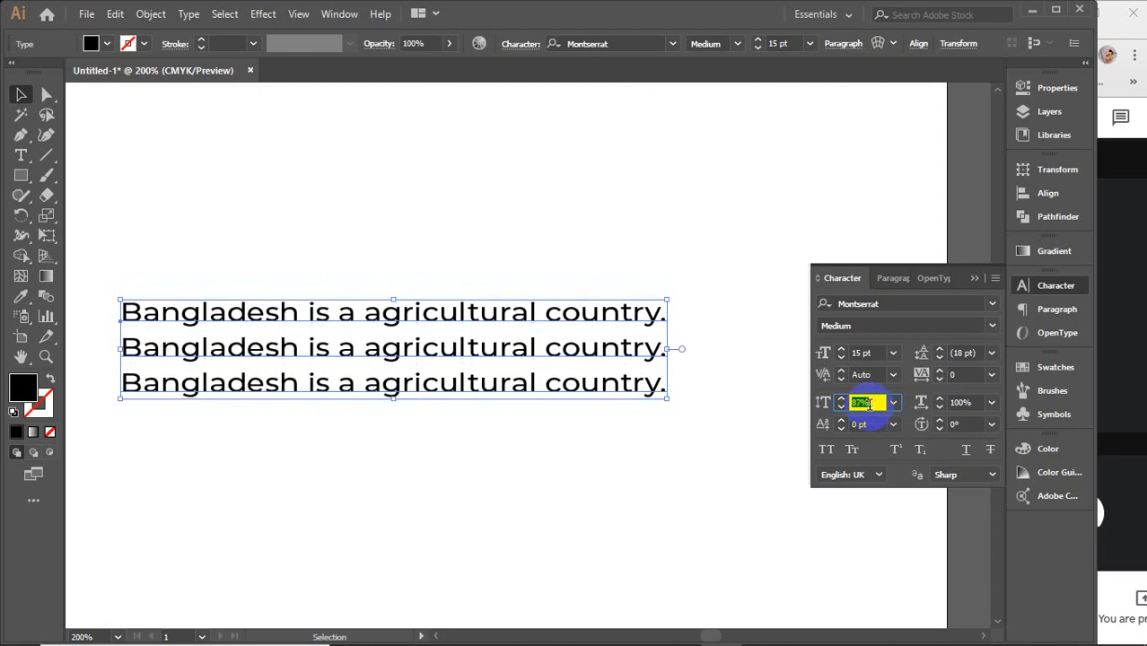
{"action": "scroll", "coordinate": [868, 404], "scroll_direction": "down", "scroll_amount": 8}
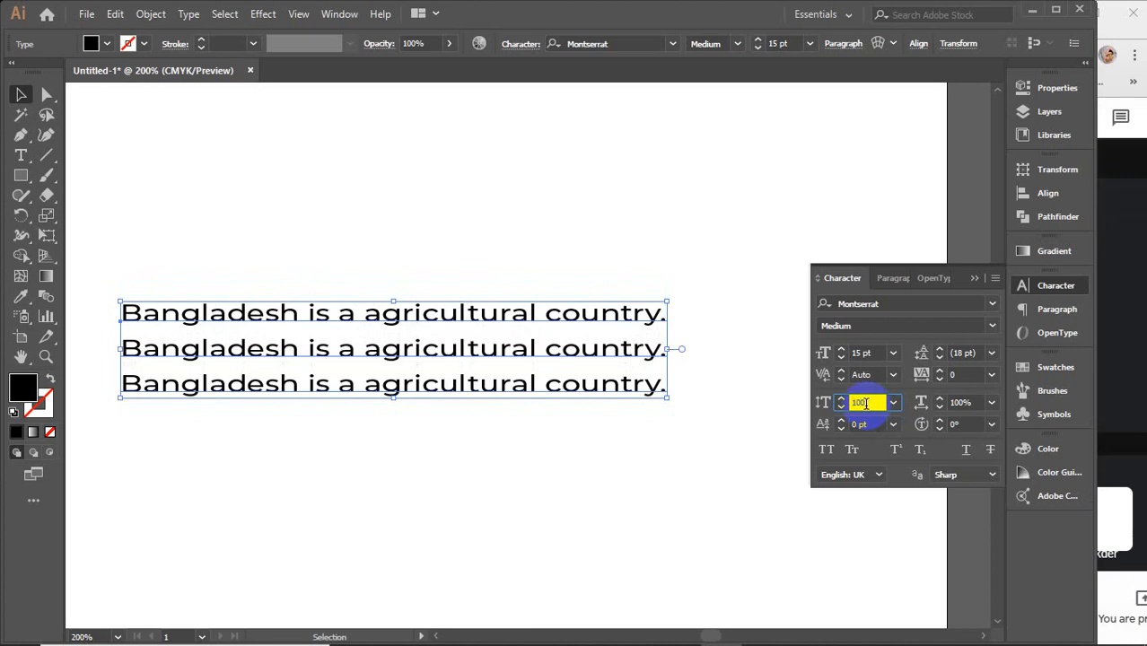
Step: Try widening the three lines to a 113% horizontal scale and reset the horizontal scale to 100%
{"action": "left_click", "coordinate": [972, 403]}
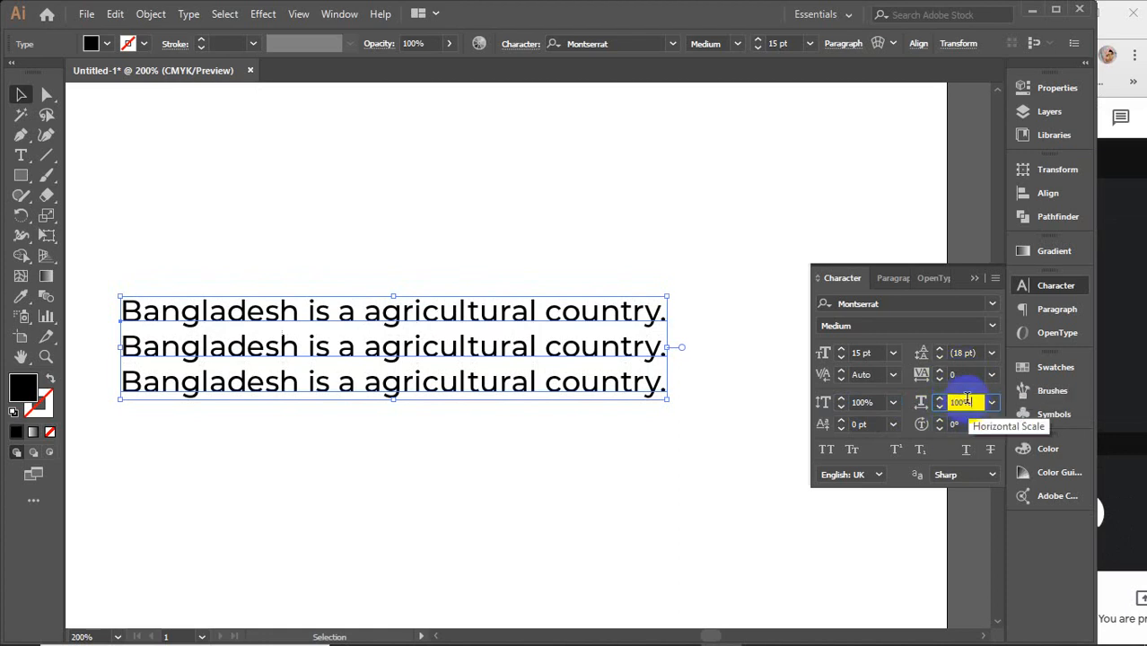
{"action": "scroll", "coordinate": [968, 401], "scroll_direction": "up", "scroll_amount": 13}
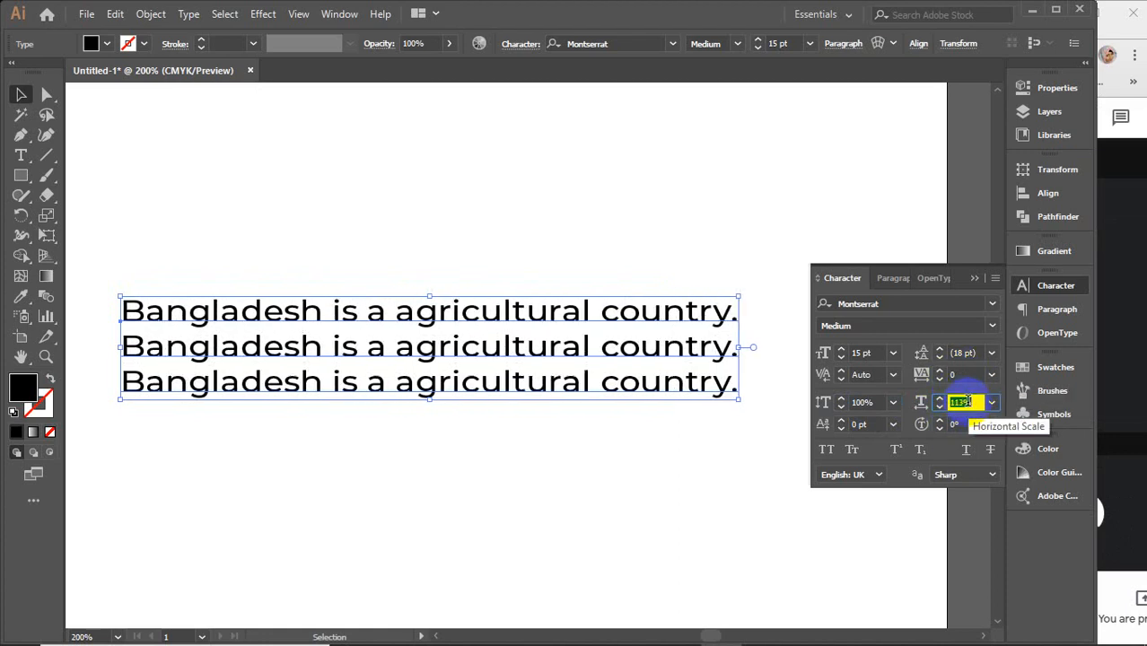
{"action": "left_click", "coordinate": [966, 373]}
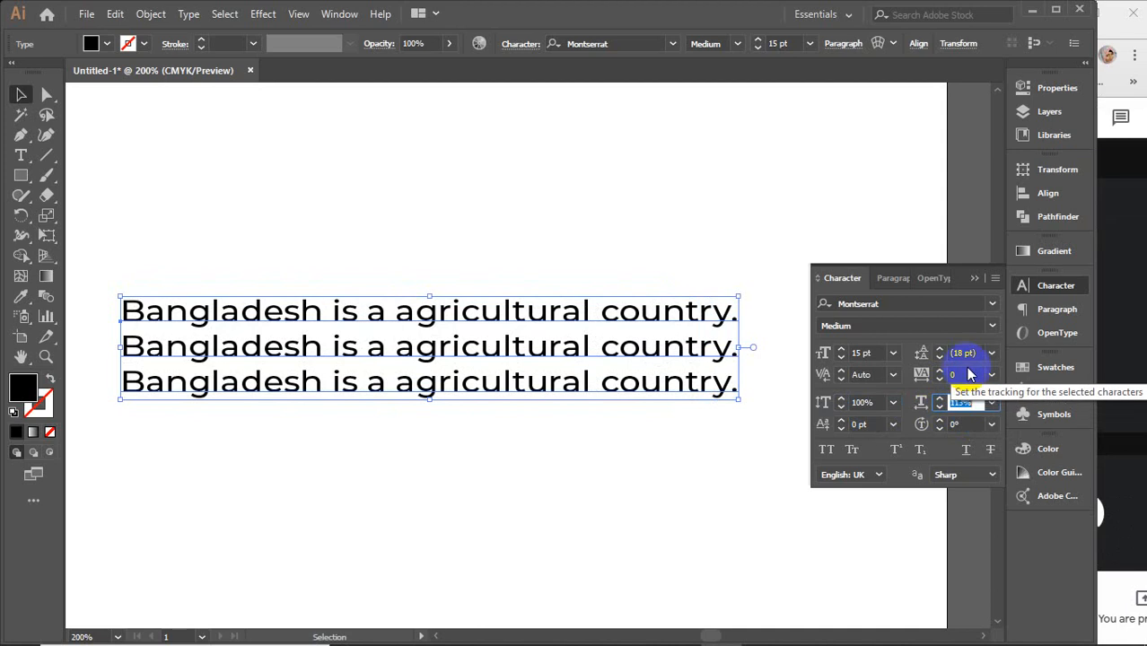
{"action": "left_click", "coordinate": [963, 402]}
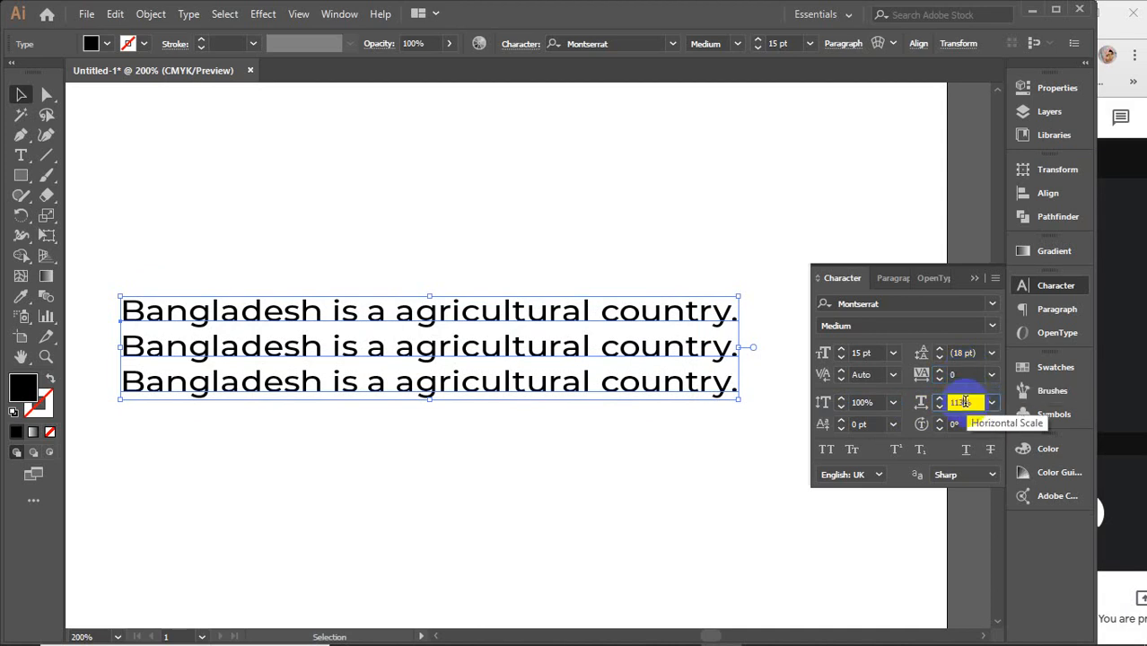
{"action": "scroll", "coordinate": [962, 402], "scroll_direction": "down", "scroll_amount": 13}
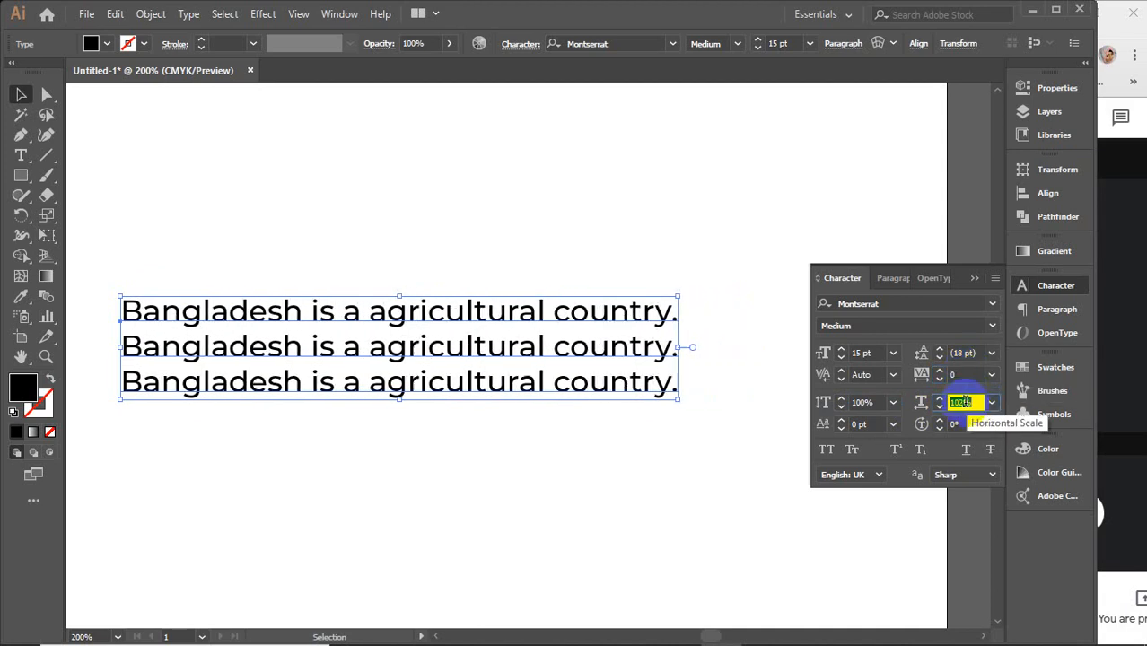
Step: Try raising the baseline shift of the three lines and lowering it to -8 pt, and reset the baseline shift to 0 pt
{"action": "left_click", "coordinate": [866, 424]}
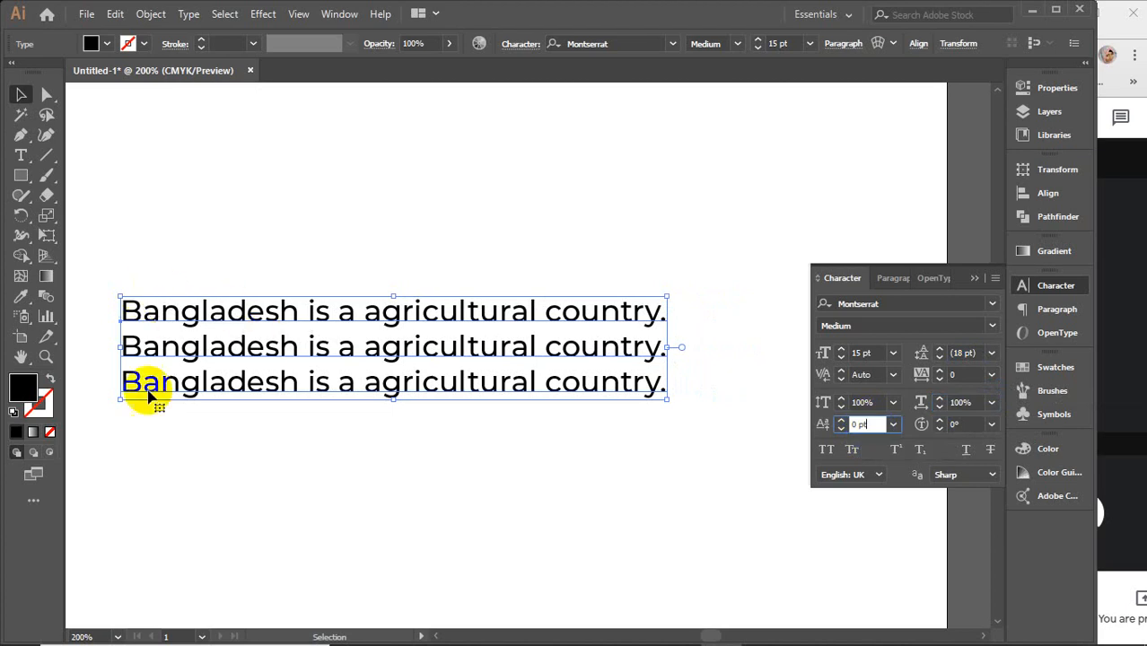
{"action": "left_click_drag", "start_coordinate": [334, 375], "coordinate": [359, 395]}
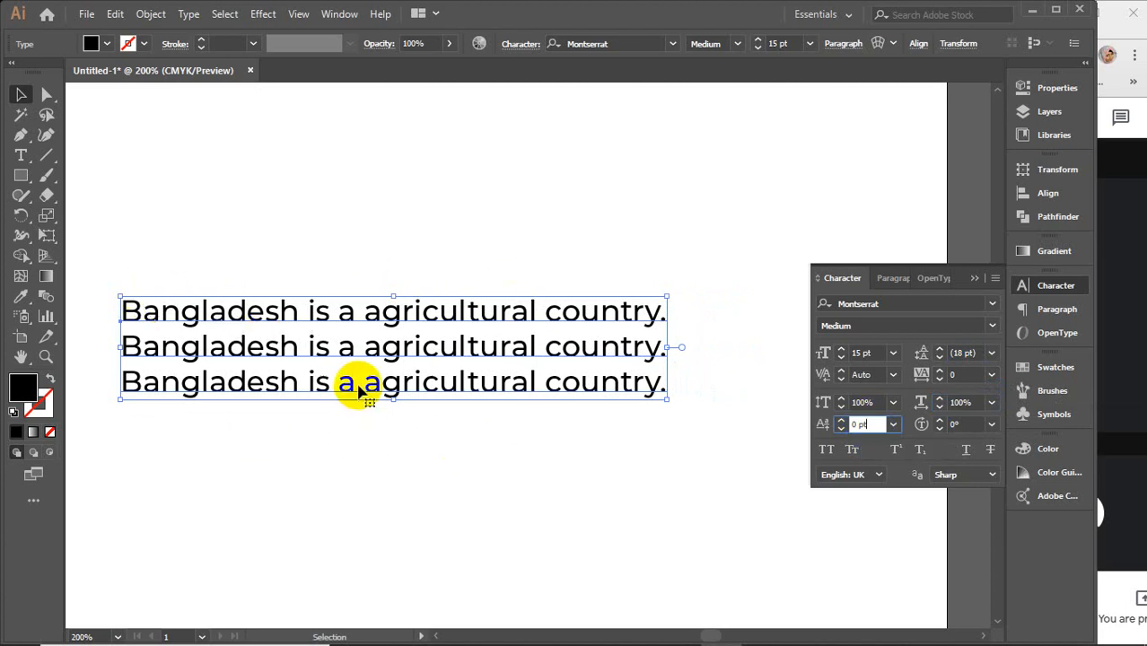
{"action": "left_click", "coordinate": [867, 424]}
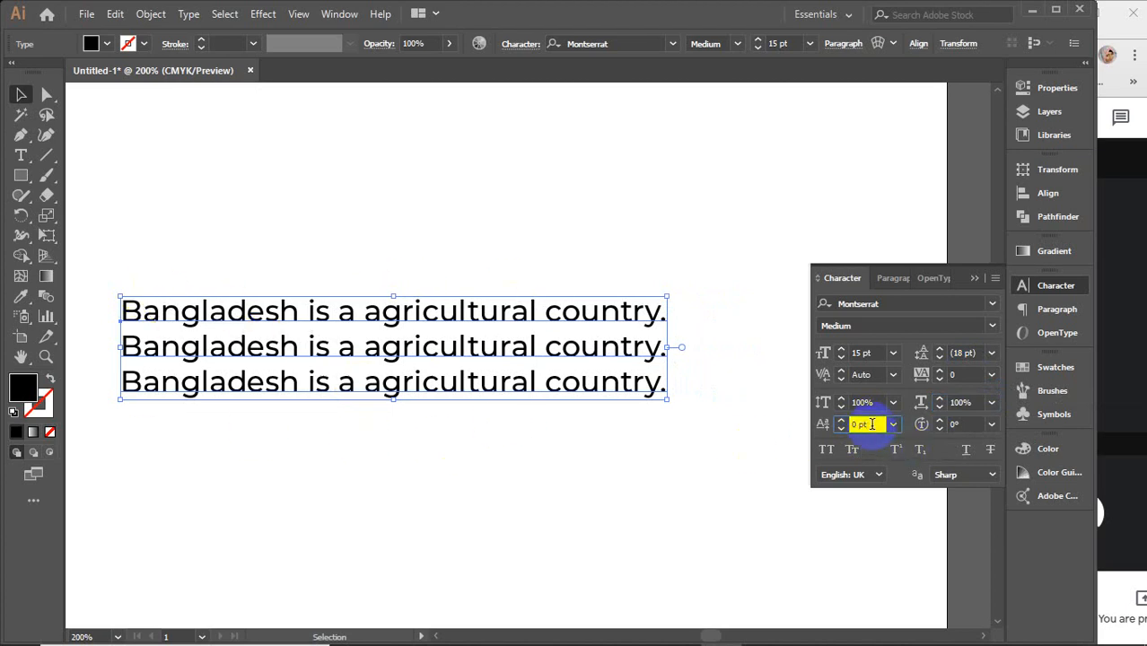
{"action": "key", "text": "Up"}
{"action": "key", "text": "Up"}
{"action": "key", "text": "Up"}
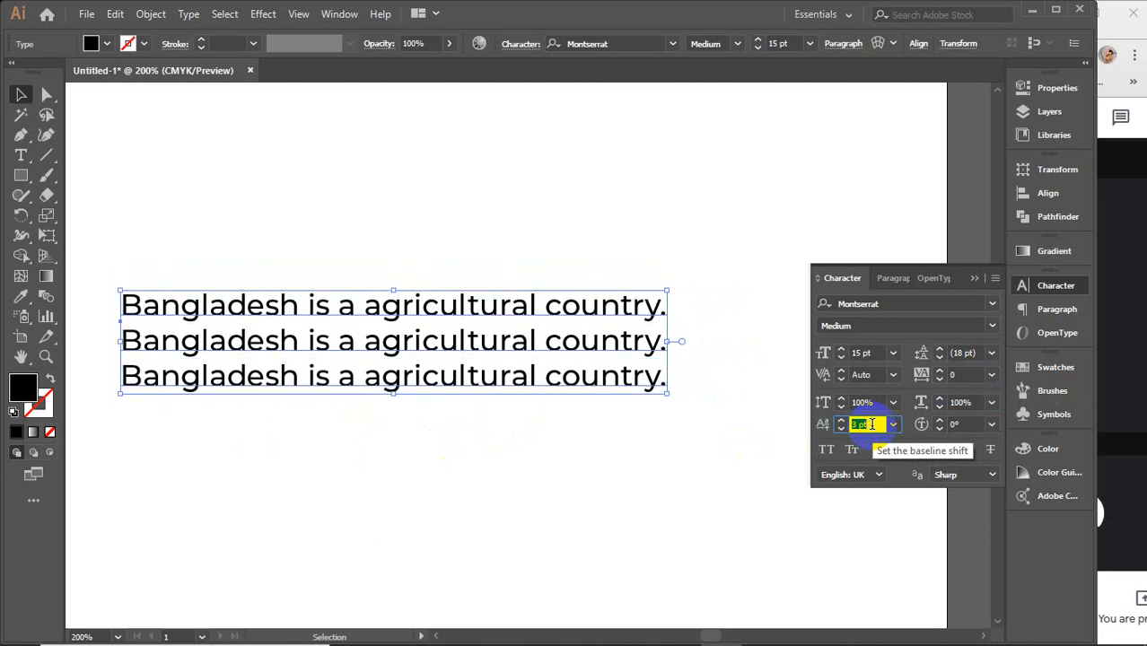
{"action": "key", "text": "Down"}
{"action": "key", "text": "Down"}
{"action": "key", "text": "Down"}
{"action": "key", "text": "Down"}
{"action": "key", "text": "Down"}
{"action": "key", "text": "Down"}
{"action": "key", "text": "Down"}
{"action": "key", "text": "Down"}
{"action": "key", "text": "Down"}
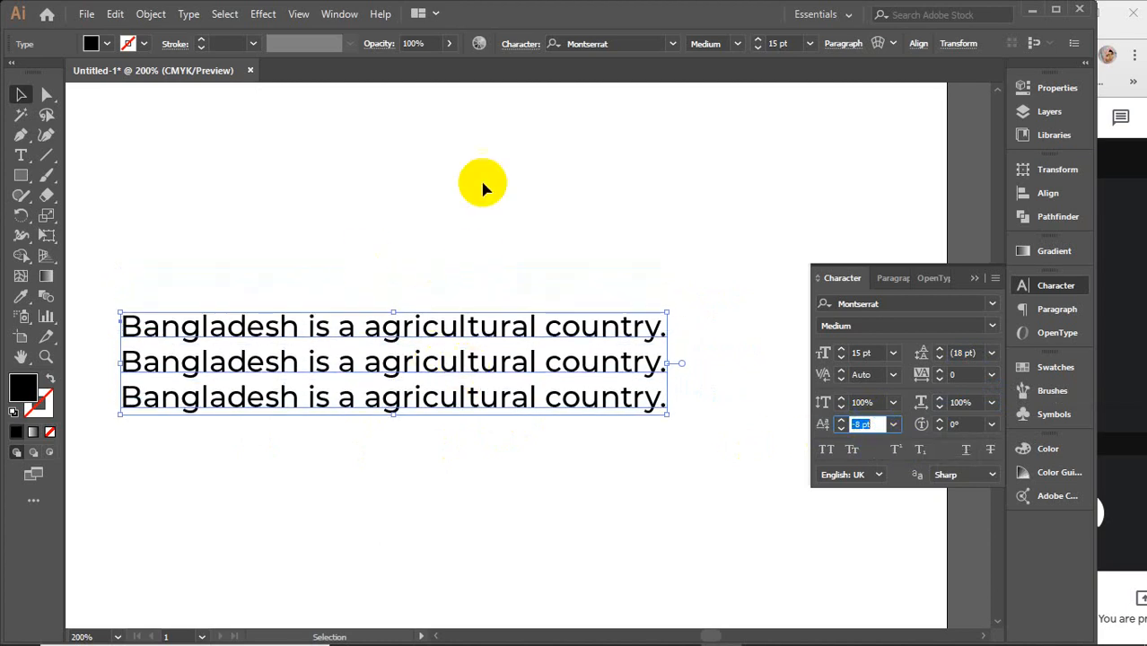
{"action": "left_click", "coordinate": [893, 425]}
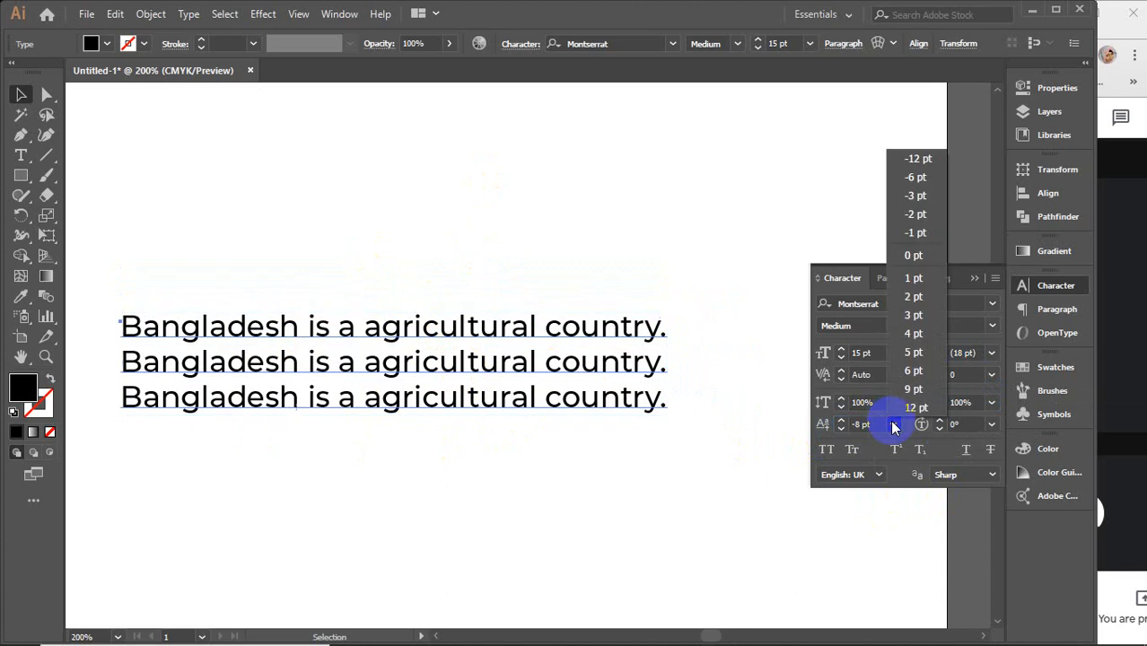
{"action": "left_click", "coordinate": [913, 255]}
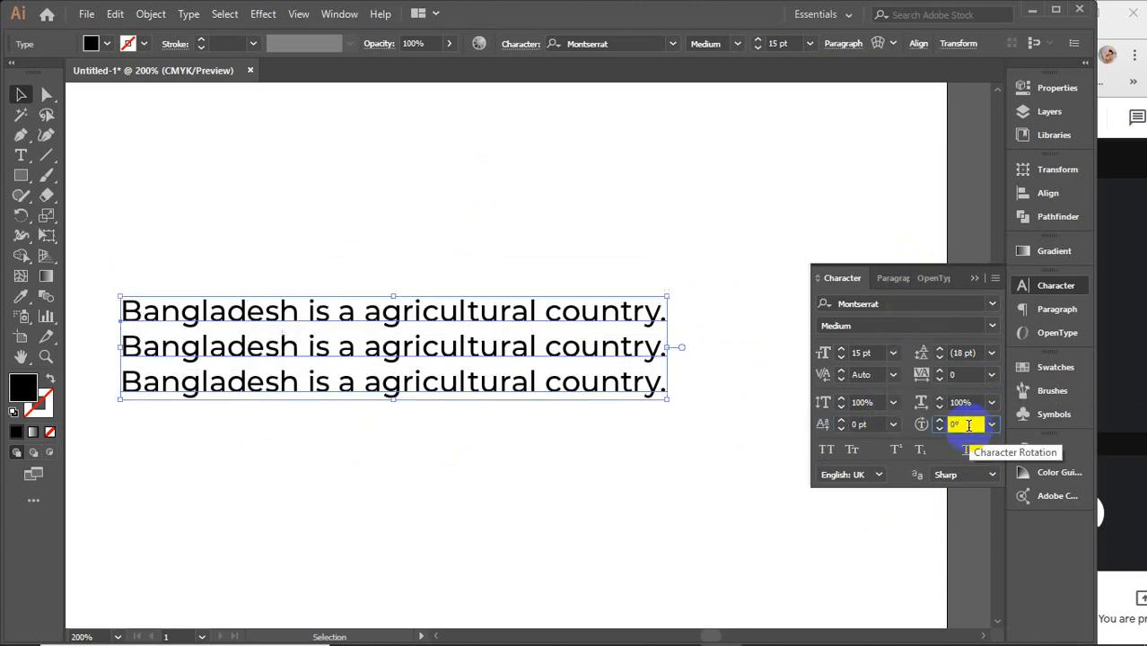
Step: Try rotating the characters of the three lines, reset the character rotation to 0°, and deselect the text
{"action": "scroll", "coordinate": [968, 425], "scroll_direction": "up", "scroll_amount": 11}
{"action": "scroll", "coordinate": [968, 426], "scroll_direction": "down", "scroll_amount": 11}
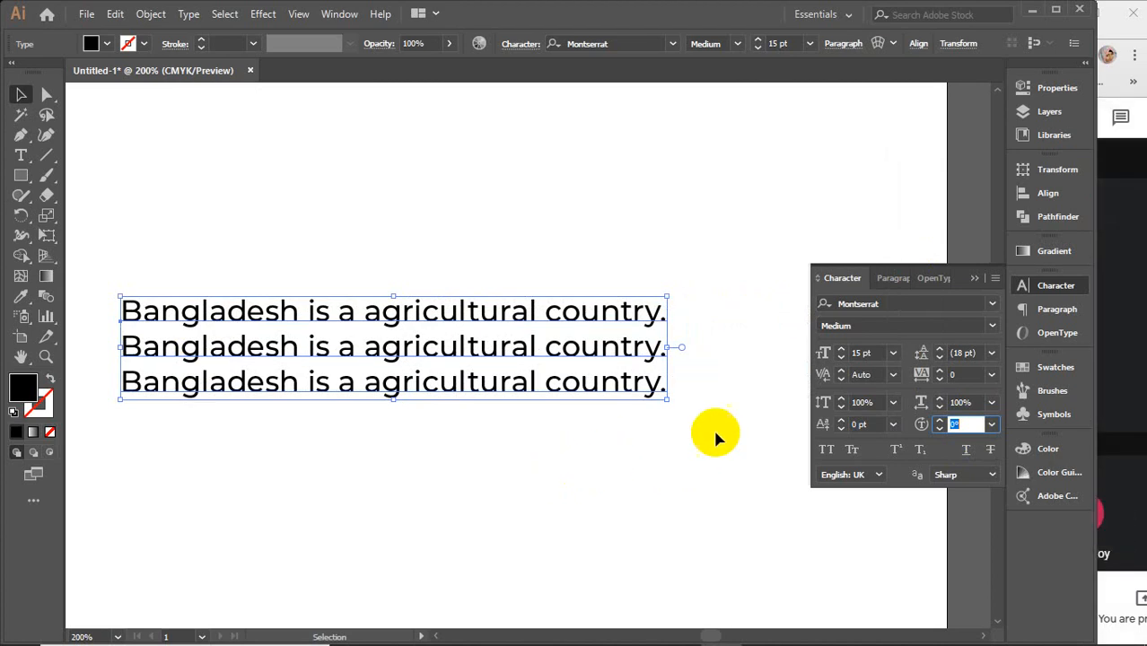
{"action": "left_click", "coordinate": [969, 425]}
{"action": "left_click_drag", "start_coordinate": [745, 208], "coordinate": [978, 481]}
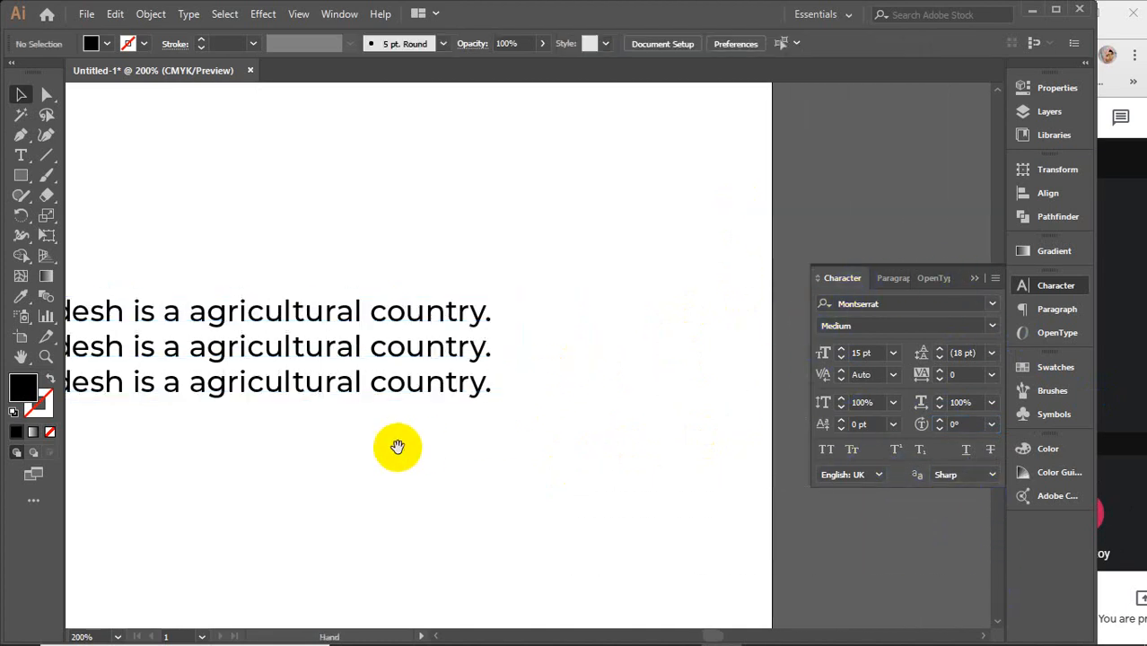
{"action": "left_click_drag", "start_coordinate": [397, 448], "coordinate": [526, 446]}
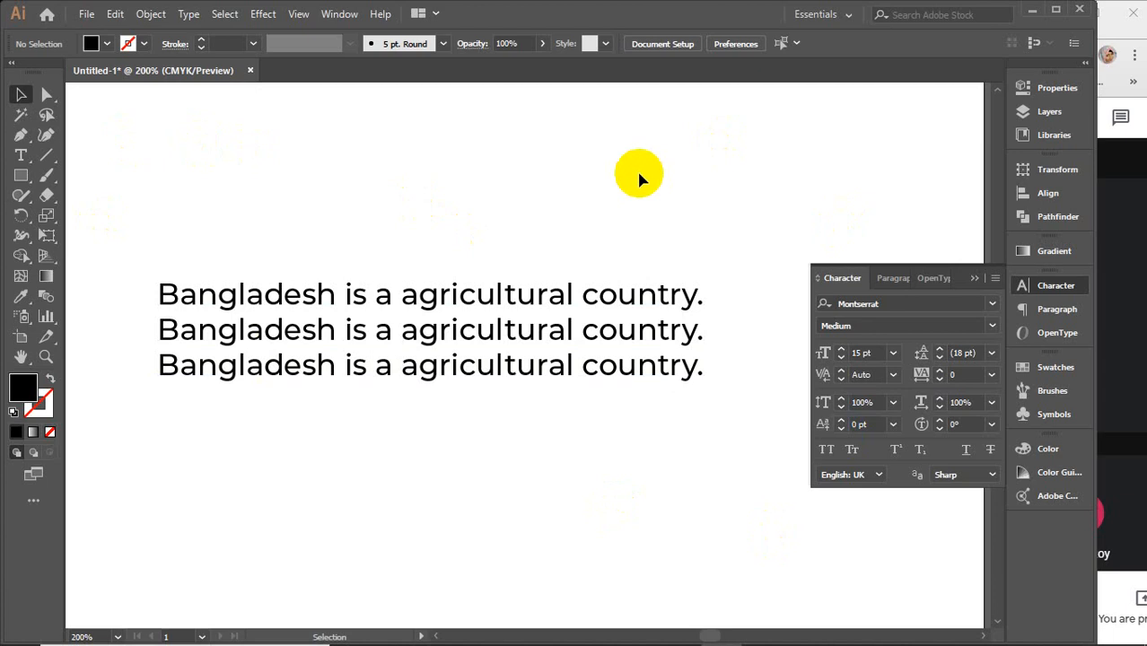
Step: Collapse the Character settings and move the three-line text block up toward the artboard's upper edge
{"action": "left_click", "coordinate": [329, 301]}
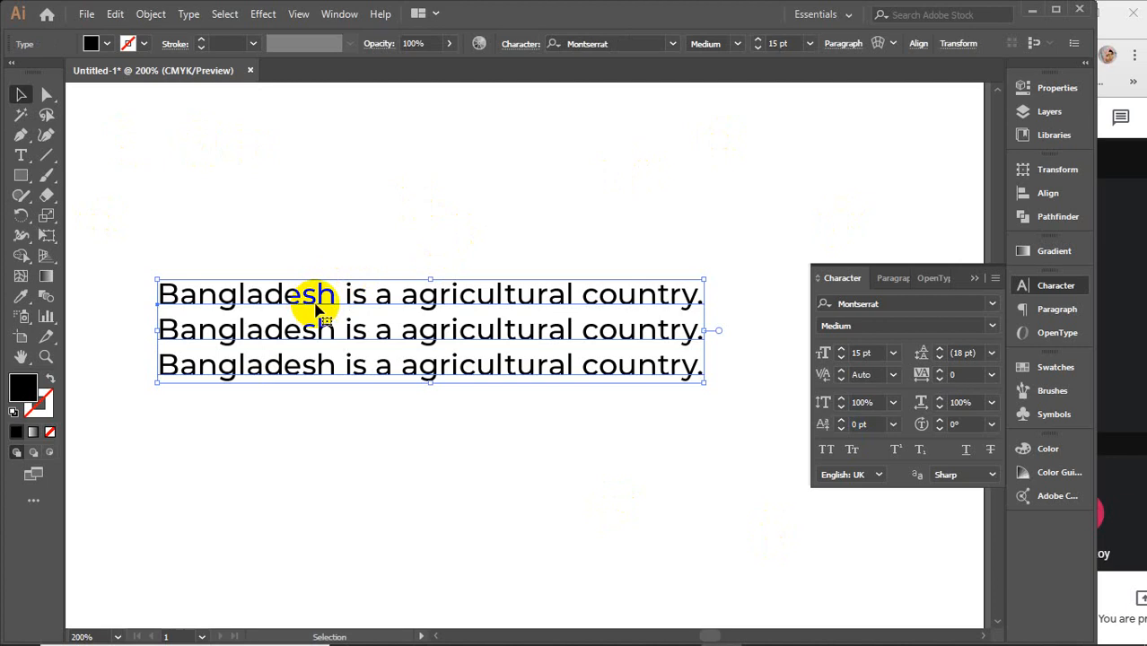
{"action": "left_click", "coordinate": [982, 281]}
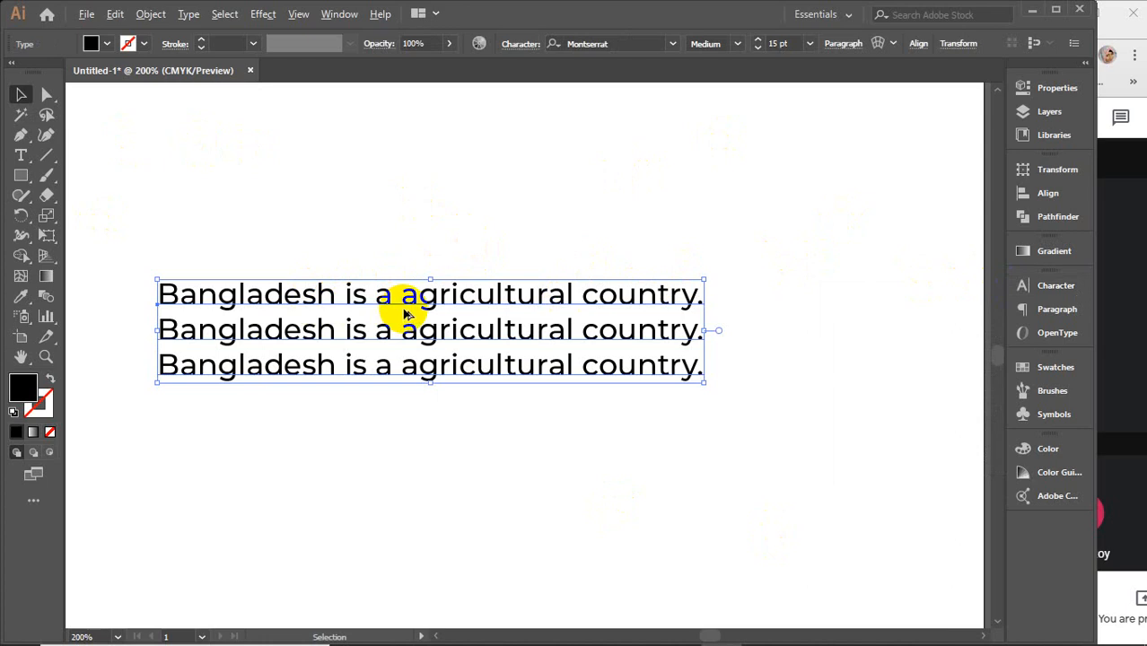
{"action": "scroll", "coordinate": [403, 314], "scroll_direction": "down", "scroll_amount": 1}
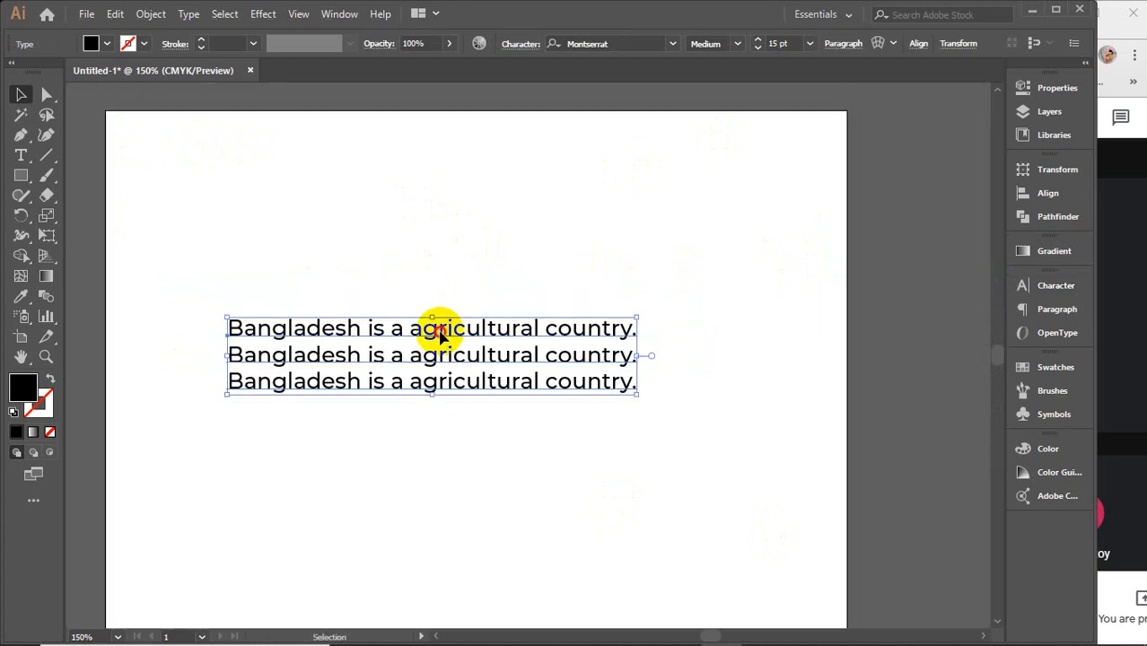
{"action": "left_click_drag", "start_coordinate": [440, 332], "coordinate": [414, 234]}
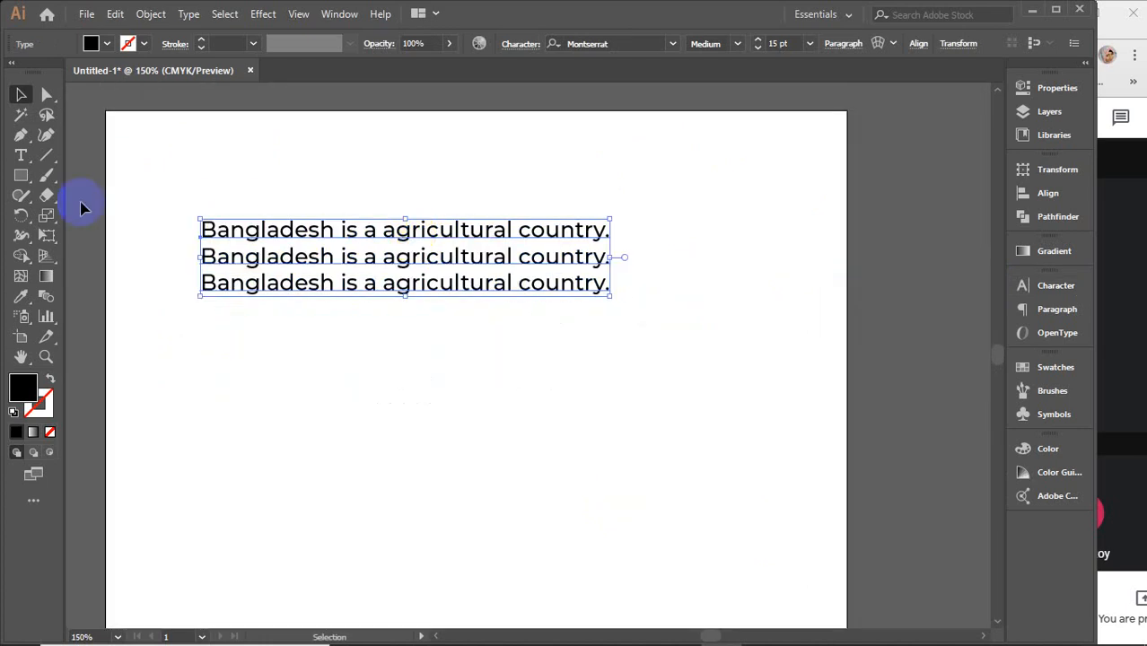
Step: Show the variants of the Type Tool and delete the three-line text block from the artboard
{"action": "left_click", "coordinate": [22, 156]}
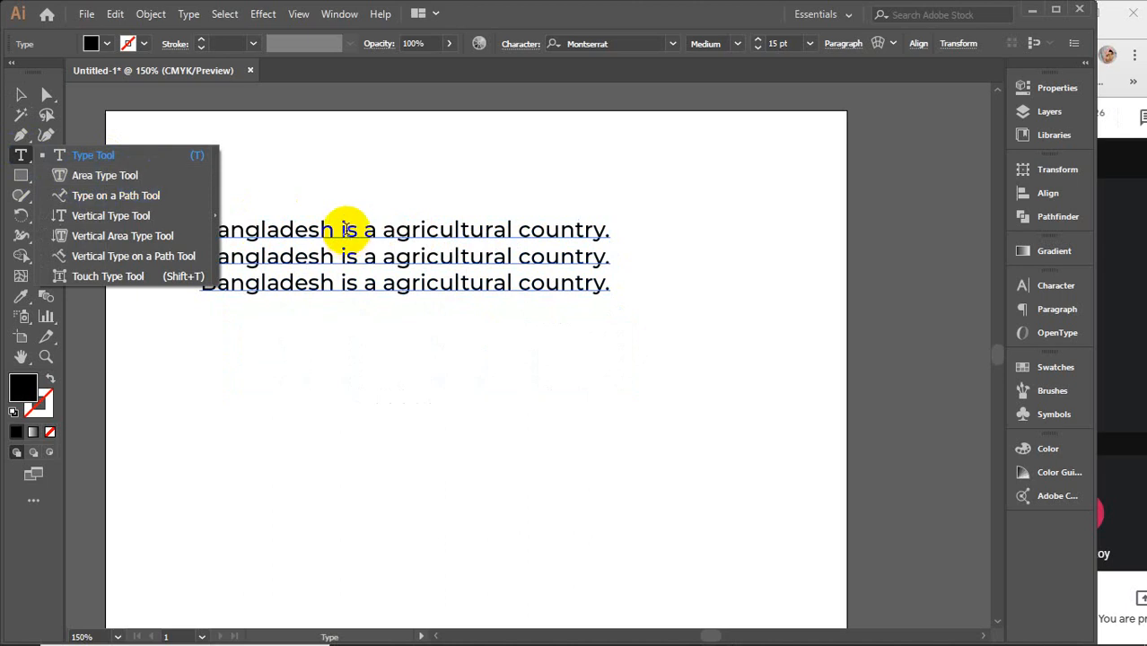
{"action": "left_click", "coordinate": [21, 95]}
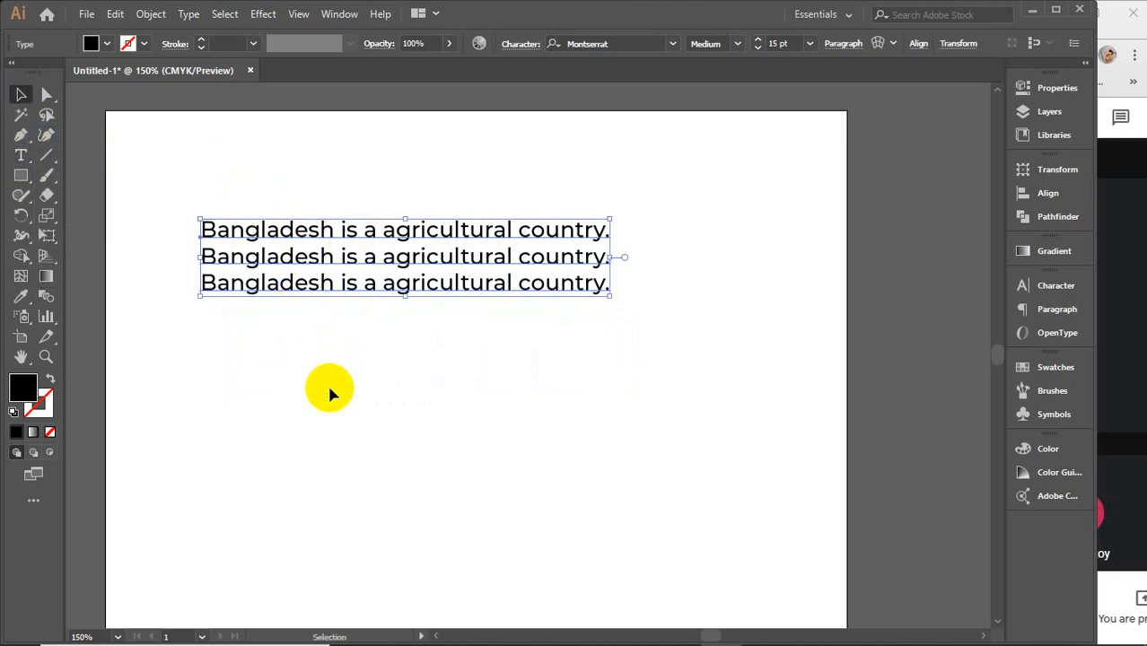
{"action": "key", "text": "Delete"}
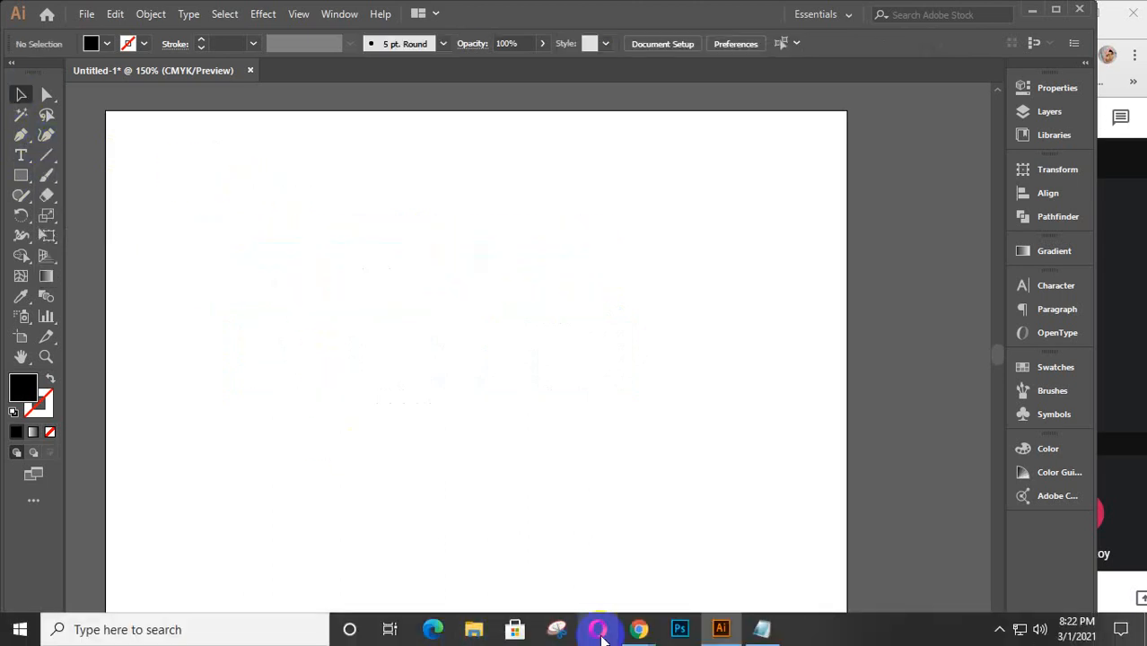
Step: Switch to Chrome, open a new tab, detach it into its own window beside the Meet window, and widen it
{"action": "mouse_move", "coordinate": [639, 628]}
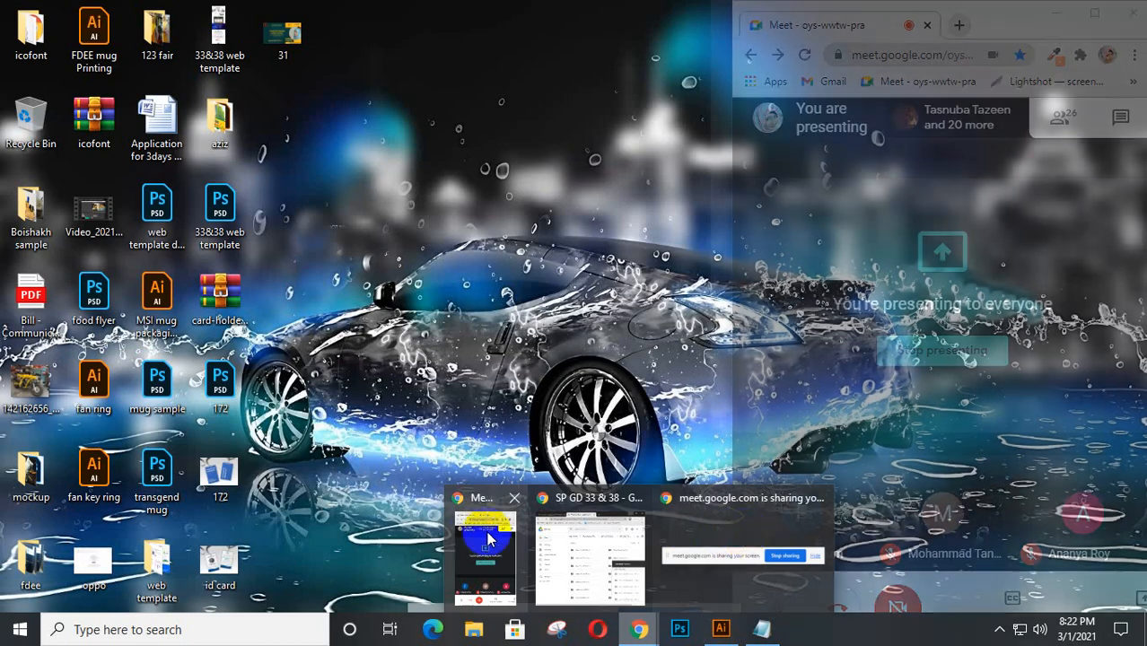
{"action": "left_click", "coordinate": [485, 556]}
{"action": "left_click", "coordinate": [958, 25]}
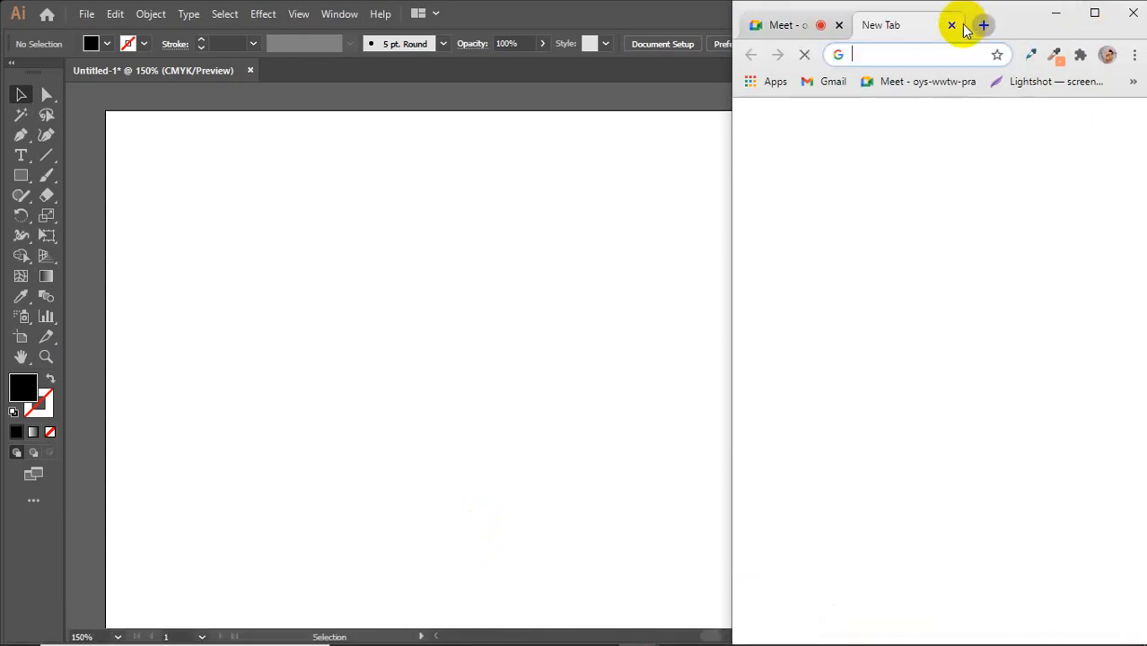
{"action": "left_click_drag", "start_coordinate": [901, 21], "coordinate": [154, 23]}
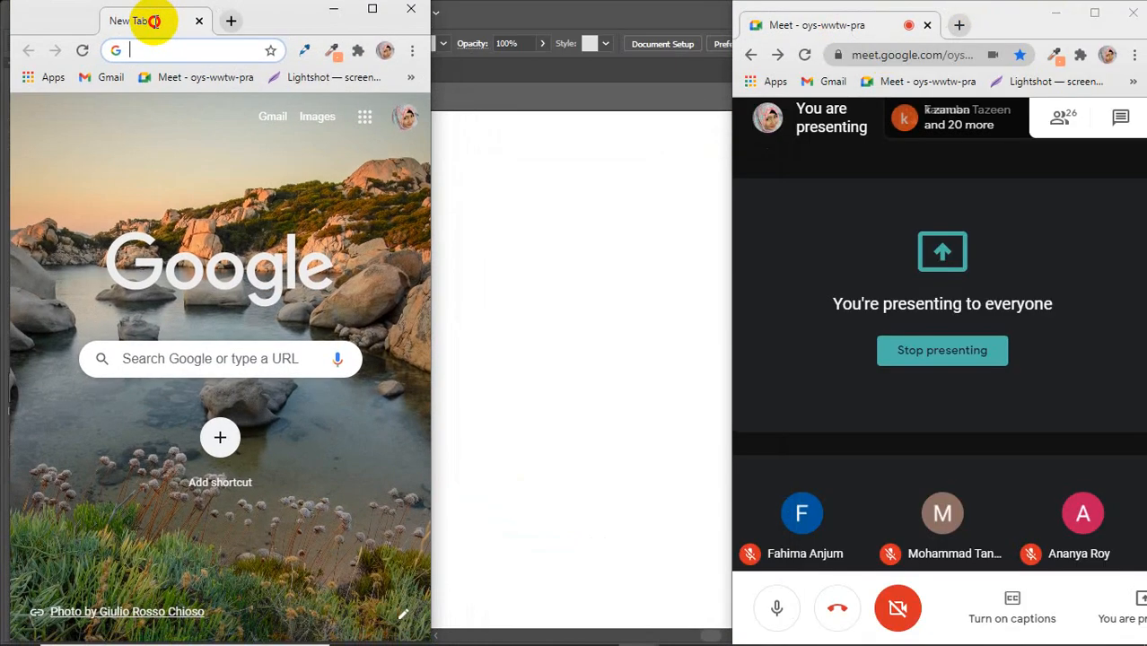
{"action": "left_click_drag", "start_coordinate": [432, 180], "coordinate": [768, 220]}
{"action": "left_click_drag", "start_coordinate": [356, 25], "coordinate": [350, 24]}
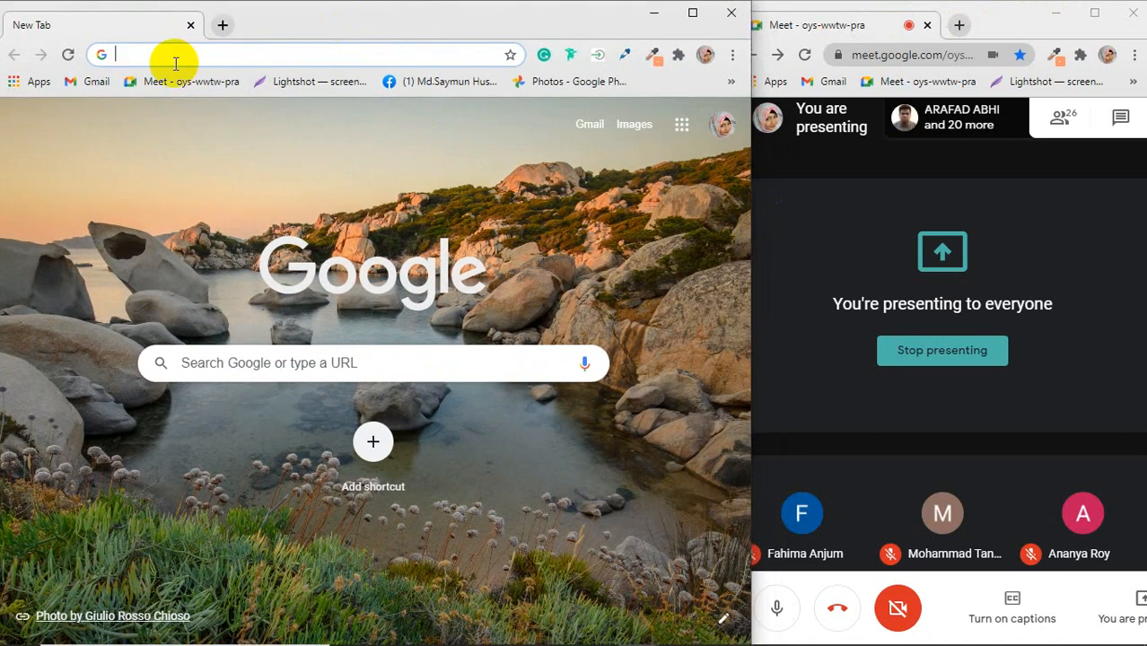
Step: Search Google for "flyer design" and show the image results
{"action": "left_click", "coordinate": [176, 56]}
{"action": "type", "text": "fly"}
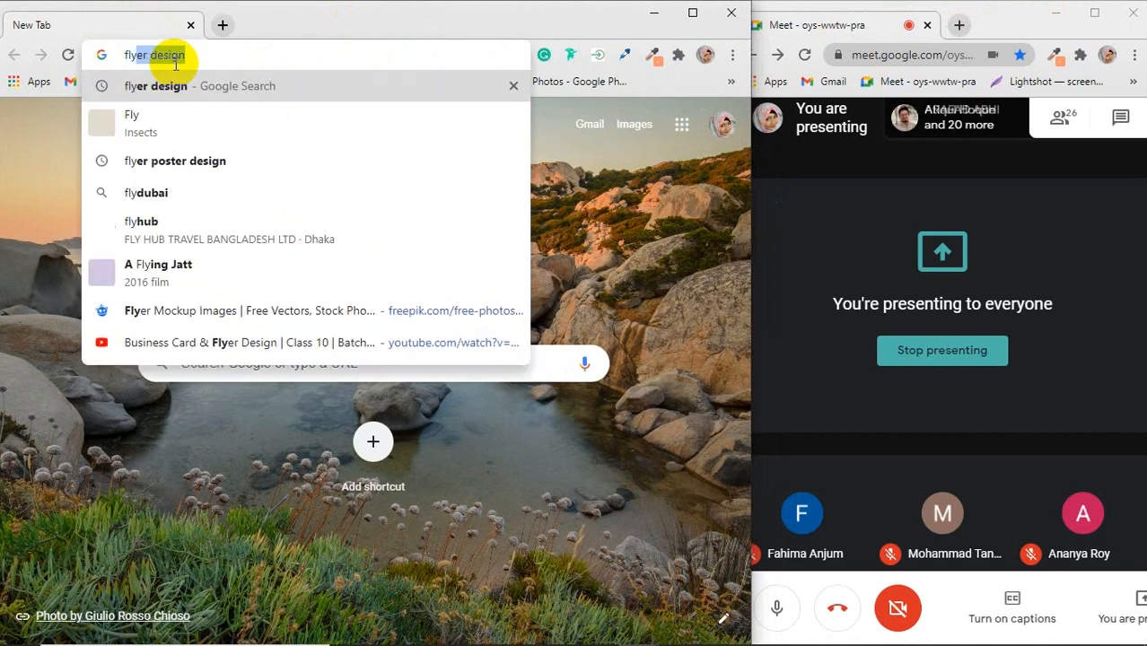
{"action": "type", "text": "er"}
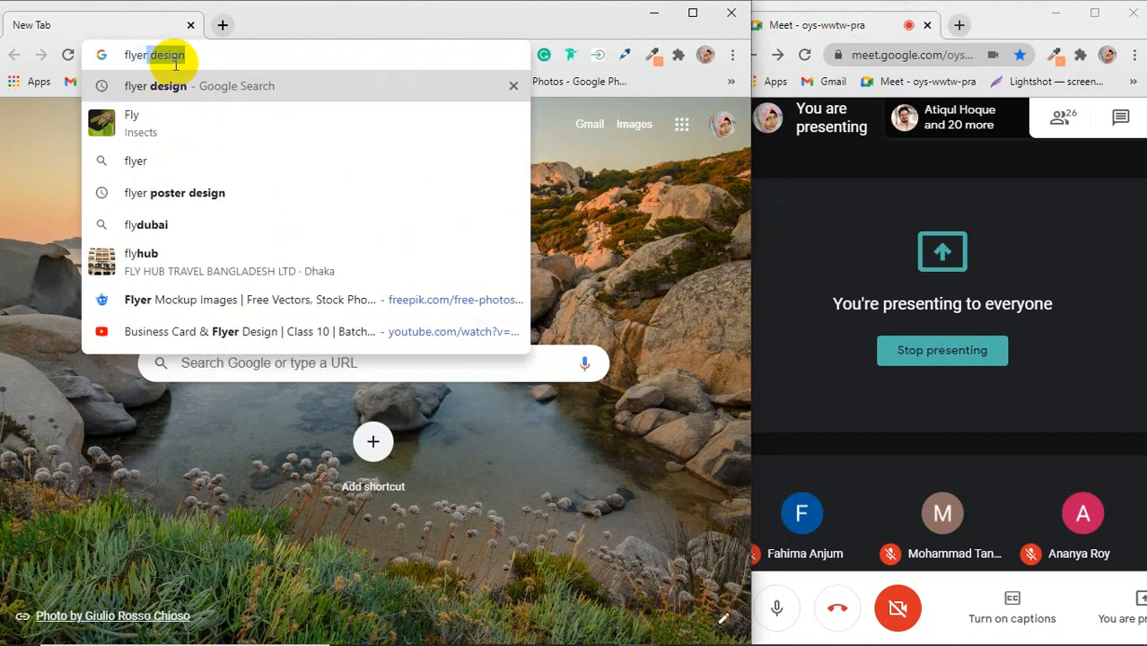
{"action": "key", "text": "Return"}
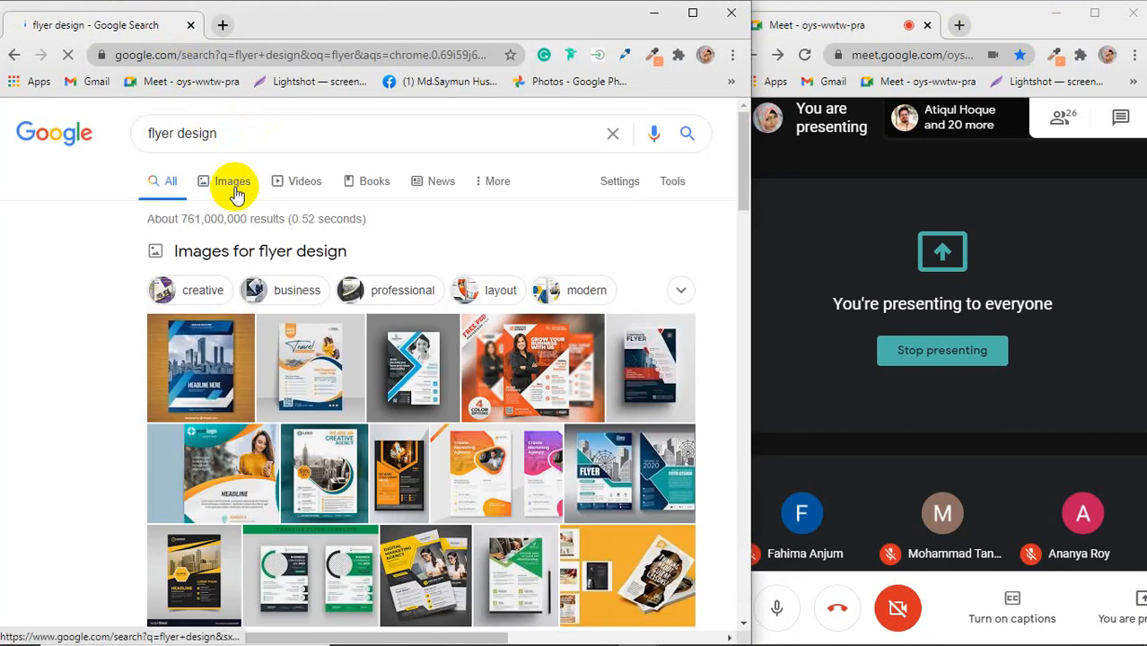
{"action": "left_click", "coordinate": [235, 194]}
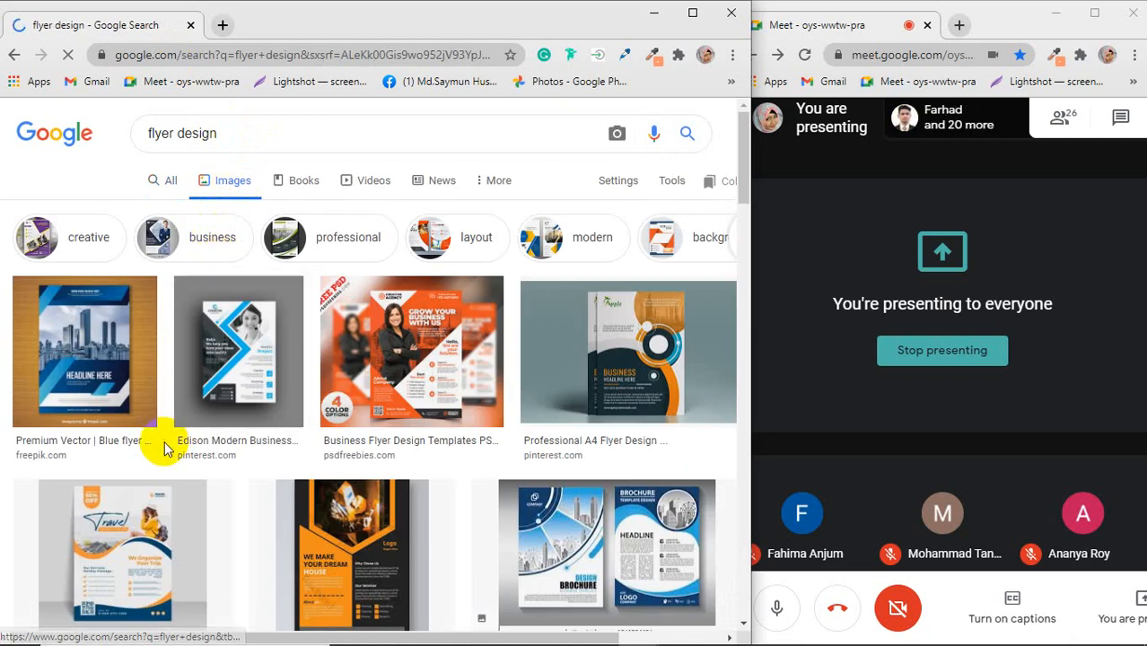
Step: Open the blue two-page brochure image from Shutterstock in the results and copy it
{"action": "scroll", "coordinate": [166, 448], "scroll_direction": "down", "scroll_amount": 1}
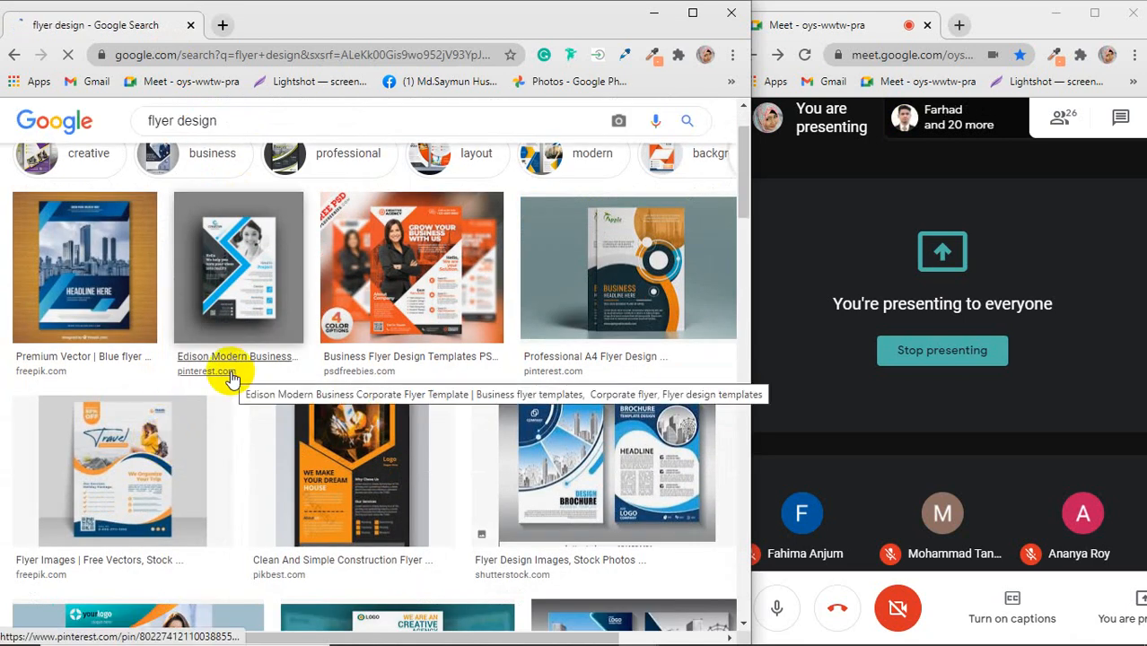
{"action": "left_click", "coordinate": [648, 485]}
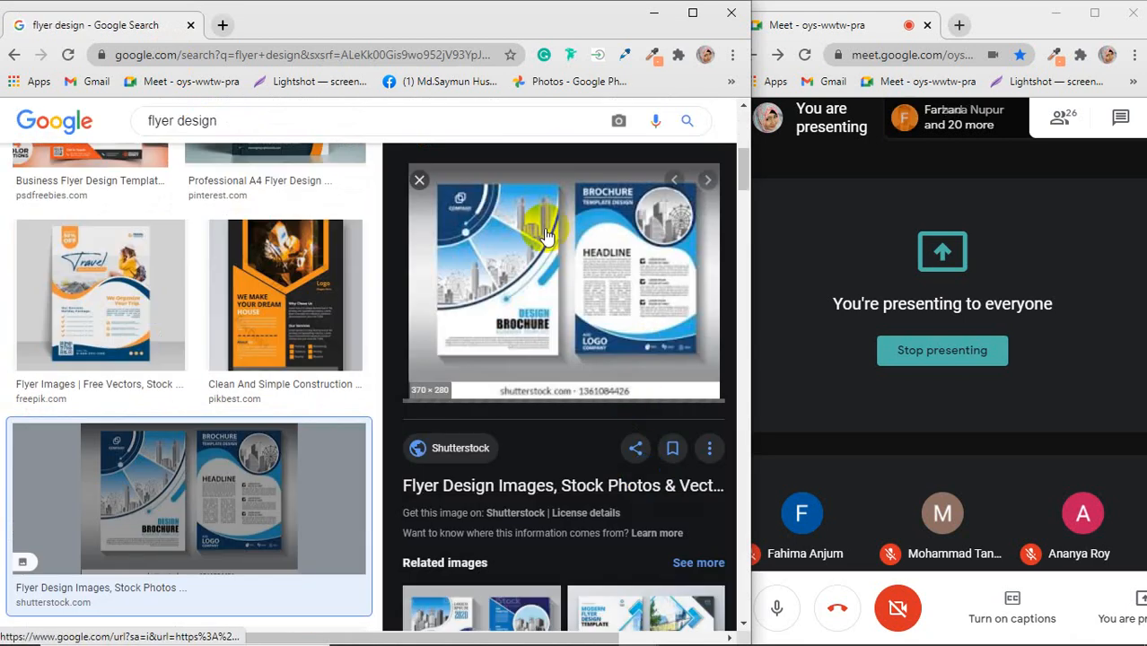
{"action": "right_click", "coordinate": [537, 266]}
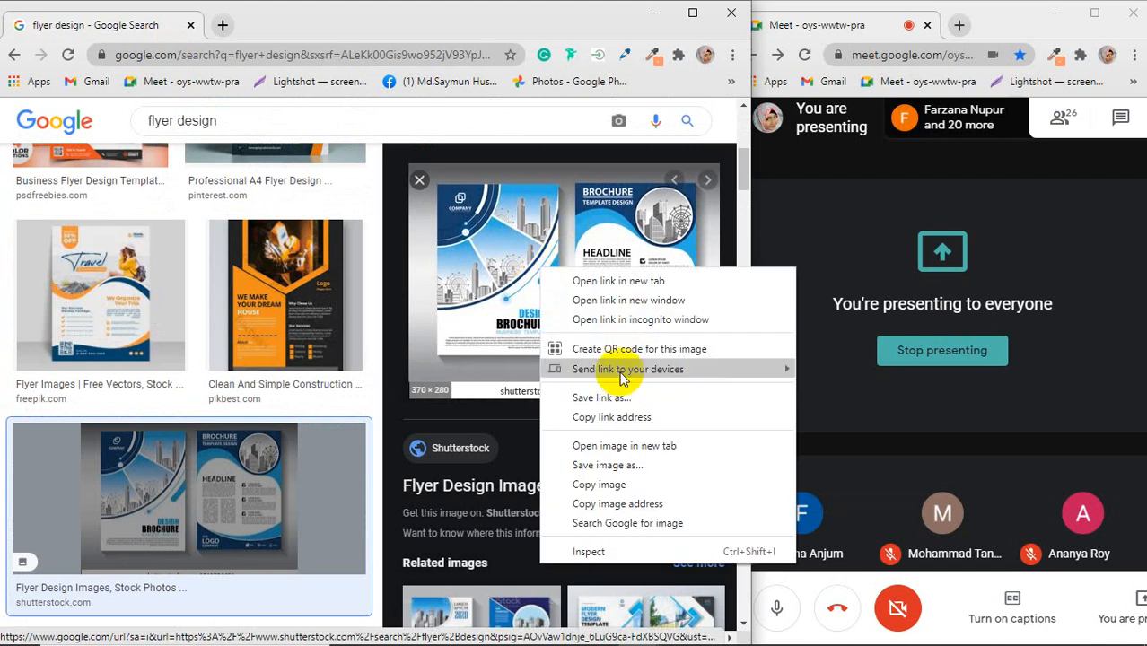
{"action": "left_click", "coordinate": [560, 481]}
Step: Minimize the browser, switch back to Illustrator, and paste the copied brochure image onto the empty artboard
{"action": "left_click", "coordinate": [654, 13]}
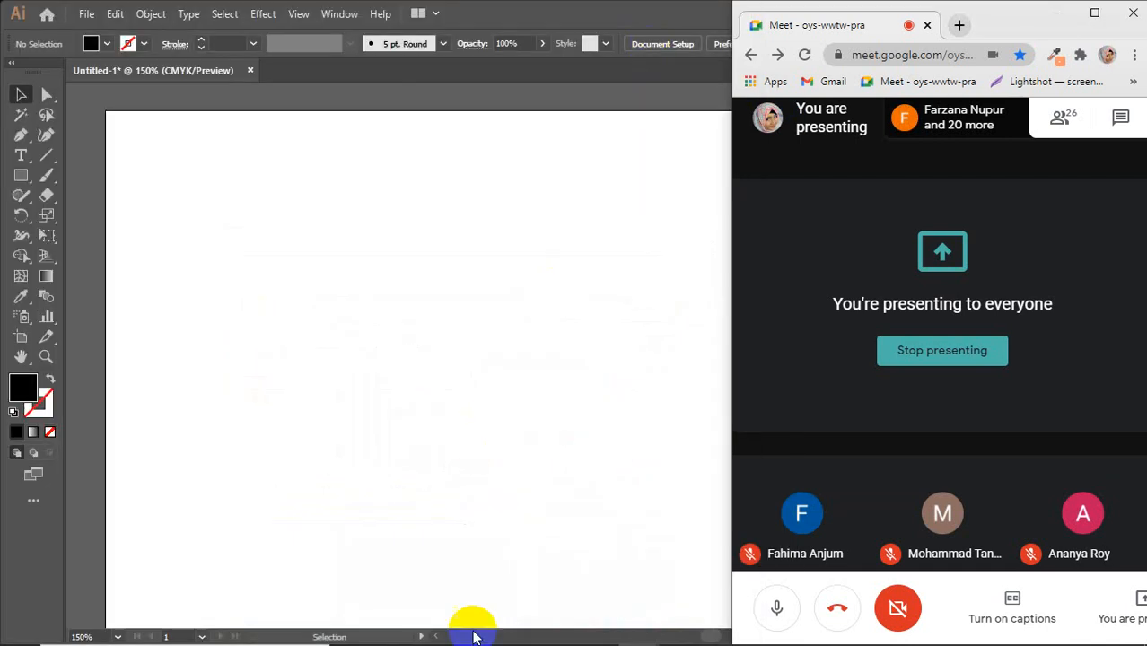
{"action": "left_click", "coordinate": [440, 331]}
{"action": "key", "text": "ctrl+v"}
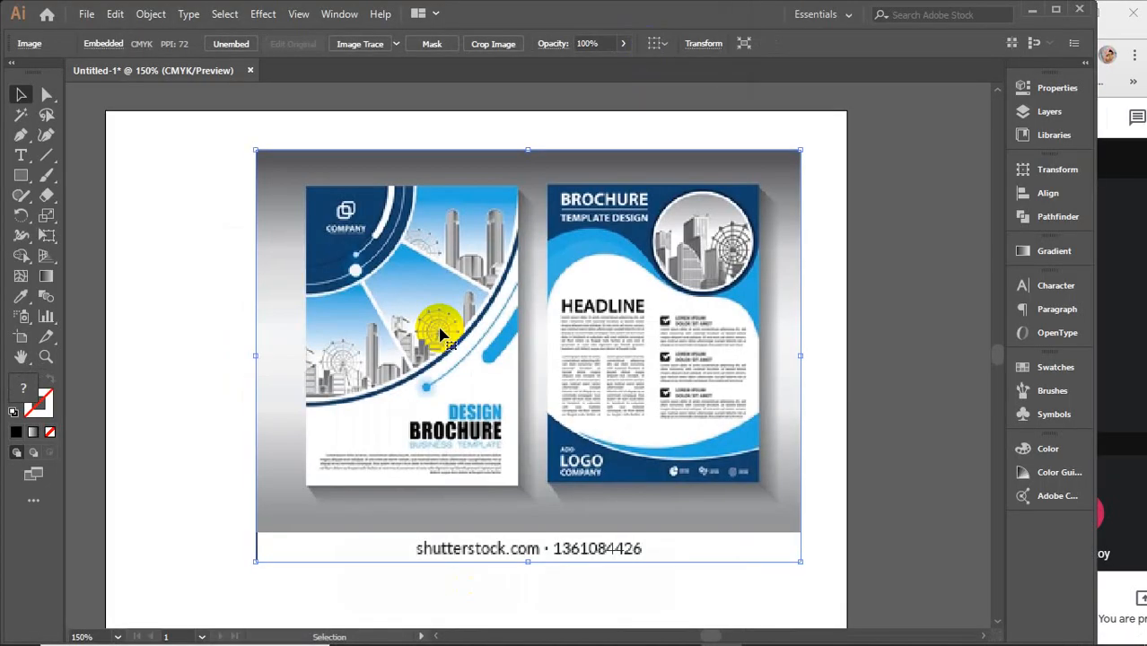
Step: Delete the pasted brochure image from the artboard and switch to the Chrome window with the flyer design image results
{"action": "left_click", "coordinate": [880, 360]}
{"action": "left_click", "coordinate": [631, 373]}
{"action": "key", "text": "Delete"}
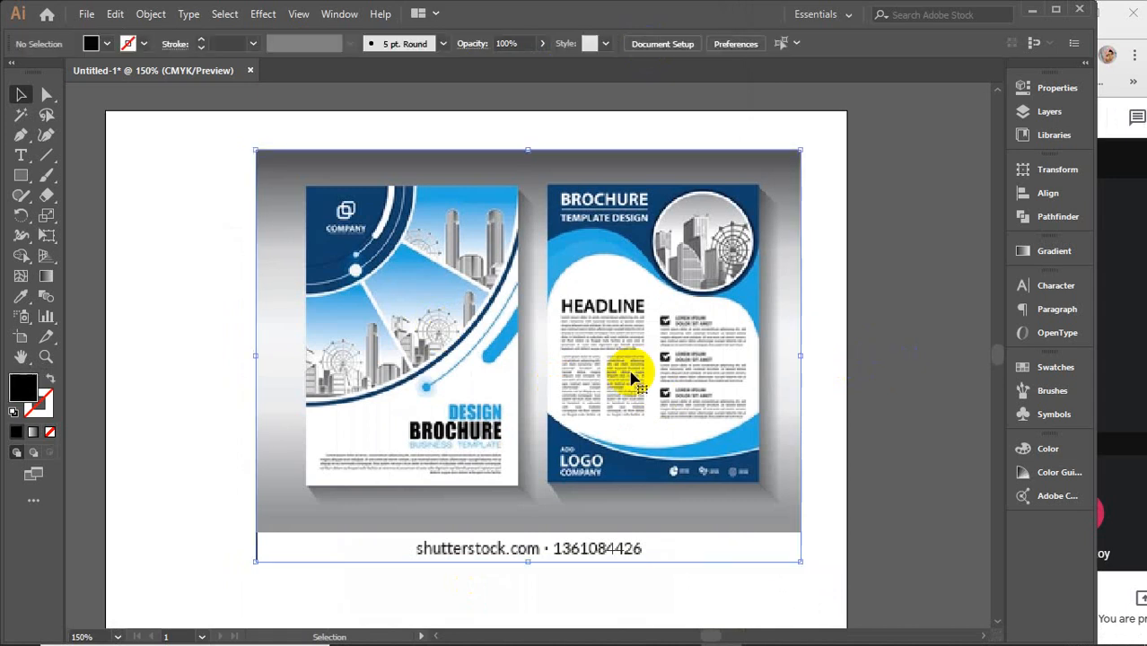
{"action": "mouse_move", "coordinate": [574, 642]}
{"action": "mouse_move", "coordinate": [637, 625]}
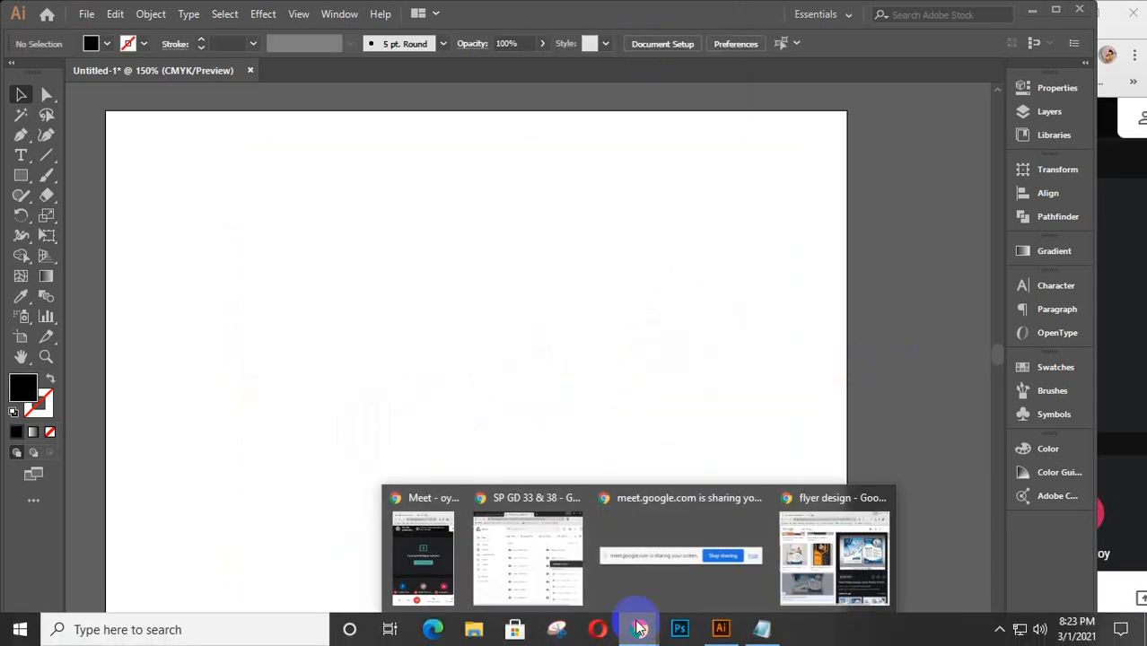
{"action": "left_click", "coordinate": [835, 557]}
{"action": "right_click", "coordinate": [533, 266]}
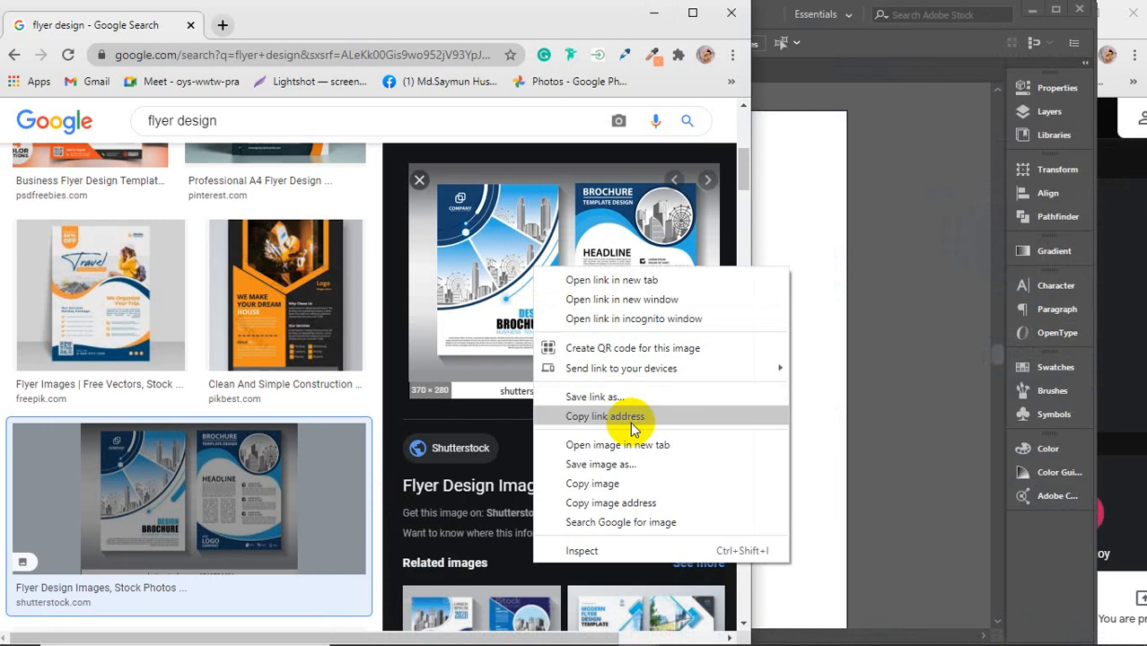
{"action": "left_click", "coordinate": [597, 466]}
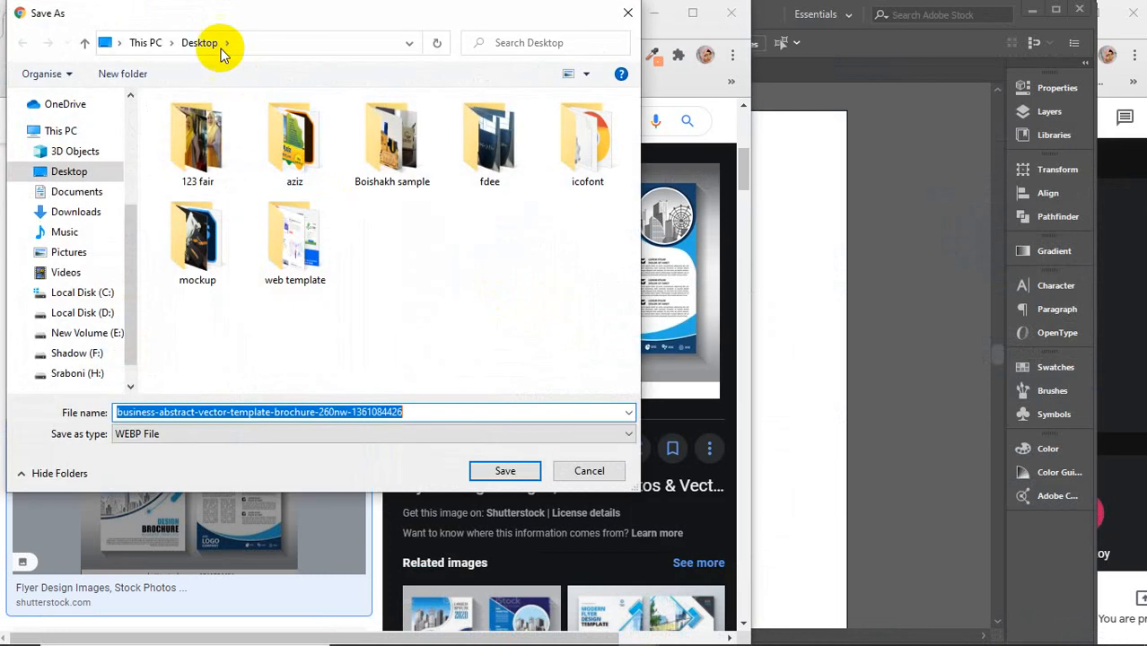
{"action": "left_click", "coordinate": [601, 468]}
Step: Open the related iStock image with the "FLYER 2019" page and save it to the Desktop as a JPEG image
{"action": "scroll", "coordinate": [602, 333], "scroll_direction": "down", "scroll_amount": 4}
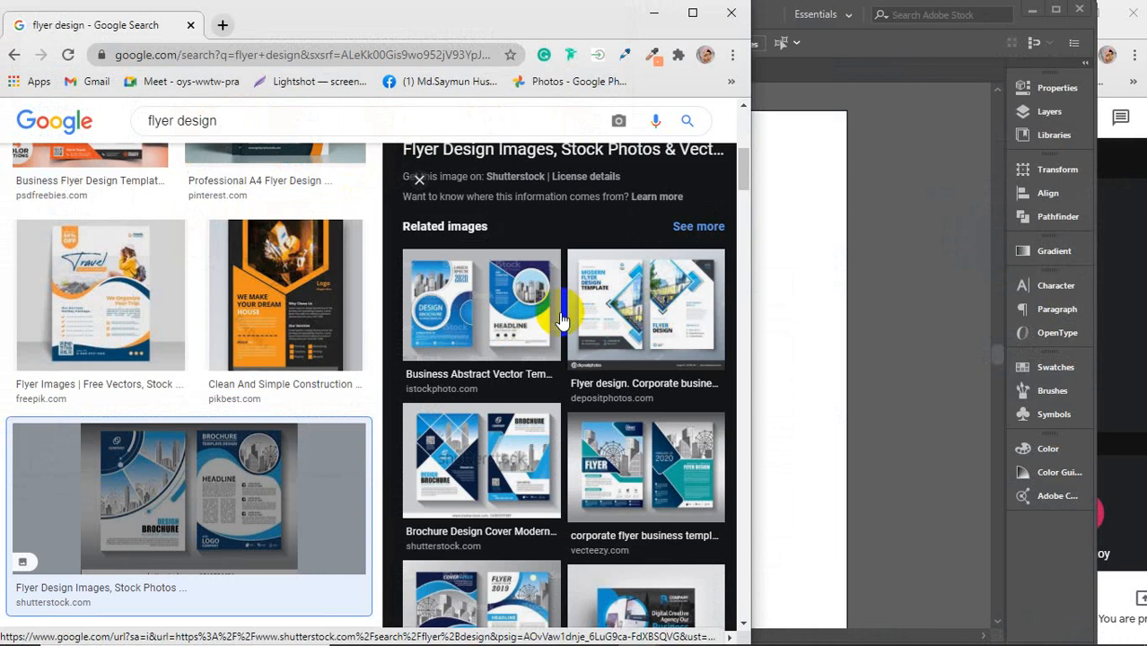
{"action": "scroll", "coordinate": [561, 318], "scroll_direction": "down", "scroll_amount": 2}
{"action": "left_click", "coordinate": [487, 459]}
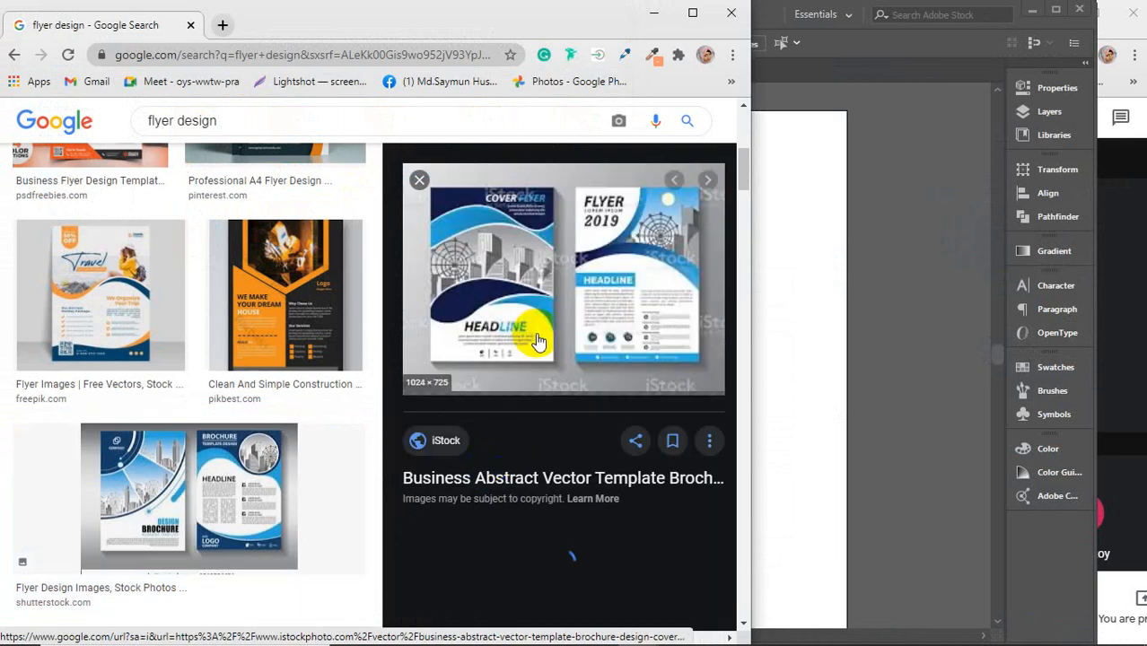
{"action": "right_click", "coordinate": [551, 282]}
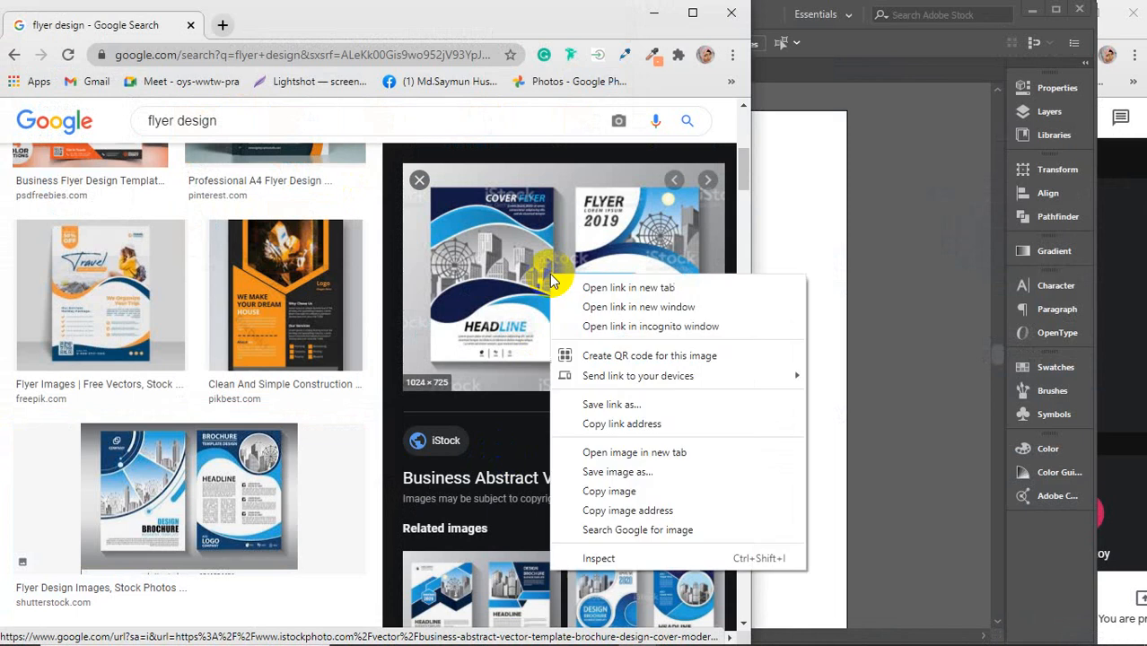
{"action": "left_click", "coordinate": [641, 471]}
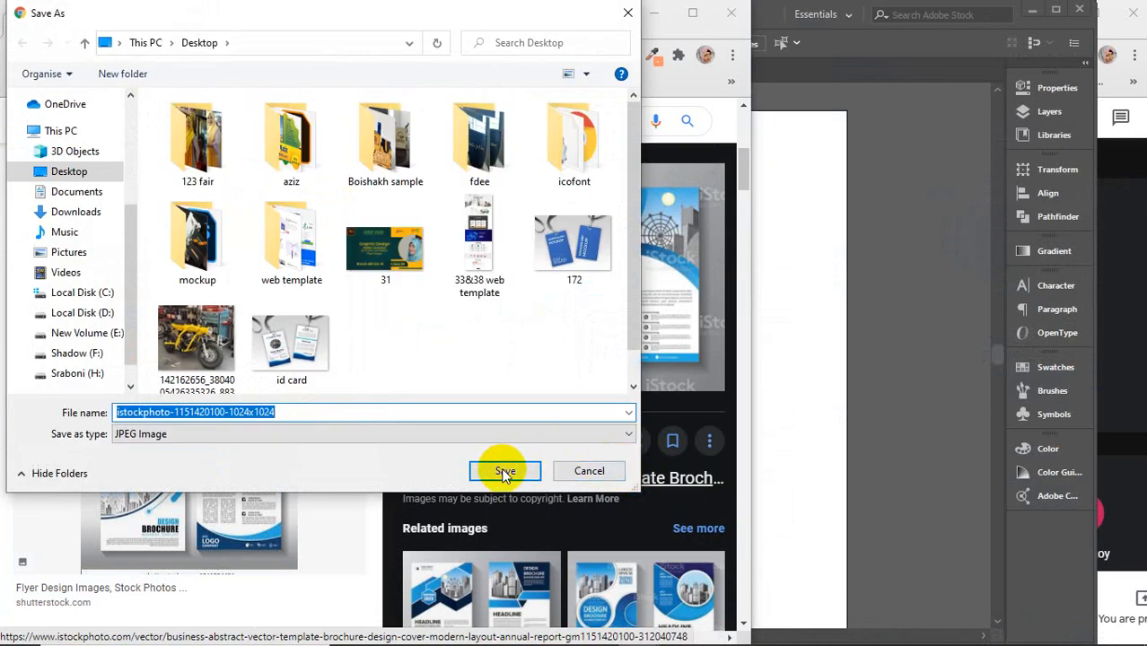
{"action": "left_click", "coordinate": [502, 469]}
Step: Minimize the browser and Illustrator, and open the saved iStock flyer image from the desktop in a maximized Photos window
{"action": "left_click", "coordinate": [651, 12]}
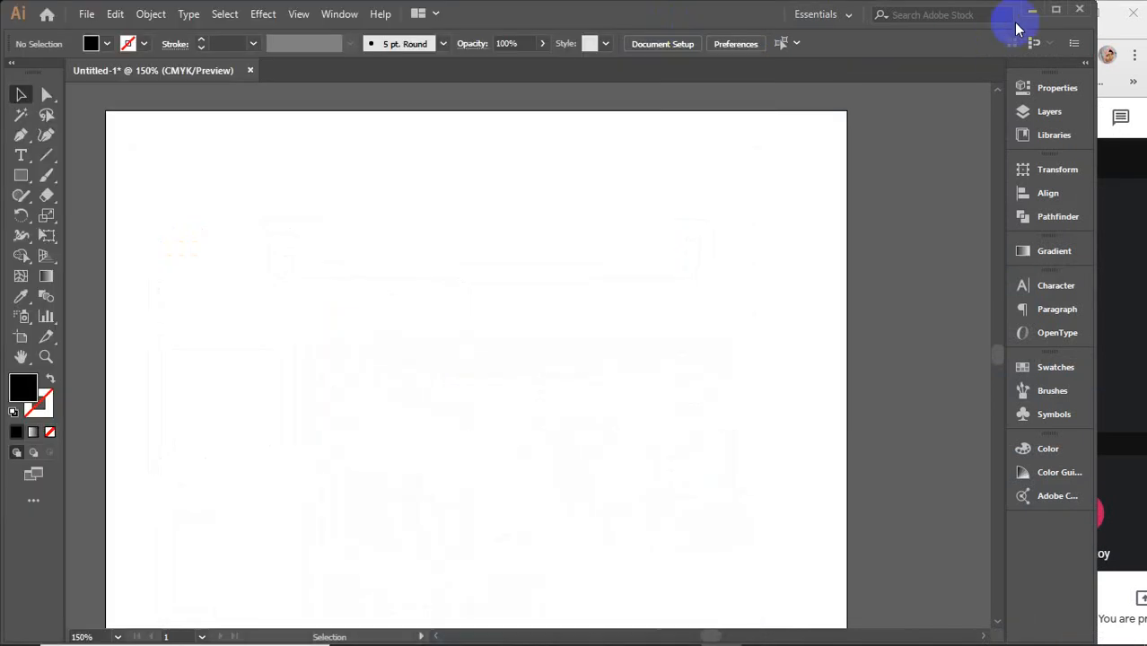
{"action": "left_click", "coordinate": [1030, 9]}
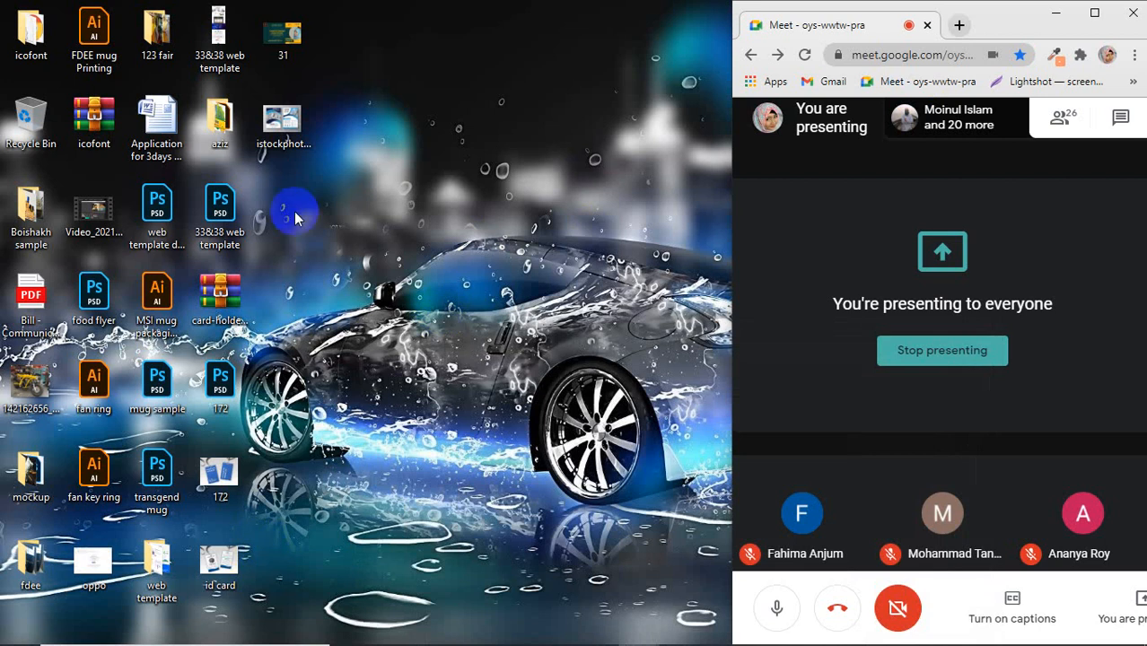
{"action": "left_click", "coordinate": [284, 126]}
{"action": "double_click", "coordinate": [287, 134]}
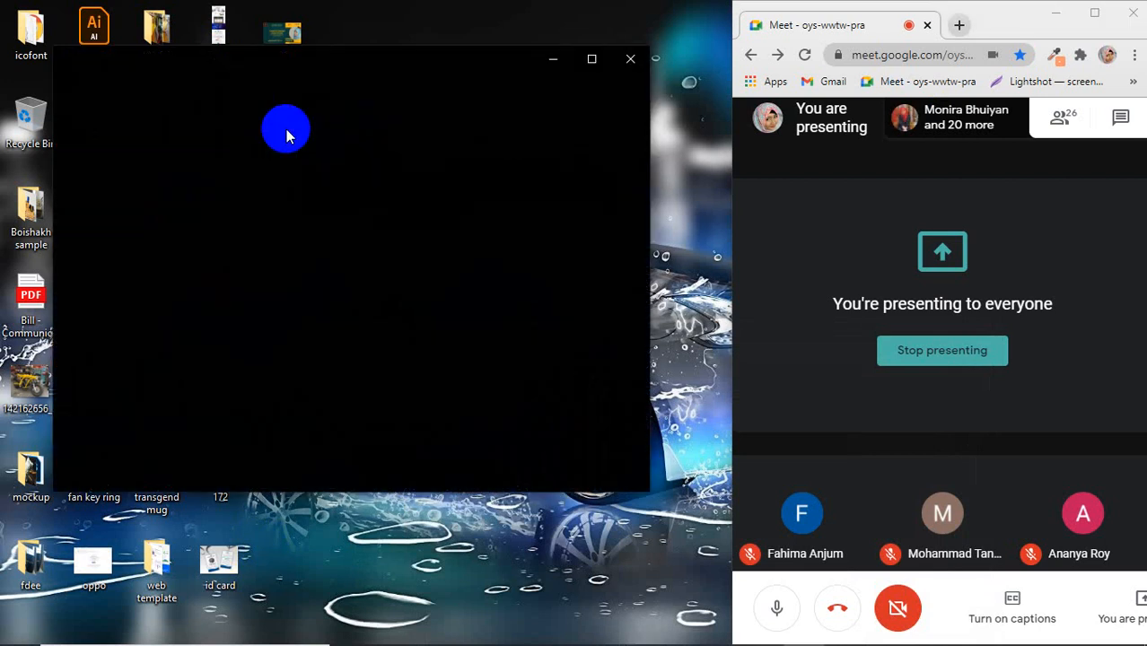
{"action": "left_click", "coordinate": [594, 60]}
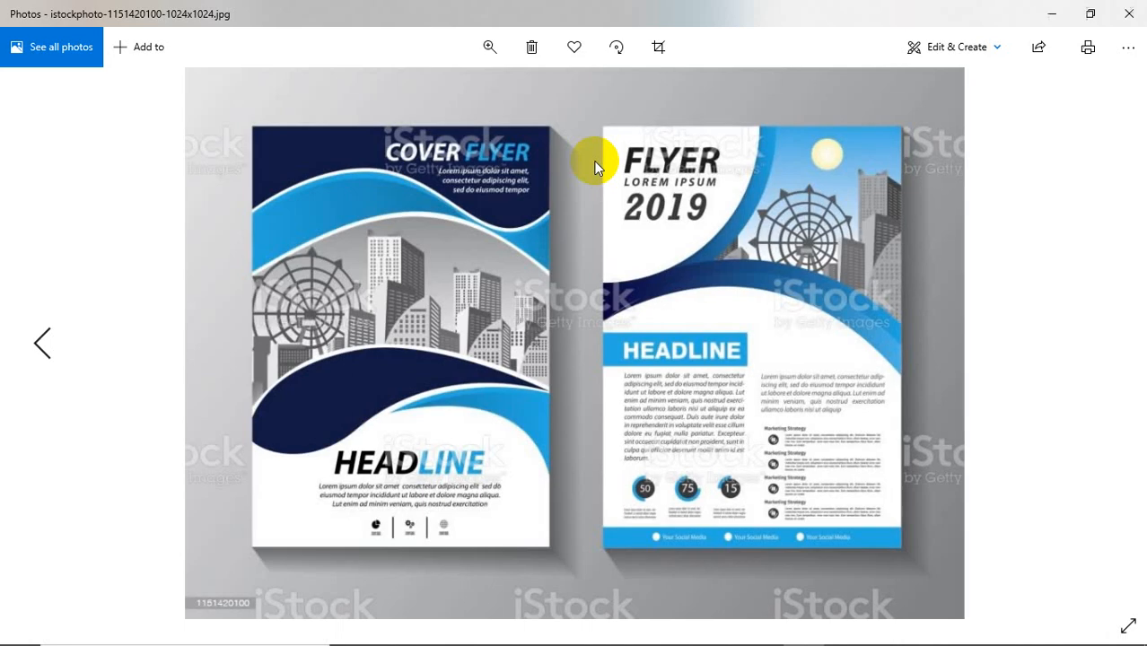
Step: Examine the flyer's headline and paragraph text blocks up close, close the image, and switch back to Illustrator
{"action": "left_click", "coordinate": [485, 49]}
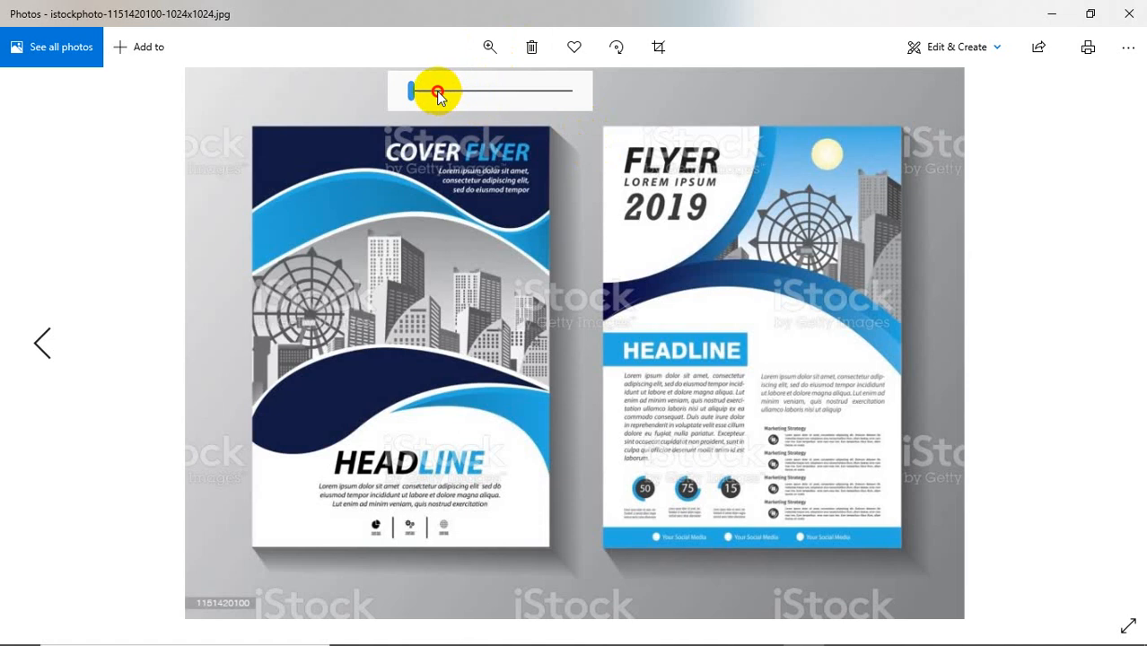
{"action": "left_click", "coordinate": [438, 93]}
{"action": "left_click_drag", "start_coordinate": [672, 487], "coordinate": [384, 380]}
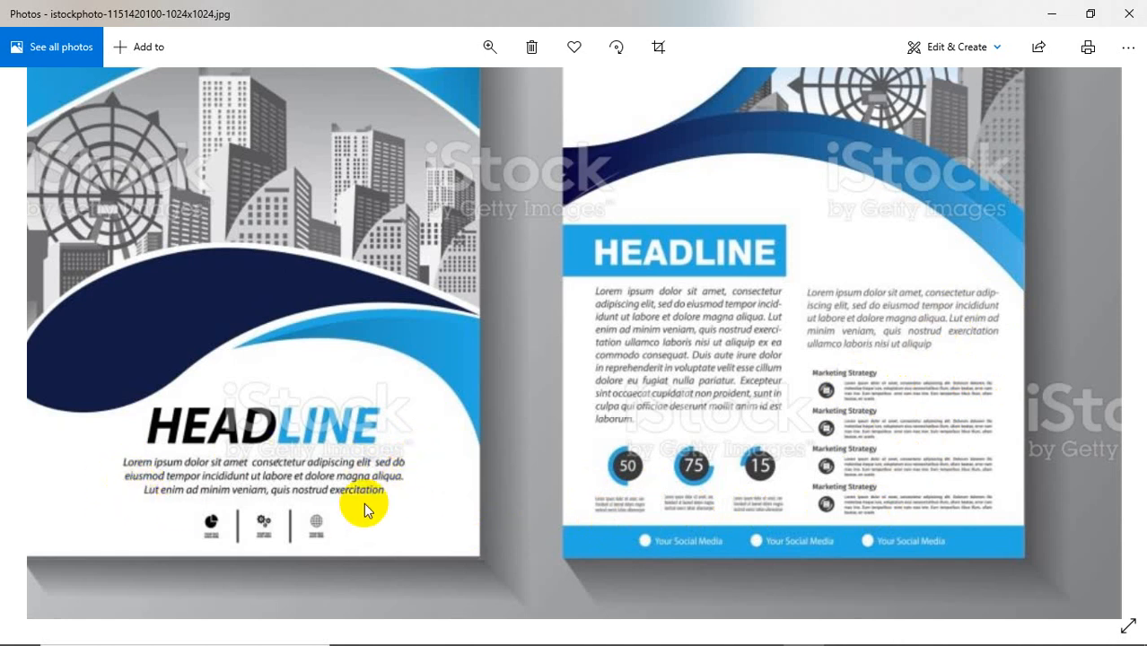
{"action": "left_click", "coordinate": [1127, 21]}
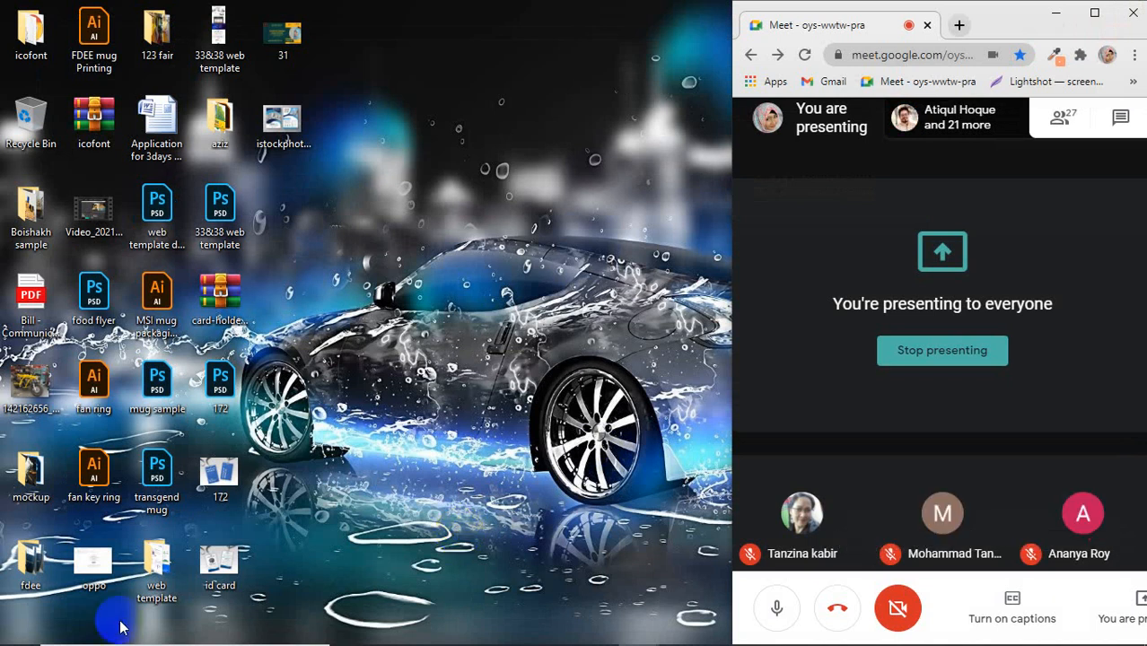
{"action": "mouse_move", "coordinate": [433, 640]}
{"action": "left_click", "coordinate": [718, 629]}
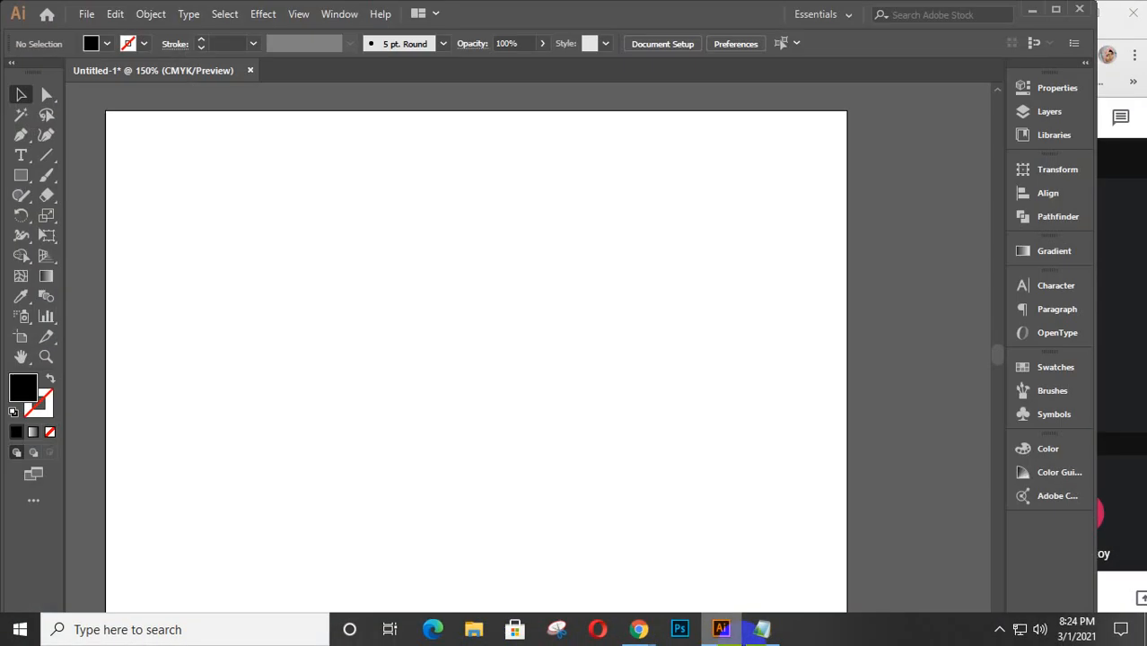
{"action": "left_click", "coordinate": [20, 158]}
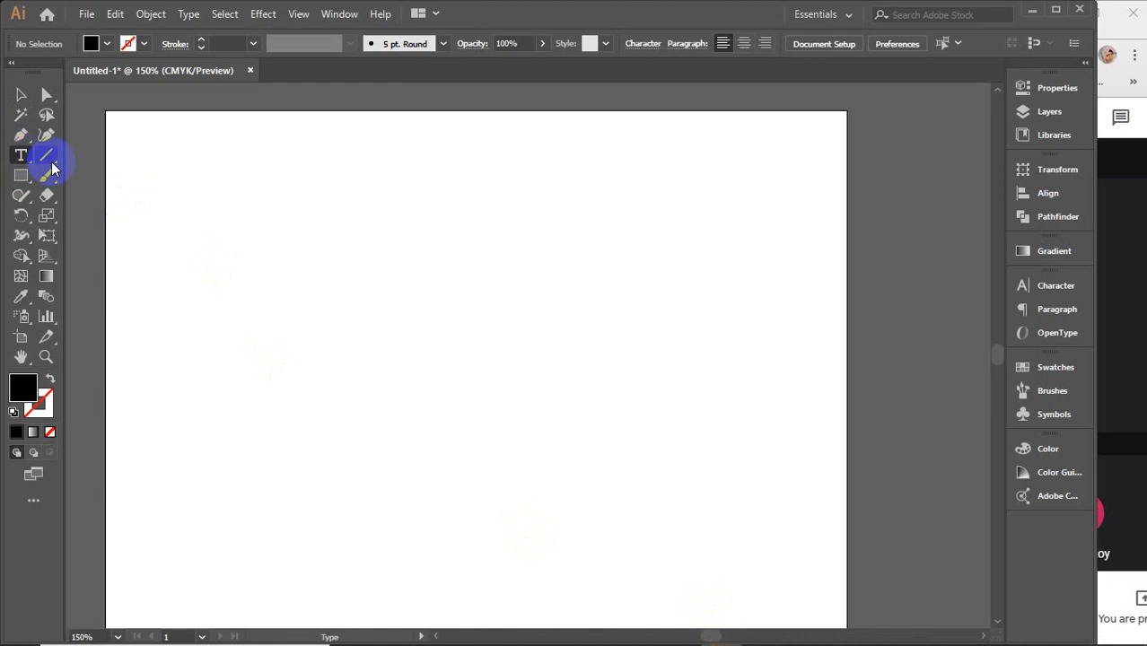
{"action": "left_click_drag", "start_coordinate": [158, 154], "coordinate": [369, 344]}
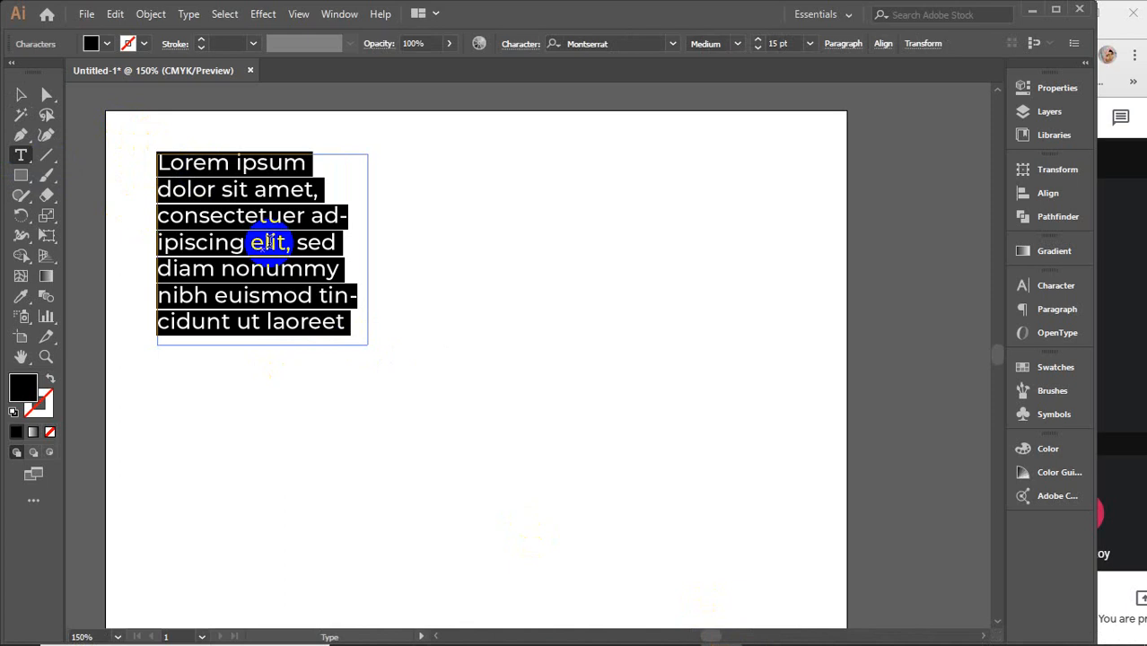
{"action": "left_click", "coordinate": [22, 96]}
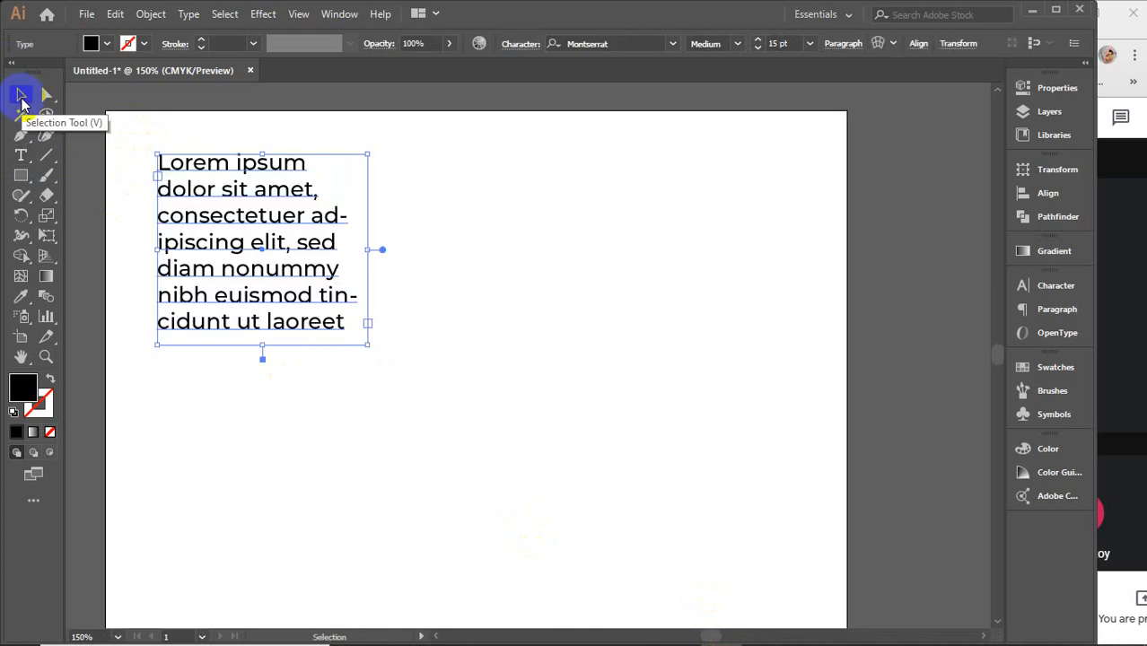
{"action": "key", "text": "Delete"}
Step: Set the font size for new text to 8 pt with the Type tool active
{"action": "left_click", "coordinate": [21, 155]}
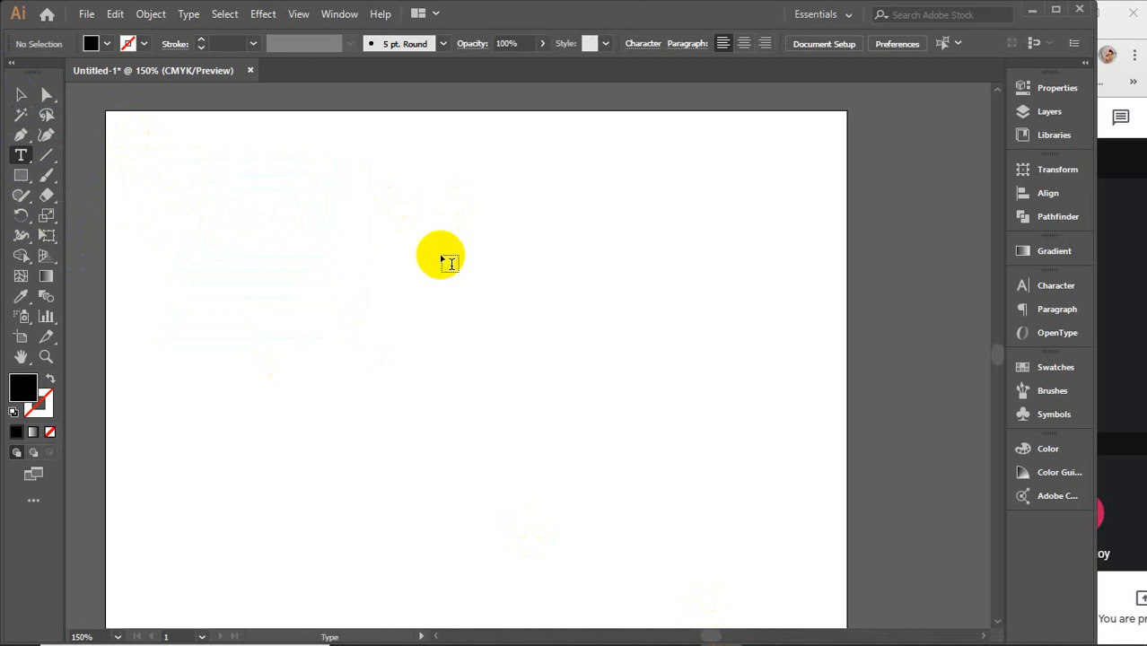
{"action": "left_click", "coordinate": [1046, 287]}
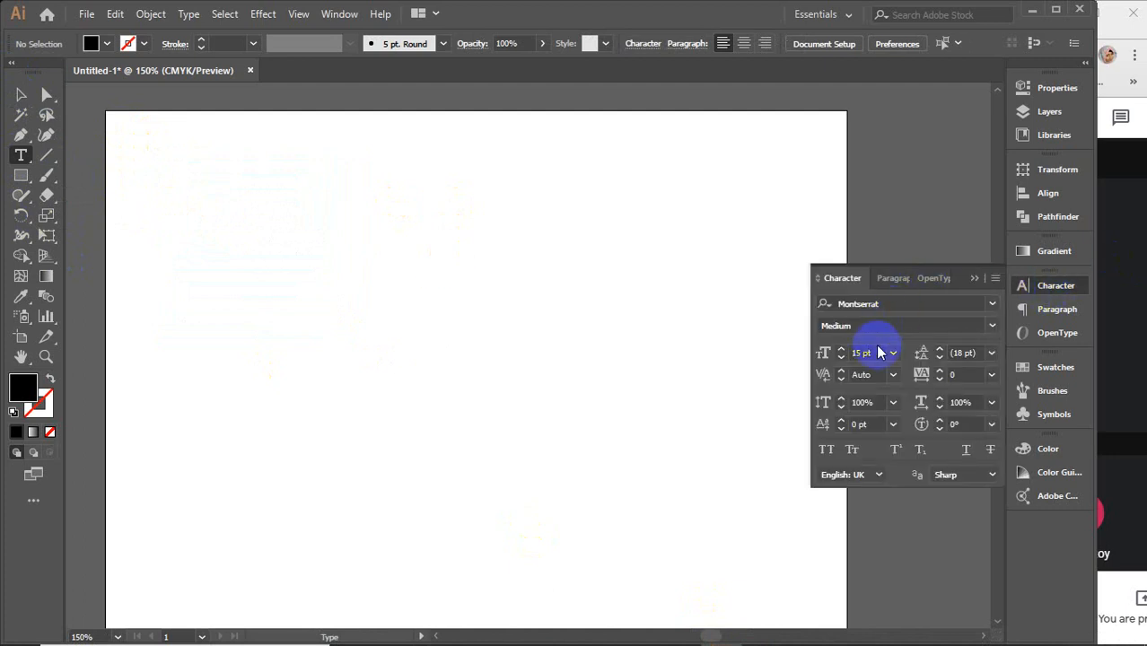
{"action": "scroll", "coordinate": [868, 350], "scroll_direction": "down", "scroll_amount": 2}
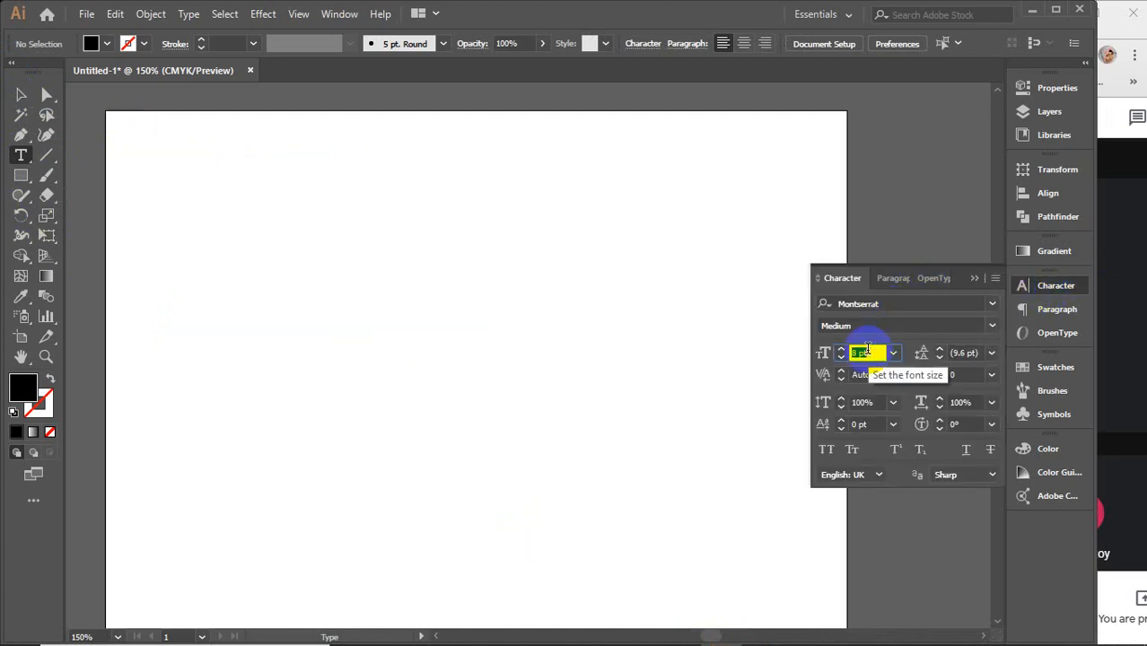
{"action": "left_click", "coordinate": [973, 280]}
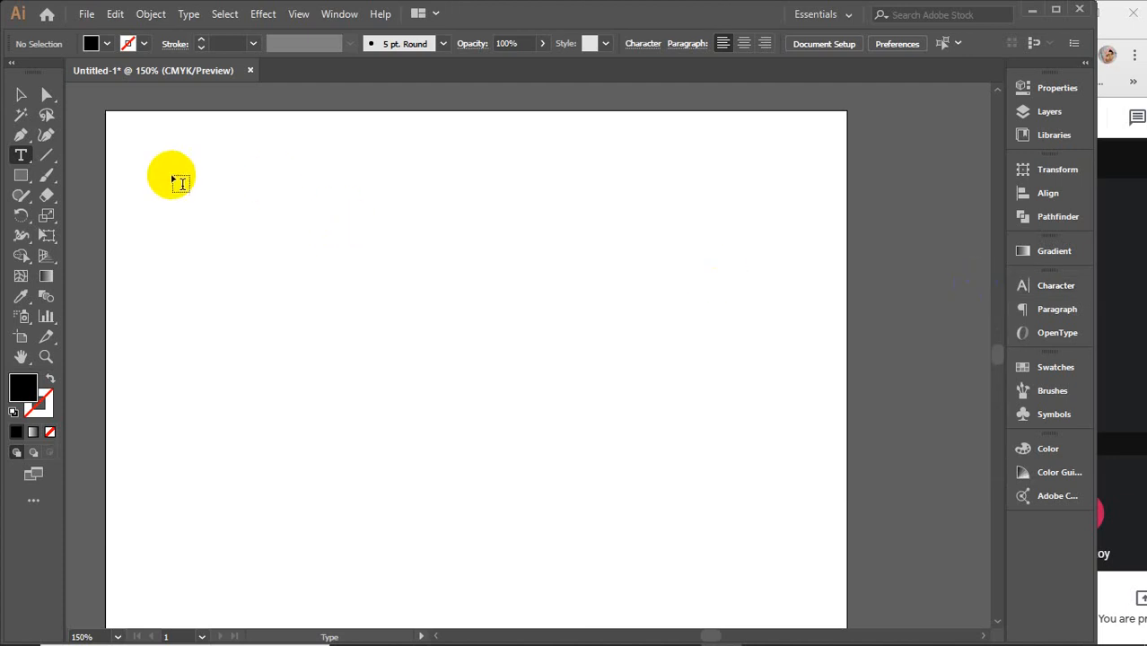
Step: Draw a tall placeholder text block on the artboard's left half and four stacked blocks on the right: one larger, three two-line
{"action": "left_click_drag", "start_coordinate": [149, 153], "coordinate": [397, 420]}
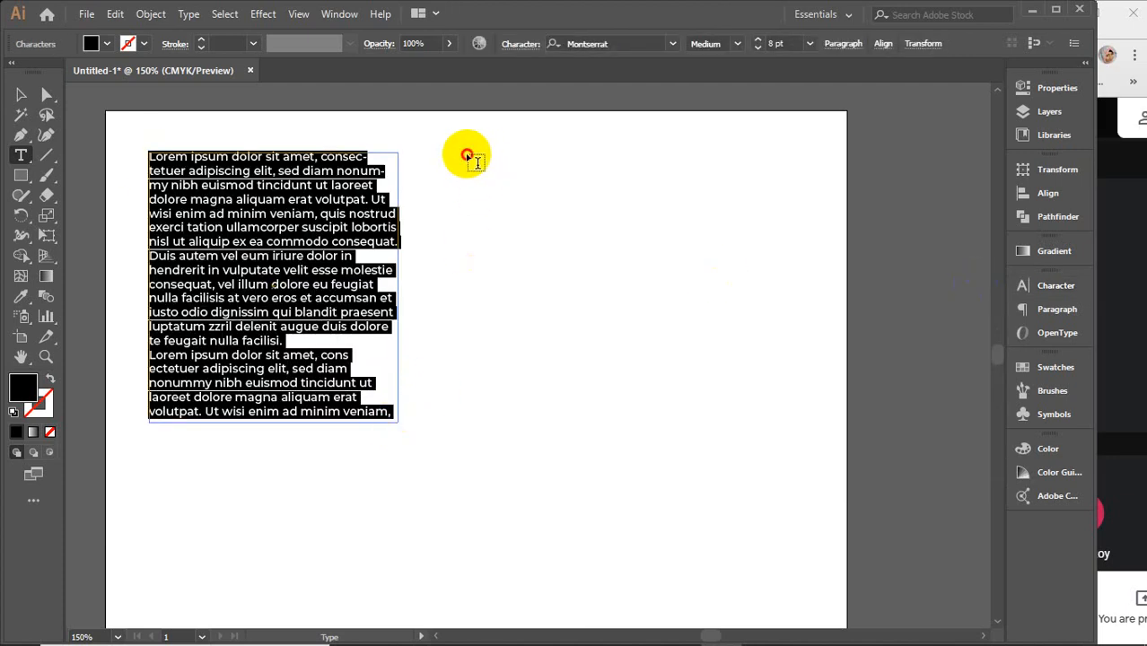
{"action": "left_click_drag", "start_coordinate": [467, 154], "coordinate": [798, 260]}
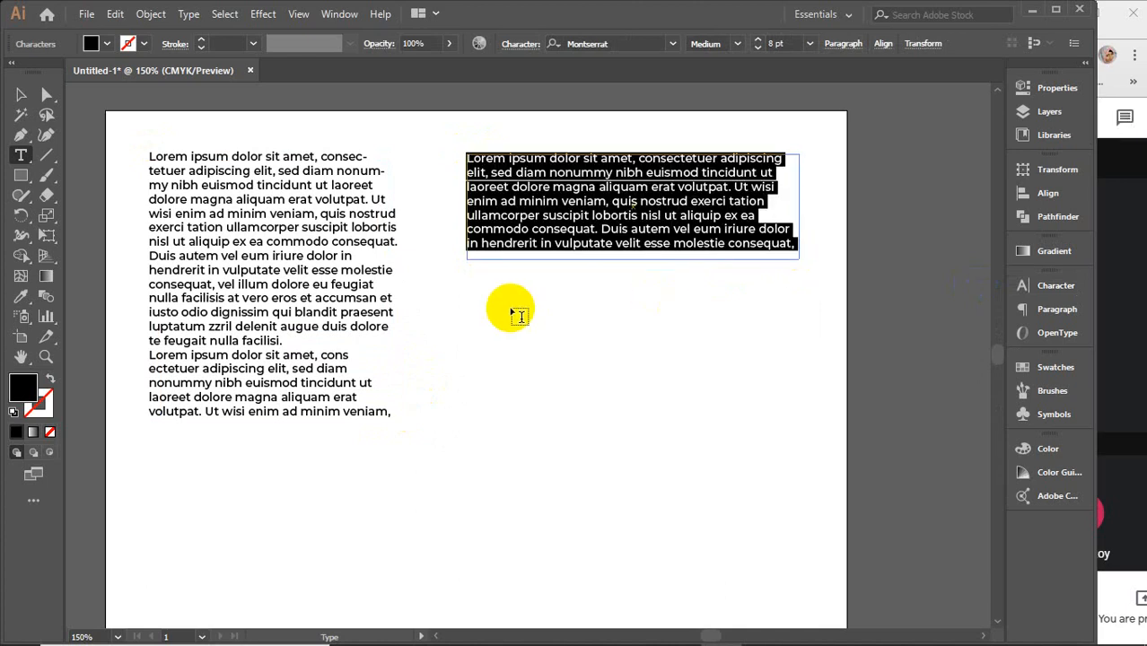
{"action": "left_click_drag", "start_coordinate": [467, 276], "coordinate": [798, 314]}
{"action": "left_click_drag", "start_coordinate": [466, 324], "coordinate": [788, 359]}
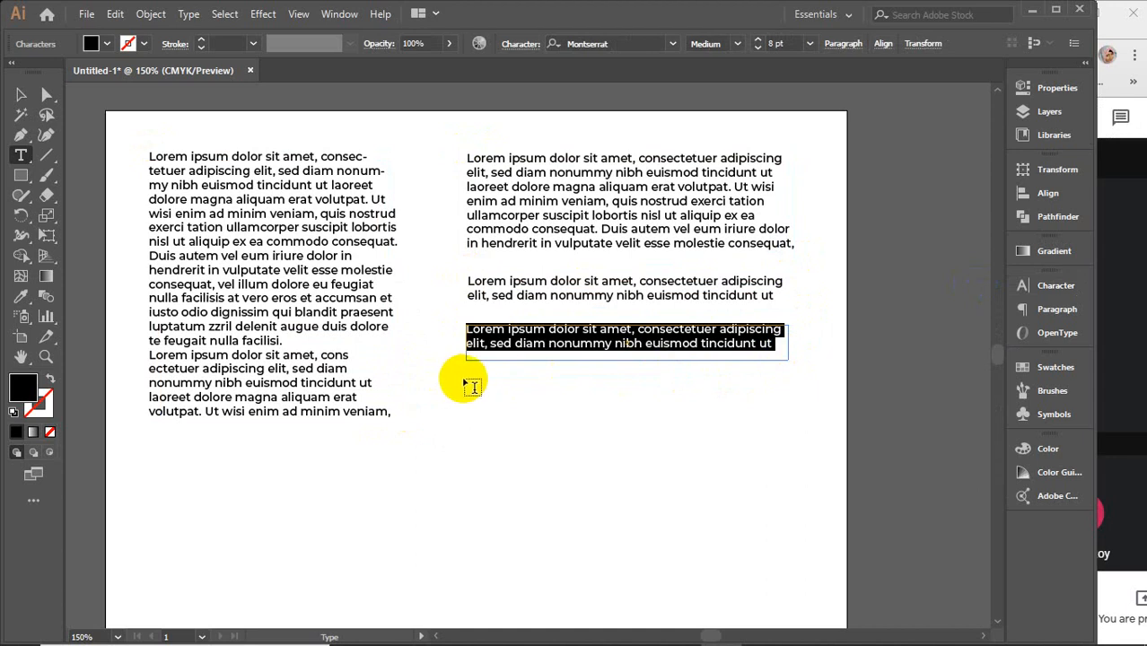
{"action": "left_click_drag", "start_coordinate": [464, 380], "coordinate": [786, 405]}
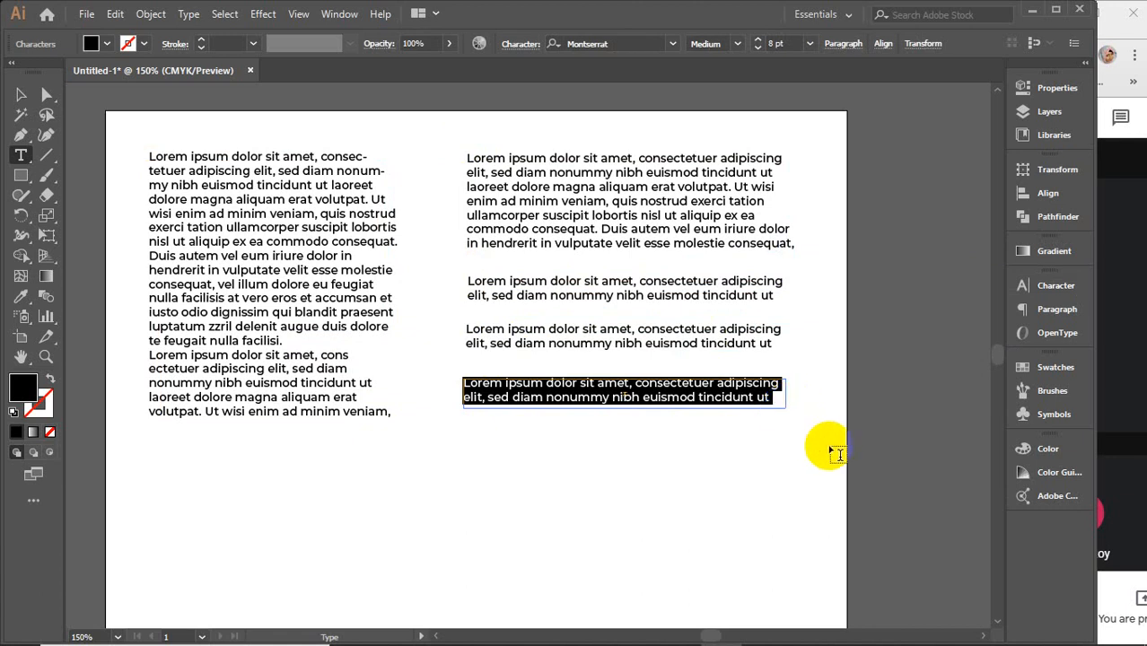
{"action": "left_click", "coordinate": [23, 95]}
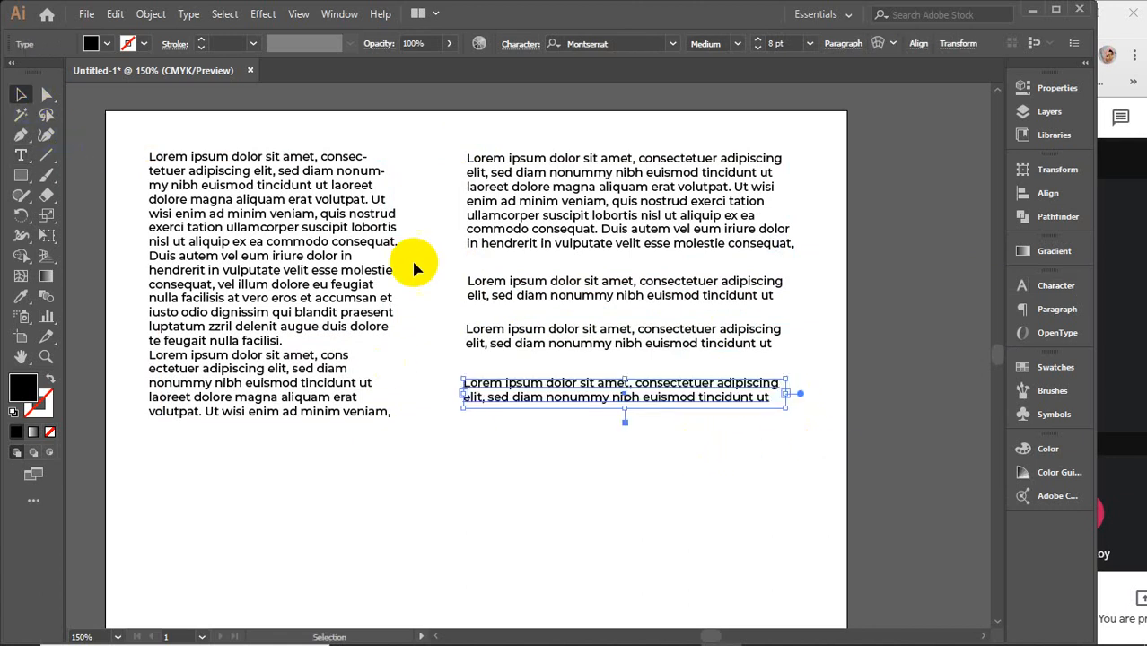
{"action": "left_click", "coordinate": [332, 127]}
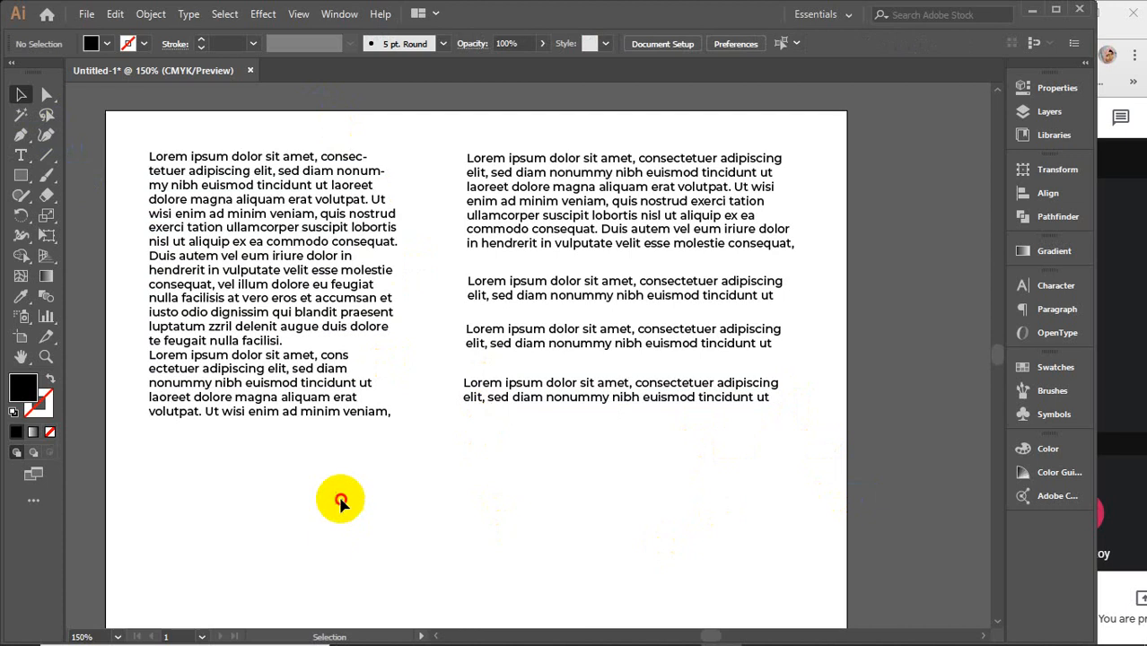
{"action": "left_click_drag", "start_coordinate": [340, 498], "coordinate": [574, 131]}
{"action": "left_click", "coordinate": [484, 525]}
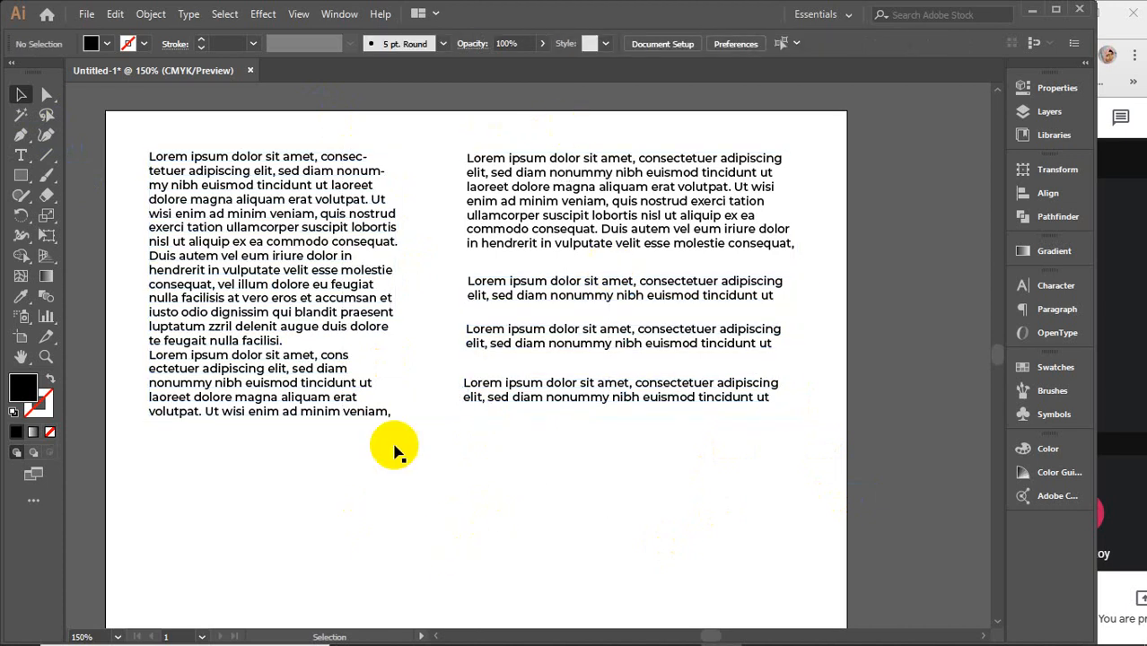
Step: Justify the paragraphs of the tall left text block with the last line aligned left
{"action": "left_click", "coordinate": [244, 285]}
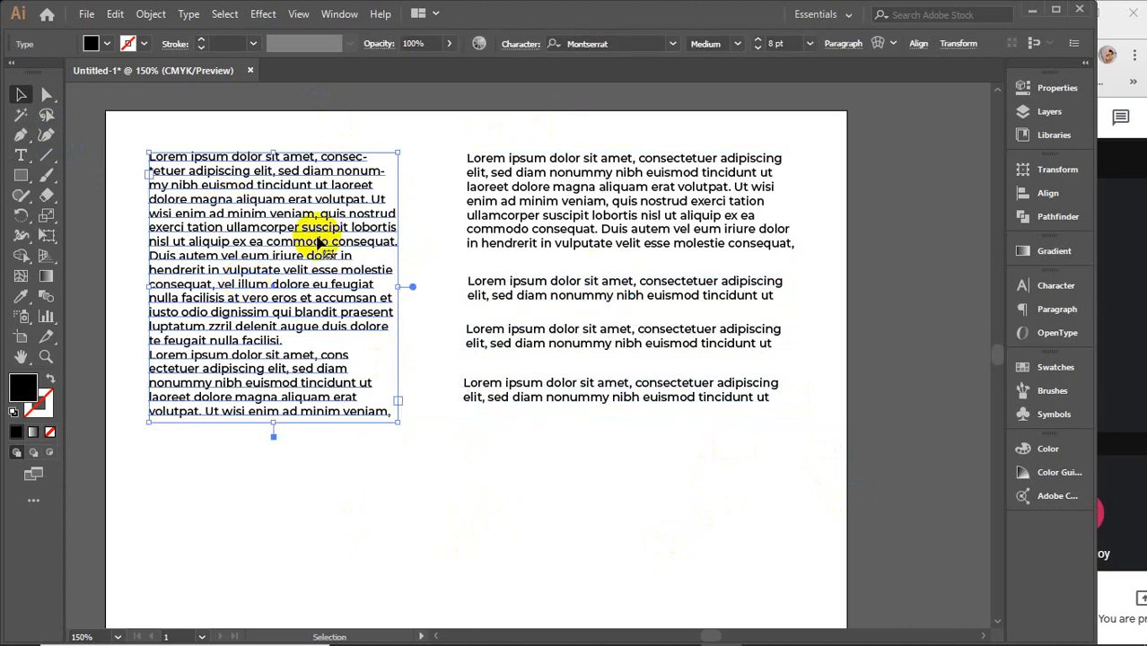
{"action": "left_click_drag", "start_coordinate": [276, 141], "coordinate": [339, 413]}
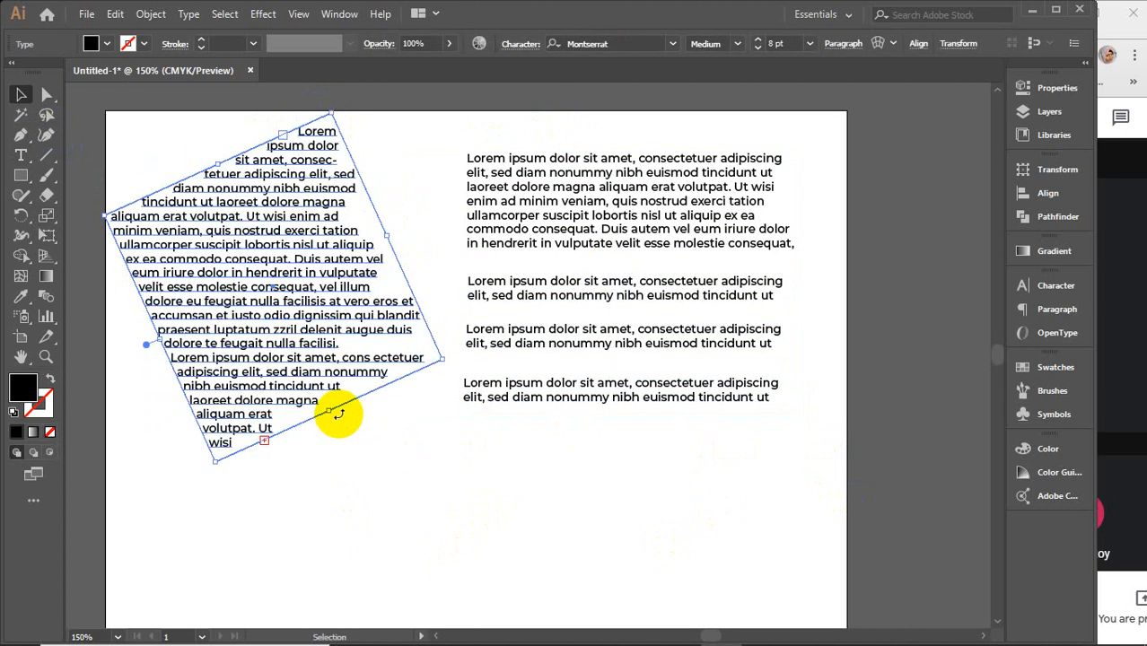
{"action": "key", "text": "ctrl+z"}
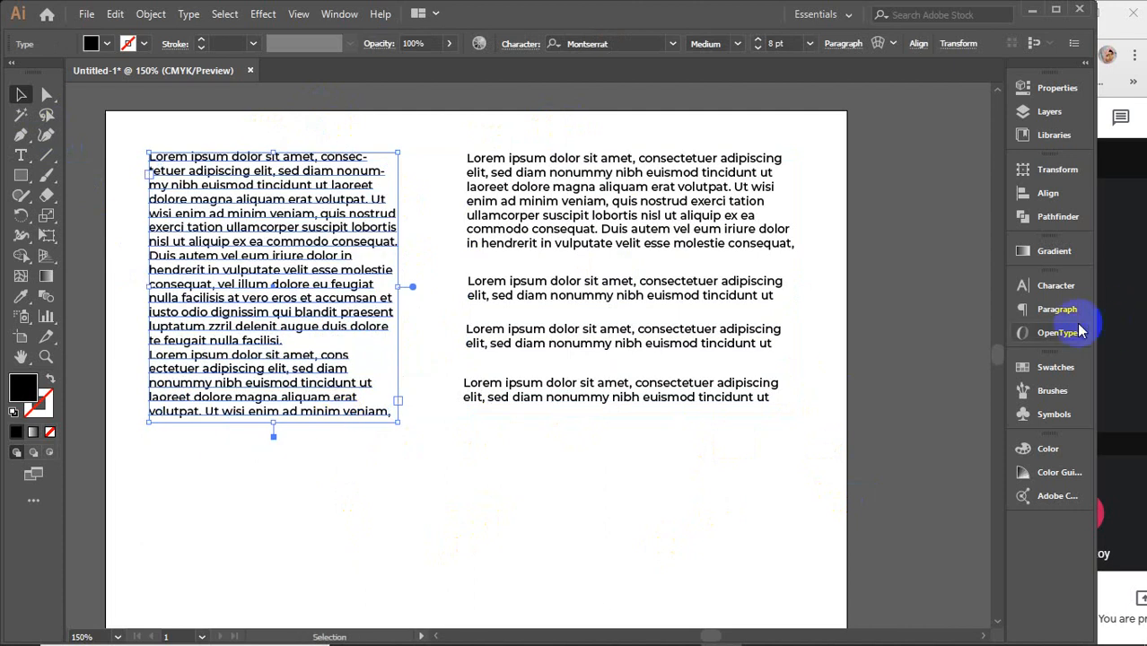
{"action": "left_click", "coordinate": [1052, 311]}
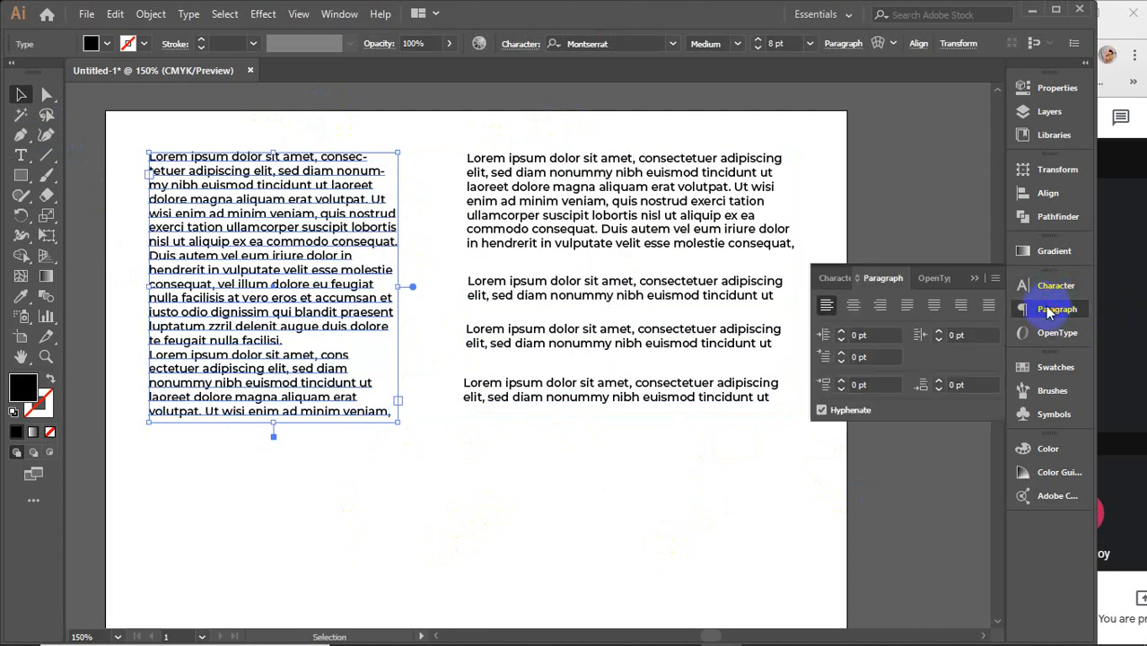
{"action": "left_click", "coordinate": [908, 307]}
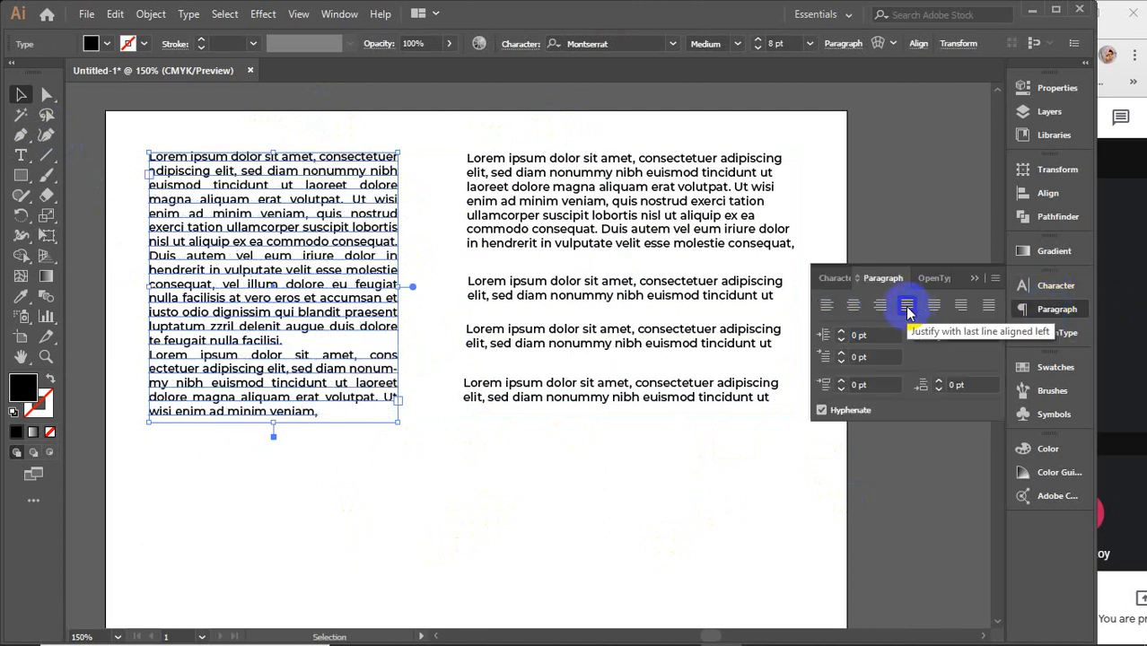
Step: Try justifying the tall left text block with the last line centred and aligned right, and return it to last line aligned left
{"action": "left_click", "coordinate": [934, 307]}
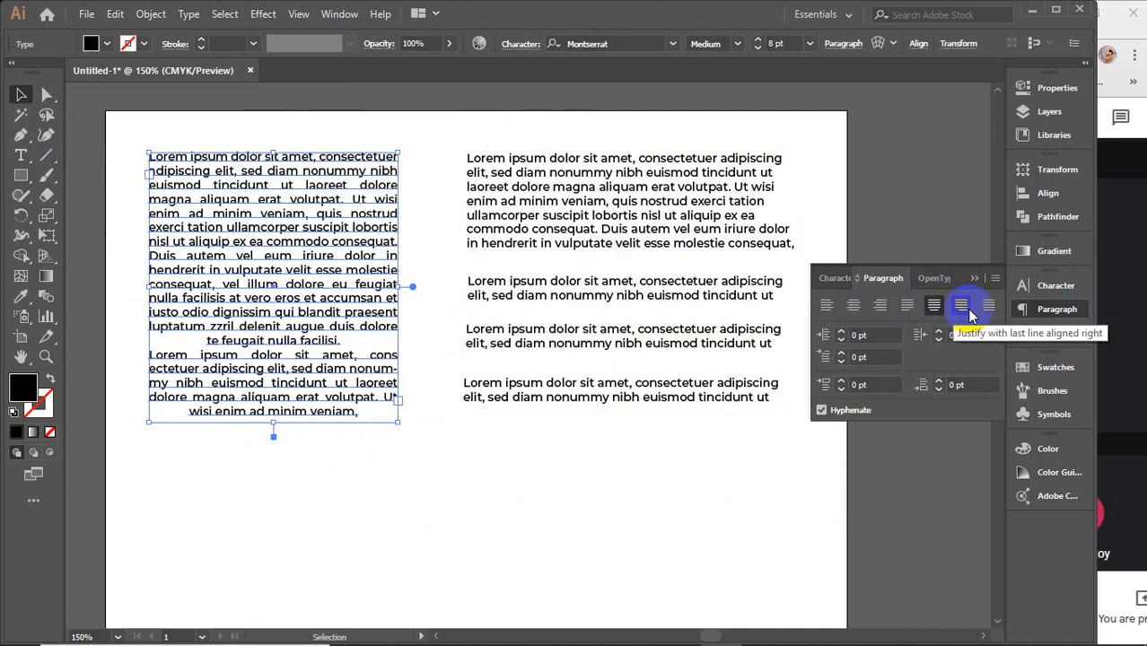
{"action": "left_click", "coordinate": [961, 307]}
{"action": "left_click", "coordinate": [907, 305]}
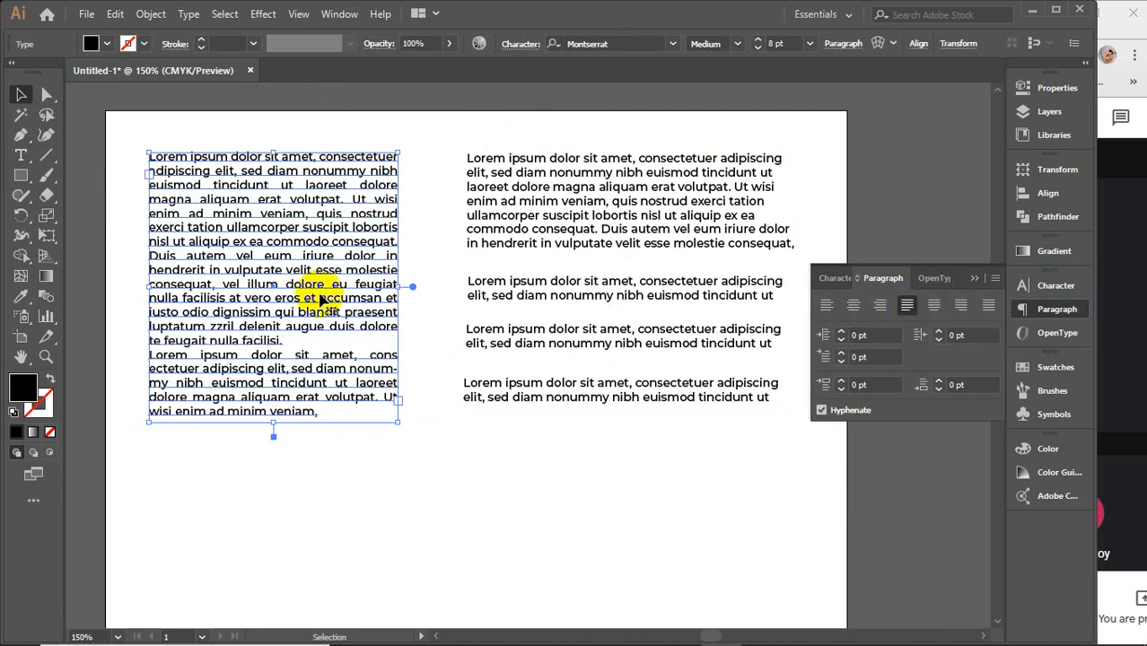
Step: Join the two paragraphs of the tall left text block by deleting the period and line break after "facilisi"
{"action": "left_click", "coordinate": [25, 156]}
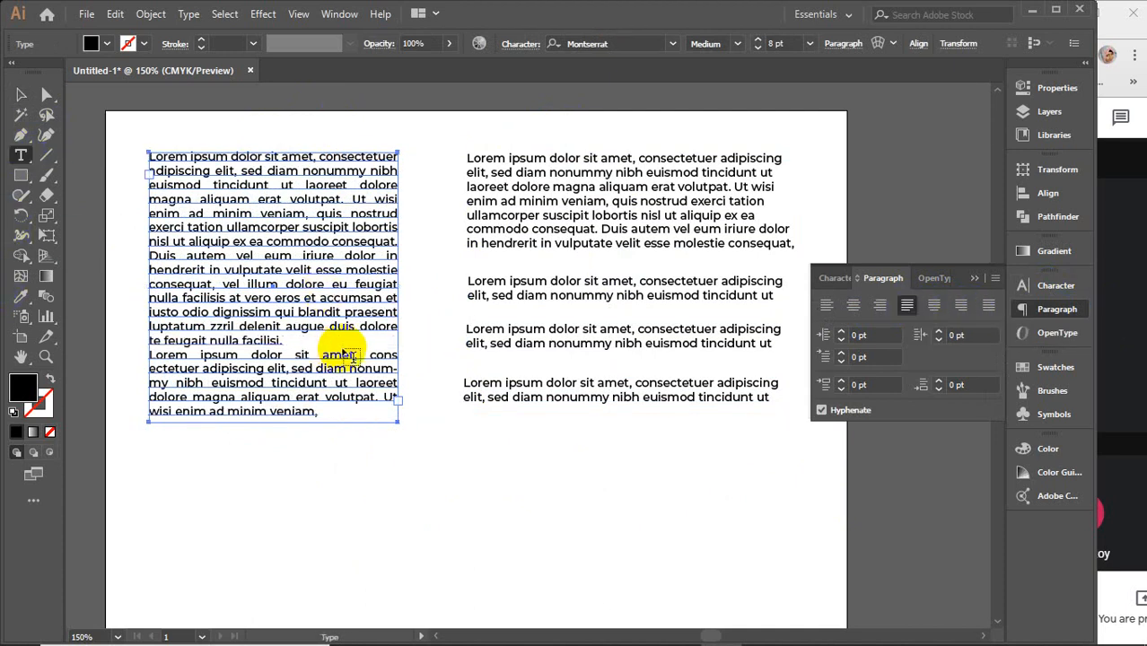
{"action": "left_click", "coordinate": [323, 355]}
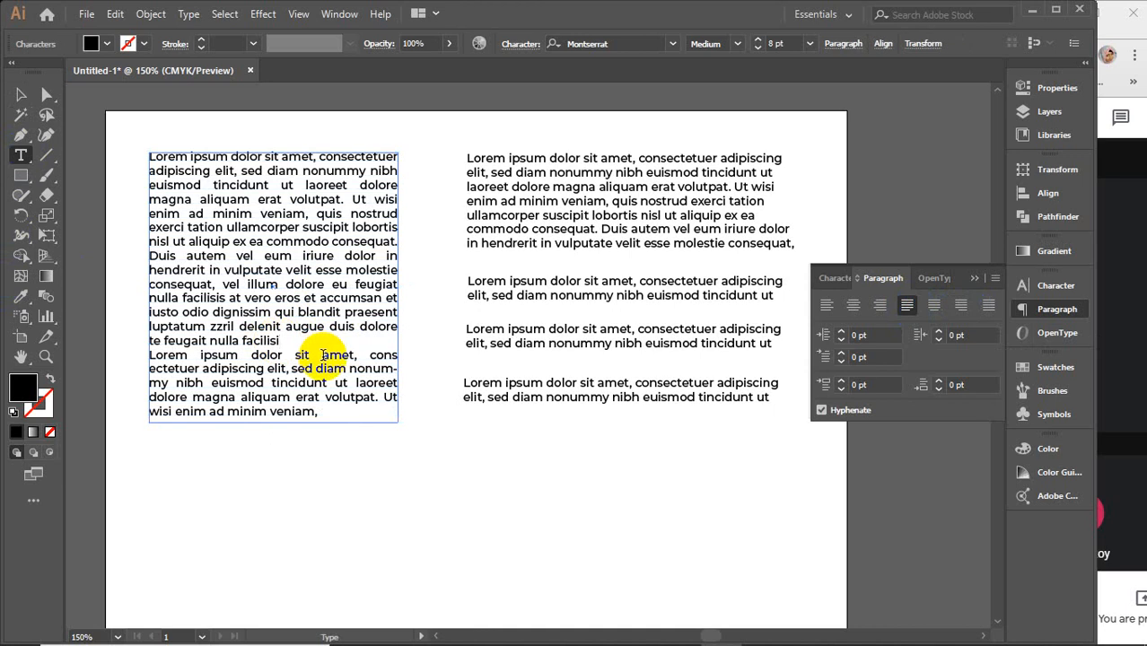
{"action": "key", "text": "Delete"}
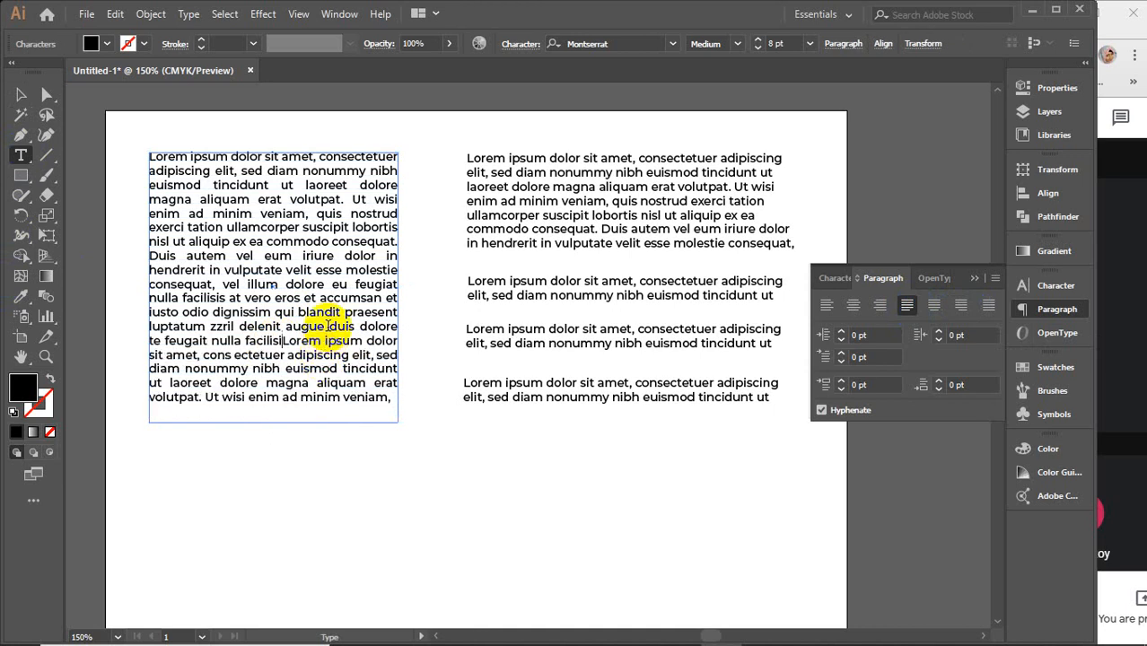
{"action": "left_click", "coordinate": [19, 100]}
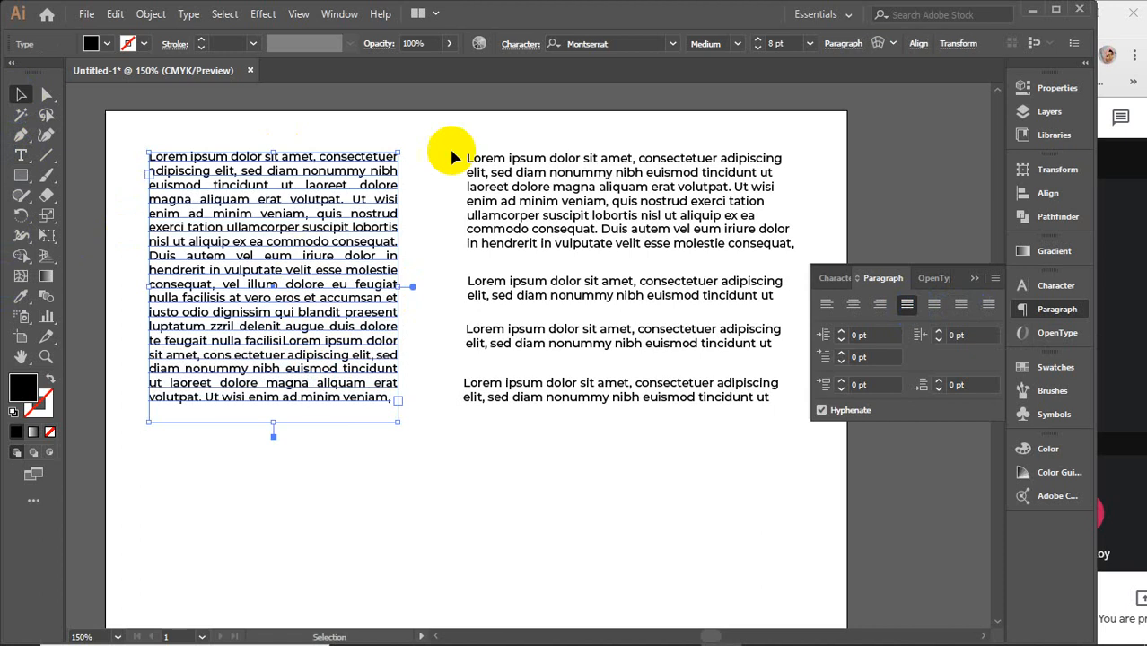
Step: Justify the four text blocks on the artboard's right half with the last line aligned left, and close the paragraph settings
{"action": "left_click_drag", "start_coordinate": [447, 155], "coordinate": [548, 436]}
{"action": "left_click", "coordinate": [907, 306]}
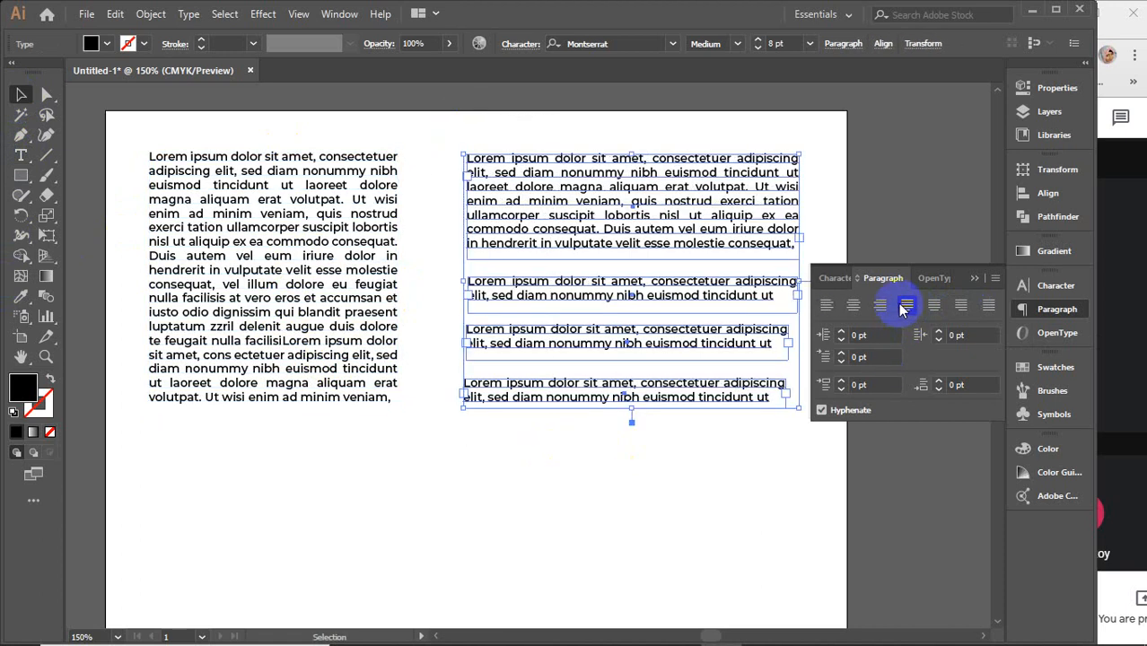
{"action": "left_click", "coordinate": [631, 487]}
{"action": "left_click", "coordinate": [941, 280]}
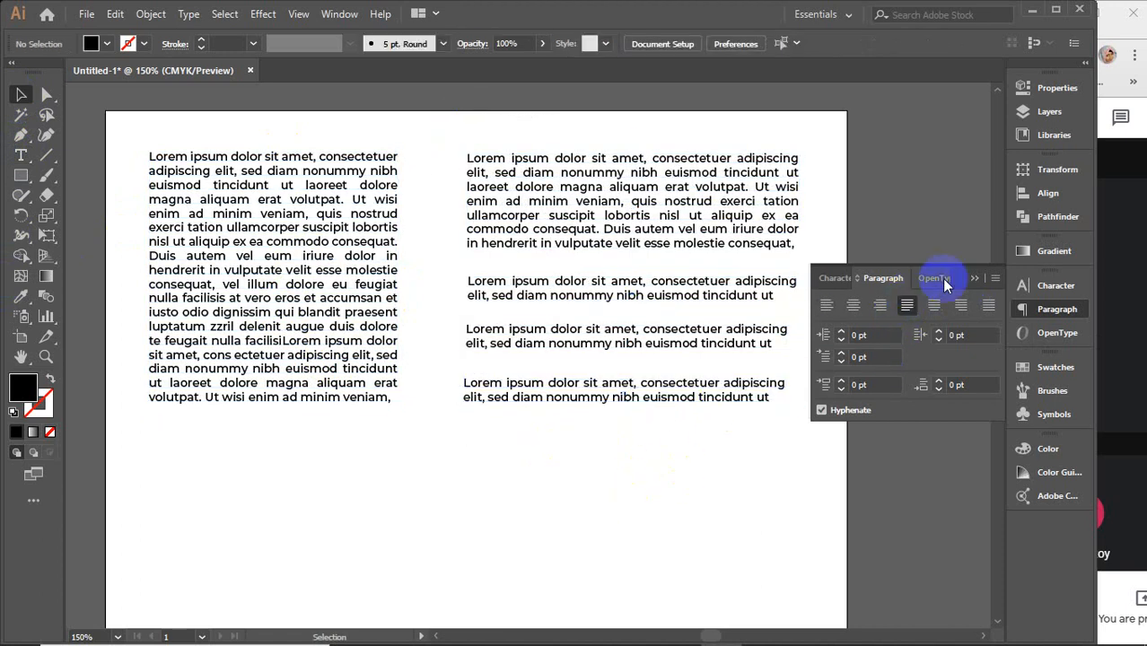
{"action": "left_click", "coordinate": [976, 277]}
Step: Draw a rectangular placeholder text block on the pasteboard beside the artboard and delete it
{"action": "scroll", "coordinate": [609, 474], "scroll_direction": "down", "scroll_amount": 1}
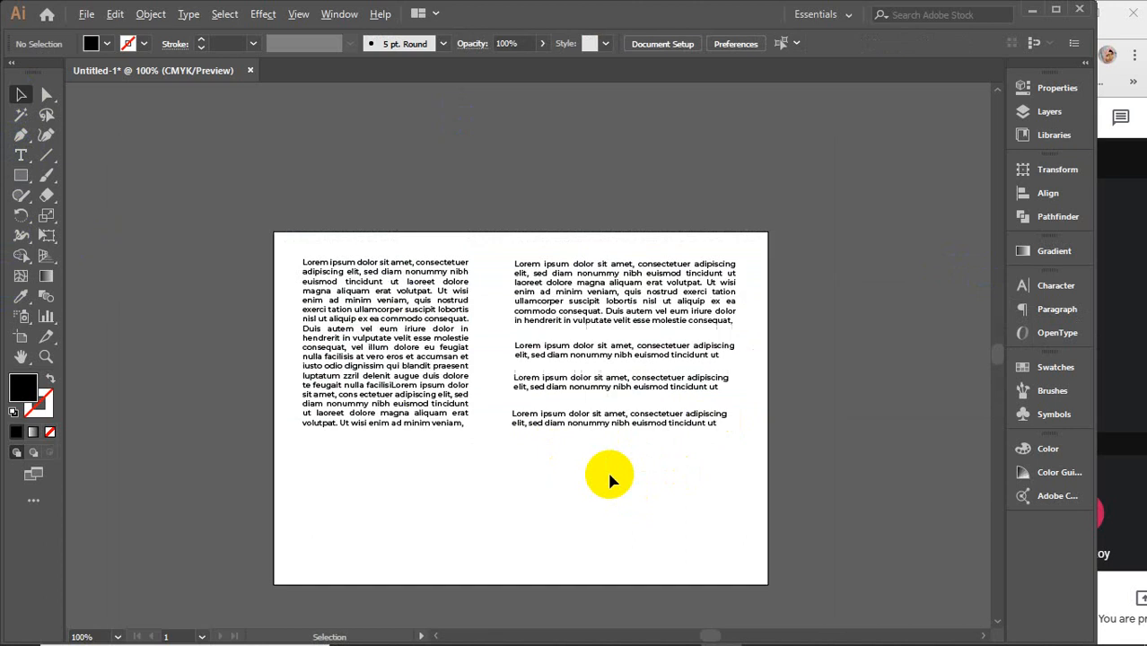
{"action": "left_click_drag", "start_coordinate": [602, 505], "coordinate": [254, 413]}
{"action": "left_click_drag", "start_coordinate": [737, 420], "coordinate": [596, 368]}
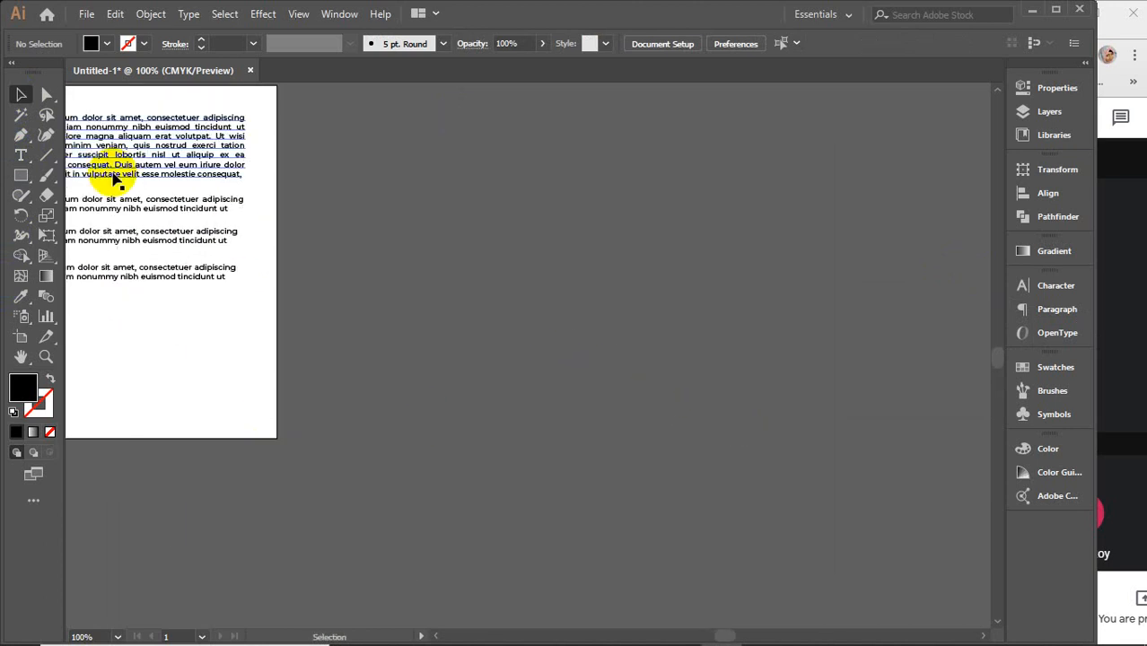
{"action": "left_click", "coordinate": [20, 155]}
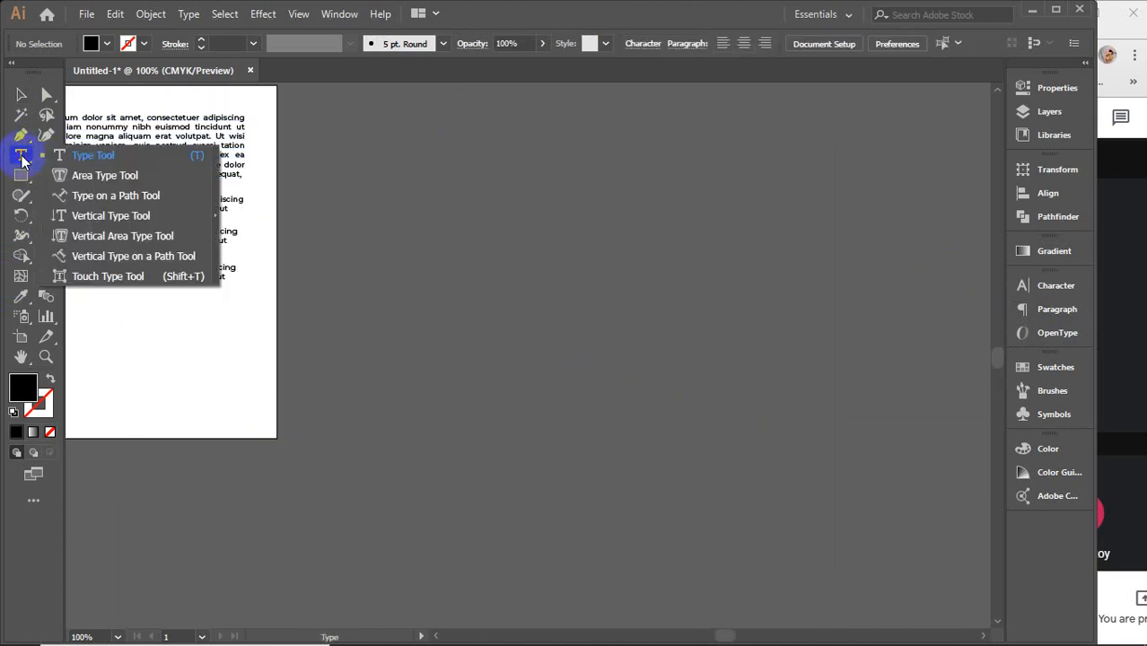
{"action": "left_click", "coordinate": [95, 159]}
{"action": "left_click_drag", "start_coordinate": [393, 142], "coordinate": [653, 382]}
{"action": "left_click", "coordinate": [21, 96]}
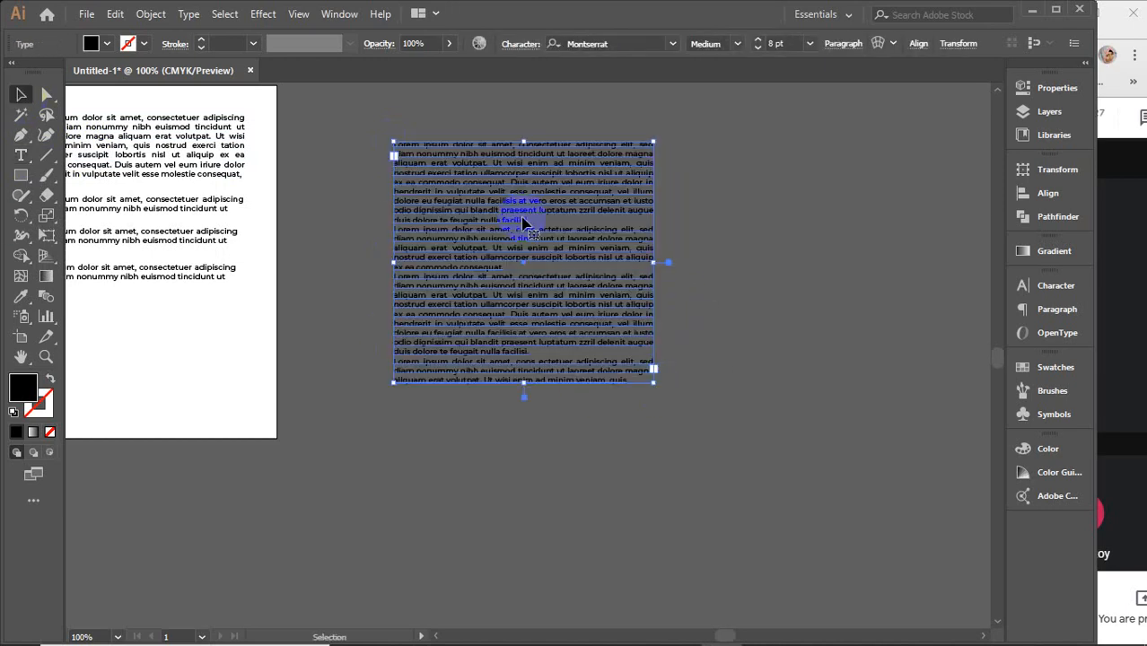
{"action": "key", "text": "Delete"}
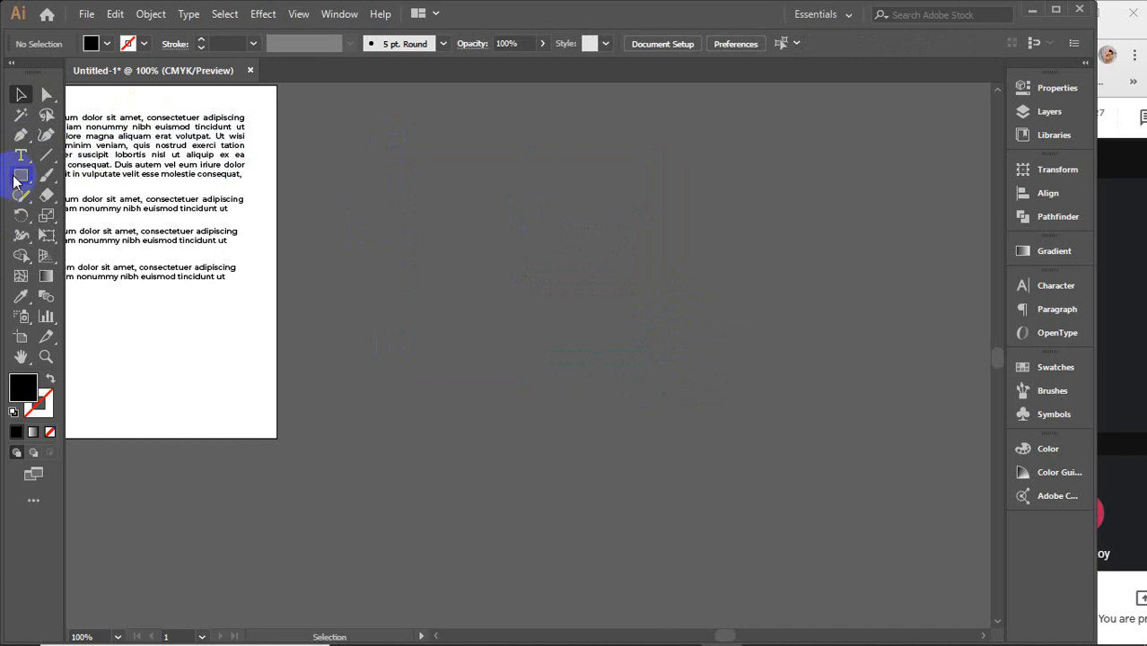
Step: Draw a black-filled circle on the pasteboard beside the artboard and shift it slightly to the right
{"action": "left_click_drag", "start_coordinate": [13, 181], "coordinate": [82, 216]}
{"action": "left_click_drag", "start_coordinate": [397, 184], "coordinate": [650, 437]}
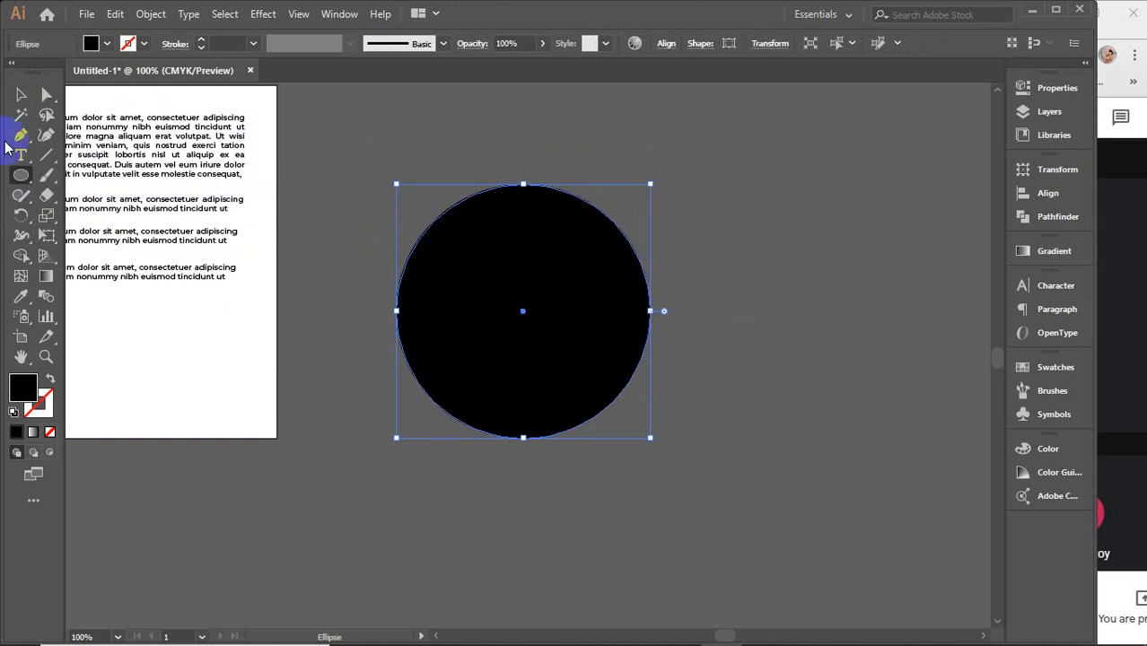
{"action": "left_click", "coordinate": [20, 95]}
{"action": "mouse_move", "coordinate": [497, 274]}
{"action": "left_mouse_down"}
{"action": "mouse_move", "coordinate": [495, 295]}
{"action": "mouse_move", "coordinate": [512, 263]}
{"action": "mouse_move", "coordinate": [515, 274]}
{"action": "left_mouse_up"}
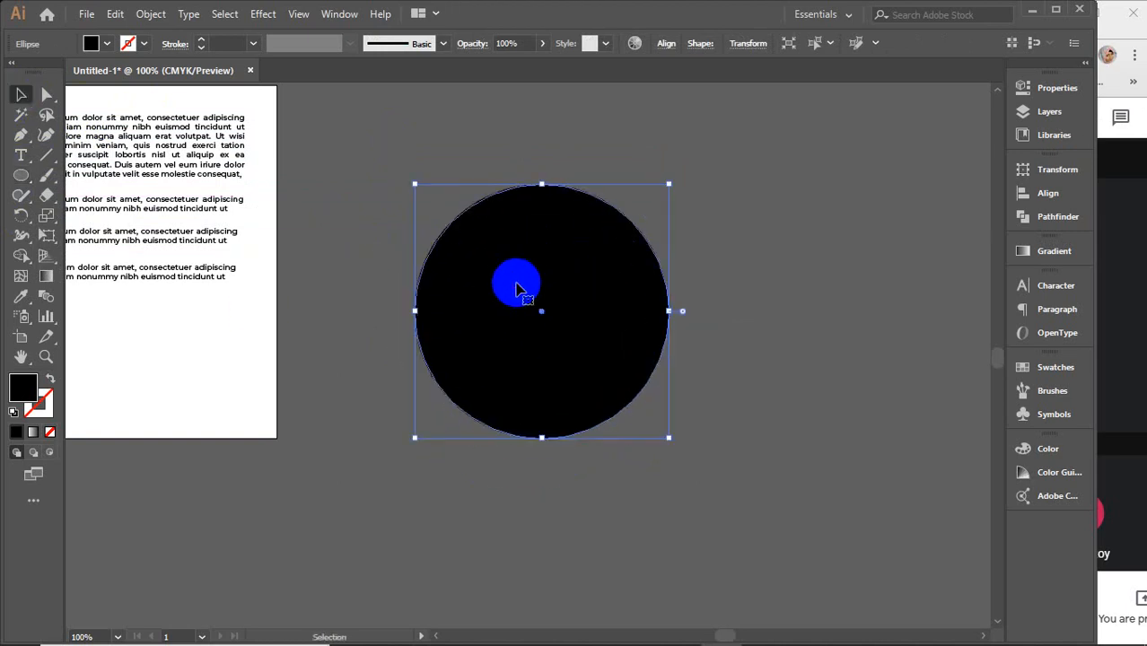
Step: Fill the circle with placeholder text using the Area Type tool, and remove the paragraph break after "commodo consequat"
{"action": "left_click", "coordinate": [20, 156]}
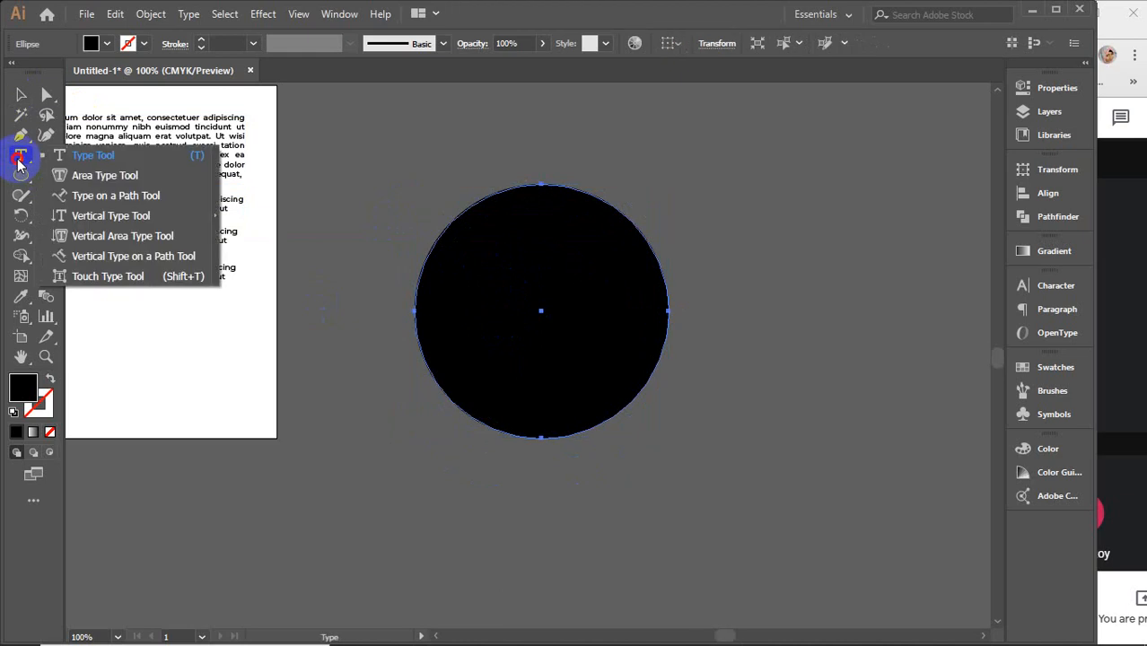
{"action": "left_click", "coordinate": [105, 177]}
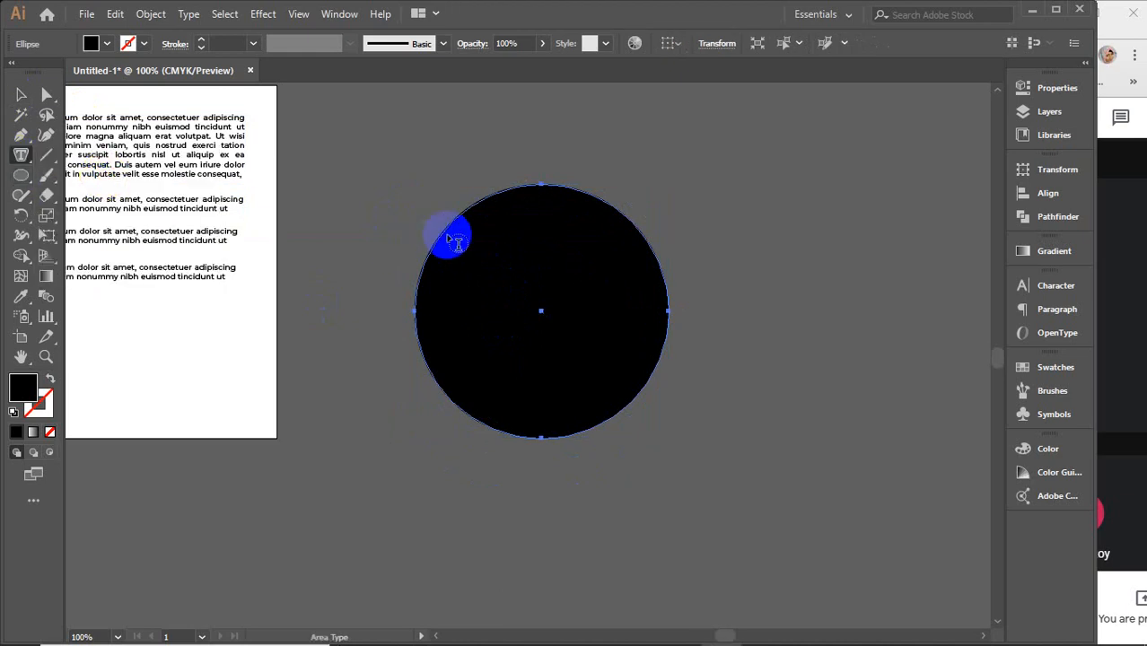
{"action": "left_click", "coordinate": [567, 287]}
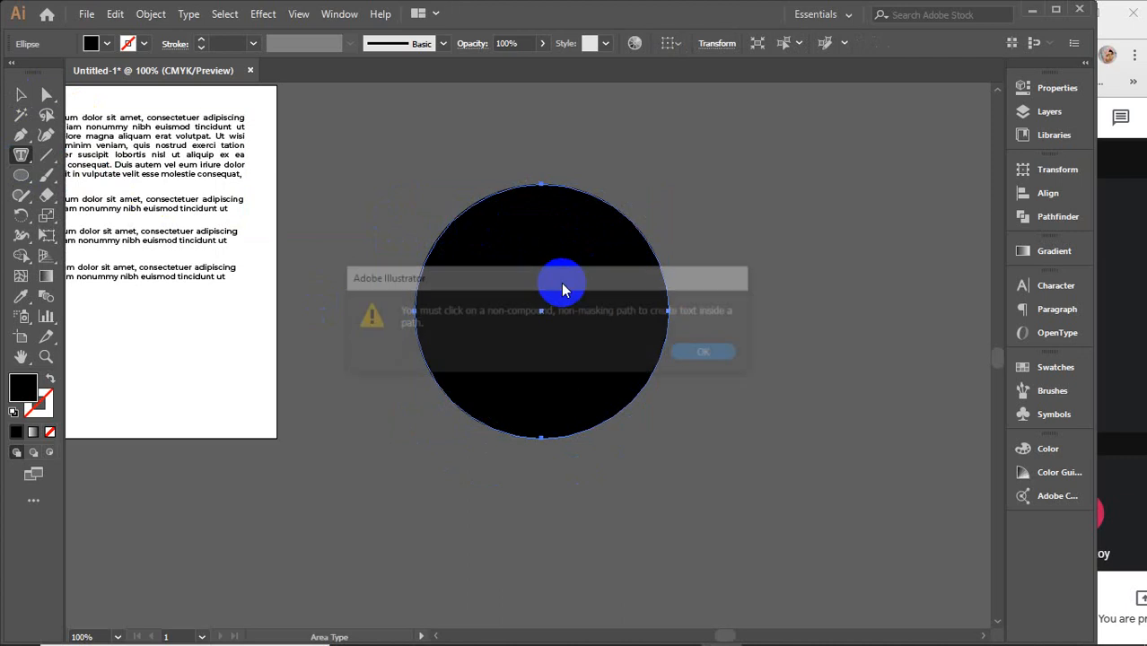
{"action": "left_click", "coordinate": [707, 354]}
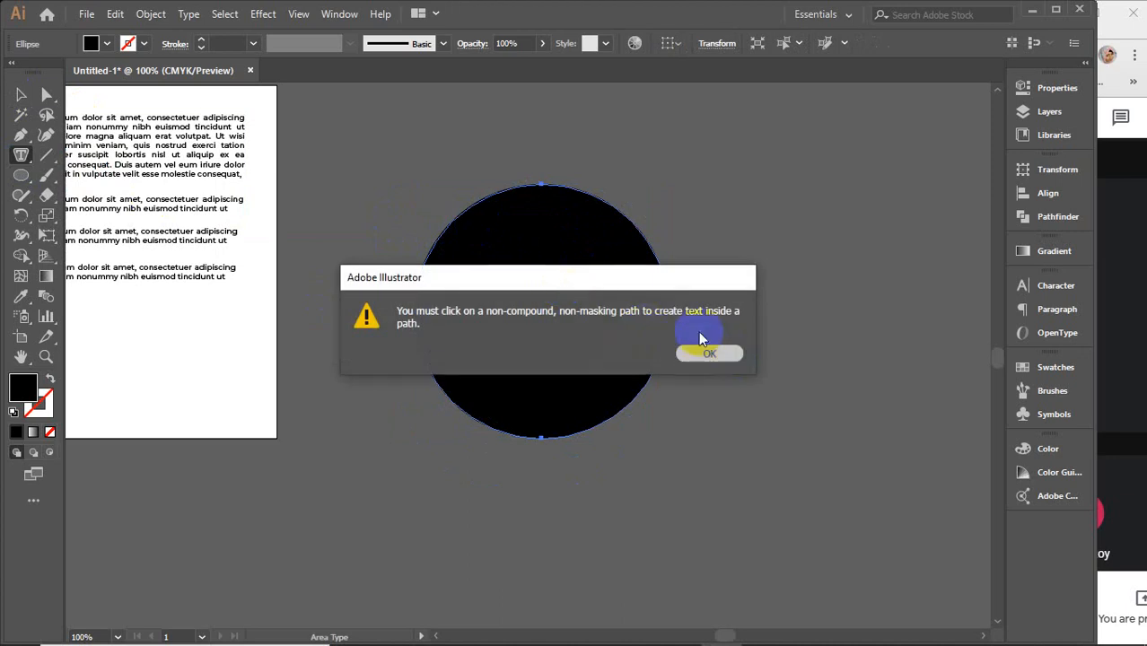
{"action": "left_click", "coordinate": [811, 268]}
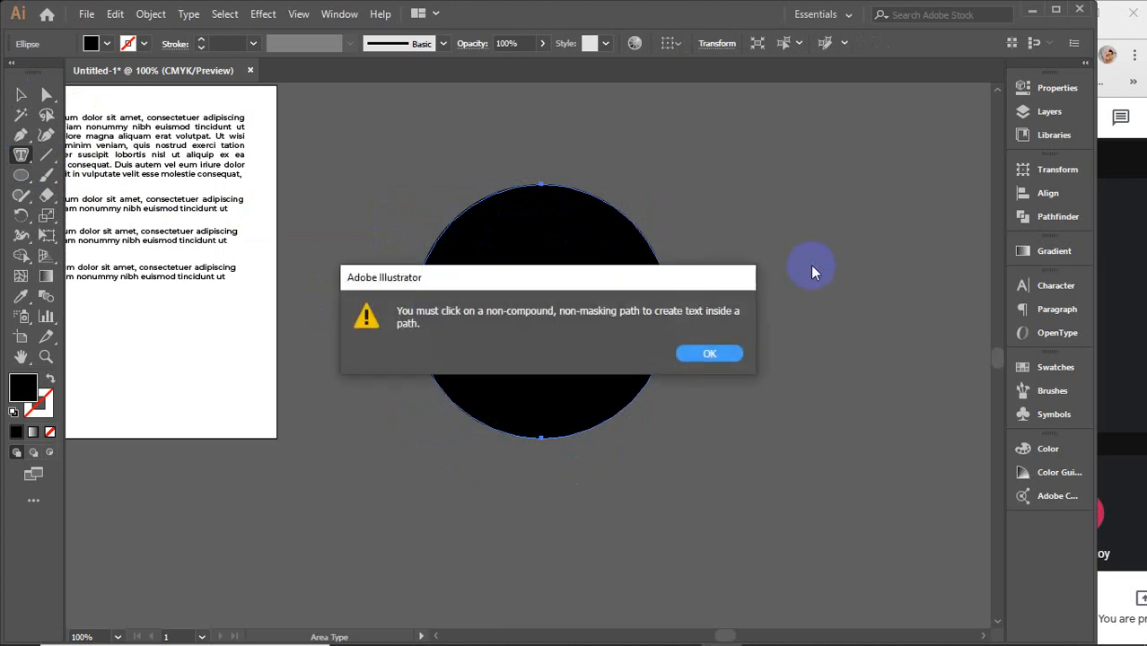
{"action": "left_click", "coordinate": [709, 355]}
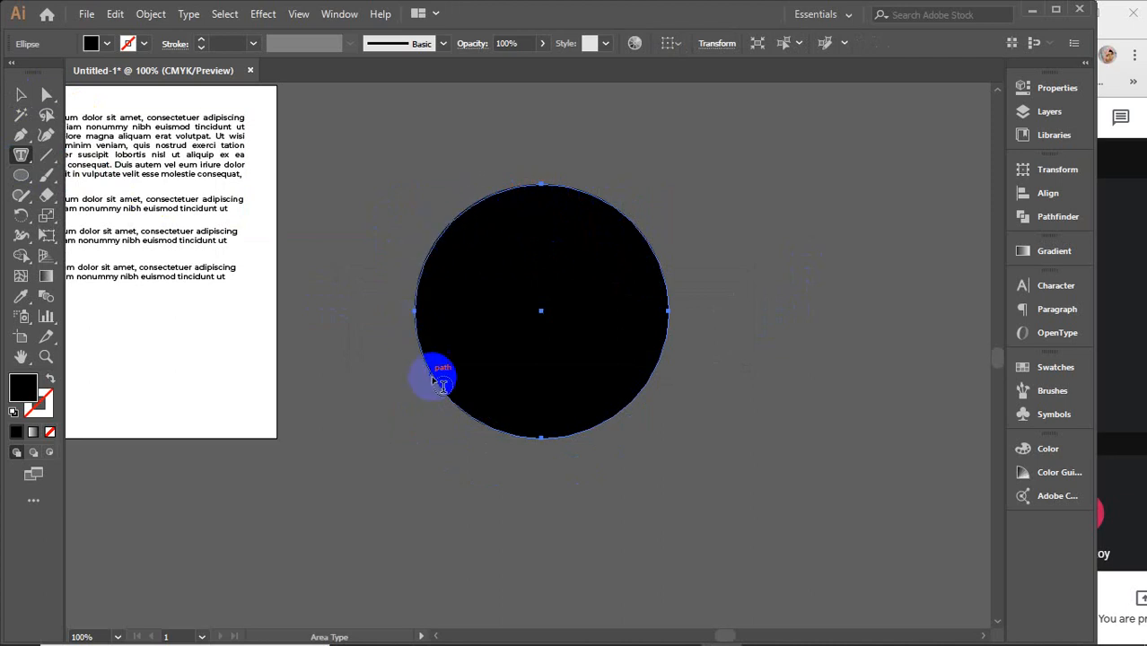
{"action": "left_click", "coordinate": [619, 411]}
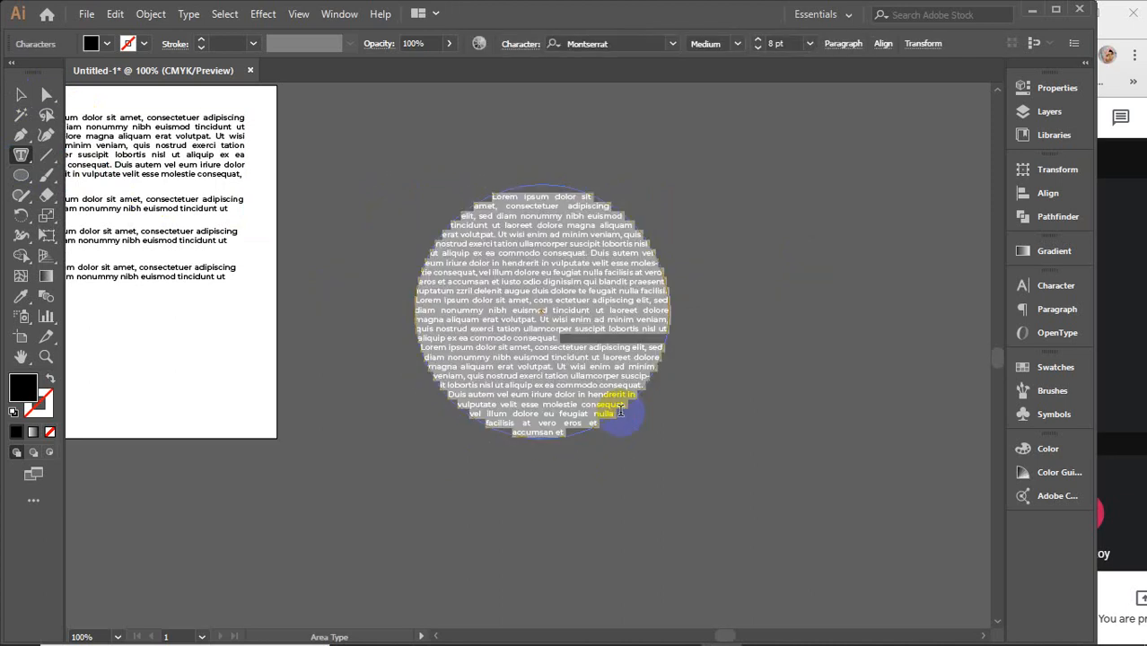
{"action": "left_click", "coordinate": [572, 335]}
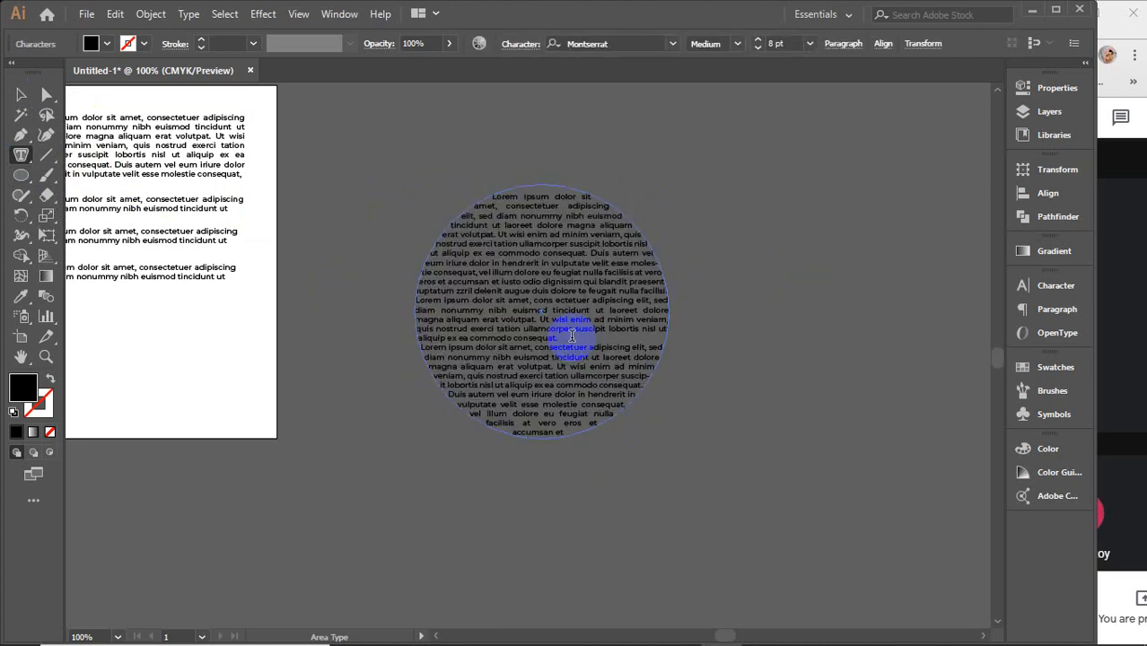
{"action": "key", "text": "Delete"}
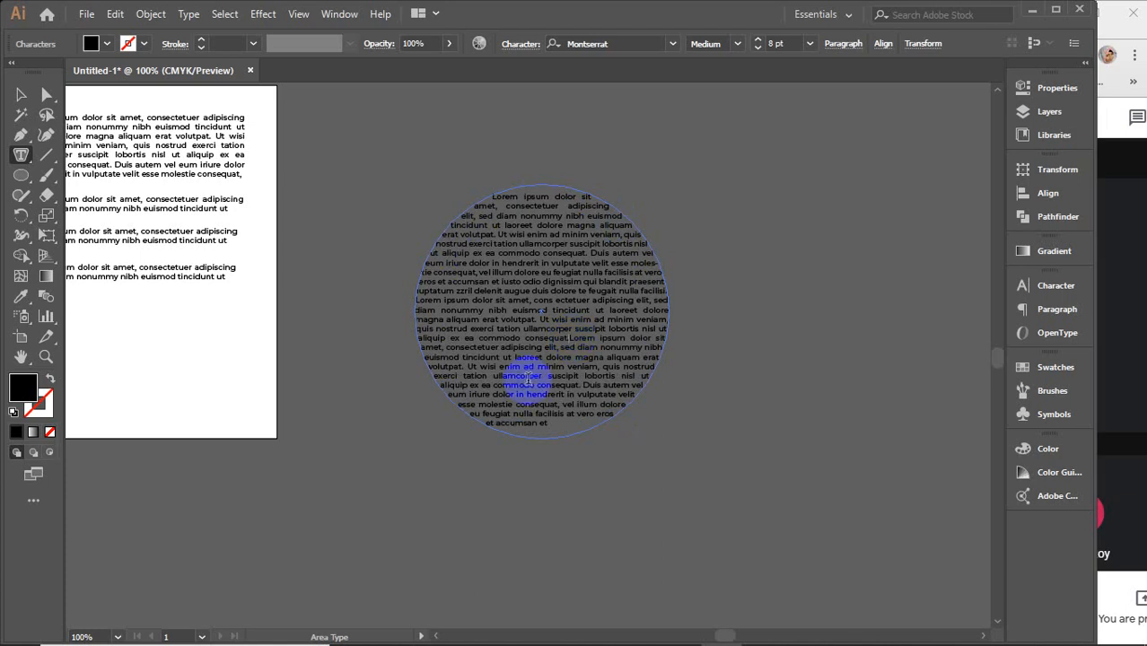
Step: Draw a five-pointed star to the right of the text circle and fill it with placeholder text using the Area Type tool
{"action": "left_click", "coordinate": [21, 177]}
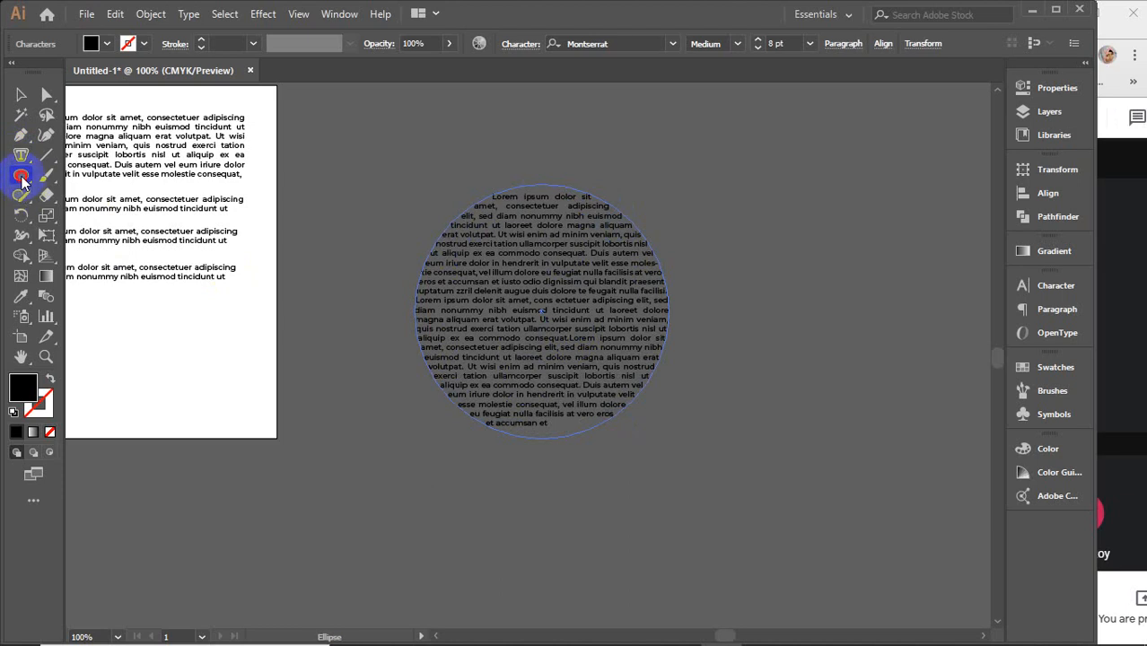
{"action": "left_click_drag", "start_coordinate": [21, 177], "coordinate": [92, 257]}
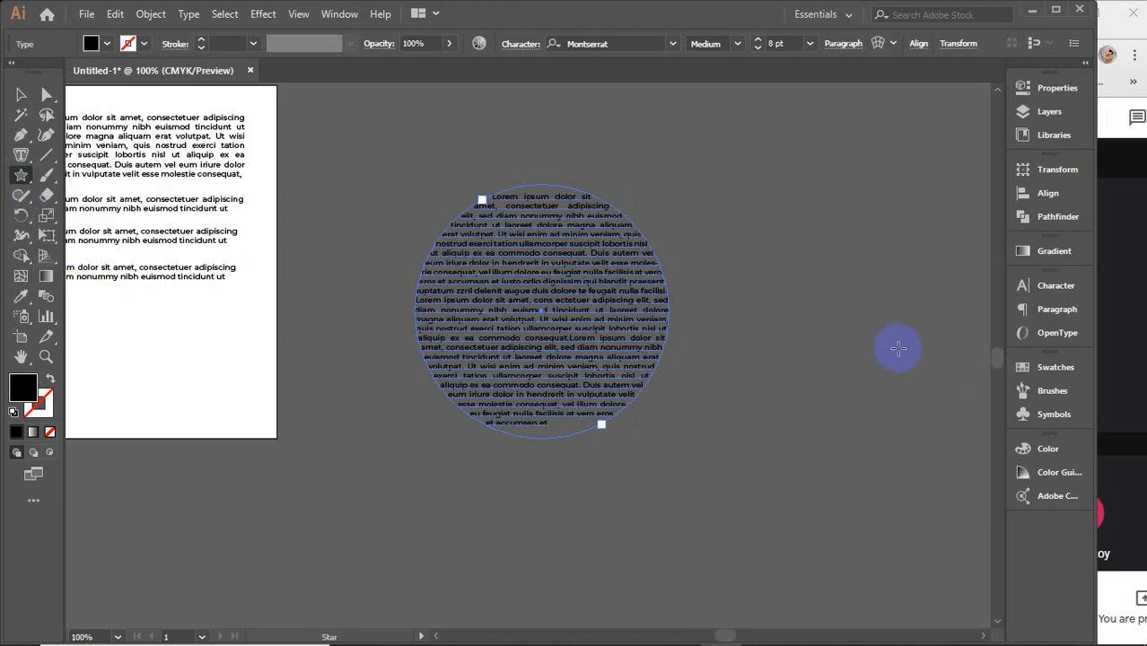
{"action": "left_click_drag", "start_coordinate": [899, 356], "coordinate": [543, 281]}
{"action": "mouse_move", "coordinate": [482, 261]}
{"action": "left_mouse_down"}
{"action": "mouse_move", "coordinate": [633, 366]}
{"action": "mouse_move", "coordinate": [599, 379]}
{"action": "mouse_move", "coordinate": [794, 453]}
{"action": "mouse_move", "coordinate": [754, 459]}
{"action": "left_mouse_up"}
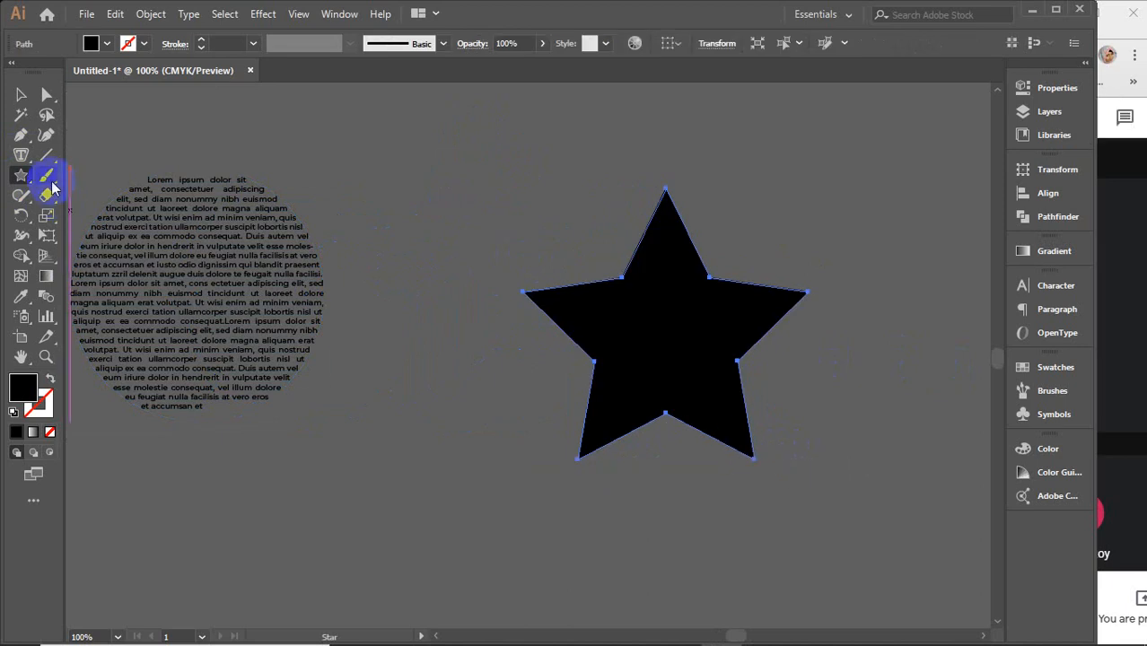
{"action": "left_click_drag", "start_coordinate": [19, 150], "coordinate": [104, 176]}
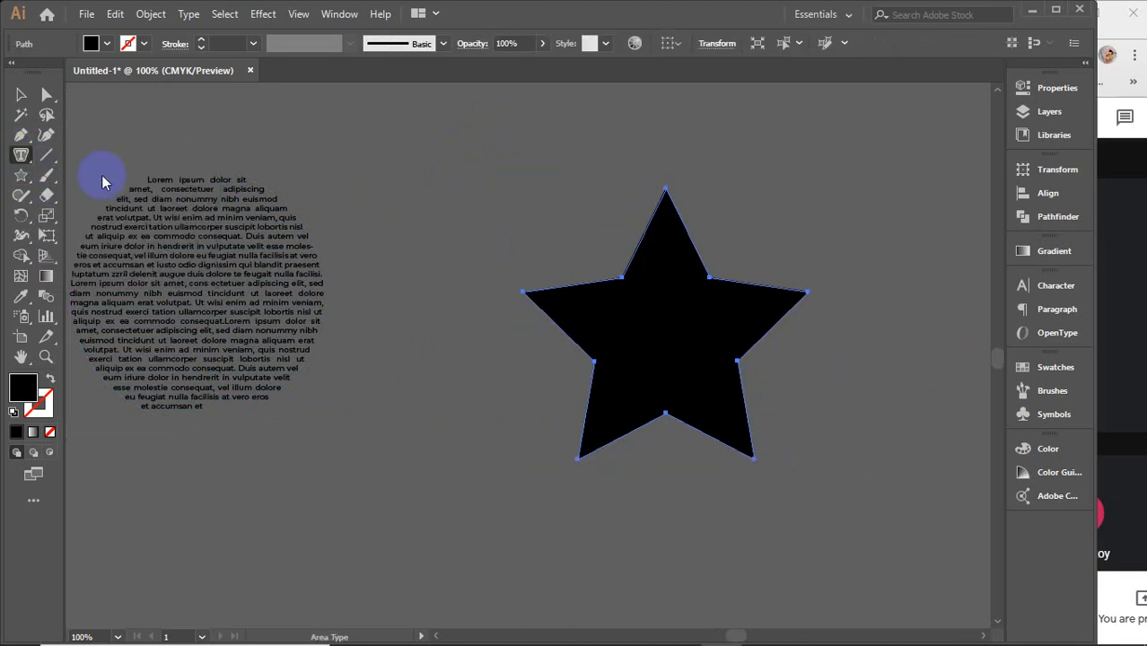
{"action": "left_click", "coordinate": [757, 425]}
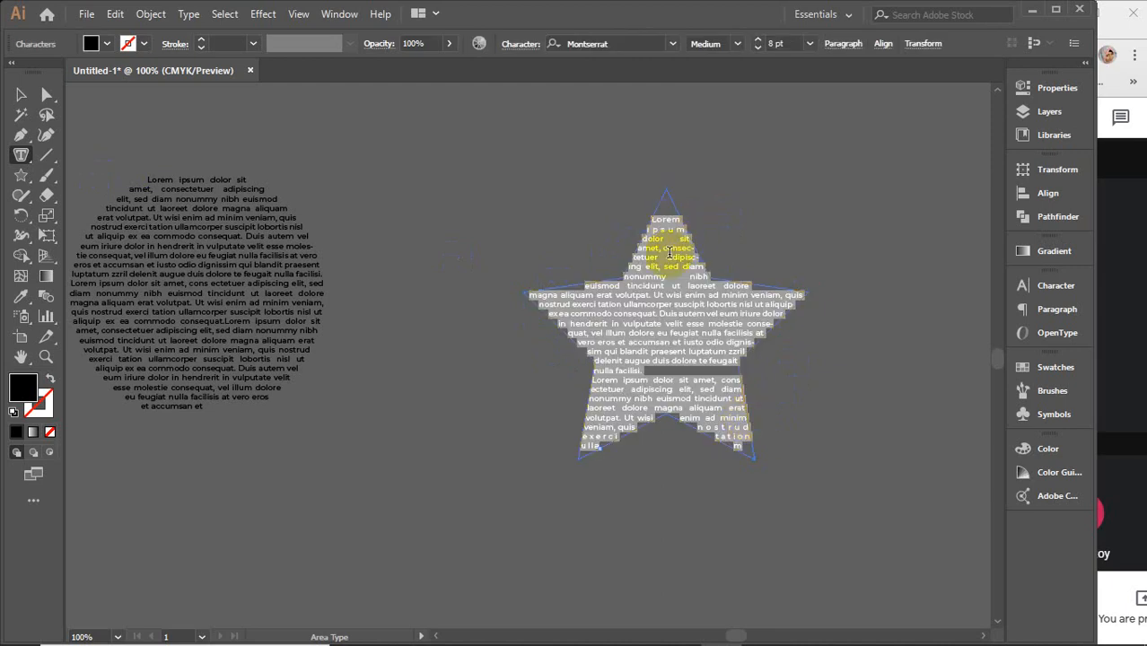
Step: Try joining the star text's two paragraphs by deleting the break after "facilisi", and undo the deletion
{"action": "left_click", "coordinate": [653, 370]}
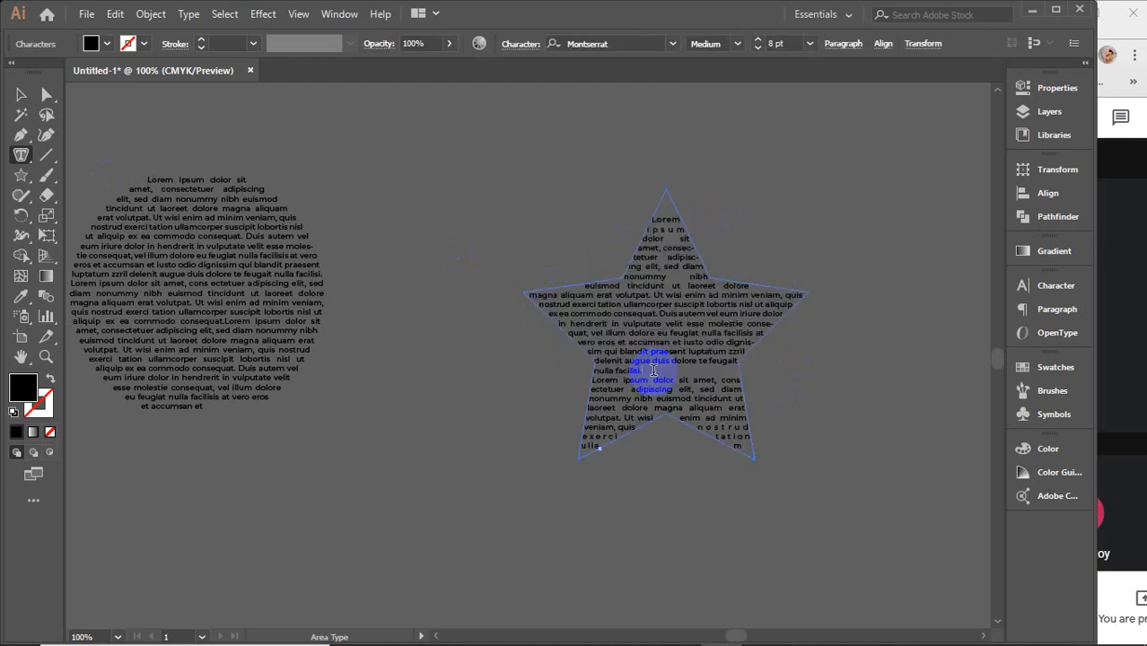
{"action": "key", "text": "Delete"}
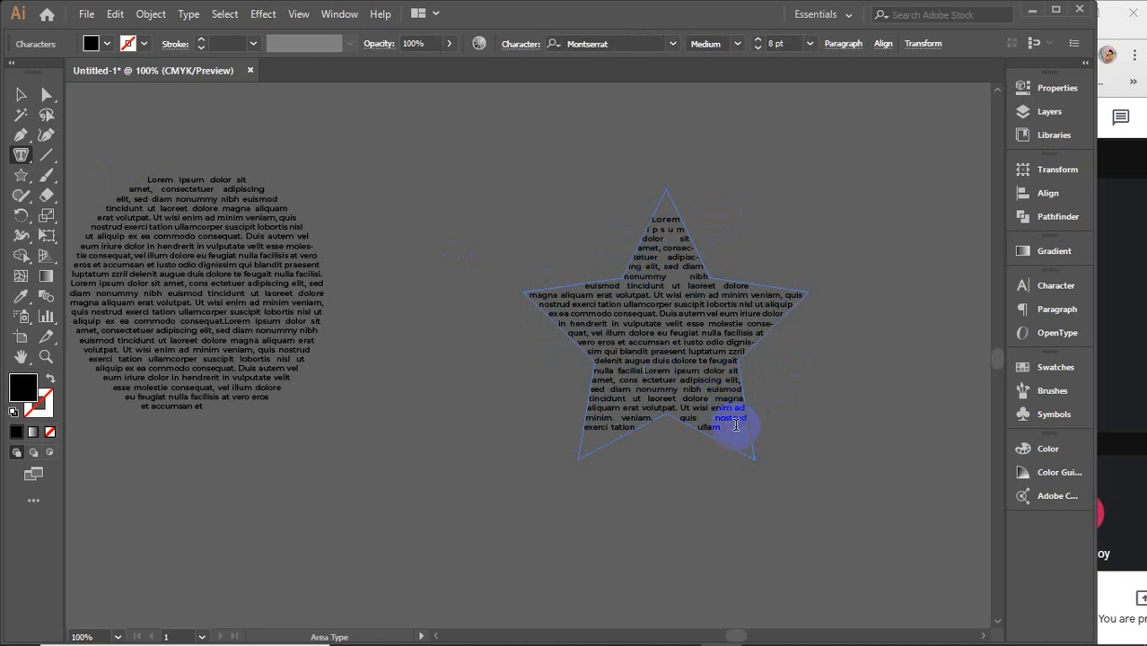
{"action": "left_click", "coordinate": [635, 357]}
{"action": "left_click", "coordinate": [20, 96]}
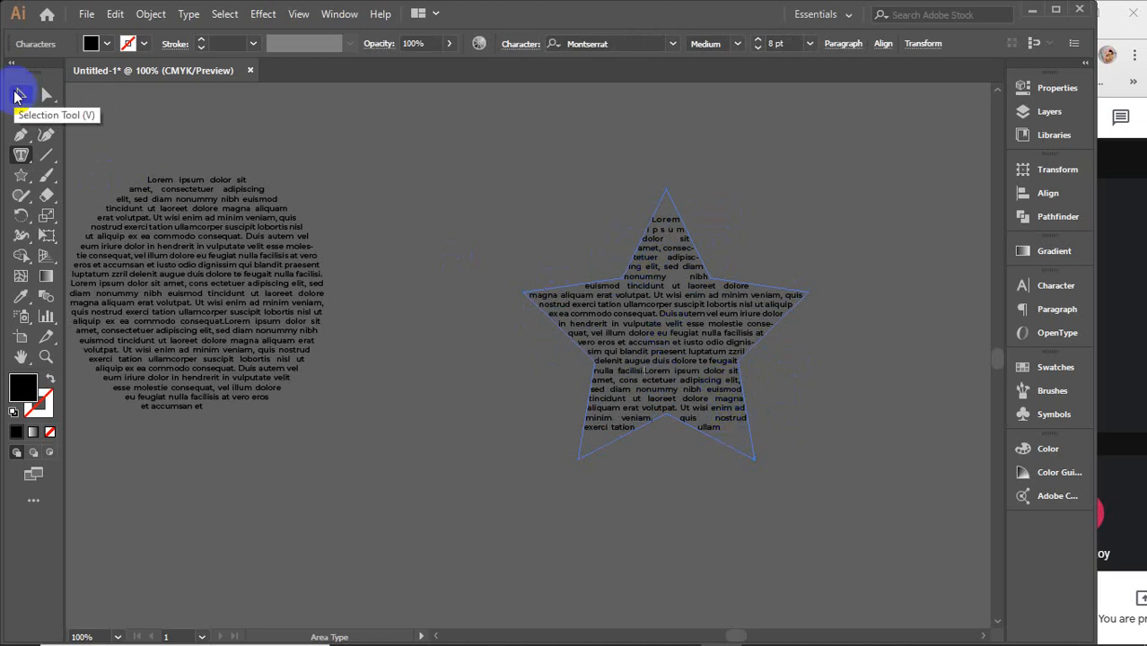
{"action": "key", "text": "ctrl+z"}
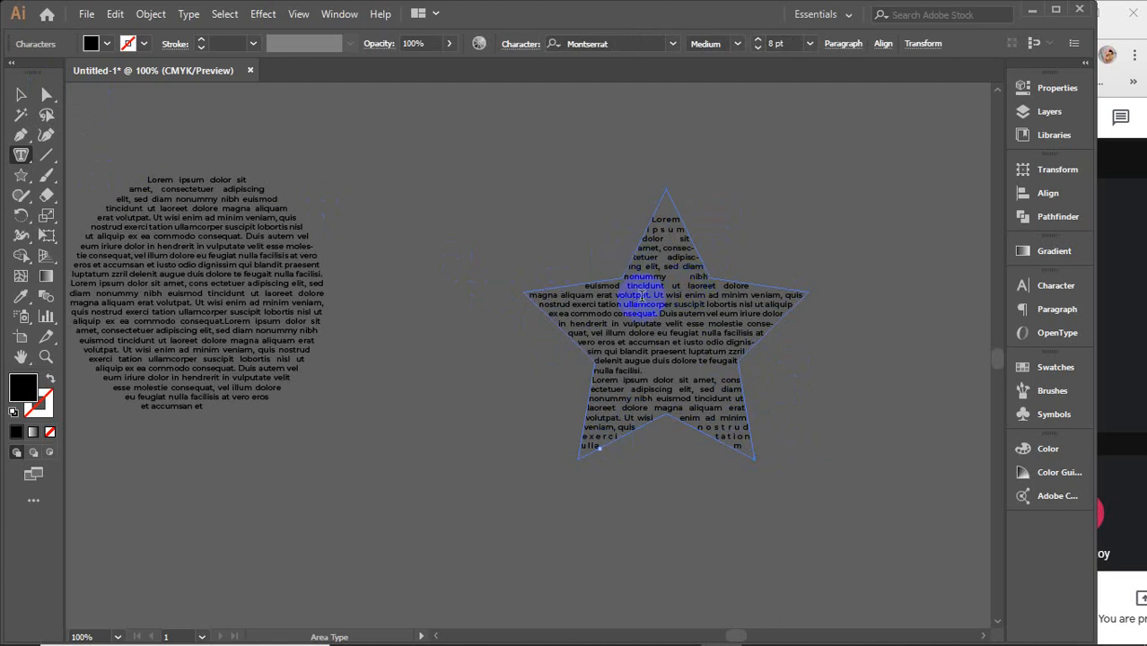
Step: Deselect the star-shaped text and examine the word spacing in its upper point
{"action": "left_click", "coordinate": [22, 89]}
{"action": "left_click", "coordinate": [484, 263]}
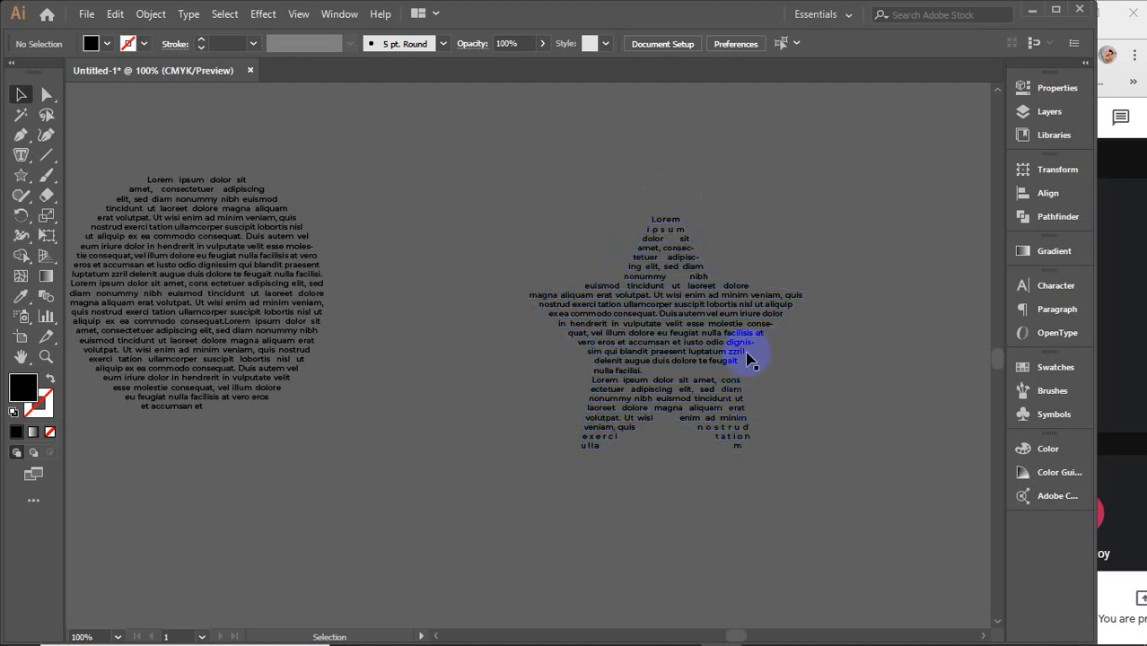
{"action": "scroll", "coordinate": [703, 260], "scroll_direction": "up", "scroll_amount": 3}
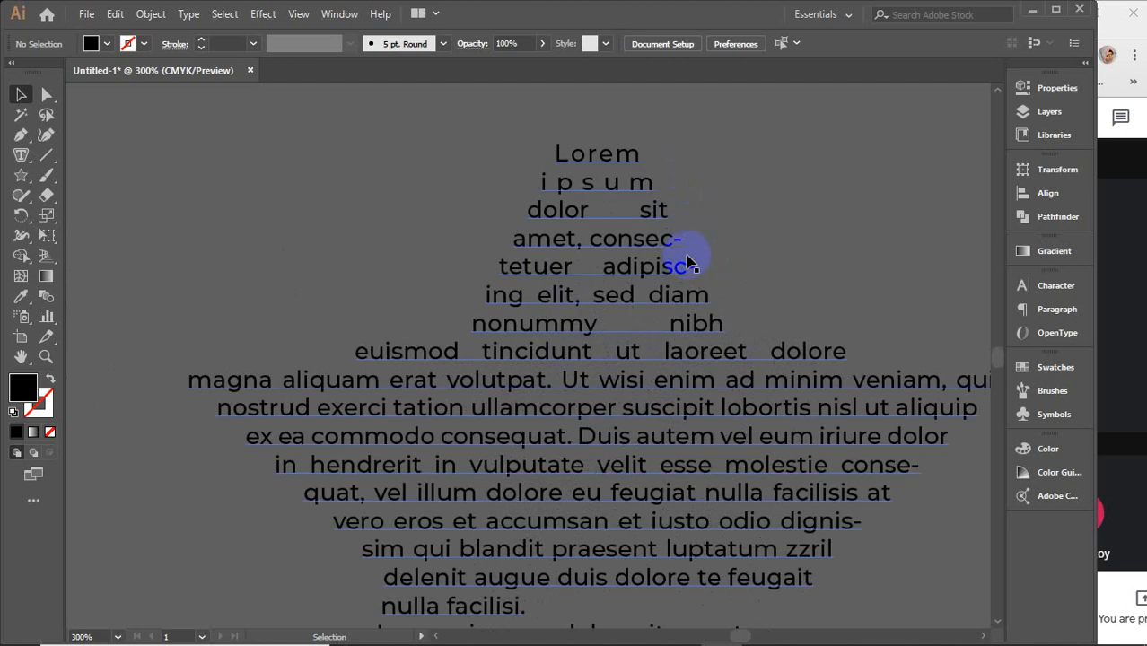
Step: Draw a large five-pointed star in the empty space below and between the text-filled circle and star
{"action": "scroll", "coordinate": [626, 278], "scroll_direction": "down", "scroll_amount": 3}
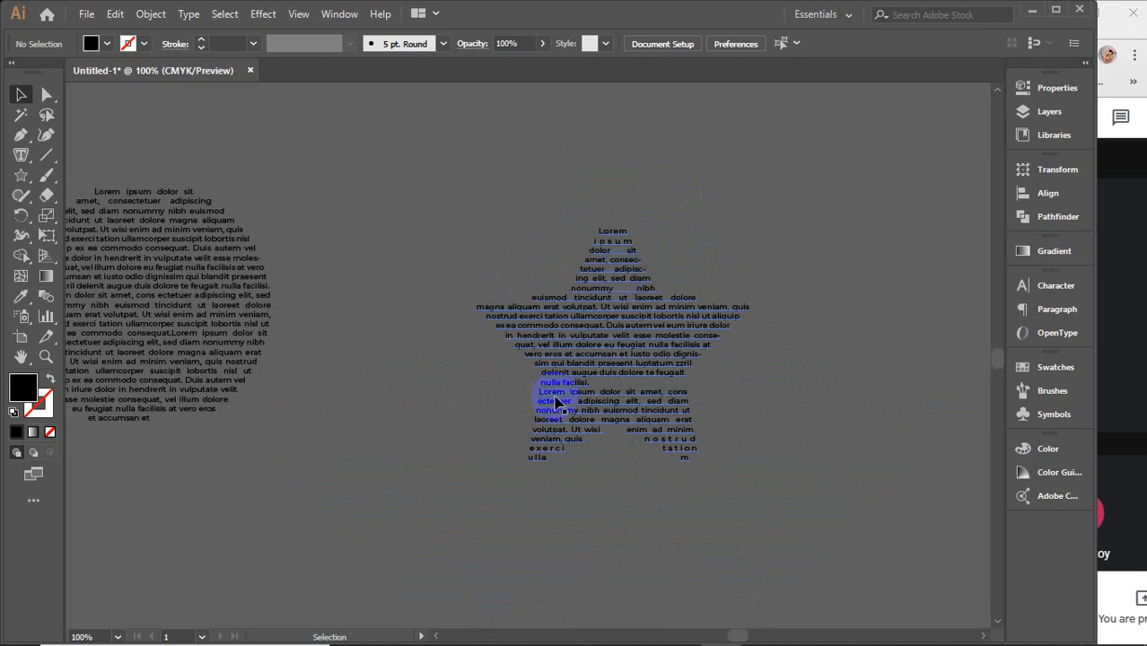
{"action": "scroll", "coordinate": [599, 404], "scroll_direction": "down", "scroll_amount": 1}
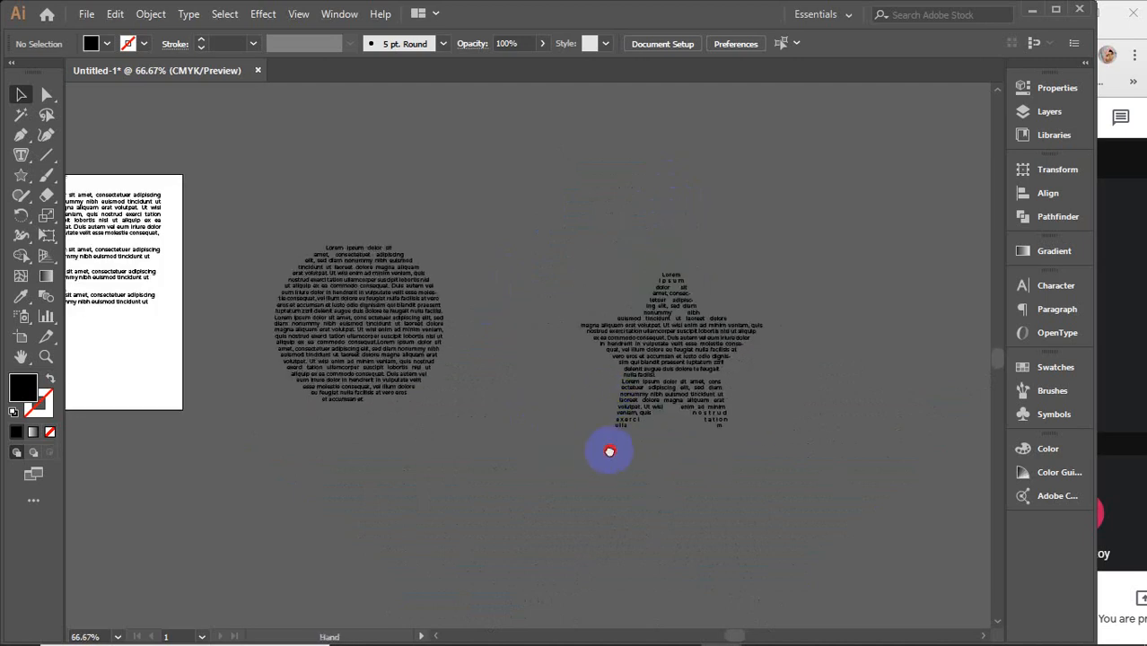
{"action": "scroll", "coordinate": [327, 320], "scroll_direction": "down", "scroll_amount": 2}
{"action": "scroll", "coordinate": [328, 321], "scroll_direction": "left", "scroll_amount": 1}
{"action": "left_click_drag", "start_coordinate": [18, 177], "coordinate": [97, 230]}
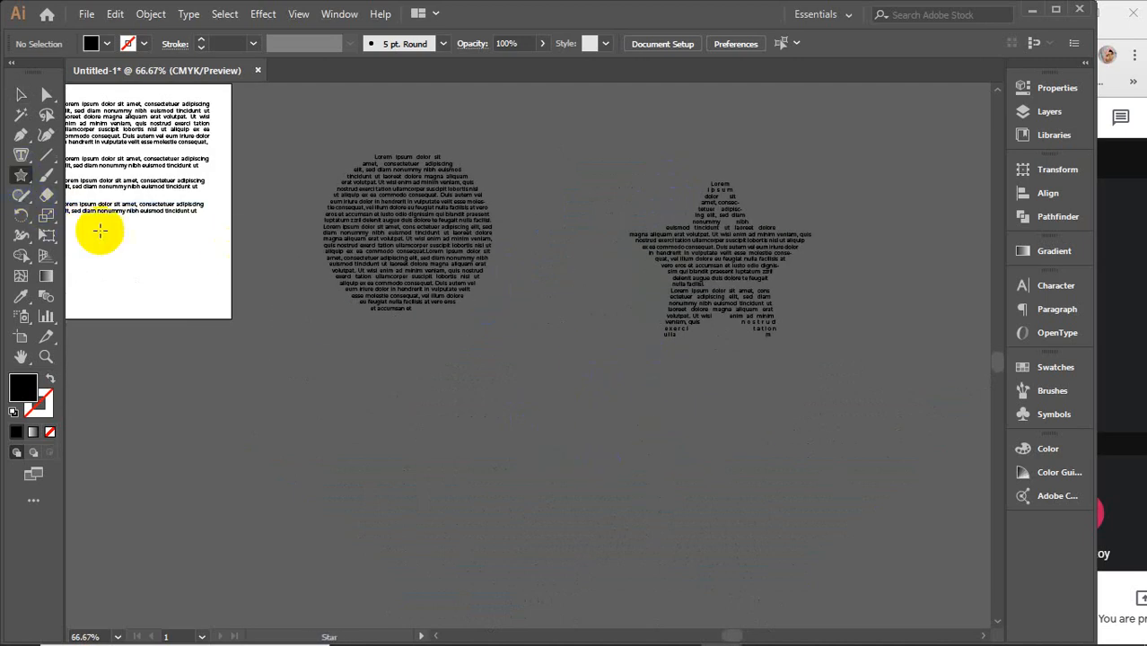
{"action": "left_click_drag", "start_coordinate": [527, 416], "coordinate": [459, 533]}
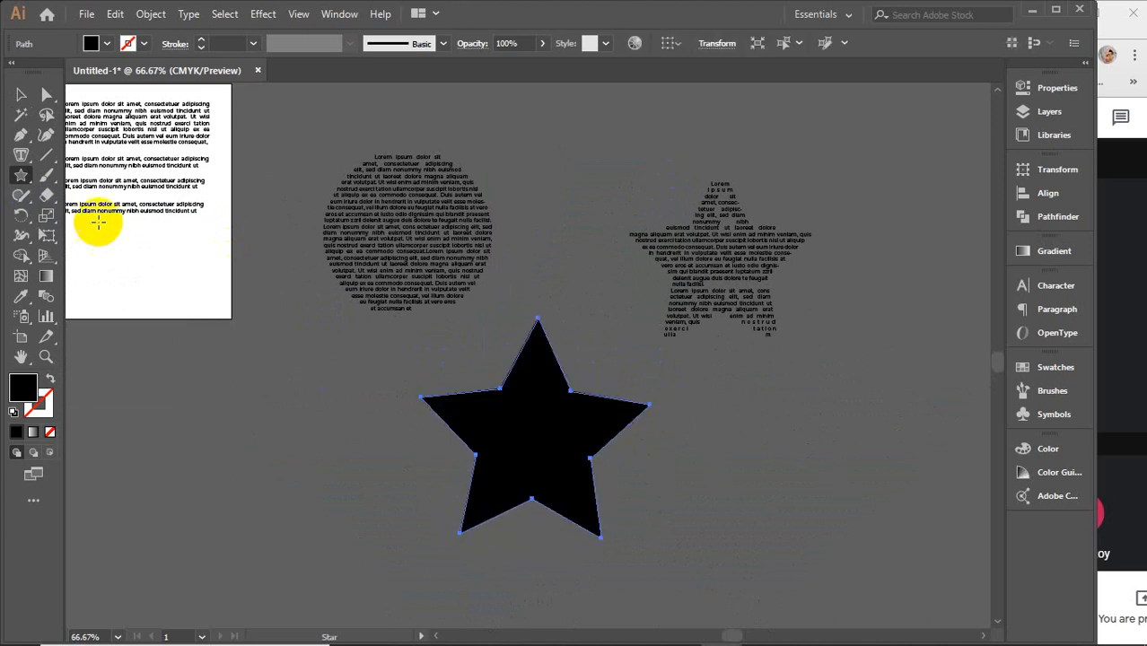
Step: Fill the new star's interior with placeholder text using the Type tool, starting from its upper point
{"action": "left_click_drag", "start_coordinate": [22, 155], "coordinate": [89, 156]}
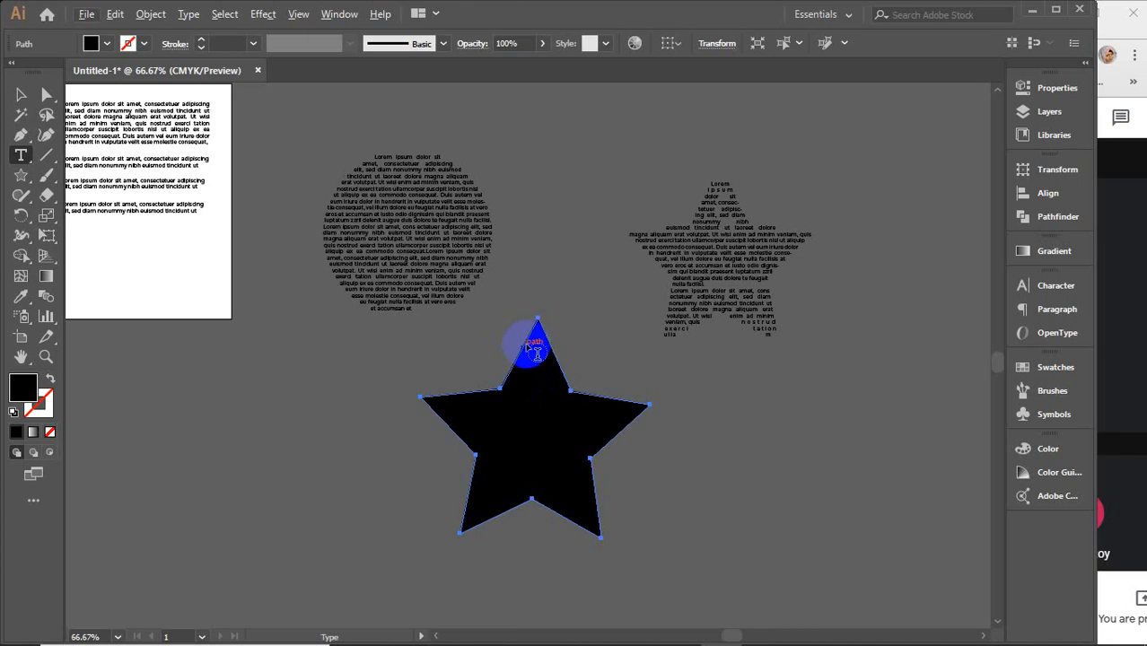
{"action": "left_click", "coordinate": [544, 422]}
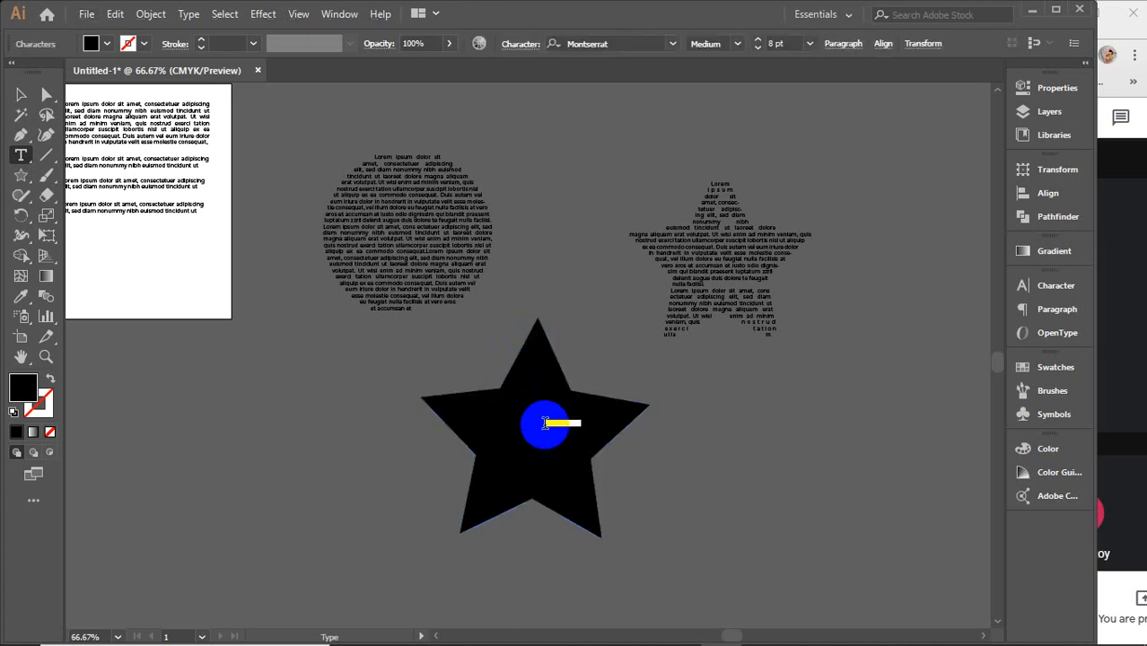
{"action": "key", "text": "ctrl+z"}
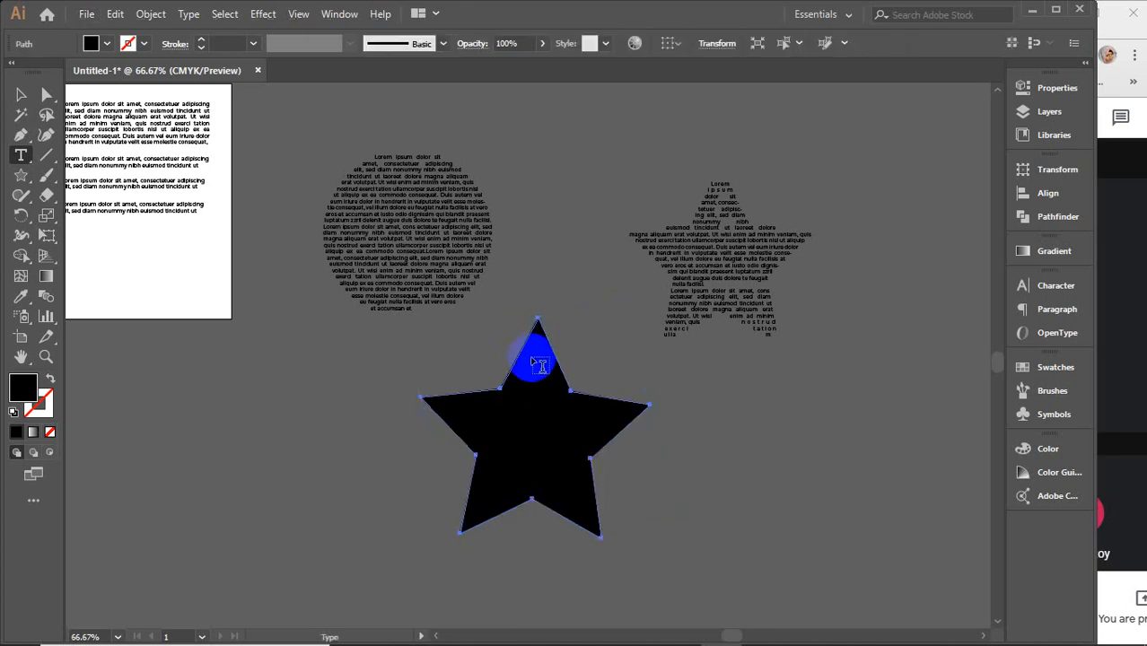
{"action": "left_click", "coordinate": [532, 355]}
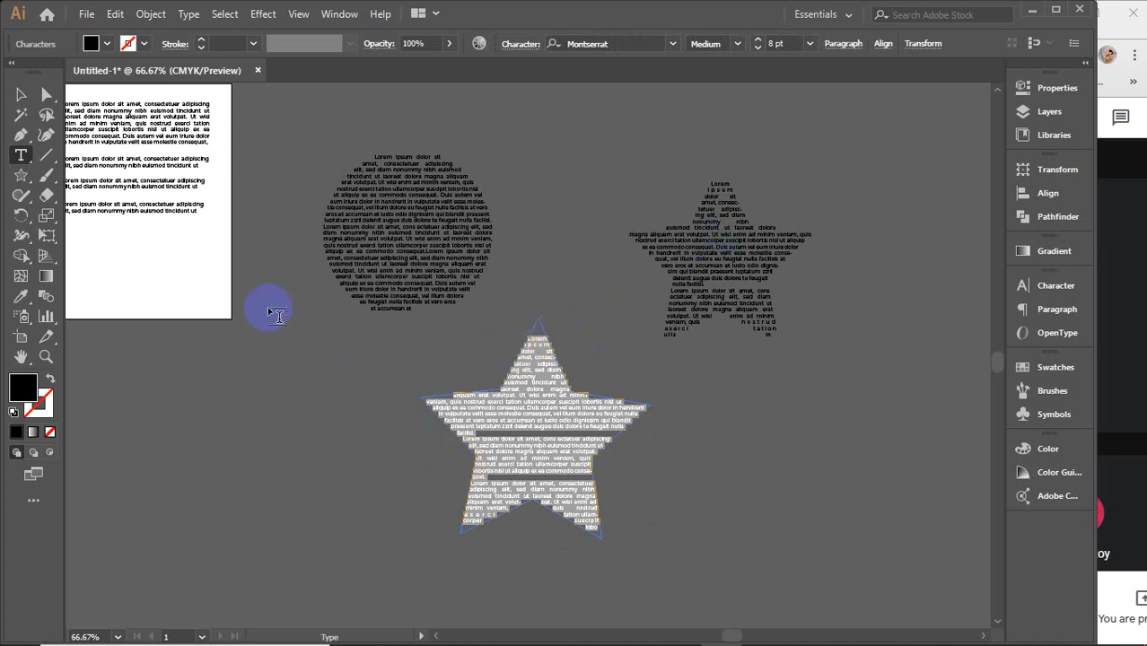
{"action": "key", "text": "Escape"}
{"action": "left_click", "coordinate": [21, 154]}
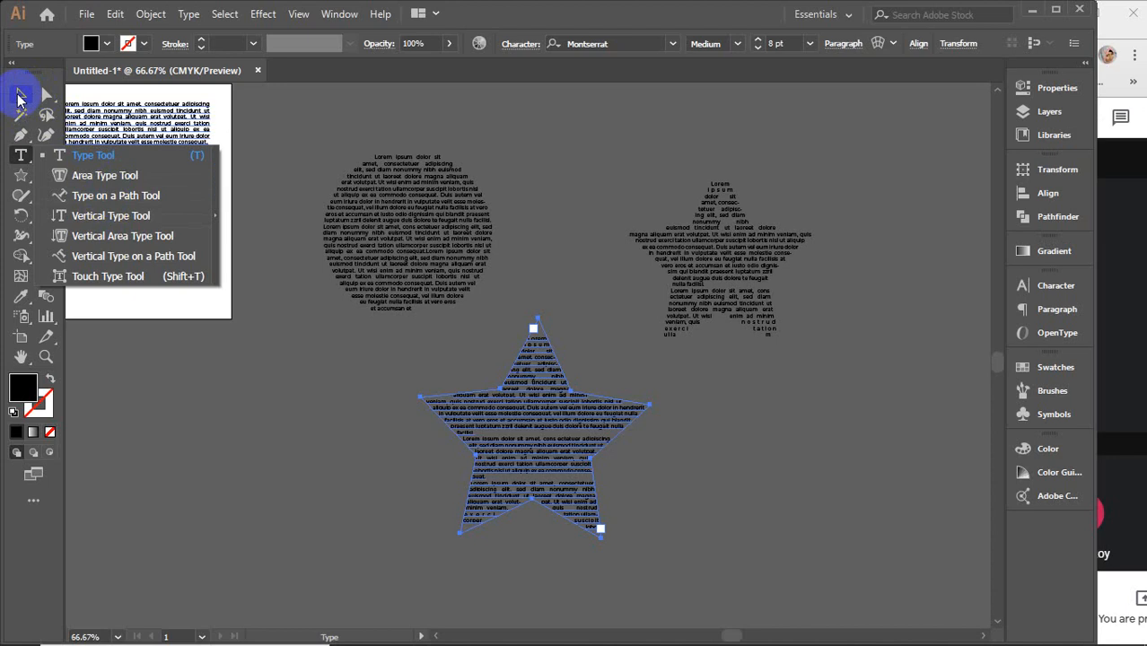
Step: Select all text blocks and text-filled shapes in the document and delete them
{"action": "left_click", "coordinate": [19, 95]}
{"action": "scroll", "coordinate": [290, 339], "scroll_direction": "down", "scroll_amount": 1}
{"action": "key", "text": "space"}
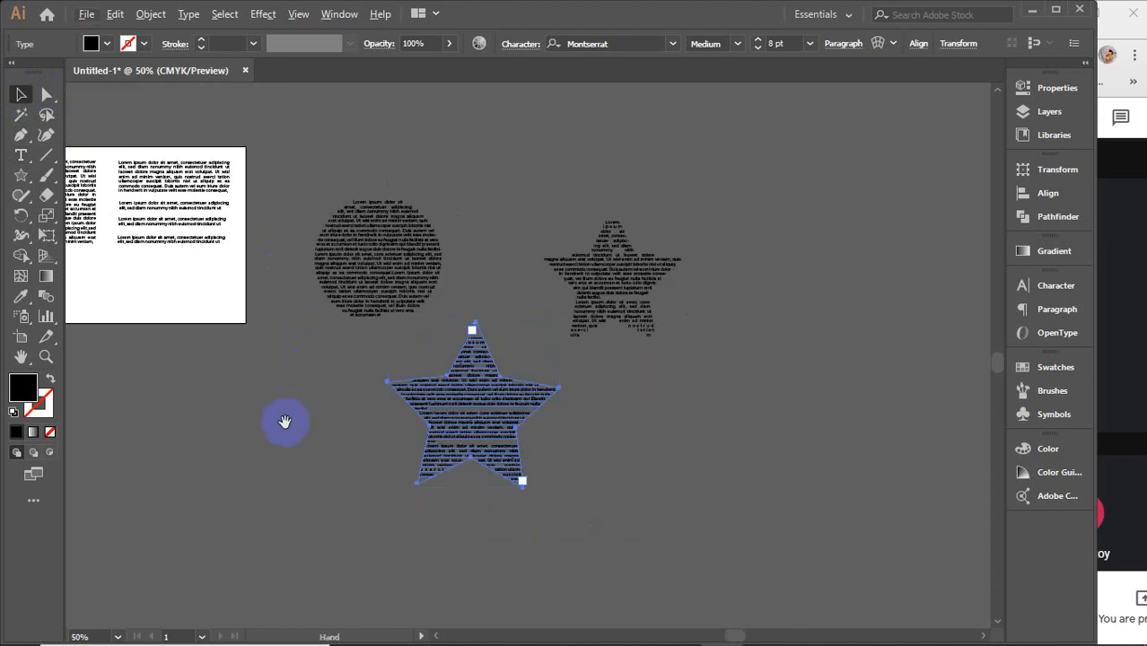
{"action": "left_click_drag", "start_coordinate": [283, 420], "coordinate": [531, 418]}
{"action": "key", "text": "ctrl+a"}
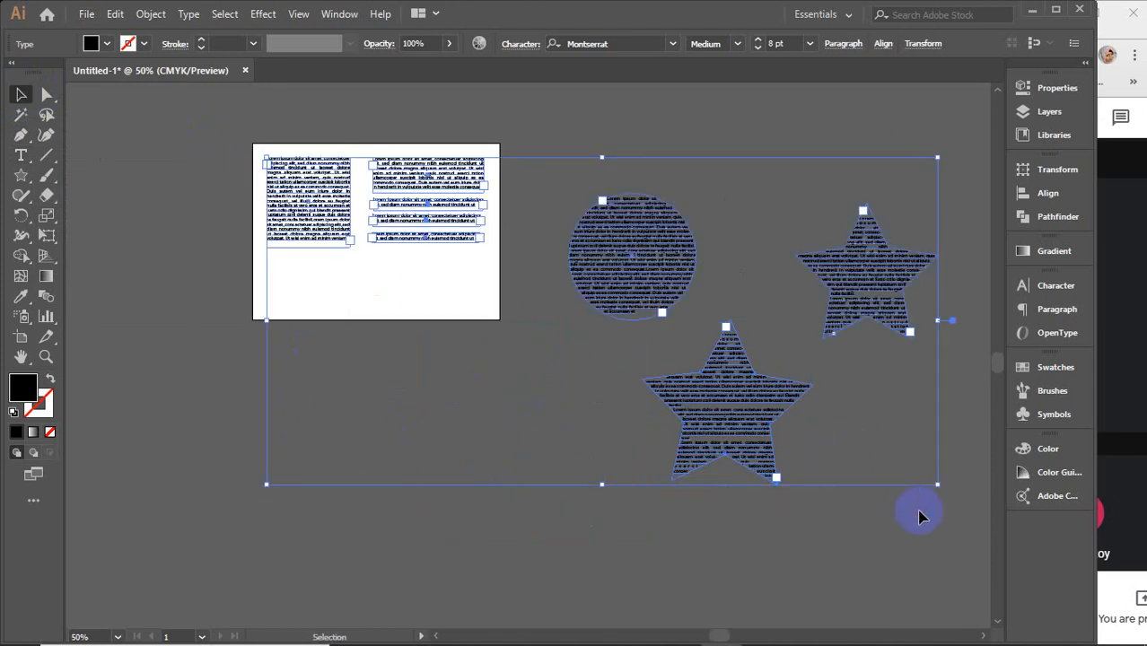
{"action": "key", "text": "Delete"}
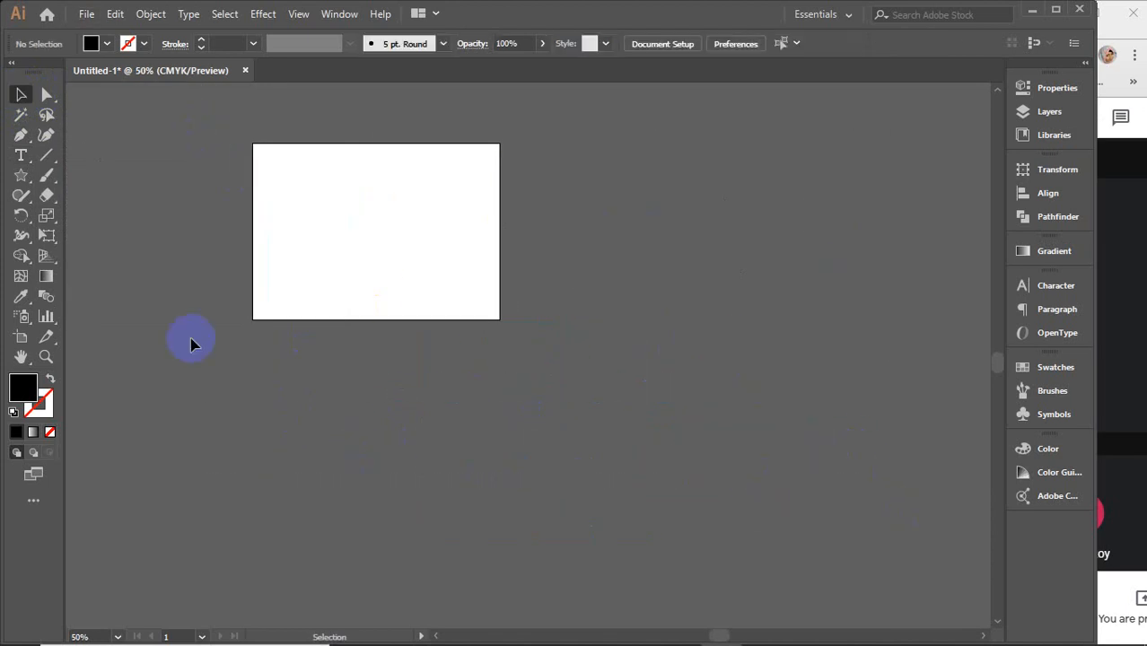
Step: Draw a large black circle in the middle of the empty artboard with the Ellipse tool
{"action": "left_click_drag", "start_coordinate": [21, 175], "coordinate": [102, 219]}
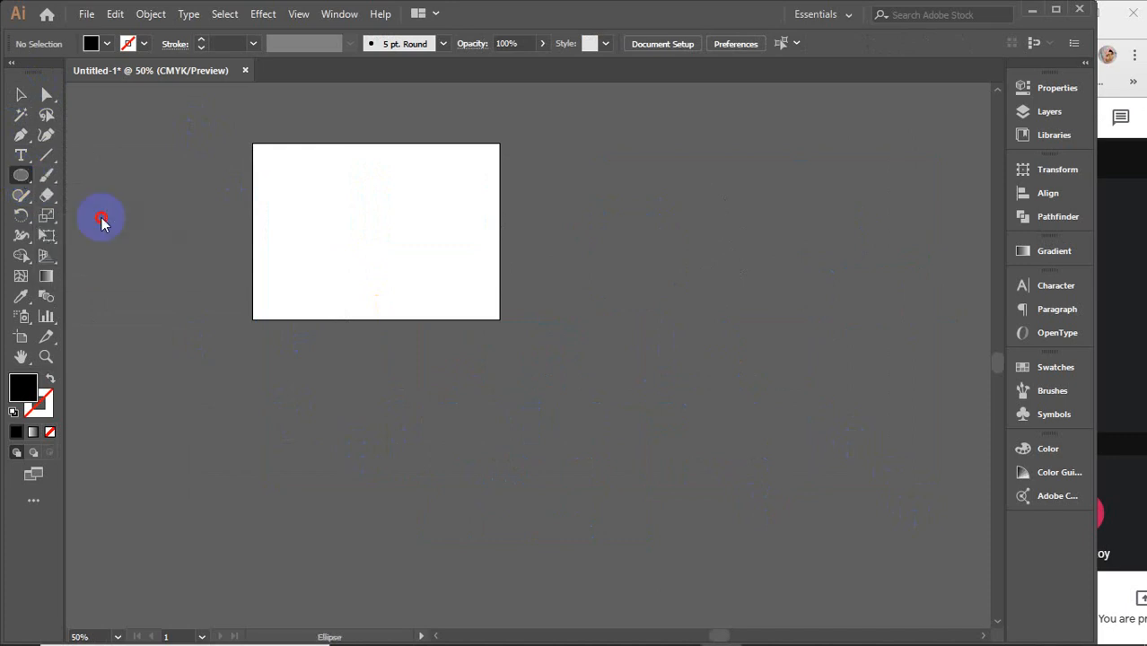
{"action": "scroll", "coordinate": [385, 249], "scroll_direction": "up", "scroll_amount": 4}
{"action": "left_click_drag", "start_coordinate": [411, 247], "coordinate": [440, 283]}
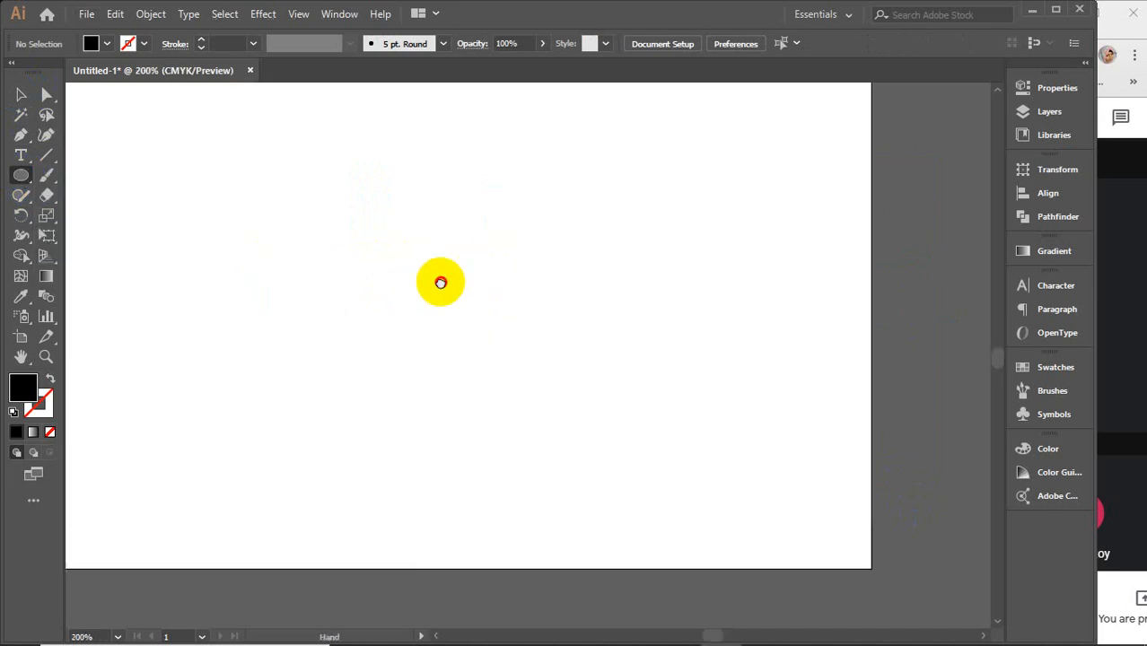
{"action": "left_click_drag", "start_coordinate": [286, 166], "coordinate": [727, 485]}
{"action": "scroll", "coordinate": [727, 552], "scroll_direction": "down", "scroll_amount": 1}
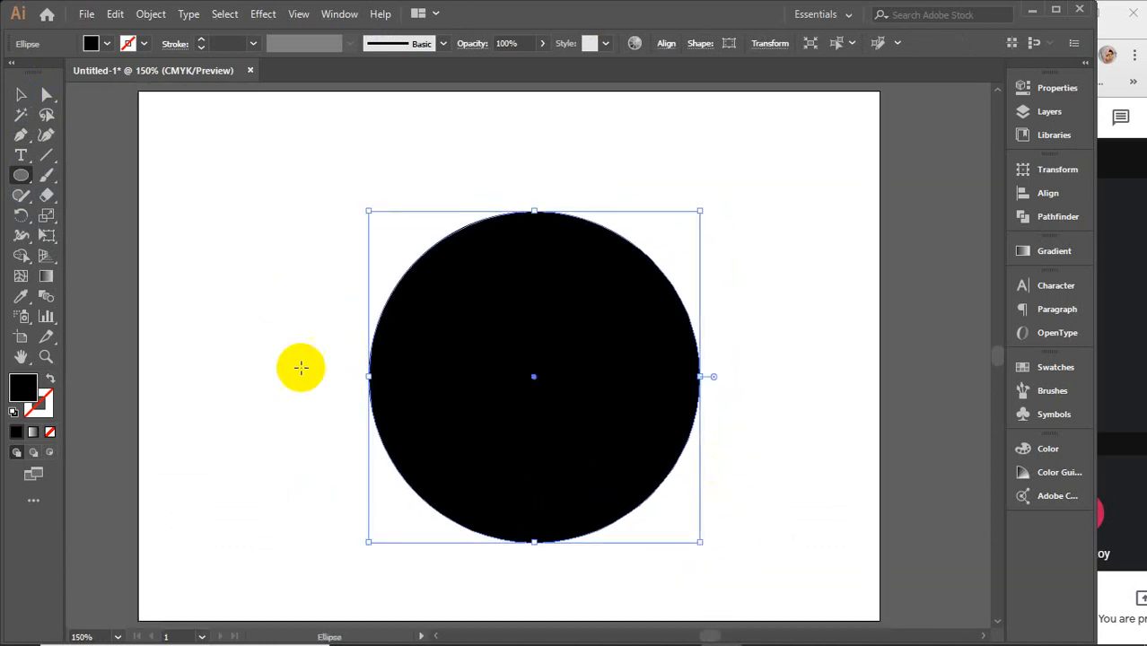
Step: Run placeholder text along the circle's outline using the Type on a Path tool, starting on its upper-left arc
{"action": "left_click", "coordinate": [20, 158]}
{"action": "left_click_drag", "start_coordinate": [20, 161], "coordinate": [98, 201]}
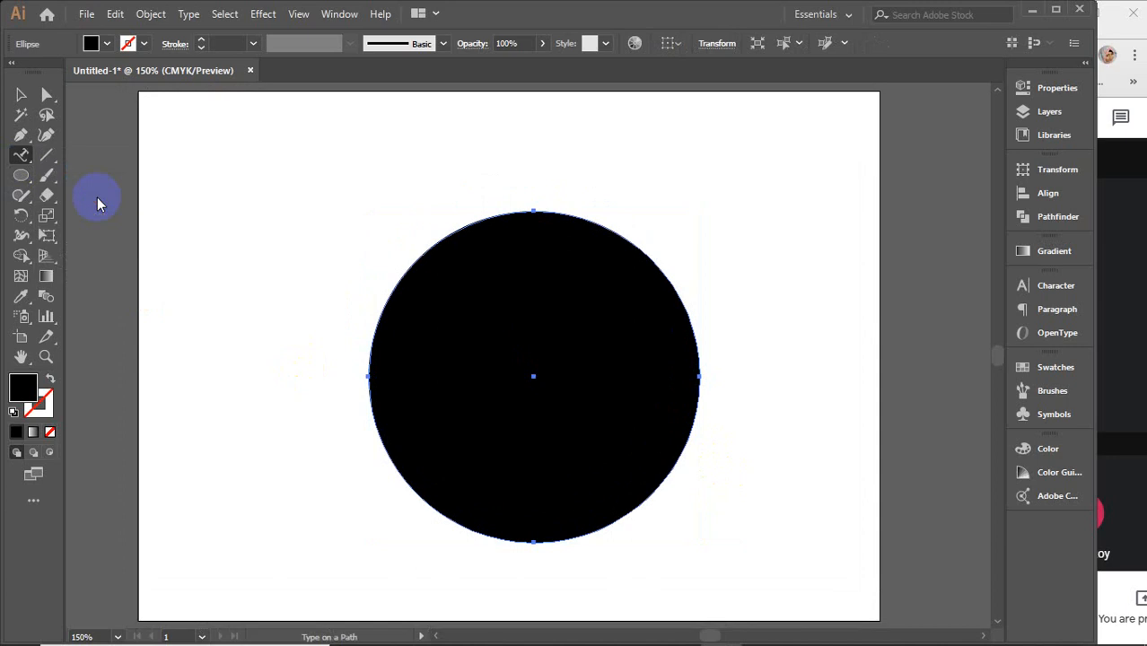
{"action": "left_click", "coordinate": [285, 288]}
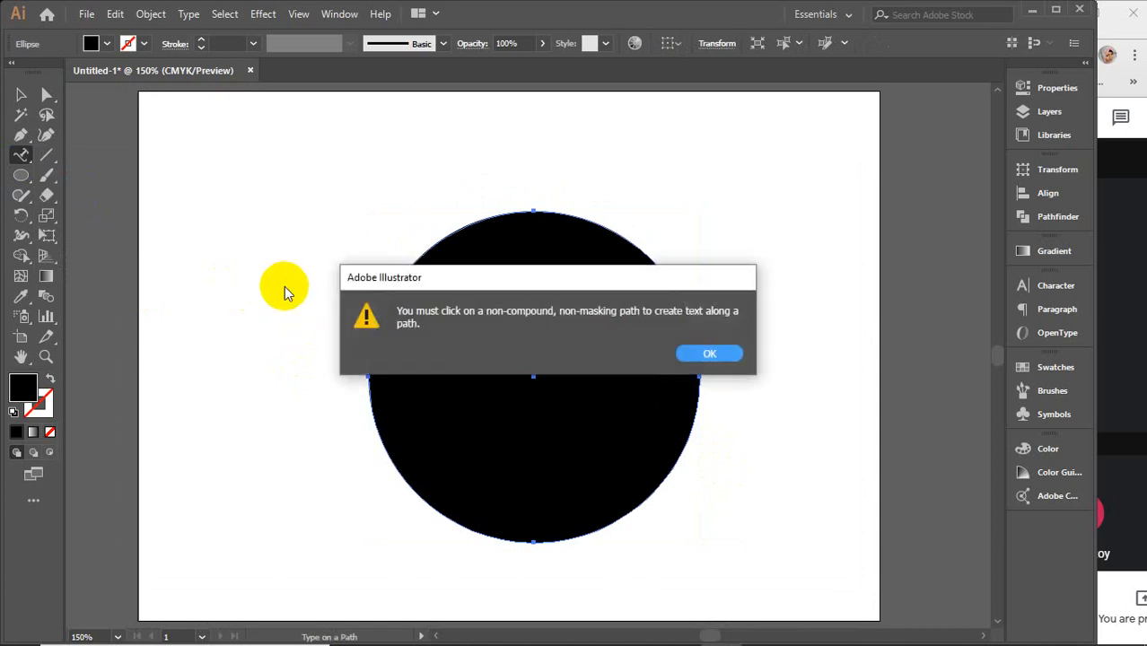
{"action": "left_click", "coordinate": [715, 354]}
{"action": "left_click", "coordinate": [560, 360]}
{"action": "left_click", "coordinate": [707, 352]}
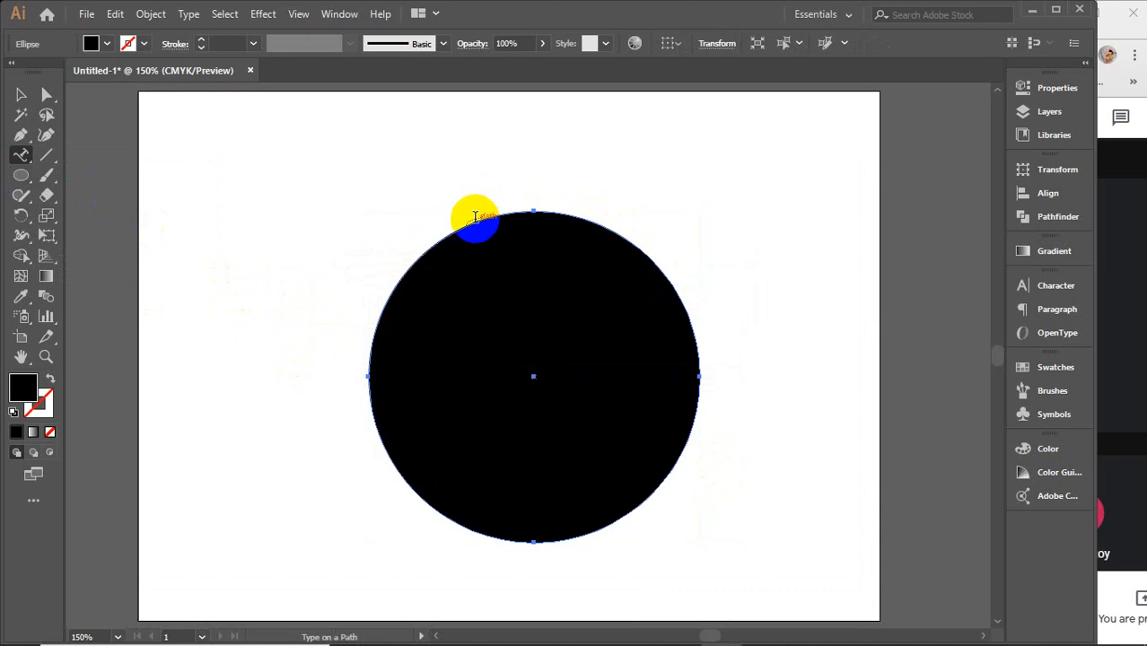
{"action": "left_click", "coordinate": [383, 314]}
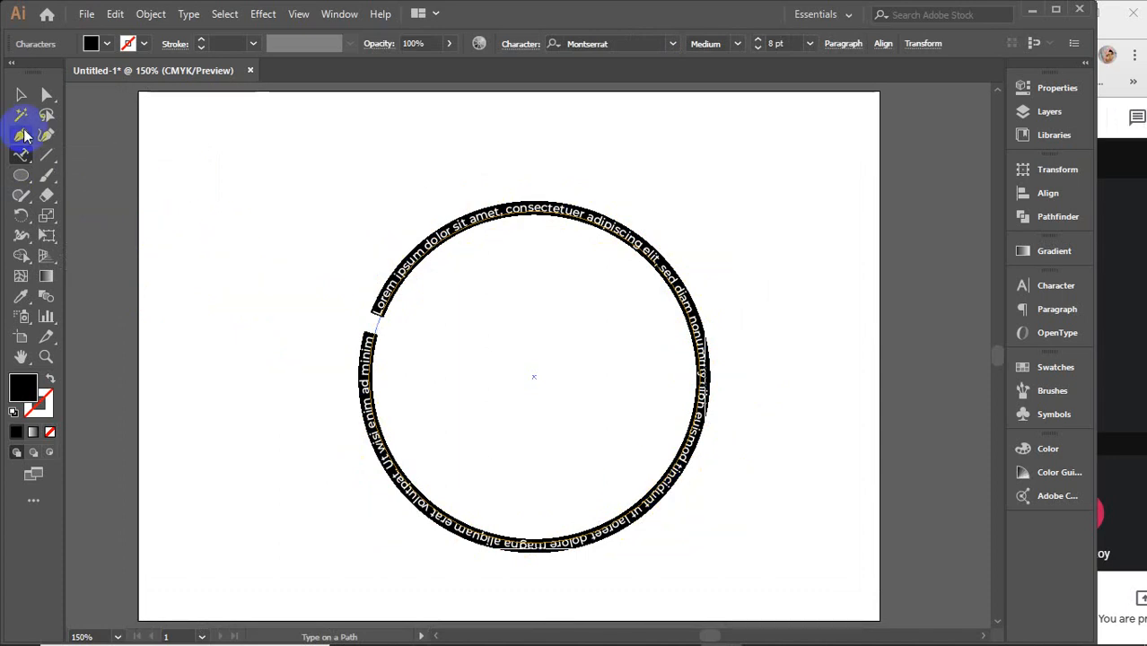
Step: Deselect the circular text and move it to the left half of the artboard
{"action": "left_click", "coordinate": [21, 94]}
{"action": "left_click", "coordinate": [223, 227]}
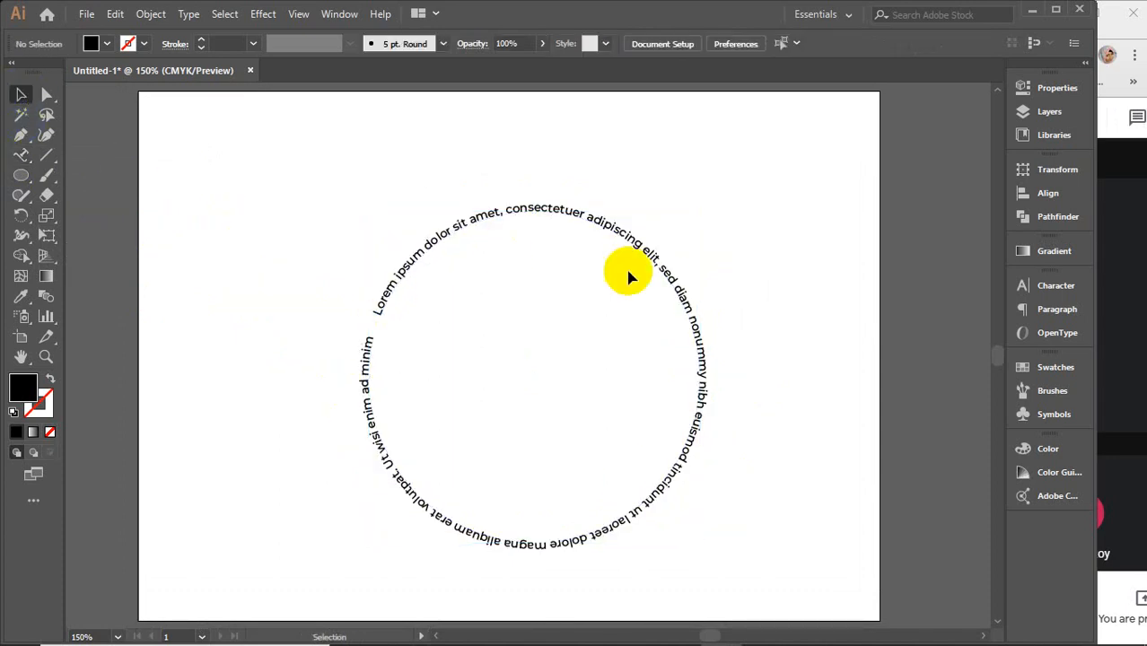
{"action": "left_click_drag", "start_coordinate": [427, 258], "coordinate": [243, 303]}
{"action": "scroll", "coordinate": [243, 305], "scroll_direction": "down", "scroll_amount": 1}
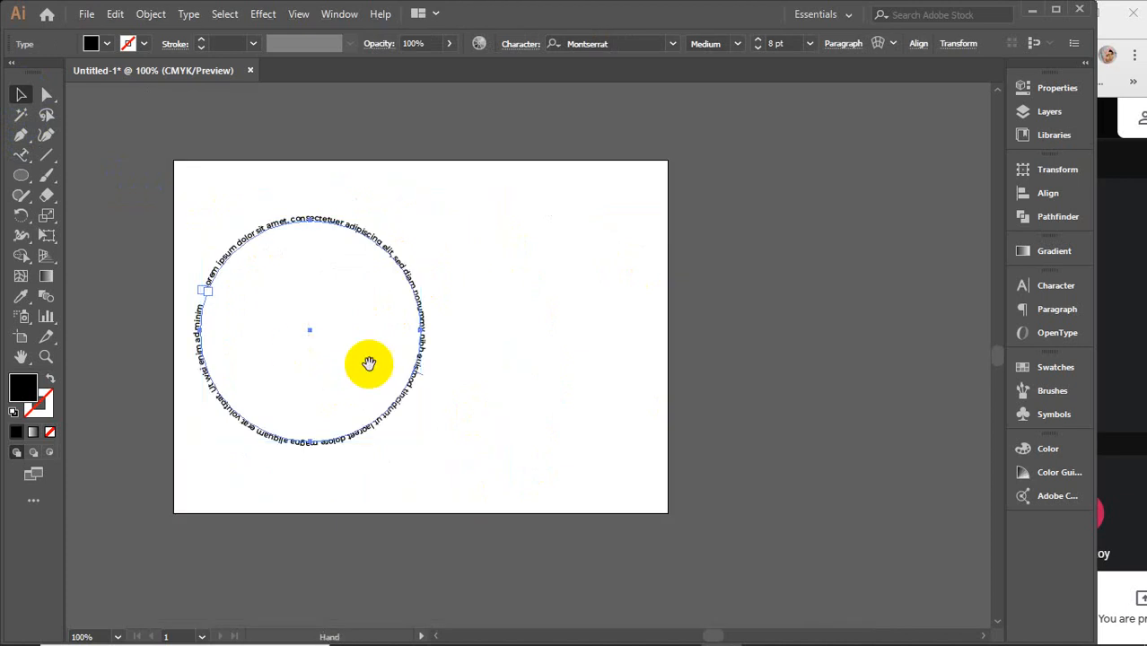
Step: Draw a five-pointed star across the artboard's right edge and run placeholder text along its outline with Type on a Path
{"action": "left_click", "coordinate": [21, 175]}
{"action": "left_click", "coordinate": [133, 255]}
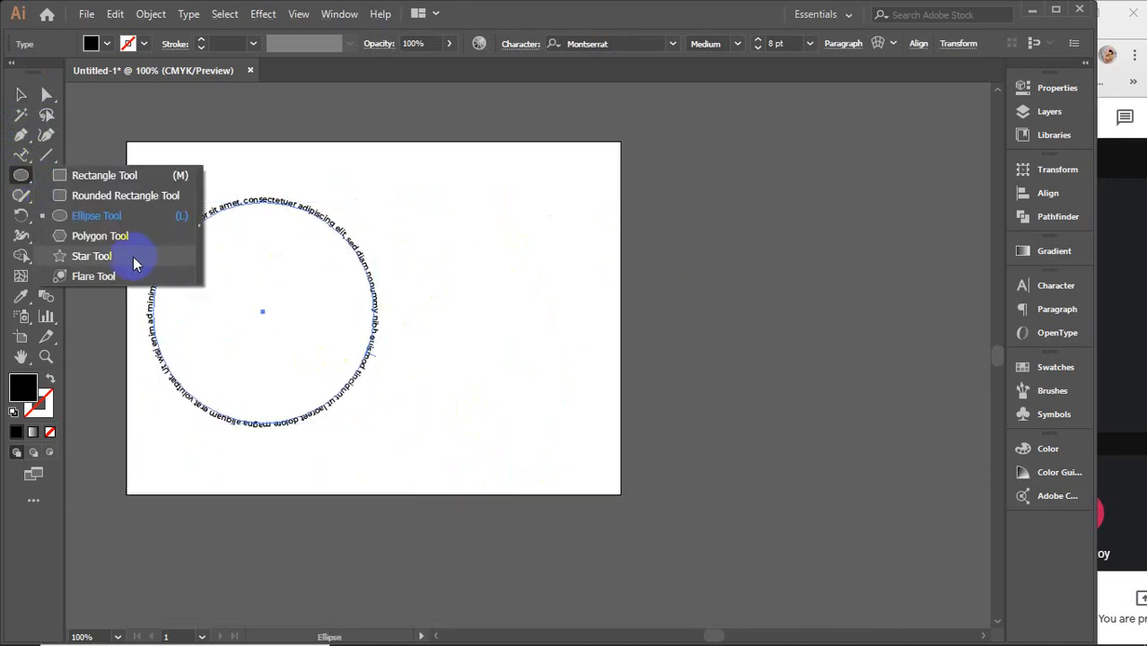
{"action": "left_click_drag", "start_coordinate": [607, 294], "coordinate": [687, 400]}
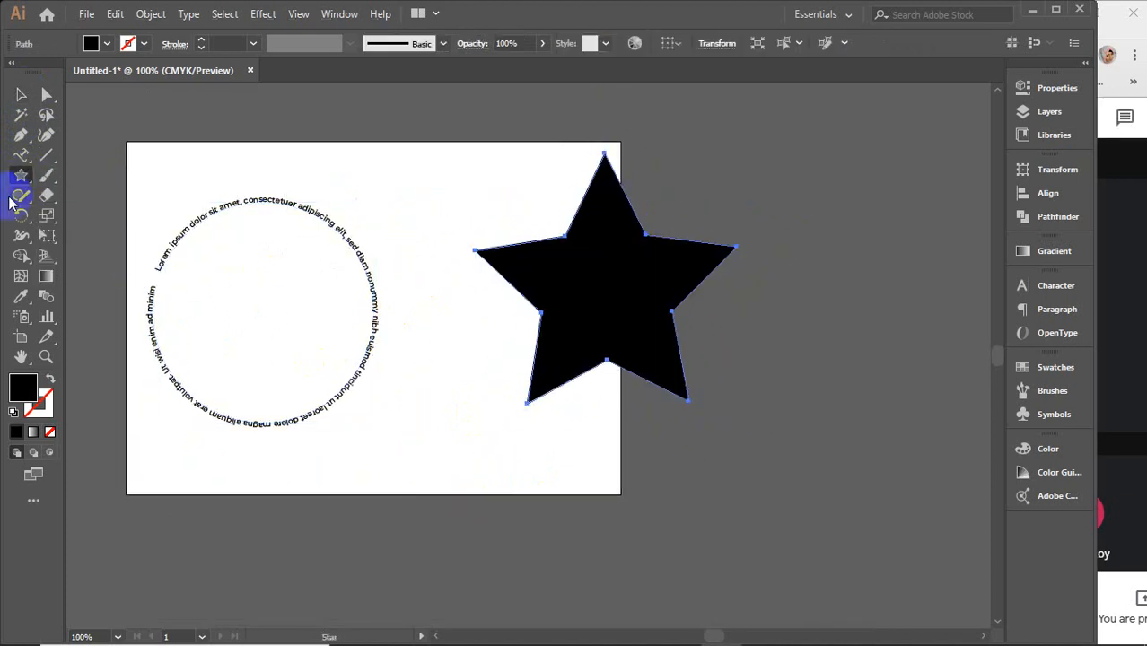
{"action": "left_click", "coordinate": [525, 243]}
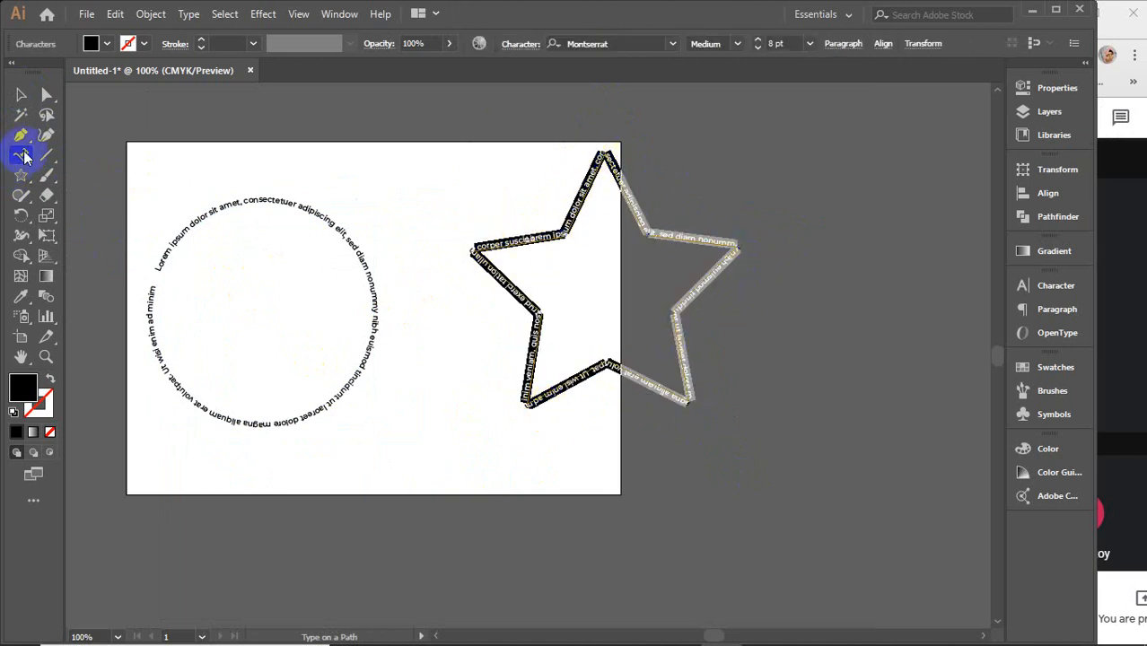
Step: Draw another five-pointed star outside the artboard, to the right of the star-outline text
{"action": "left_click", "coordinate": [21, 177]}
{"action": "key", "text": "space"}
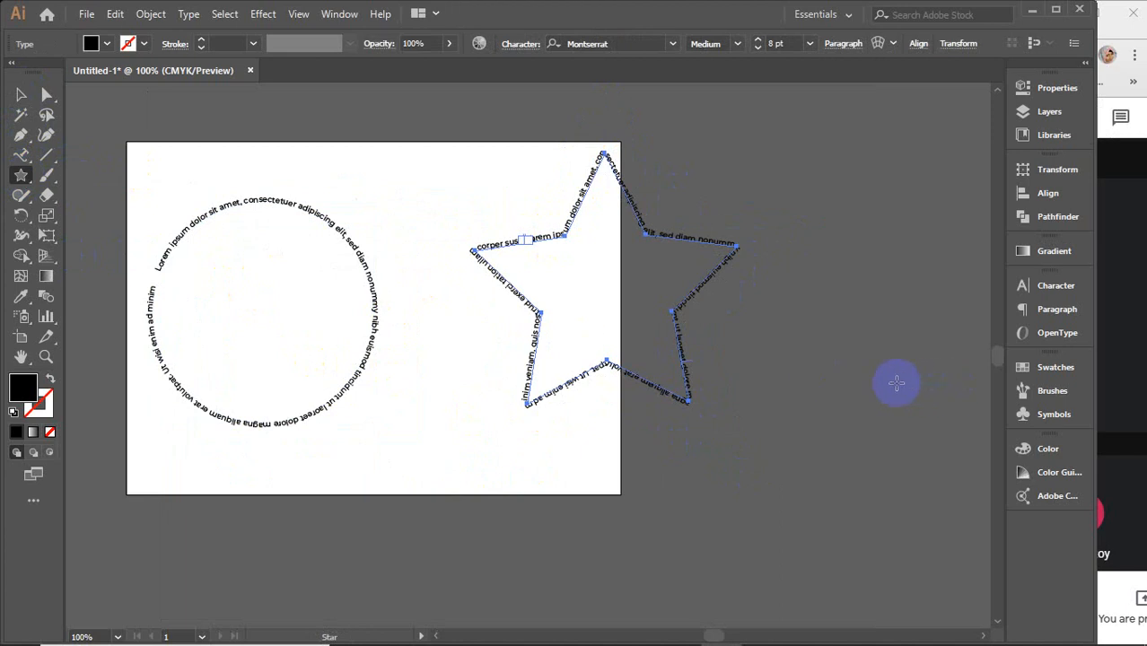
{"action": "left_click_drag", "start_coordinate": [894, 382], "coordinate": [451, 362]}
{"action": "left_click_drag", "start_coordinate": [492, 244], "coordinate": [596, 358]}
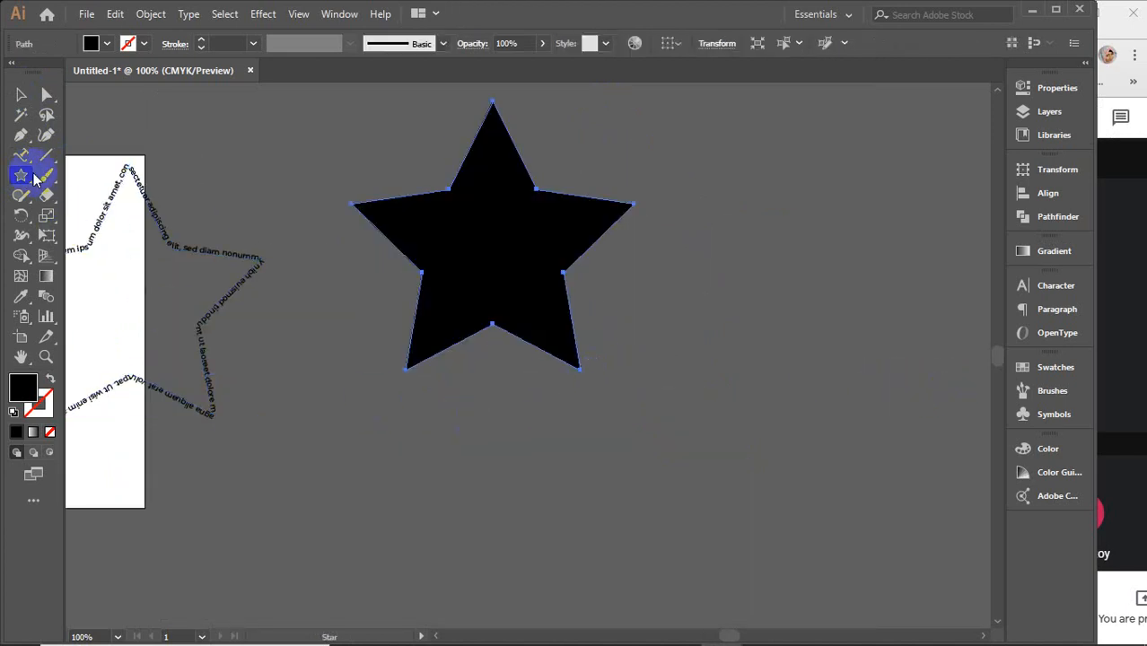
Step: Run placeholder text along the second star's outline using the regular Type tool, and deselect it
{"action": "left_click_drag", "start_coordinate": [22, 164], "coordinate": [114, 160]}
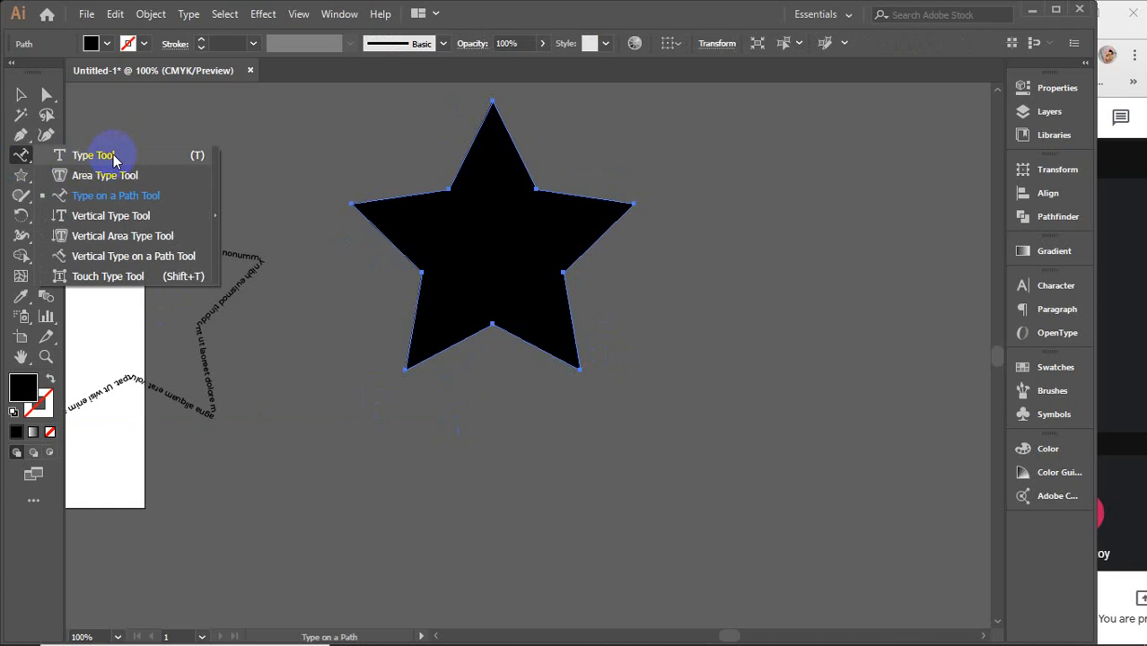
{"action": "left_click_drag", "start_coordinate": [113, 160], "coordinate": [115, 164]}
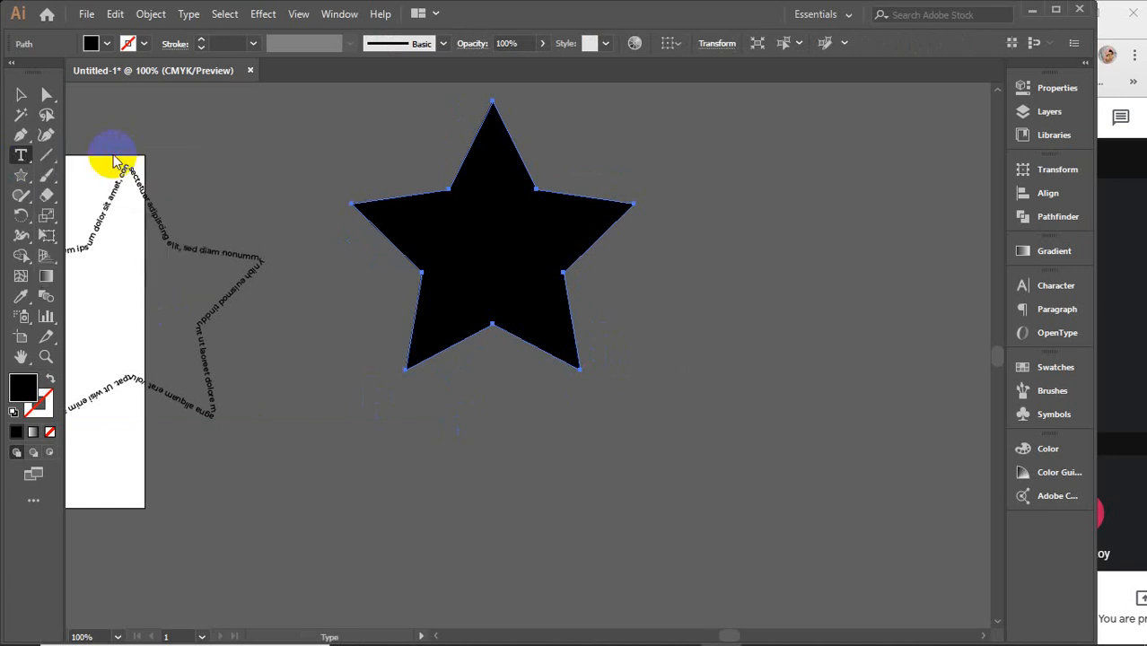
{"action": "left_click", "coordinate": [408, 225]}
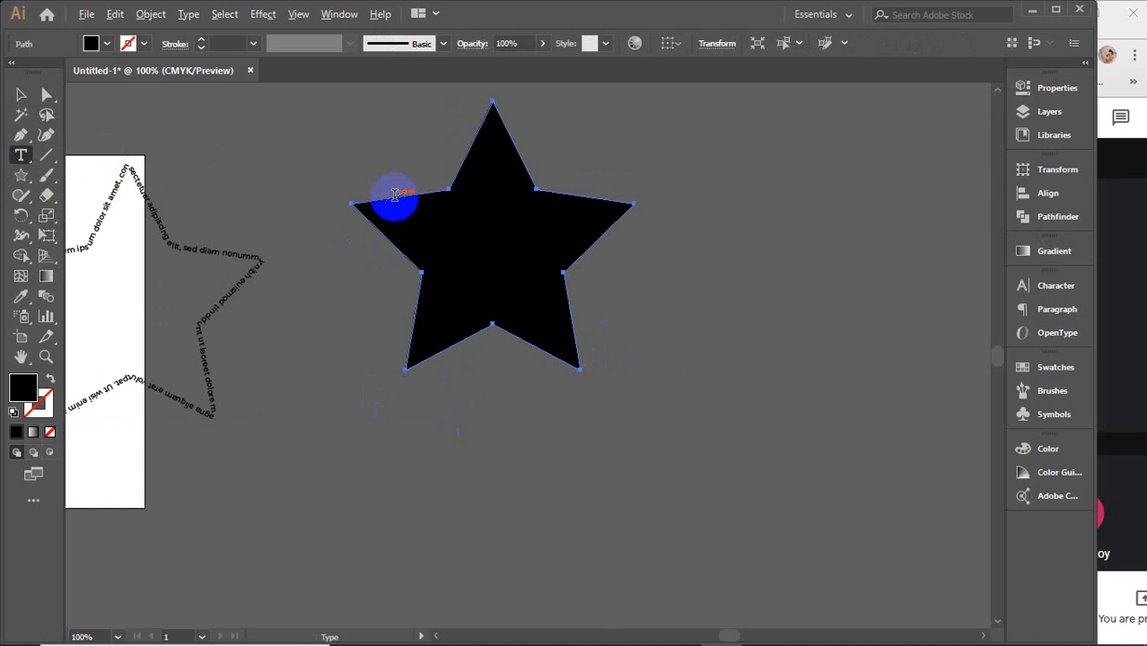
{"action": "left_click", "coordinate": [394, 194]}
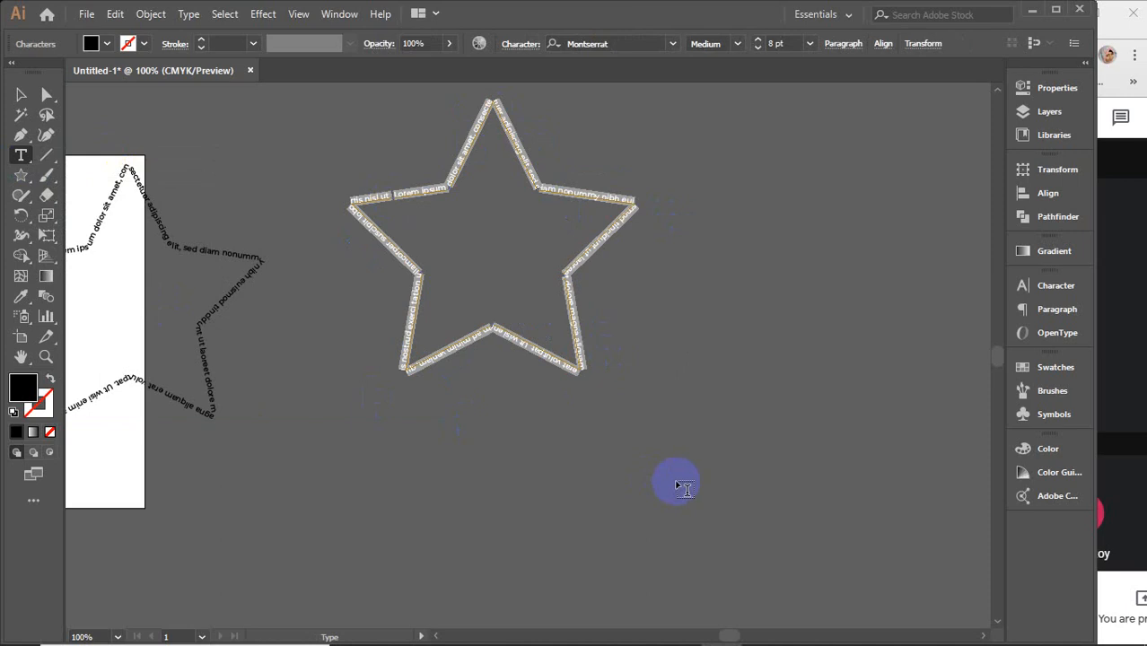
{"action": "left_click", "coordinate": [20, 94]}
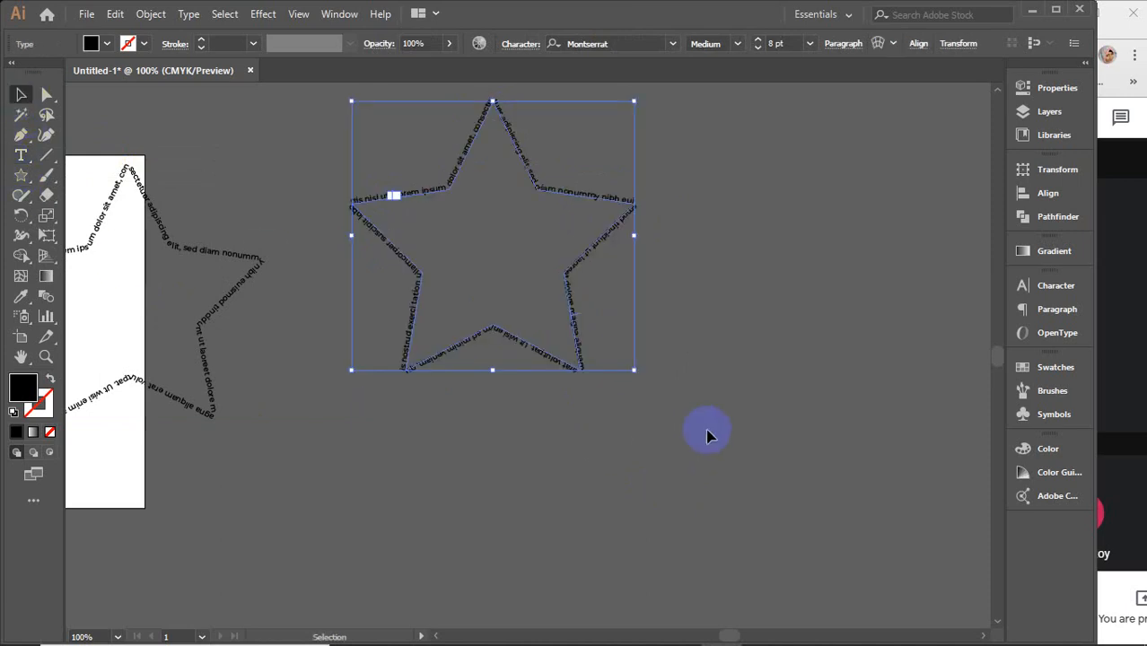
{"action": "left_click", "coordinate": [742, 475]}
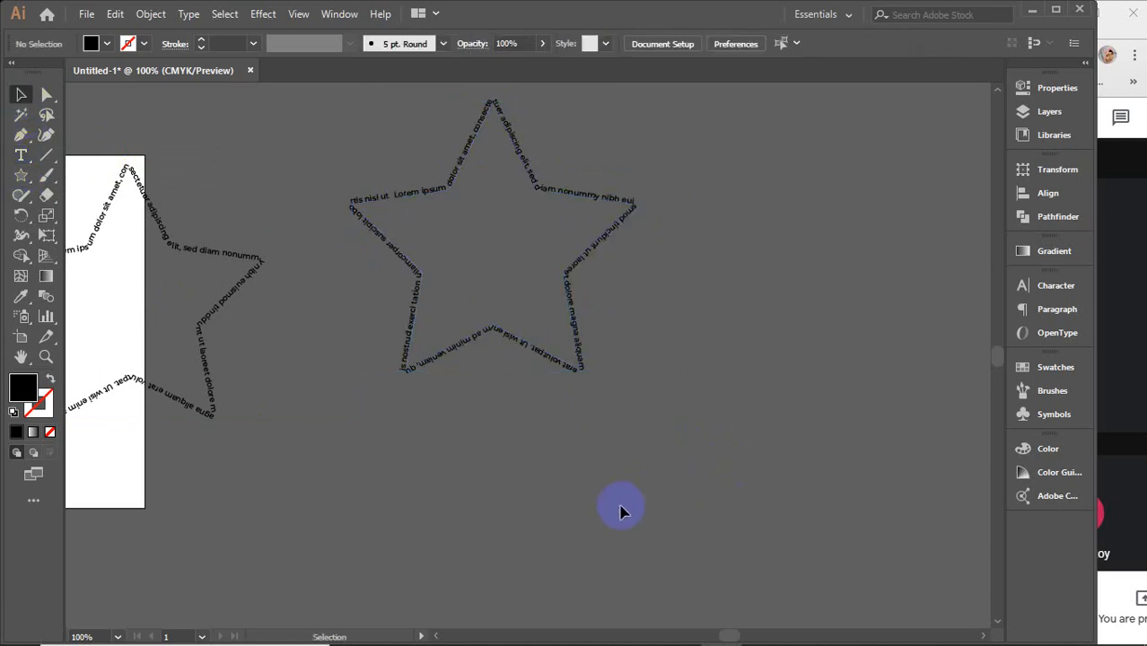
Step: Delete the circular text and both star-outline texts together
{"action": "left_click_drag", "start_coordinate": [427, 493], "coordinate": [778, 550]}
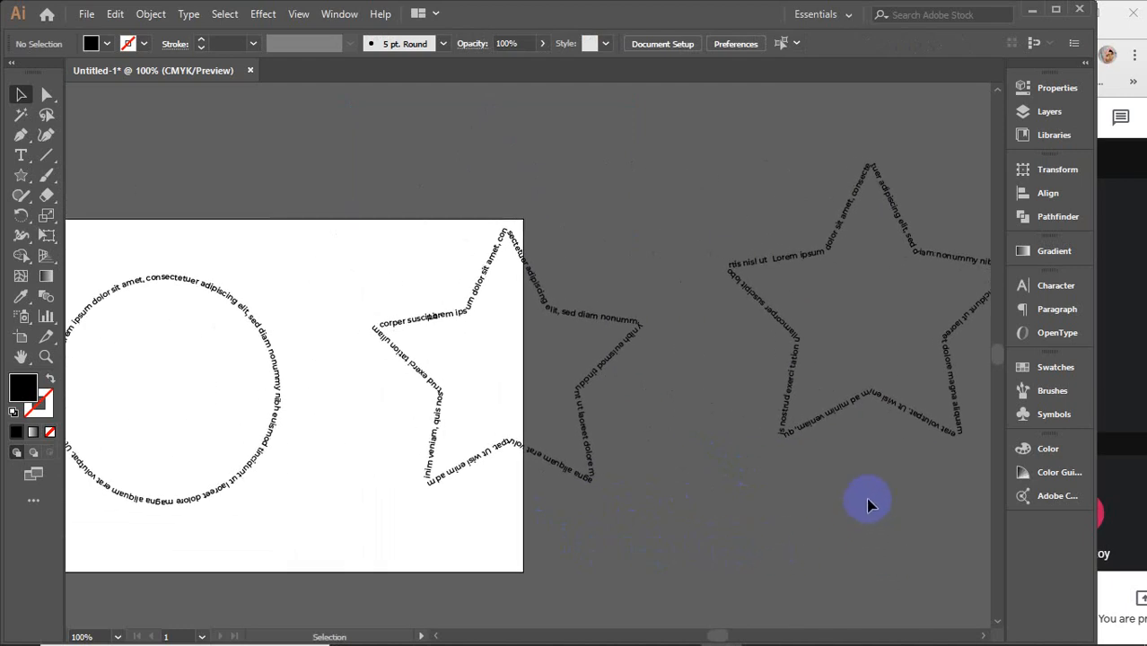
{"action": "left_click_drag", "start_coordinate": [866, 504], "coordinate": [251, 365]}
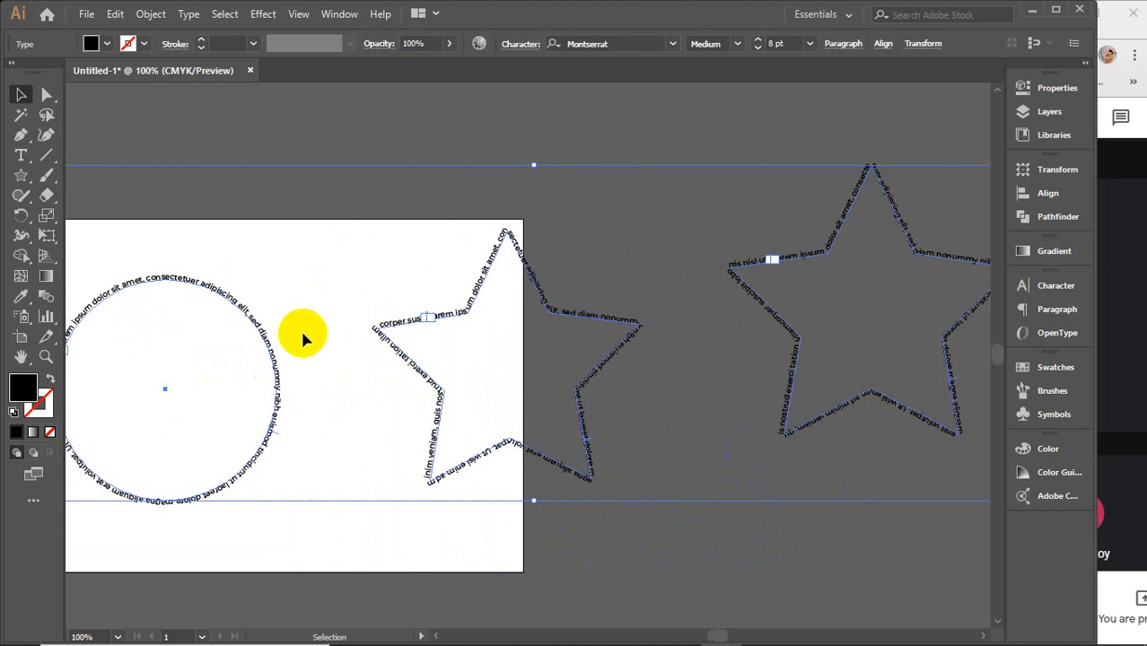
{"action": "scroll", "coordinate": [300, 328], "scroll_direction": "down", "scroll_amount": 1}
{"action": "left_click_drag", "start_coordinate": [313, 373], "coordinate": [341, 371]}
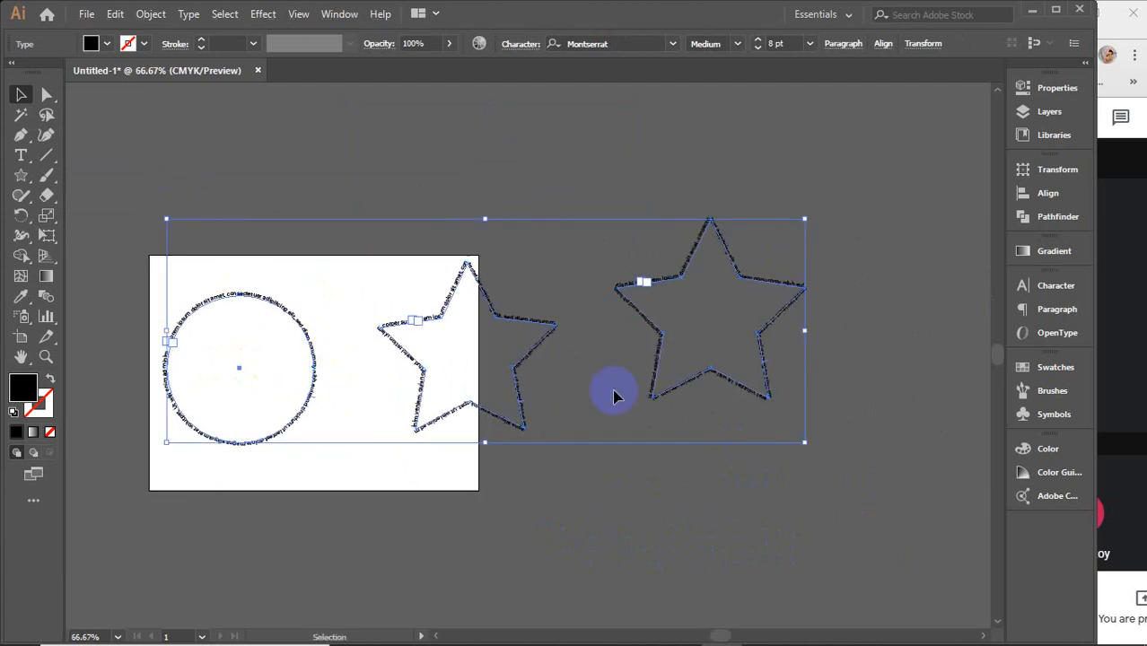
{"action": "key", "text": "Delete"}
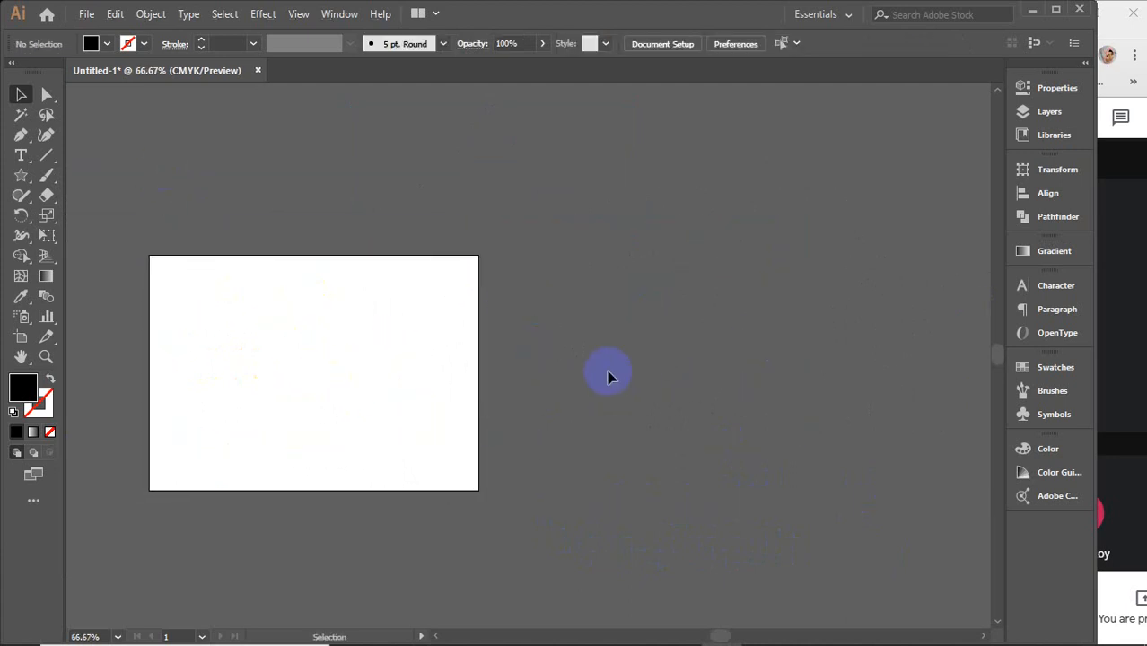
Step: Place a vertical line of placeholder text and, to its left, a square block of vertical placeholder text with the Vertical Type tool
{"action": "left_click", "coordinate": [13, 174]}
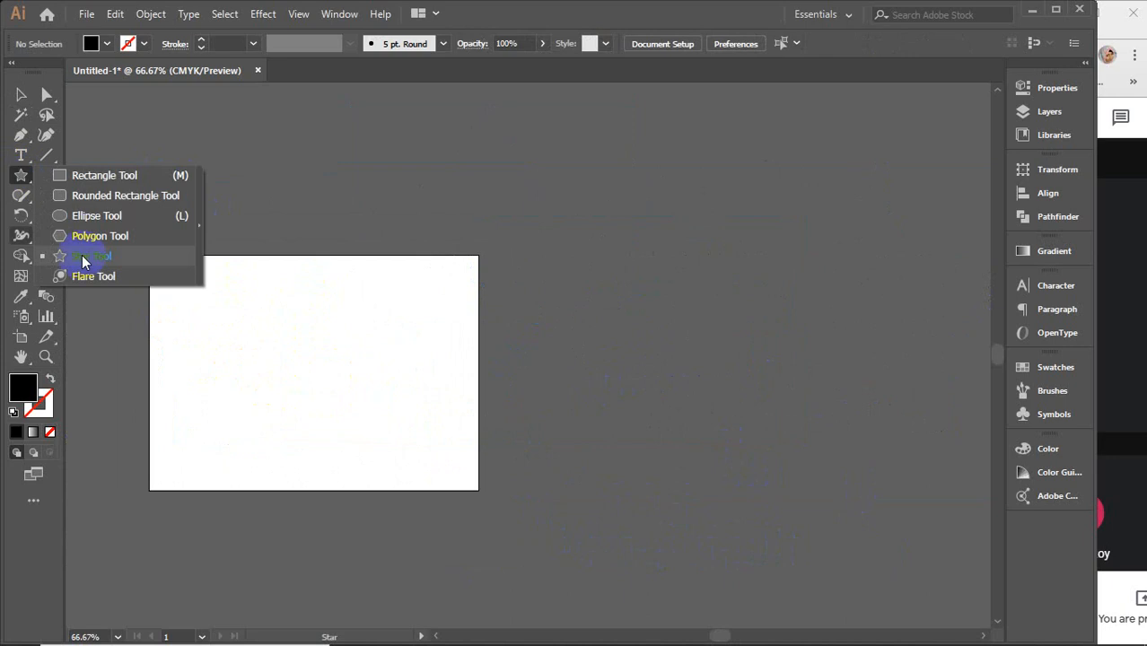
{"action": "left_click", "coordinate": [20, 155]}
{"action": "left_click_drag", "start_coordinate": [21, 155], "coordinate": [94, 225]}
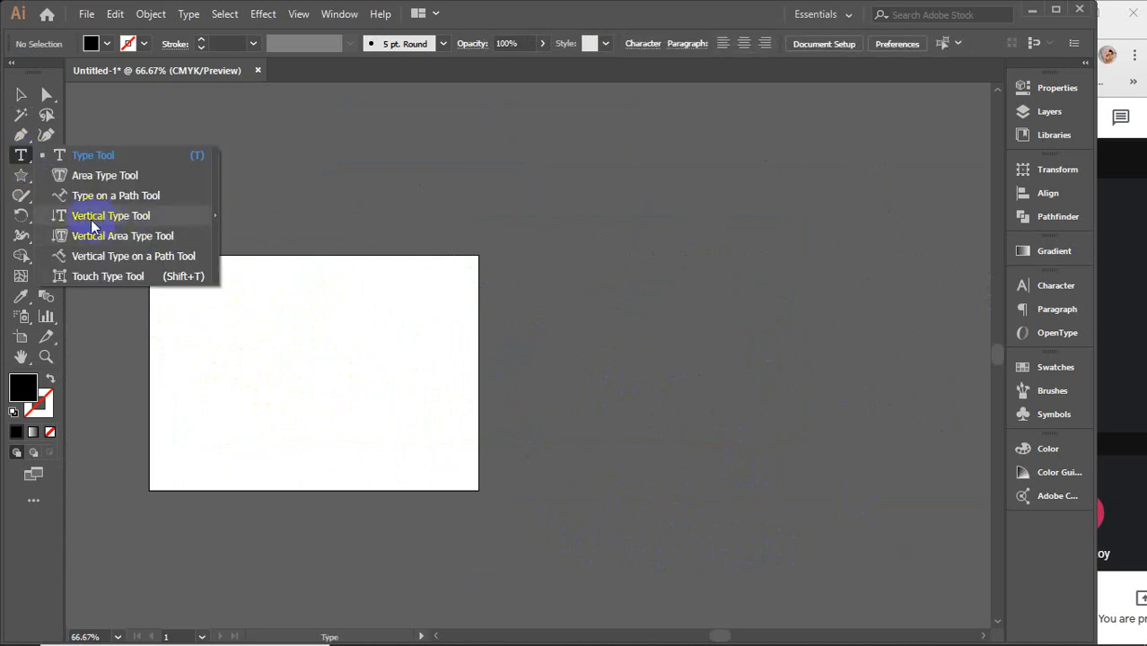
{"action": "left_click", "coordinate": [131, 221]}
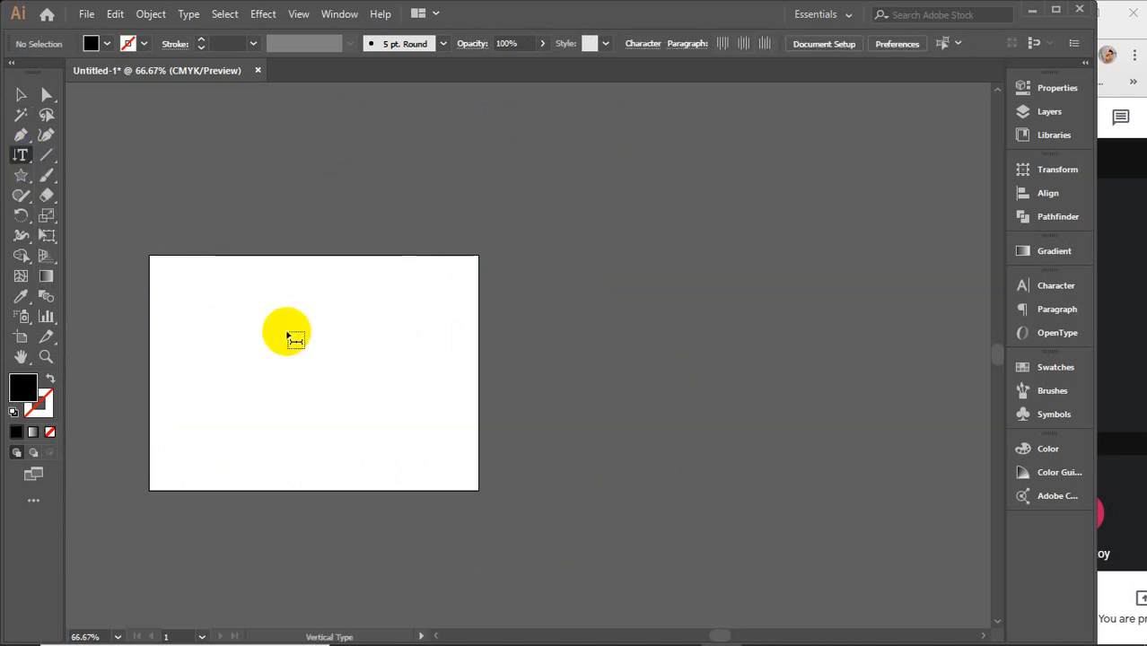
{"action": "scroll", "coordinate": [347, 360], "scroll_direction": "up", "scroll_amount": 2}
{"action": "key", "text": "space"}
{"action": "left_click_drag", "start_coordinate": [409, 373], "coordinate": [643, 350]}
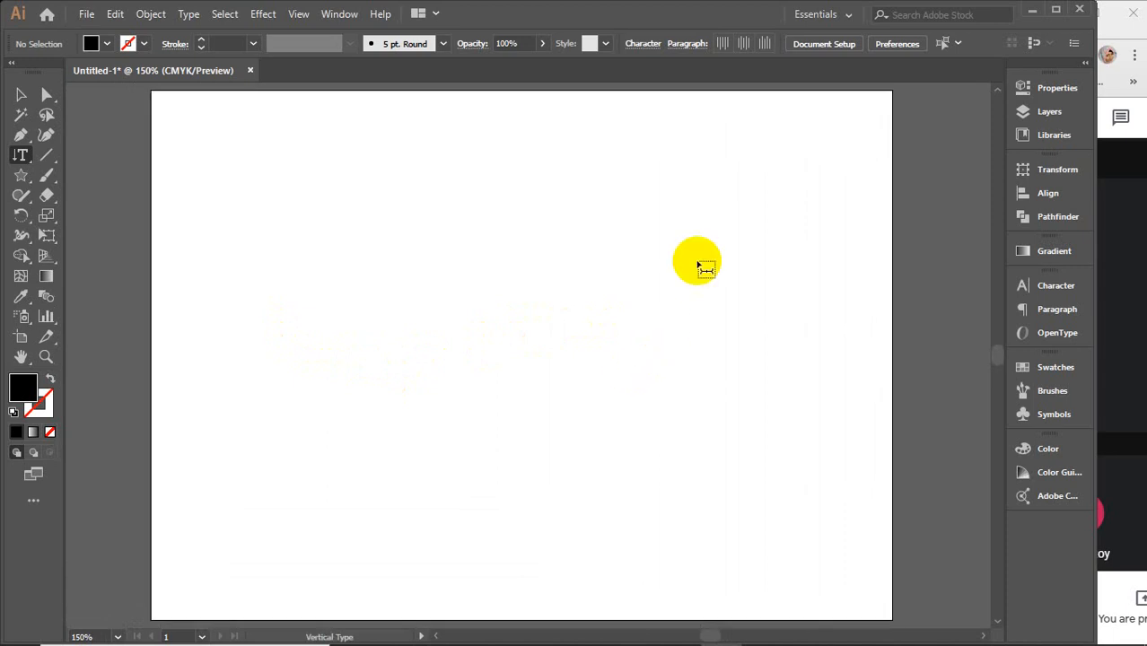
{"action": "left_click", "coordinate": [669, 210]}
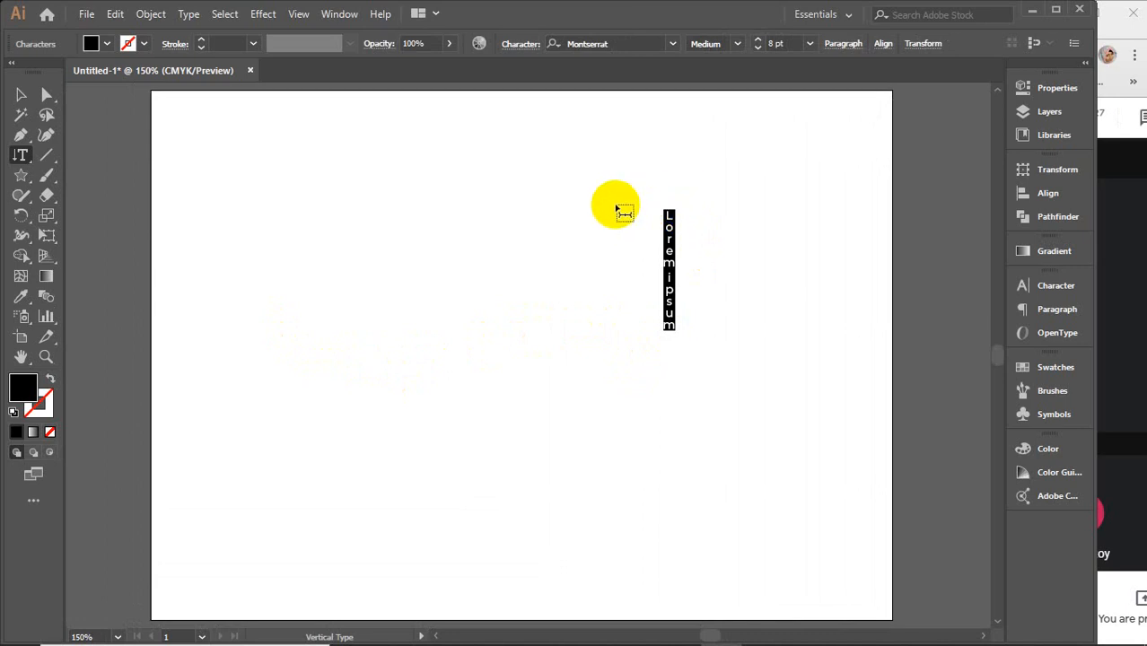
{"action": "left_click_drag", "start_coordinate": [619, 202], "coordinate": [350, 472]}
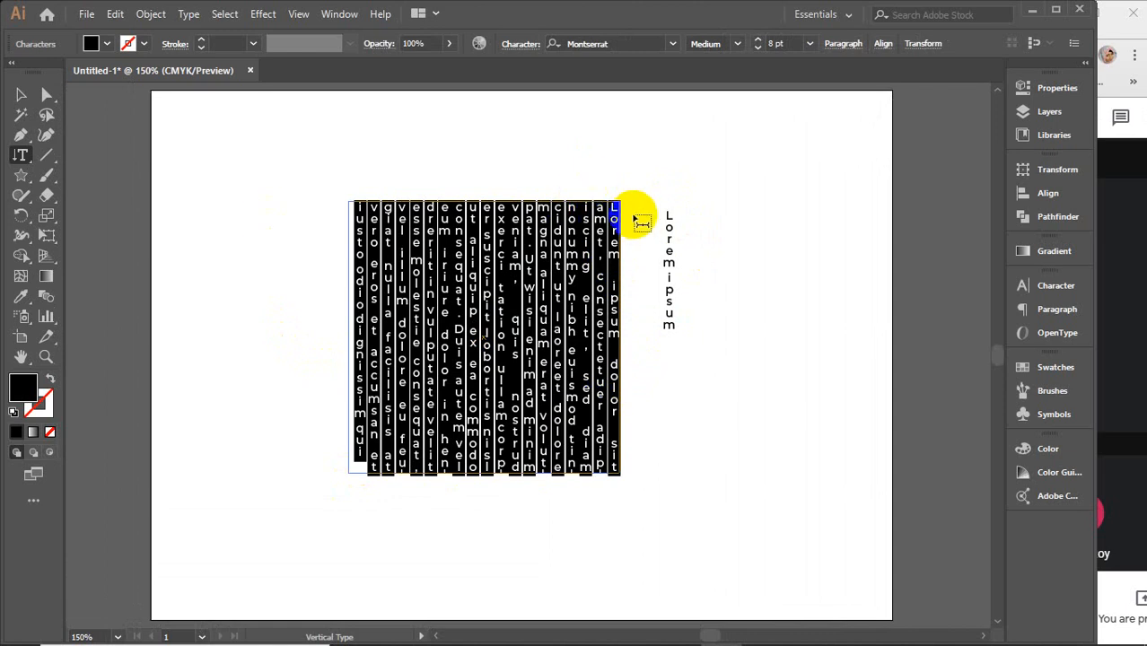
{"action": "left_click", "coordinate": [620, 339]}
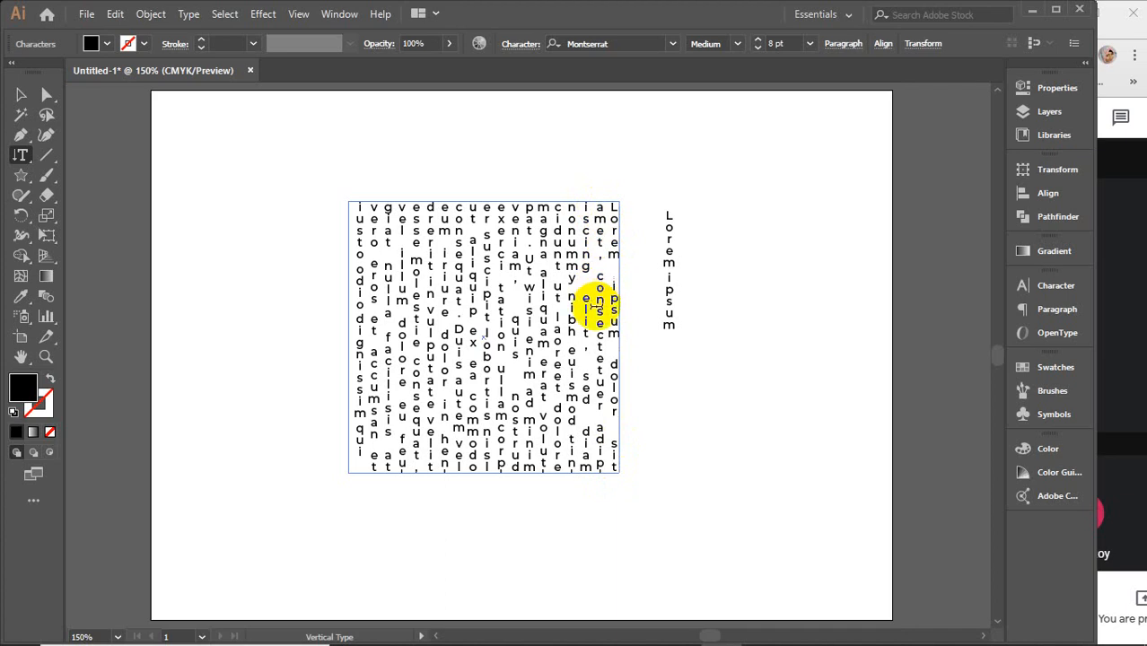
Step: Delete the vertical text line and the vertical text block from the artboard
{"action": "left_click", "coordinate": [21, 94]}
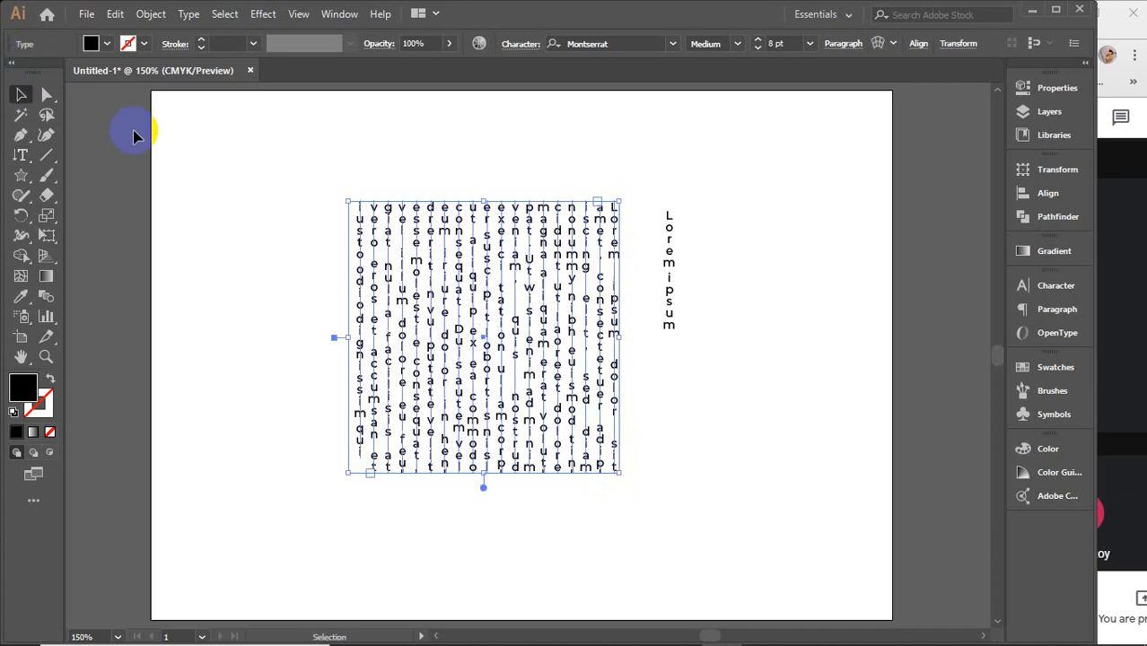
{"action": "left_click_drag", "start_coordinate": [141, 128], "coordinate": [752, 439]}
{"action": "key", "text": "Delete"}
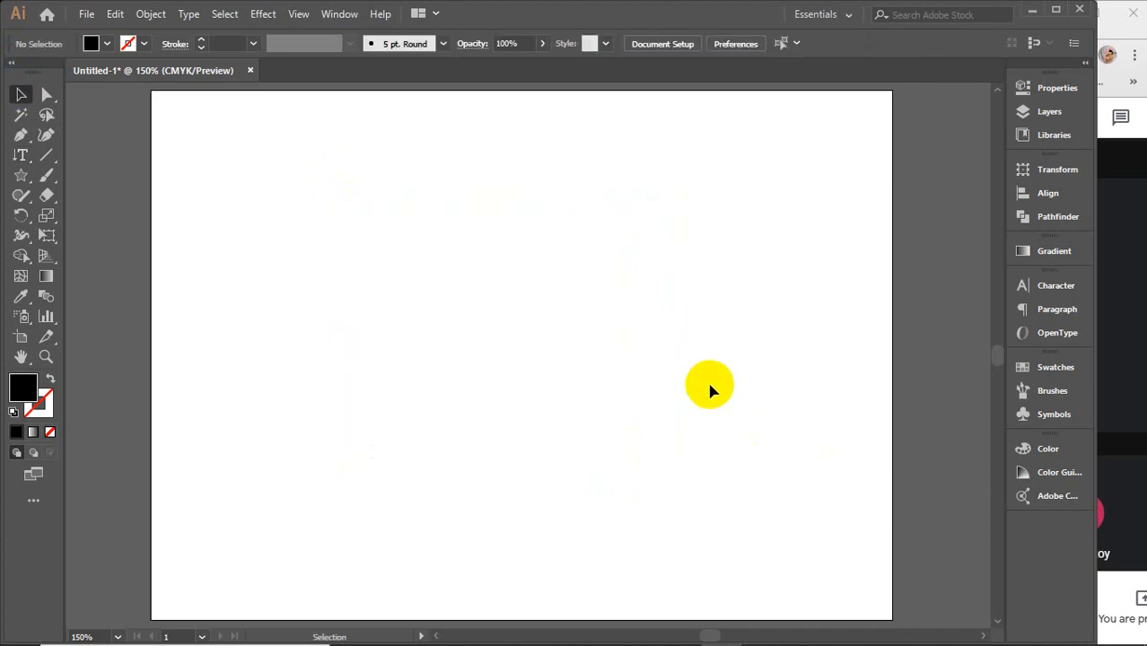
Step: Draw a large black circle near the middle of the artboard with the Ellipse tool
{"action": "left_click_drag", "start_coordinate": [21, 180], "coordinate": [93, 216]}
{"action": "left_click_drag", "start_coordinate": [349, 221], "coordinate": [667, 538]}
Step: Fill the circle with vertical placeholder text using the Vertical Area Type tool, and undo it
{"action": "left_click_drag", "start_coordinate": [21, 153], "coordinate": [110, 233]}
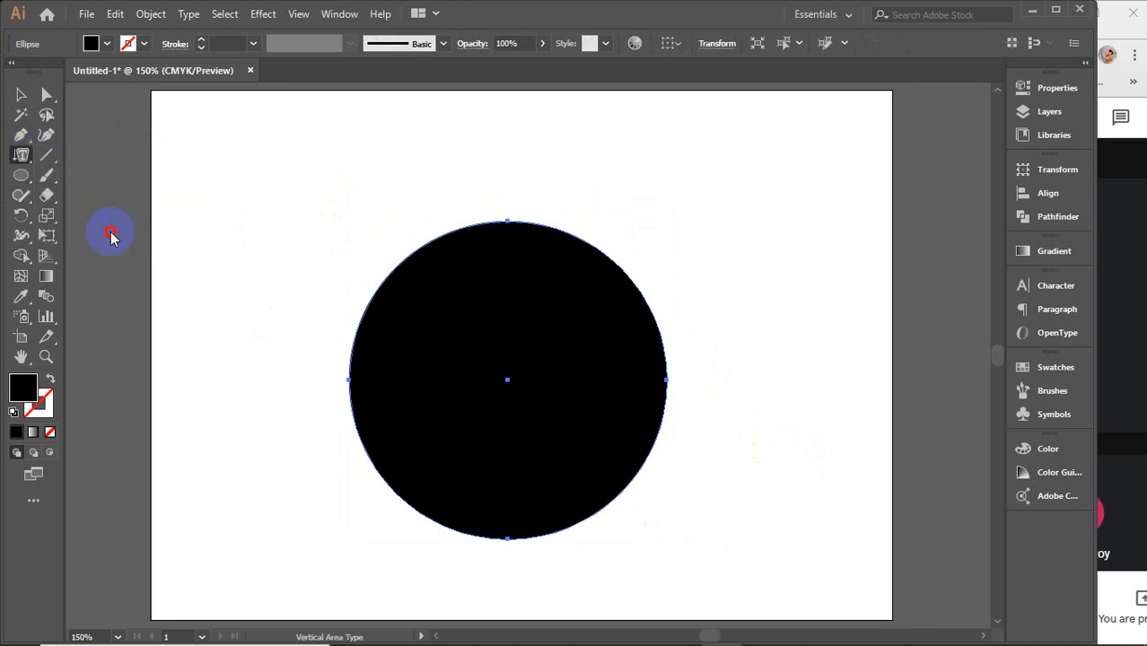
{"action": "left_click", "coordinate": [607, 255]}
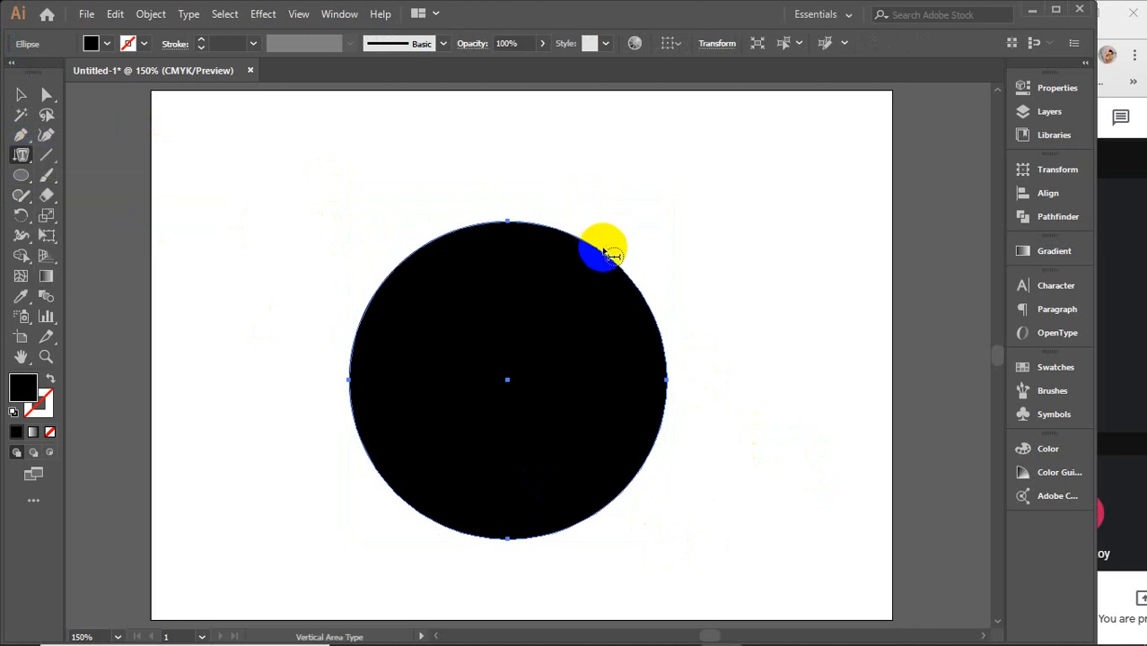
{"action": "left_click", "coordinate": [357, 312]}
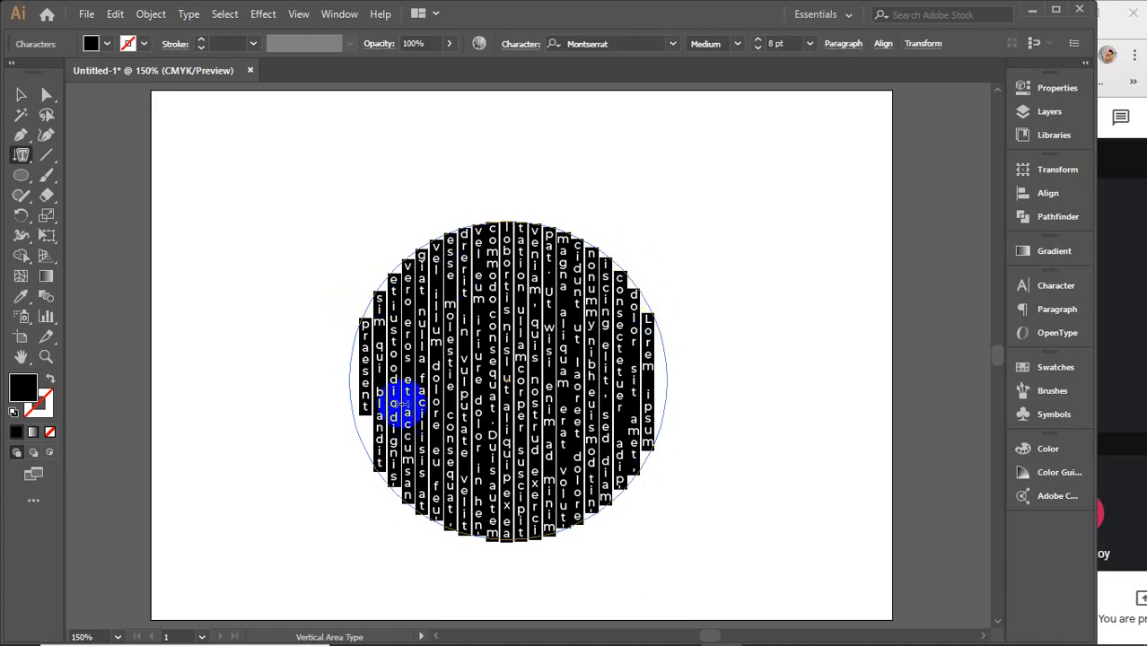
{"action": "key", "text": "ctrl+z"}
Step: Run placeholder text along the circle's outline with the Vertical Type on a Path tool, and undo it
{"action": "left_click", "coordinate": [19, 156]}
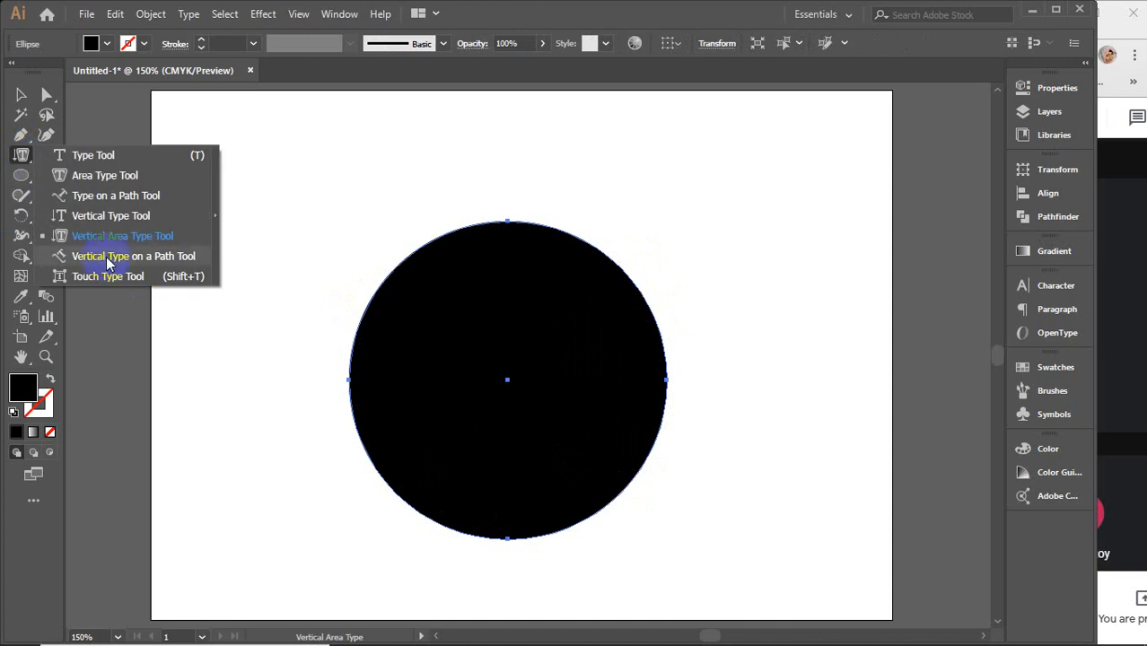
{"action": "left_click", "coordinate": [106, 256]}
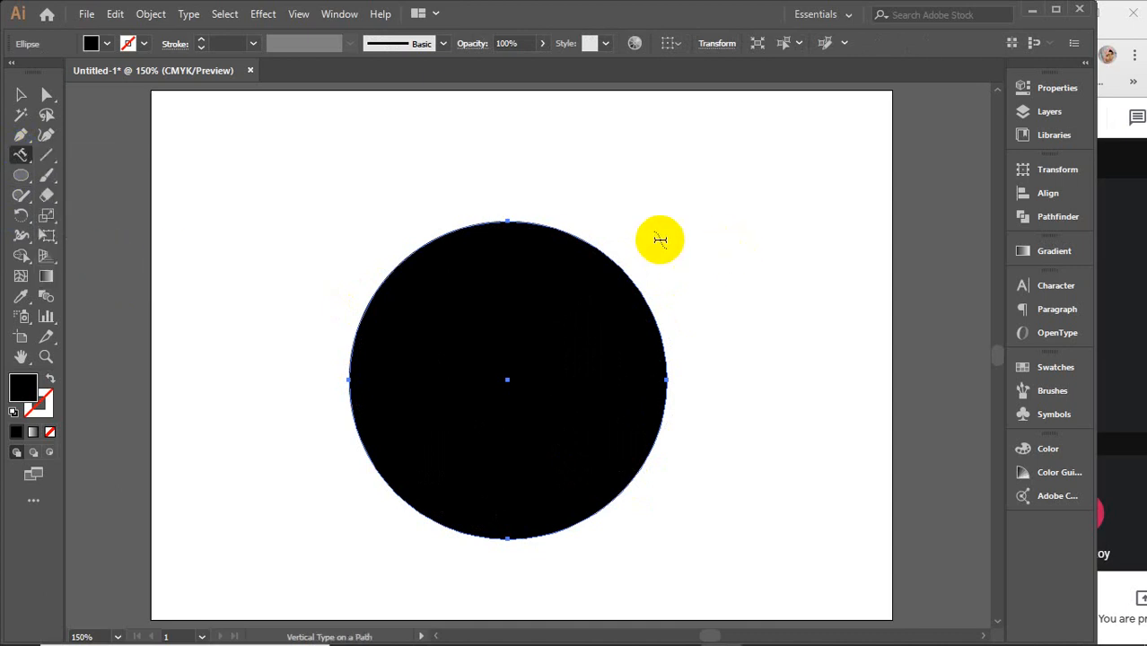
{"action": "left_click", "coordinate": [599, 245]}
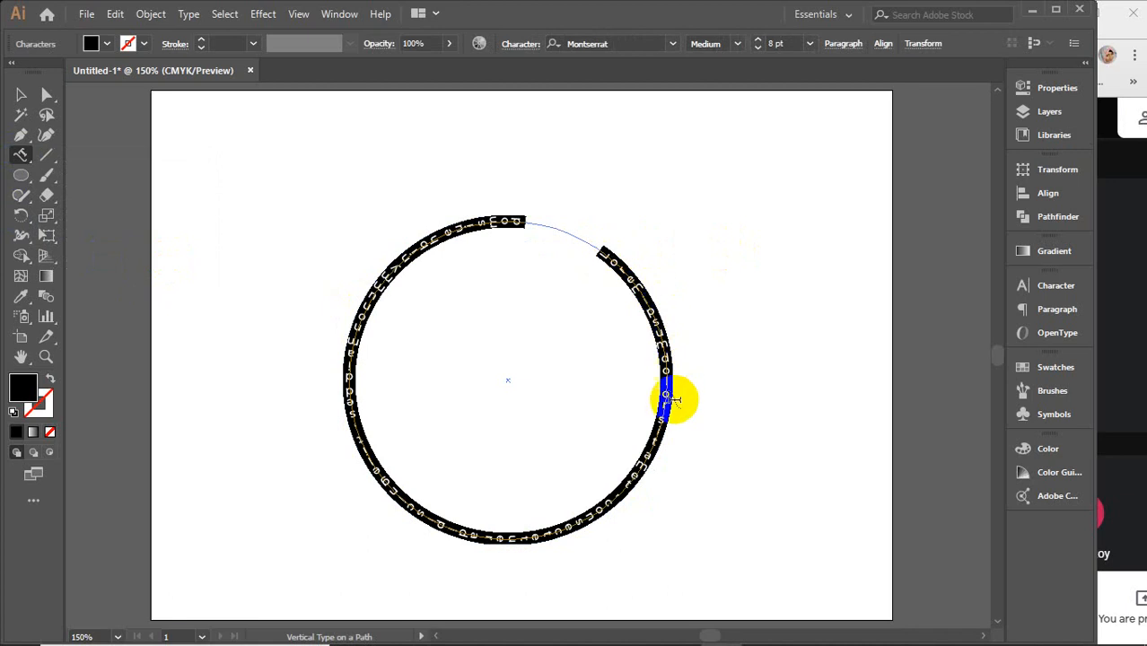
{"action": "left_click", "coordinate": [18, 157]}
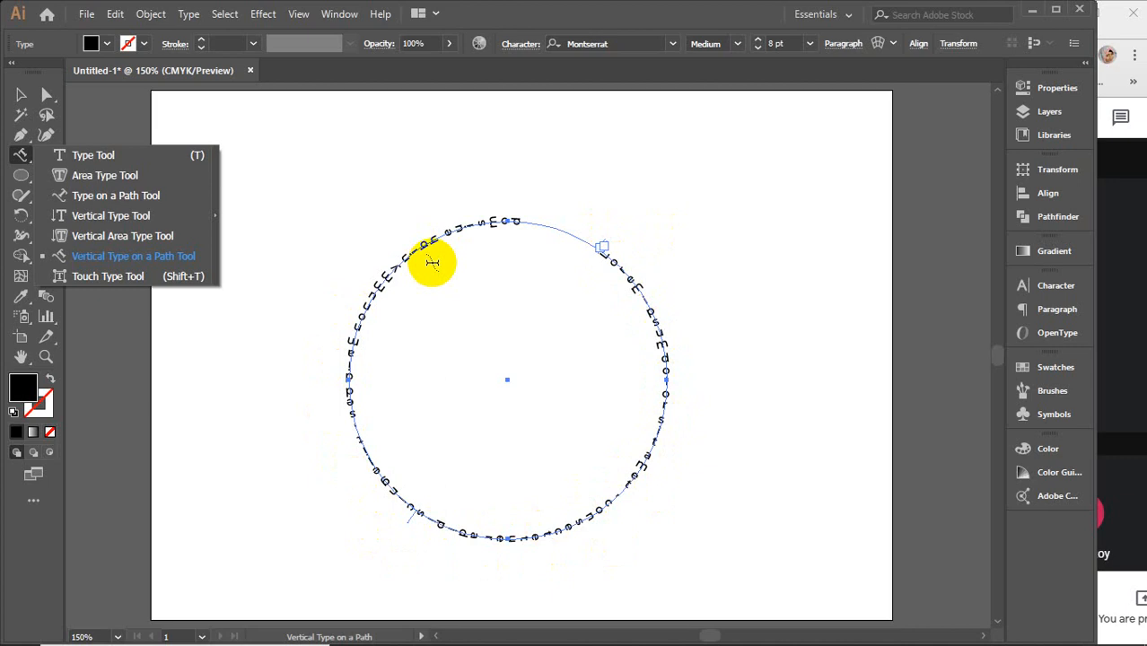
{"action": "key", "text": "ctrl"}
{"action": "key", "text": "ctrl+w"}
{"action": "left_click", "coordinate": [433, 267]}
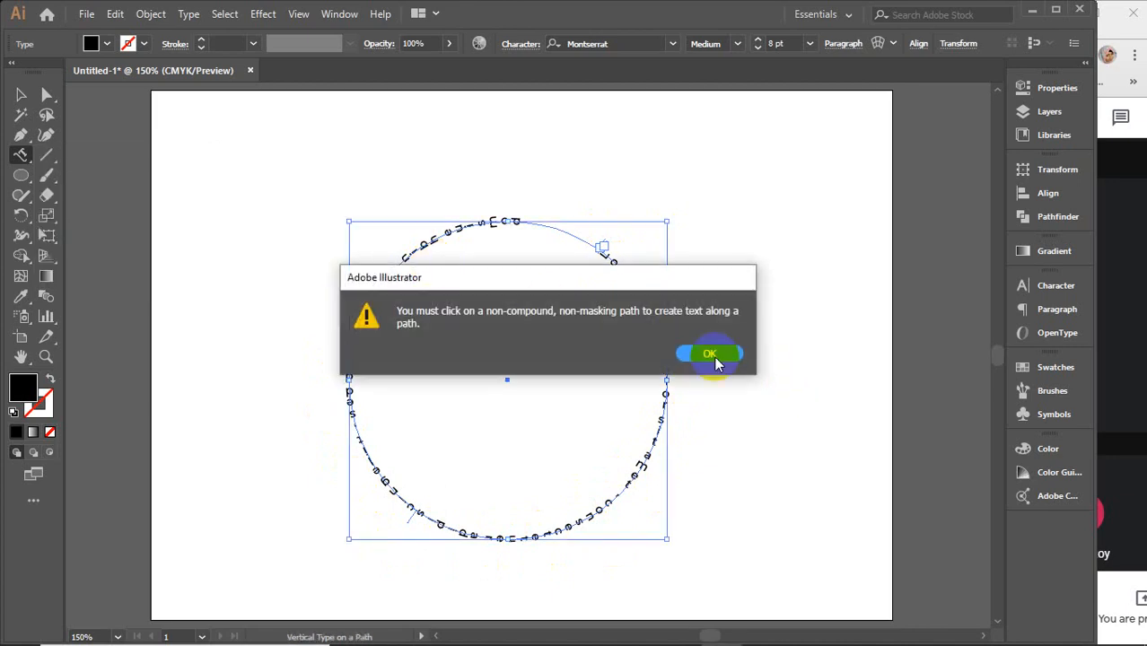
{"action": "left_click", "coordinate": [711, 355]}
{"action": "key", "text": "ctrl+z"}
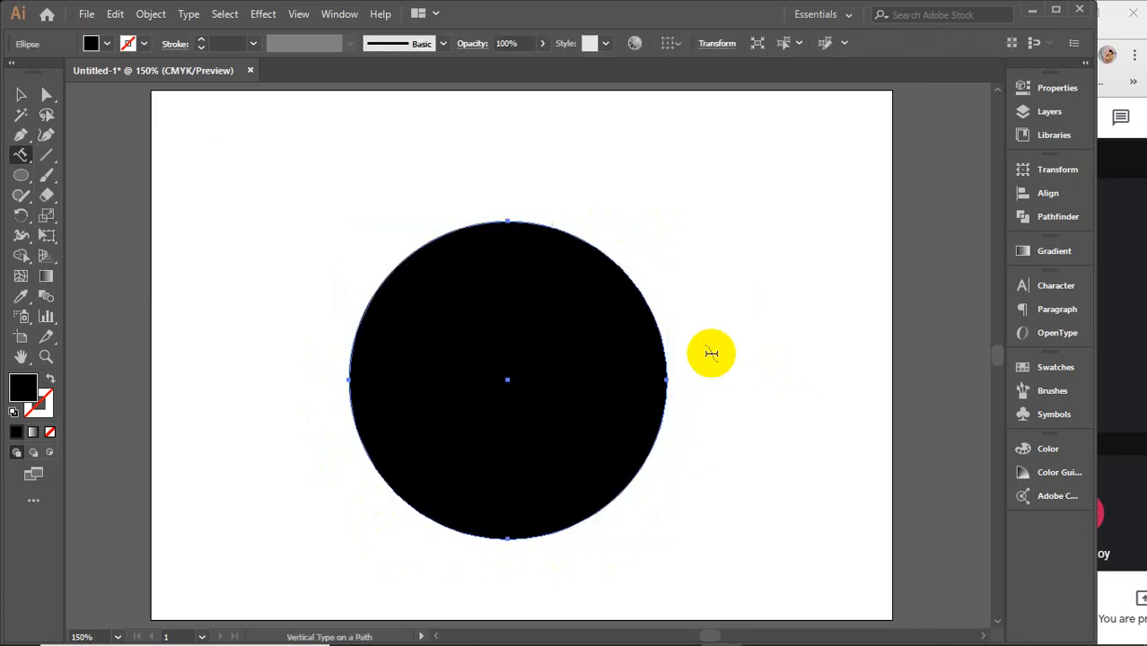
Step: Fill the circle with placeholder text using the regular Vertical Type tool, and undo back to the plain black circle
{"action": "left_click", "coordinate": [20, 154]}
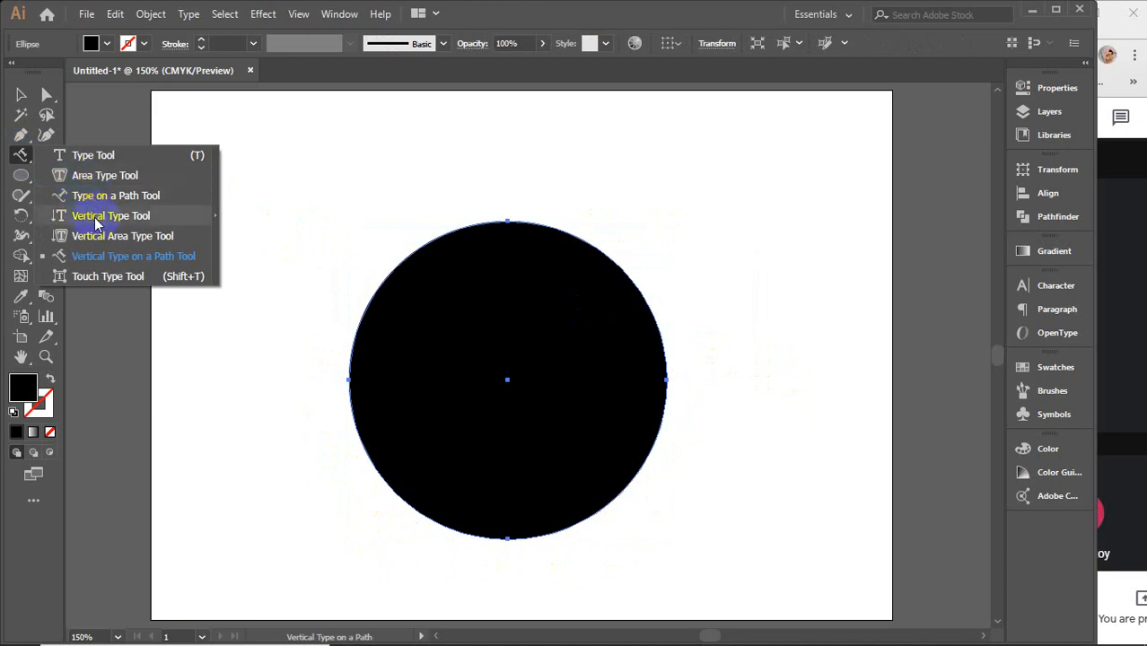
{"action": "left_click", "coordinate": [123, 217]}
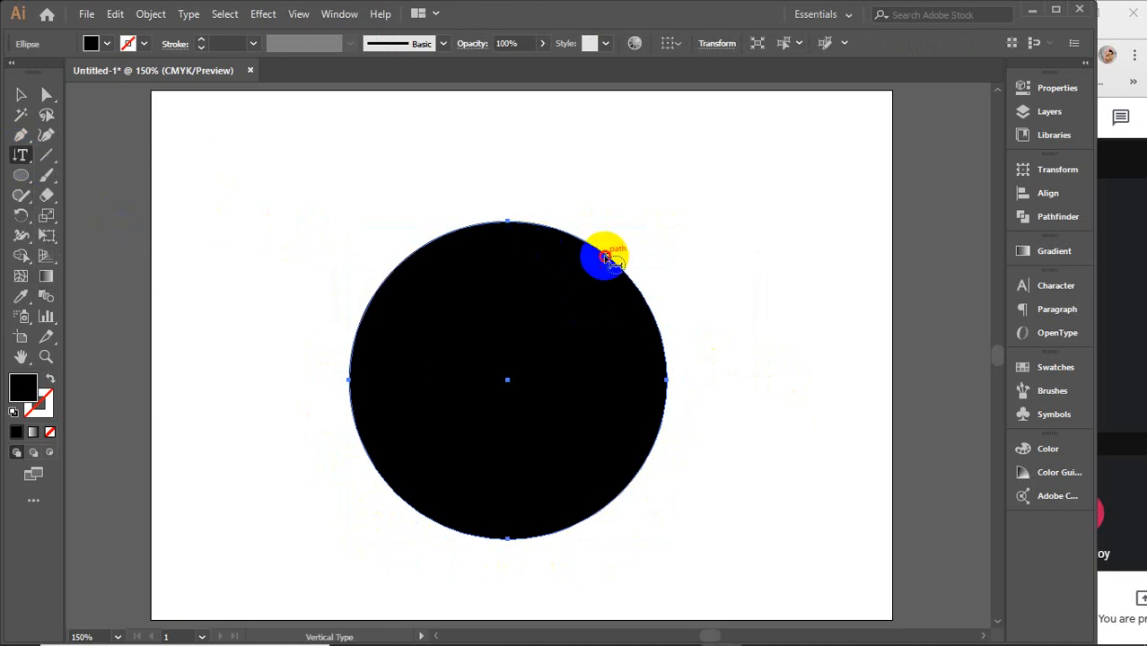
{"action": "left_click", "coordinate": [606, 259]}
{"action": "left_click", "coordinate": [21, 154]}
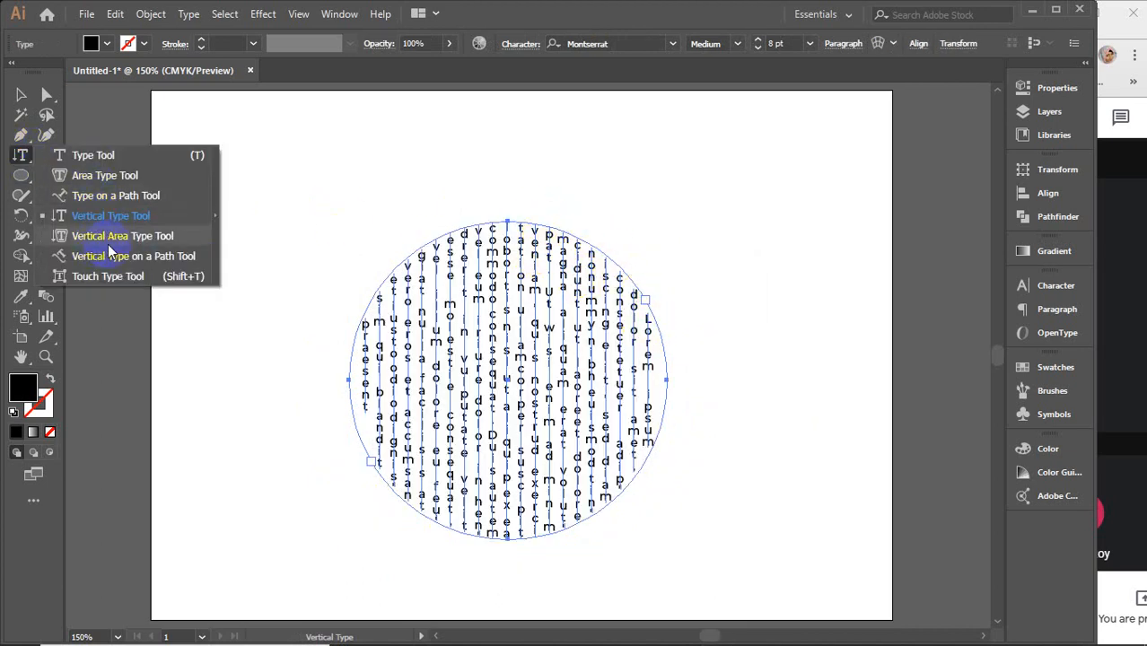
{"action": "left_click", "coordinate": [340, 271]}
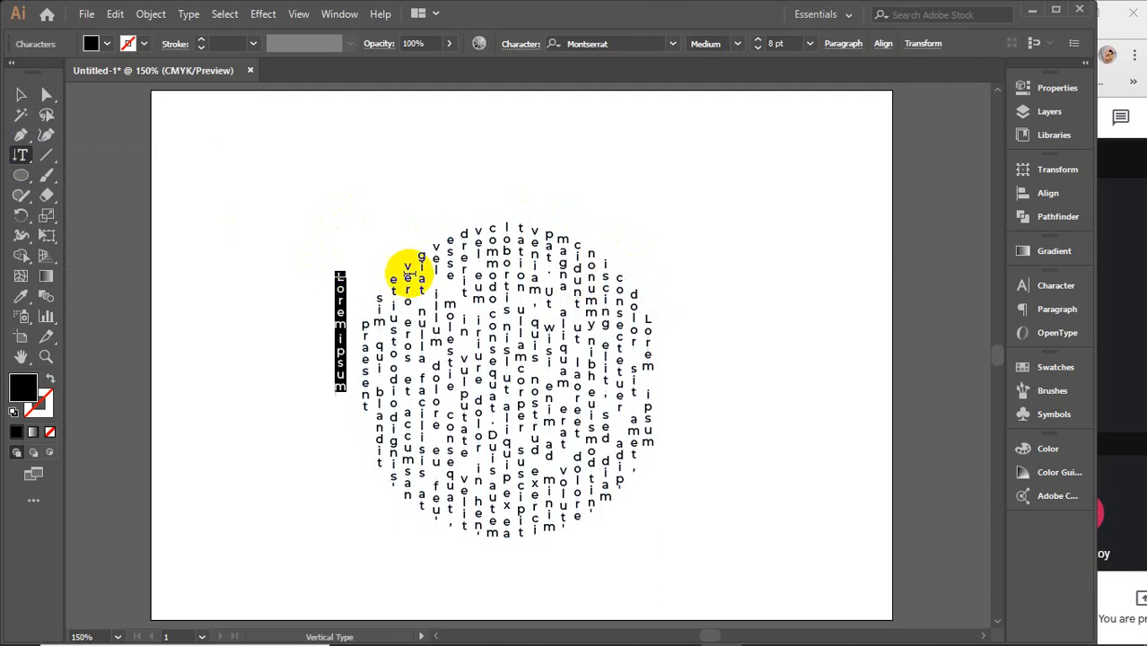
{"action": "key", "text": "ctrl+z"}
{"action": "key", "text": "ctrl+z"}
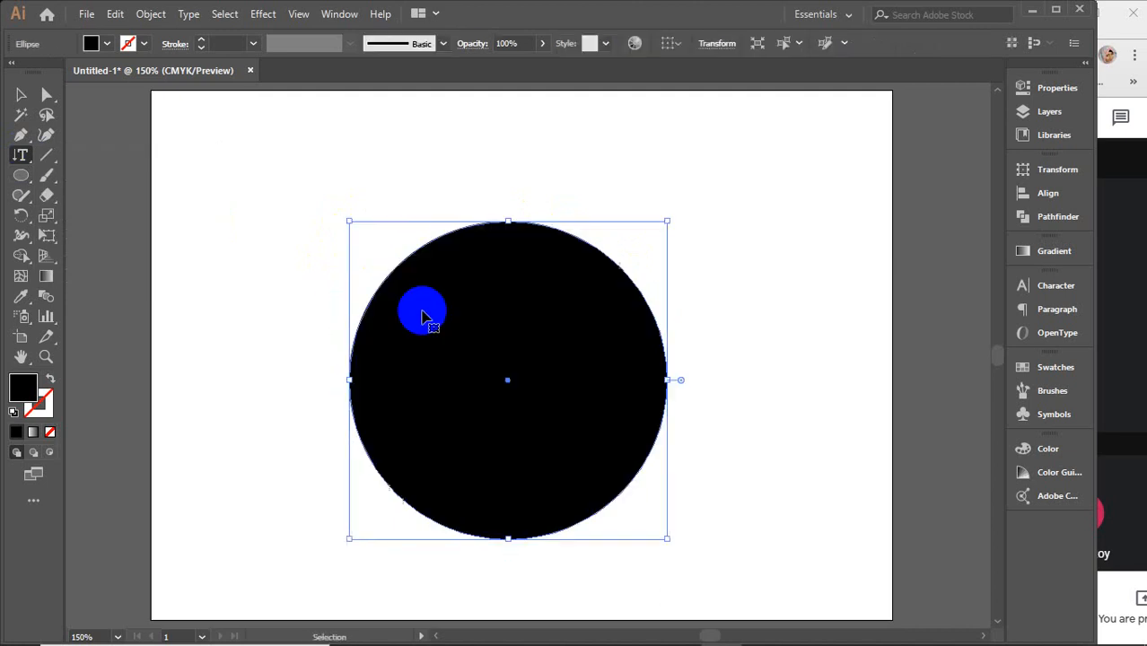
Step: Run vertical placeholder text along the circle's outline using the regular Vertical Type tool
{"action": "left_click", "coordinate": [22, 157]}
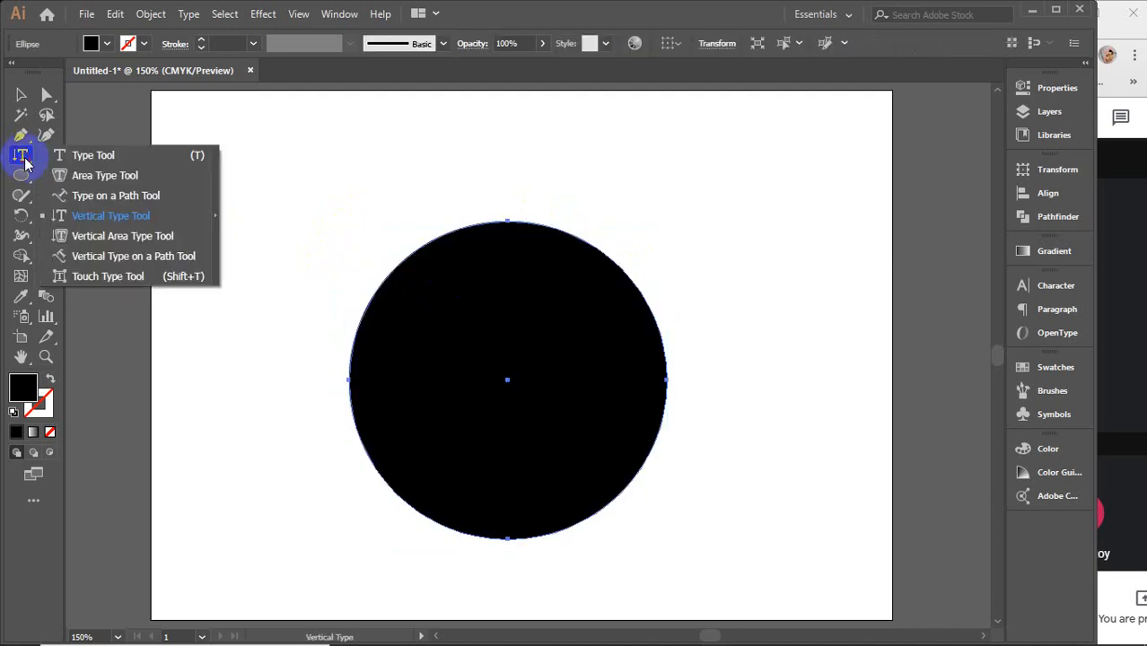
{"action": "left_click", "coordinate": [109, 218]}
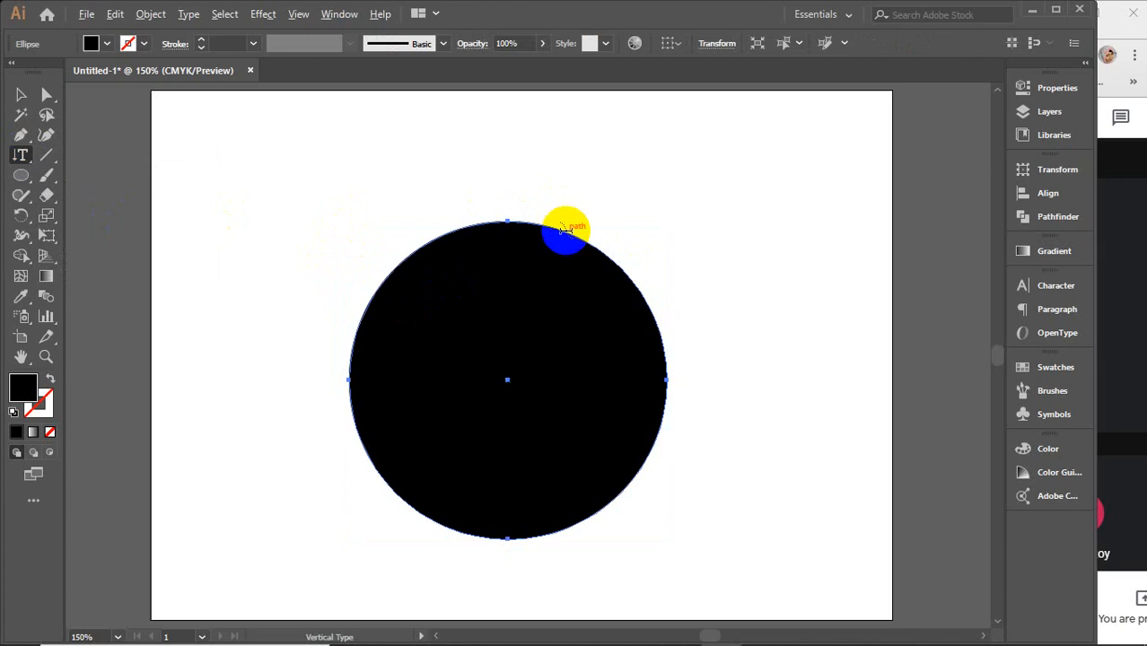
{"action": "left_click", "coordinate": [564, 229]}
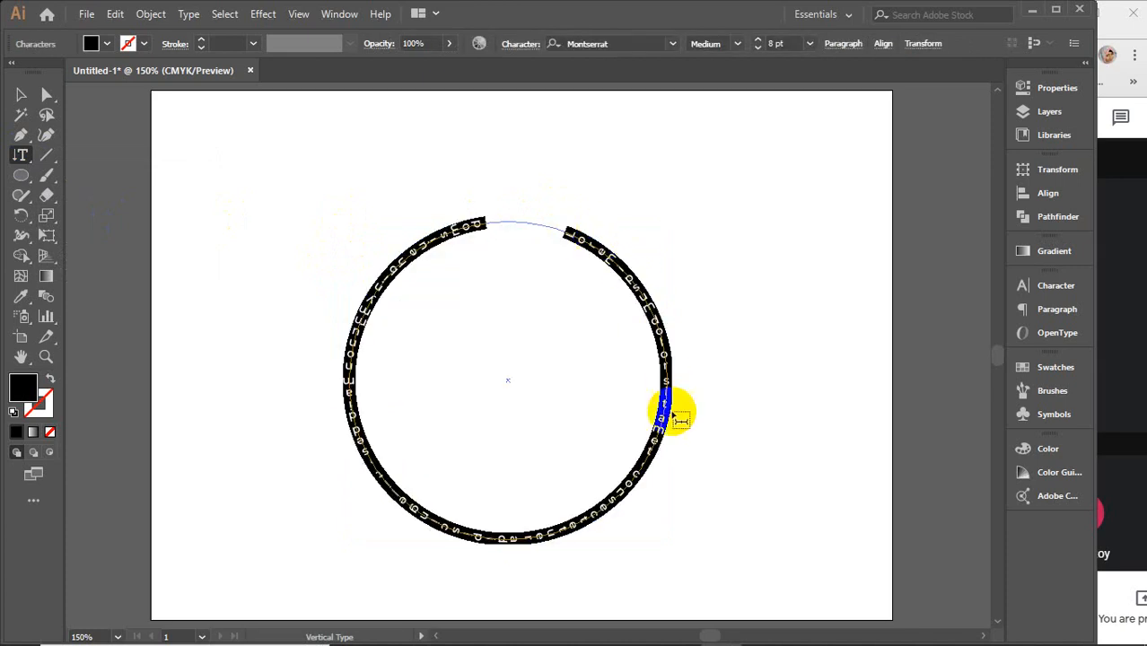
Step: Delete the vertical circle-outline text to clear the artboard
{"action": "left_click", "coordinate": [21, 95]}
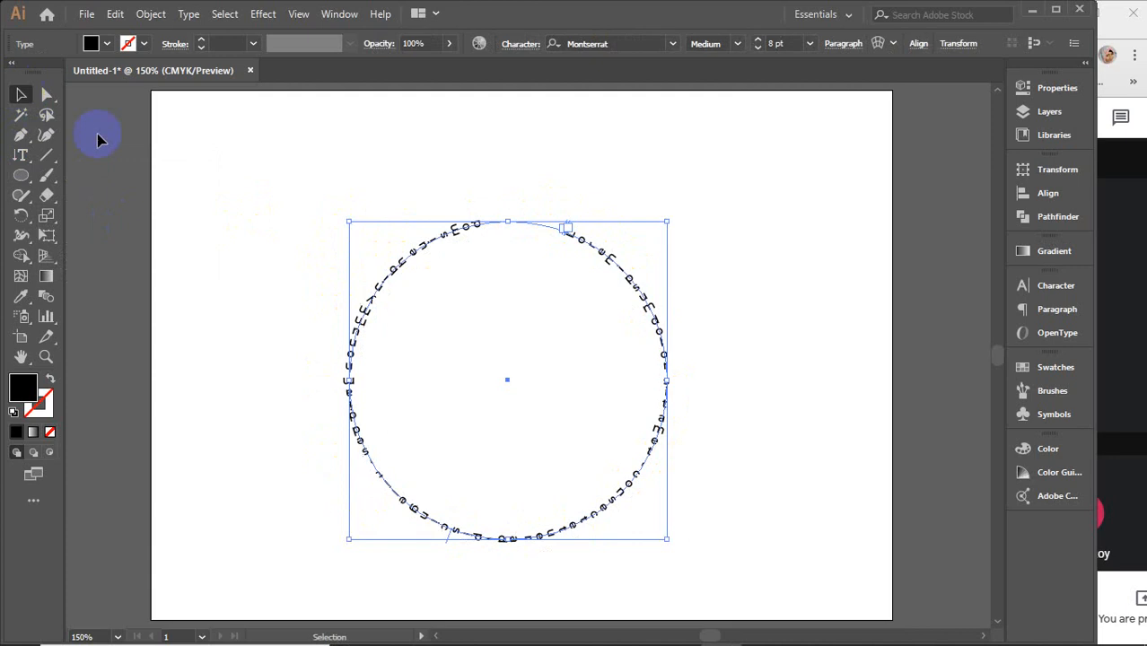
{"action": "left_click", "coordinate": [237, 195]}
{"action": "left_click_drag", "start_coordinate": [715, 460], "coordinate": [726, 457]}
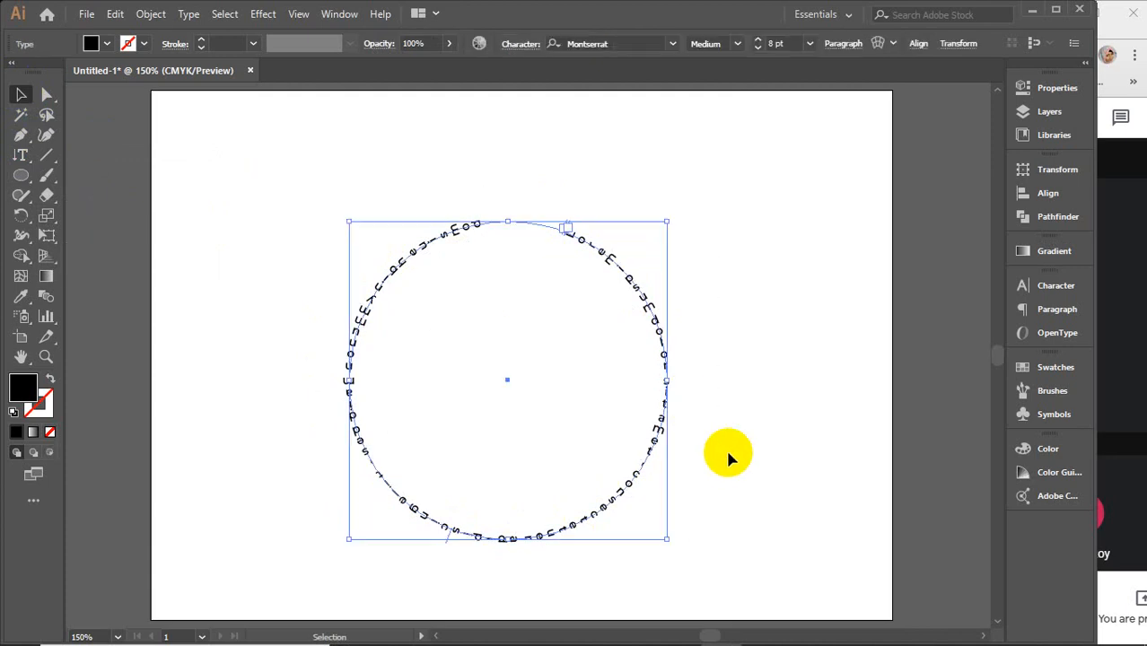
{"action": "key", "text": "Delete"}
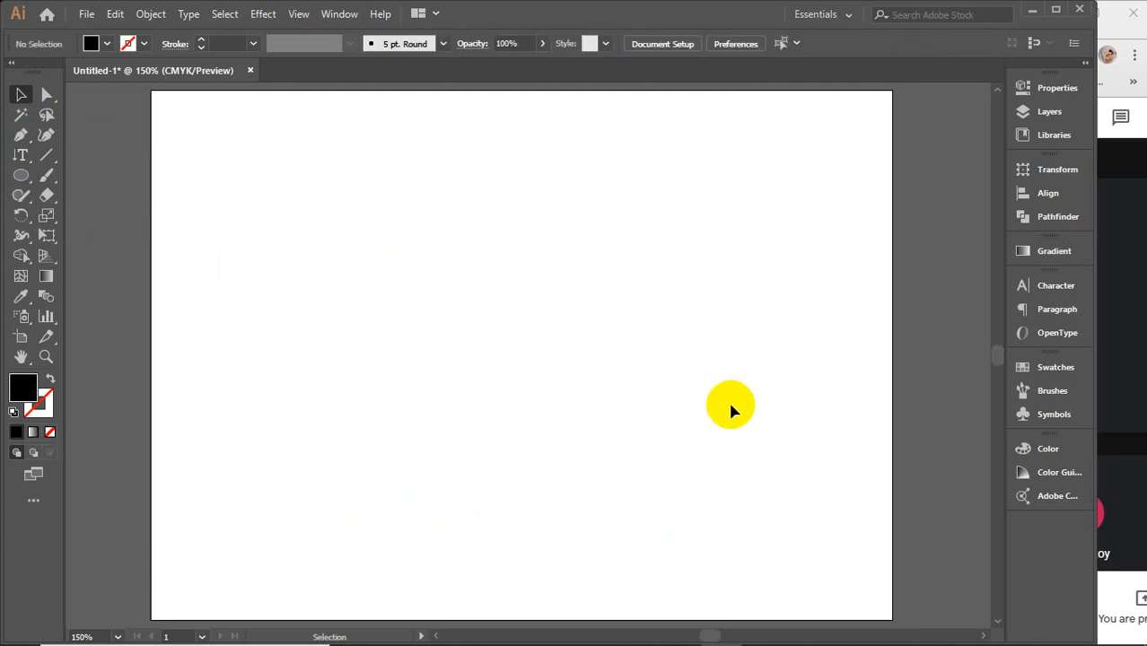
{"action": "left_click_drag", "start_coordinate": [21, 154], "coordinate": [88, 166]}
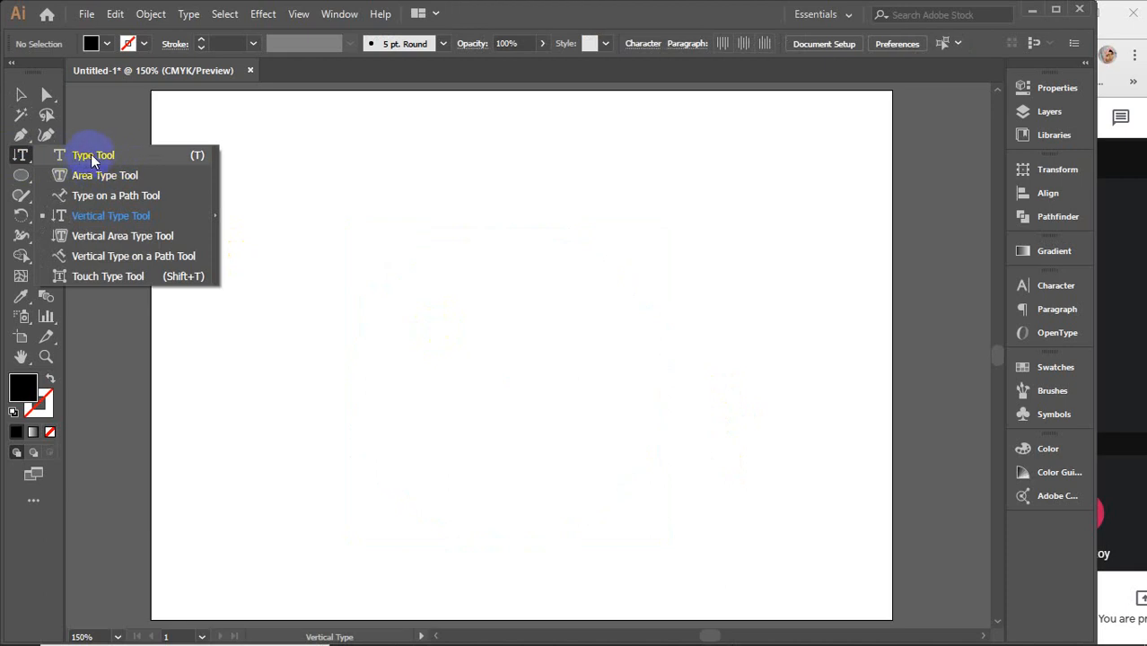
{"action": "left_click_drag", "start_coordinate": [91, 153], "coordinate": [67, 199]}
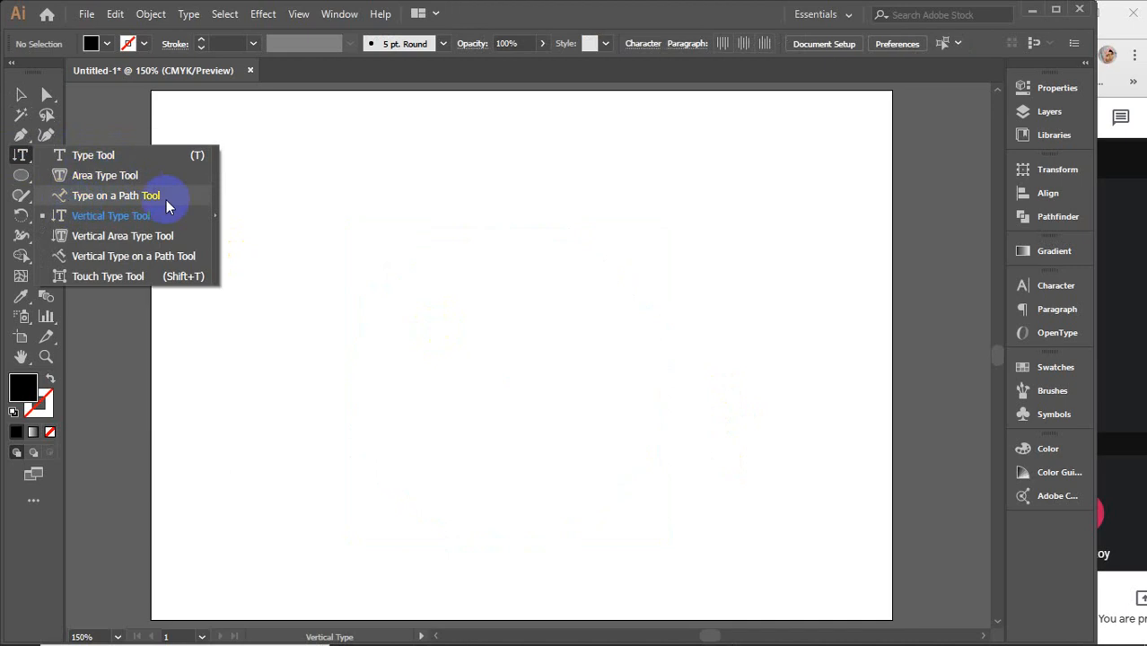
{"action": "left_click_drag", "start_coordinate": [166, 199], "coordinate": [85, 189]}
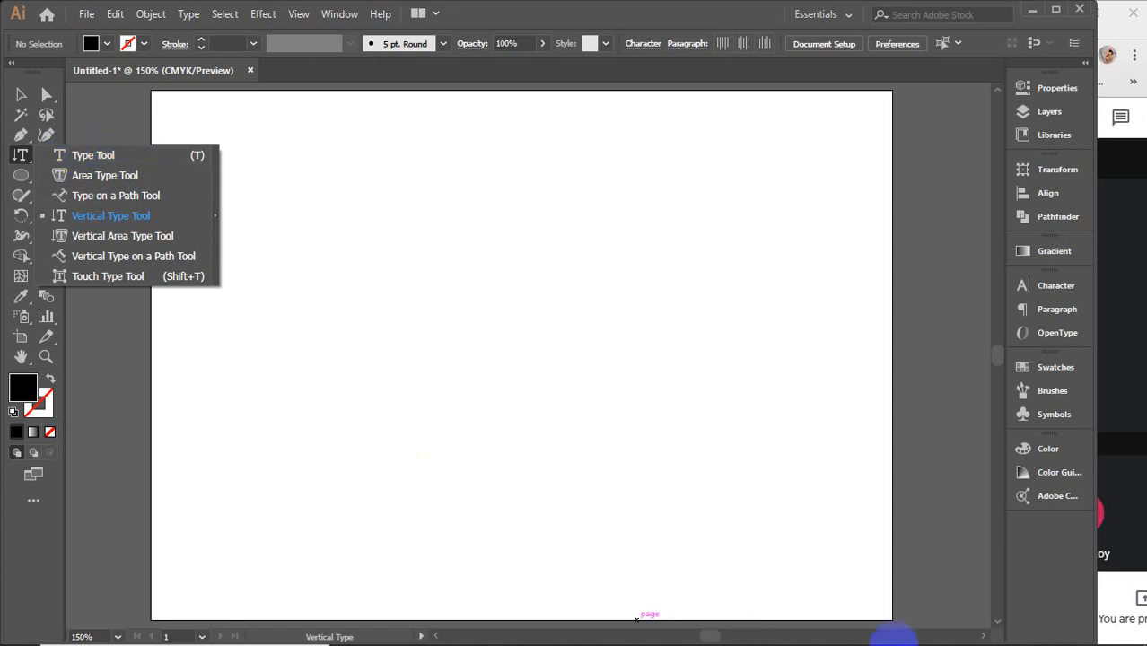
{"action": "left_click", "coordinate": [998, 632]}
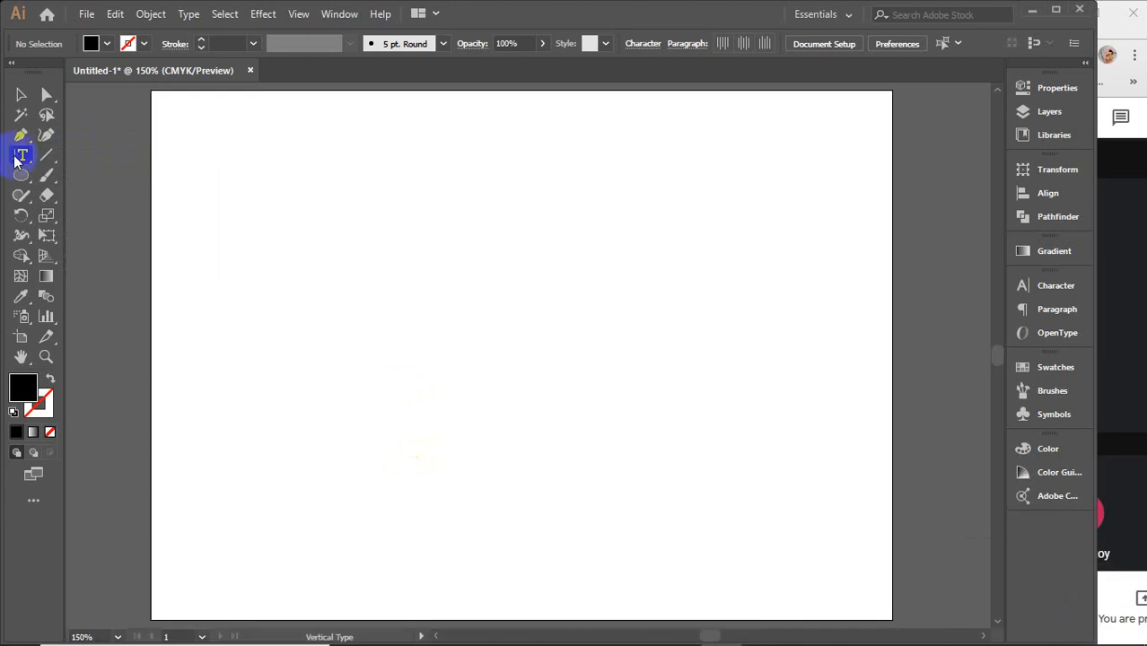
{"action": "left_click", "coordinate": [15, 154]}
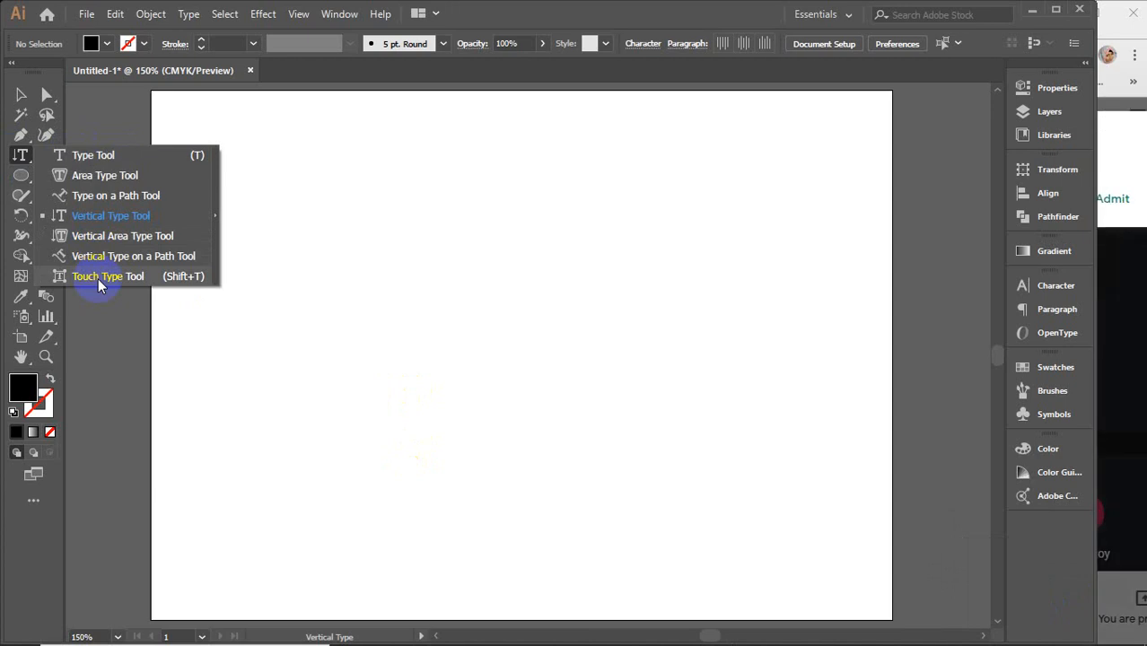
{"action": "left_click", "coordinate": [1138, 296]}
{"action": "left_click", "coordinate": [340, 297]}
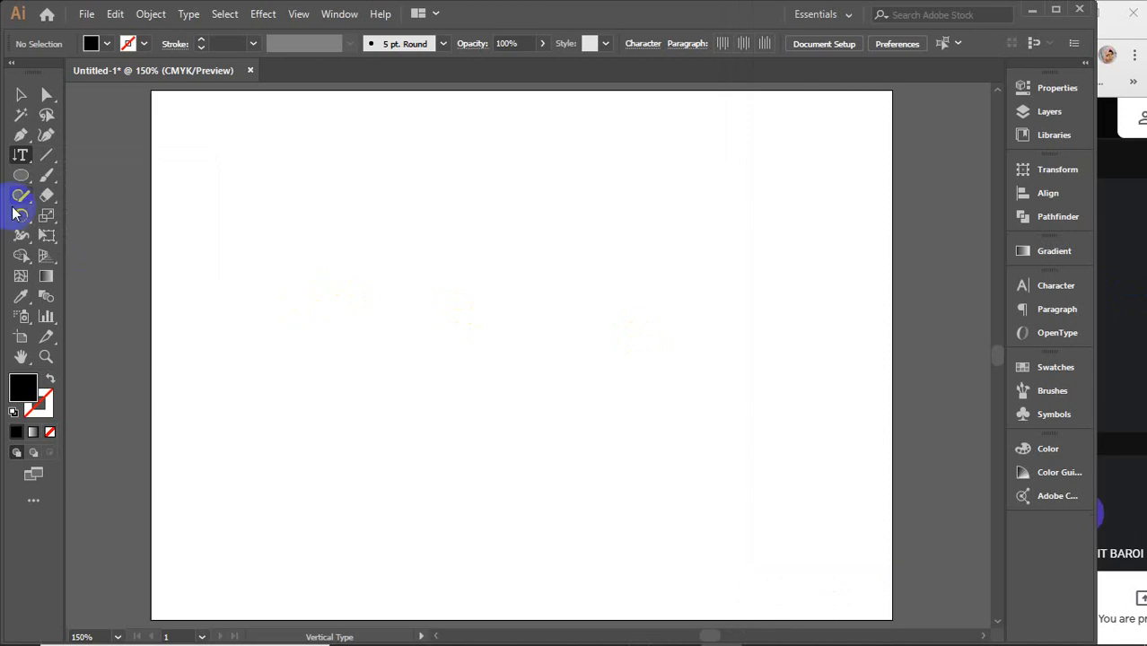
{"action": "left_click", "coordinate": [20, 155]}
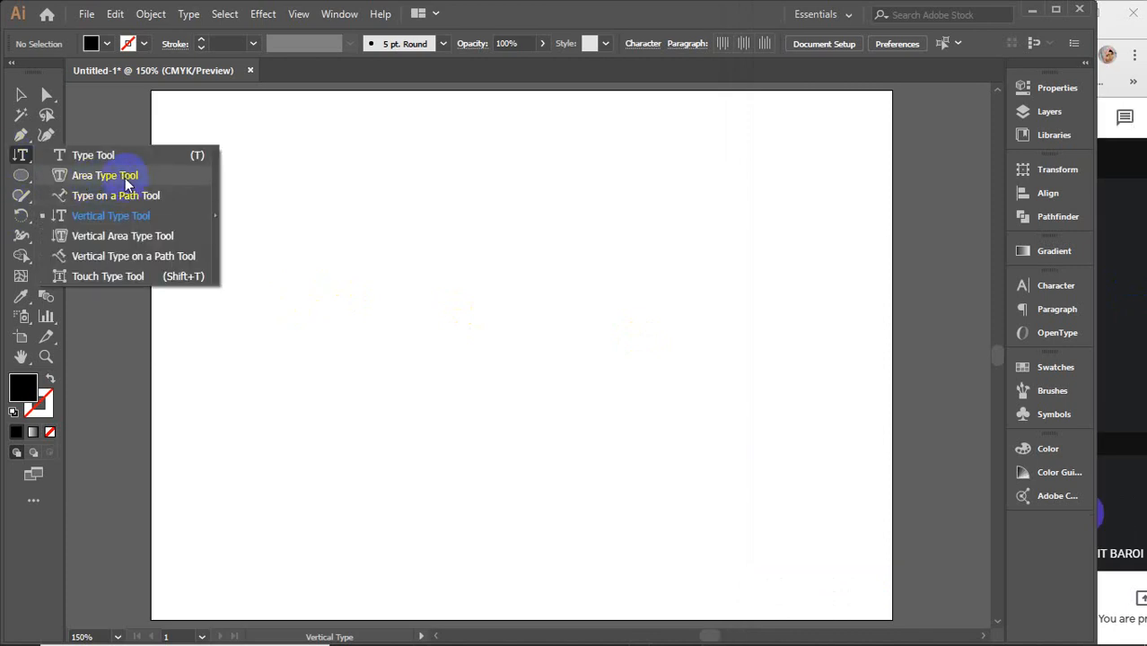
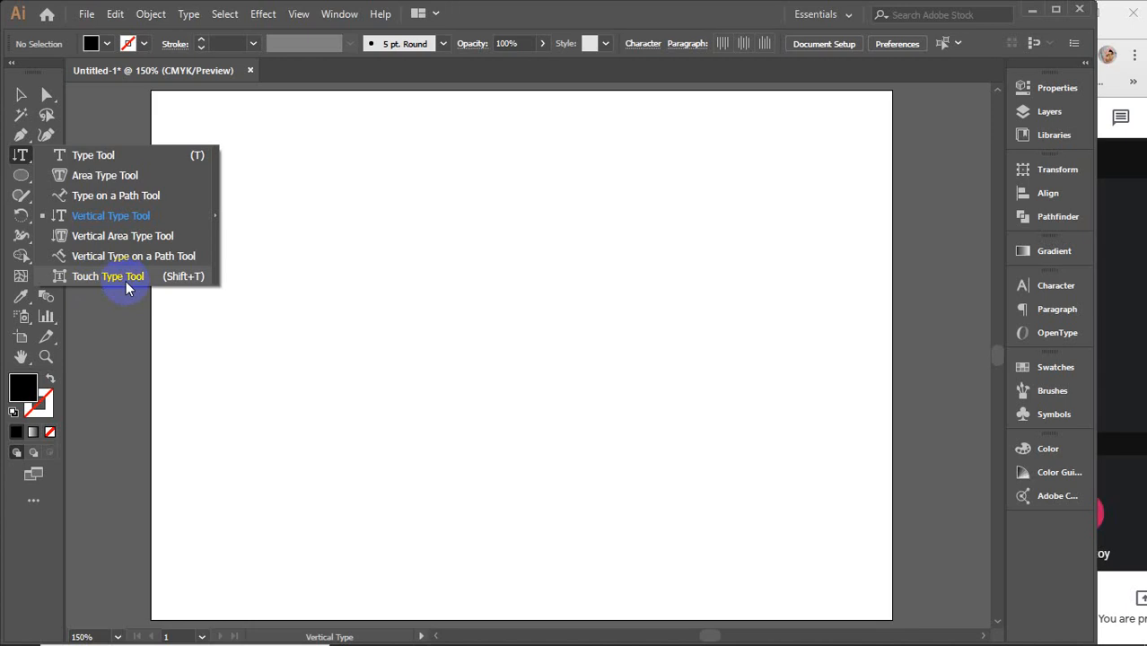
Step: Place the word "TEXT" as horizontal point type on the artboard with the regular Type tool
{"action": "left_click", "coordinate": [159, 154]}
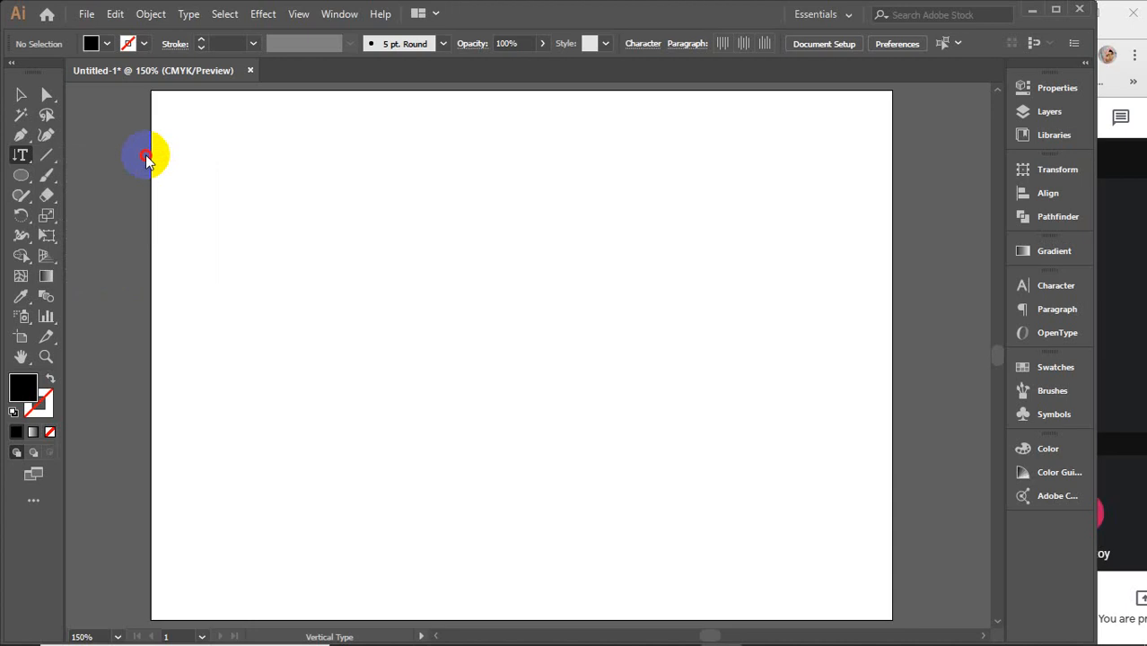
{"action": "left_click", "coordinate": [361, 209]}
{"action": "key", "text": "BackSpace"}
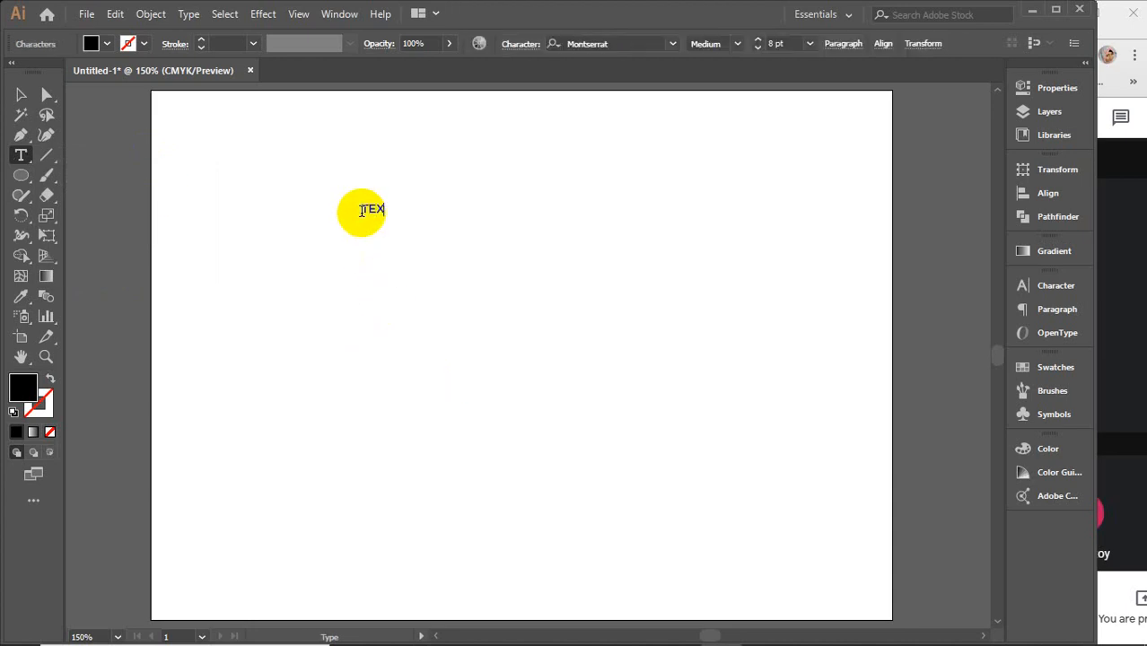
{"action": "type", "text": "TEXT"}
Step: Enlarge the word to about 122 pt and move it to the middle of the artboard
{"action": "left_click", "coordinate": [21, 94]}
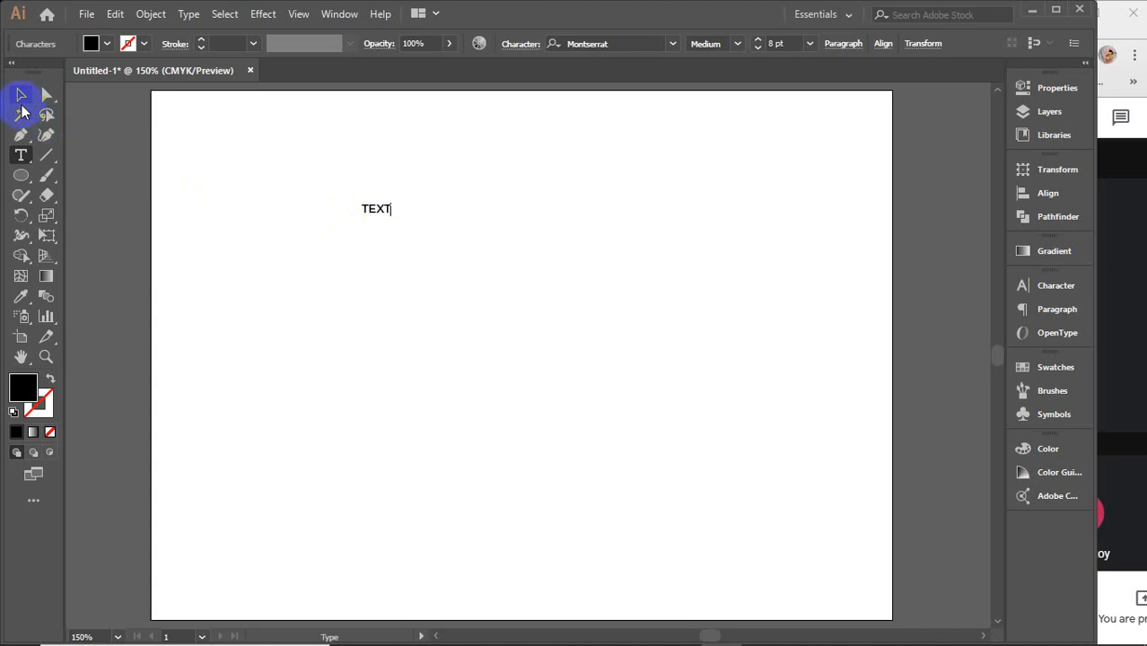
{"action": "left_click_drag", "start_coordinate": [397, 215], "coordinate": [801, 512]}
{"action": "left_click_drag", "start_coordinate": [652, 282], "coordinate": [588, 309]}
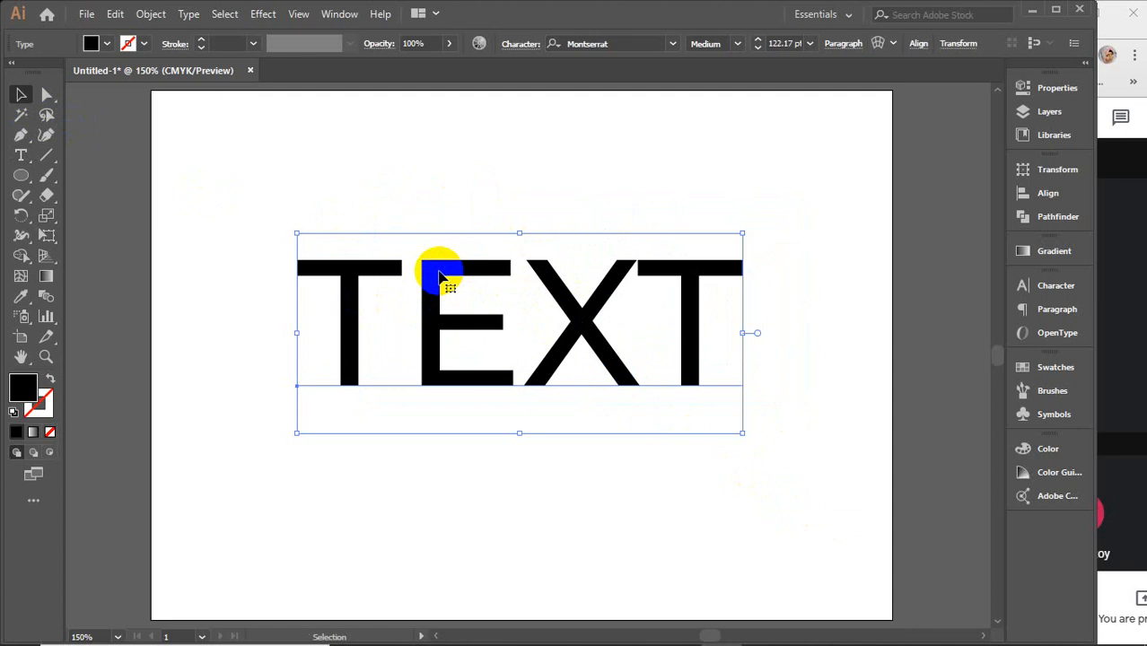
Step: Replace the capital E in the word with a lowercase "e" using the Type tool
{"action": "left_click", "coordinate": [14, 158]}
{"action": "left_click_drag", "start_coordinate": [402, 297], "coordinate": [521, 298]}
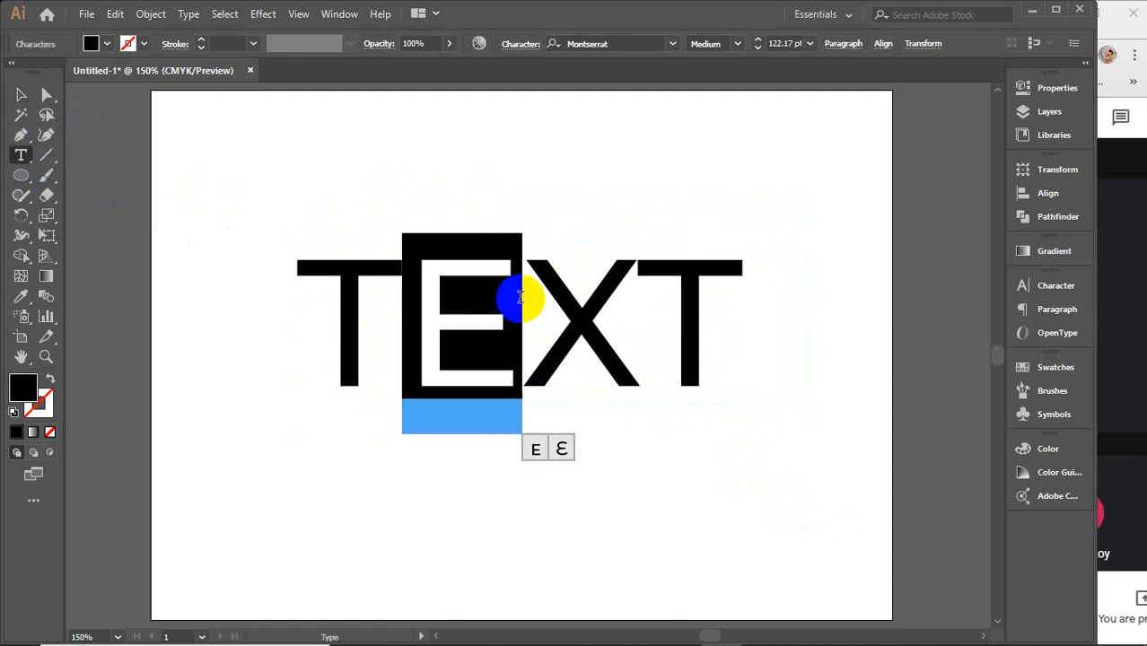
{"action": "type", "text": "e"}
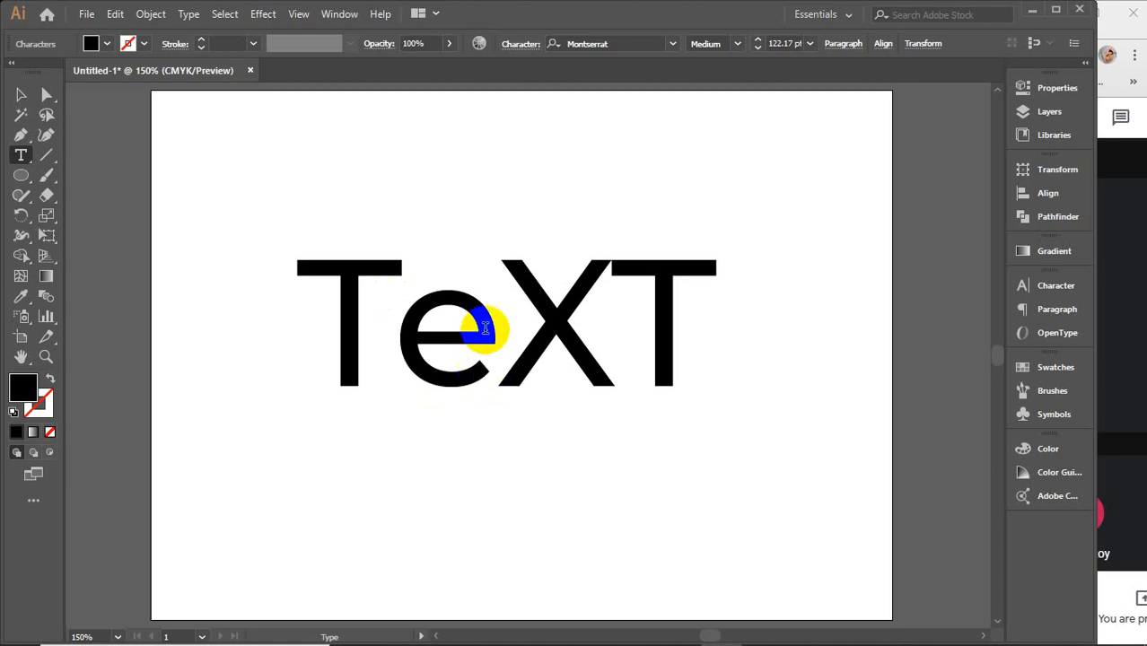
Step: Highlight only the letter X within the large word with the Type tool
{"action": "left_click_drag", "start_coordinate": [509, 296], "coordinate": [586, 300]}
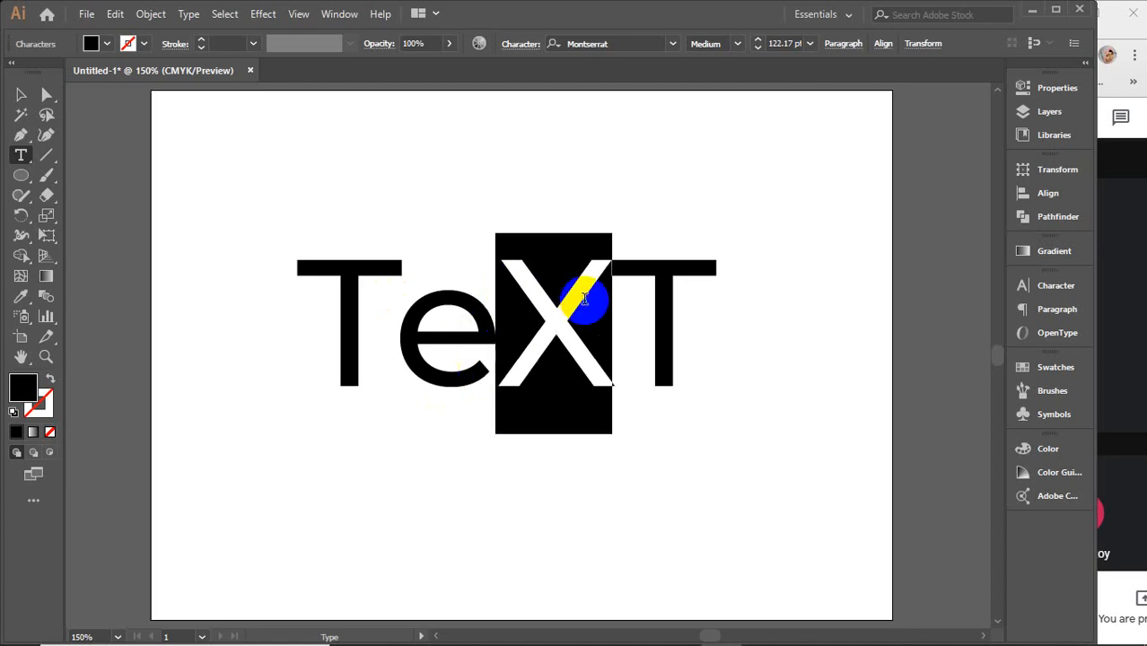
{"action": "left_click", "coordinate": [519, 297]}
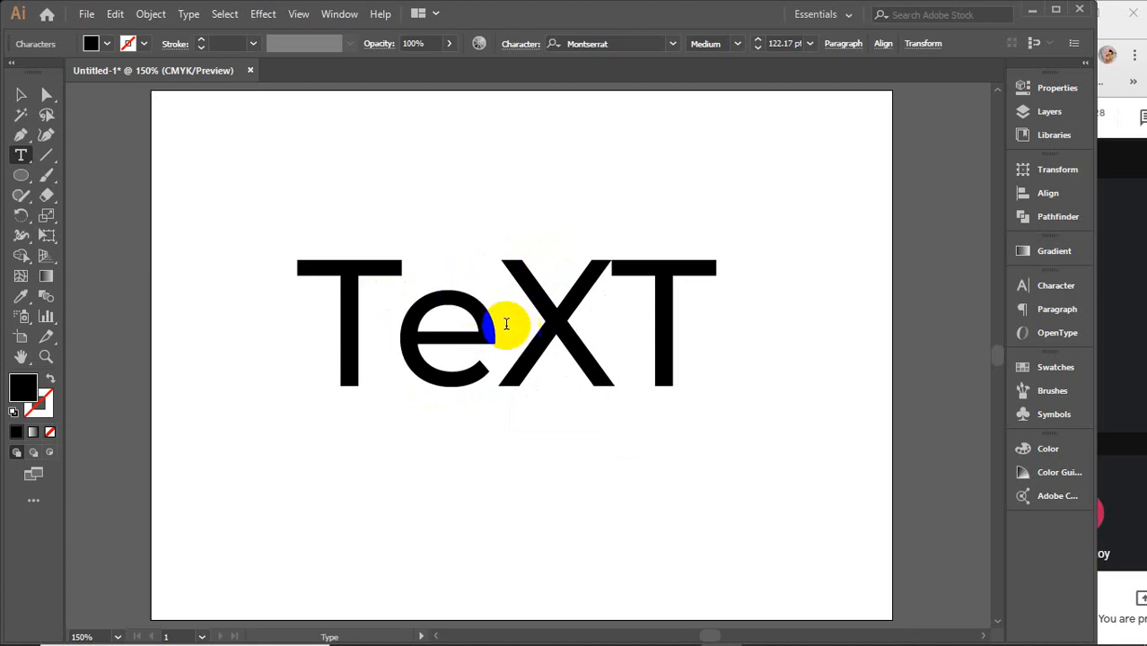
{"action": "left_click_drag", "start_coordinate": [507, 323], "coordinate": [576, 321]}
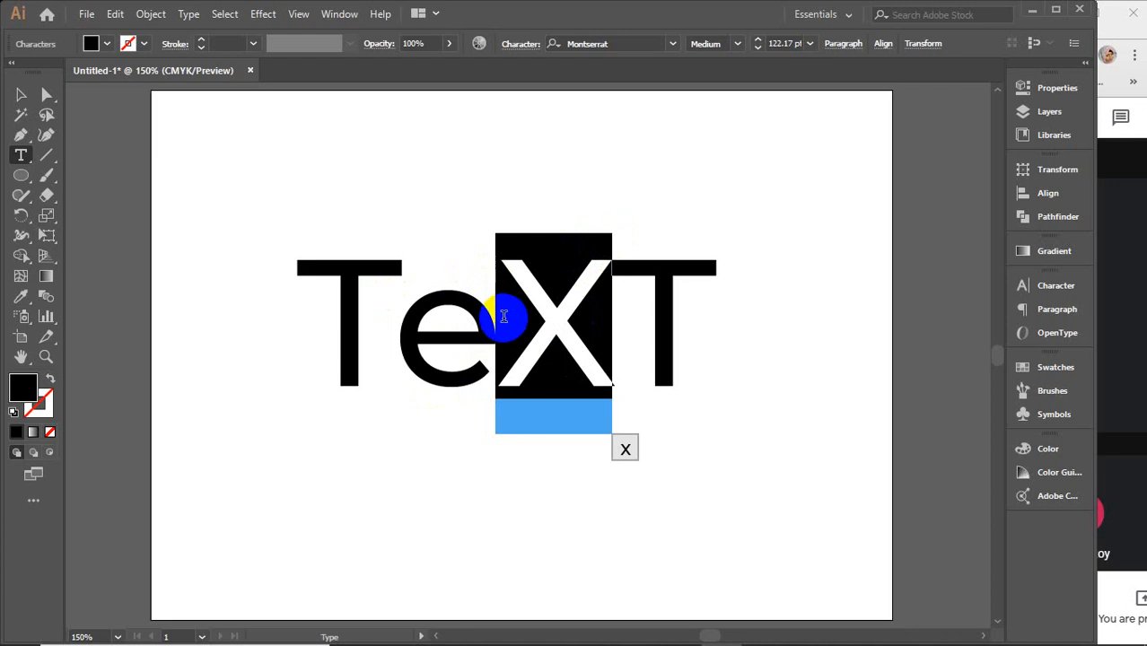
{"action": "left_click_drag", "start_coordinate": [504, 316], "coordinate": [579, 315]}
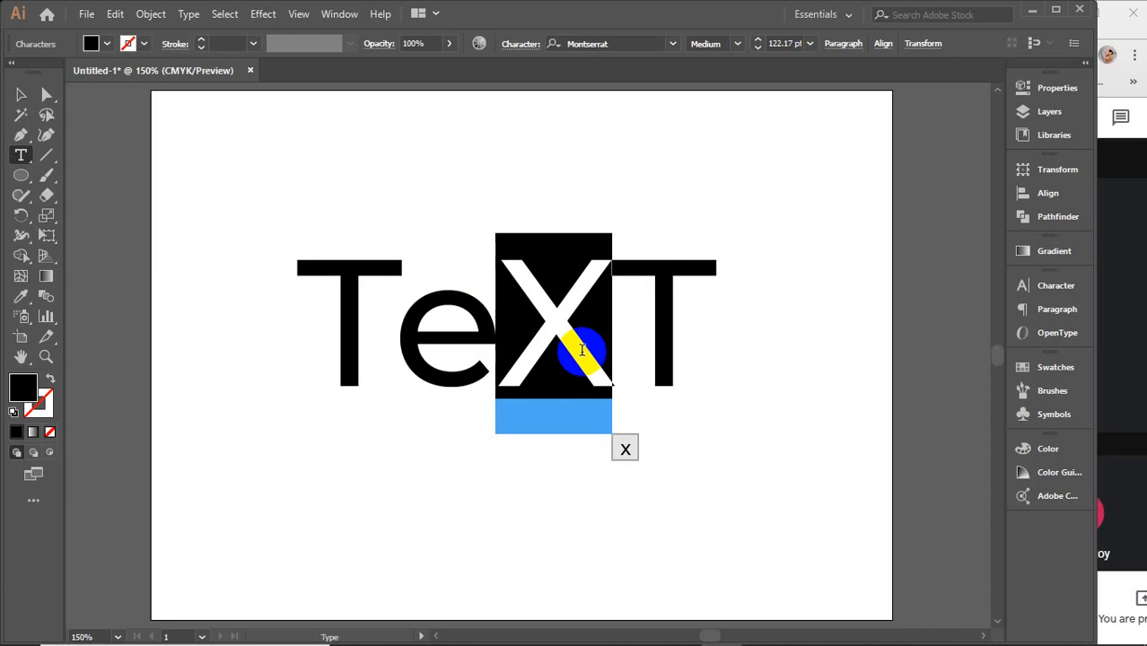
Step: Place the letters "T", "e", "X" and "T" as four separate point-type objects below the large word
{"action": "scroll", "coordinate": [422, 460], "scroll_direction": "down", "scroll_amount": 1}
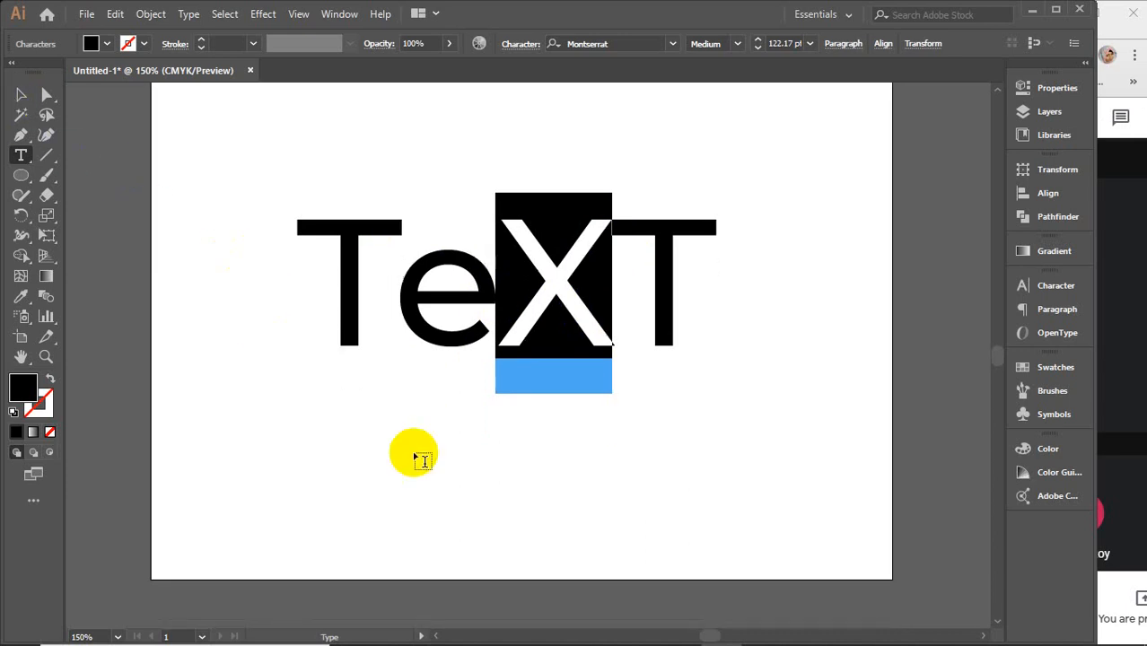
{"action": "left_click", "coordinate": [293, 509]}
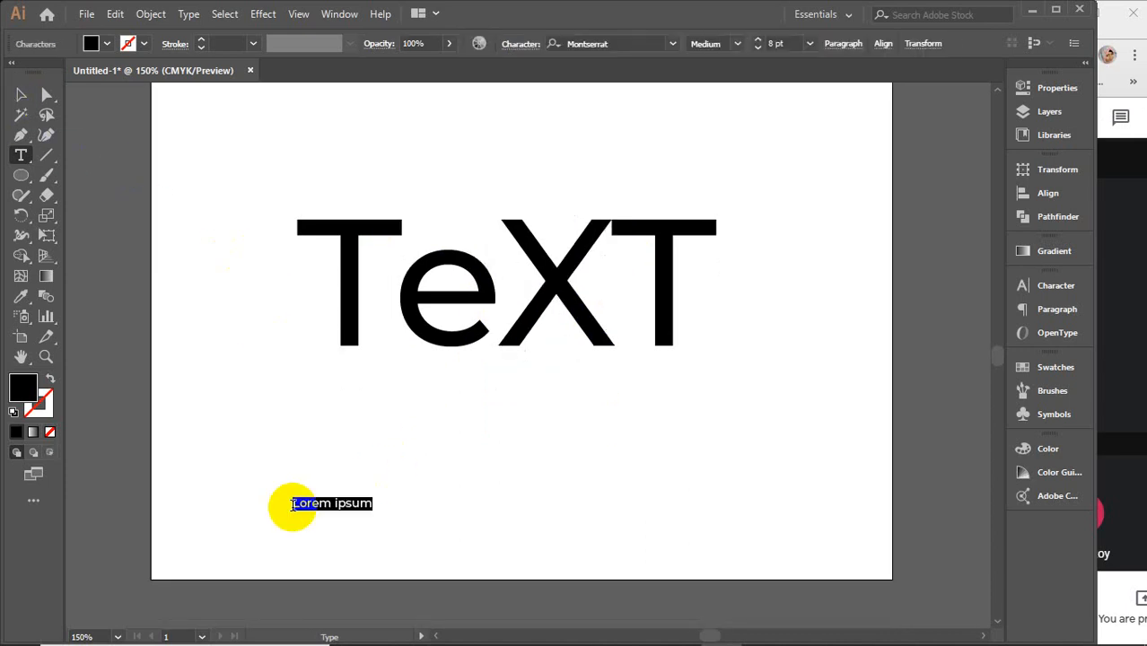
{"action": "type", "text": "T"}
{"action": "key", "text": "Escape"}
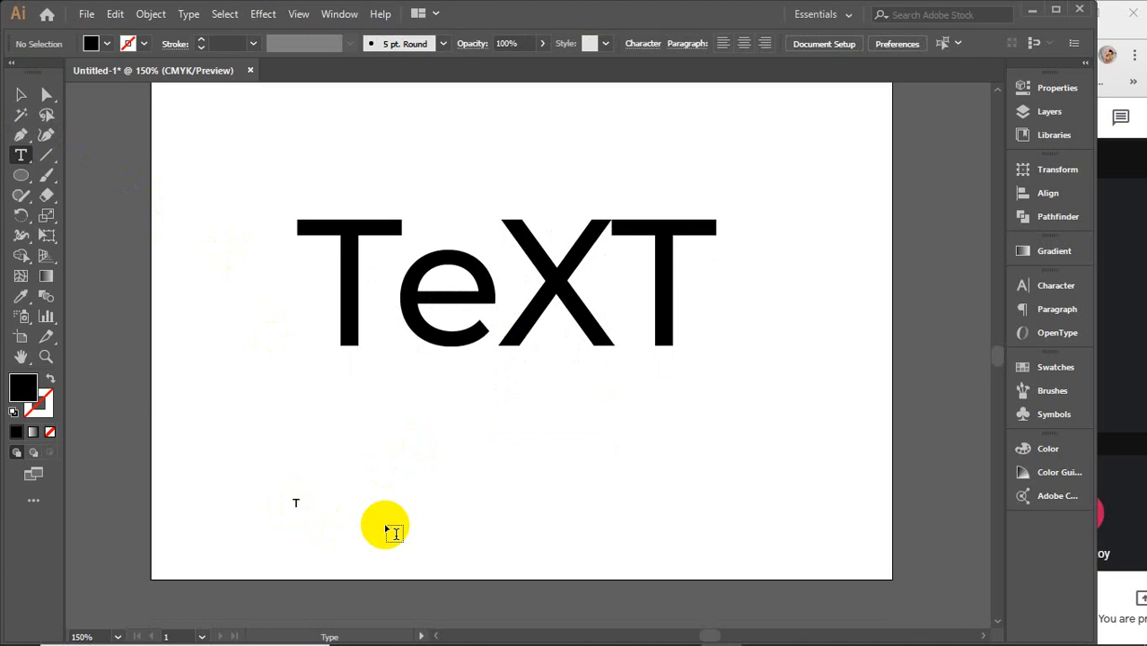
{"action": "left_click", "coordinate": [386, 523]}
{"action": "type", "text": "e"}
{"action": "key", "text": "Escape"}
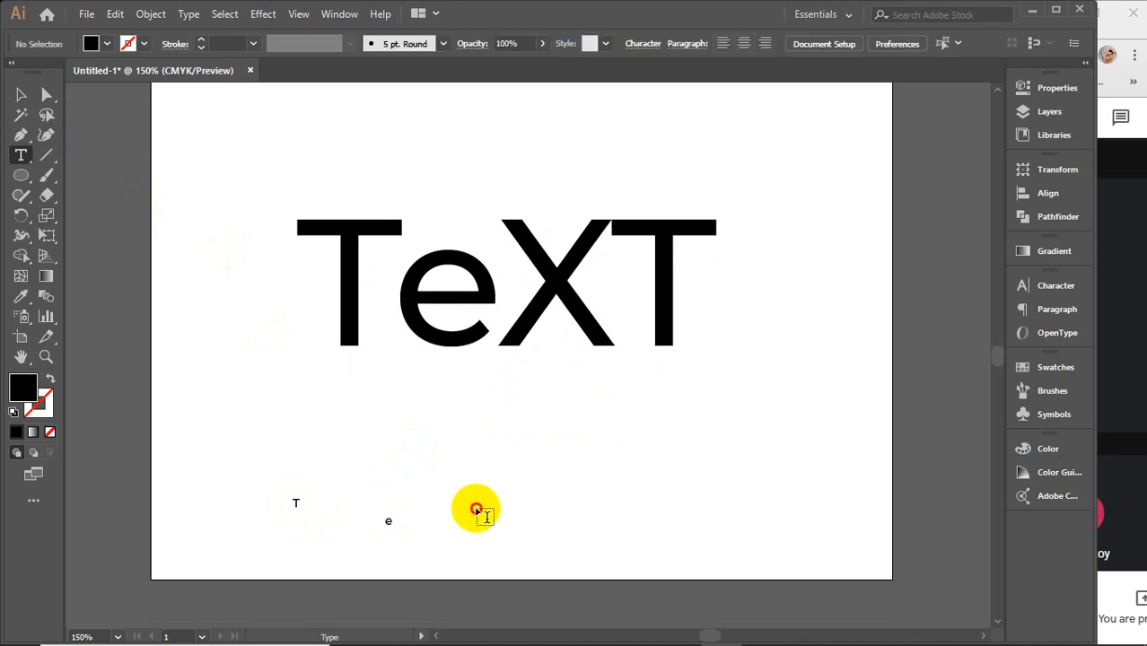
{"action": "left_click", "coordinate": [477, 506]}
{"action": "type", "text": "X"}
{"action": "key", "text": "Escape"}
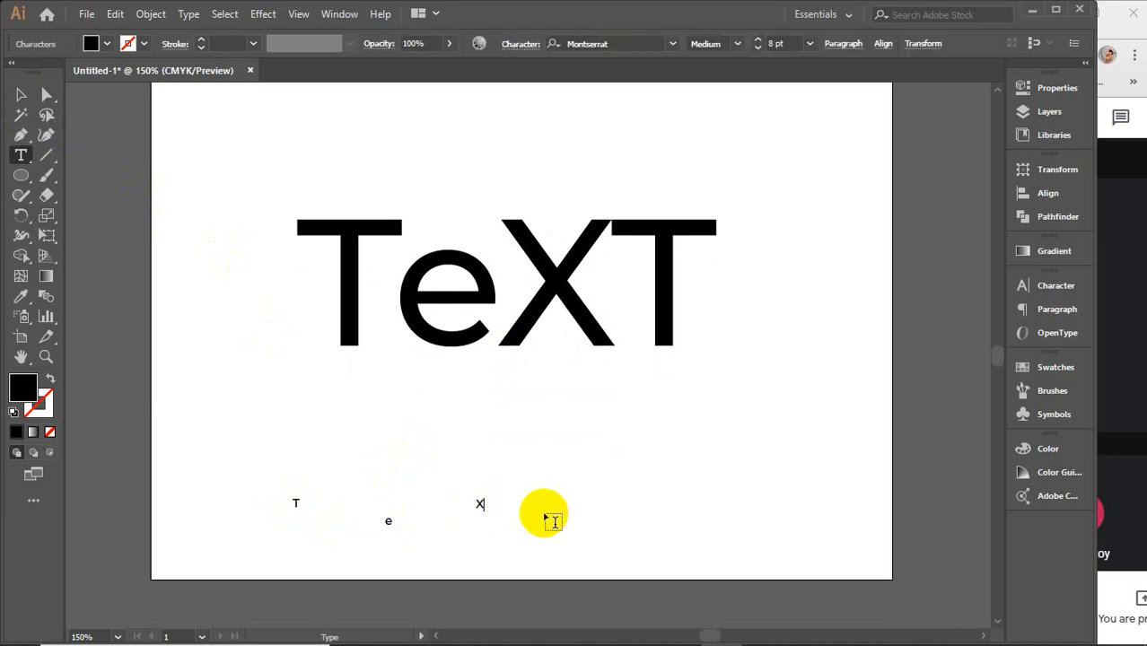
{"action": "left_click", "coordinate": [545, 511]}
{"action": "type", "text": "T"}
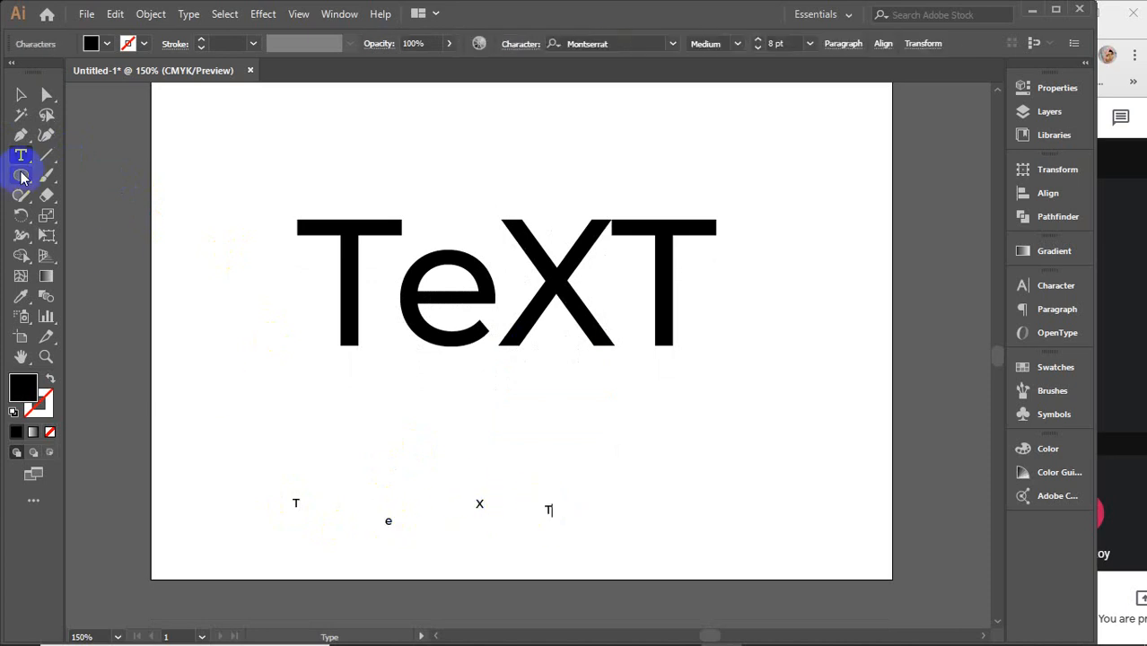
Step: Move the four separate letters close together in reading order below the large word
{"action": "left_click", "coordinate": [20, 94]}
{"action": "left_click_drag", "start_coordinate": [296, 502], "coordinate": [286, 467]}
{"action": "left_click_drag", "start_coordinate": [386, 521], "coordinate": [297, 468]}
{"action": "left_click_drag", "start_coordinate": [477, 506], "coordinate": [311, 472]}
{"action": "left_click_drag", "start_coordinate": [545, 513], "coordinate": [339, 467]}
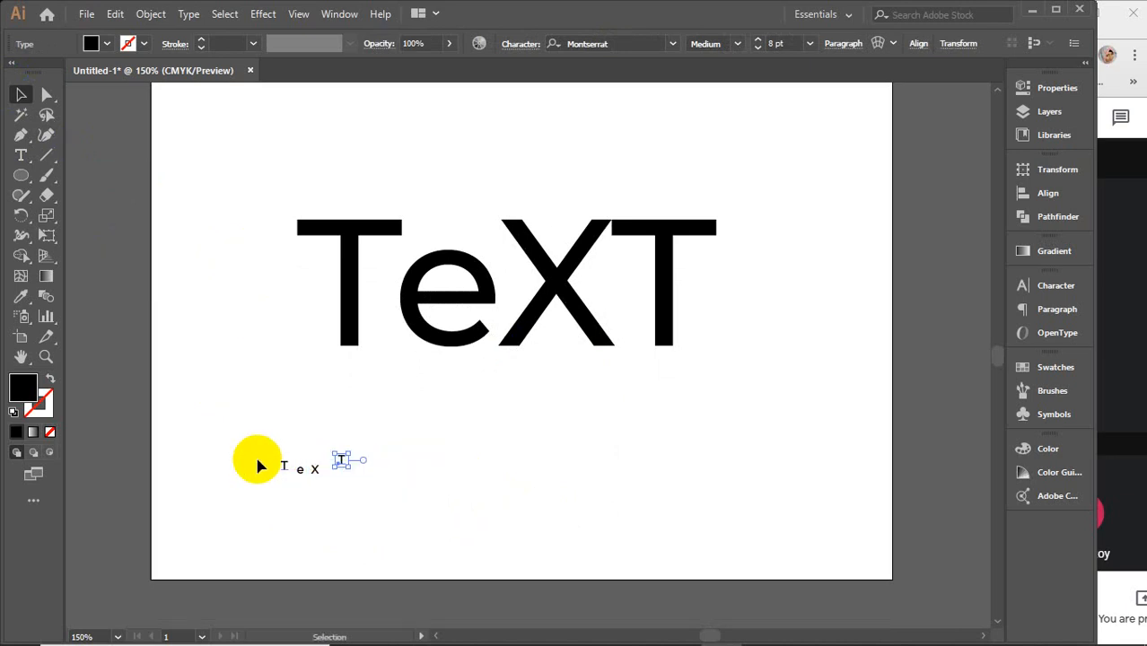
Step: Select all four separate letters and scale them up together to about 80 pt
{"action": "left_click_drag", "start_coordinate": [176, 440], "coordinate": [550, 533]}
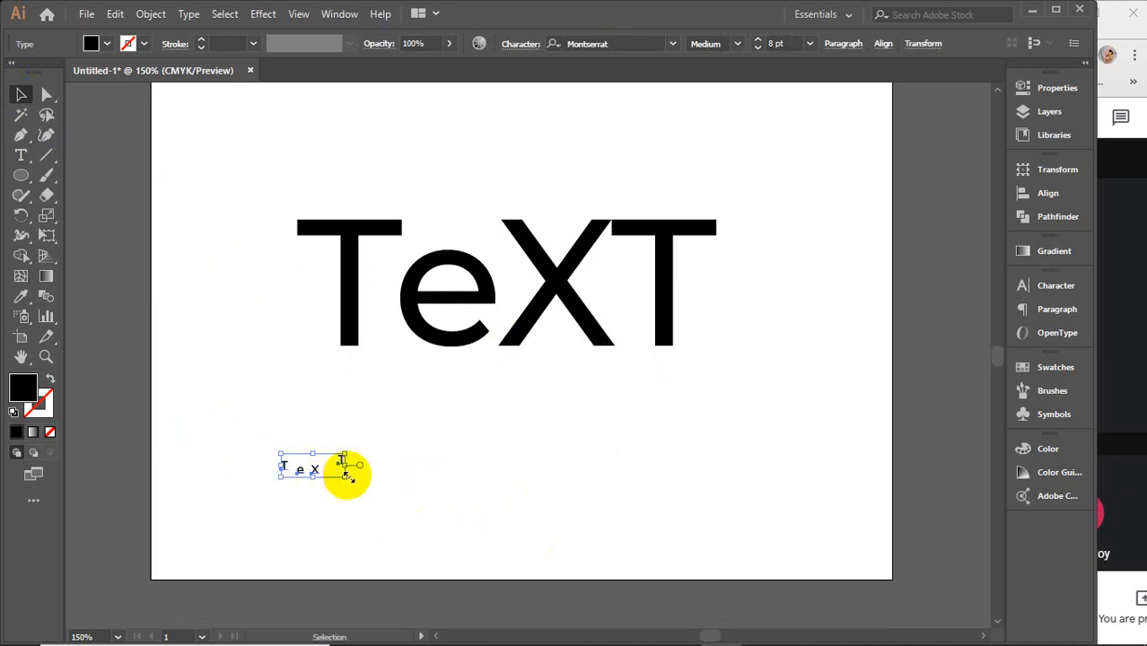
{"action": "left_click_drag", "start_coordinate": [348, 476], "coordinate": [780, 583]}
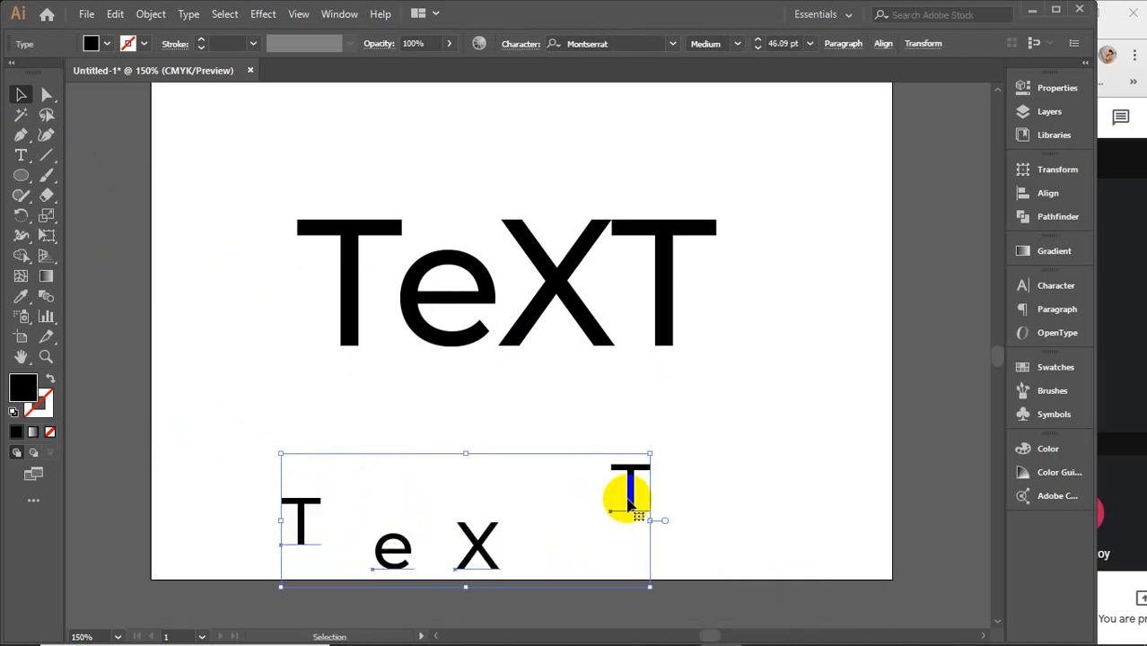
{"action": "left_click_drag", "start_coordinate": [627, 495], "coordinate": [523, 393]}
{"action": "left_click_drag", "start_coordinate": [544, 467], "coordinate": [956, 584]}
{"action": "left_click", "coordinate": [909, 479]}
Step: Move the enlarged separate letters next to each other to form the word "TeXT" below the large one
{"action": "left_click_drag", "start_coordinate": [199, 466], "coordinate": [321, 500]}
{"action": "left_click_drag", "start_coordinate": [546, 507], "coordinate": [474, 499]}
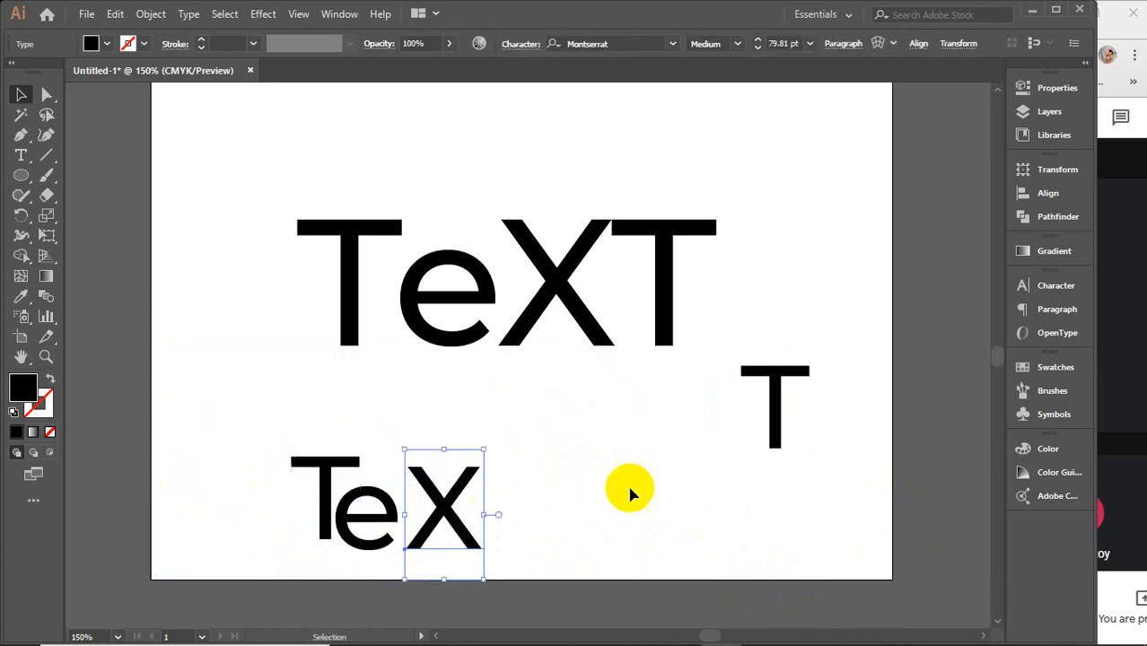
{"action": "left_click_drag", "start_coordinate": [772, 442], "coordinate": [491, 513]}
Step: Align the bottom edges of the four separate letters, and deselect them
{"action": "left_click_drag", "start_coordinate": [642, 492], "coordinate": [174, 552]}
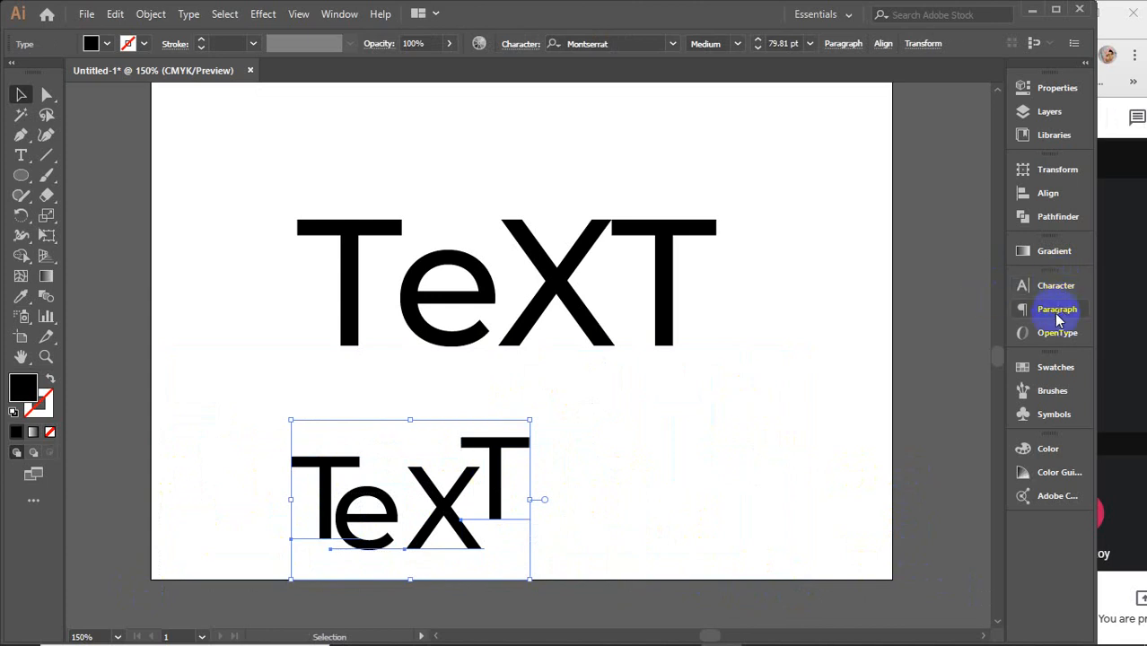
{"action": "left_click", "coordinate": [1047, 193]}
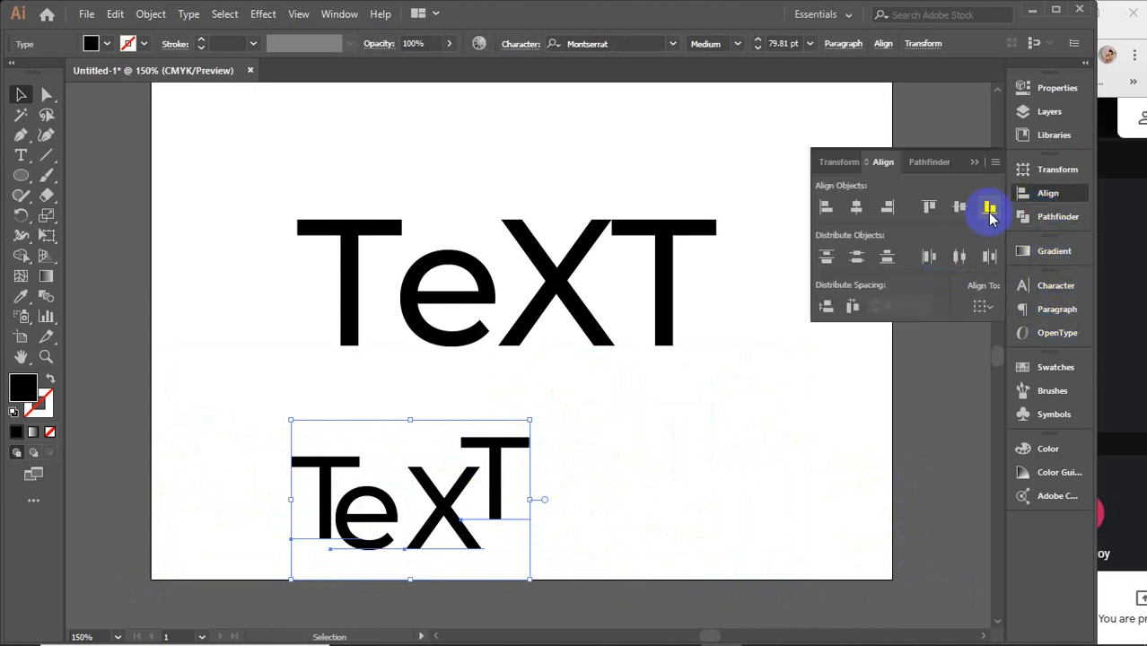
{"action": "left_click", "coordinate": [989, 209]}
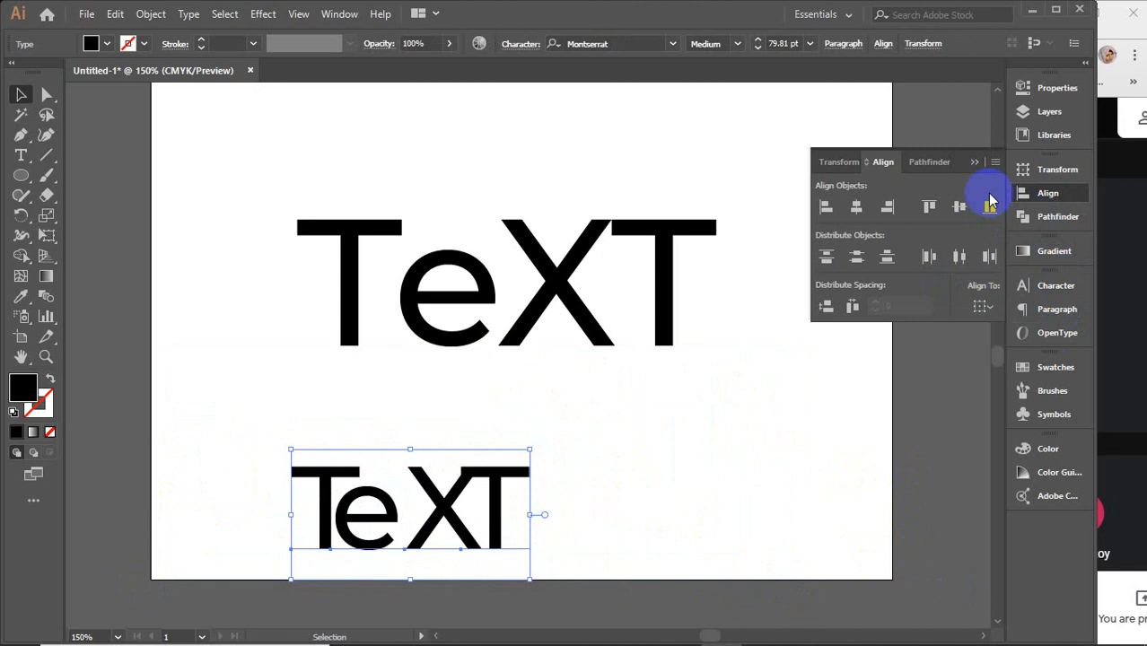
{"action": "left_click", "coordinate": [974, 162]}
{"action": "left_click", "coordinate": [707, 484]}
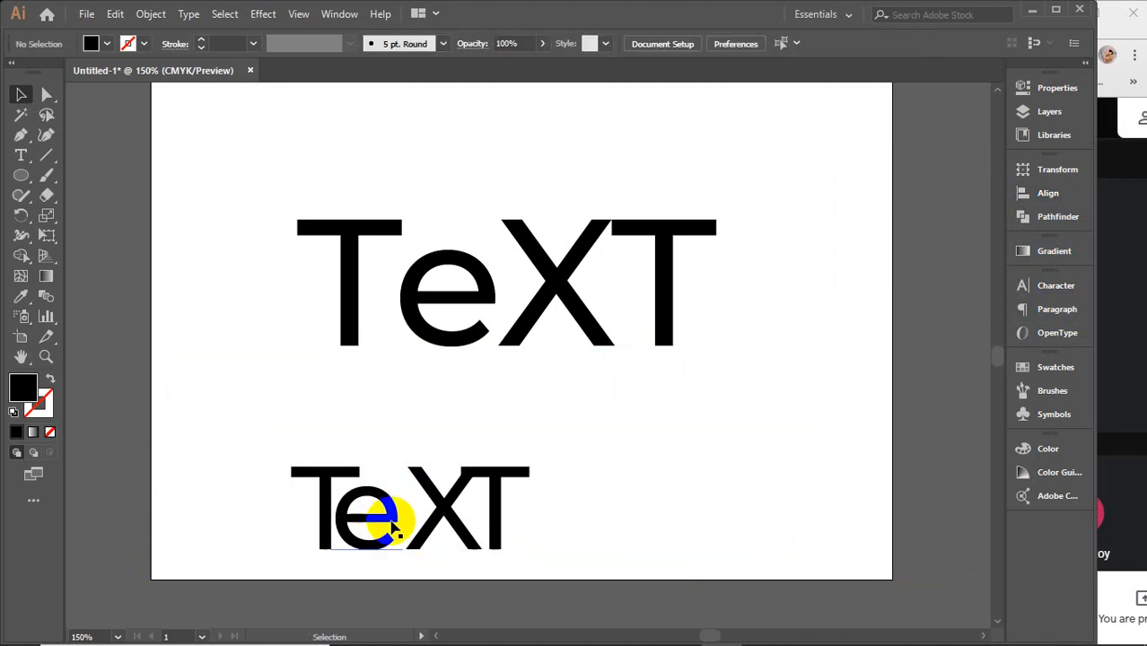
Step: Tilt the separate letter X counterclockwise and move it up against the neighbouring "e"
{"action": "scroll", "coordinate": [359, 520], "scroll_direction": "up", "scroll_amount": 1}
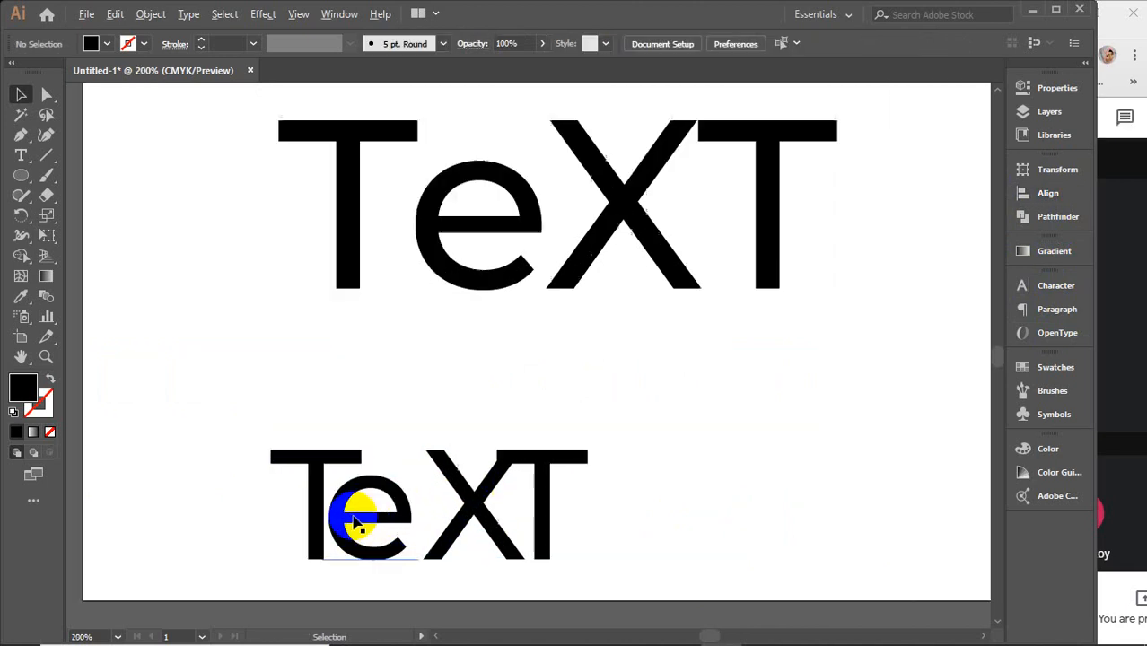
{"action": "scroll", "coordinate": [358, 522], "scroll_direction": "down", "scroll_amount": 1}
{"action": "left_click", "coordinate": [353, 457]}
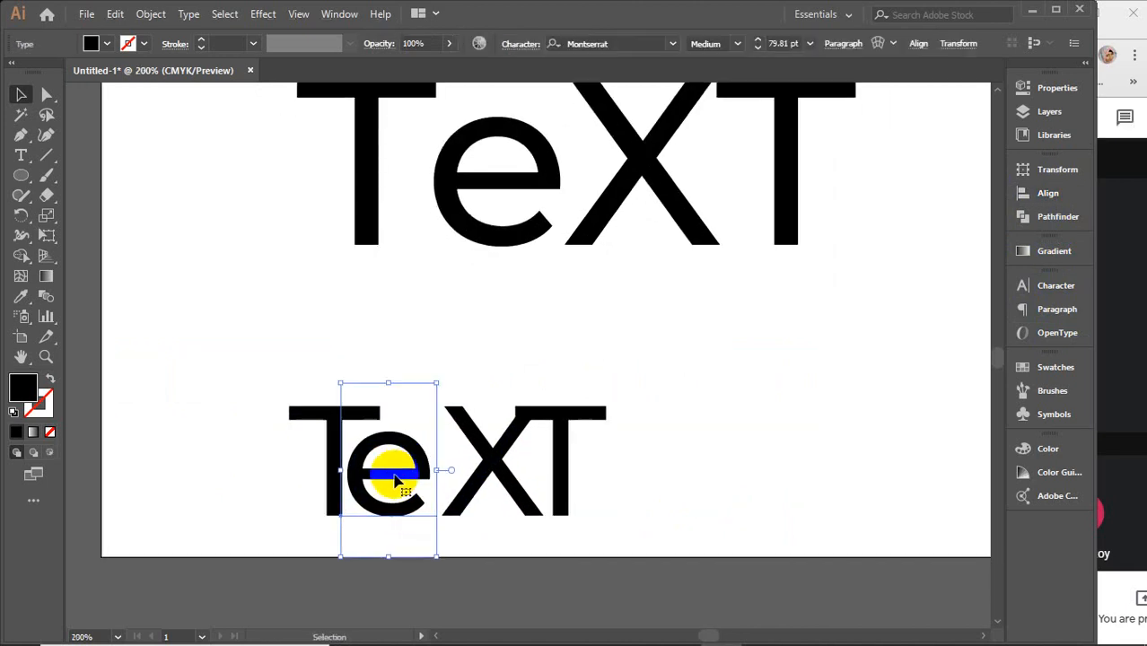
{"action": "left_click", "coordinate": [487, 458]}
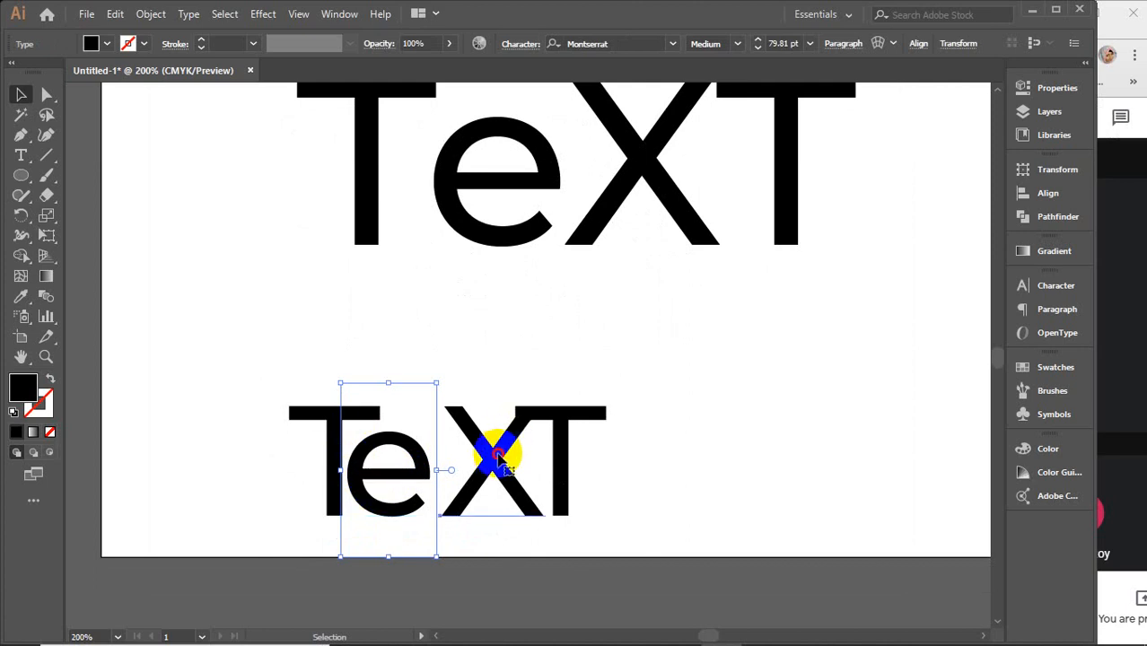
{"action": "left_click_drag", "start_coordinate": [550, 378], "coordinate": [514, 366]}
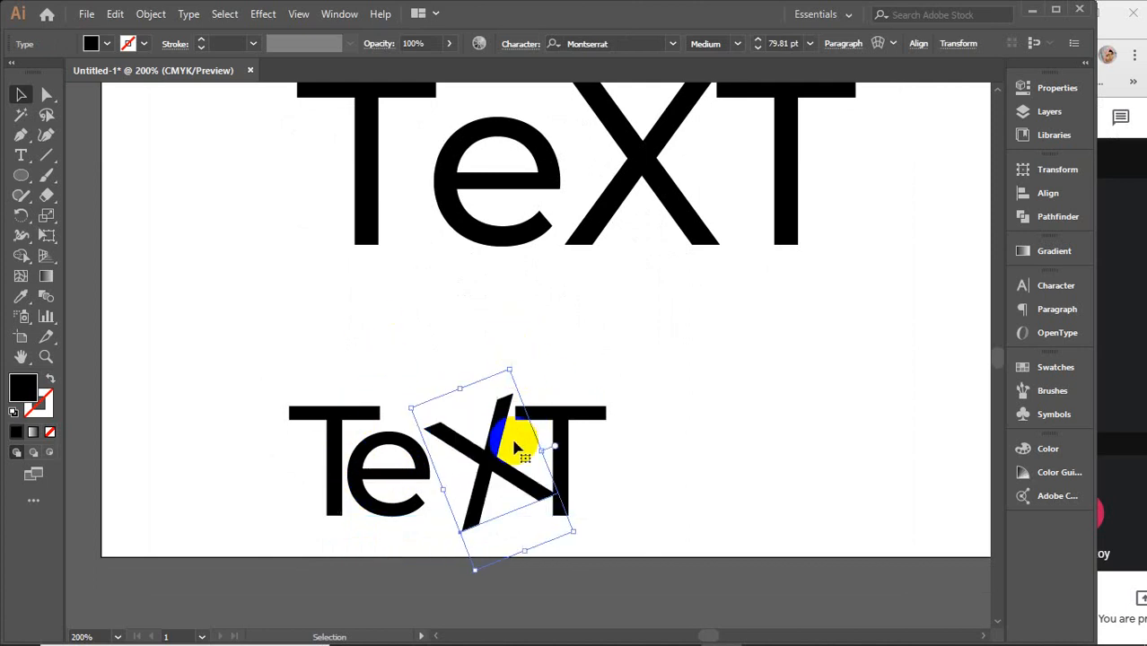
{"action": "left_click_drag", "start_coordinate": [514, 442], "coordinate": [442, 478]}
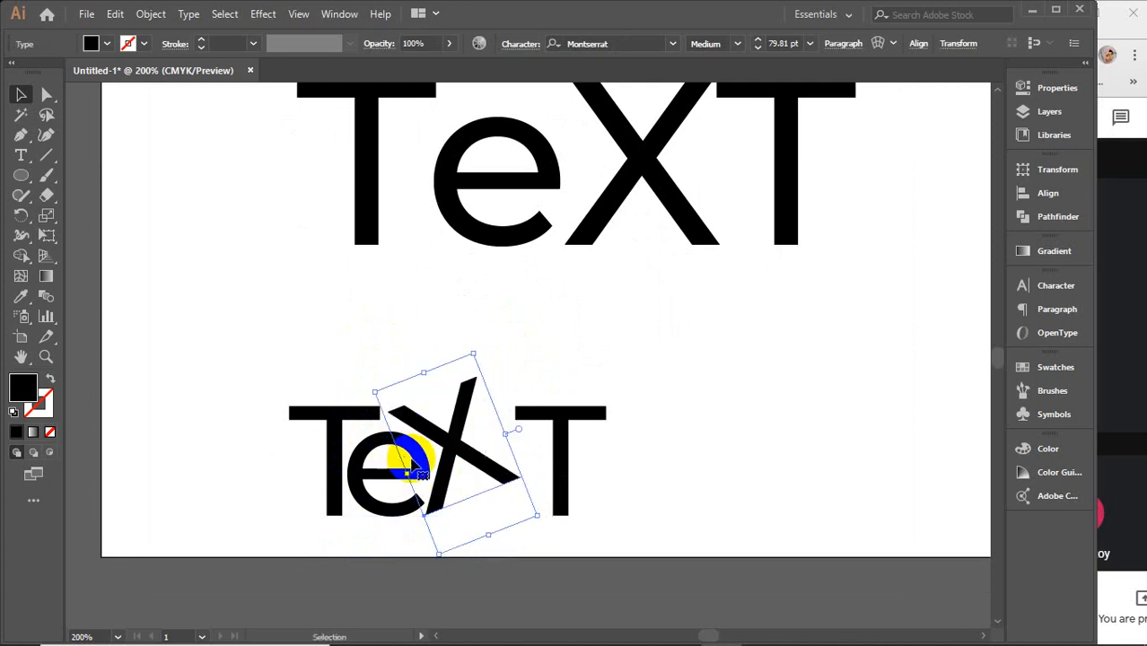
Step: Fine-tune the counterclockwise tilt of the separate X and nudge it into position against the neighbouring "e"
{"action": "mouse_move", "coordinate": [479, 350]}
{"action": "left_mouse_down"}
{"action": "mouse_move", "coordinate": [463, 341]}
{"action": "mouse_move", "coordinate": [472, 347]}
{"action": "left_mouse_up"}
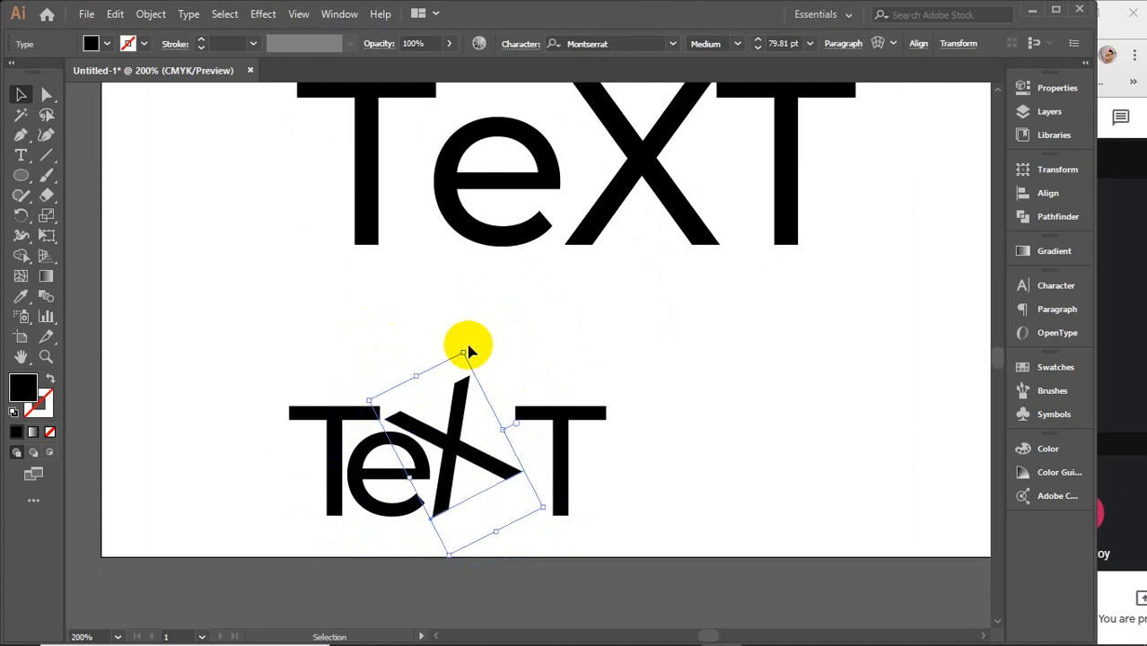
{"action": "left_click_drag", "start_coordinate": [459, 467], "coordinate": [449, 463]}
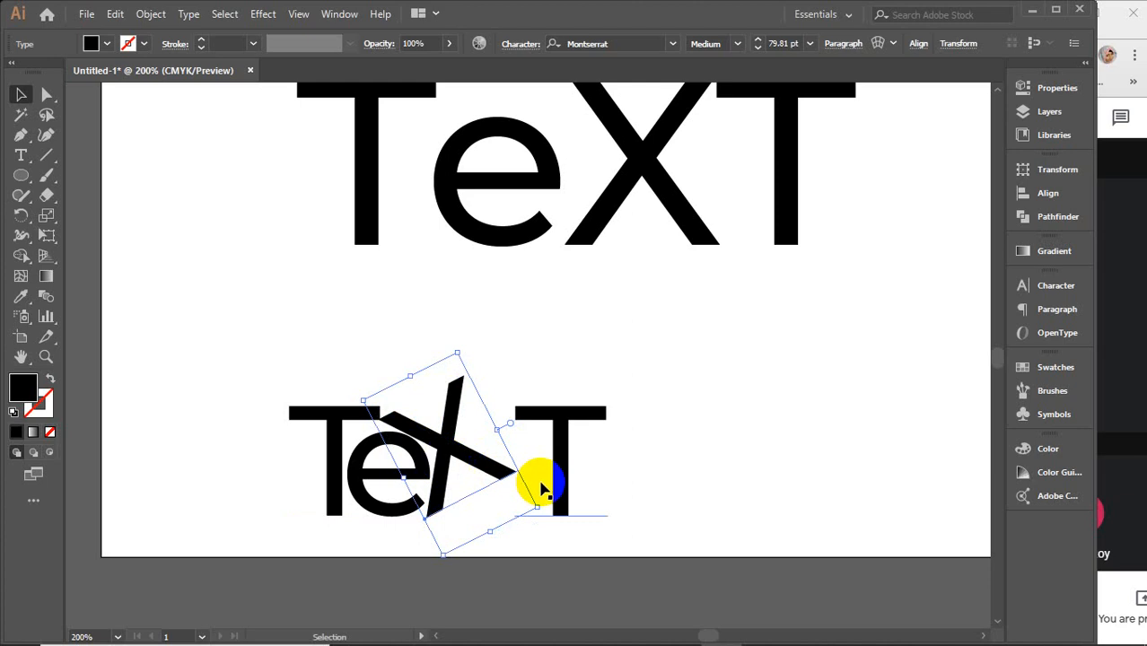
{"action": "left_click_drag", "start_coordinate": [547, 507], "coordinate": [545, 518]}
{"action": "left_click_drag", "start_coordinate": [455, 471], "coordinate": [452, 453]}
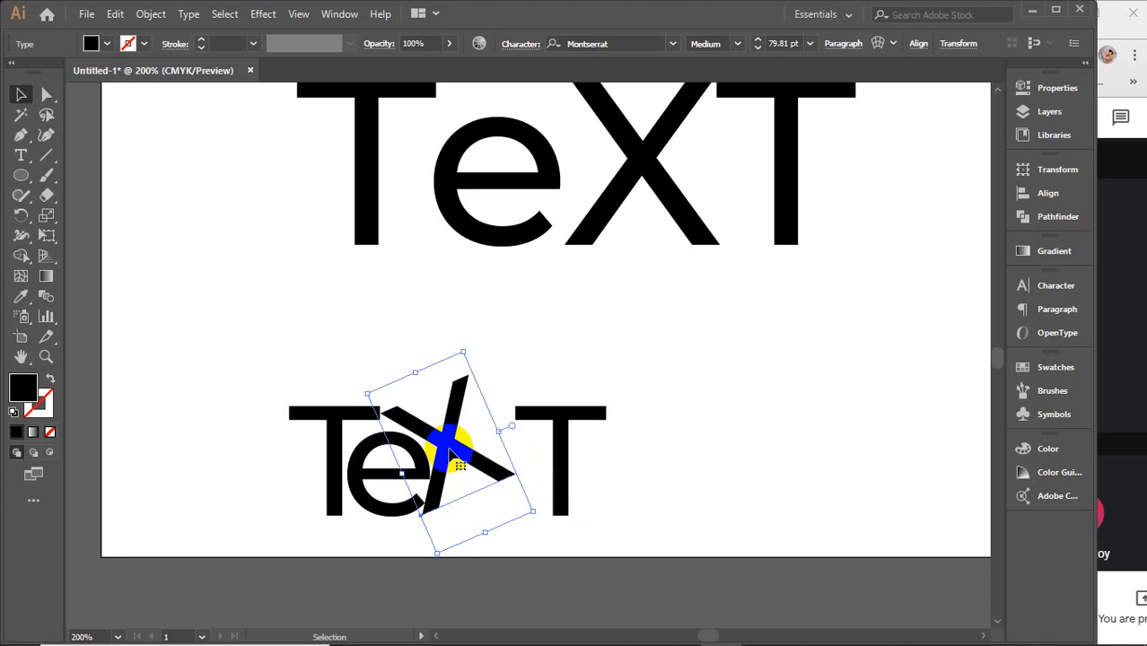
{"action": "key", "text": "Right"}
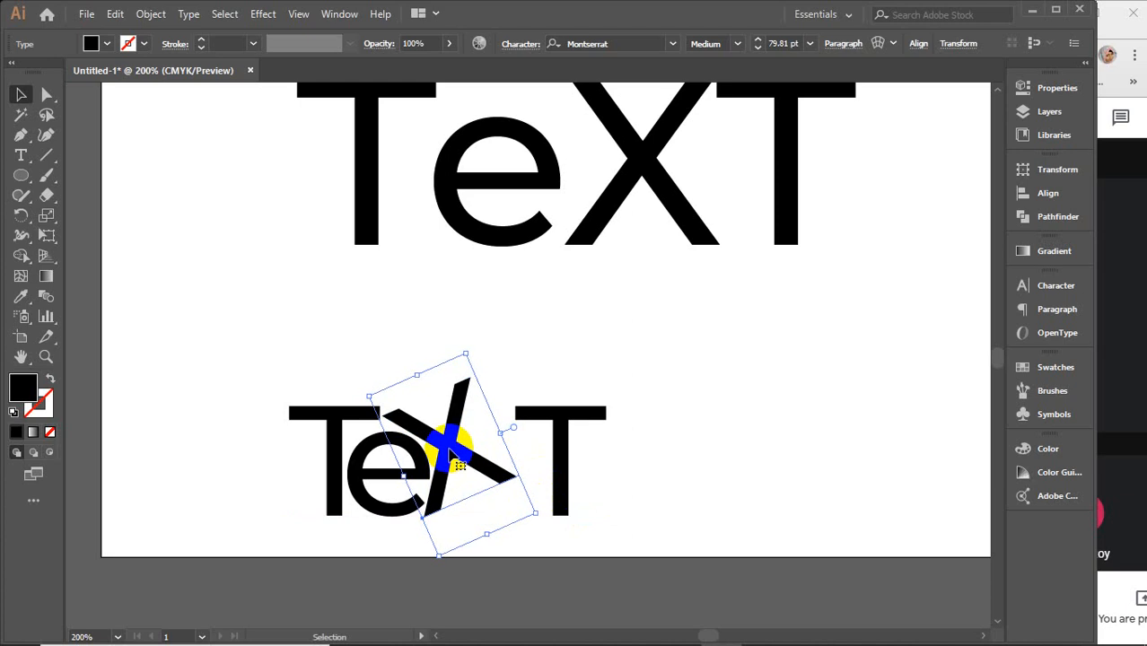
{"action": "key", "text": "Right"}
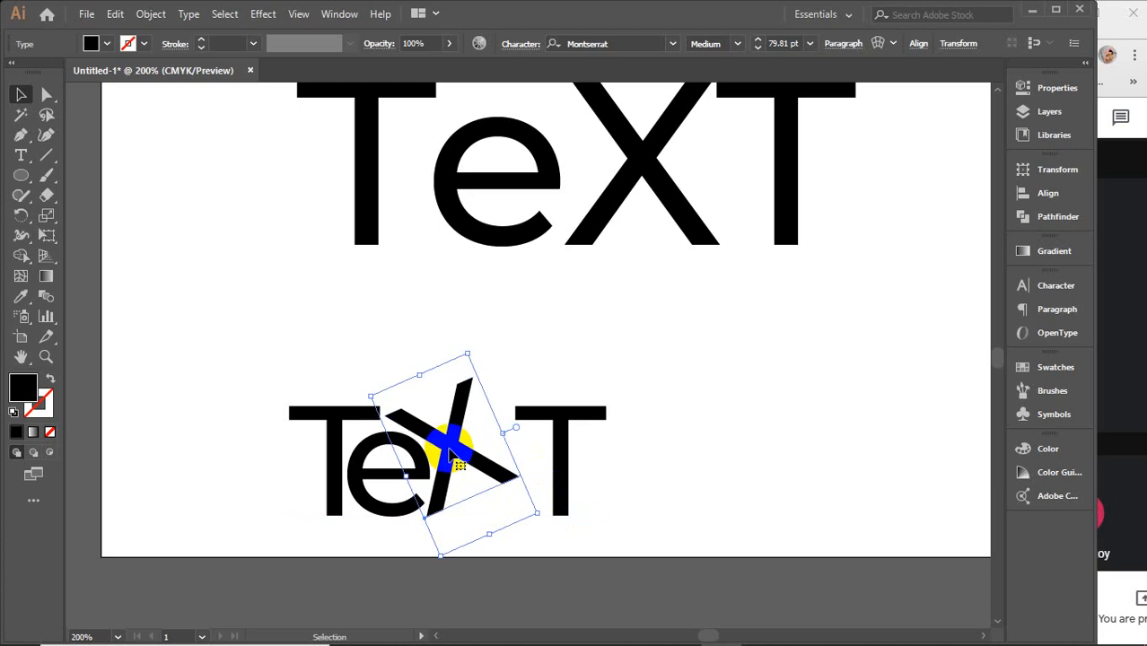
Step: Move the last separate T beneath the X and shrink it to about 30 pt
{"action": "left_click", "coordinate": [557, 455]}
{"action": "left_click_drag", "start_coordinate": [557, 453], "coordinate": [494, 520]}
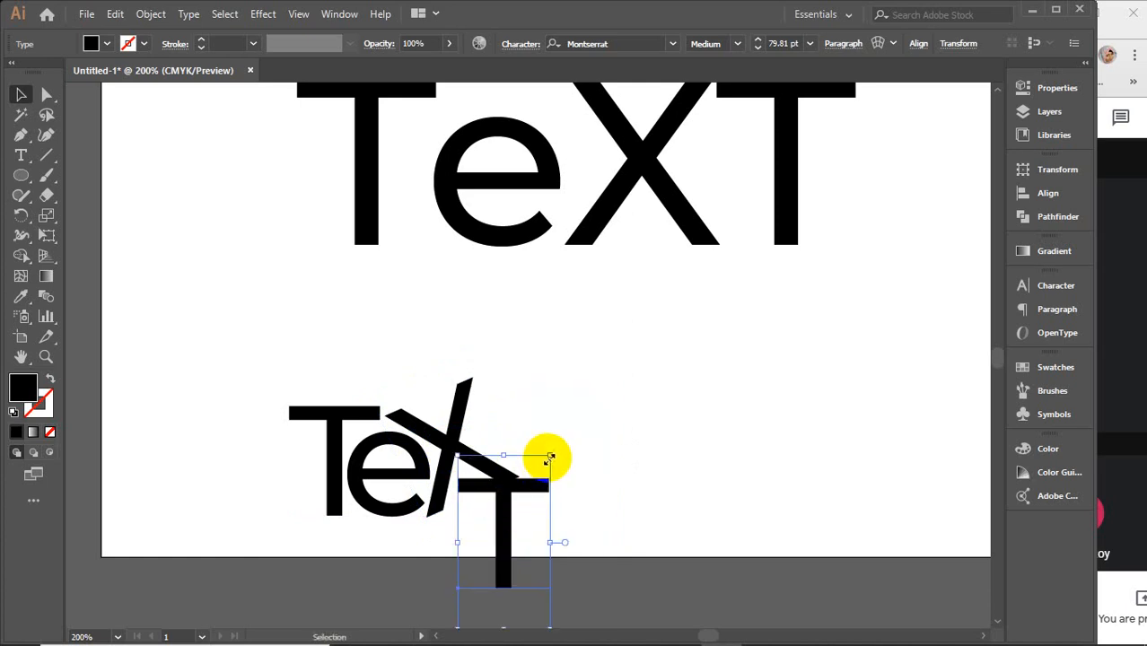
{"action": "left_click_drag", "start_coordinate": [550, 457], "coordinate": [526, 498]}
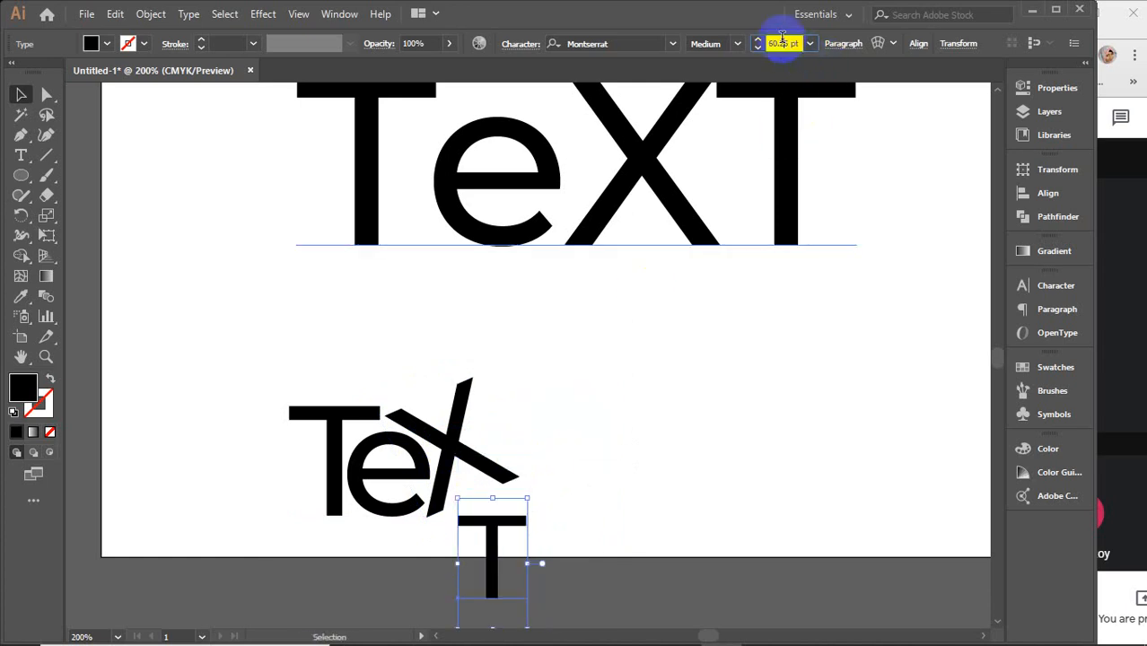
{"action": "scroll", "coordinate": [781, 36], "scroll_direction": "down", "scroll_amount": 20}
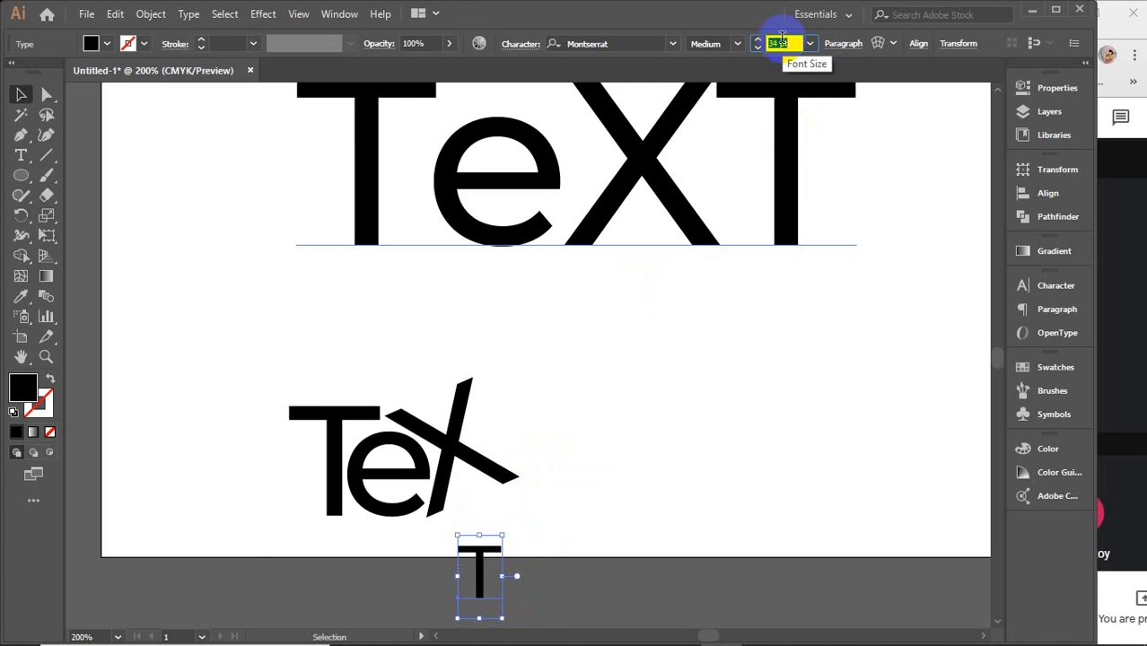
{"action": "left_click_drag", "start_coordinate": [474, 589], "coordinate": [476, 509]}
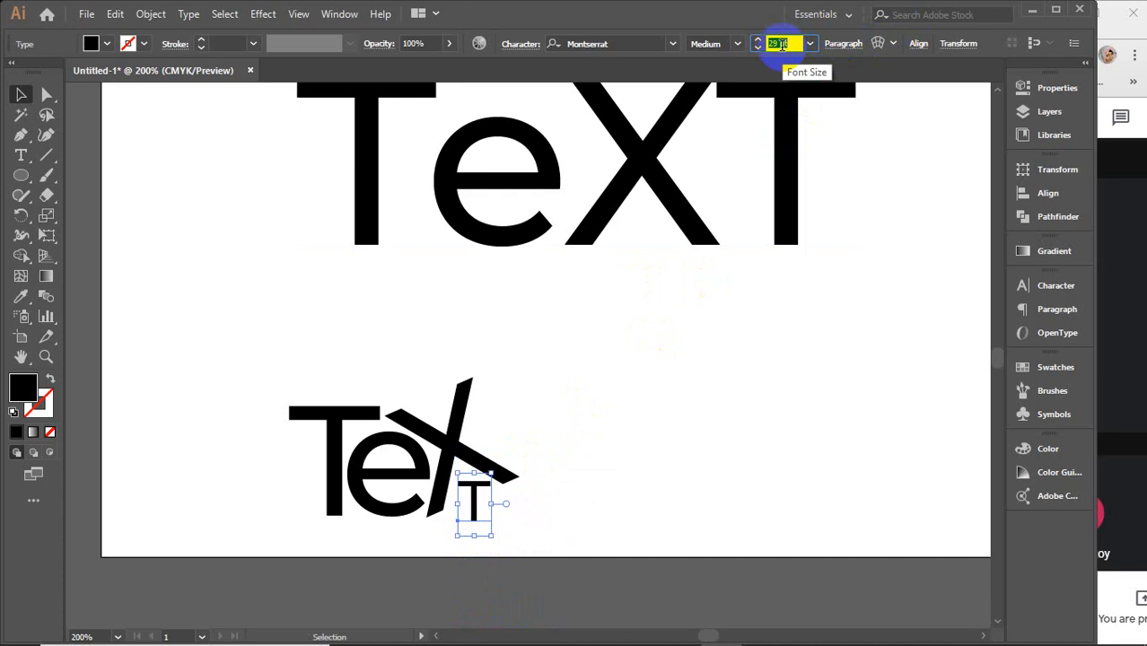
Step: Place the small T at the end of the X's lower leg, tilt it clockwise and deselect it
{"action": "left_click_drag", "start_coordinate": [470, 503], "coordinate": [521, 487]}
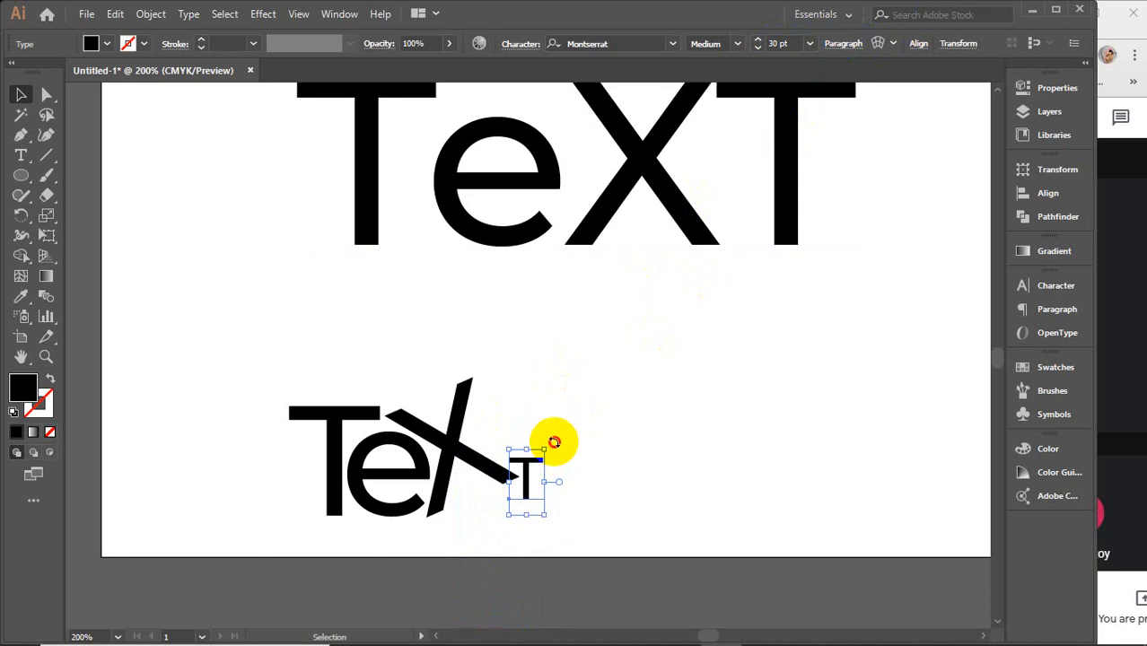
{"action": "left_click_drag", "start_coordinate": [553, 441], "coordinate": [527, 467]}
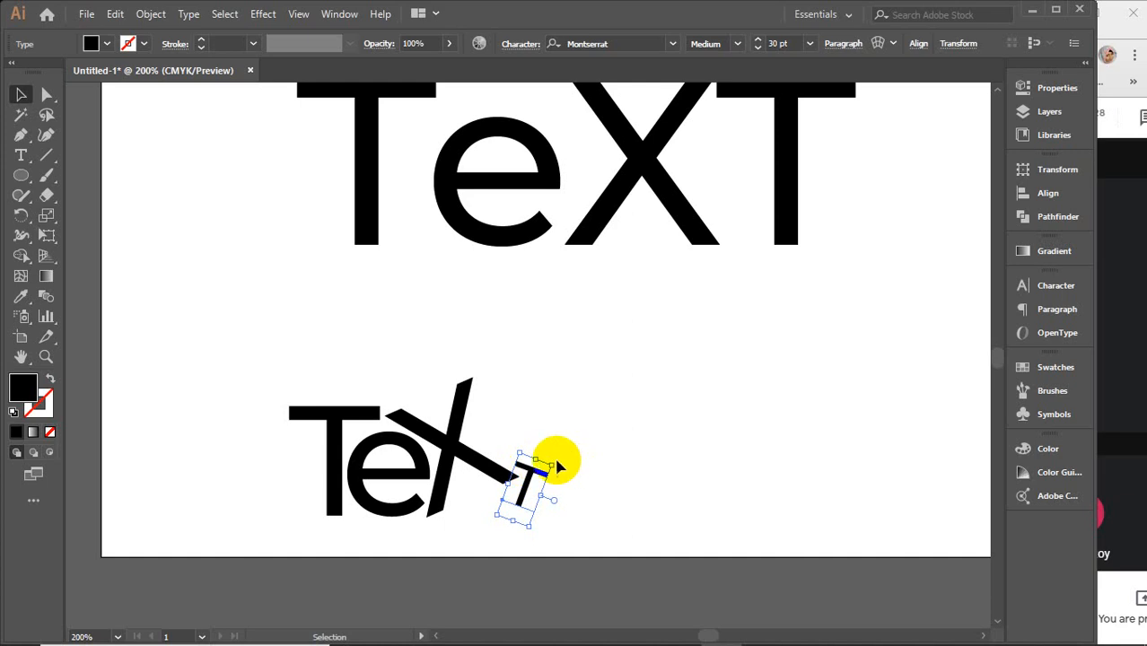
{"action": "left_click", "coordinate": [556, 456]}
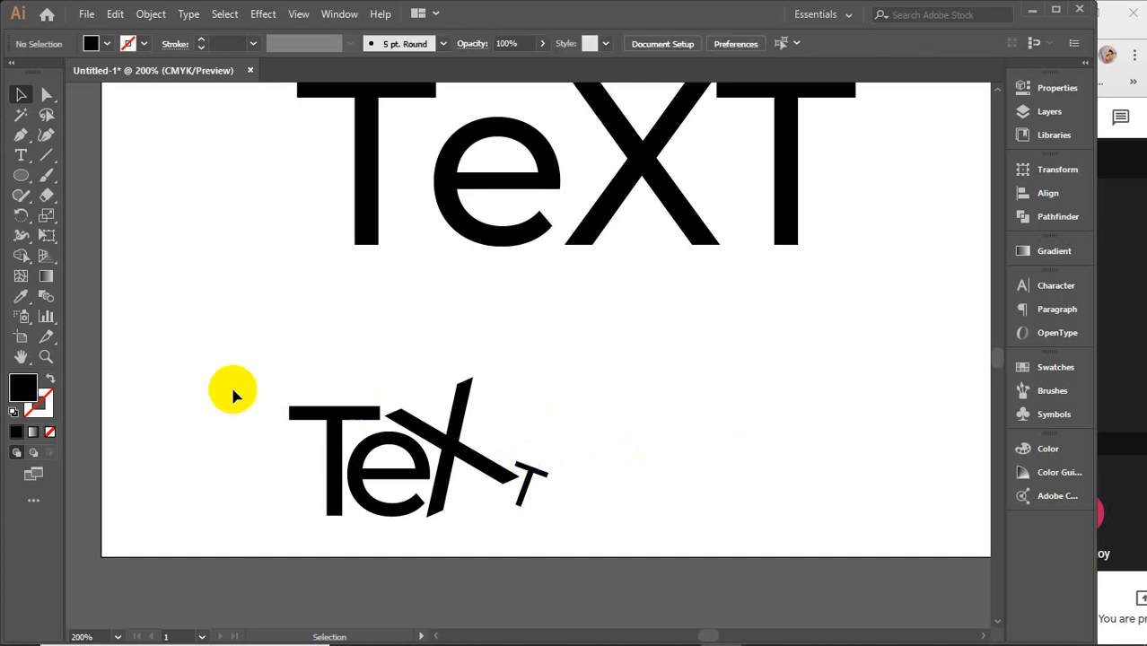
Step: Select all four separate letters together and compare them with the large single word above
{"action": "left_click_drag", "start_coordinate": [203, 367], "coordinate": [630, 574]}
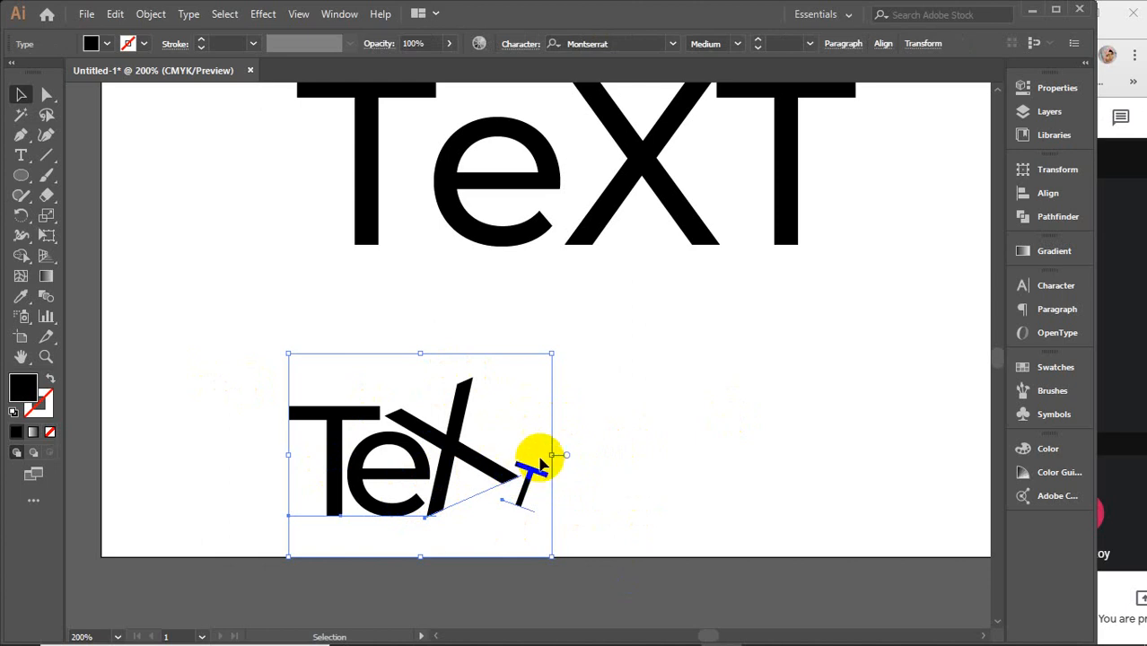
{"action": "left_click_drag", "start_coordinate": [235, 330], "coordinate": [633, 573]}
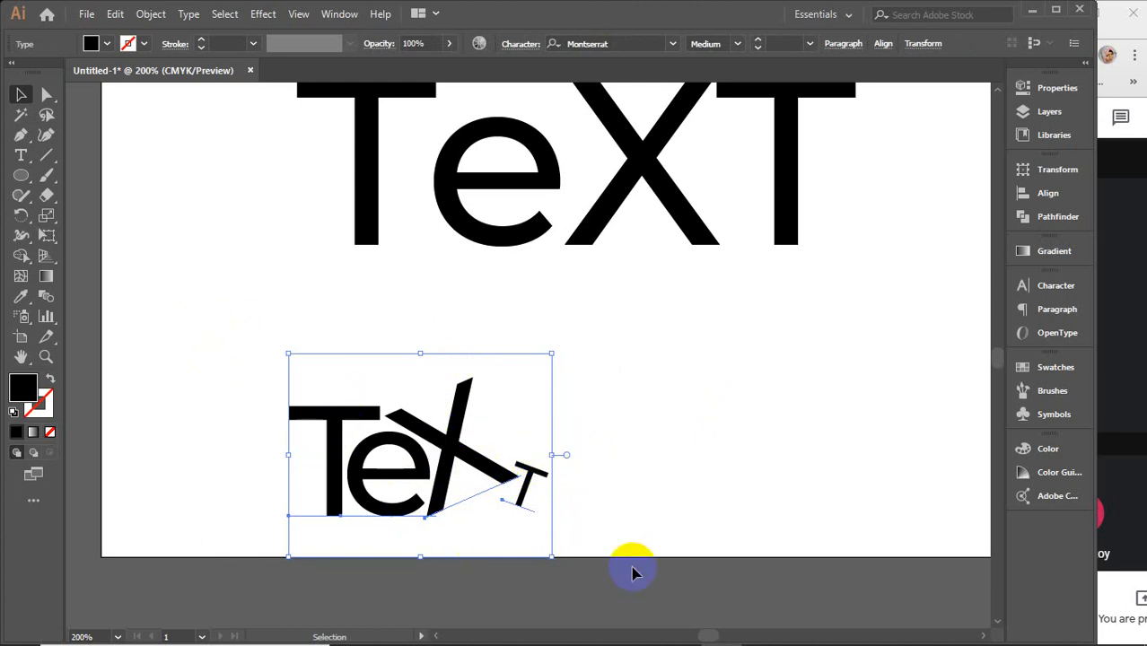
{"action": "scroll", "coordinate": [691, 510], "scroll_direction": "up", "scroll_amount": 3}
{"action": "scroll", "coordinate": [691, 510], "scroll_direction": "down", "scroll_amount": 2}
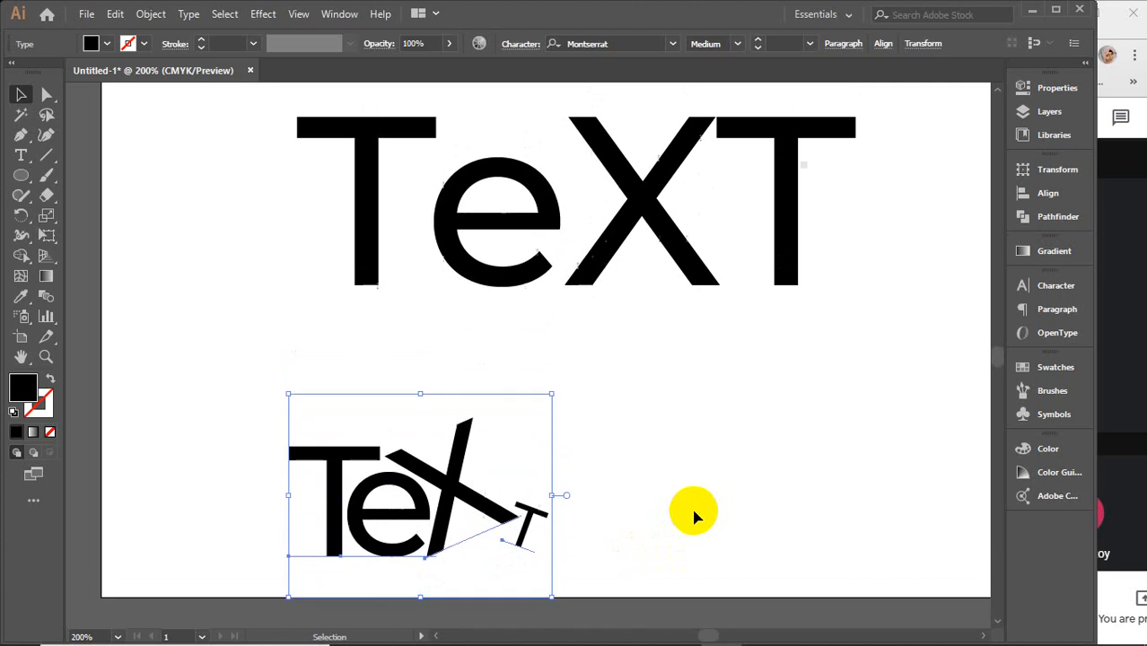
{"action": "scroll", "coordinate": [691, 516], "scroll_direction": "down", "scroll_amount": 2}
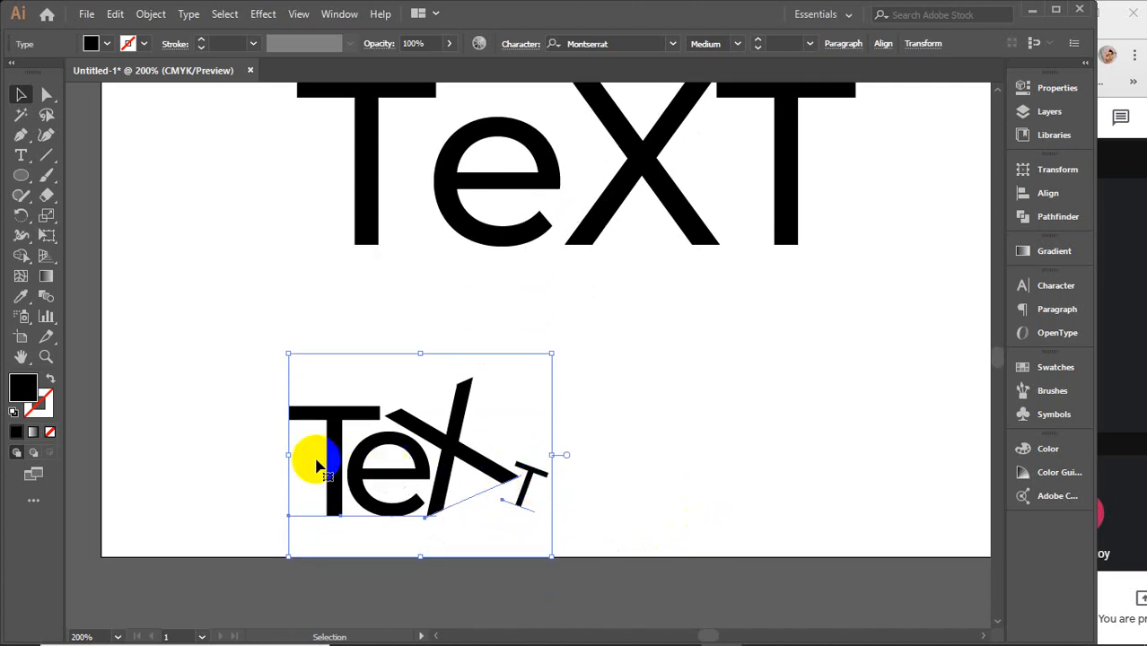
Step: Try to highlight the four separate letters as one continuous text with the Type tool, and return to the Selection tool
{"action": "left_click", "coordinate": [21, 157]}
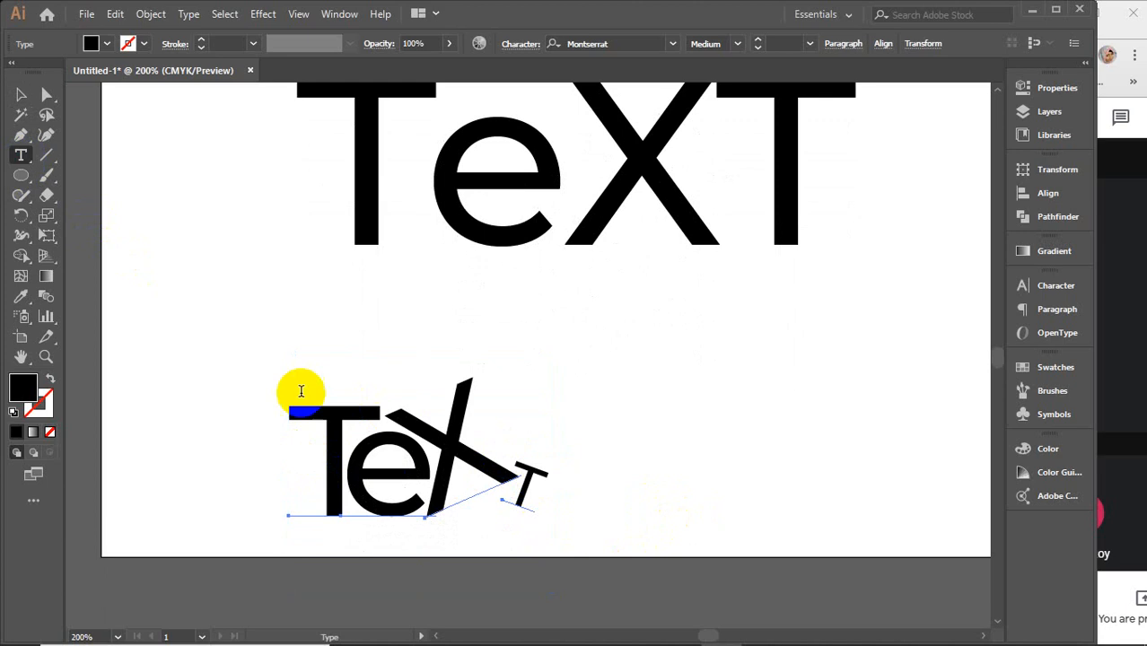
{"action": "left_click_drag", "start_coordinate": [317, 458], "coordinate": [576, 527]}
{"action": "left_click", "coordinate": [20, 94]}
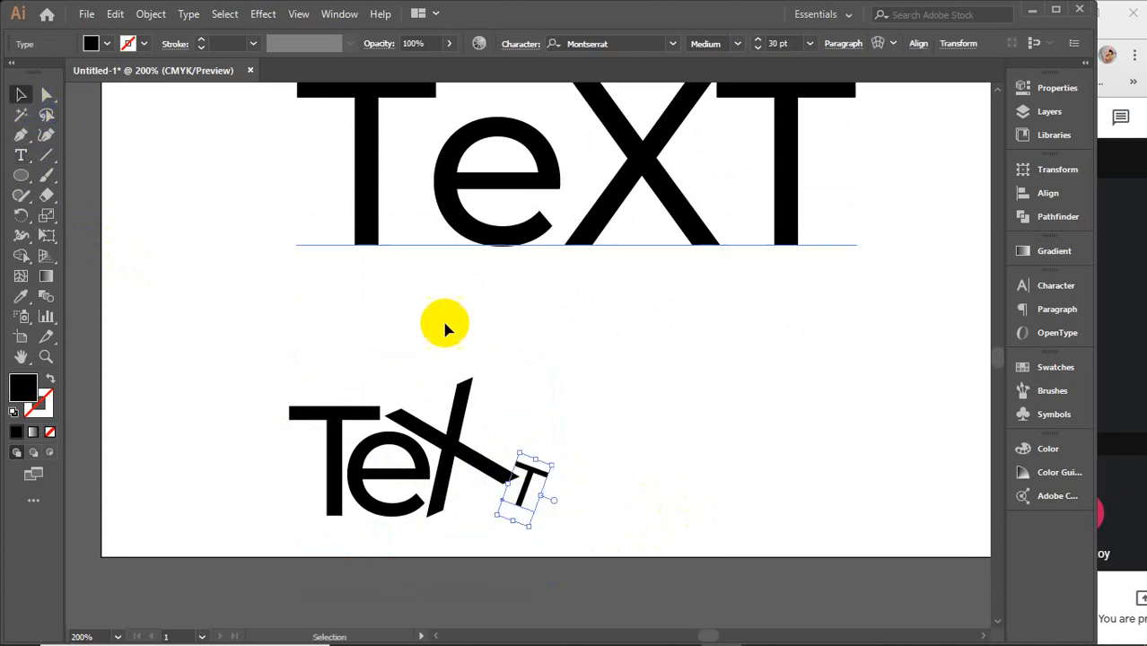
Step: Move the large single-object word "TeXT" slightly up and to the left
{"action": "scroll", "coordinate": [628, 391], "scroll_direction": "up", "scroll_amount": 3}
{"action": "scroll", "coordinate": [633, 399], "scroll_direction": "up", "scroll_amount": 1}
{"action": "left_click", "coordinate": [640, 323]}
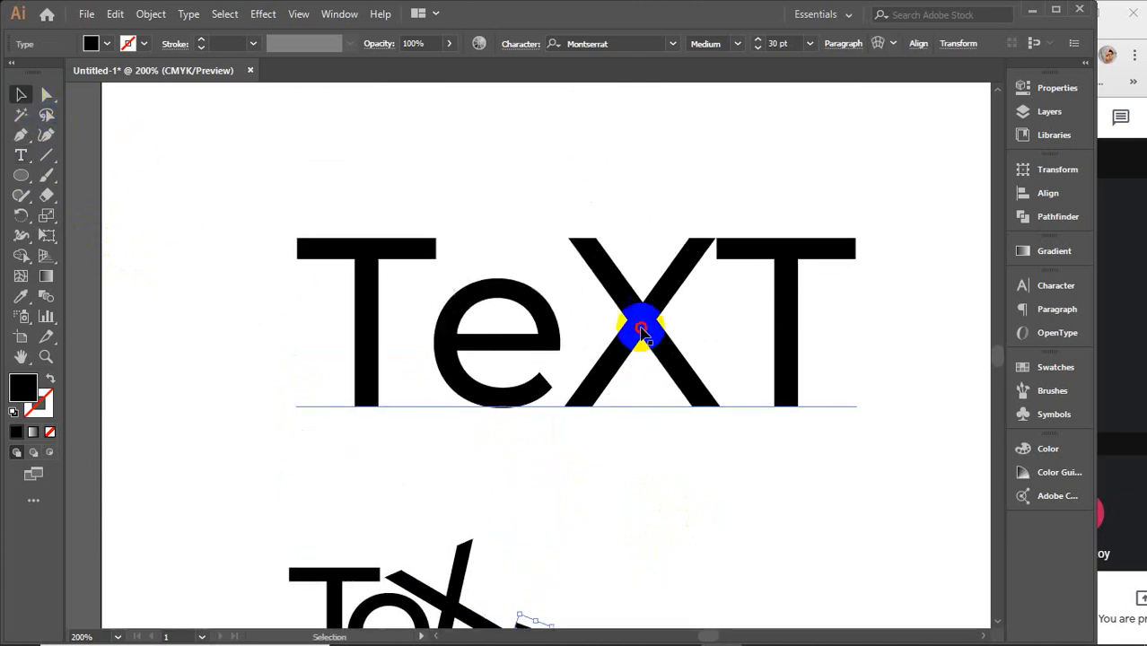
{"action": "left_click_drag", "start_coordinate": [640, 330], "coordinate": [608, 289]}
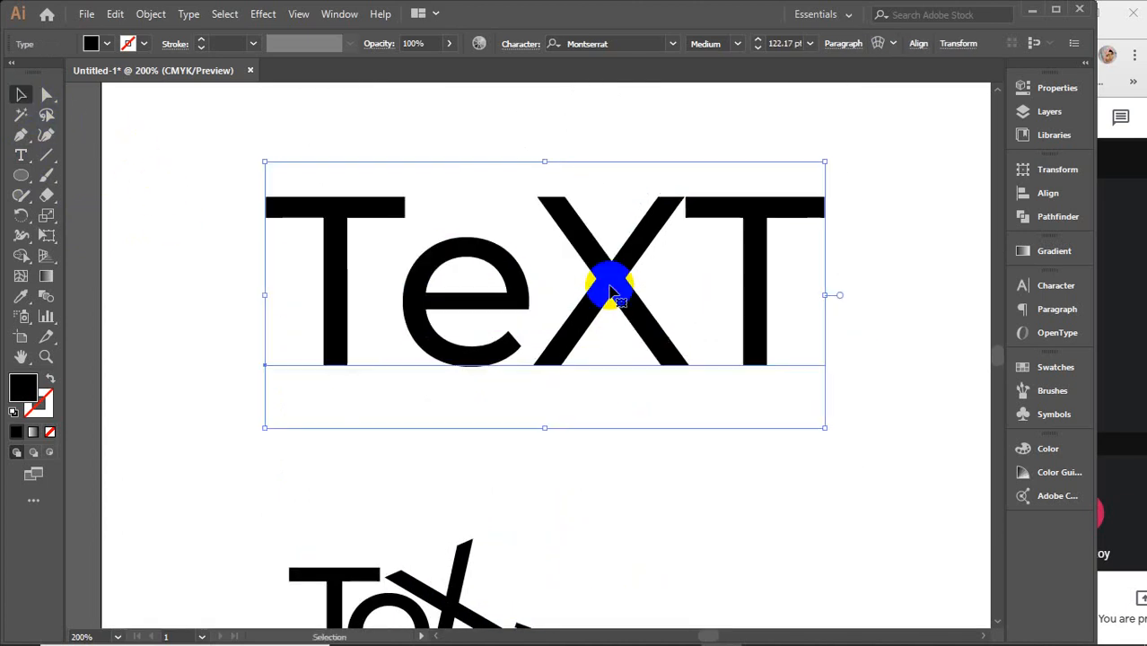
Step: With the Touch Type tool, stretch the large word's first T slightly taller and shift it up and to the left
{"action": "left_click_drag", "start_coordinate": [21, 157], "coordinate": [21, 154]}
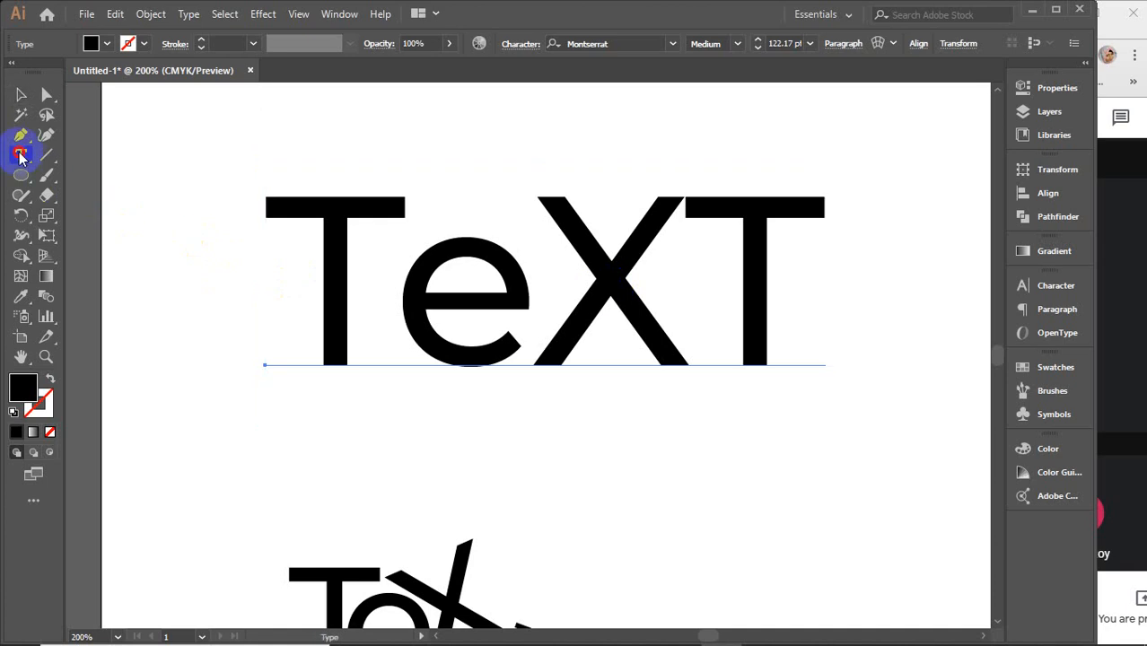
{"action": "left_click", "coordinate": [101, 290]}
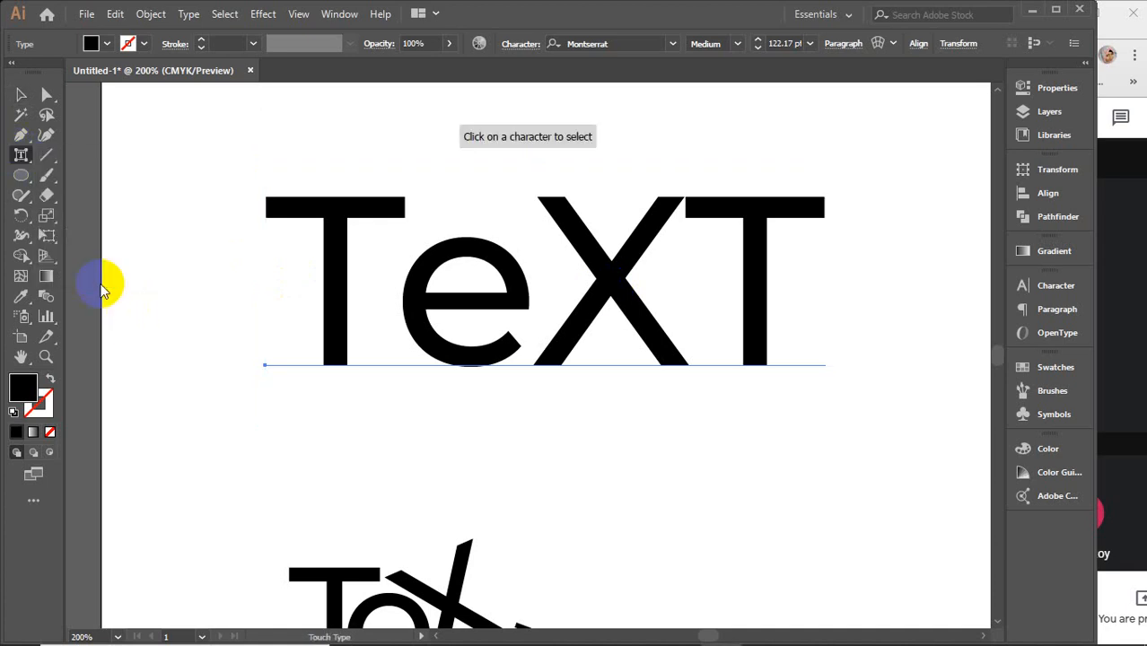
{"action": "left_click", "coordinate": [335, 269]}
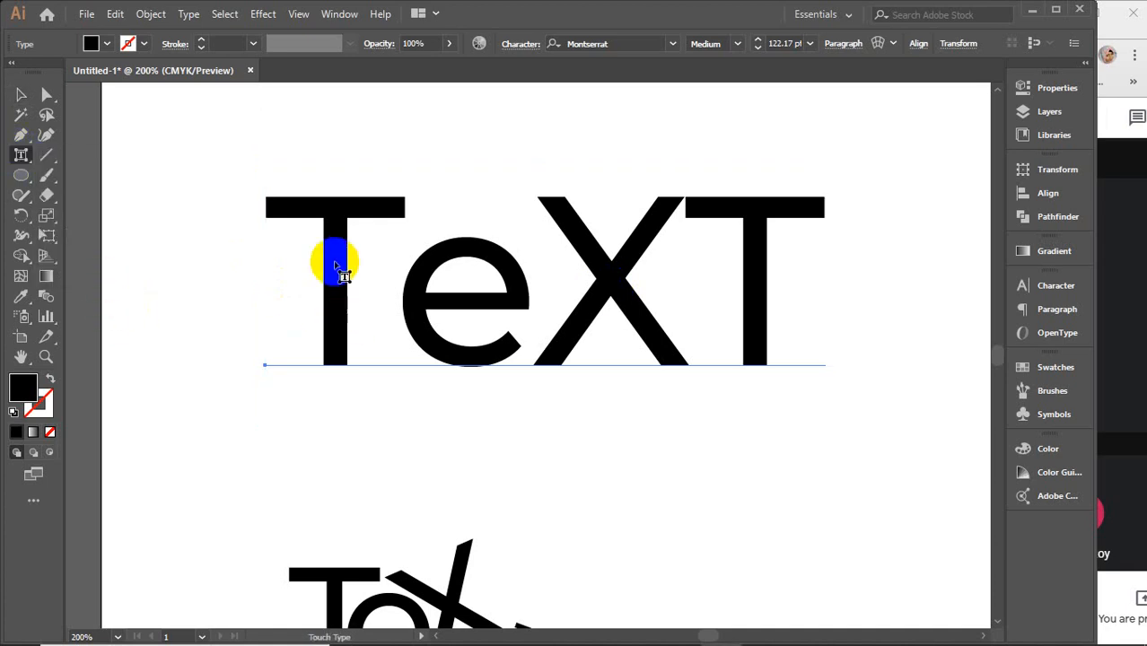
{"action": "left_click", "coordinate": [344, 274]}
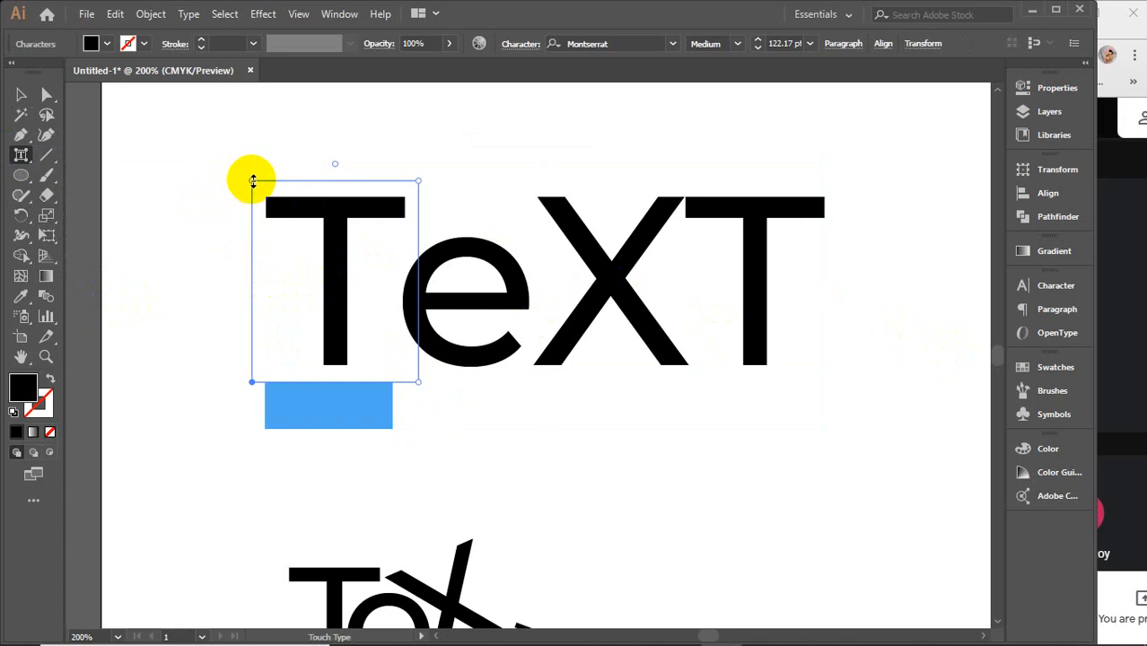
{"action": "left_click", "coordinate": [225, 154]}
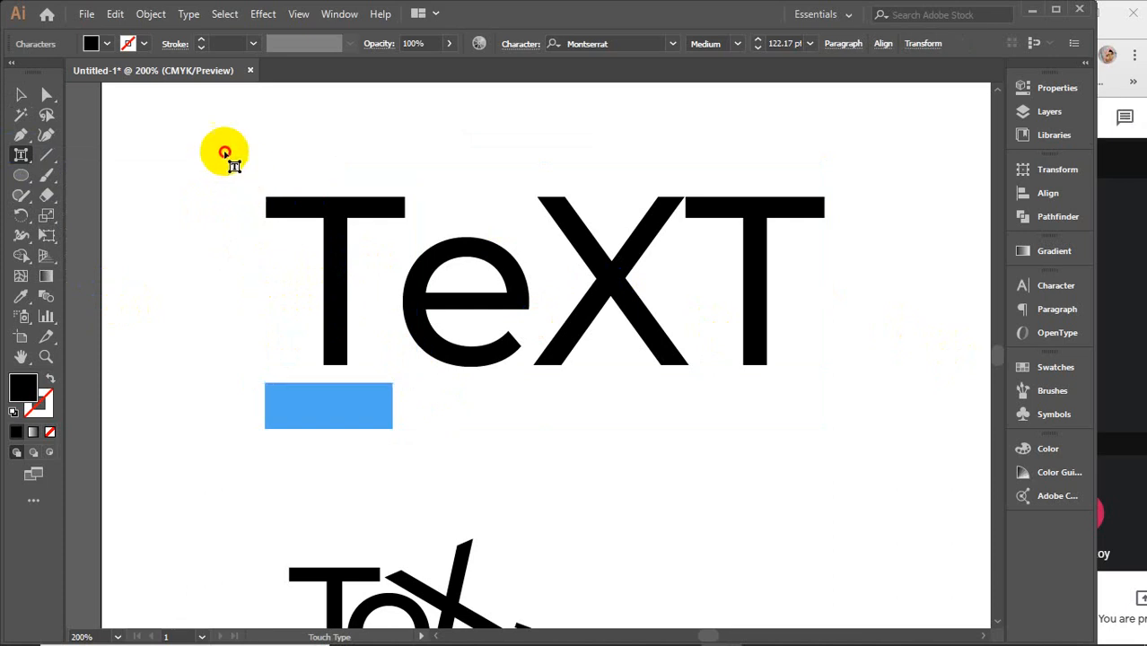
{"action": "left_click", "coordinate": [260, 206]}
{"action": "mouse_move", "coordinate": [252, 181]}
{"action": "left_mouse_down"}
{"action": "mouse_move", "coordinate": [219, 136]}
{"action": "mouse_move", "coordinate": [244, 284]}
{"action": "mouse_move", "coordinate": [250, 178]}
{"action": "left_mouse_up"}
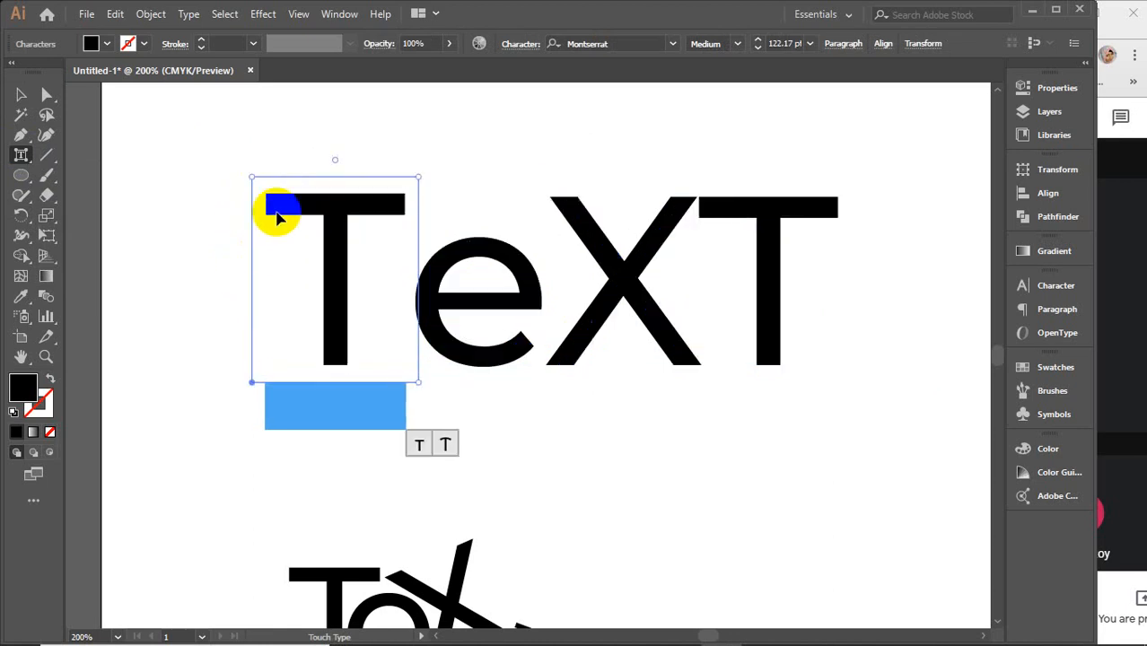
{"action": "left_click_drag", "start_coordinate": [332, 157], "coordinate": [323, 231]}
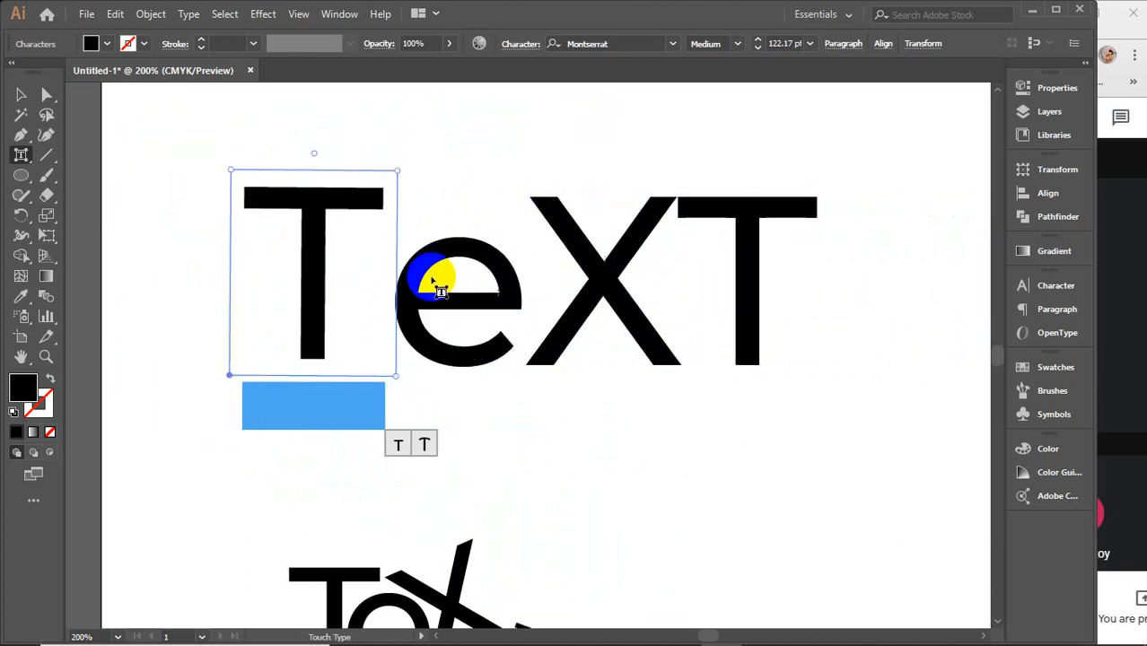
Step: Tuck the large word's "e" under the arm of the first T and scale the "e" down
{"action": "left_click", "coordinate": [438, 309]}
{"action": "left_click_drag", "start_coordinate": [451, 308], "coordinate": [391, 289]}
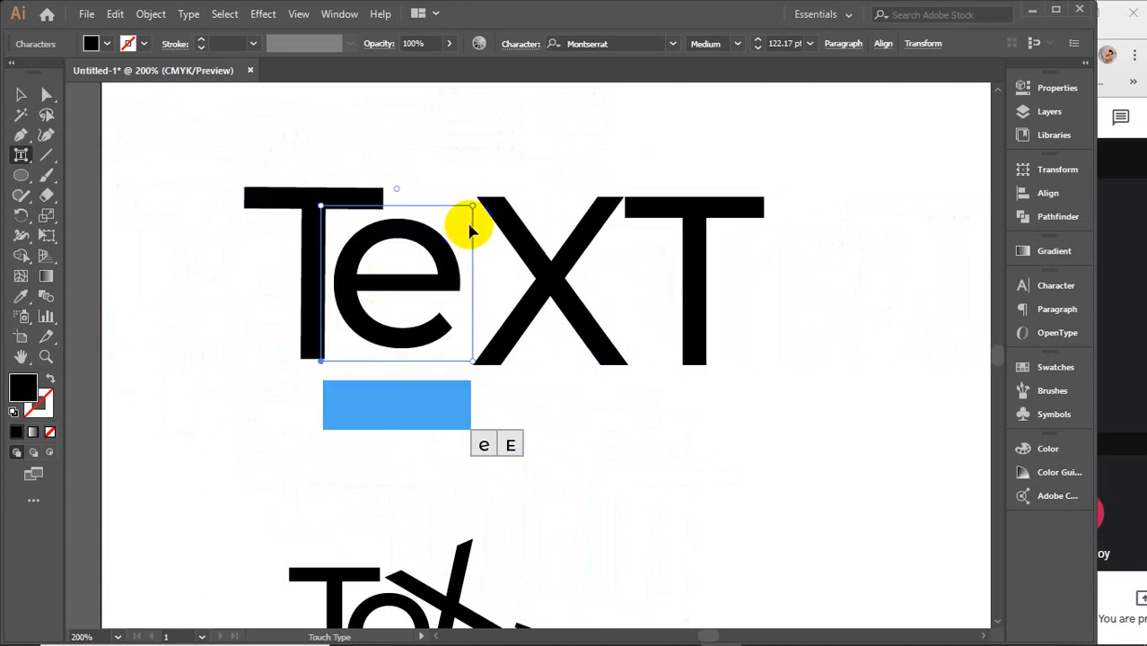
{"action": "left_click_drag", "start_coordinate": [472, 204], "coordinate": [428, 247]}
Step: Scale down the large word's X and tilt it counterclockwise, fitting it against the "e"
{"action": "left_click", "coordinate": [490, 263]}
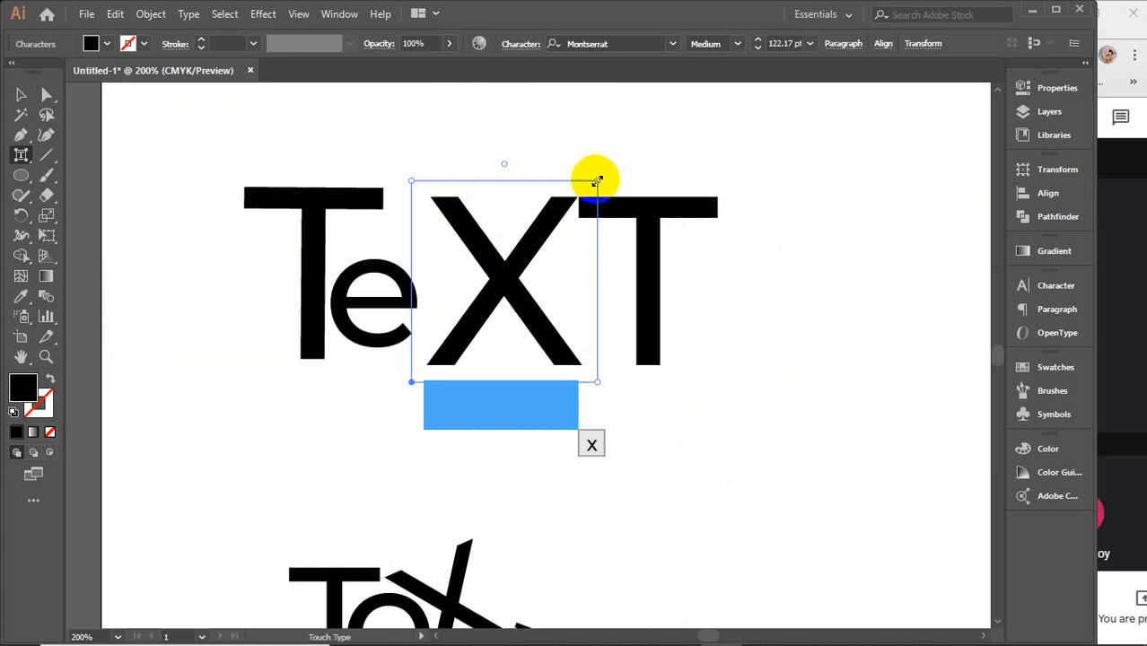
{"action": "left_click_drag", "start_coordinate": [597, 181], "coordinate": [565, 201]}
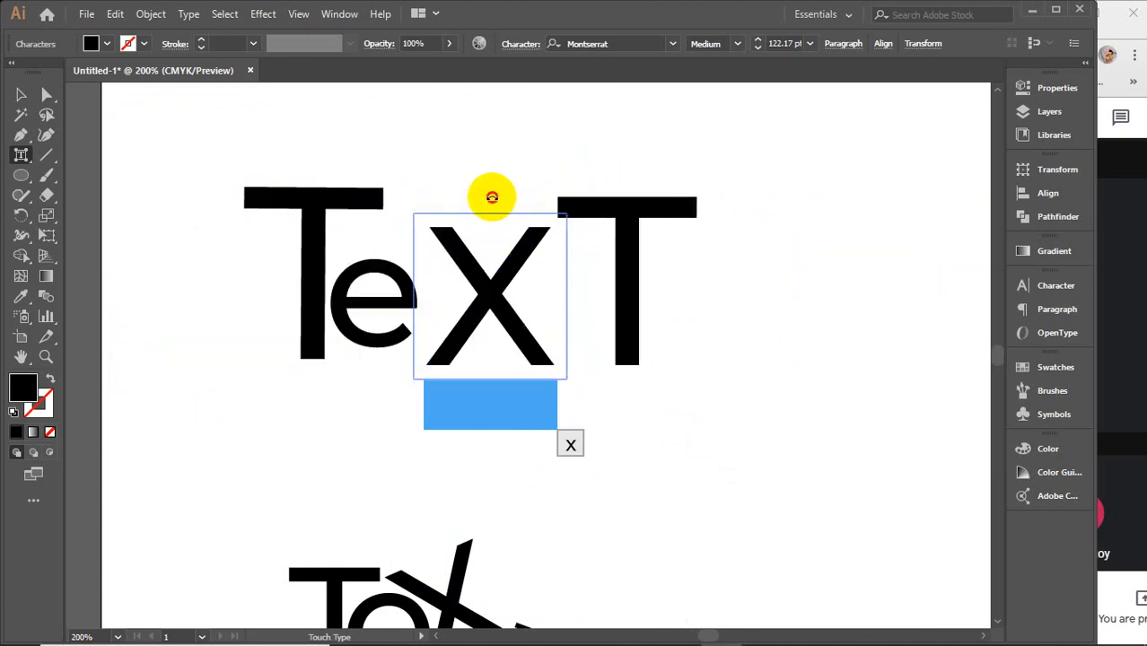
{"action": "left_click_drag", "start_coordinate": [491, 196], "coordinate": [420, 224]}
{"action": "left_click_drag", "start_coordinate": [474, 260], "coordinate": [375, 239]}
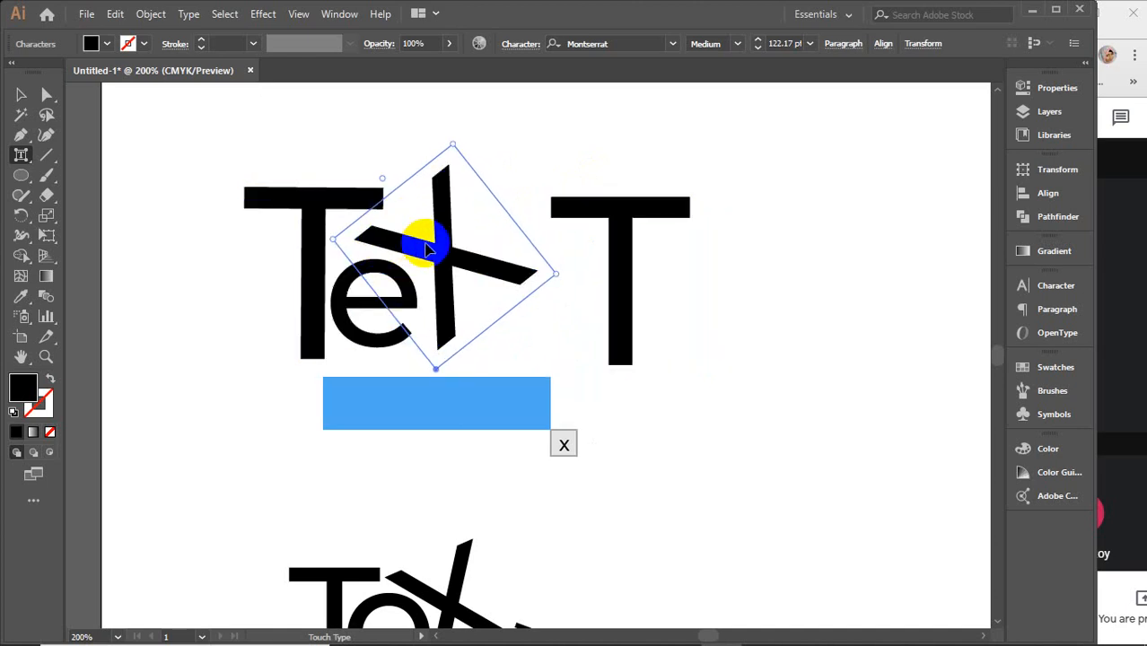
Step: Scale down the large word's last T, rotate it clockwise and move it against the X's lower arm
{"action": "left_click", "coordinate": [584, 214]}
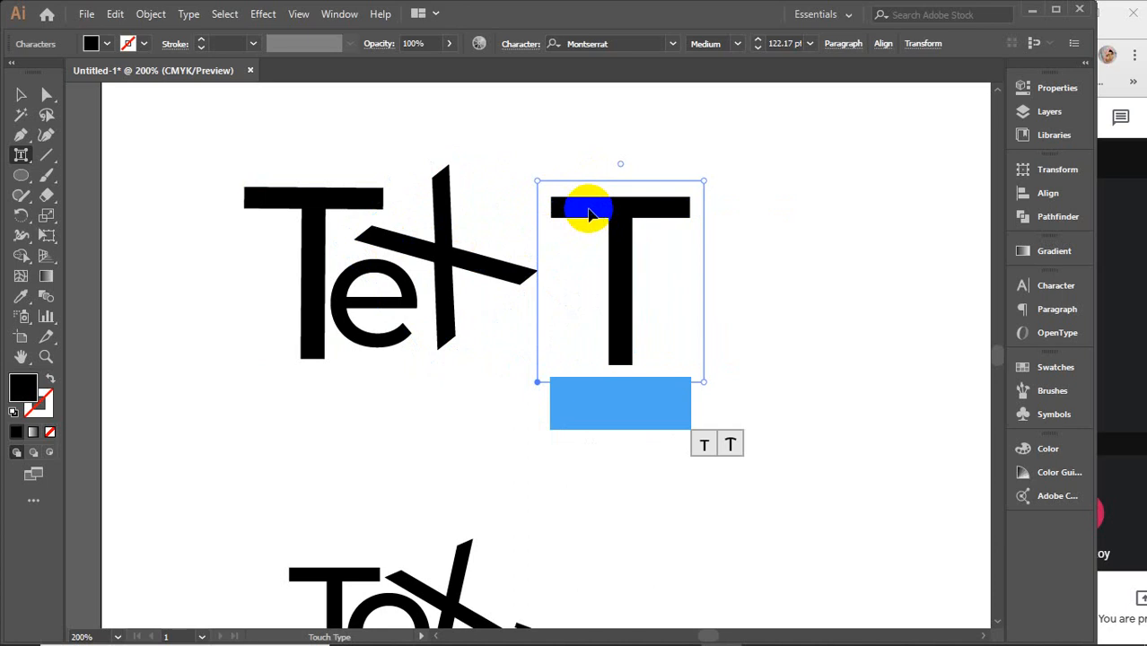
{"action": "left_click", "coordinate": [732, 443]}
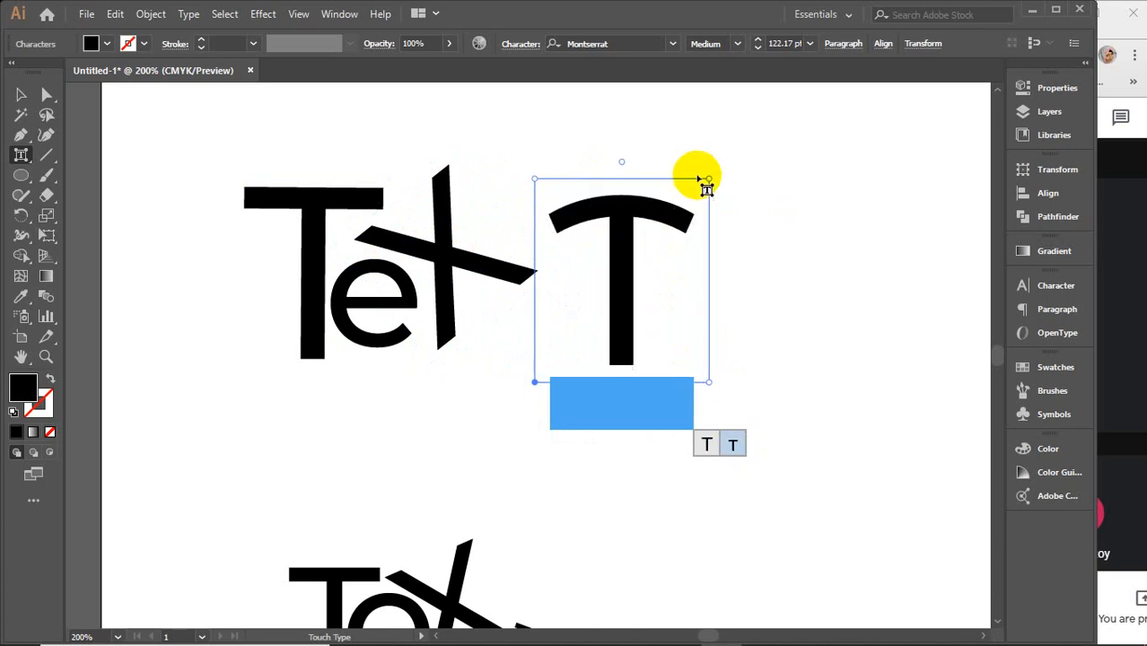
{"action": "left_click_drag", "start_coordinate": [708, 178], "coordinate": [669, 226]}
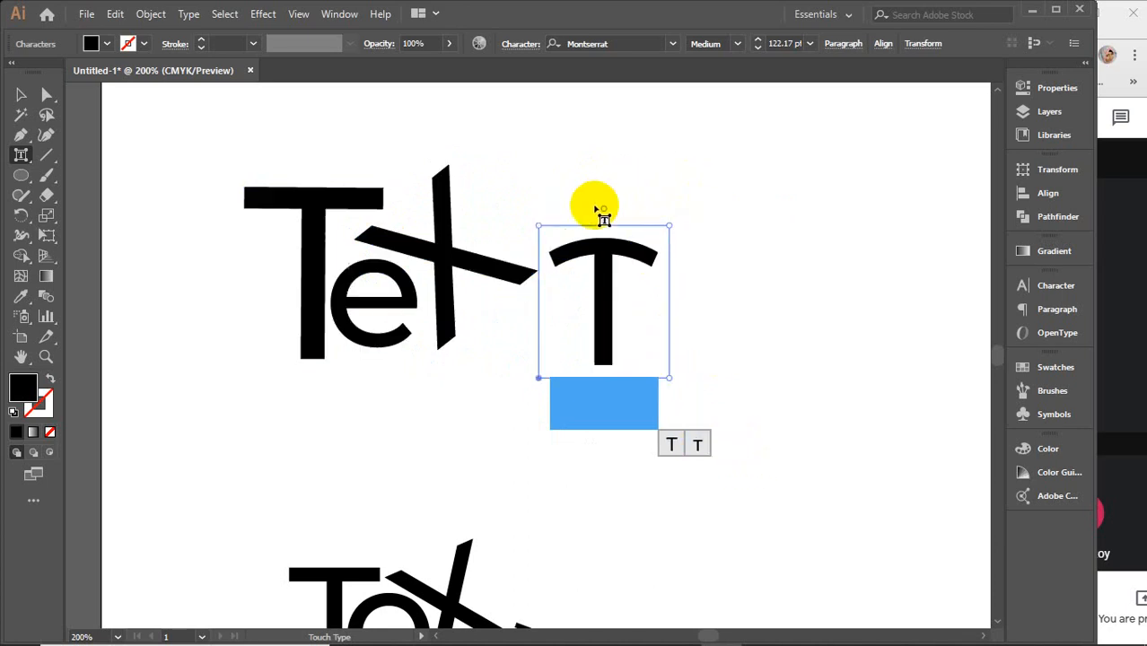
{"action": "left_click_drag", "start_coordinate": [600, 209], "coordinate": [664, 227]}
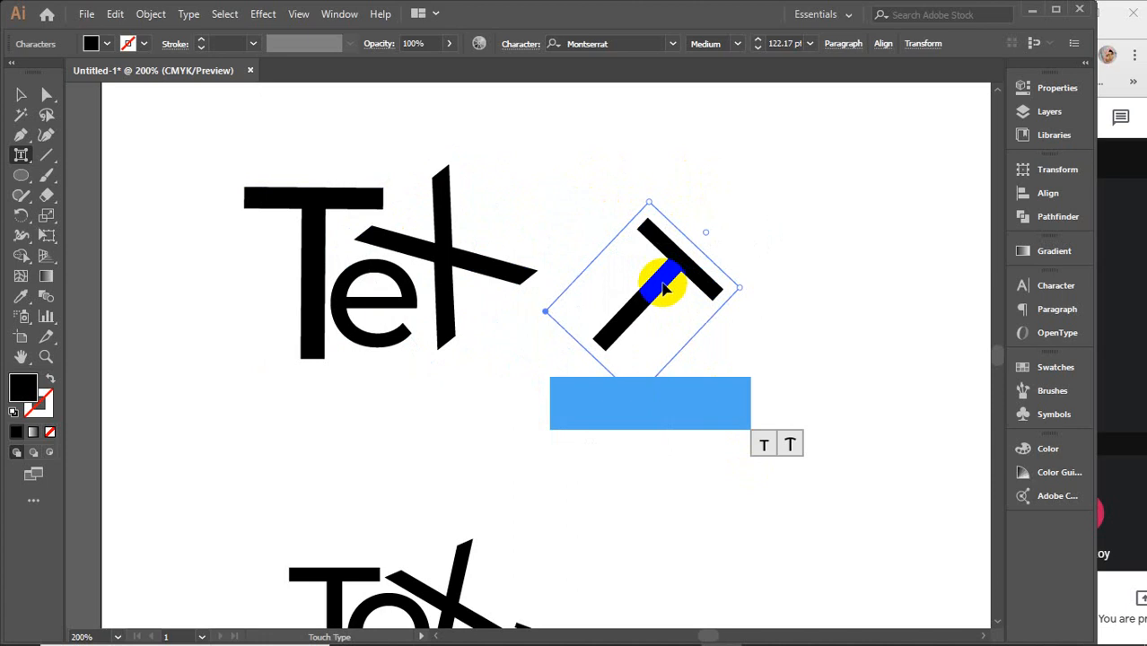
{"action": "left_click_drag", "start_coordinate": [669, 275], "coordinate": [551, 284]}
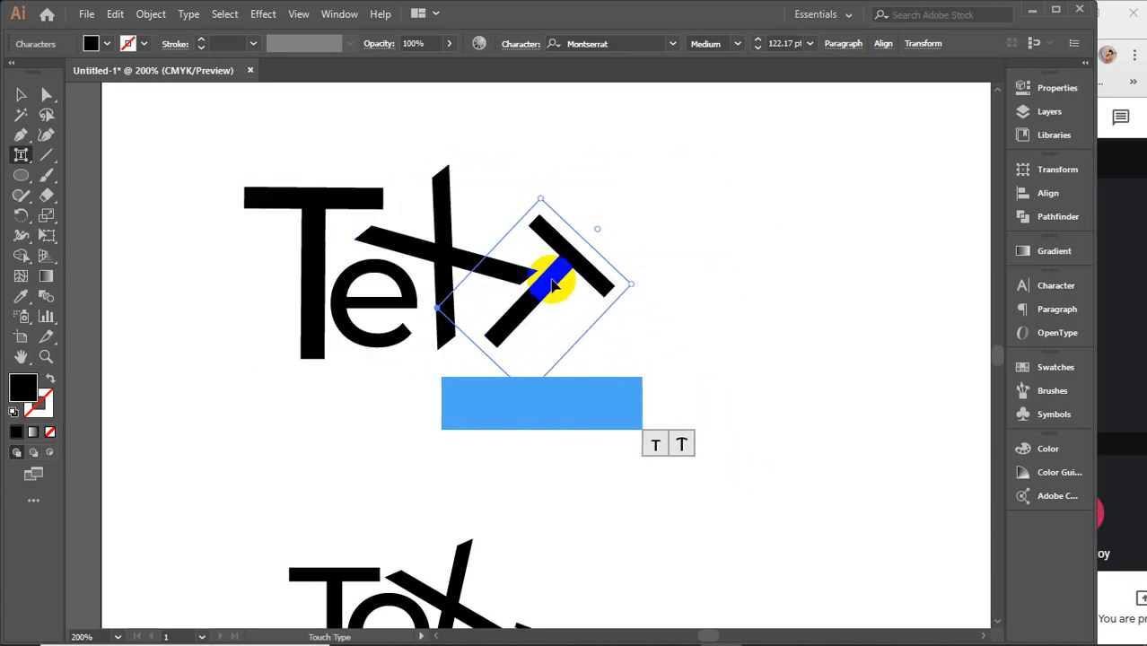
{"action": "left_click", "coordinate": [696, 250]}
Step: Move the whole large single-object word "TeXT" to the right and slightly down, above the smaller word
{"action": "left_click", "coordinate": [21, 94]}
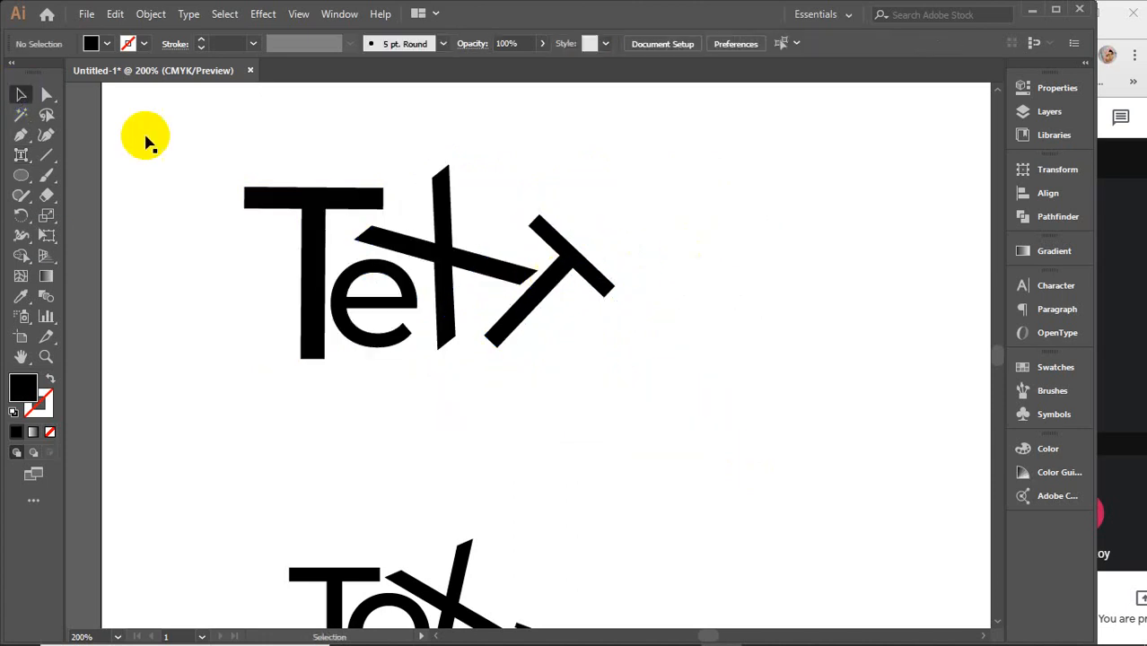
{"action": "scroll", "coordinate": [775, 280], "scroll_direction": "down", "scroll_amount": 1}
{"action": "left_click_drag", "start_coordinate": [437, 259], "coordinate": [679, 260]}
{"action": "scroll", "coordinate": [633, 312], "scroll_direction": "down", "scroll_amount": 2}
{"action": "left_click_drag", "start_coordinate": [454, 477], "coordinate": [446, 507]}
{"action": "scroll", "coordinate": [610, 426], "scroll_direction": "up", "scroll_amount": 2}
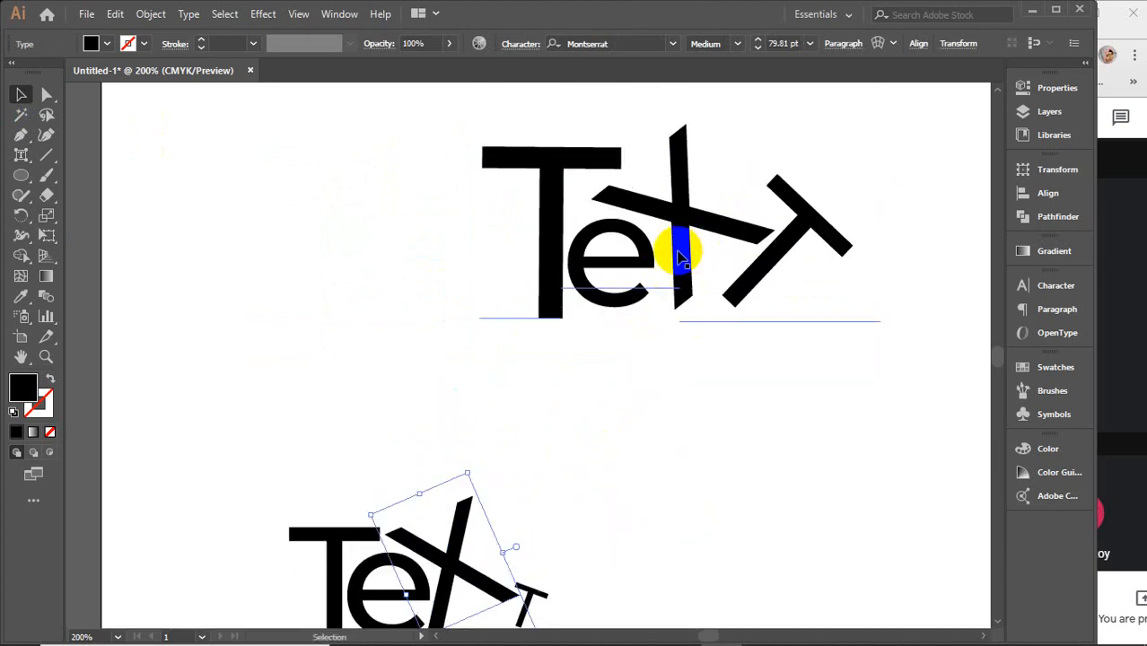
{"action": "left_click_drag", "start_coordinate": [679, 258], "coordinate": [563, 294]}
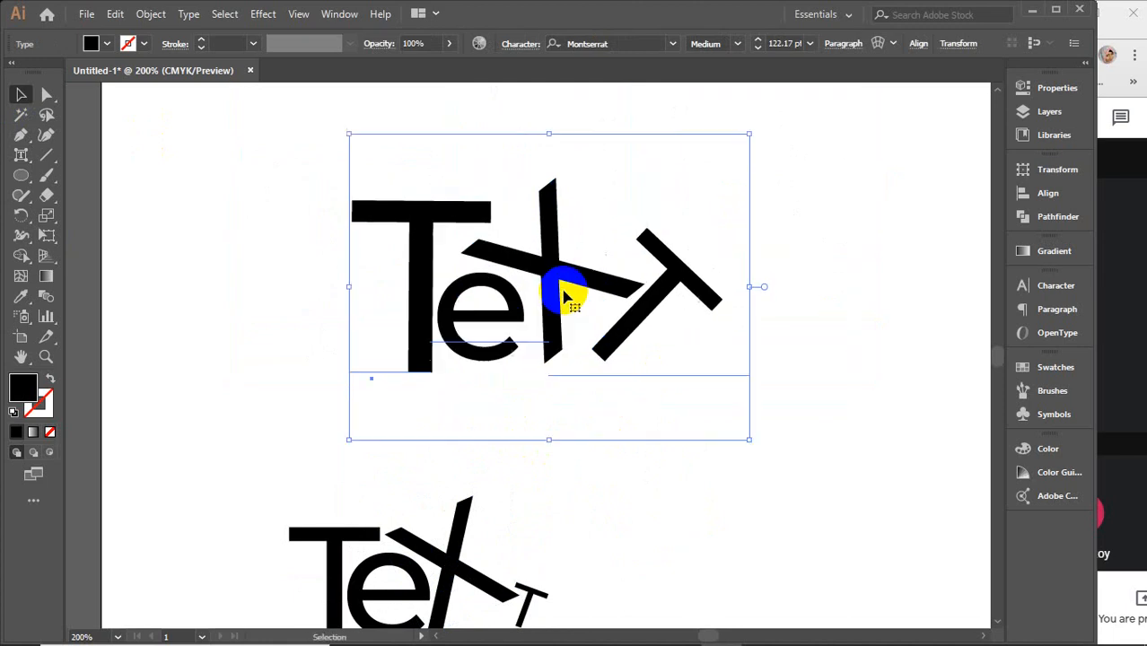
Step: With the Type tool, replace all of the large word's text with "Type"
{"action": "left_click", "coordinate": [20, 158]}
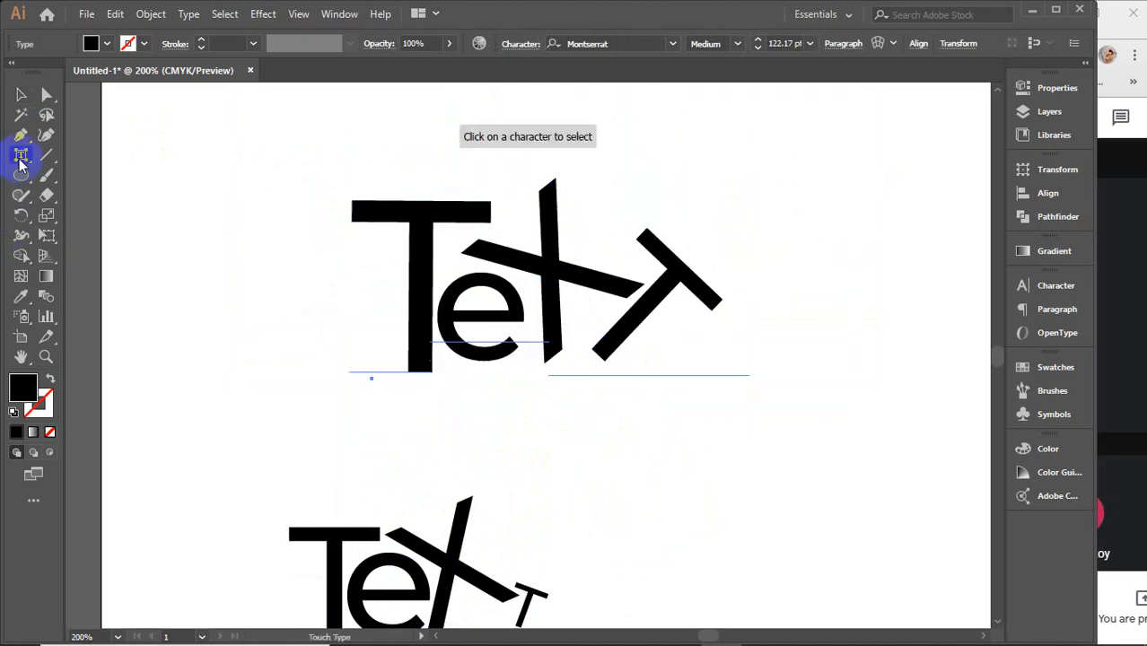
{"action": "left_click", "coordinate": [78, 161]}
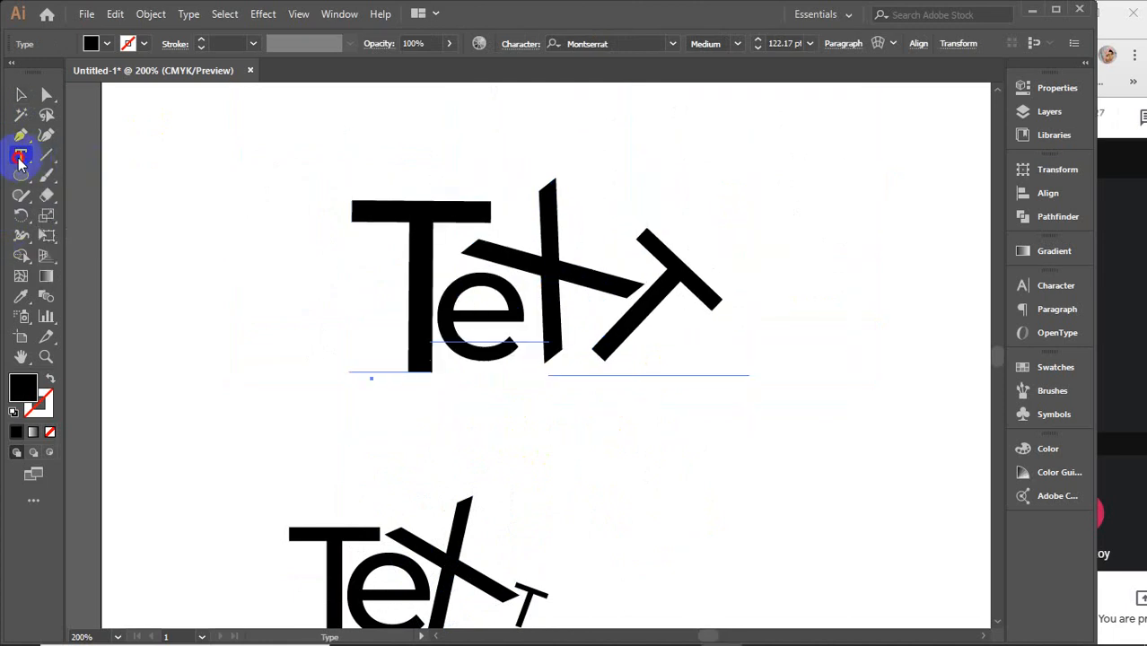
{"action": "left_click_drag", "start_coordinate": [449, 253], "coordinate": [724, 261]}
{"action": "left_click_drag", "start_coordinate": [388, 238], "coordinate": [729, 237]}
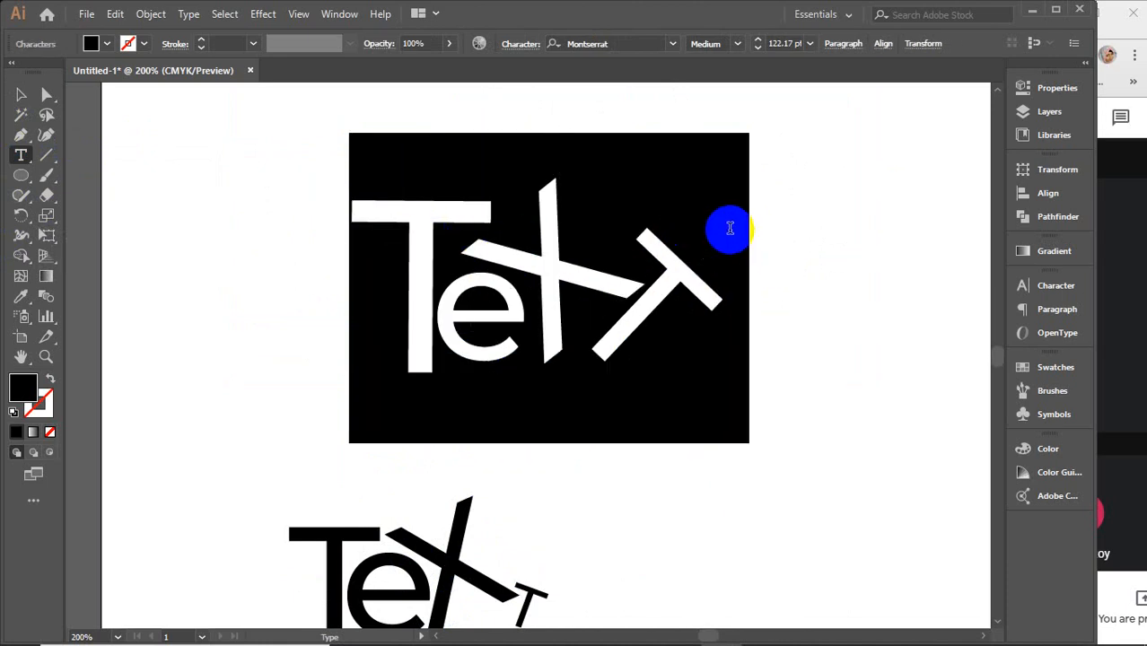
{"action": "type", "text": "T"}
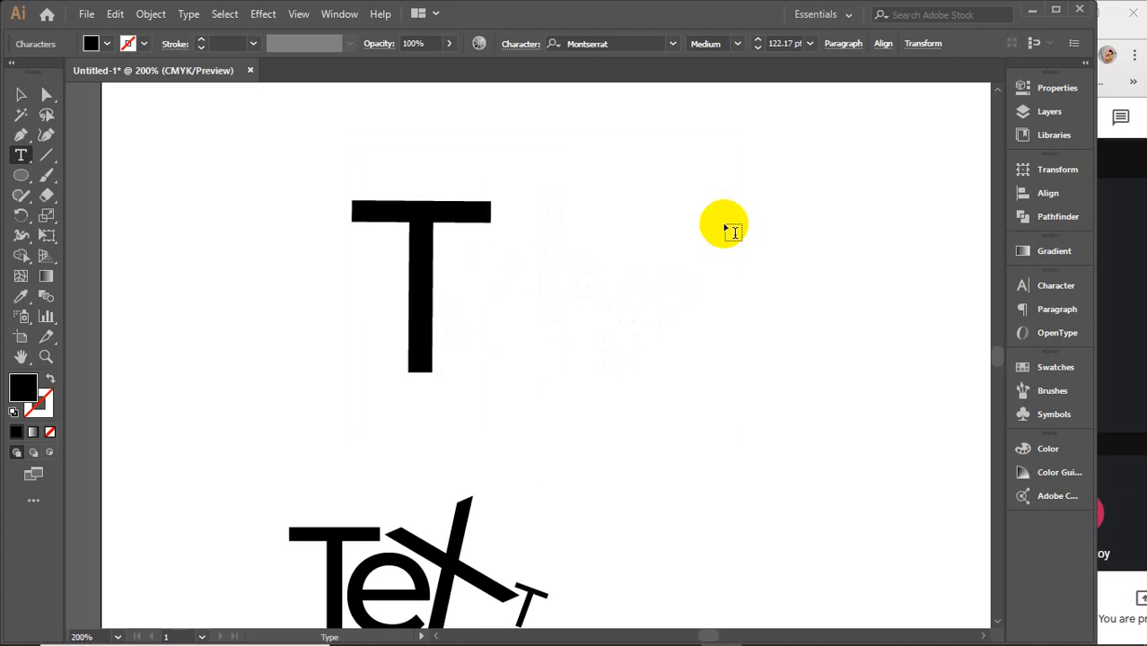
{"action": "type", "text": "yp"}
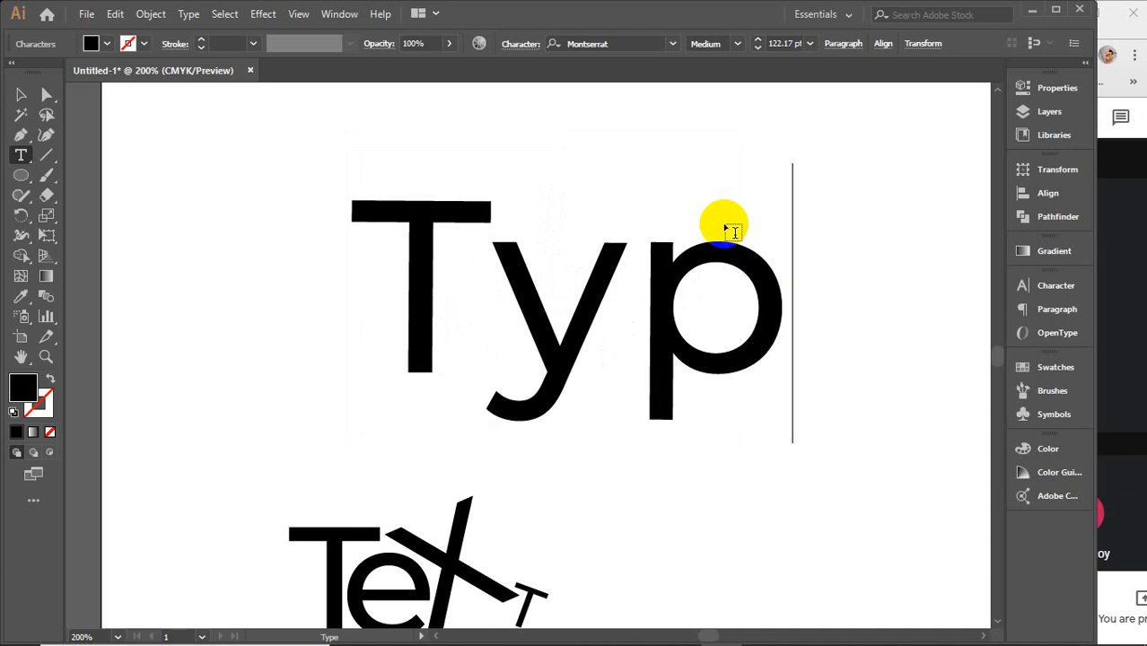
{"action": "type", "text": "e"}
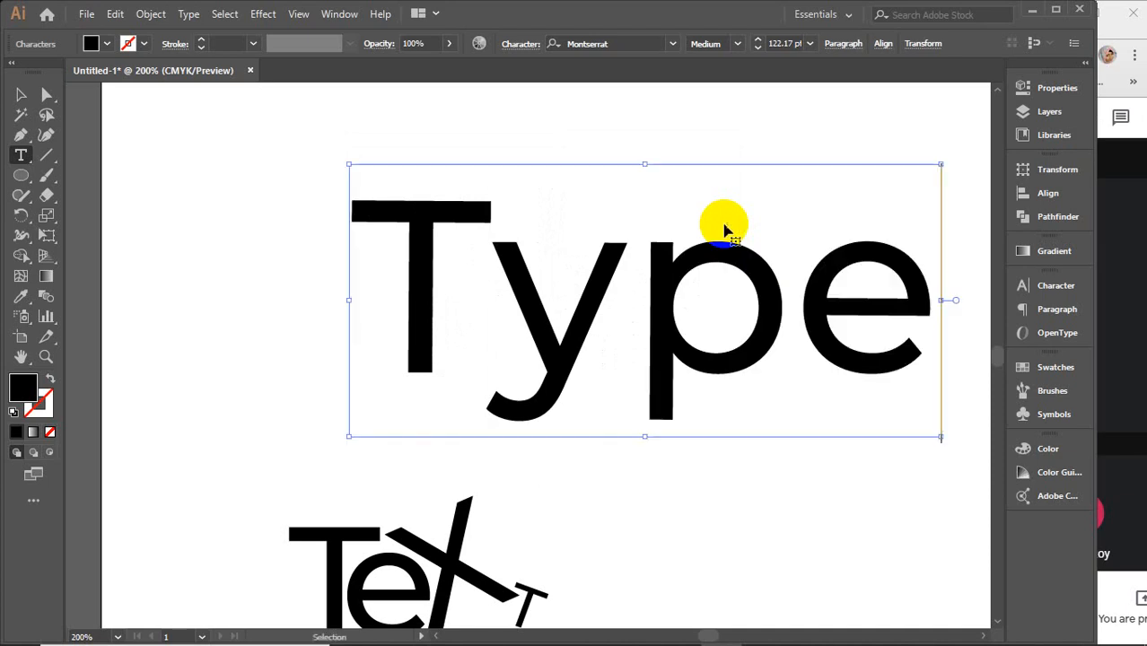
Step: Undo the replacement of the large word's text
{"action": "key", "text": "ctrl+z"}
{"action": "key", "text": "ctrl+z"}
{"action": "key", "text": "ctrl+shift+z"}
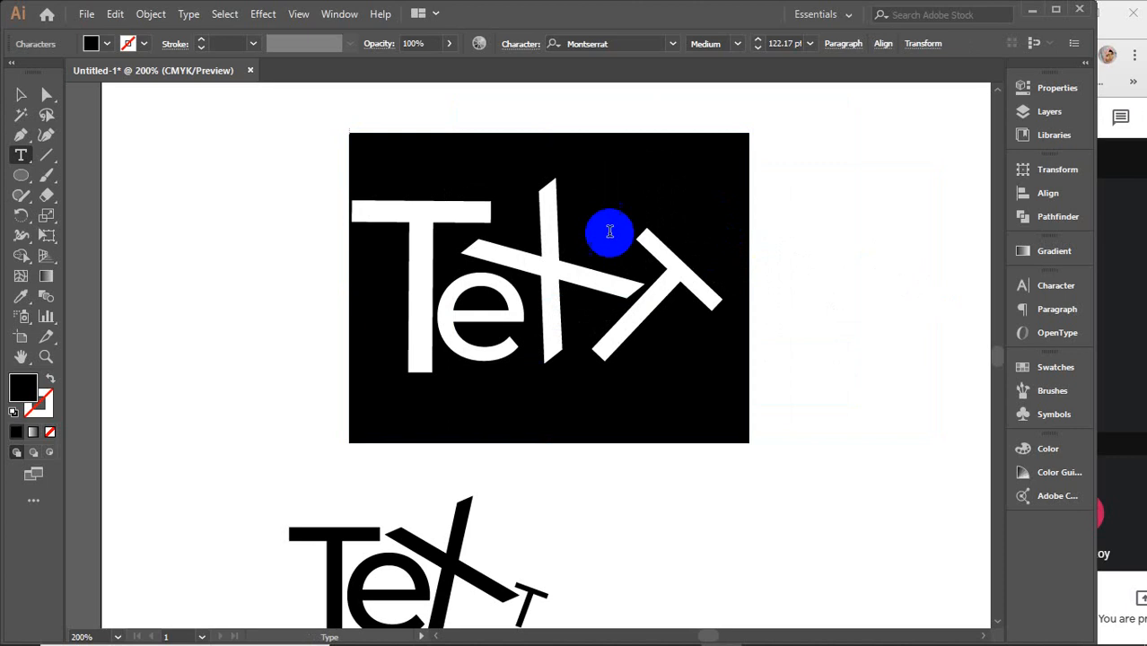
Step: Replace the large word's tilted X with the letter "p"
{"action": "left_click_drag", "start_coordinate": [475, 313], "coordinate": [487, 311]}
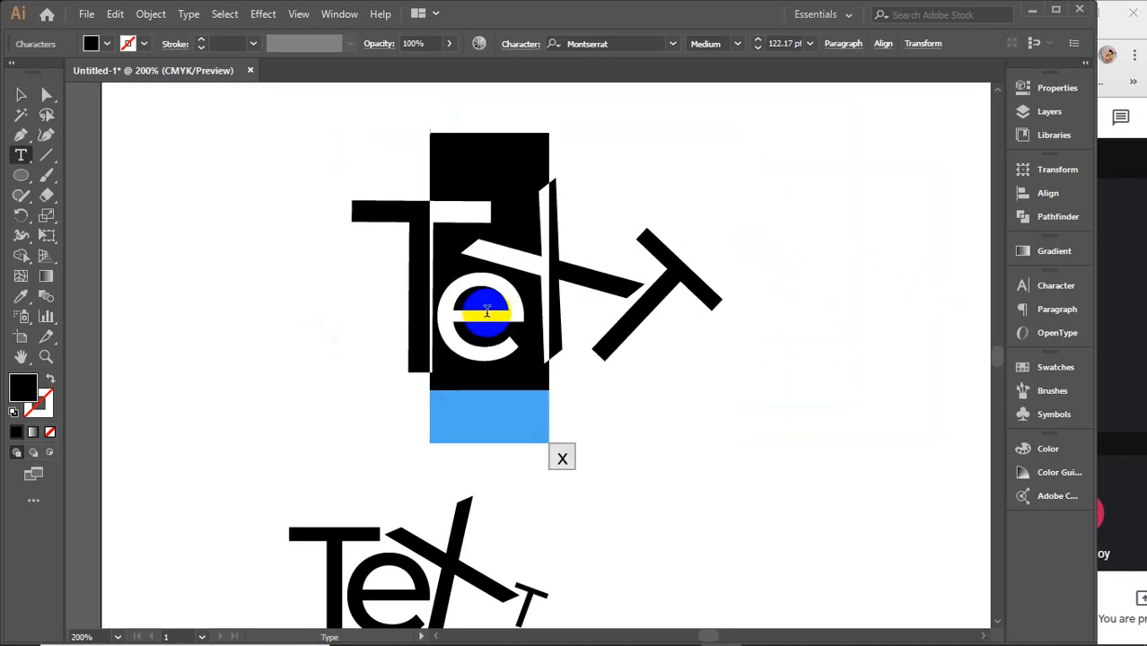
{"action": "type", "text": "Q"}
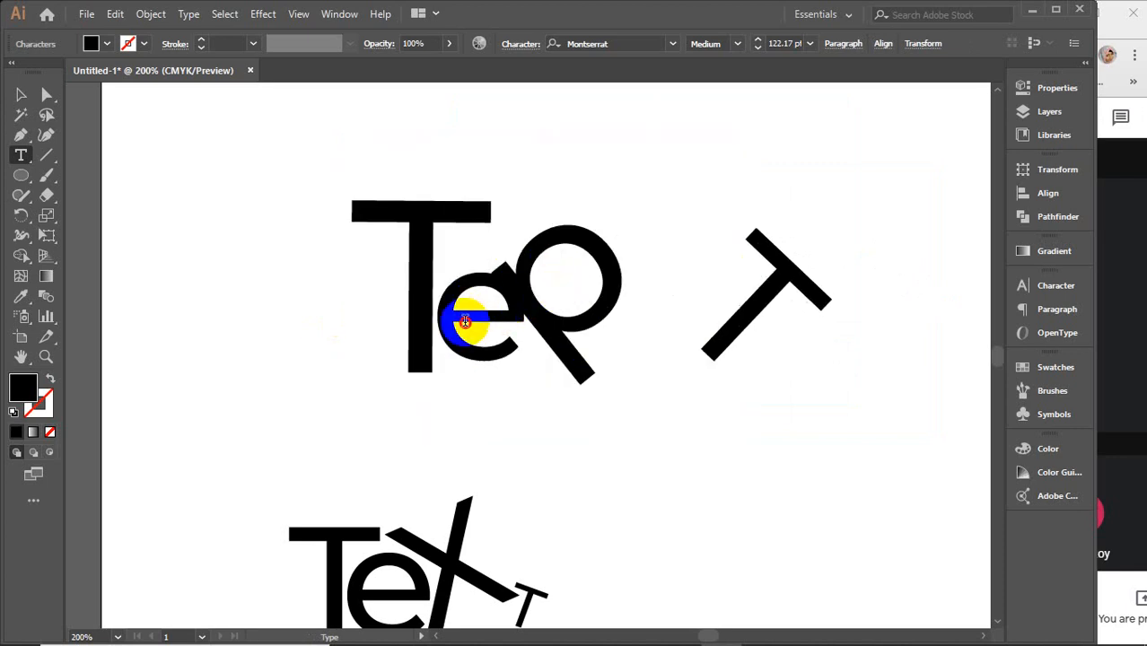
Step: Try replacing the large word's first T and "e" with a lowercase "t", and undo that replacement
{"action": "left_click_drag", "start_coordinate": [386, 297], "coordinate": [463, 305]}
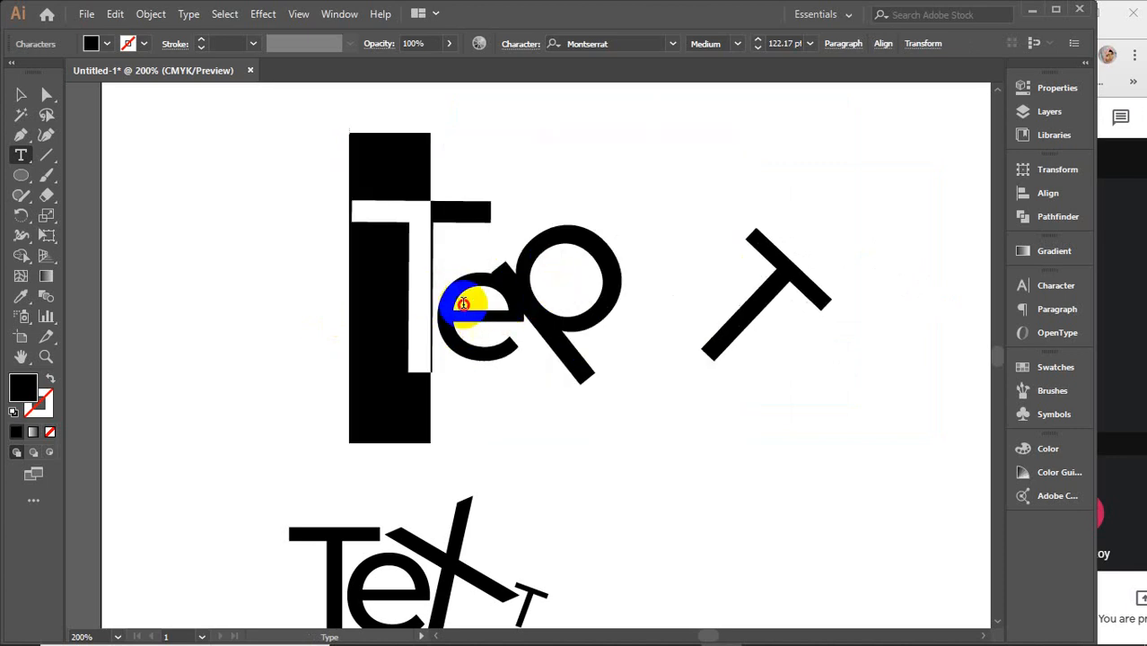
{"action": "type", "text": "t"}
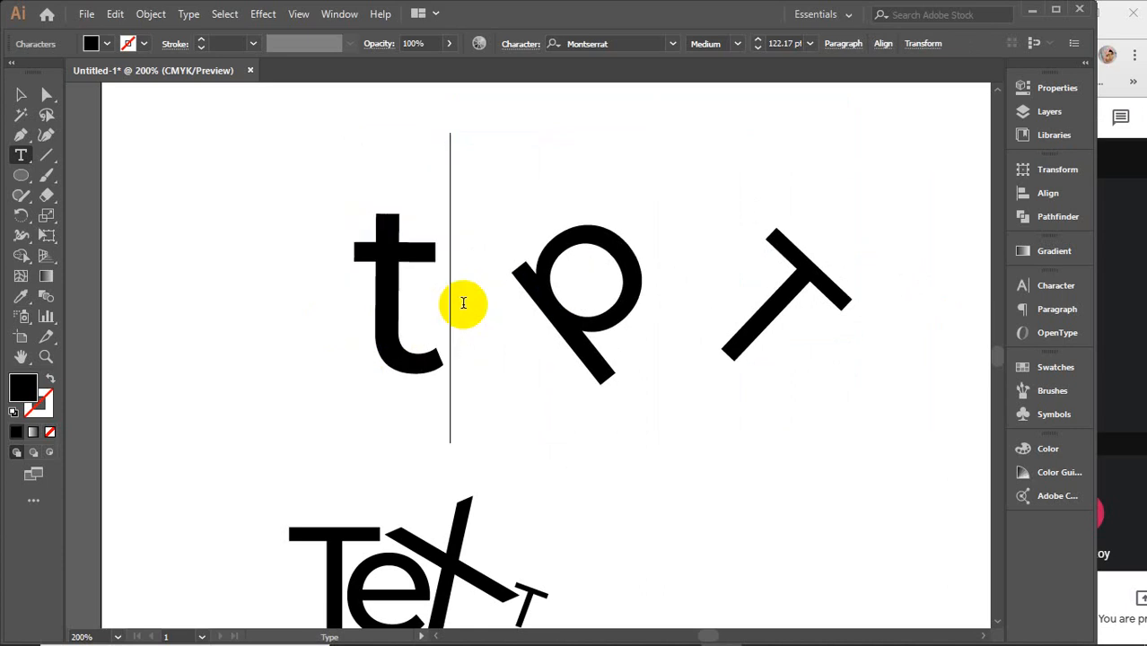
{"action": "key", "text": "ctrl+z"}
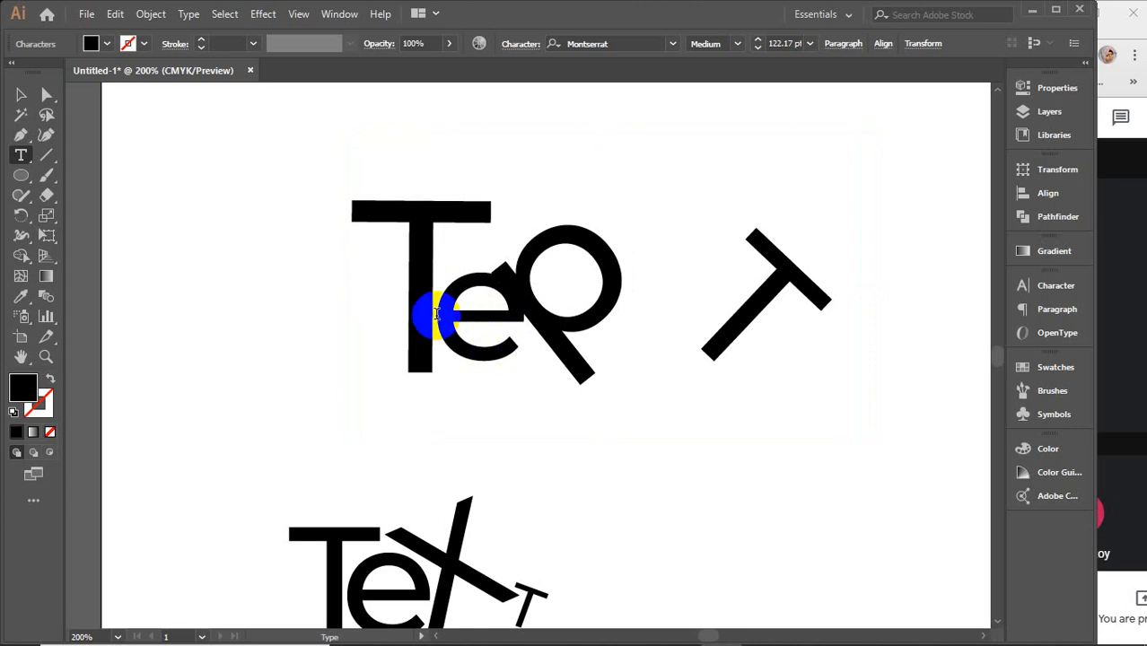
Step: Select the letter p in the upper distorted word as editable text
{"action": "key", "text": "shift+Right"}
{"action": "key", "text": "shift+Right"}
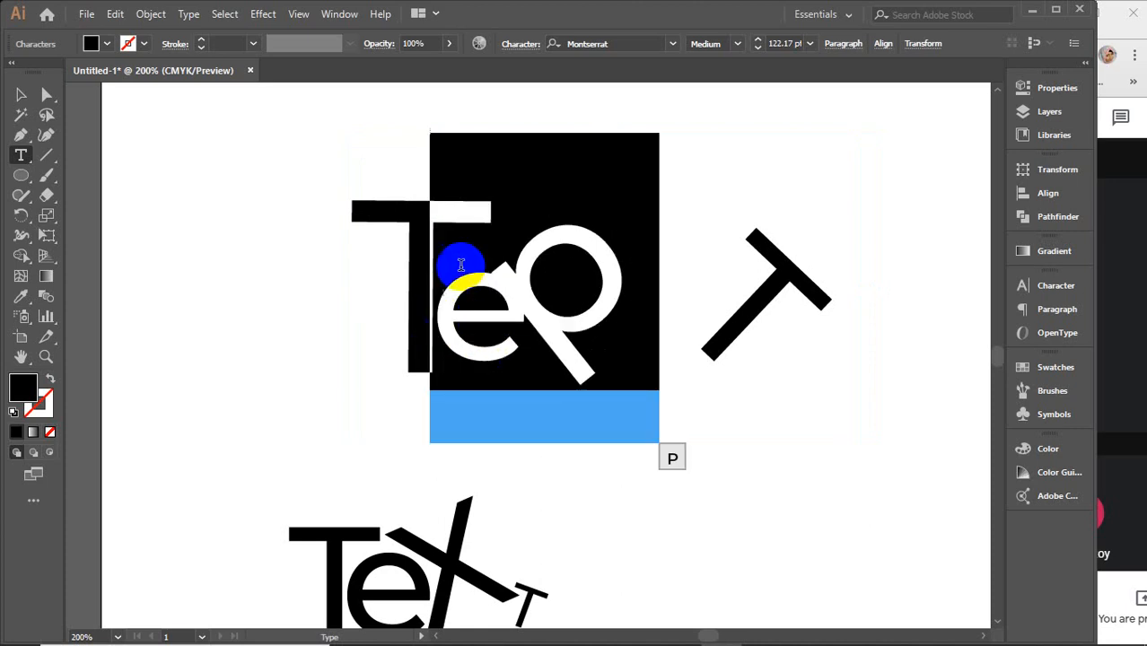
{"action": "left_click", "coordinate": [485, 316]}
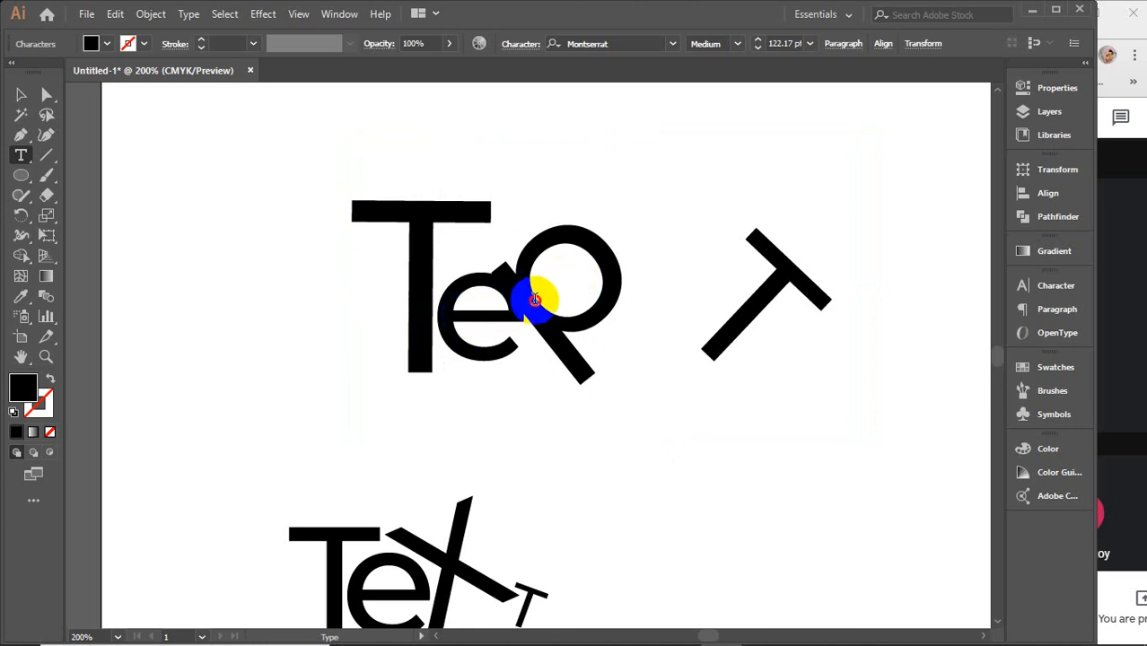
{"action": "key", "text": "shift+Right"}
{"action": "key", "text": "shift+Right"}
{"action": "left_click", "coordinate": [565, 291]}
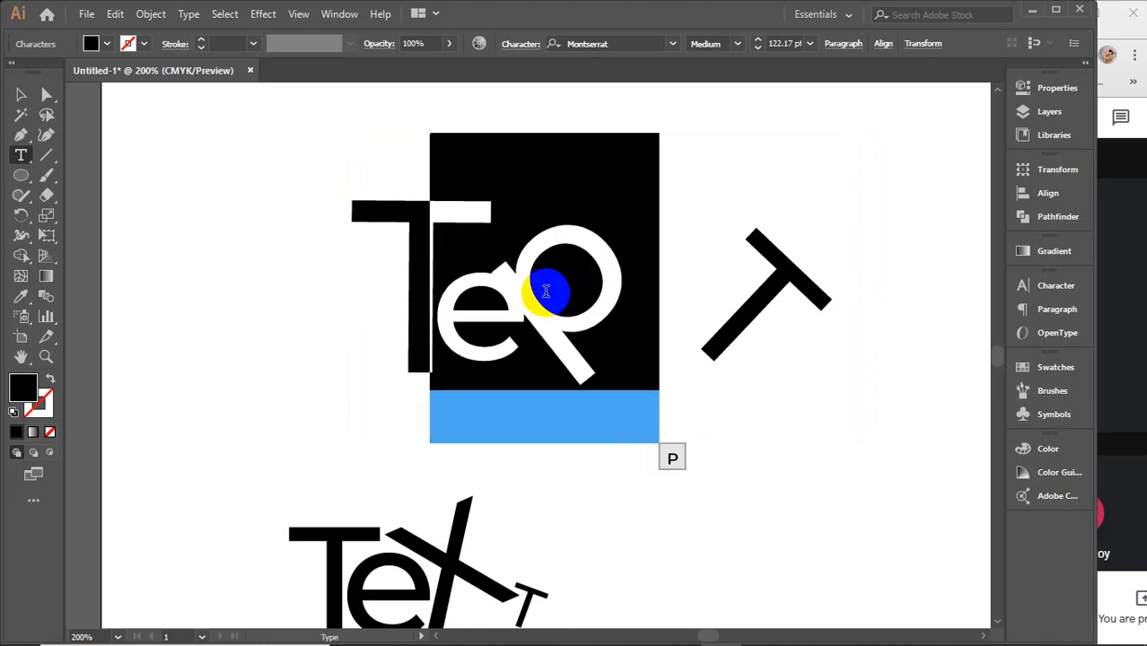
Step: With Touch Type, move the p up and away from the e, and bring the tilted T closer to the p
{"action": "left_click", "coordinate": [15, 96]}
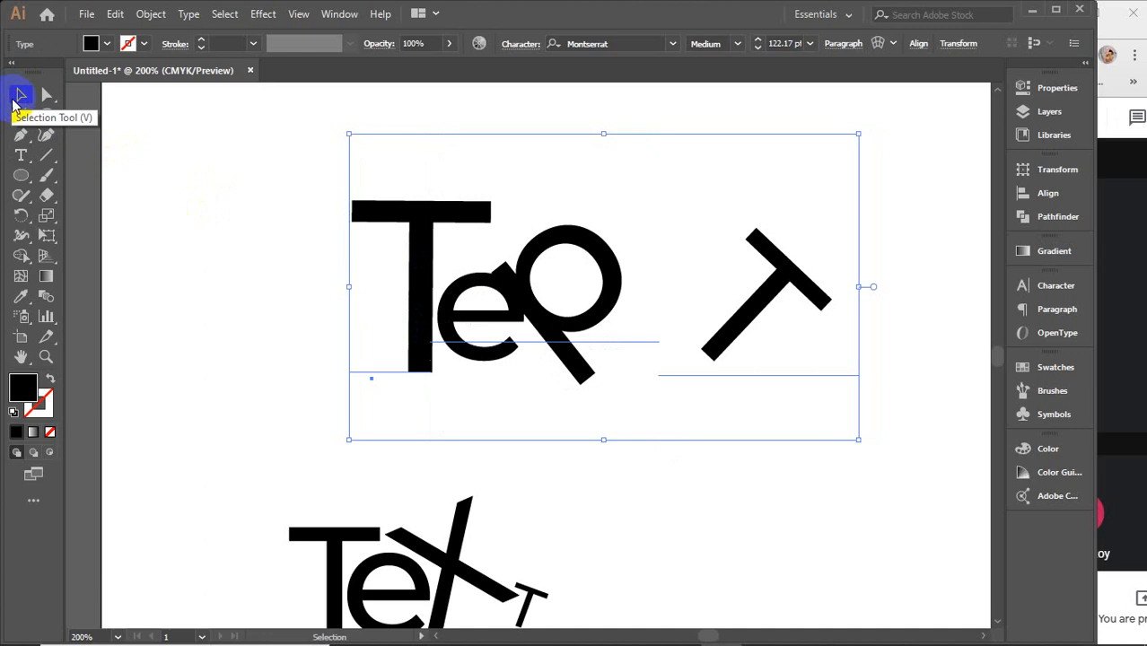
{"action": "left_click", "coordinate": [20, 155]}
{"action": "left_click", "coordinate": [123, 275]}
{"action": "left_click", "coordinate": [595, 289]}
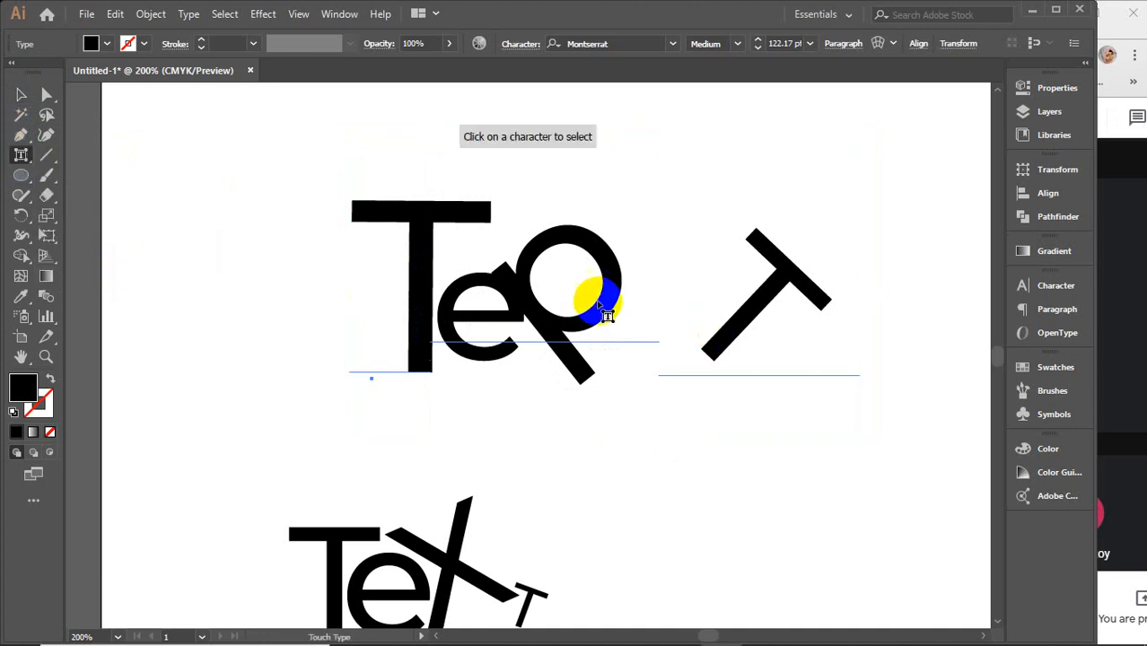
{"action": "left_click_drag", "start_coordinate": [587, 297], "coordinate": [657, 273]}
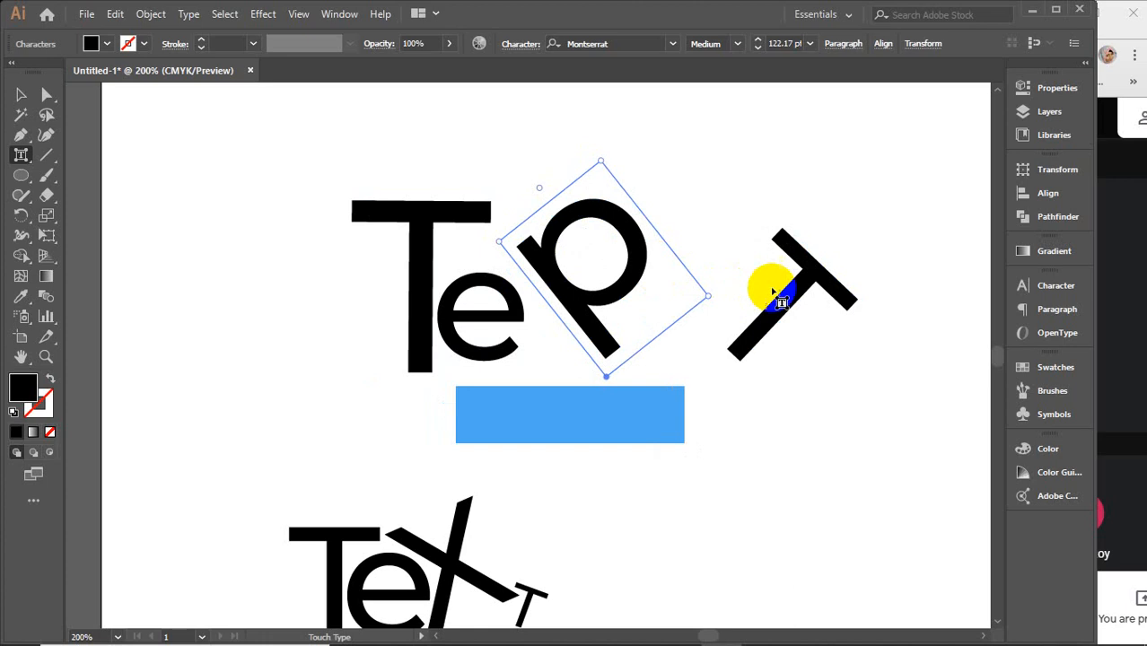
{"action": "left_click", "coordinate": [787, 297]}
{"action": "left_click_drag", "start_coordinate": [806, 300], "coordinate": [717, 294]}
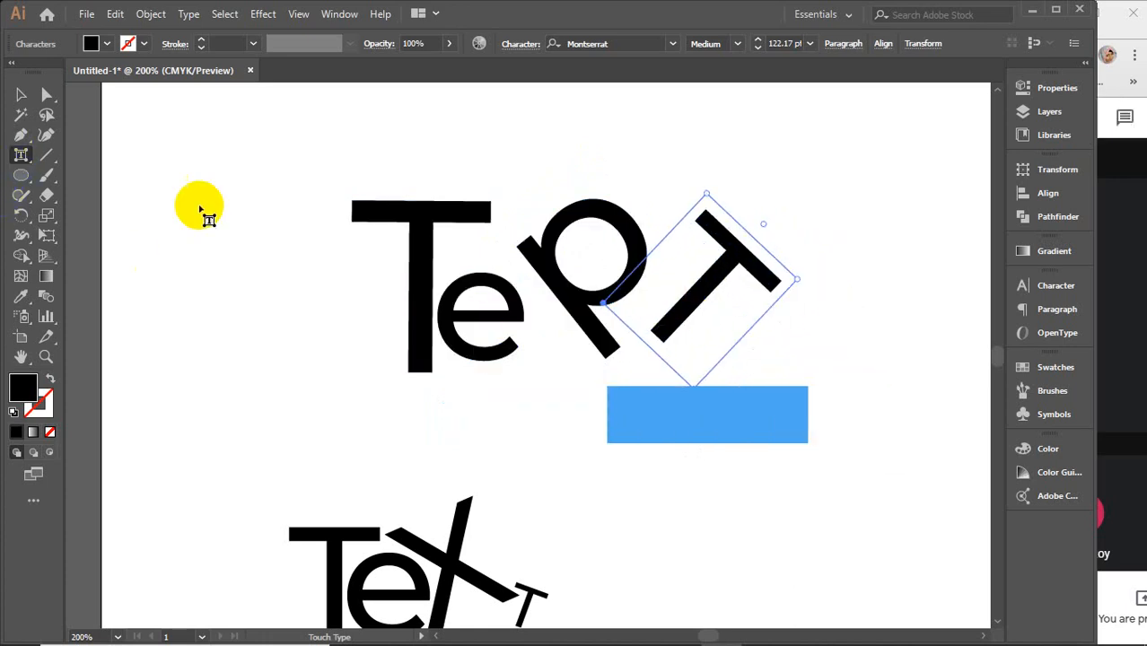
Step: Replace the letters e, p and T in the upper word with r, y and b, keeping each character's individual transform
{"action": "left_click", "coordinate": [570, 272]}
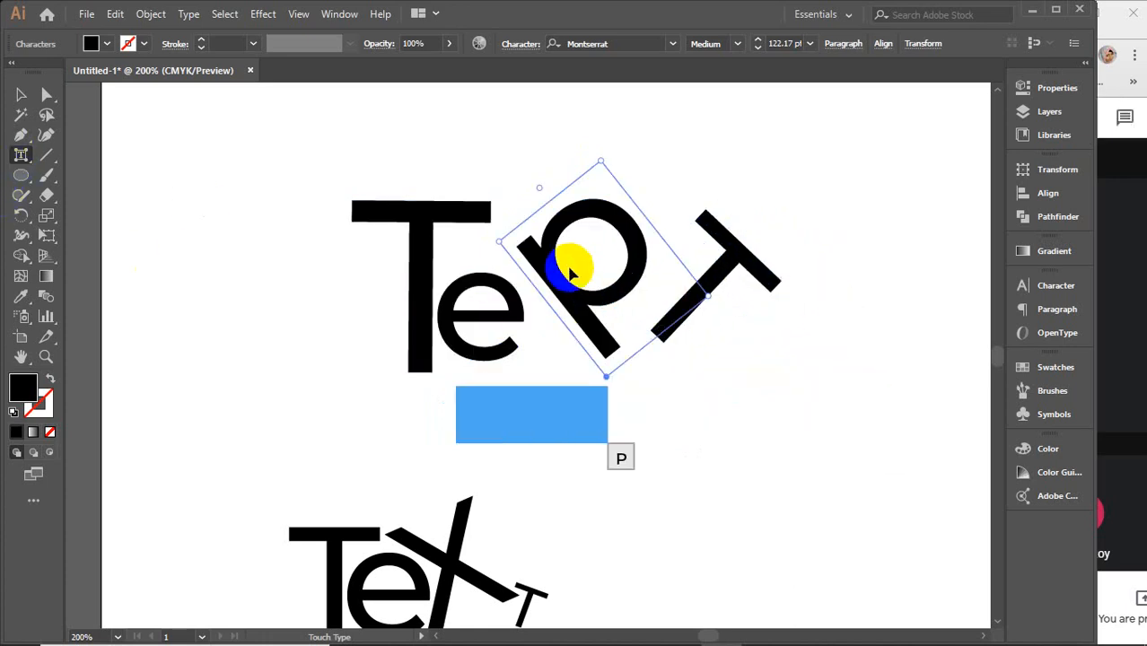
{"action": "key", "text": "r"}
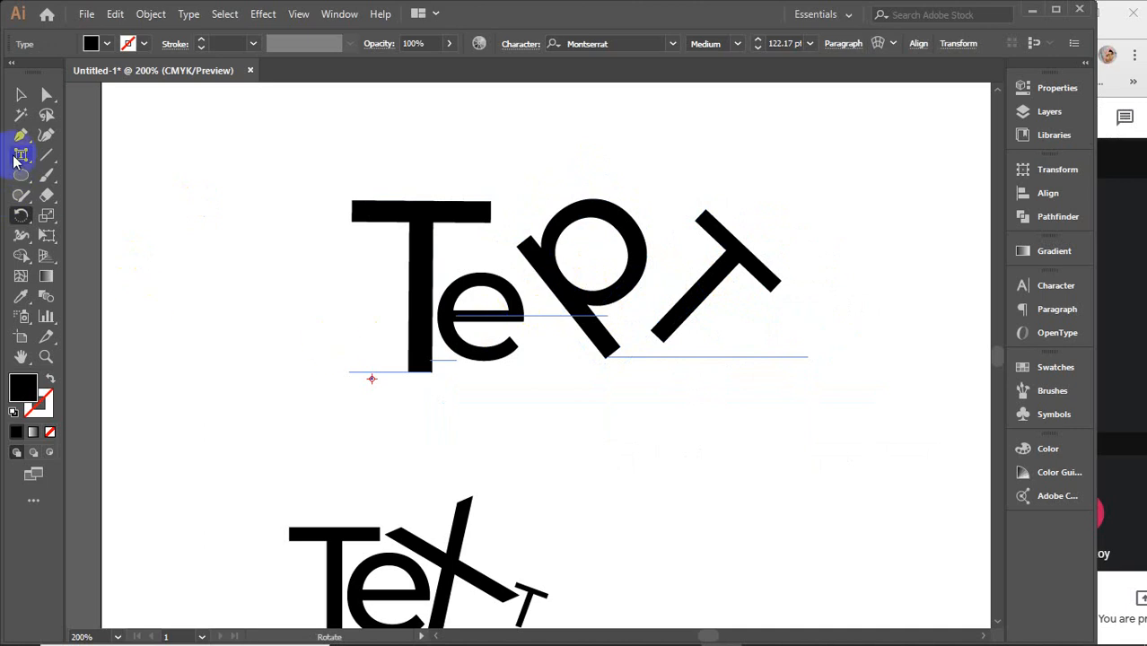
{"action": "left_click_drag", "start_coordinate": [14, 161], "coordinate": [113, 158]}
{"action": "left_click", "coordinate": [466, 304]}
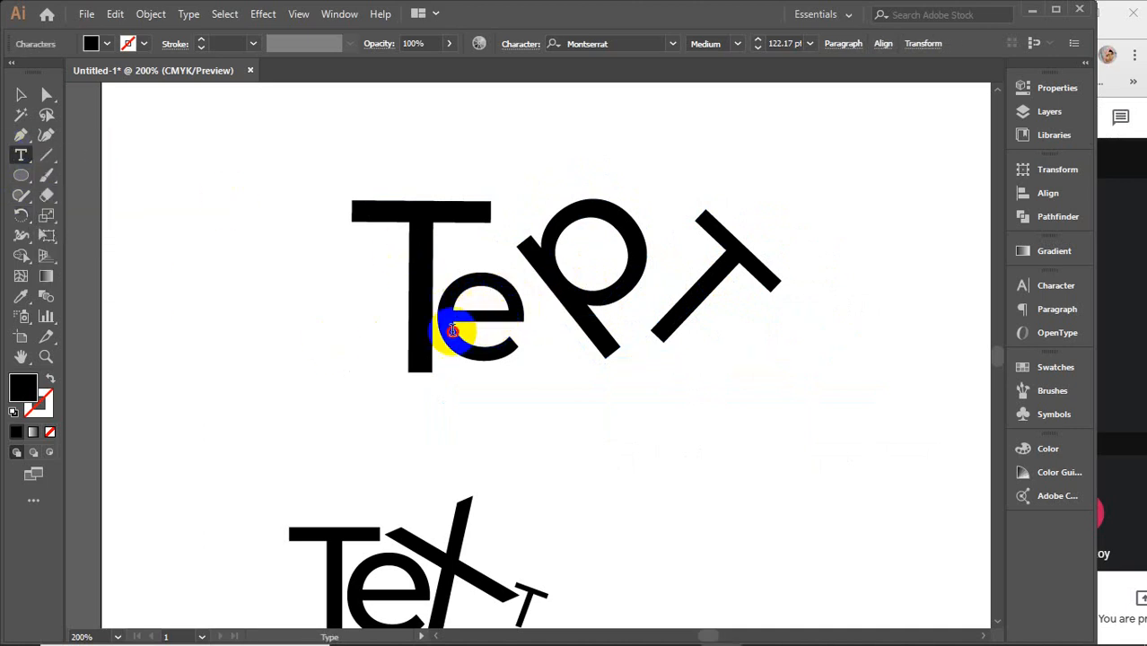
{"action": "left_click_drag", "start_coordinate": [453, 330], "coordinate": [435, 329]}
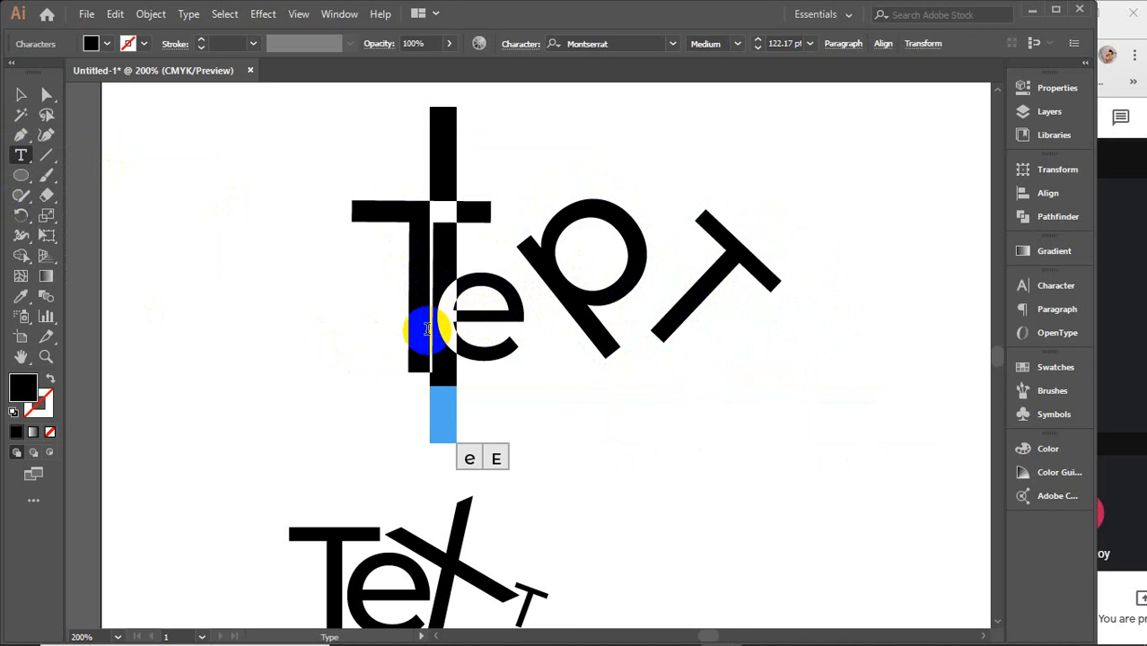
{"action": "type", "text": "r"}
{"action": "left_click_drag", "start_coordinate": [550, 311], "coordinate": [576, 274]}
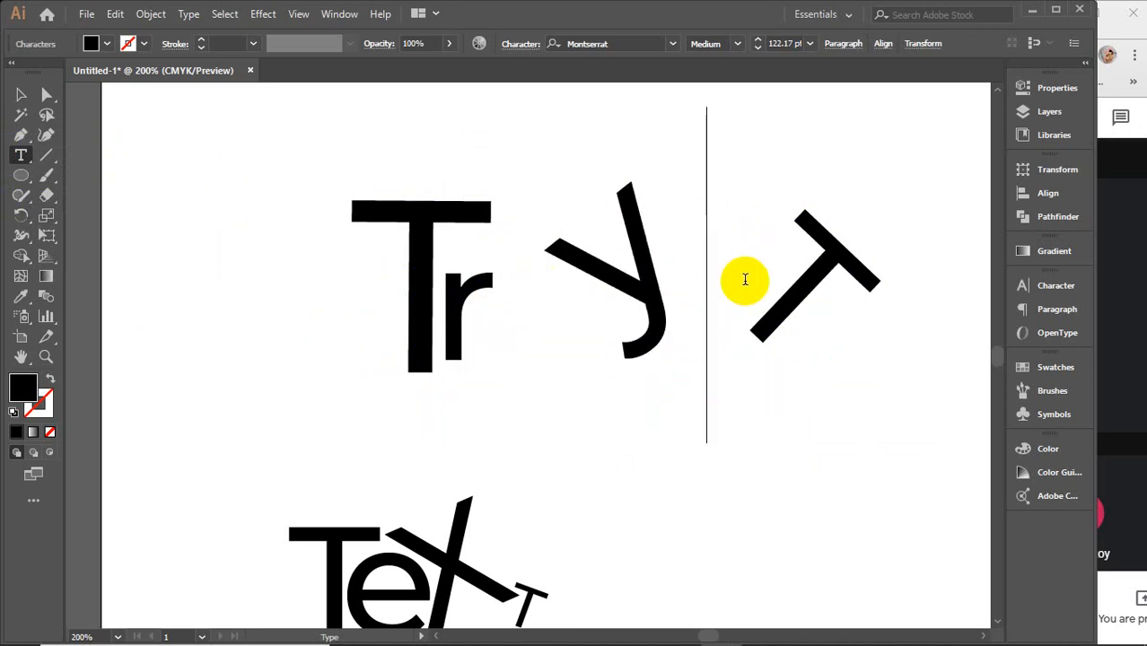
{"action": "double_click", "coordinate": [850, 309]}
{"action": "type", "text": "b"}
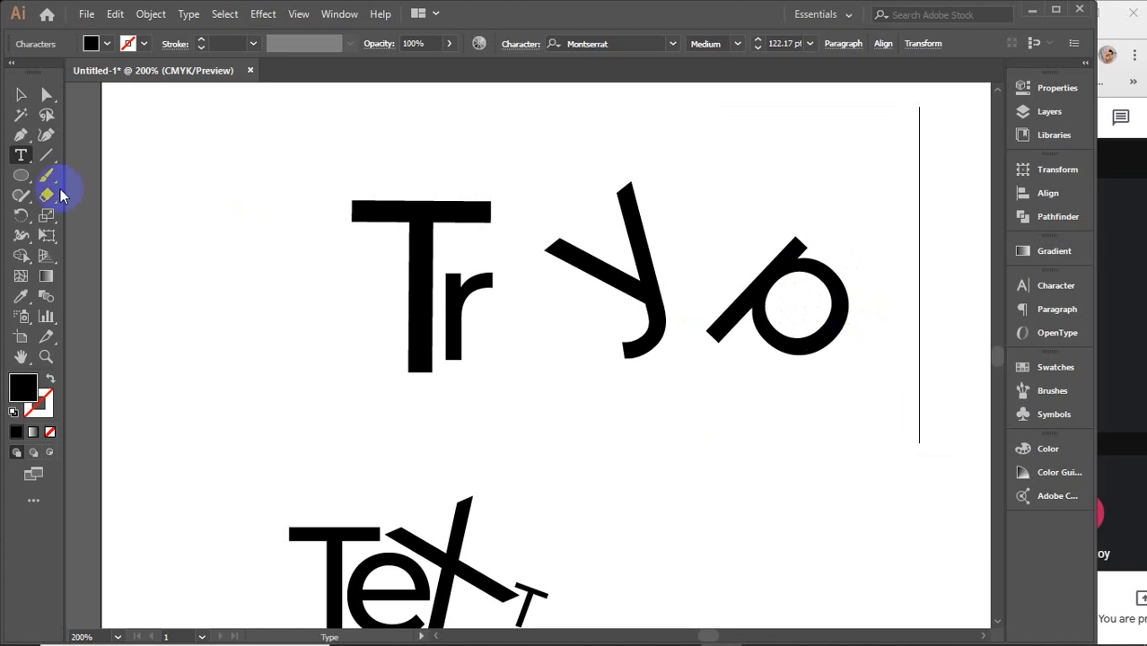
Step: Delete both distorted words so the artboard is empty
{"action": "left_click", "coordinate": [21, 94]}
{"action": "left_click", "coordinate": [280, 220]}
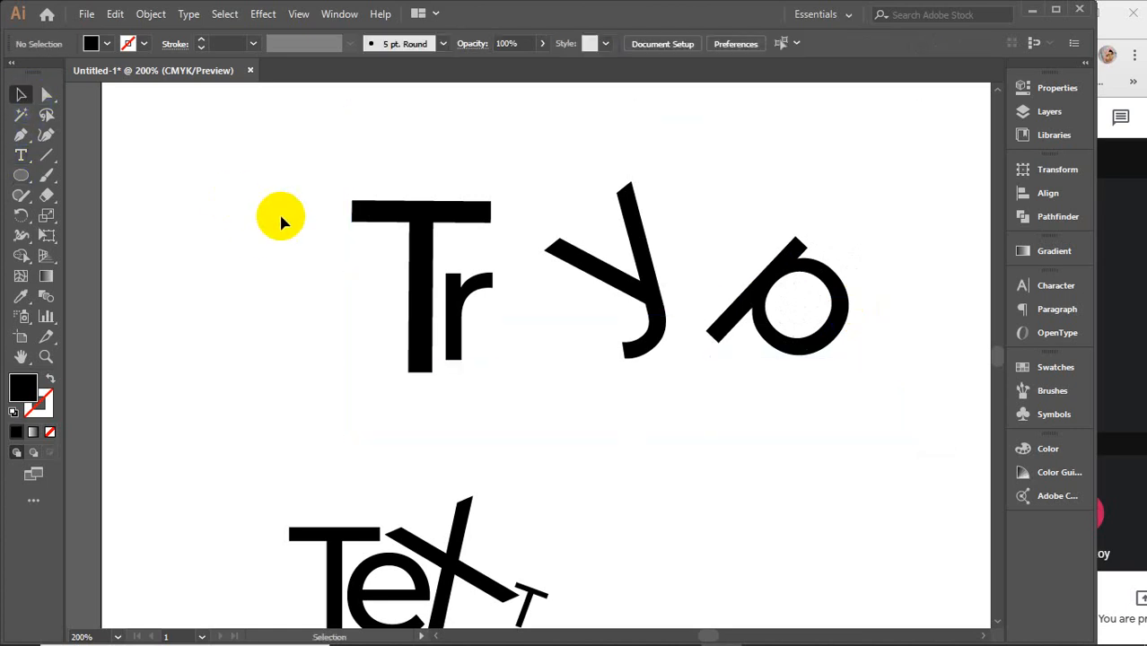
{"action": "key", "text": "ctrl+1"}
{"action": "left_click_drag", "start_coordinate": [231, 175], "coordinate": [634, 468]}
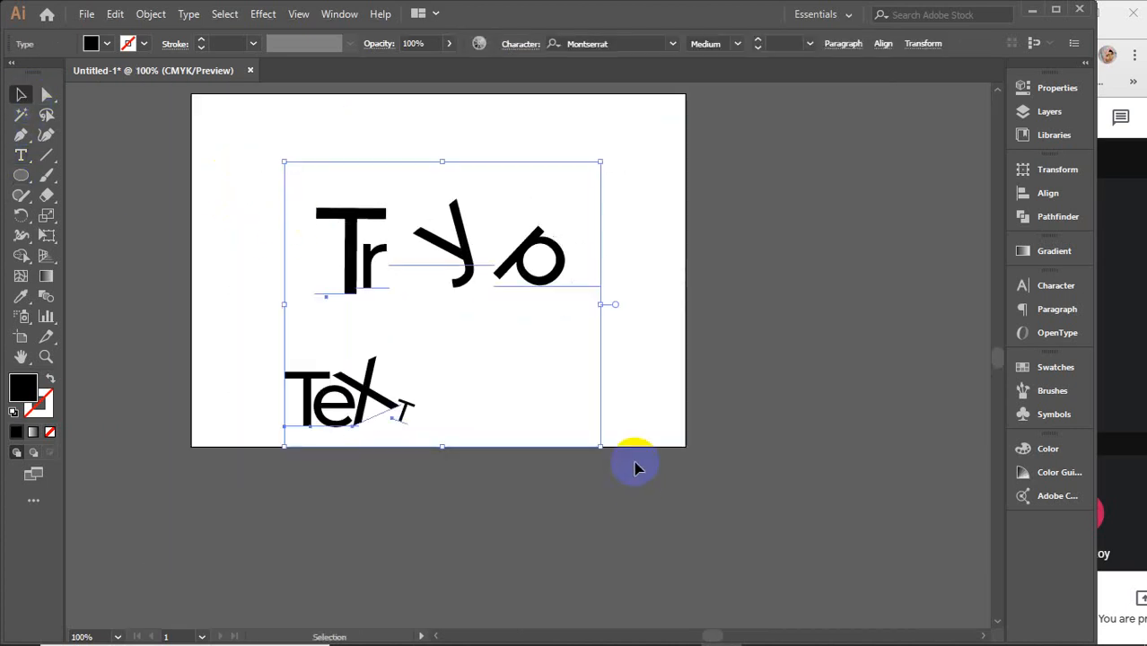
{"action": "key", "text": "Delete"}
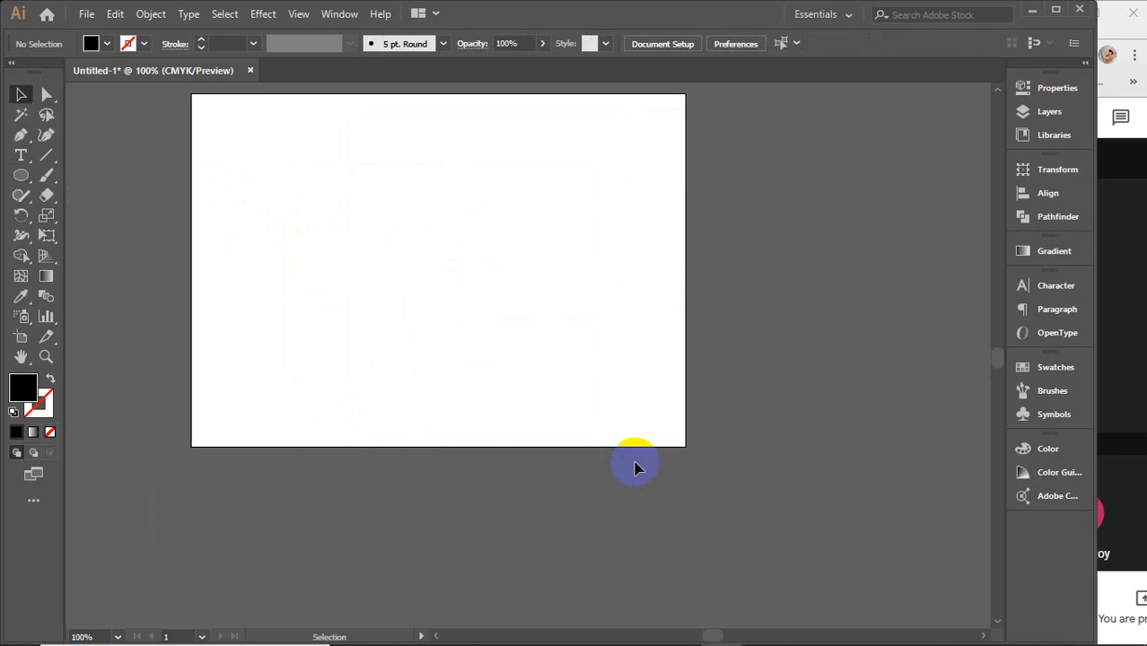
Step: Draw a large black circle in the middle of the artboard with the Ellipse tool and select it
{"action": "scroll", "coordinate": [634, 466], "scroll_direction": "up", "scroll_amount": 1}
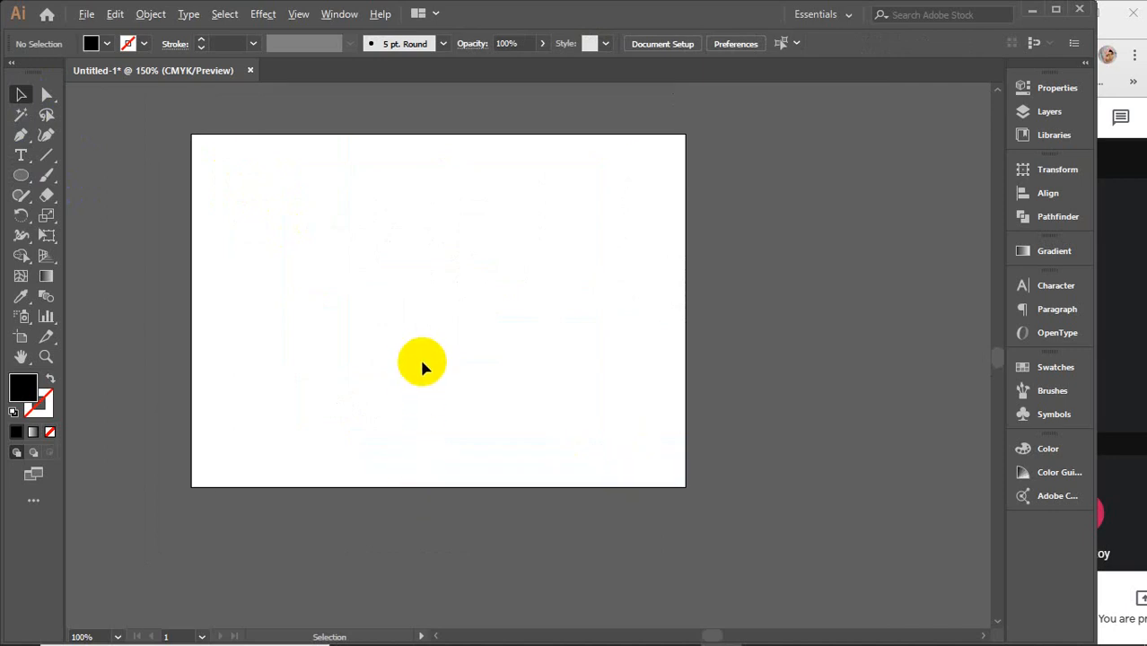
{"action": "scroll", "coordinate": [422, 367], "scroll_direction": "up", "scroll_amount": 1}
{"action": "left_click_drag", "start_coordinate": [463, 320], "coordinate": [561, 351]}
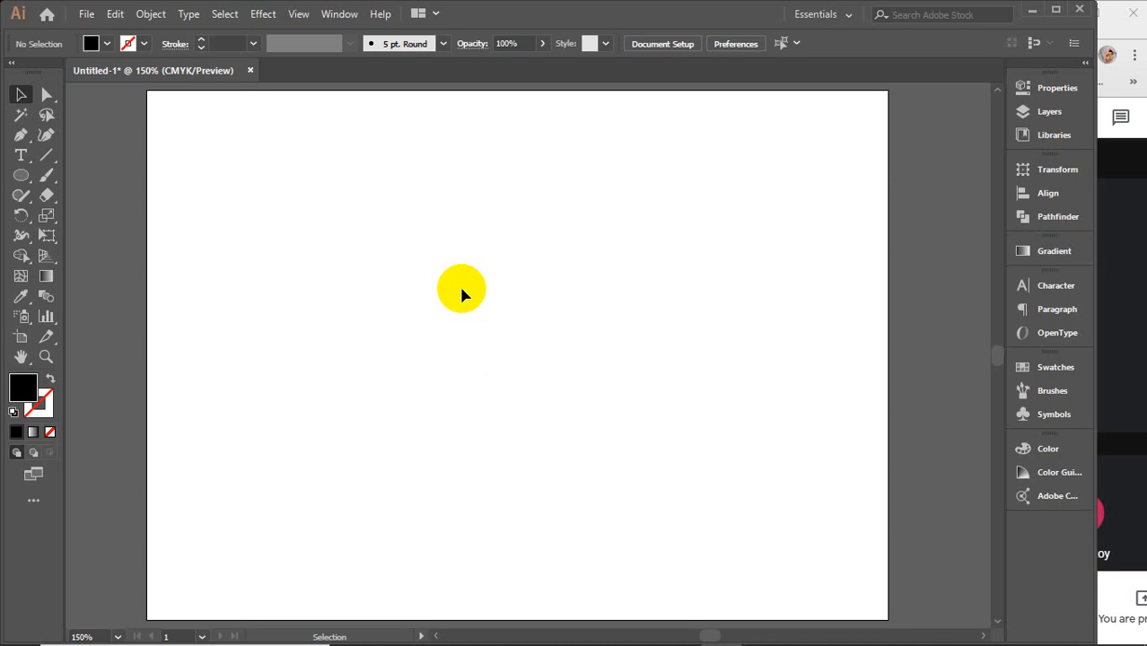
{"action": "left_click", "coordinate": [20, 175]}
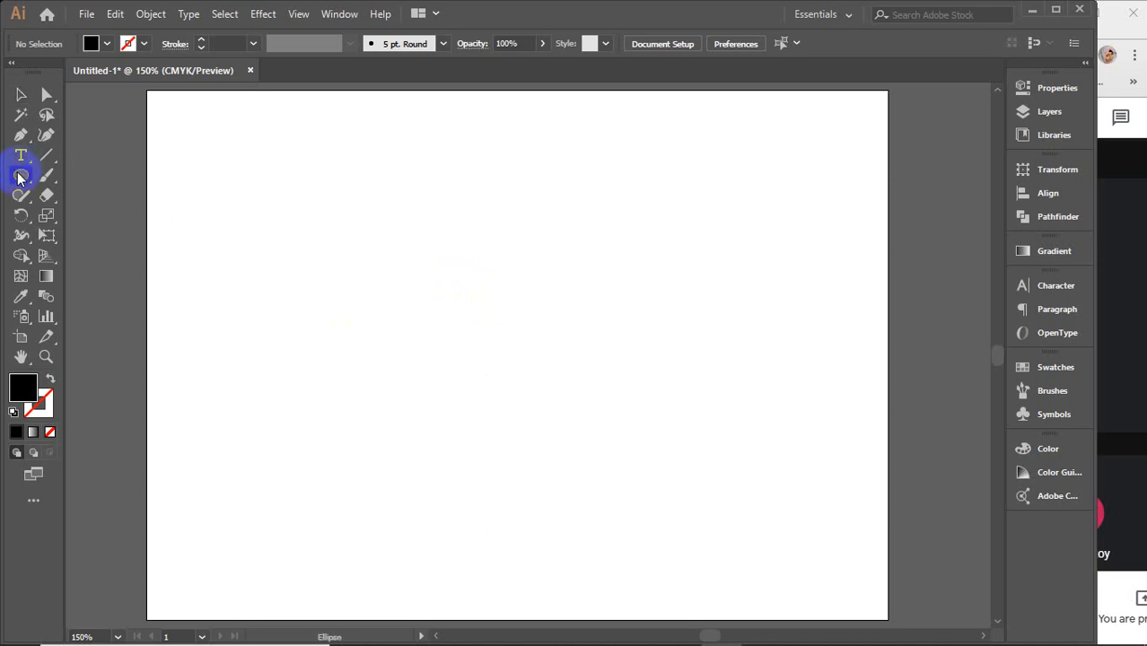
{"action": "left_click_drag", "start_coordinate": [322, 207], "coordinate": [696, 506]}
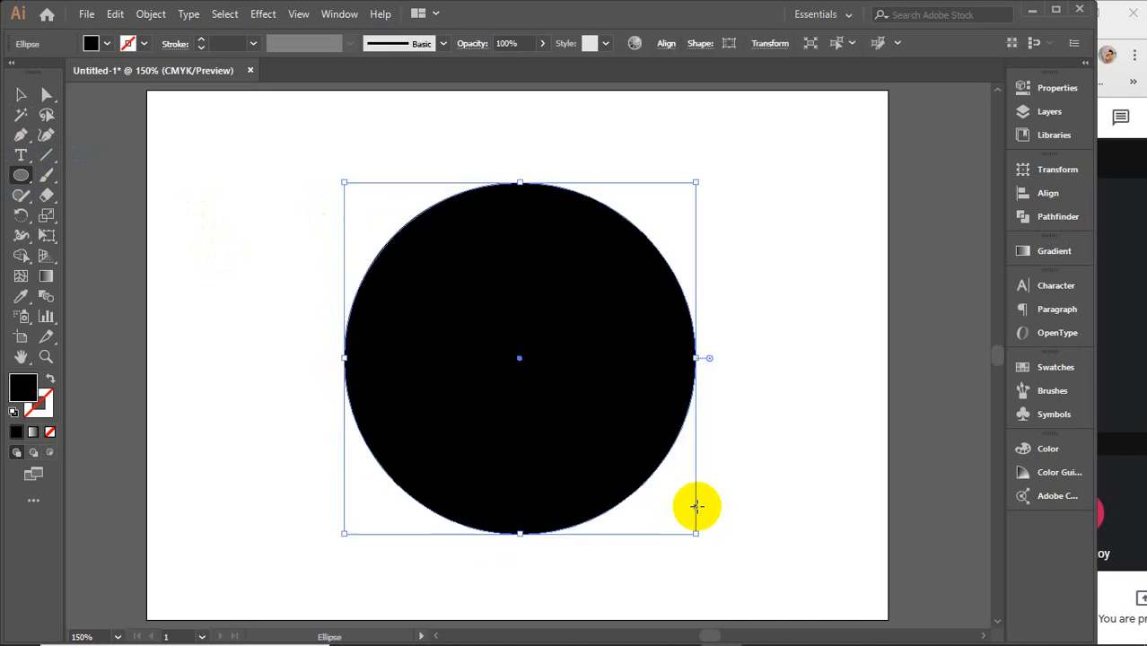
{"action": "key", "text": "v"}
{"action": "left_click", "coordinate": [598, 315]}
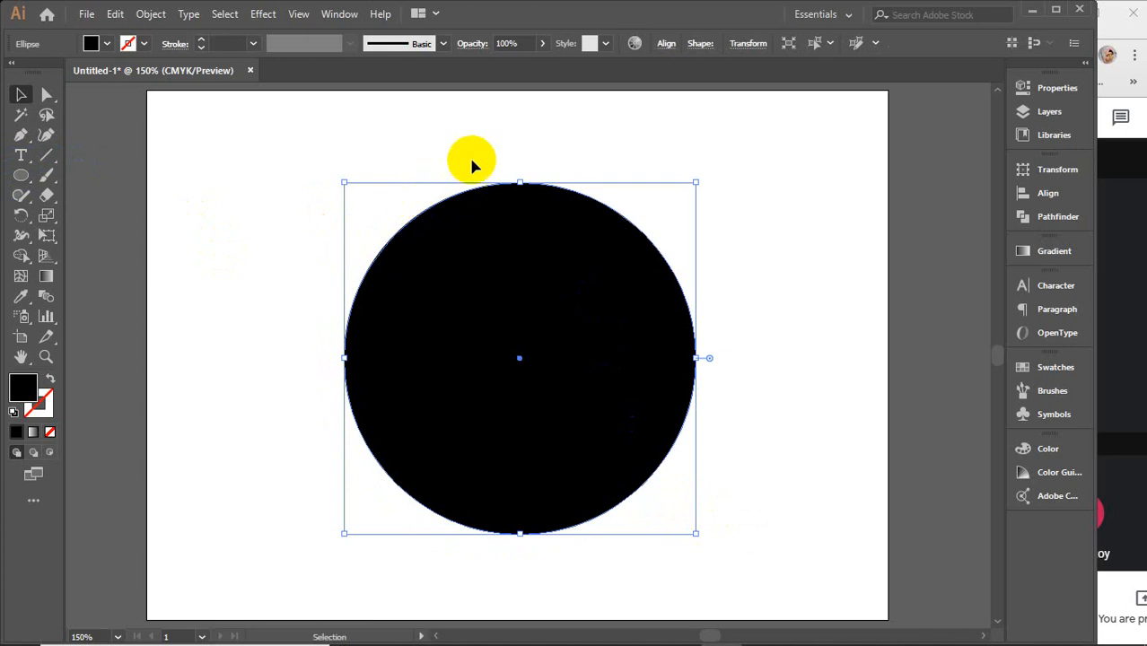
{"action": "left_click", "coordinate": [609, 261]}
Step: Add the text "LEDP 2020" along the circle's outline with Type on a Path, starting at its upper-left edge
{"action": "left_click", "coordinate": [20, 155]}
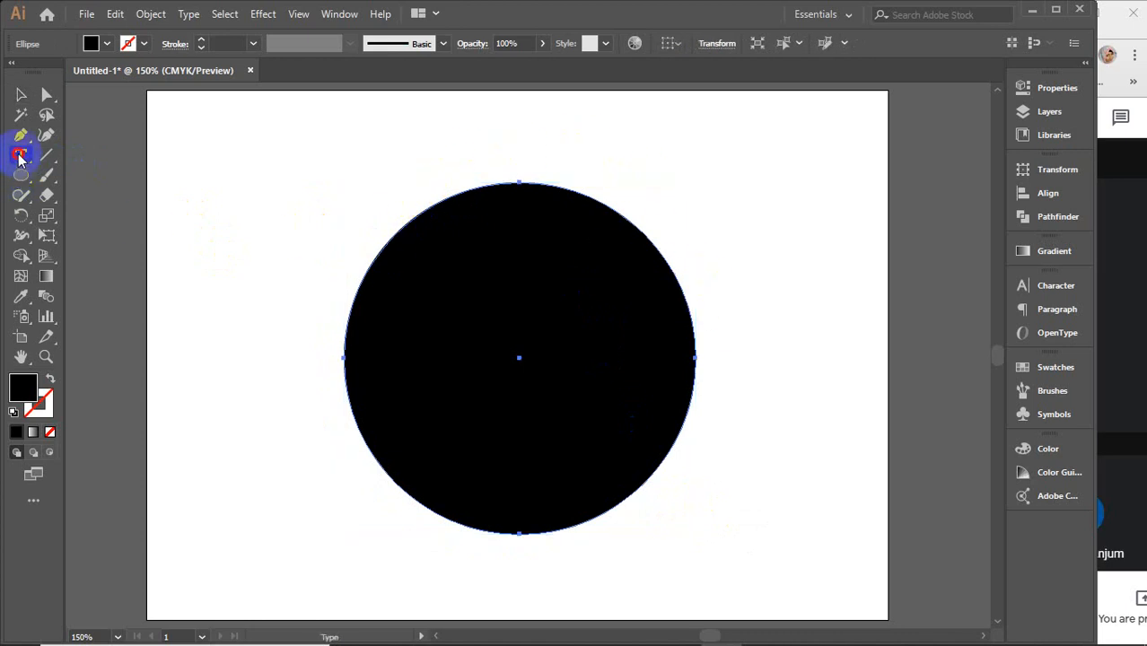
{"action": "left_click", "coordinate": [104, 195]}
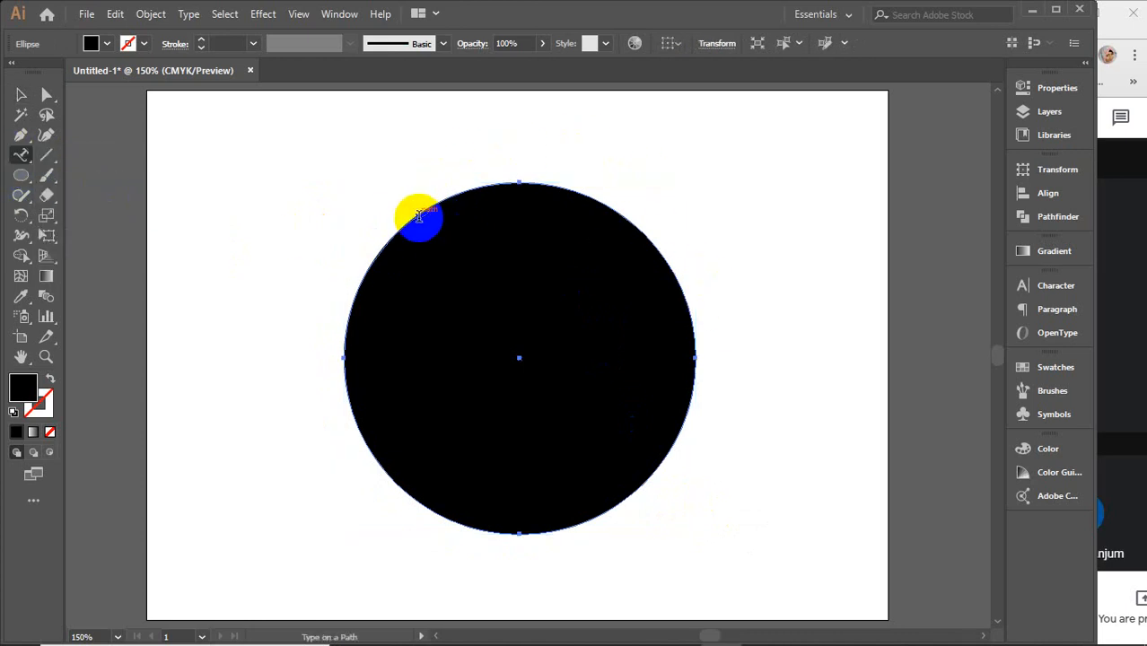
{"action": "left_click", "coordinate": [417, 216]}
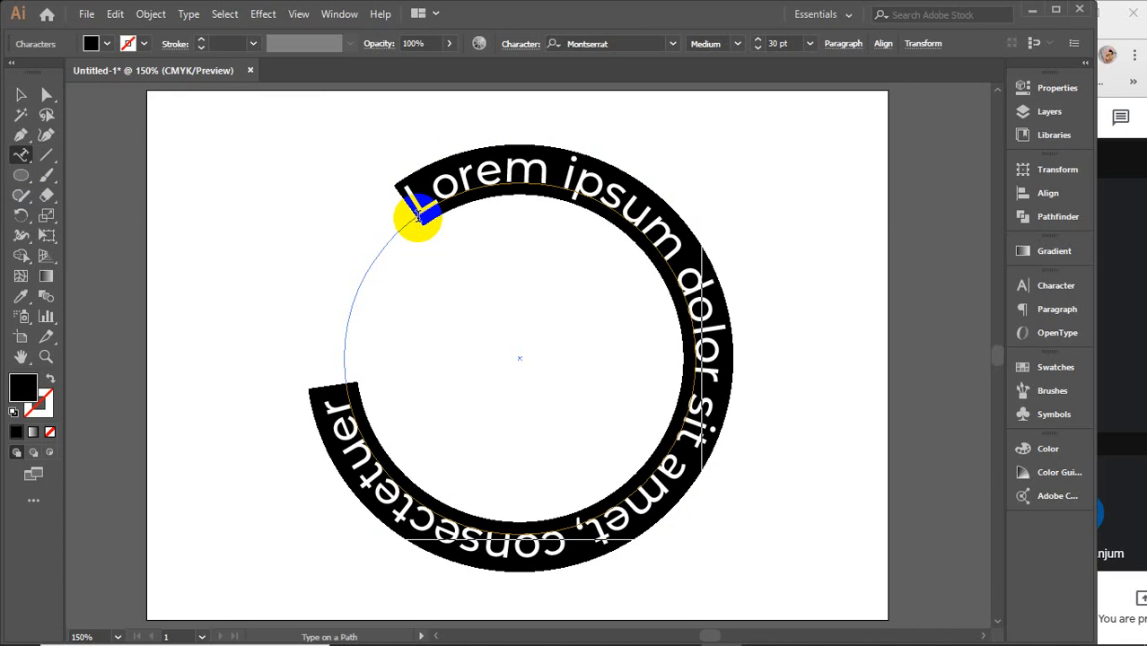
{"action": "type", "text": "LEDP"}
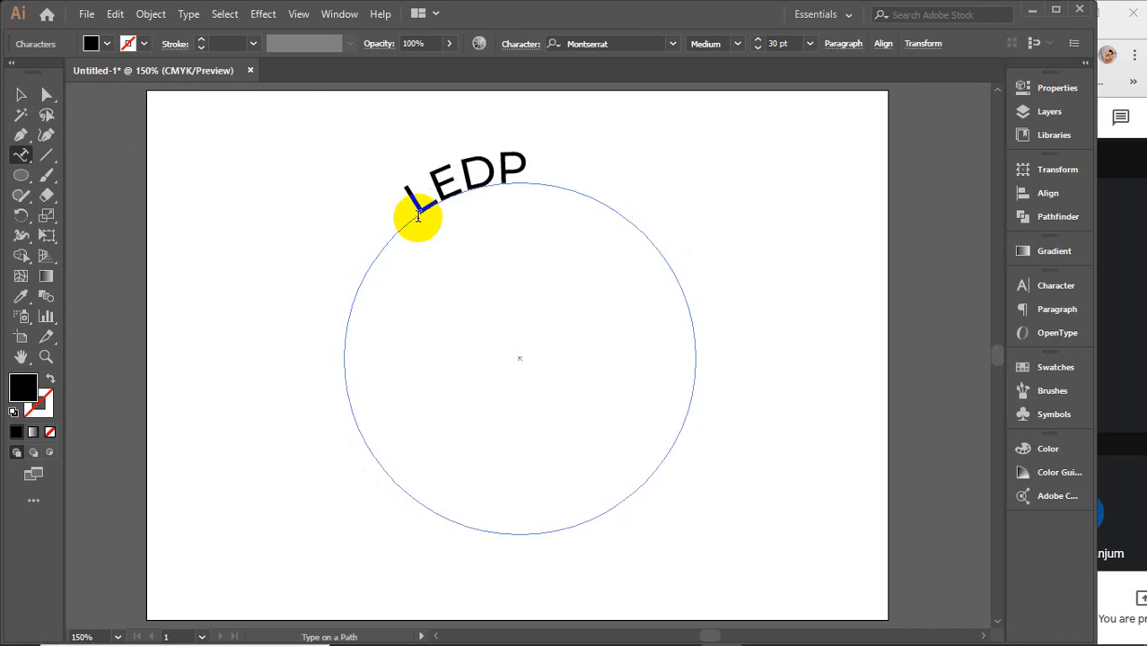
{"action": "type", "text": " 2020"}
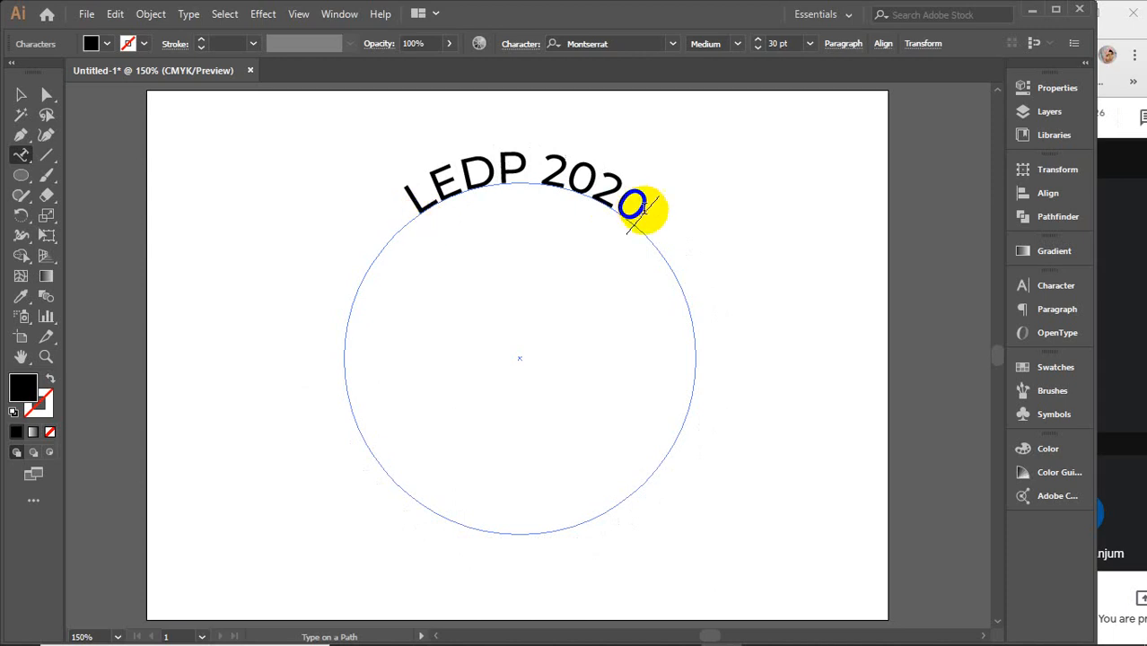
{"action": "left_click_drag", "start_coordinate": [646, 213], "coordinate": [379, 184]}
Step: Set the circular text's font to Advanced Sans Serif 7 in Bold, and deselect the text
{"action": "left_click", "coordinate": [19, 96]}
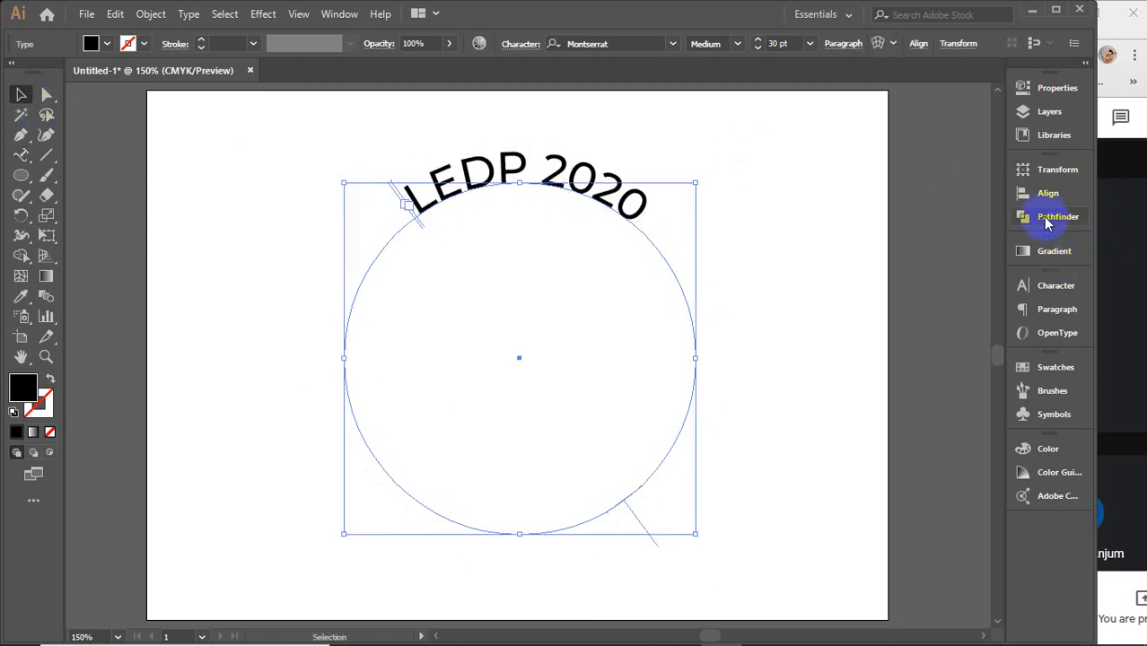
{"action": "left_click", "coordinate": [1057, 284]}
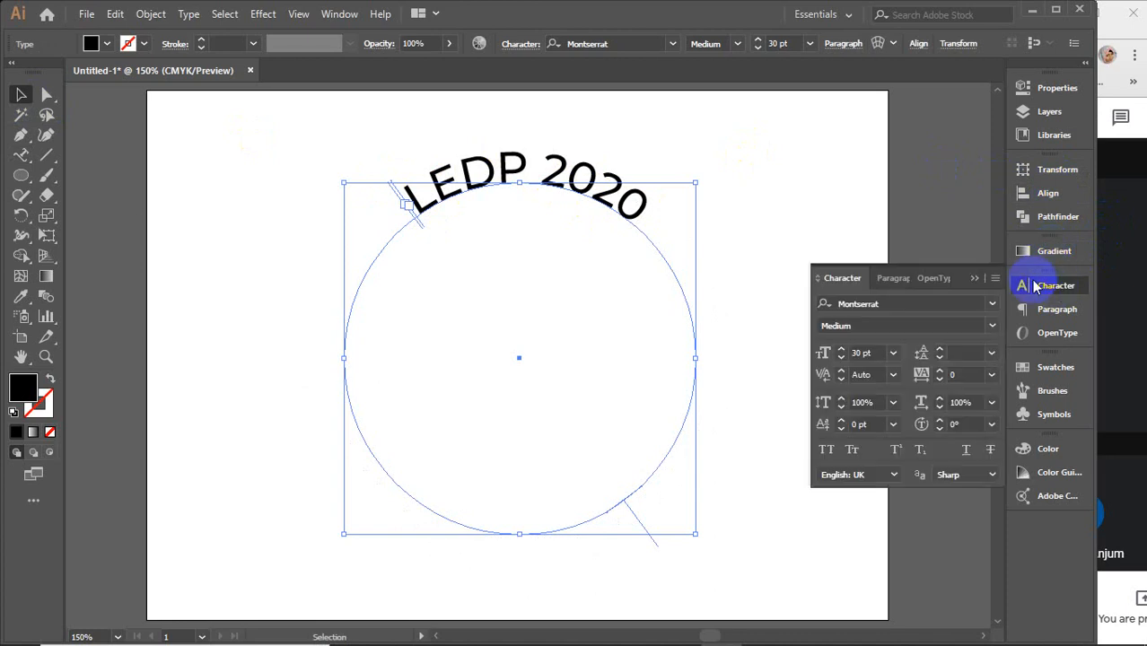
{"action": "left_click", "coordinate": [991, 303]}
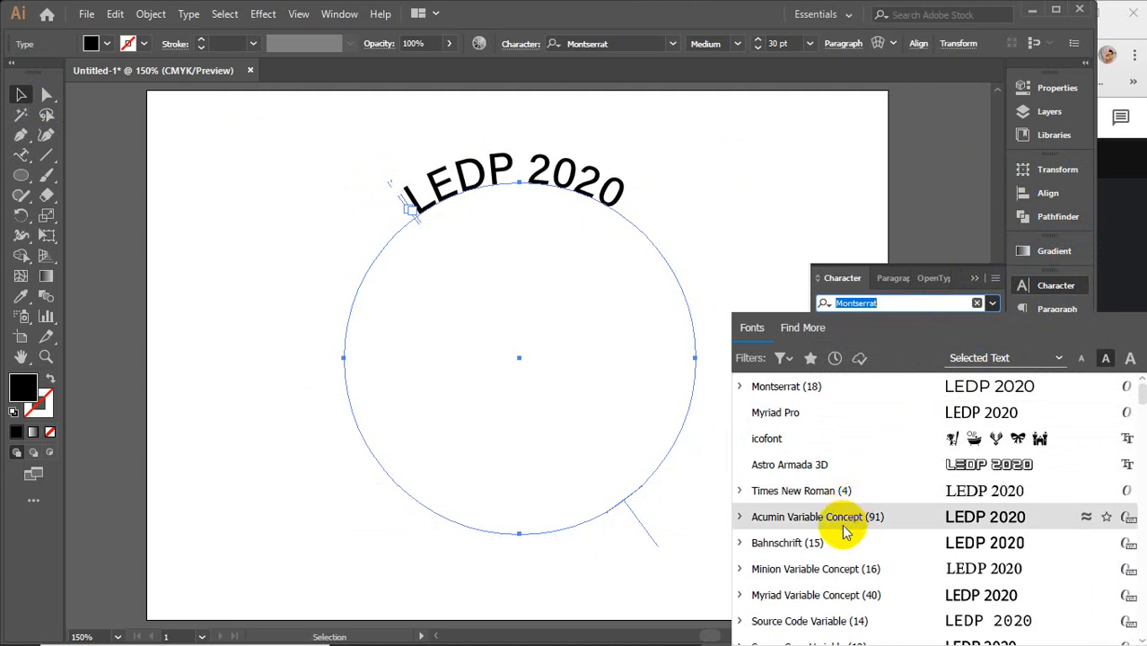
{"action": "scroll", "coordinate": [830, 538], "scroll_direction": "down", "scroll_amount": 4}
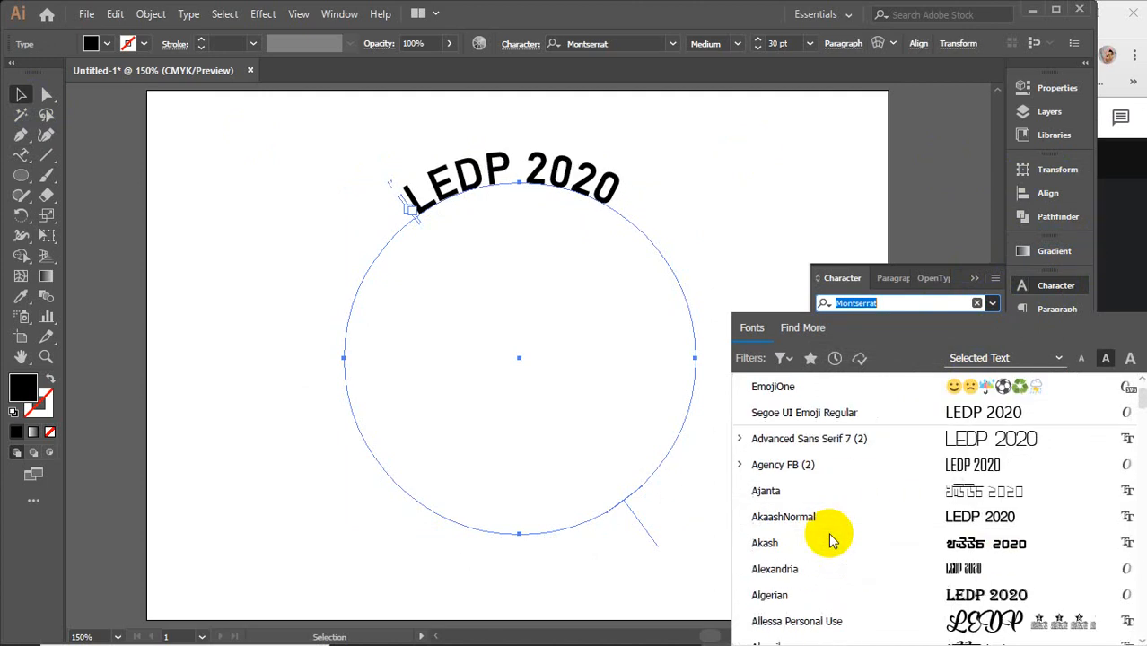
{"action": "left_click", "coordinate": [876, 438]}
{"action": "left_click", "coordinate": [990, 326]}
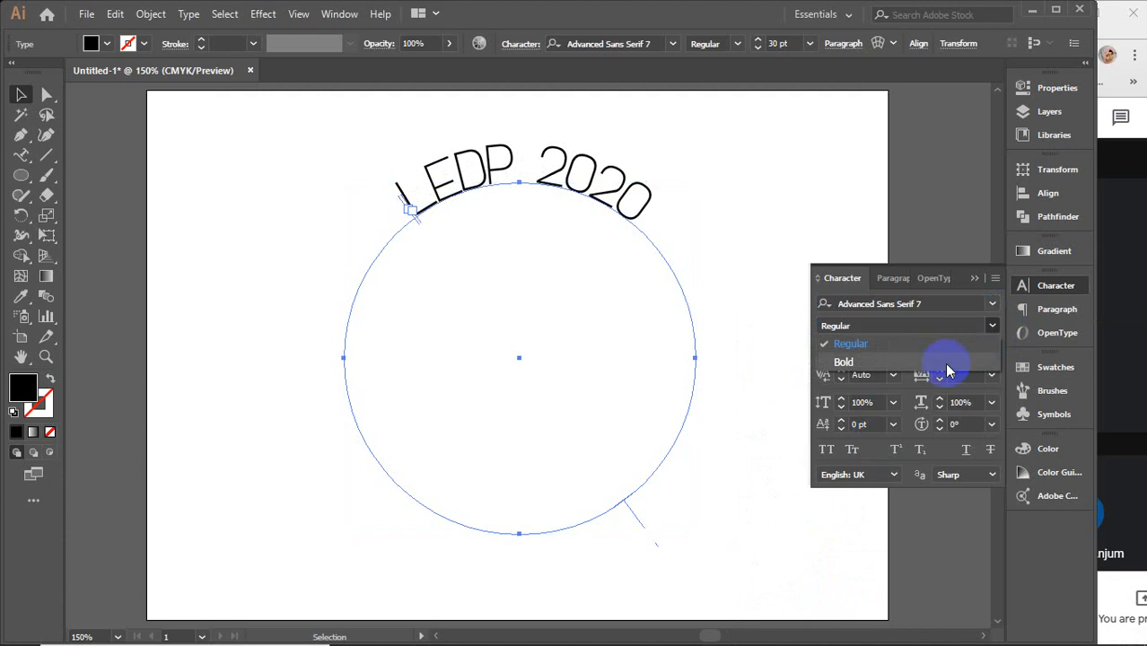
{"action": "left_click", "coordinate": [853, 362]}
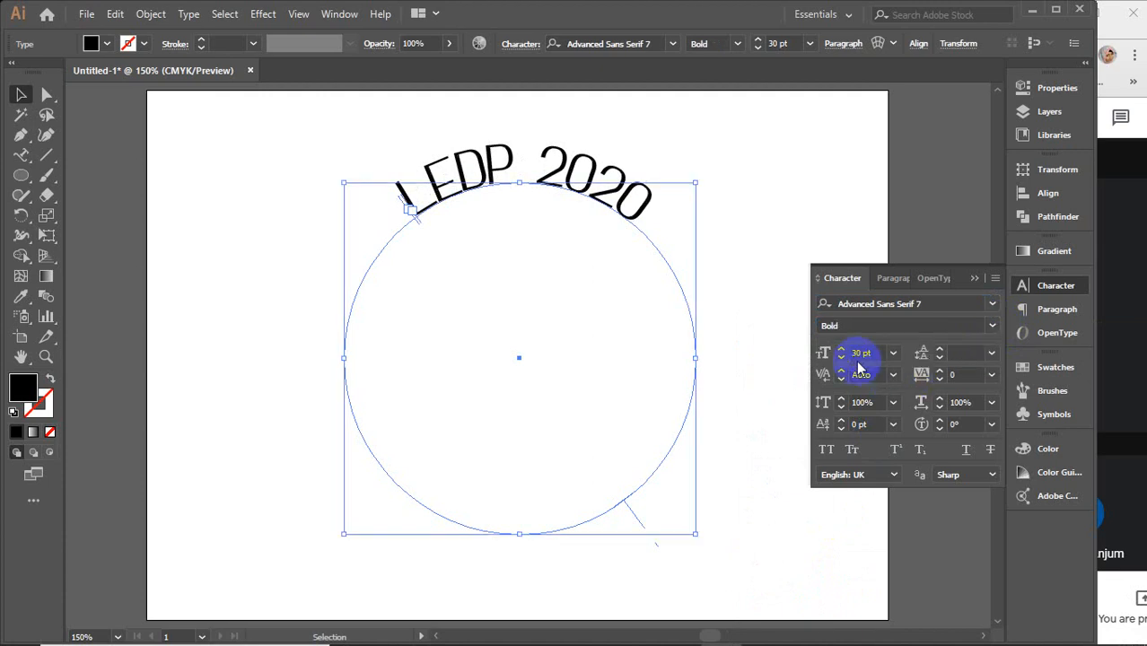
{"action": "left_click", "coordinate": [974, 279]}
{"action": "left_click", "coordinate": [742, 225]}
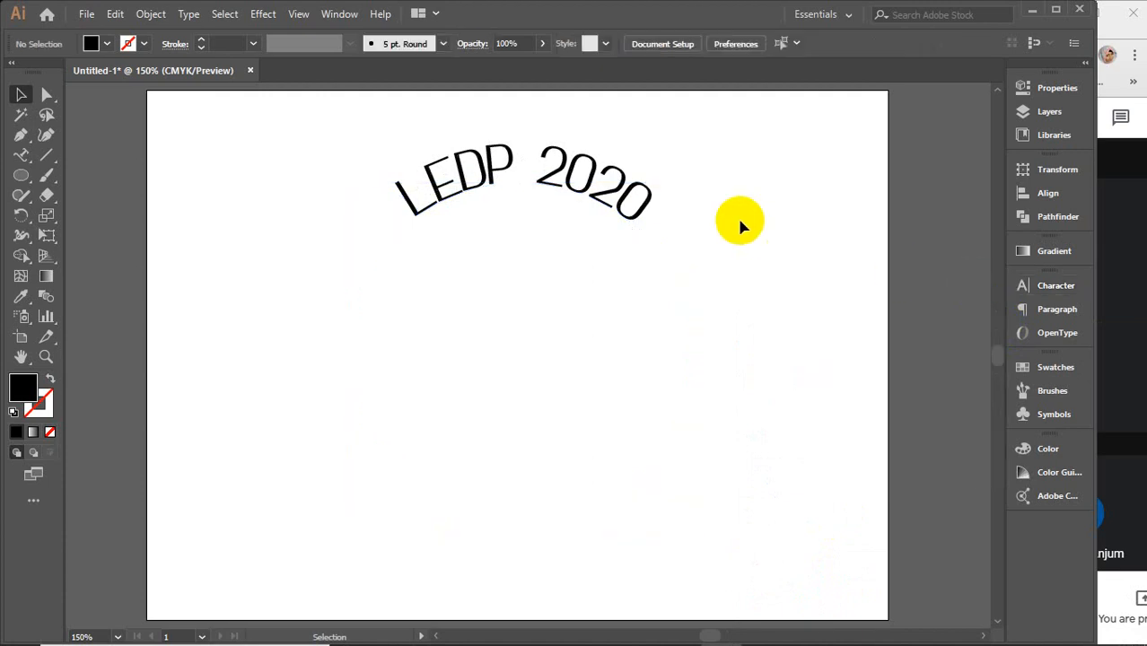
Step: Rotate the circular "LEDP 2020" text slightly counterclockwise
{"action": "left_click", "coordinate": [538, 175]}
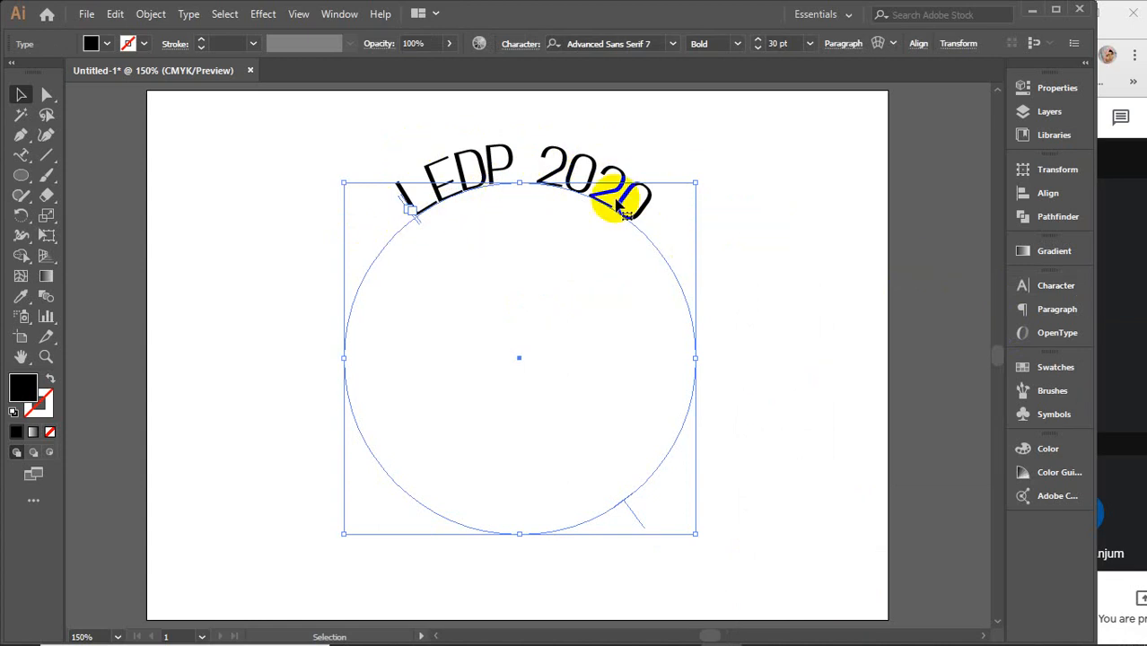
{"action": "mouse_move", "coordinate": [707, 179]}
{"action": "left_mouse_down"}
{"action": "mouse_move", "coordinate": [702, 159]}
{"action": "mouse_move", "coordinate": [575, 234]}
{"action": "mouse_move", "coordinate": [712, 184]}
{"action": "mouse_move", "coordinate": [694, 170]}
{"action": "mouse_move", "coordinate": [707, 179]}
{"action": "left_mouse_up"}
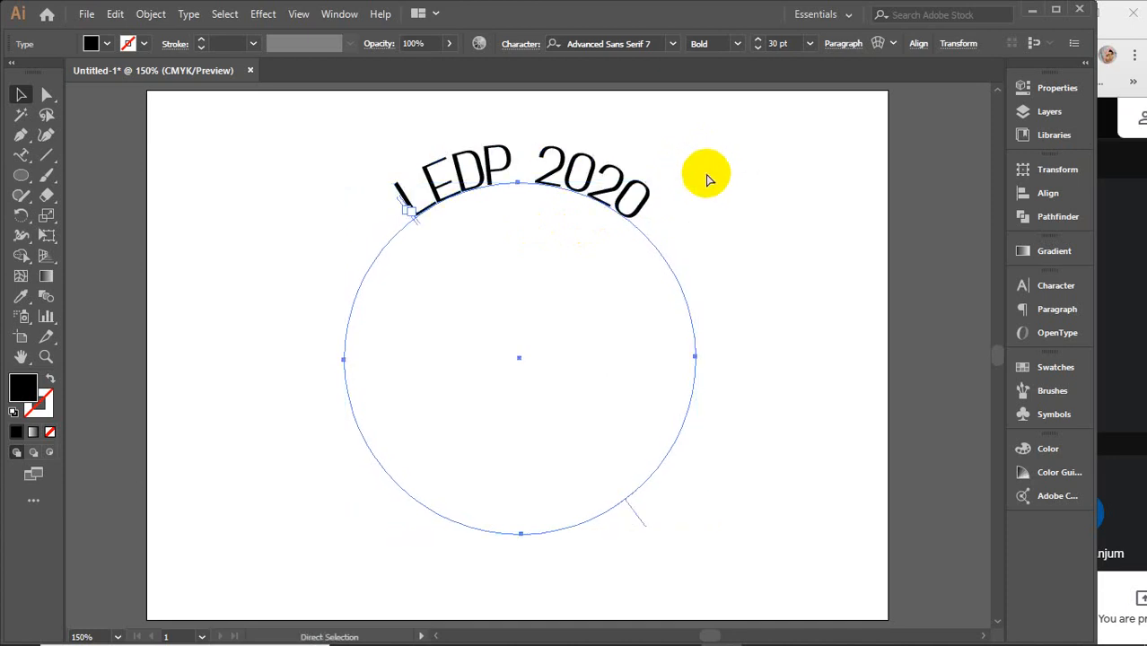
Step: Undo the last rotation of the circular "LEDP 2020" text and deselect it
{"action": "key", "text": "ctrl+z"}
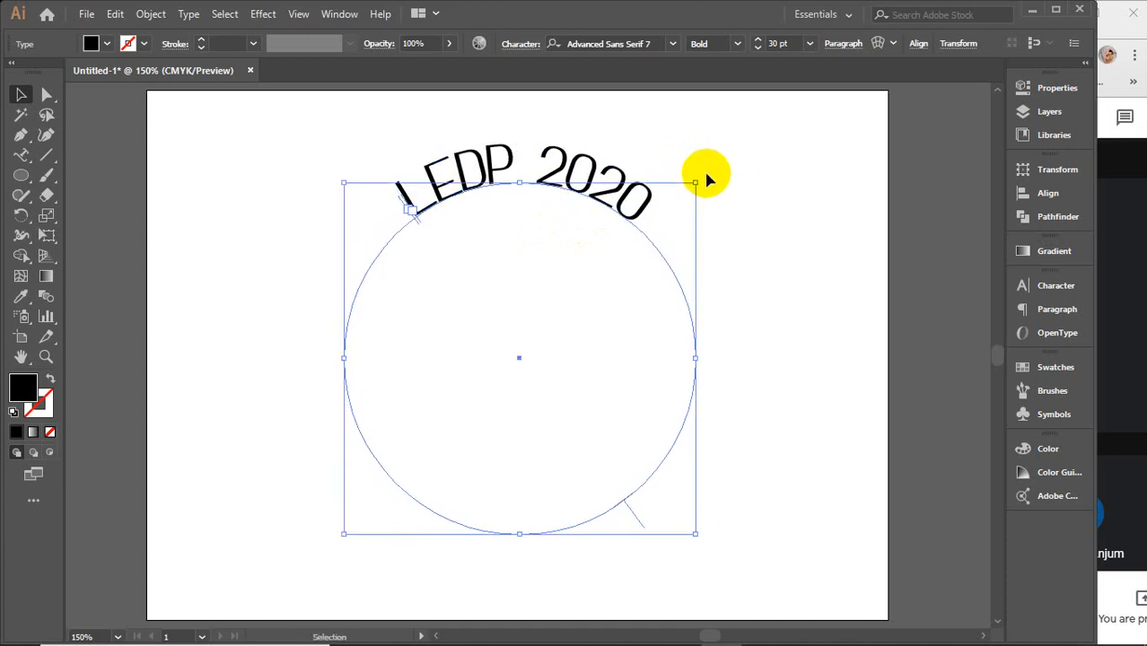
{"action": "left_click", "coordinate": [716, 236]}
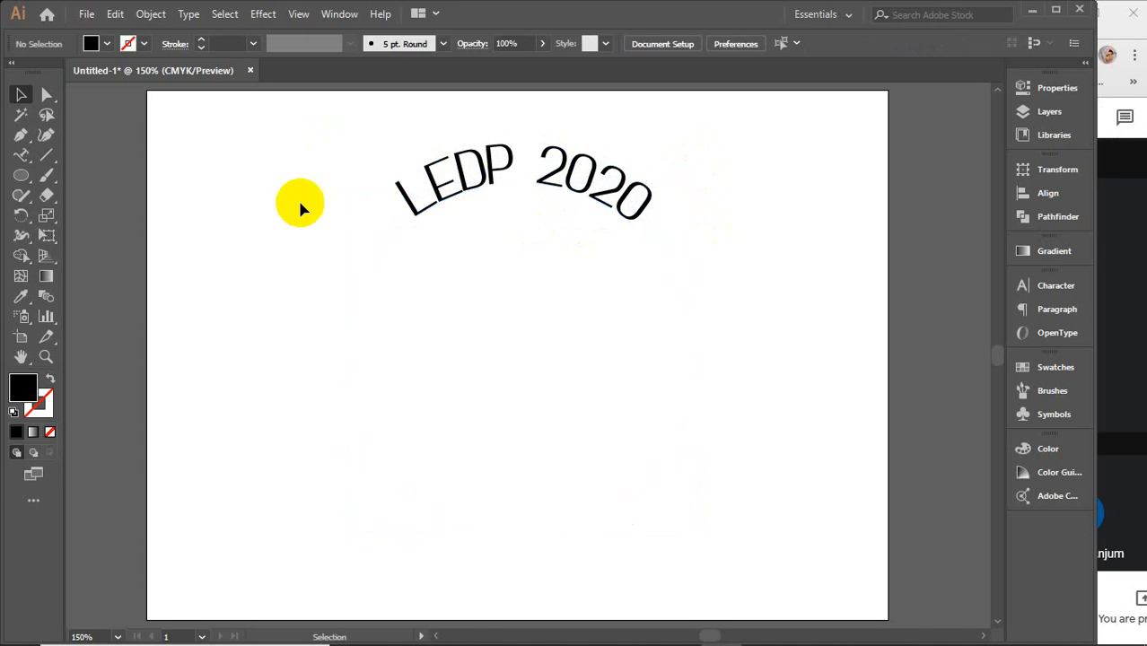
{"action": "left_click", "coordinate": [605, 221]}
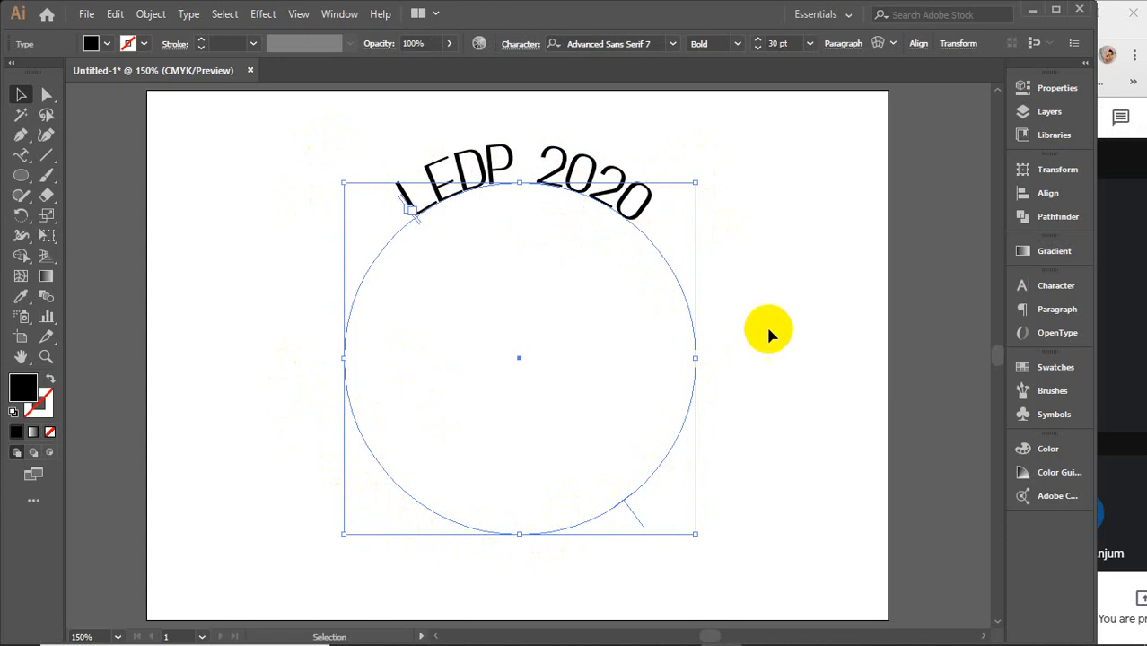
{"action": "left_click", "coordinate": [726, 276]}
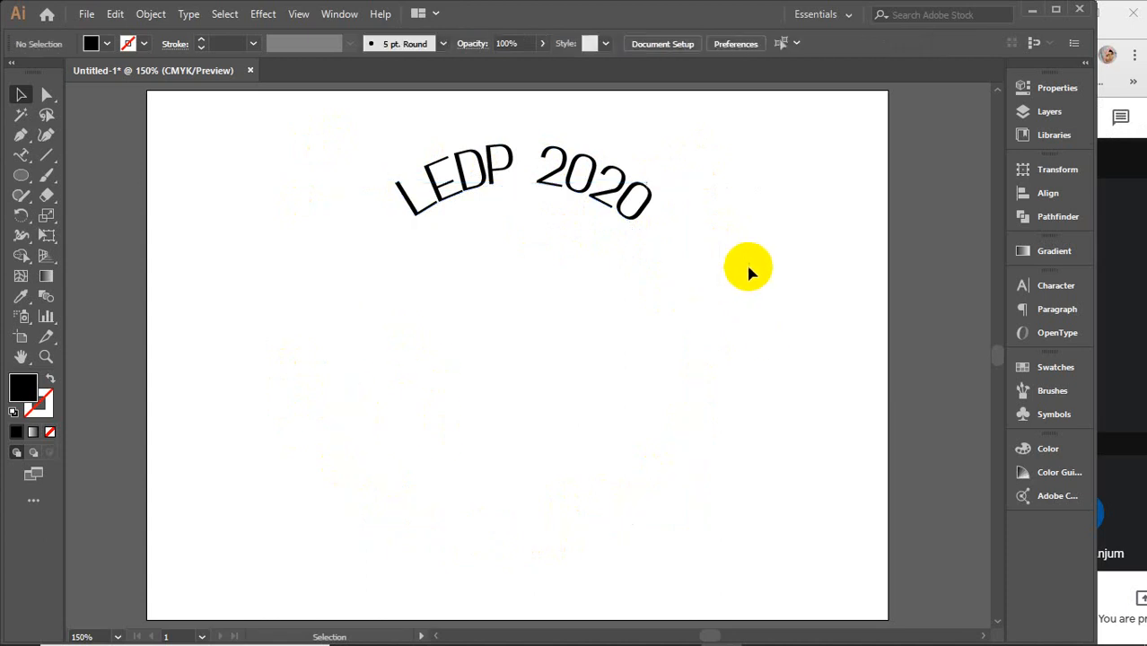
Step: Duplicate the circular "LEDP 2020" text in place and hide the original
{"action": "left_click", "coordinate": [484, 179]}
{"action": "key", "text": "a"}
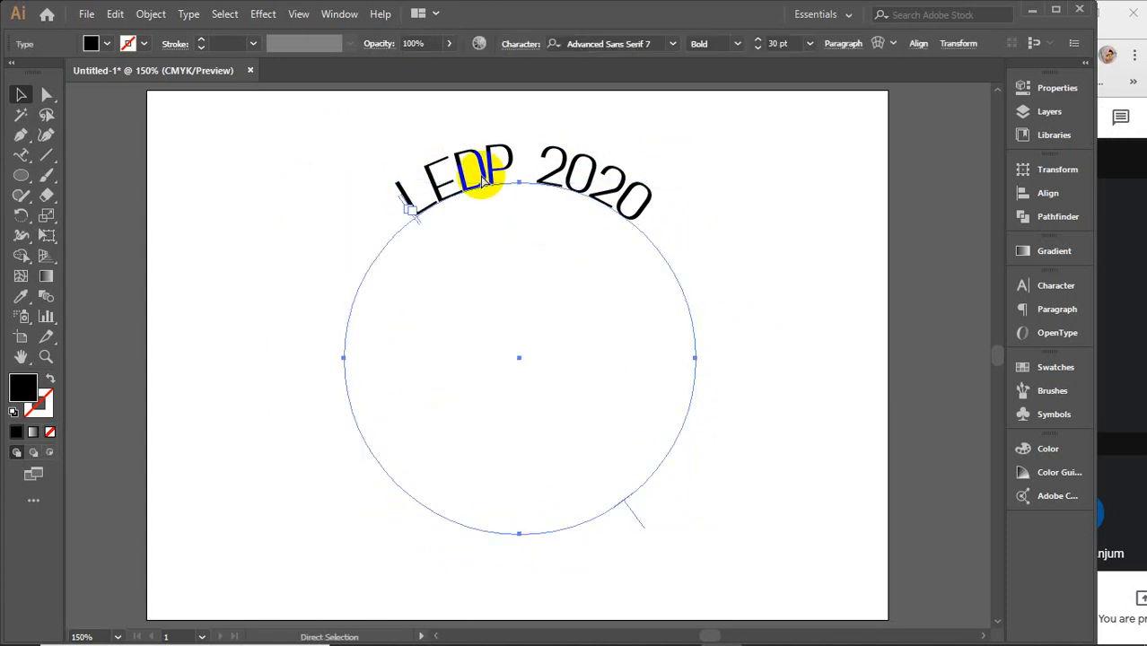
{"action": "key", "text": "v"}
{"action": "key", "text": "a"}
{"action": "key", "text": "ctrl+x"}
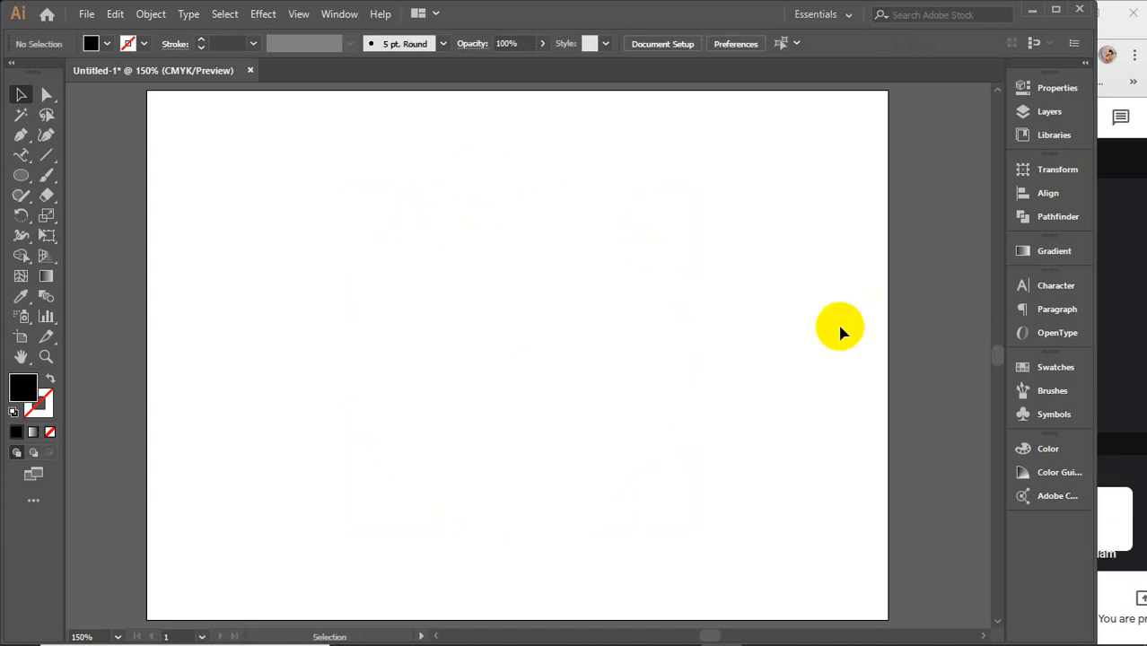
{"action": "key", "text": "ctrl+z"}
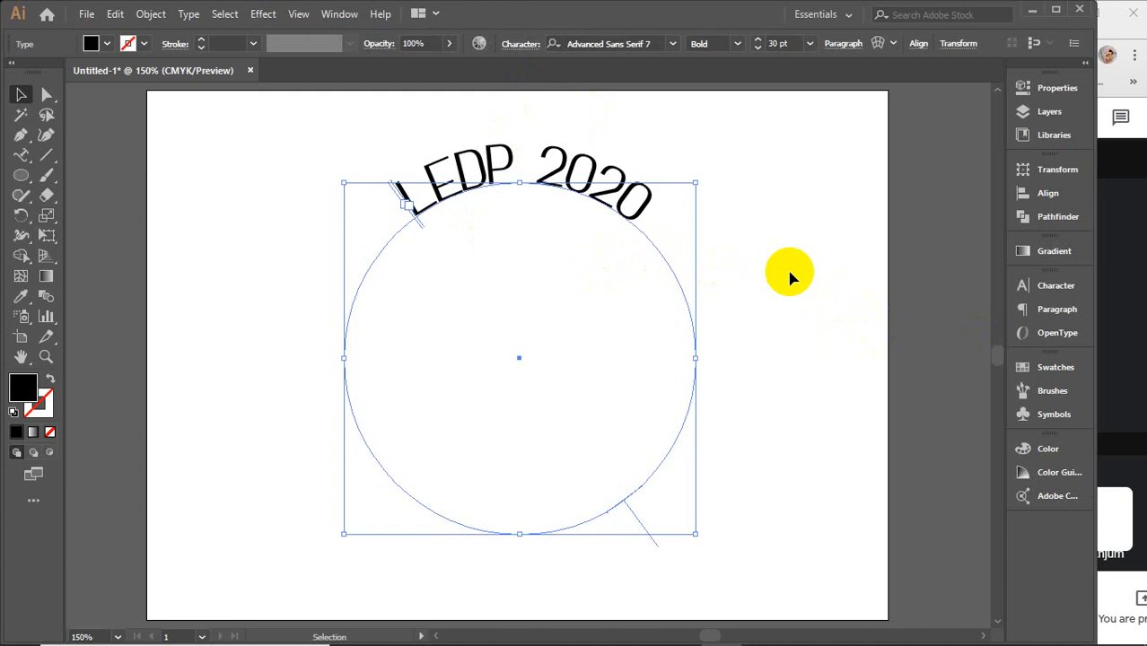
Step: Change the circular text's wording to "Learning & Earning Development Project" and return to the Selection tool
{"action": "left_click", "coordinate": [19, 157]}
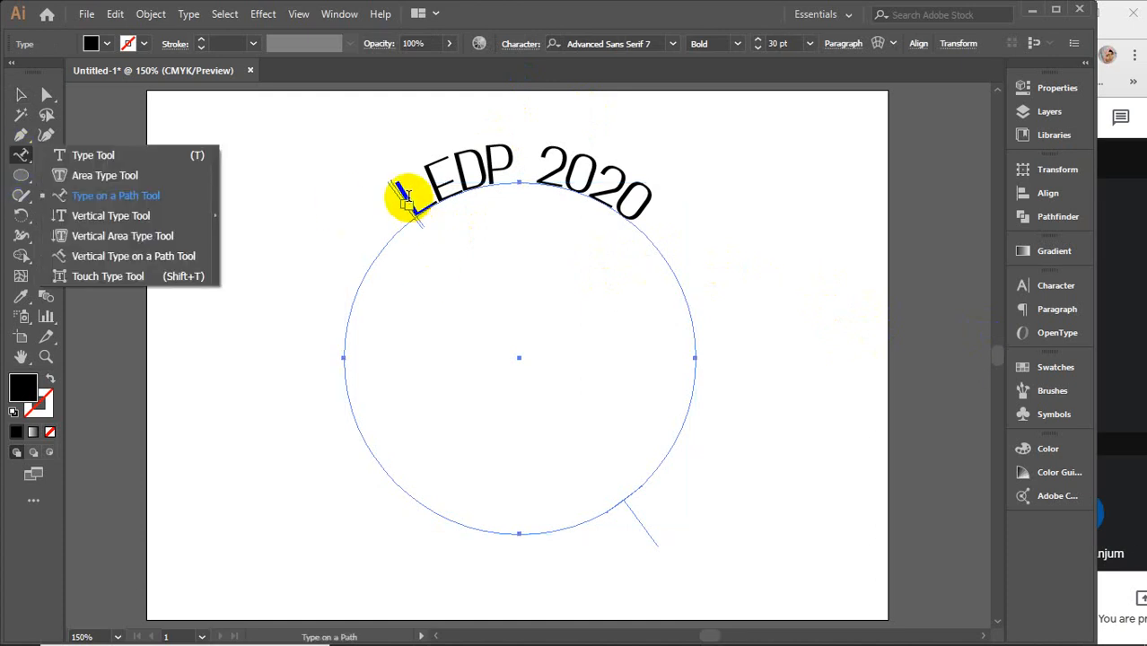
{"action": "left_click", "coordinate": [432, 177]}
{"action": "left_click_drag", "start_coordinate": [432, 176], "coordinate": [662, 205]}
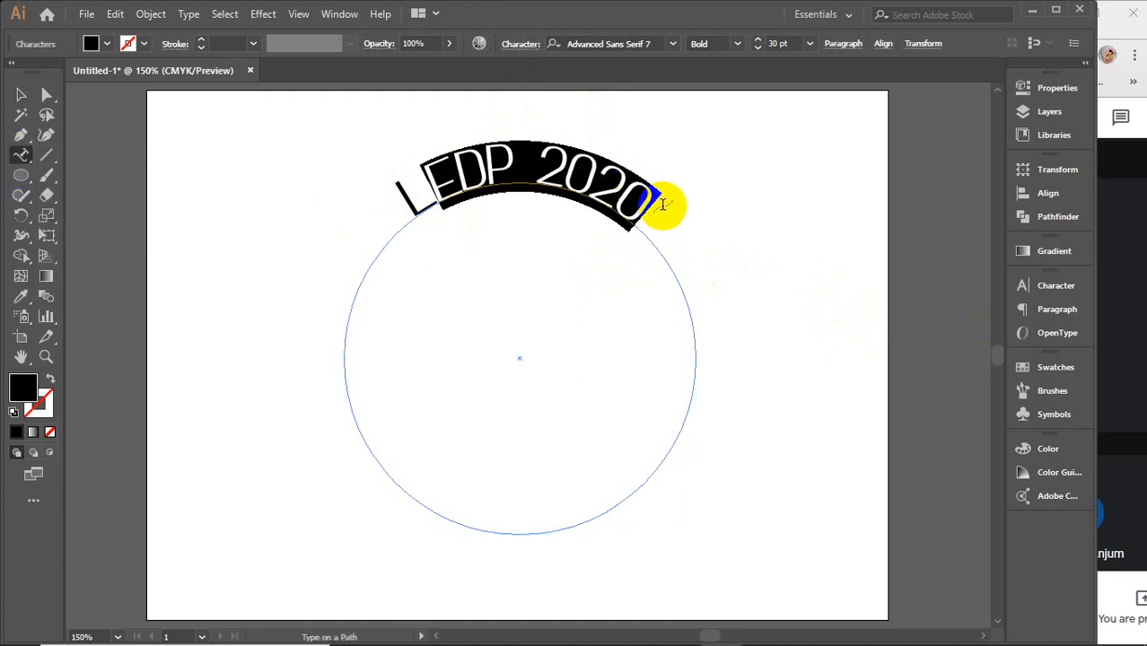
{"action": "type", "text": "earn"}
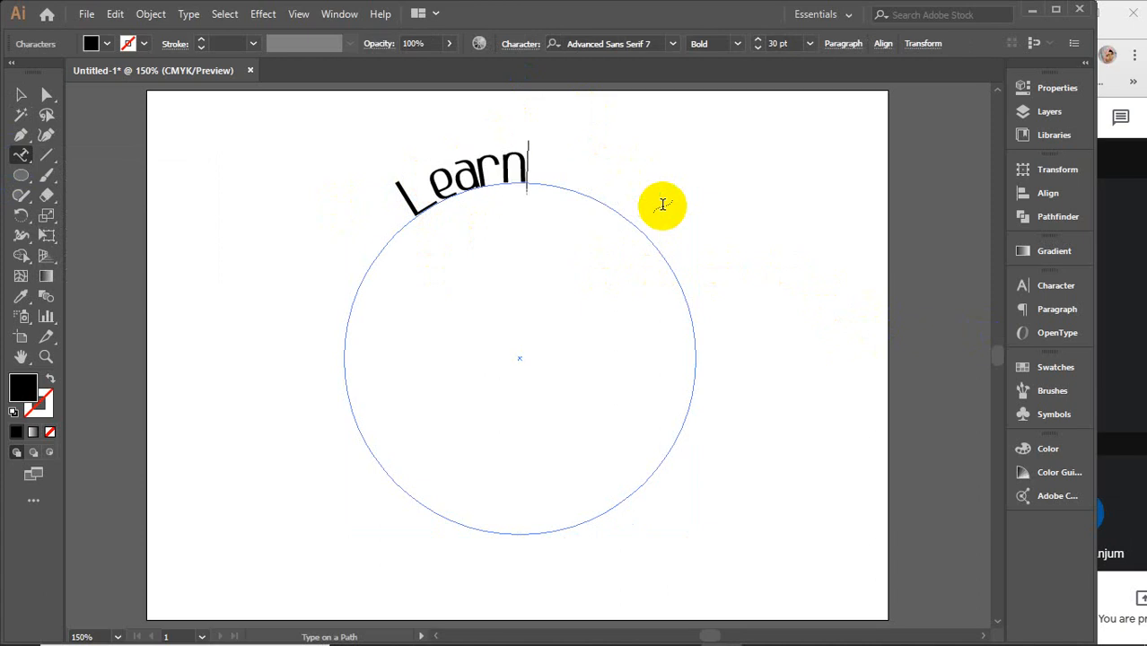
{"action": "type", "text": "ing &"}
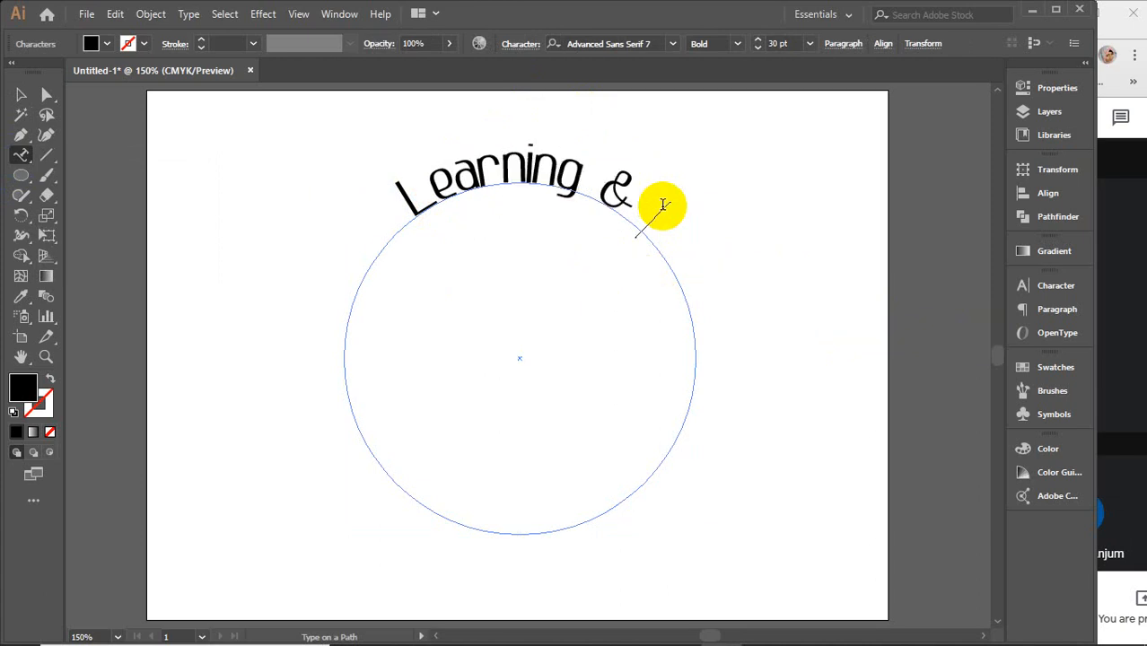
{"action": "type", "text": " Earni"}
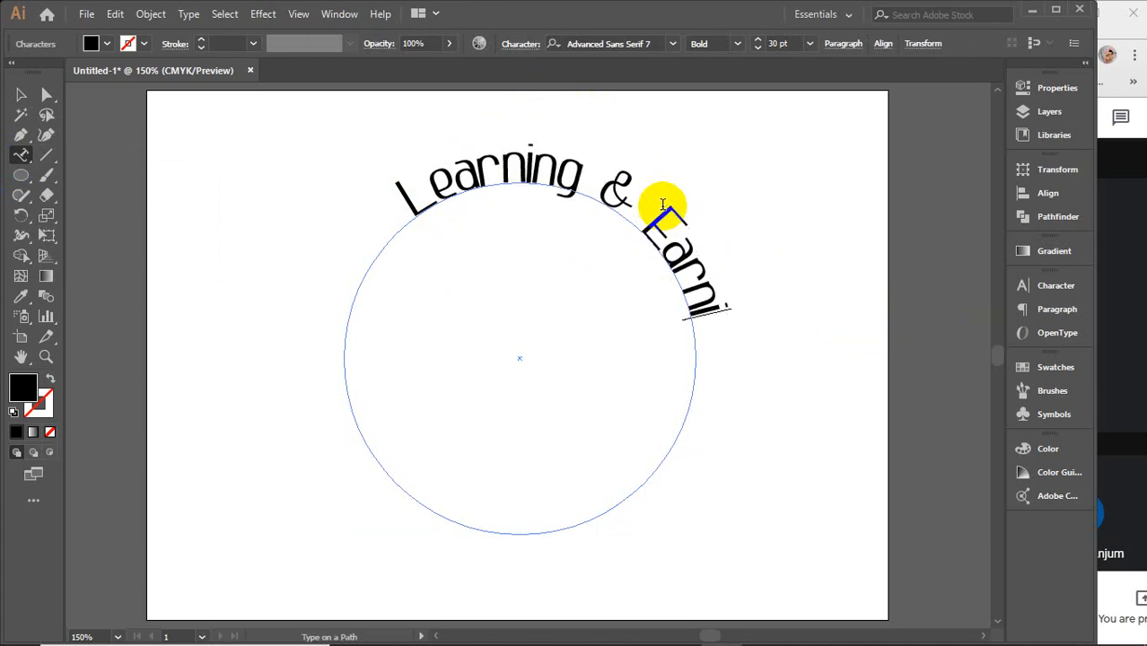
{"action": "type", "text": "ng De"}
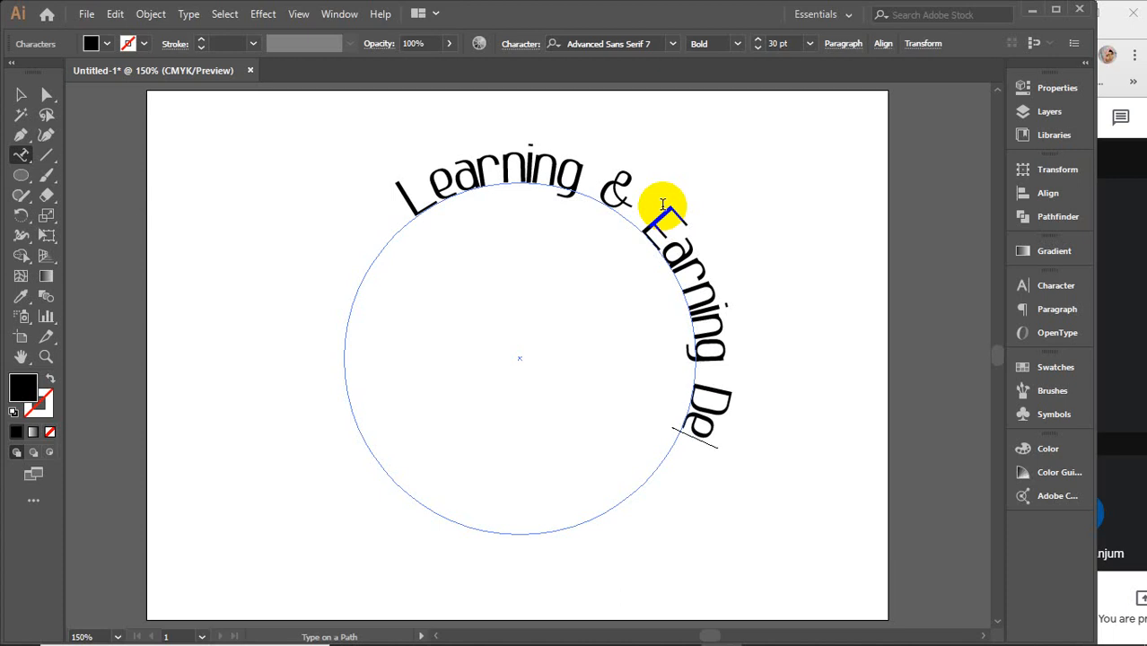
{"action": "type", "text": "velopm"}
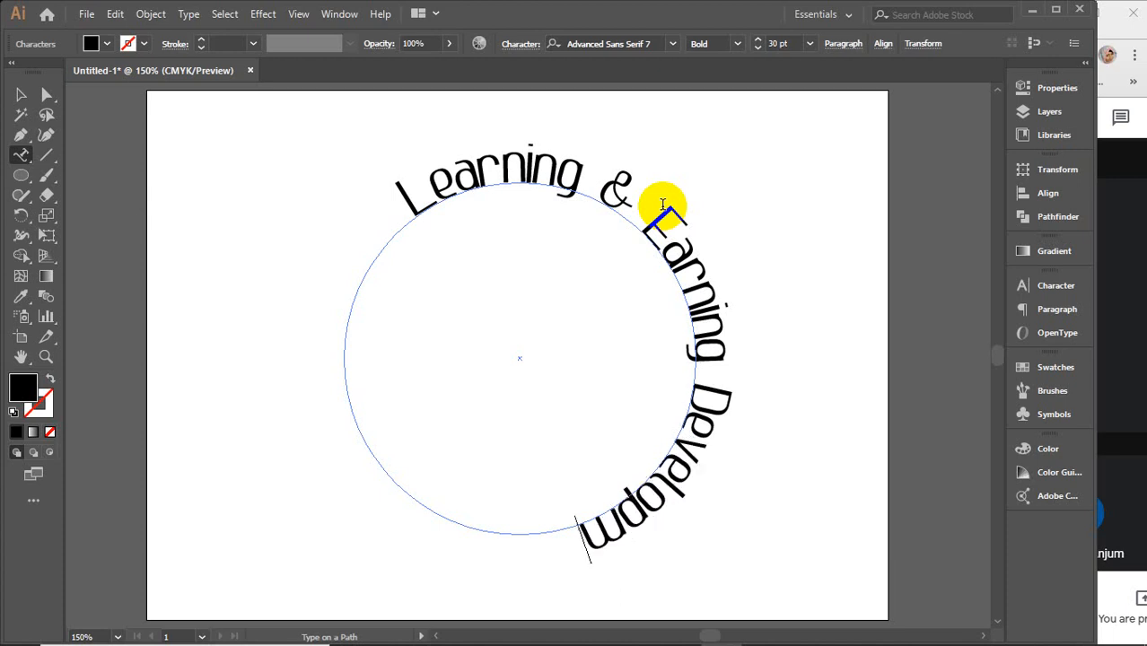
{"action": "type", "text": "ent P"}
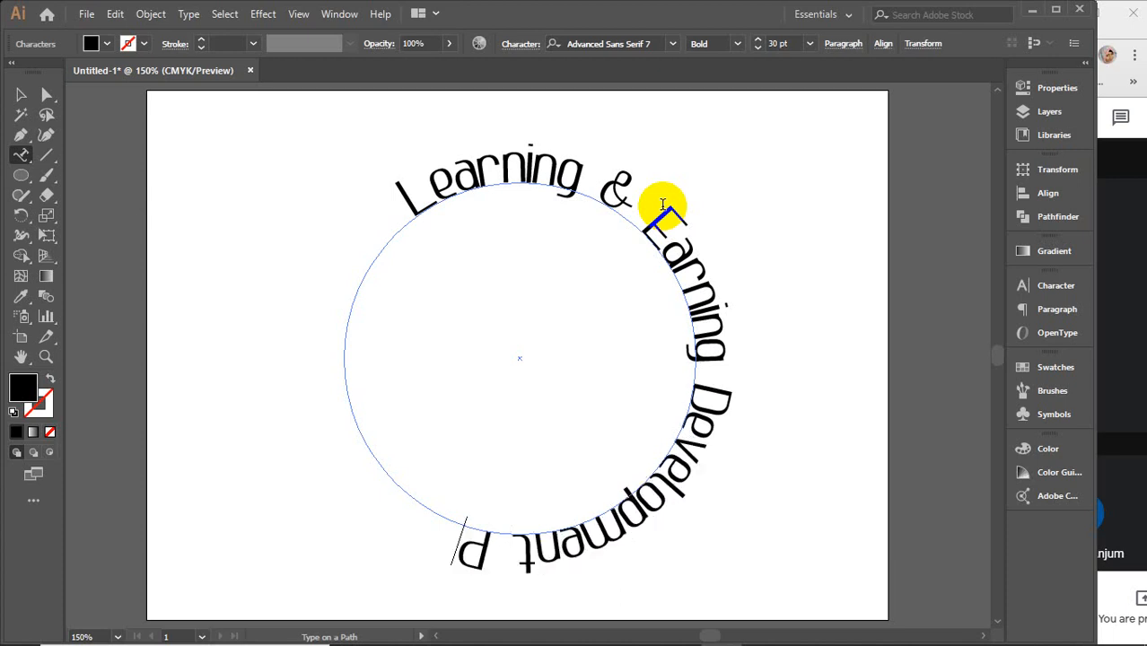
{"action": "type", "text": "roj"}
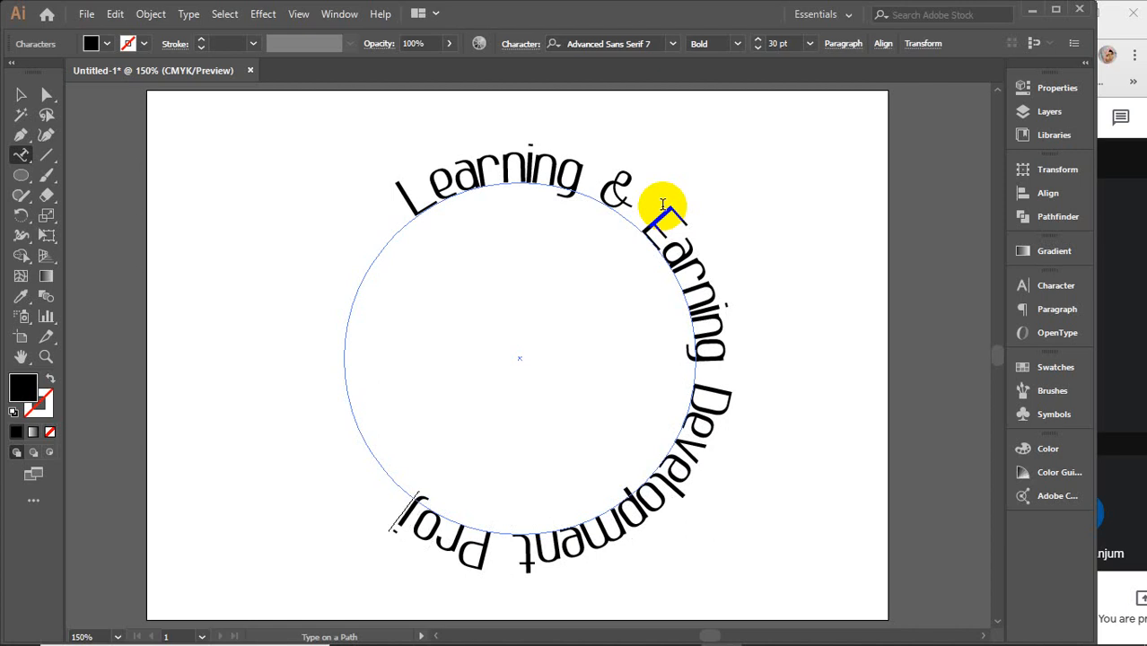
{"action": "type", "text": "ect"}
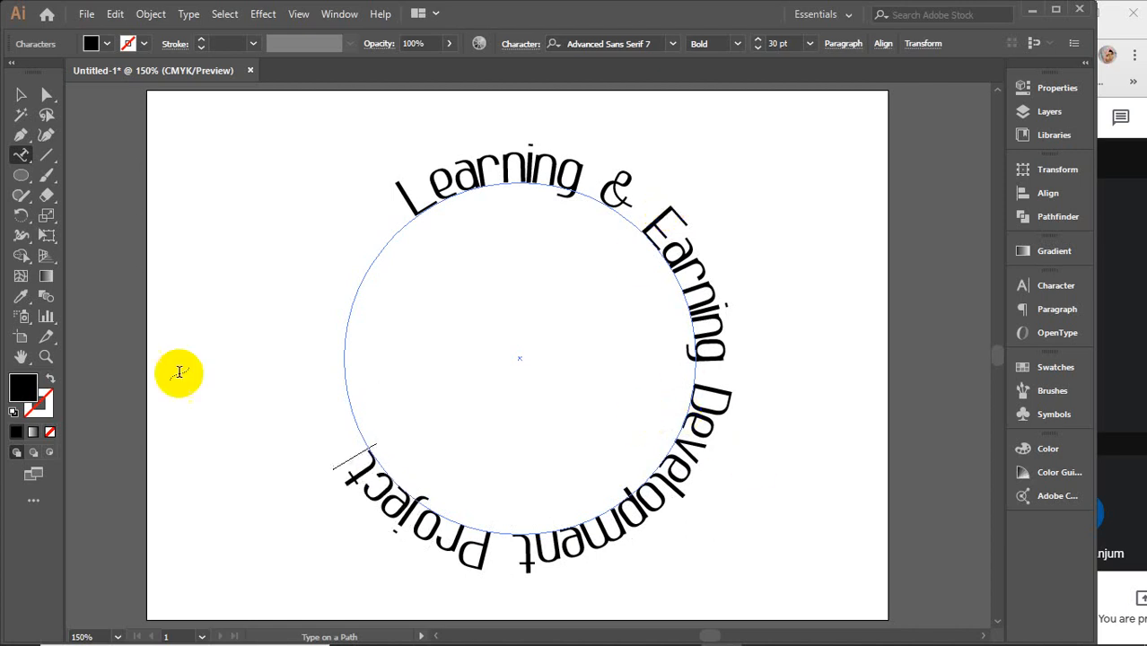
{"action": "left_click", "coordinate": [21, 95]}
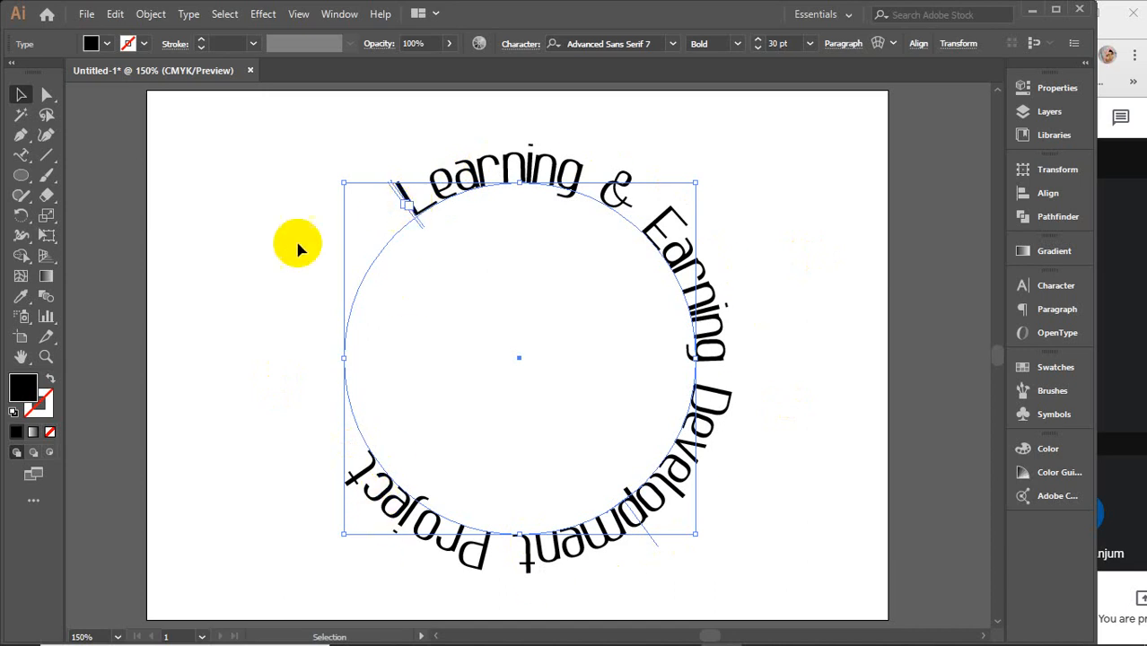
Step: Reveal the hidden "LEDP 2020" text on the circle and undo the reveal
{"action": "key", "text": "a"}
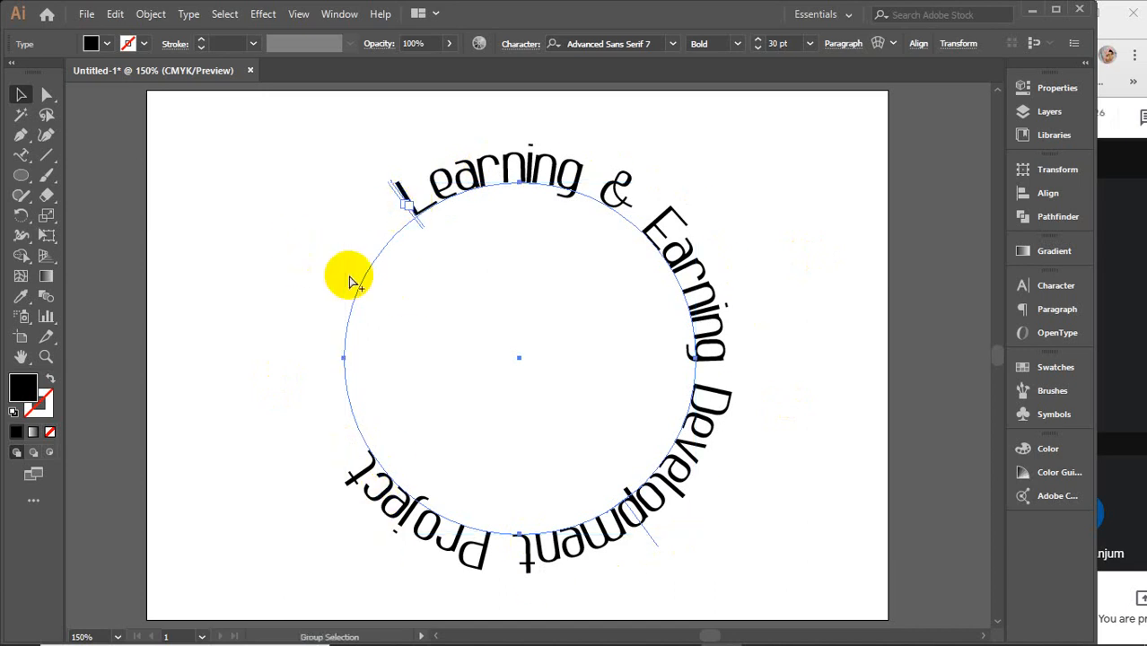
{"action": "key", "text": "ctrl+alt+3"}
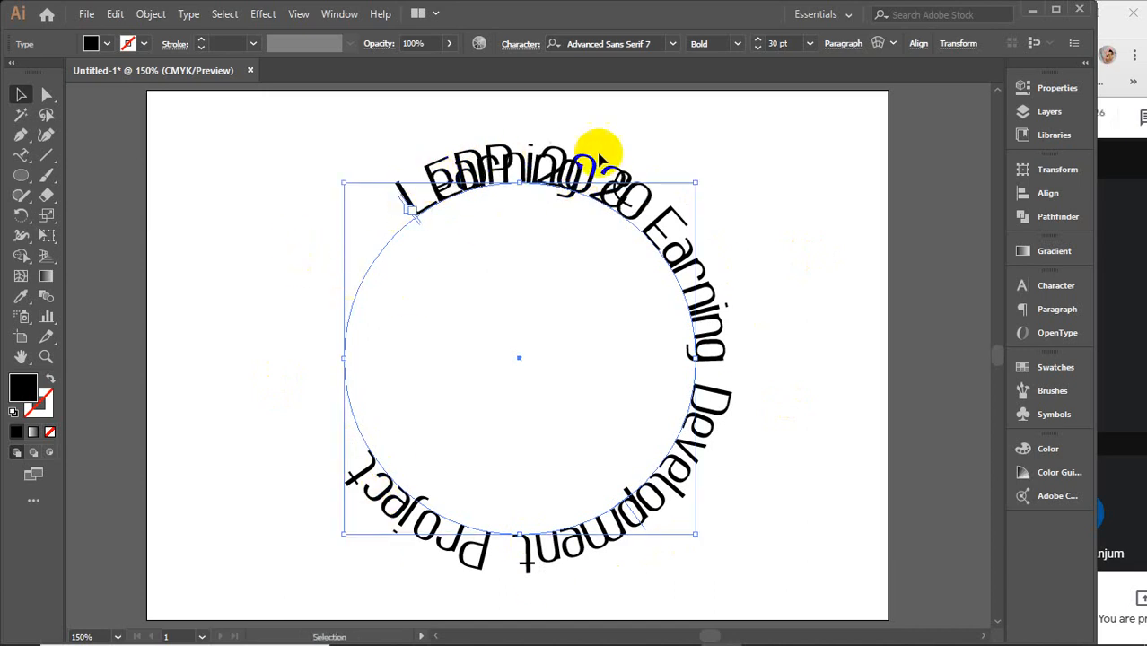
{"action": "key", "text": "a"}
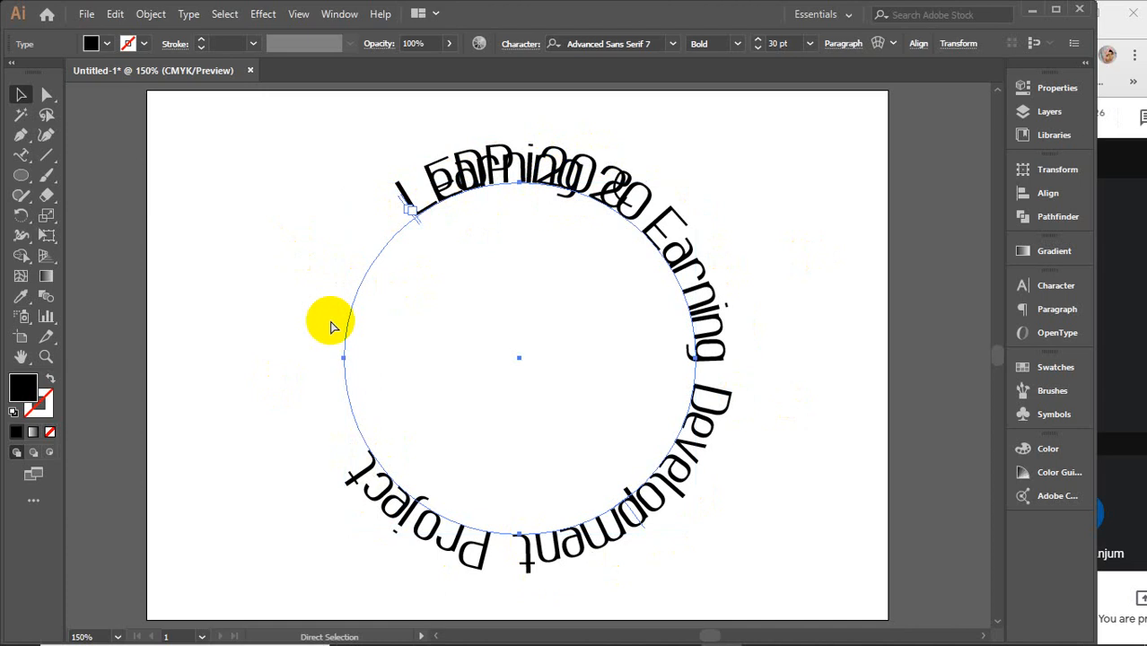
{"action": "key", "text": "ctrl+z"}
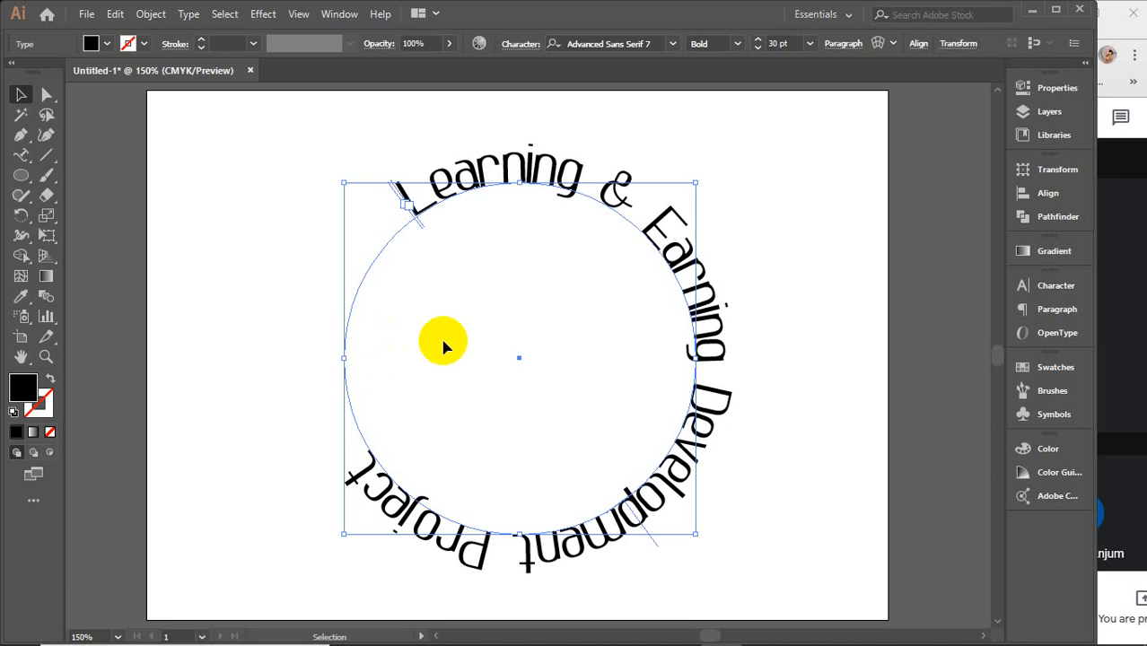
Step: Switch to the Google Meet window to check the meeting and return to Illustrator
{"action": "mouse_move", "coordinate": [1091, 644]}
{"action": "left_click", "coordinate": [999, 634]}
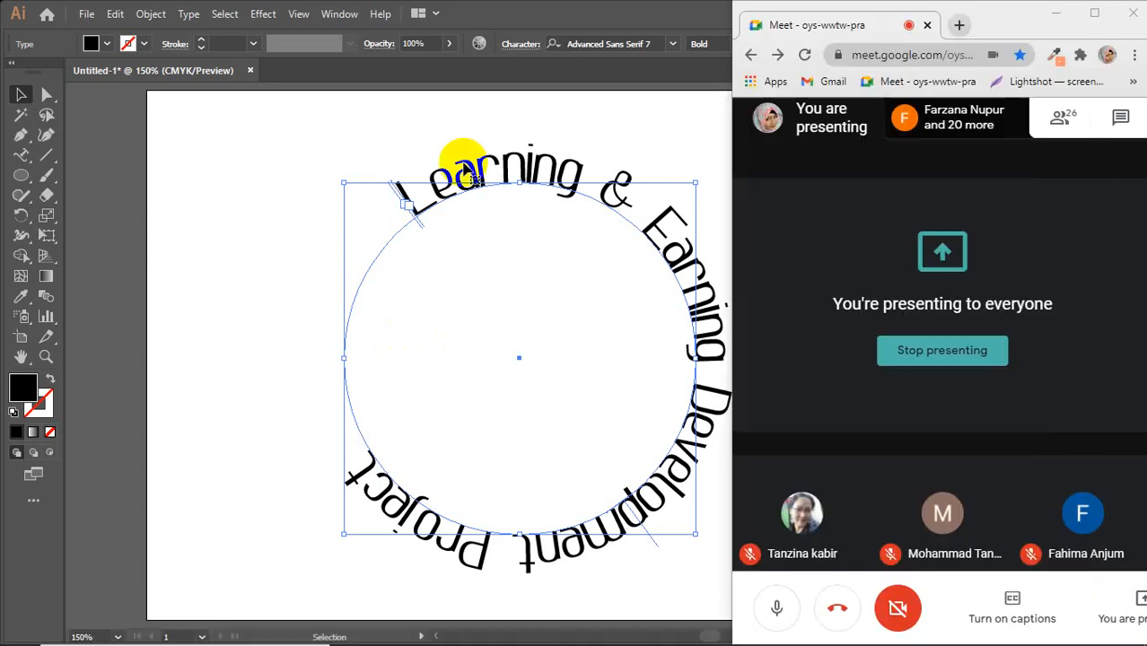
{"action": "left_click", "coordinate": [464, 169]}
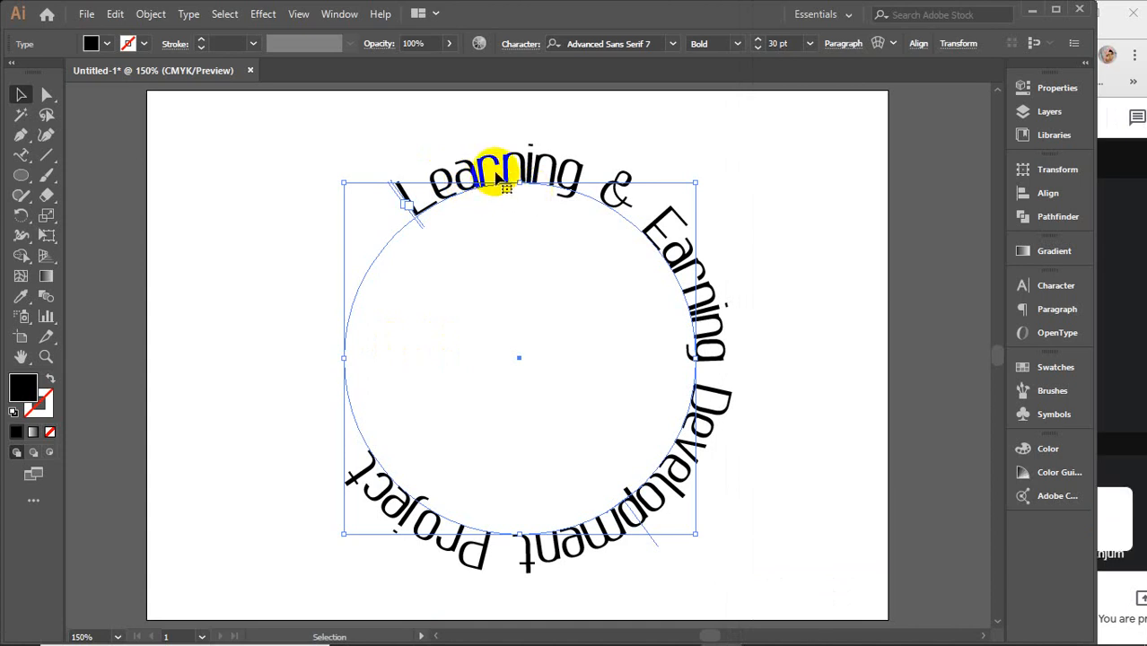
Step: Open Type on a Path Options for the circular text and turn on the preview
{"action": "left_click", "coordinate": [187, 20]}
{"action": "mouse_move", "coordinate": [224, 182]}
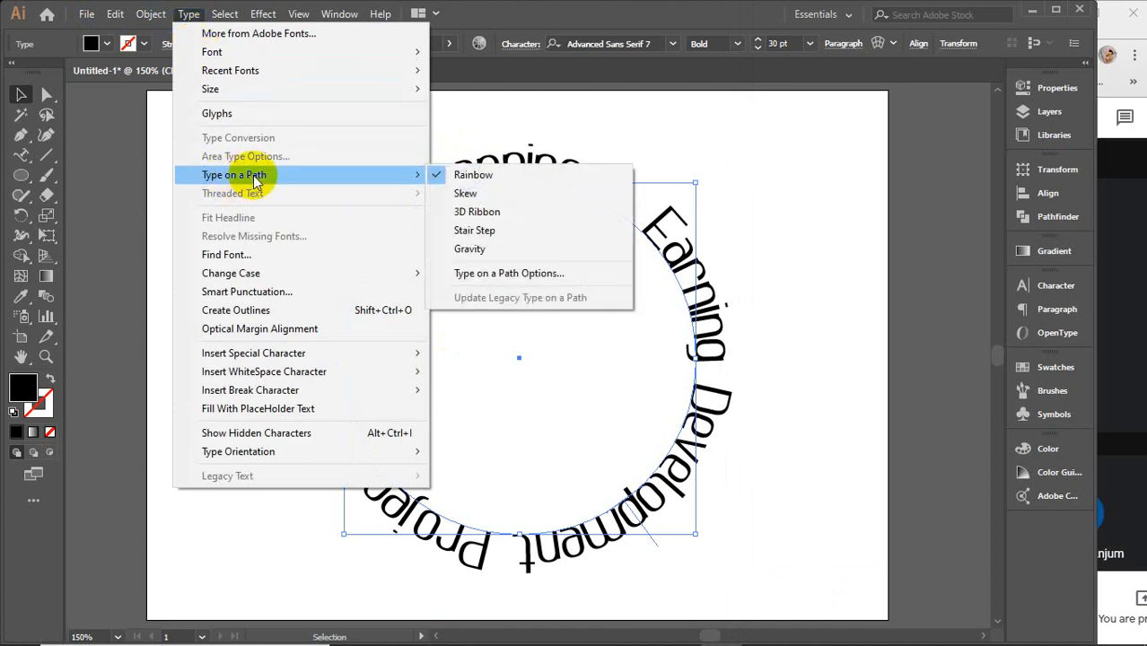
{"action": "left_click", "coordinate": [514, 273]}
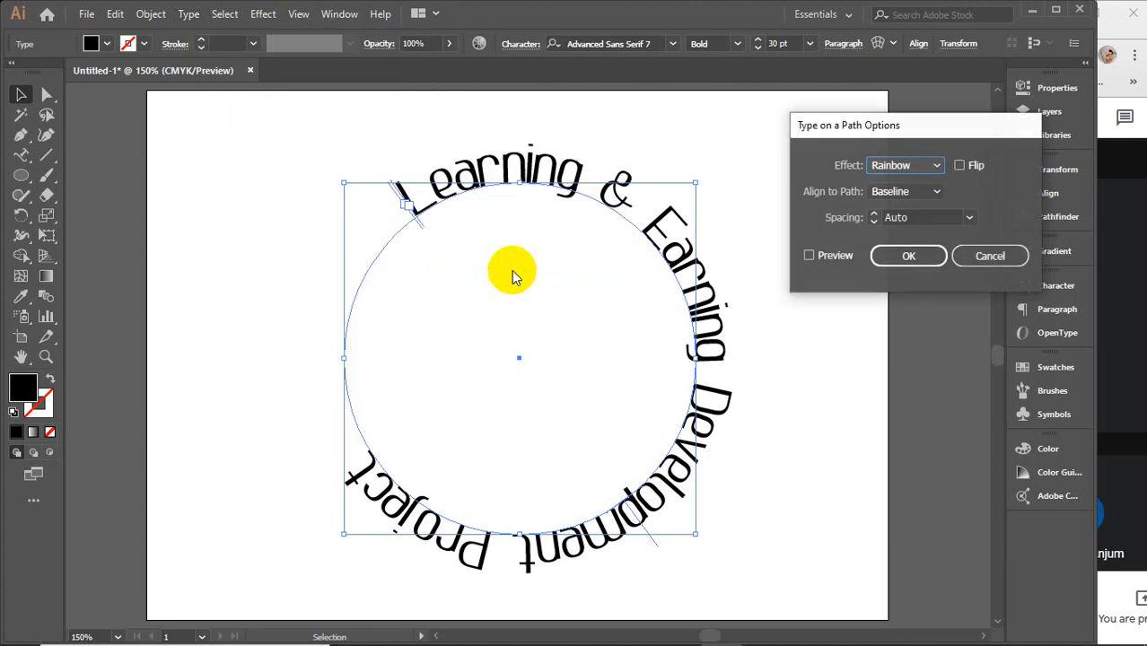
{"action": "left_click", "coordinate": [819, 255]}
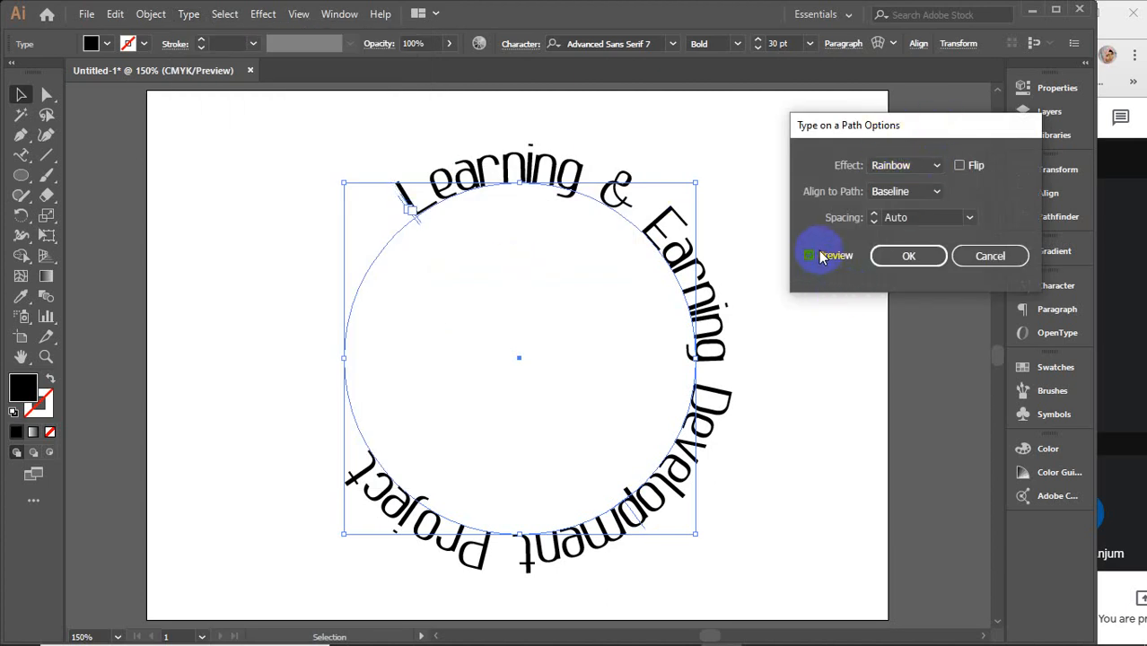
{"action": "left_click", "coordinate": [832, 258]}
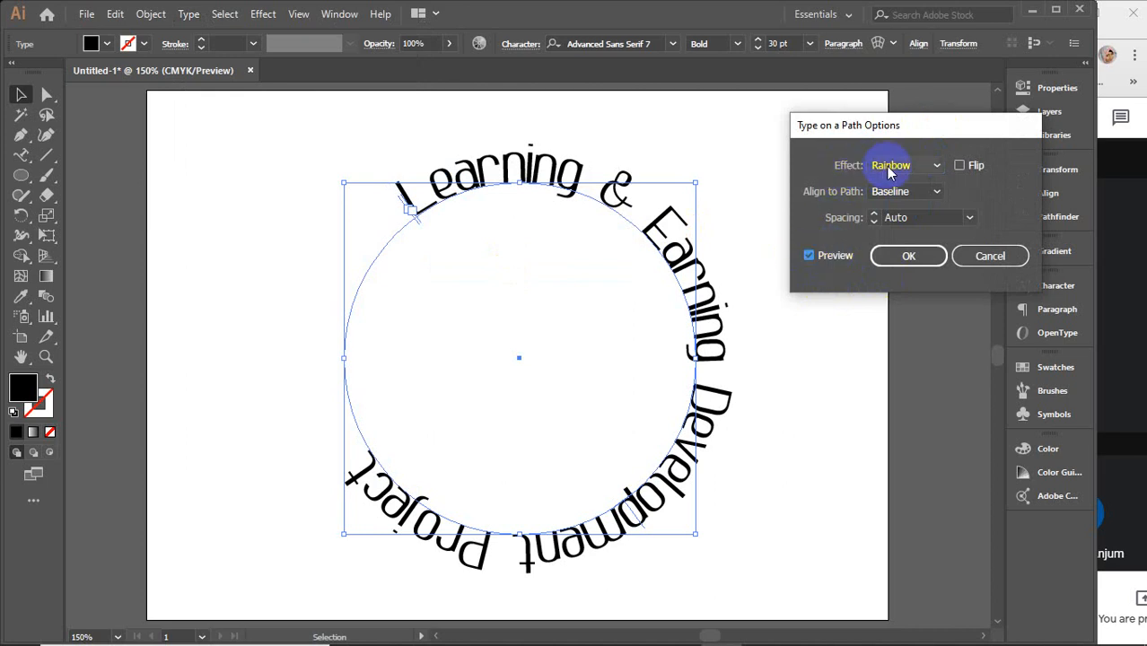
Step: Try the Skew effect on the circular text, checking the Google Meet window in between, and cancel the path options
{"action": "left_click", "coordinate": [938, 168]}
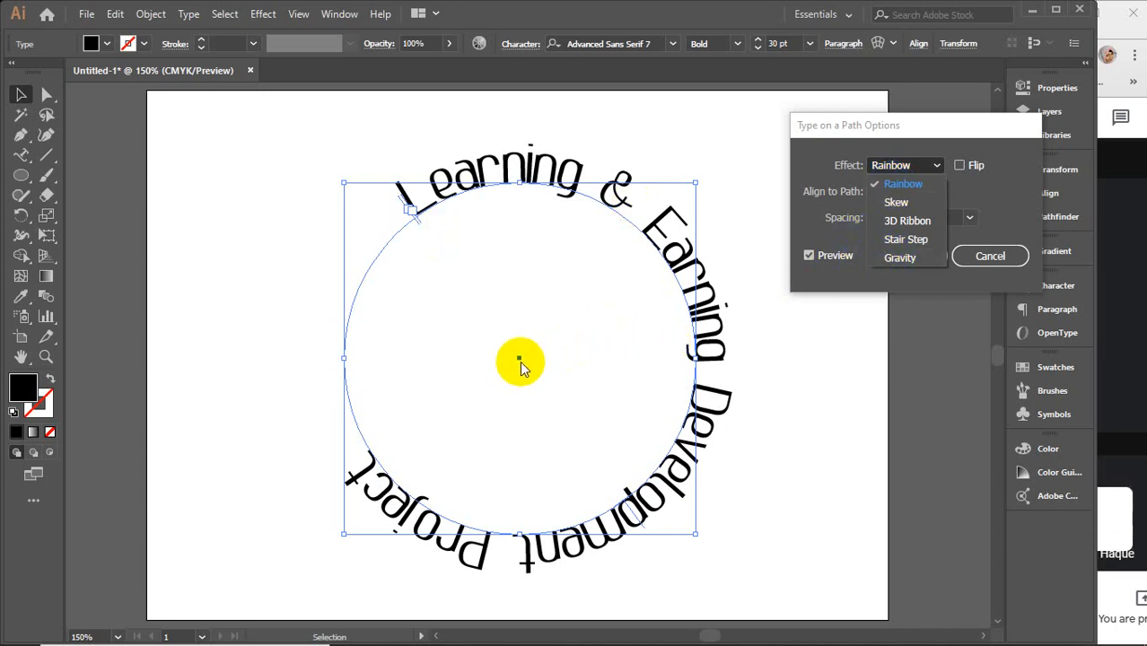
{"action": "left_click", "coordinate": [1113, 394]}
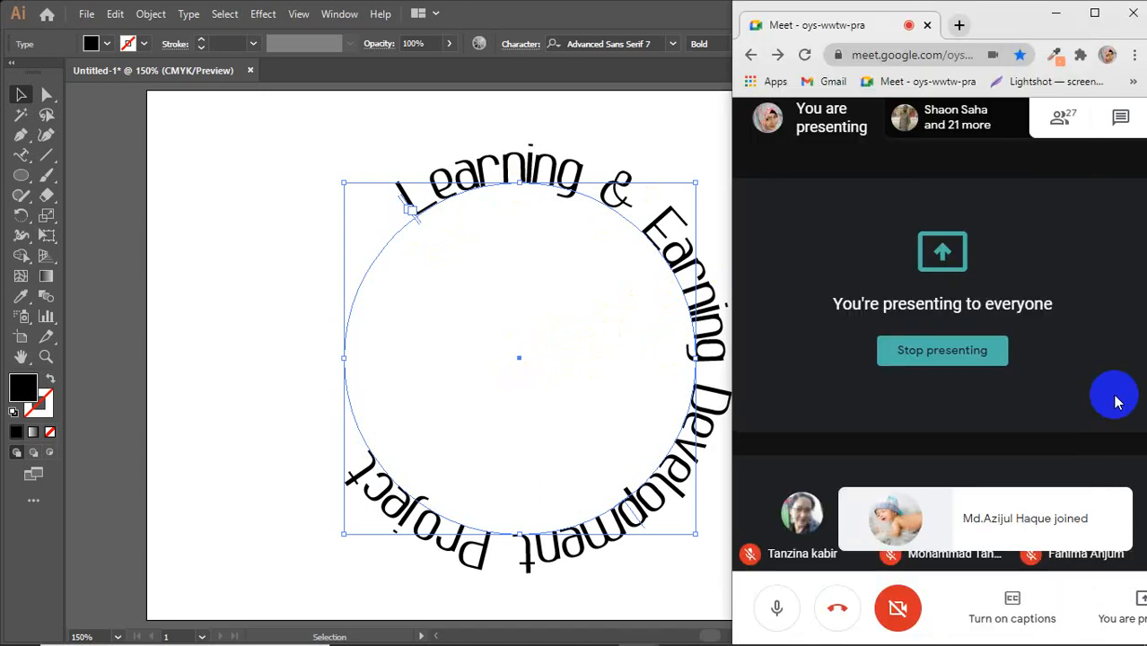
{"action": "left_click", "coordinate": [563, 342]}
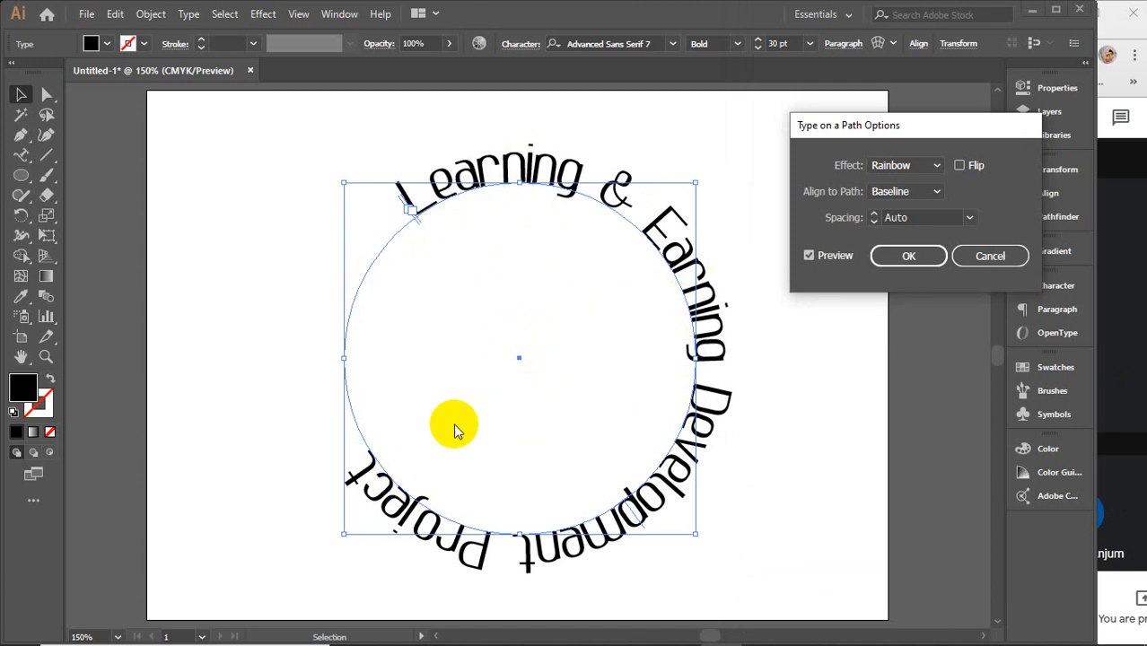
{"action": "left_click", "coordinate": [938, 166]}
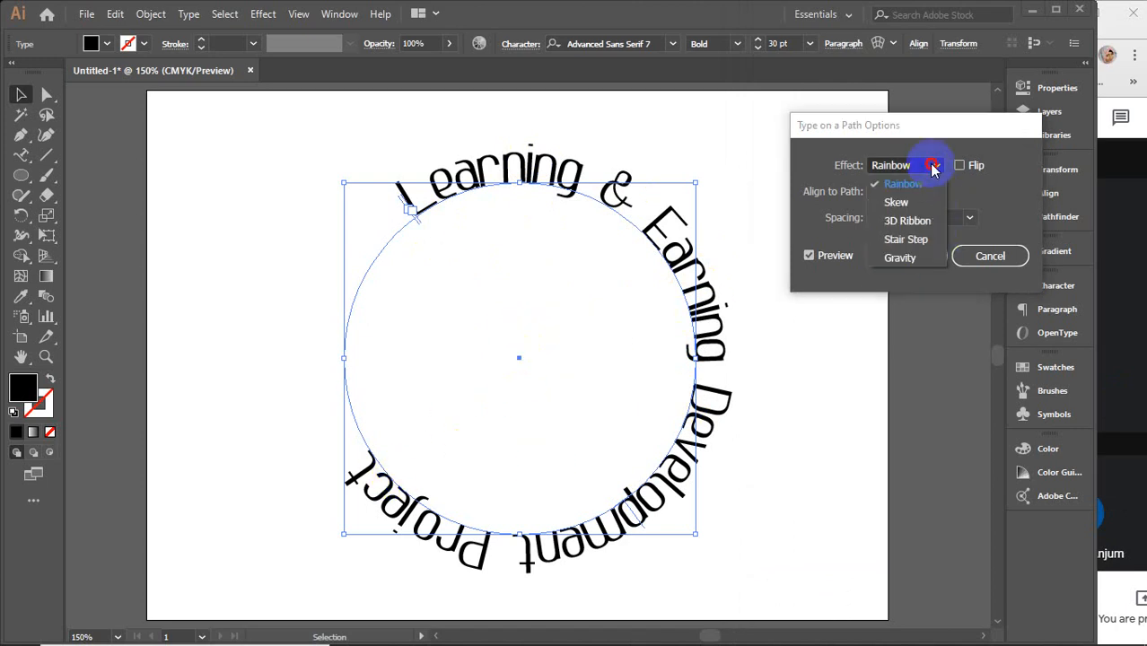
{"action": "left_click", "coordinate": [896, 203]}
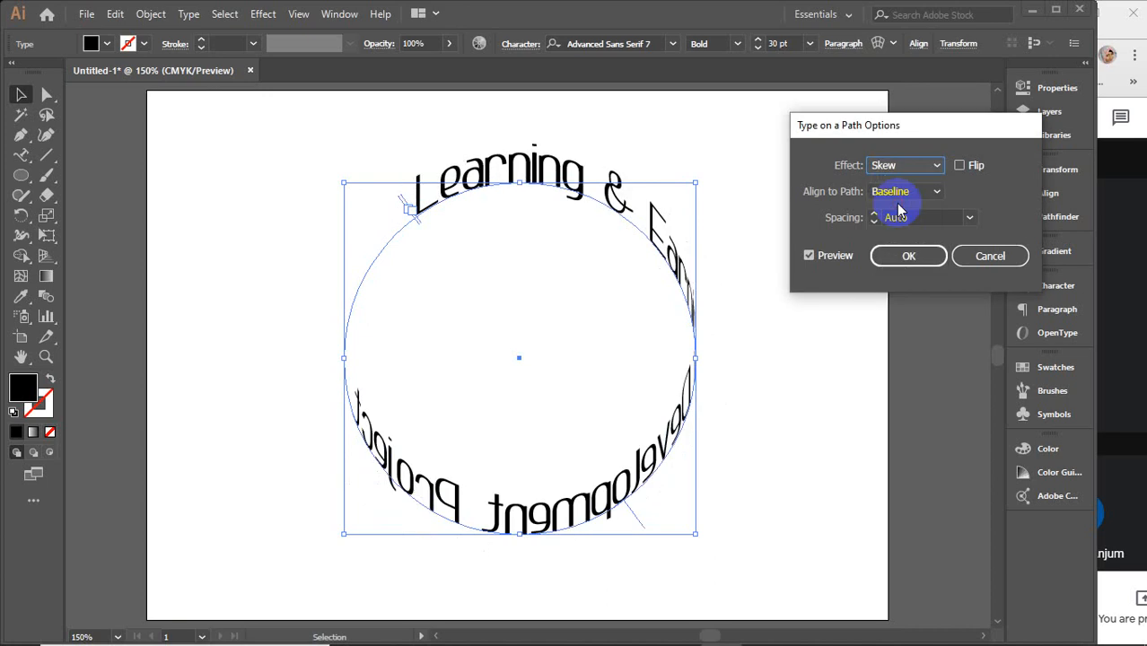
{"action": "left_click", "coordinate": [991, 256]}
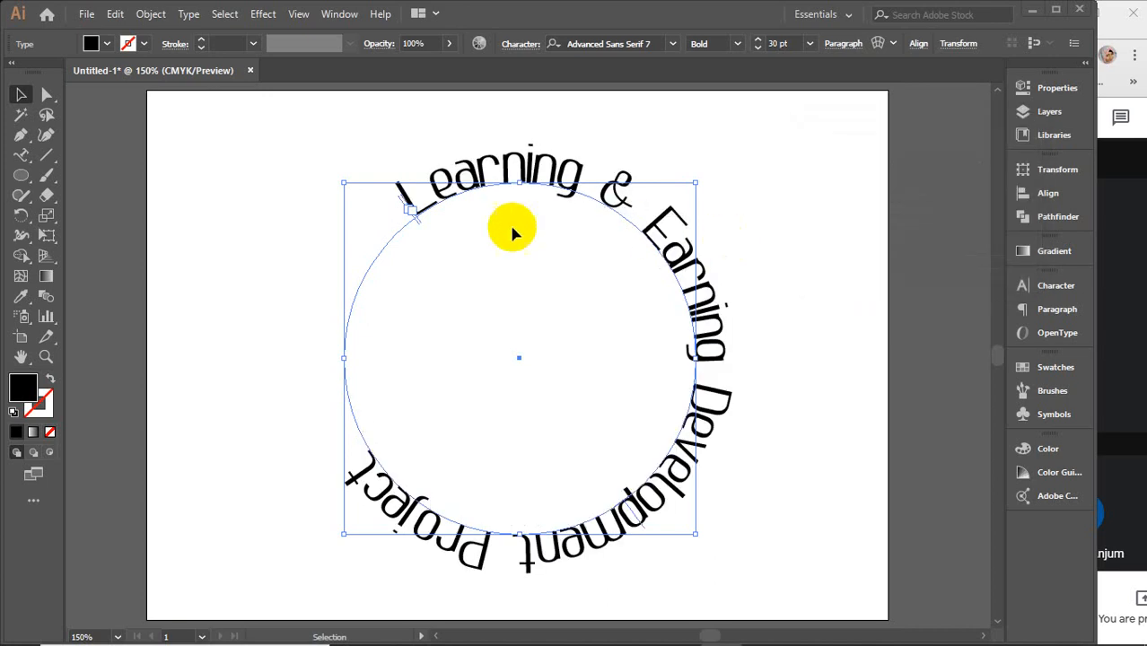
Step: Increase the circular text's font size to 39 pt
{"action": "left_click", "coordinate": [1032, 286]}
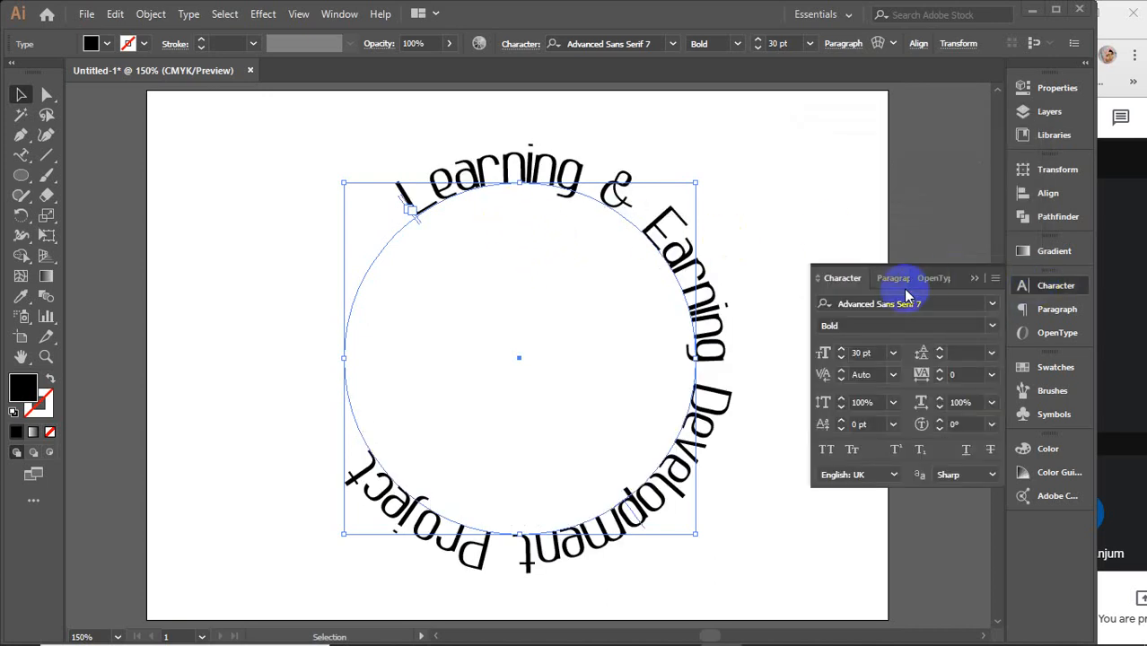
{"action": "left_click", "coordinate": [870, 352]}
{"action": "key", "text": "Up"}
{"action": "key", "text": "Up"}
{"action": "key", "text": "Up"}
{"action": "key", "text": "Up"}
{"action": "key", "text": "Up"}
{"action": "key", "text": "Up"}
{"action": "key", "text": "Up"}
{"action": "key", "text": "Up"}
{"action": "key", "text": "Up"}
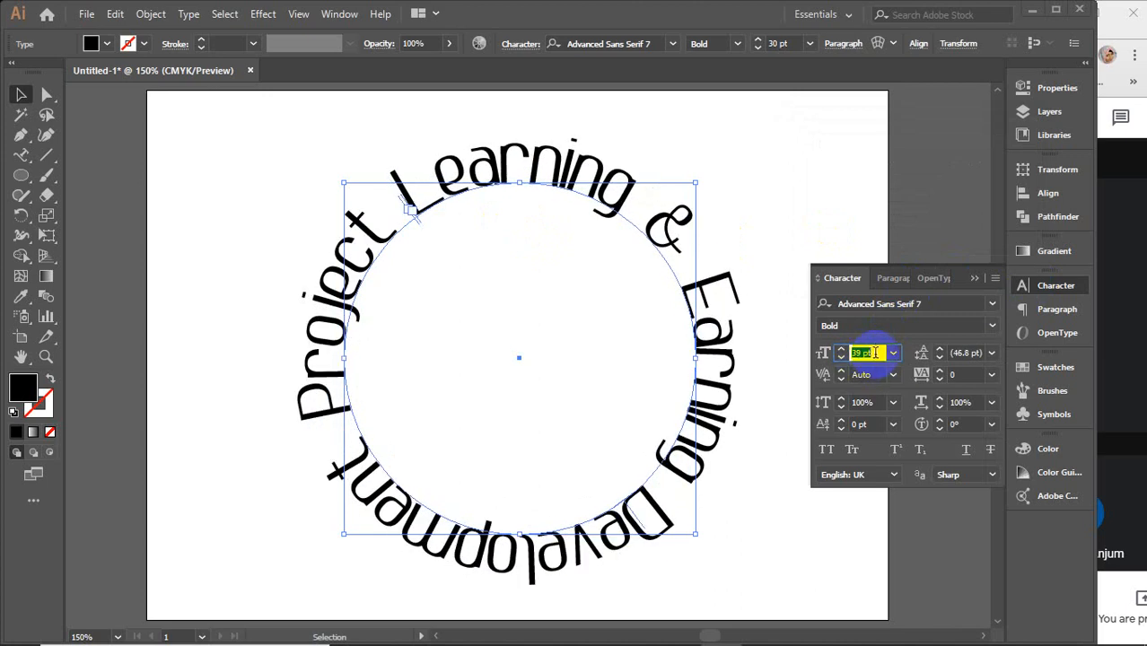
Step: Open Type on a Path Options for the circular text and enable the preview
{"action": "left_click", "coordinate": [187, 14]}
{"action": "mouse_move", "coordinate": [394, 175]}
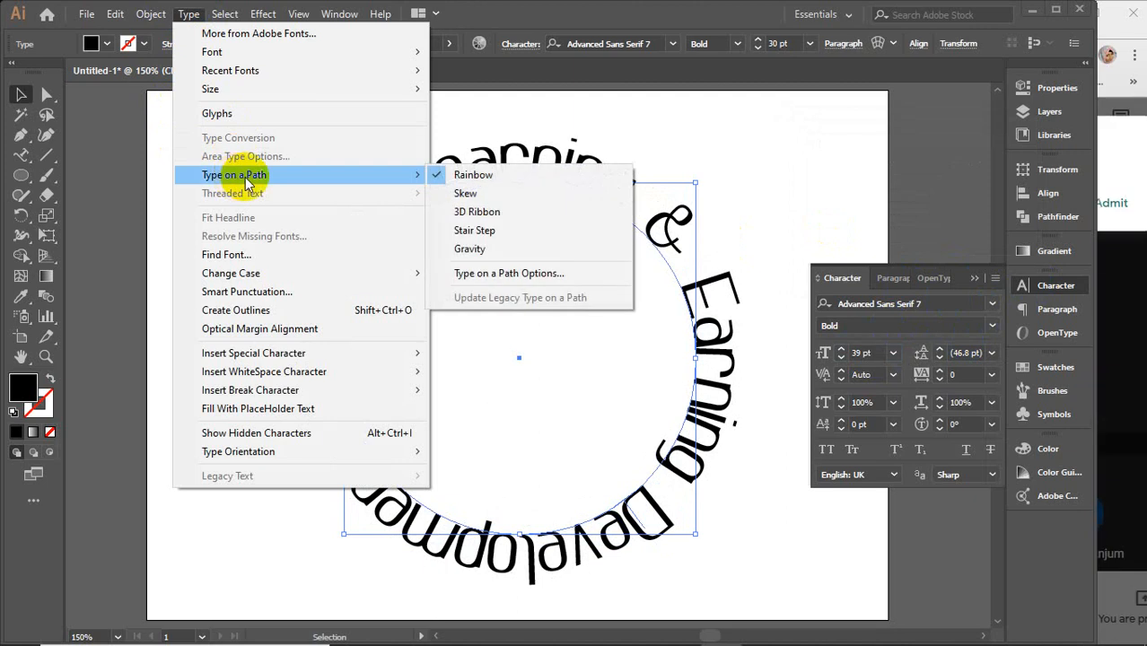
{"action": "left_click", "coordinate": [466, 283]}
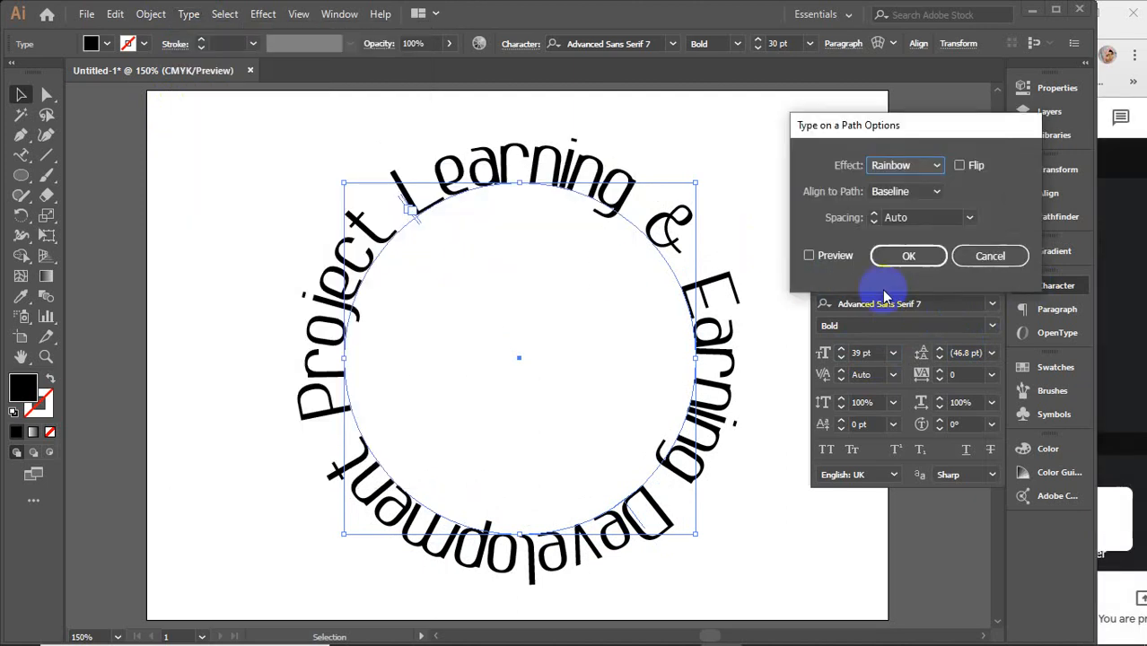
{"action": "left_click", "coordinate": [1124, 390]}
{"action": "left_click", "coordinate": [633, 300]}
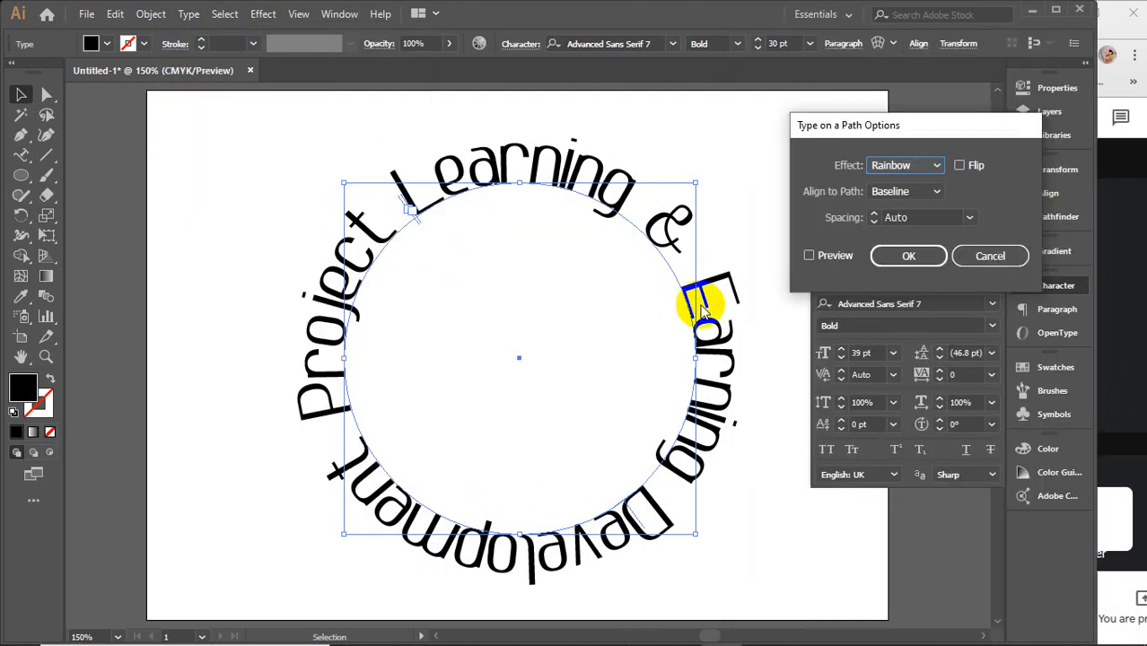
{"action": "left_click", "coordinate": [835, 262]}
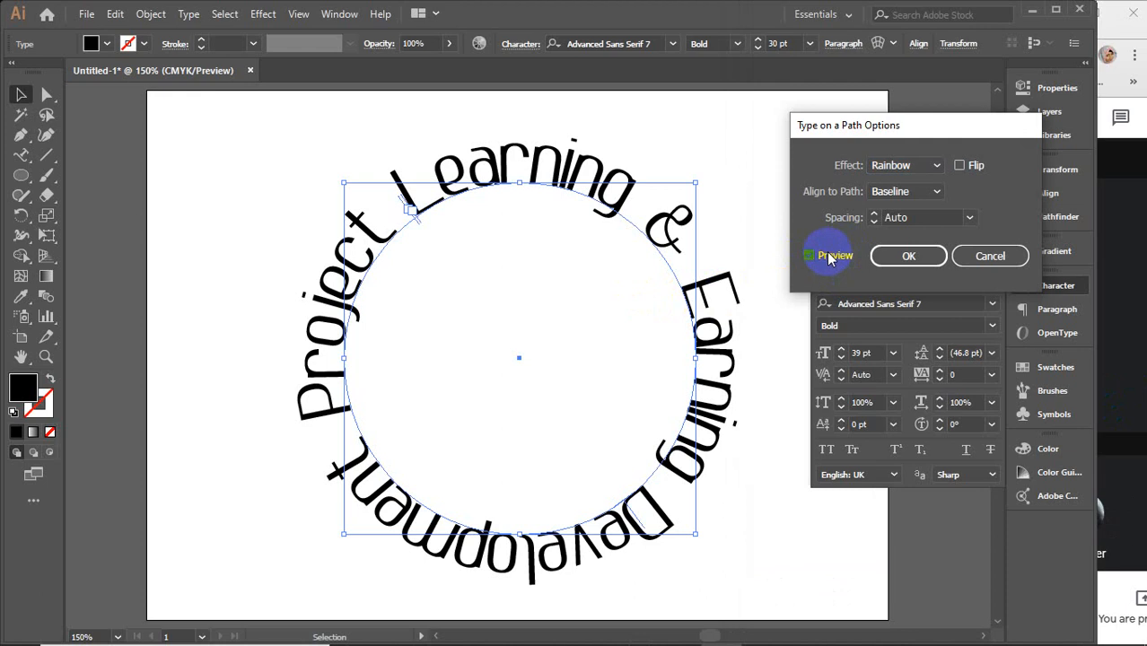
Step: Try the Skew effect on the circular text and toggle Flip on and off
{"action": "left_click", "coordinate": [934, 168]}
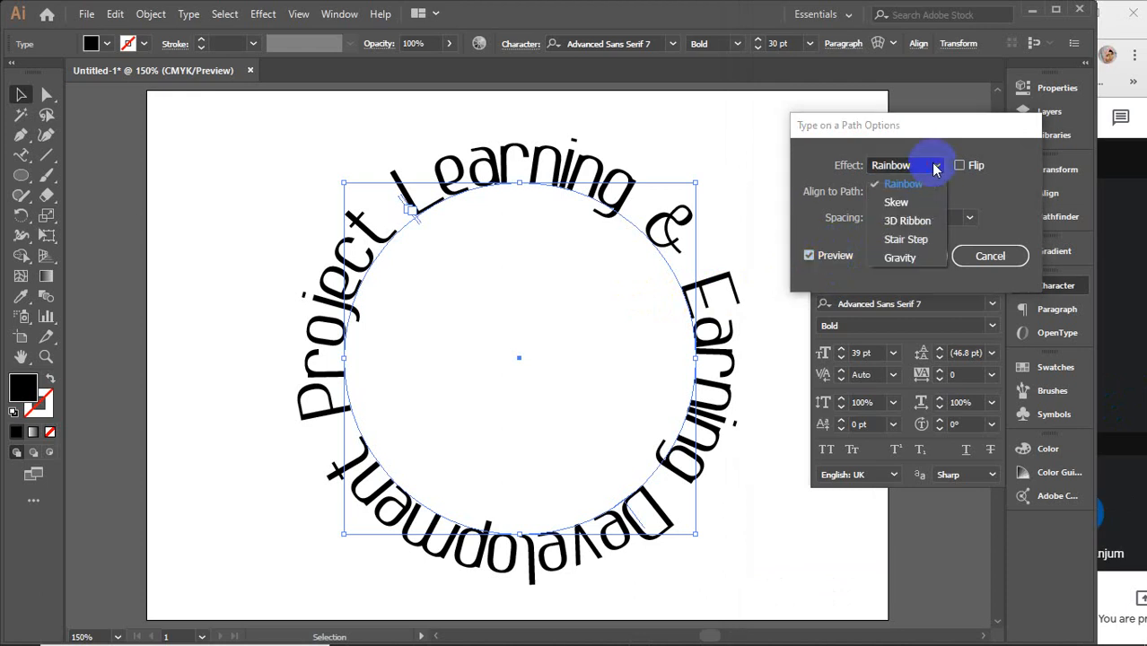
{"action": "left_click", "coordinate": [918, 207]}
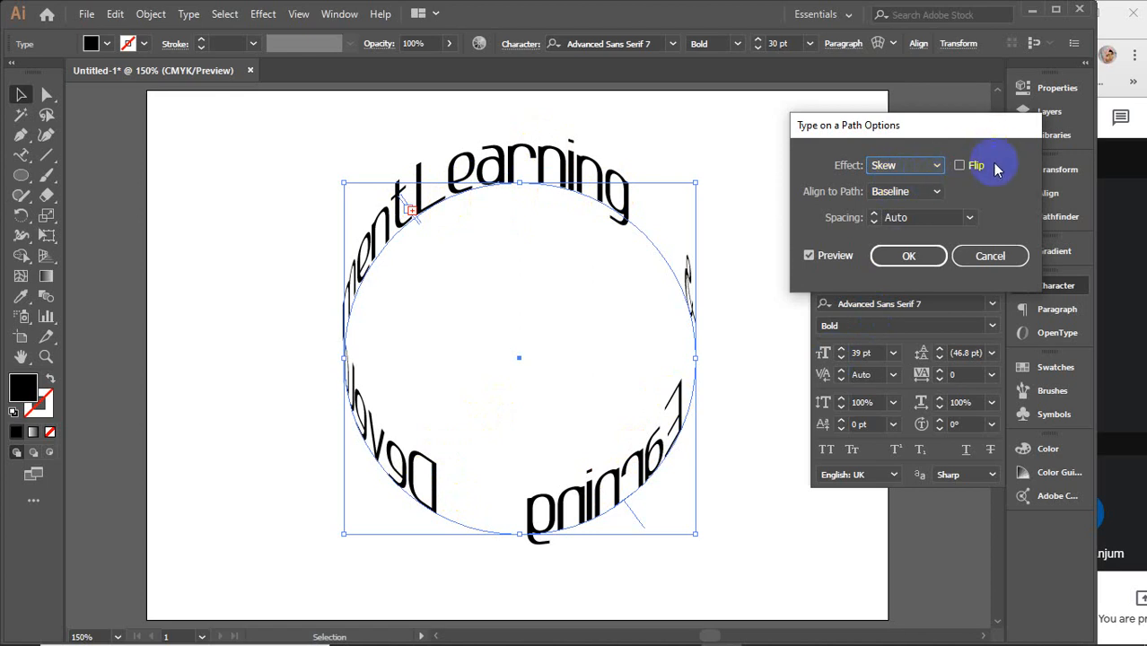
{"action": "left_click", "coordinate": [959, 165]}
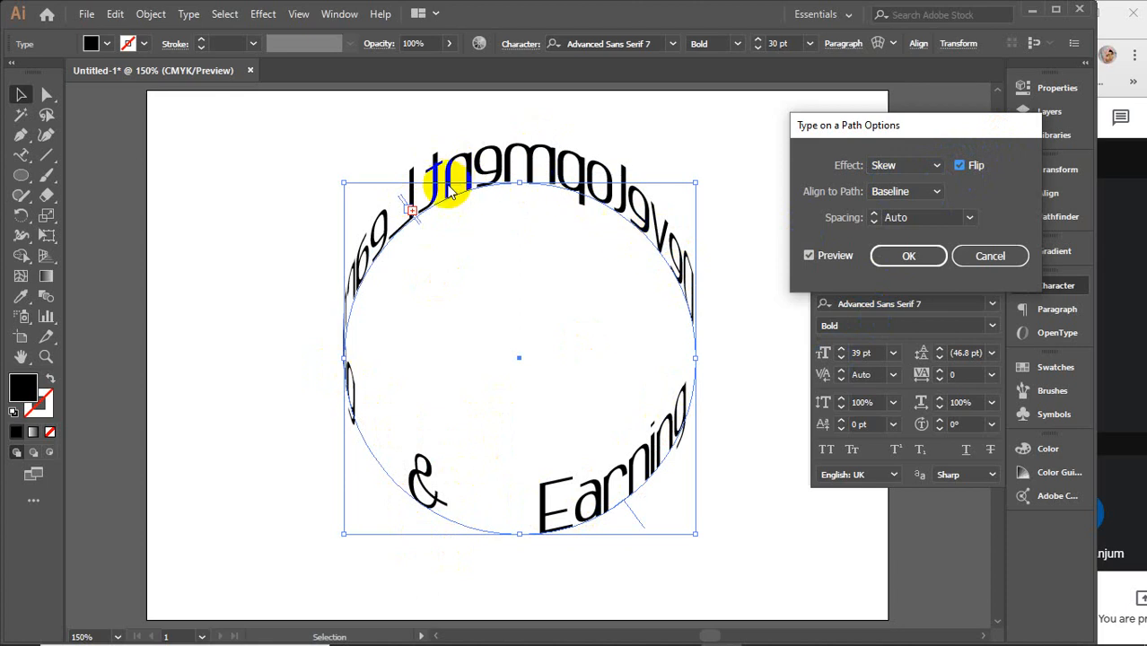
{"action": "left_click", "coordinate": [958, 166]}
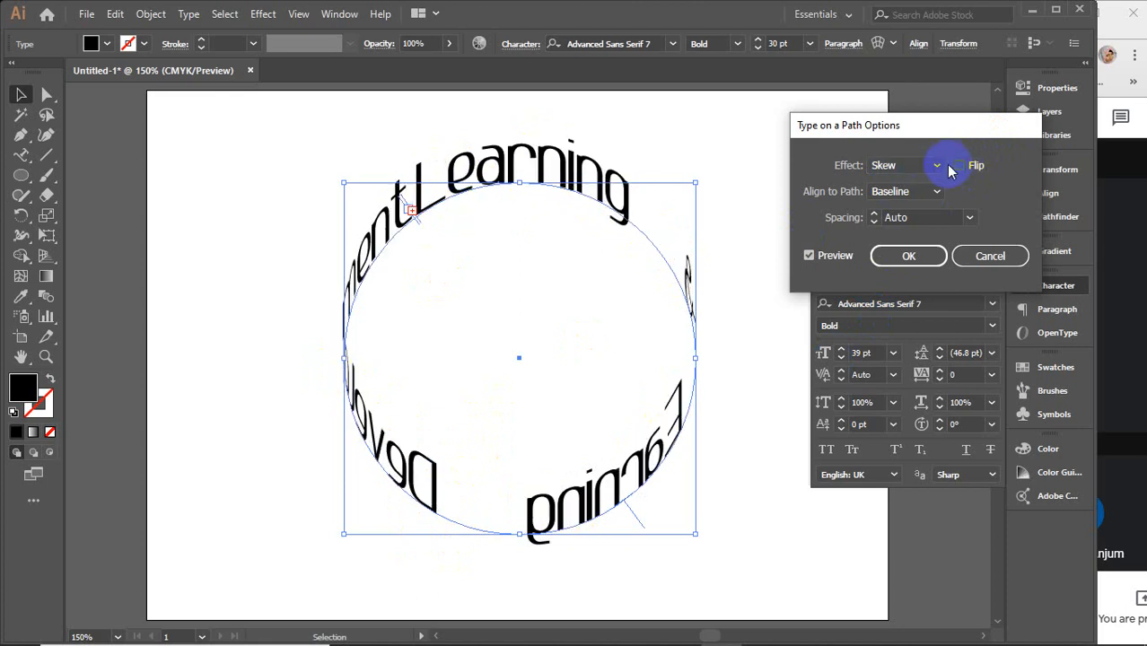
Step: Try the 3D Ribbon effect on the circular text, switching Flip on and back off
{"action": "left_click", "coordinate": [937, 165]}
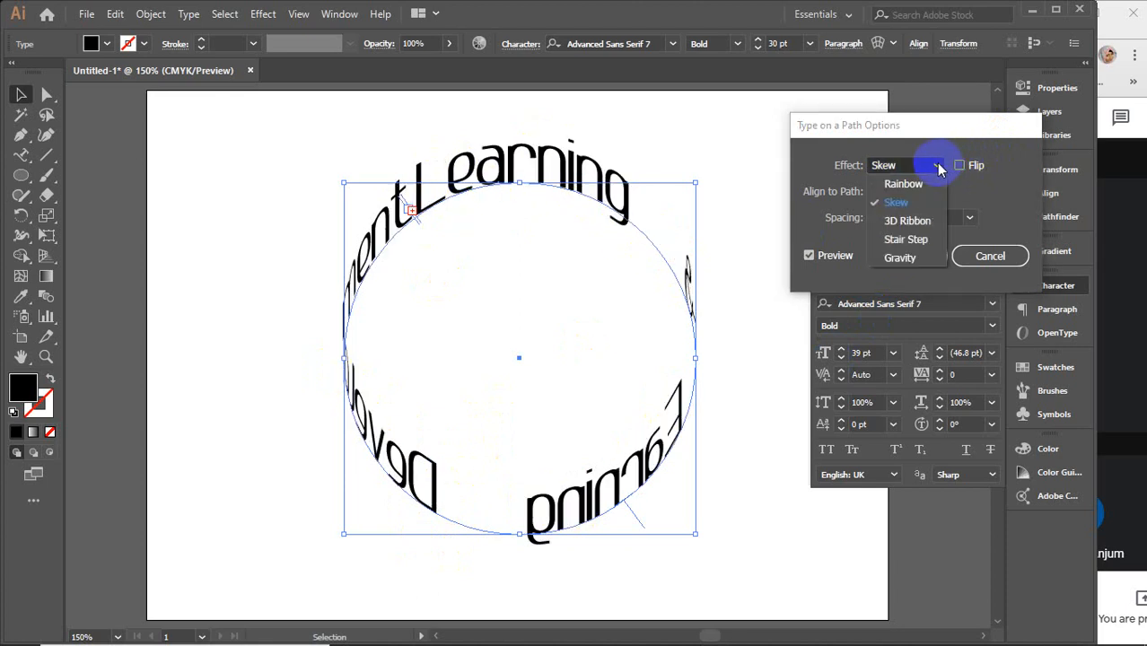
{"action": "left_click", "coordinate": [908, 221]}
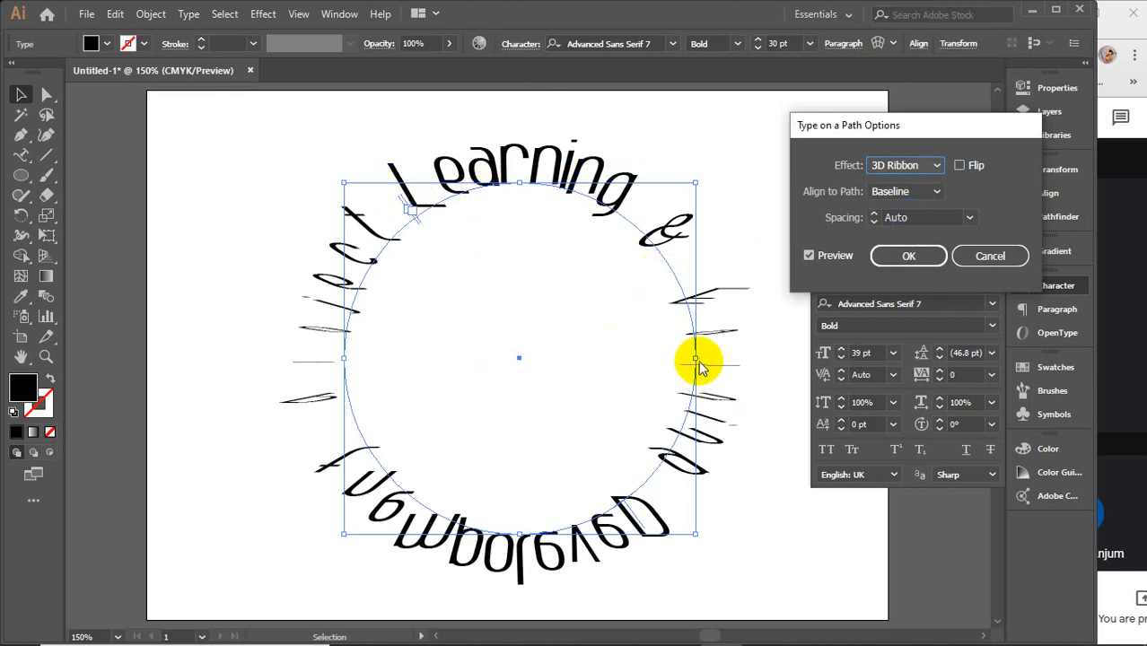
{"action": "left_click", "coordinate": [958, 165]}
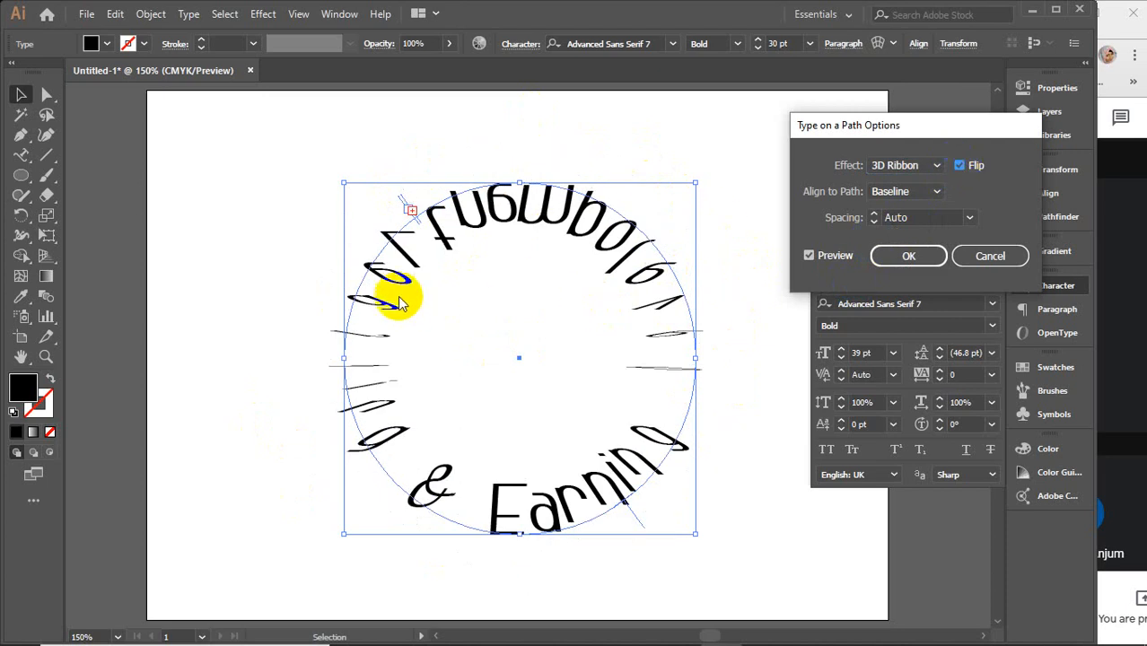
{"action": "left_click", "coordinate": [959, 166]}
Step: Try the Stair Step effect on the circular text, switching Flip on and back off
{"action": "left_click", "coordinate": [936, 168]}
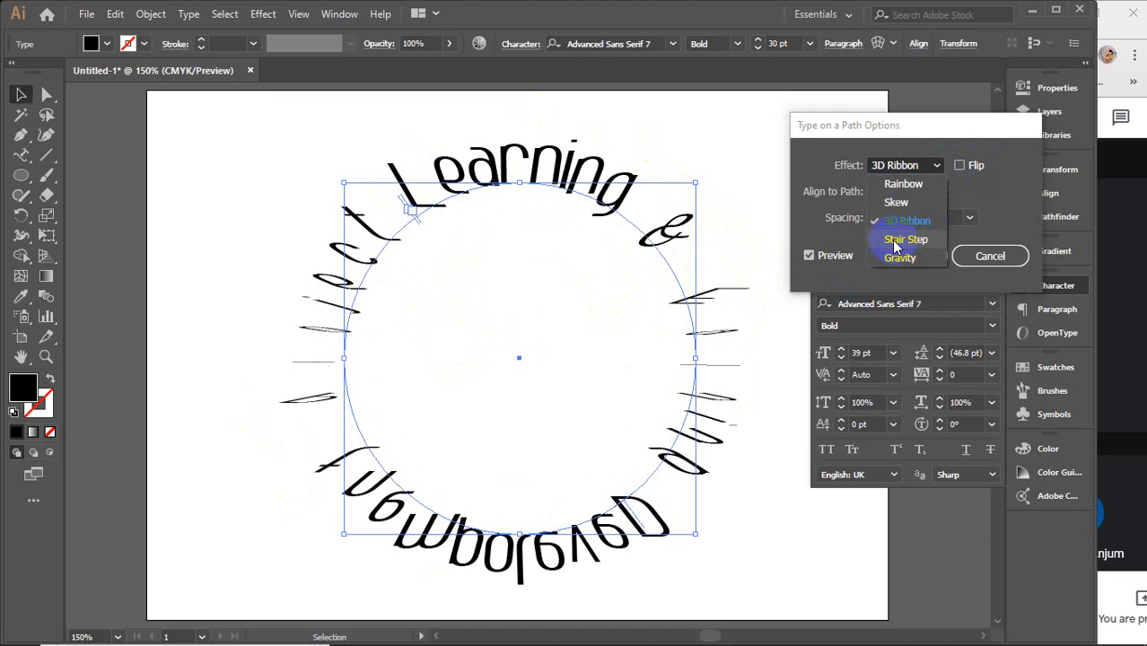
{"action": "left_click", "coordinate": [900, 239]}
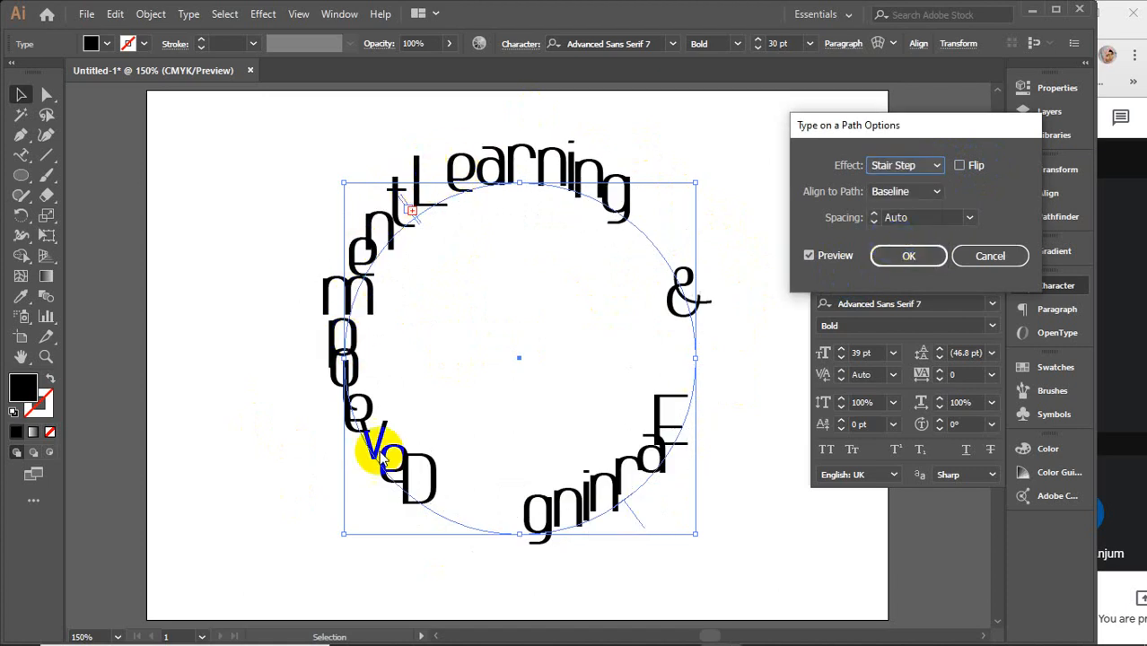
{"action": "left_click", "coordinate": [964, 168]}
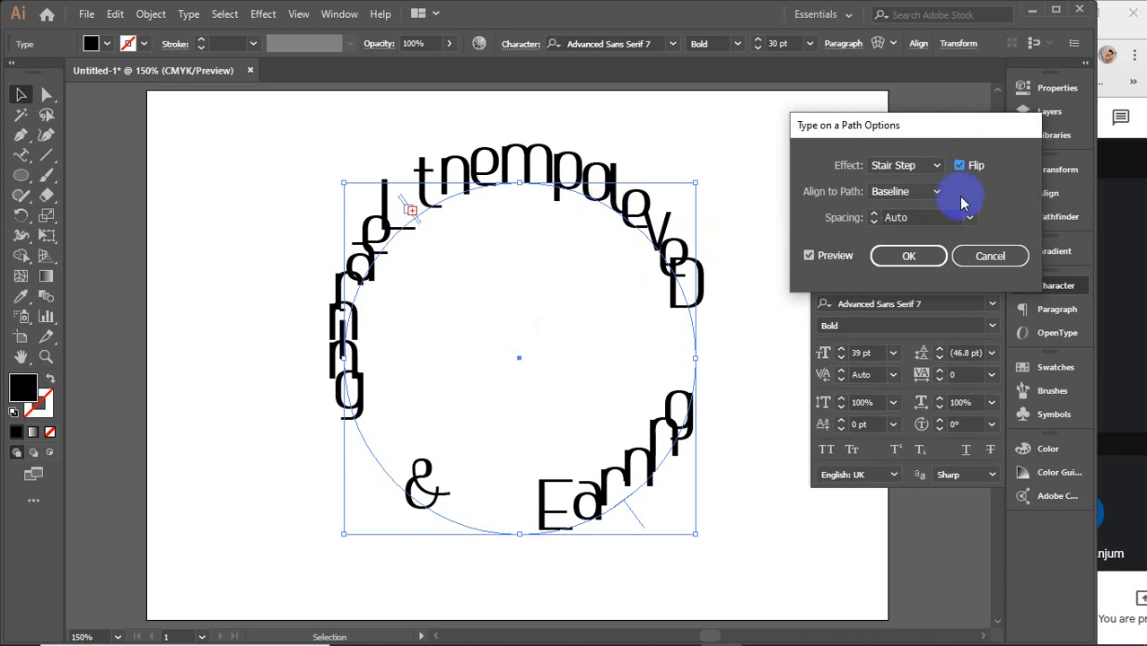
{"action": "left_click", "coordinate": [956, 169]}
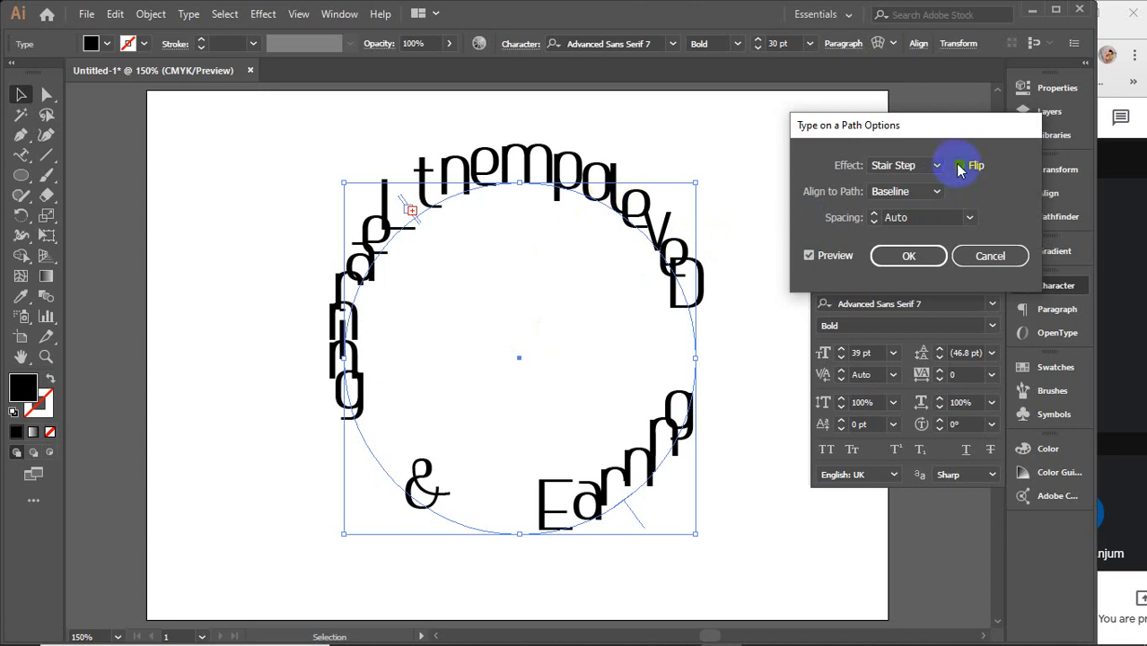
Step: Set the circular text's path effect back to Rainbow, trying Gravity along the way
{"action": "left_click", "coordinate": [936, 167]}
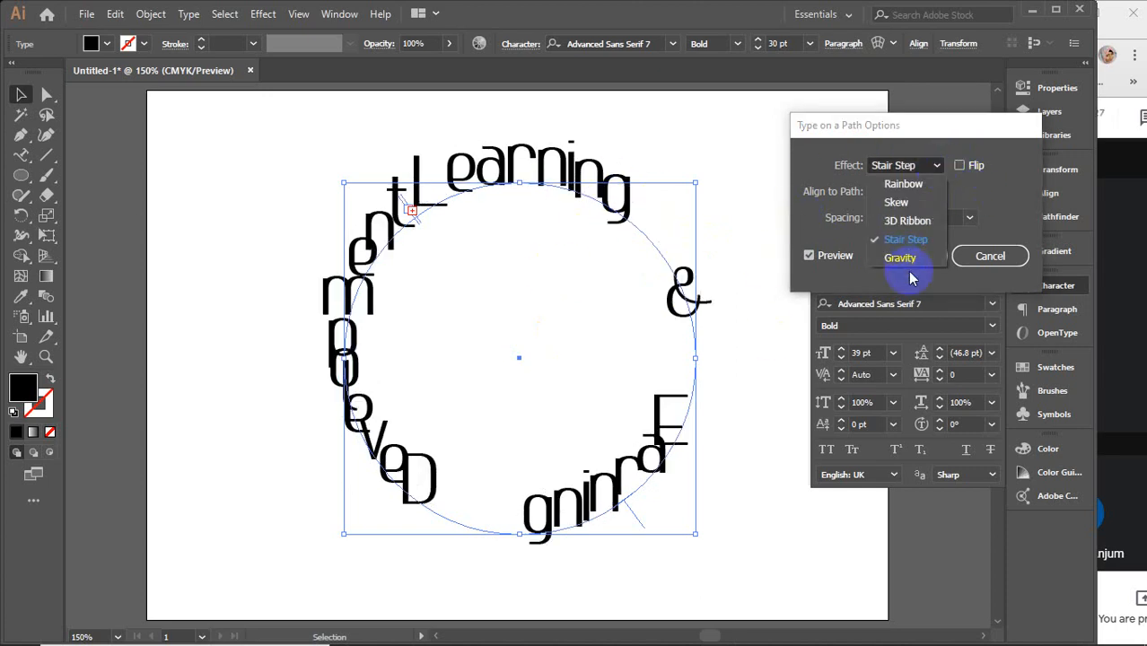
{"action": "left_click", "coordinate": [901, 185]}
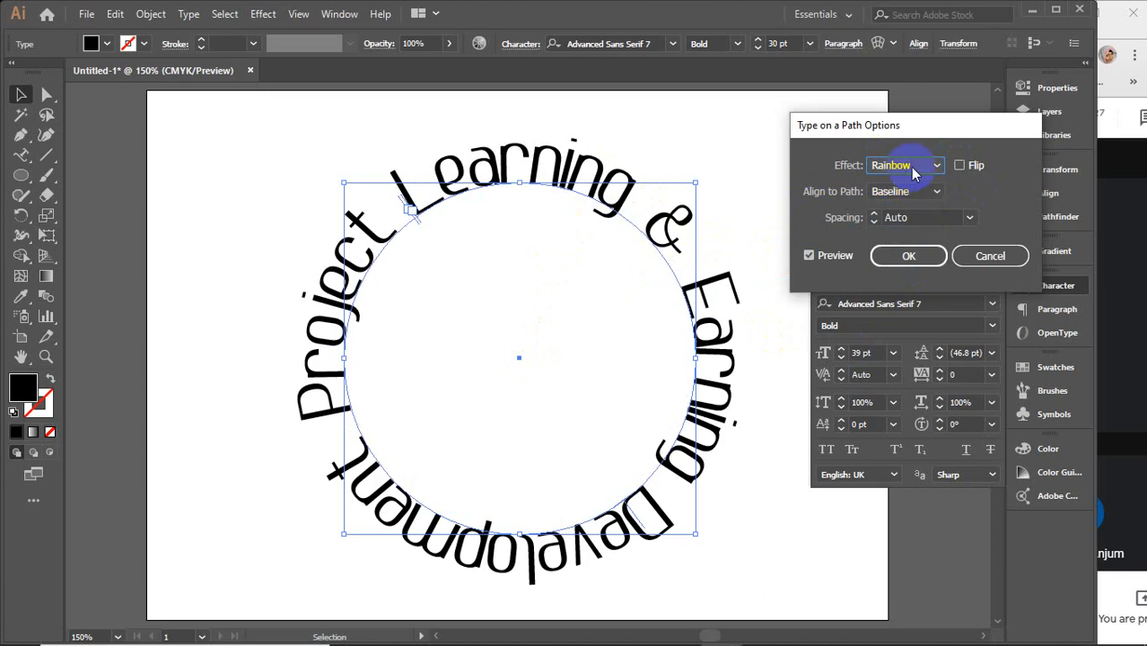
{"action": "left_click", "coordinate": [936, 166]}
{"action": "left_click", "coordinate": [909, 258]}
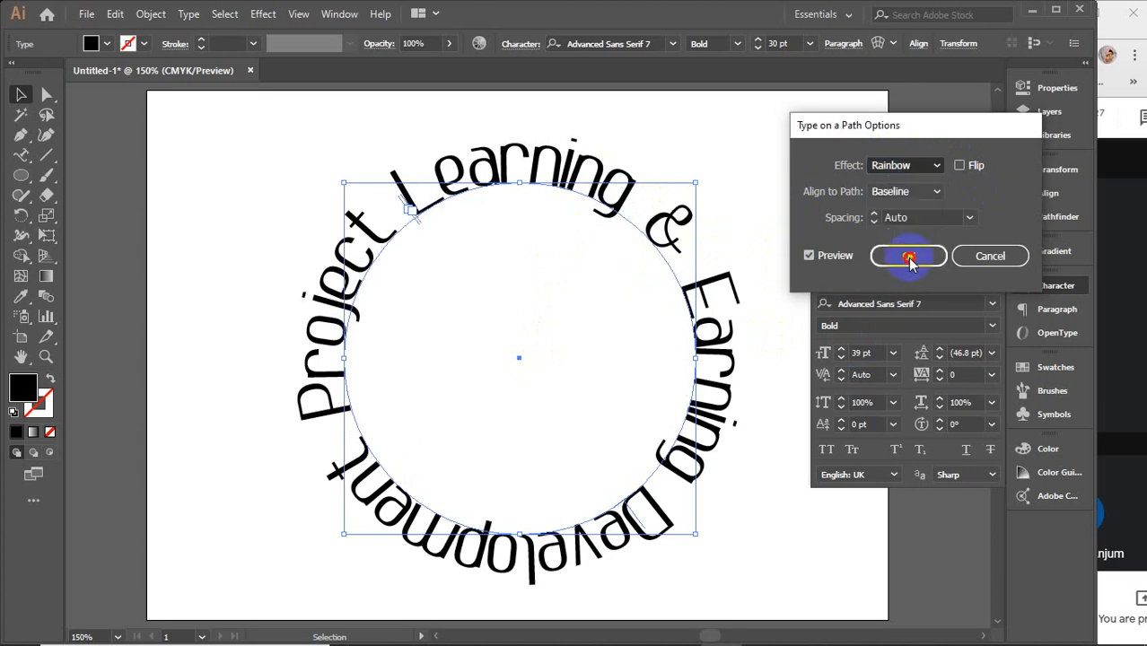
{"action": "left_click", "coordinate": [906, 169]}
{"action": "left_click", "coordinate": [900, 185]}
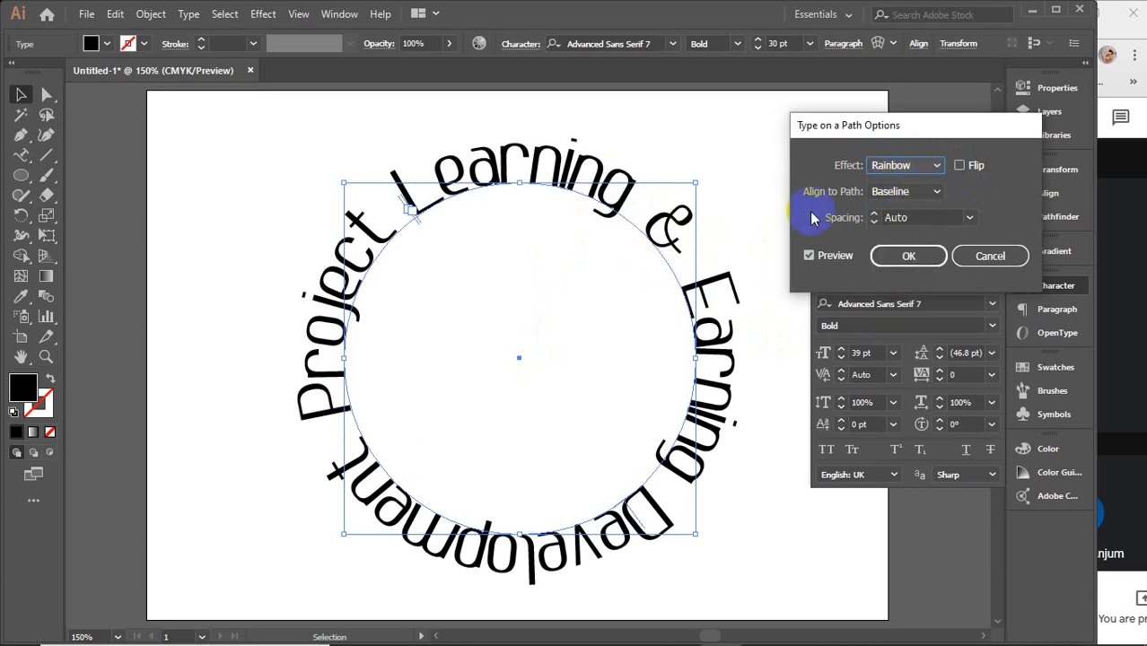
Step: Try aligning the text to the path by Ascender, Descender and Center, and return the alignment to Baseline
{"action": "left_click", "coordinate": [911, 198]}
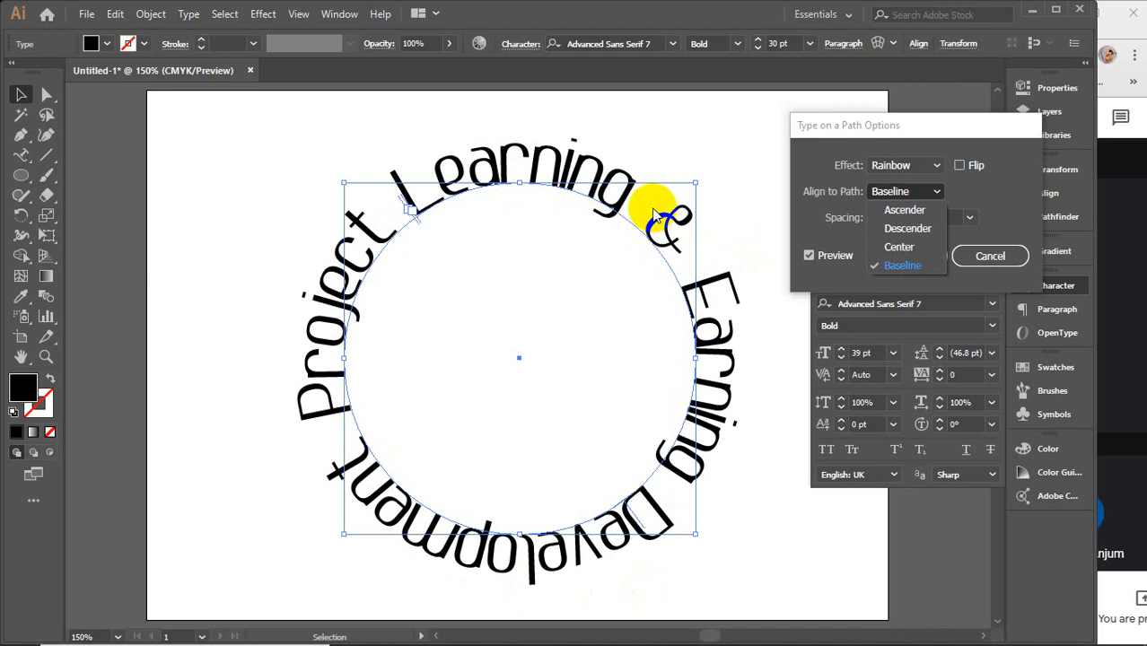
{"action": "left_click", "coordinate": [903, 210]}
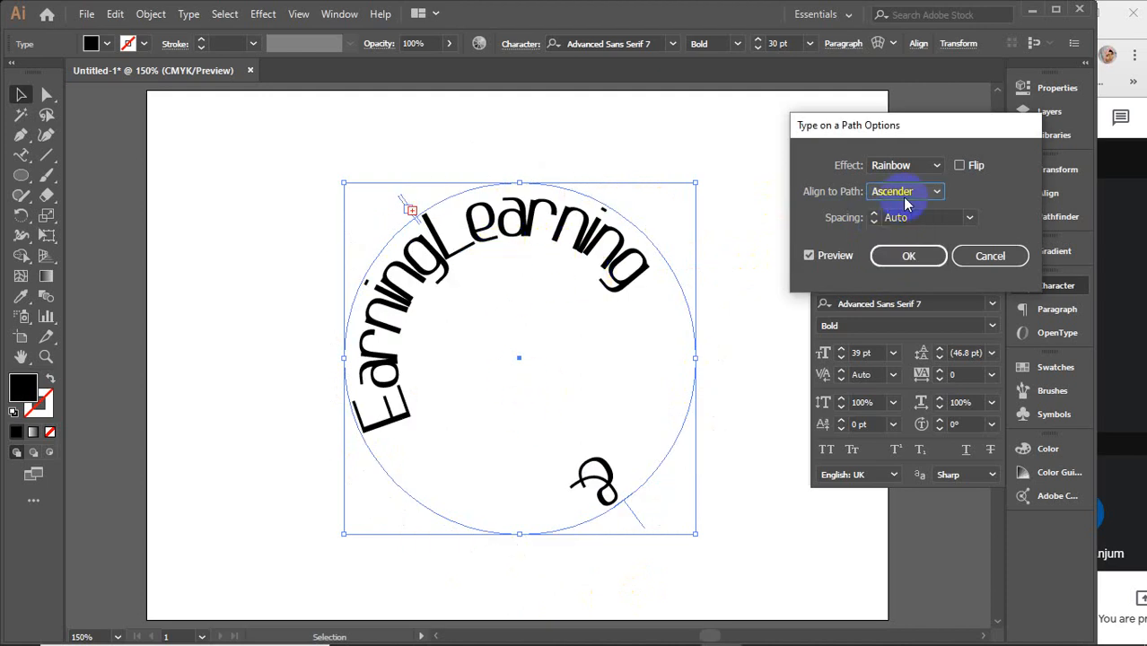
{"action": "left_click", "coordinate": [903, 191]}
{"action": "left_click", "coordinate": [910, 224]}
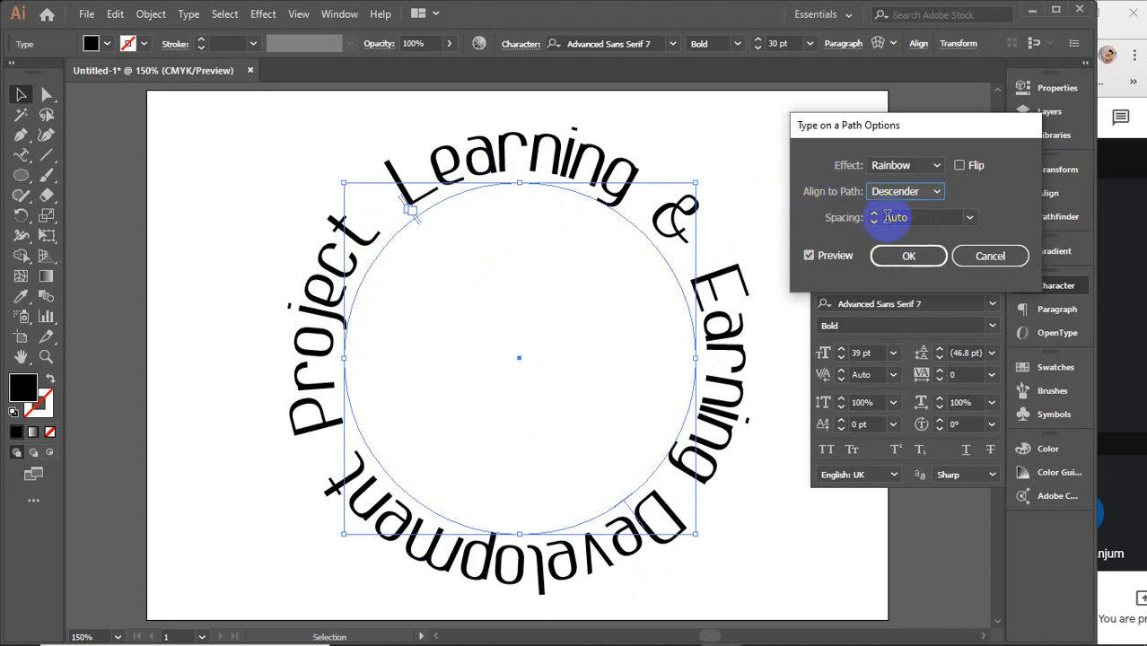
{"action": "left_click", "coordinate": [924, 192]}
{"action": "left_click", "coordinate": [916, 249]}
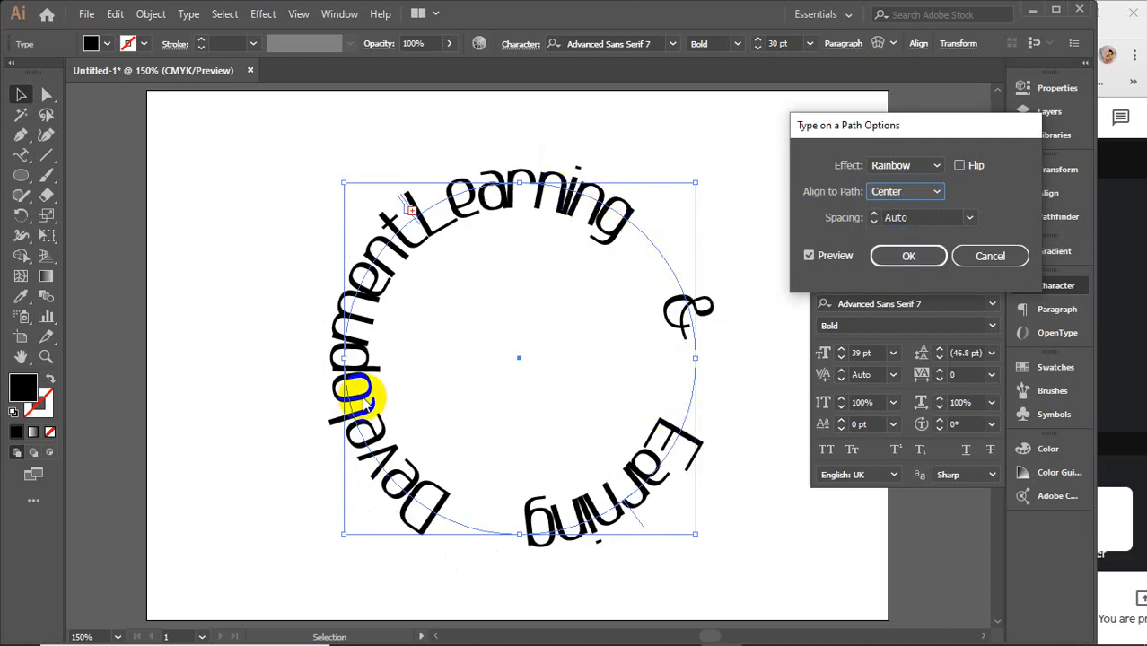
{"action": "left_click", "coordinate": [915, 191]}
{"action": "left_click", "coordinate": [908, 267]}
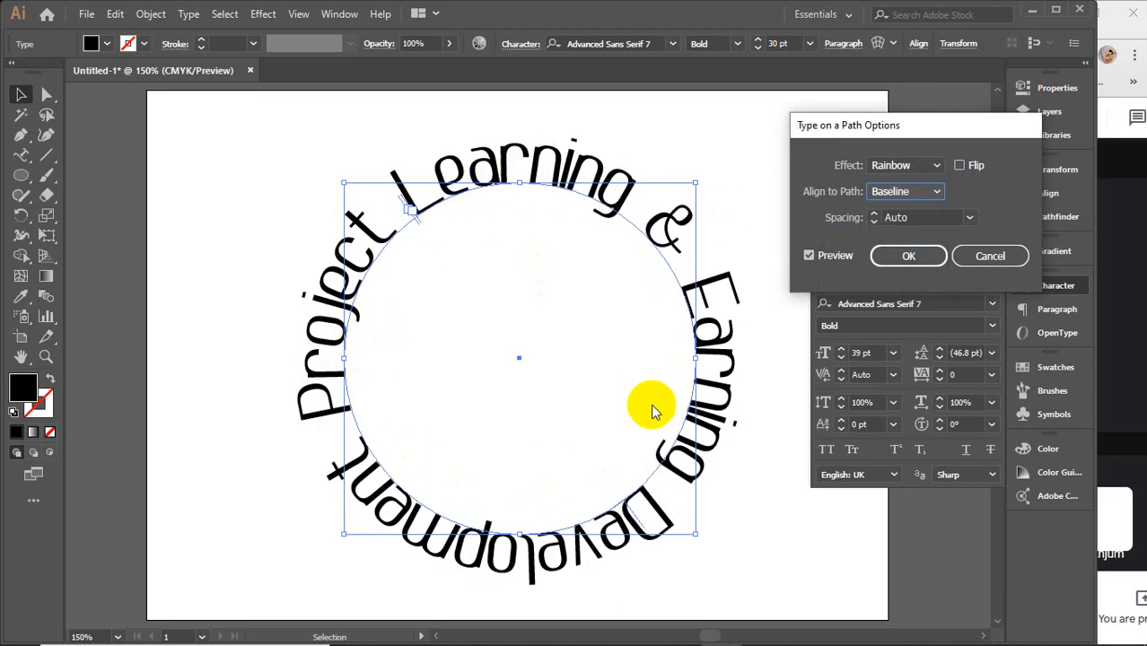
{"action": "left_click", "coordinate": [892, 190]}
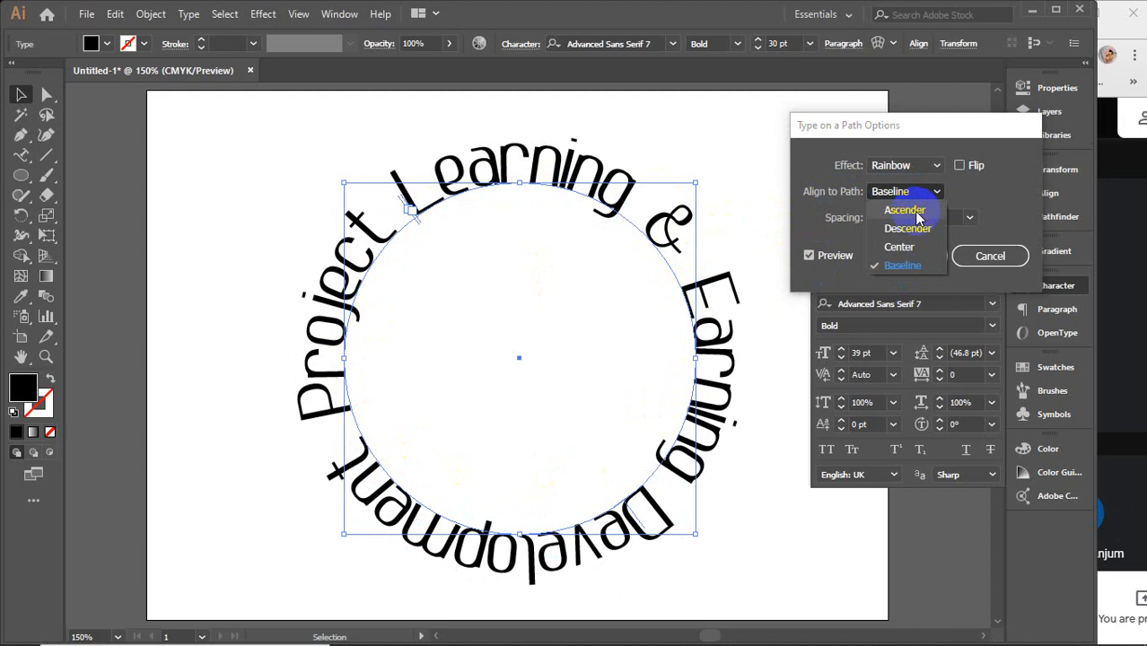
{"action": "left_click", "coordinate": [902, 264]}
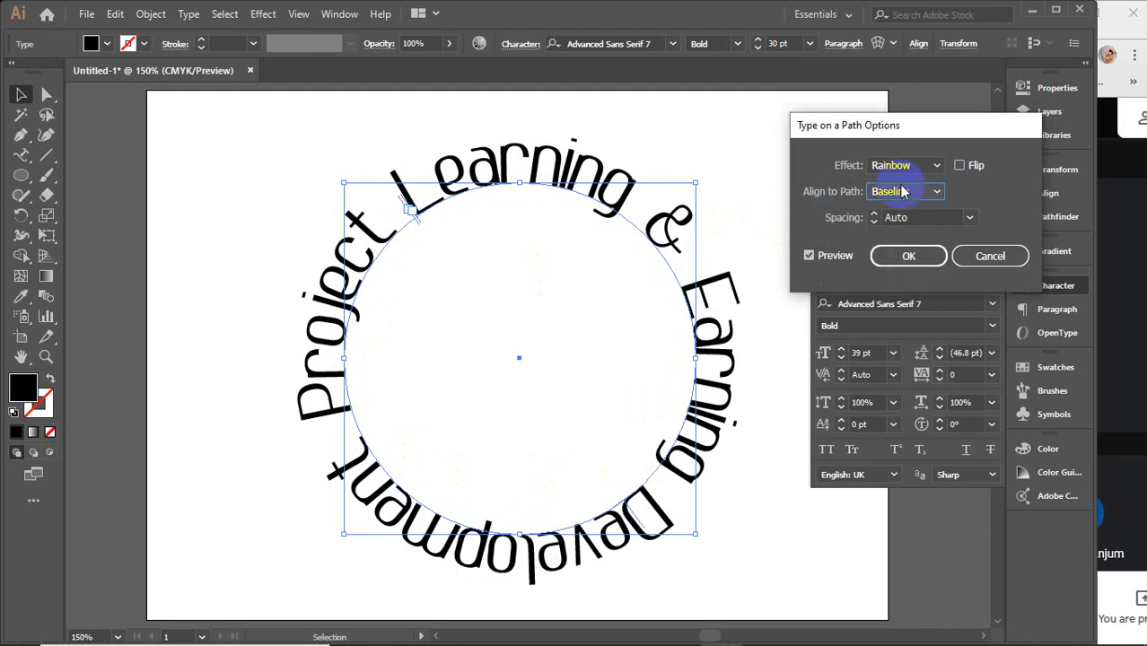
Step: Cycle the path alignment through Ascender, Descender and Center once more and restore Baseline
{"action": "left_click", "coordinate": [901, 191]}
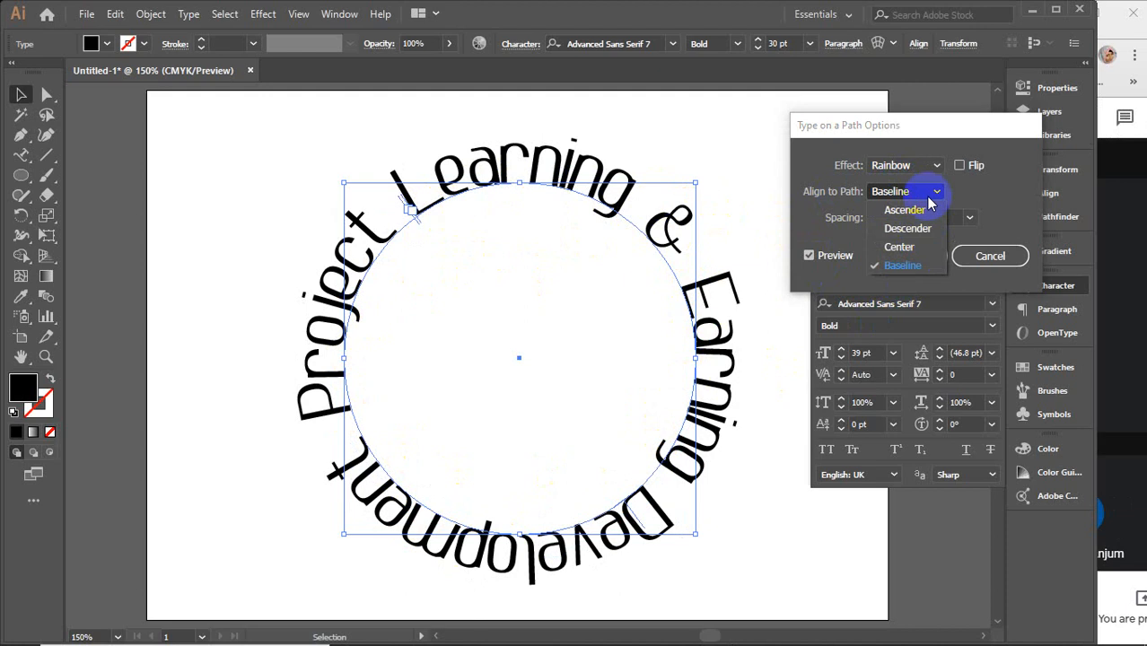
{"action": "left_click", "coordinate": [914, 209]}
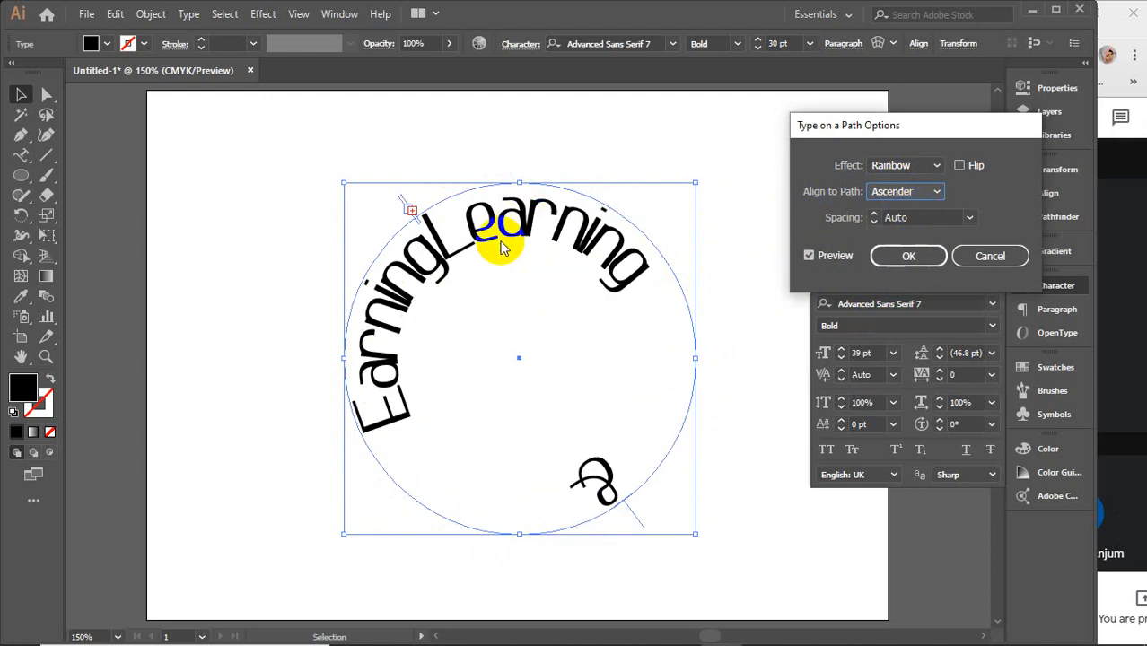
{"action": "left_click", "coordinate": [900, 200]}
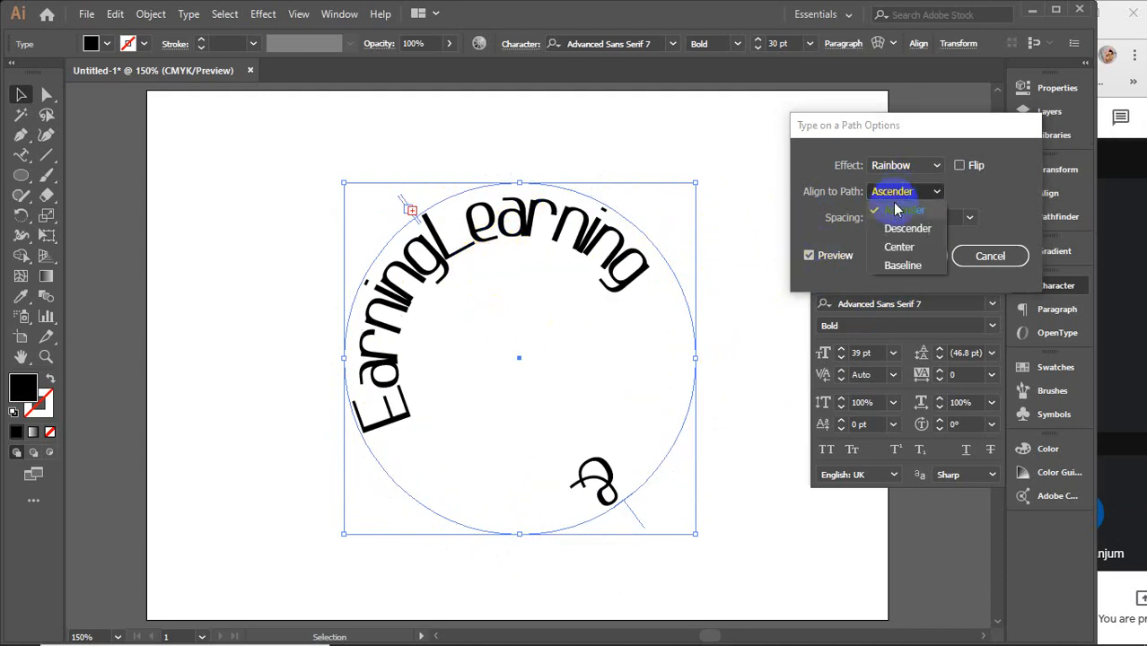
{"action": "left_click", "coordinate": [897, 225]}
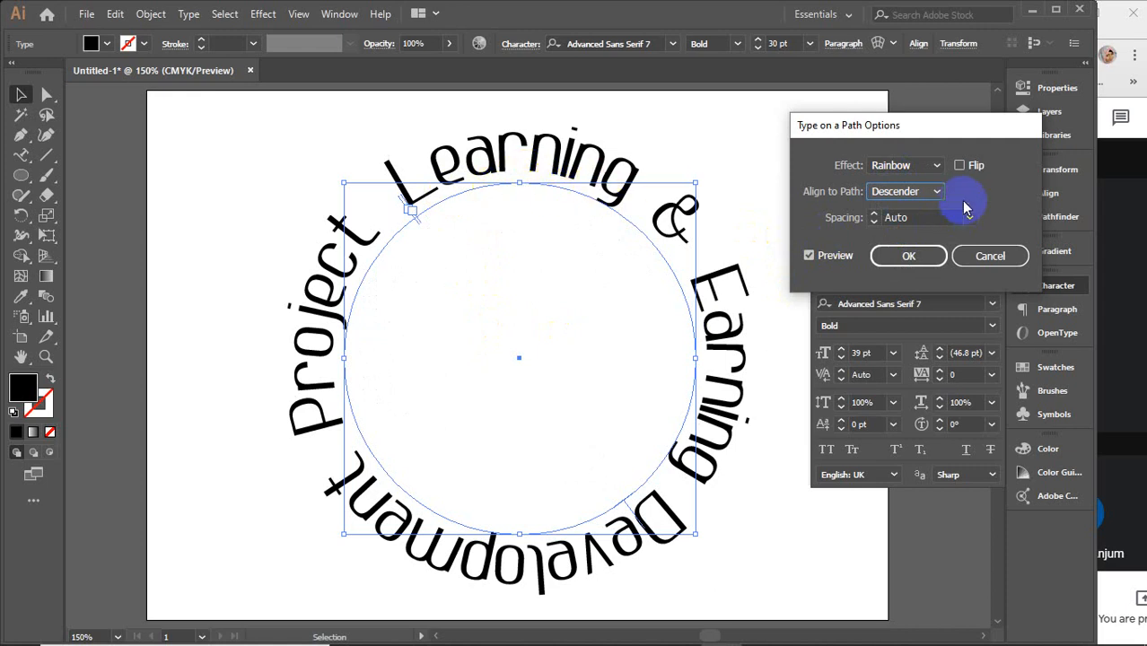
{"action": "left_click", "coordinate": [924, 192]}
{"action": "left_click", "coordinate": [902, 249]}
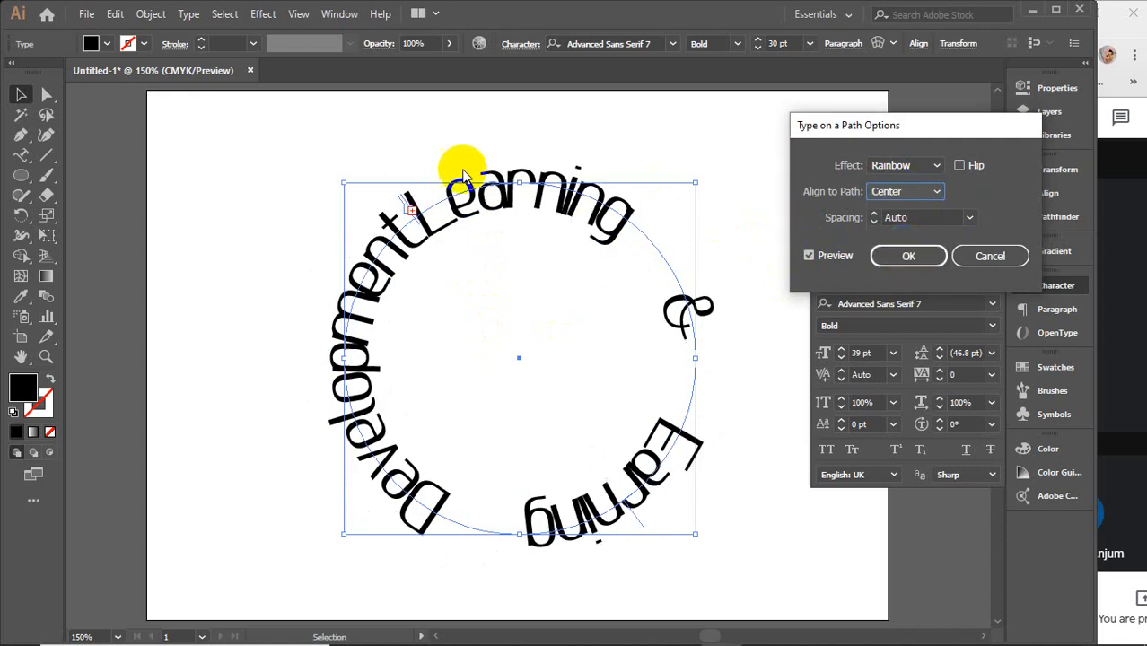
{"action": "left_click", "coordinate": [884, 191]}
{"action": "left_click", "coordinate": [900, 269]}
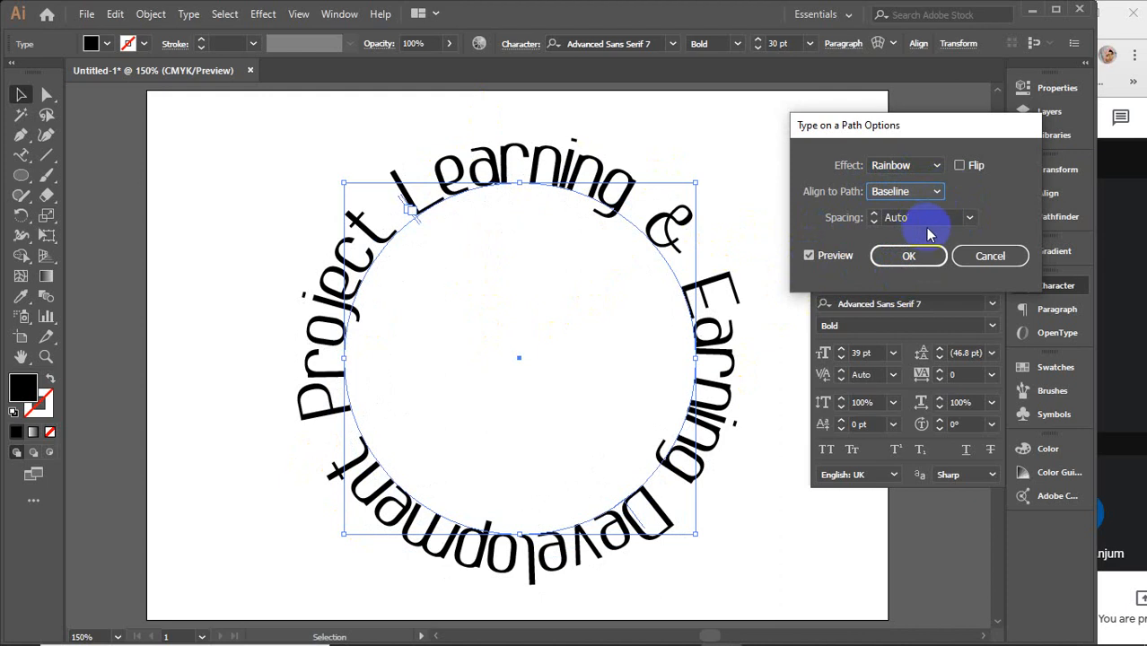
Step: Try Flip on the circular text with the Rainbow effect and Baseline alignment, and switch it back off
{"action": "left_click", "coordinate": [938, 169]}
{"action": "left_click", "coordinate": [938, 167]}
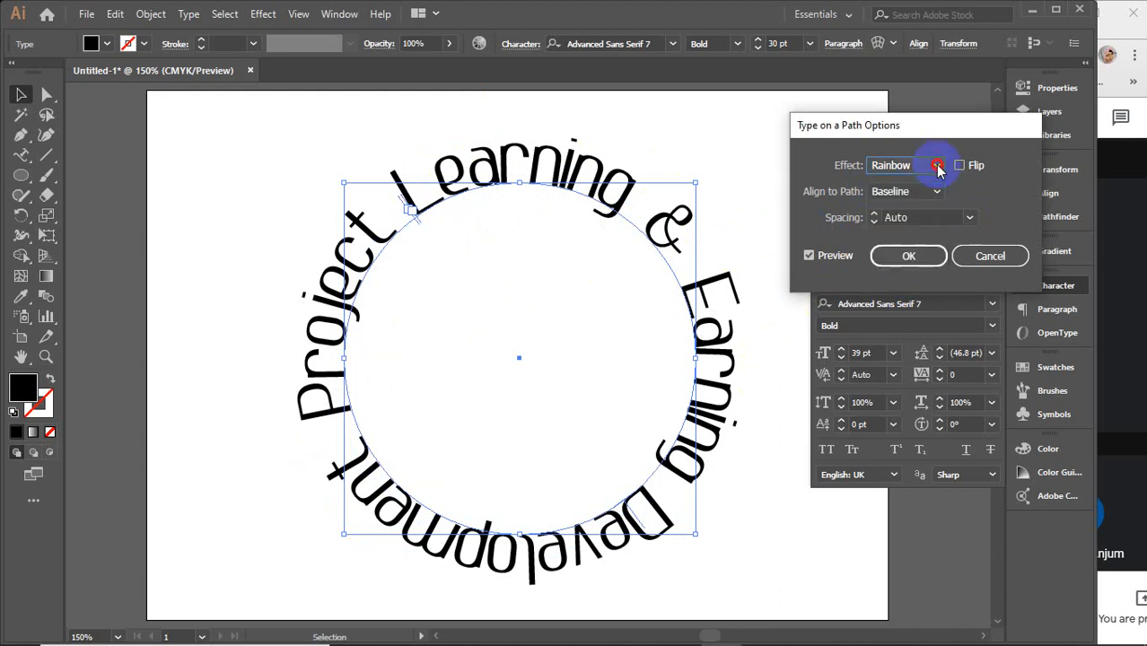
{"action": "left_click", "coordinate": [960, 166]}
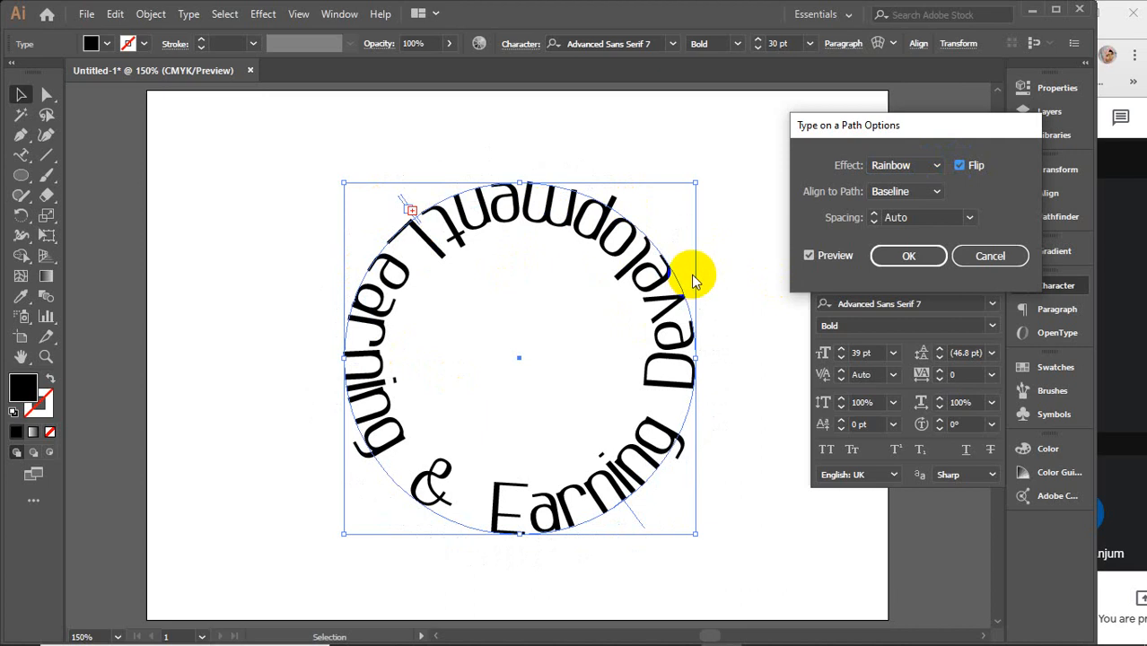
{"action": "left_click", "coordinate": [931, 192]}
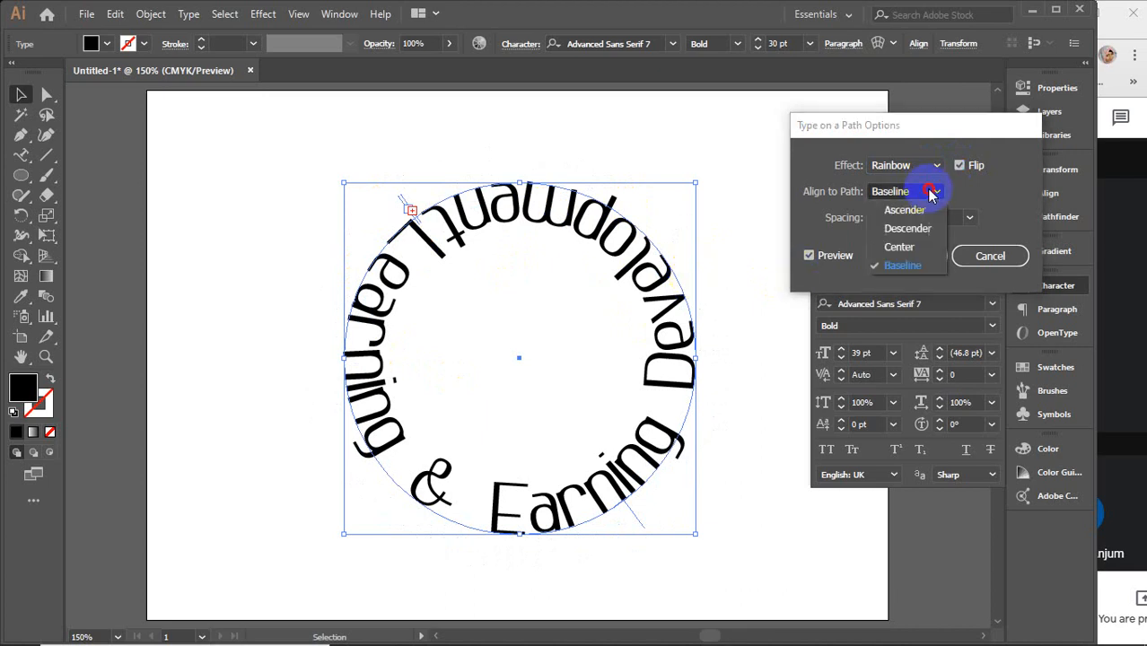
{"action": "left_click", "coordinate": [931, 193]}
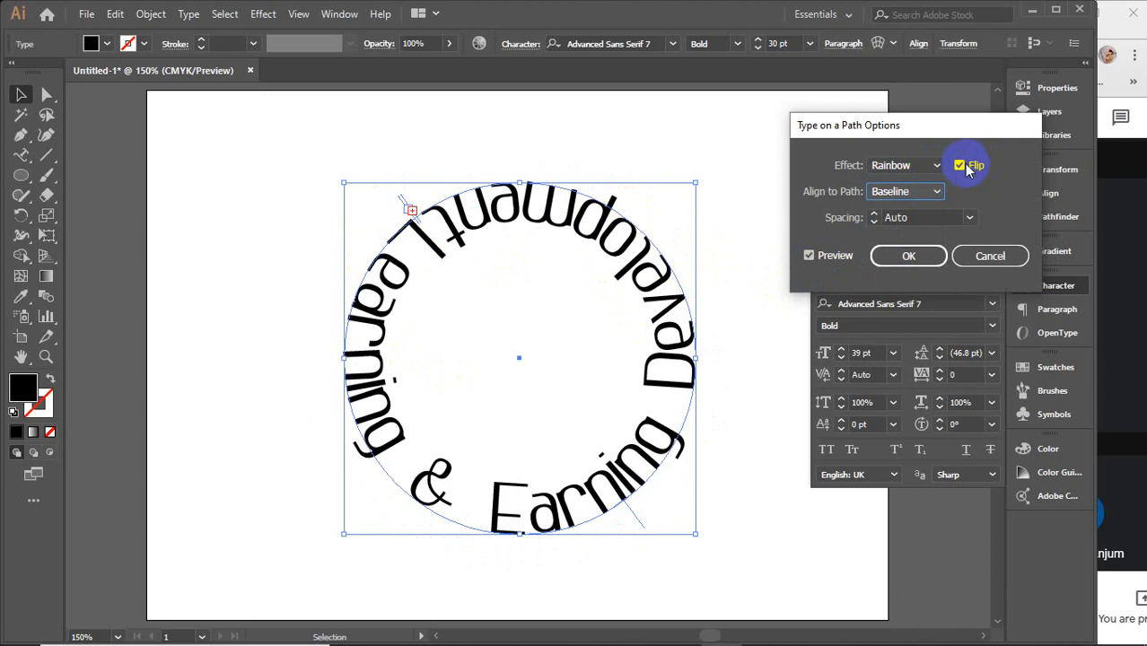
{"action": "left_click", "coordinate": [958, 166]}
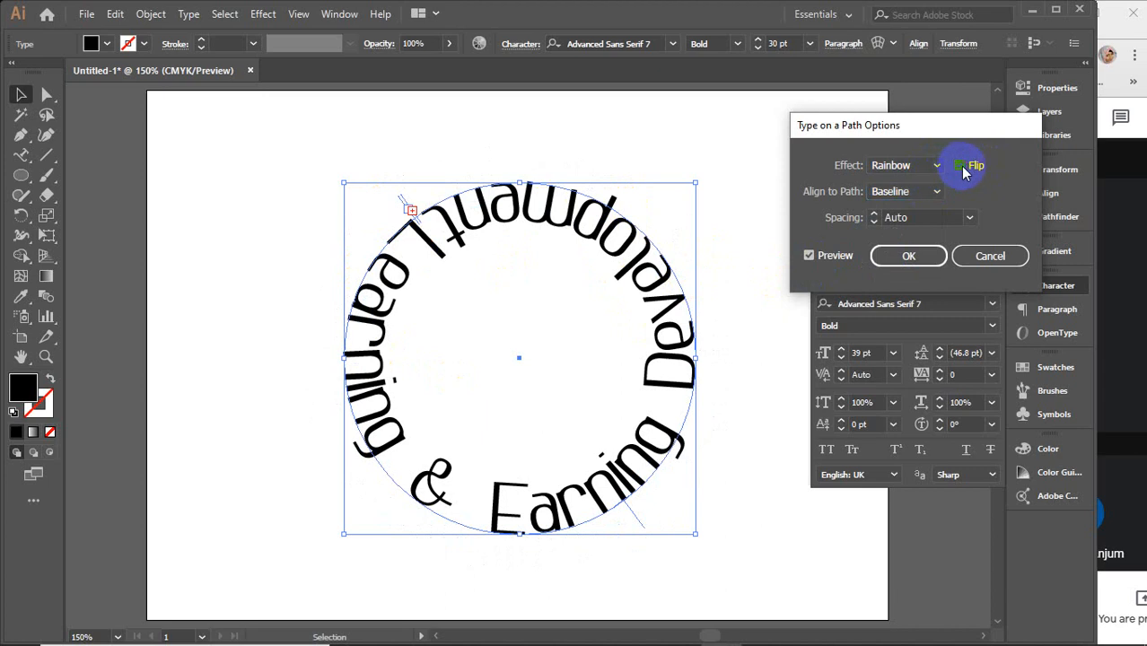
Step: Try path spacings of -7 pt and 0 pt on the circular text, return to Auto and cancel the path options
{"action": "left_click", "coordinate": [967, 218]}
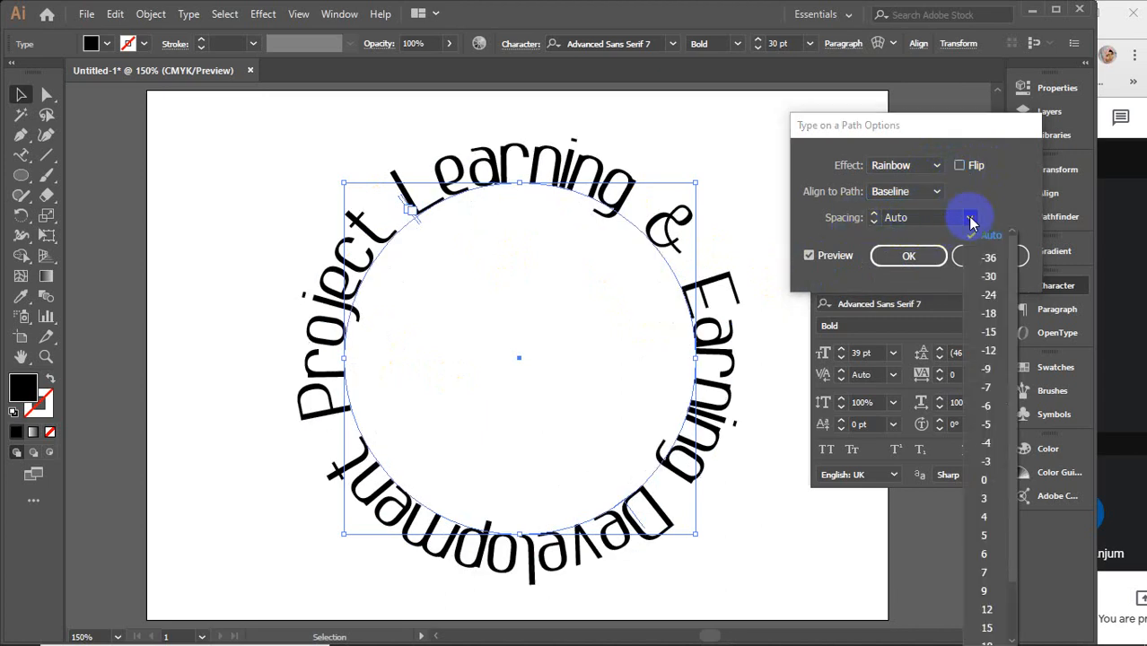
{"action": "left_click", "coordinate": [988, 387]}
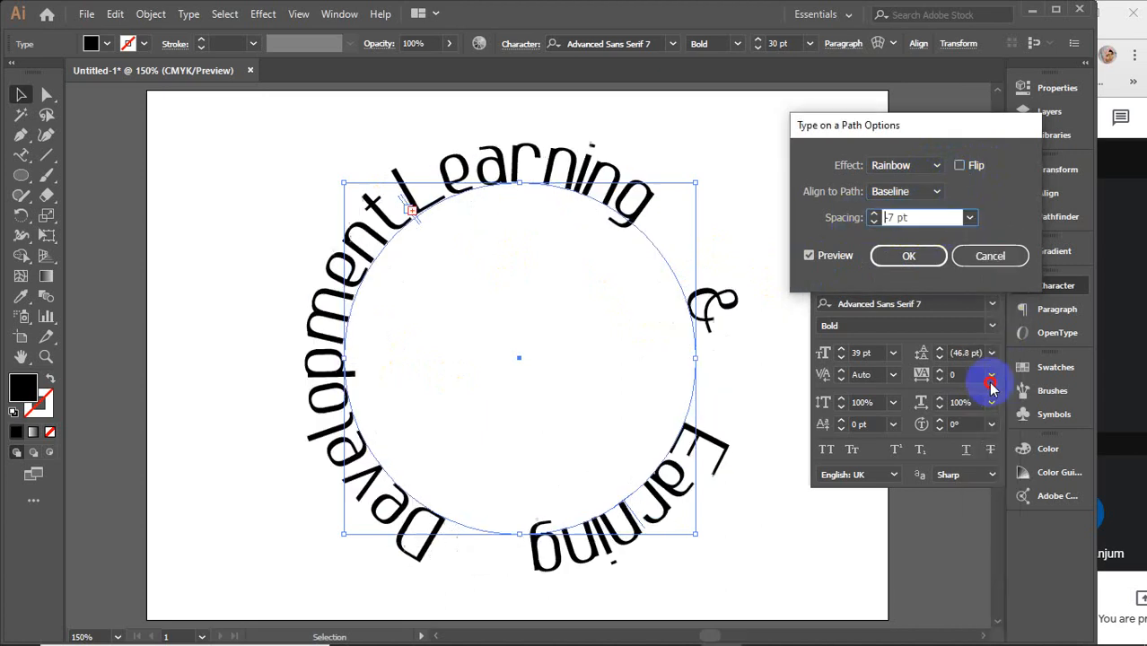
{"action": "left_click", "coordinate": [969, 218]}
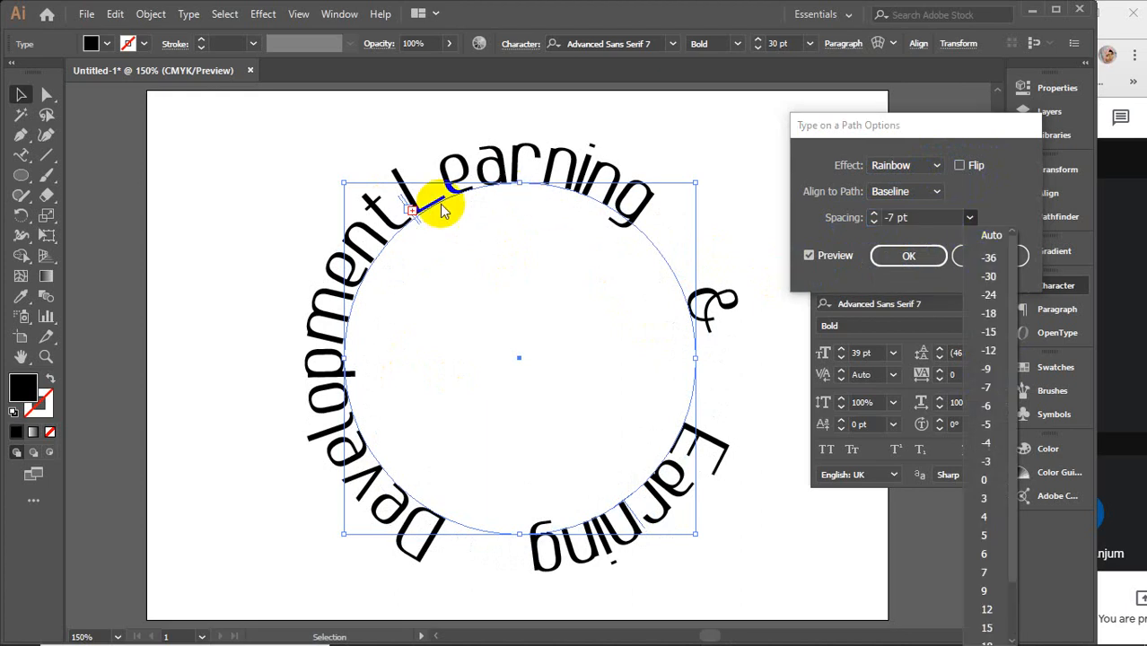
{"action": "left_click", "coordinate": [990, 235]}
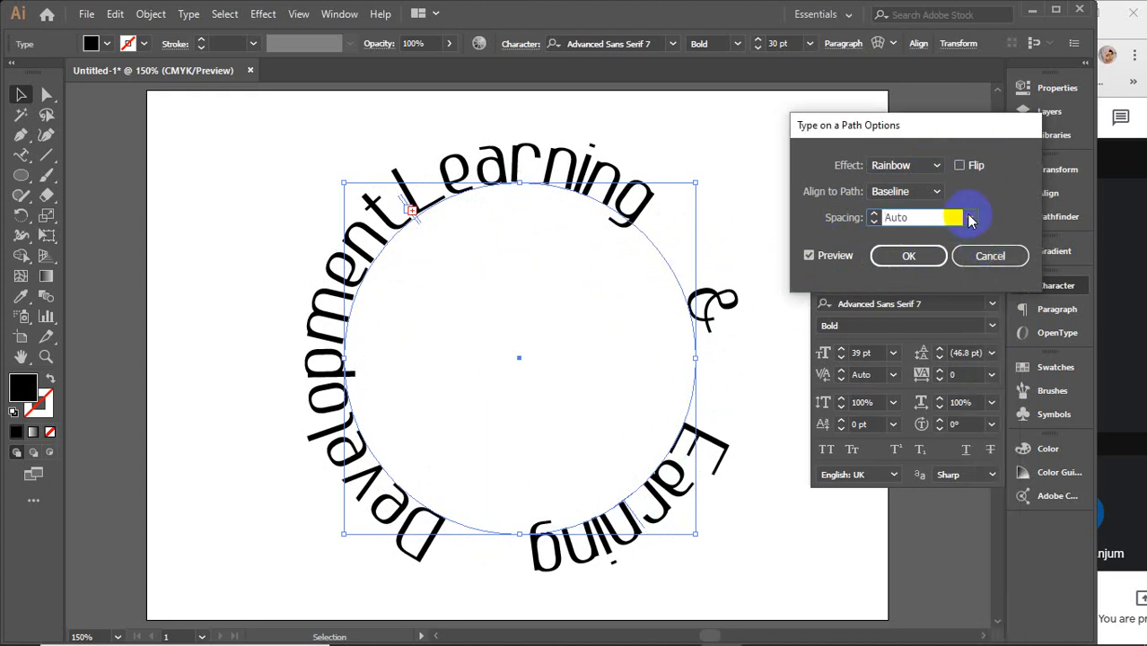
{"action": "left_click", "coordinate": [969, 218]}
{"action": "left_click", "coordinate": [990, 482]}
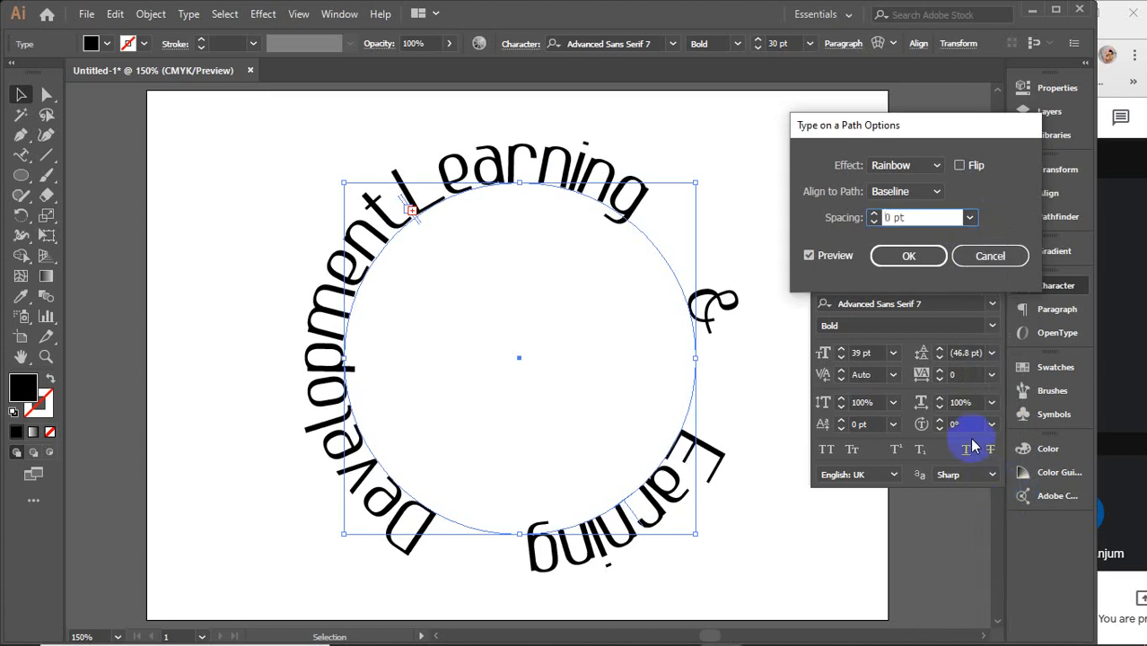
{"action": "left_click", "coordinate": [958, 218]}
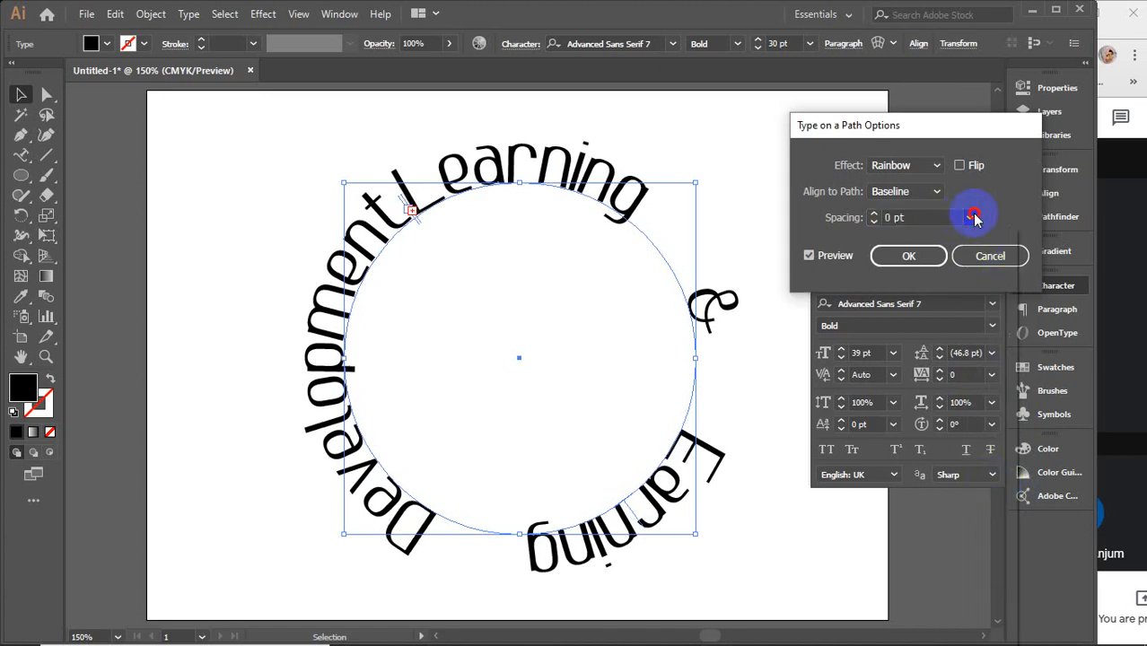
{"action": "left_click", "coordinate": [969, 218]}
{"action": "left_click", "coordinate": [989, 235]}
{"action": "left_click", "coordinate": [818, 258]}
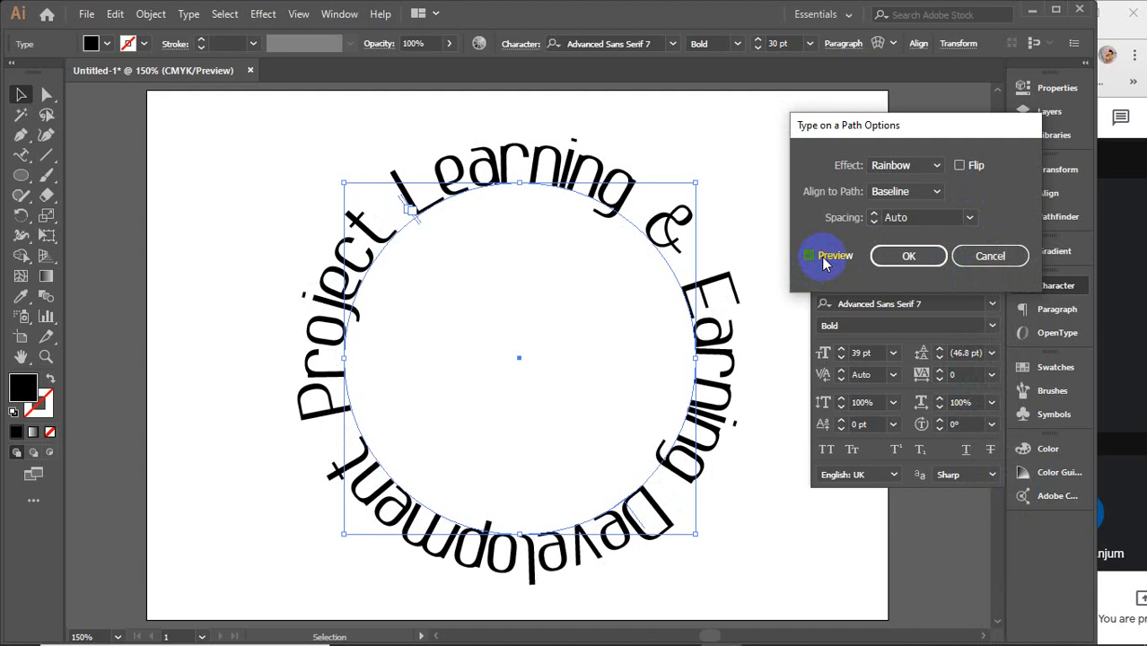
{"action": "left_click", "coordinate": [821, 257]}
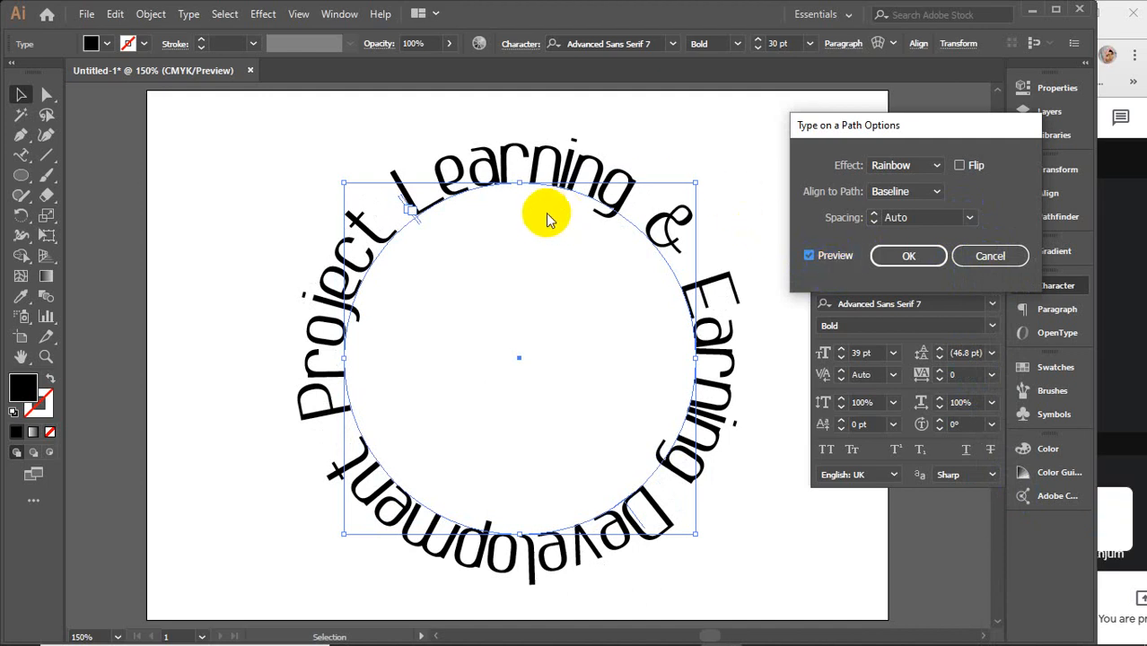
{"action": "left_click", "coordinate": [990, 256]}
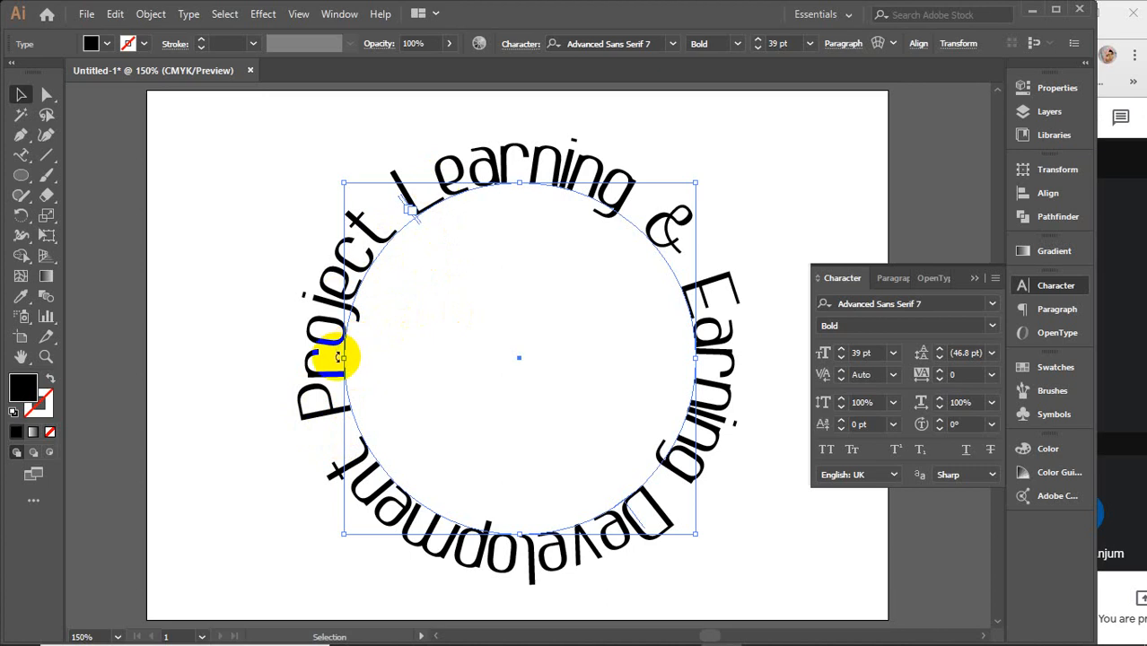
Step: Rotate the circular text until "Learning" starts at the top of the circle, and move it partly off the artboard's left edge
{"action": "left_click_drag", "start_coordinate": [338, 357], "coordinate": [315, 411]}
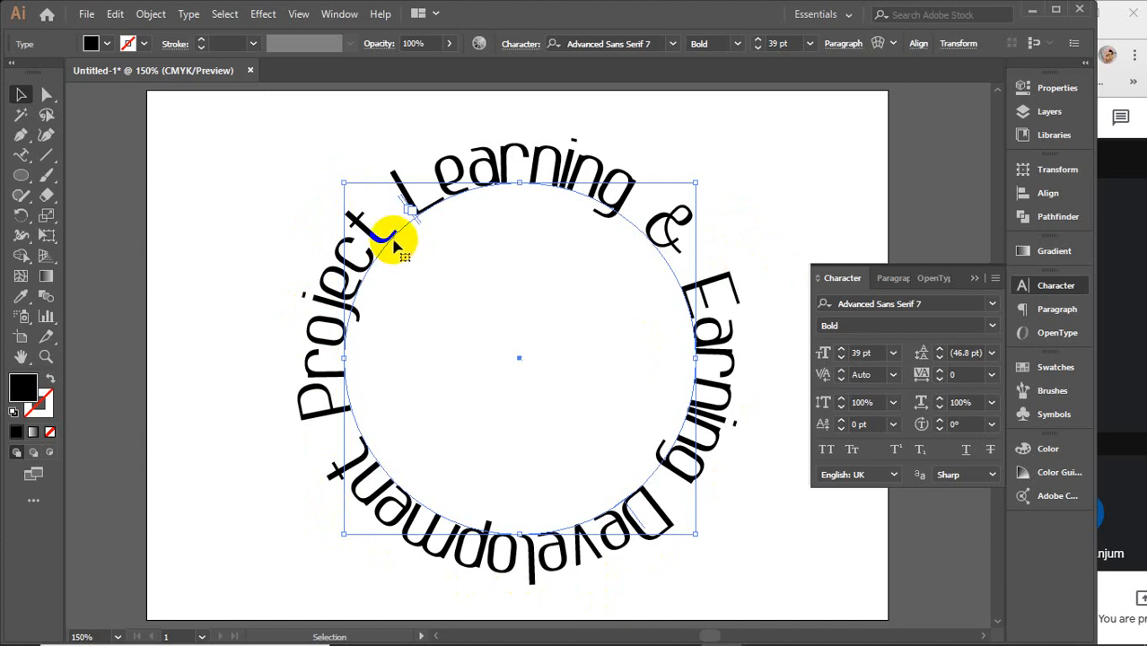
{"action": "left_click_drag", "start_coordinate": [392, 240], "coordinate": [335, 357]}
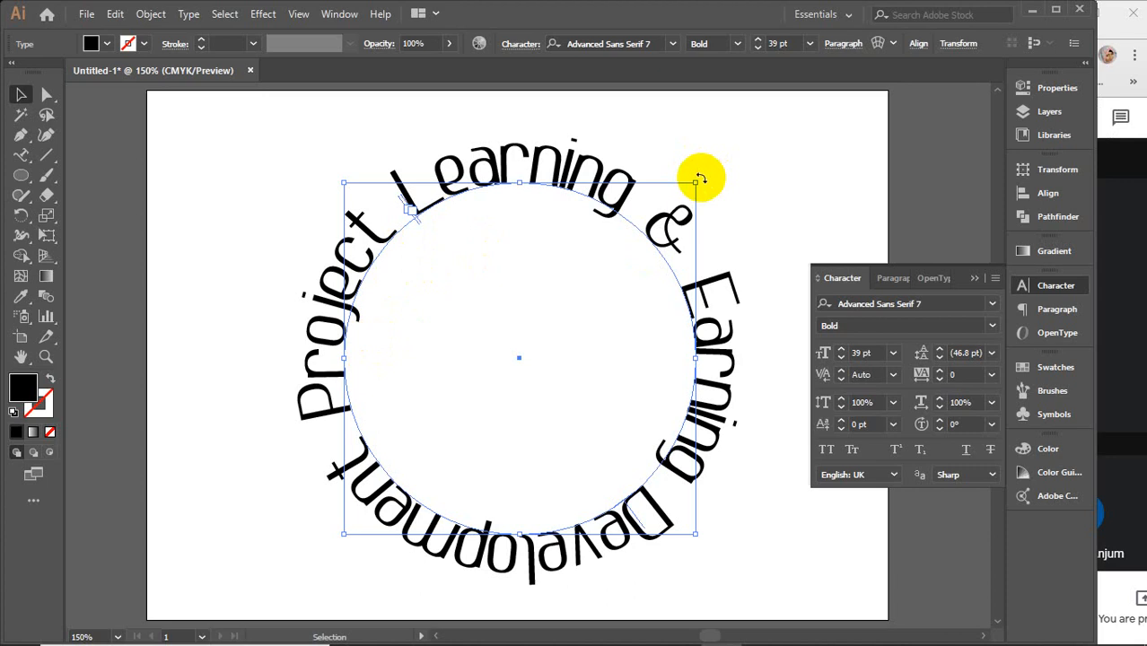
{"action": "left_click_drag", "start_coordinate": [700, 179], "coordinate": [458, 205]}
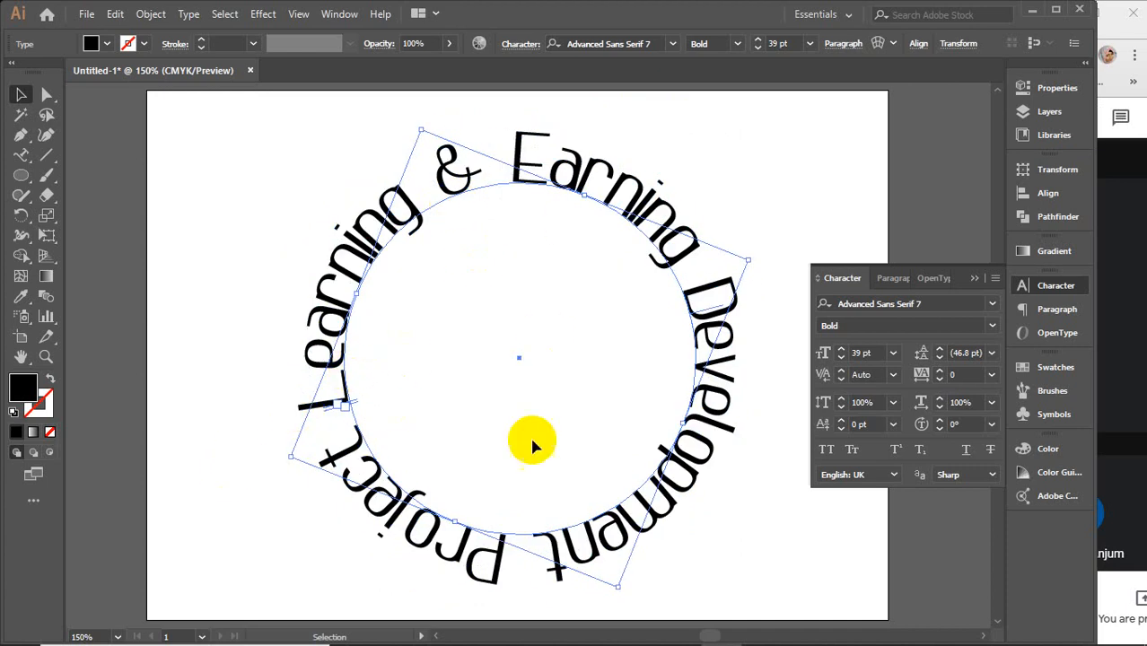
{"action": "left_click_drag", "start_coordinate": [750, 253], "coordinate": [567, 581]}
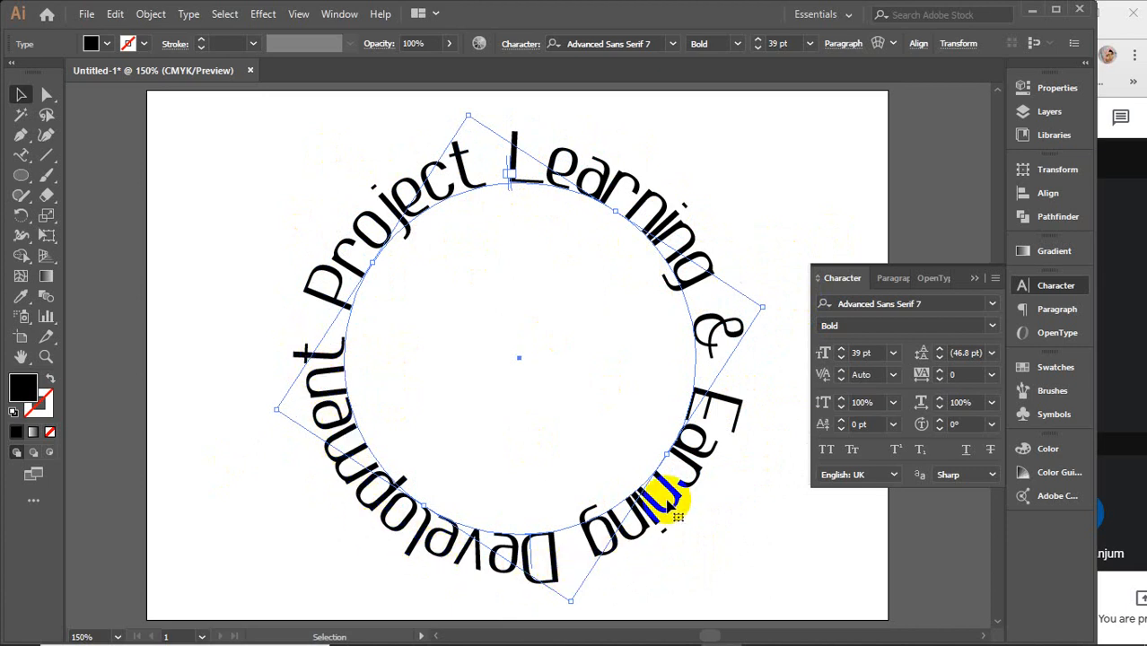
{"action": "left_click_drag", "start_coordinate": [660, 502], "coordinate": [168, 429]}
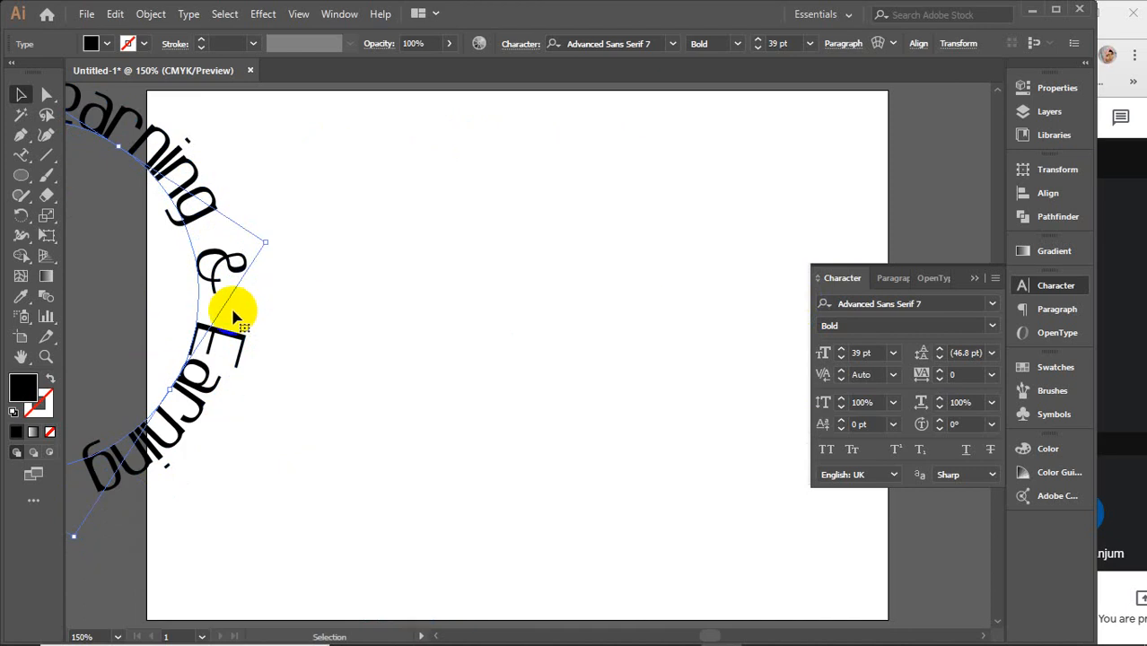
Step: Try a U-shaped curve across the middle of the artboard with the Paintbrush, and delete it
{"action": "left_click", "coordinate": [46, 176]}
{"action": "mouse_move", "coordinate": [302, 334]}
{"action": "left_mouse_down"}
{"action": "mouse_move", "coordinate": [303, 388]}
{"action": "mouse_move", "coordinate": [360, 468]}
{"action": "mouse_move", "coordinate": [469, 513]}
{"action": "mouse_move", "coordinate": [536, 513]}
{"action": "mouse_move", "coordinate": [659, 437]}
{"action": "mouse_move", "coordinate": [678, 336]}
{"action": "left_mouse_up"}
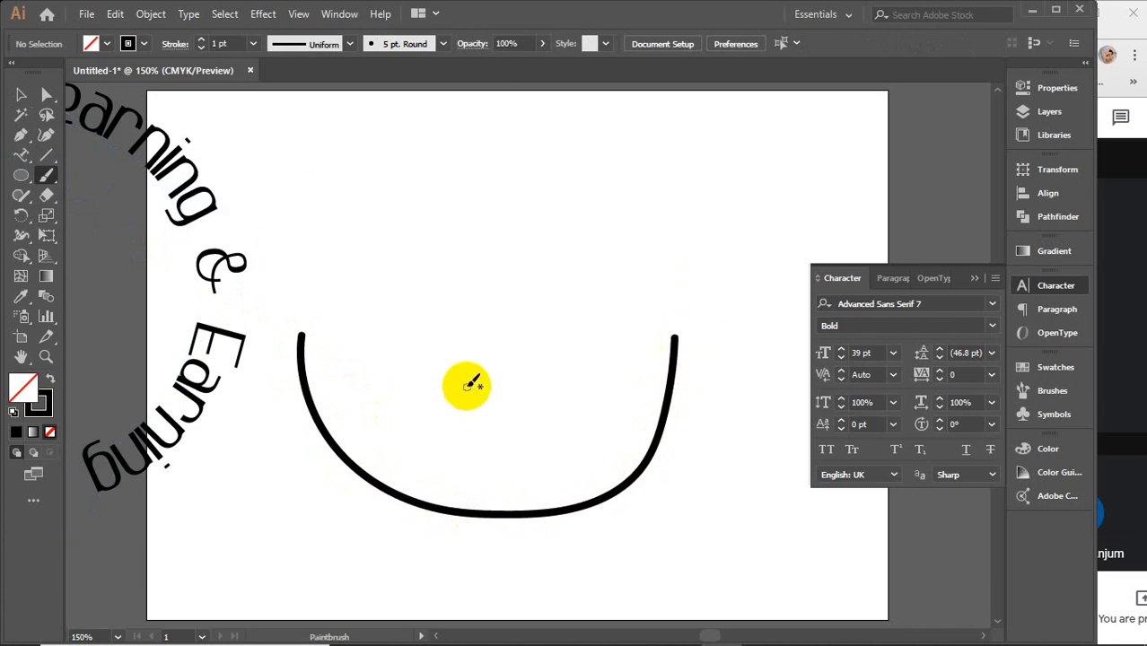
{"action": "left_click", "coordinate": [21, 94]}
{"action": "left_click_drag", "start_coordinate": [474, 471], "coordinate": [369, 584]}
{"action": "key", "text": "Delete"}
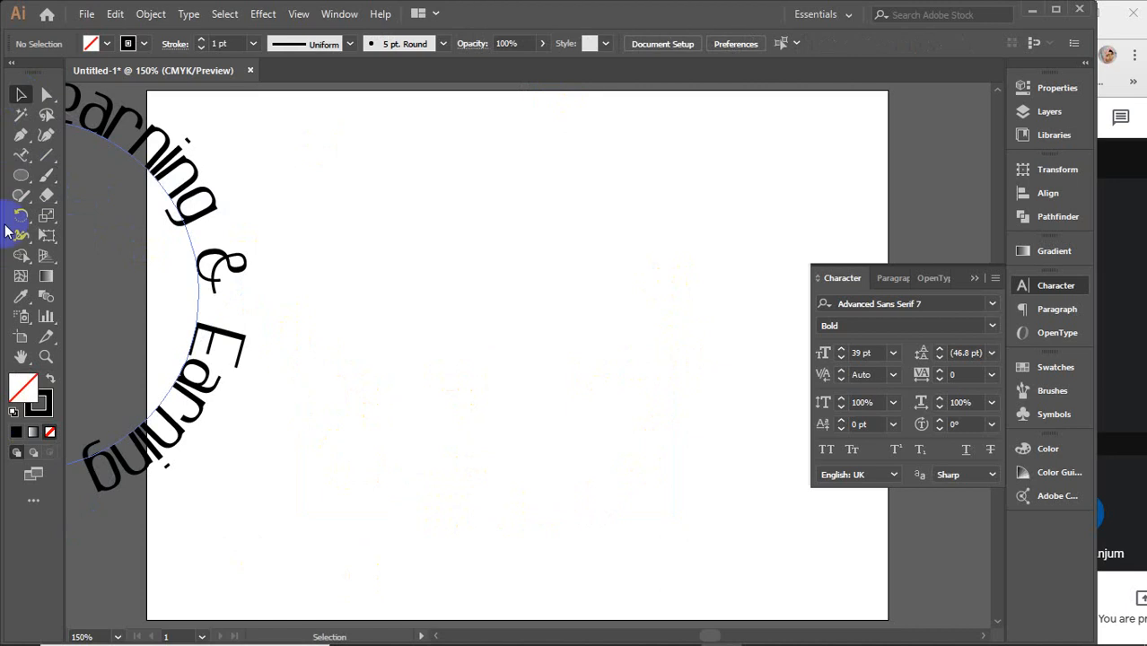
Step: Move the circular text to the empty area right of the artboard and copy all of its wording
{"action": "scroll", "coordinate": [184, 306], "scroll_direction": "down", "scroll_amount": 1}
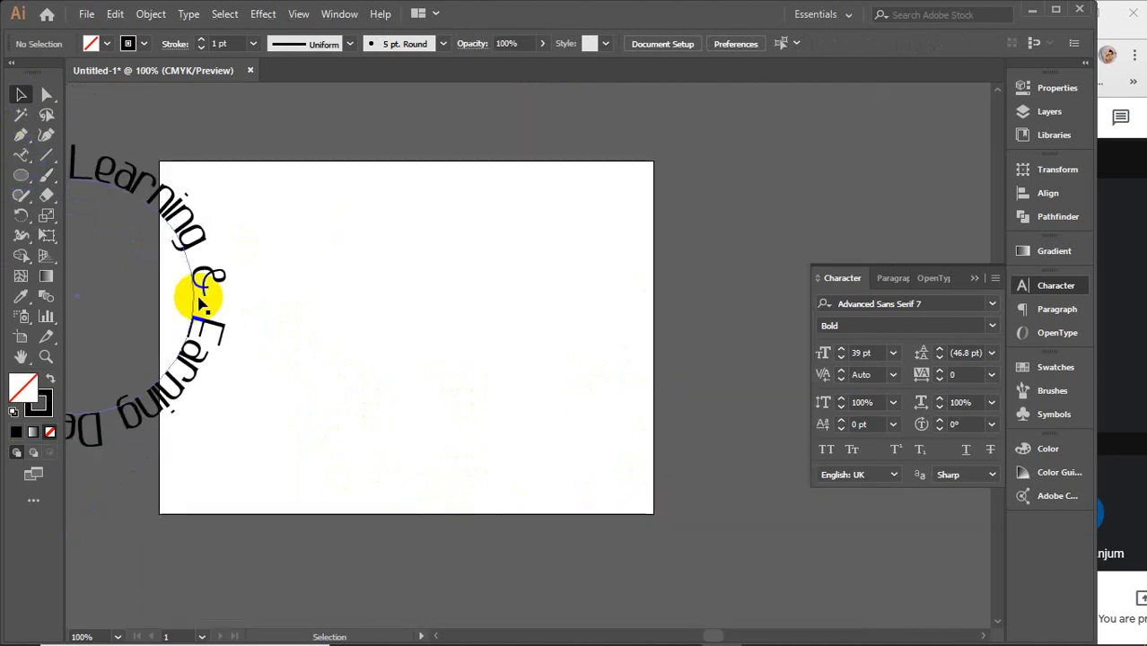
{"action": "left_click_drag", "start_coordinate": [183, 306], "coordinate": [549, 335]}
{"action": "left_click_drag", "start_coordinate": [24, 157], "coordinate": [141, 150]}
{"action": "left_click", "coordinate": [606, 153]}
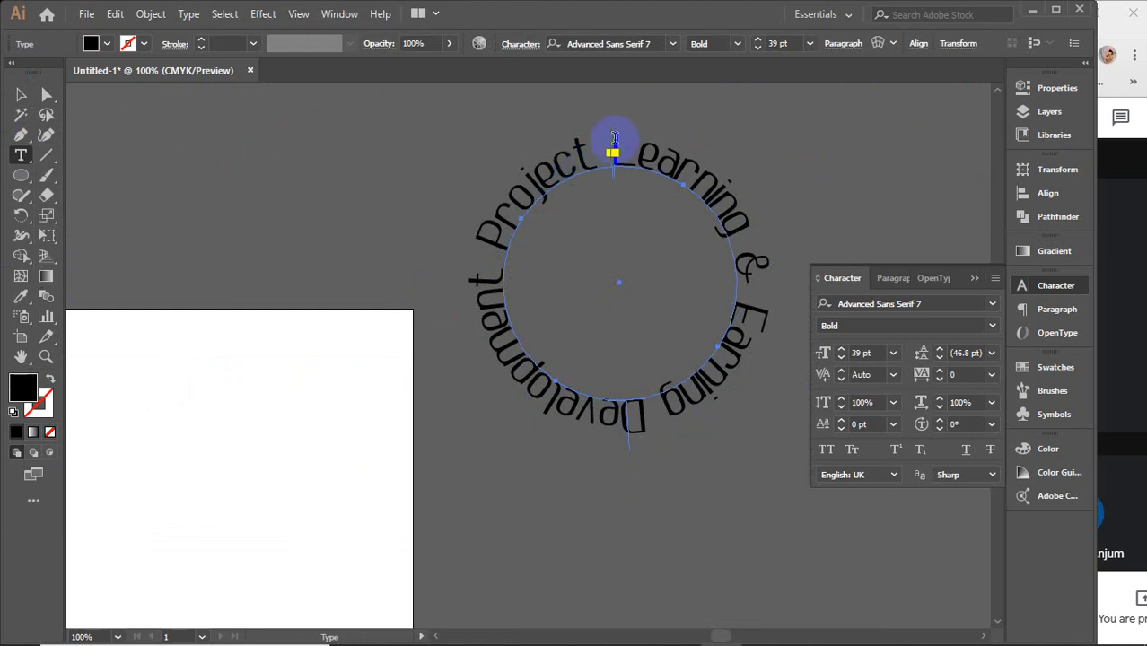
{"action": "left_click_drag", "start_coordinate": [614, 137], "coordinate": [579, 150]}
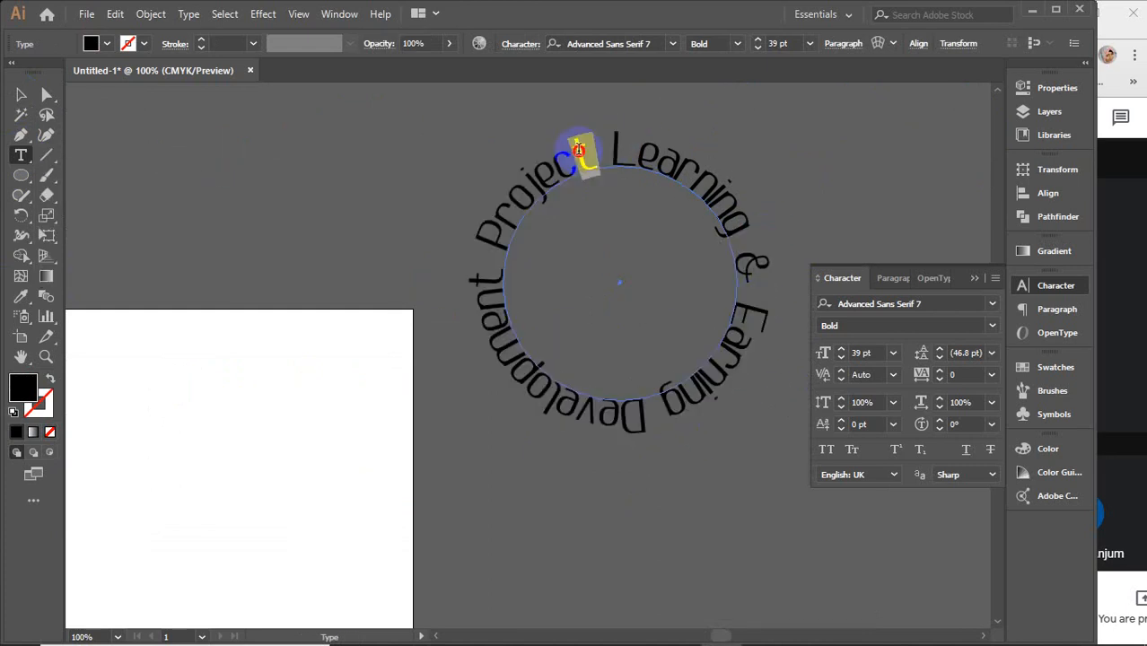
{"action": "key", "text": "ctrl+a"}
{"action": "key", "text": "ctrl+c"}
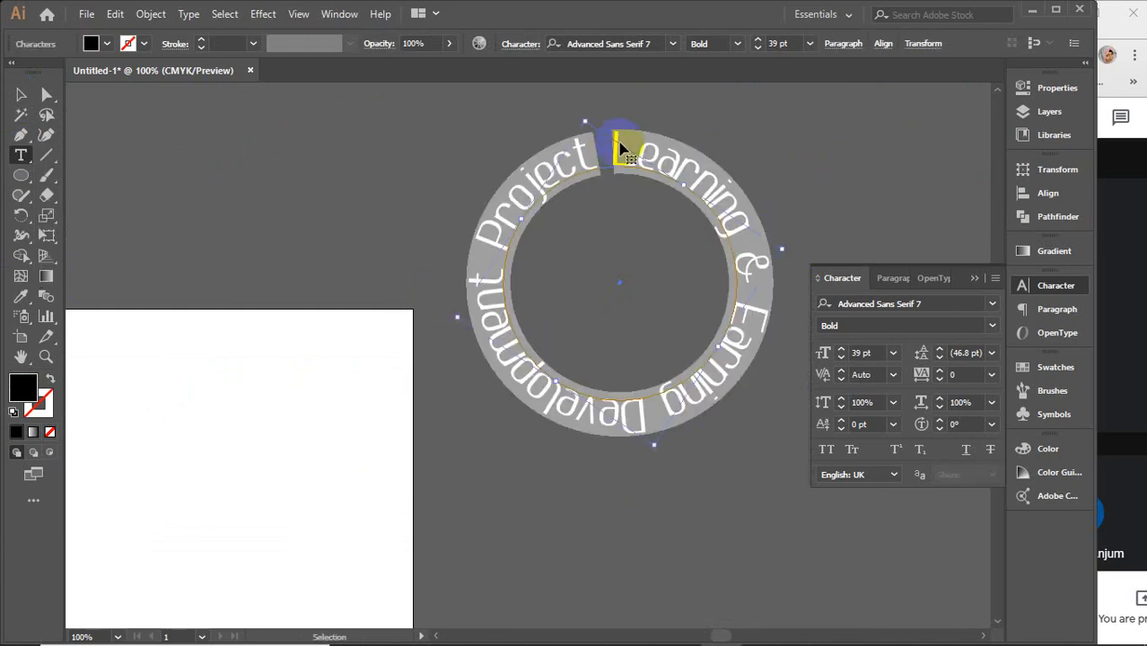
Step: Paste the copied wording as a separate straight line of text
{"action": "left_click", "coordinate": [21, 94]}
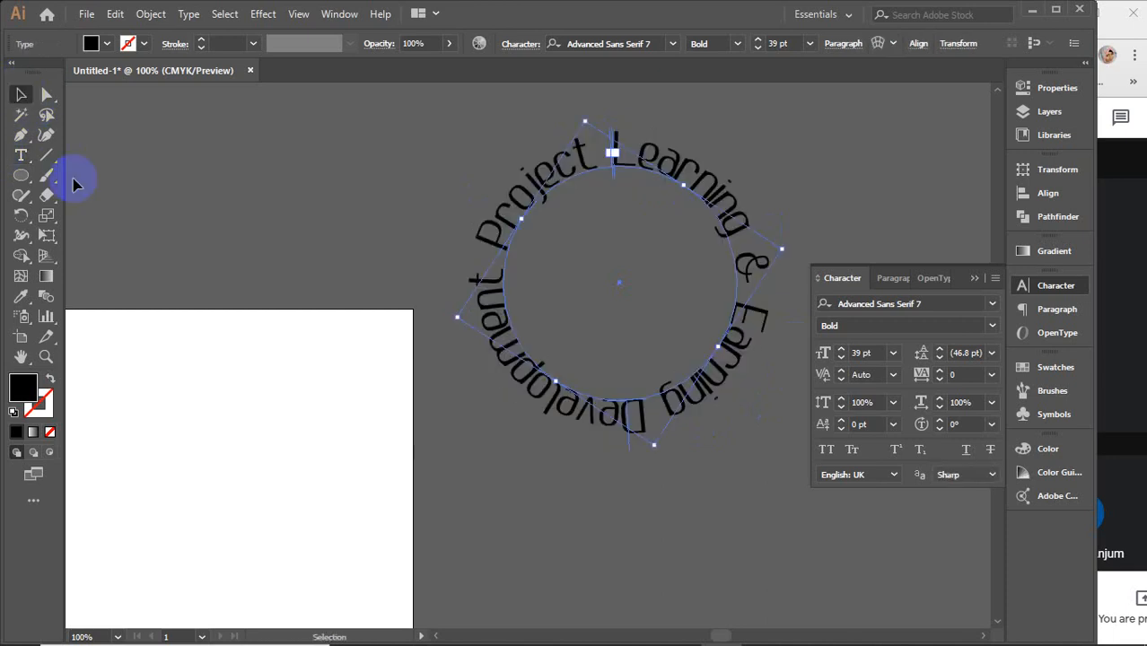
{"action": "left_click", "coordinate": [157, 405]}
{"action": "key", "text": "ctrl+v"}
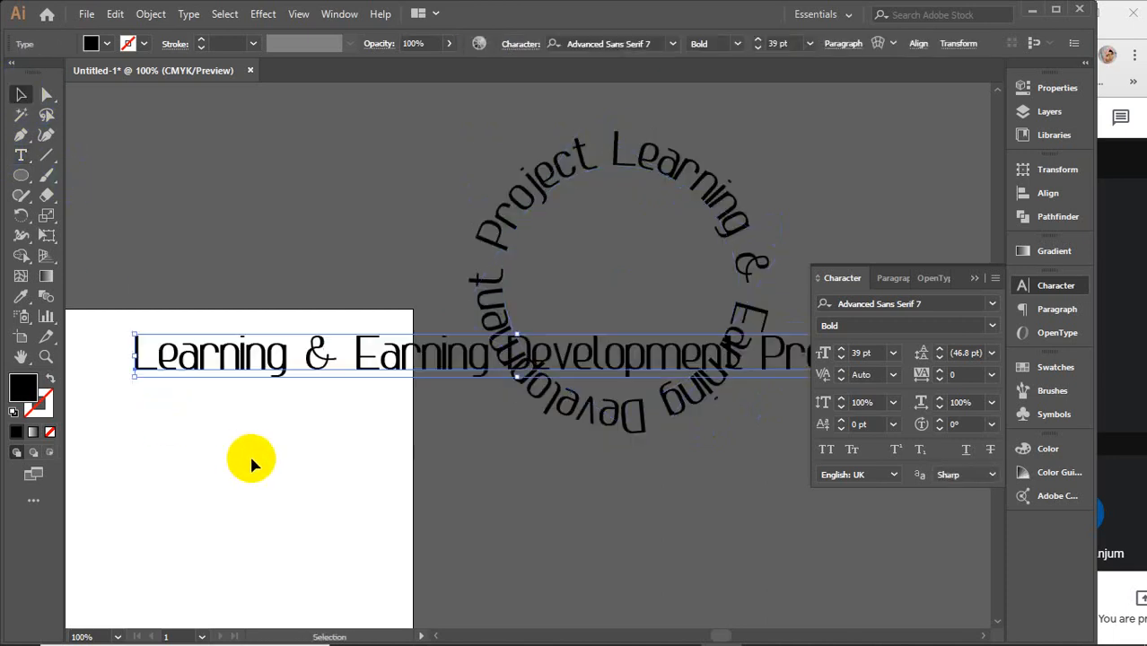
Step: Scale the straight text line down to about 16.1 pt and centre it in the lower part of the artboard
{"action": "left_click_drag", "start_coordinate": [250, 460], "coordinate": [611, 404]}
{"action": "left_click_drag", "start_coordinate": [627, 294], "coordinate": [286, 470]}
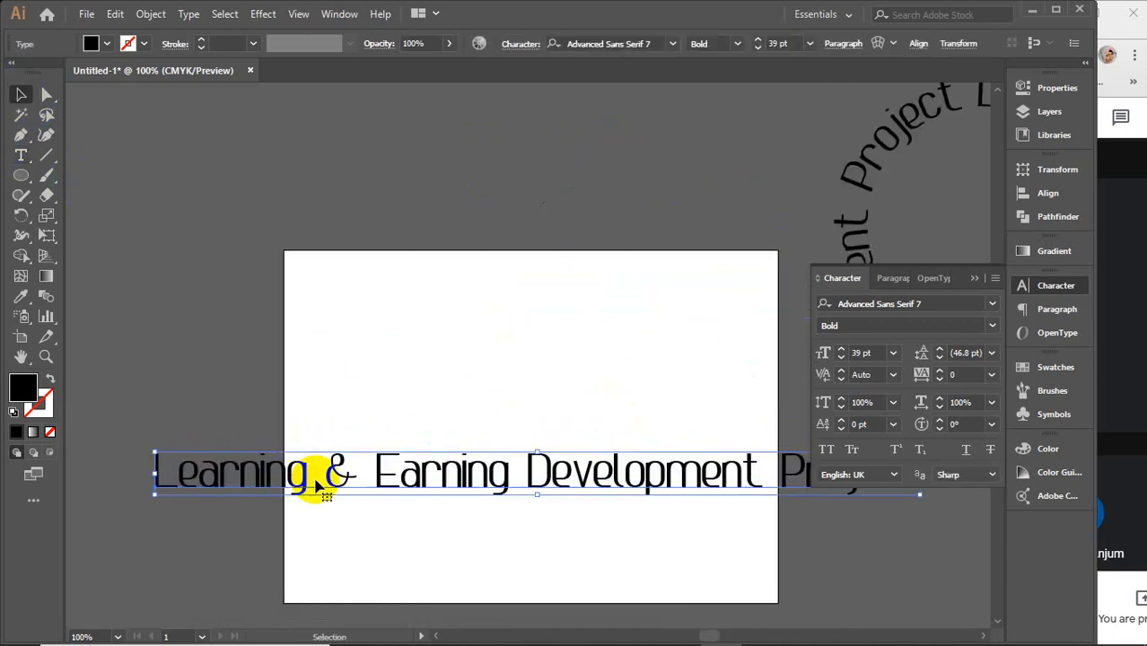
{"action": "left_click_drag", "start_coordinate": [151, 452], "coordinate": [274, 478]}
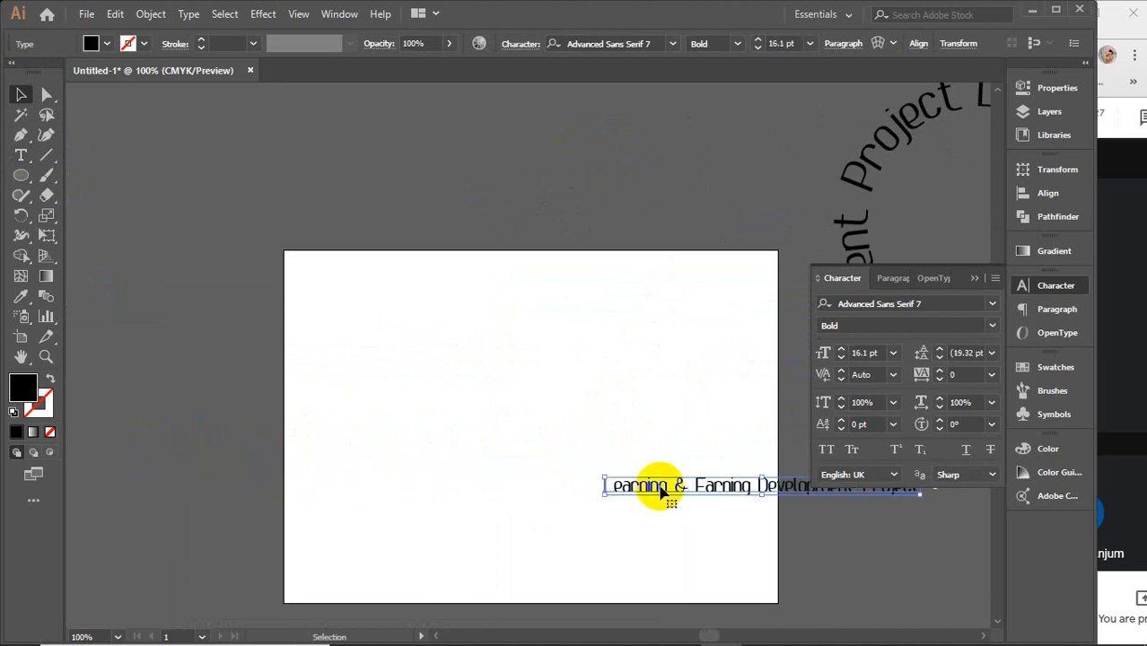
{"action": "left_click_drag", "start_coordinate": [655, 485], "coordinate": [427, 520]}
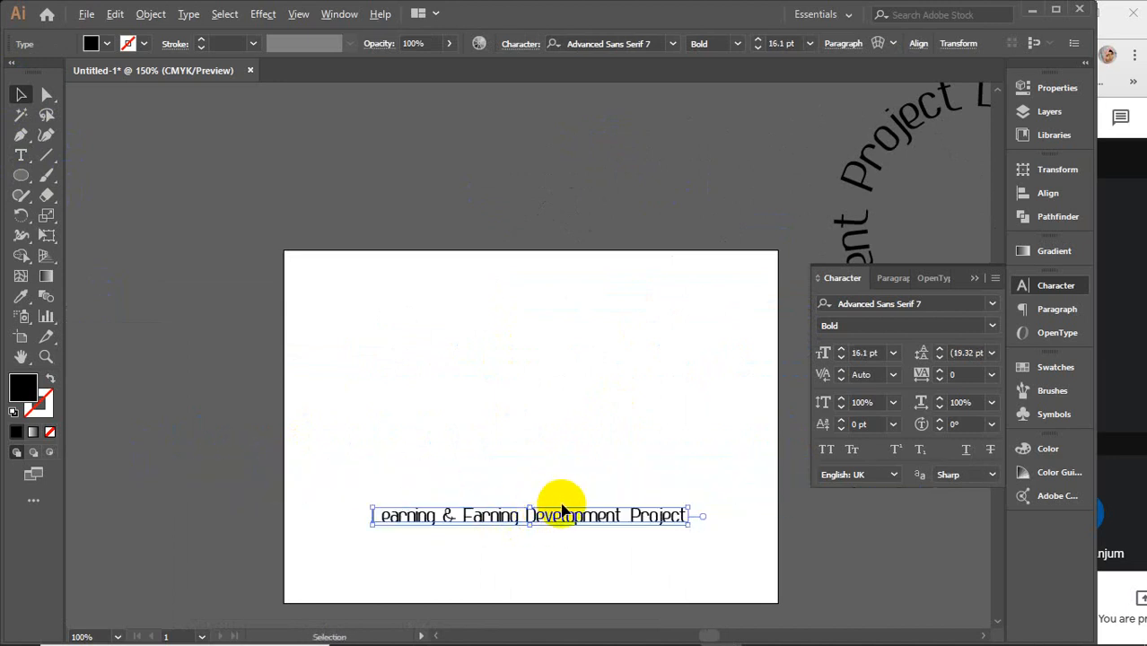
Step: Enlarge the straight text line proportionally to about 18.15 pt
{"action": "scroll", "coordinate": [563, 505], "scroll_direction": "up", "scroll_amount": 1}
{"action": "left_click_drag", "start_coordinate": [583, 504], "coordinate": [523, 473]}
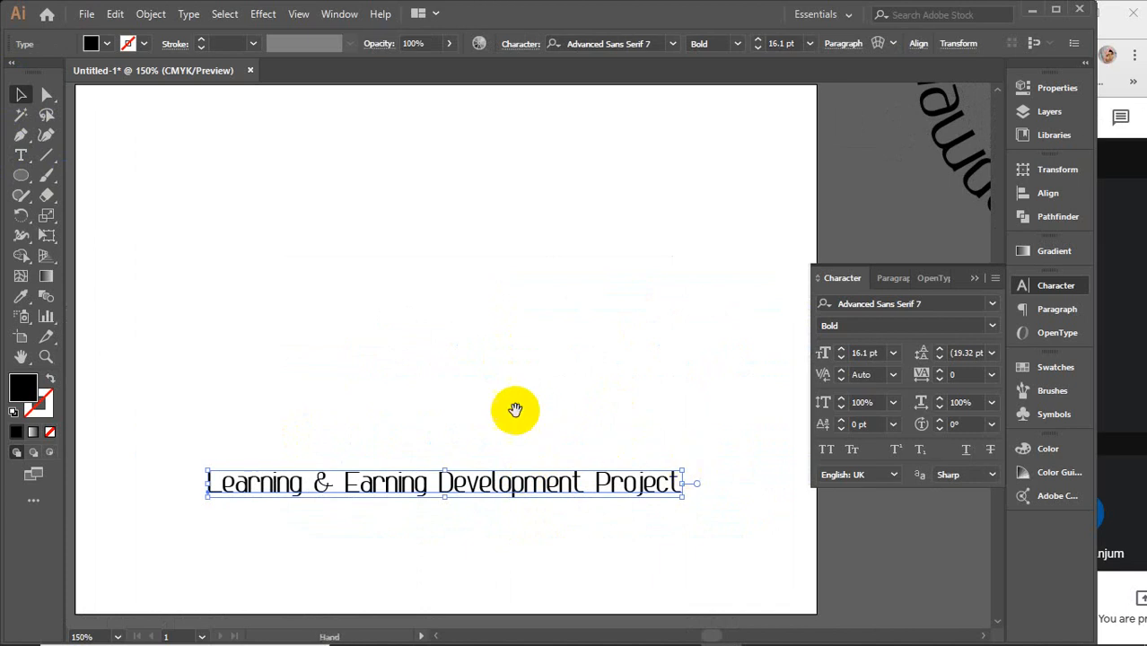
{"action": "left_click_drag", "start_coordinate": [516, 409], "coordinate": [573, 406]}
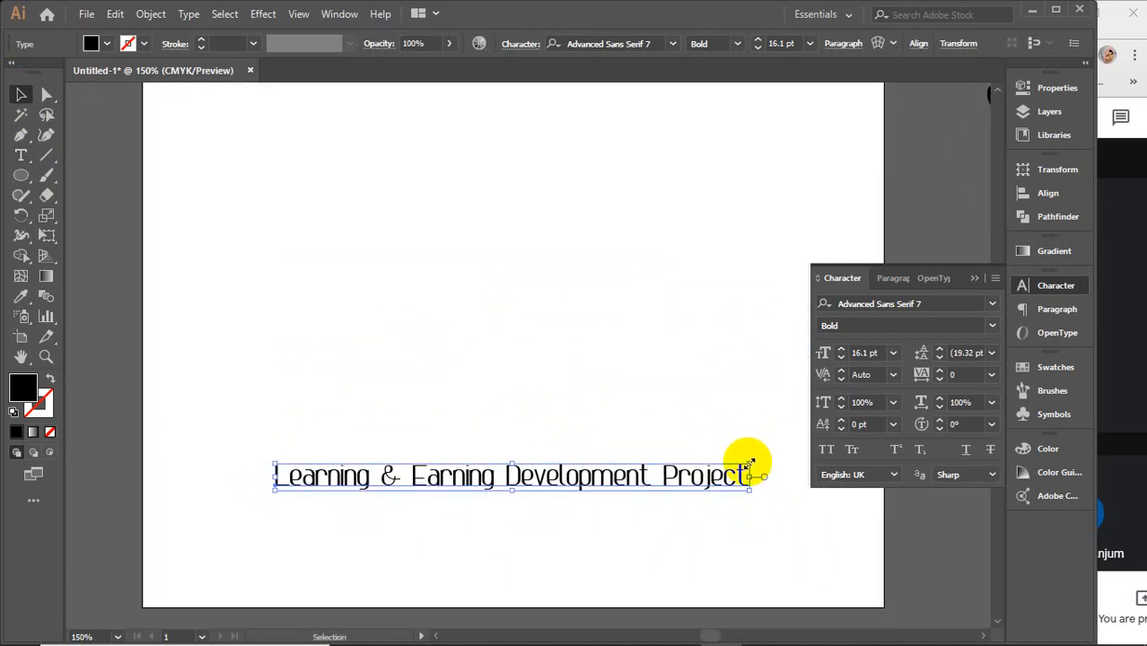
{"action": "left_click_drag", "start_coordinate": [753, 458], "coordinate": [810, 427]}
{"action": "left_click_drag", "start_coordinate": [583, 478], "coordinate": [503, 446]}
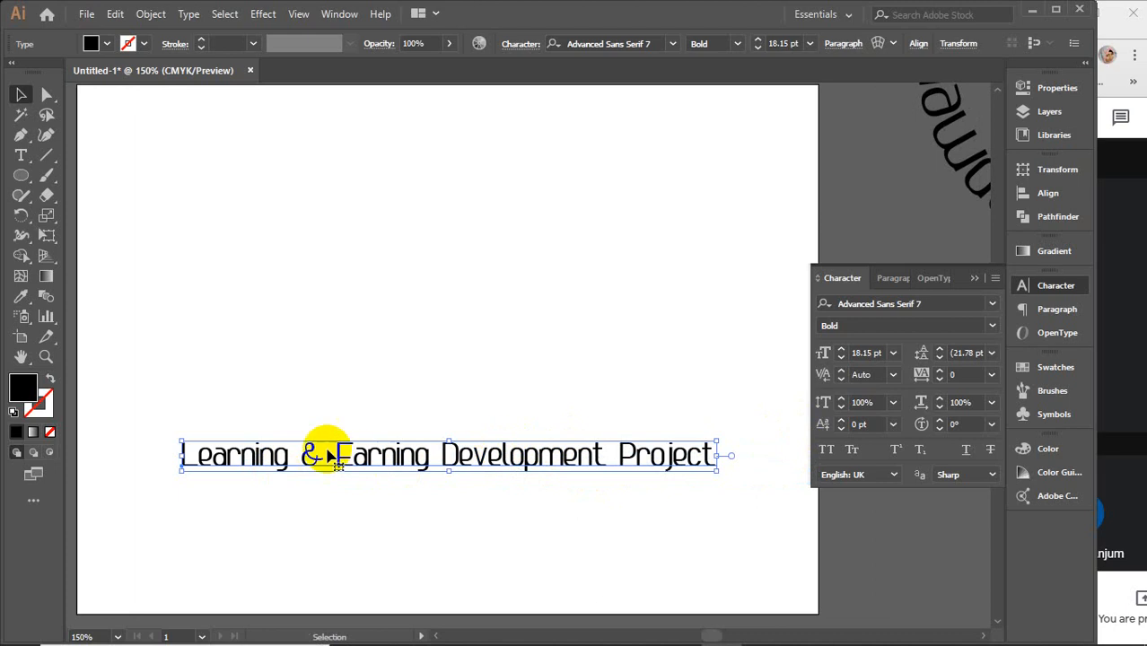
Step: Warp the straight text line with a horizontal Arc envelope at -100% bend
{"action": "left_click", "coordinate": [893, 43]}
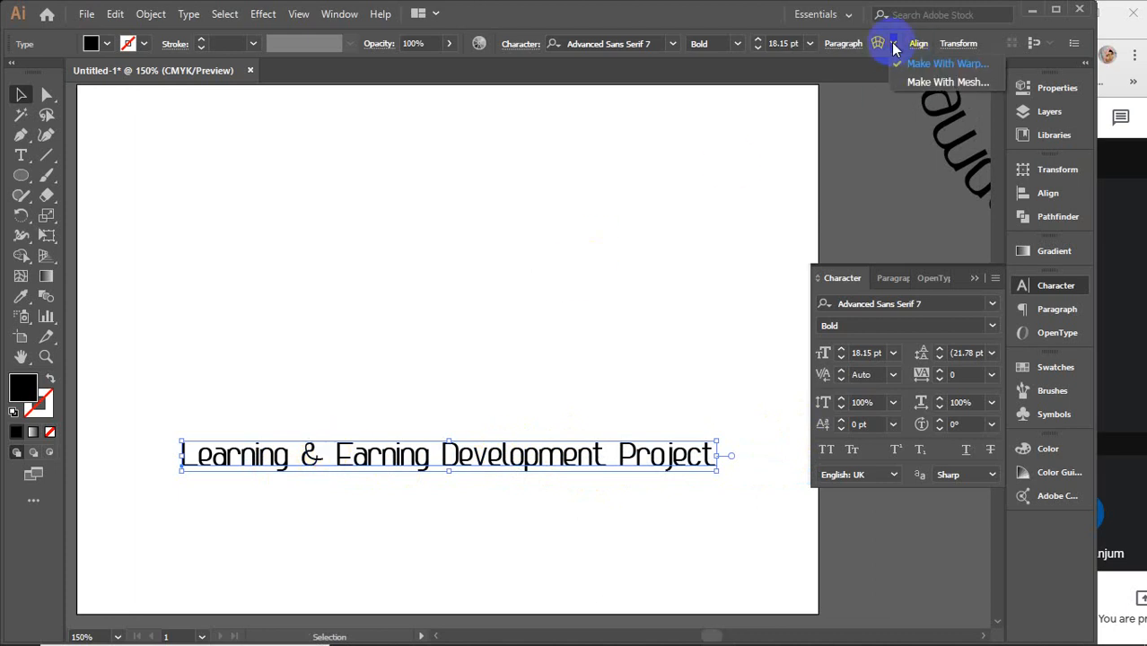
{"action": "left_click", "coordinate": [947, 66]}
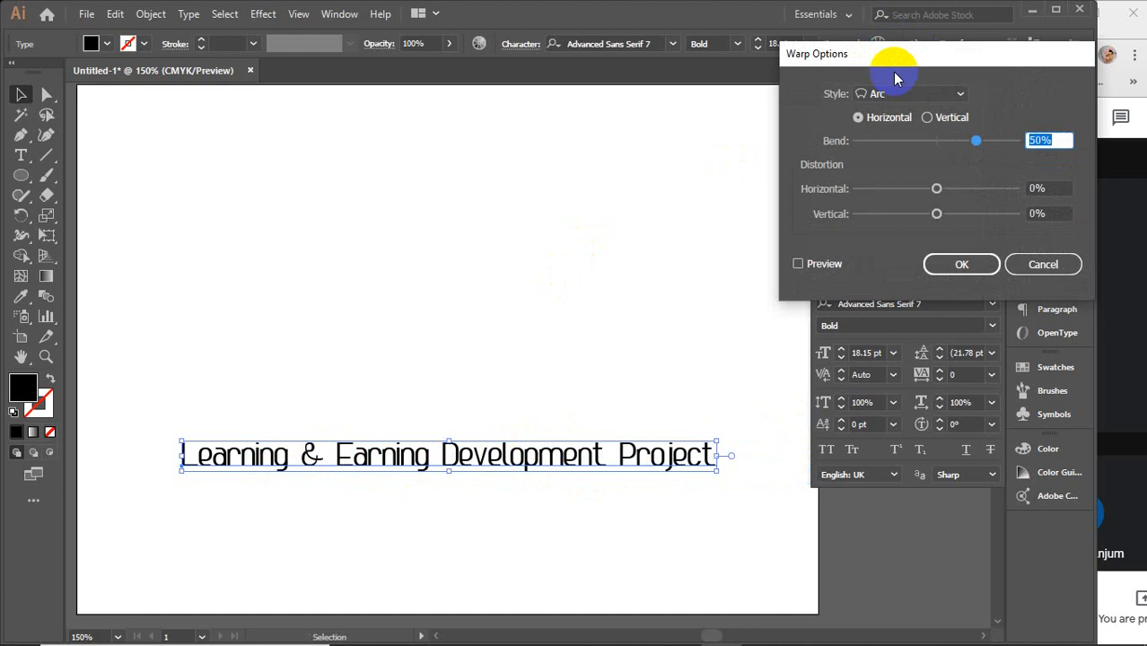
{"action": "left_click", "coordinate": [819, 263]}
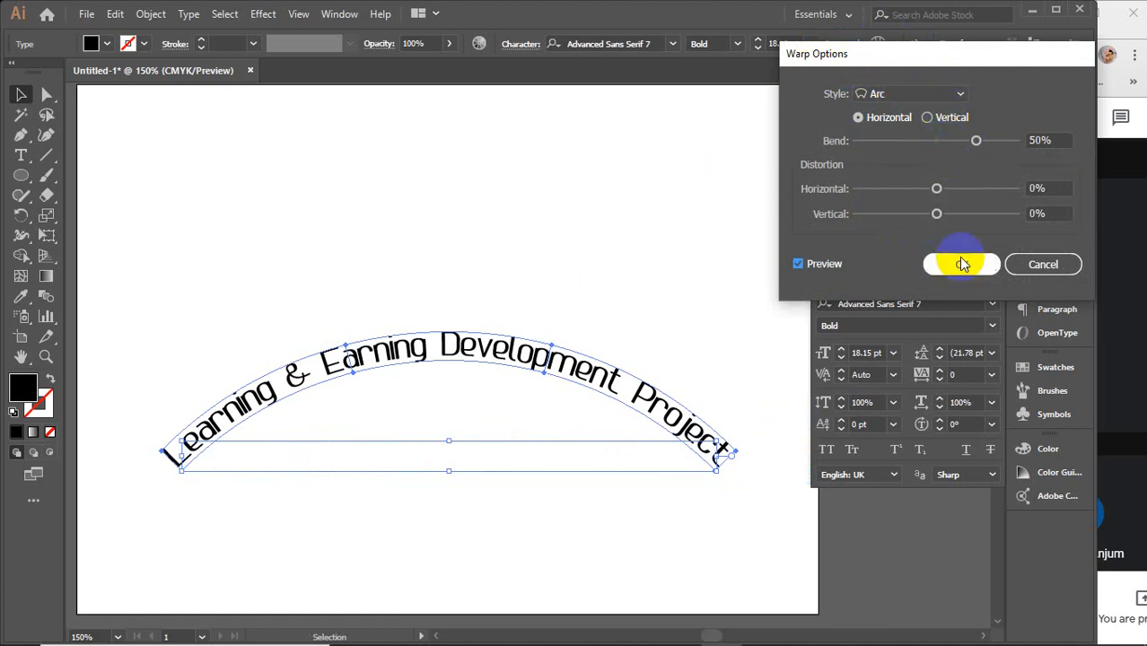
{"action": "key", "text": "Down"}
{"action": "key", "text": "Down"}
{"action": "key", "text": "Down"}
{"action": "key", "text": "Down"}
{"action": "key", "text": "Down"}
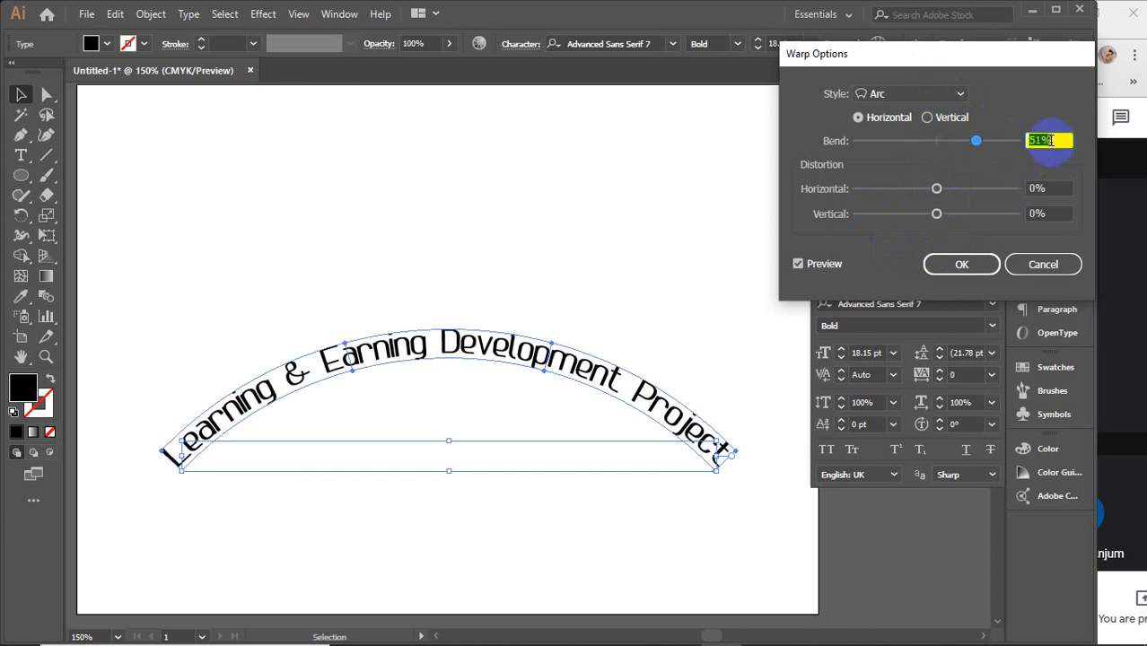
{"action": "left_click_drag", "start_coordinate": [912, 148], "coordinate": [854, 152]}
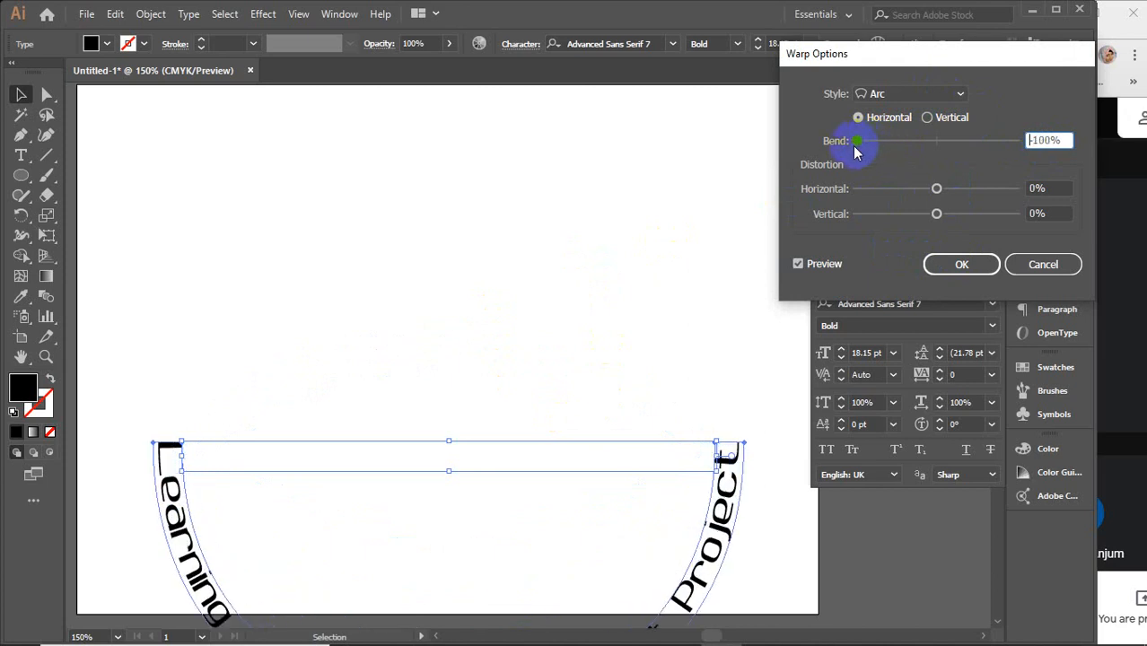
{"action": "left_click", "coordinate": [960, 264]}
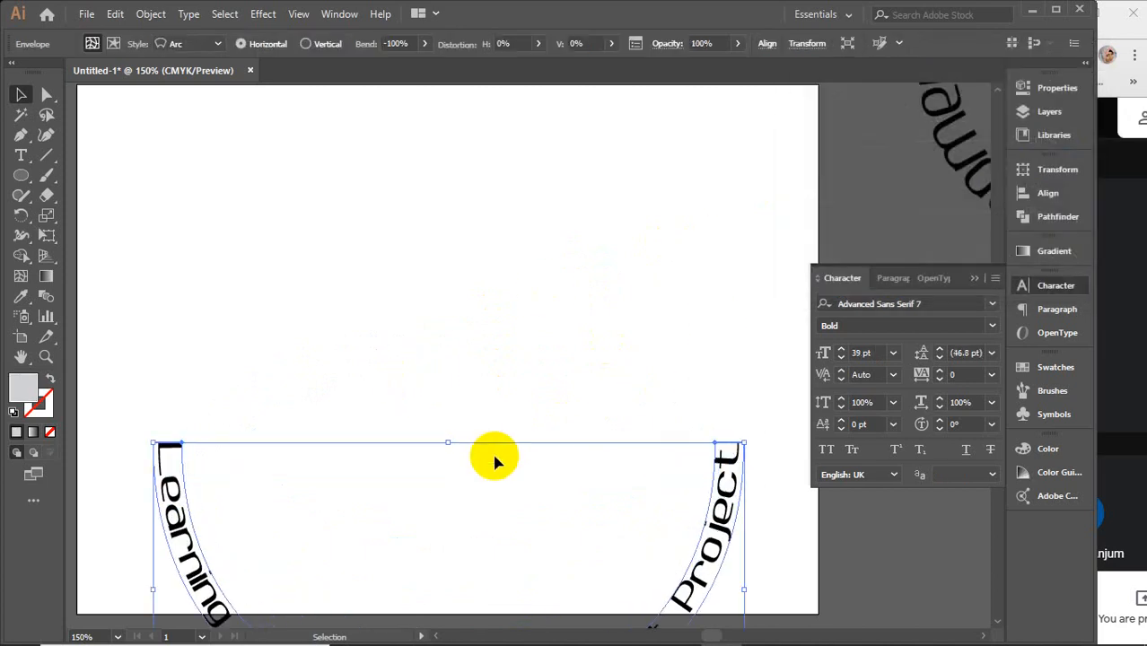
Step: Move the warped arc text into the empty area left of the artboard
{"action": "scroll", "coordinate": [493, 460], "scroll_direction": "down", "scroll_amount": 5}
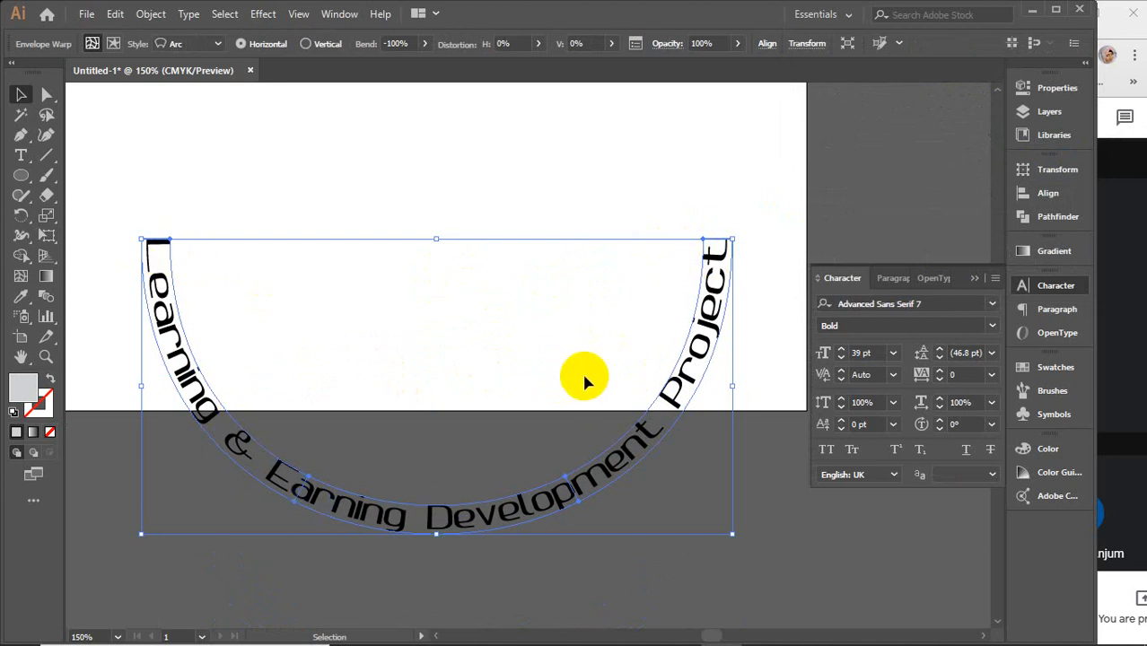
{"action": "scroll", "coordinate": [583, 379], "scroll_direction": "down", "scroll_amount": 2}
{"action": "left_click_drag", "start_coordinate": [622, 371], "coordinate": [207, 280]}
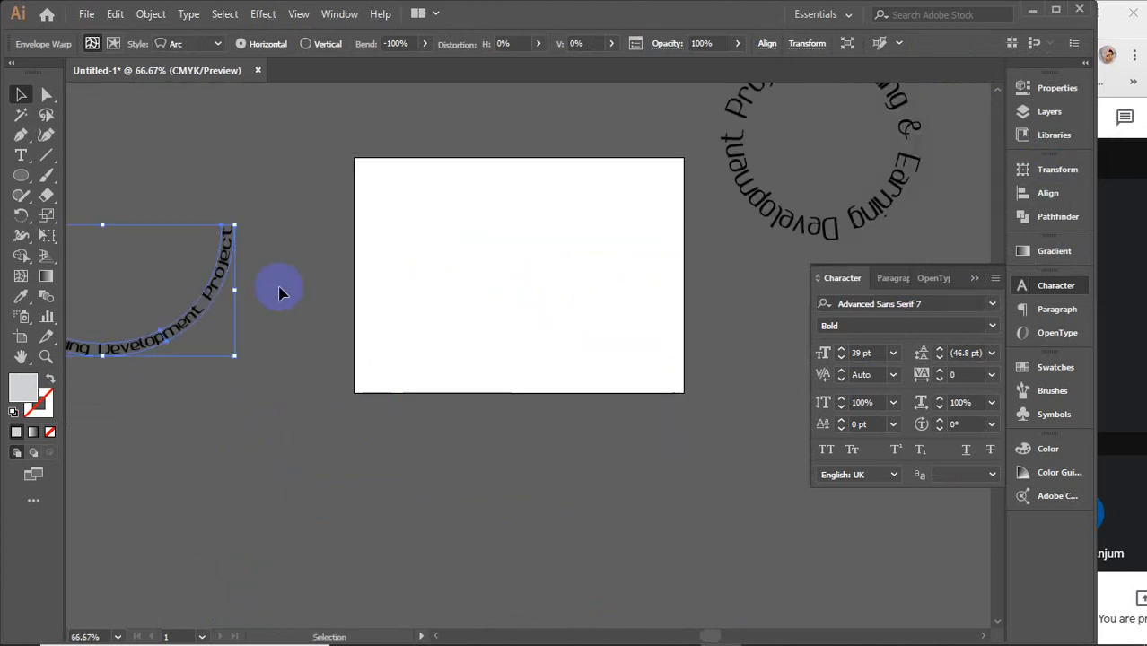
Step: Move the circular text back onto the centre of the artboard
{"action": "left_click_drag", "start_coordinate": [779, 199], "coordinate": [448, 333]}
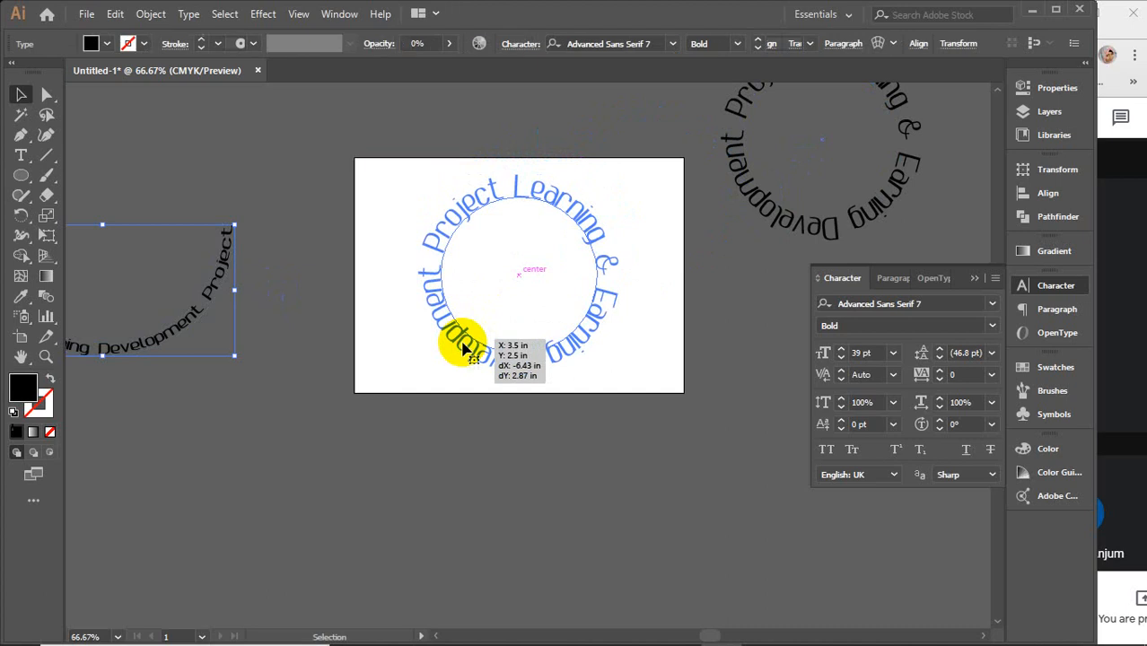
{"action": "scroll", "coordinate": [548, 313], "scroll_direction": "up", "scroll_amount": 1}
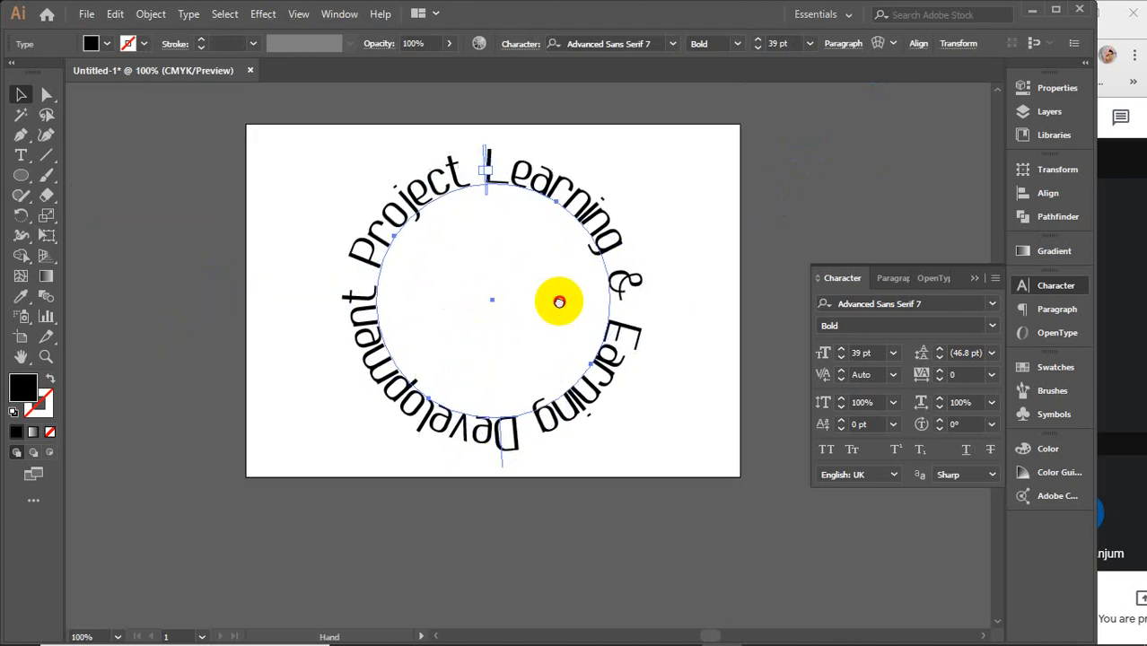
{"action": "scroll", "coordinate": [554, 298], "scroll_direction": "up", "scroll_amount": 1}
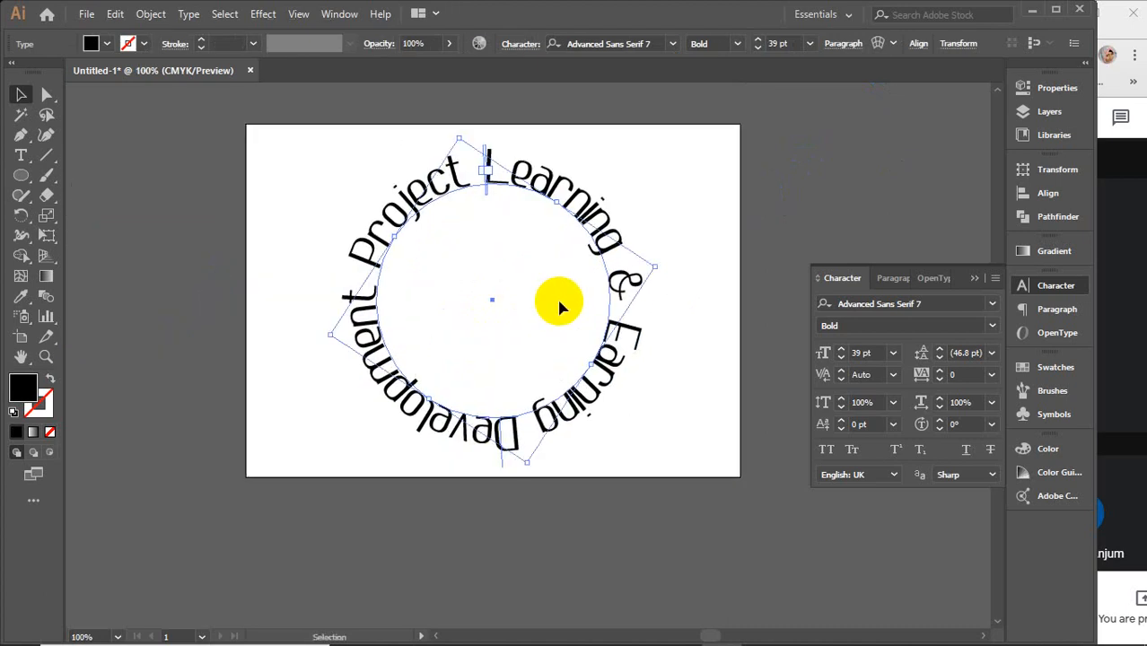
Step: Try the Flip option on the circular path text with preview on, and discard it
{"action": "left_click", "coordinate": [186, 14]}
{"action": "mouse_move", "coordinate": [220, 179]}
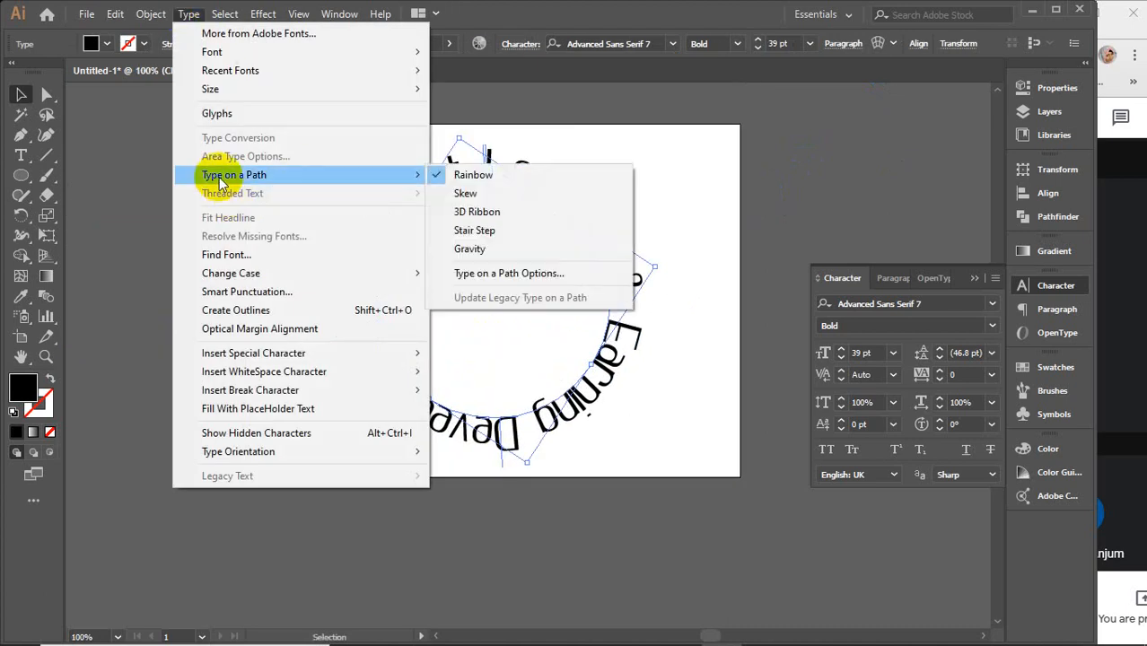
{"action": "left_click", "coordinate": [499, 273]}
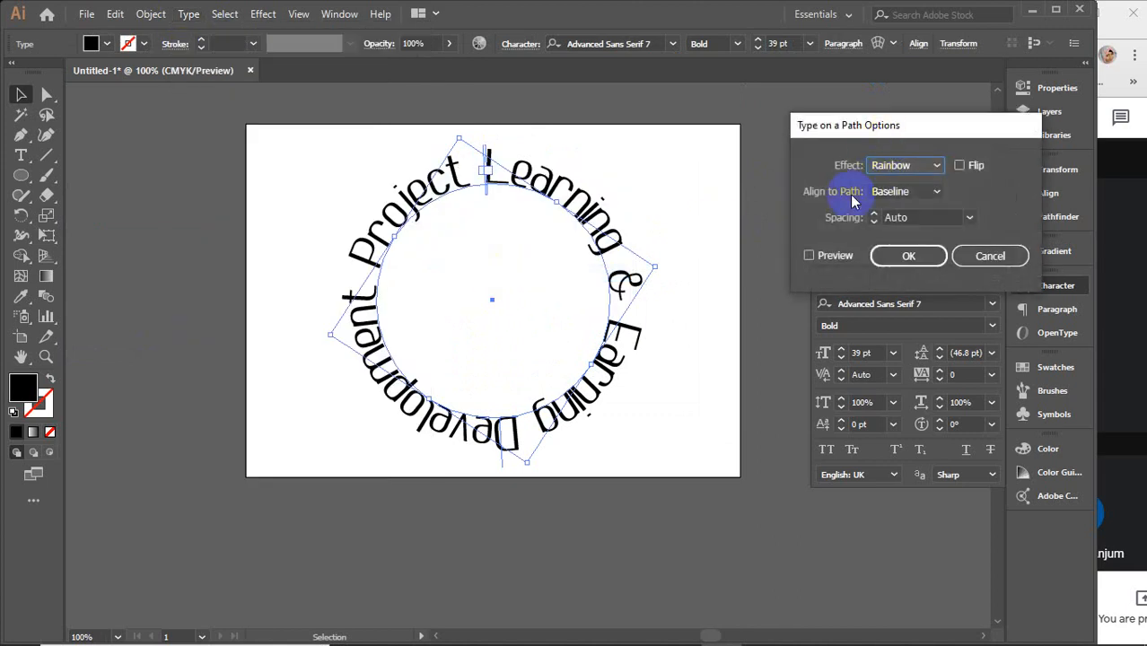
{"action": "left_click", "coordinate": [957, 166]}
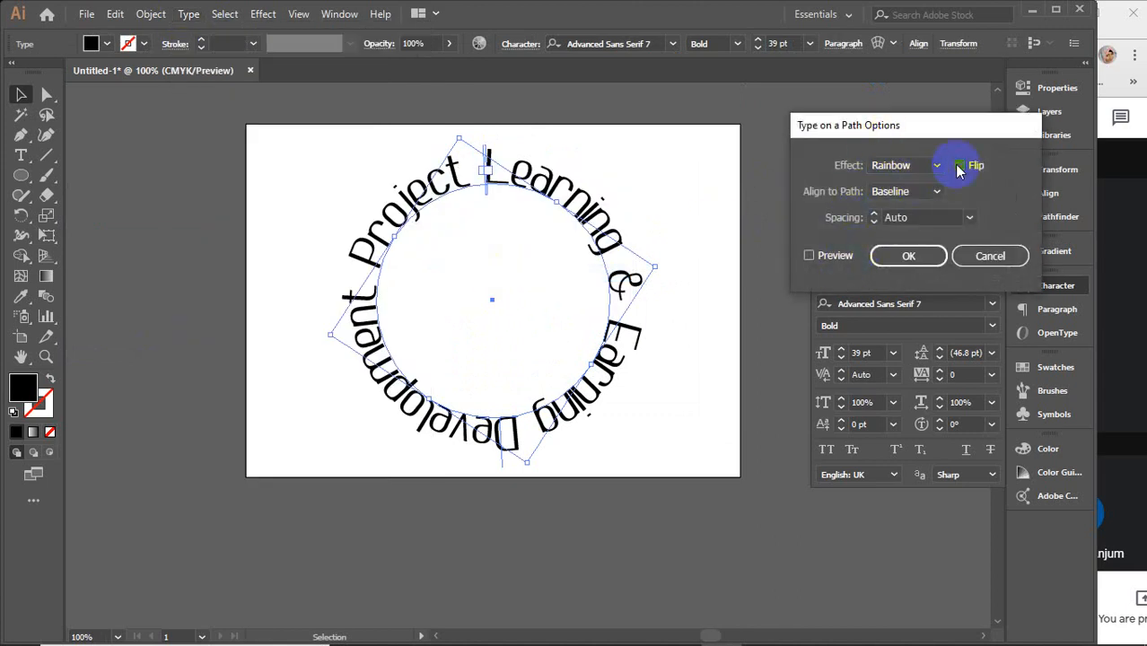
{"action": "left_click", "coordinate": [811, 257]}
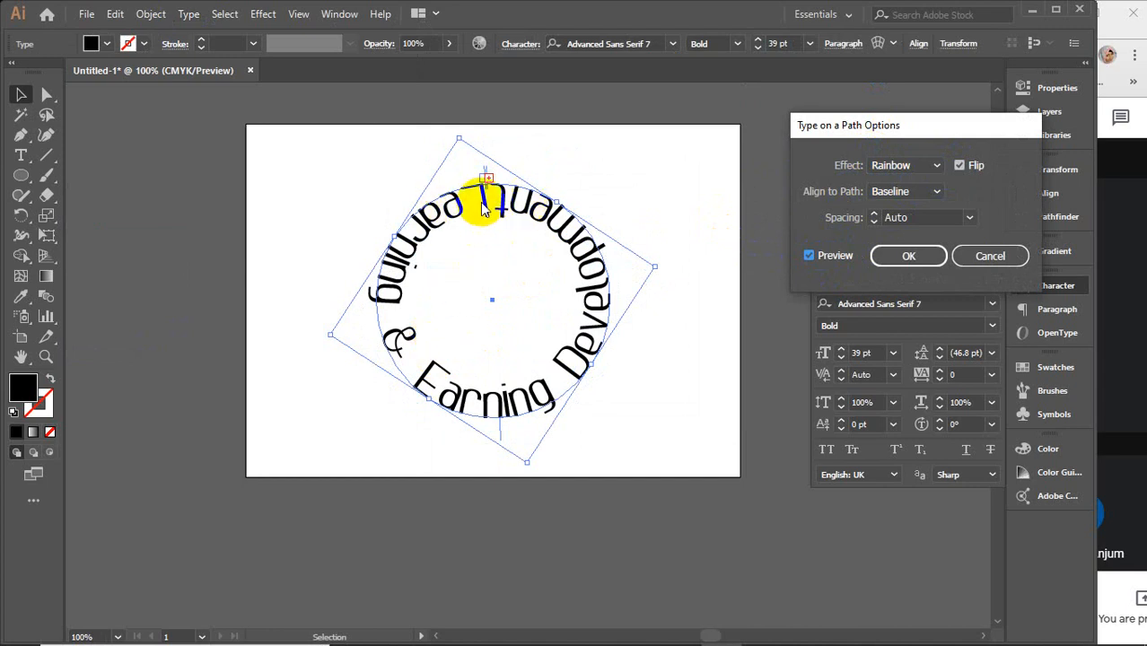
{"action": "left_click", "coordinate": [987, 256]}
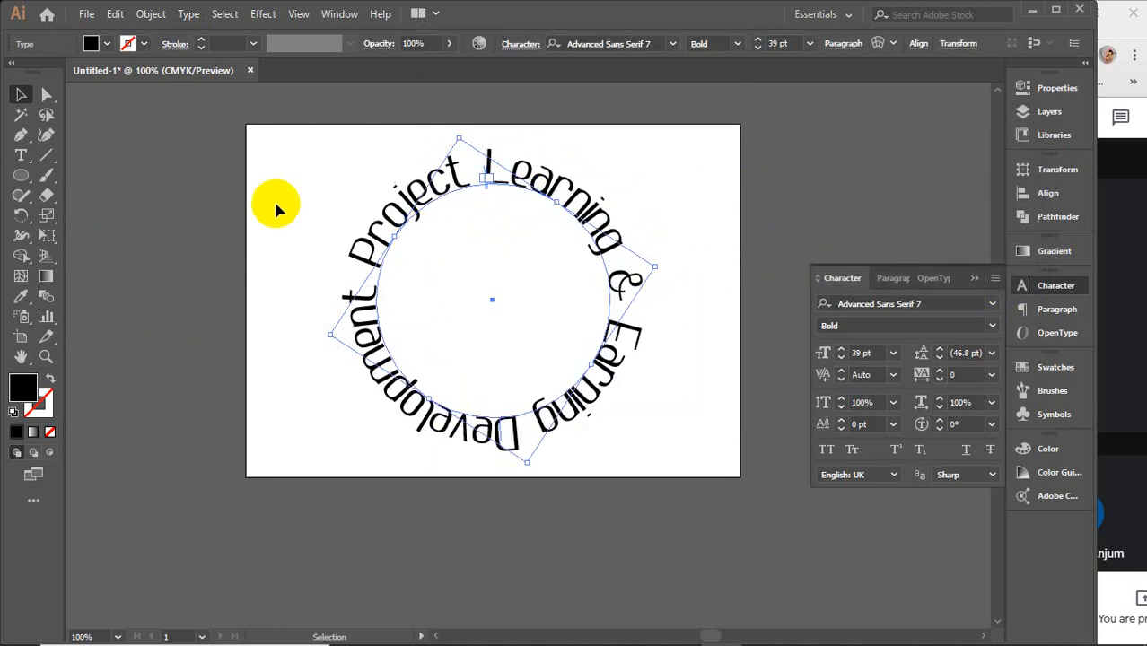
Step: Reduce the circular text's font size to 20 pt
{"action": "left_click", "coordinate": [45, 139]}
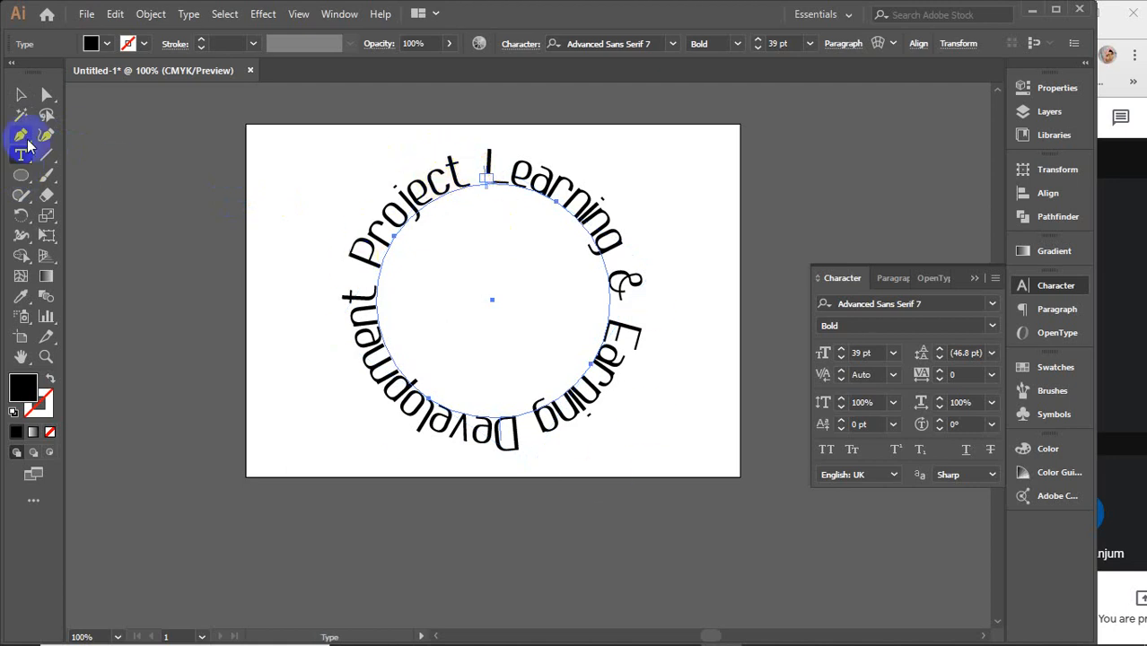
{"action": "left_click", "coordinate": [20, 94]}
{"action": "left_click", "coordinate": [860, 353]}
{"action": "key", "text": "Down"}
{"action": "key", "text": "Down"}
{"action": "key", "text": "Down"}
{"action": "key", "text": "Down"}
{"action": "key", "text": "Down"}
{"action": "key", "text": "Down"}
{"action": "key", "text": "Down"}
{"action": "key", "text": "Down"}
{"action": "key", "text": "Down"}
{"action": "key", "text": "Down"}
{"action": "key", "text": "Down"}
{"action": "key", "text": "Down"}
{"action": "key", "text": "Down"}
{"action": "key", "text": "Down"}
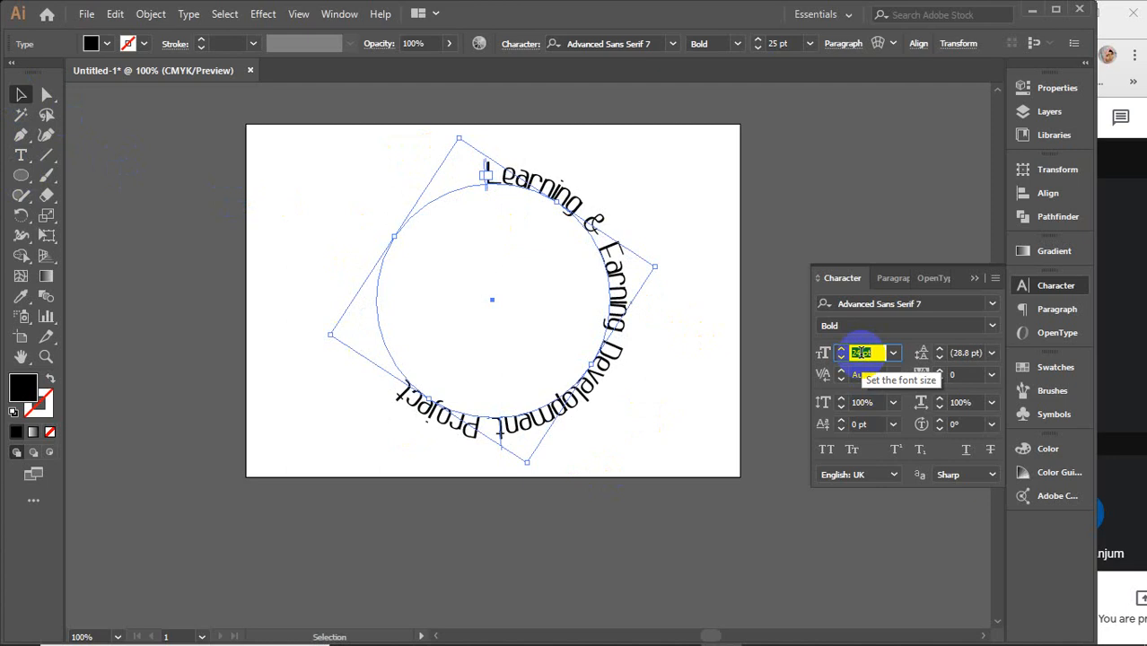
{"action": "key", "text": "Down"}
{"action": "key", "text": "Down"}
{"action": "key", "text": "Down"}
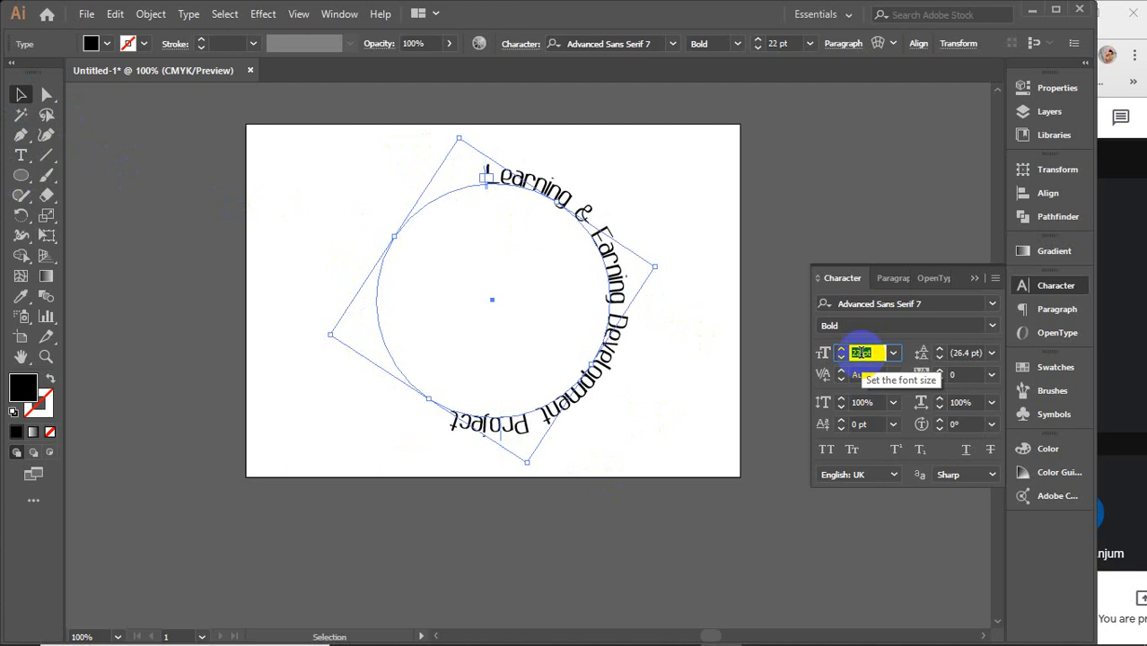
{"action": "key", "text": "Down"}
{"action": "key", "text": "Down"}
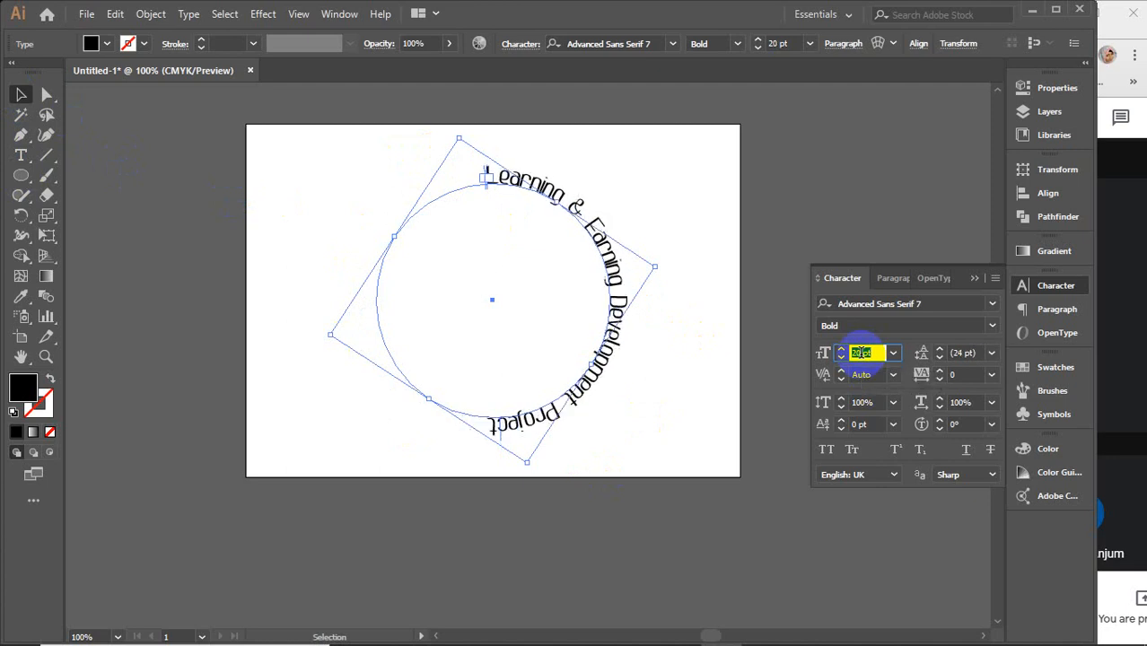
Step: Preview the smaller circular text flipped to the inside of its path
{"action": "left_click", "coordinate": [188, 14]}
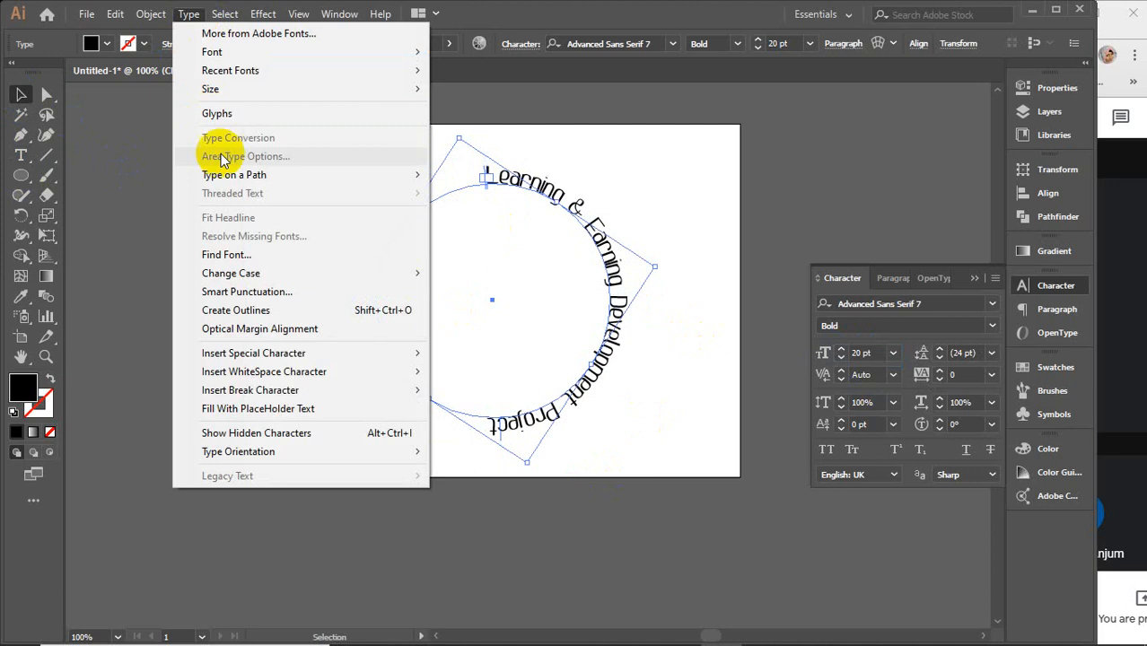
{"action": "mouse_move", "coordinate": [225, 177]}
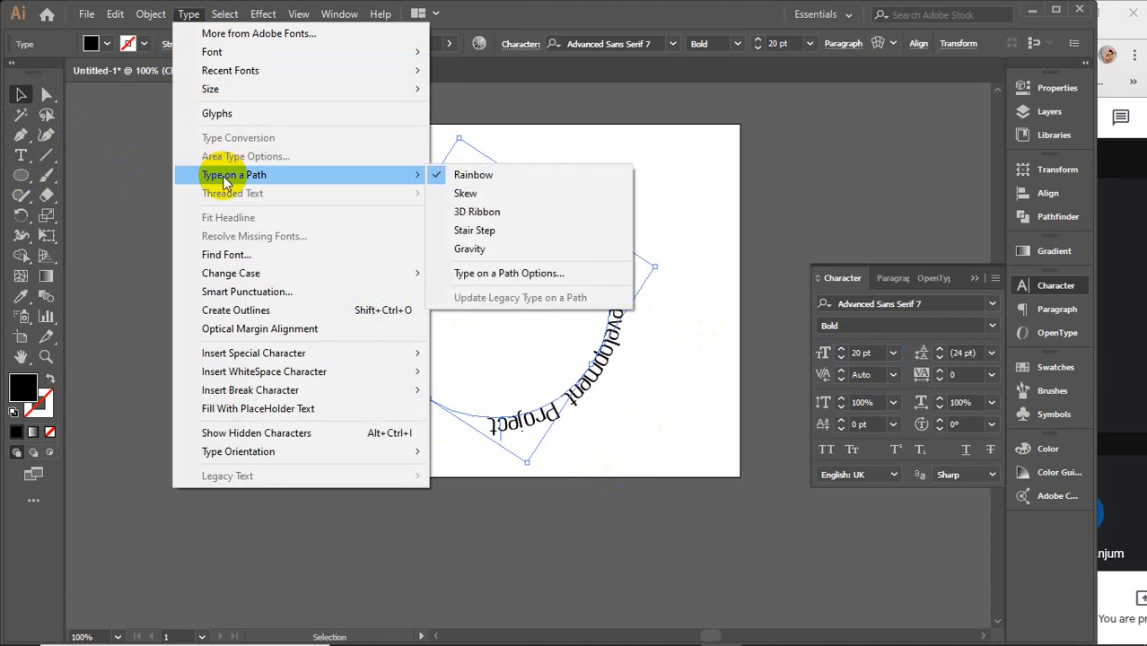
{"action": "left_click", "coordinate": [480, 273]}
{"action": "left_click", "coordinate": [808, 254]}
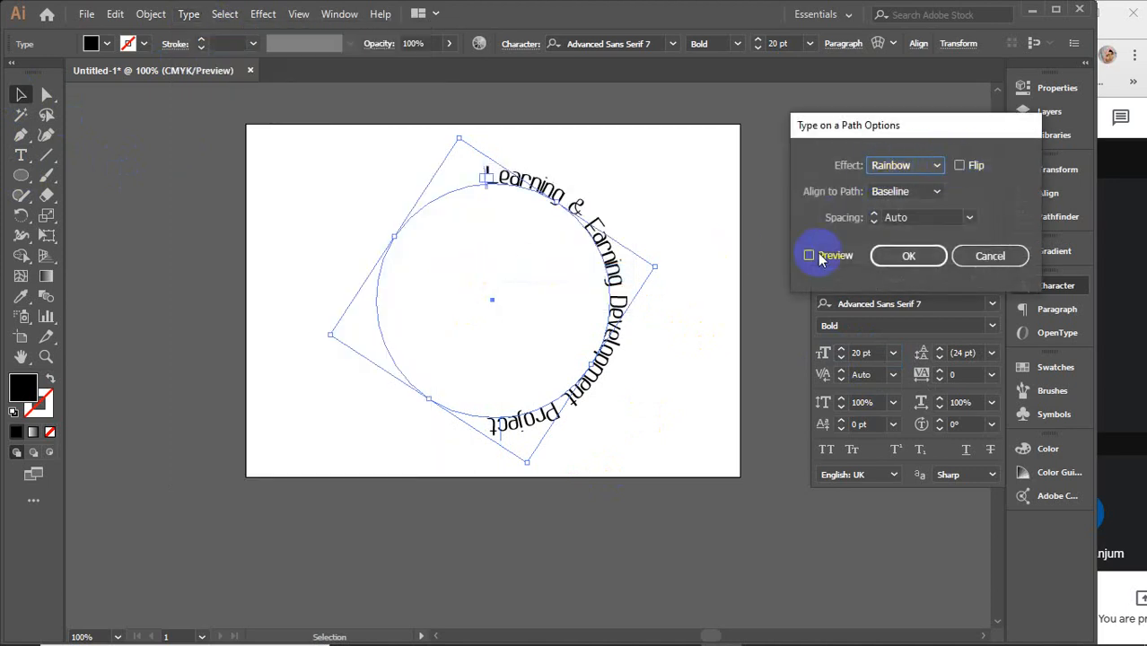
{"action": "left_click", "coordinate": [960, 167]}
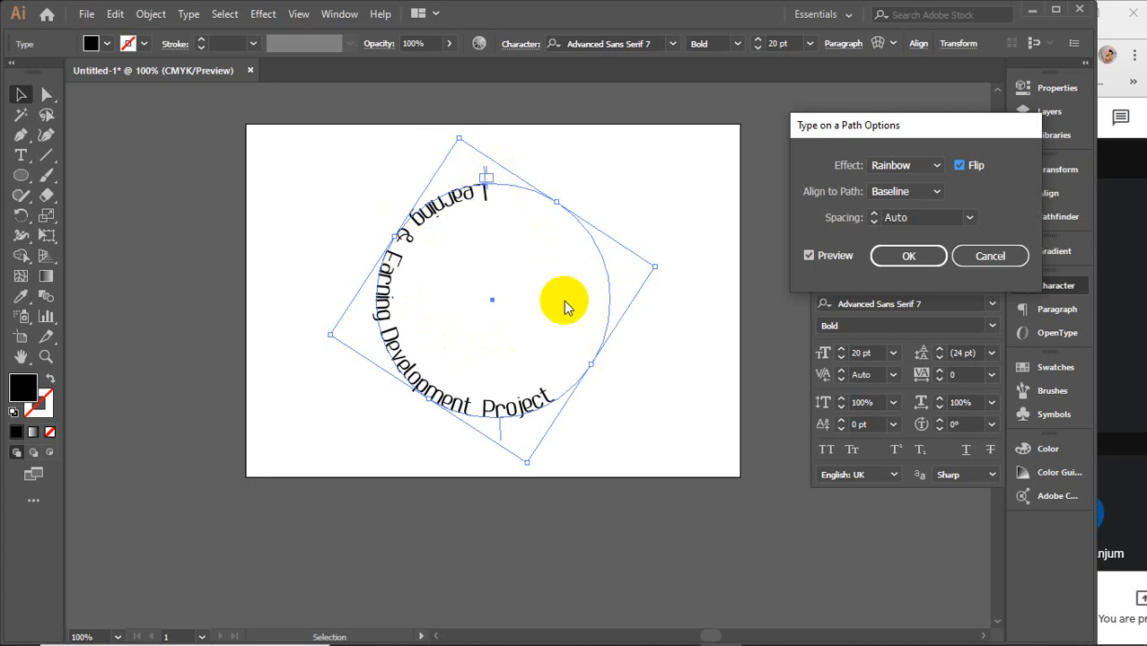
Step: Try 4 pt spacing on the flipped path text, return it to Auto, and discard the path options
{"action": "left_click", "coordinate": [908, 216]}
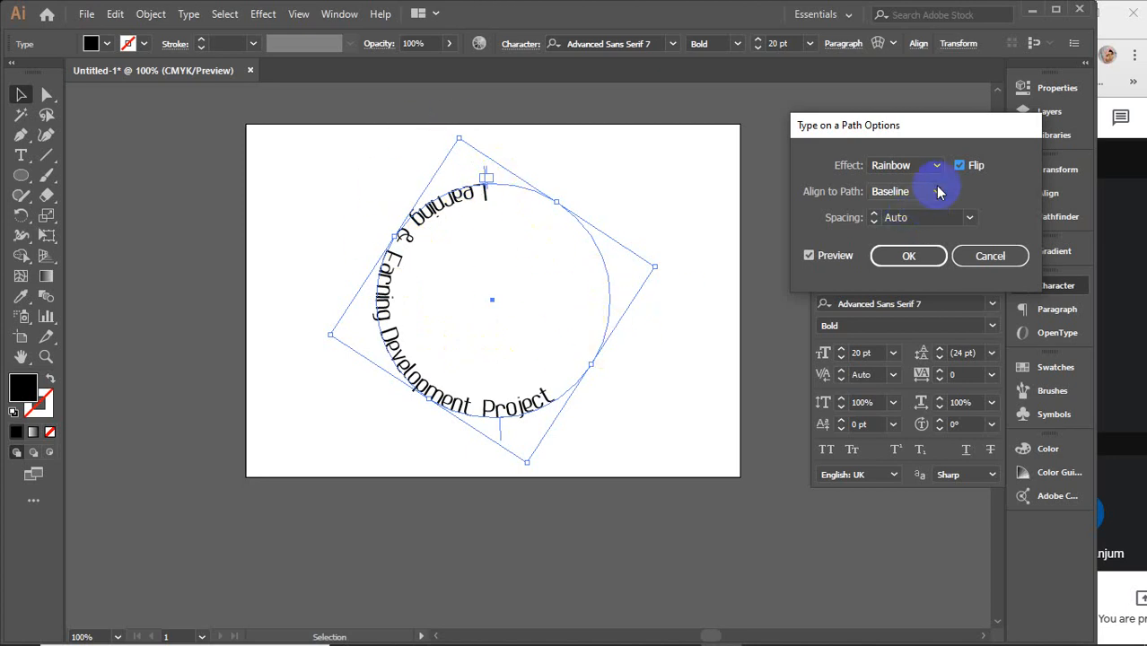
{"action": "left_click", "coordinate": [937, 189]}
{"action": "left_click", "coordinate": [938, 189]}
{"action": "left_click", "coordinate": [967, 220]}
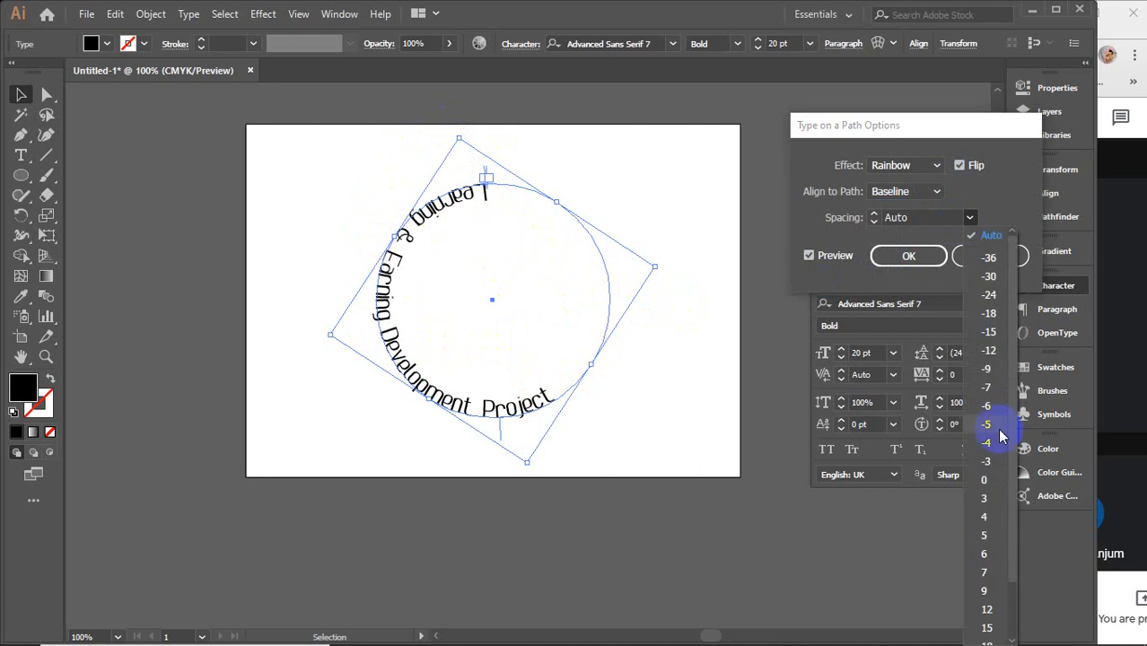
{"action": "left_click", "coordinate": [989, 514]}
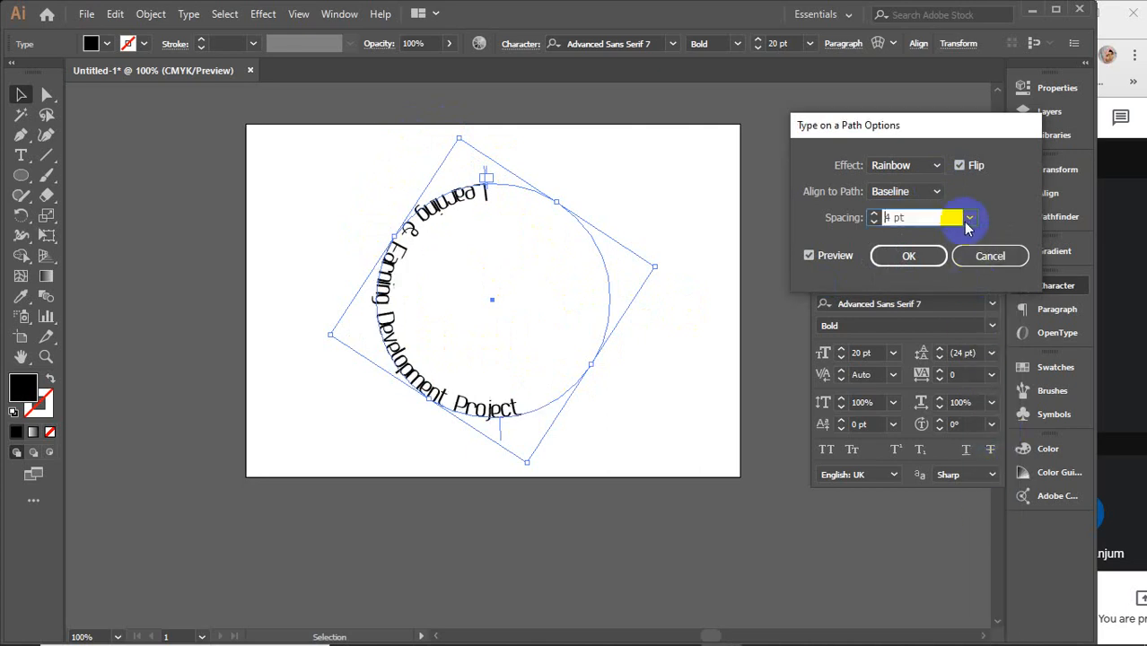
{"action": "left_click", "coordinate": [969, 218]}
{"action": "left_click", "coordinate": [978, 235]}
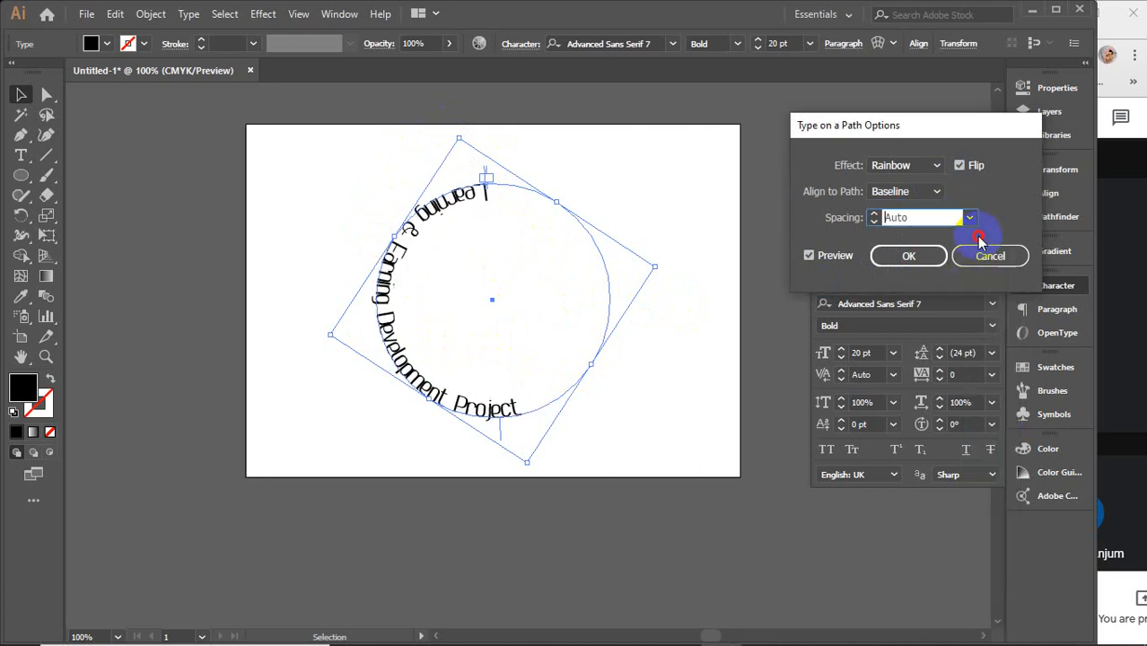
{"action": "left_click", "coordinate": [980, 262]}
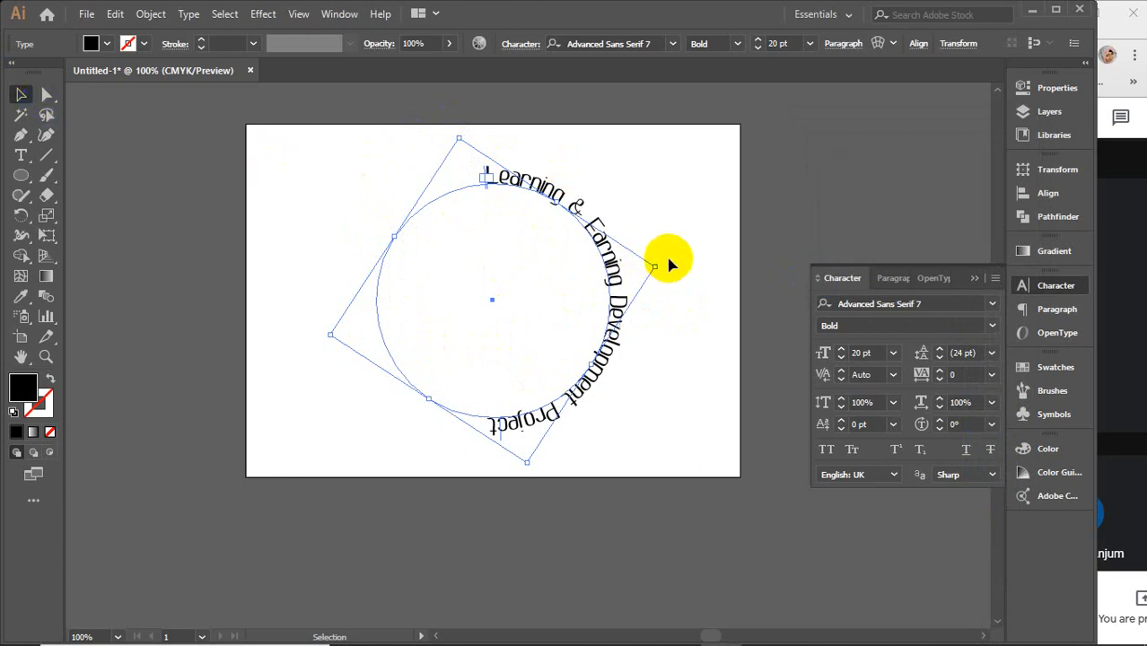
Step: Rotate the circular text clockwise around its path and flip it to the inside of the circle
{"action": "left_click_drag", "start_coordinate": [662, 269], "coordinate": [607, 411]}
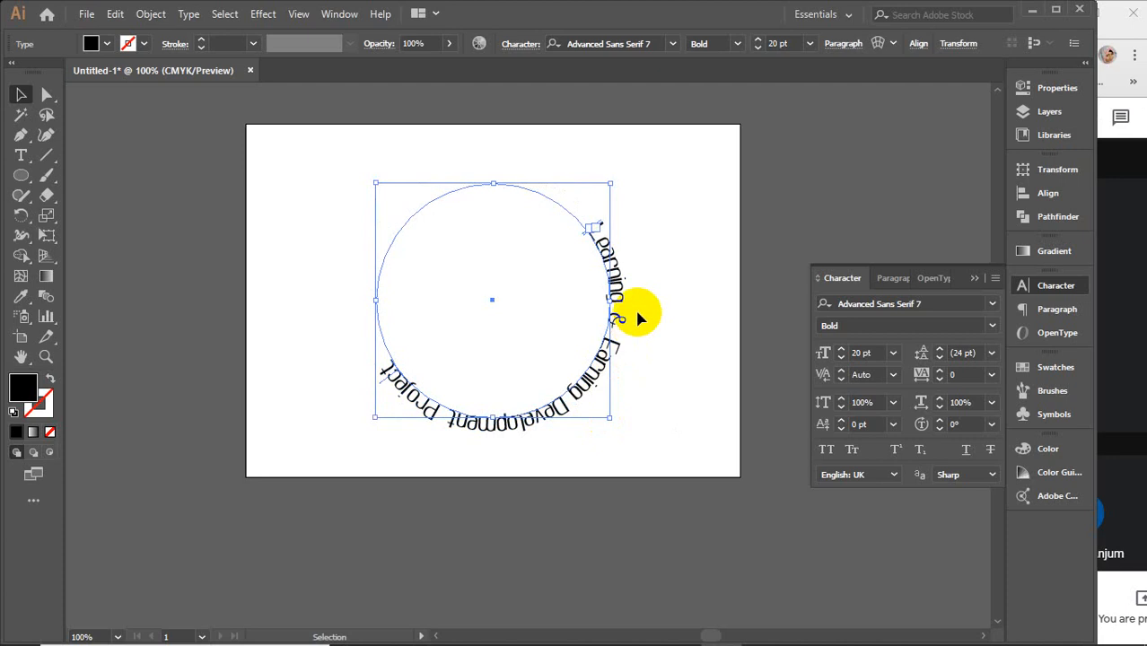
{"action": "scroll", "coordinate": [493, 386], "scroll_direction": "up", "scroll_amount": 1}
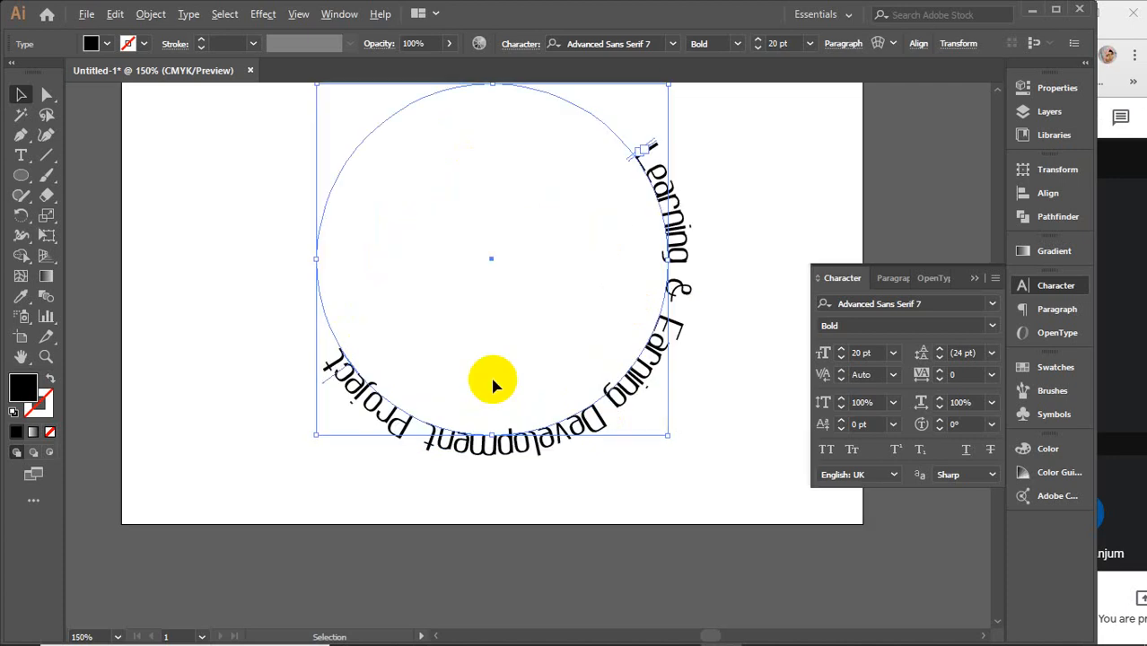
{"action": "left_click_drag", "start_coordinate": [556, 333], "coordinate": [474, 402]}
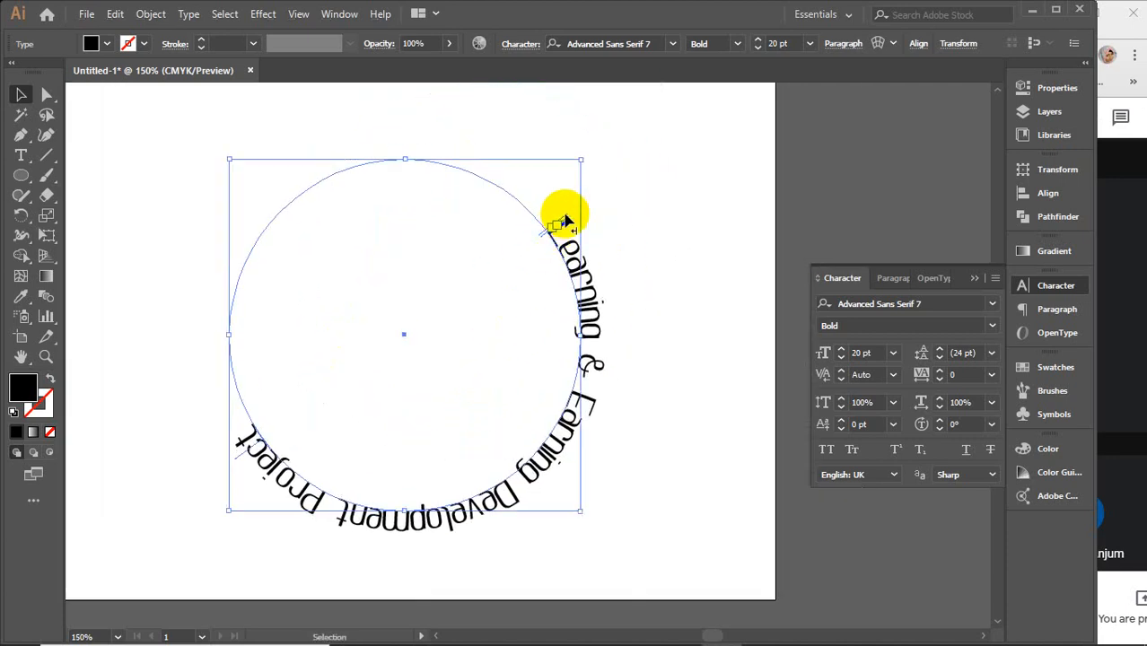
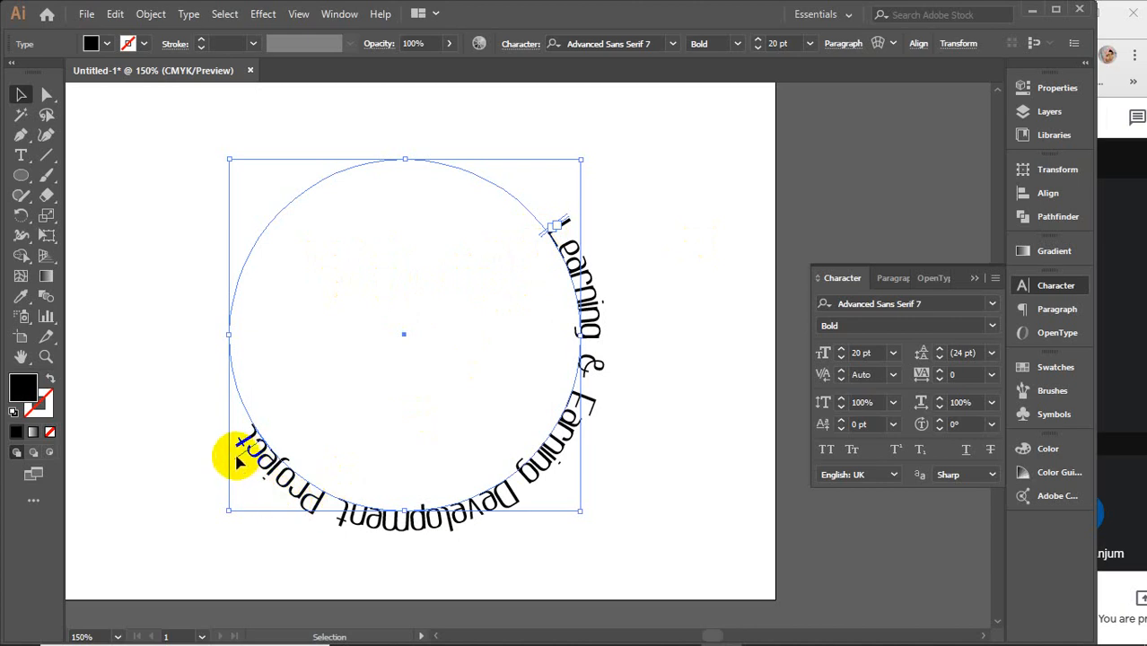
{"action": "left_click_drag", "start_coordinate": [238, 462], "coordinate": [458, 288]}
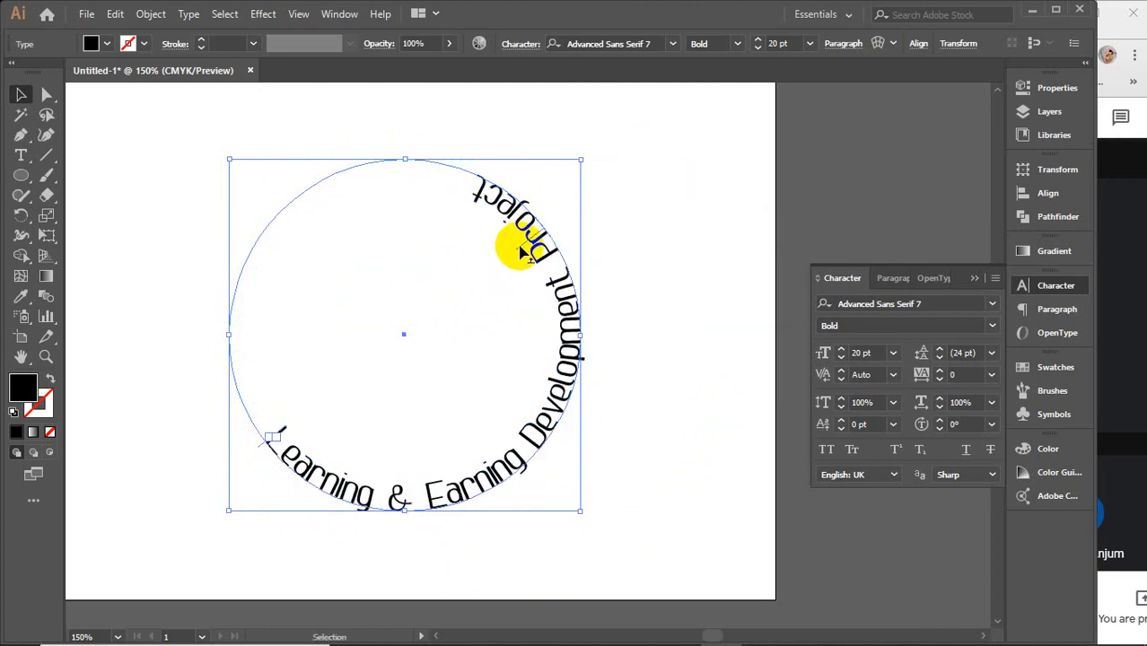
Step: Slide the text along the inside of its circular path until it sits evenly around the lower half
{"action": "left_click_drag", "start_coordinate": [517, 252], "coordinate": [432, 361]}
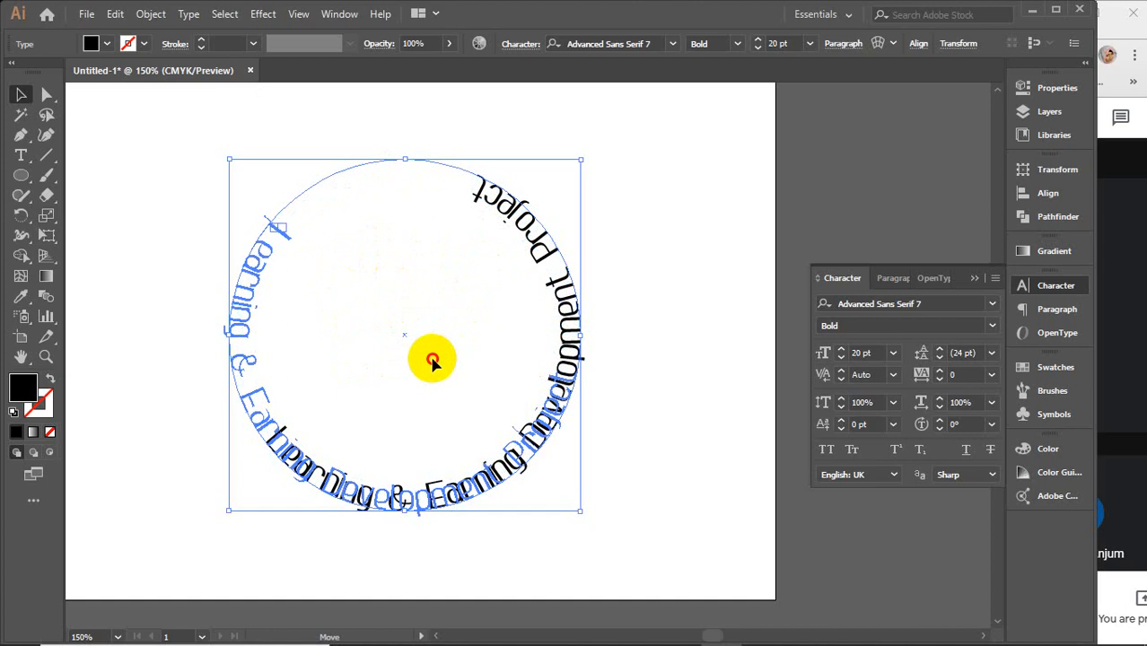
{"action": "left_click_drag", "start_coordinate": [432, 360], "coordinate": [663, 321]}
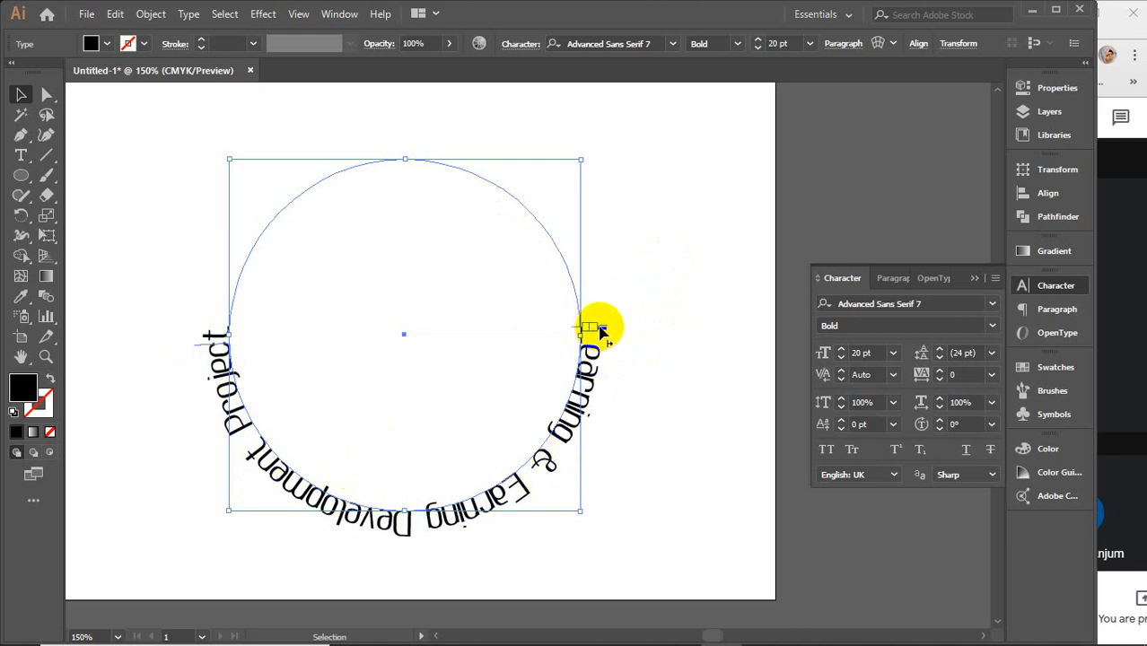
{"action": "left_click_drag", "start_coordinate": [207, 344], "coordinate": [250, 341]}
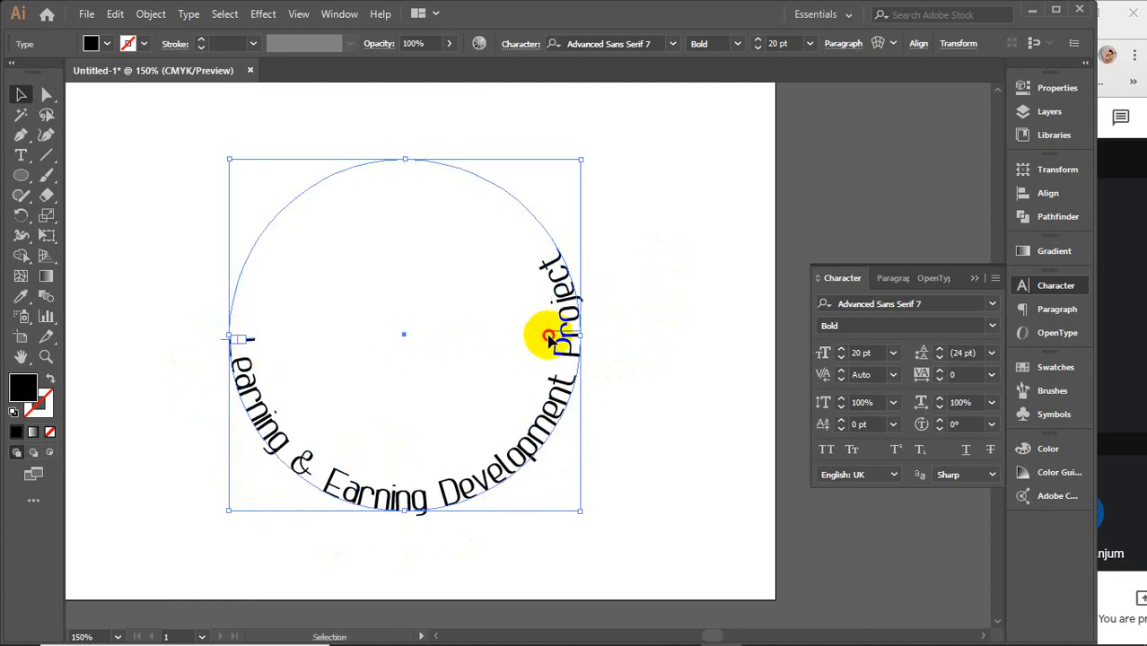
{"action": "left_click_drag", "start_coordinate": [550, 341], "coordinate": [544, 368]}
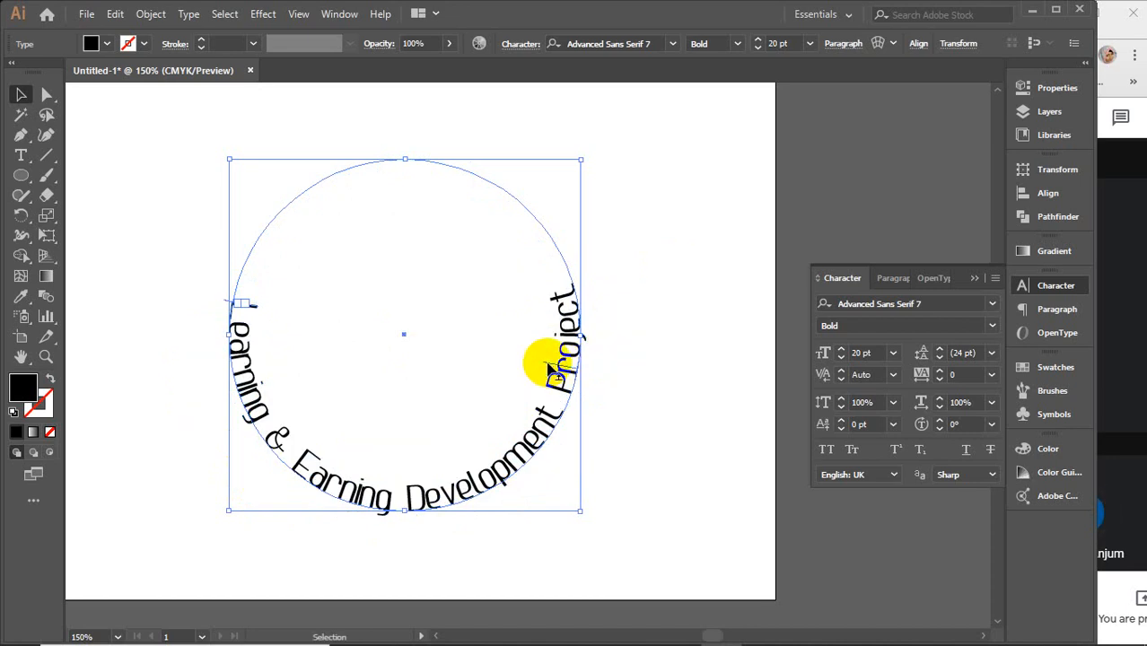
{"action": "left_click_drag", "start_coordinate": [547, 365], "coordinate": [545, 366]}
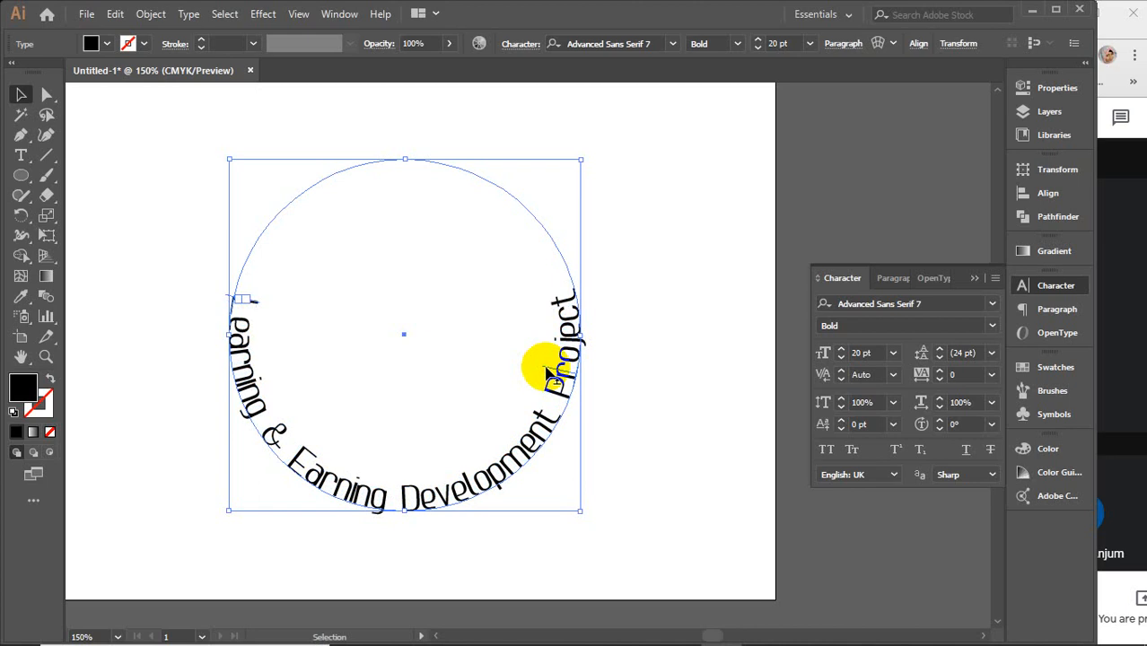
{"action": "left_click", "coordinate": [646, 338]}
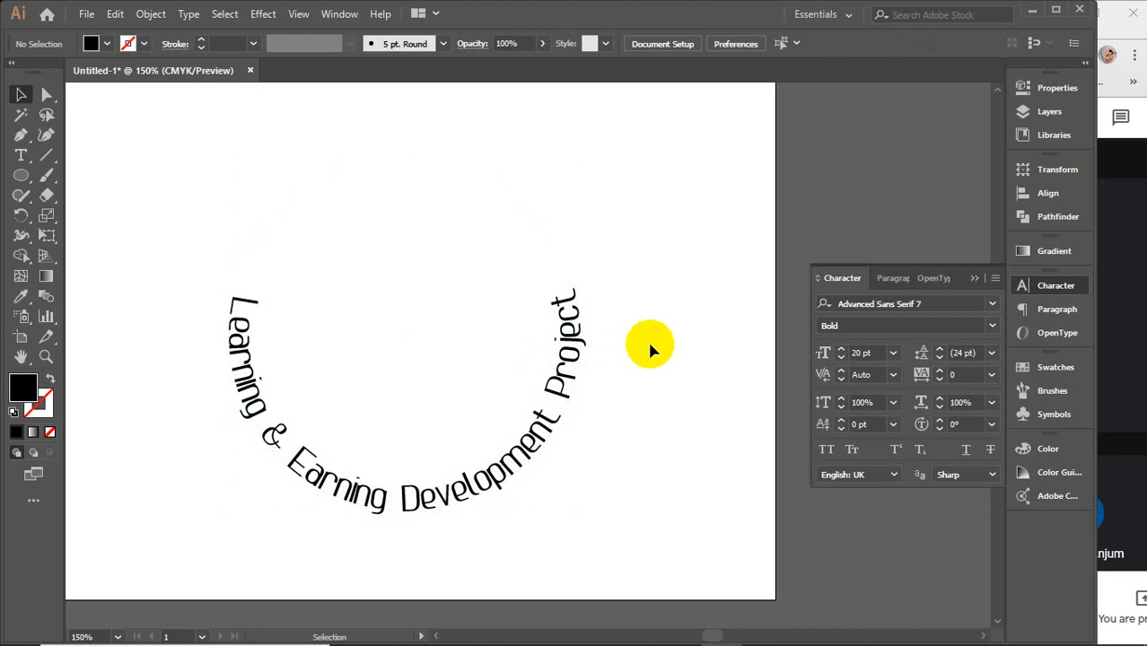
Step: Move the arc-warped text onto the artboard around the circular path text to compare the two
{"action": "key", "text": "ctrl+minus"}
{"action": "key", "text": "ctrl+minus"}
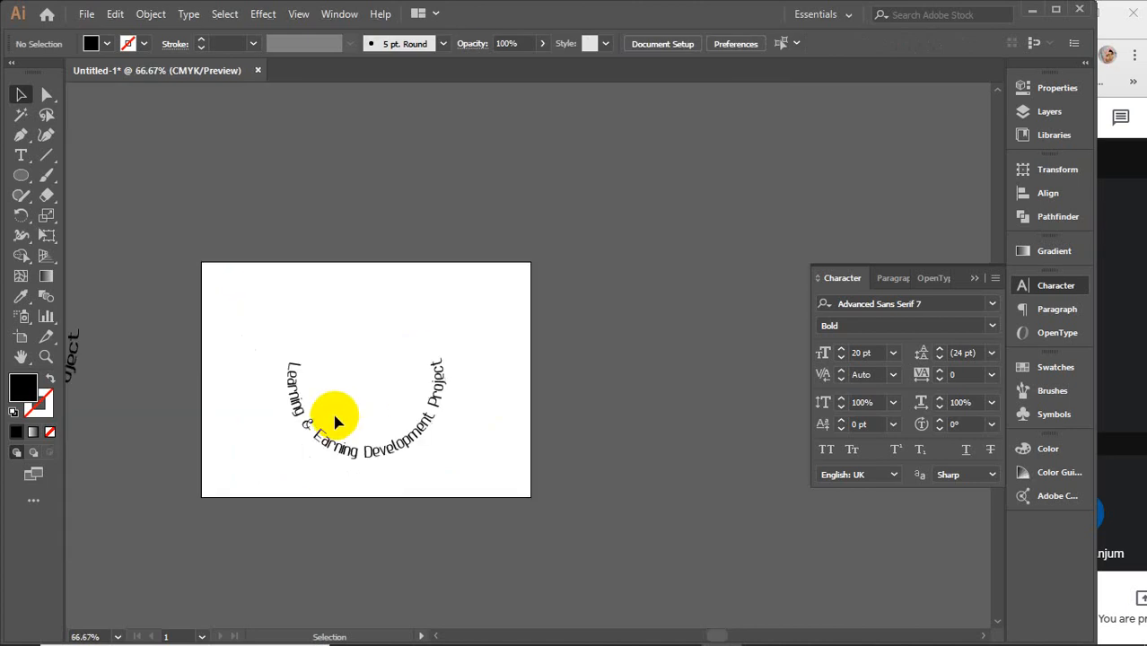
{"action": "left_click_drag", "start_coordinate": [334, 435], "coordinate": [460, 389]}
{"action": "left_click_drag", "start_coordinate": [154, 381], "coordinate": [585, 404]}
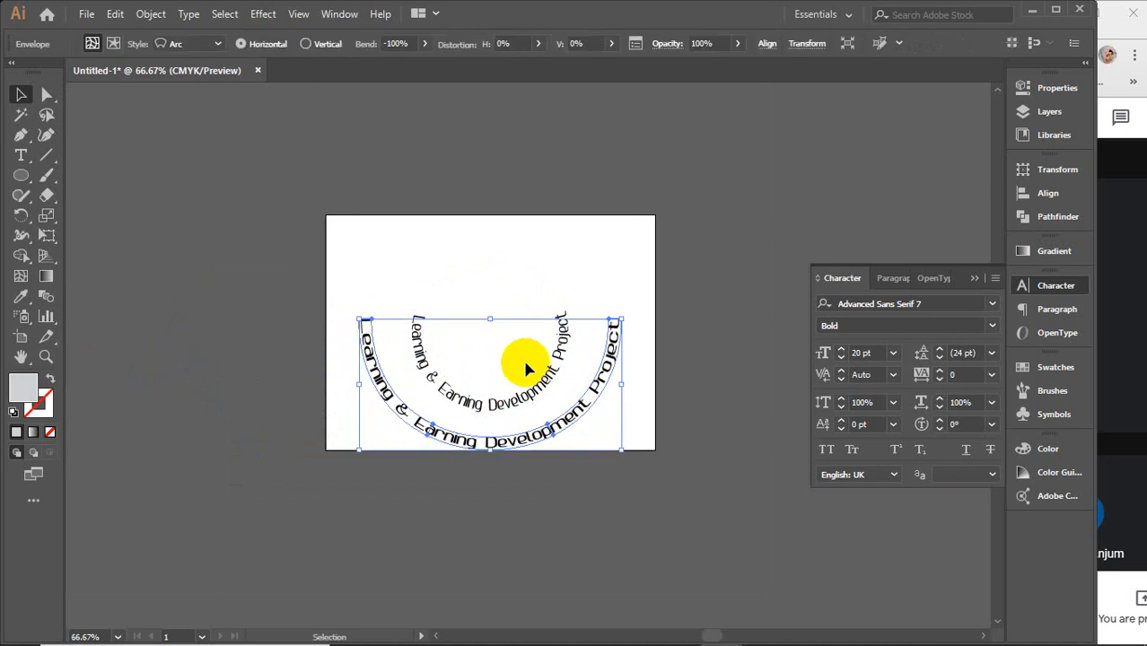
{"action": "scroll", "coordinate": [526, 368], "scroll_direction": "up", "scroll_amount": 2, "text": "alt"}
{"action": "scroll", "coordinate": [530, 338], "scroll_direction": "down", "scroll_amount": 1}
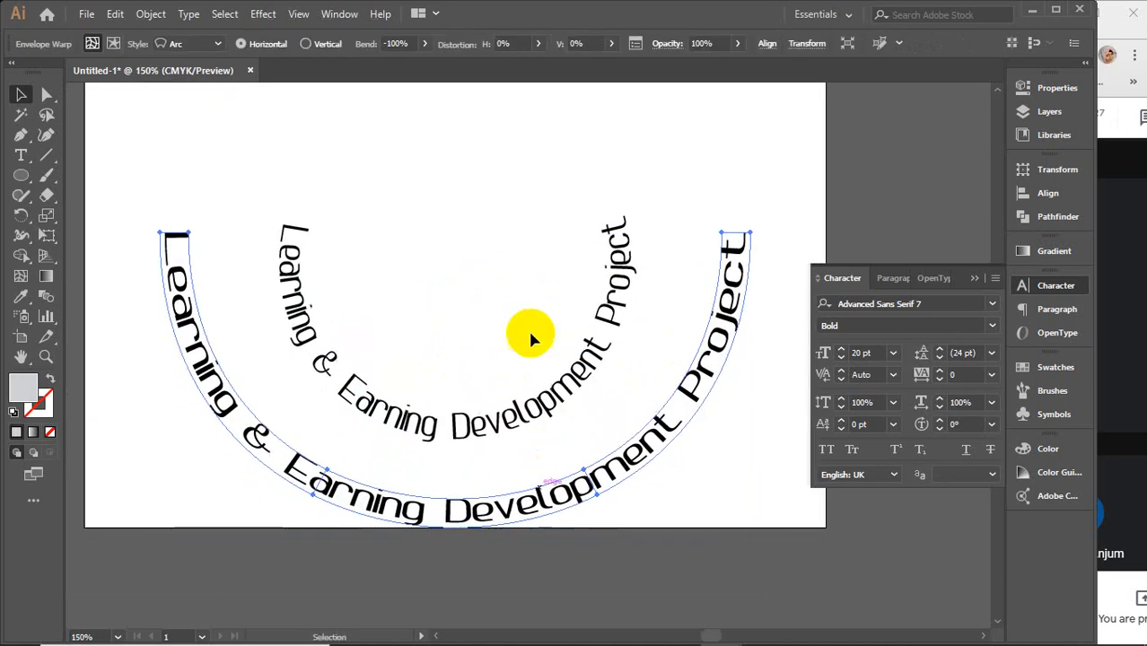
{"action": "left_click", "coordinate": [457, 160]}
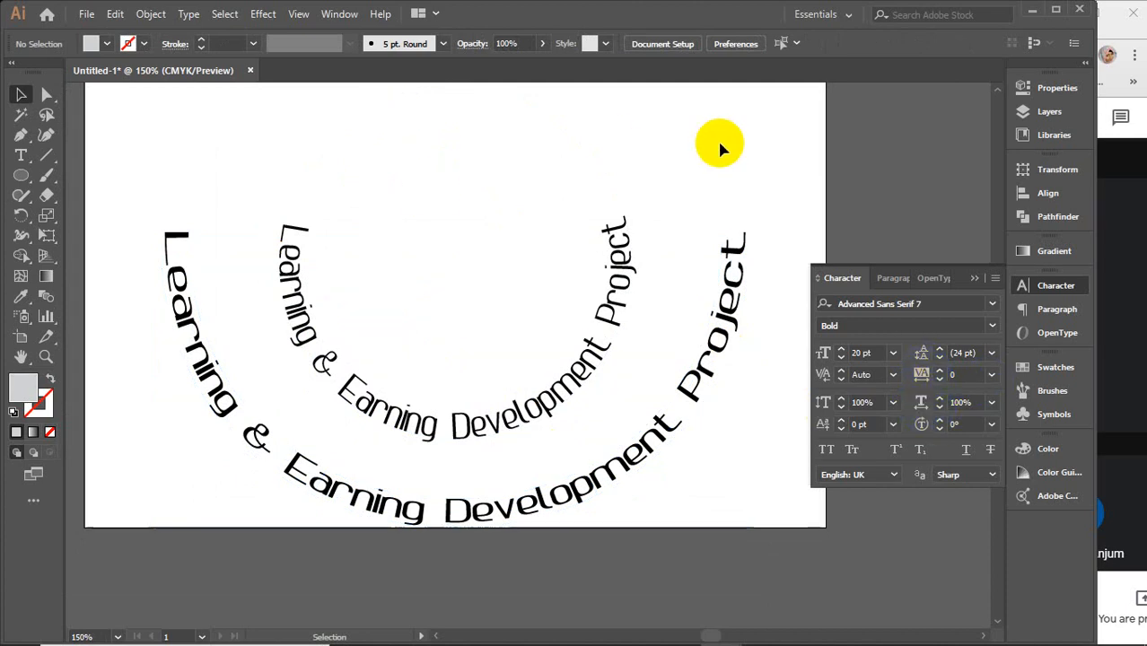
{"action": "left_click_drag", "start_coordinate": [718, 136], "coordinate": [476, 444]}
{"action": "left_click", "coordinate": [808, 170]}
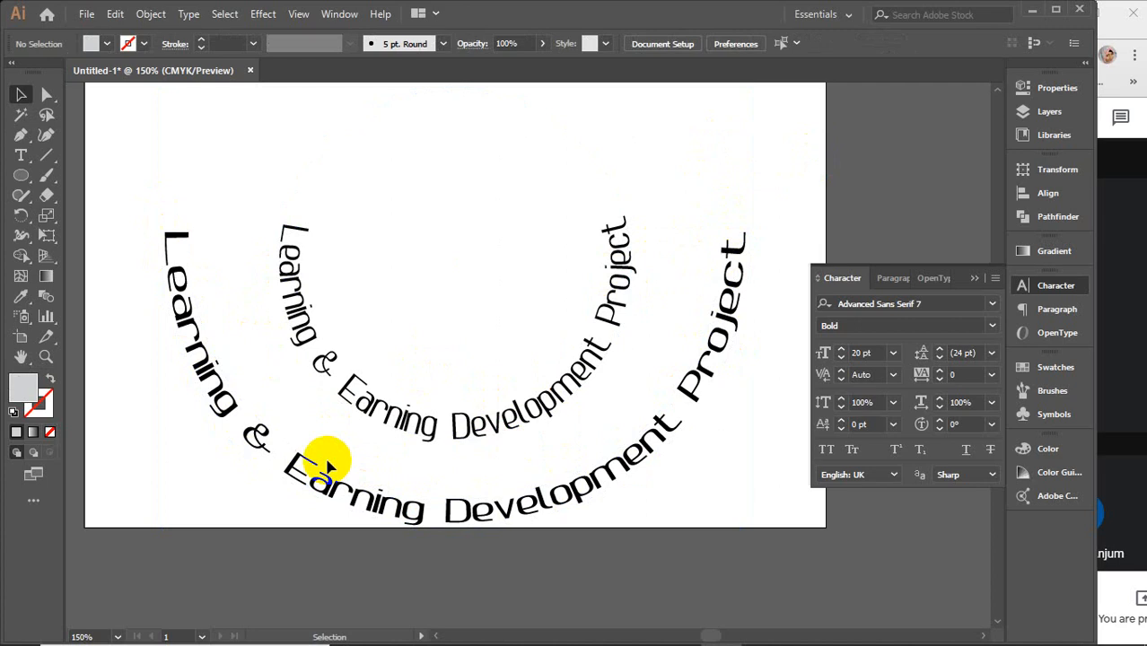
Step: Delete the arc-warped text and place the 30 pt circular "LEDP 2020" text above the remaining path text
{"action": "left_click", "coordinate": [686, 430]}
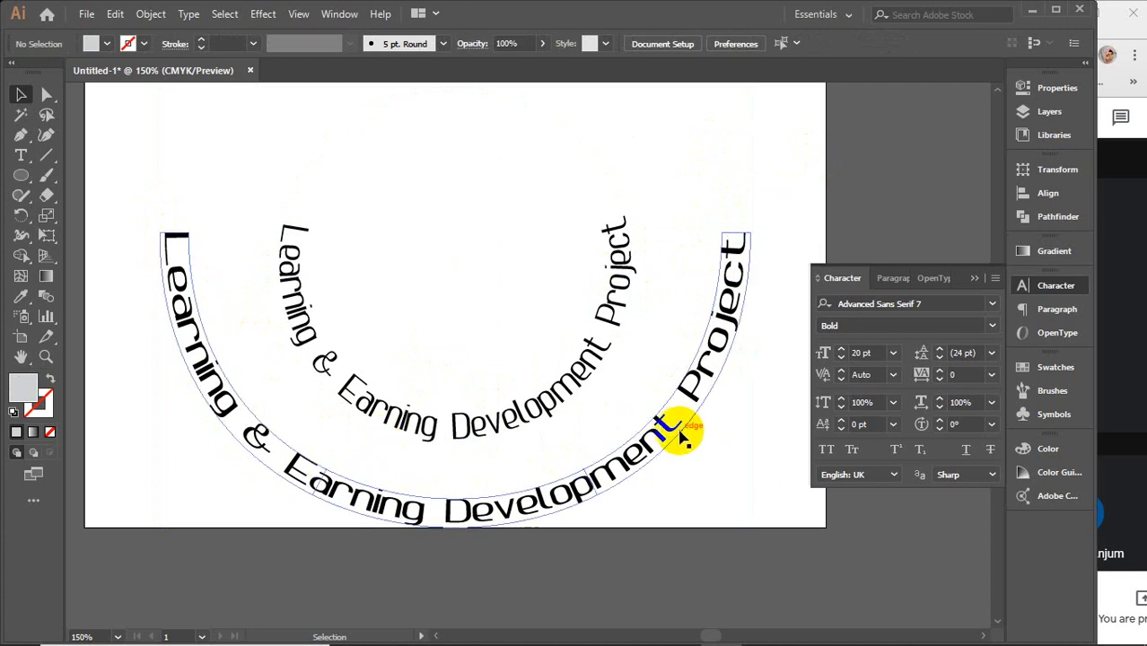
{"action": "key", "text": "Delete"}
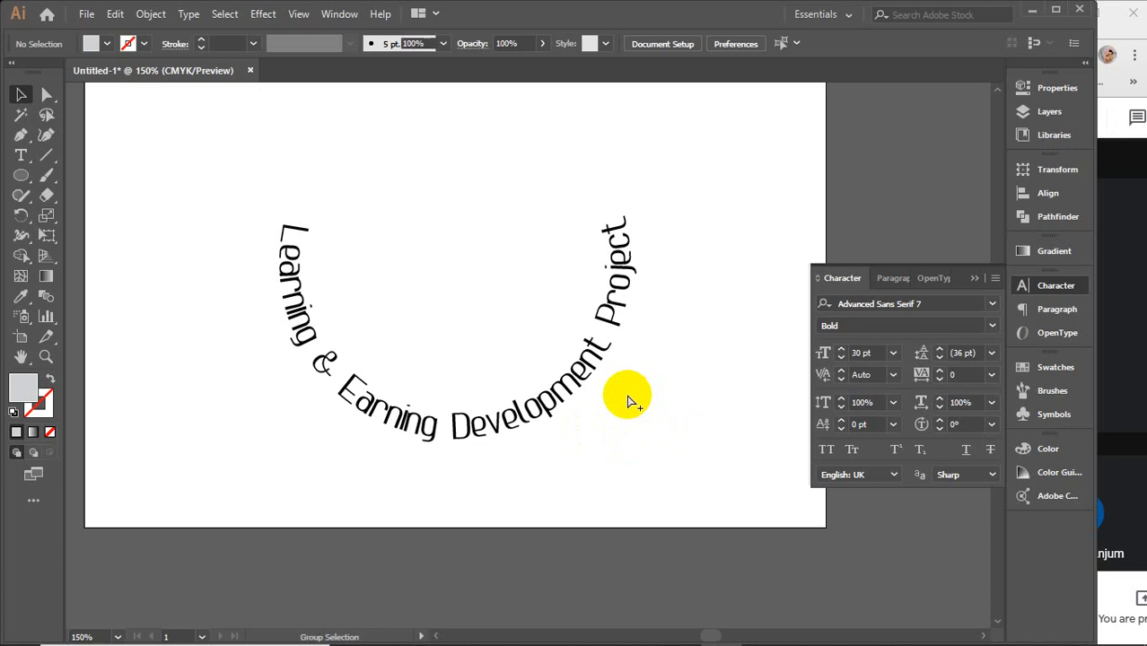
{"action": "key", "text": "ctrl+z"}
{"action": "left_click_drag", "start_coordinate": [617, 386], "coordinate": [614, 460]}
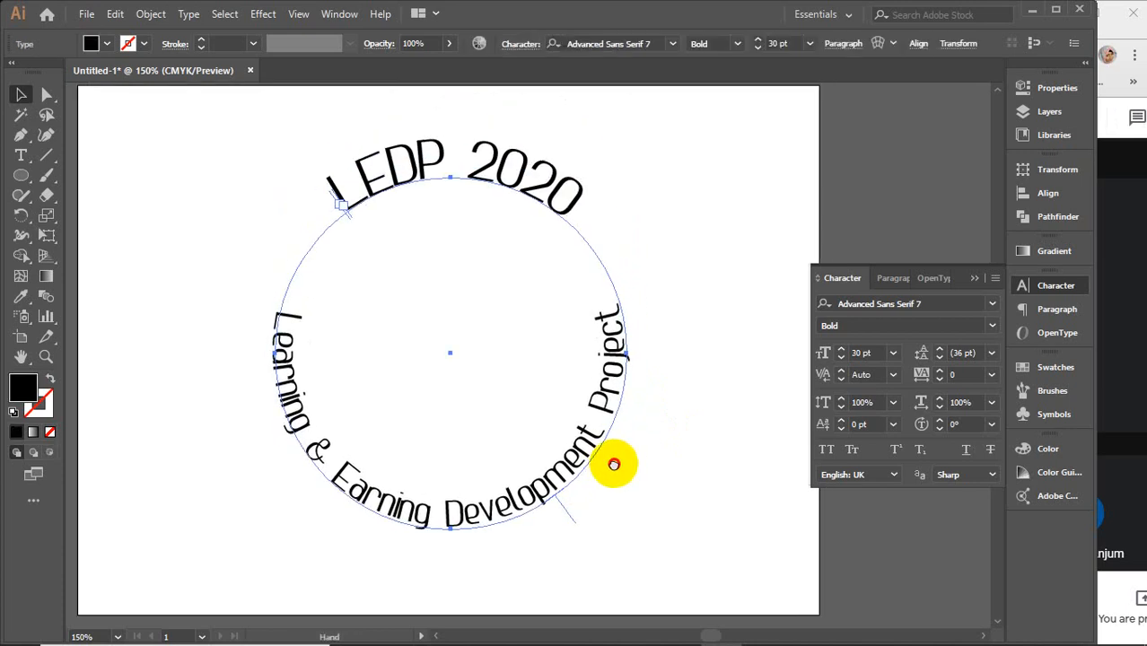
{"action": "left_click", "coordinate": [752, 342]}
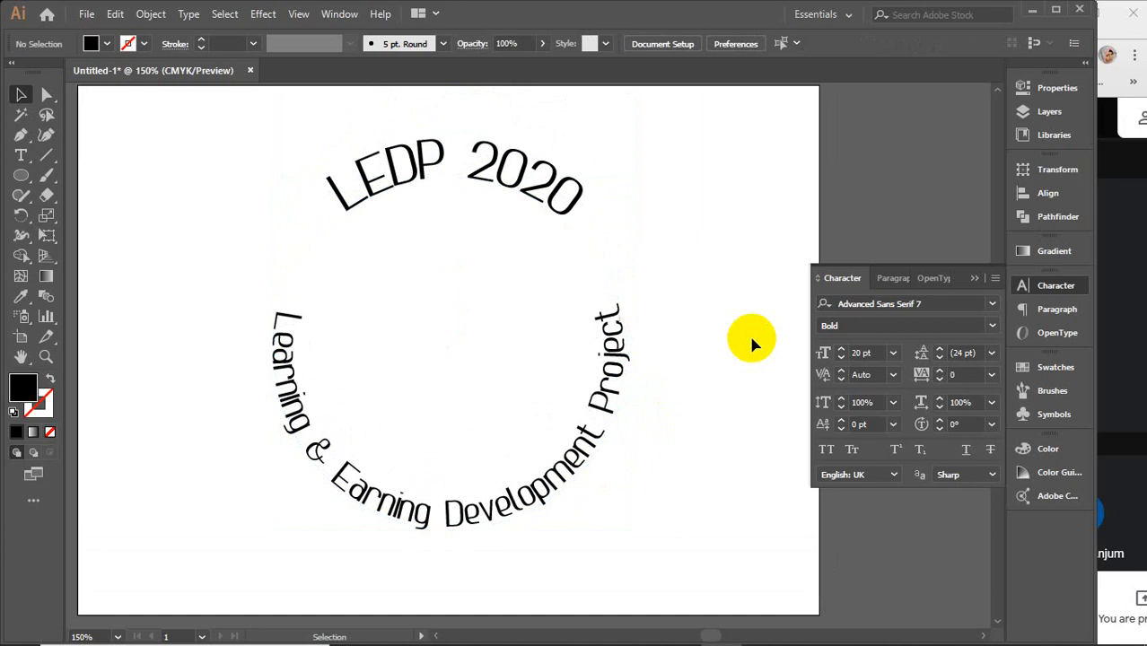
Step: Move the "LEDP 2020" text slightly down and align the two circular texts by their horizontal centers
{"action": "left_click", "coordinate": [478, 175]}
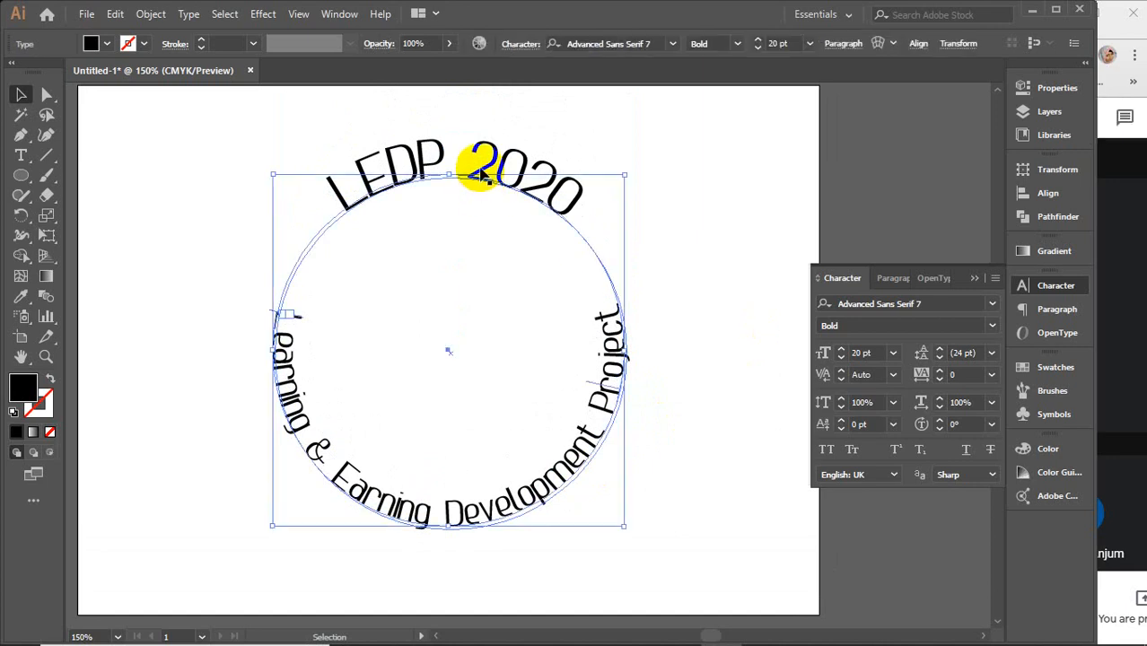
{"action": "left_click_drag", "start_coordinate": [480, 170], "coordinate": [474, 195]}
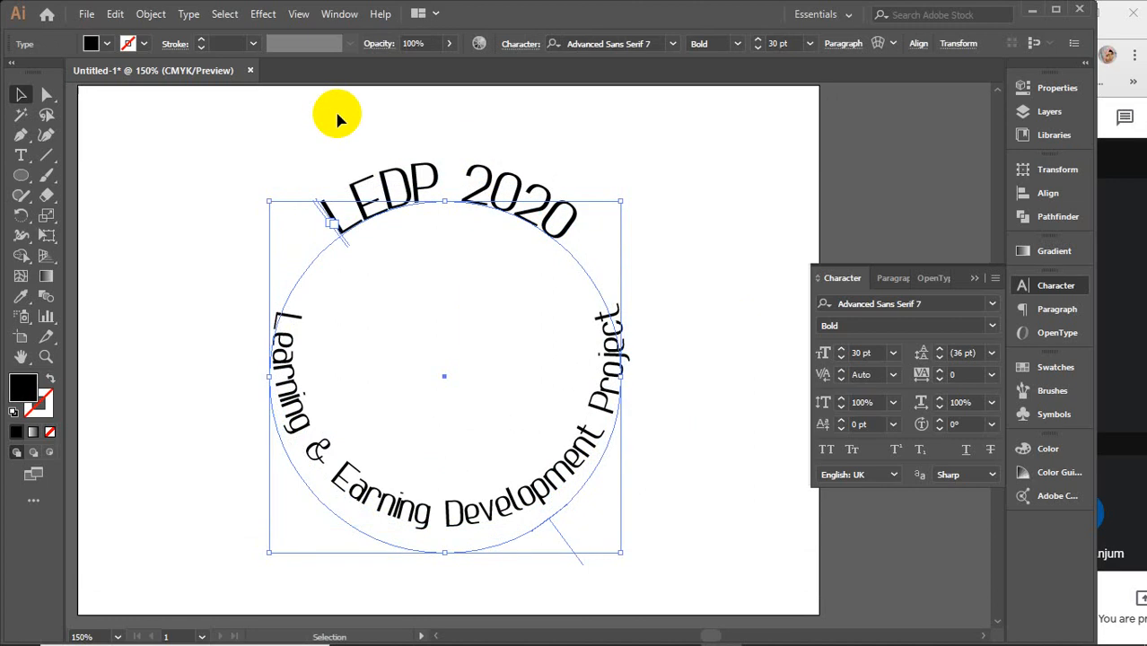
{"action": "left_click_drag", "start_coordinate": [328, 109], "coordinate": [574, 449]}
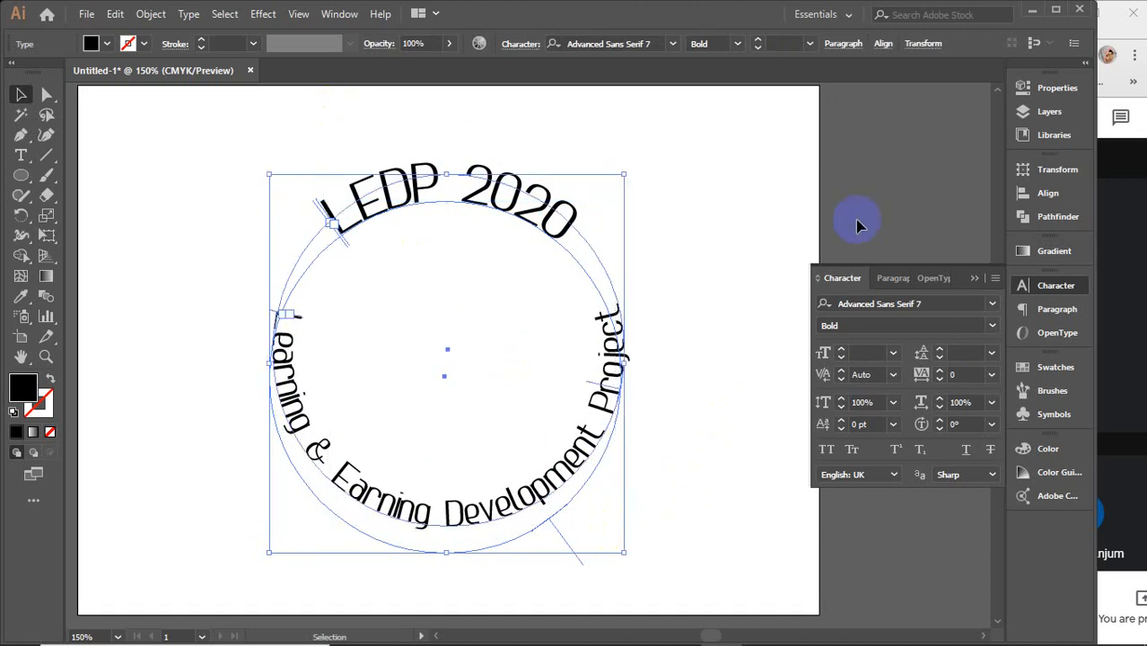
{"action": "left_click", "coordinate": [1046, 193]}
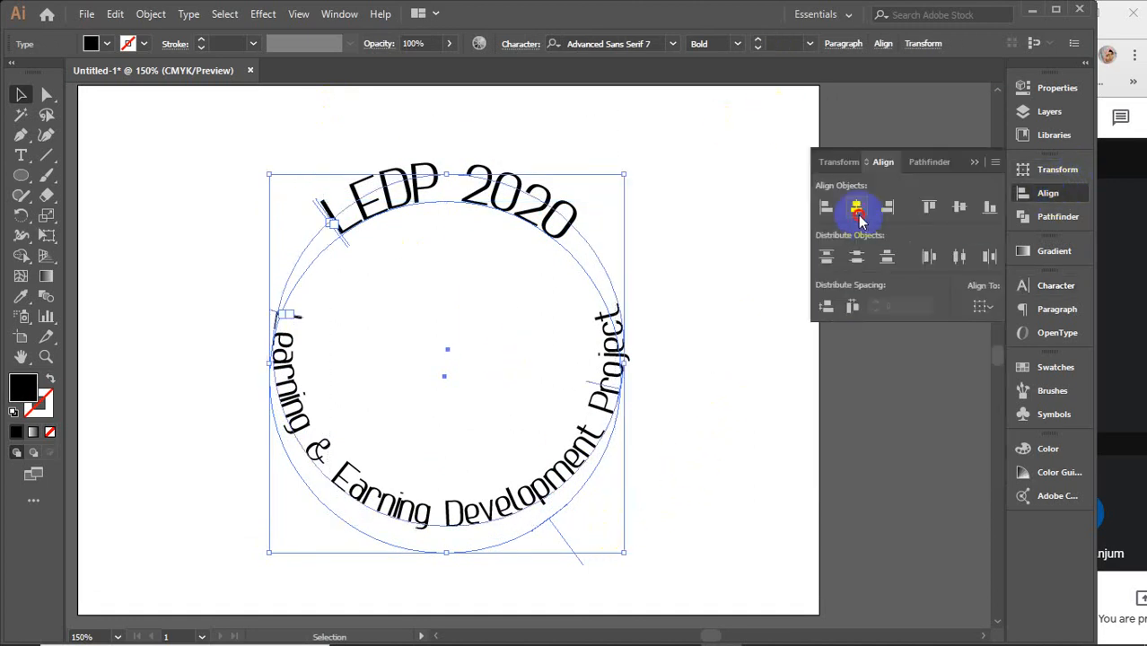
{"action": "left_click", "coordinate": [856, 208]}
{"action": "left_click", "coordinate": [976, 163]}
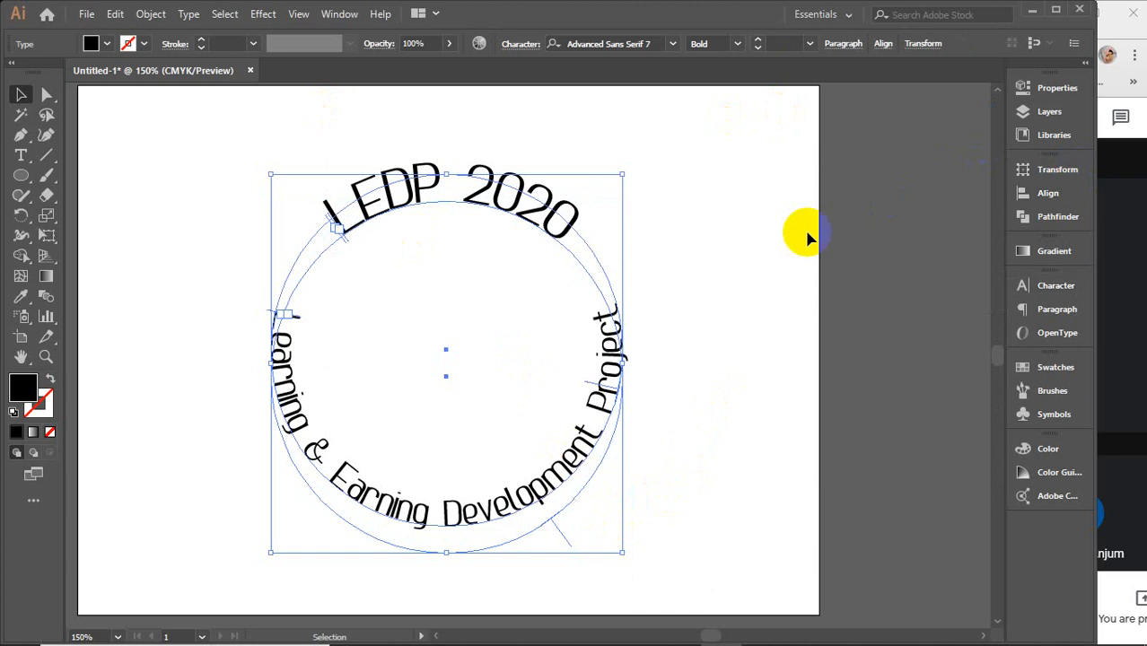
{"action": "left_click", "coordinate": [782, 235]}
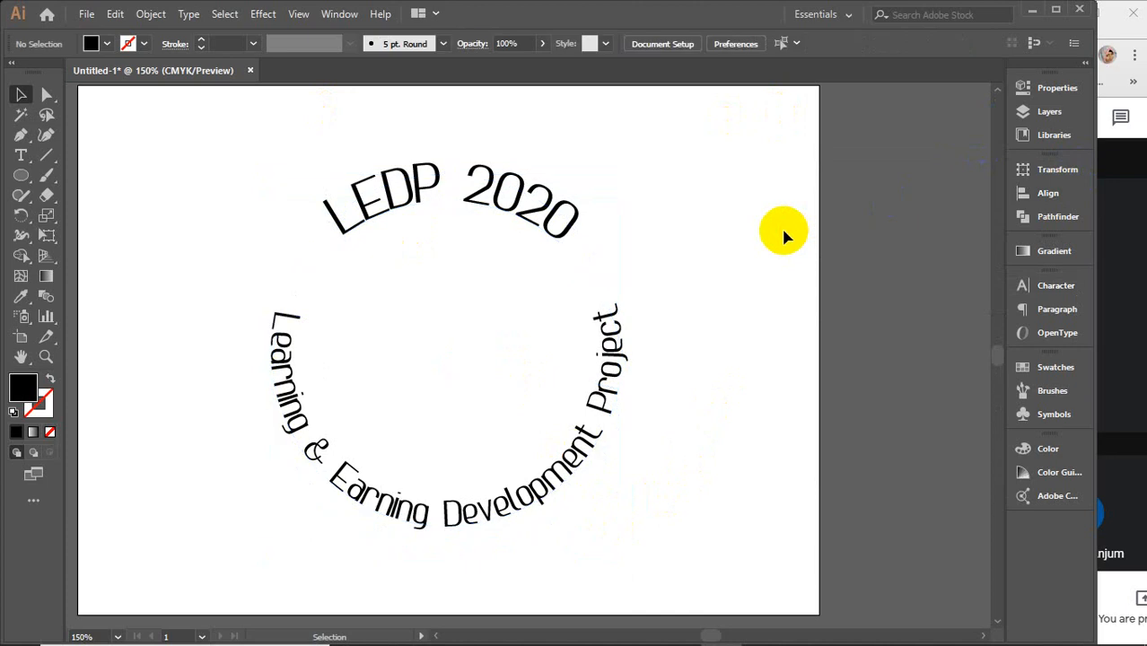
Step: Shift the "LEDP 2020" text slightly counterclockwise along its circular path
{"action": "left_click", "coordinate": [496, 180]}
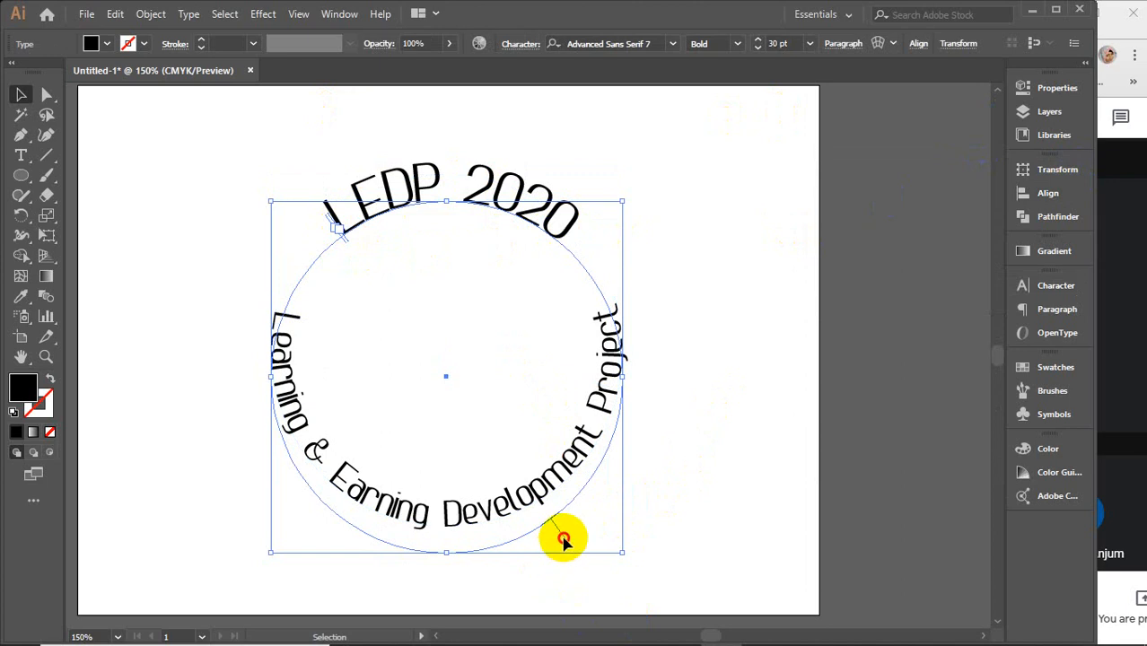
{"action": "left_click_drag", "start_coordinate": [563, 539], "coordinate": [575, 534]}
{"action": "left_click", "coordinate": [725, 346]}
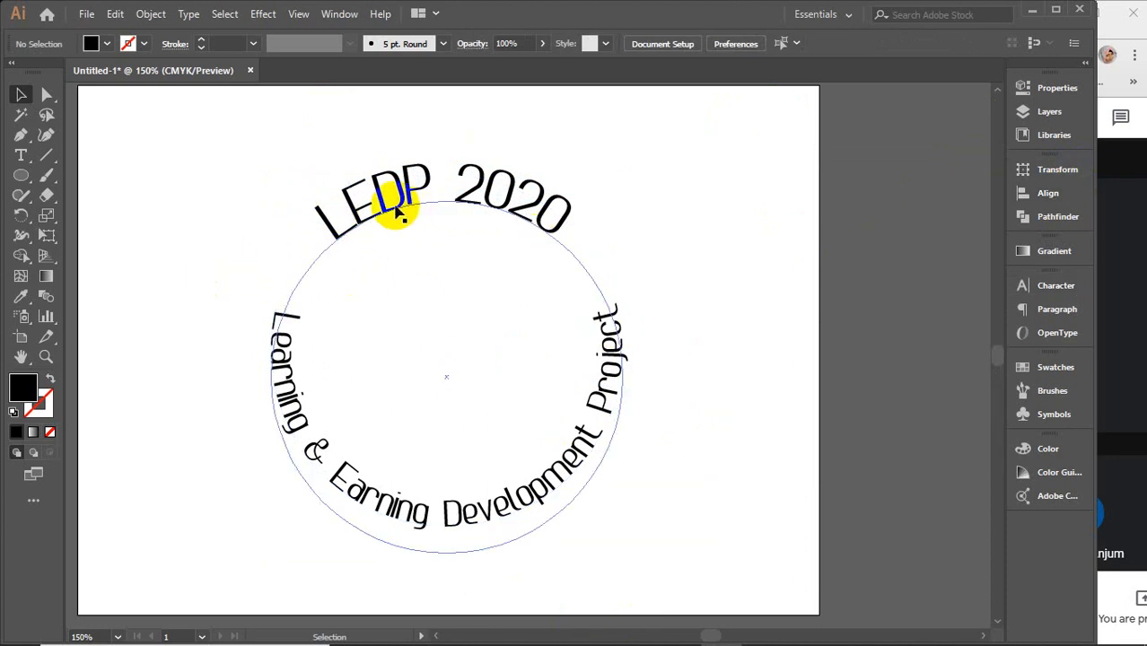
{"action": "left_click_drag", "start_coordinate": [170, 160], "coordinate": [376, 391]}
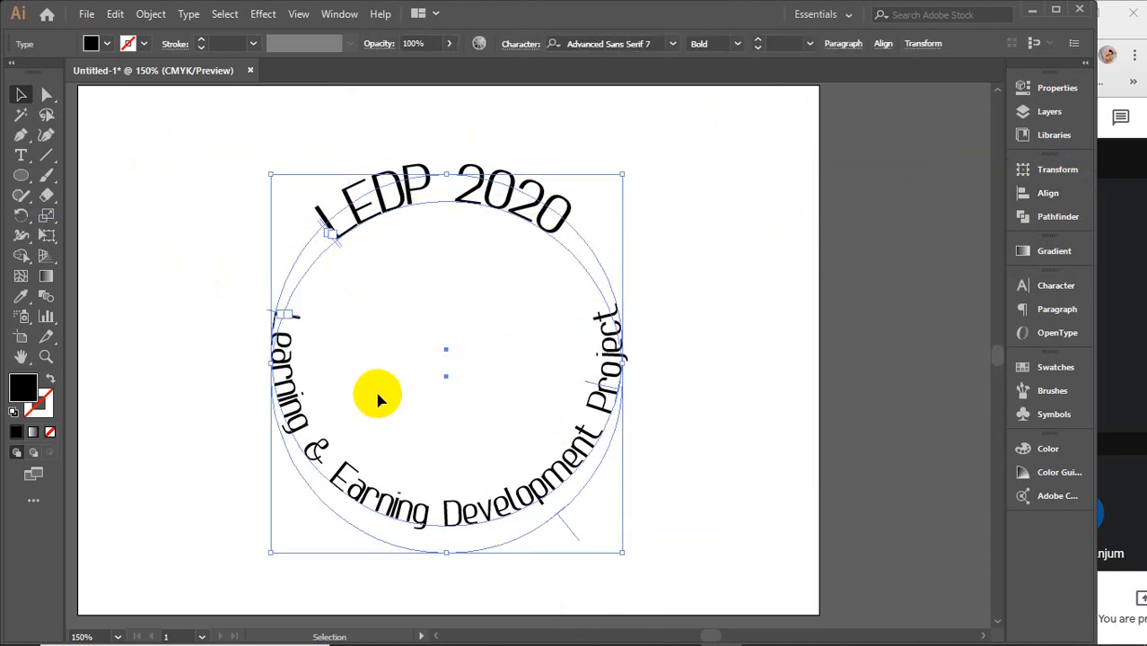
{"action": "left_click", "coordinate": [376, 397]}
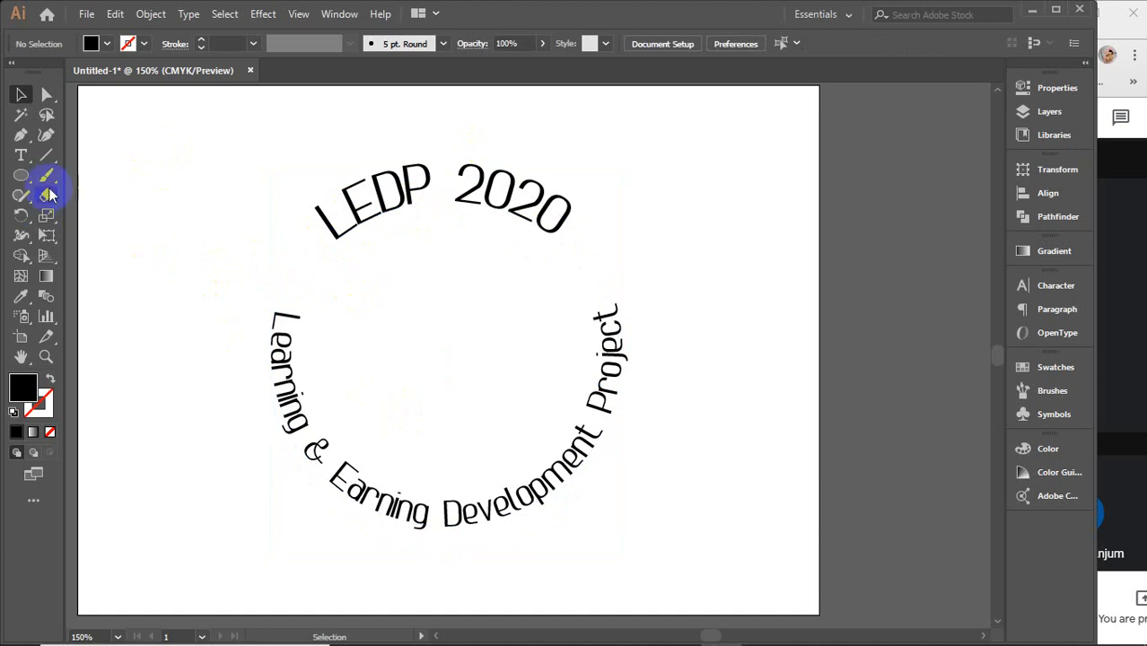
Step: Draw a black filled circle without a stroke in the middle of the ring of text
{"action": "left_click", "coordinate": [20, 175]}
{"action": "left_click_drag", "start_coordinate": [359, 244], "coordinate": [578, 482]}
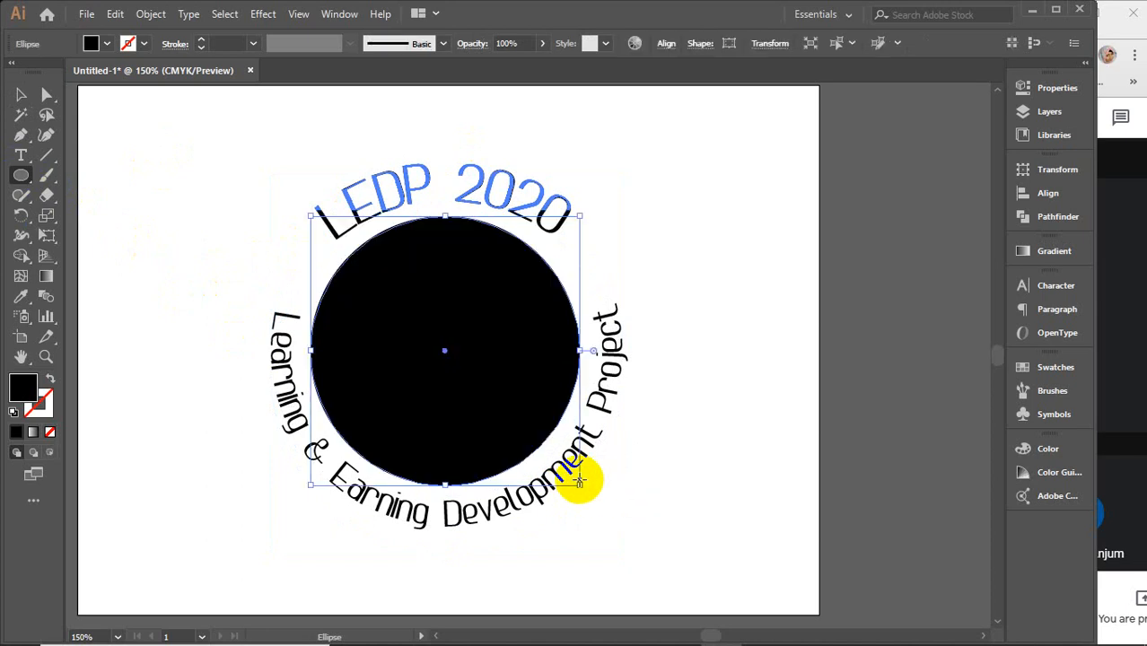
{"action": "left_click", "coordinate": [21, 94]}
{"action": "left_click", "coordinate": [240, 207]}
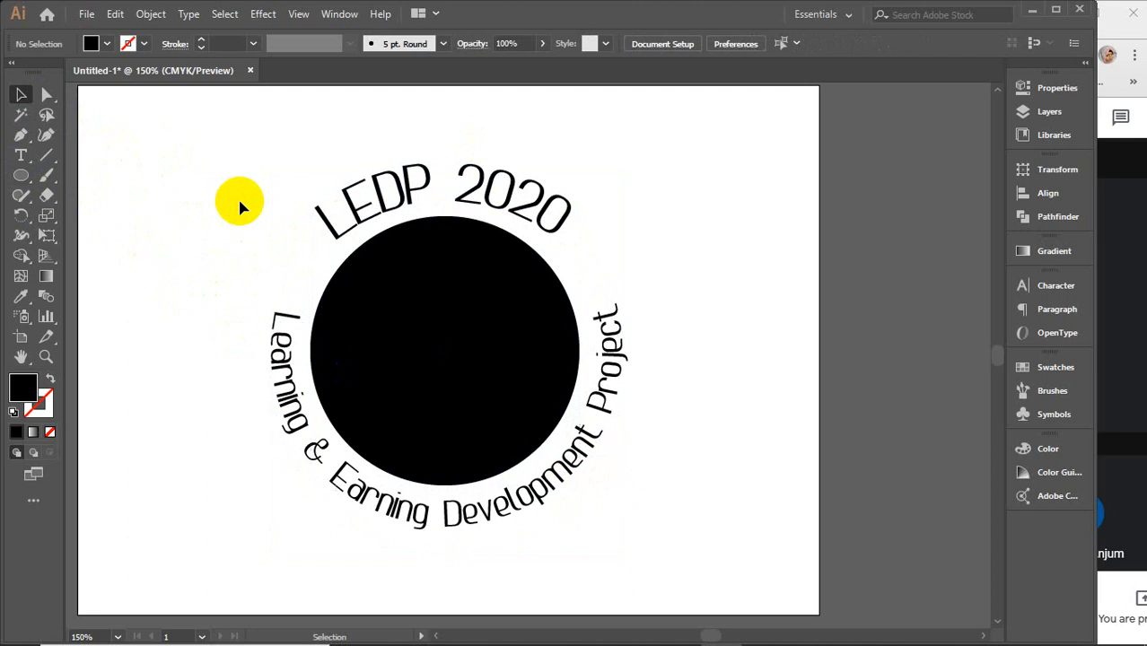
Step: Select the black circle and apply vertical center alignment to it
{"action": "left_click_drag", "start_coordinate": [194, 162], "coordinate": [678, 549]}
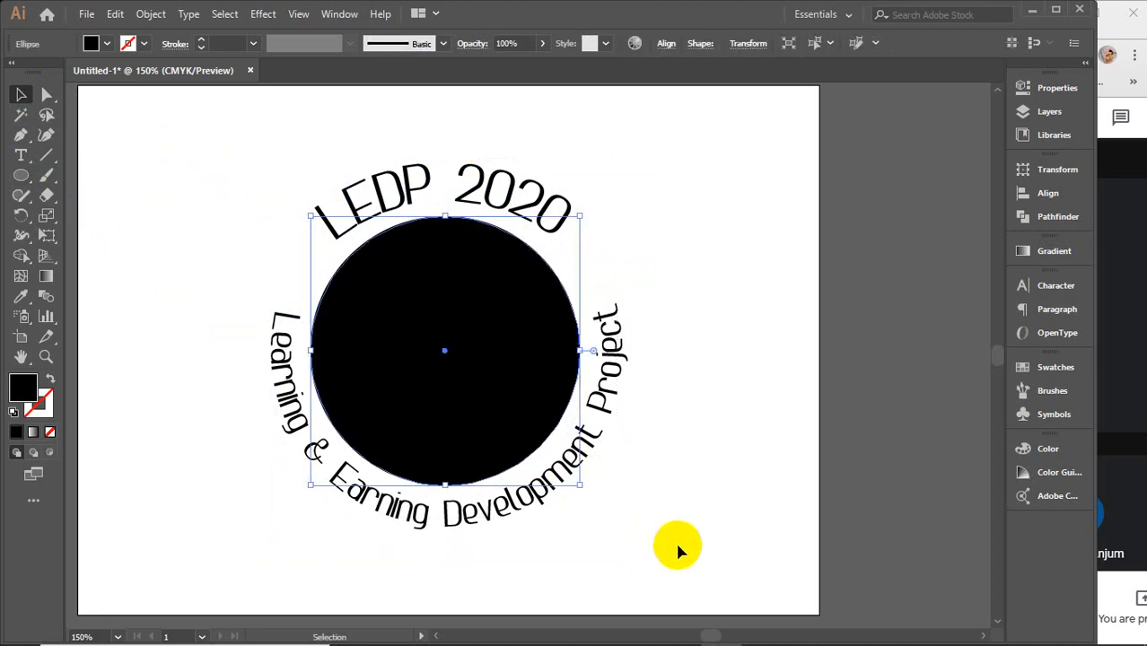
{"action": "left_click", "coordinate": [1046, 193]}
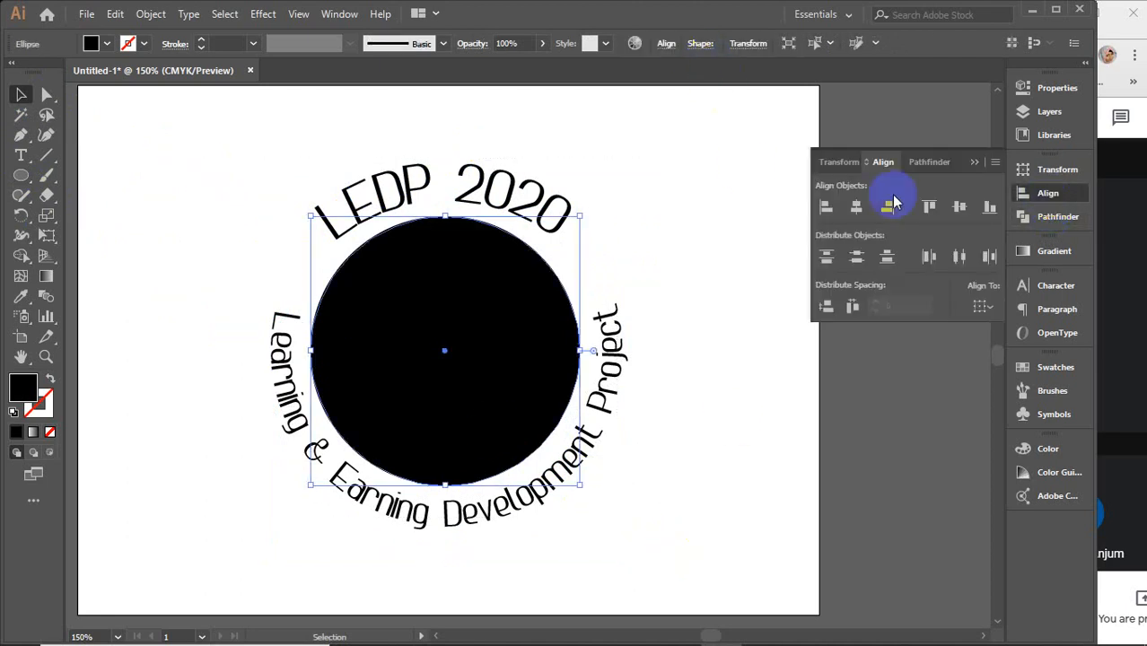
{"action": "left_click", "coordinate": [960, 214]}
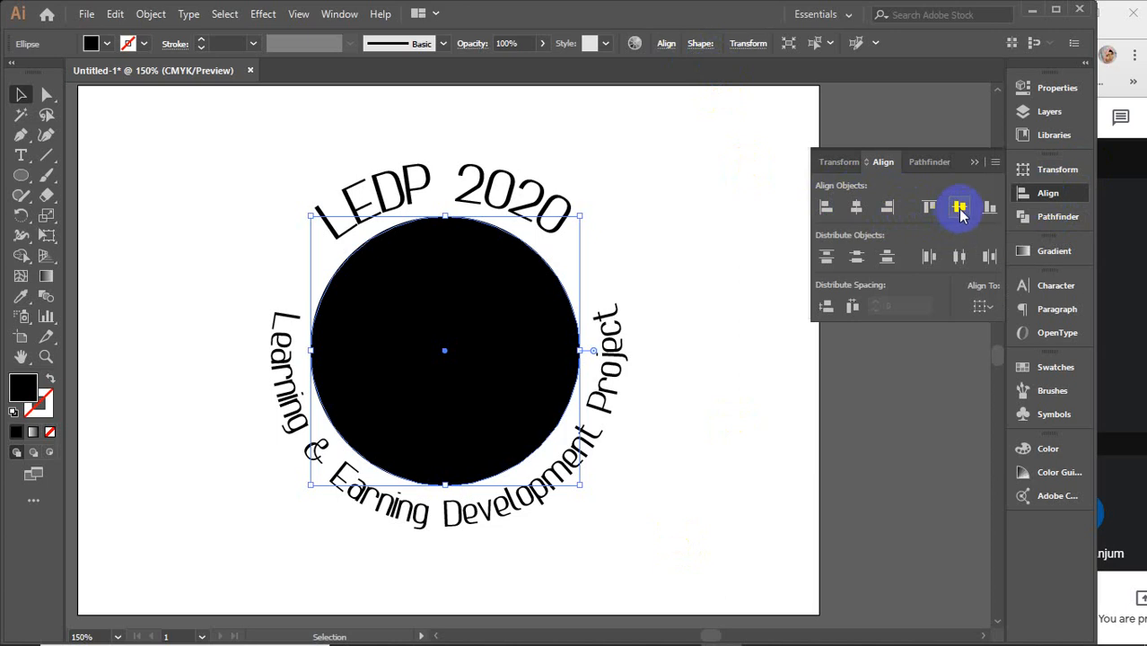
Step: Unlock all objects and align the black circle and both circular texts by their horizontal and vertical centers
{"action": "left_click", "coordinate": [512, 135]}
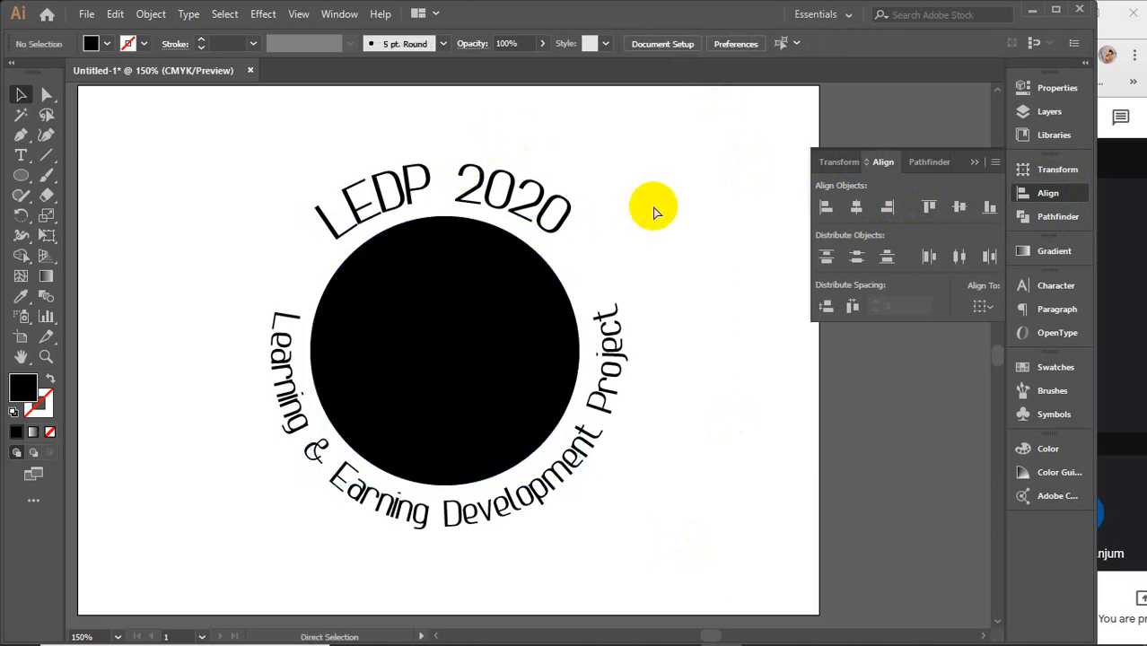
{"action": "key", "text": "ctrl+alt+2"}
{"action": "left_click_drag", "start_coordinate": [188, 138], "coordinate": [656, 517]}
{"action": "left_click", "coordinate": [855, 208]}
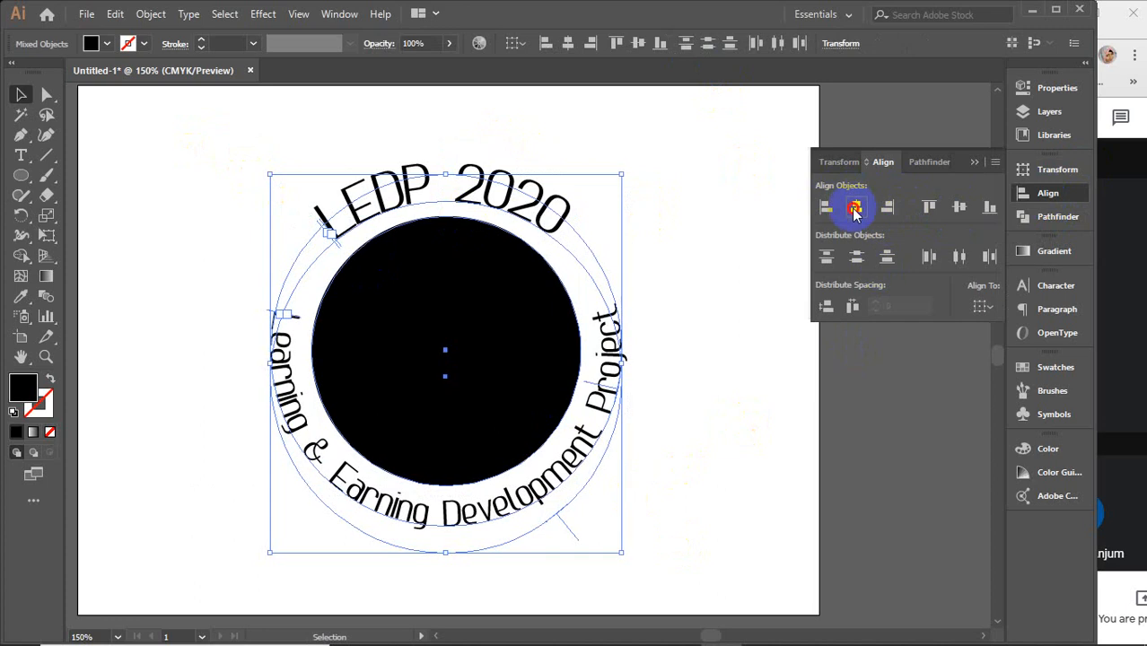
{"action": "left_click", "coordinate": [959, 208]}
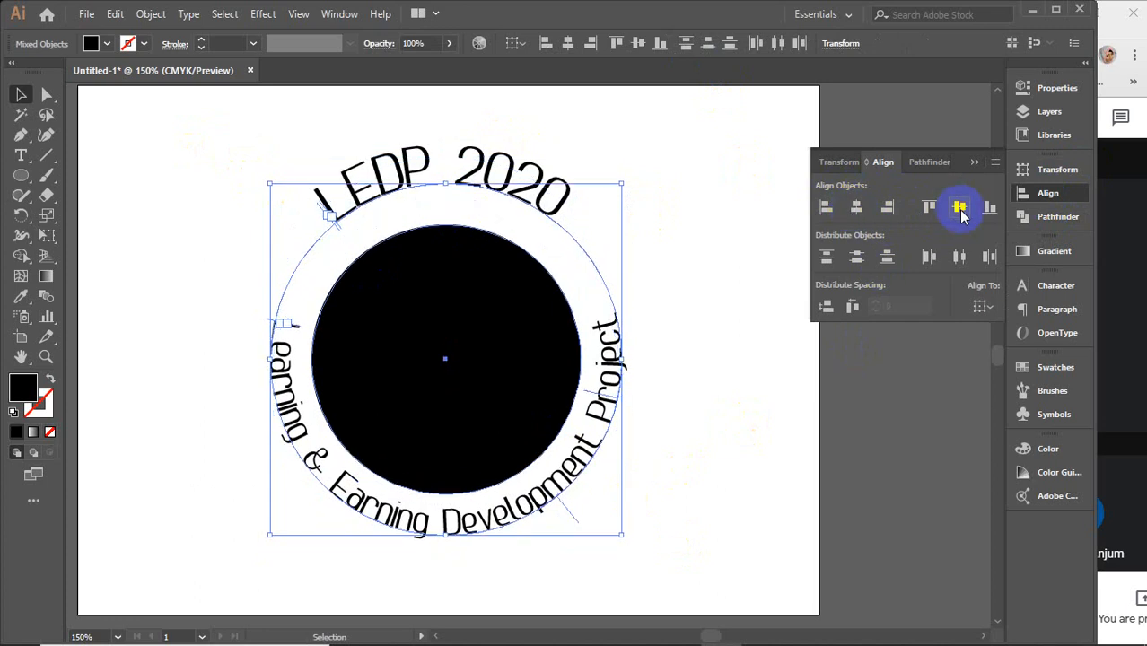
{"action": "left_click", "coordinate": [974, 162]}
{"action": "left_click", "coordinate": [681, 224]}
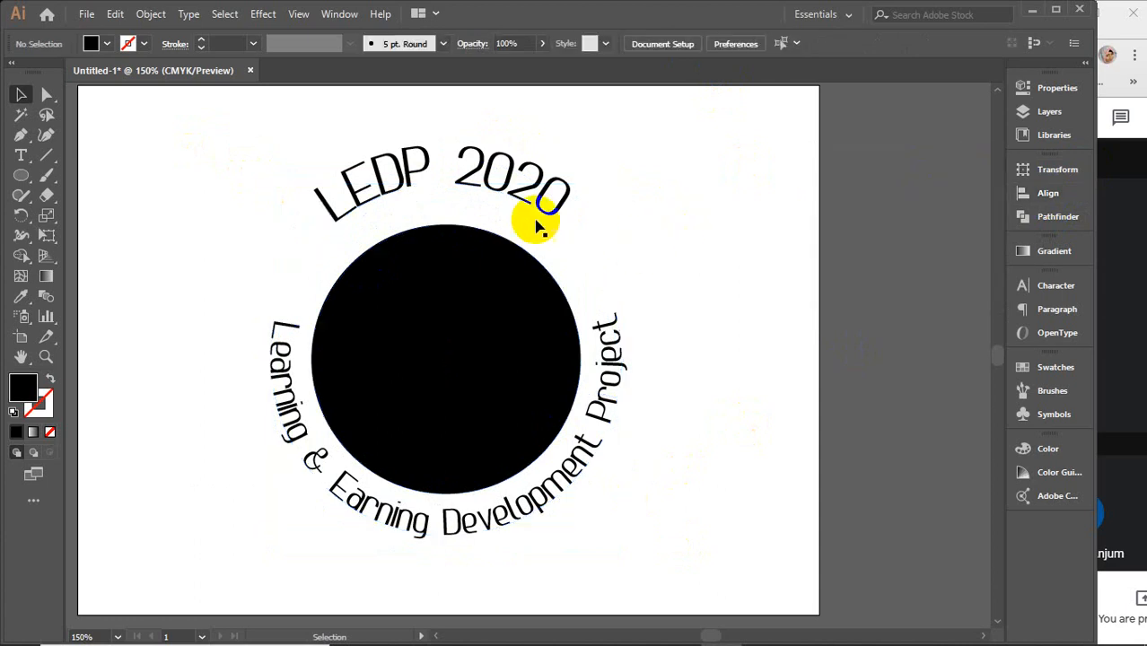
Step: Nudge the "LEDP 2020" text down toward the black circle
{"action": "left_click", "coordinate": [474, 159]}
{"action": "key", "text": "Down"}
{"action": "key", "text": "Down"}
{"action": "key", "text": "Down"}
{"action": "key", "text": "Down"}
{"action": "key", "text": "Down"}
{"action": "key", "text": "Down"}
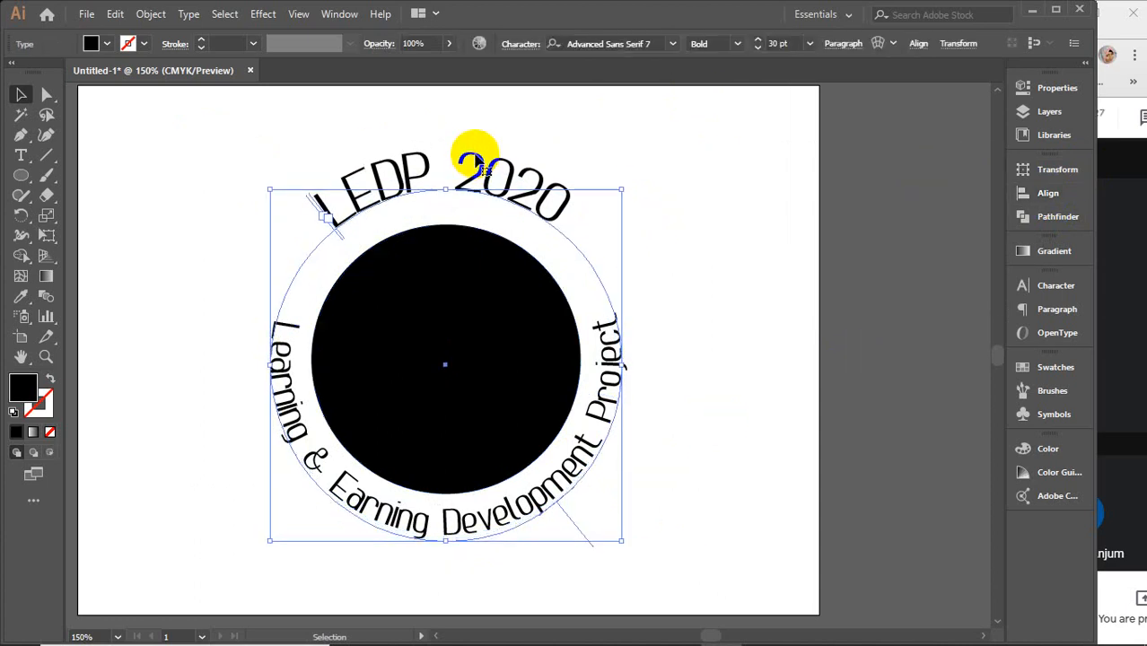
{"action": "key", "text": "Down"}
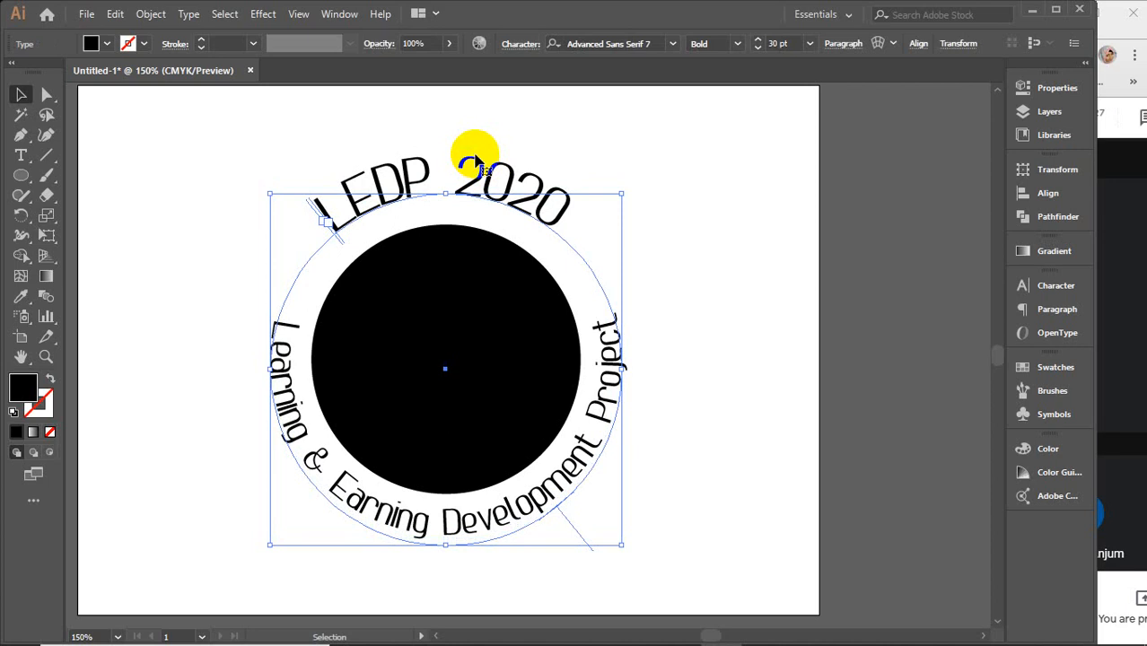
{"action": "left_click", "coordinate": [750, 274]}
Step: Place a slightly larger, concentric copy of the black circle behind it and fill the copy with orange
{"action": "left_click", "coordinate": [500, 339]}
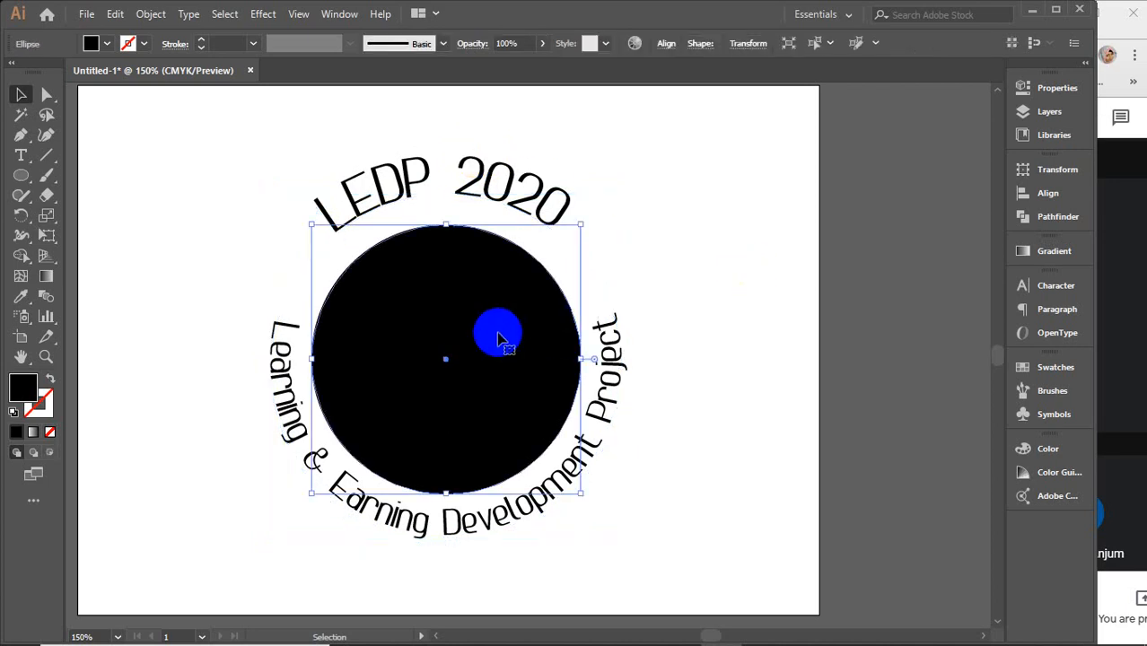
{"action": "key", "text": "a"}
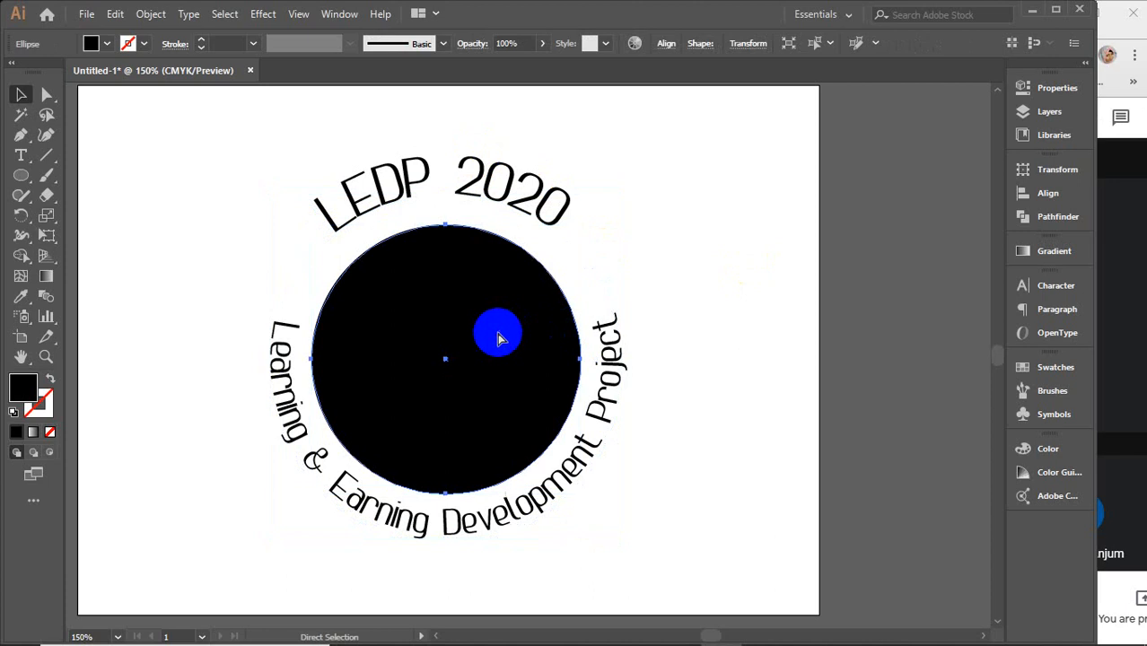
{"action": "key", "text": "v"}
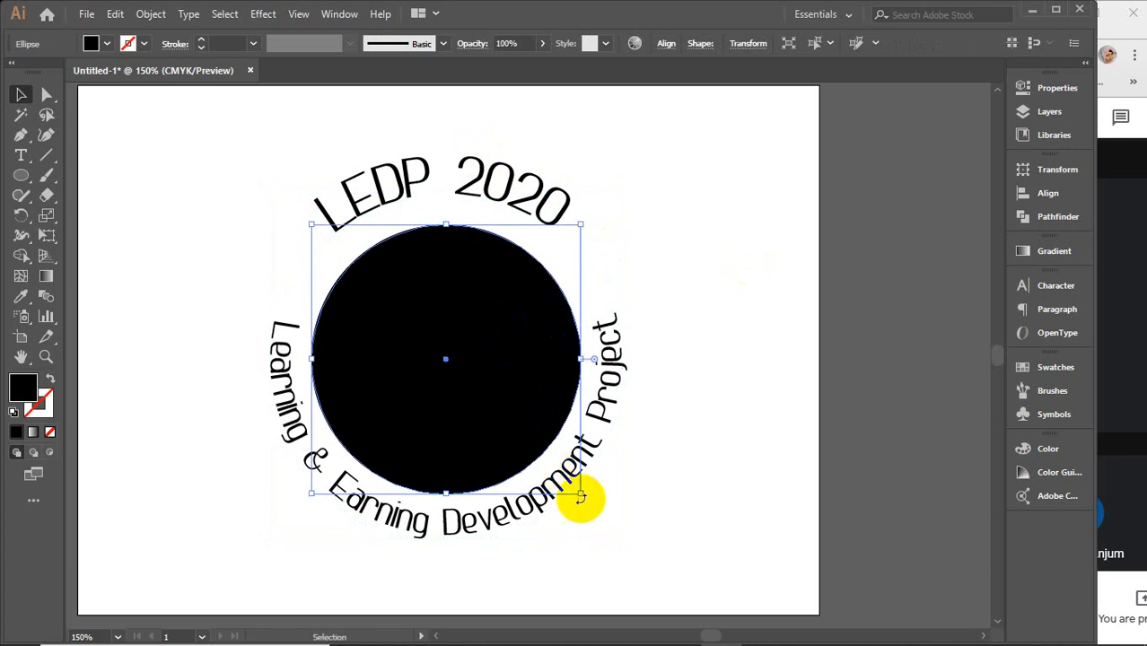
{"action": "left_click_drag", "start_coordinate": [581, 495], "coordinate": [590, 505]}
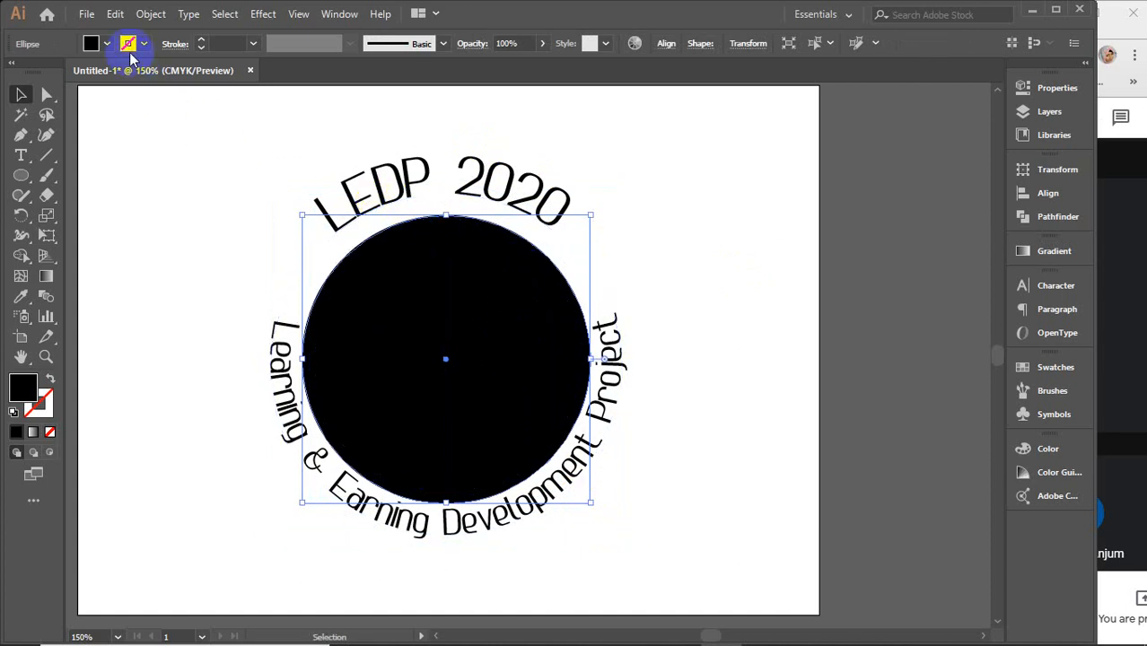
{"action": "left_click", "coordinate": [108, 45]}
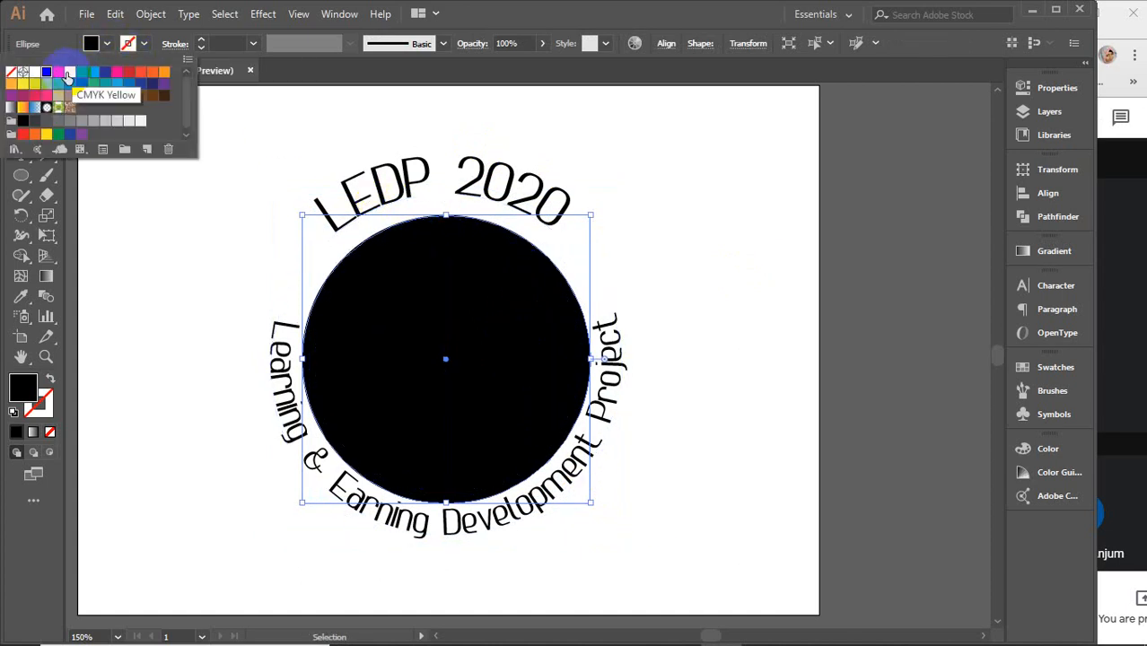
{"action": "left_click", "coordinate": [164, 71]}
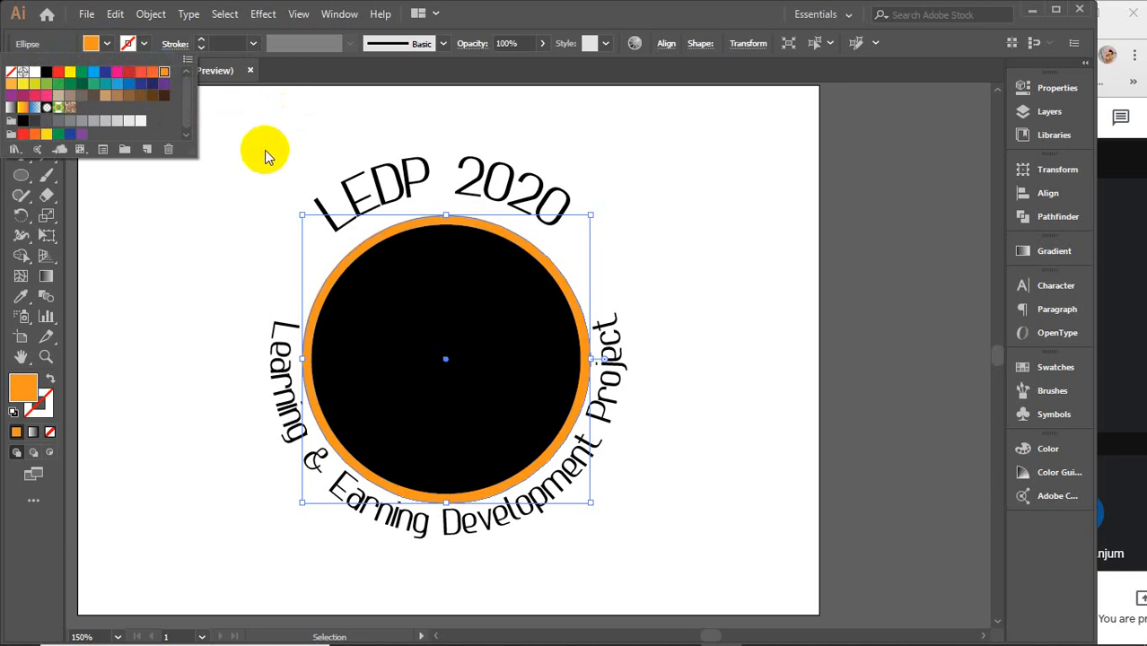
{"action": "key", "text": "Escape"}
{"action": "left_click", "coordinate": [453, 302]}
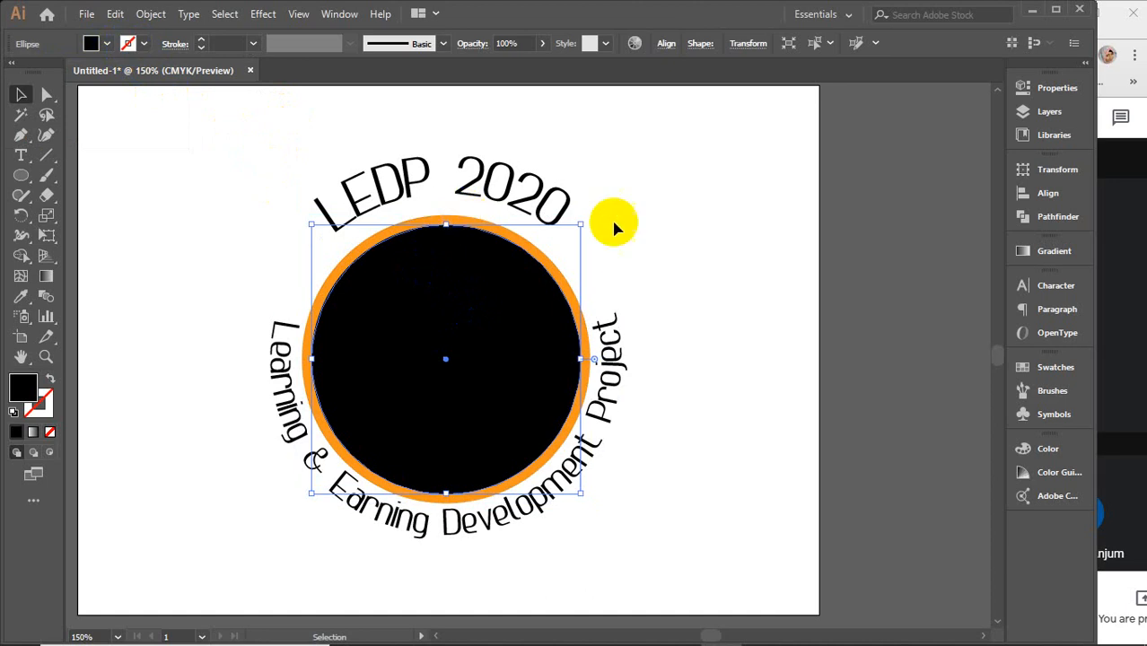
{"action": "left_click", "coordinate": [700, 235]}
Step: Move the "LEDP 2020" text slightly further down toward the orange rim
{"action": "left_click", "coordinate": [406, 172]}
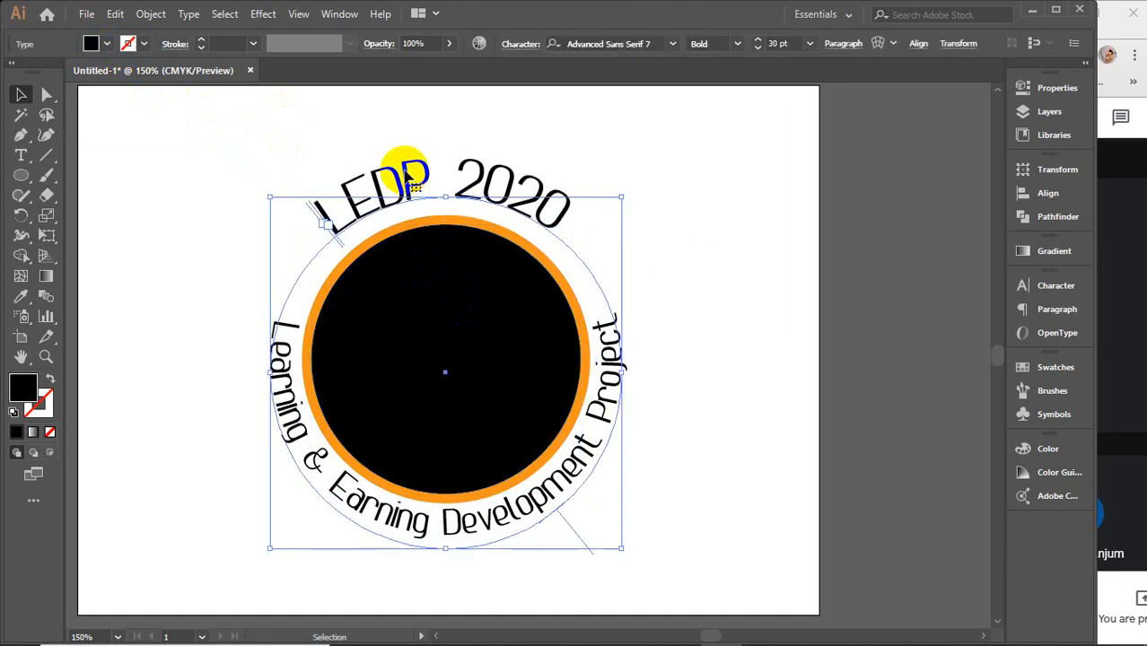
{"action": "key", "text": "Down"}
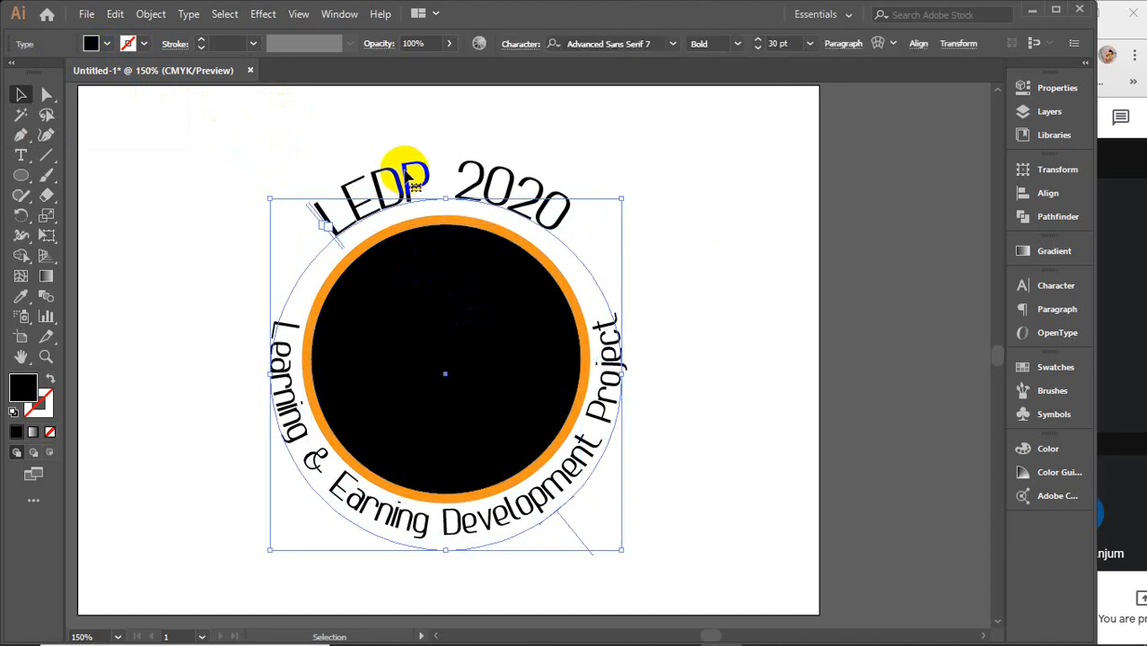
{"action": "left_click", "coordinate": [707, 209]}
{"action": "left_click", "coordinate": [489, 202]}
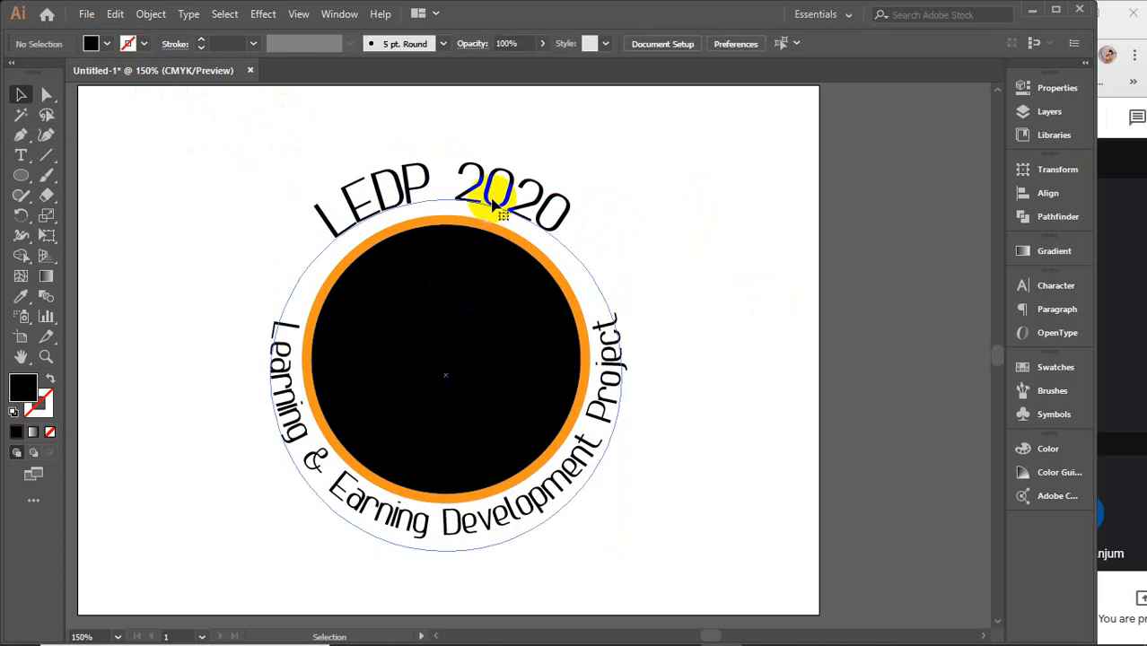
{"action": "key", "text": "Down"}
{"action": "key", "text": "Down"}
{"action": "key", "text": "Down"}
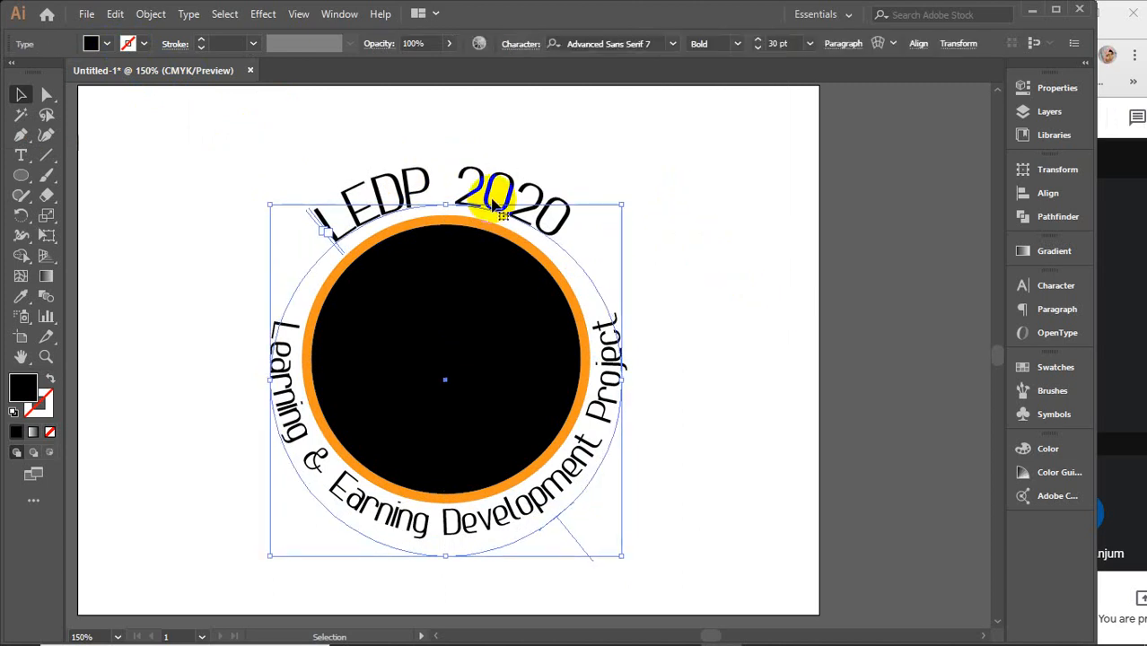
{"action": "left_click", "coordinate": [749, 202]}
Step: Add an enlarged copy of the orange circle that surrounds both texts and nudge it upward
{"action": "key", "text": "a"}
{"action": "left_click", "coordinate": [546, 264]}
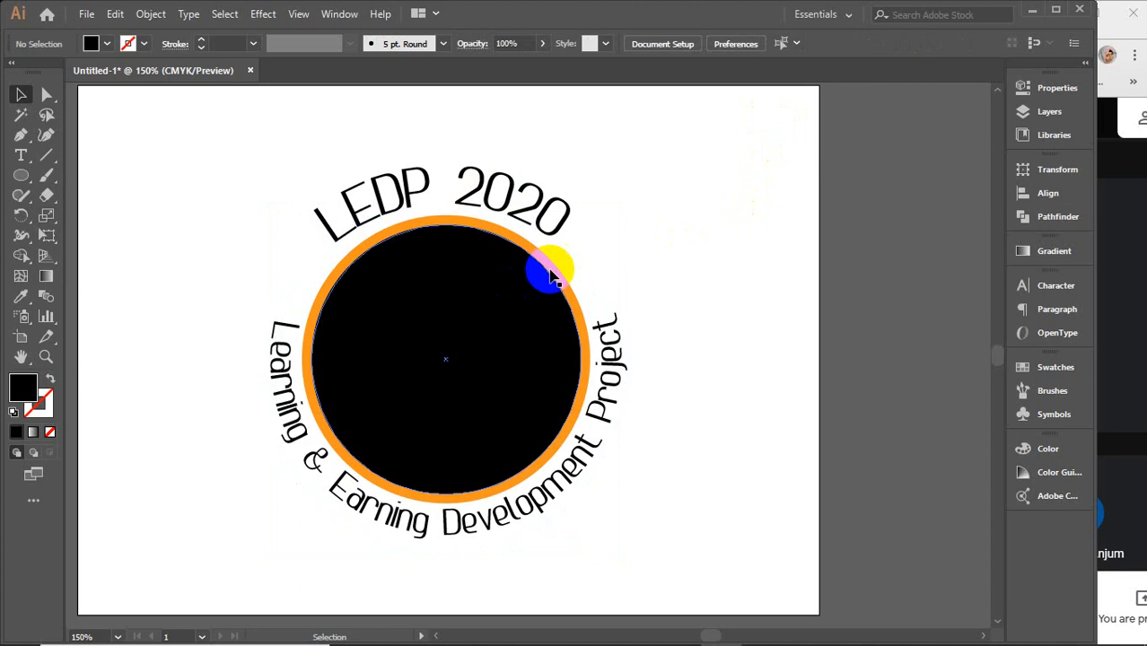
{"action": "key", "text": "v"}
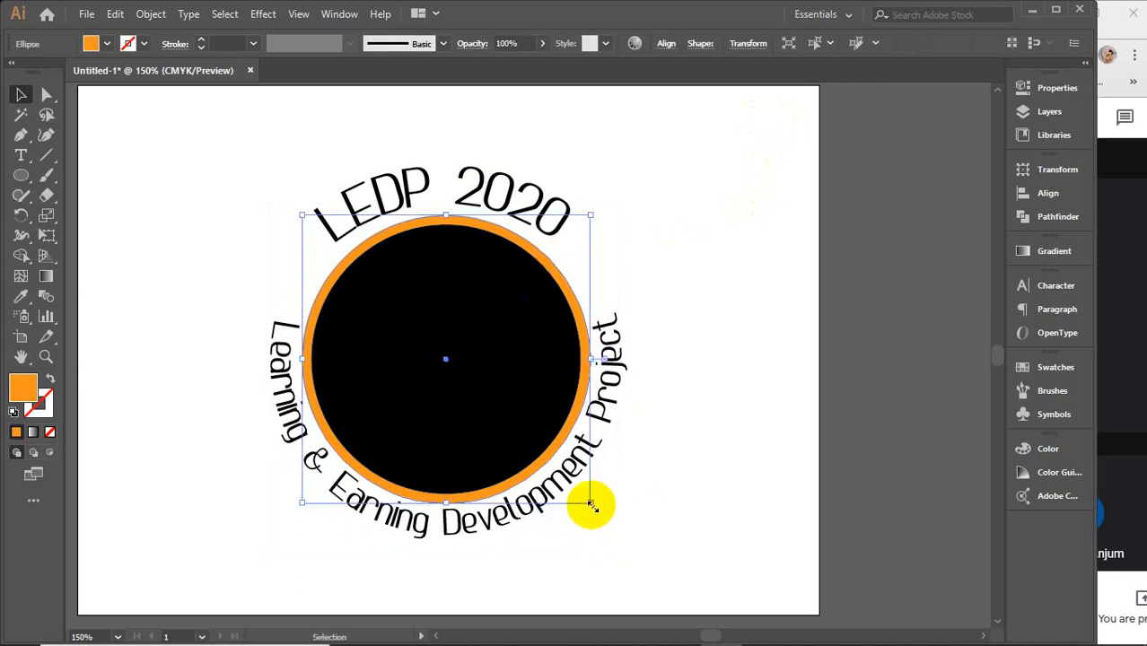
{"action": "left_click_drag", "start_coordinate": [590, 505], "coordinate": [647, 589]}
{"action": "key", "text": "Up"}
{"action": "key", "text": "Up"}
{"action": "key", "text": "Up"}
{"action": "key", "text": "Up"}
{"action": "key", "text": "Up"}
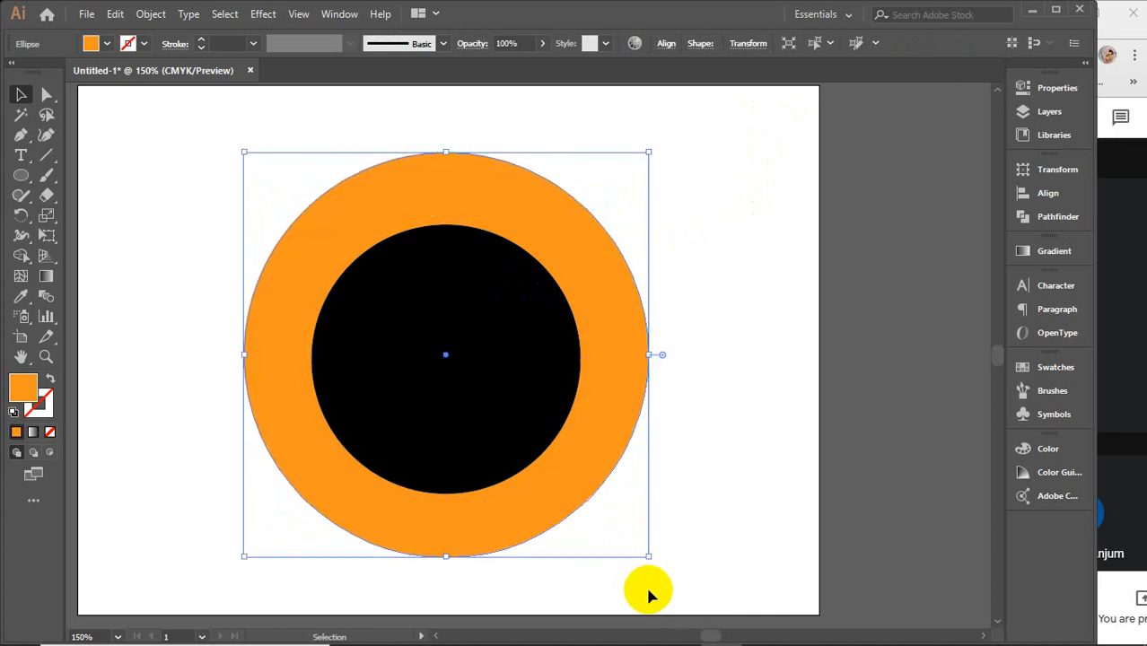
Step: Send the large orange circle to the back and nudge it slightly further up around the texts
{"action": "right_click", "coordinate": [614, 454]}
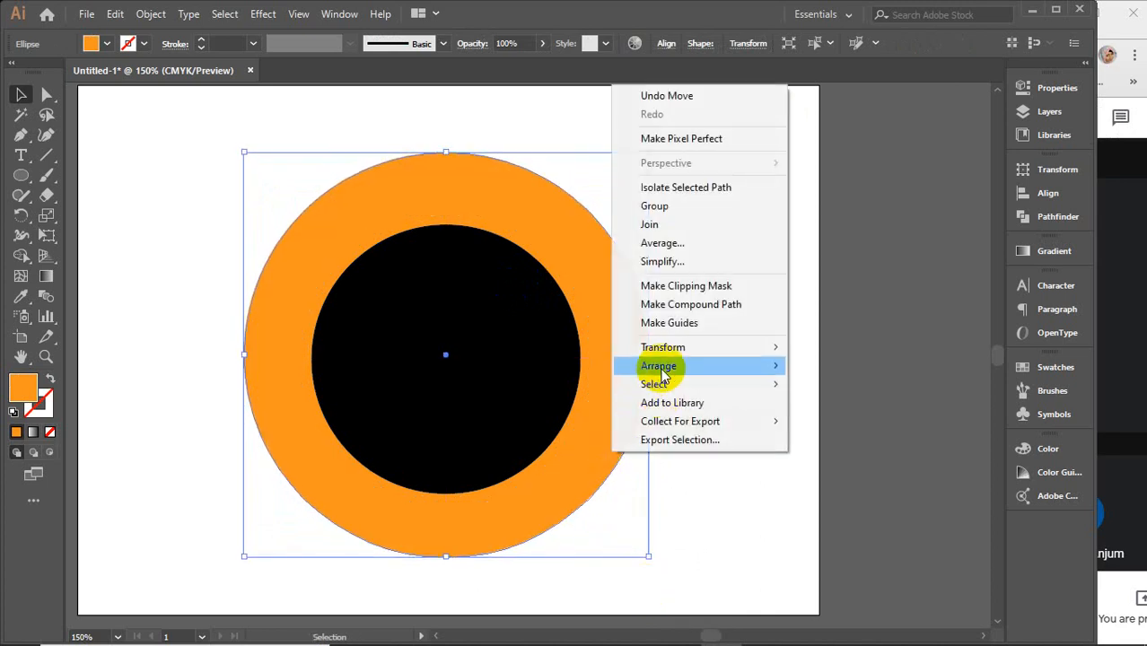
{"action": "mouse_move", "coordinate": [661, 373]}
{"action": "left_click", "coordinate": [843, 421]}
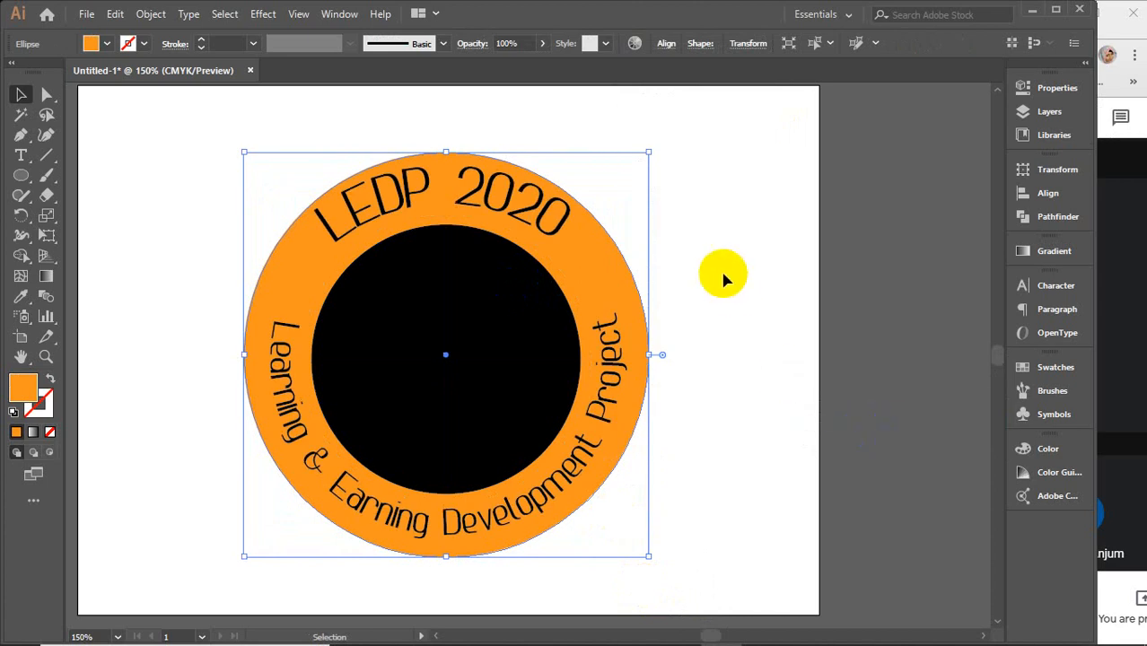
{"action": "key", "text": "Up"}
{"action": "key", "text": "Up"}
{"action": "key", "text": "Up"}
{"action": "key", "text": "Up"}
{"action": "key", "text": "Up"}
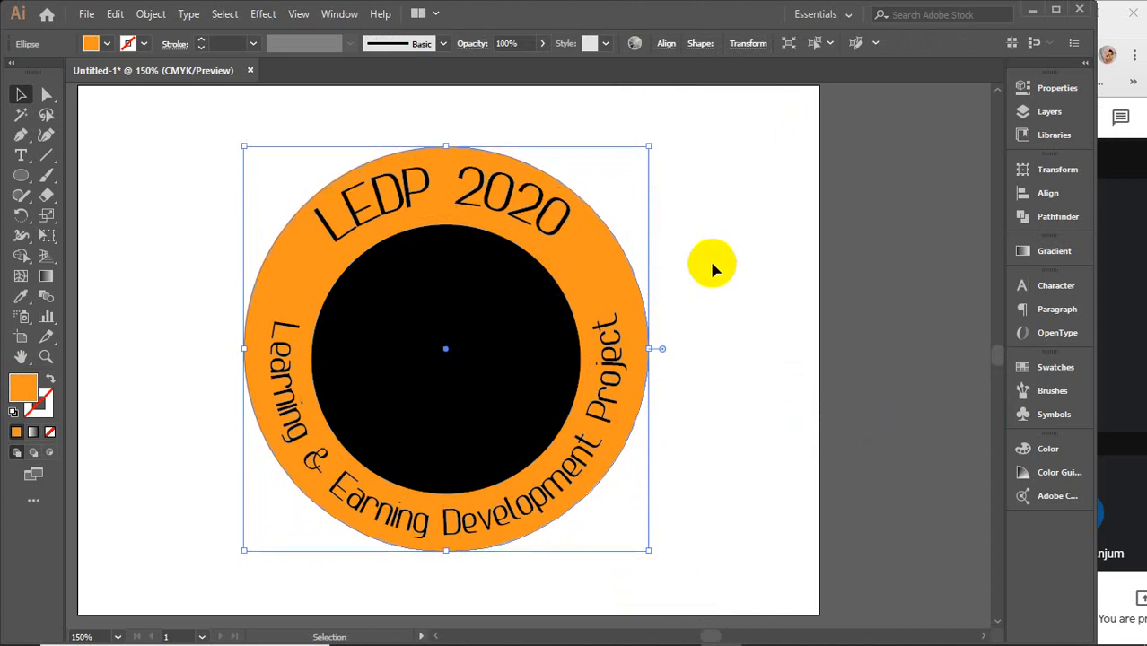
{"action": "left_click", "coordinate": [701, 215]}
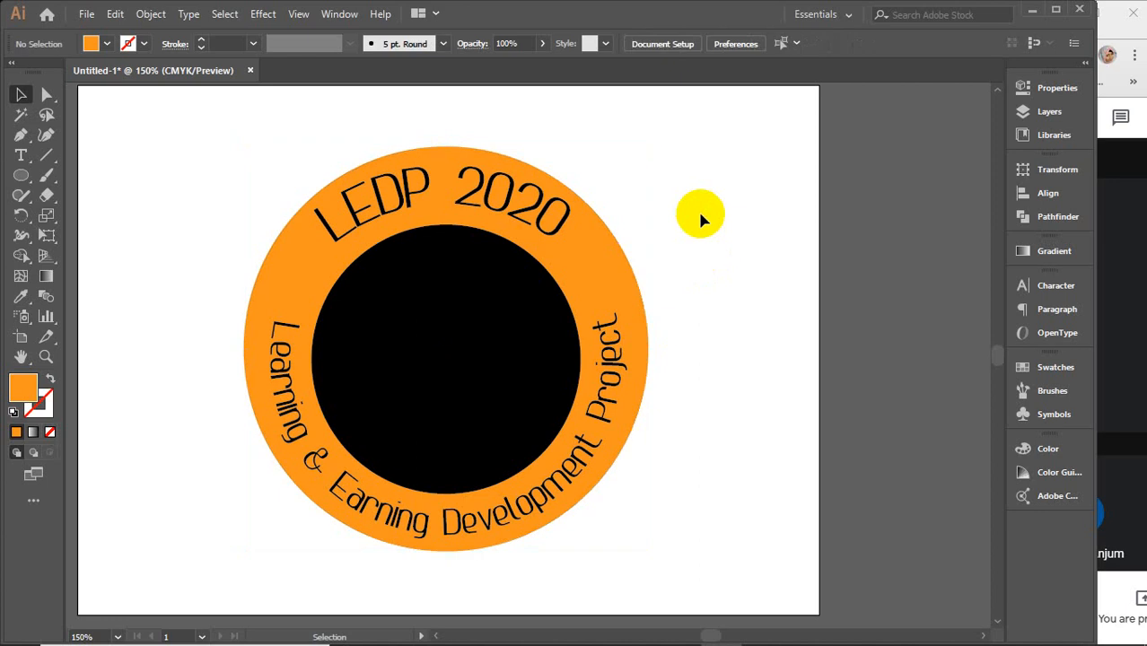
Step: Remove the large outer circle's fill and give it an orange stroke
{"action": "left_click", "coordinate": [632, 282]}
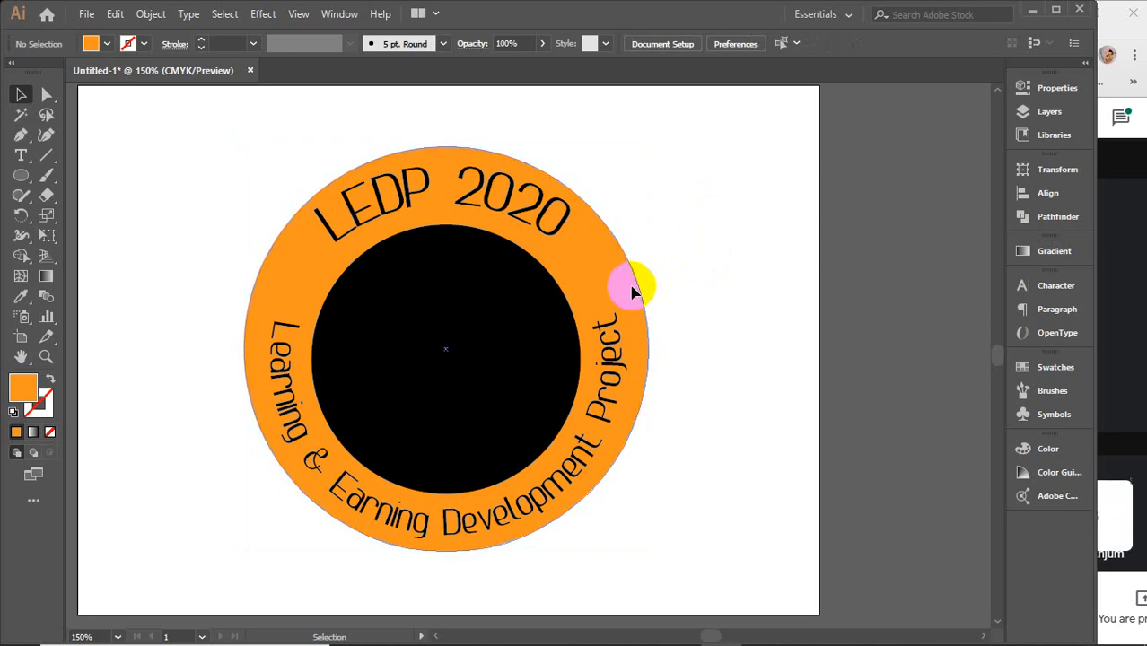
{"action": "left_click", "coordinate": [49, 432]}
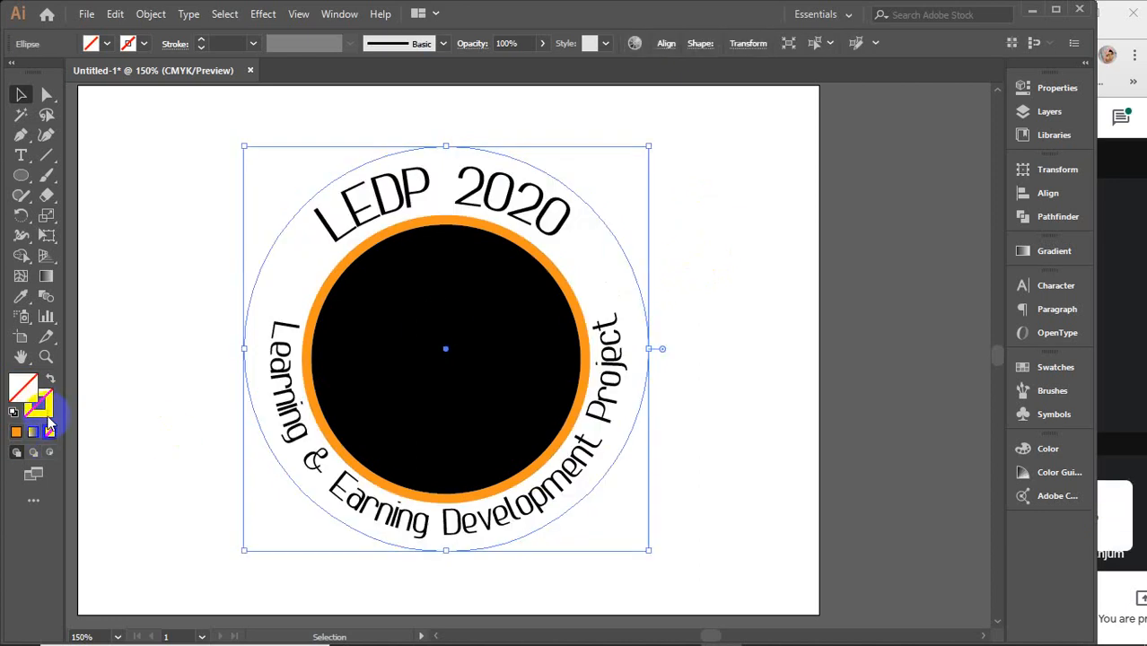
{"action": "left_click", "coordinate": [44, 412]}
{"action": "left_click", "coordinate": [16, 433]}
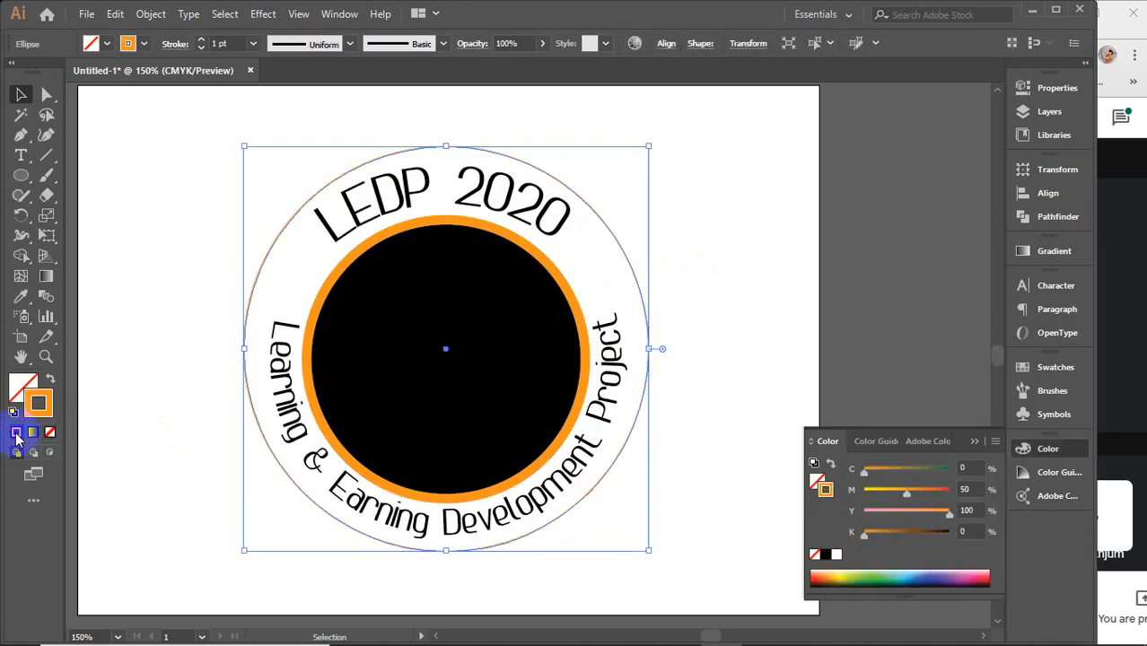
Step: Switch to Google Meet to check the meeting chat, close it and return to Illustrator
{"action": "left_click", "coordinate": [1118, 383]}
{"action": "left_click", "coordinate": [1119, 117]}
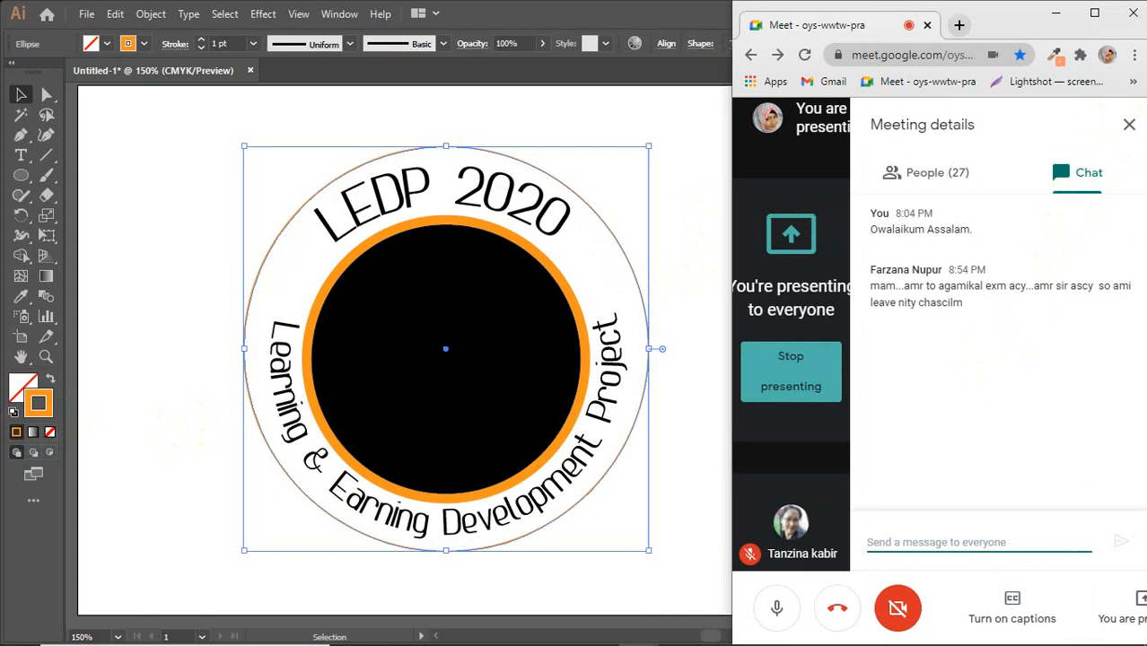
{"action": "left_click", "coordinate": [1128, 125]}
{"action": "left_click", "coordinate": [667, 136]}
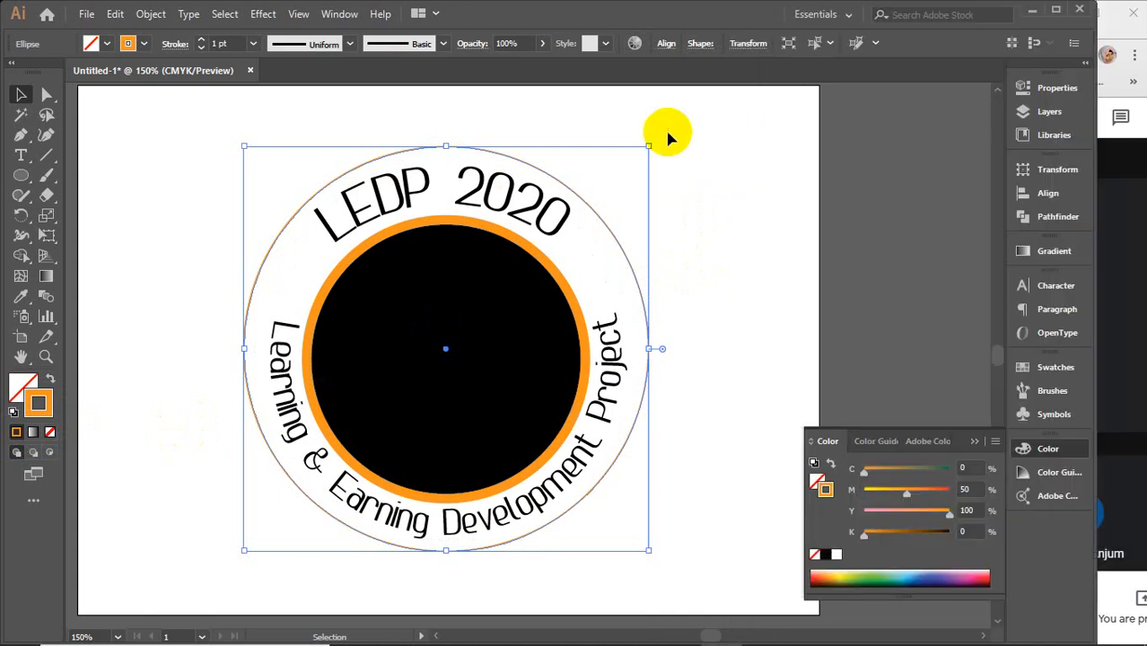
Step: Set the outer circle's stroke weight to 4 pt
{"action": "left_click", "coordinate": [735, 233]}
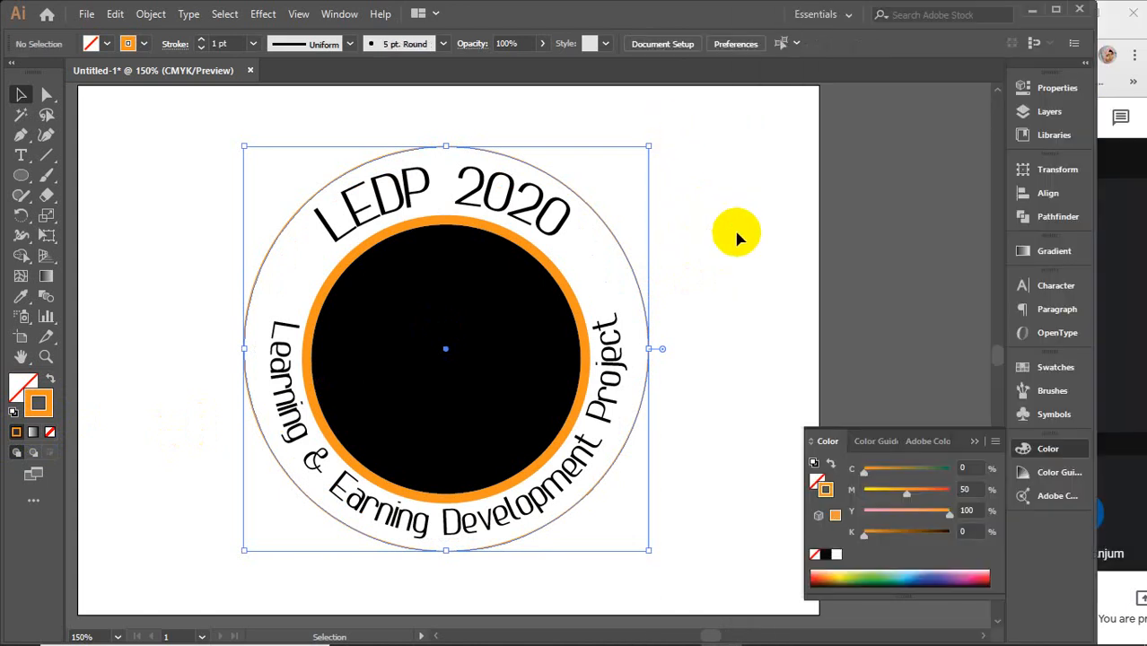
{"action": "left_click", "coordinate": [627, 255]}
{"action": "left_click", "coordinate": [224, 43]}
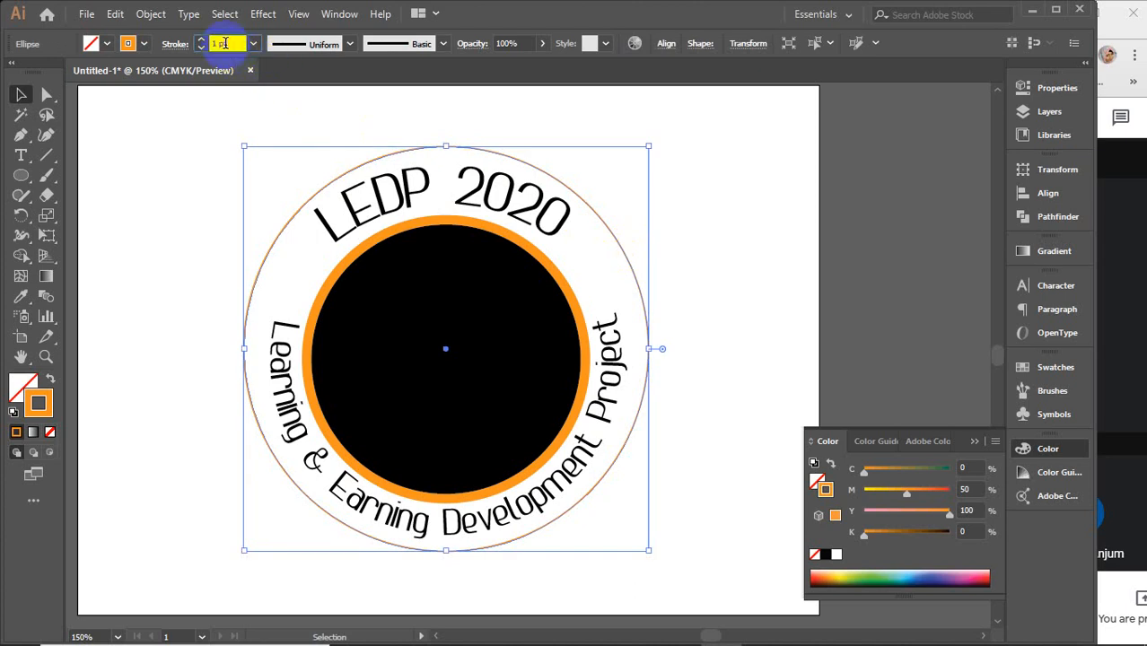
{"action": "type", "text": "4"}
{"action": "key", "text": "Return"}
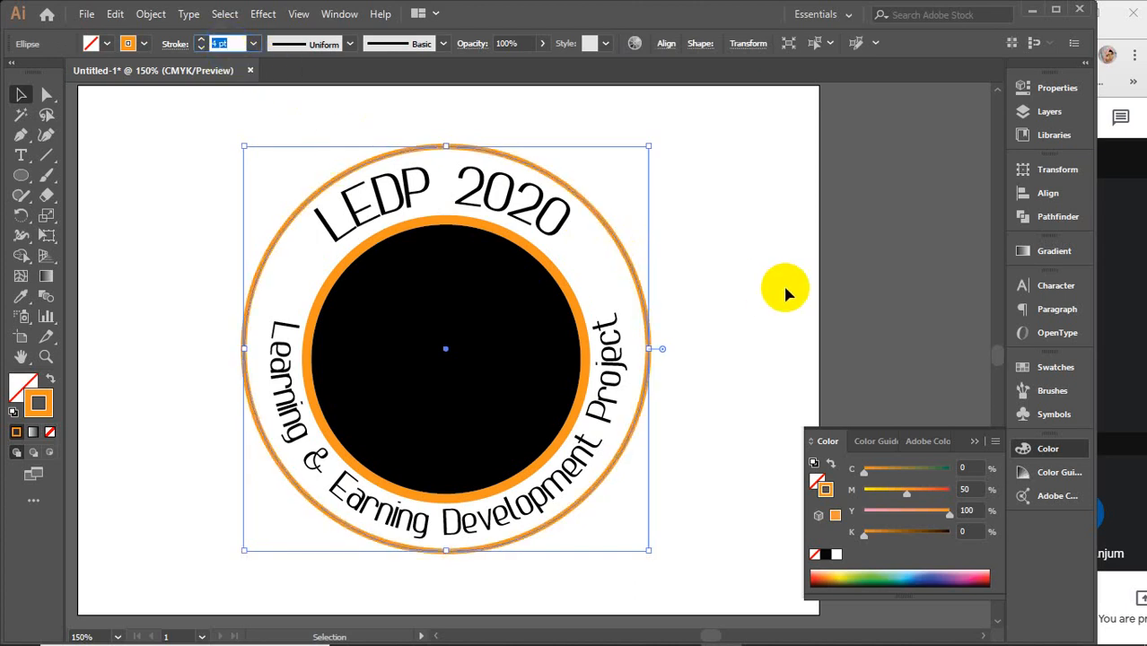
{"action": "left_click", "coordinate": [785, 289]}
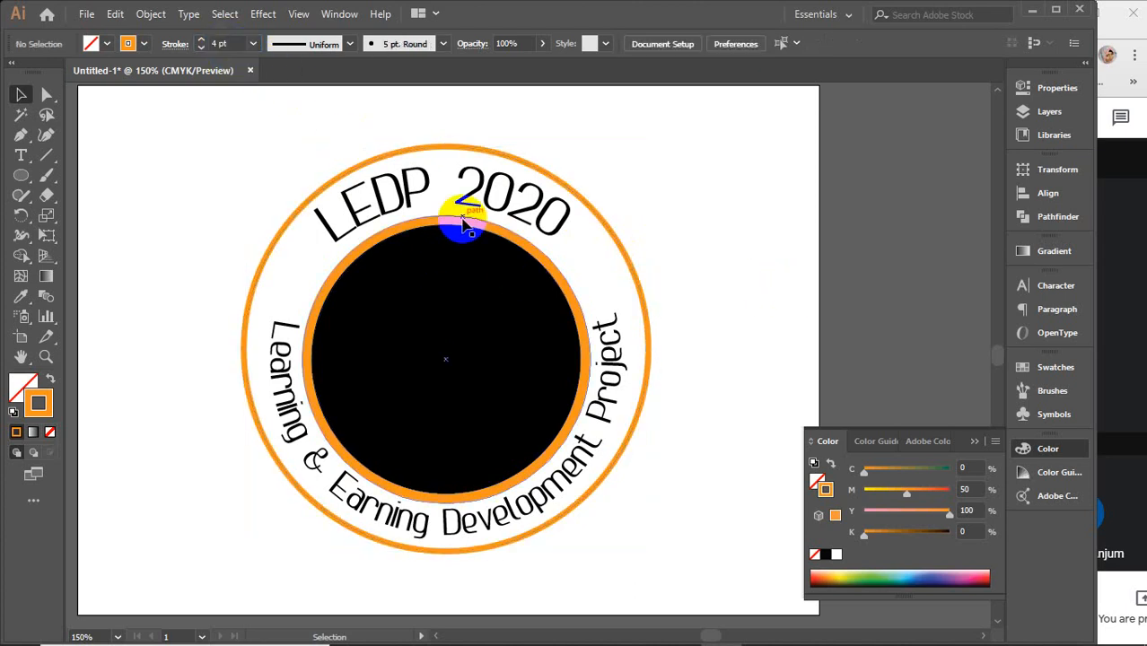
Step: Remove the fill of the orange circle behind the black center circle and give it an orange stroke
{"action": "left_click", "coordinate": [460, 265]}
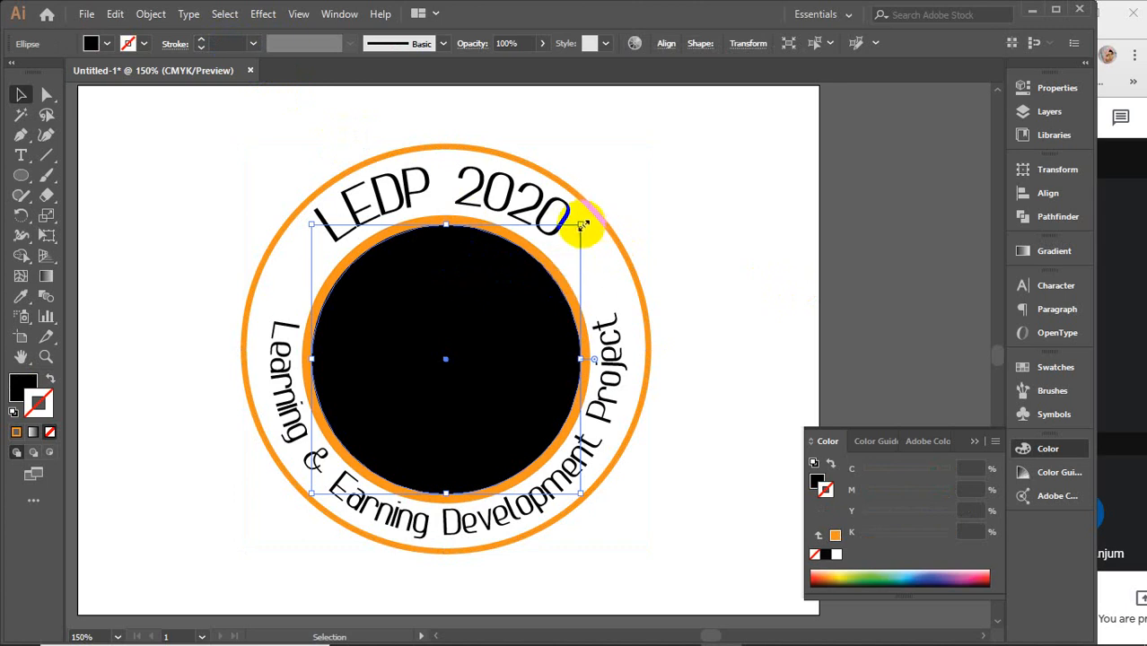
{"action": "left_click", "coordinate": [538, 256]}
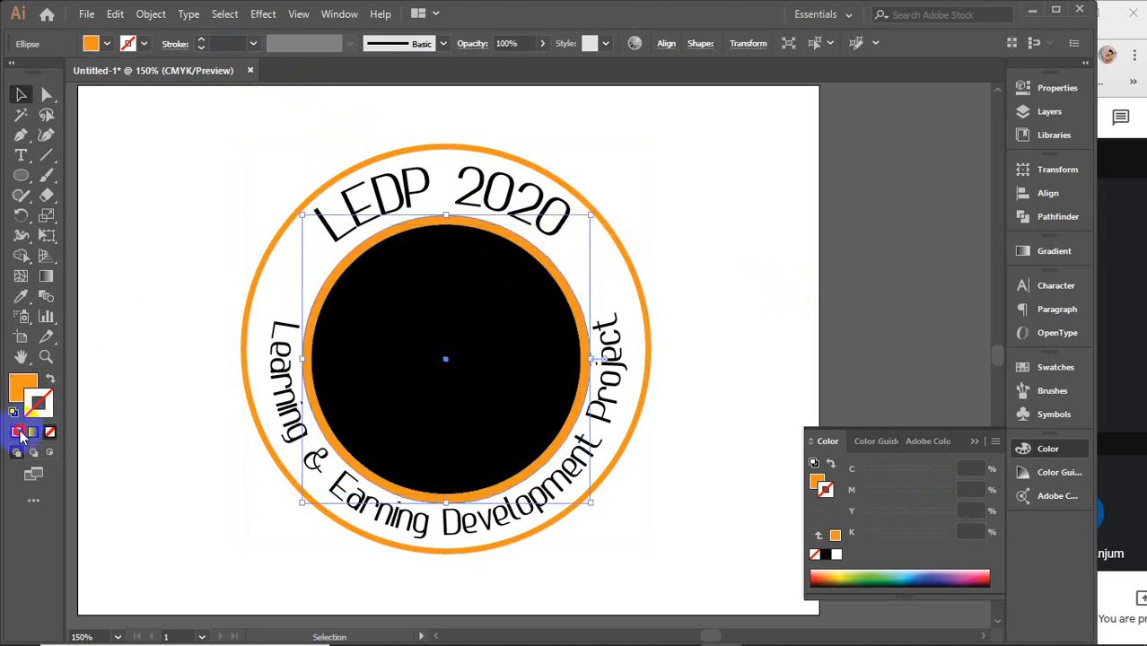
{"action": "left_click", "coordinate": [18, 432]}
{"action": "left_click", "coordinate": [16, 382]}
{"action": "left_click", "coordinate": [50, 431]}
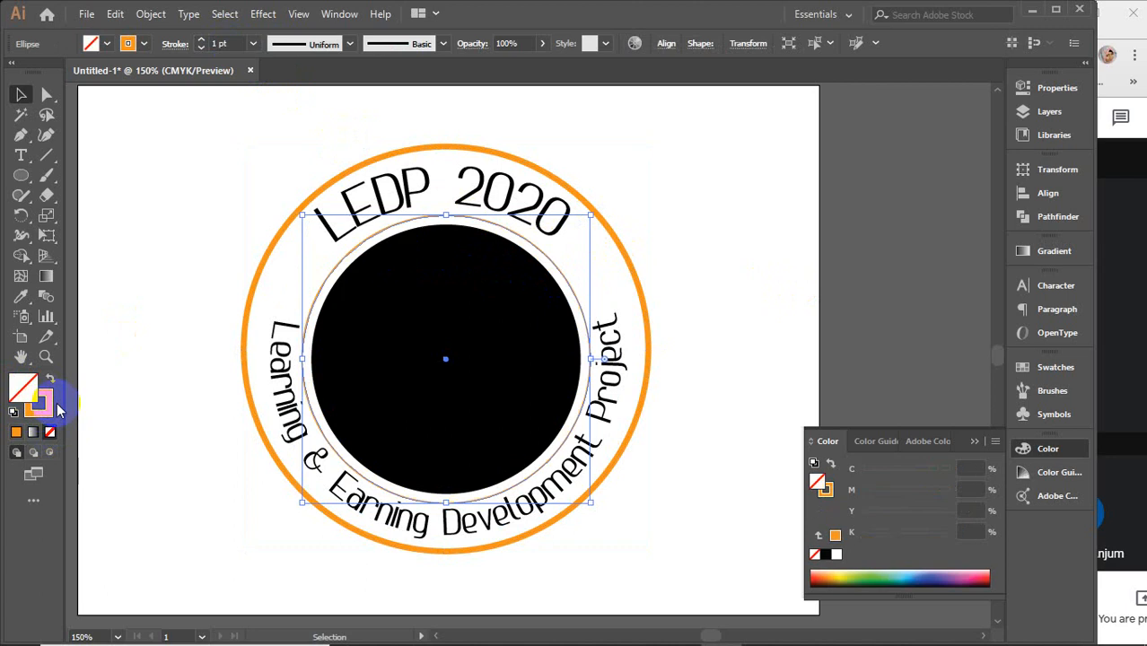
Step: Set the inner orange ring's stroke weight to 4 pt, trying 5 pt along the way, and deselect it
{"action": "left_click", "coordinate": [225, 43]}
{"action": "type", "text": "4"}
{"action": "key", "text": "Return"}
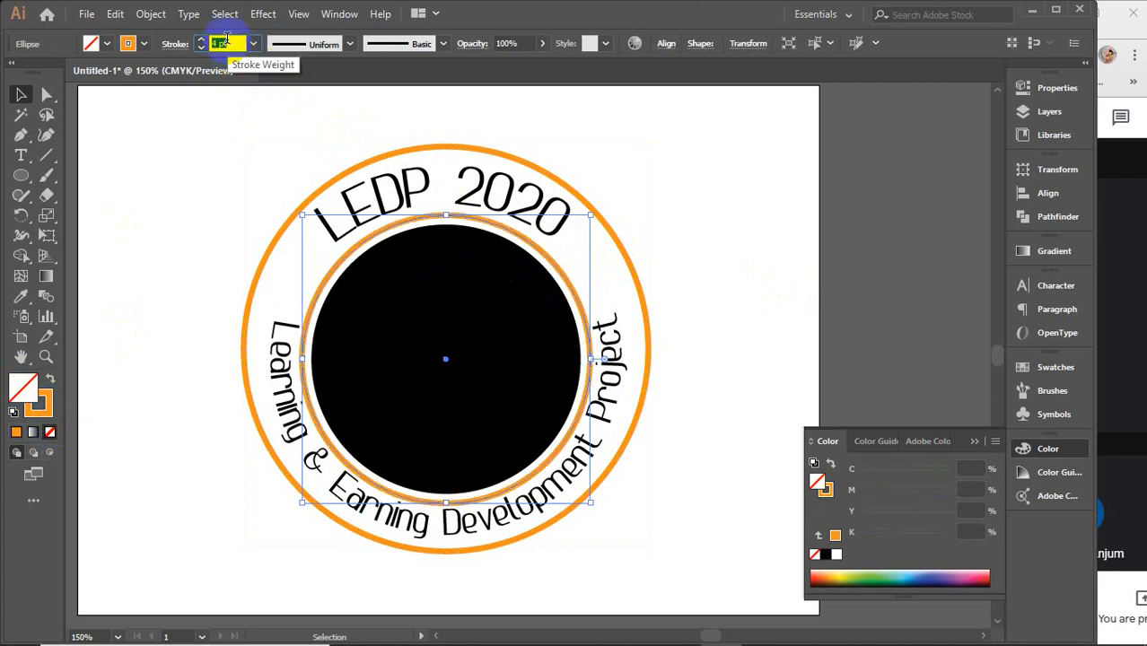
{"action": "type", "text": "5"}
{"action": "key", "text": "Return"}
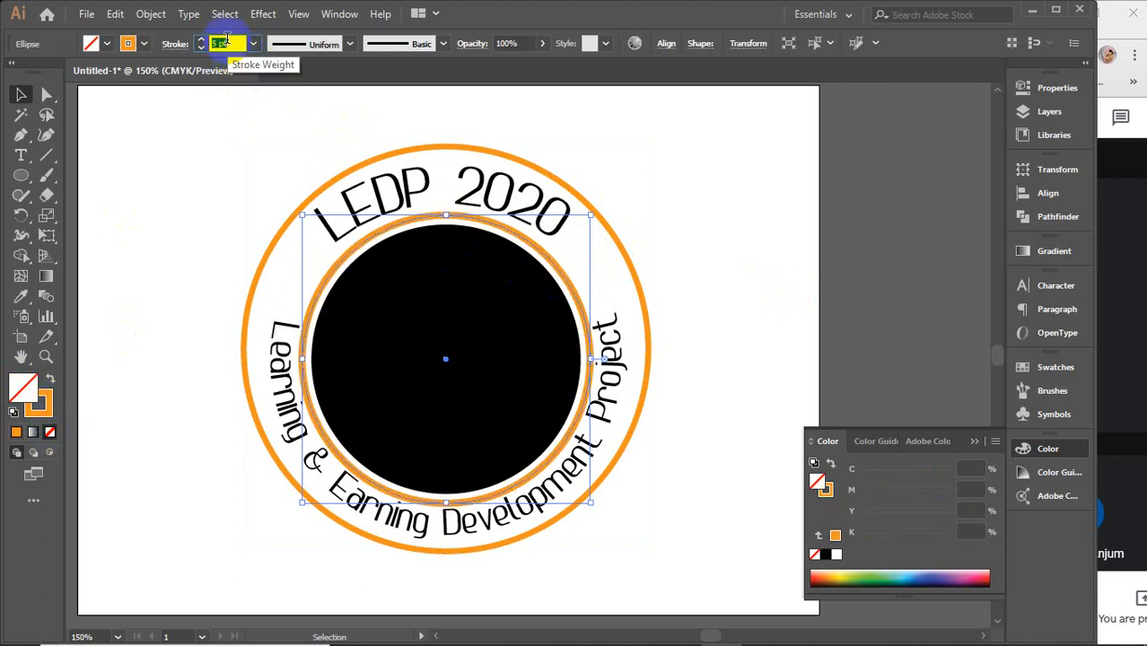
{"action": "type", "text": "4"}
{"action": "key", "text": "Return"}
{"action": "left_click", "coordinate": [723, 210]}
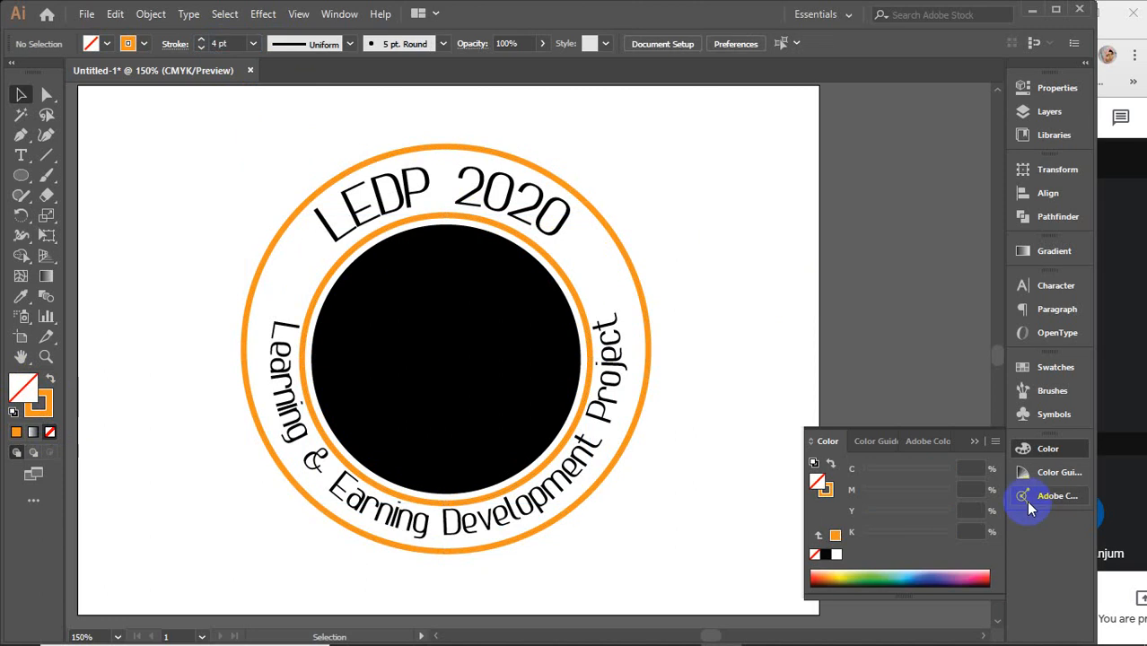
{"action": "left_click", "coordinate": [976, 441]}
Step: Remove the black center circle's fill and give it a black stroke instead
{"action": "left_click", "coordinate": [448, 311]}
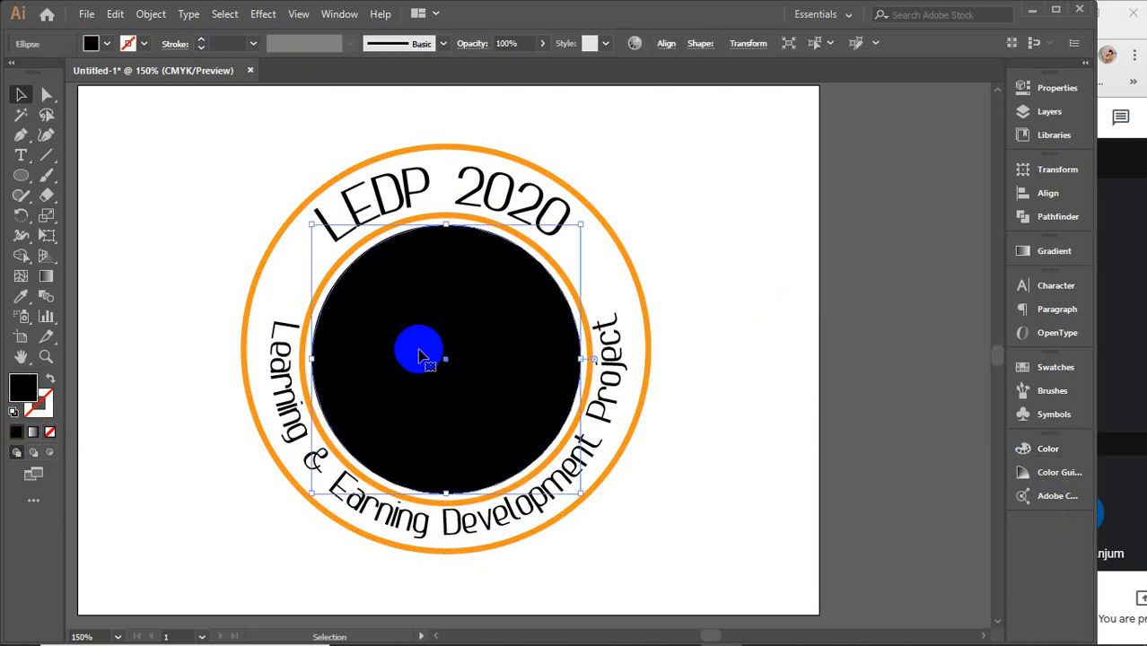
{"action": "left_click", "coordinate": [50, 431]}
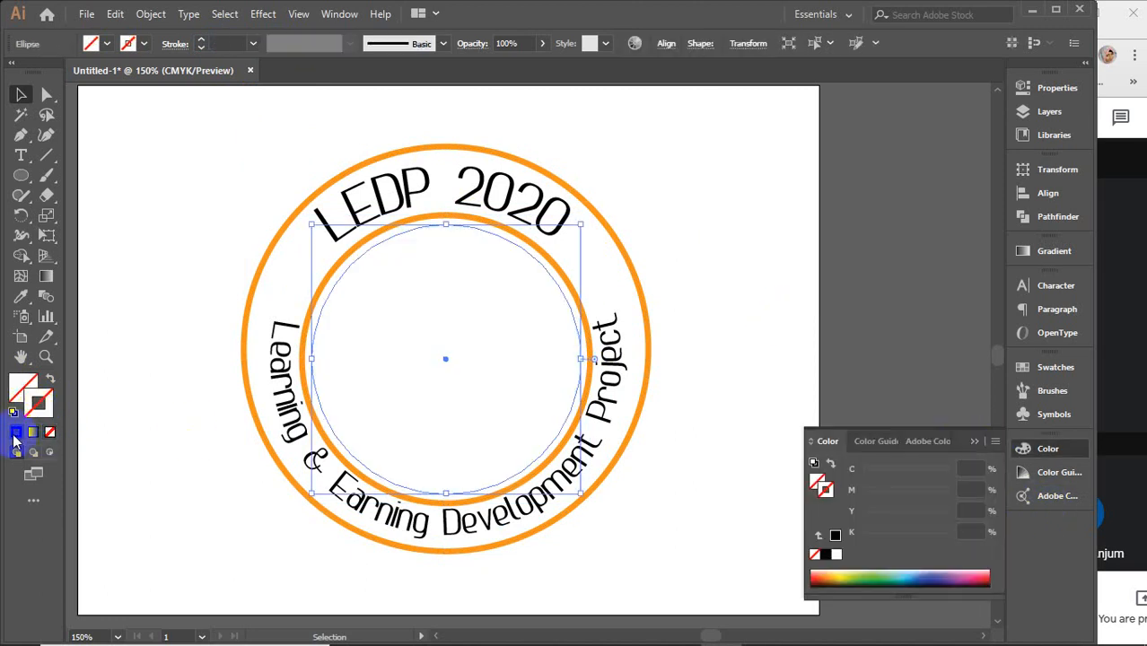
{"action": "left_click", "coordinate": [15, 432]}
{"action": "left_click", "coordinate": [975, 442]}
{"action": "left_click", "coordinate": [809, 333]}
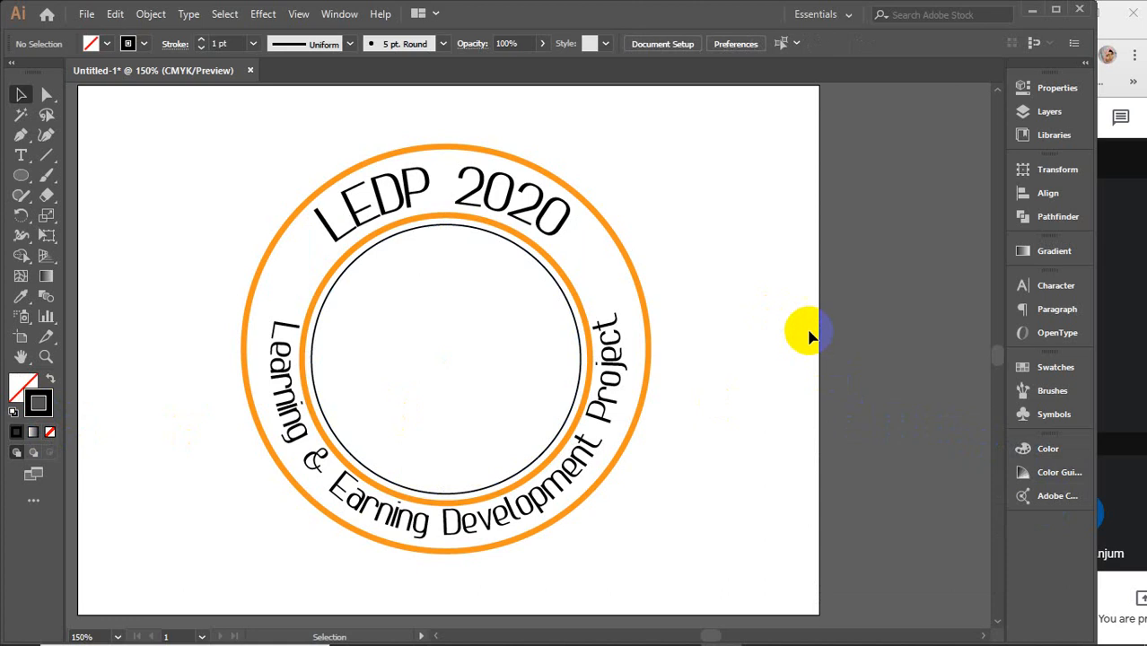
Step: Create two progressively smaller concentric copies of the thin black circle inside it
{"action": "left_click", "coordinate": [524, 256]}
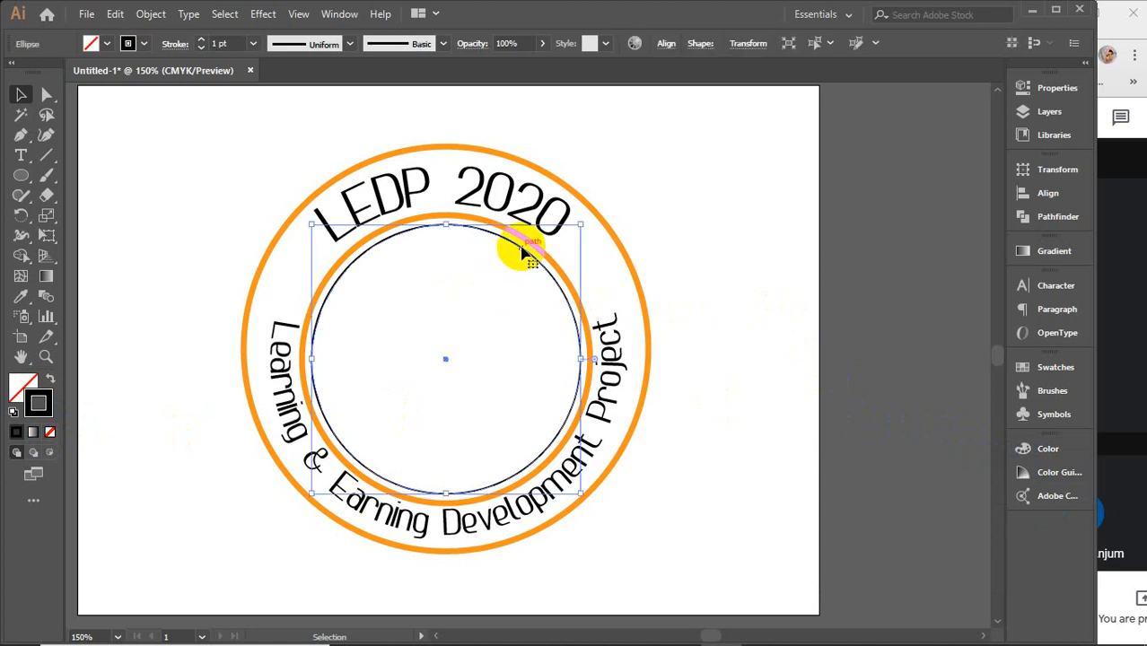
{"action": "key", "text": "v"}
{"action": "left_click_drag", "start_coordinate": [580, 227], "coordinate": [574, 231]}
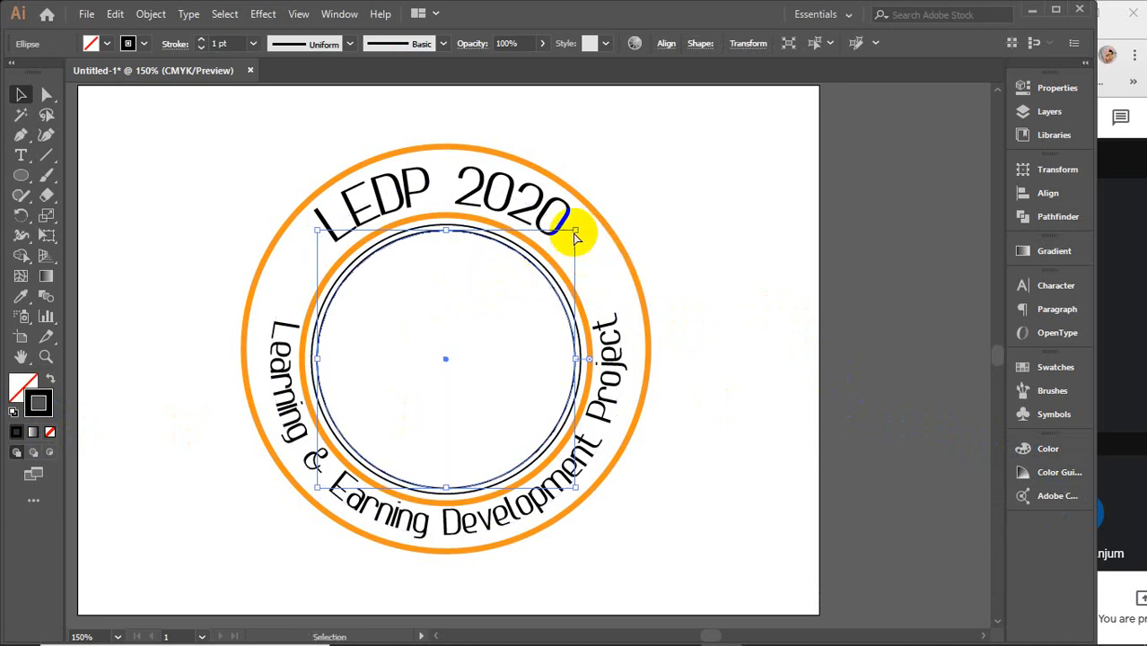
{"action": "key", "text": "a"}
{"action": "key", "text": "v"}
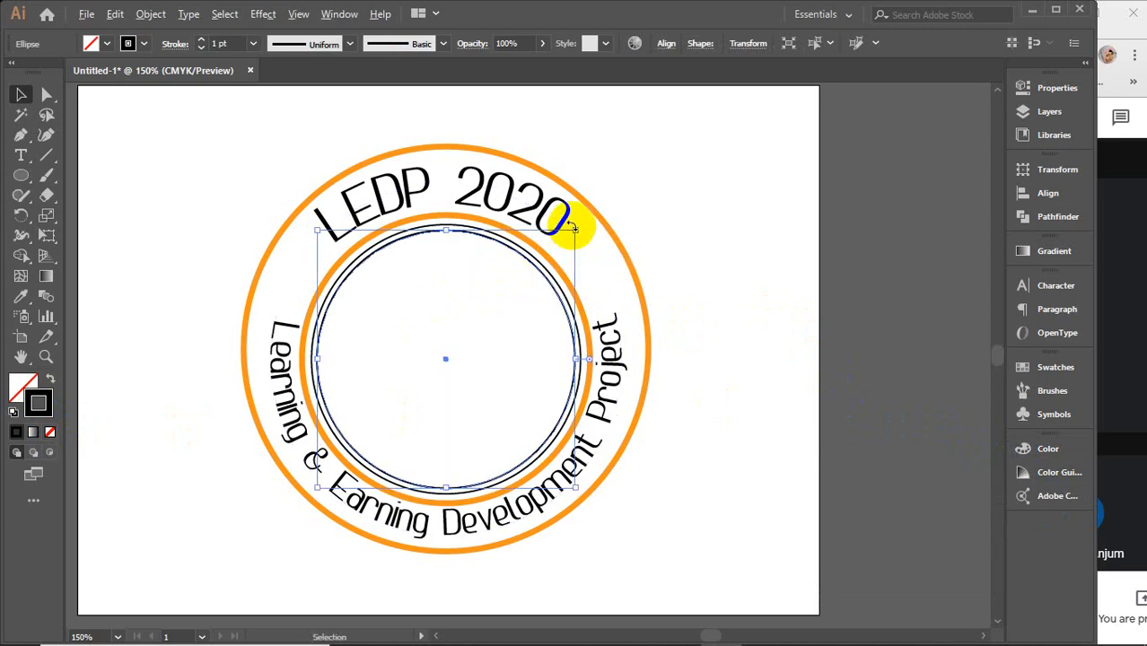
{"action": "left_click_drag", "start_coordinate": [574, 231], "coordinate": [569, 234]}
Step: Fill the innermost circle with a dark navy from the color spectrum, trying green and near-black shades first
{"action": "left_click", "coordinate": [22, 383]}
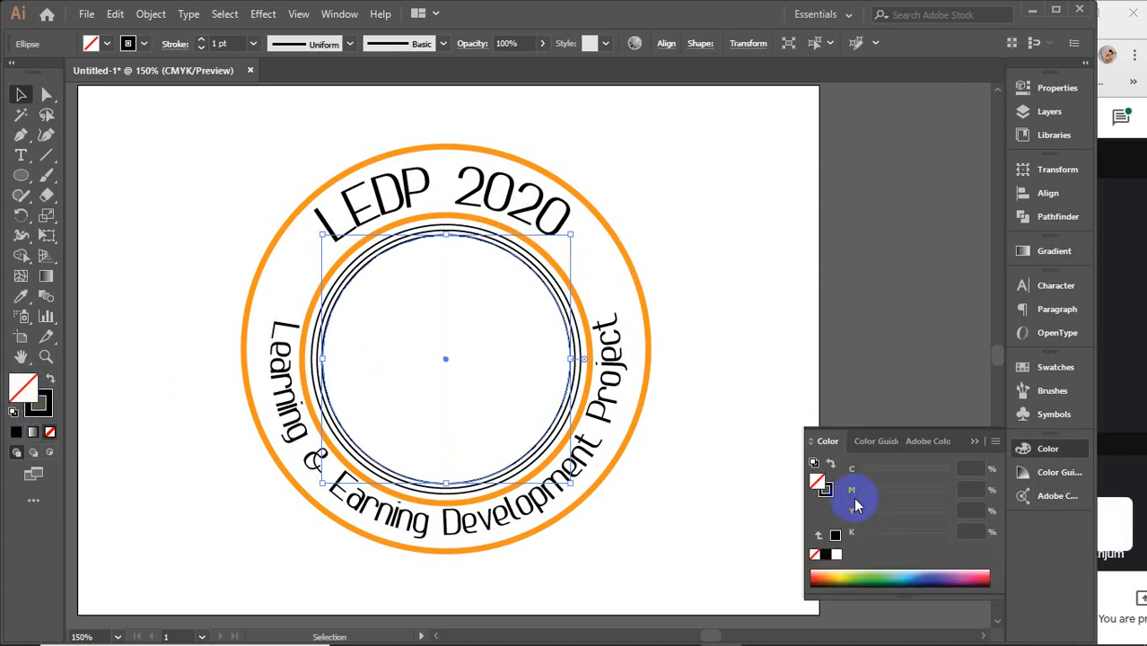
{"action": "left_click", "coordinate": [862, 577]}
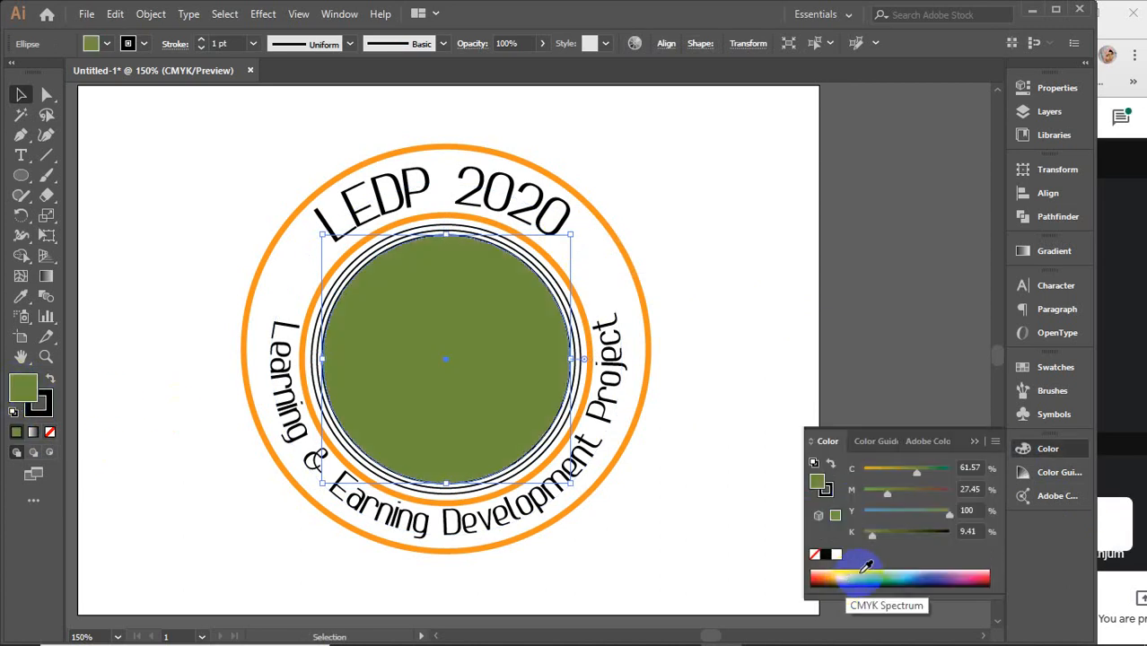
{"action": "left_click", "coordinate": [857, 576]}
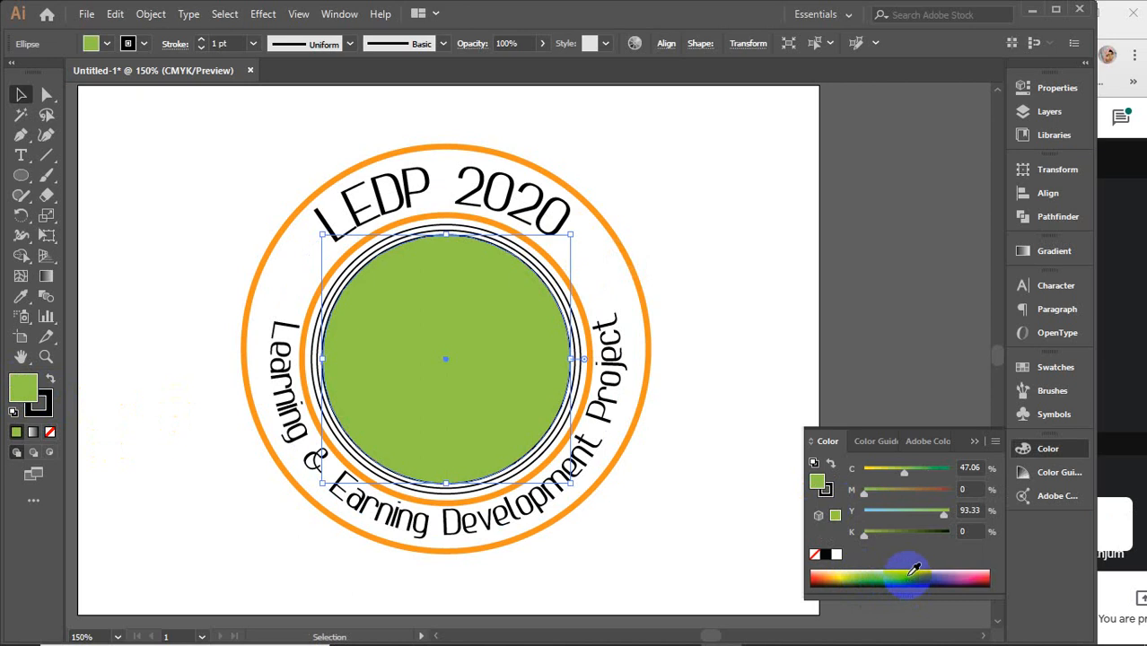
{"action": "left_click", "coordinate": [910, 575]}
{"action": "left_click", "coordinate": [937, 579]}
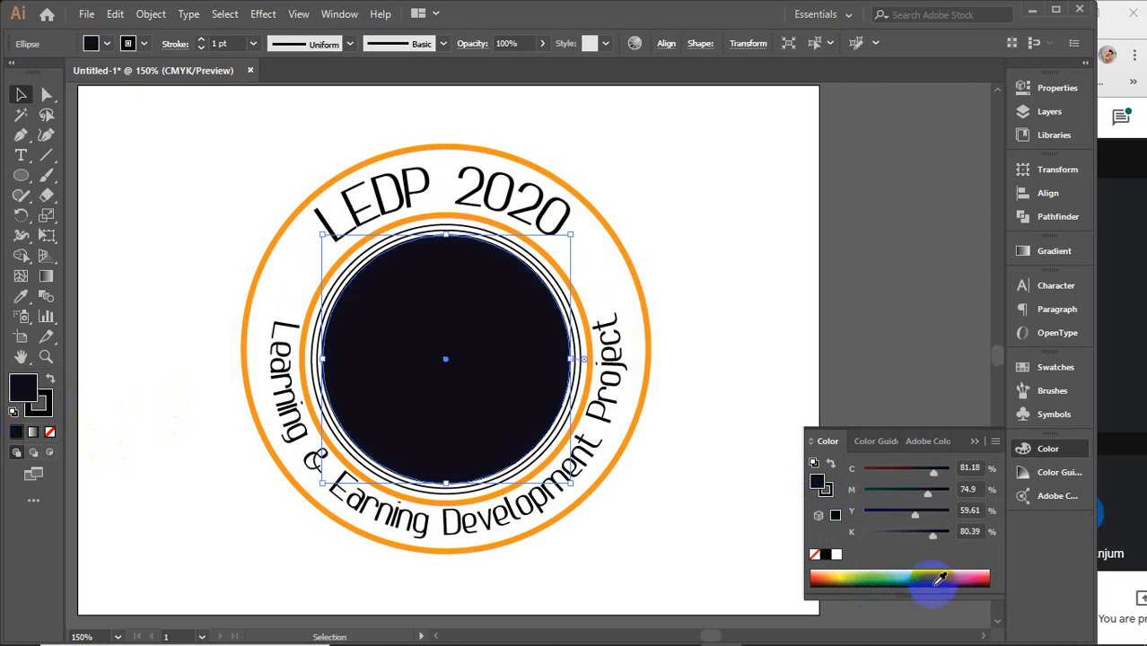
{"action": "left_click", "coordinate": [944, 576]}
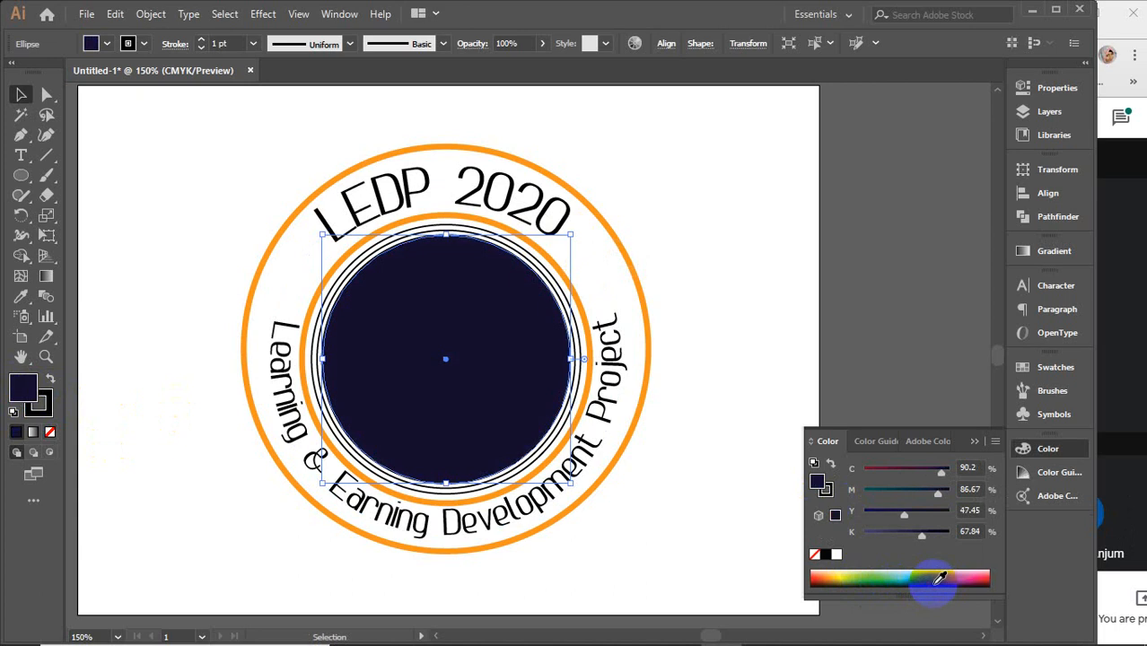
{"action": "left_click", "coordinate": [974, 441]}
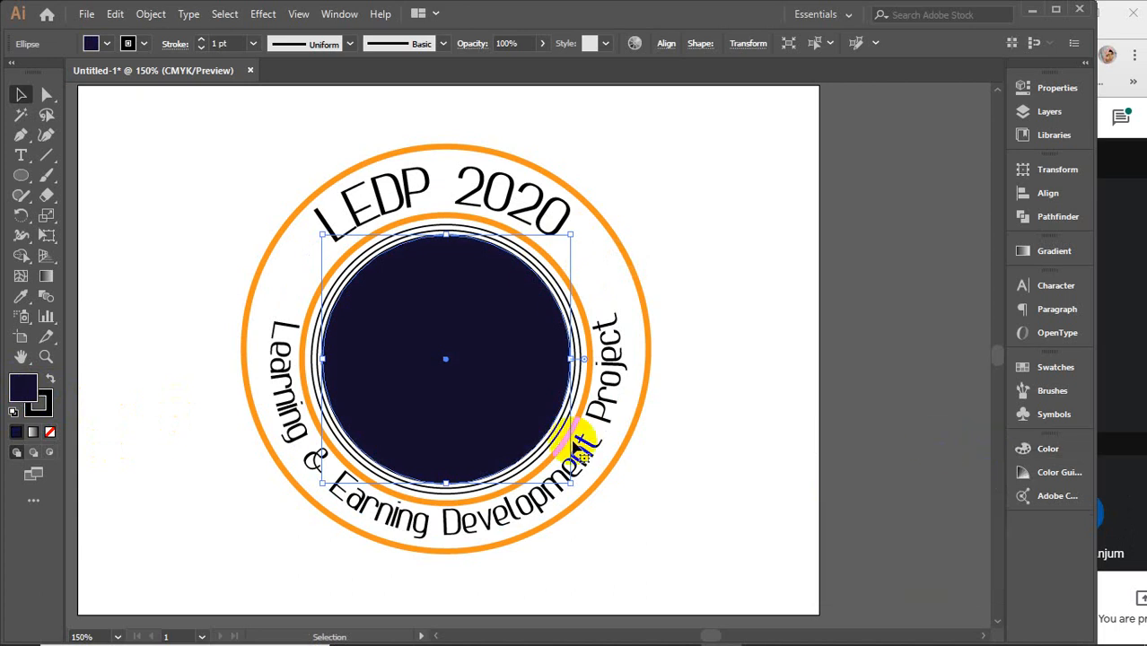
Step: Change the innermost circle's stroke color to orange with C 0, M 47, Y 100, K 0
{"action": "left_click", "coordinate": [40, 404]}
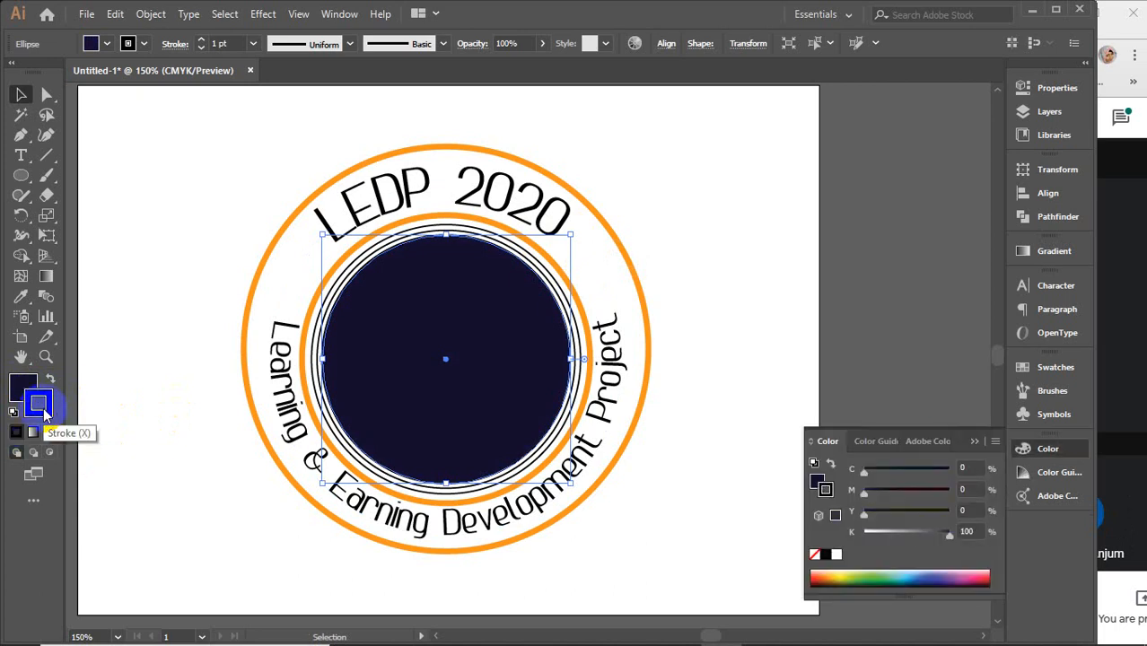
{"action": "left_click", "coordinate": [838, 567]}
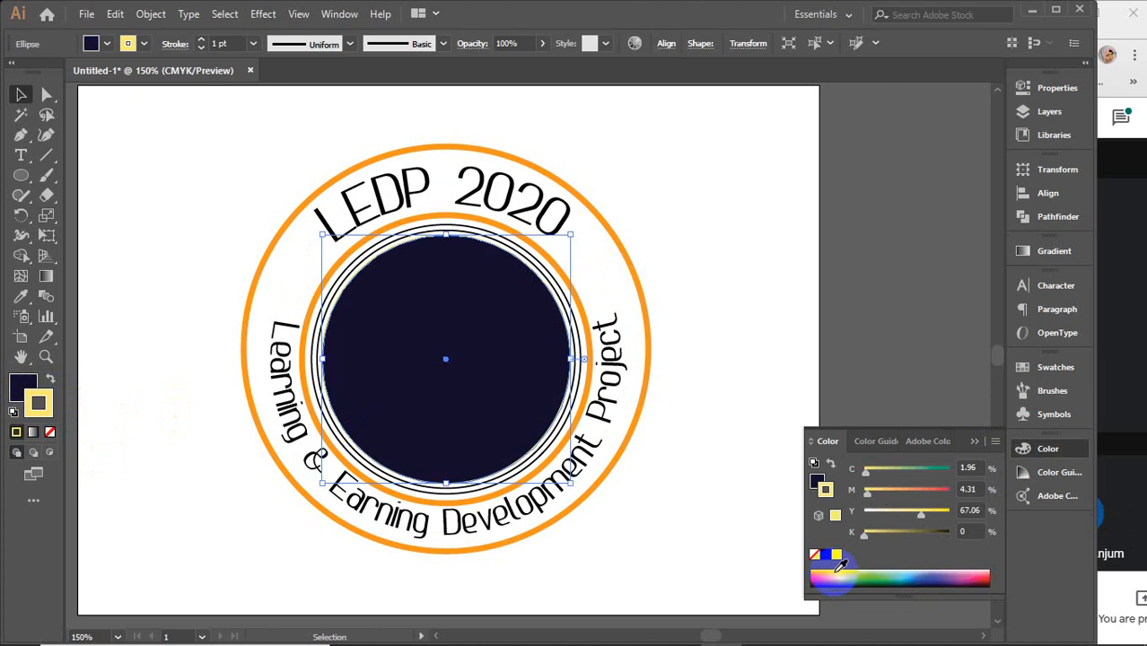
{"action": "left_click", "coordinate": [846, 570]}
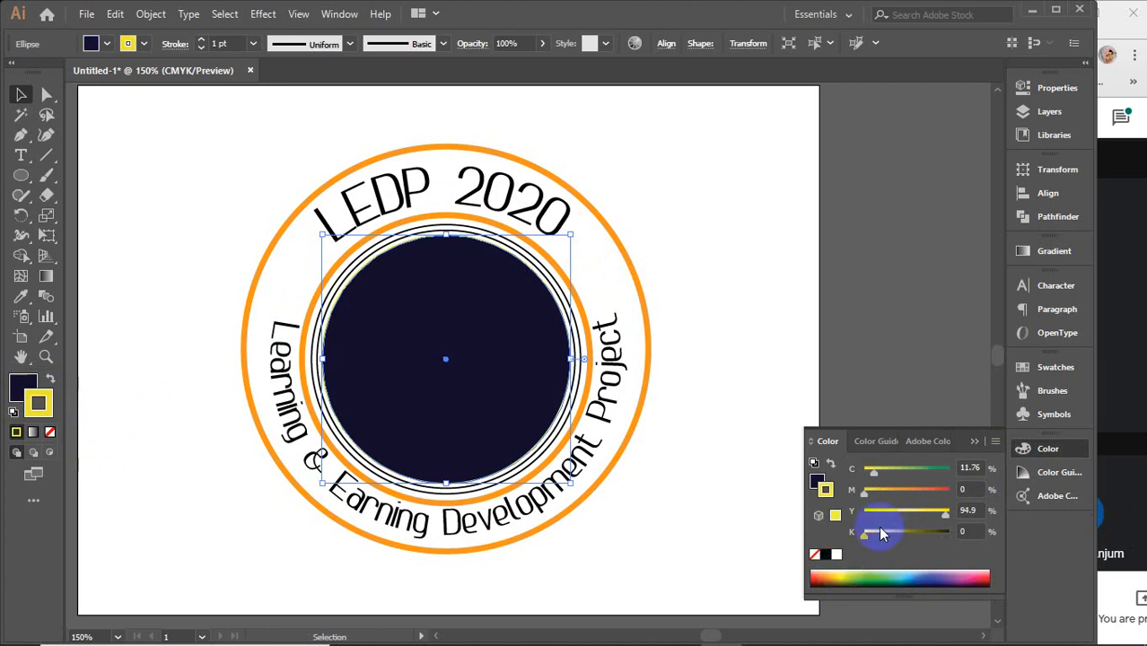
{"action": "mouse_move", "coordinate": [865, 489]}
{"action": "left_mouse_down"}
{"action": "mouse_move", "coordinate": [893, 498]}
{"action": "mouse_move", "coordinate": [865, 470]}
{"action": "mouse_move", "coordinate": [843, 469]}
{"action": "mouse_move", "coordinate": [901, 496]}
{"action": "left_mouse_up"}
{"action": "left_click", "coordinate": [948, 515]}
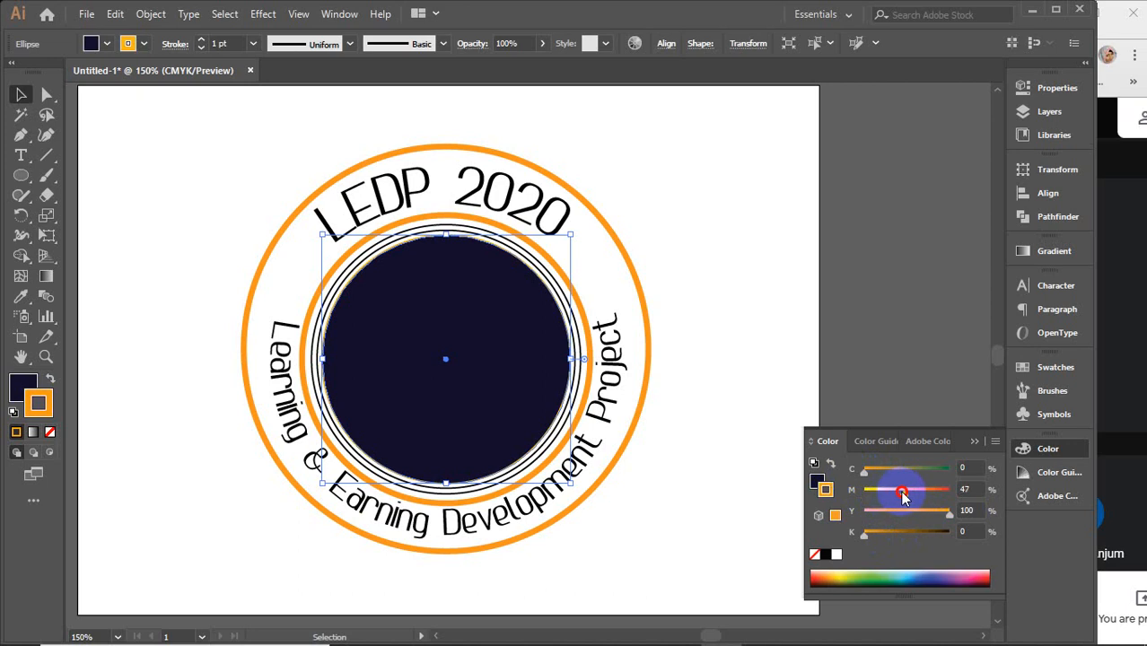
{"action": "left_click", "coordinate": [974, 440]}
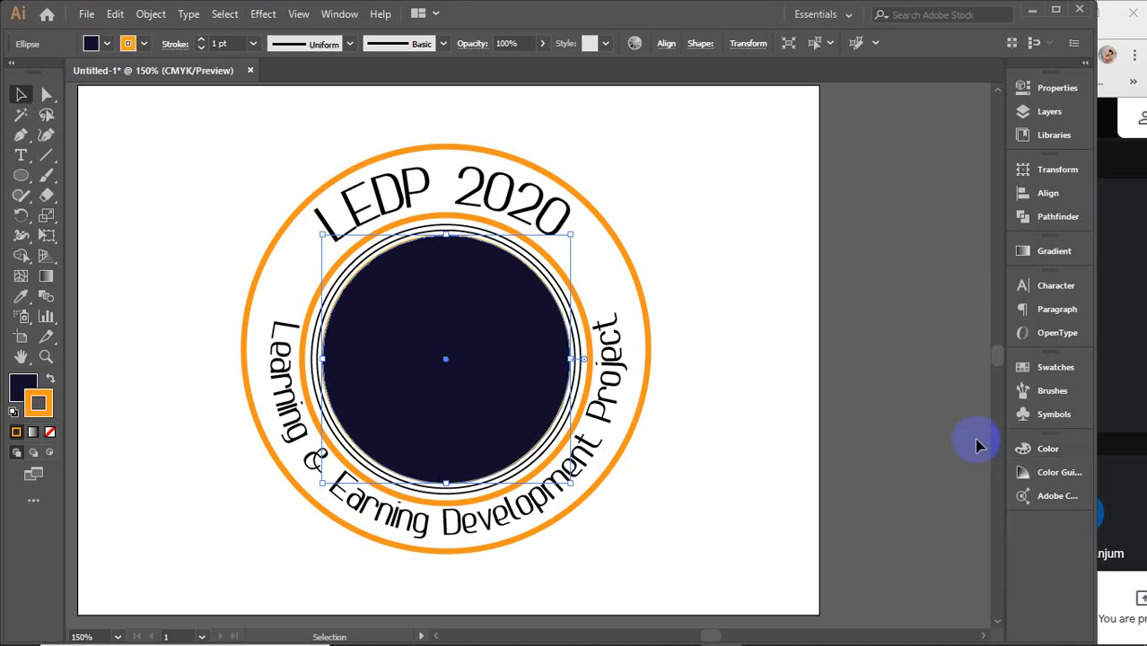
Step: Set the navy circle's stroke weight to 2 pt and shrink the circle slightly about its center
{"action": "left_click", "coordinate": [228, 43]}
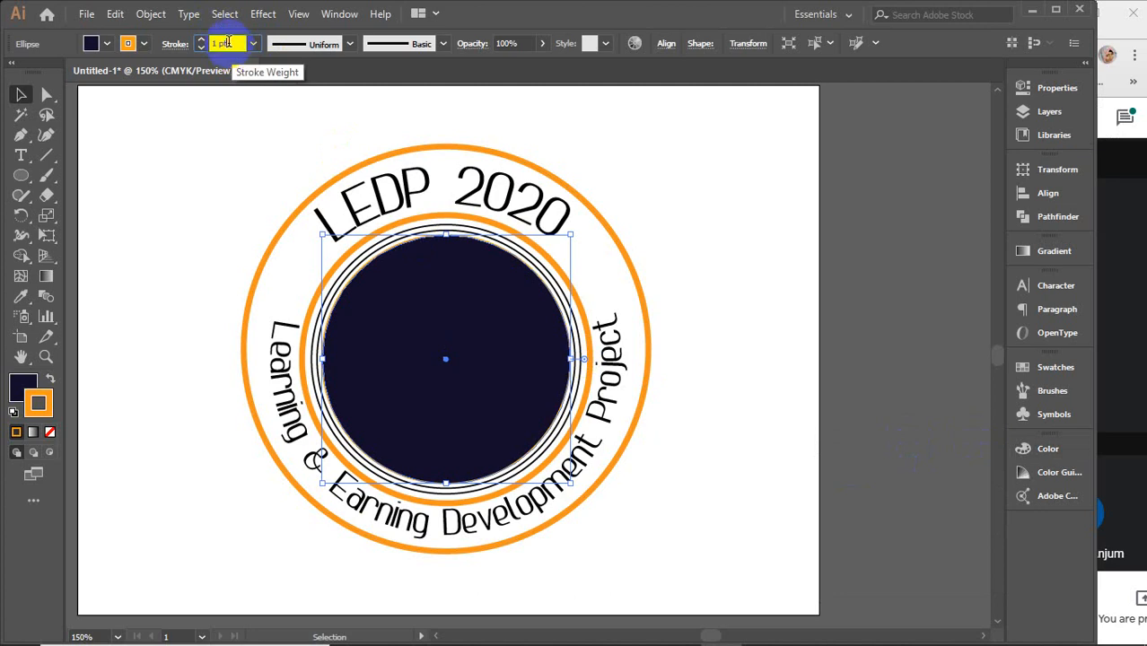
{"action": "key", "text": "Up"}
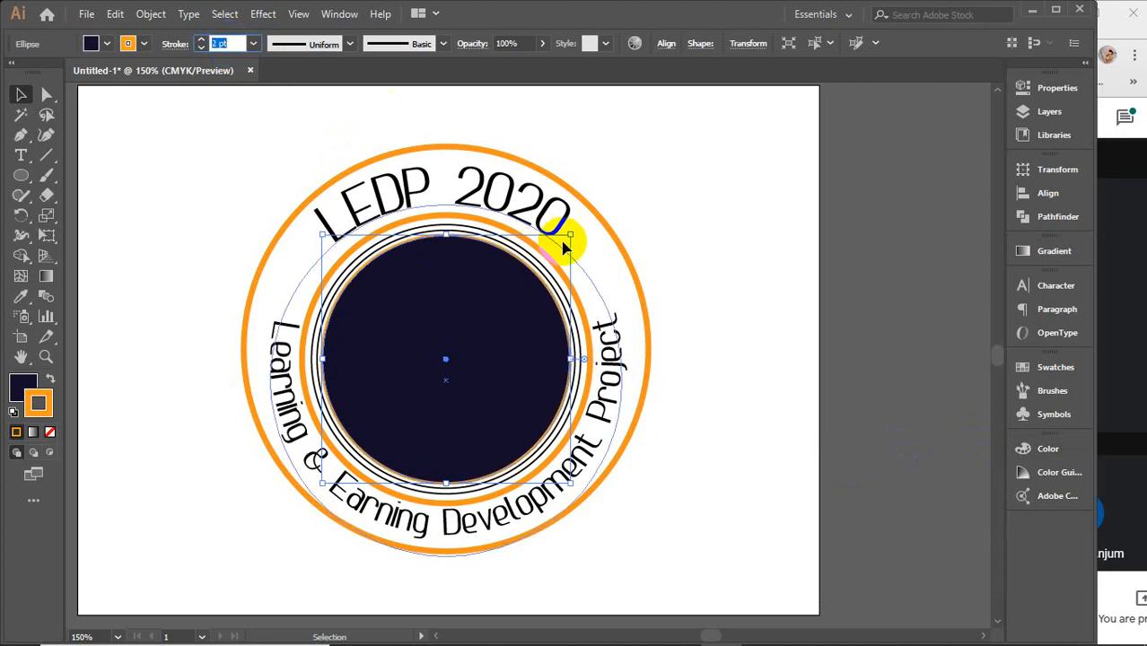
{"action": "left_click_drag", "start_coordinate": [570, 238], "coordinate": [567, 240]}
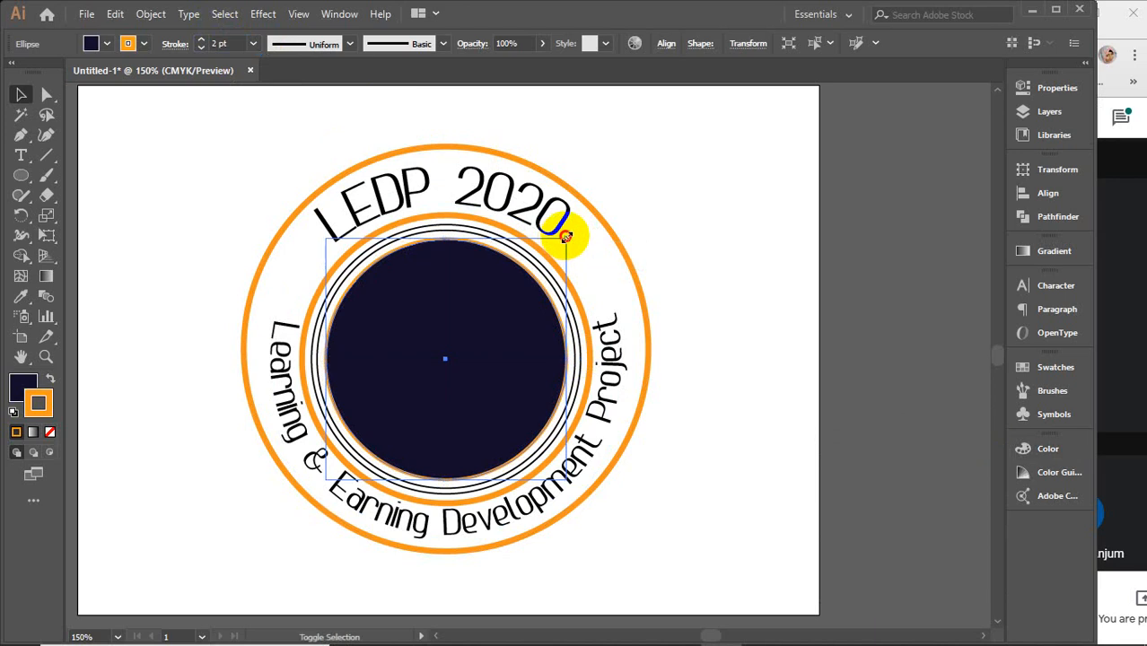
{"action": "left_click_drag", "start_coordinate": [563, 234], "coordinate": [567, 236]}
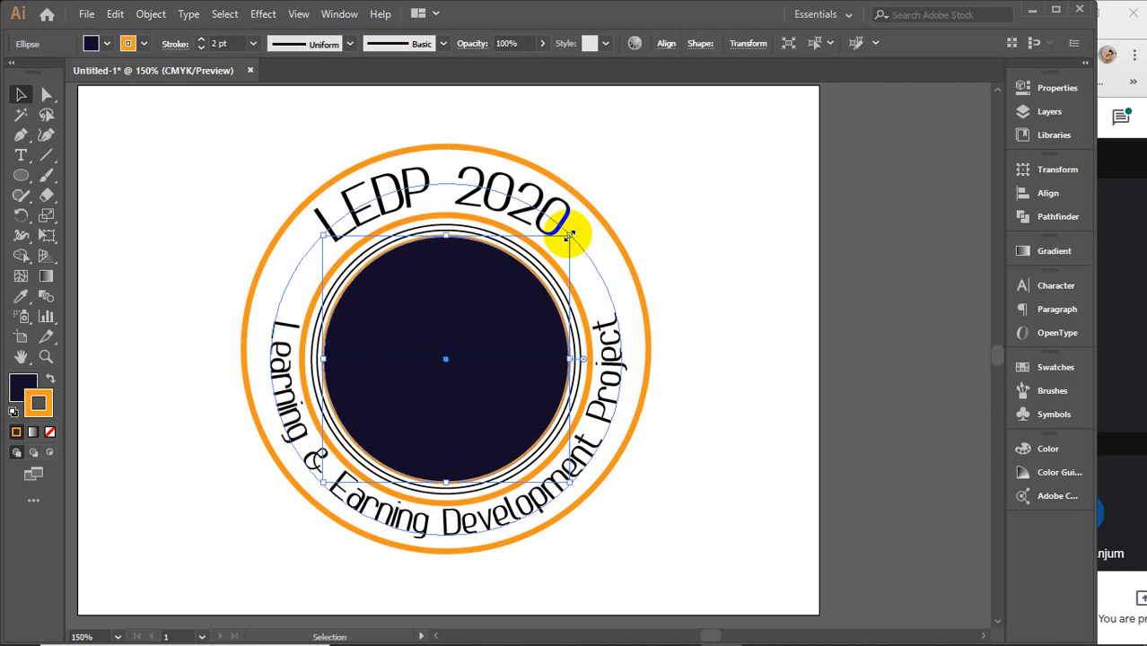
{"action": "scroll", "coordinate": [567, 235], "scroll_direction": "up", "scroll_amount": 3}
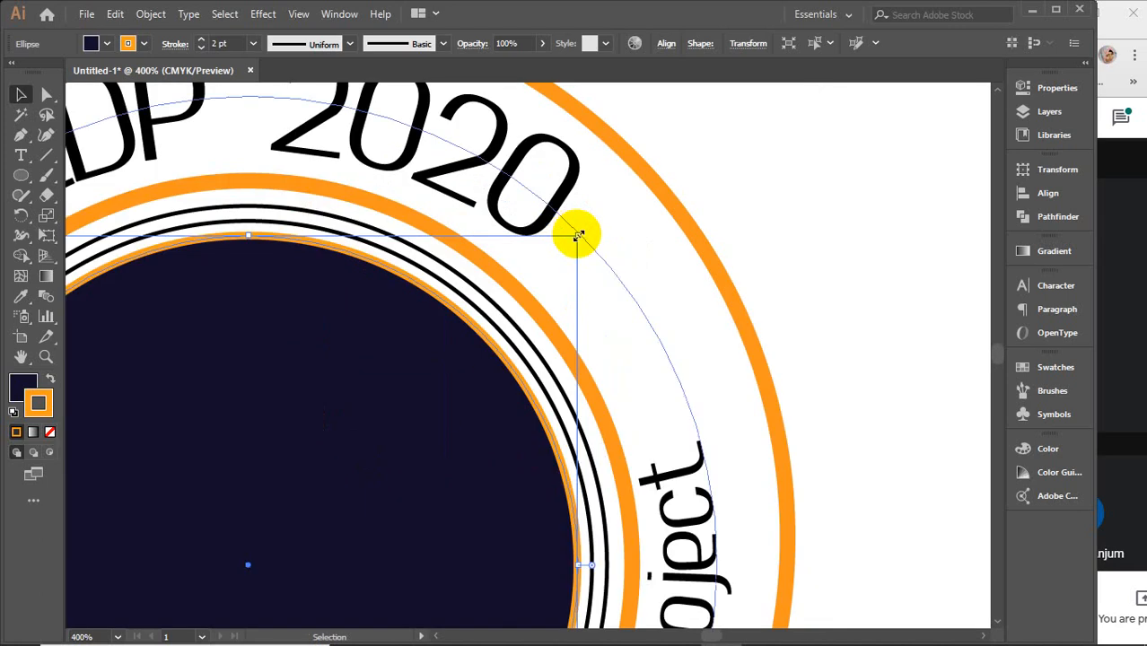
{"action": "left_click_drag", "start_coordinate": [577, 235], "coordinate": [573, 239]}
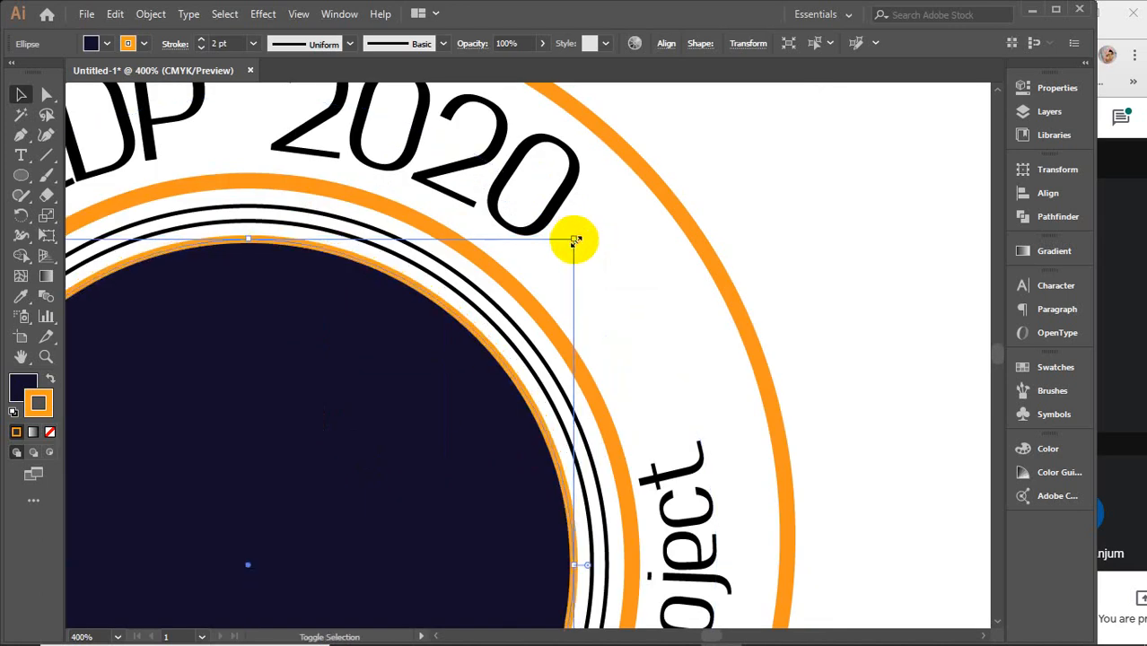
Step: Set the navy circle's stroke weight to 1 pt and deselect everything
{"action": "left_click", "coordinate": [223, 43]}
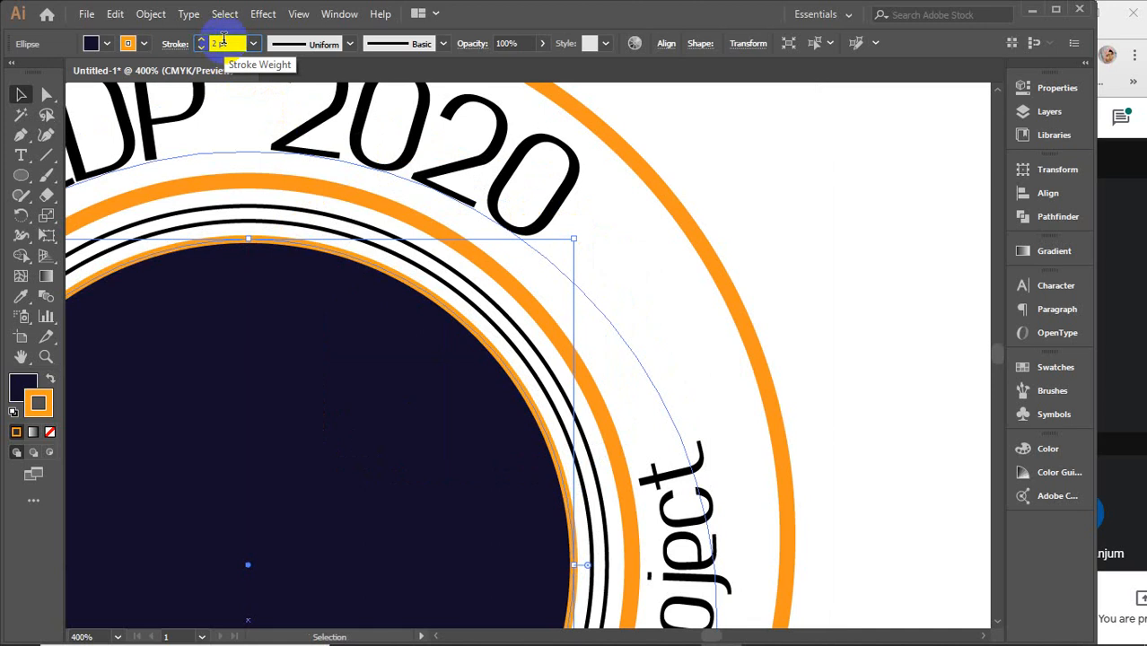
{"action": "left_click", "coordinate": [289, 281]}
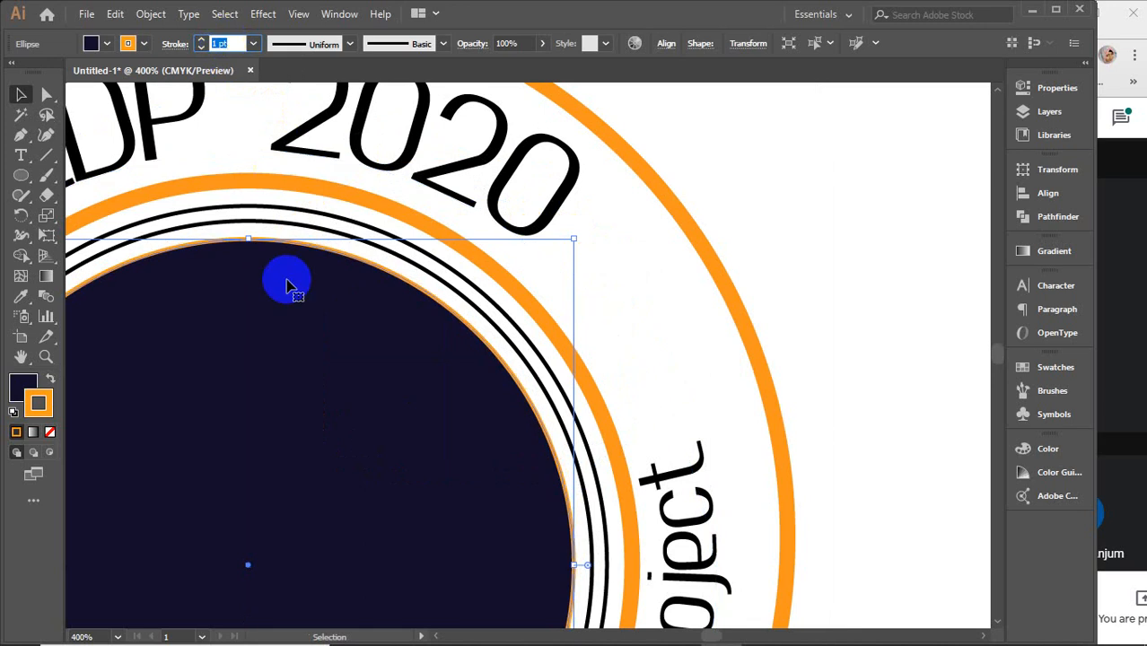
{"action": "left_click", "coordinate": [318, 220]}
{"action": "left_click", "coordinate": [922, 184]}
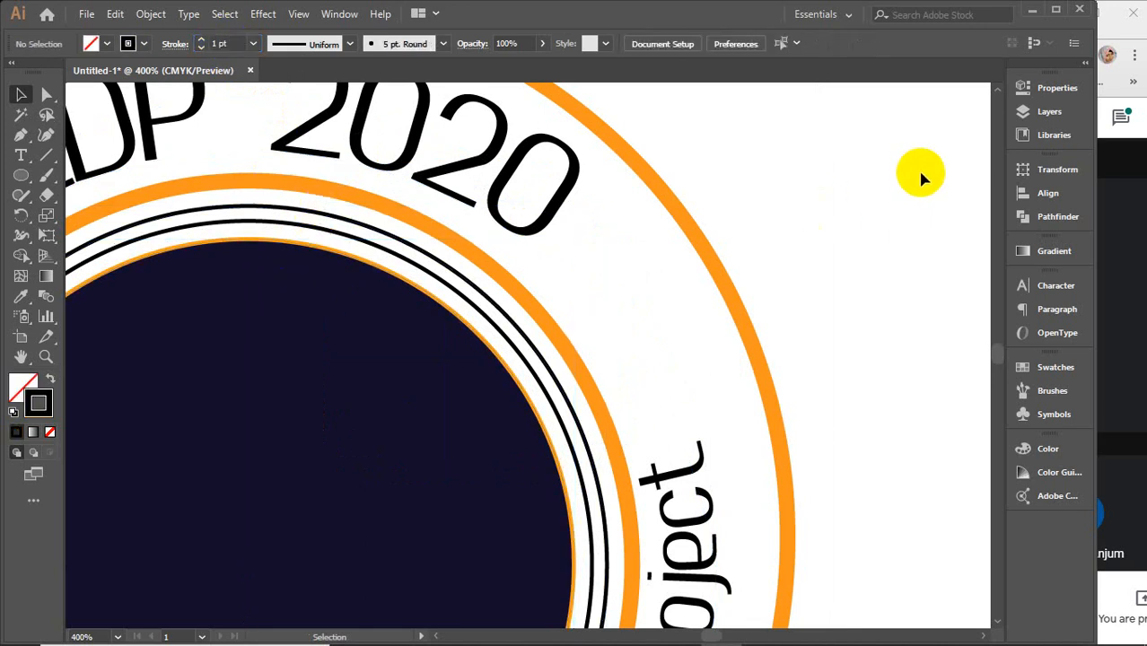
Step: Add the point text "GD" on the artboard beside the emblem
{"action": "scroll", "coordinate": [919, 188], "scroll_direction": "down", "scroll_amount": 3}
{"action": "left_click_drag", "start_coordinate": [936, 345], "coordinate": [846, 375]}
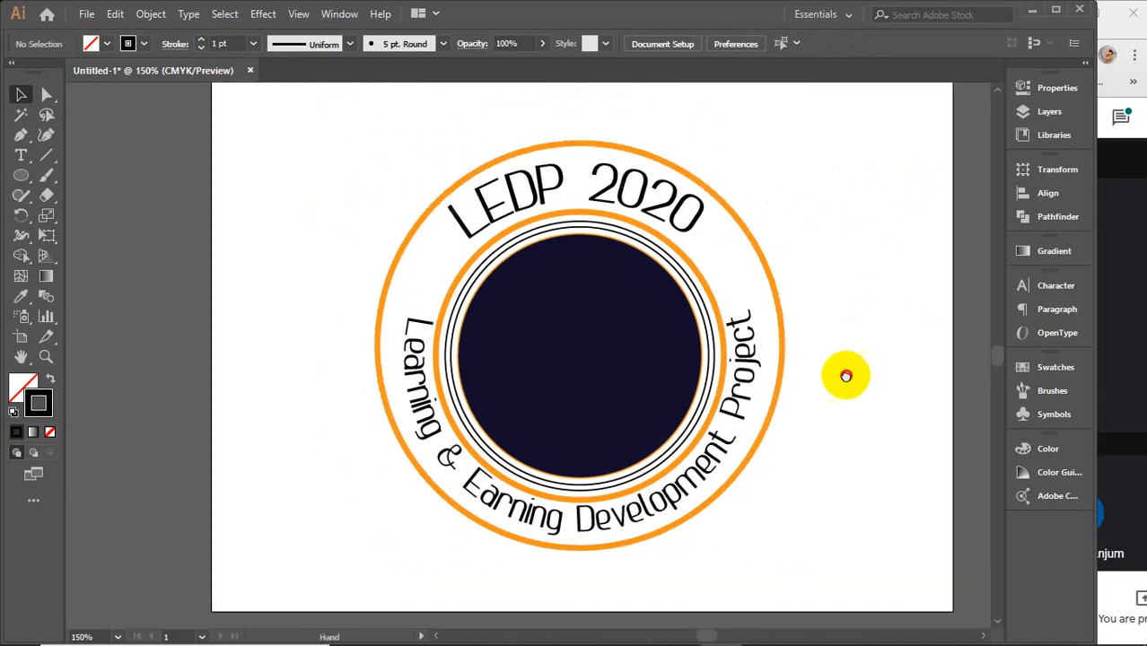
{"action": "left_click", "coordinate": [21, 155]}
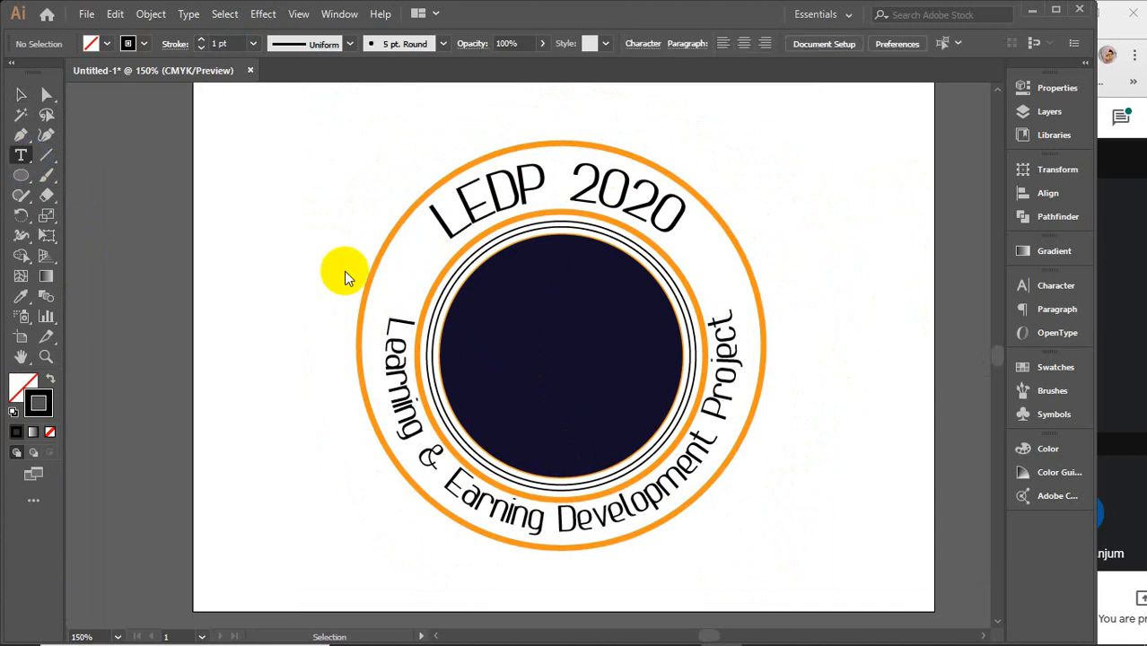
{"action": "left_click", "coordinate": [220, 252]}
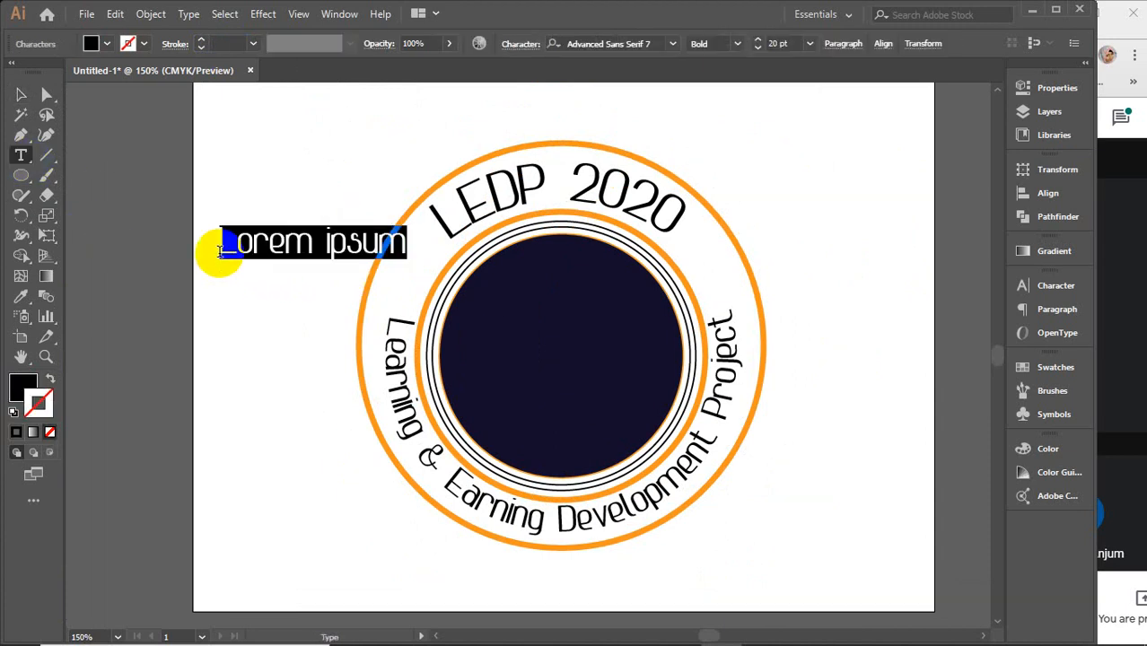
{"action": "type", "text": "GD"}
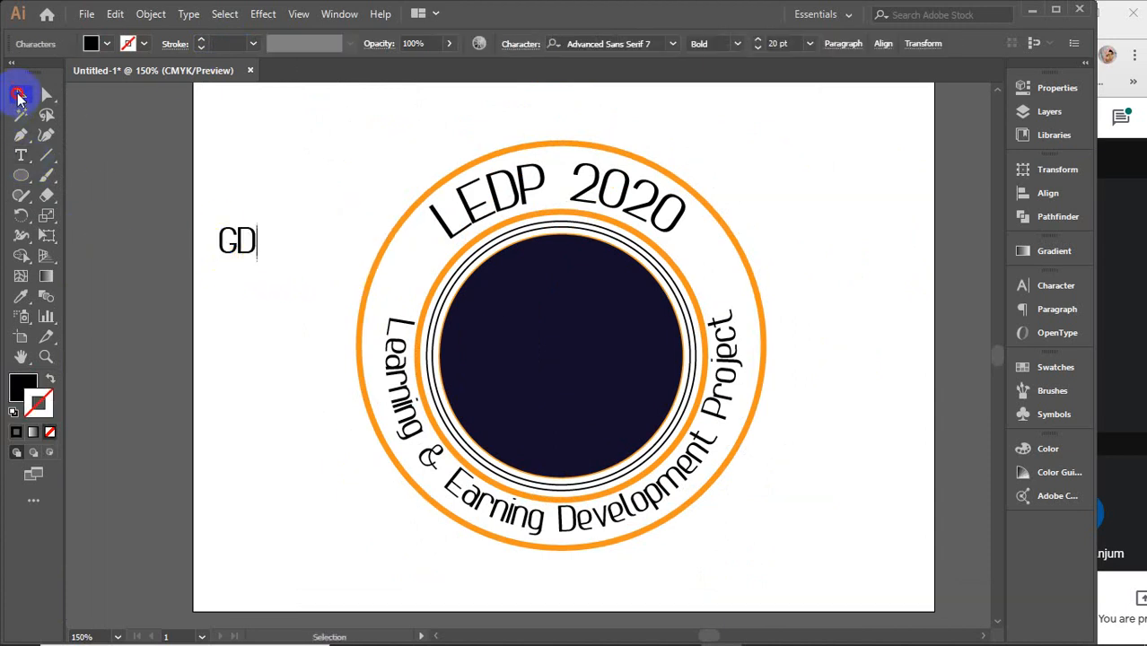
{"action": "left_click", "coordinate": [20, 94]}
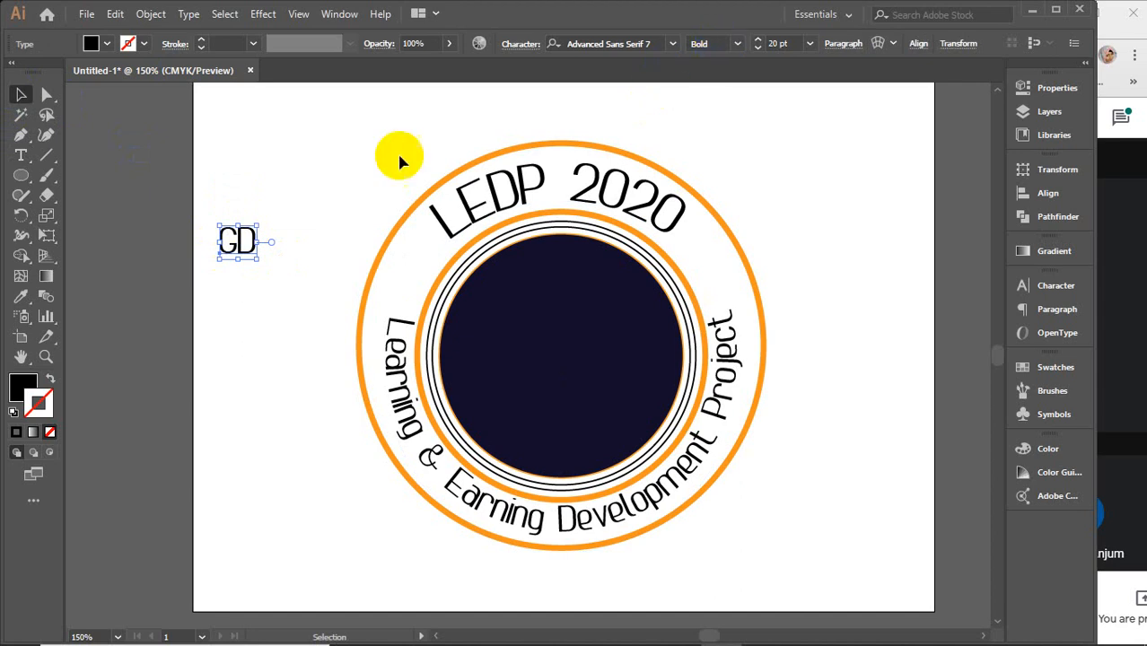
Step: Give the "GD" text a 1 pt black stroke and change its font to Myriad Pro
{"action": "left_click", "coordinate": [16, 433]}
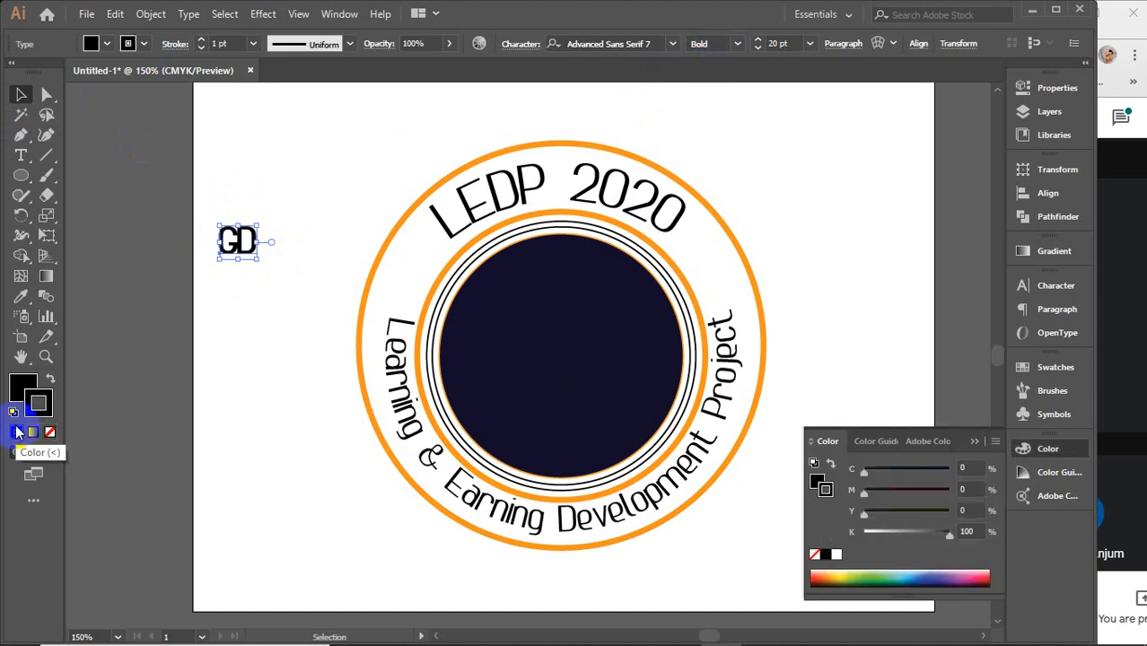
{"action": "left_click", "coordinate": [978, 443]}
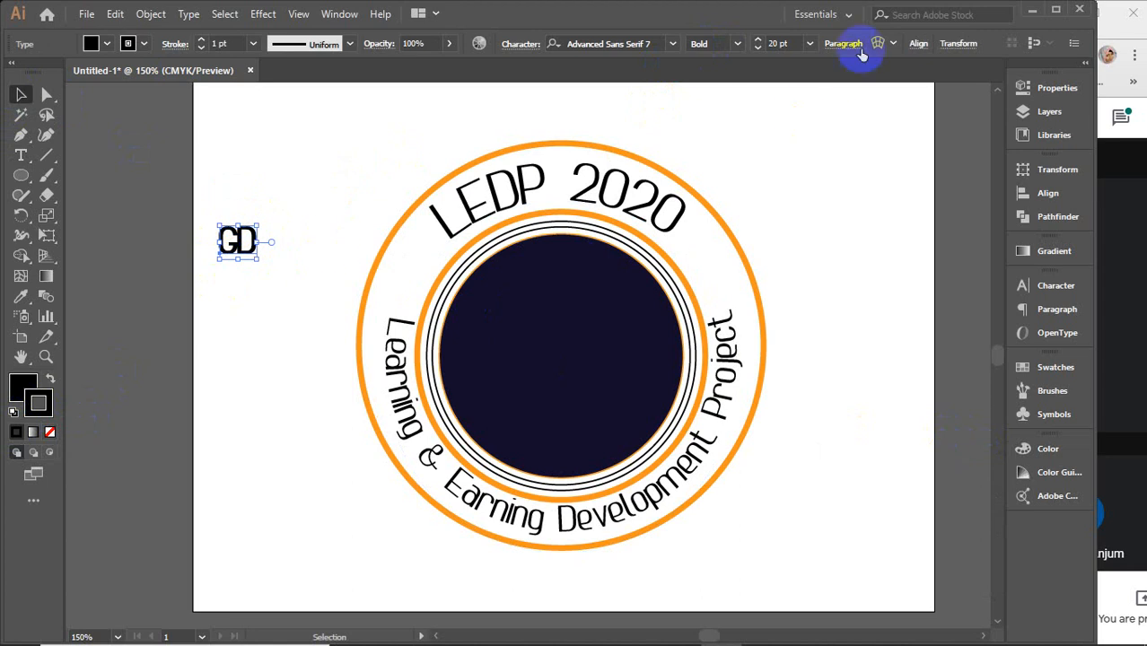
{"action": "left_click", "coordinate": [671, 43]}
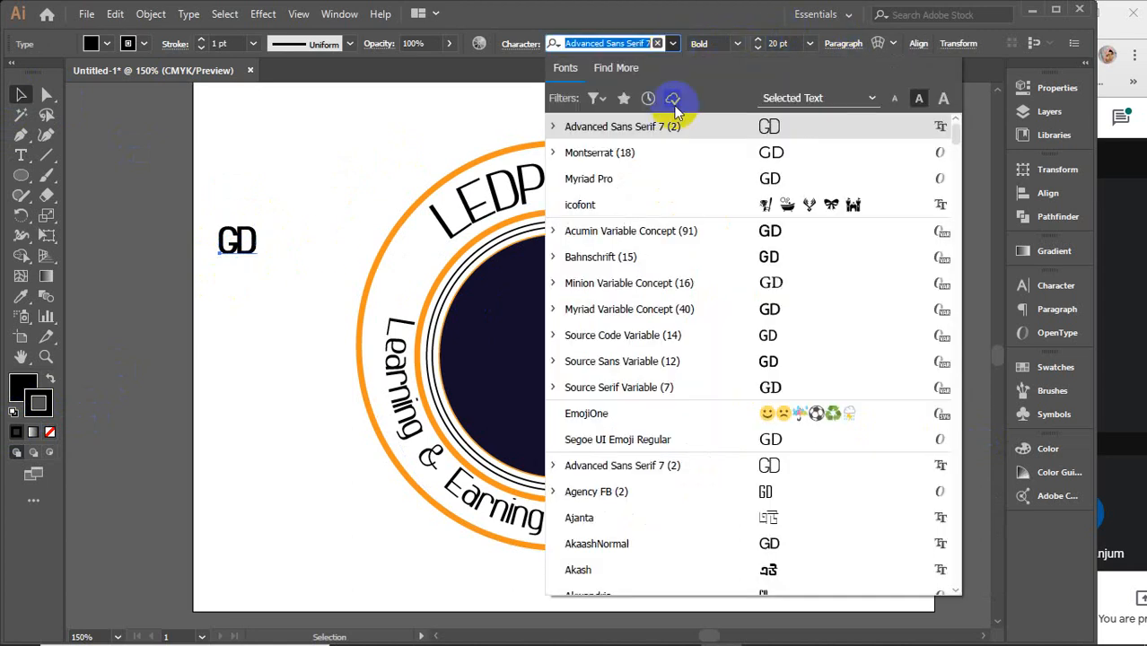
{"action": "left_click", "coordinate": [625, 178]}
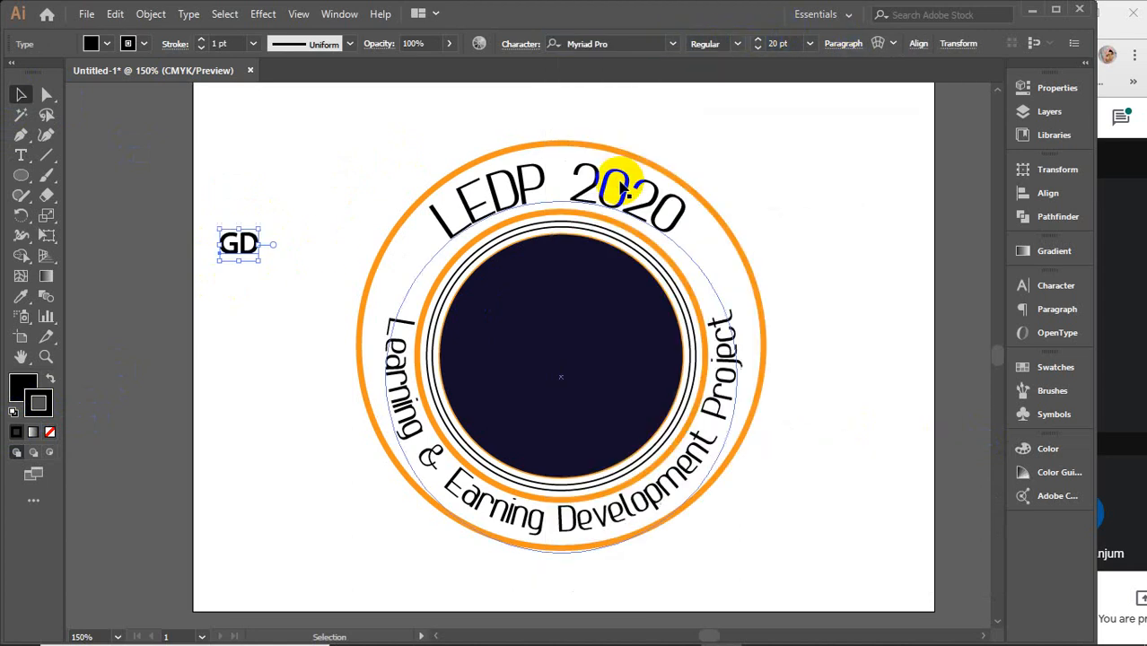
{"action": "left_click", "coordinate": [739, 44]}
{"action": "left_click", "coordinate": [738, 44]}
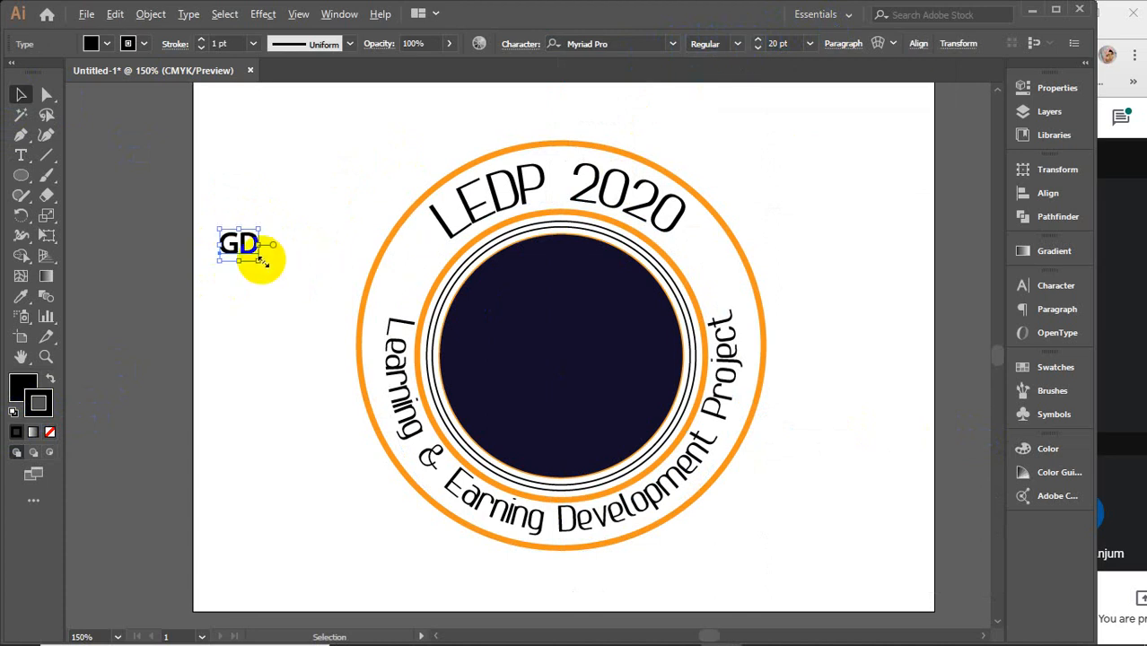
Step: Enlarge the "GD" text to about 90.7 pt over the navy circle and make it white by sampling the artboard
{"action": "left_click_drag", "start_coordinate": [260, 260], "coordinate": [328, 317]}
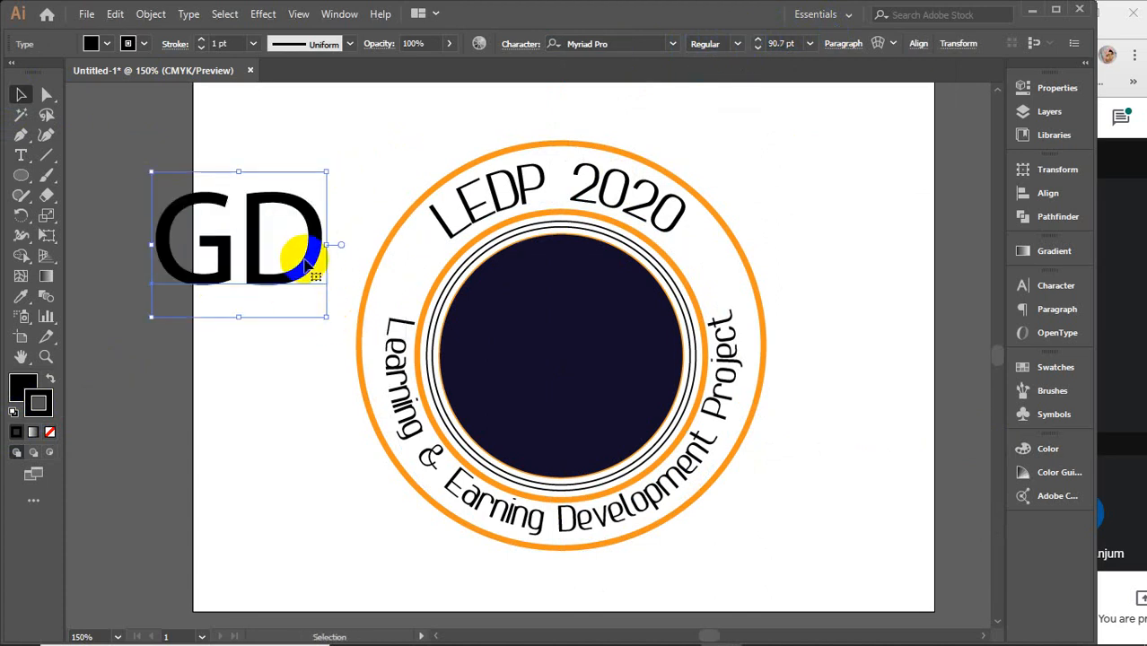
{"action": "left_click_drag", "start_coordinate": [305, 261], "coordinate": [625, 377]}
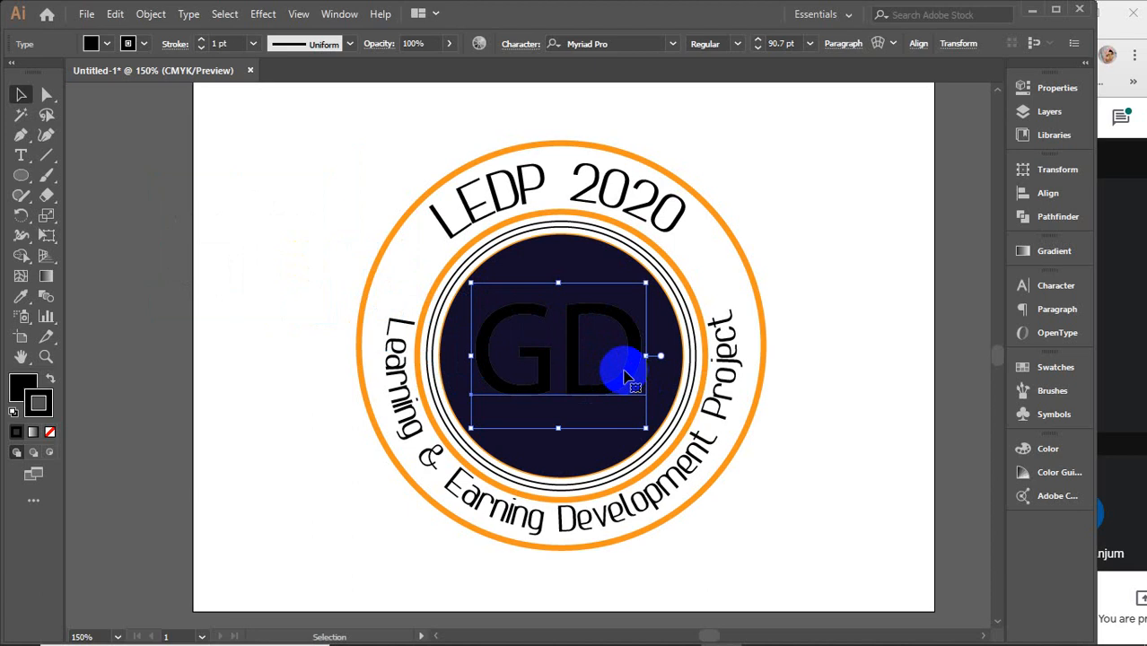
{"action": "key", "text": "i"}
{"action": "left_click", "coordinate": [328, 180]}
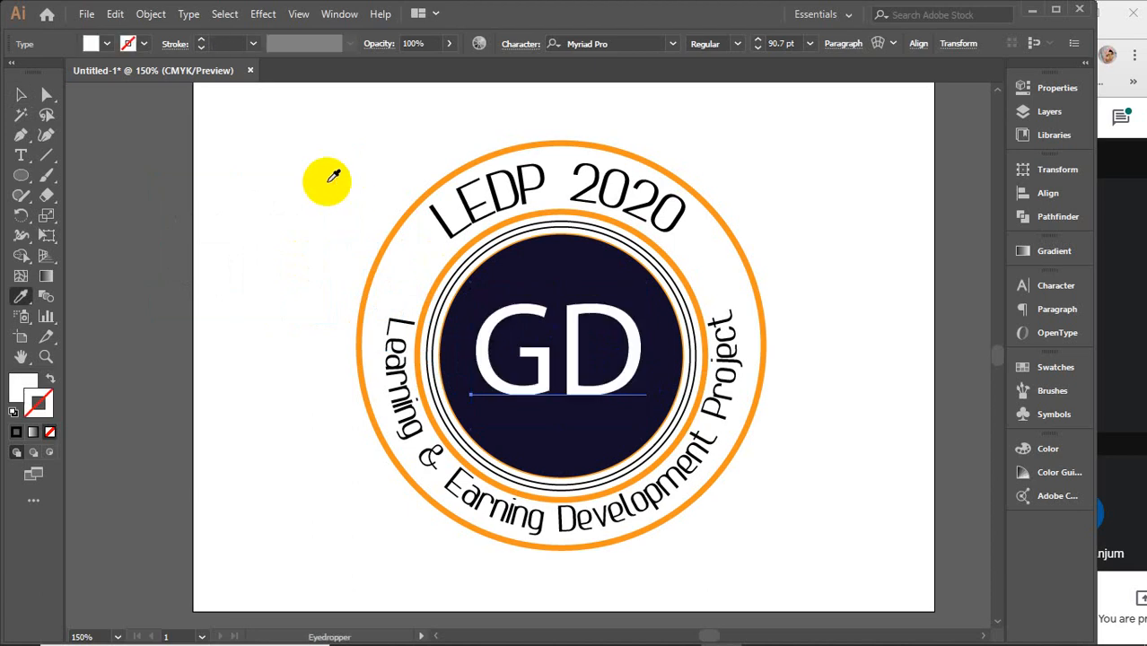
Step: Align the "GD" text to the center of the navy circle and deselect everything
{"action": "key", "text": "v"}
{"action": "left_click", "coordinate": [529, 261], "text": "shift"}
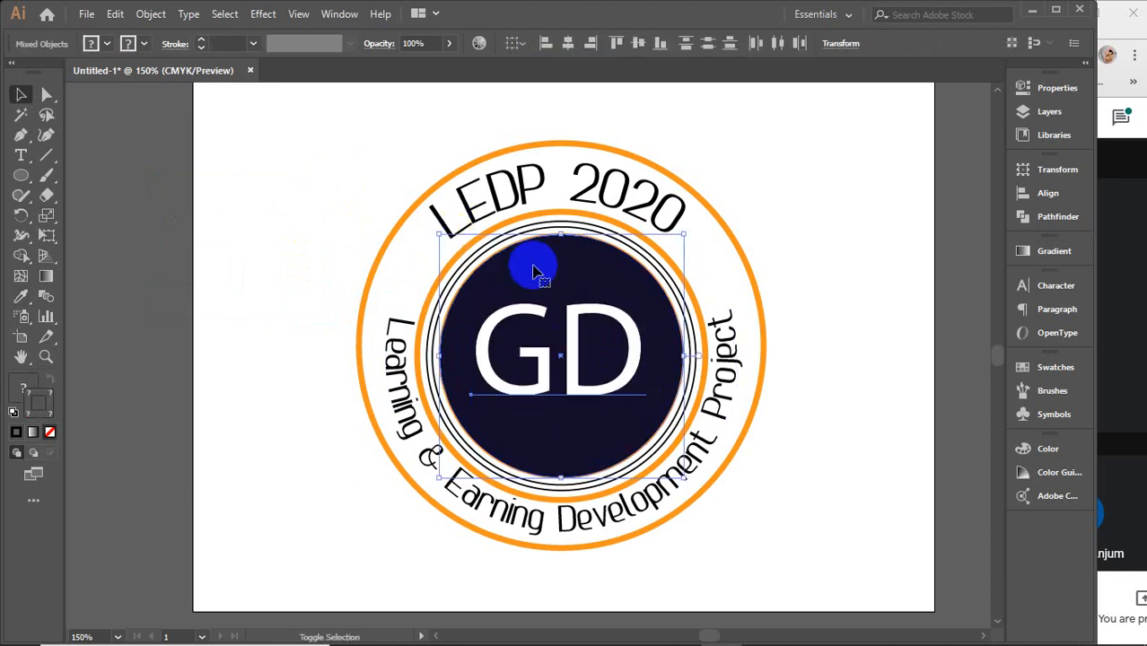
{"action": "left_click", "coordinate": [886, 262]}
Step: Group all parts of the emblem and move the group off the artboard into the empty space on its left
{"action": "left_click_drag", "start_coordinate": [317, 114], "coordinate": [893, 529]}
{"action": "key", "text": "ctrl+g"}
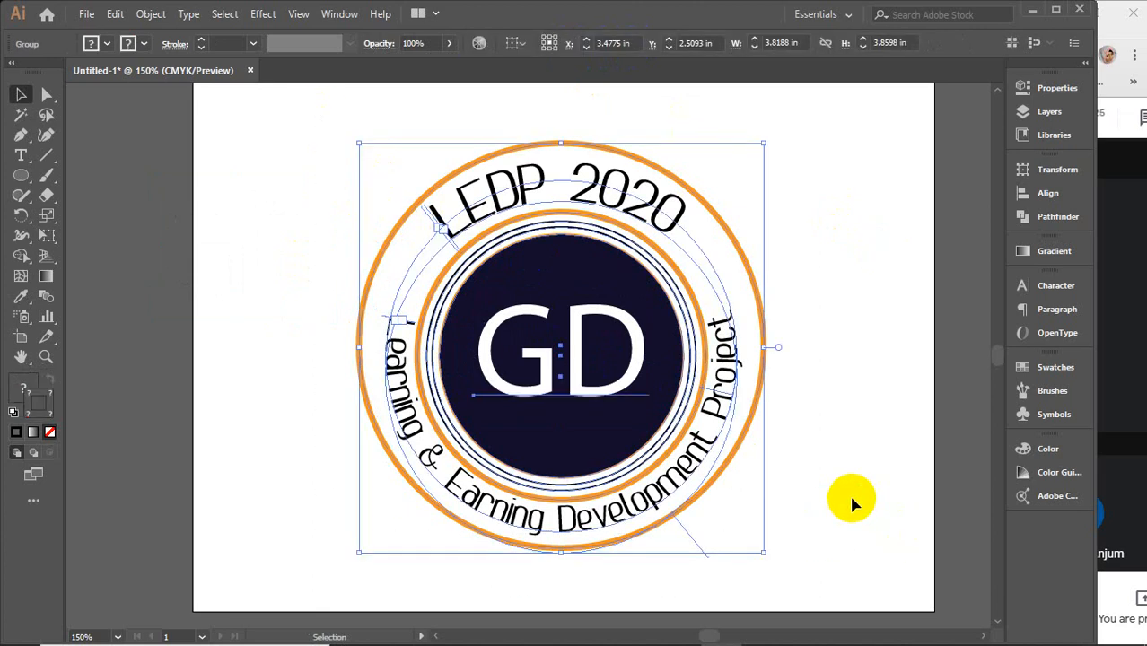
{"action": "scroll", "coordinate": [849, 493], "scroll_direction": "down", "scroll_amount": 2}
{"action": "left_click", "coordinate": [888, 493]}
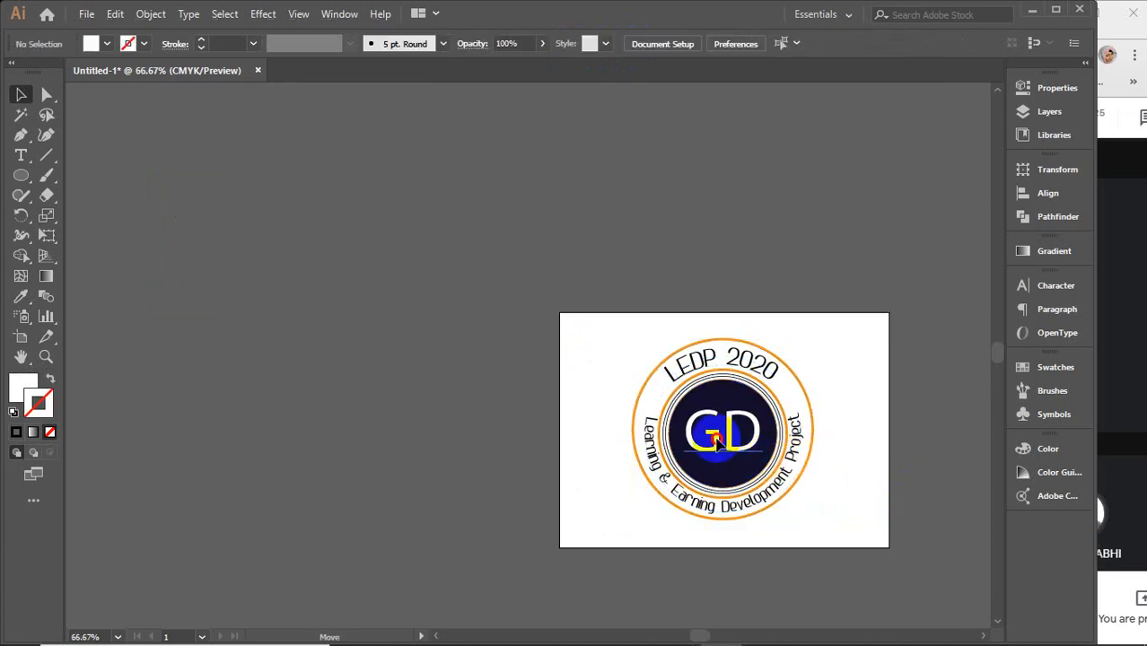
{"action": "left_click_drag", "start_coordinate": [717, 440], "coordinate": [266, 309]}
{"action": "left_click", "coordinate": [449, 331]}
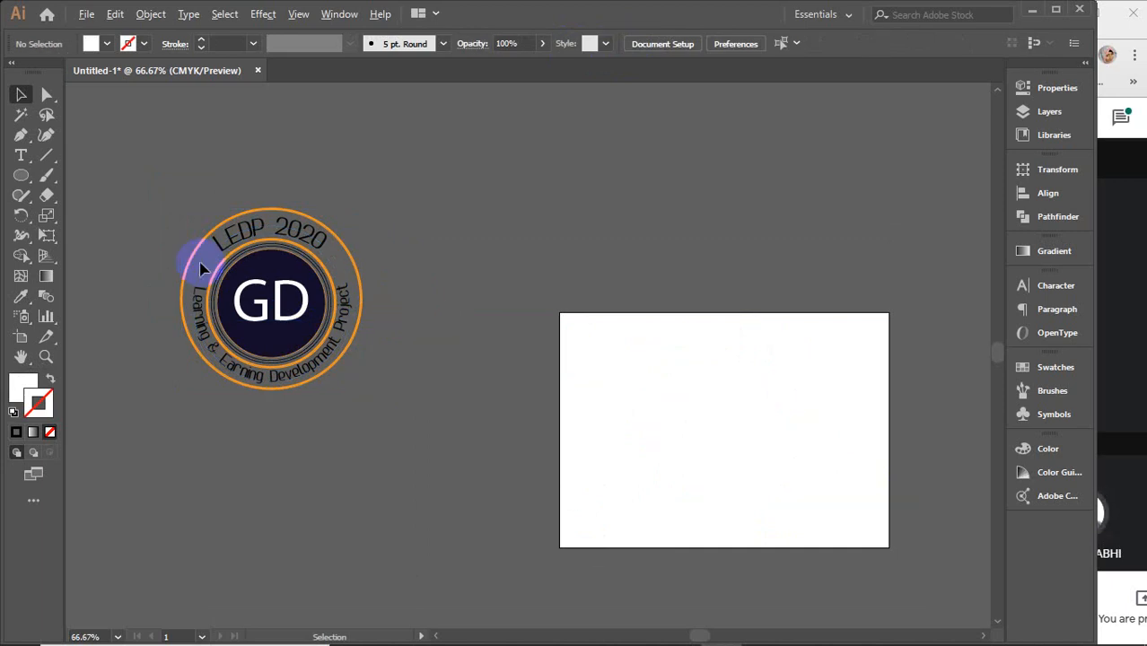
Step: Examine the grouped emblem up close and return to the empty artboard
{"action": "scroll", "coordinate": [281, 319], "scroll_direction": "up", "scroll_amount": 3}
{"action": "left_click_drag", "start_coordinate": [281, 320], "coordinate": [430, 400]}
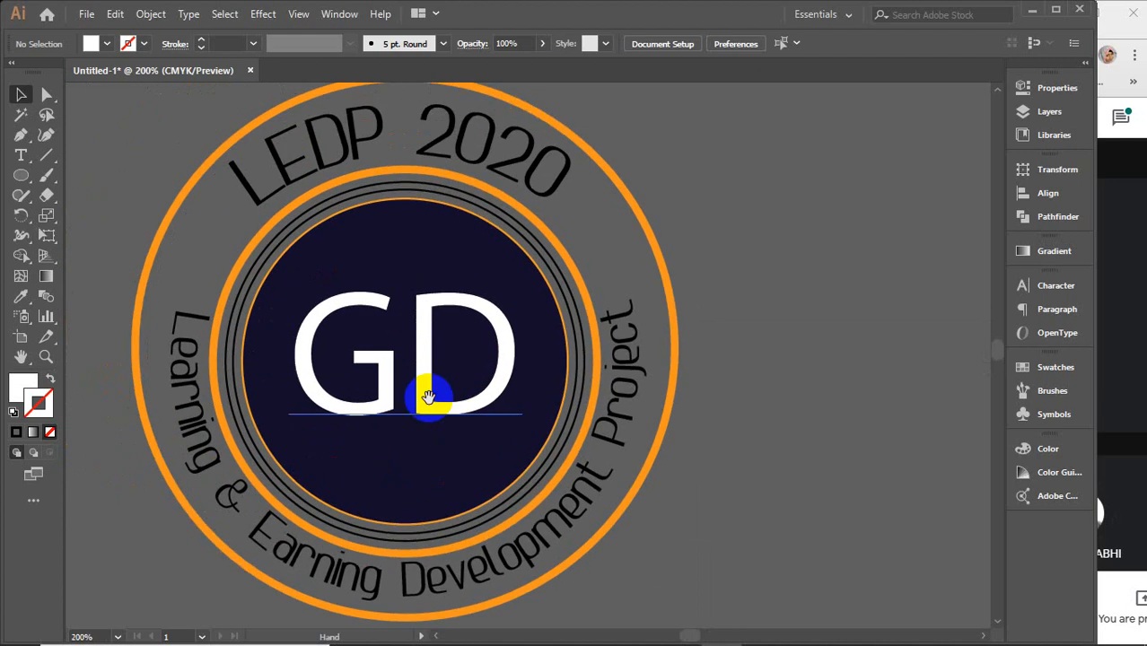
{"action": "key", "text": "ctrl+a"}
{"action": "left_click", "coordinate": [430, 387]}
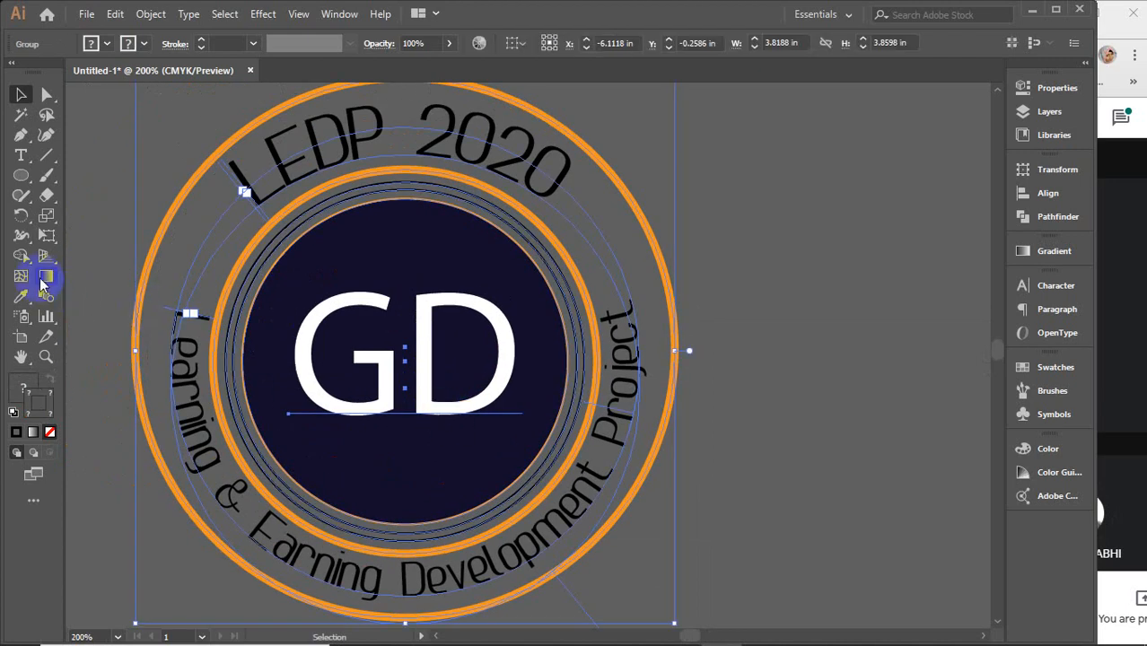
{"action": "left_click", "coordinate": [431, 321]}
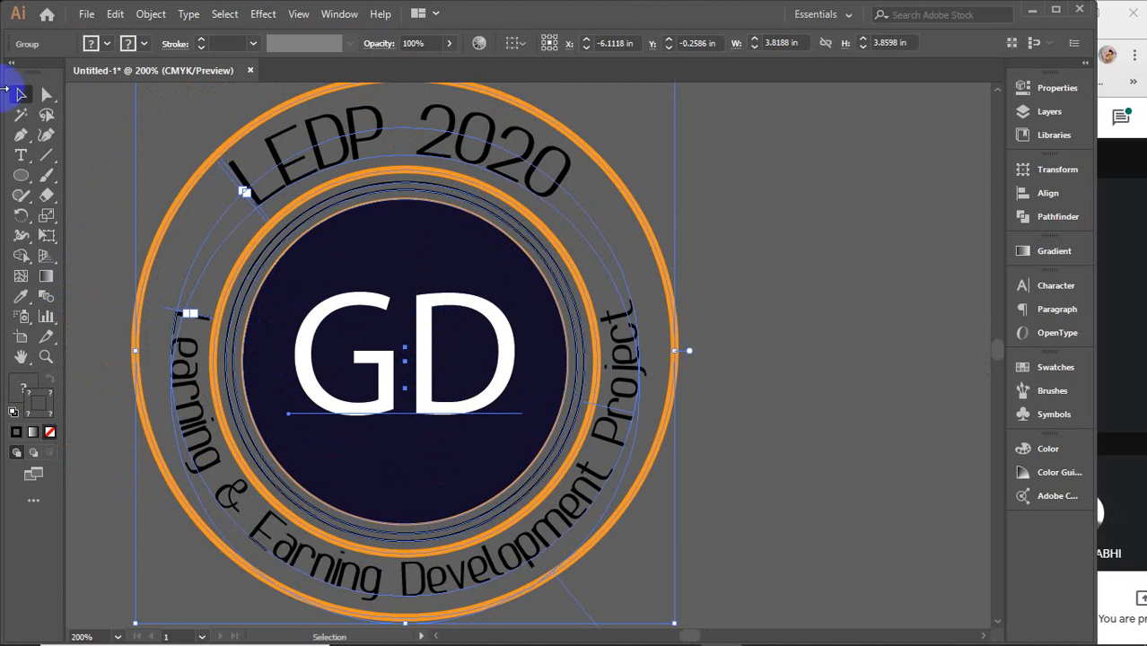
{"action": "scroll", "coordinate": [741, 288], "scroll_direction": "down", "scroll_amount": 2}
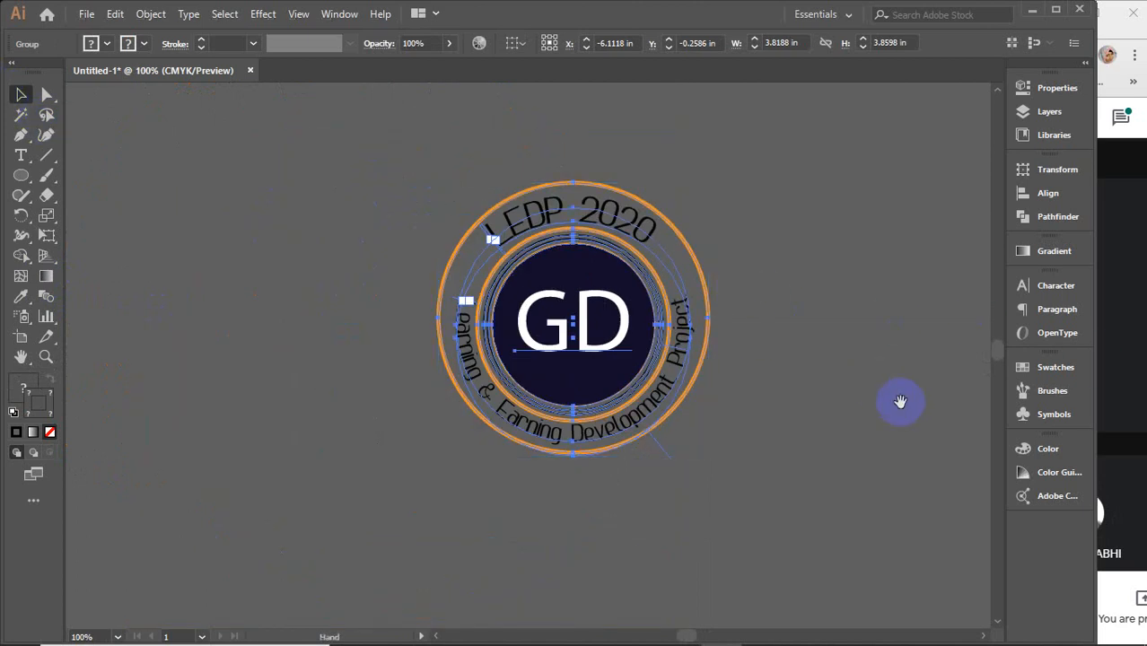
{"action": "left_click_drag", "start_coordinate": [900, 401], "coordinate": [258, 276]}
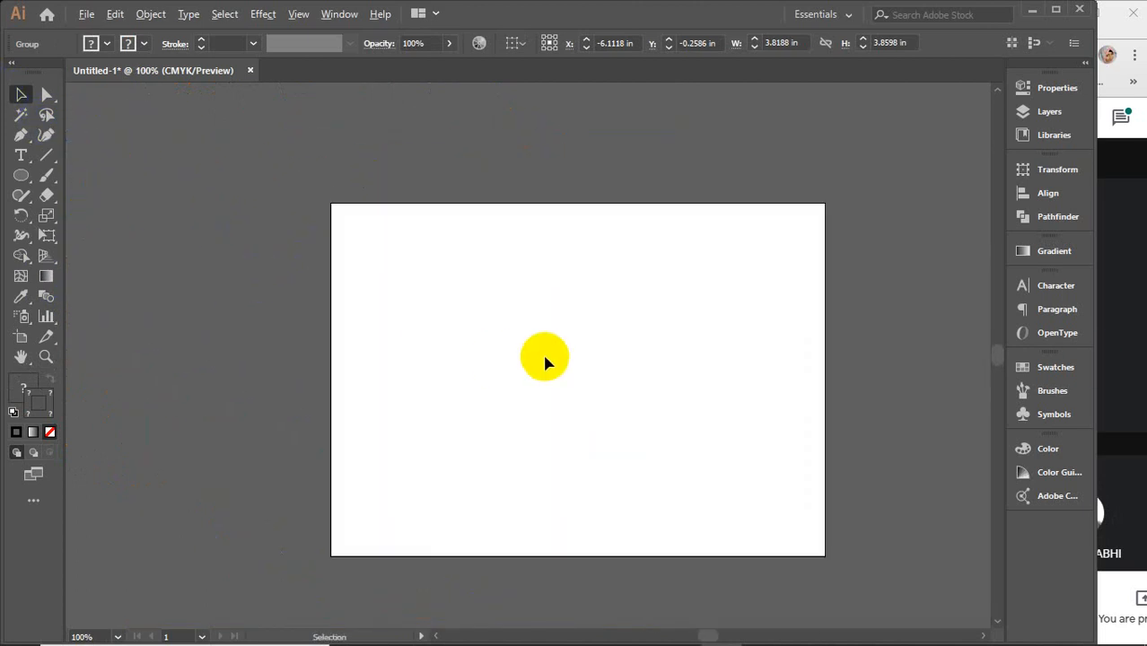
{"action": "scroll", "coordinate": [542, 351], "scroll_direction": "up", "scroll_amount": 1}
{"action": "left_click_drag", "start_coordinate": [658, 434], "coordinate": [624, 402]}
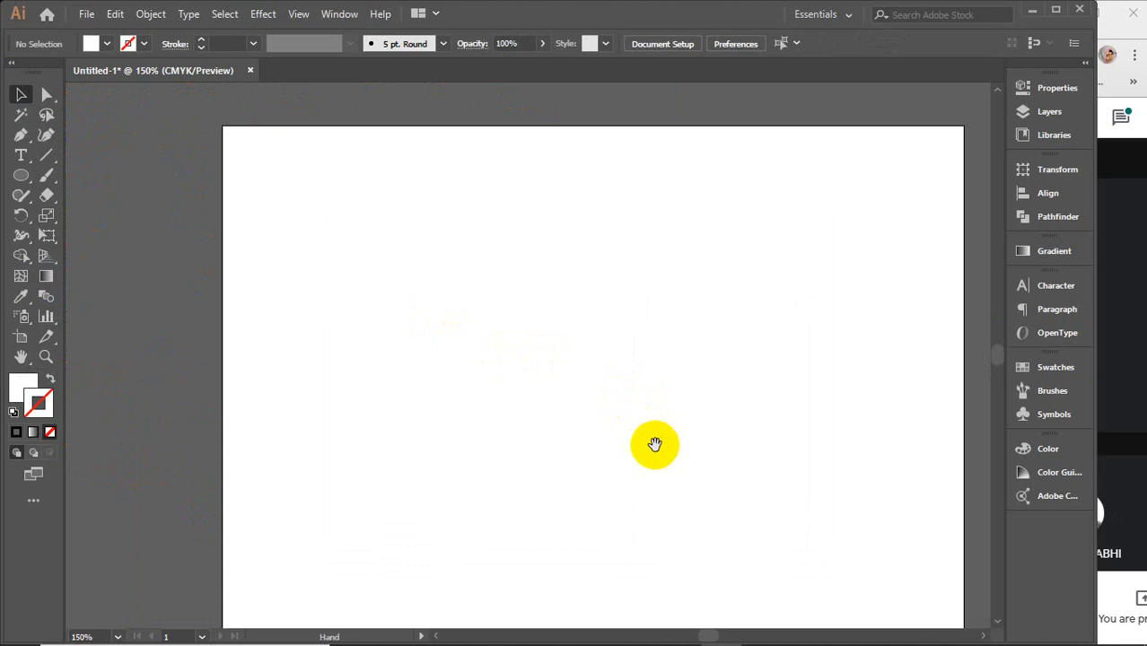
{"action": "left_click_drag", "start_coordinate": [652, 443], "coordinate": [632, 418]}
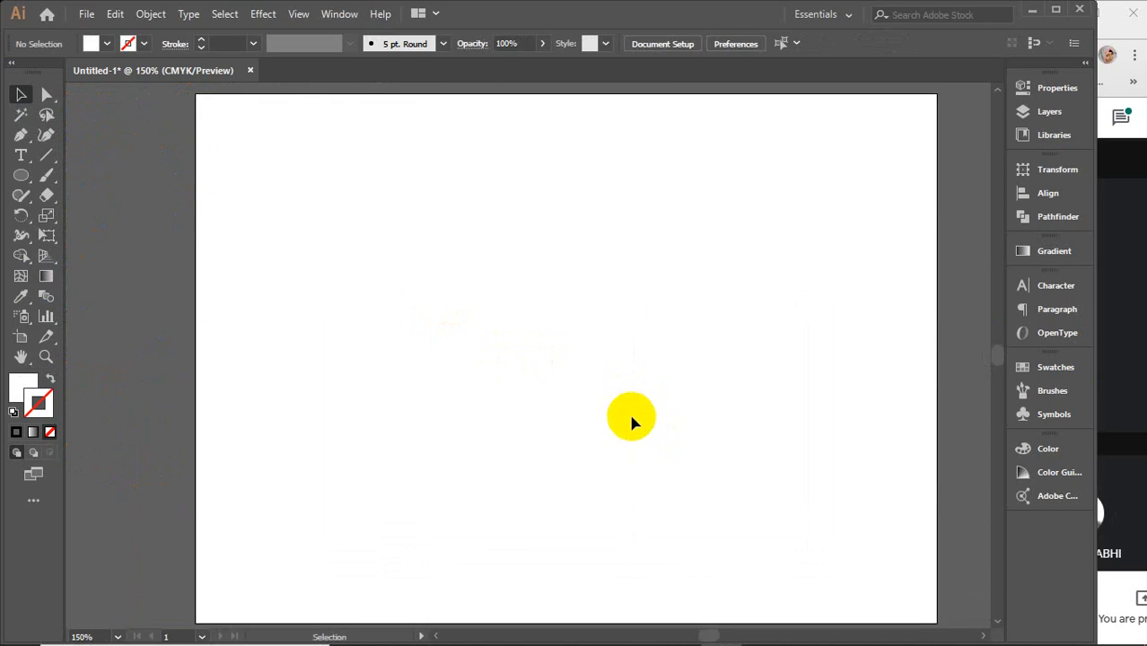
{"action": "left_click_drag", "start_coordinate": [633, 447], "coordinate": [625, 439]}
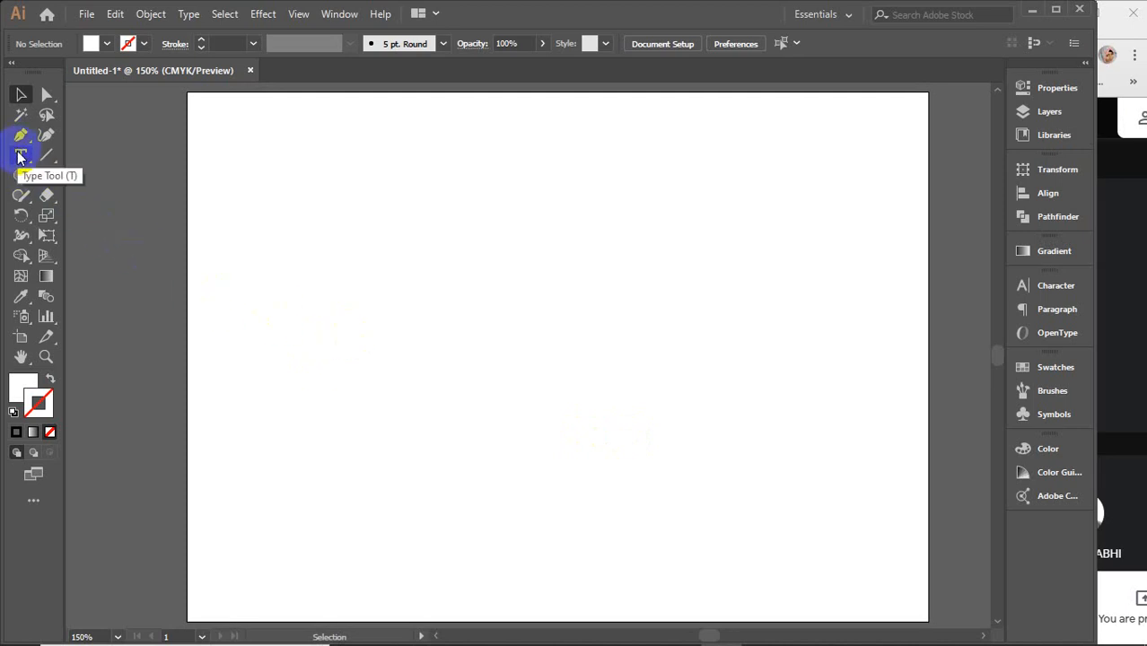
Step: Draw a wavy freehand path down the artboard with the Pencil tool and give it a 1 pt black stroke
{"action": "left_click", "coordinate": [21, 196]}
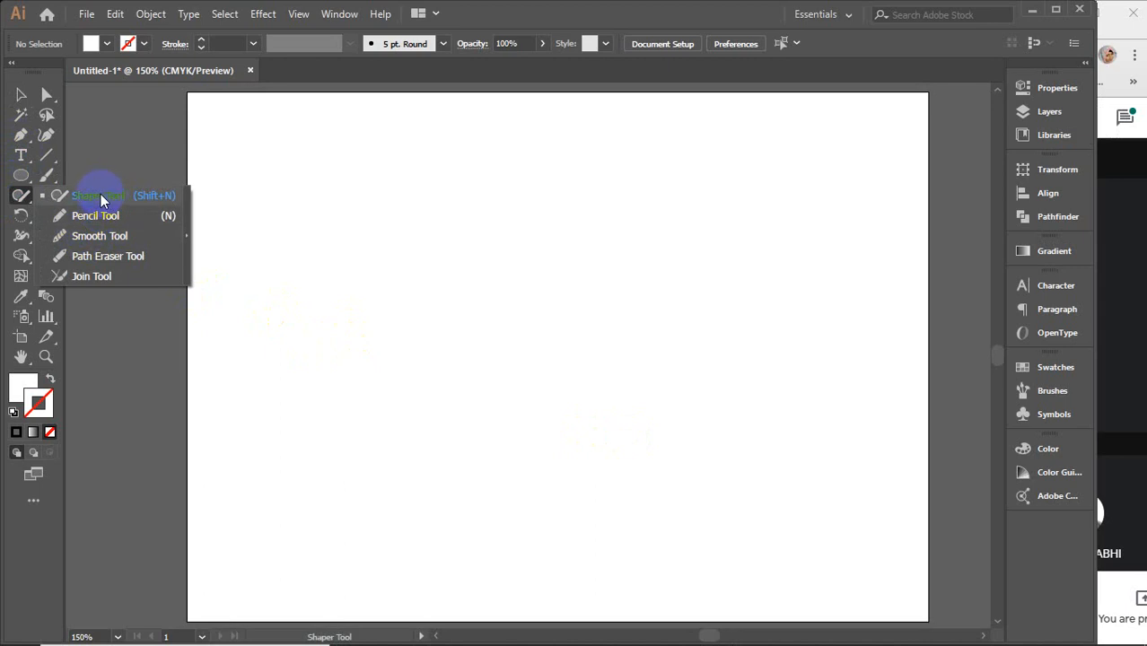
{"action": "left_click", "coordinate": [46, 175]}
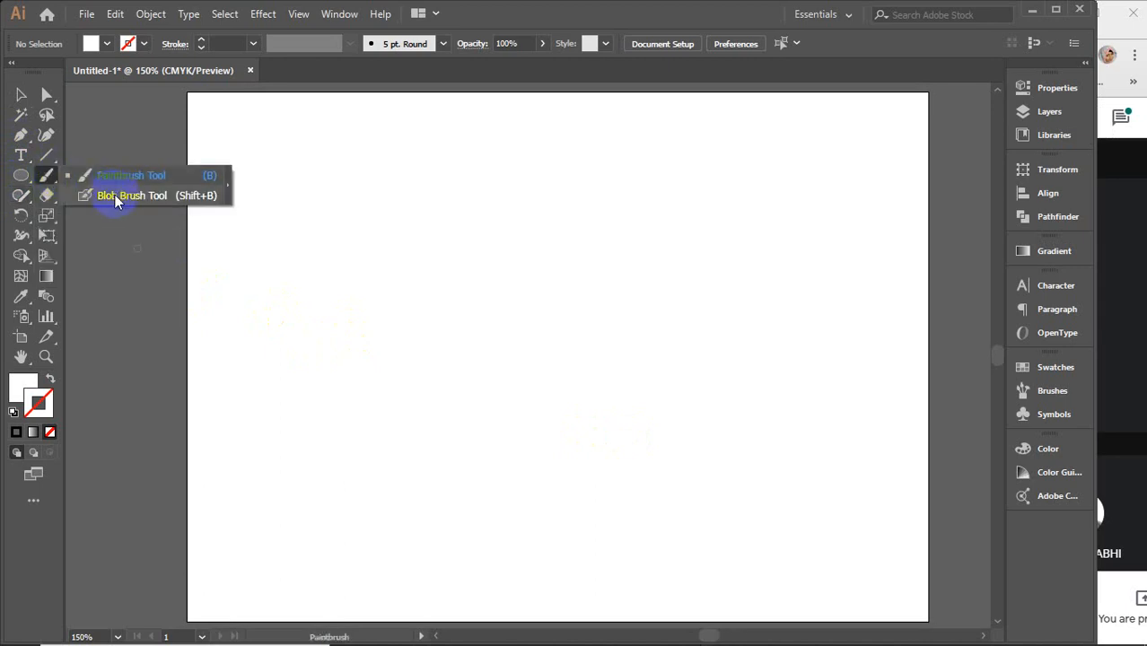
{"action": "left_click", "coordinate": [20, 195]}
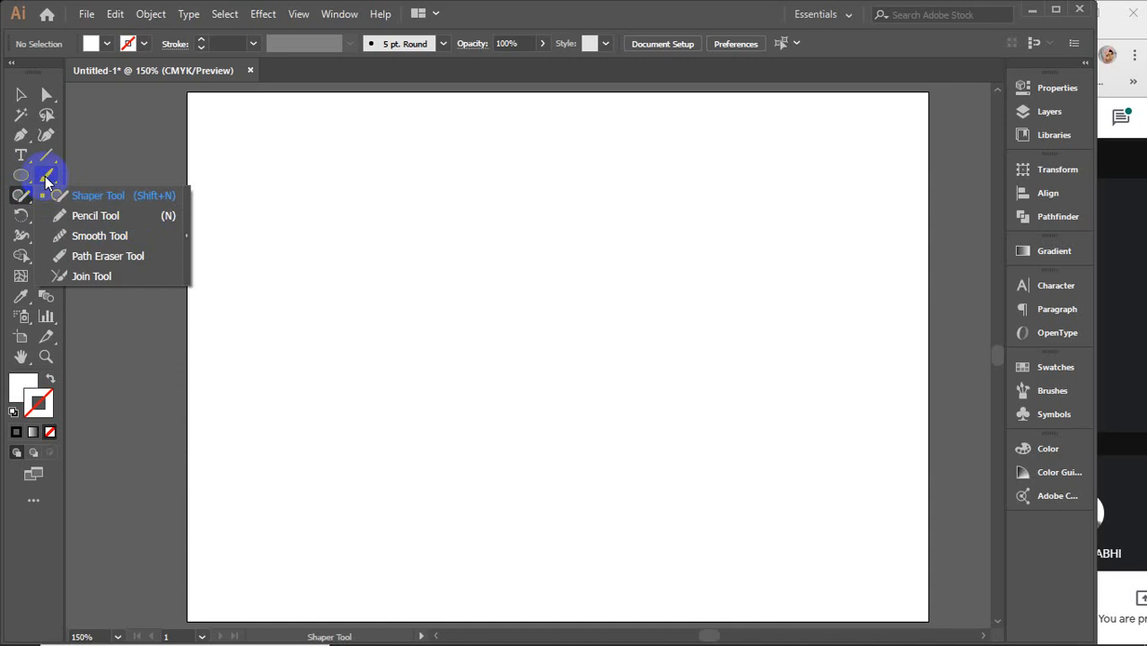
{"action": "left_click", "coordinate": [112, 216]}
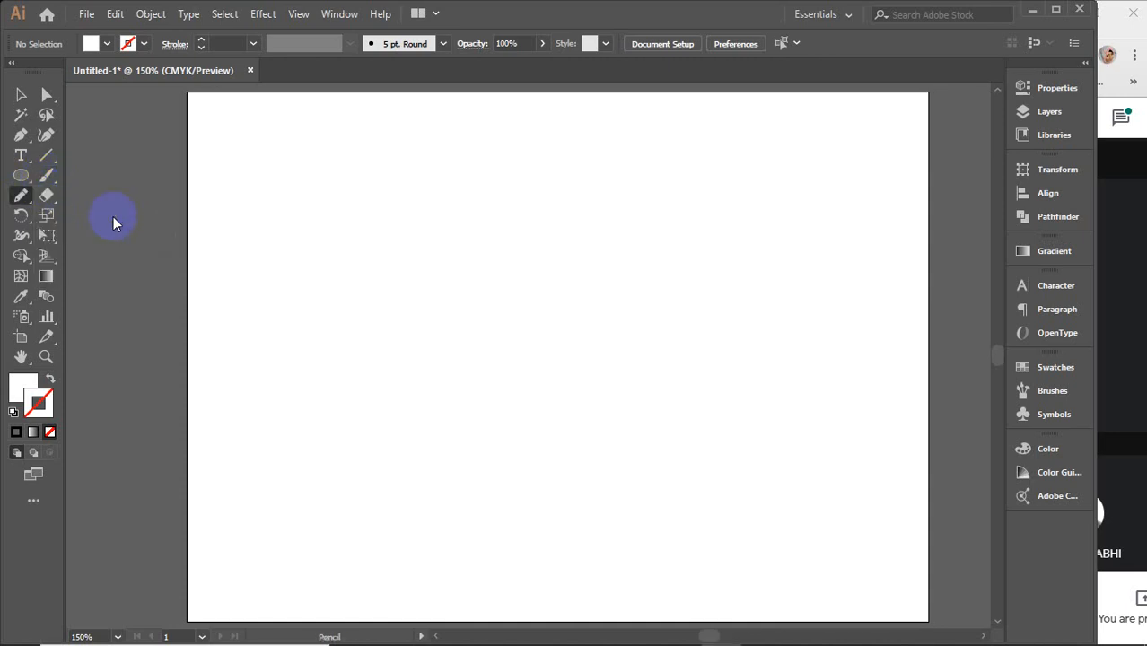
{"action": "mouse_move", "coordinate": [375, 232]}
{"action": "left_mouse_down"}
{"action": "mouse_move", "coordinate": [441, 201]}
{"action": "mouse_move", "coordinate": [450, 146]}
{"action": "mouse_move", "coordinate": [371, 249]}
{"action": "mouse_move", "coordinate": [320, 531]}
{"action": "left_mouse_up"}
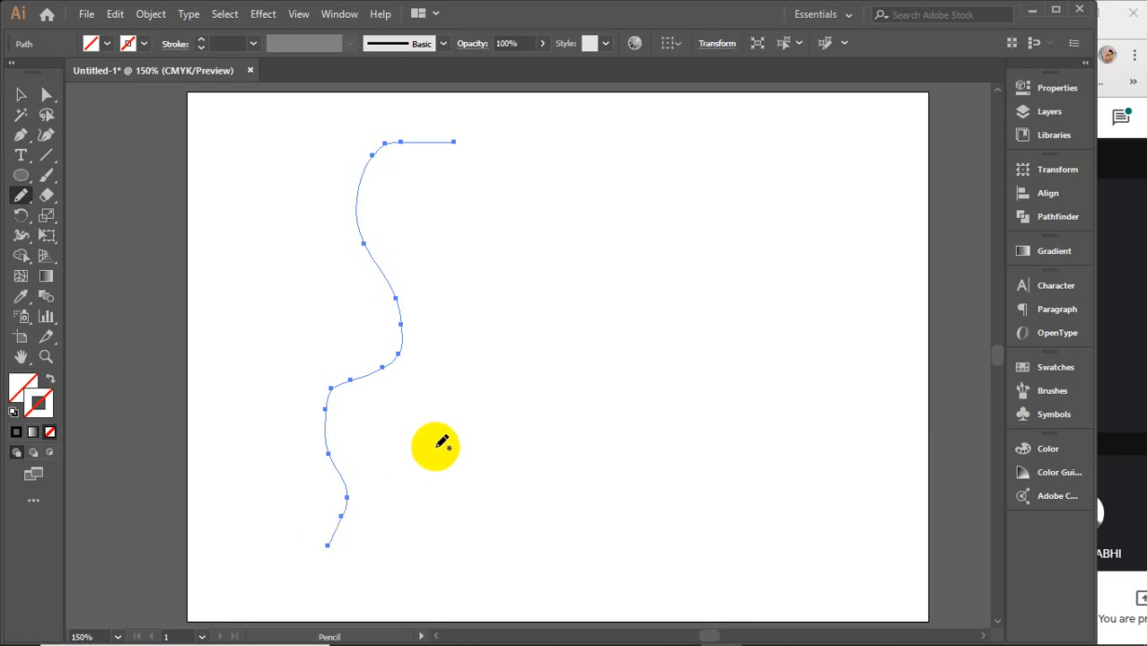
{"action": "left_click", "coordinate": [27, 433]}
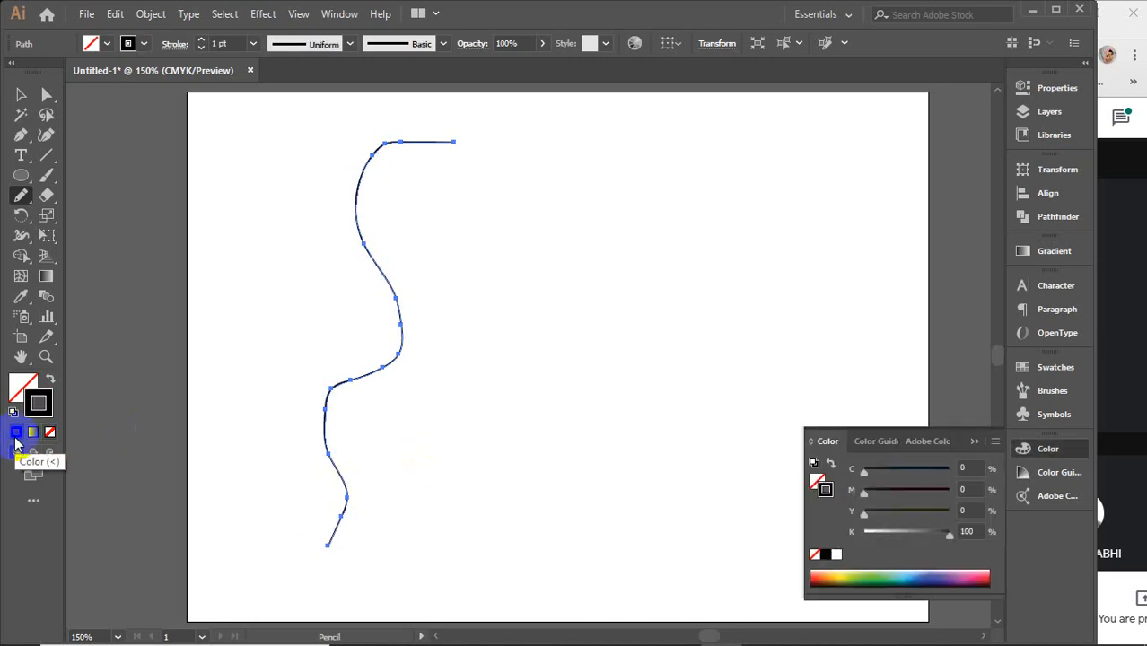
{"action": "left_click", "coordinate": [973, 444]}
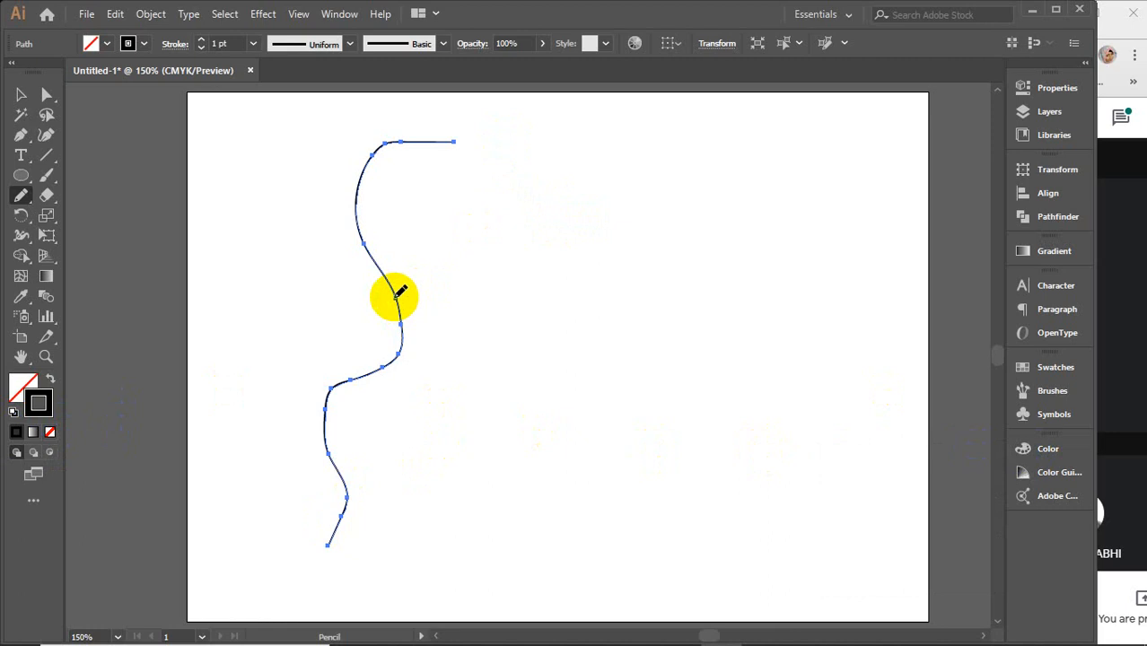
Step: Redraw the lower part of the wavy path as a rounded curve and sketch three freehand curves crossing it
{"action": "mouse_move", "coordinate": [485, 307]}
{"action": "left_mouse_down"}
{"action": "mouse_move", "coordinate": [502, 363]}
{"action": "mouse_move", "coordinate": [495, 410]}
{"action": "mouse_move", "coordinate": [414, 419]}
{"action": "left_mouse_up"}
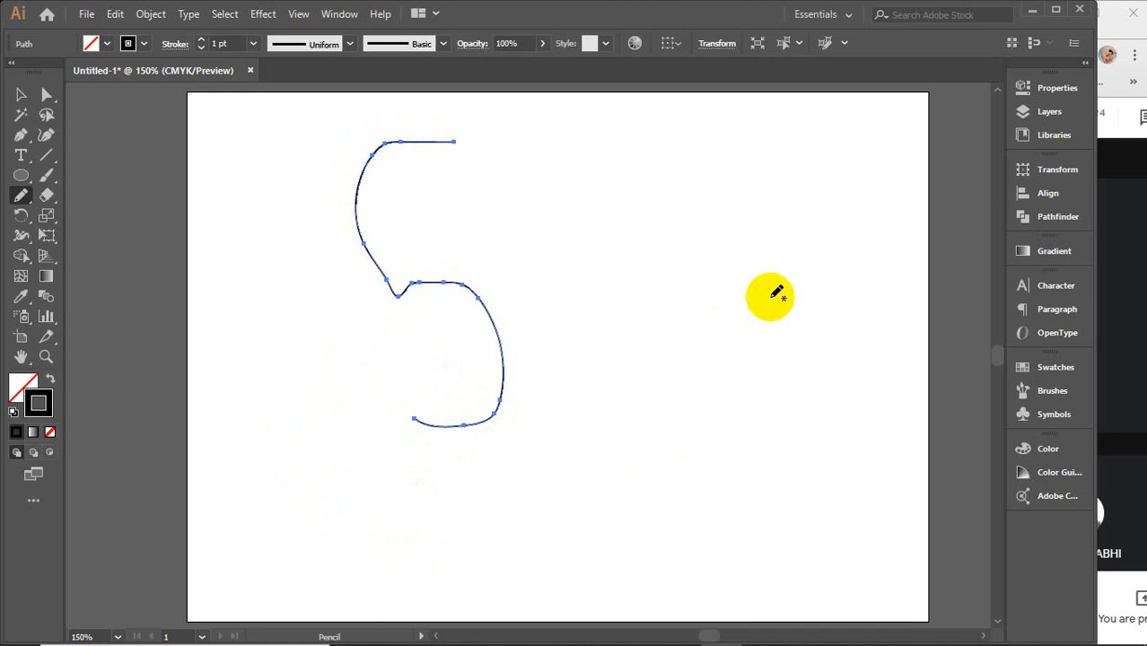
{"action": "mouse_move", "coordinate": [375, 412]}
{"action": "left_mouse_down"}
{"action": "mouse_move", "coordinate": [414, 303]}
{"action": "mouse_move", "coordinate": [460, 286]}
{"action": "mouse_move", "coordinate": [514, 220]}
{"action": "mouse_move", "coordinate": [550, 208]}
{"action": "left_mouse_up"}
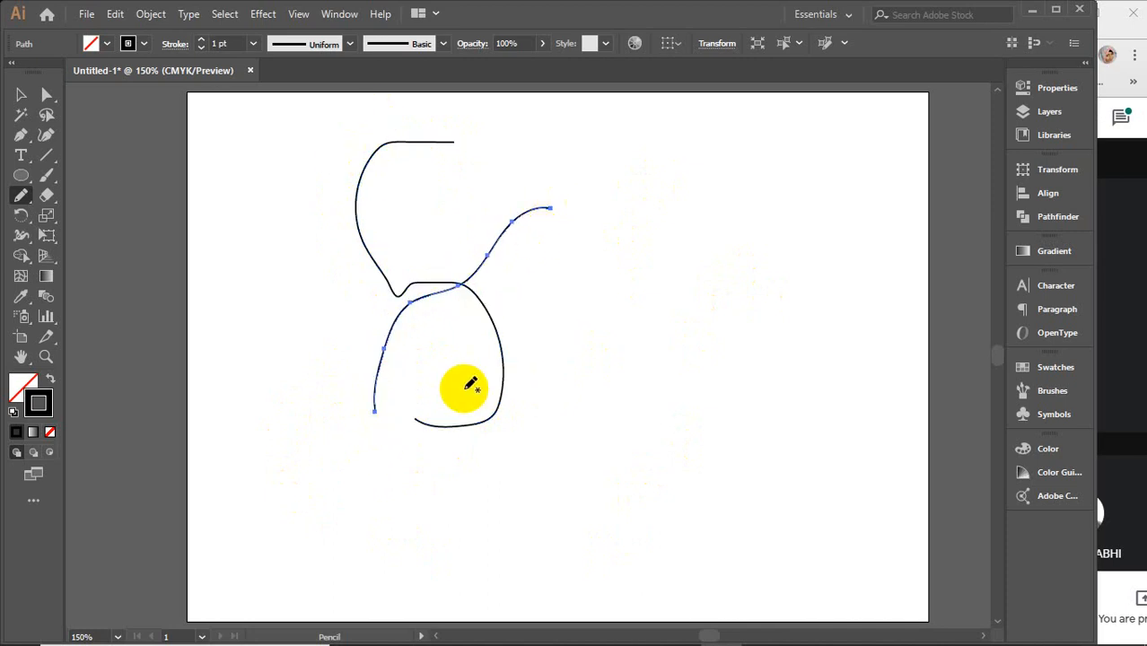
{"action": "mouse_move", "coordinate": [373, 446]}
{"action": "left_mouse_down"}
{"action": "mouse_move", "coordinate": [459, 343]}
{"action": "mouse_move", "coordinate": [479, 294]}
{"action": "mouse_move", "coordinate": [456, 187]}
{"action": "mouse_move", "coordinate": [494, 159]}
{"action": "left_mouse_up"}
{"action": "left_click_drag", "start_coordinate": [332, 276], "coordinate": [650, 290]}
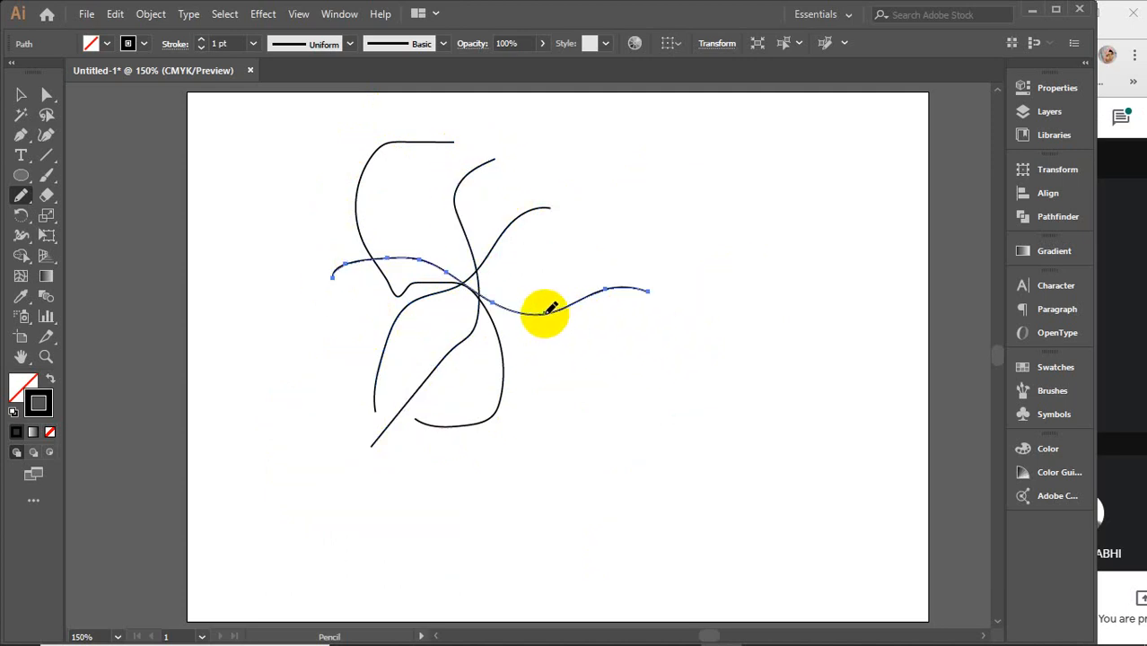
Step: Redraw the right end of the horizontal wavy path so it rises, and sketch a large hook-shaped curve beside it with the Pencil tool
{"action": "left_click_drag", "start_coordinate": [545, 312], "coordinate": [689, 180]}
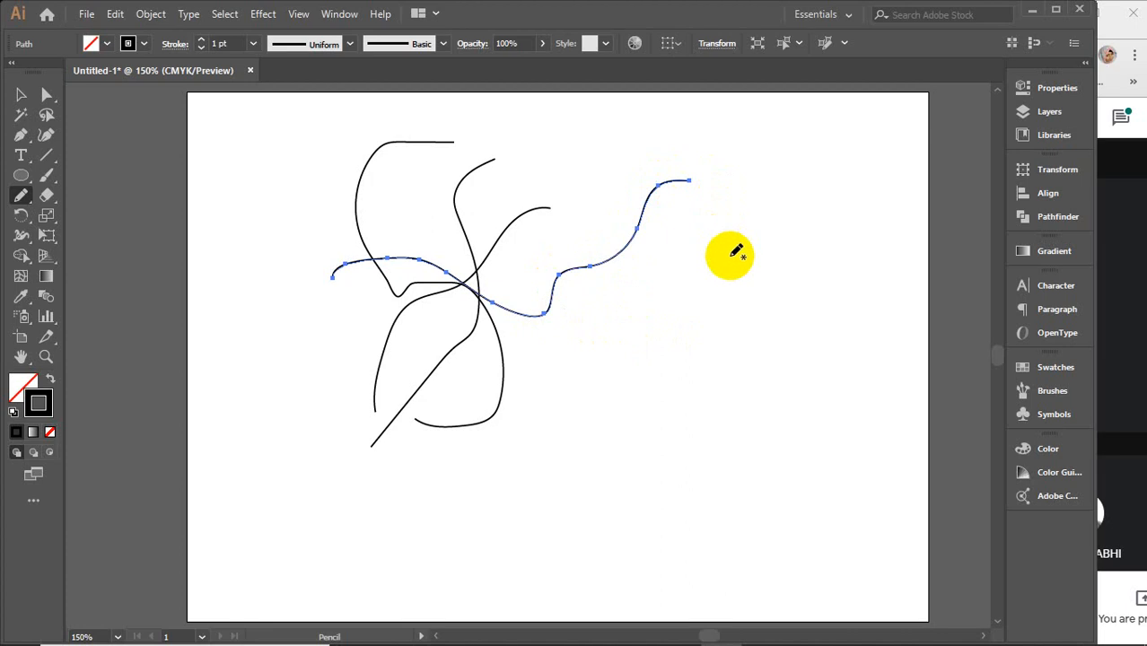
{"action": "mouse_move", "coordinate": [714, 301]}
{"action": "left_mouse_down"}
{"action": "mouse_move", "coordinate": [795, 266]}
{"action": "mouse_move", "coordinate": [805, 370]}
{"action": "mouse_move", "coordinate": [607, 375]}
{"action": "mouse_move", "coordinate": [579, 322]}
{"action": "left_mouse_up"}
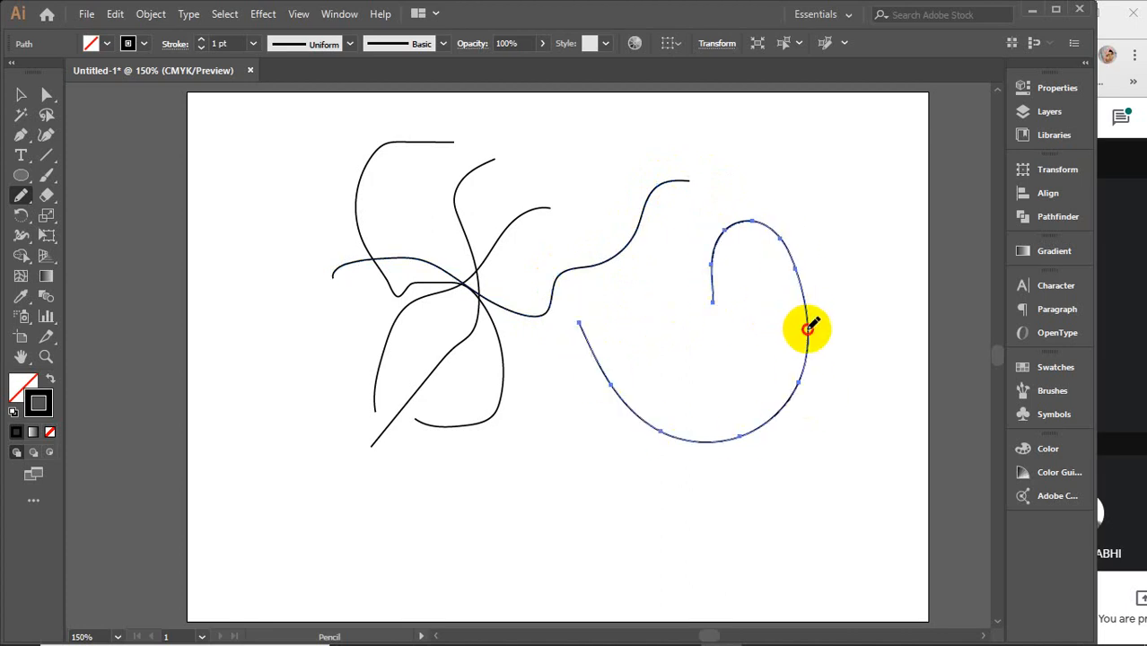
Step: Redraw the lower part of the hook-shaped curve as a sharp spike, and redraw it again as a smaller rounded loop
{"action": "mouse_move", "coordinate": [806, 329]}
{"action": "left_mouse_down"}
{"action": "mouse_move", "coordinate": [878, 396]}
{"action": "mouse_move", "coordinate": [824, 159]}
{"action": "left_mouse_up"}
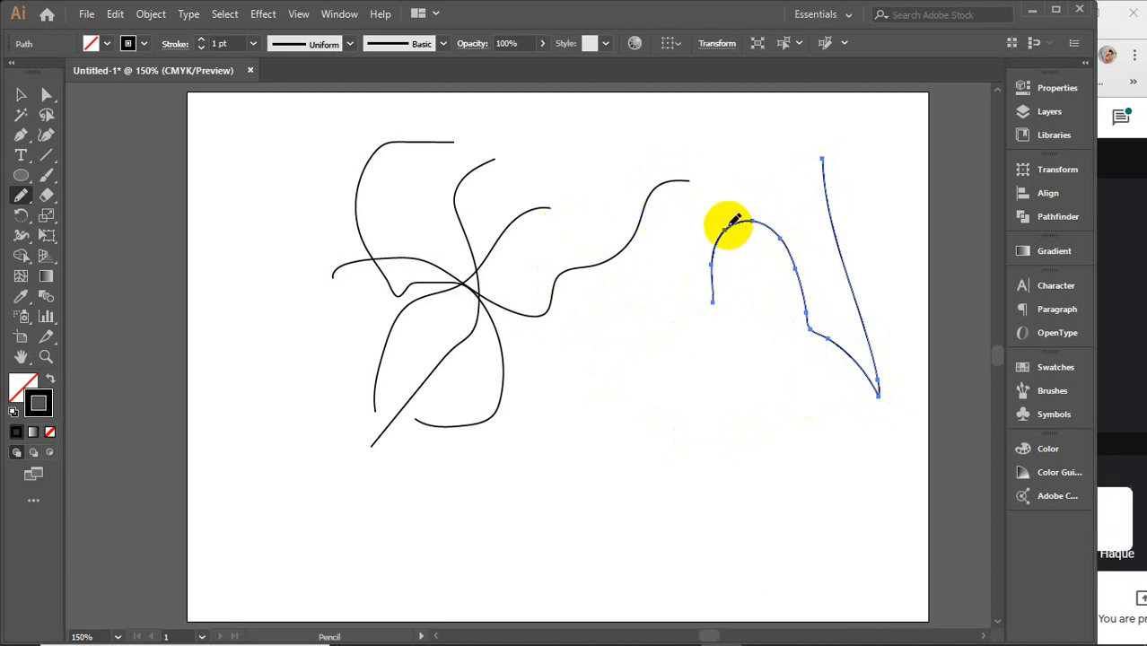
{"action": "left_click", "coordinate": [1113, 446]}
{"action": "left_click", "coordinate": [683, 328]}
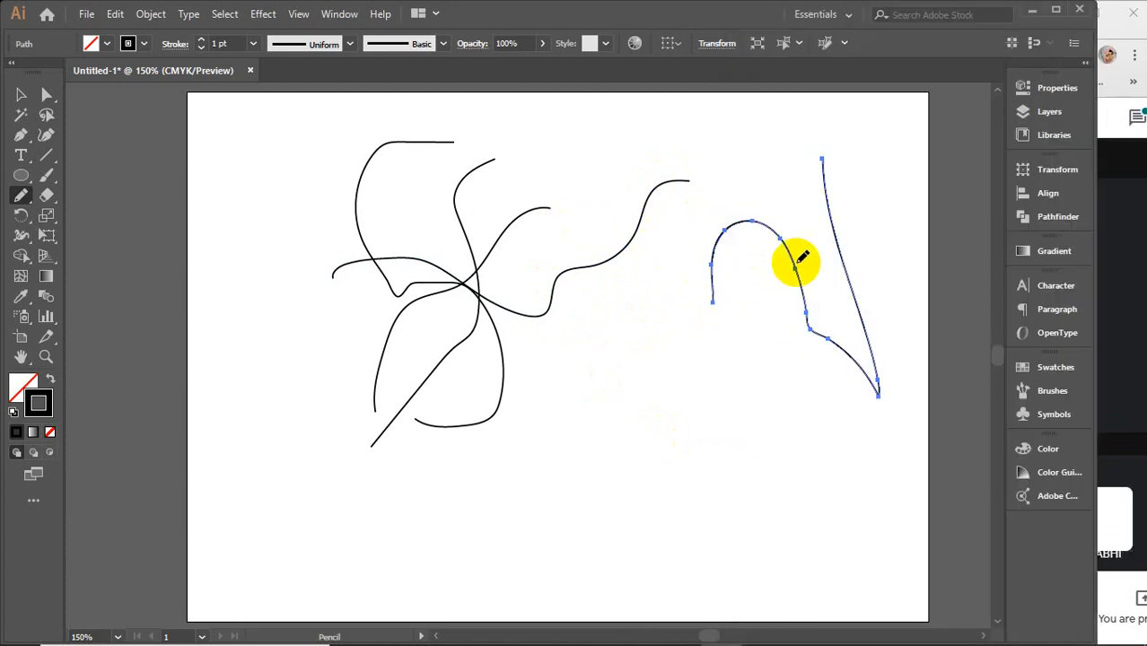
{"action": "left_click_drag", "start_coordinate": [702, 368], "coordinate": [661, 313]}
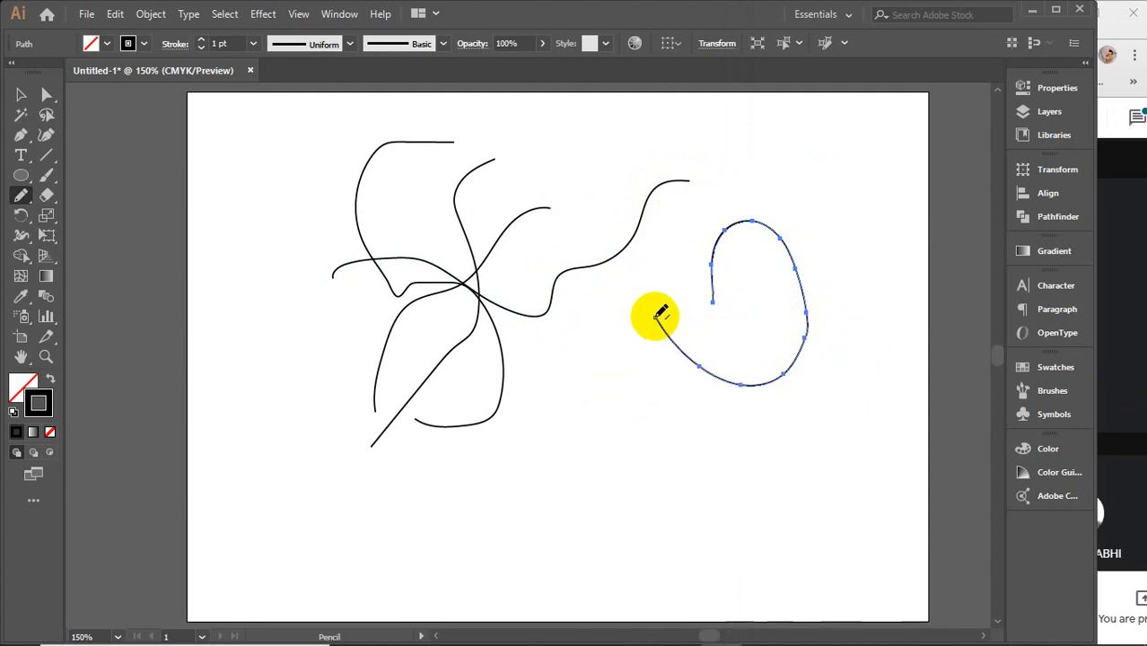
Step: Delete all the freehand curves from the artboard
{"action": "mouse_move", "coordinate": [239, 176]}
{"action": "left_mouse_down"}
{"action": "mouse_move", "coordinate": [579, 343]}
{"action": "mouse_move", "coordinate": [763, 346]}
{"action": "left_mouse_up"}
{"action": "mouse_move", "coordinate": [823, 252]}
{"action": "left_mouse_down"}
{"action": "mouse_move", "coordinate": [642, 399]}
{"action": "mouse_move", "coordinate": [446, 397]}
{"action": "left_mouse_up"}
{"action": "left_click", "coordinate": [21, 97]}
{"action": "left_click_drag", "start_coordinate": [218, 136], "coordinate": [832, 459]}
{"action": "key", "text": "Delete"}
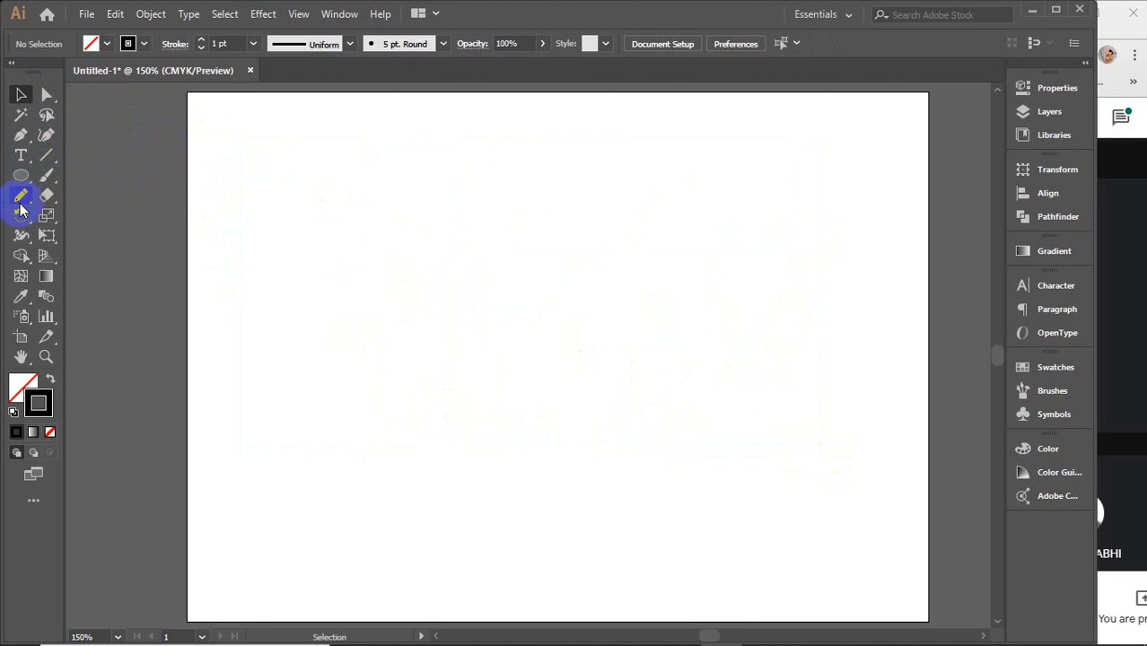
Step: Draw a wavy vertical path down the artboard with the Pencil tool and set its stroke weight to 16 pt
{"action": "left_click_drag", "start_coordinate": [21, 202], "coordinate": [103, 217]}
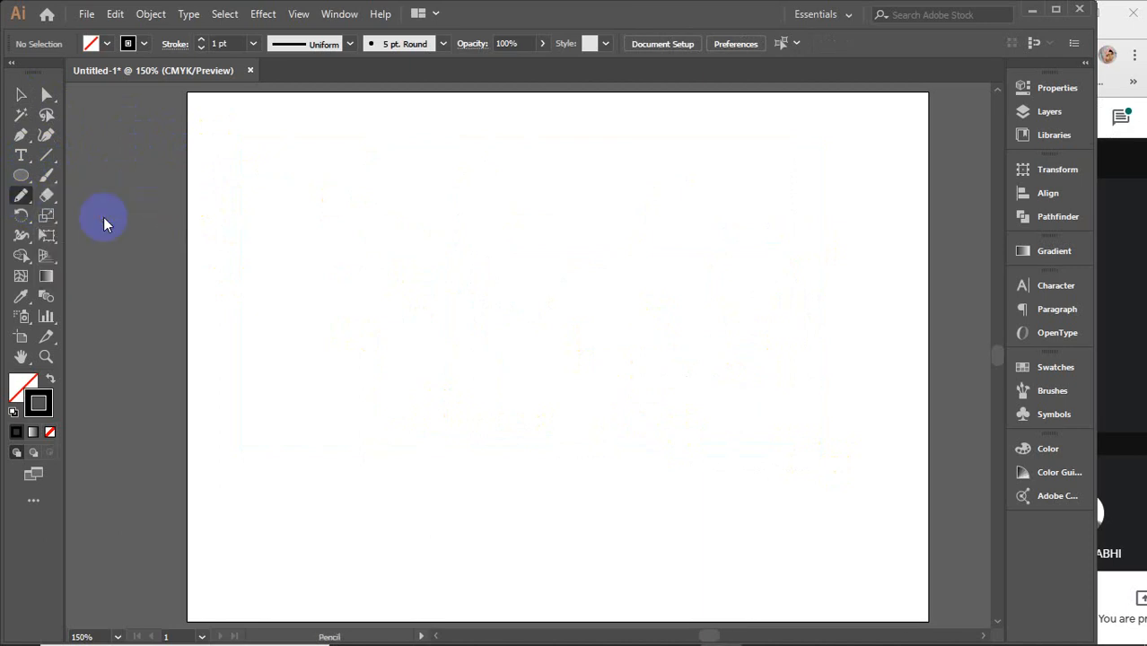
{"action": "mouse_move", "coordinate": [549, 154]}
{"action": "left_mouse_down"}
{"action": "mouse_move", "coordinate": [478, 209]}
{"action": "mouse_move", "coordinate": [504, 329]}
{"action": "mouse_move", "coordinate": [429, 544]}
{"action": "left_mouse_up"}
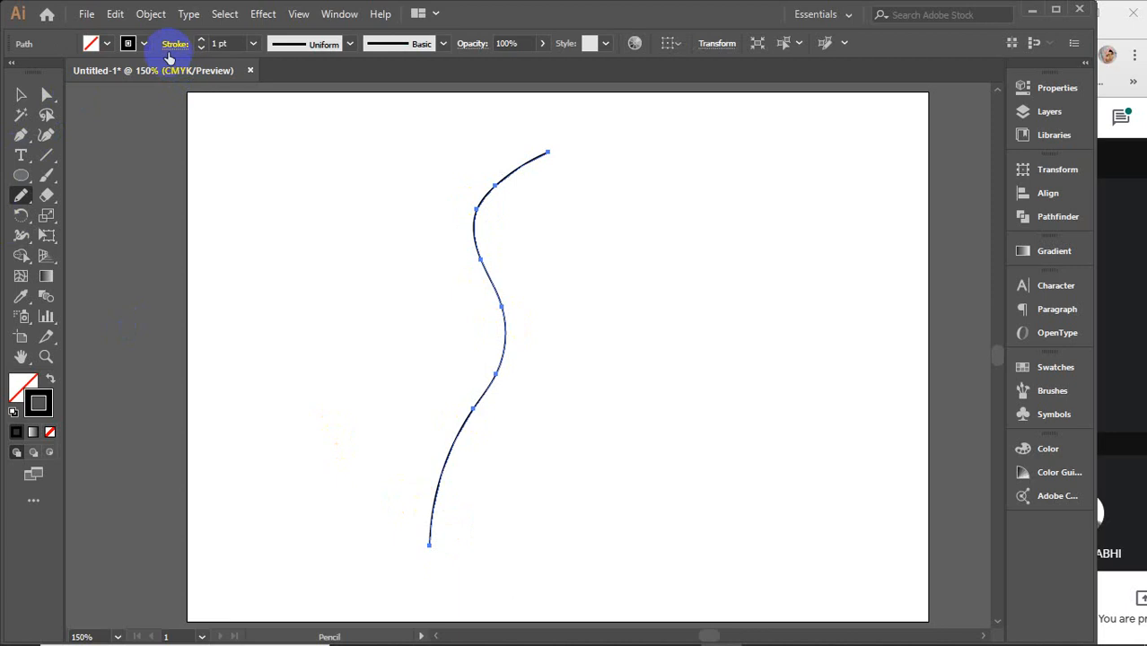
{"action": "key", "text": "Up"}
{"action": "key", "text": "Up"}
{"action": "key", "text": "Up"}
{"action": "key", "text": "Up"}
{"action": "key", "text": "Up"}
{"action": "key", "text": "Up"}
{"action": "key", "text": "Up"}
{"action": "key", "text": "Up"}
{"action": "key", "text": "Up"}
{"action": "key", "text": "Up"}
{"action": "key", "text": "Up"}
{"action": "key", "text": "Up"}
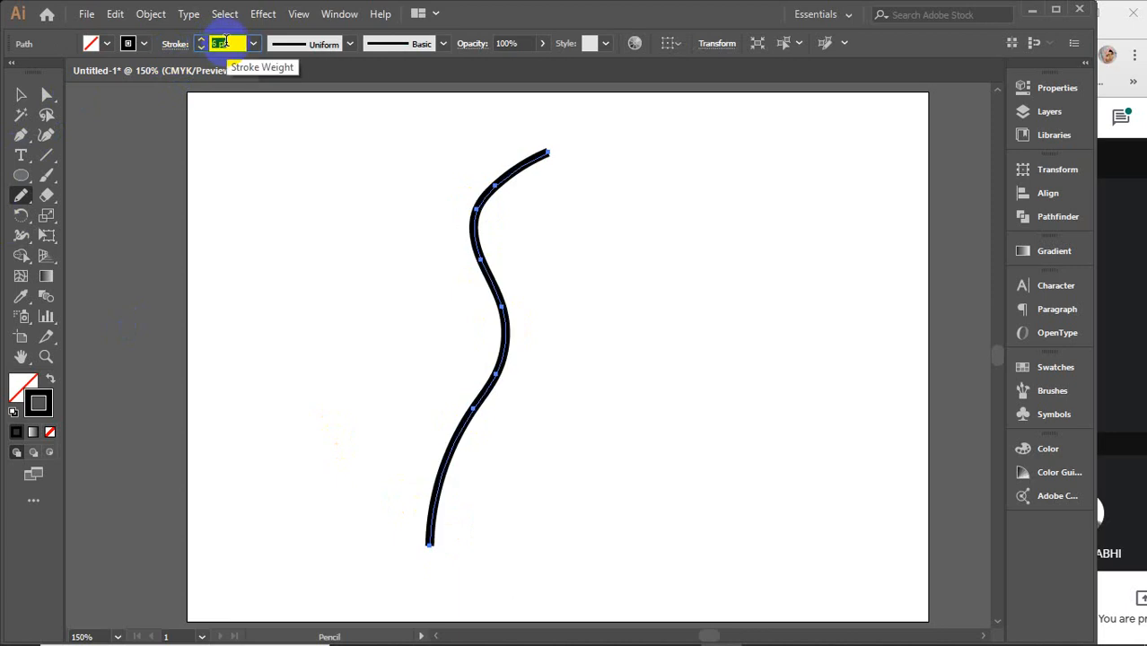
{"action": "key", "text": "Up"}
{"action": "key", "text": "Up"}
{"action": "key", "text": "Up"}
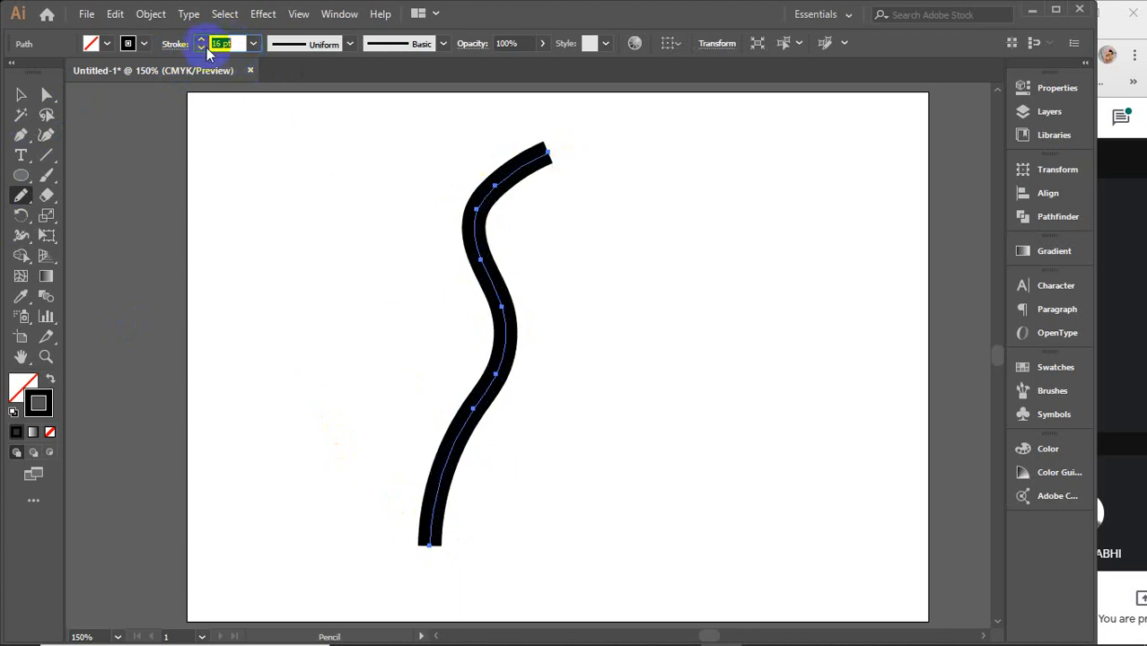
Step: Apply Width Profile 5 to the wavy path's stroke and deselect the path
{"action": "left_click", "coordinate": [350, 43]}
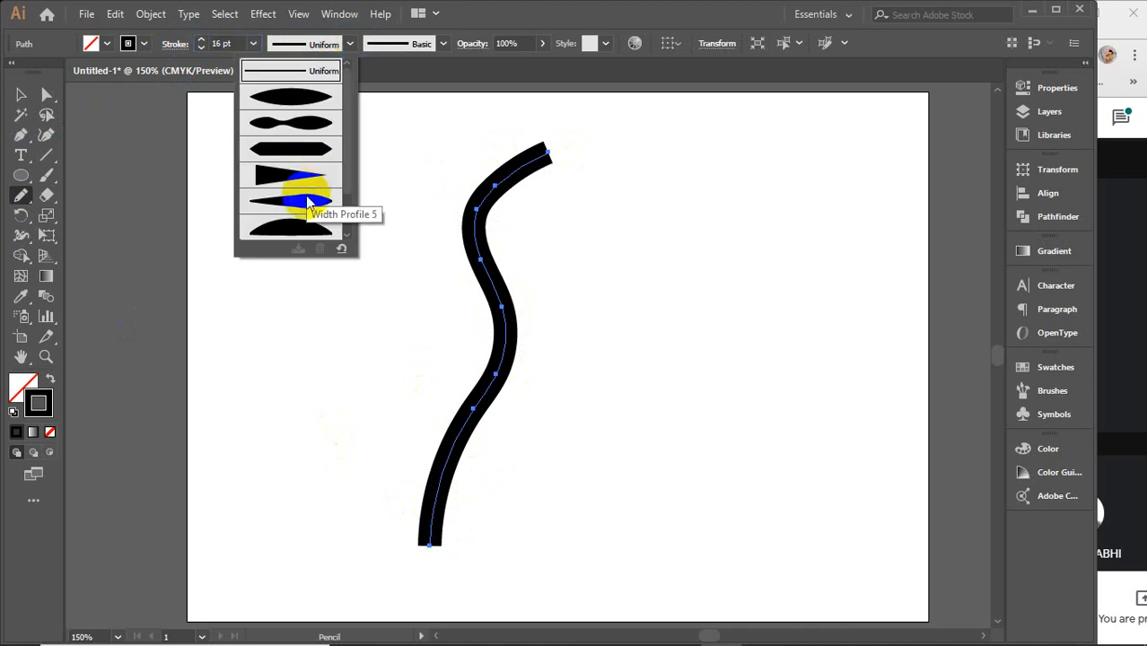
{"action": "left_click", "coordinate": [305, 199]}
{"action": "left_click", "coordinate": [18, 94]}
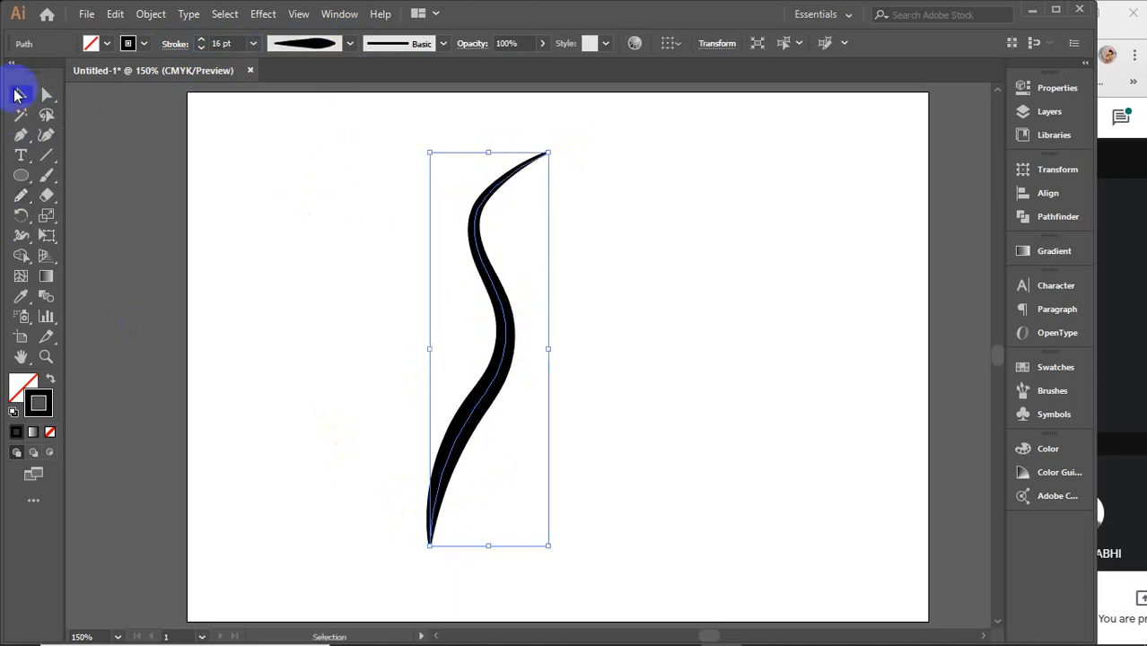
{"action": "left_click", "coordinate": [301, 208]}
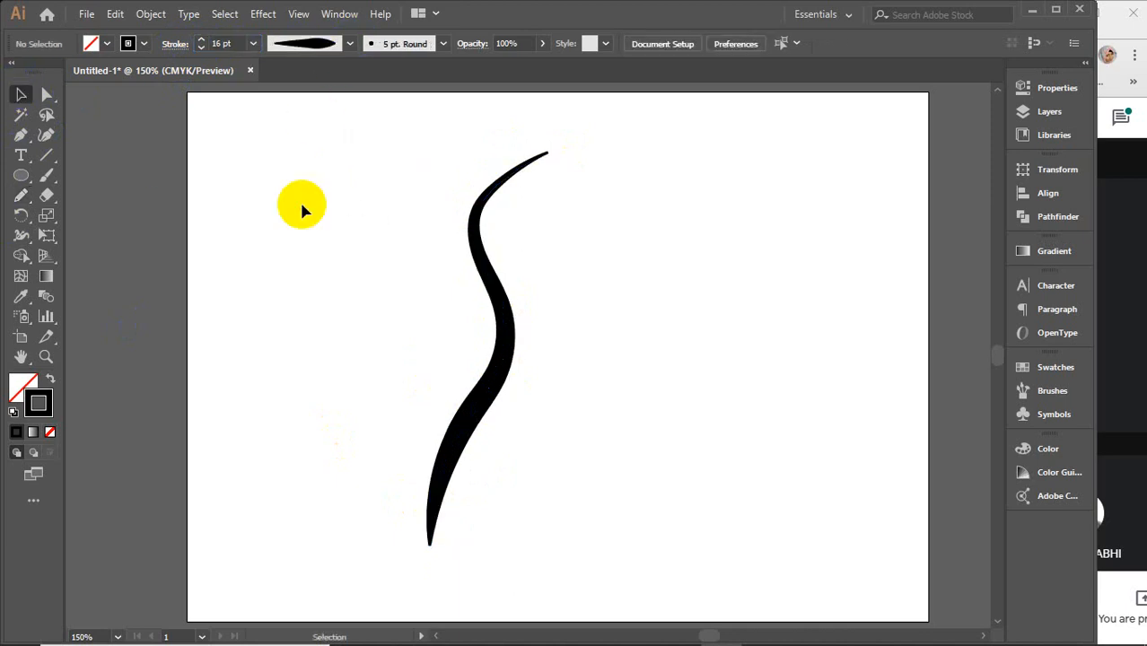
Step: Delete the tapered wavy path from the artboard
{"action": "left_click", "coordinate": [489, 205]}
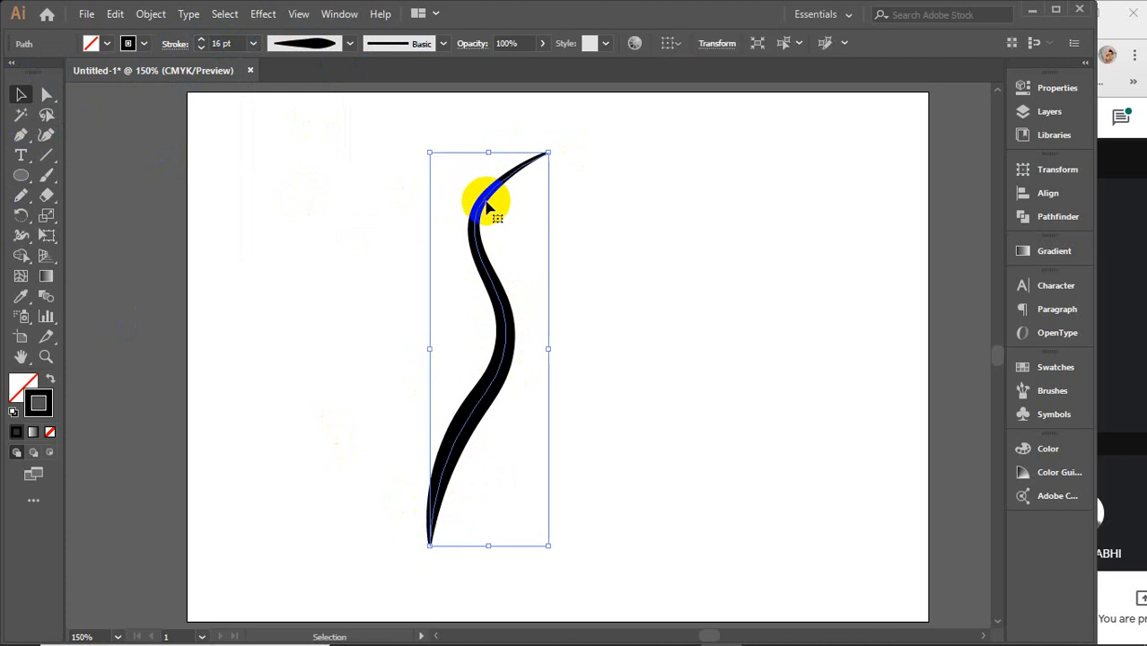
{"action": "key", "text": "Delete"}
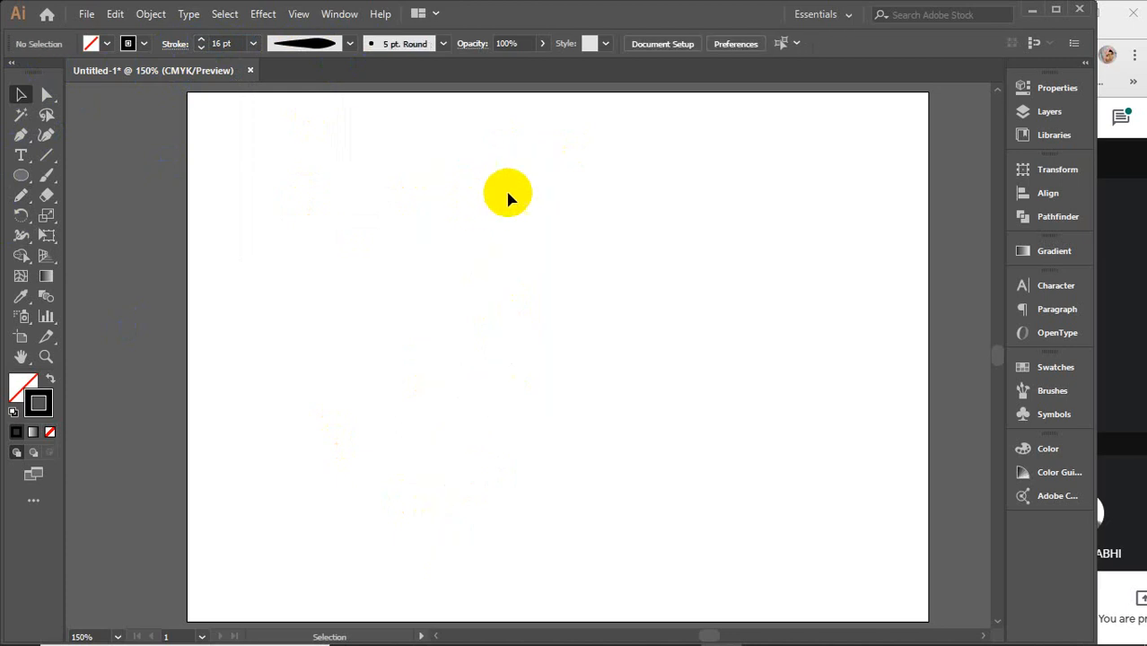
{"action": "left_click_drag", "start_coordinate": [539, 166], "coordinate": [323, 453]}
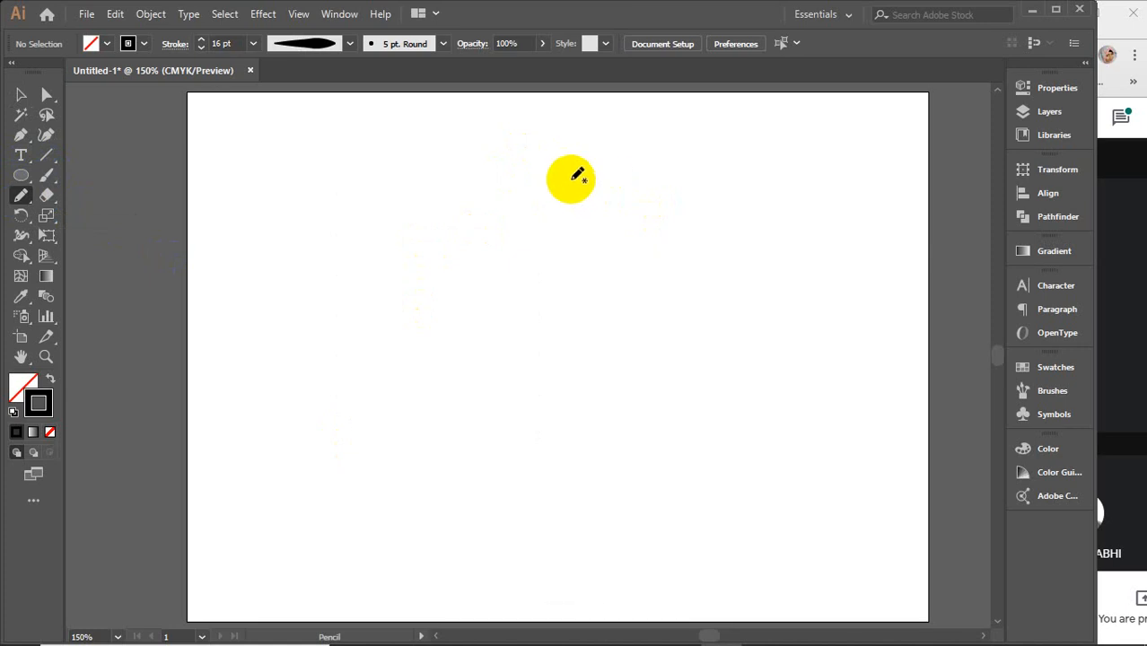
Step: Draw two wavy paths down the artboard with the Pencil tool, starting and ending close together and crossing each other along the way
{"action": "mouse_move", "coordinate": [572, 183]}
{"action": "left_mouse_down"}
{"action": "mouse_move", "coordinate": [518, 226]}
{"action": "mouse_move", "coordinate": [482, 389]}
{"action": "mouse_move", "coordinate": [415, 507]}
{"action": "left_mouse_up"}
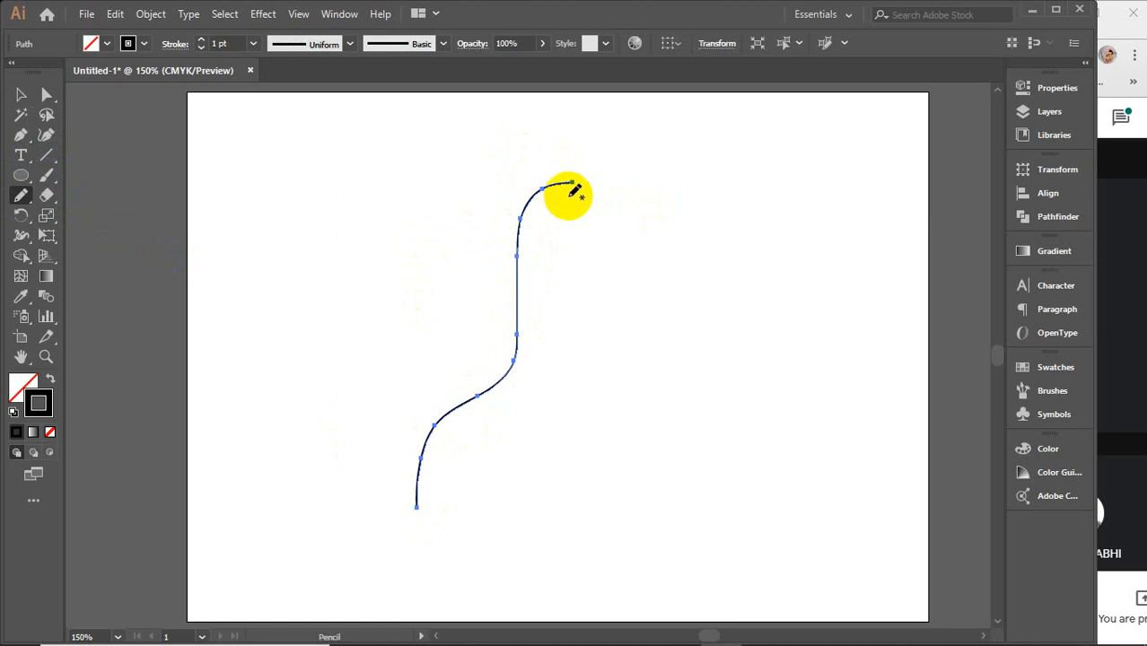
{"action": "mouse_move", "coordinate": [574, 185]}
{"action": "left_mouse_down"}
{"action": "mouse_move", "coordinate": [516, 217]}
{"action": "mouse_move", "coordinate": [496, 270]}
{"action": "mouse_move", "coordinate": [486, 387]}
{"action": "mouse_move", "coordinate": [437, 453]}
{"action": "mouse_move", "coordinate": [425, 510]}
{"action": "left_mouse_up"}
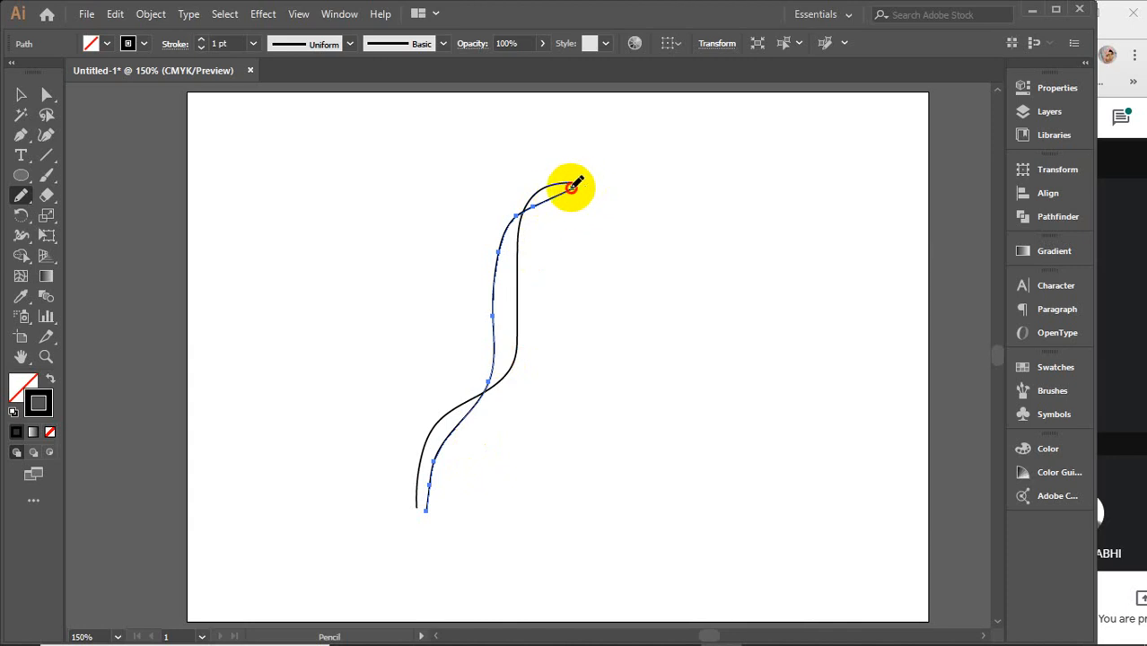
{"action": "mouse_move", "coordinate": [572, 185]}
{"action": "left_mouse_down"}
{"action": "mouse_move", "coordinate": [514, 206]}
{"action": "mouse_move", "coordinate": [466, 312]}
{"action": "mouse_move", "coordinate": [475, 450]}
{"action": "mouse_move", "coordinate": [446, 497]}
{"action": "mouse_move", "coordinate": [452, 525]}
{"action": "left_mouse_up"}
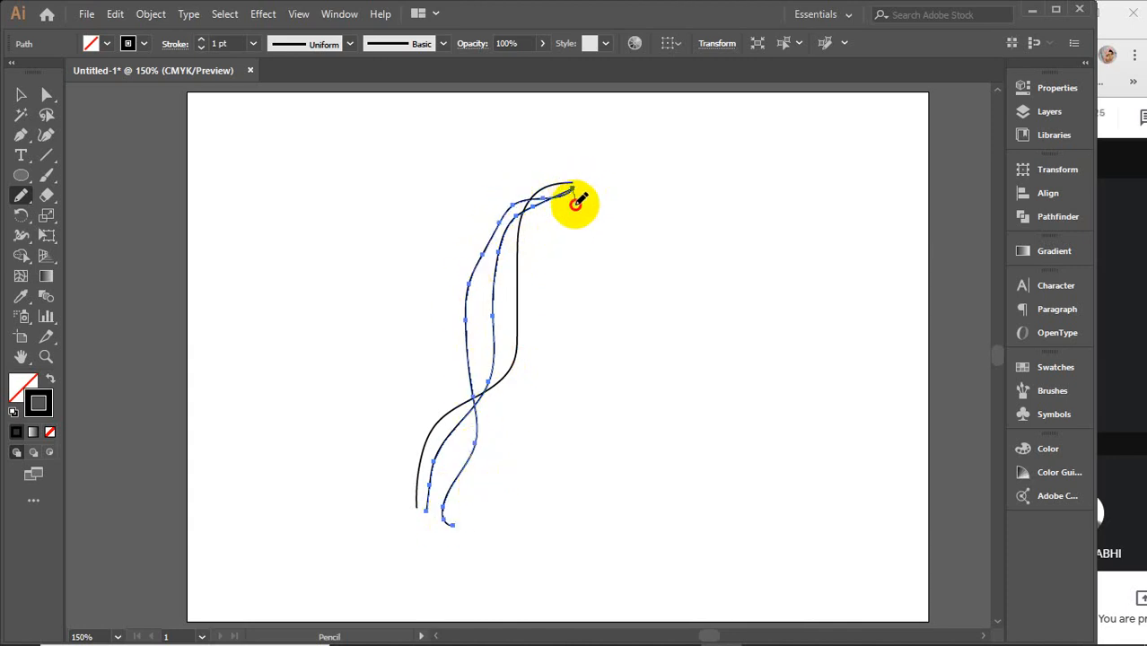
{"action": "mouse_move", "coordinate": [575, 203]}
{"action": "left_mouse_down"}
{"action": "mouse_move", "coordinate": [506, 278]}
{"action": "mouse_move", "coordinate": [497, 389]}
{"action": "mouse_move", "coordinate": [456, 453]}
{"action": "left_mouse_up"}
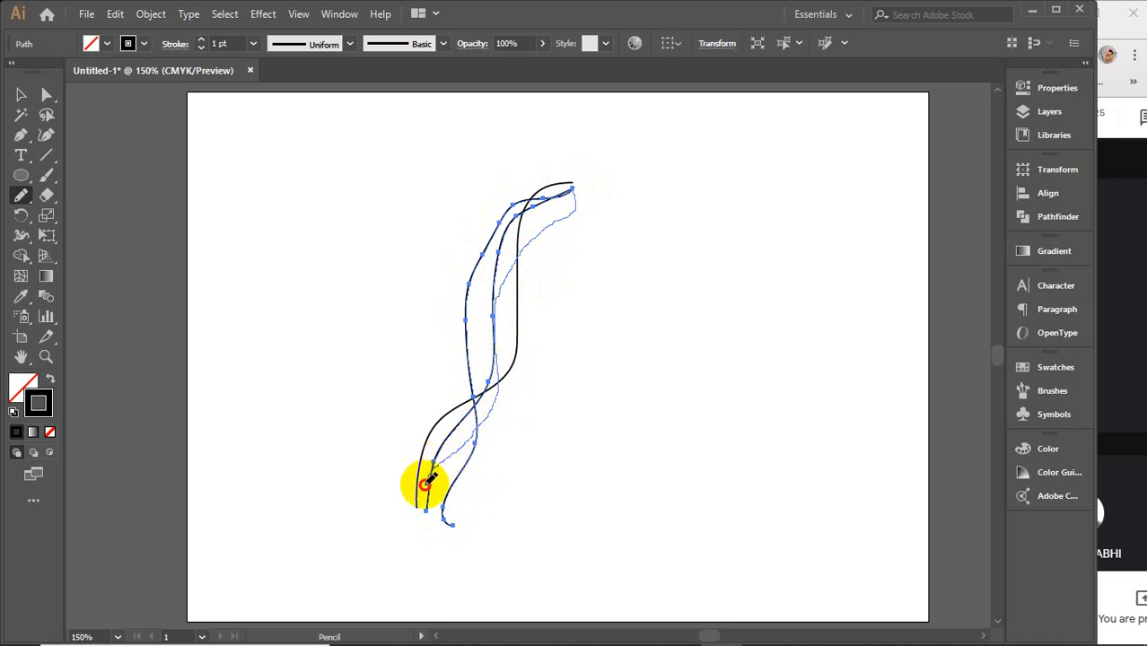
{"action": "left_click_drag", "start_coordinate": [421, 512], "coordinate": [423, 512]}
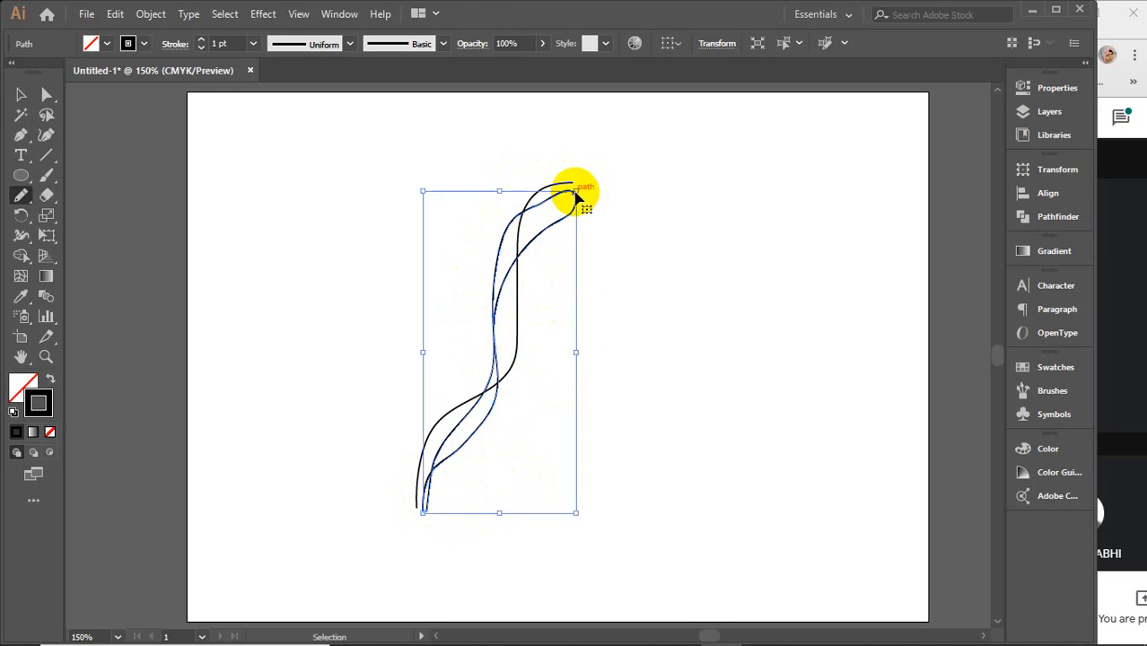
{"action": "key", "text": "ctrl+z"}
{"action": "key", "text": "ctrl+z"}
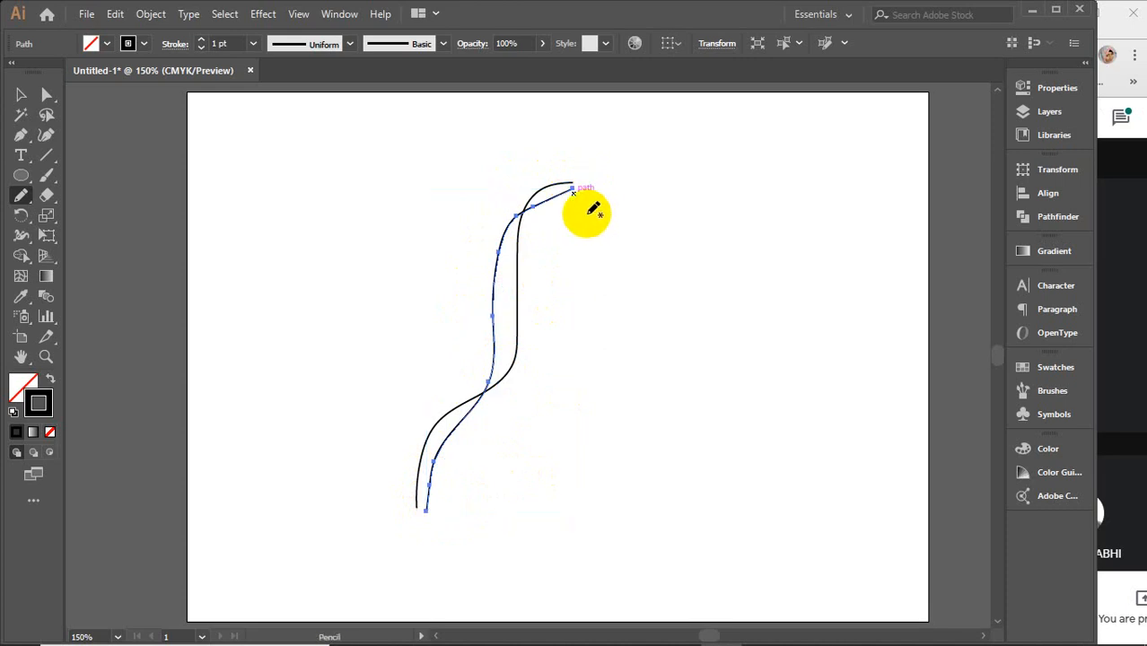
Step: Select both wavy paths together and open the choice of stroke weights for them
{"action": "scroll", "coordinate": [574, 184], "scroll_direction": "up", "scroll_amount": 6}
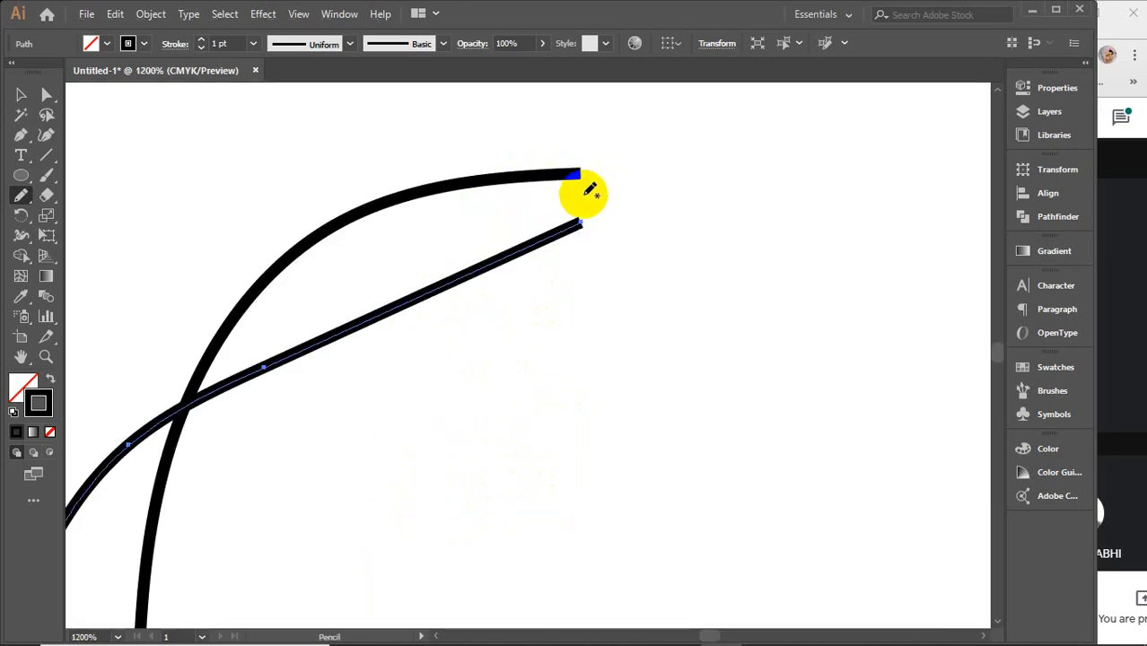
{"action": "left_click", "coordinate": [20, 96]}
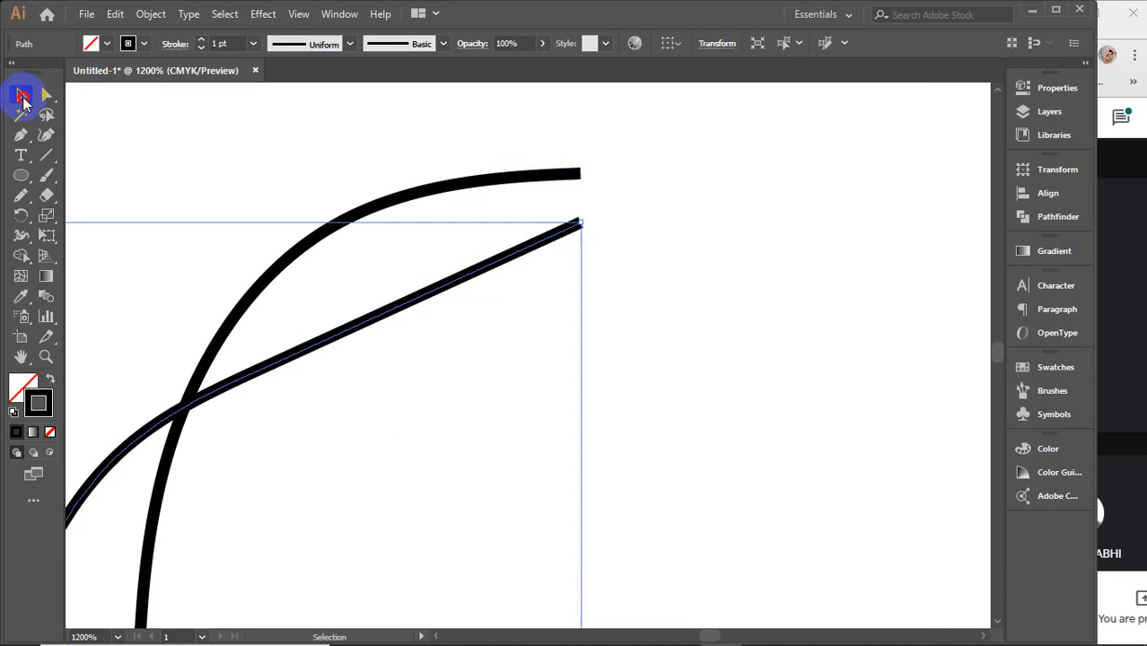
{"action": "left_click_drag", "start_coordinate": [302, 145], "coordinate": [466, 350]}
{"action": "left_click", "coordinate": [253, 43]}
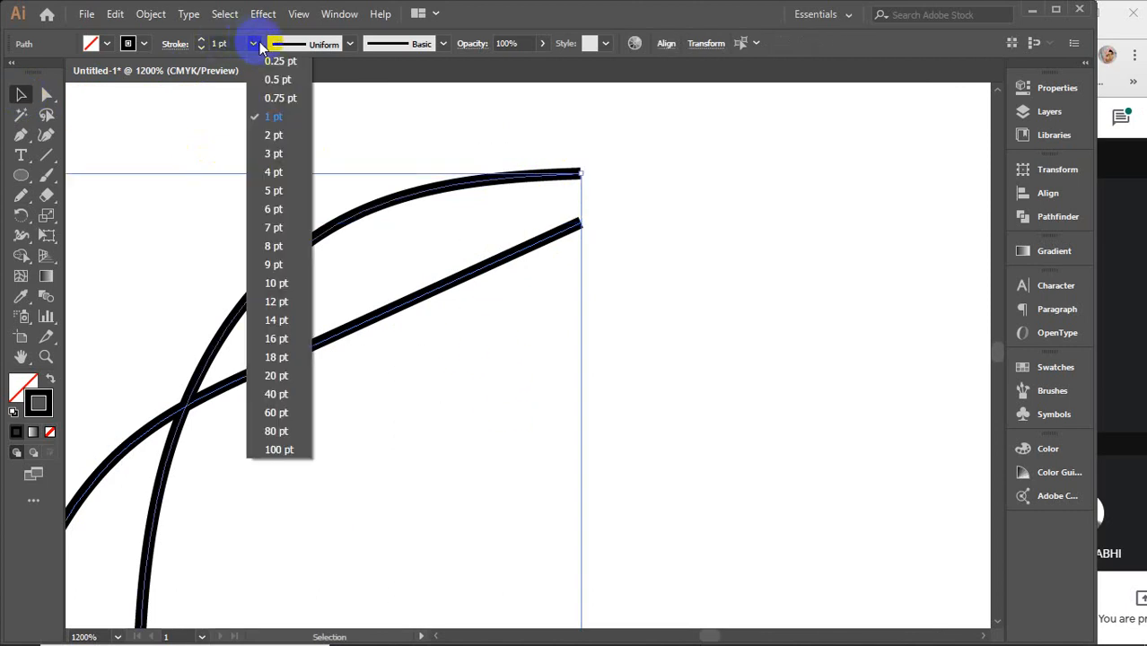
Step: Set the two wavy curves' stroke weight to 0.25 pt and draw a third wavy strand between them with the Pencil tool
{"action": "left_click", "coordinate": [299, 70]}
{"action": "left_click", "coordinate": [719, 262]}
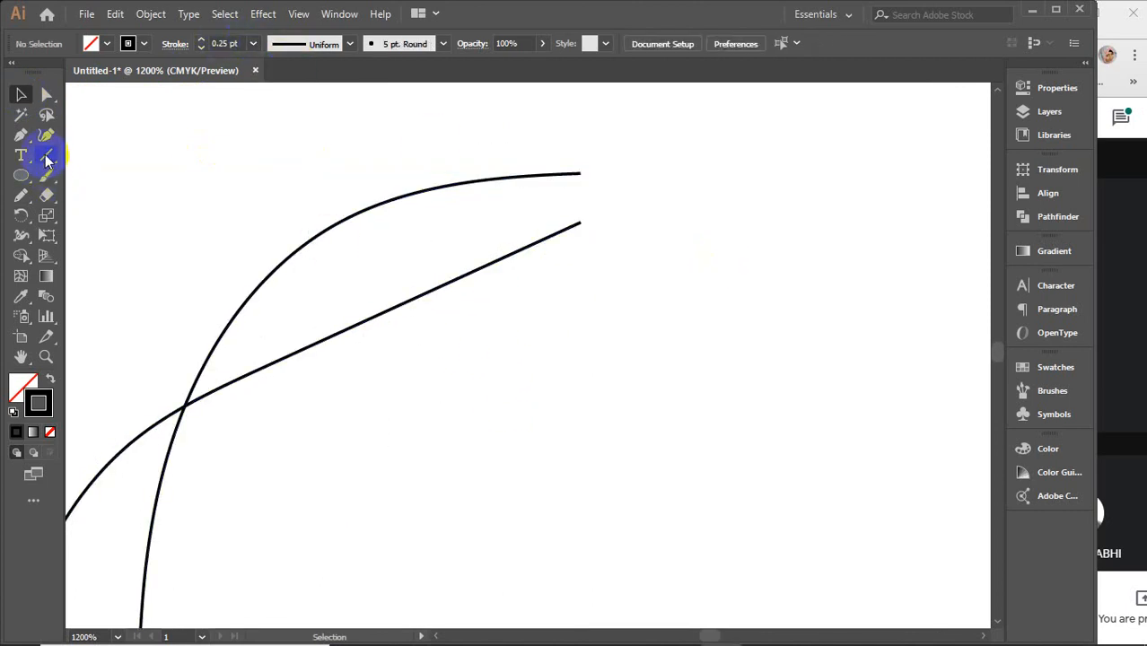
{"action": "left_click", "coordinate": [20, 198]}
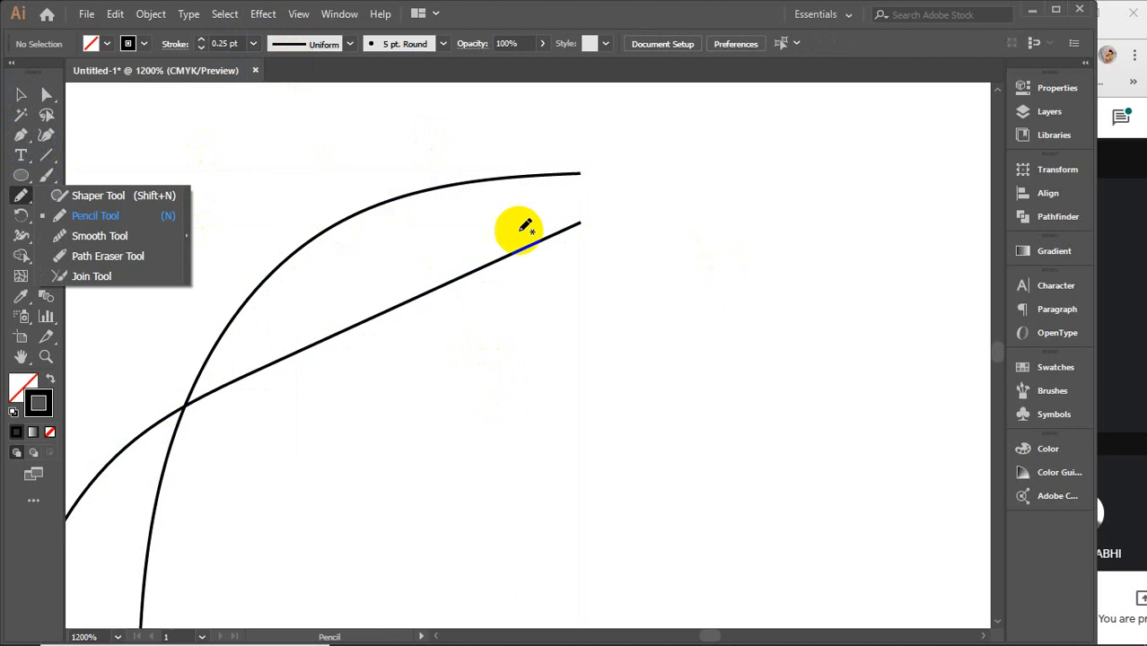
{"action": "scroll", "coordinate": [588, 180], "scroll_direction": "down", "scroll_amount": 3}
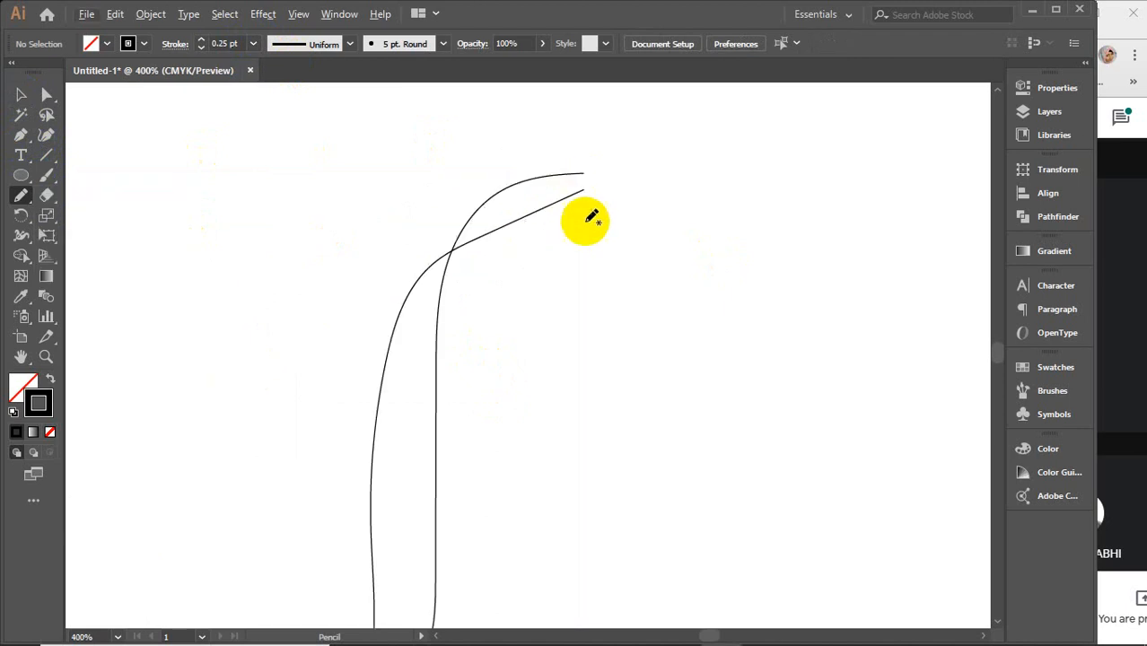
{"action": "scroll", "coordinate": [557, 264], "scroll_direction": "down", "scroll_amount": 2}
{"action": "scroll", "coordinate": [559, 268], "scroll_direction": "down", "scroll_amount": 1}
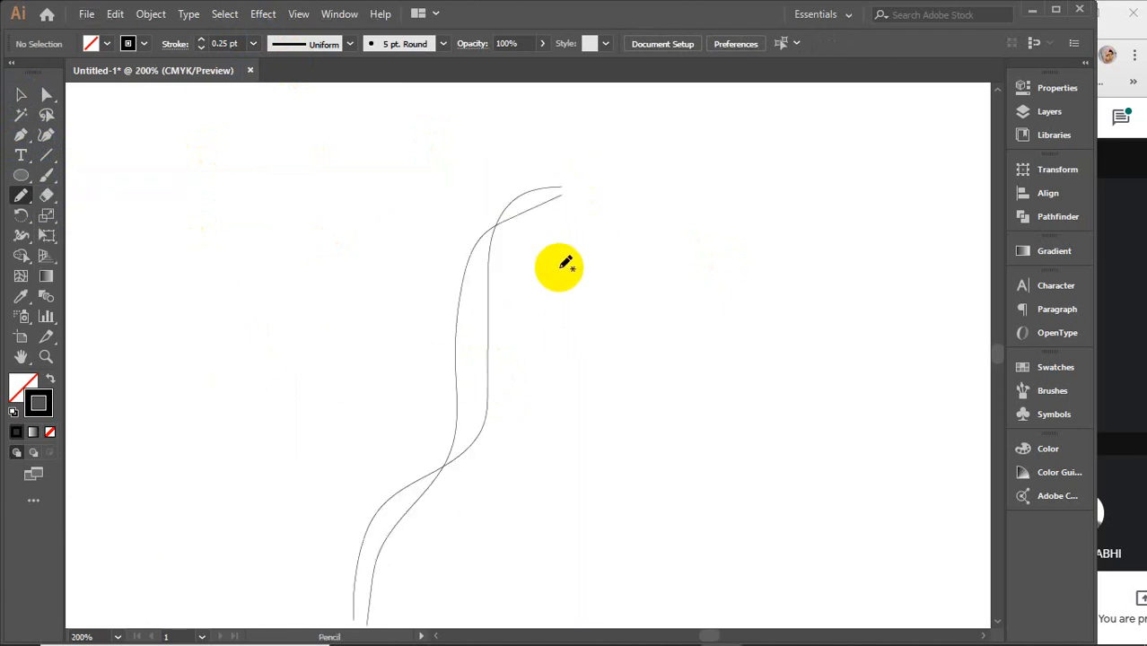
{"action": "left_click_drag", "start_coordinate": [558, 268], "coordinate": [550, 223]}
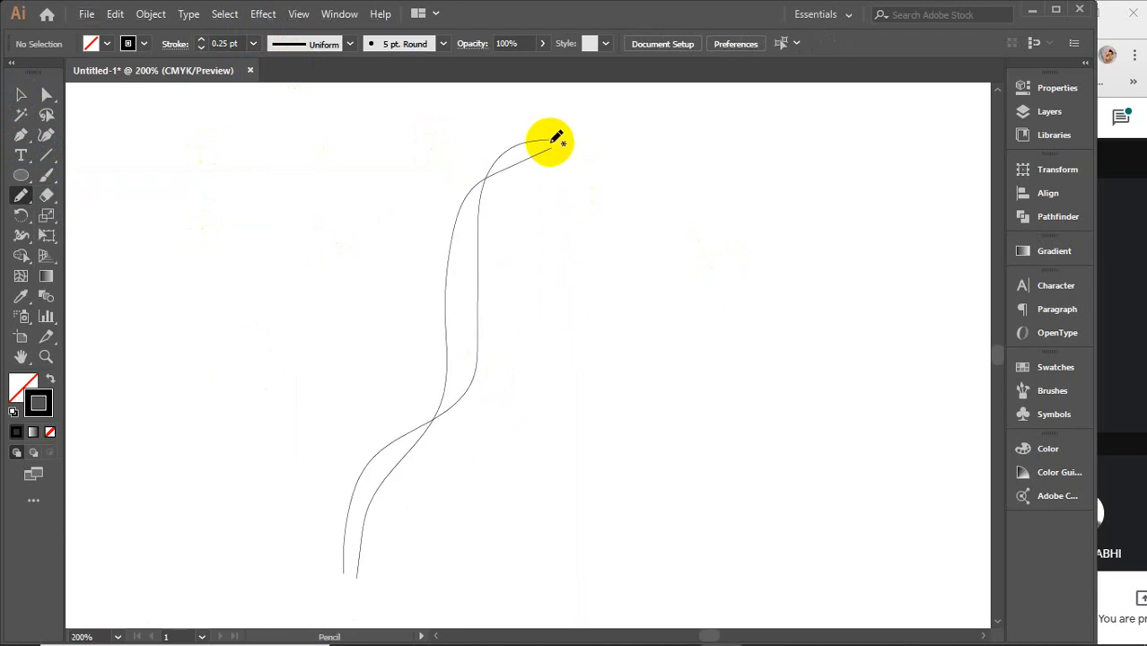
{"action": "mouse_move", "coordinate": [548, 142]}
{"action": "left_mouse_down"}
{"action": "mouse_move", "coordinate": [473, 198]}
{"action": "mouse_move", "coordinate": [456, 409]}
{"action": "mouse_move", "coordinate": [442, 434]}
{"action": "mouse_move", "coordinate": [370, 481]}
{"action": "mouse_move", "coordinate": [348, 576]}
{"action": "left_mouse_up"}
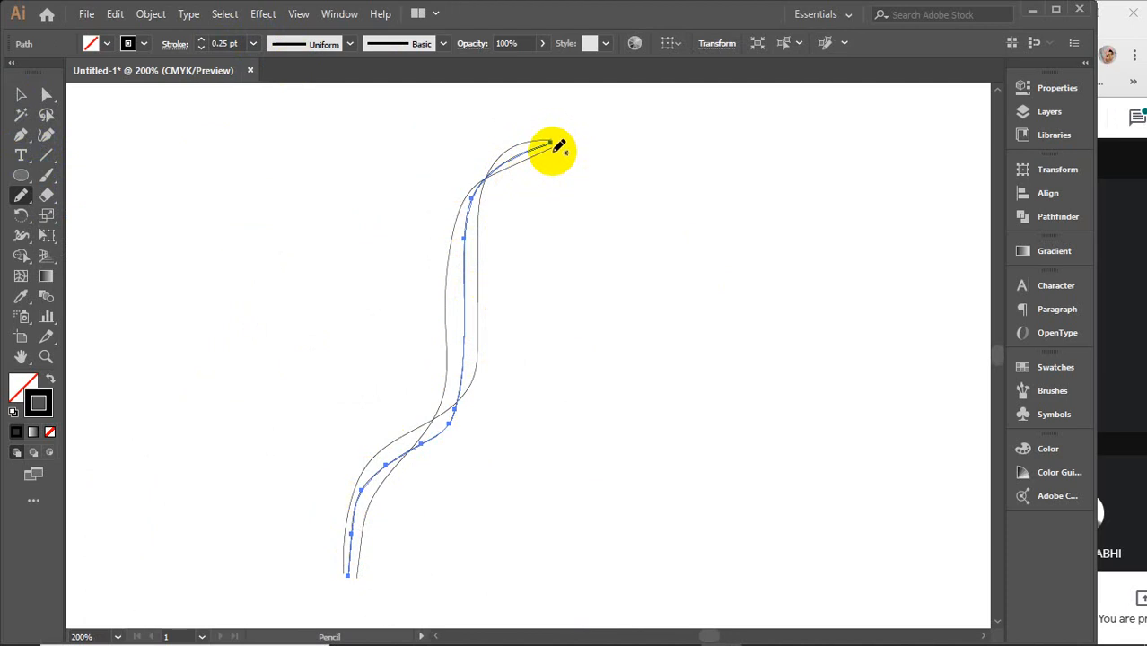
{"action": "mouse_move", "coordinate": [550, 143]}
{"action": "left_mouse_down"}
{"action": "mouse_move", "coordinate": [481, 193]}
{"action": "mouse_move", "coordinate": [429, 270]}
{"action": "mouse_move", "coordinate": [420, 425]}
{"action": "mouse_move", "coordinate": [358, 575]}
{"action": "left_mouse_up"}
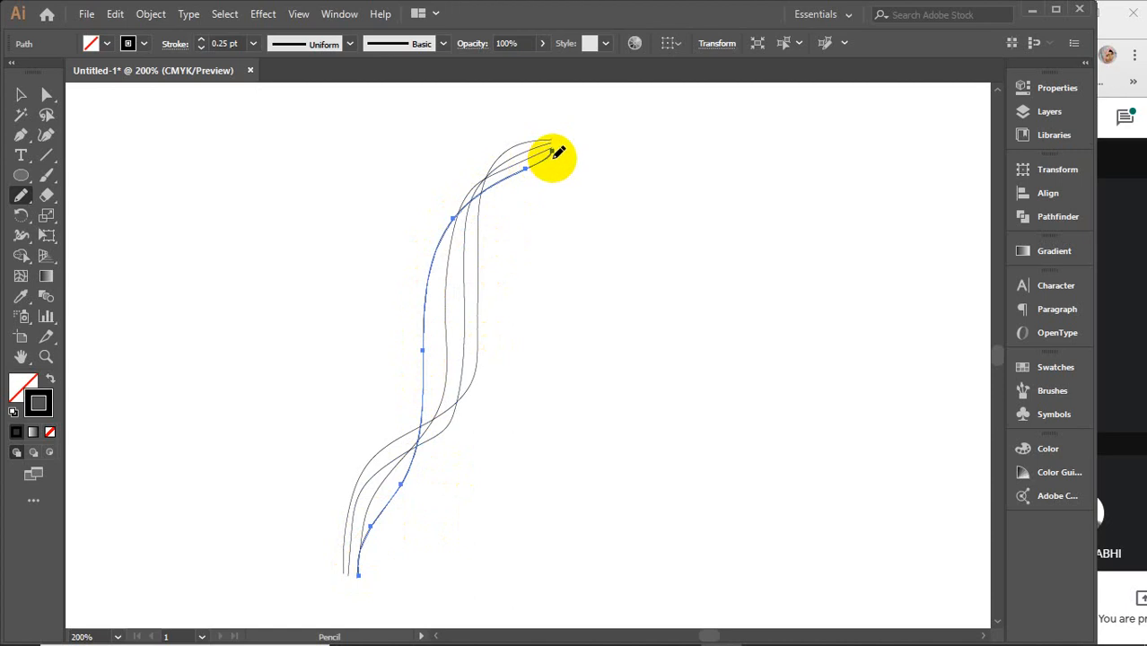
{"action": "mouse_move", "coordinate": [554, 155]}
{"action": "left_mouse_down"}
{"action": "mouse_move", "coordinate": [407, 288]}
{"action": "mouse_move", "coordinate": [411, 511]}
{"action": "mouse_move", "coordinate": [372, 561]}
{"action": "mouse_move", "coordinate": [385, 507]}
{"action": "left_mouse_up"}
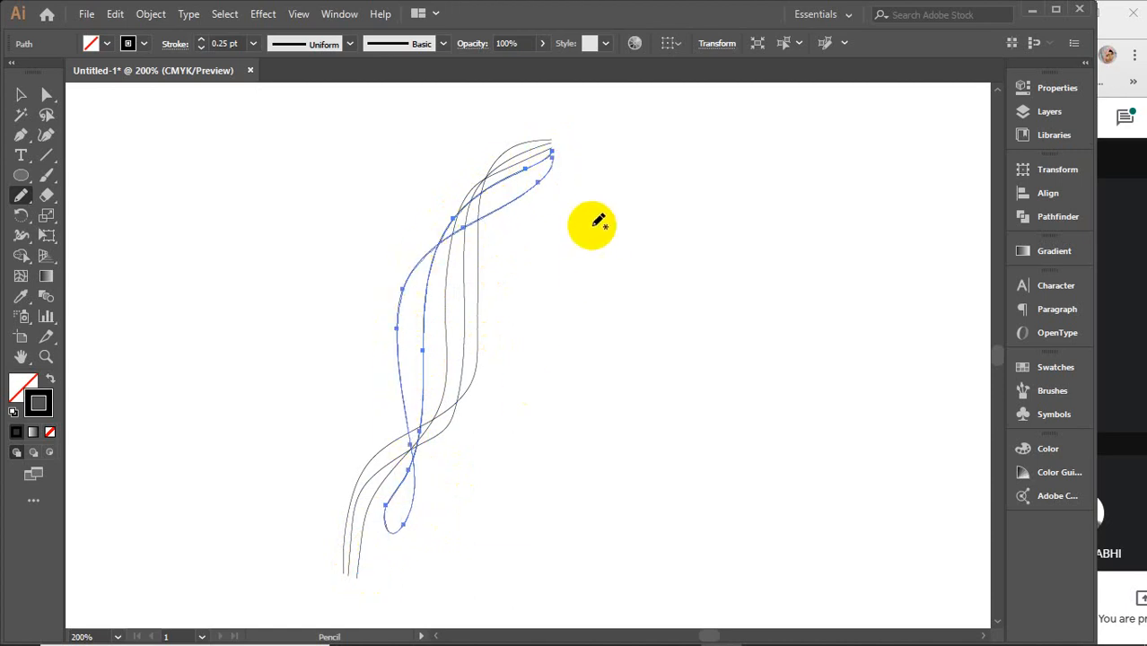
{"action": "key", "text": "ctrl+z"}
{"action": "key", "text": "ctrl+z"}
{"action": "key", "text": "ctrl+z"}
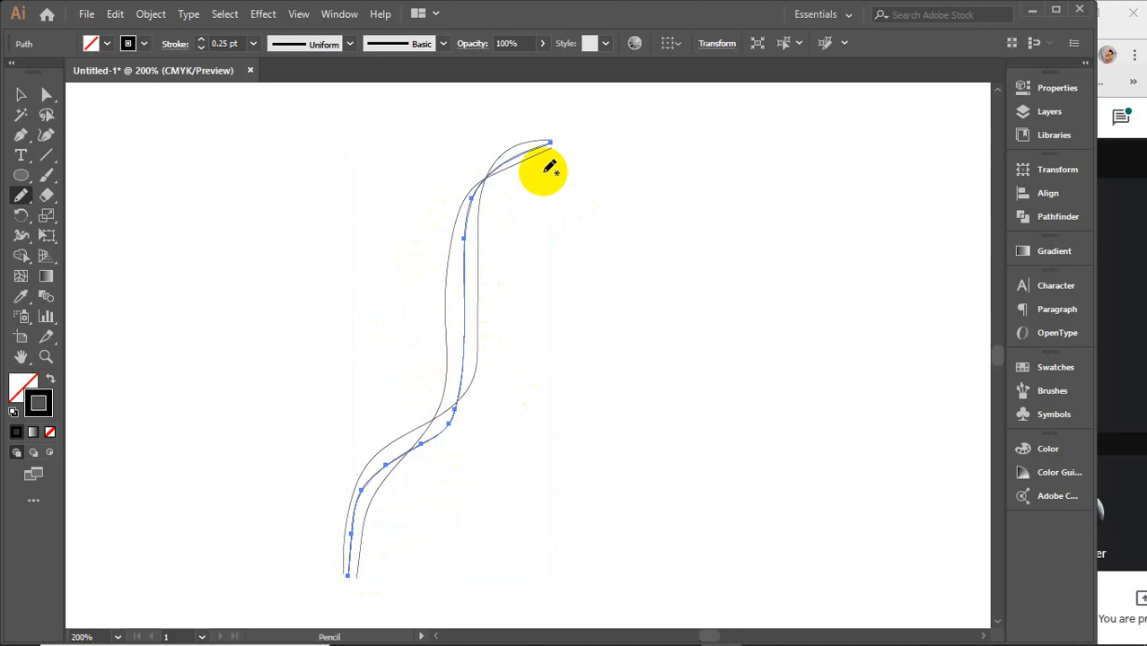
Step: Draw three more wavy strands with the Pencil tool, crossing the existing ones and ending progressively further outward at the lower ends
{"action": "mouse_move", "coordinate": [553, 150]}
{"action": "left_mouse_down"}
{"action": "mouse_move", "coordinate": [427, 276]}
{"action": "mouse_move", "coordinate": [418, 412]}
{"action": "mouse_move", "coordinate": [372, 577]}
{"action": "left_mouse_up"}
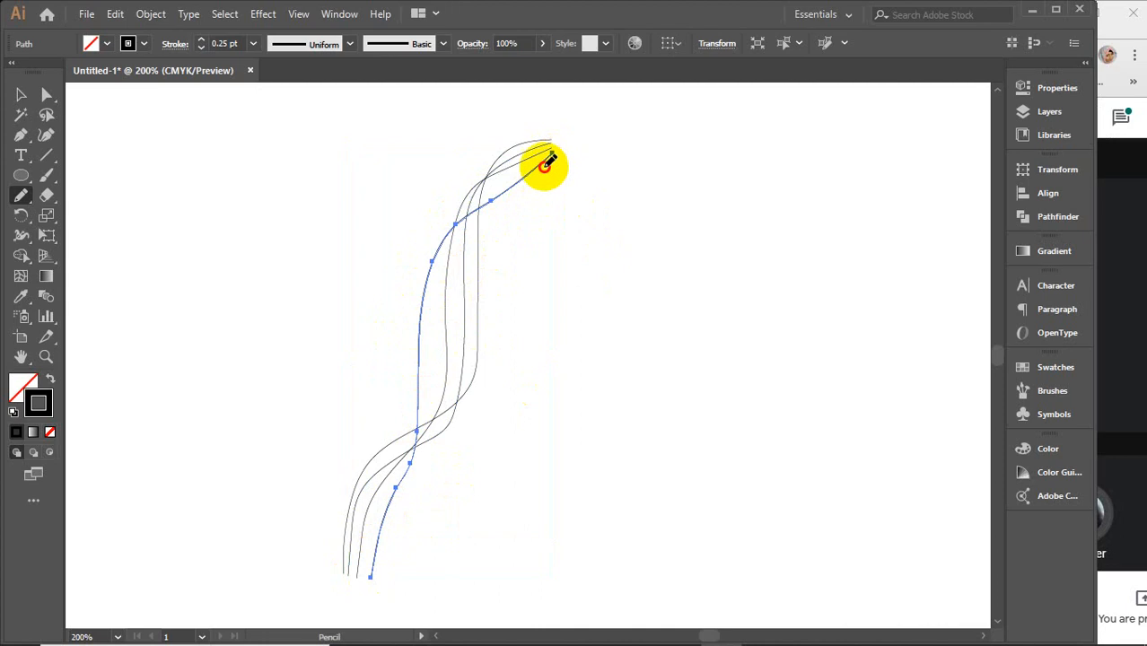
{"action": "mouse_move", "coordinate": [545, 166]}
{"action": "left_mouse_down"}
{"action": "mouse_move", "coordinate": [441, 214]}
{"action": "mouse_move", "coordinate": [409, 260]}
{"action": "mouse_move", "coordinate": [403, 357]}
{"action": "mouse_move", "coordinate": [423, 469]}
{"action": "mouse_move", "coordinate": [384, 580]}
{"action": "left_mouse_up"}
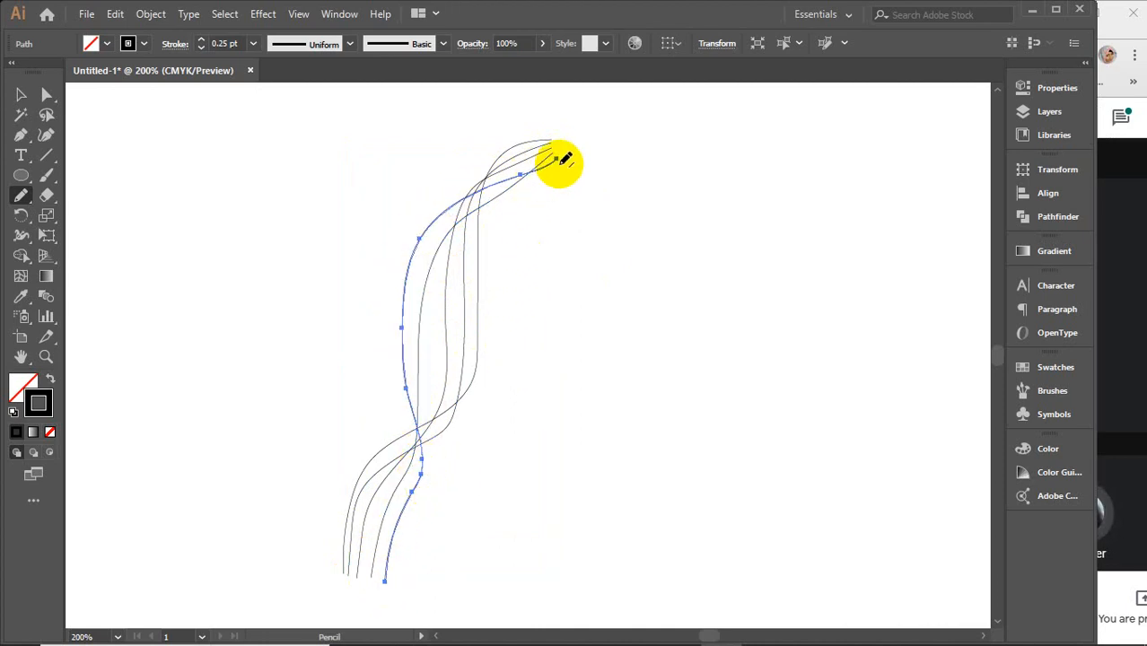
{"action": "mouse_move", "coordinate": [557, 162]}
{"action": "left_mouse_down"}
{"action": "mouse_move", "coordinate": [465, 216]}
{"action": "mouse_move", "coordinate": [425, 254]}
{"action": "mouse_move", "coordinate": [410, 354]}
{"action": "mouse_move", "coordinate": [431, 483]}
{"action": "mouse_move", "coordinate": [385, 580]}
{"action": "left_mouse_up"}
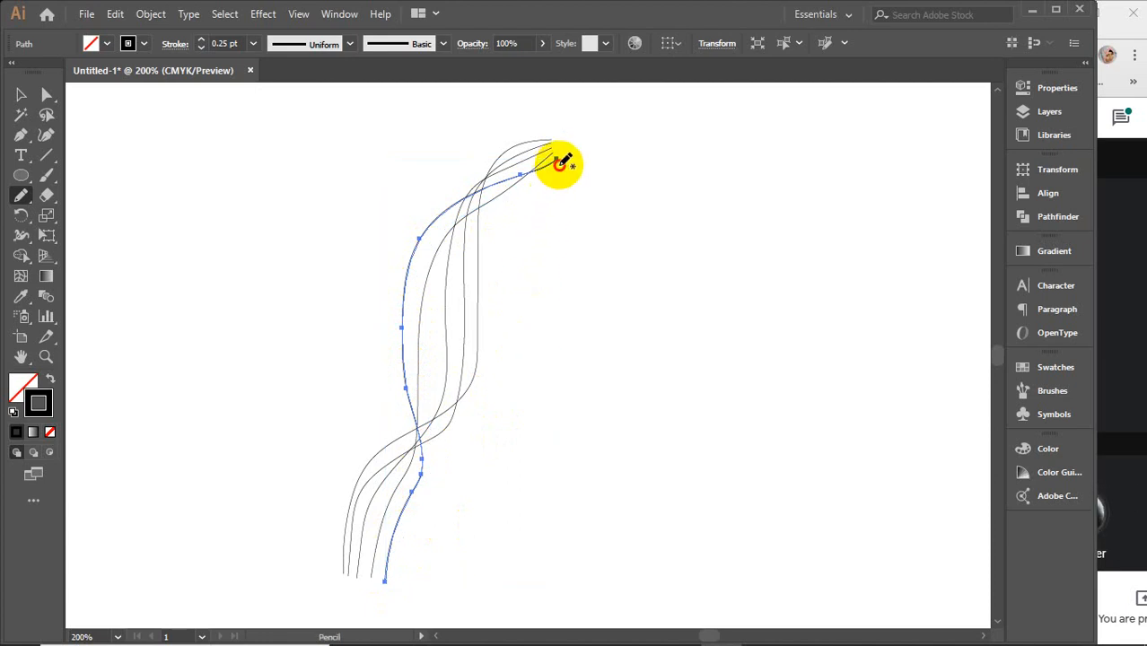
{"action": "mouse_move", "coordinate": [560, 162]}
{"action": "left_mouse_down"}
{"action": "mouse_move", "coordinate": [450, 213]}
{"action": "mouse_move", "coordinate": [410, 240]}
{"action": "mouse_move", "coordinate": [391, 274]}
{"action": "mouse_move", "coordinate": [390, 398]}
{"action": "mouse_move", "coordinate": [416, 500]}
{"action": "mouse_move", "coordinate": [401, 589]}
{"action": "left_mouse_up"}
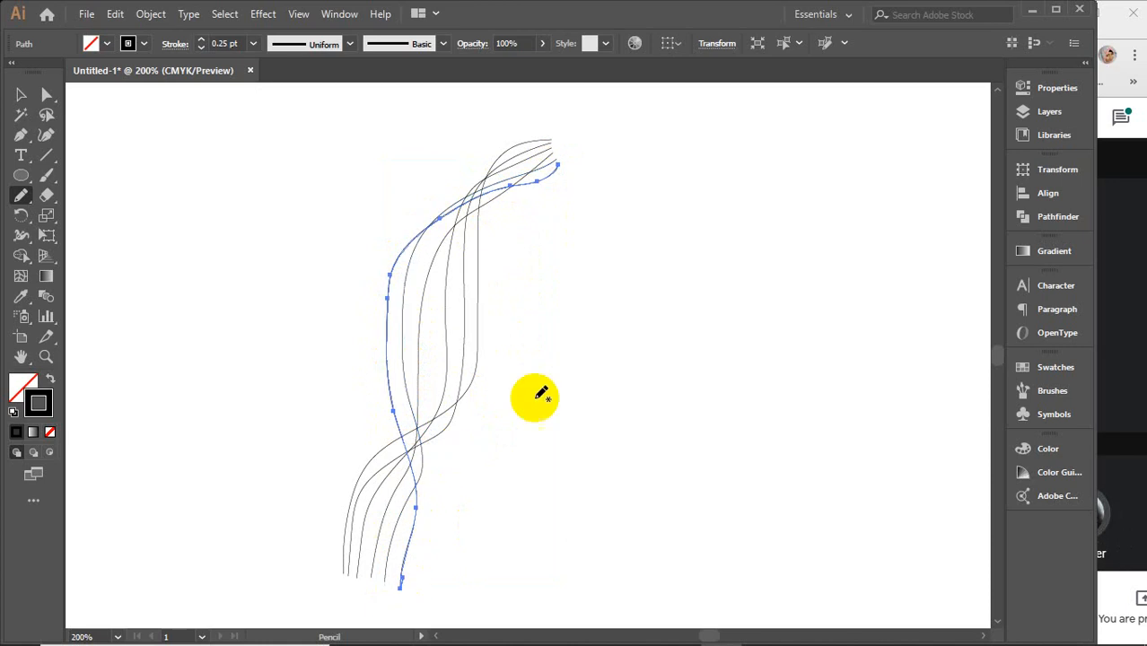
Step: Select all the strands and set their stroke weight to 1 pt
{"action": "left_click", "coordinate": [20, 94]}
{"action": "left_click", "coordinate": [332, 161]}
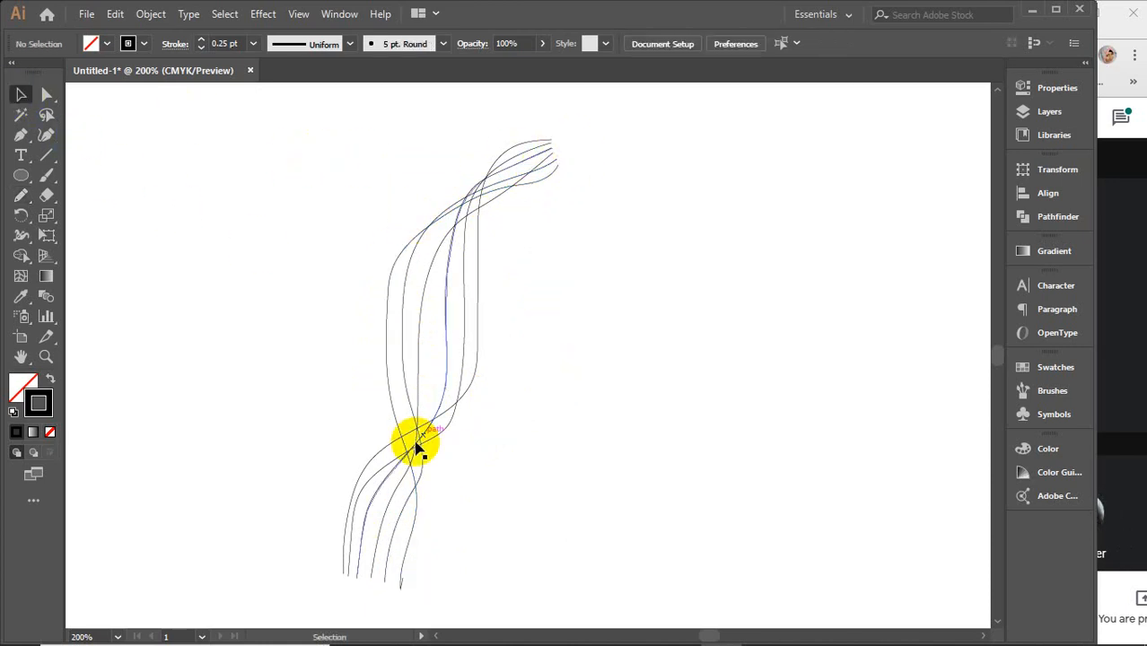
{"action": "mouse_move", "coordinate": [384, 167]}
{"action": "left_mouse_down"}
{"action": "mouse_move", "coordinate": [430, 236]}
{"action": "mouse_move", "coordinate": [474, 257]}
{"action": "left_mouse_up"}
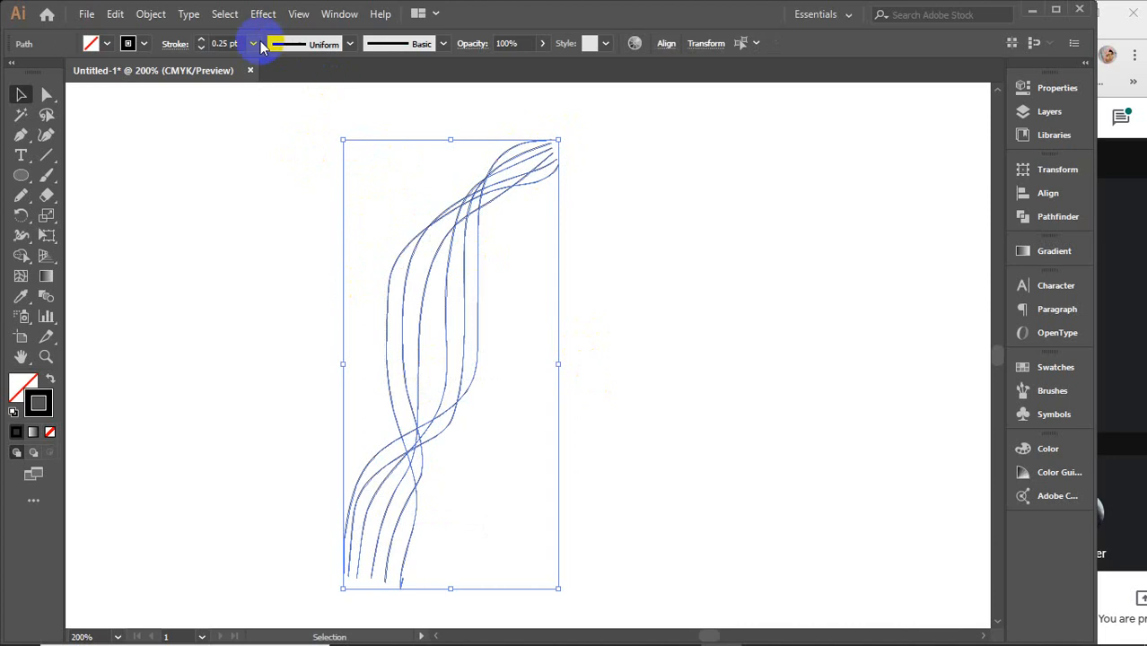
{"action": "scroll", "coordinate": [234, 43], "scroll_direction": "up", "scroll_amount": 2}
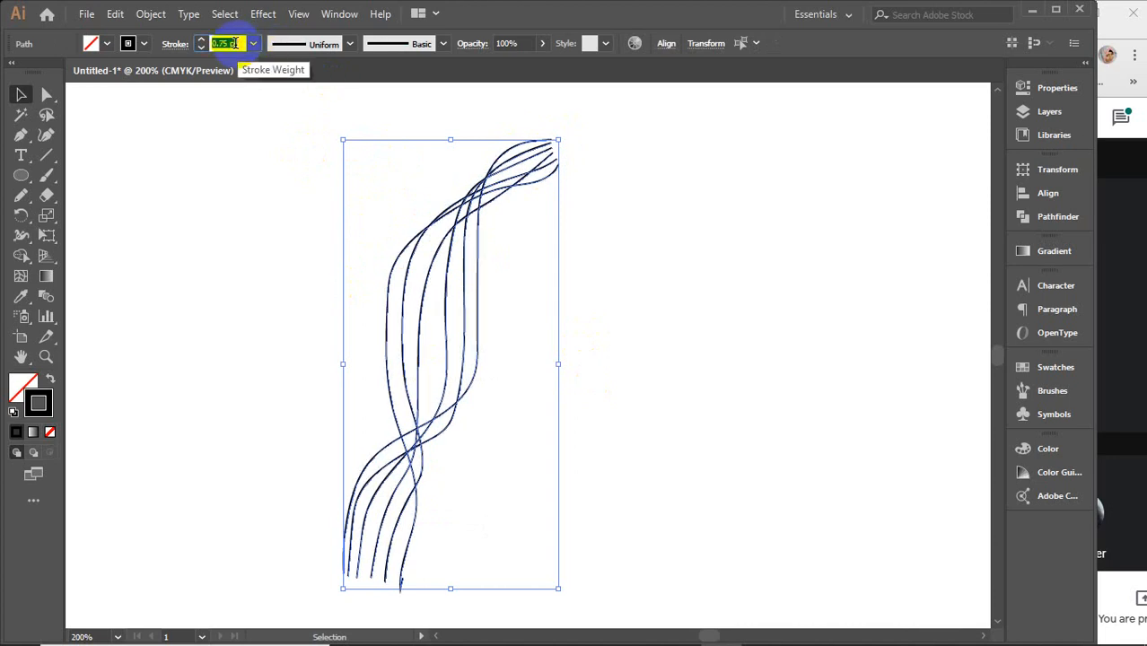
{"action": "scroll", "coordinate": [234, 43], "scroll_direction": "up", "scroll_amount": 1}
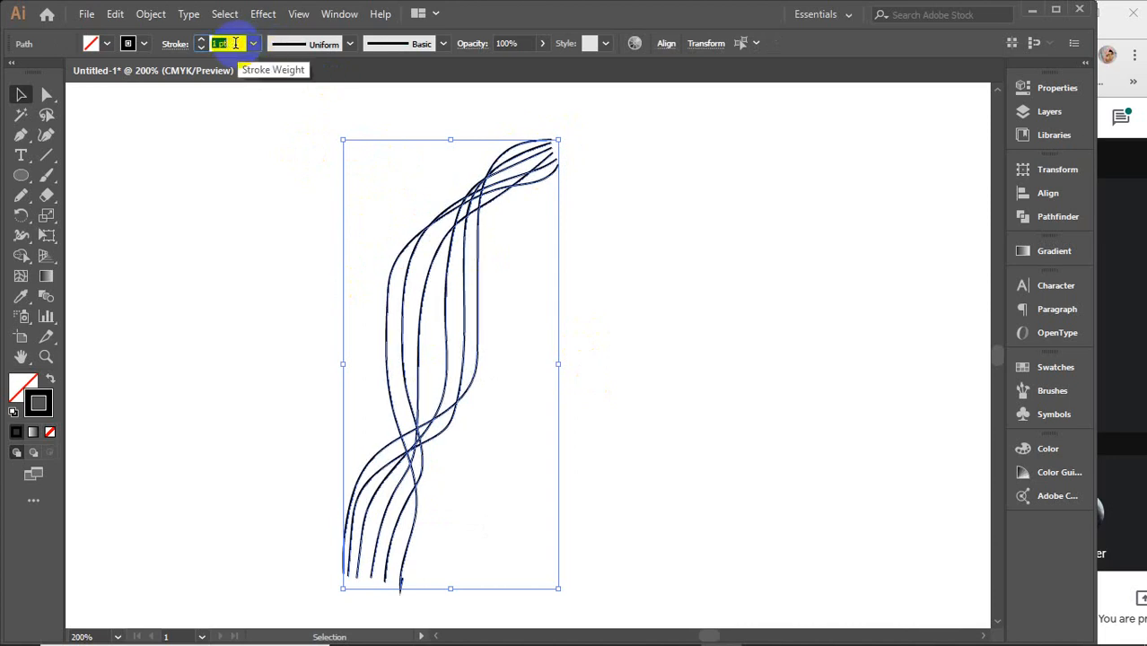
Step: Apply the triangular tapered width profile to all the strands and deselect them
{"action": "left_click", "coordinate": [328, 43]}
{"action": "left_click", "coordinate": [325, 118]}
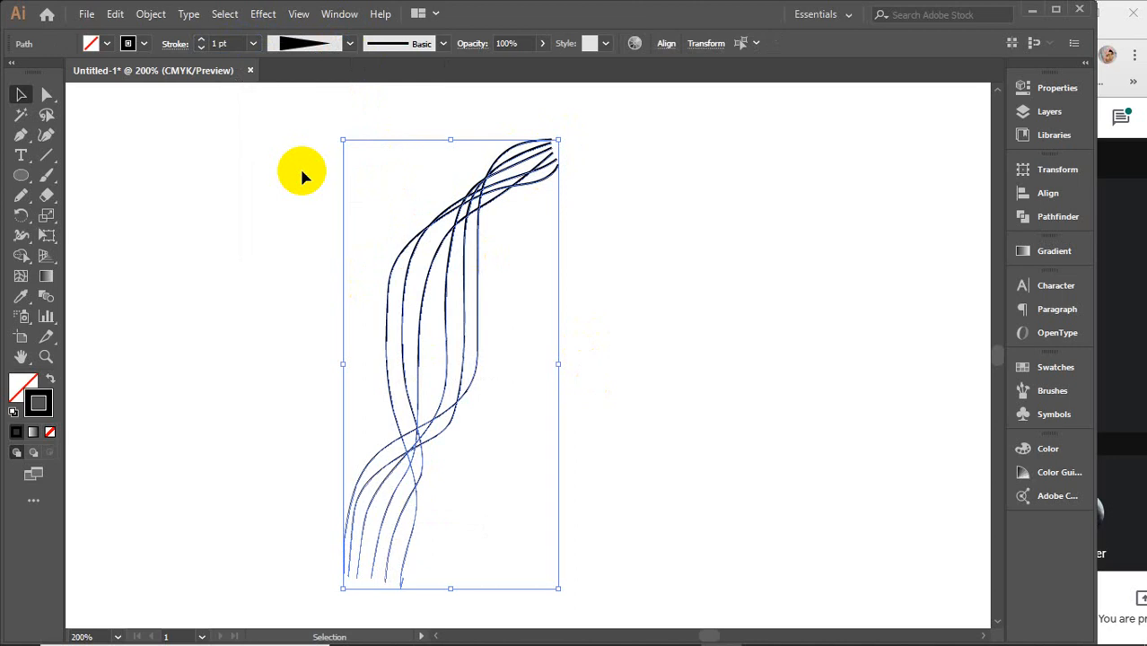
{"action": "left_click", "coordinate": [687, 247]}
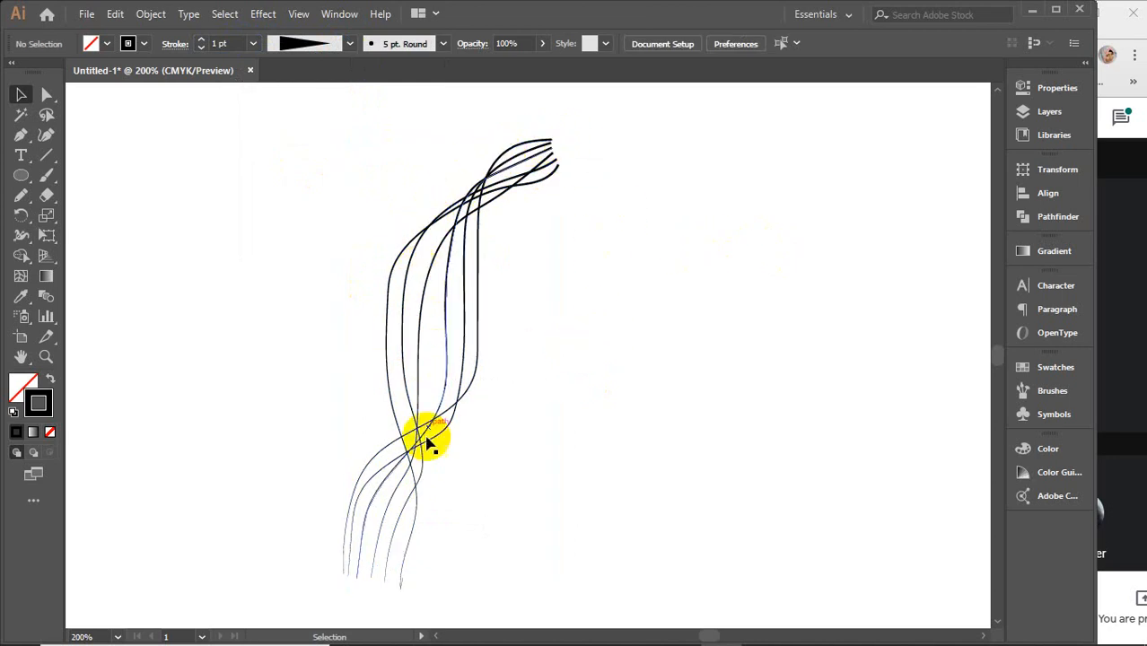
{"action": "left_click_drag", "start_coordinate": [429, 442], "coordinate": [371, 543]}
{"action": "key", "text": "a"}
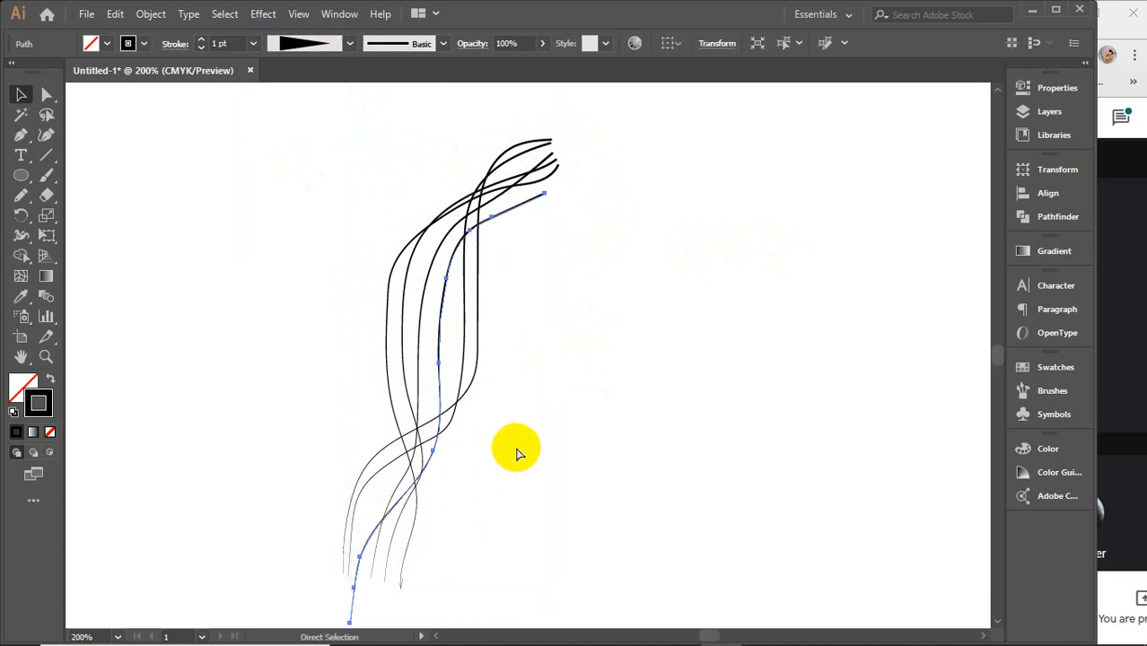
{"action": "key", "text": "ctrl+z"}
{"action": "key", "text": "v"}
Step: Nudge the third strand slightly upward and move its lower end anchor to about X 2.29 in, Y 3.93 in
{"action": "left_click", "coordinate": [47, 95]}
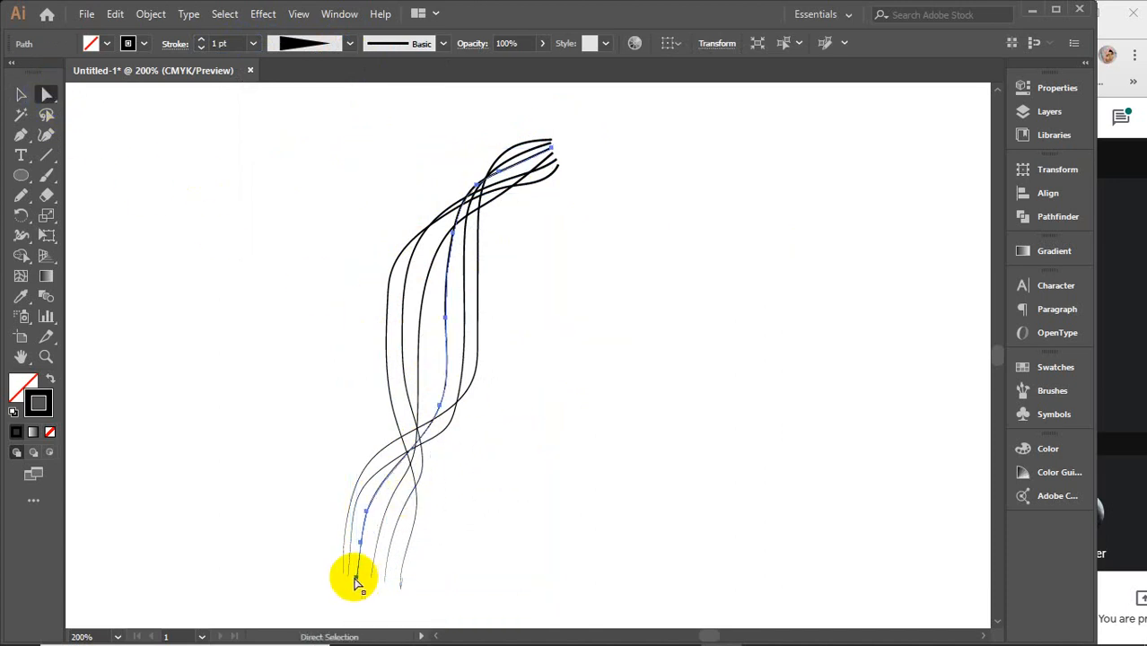
{"action": "left_click_drag", "start_coordinate": [356, 581], "coordinate": [360, 572]}
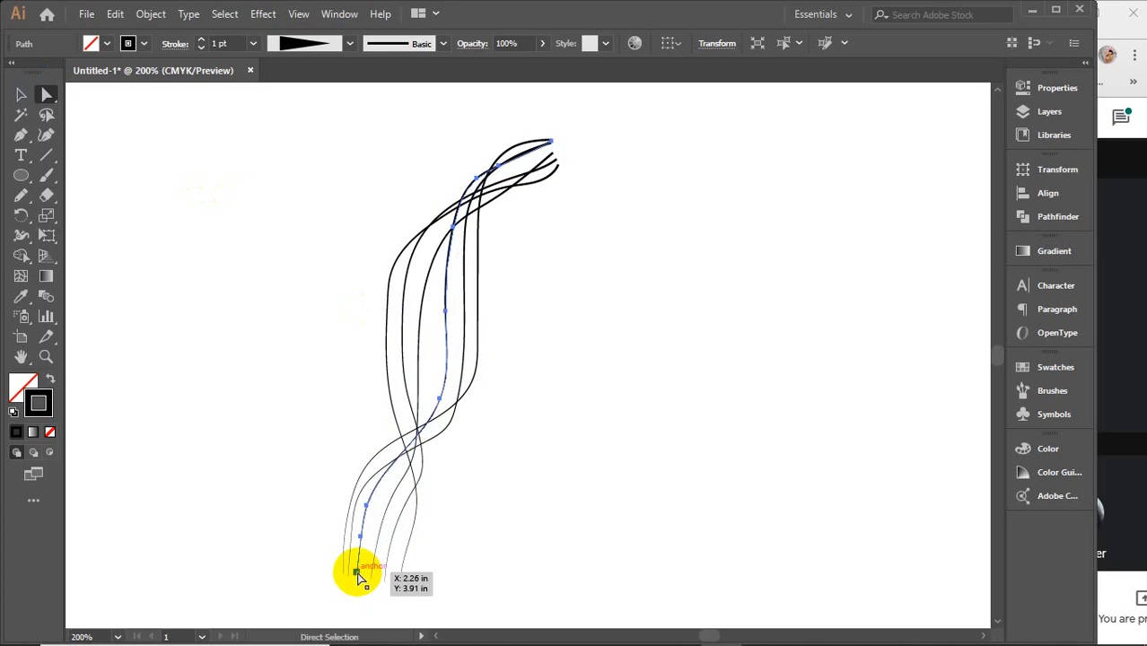
{"action": "left_click", "coordinate": [357, 572]}
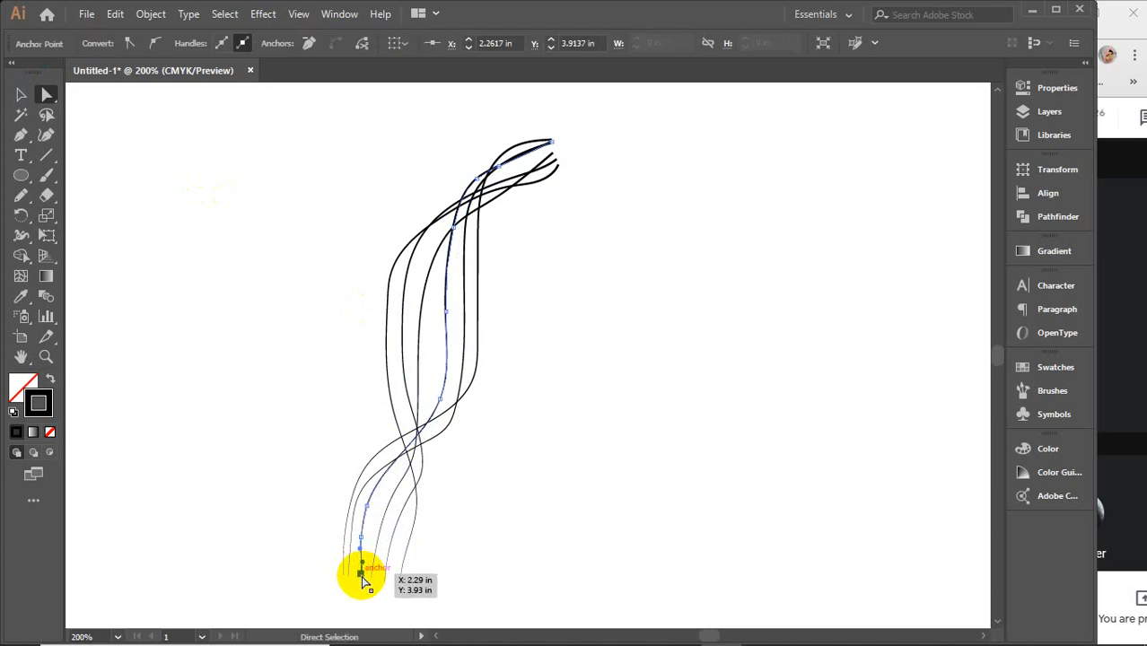
{"action": "left_click", "coordinate": [22, 98]}
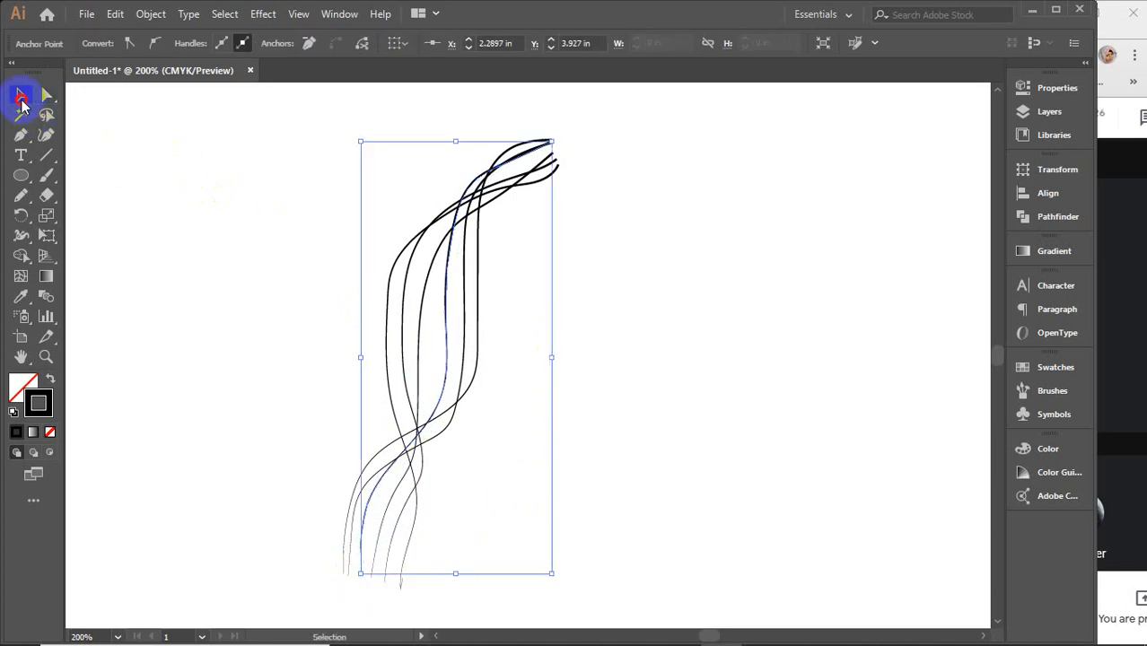
{"action": "left_click", "coordinate": [788, 318]}
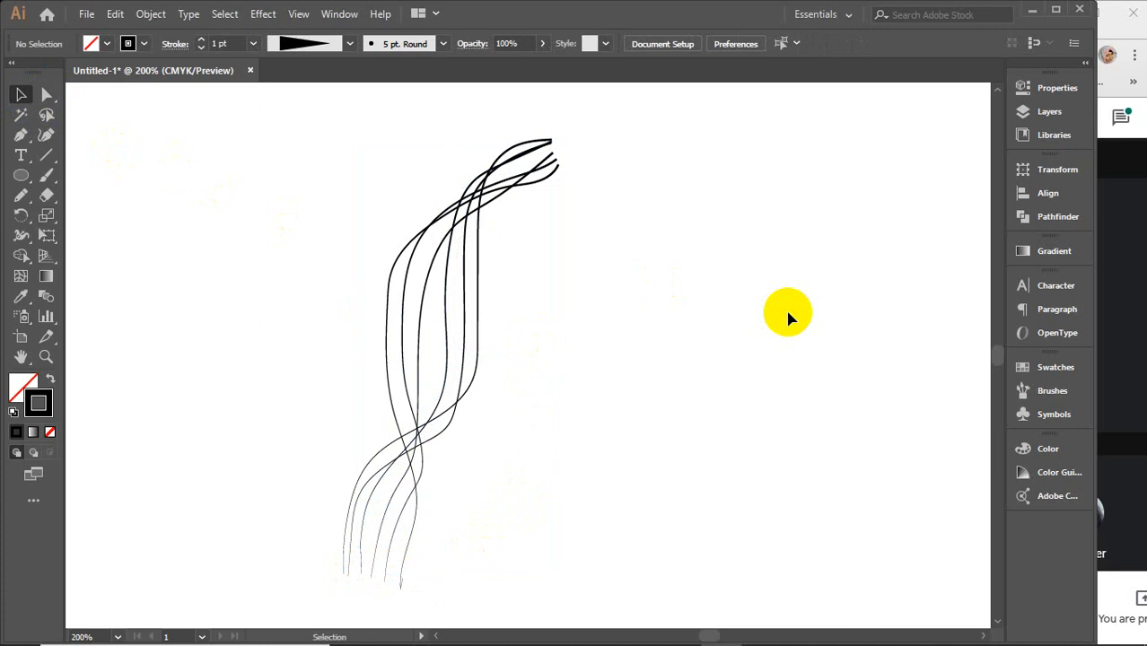
Step: Try the custom width profile with several bulges on all the strands
{"action": "left_click", "coordinate": [349, 43]}
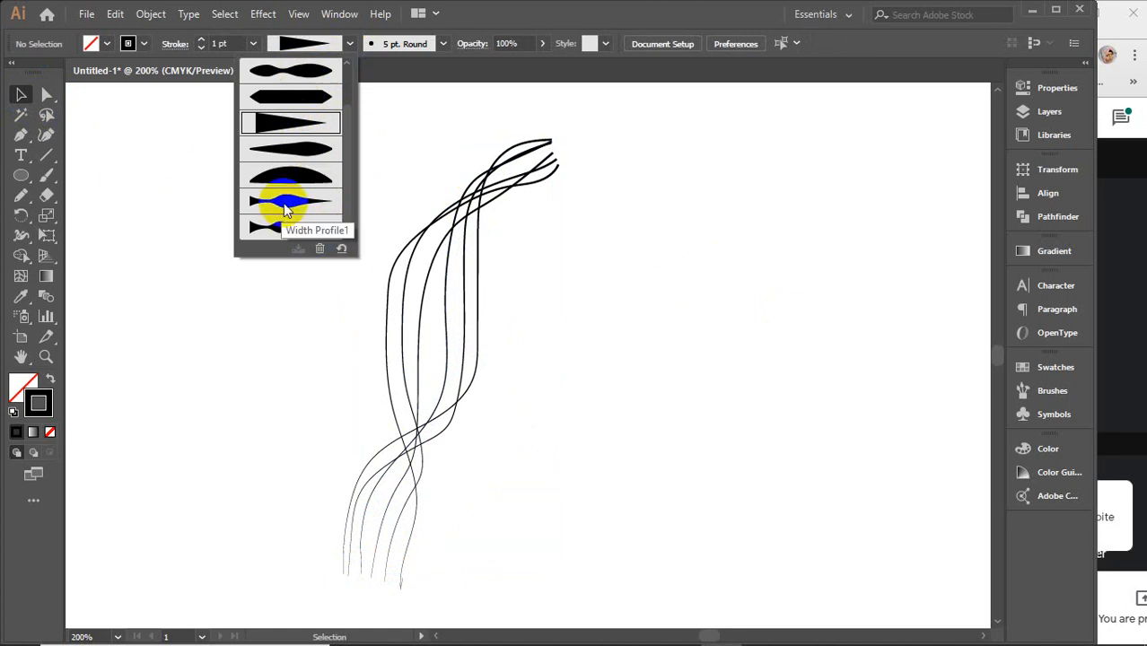
{"action": "left_click", "coordinate": [568, 322]}
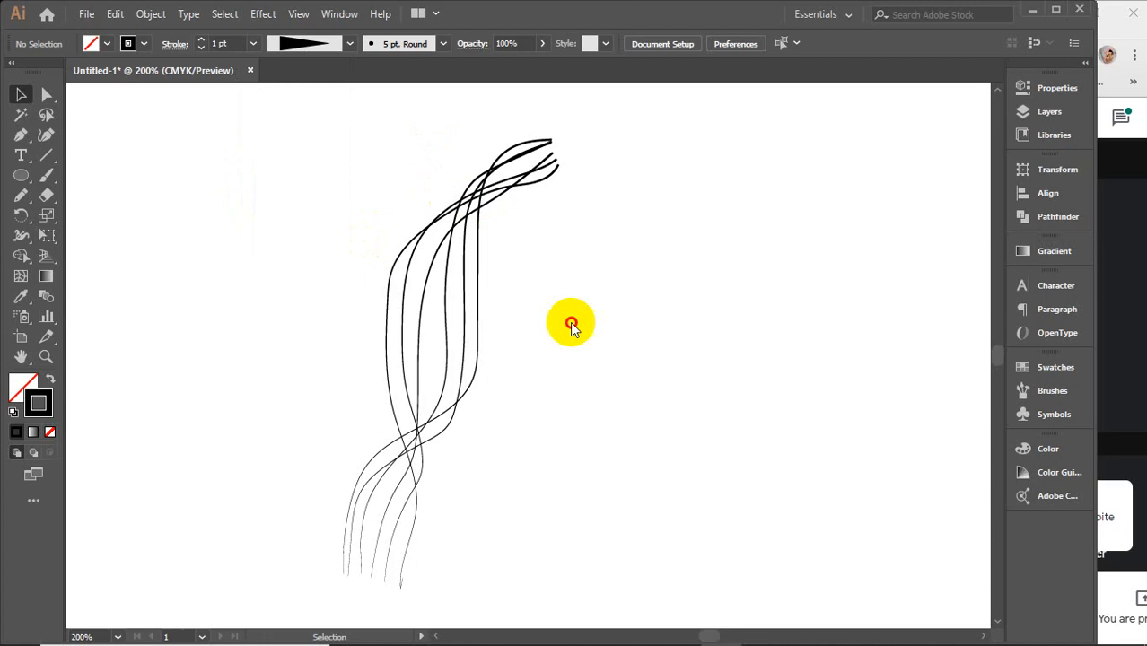
{"action": "left_click_drag", "start_coordinate": [384, 168], "coordinate": [462, 261]}
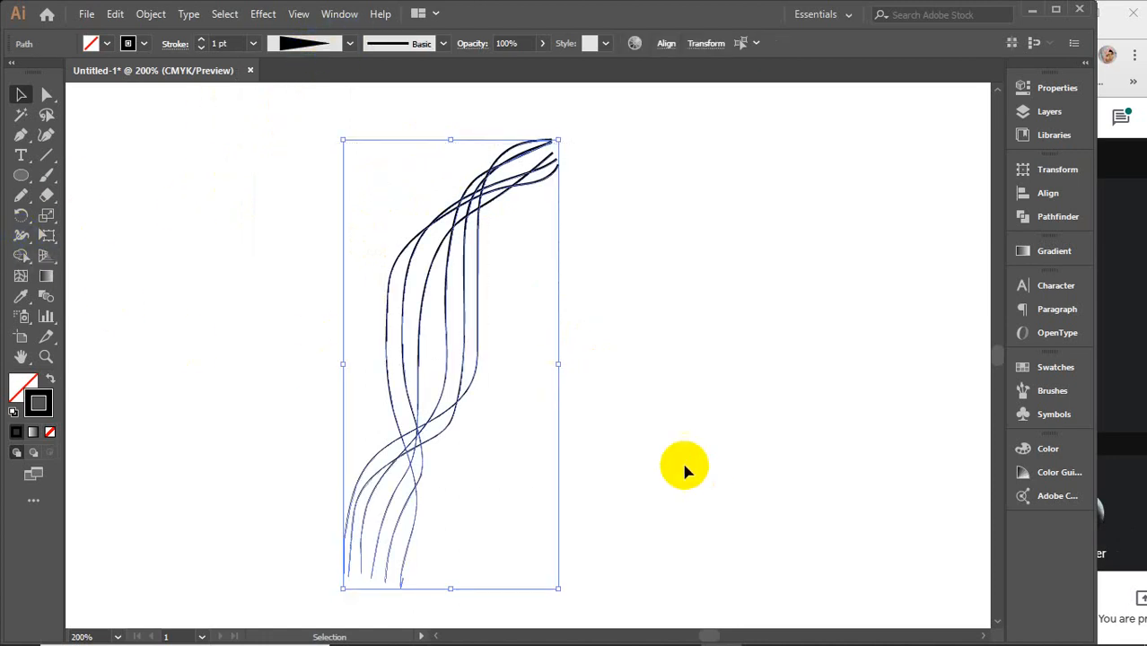
{"action": "left_click", "coordinate": [349, 44]}
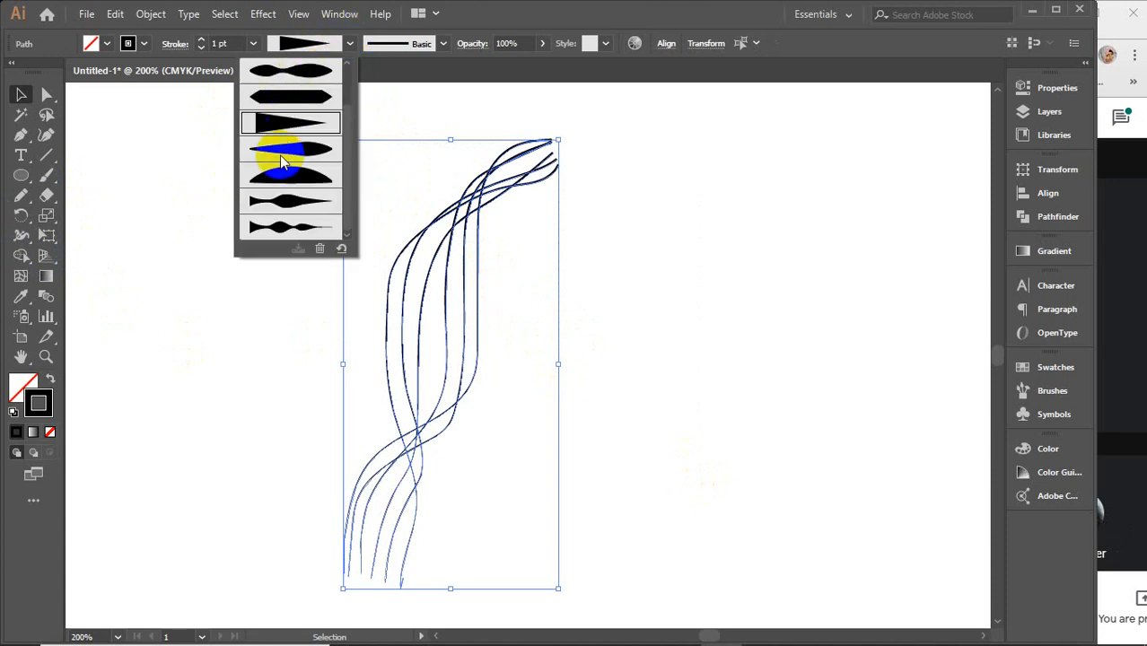
{"action": "left_click", "coordinate": [298, 241]}
{"action": "left_click", "coordinate": [769, 268]}
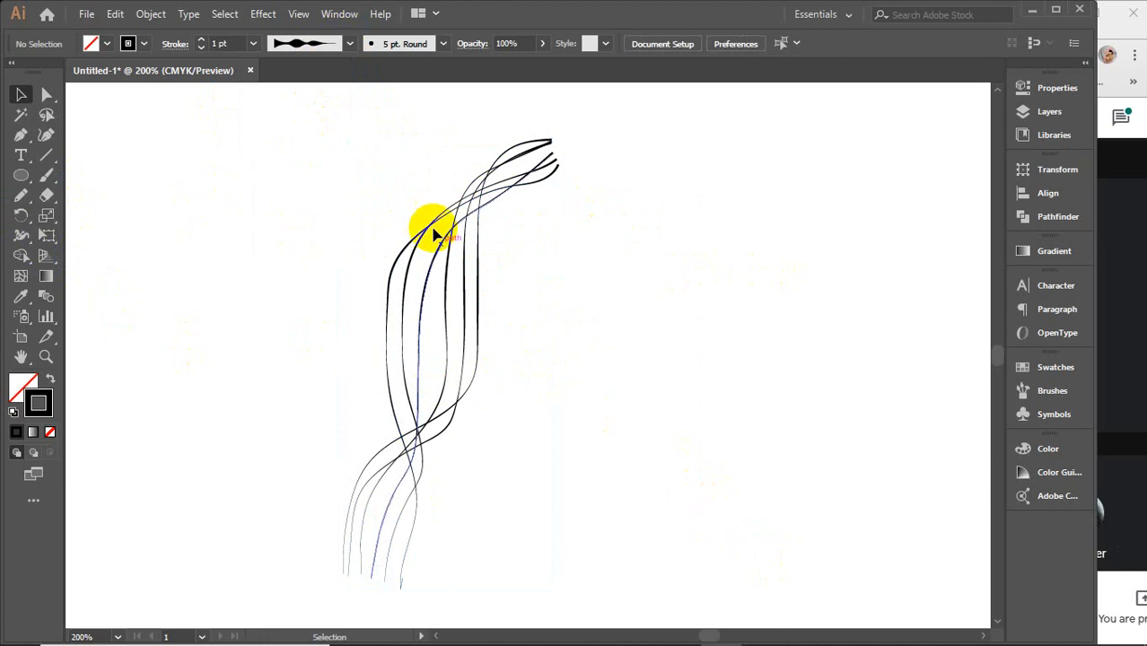
Step: Delete all the strands, undo the deletion and the last width profile change, and deselect the artwork
{"action": "left_click", "coordinate": [349, 43]}
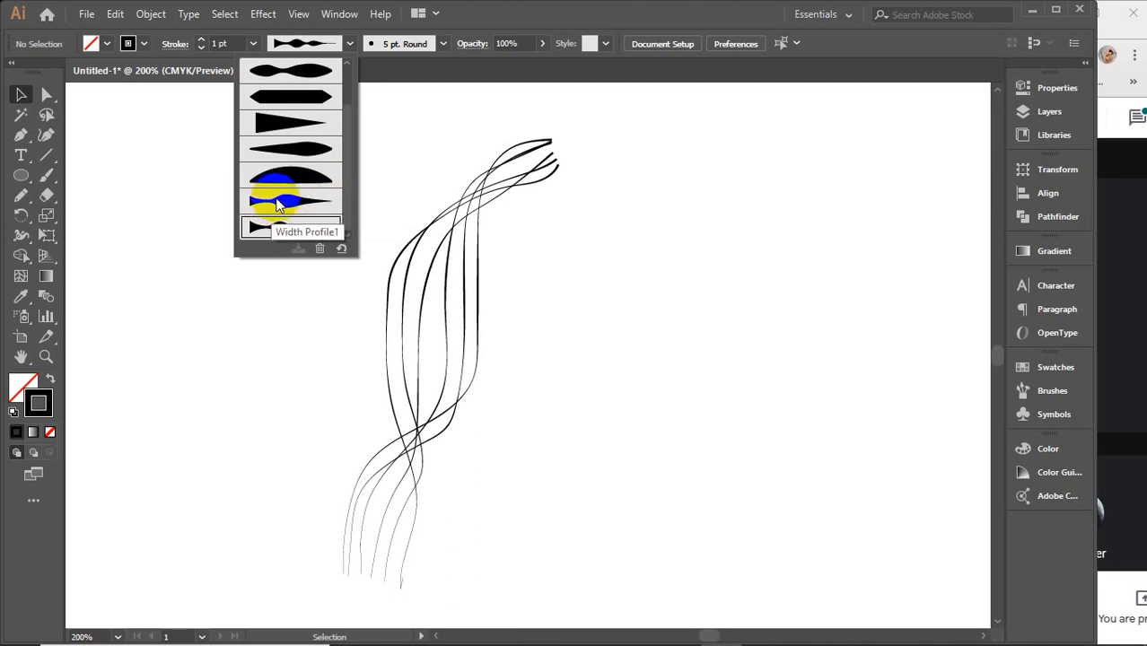
{"action": "left_click", "coordinate": [514, 289]}
{"action": "left_click_drag", "start_coordinate": [374, 177], "coordinate": [608, 468]}
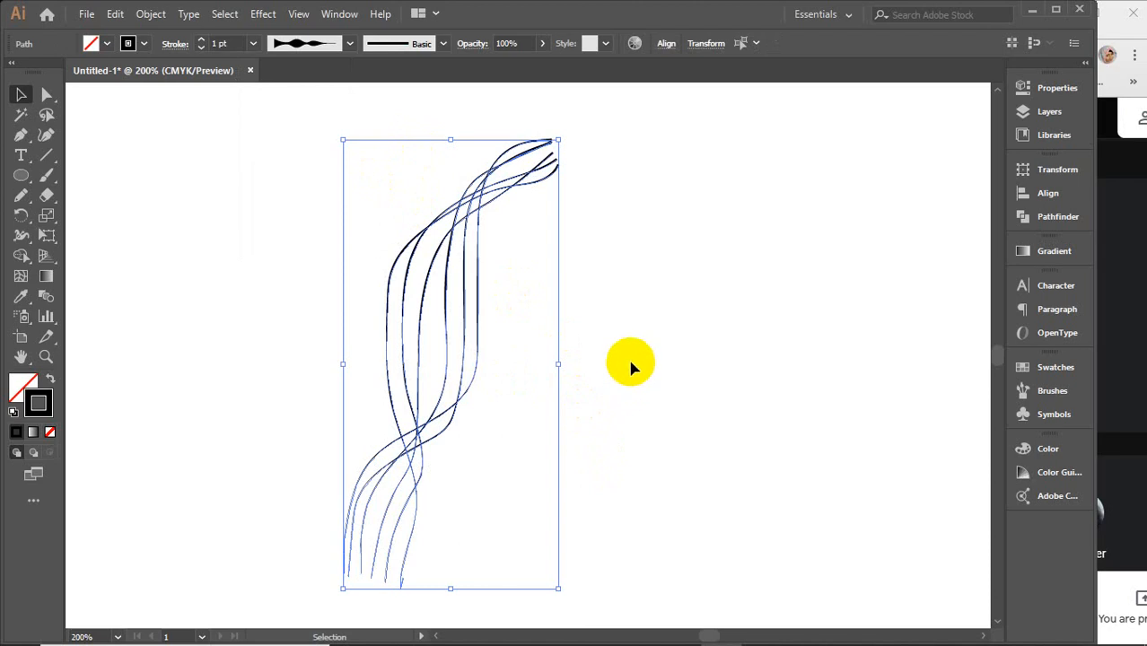
{"action": "key", "text": "Delete"}
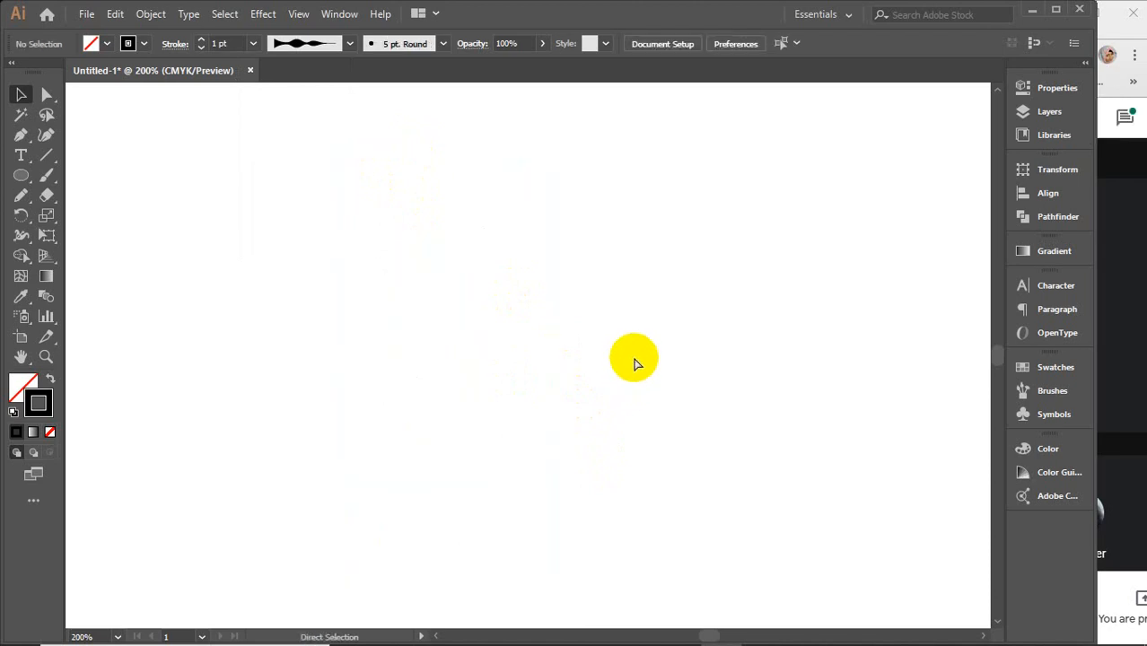
{"action": "key", "text": "ctrl+z"}
{"action": "key", "text": "v"}
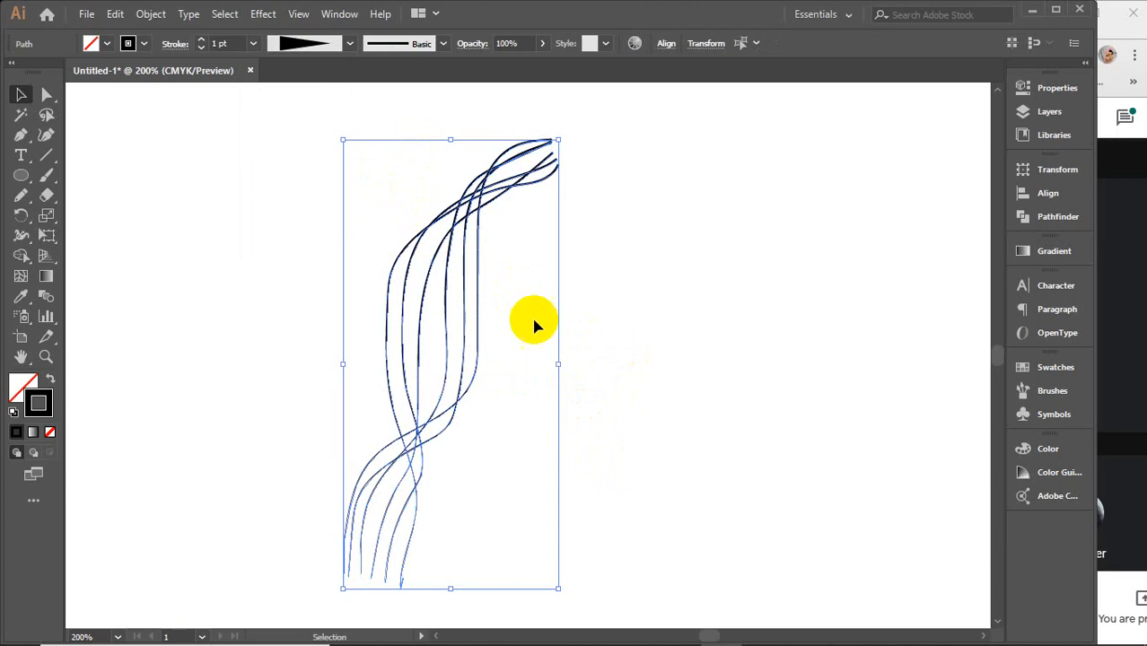
{"action": "left_click", "coordinate": [267, 283]}
{"action": "scroll", "coordinate": [268, 283], "scroll_direction": "down", "scroll_amount": 2}
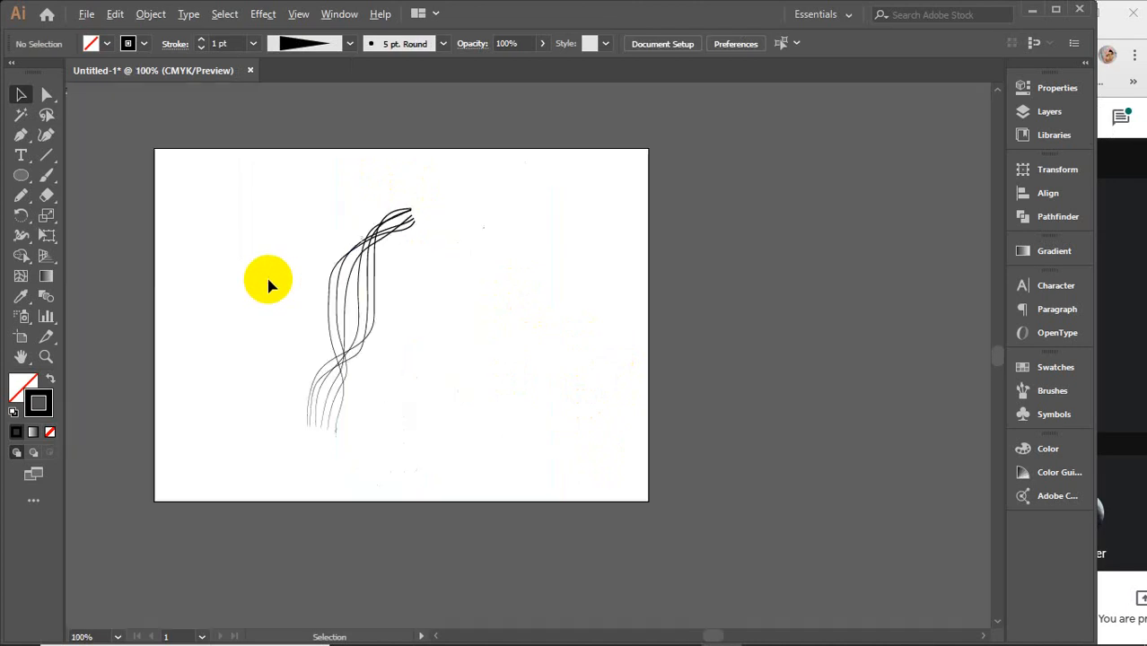
Step: Select all the wavy strands and move them off the artboard, beyond its upper-right corner
{"action": "left_click_drag", "start_coordinate": [294, 252], "coordinate": [461, 306]}
{"action": "left_click", "coordinate": [372, 251]}
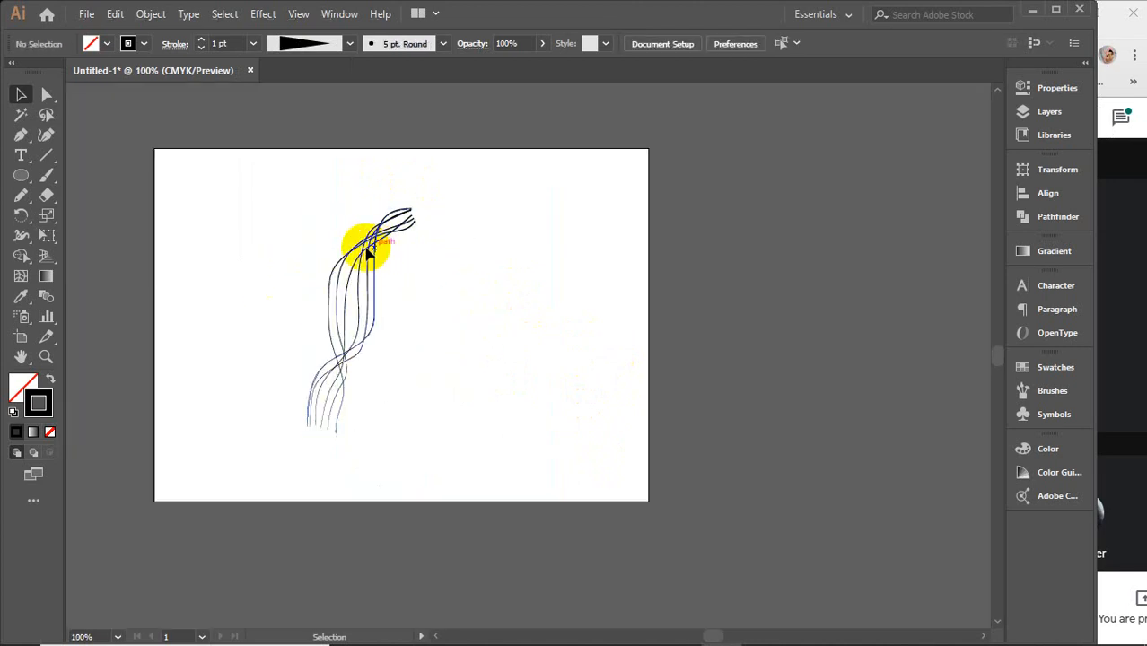
{"action": "left_click", "coordinate": [376, 282]}
{"action": "left_click_drag", "start_coordinate": [389, 253], "coordinate": [996, 140]}
{"action": "left_click_drag", "start_coordinate": [371, 257], "coordinate": [963, 109]}
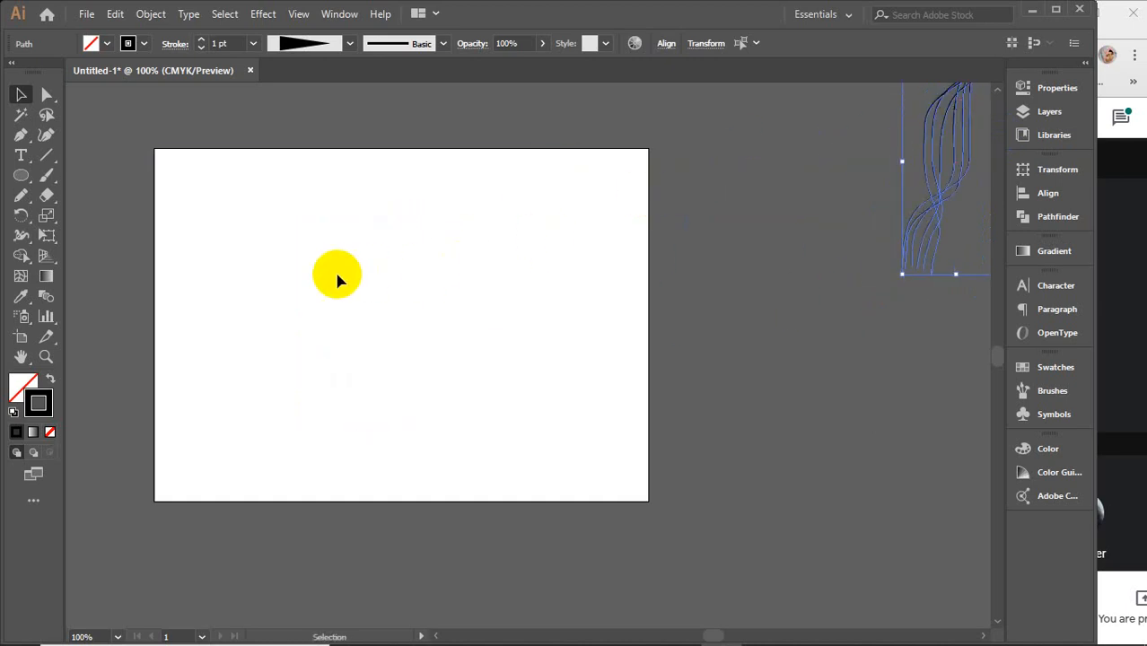
{"action": "scroll", "coordinate": [338, 277], "scroll_direction": "up", "scroll_amount": 1}
{"action": "left_click_drag", "start_coordinate": [387, 296], "coordinate": [465, 306]}
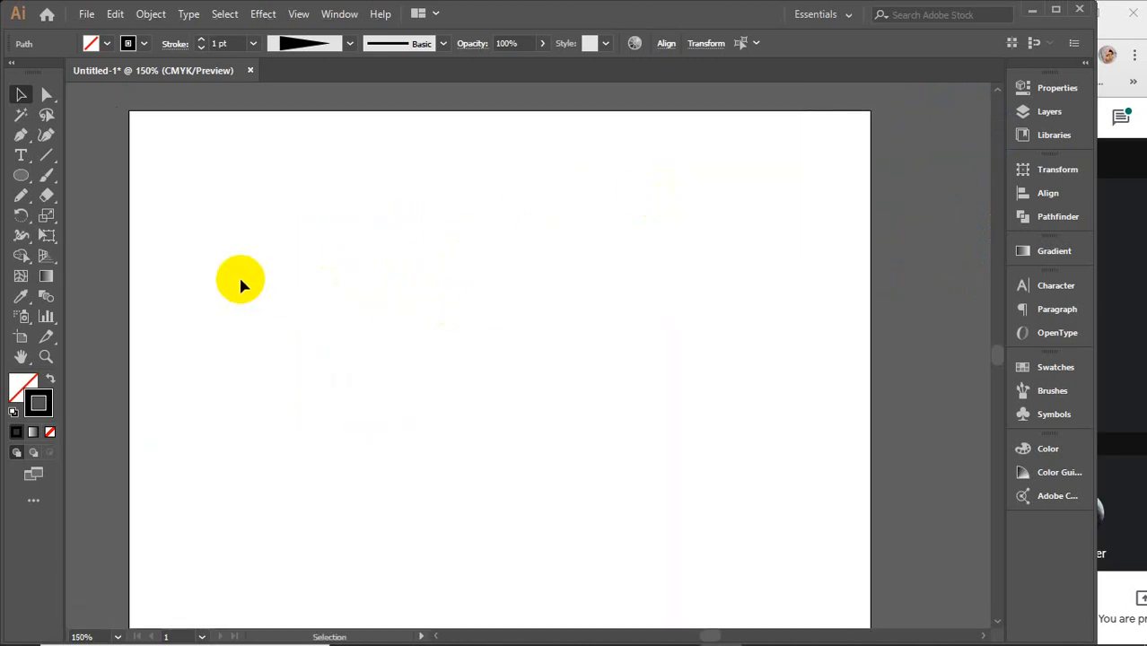
Step: Draw a tall zigzag curve down the middle of the artboard with the Pencil tool
{"action": "left_click", "coordinate": [102, 196]}
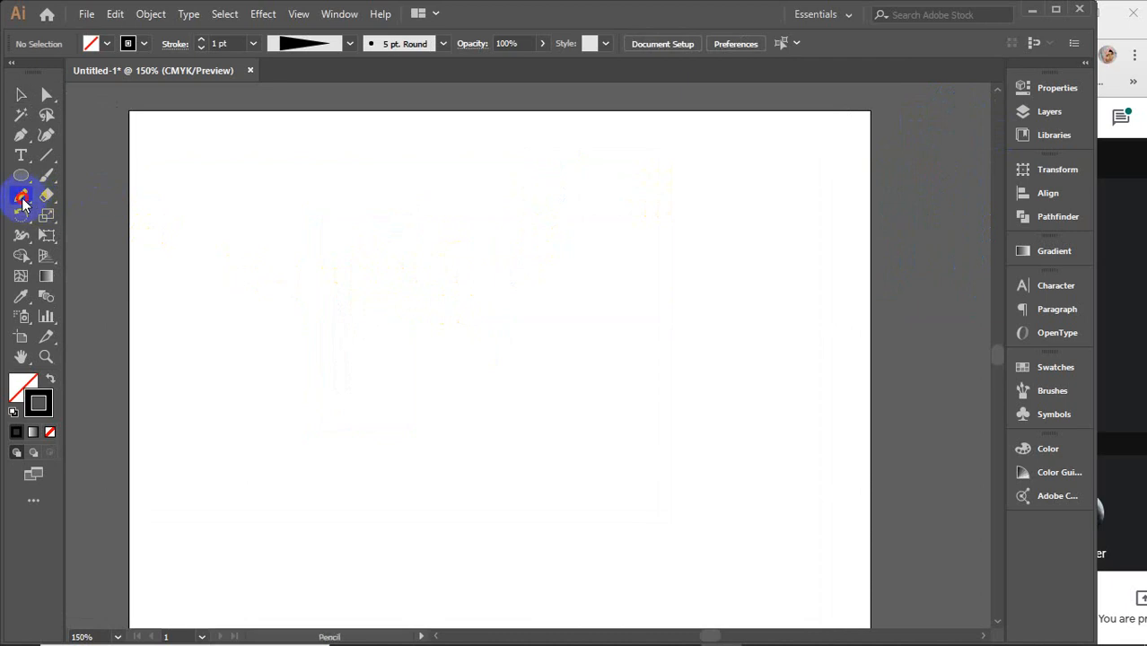
{"action": "left_click", "coordinate": [21, 196]}
{"action": "mouse_move", "coordinate": [597, 153]}
{"action": "left_mouse_down"}
{"action": "mouse_move", "coordinate": [554, 162]}
{"action": "mouse_move", "coordinate": [598, 172]}
{"action": "mouse_move", "coordinate": [510, 217]}
{"action": "mouse_move", "coordinate": [493, 240]}
{"action": "mouse_move", "coordinate": [507, 287]}
{"action": "mouse_move", "coordinate": [470, 299]}
{"action": "mouse_move", "coordinate": [609, 342]}
{"action": "mouse_move", "coordinate": [396, 386]}
{"action": "mouse_move", "coordinate": [568, 453]}
{"action": "mouse_move", "coordinate": [568, 517]}
{"action": "mouse_move", "coordinate": [449, 557]}
{"action": "left_mouse_up"}
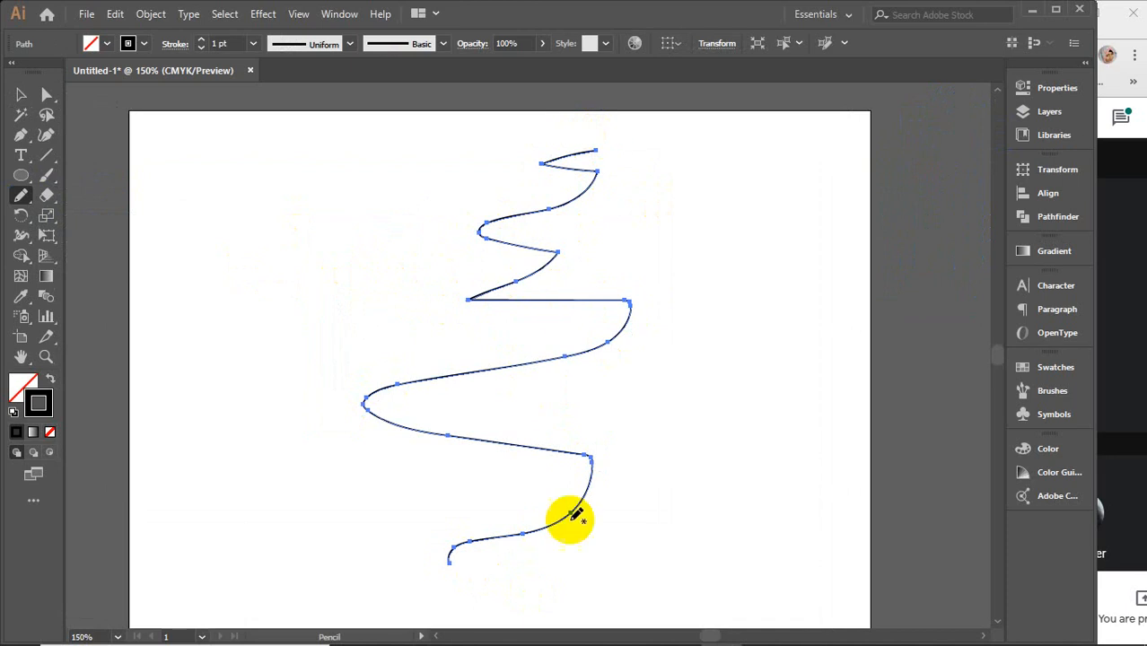
Step: Round off the sharp turns along the zigzag curve with the Smooth tool
{"action": "left_click", "coordinate": [22, 196]}
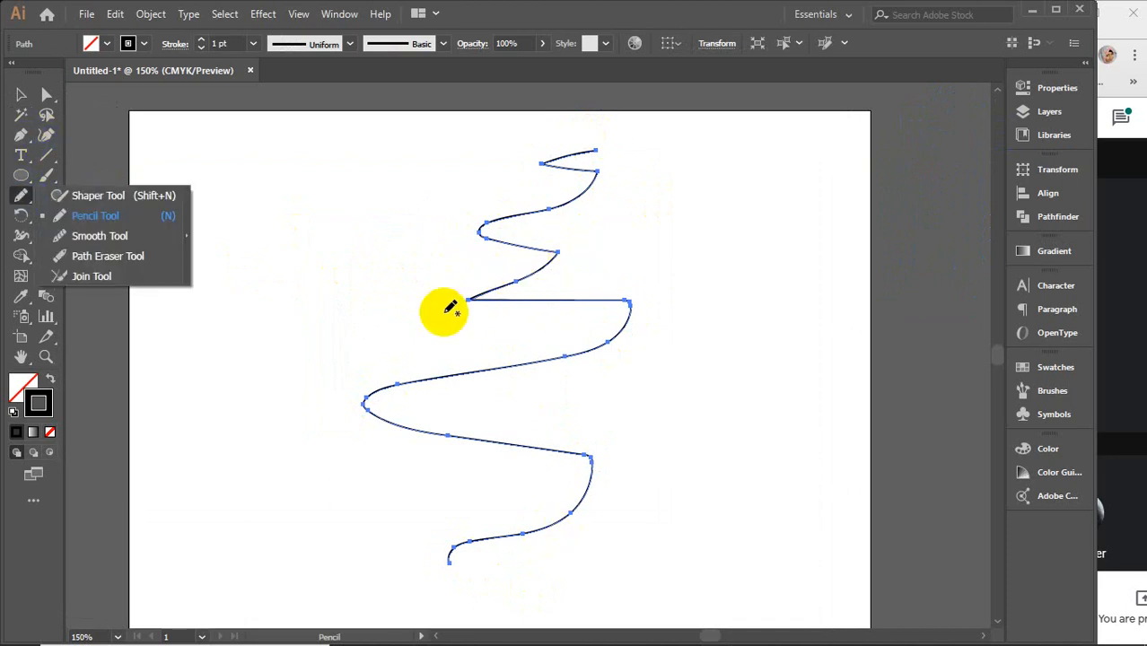
{"action": "left_click", "coordinate": [88, 236]}
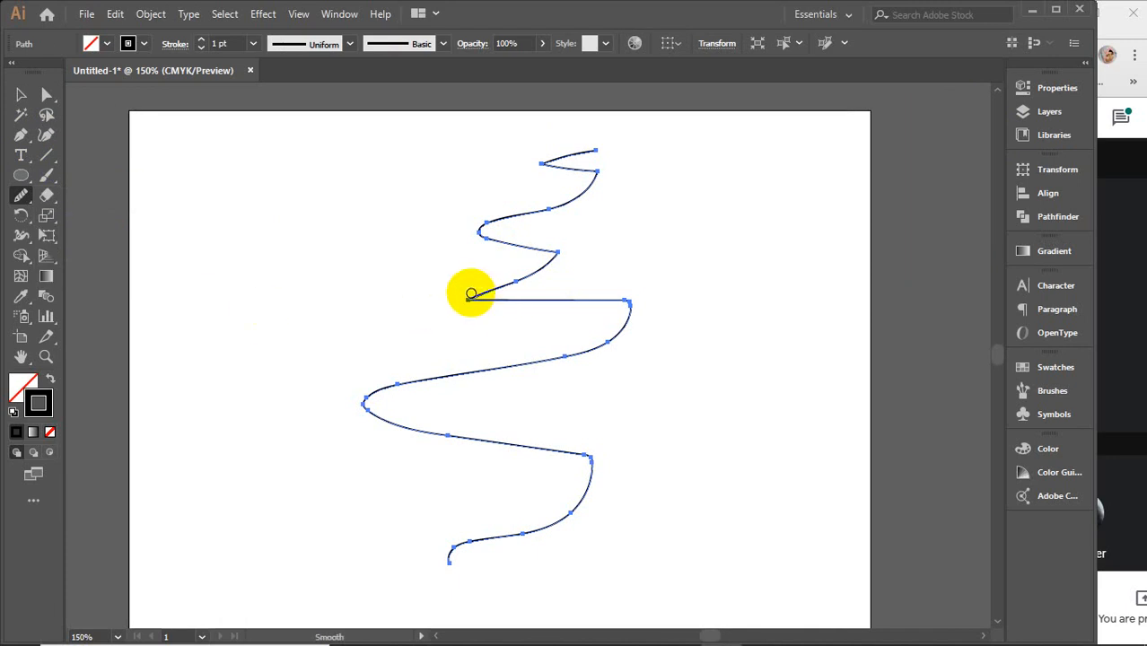
{"action": "mouse_move", "coordinate": [469, 298]}
{"action": "left_mouse_down"}
{"action": "mouse_move", "coordinate": [507, 297]}
{"action": "mouse_move", "coordinate": [473, 295]}
{"action": "mouse_move", "coordinate": [546, 264]}
{"action": "mouse_move", "coordinate": [460, 300]}
{"action": "mouse_move", "coordinate": [514, 266]}
{"action": "mouse_move", "coordinate": [472, 290]}
{"action": "mouse_move", "coordinate": [557, 267]}
{"action": "mouse_move", "coordinate": [545, 254]}
{"action": "mouse_move", "coordinate": [478, 254]}
{"action": "mouse_move", "coordinate": [546, 249]}
{"action": "mouse_move", "coordinate": [579, 265]}
{"action": "mouse_move", "coordinate": [450, 233]}
{"action": "mouse_move", "coordinate": [564, 185]}
{"action": "mouse_move", "coordinate": [556, 169]}
{"action": "mouse_move", "coordinate": [584, 159]}
{"action": "mouse_move", "coordinate": [489, 164]}
{"action": "mouse_move", "coordinate": [594, 172]}
{"action": "mouse_move", "coordinate": [532, 169]}
{"action": "mouse_move", "coordinate": [614, 147]}
{"action": "mouse_move", "coordinate": [608, 177]}
{"action": "mouse_move", "coordinate": [563, 169]}
{"action": "mouse_move", "coordinate": [619, 312]}
{"action": "mouse_move", "coordinate": [618, 369]}
{"action": "mouse_move", "coordinate": [627, 294]}
{"action": "mouse_move", "coordinate": [558, 366]}
{"action": "mouse_move", "coordinate": [595, 294]}
{"action": "mouse_move", "coordinate": [594, 315]}
{"action": "mouse_move", "coordinate": [468, 412]}
{"action": "mouse_move", "coordinate": [387, 389]}
{"action": "mouse_move", "coordinate": [386, 406]}
{"action": "mouse_move", "coordinate": [538, 430]}
{"action": "mouse_move", "coordinate": [345, 397]}
{"action": "mouse_move", "coordinate": [495, 380]}
{"action": "mouse_move", "coordinate": [366, 413]}
{"action": "mouse_move", "coordinate": [417, 436]}
{"action": "left_mouse_up"}
{"action": "mouse_move", "coordinate": [584, 458]}
{"action": "left_mouse_down"}
{"action": "mouse_move", "coordinate": [464, 478]}
{"action": "mouse_move", "coordinate": [584, 494]}
{"action": "mouse_move", "coordinate": [556, 522]}
{"action": "mouse_move", "coordinate": [384, 556]}
{"action": "mouse_move", "coordinate": [522, 534]}
{"action": "mouse_move", "coordinate": [411, 555]}
{"action": "left_mouse_up"}
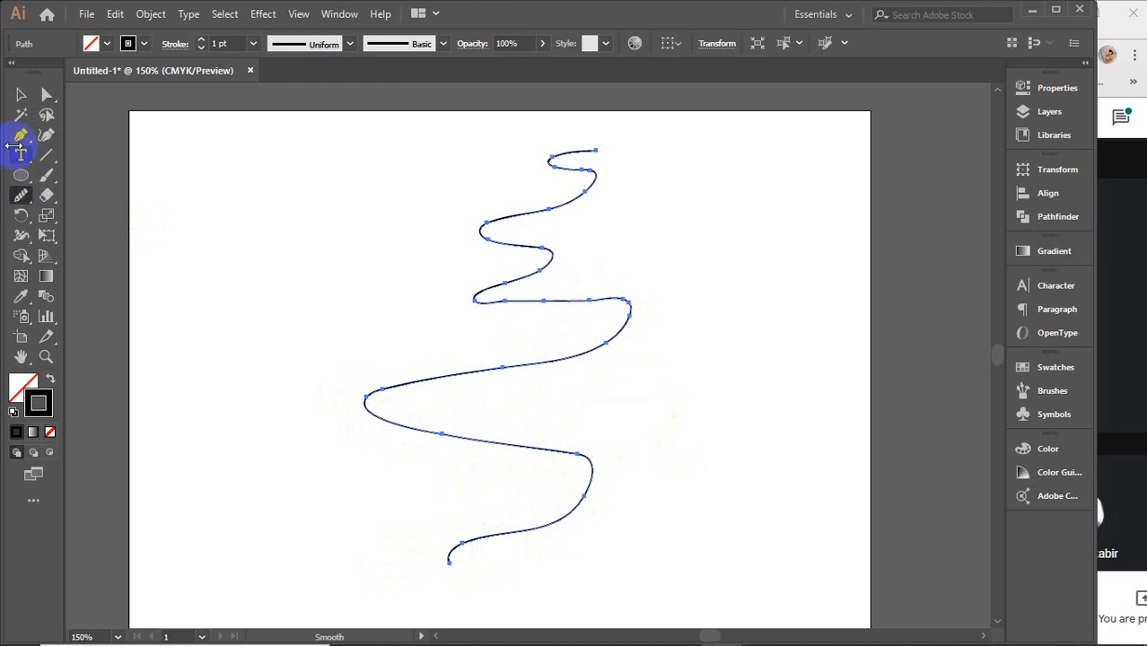
Step: Draw an open winding path with the Pen tool down the left part of the artboard, beside the zigzag curve
{"action": "left_click_drag", "start_coordinate": [25, 144], "coordinate": [89, 134]}
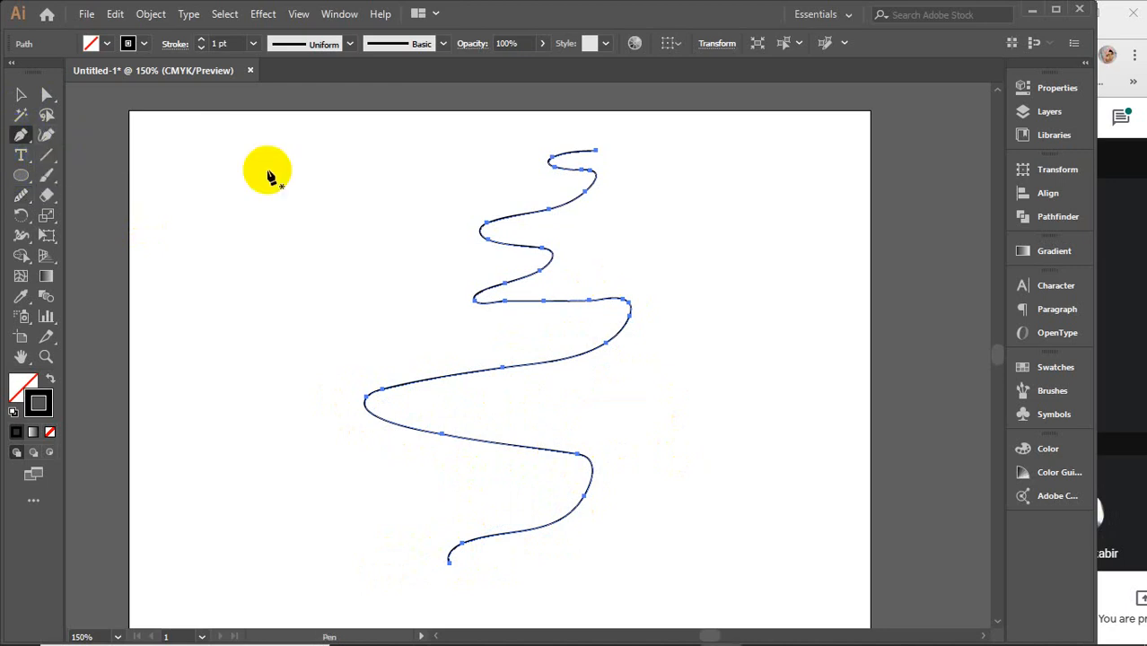
{"action": "left_click", "coordinate": [316, 144]}
{"action": "left_click_drag", "start_coordinate": [248, 208], "coordinate": [335, 288]}
{"action": "left_click_drag", "start_coordinate": [274, 320], "coordinate": [213, 361]}
{"action": "mouse_move", "coordinate": [203, 383]}
{"action": "left_mouse_down"}
{"action": "mouse_move", "coordinate": [278, 465]}
{"action": "mouse_move", "coordinate": [240, 535]}
{"action": "left_mouse_up"}
{"action": "mouse_move", "coordinate": [220, 560]}
{"action": "left_mouse_down"}
{"action": "mouse_move", "coordinate": [220, 572]}
{"action": "mouse_move", "coordinate": [317, 591]}
{"action": "left_mouse_up"}
{"action": "left_click_drag", "start_coordinate": [342, 517], "coordinate": [187, 603]}
{"action": "left_click", "coordinate": [18, 96]}
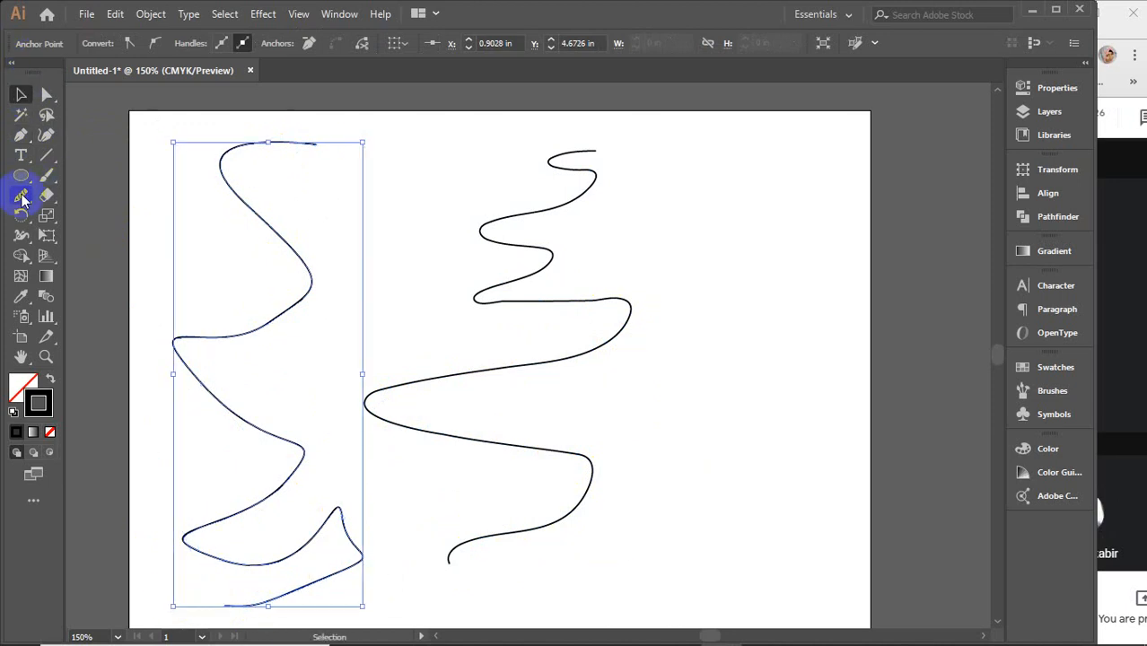
Step: Soften the bends of the winding Pen path with the Smooth tool
{"action": "left_click", "coordinate": [21, 195]}
{"action": "mouse_move", "coordinate": [300, 326]}
{"action": "left_mouse_down"}
{"action": "mouse_move", "coordinate": [199, 353]}
{"action": "mouse_move", "coordinate": [189, 343]}
{"action": "mouse_move", "coordinate": [221, 400]}
{"action": "mouse_move", "coordinate": [282, 431]}
{"action": "left_mouse_up"}
{"action": "mouse_move", "coordinate": [191, 370]}
{"action": "left_mouse_down"}
{"action": "mouse_move", "coordinate": [298, 461]}
{"action": "mouse_move", "coordinate": [327, 566]}
{"action": "mouse_move", "coordinate": [361, 519]}
{"action": "mouse_move", "coordinate": [345, 505]}
{"action": "mouse_move", "coordinate": [332, 546]}
{"action": "mouse_move", "coordinate": [338, 505]}
{"action": "mouse_move", "coordinate": [324, 549]}
{"action": "mouse_move", "coordinate": [338, 511]}
{"action": "mouse_move", "coordinate": [329, 565]}
{"action": "mouse_move", "coordinate": [371, 562]}
{"action": "mouse_move", "coordinate": [354, 551]}
{"action": "mouse_move", "coordinate": [313, 574]}
{"action": "mouse_move", "coordinate": [367, 555]}
{"action": "mouse_move", "coordinate": [271, 579]}
{"action": "left_mouse_up"}
{"action": "left_click_drag", "start_coordinate": [359, 558], "coordinate": [284, 569]}
{"action": "mouse_move", "coordinate": [184, 344]}
{"action": "left_mouse_down"}
{"action": "mouse_move", "coordinate": [187, 333]}
{"action": "mouse_move", "coordinate": [192, 346]}
{"action": "left_mouse_up"}
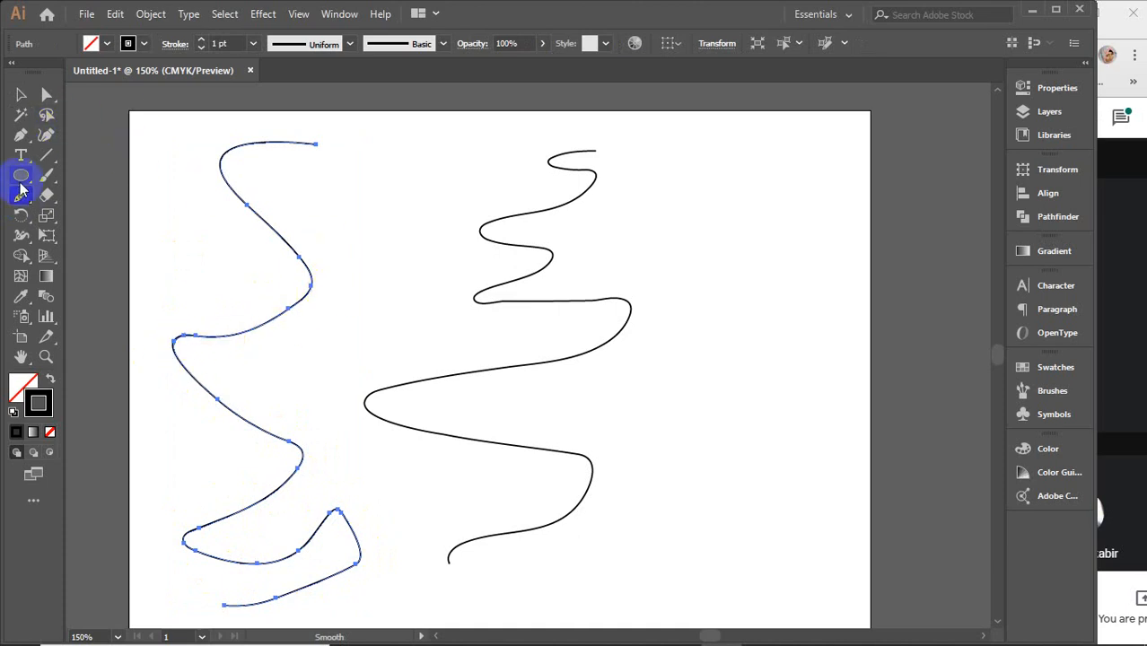
Step: Draw a rectangle in the upper right of the artboard, beside the zigzag curve
{"action": "mouse_move", "coordinate": [20, 200]}
{"action": "left_mouse_down"}
{"action": "mouse_move", "coordinate": [95, 269]}
{"action": "mouse_move", "coordinate": [88, 198]}
{"action": "left_mouse_up"}
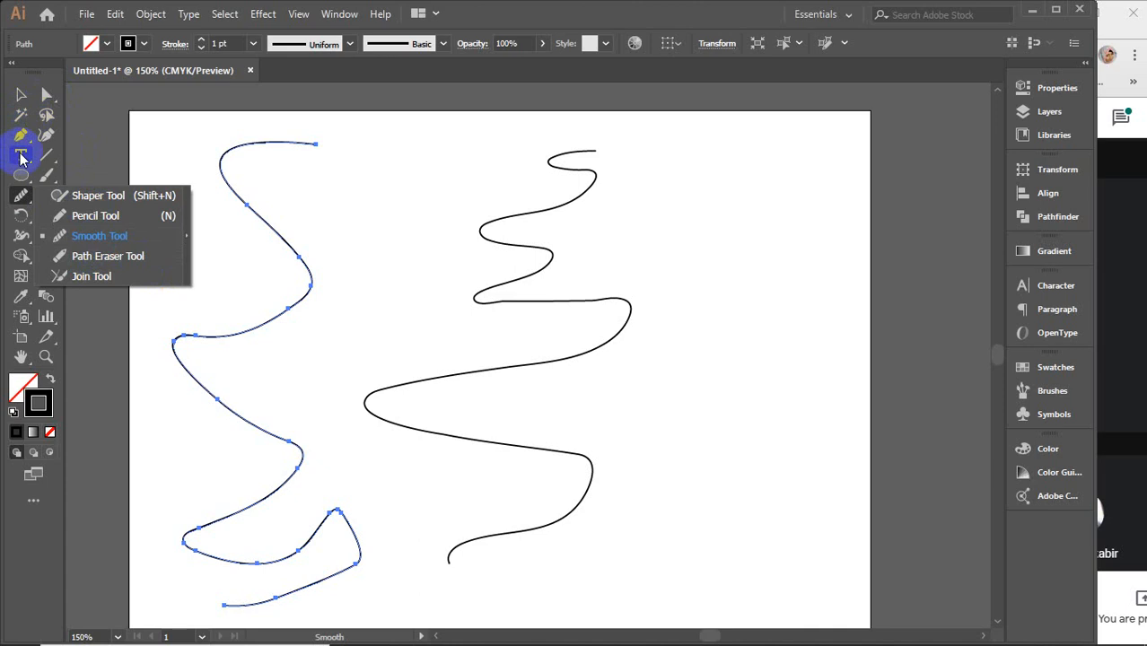
{"action": "mouse_move", "coordinate": [21, 176]}
{"action": "left_mouse_down"}
{"action": "mouse_move", "coordinate": [129, 192]}
{"action": "mouse_move", "coordinate": [115, 174]}
{"action": "left_mouse_up"}
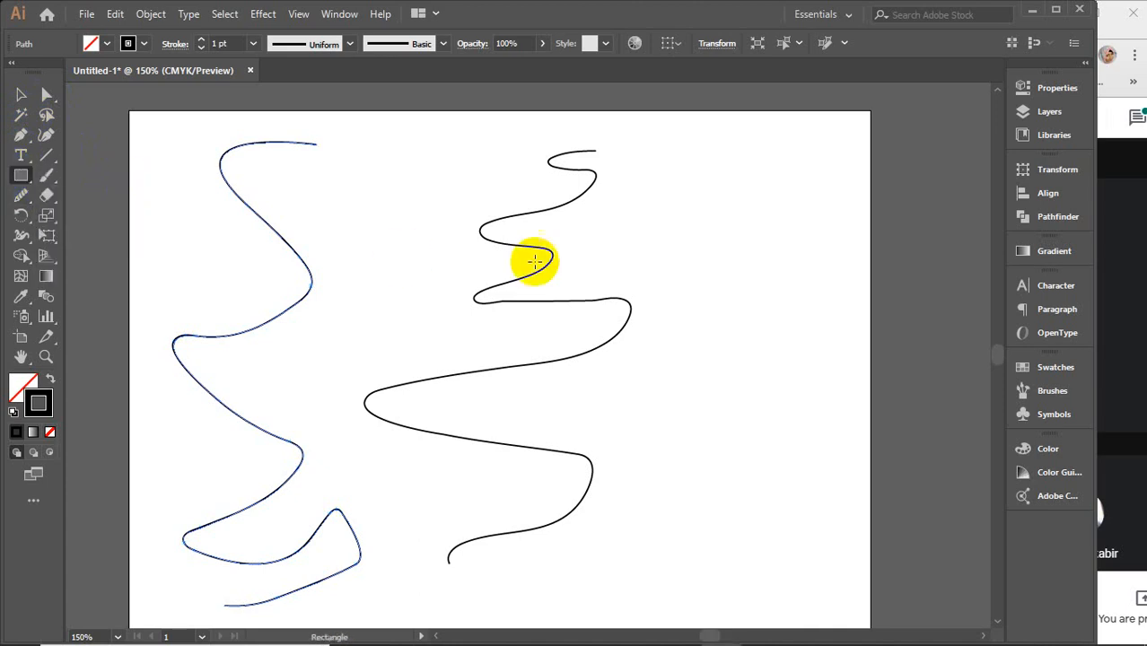
{"action": "left_click_drag", "start_coordinate": [665, 190], "coordinate": [832, 287]}
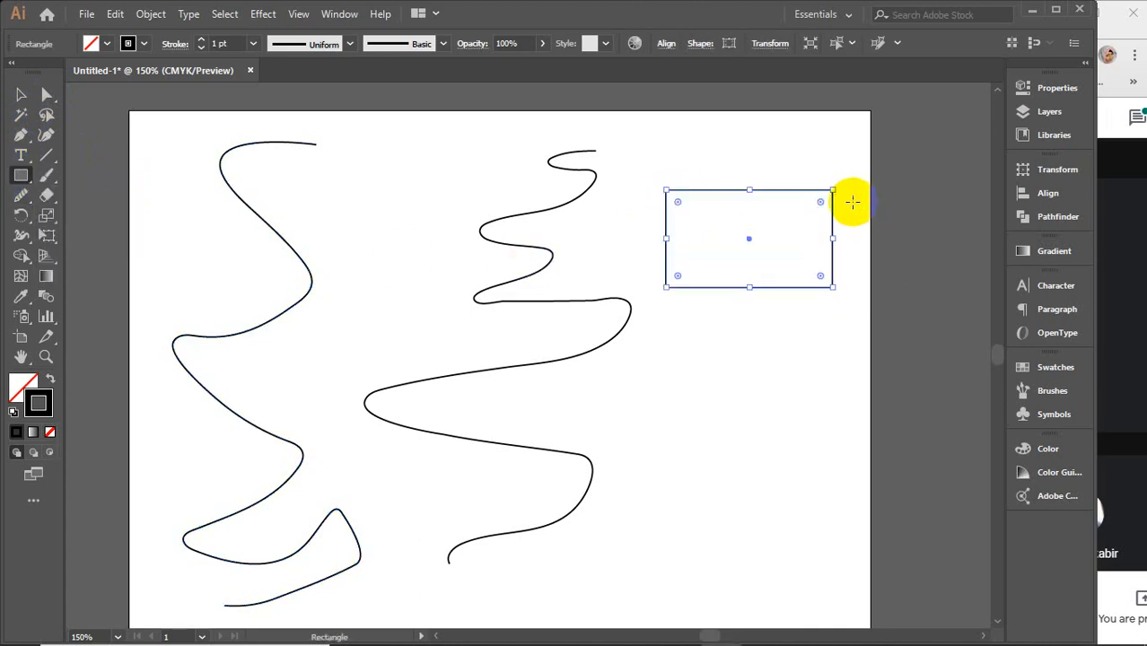
Step: Round all four corners of the rectangle with the Smooth tool
{"action": "left_click_drag", "start_coordinate": [15, 207], "coordinate": [98, 239]}
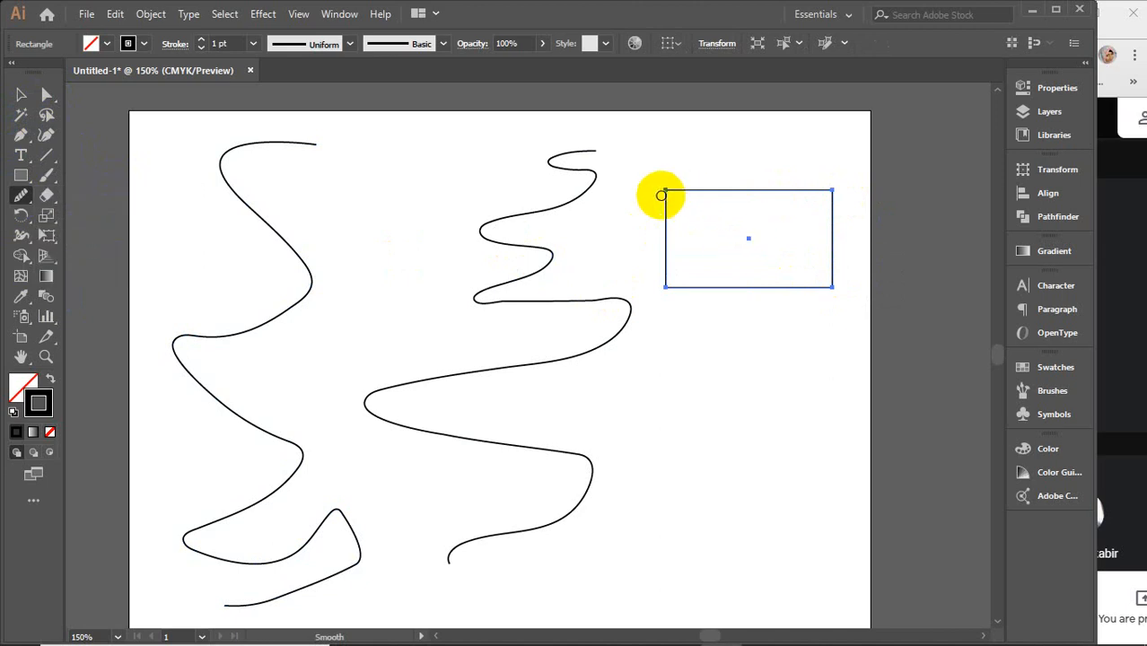
{"action": "mouse_move", "coordinate": [666, 192]}
{"action": "left_mouse_down"}
{"action": "mouse_move", "coordinate": [773, 192]}
{"action": "mouse_move", "coordinate": [655, 192]}
{"action": "mouse_move", "coordinate": [732, 192]}
{"action": "mouse_move", "coordinate": [844, 225]}
{"action": "mouse_move", "coordinate": [670, 184]}
{"action": "mouse_move", "coordinate": [875, 176]}
{"action": "left_mouse_up"}
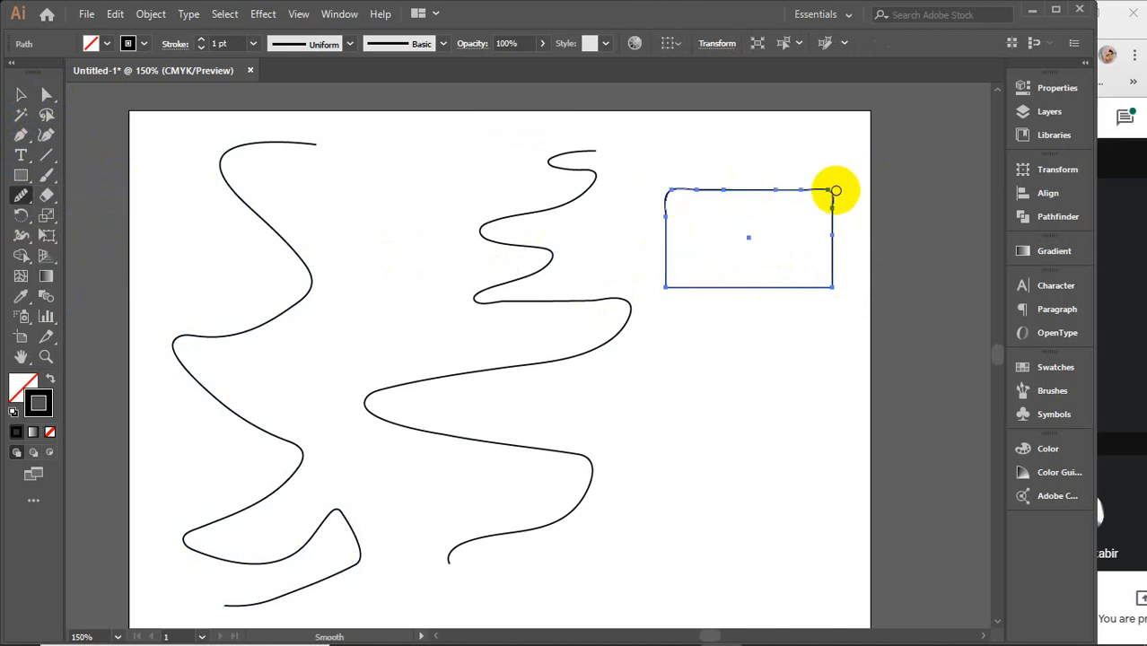
{"action": "mouse_move", "coordinate": [827, 291]}
{"action": "left_mouse_down"}
{"action": "mouse_move", "coordinate": [687, 223]}
{"action": "mouse_move", "coordinate": [834, 287]}
{"action": "mouse_move", "coordinate": [682, 235]}
{"action": "mouse_move", "coordinate": [689, 283]}
{"action": "mouse_move", "coordinate": [672, 292]}
{"action": "mouse_move", "coordinate": [724, 246]}
{"action": "mouse_move", "coordinate": [703, 274]}
{"action": "mouse_move", "coordinate": [720, 263]}
{"action": "mouse_move", "coordinate": [660, 284]}
{"action": "mouse_move", "coordinate": [731, 235]}
{"action": "mouse_move", "coordinate": [689, 288]}
{"action": "mouse_move", "coordinate": [666, 287]}
{"action": "mouse_move", "coordinate": [745, 283]}
{"action": "mouse_move", "coordinate": [675, 286]}
{"action": "mouse_move", "coordinate": [838, 238]}
{"action": "mouse_move", "coordinate": [663, 211]}
{"action": "mouse_move", "coordinate": [722, 174]}
{"action": "mouse_move", "coordinate": [818, 217]}
{"action": "mouse_move", "coordinate": [828, 188]}
{"action": "mouse_move", "coordinate": [818, 256]}
{"action": "mouse_move", "coordinate": [837, 194]}
{"action": "mouse_move", "coordinate": [767, 278]}
{"action": "mouse_move", "coordinate": [815, 282]}
{"action": "mouse_move", "coordinate": [747, 307]}
{"action": "mouse_move", "coordinate": [812, 281]}
{"action": "mouse_move", "coordinate": [540, 240]}
{"action": "left_mouse_up"}
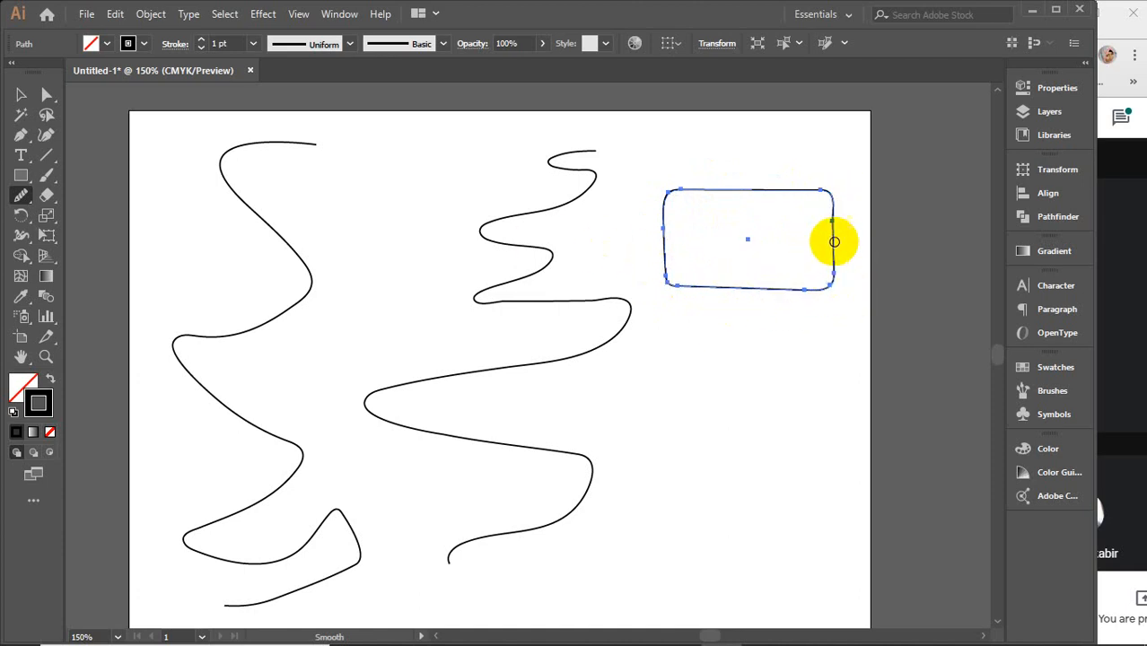
{"action": "left_click_drag", "start_coordinate": [820, 191], "coordinate": [771, 259]}
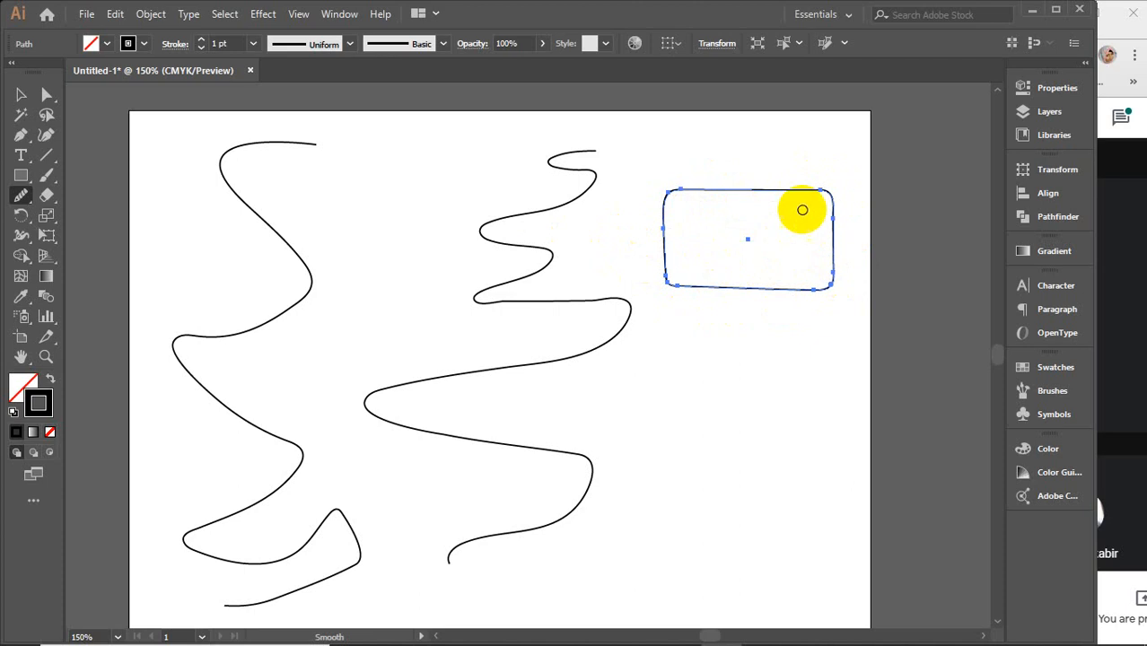
{"action": "mouse_move", "coordinate": [820, 193]}
{"action": "left_mouse_down"}
{"action": "mouse_move", "coordinate": [758, 262]}
{"action": "mouse_move", "coordinate": [772, 258]}
{"action": "left_mouse_up"}
{"action": "left_click_drag", "start_coordinate": [831, 213], "coordinate": [836, 198]}
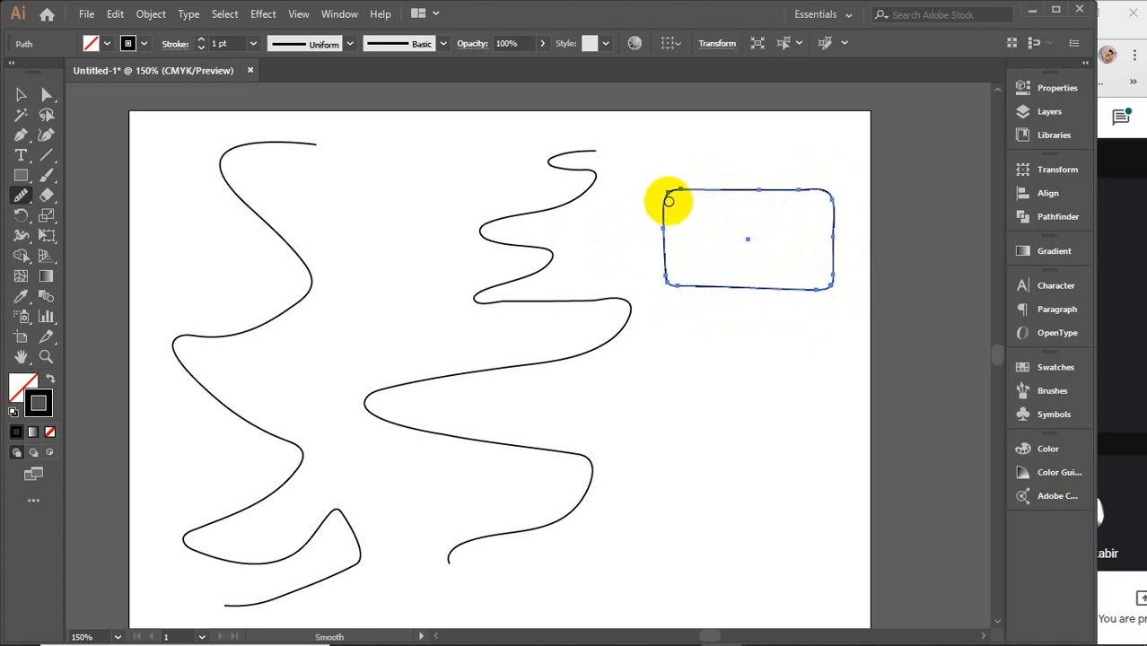
{"action": "left_click_drag", "start_coordinate": [668, 199], "coordinate": [663, 188]}
{"action": "mouse_move", "coordinate": [666, 270]}
{"action": "left_mouse_down"}
{"action": "mouse_move", "coordinate": [786, 325]}
{"action": "mouse_move", "coordinate": [714, 296]}
{"action": "mouse_move", "coordinate": [744, 236]}
{"action": "mouse_move", "coordinate": [640, 289]}
{"action": "mouse_move", "coordinate": [765, 289]}
{"action": "left_mouse_up"}
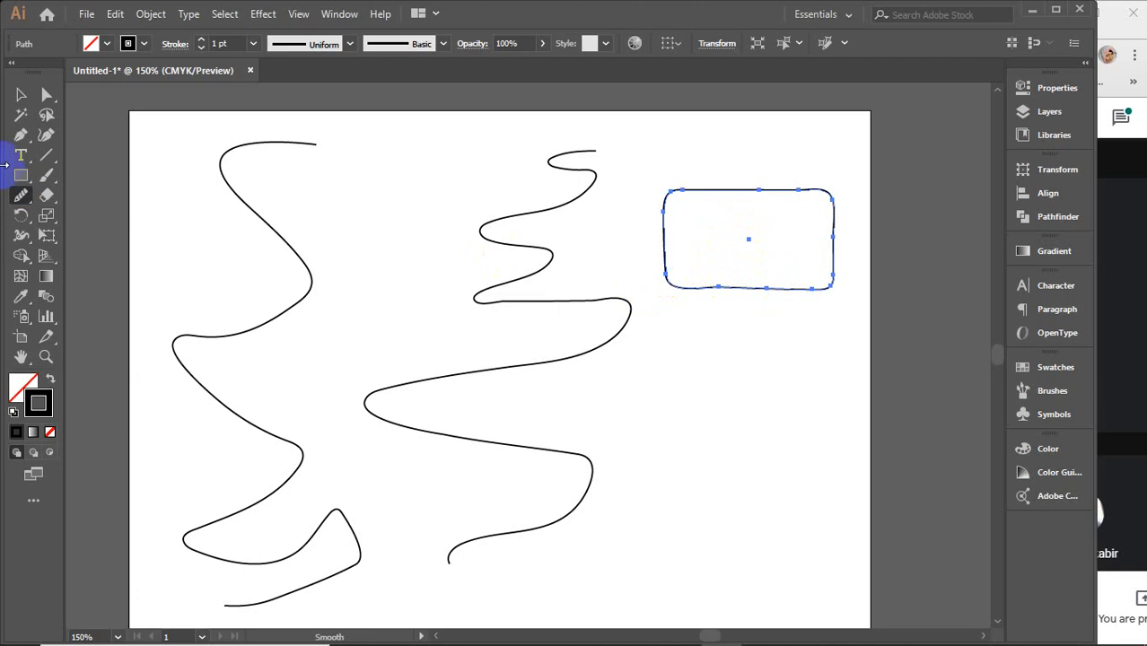
{"action": "left_click", "coordinate": [22, 94]}
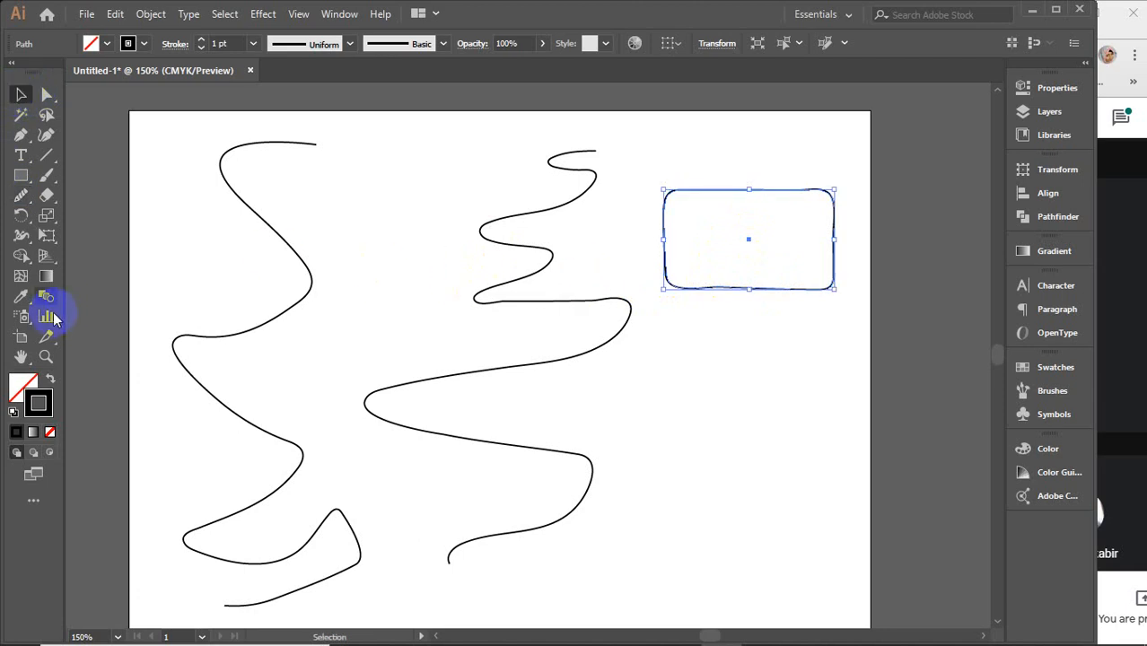
Step: Switch to the Google Meet window to check the meeting chat, close the chat and return to Illustrator
{"action": "left_click", "coordinate": [17, 196]}
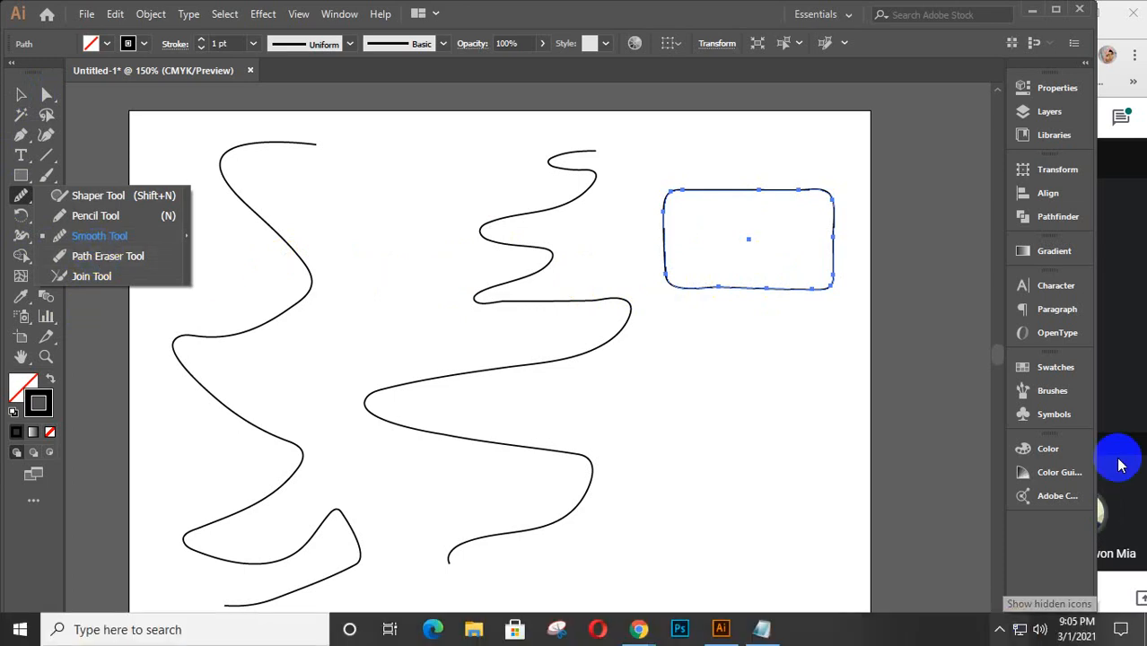
{"action": "left_click", "coordinate": [1119, 117]}
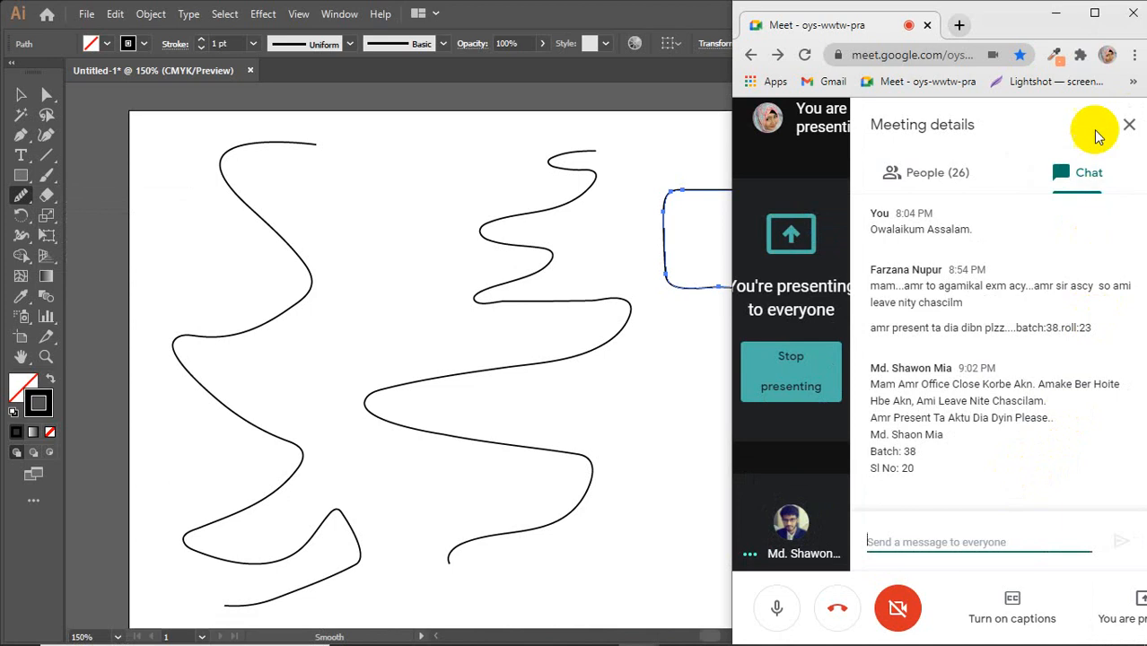
{"action": "left_click", "coordinate": [1126, 126]}
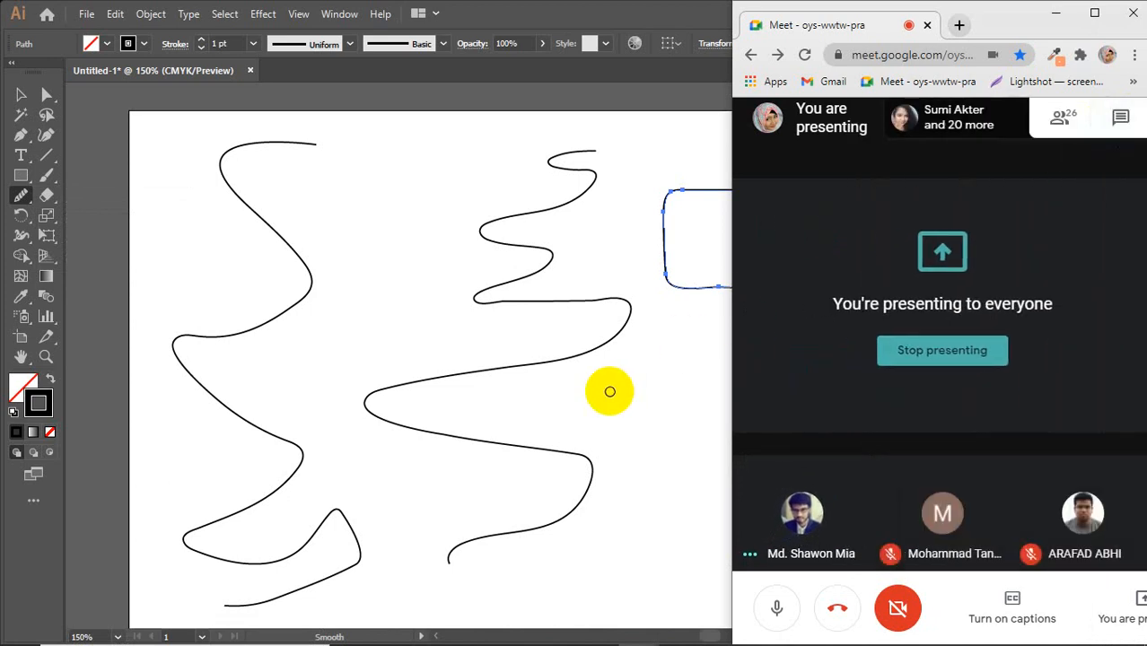
{"action": "left_click", "coordinate": [529, 348]}
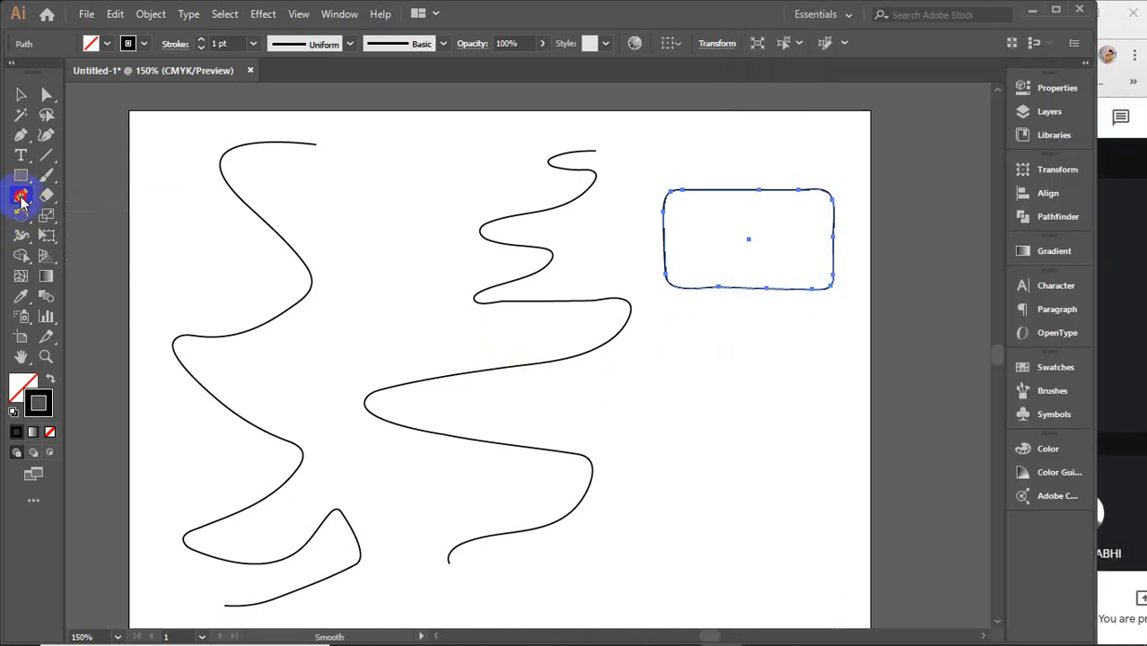
Step: Erase the entire rounded rectangle outline with the Path Eraser tool
{"action": "left_click_drag", "start_coordinate": [22, 199], "coordinate": [114, 259]}
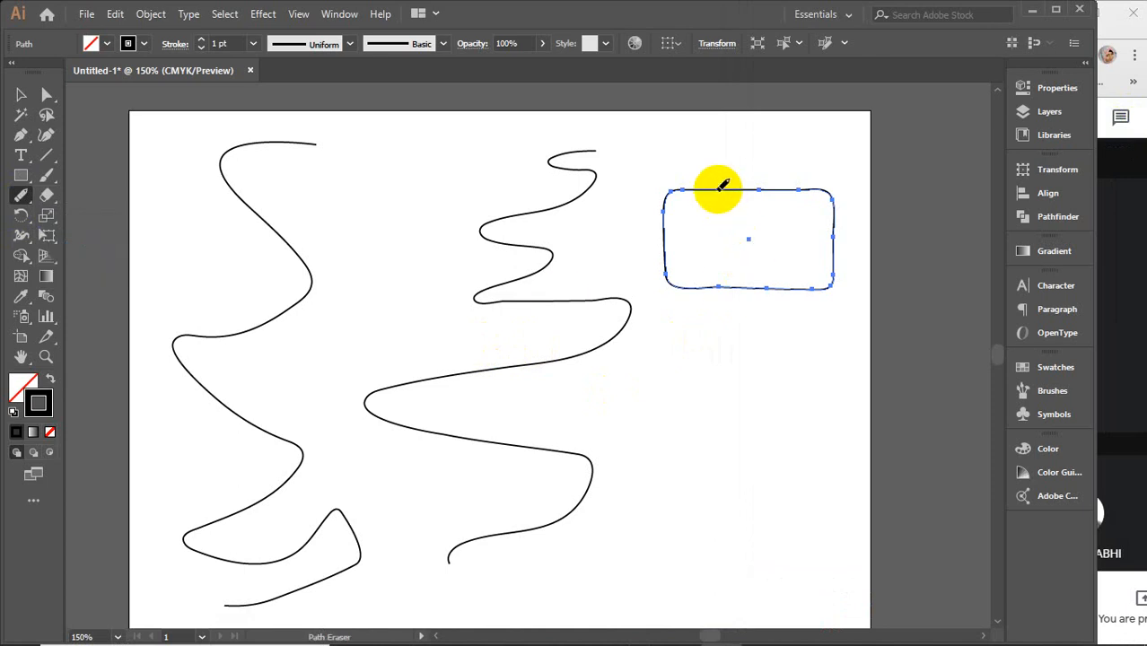
{"action": "mouse_move", "coordinate": [687, 187]}
{"action": "left_mouse_down"}
{"action": "mouse_move", "coordinate": [664, 202]}
{"action": "mouse_move", "coordinate": [678, 287]}
{"action": "mouse_move", "coordinate": [819, 291]}
{"action": "mouse_move", "coordinate": [834, 259]}
{"action": "mouse_move", "coordinate": [829, 192]}
{"action": "mouse_move", "coordinate": [691, 191]}
{"action": "left_mouse_up"}
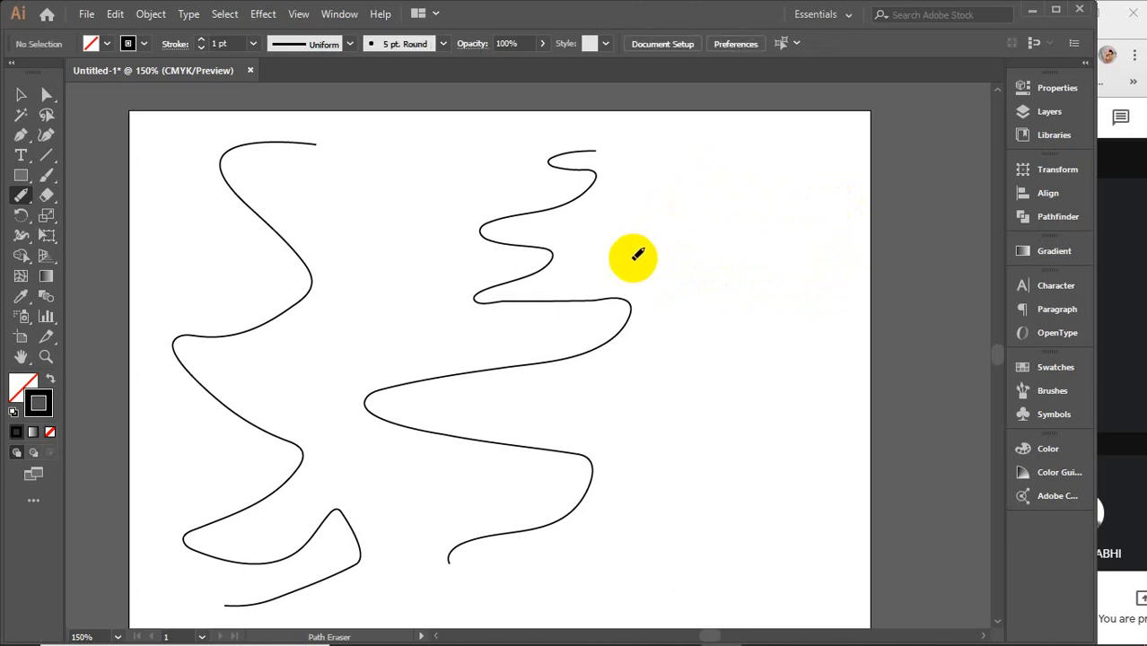
Step: Select the zigzag curve and erase everything below its uppermost curl with the Path Eraser tool
{"action": "mouse_move", "coordinate": [575, 149]}
{"action": "left_mouse_down"}
{"action": "mouse_move", "coordinate": [545, 270]}
{"action": "mouse_move", "coordinate": [551, 414]}
{"action": "mouse_move", "coordinate": [545, 332]}
{"action": "mouse_move", "coordinate": [541, 361]}
{"action": "left_mouse_up"}
{"action": "key", "text": "v"}
{"action": "left_click_drag", "start_coordinate": [504, 199], "coordinate": [544, 303]}
{"action": "left_click", "coordinate": [21, 195]}
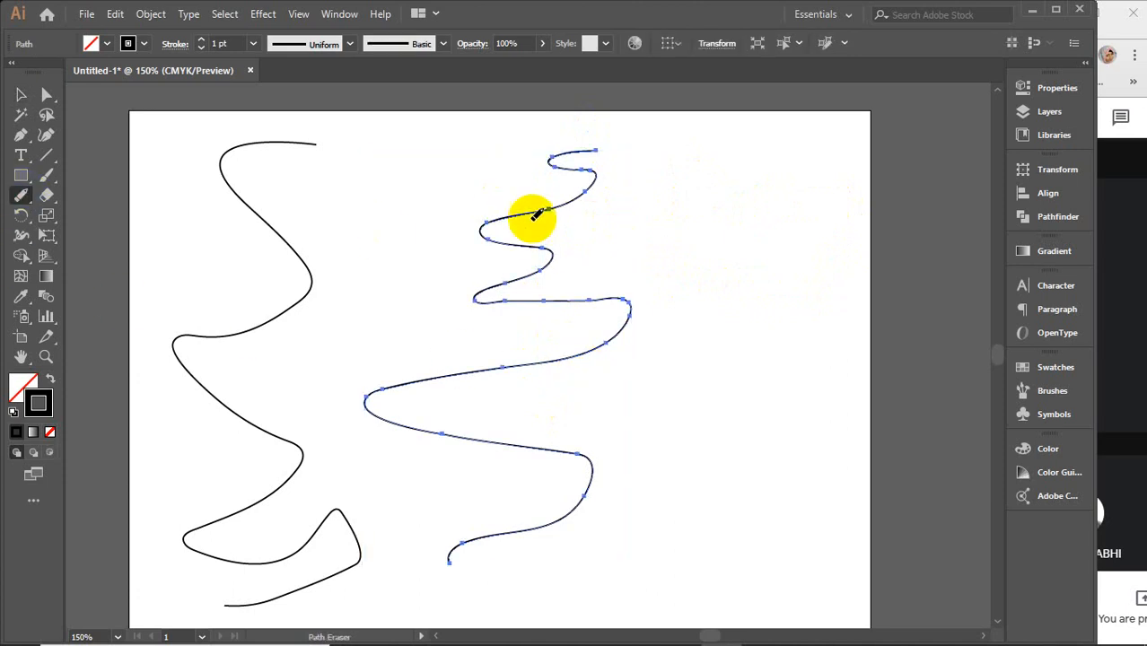
{"action": "mouse_move", "coordinate": [525, 223]}
{"action": "left_mouse_down"}
{"action": "mouse_move", "coordinate": [420, 220]}
{"action": "mouse_move", "coordinate": [507, 252]}
{"action": "mouse_move", "coordinate": [478, 229]}
{"action": "mouse_move", "coordinate": [549, 245]}
{"action": "mouse_move", "coordinate": [542, 269]}
{"action": "mouse_move", "coordinate": [479, 299]}
{"action": "mouse_move", "coordinate": [588, 297]}
{"action": "mouse_move", "coordinate": [630, 309]}
{"action": "mouse_move", "coordinate": [585, 362]}
{"action": "mouse_move", "coordinate": [385, 395]}
{"action": "mouse_move", "coordinate": [379, 421]}
{"action": "mouse_move", "coordinate": [465, 429]}
{"action": "mouse_move", "coordinate": [591, 473]}
{"action": "mouse_move", "coordinate": [440, 559]}
{"action": "left_mouse_up"}
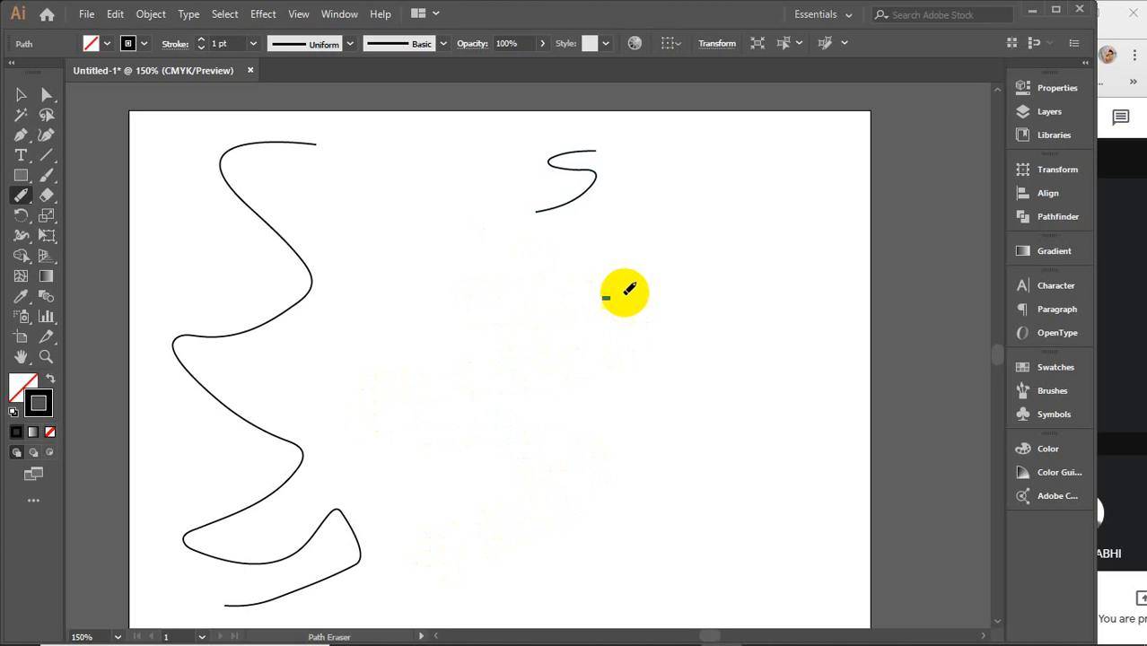
{"action": "left_click", "coordinate": [592, 300]}
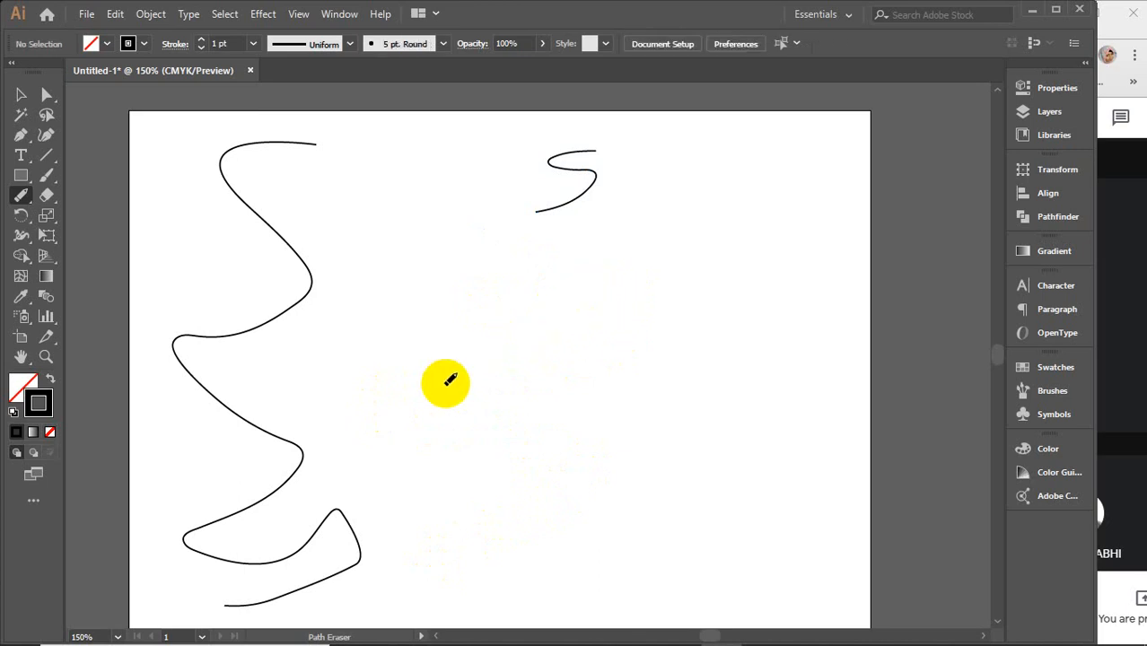
Step: Select the winding Pen path and the remaining curl and delete them to clear the artboard
{"action": "key", "text": "v"}
{"action": "left_click_drag", "start_coordinate": [145, 124], "coordinate": [630, 423]}
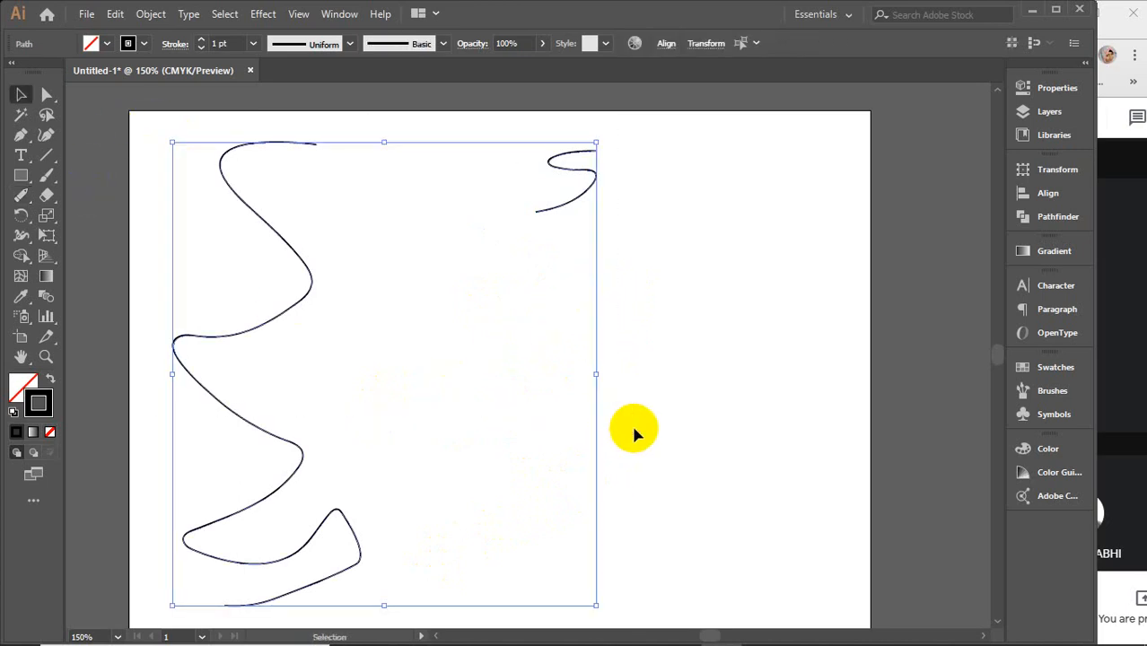
{"action": "key", "text": "Delete"}
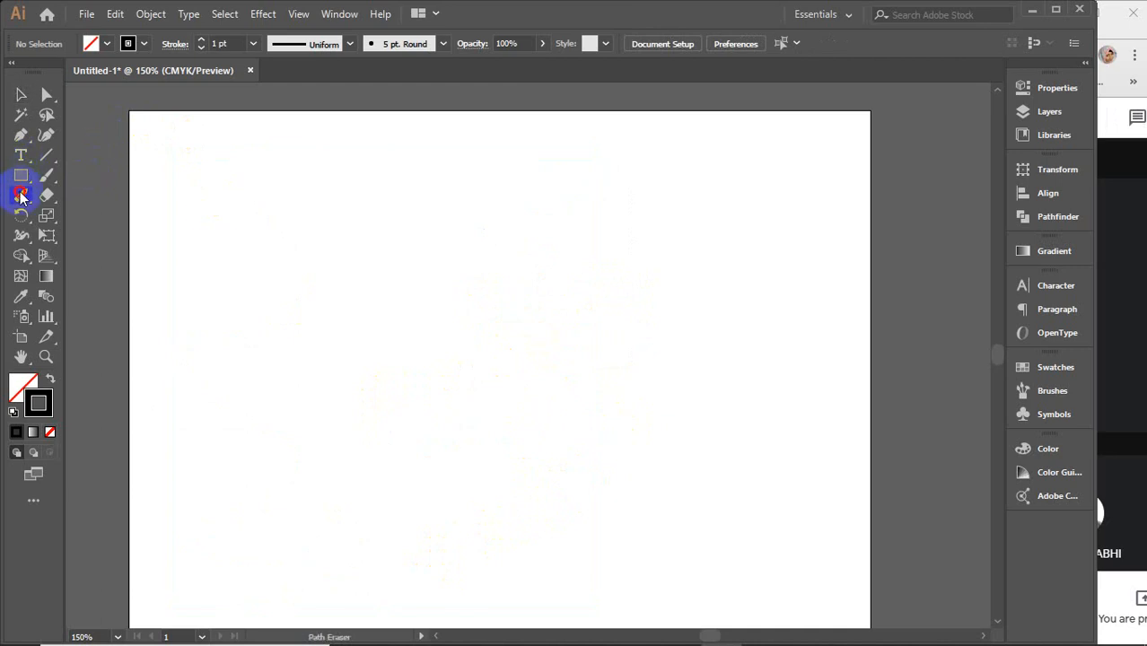
Step: Draw an open rounded loop mid-artboard with the Pencil tool and close its lower gap with the Join tool
{"action": "left_click", "coordinate": [21, 196]}
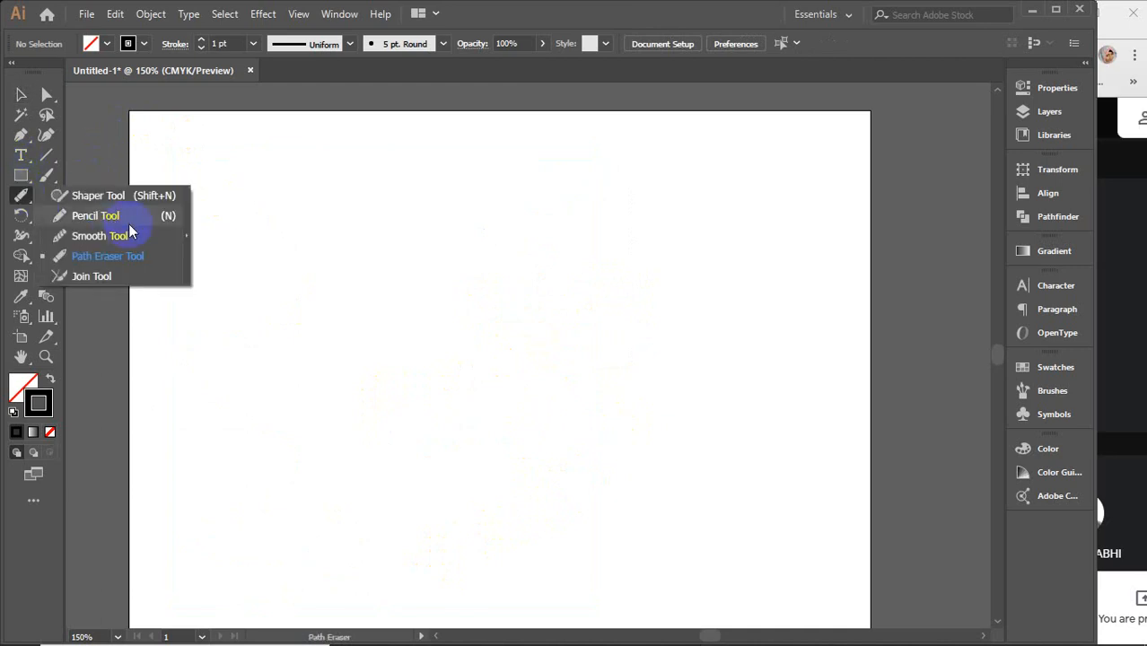
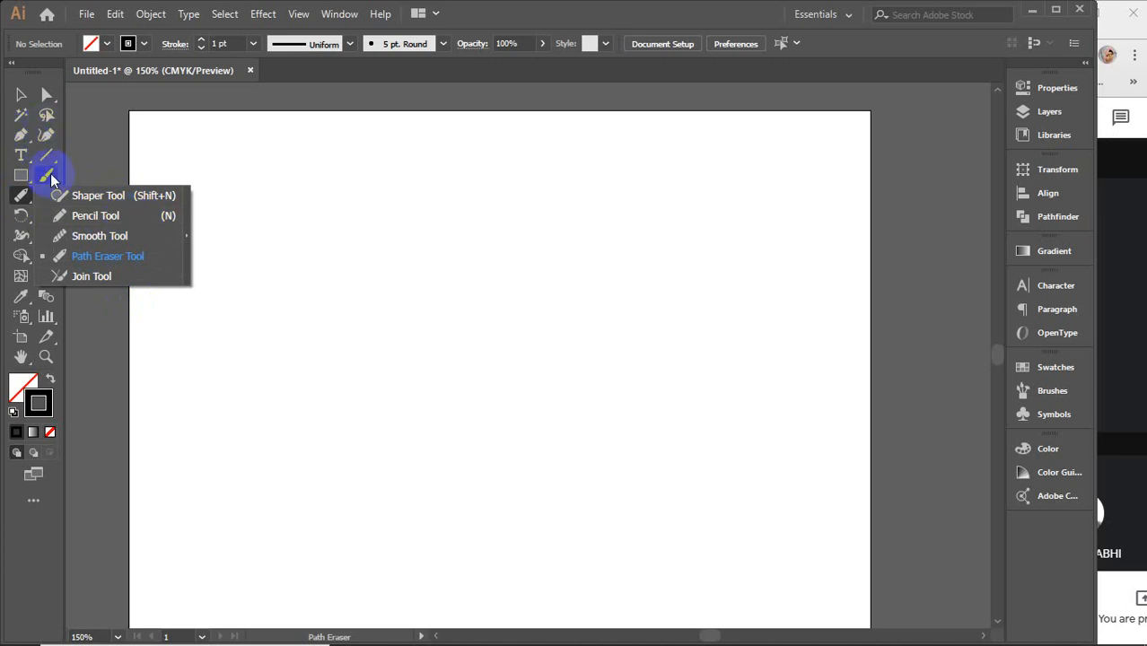
{"action": "left_click", "coordinate": [96, 215]}
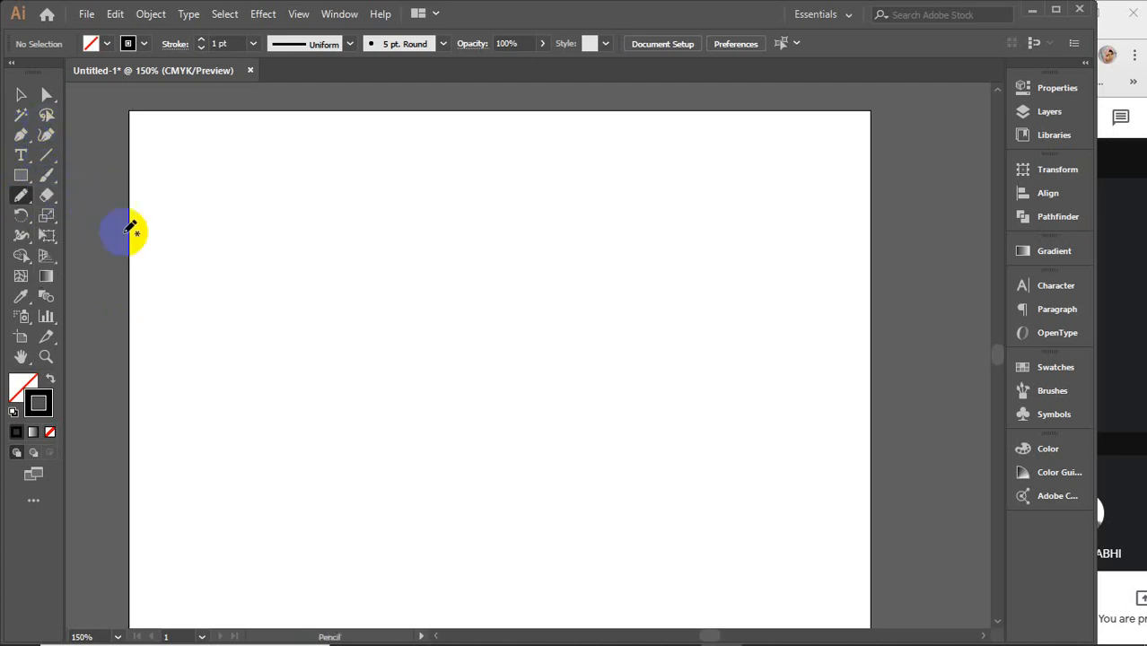
{"action": "mouse_move", "coordinate": [438, 392]}
{"action": "left_mouse_down"}
{"action": "mouse_move", "coordinate": [532, 241]}
{"action": "mouse_move", "coordinate": [564, 279]}
{"action": "mouse_move", "coordinate": [550, 355]}
{"action": "mouse_move", "coordinate": [448, 407]}
{"action": "left_mouse_up"}
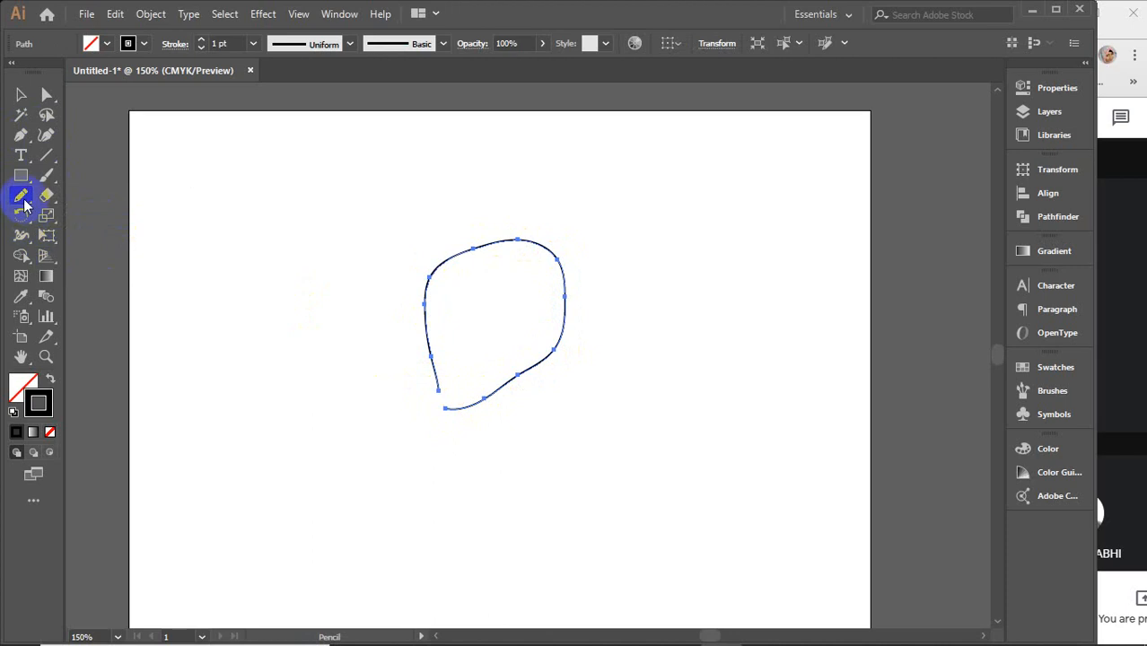
{"action": "mouse_move", "coordinate": [24, 204]}
{"action": "left_mouse_down"}
{"action": "mouse_move", "coordinate": [102, 280]}
{"action": "mouse_move", "coordinate": [90, 276]}
{"action": "left_mouse_up"}
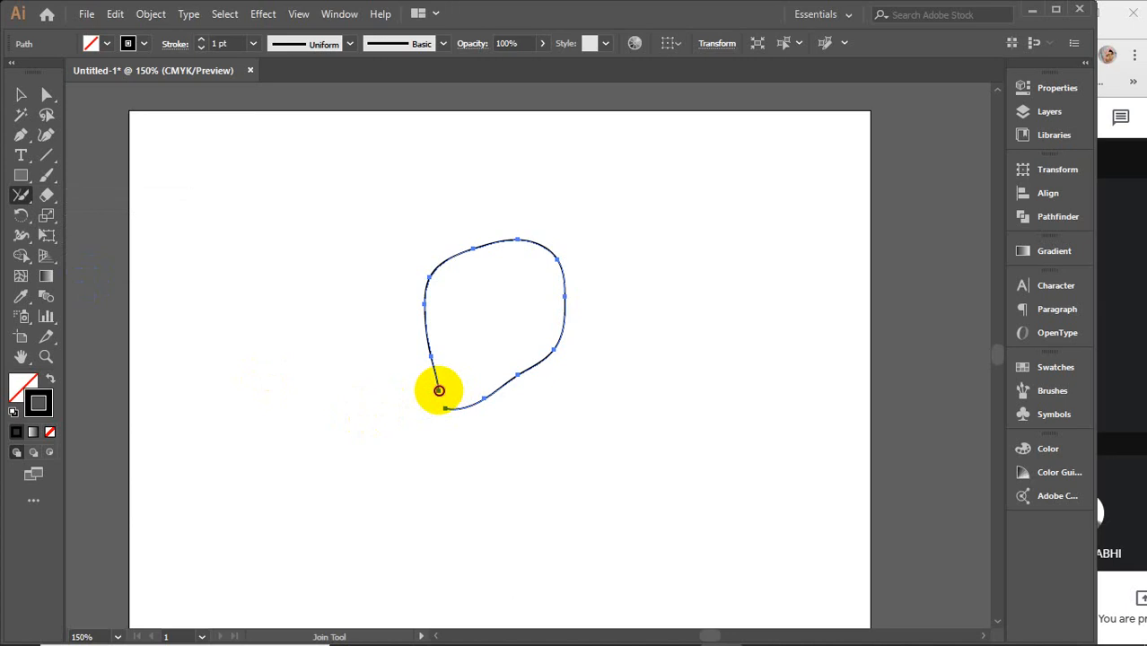
{"action": "left_click_drag", "start_coordinate": [439, 390], "coordinate": [452, 405]}
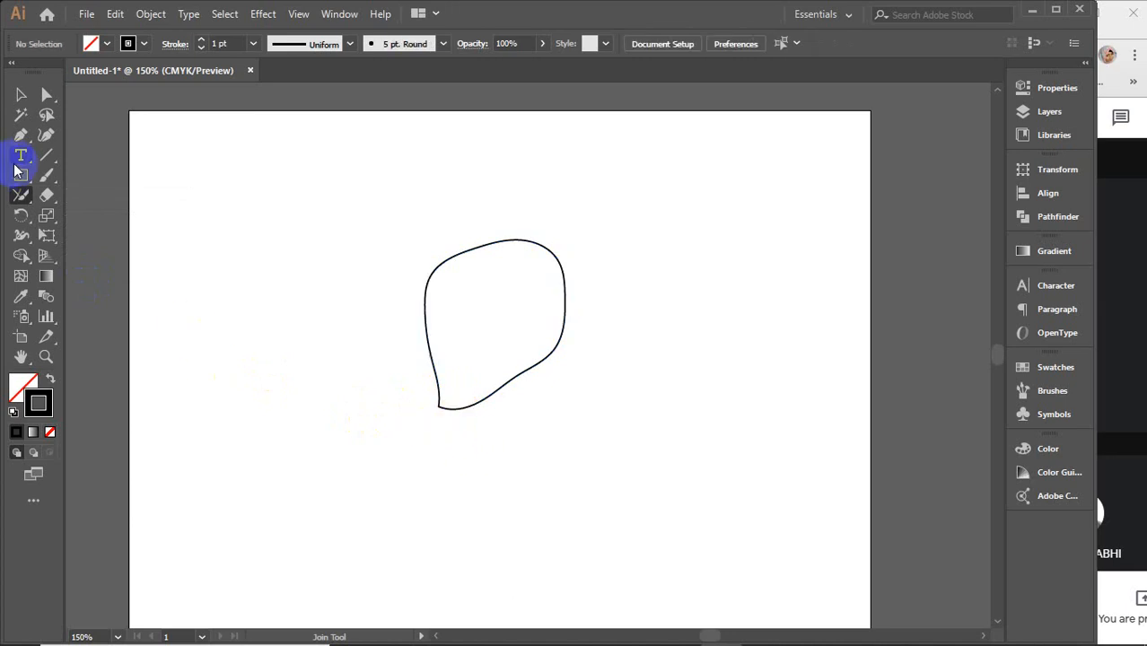
Step: Draw a rounded, angular outline beside the loop with the Pen tool, leaving a small gap between its two endpoints
{"action": "left_click", "coordinate": [21, 135]}
{"action": "left_click", "coordinate": [230, 409]}
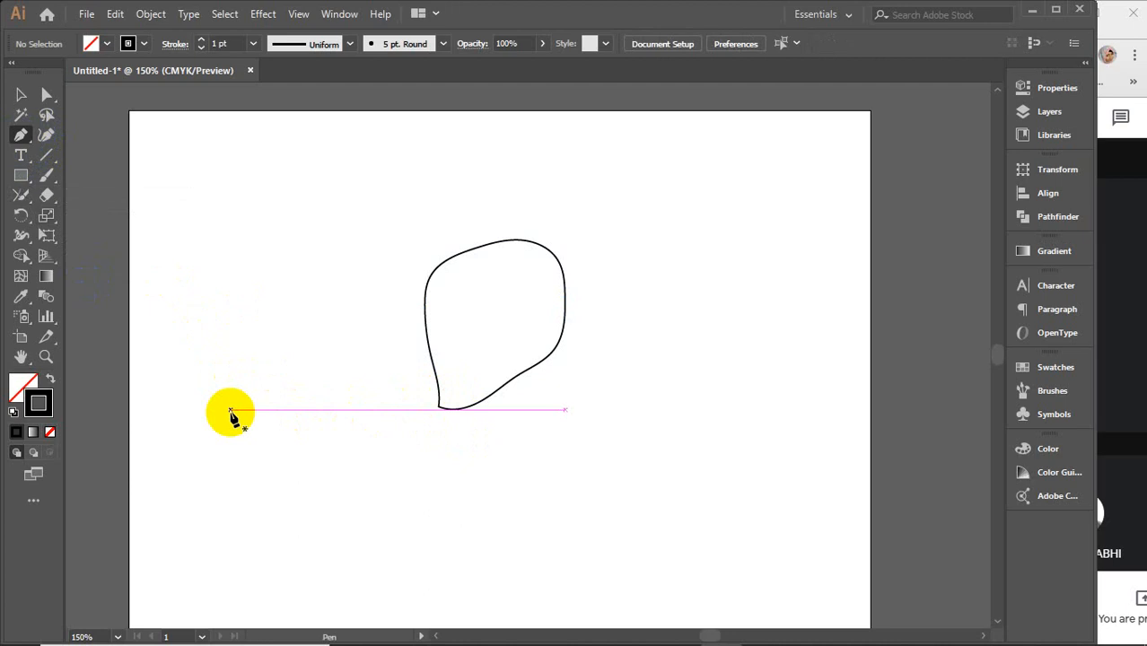
{"action": "left_click_drag", "start_coordinate": [279, 313], "coordinate": [318, 300]}
{"action": "left_click_drag", "start_coordinate": [344, 319], "coordinate": [379, 362]}
{"action": "mouse_move", "coordinate": [406, 406]}
{"action": "left_mouse_down"}
{"action": "mouse_move", "coordinate": [399, 476]}
{"action": "mouse_move", "coordinate": [373, 489]}
{"action": "left_mouse_up"}
{"action": "left_click", "coordinate": [314, 518]}
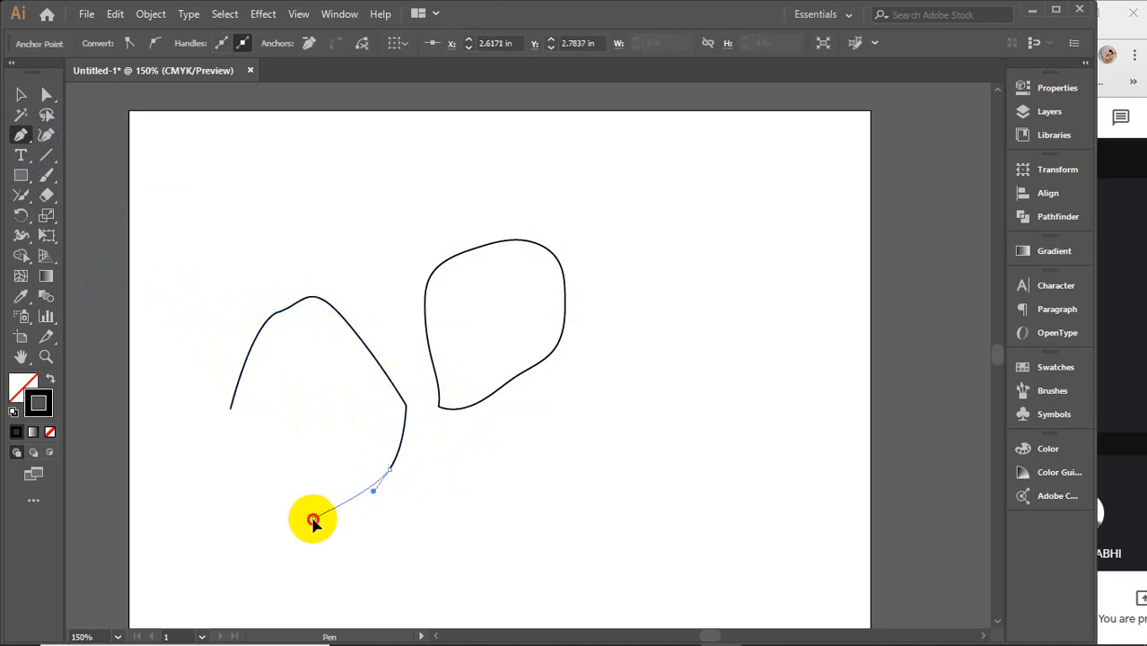
{"action": "left_click", "coordinate": [252, 517]}
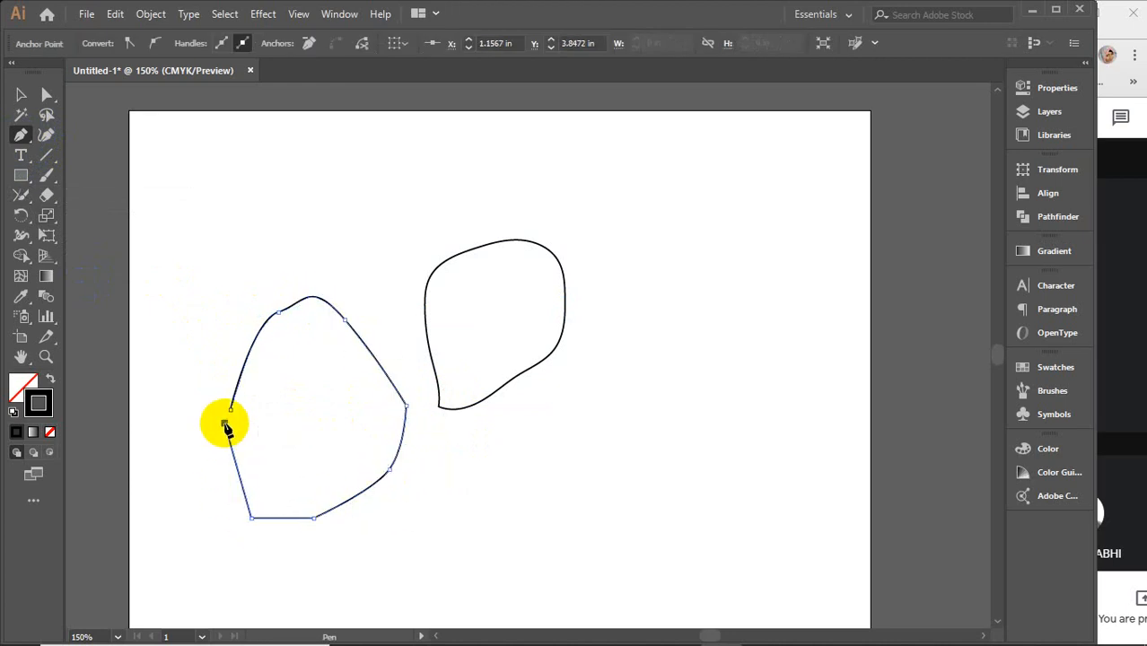
{"action": "left_click_drag", "start_coordinate": [226, 428], "coordinate": [27, 255]}
Step: Select the open Pen outline and close the gap between its endpoints with the Join tool
{"action": "left_click", "coordinate": [21, 95]}
{"action": "left_click", "coordinate": [132, 184]}
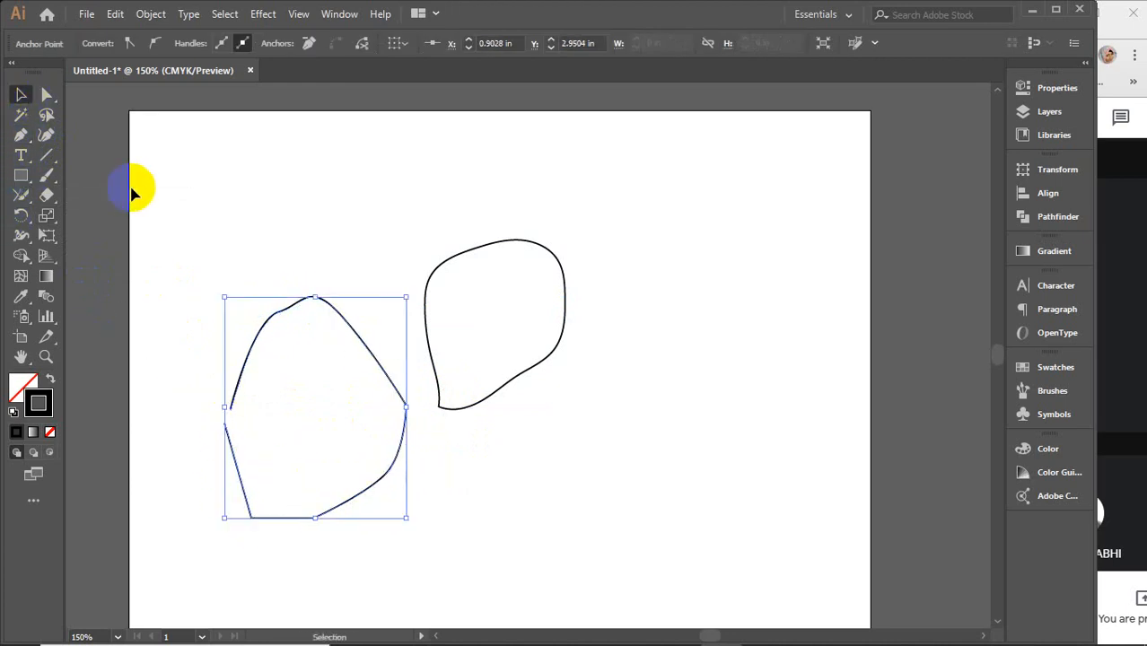
{"action": "left_click_drag", "start_coordinate": [221, 294], "coordinate": [336, 398]}
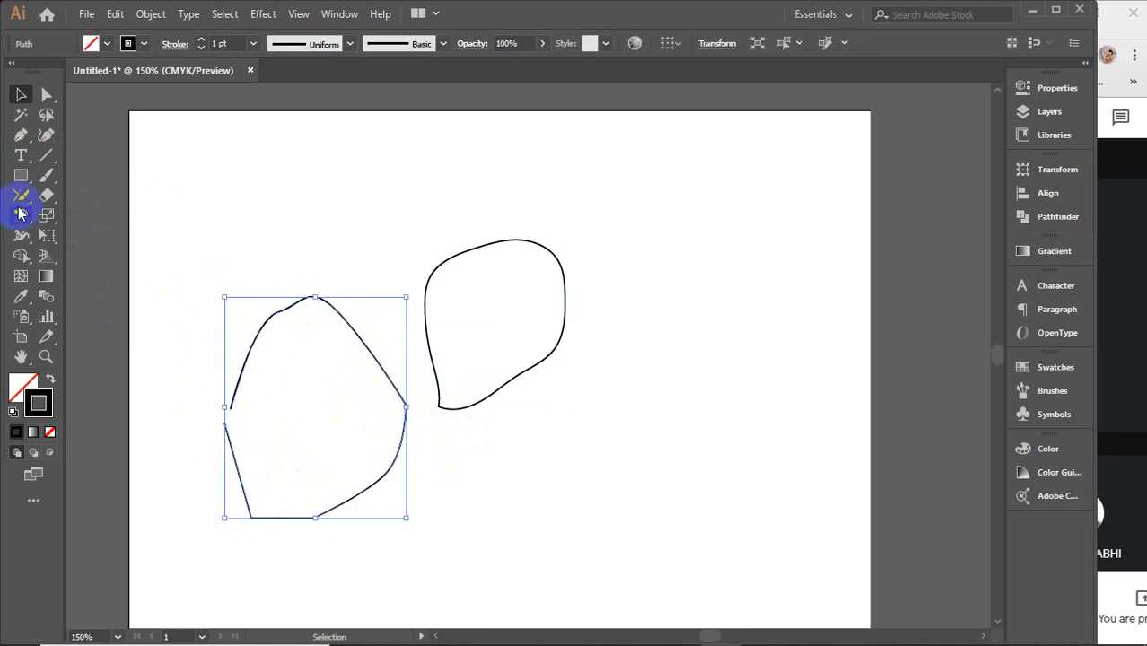
{"action": "left_click_drag", "start_coordinate": [21, 197], "coordinate": [97, 282]}
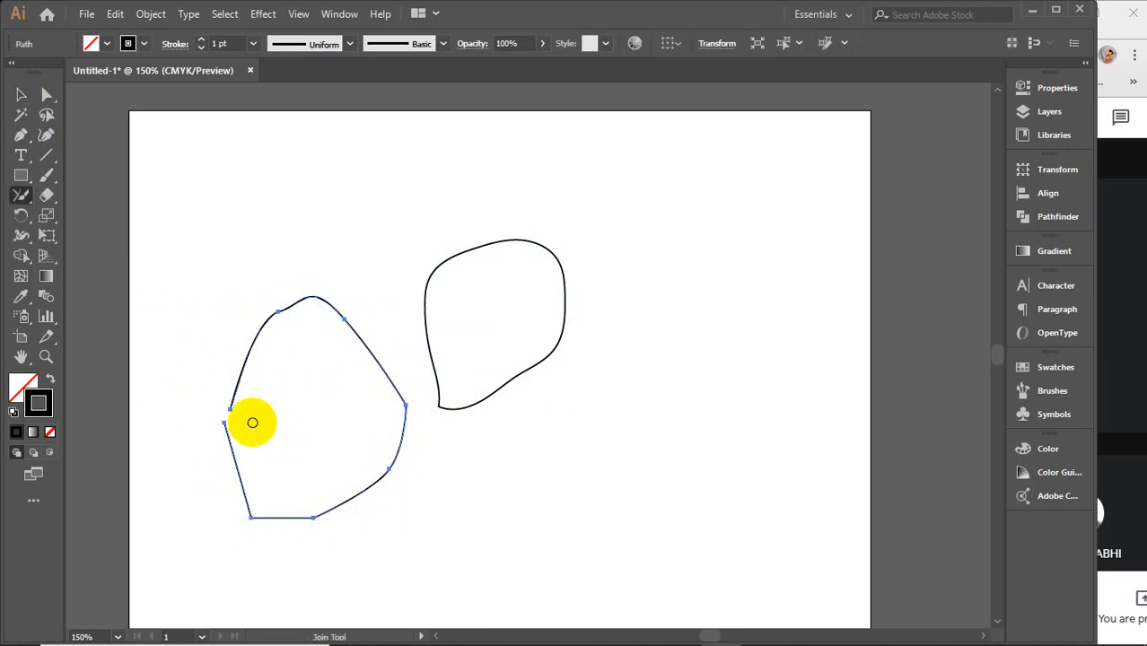
{"action": "left_click_drag", "start_coordinate": [226, 423], "coordinate": [227, 418]}
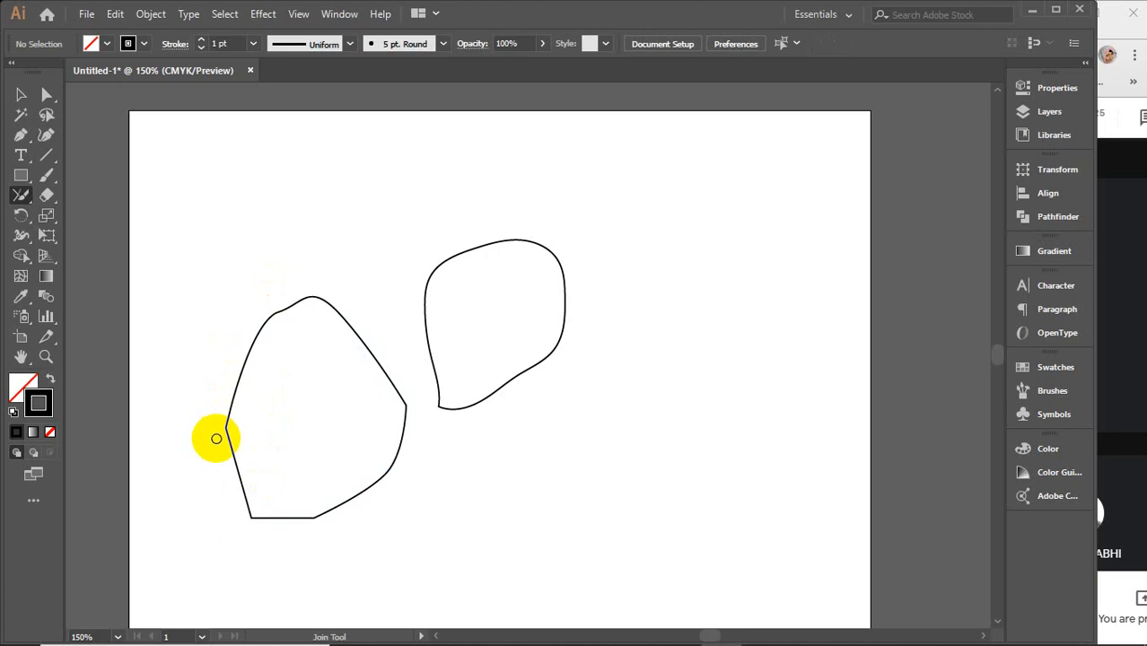
Step: Draw a large open loop near the artboard's right edge with the Pencil tool and join its two ends into a point
{"action": "left_click", "coordinate": [22, 195]}
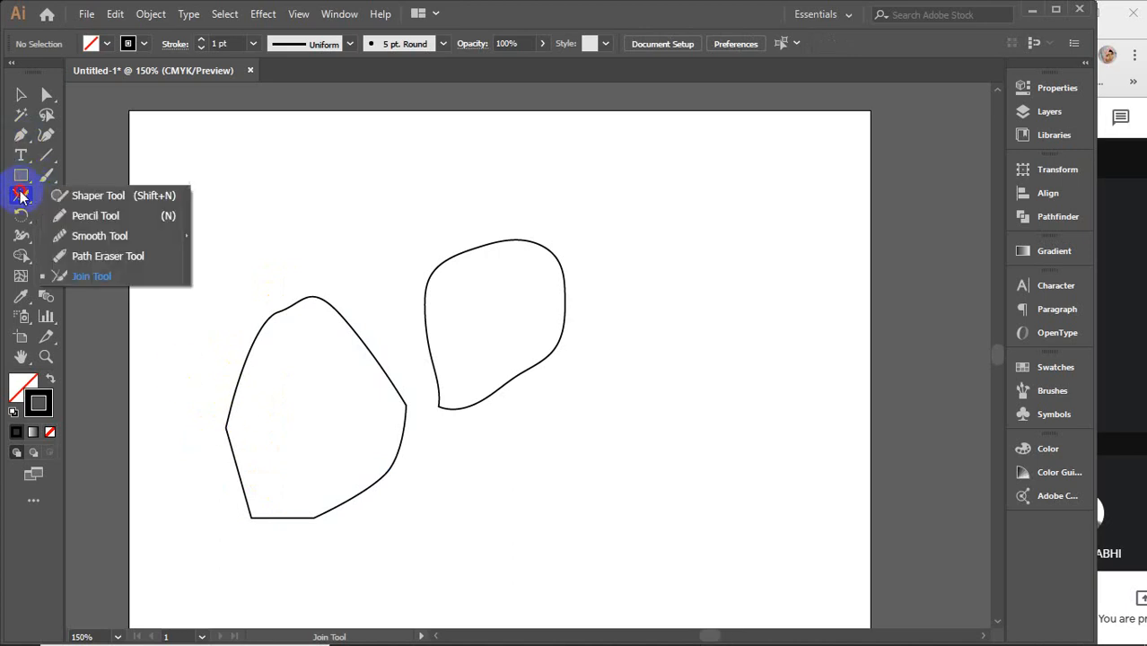
{"action": "left_click", "coordinate": [115, 215]}
{"action": "mouse_move", "coordinate": [723, 465]}
{"action": "left_mouse_down"}
{"action": "mouse_move", "coordinate": [625, 357]}
{"action": "mouse_move", "coordinate": [865, 379]}
{"action": "mouse_move", "coordinate": [768, 481]}
{"action": "mouse_move", "coordinate": [715, 500]}
{"action": "left_mouse_up"}
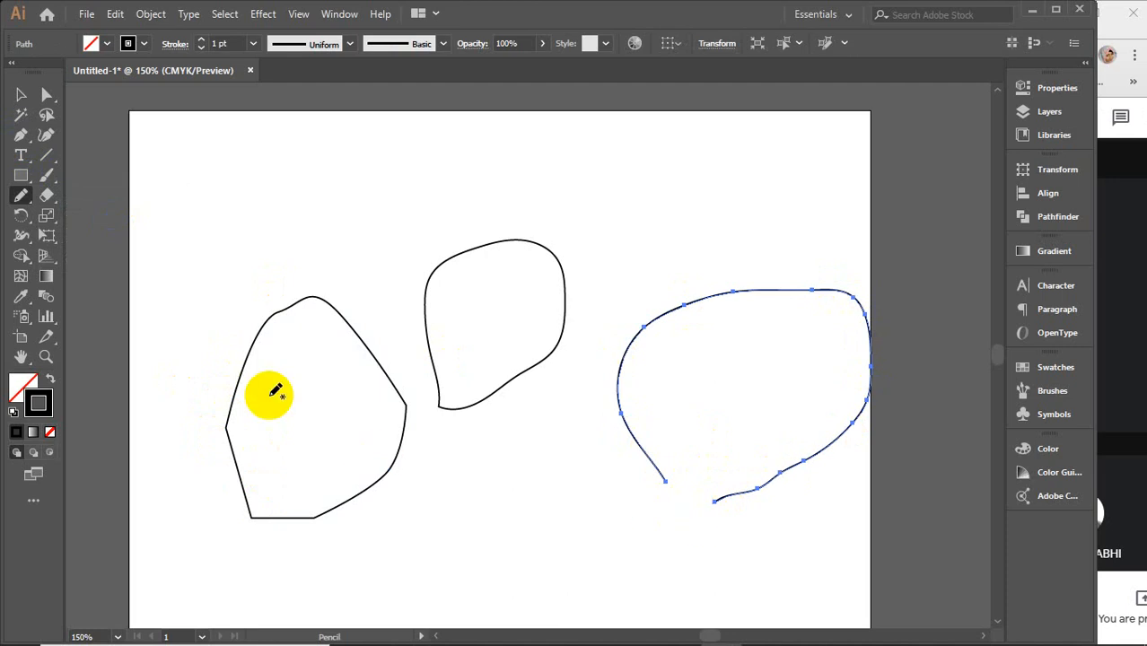
{"action": "left_click", "coordinate": [21, 196]}
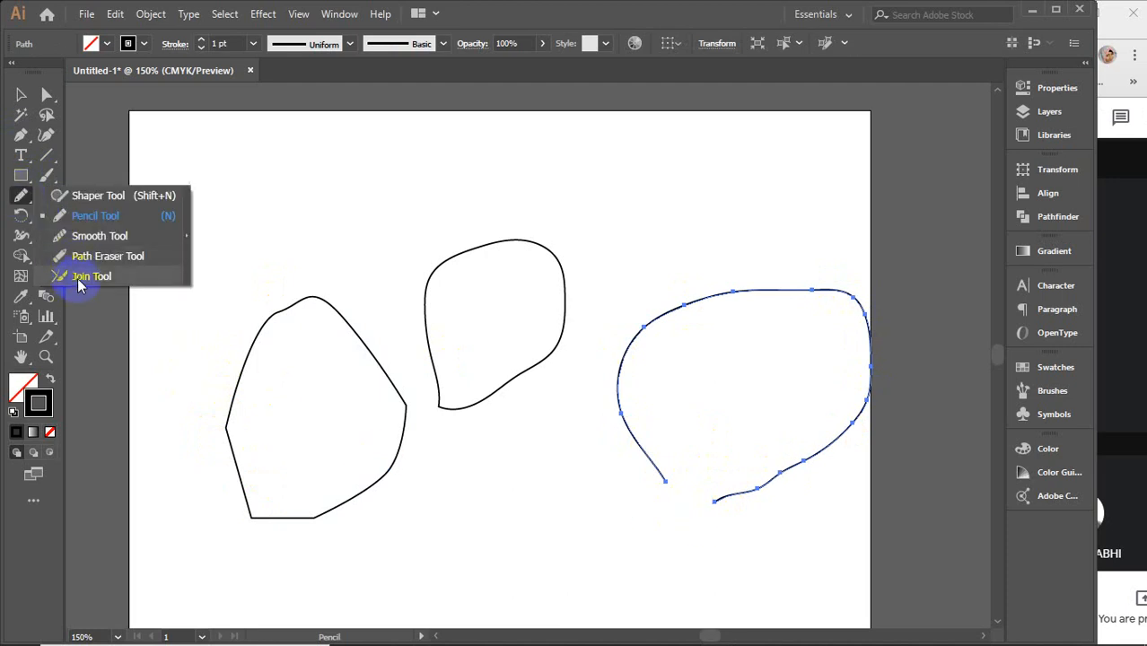
{"action": "left_click", "coordinate": [79, 279]}
{"action": "mouse_move", "coordinate": [671, 490]}
{"action": "left_mouse_down"}
{"action": "mouse_move", "coordinate": [660, 476]}
{"action": "mouse_move", "coordinate": [727, 499]}
{"action": "mouse_move", "coordinate": [685, 501]}
{"action": "left_mouse_up"}
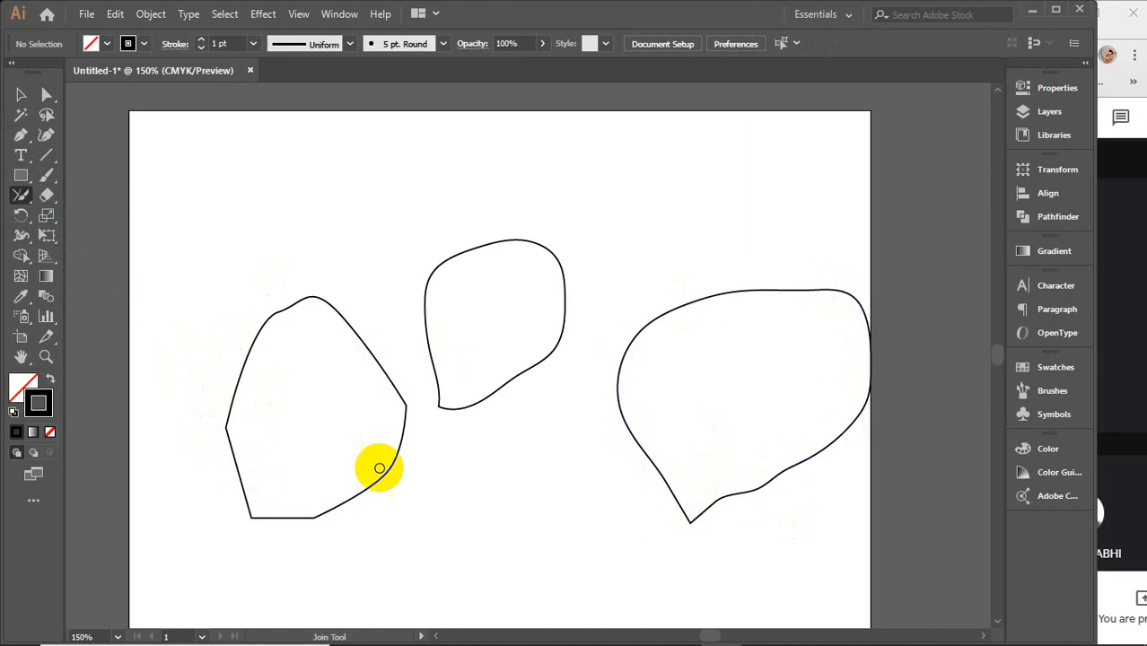
Step: Draw an open arch above the Pen outline with the Pencil tool and try to join its widely spaced ends
{"action": "left_click", "coordinate": [17, 198]}
{"action": "left_click", "coordinate": [97, 216]}
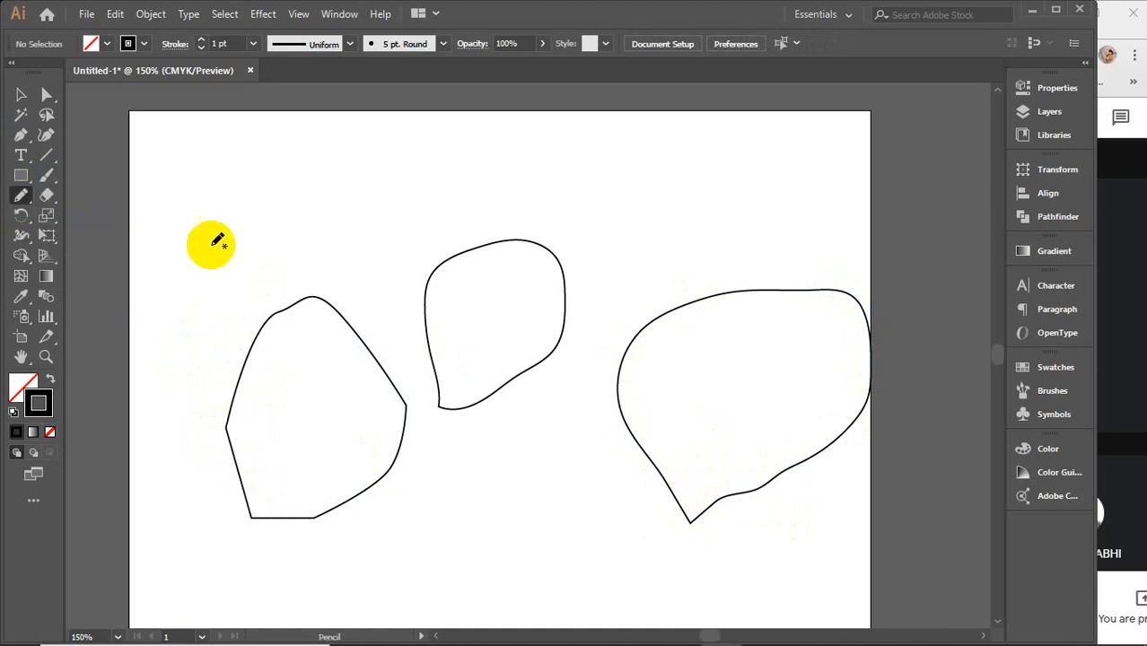
{"action": "mouse_move", "coordinate": [223, 260]}
{"action": "left_mouse_down"}
{"action": "mouse_move", "coordinate": [184, 202]}
{"action": "mouse_move", "coordinate": [322, 155]}
{"action": "mouse_move", "coordinate": [340, 245]}
{"action": "left_mouse_up"}
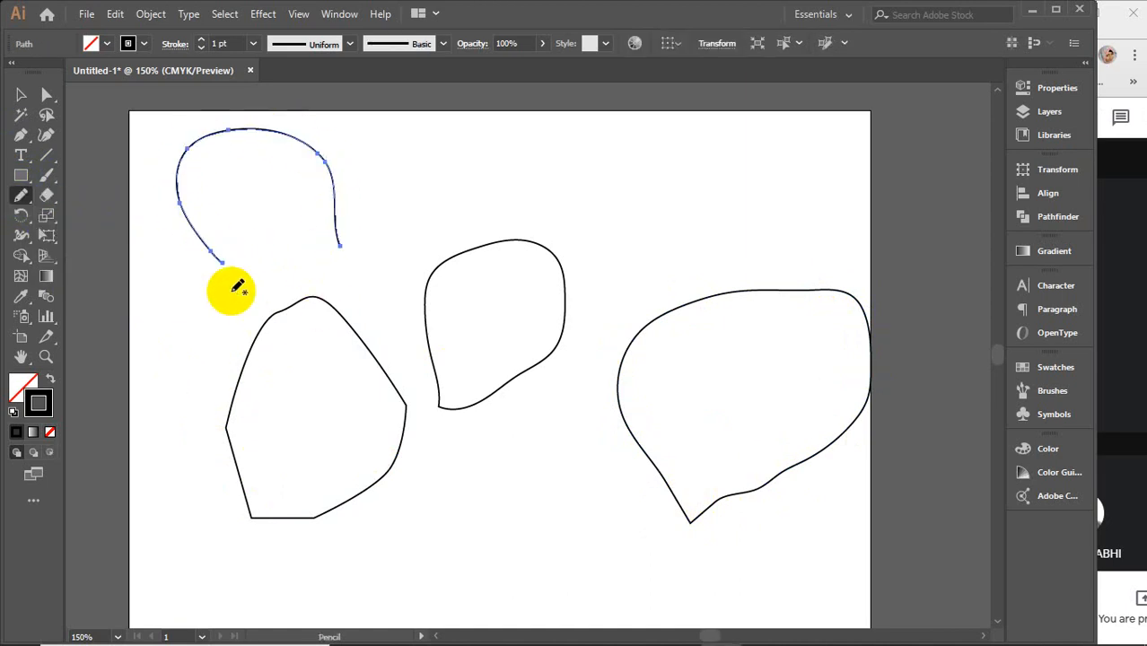
{"action": "left_click", "coordinate": [18, 200]}
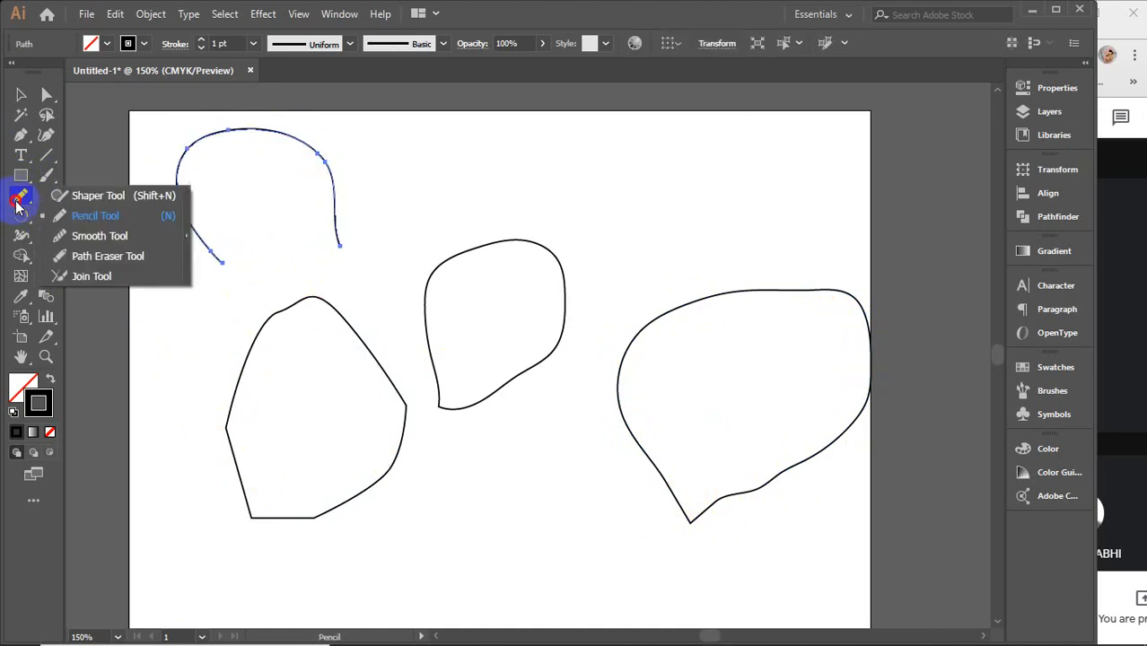
{"action": "left_click", "coordinate": [112, 278]}
{"action": "mouse_move", "coordinate": [226, 263]}
{"action": "left_mouse_down"}
{"action": "mouse_move", "coordinate": [321, 264]}
{"action": "mouse_move", "coordinate": [338, 244]}
{"action": "mouse_move", "coordinate": [328, 256]}
{"action": "mouse_move", "coordinate": [218, 260]}
{"action": "mouse_move", "coordinate": [316, 259]}
{"action": "mouse_move", "coordinate": [341, 241]}
{"action": "mouse_move", "coordinate": [210, 261]}
{"action": "mouse_move", "coordinate": [302, 255]}
{"action": "mouse_move", "coordinate": [338, 237]}
{"action": "left_mouse_up"}
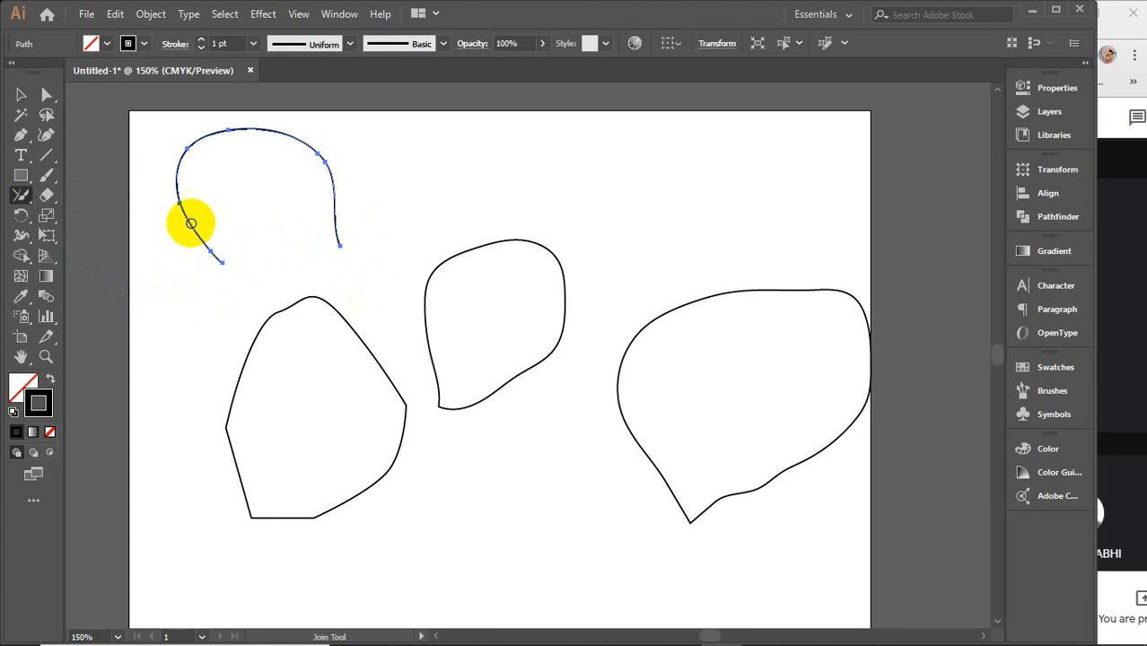
Step: Select the arch and the three joined shapes and delete them to clear the artboard
{"action": "left_click", "coordinate": [22, 96]}
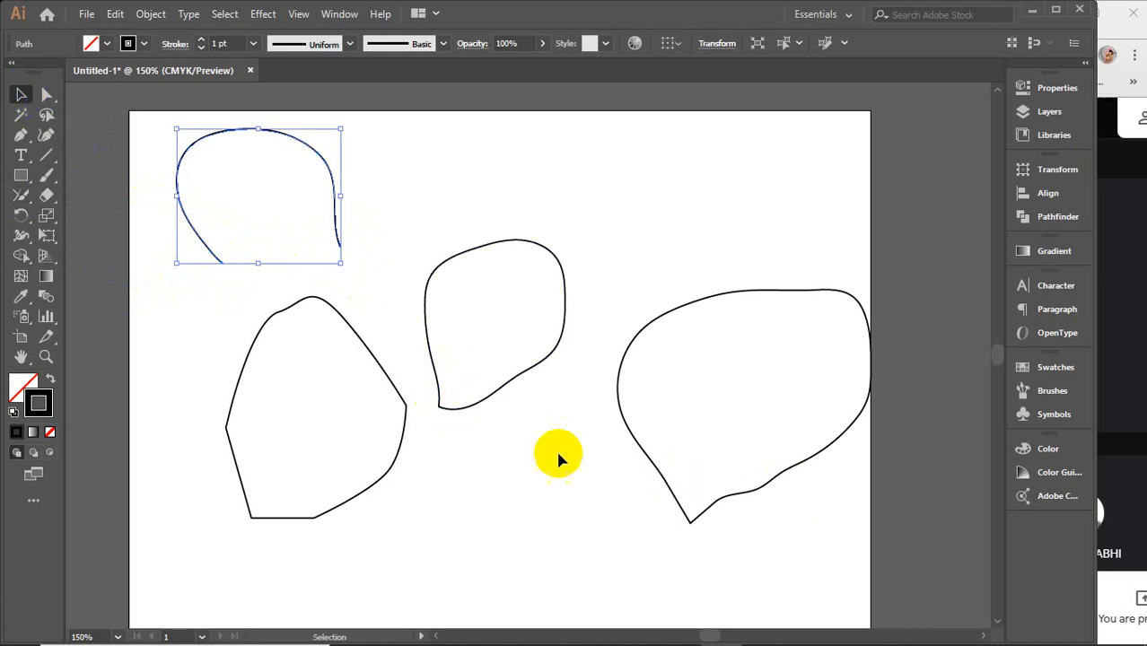
{"action": "left_click_drag", "start_coordinate": [129, 130], "coordinate": [819, 520]}
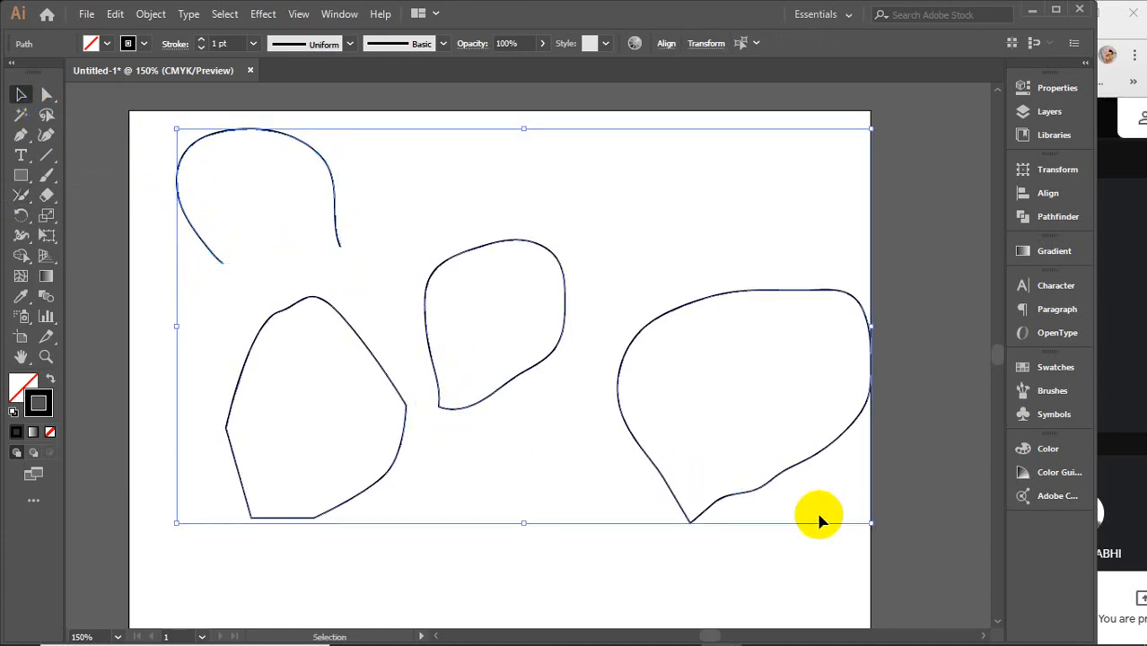
{"action": "key", "text": "Delete"}
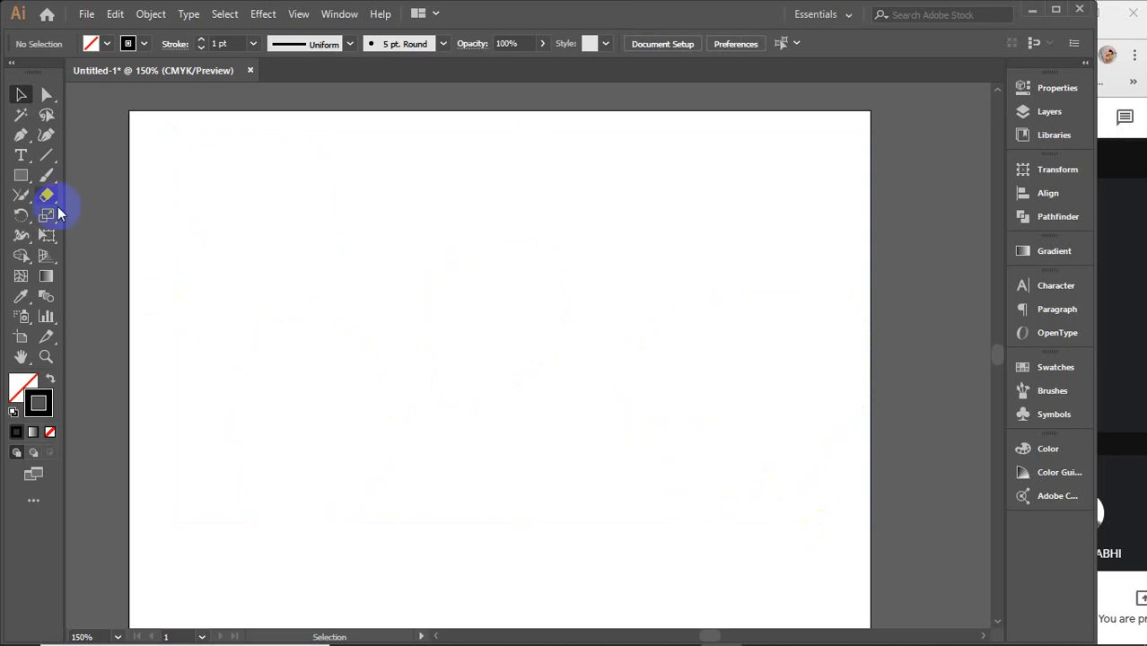
Step: Draw four straight lines crossing near the artboard's middle with the Line Segment tool, making the last one horizontal
{"action": "left_click_drag", "start_coordinate": [16, 198], "coordinate": [93, 196]}
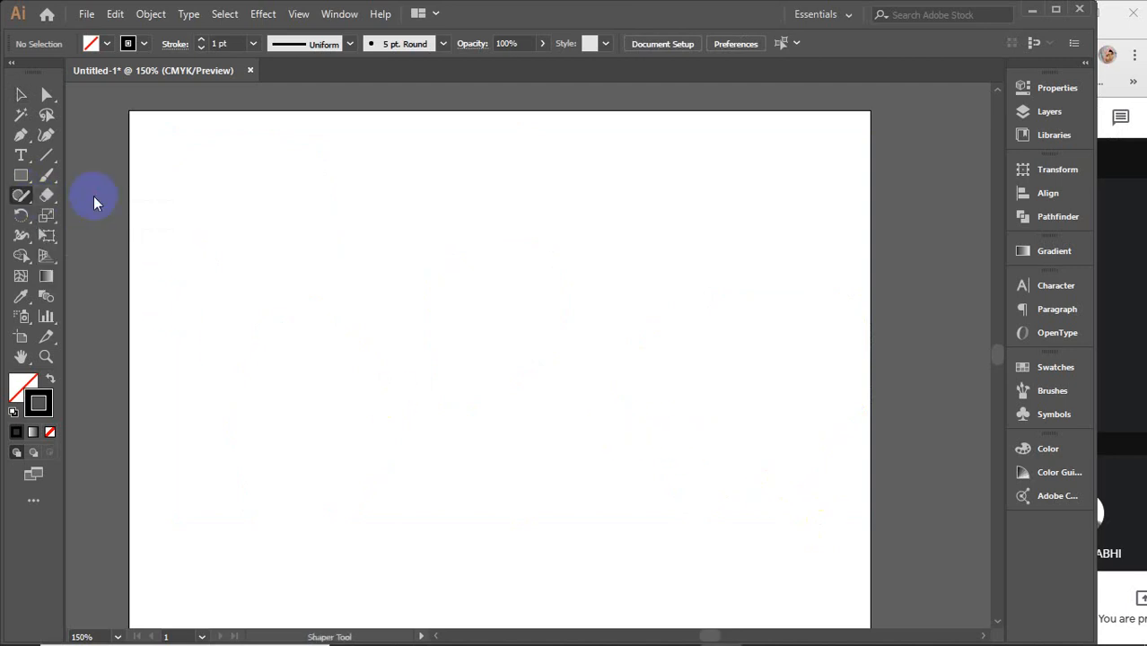
{"action": "scroll", "coordinate": [800, 489], "scroll_direction": "down", "scroll_amount": 1}
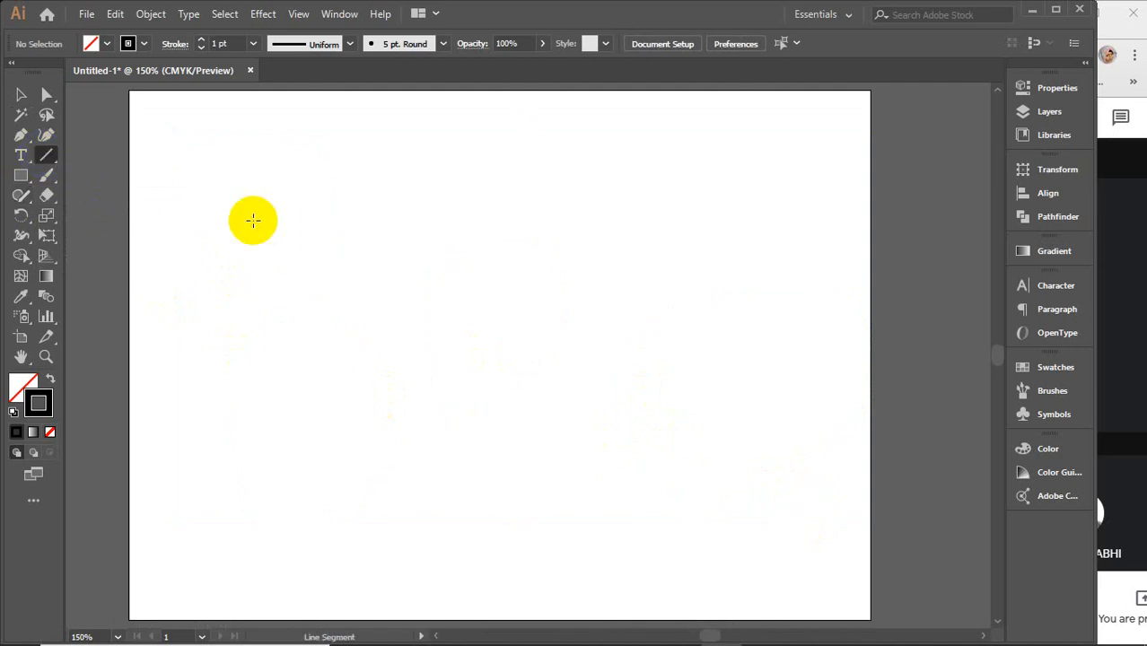
{"action": "left_click_drag", "start_coordinate": [247, 217], "coordinate": [652, 427]}
{"action": "left_click_drag", "start_coordinate": [728, 178], "coordinate": [406, 485]}
{"action": "left_click_drag", "start_coordinate": [470, 202], "coordinate": [556, 533]}
{"action": "mouse_move", "coordinate": [272, 432]}
{"action": "left_mouse_down"}
{"action": "mouse_move", "coordinate": [673, 418]}
{"action": "mouse_move", "coordinate": [757, 432]}
{"action": "left_mouse_up"}
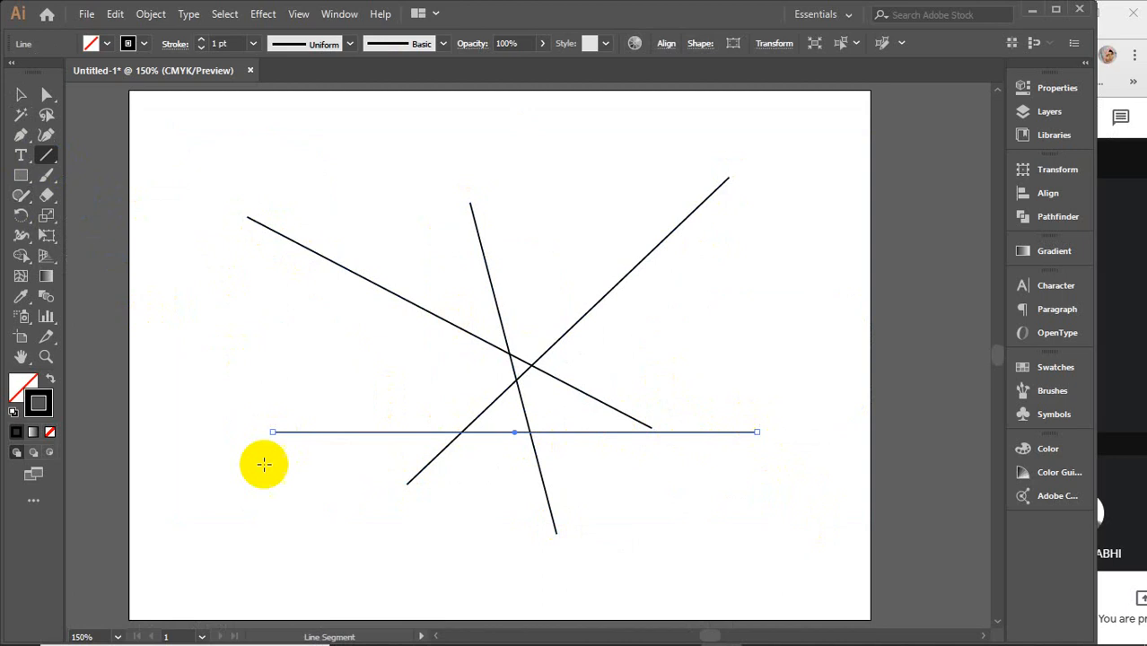
Step: Select the four crossing lines and delete them
{"action": "left_click", "coordinate": [18, 95]}
{"action": "left_click_drag", "start_coordinate": [287, 174], "coordinate": [697, 525]}
{"action": "key", "text": "Delete"}
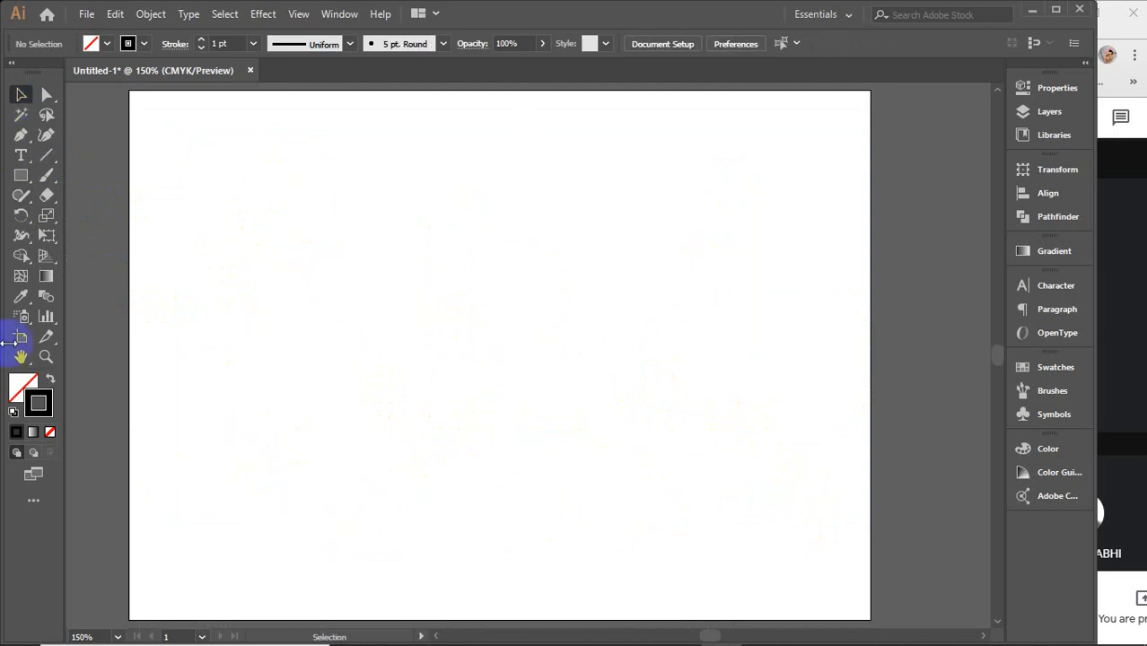
Step: Draw five separate straight lines with the Shaper tool: a long steep one, three stacked near-horizontal ones and a short steep one
{"action": "left_click_drag", "start_coordinate": [21, 195], "coordinate": [76, 197]}
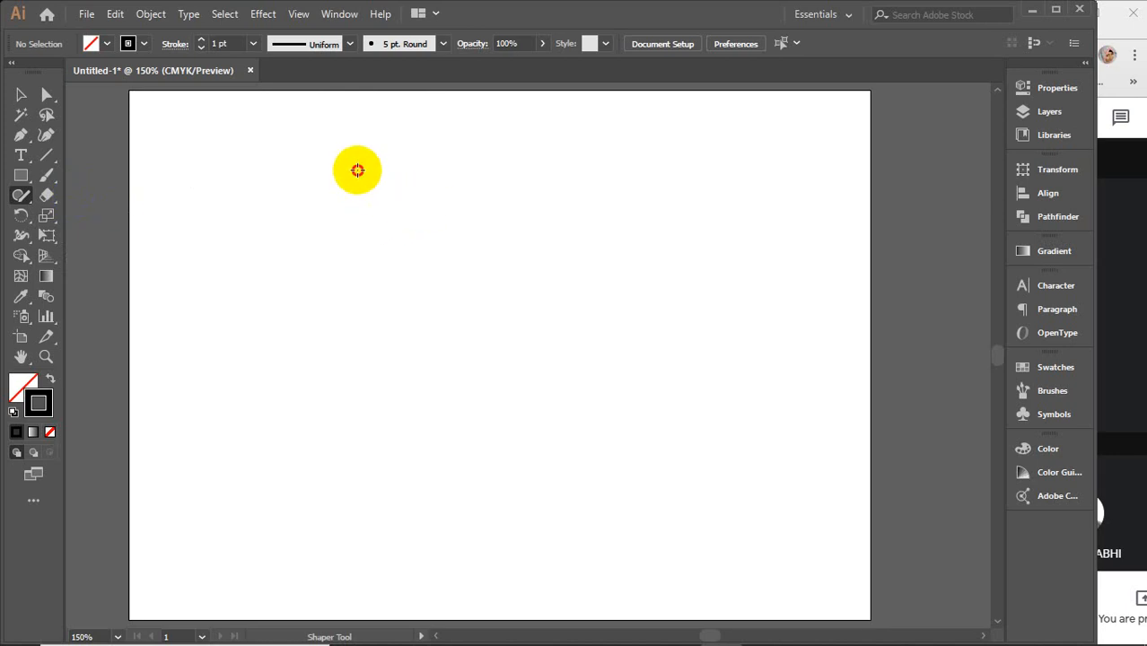
{"action": "left_click_drag", "start_coordinate": [358, 171], "coordinate": [408, 539]}
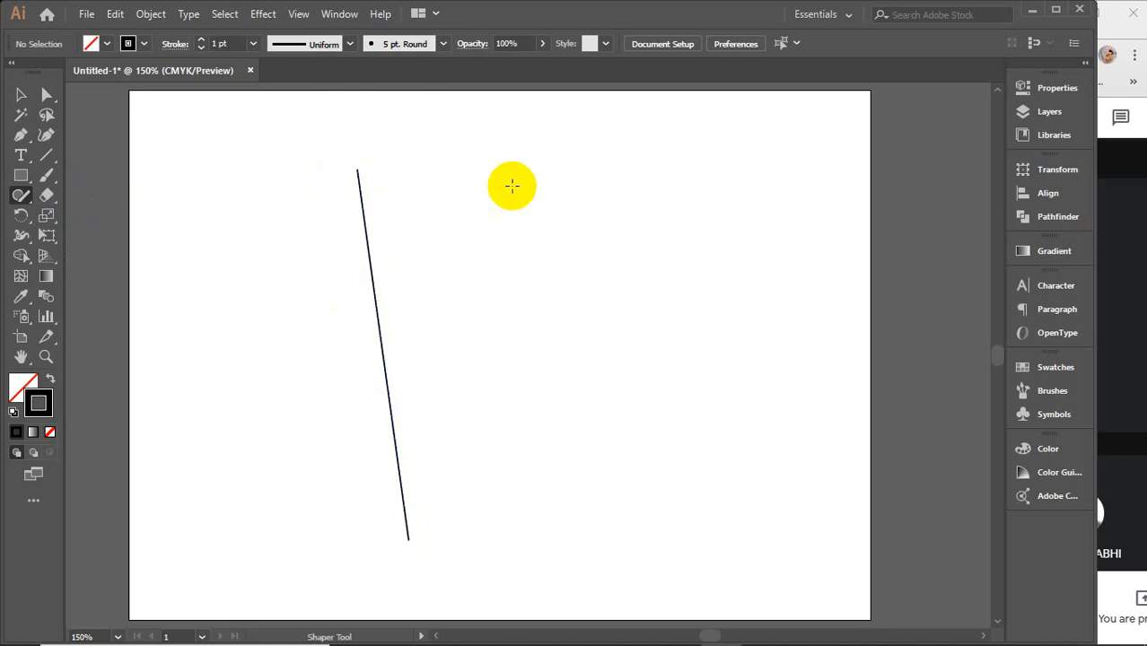
{"action": "mouse_move", "coordinate": [511, 173]}
{"action": "left_mouse_down"}
{"action": "mouse_move", "coordinate": [674, 191]}
{"action": "mouse_move", "coordinate": [840, 238]}
{"action": "left_mouse_up"}
{"action": "left_click_drag", "start_coordinate": [477, 296], "coordinate": [811, 283]}
{"action": "left_click_drag", "start_coordinate": [467, 366], "coordinate": [795, 360]}
{"action": "left_click_drag", "start_coordinate": [504, 413], "coordinate": [564, 576]}
Step: Sketch two circles, a triangle, a square, a rectangle and a small triangle around the lines with the Shaper tool
{"action": "mouse_move", "coordinate": [303, 212]}
{"action": "left_mouse_down"}
{"action": "mouse_move", "coordinate": [234, 185]}
{"action": "mouse_move", "coordinate": [192, 214]}
{"action": "mouse_move", "coordinate": [183, 246]}
{"action": "mouse_move", "coordinate": [206, 299]}
{"action": "mouse_move", "coordinate": [273, 296]}
{"action": "mouse_move", "coordinate": [300, 206]}
{"action": "left_mouse_up"}
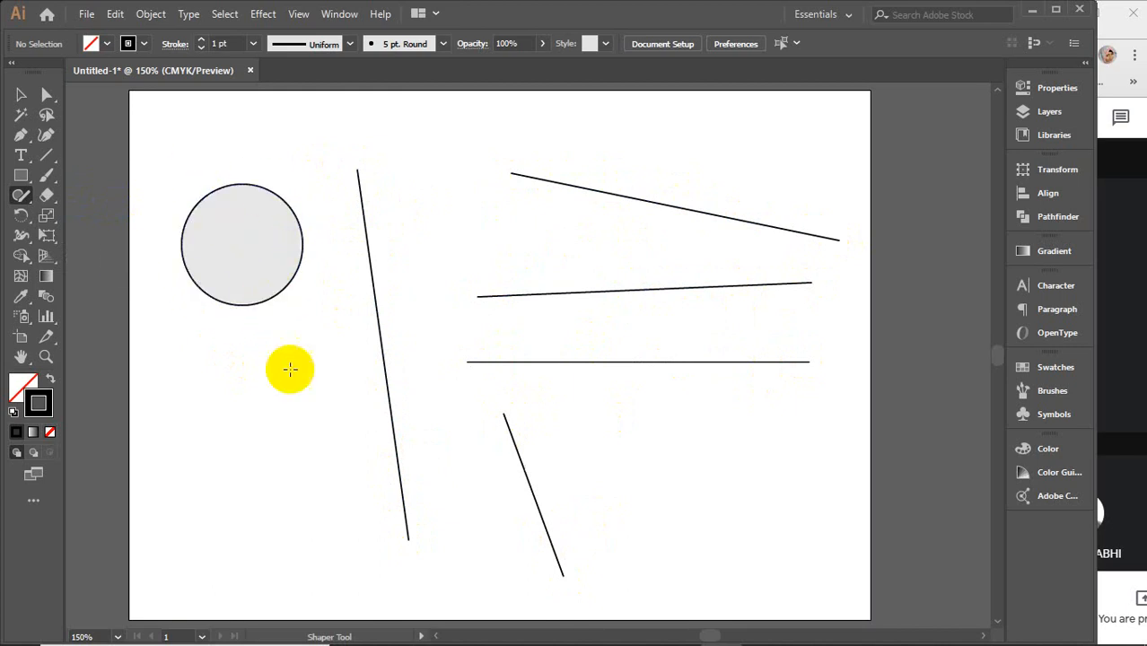
{"action": "mouse_move", "coordinate": [263, 435]}
{"action": "left_mouse_down"}
{"action": "mouse_move", "coordinate": [242, 453]}
{"action": "mouse_move", "coordinate": [275, 508]}
{"action": "left_mouse_up"}
{"action": "left_click_drag", "start_coordinate": [272, 439], "coordinate": [256, 440]}
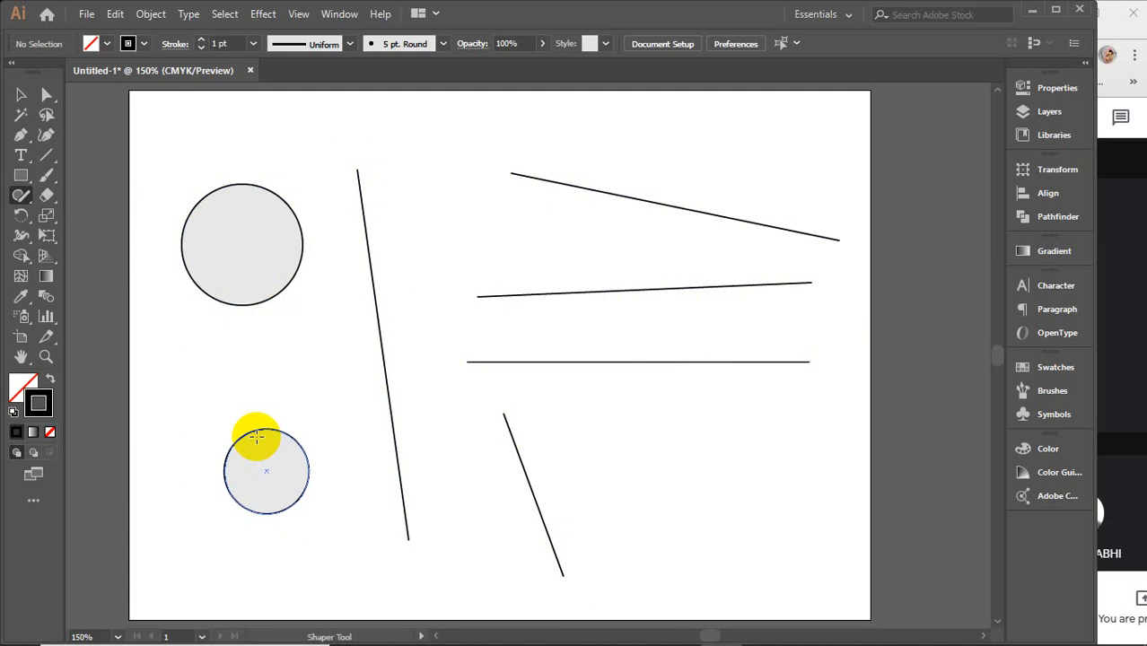
{"action": "mouse_move", "coordinate": [323, 312]}
{"action": "left_mouse_down"}
{"action": "mouse_move", "coordinate": [278, 372]}
{"action": "mouse_move", "coordinate": [368, 389]}
{"action": "mouse_move", "coordinate": [310, 313]}
{"action": "left_mouse_up"}
{"action": "mouse_move", "coordinate": [405, 157]}
{"action": "left_mouse_down"}
{"action": "mouse_move", "coordinate": [409, 225]}
{"action": "mouse_move", "coordinate": [491, 236]}
{"action": "mouse_move", "coordinate": [482, 150]}
{"action": "mouse_move", "coordinate": [406, 158]}
{"action": "left_mouse_up"}
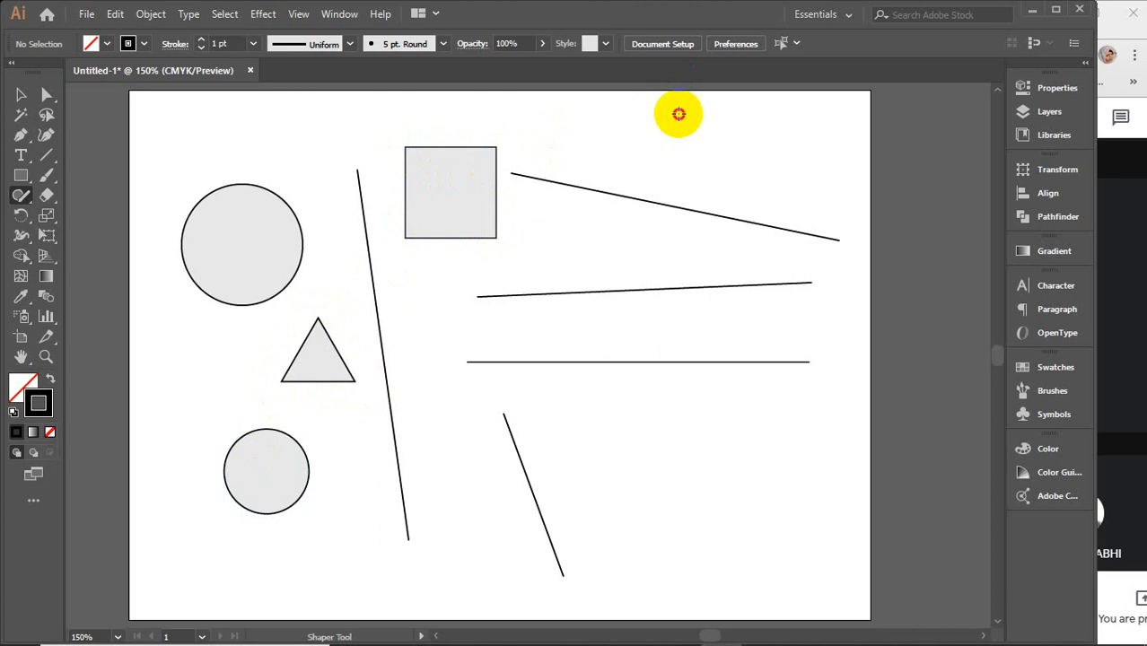
{"action": "mouse_move", "coordinate": [673, 112]}
{"action": "left_mouse_down"}
{"action": "mouse_move", "coordinate": [754, 169]}
{"action": "mouse_move", "coordinate": [691, 174]}
{"action": "mouse_move", "coordinate": [661, 104]}
{"action": "left_mouse_up"}
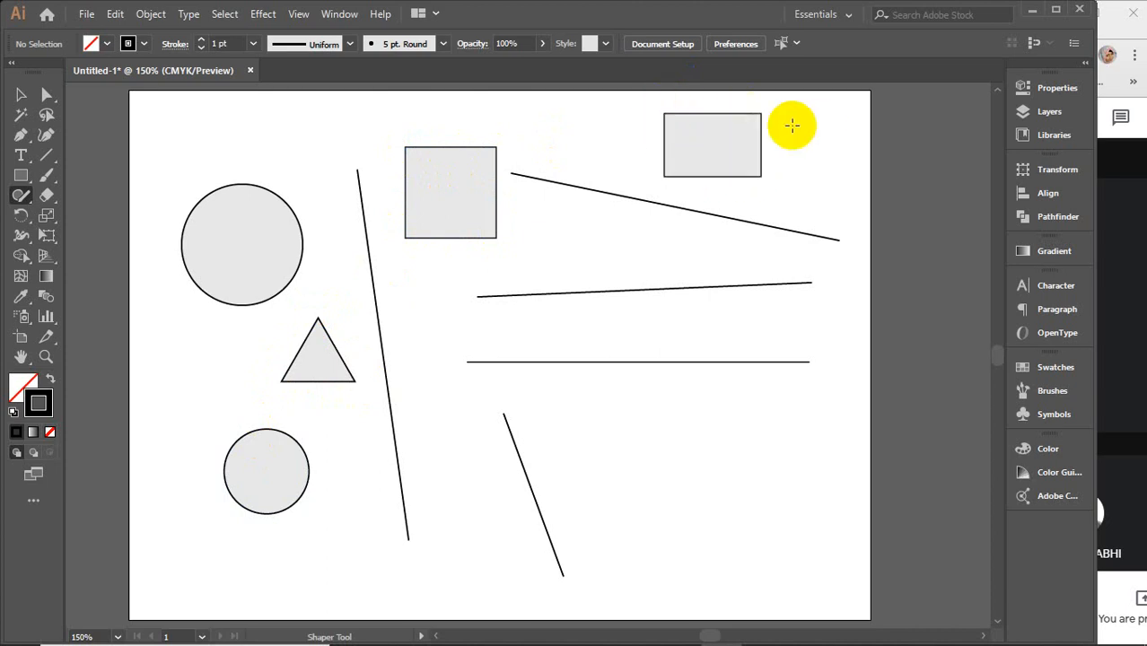
{"action": "mouse_move", "coordinate": [828, 112]}
{"action": "left_mouse_down"}
{"action": "mouse_move", "coordinate": [786, 149]}
{"action": "mouse_move", "coordinate": [855, 155]}
{"action": "mouse_move", "coordinate": [830, 115]}
{"action": "left_mouse_up"}
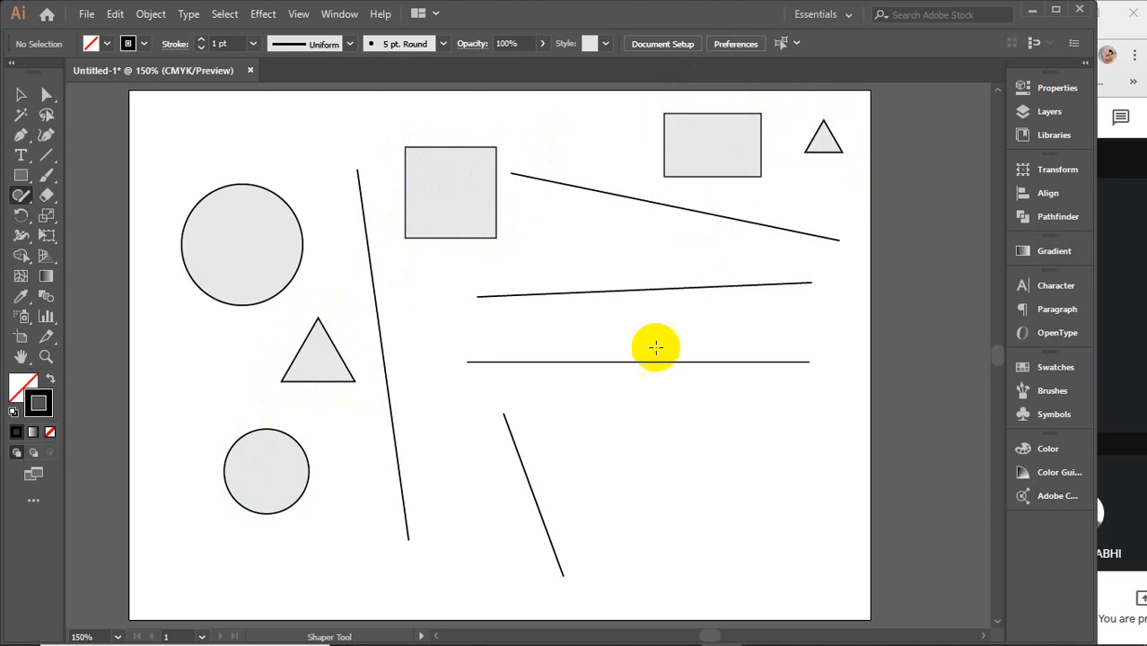
Step: Sketch a large circle in the artboard's lower-right area with the Shaper tool, and delete all lines and shapes on the artboard
{"action": "mouse_move", "coordinate": [723, 425]}
{"action": "left_mouse_down"}
{"action": "mouse_move", "coordinate": [817, 417]}
{"action": "mouse_move", "coordinate": [849, 456]}
{"action": "mouse_move", "coordinate": [831, 511]}
{"action": "mouse_move", "coordinate": [788, 547]}
{"action": "mouse_move", "coordinate": [739, 525]}
{"action": "mouse_move", "coordinate": [707, 474]}
{"action": "mouse_move", "coordinate": [726, 430]}
{"action": "left_mouse_up"}
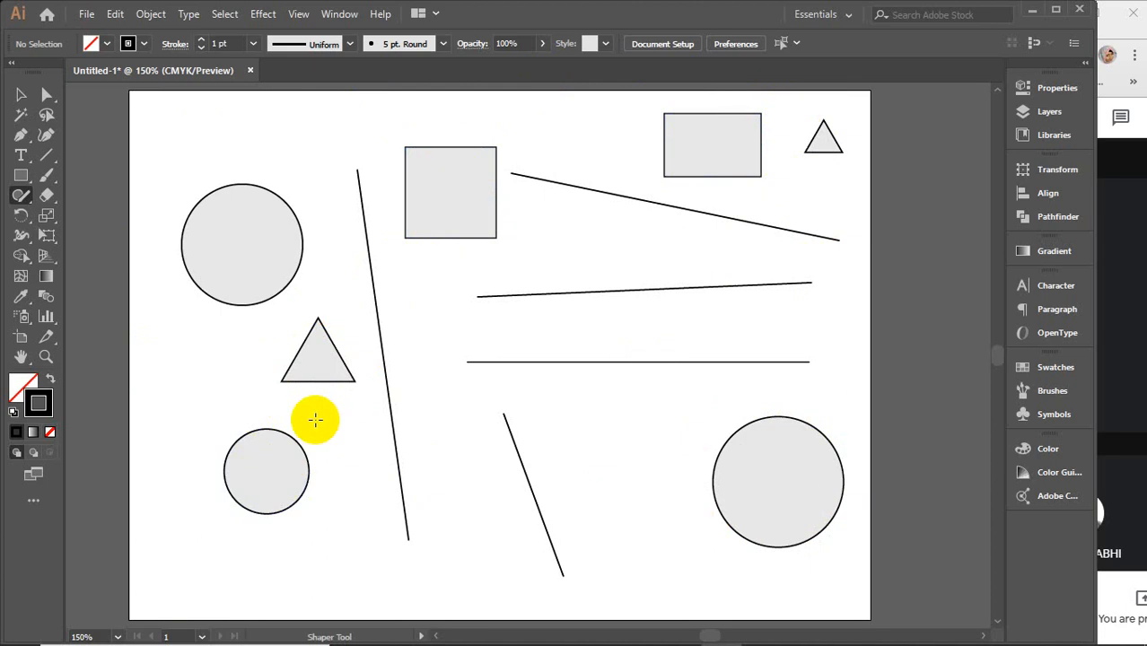
{"action": "scroll", "coordinate": [315, 420], "scroll_direction": "down", "scroll_amount": 1}
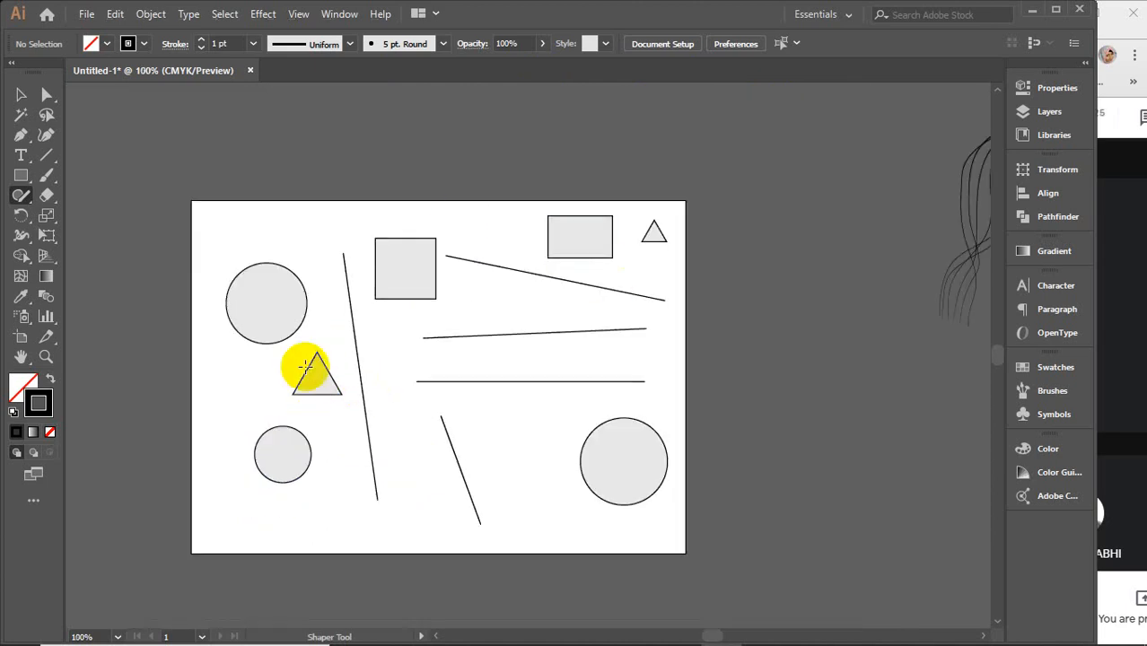
{"action": "left_click", "coordinate": [21, 95]}
{"action": "left_click", "coordinate": [262, 269]}
{"action": "left_click_drag", "start_coordinate": [199, 203], "coordinate": [708, 551]}
{"action": "key", "text": "Delete"}
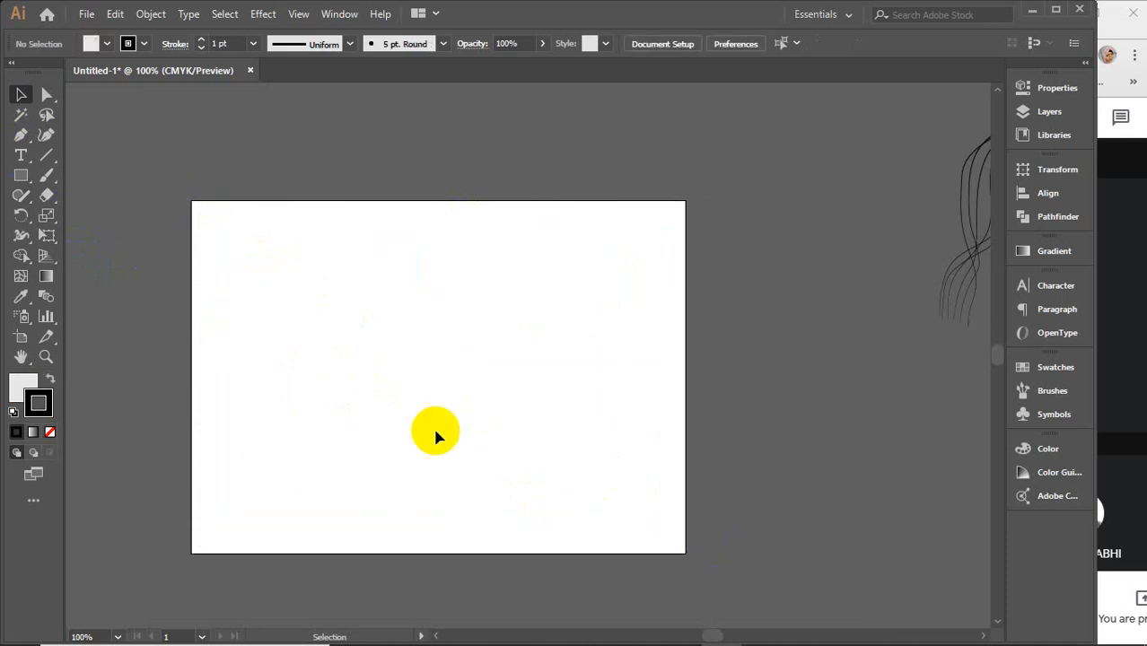
Step: Draw a large rectangle around the artboard's middle, fill it with orange and deselect it
{"action": "left_click", "coordinate": [51, 204]}
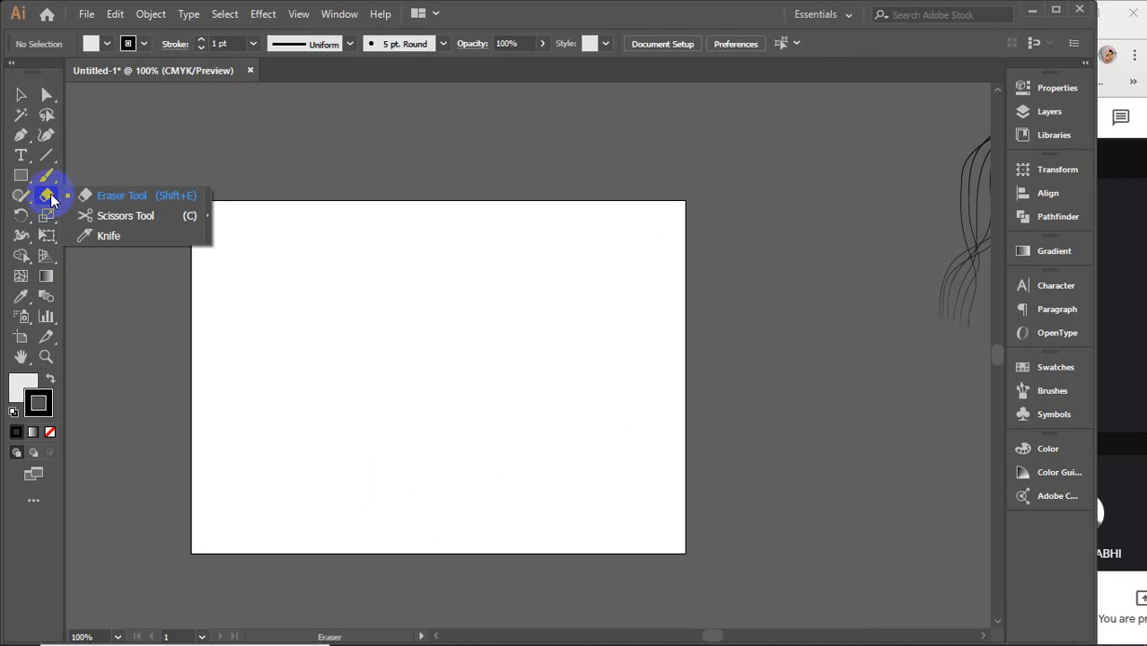
{"action": "left_click", "coordinate": [30, 180]}
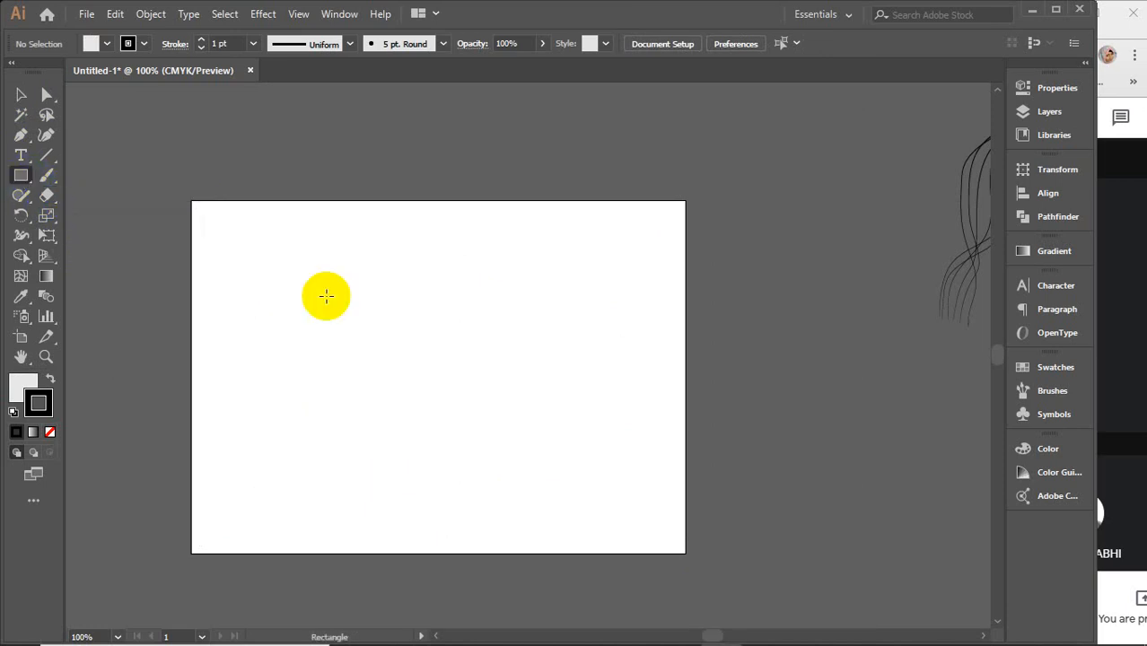
{"action": "left_click_drag", "start_coordinate": [259, 265], "coordinate": [564, 463]}
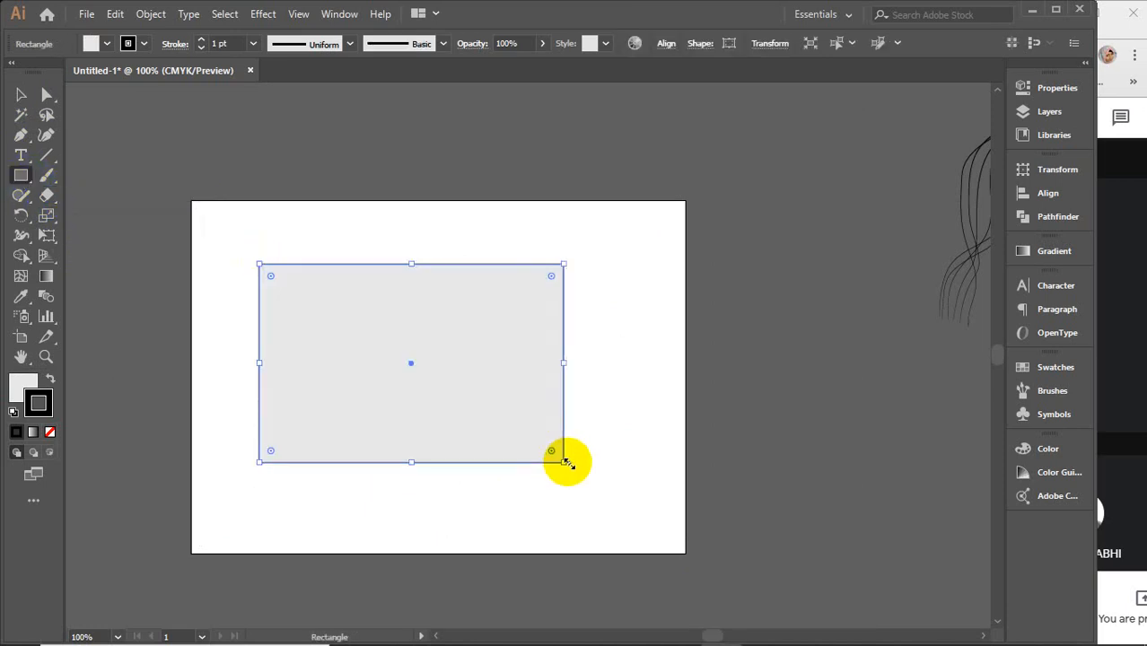
{"action": "left_click", "coordinate": [107, 43]}
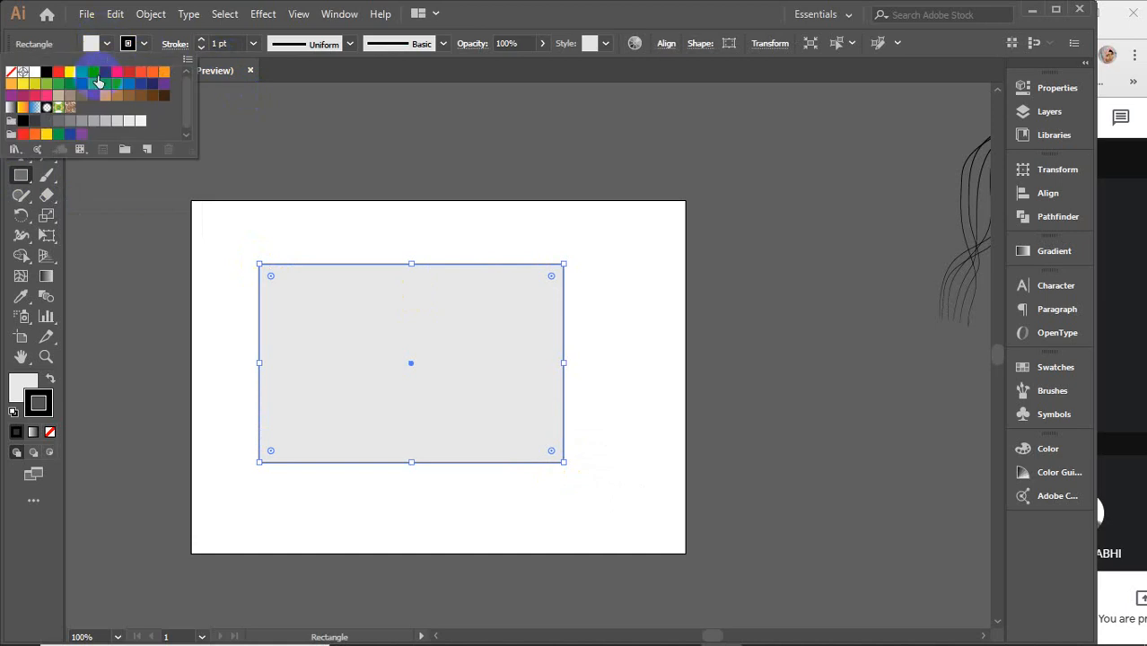
{"action": "left_click", "coordinate": [164, 80]}
{"action": "left_click", "coordinate": [297, 143]}
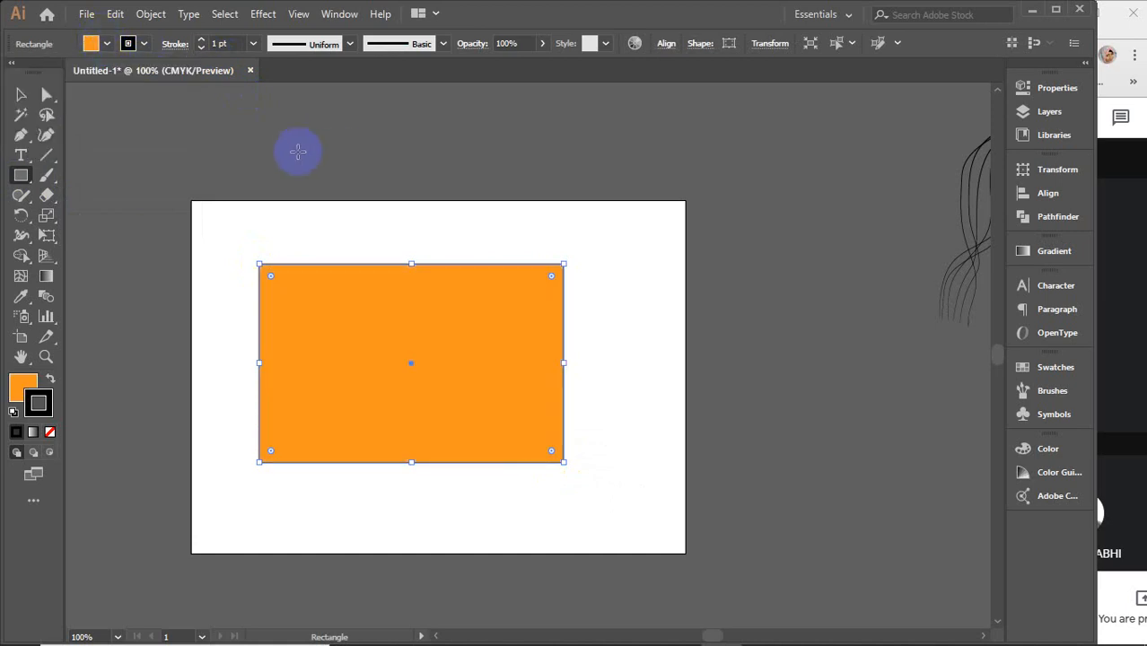
{"action": "left_click", "coordinate": [18, 95]}
{"action": "left_click", "coordinate": [384, 244]}
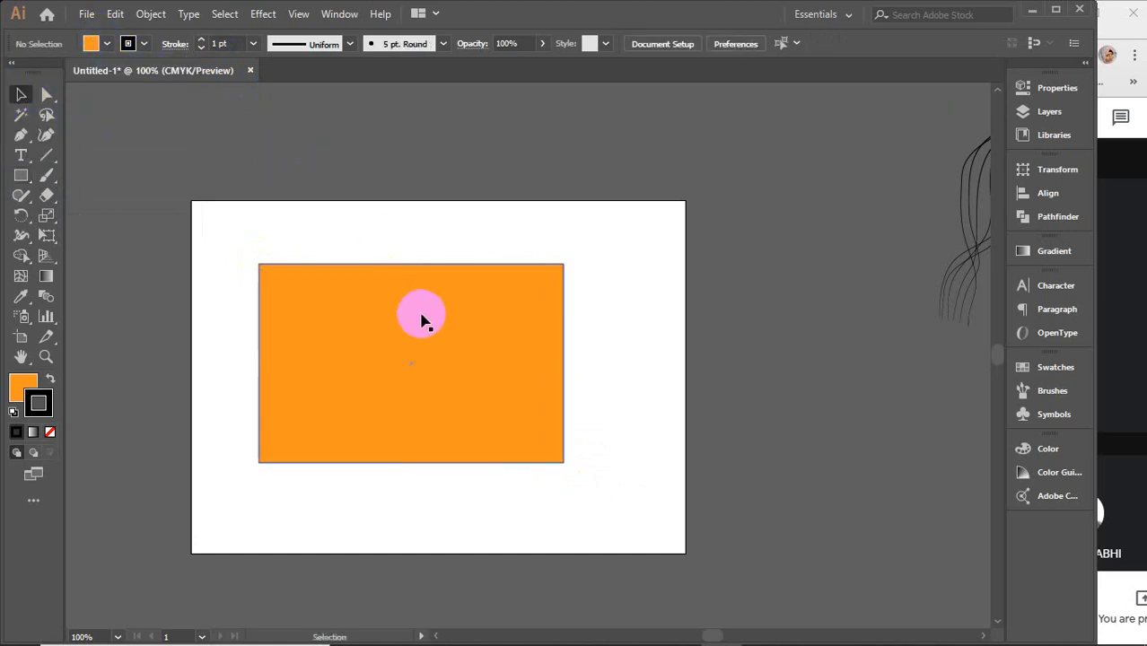
Step: Erase two curved diagonal bands across the orange rectangle with the Eraser tool, splitting it into three pieces
{"action": "scroll", "coordinate": [421, 316], "scroll_direction": "up", "scroll_amount": 1}
{"action": "left_click_drag", "start_coordinate": [399, 334], "coordinate": [443, 363]}
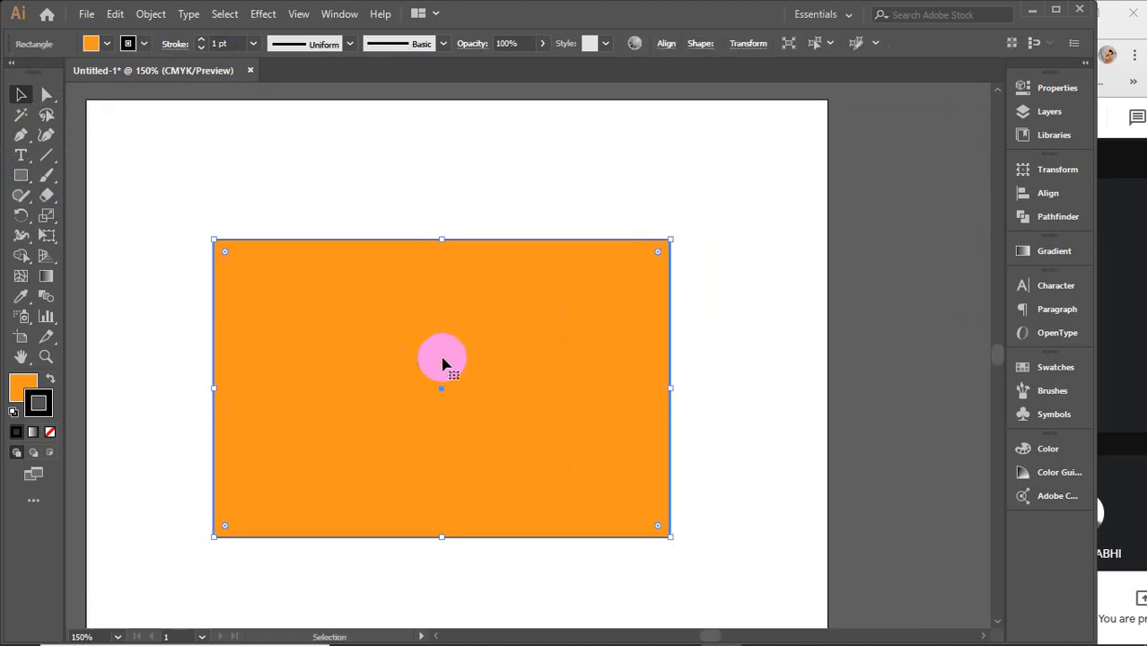
{"action": "mouse_move", "coordinate": [511, 371]}
{"action": "left_mouse_down"}
{"action": "mouse_move", "coordinate": [522, 343]}
{"action": "mouse_move", "coordinate": [506, 357]}
{"action": "left_mouse_up"}
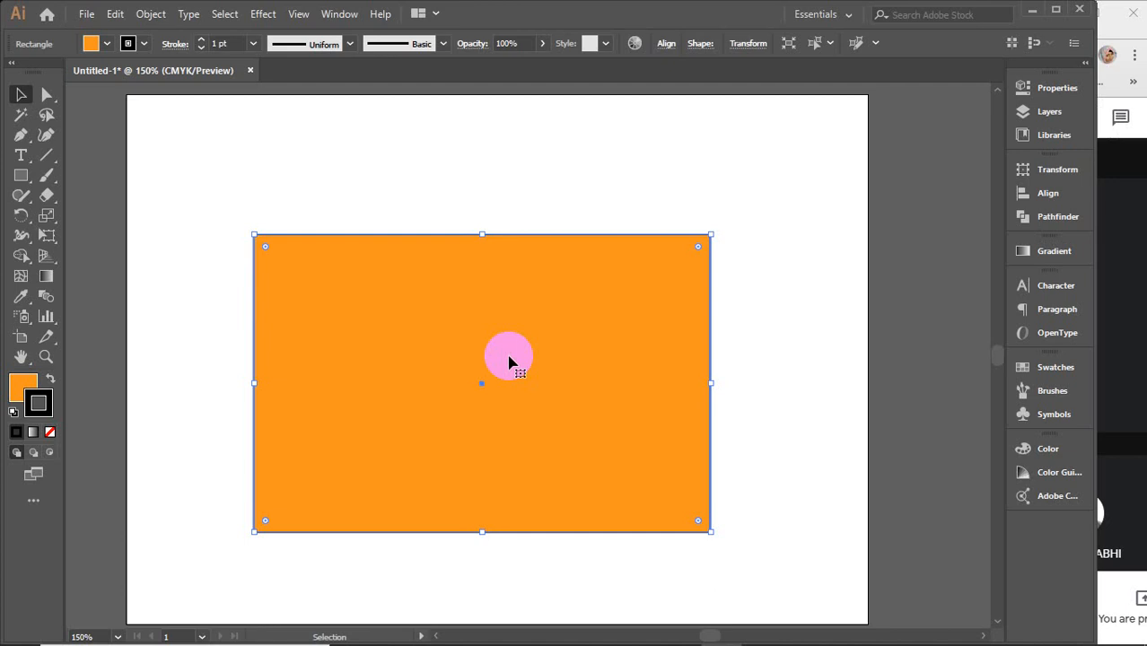
{"action": "left_click", "coordinate": [46, 195]}
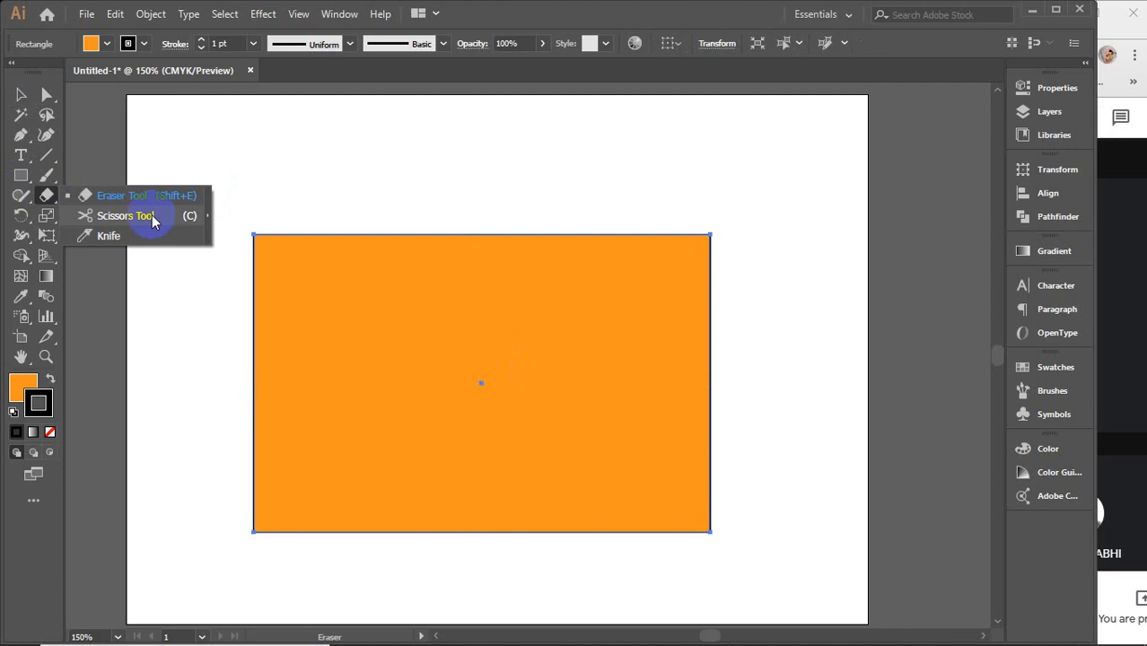
{"action": "mouse_move", "coordinate": [209, 409]}
{"action": "left_mouse_down"}
{"action": "mouse_move", "coordinate": [458, 316]}
{"action": "mouse_move", "coordinate": [678, 138]}
{"action": "left_mouse_up"}
{"action": "mouse_move", "coordinate": [850, 307]}
{"action": "left_mouse_down"}
{"action": "mouse_move", "coordinate": [561, 451]}
{"action": "mouse_move", "coordinate": [422, 597]}
{"action": "left_mouse_up"}
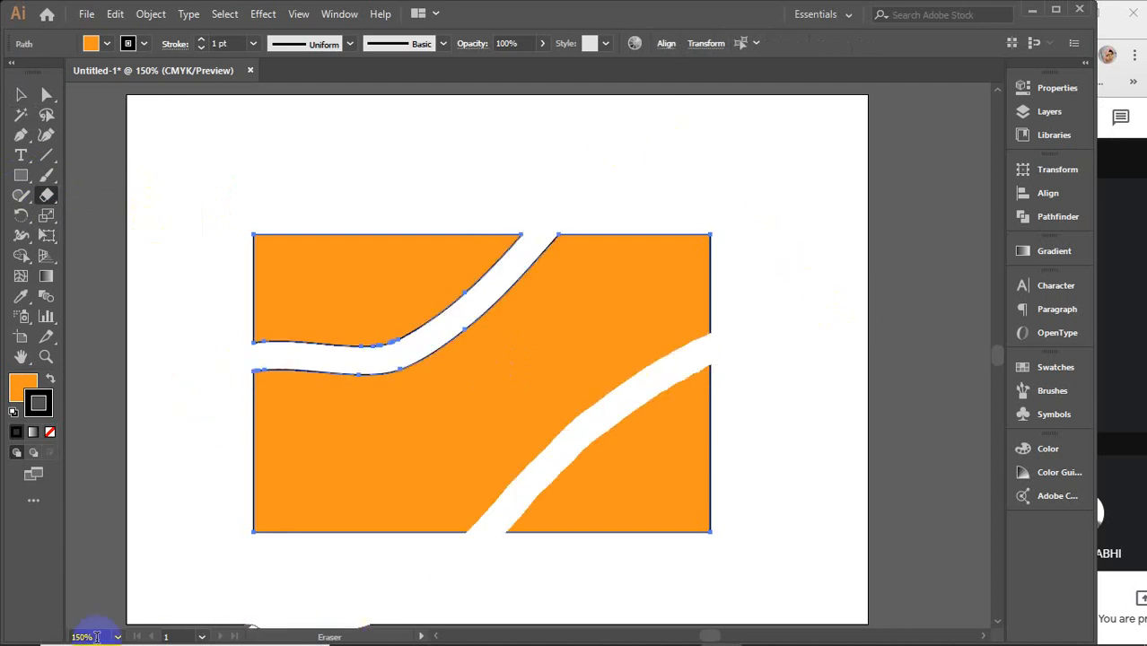
Step: Erase the rectangle's upper-right corner with diagonal strokes, and undo the extra eraser stroke at its left edge
{"action": "left_click_drag", "start_coordinate": [686, 210], "coordinate": [744, 287]}
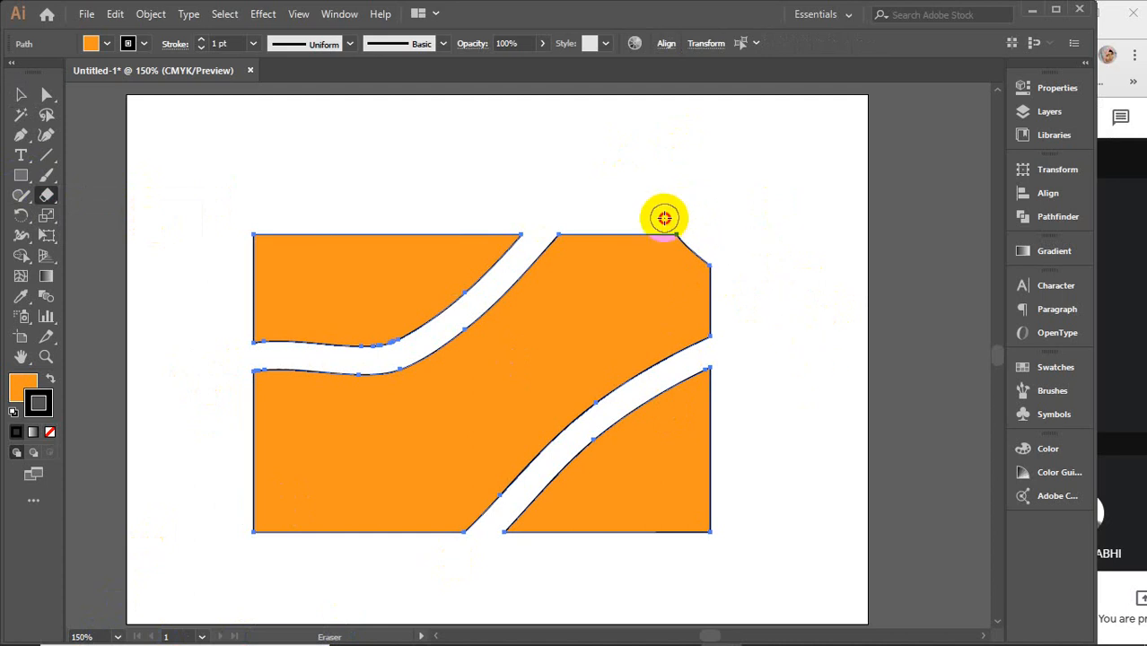
{"action": "left_click_drag", "start_coordinate": [663, 215], "coordinate": [735, 276]}
{"action": "left_click_drag", "start_coordinate": [659, 236], "coordinate": [724, 294]}
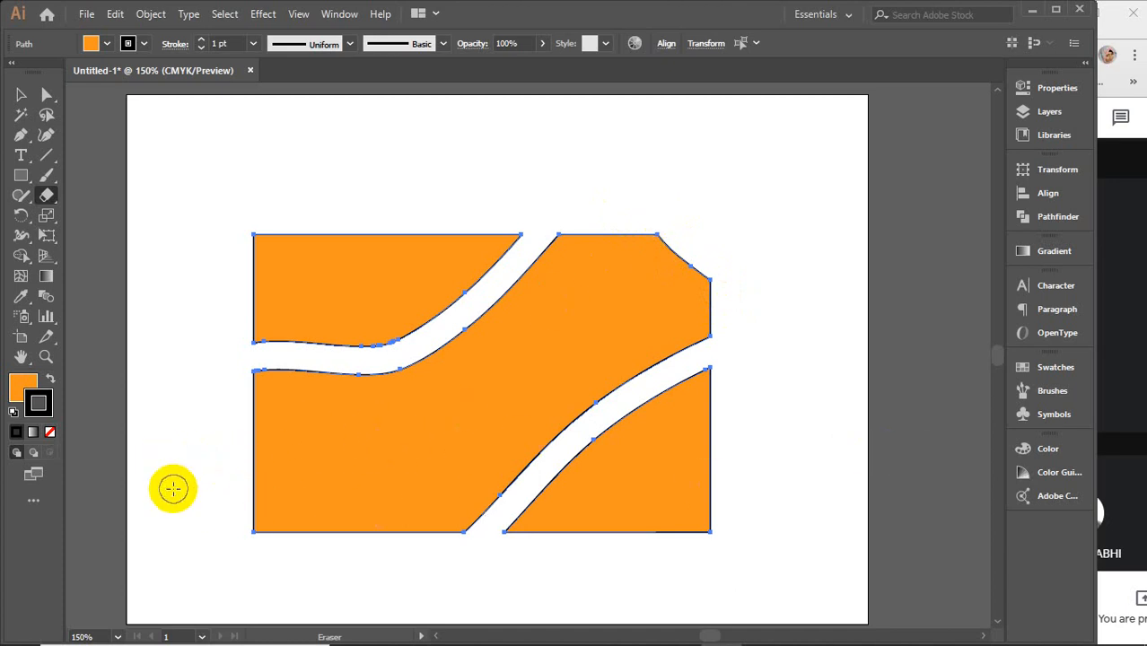
{"action": "left_click_drag", "start_coordinate": [224, 440], "coordinate": [261, 390]}
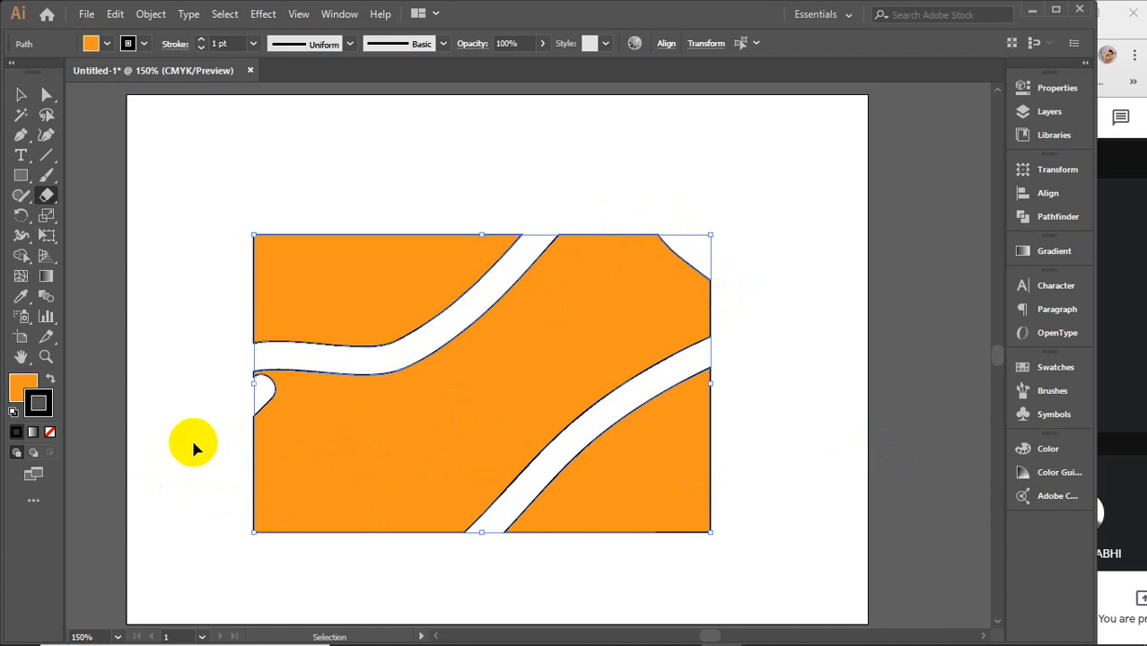
{"action": "key", "text": "ctrl+z"}
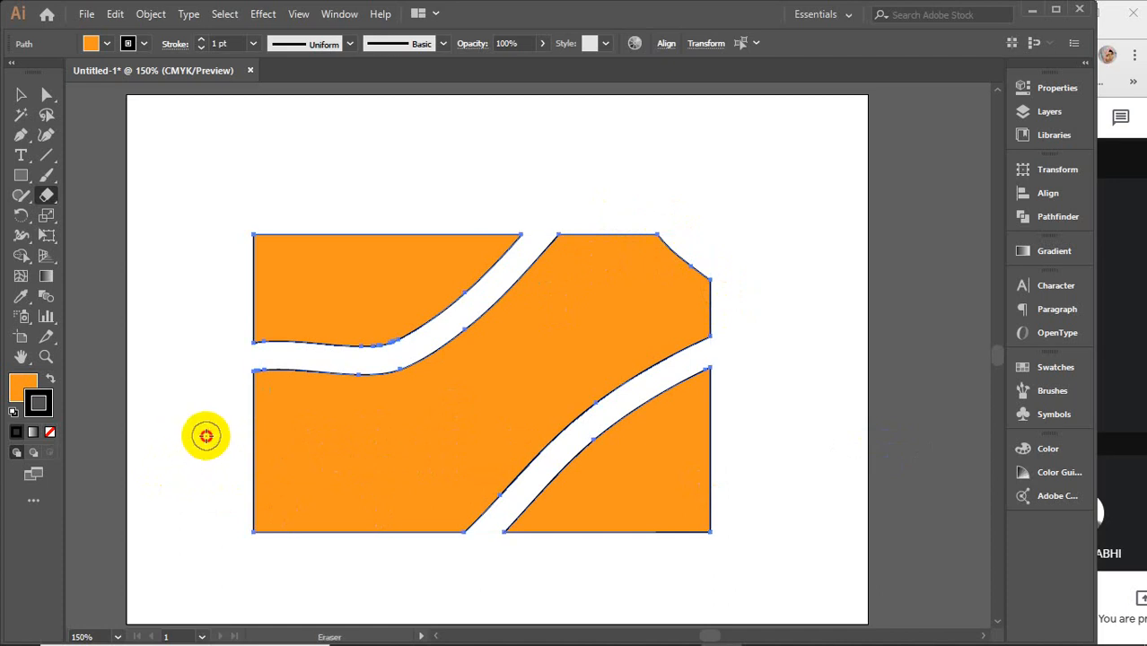
Step: Erase a straight horizontal band and a straight vertical band through the orange pieces, undoing the uneven first vertical stroke
{"action": "left_click_drag", "start_coordinate": [206, 436], "coordinate": [786, 430]}
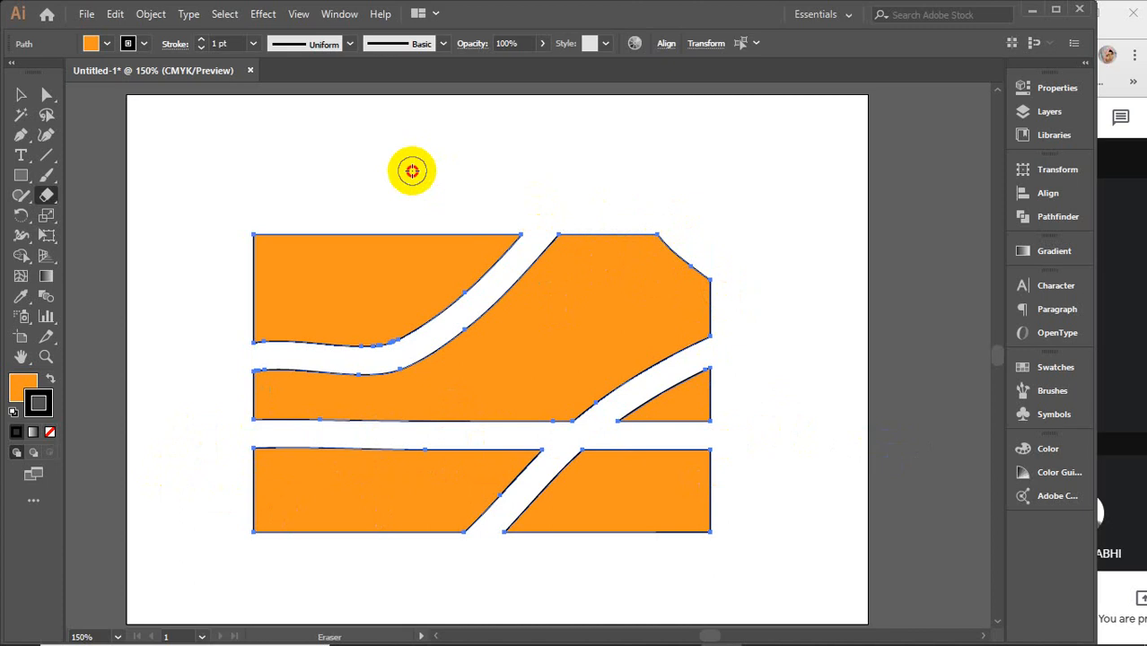
{"action": "left_click_drag", "start_coordinate": [412, 170], "coordinate": [423, 504]}
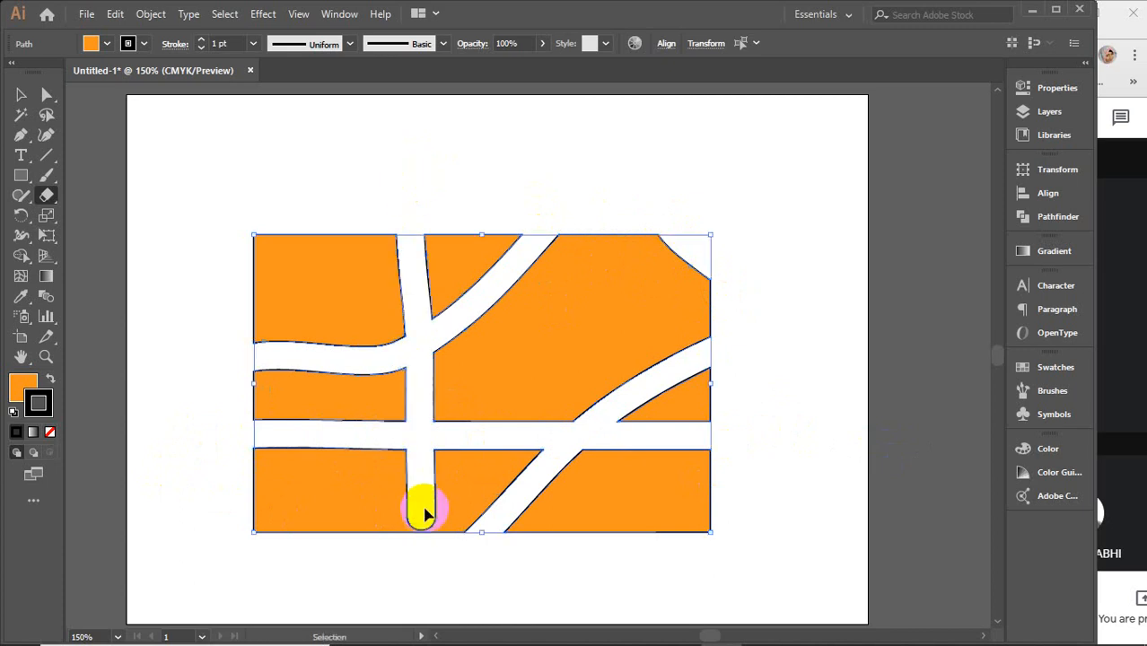
{"action": "key", "text": "ctrl+z"}
{"action": "left_click_drag", "start_coordinate": [381, 191], "coordinate": [381, 574]}
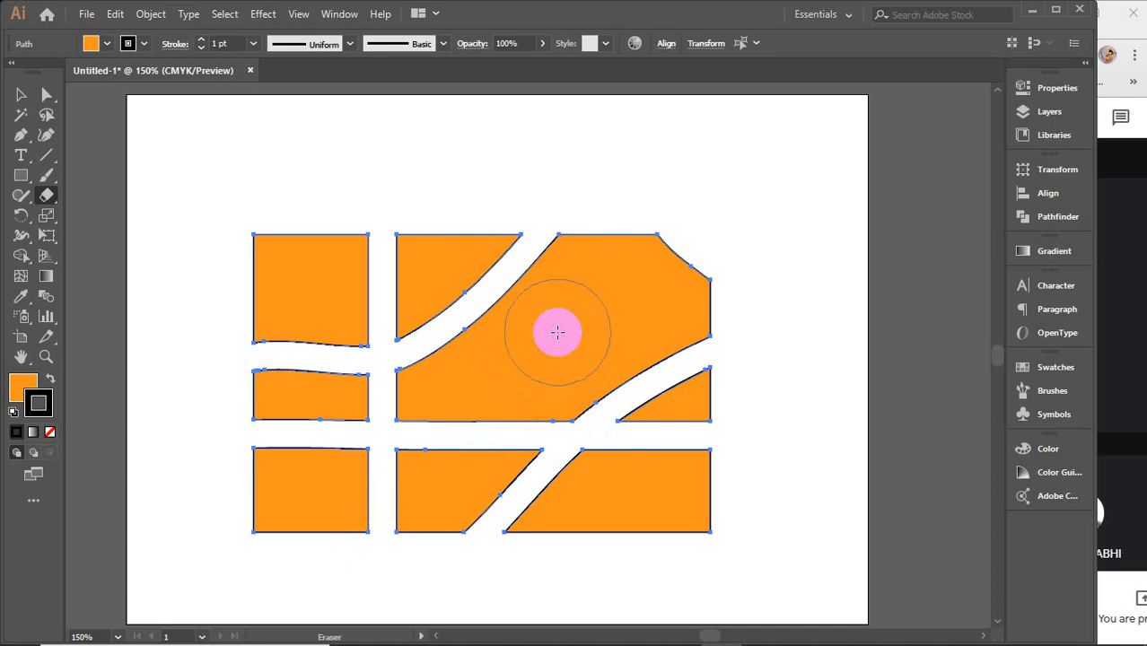
Step: Reduce the Eraser tool's brush size
{"action": "key", "text": "bracketleft"}
{"action": "key", "text": "bracketleft"}
{"action": "key", "text": "bracketleft"}
Step: Delete all the orange pieces, and remove the circle pasted onto the empty artboard
{"action": "key", "text": "v"}
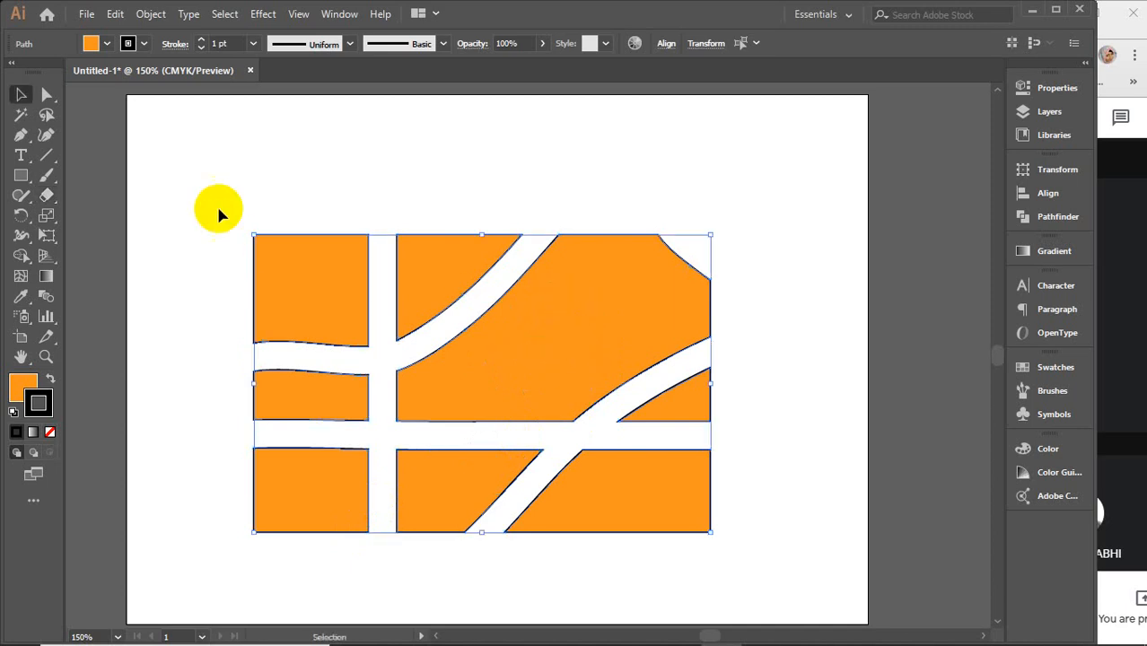
{"action": "left_click_drag", "start_coordinate": [206, 205], "coordinate": [791, 549]}
{"action": "key", "text": "Delete"}
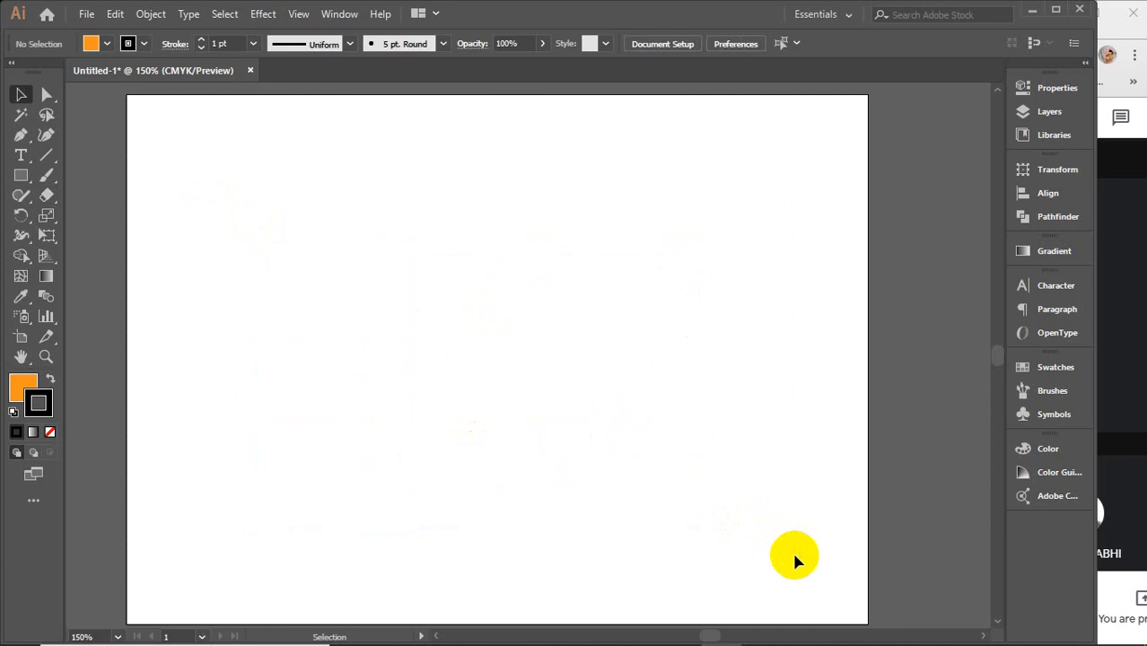
{"action": "key", "text": "ctrl+v"}
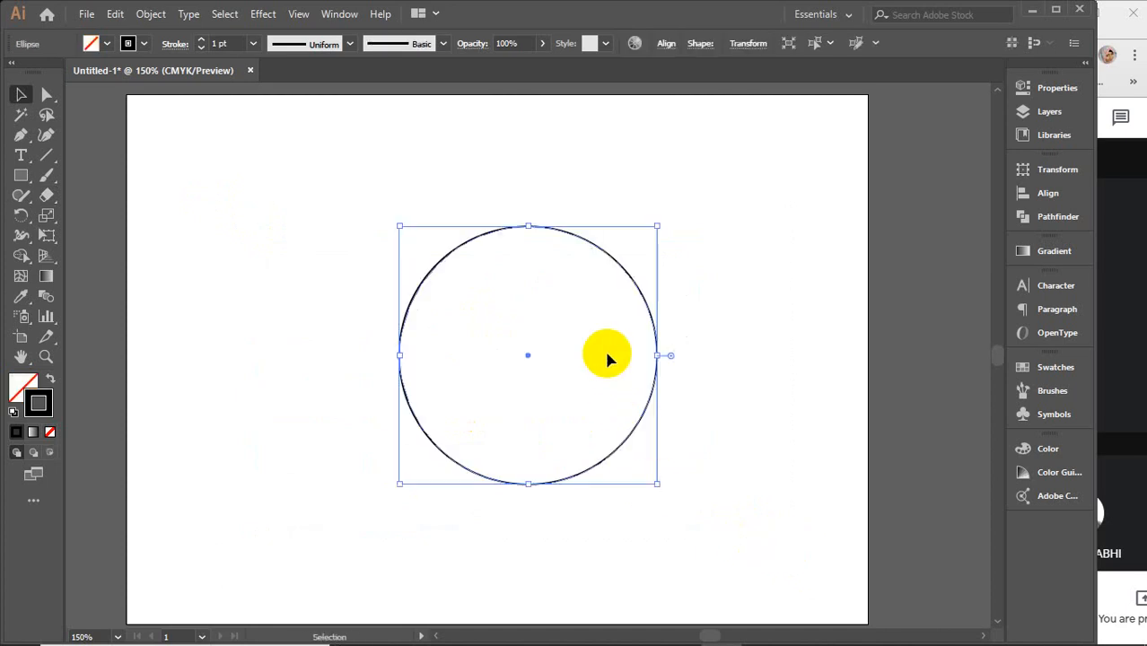
{"action": "key", "text": "Delete"}
Step: Draw a new large rectangle on the empty artboard and fill it with orange
{"action": "left_click", "coordinate": [30, 178]}
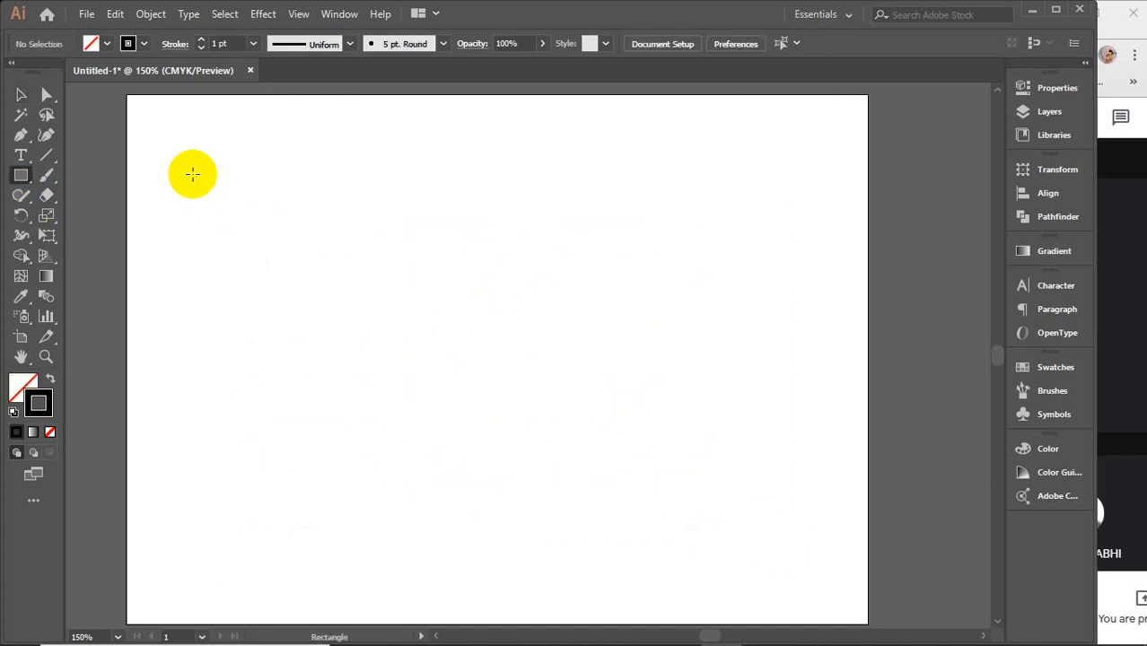
{"action": "mouse_move", "coordinate": [224, 173]}
{"action": "left_mouse_down"}
{"action": "mouse_move", "coordinate": [528, 330]}
{"action": "mouse_move", "coordinate": [660, 466]}
{"action": "left_mouse_up"}
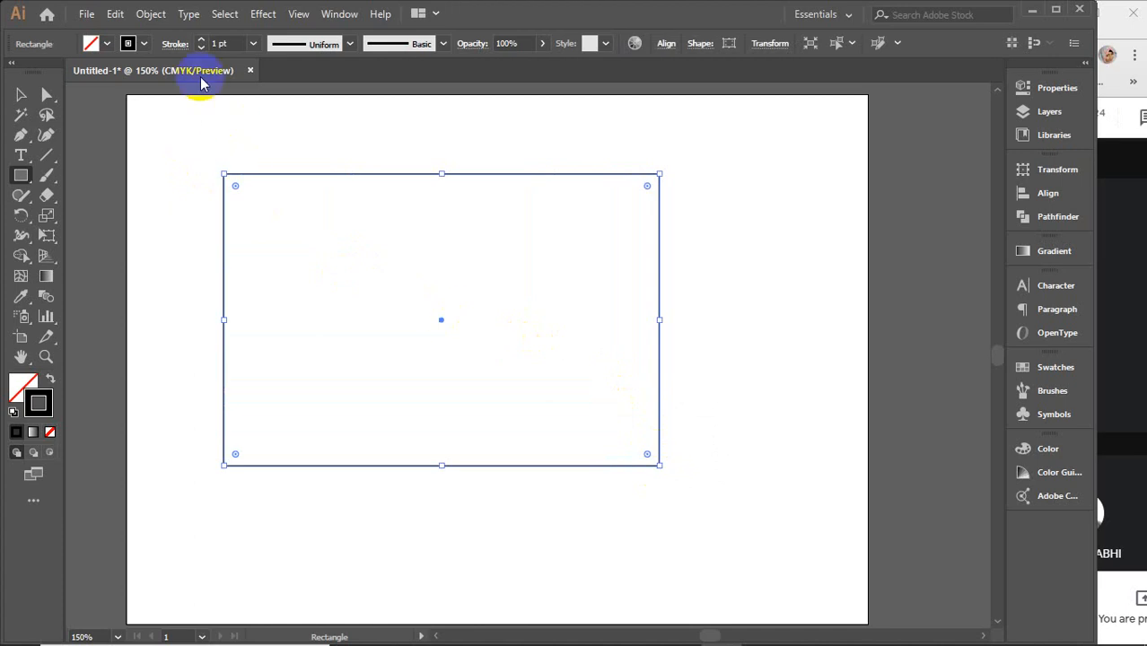
{"action": "left_click", "coordinate": [106, 43]}
{"action": "left_click", "coordinate": [162, 75]}
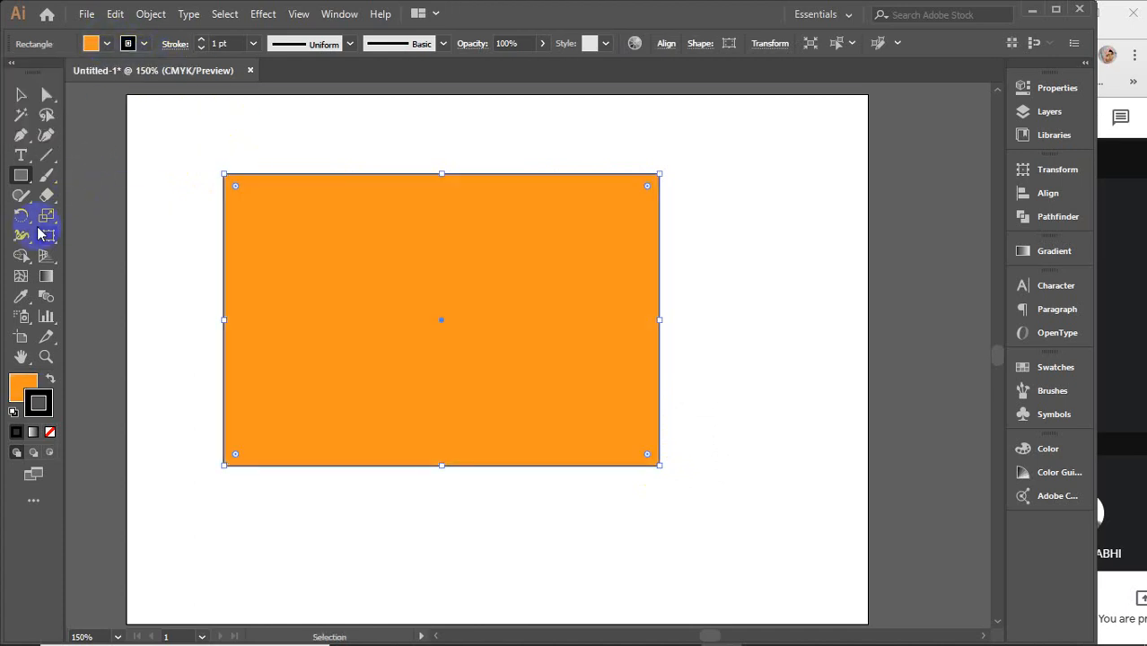
Step: Erase one straight horizontal and one straight vertical band across the rectangle to split it into four rectangular pieces
{"action": "left_click", "coordinate": [45, 197]}
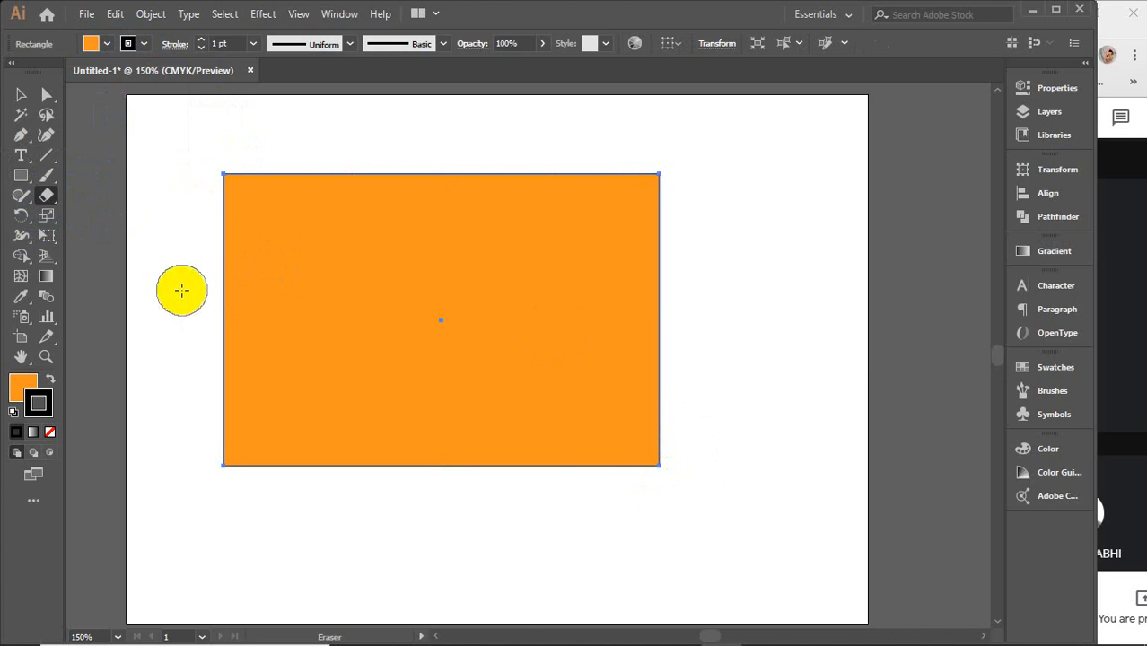
{"action": "left_click_drag", "start_coordinate": [181, 290], "coordinate": [743, 287]}
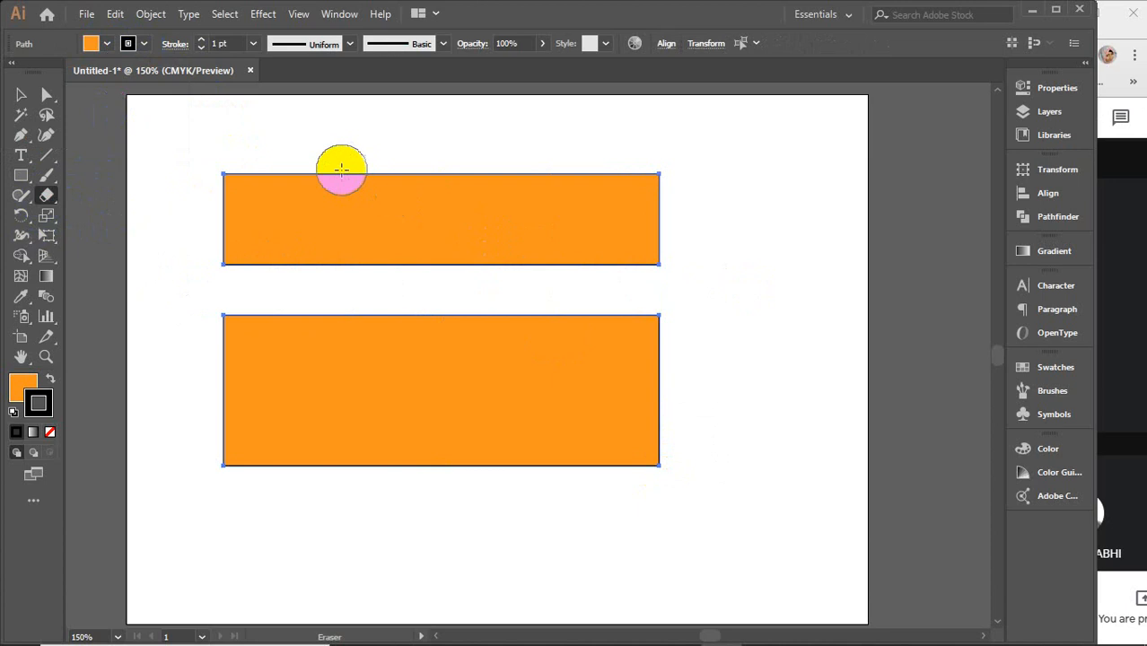
{"action": "left_click_drag", "start_coordinate": [364, 135], "coordinate": [333, 463]}
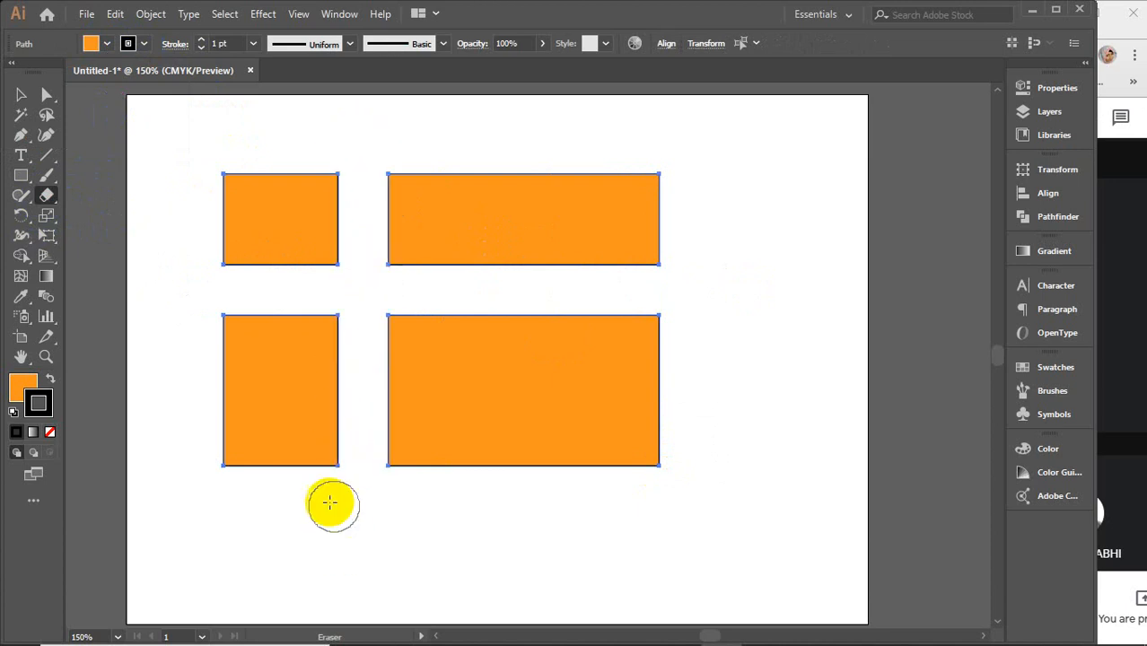
Step: Place a full-size copy of the original rectangle behind the four orange pieces and fill it with the blue swatch C=70 M=15 Y=0 K=0
{"action": "key", "text": "v"}
{"action": "key", "text": "ctrl+z"}
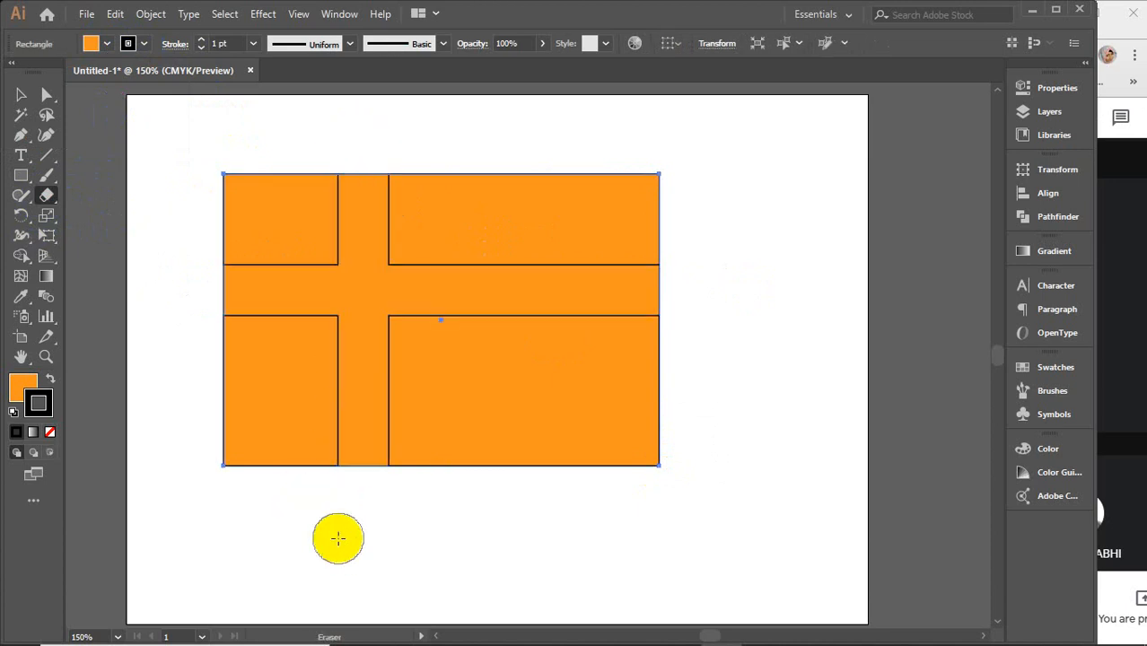
{"action": "left_click", "coordinate": [107, 43]}
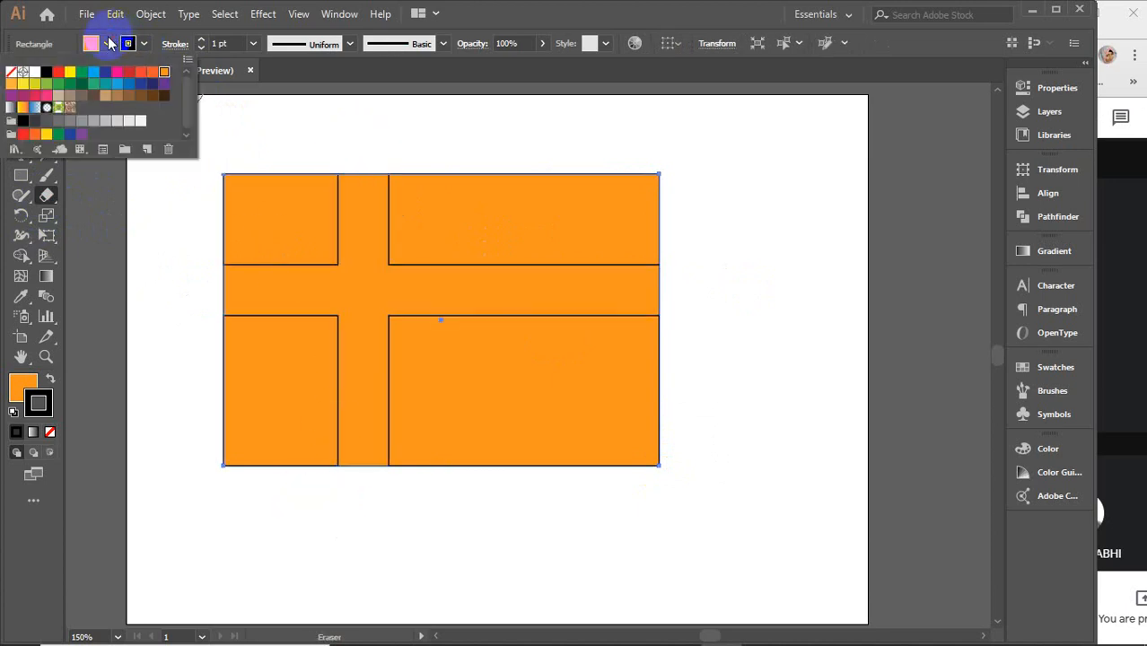
{"action": "left_click", "coordinate": [141, 72]}
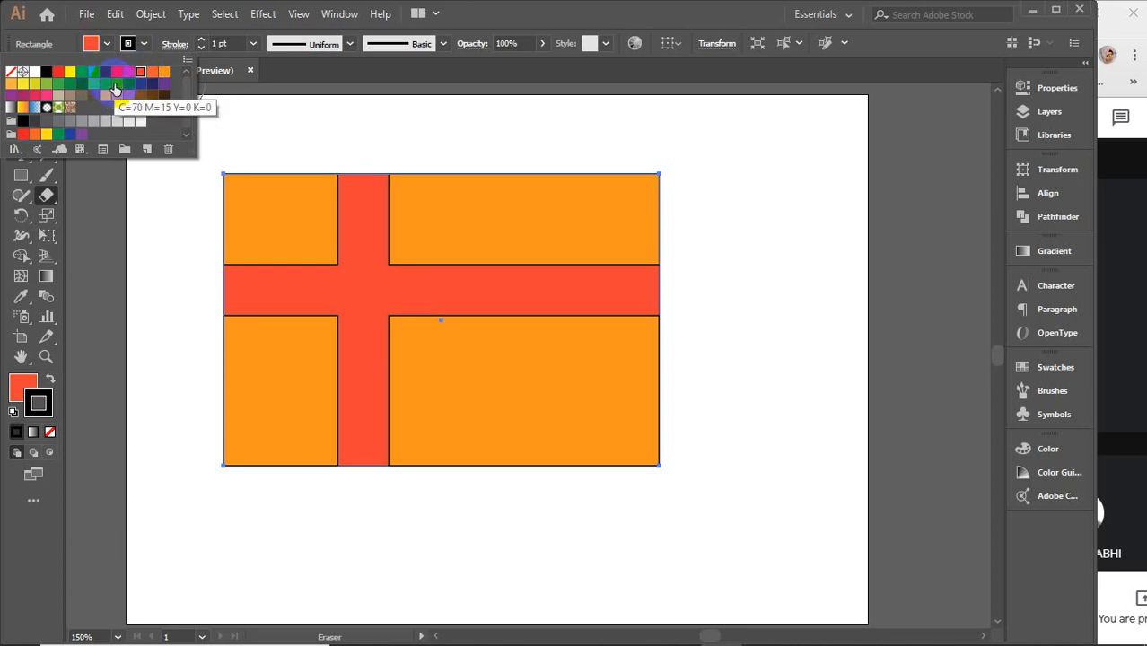
{"action": "left_click", "coordinate": [116, 85]}
{"action": "left_click", "coordinate": [108, 43]}
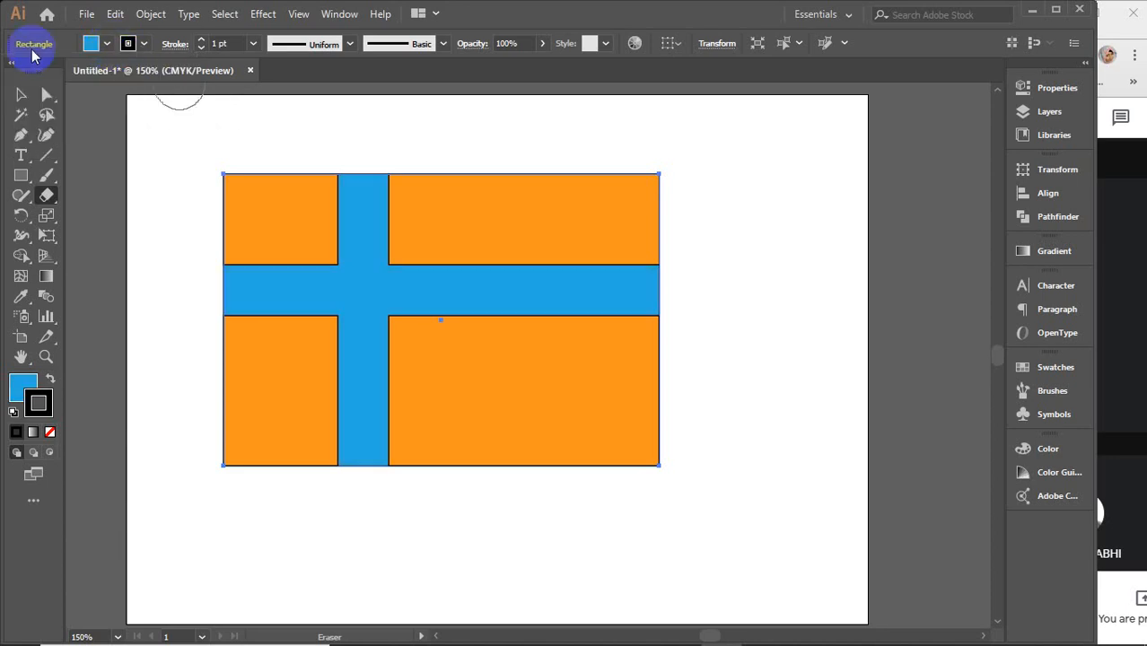
Step: Deselect everything, and select the blue rectangle behind the orange pieces with the Selection tool
{"action": "left_click", "coordinate": [21, 95]}
{"action": "left_click", "coordinate": [751, 260]}
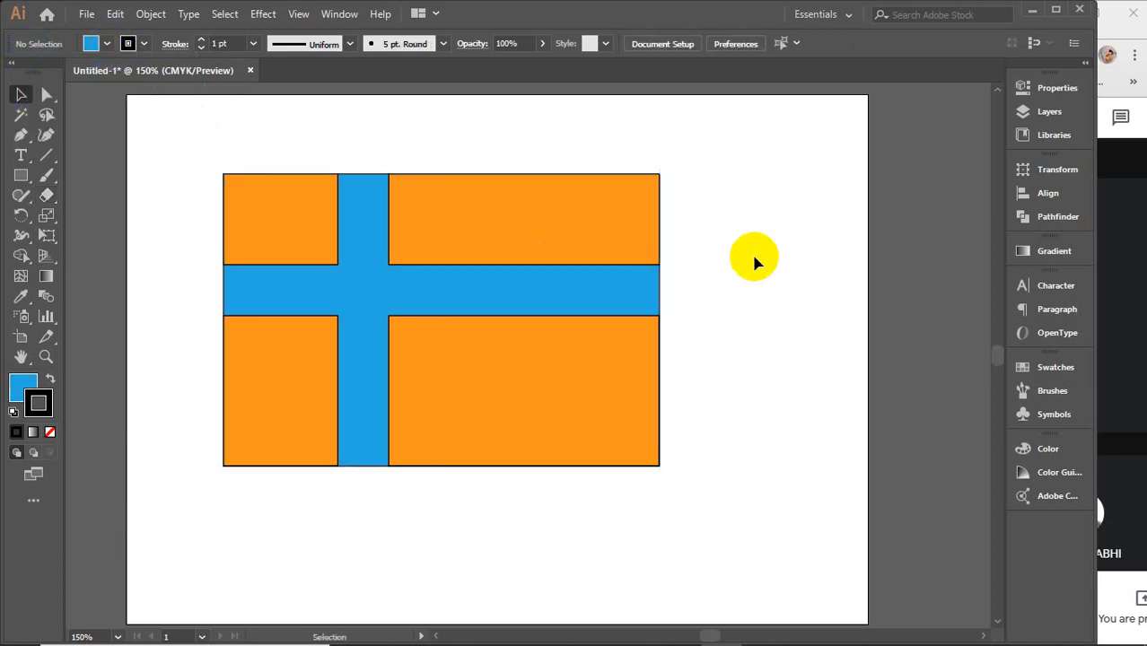
{"action": "left_click", "coordinate": [391, 295]}
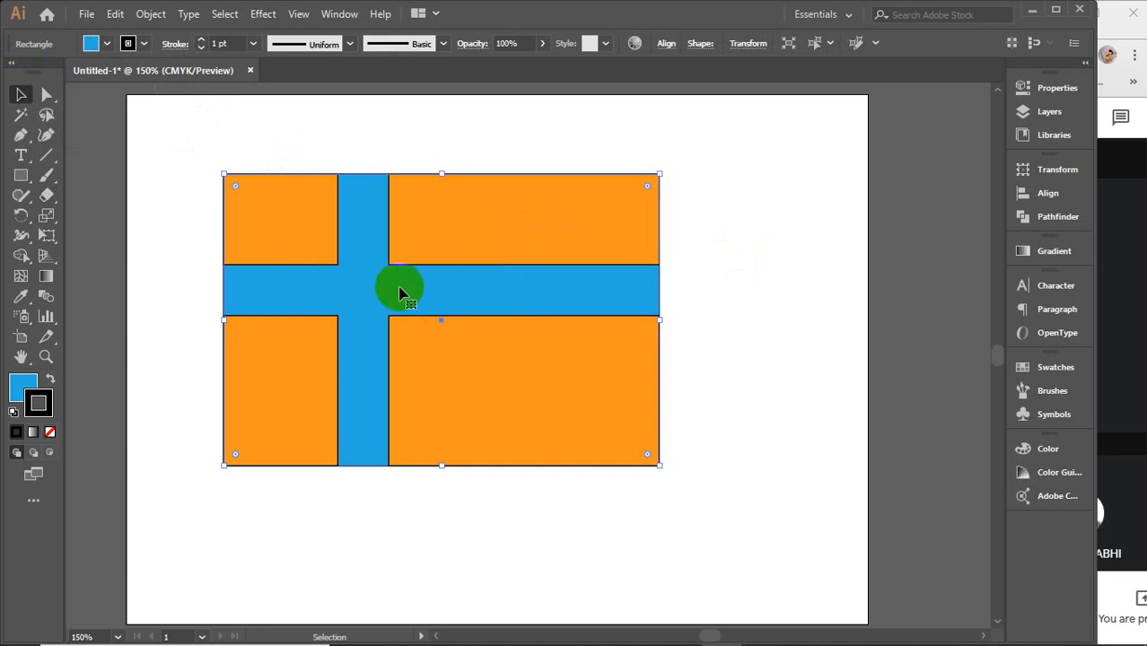
Step: Fill the small upper-left and the large lower-right orange pieces with pink
{"action": "left_click", "coordinate": [763, 231]}
{"action": "left_click", "coordinate": [305, 235]}
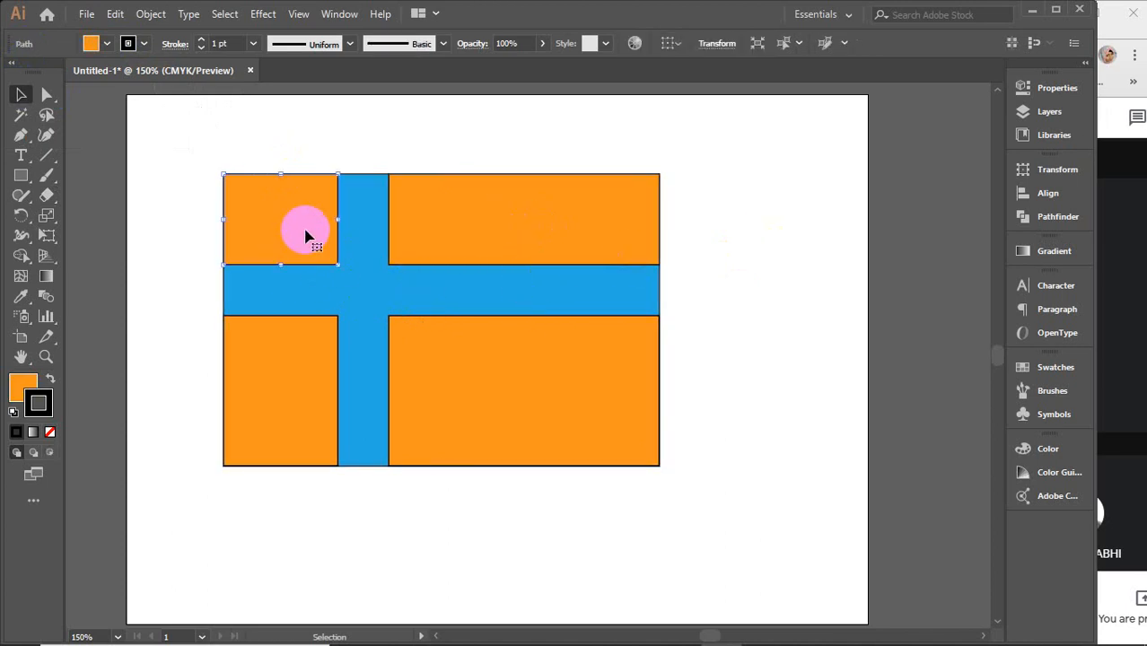
{"action": "left_click", "coordinate": [519, 395], "text": "shift"}
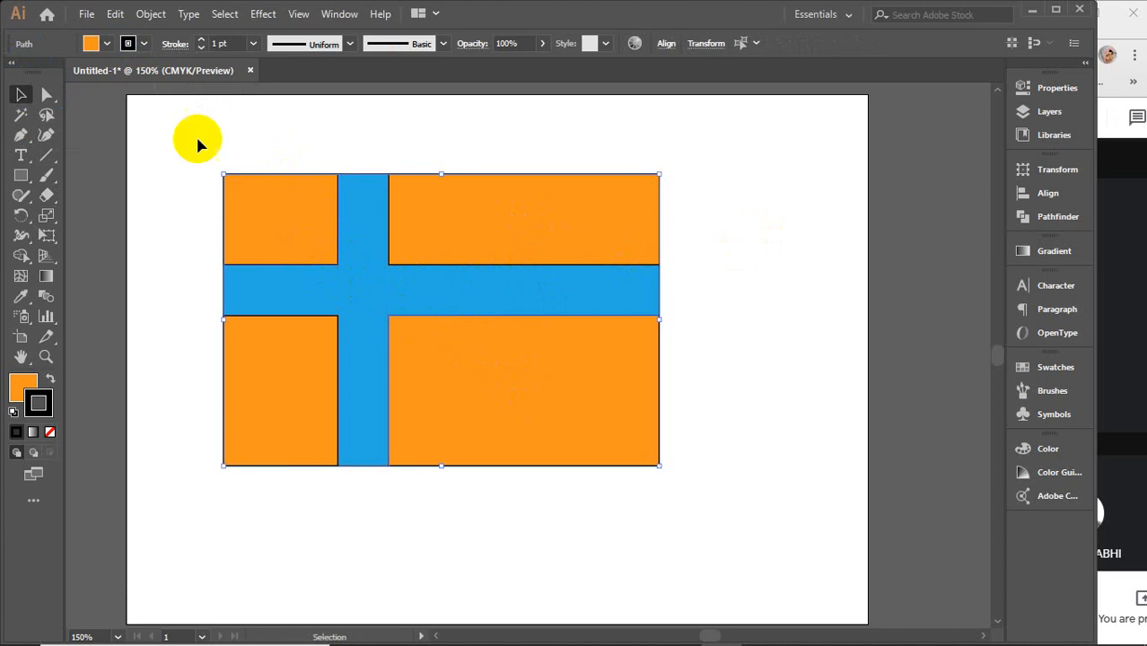
{"action": "left_click", "coordinate": [106, 42]}
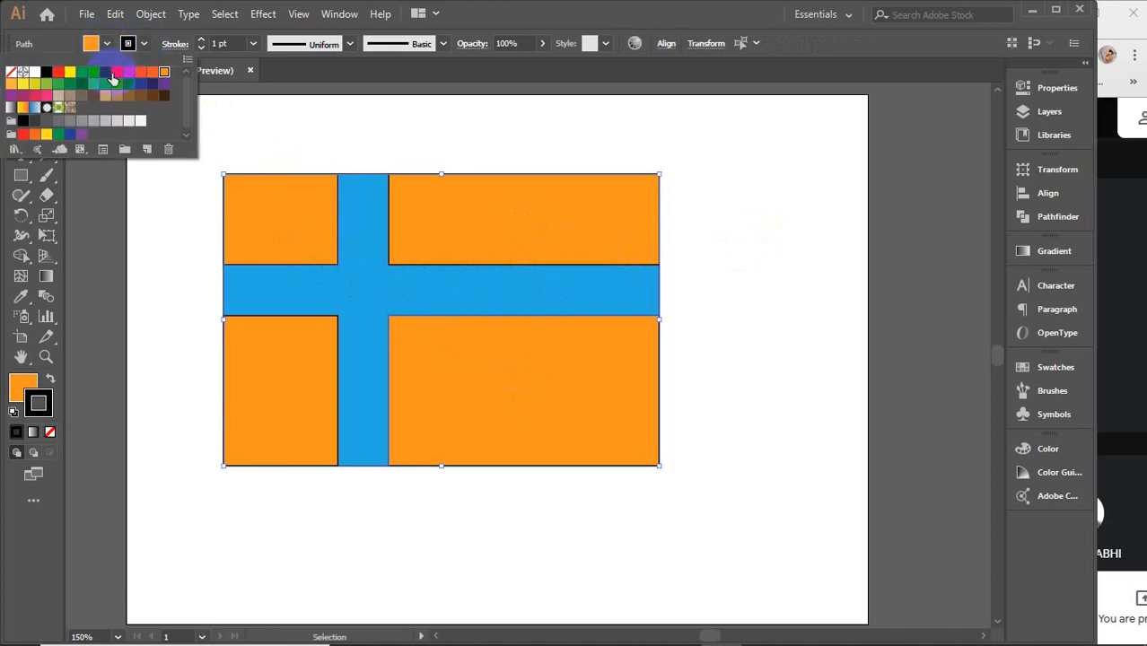
{"action": "left_click", "coordinate": [117, 72]}
{"action": "left_click", "coordinate": [738, 330]}
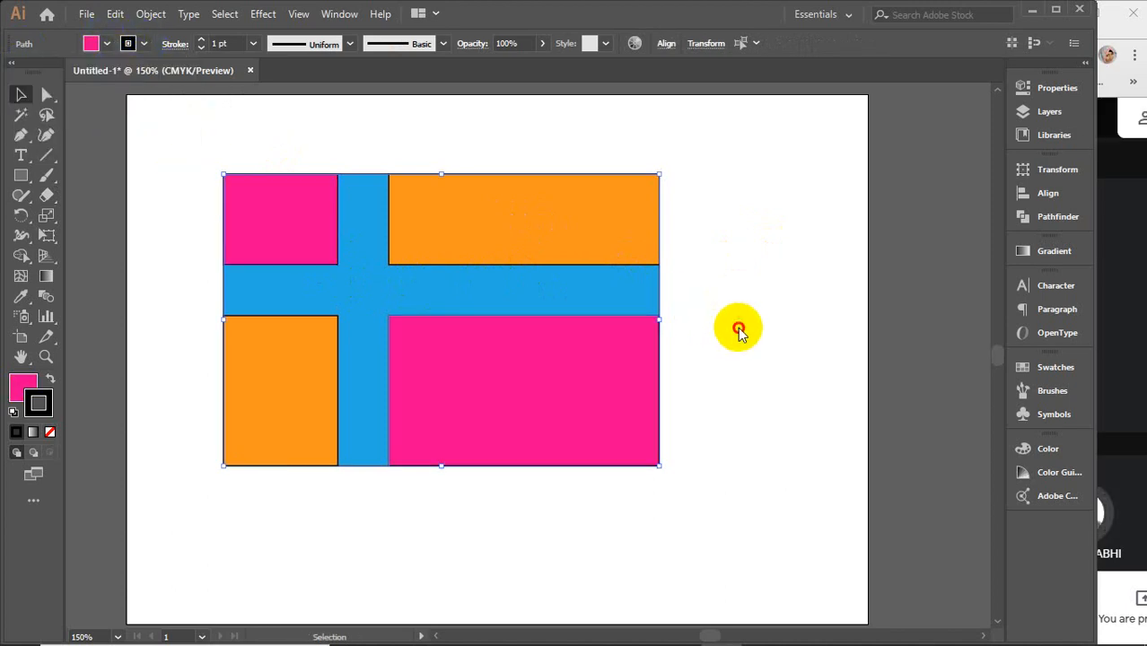
Step: Delete all the artwork, paste the whole orange rectangle back in place and move it to the middle of the artboard
{"action": "left_click_drag", "start_coordinate": [199, 160], "coordinate": [729, 502]}
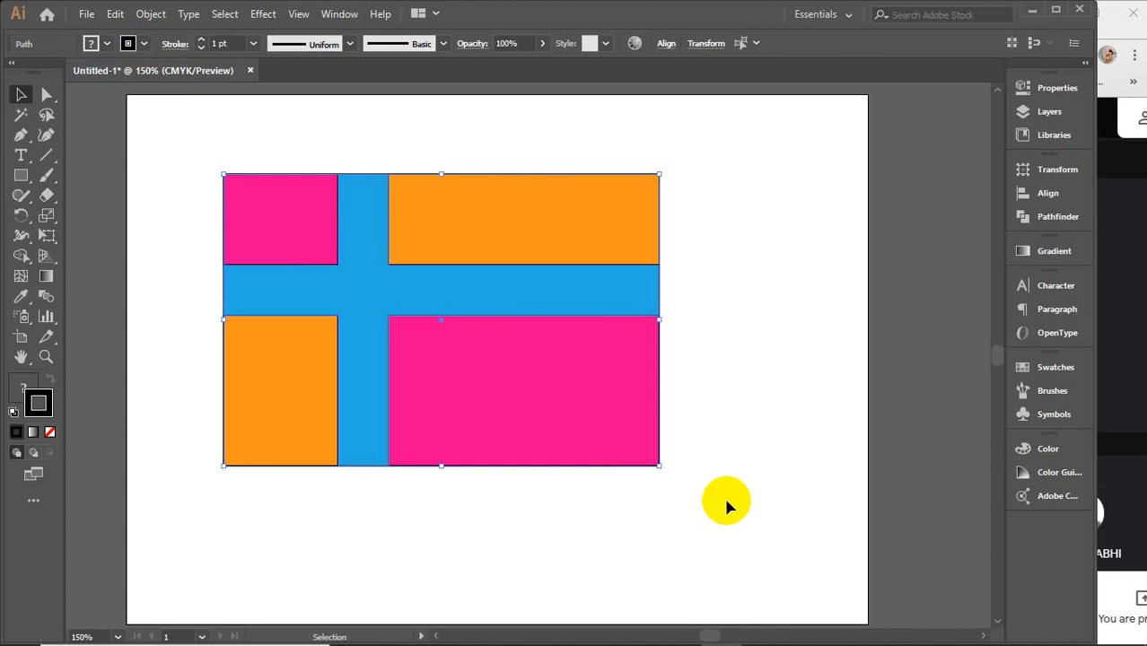
{"action": "key", "text": "Delete"}
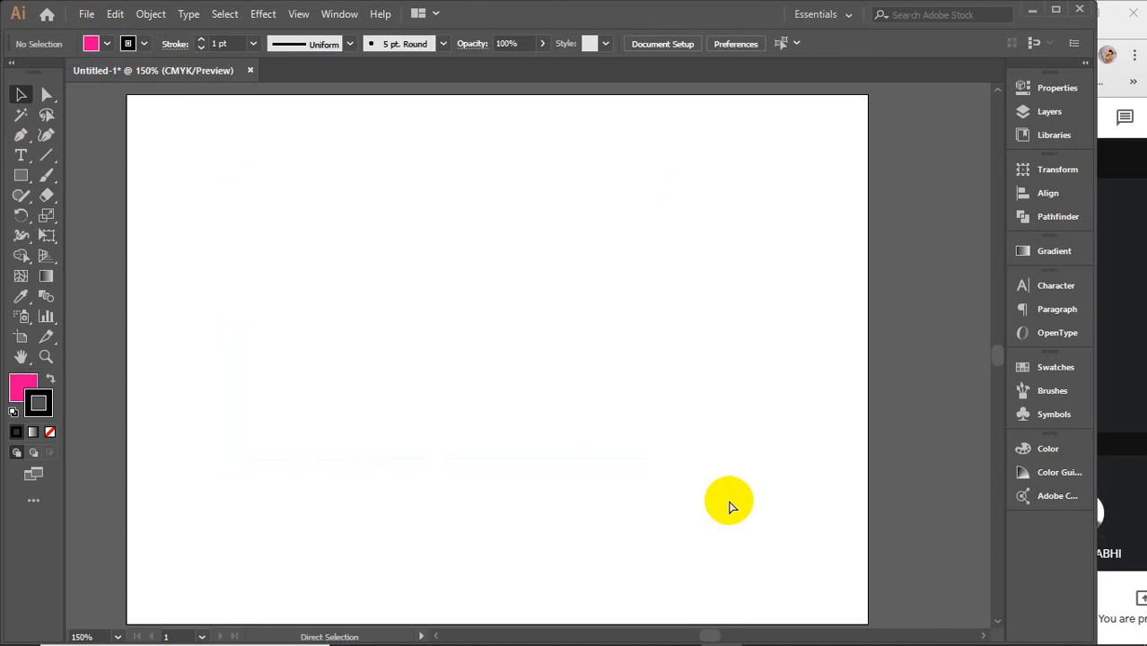
{"action": "key", "text": "ctrl+f"}
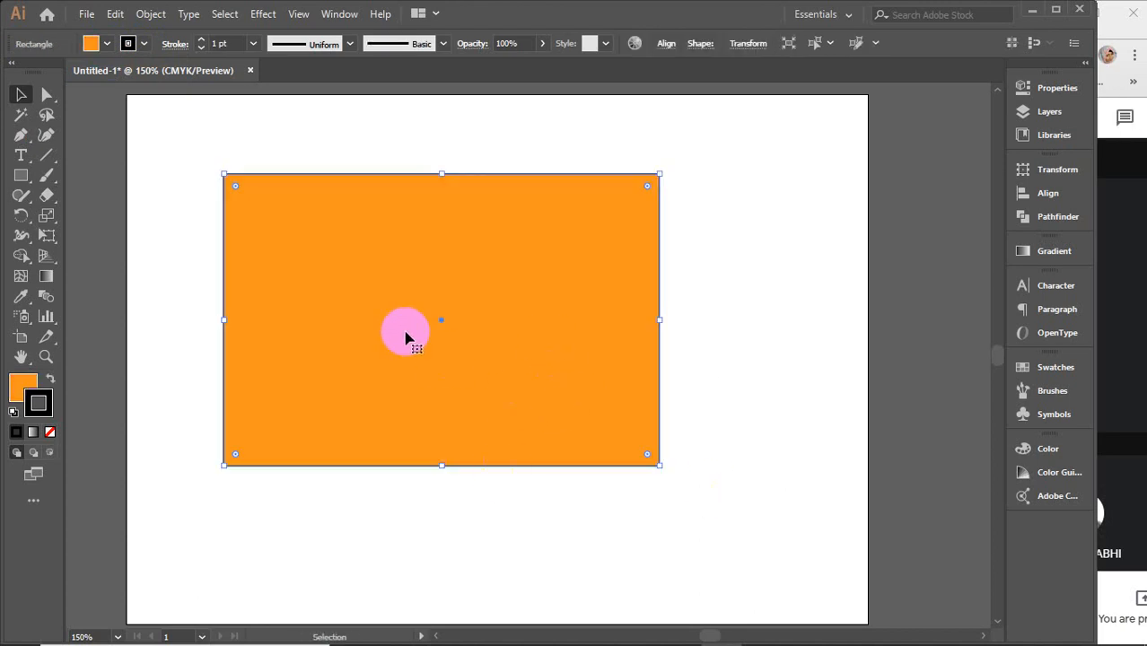
{"action": "left_click_drag", "start_coordinate": [398, 325], "coordinate": [450, 376]}
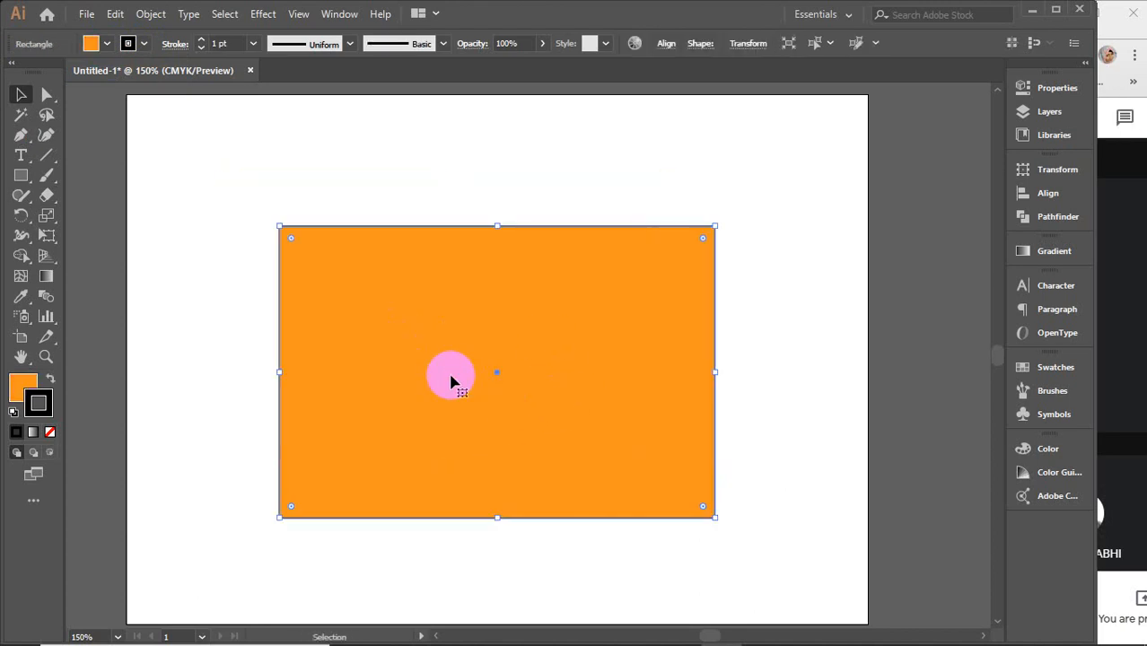
Step: Try to erase a horizontal band across the orange rectangle with the Eraser, undoing each uneven stroke
{"action": "left_click", "coordinate": [46, 196]}
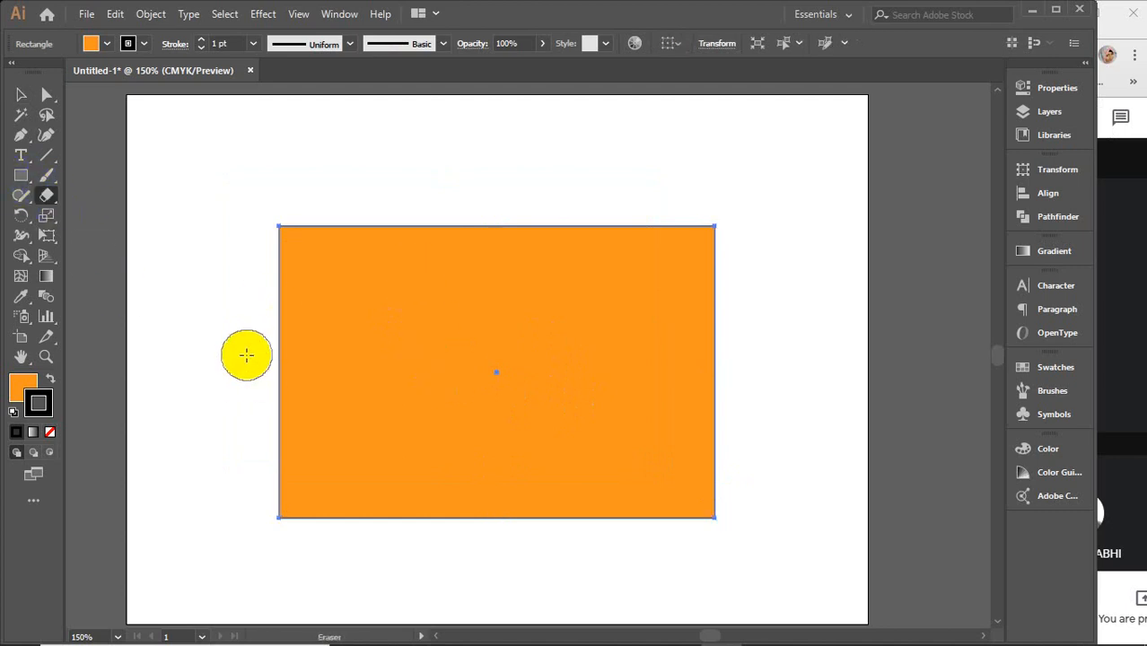
{"action": "left_click_drag", "start_coordinate": [246, 355], "coordinate": [296, 363]}
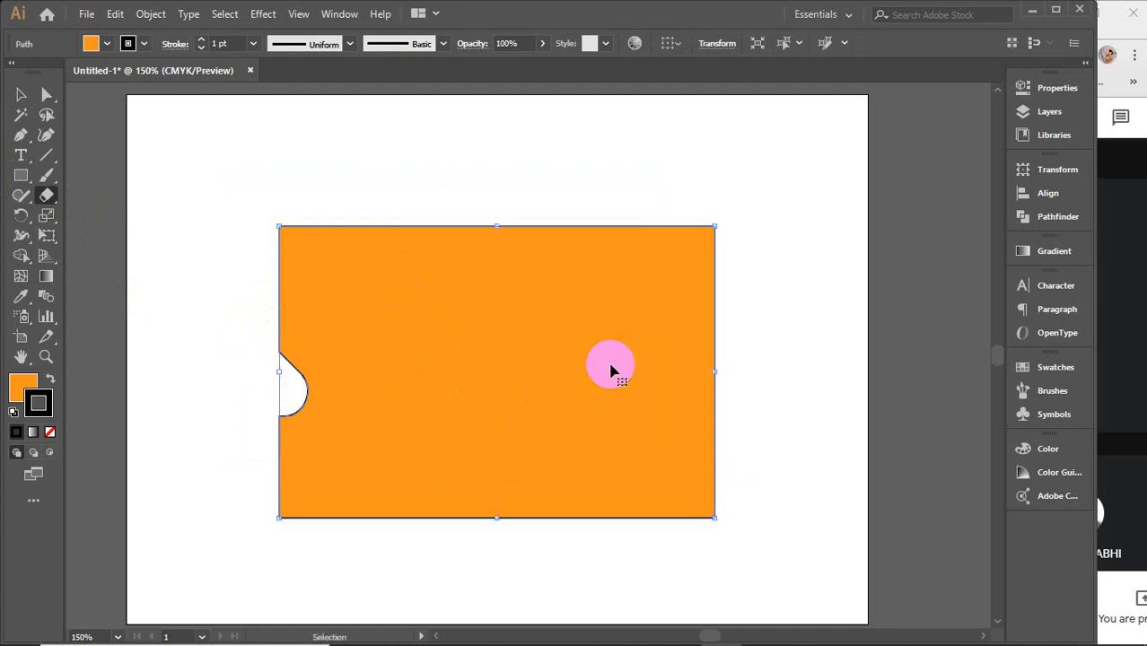
{"action": "key", "text": "ctrl+z"}
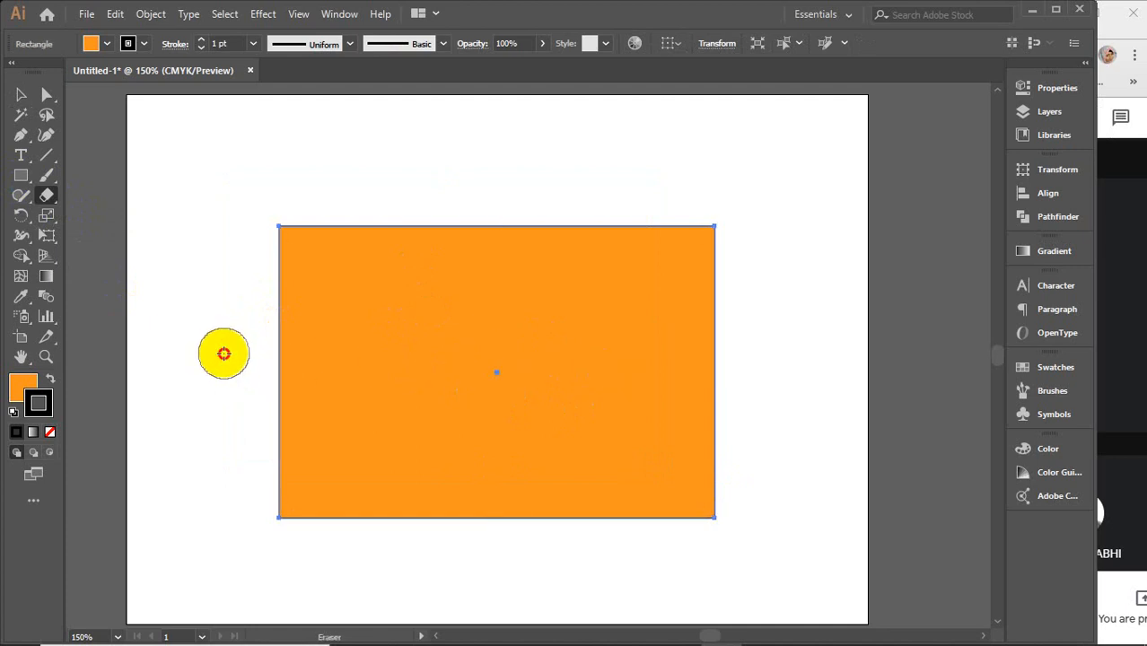
{"action": "left_click_drag", "start_coordinate": [223, 354], "coordinate": [805, 355]}
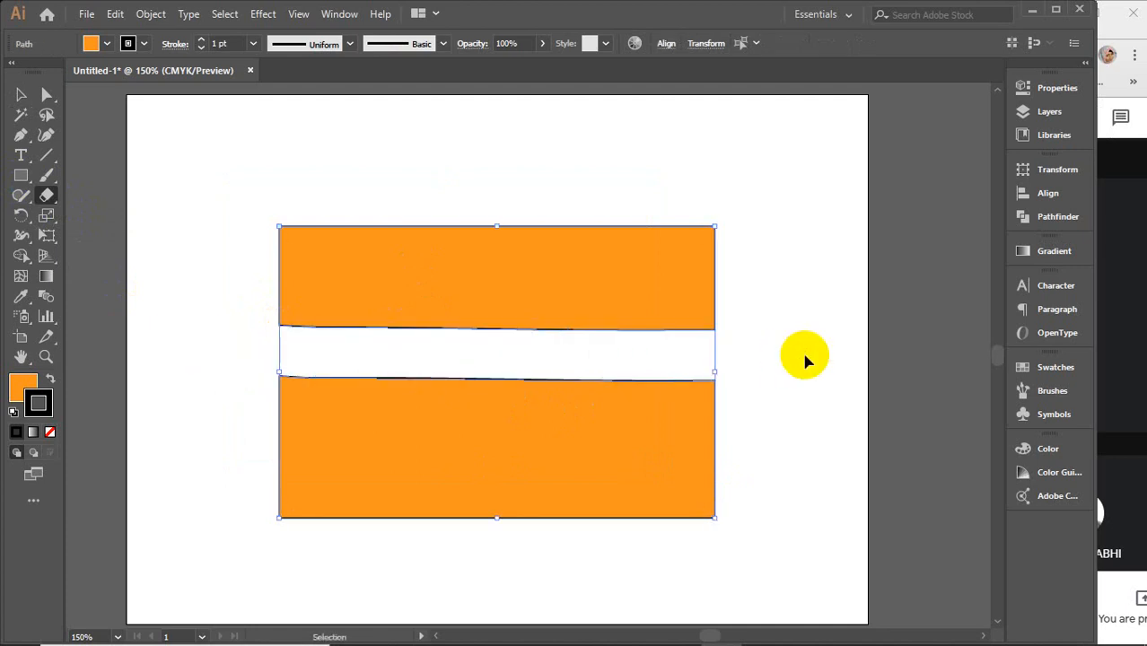
{"action": "key", "text": "ctrl+z"}
{"action": "left_click_drag", "start_coordinate": [203, 377], "coordinate": [785, 378]}
{"action": "key", "text": "ctrl+z"}
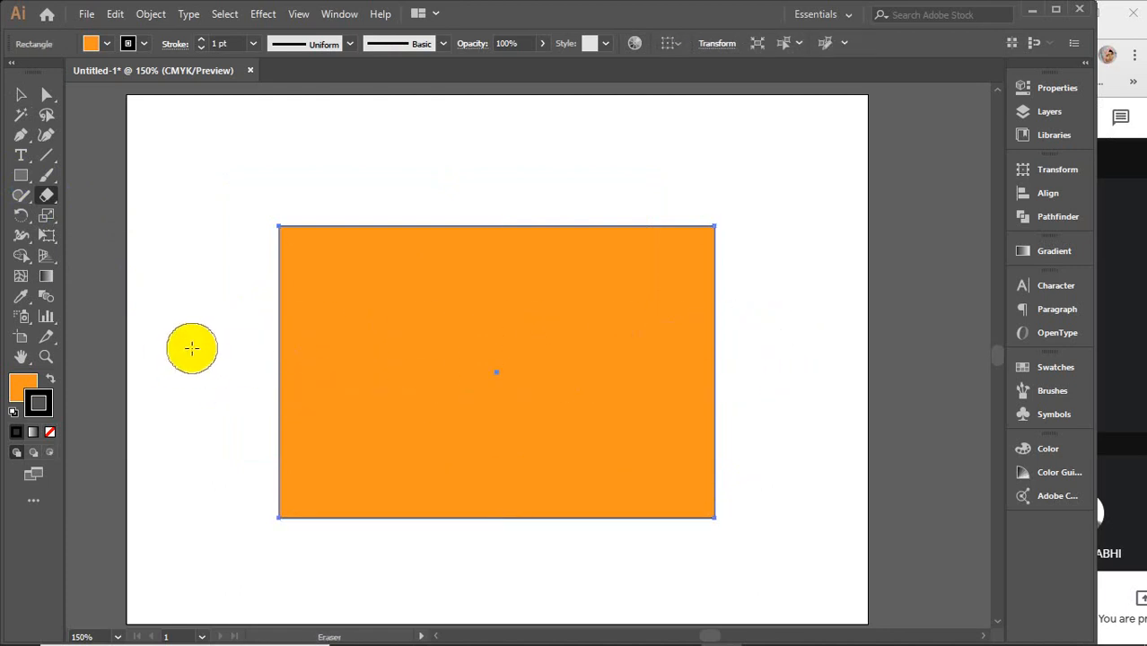
Step: Erase one straight horizontal and one straight vertical band to split the rectangle into four pieces, and deselect them
{"action": "left_click_drag", "start_coordinate": [192, 346], "coordinate": [862, 351]}
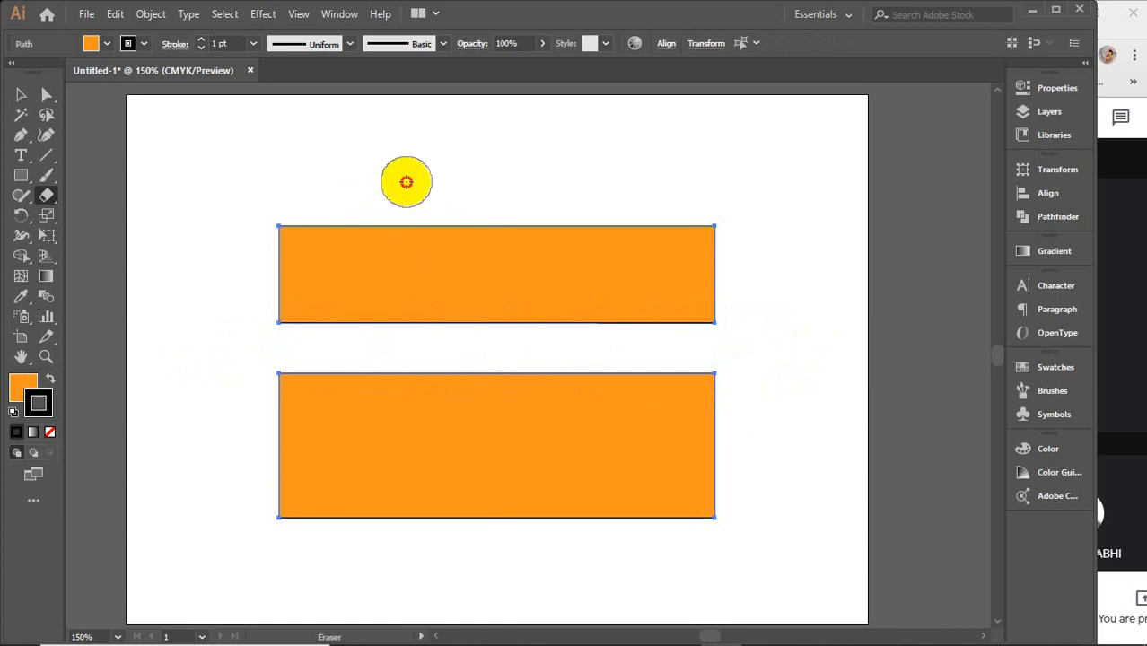
{"action": "left_click_drag", "start_coordinate": [406, 182], "coordinate": [410, 586]}
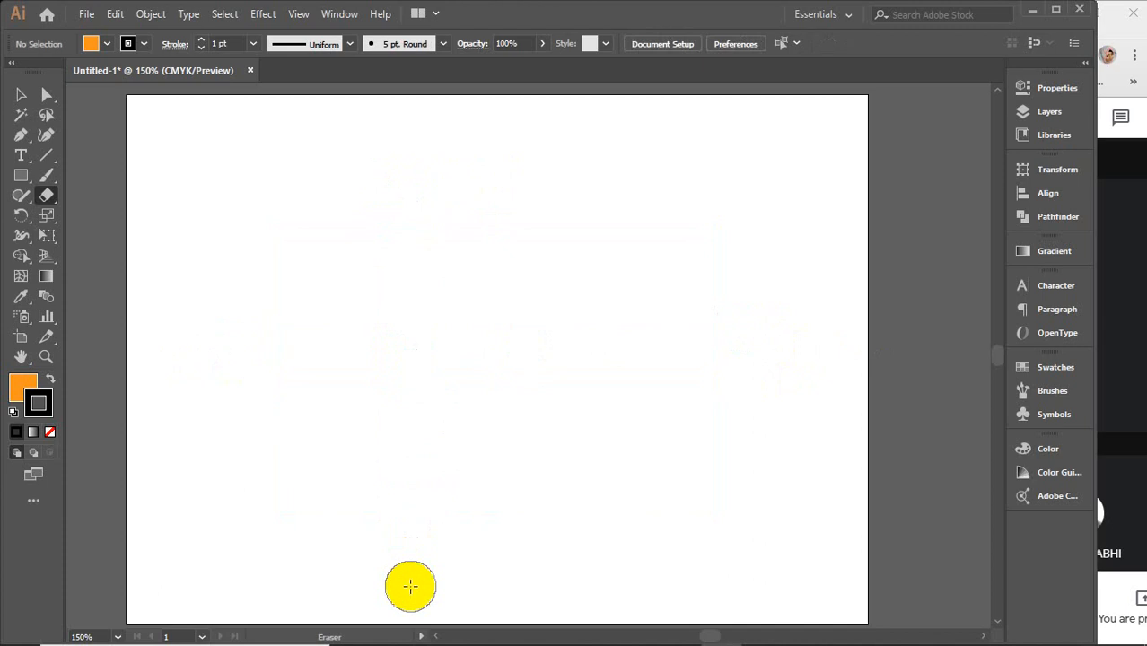
{"action": "key", "text": "ctrl+z"}
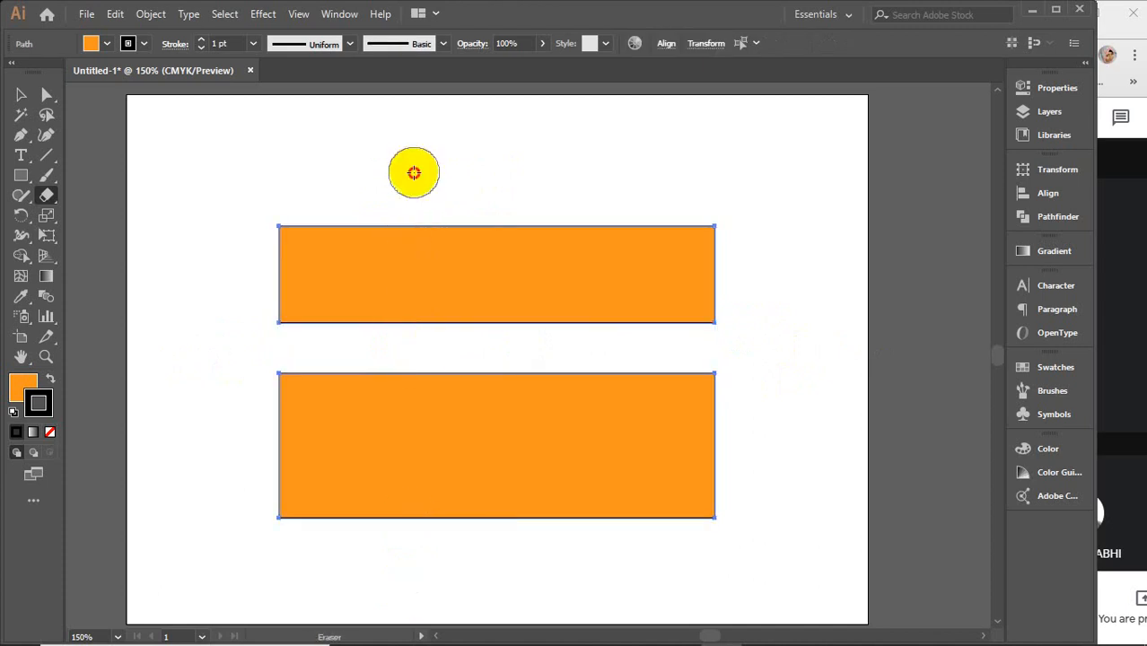
{"action": "left_click_drag", "start_coordinate": [414, 172], "coordinate": [414, 607]}
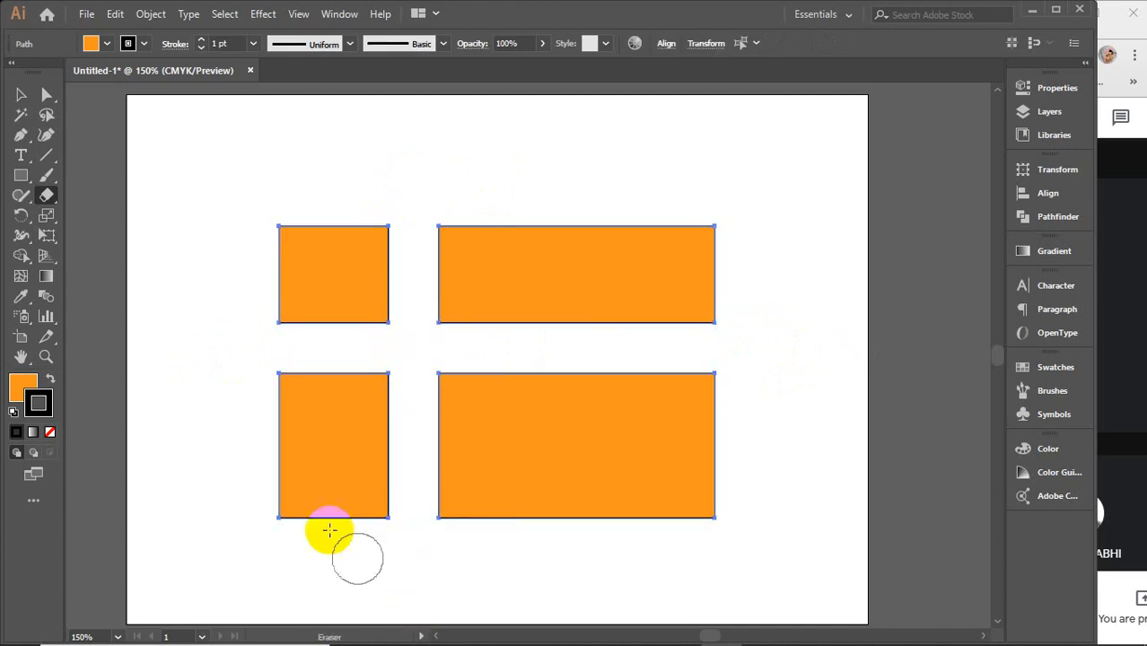
{"action": "left_click", "coordinate": [21, 94]}
{"action": "left_click", "coordinate": [97, 153]}
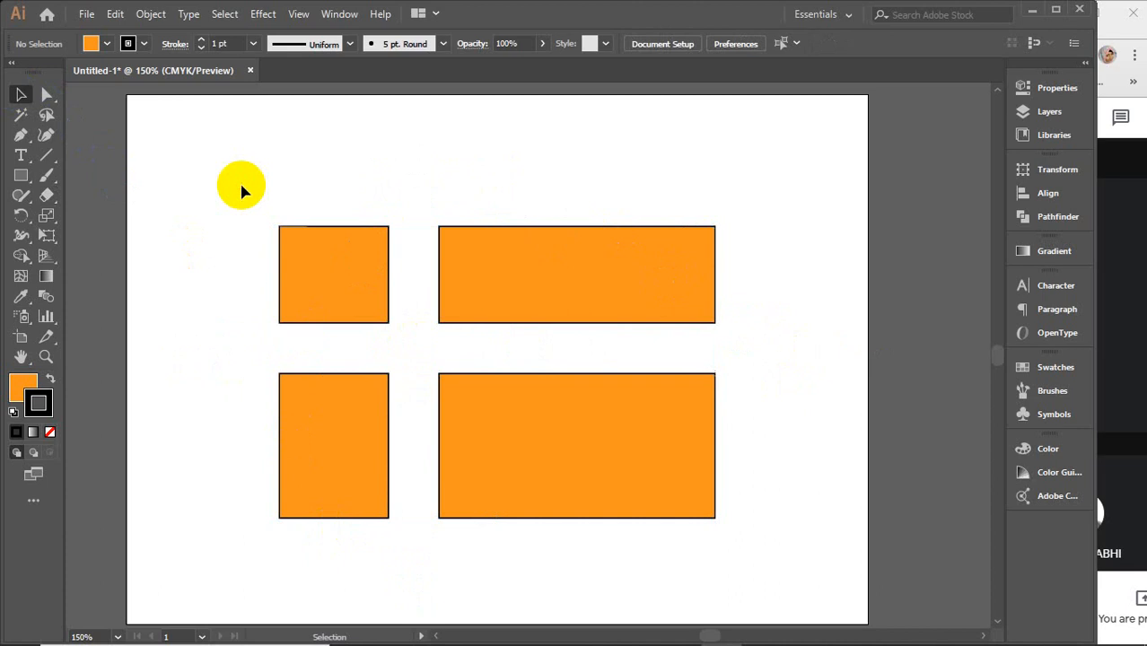
Step: Fill the upper-left and lower-right pieces with red, and deselect all pieces
{"action": "left_click", "coordinate": [305, 249]}
{"action": "left_click", "coordinate": [532, 281]}
{"action": "left_click", "coordinate": [549, 453]}
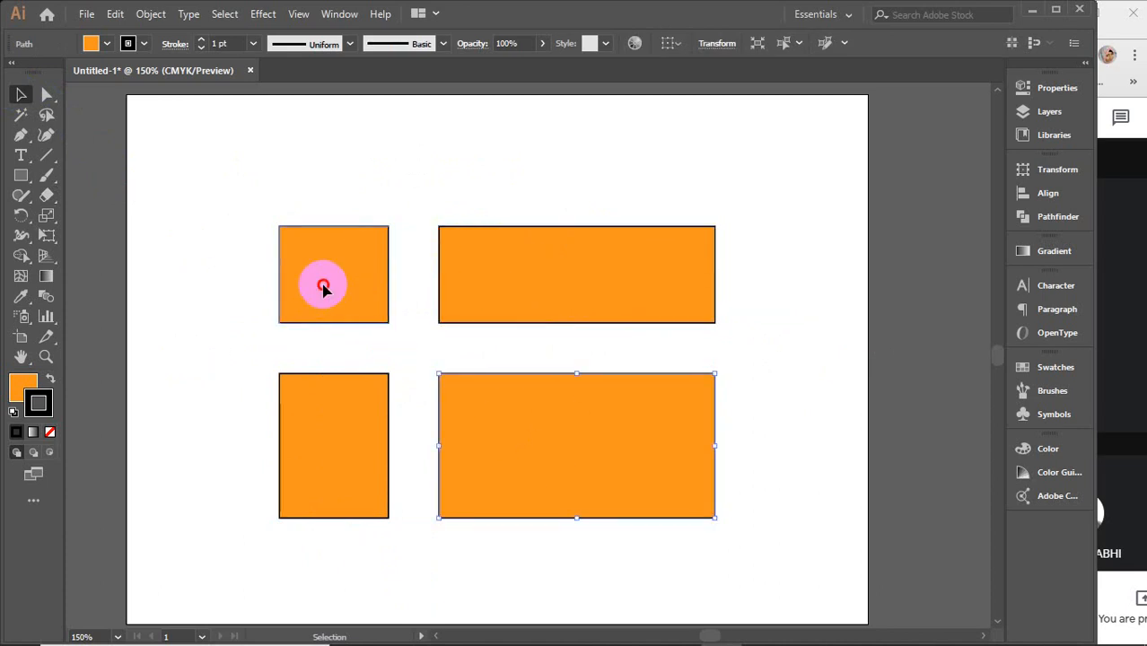
{"action": "left_click", "coordinate": [323, 284]}
{"action": "left_click", "coordinate": [540, 457], "text": "shift"}
{"action": "left_click", "coordinate": [116, 45]}
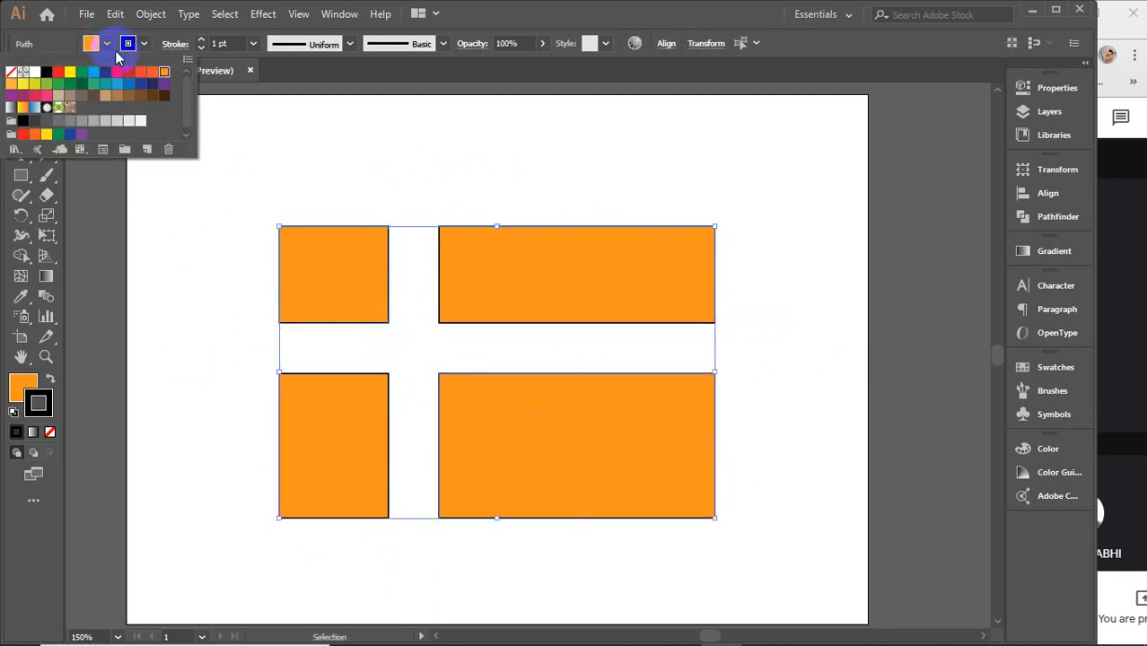
{"action": "left_click", "coordinate": [129, 77]}
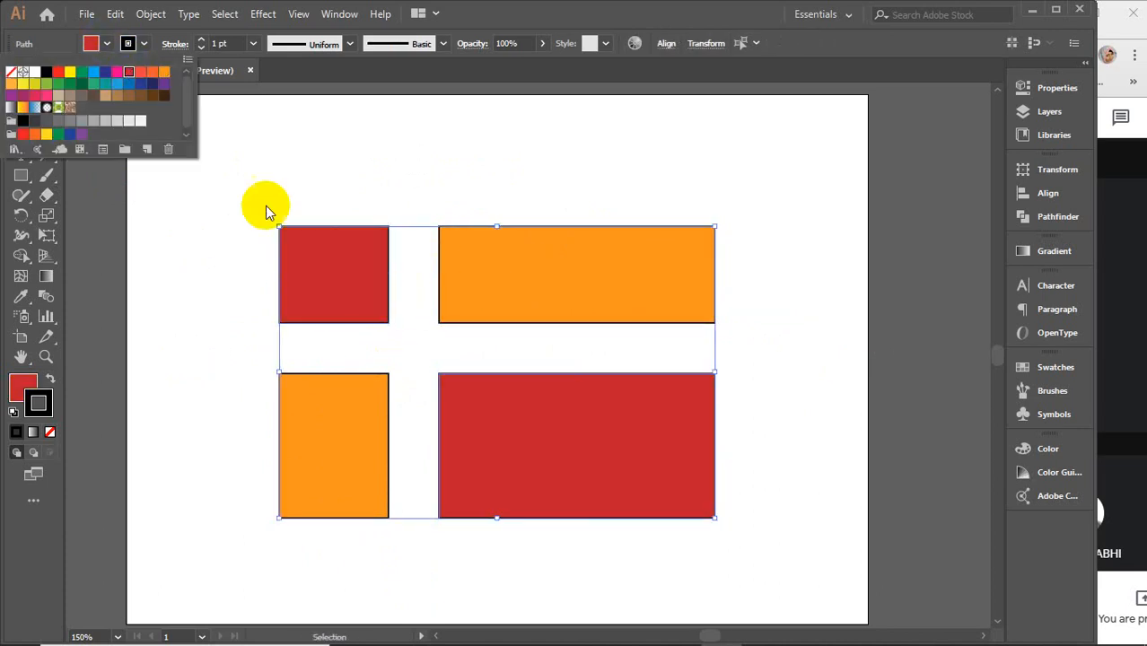
{"action": "left_click", "coordinate": [556, 275]}
{"action": "left_click", "coordinate": [310, 396], "text": "shift"}
{"action": "left_click", "coordinate": [395, 178]}
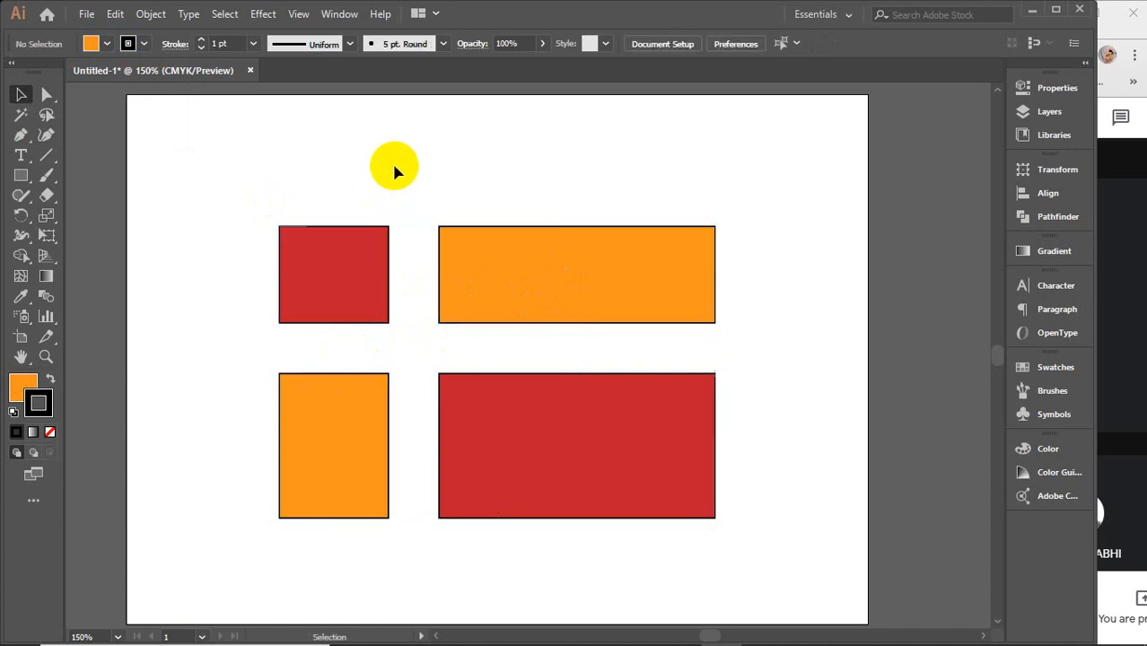
Step: Try to paste the copied pieces in place behind the four coloured pieces, and delete them again
{"action": "left_click_drag", "start_coordinate": [226, 184], "coordinate": [759, 563]}
{"action": "left_click", "coordinate": [807, 325]}
{"action": "key", "text": "ctrl"}
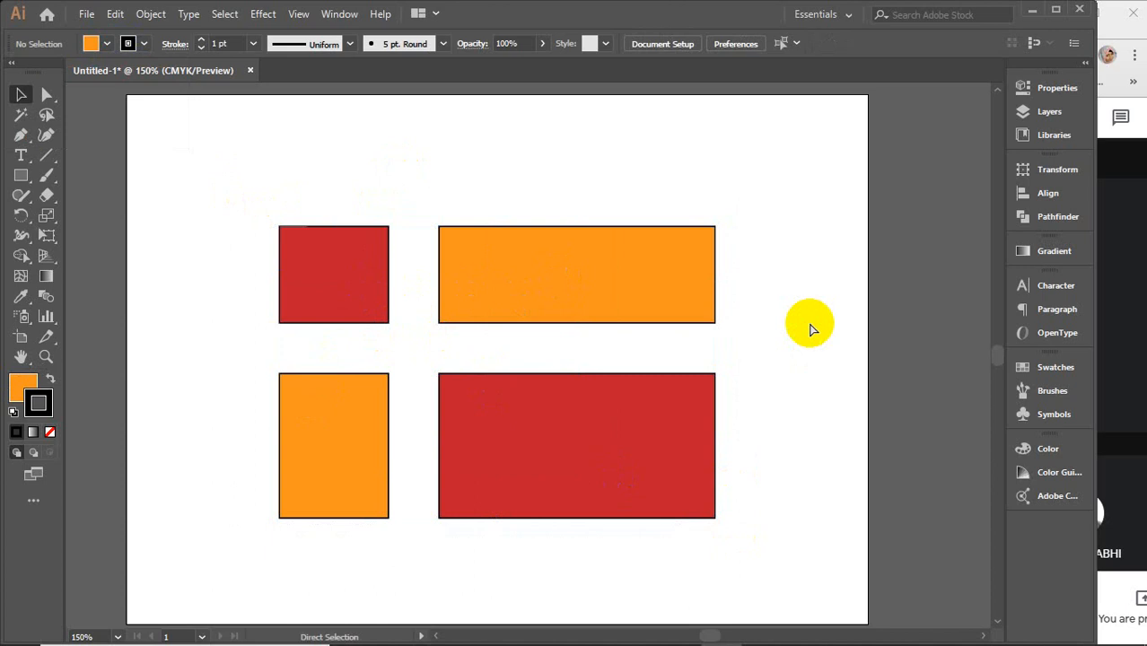
{"action": "key", "text": "ctrl+z"}
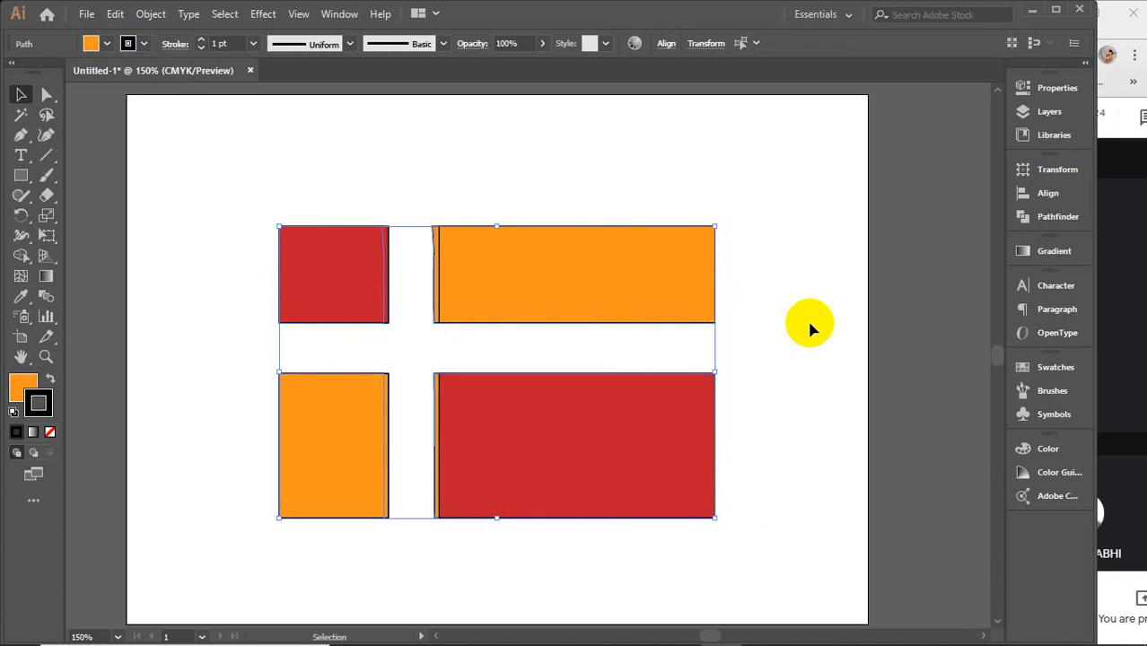
{"action": "left_click_drag", "start_coordinate": [718, 303], "coordinate": [788, 306]}
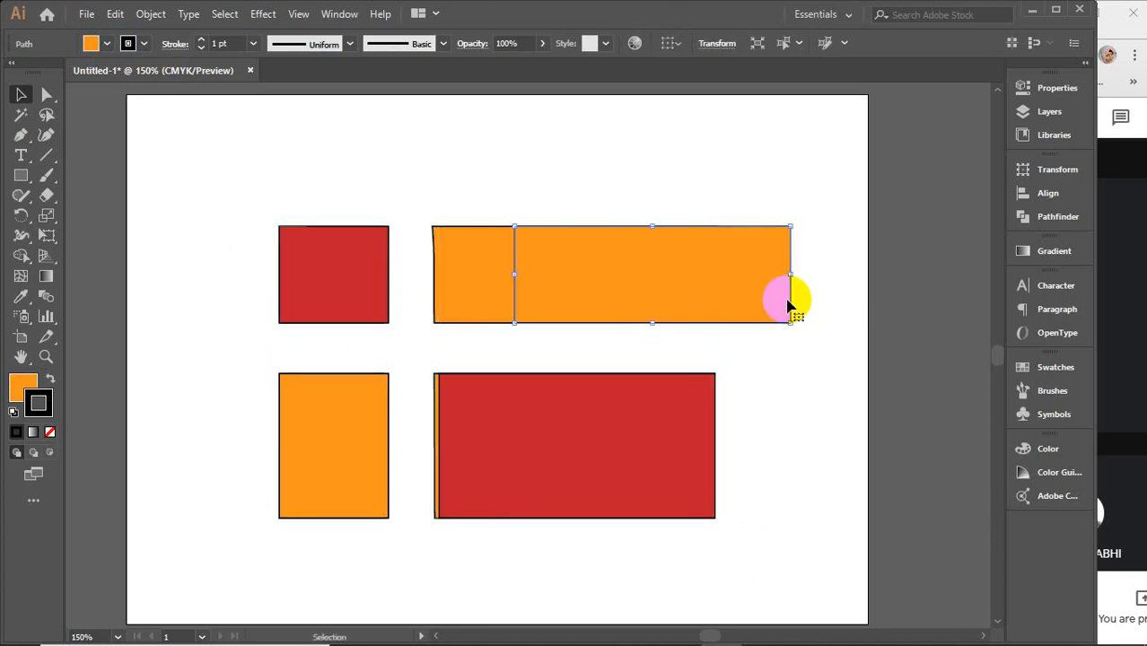
{"action": "key", "text": "ctrl+z"}
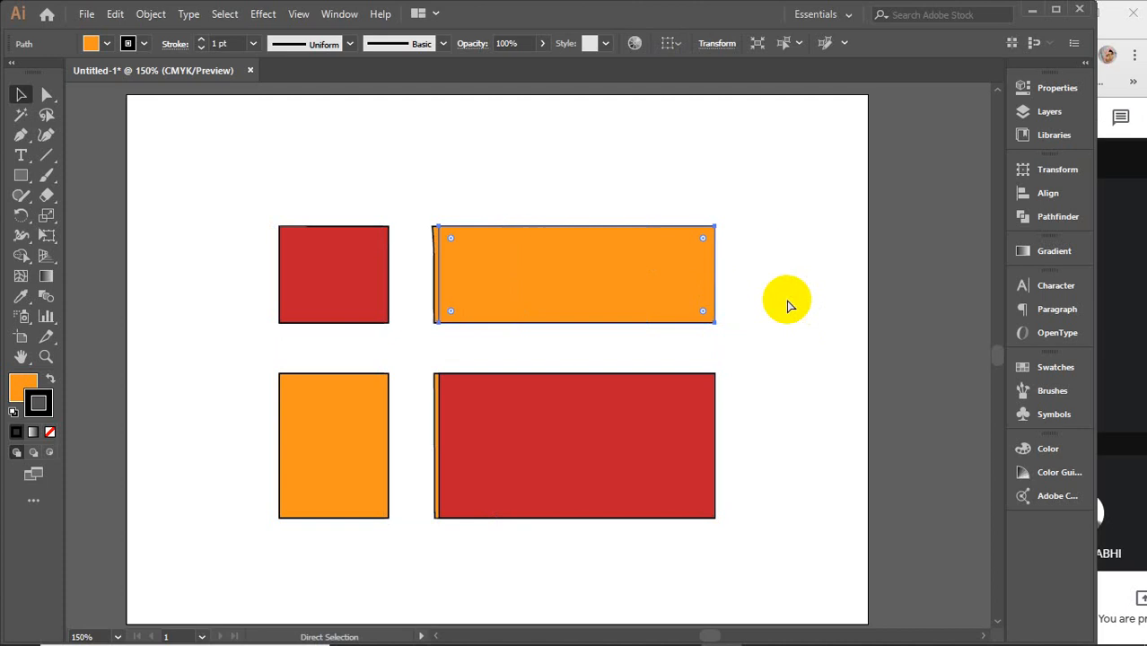
{"action": "left_click", "coordinate": [787, 305]}
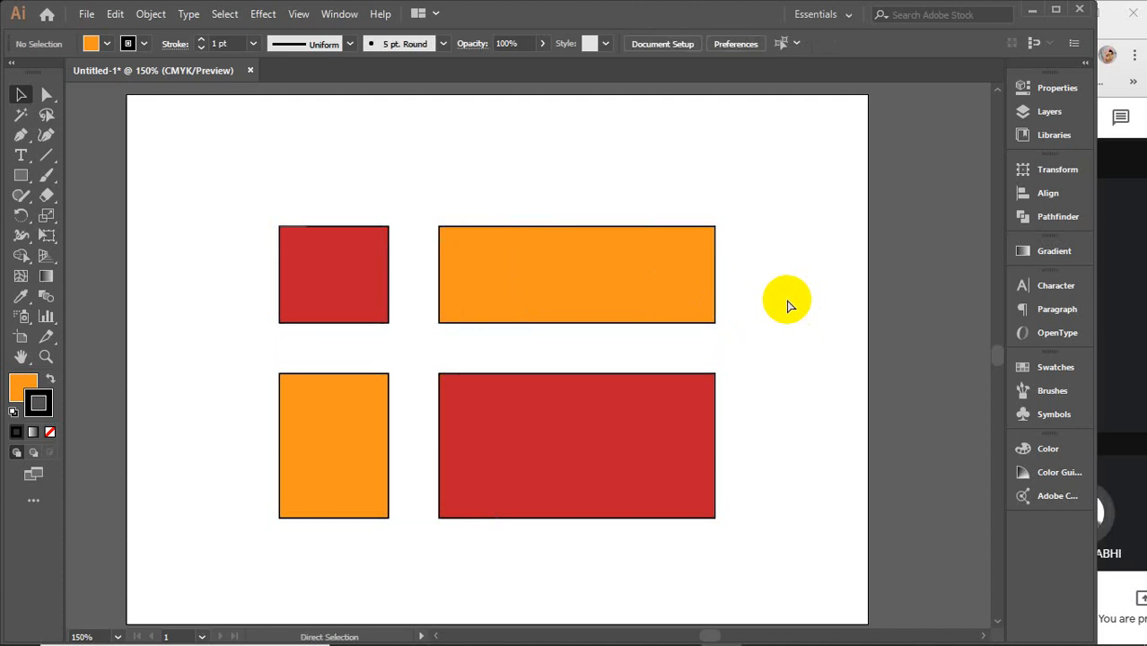
{"action": "key", "text": "ctrl+z"}
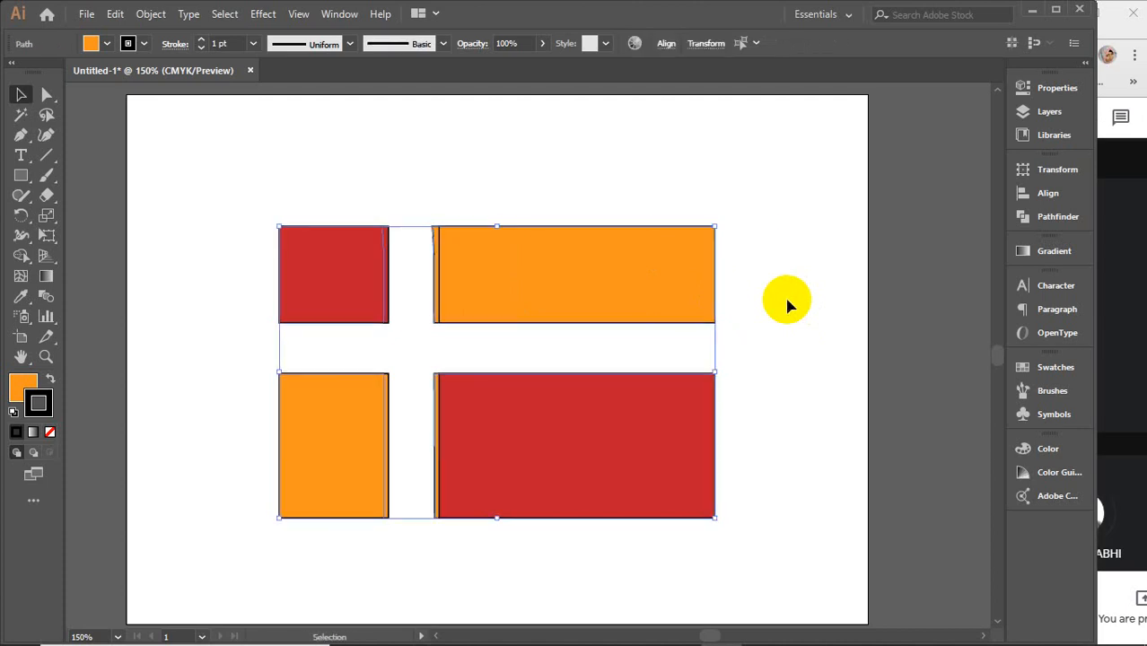
{"action": "key", "text": "Delete"}
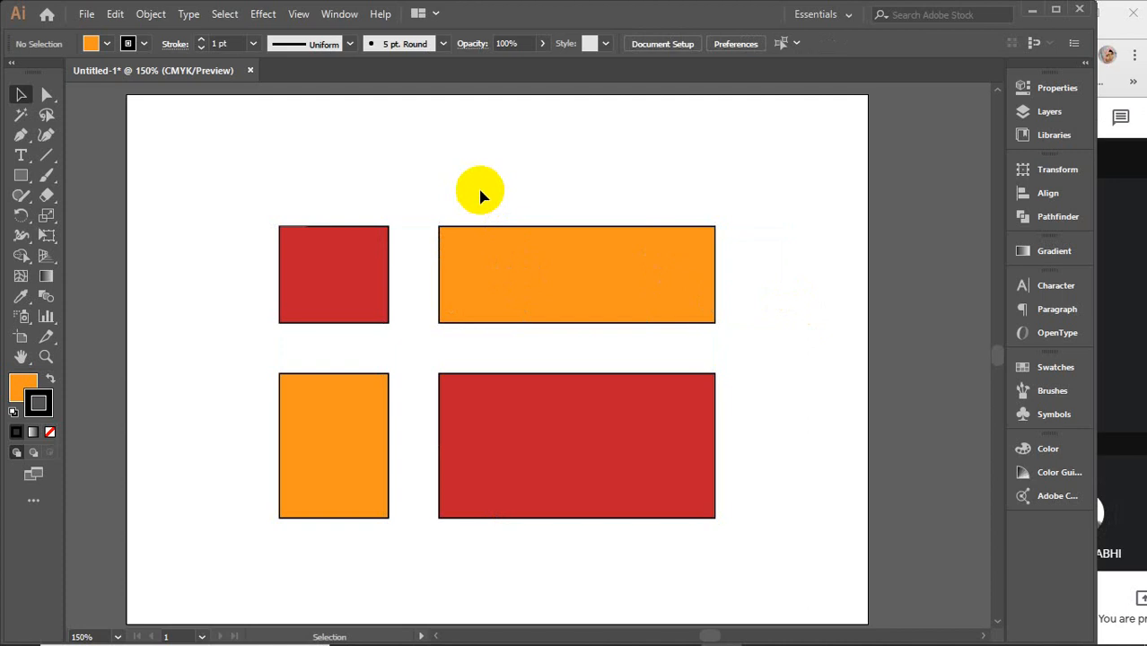
Step: Draw a rectangle covering the full extent of the four pieces and send it to the back
{"action": "left_click_drag", "start_coordinate": [261, 198], "coordinate": [714, 518]}
{"action": "left_click", "coordinate": [21, 175]}
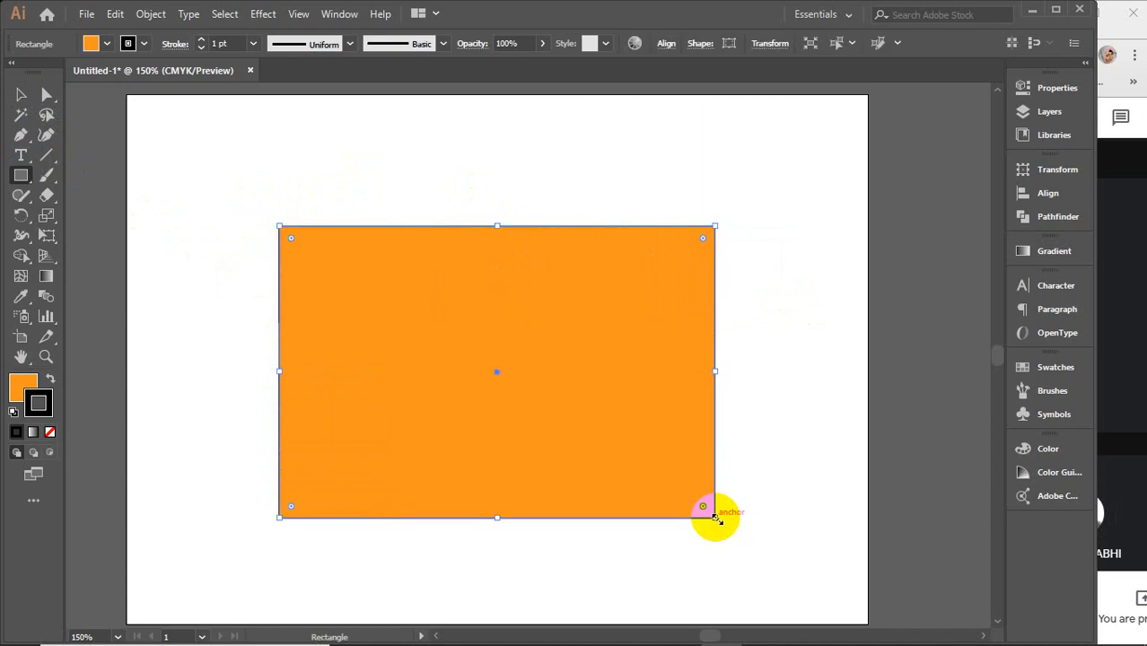
{"action": "right_click", "coordinate": [463, 384]}
{"action": "mouse_move", "coordinate": [516, 298]}
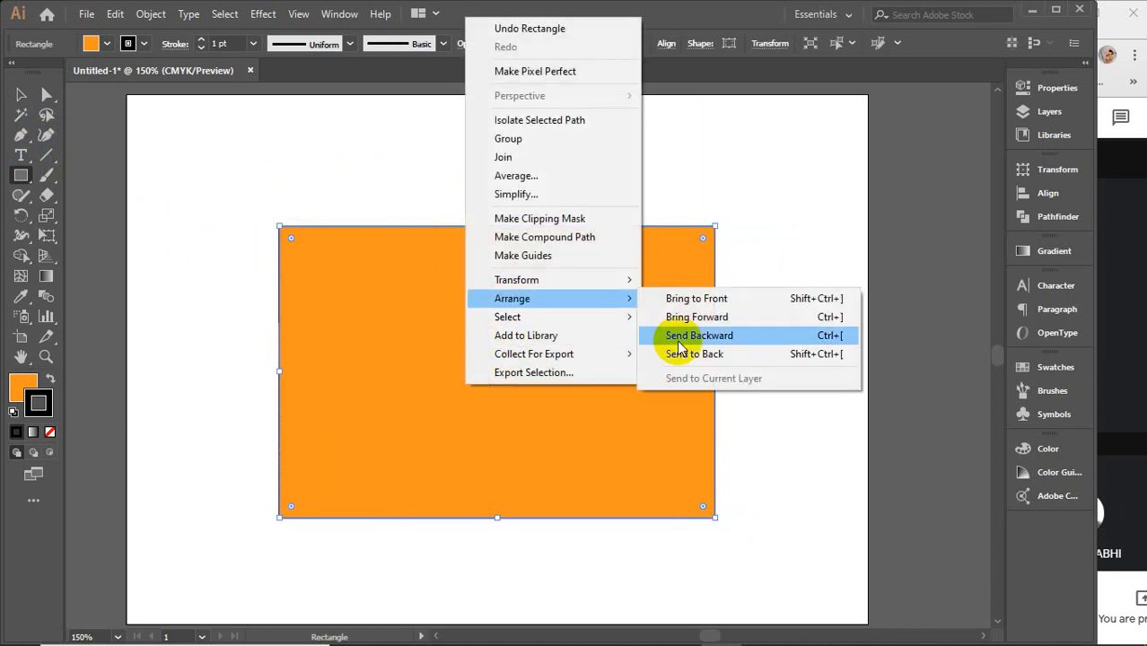
{"action": "left_click", "coordinate": [695, 355]}
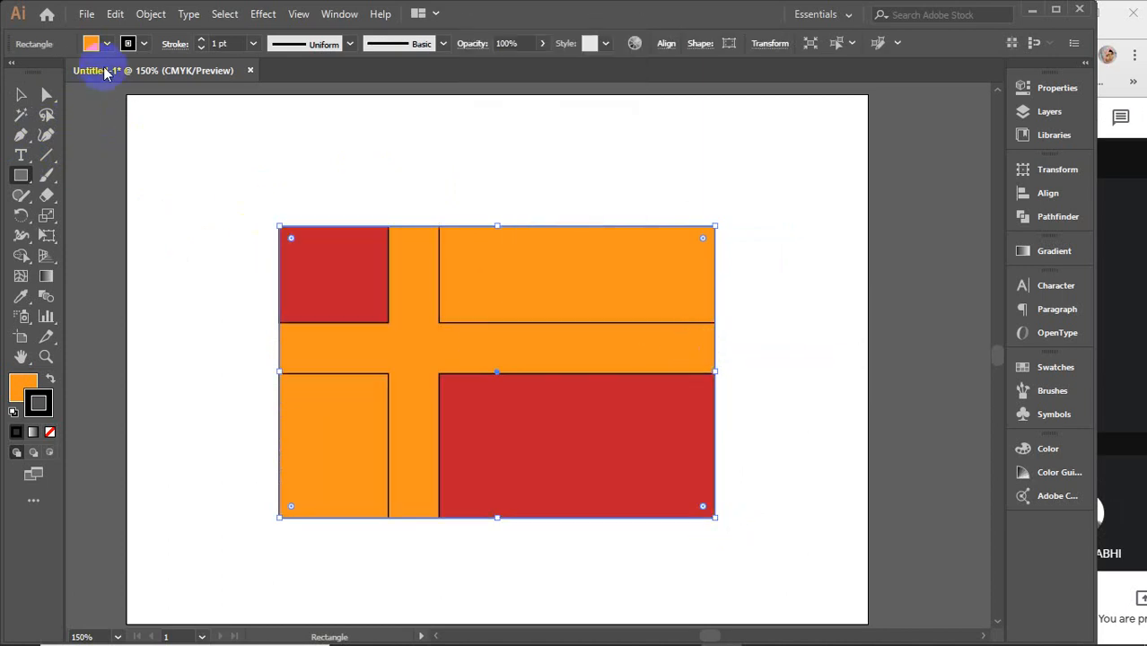
Step: Fill the backing rectangle with blue and deselect it
{"action": "left_click", "coordinate": [102, 44]}
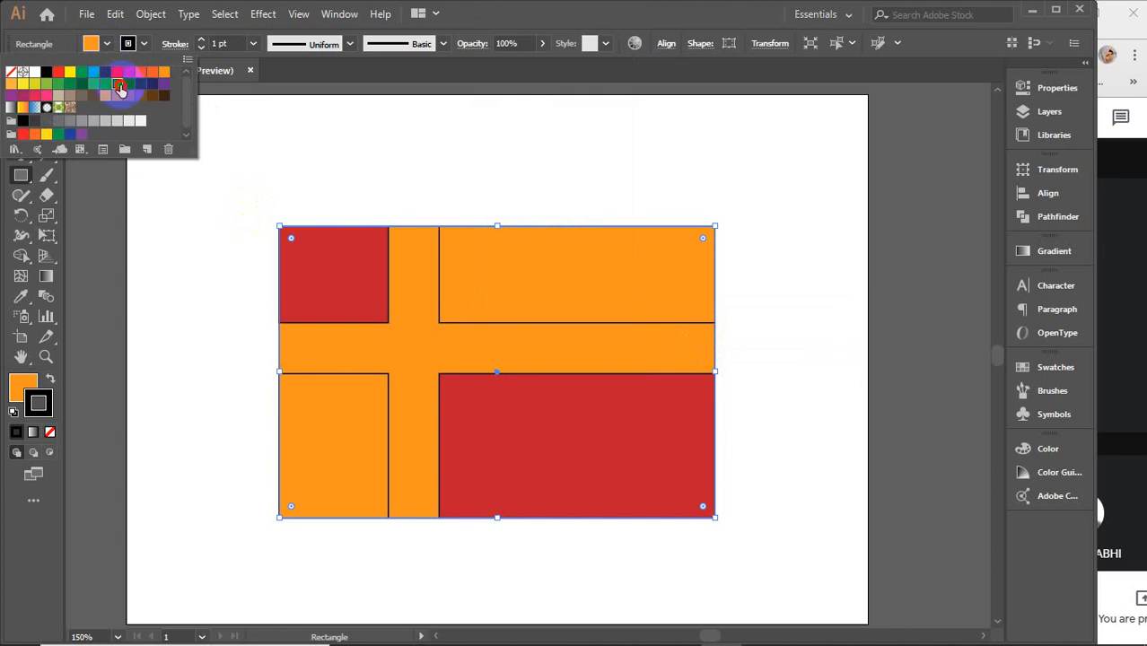
{"action": "left_click", "coordinate": [117, 83]}
{"action": "left_click", "coordinate": [100, 43]}
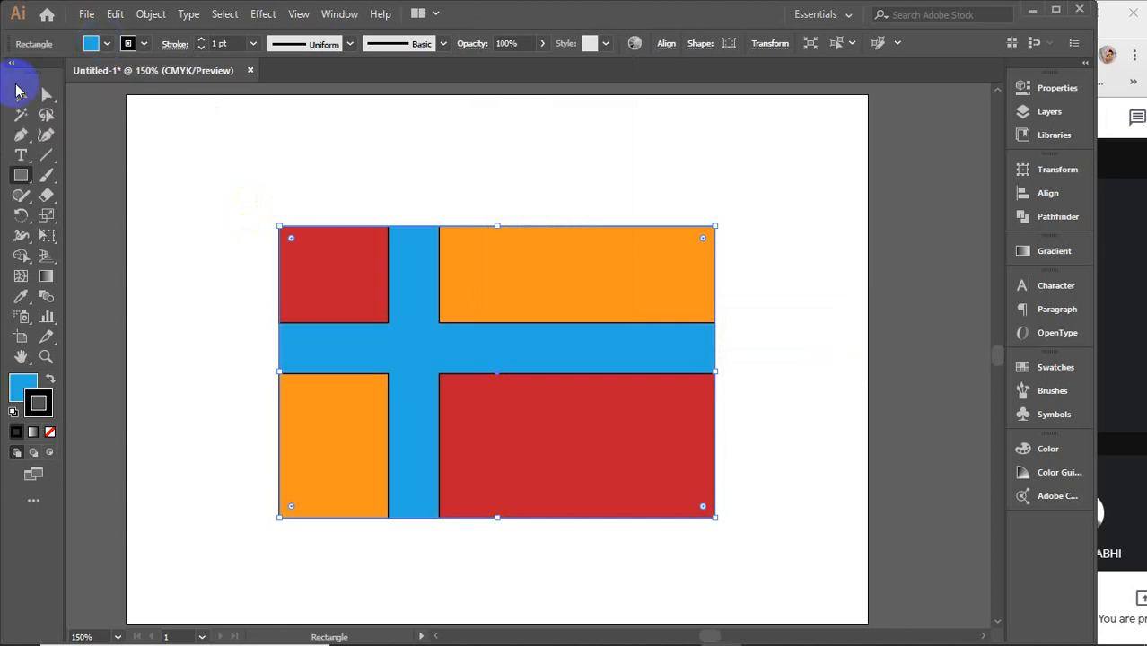
{"action": "left_click", "coordinate": [21, 93]}
{"action": "left_click", "coordinate": [791, 261]}
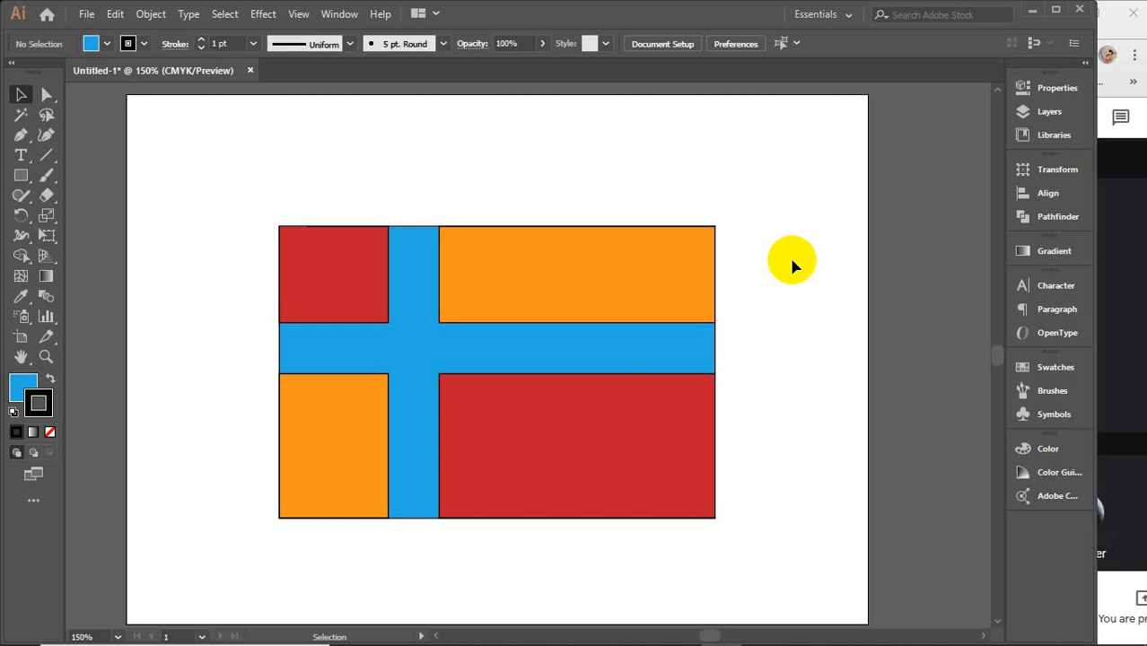
Step: Switch to the Google Meet window, stop presenting the screen, and pin the participant's shared presentation
{"action": "left_click", "coordinate": [1128, 235]}
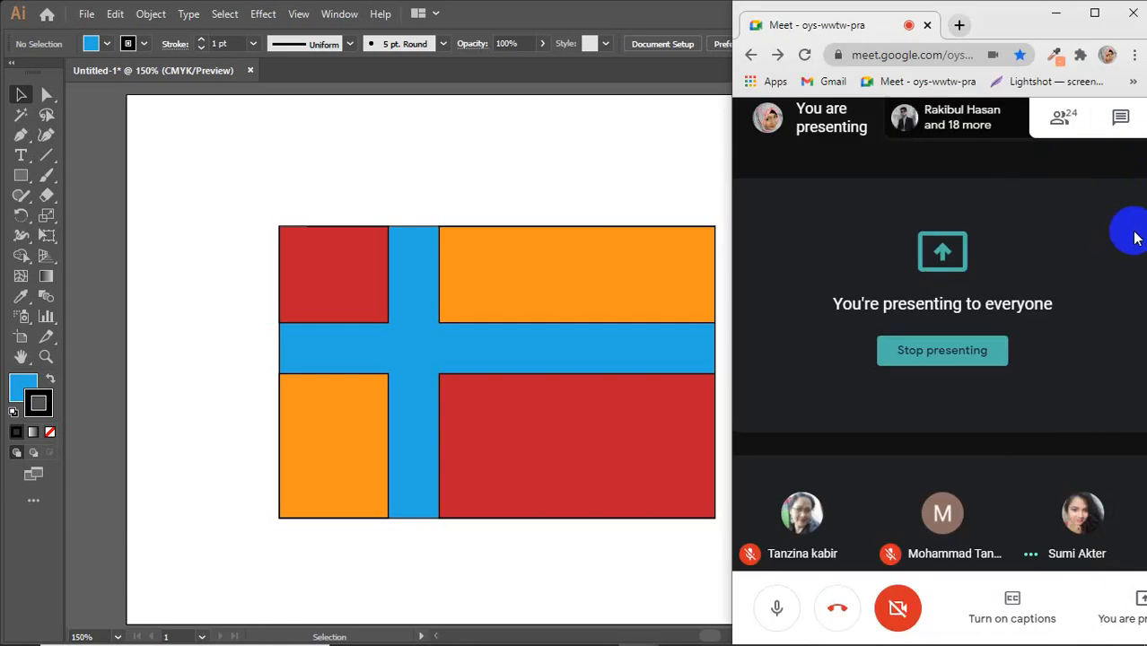
{"action": "left_click", "coordinate": [1093, 13]}
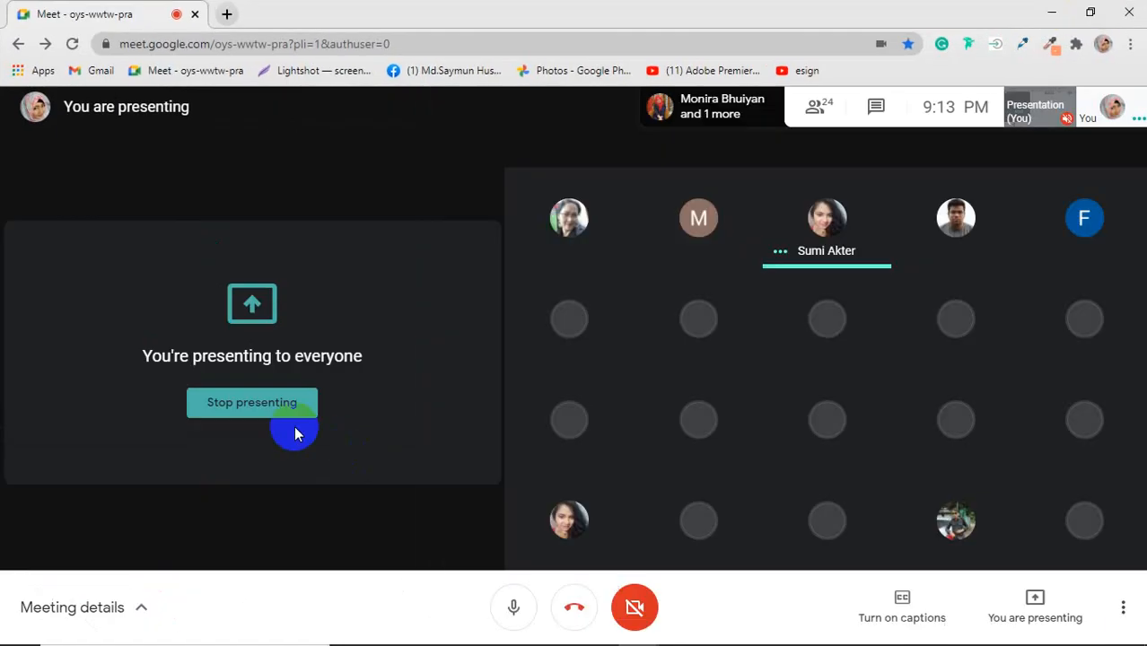
{"action": "left_click", "coordinate": [279, 420]}
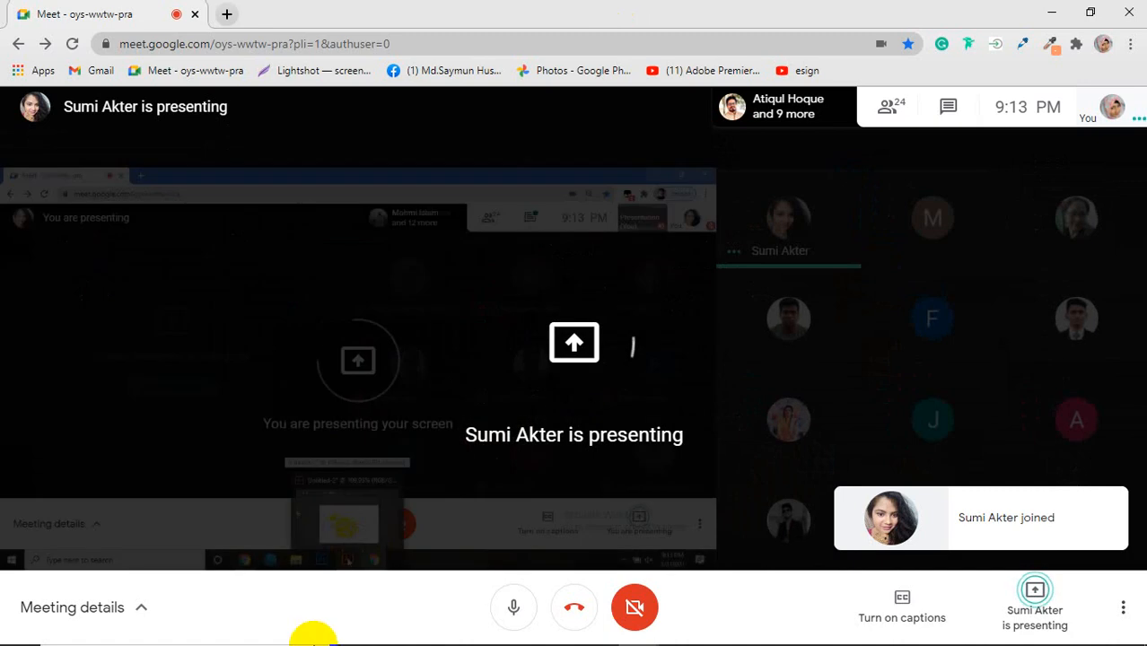
{"action": "mouse_move", "coordinate": [249, 613]}
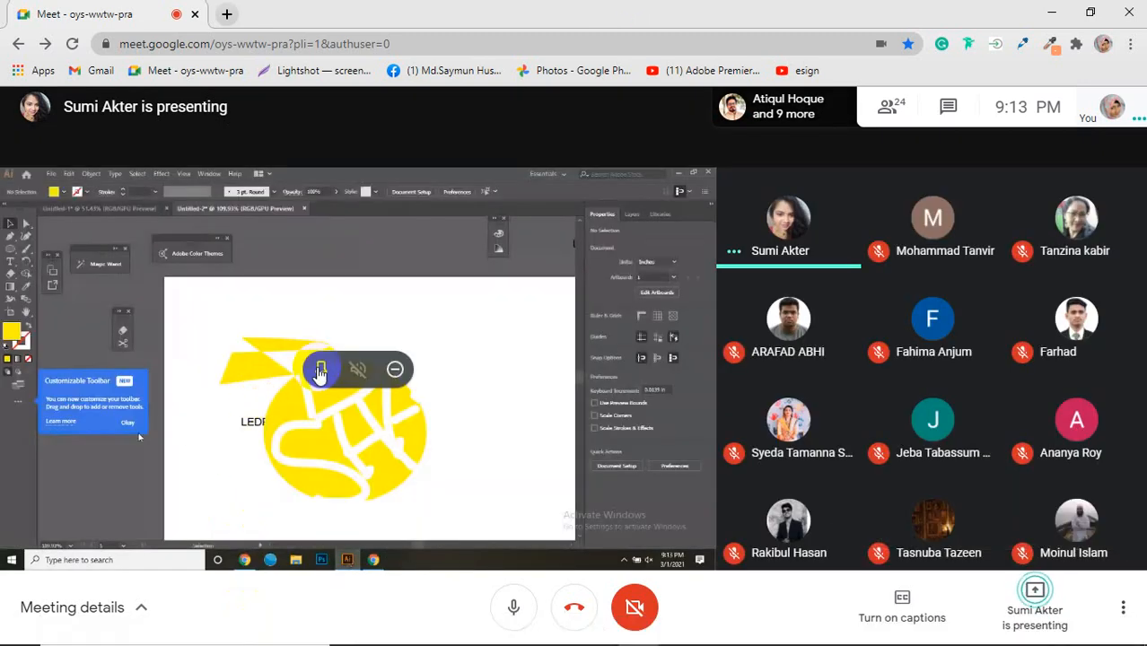
{"action": "left_click", "coordinate": [323, 370]}
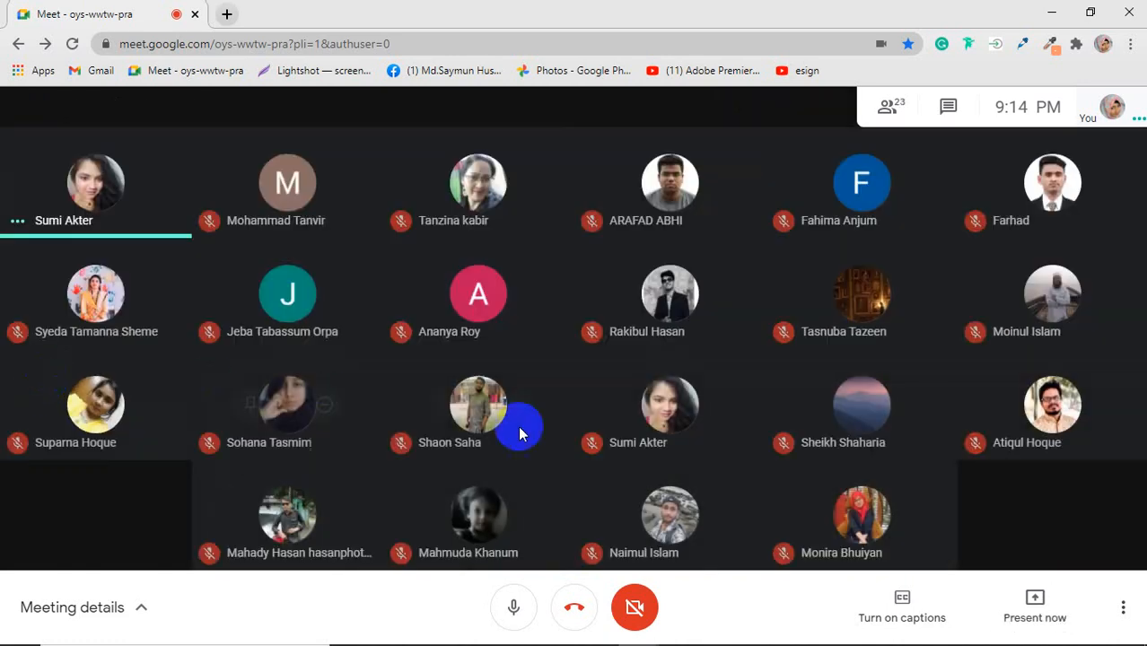
Step: Present the entire screen in the meeting again, shrink the Meet window and return to Illustrator
{"action": "left_click", "coordinate": [1036, 601]}
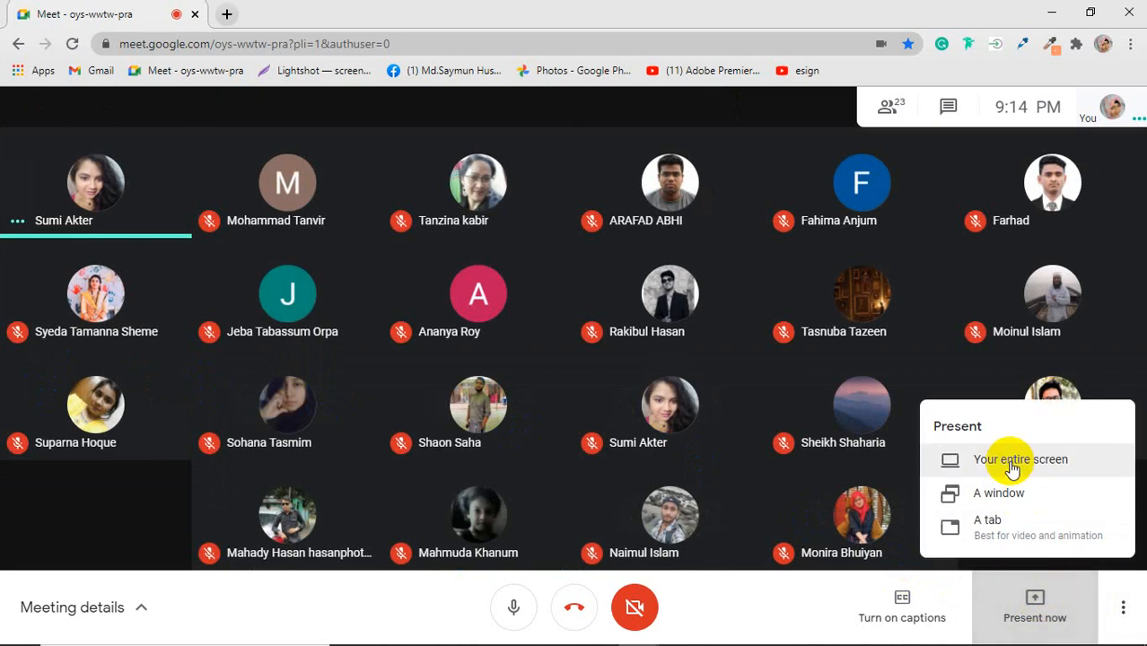
{"action": "left_click", "coordinate": [1012, 468]}
{"action": "left_click", "coordinate": [725, 411]}
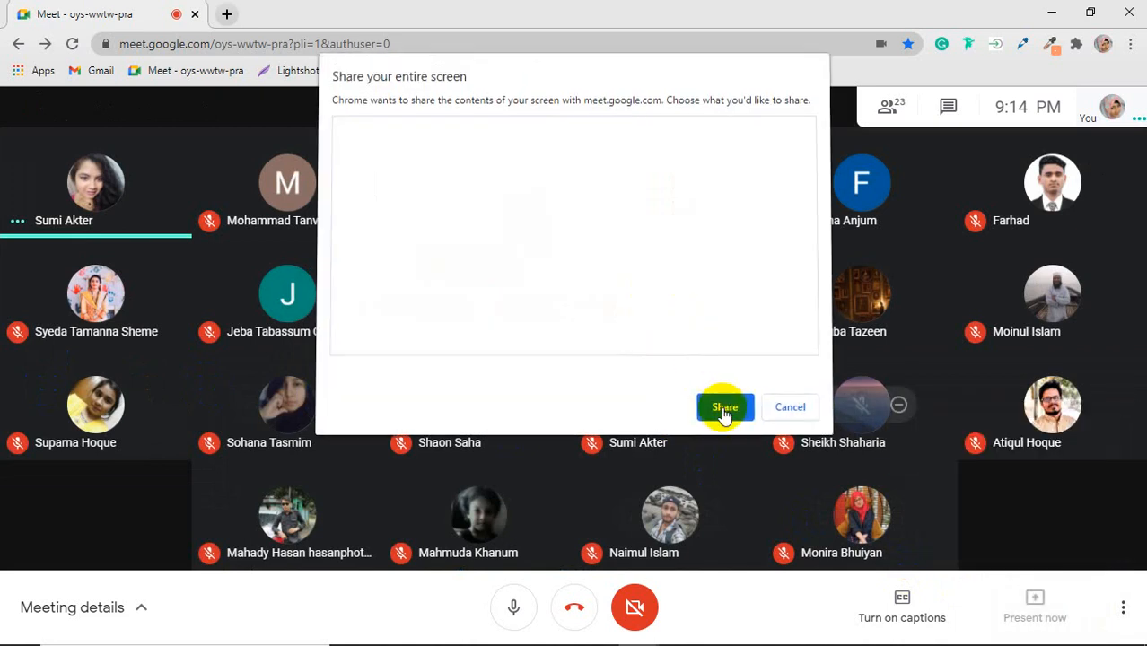
{"action": "left_click", "coordinate": [721, 617]}
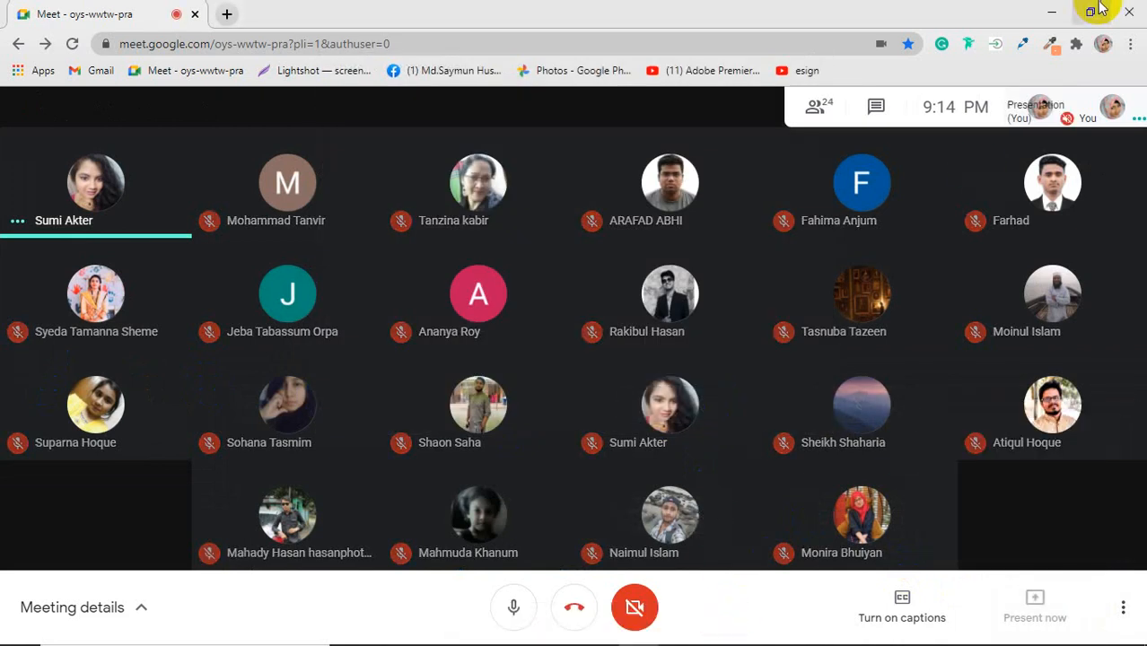
{"action": "left_click", "coordinate": [1091, 12]}
{"action": "left_click_drag", "start_coordinate": [778, 13], "coordinate": [793, 21]}
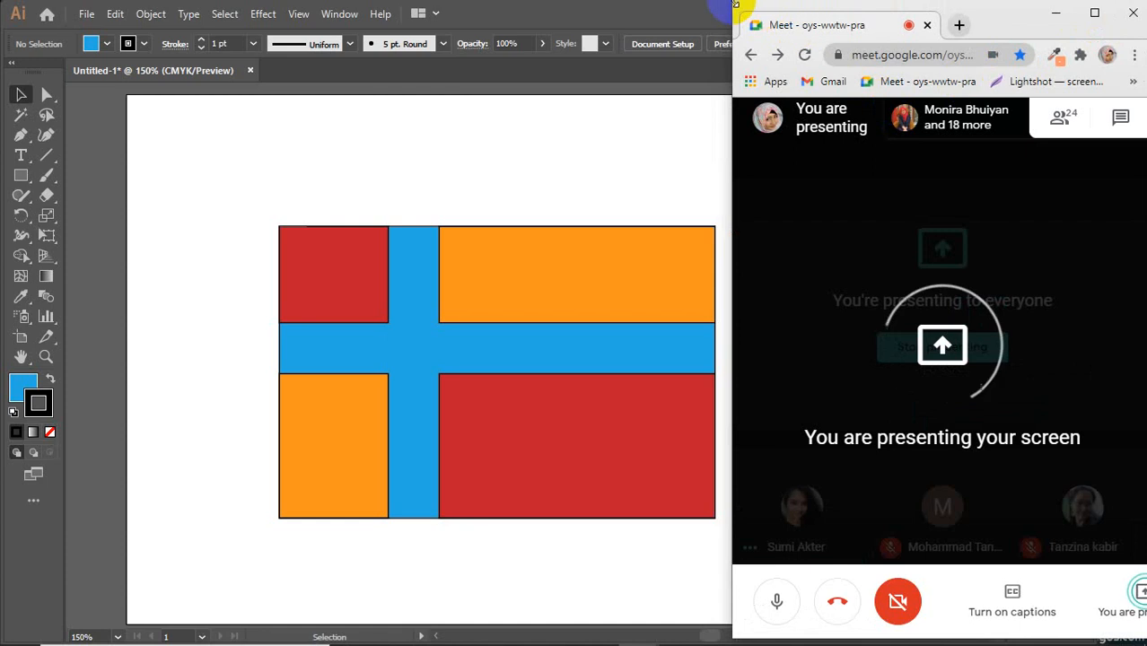
{"action": "left_click", "coordinate": [569, 153]}
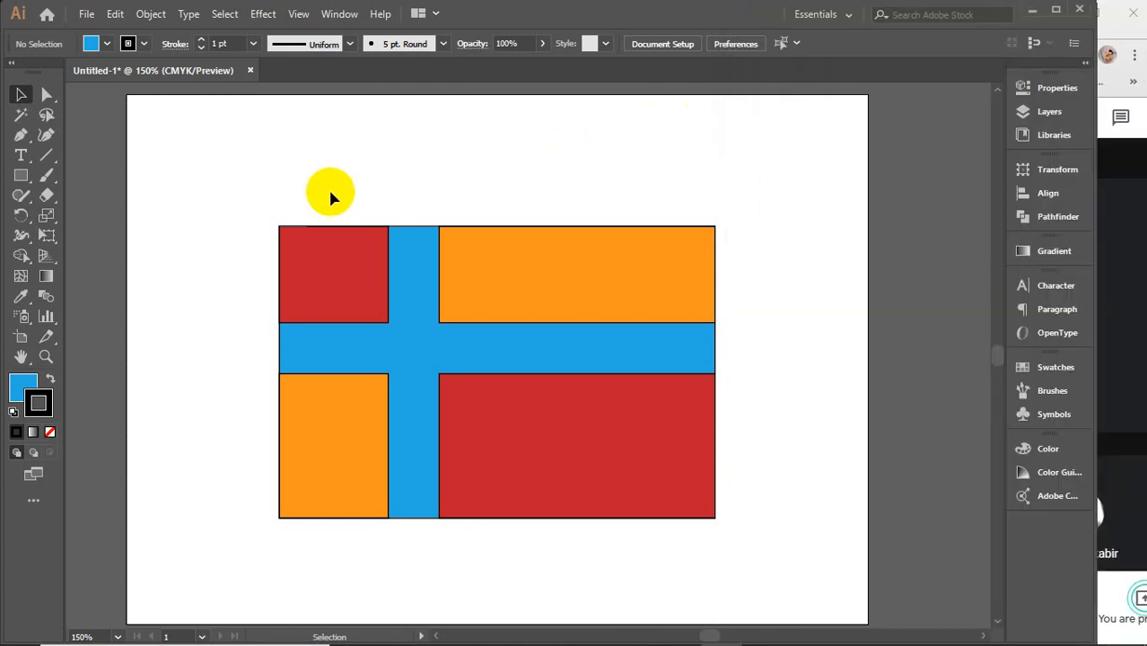
Step: Delete the whole flag artwork and draw a large orange-filled rectangle on the empty artboard
{"action": "left_click_drag", "start_coordinate": [219, 197], "coordinate": [808, 540]}
{"action": "key", "text": "Delete"}
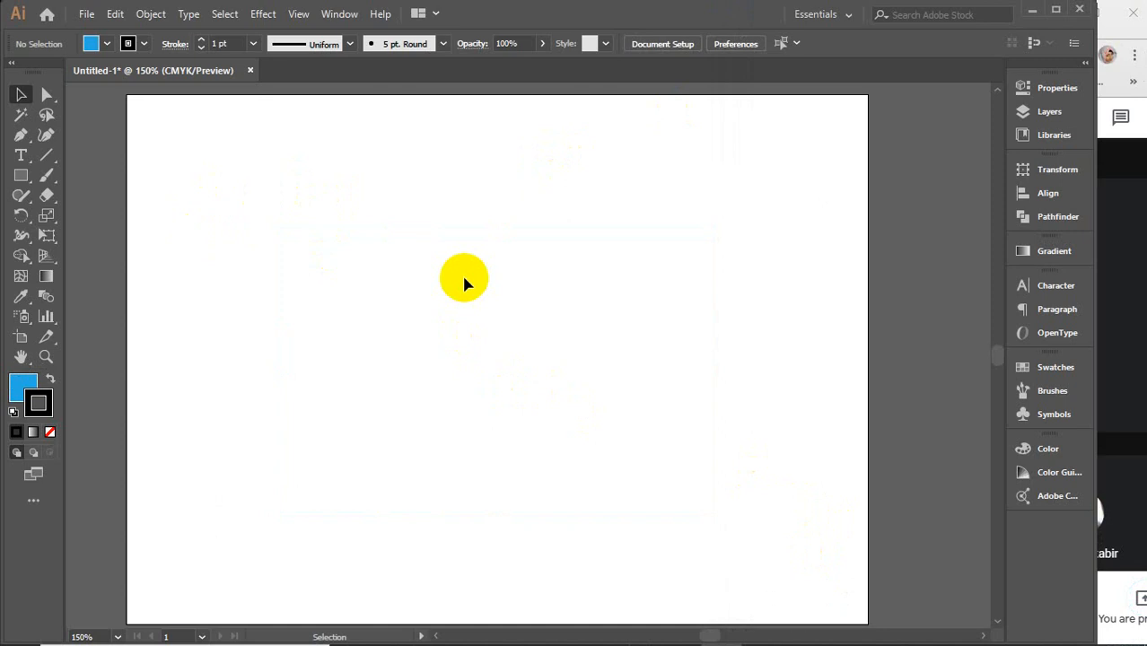
{"action": "key", "text": "a"}
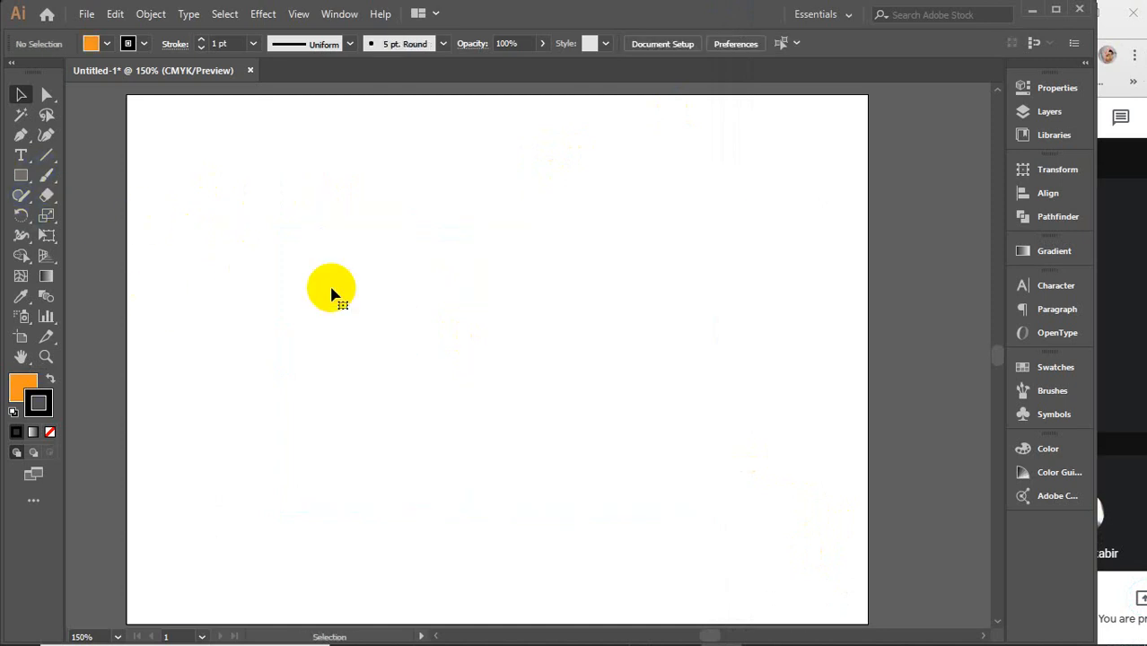
{"action": "left_click", "coordinate": [21, 176]}
{"action": "left_click_drag", "start_coordinate": [218, 195], "coordinate": [671, 488]}
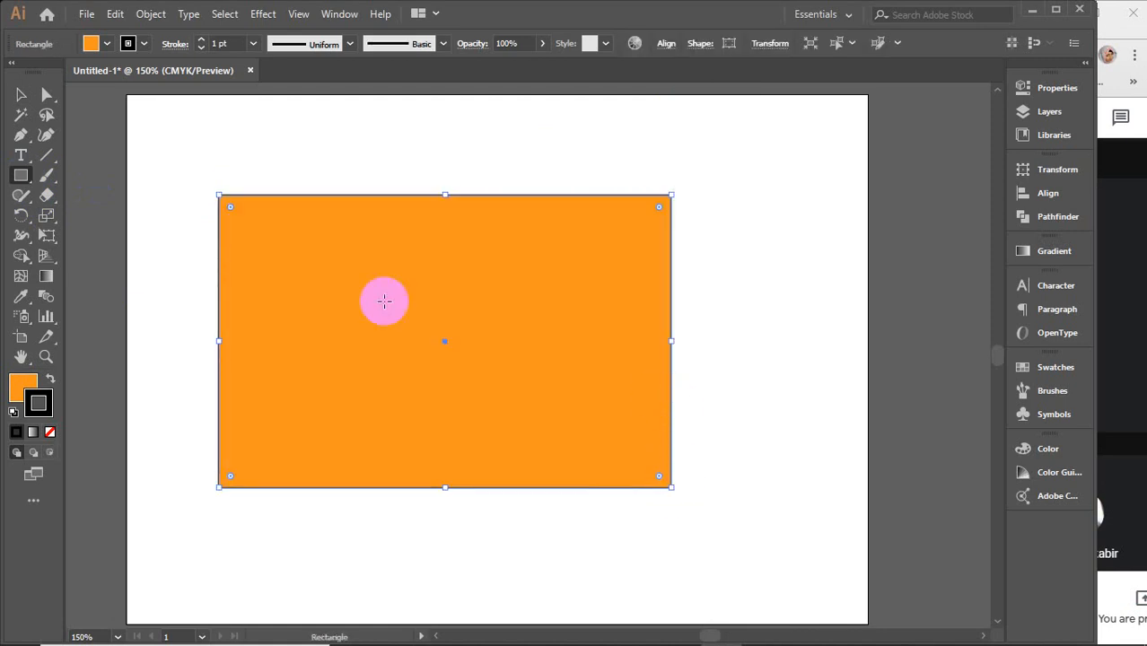
Step: Cut the rectangle's outline with the Scissors tool at its upper-left and lower-right corners
{"action": "left_click", "coordinate": [47, 195]}
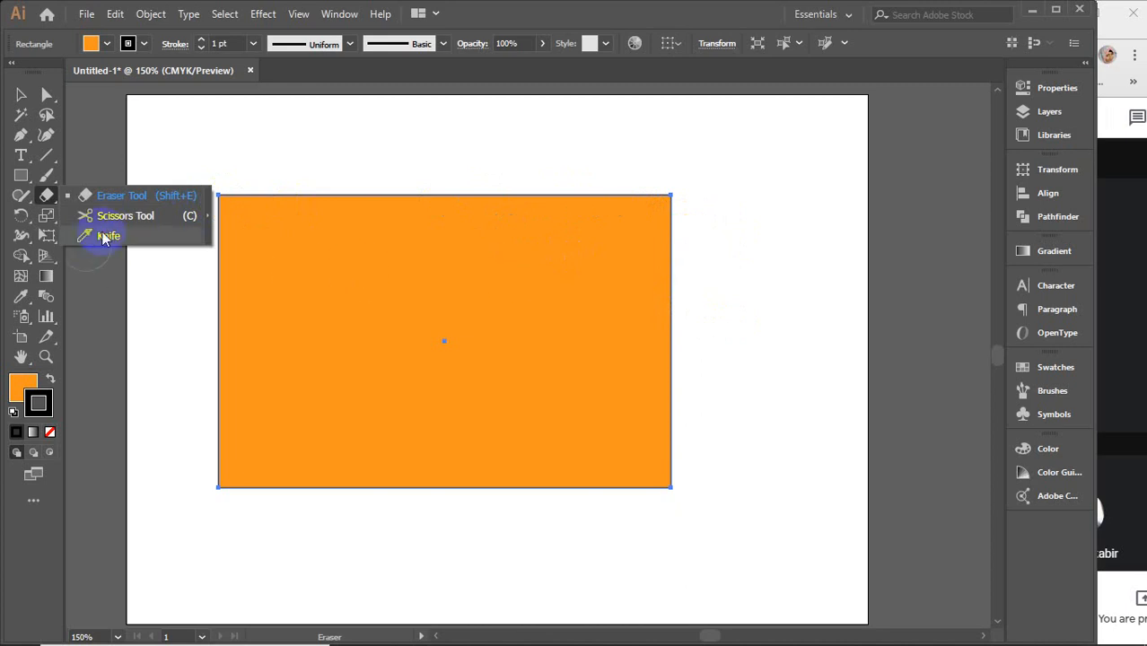
{"action": "left_click", "coordinate": [153, 216]}
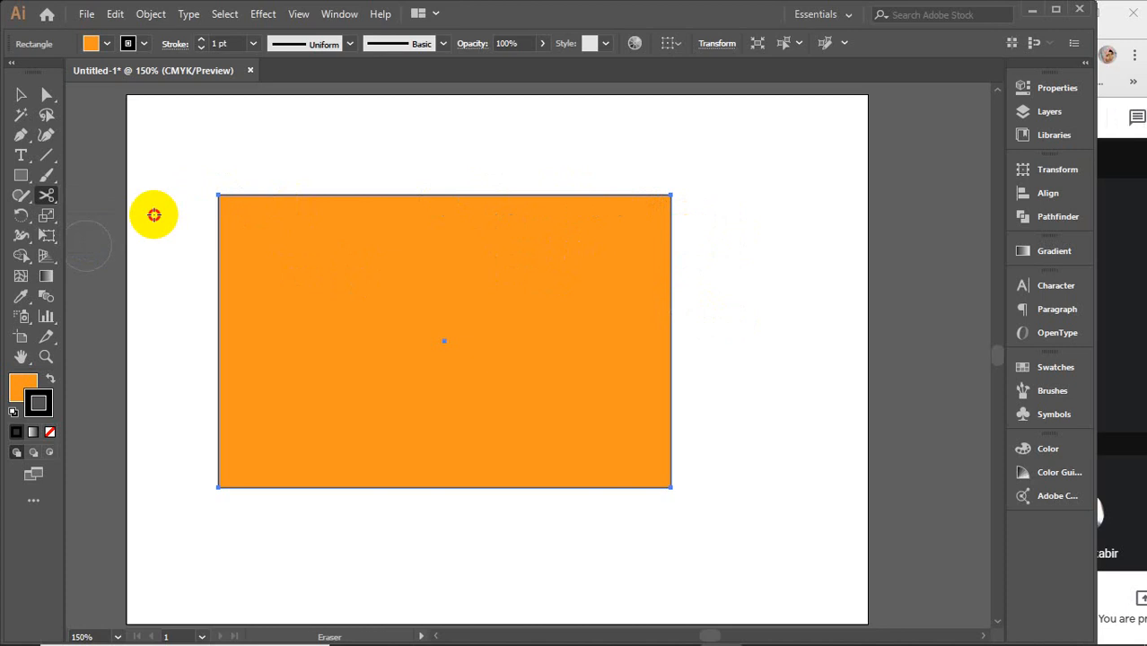
{"action": "left_click", "coordinate": [218, 195]}
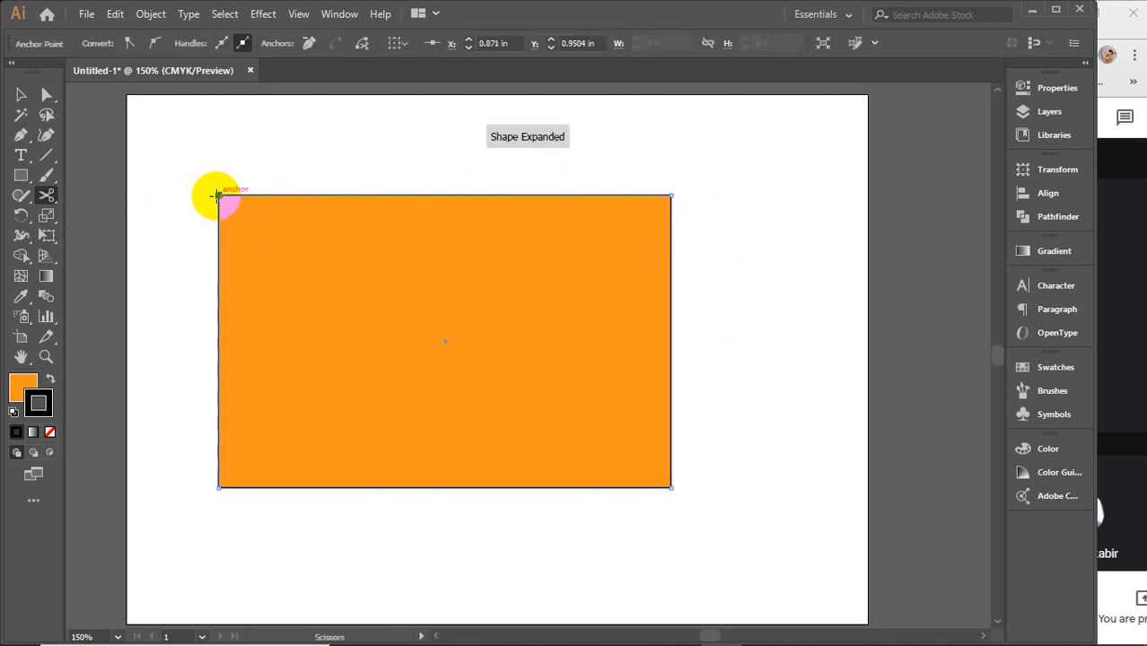
{"action": "left_click", "coordinate": [671, 483]}
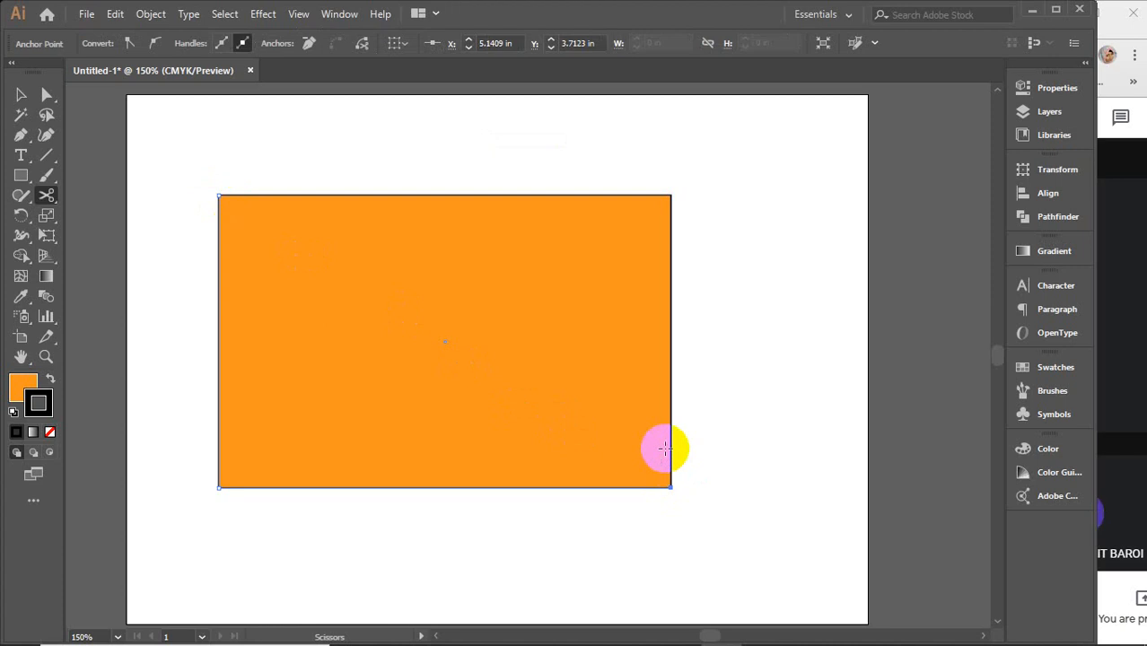
Step: Move the two triangular halves of the cut rectangle apart diagonally and deselect them
{"action": "key", "text": "v"}
{"action": "left_click", "coordinate": [726, 321]}
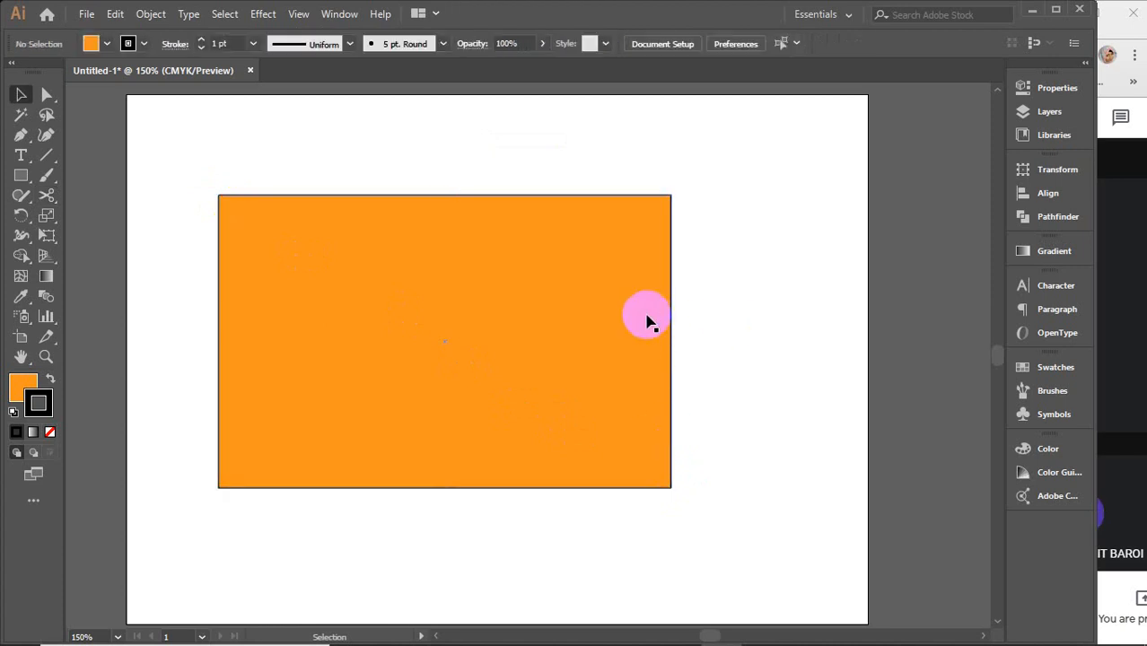
{"action": "left_click_drag", "start_coordinate": [648, 321], "coordinate": [683, 296]}
{"action": "left_click_drag", "start_coordinate": [504, 440], "coordinate": [532, 477]}
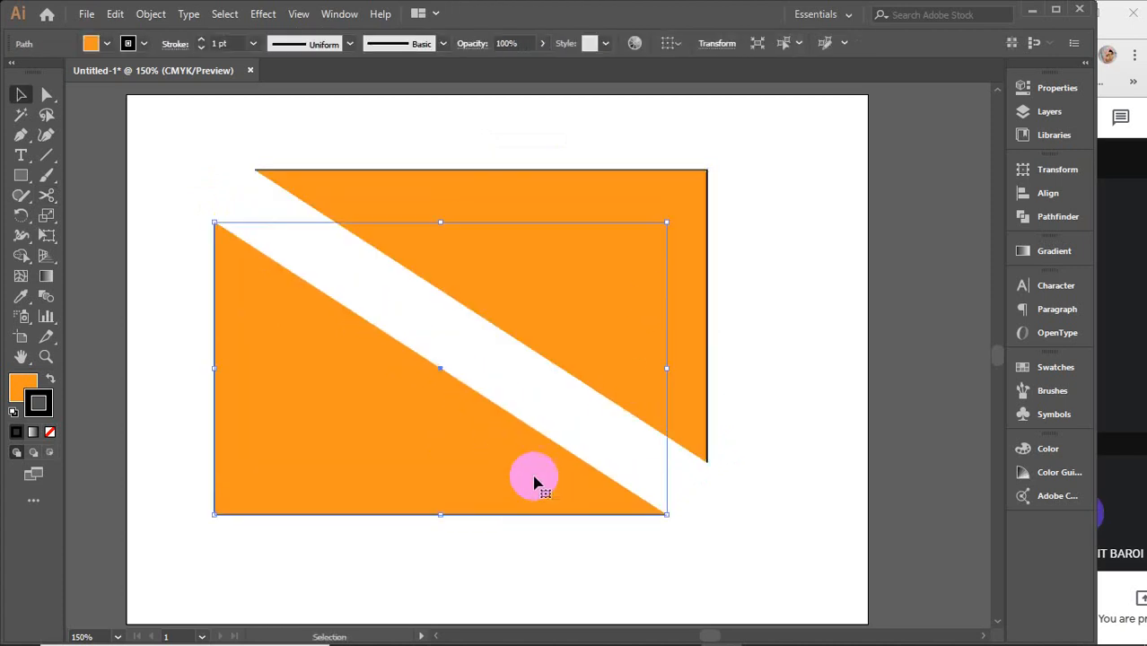
{"action": "left_click", "coordinate": [784, 368]}
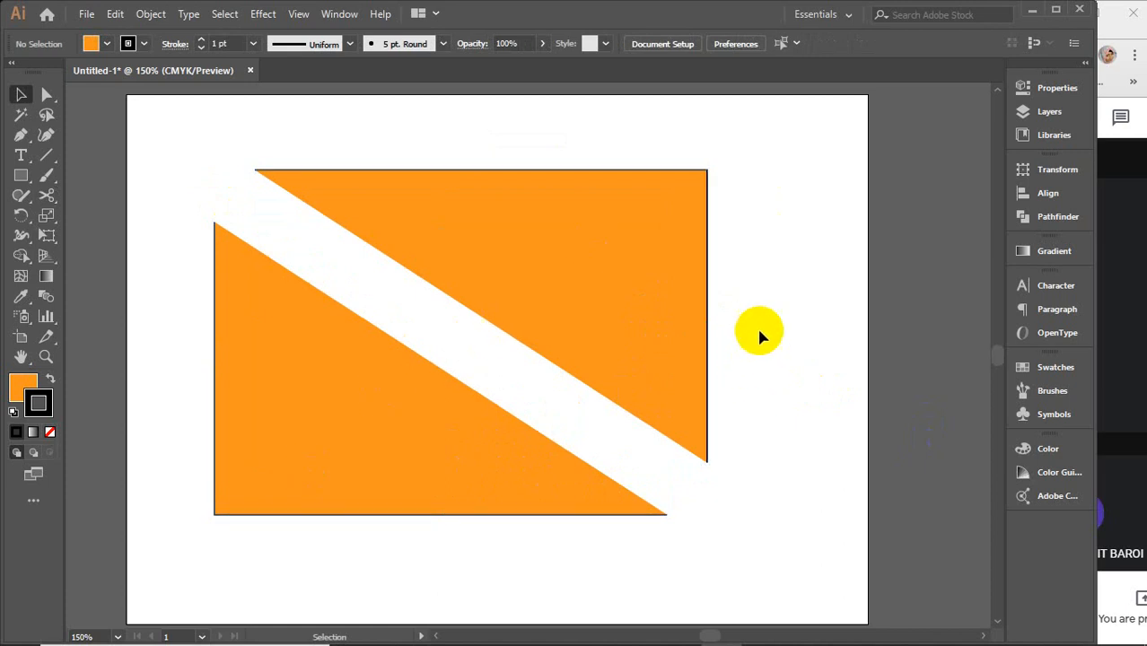
Step: Delete both triangular halves and undo back to the uncut orange rectangle
{"action": "left_click_drag", "start_coordinate": [763, 285], "coordinate": [442, 538]}
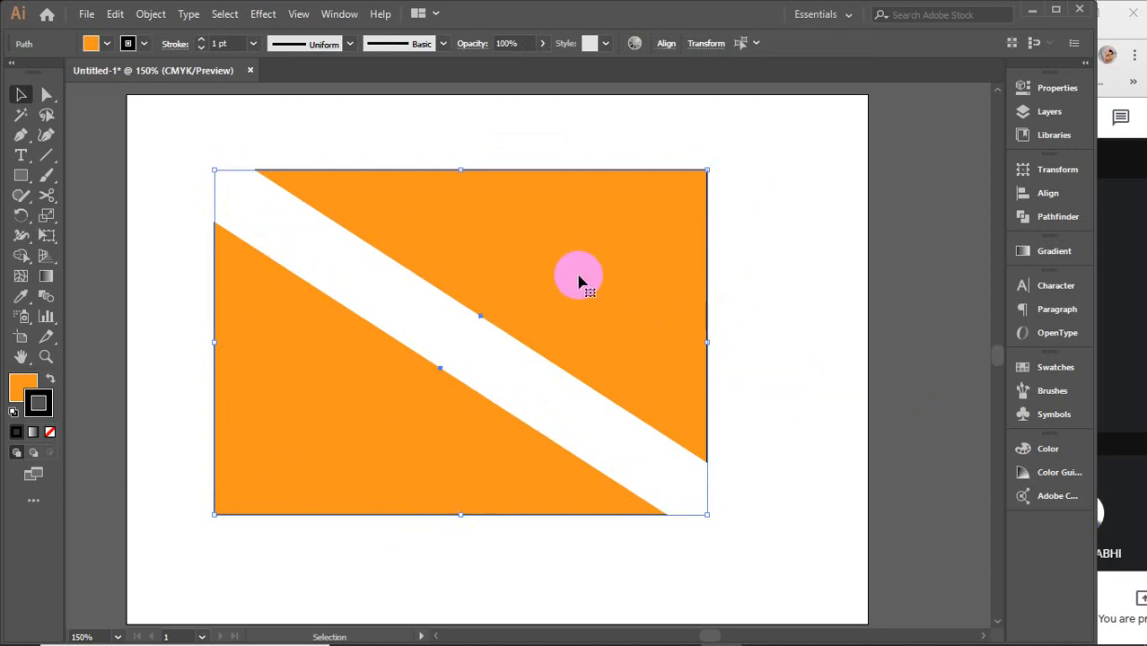
{"action": "key", "text": "Delete"}
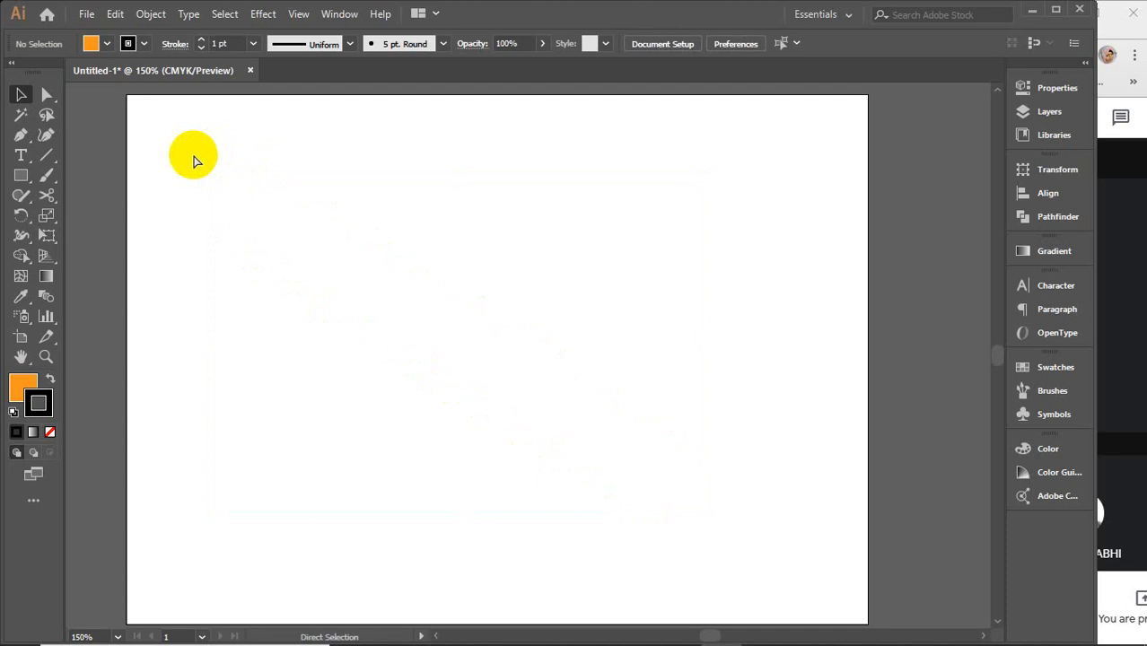
{"action": "key", "text": "ctrl+z"}
Step: Slice the orange rectangle into four pieces with three curved freehand Knife cuts across it
{"action": "left_click", "coordinate": [48, 197]}
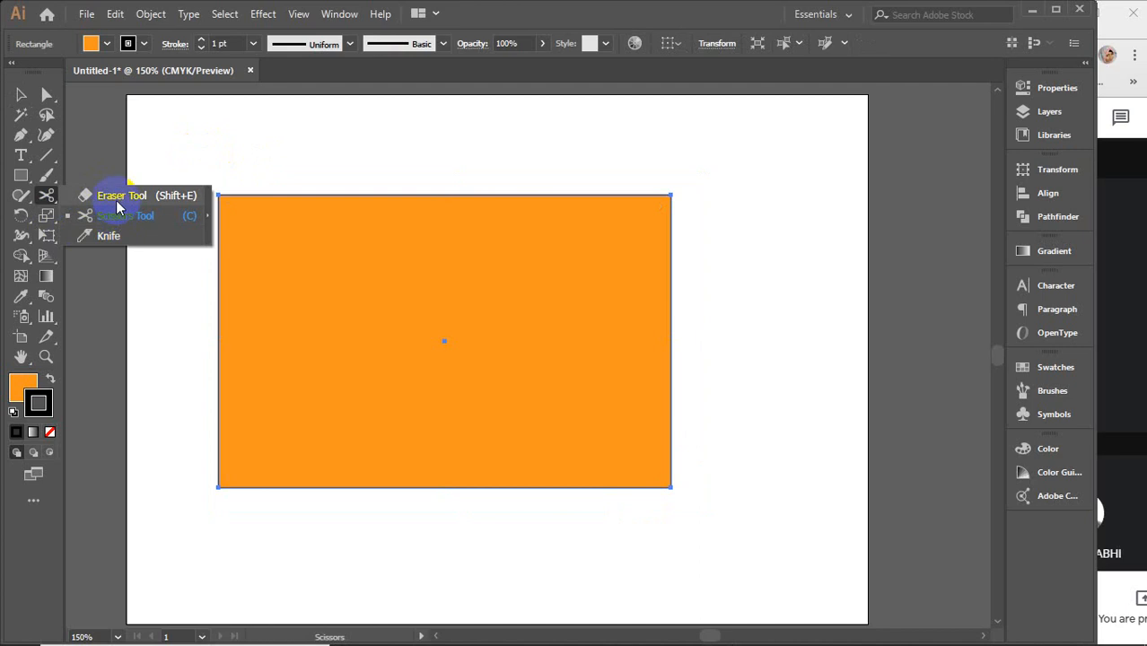
{"action": "left_click", "coordinate": [108, 235]}
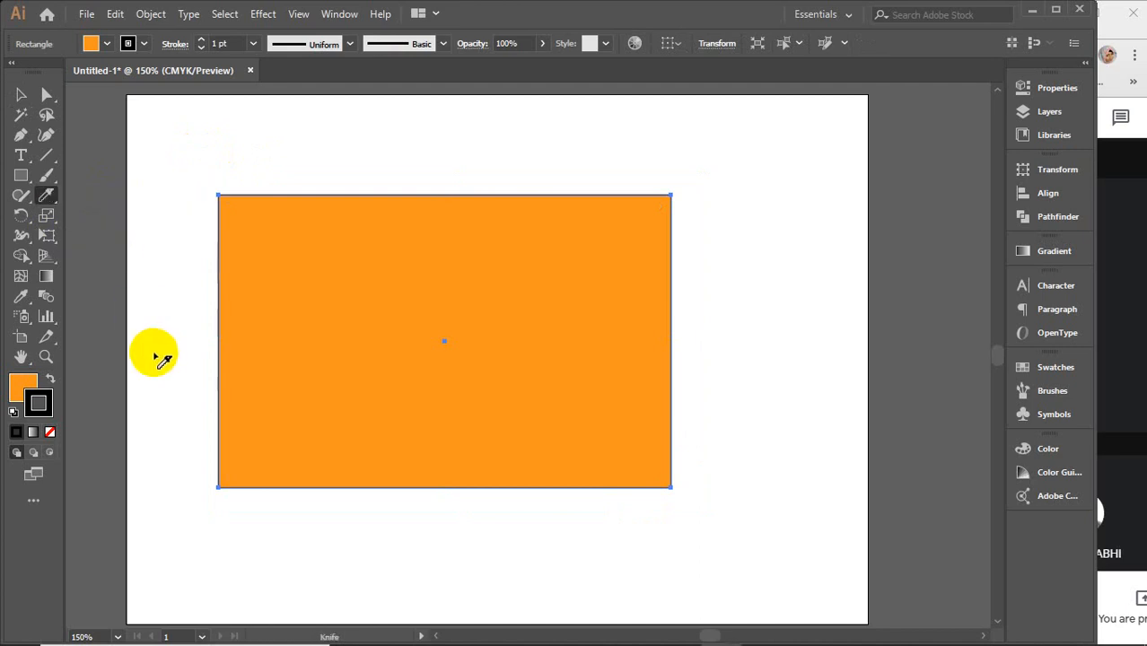
{"action": "left_click_drag", "start_coordinate": [157, 345], "coordinate": [707, 128]}
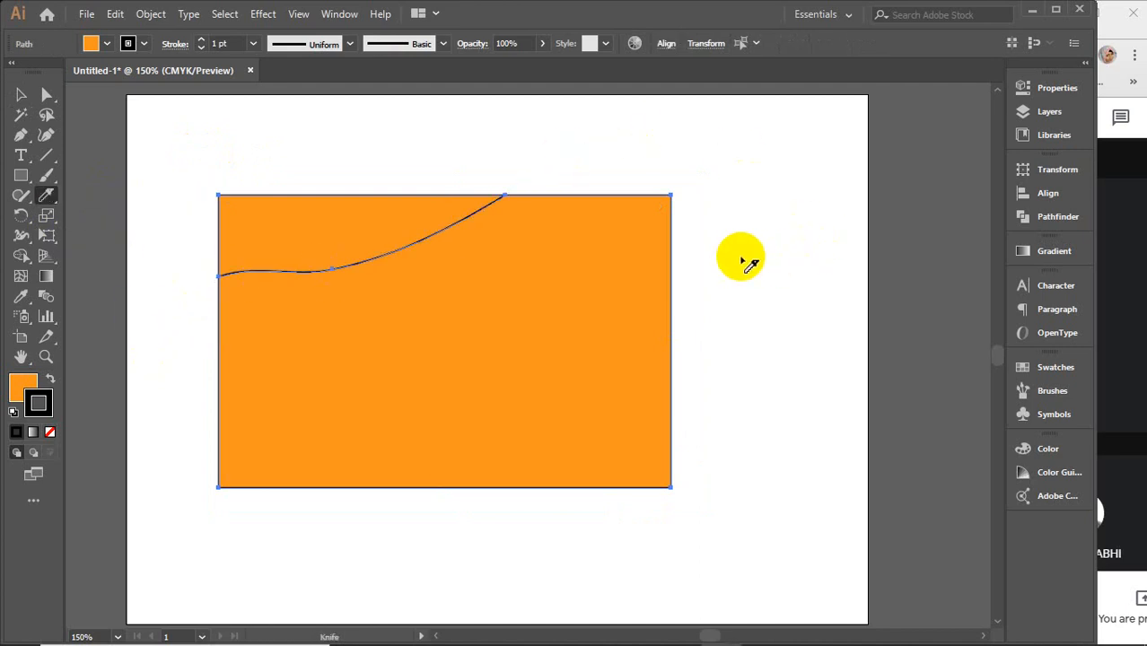
{"action": "mouse_move", "coordinate": [737, 257]}
{"action": "left_mouse_down"}
{"action": "mouse_move", "coordinate": [274, 381]}
{"action": "mouse_move", "coordinate": [190, 442]}
{"action": "left_mouse_up"}
{"action": "mouse_move", "coordinate": [359, 538]}
{"action": "left_mouse_down"}
{"action": "mouse_move", "coordinate": [913, 315]}
{"action": "mouse_move", "coordinate": [958, 280]}
{"action": "left_mouse_up"}
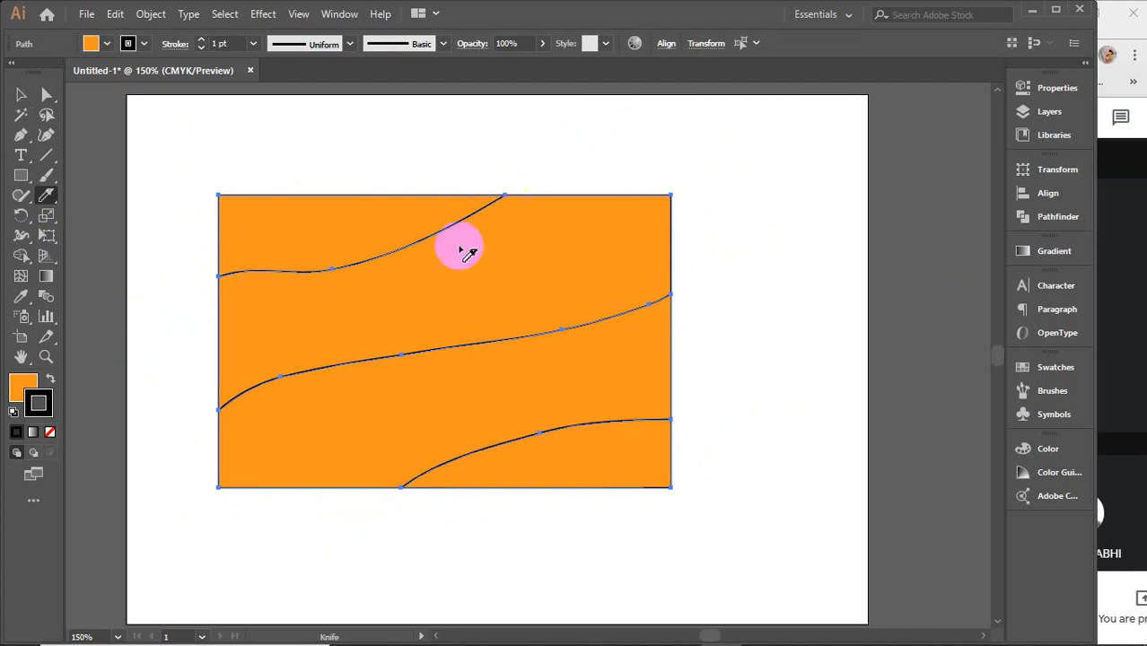
Step: Move the top, bottom and lower-middle knife-cut pieces apart to leave curved gaps between all four
{"action": "left_click", "coordinate": [20, 95]}
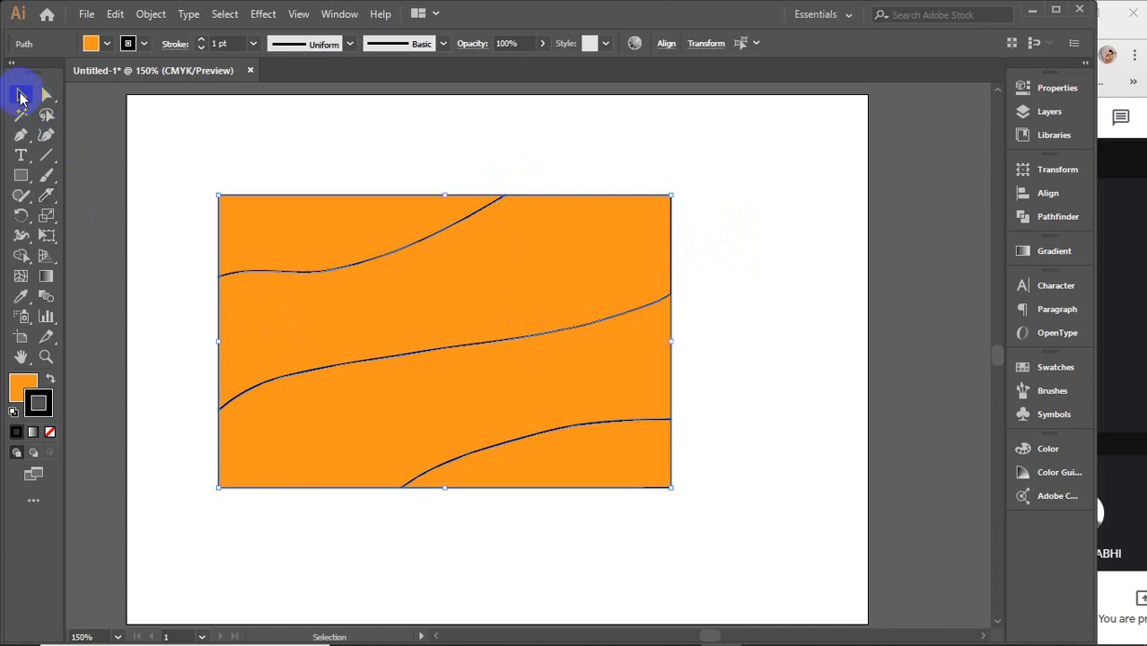
{"action": "left_click", "coordinate": [303, 141]}
{"action": "left_click_drag", "start_coordinate": [340, 196], "coordinate": [317, 142]}
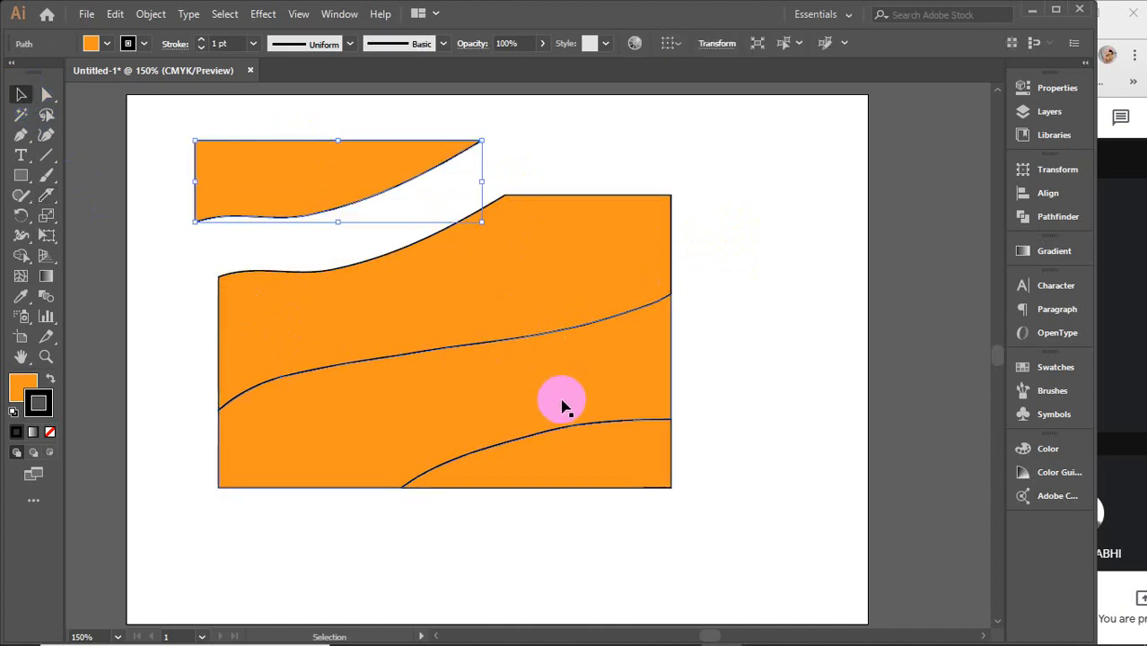
{"action": "left_click_drag", "start_coordinate": [594, 461], "coordinate": [649, 538]}
{"action": "left_click_drag", "start_coordinate": [601, 395], "coordinate": [627, 430]}
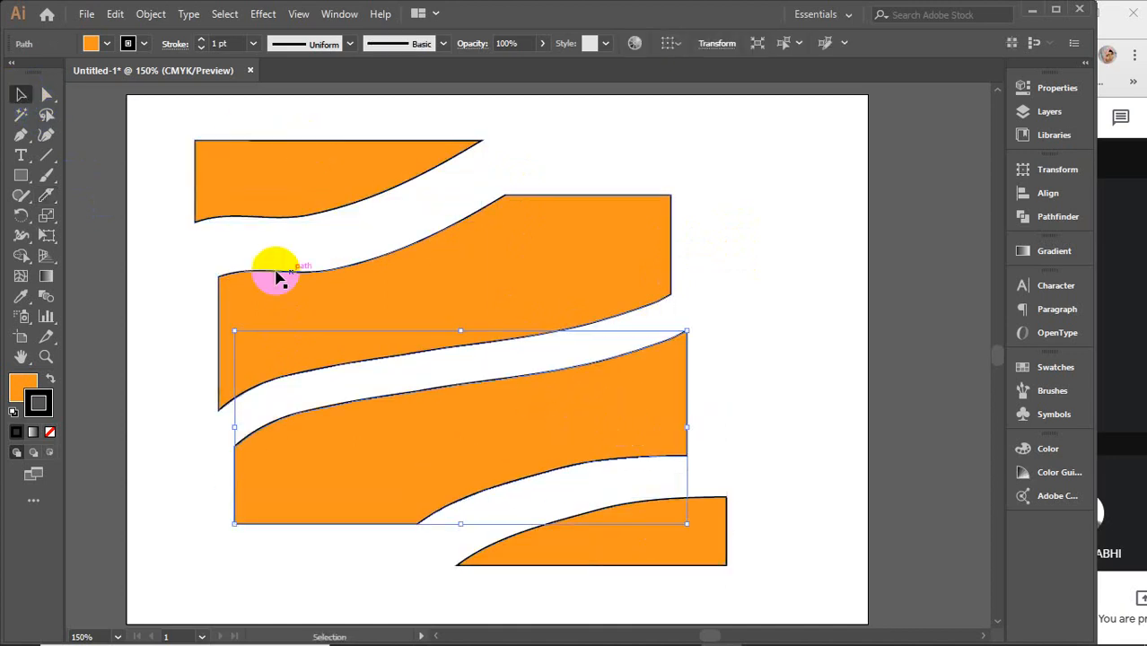
Step: Select all four pieces and erase a thin curved strip through each of the two upper ones with the Eraser
{"action": "left_click_drag", "start_coordinate": [149, 158], "coordinate": [581, 622]}
{"action": "scroll", "coordinate": [581, 456], "scroll_direction": "up", "scroll_amount": 2}
{"action": "scroll", "coordinate": [578, 456], "scroll_direction": "up", "scroll_amount": 5}
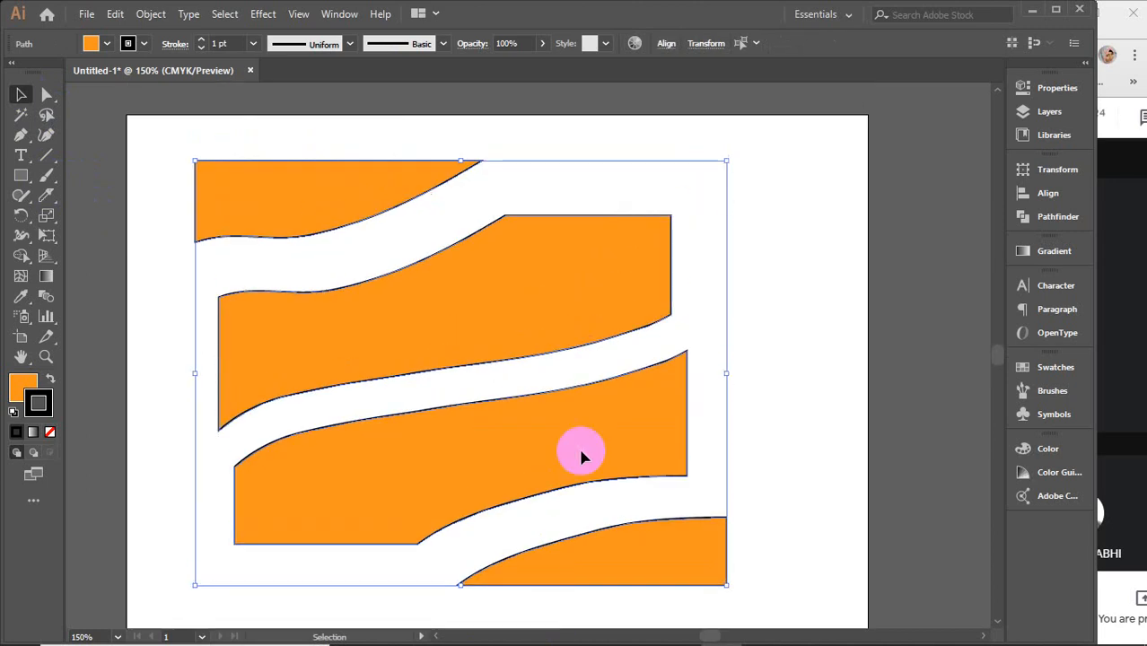
{"action": "left_click_drag", "start_coordinate": [46, 195], "coordinate": [99, 195]}
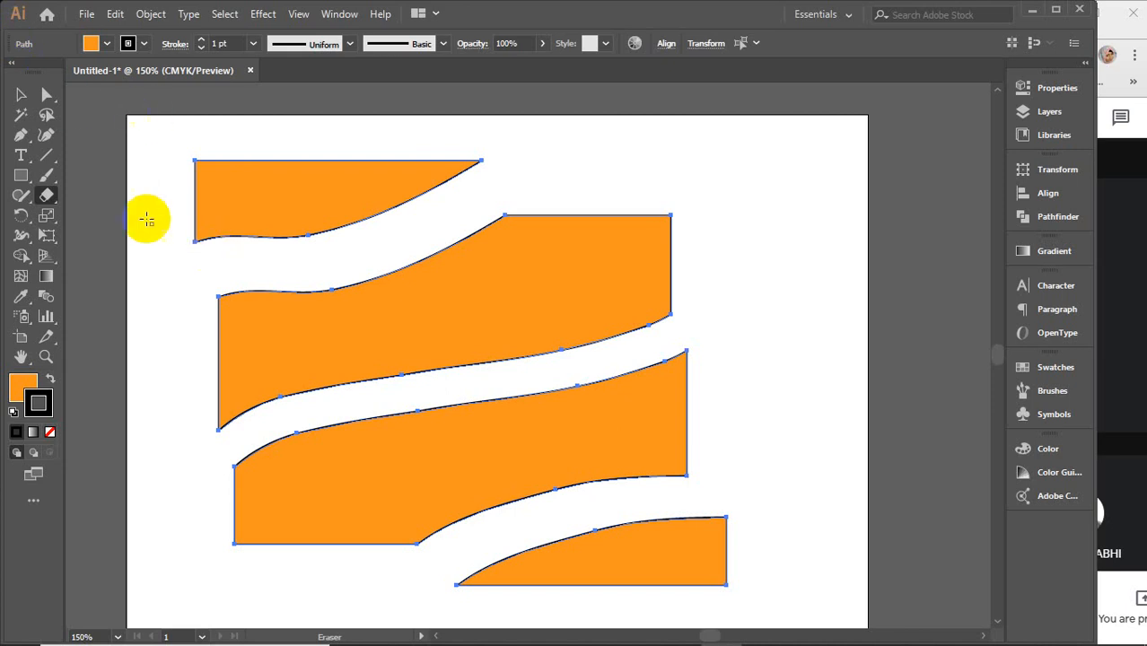
{"action": "mouse_move", "coordinate": [147, 209]}
{"action": "left_mouse_down"}
{"action": "mouse_move", "coordinate": [376, 133]}
{"action": "mouse_move", "coordinate": [484, 170]}
{"action": "left_mouse_up"}
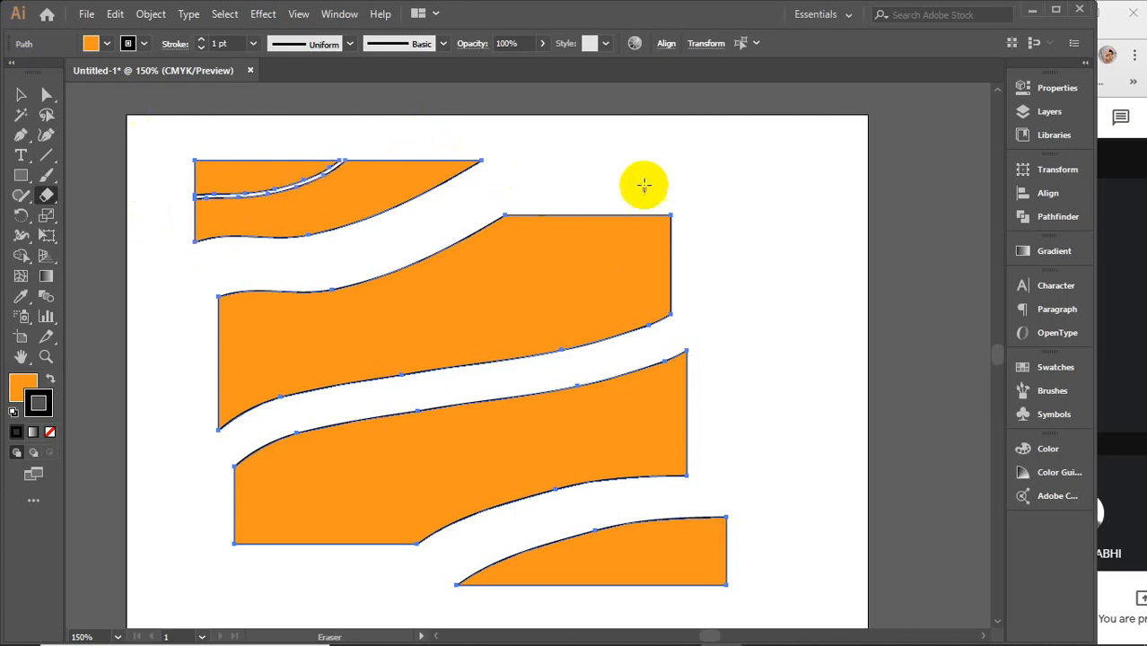
{"action": "mouse_move", "coordinate": [642, 183]}
{"action": "left_mouse_down"}
{"action": "mouse_move", "coordinate": [500, 287]}
{"action": "mouse_move", "coordinate": [164, 402]}
{"action": "left_mouse_up"}
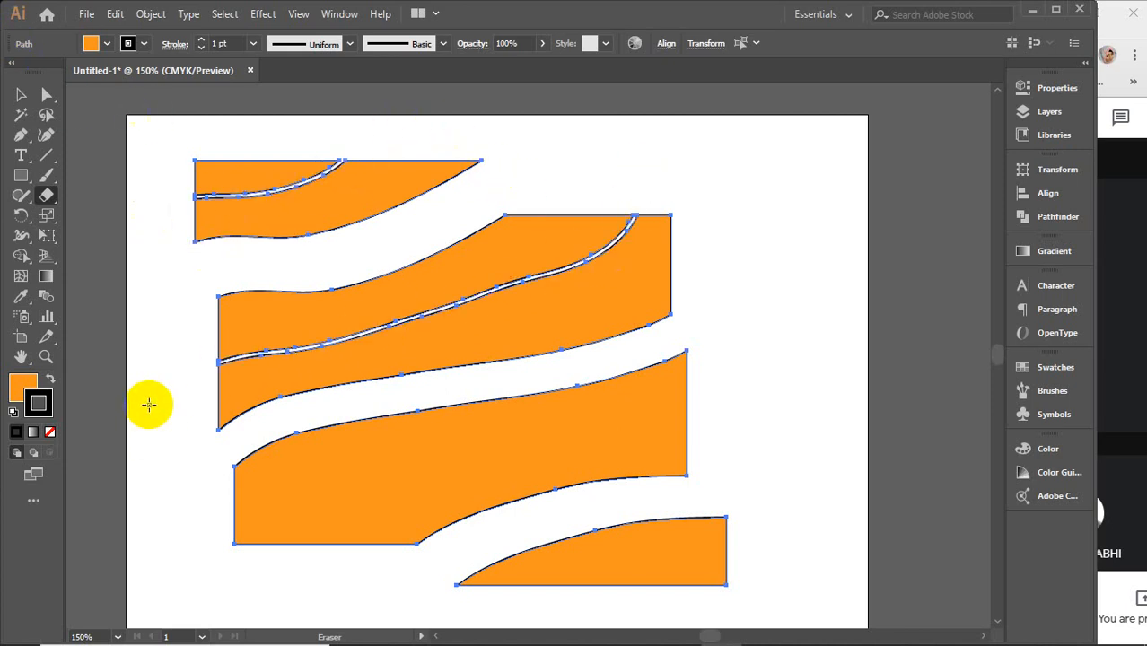
Step: Deselect the pieces and move the upper parts of the two erased pieces slightly upward to widen the gaps
{"action": "key", "text": "v"}
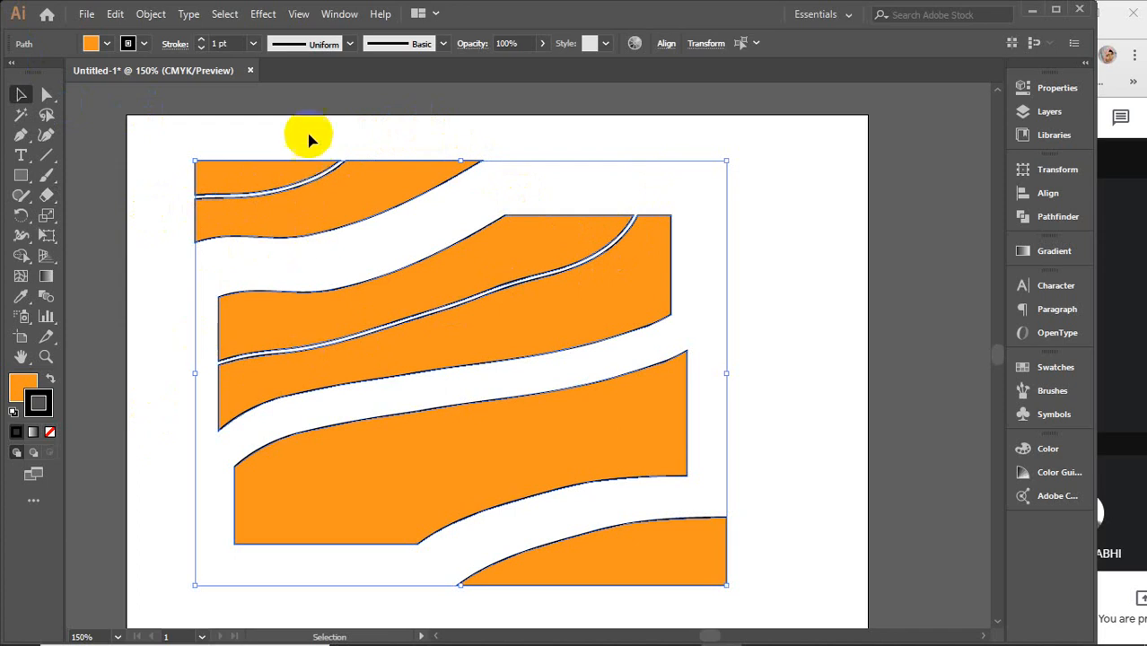
{"action": "left_click", "coordinate": [309, 139]}
{"action": "left_click_drag", "start_coordinate": [275, 169], "coordinate": [280, 148]}
{"action": "left_click_drag", "start_coordinate": [417, 286], "coordinate": [414, 269]}
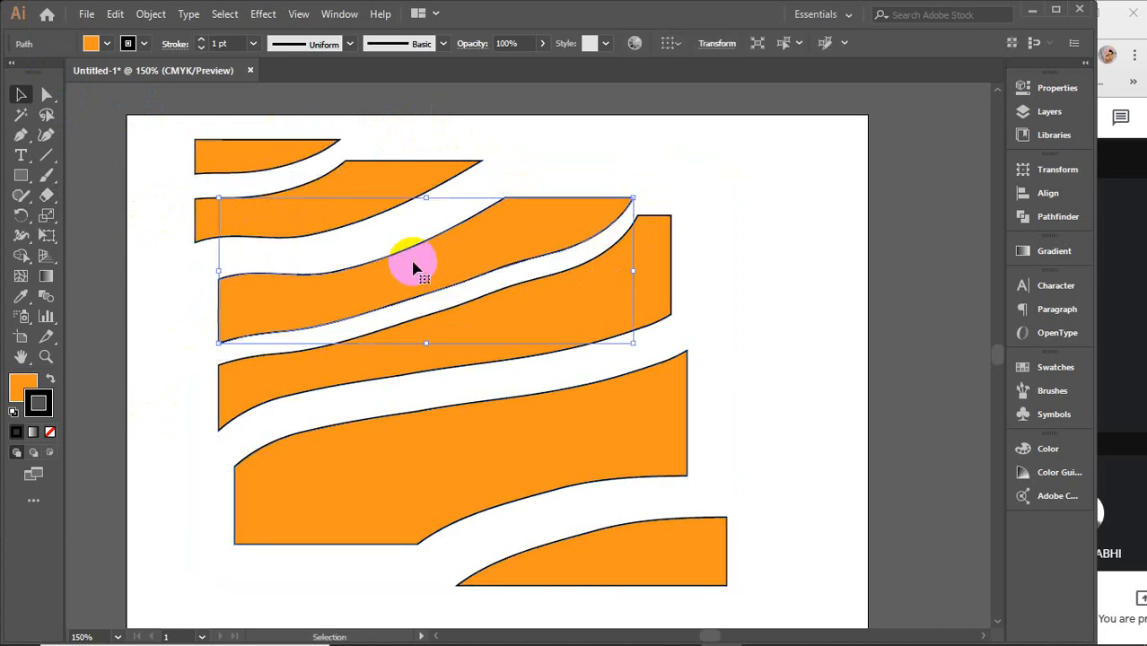
Step: Delete all the cut orange pieces and paste the copied orange rectangle back in place on the artboard
{"action": "mouse_move", "coordinate": [45, 201]}
{"action": "left_mouse_down"}
{"action": "mouse_move", "coordinate": [130, 240]}
{"action": "mouse_move", "coordinate": [125, 199]}
{"action": "left_mouse_up"}
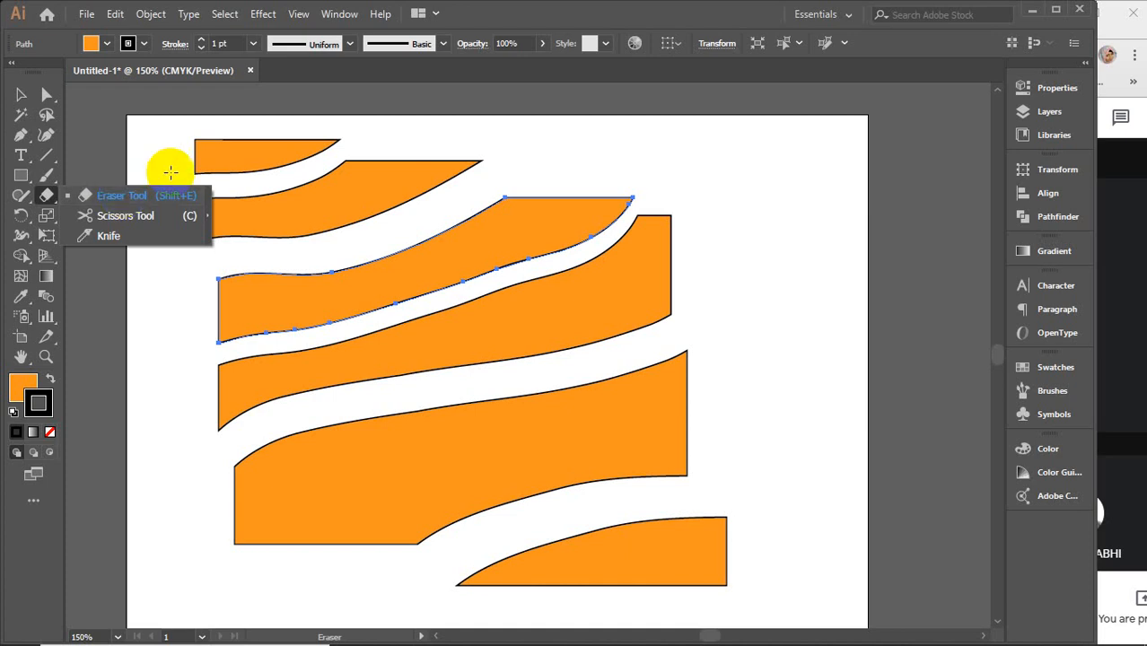
{"action": "left_click", "coordinate": [21, 95]}
{"action": "left_click_drag", "start_coordinate": [207, 119], "coordinate": [702, 565]}
{"action": "key", "text": "Delete"}
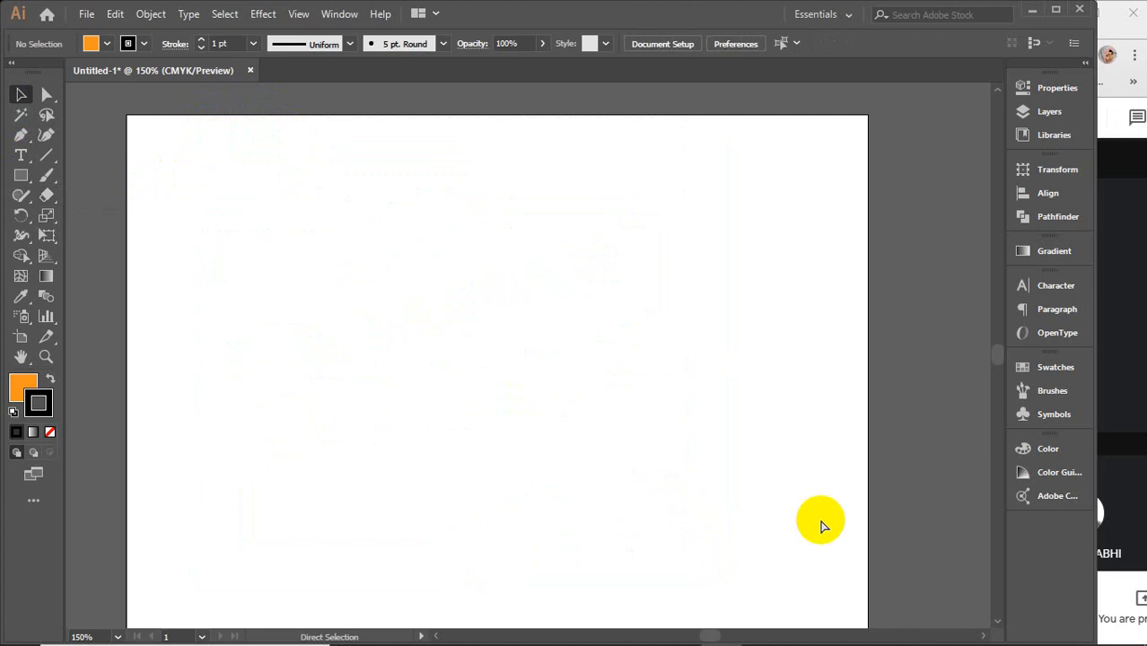
{"action": "key", "text": "ctrl+f"}
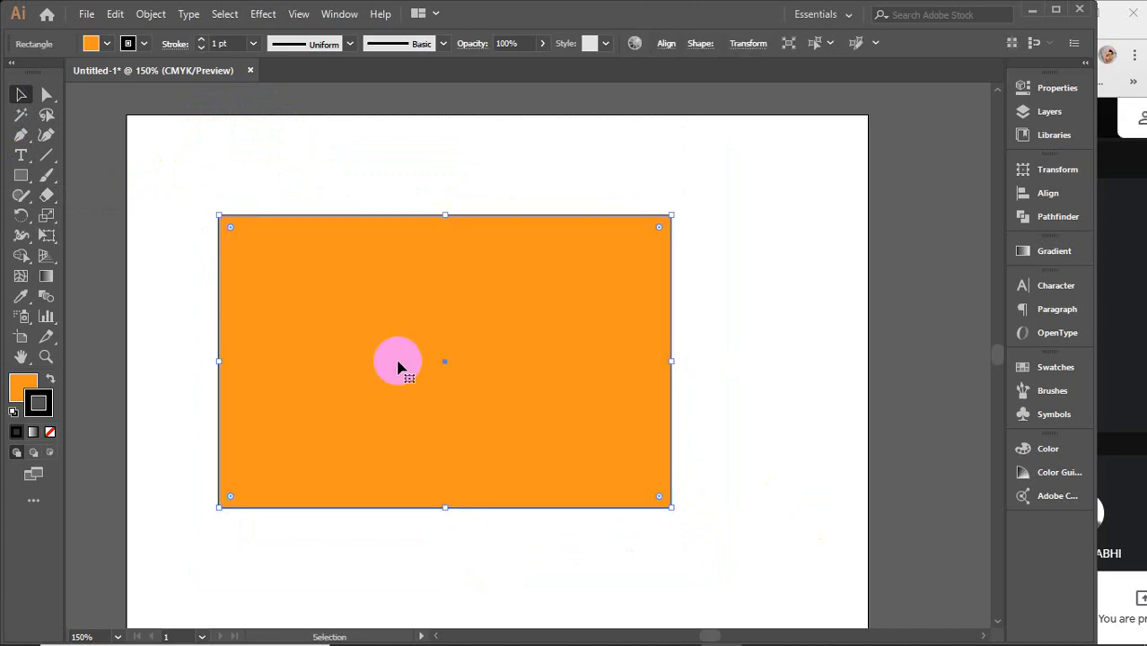
Step: Erase a thin, straight horizontal strip across the upper part of the orange rectangle with the Eraser
{"action": "left_click", "coordinate": [45, 191]}
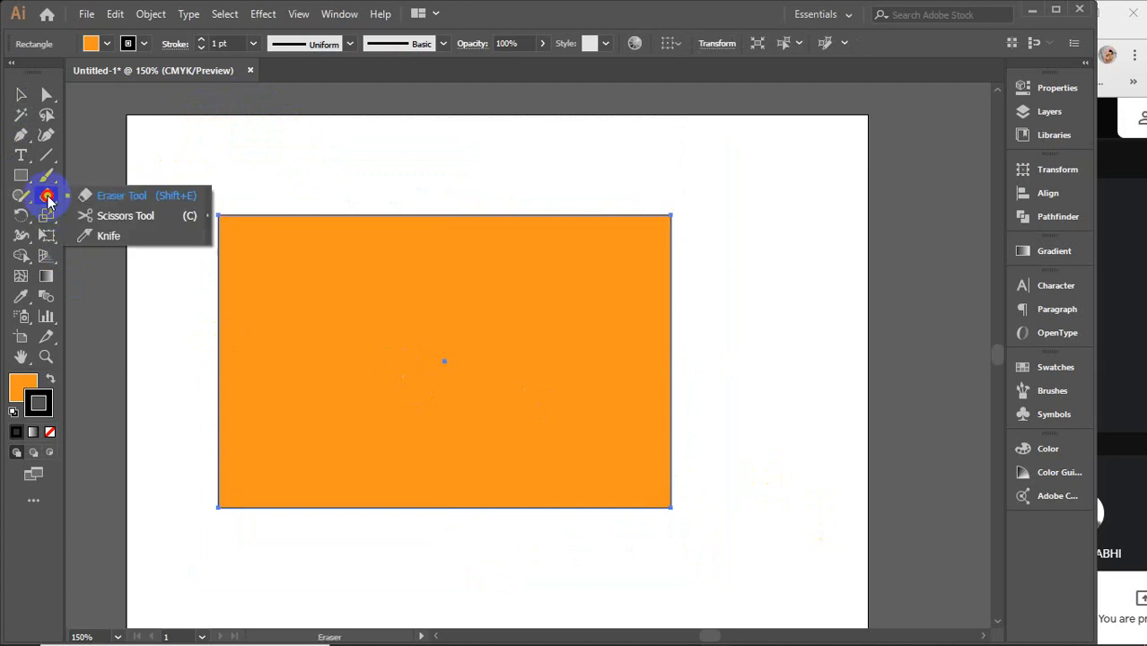
{"action": "left_click", "coordinate": [109, 199]}
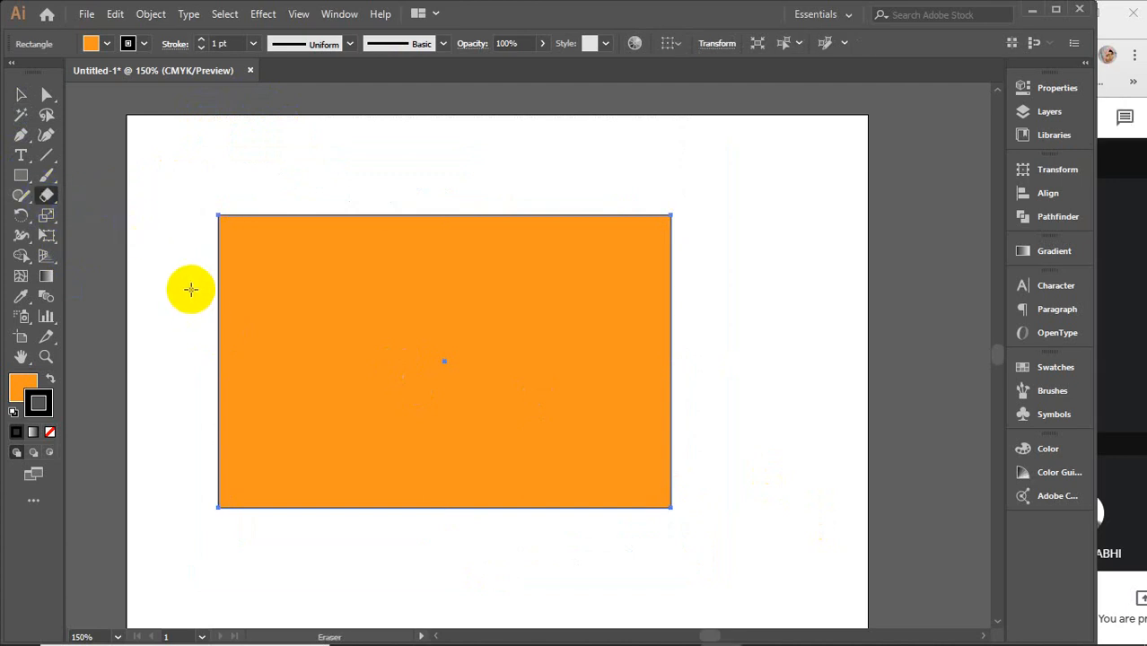
{"action": "left_click_drag", "start_coordinate": [192, 289], "coordinate": [730, 286]}
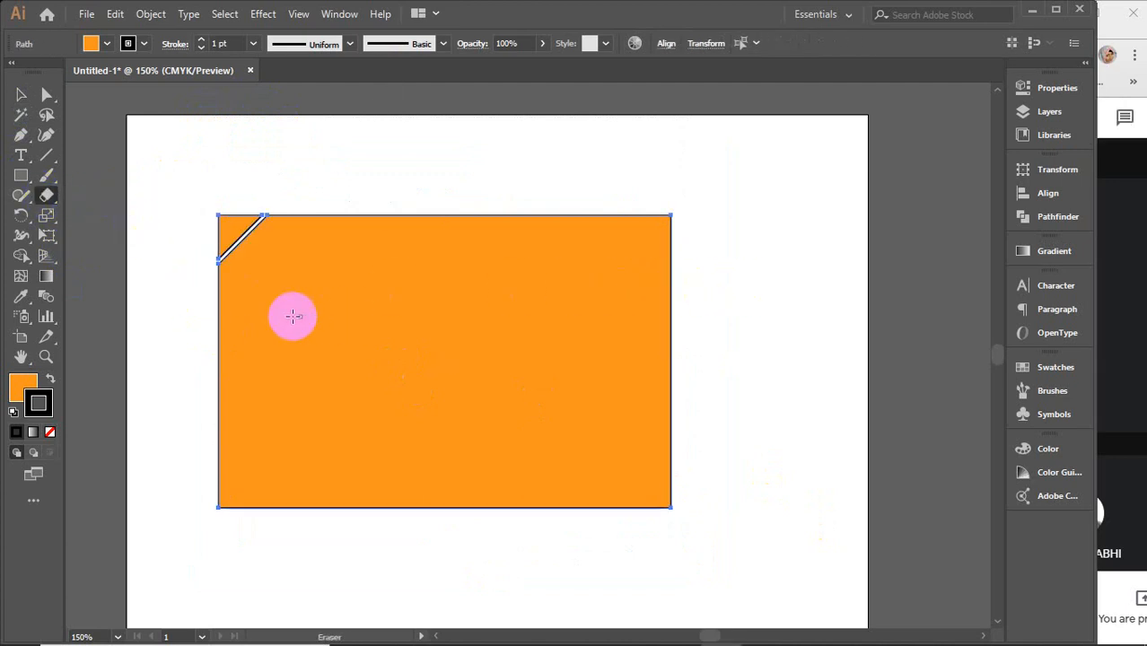
{"action": "key", "text": "ctrl+z"}
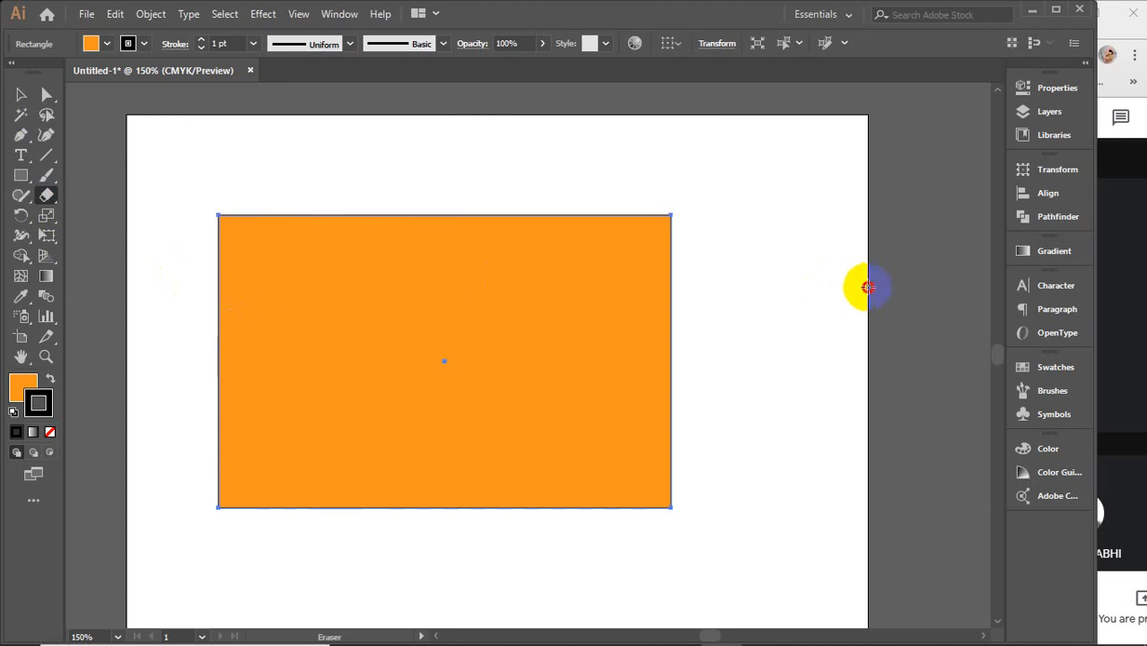
{"action": "mouse_move", "coordinate": [204, 325]}
{"action": "left_mouse_down"}
{"action": "mouse_move", "coordinate": [195, 323]}
{"action": "mouse_move", "coordinate": [869, 332]}
{"action": "left_mouse_up"}
{"action": "key", "text": "ctrl+z"}
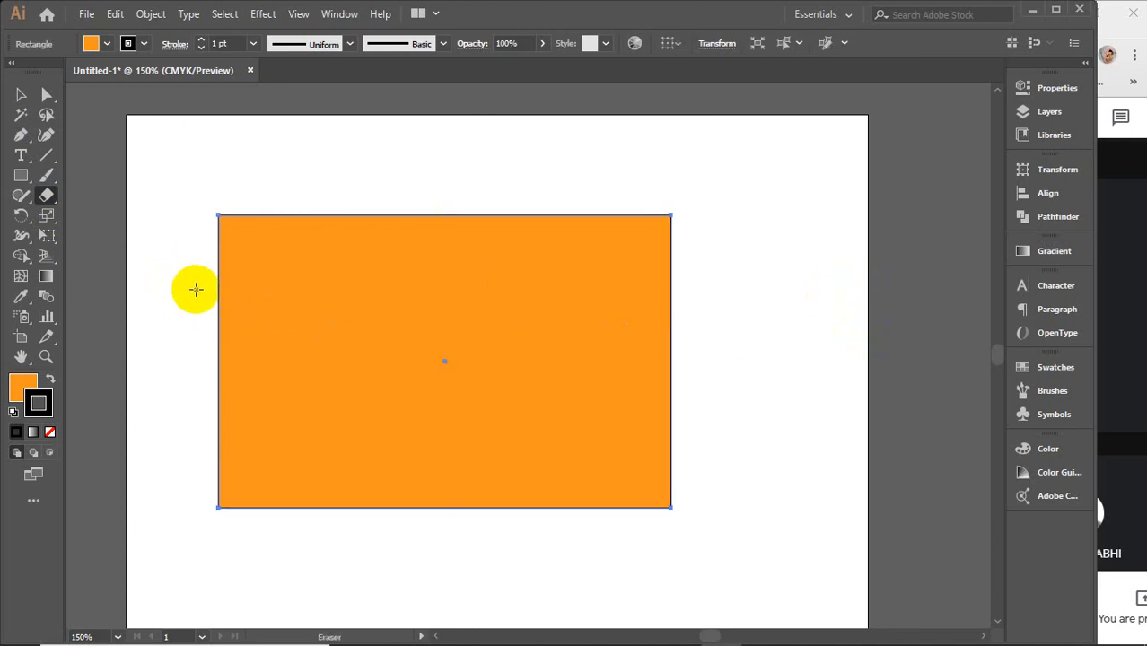
{"action": "left_click_drag", "start_coordinate": [195, 288], "coordinate": [893, 289]}
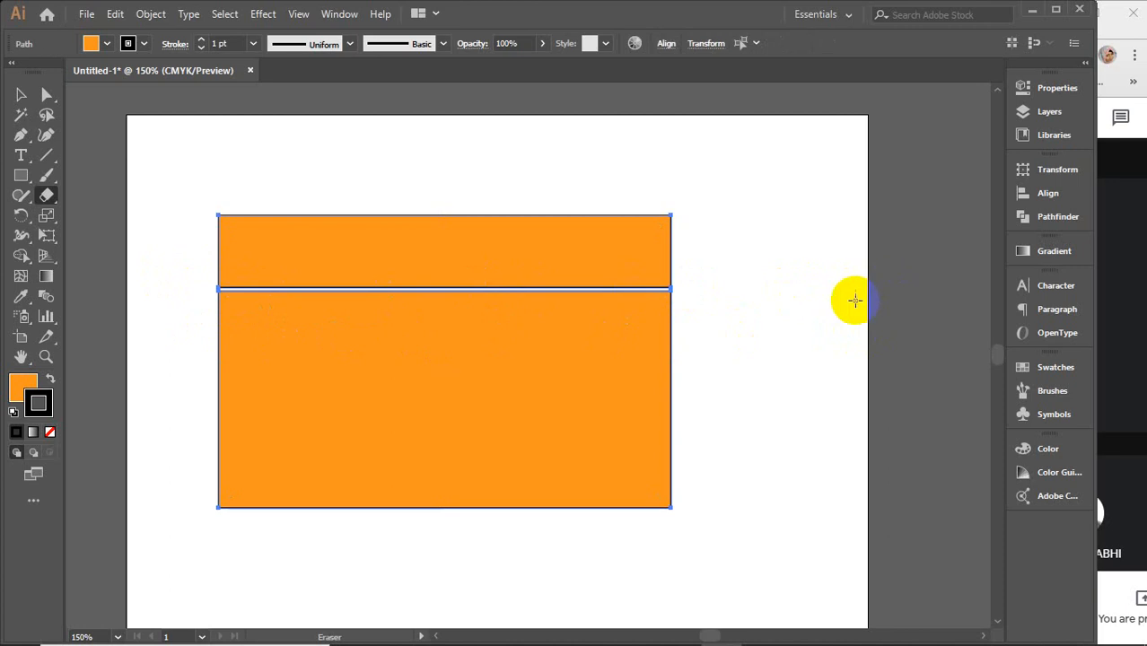
Step: Slice the rectangle into a grid with two horizontal and two vertical freehand Knife cuts
{"action": "left_click_drag", "start_coordinate": [47, 194], "coordinate": [97, 248]}
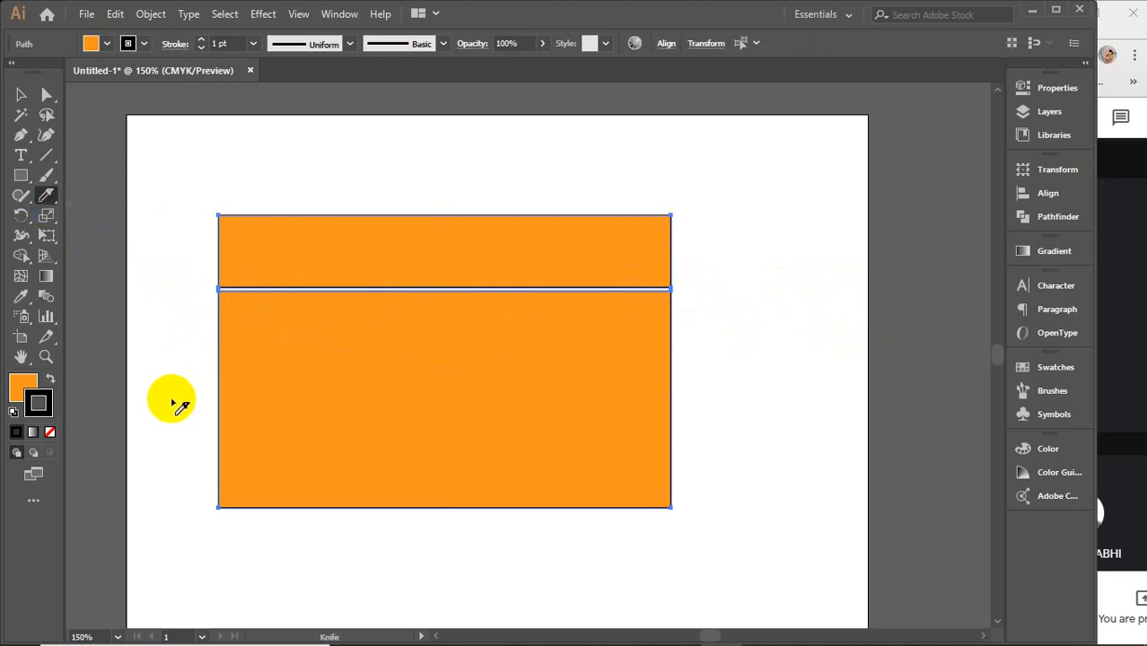
{"action": "left_click_drag", "start_coordinate": [172, 401], "coordinate": [793, 403]}
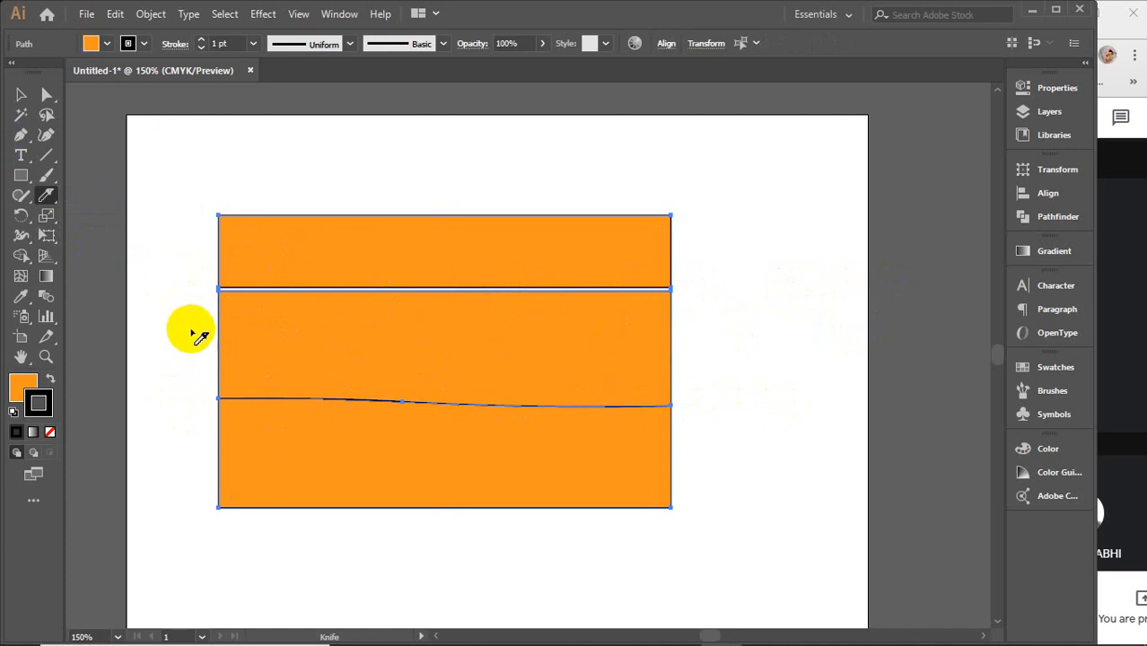
{"action": "left_click_drag", "start_coordinate": [191, 332], "coordinate": [752, 333]}
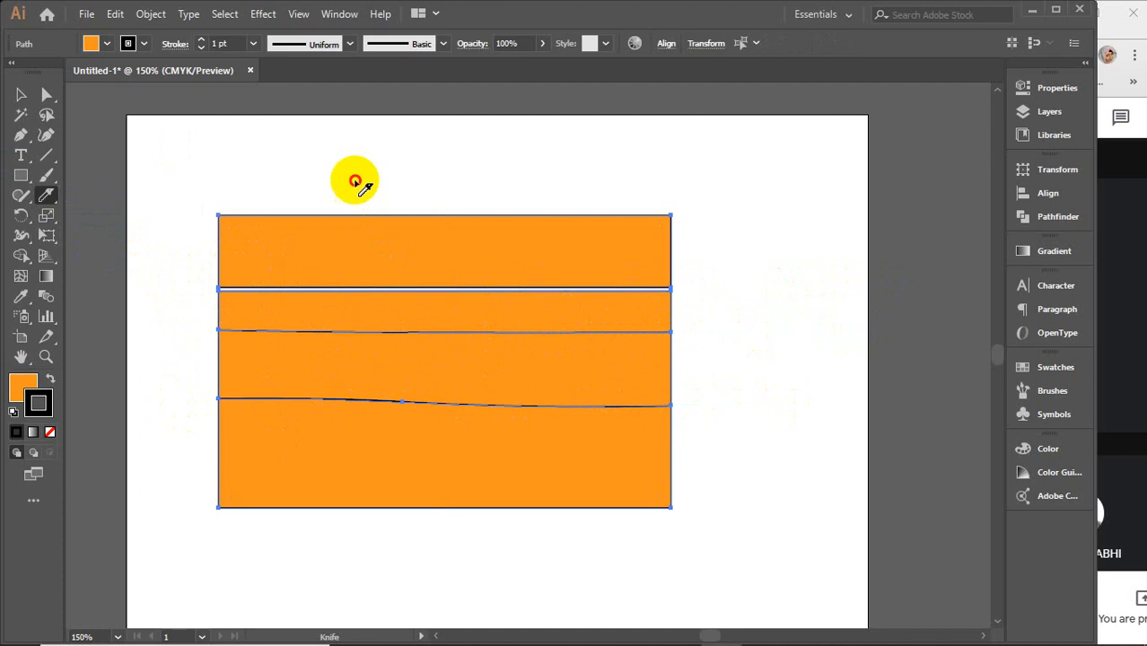
{"action": "left_click_drag", "start_coordinate": [356, 182], "coordinate": [405, 532]}
{"action": "left_click_drag", "start_coordinate": [470, 183], "coordinate": [470, 538]}
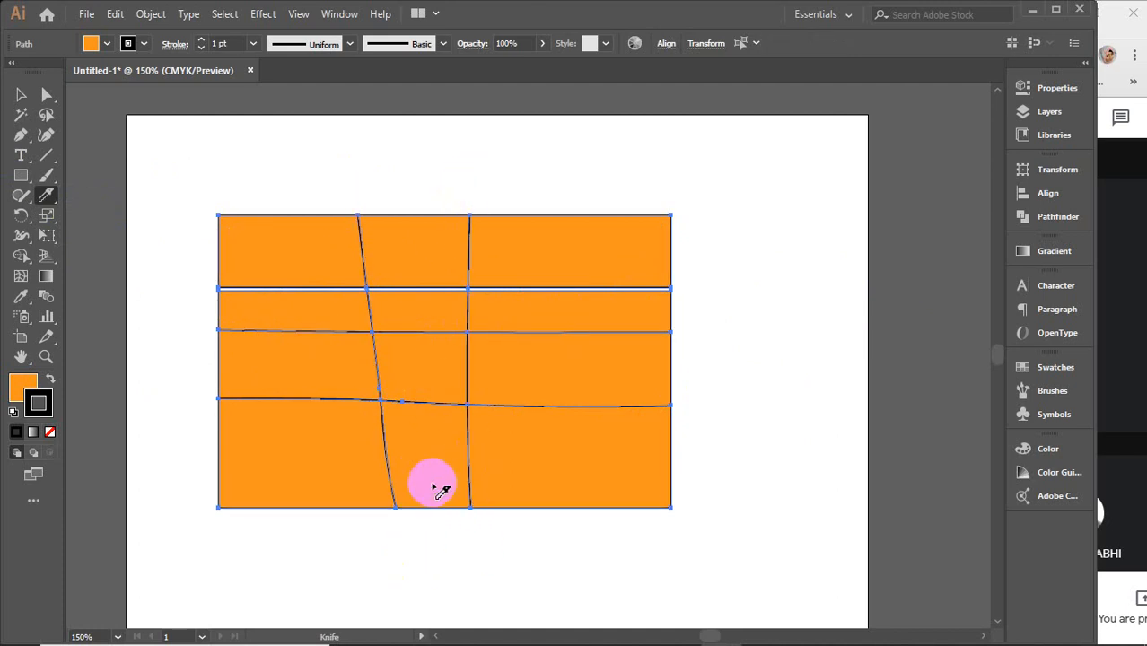
Step: Move the three pieces of the grid's bottom row down and apart from the rest
{"action": "left_click_drag", "start_coordinate": [47, 194], "coordinate": [182, 244]}
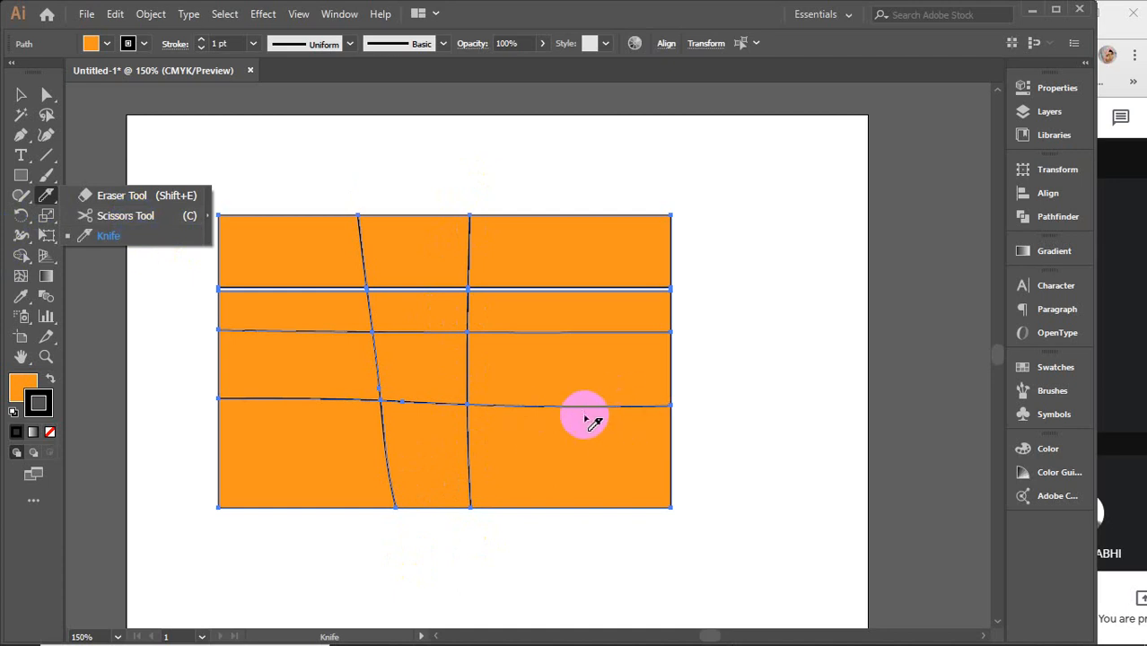
{"action": "scroll", "coordinate": [538, 468], "scroll_direction": "up", "scroll_amount": 4}
{"action": "left_click_drag", "start_coordinate": [671, 418], "coordinate": [590, 312]}
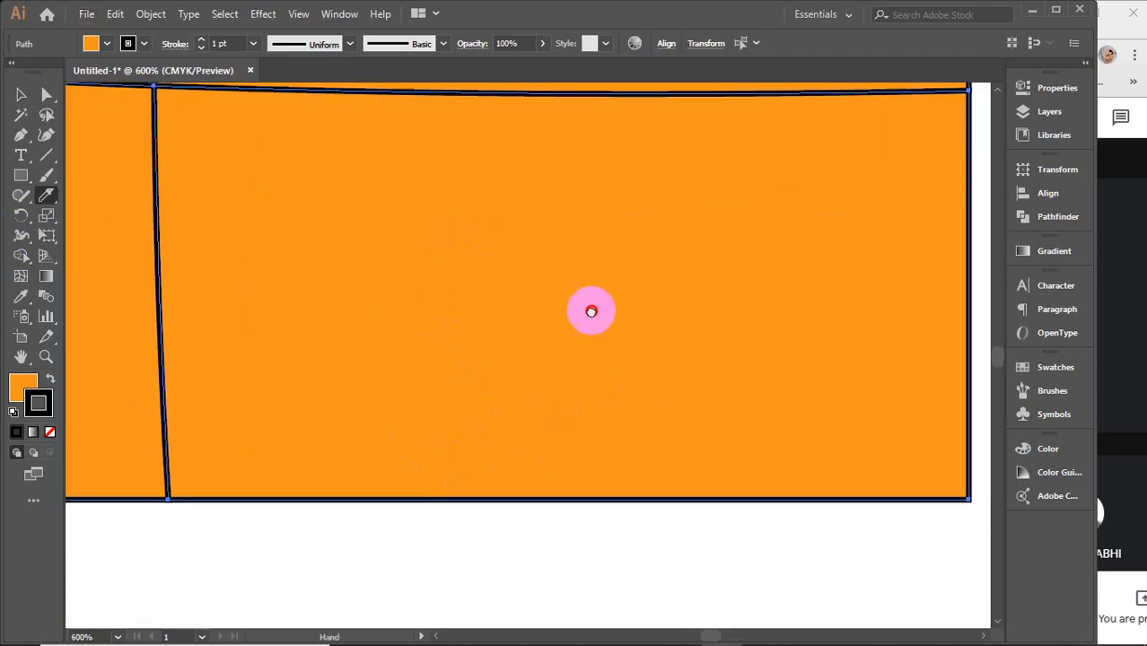
{"action": "scroll", "coordinate": [591, 312], "scroll_direction": "down", "scroll_amount": 1}
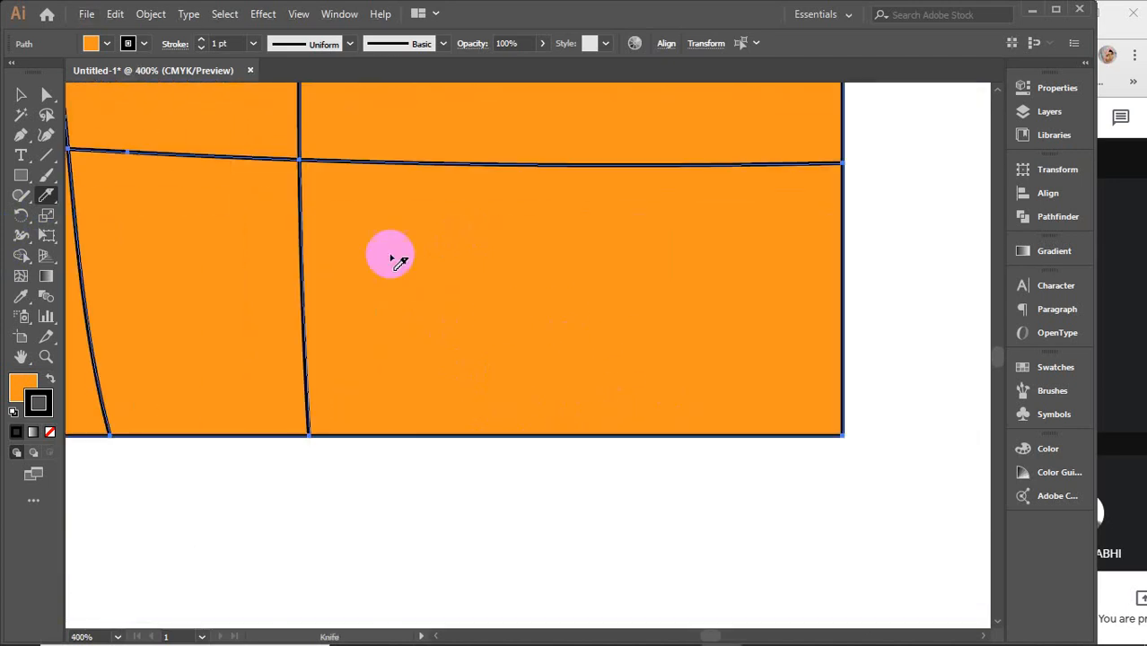
{"action": "left_click", "coordinate": [21, 95]}
{"action": "scroll", "coordinate": [405, 289], "scroll_direction": "down", "scroll_amount": 4}
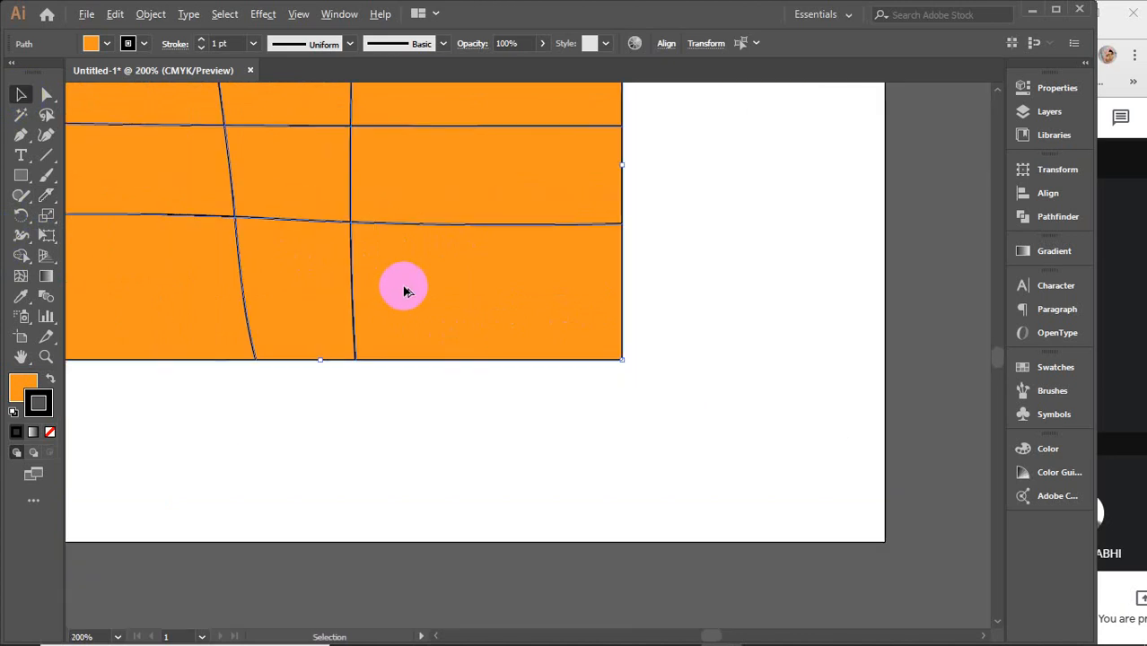
{"action": "left_click", "coordinate": [620, 287]}
{"action": "left_click_drag", "start_coordinate": [482, 310], "coordinate": [583, 399]}
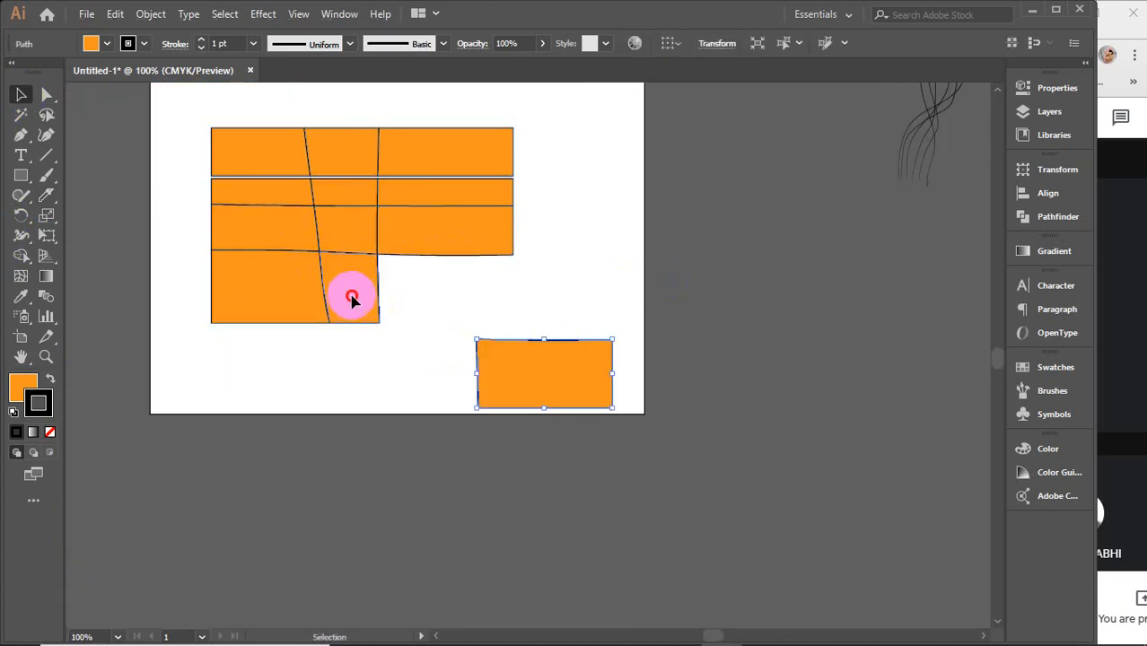
{"action": "left_click_drag", "start_coordinate": [351, 300], "coordinate": [408, 370]}
{"action": "left_click_drag", "start_coordinate": [273, 307], "coordinate": [269, 359]}
Step: Delete the whole grid of pieces and paste the original orange rectangle in place again
{"action": "left_click_drag", "start_coordinate": [205, 105], "coordinate": [646, 397]}
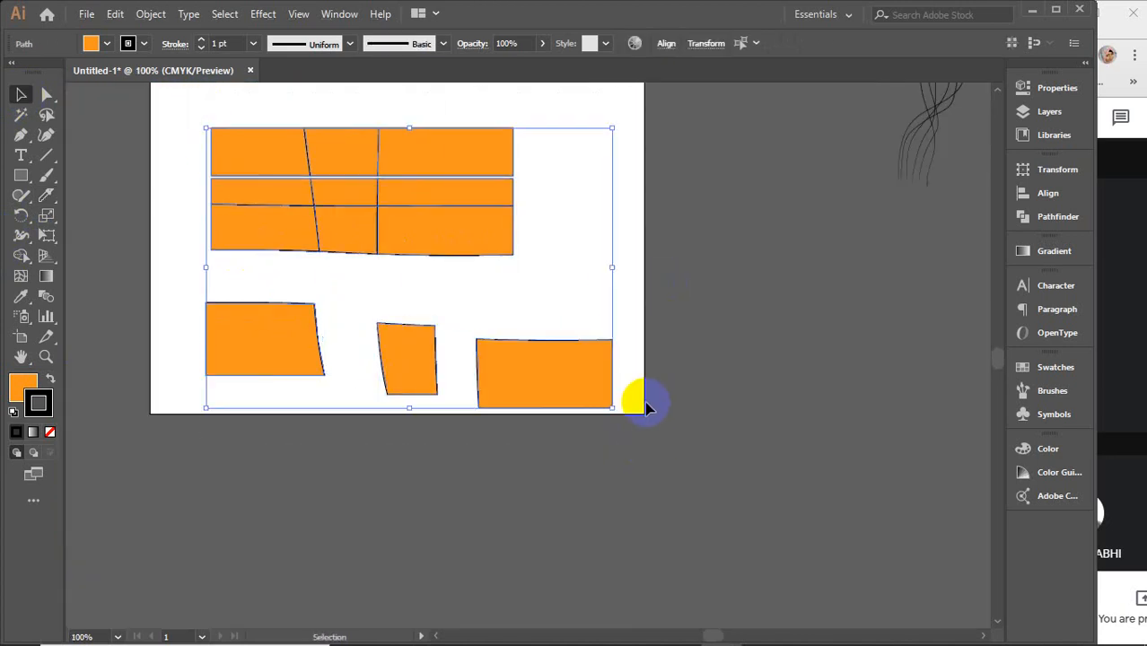
{"action": "key", "text": "Delete"}
{"action": "key", "text": "ctrl+z"}
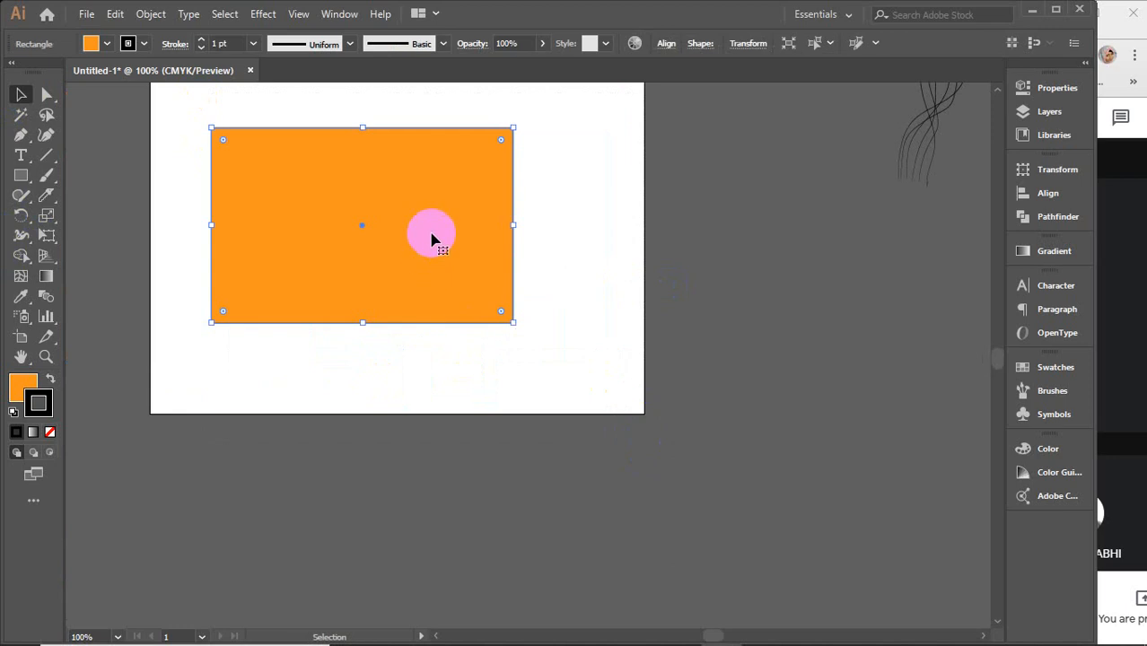
Step: Cut a large rounded closed shape out of the middle of the orange rectangle with a freehand Knife loop
{"action": "left_click_drag", "start_coordinate": [433, 236], "coordinate": [614, 309]}
{"action": "scroll", "coordinate": [473, 240], "scroll_direction": "up", "scroll_amount": 1}
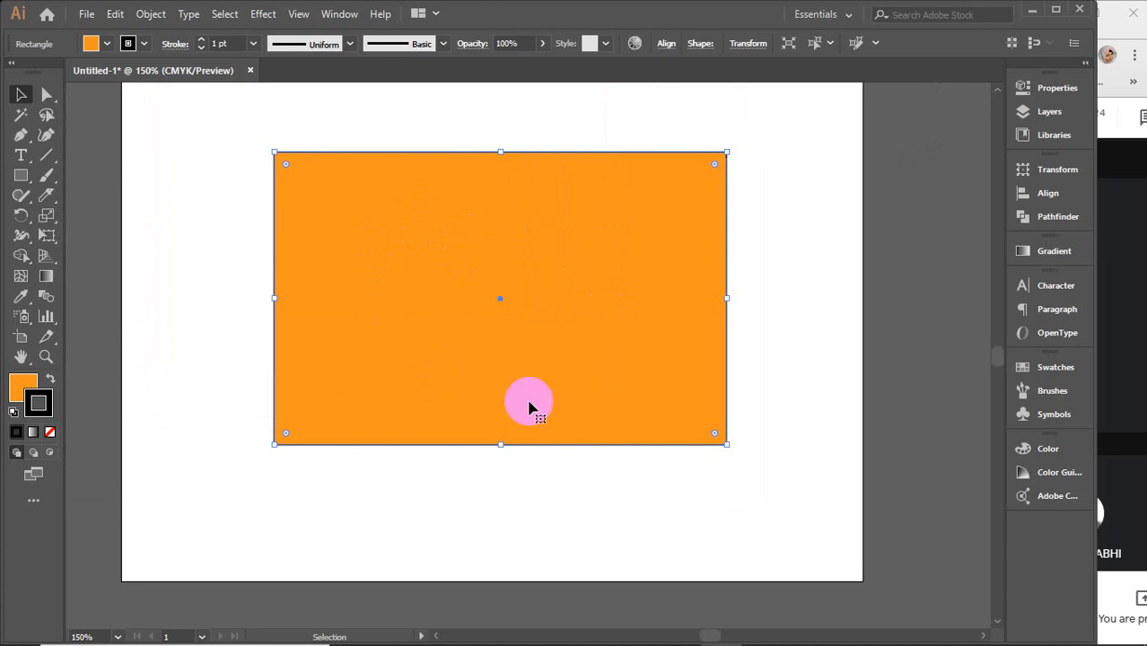
{"action": "left_click", "coordinate": [45, 199]}
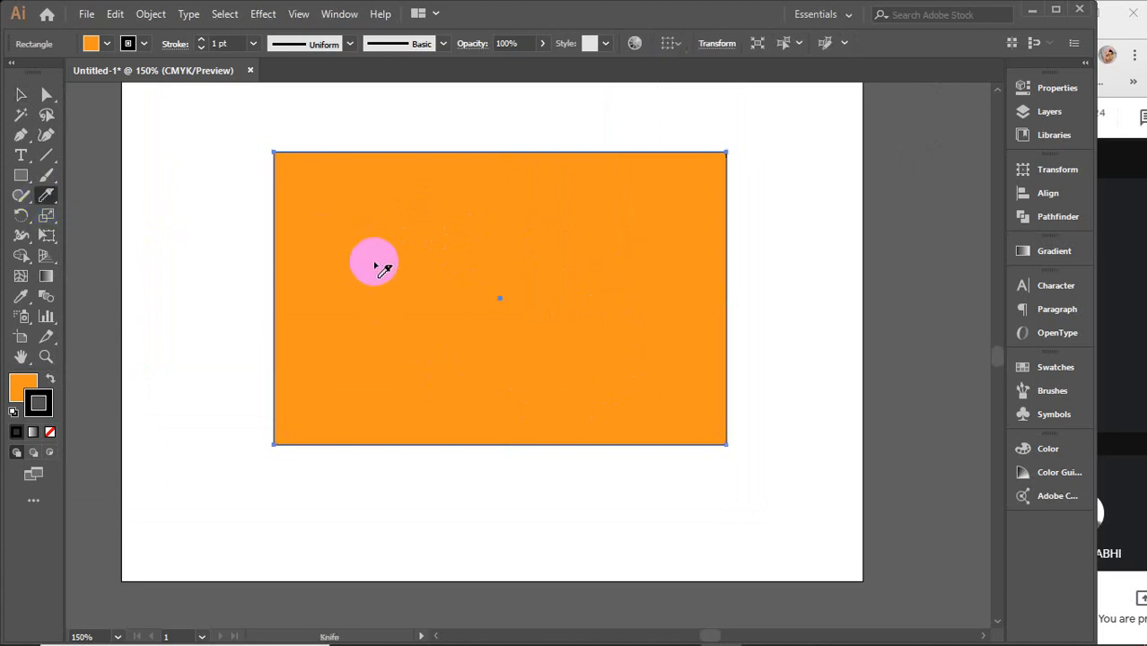
{"action": "mouse_move", "coordinate": [402, 238]}
{"action": "left_mouse_down"}
{"action": "mouse_move", "coordinate": [522, 210]}
{"action": "mouse_move", "coordinate": [592, 237]}
{"action": "mouse_move", "coordinate": [622, 289]}
{"action": "mouse_move", "coordinate": [605, 392]}
{"action": "mouse_move", "coordinate": [569, 410]}
{"action": "mouse_move", "coordinate": [462, 415]}
{"action": "mouse_move", "coordinate": [427, 372]}
{"action": "mouse_move", "coordinate": [404, 235]}
{"action": "left_mouse_up"}
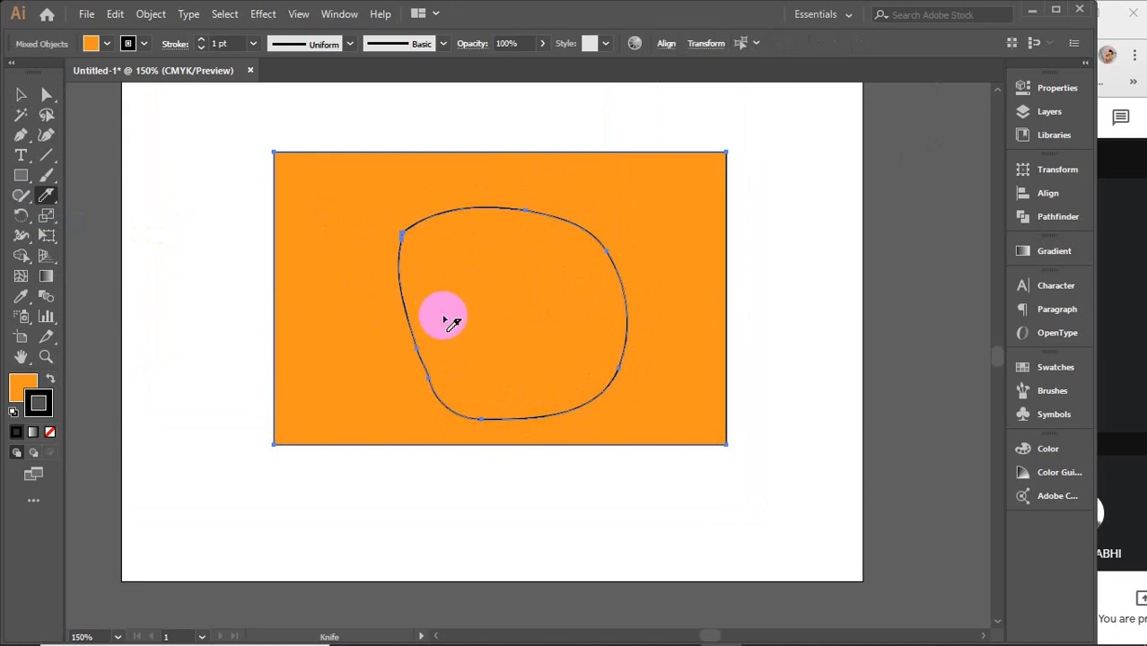
Step: Move the rounded cut-out shape out of the rectangle to the empty area right of the artboard
{"action": "left_click", "coordinate": [20, 95]}
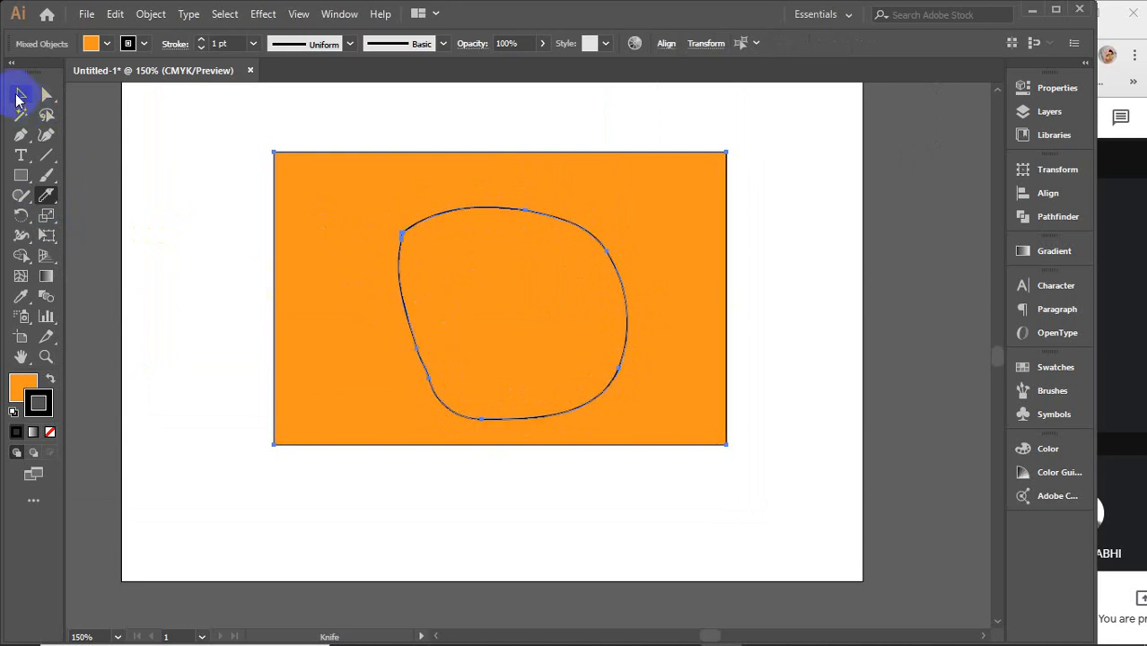
{"action": "left_click", "coordinate": [209, 226]}
{"action": "left_click_drag", "start_coordinate": [499, 257], "coordinate": [883, 271]}
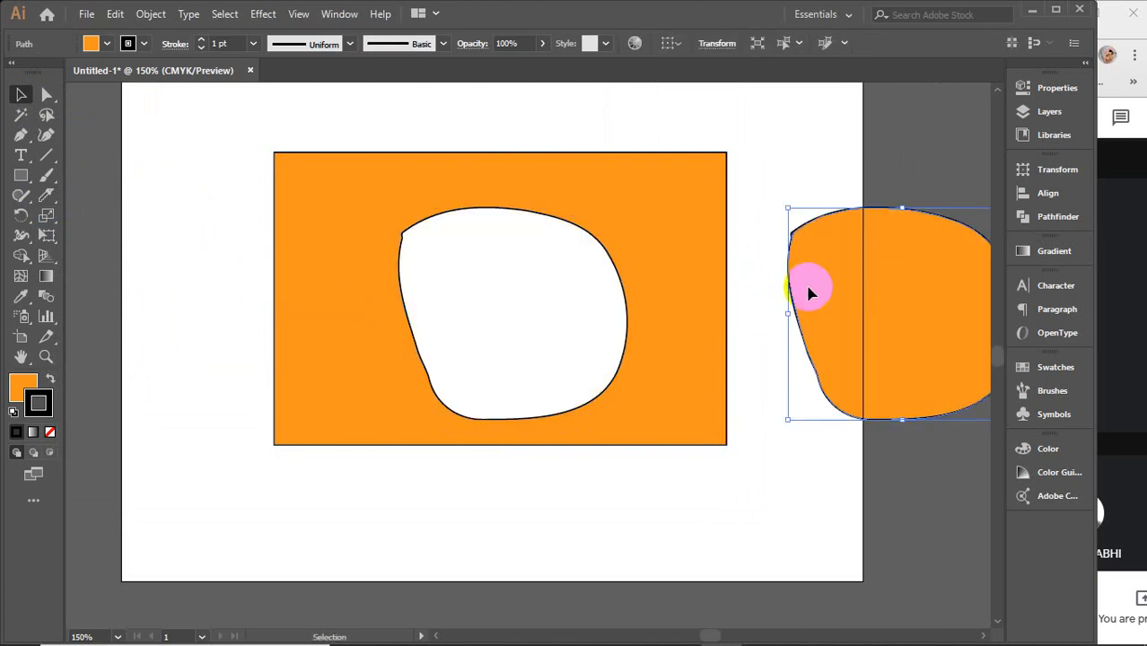
{"action": "left_click", "coordinate": [791, 238]}
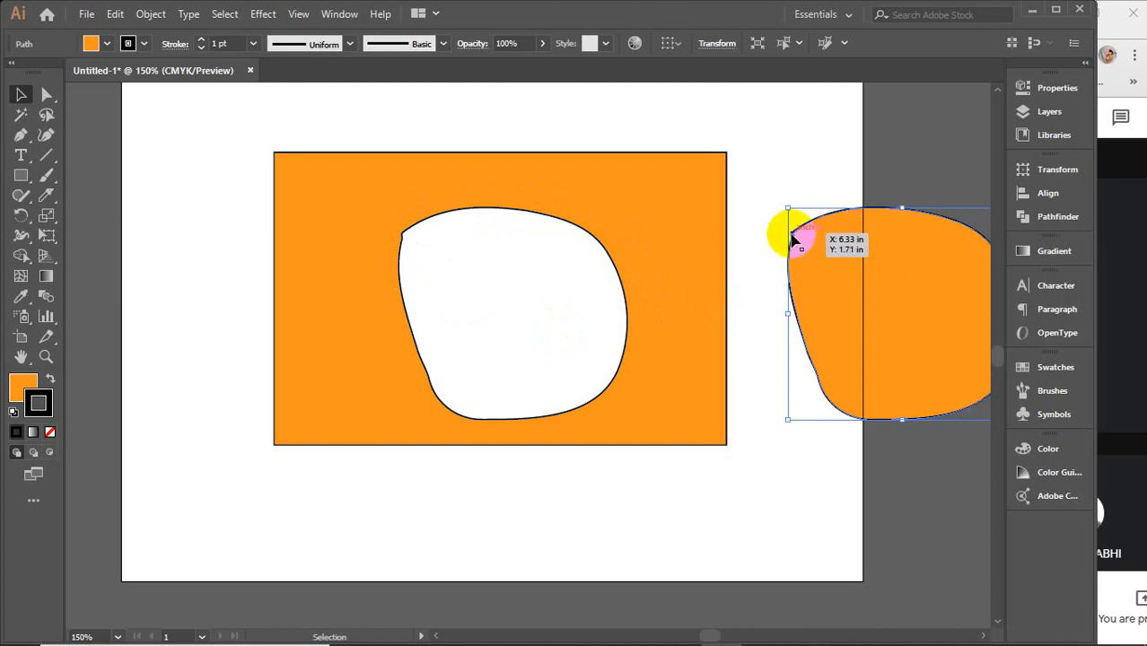
{"action": "left_click_drag", "start_coordinate": [813, 364], "coordinate": [789, 239]}
{"action": "left_click_drag", "start_coordinate": [866, 303], "coordinate": [325, 325]}
{"action": "left_click_drag", "start_coordinate": [406, 332], "coordinate": [555, 351]}
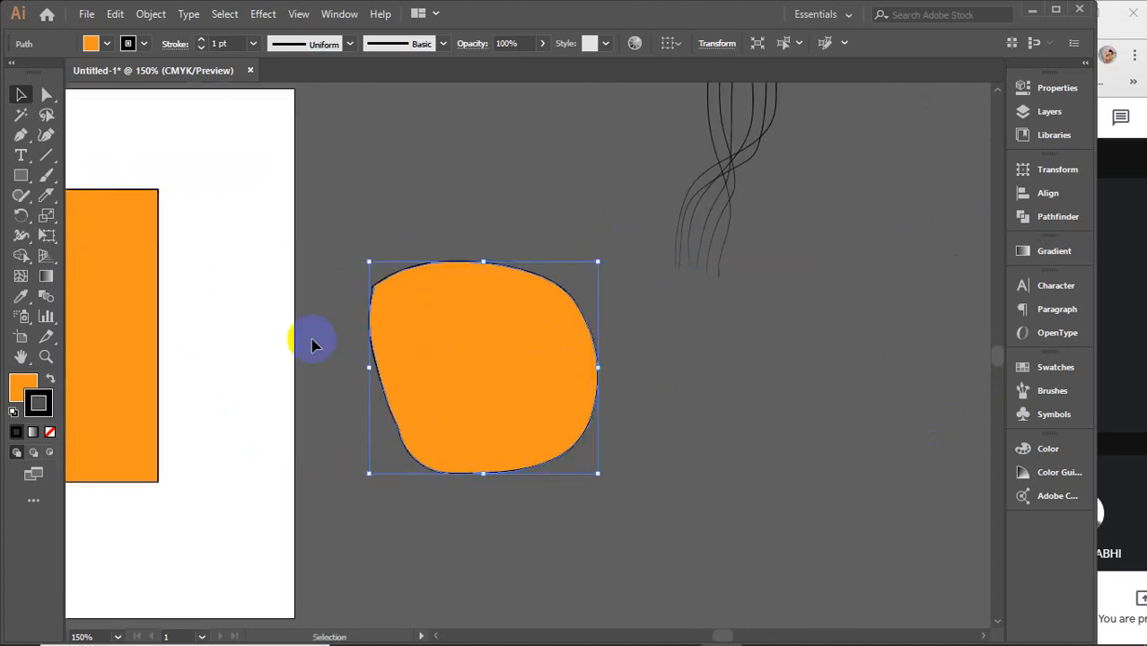
Step: Cut a smaller closed oval inside the rounded orange shape with a freehand Knife loop
{"action": "left_click", "coordinate": [46, 195]}
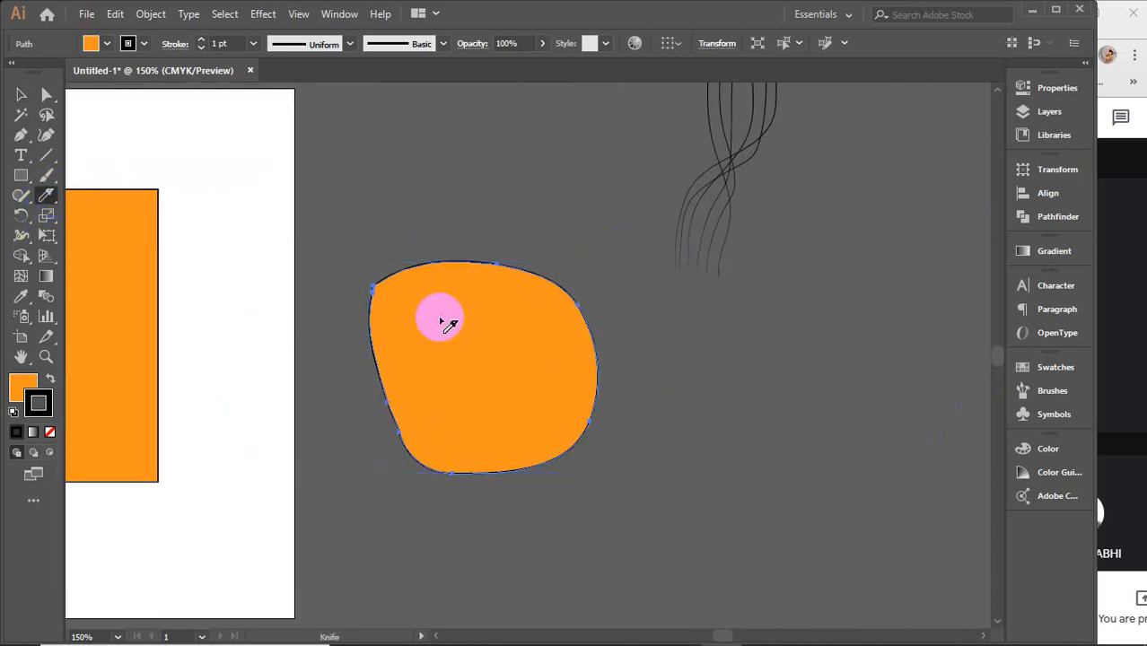
{"action": "scroll", "coordinate": [469, 334], "scroll_direction": "up", "scroll_amount": 3}
{"action": "left_click_drag", "start_coordinate": [543, 388], "coordinate": [543, 302]}
{"action": "mouse_move", "coordinate": [363, 135]}
{"action": "left_mouse_down"}
{"action": "mouse_move", "coordinate": [524, 119]}
{"action": "mouse_move", "coordinate": [706, 275]}
{"action": "mouse_move", "coordinate": [695, 380]}
{"action": "mouse_move", "coordinate": [533, 496]}
{"action": "mouse_move", "coordinate": [399, 450]}
{"action": "mouse_move", "coordinate": [284, 279]}
{"action": "mouse_move", "coordinate": [290, 209]}
{"action": "mouse_move", "coordinate": [365, 148]}
{"action": "left_mouse_up"}
{"action": "key", "text": "v"}
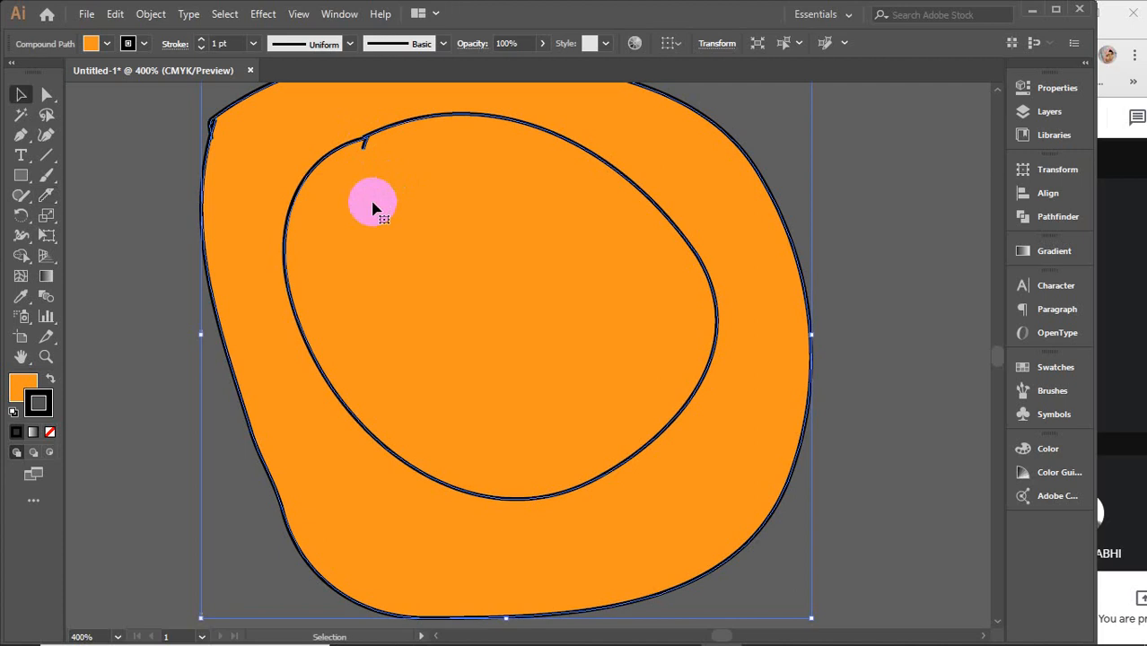
Step: Select the knife-cut compound shape and set its stroke weight to 0 pt
{"action": "left_click", "coordinate": [877, 217]}
{"action": "left_click_drag", "start_coordinate": [453, 276], "coordinate": [494, 302]}
{"action": "key", "text": "ctrl+minus"}
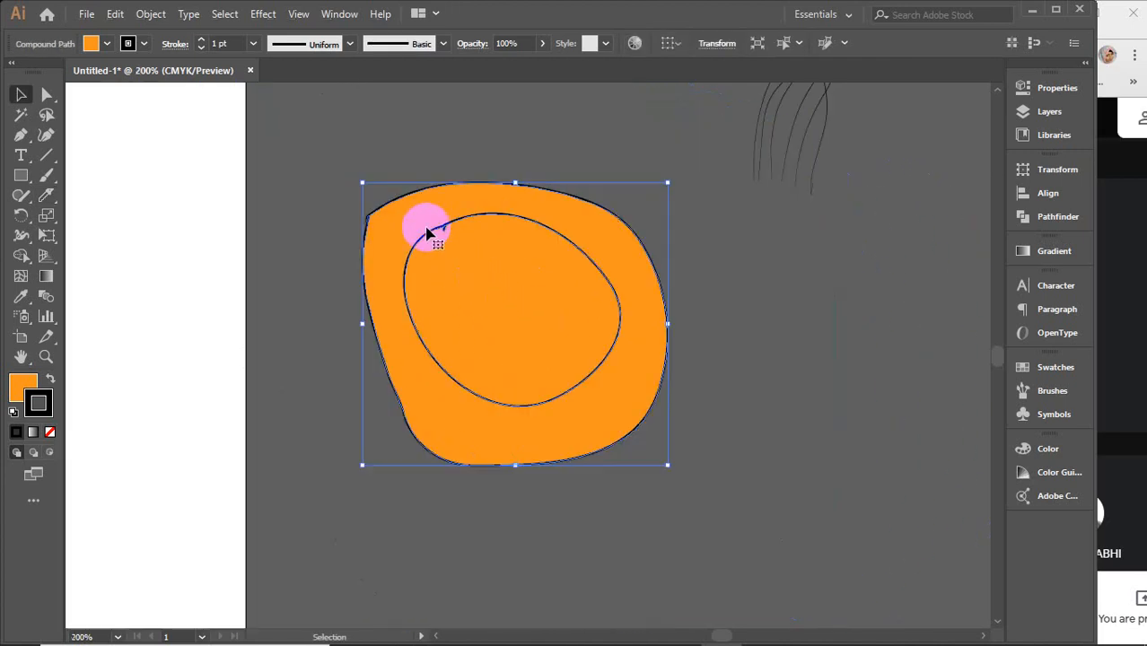
{"action": "left_click", "coordinate": [223, 43]}
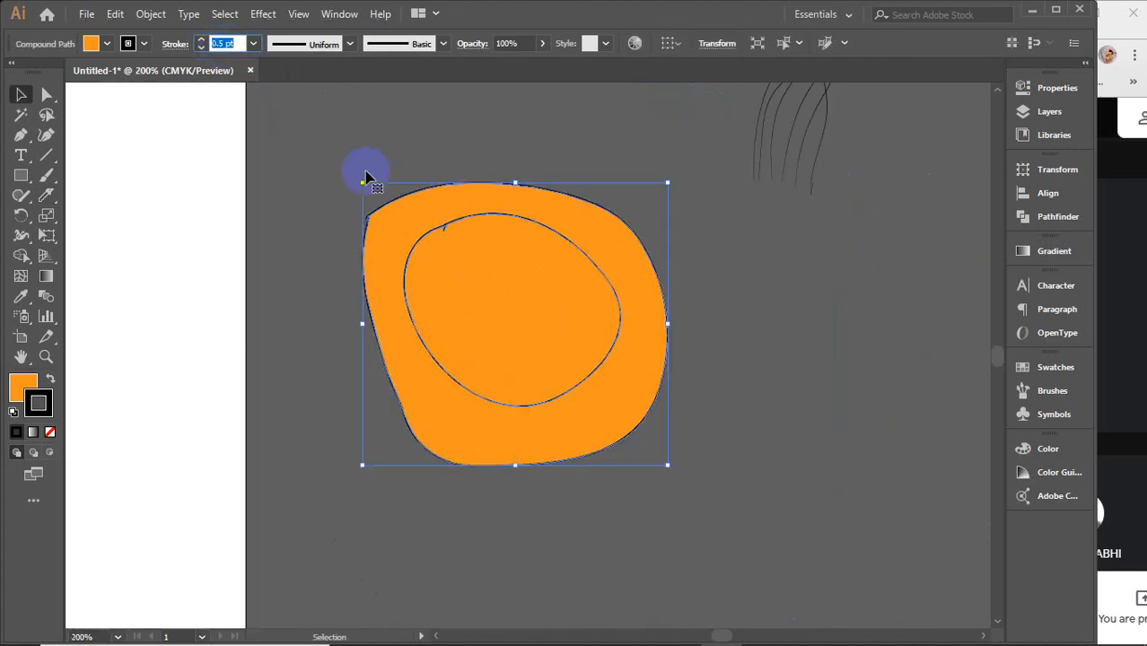
{"action": "type", "text": "0"}
{"action": "key", "text": "Return"}
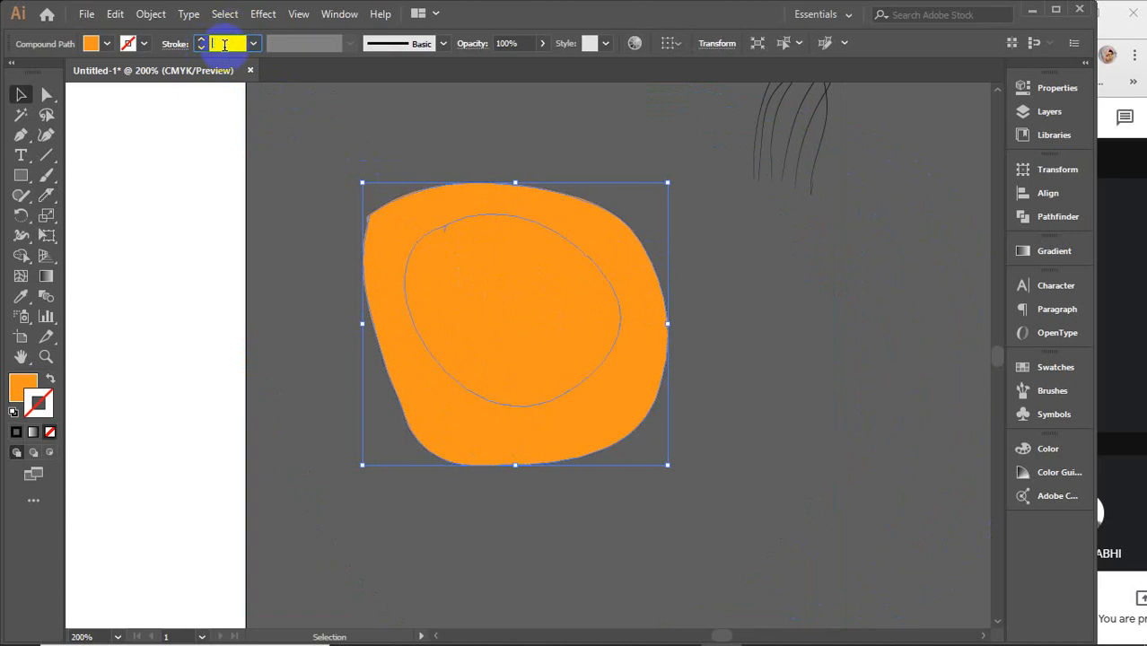
Step: Examine up close where the start and end of the inner Knife loop meet on the reselected orange shape
{"action": "left_click", "coordinate": [760, 267]}
{"action": "left_click", "coordinate": [529, 283]}
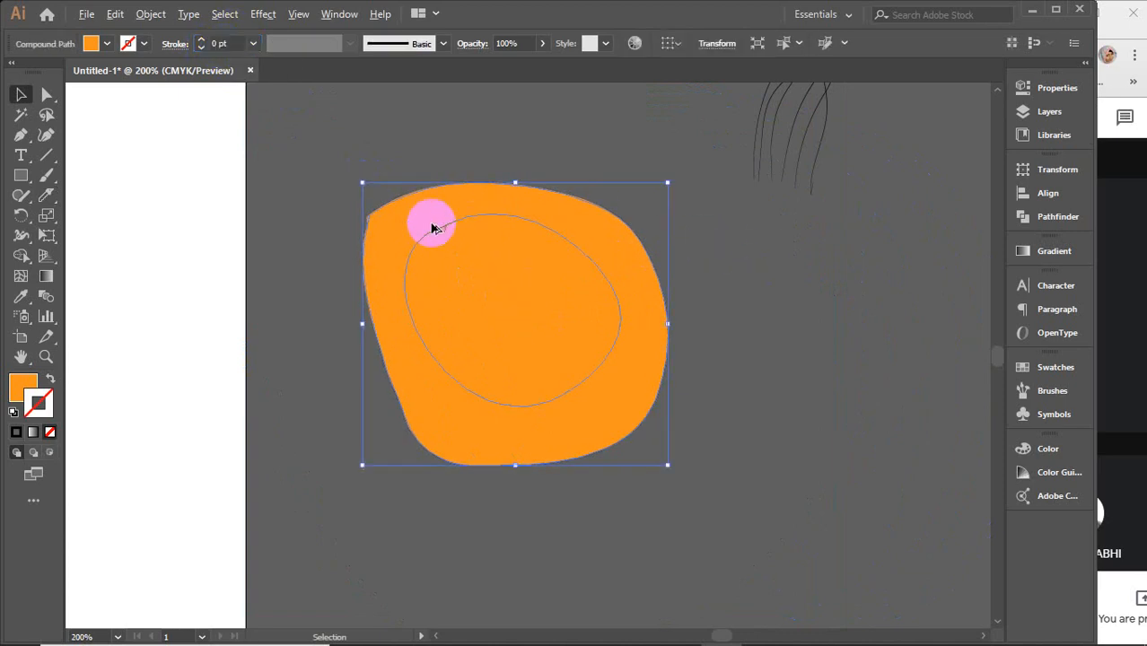
{"action": "scroll", "coordinate": [432, 225], "scroll_direction": "up", "scroll_amount": 7}
{"action": "scroll", "coordinate": [484, 239], "scroll_direction": "up", "scroll_amount": 3}
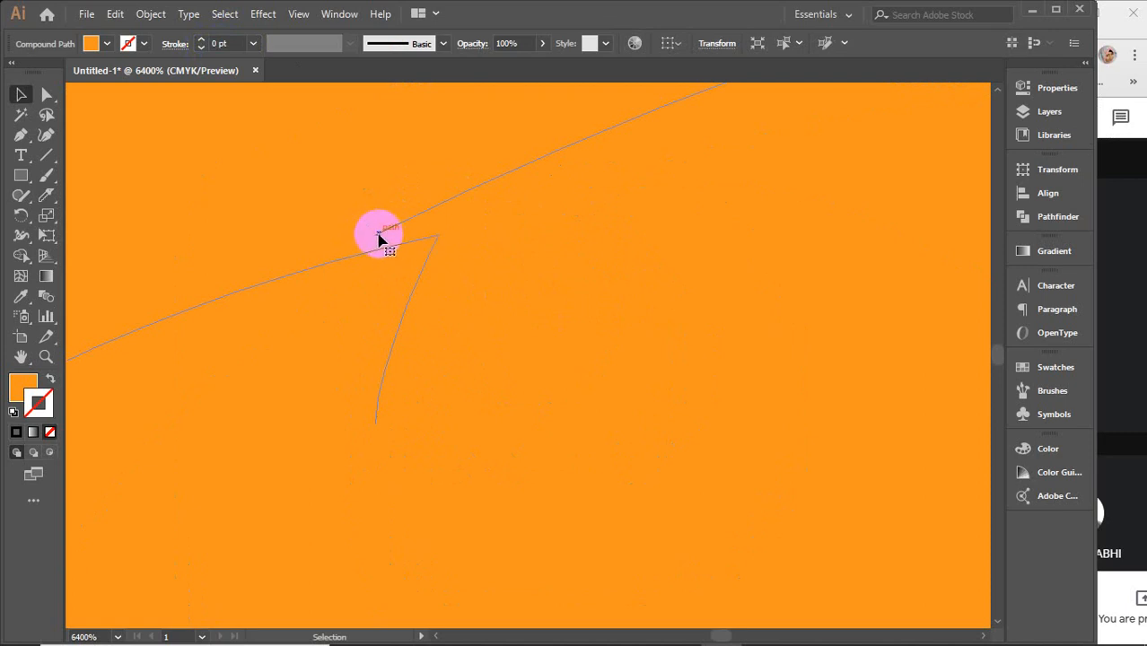
{"action": "scroll", "coordinate": [450, 248], "scroll_direction": "down", "scroll_amount": 10}
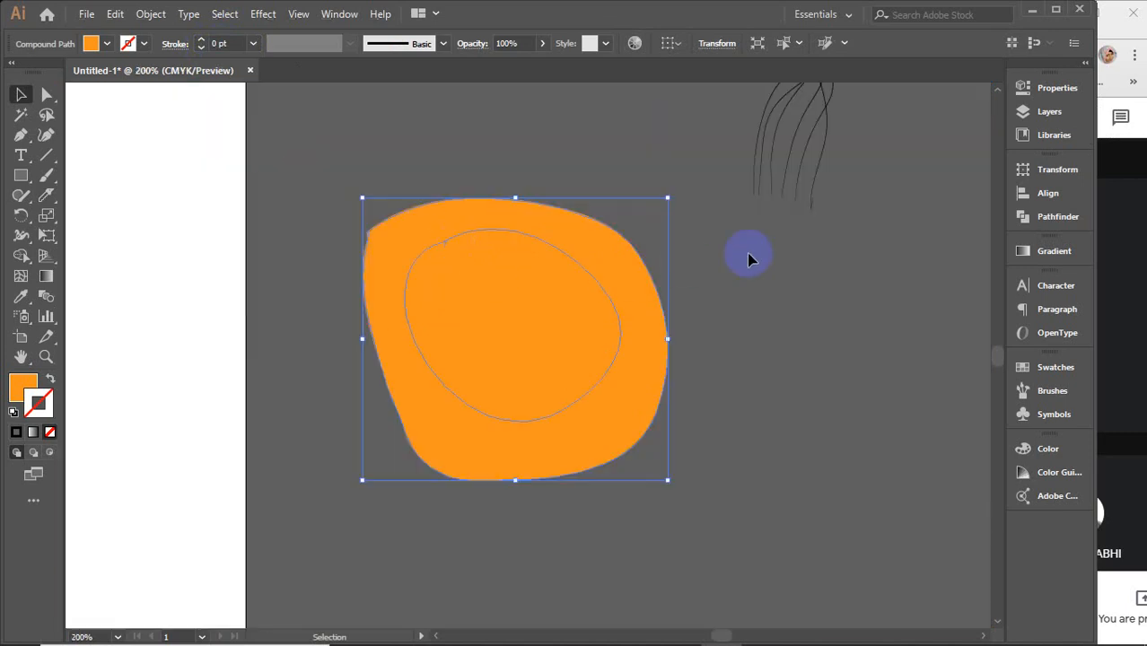
Step: Move the orange knife-cut shape slightly up and to the left, and examine its pointed corner up close
{"action": "left_click", "coordinate": [748, 255]}
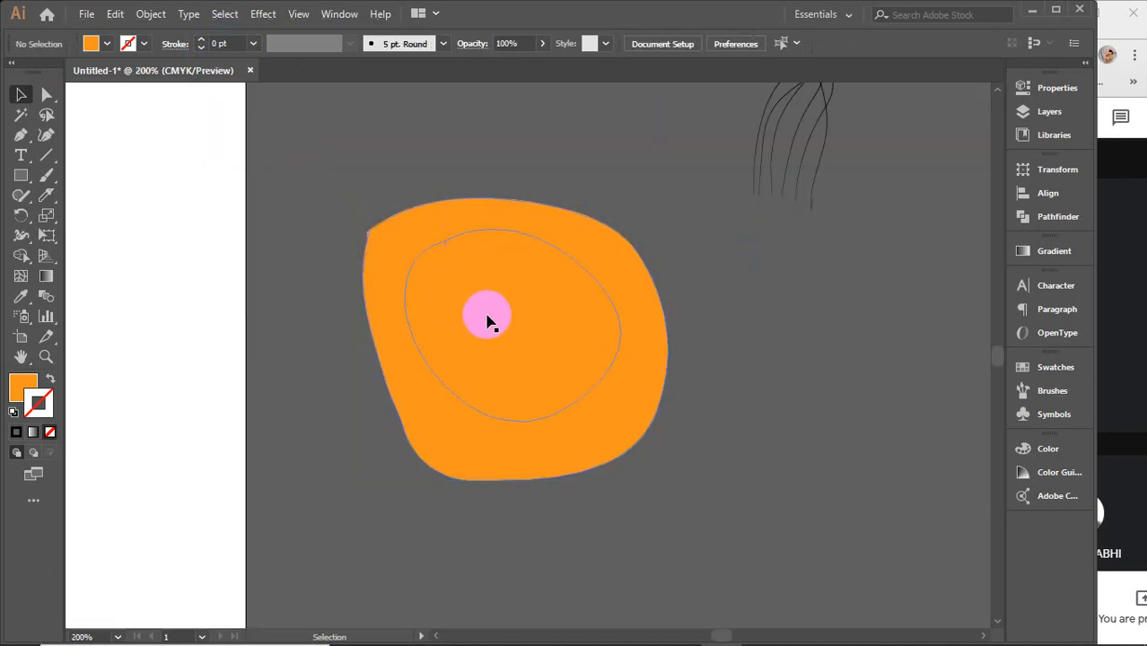
{"action": "left_click_drag", "start_coordinate": [485, 313], "coordinate": [440, 258]}
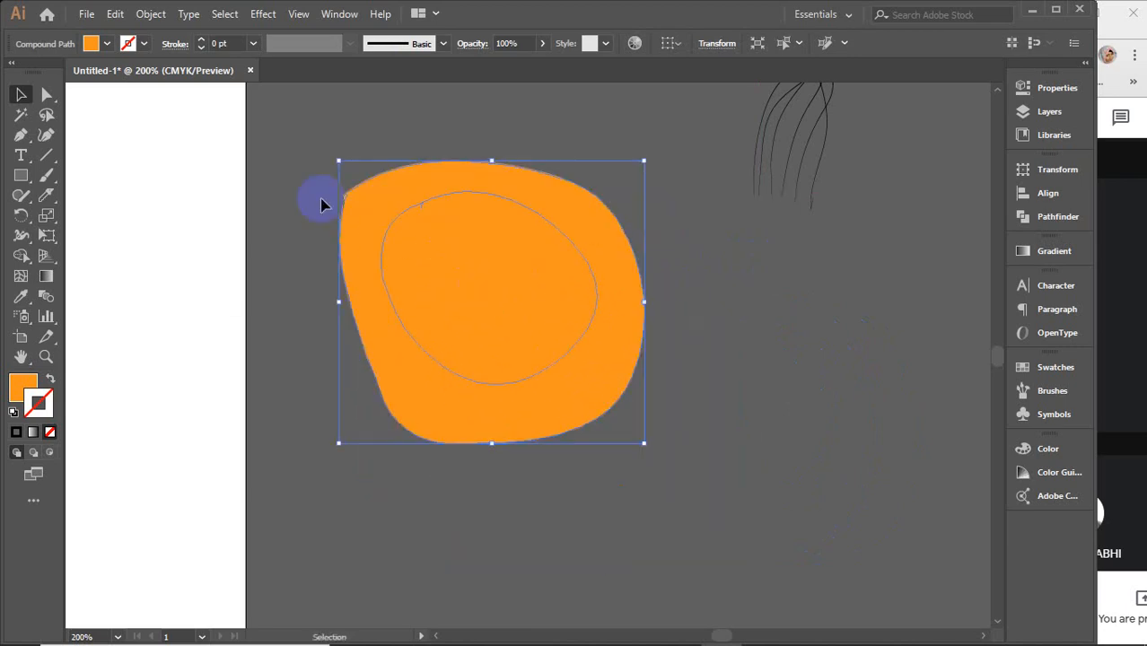
{"action": "scroll", "coordinate": [258, 189], "scroll_direction": "up", "scroll_amount": 3}
{"action": "scroll", "coordinate": [534, 204], "scroll_direction": "up", "scroll_amount": 3}
{"action": "scroll", "coordinate": [535, 209], "scroll_direction": "up", "scroll_amount": 3}
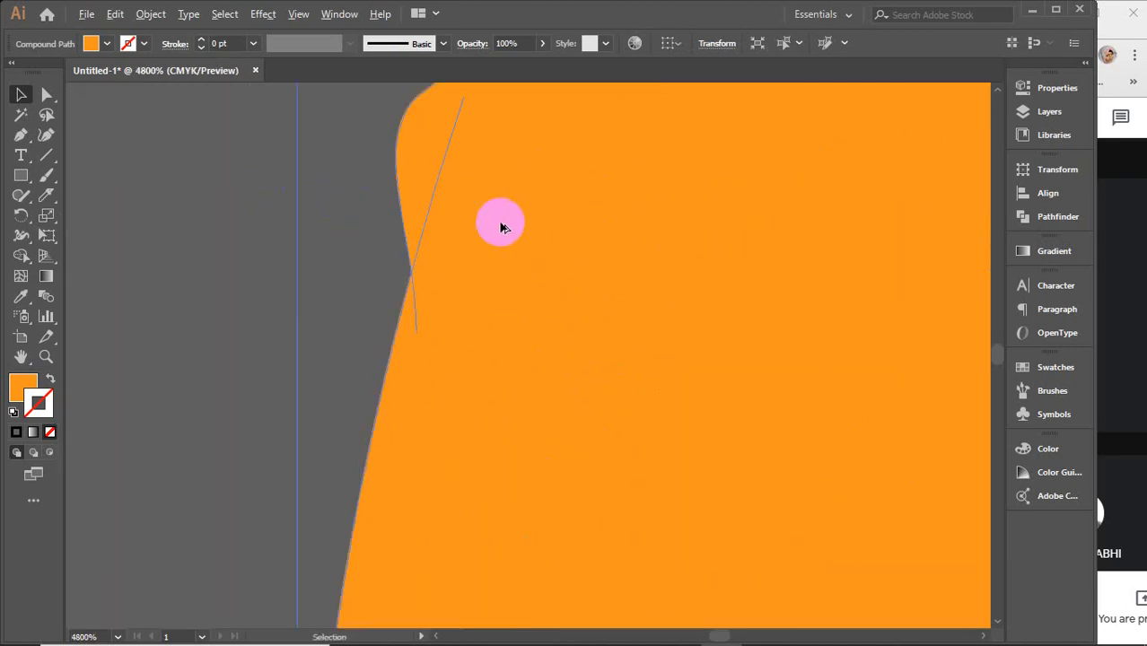
{"action": "scroll", "coordinate": [530, 302], "scroll_direction": "up", "scroll_amount": 2}
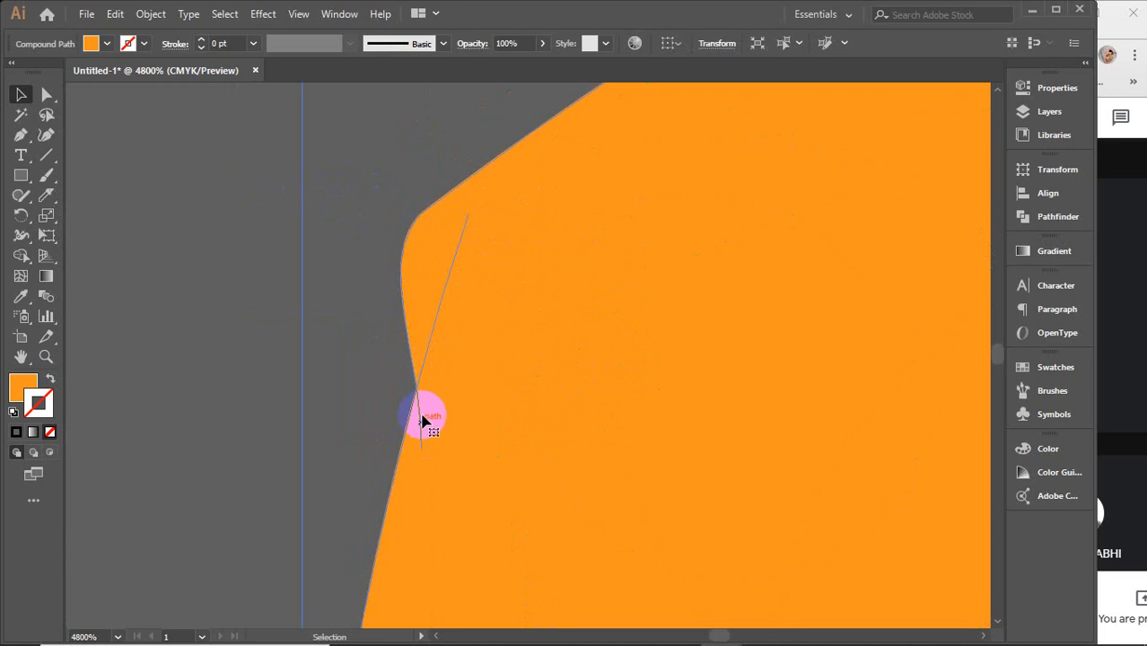
{"action": "scroll", "coordinate": [466, 390], "scroll_direction": "down", "scroll_amount": 3}
{"action": "scroll", "coordinate": [467, 390], "scroll_direction": "down", "scroll_amount": 4}
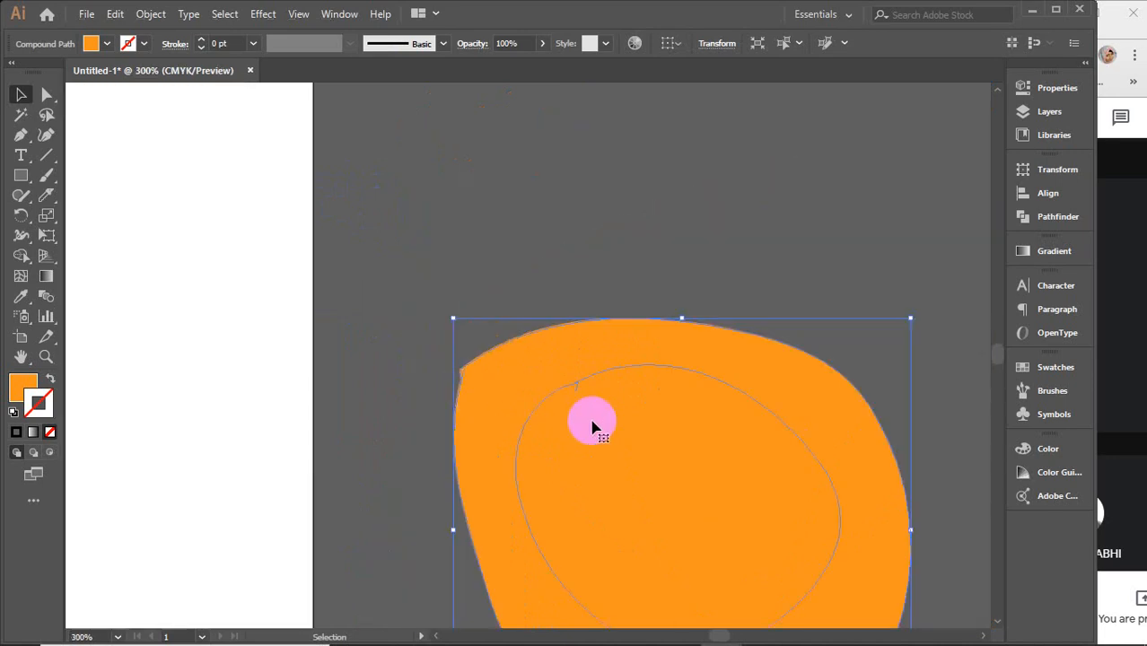
Step: Cut a smaller closed loop inside the inner oval with the Knife and move the freed piece out beside the shape
{"action": "left_click_drag", "start_coordinate": [594, 425], "coordinate": [448, 294]}
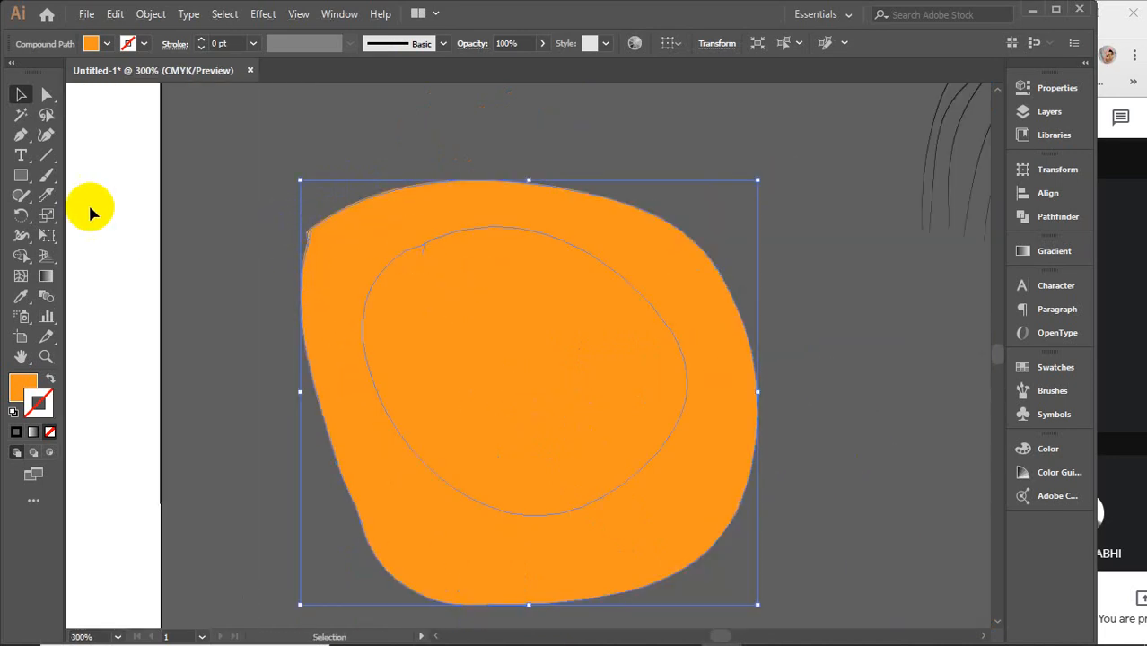
{"action": "left_click", "coordinate": [50, 217]}
{"action": "mouse_move", "coordinate": [340, 266]}
{"action": "left_mouse_down"}
{"action": "mouse_move", "coordinate": [576, 294]}
{"action": "mouse_move", "coordinate": [634, 398]}
{"action": "mouse_move", "coordinate": [500, 454]}
{"action": "mouse_move", "coordinate": [413, 353]}
{"action": "mouse_move", "coordinate": [408, 307]}
{"action": "mouse_move", "coordinate": [422, 285]}
{"action": "left_mouse_up"}
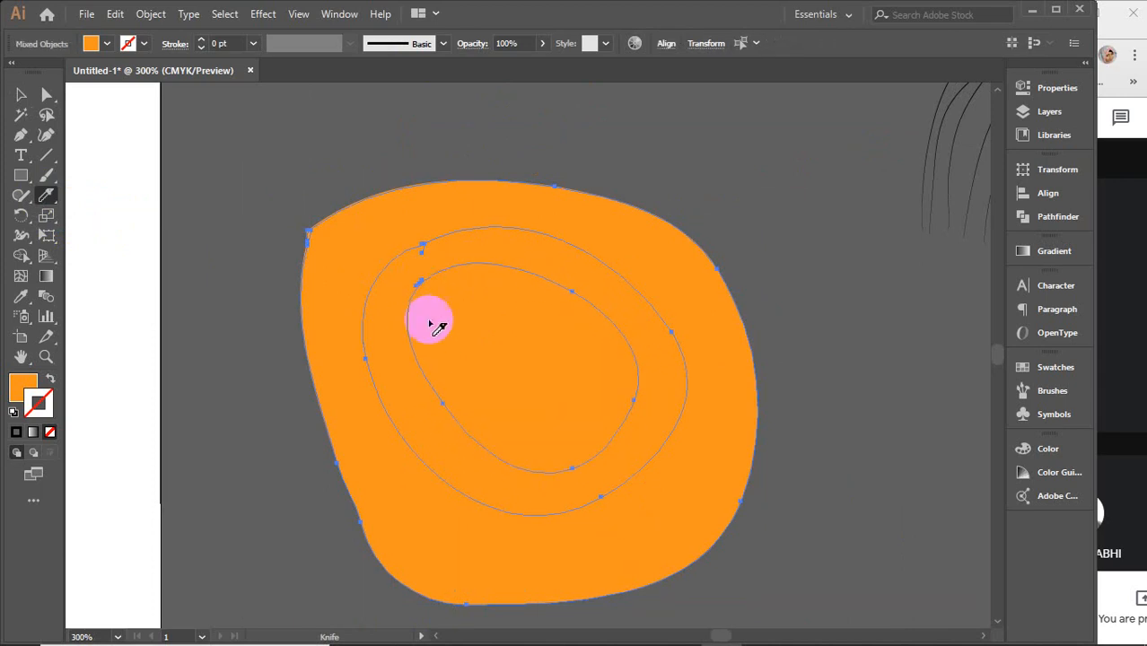
{"action": "key", "text": "v"}
{"action": "left_click", "coordinate": [737, 319]}
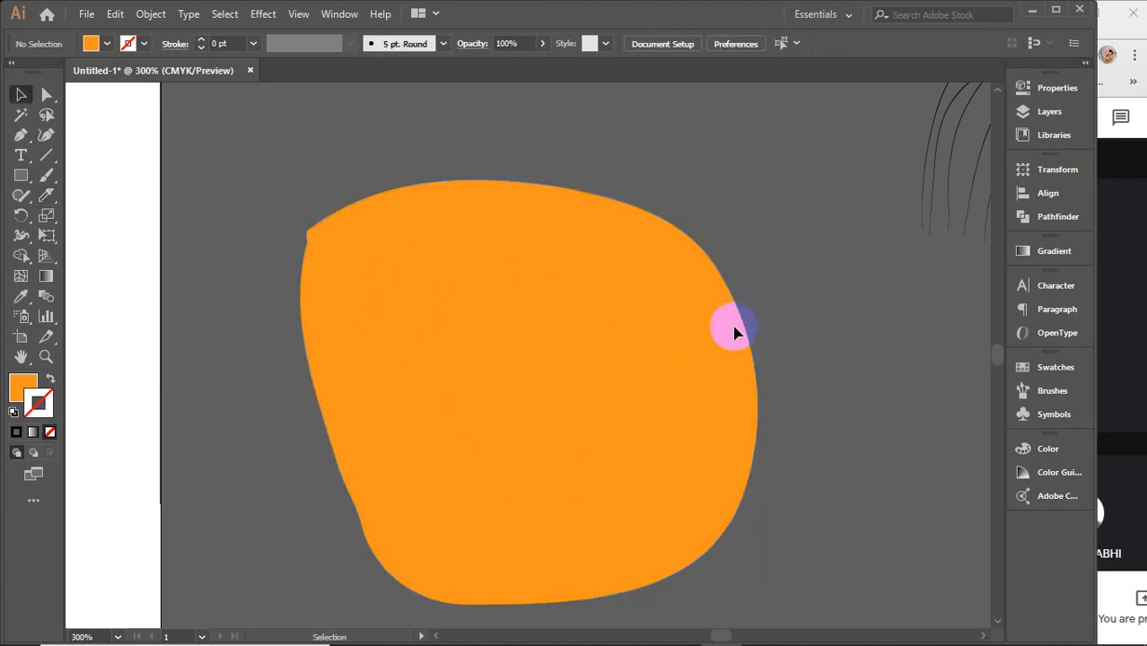
{"action": "left_click_drag", "start_coordinate": [483, 361], "coordinate": [849, 321]}
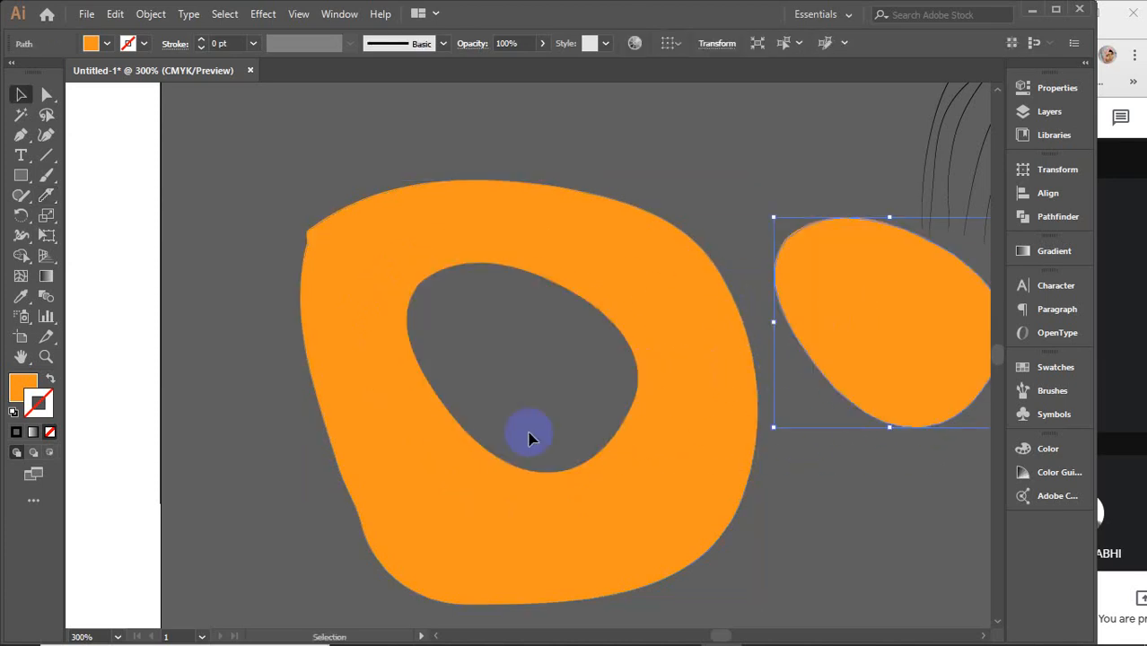
Step: Delete the small cut-out piece, the orange ring and the rectangle with the hole on the artboard
{"action": "scroll", "coordinate": [529, 437], "scroll_direction": "down", "scroll_amount": 1}
{"action": "left_click", "coordinate": [435, 325]}
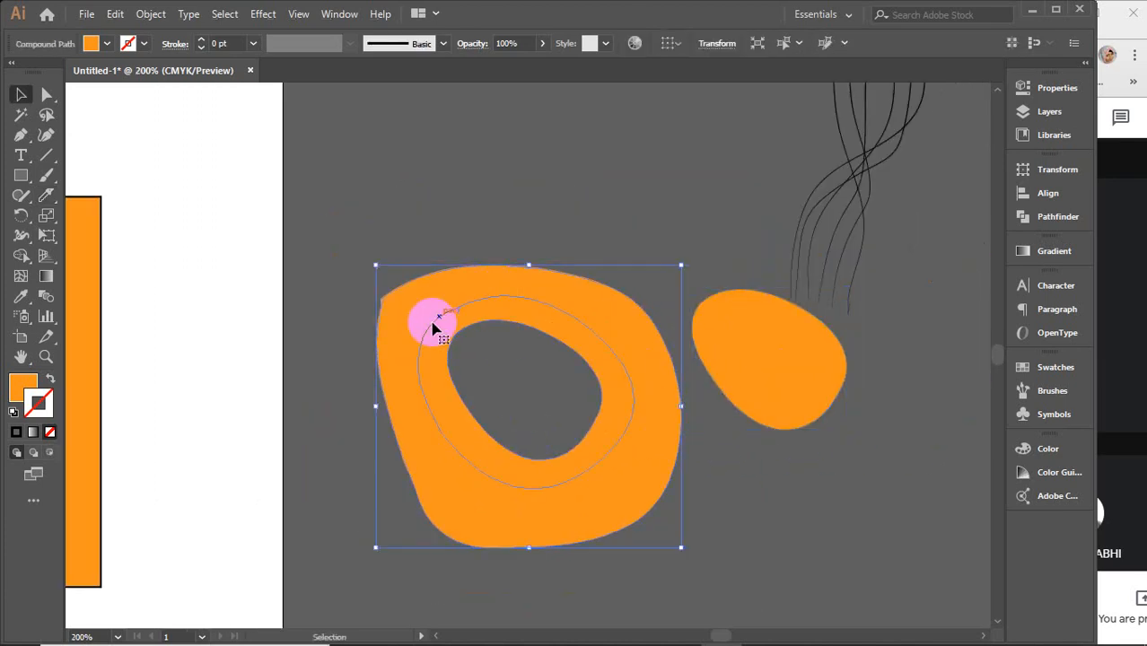
{"action": "scroll", "coordinate": [499, 296], "scroll_direction": "down", "scroll_amount": 4}
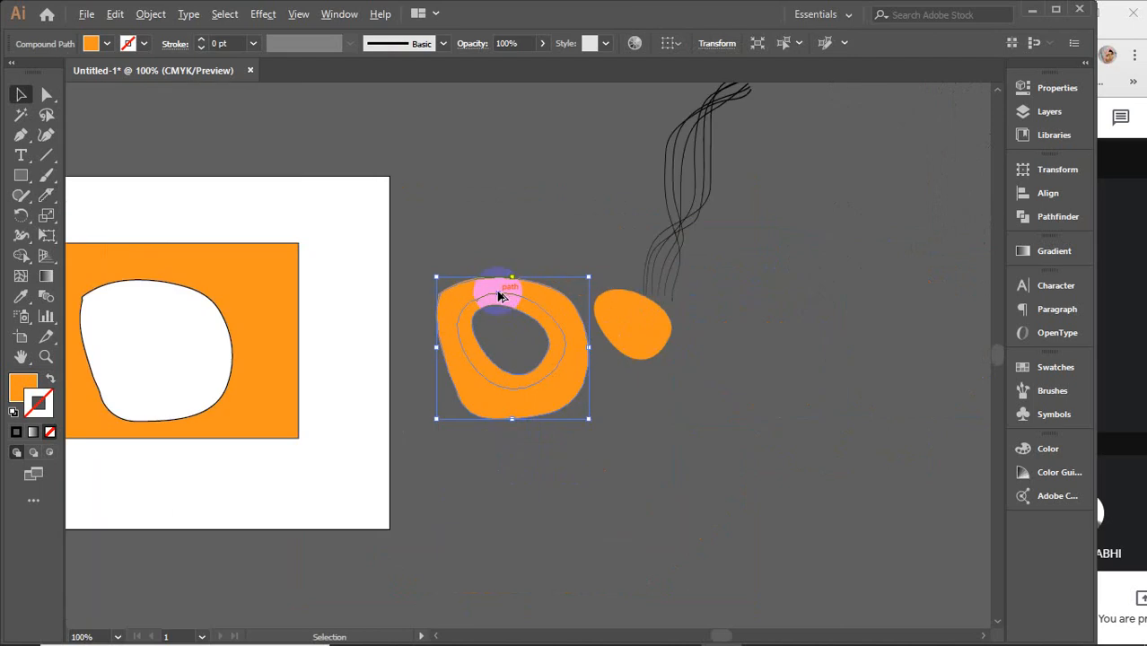
{"action": "scroll", "coordinate": [529, 431], "scroll_direction": "left", "scroll_amount": 3}
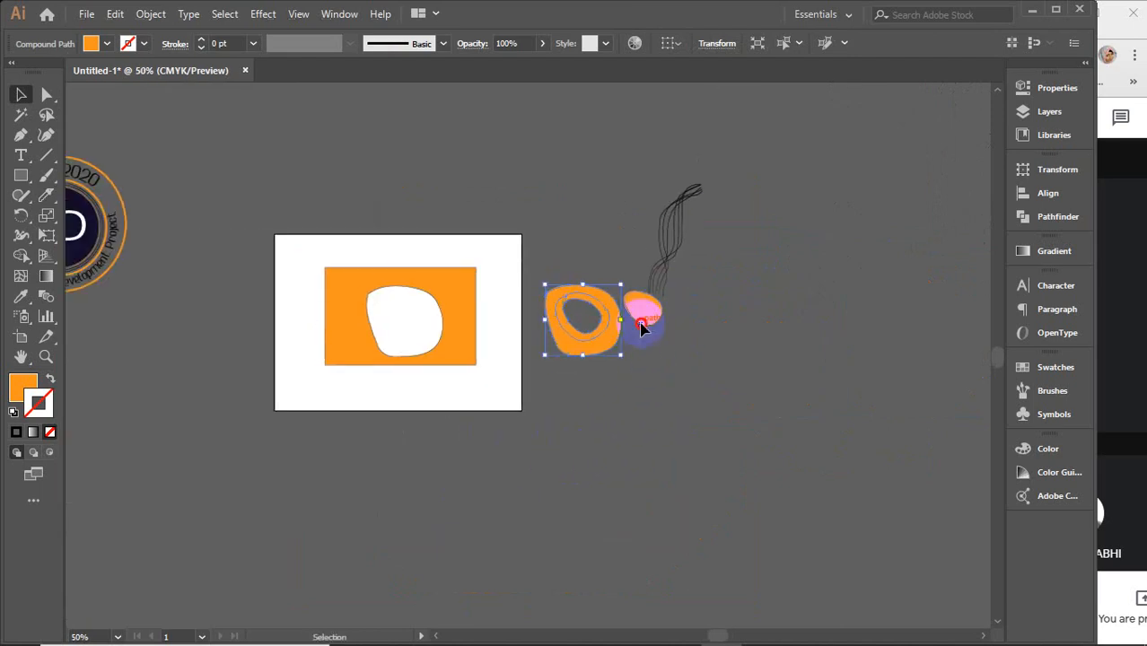
{"action": "left_click", "coordinate": [641, 329]}
{"action": "key", "text": "Delete"}
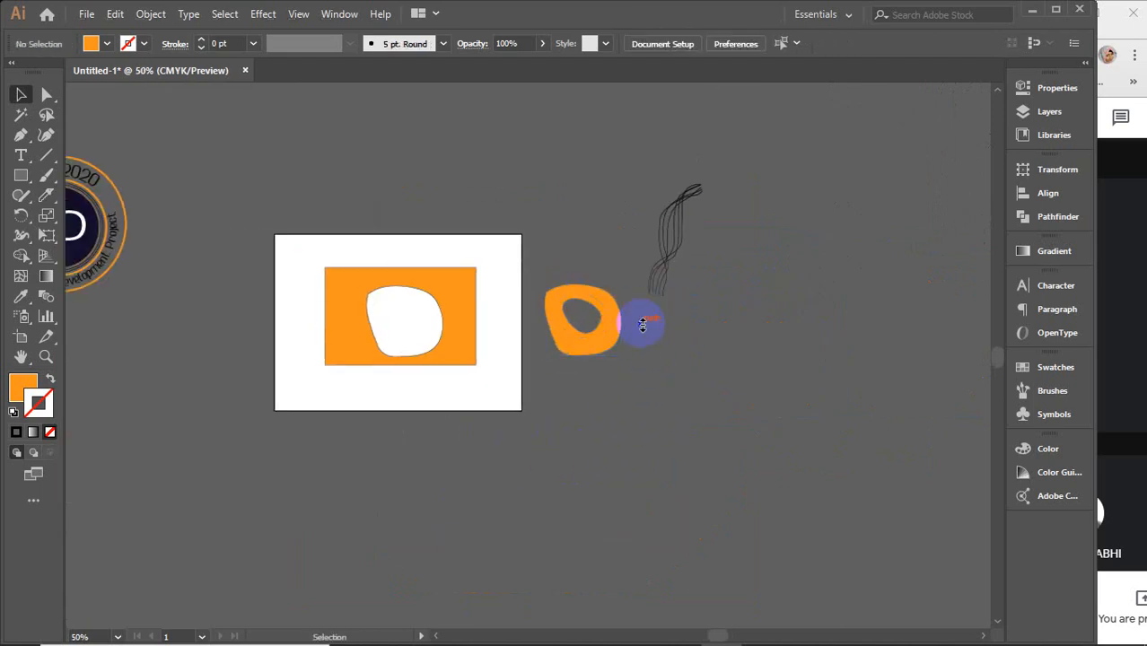
{"action": "left_click", "coordinate": [613, 332]}
{"action": "key", "text": "Delete"}
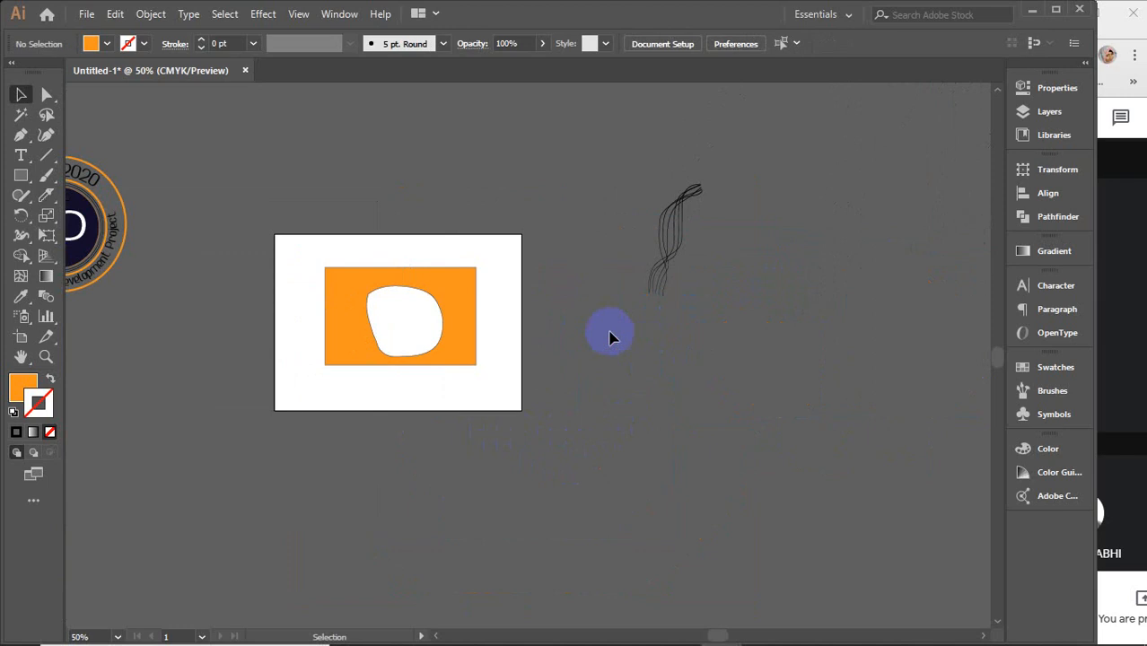
{"action": "left_click_drag", "start_coordinate": [338, 246], "coordinate": [448, 384]}
{"action": "key", "text": "Delete"}
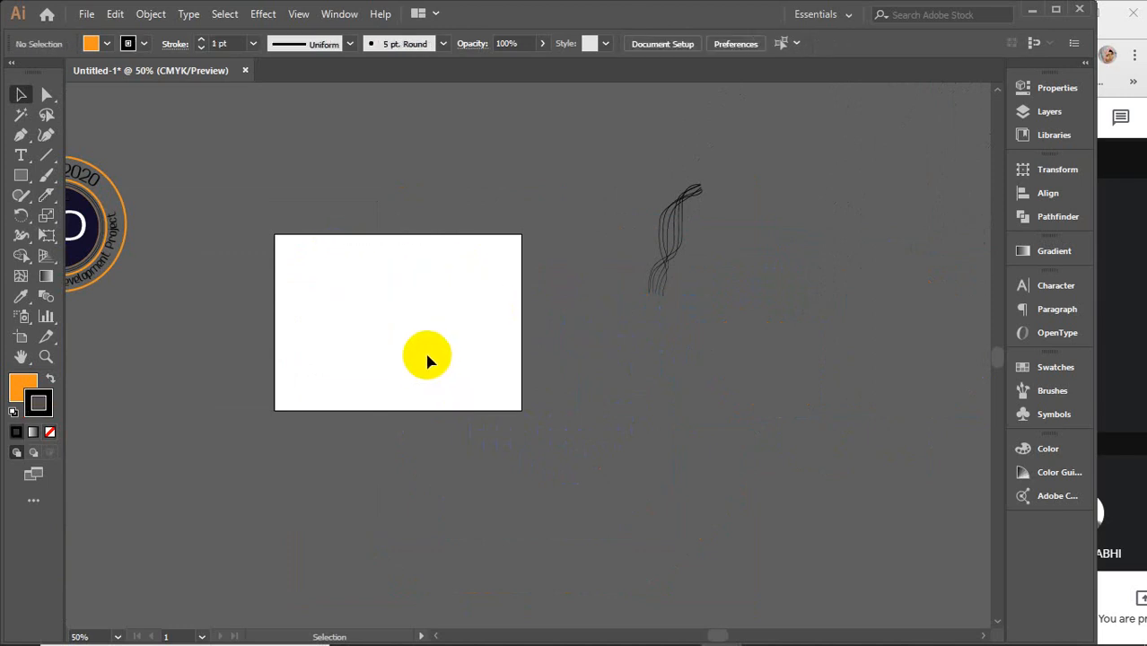
{"action": "scroll", "coordinate": [427, 358], "scroll_direction": "up", "scroll_amount": 1}
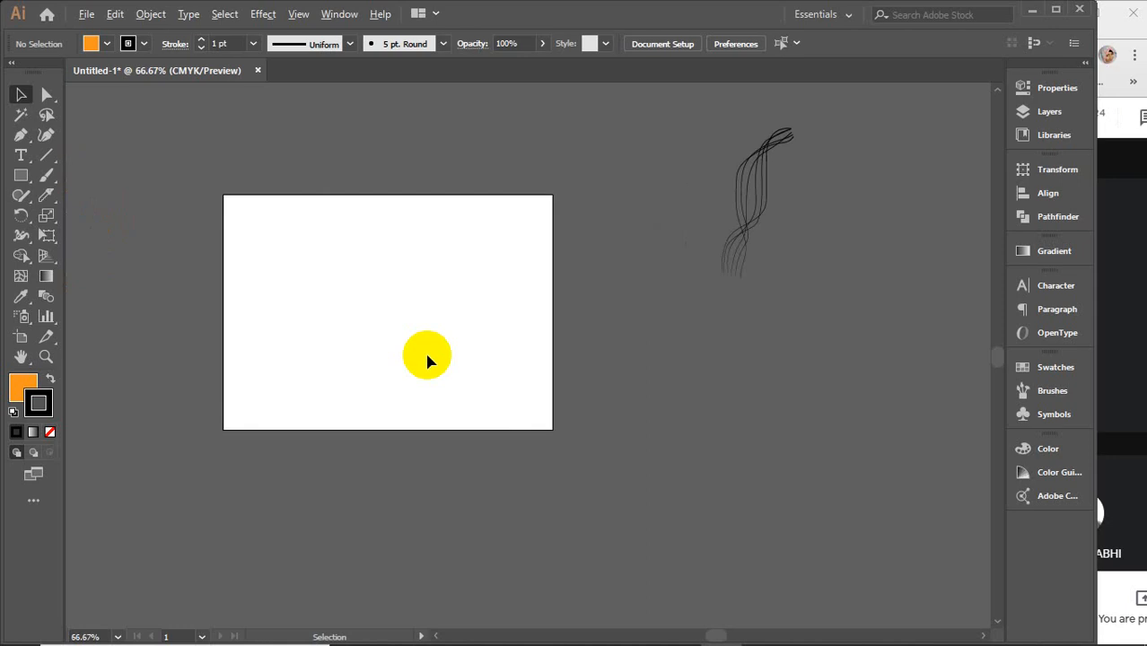
{"action": "left_click", "coordinate": [46, 196]}
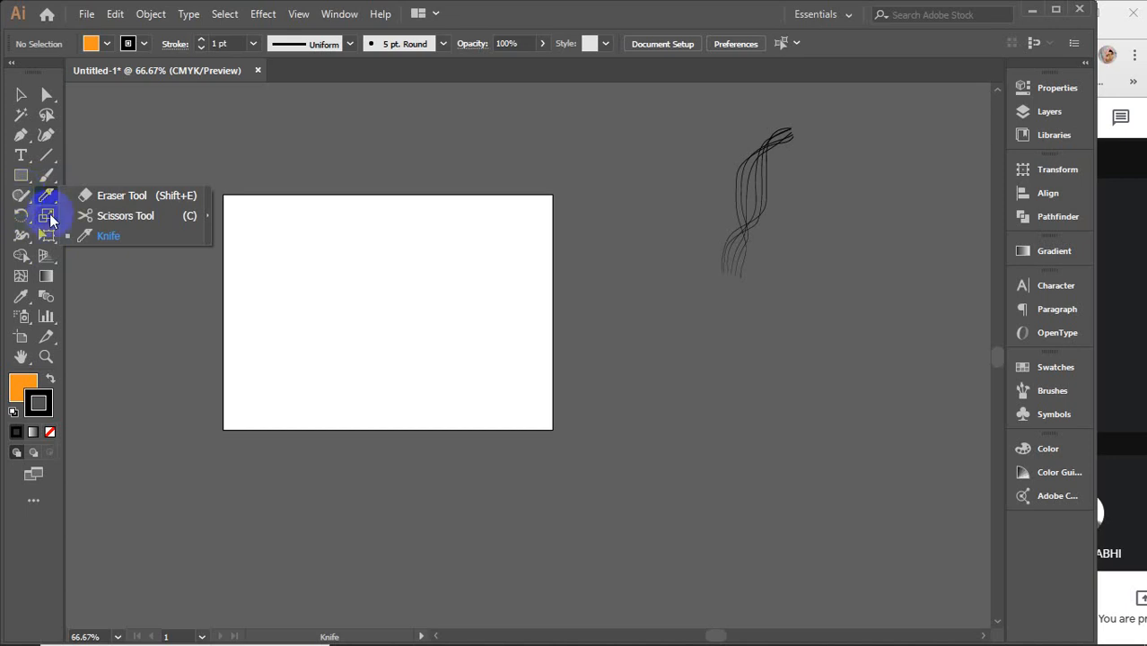
{"action": "left_click", "coordinate": [22, 215]}
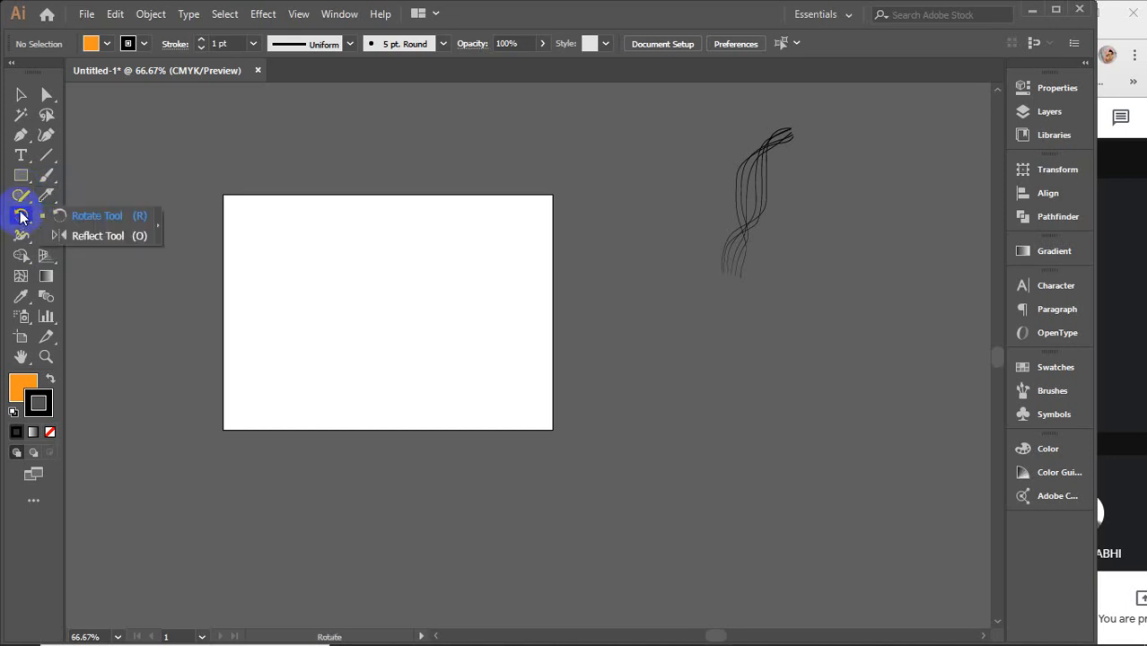
Step: Delete the bundle of wavy lines and the round GD badge beside the artboard
{"action": "left_click", "coordinate": [21, 94]}
{"action": "left_click_drag", "start_coordinate": [678, 136], "coordinate": [835, 310]}
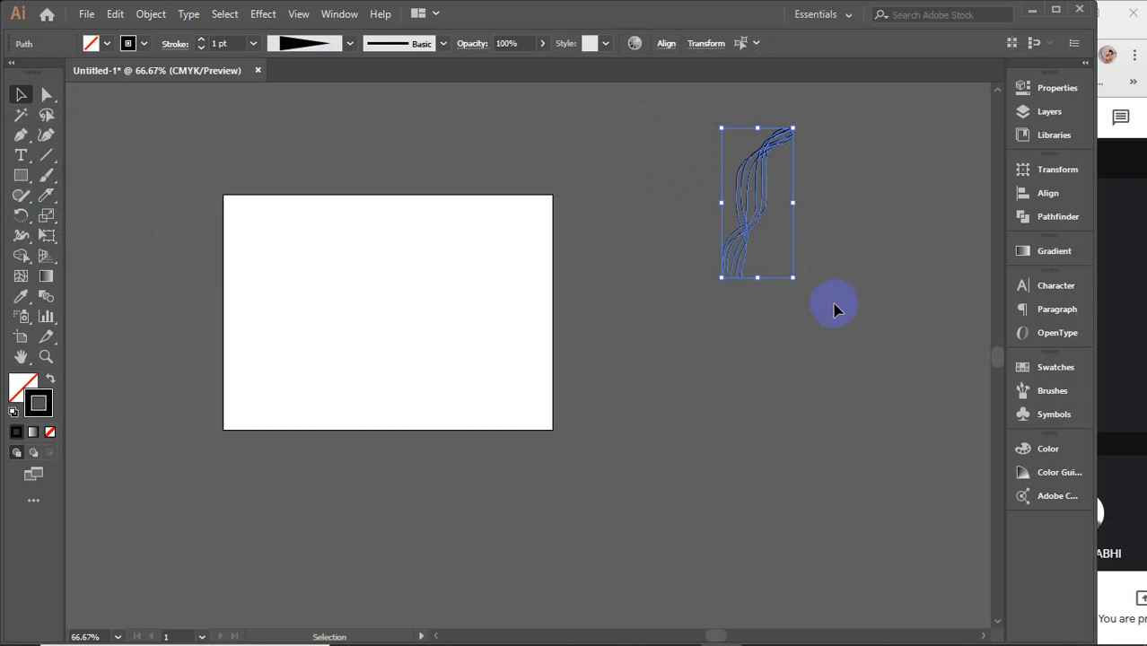
{"action": "key", "text": "Delete"}
{"action": "scroll", "coordinate": [834, 309], "scroll_direction": "down", "scroll_amount": 2, "text": "alt"}
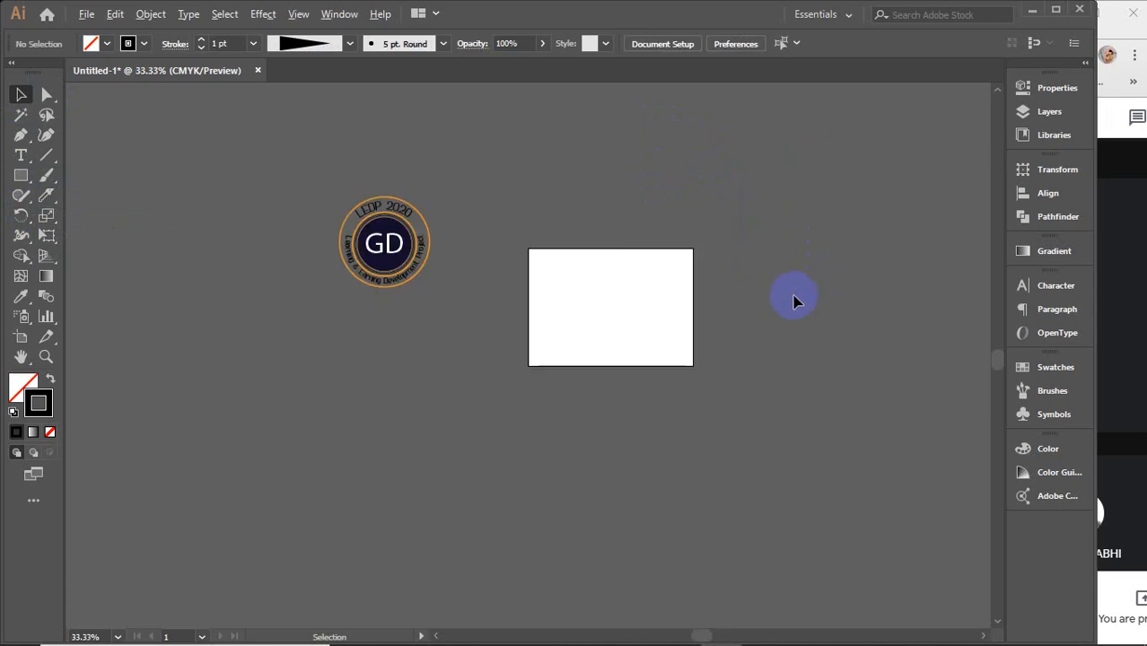
{"action": "left_click_drag", "start_coordinate": [269, 170], "coordinate": [477, 389]}
{"action": "key", "text": "Delete"}
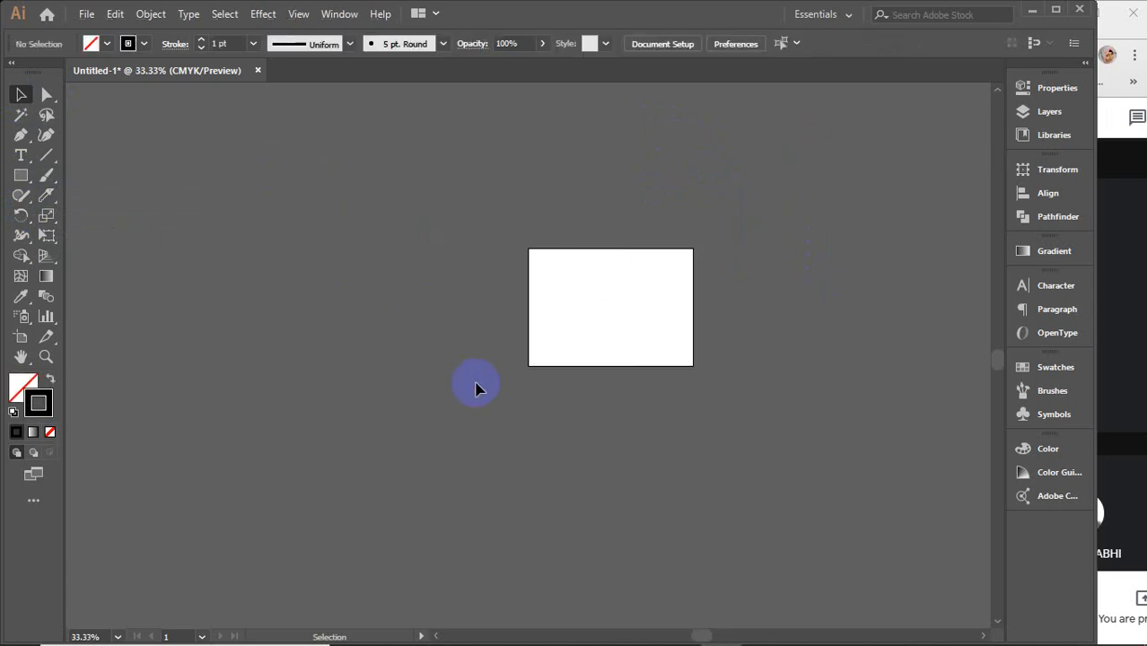
Step: Draw a narrow upright ellipse near the artboard's upper centre and scale it down proportionally, keeping its upper end in place
{"action": "scroll", "coordinate": [615, 278], "scroll_direction": "up", "scroll_amount": 2}
{"action": "scroll", "coordinate": [616, 284], "scroll_direction": "up", "scroll_amount": 2}
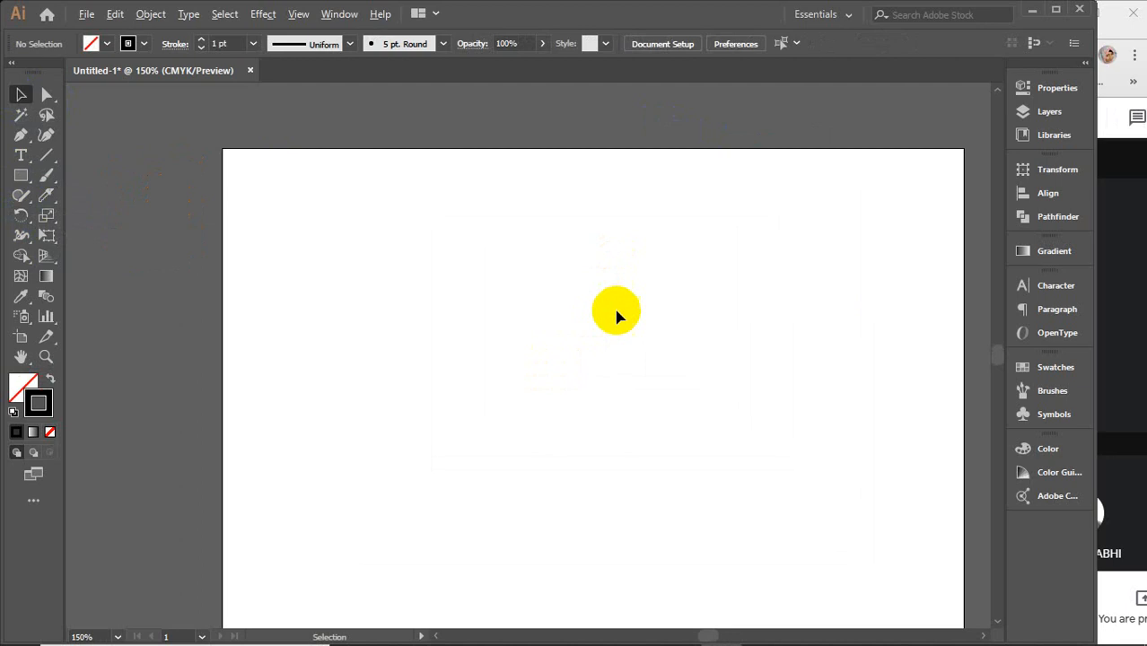
{"action": "mouse_move", "coordinate": [621, 323]}
{"action": "left_mouse_down"}
{"action": "mouse_move", "coordinate": [596, 330]}
{"action": "mouse_move", "coordinate": [605, 309]}
{"action": "mouse_move", "coordinate": [614, 317]}
{"action": "left_mouse_up"}
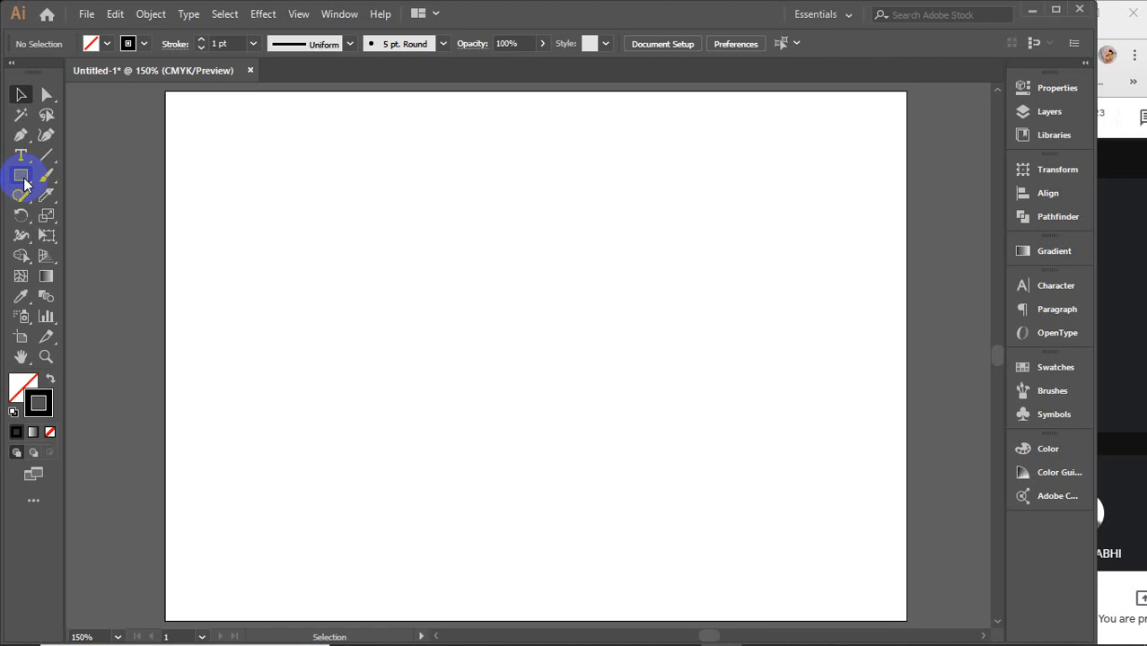
{"action": "left_click_drag", "start_coordinate": [25, 184], "coordinate": [130, 222]}
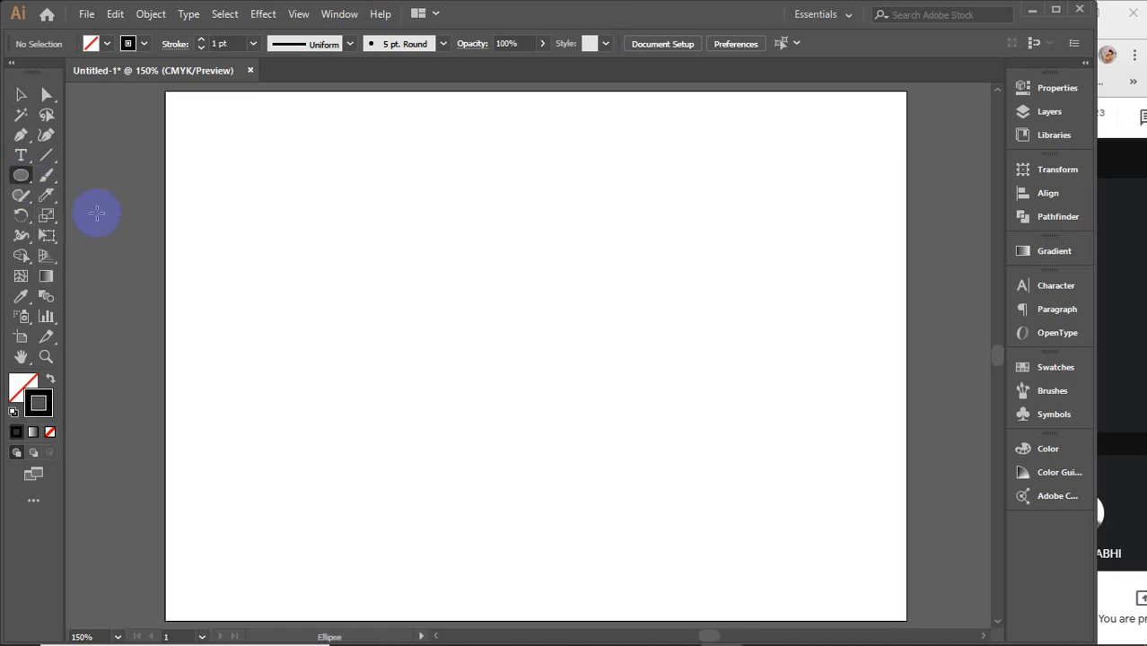
{"action": "left_click_drag", "start_coordinate": [509, 175], "coordinate": [547, 258]}
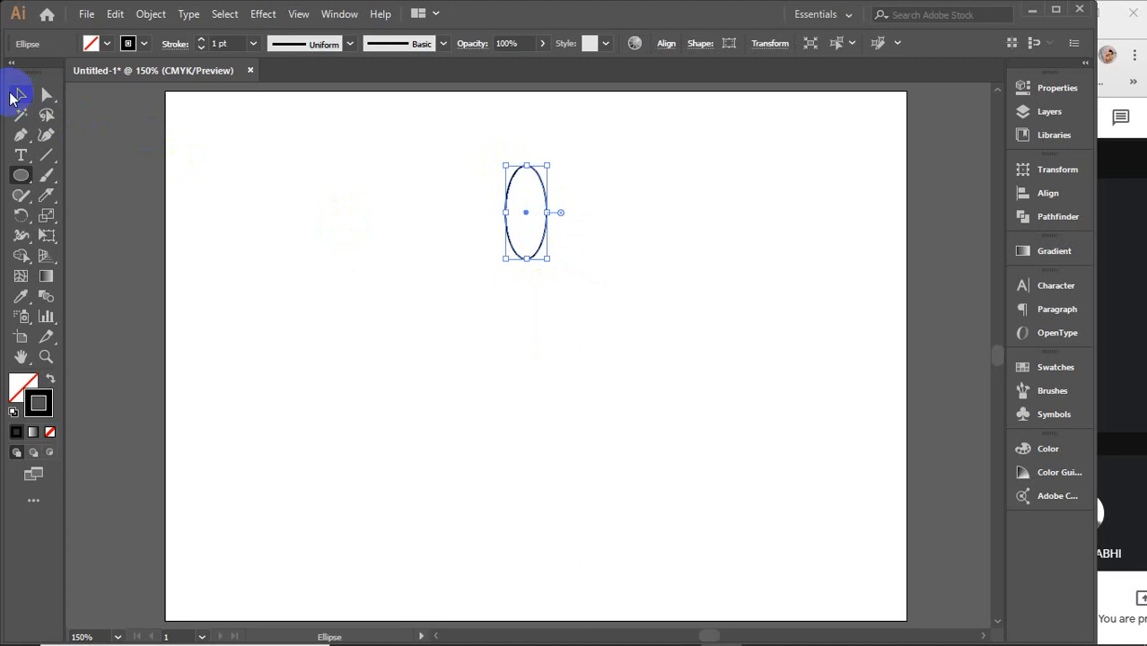
{"action": "left_click", "coordinate": [13, 96]}
{"action": "left_click_drag", "start_coordinate": [526, 258], "coordinate": [528, 228]}
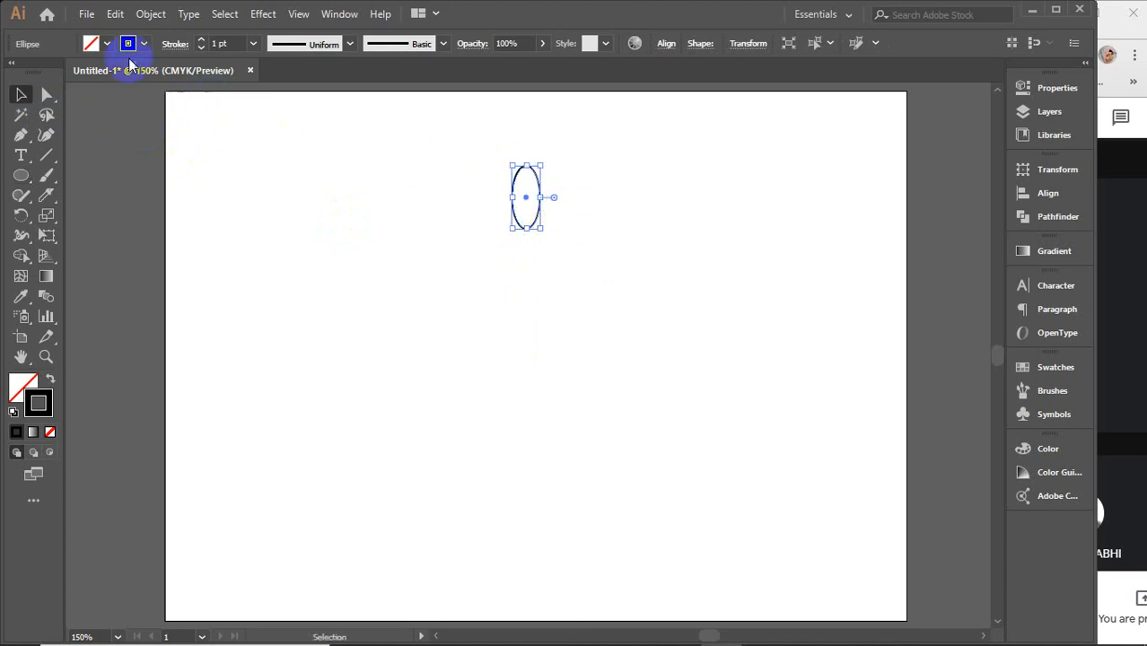
Step: Fill the small ellipse with red and delete it from the artboard
{"action": "left_click", "coordinate": [101, 41]}
{"action": "left_click", "coordinate": [49, 68]}
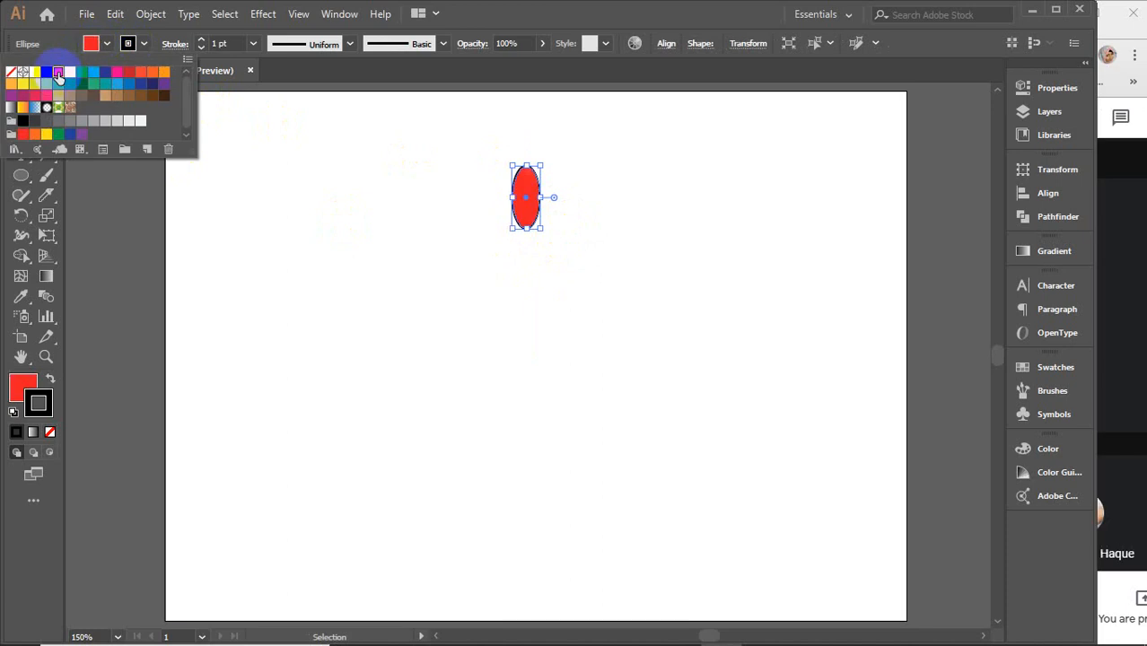
{"action": "left_click", "coordinate": [463, 111]}
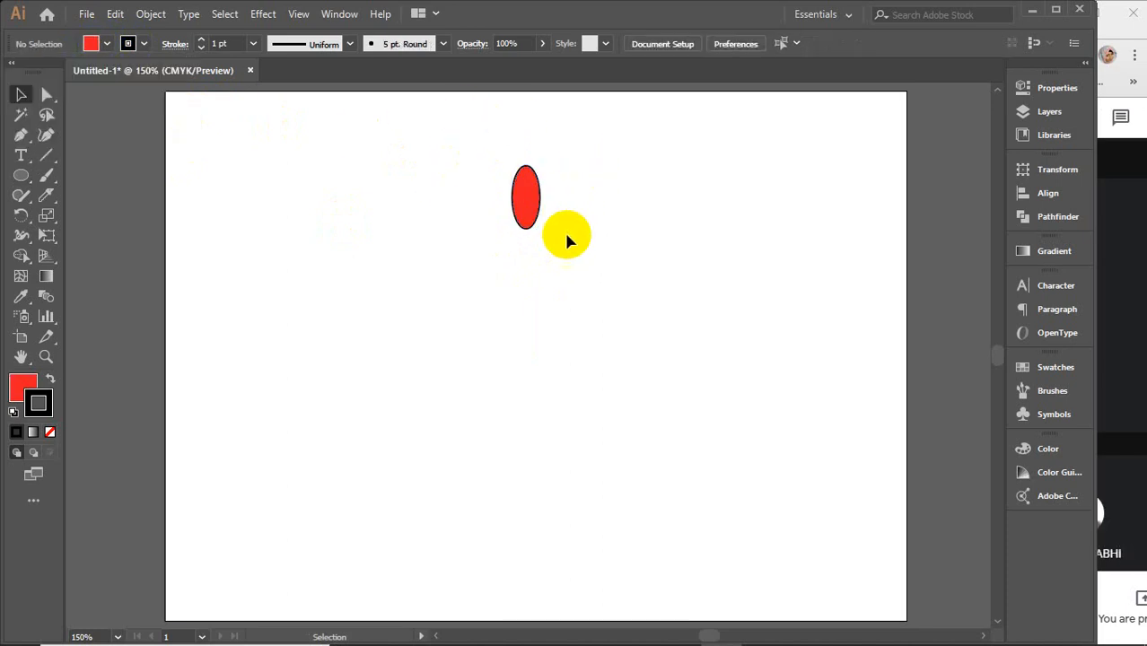
{"action": "left_click", "coordinate": [535, 202]}
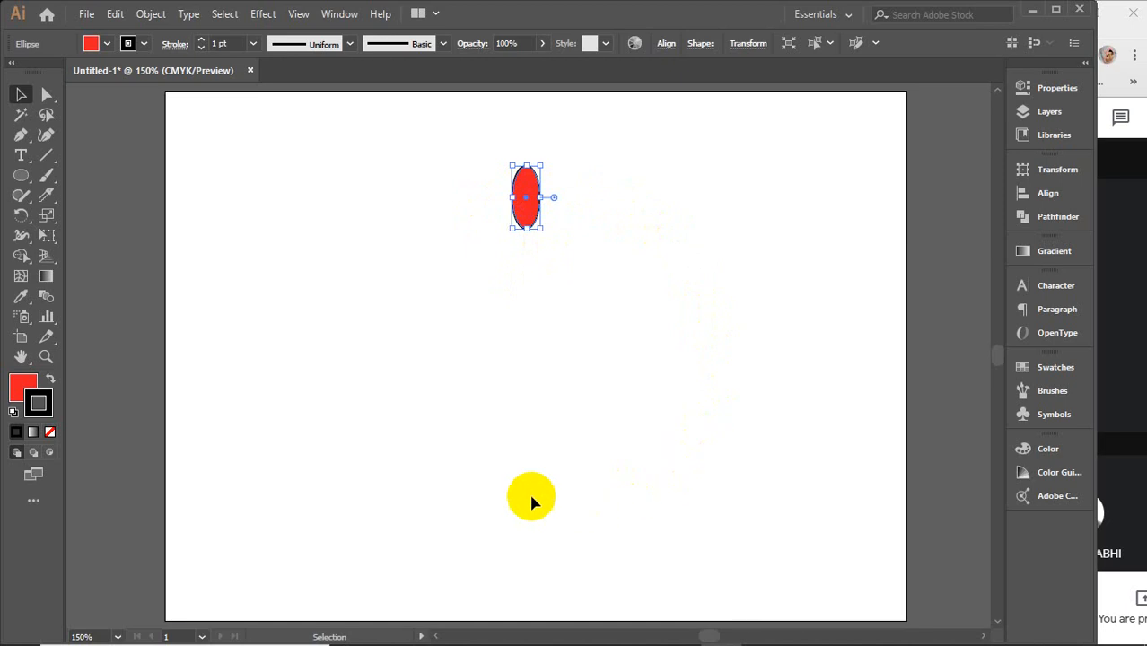
{"action": "key", "text": "Delete"}
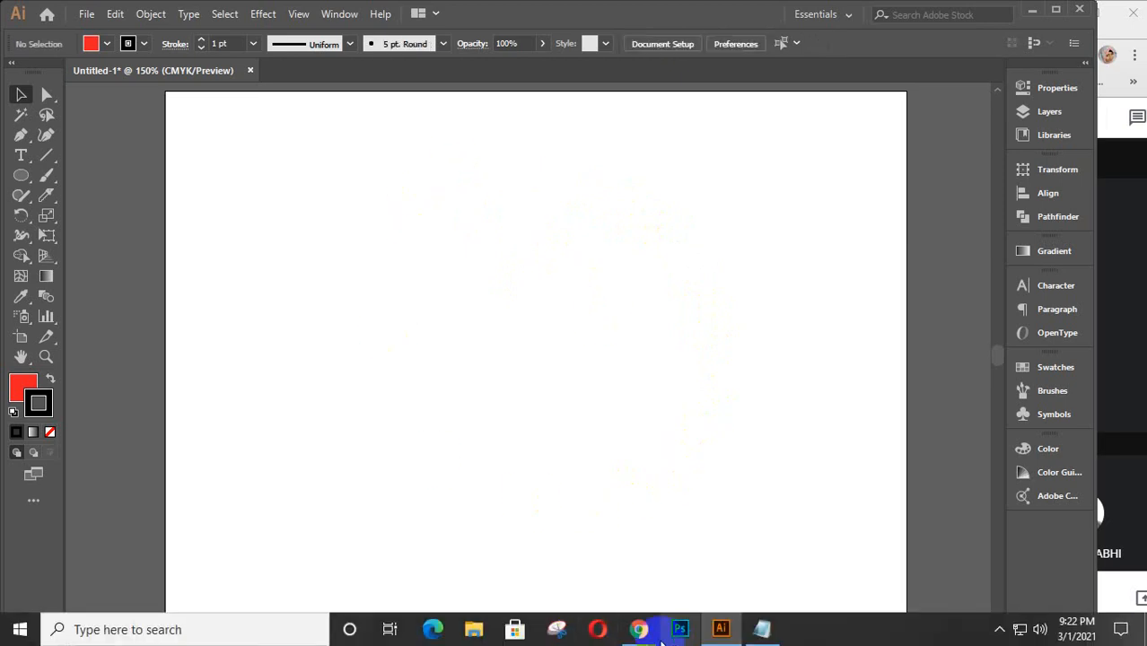
Step: Switch to Chrome and search Google Images for "wall clock"
{"action": "mouse_move", "coordinate": [640, 634]}
{"action": "left_click", "coordinate": [653, 558]}
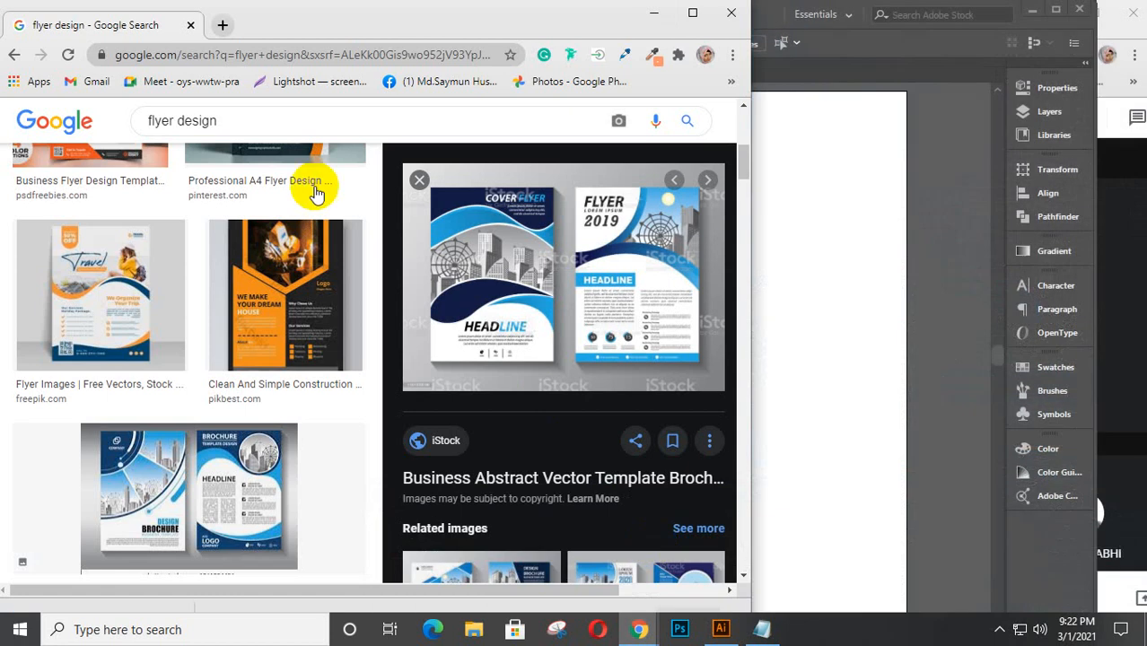
{"action": "left_click_drag", "start_coordinate": [230, 118], "coordinate": [118, 126]}
{"action": "type", "text": "wall"}
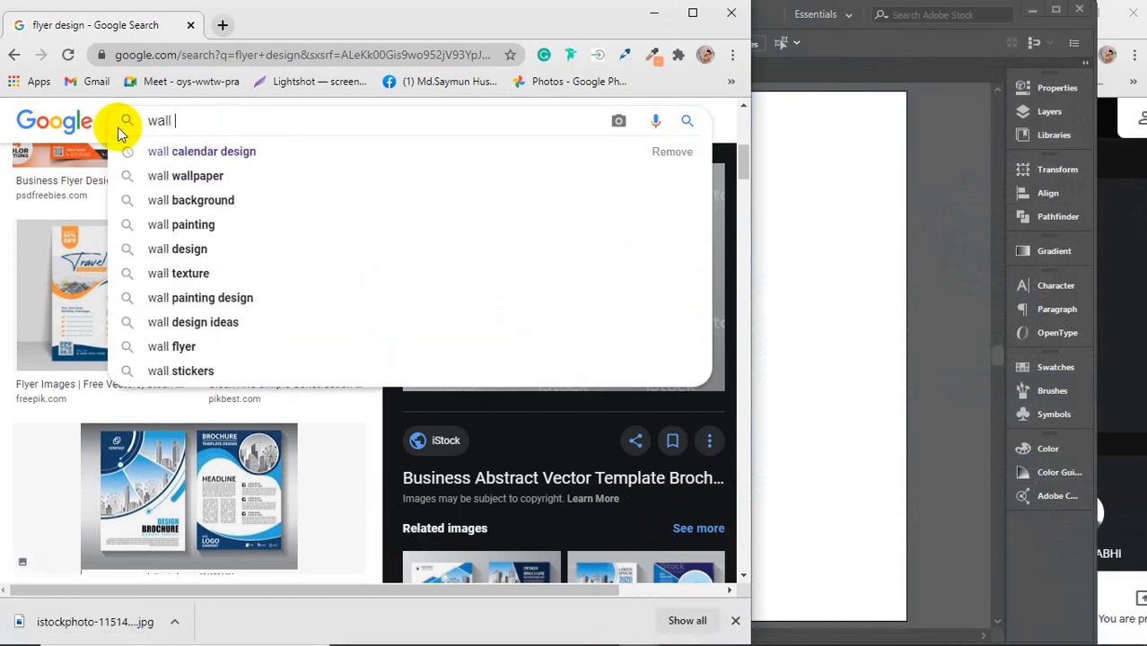
{"action": "type", "text": " c"}
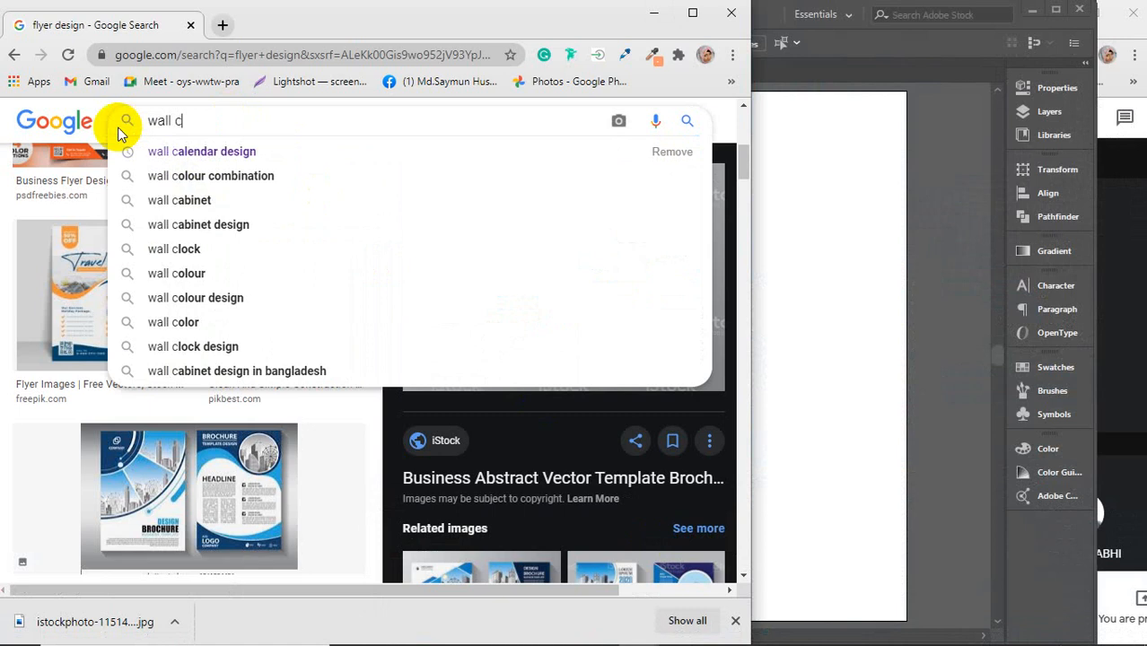
{"action": "type", "text": "lo"}
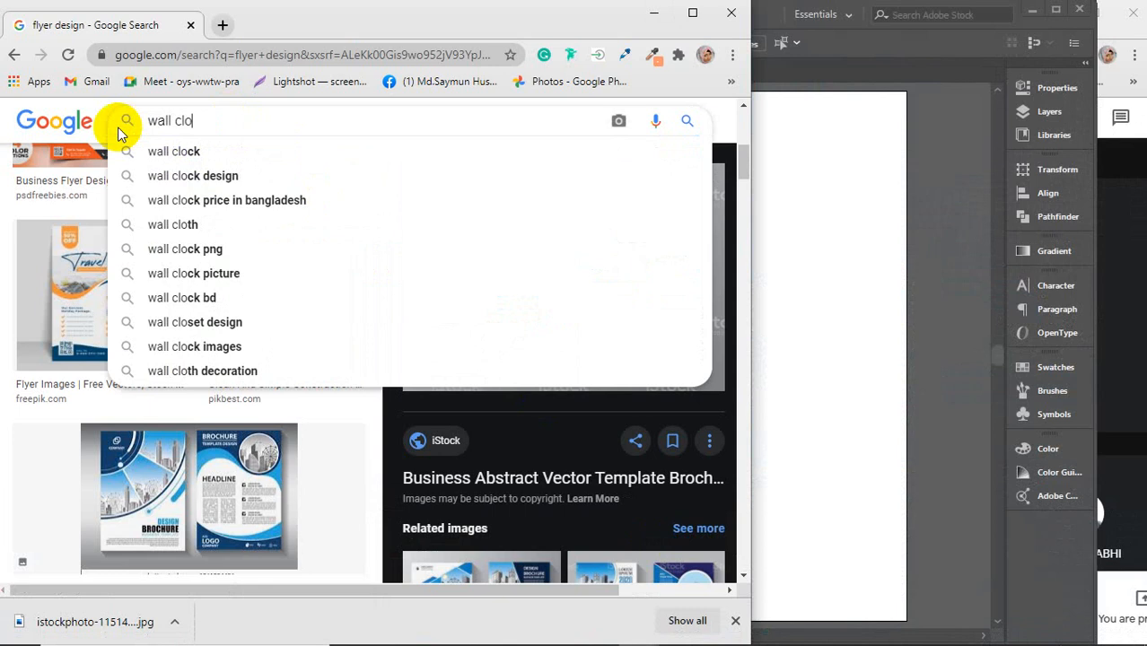
{"action": "left_click", "coordinate": [173, 152]}
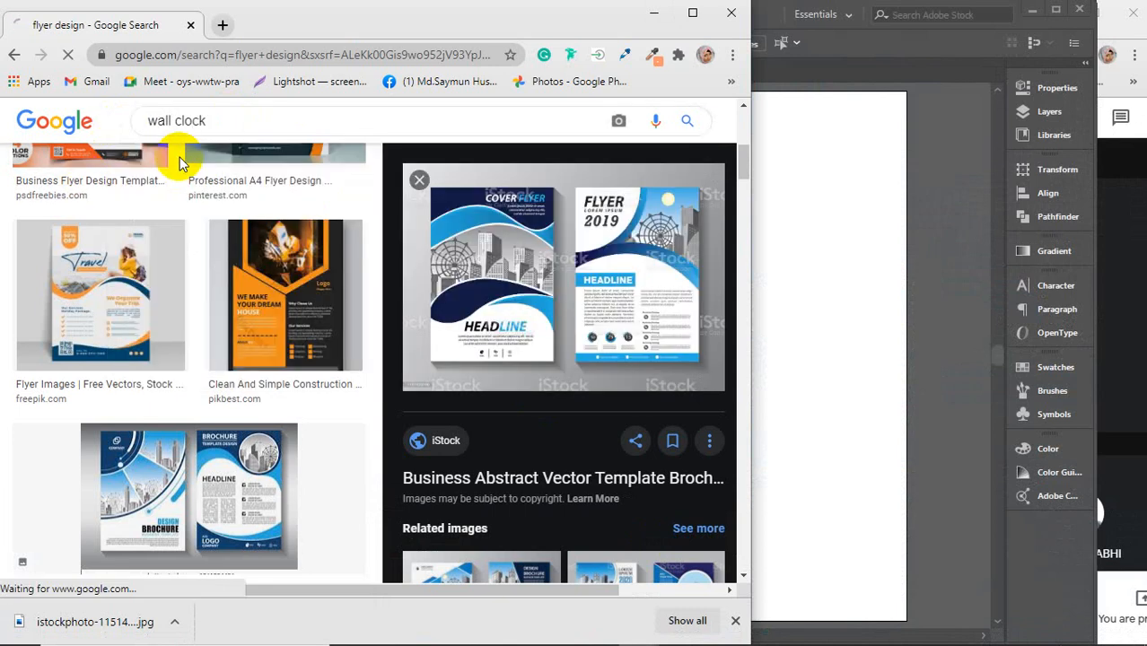
Step: Widen the browser window, preview the round black Jordi clock and the swirl-framed clock as references, and return to Illustrator
{"action": "left_click_drag", "start_coordinate": [750, 287], "coordinate": [1004, 299]}
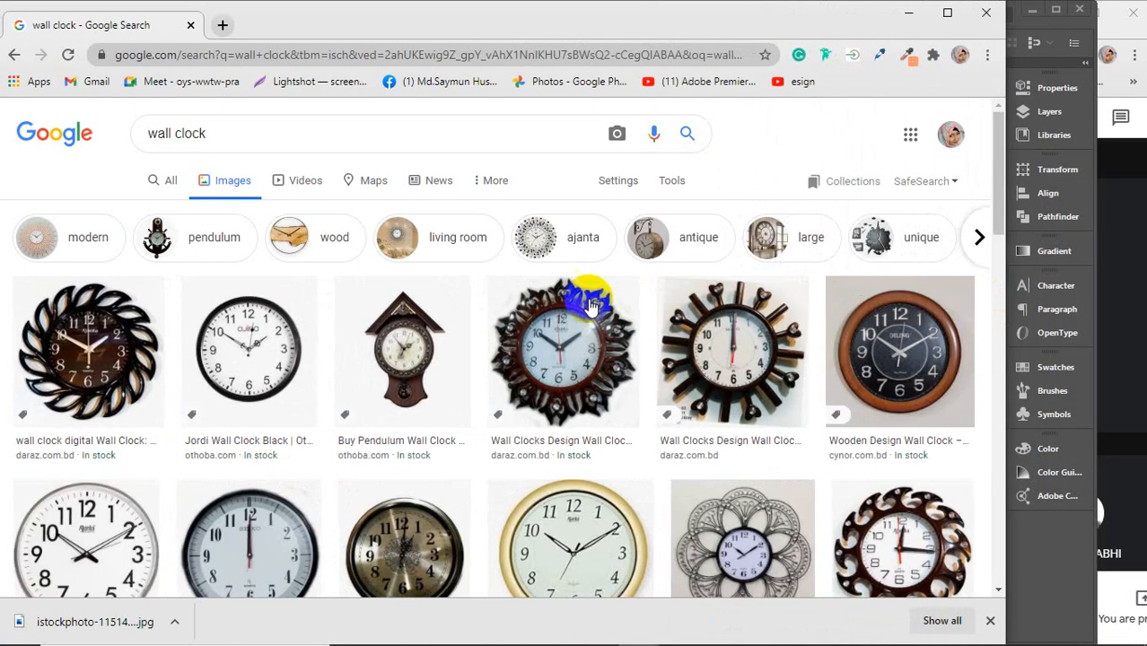
{"action": "left_click", "coordinate": [256, 350]}
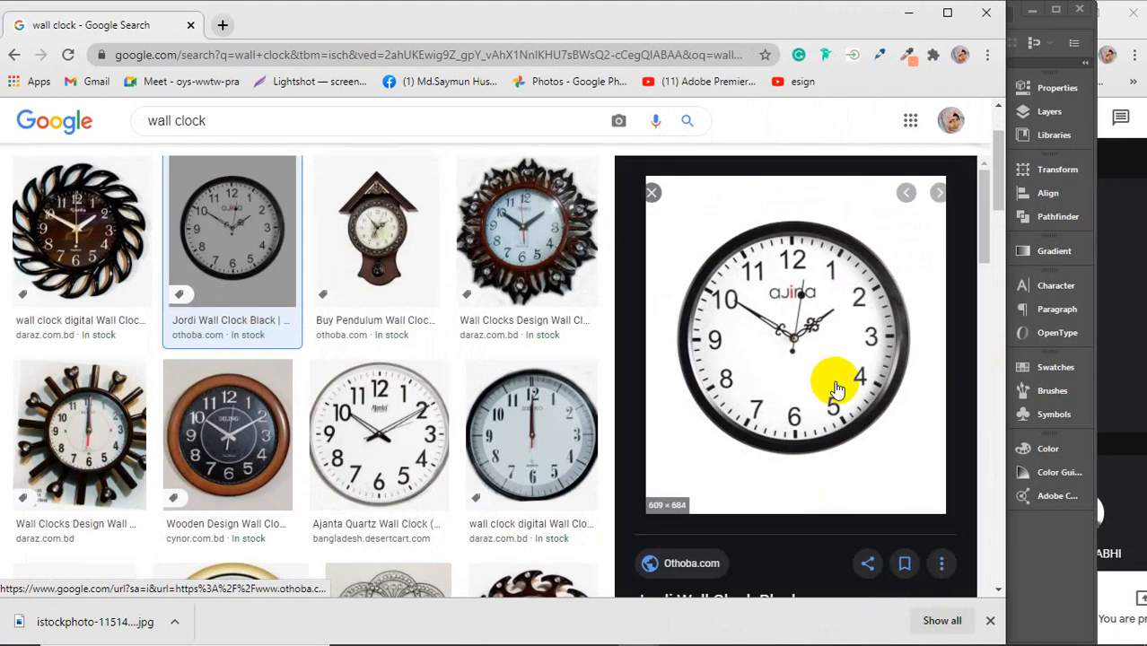
{"action": "left_click", "coordinate": [90, 211]}
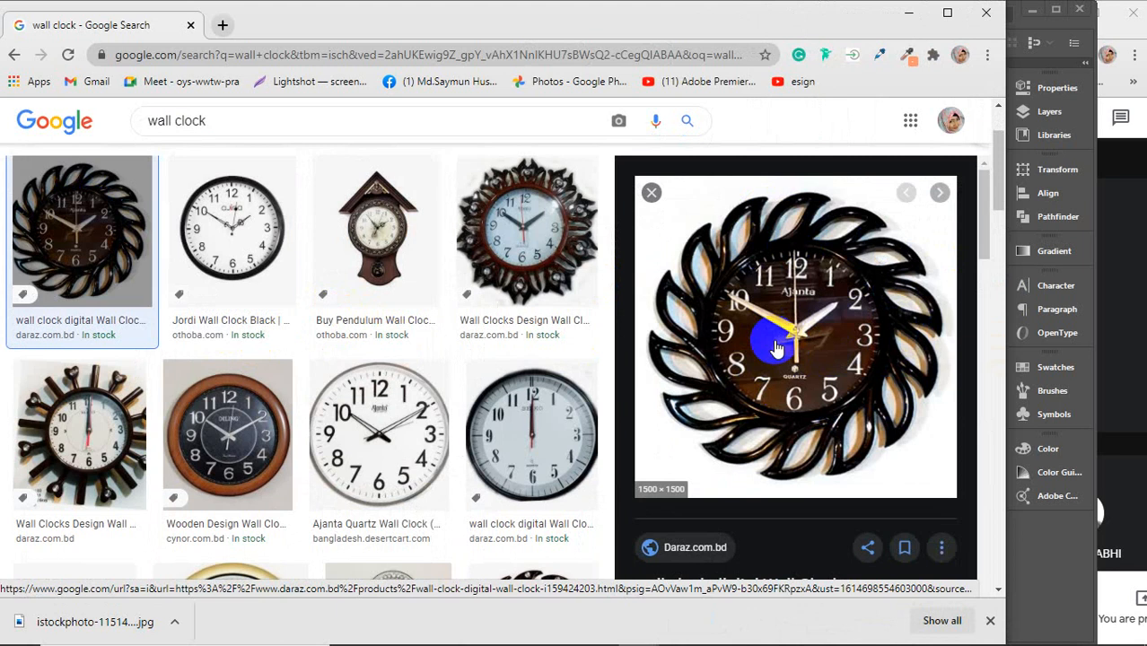
{"action": "left_click", "coordinate": [909, 12]}
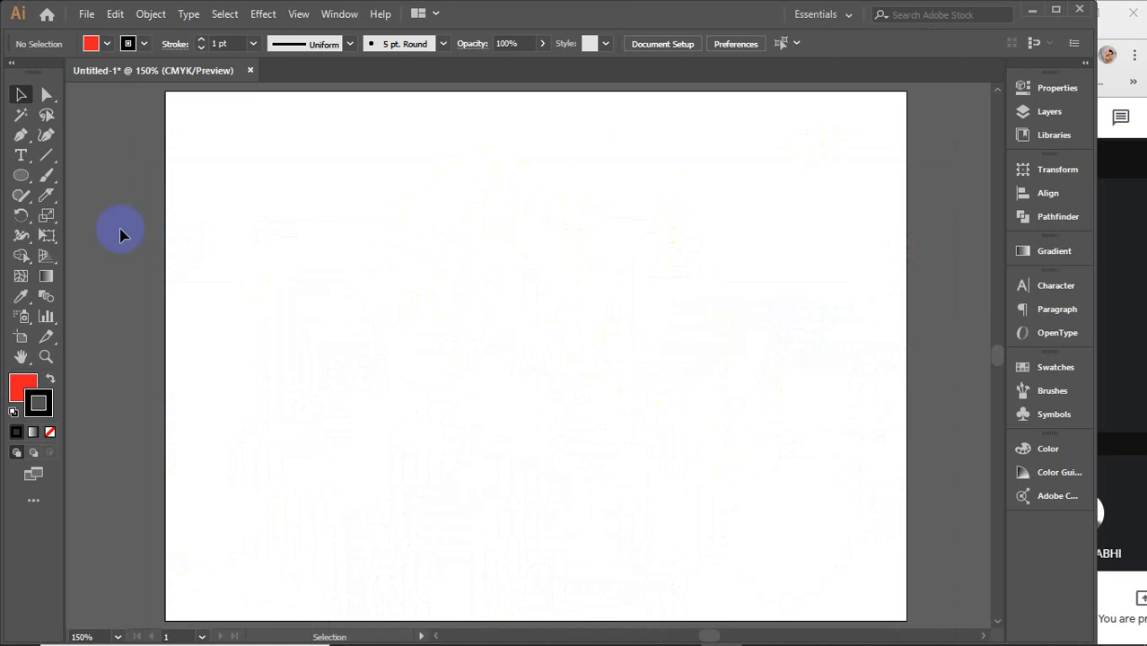
Step: Draw a large circle in the middle of the artboard, fill it with the lightest grey swatch, and deselect it
{"action": "left_click", "coordinate": [20, 175]}
{"action": "left_click_drag", "start_coordinate": [412, 209], "coordinate": [673, 515]}
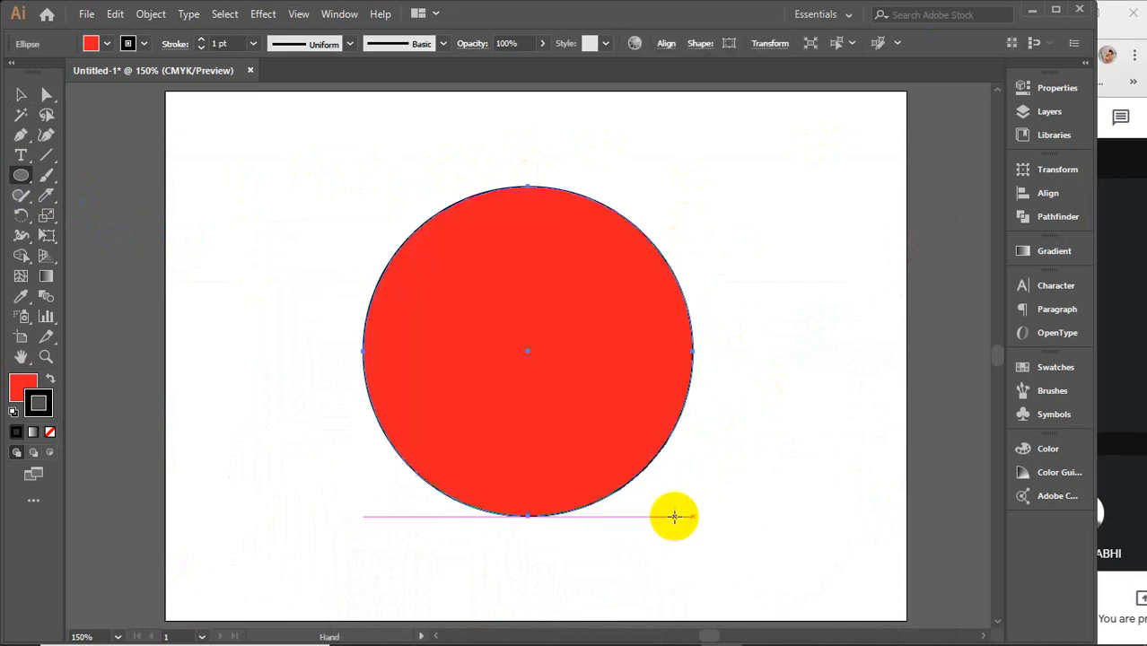
{"action": "left_click", "coordinate": [106, 44]}
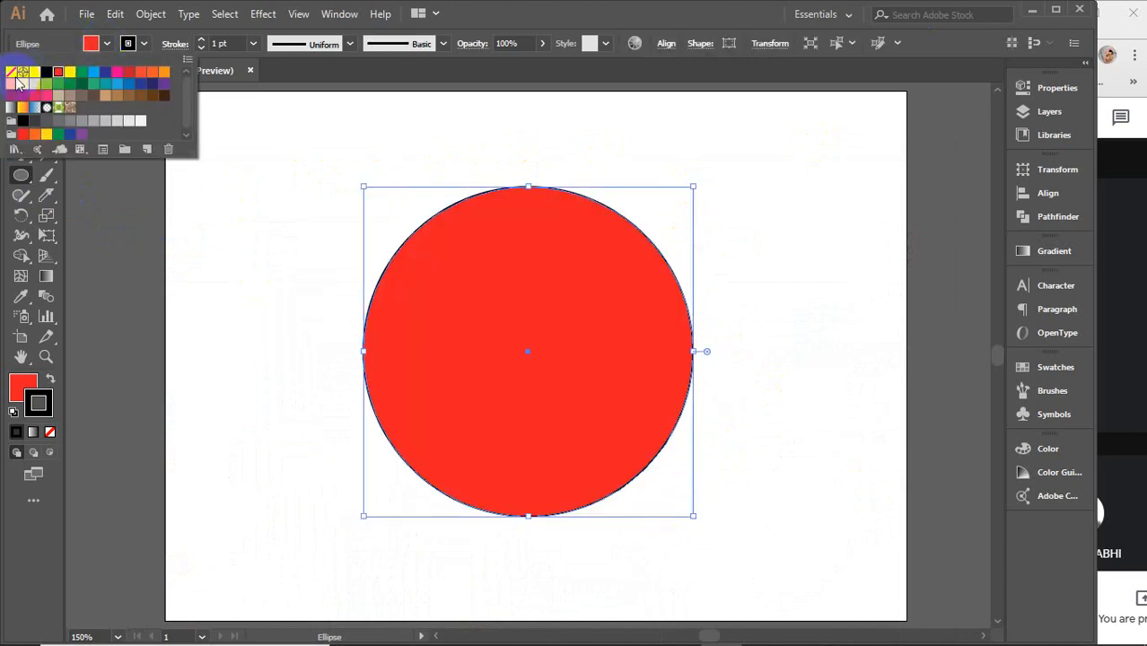
{"action": "left_click", "coordinate": [35, 72]}
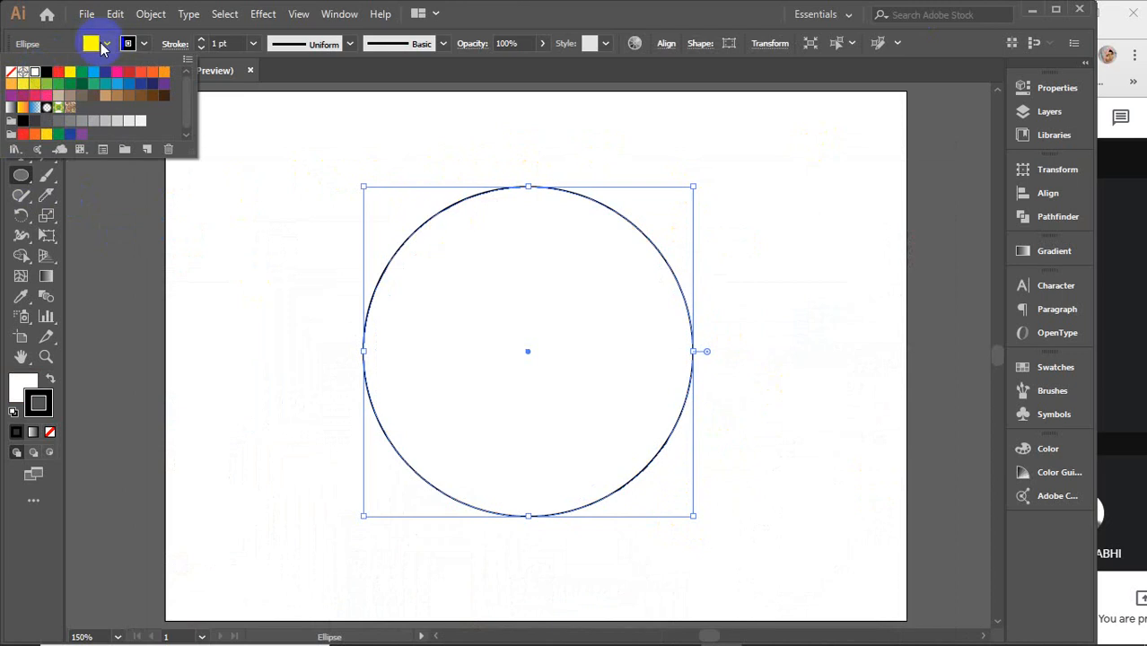
{"action": "left_click", "coordinate": [131, 121]}
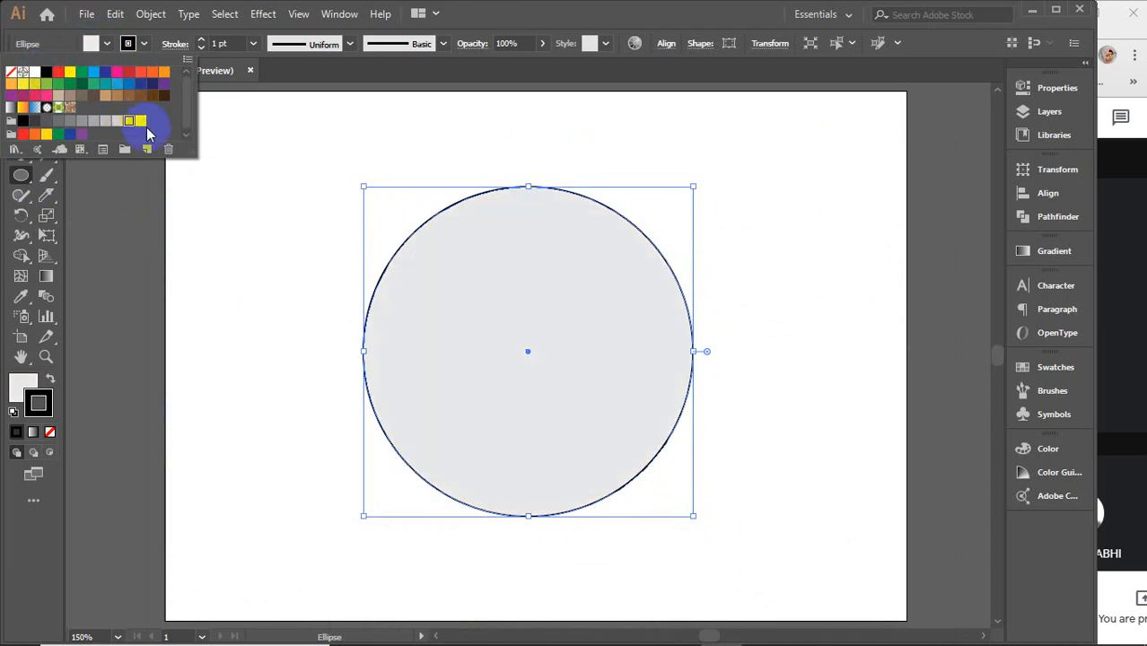
{"action": "left_click", "coordinate": [141, 122]}
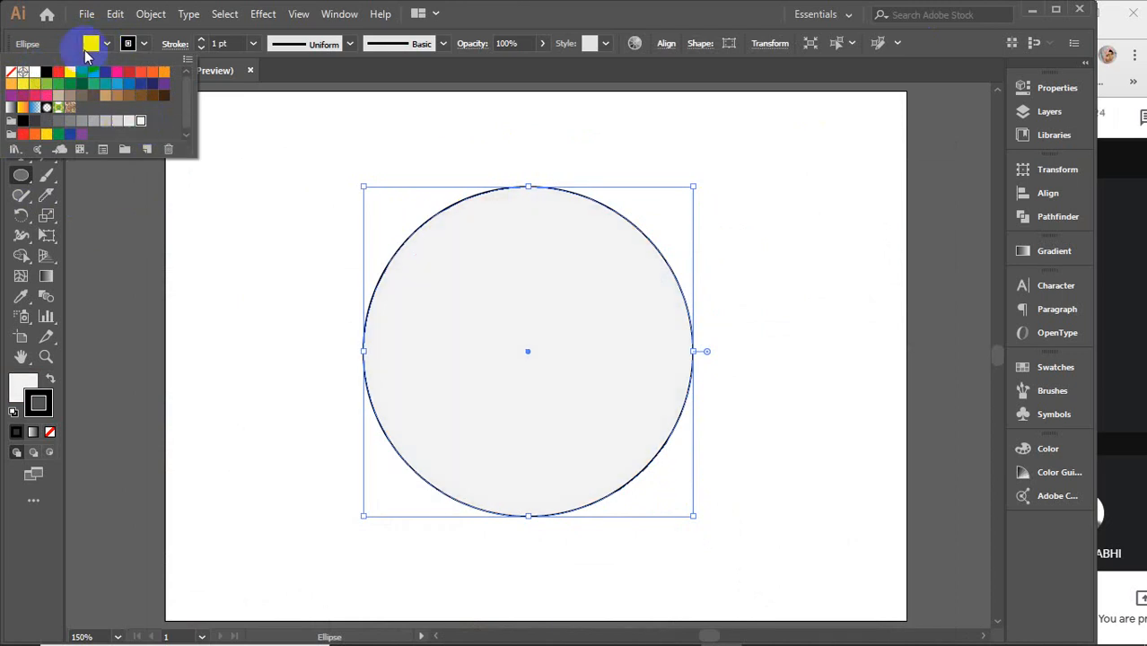
{"action": "left_click", "coordinate": [97, 46]}
{"action": "left_click", "coordinate": [21, 94]}
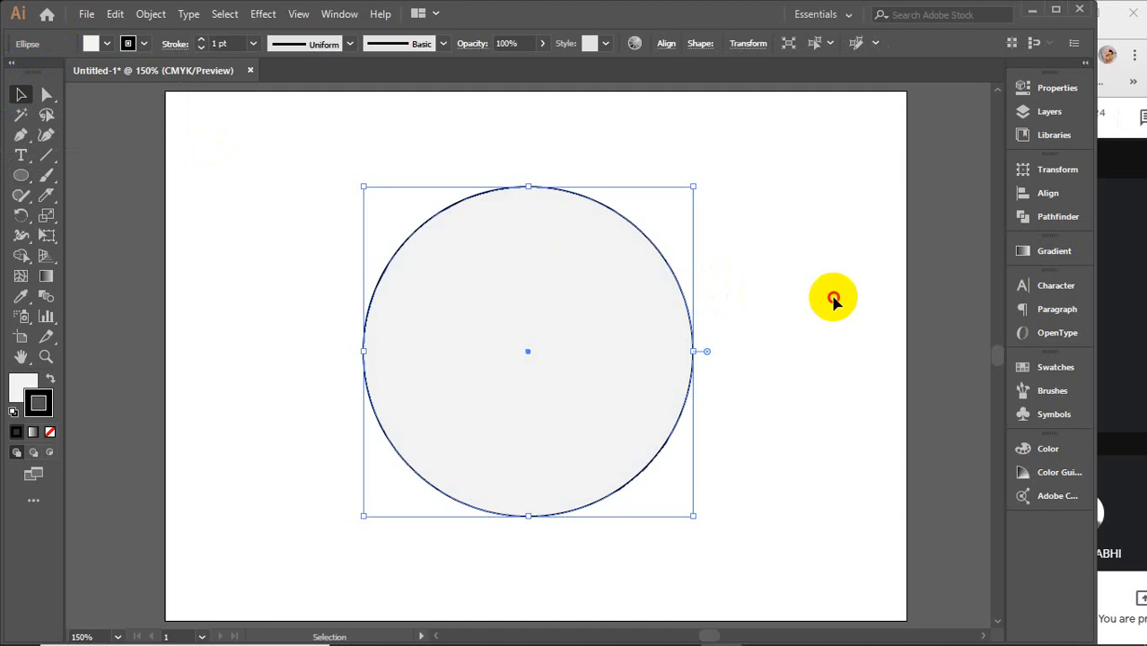
{"action": "left_click", "coordinate": [834, 296]}
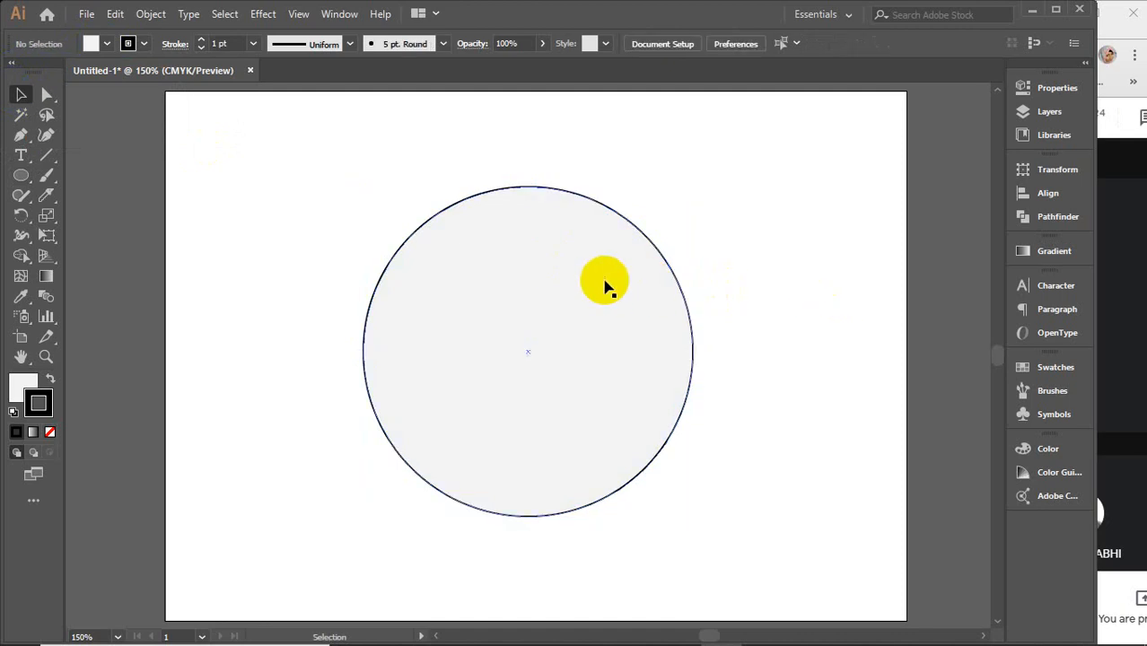
{"action": "left_click", "coordinate": [605, 285]}
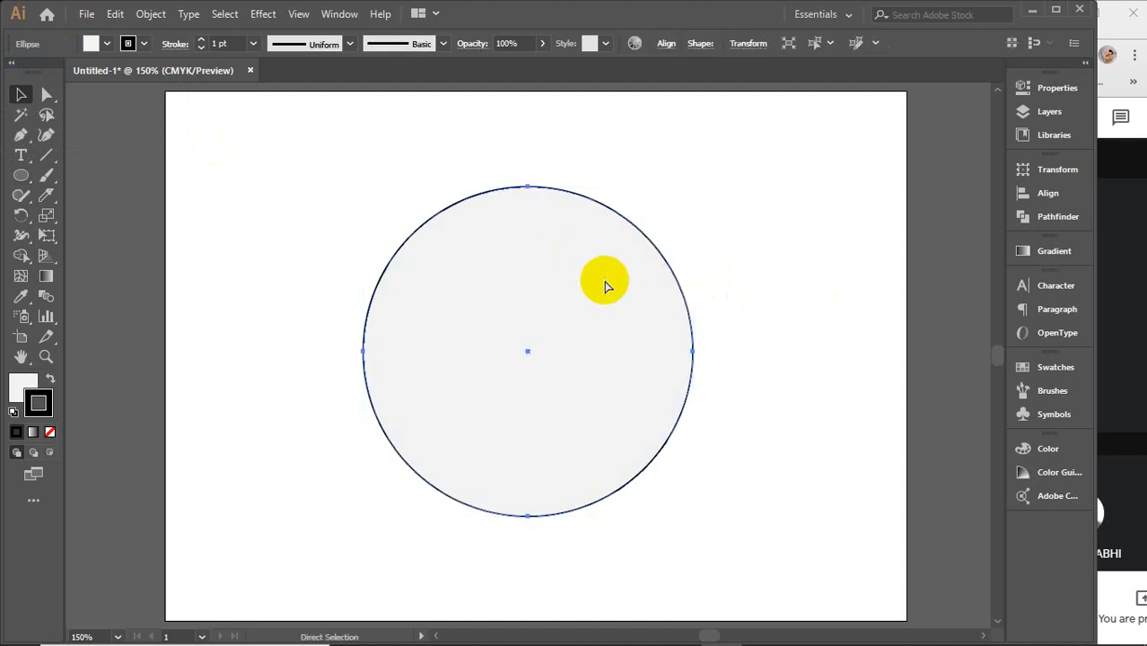
{"action": "key", "text": "ctrl+shift+a"}
{"action": "left_click_drag", "start_coordinate": [383, 207], "coordinate": [599, 332]}
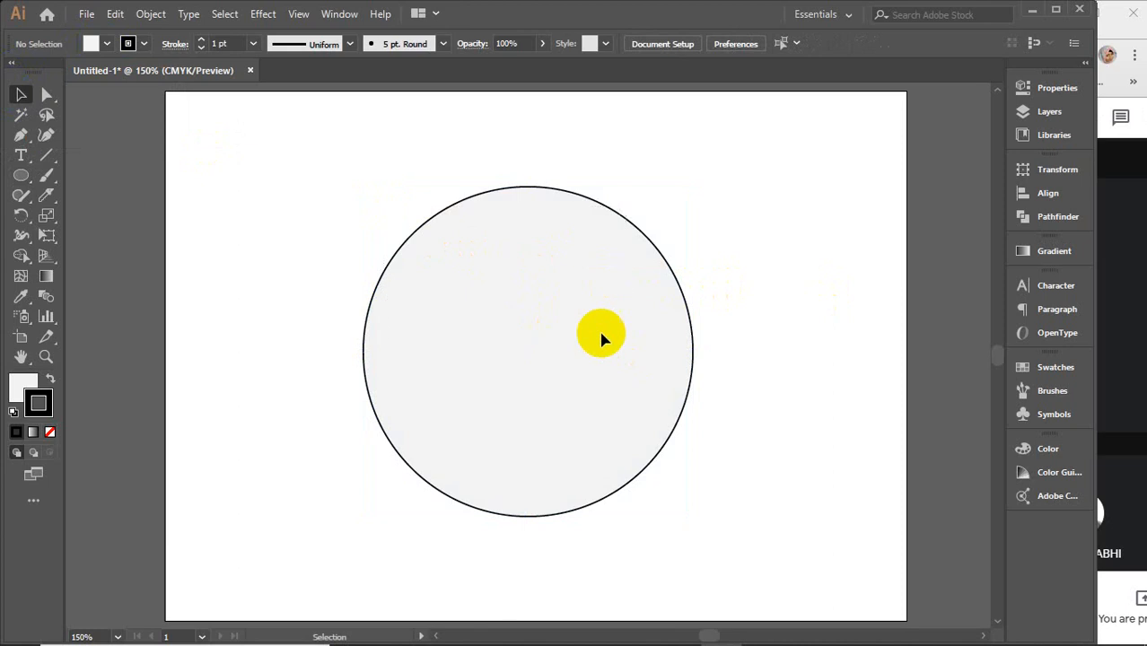
{"action": "left_click_drag", "start_coordinate": [415, 198], "coordinate": [586, 368]}
{"action": "left_click", "coordinate": [587, 375], "text": "ctrl"}
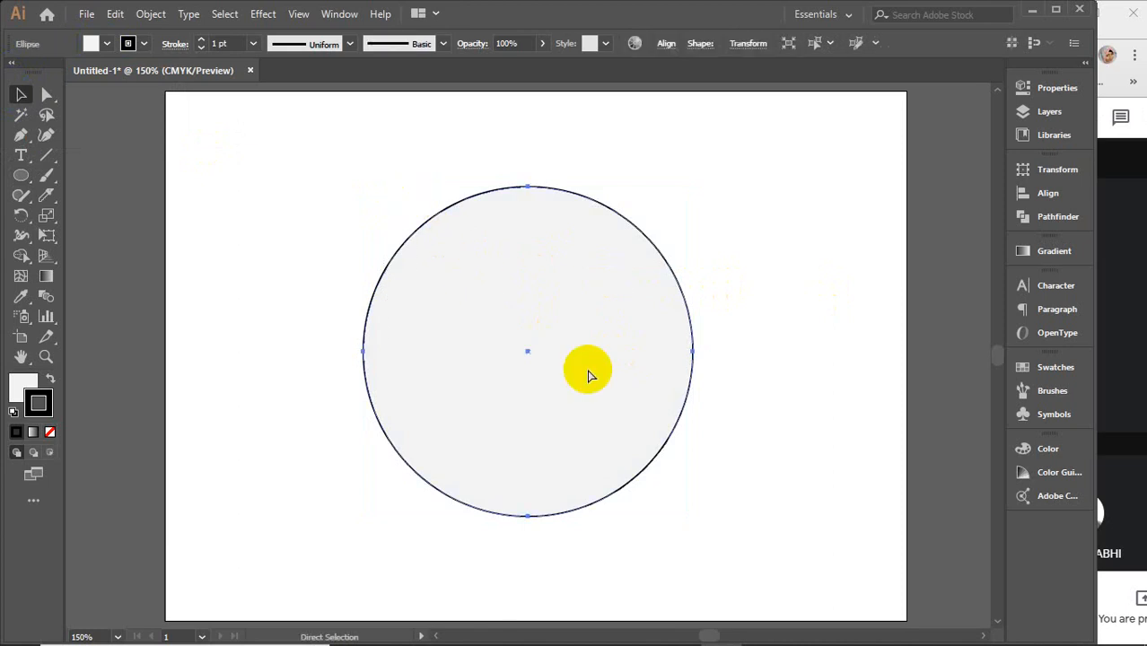
{"action": "left_click", "coordinate": [230, 201]}
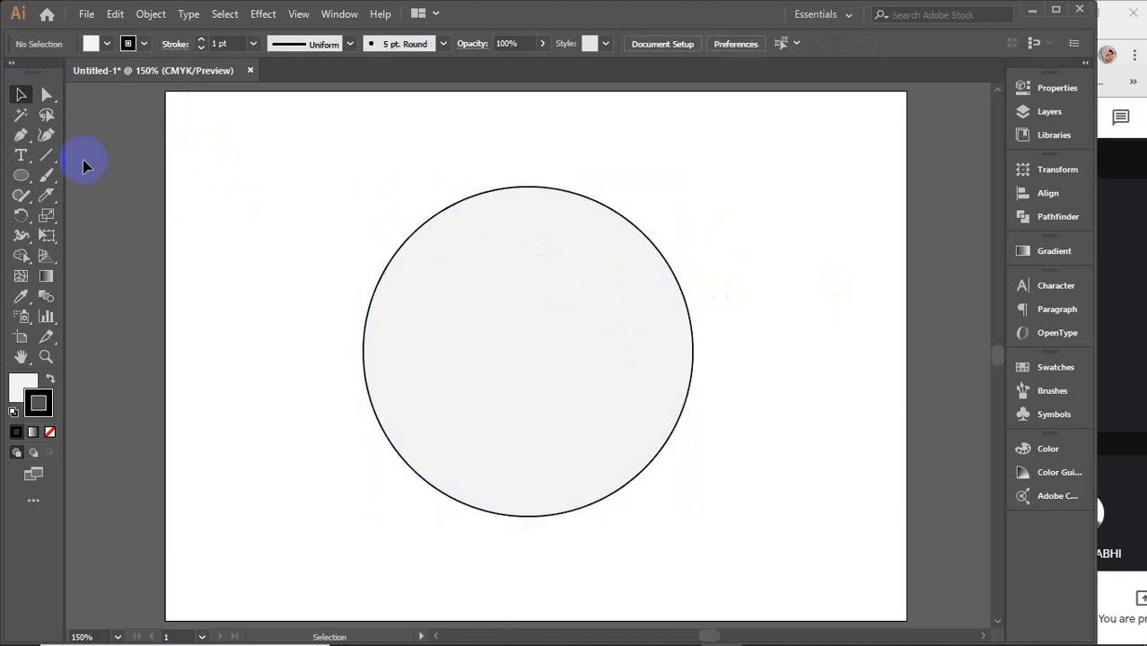
Step: Draw a short vertical line outside the circle's upper right and give it a 5 pt stroke with round caps
{"action": "left_click", "coordinate": [46, 158]}
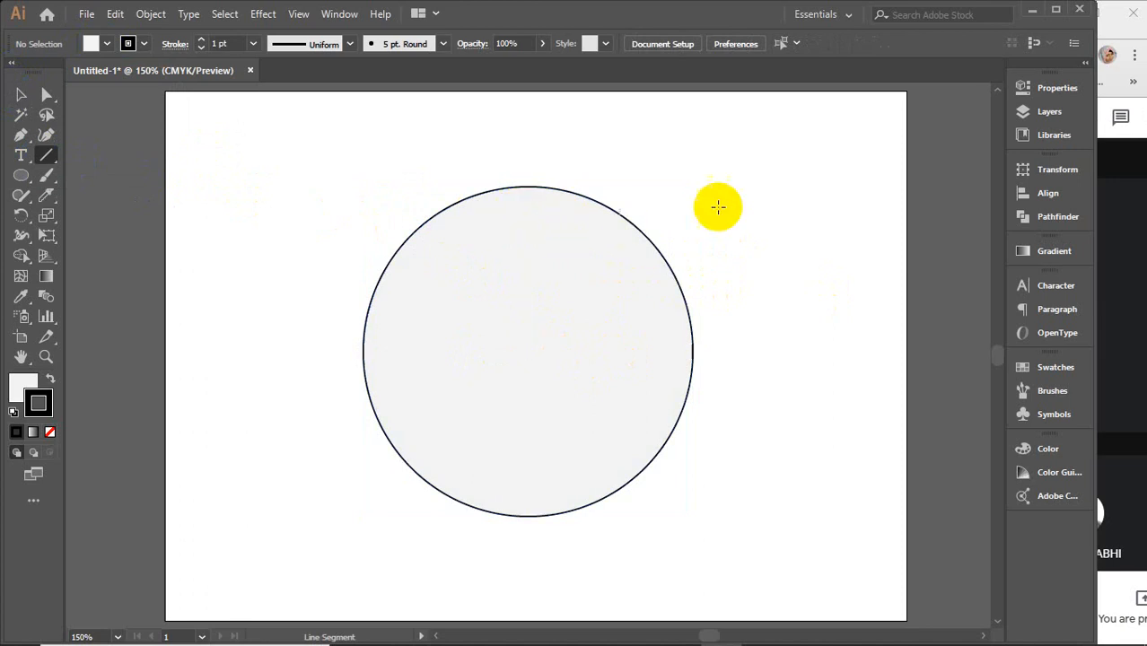
{"action": "left_click_drag", "start_coordinate": [718, 202], "coordinate": [719, 226]}
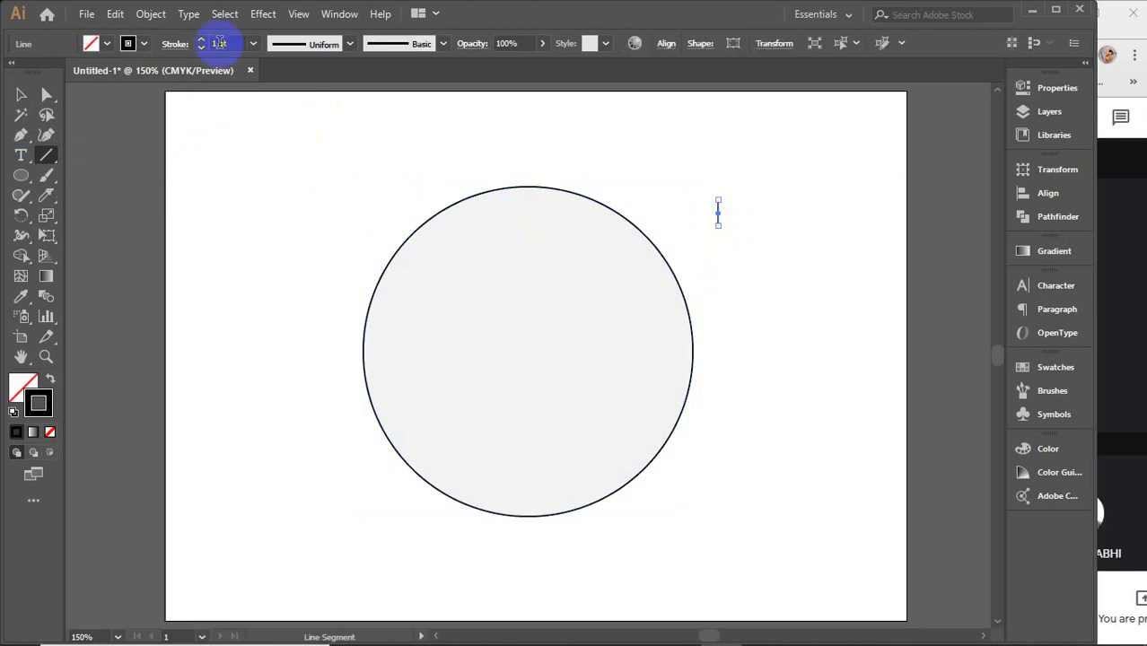
{"action": "left_click", "coordinate": [219, 44]}
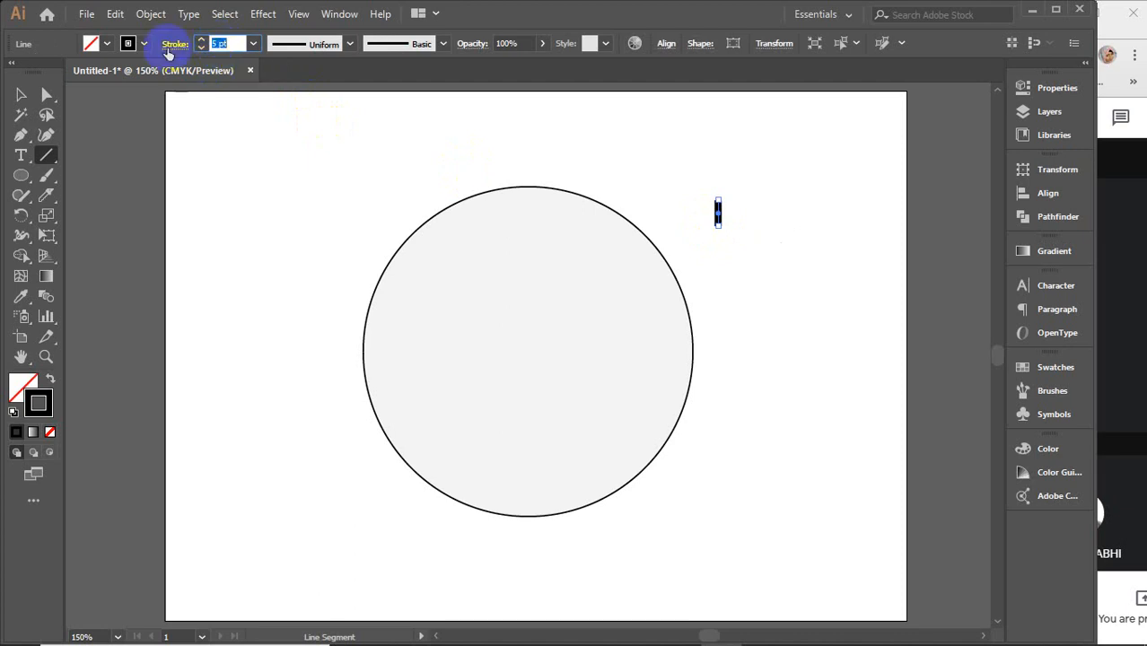
{"action": "left_click", "coordinate": [170, 44]}
{"action": "left_click", "coordinate": [84, 87]}
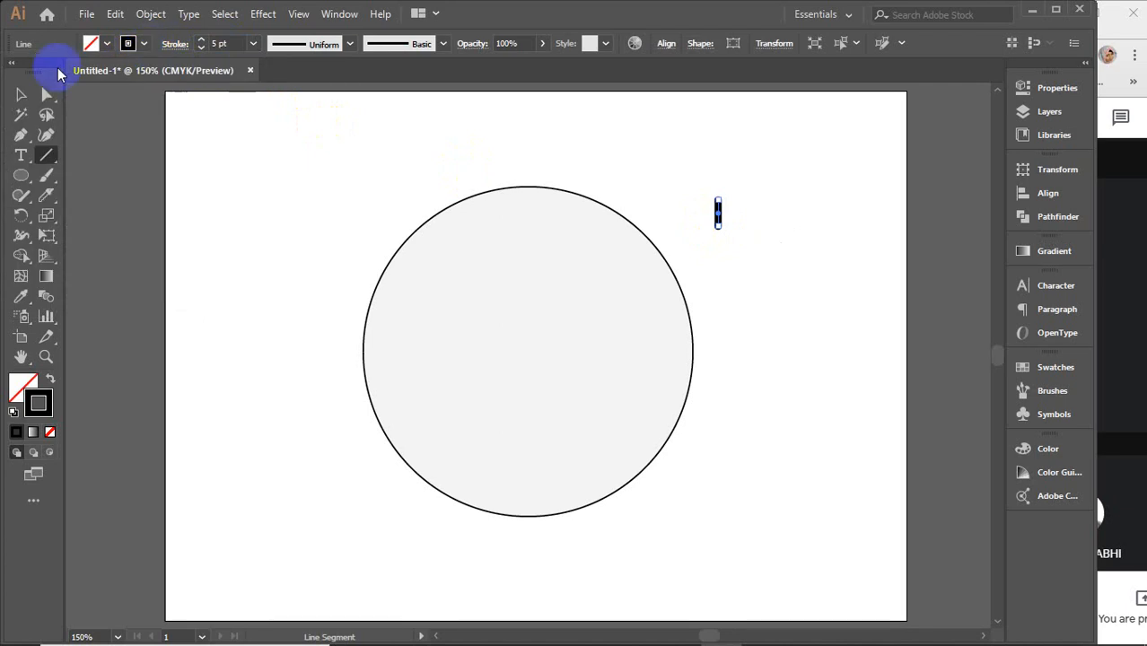
{"action": "left_click", "coordinate": [20, 94]}
{"action": "left_click", "coordinate": [761, 217]}
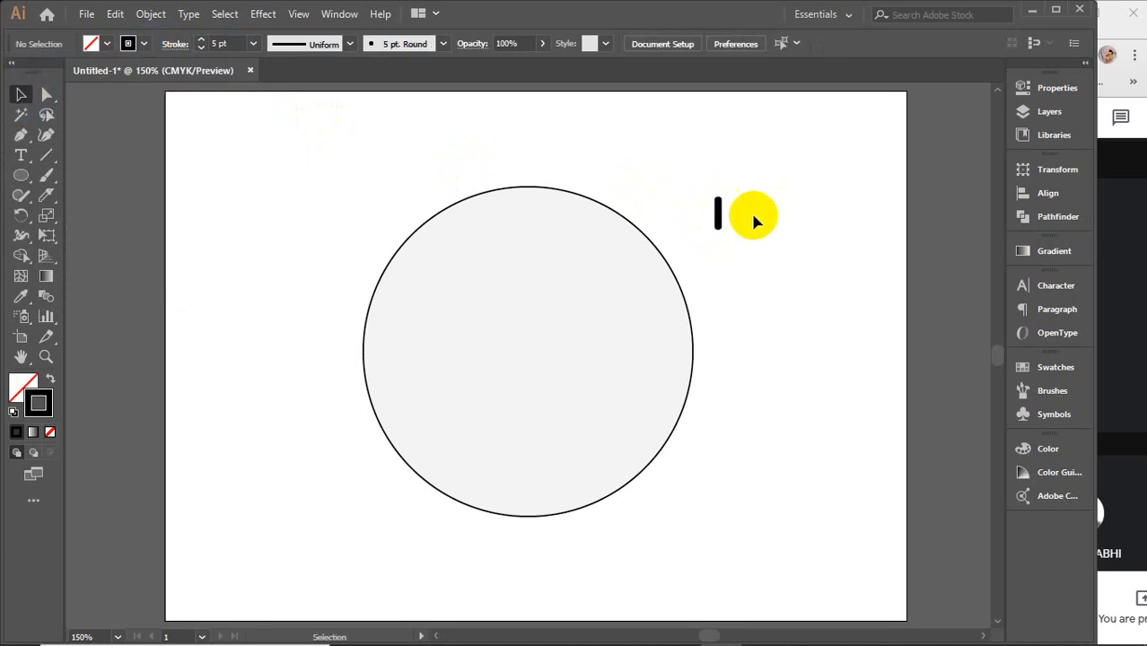
Step: Nudge the short line slightly upward and centre it horizontally on the circle, using the circle as the key object
{"action": "mouse_move", "coordinate": [721, 209]}
{"action": "left_mouse_down"}
{"action": "mouse_move", "coordinate": [596, 208]}
{"action": "mouse_move", "coordinate": [723, 210]}
{"action": "mouse_move", "coordinate": [718, 219]}
{"action": "left_mouse_up"}
{"action": "left_click", "coordinate": [720, 215]}
{"action": "left_click_drag", "start_coordinate": [379, 154], "coordinate": [790, 341]}
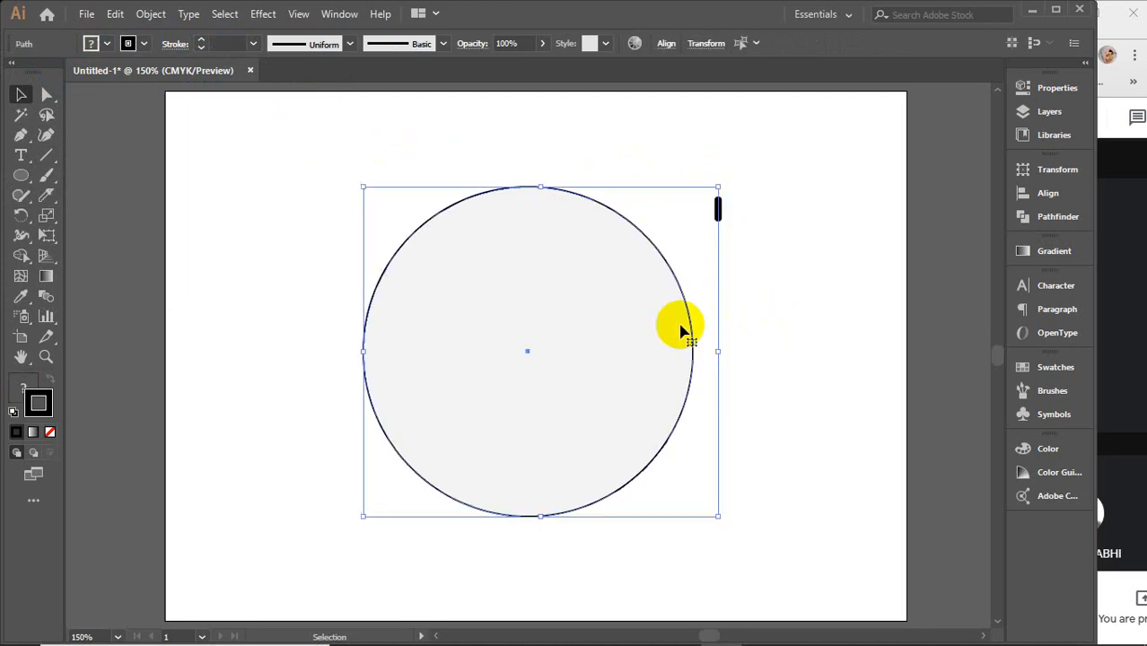
{"action": "left_click", "coordinate": [559, 302]}
{"action": "left_click", "coordinate": [1048, 193]}
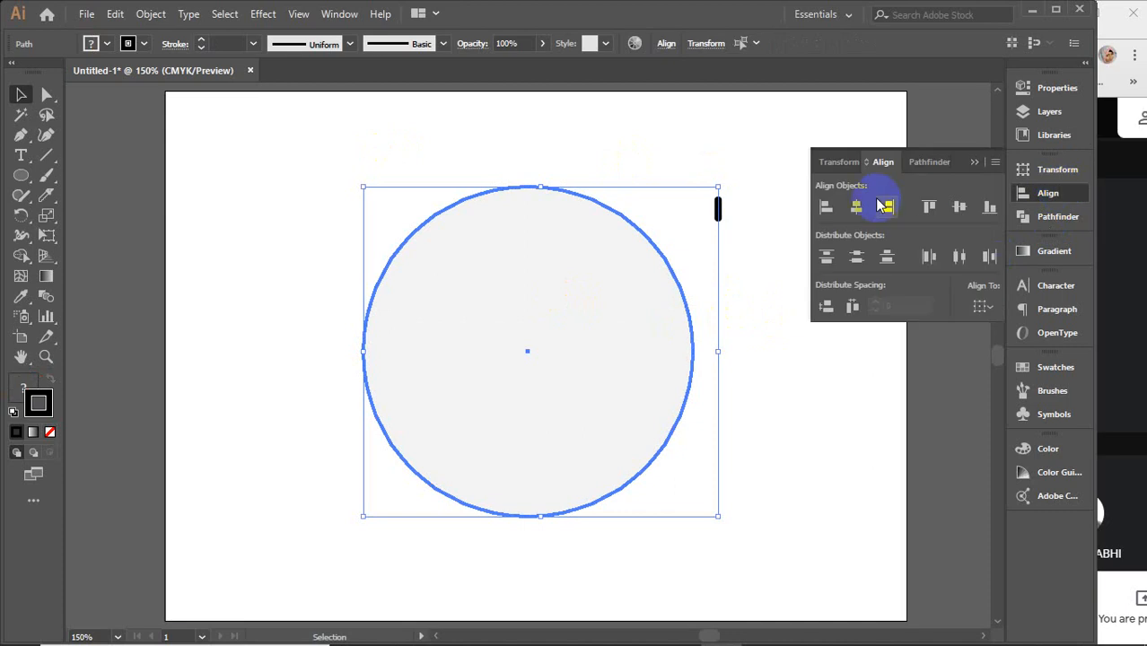
{"action": "left_click", "coordinate": [856, 206]}
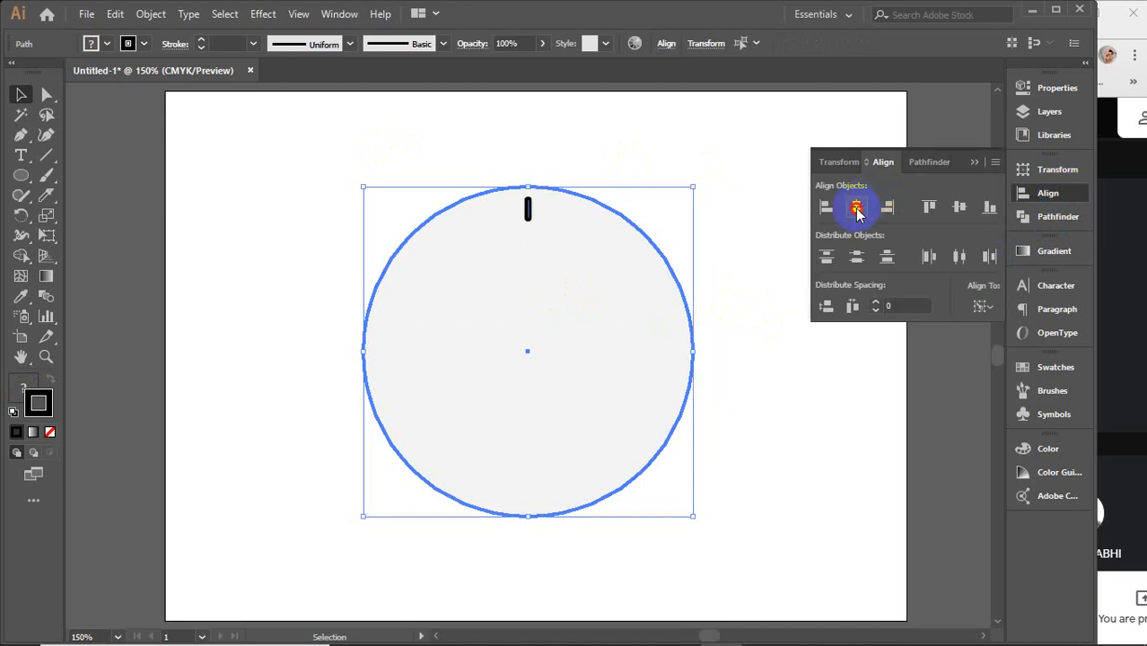
{"action": "left_click", "coordinate": [975, 163]}
{"action": "left_click", "coordinate": [801, 226]}
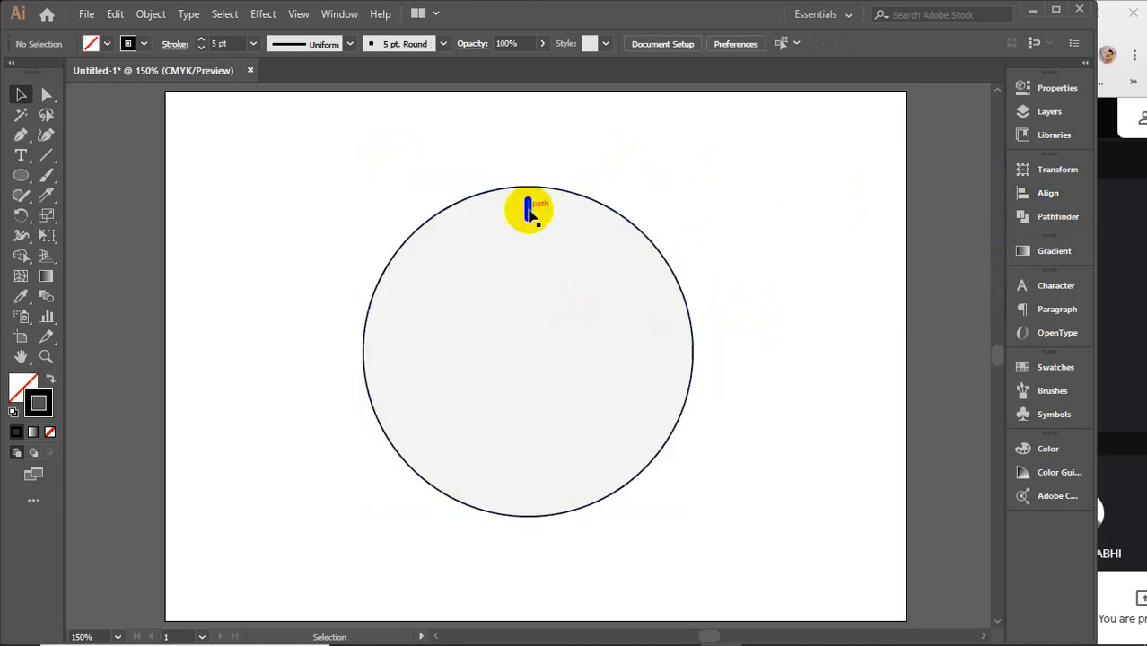
Step: Duplicate the tick mark horizontally into the empty artboard area to the right of the circle
{"action": "left_click", "coordinate": [529, 209]}
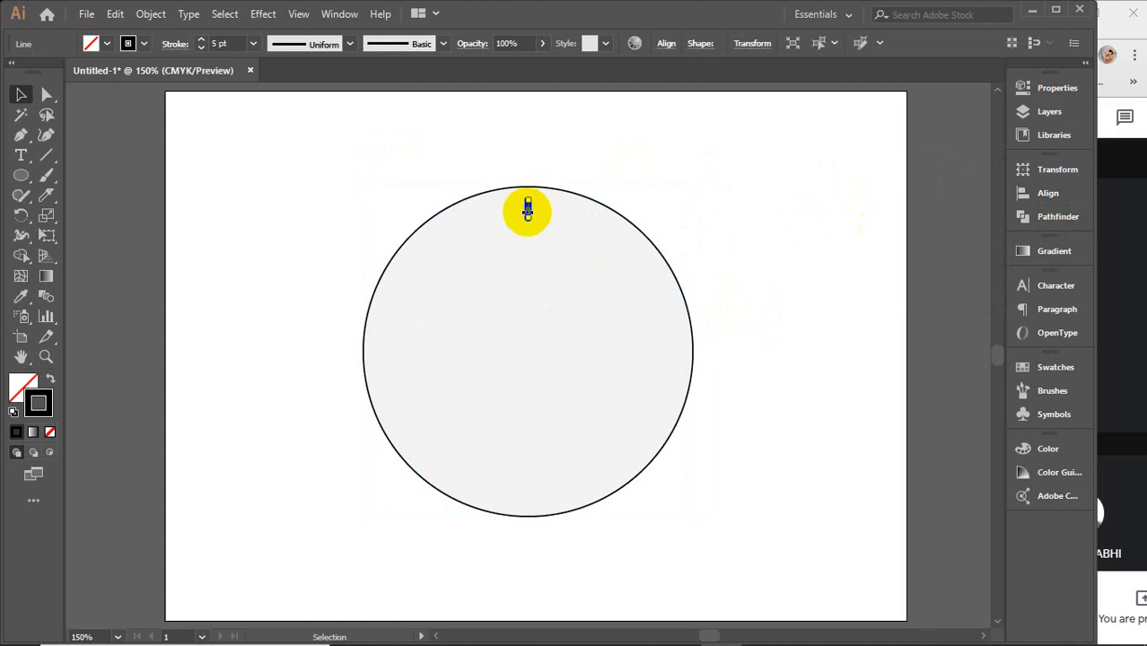
{"action": "scroll", "coordinate": [527, 212], "scroll_direction": "up", "scroll_amount": 1}
{"action": "key", "text": "space"}
{"action": "left_click_drag", "start_coordinate": [593, 312], "coordinate": [606, 276]}
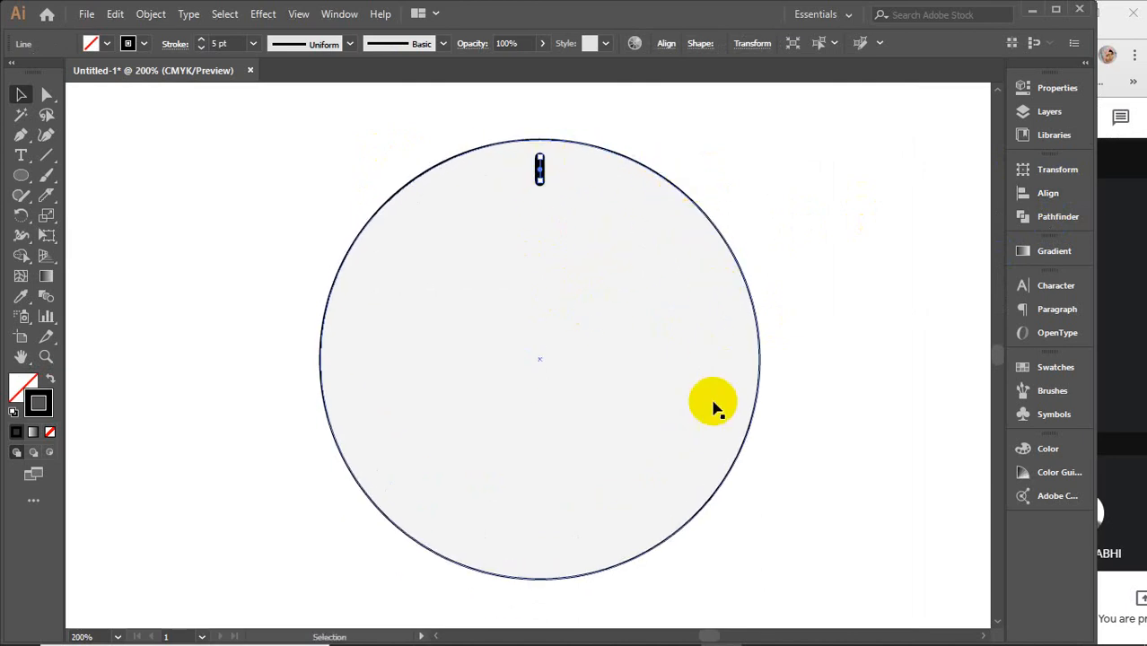
{"action": "left_click", "coordinate": [540, 170]}
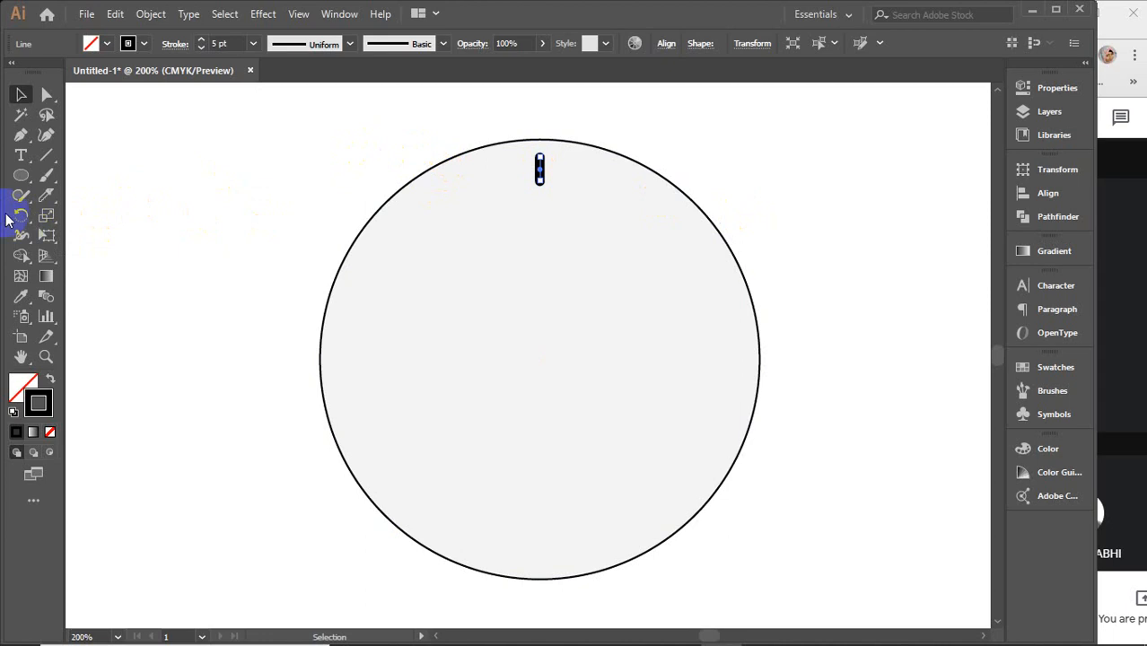
{"action": "left_click", "coordinate": [314, 152]}
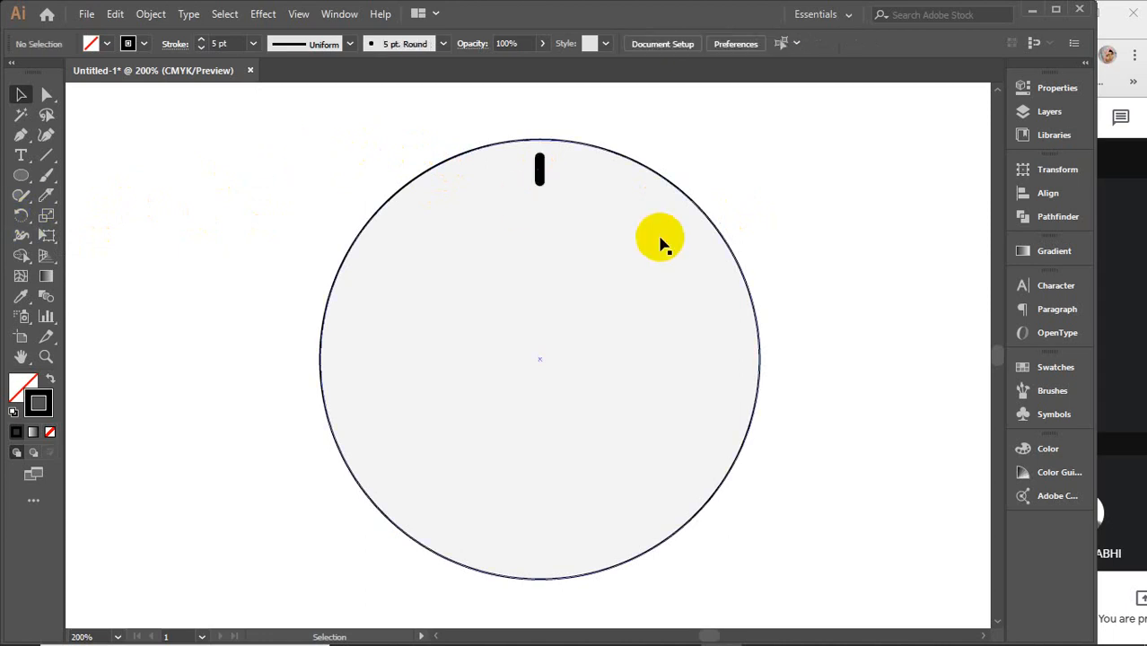
{"action": "left_click", "coordinate": [538, 170]}
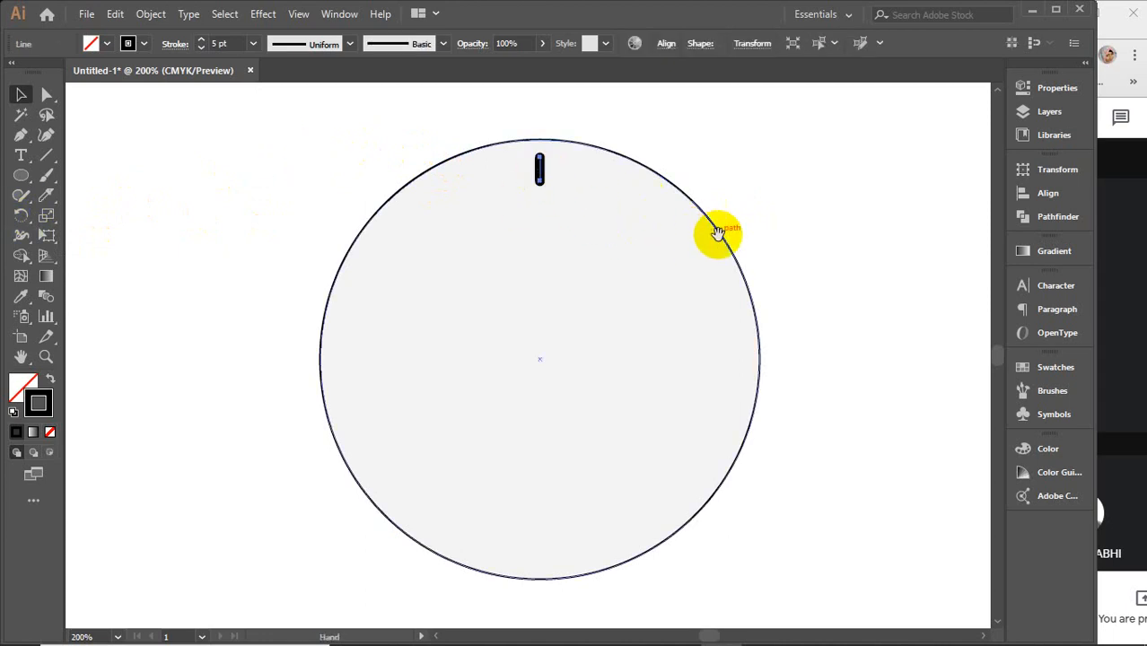
{"action": "left_click_drag", "start_coordinate": [722, 234], "coordinate": [481, 245]}
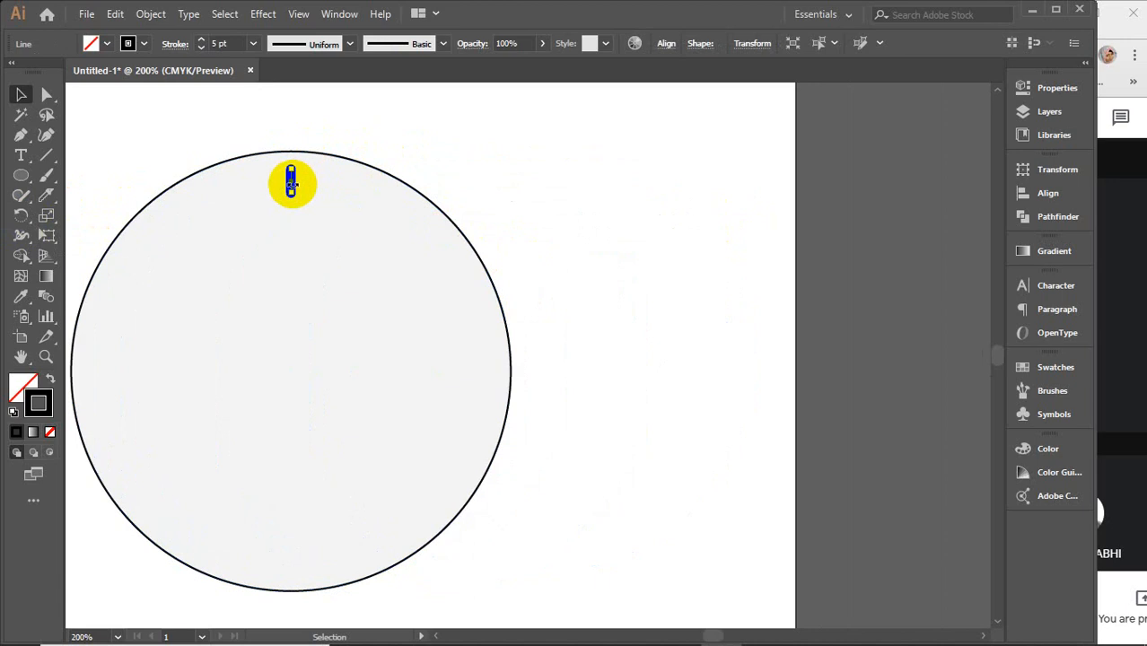
{"action": "left_click_drag", "start_coordinate": [290, 182], "coordinate": [717, 222]}
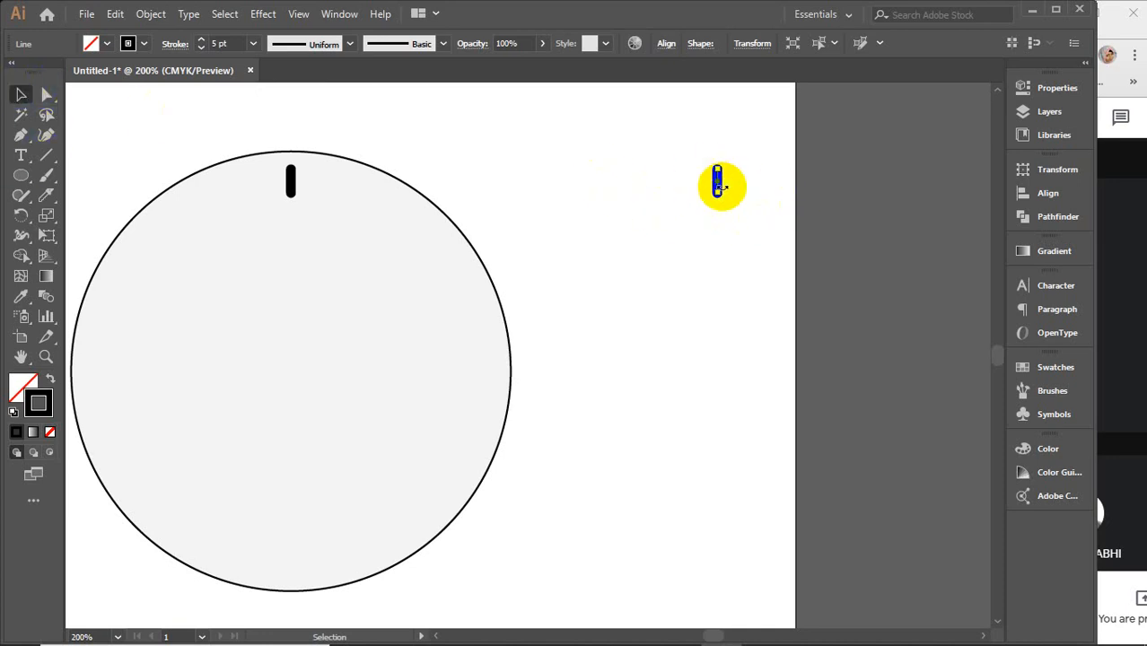
Step: Try rotating the copied tick mark freehand about its centre to nearly horizontal, and undo the rotation
{"action": "scroll", "coordinate": [722, 190], "scroll_direction": "up", "scroll_amount": 2}
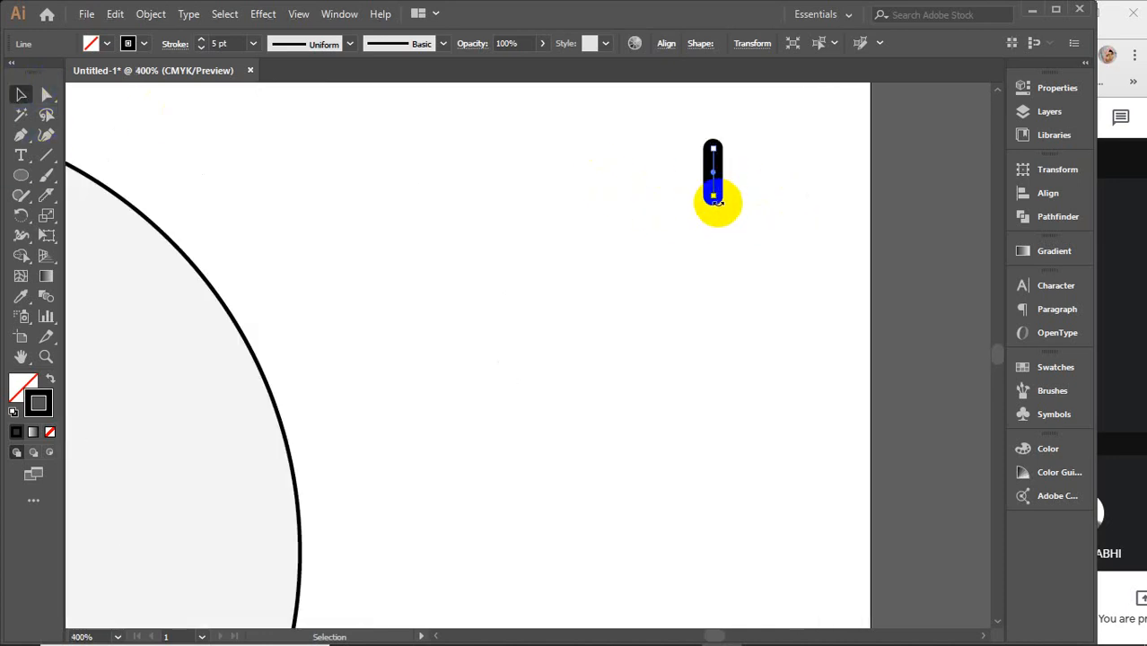
{"action": "left_click_drag", "start_coordinate": [715, 206], "coordinate": [615, 166]}
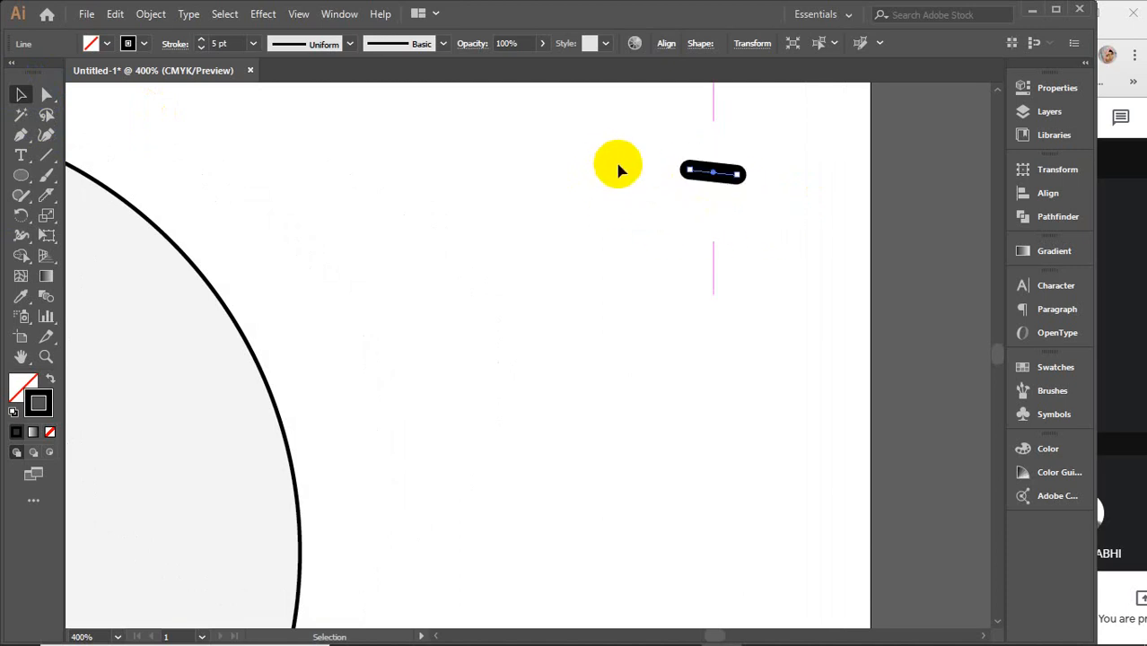
{"action": "left_click_drag", "start_coordinate": [715, 188], "coordinate": [715, 190]}
Step: Try creating a copy of the spare tick mark rotated 114° about its centre with the preview on, and undo the copy
{"action": "right_click", "coordinate": [711, 178]}
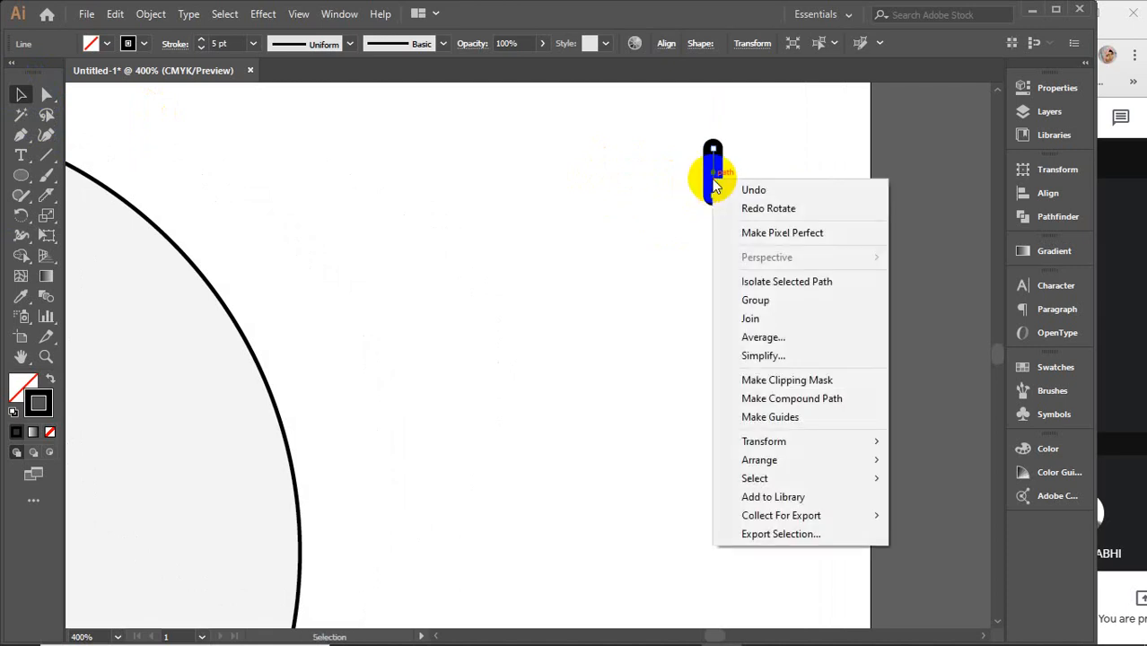
{"action": "mouse_move", "coordinate": [778, 443]}
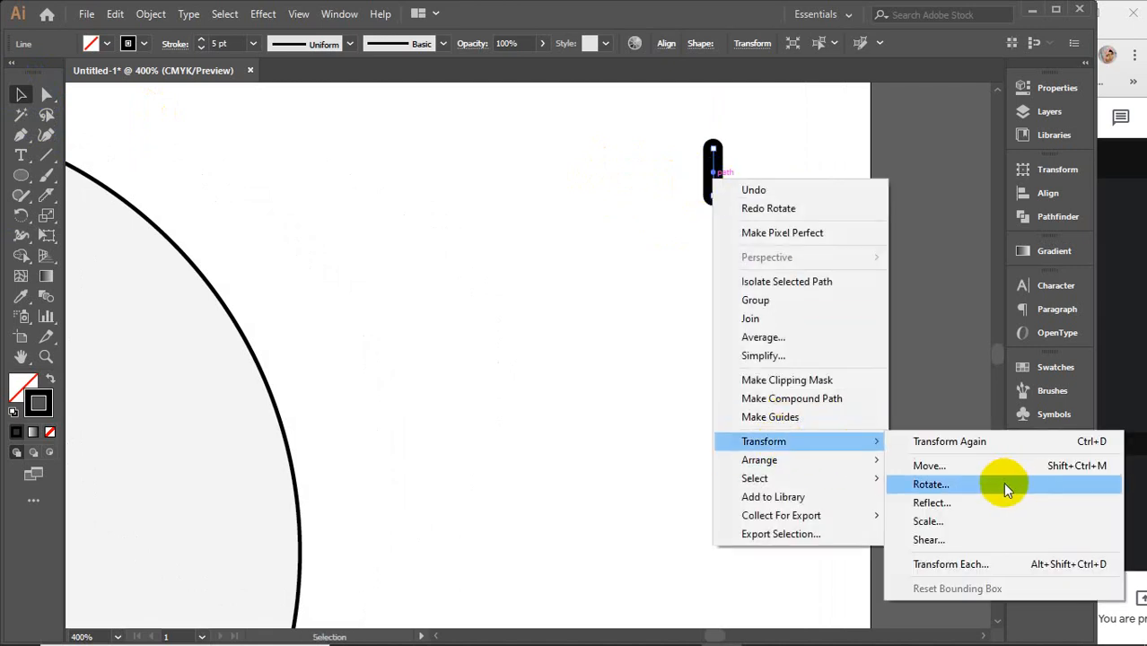
{"action": "left_click", "coordinate": [943, 485]}
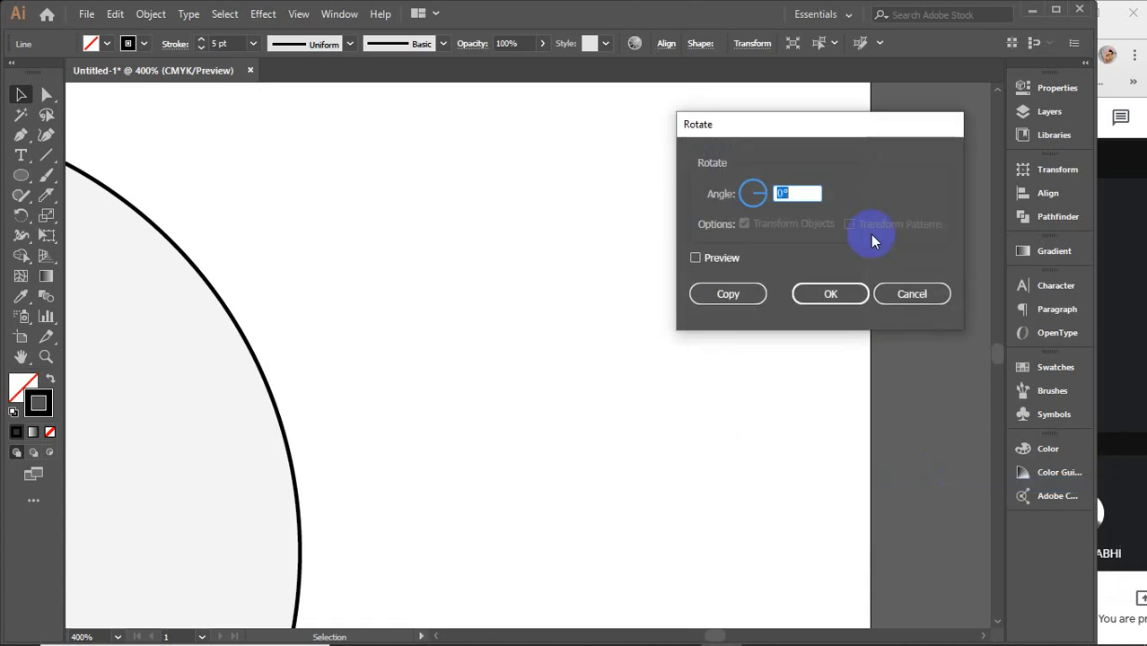
{"action": "left_click_drag", "start_coordinate": [741, 130], "coordinate": [897, 101]}
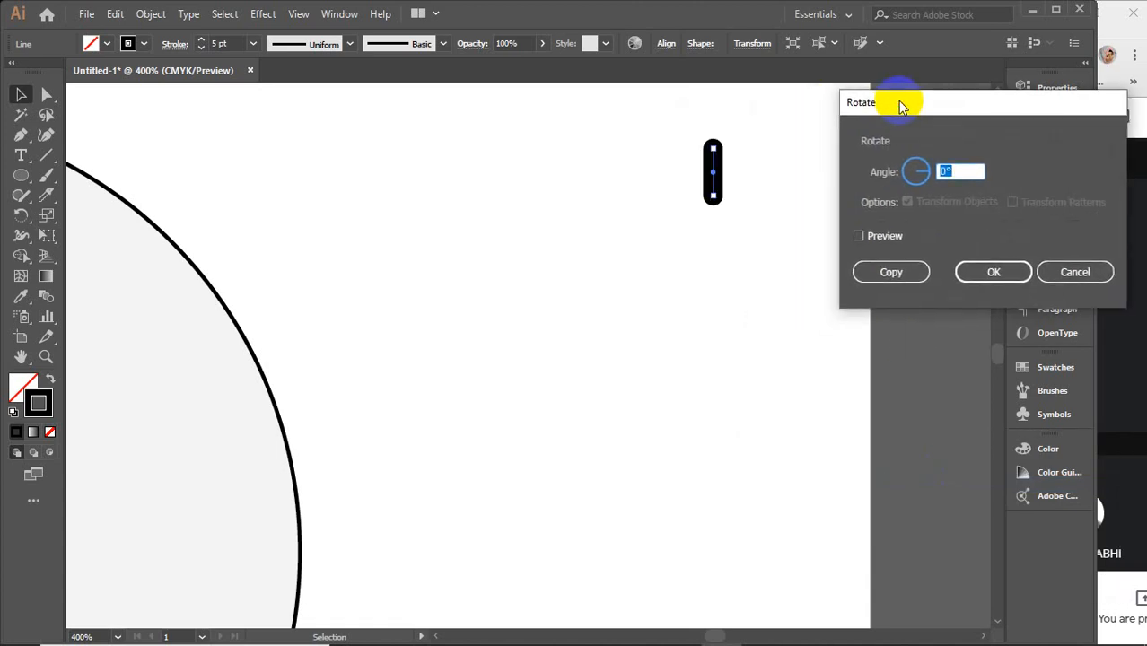
{"action": "left_click", "coordinate": [874, 236]}
{"action": "left_click", "coordinate": [970, 170]}
{"action": "scroll", "coordinate": [970, 170], "scroll_direction": "up", "scroll_amount": 4}
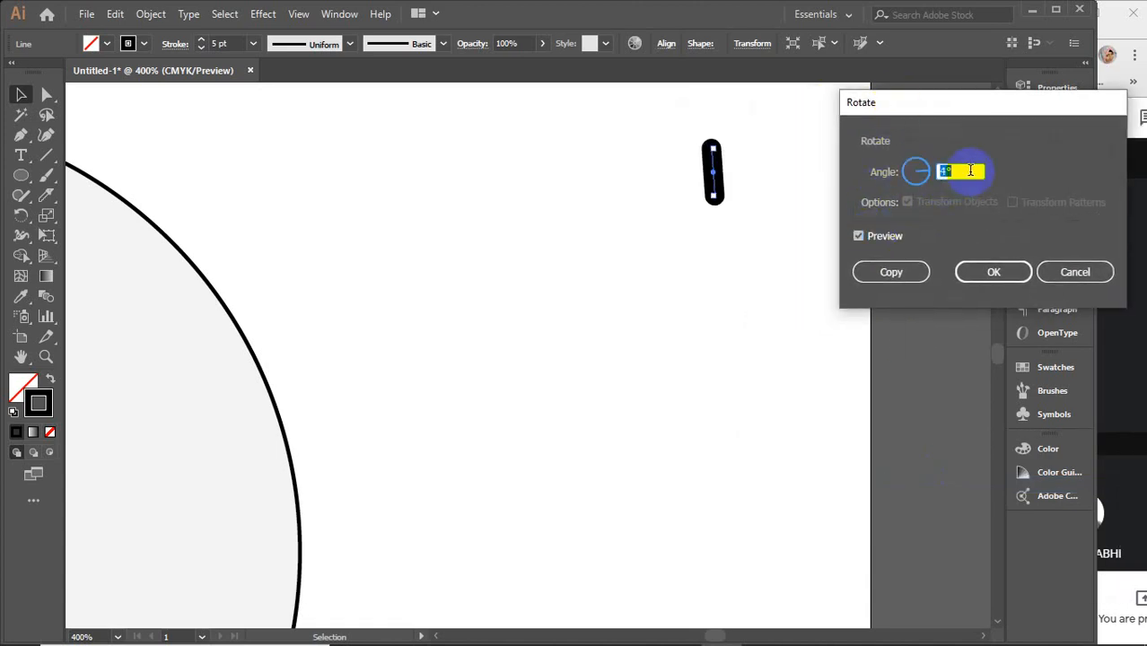
{"action": "scroll", "coordinate": [970, 171], "scroll_direction": "up", "scroll_amount": 20}
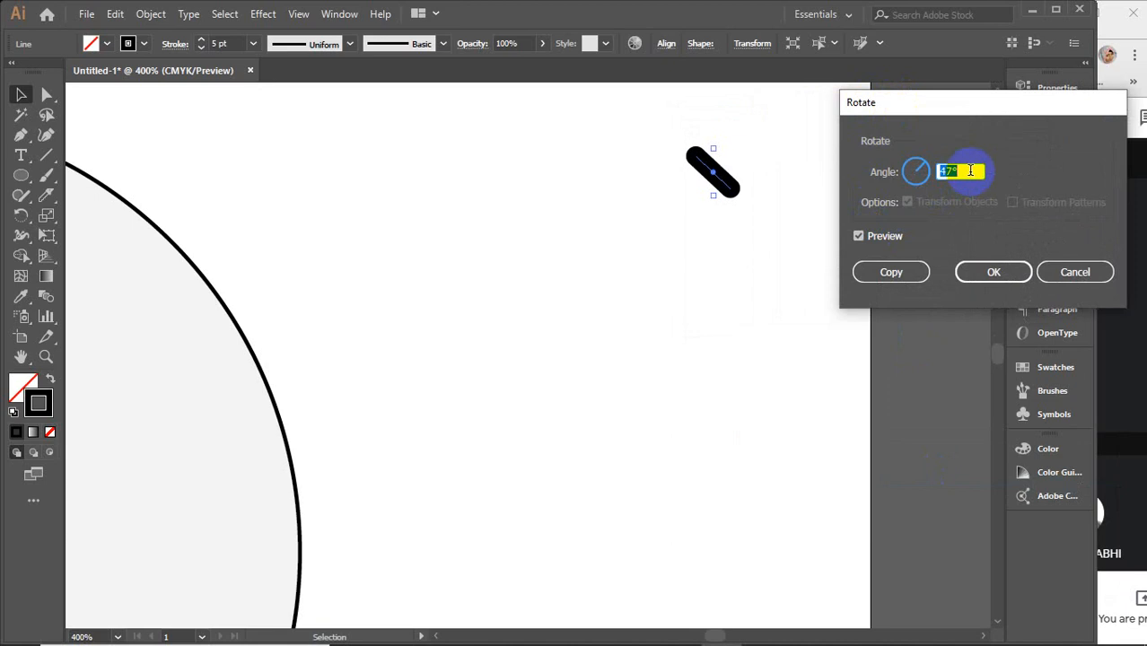
{"action": "scroll", "coordinate": [970, 171], "scroll_direction": "up", "scroll_amount": 20}
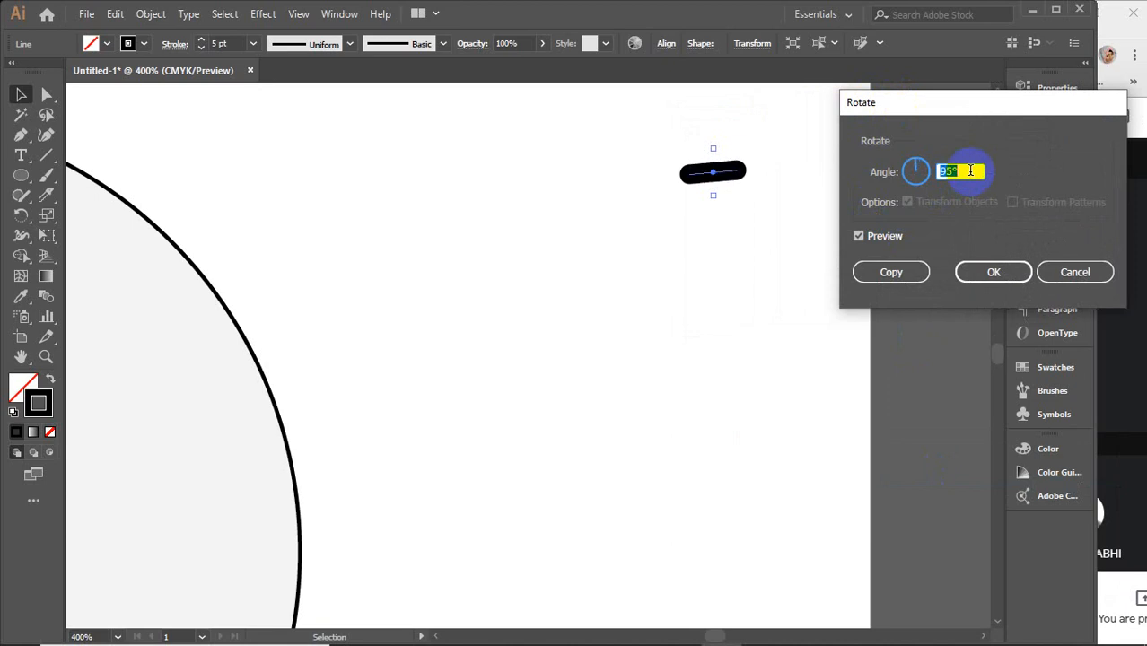
{"action": "scroll", "coordinate": [970, 170], "scroll_direction": "up", "scroll_amount": 19}
{"action": "left_click", "coordinate": [890, 274]}
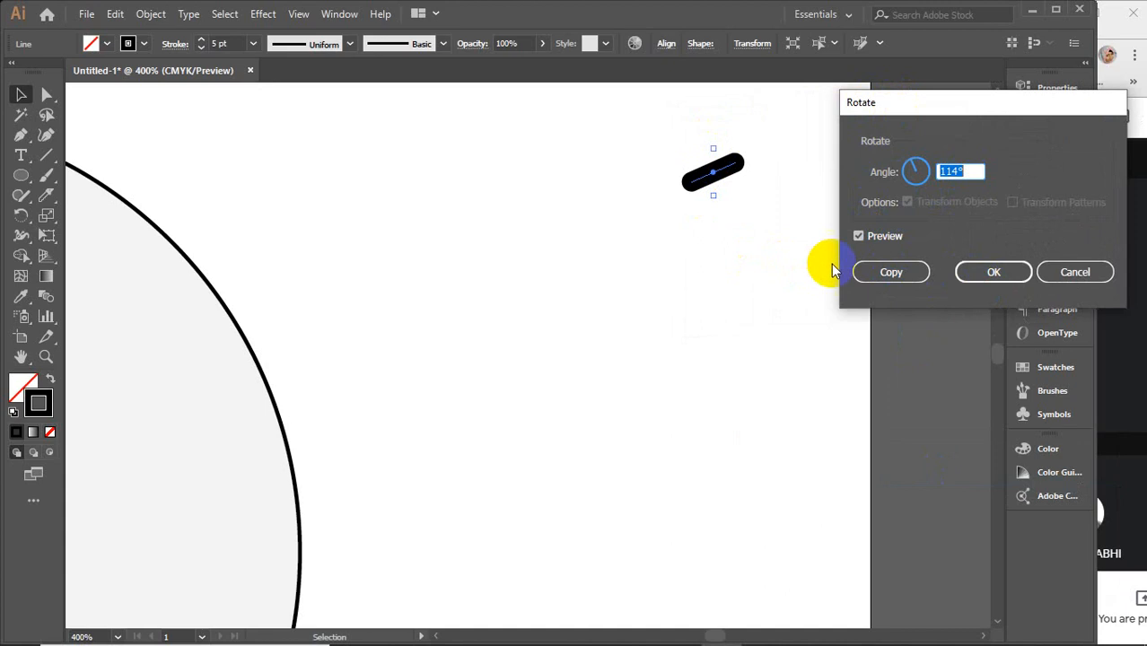
{"action": "left_click", "coordinate": [890, 274]}
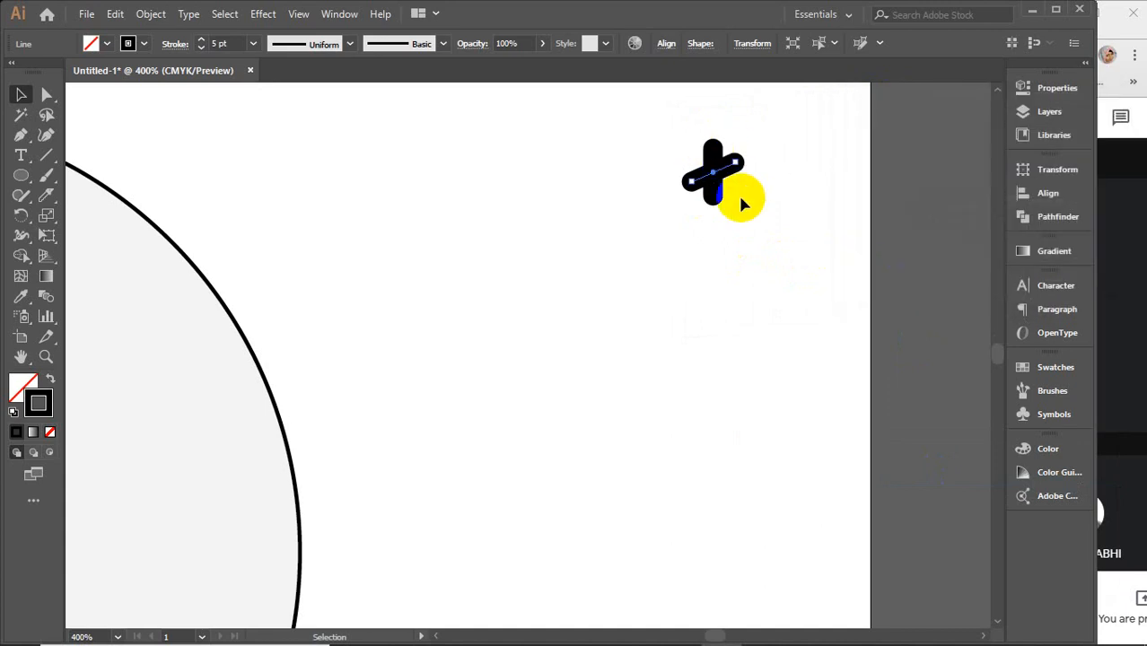
{"action": "key", "text": "ctrl+z"}
Step: Rotate the spare tick mark to the right of the circle by 47° about its centre, without making a copy
{"action": "right_click", "coordinate": [707, 177]}
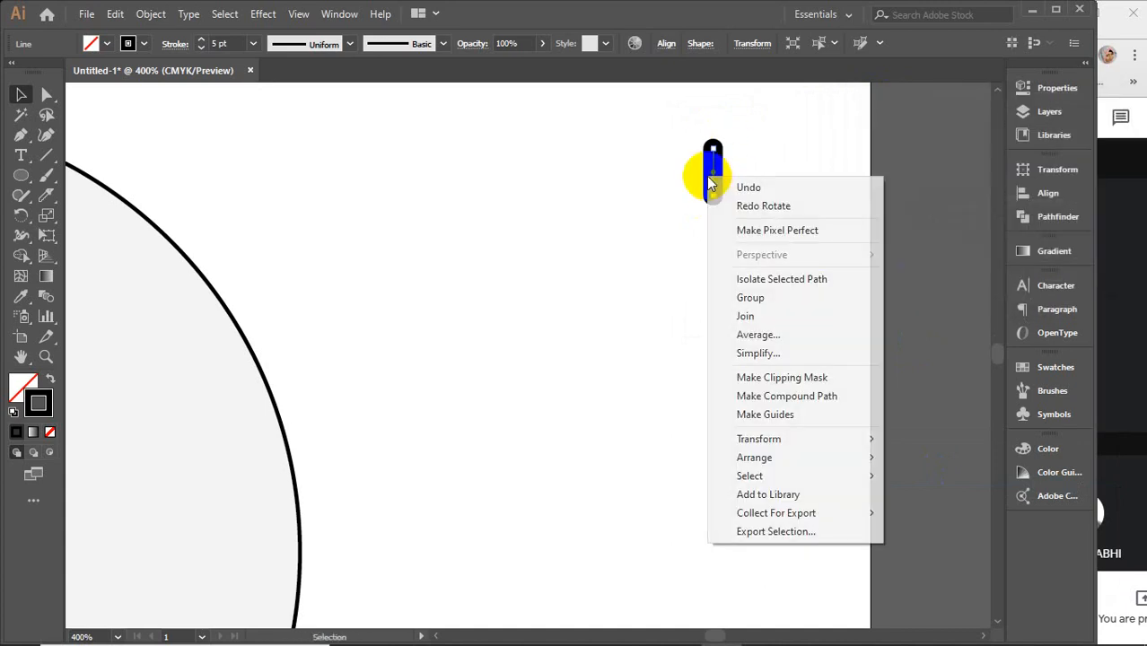
{"action": "mouse_move", "coordinate": [778, 442]}
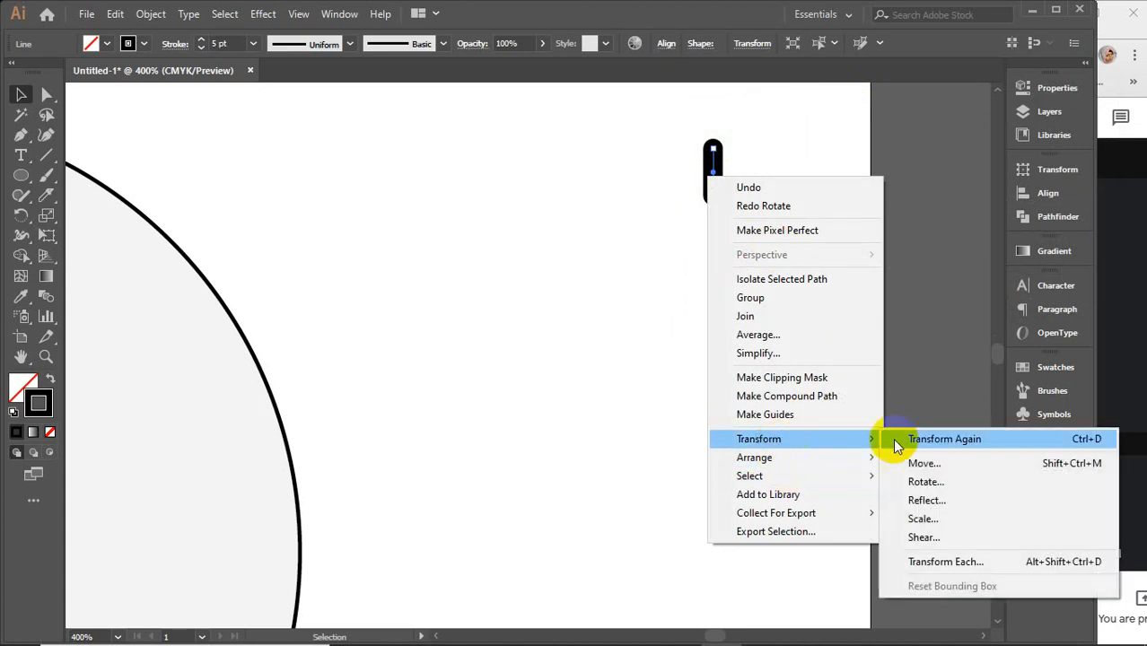
{"action": "left_click", "coordinate": [924, 482]}
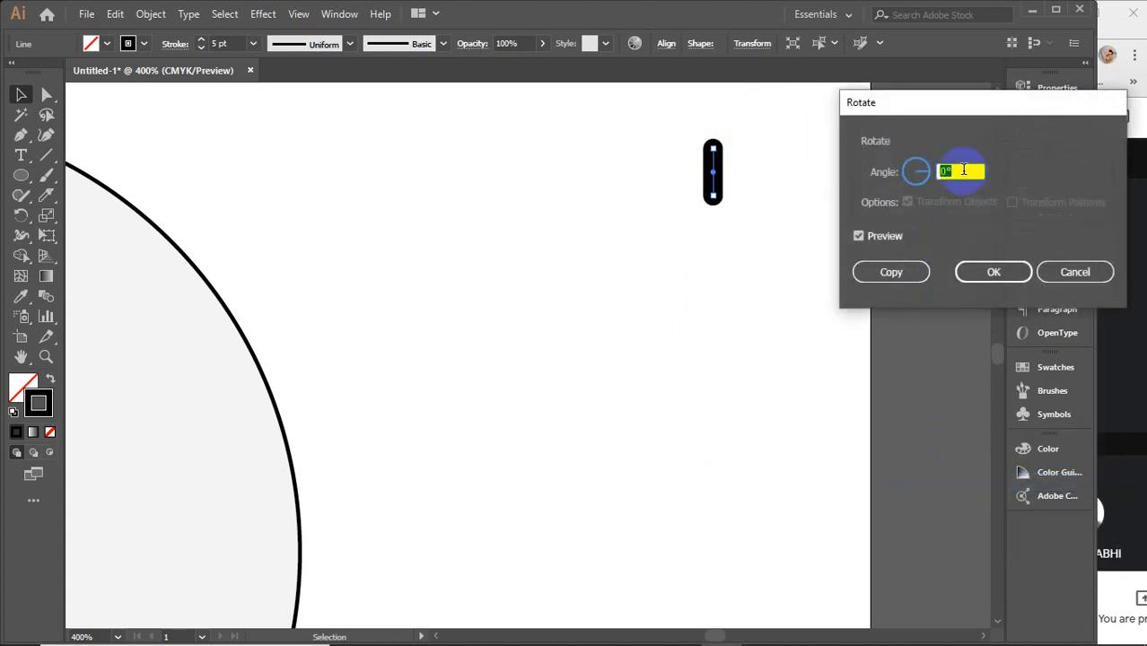
{"action": "scroll", "coordinate": [963, 169], "scroll_direction": "up", "scroll_amount": 20}
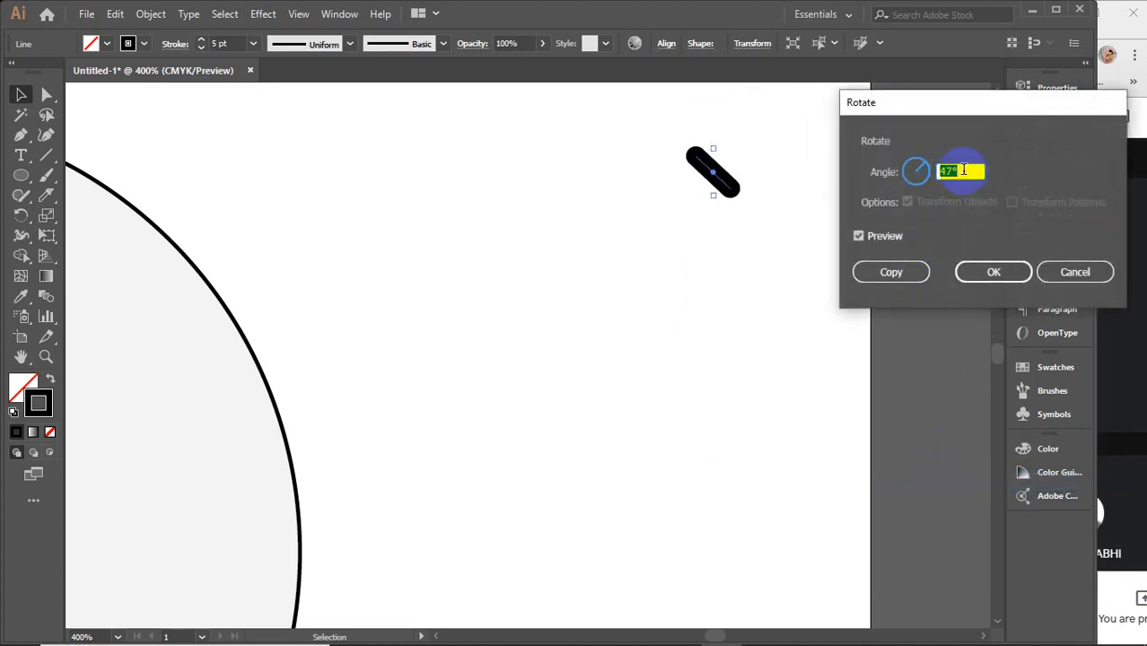
{"action": "left_click", "coordinate": [998, 274]}
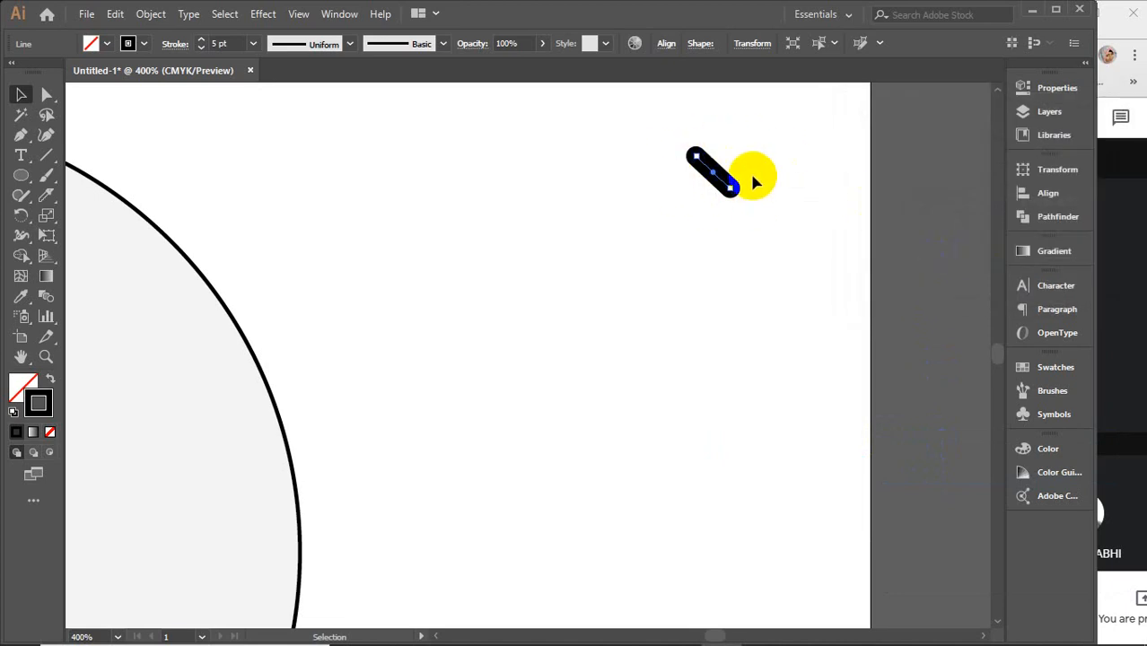
Step: Undo the last rotation of the spare line beside the dial and rotate it freehand to nearly horizontal
{"action": "key", "text": "a"}
{"action": "key", "text": "ctrl+z"}
{"action": "key", "text": "v"}
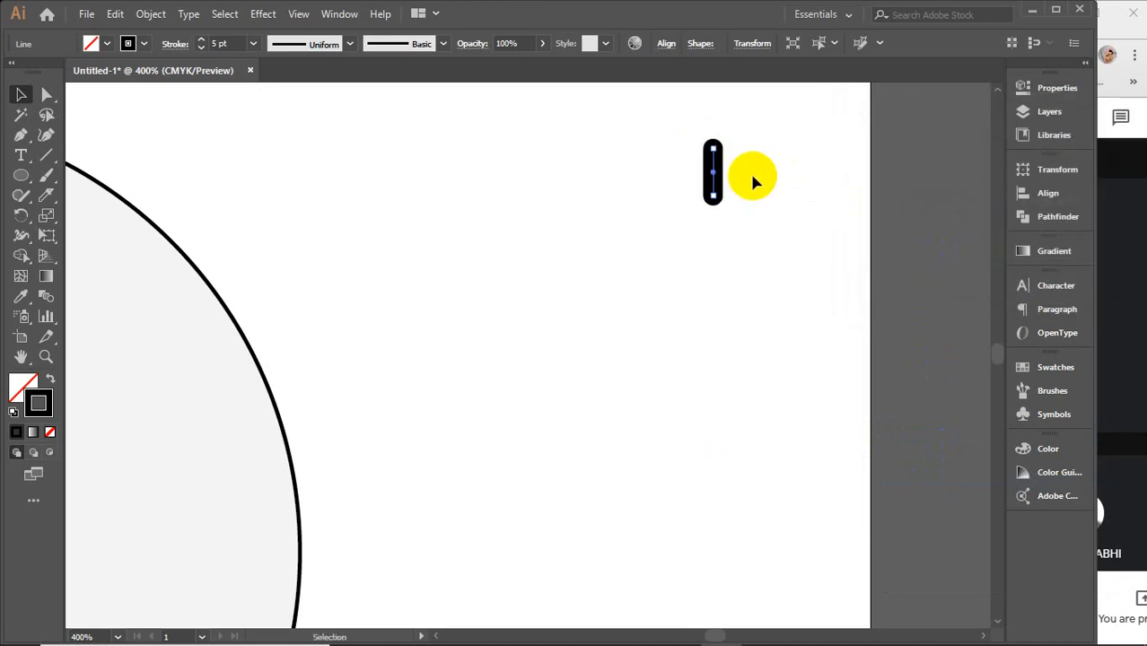
{"action": "left_click_drag", "start_coordinate": [716, 143], "coordinate": [755, 166]}
{"action": "right_click", "coordinate": [729, 175]}
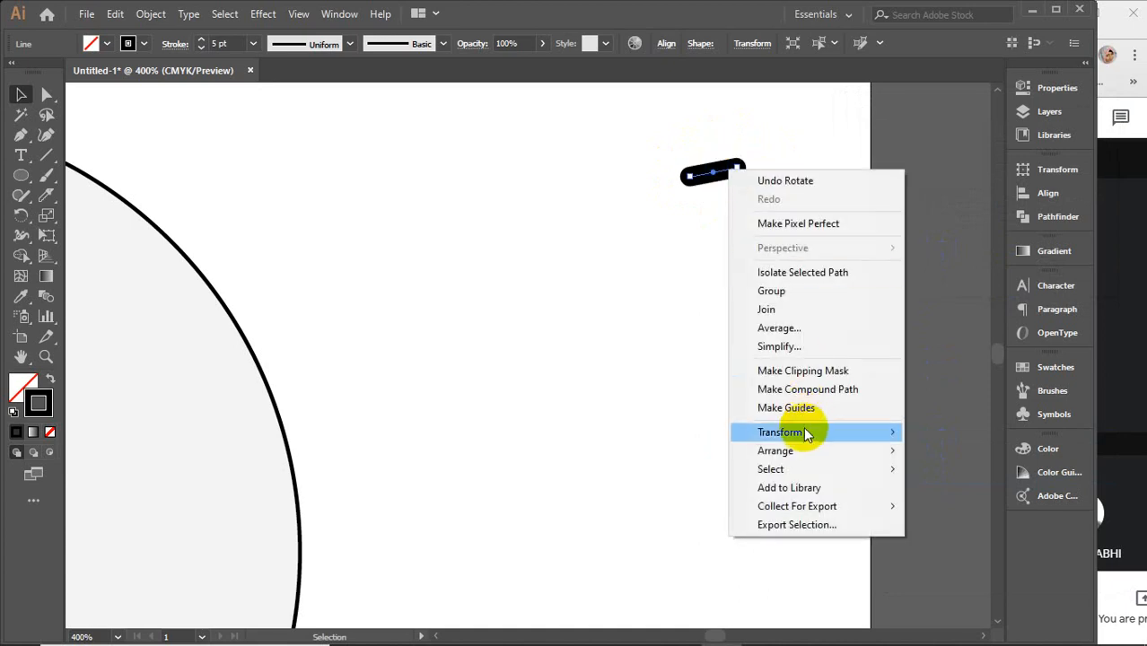
{"action": "mouse_move", "coordinate": [801, 428]}
{"action": "left_click", "coordinate": [984, 476]}
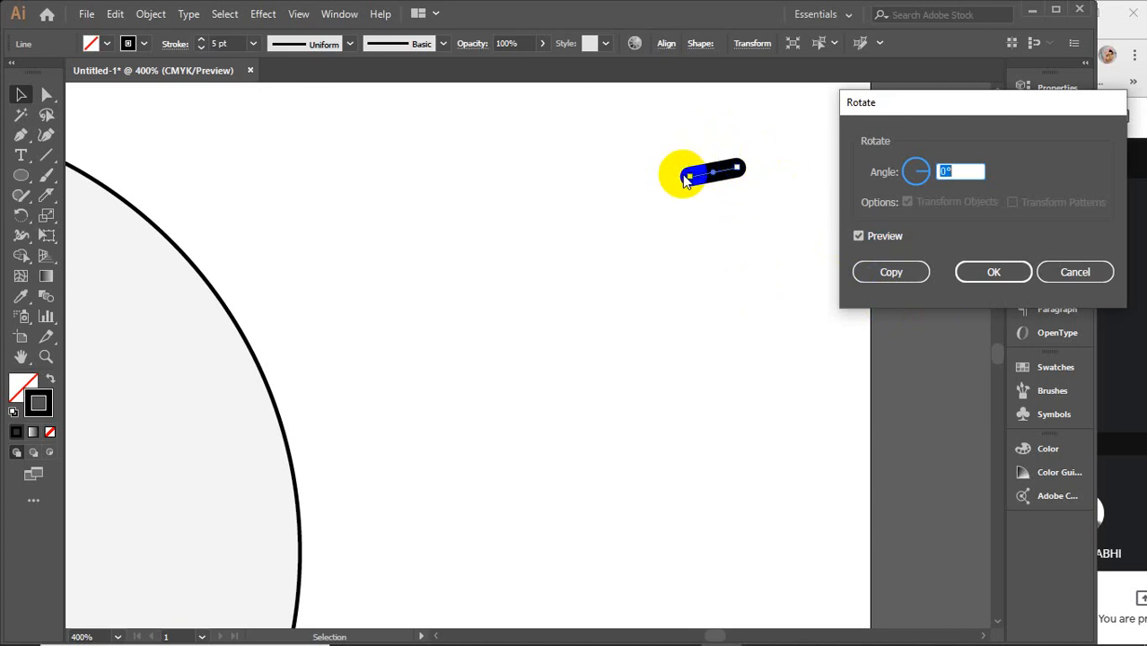
{"action": "left_click", "coordinate": [1063, 273]}
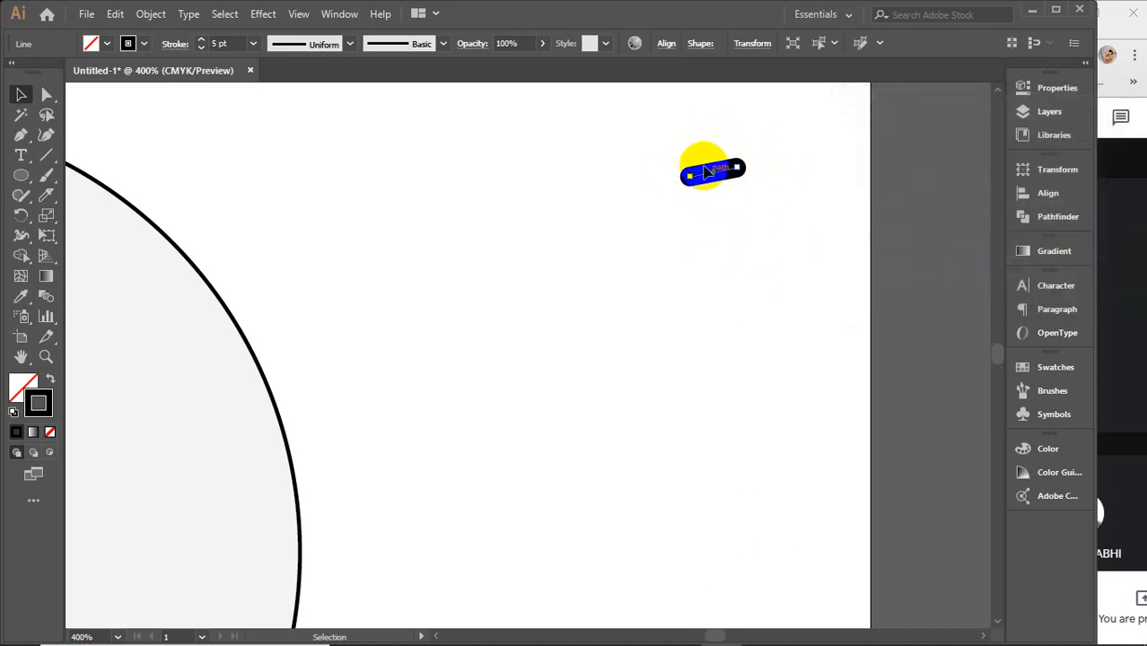
{"action": "left_click", "coordinate": [834, 295]}
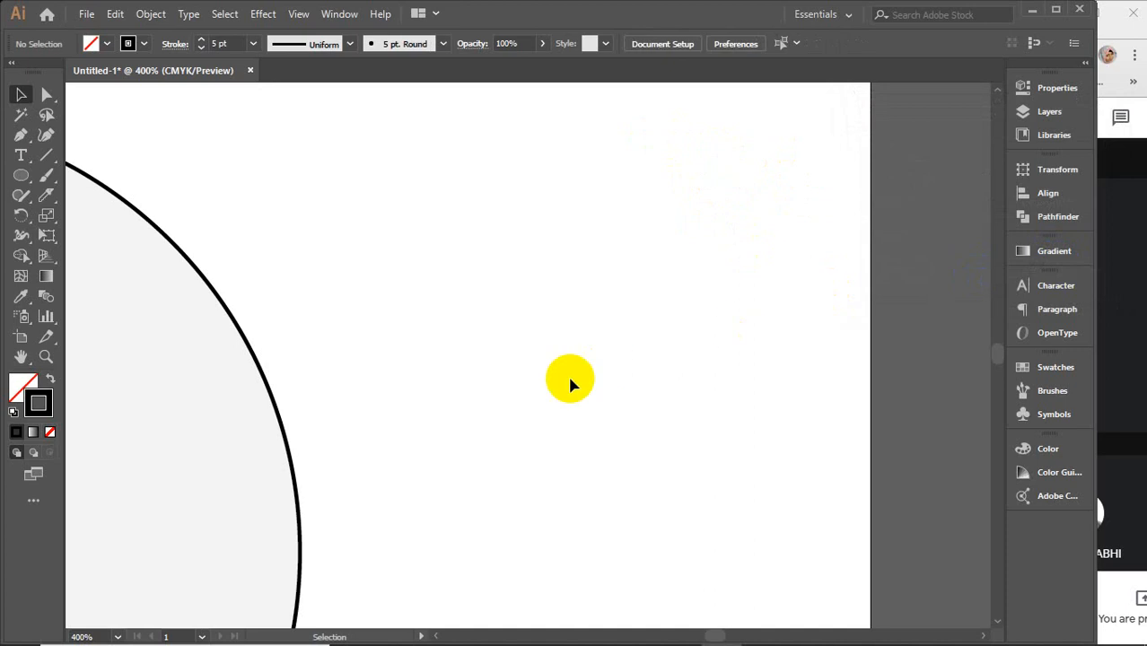
{"action": "left_click_drag", "start_coordinate": [325, 386], "coordinate": [781, 296]}
{"action": "scroll", "coordinate": [717, 340], "scroll_direction": "down", "scroll_amount": 1}
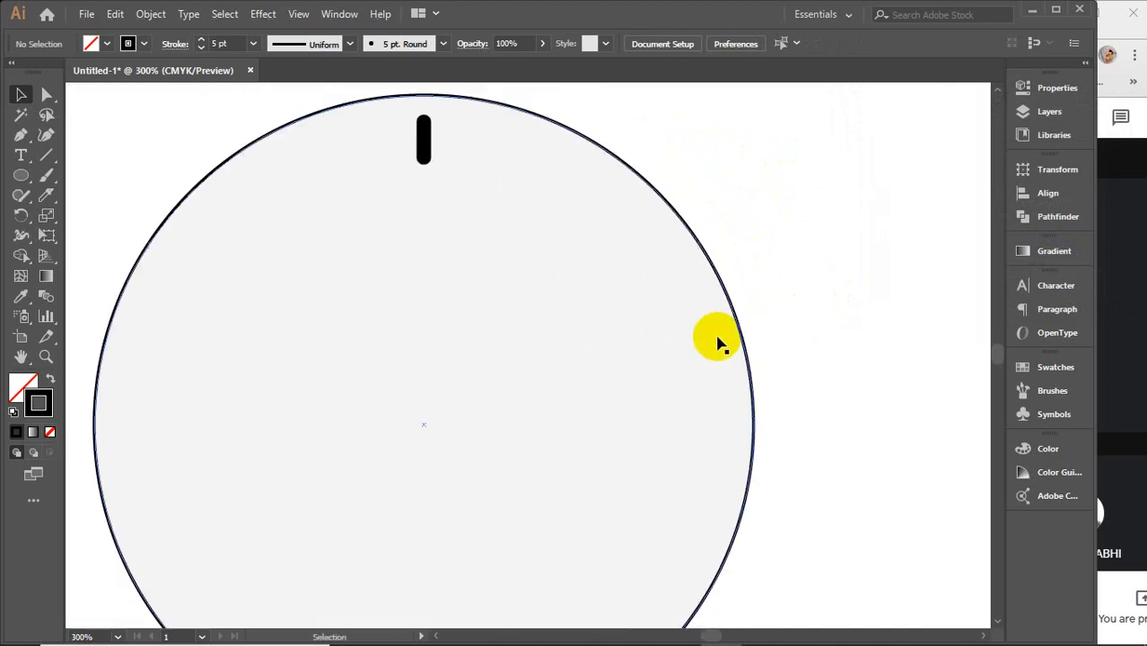
{"action": "left_click_drag", "start_coordinate": [625, 399], "coordinate": [662, 380]}
{"action": "scroll", "coordinate": [662, 386], "scroll_direction": "down", "scroll_amount": 1}
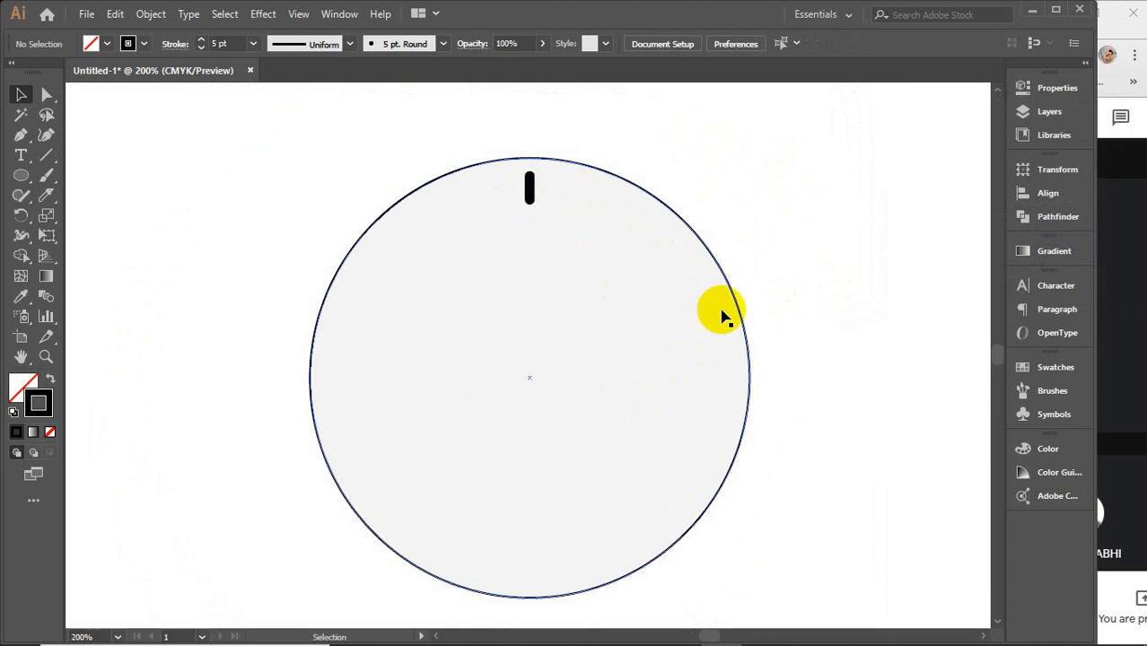
{"action": "left_click", "coordinate": [530, 191]}
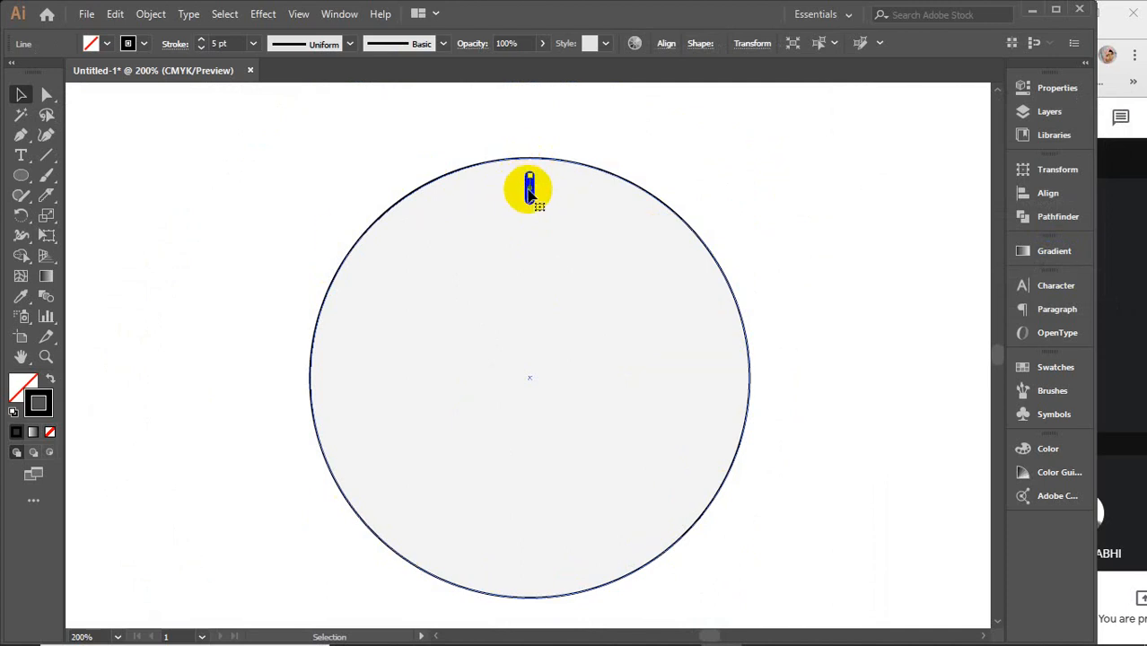
{"action": "left_click", "coordinate": [19, 218]}
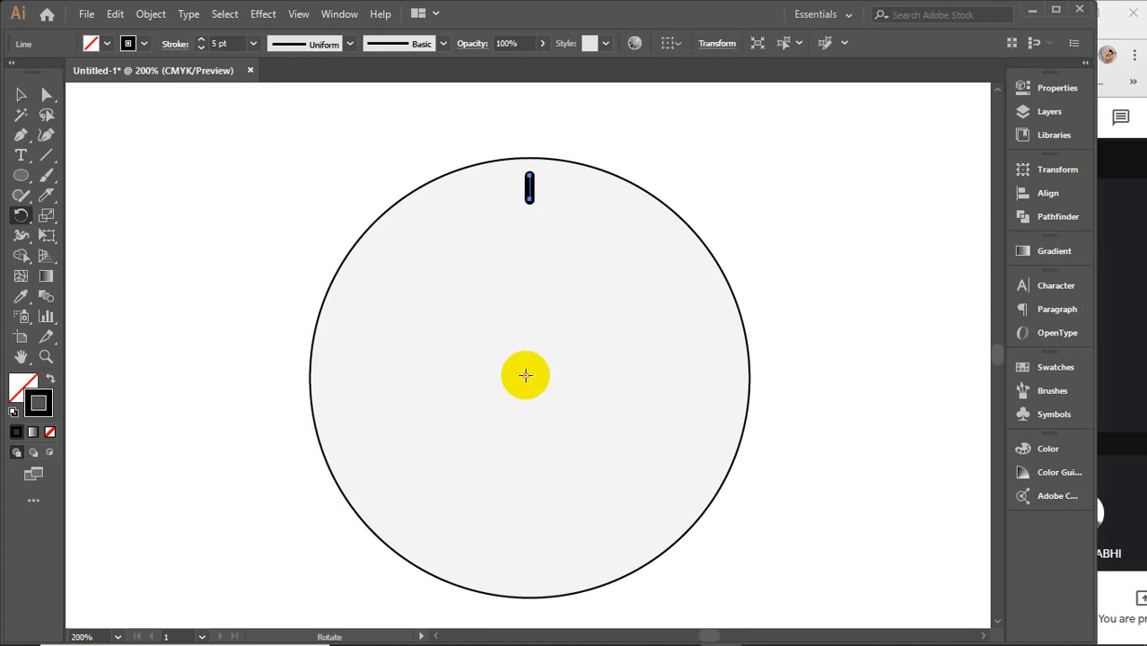
{"action": "left_click", "coordinate": [525, 374], "text": "alt"}
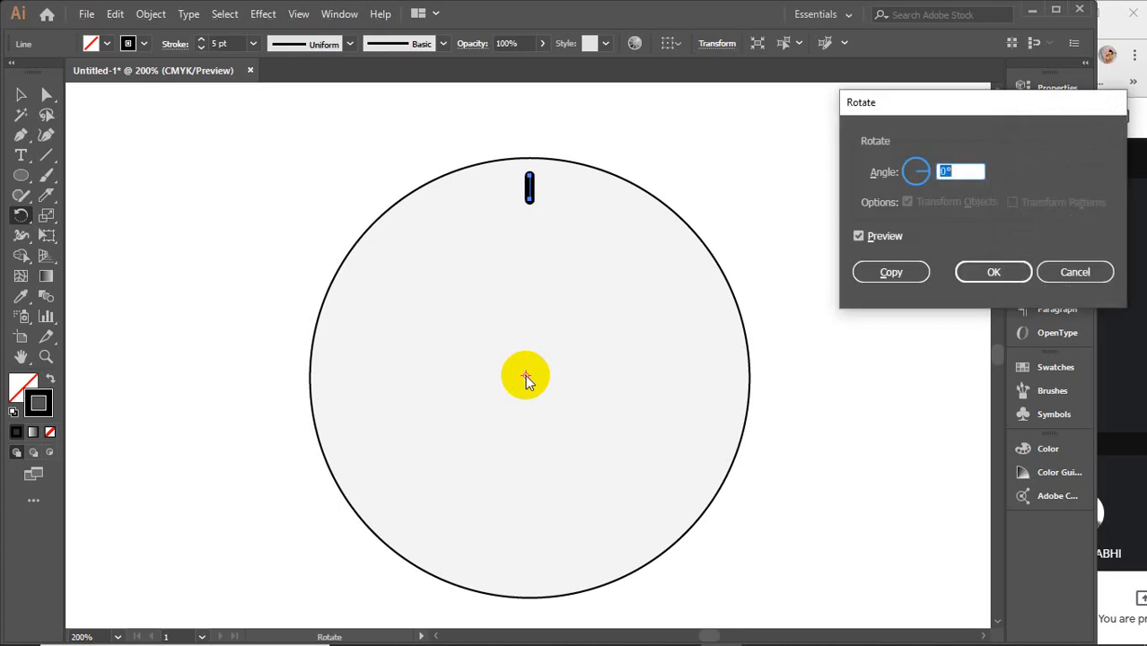
{"action": "left_click", "coordinate": [1081, 277]}
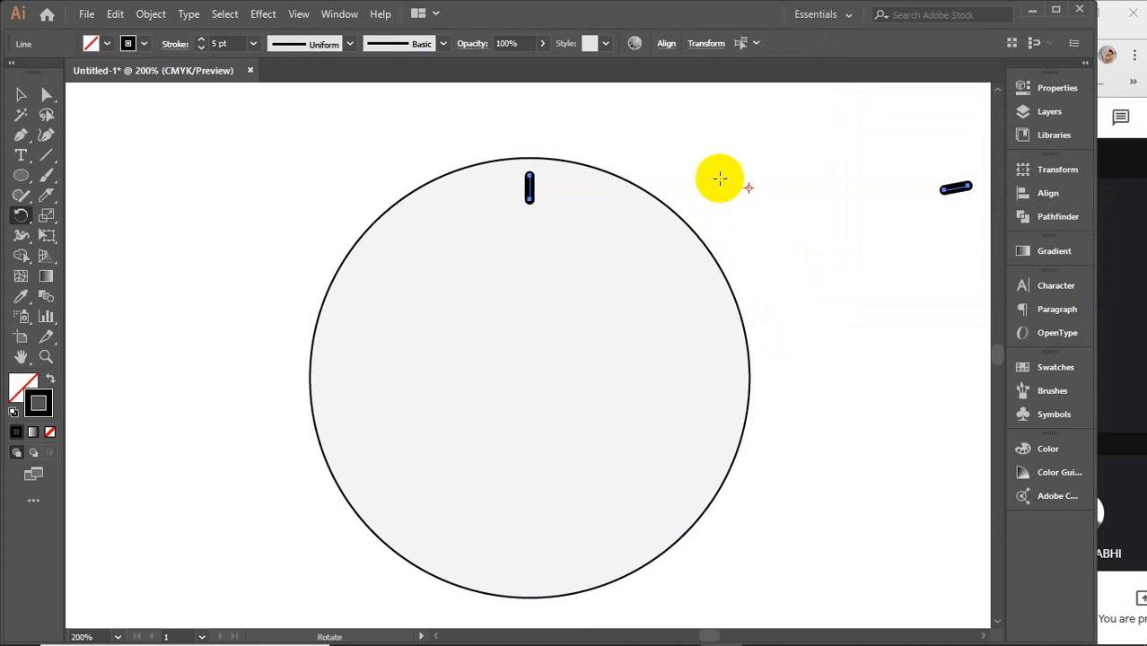
Step: Delete the spare tilted line outside the clock circle, keeping the tick at the 12 o'clock position
{"action": "left_click", "coordinate": [21, 94]}
{"action": "left_click_drag", "start_coordinate": [763, 137], "coordinate": [960, 232]}
{"action": "key", "text": "Delete"}
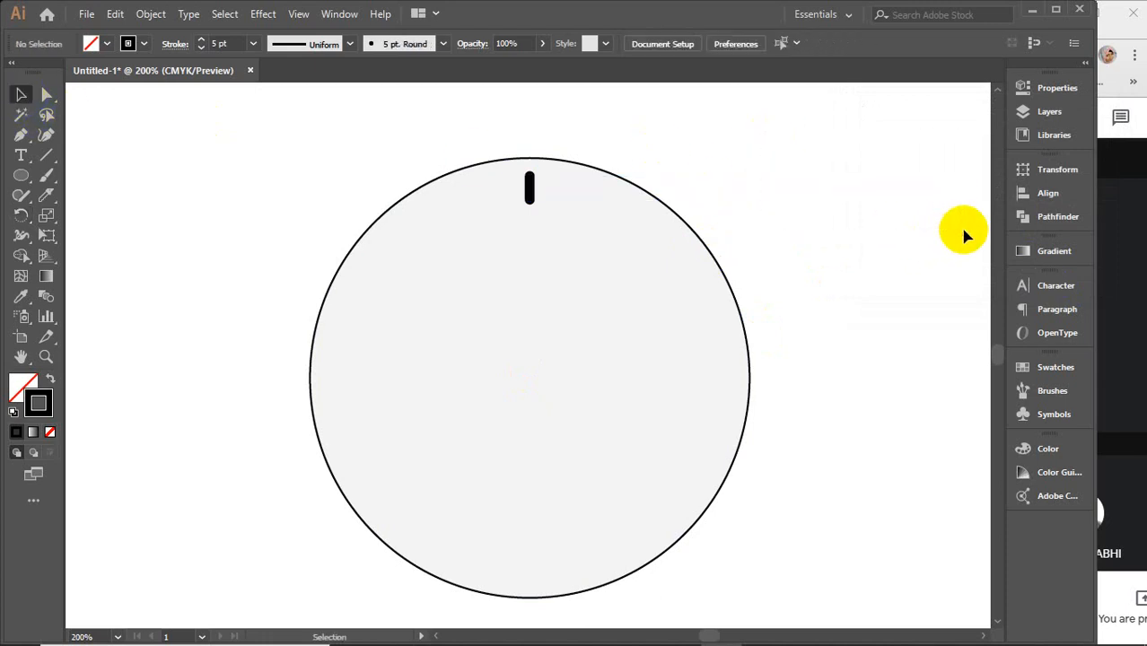
Step: Start a Rotate operation on the 12 o'clock tick with the circle's exact center as pivot and preview enabled
{"action": "left_click", "coordinate": [529, 191]}
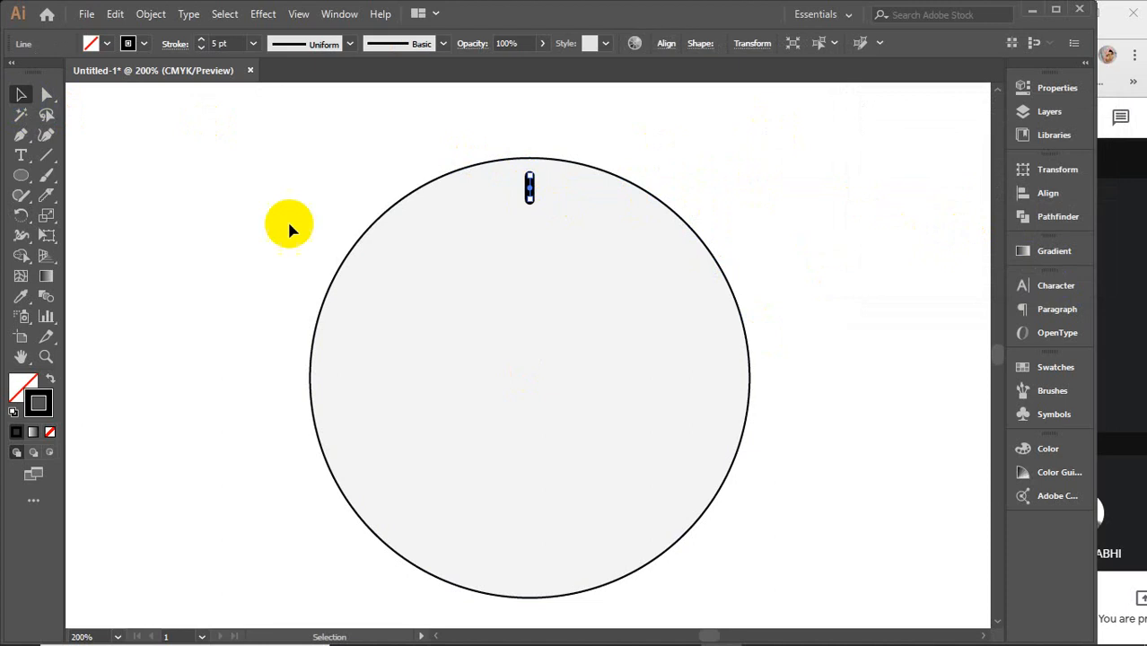
{"action": "left_click", "coordinate": [21, 216]}
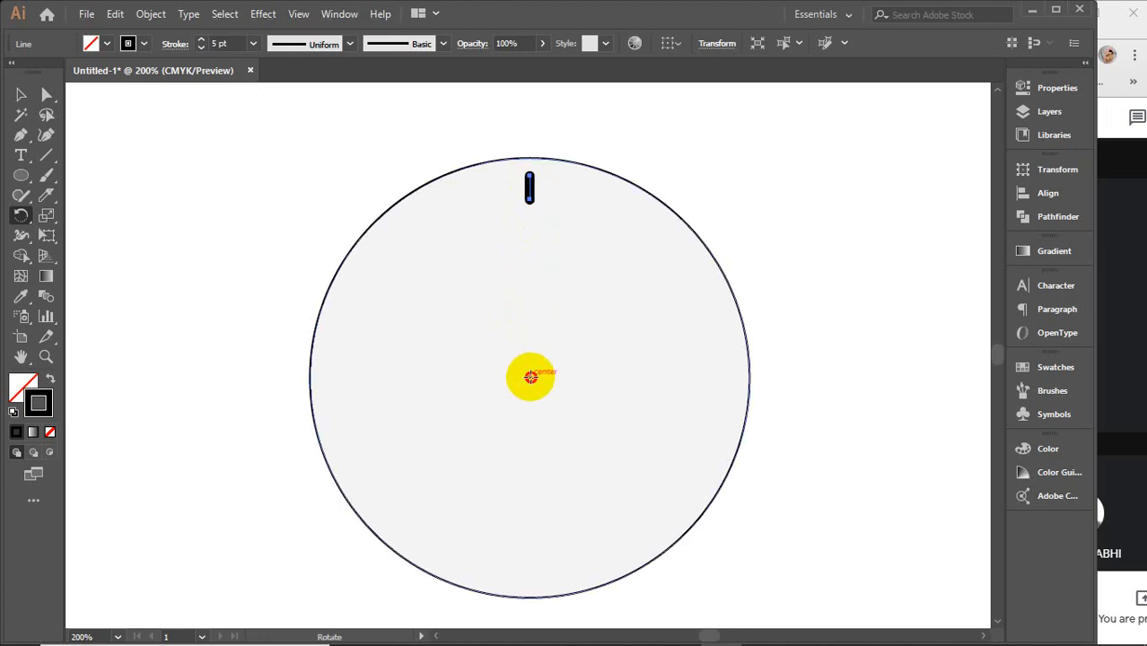
{"action": "left_click", "coordinate": [530, 377], "text": "alt"}
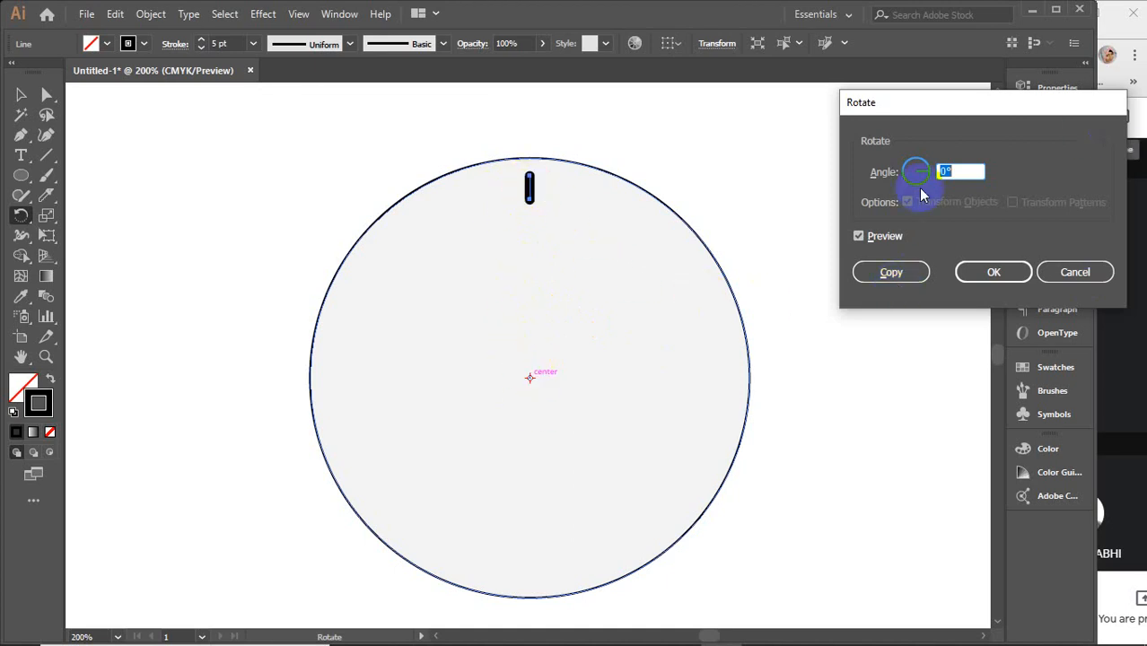
{"action": "left_click", "coordinate": [861, 236]}
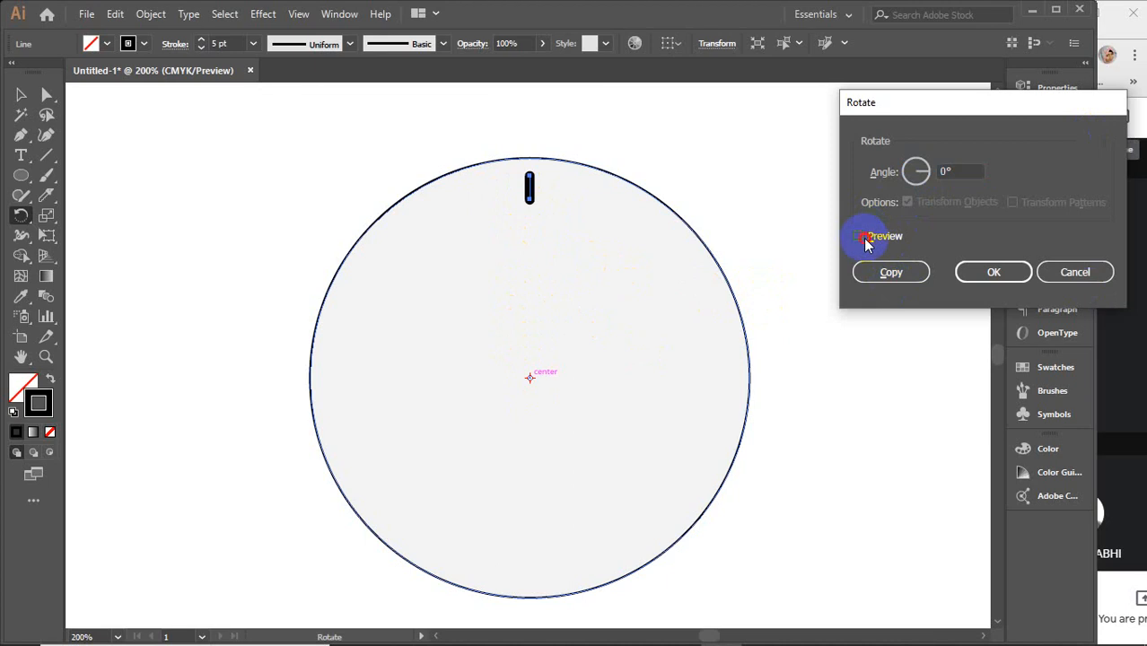
{"action": "left_click", "coordinate": [861, 237]}
{"action": "double_click", "coordinate": [978, 172]}
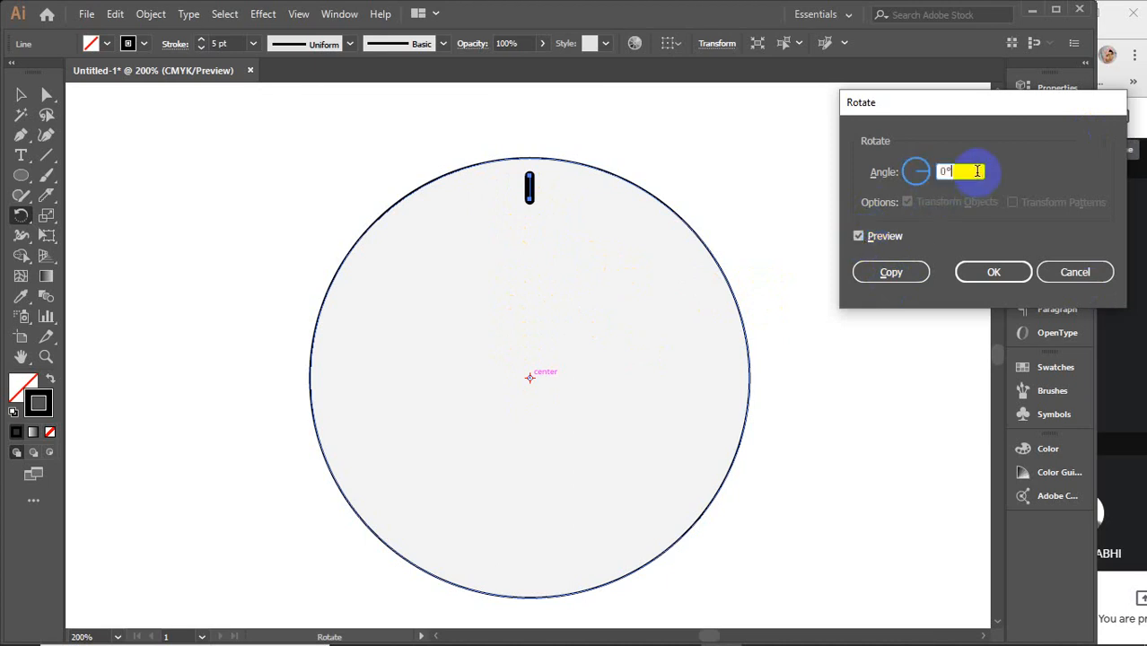
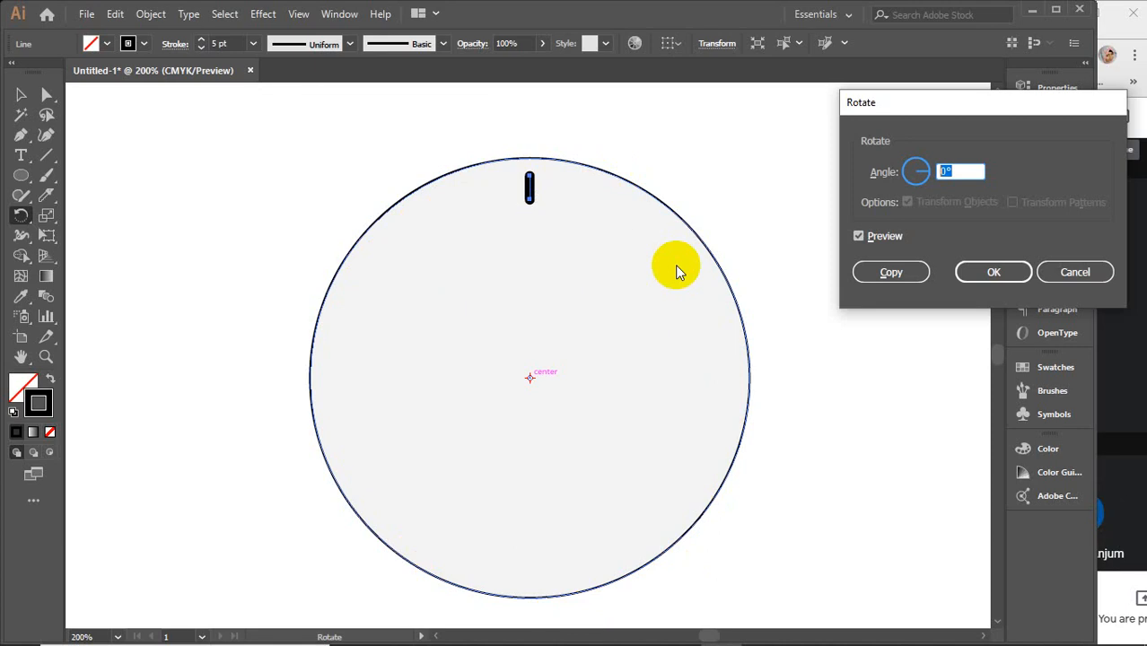
Step: Set the rotation angle to 360/12, preview it, and create a rotated copy of the tick
{"action": "type", "text": "360/"}
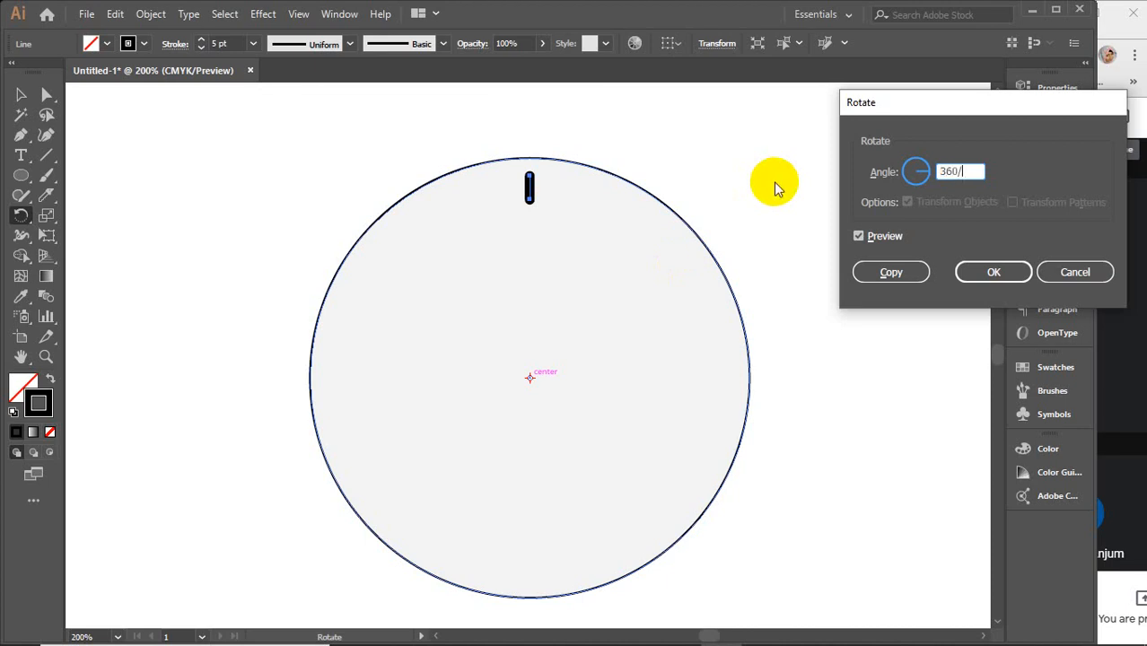
{"action": "type", "text": "12"}
{"action": "left_click", "coordinate": [888, 156]}
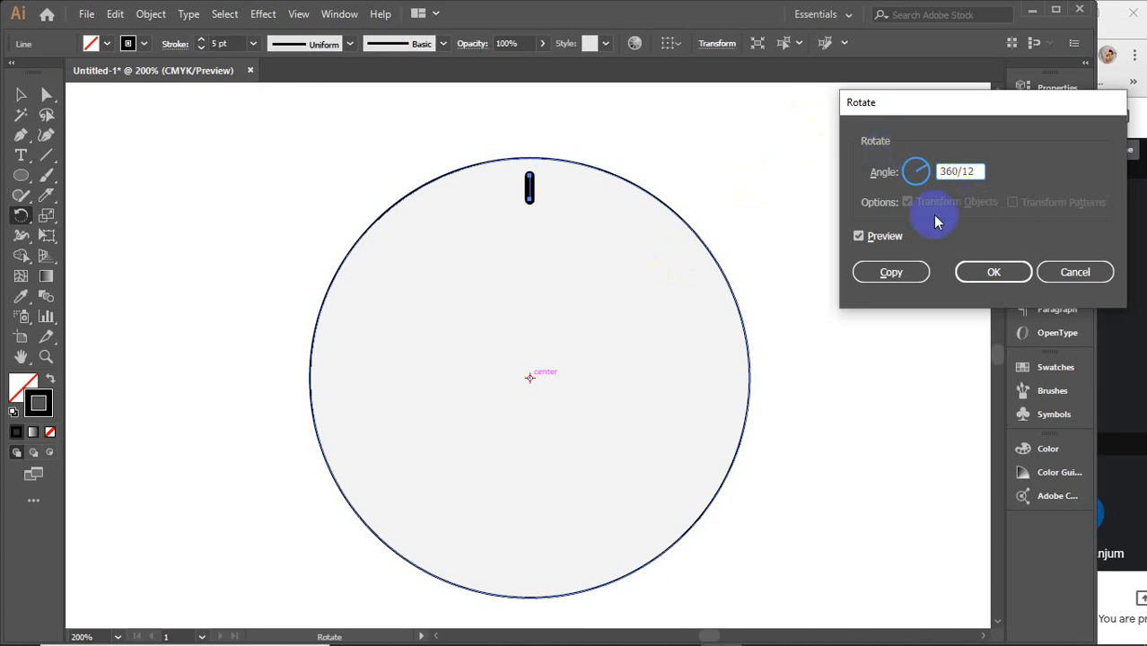
{"action": "left_click", "coordinate": [870, 238]}
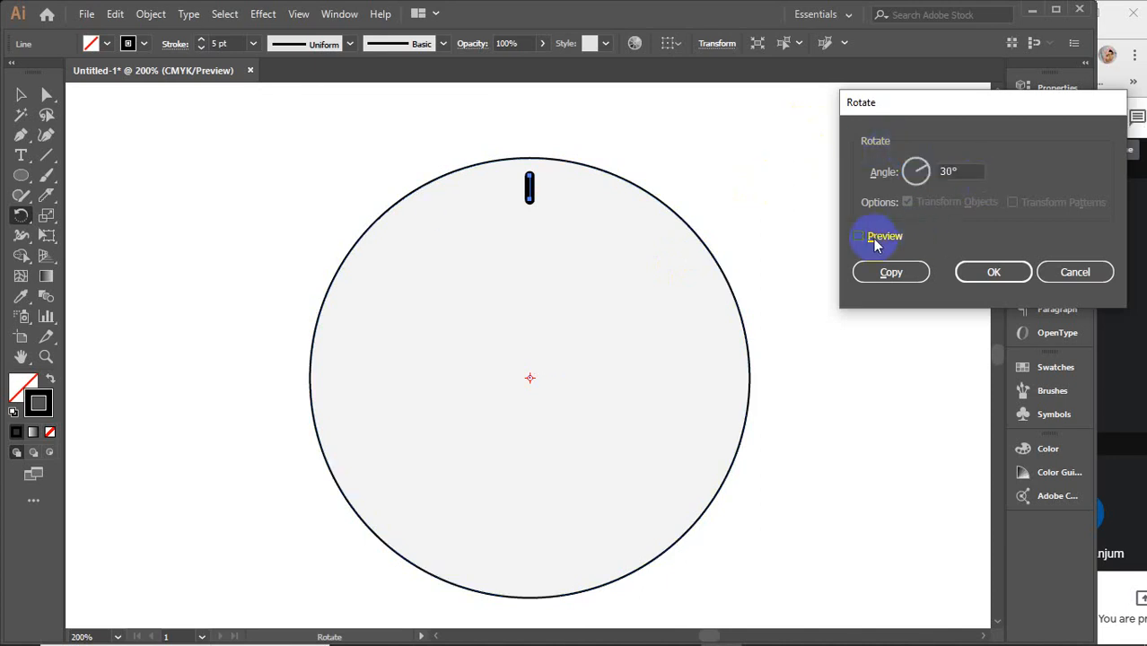
{"action": "left_click", "coordinate": [976, 170]}
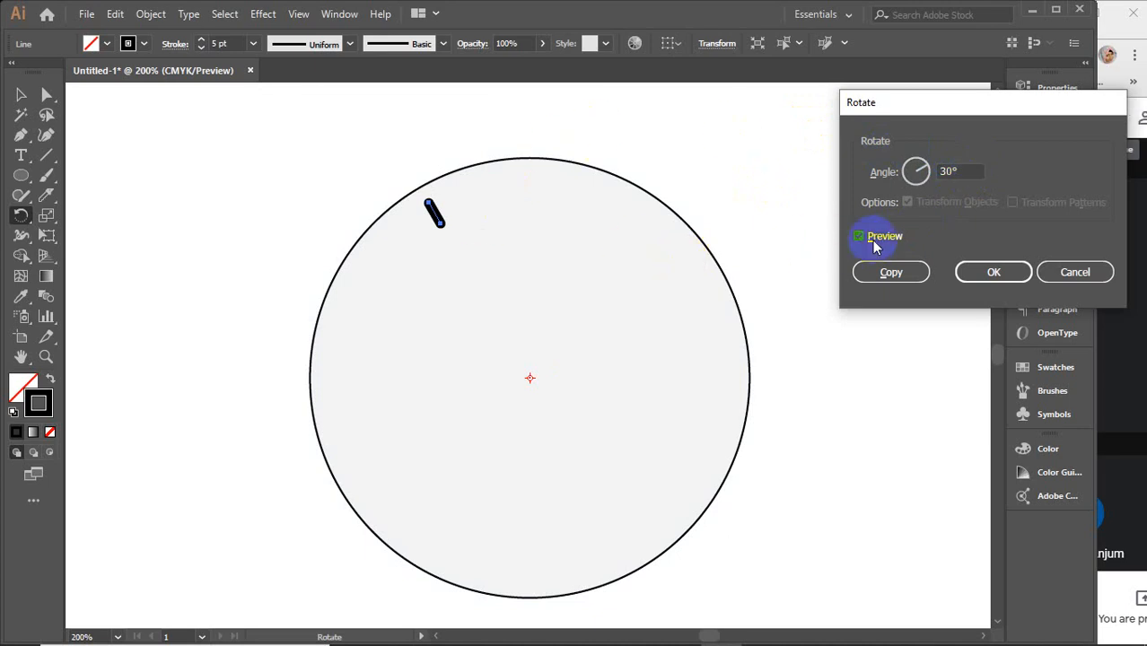
{"action": "left_click", "coordinate": [893, 273]}
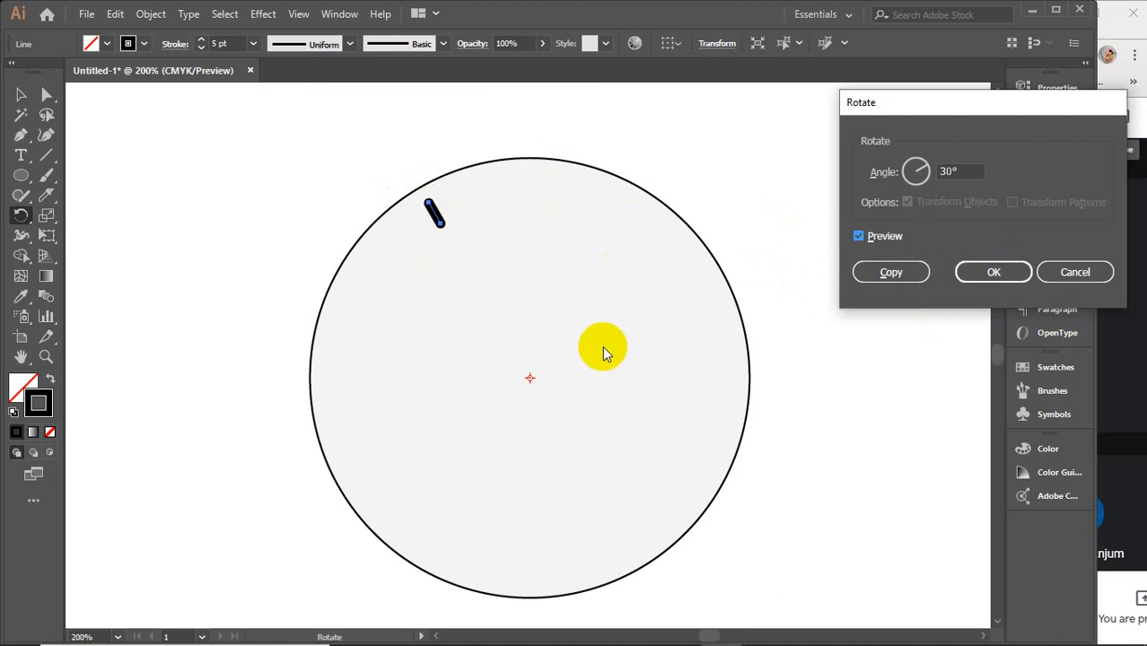
{"action": "left_click", "coordinate": [891, 274]}
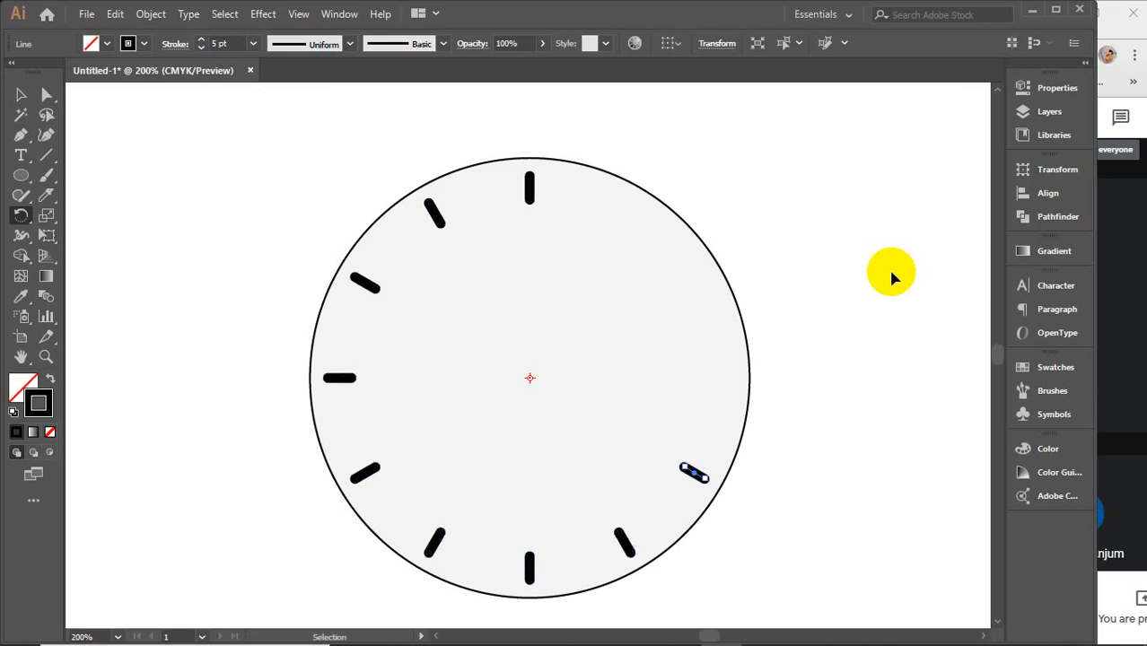
Step: Repeat the rotated copy around the dial until all twelve hour ticks are in place, and deselect
{"action": "key", "text": "ctrl+d"}
{"action": "key", "text": "ctrl+d"}
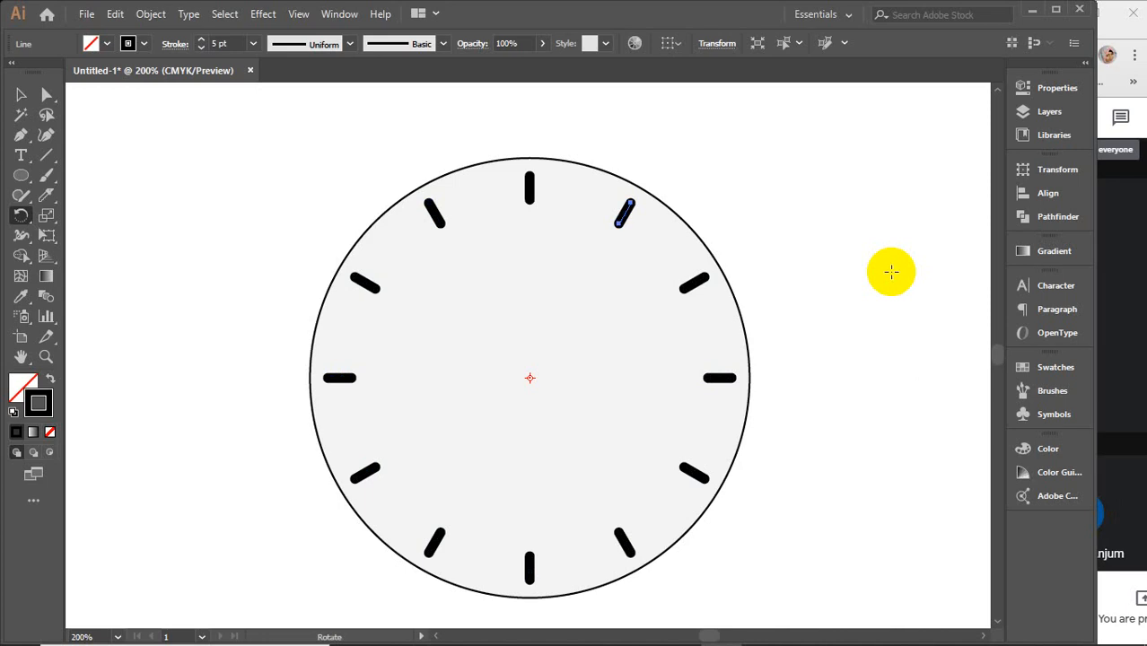
{"action": "left_click", "coordinate": [20, 95]}
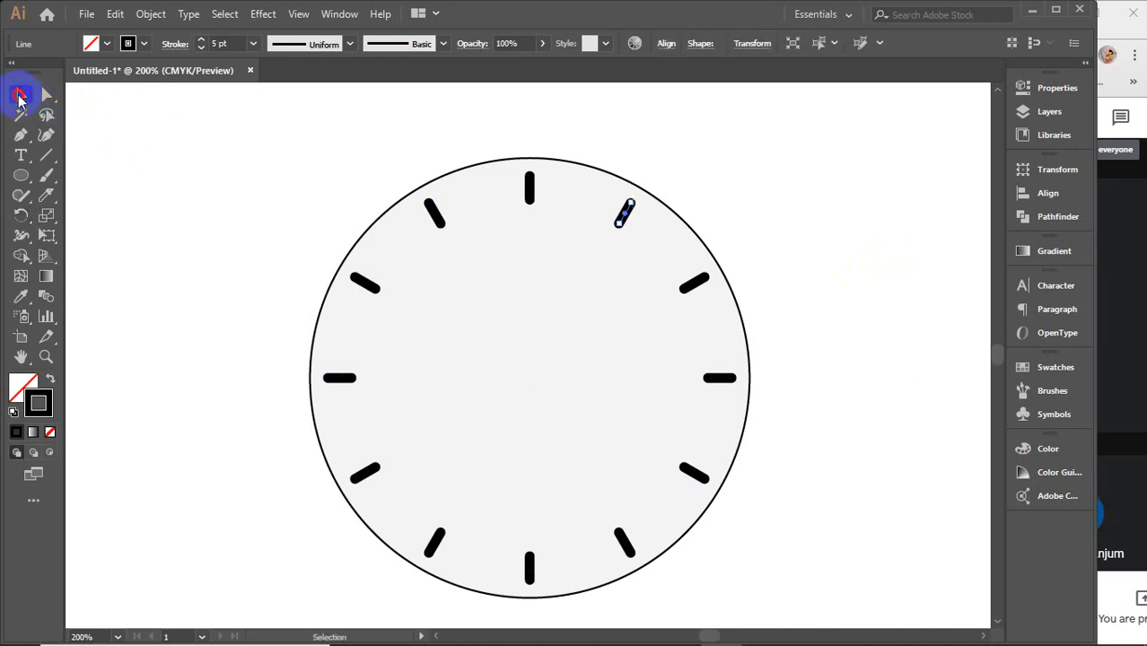
{"action": "left_click", "coordinate": [231, 148]}
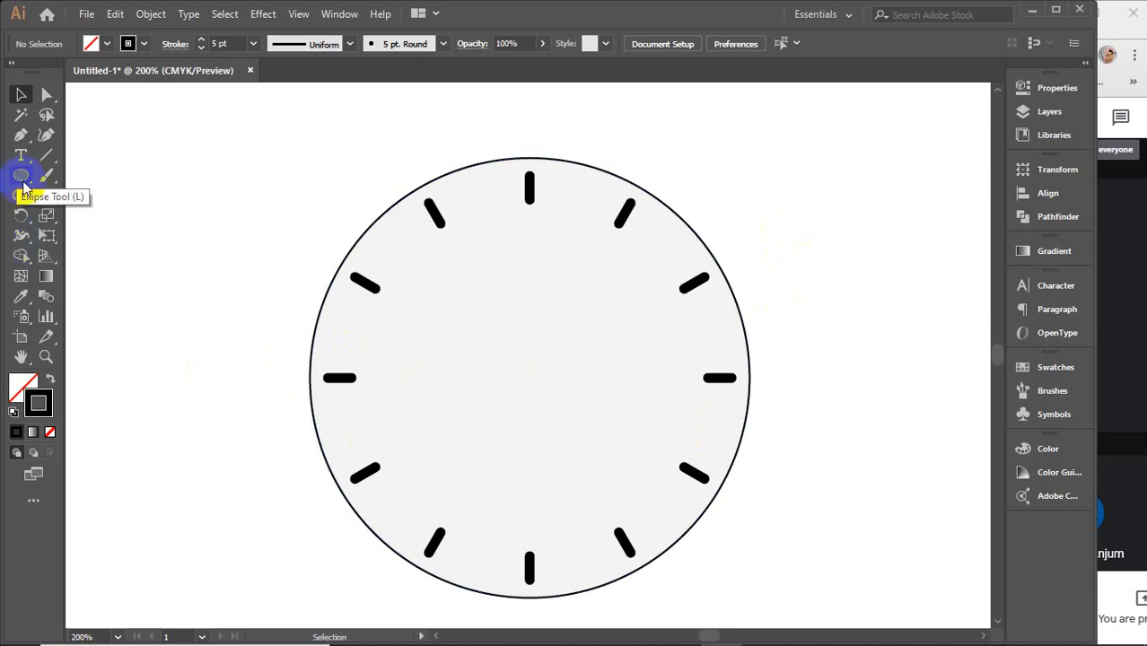
Step: Draw a straight clock hand from the dial's center toward between 9 and 10 o'clock, with a 10 pt stroke
{"action": "left_click", "coordinate": [46, 155]}
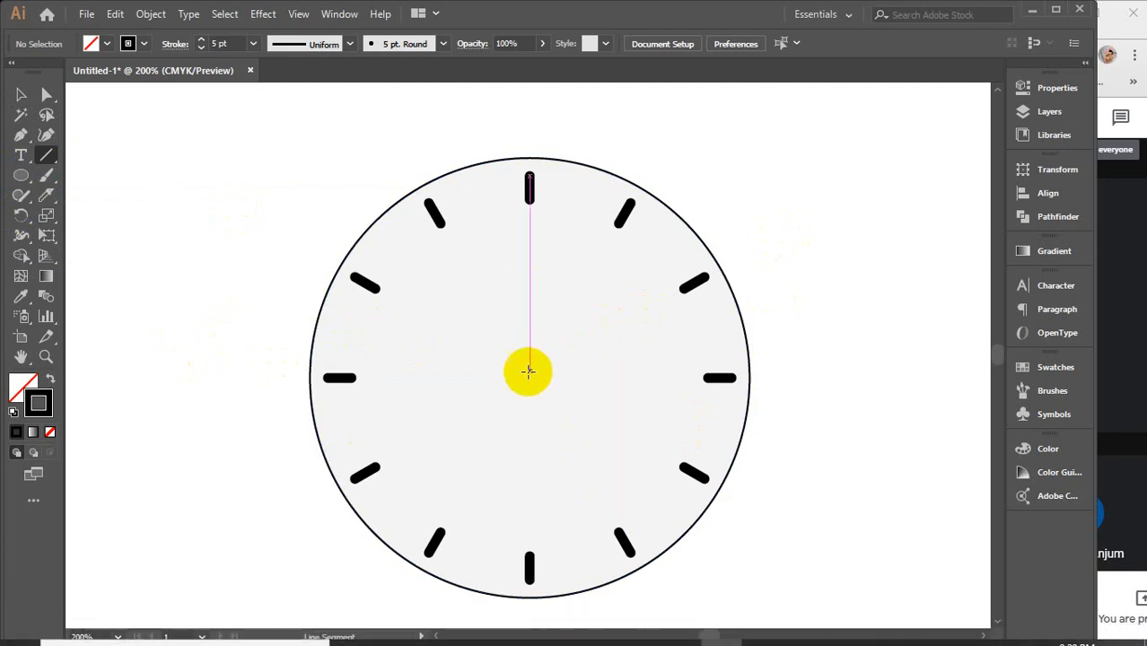
{"action": "left_click_drag", "start_coordinate": [529, 377], "coordinate": [422, 348]}
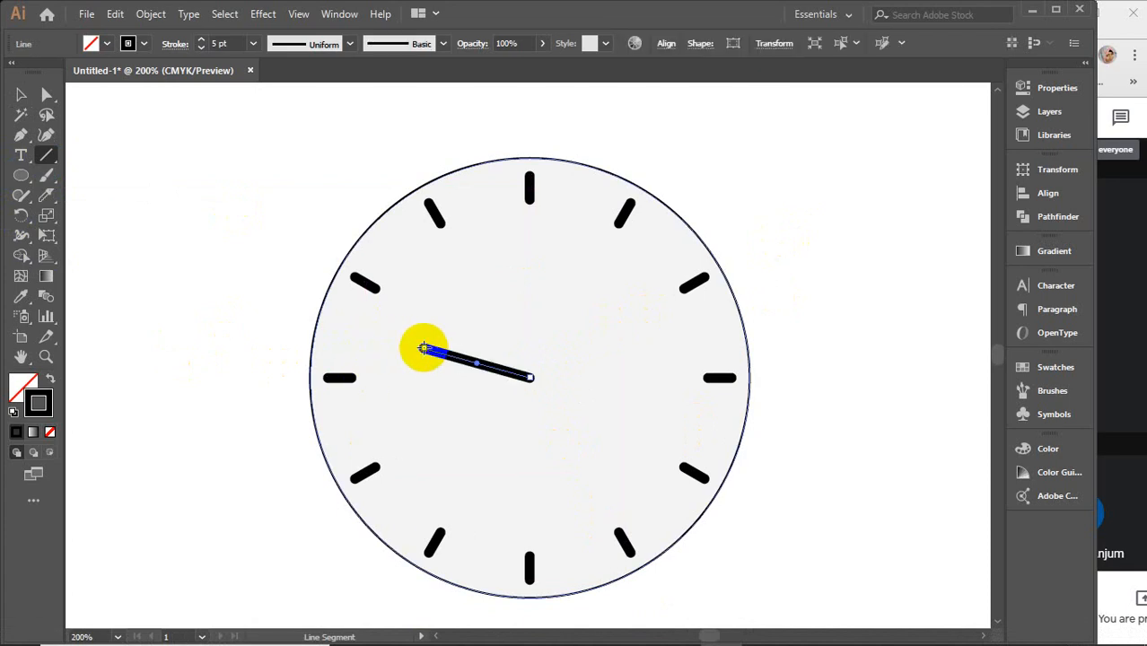
{"action": "left_click", "coordinate": [255, 45]}
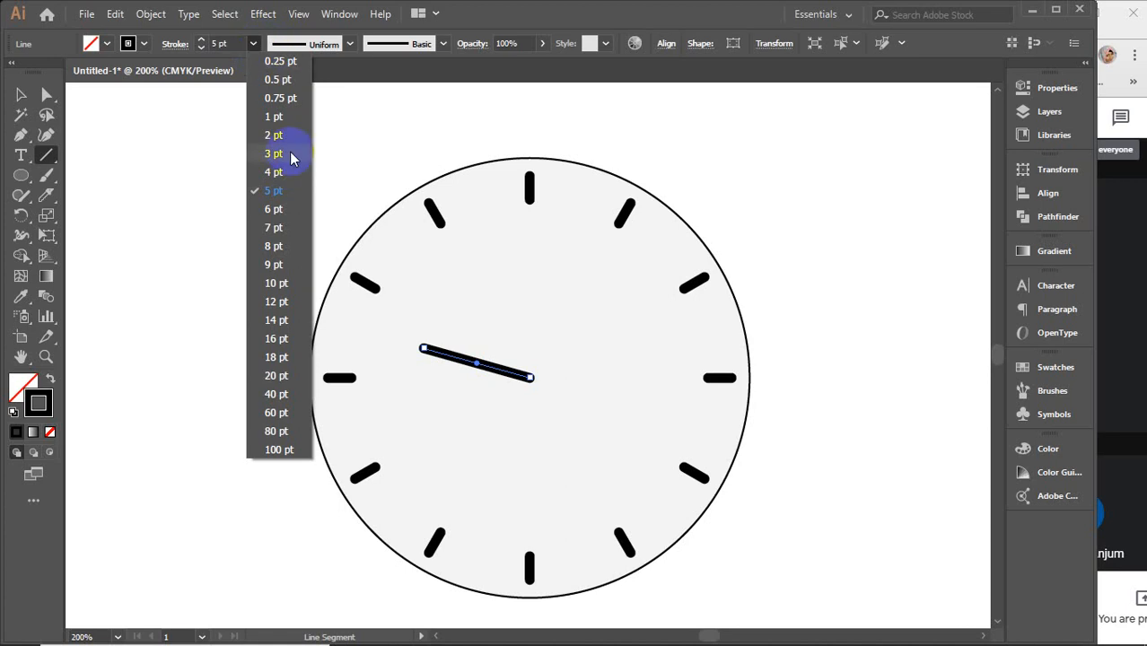
{"action": "left_click", "coordinate": [280, 282]}
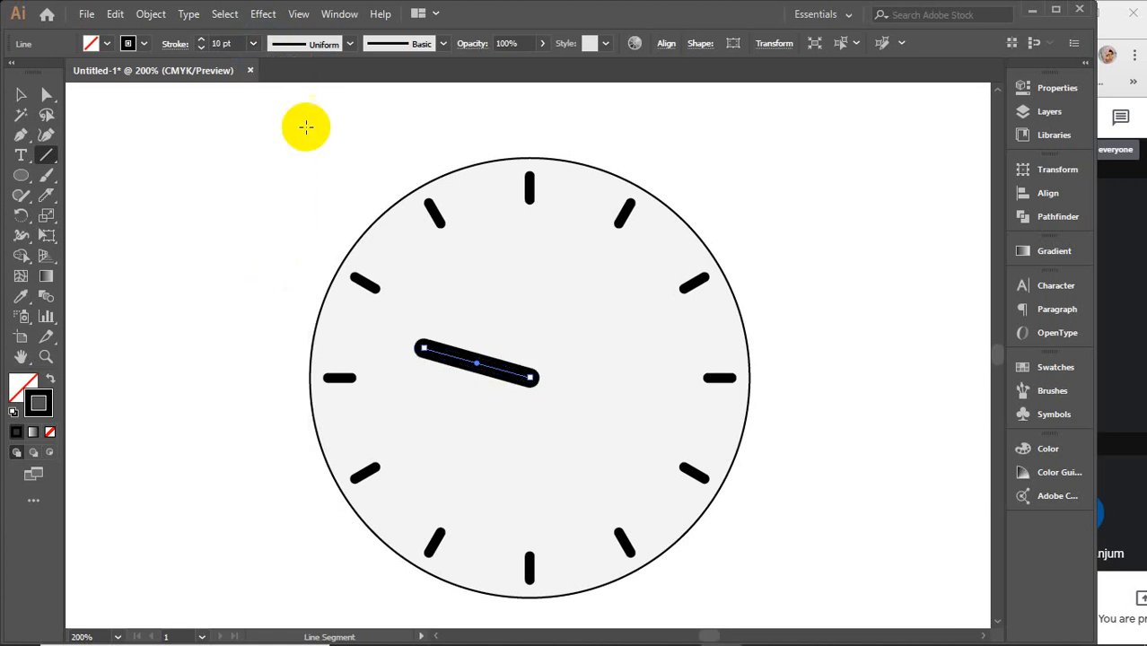
Step: Try the triangular width profile on the clock hand and replace it with the leaf-shaped profile that is widest near the outer end
{"action": "left_click", "coordinate": [349, 43]}
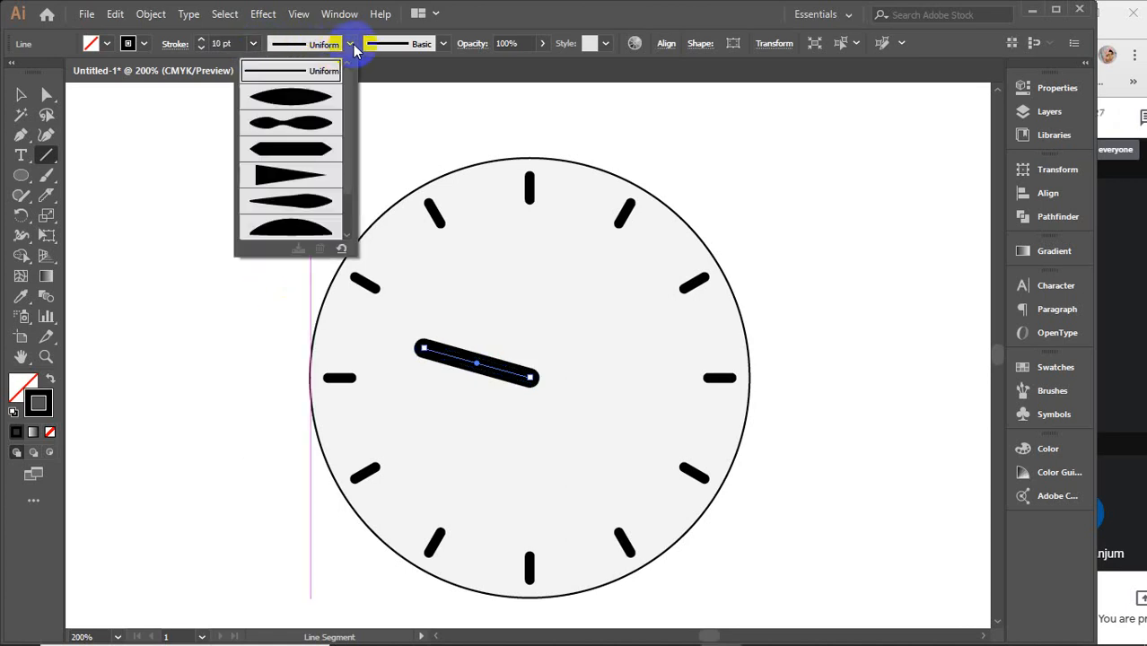
{"action": "left_click", "coordinate": [299, 176]}
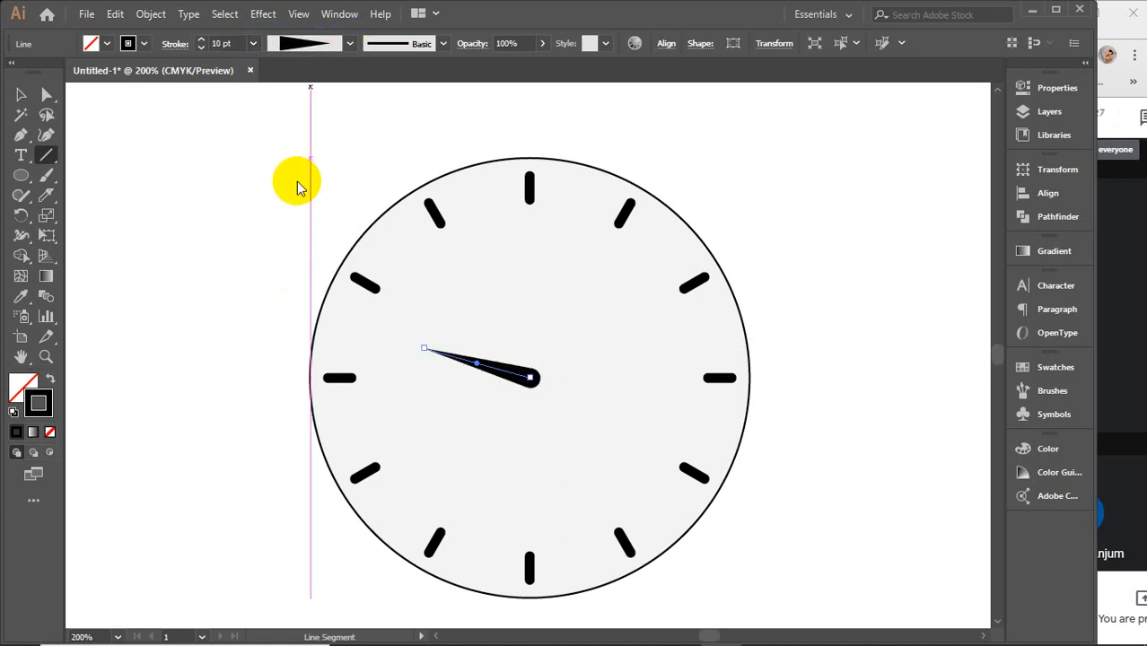
{"action": "left_click", "coordinate": [349, 43]}
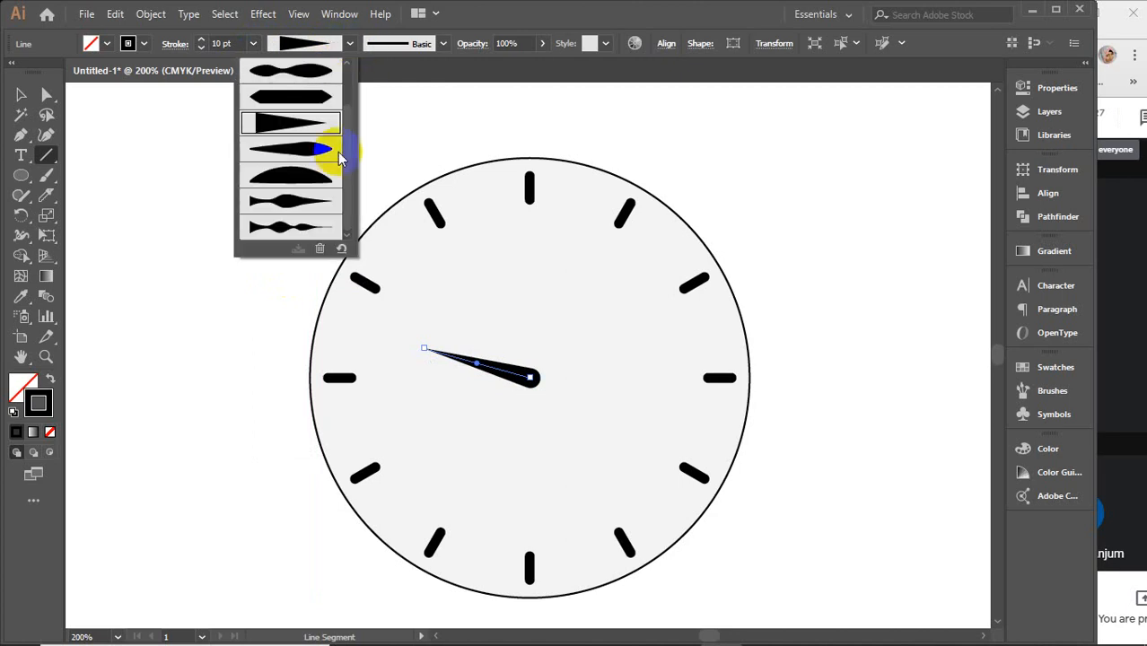
{"action": "left_click", "coordinate": [283, 144]}
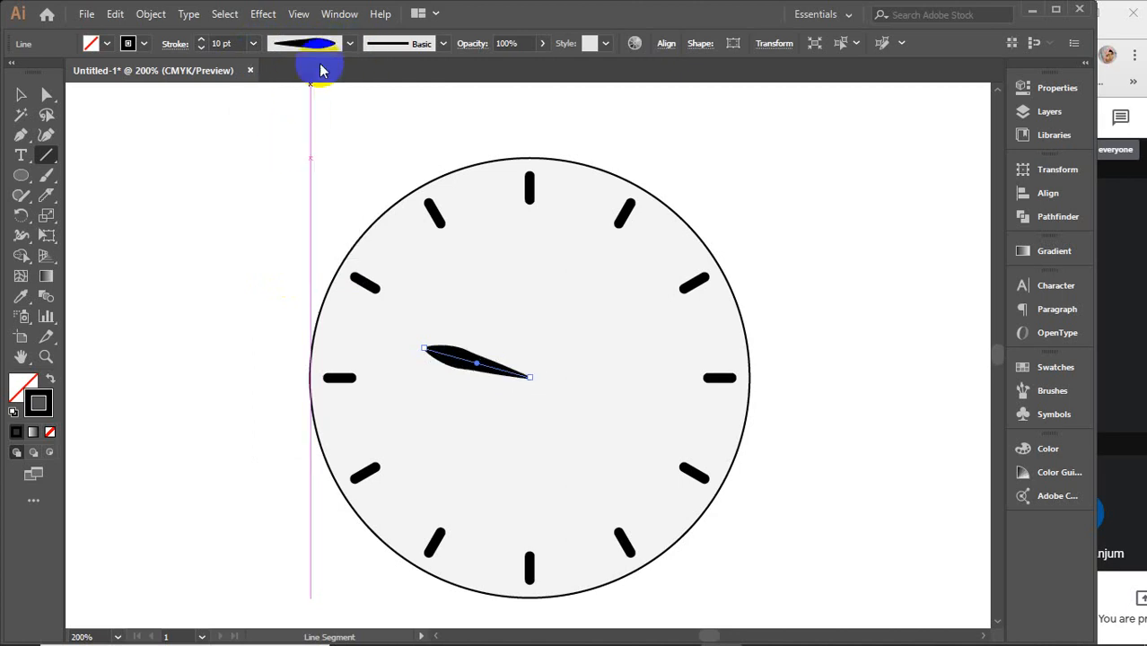
Step: Give the short clock hand the triangular width profile, widest at the dial's center, and deselect it
{"action": "left_click", "coordinate": [349, 43]}
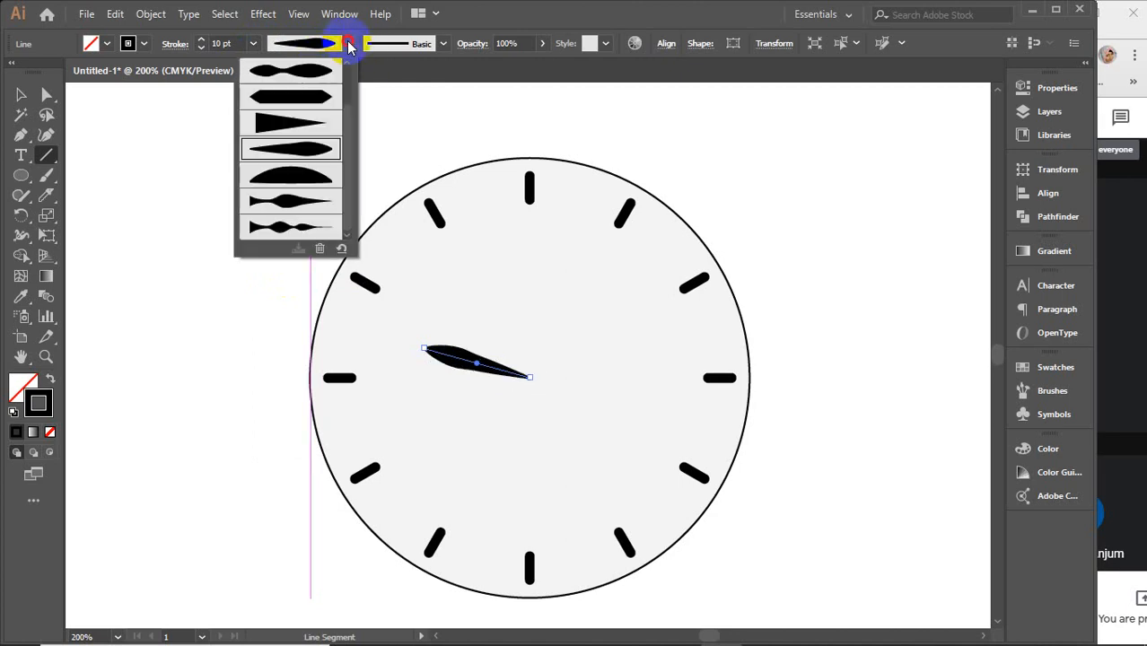
{"action": "left_click", "coordinate": [291, 123]}
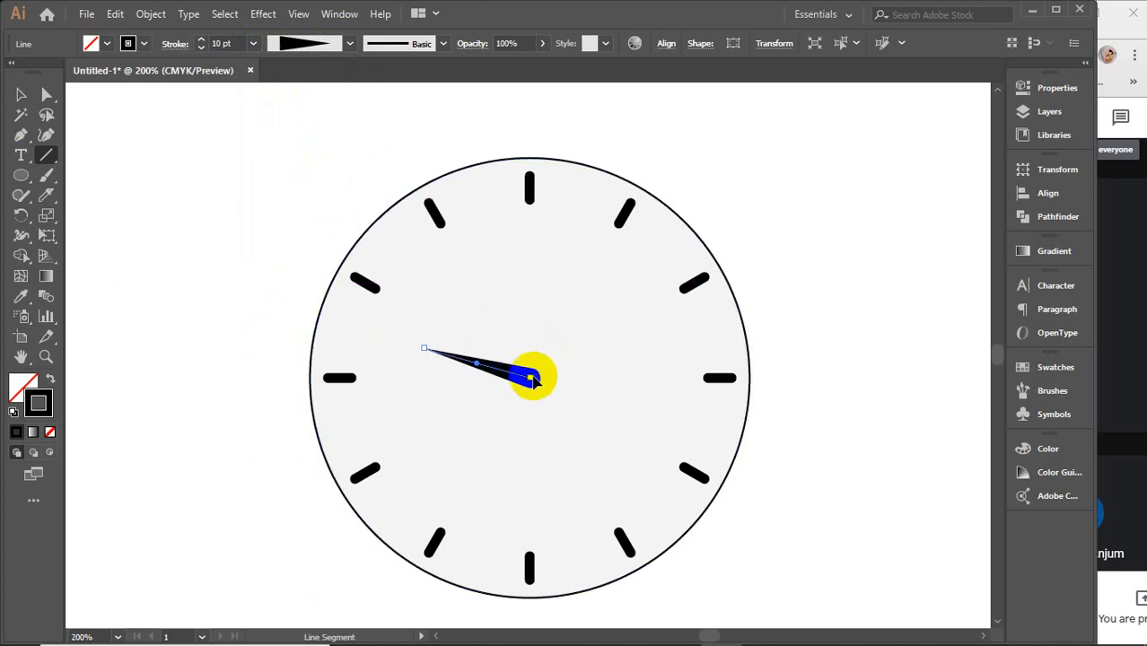
{"action": "left_click", "coordinate": [529, 409]}
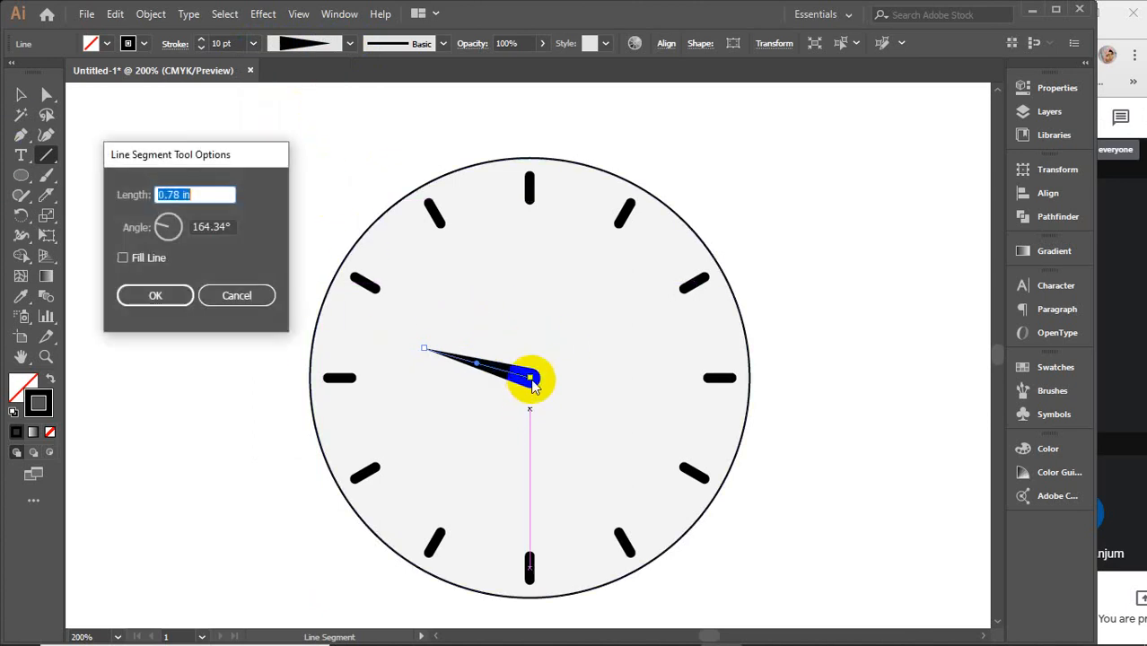
{"action": "left_click", "coordinate": [235, 295]}
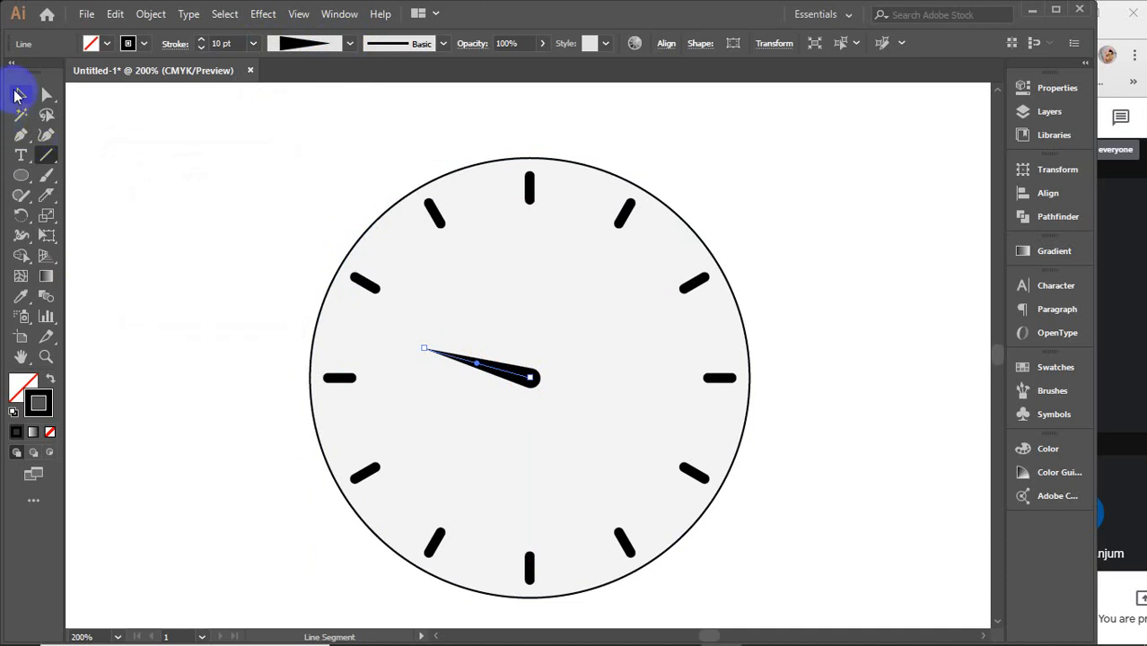
{"action": "left_click", "coordinate": [21, 94]}
{"action": "left_click", "coordinate": [250, 208]}
Step: Draw a second hand about 1.02 in long from the center to just past 6 o'clock, with a 5 pt stroke and triangular width profile
{"action": "left_click", "coordinate": [46, 154]}
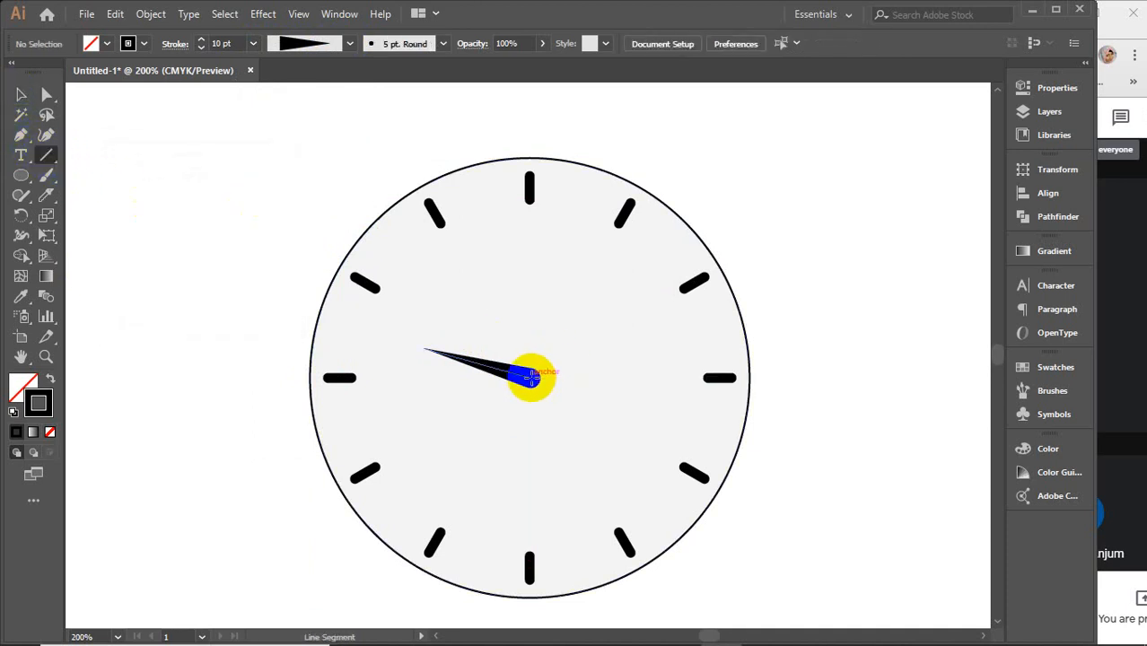
{"action": "left_click_drag", "start_coordinate": [531, 377], "coordinate": [512, 519]}
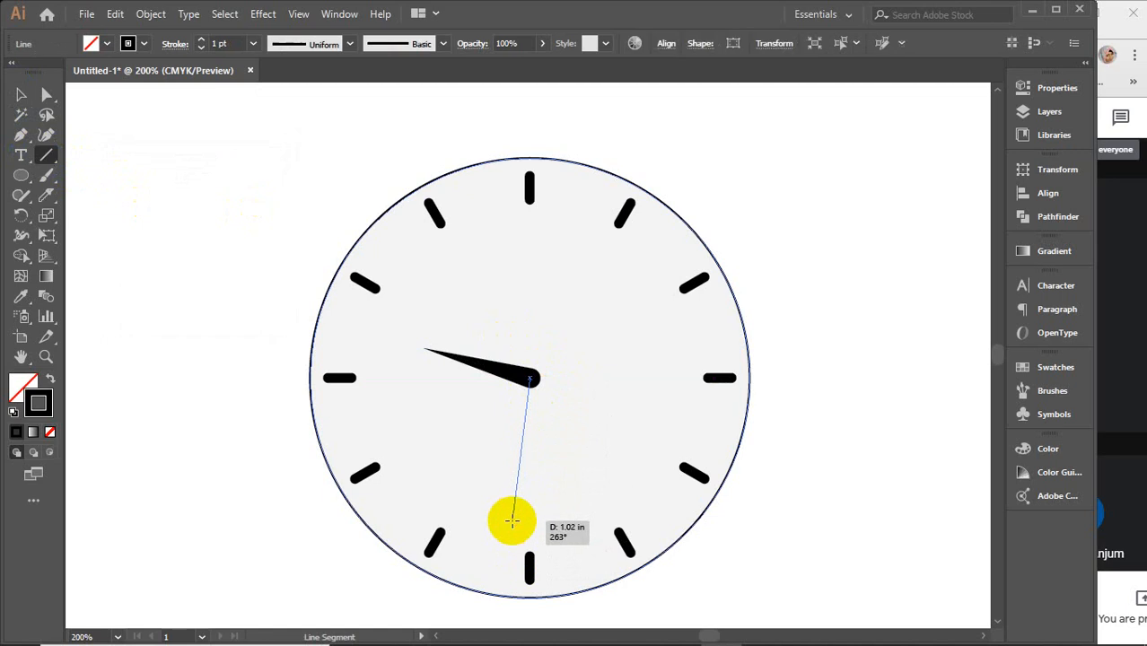
{"action": "left_click", "coordinate": [220, 43]}
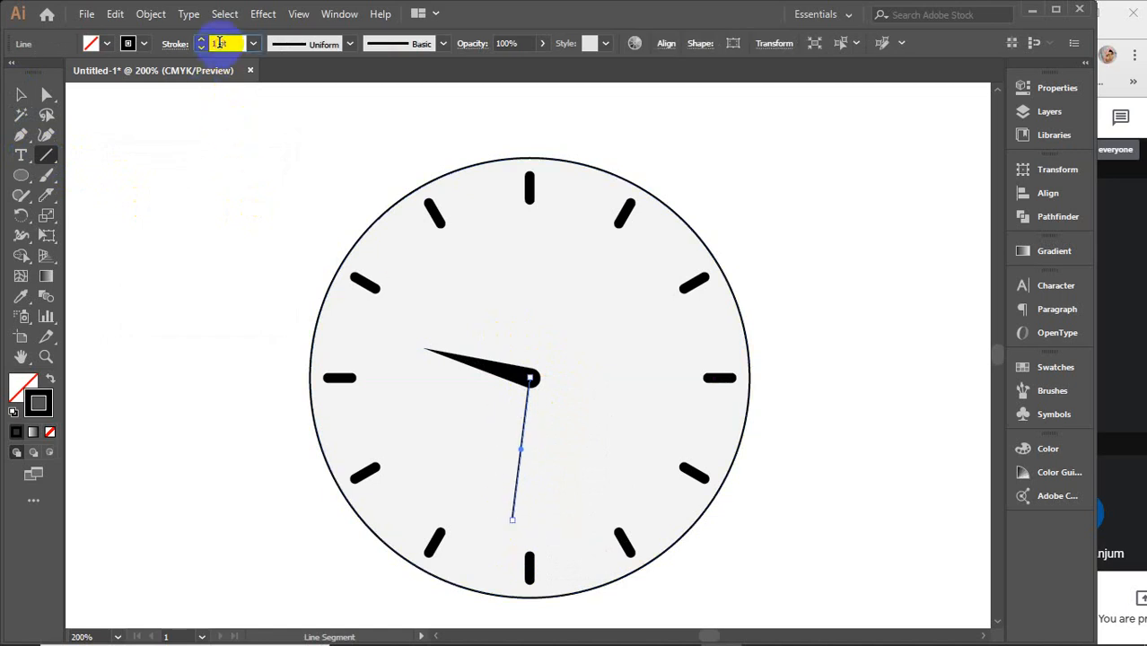
{"action": "scroll", "coordinate": [220, 43], "scroll_direction": "up", "scroll_amount": 4}
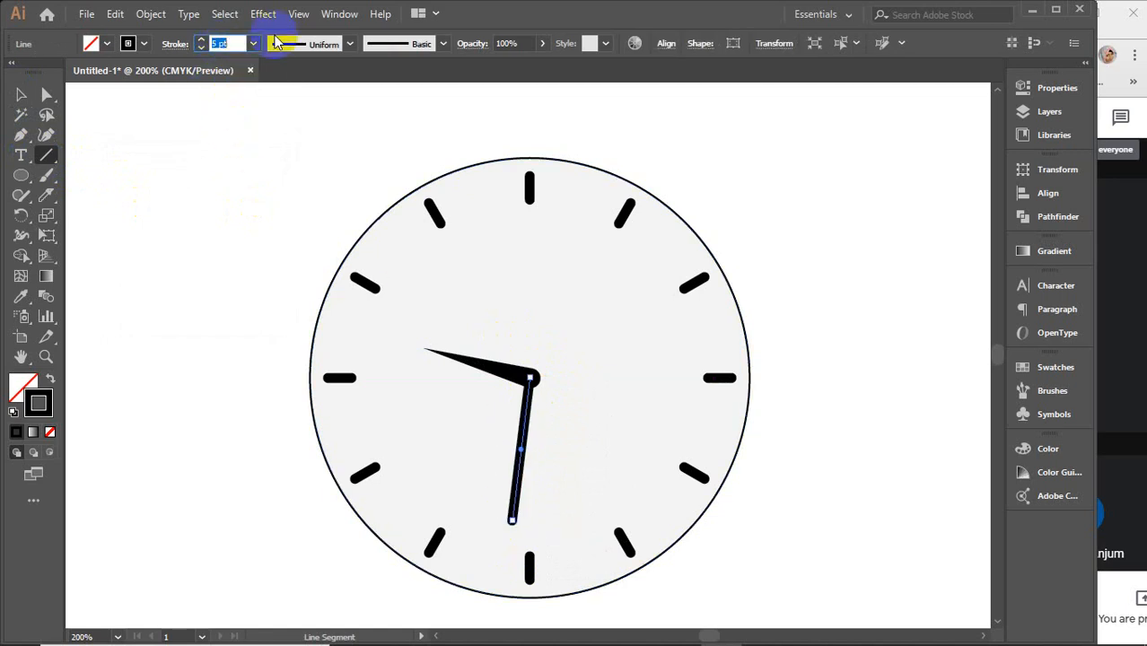
{"action": "left_click", "coordinate": [349, 43]}
{"action": "left_click", "coordinate": [307, 177]}
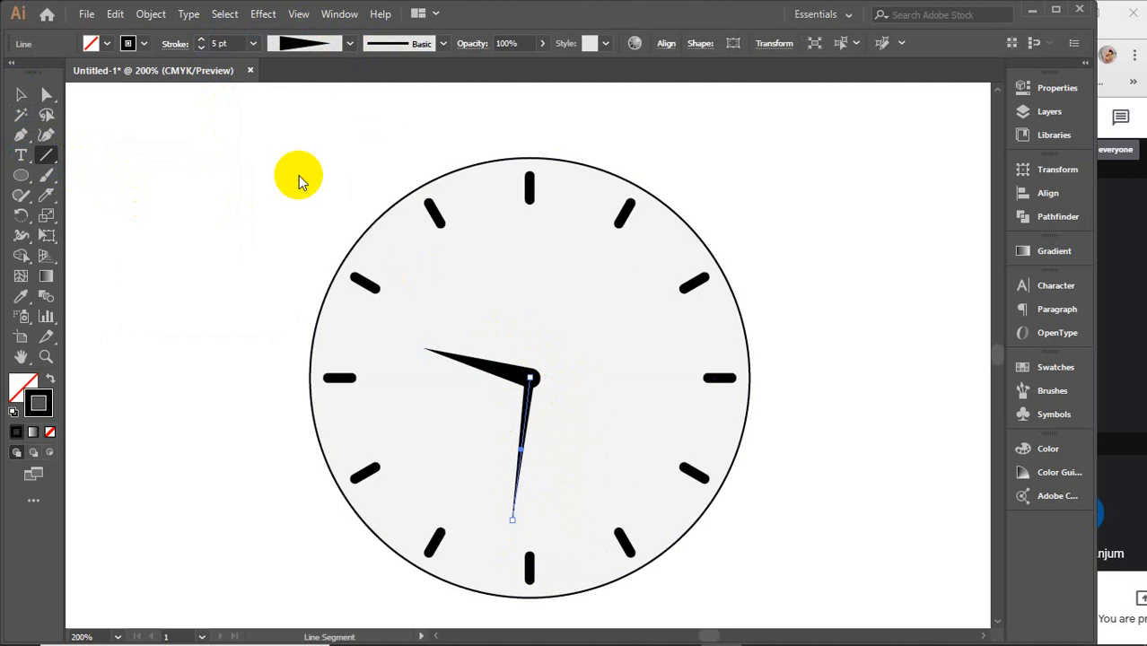
{"action": "left_click", "coordinate": [18, 95]}
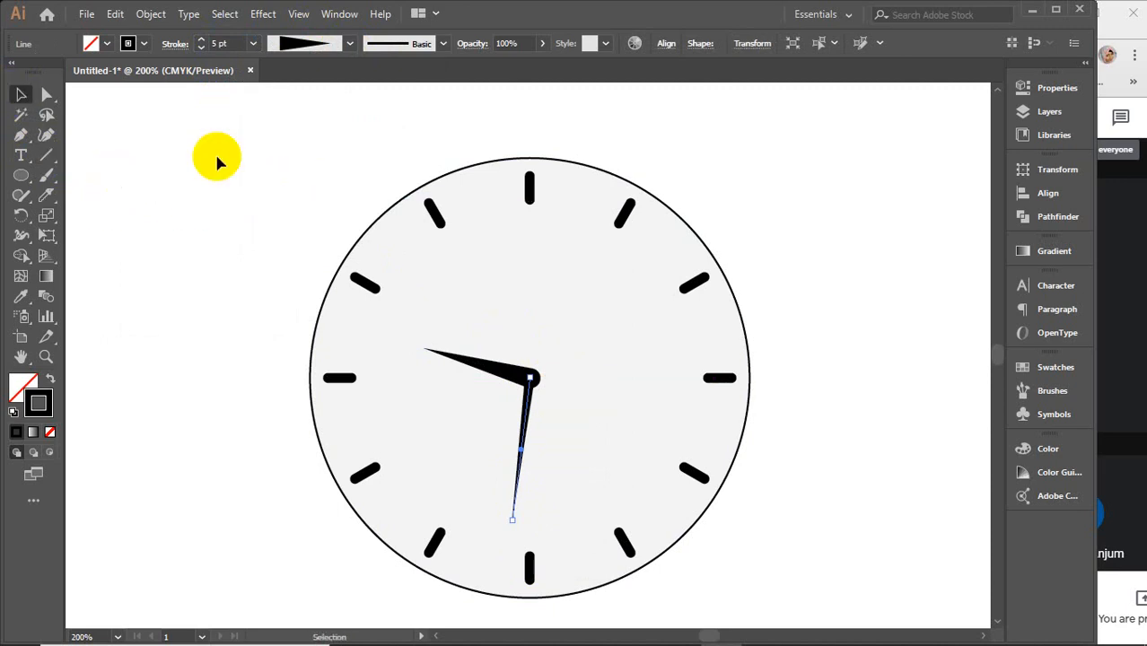
{"action": "left_click", "coordinate": [216, 159]}
Step: Draw a long thin hand from the center to just before the 1 o'clock tick, with a 2 pt stroke and triangular width profile
{"action": "left_click", "coordinate": [46, 156]}
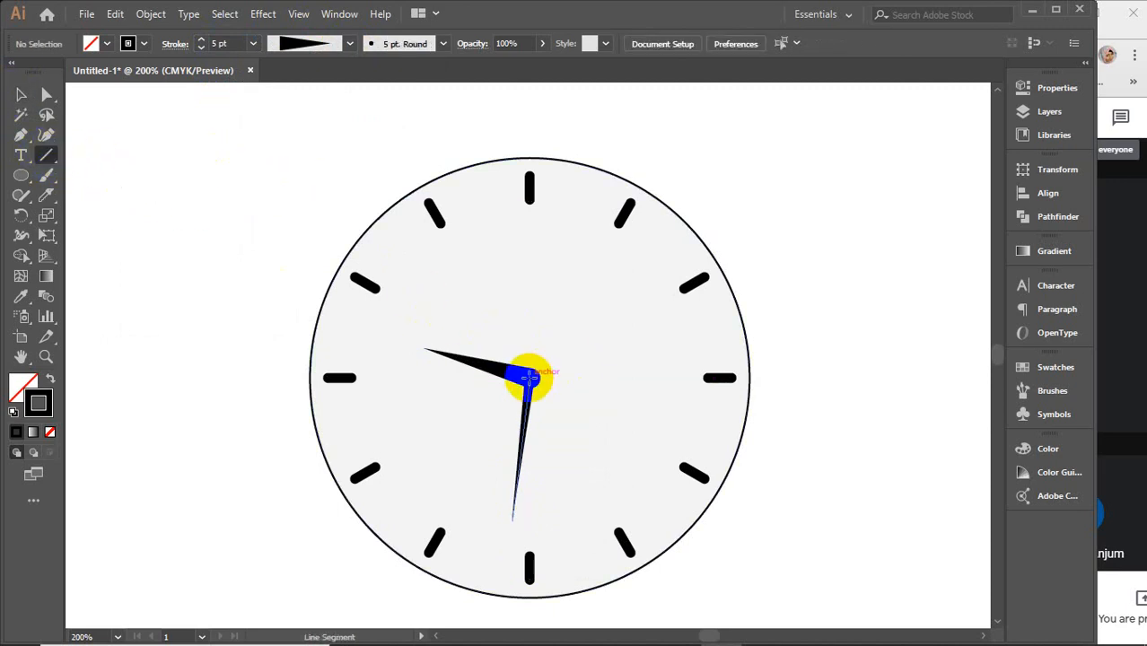
{"action": "mouse_move", "coordinate": [530, 378]}
{"action": "left_mouse_down"}
{"action": "mouse_move", "coordinate": [645, 333]}
{"action": "mouse_move", "coordinate": [648, 225]}
{"action": "mouse_move", "coordinate": [620, 192]}
{"action": "left_mouse_up"}
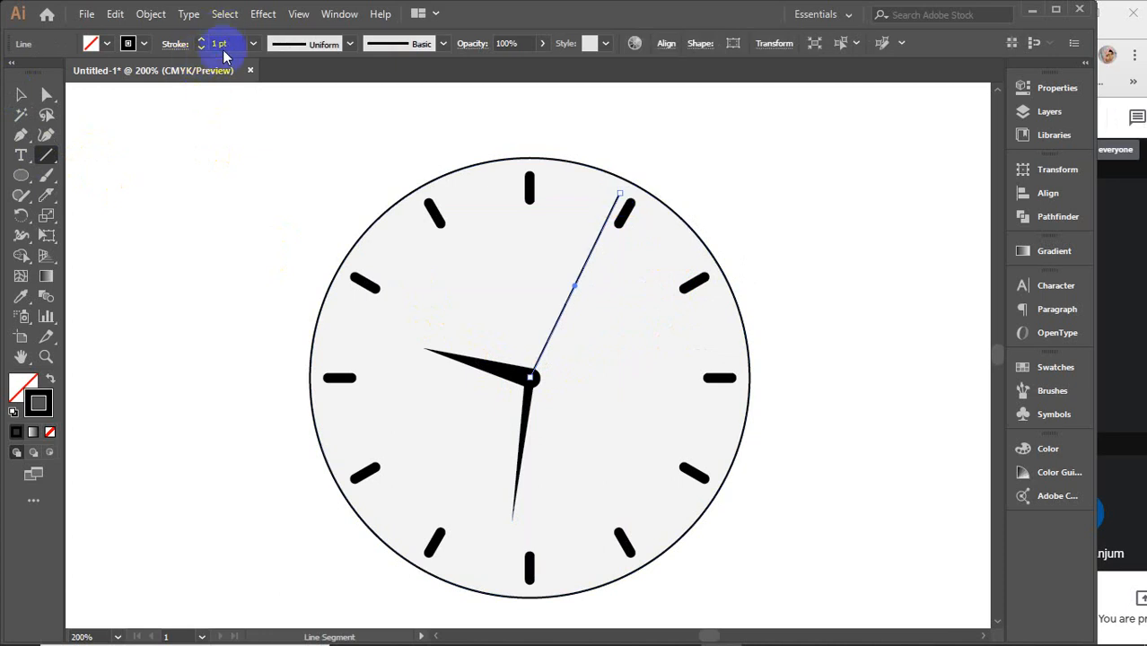
{"action": "key", "text": "Up"}
{"action": "left_click", "coordinate": [351, 43]}
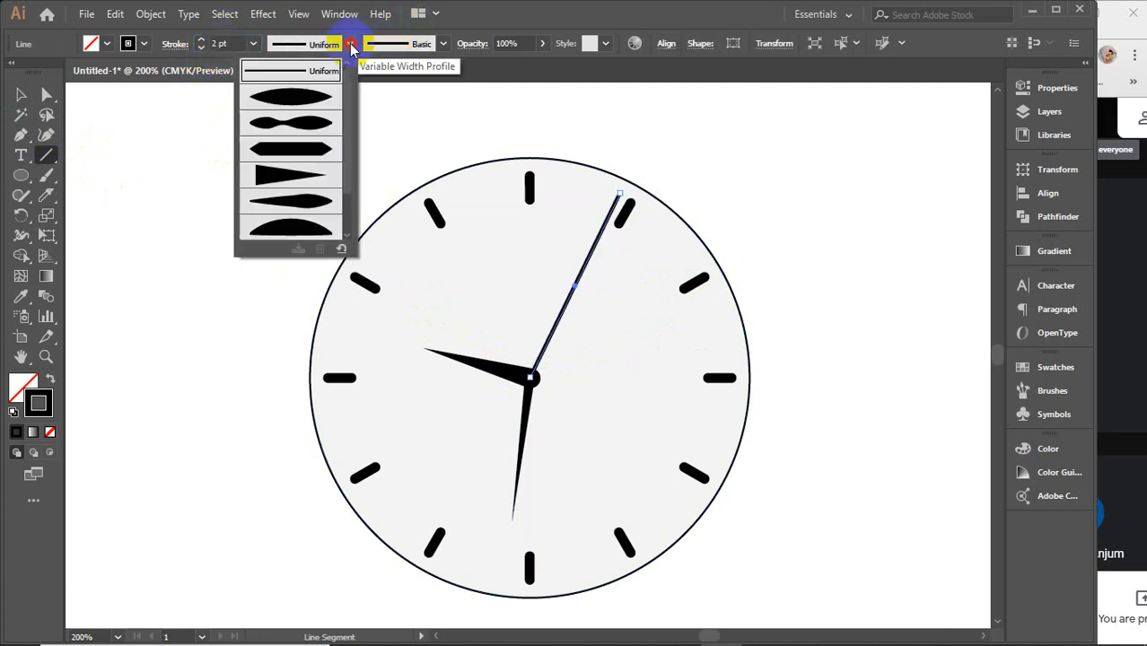
{"action": "left_click", "coordinate": [306, 172]}
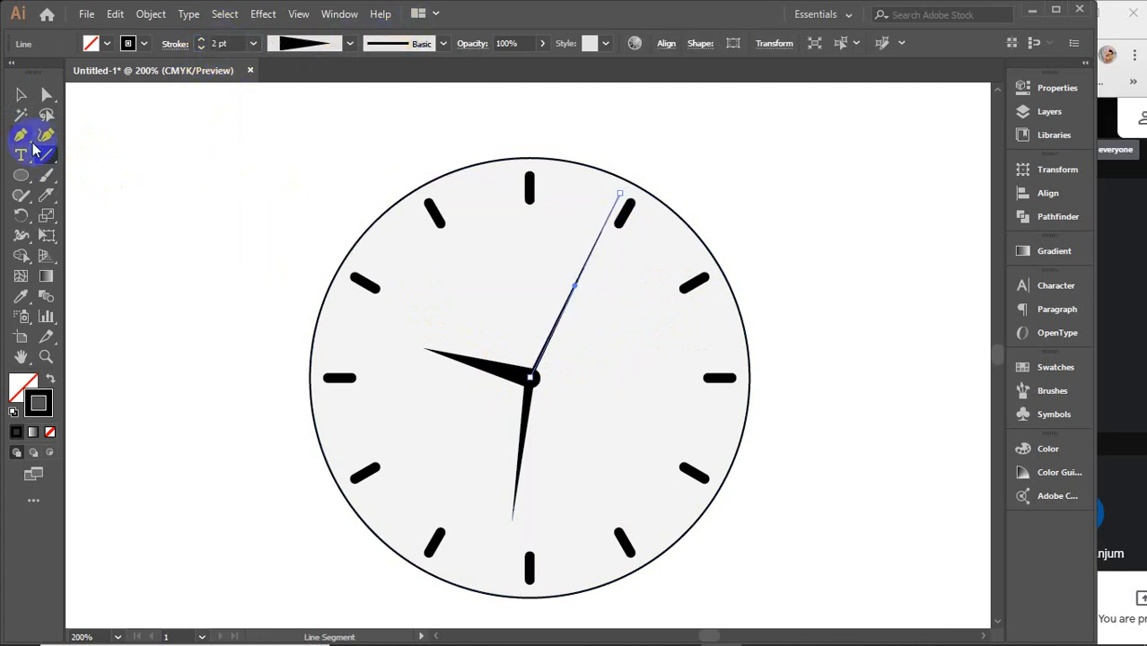
Step: Enlarge the round Paintbrush until it slightly exceeds the hour hand's rounded base and paint a single dot over the dial's center
{"action": "left_click", "coordinate": [30, 180]}
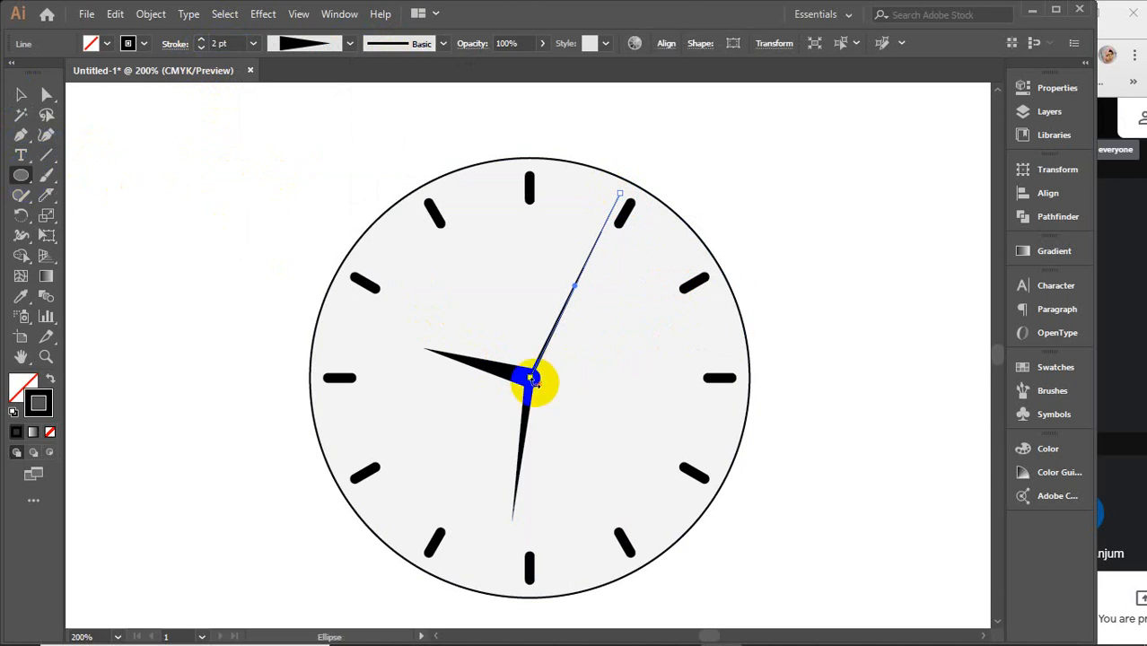
{"action": "scroll", "coordinate": [535, 383], "scroll_direction": "up", "scroll_amount": 4}
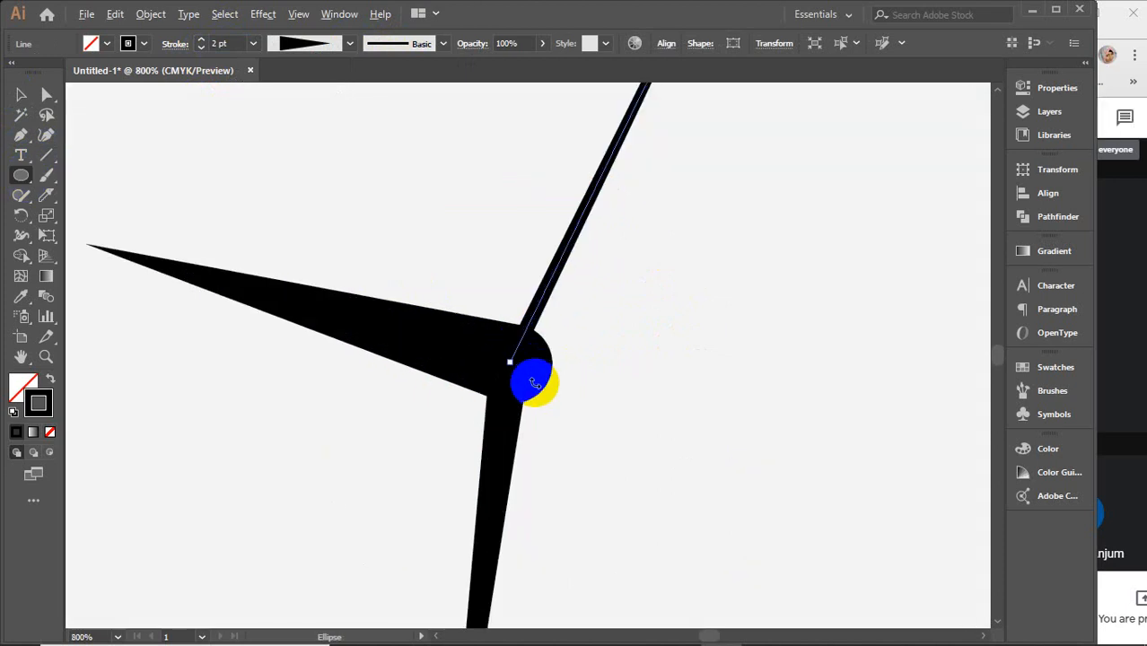
{"action": "left_click", "coordinate": [47, 175]}
{"action": "left_click_drag", "start_coordinate": [527, 365], "coordinate": [513, 359]}
{"action": "key", "text": "bracketright"}
{"action": "key", "text": "bracketright"}
{"action": "key", "text": "bracketright"}
{"action": "key", "text": "bracketright"}
{"action": "key", "text": "bracketright"}
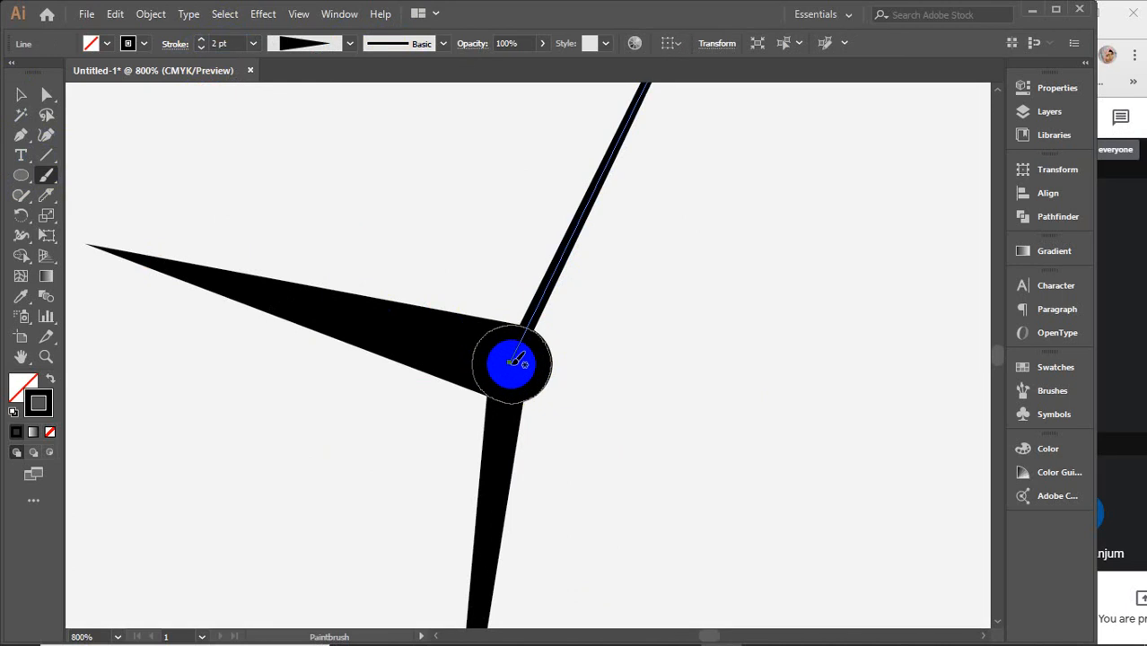
{"action": "key", "text": "bracketright"}
{"action": "left_click", "coordinate": [511, 362]}
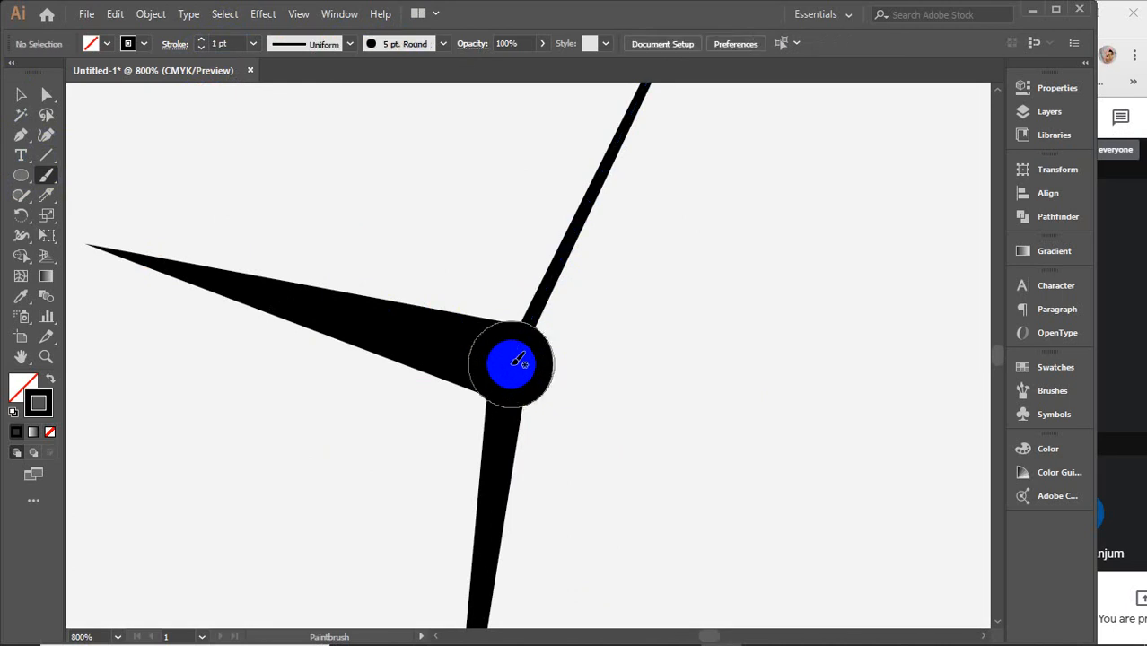
{"action": "left_click", "coordinate": [19, 97]}
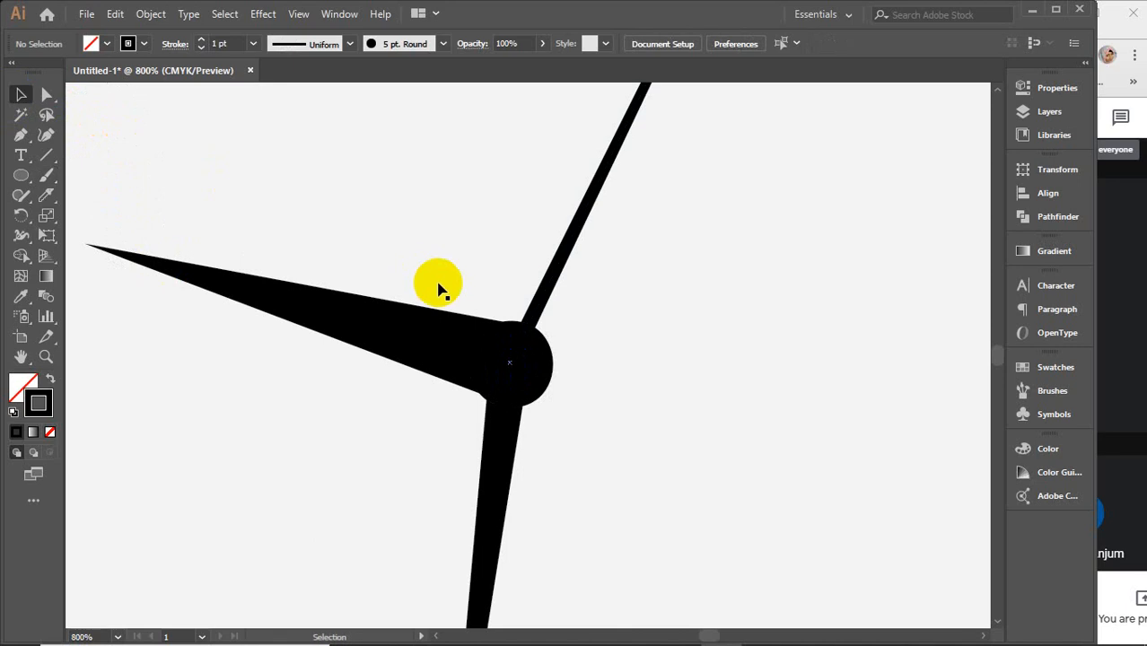
Step: Draw a small unfilled circle with a 1 pt black stroke just above the 12 o'clock edge of the clock
{"action": "scroll", "coordinate": [441, 286], "scroll_direction": "down", "scroll_amount": 5, "text": "alt"}
{"action": "left_click_drag", "start_coordinate": [535, 286], "coordinate": [553, 325]}
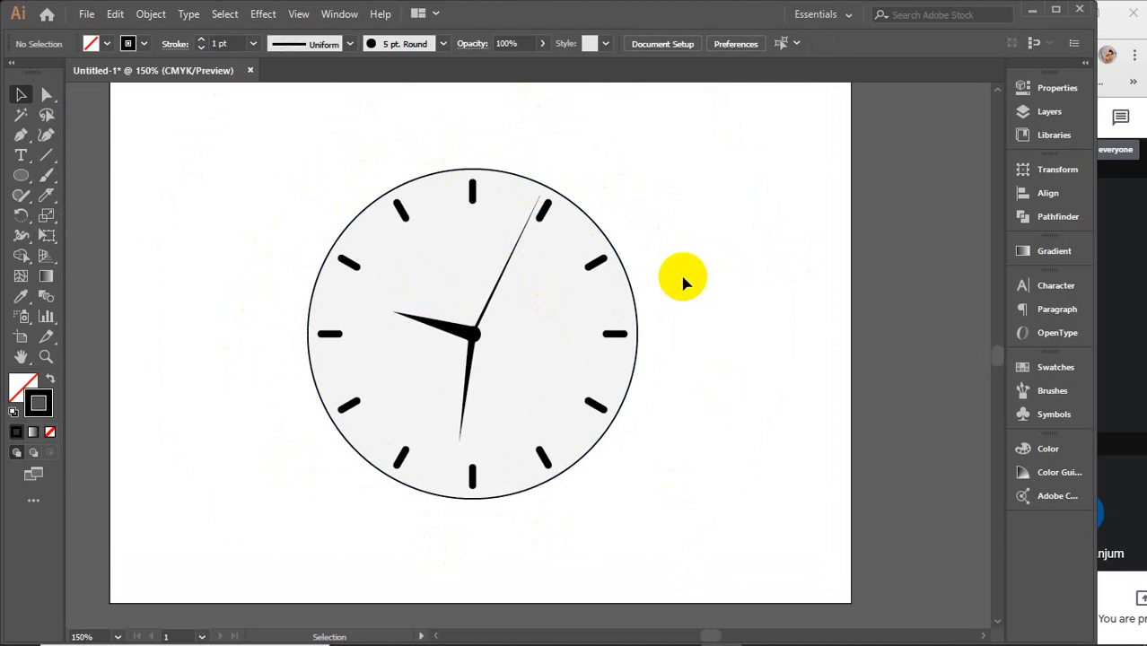
{"action": "scroll", "coordinate": [493, 161], "scroll_direction": "up", "scroll_amount": 3}
{"action": "key", "text": "space"}
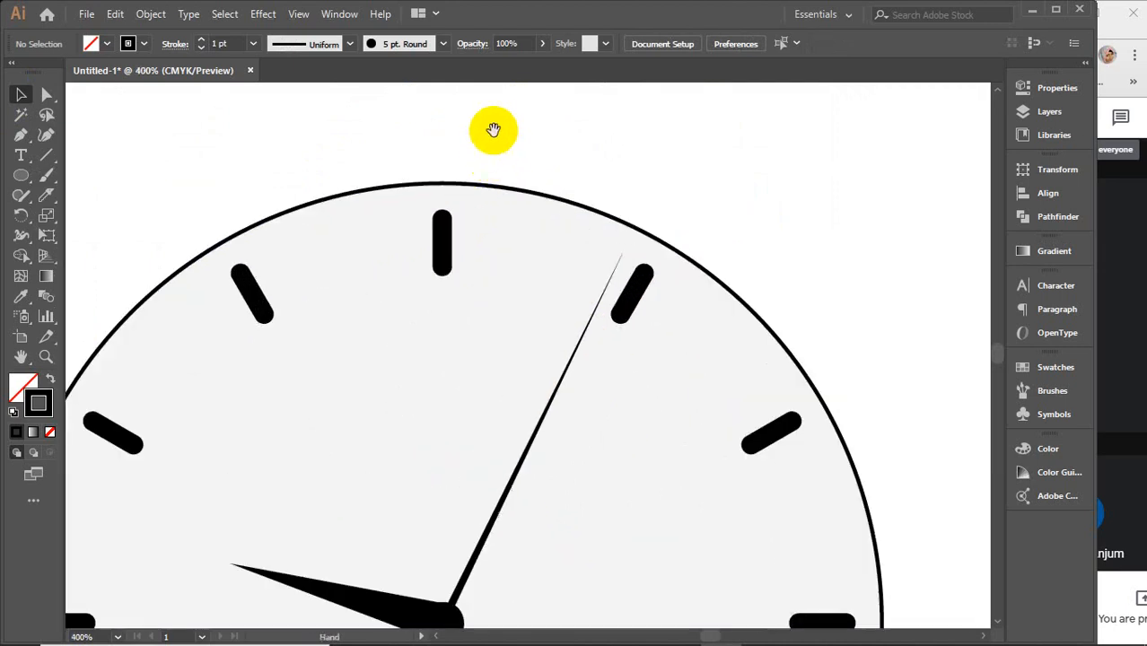
{"action": "left_click_drag", "start_coordinate": [492, 129], "coordinate": [532, 303]}
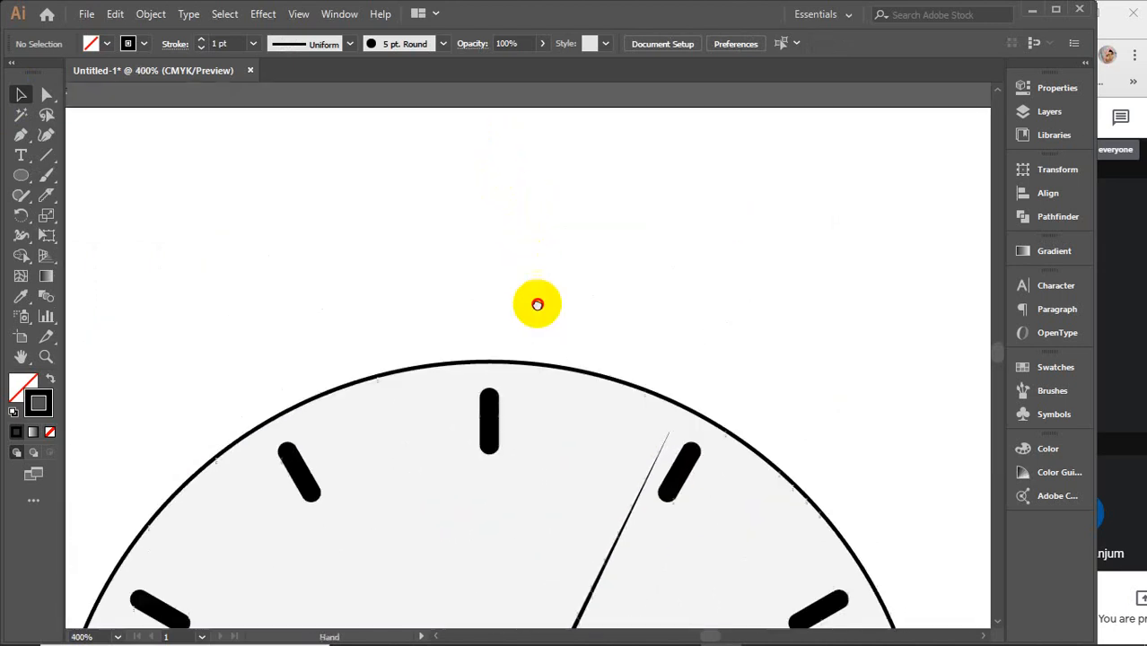
{"action": "left_click", "coordinate": [18, 179]}
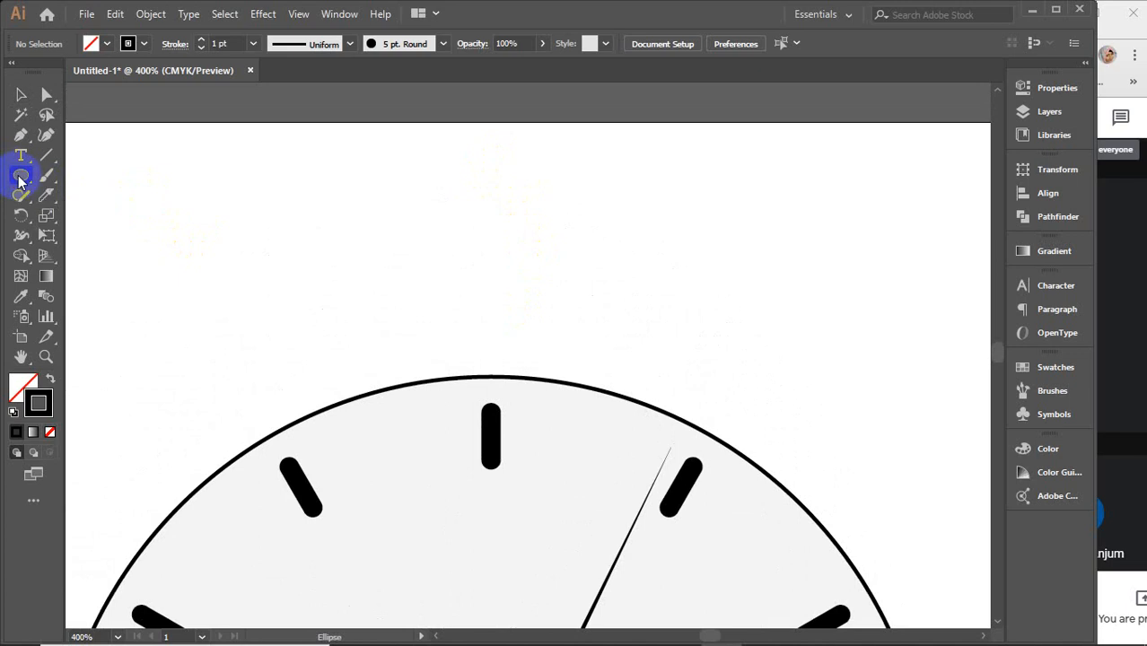
{"action": "left_click_drag", "start_coordinate": [418, 265], "coordinate": [526, 375]}
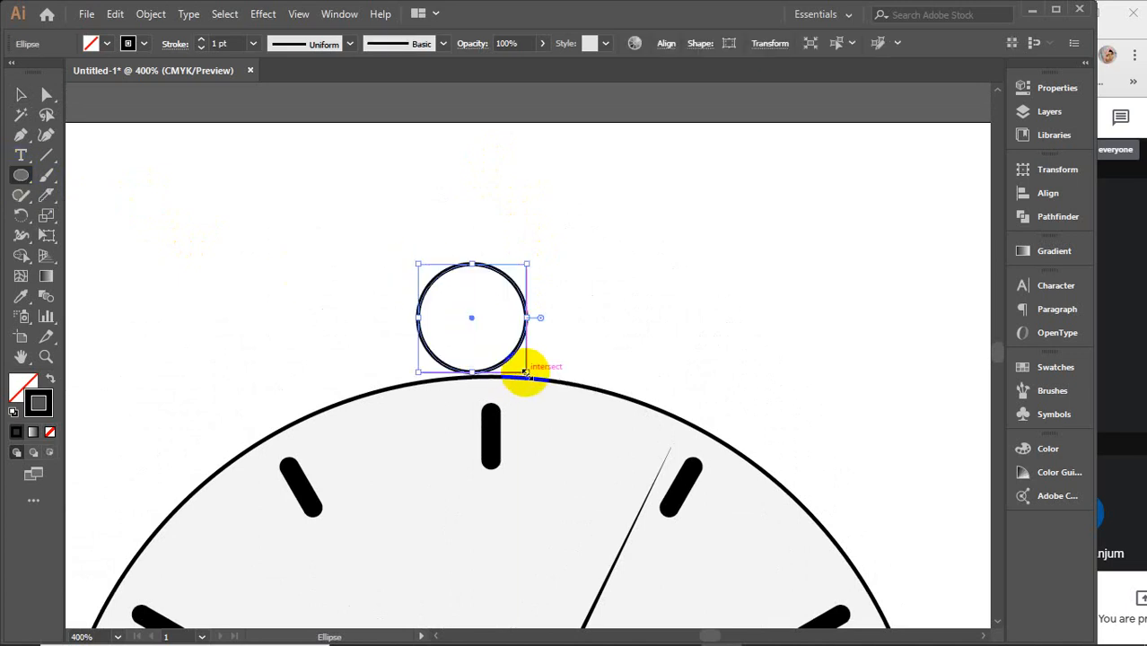
Step: Align the small circle and the clock's outer circle by their horizontal centers, and deselect them
{"action": "key", "text": "v"}
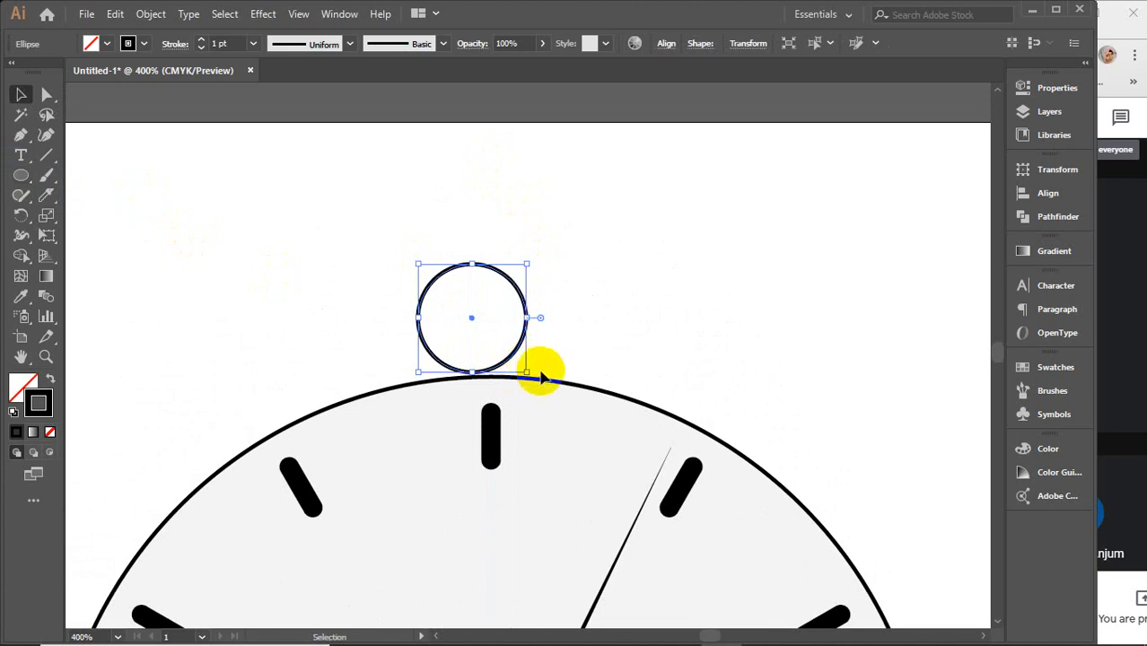
{"action": "left_click", "coordinate": [548, 384], "text": "shift"}
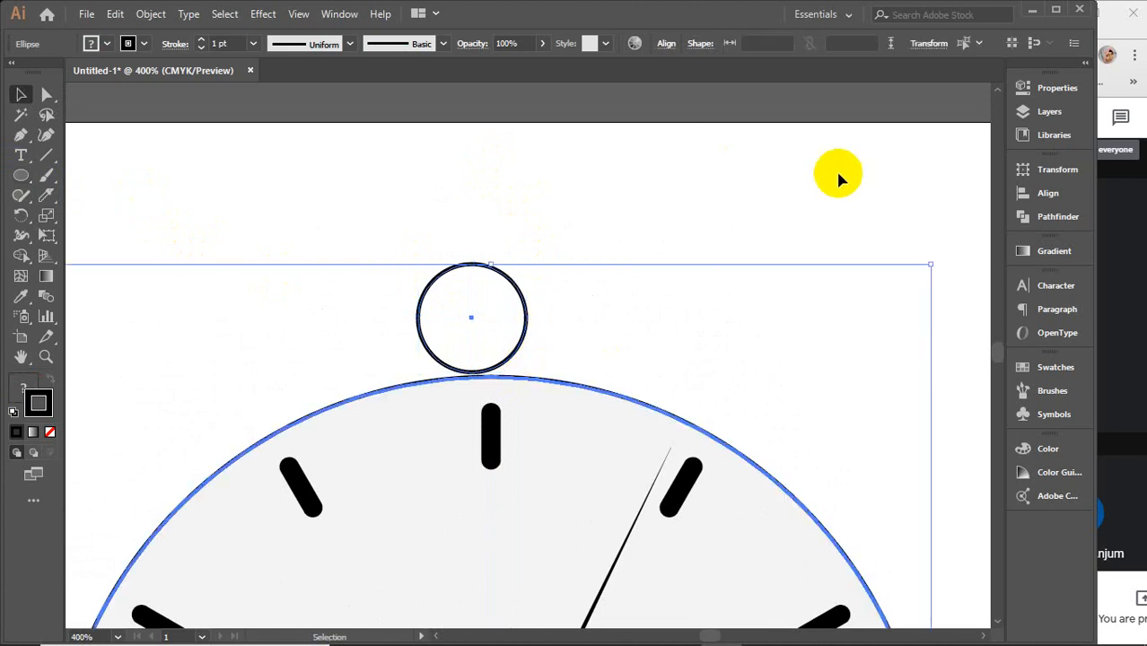
{"action": "left_click", "coordinate": [1032, 194]}
{"action": "left_click", "coordinate": [856, 206]}
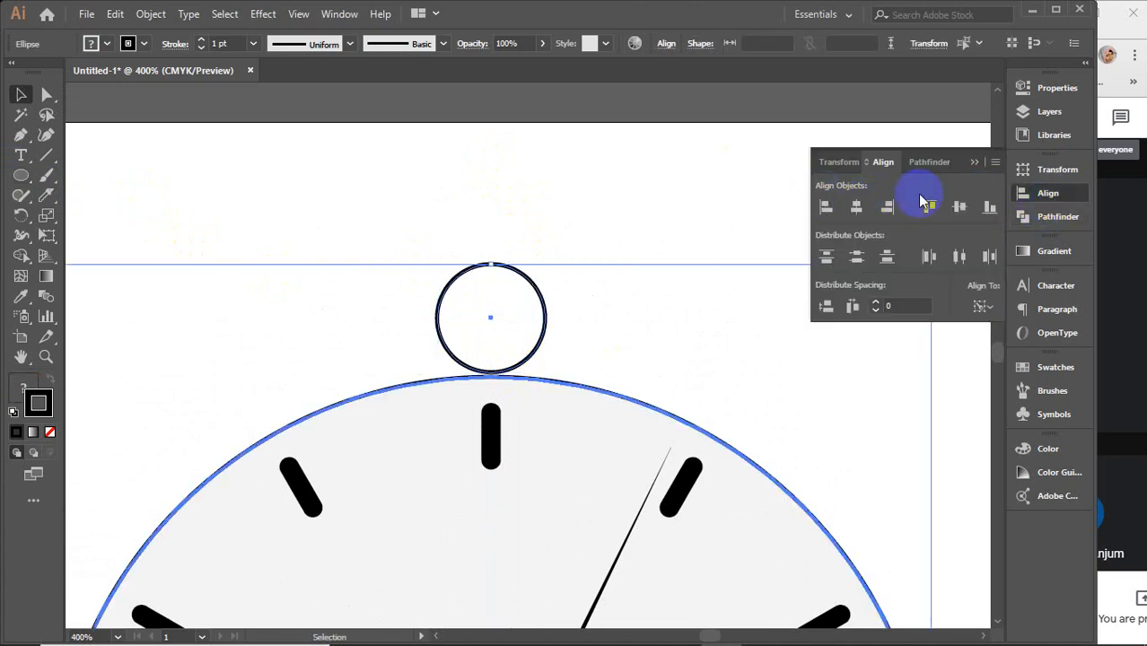
{"action": "left_click", "coordinate": [973, 161]}
{"action": "left_click", "coordinate": [677, 186]}
Step: Reshape the small circle by pulling its top anchor up to the right and bulging its right side outward
{"action": "left_click", "coordinate": [524, 276]}
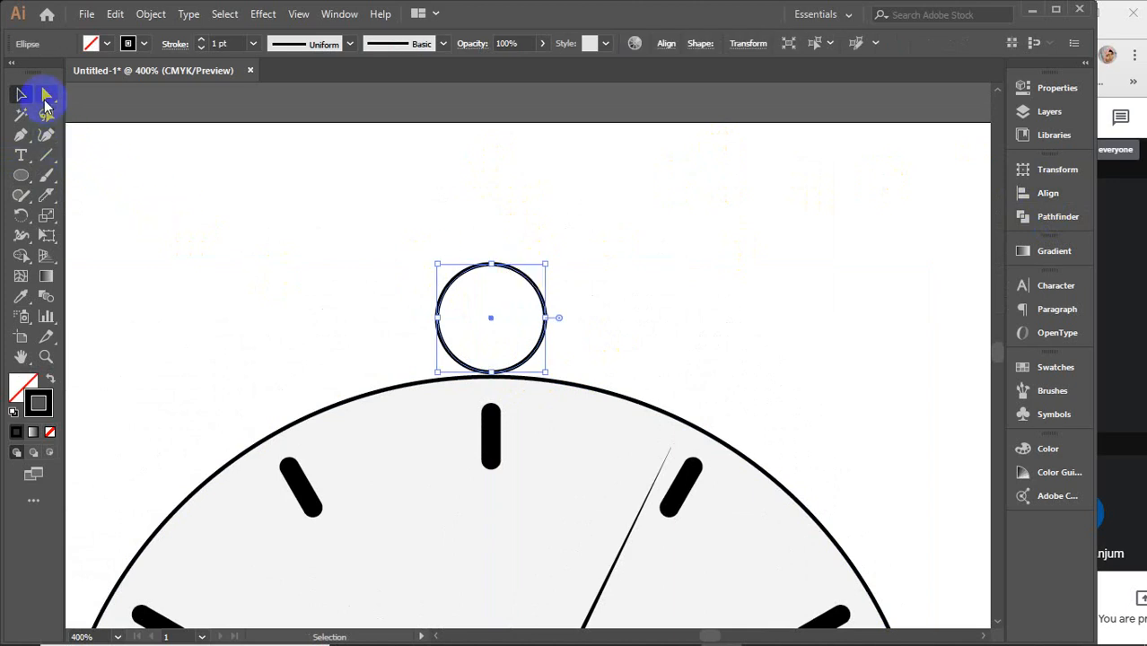
{"action": "left_click", "coordinate": [47, 96]}
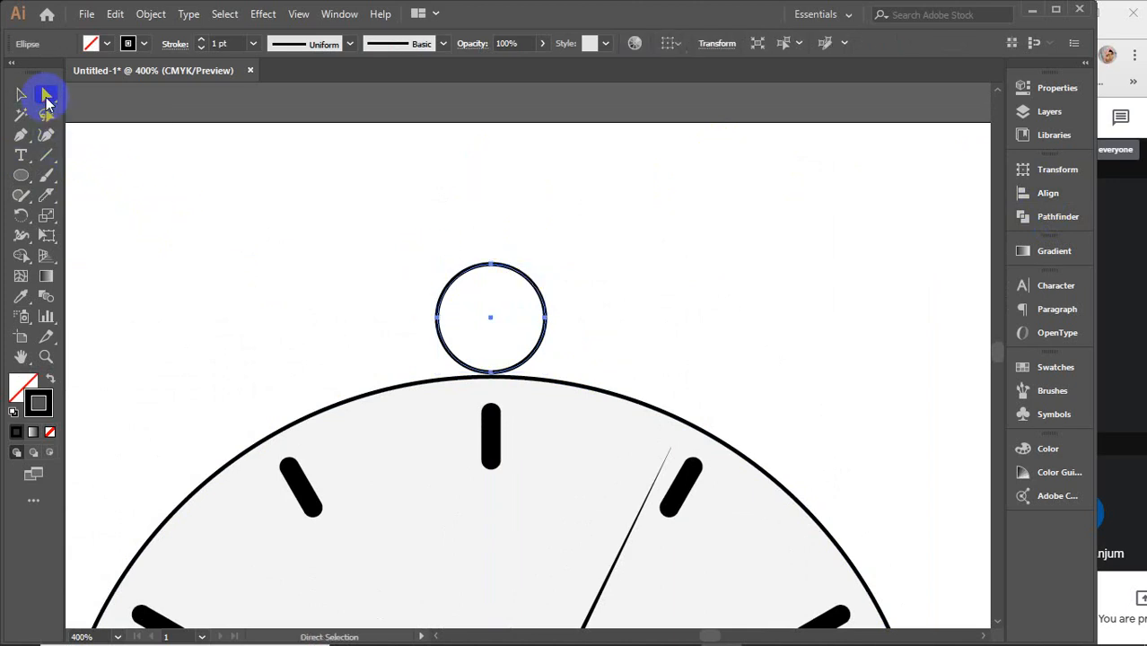
{"action": "left_click", "coordinate": [492, 270]}
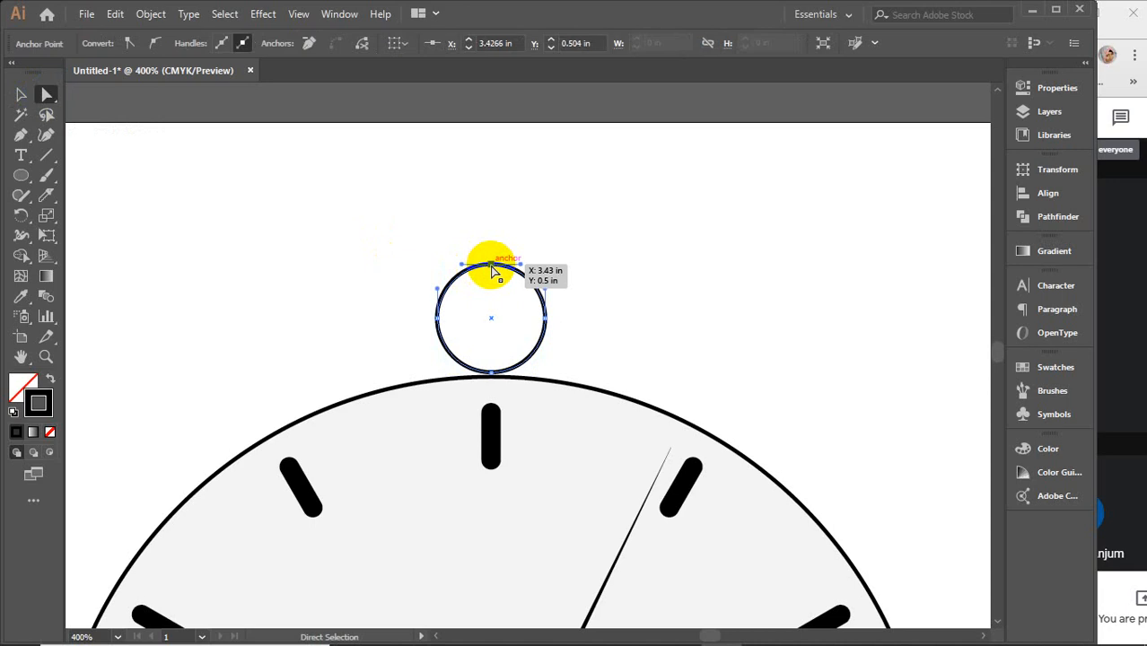
{"action": "left_click_drag", "start_coordinate": [494, 269], "coordinate": [561, 242]}
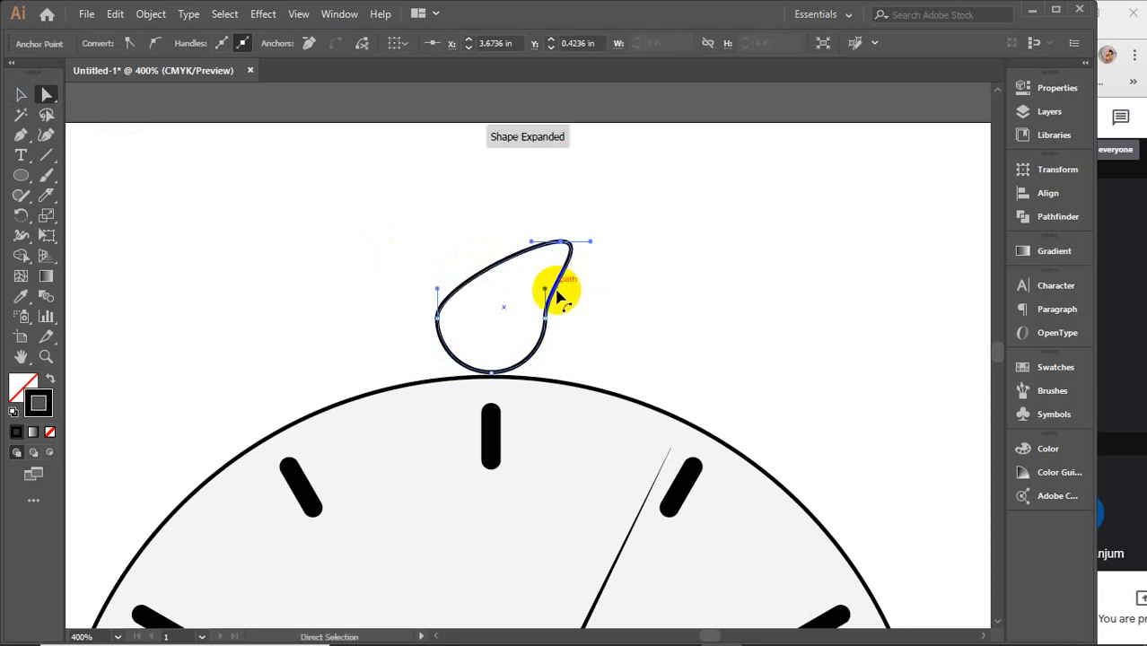
{"action": "left_click_drag", "start_coordinate": [549, 323], "coordinate": [586, 302]}
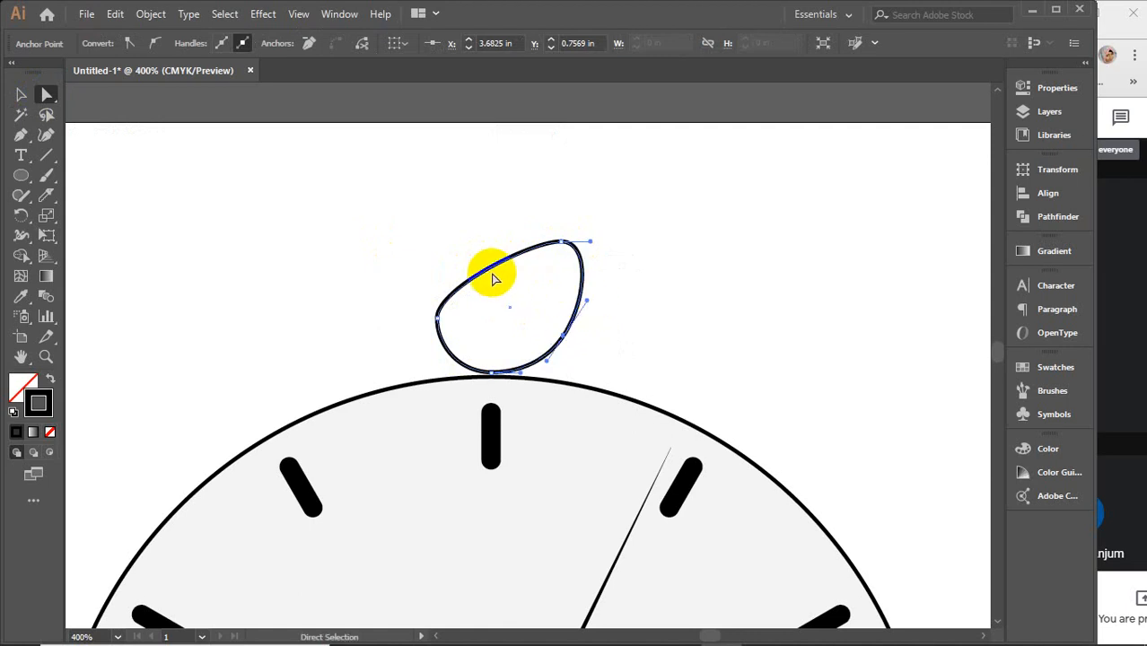
Step: Curve the small shape's upper-left edge inward by pulling that edge and the left anchor toward its middle
{"action": "left_click_drag", "start_coordinate": [487, 274], "coordinate": [509, 289]}
{"action": "left_click_drag", "start_coordinate": [560, 243], "coordinate": [576, 217]}
{"action": "left_click_drag", "start_coordinate": [435, 320], "coordinate": [460, 314]}
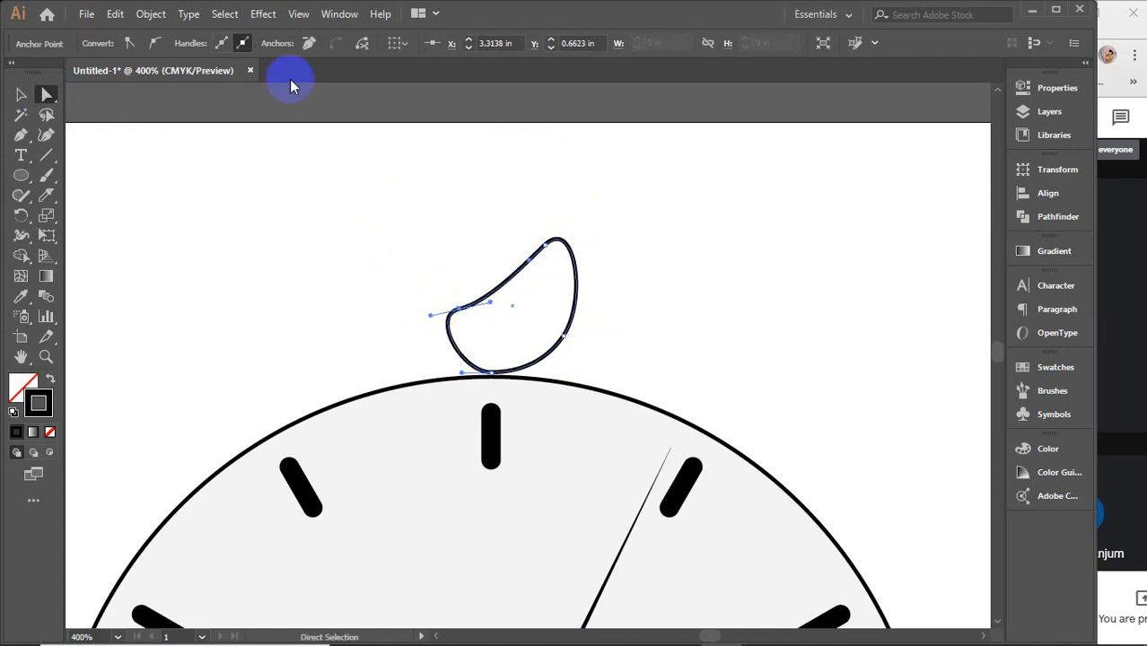
Step: Use the Curvature tool to extend the small shape's tip up to the right and reposition the anchors along its upper edge
{"action": "left_click", "coordinate": [46, 134]}
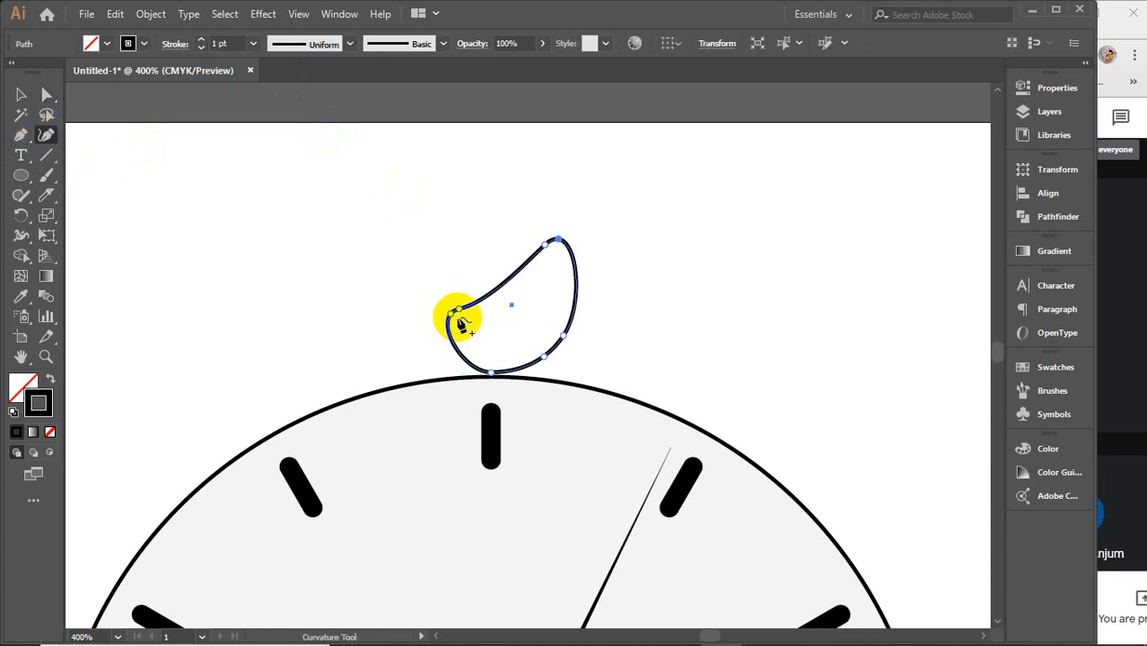
{"action": "left_click", "coordinate": [483, 298]}
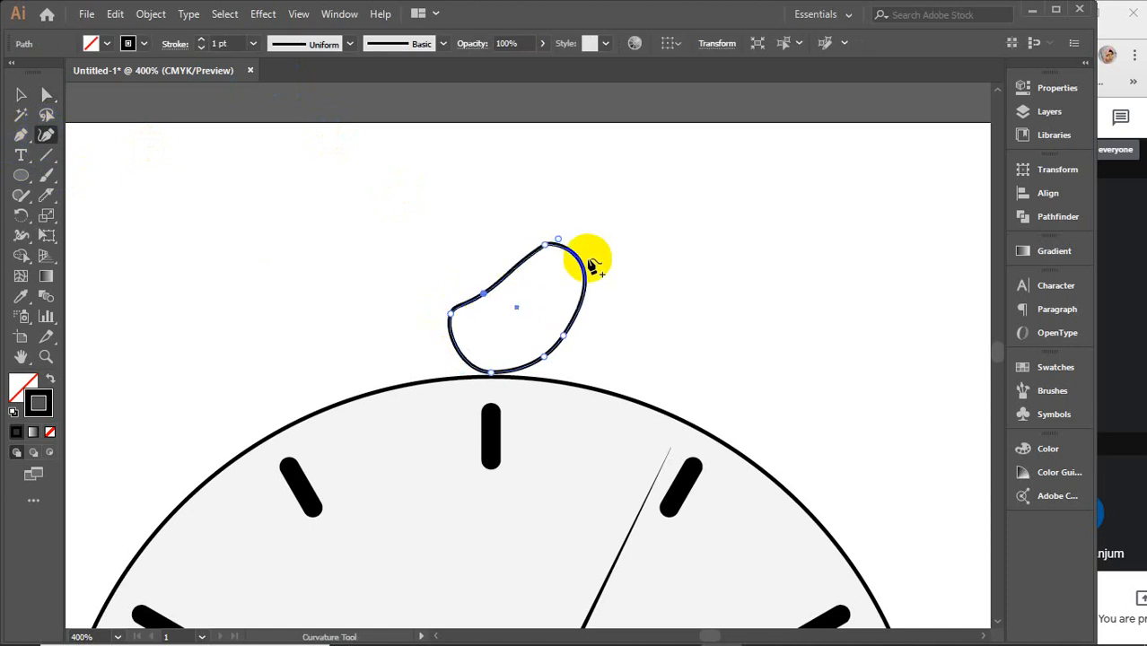
{"action": "left_click_drag", "start_coordinate": [558, 239], "coordinate": [574, 235]}
{"action": "left_click", "coordinate": [588, 237]}
{"action": "left_click", "coordinate": [546, 247]}
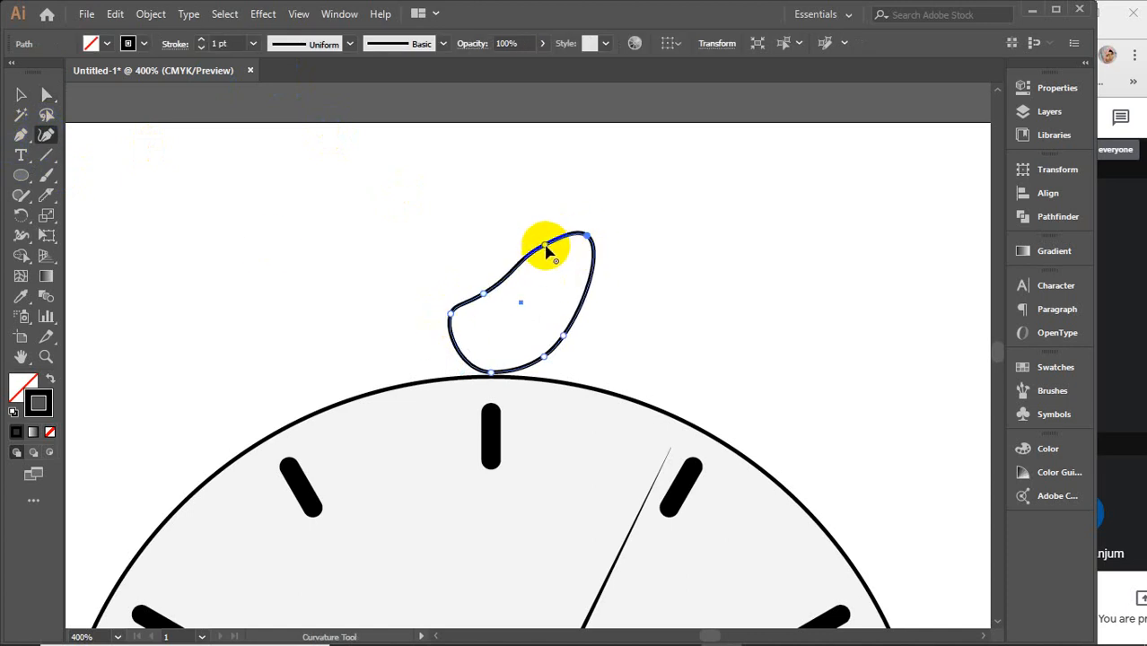
{"action": "left_click_drag", "start_coordinate": [545, 249], "coordinate": [549, 261]}
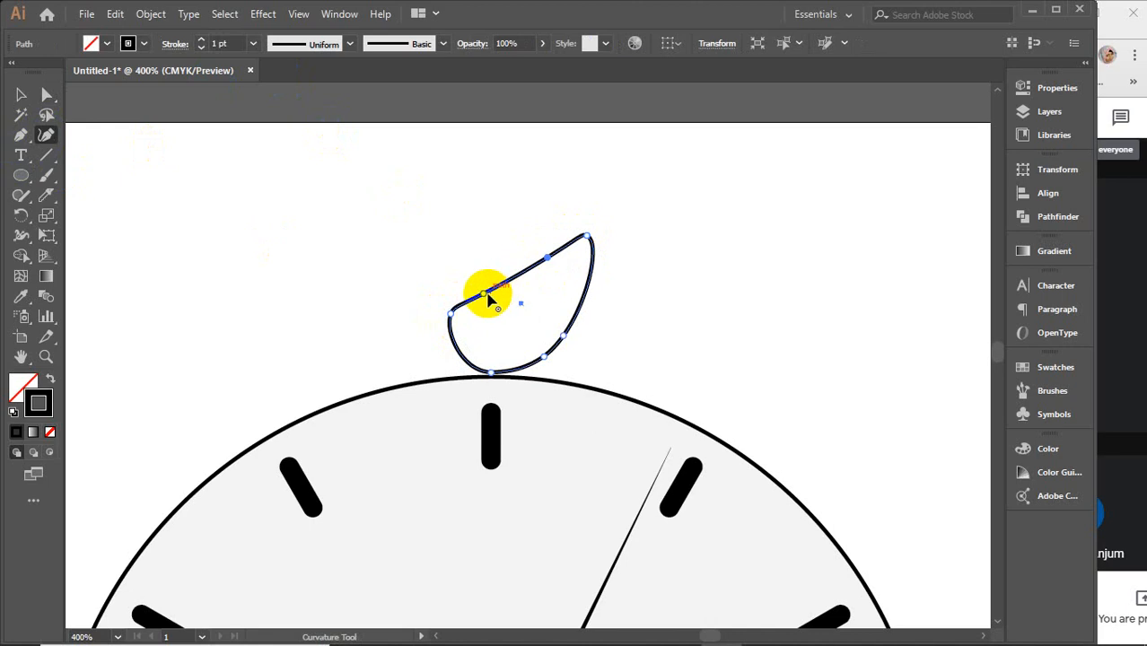
Step: Round out the shape's upper-left side and dip the edge below the tip inward to form a curved leaf outline
{"action": "mouse_move", "coordinate": [482, 296]}
{"action": "left_mouse_down"}
{"action": "mouse_move", "coordinate": [492, 312]}
{"action": "mouse_move", "coordinate": [447, 328]}
{"action": "mouse_move", "coordinate": [473, 289]}
{"action": "left_mouse_up"}
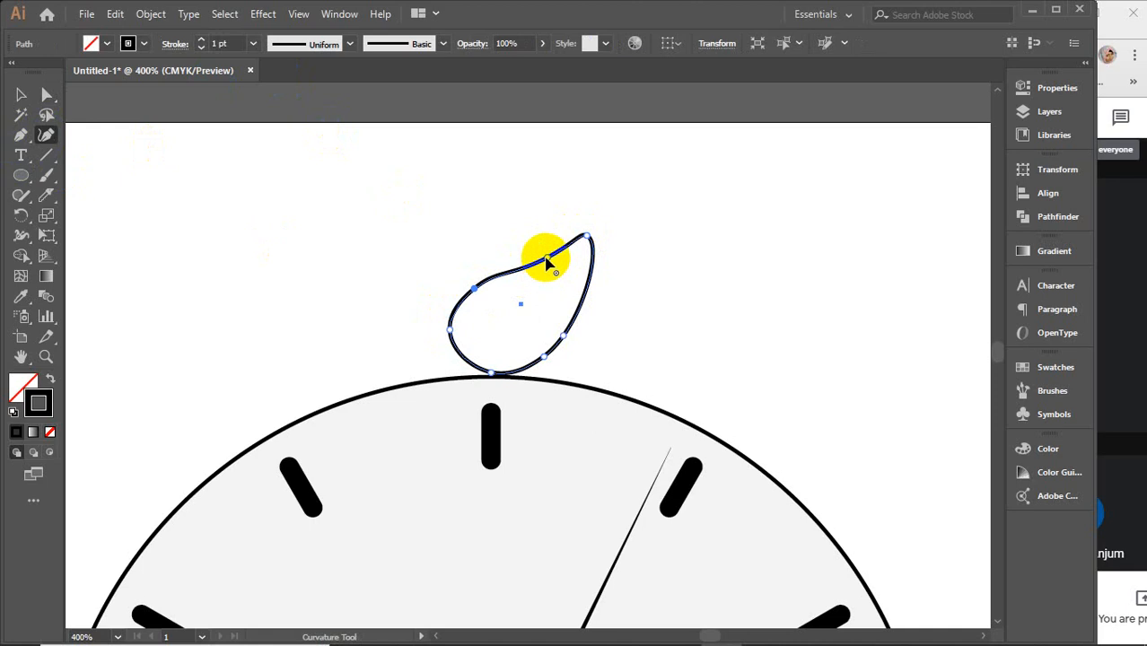
{"action": "left_click_drag", "start_coordinate": [547, 257], "coordinate": [553, 268]}
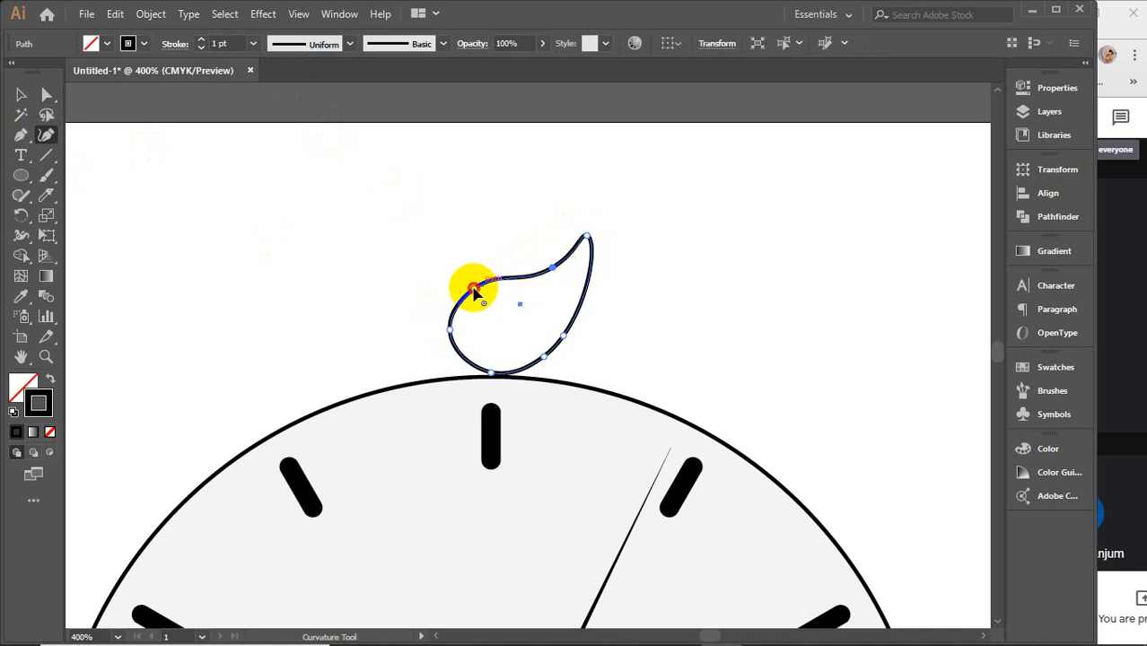
{"action": "left_click_drag", "start_coordinate": [474, 288], "coordinate": [467, 284]}
{"action": "mouse_move", "coordinate": [554, 269]}
{"action": "left_mouse_down"}
{"action": "mouse_move", "coordinate": [549, 259]}
{"action": "mouse_move", "coordinate": [599, 245]}
{"action": "mouse_move", "coordinate": [539, 275]}
{"action": "left_mouse_up"}
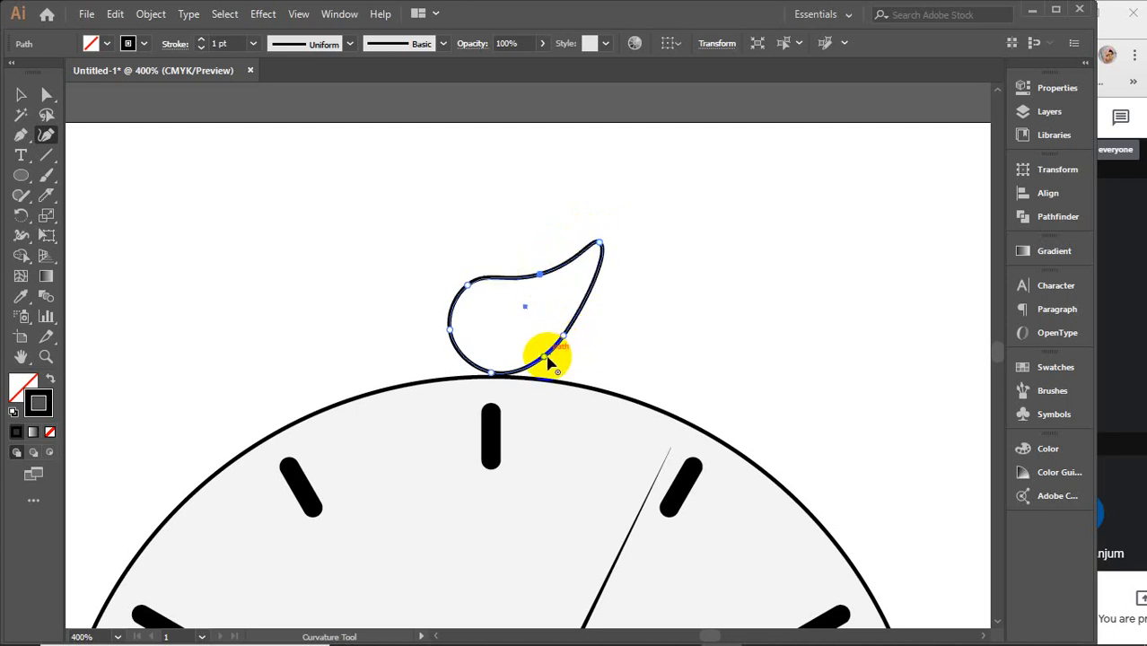
Step: Remove the extra anchor on the leaf's lower-right curve, bulge that side outward, and make the upper-edge dip shallower
{"action": "left_click", "coordinate": [546, 360]}
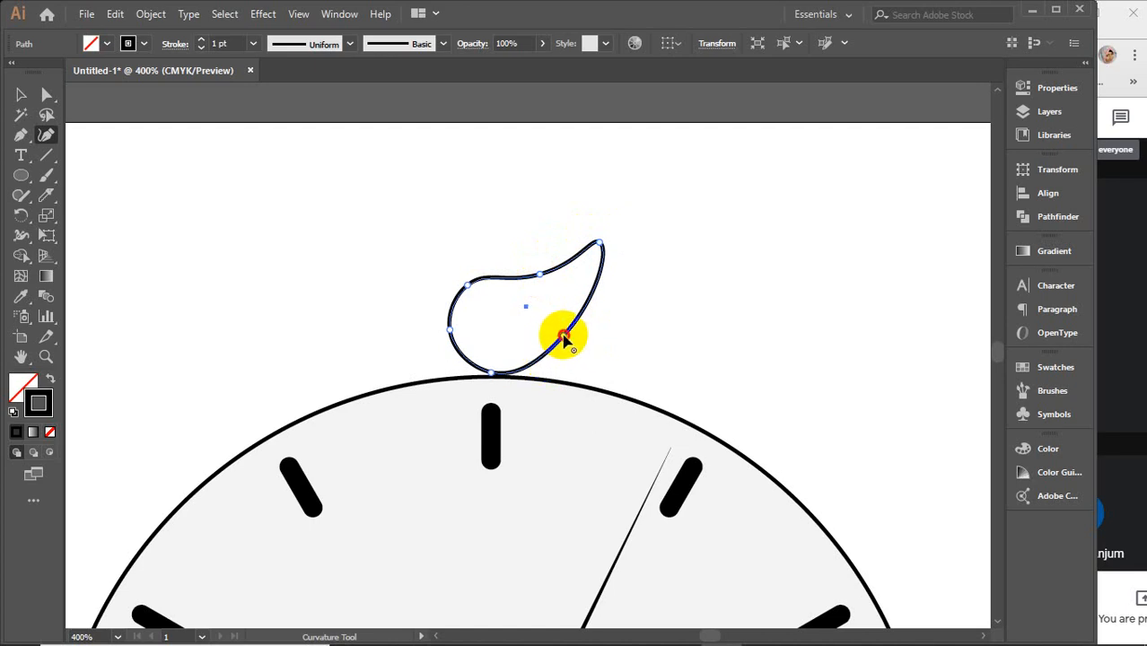
{"action": "left_click_drag", "start_coordinate": [563, 337], "coordinate": [574, 345]}
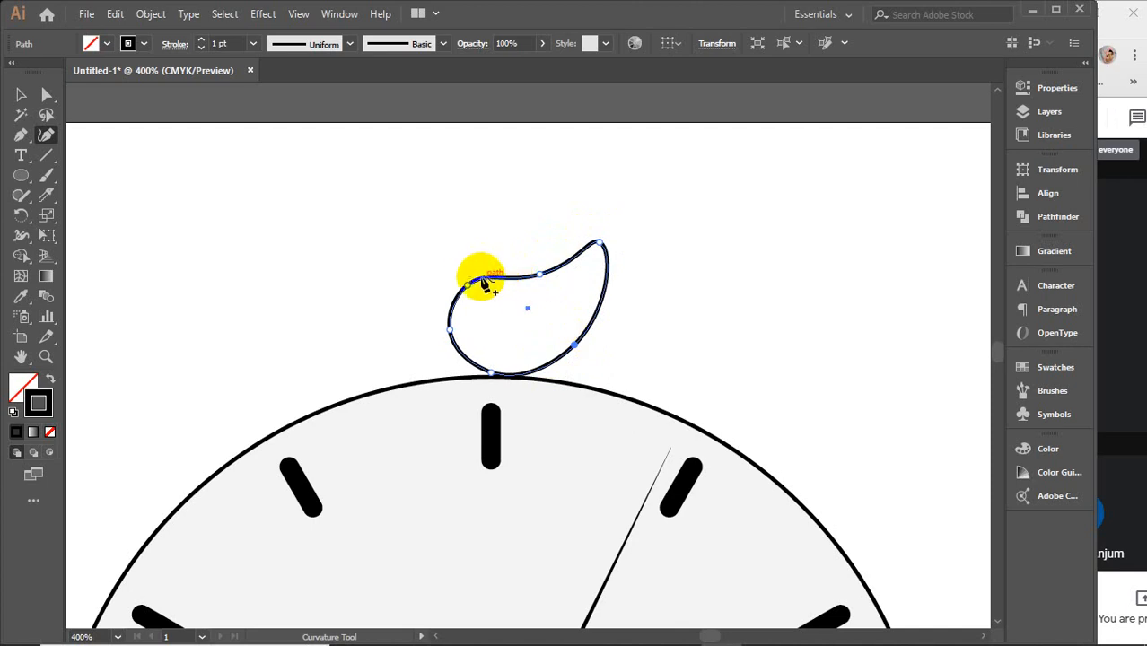
{"action": "left_click_drag", "start_coordinate": [467, 287], "coordinate": [461, 287]}
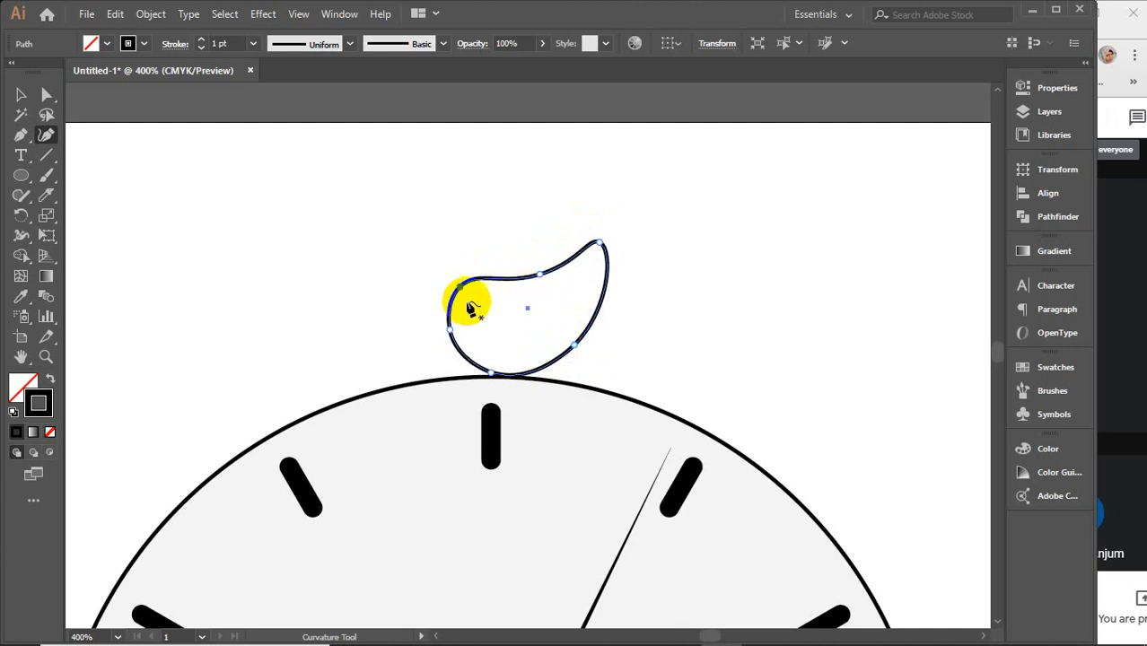
{"action": "left_click_drag", "start_coordinate": [538, 271], "coordinate": [536, 265]}
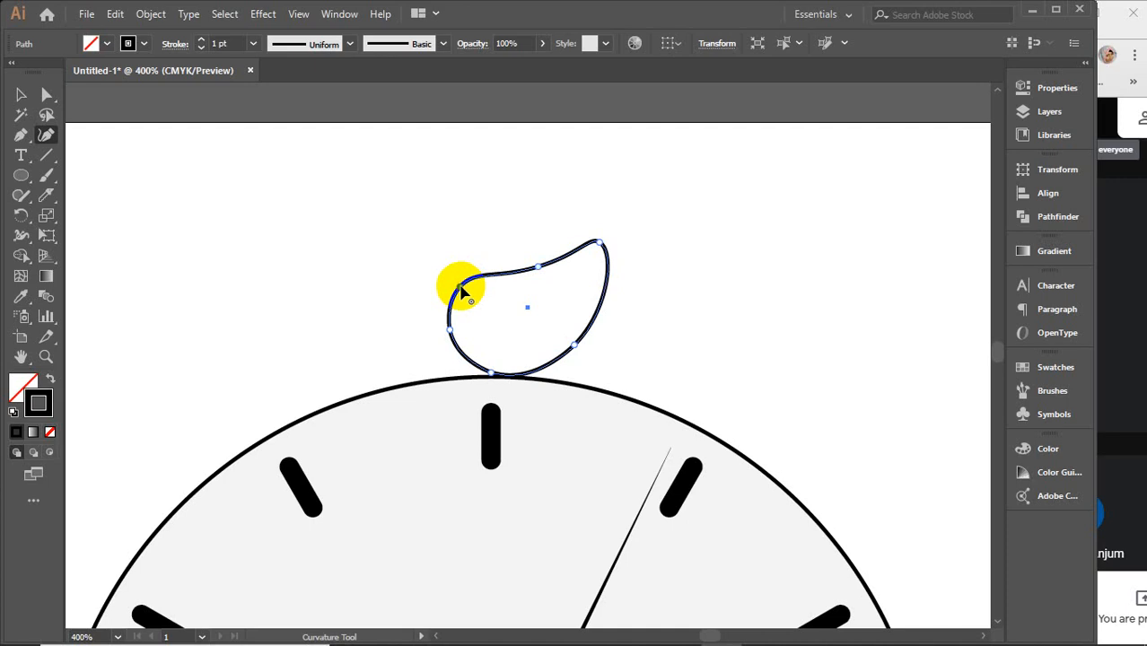
Step: Replace the leaf's upper-left anchor with a new one on a rounder curve, extend the tip, and deselect the shape
{"action": "key", "text": "Delete"}
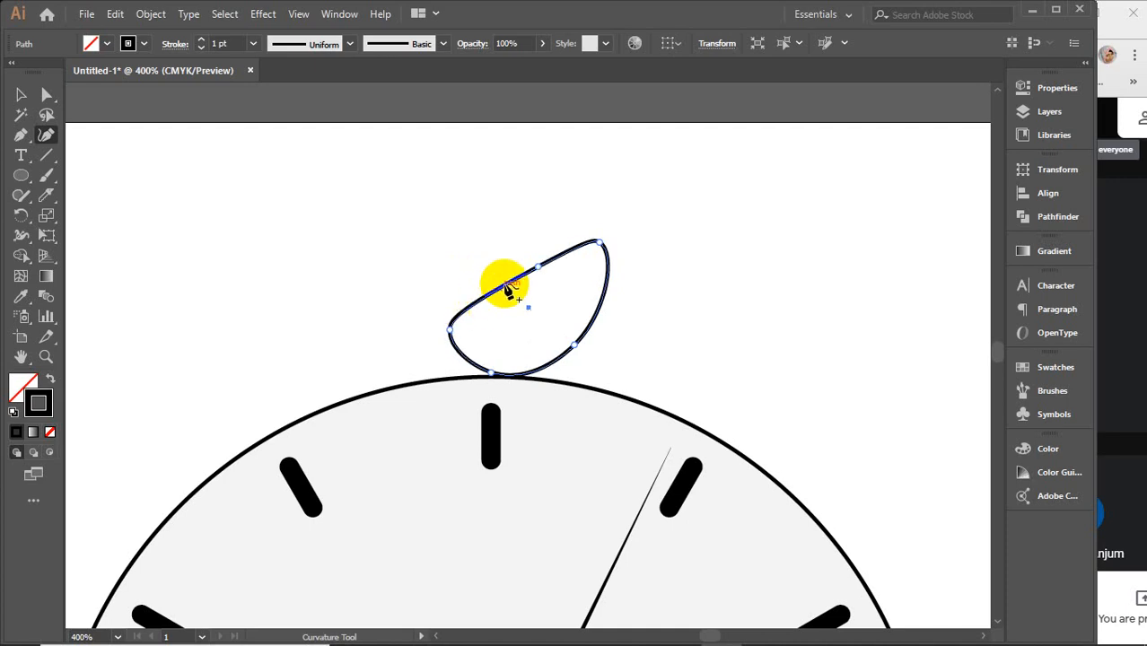
{"action": "left_click_drag", "start_coordinate": [597, 248], "coordinate": [607, 234]}
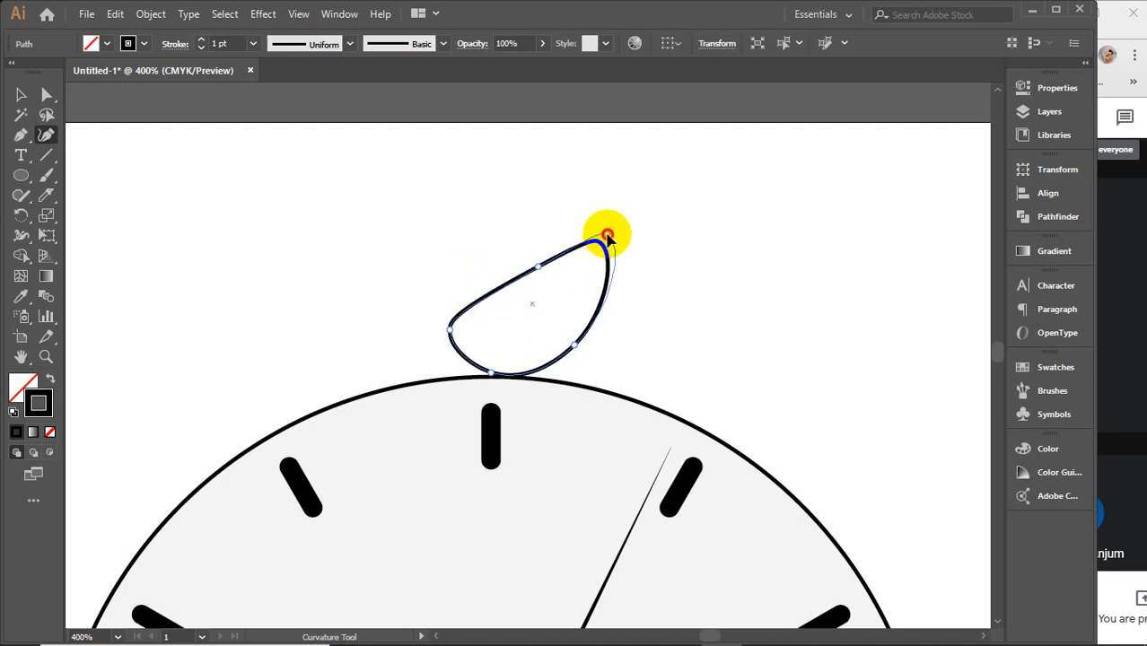
{"action": "left_click", "coordinate": [550, 270]}
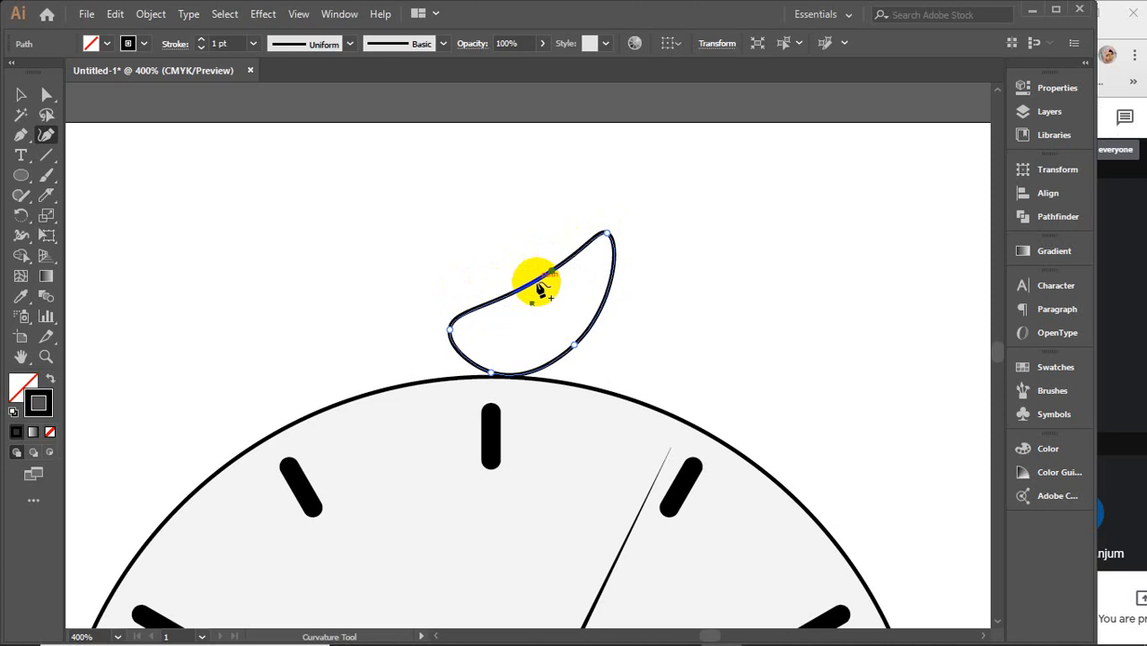
{"action": "mouse_move", "coordinate": [501, 306]}
{"action": "left_mouse_down"}
{"action": "mouse_move", "coordinate": [487, 282]}
{"action": "mouse_move", "coordinate": [481, 310]}
{"action": "left_mouse_up"}
{"action": "left_click", "coordinate": [21, 95]}
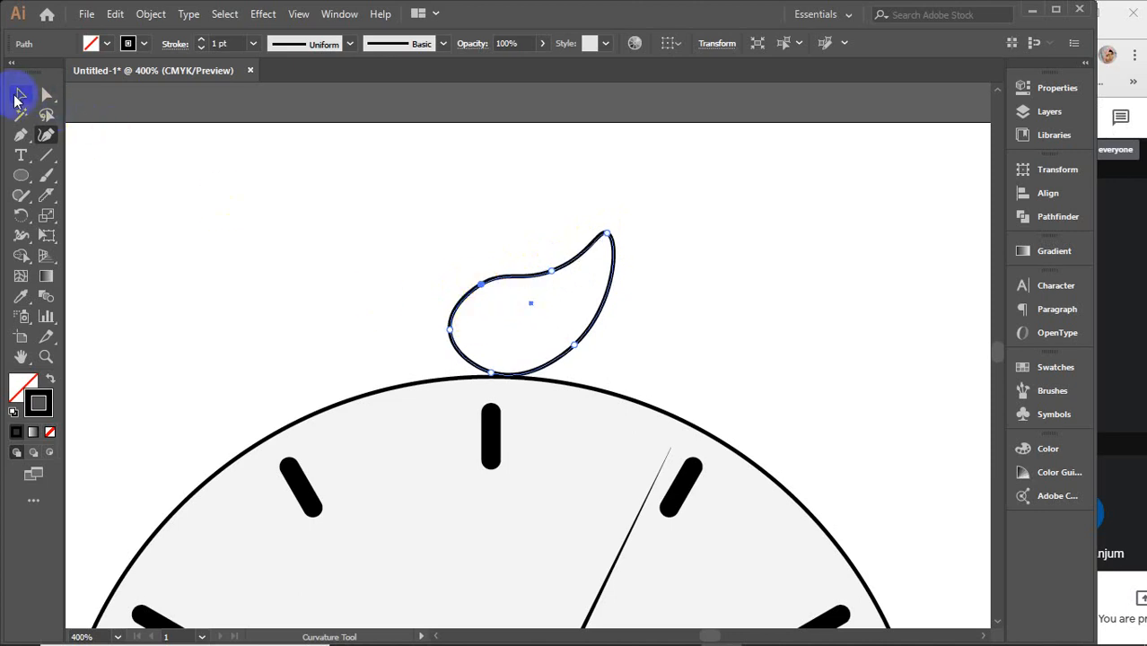
{"action": "left_click", "coordinate": [666, 275]}
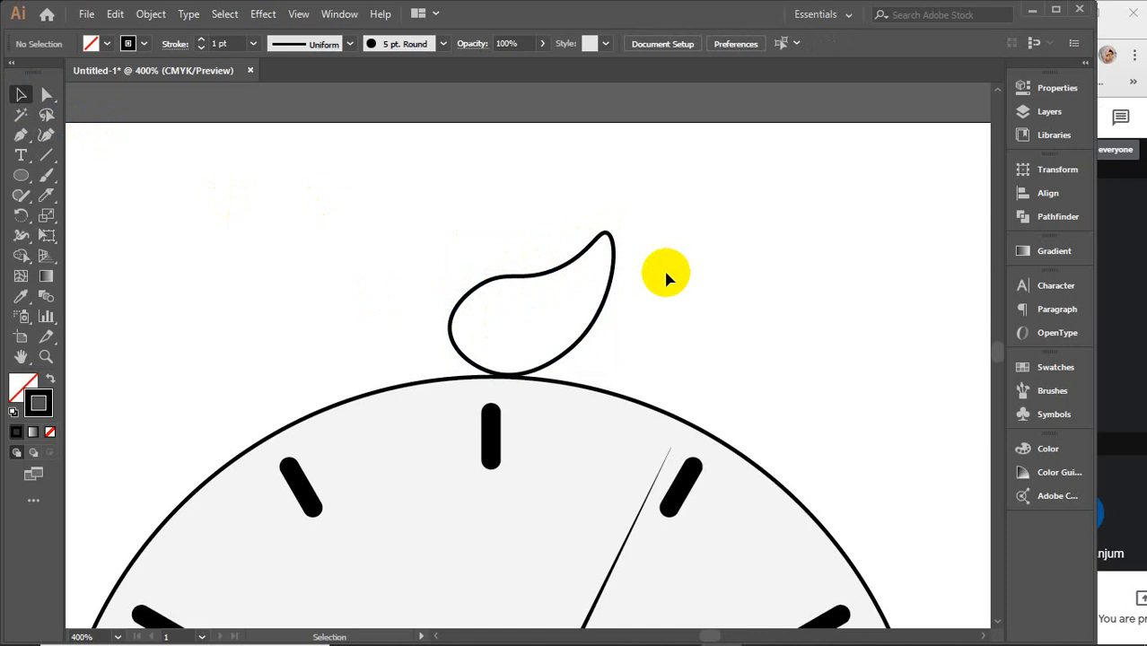
Step: Refine the leaf with the Curvature tool by raising its tip, rounding its left shoulder and adjusting the upper-edge dip, and deselect it
{"action": "left_click", "coordinate": [538, 278]}
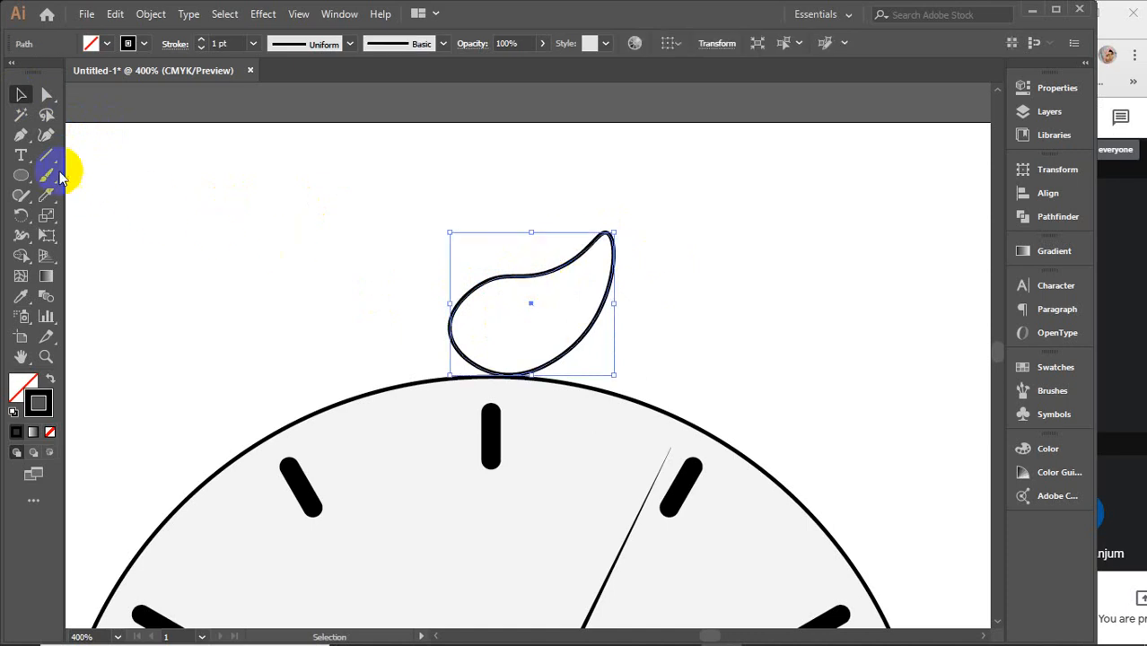
{"action": "left_click", "coordinate": [20, 135]}
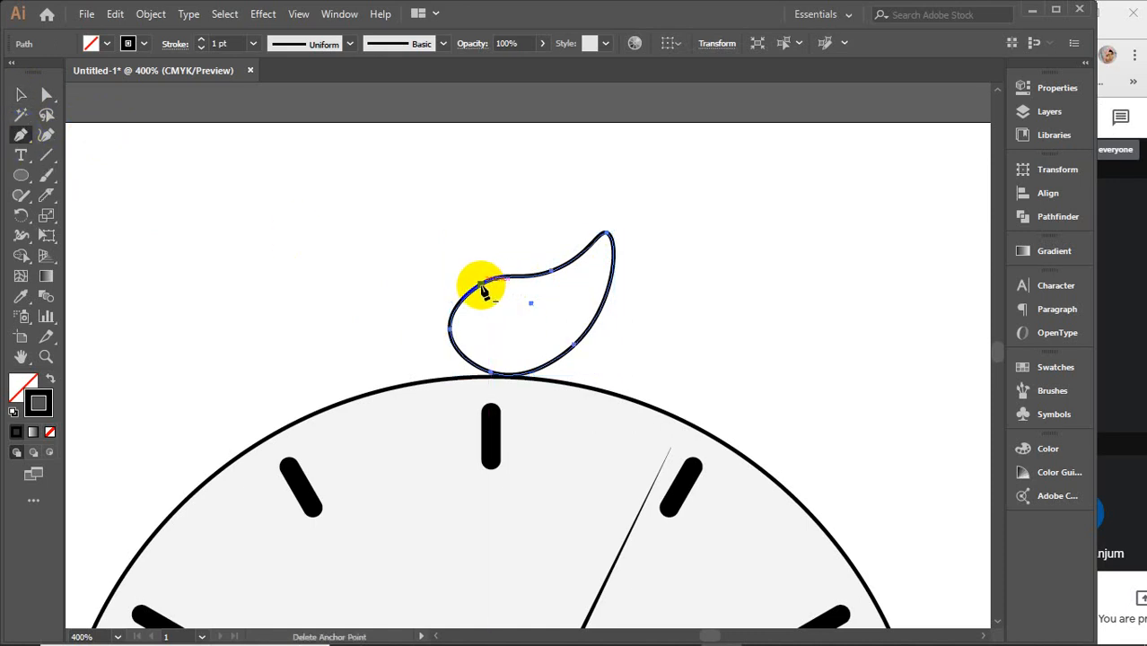
{"action": "left_click", "coordinate": [46, 134]}
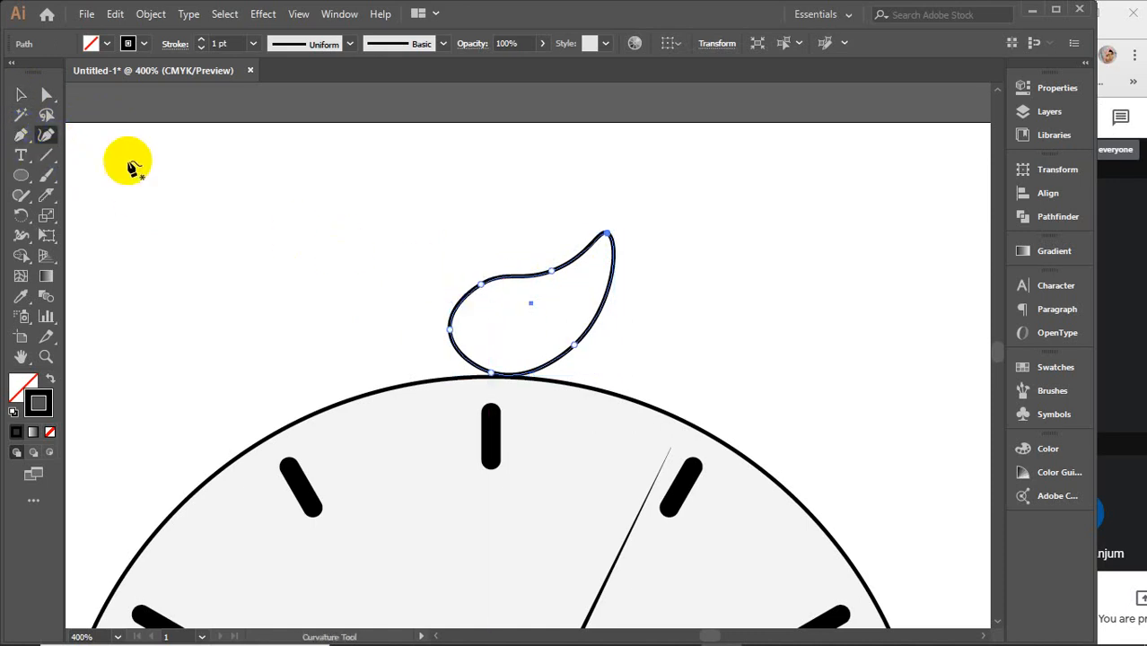
{"action": "left_click", "coordinate": [467, 291]}
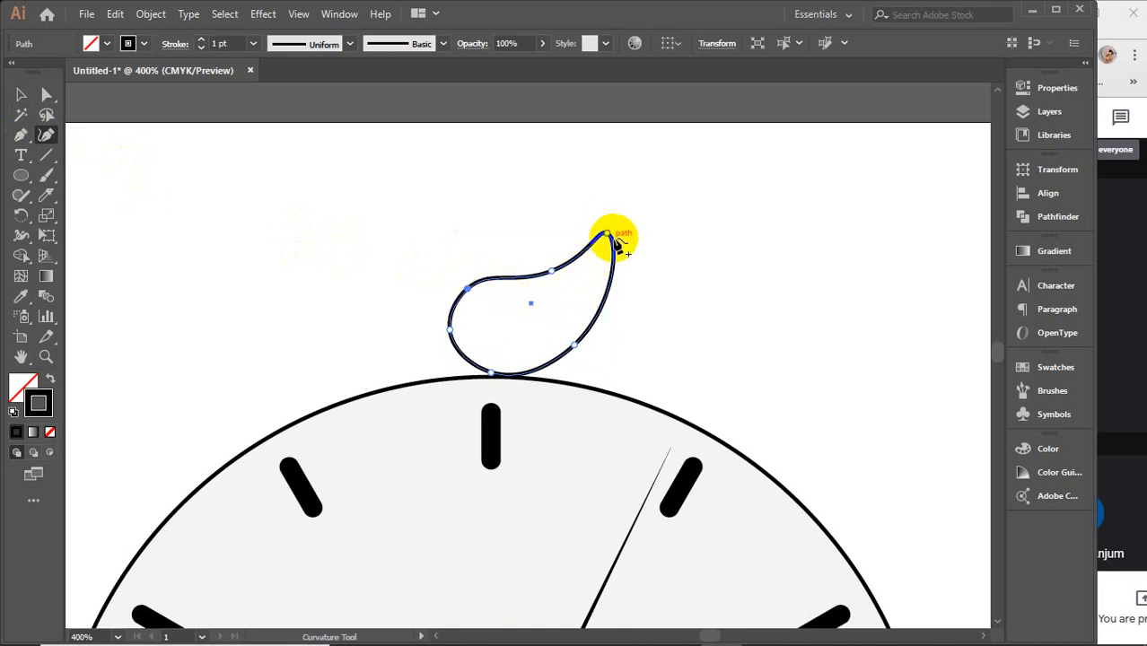
{"action": "left_click_drag", "start_coordinate": [609, 235], "coordinate": [609, 224]}
{"action": "left_click", "coordinate": [538, 276]}
{"action": "left_click", "coordinate": [462, 287]}
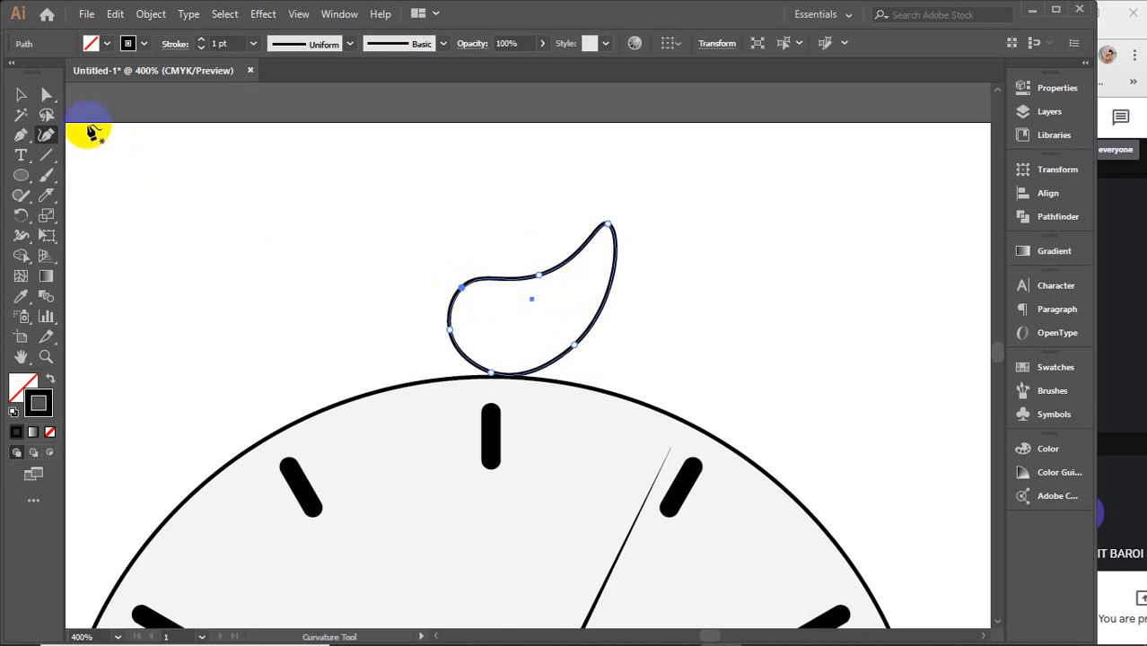
{"action": "left_click", "coordinate": [539, 273]}
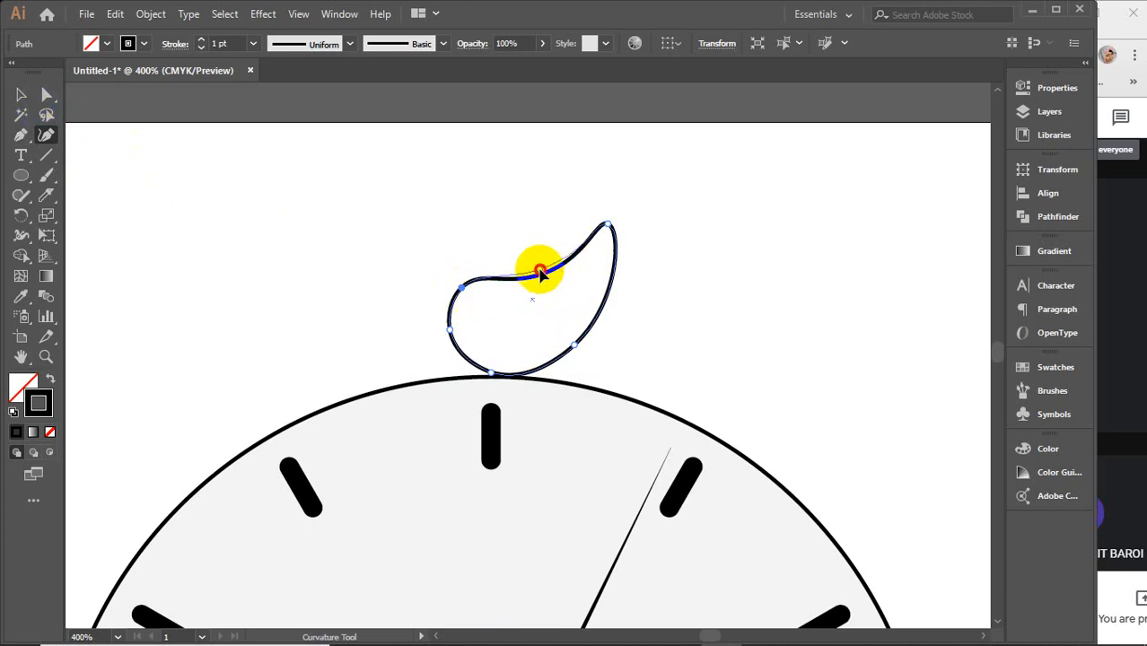
{"action": "left_click", "coordinate": [21, 94]}
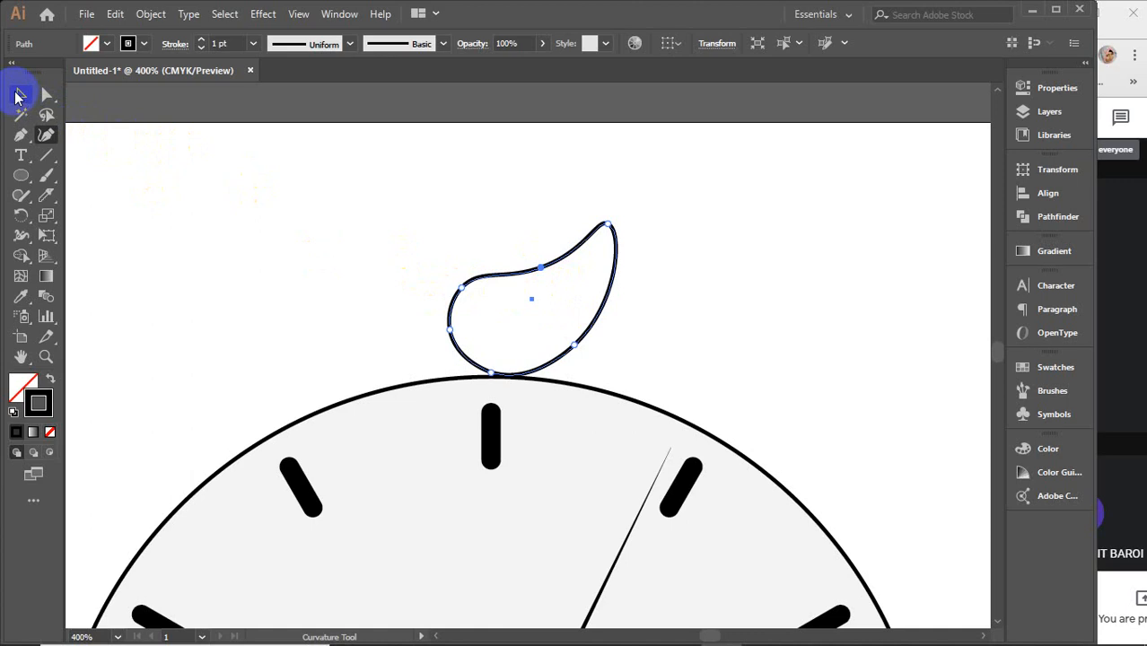
{"action": "left_click", "coordinate": [329, 234]}
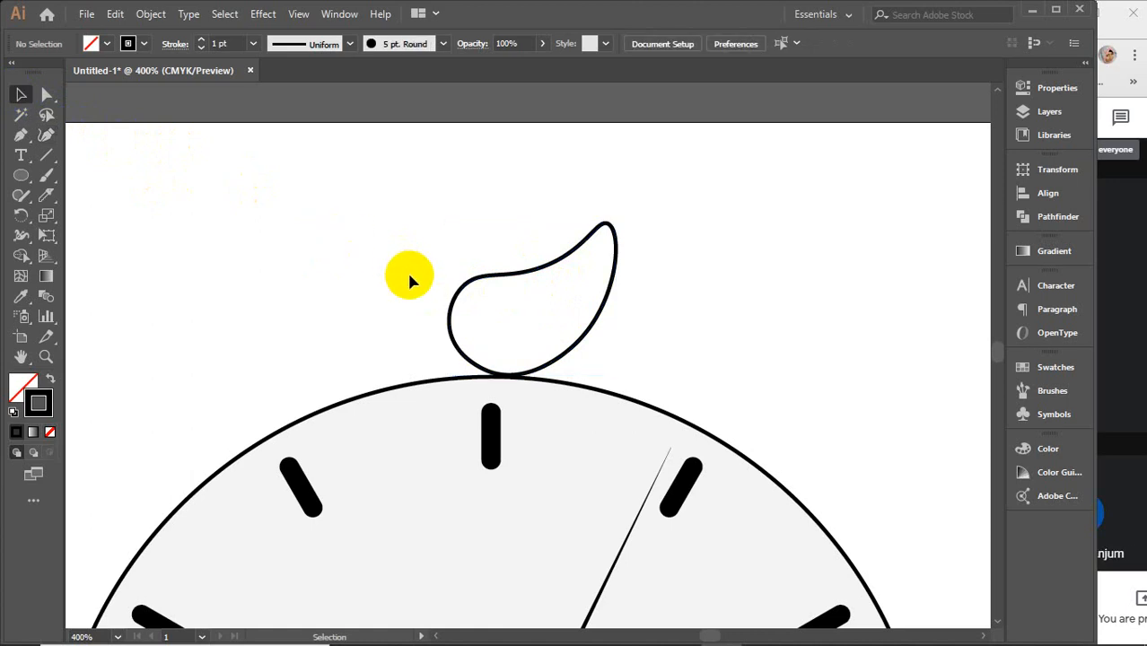
Step: Select the leaf shape and open the Rotate options with the clock's center dot as the rotation origin
{"action": "scroll", "coordinate": [408, 281], "scroll_direction": "down", "scroll_amount": 3}
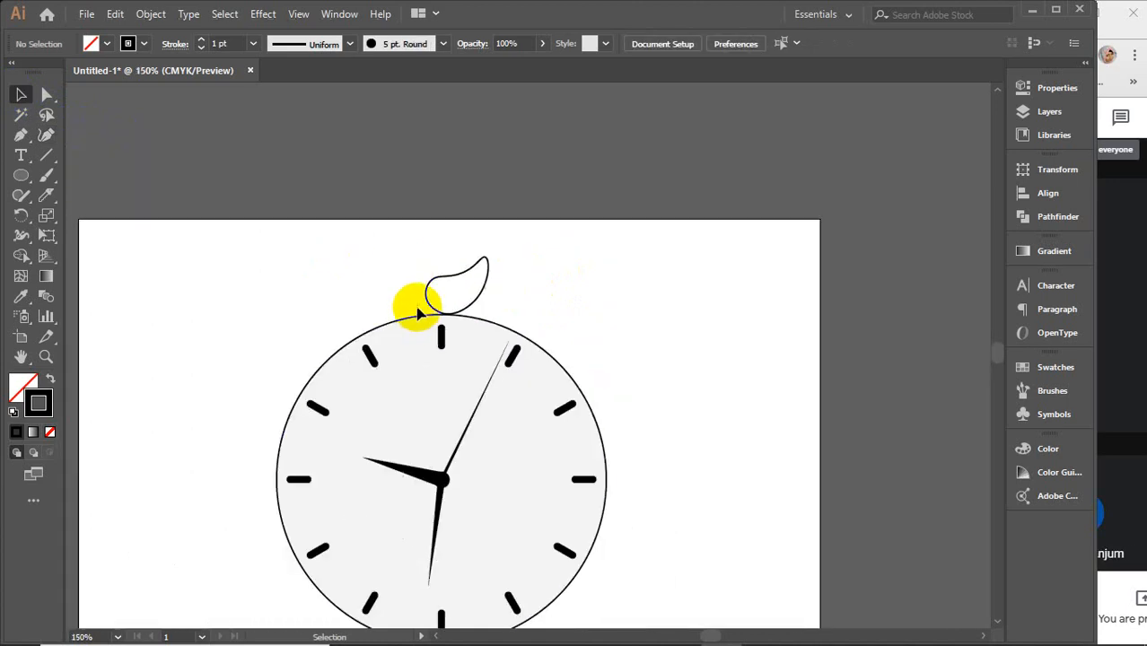
{"action": "key", "text": "space"}
{"action": "left_click_drag", "start_coordinate": [409, 292], "coordinate": [454, 228]}
{"action": "left_click", "coordinate": [510, 209]}
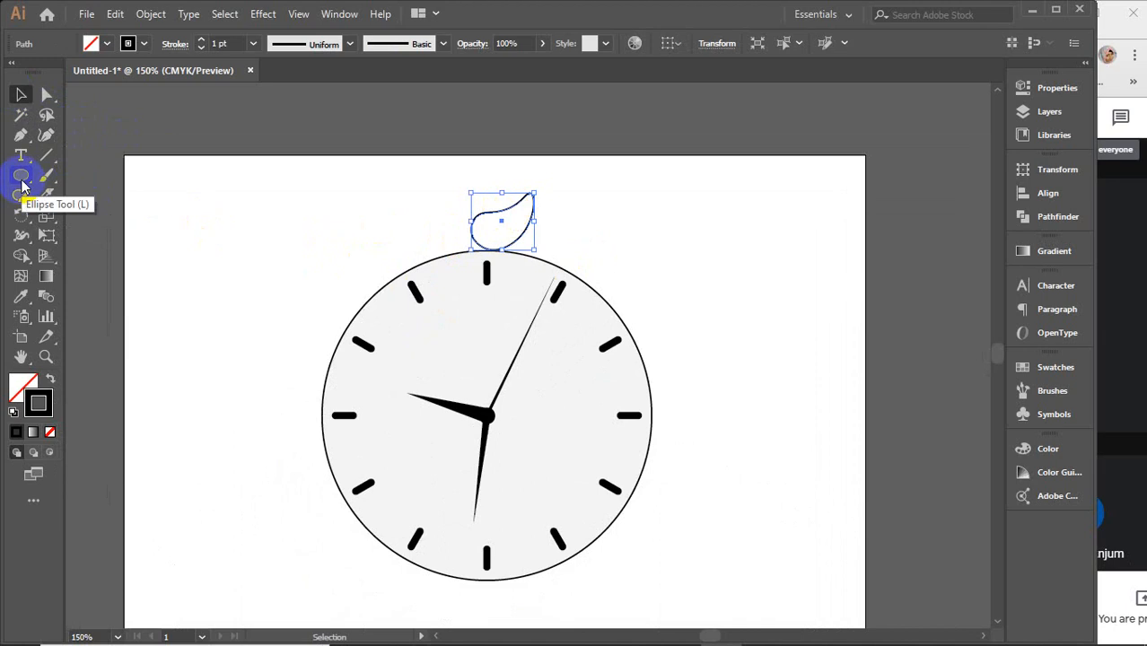
{"action": "left_click", "coordinate": [21, 215]}
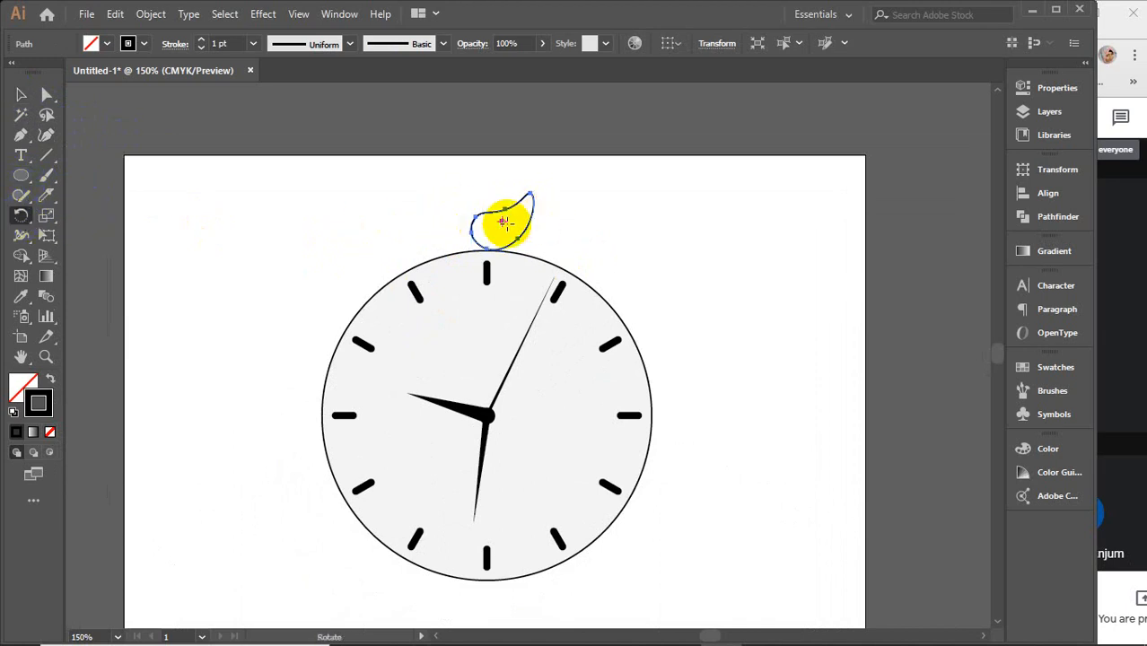
{"action": "scroll", "coordinate": [503, 223], "scroll_direction": "up", "scroll_amount": 1}
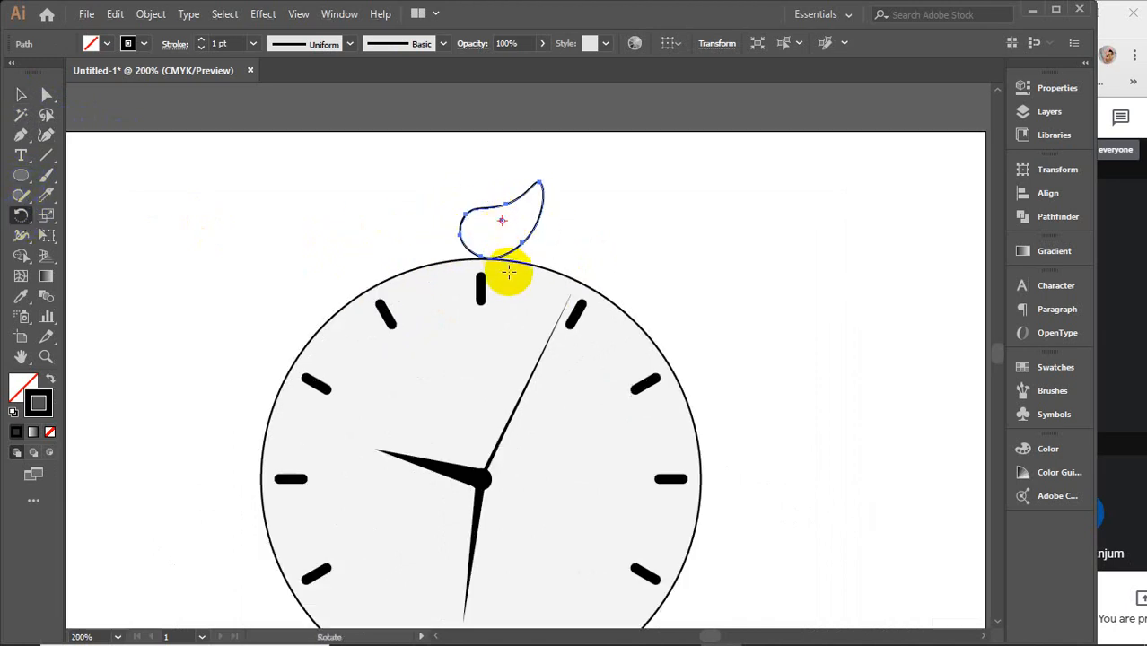
{"action": "left_click_drag", "start_coordinate": [508, 272], "coordinate": [520, 251]}
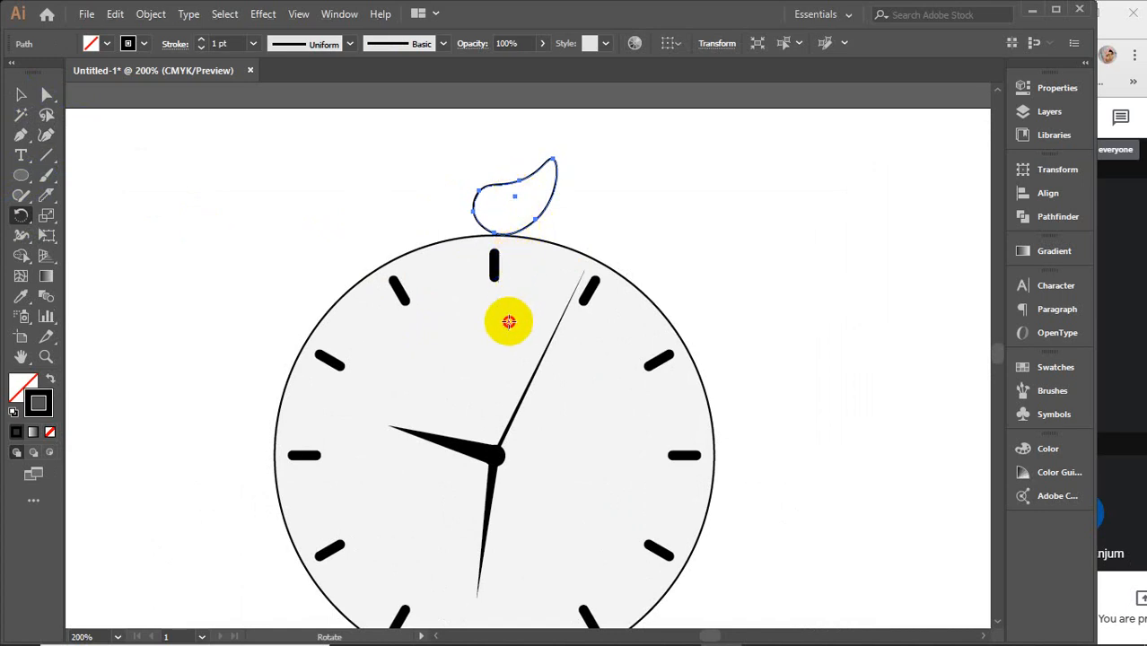
{"action": "left_click", "coordinate": [493, 441]}
{"action": "left_click_drag", "start_coordinate": [494, 441], "coordinate": [496, 457]}
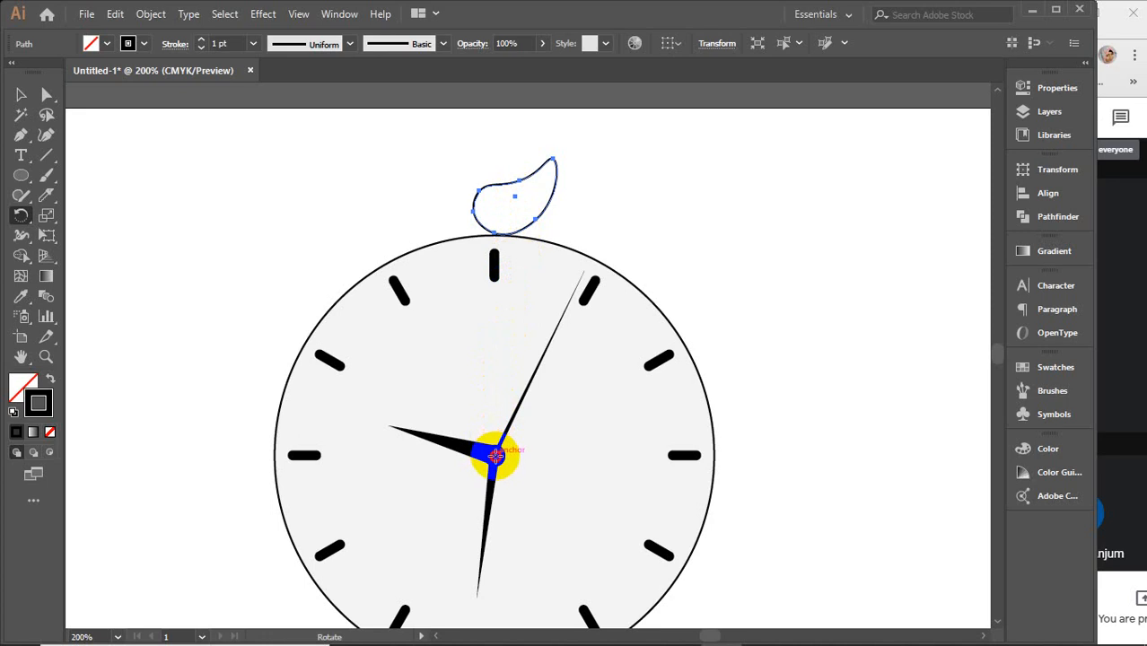
{"action": "left_click", "coordinate": [496, 456], "text": "alt"}
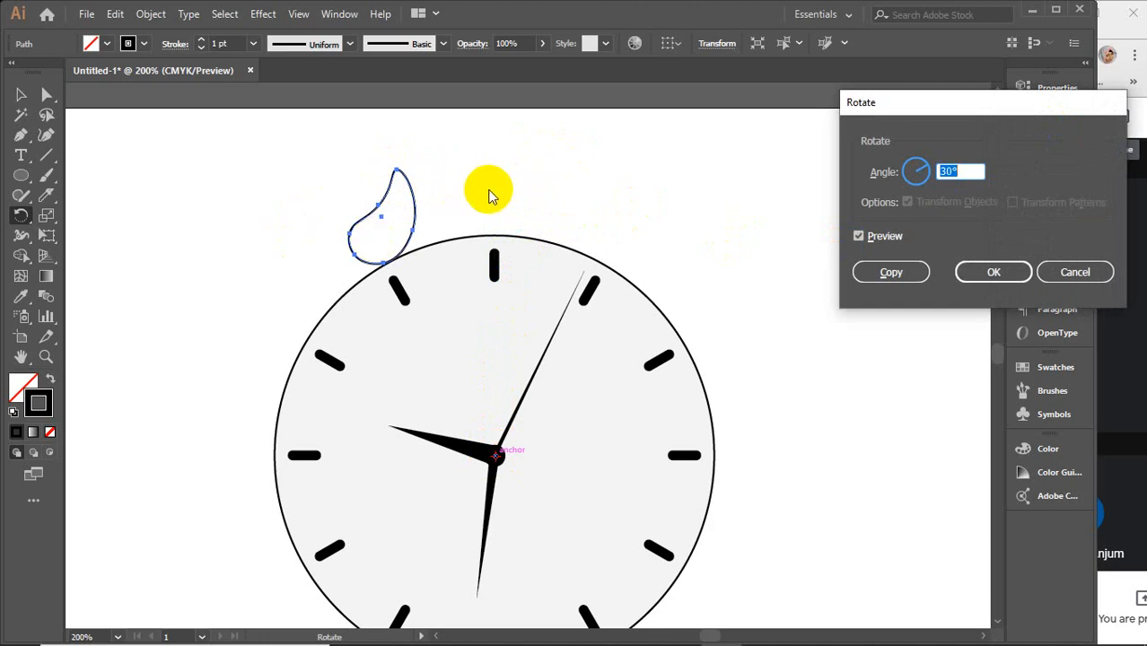
Step: Try a leaf copy rotated by 360/15 degrees about the clock's center dot, then delete that copy
{"action": "left_click", "coordinate": [959, 168]}
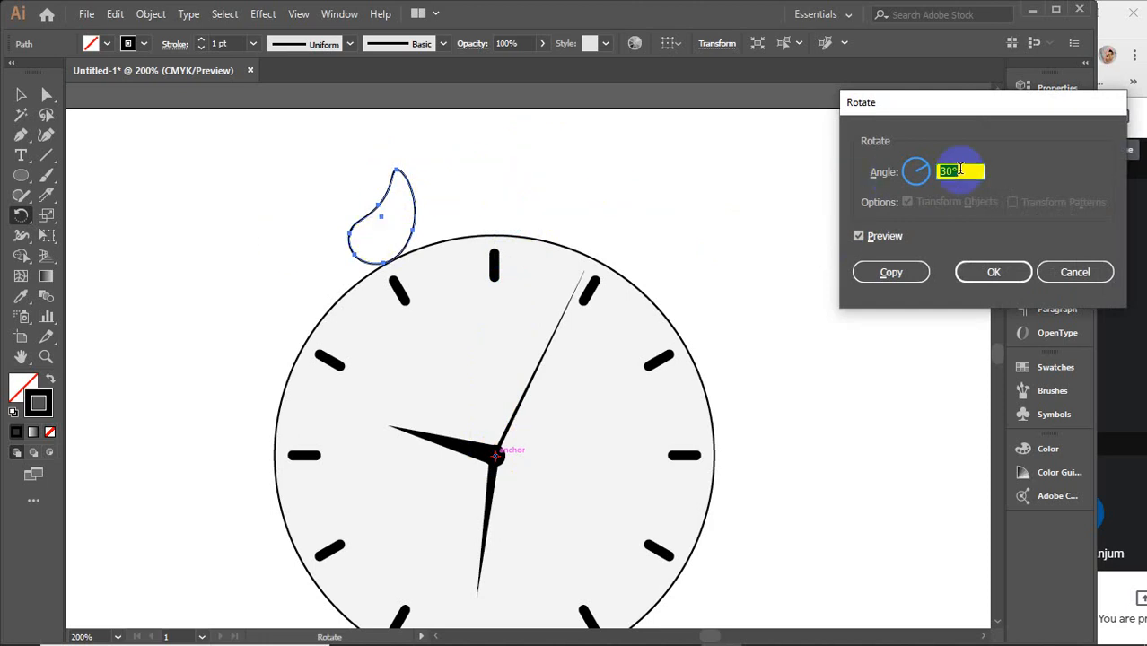
{"action": "left_click_drag", "start_coordinate": [965, 172], "coordinate": [938, 175]}
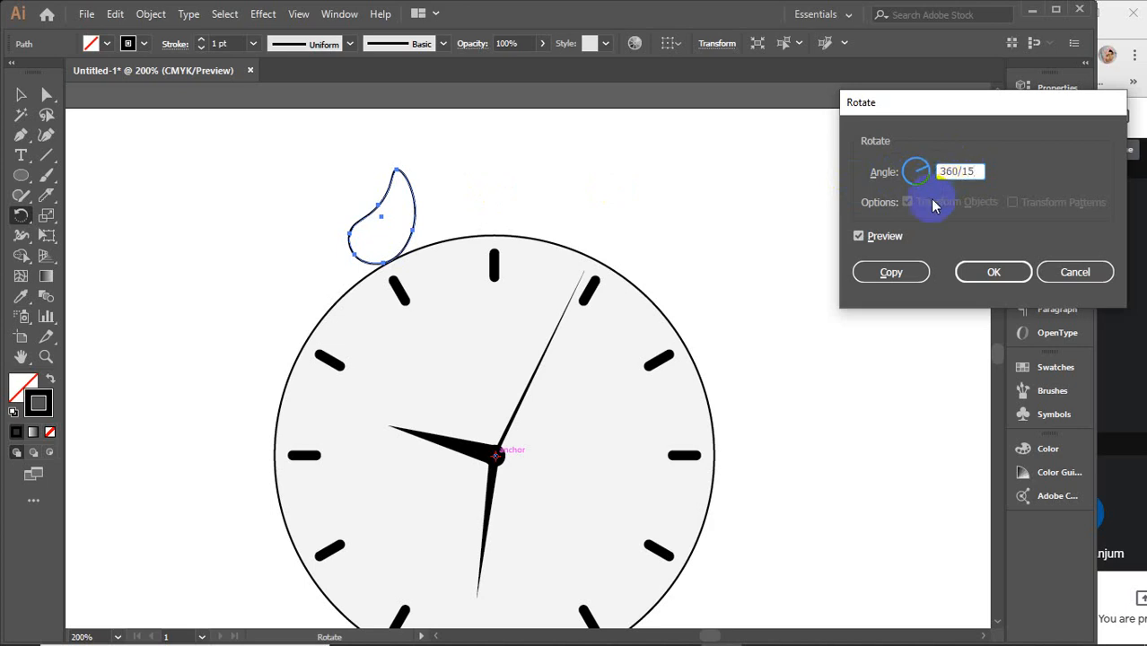
{"action": "left_click", "coordinate": [892, 239]}
{"action": "left_click", "coordinate": [894, 239]}
{"action": "left_click", "coordinate": [894, 240]}
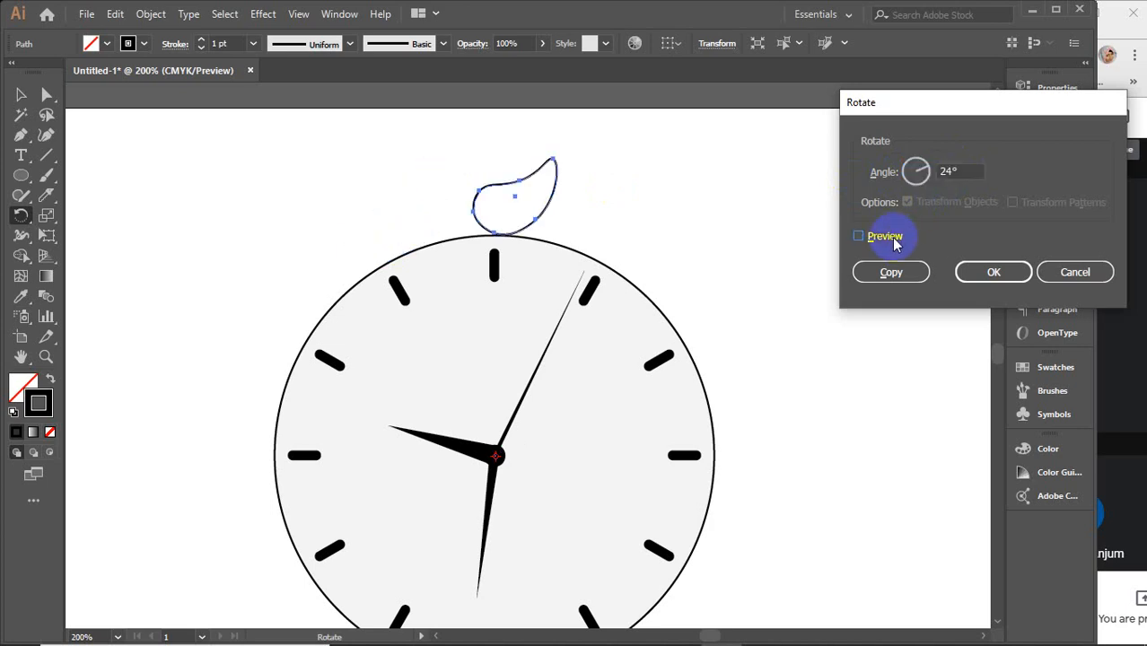
{"action": "left_click", "coordinate": [893, 239]}
{"action": "left_click", "coordinate": [891, 272]}
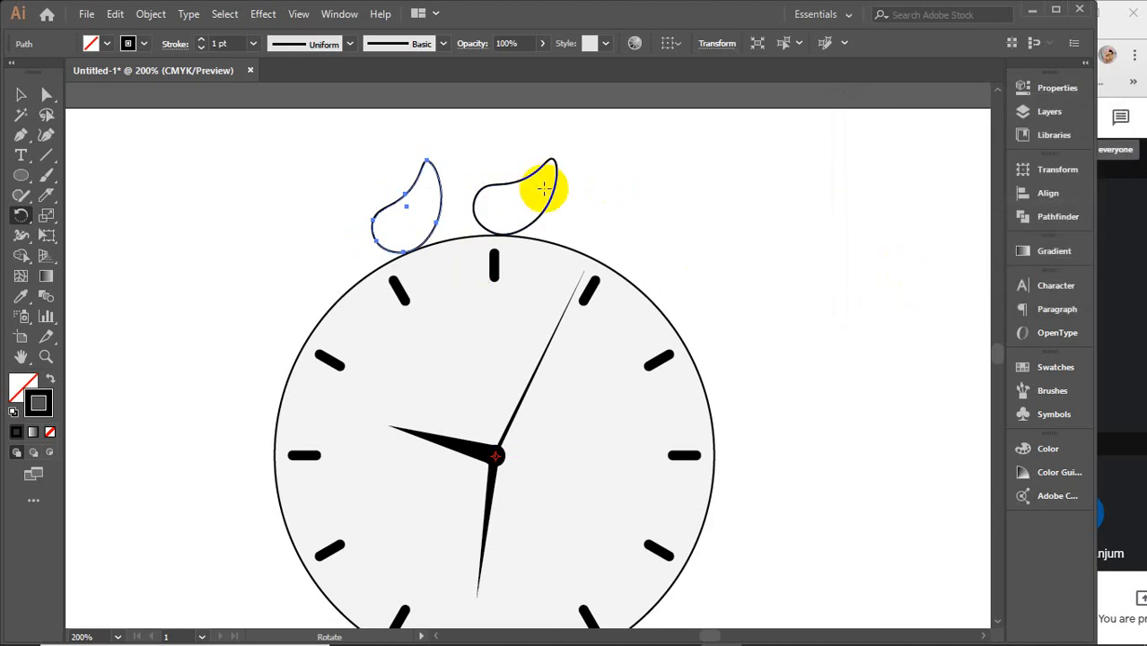
{"action": "key", "text": "Delete"}
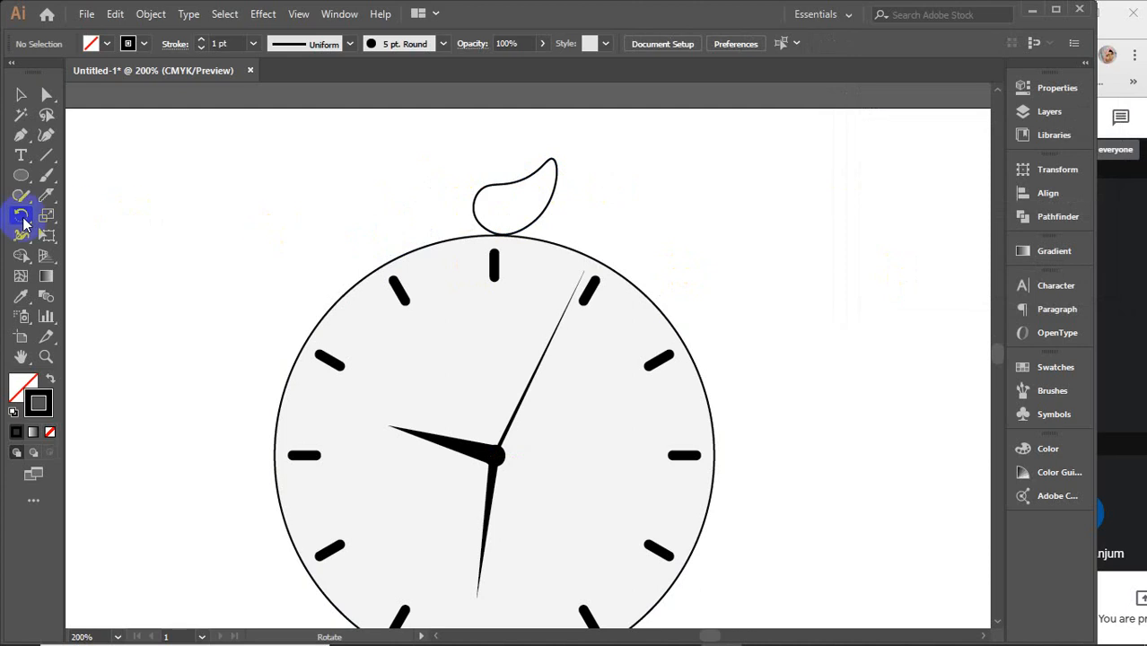
Step: Select the original leaf and create a copy rotated 18° about the clock's center dot
{"action": "key", "text": "v"}
{"action": "left_click", "coordinate": [530, 202]}
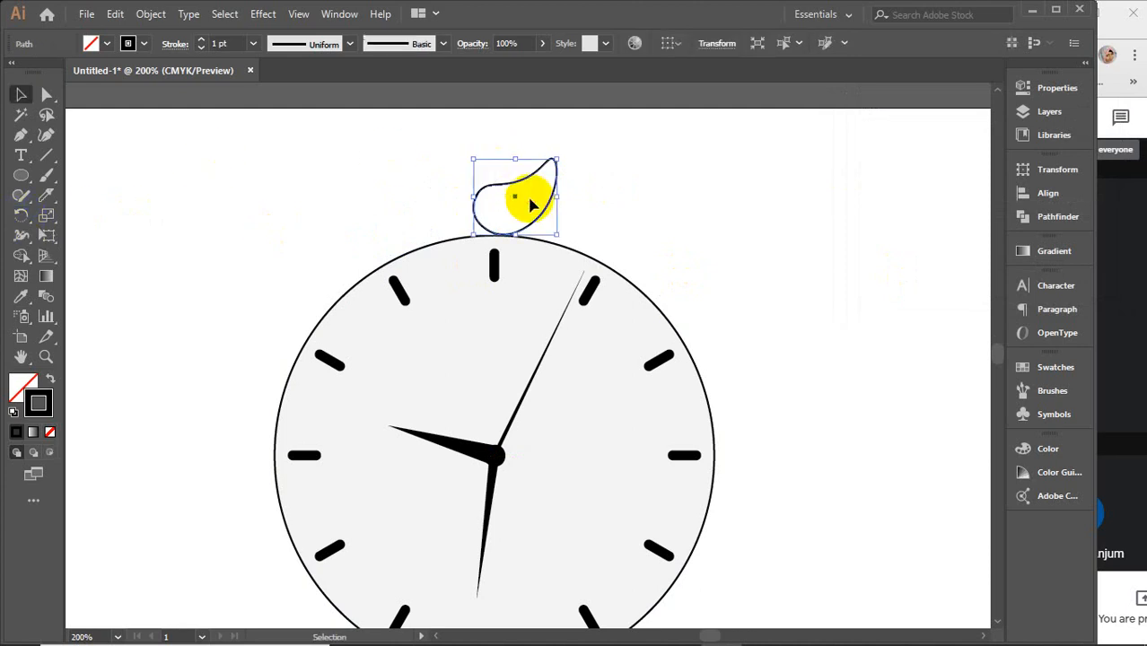
{"action": "left_click", "coordinate": [21, 215]}
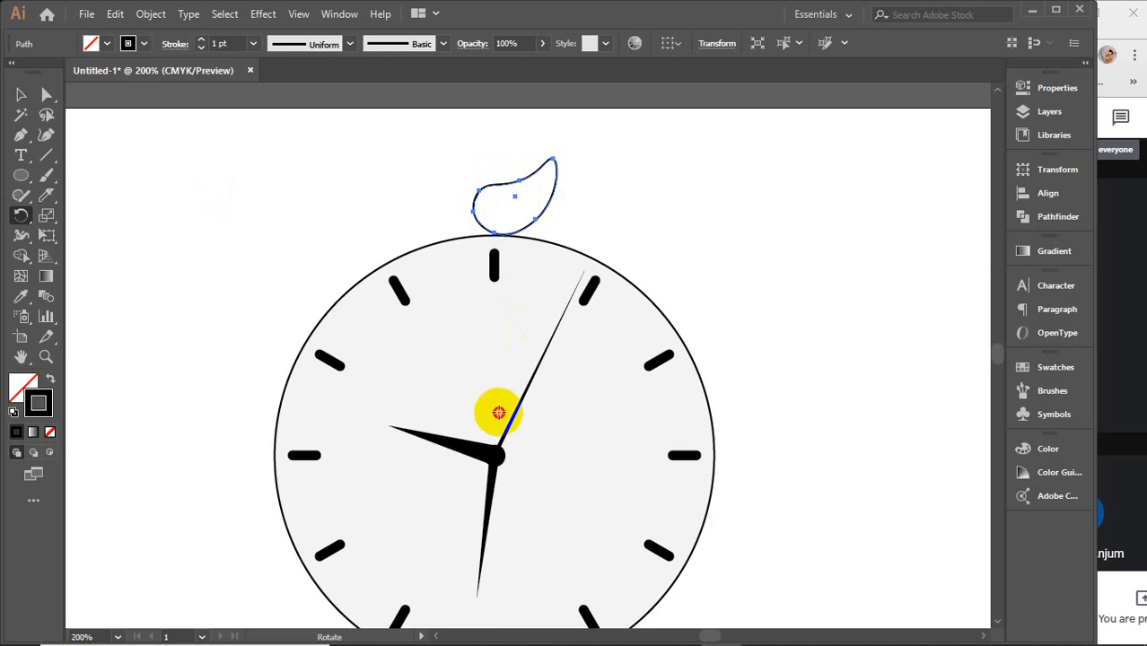
{"action": "left_click", "coordinate": [493, 456]}
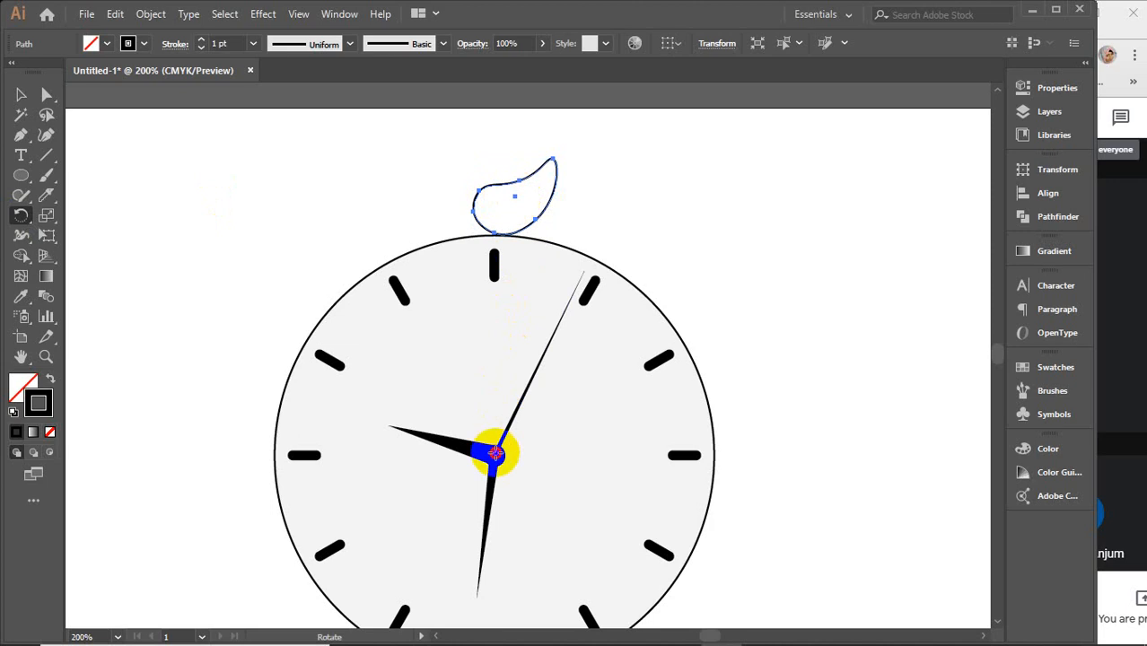
{"action": "left_click", "coordinate": [494, 458], "text": "alt"}
{"action": "left_click", "coordinate": [954, 172]}
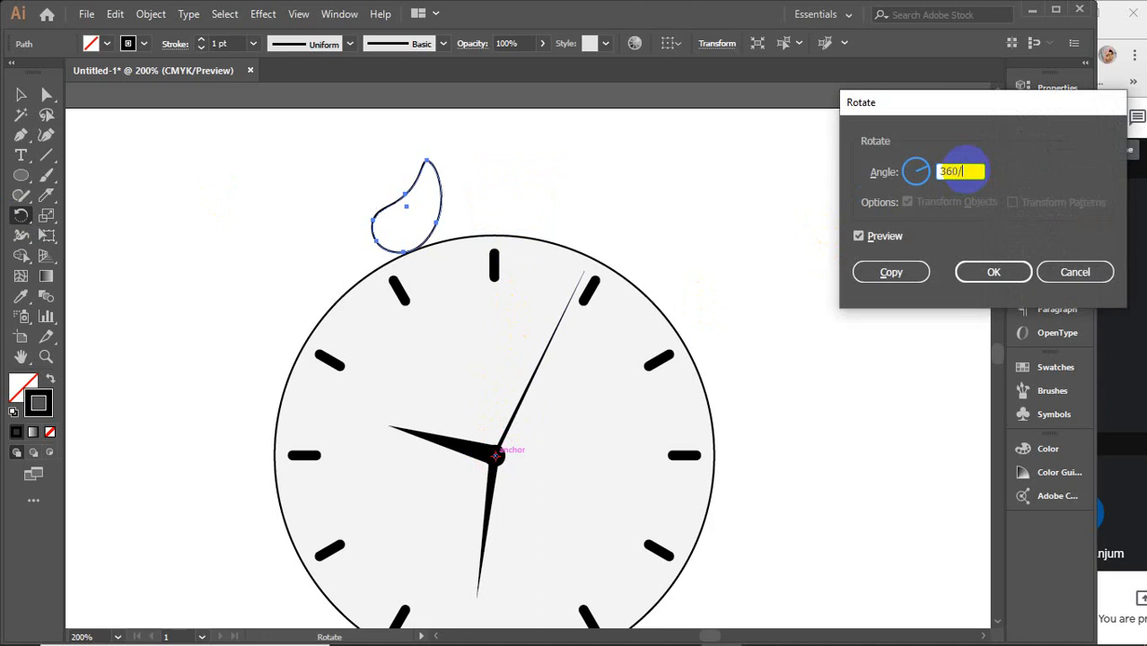
{"action": "left_click", "coordinate": [893, 240]}
{"action": "left_click", "coordinate": [893, 240]}
{"action": "left_click", "coordinate": [893, 240]}
{"action": "left_click", "coordinate": [893, 240]}
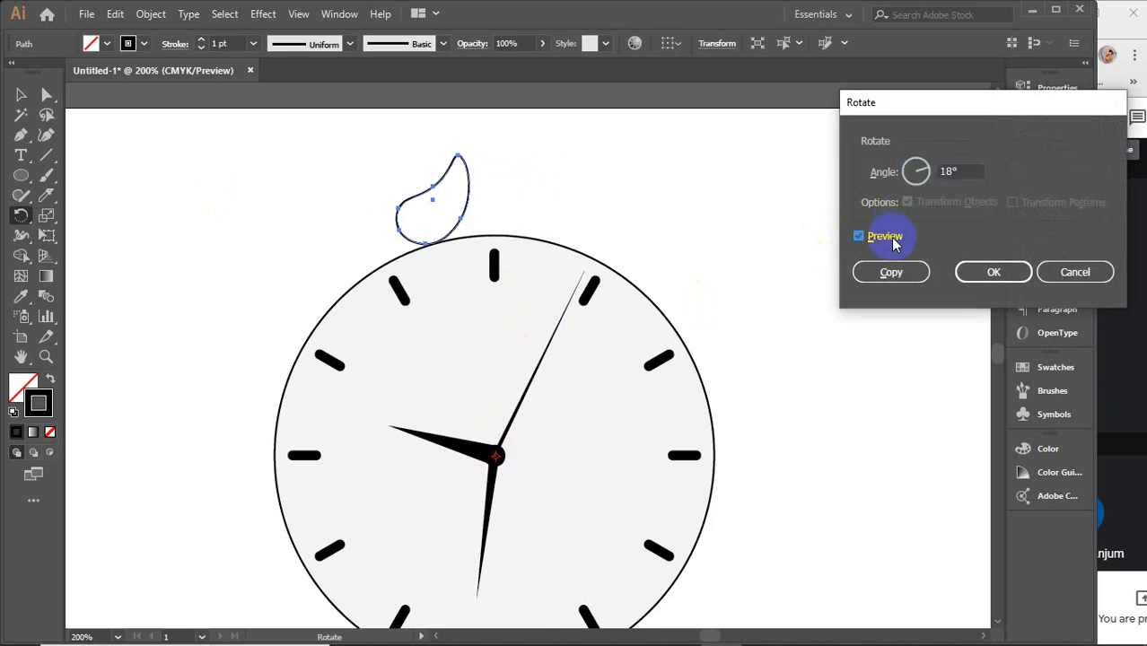
{"action": "left_click", "coordinate": [891, 271]}
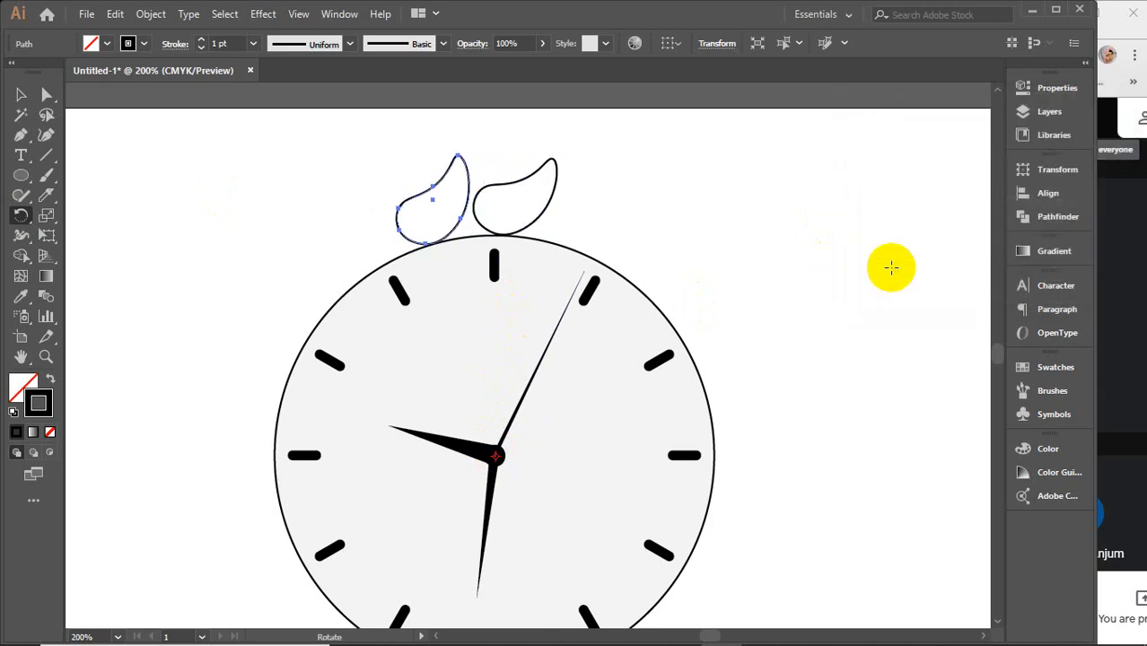
Step: Repeat the rotated copy until twenty leaves form a full ring around the dial, and deselect the last one
{"action": "key", "text": "ctrl+d"}
{"action": "key", "text": "ctrl+d"}
{"action": "key", "text": "ctrl+d"}
{"action": "key", "text": "ctrl+d"}
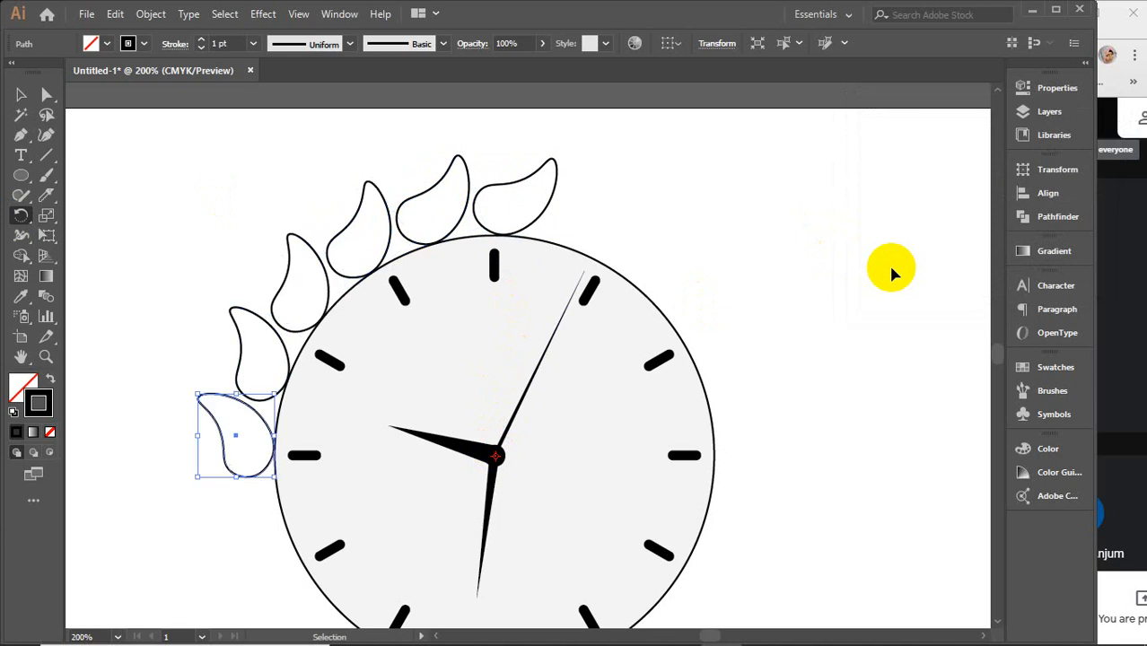
{"action": "key", "text": "ctrl+d"}
{"action": "key", "text": "ctrl+d"}
{"action": "key", "text": "ctrl+d"}
{"action": "key", "text": "ctrl+d"}
{"action": "key", "text": "ctrl+d"}
{"action": "key", "text": "ctrl+d"}
{"action": "key", "text": "ctrl+d"}
{"action": "key", "text": "ctrl+d"}
{"action": "key", "text": "ctrl+d"}
{"action": "key", "text": "ctrl+d"}
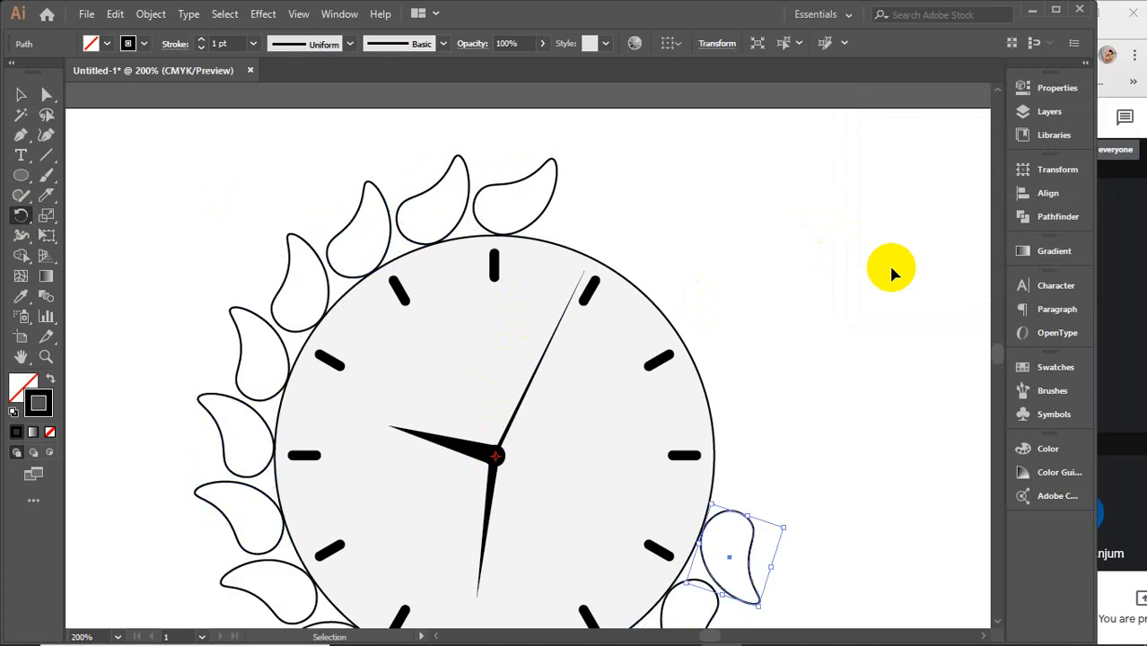
{"action": "key", "text": "ctrl+d"}
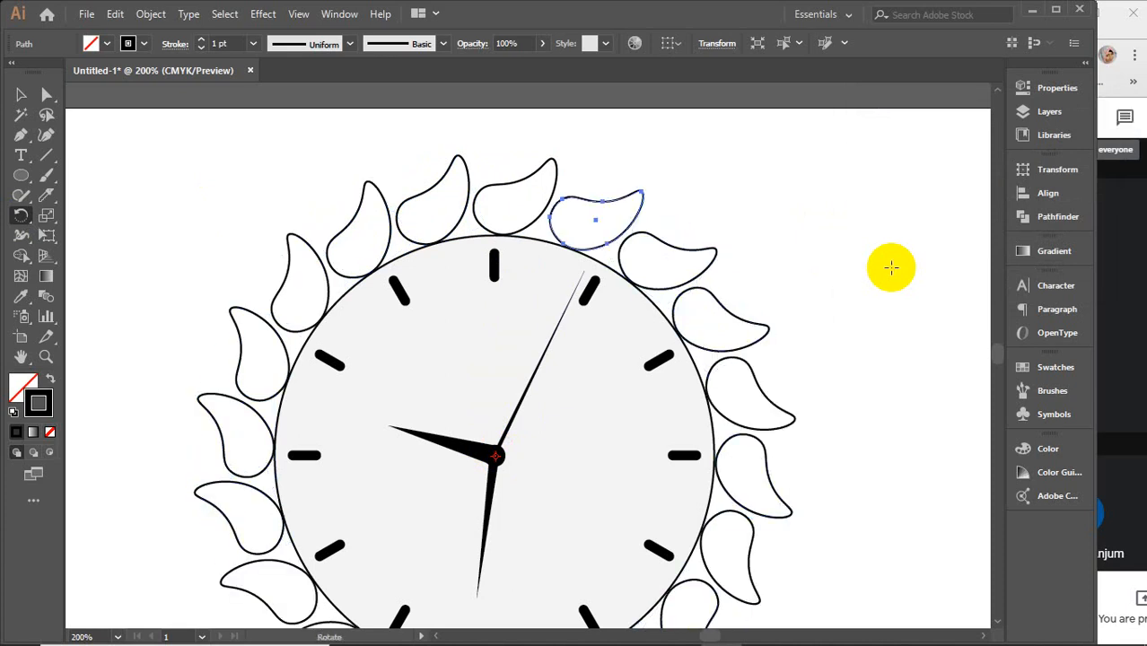
{"action": "key", "text": "v"}
{"action": "scroll", "coordinate": [834, 260], "scroll_direction": "down", "scroll_amount": 1}
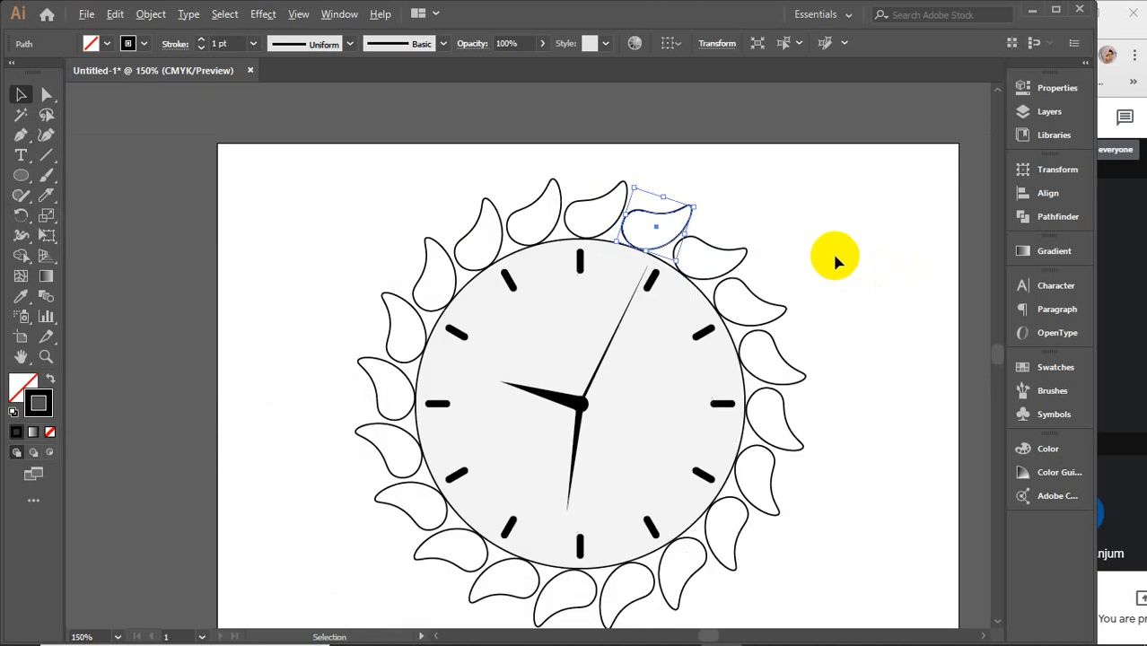
{"action": "key", "text": "space"}
{"action": "left_click_drag", "start_coordinate": [877, 349], "coordinate": [844, 313]}
{"action": "left_click", "coordinate": [845, 316]}
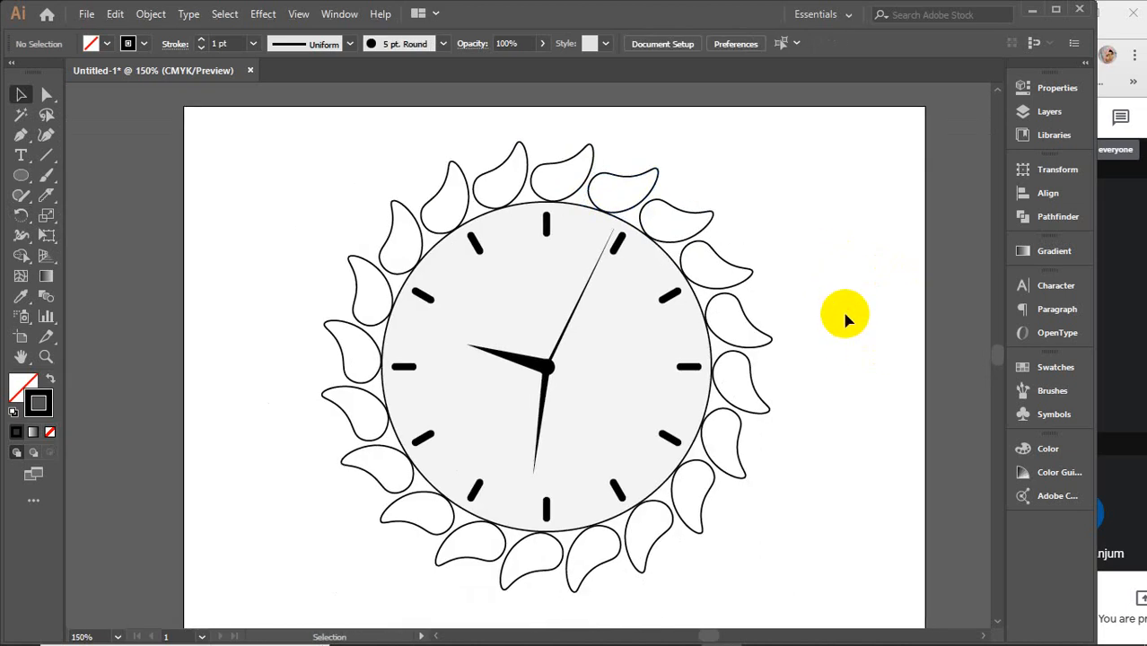
Step: Duplicate the dial circle behind itself, enlarge the copy slightly from its center, and fill it with CMYK Red
{"action": "left_click", "coordinate": [667, 257]}
{"action": "key", "text": "a"}
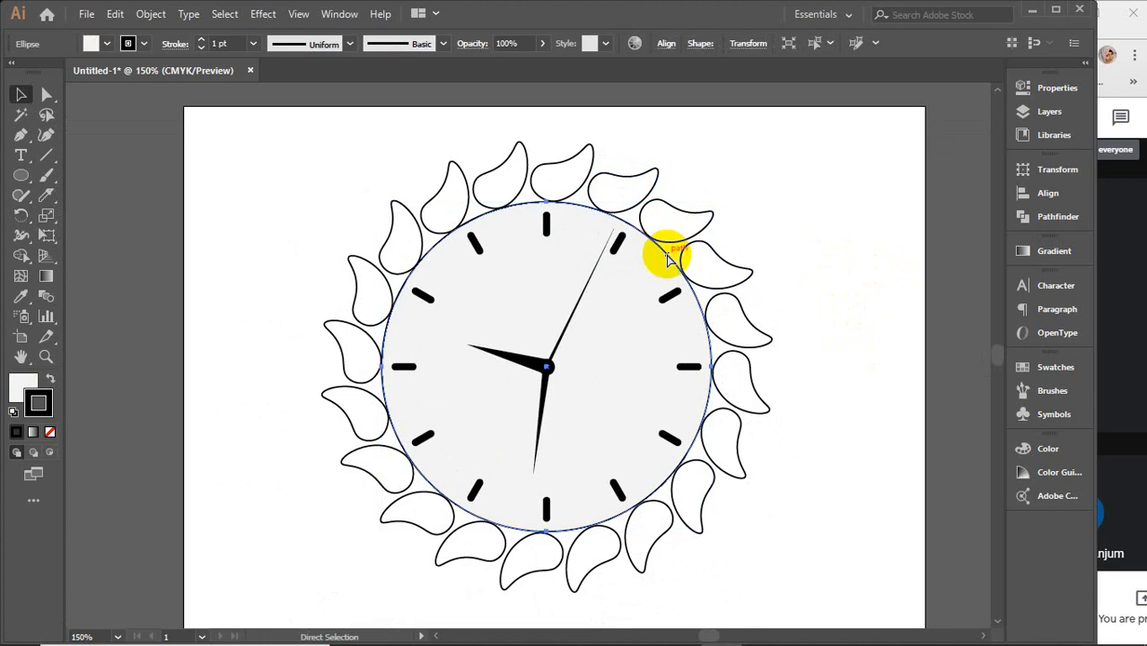
{"action": "key", "text": "v"}
{"action": "key", "text": "a"}
{"action": "key", "text": "v"}
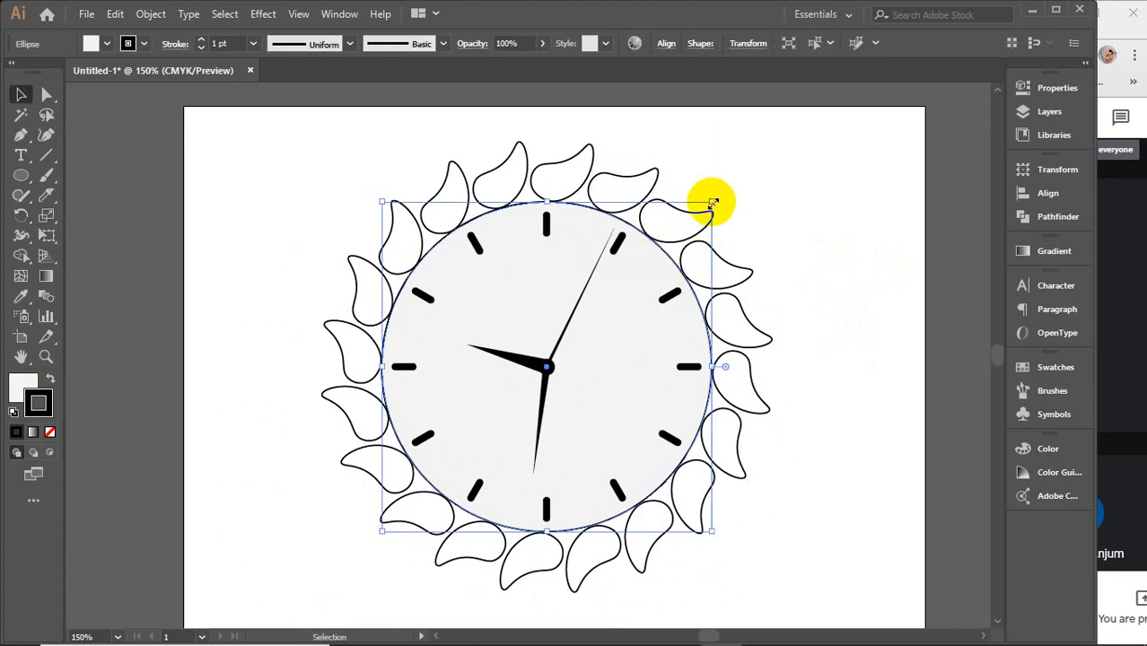
{"action": "left_click_drag", "start_coordinate": [712, 203], "coordinate": [720, 196]}
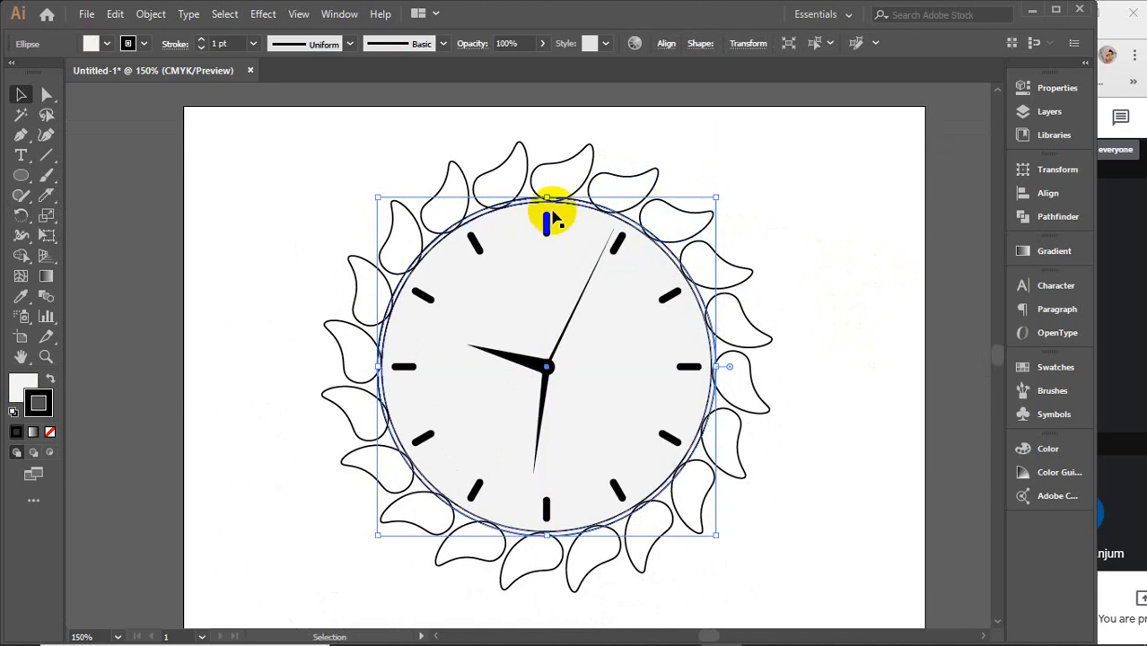
{"action": "left_click", "coordinate": [106, 43]}
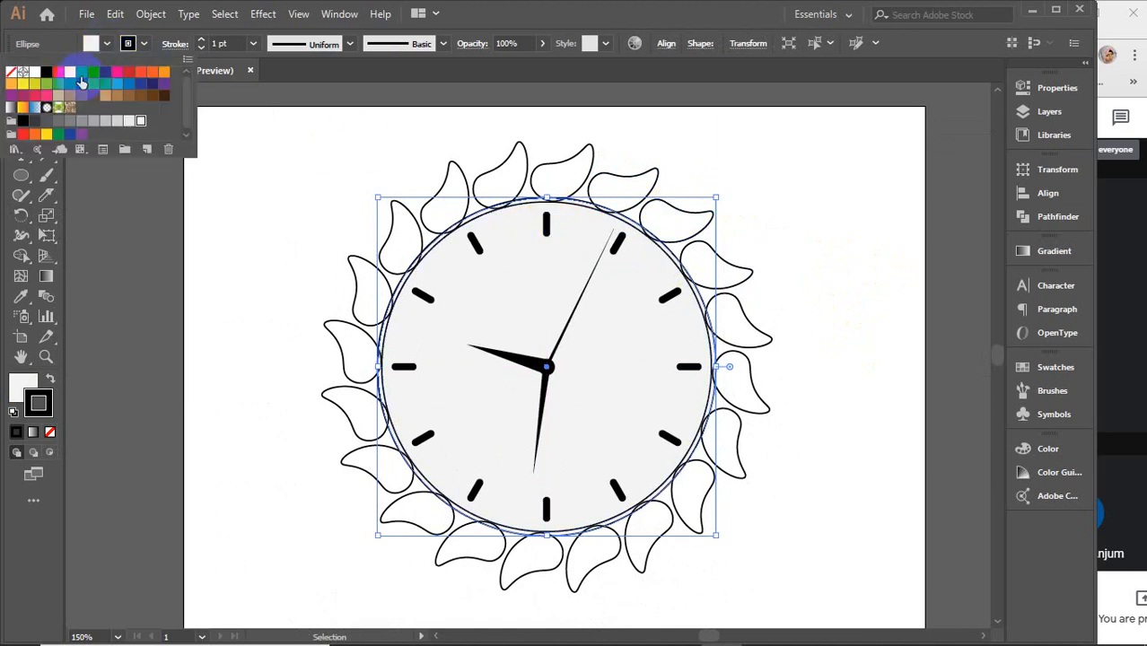
{"action": "left_click", "coordinate": [57, 72]}
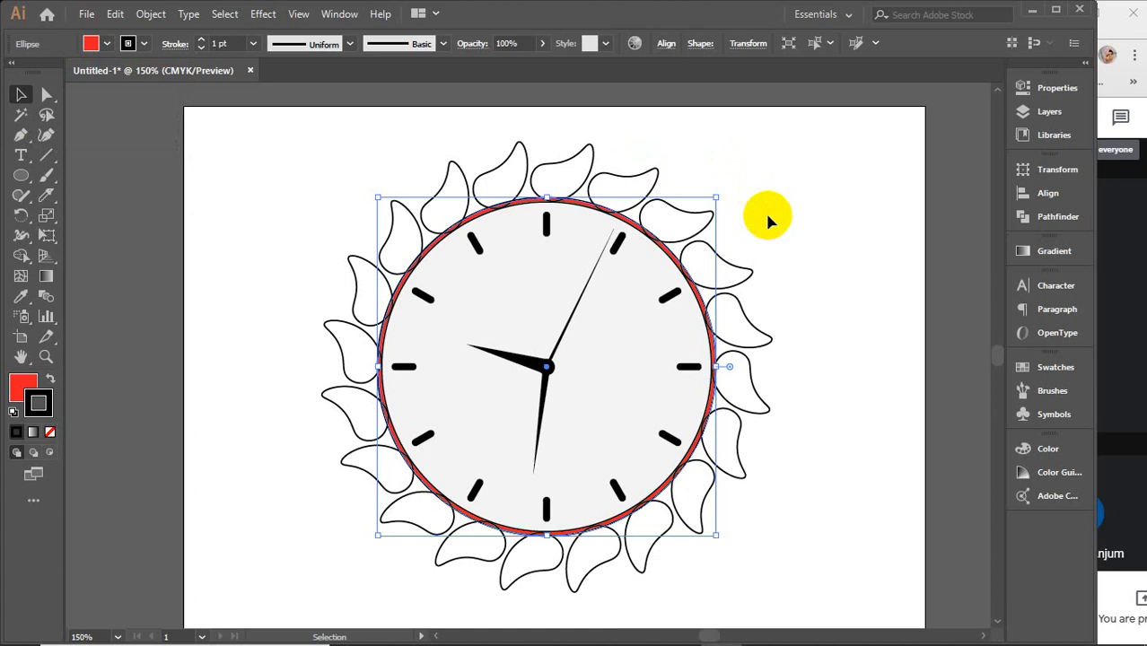
Step: Remove the stroke from the light-gray inner dial circle and deselect it
{"action": "left_click", "coordinate": [656, 261]}
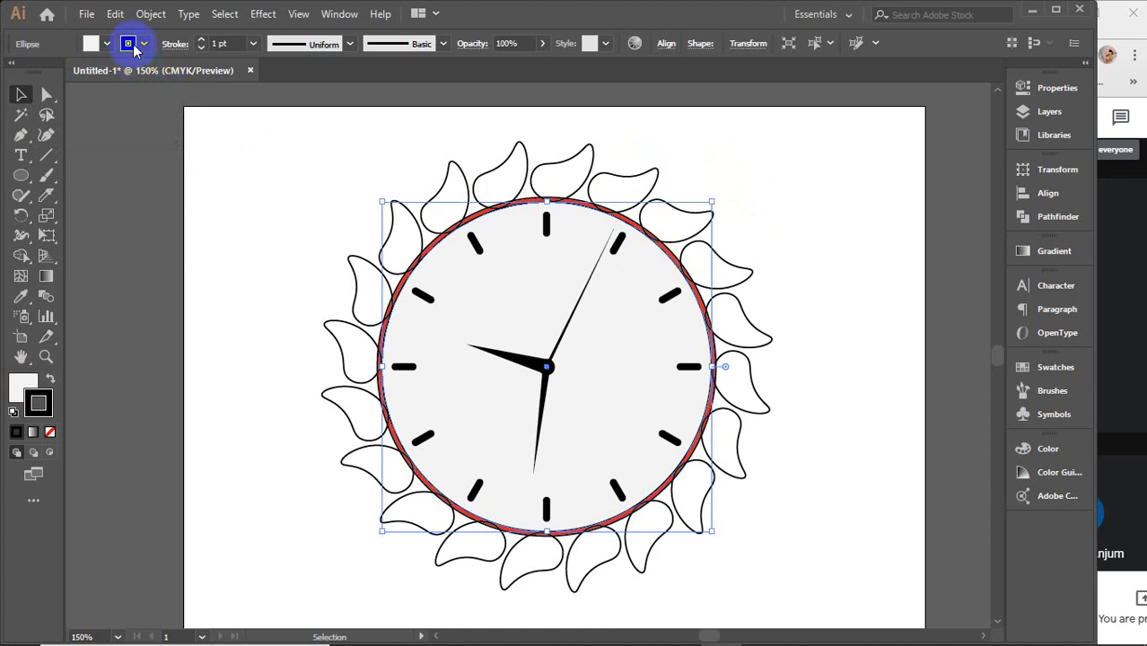
{"action": "left_click", "coordinate": [50, 432]}
{"action": "left_click", "coordinate": [21, 384]}
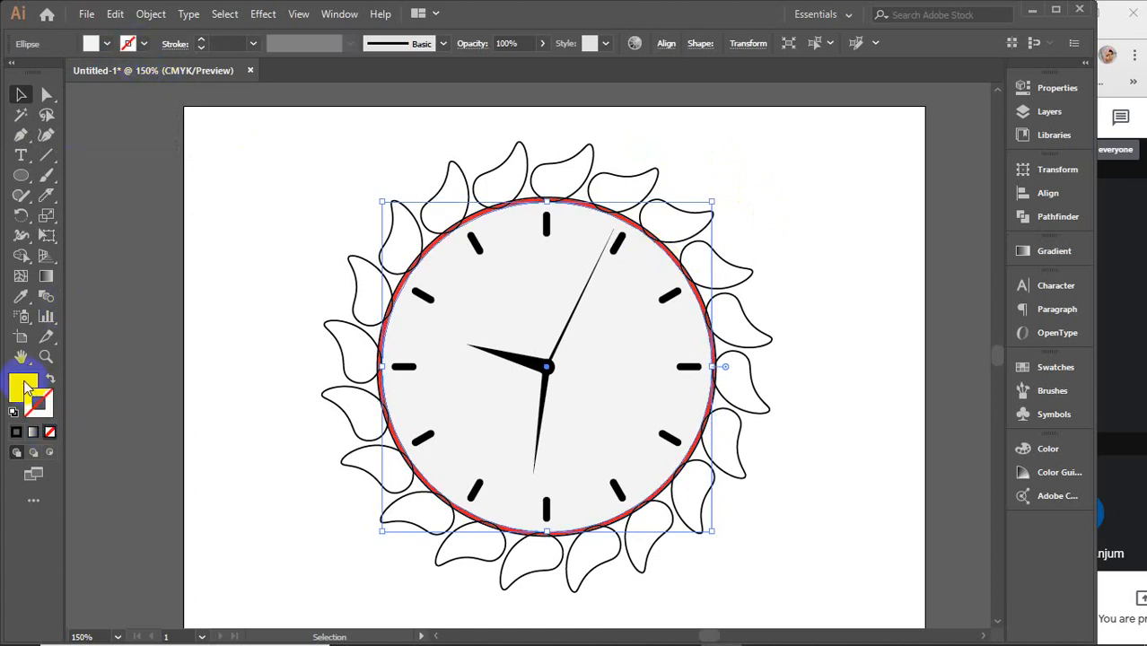
{"action": "left_click", "coordinate": [973, 449]}
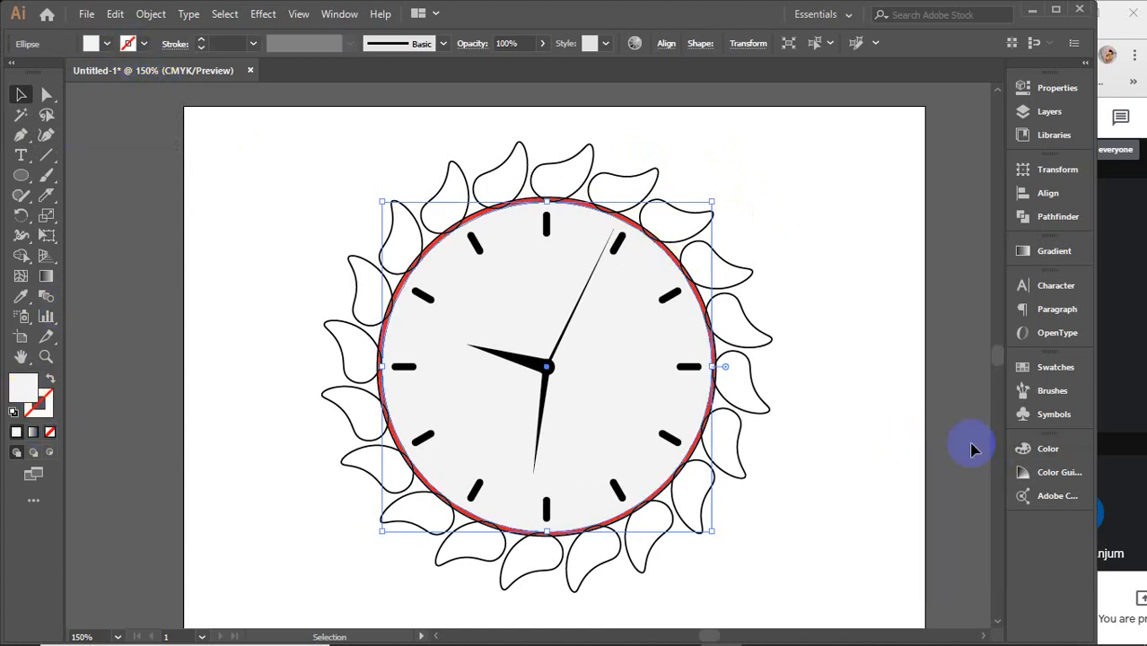
{"action": "left_click", "coordinate": [834, 260]}
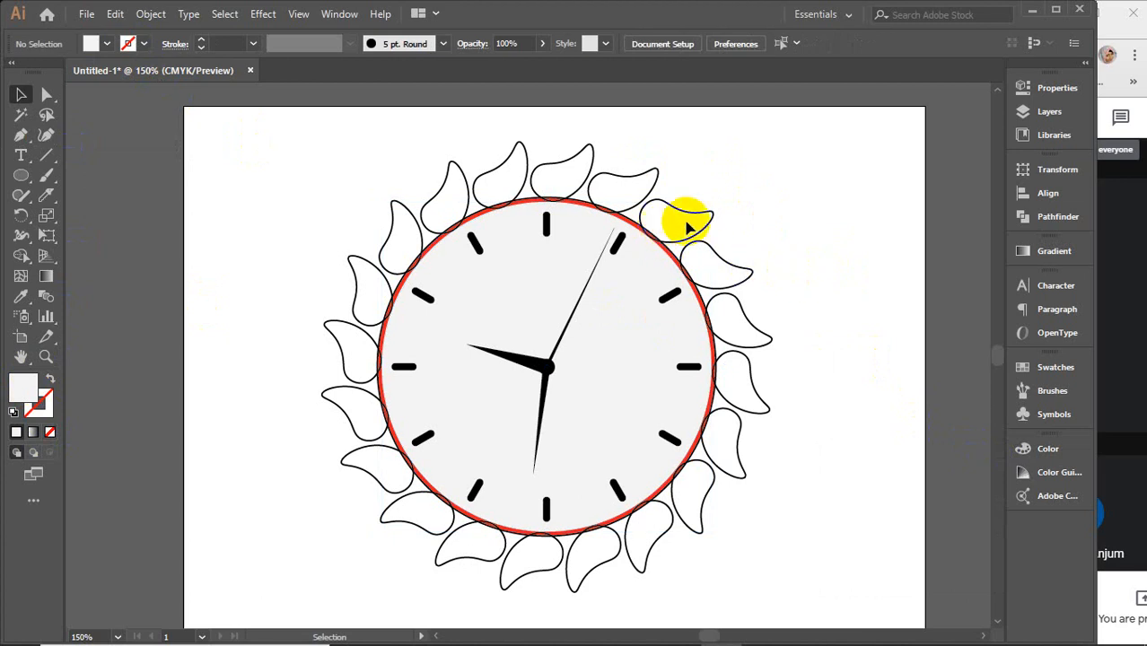
Step: Select all the leaves around the dial and fill them with the C=0 M=35 Y=85 K=0 swatch
{"action": "left_click_drag", "start_coordinate": [503, 136], "coordinate": [704, 173]}
{"action": "left_click", "coordinate": [720, 220], "text": "shift"}
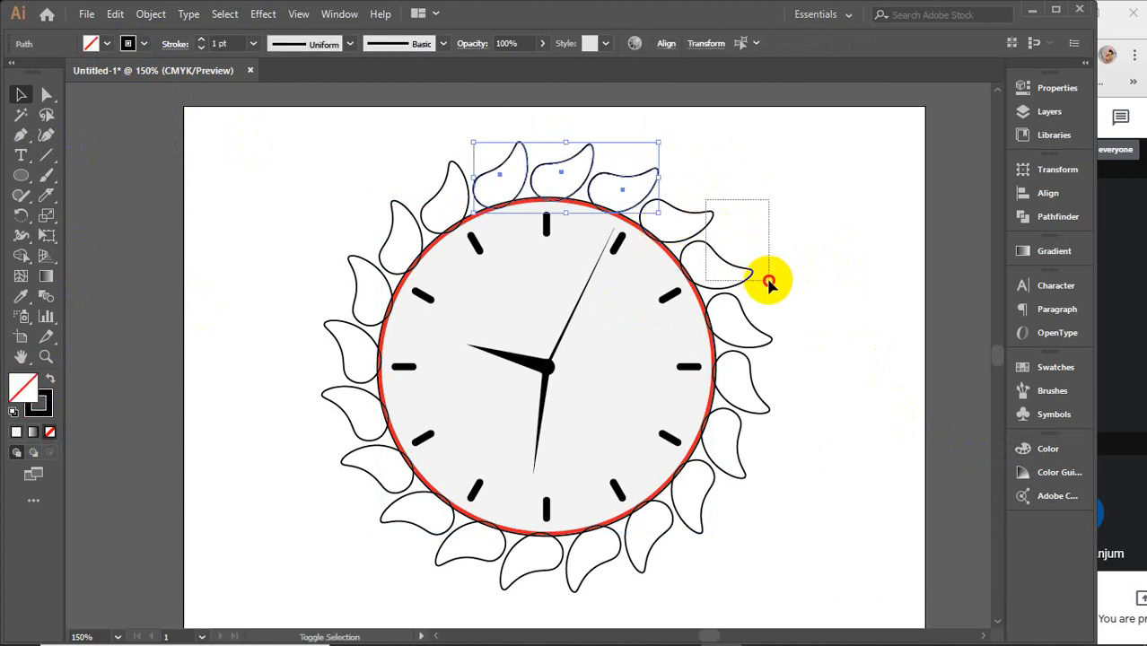
{"action": "left_click", "coordinate": [765, 275], "text": "shift"}
{"action": "left_click_drag", "start_coordinate": [761, 406], "coordinate": [761, 409]}
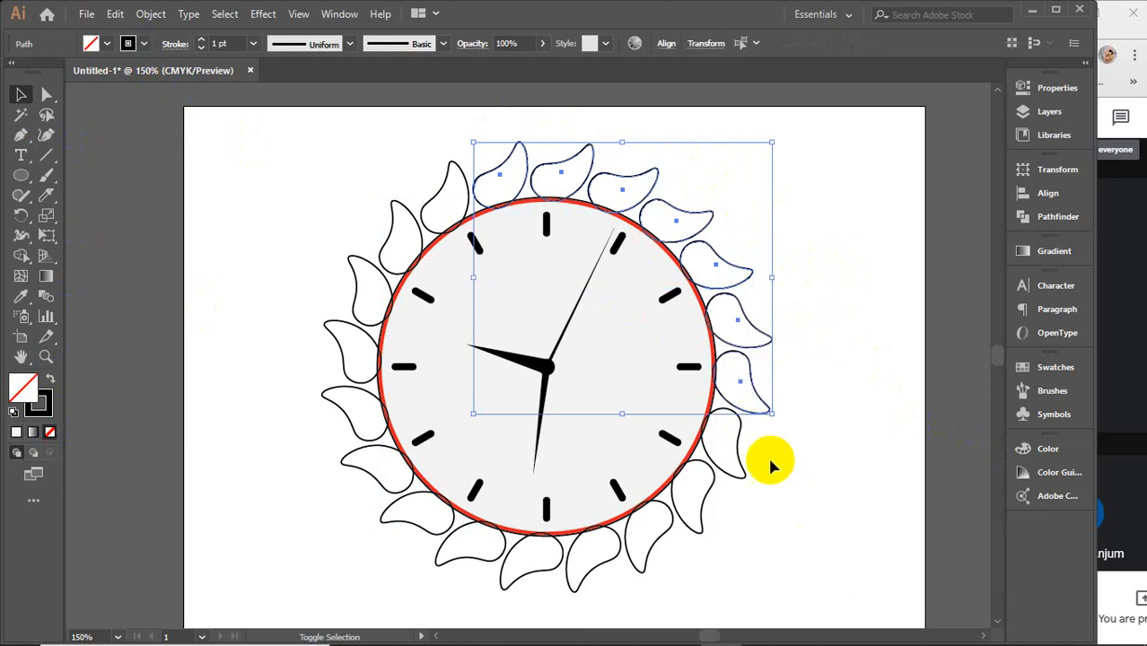
{"action": "left_click_drag", "start_coordinate": [763, 464], "coordinate": [673, 555]}
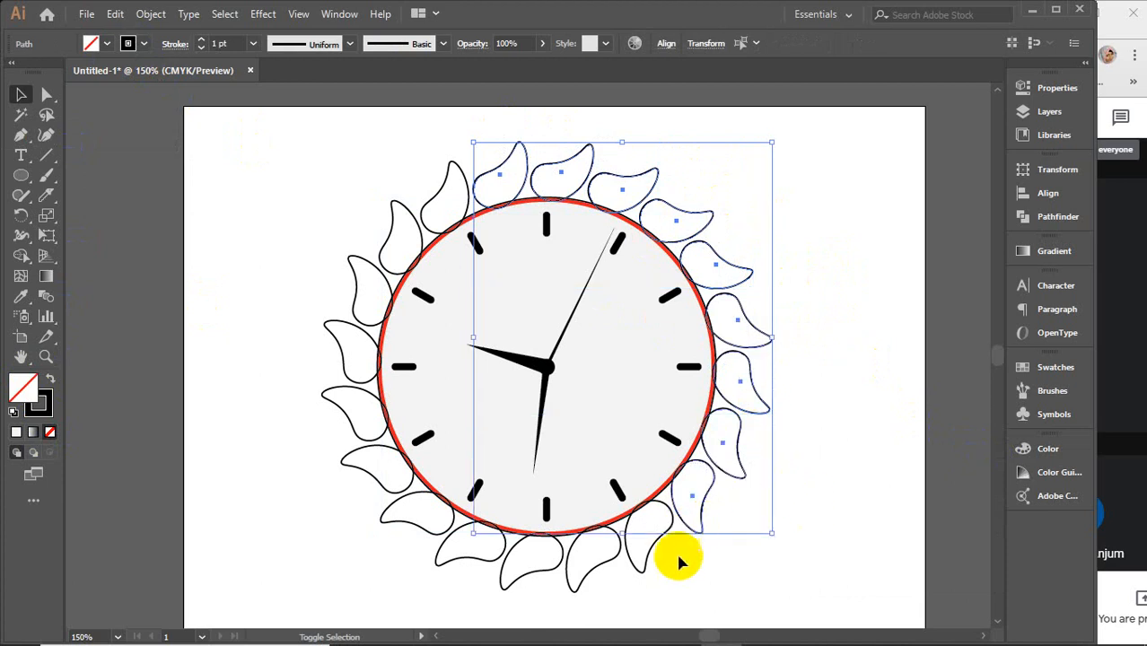
{"action": "left_click", "coordinate": [583, 576], "text": "shift"}
{"action": "left_click_drag", "start_coordinate": [525, 607], "coordinate": [326, 451]}
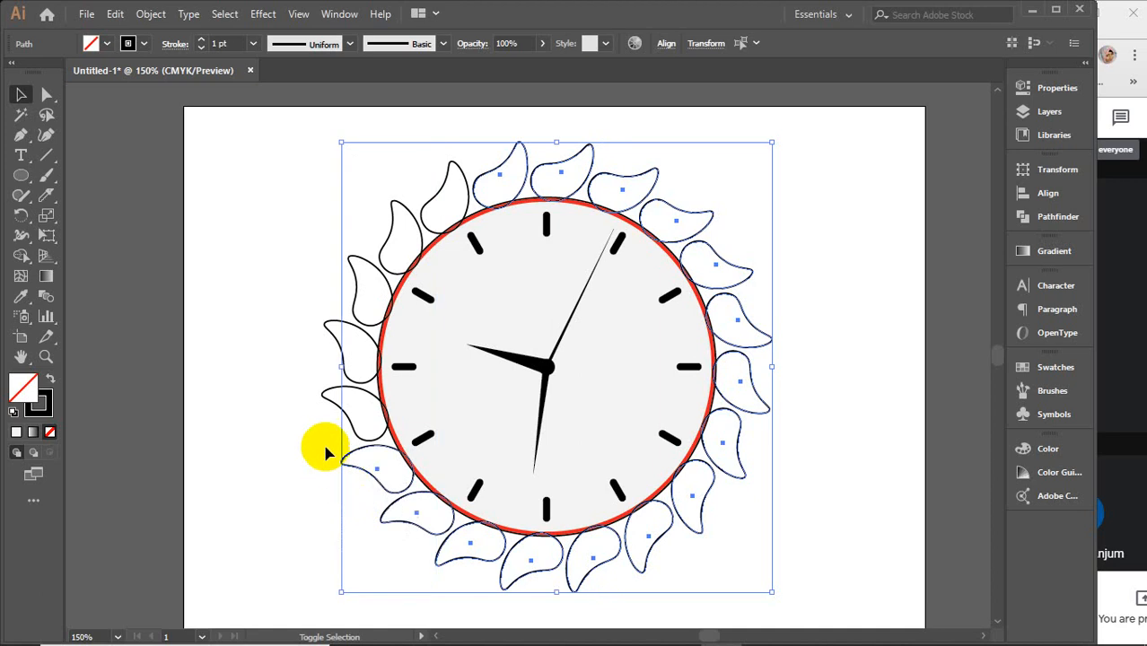
{"action": "left_click_drag", "start_coordinate": [325, 410], "coordinate": [395, 220]}
{"action": "left_click_drag", "start_coordinate": [426, 123], "coordinate": [465, 177]}
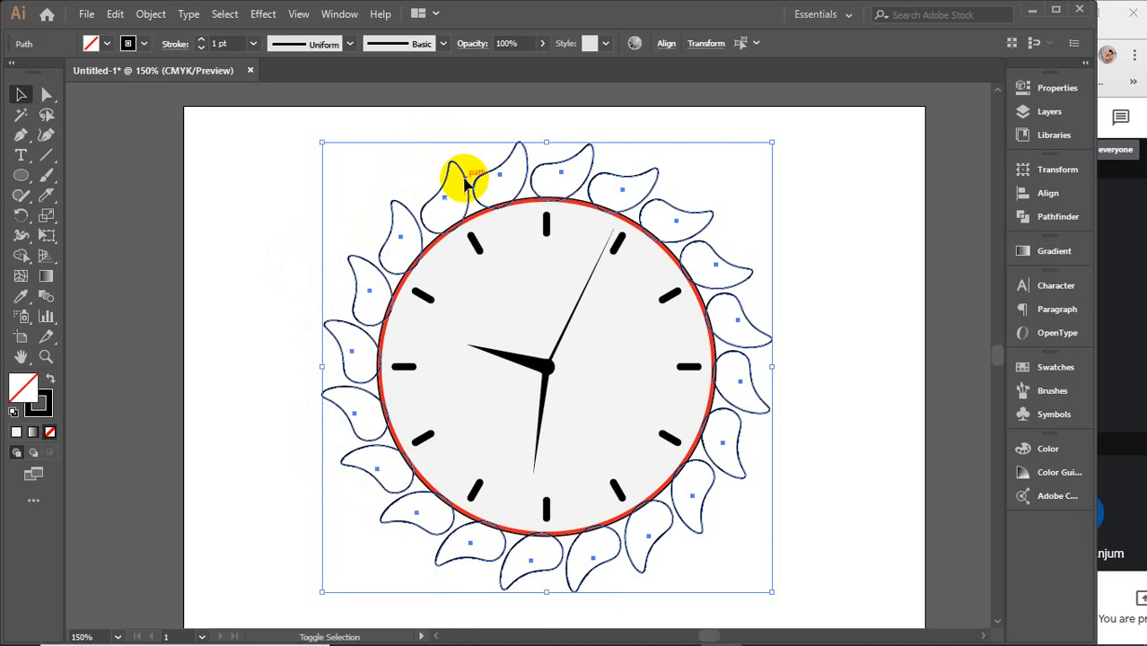
{"action": "left_click", "coordinate": [110, 43]}
{"action": "left_click", "coordinate": [59, 71]}
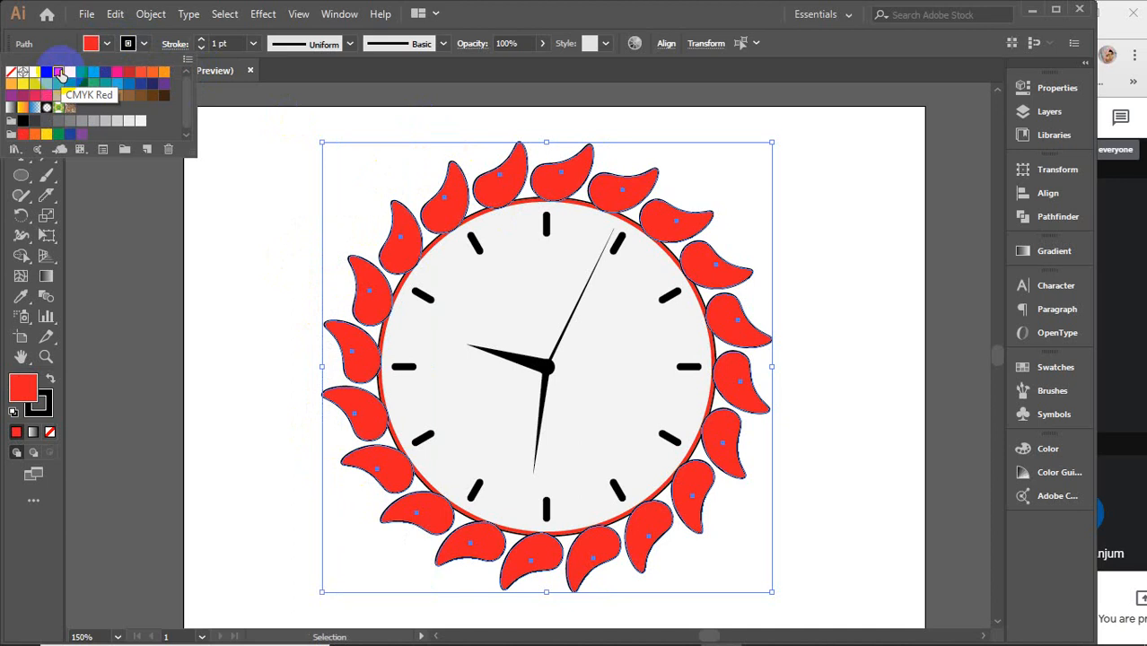
{"action": "left_click", "coordinate": [164, 72]}
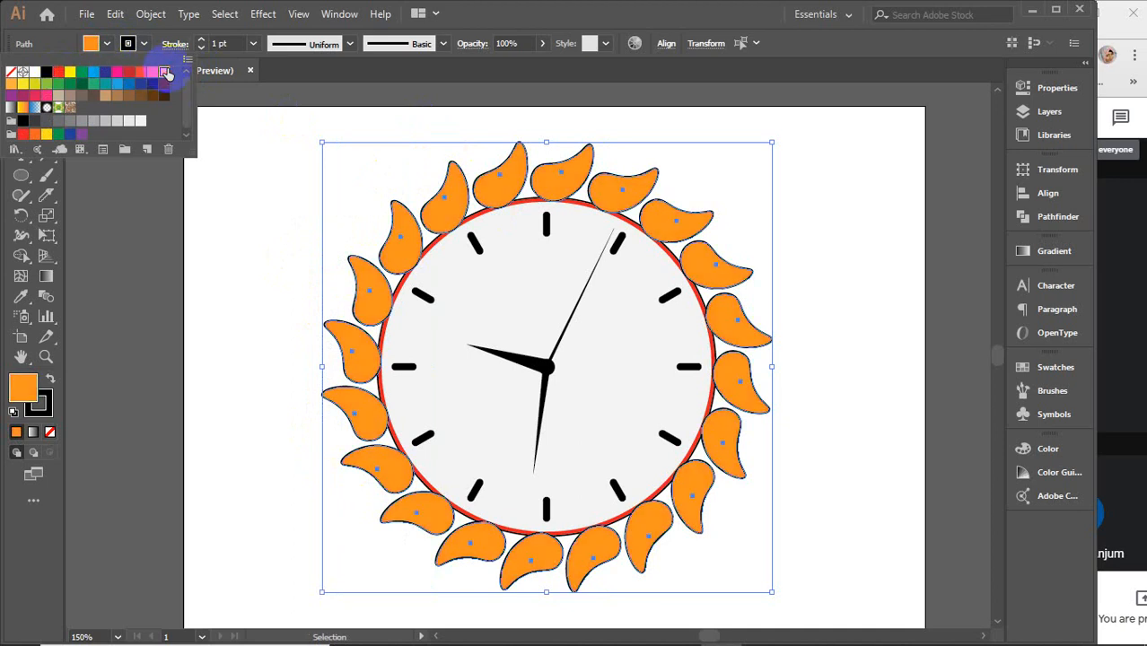
{"action": "left_click", "coordinate": [25, 85]}
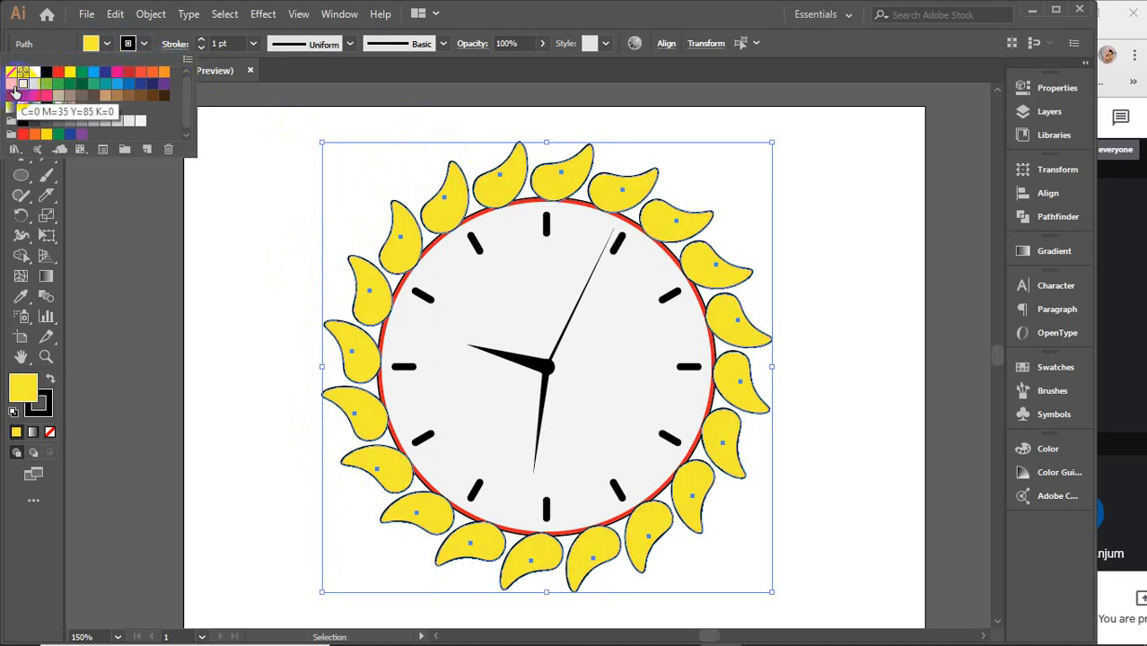
{"action": "left_click", "coordinate": [12, 85]}
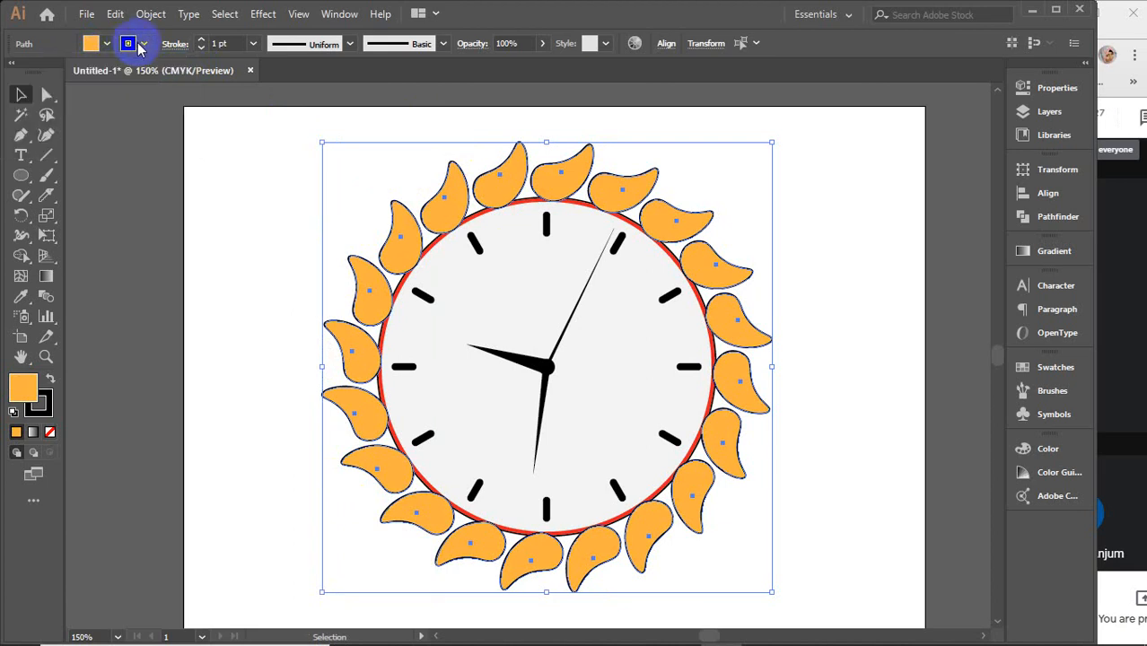
Step: Remove the stroke from all the orange leaves around the dial and deselect them
{"action": "left_click", "coordinate": [138, 46]}
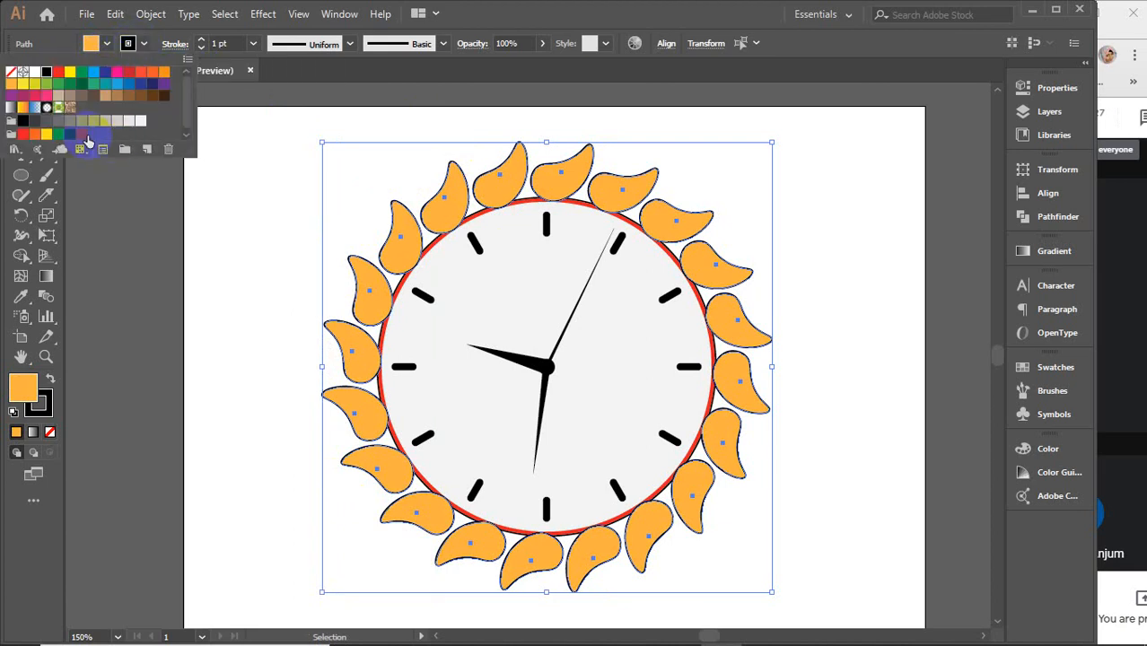
{"action": "left_click", "coordinate": [16, 81]}
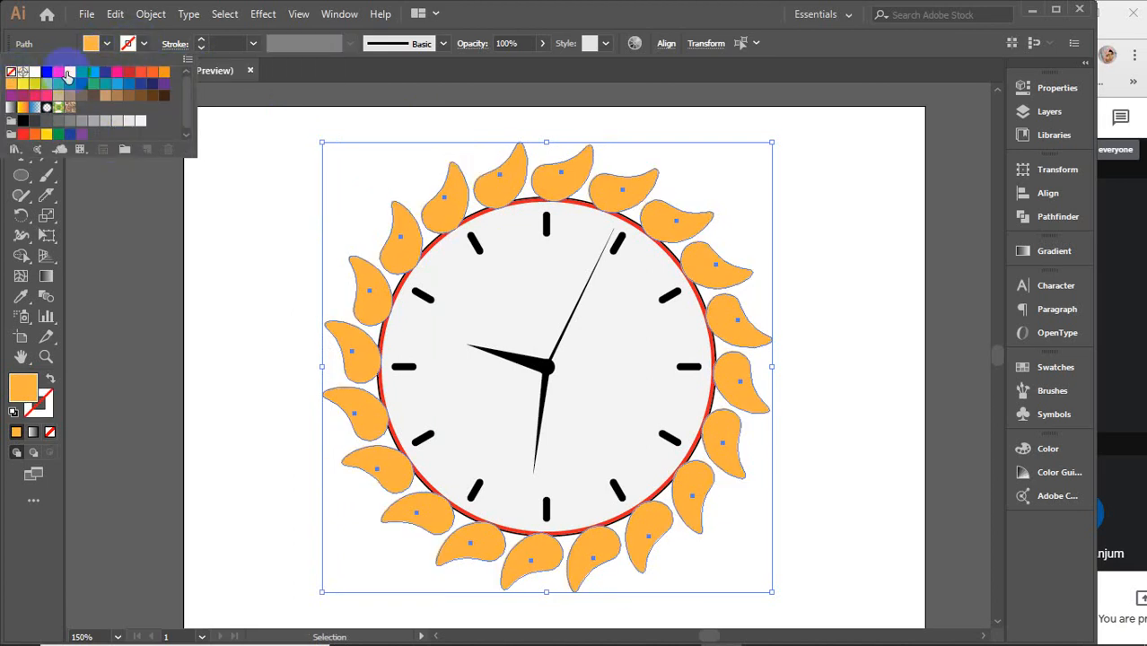
{"action": "left_click", "coordinate": [175, 191]}
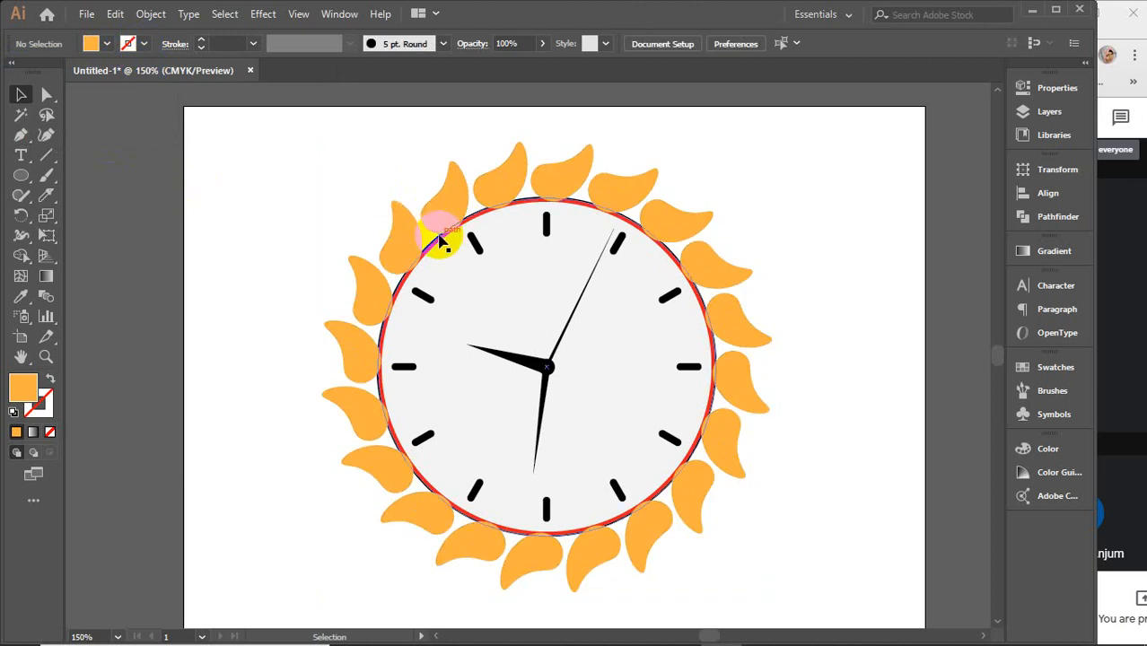
Step: Remove the stroke from the red circle behind the dial and deselect it
{"action": "left_click", "coordinate": [437, 242]}
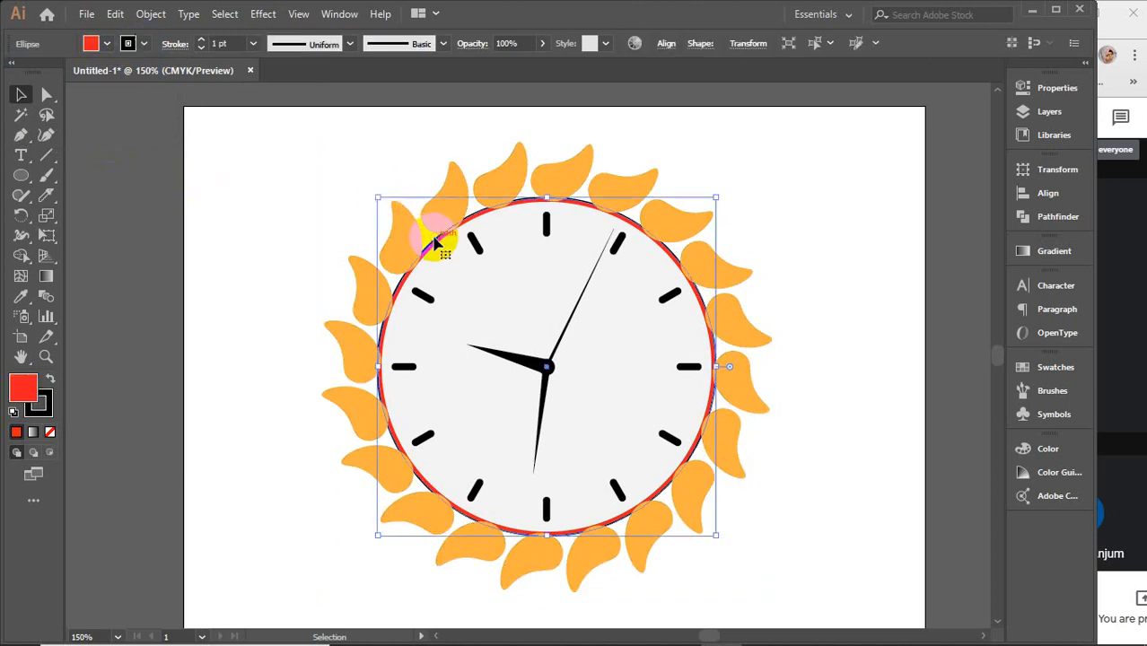
{"action": "left_click", "coordinate": [48, 412]}
{"action": "left_click", "coordinate": [51, 432]}
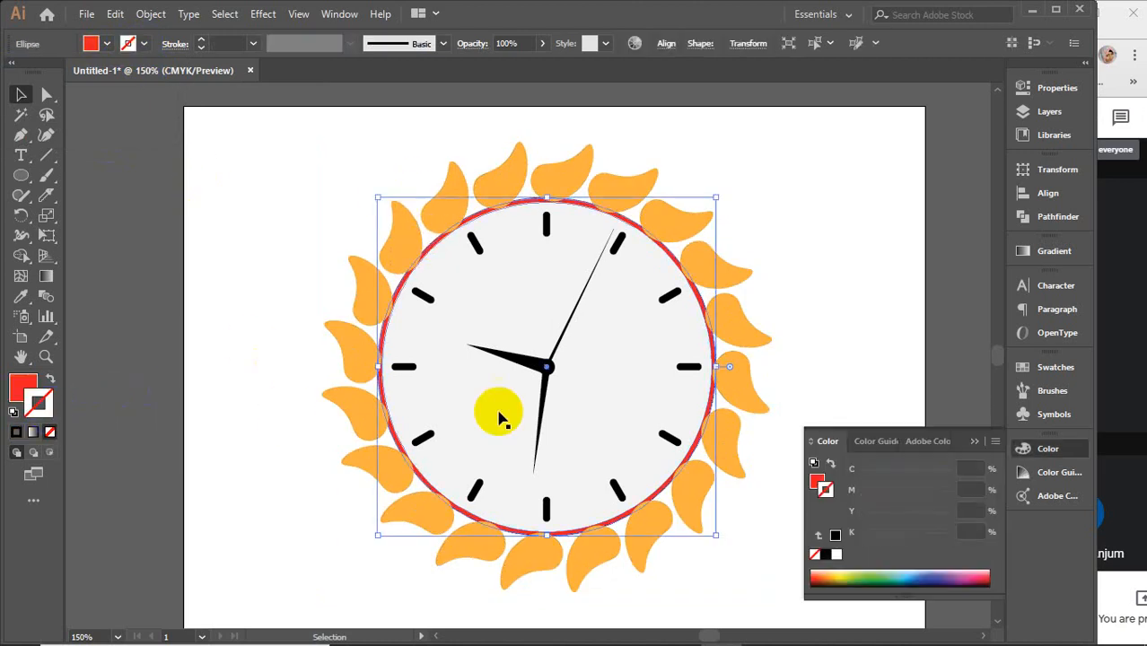
{"action": "left_click", "coordinate": [975, 442]}
{"action": "left_click", "coordinate": [850, 285]}
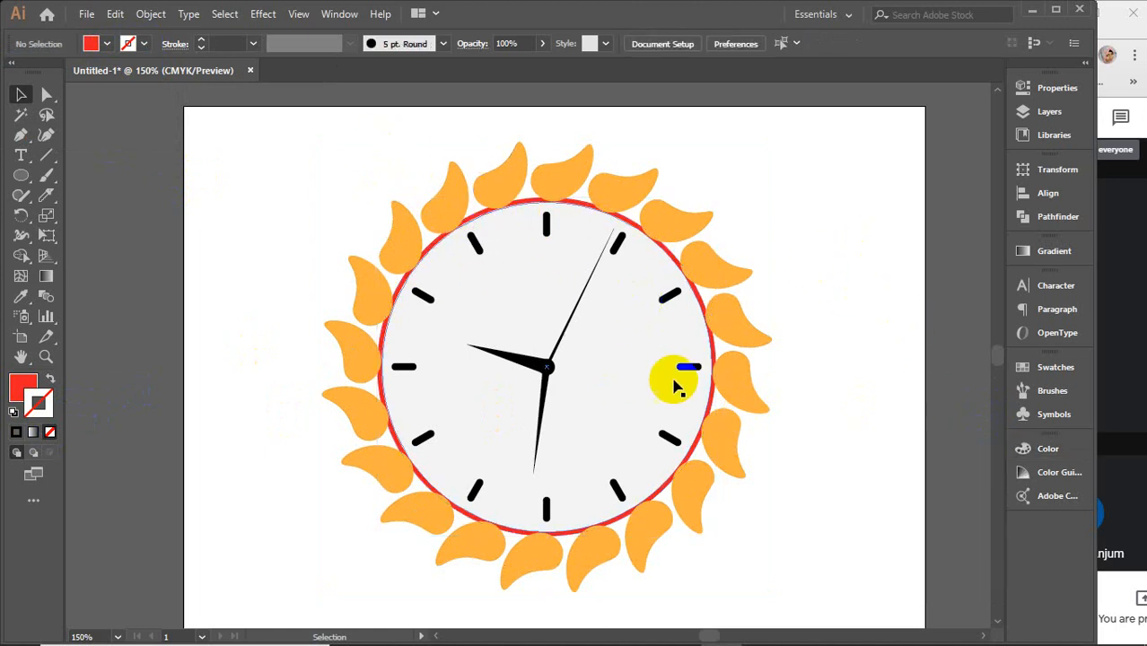
Step: Select all twenty leaves around the dial and set their fill to none
{"action": "left_click", "coordinate": [585, 565]}
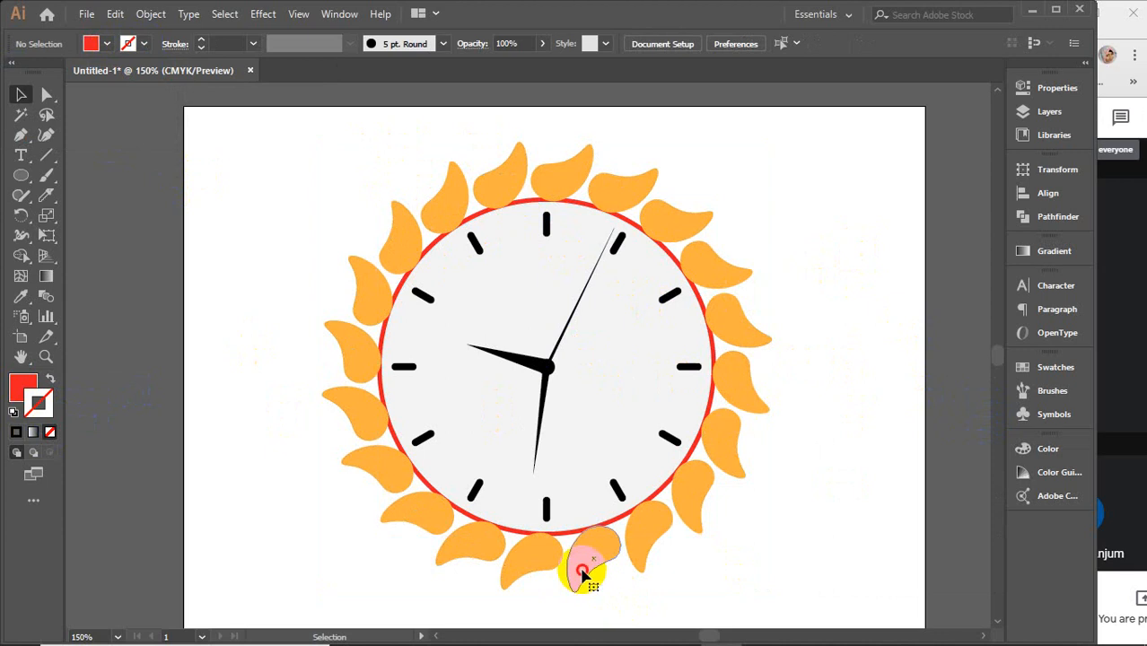
{"action": "left_click", "coordinate": [525, 556], "text": "shift"}
{"action": "left_click", "coordinate": [472, 547], "text": "shift"}
{"action": "left_click", "coordinate": [416, 514], "text": "shift"}
{"action": "left_click", "coordinate": [371, 485], "text": "shift"}
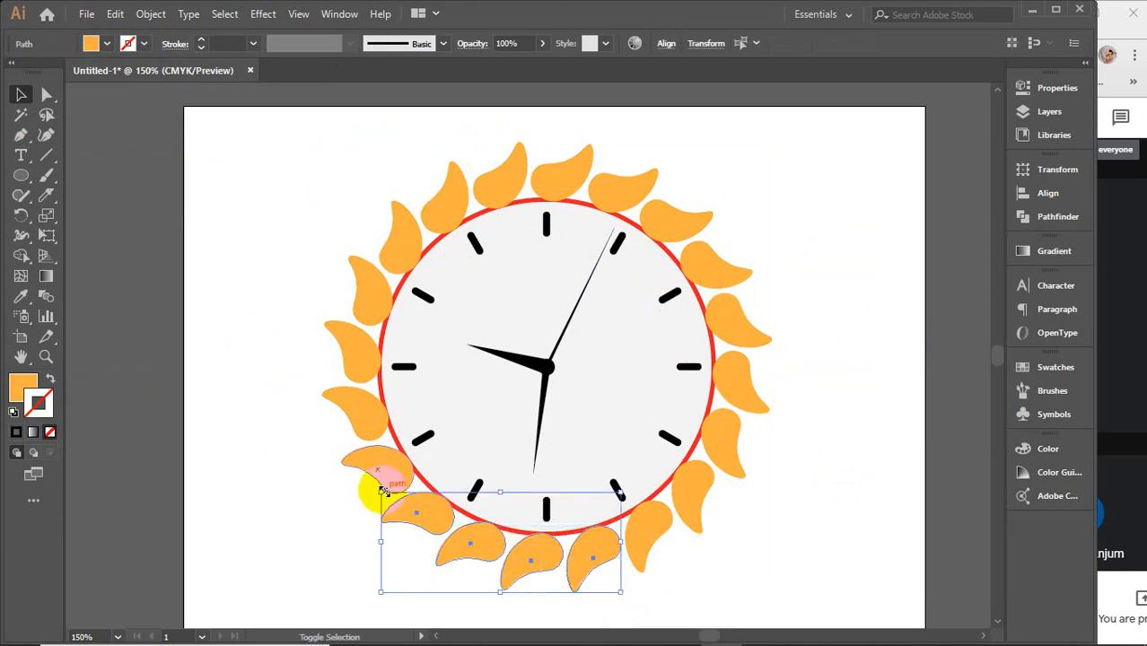
{"action": "left_click", "coordinate": [337, 411], "text": "shift"}
{"action": "left_click", "coordinate": [342, 330], "text": "shift"}
{"action": "left_click", "coordinate": [359, 274], "text": "shift"}
{"action": "left_click", "coordinate": [384, 218], "text": "shift"}
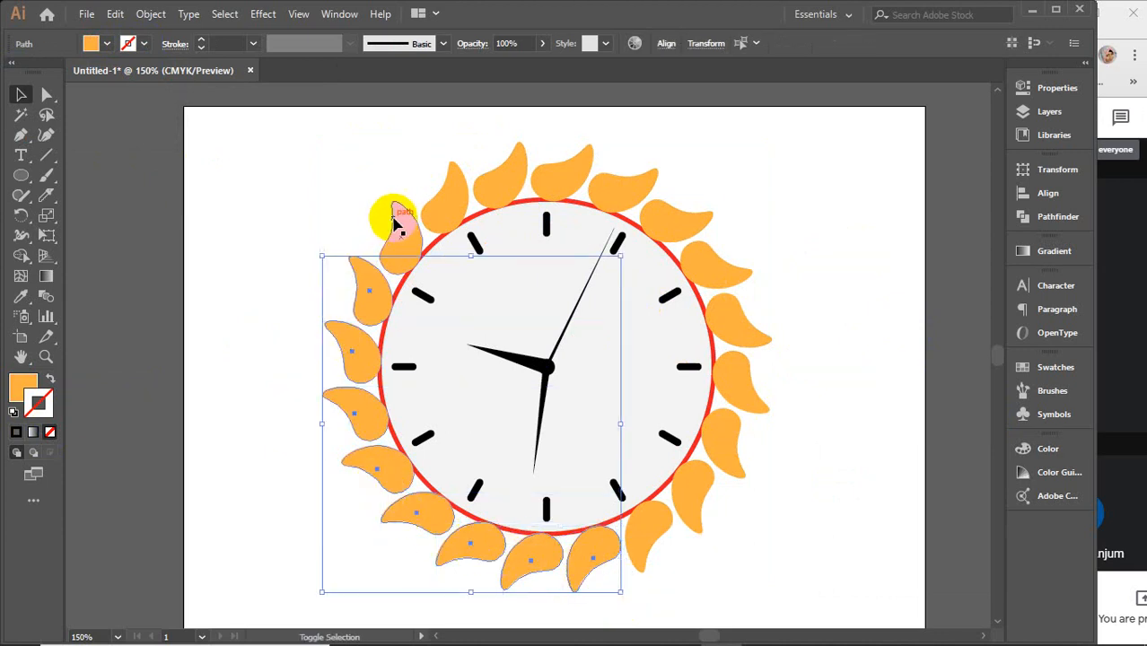
{"action": "left_click", "coordinate": [455, 177], "text": "shift"}
{"action": "left_click", "coordinate": [525, 154], "text": "shift"}
{"action": "left_click", "coordinate": [581, 160], "text": "shift"}
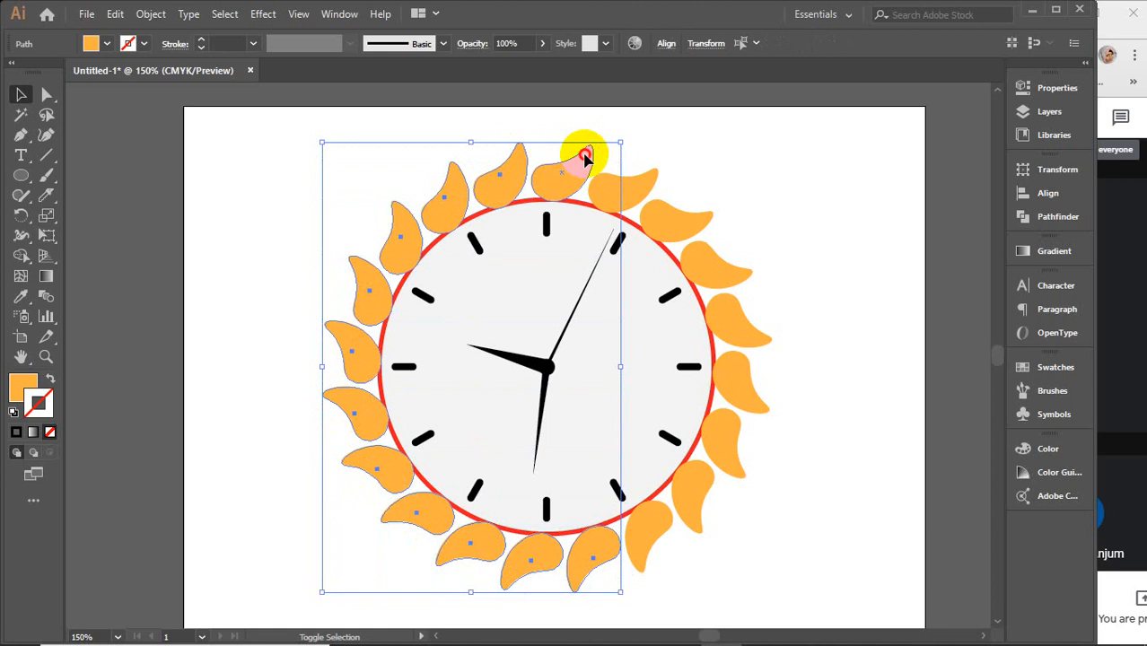
{"action": "left_click", "coordinate": [632, 183], "text": "shift"}
{"action": "left_click", "coordinate": [680, 222], "text": "shift"}
{"action": "left_click", "coordinate": [713, 260], "text": "shift"}
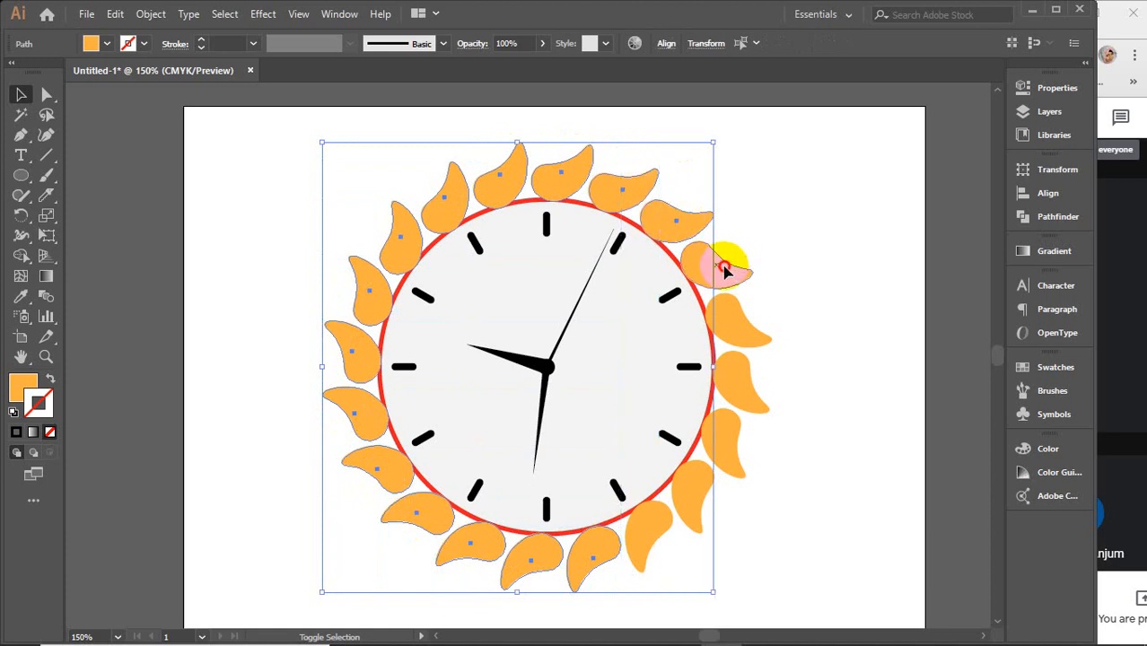
{"action": "left_click", "coordinate": [740, 323], "text": "shift"}
{"action": "left_click", "coordinate": [743, 386], "text": "shift"}
{"action": "left_click", "coordinate": [740, 447], "text": "shift"}
{"action": "left_click", "coordinate": [701, 478], "text": "shift"}
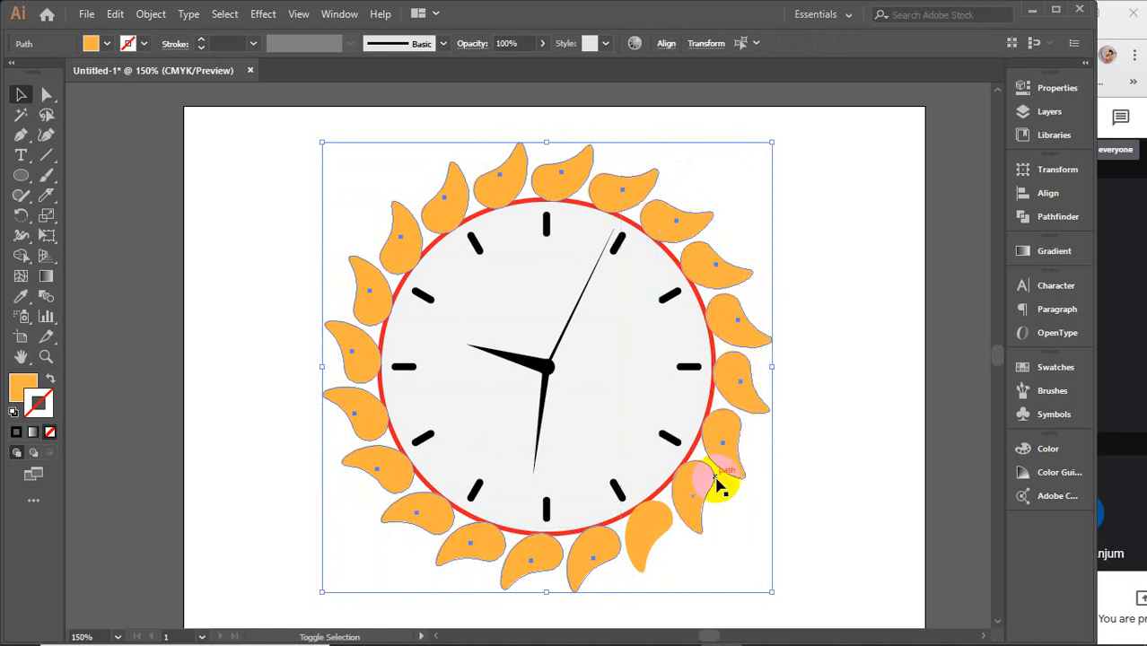
{"action": "left_click", "coordinate": [638, 517], "text": "shift"}
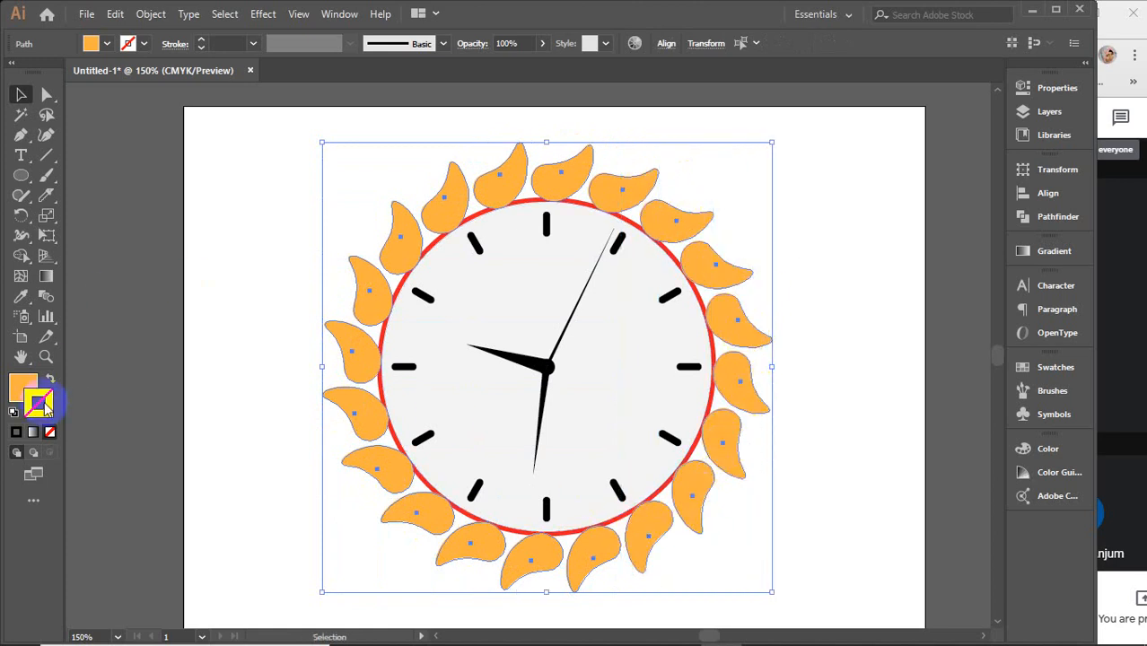
{"action": "left_click", "coordinate": [107, 44]}
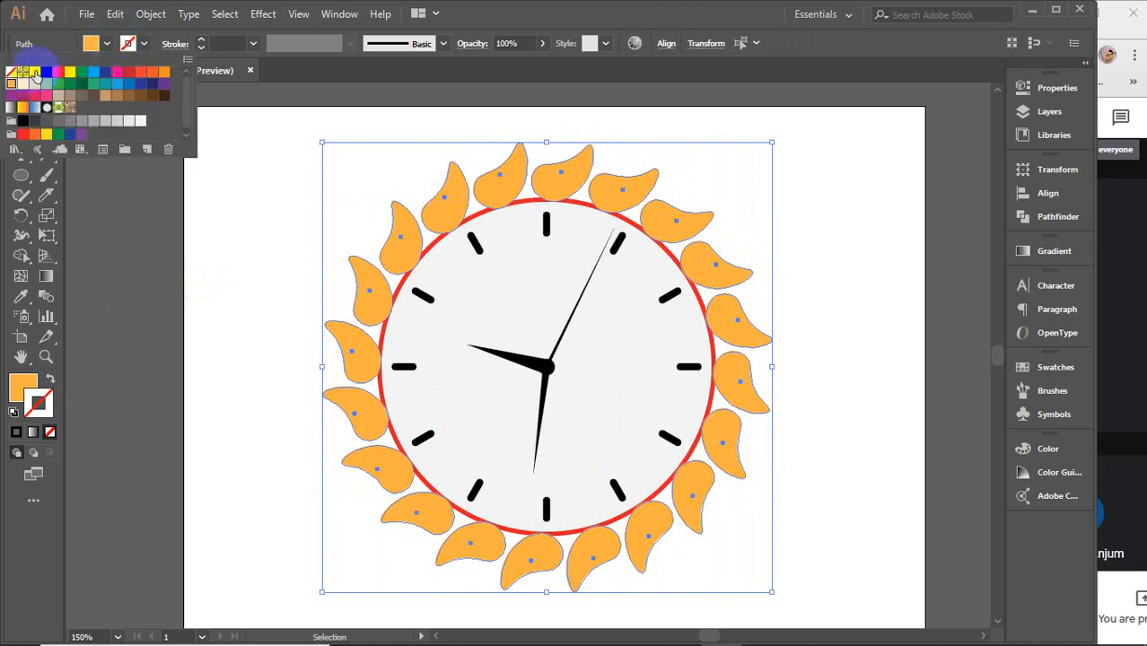
{"action": "left_click", "coordinate": [11, 74]}
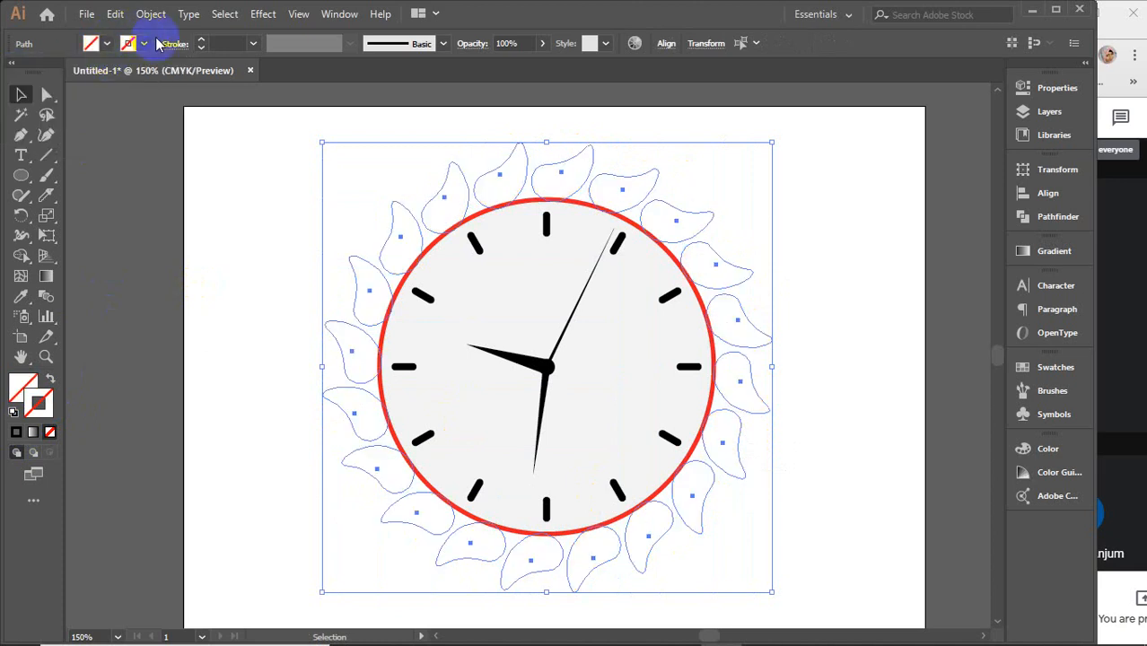
Step: Give the selected leaves a red 5 pt stroke and deselect them
{"action": "left_click", "coordinate": [143, 43]}
{"action": "left_click", "coordinate": [57, 72]}
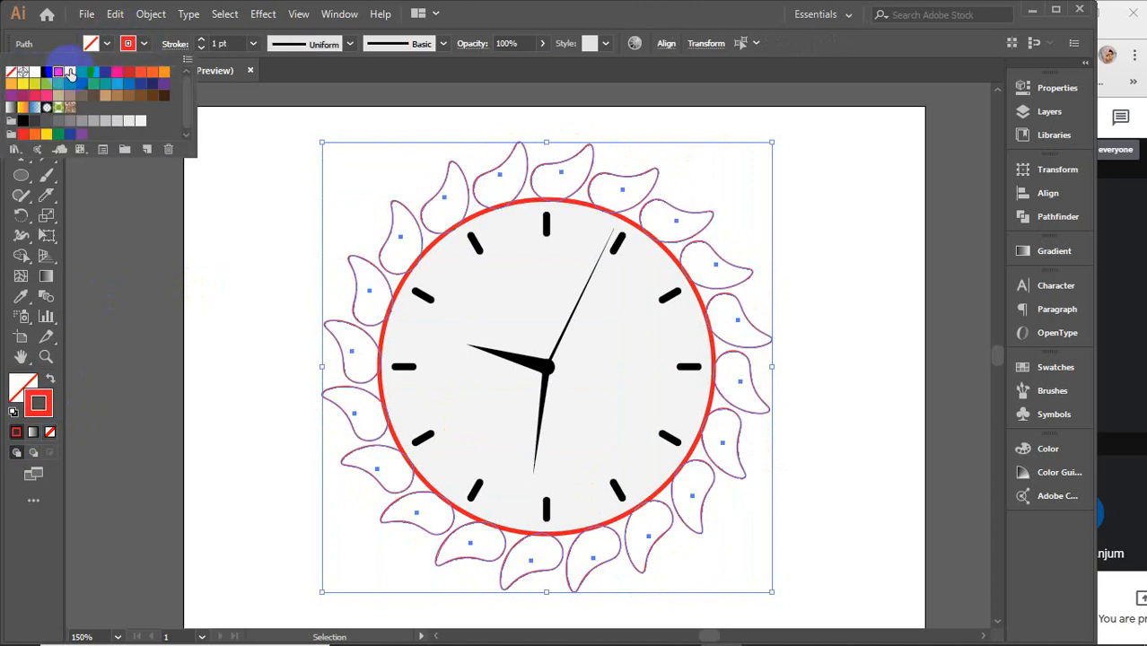
{"action": "left_click", "coordinate": [223, 43]}
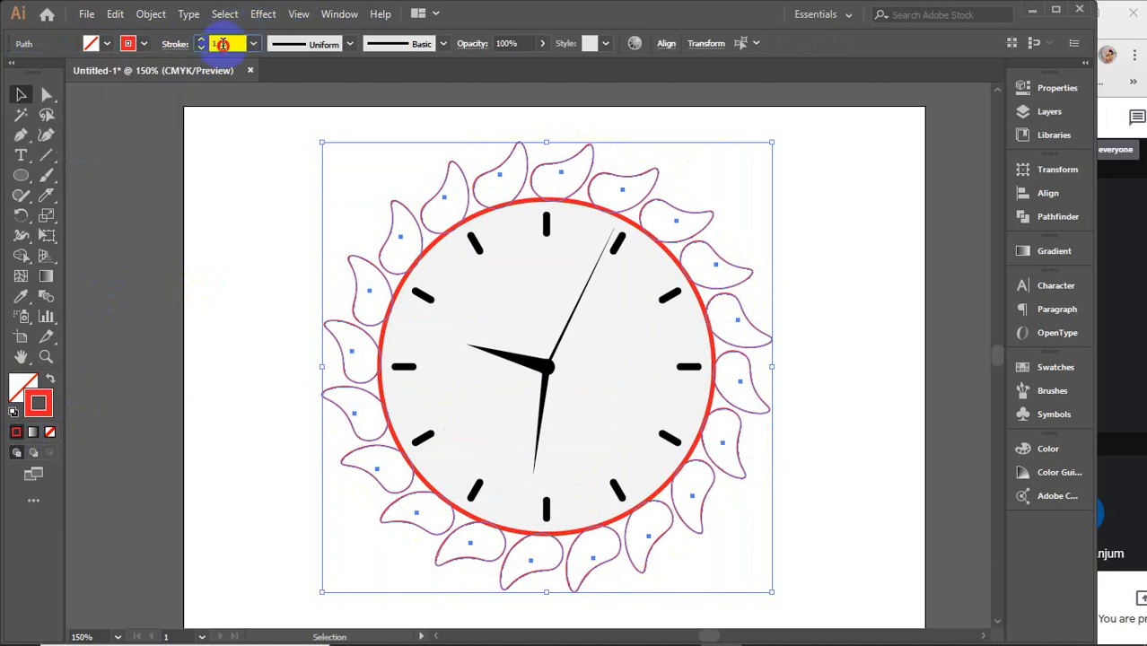
{"action": "scroll", "coordinate": [223, 43], "scroll_direction": "up", "scroll_amount": 1}
{"action": "scroll", "coordinate": [220, 44], "scroll_direction": "up", "scroll_amount": 1}
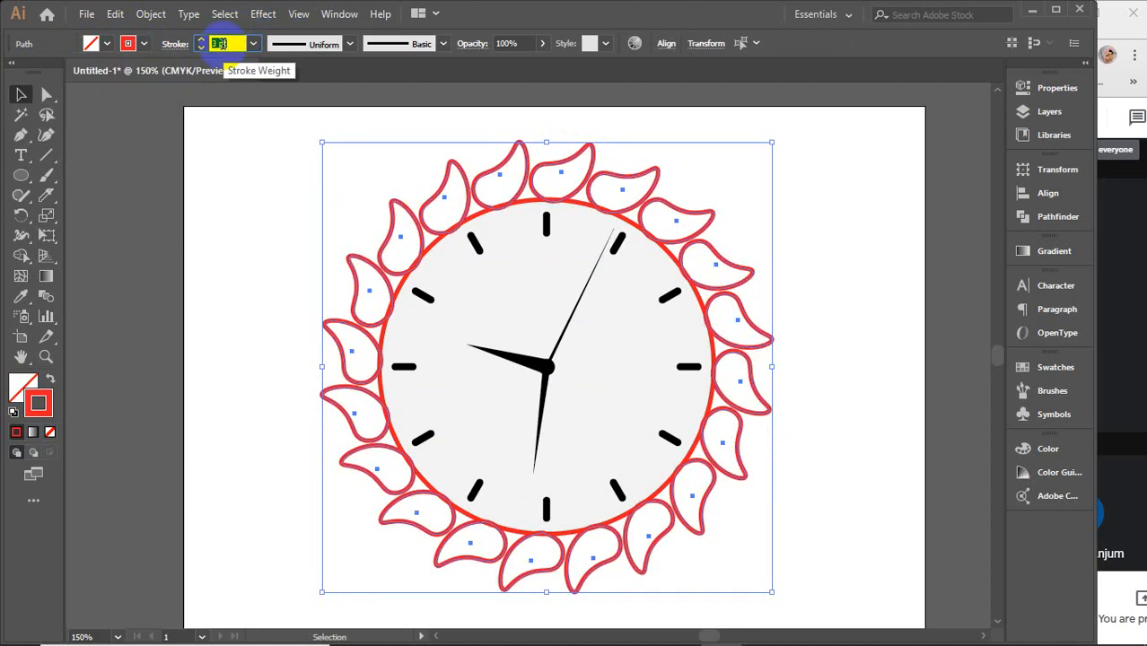
{"action": "scroll", "coordinate": [220, 44], "scroll_direction": "up", "scroll_amount": 1}
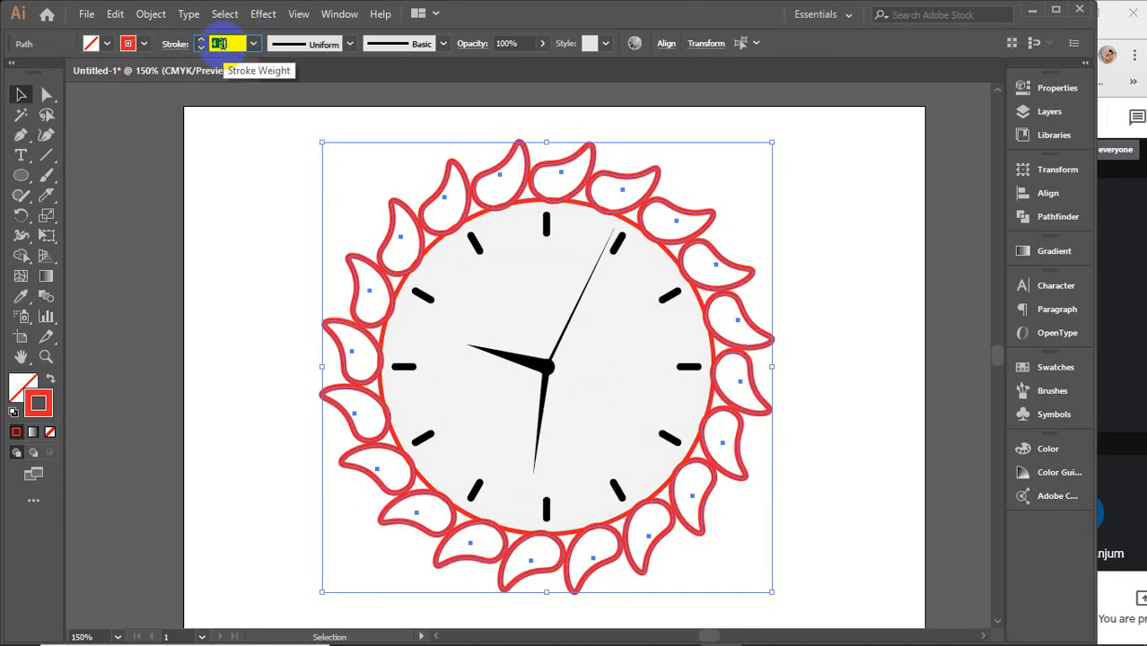
{"action": "scroll", "coordinate": [220, 44], "scroll_direction": "up", "scroll_amount": 1}
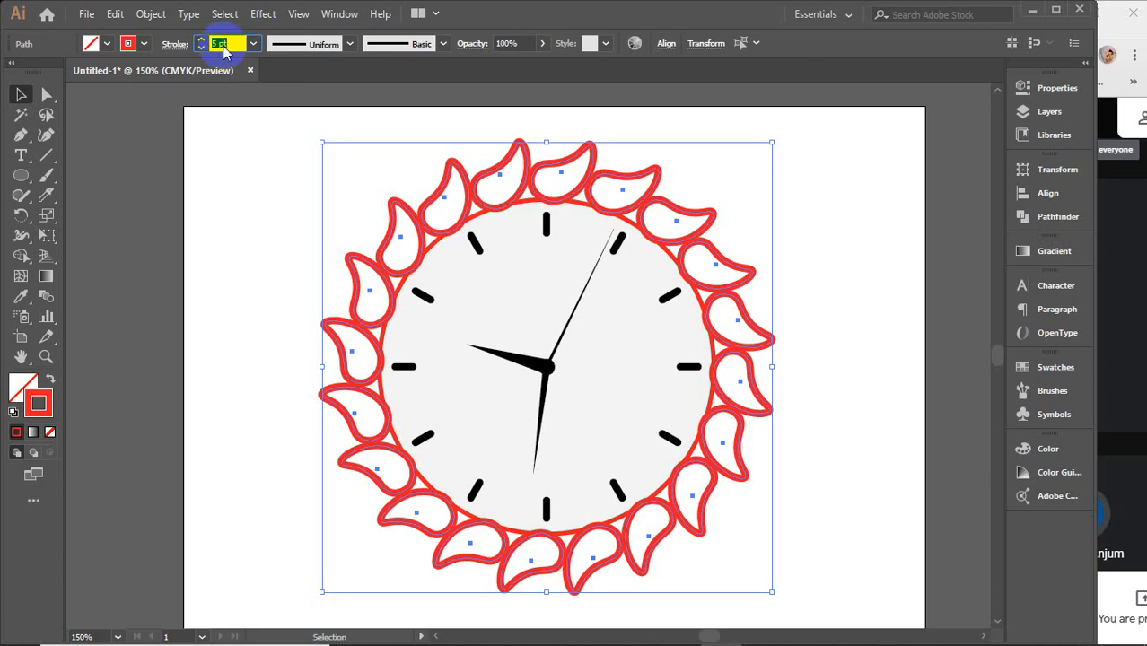
{"action": "left_click", "coordinate": [221, 143]}
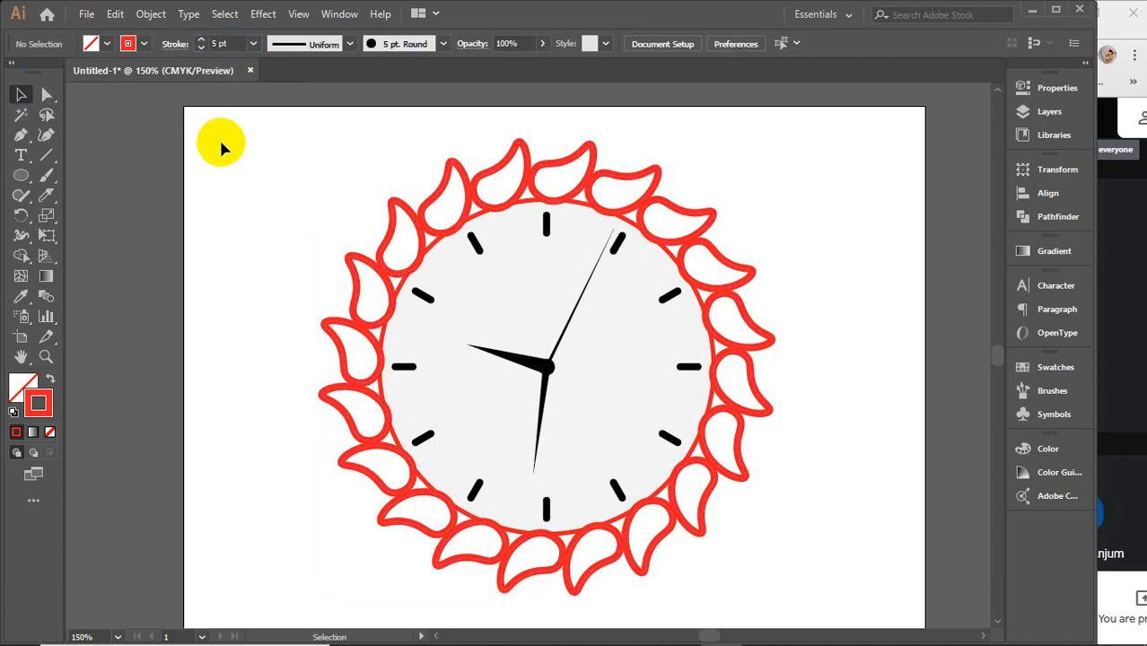
Step: Delete the red circle behind the light-gray dial
{"action": "left_click", "coordinate": [495, 231]}
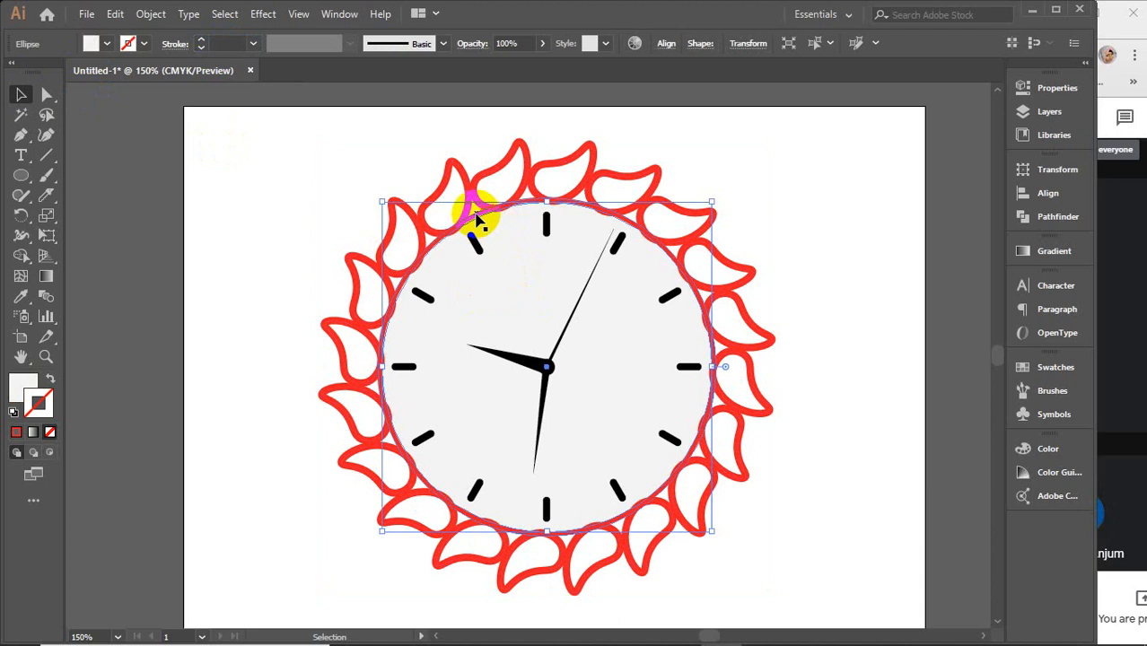
{"action": "left_click", "coordinate": [476, 221]}
{"action": "key", "text": "Delete"}
Step: Give the light-gray dial circle a red 6 pt stroke and deselect it
{"action": "left_click", "coordinate": [495, 236]}
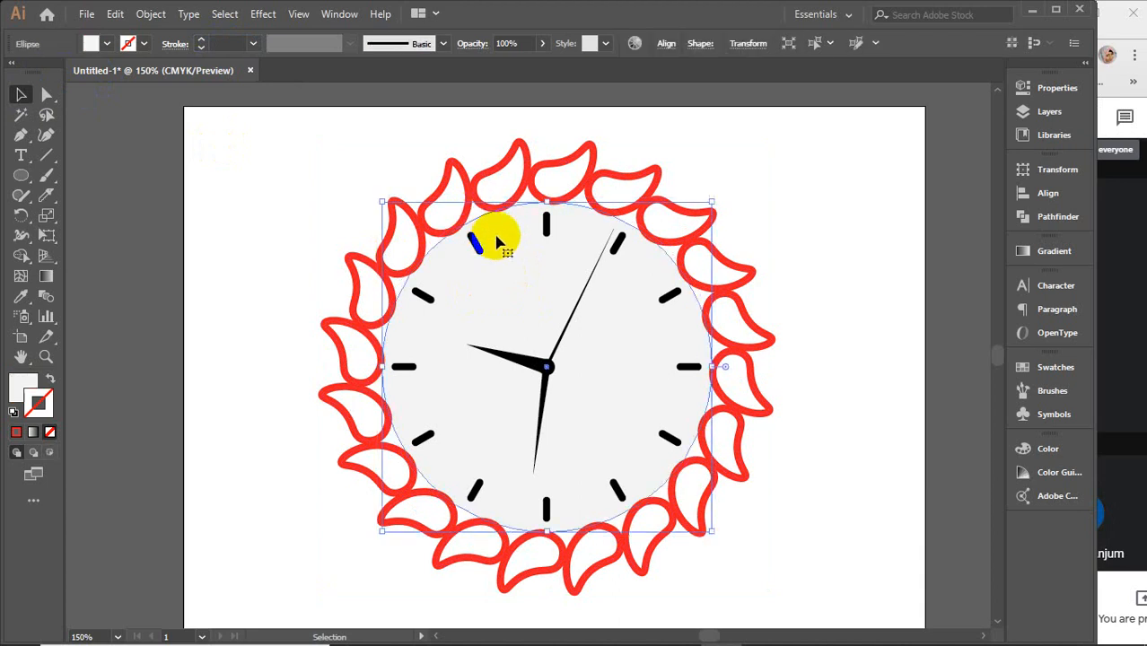
{"action": "left_click", "coordinate": [143, 43]}
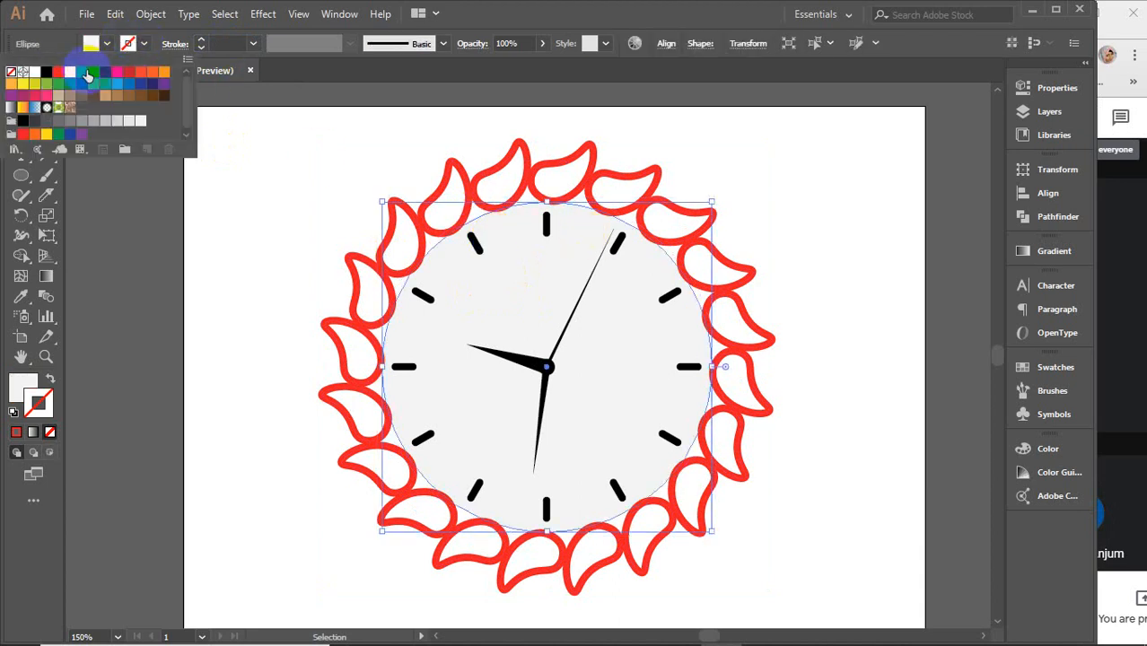
{"action": "left_click", "coordinate": [58, 72]}
{"action": "left_click", "coordinate": [235, 45]}
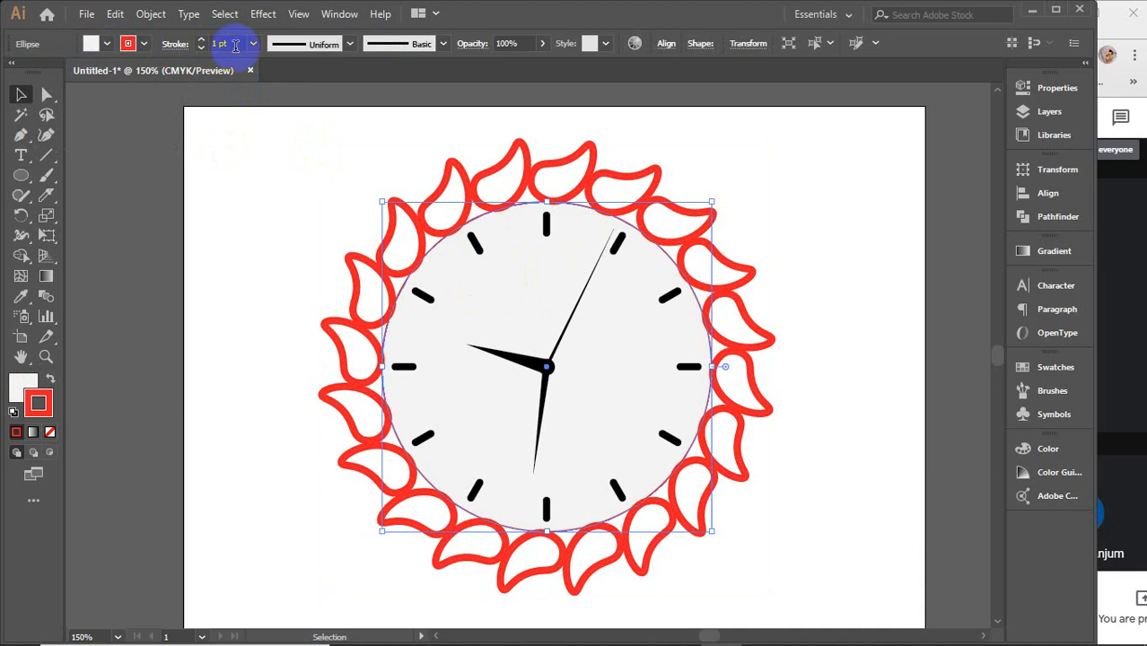
{"action": "key", "text": "Up"}
{"action": "key", "text": "Up"}
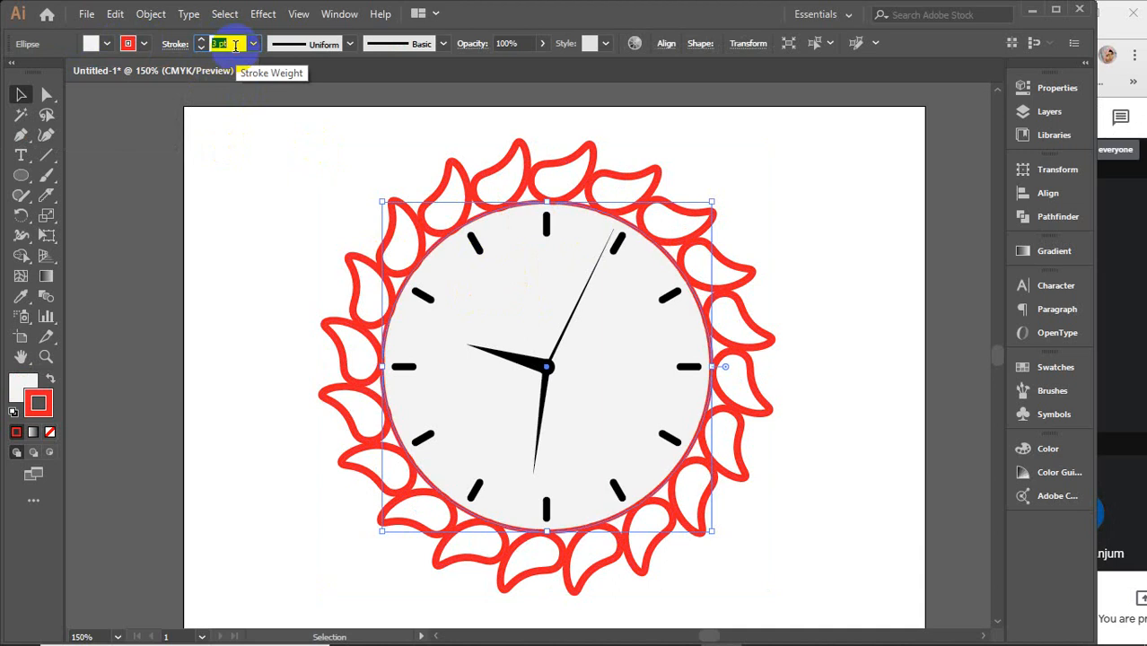
{"action": "key", "text": "Up"}
{"action": "key", "text": "Up"}
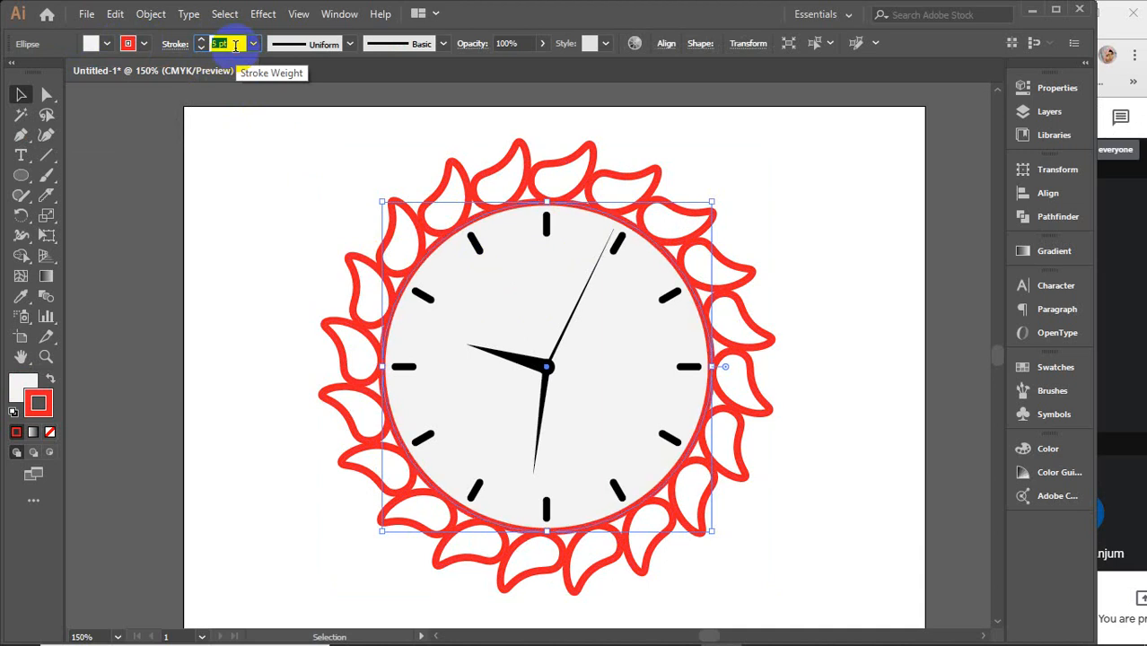
{"action": "key", "text": "Up"}
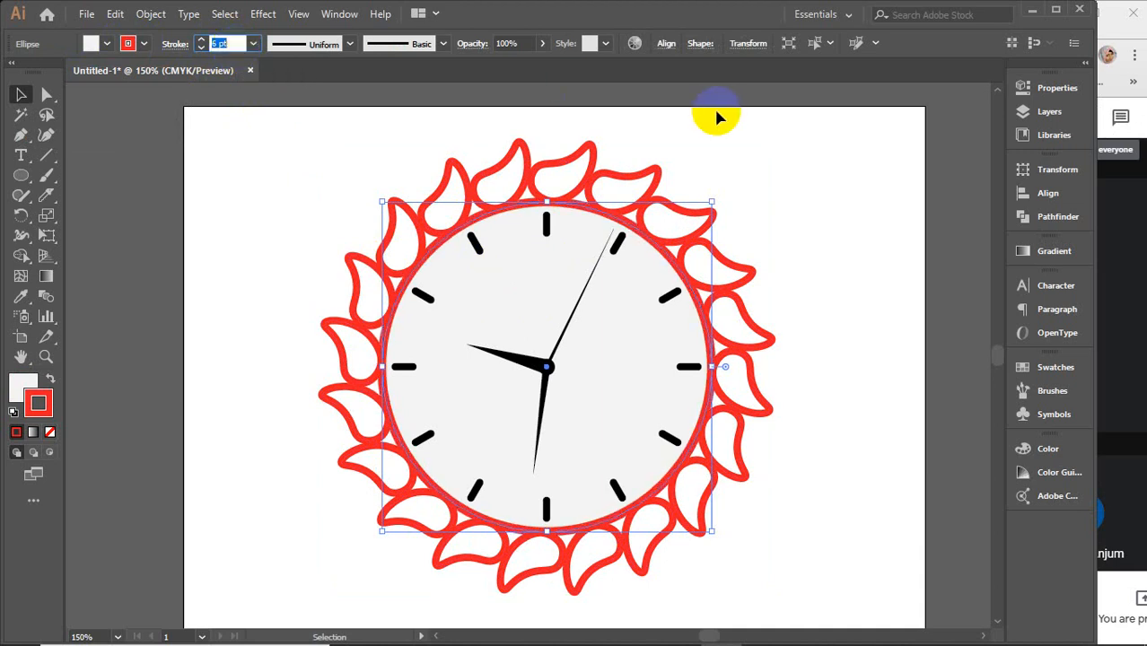
{"action": "left_click", "coordinate": [783, 220]}
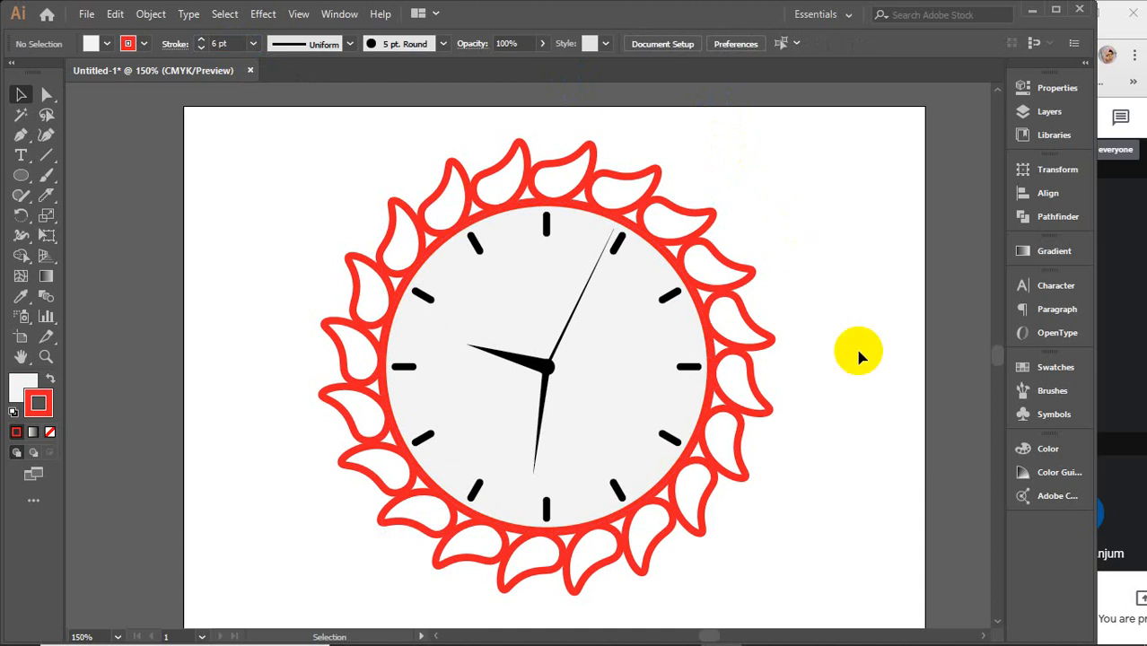
Step: Switch to the wall clock image search in Chrome and search images for "wall clock illustration"
{"action": "mouse_move", "coordinate": [640, 621]}
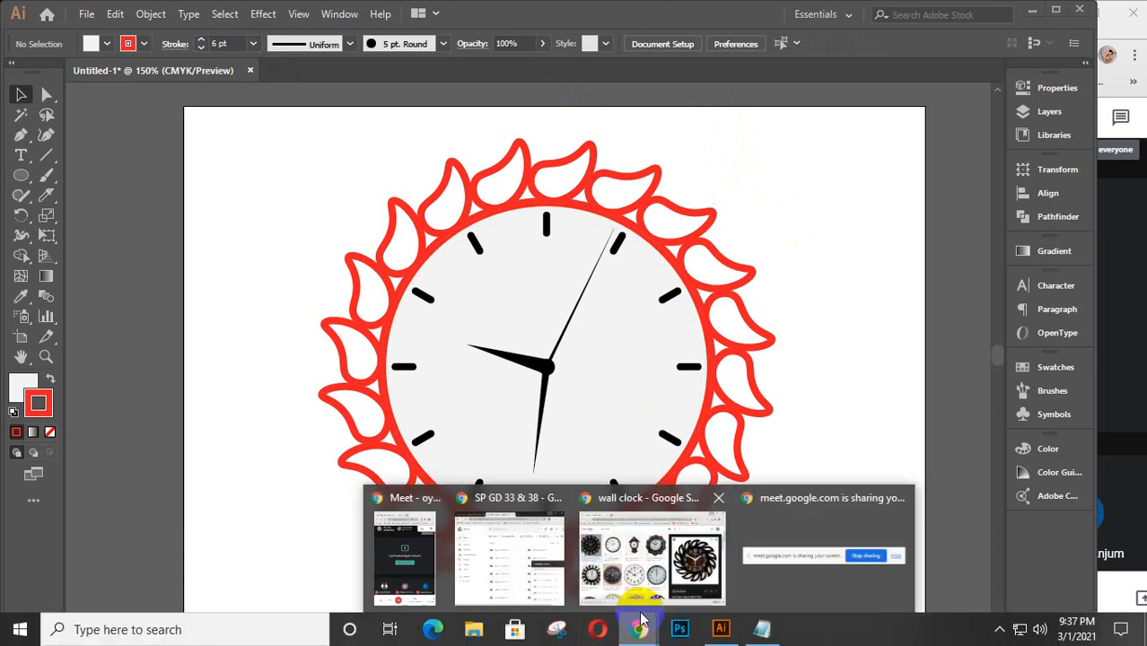
{"action": "left_click", "coordinate": [642, 565]}
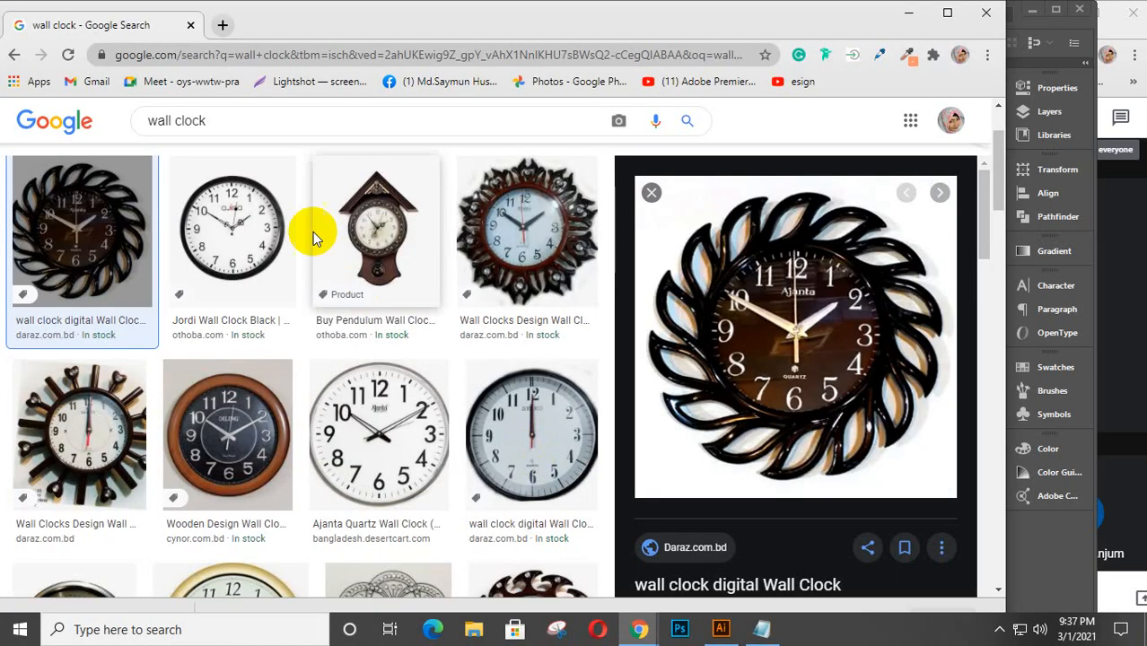
{"action": "left_click", "coordinate": [240, 120]}
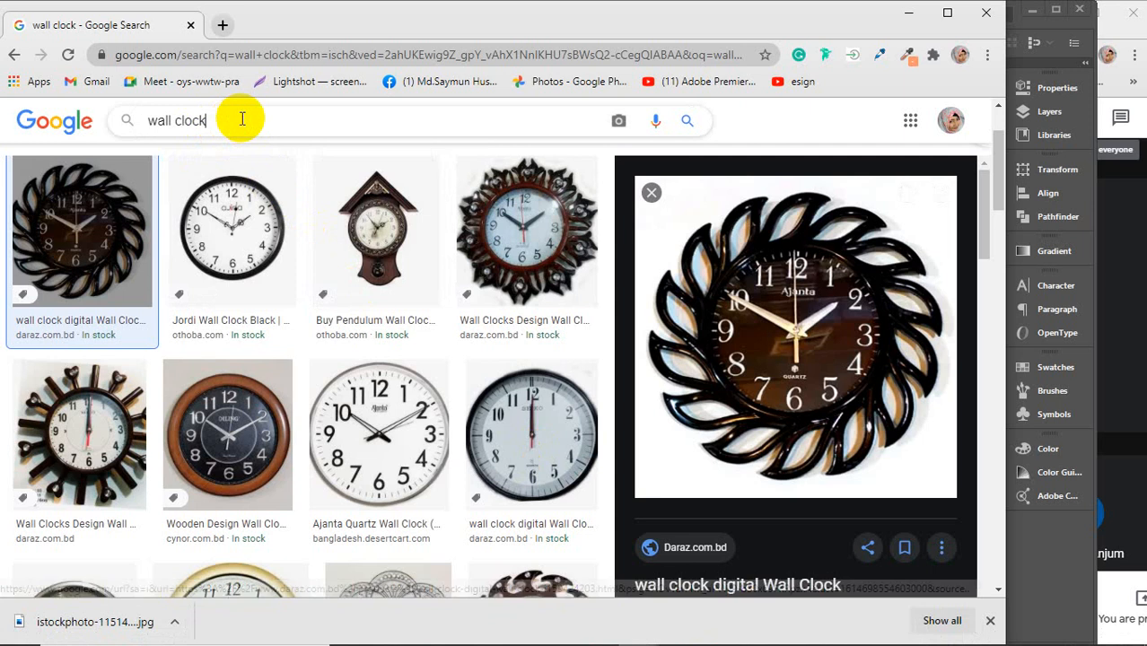
{"action": "left_click", "coordinate": [149, 119]}
{"action": "type", "text": "illu"}
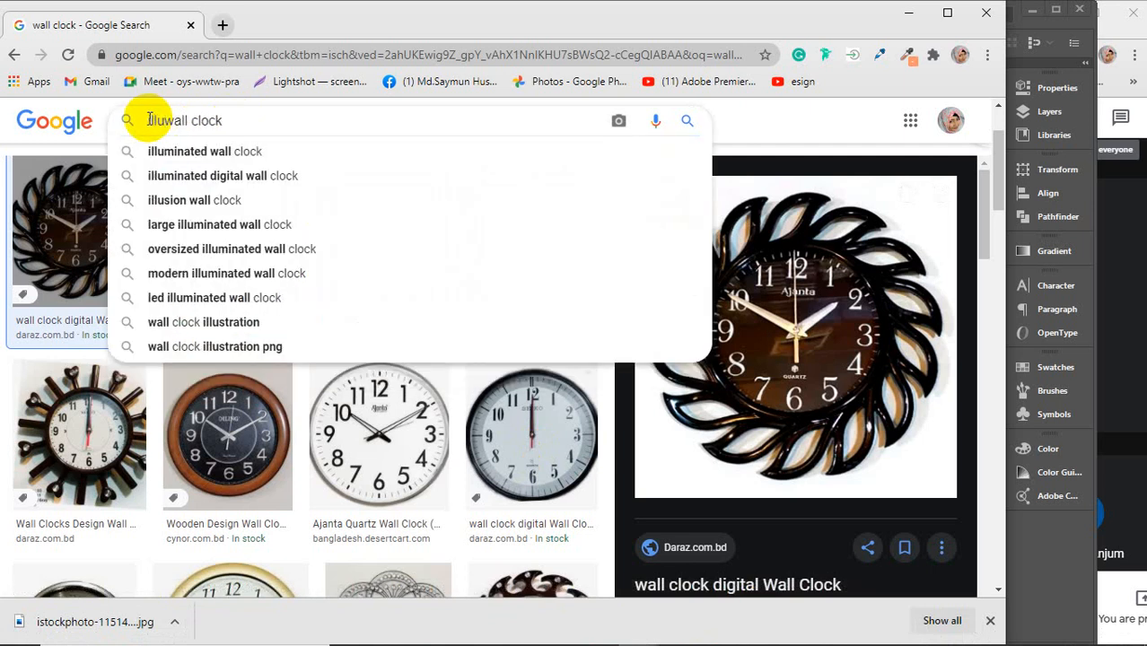
{"action": "type", "text": "str"}
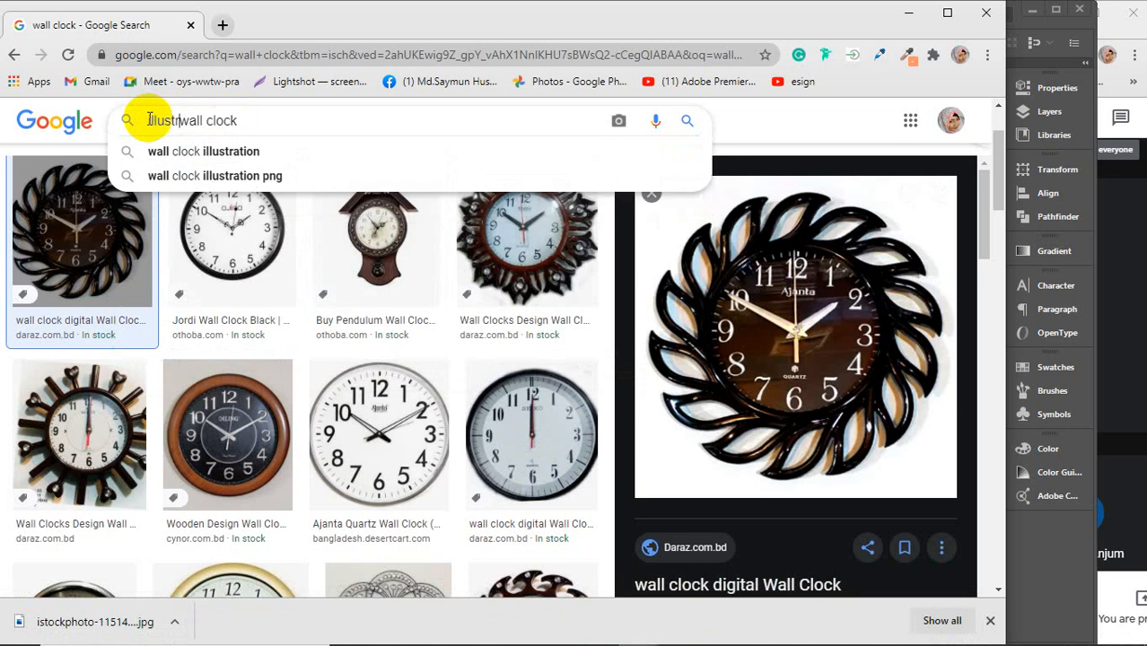
{"action": "type", "text": "ate"}
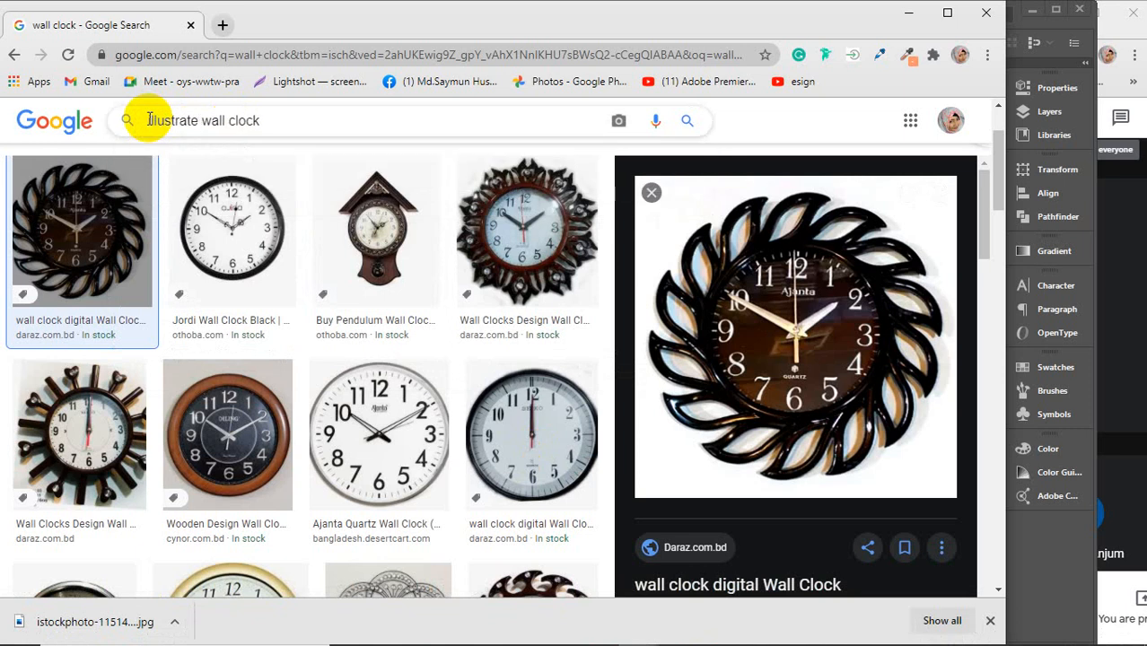
{"action": "key", "text": "BackSpace"}
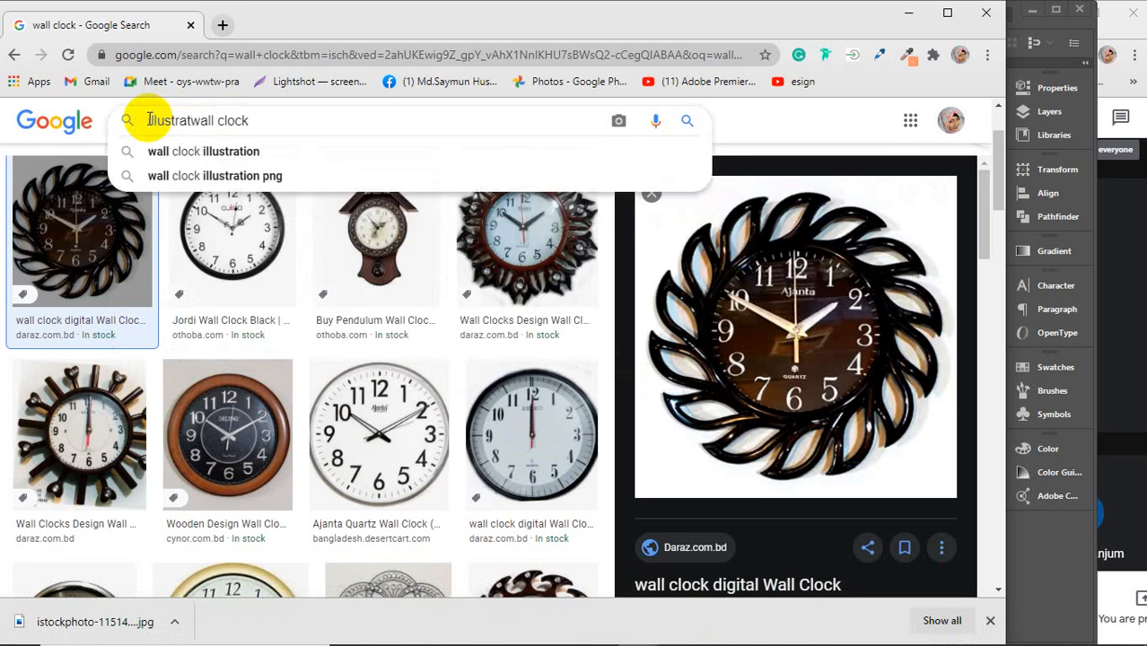
{"action": "key", "text": "Down"}
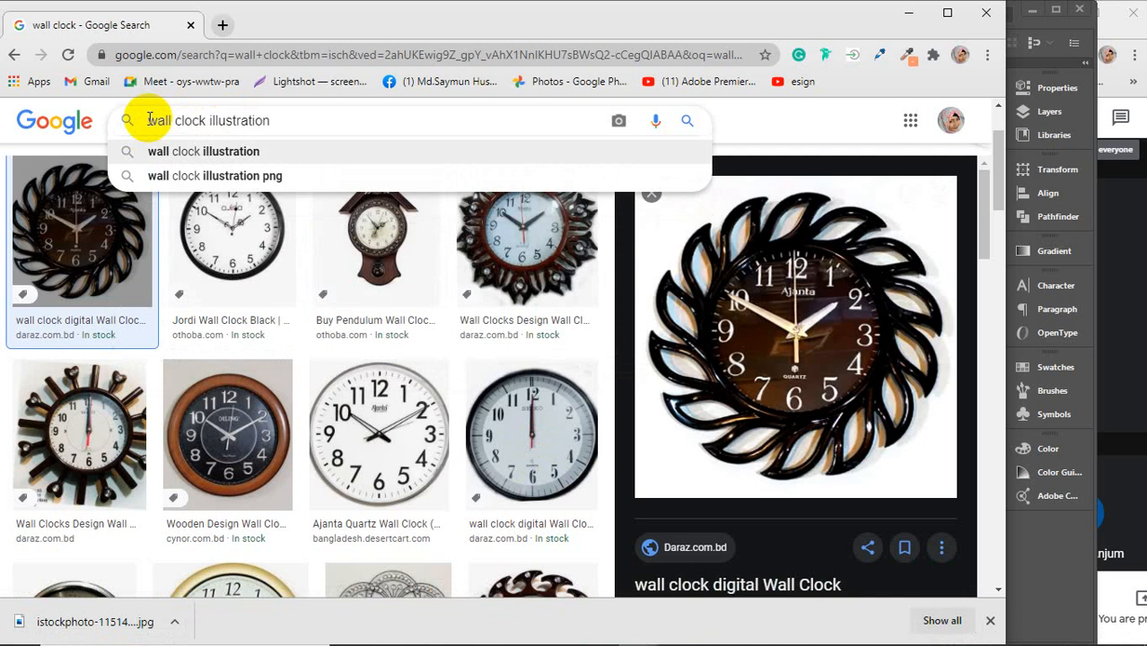
{"action": "key", "text": "Return"}
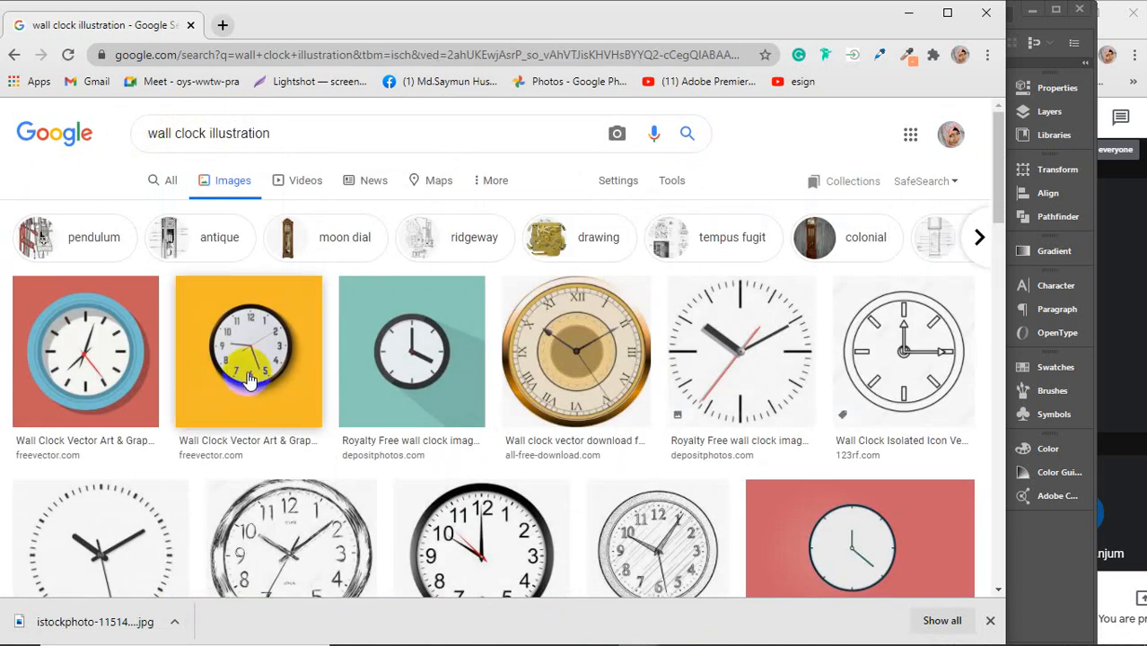
Step: Examine the wall clock illustration results for different dial, frame and hand designs
{"action": "scroll", "coordinate": [296, 430], "scroll_direction": "down", "scroll_amount": 3}
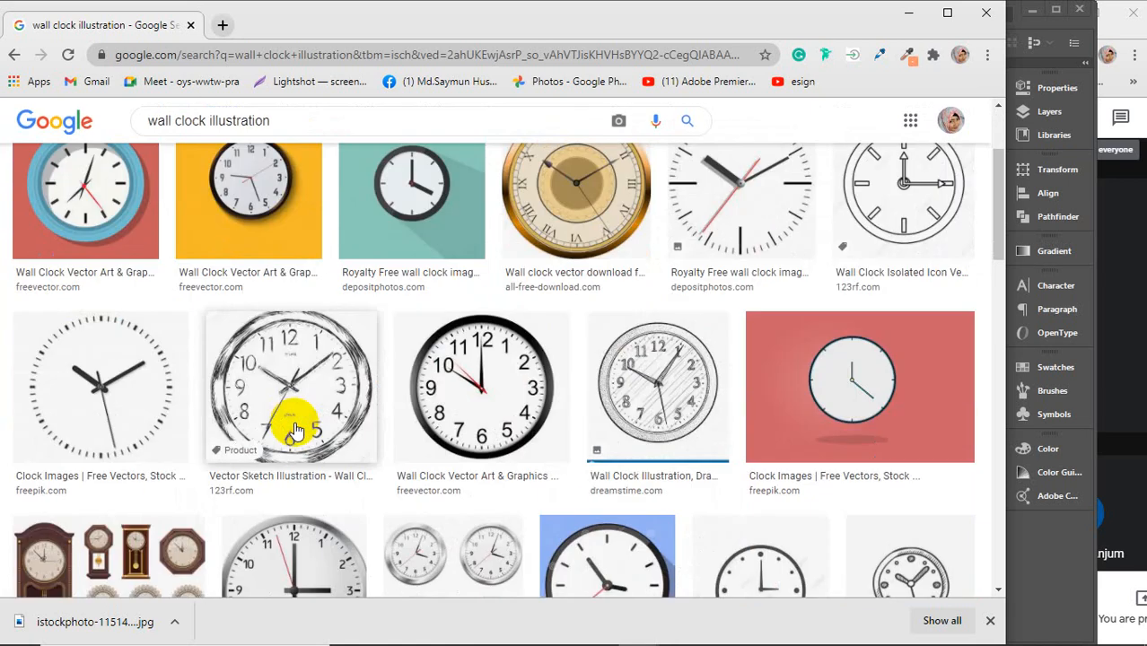
{"action": "scroll", "coordinate": [296, 431], "scroll_direction": "down", "scroll_amount": 5}
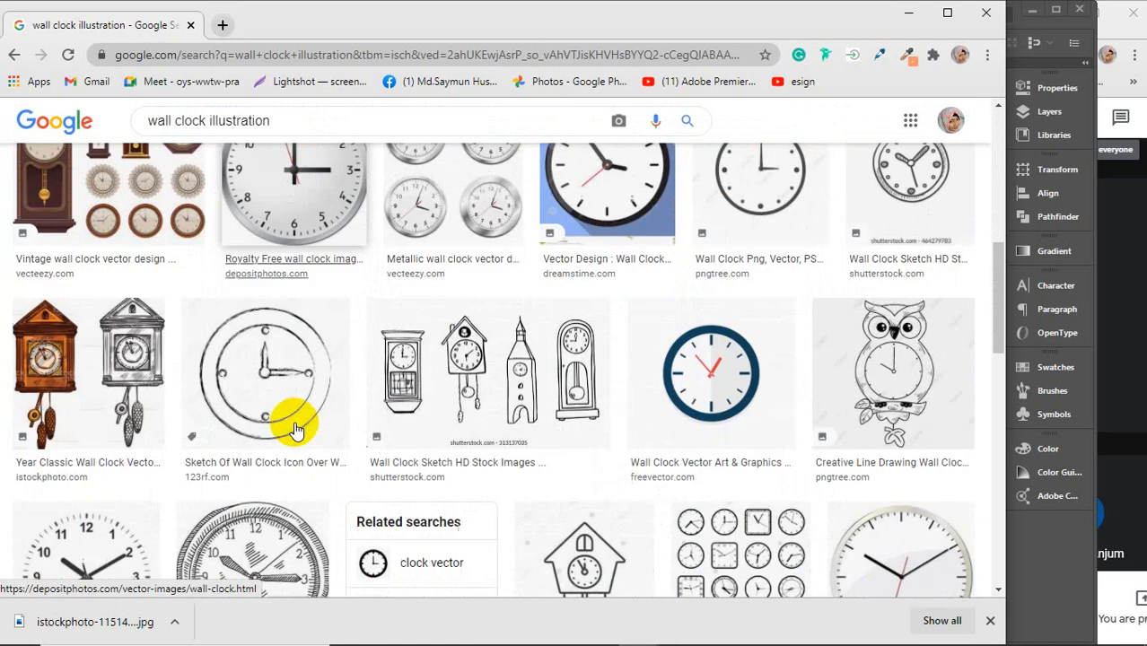
{"action": "scroll", "coordinate": [296, 430], "scroll_direction": "up", "scroll_amount": 1}
{"action": "scroll", "coordinate": [296, 430], "scroll_direction": "down", "scroll_amount": 2}
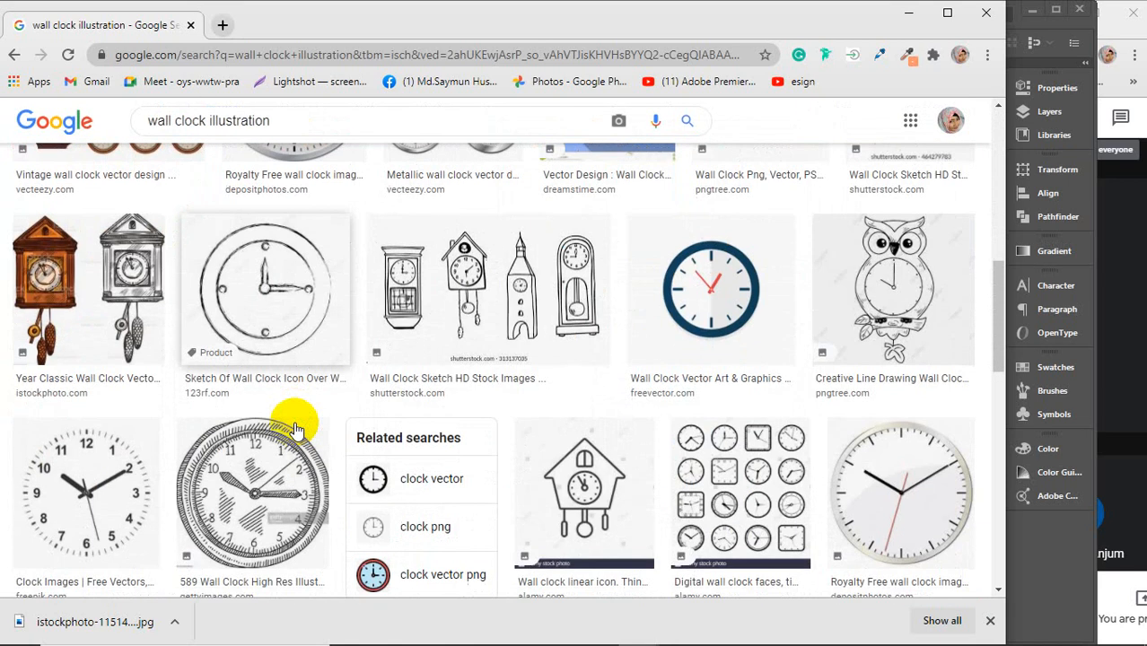
{"action": "scroll", "coordinate": [296, 431], "scroll_direction": "down", "scroll_amount": 2}
{"action": "scroll", "coordinate": [296, 431], "scroll_direction": "down", "scroll_amount": 2}
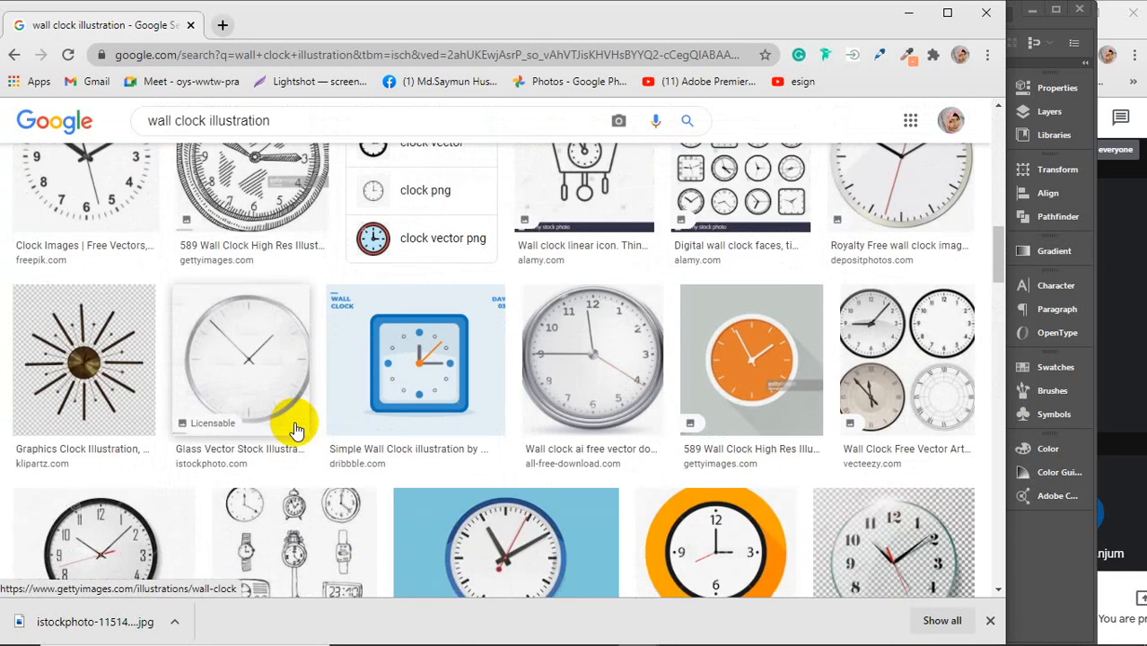
{"action": "scroll", "coordinate": [296, 431], "scroll_direction": "down", "scroll_amount": 2}
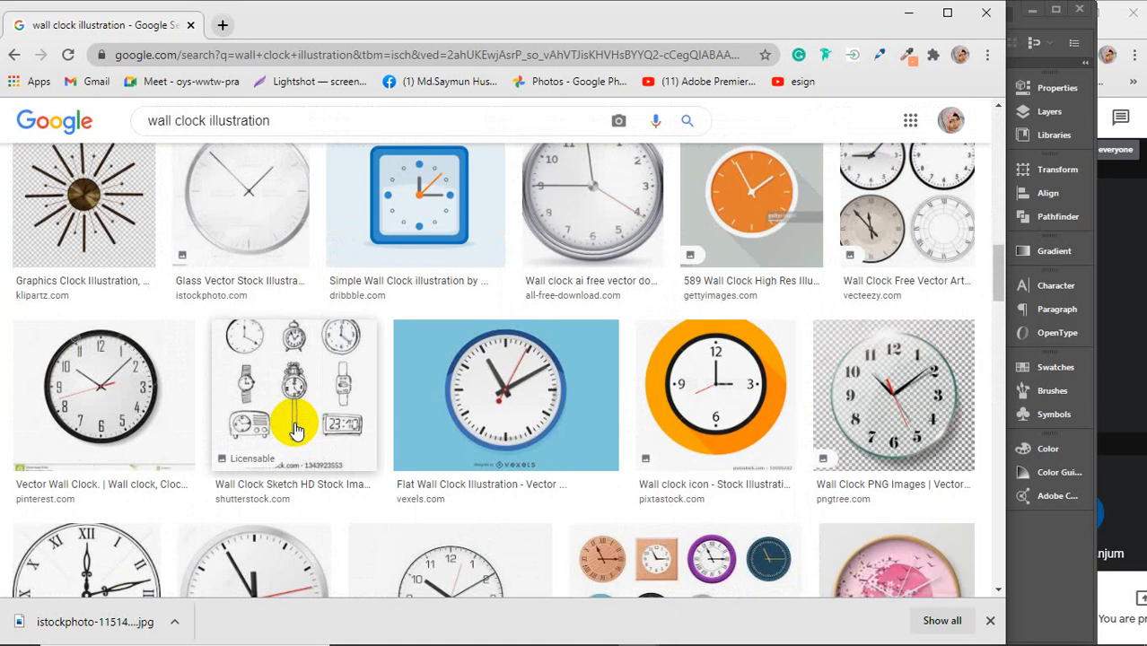
{"action": "scroll", "coordinate": [296, 431], "scroll_direction": "down", "scroll_amount": 3}
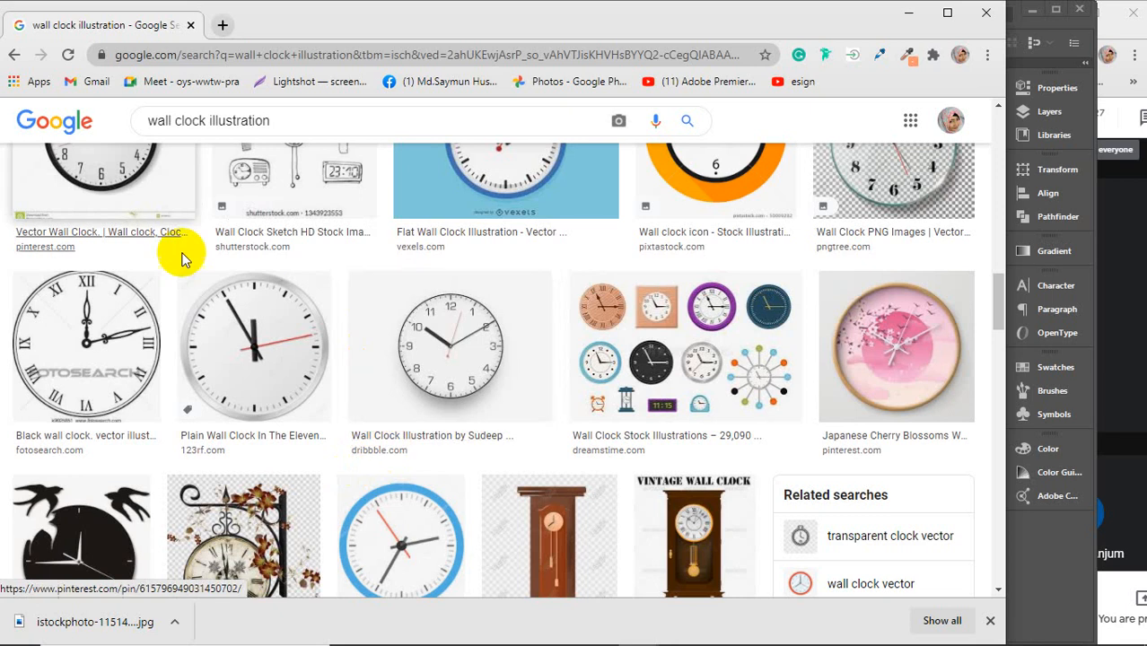
{"action": "scroll", "coordinate": [358, 353], "scroll_direction": "down", "scroll_amount": 2}
{"action": "scroll", "coordinate": [309, 329], "scroll_direction": "down", "scroll_amount": 2}
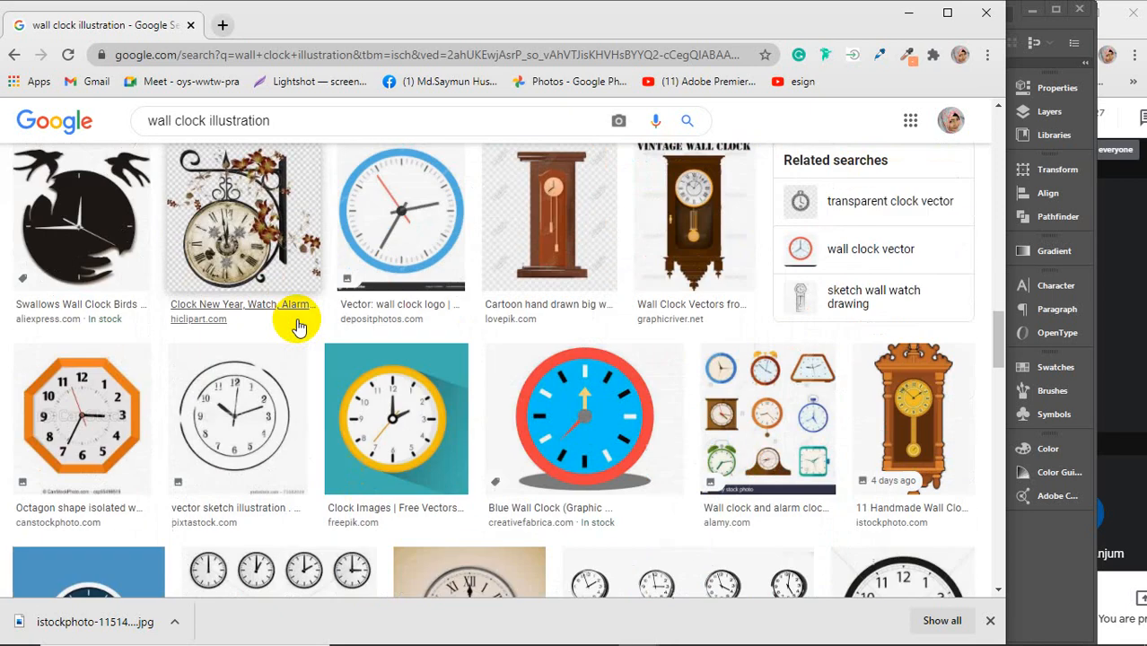
{"action": "scroll", "coordinate": [296, 323], "scroll_direction": "down", "scroll_amount": 2}
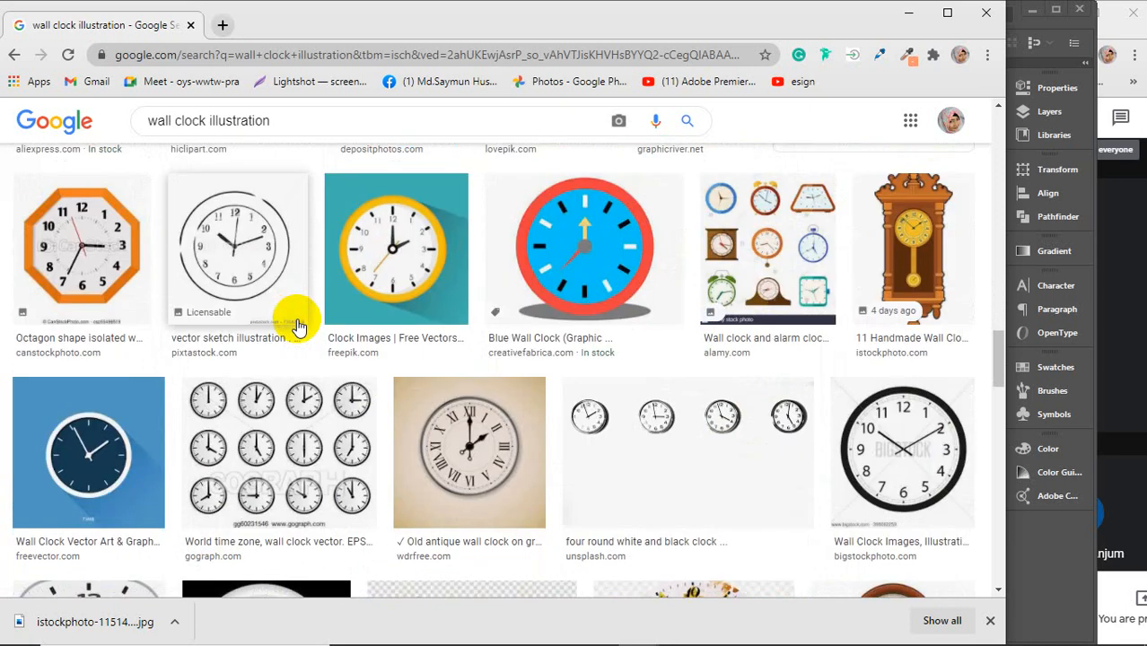
{"action": "scroll", "coordinate": [302, 327], "scroll_direction": "down", "scroll_amount": 2}
{"action": "scroll", "coordinate": [258, 326], "scroll_direction": "down", "scroll_amount": 2}
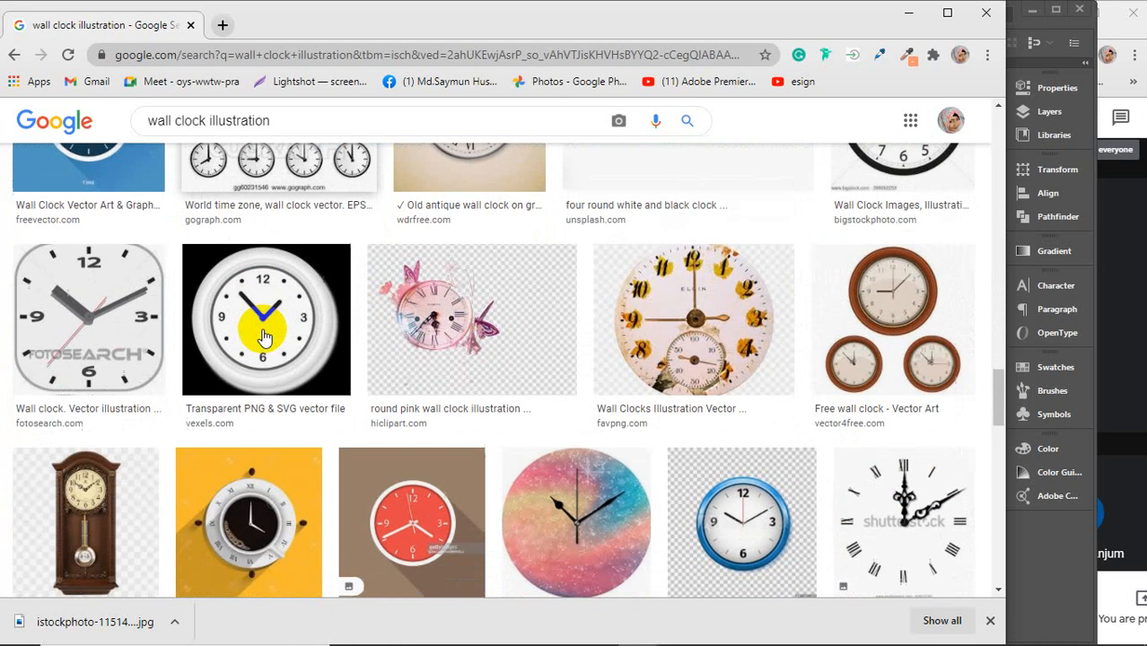
{"action": "scroll", "coordinate": [264, 335], "scroll_direction": "up", "scroll_amount": 4}
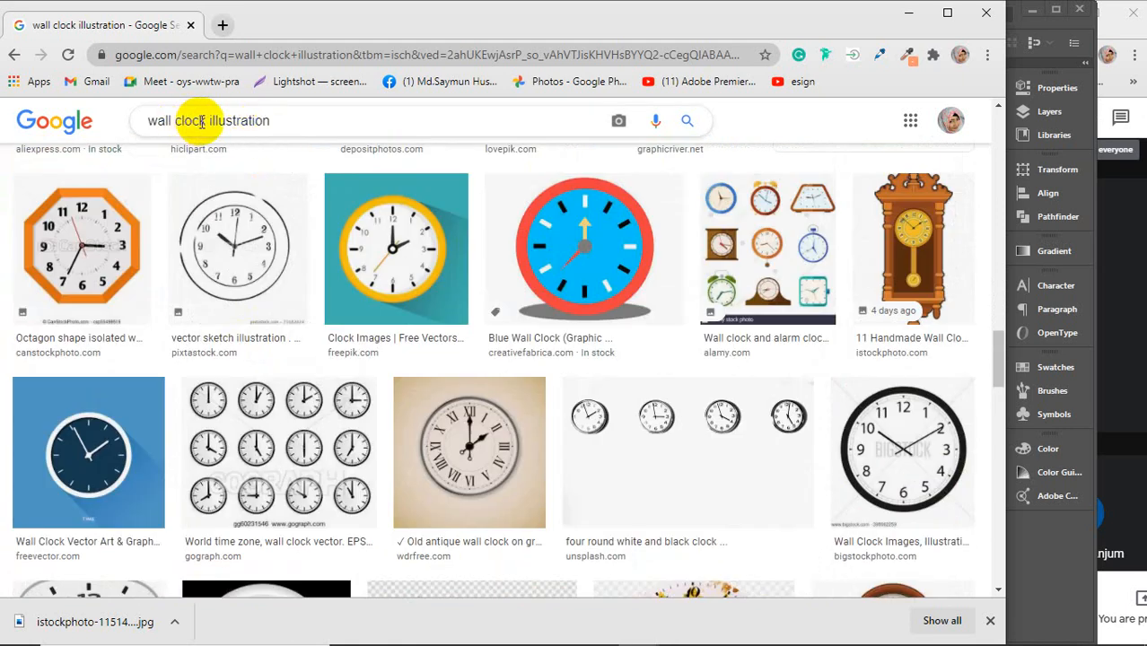
Step: Search images for "watch illustration" and dismiss the downloads bar
{"action": "left_click_drag", "start_coordinate": [204, 120], "coordinate": [115, 121]}
{"action": "type", "text": "wa"}
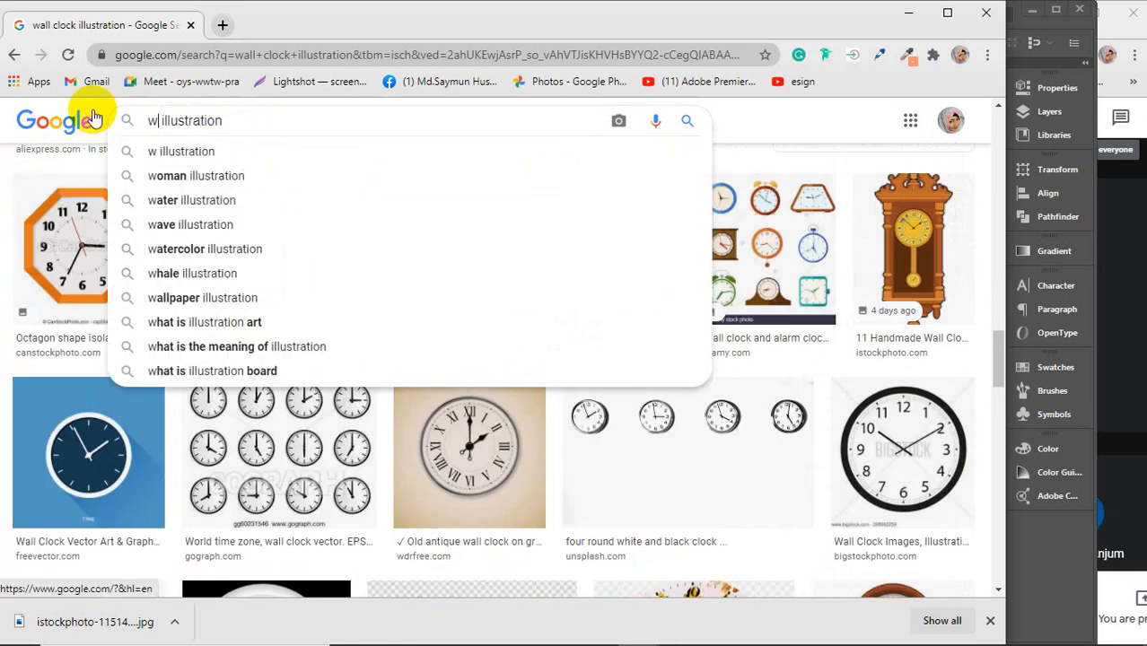
{"action": "type", "text": "tch"}
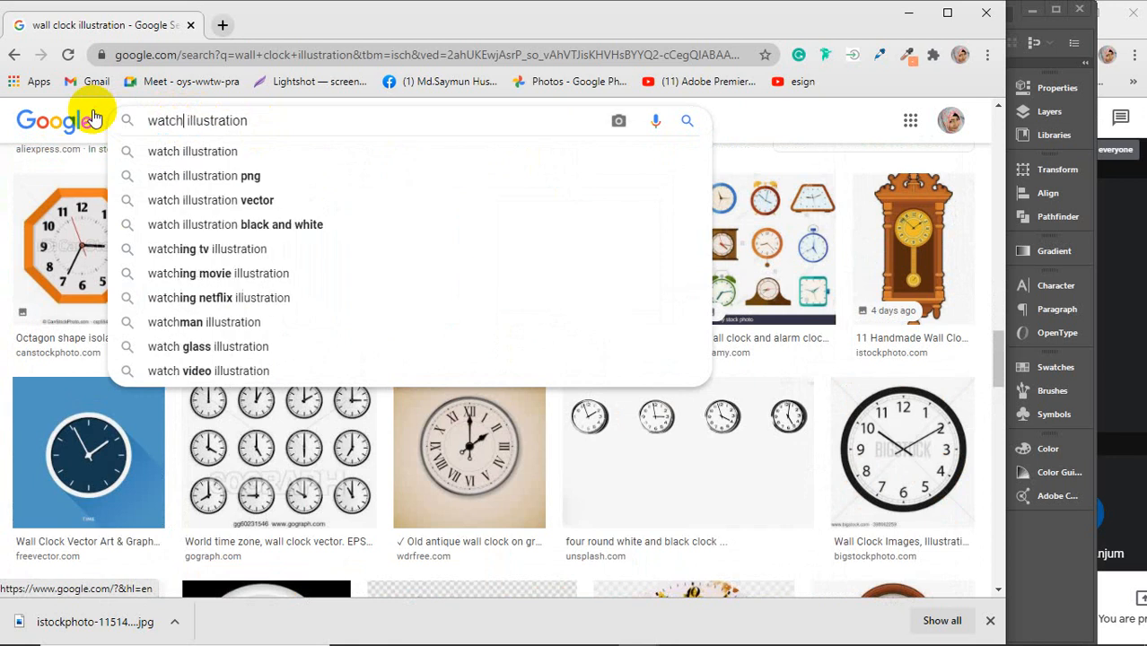
{"action": "key", "text": "Return"}
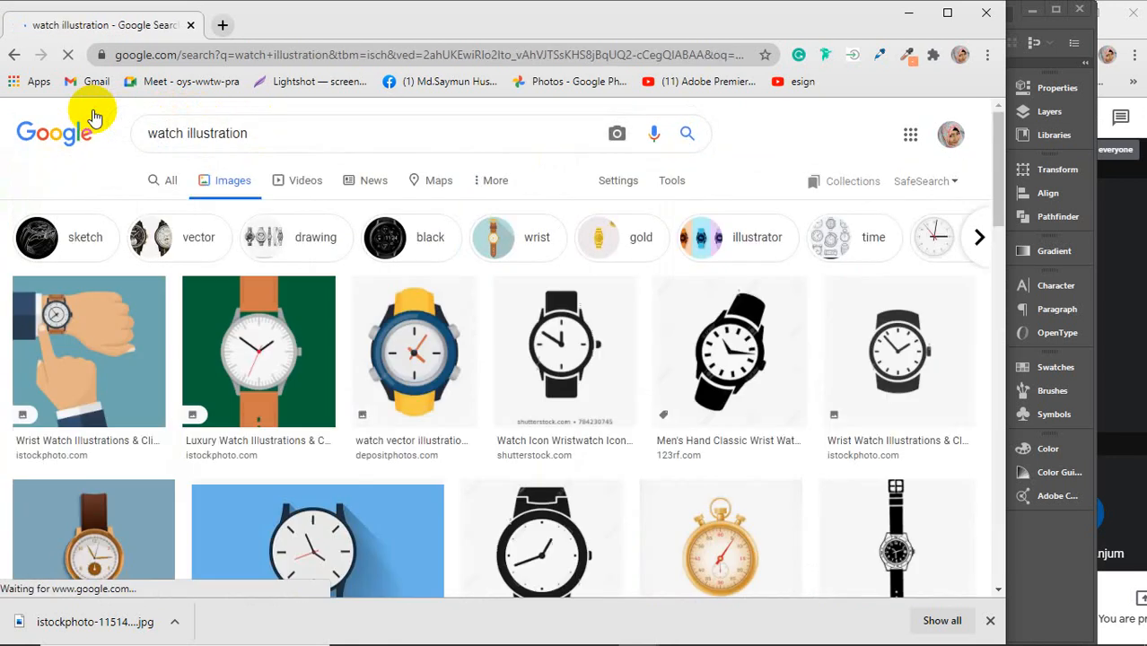
{"action": "left_click", "coordinate": [991, 621]}
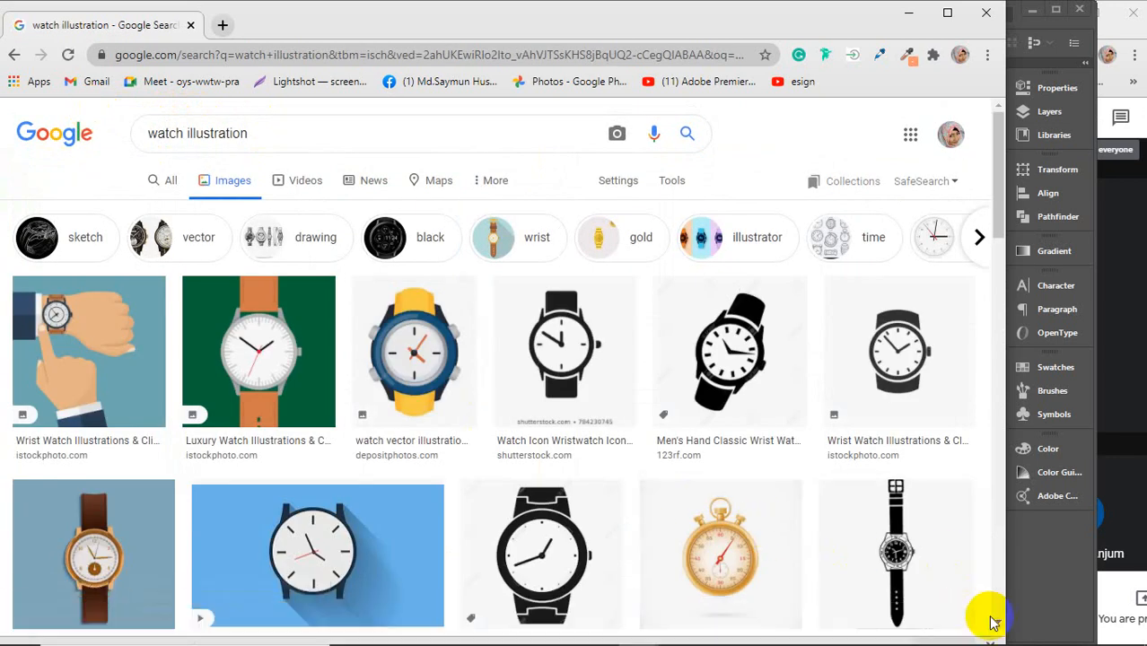
Step: Preview the brown-strap, black and yellow-strap watch illustrations, and examine the images related to the yellow-strap one
{"action": "left_click", "coordinate": [107, 551]}
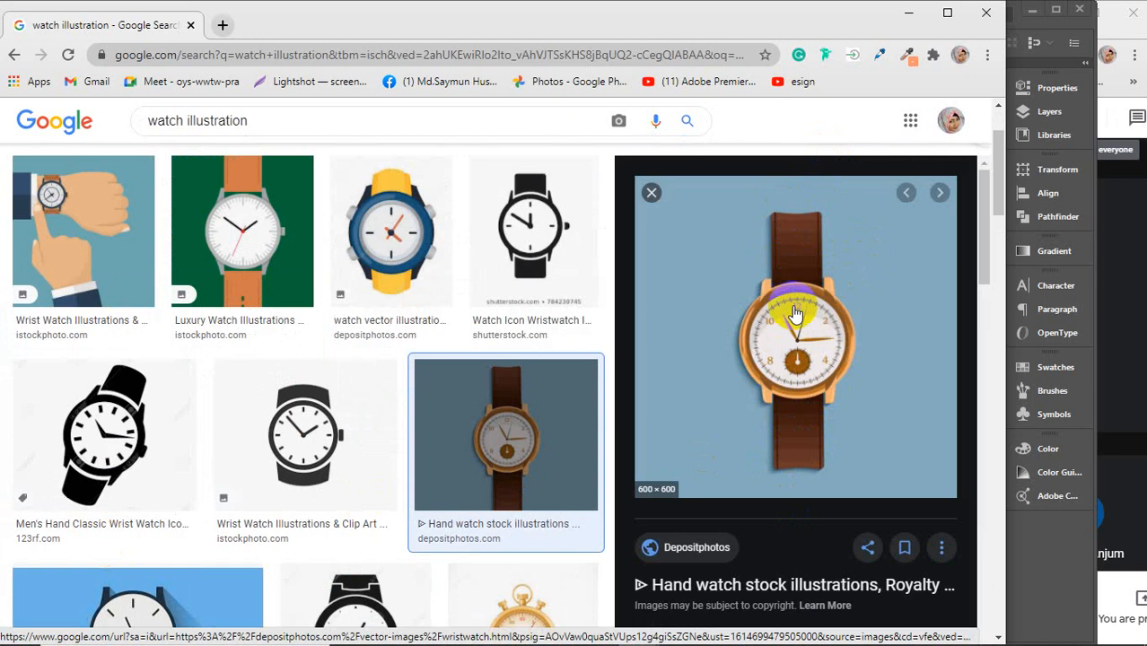
{"action": "left_click", "coordinate": [300, 422]}
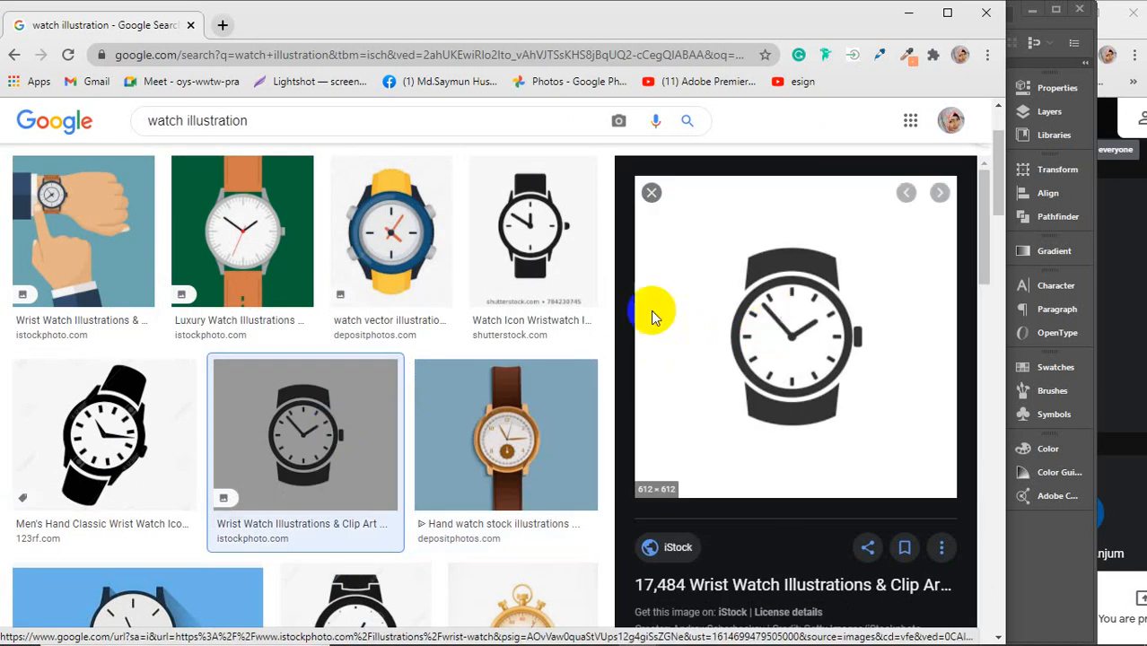
{"action": "left_click", "coordinate": [396, 240]}
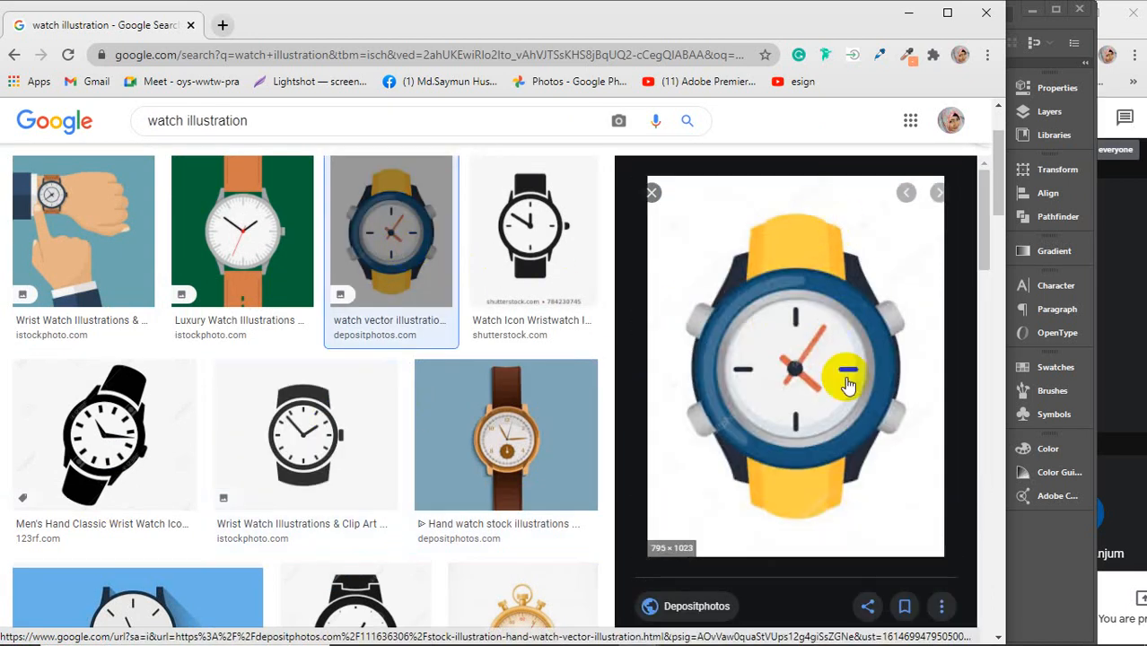
{"action": "scroll", "coordinate": [843, 377], "scroll_direction": "down", "scroll_amount": 5}
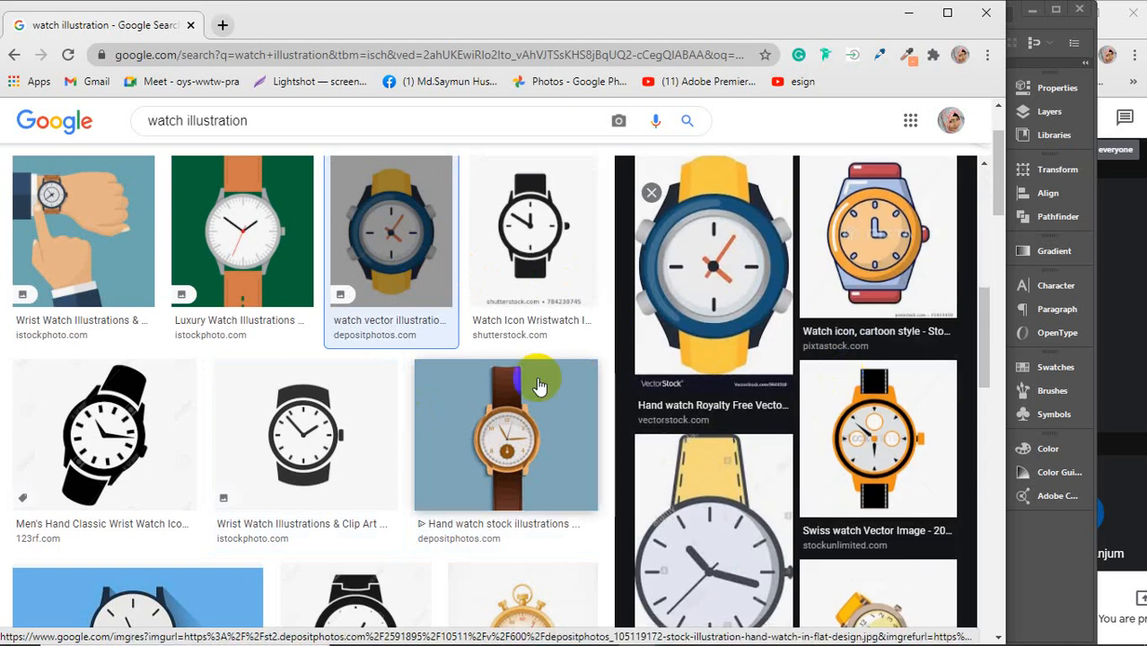
Step: Preview the green-strap watch illustration and the collection of ten colored wristwatches further down the results
{"action": "scroll", "coordinate": [369, 395], "scroll_direction": "down", "scroll_amount": 3}
{"action": "scroll", "coordinate": [369, 395], "scroll_direction": "down", "scroll_amount": 2}
{"action": "left_click", "coordinate": [303, 422]}
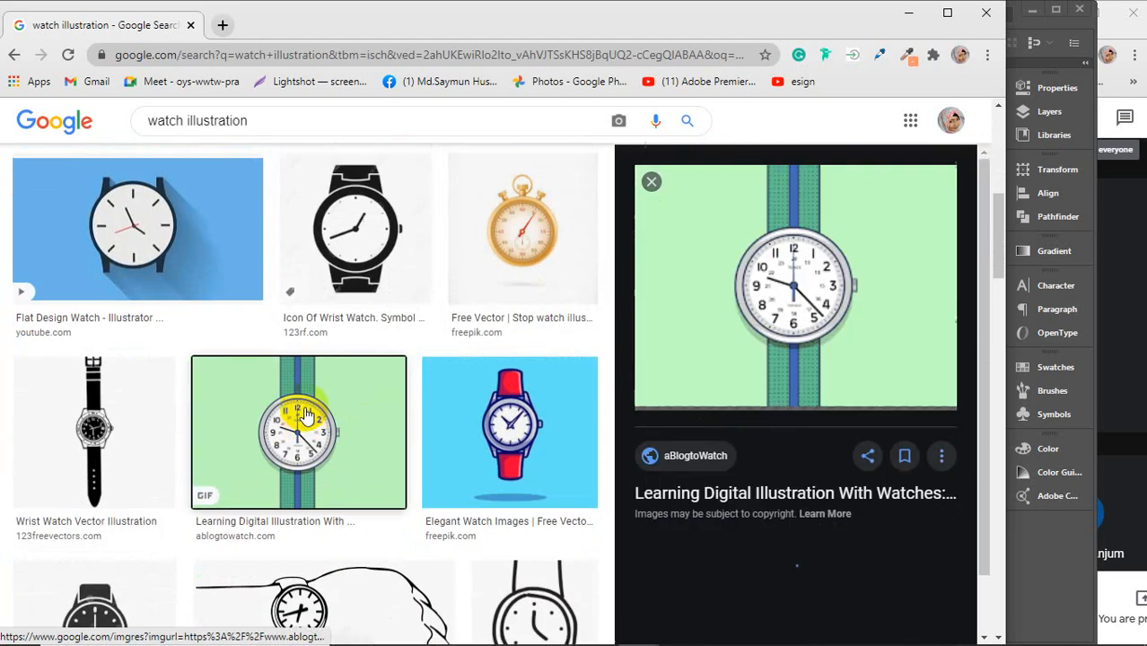
{"action": "scroll", "coordinate": [399, 368], "scroll_direction": "down", "scroll_amount": 4}
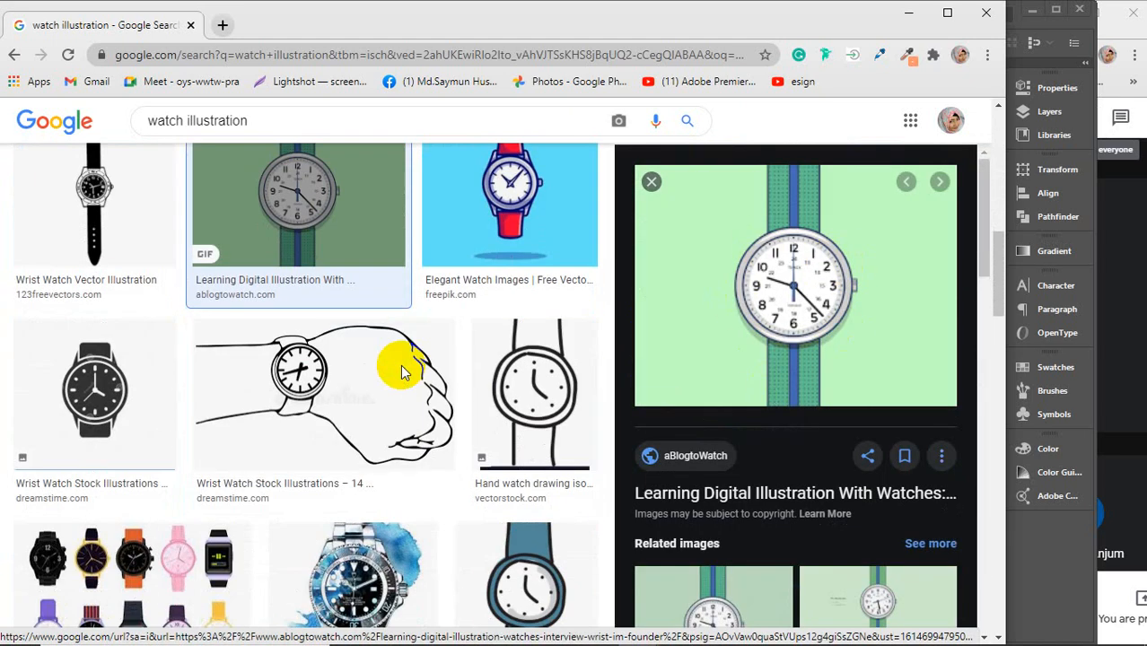
{"action": "scroll", "coordinate": [401, 372], "scroll_direction": "down", "scroll_amount": 3}
{"action": "left_click", "coordinate": [135, 287]}
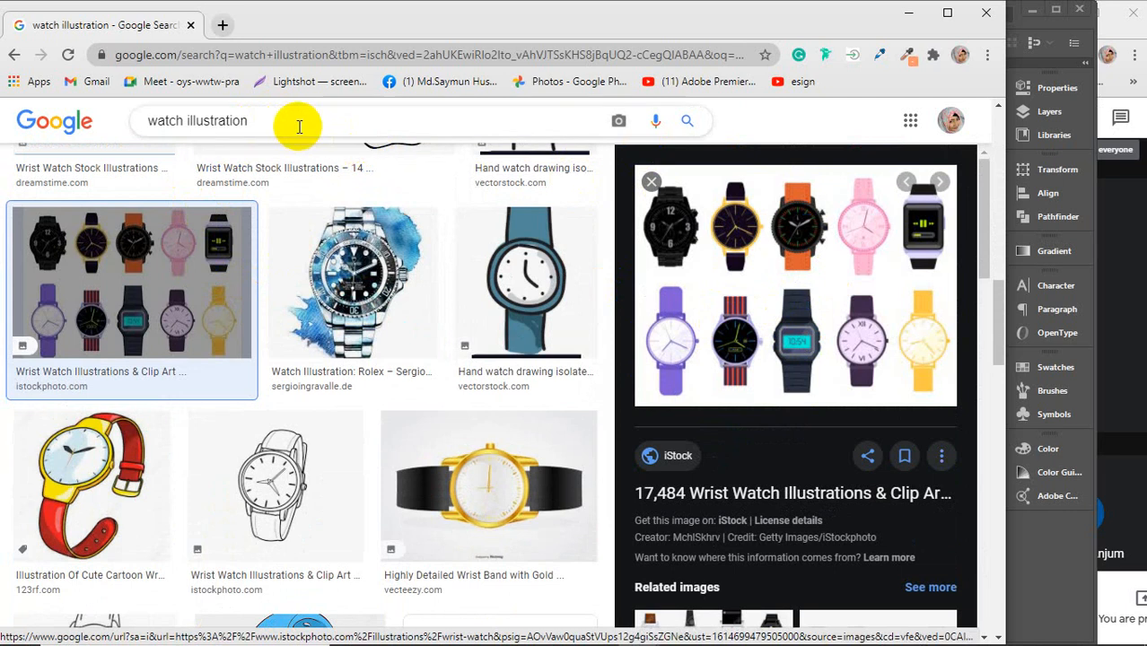
Step: Search images for "rotate logo" and examine the results for logos built from rotated shapes
{"action": "left_click_drag", "start_coordinate": [294, 123], "coordinate": [127, 134]}
{"action": "type", "text": "rota"}
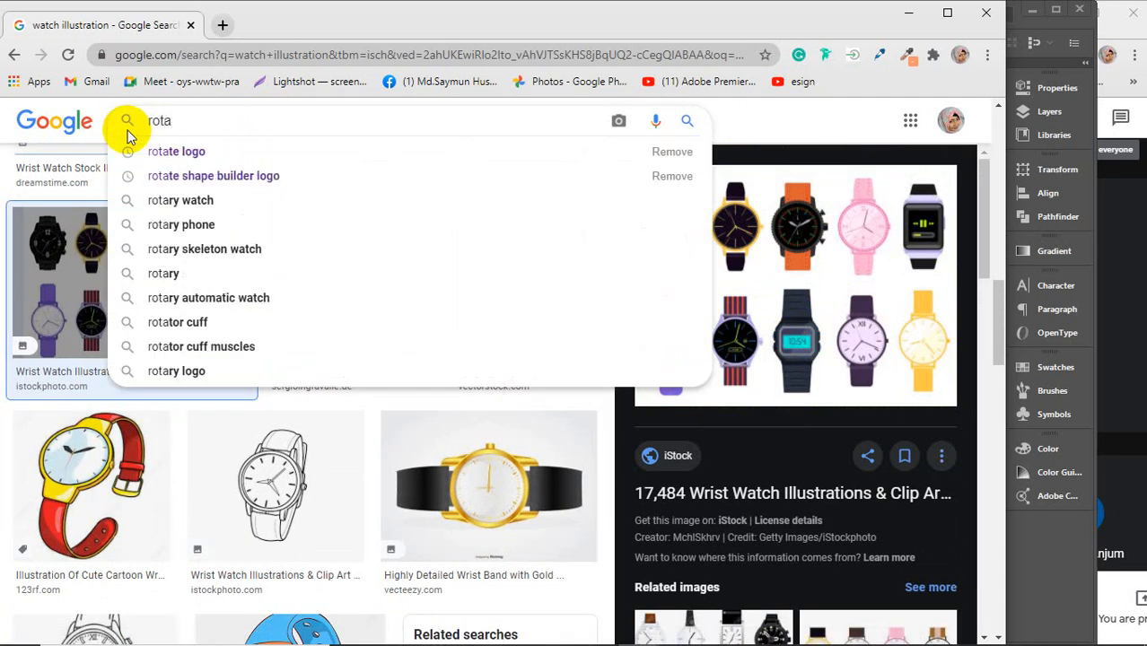
{"action": "key", "text": "Down"}
{"action": "key", "text": "Return"}
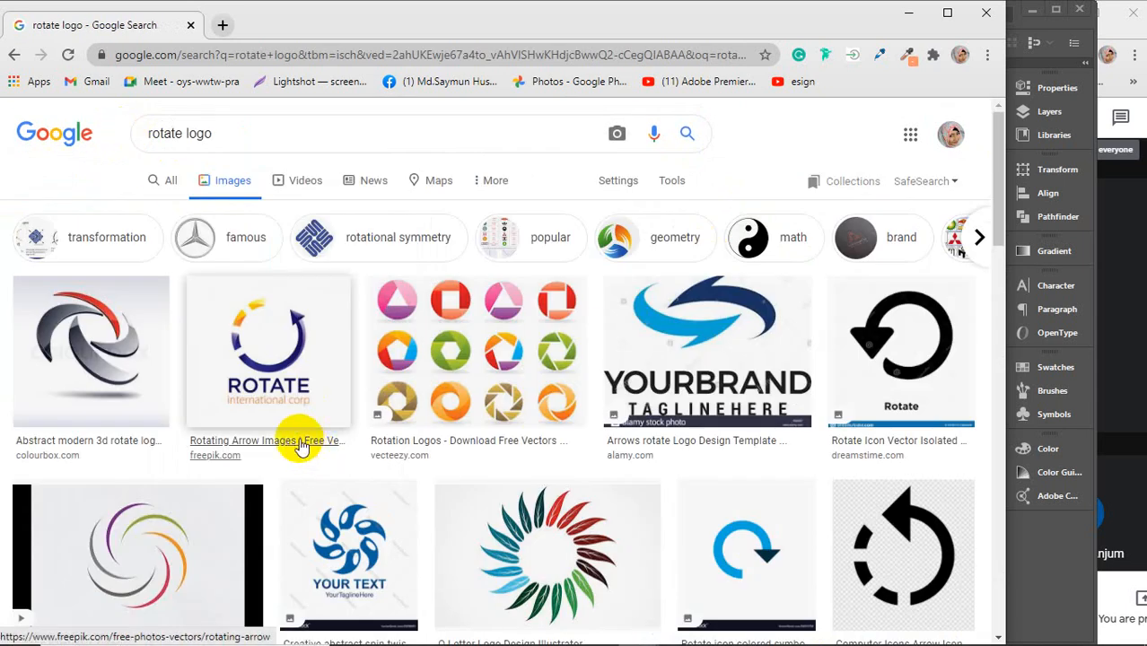
{"action": "scroll", "coordinate": [303, 435], "scroll_direction": "down", "scroll_amount": 1}
{"action": "scroll", "coordinate": [397, 390], "scroll_direction": "down", "scroll_amount": 1}
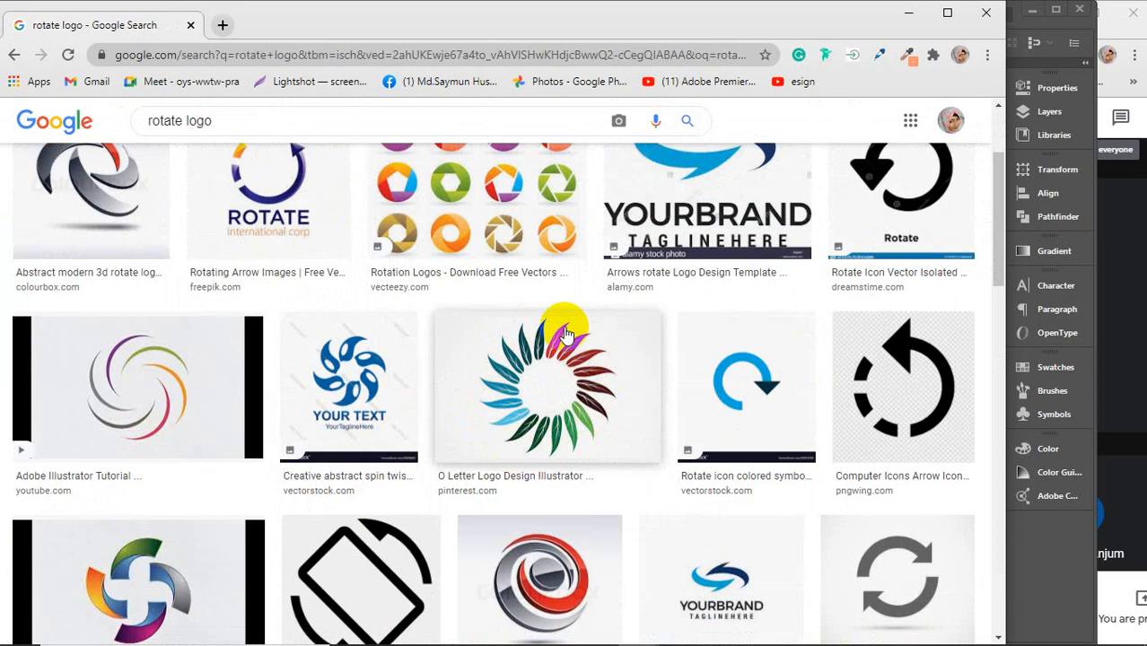
{"action": "scroll", "coordinate": [511, 379], "scroll_direction": "down", "scroll_amount": 3}
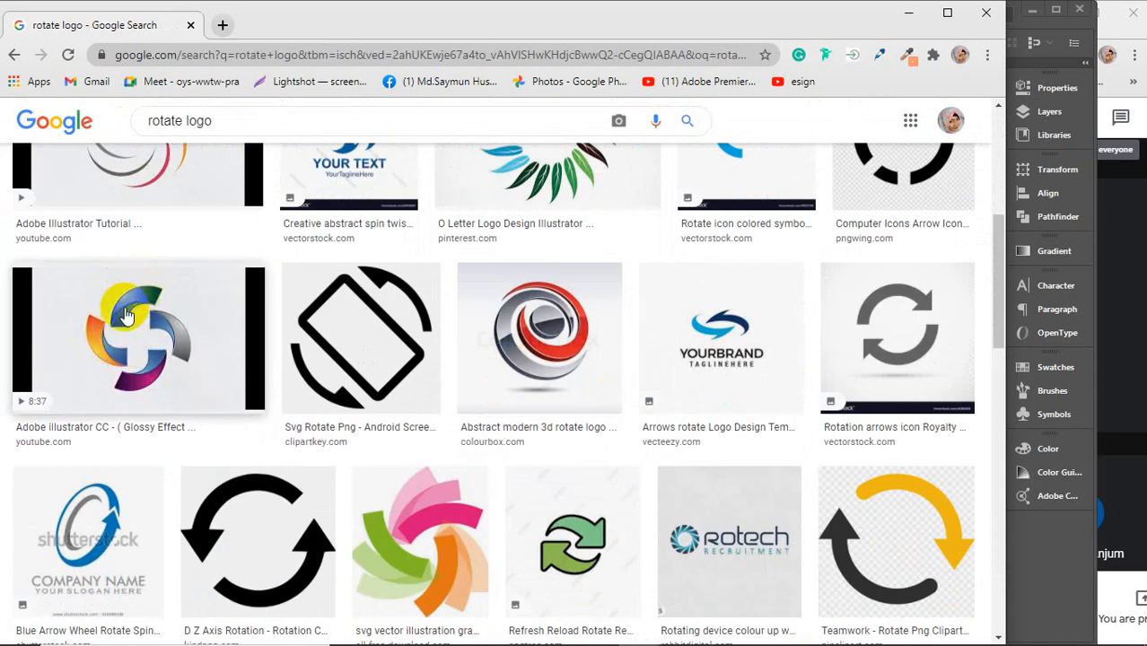
{"action": "scroll", "coordinate": [197, 340], "scroll_direction": "down", "scroll_amount": 5}
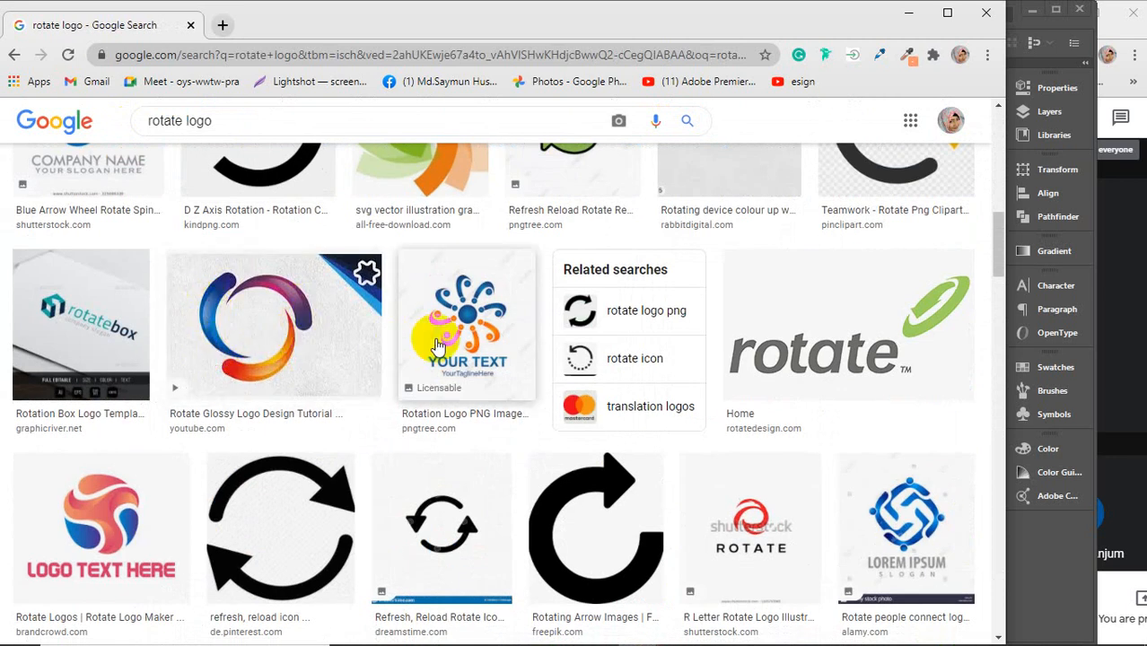
Step: Examine further rotate logo image results for marks built from shapes repeated around a centre
{"action": "scroll", "coordinate": [471, 327], "scroll_direction": "down", "scroll_amount": 3}
{"action": "scroll", "coordinate": [474, 328], "scroll_direction": "down", "scroll_amount": 5}
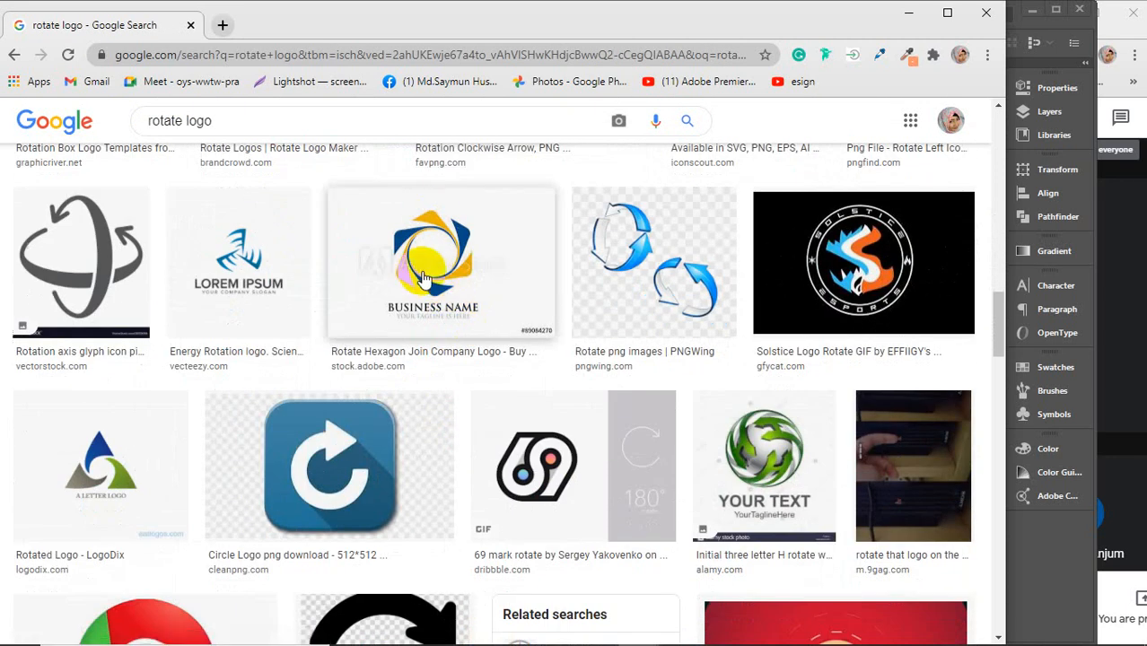
{"action": "scroll", "coordinate": [425, 276], "scroll_direction": "down", "scroll_amount": 8}
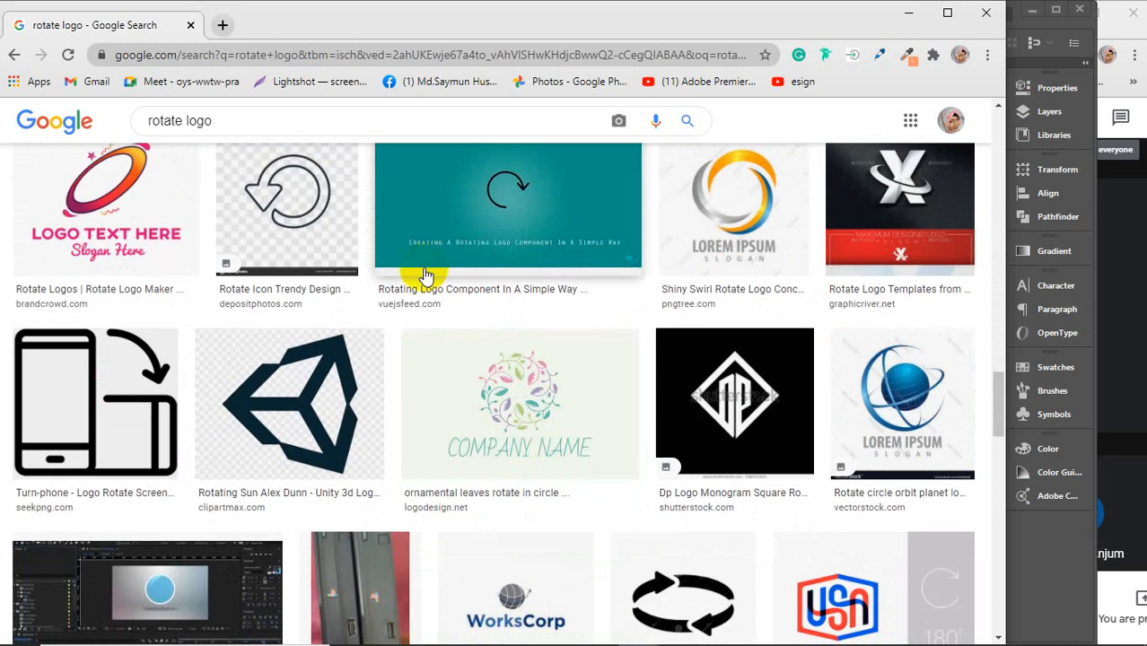
{"action": "scroll", "coordinate": [403, 371], "scroll_direction": "up", "scroll_amount": 3}
{"action": "scroll", "coordinate": [404, 366], "scroll_direction": "down", "scroll_amount": 2}
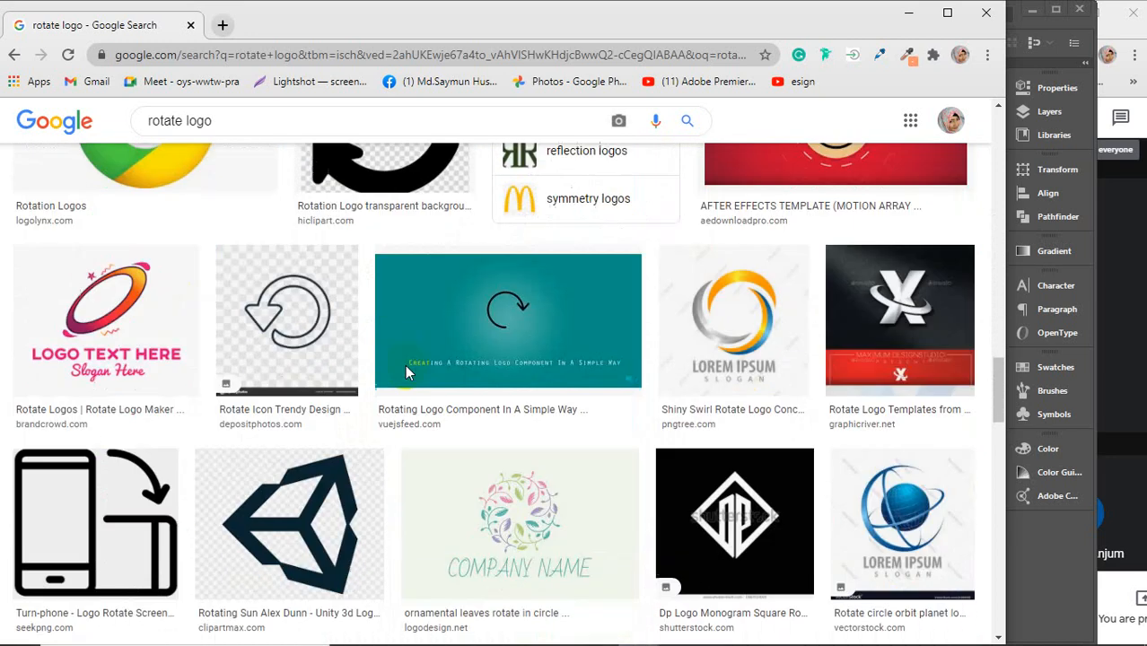
{"action": "scroll", "coordinate": [215, 329], "scroll_direction": "up", "scroll_amount": 3}
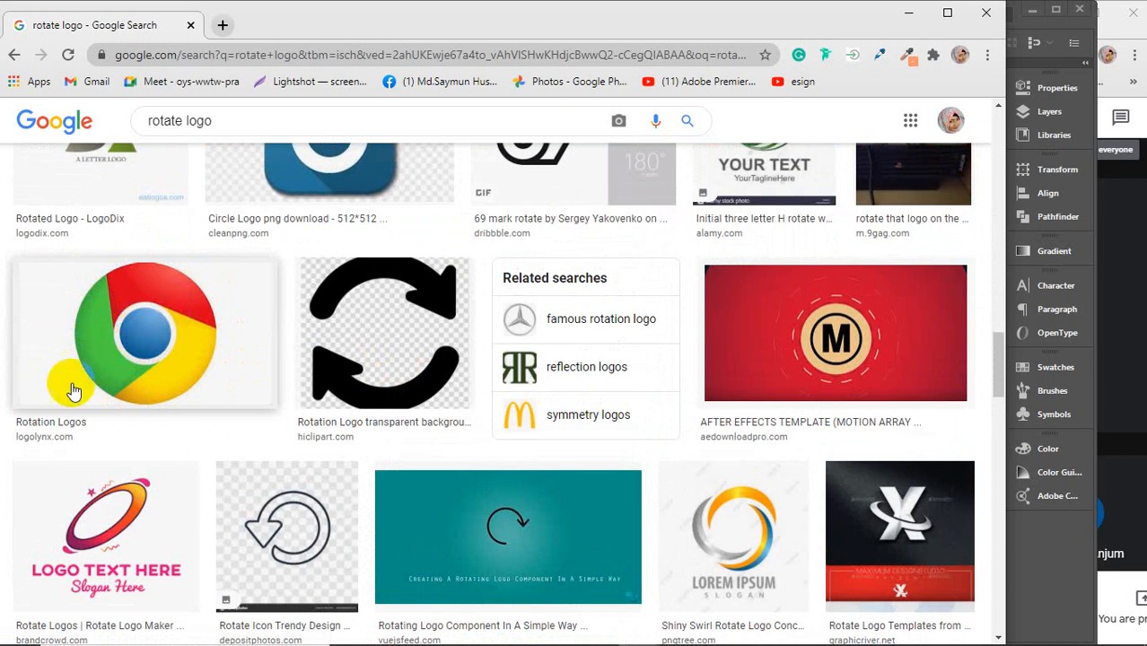
{"action": "scroll", "coordinate": [152, 323], "scroll_direction": "down", "scroll_amount": 7}
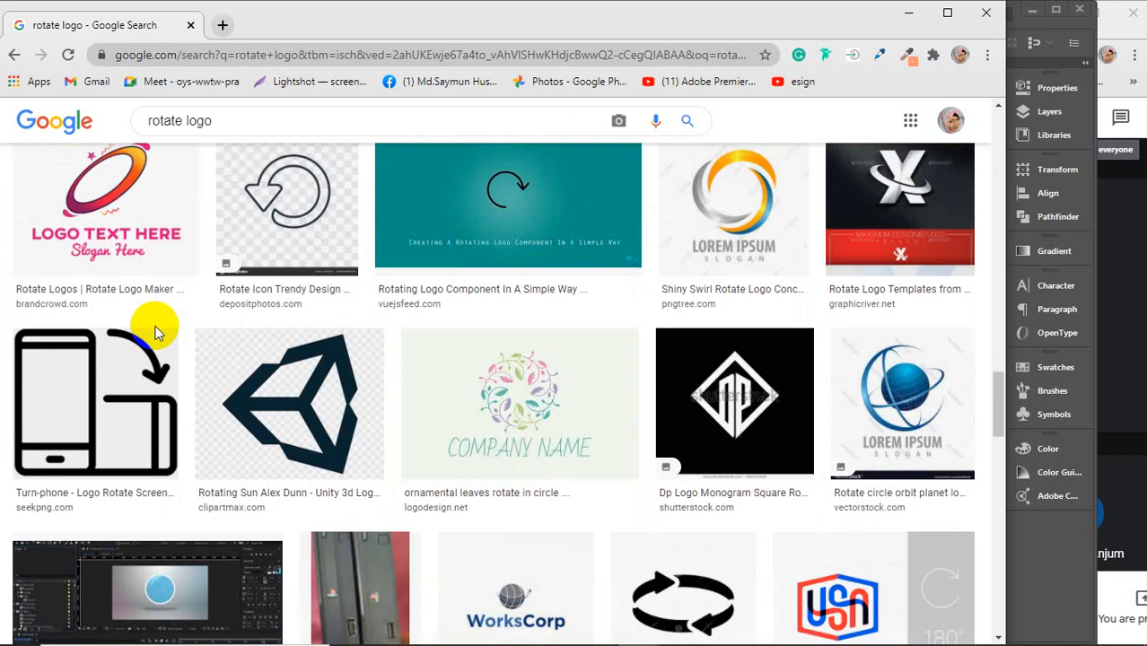
{"action": "scroll", "coordinate": [155, 325], "scroll_direction": "up", "scroll_amount": 2}
{"action": "scroll", "coordinate": [157, 332], "scroll_direction": "down", "scroll_amount": 3}
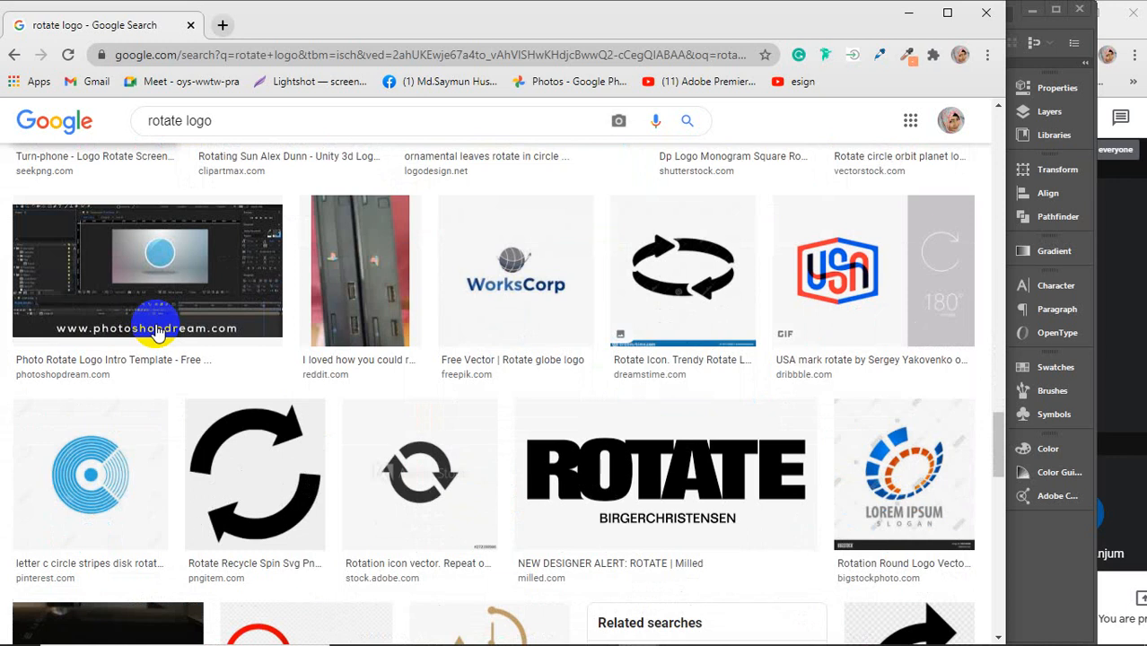
{"action": "scroll", "coordinate": [155, 332], "scroll_direction": "down", "scroll_amount": 2}
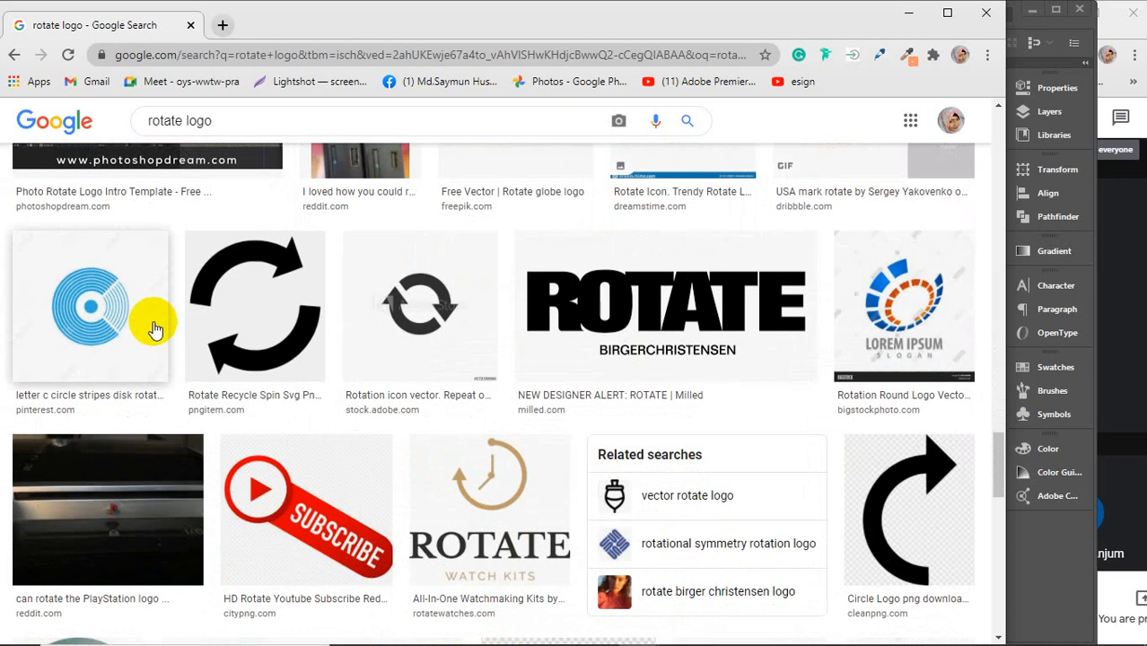
{"action": "scroll", "coordinate": [154, 329], "scroll_direction": "down", "scroll_amount": 3}
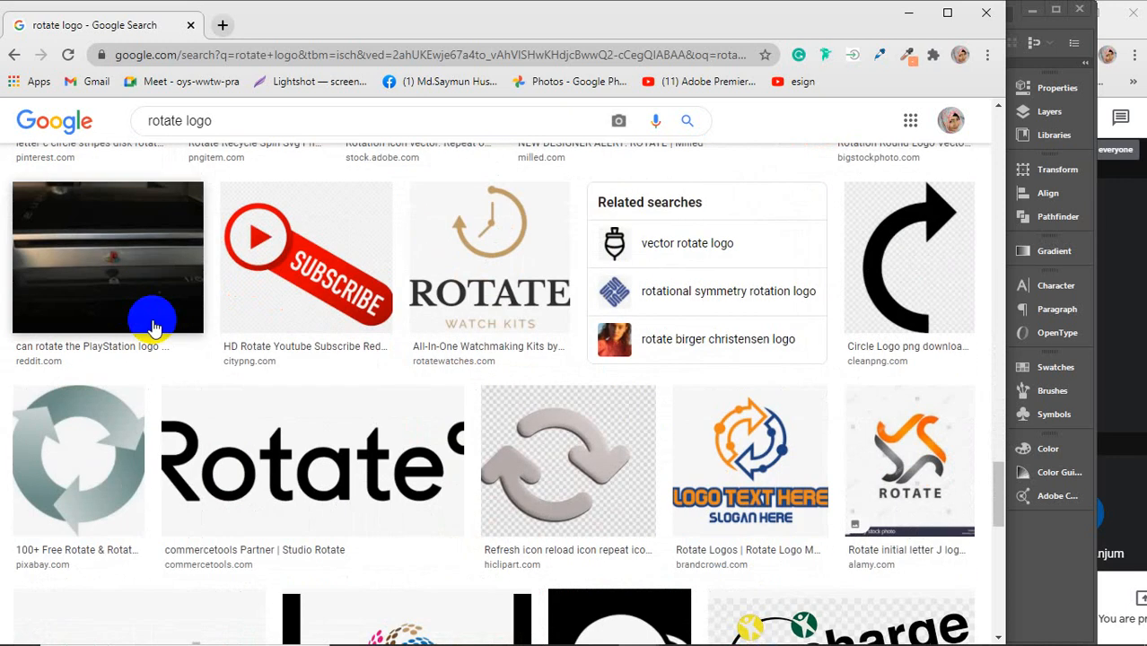
{"action": "scroll", "coordinate": [154, 325], "scroll_direction": "down", "scroll_amount": 3}
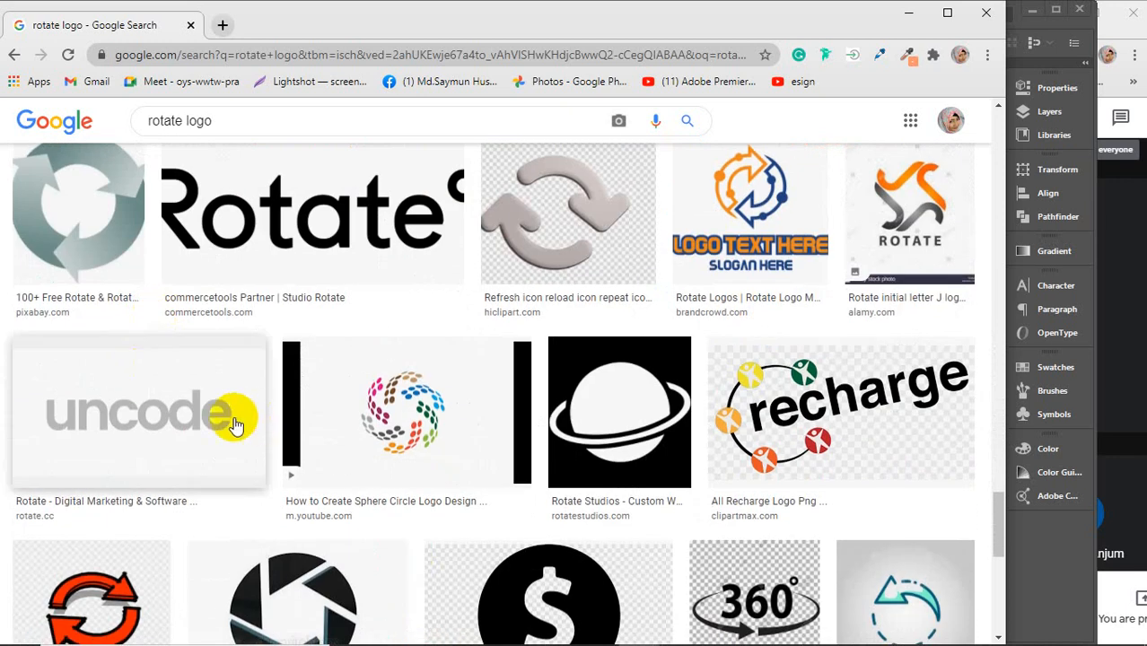
{"action": "scroll", "coordinate": [235, 424], "scroll_direction": "down", "scroll_amount": 3}
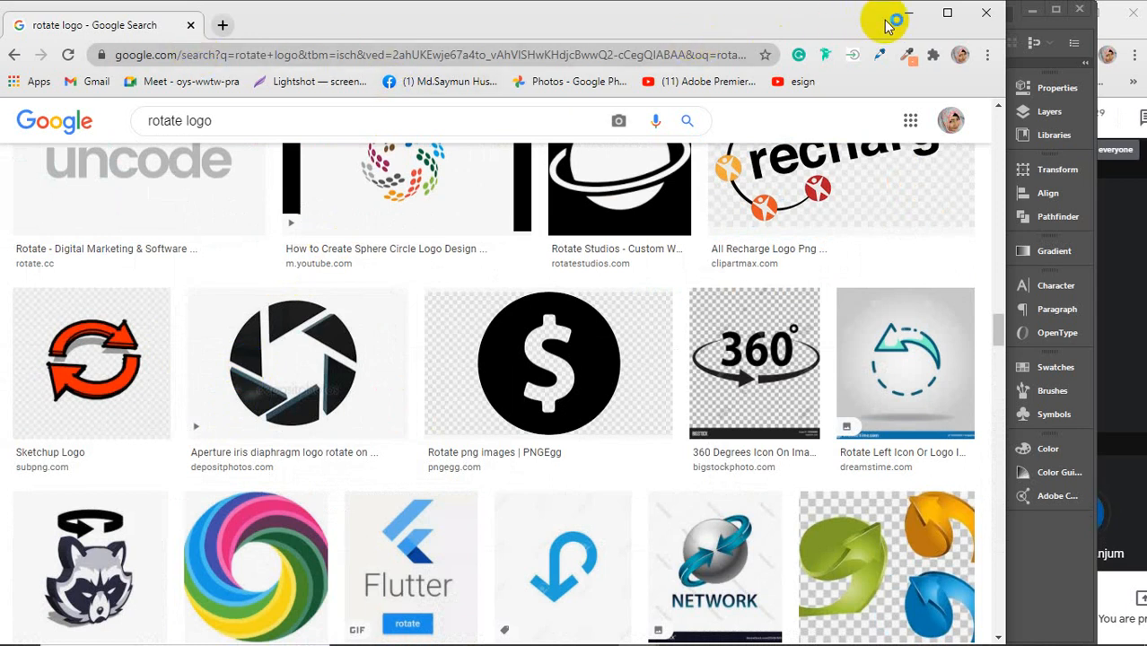
Step: Switch to Illustrator and draw a large circle on the empty canvas outside the artboard, away from the finished clock
{"action": "left_click", "coordinate": [908, 13]}
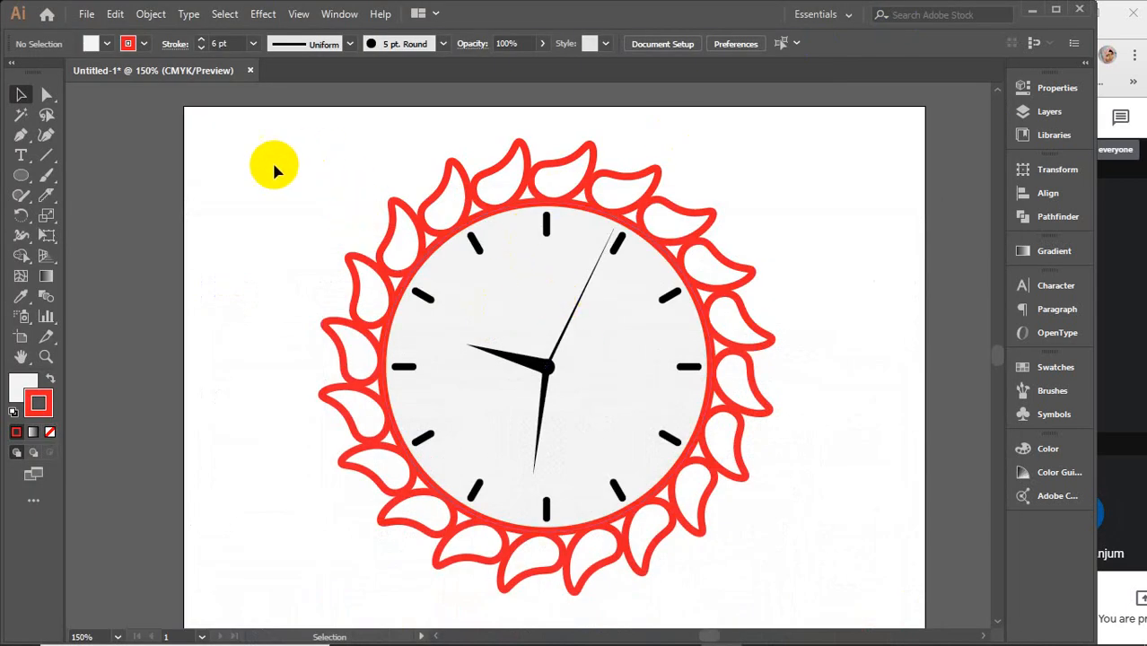
{"action": "mouse_move", "coordinate": [271, 149]}
{"action": "left_mouse_down"}
{"action": "mouse_move", "coordinate": [597, 402]}
{"action": "mouse_move", "coordinate": [788, 608]}
{"action": "mouse_move", "coordinate": [792, 592]}
{"action": "left_mouse_up"}
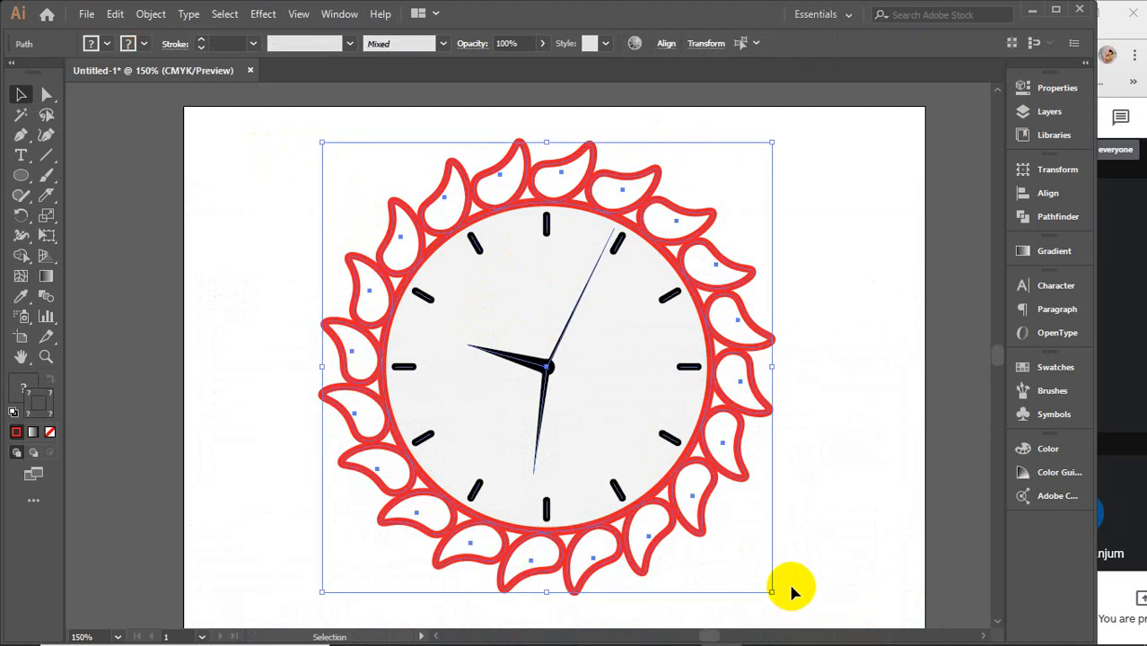
{"action": "scroll", "coordinate": [792, 590], "scroll_direction": "down", "scroll_amount": 3}
{"action": "left_click_drag", "start_coordinate": [771, 534], "coordinate": [235, 255]}
{"action": "scroll", "coordinate": [703, 409], "scroll_direction": "up", "scroll_amount": 3}
{"action": "scroll", "coordinate": [736, 368], "scroll_direction": "up", "scroll_amount": 3}
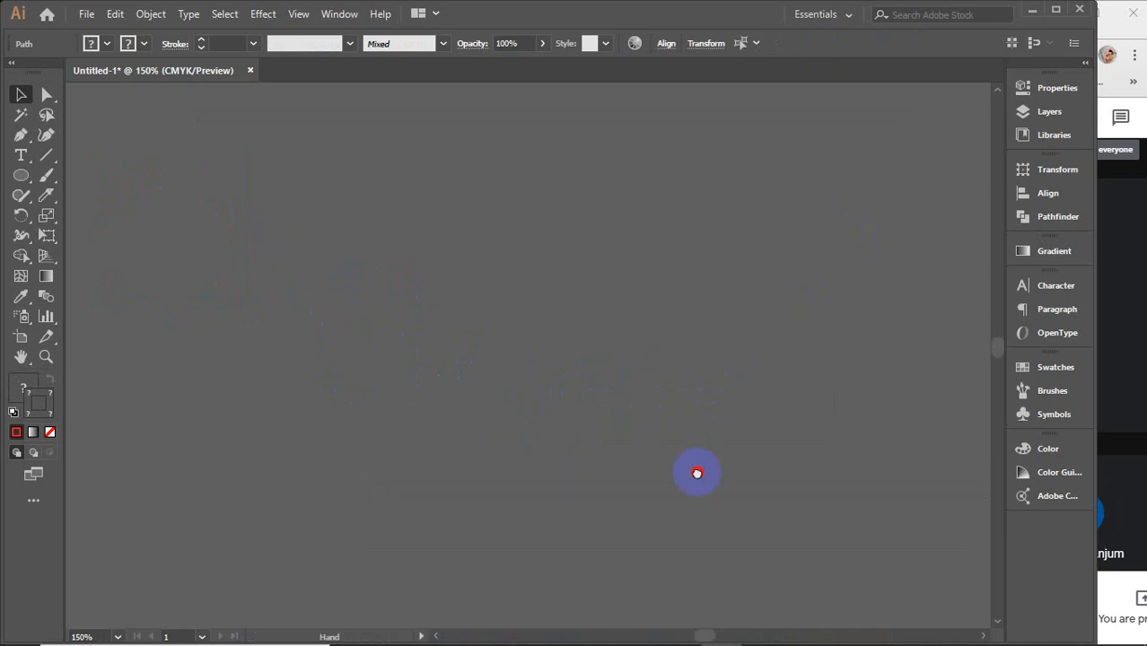
{"action": "left_click", "coordinate": [21, 180]}
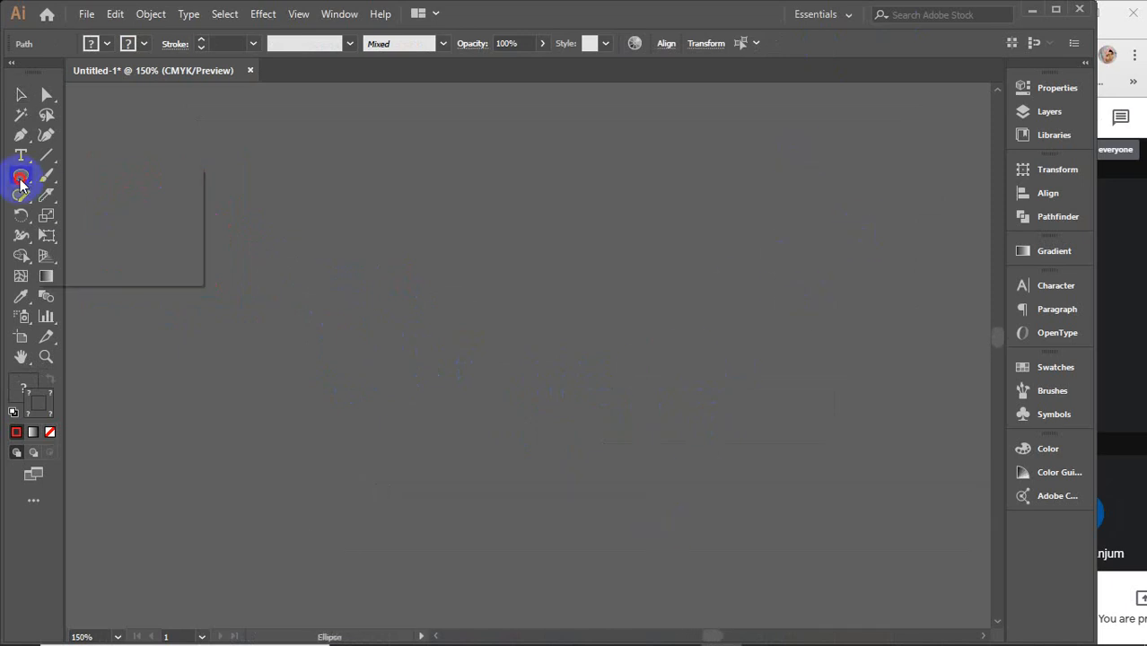
{"action": "left_click", "coordinate": [114, 215]}
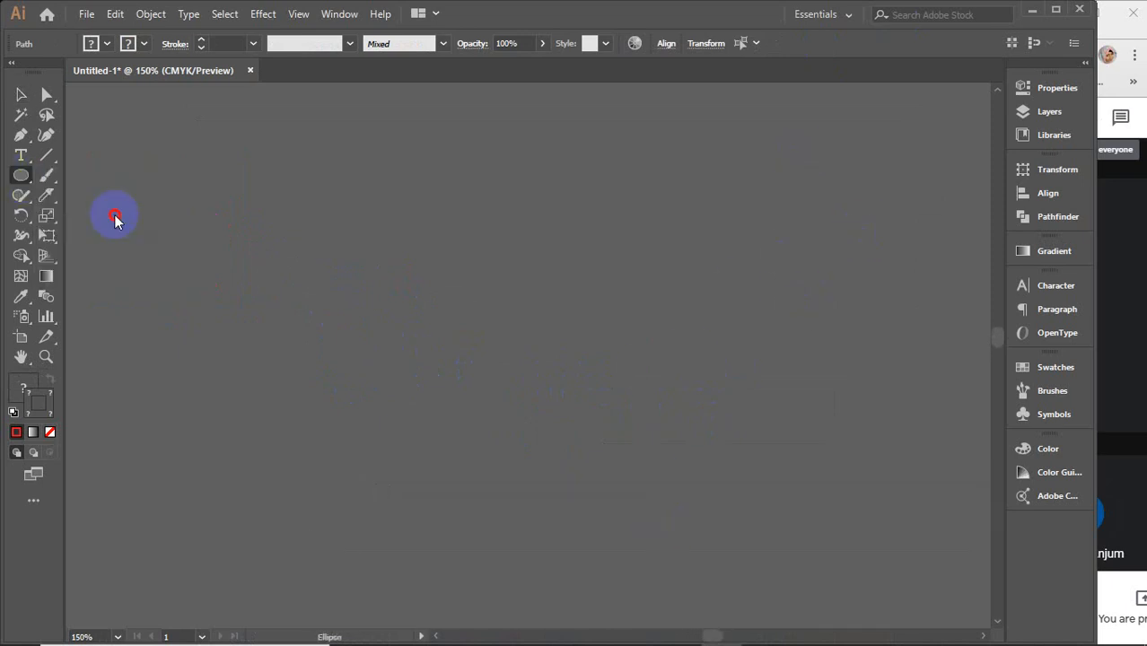
{"action": "left_click_drag", "start_coordinate": [463, 171], "coordinate": [813, 517]}
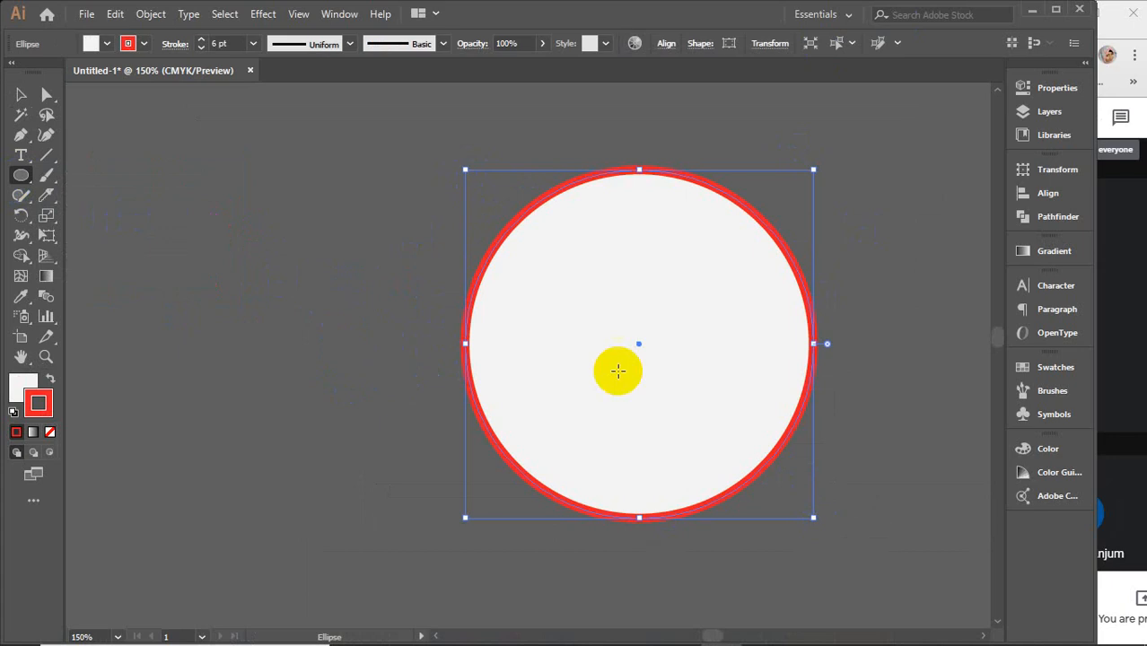
Step: Set the large circle's stroke weight to 3 pt and deselect it
{"action": "left_click", "coordinate": [18, 98]}
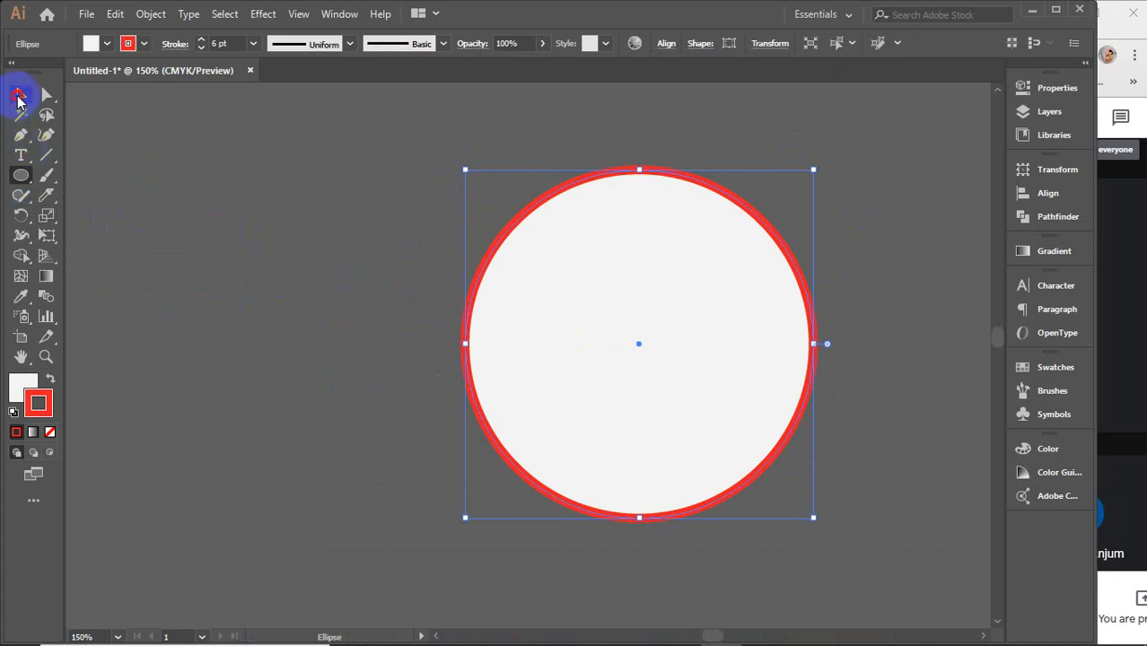
{"action": "left_click", "coordinate": [220, 44]}
{"action": "scroll", "coordinate": [220, 44], "scroll_direction": "down", "scroll_amount": 2}
{"action": "scroll", "coordinate": [219, 44], "scroll_direction": "down", "scroll_amount": 1}
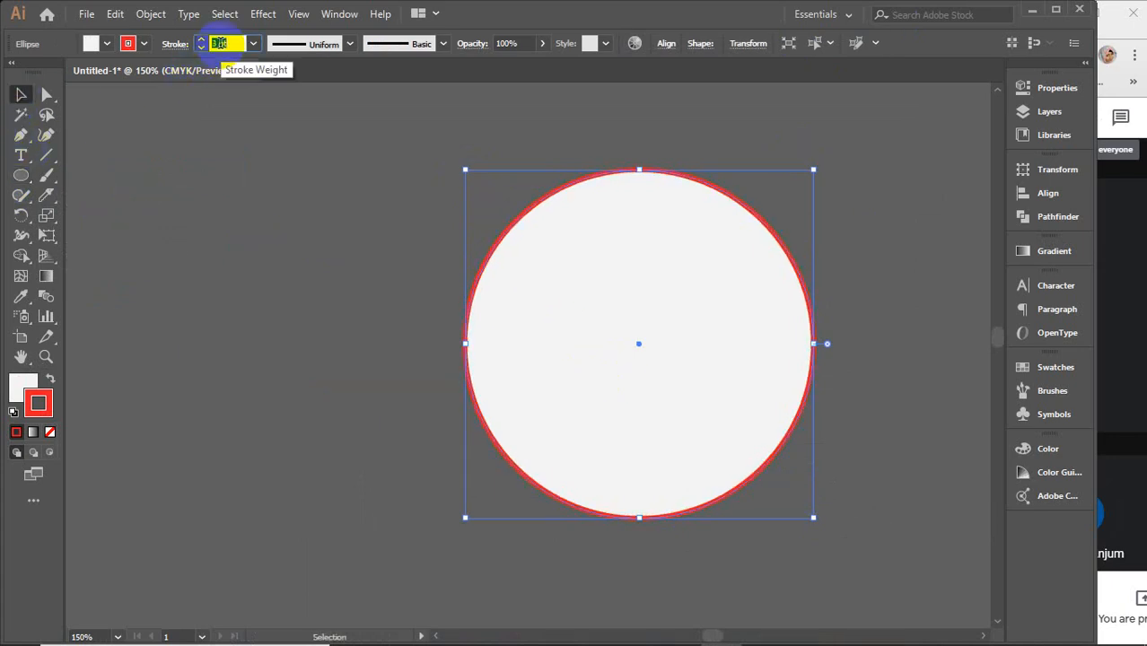
{"action": "left_click", "coordinate": [243, 264]}
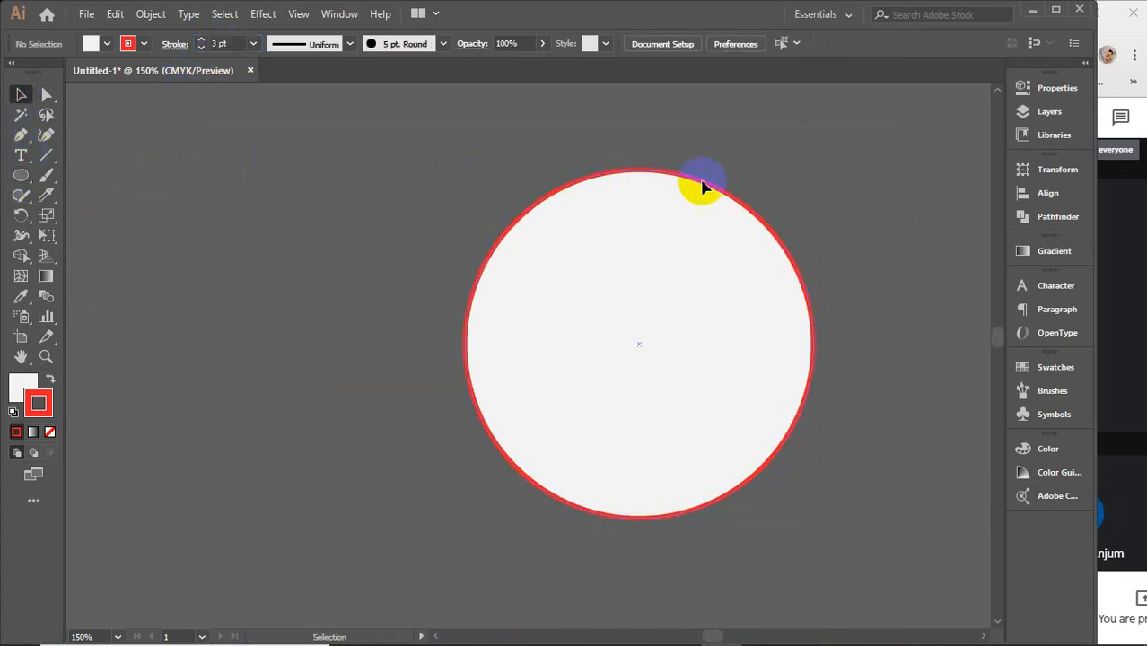
Step: Draw a small circle resting on the upper edge of the large circle
{"action": "left_click", "coordinate": [21, 178]}
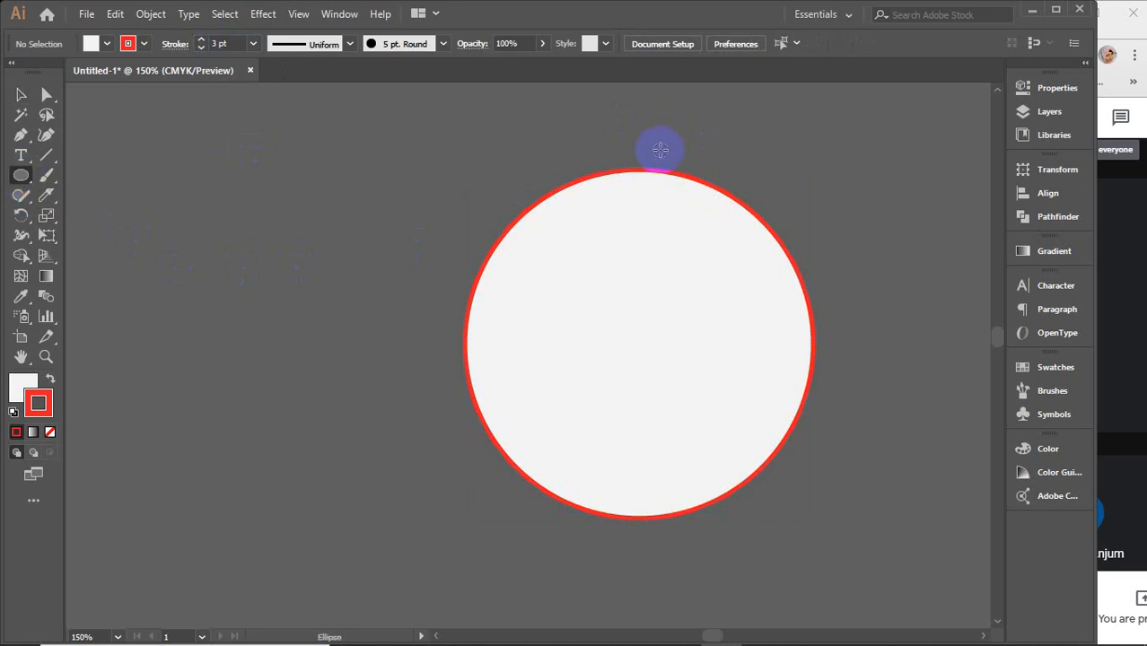
{"action": "scroll", "coordinate": [660, 149], "scroll_direction": "up", "scroll_amount": 3}
{"action": "left_click_drag", "start_coordinate": [561, 115], "coordinate": [655, 190]}
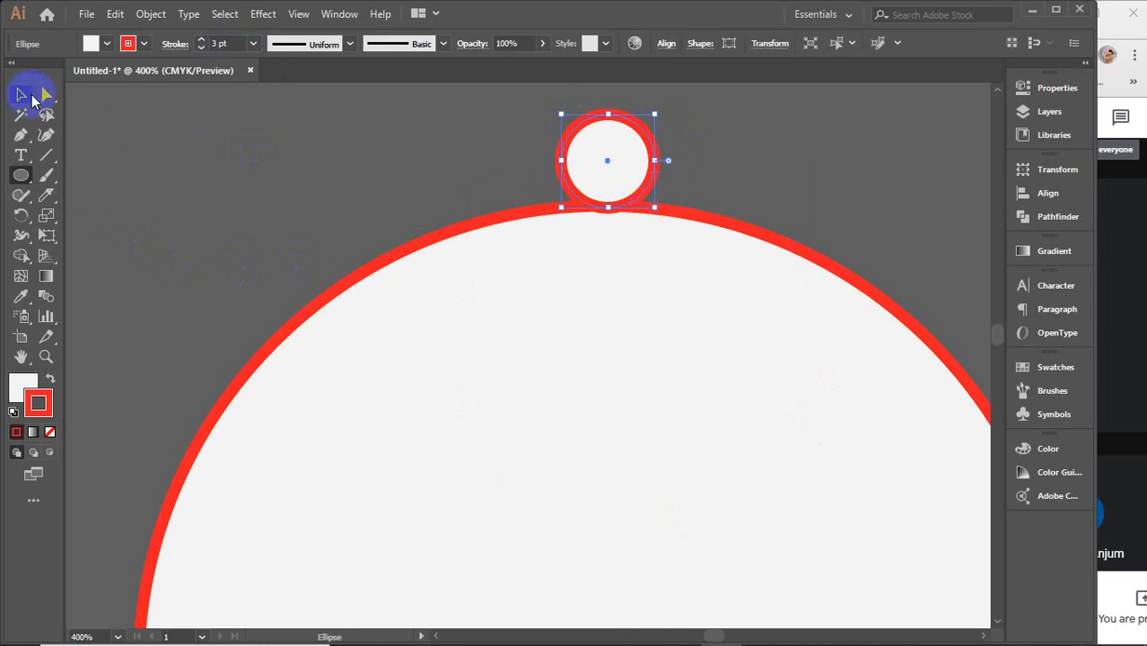
{"action": "left_click", "coordinate": [22, 95]}
{"action": "scroll", "coordinate": [519, 213], "scroll_direction": "down", "scroll_amount": 3}
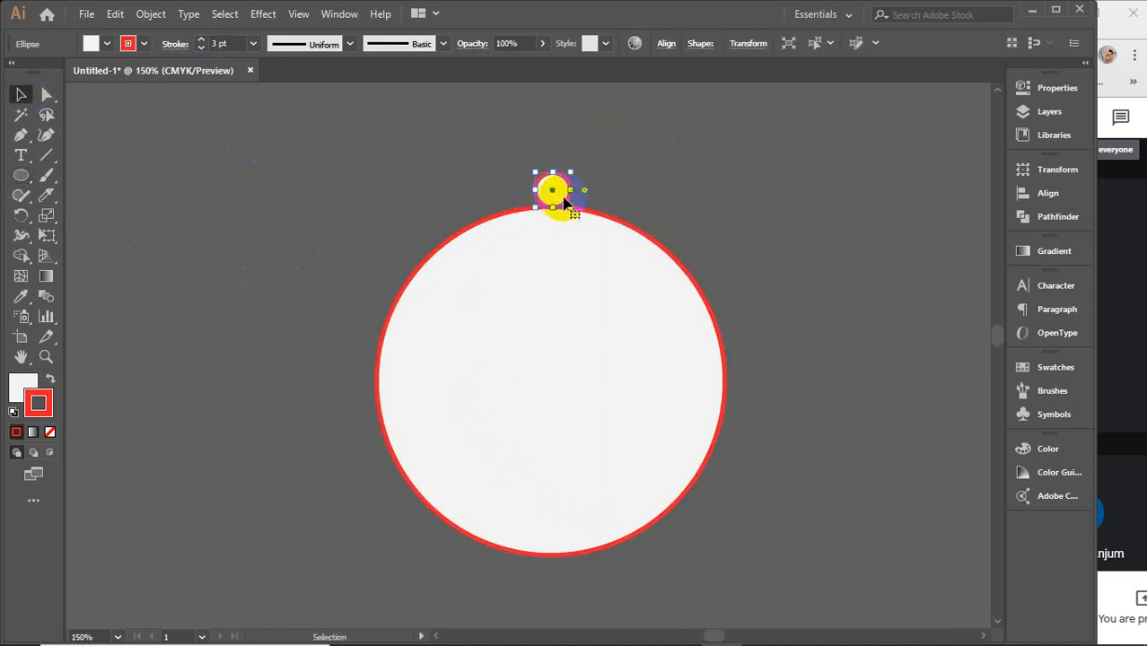
Step: Align the small and large circles to each other by their horizontal centers and clear the selection
{"action": "left_click", "coordinate": [693, 273], "text": "shift"}
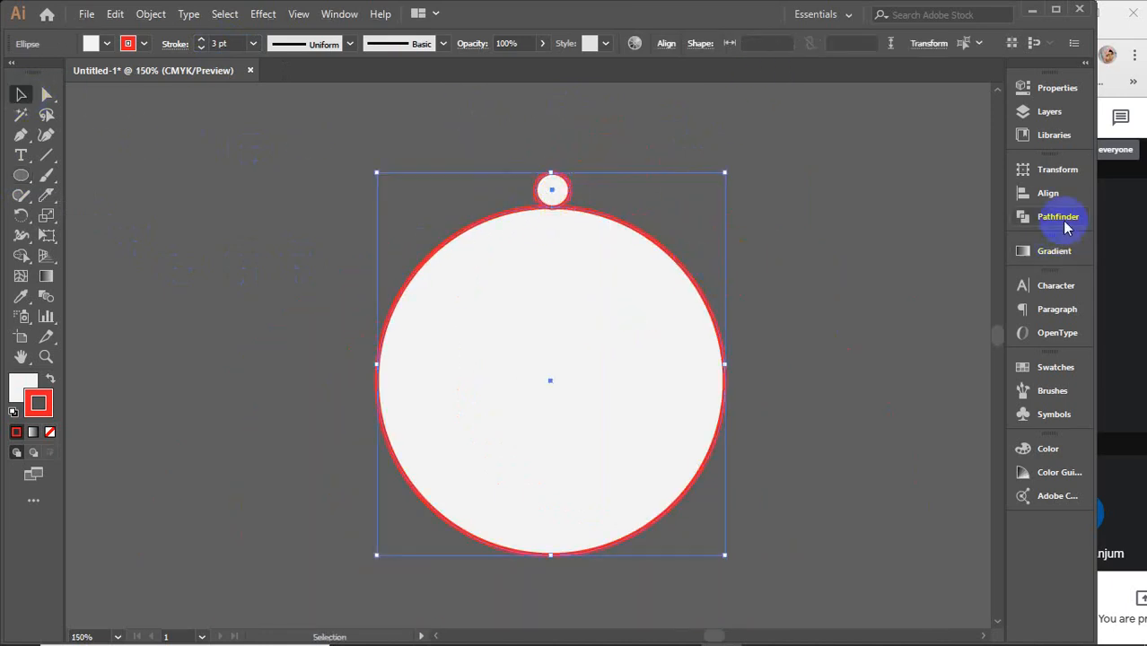
{"action": "left_click", "coordinate": [1048, 193]}
{"action": "left_click", "coordinate": [856, 207]}
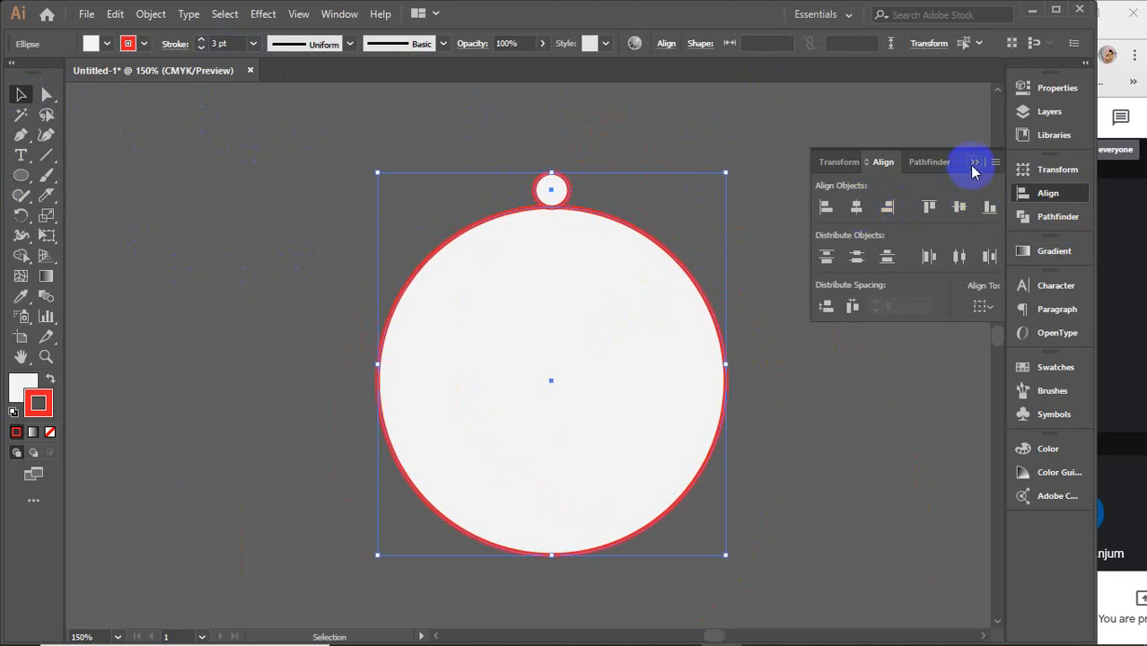
{"action": "left_click", "coordinate": [973, 165]}
{"action": "left_click", "coordinate": [607, 176]}
Step: Begin rotating the small circle about the large circle's center and preview an angle of 360/20
{"action": "left_click", "coordinate": [542, 190]}
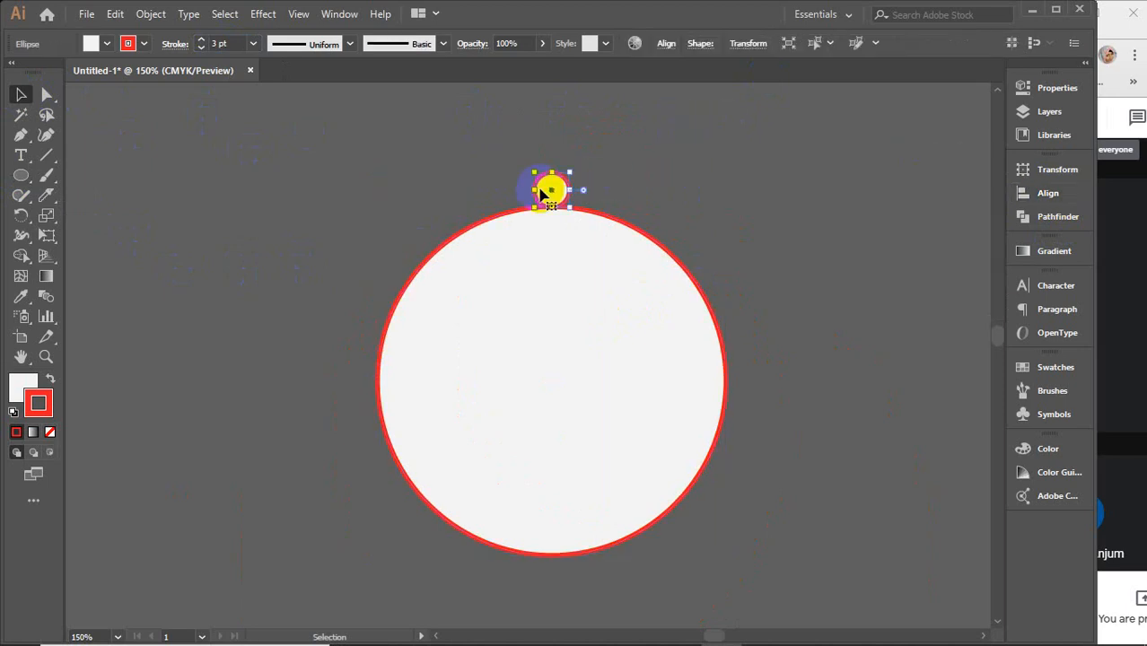
{"action": "left_click", "coordinate": [21, 215]}
{"action": "left_click", "coordinate": [552, 190]}
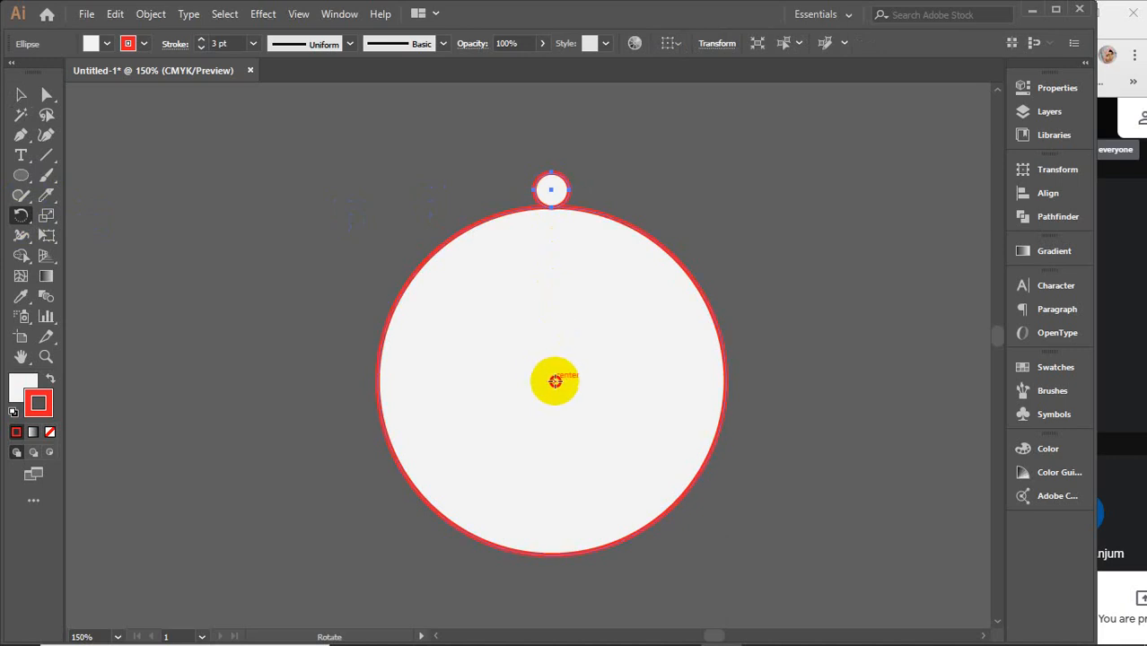
{"action": "left_click", "coordinate": [554, 381], "text": "alt"}
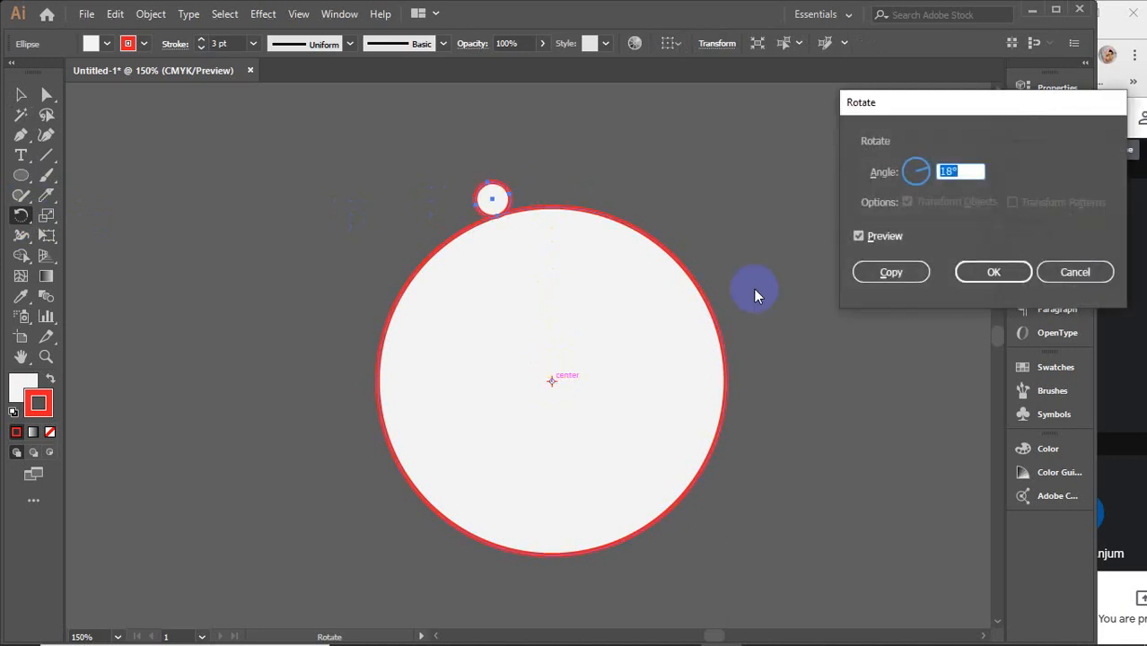
{"action": "type", "text": "360/"}
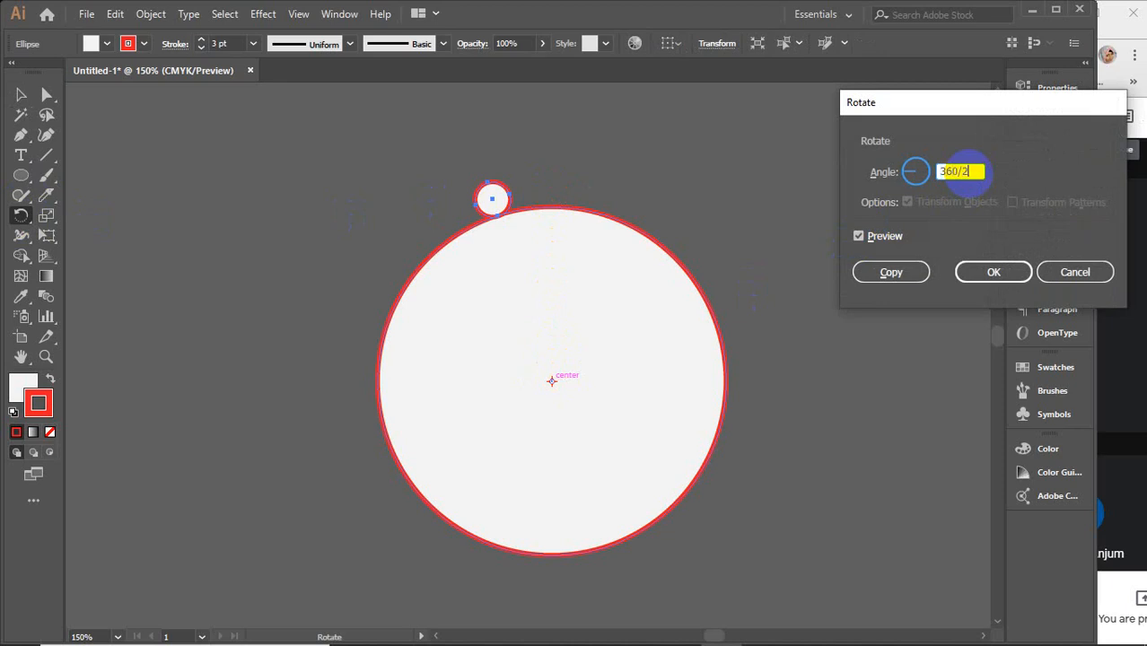
{"action": "type", "text": "20"}
{"action": "left_click", "coordinate": [894, 237]}
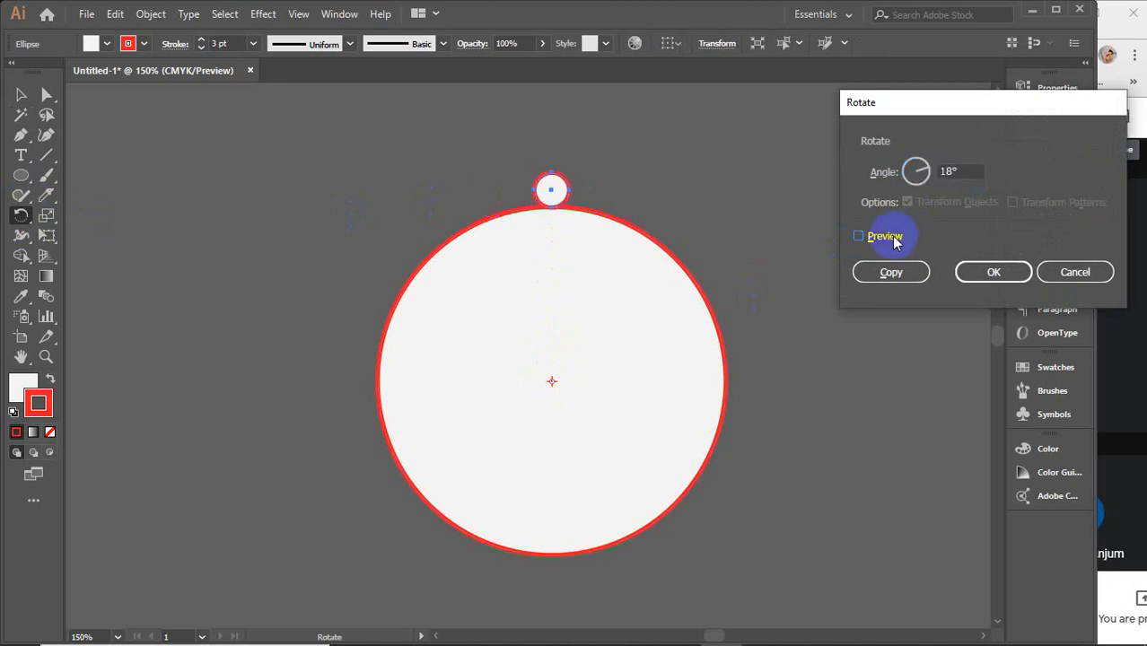
{"action": "left_click", "coordinate": [893, 237]}
Step: Set the rotation angle to 360/25, compare its preview, and create a rotated copy of the small circle
{"action": "left_click", "coordinate": [965, 175]}
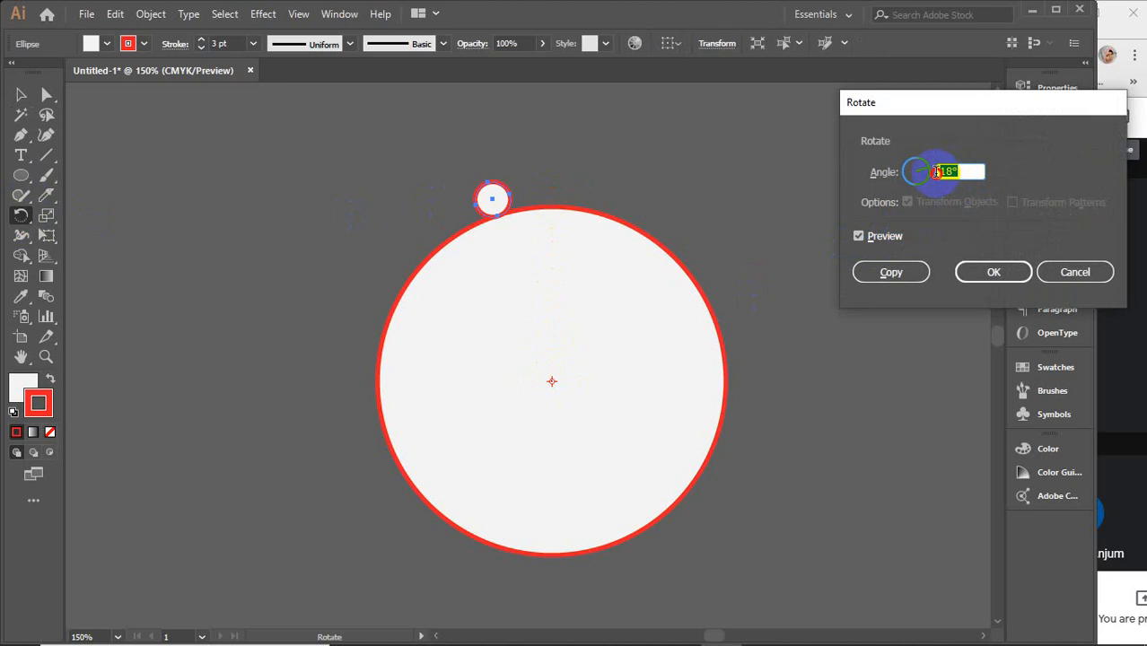
{"action": "type", "text": "360/25"}
{"action": "left_click", "coordinate": [876, 238]}
{"action": "left_click", "coordinate": [876, 238]}
{"action": "left_click", "coordinate": [877, 237]}
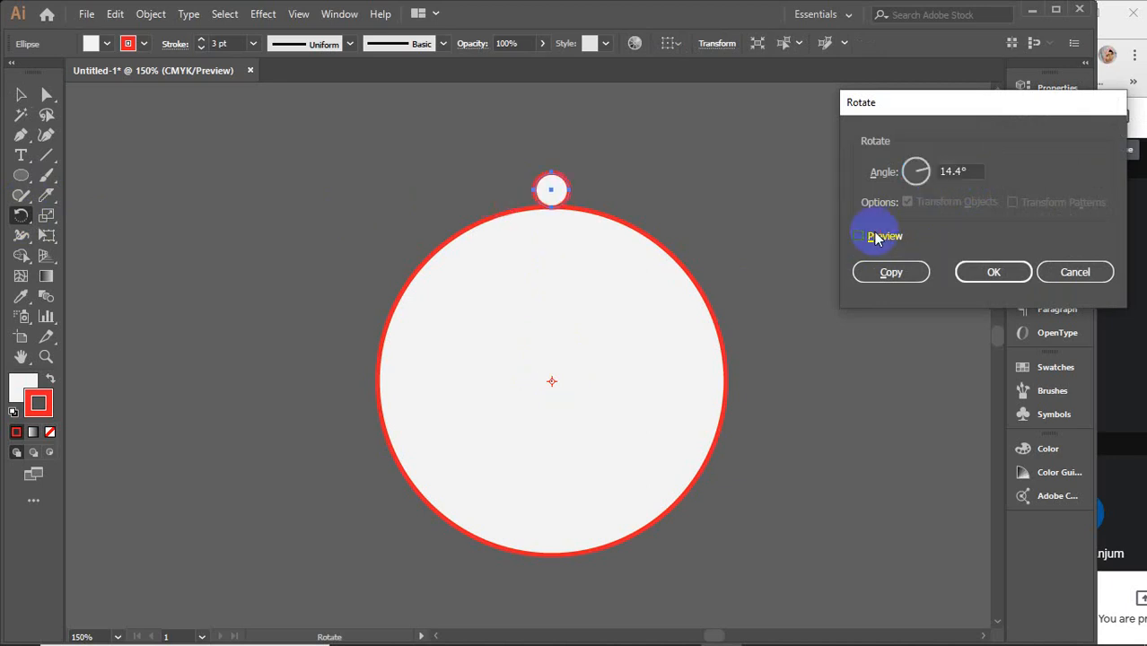
{"action": "left_click", "coordinate": [876, 237]}
{"action": "left_click", "coordinate": [904, 275]}
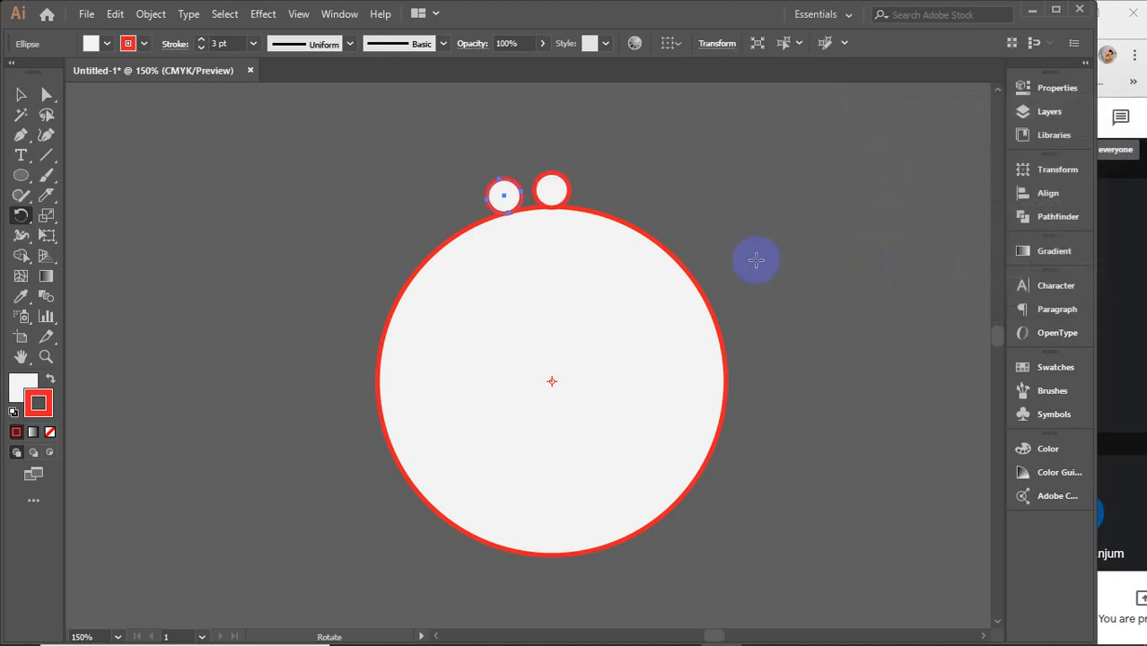
Step: Repeat the rotated copy until 25 small circles surround the large circle
{"action": "key", "text": "ctrl+d"}
{"action": "key", "text": "ctrl+d"}
{"action": "key", "text": "ctrl+d"}
{"action": "key", "text": "ctrl+d"}
{"action": "key", "text": "ctrl+d"}
{"action": "key", "text": "ctrl+d"}
{"action": "key", "text": "ctrl+d"}
{"action": "key", "text": "ctrl+d"}
{"action": "key", "text": "ctrl+d"}
{"action": "key", "text": "ctrl+d"}
{"action": "key", "text": "ctrl+d"}
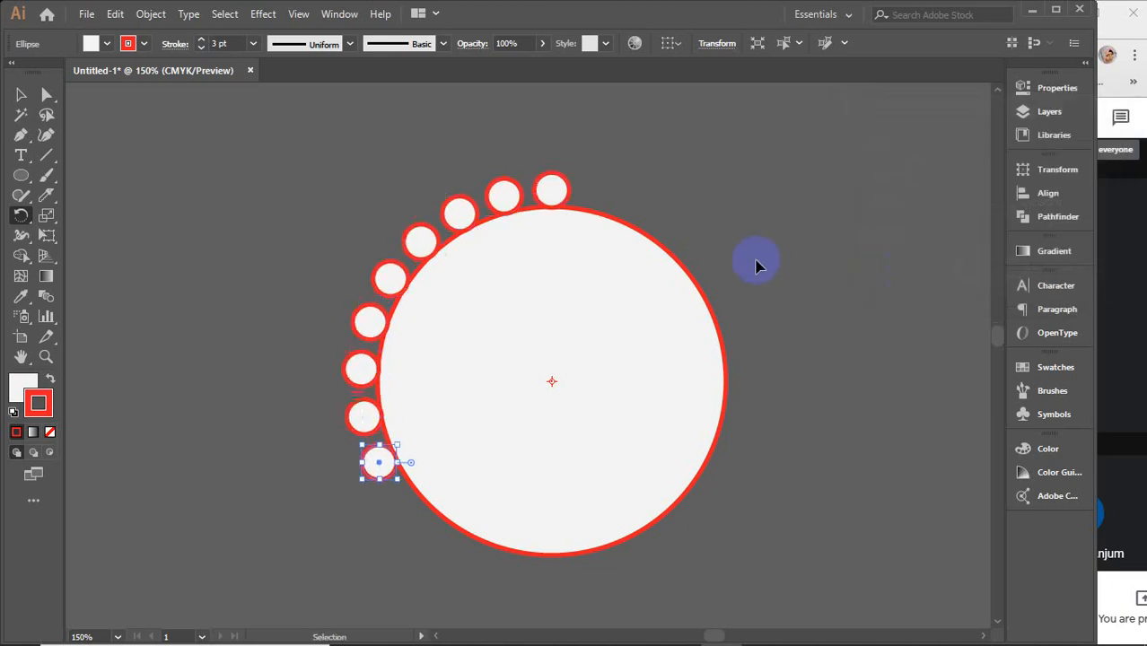
{"action": "key", "text": "ctrl+d"}
{"action": "key", "text": "ctrl+d"}
{"action": "key", "text": "ctrl+d"}
{"action": "key", "text": "ctrl+d"}
{"action": "key", "text": "ctrl+d"}
{"action": "key", "text": "ctrl+d"}
{"action": "key", "text": "ctrl+d"}
{"action": "key", "text": "ctrl+d"}
{"action": "key", "text": "ctrl+d"}
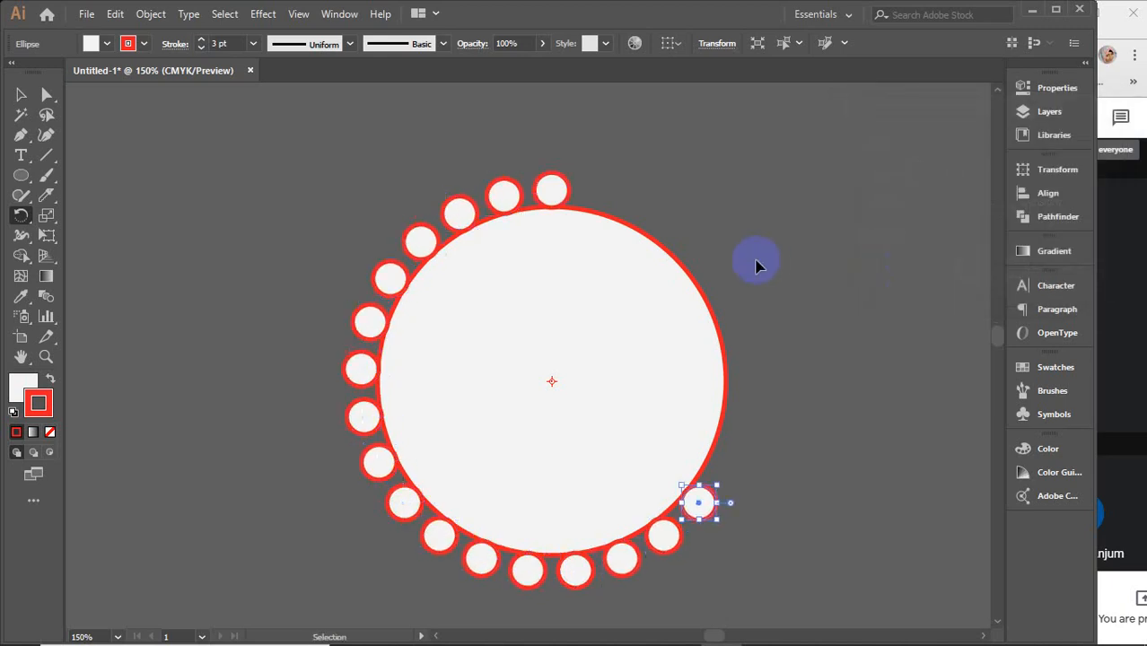
{"action": "key", "text": "ctrl+d"}
{"action": "key", "text": "ctrl+d"}
{"action": "key", "text": "ctrl+d"}
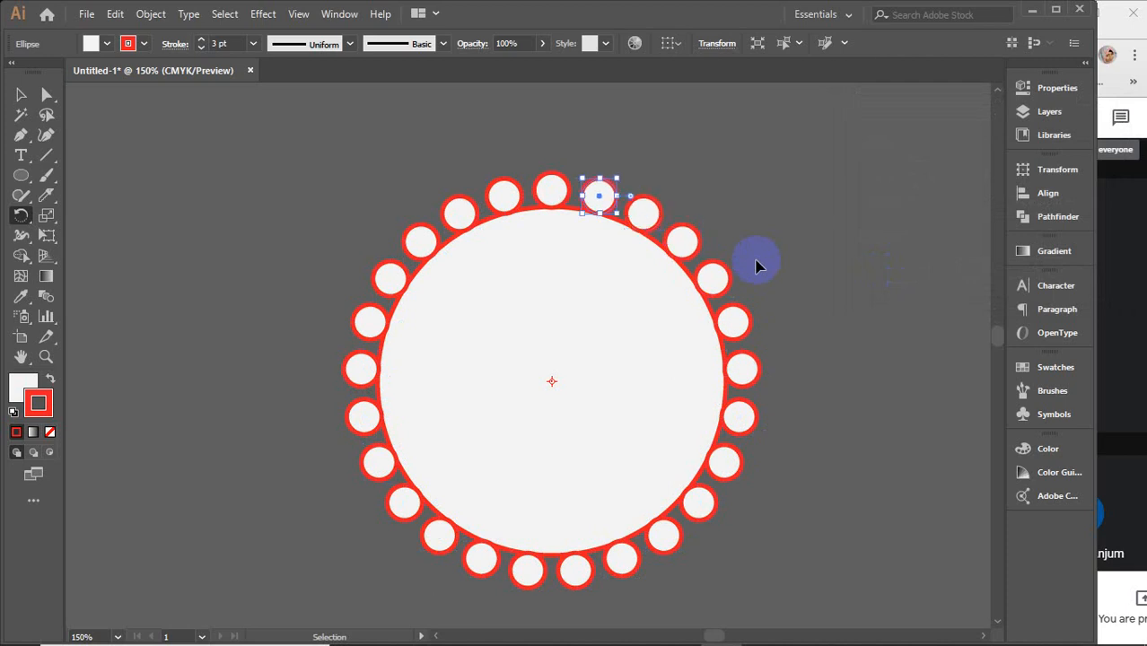
Step: Bring the large circle in front of the surrounding small circles and clear the selection
{"action": "left_click", "coordinate": [22, 94]}
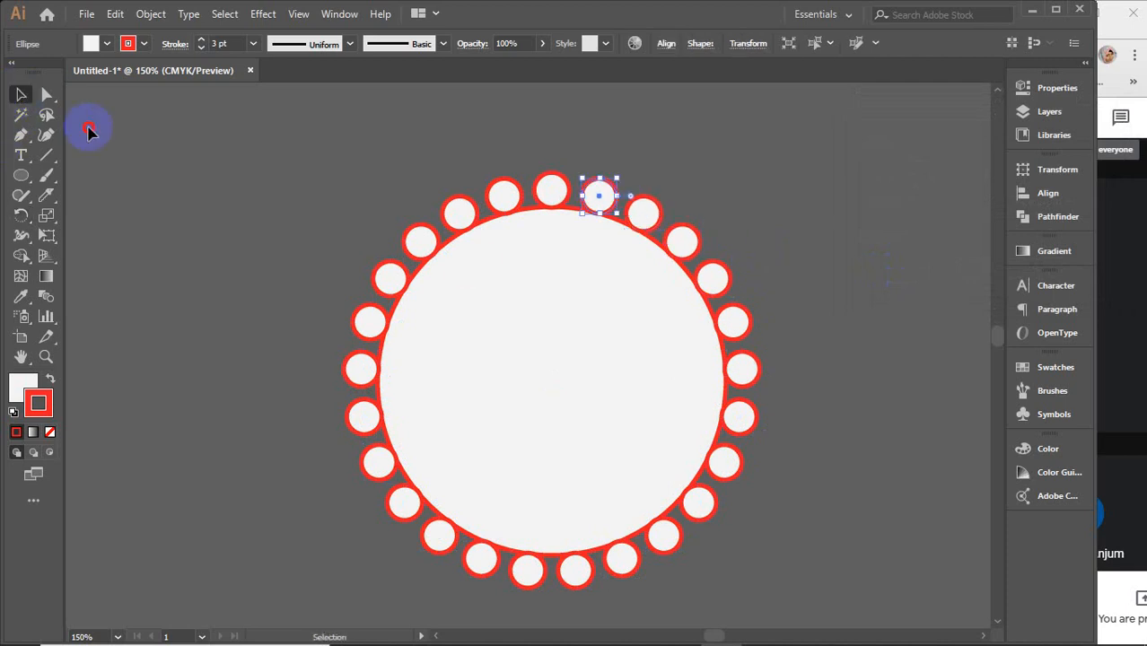
{"action": "left_click", "coordinate": [88, 126]}
{"action": "left_click", "coordinate": [568, 366]}
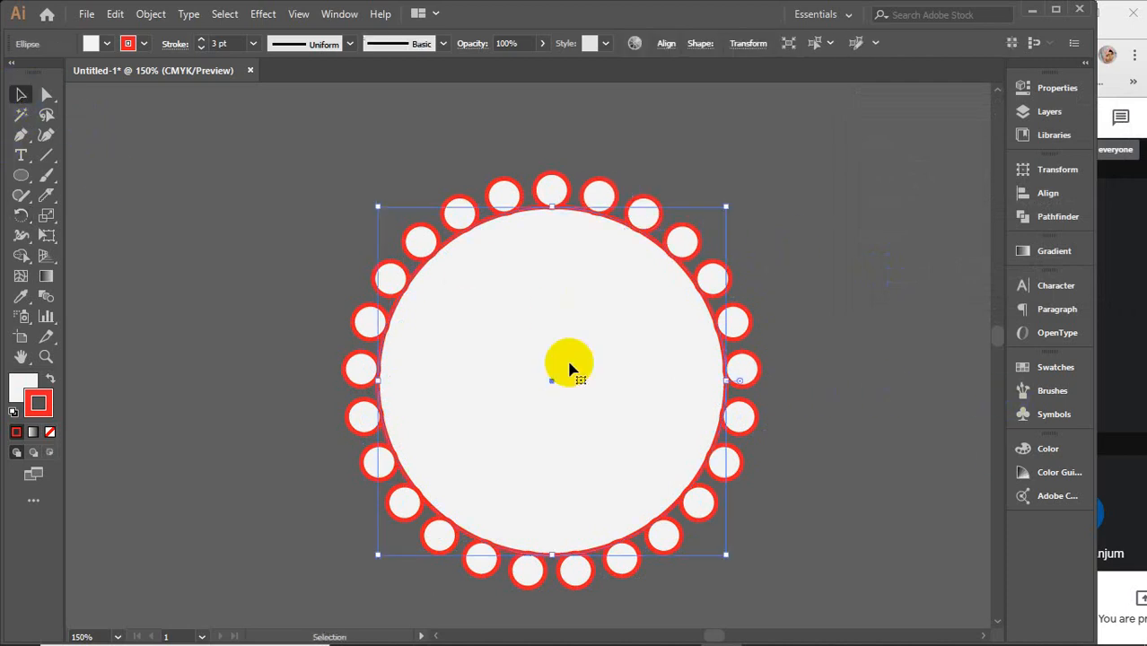
{"action": "right_click", "coordinate": [568, 368]}
{"action": "mouse_move", "coordinate": [663, 558]}
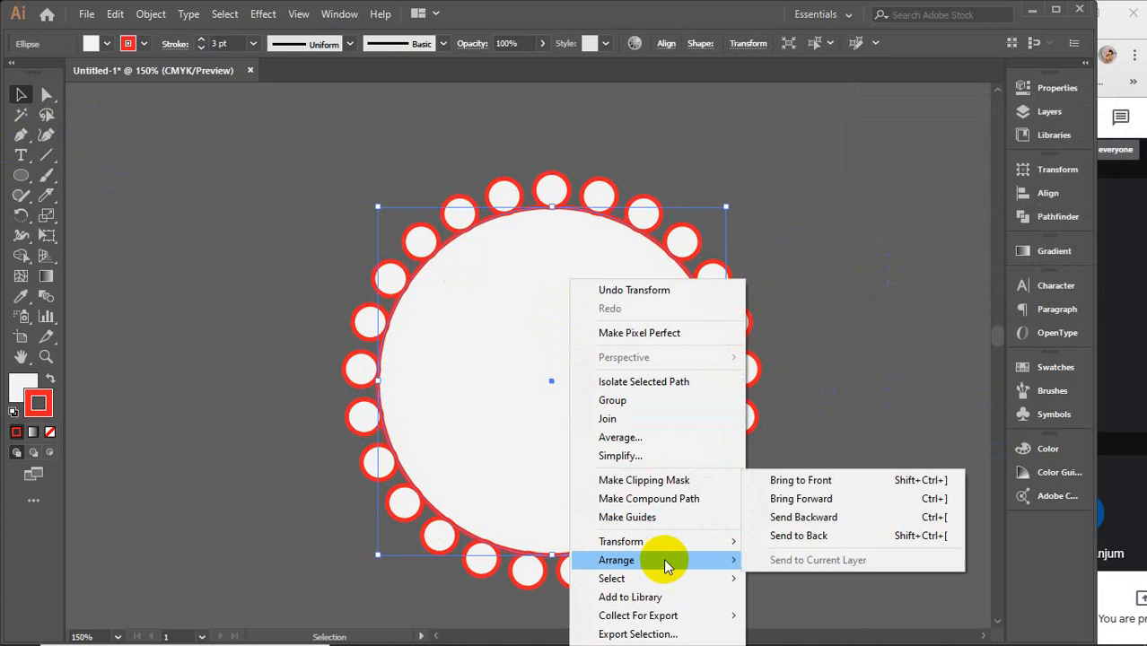
{"action": "left_click", "coordinate": [807, 478]}
{"action": "left_click", "coordinate": [789, 310]}
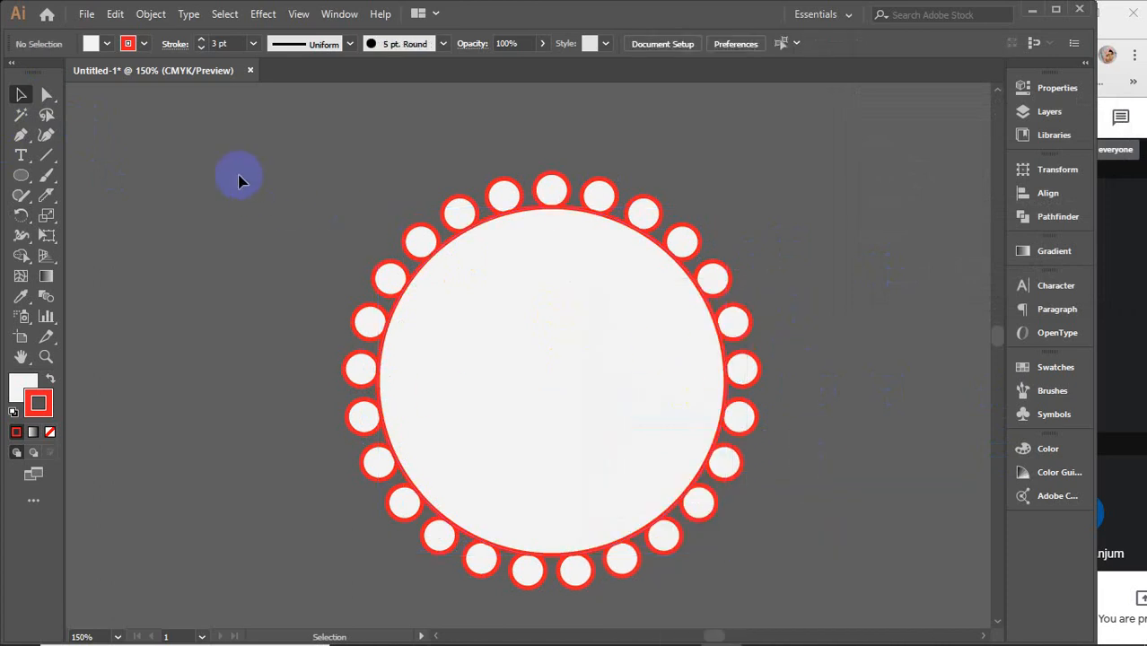
Step: Delete the large circle together with its whole ring of small circles
{"action": "left_click_drag", "start_coordinate": [287, 136], "coordinate": [845, 489]}
{"action": "left_click", "coordinate": [844, 495]}
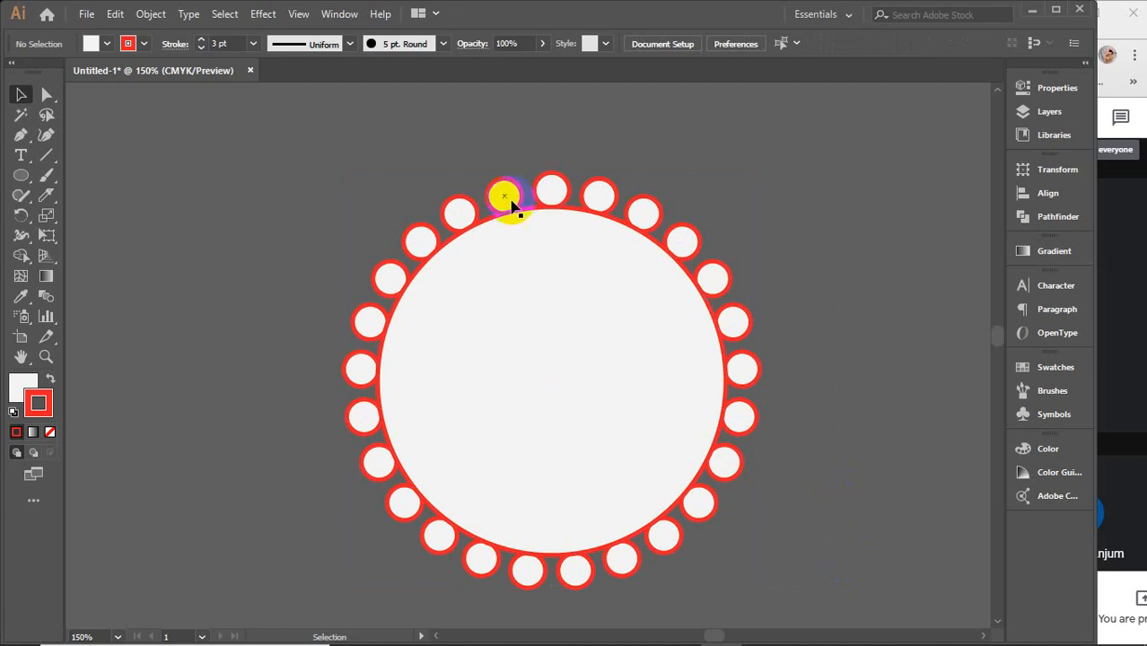
{"action": "scroll", "coordinate": [632, 402], "scroll_direction": "down", "scroll_amount": 2}
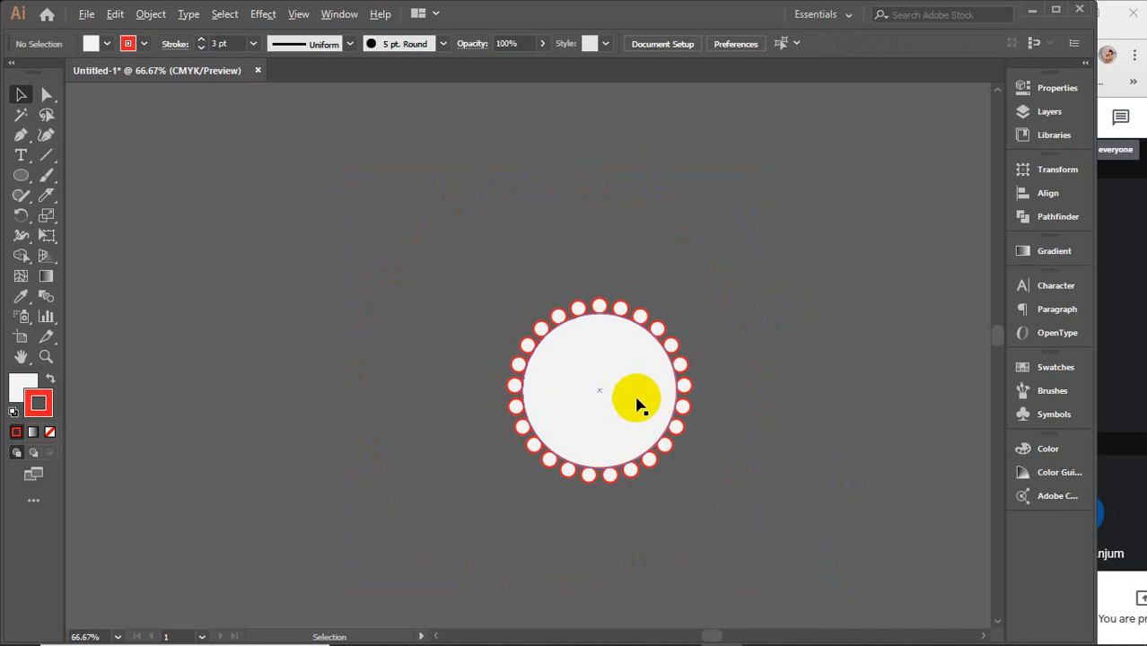
{"action": "left_click_drag", "start_coordinate": [429, 212], "coordinate": [709, 517]}
{"action": "left_click", "coordinate": [716, 514]}
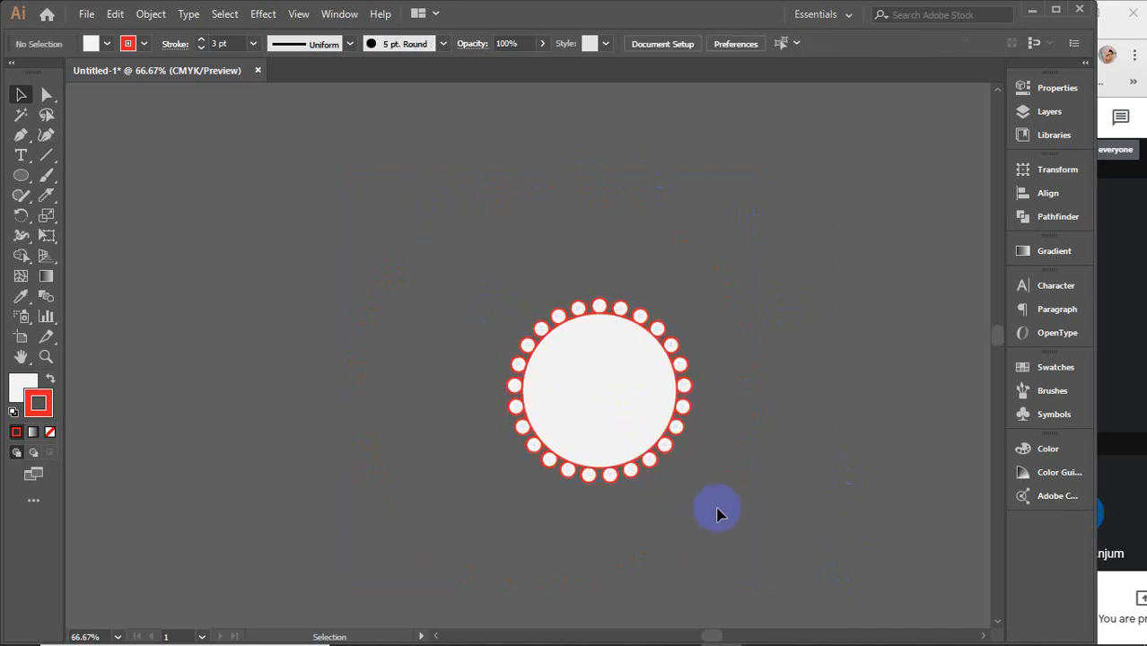
{"action": "scroll", "coordinate": [633, 419], "scroll_direction": "down", "scroll_amount": 2}
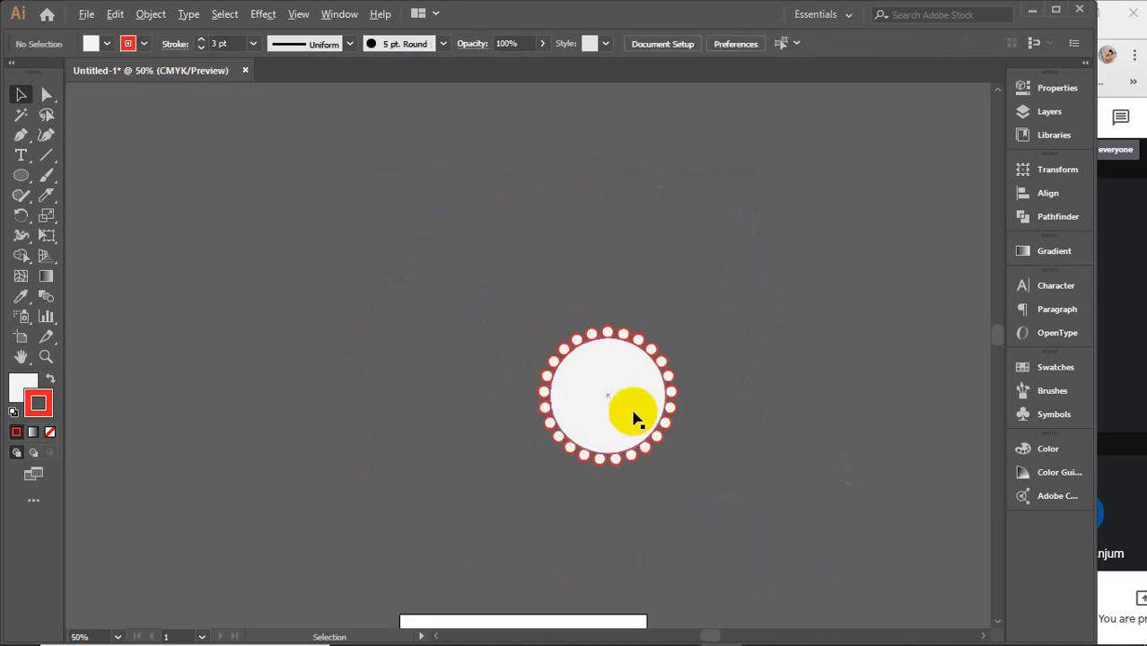
{"action": "left_click_drag", "start_coordinate": [510, 319], "coordinate": [614, 411]}
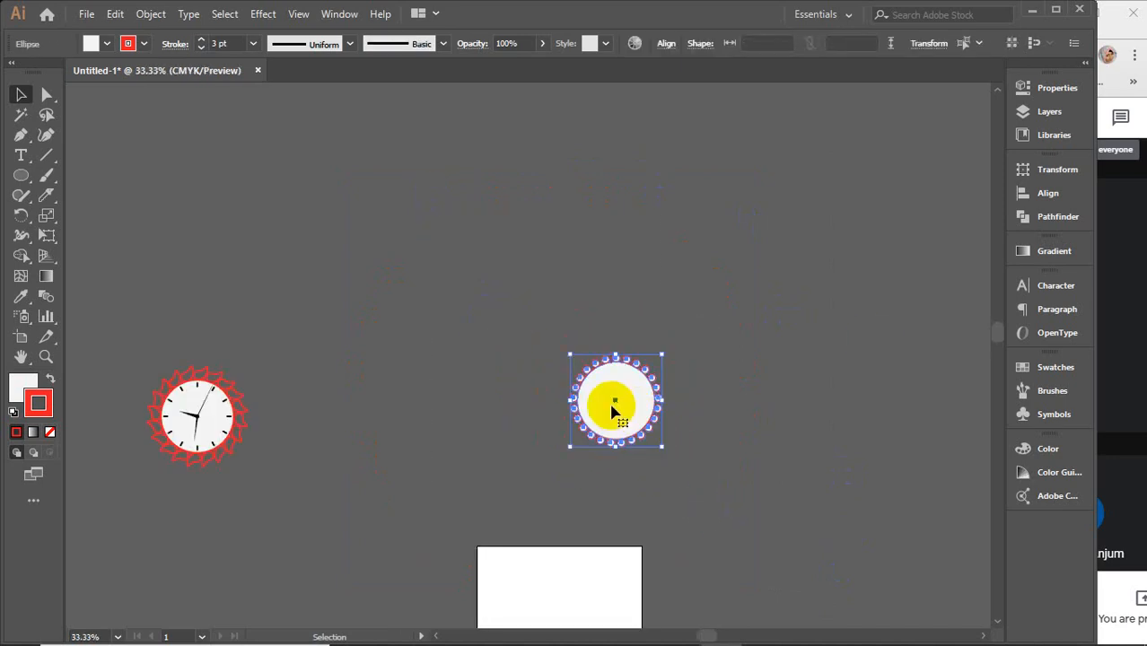
{"action": "key", "text": "Delete"}
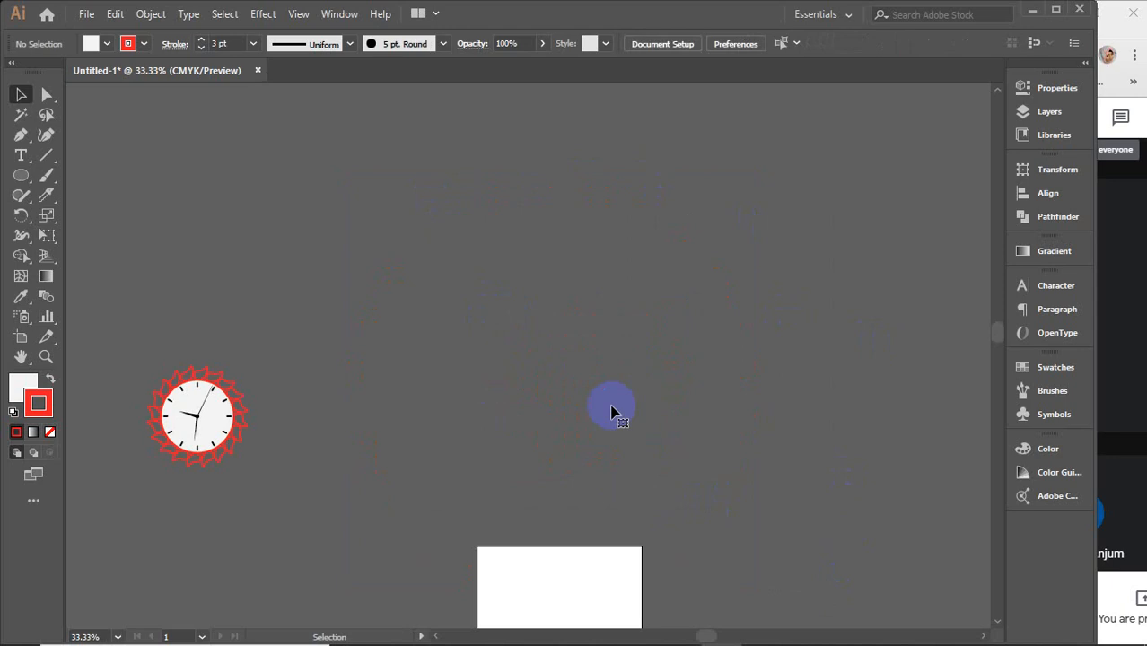
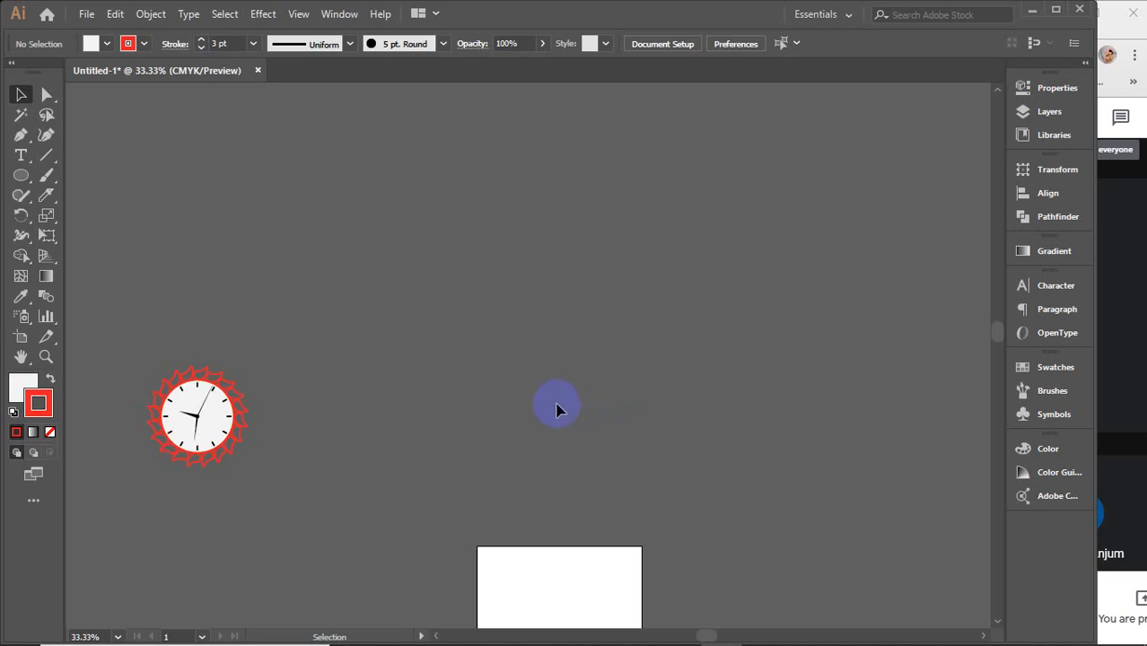
Step: Draw a new white circle with a red outline on the empty canvas above the artboard
{"action": "scroll", "coordinate": [574, 415], "scroll_direction": "up", "scroll_amount": 1}
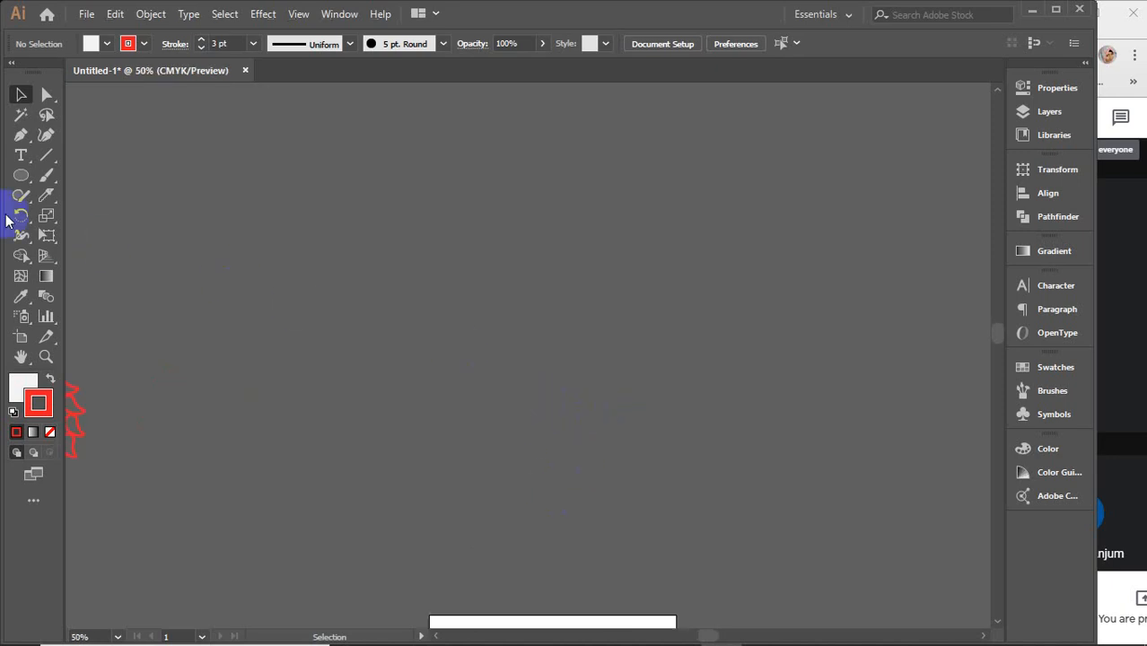
{"action": "left_click_drag", "start_coordinate": [243, 289], "coordinate": [188, 283]}
{"action": "left_click_drag", "start_coordinate": [429, 270], "coordinate": [411, 299]}
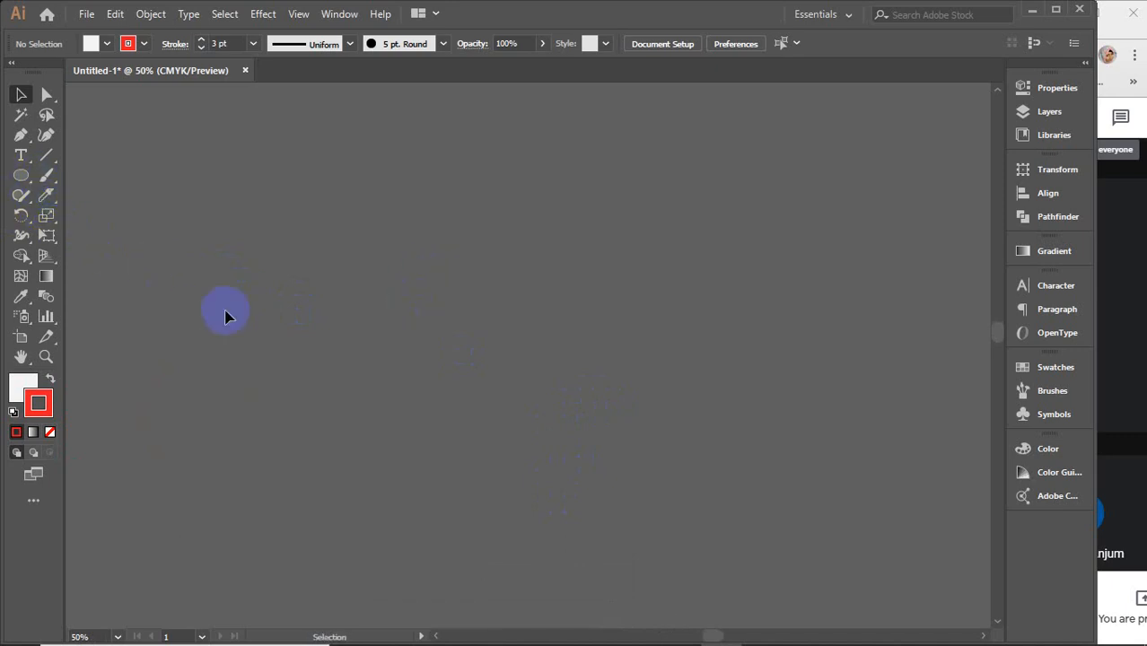
{"action": "left_click_drag", "start_coordinate": [21, 178], "coordinate": [115, 215]}
{"action": "left_click_drag", "start_coordinate": [384, 195], "coordinate": [581, 392]}
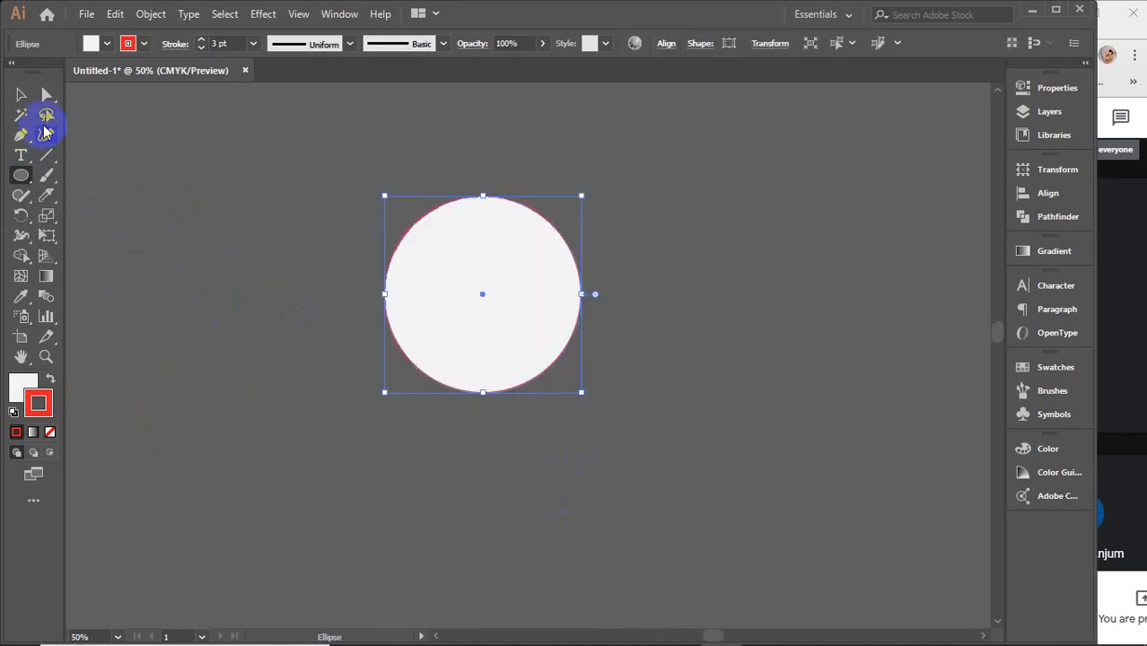
Step: Turn the circle into a crescent by moving its top anchor up and its right anchor deep inside
{"action": "left_click", "coordinate": [47, 94]}
{"action": "left_click_drag", "start_coordinate": [499, 193], "coordinate": [483, 121]}
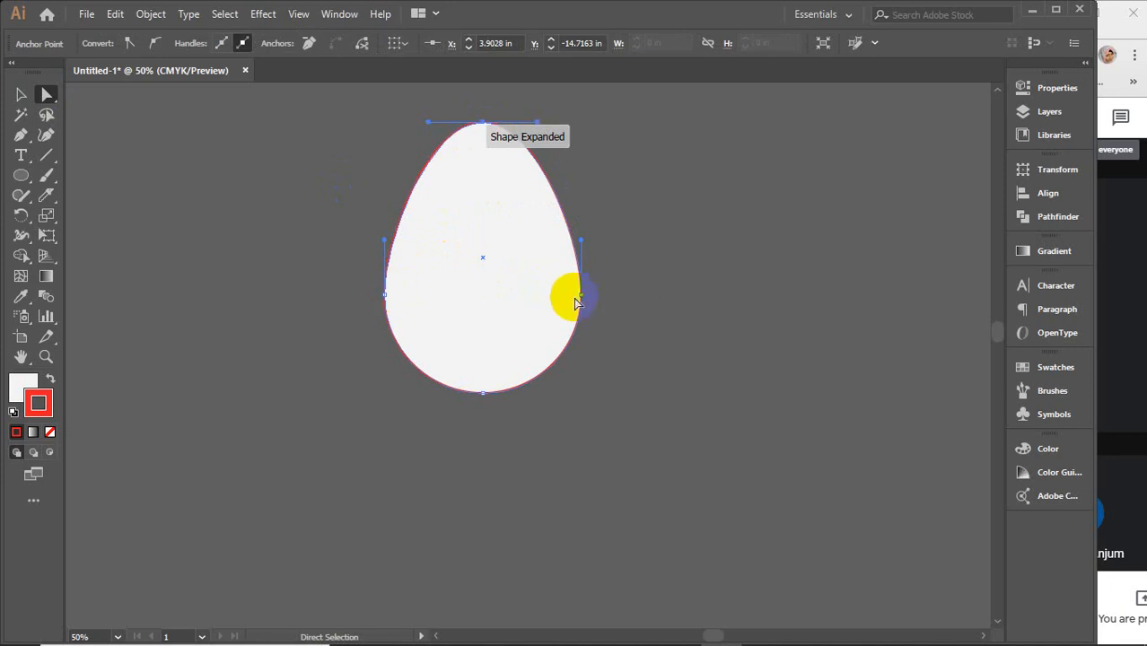
{"action": "left_click_drag", "start_coordinate": [580, 294], "coordinate": [456, 240]}
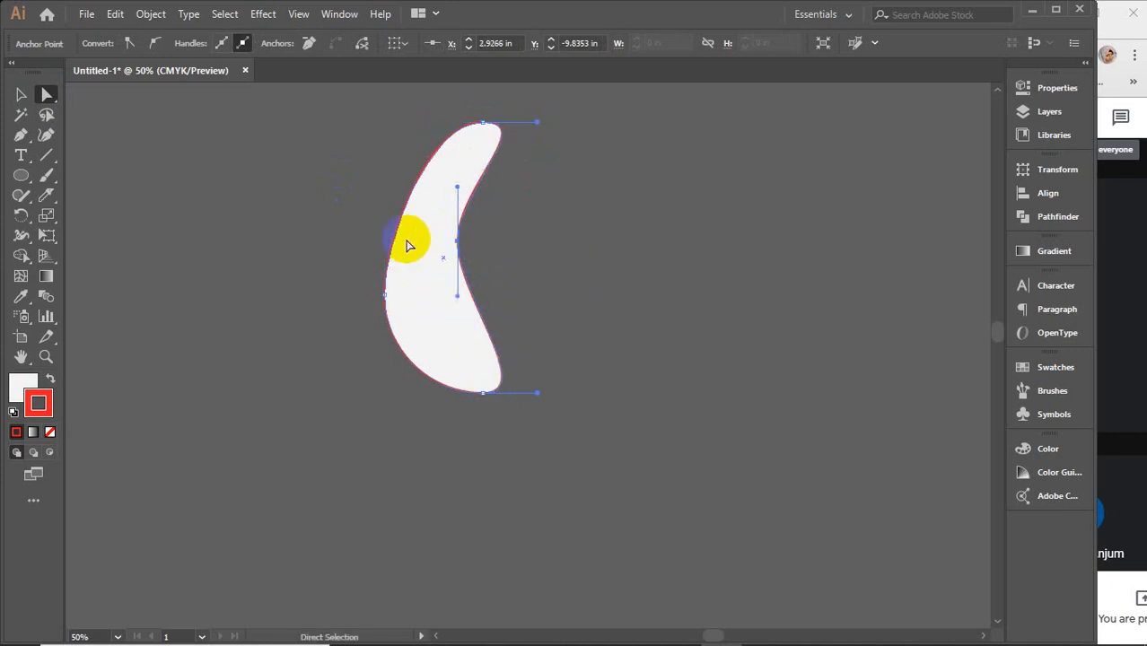
Step: With the Curvature tool, add a bulge at the crescent's lower right and remove its original bottom and top anchor points
{"action": "left_click", "coordinate": [46, 135]}
{"action": "left_click_drag", "start_coordinate": [483, 323], "coordinate": [528, 309]}
{"action": "left_click", "coordinate": [482, 391]}
{"action": "left_click_drag", "start_coordinate": [483, 396], "coordinate": [448, 407]}
{"action": "key", "text": "Delete"}
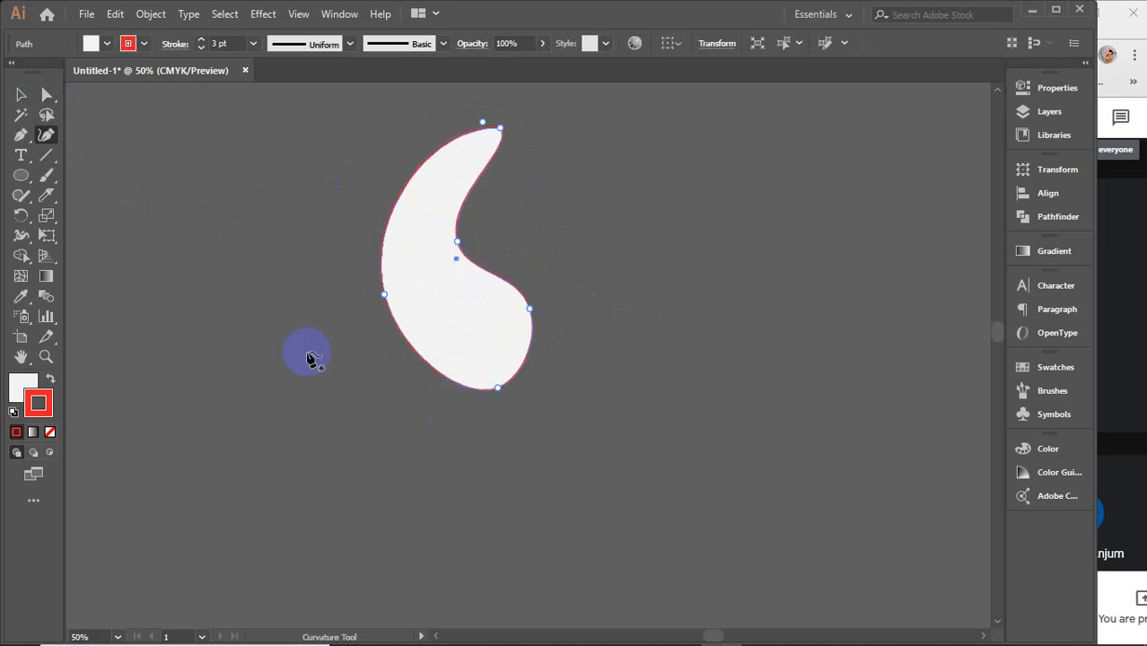
{"action": "left_click", "coordinate": [482, 125]}
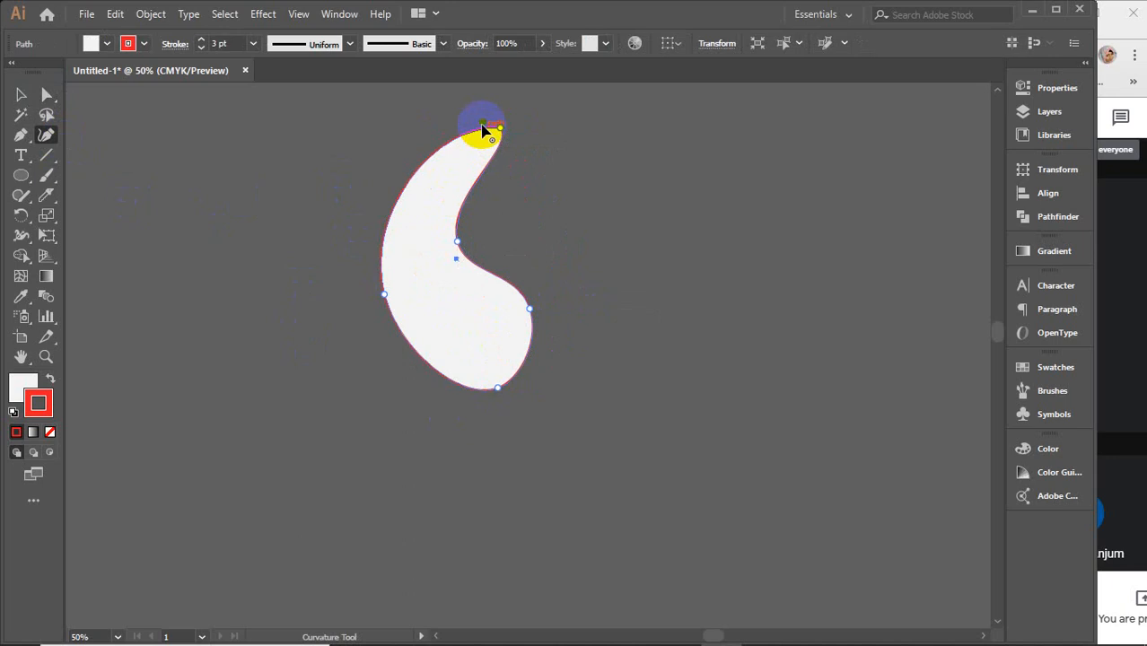
{"action": "key", "text": "Delete"}
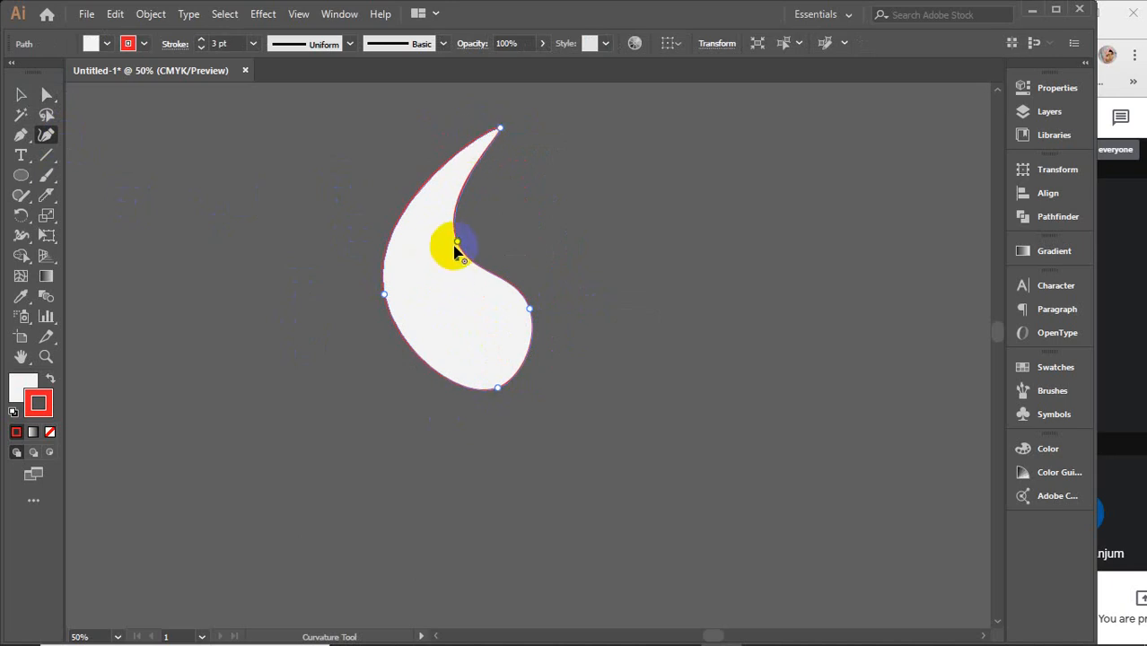
Step: Round the crescent's outer left edge outward with an added upper-left point, and fine-tune the notch and lower-right points
{"action": "left_click_drag", "start_coordinate": [455, 252], "coordinate": [465, 246]}
{"action": "left_click_drag", "start_coordinate": [412, 198], "coordinate": [397, 182]}
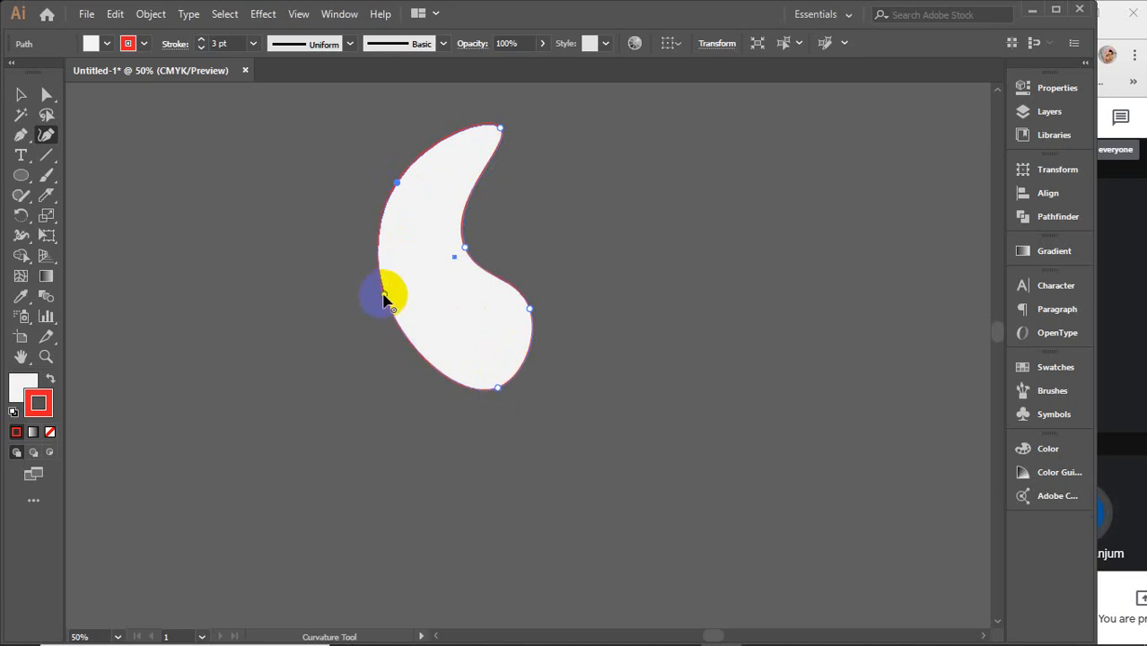
{"action": "left_click_drag", "start_coordinate": [384, 298], "coordinate": [372, 299]}
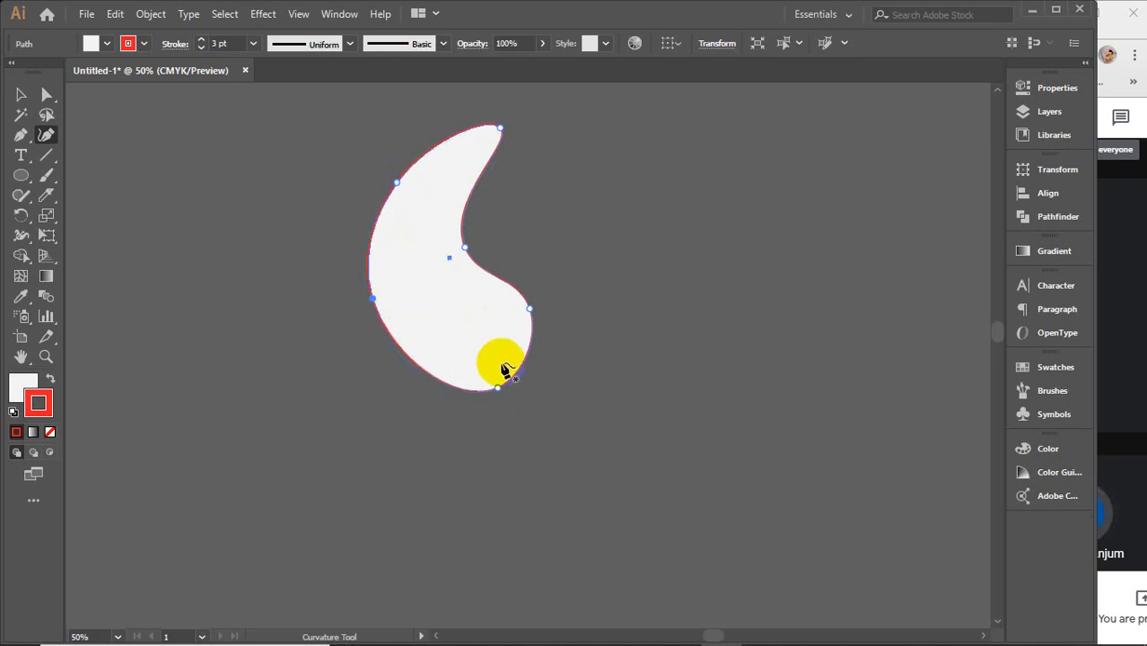
{"action": "left_click", "coordinate": [530, 310]}
{"action": "left_click_drag", "start_coordinate": [531, 310], "coordinate": [531, 316]}
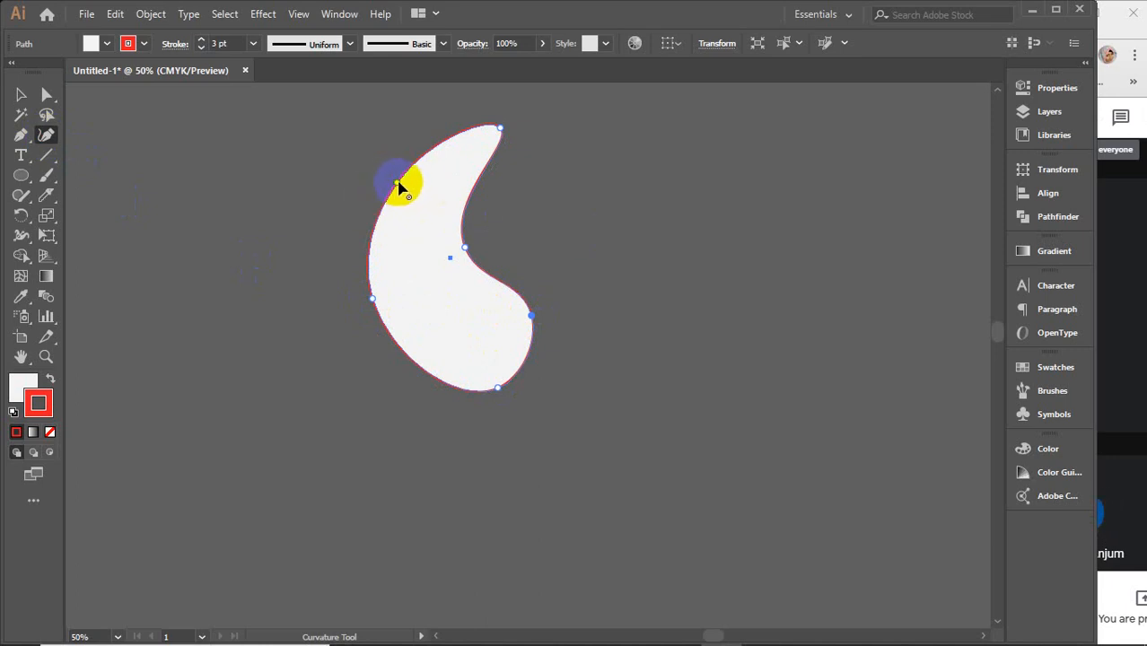
{"action": "left_click_drag", "start_coordinate": [396, 186], "coordinate": [377, 180]}
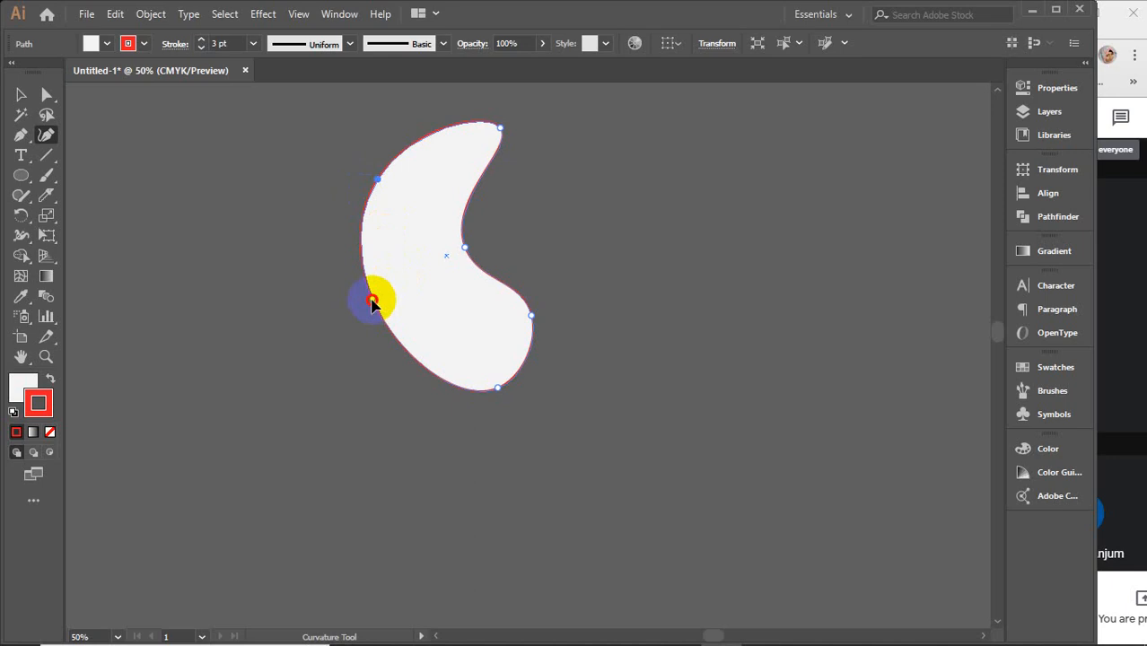
{"action": "left_click_drag", "start_coordinate": [374, 304], "coordinate": [359, 303]}
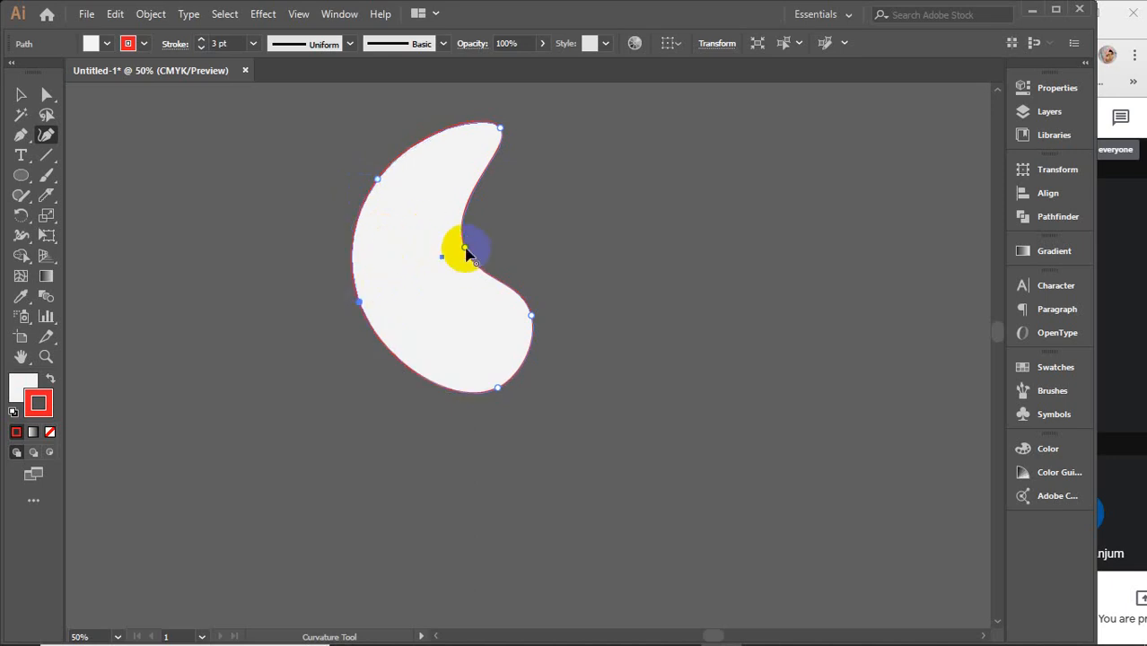
{"action": "left_click_drag", "start_coordinate": [467, 254], "coordinate": [458, 256]}
Step: Adjust the crescent's inner notch with Direct Selection and remove the extra point at the notch's corner
{"action": "left_click", "coordinate": [46, 95]}
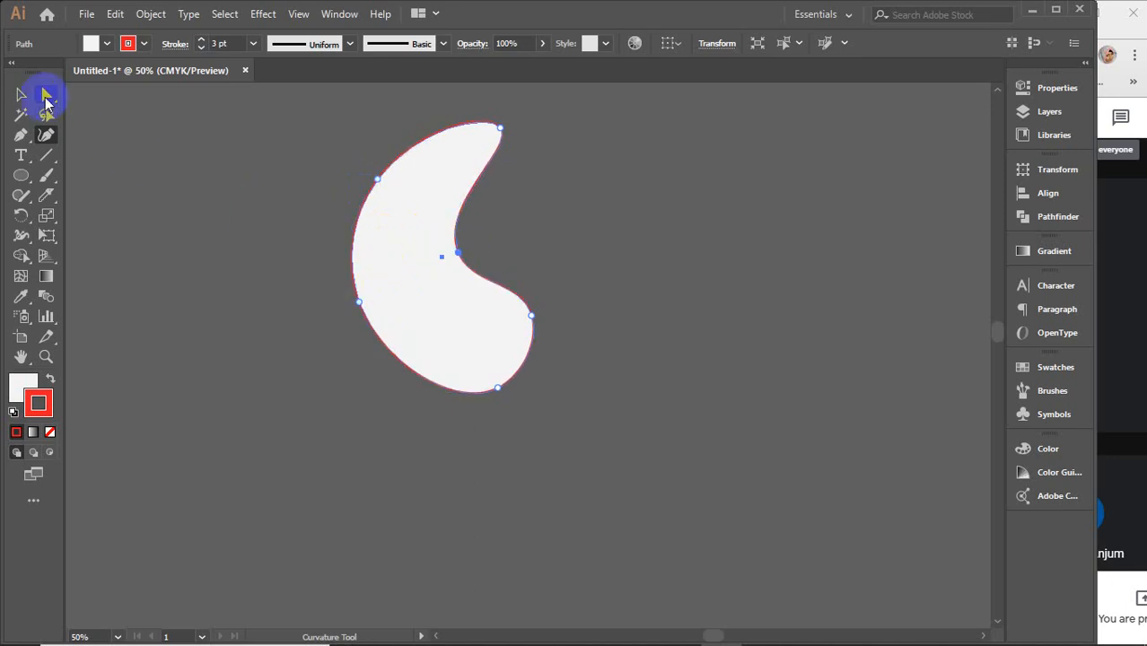
{"action": "left_click_drag", "start_coordinate": [458, 254], "coordinate": [501, 283]}
{"action": "left_click", "coordinate": [440, 262]}
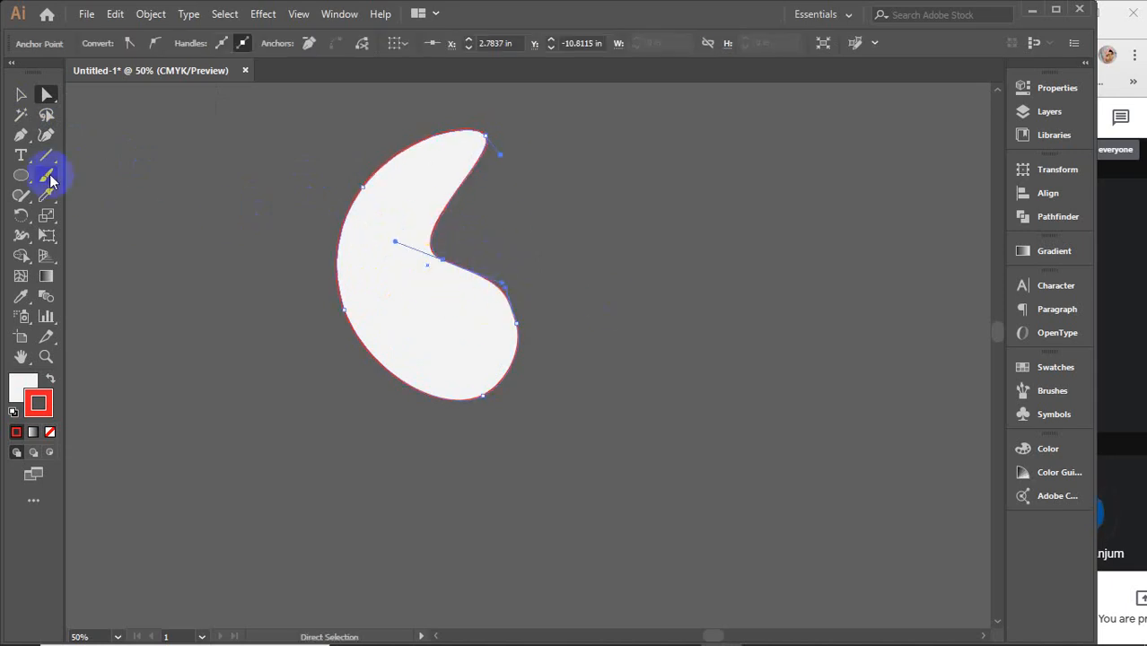
{"action": "left_click", "coordinate": [47, 140]}
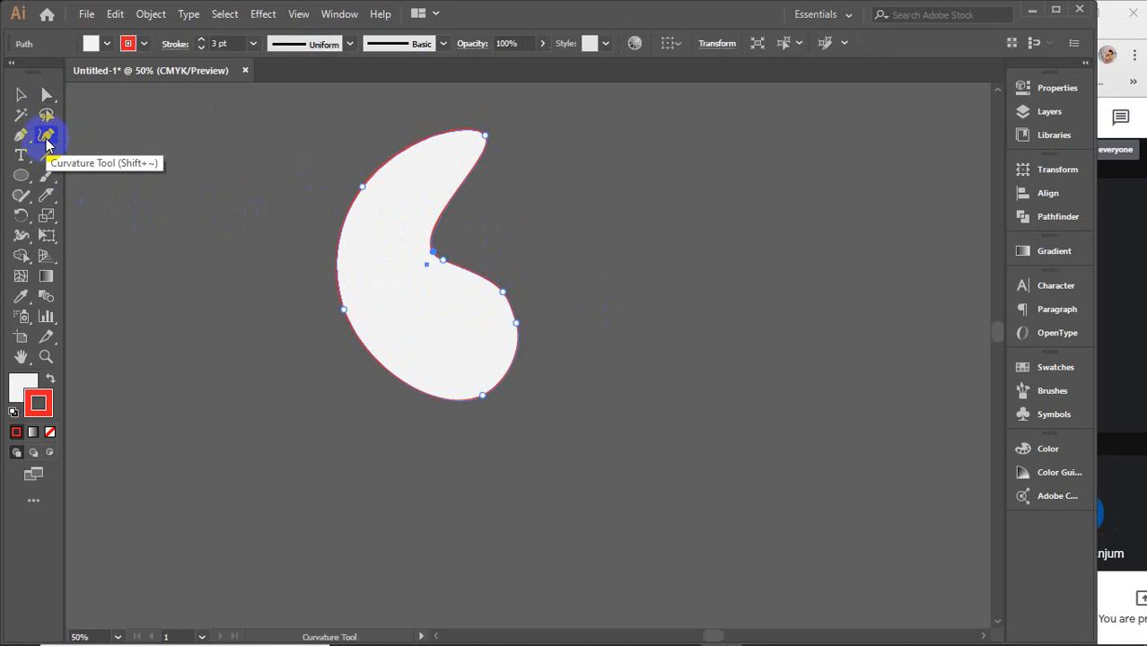
{"action": "left_click", "coordinate": [439, 253]}
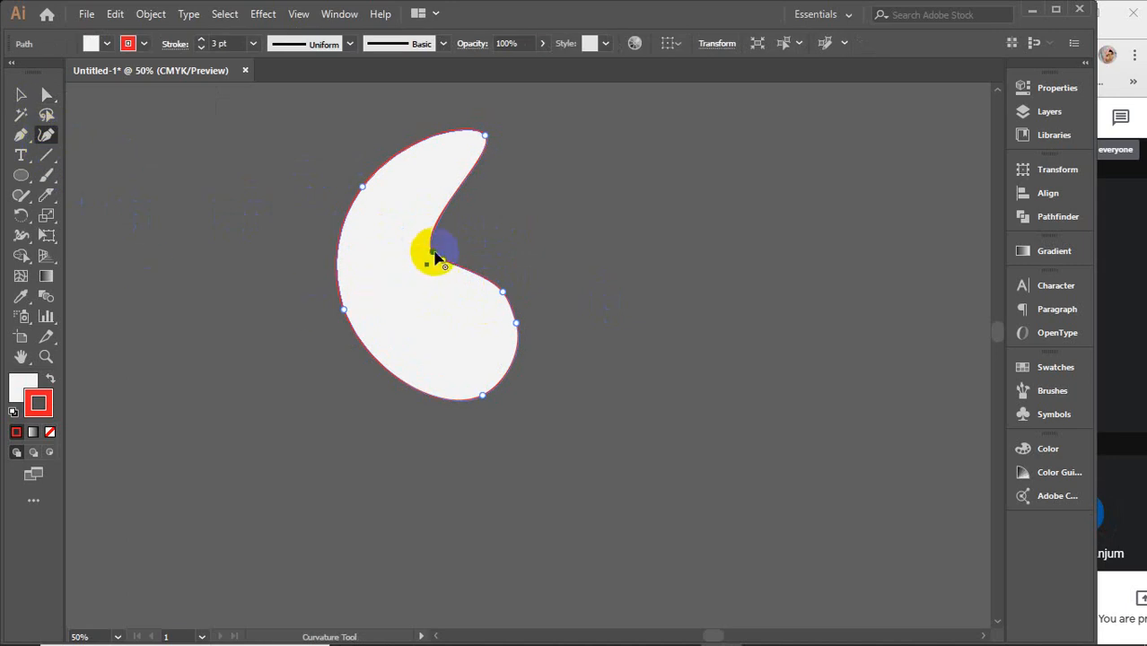
{"action": "key", "text": "ctrl+z"}
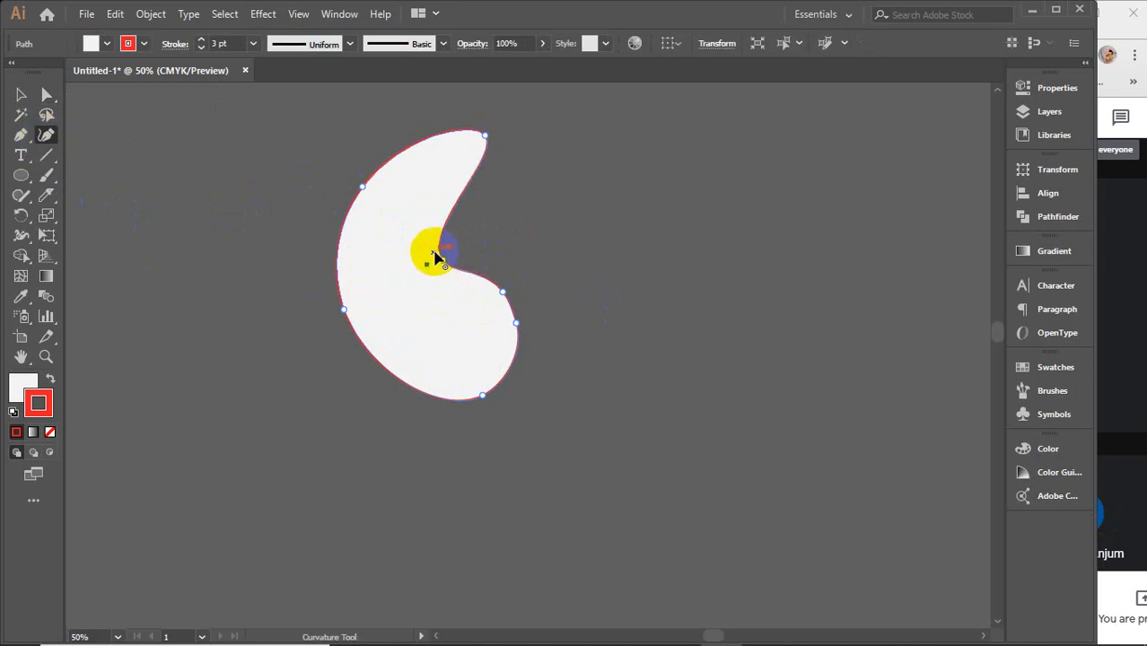
Step: Extend the crescent's lower-right lobe outward and shift its bottom point to the left
{"action": "left_click", "coordinate": [501, 294]}
{"action": "left_click_drag", "start_coordinate": [501, 294], "coordinate": [533, 308]}
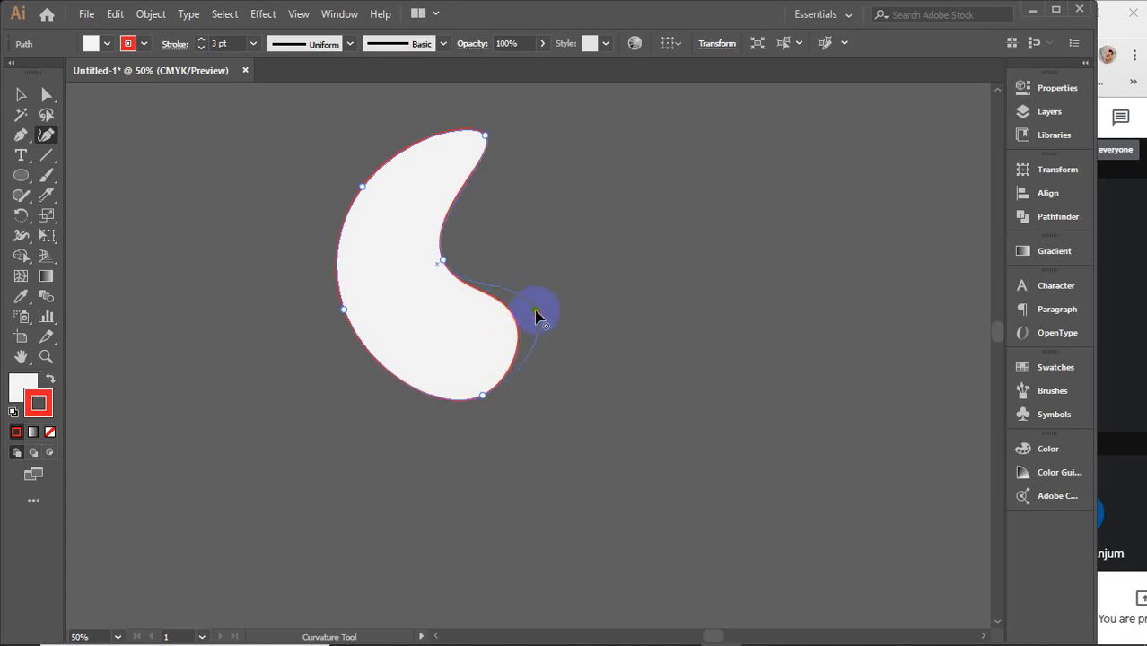
{"action": "left_click_drag", "start_coordinate": [483, 394], "coordinate": [456, 395]}
Step: Draw a slanted line segment beside the crescent and bend it into an open, nearly circular curve with the Curvature tool
{"action": "left_click", "coordinate": [46, 155]}
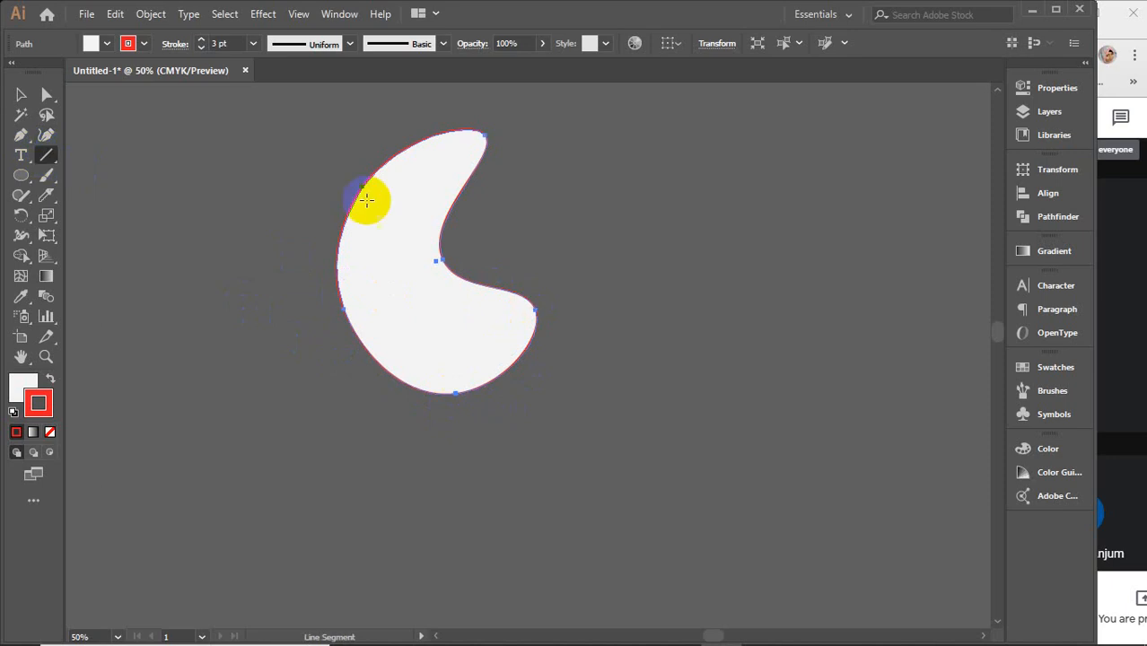
{"action": "left_click_drag", "start_coordinate": [581, 208], "coordinate": [879, 299]}
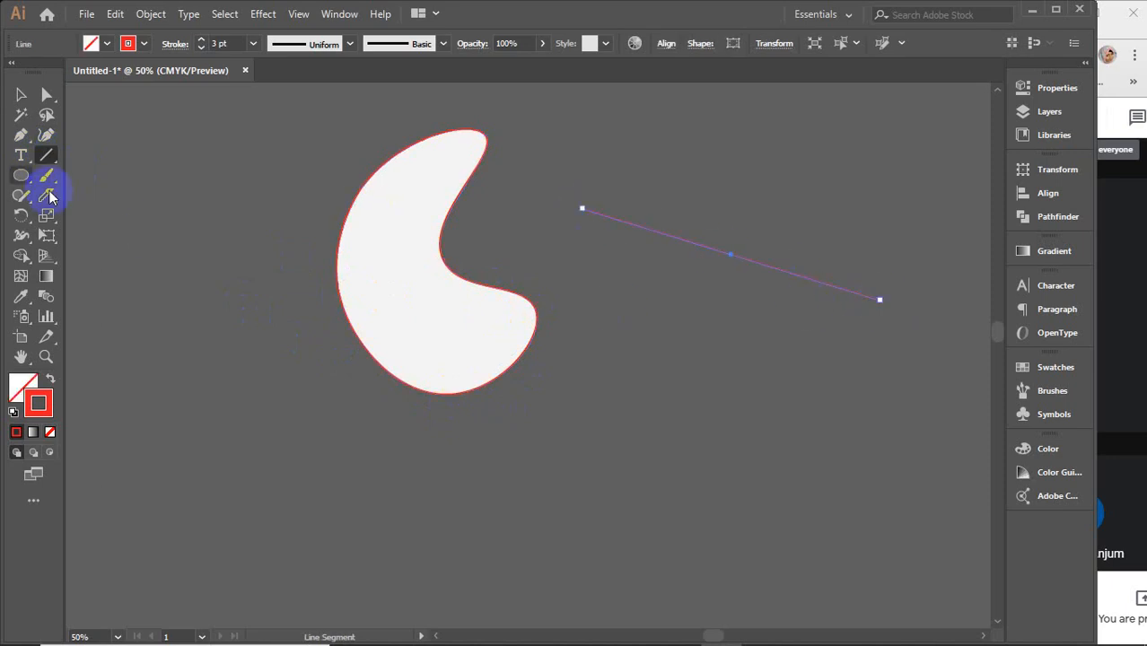
{"action": "left_click", "coordinate": [45, 136]}
{"action": "left_click_drag", "start_coordinate": [715, 253], "coordinate": [730, 183]}
{"action": "left_click_drag", "start_coordinate": [592, 244], "coordinate": [644, 320]}
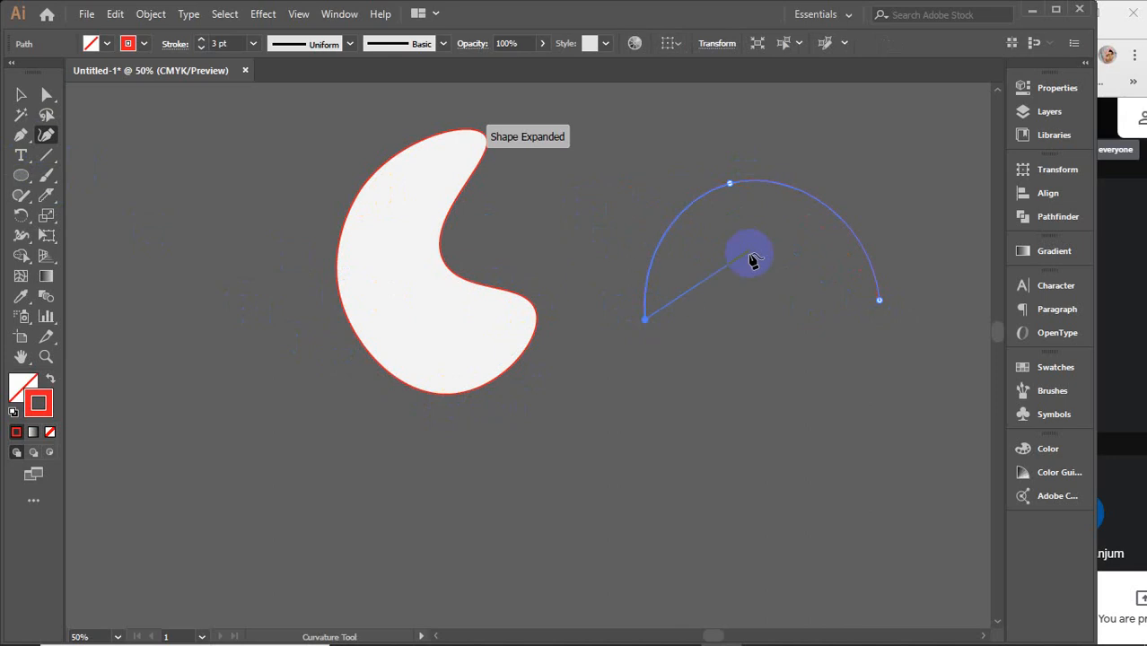
{"action": "left_click_drag", "start_coordinate": [879, 302], "coordinate": [720, 366]}
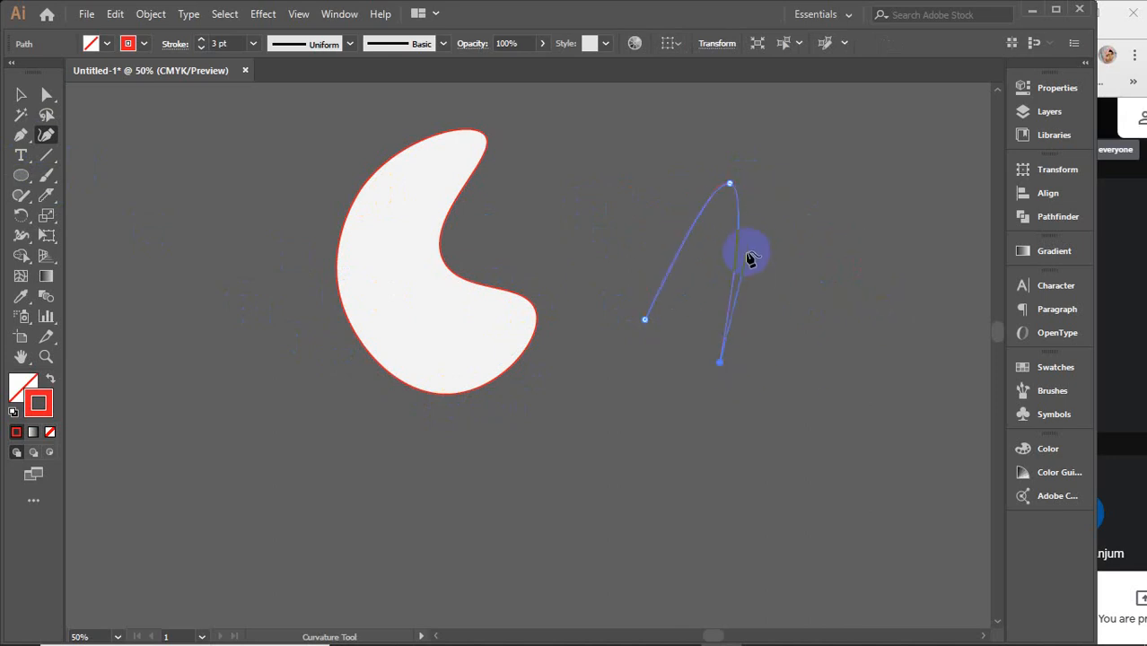
{"action": "left_click_drag", "start_coordinate": [728, 255], "coordinate": [819, 279]}
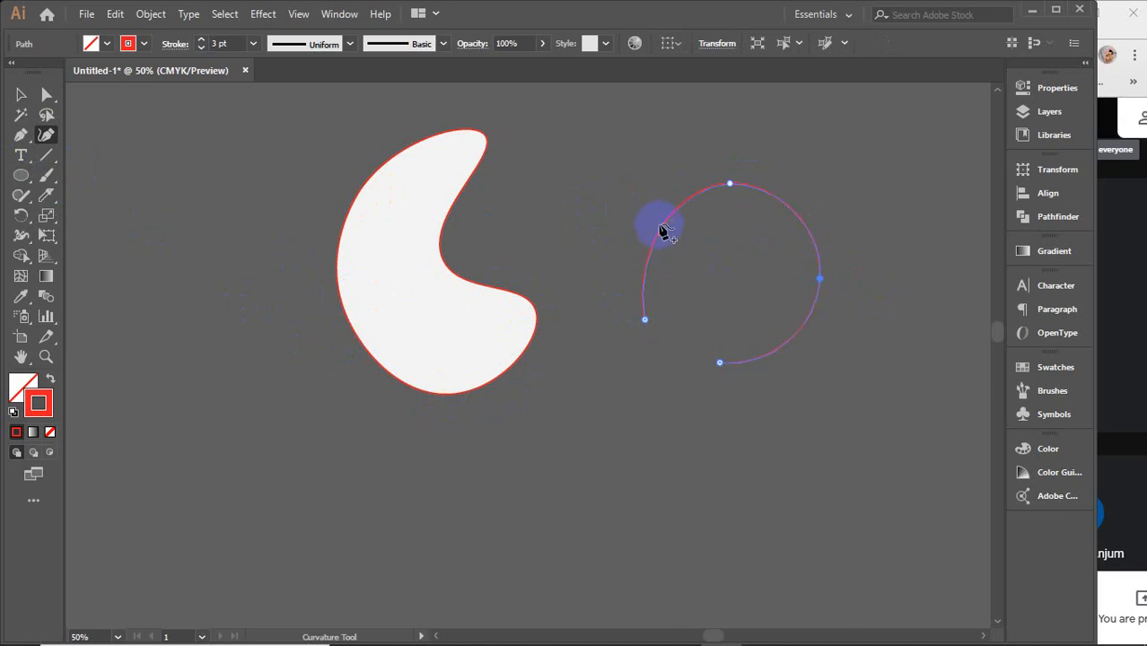
Step: Widen the open curve's upper left, join its loose ends into a closed shape, and round the lower-left side with the Curvature tool
{"action": "left_click_drag", "start_coordinate": [660, 231], "coordinate": [602, 212]}
{"action": "left_click_drag", "start_coordinate": [648, 319], "coordinate": [719, 363]}
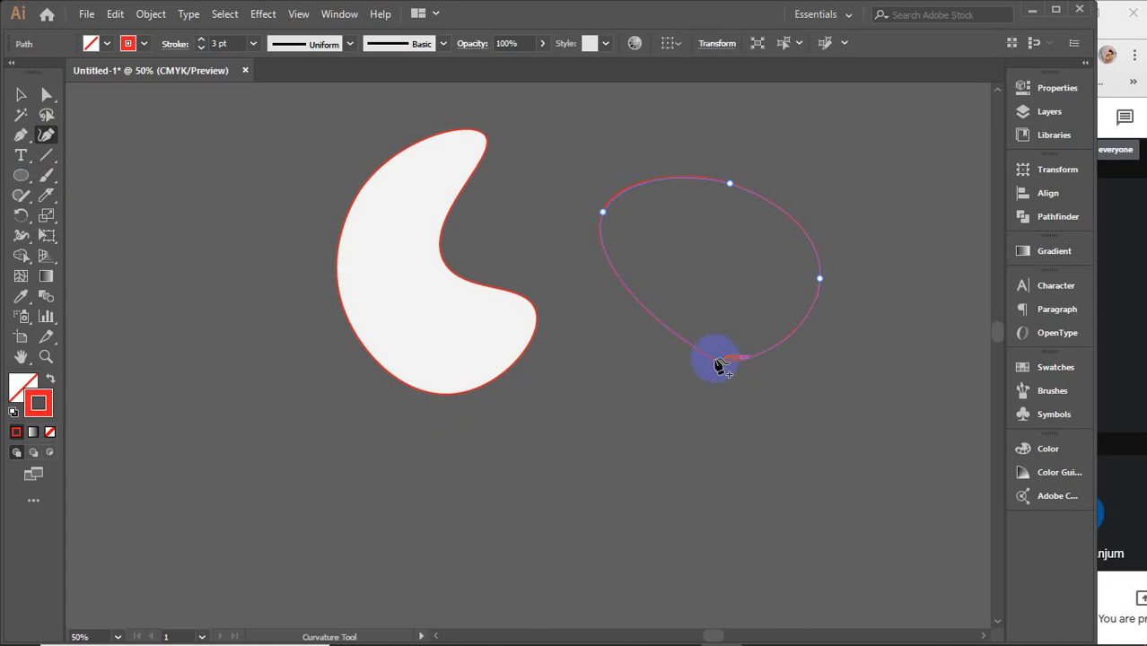
{"action": "left_click_drag", "start_coordinate": [625, 287], "coordinate": [598, 290]}
Step: Delete the closed oval curve beside the crescent
{"action": "left_click", "coordinate": [20, 94]}
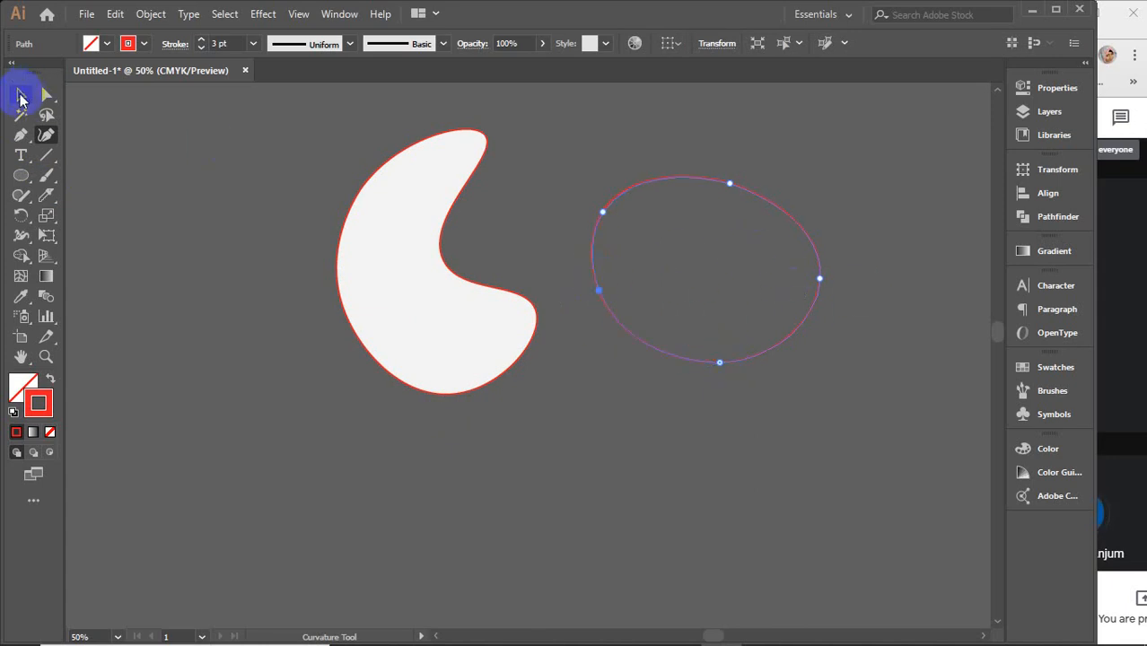
{"action": "key", "text": "Delete"}
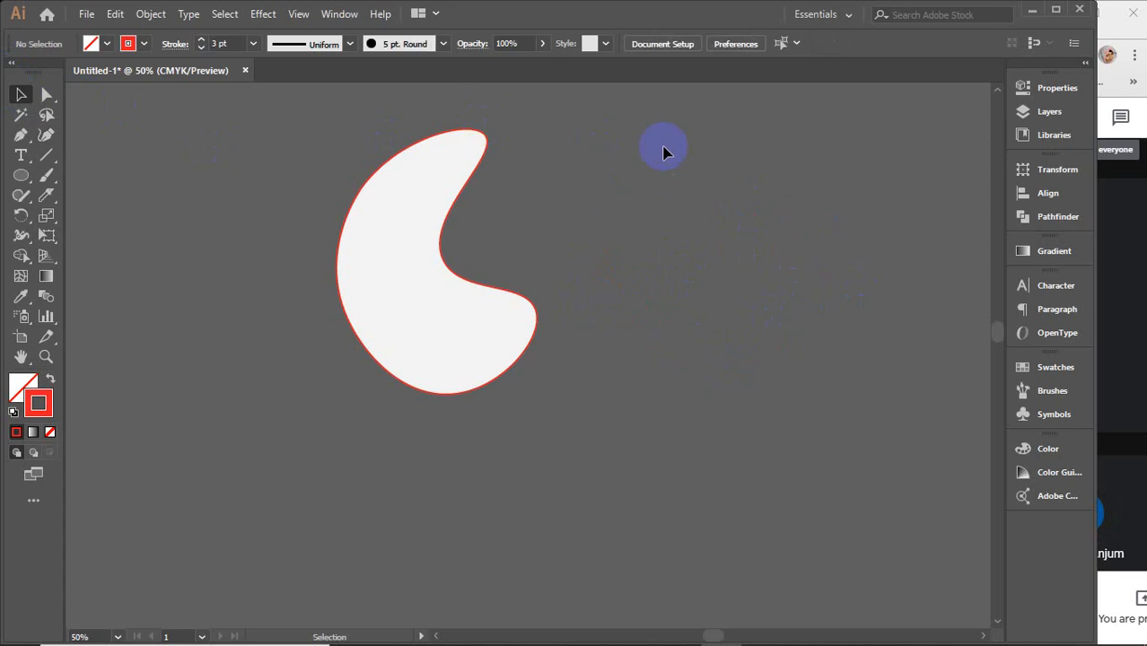
Step: Open the Reflect options for the crescent and compare the horizontal and vertical axes with the preview on and off
{"action": "left_click", "coordinate": [417, 285]}
{"action": "key", "text": "space"}
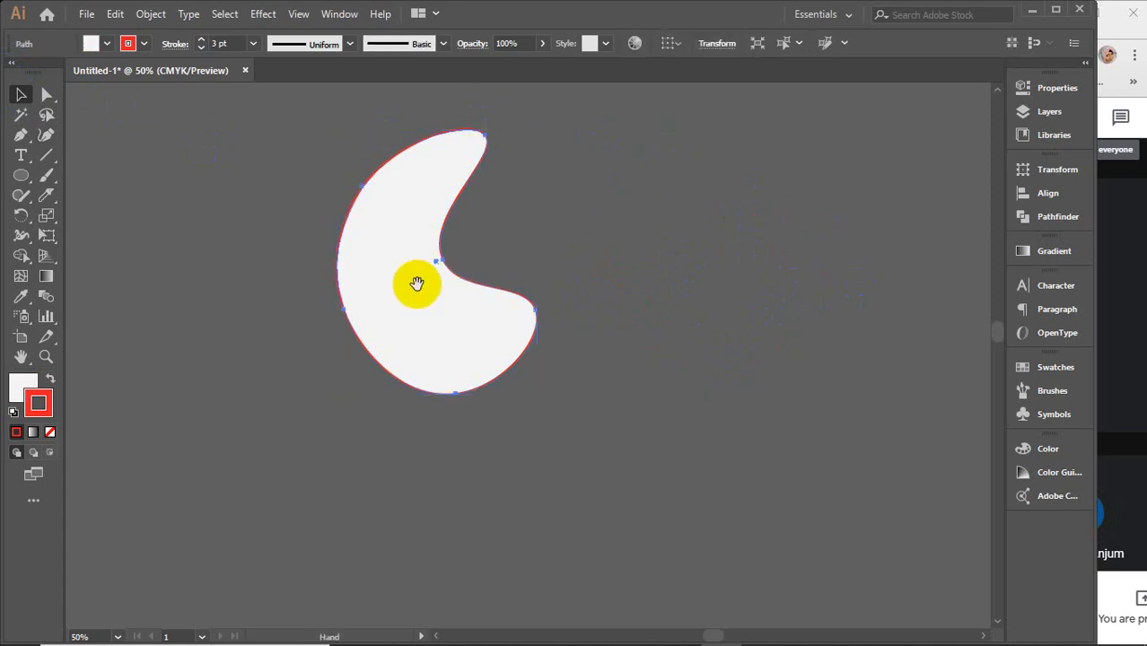
{"action": "left_click_drag", "start_coordinate": [417, 285], "coordinate": [433, 327]}
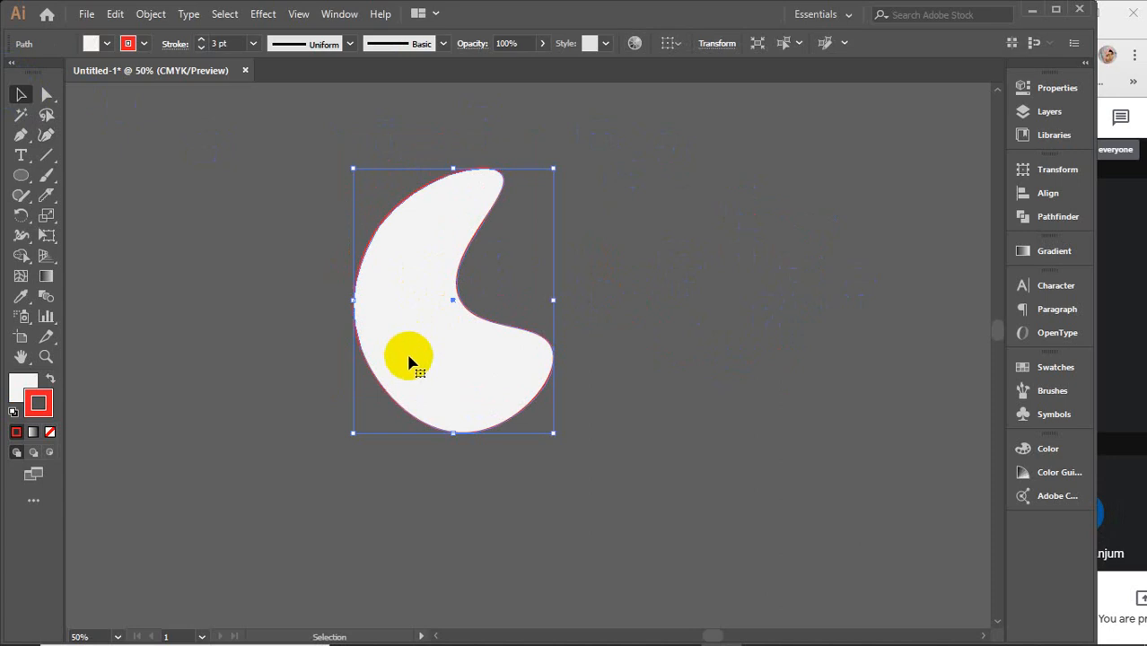
{"action": "right_click", "coordinate": [408, 280]}
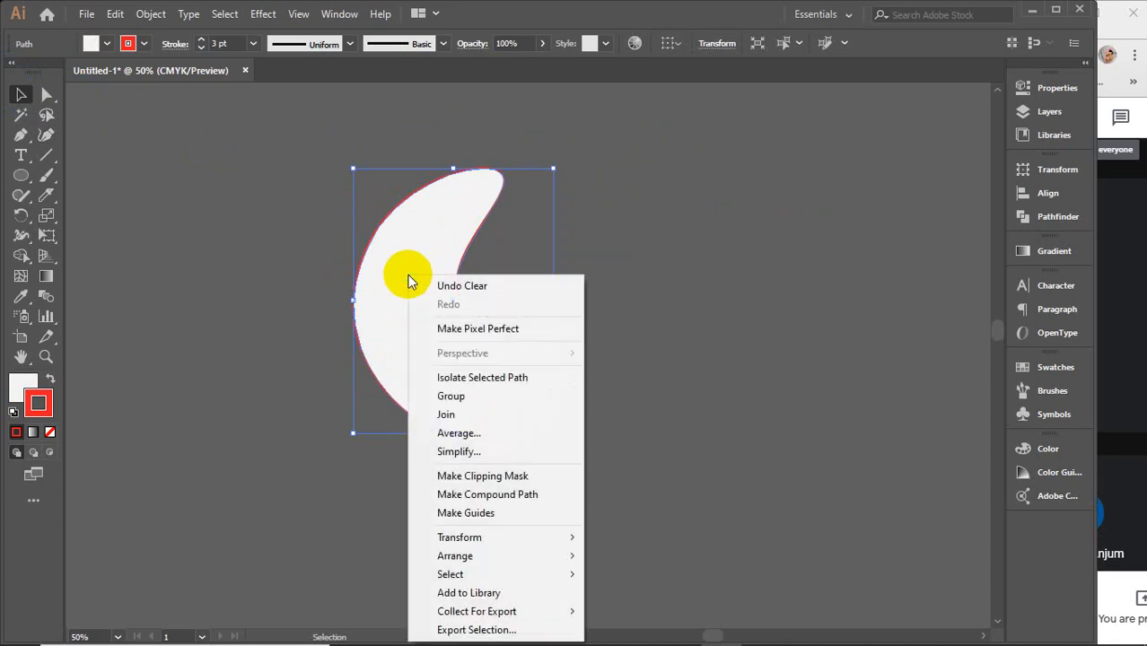
{"action": "mouse_move", "coordinate": [477, 537]}
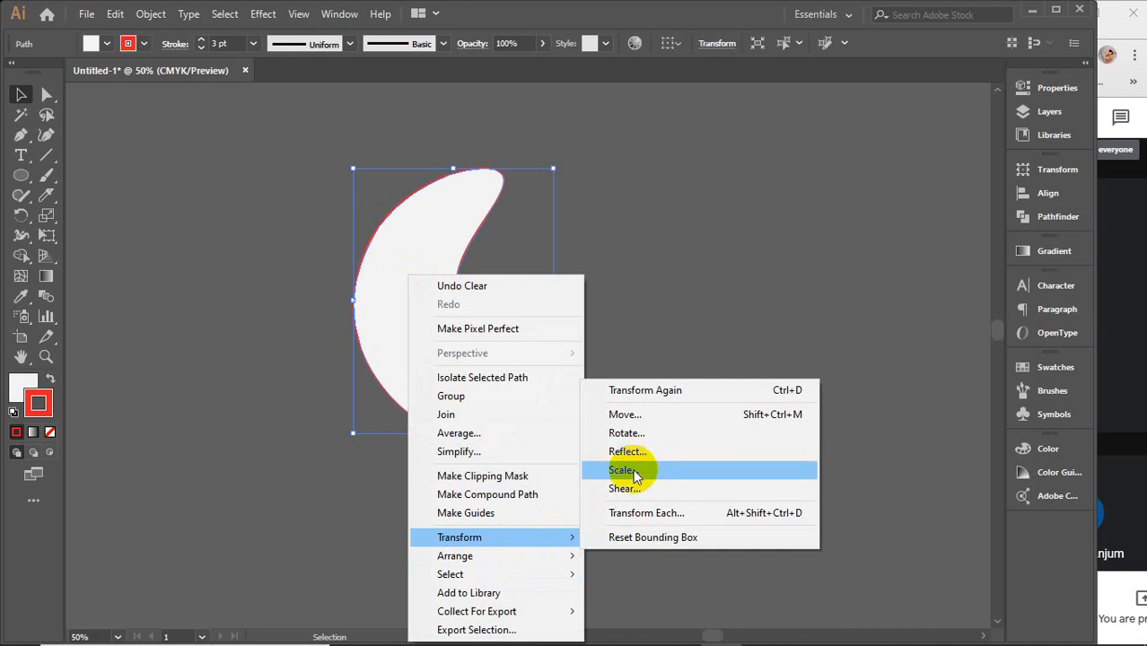
{"action": "left_click", "coordinate": [643, 451]}
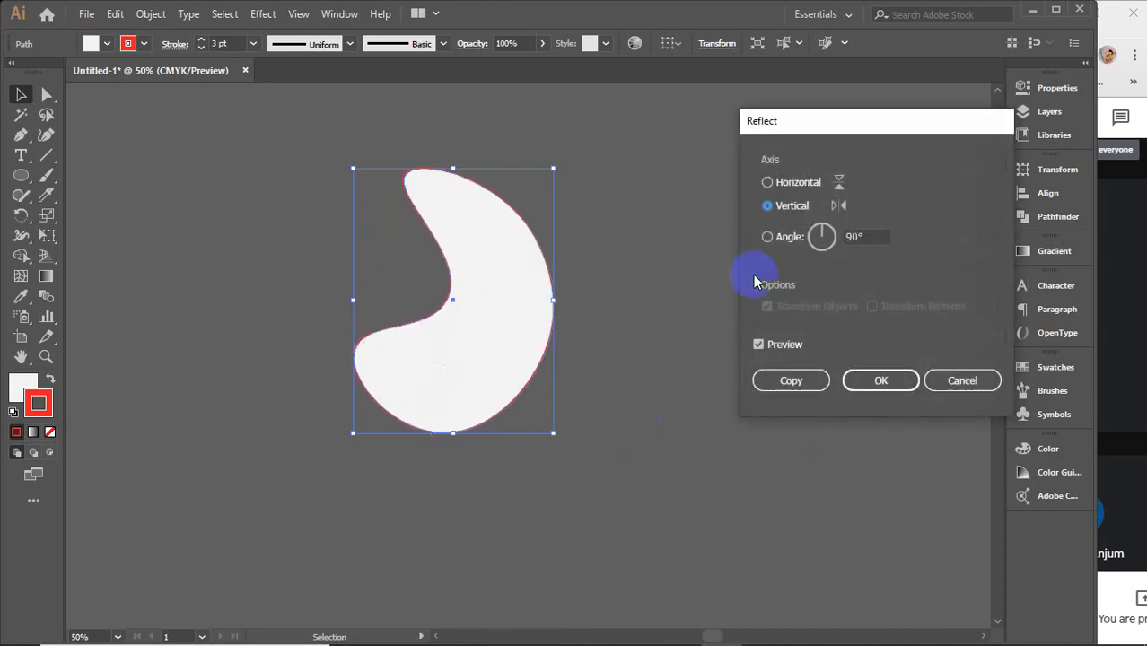
{"action": "left_click", "coordinate": [785, 345]}
{"action": "left_click", "coordinate": [786, 348]}
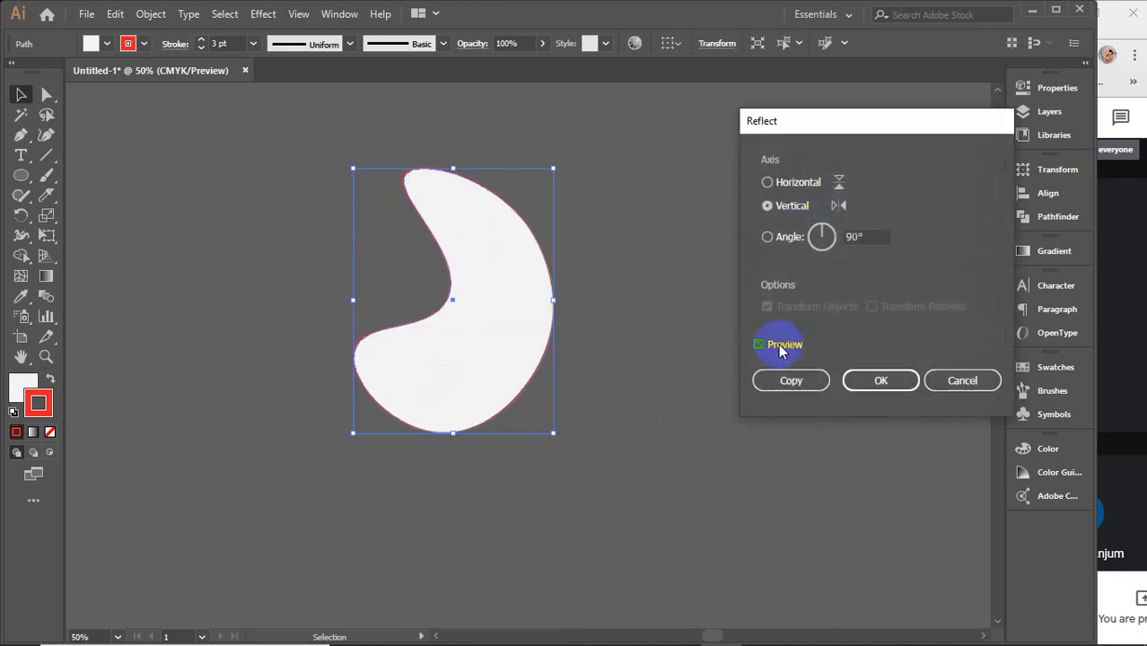
{"action": "left_click", "coordinate": [798, 185]}
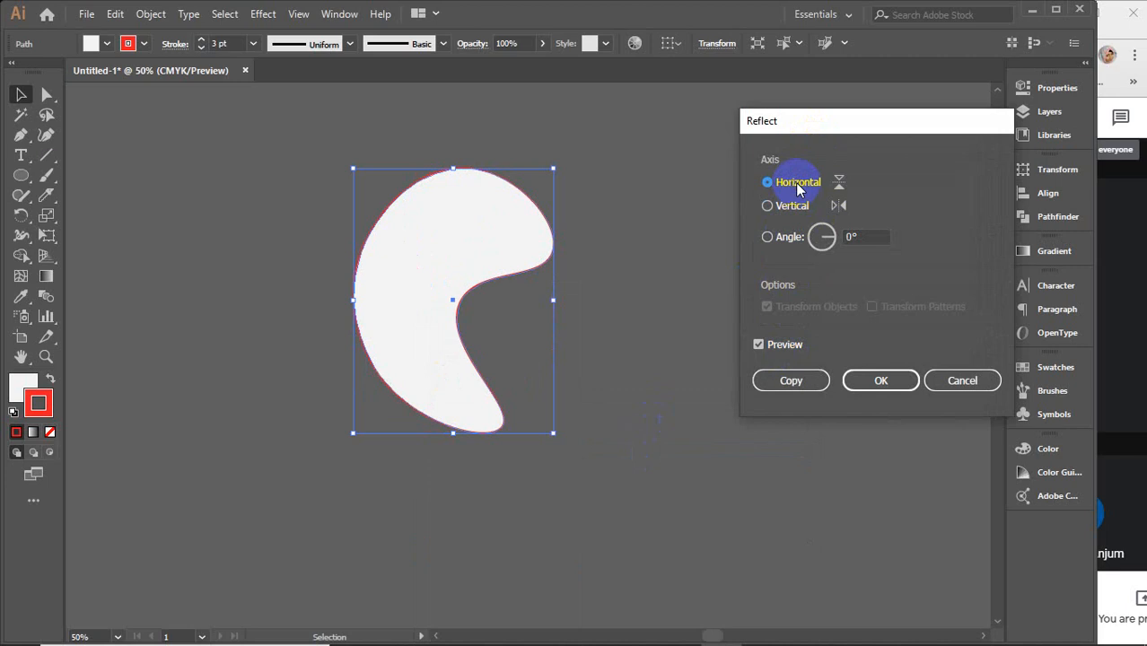
{"action": "left_click", "coordinate": [777, 346]}
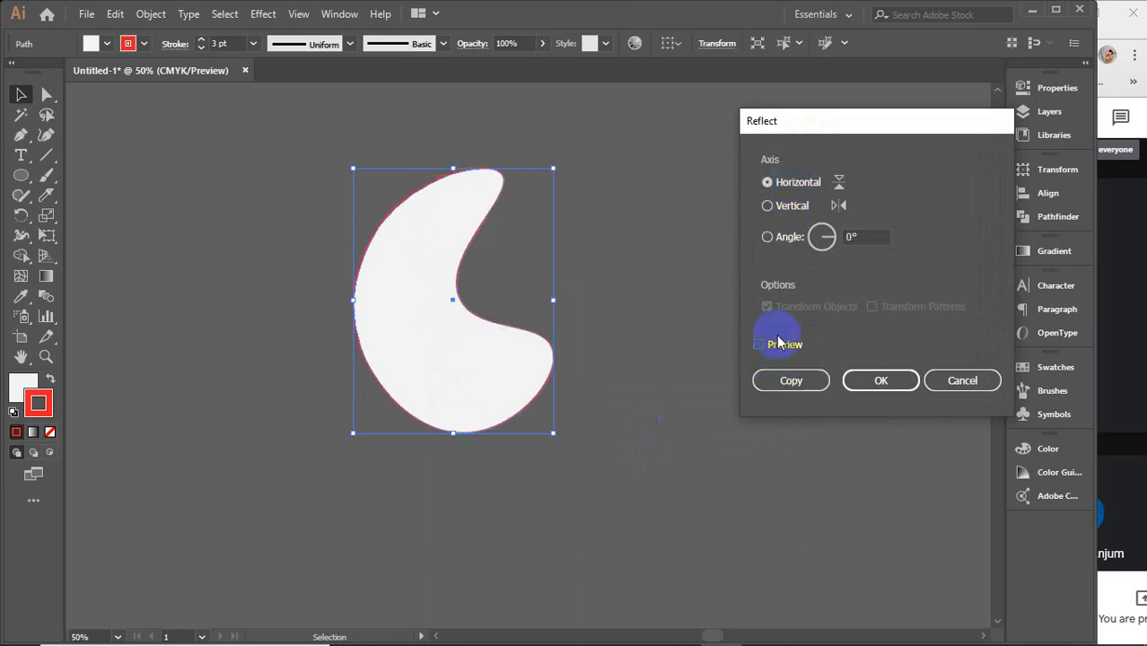
{"action": "left_click", "coordinate": [777, 346]}
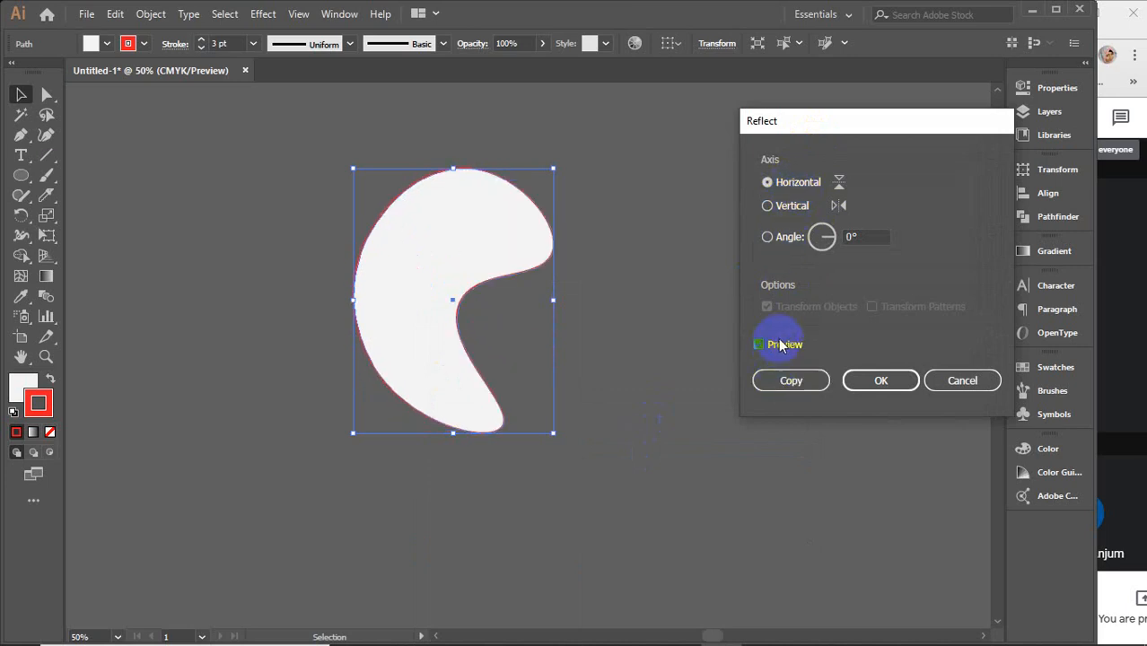
{"action": "left_click", "coordinate": [791, 206]}
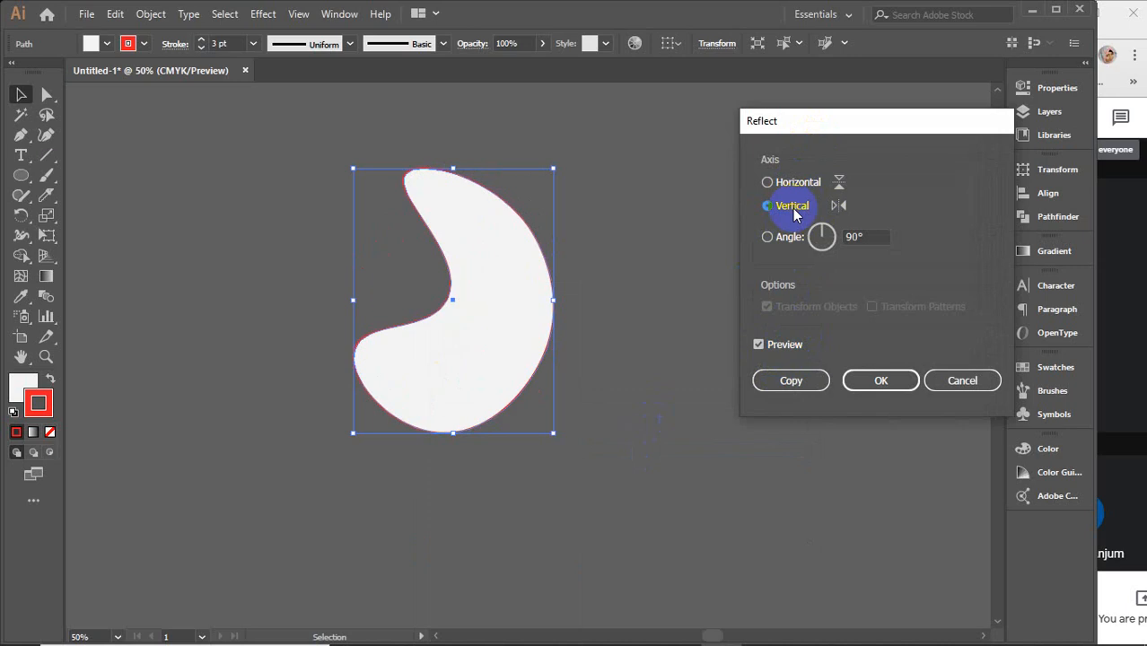
{"action": "left_click", "coordinate": [785, 346]}
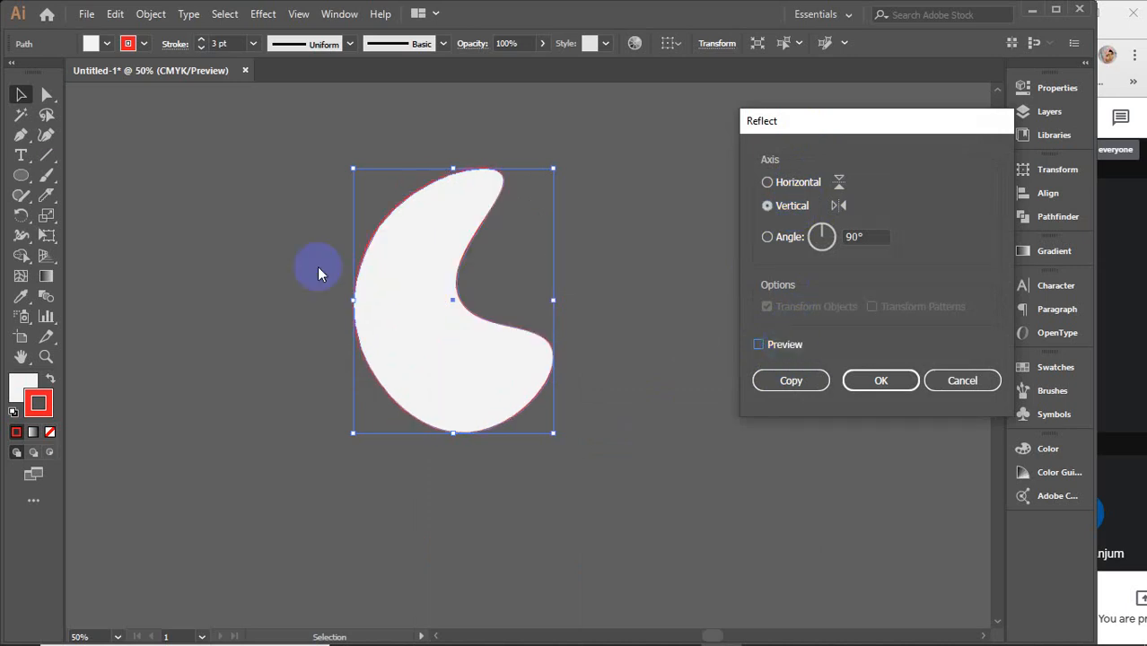
{"action": "left_click", "coordinate": [780, 347]}
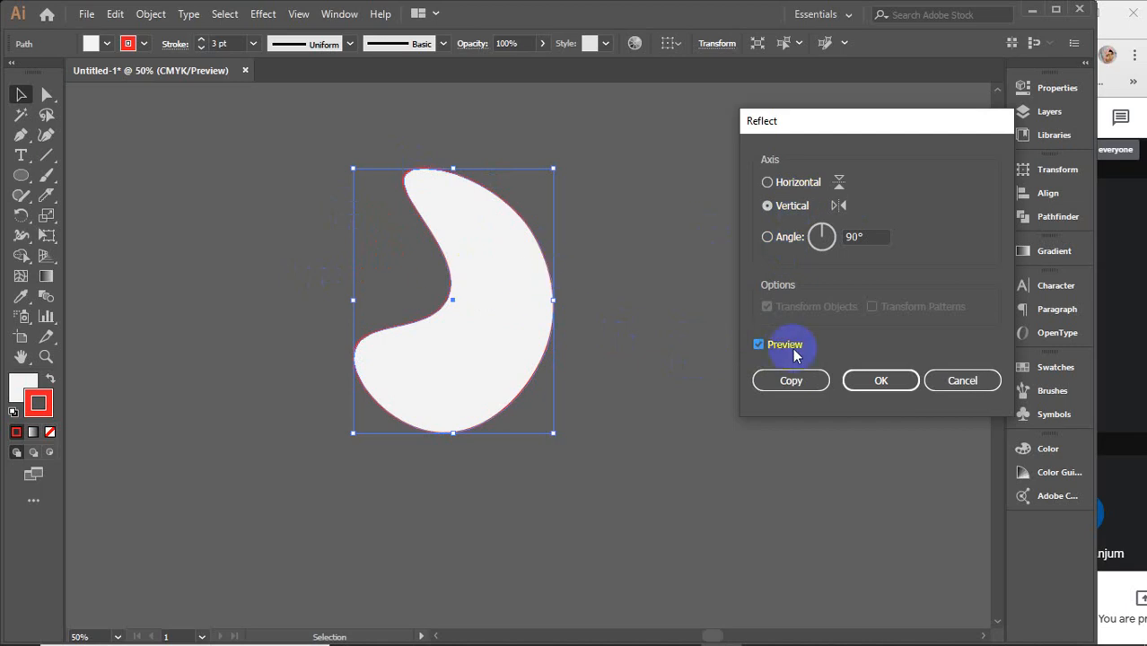
Step: Try custom reflection angles on the crescent in the preview, increasing the angle gradually to 257°
{"action": "double_click", "coordinate": [873, 236]}
{"action": "key", "text": "Up"}
{"action": "key", "text": "Up"}
{"action": "key", "text": "Up"}
{"action": "key", "text": "Up"}
{"action": "key", "text": "Up"}
{"action": "key", "text": "Up"}
{"action": "key", "text": "Up"}
{"action": "key", "text": "Up"}
{"action": "key", "text": "Up"}
{"action": "key", "text": "Up"}
{"action": "key", "text": "Up"}
{"action": "key", "text": "Up"}
{"action": "key", "text": "Up"}
{"action": "key", "text": "Up"}
{"action": "key", "text": "Up"}
{"action": "key", "text": "Up"}
{"action": "key", "text": "Up"}
{"action": "key", "text": "Up"}
{"action": "key", "text": "Up"}
{"action": "key", "text": "Up"}
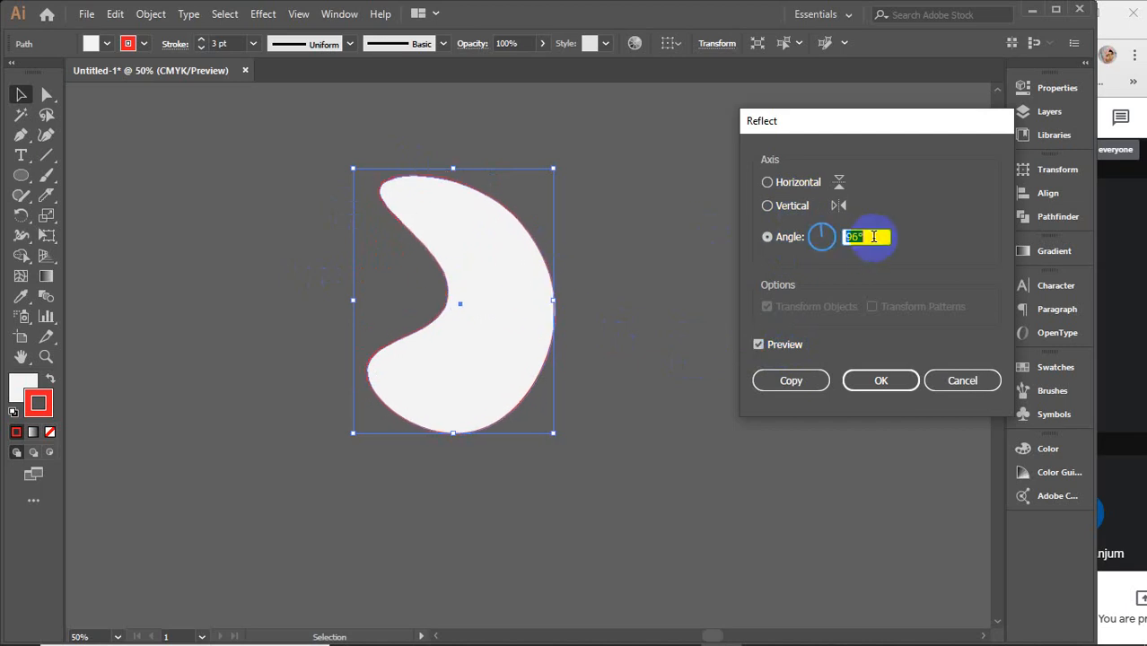
{"action": "key", "text": "Up"}
{"action": "key", "text": "Up"}
{"action": "key", "text": "Up"}
{"action": "key", "text": "Up"}
{"action": "key", "text": "Up"}
{"action": "key", "text": "Up"}
{"action": "key", "text": "Up"}
{"action": "key", "text": "Up"}
{"action": "key", "text": "Up"}
{"action": "key", "text": "Up"}
{"action": "key", "text": "Up"}
{"action": "key", "text": "Up"}
{"action": "key", "text": "Up"}
{"action": "key", "text": "Up"}
{"action": "key", "text": "Up"}
{"action": "key", "text": "Up"}
{"action": "key", "text": "Up"}
{"action": "key", "text": "Up"}
{"action": "key", "text": "Up"}
{"action": "key", "text": "Up"}
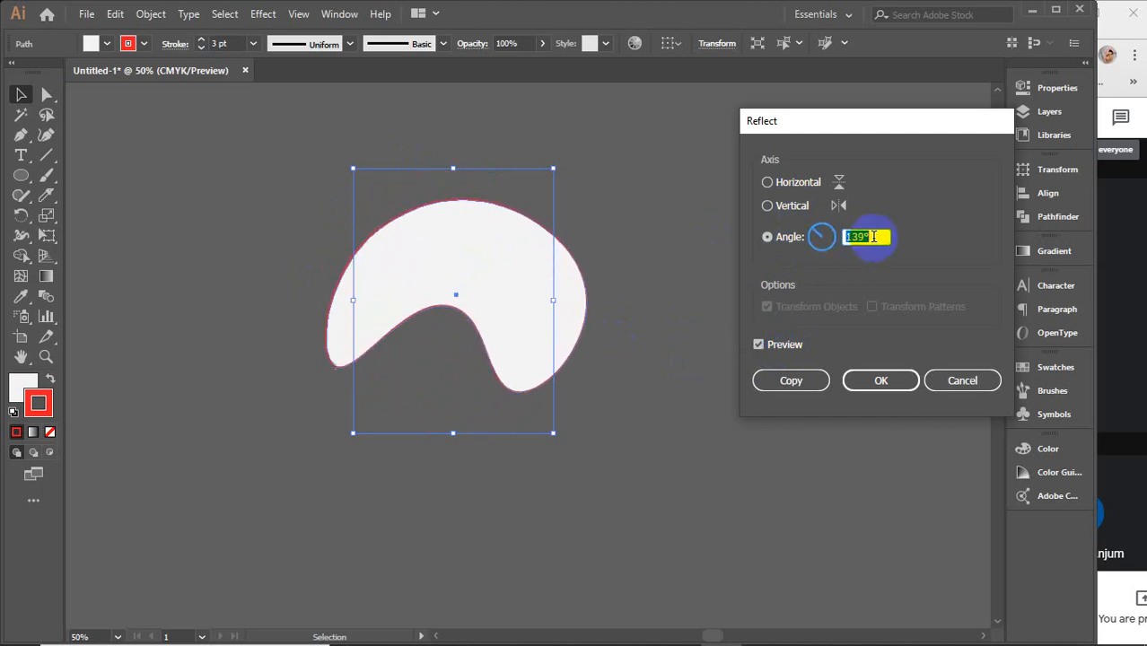
{"action": "key", "text": "Up"}
{"action": "key", "text": "Up"}
{"action": "key", "text": "Up"}
{"action": "key", "text": "Up"}
{"action": "key", "text": "Up"}
{"action": "key", "text": "Up"}
{"action": "key", "text": "Up"}
{"action": "key", "text": "Up"}
{"action": "key", "text": "Up"}
{"action": "key", "text": "Up"}
{"action": "key", "text": "Up"}
{"action": "key", "text": "Up"}
{"action": "key", "text": "Up"}
{"action": "key", "text": "Up"}
{"action": "key", "text": "Up"}
{"action": "key", "text": "Up"}
{"action": "key", "text": "Up"}
{"action": "key", "text": "Up"}
{"action": "key", "text": "Up"}
{"action": "key", "text": "Up"}
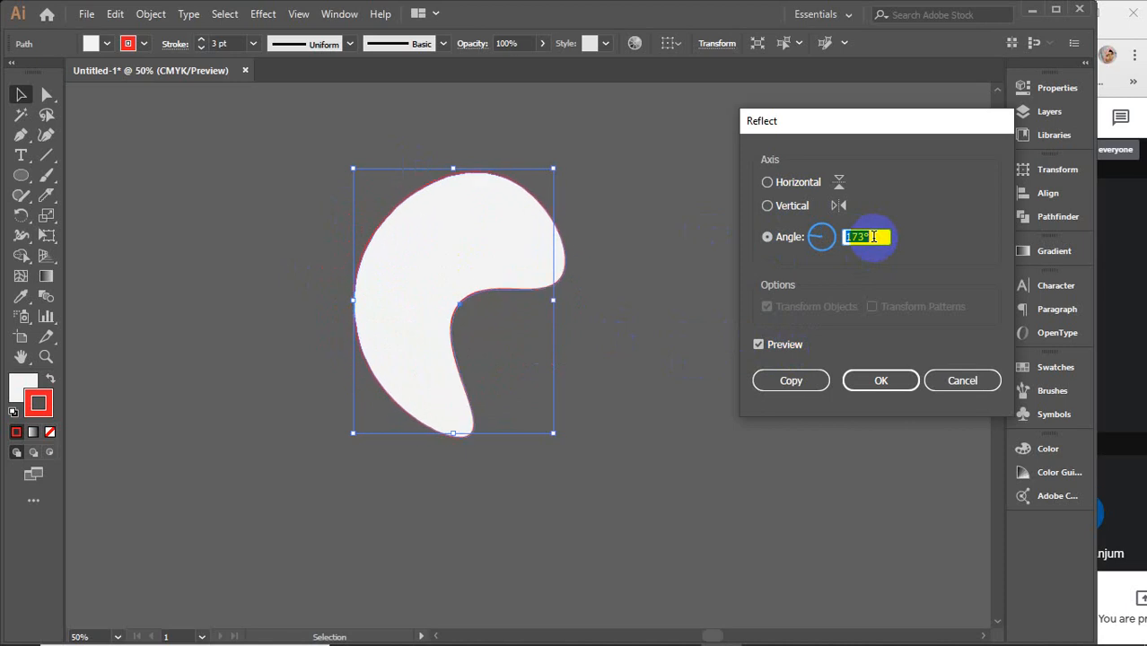
{"action": "key", "text": "Up"}
{"action": "key", "text": "Up"}
{"action": "key", "text": "Up"}
{"action": "key", "text": "Up"}
{"action": "key", "text": "Up"}
{"action": "key", "text": "Up"}
{"action": "key", "text": "Up"}
{"action": "key", "text": "Up"}
{"action": "key", "text": "Up"}
{"action": "key", "text": "Up"}
{"action": "key", "text": "Up"}
{"action": "key", "text": "Up"}
{"action": "key", "text": "Up"}
{"action": "key", "text": "Up"}
{"action": "key", "text": "Up"}
{"action": "key", "text": "Up"}
{"action": "key", "text": "Up"}
{"action": "key", "text": "Up"}
{"action": "key", "text": "Up"}
{"action": "key", "text": "Up"}
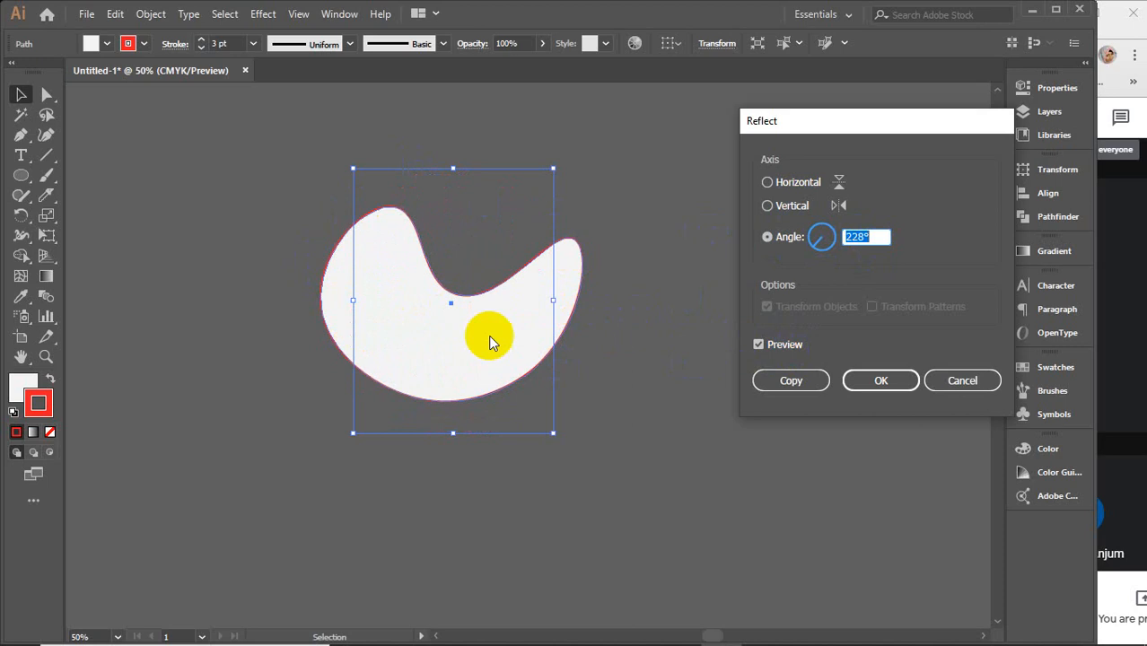
{"action": "key", "text": "Up"}
{"action": "key", "text": "Up"}
{"action": "key", "text": "Up"}
{"action": "key", "text": "Up"}
{"action": "key", "text": "Up"}
{"action": "key", "text": "Up"}
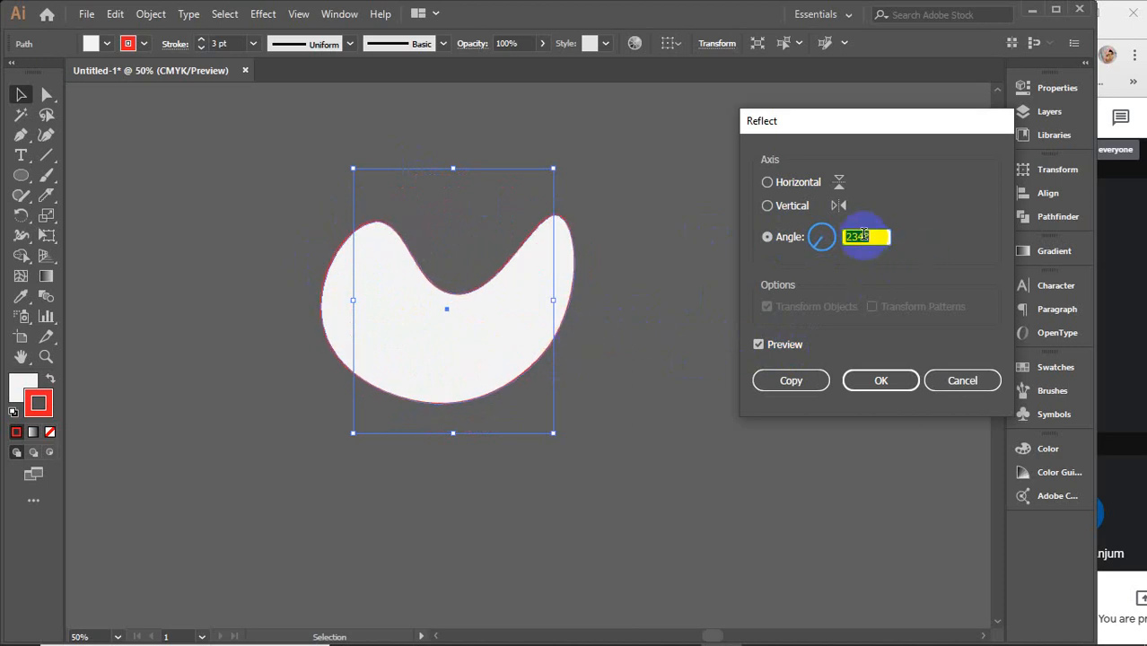
{"action": "key", "text": "Up"}
{"action": "key", "text": "Up"}
{"action": "key", "text": "Up"}
{"action": "key", "text": "Up"}
{"action": "key", "text": "Up"}
{"action": "key", "text": "Up"}
{"action": "key", "text": "Up"}
{"action": "key", "text": "Up"}
{"action": "key", "text": "Up"}
{"action": "key", "text": "Up"}
{"action": "key", "text": "Up"}
{"action": "key", "text": "Up"}
{"action": "key", "text": "Up"}
{"action": "key", "text": "Up"}
{"action": "key", "text": "Up"}
{"action": "key", "text": "Up"}
{"action": "key", "text": "Up"}
{"action": "key", "text": "Up"}
{"action": "key", "text": "Up"}
{"action": "key", "text": "Up"}
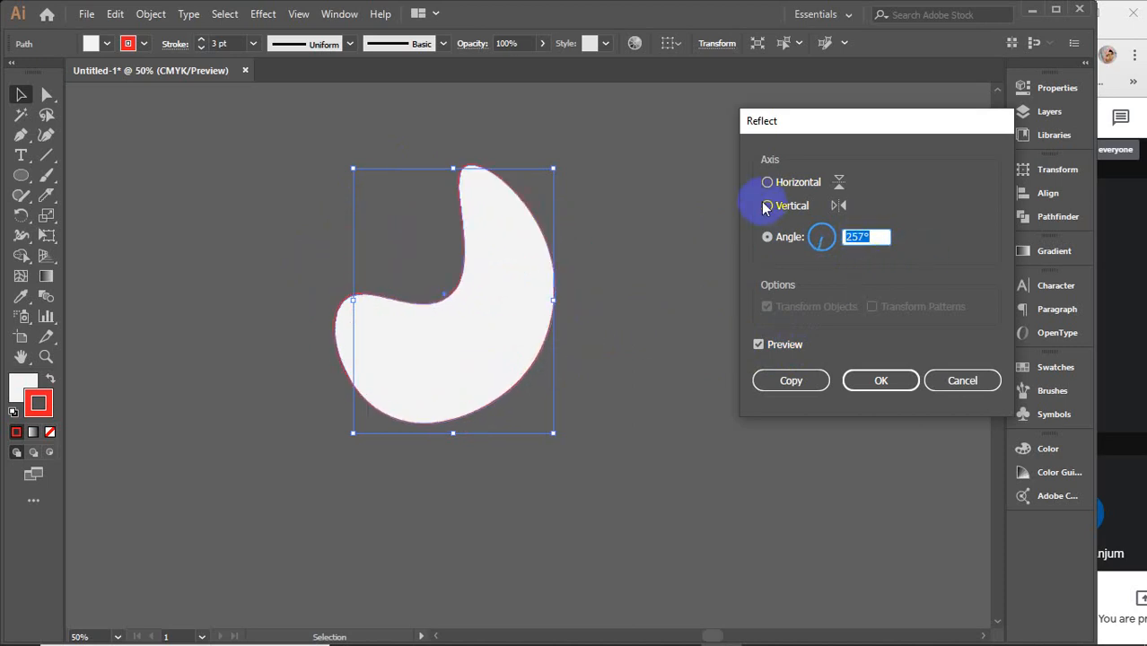
Step: Create a vertically reflected copy of the crescent and move it beside the original, on its right
{"action": "left_click", "coordinate": [767, 182]}
{"action": "left_click", "coordinate": [767, 206]}
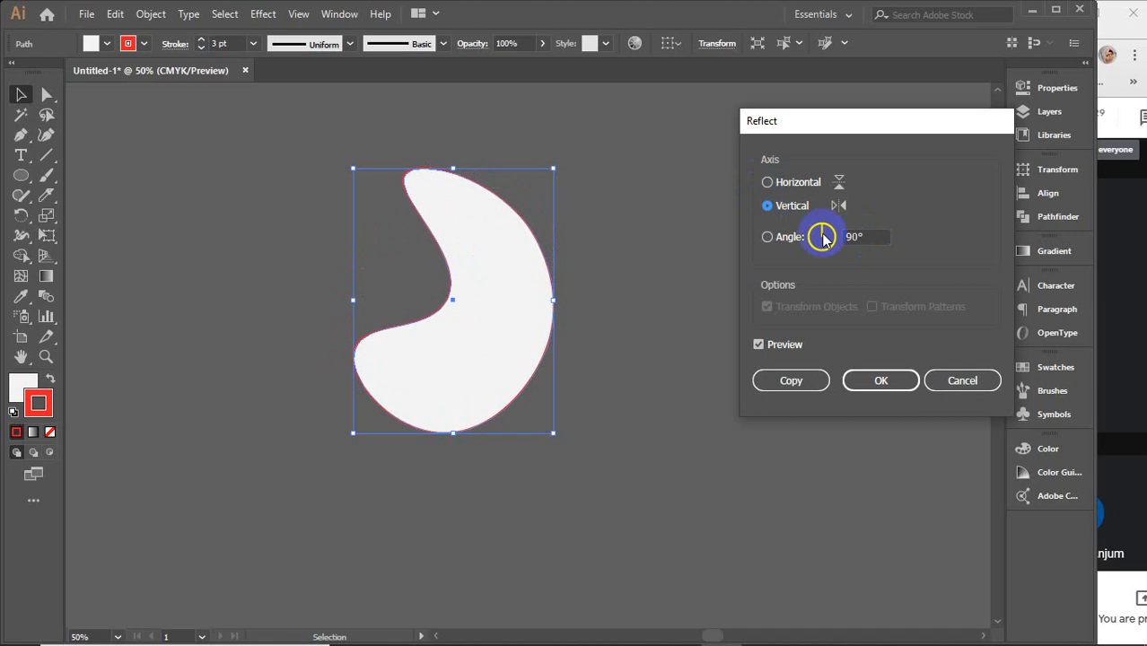
{"action": "left_click", "coordinate": [791, 381]}
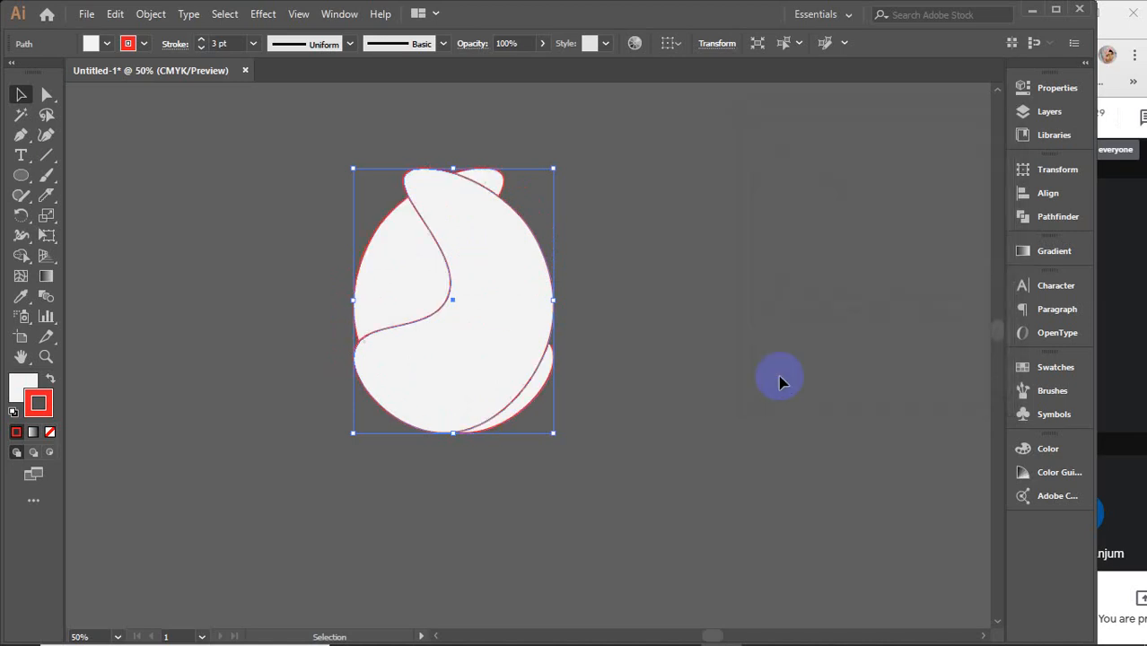
{"action": "left_click_drag", "start_coordinate": [524, 322], "coordinate": [738, 323]}
Step: Delete the reflected copy to the right of the original crescent
{"action": "left_click", "coordinate": [411, 329]}
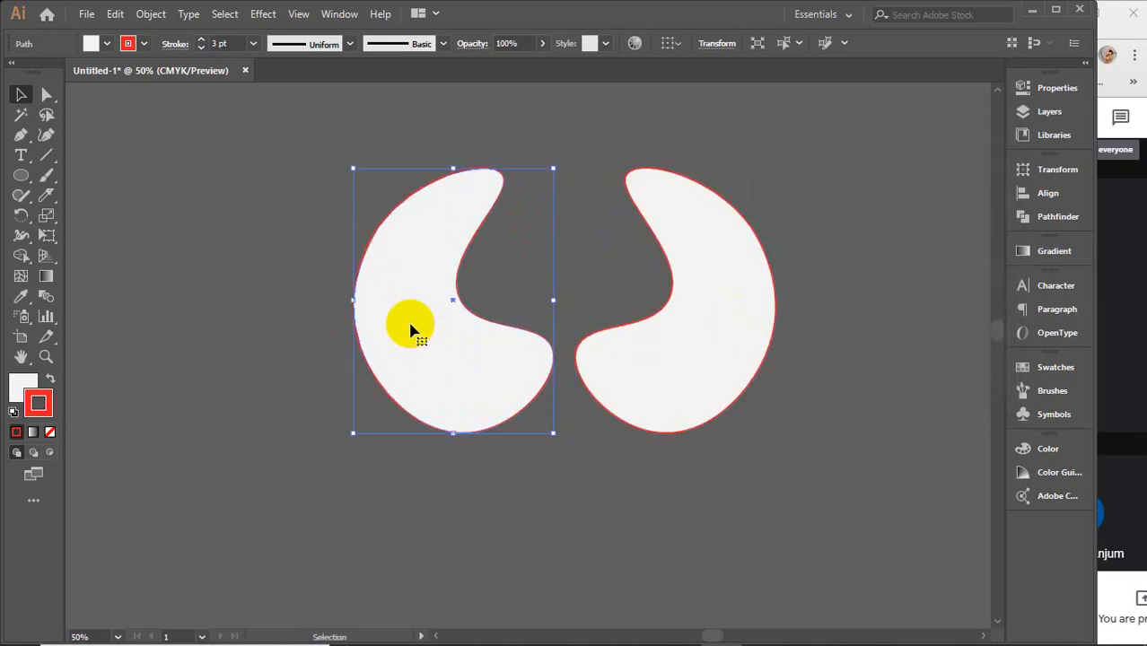
{"action": "left_click", "coordinate": [741, 324]}
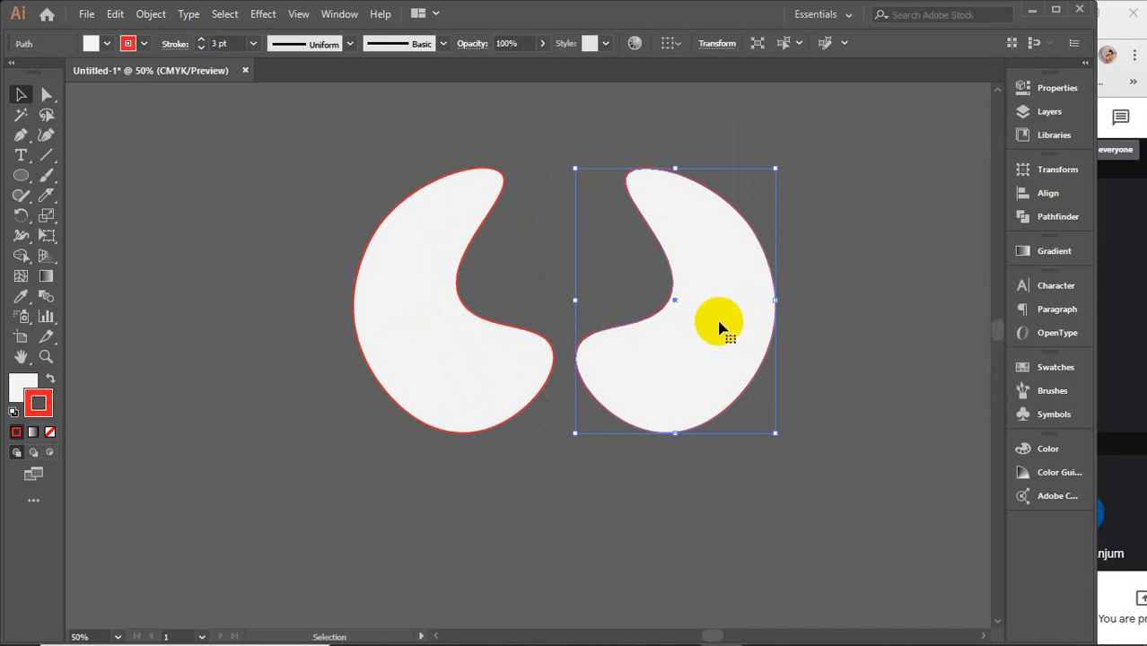
{"action": "key", "text": "Delete"}
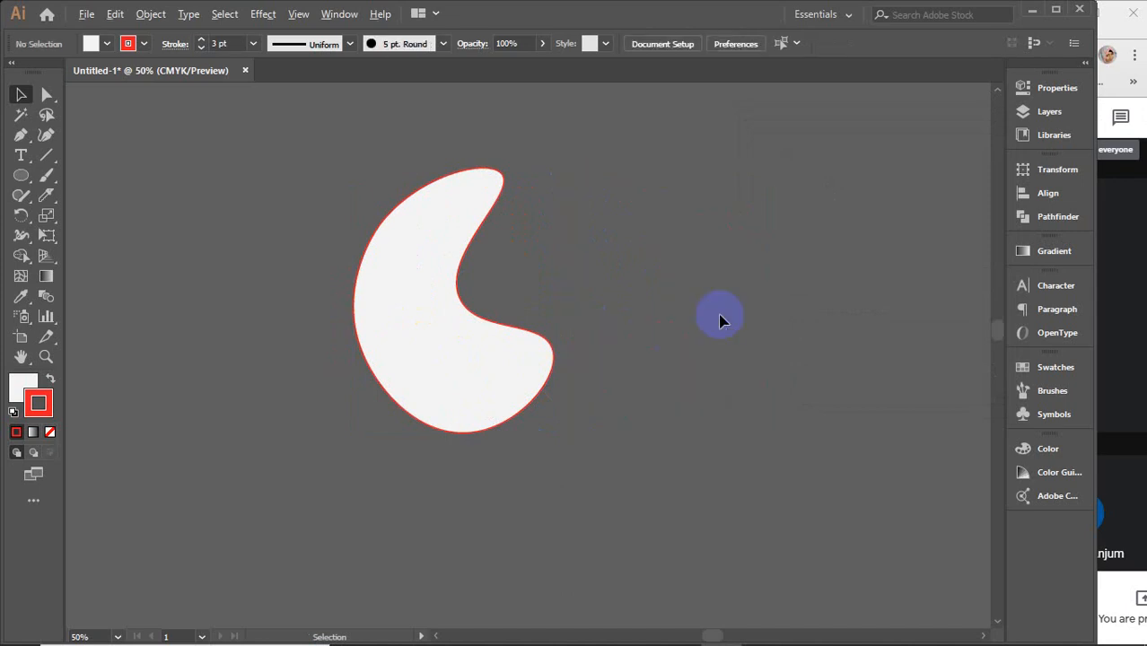
Step: Move the crescent to the right, into the empty area above and beyond the artboard
{"action": "scroll", "coordinate": [719, 320], "scroll_direction": "down", "scroll_amount": 1}
{"action": "scroll", "coordinate": [503, 341], "scroll_direction": "right", "scroll_amount": 3}
{"action": "left_click_drag", "start_coordinate": [339, 341], "coordinate": [632, 287]}
Step: Create a horizontally reflected copy of the crescent below it with the Reflect tool, using the crescent's bottom anchor point as the origin
{"action": "left_click_drag", "start_coordinate": [21, 215], "coordinate": [86, 236]}
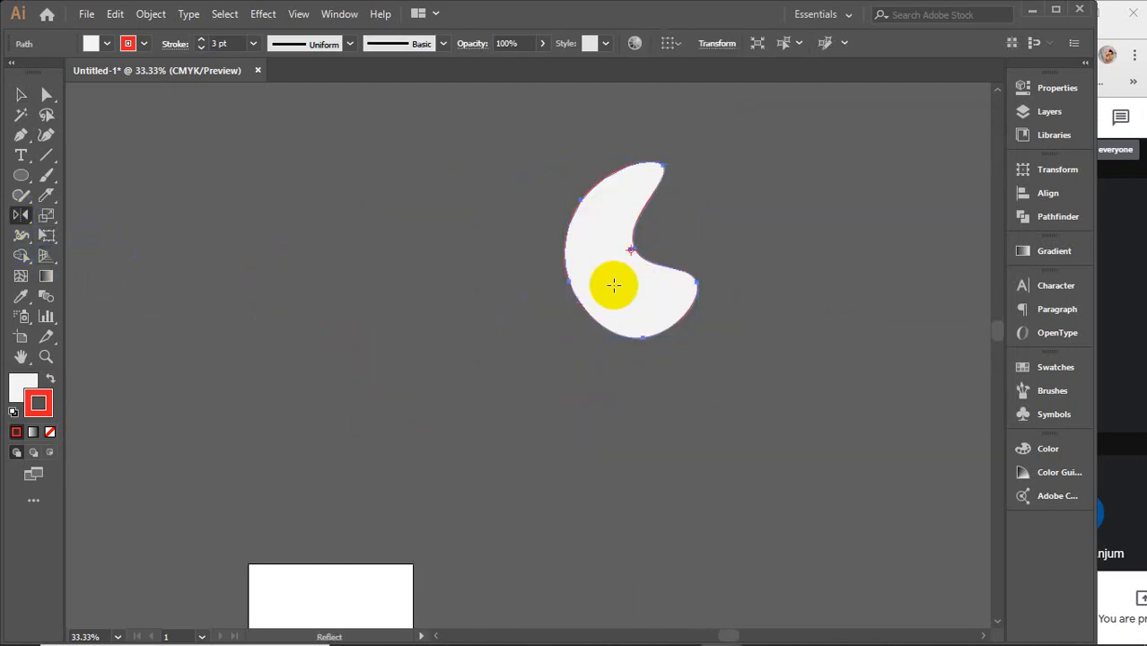
{"action": "left_click_drag", "start_coordinate": [609, 282], "coordinate": [632, 249]}
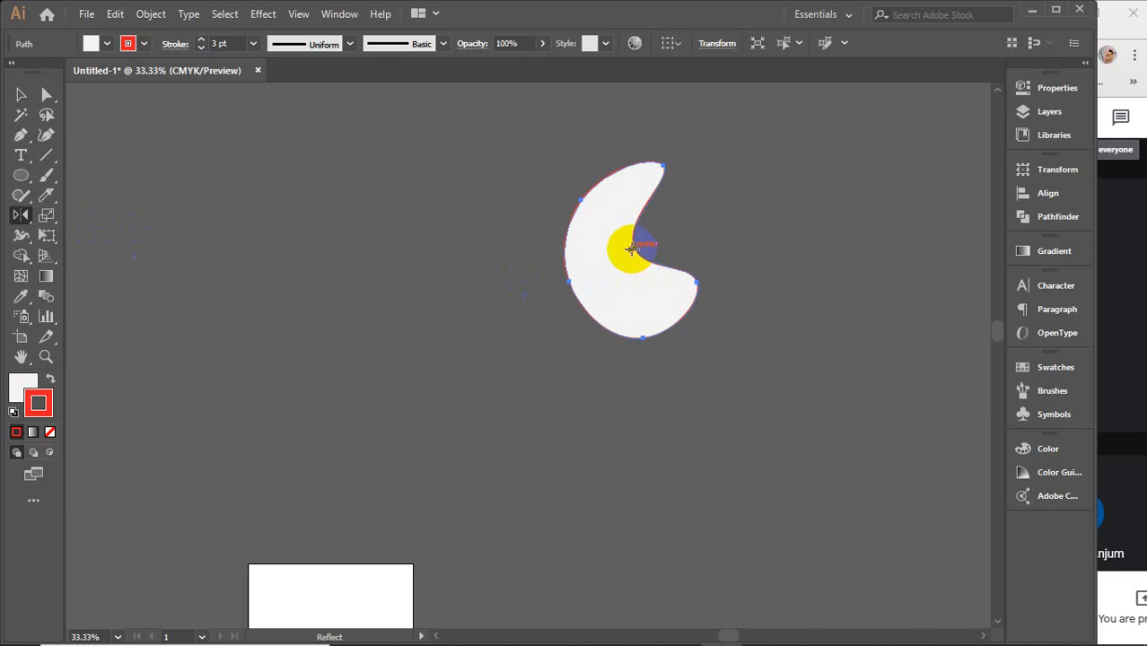
{"action": "left_click", "coordinate": [641, 339], "text": "alt"}
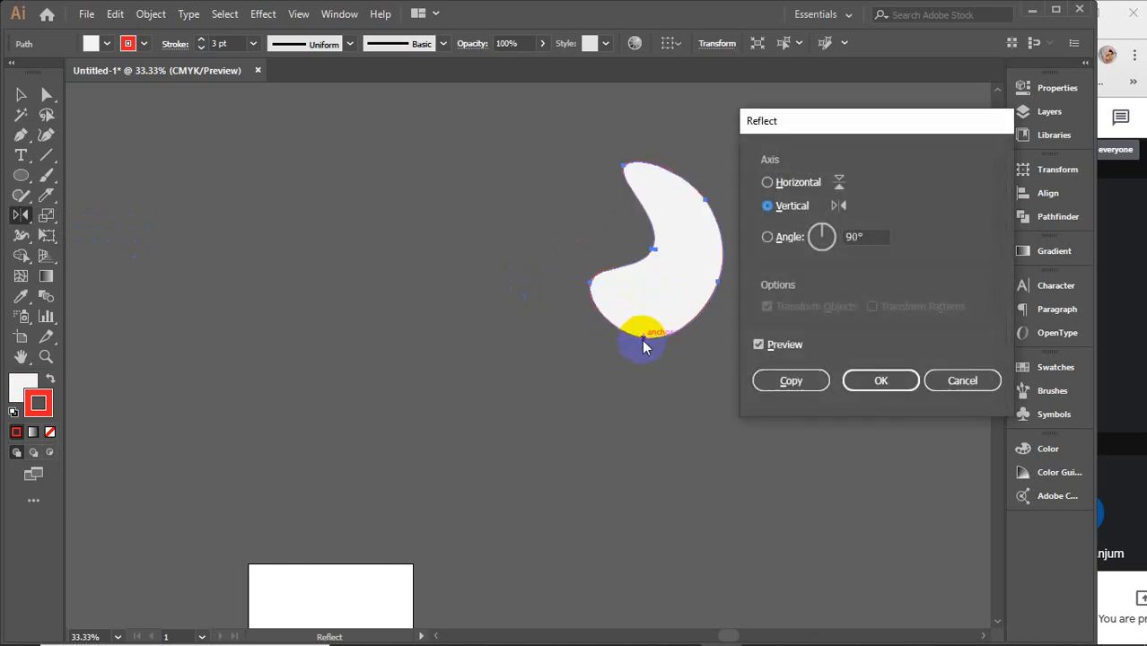
{"action": "left_click", "coordinate": [768, 182]}
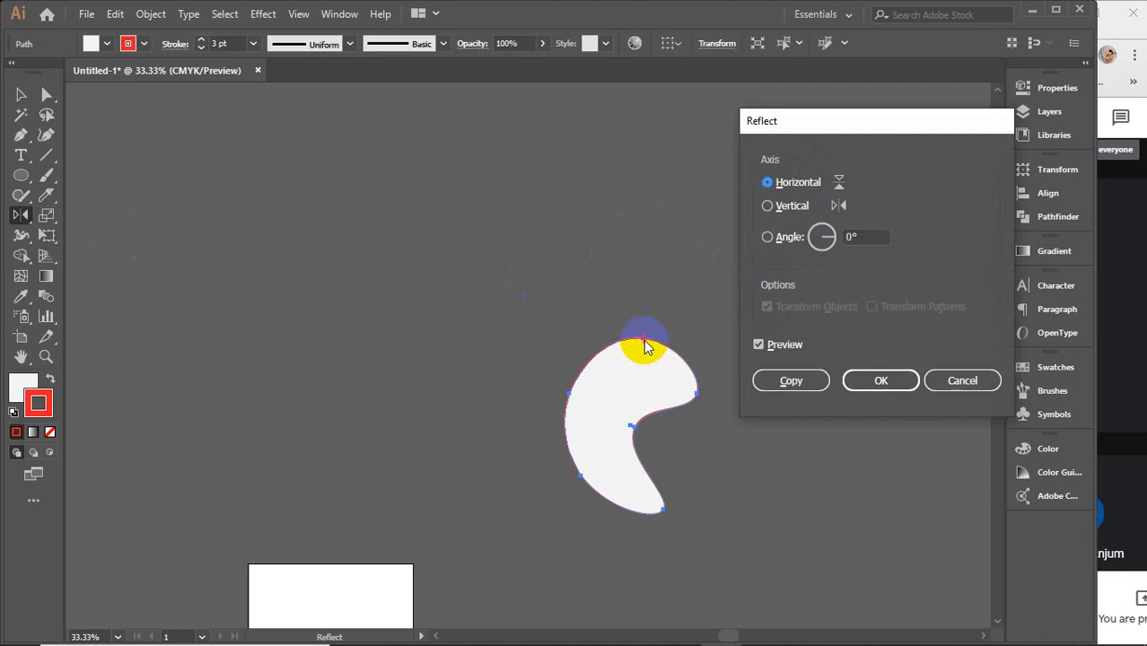
{"action": "left_click", "coordinate": [780, 206]}
{"action": "left_click", "coordinate": [793, 186]}
{"action": "left_click", "coordinate": [784, 205]}
{"action": "left_click", "coordinate": [792, 185]}
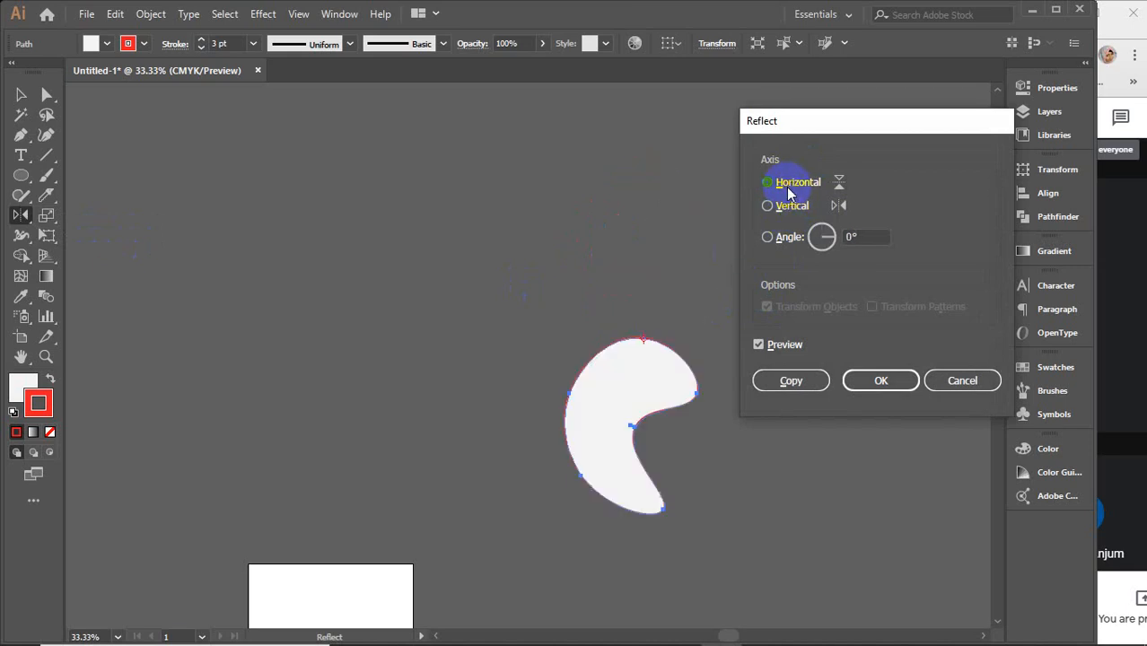
{"action": "left_click", "coordinate": [783, 207]}
{"action": "left_click", "coordinate": [780, 183]}
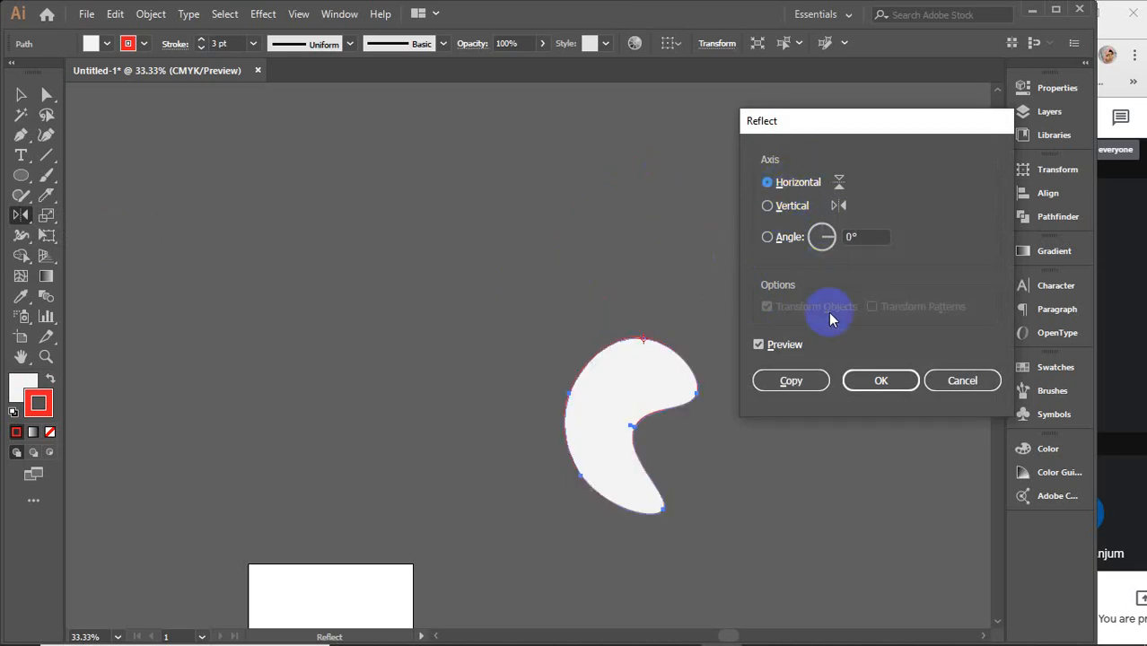
{"action": "left_click", "coordinate": [786, 380]}
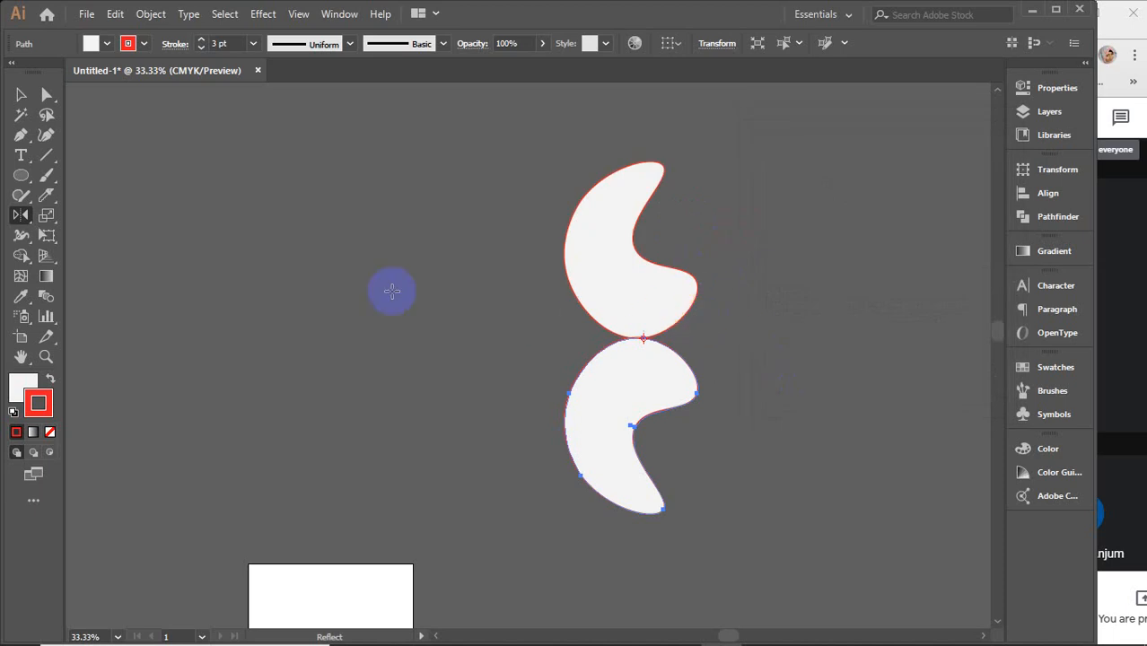
{"action": "left_click", "coordinate": [22, 94]}
{"action": "left_click", "coordinate": [648, 391]}
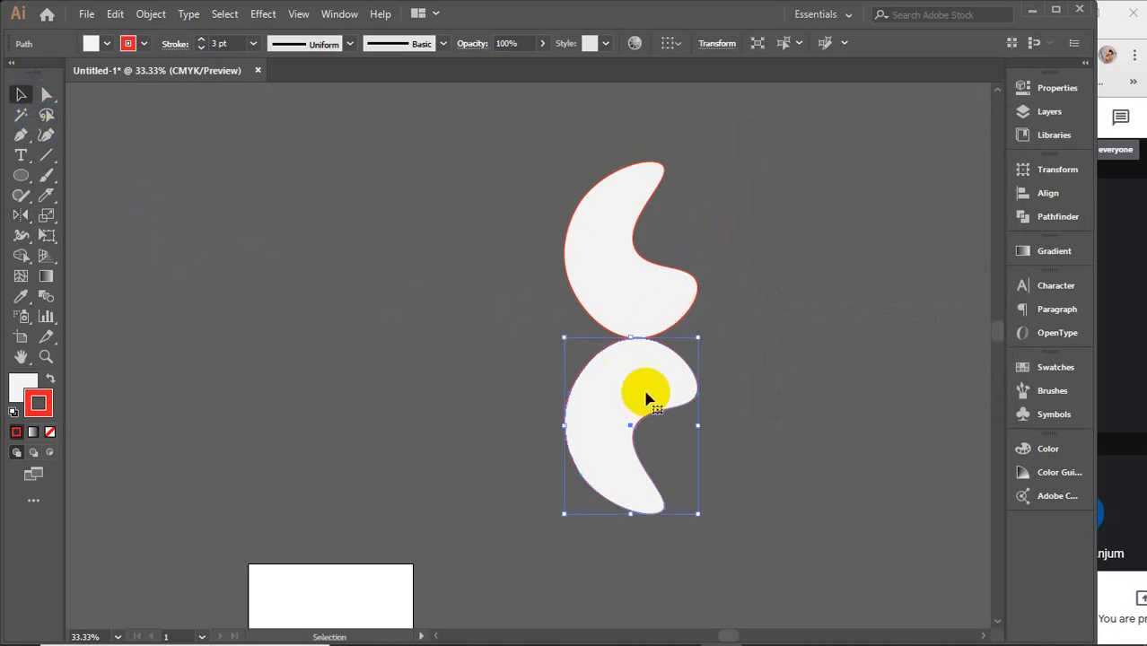
{"action": "left_click", "coordinate": [387, 292]}
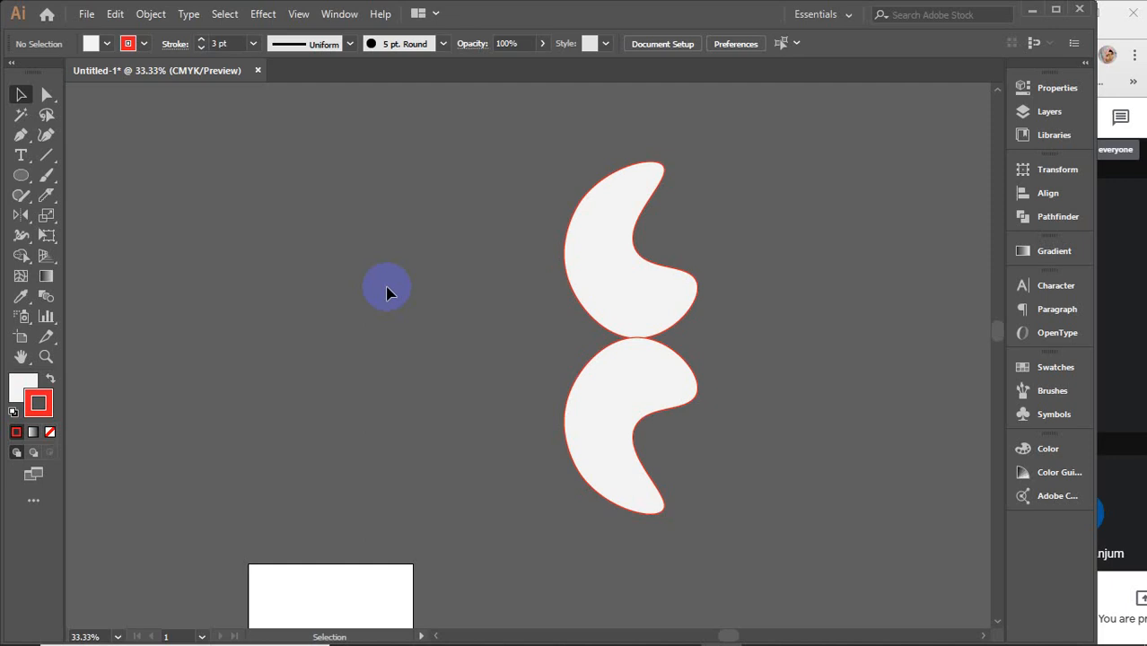
Step: Examine the Move transform's distance, angle and preview options for the upper crescent, then cancel without moving it
{"action": "left_click", "coordinate": [601, 266]}
{"action": "right_click", "coordinate": [605, 266]}
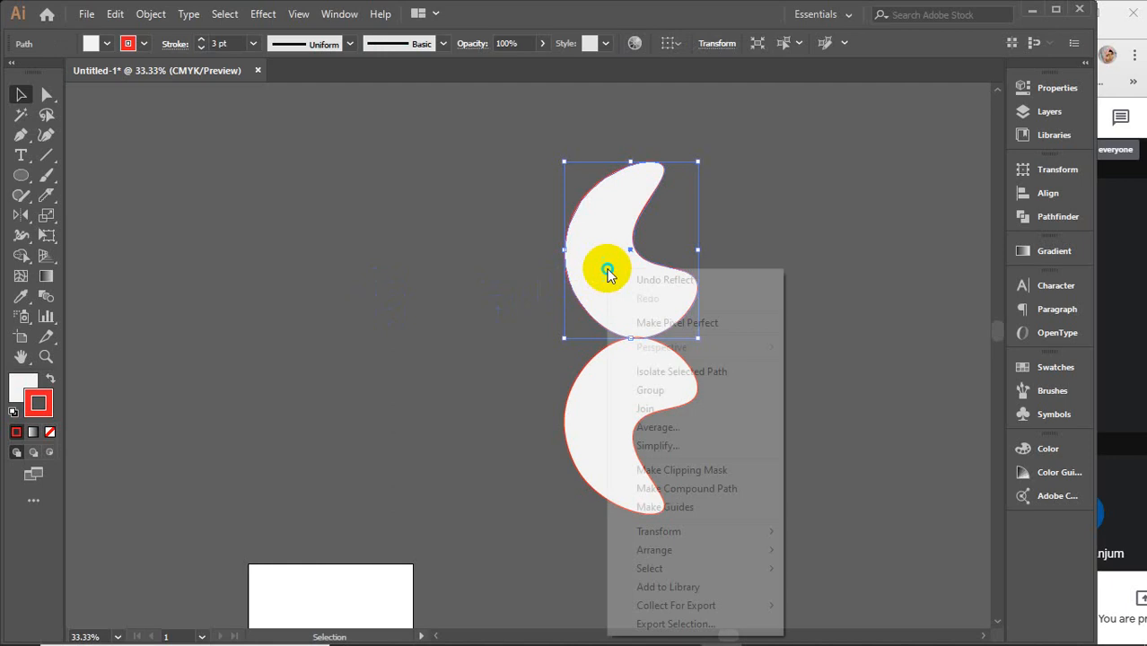
{"action": "mouse_move", "coordinate": [689, 534]}
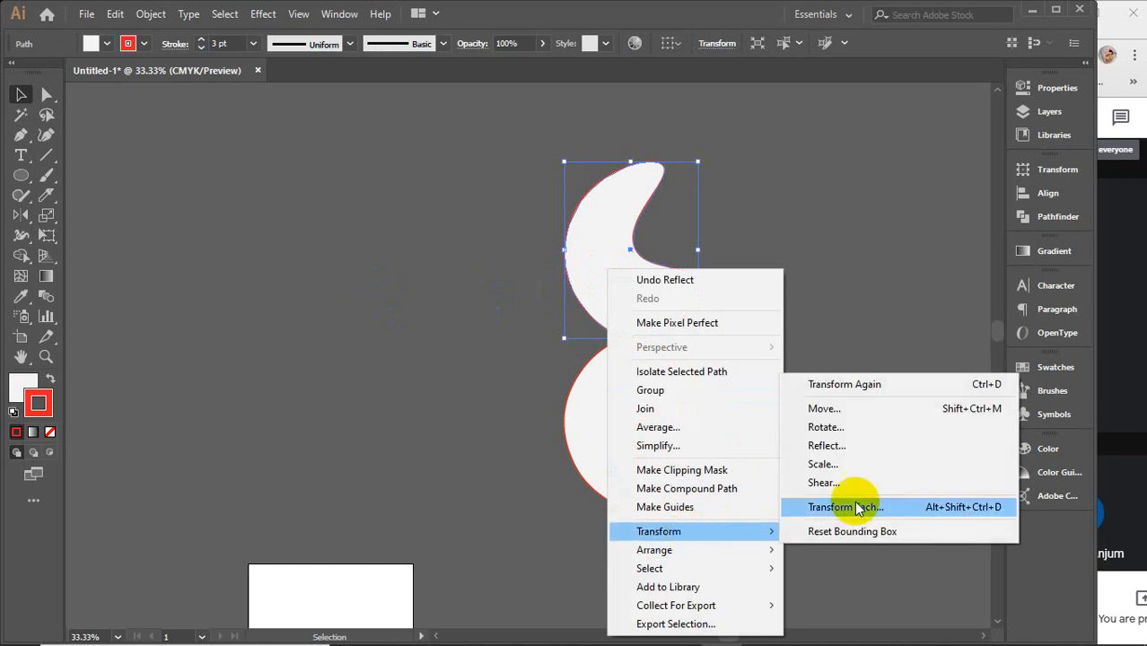
{"action": "left_click", "coordinate": [842, 408]}
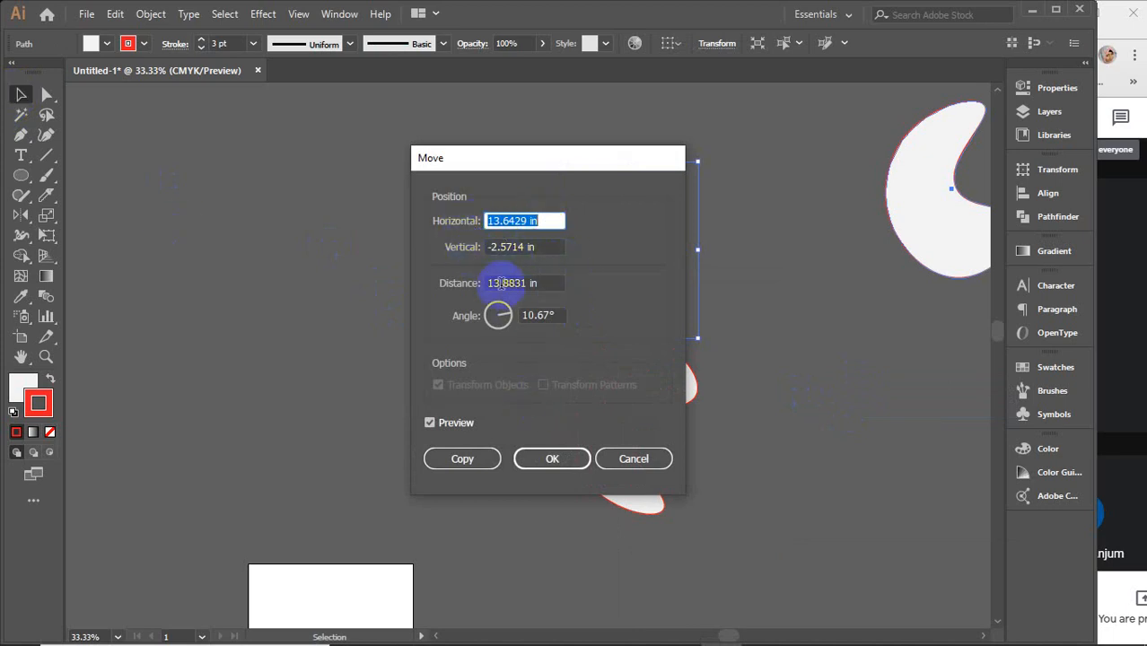
{"action": "left_click", "coordinate": [558, 284]}
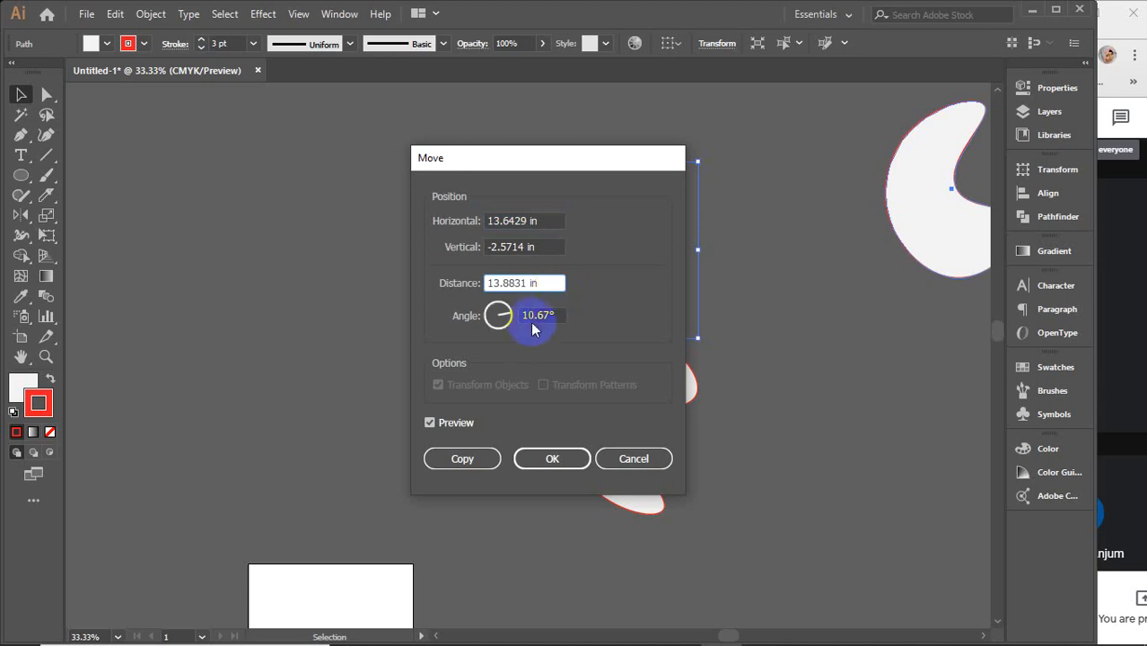
{"action": "left_click", "coordinate": [457, 433]}
{"action": "left_click", "coordinate": [456, 430]}
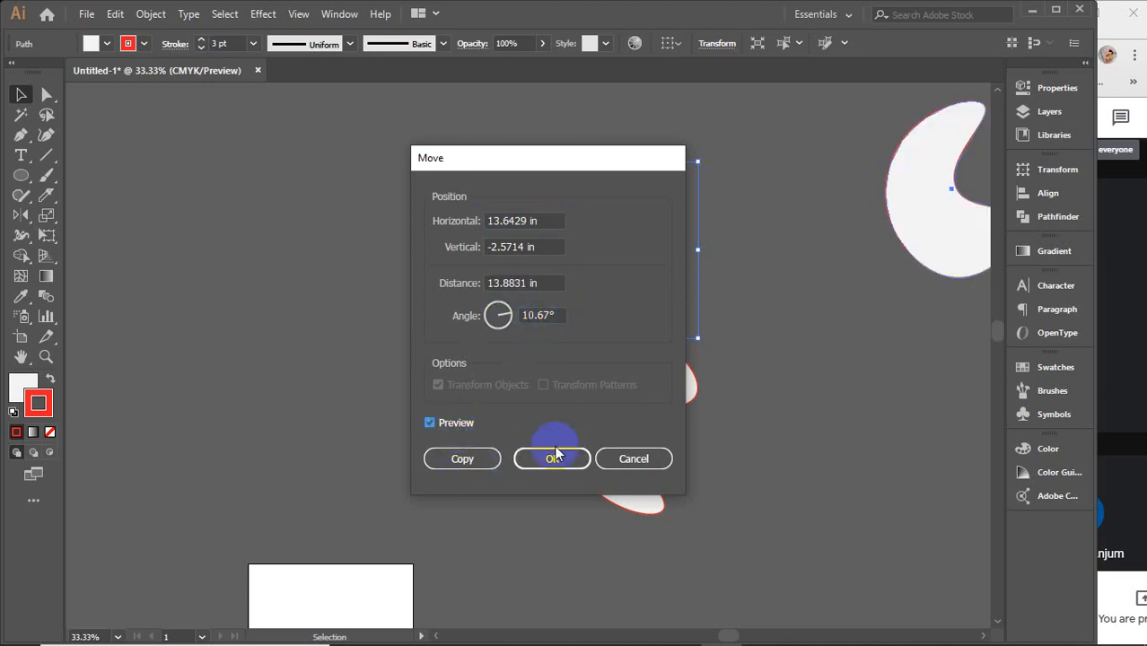
{"action": "left_click", "coordinate": [633, 459]}
Step: Preview uniform scaling of the upper crescent at 105% and 103%, then cancel the Scale transform
{"action": "right_click", "coordinate": [597, 268]}
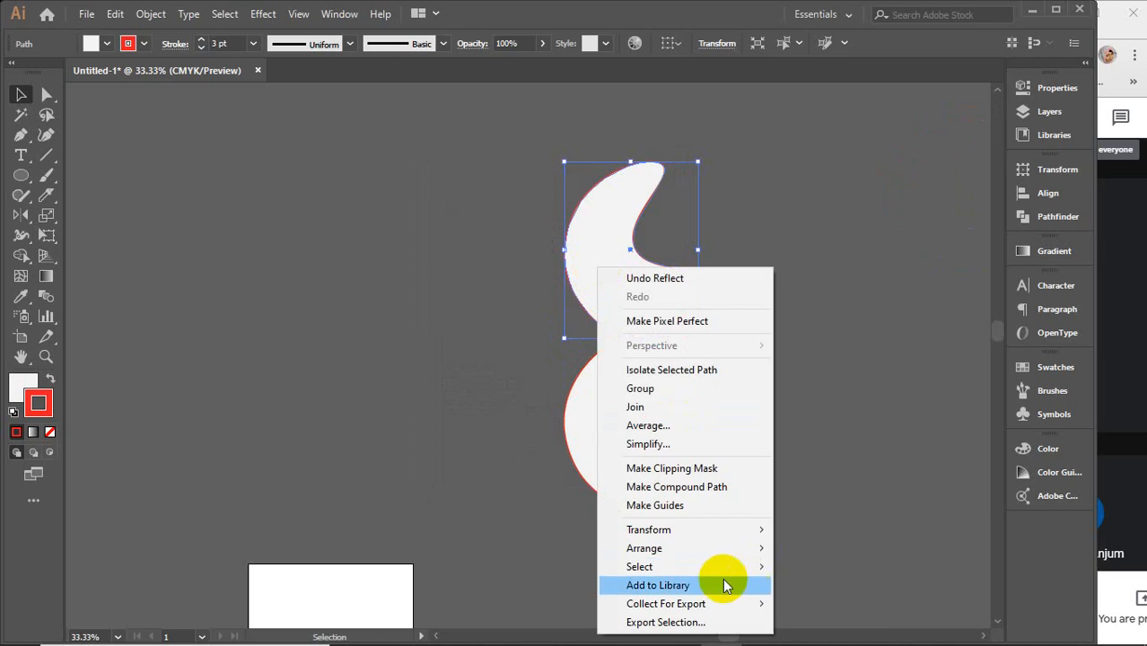
{"action": "mouse_move", "coordinate": [758, 525]}
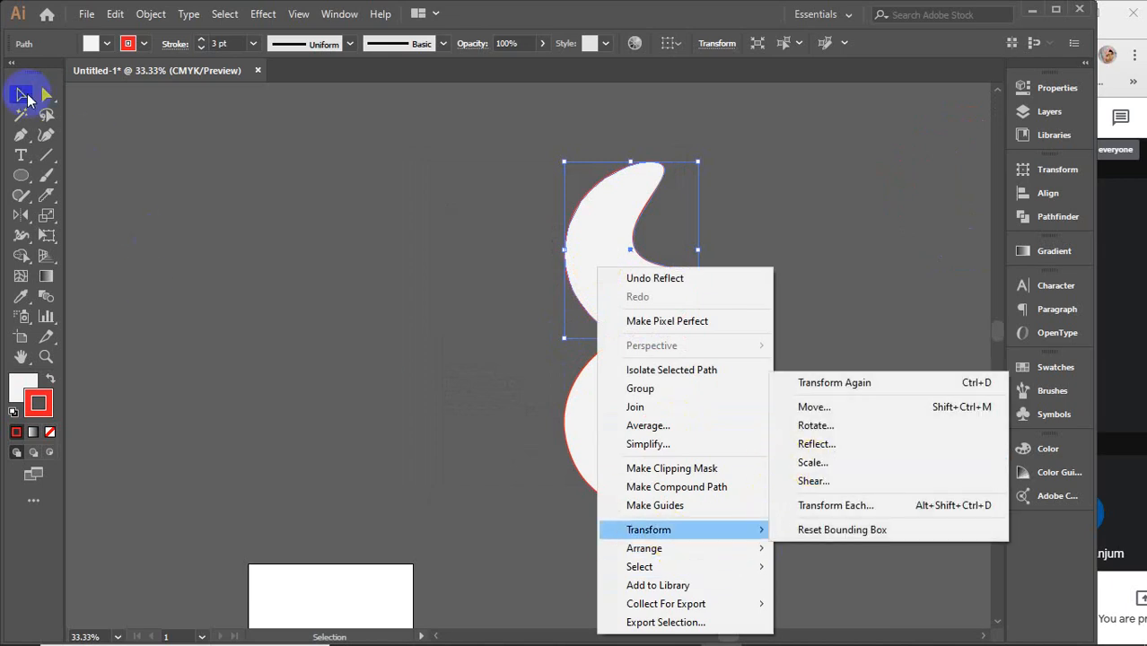
{"action": "left_click", "coordinate": [830, 460]}
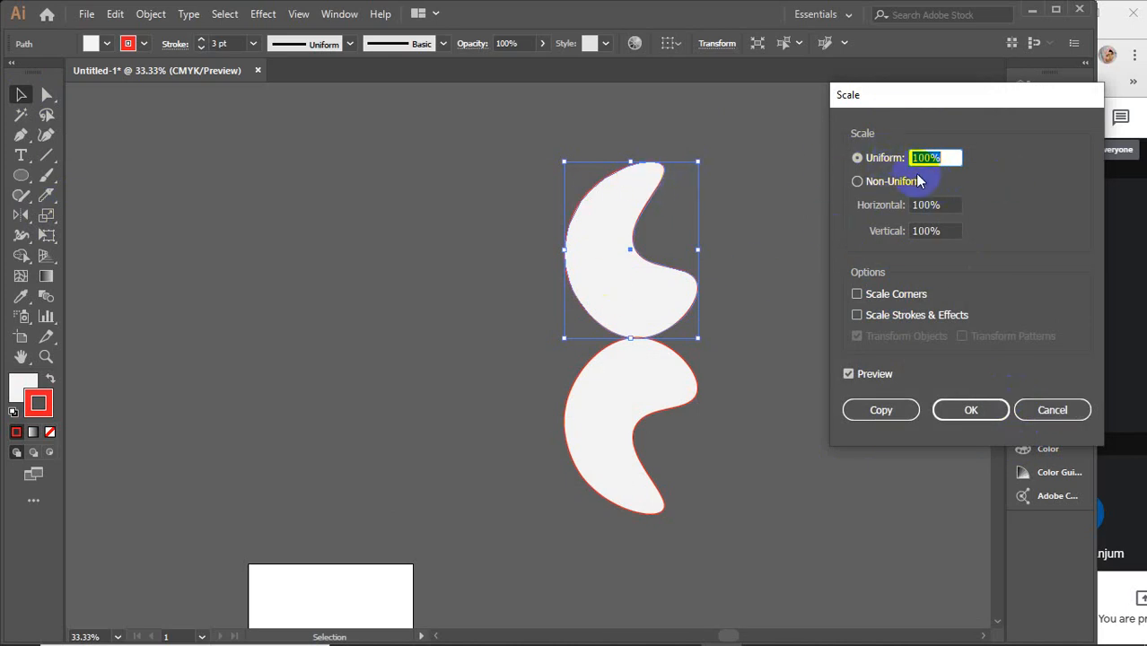
{"action": "key", "text": "Up"}
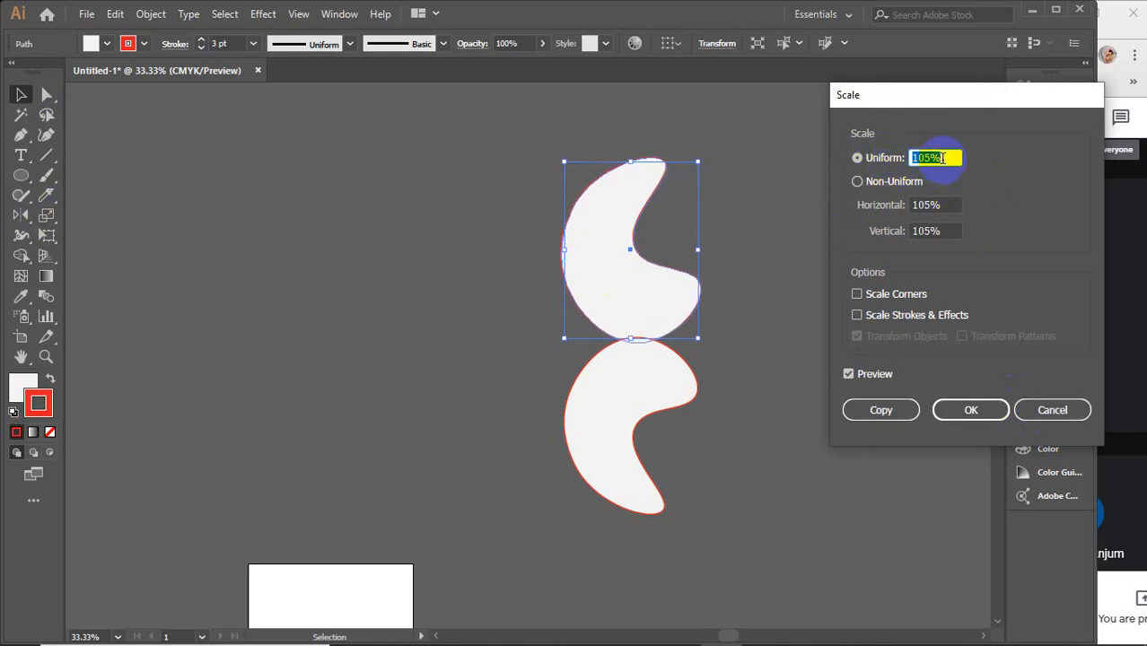
{"action": "key", "text": "Up"}
{"action": "key", "text": "Up"}
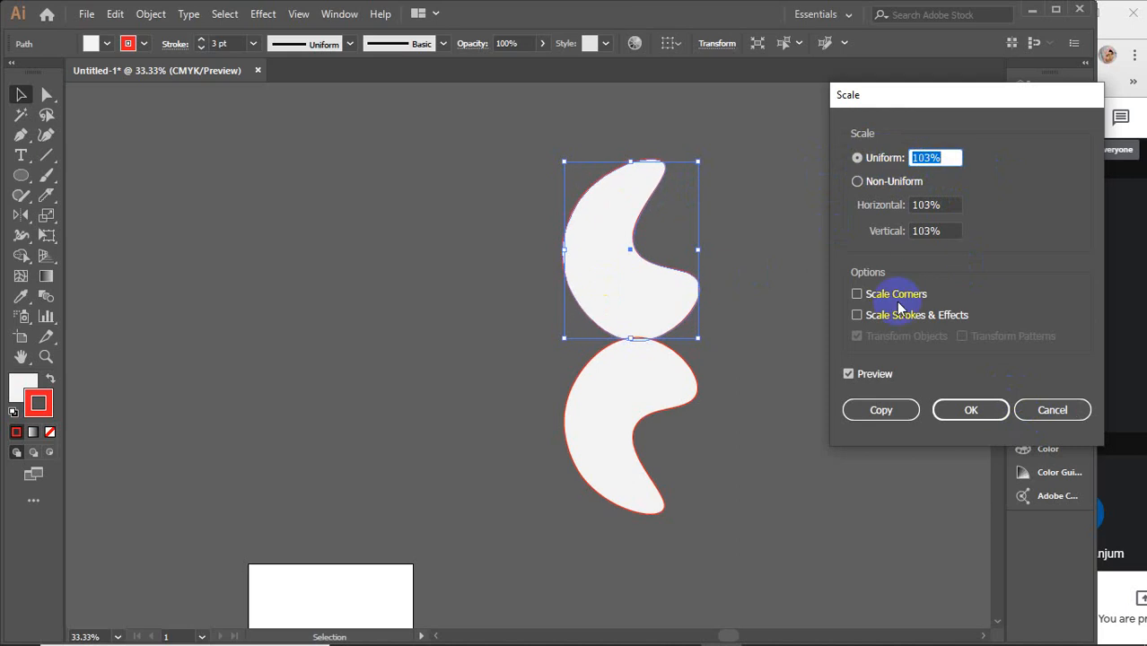
{"action": "left_click", "coordinate": [1051, 409]}
Step: View the Shear transform for the upper crescent, cancel it, and look through the Scale, Shear and Reshape tool group
{"action": "right_click", "coordinate": [628, 273]}
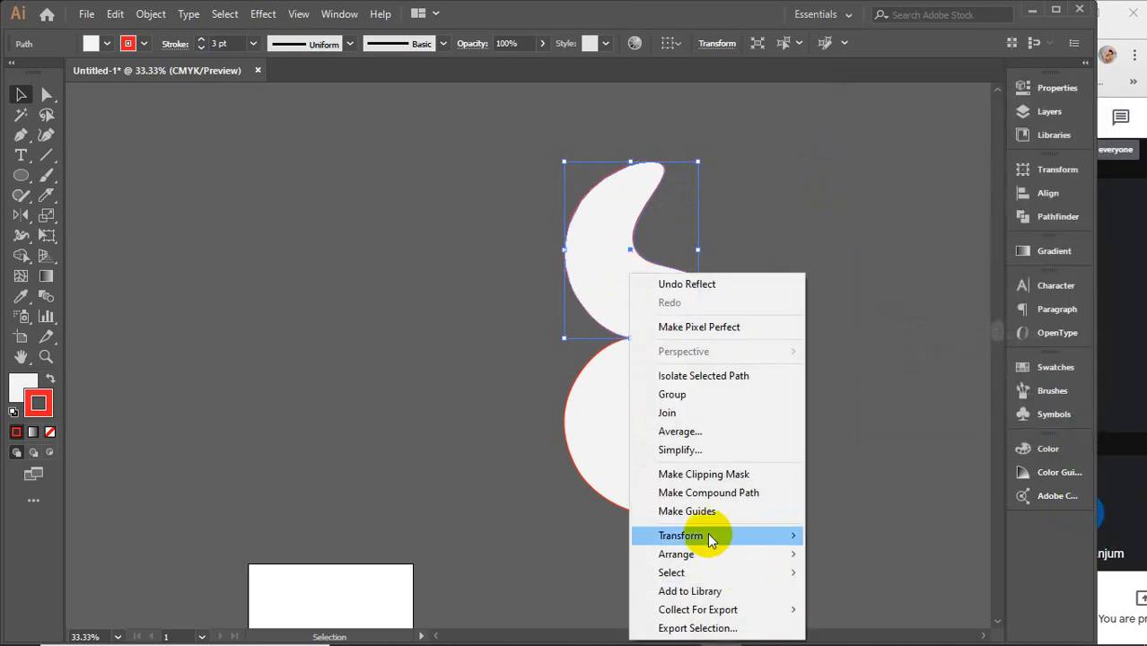
{"action": "mouse_move", "coordinate": [712, 535]}
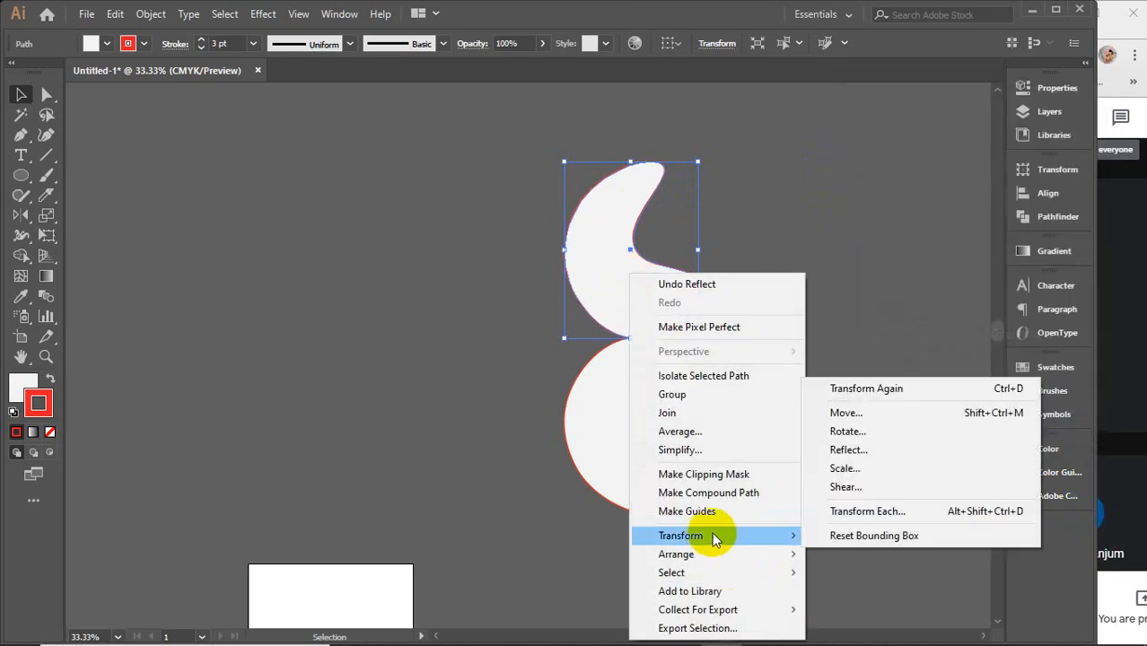
{"action": "left_click", "coordinate": [857, 486]}
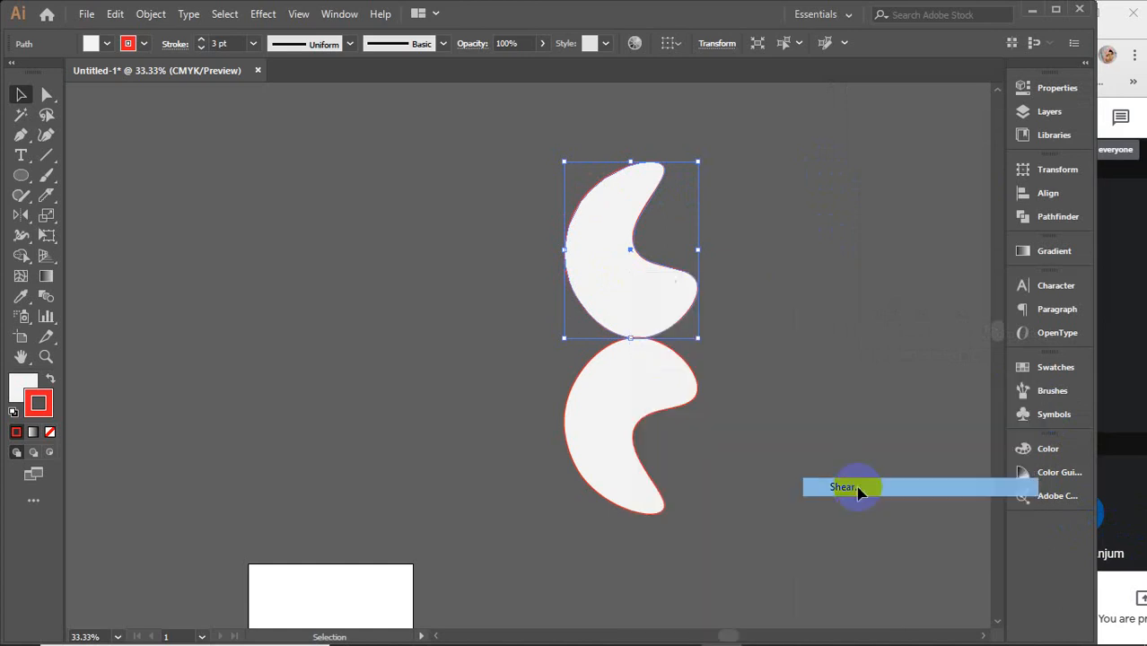
{"action": "left_click", "coordinate": [1042, 395]}
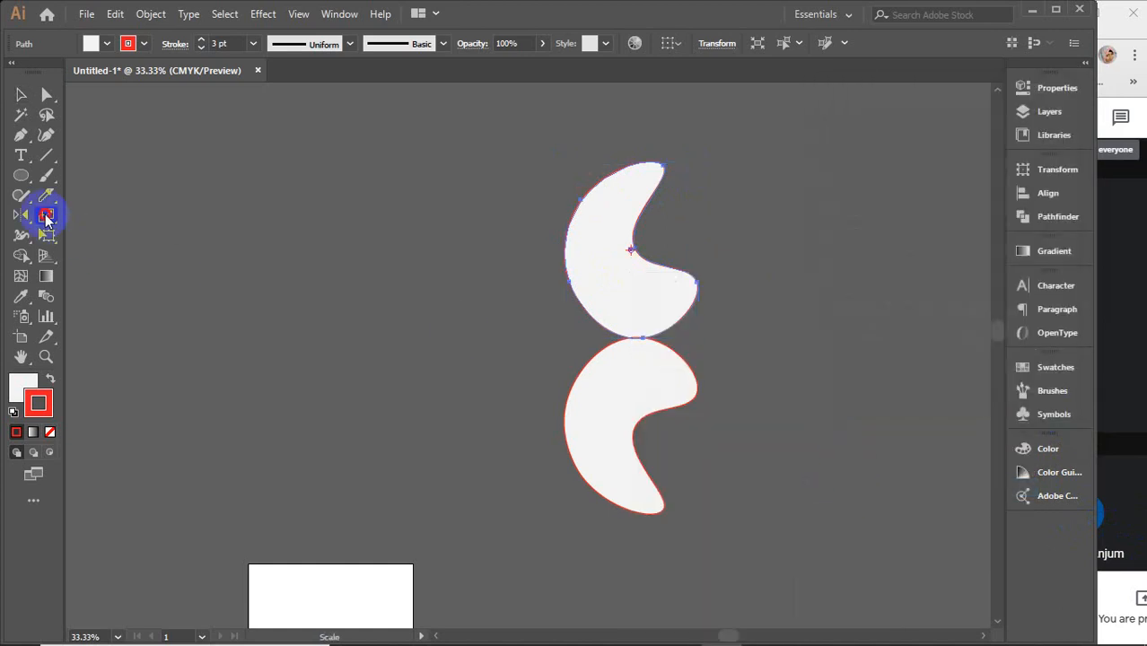
{"action": "left_click_drag", "start_coordinate": [46, 216], "coordinate": [90, 215]}
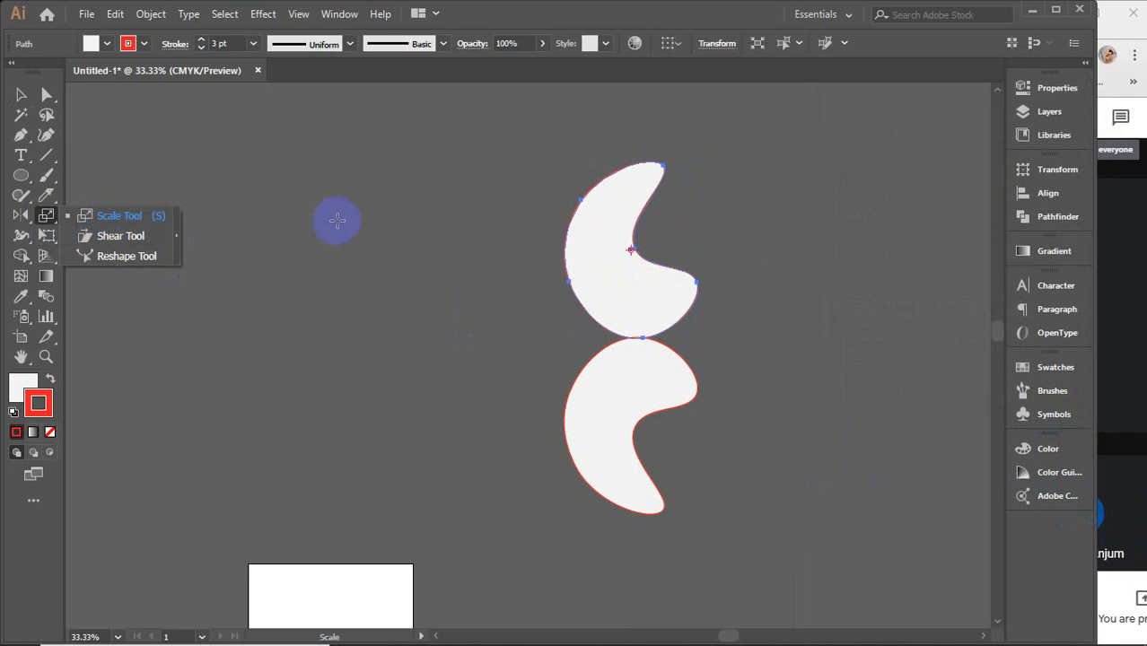
Step: Select both crescents together and delete them
{"action": "left_click", "coordinate": [20, 94]}
{"action": "left_click", "coordinate": [315, 226]}
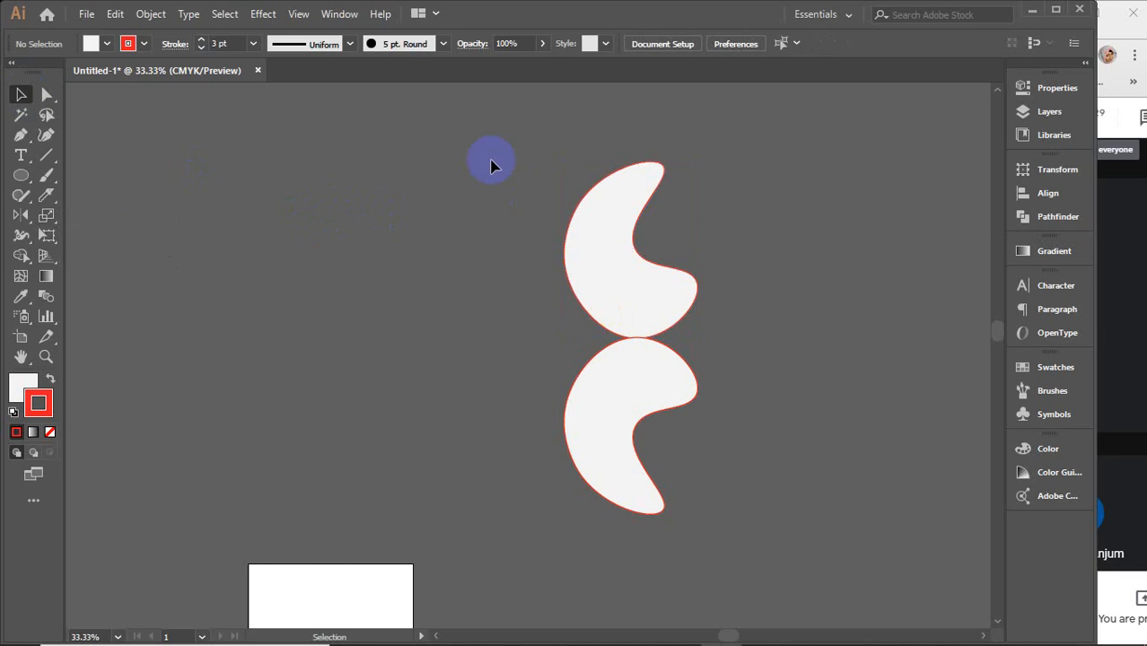
{"action": "left_click_drag", "start_coordinate": [492, 165], "coordinate": [731, 564]}
{"action": "key", "text": "Delete"}
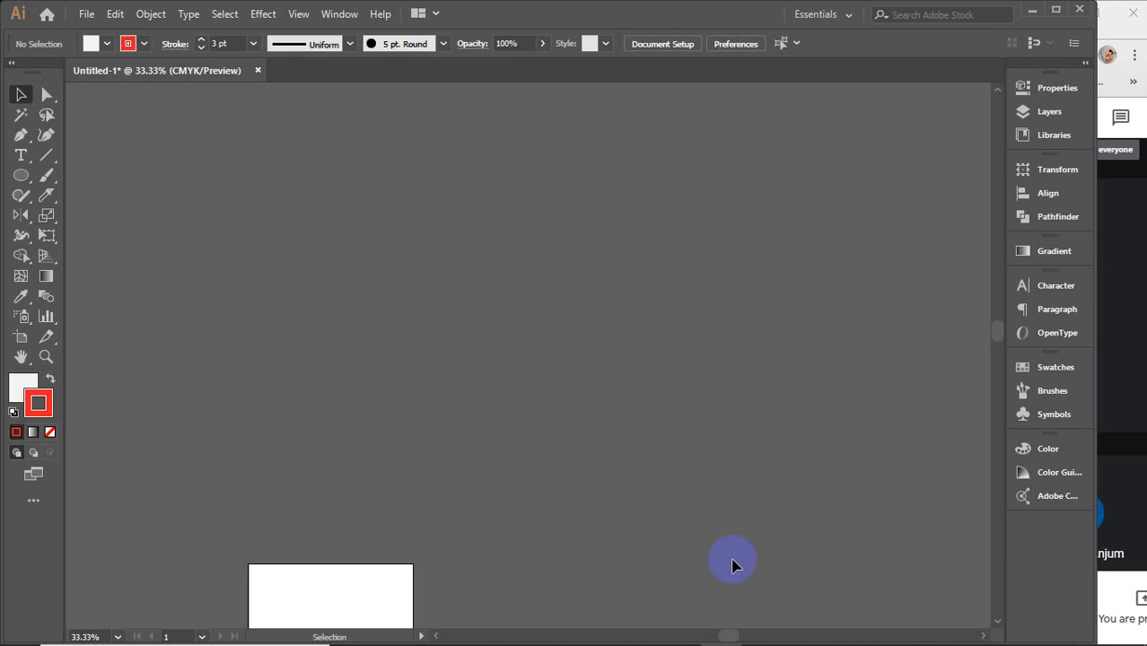
{"action": "mouse_move", "coordinate": [1047, 642]}
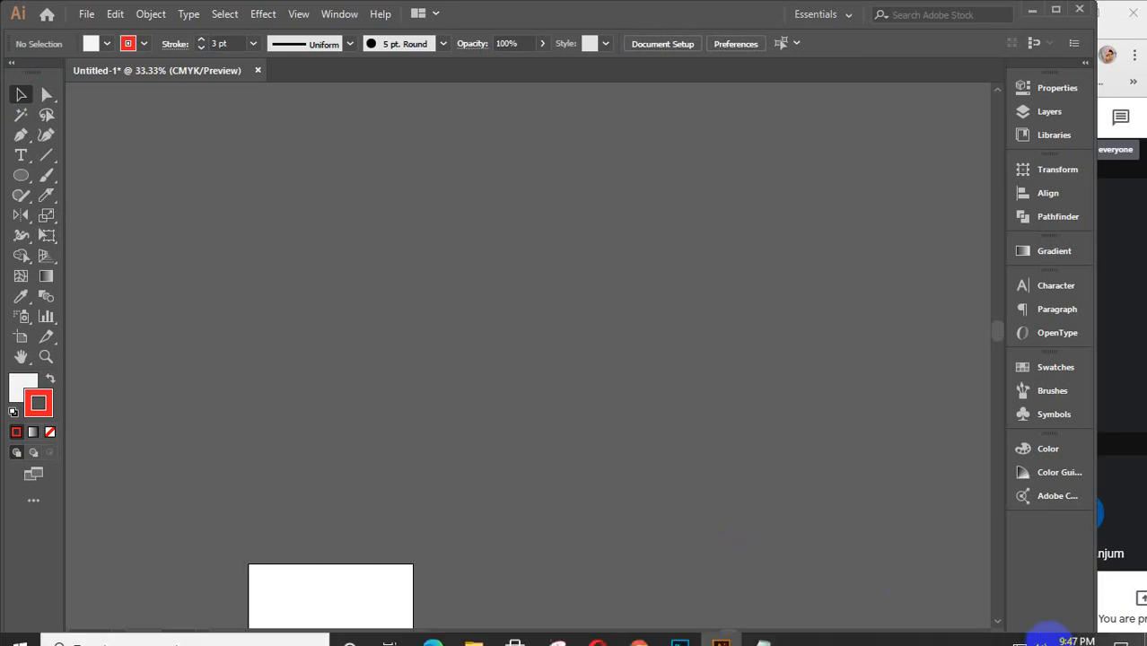
{"action": "left_click", "coordinate": [999, 640]}
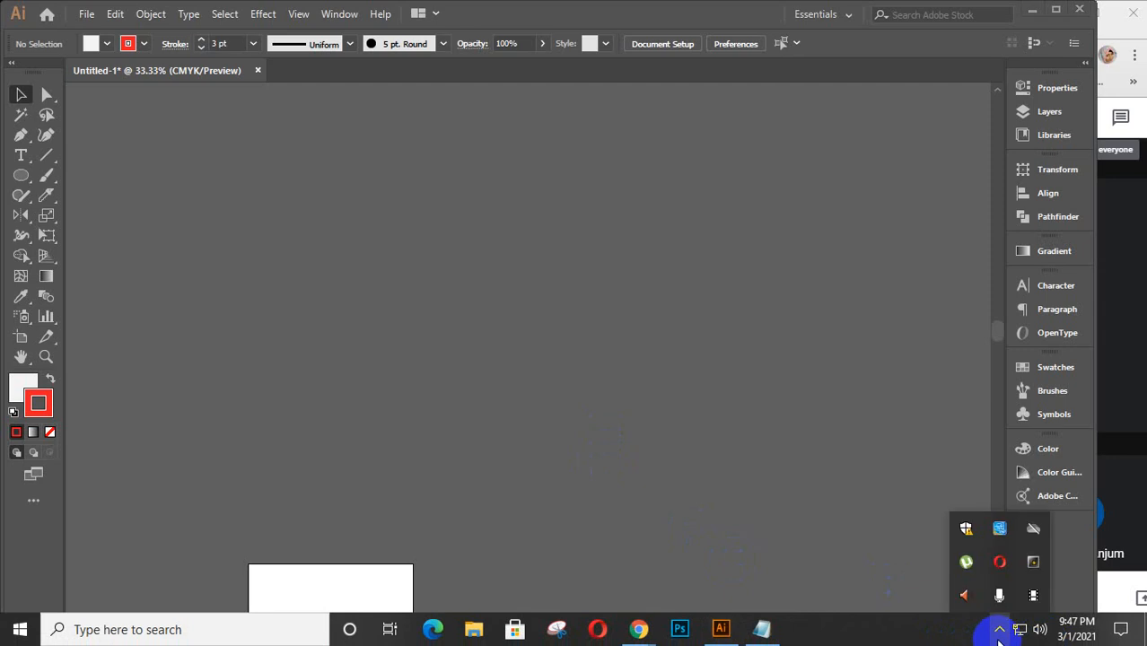
{"action": "left_click", "coordinate": [1032, 598]}
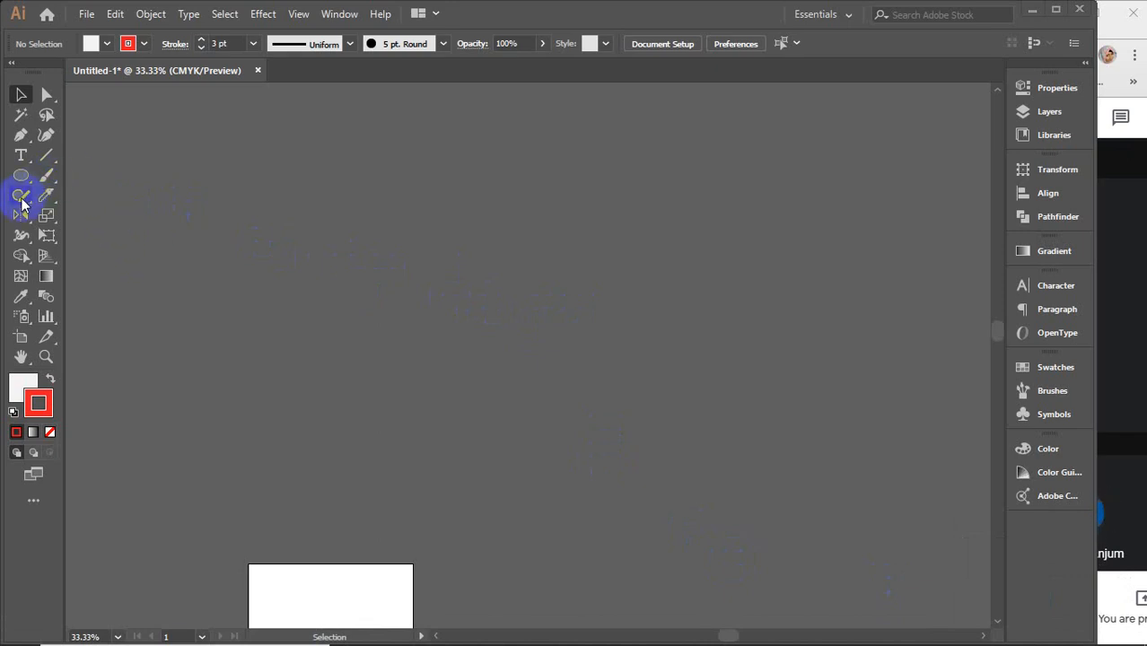
Step: Start a rectangle by dimensions in the empty area above the artboard with a width of 5 in
{"action": "left_click_drag", "start_coordinate": [21, 215], "coordinate": [109, 221]}
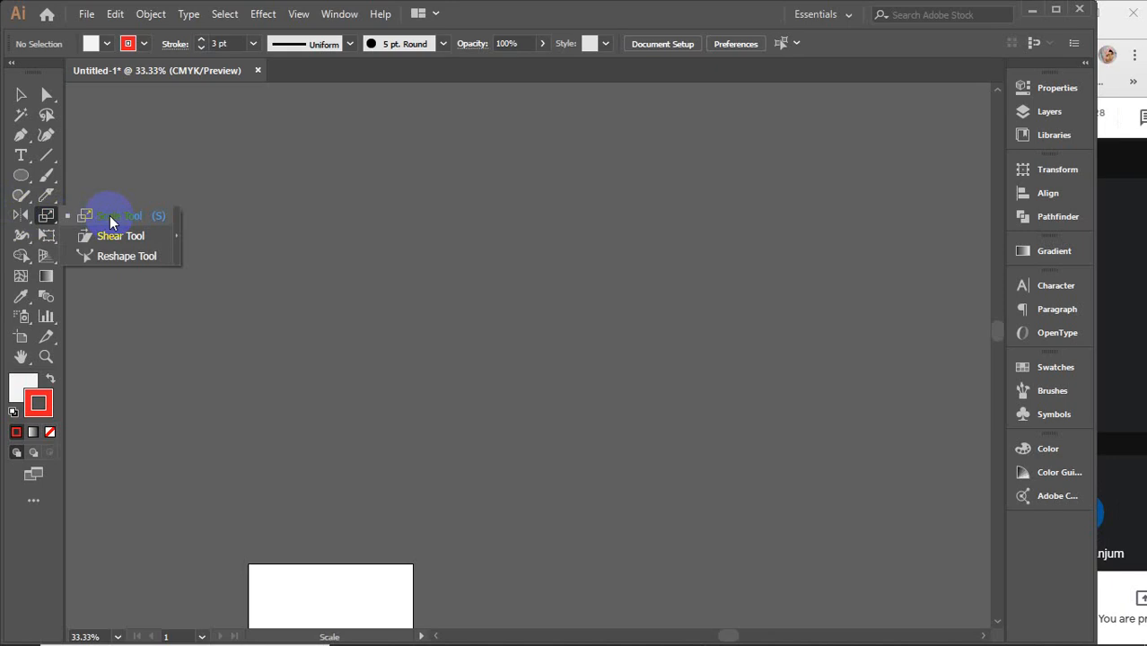
{"action": "left_click_drag", "start_coordinate": [21, 175], "coordinate": [91, 183]}
{"action": "left_click", "coordinate": [459, 274]}
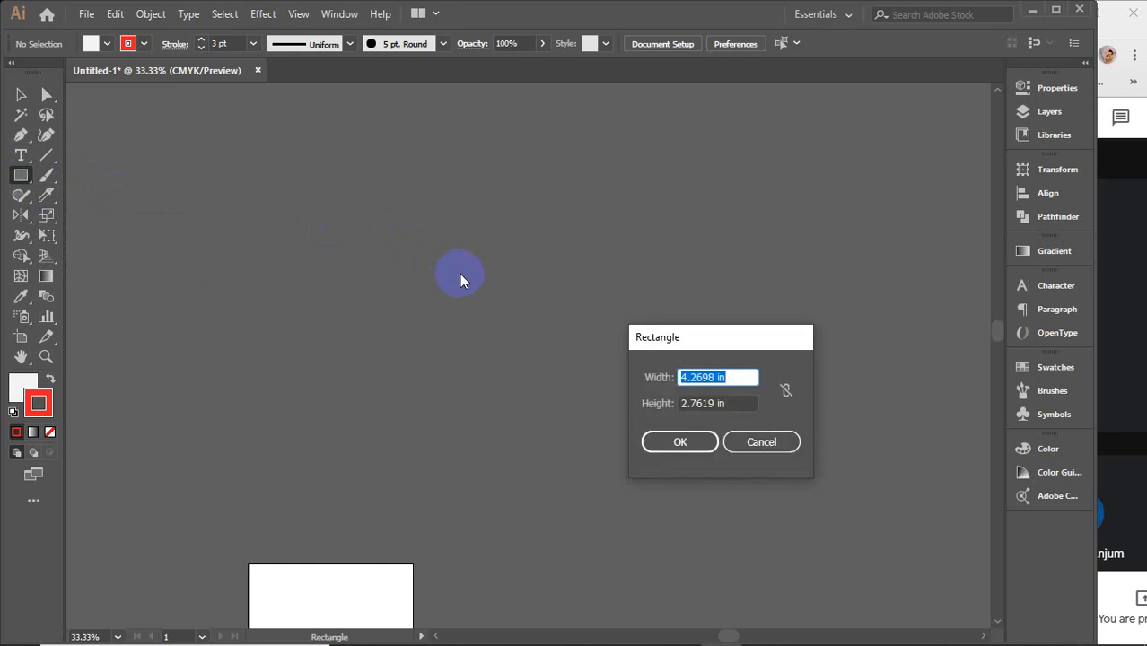
{"action": "type", "text": "5"}
{"action": "key", "text": "Tab"}
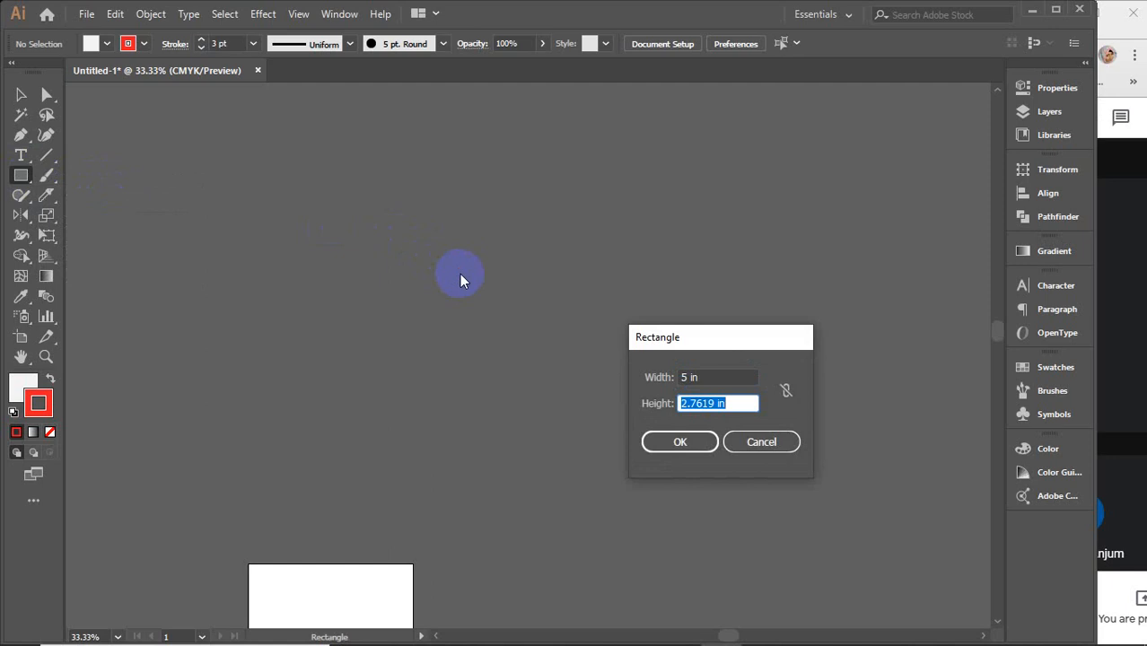
Step: Create a rectangle 5 in wide and 3 in high on the empty area above the artboard
{"action": "type", "text": "3"}
{"action": "key", "text": "Return"}
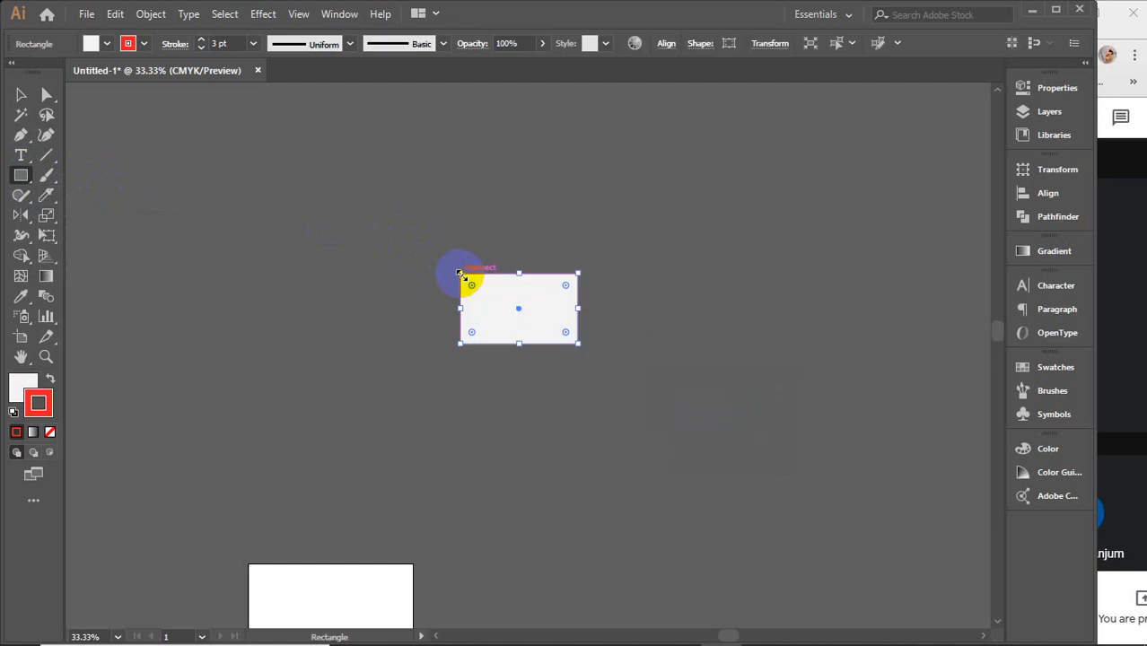
{"action": "key", "text": "v"}
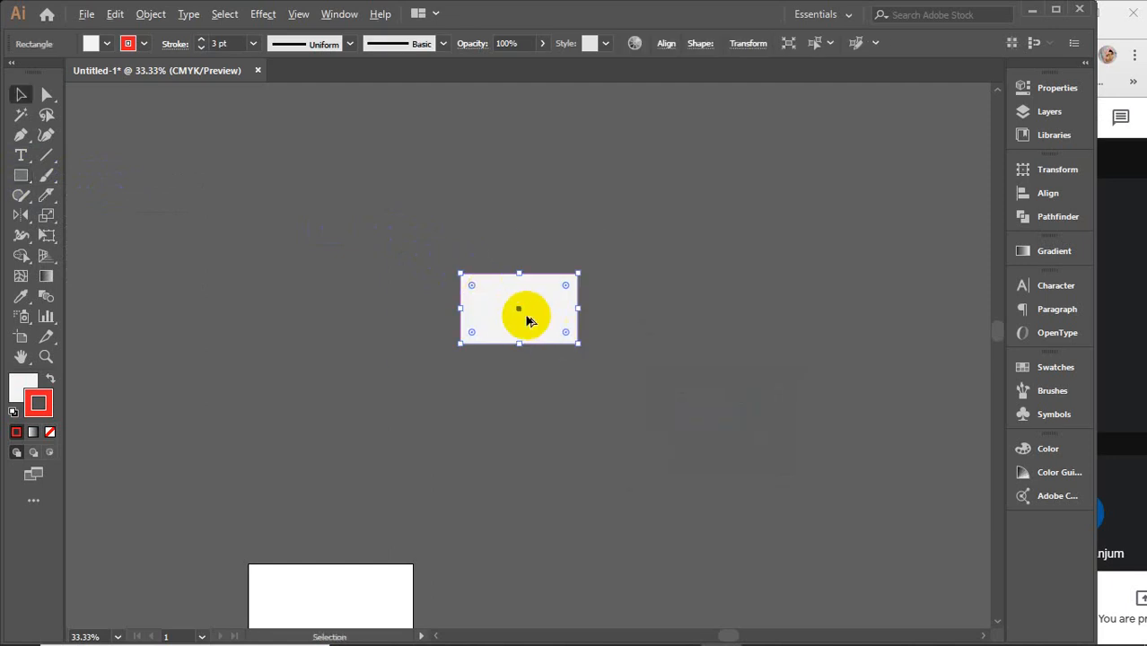
{"action": "key", "text": "ctrl+equal"}
{"action": "key", "text": "ctrl+equal"}
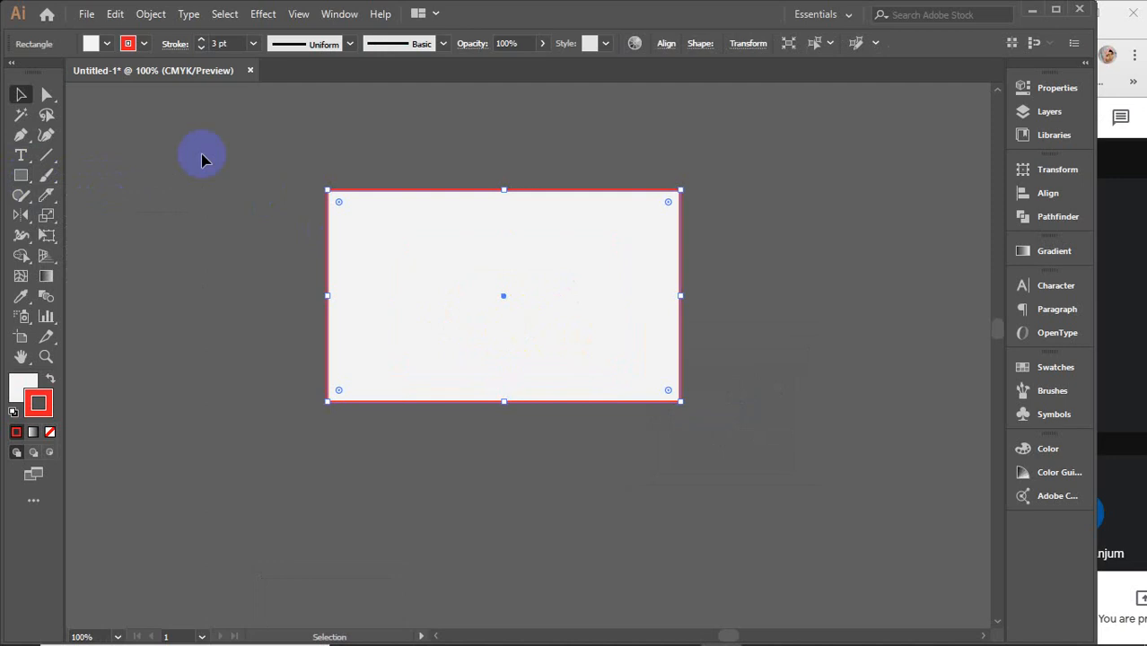
Step: Enlarge the rectangle proportionally about its centre to about 6 by 3.6 in and check its size
{"action": "left_click", "coordinate": [679, 400]}
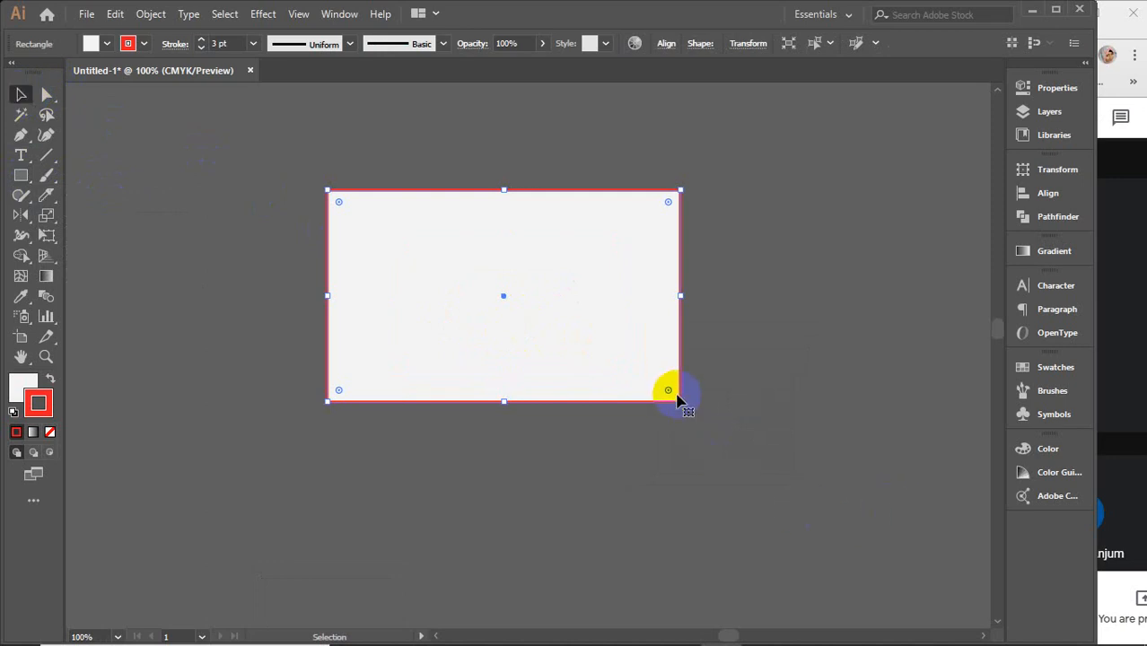
{"action": "left_click_drag", "start_coordinate": [679, 400], "coordinate": [715, 422]}
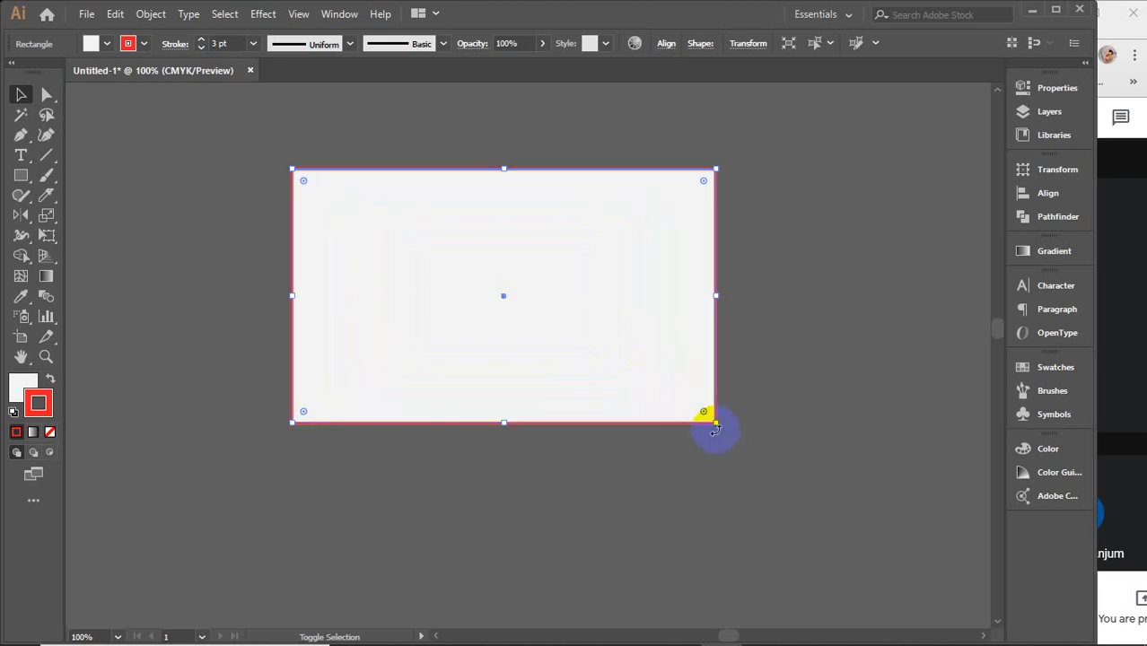
{"action": "left_click", "coordinate": [1048, 87]}
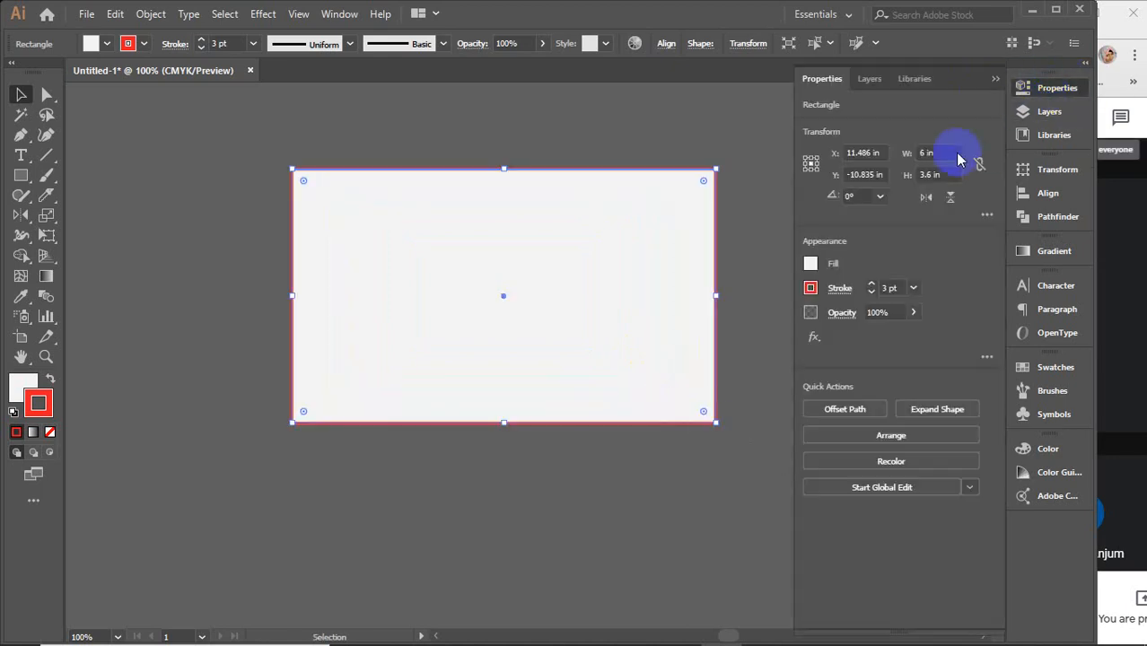
{"action": "left_click", "coordinate": [994, 78]}
Step: Inspect the rectangle's width and height in its transform settings
{"action": "left_click", "coordinate": [353, 14]}
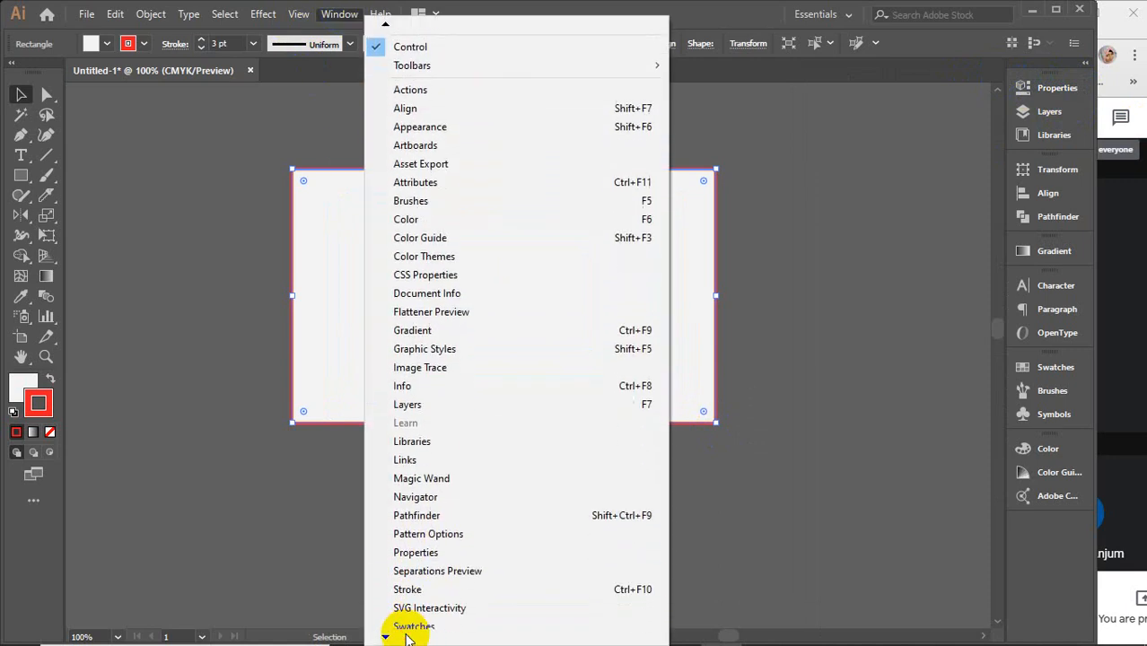
{"action": "left_click", "coordinate": [405, 635]}
{"action": "left_click", "coordinate": [438, 559]}
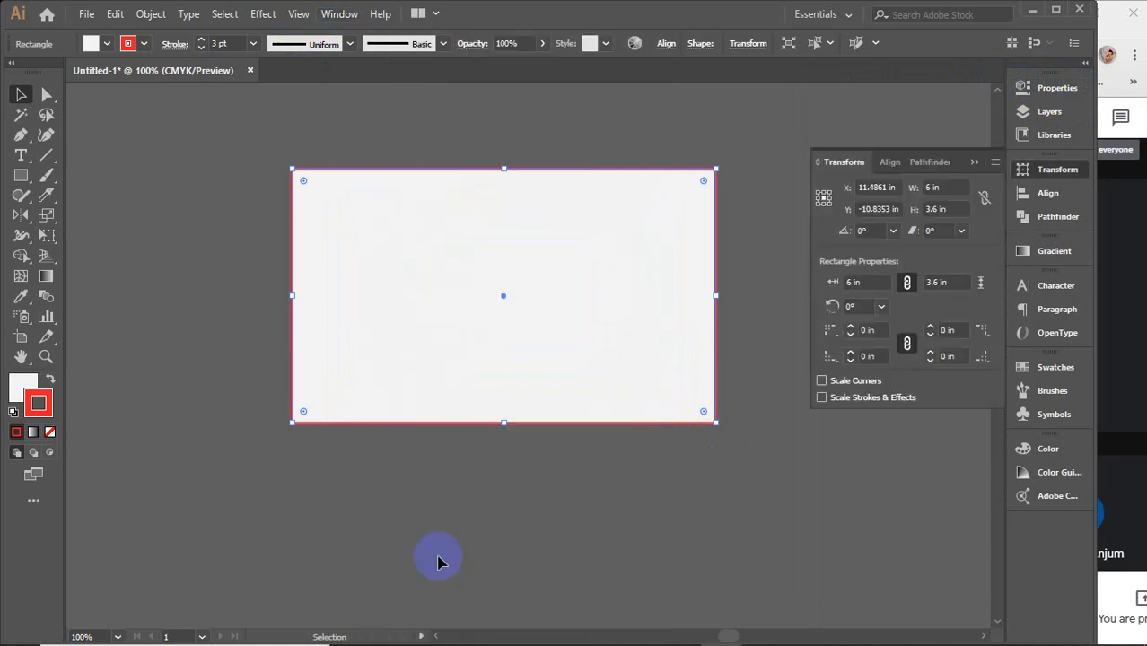
{"action": "left_click", "coordinate": [935, 187]}
{"action": "left_click", "coordinate": [936, 210]}
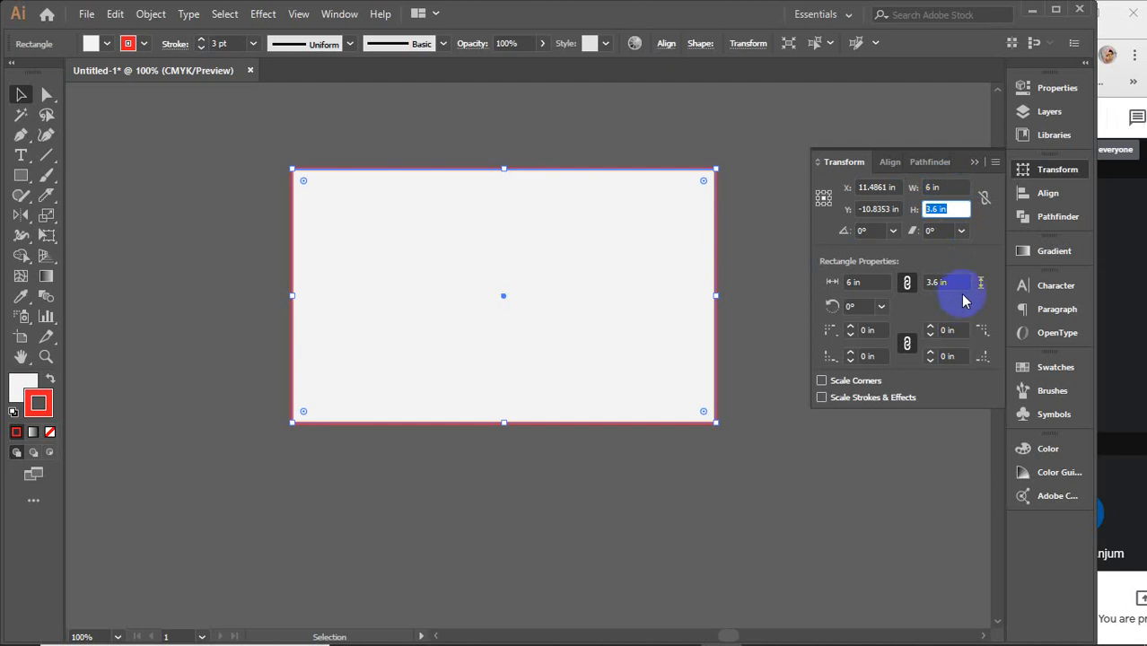
{"action": "left_click", "coordinate": [975, 162]}
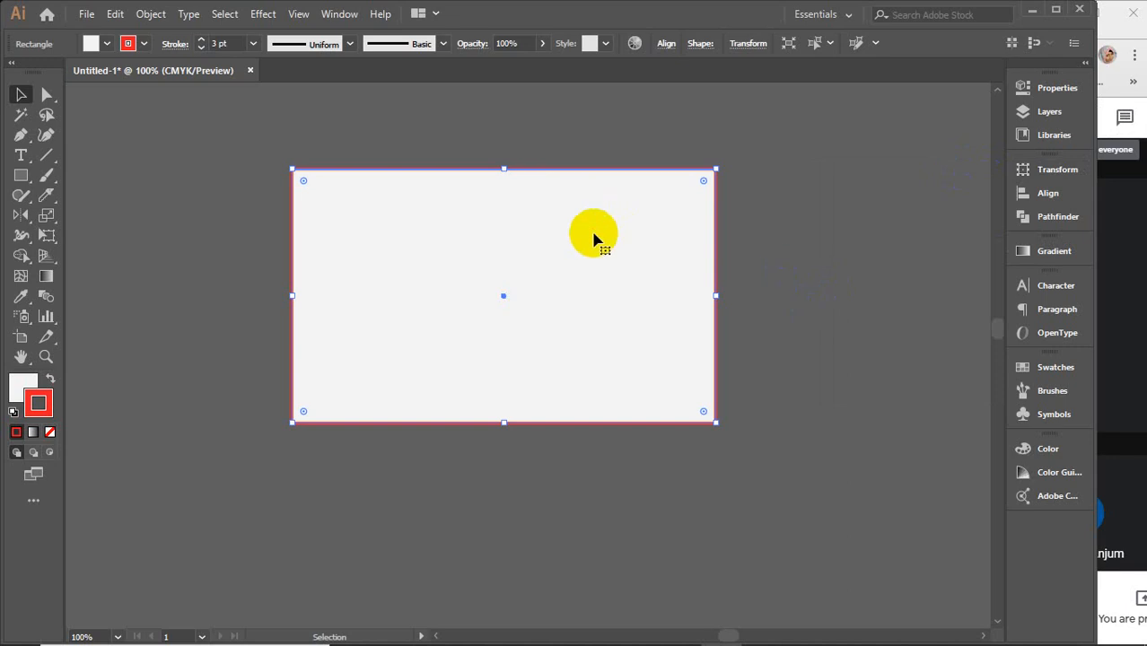
Step: Try a rectangle width of 6.125 in, restore it to 6 in, and set the height to 4 in
{"action": "left_click", "coordinate": [1058, 90]}
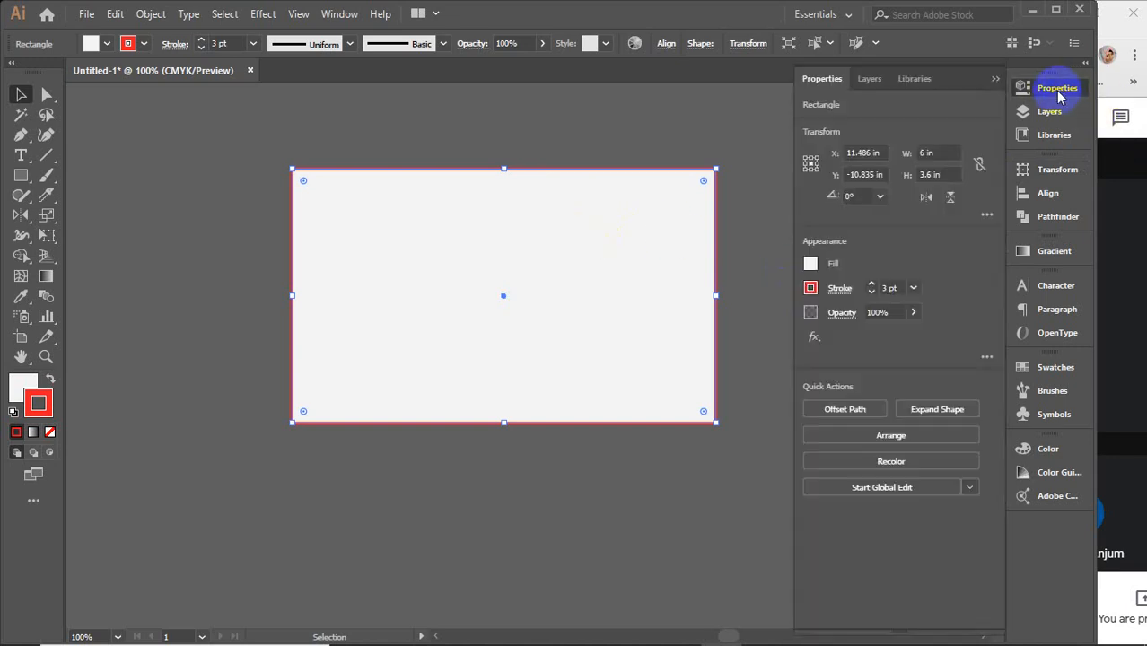
{"action": "left_click", "coordinate": [941, 152]}
{"action": "key", "text": "Up"}
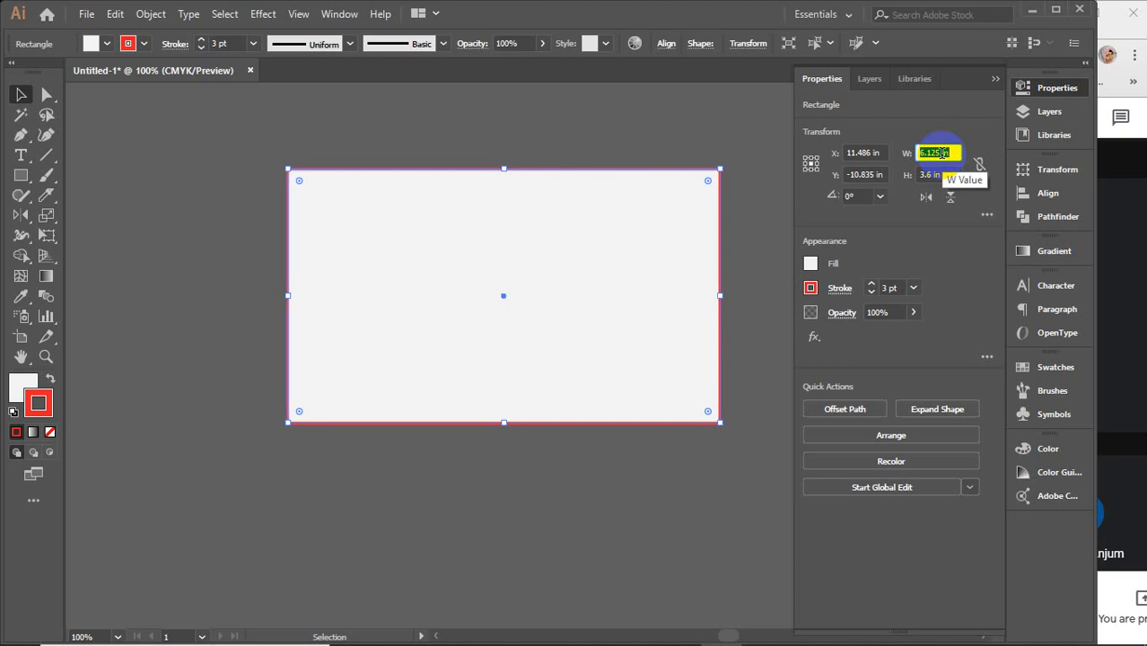
{"action": "key", "text": "Down"}
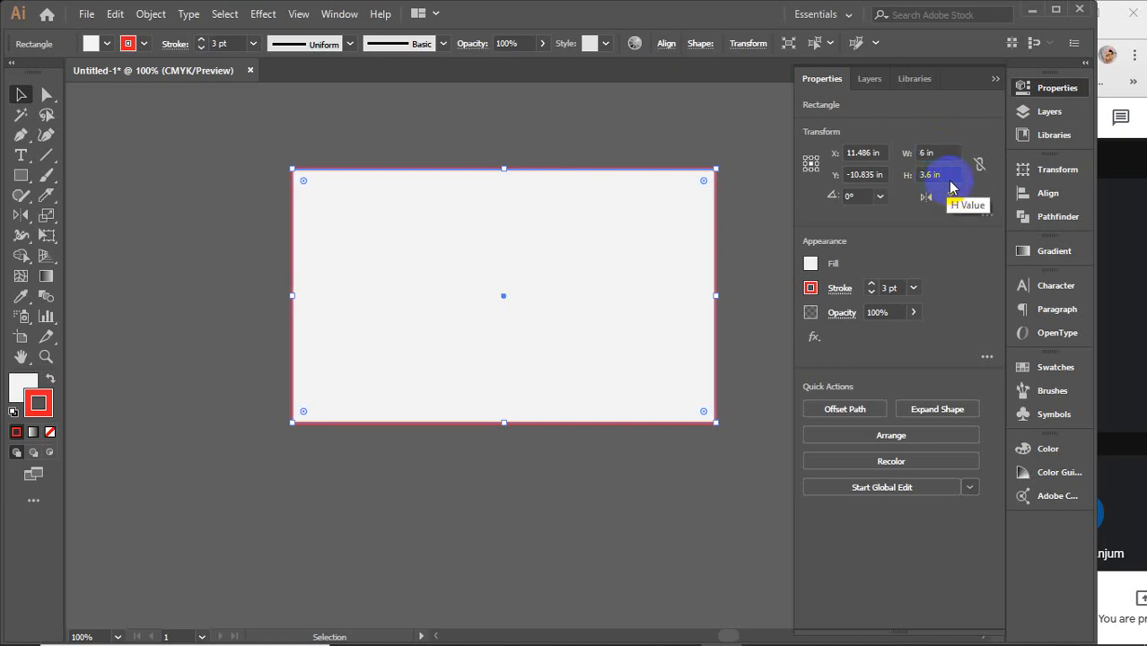
{"action": "left_click", "coordinate": [949, 175]}
{"action": "key", "text": "Up"}
{"action": "key", "text": "Up"}
{"action": "key", "text": "Up"}
{"action": "key", "text": "Up"}
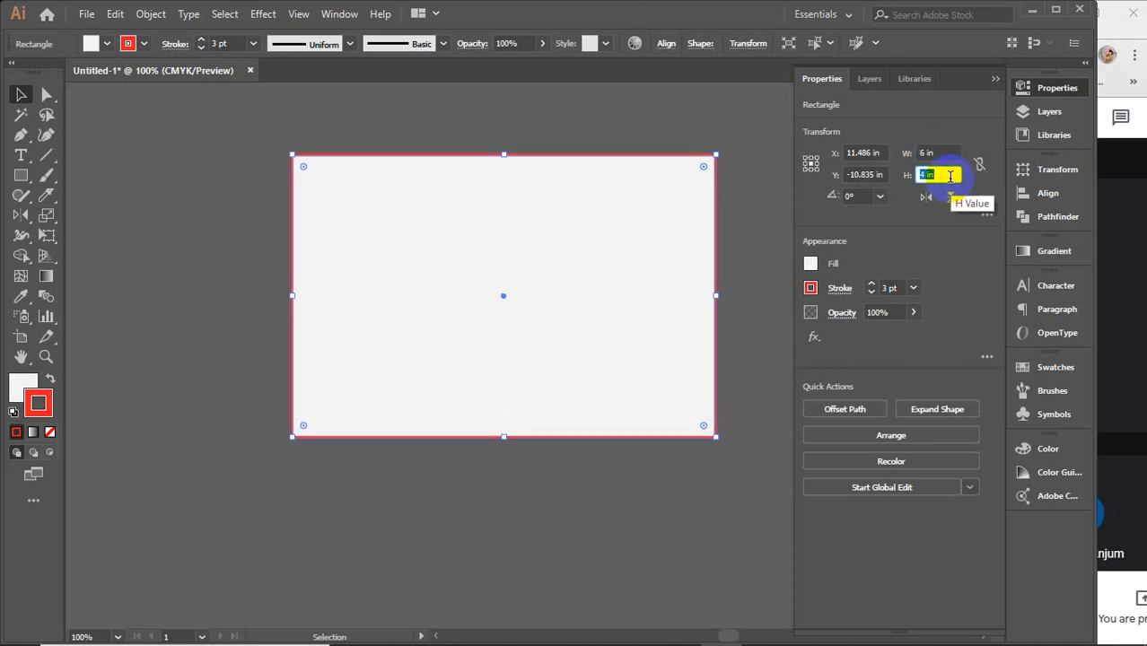
{"action": "left_click", "coordinate": [993, 82]}
Step: Delete the 6 by 4 in rectangle
{"action": "left_click", "coordinate": [840, 198]}
{"action": "left_click_drag", "start_coordinate": [261, 137], "coordinate": [798, 476]}
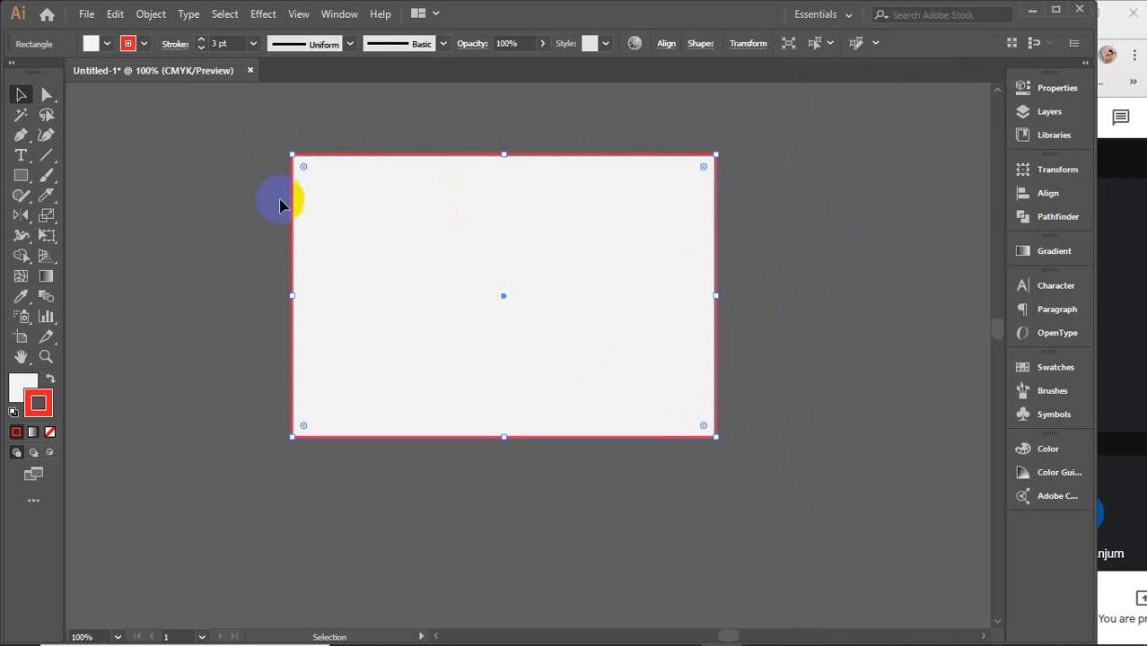
{"action": "left_click_drag", "start_coordinate": [250, 134], "coordinate": [767, 505]}
{"action": "key", "text": "Delete"}
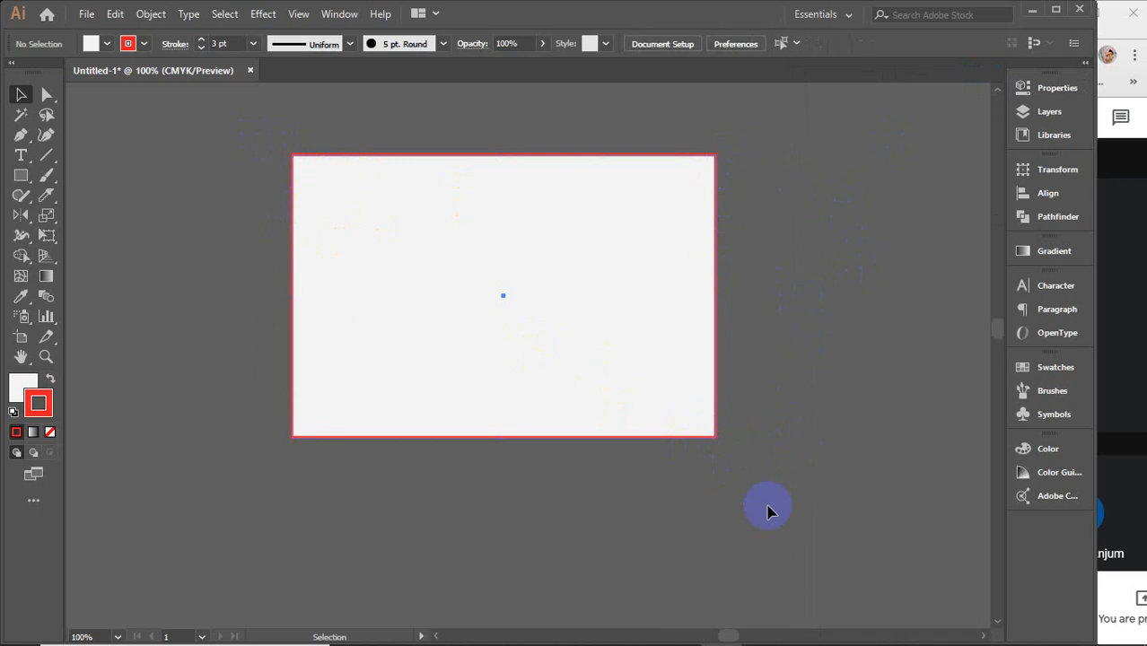
Step: Create a business-card rectangle 3.5 in wide and 2 in high
{"action": "left_click", "coordinate": [20, 175]}
{"action": "left_click", "coordinate": [453, 287]}
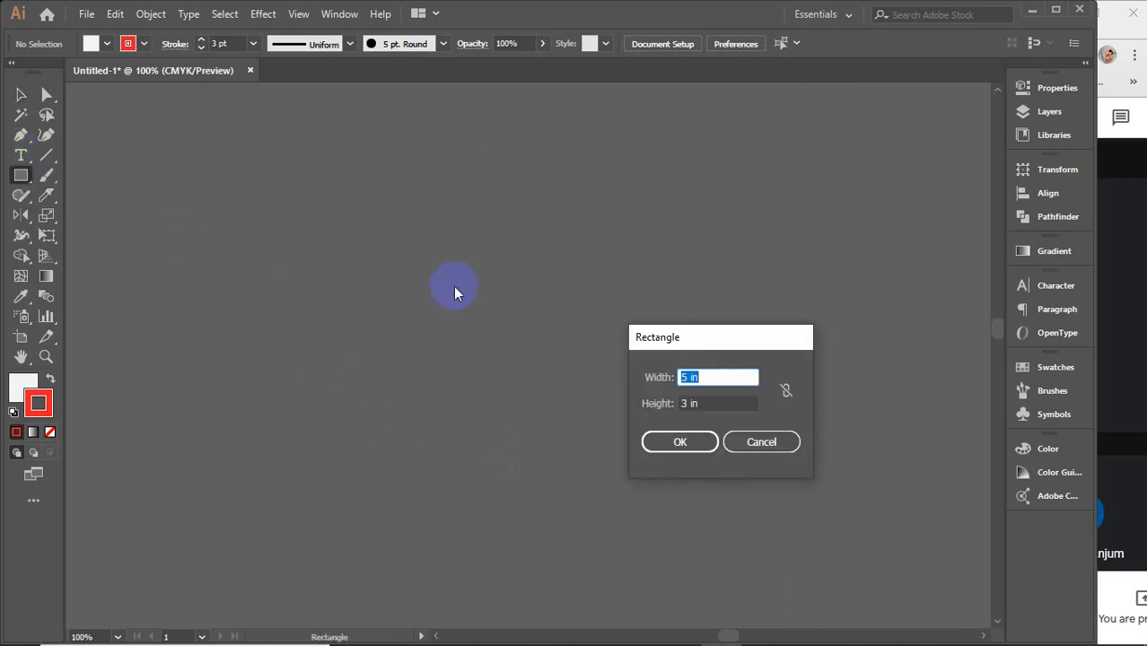
{"action": "type", "text": "3.5"}
{"action": "key", "text": "Tab"}
{"action": "type", "text": "2"}
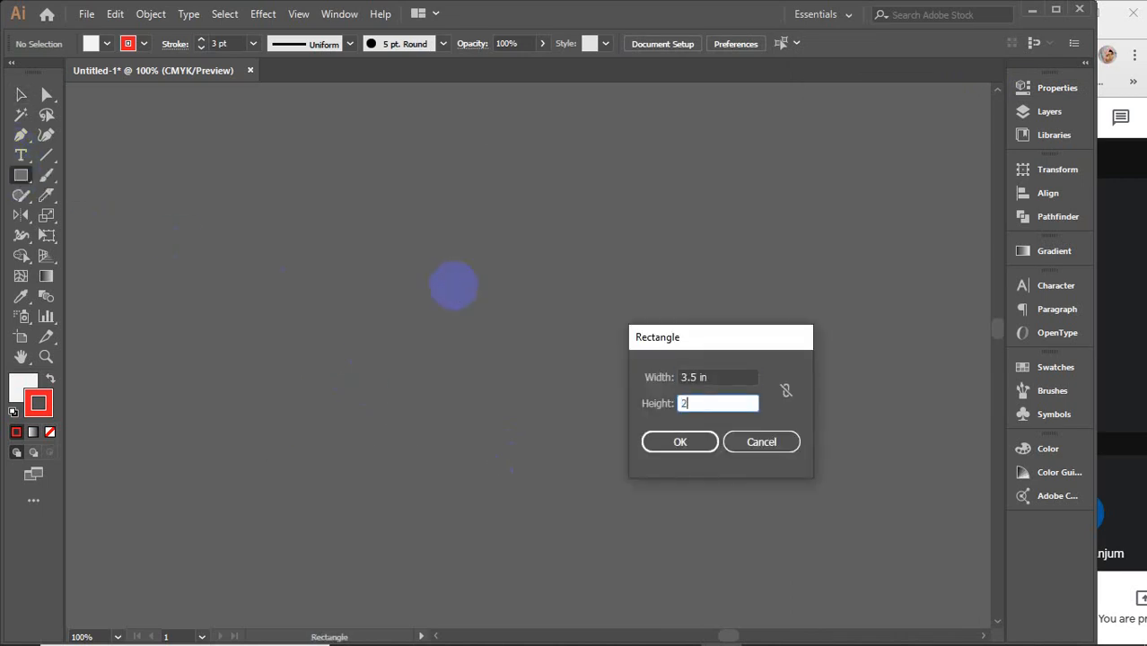
{"action": "key", "text": "Return"}
{"action": "key", "text": "v"}
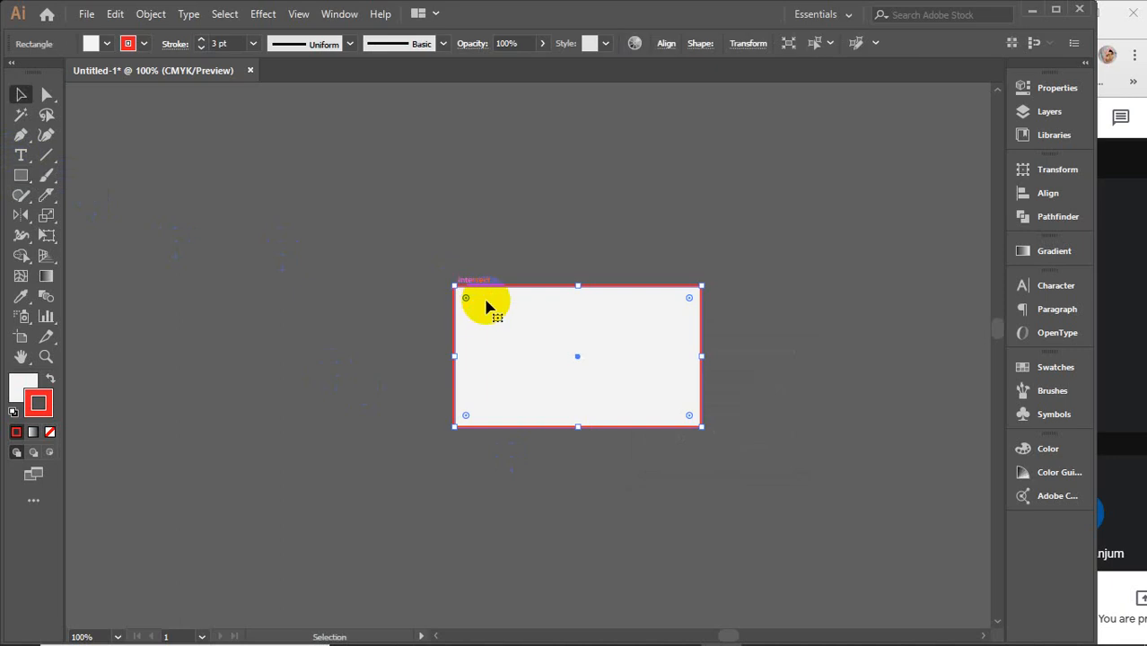
Step: Nudge the new rectangle slightly upward and set its stroke weight to 1 pt
{"action": "scroll", "coordinate": [653, 363], "scroll_direction": "up", "scroll_amount": 2}
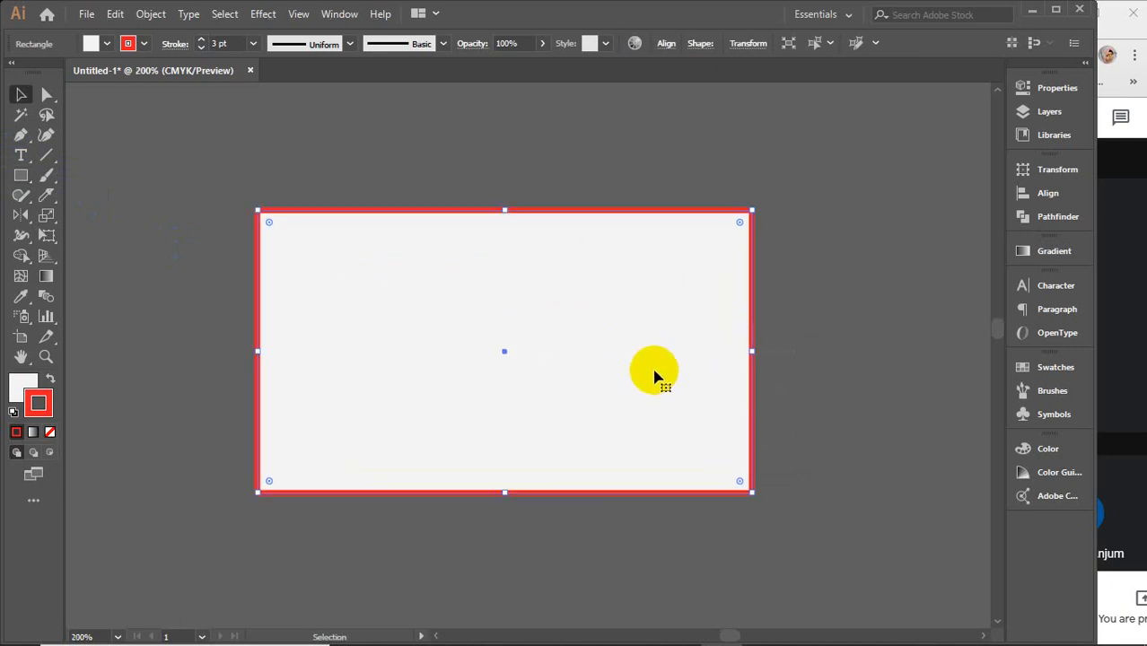
{"action": "left_click_drag", "start_coordinate": [653, 372], "coordinate": [651, 357]}
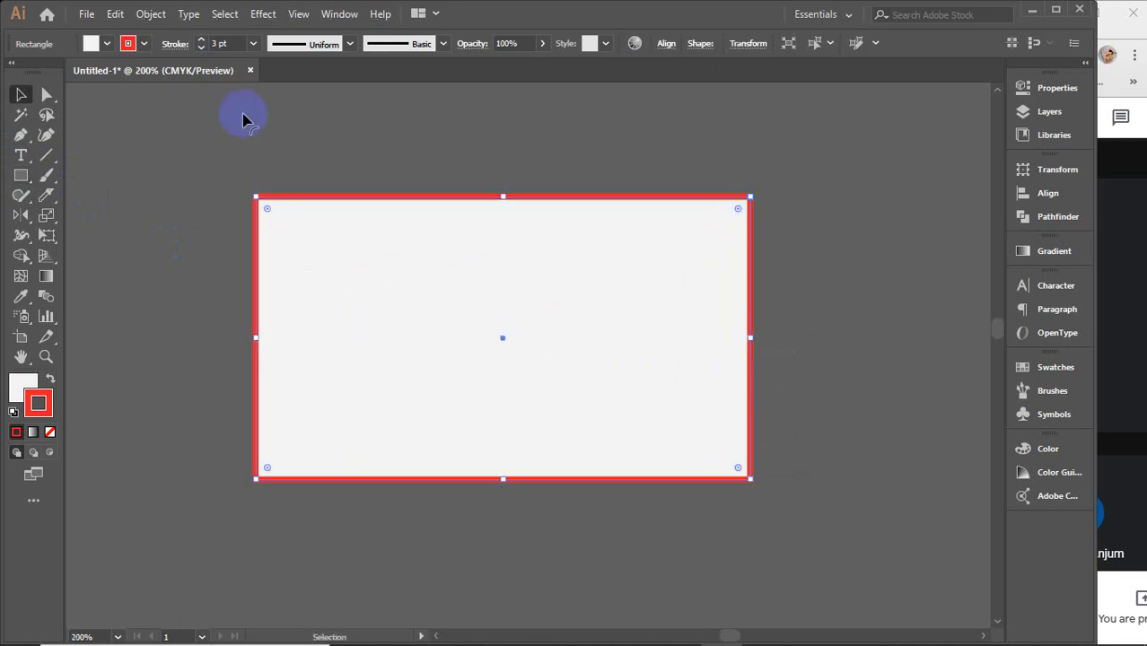
{"action": "left_click", "coordinate": [221, 43]}
{"action": "scroll", "coordinate": [221, 42], "scroll_direction": "down", "scroll_amount": 1}
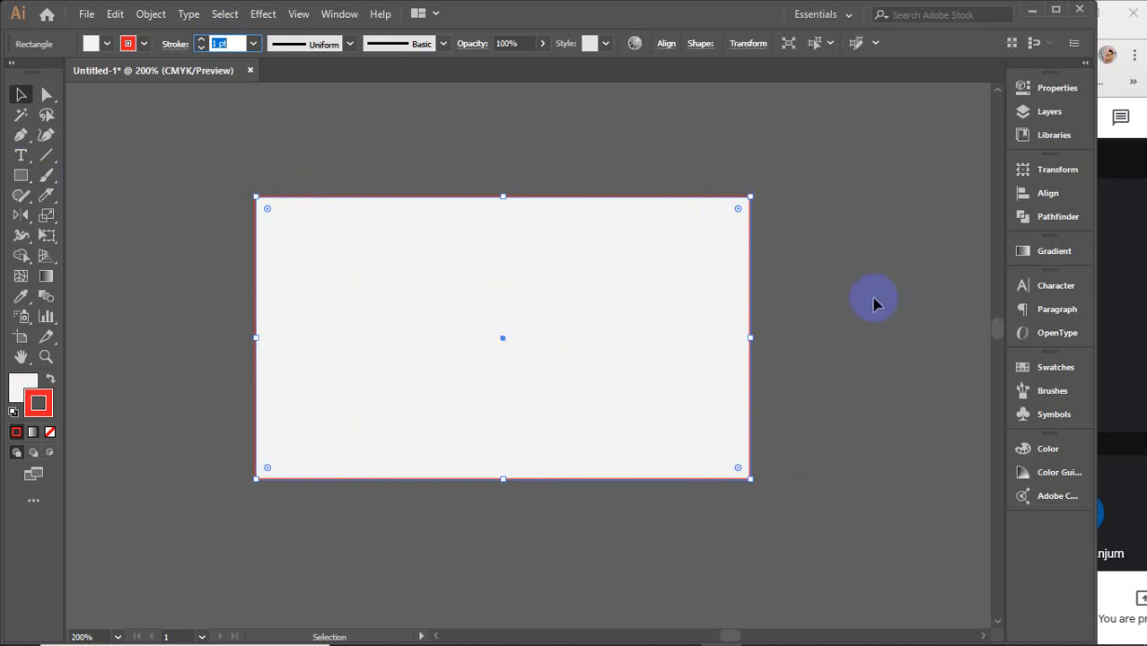
Step: Reselect the rectangle and check its width and height in its properties
{"action": "left_click_drag", "start_coordinate": [531, 141], "coordinate": [806, 534]}
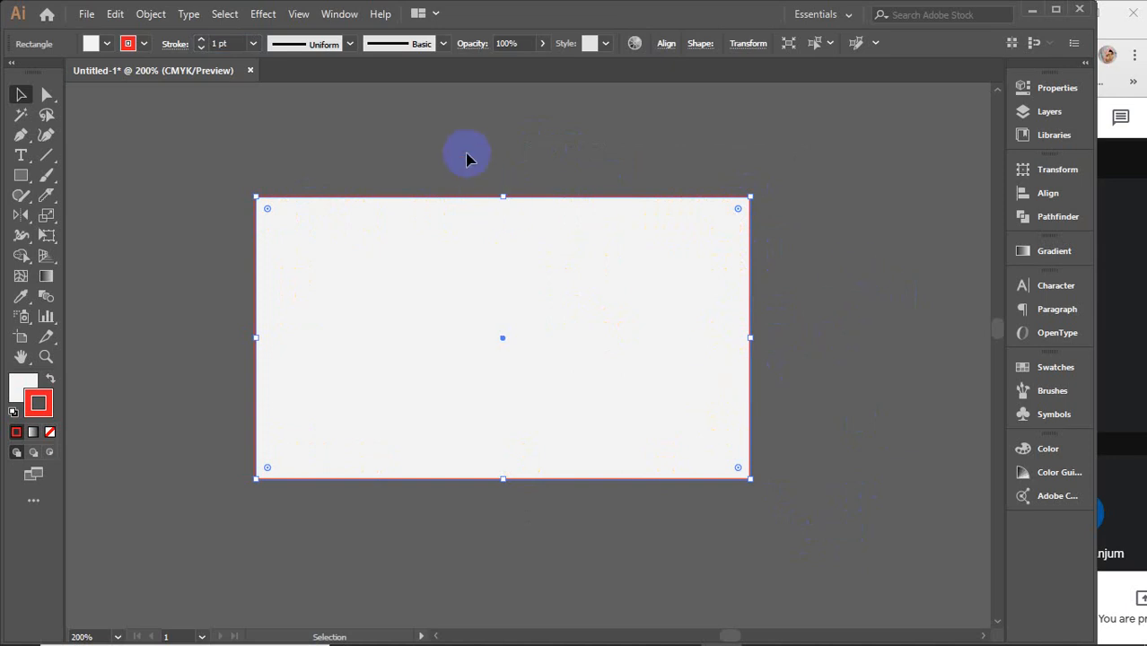
{"action": "left_click_drag", "start_coordinate": [466, 154], "coordinate": [557, 239]}
{"action": "left_click", "coordinate": [807, 240]}
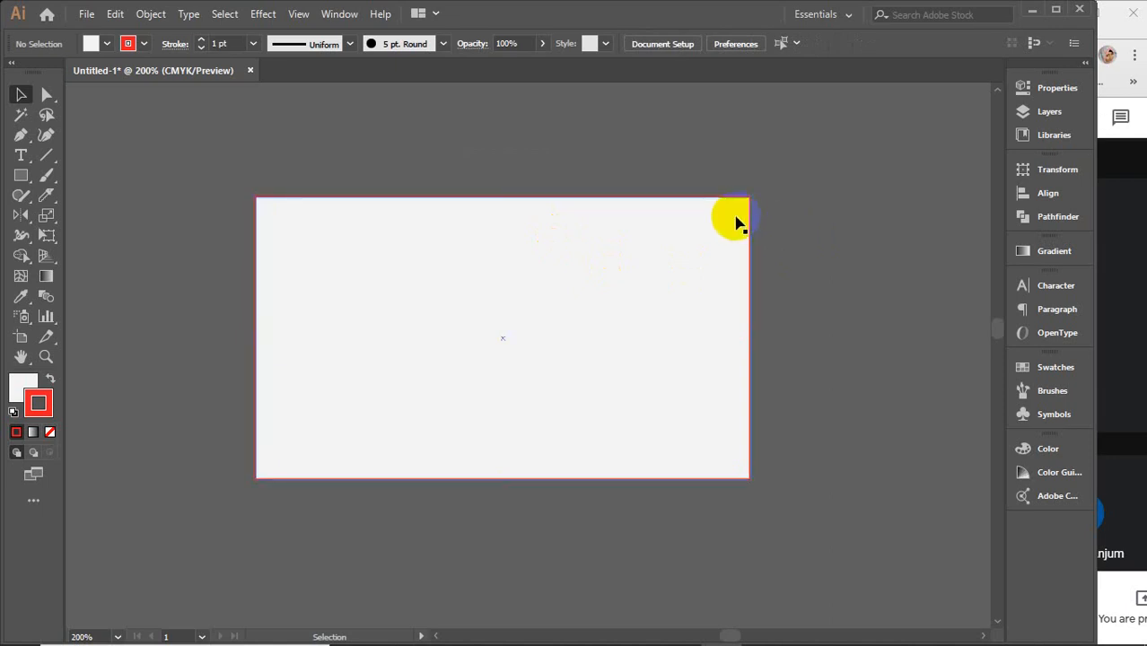
{"action": "left_click_drag", "start_coordinate": [785, 244], "coordinate": [675, 350]}
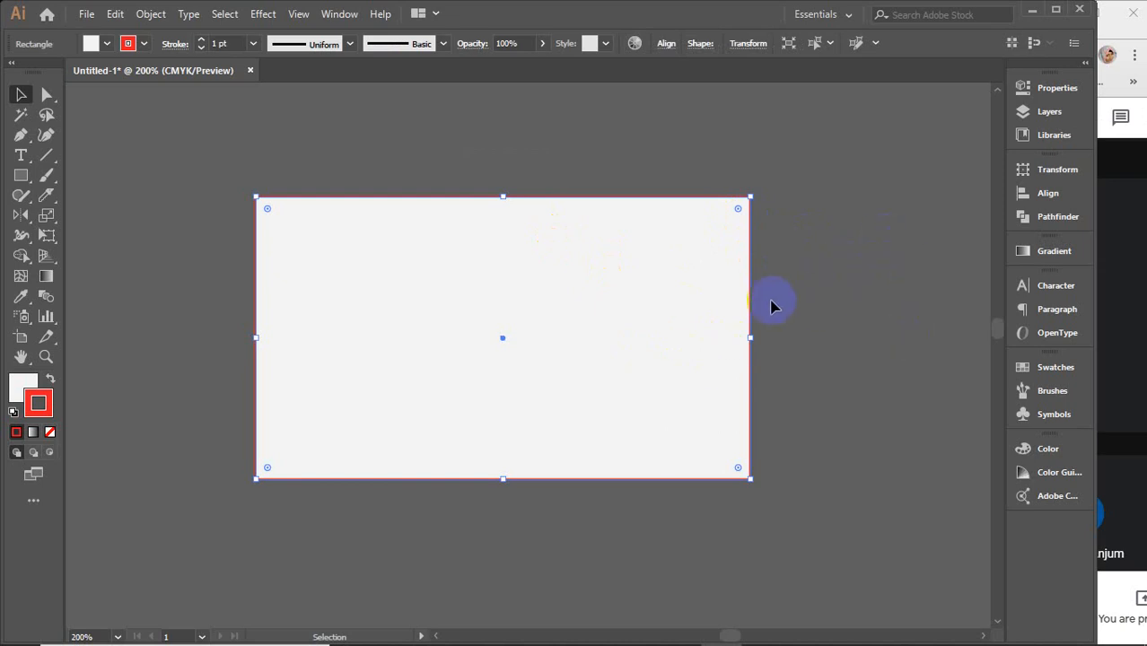
{"action": "left_click", "coordinate": [1059, 89]}
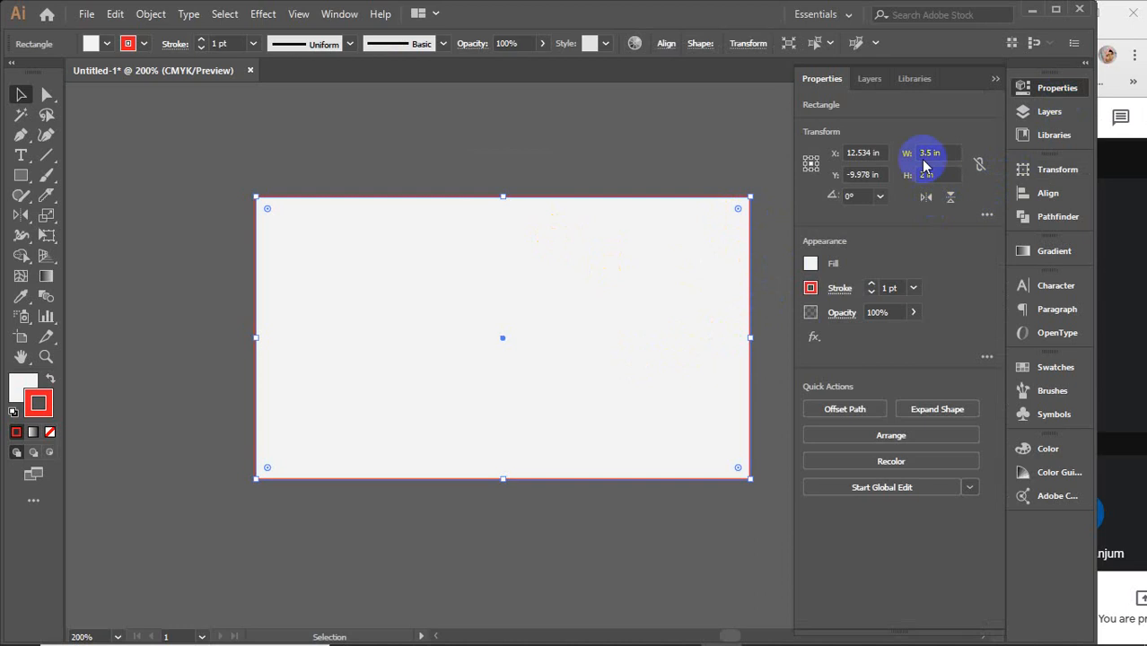
{"action": "left_click", "coordinate": [997, 80]}
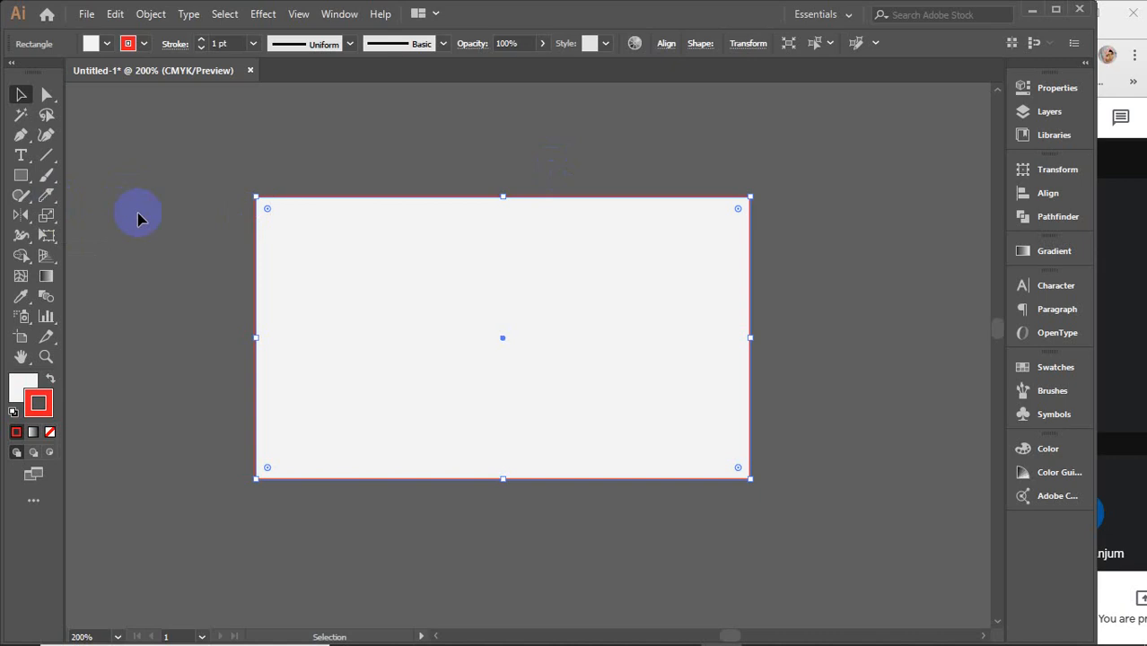
Step: Use the Scale tool on the rectangle's centre point and set a uniform scale of 90%
{"action": "left_click_drag", "start_coordinate": [46, 217], "coordinate": [133, 219]}
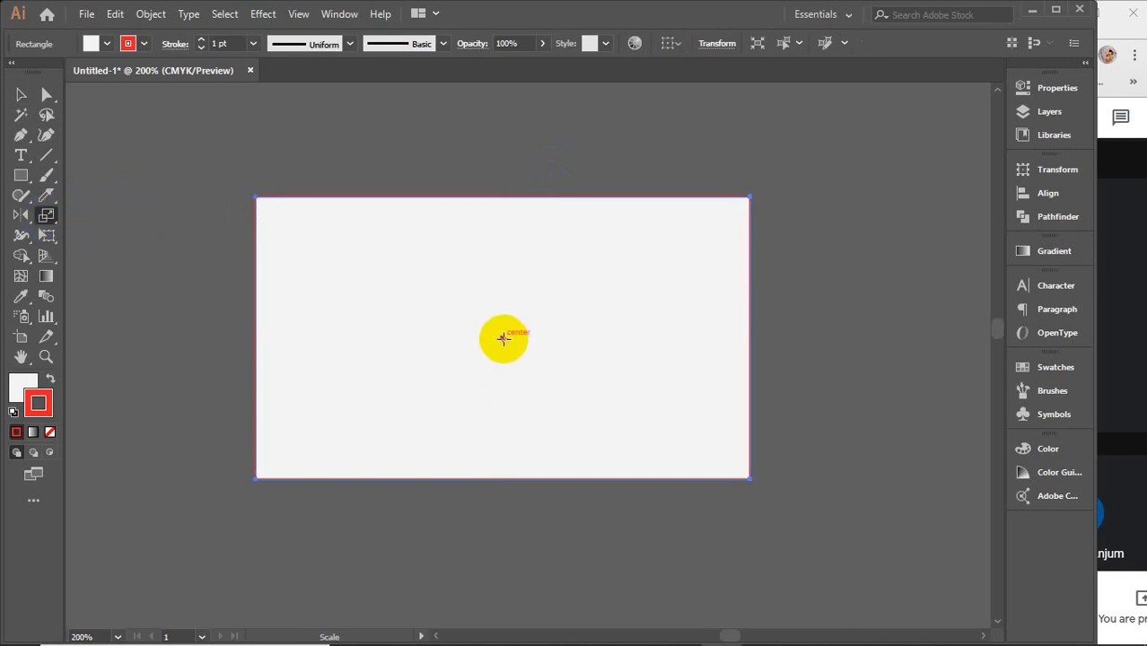
{"action": "left_click", "coordinate": [503, 338]}
{"action": "left_click", "coordinate": [502, 337], "text": "alt"}
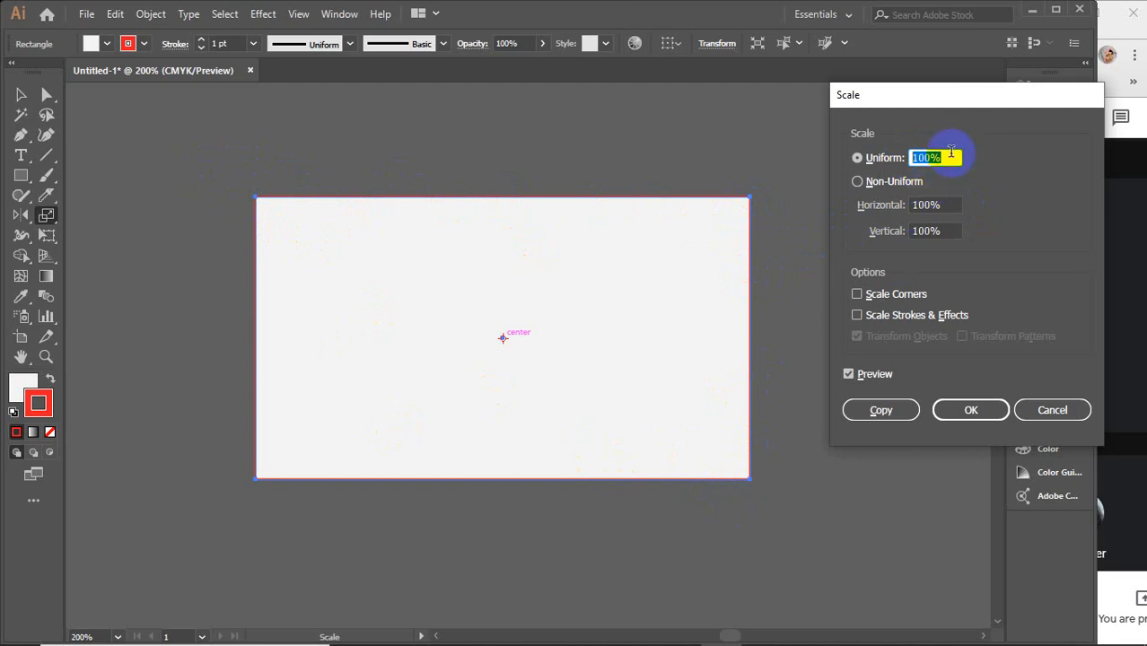
{"action": "key", "text": "Down"}
{"action": "key", "text": "Down"}
{"action": "key", "text": "Down"}
{"action": "key", "text": "Down"}
{"action": "key", "text": "Down"}
{"action": "key", "text": "Down"}
{"action": "key", "text": "Down"}
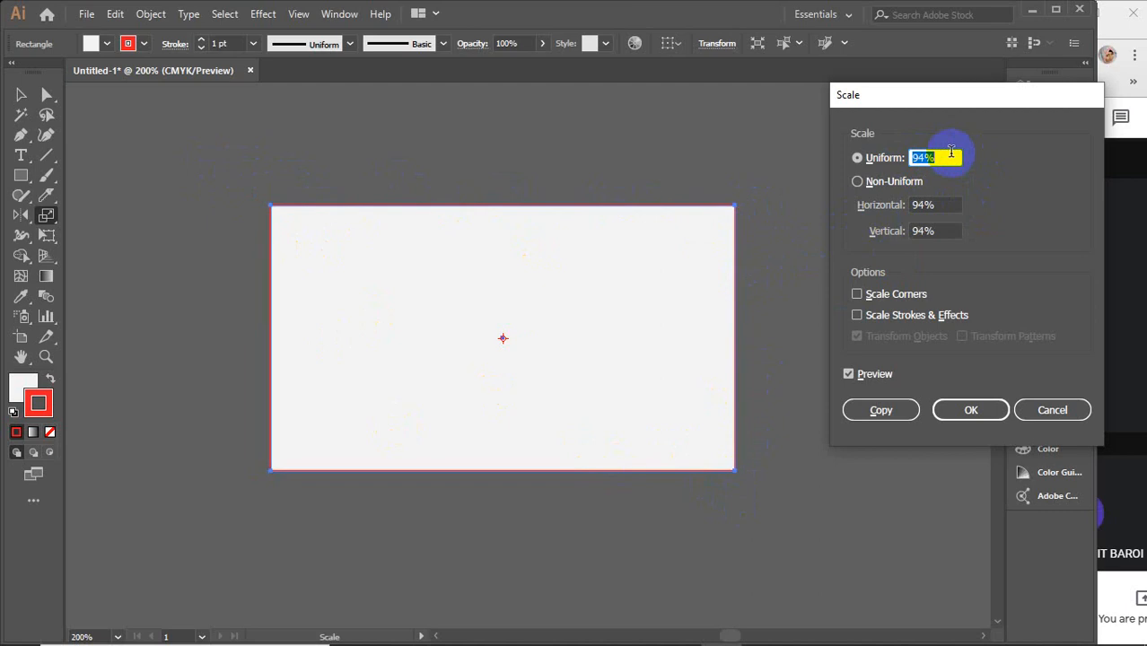
{"action": "key", "text": "Down"}
{"action": "key", "text": "Down"}
{"action": "key", "text": "Down"}
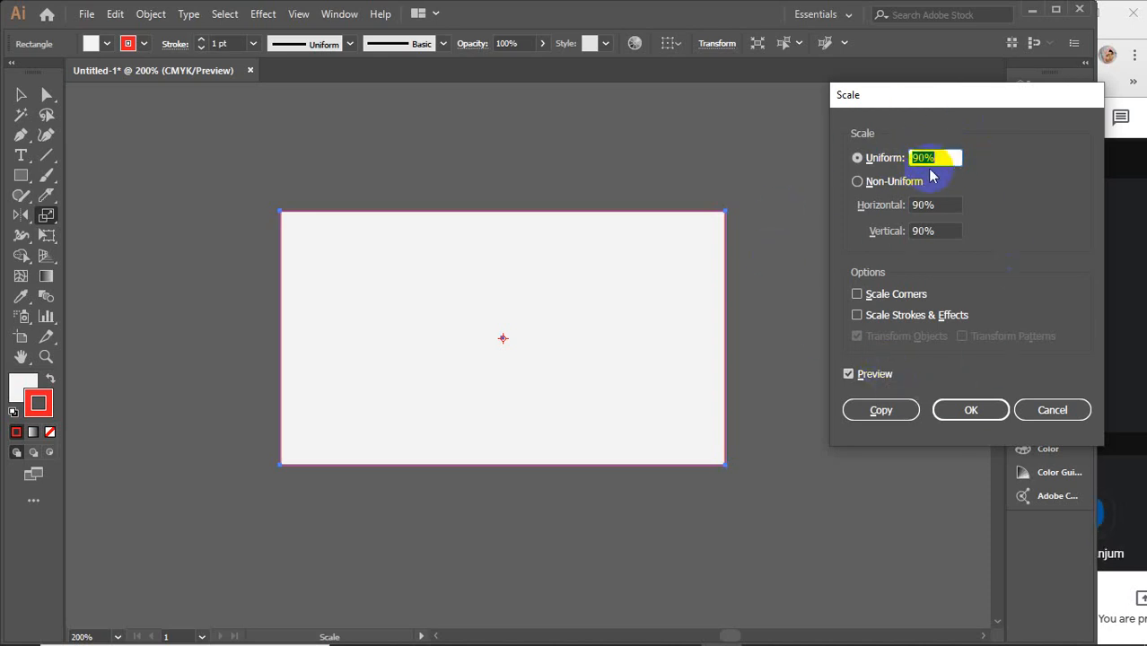
Step: Toggle the scale preview off and on to compare the rectangle's original and reduced sizes
{"action": "left_click", "coordinate": [872, 374]}
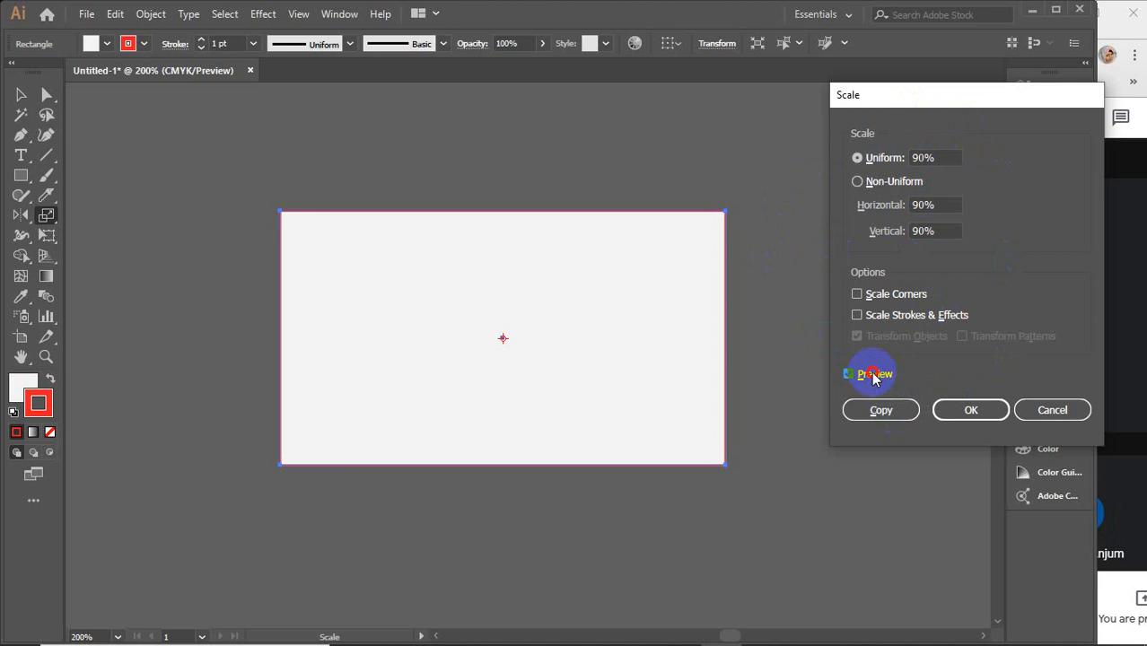
{"action": "left_click", "coordinate": [872, 375]}
{"action": "left_click", "coordinate": [872, 375]}
{"action": "left_click", "coordinate": [872, 375]}
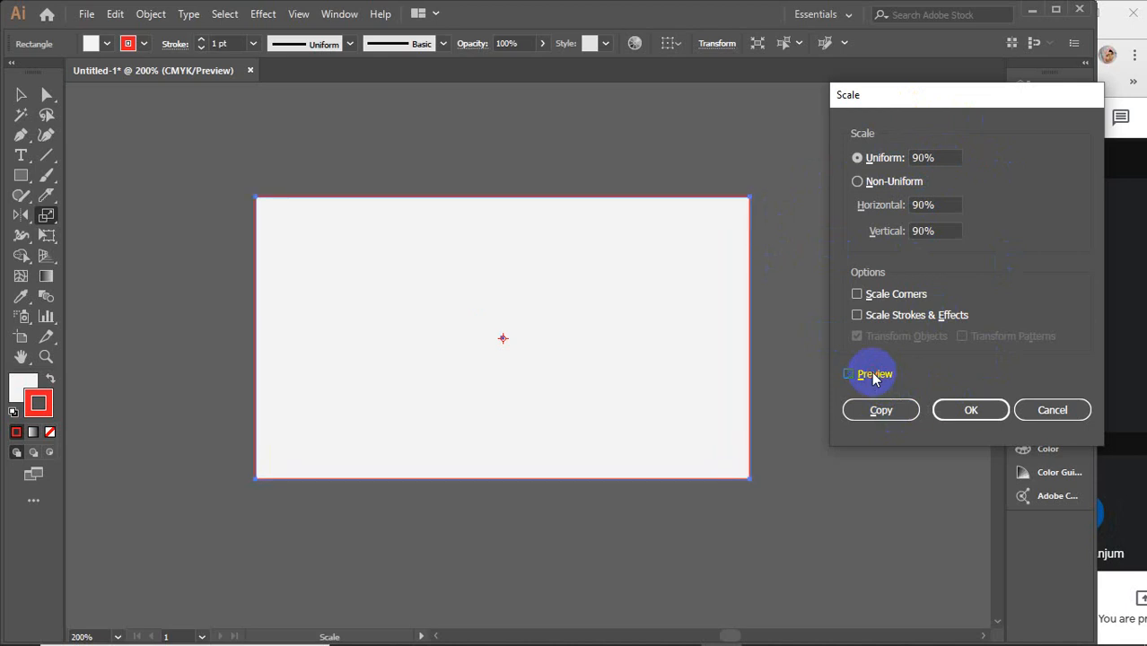
{"action": "left_click", "coordinate": [872, 375]}
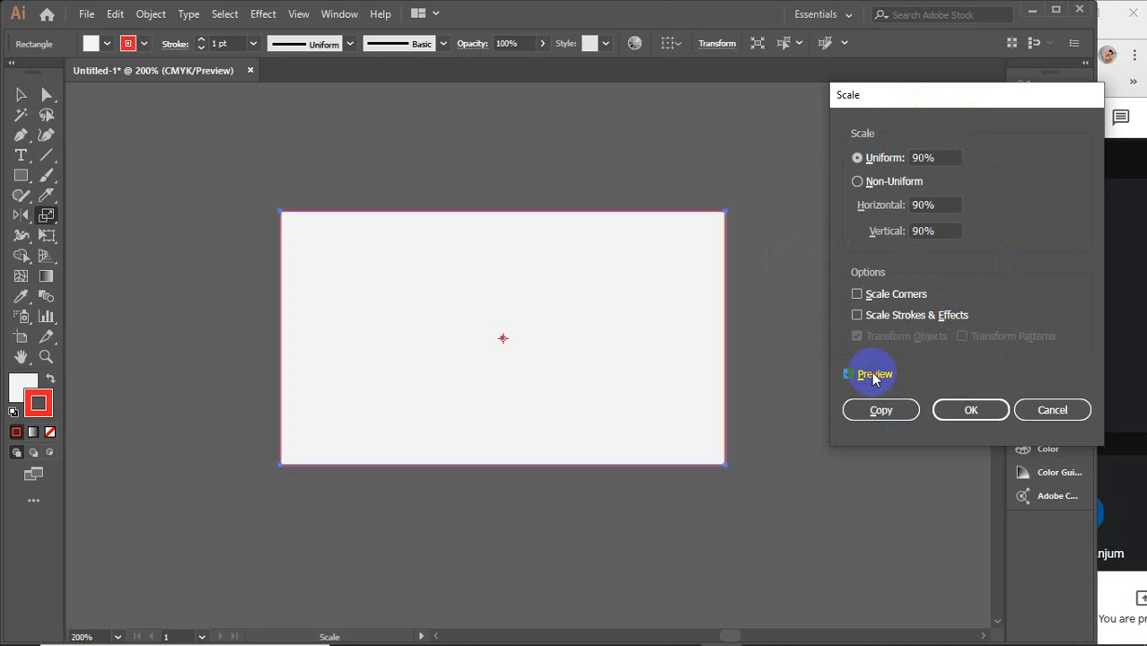
{"action": "left_click", "coordinate": [888, 418]}
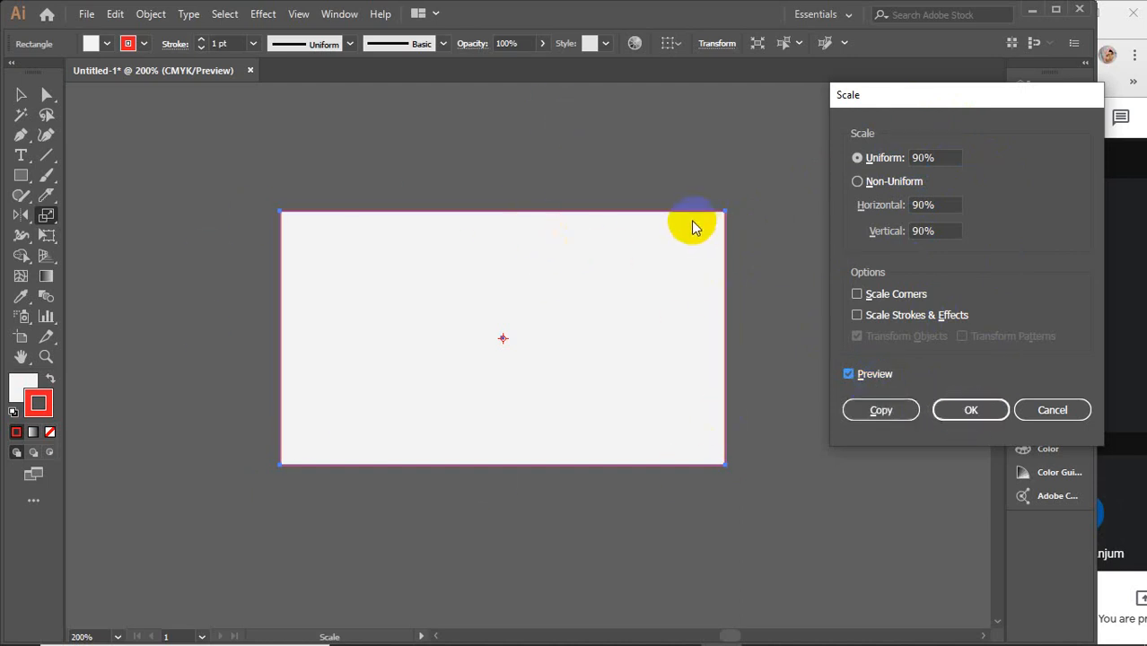
Step: Try making a copy of the rectangle scaled uniformly to 90% about its centre
{"action": "left_click", "coordinate": [882, 418]}
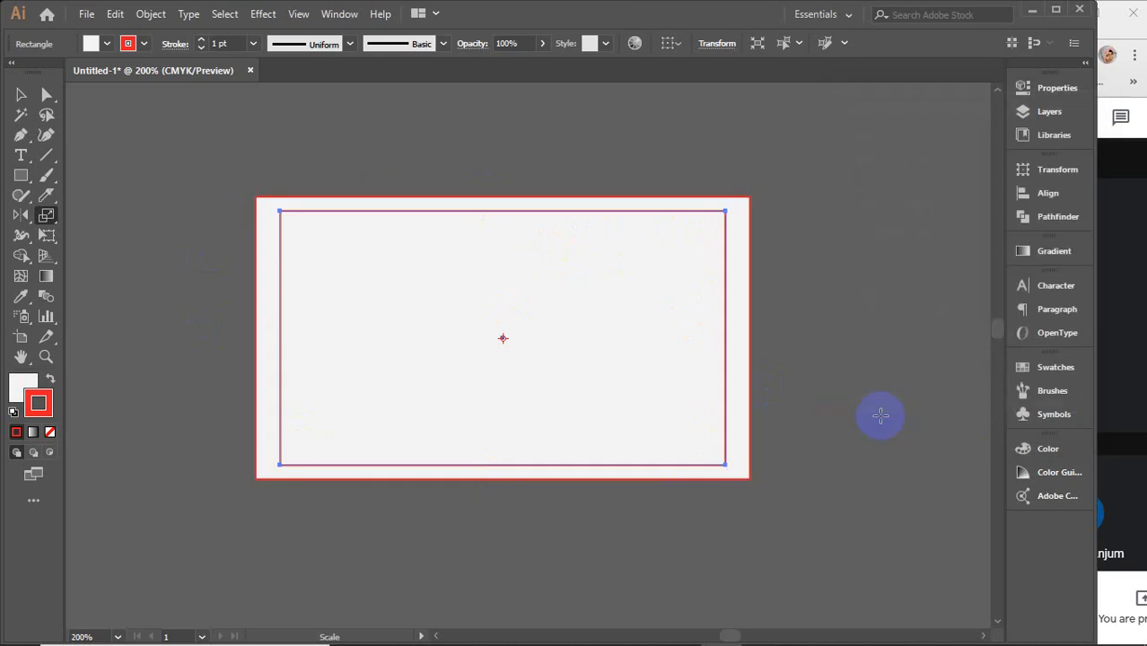
{"action": "key", "text": "v"}
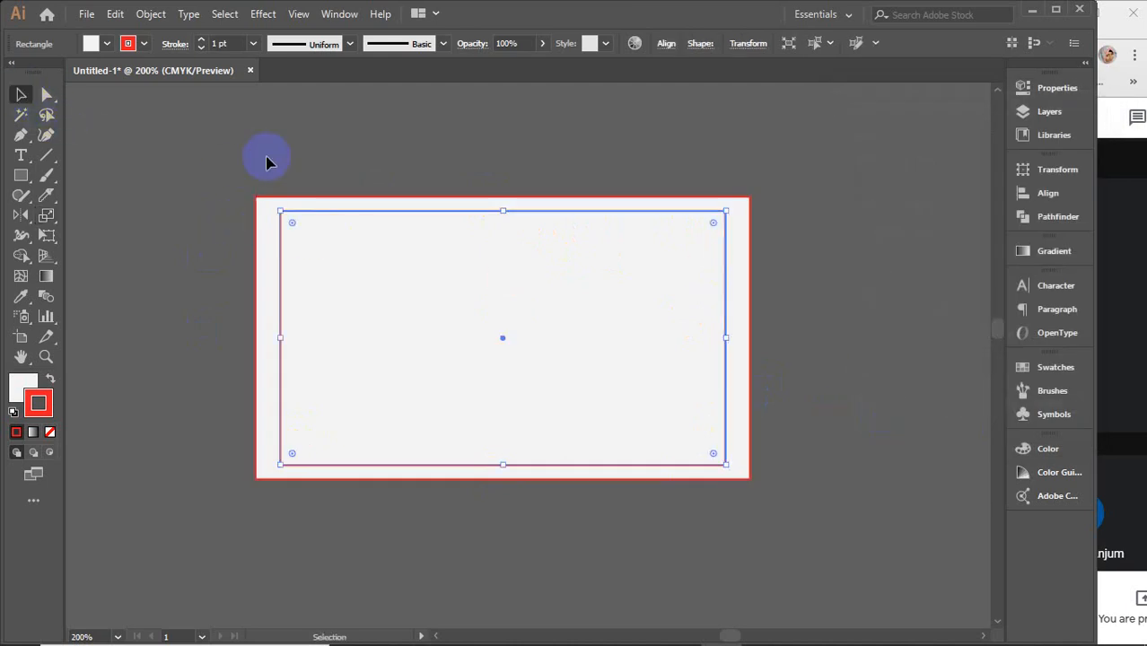
{"action": "left_click", "coordinate": [336, 164]}
{"action": "left_click", "coordinate": [393, 285]}
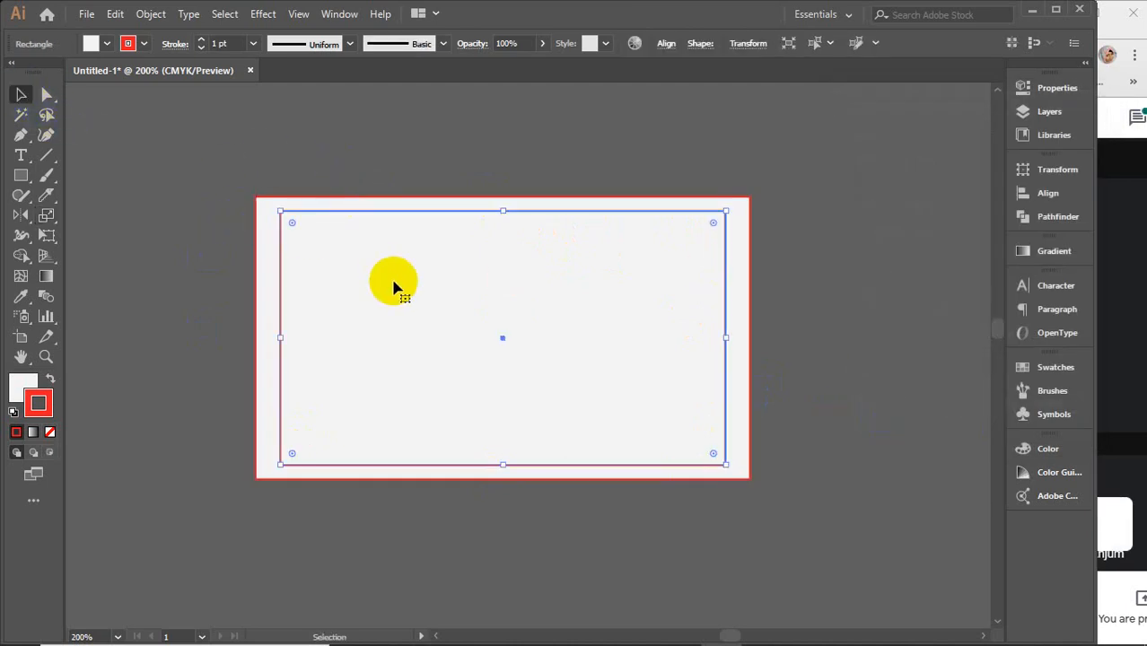
{"action": "left_click", "coordinate": [1128, 318]}
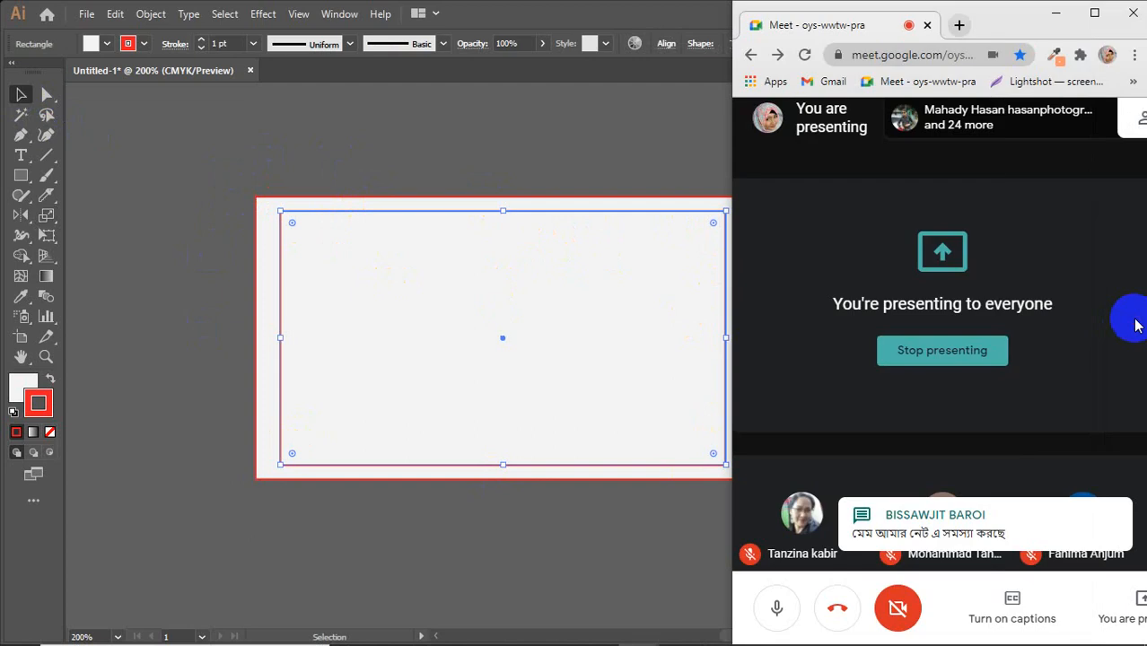
{"action": "left_click", "coordinate": [422, 332]}
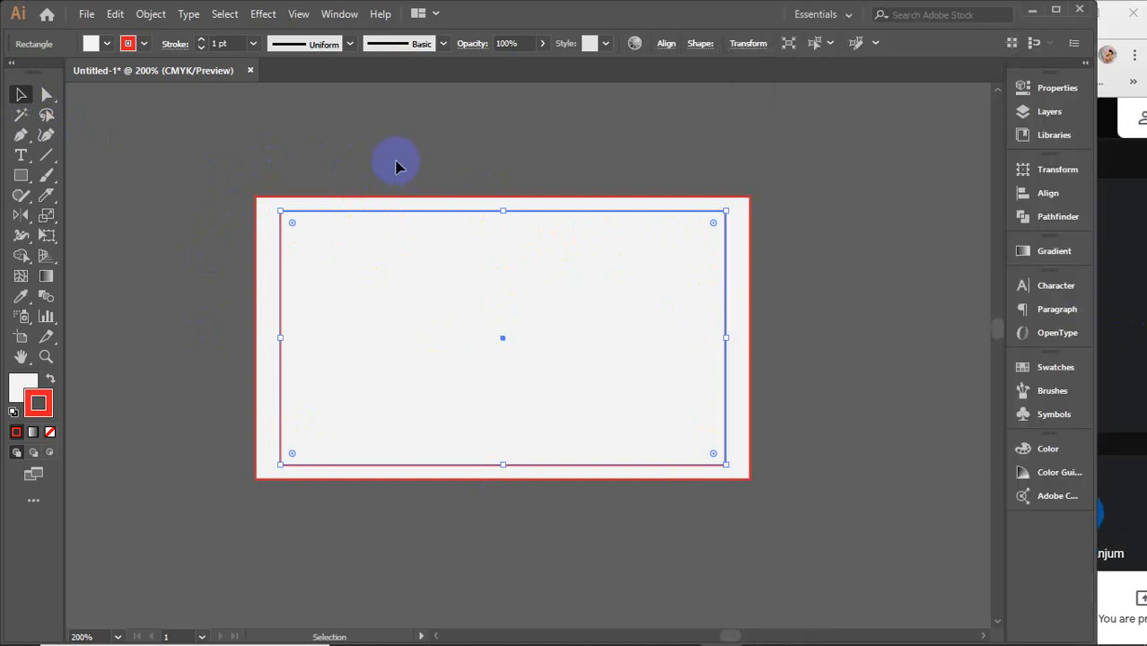
{"action": "left_click", "coordinate": [446, 274]}
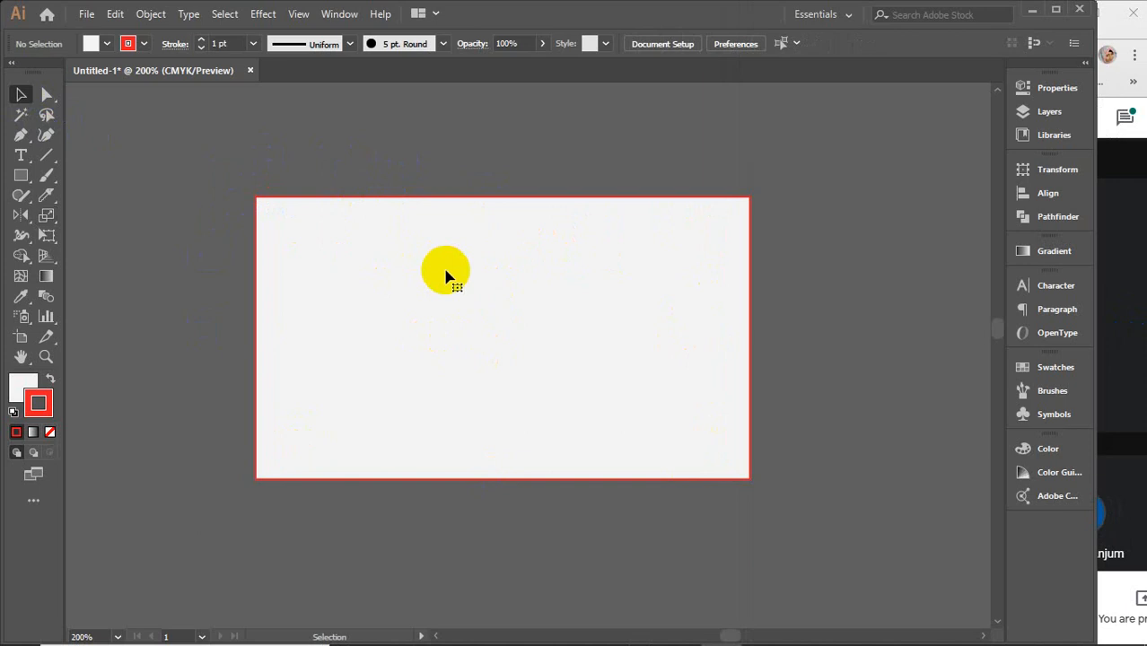
Step: Select the rectangle and use the Scale tool on its centre point to create a copy at 90% uniform scale
{"action": "left_click", "coordinate": [422, 296]}
{"action": "left_click", "coordinate": [46, 217]}
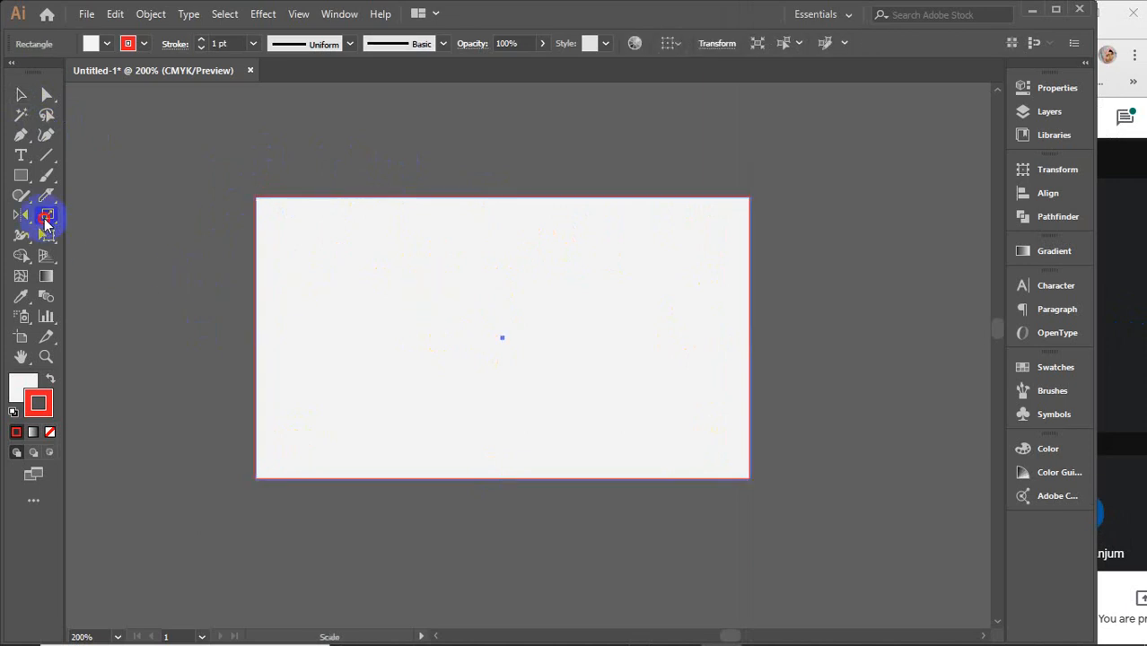
{"action": "left_click", "coordinate": [503, 338], "text": "alt"}
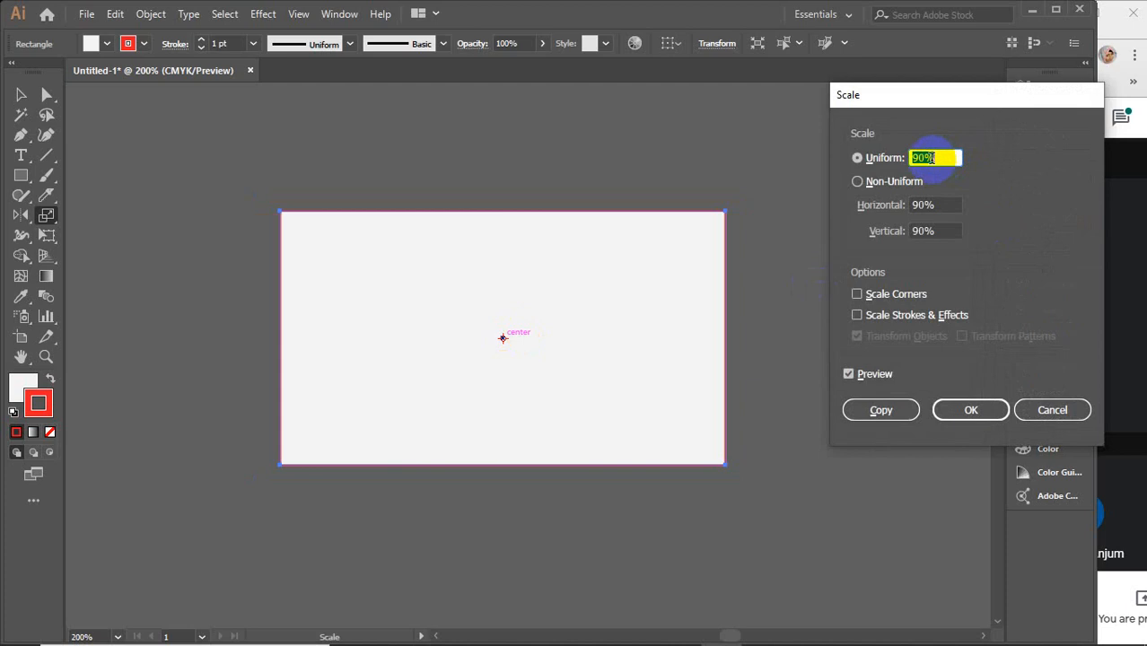
{"action": "left_click", "coordinate": [872, 410]}
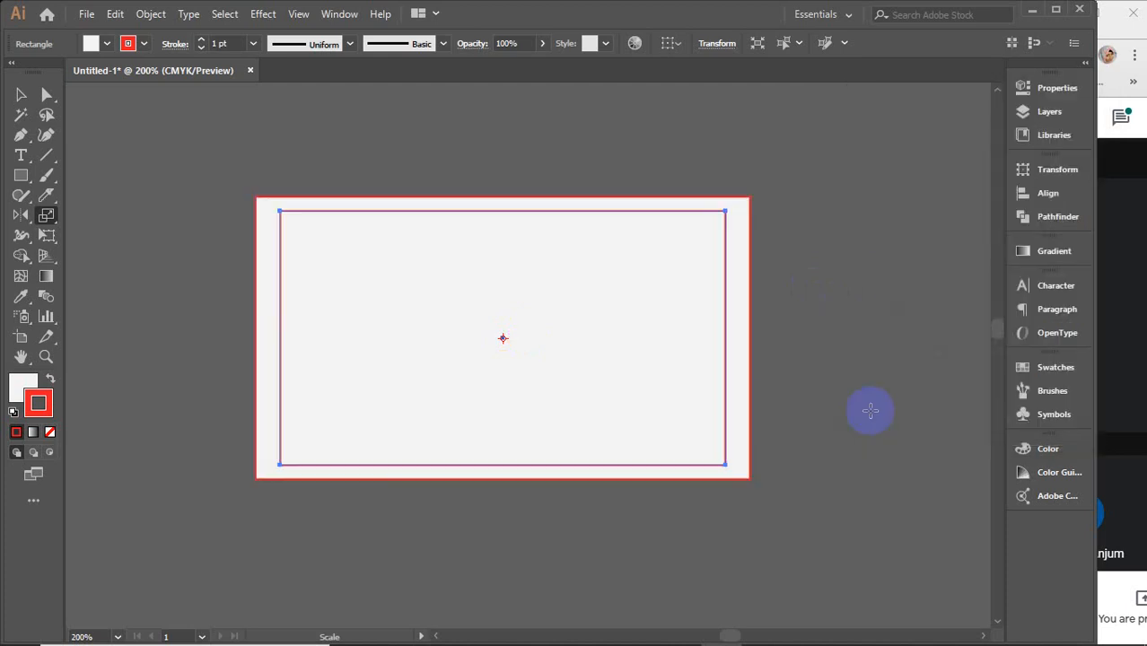
{"action": "key", "text": "v"}
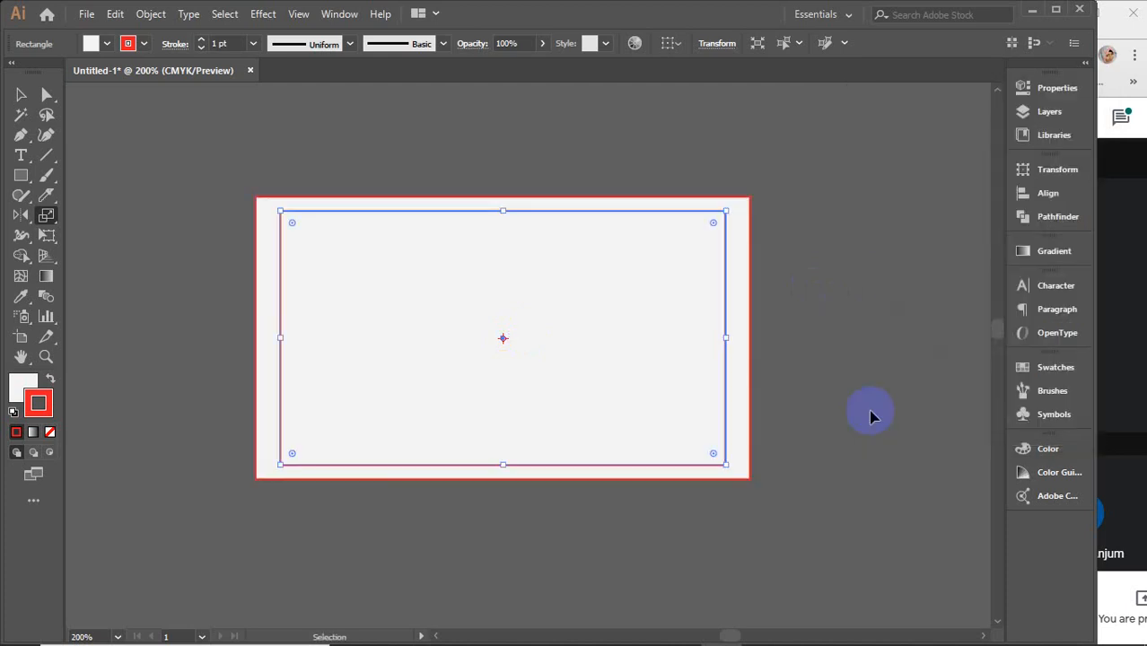
Step: Repeat the scaled-copy transformation until progressively smaller rectangles nest down to the centre, and deselect everything
{"action": "key", "text": "ctrl+d"}
{"action": "key", "text": "ctrl+d"}
{"action": "key", "text": "ctrl+d"}
{"action": "key", "text": "ctrl+d"}
{"action": "key", "text": "ctrl+d"}
{"action": "key", "text": "ctrl+d"}
{"action": "key", "text": "ctrl+d"}
{"action": "key", "text": "ctrl+d"}
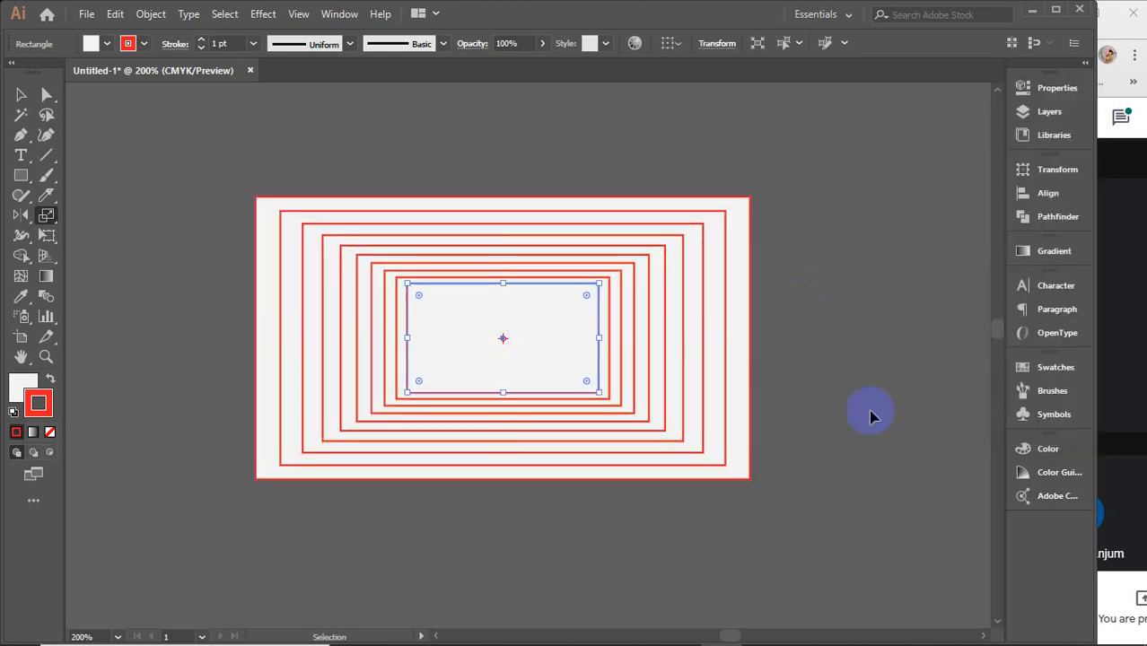
{"action": "key", "text": "ctrl+d"}
{"action": "key", "text": "ctrl+d"}
{"action": "key", "text": "ctrl+d"}
{"action": "key", "text": "ctrl+d"}
{"action": "key", "text": "ctrl+d"}
{"action": "key", "text": "ctrl+d"}
{"action": "key", "text": "ctrl+d"}
{"action": "key", "text": "ctrl+d"}
{"action": "key", "text": "ctrl+d"}
{"action": "key", "text": "ctrl+d"}
{"action": "key", "text": "ctrl+d"}
{"action": "key", "text": "ctrl+d"}
{"action": "key", "text": "s"}
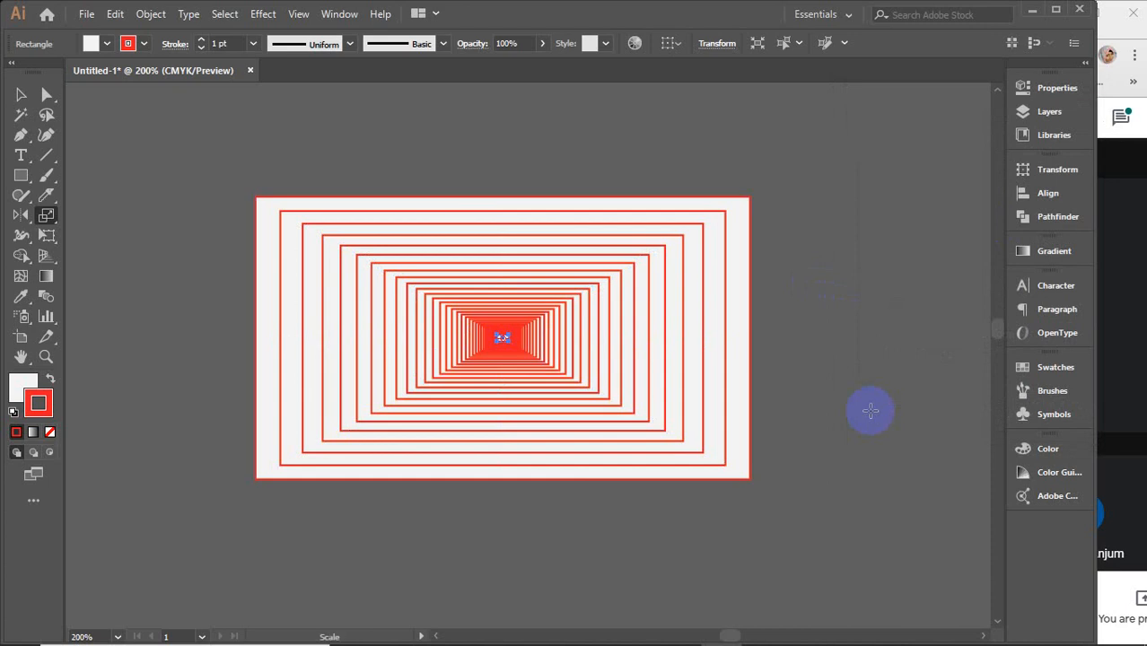
{"action": "key", "text": "v"}
{"action": "left_click", "coordinate": [834, 295]}
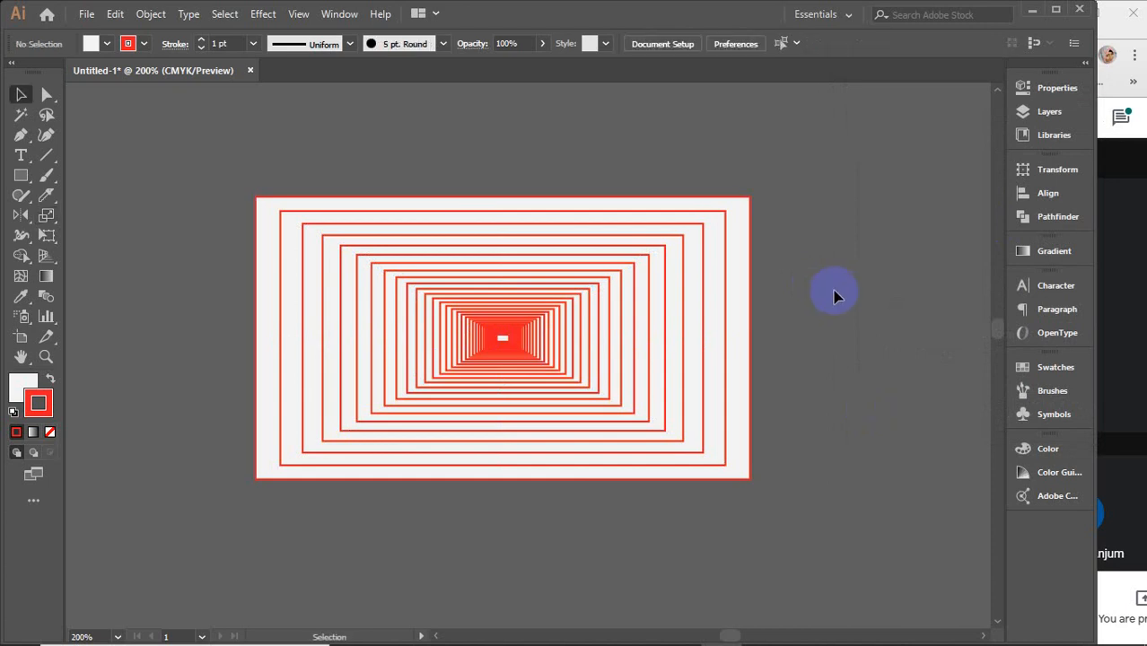
Step: Examine the concentric pattern by selecting all its rectangles together and several of the outer ones individually
{"action": "left_click_drag", "start_coordinate": [219, 157], "coordinate": [845, 559]}
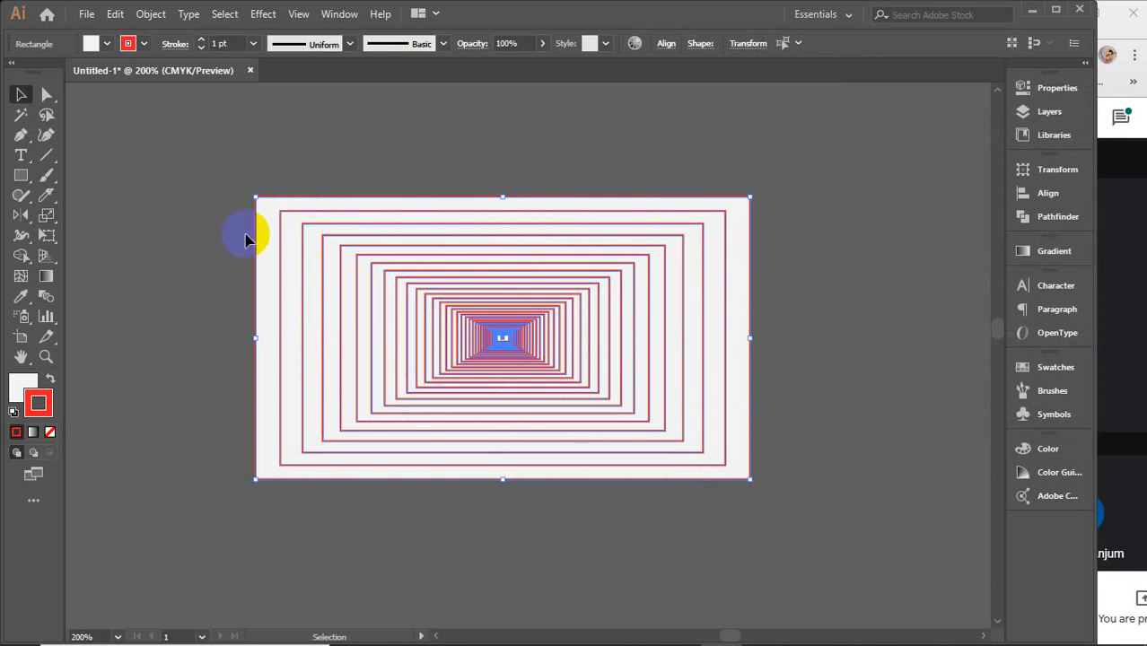
{"action": "left_click", "coordinate": [763, 314]}
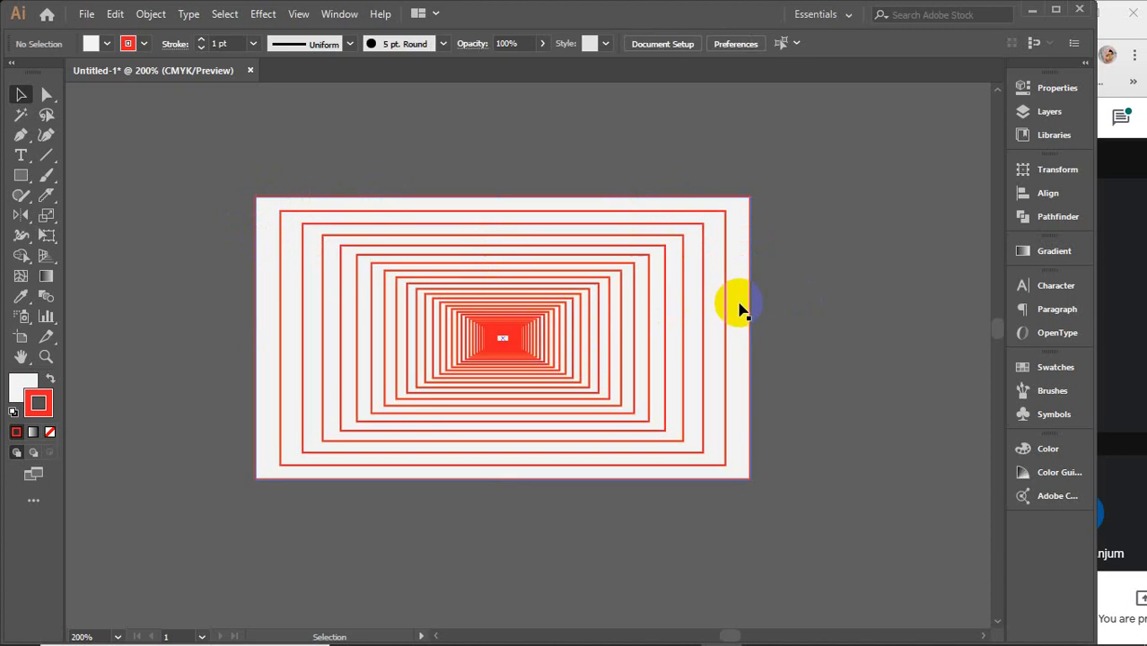
{"action": "left_click", "coordinate": [738, 305]}
{"action": "left_click", "coordinate": [717, 301]}
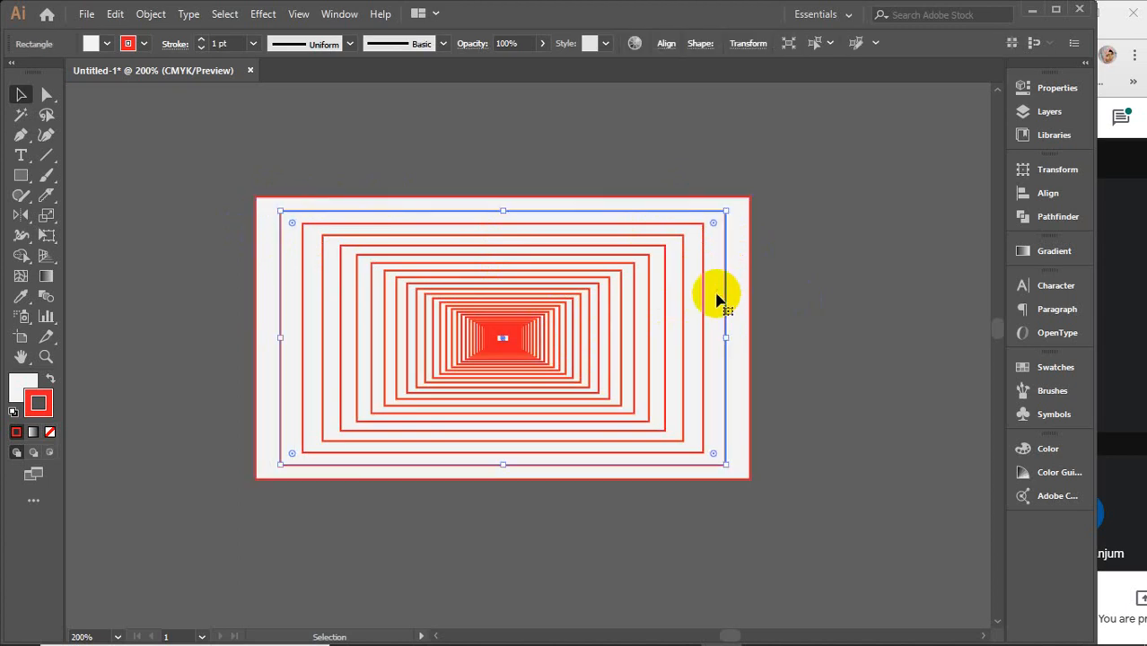
{"action": "left_click", "coordinate": [700, 303]}
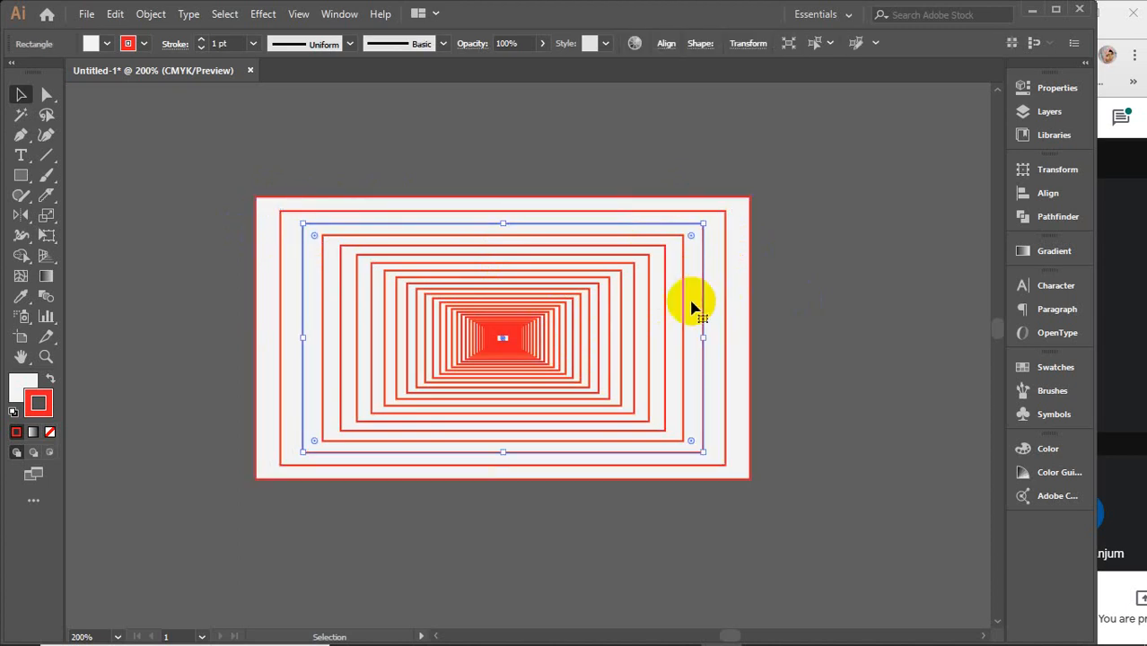
{"action": "left_click", "coordinate": [682, 311]}
{"action": "left_click", "coordinate": [654, 305]}
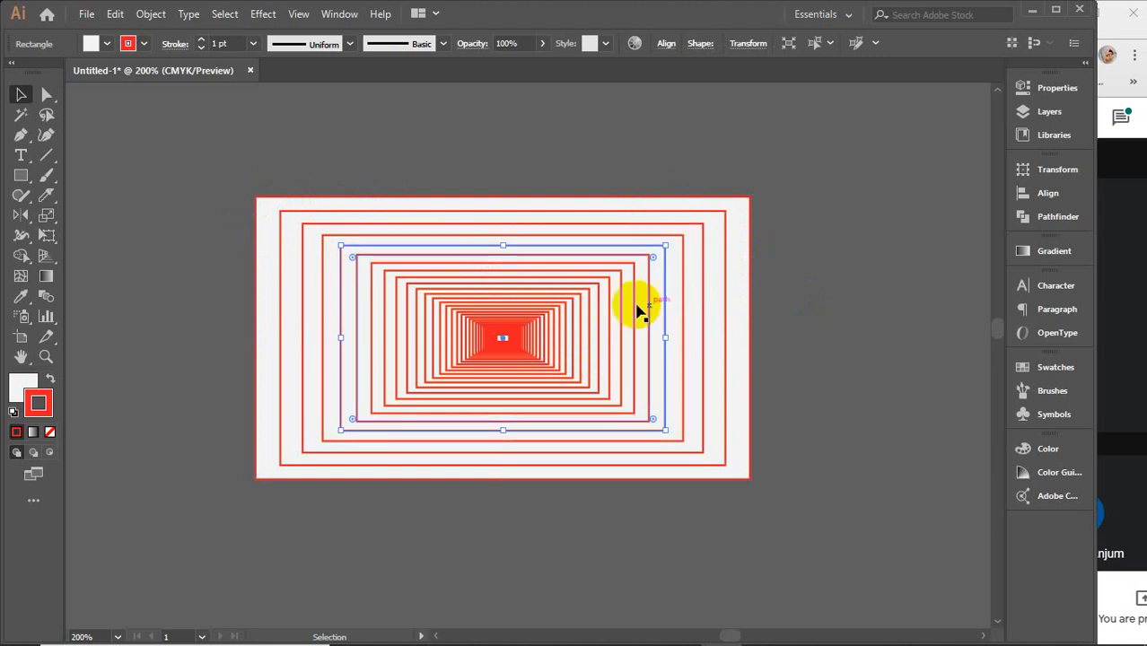
{"action": "left_click_drag", "start_coordinate": [177, 168], "coordinate": [873, 510]}
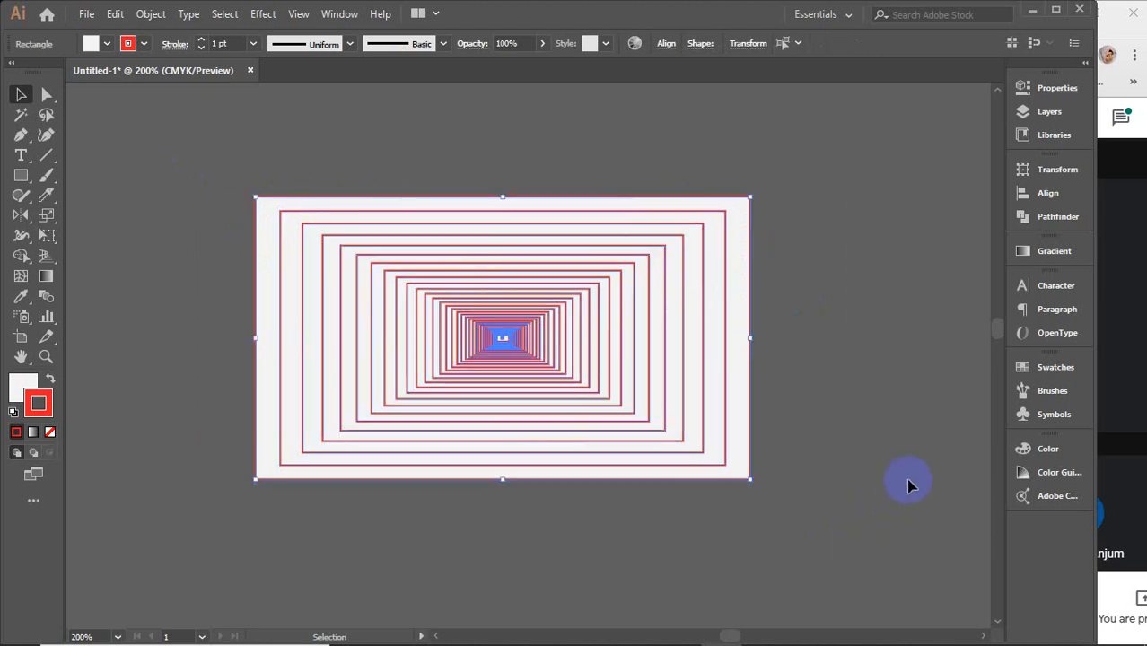
{"action": "left_click", "coordinate": [885, 481]}
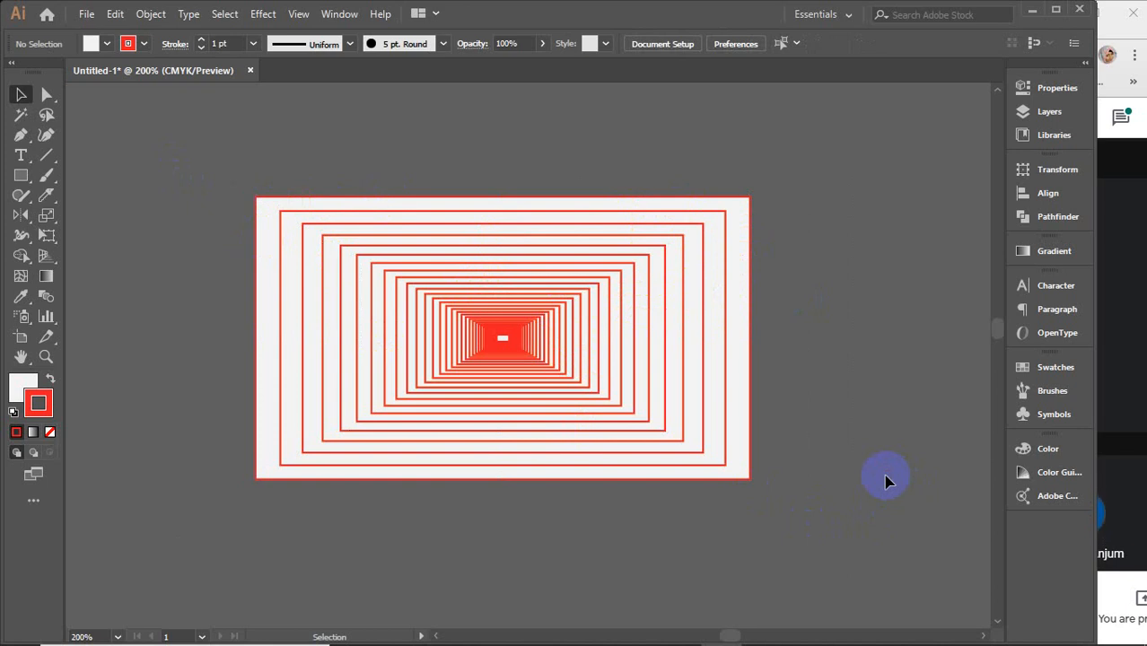
Step: Delete the concentric rectangles, and undo back to the single original rectangle
{"action": "left_click", "coordinate": [271, 233]}
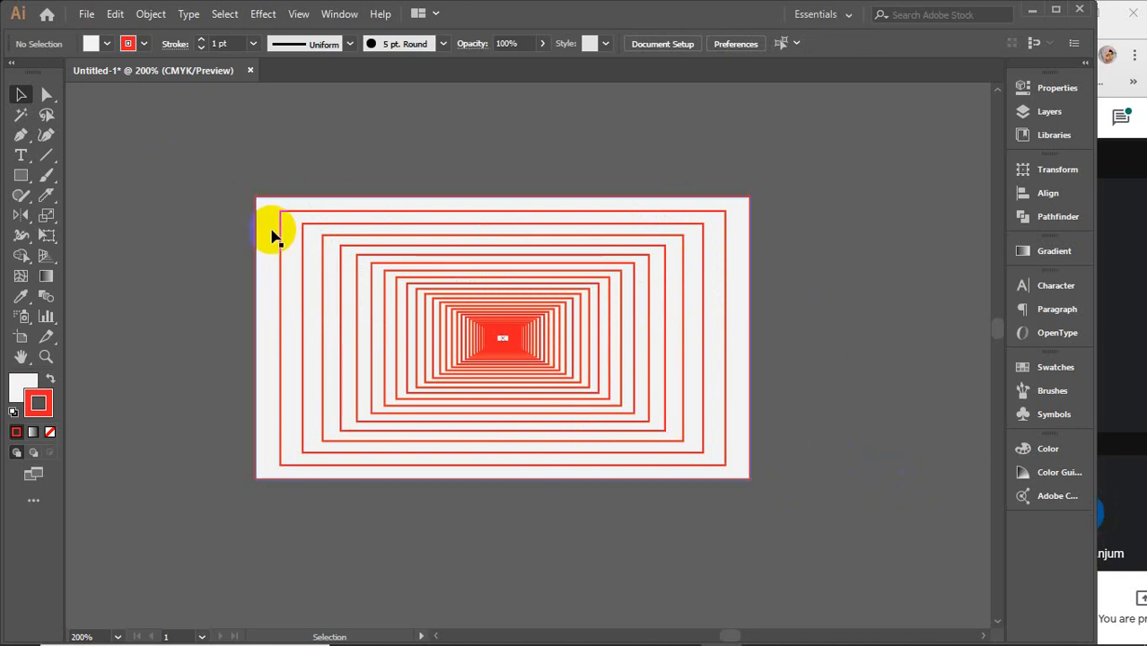
{"action": "key", "text": "Delete"}
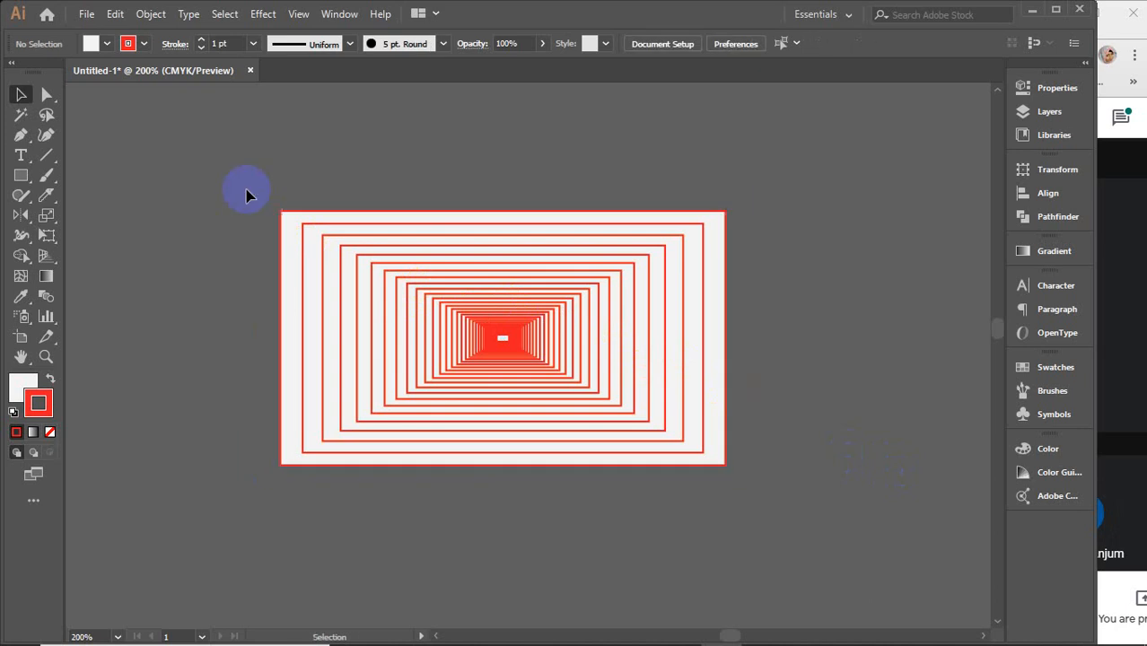
{"action": "left_click_drag", "start_coordinate": [247, 194], "coordinate": [841, 551]}
{"action": "key", "text": "Delete"}
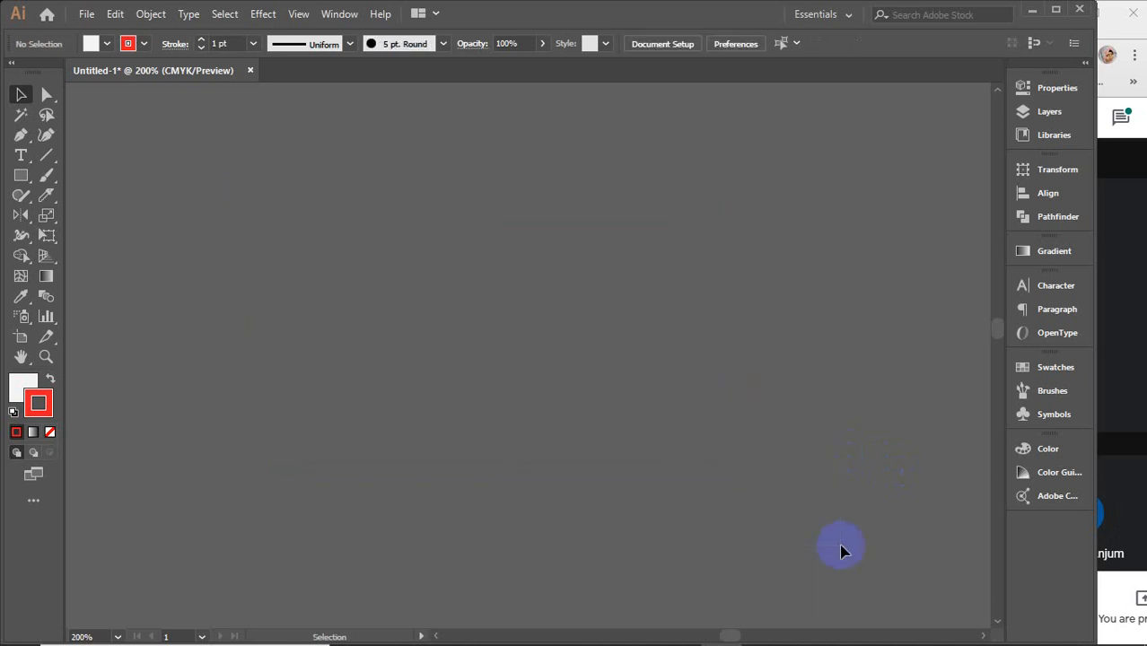
{"action": "key", "text": "ctrl+z"}
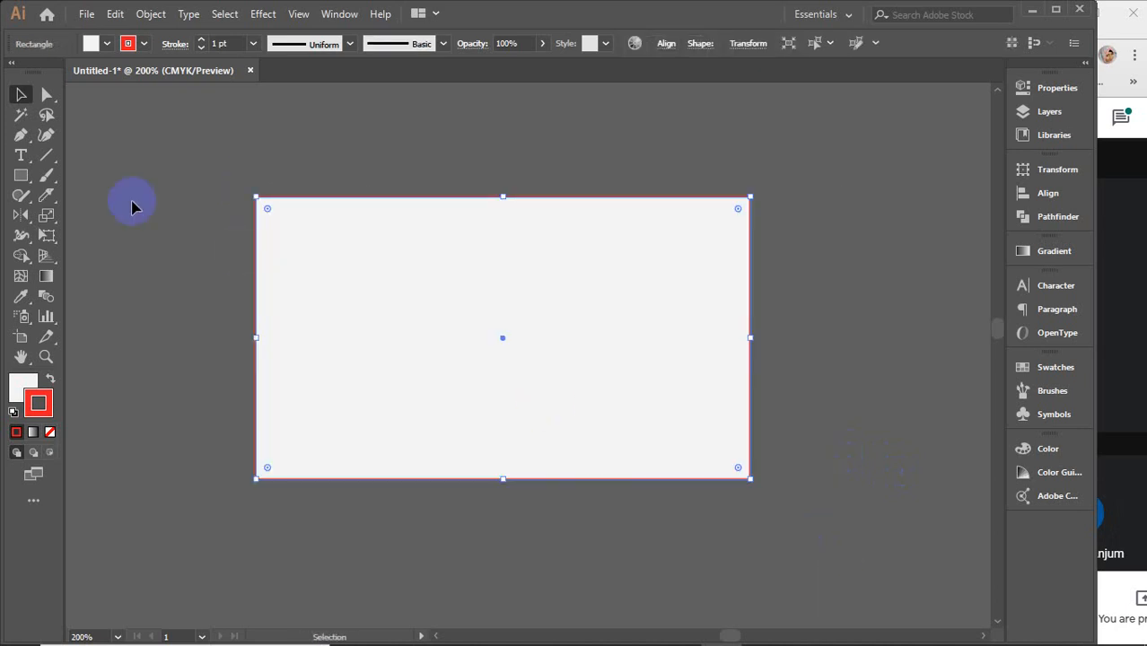
Step: Use the Scale tool from the rectangle's lower-right anchor to create a copy at 90% uniform scale
{"action": "left_click", "coordinate": [47, 217]}
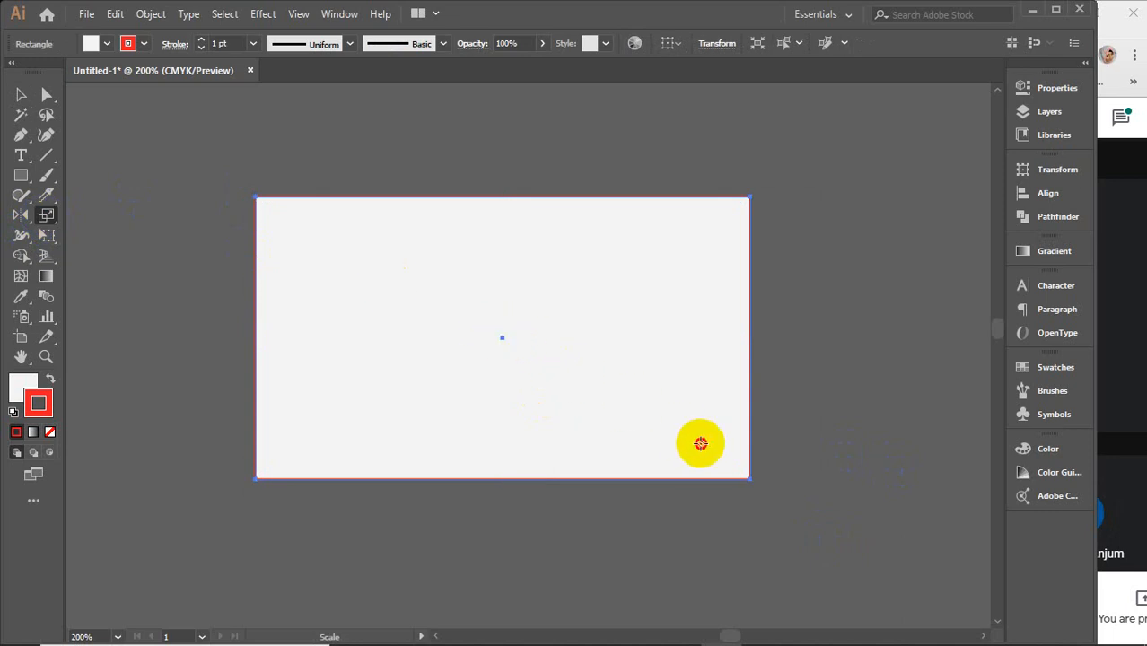
{"action": "left_click", "coordinate": [750, 481], "text": "alt"}
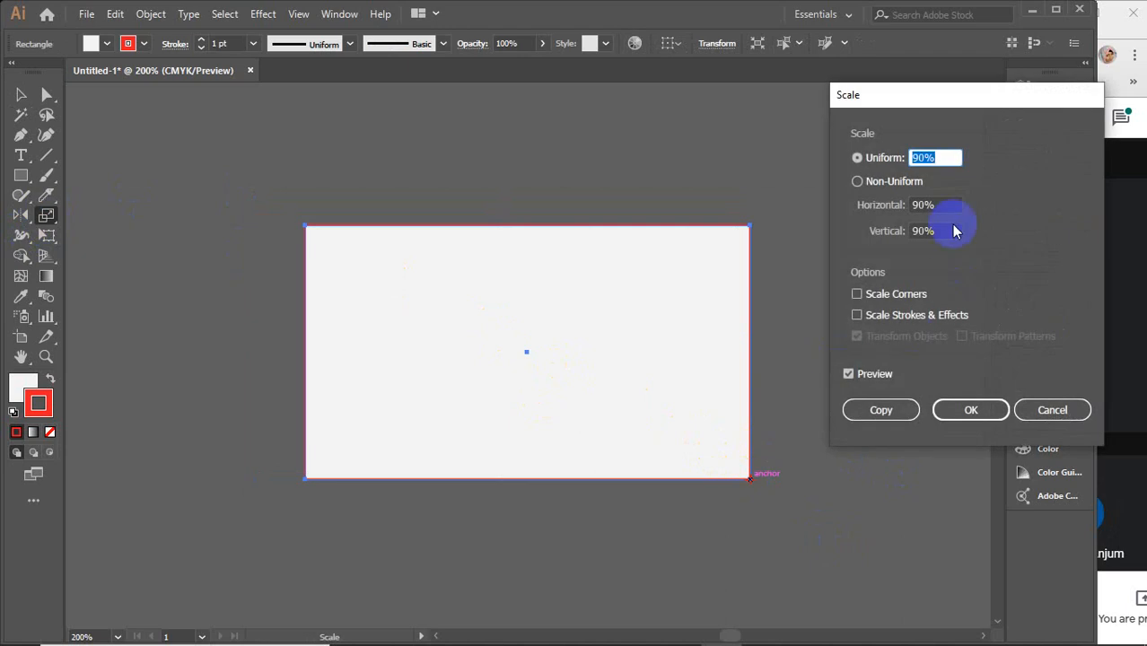
{"action": "left_click", "coordinate": [888, 406]}
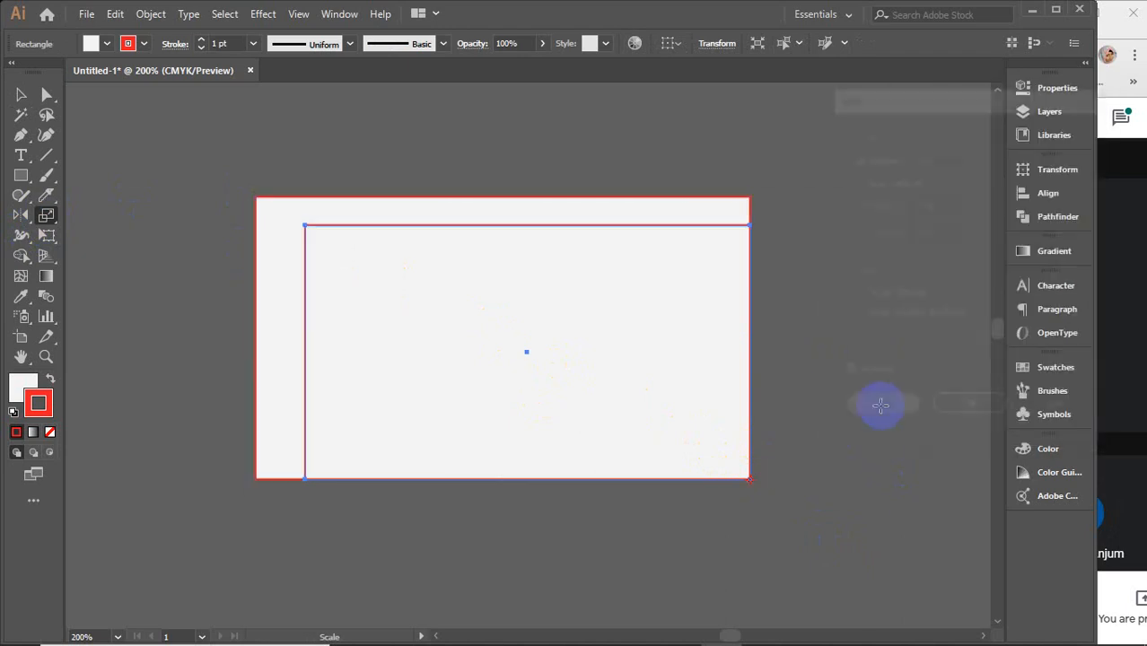
Step: Repeat the corner-anchored scaled copy until small rectangles converge on the original's lower-right corner, and deselect everything
{"action": "key", "text": "ctrl+d"}
{"action": "key", "text": "ctrl+d"}
{"action": "key", "text": "ctrl+d"}
{"action": "key", "text": "ctrl+d"}
{"action": "key", "text": "ctrl+d"}
{"action": "key", "text": "ctrl+d"}
{"action": "key", "text": "ctrl+d"}
{"action": "key", "text": "ctrl+d"}
{"action": "key", "text": "ctrl+d"}
{"action": "key", "text": "ctrl+d"}
{"action": "key", "text": "ctrl+d"}
{"action": "key", "text": "ctrl+d"}
{"action": "key", "text": "ctrl+d"}
{"action": "key", "text": "ctrl+d"}
{"action": "key", "text": "ctrl+d"}
{"action": "key", "text": "ctrl+d"}
{"action": "key", "text": "ctrl+d"}
{"action": "key", "text": "ctrl+d"}
{"action": "key", "text": "ctrl+d"}
{"action": "key", "text": "ctrl+d"}
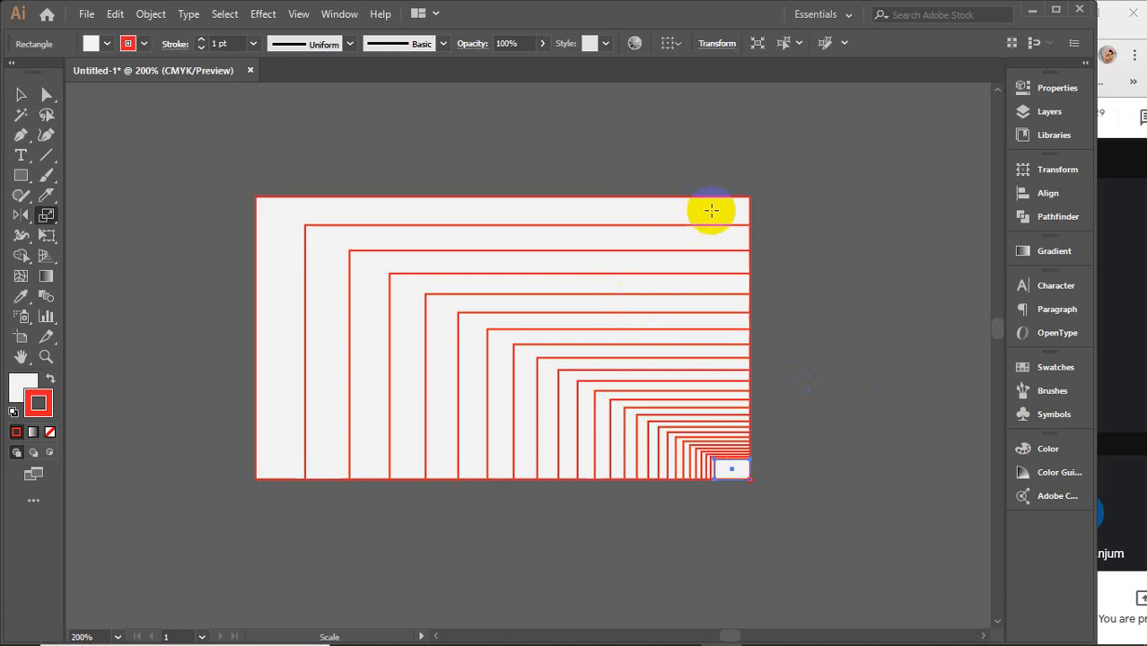
{"action": "left_click", "coordinate": [21, 94]}
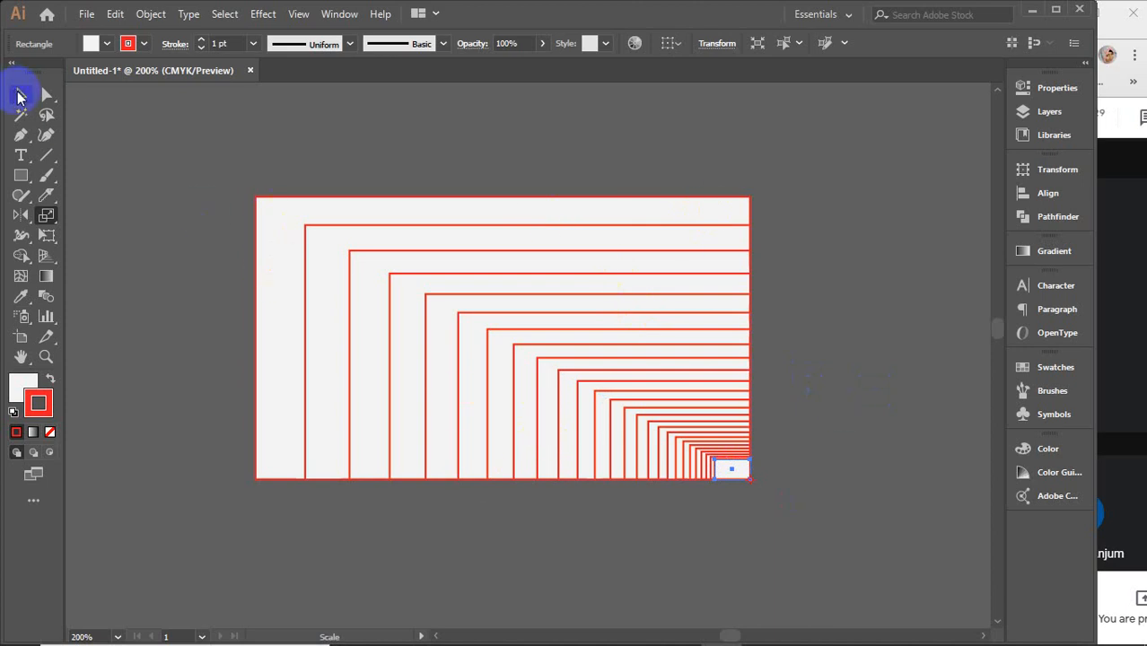
{"action": "left_click", "coordinate": [230, 154]}
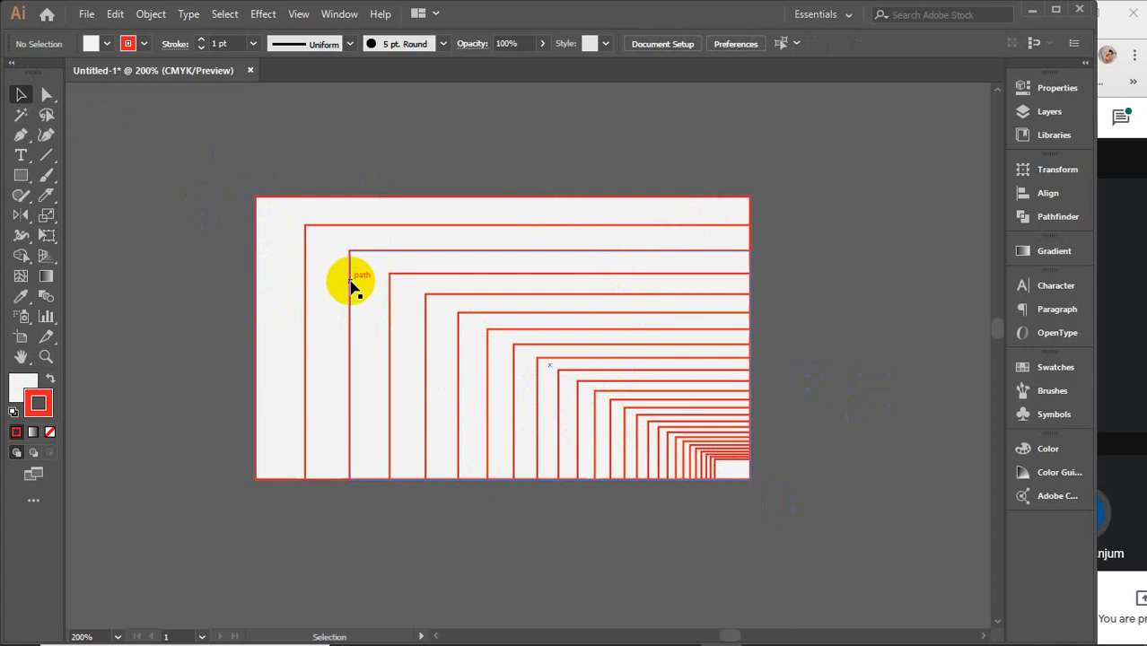
Step: Try deleting the outermost rectangle of the corner pattern, and undo the deletion
{"action": "left_click", "coordinate": [275, 230]}
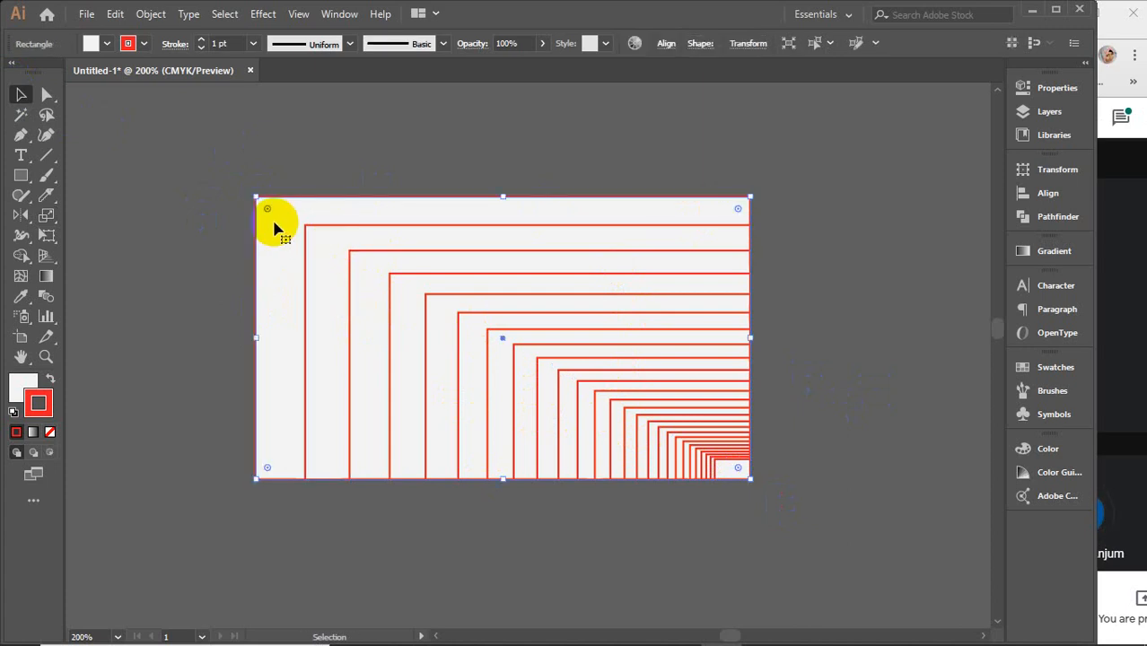
{"action": "key", "text": "Delete"}
{"action": "left_click_drag", "start_coordinate": [274, 193], "coordinate": [666, 465]}
{"action": "key", "text": "ctrl+z"}
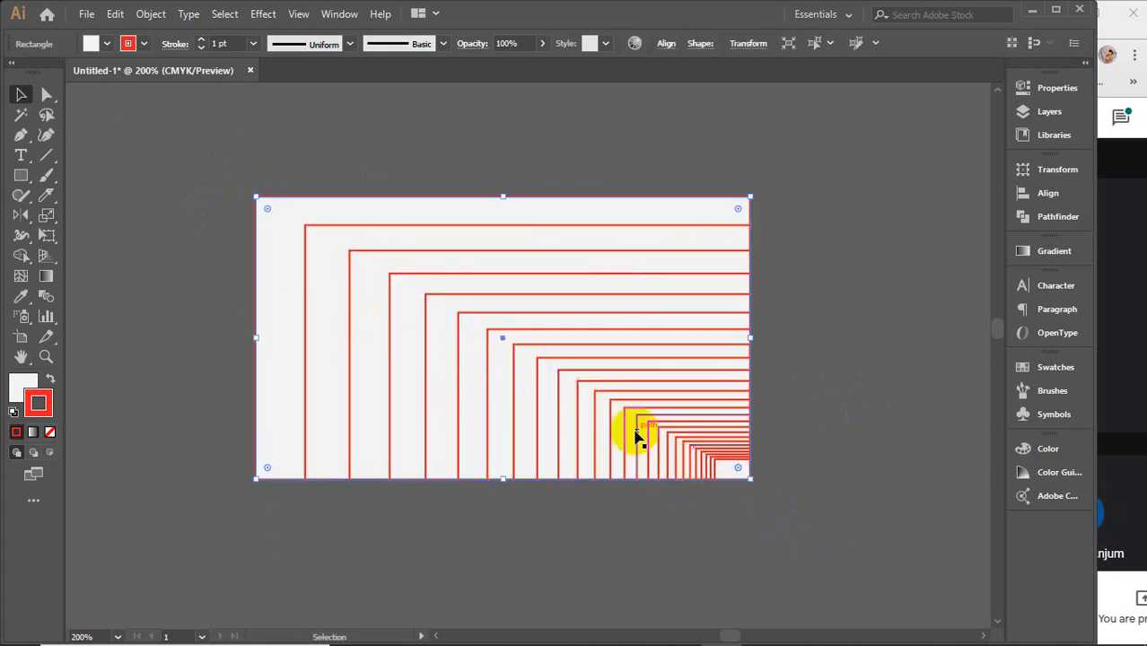
Step: Select all the corner-nested rectangles together to review the pattern, and deselect them
{"action": "scroll", "coordinate": [635, 433], "scroll_direction": "down", "scroll_amount": 2}
{"action": "left_click_drag", "start_coordinate": [397, 285], "coordinate": [735, 539]}
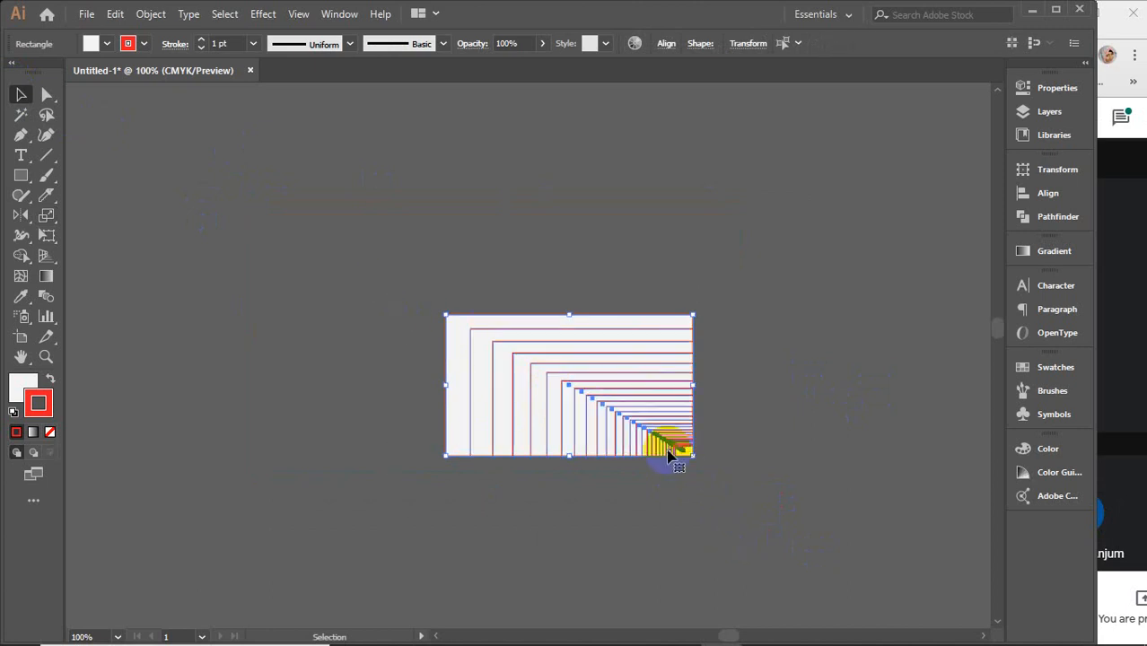
{"action": "left_click_drag", "start_coordinate": [645, 421], "coordinate": [295, 419]}
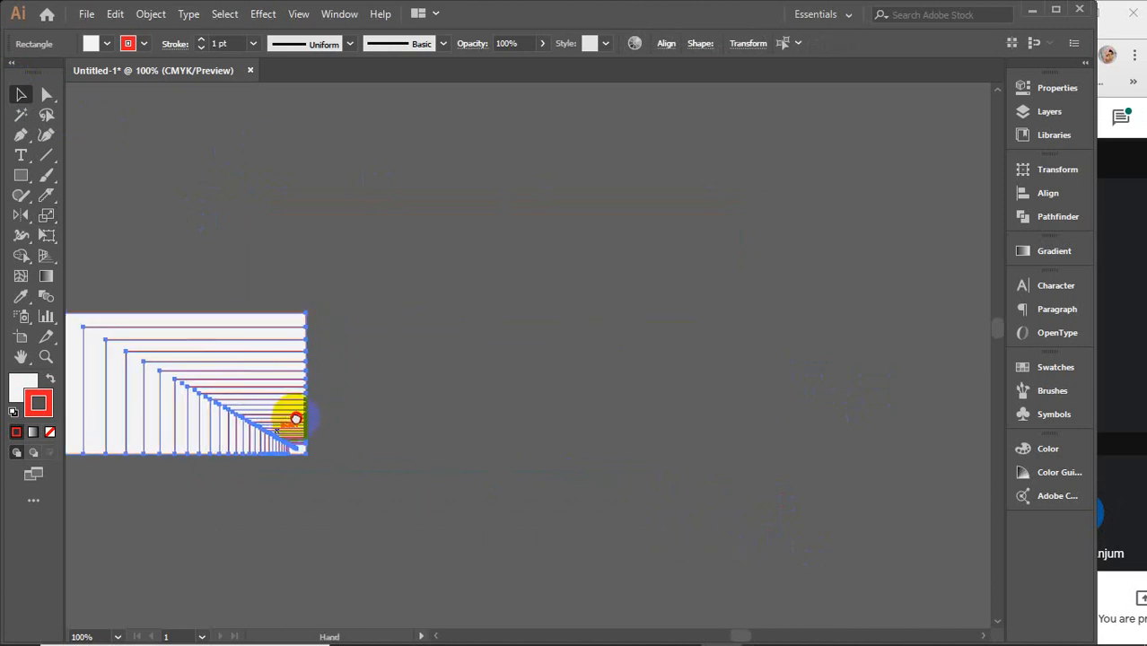
{"action": "left_click", "coordinate": [269, 292]}
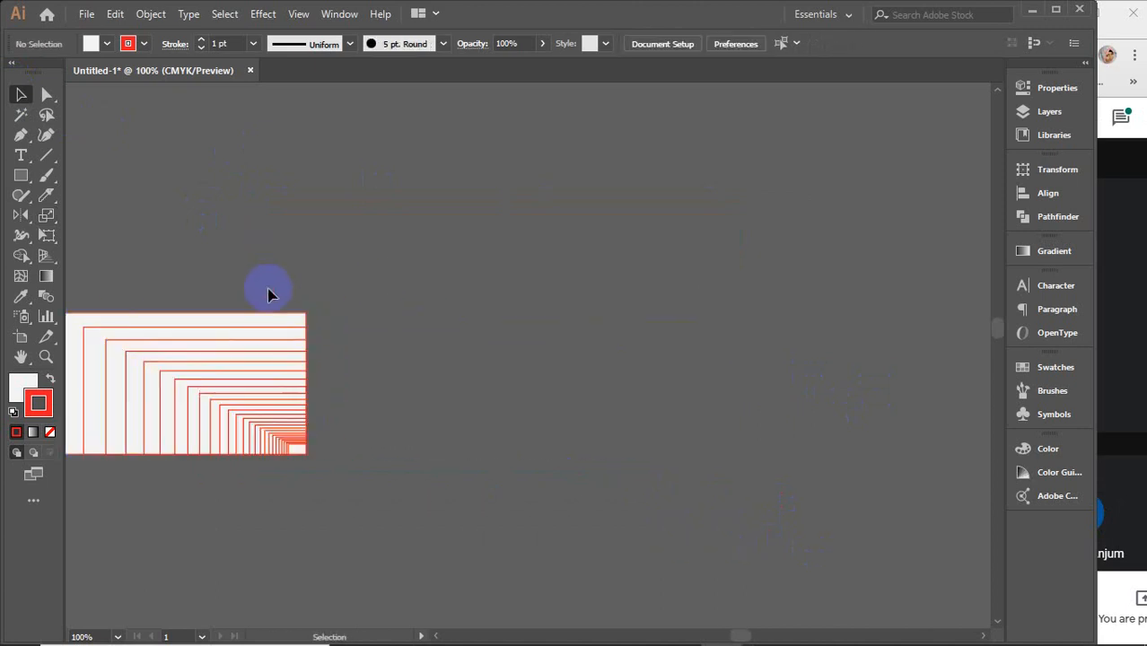
Step: Copy the outermost rectangle to the right of the nested pattern and open its Scale options from the lower-right anchor, reset to 100% uniform
{"action": "left_click_drag", "start_coordinate": [262, 323], "coordinate": [606, 325]}
{"action": "scroll", "coordinate": [607, 409], "scroll_direction": "up", "scroll_amount": 1}
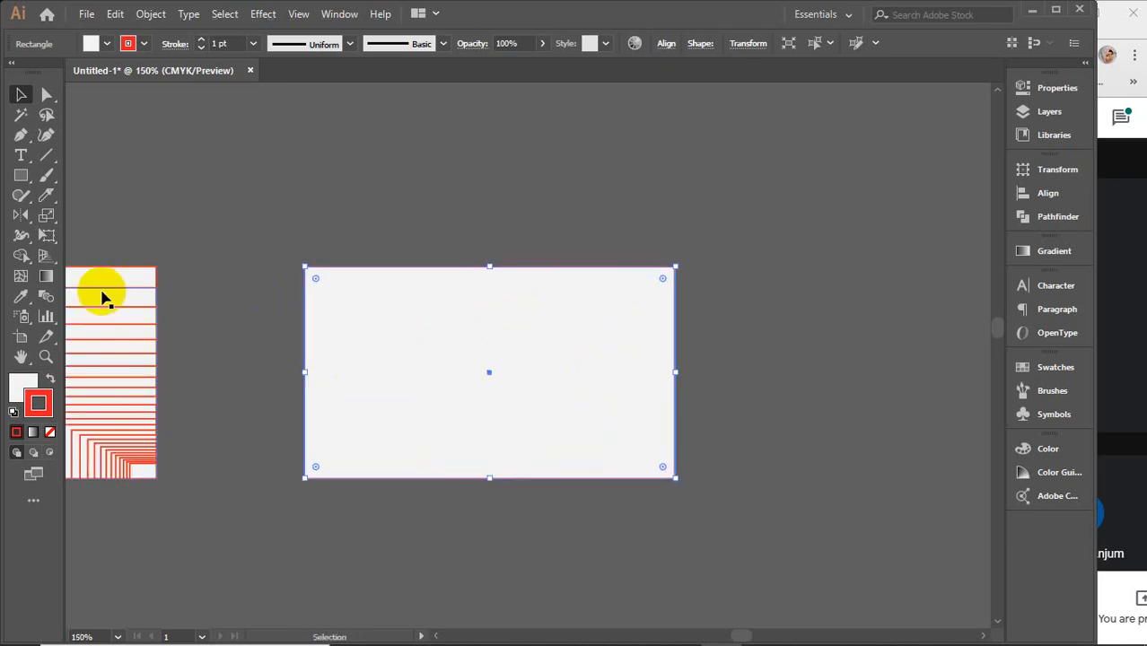
{"action": "left_click", "coordinate": [47, 215]}
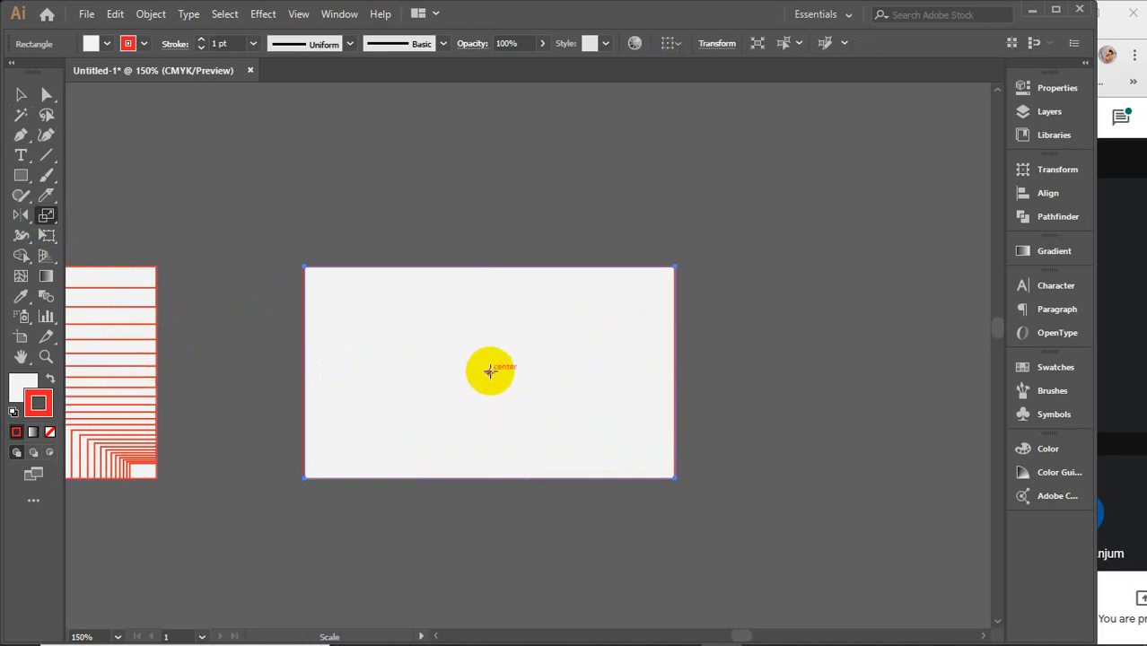
{"action": "left_click", "coordinate": [674, 475], "text": "alt"}
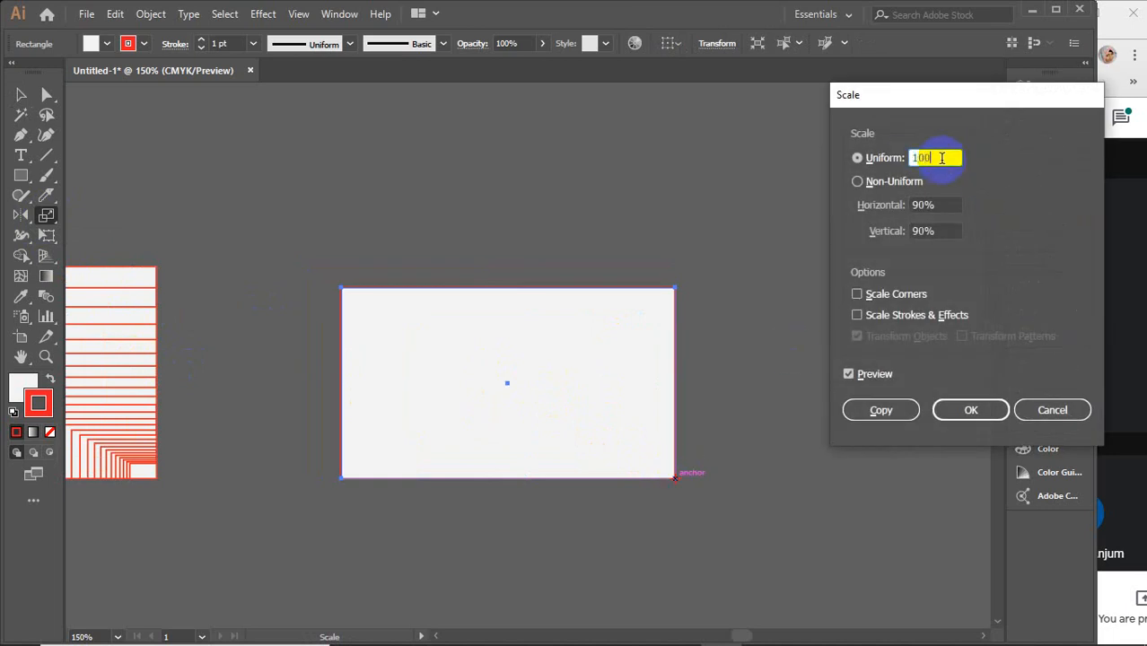
{"action": "left_click", "coordinate": [859, 159]}
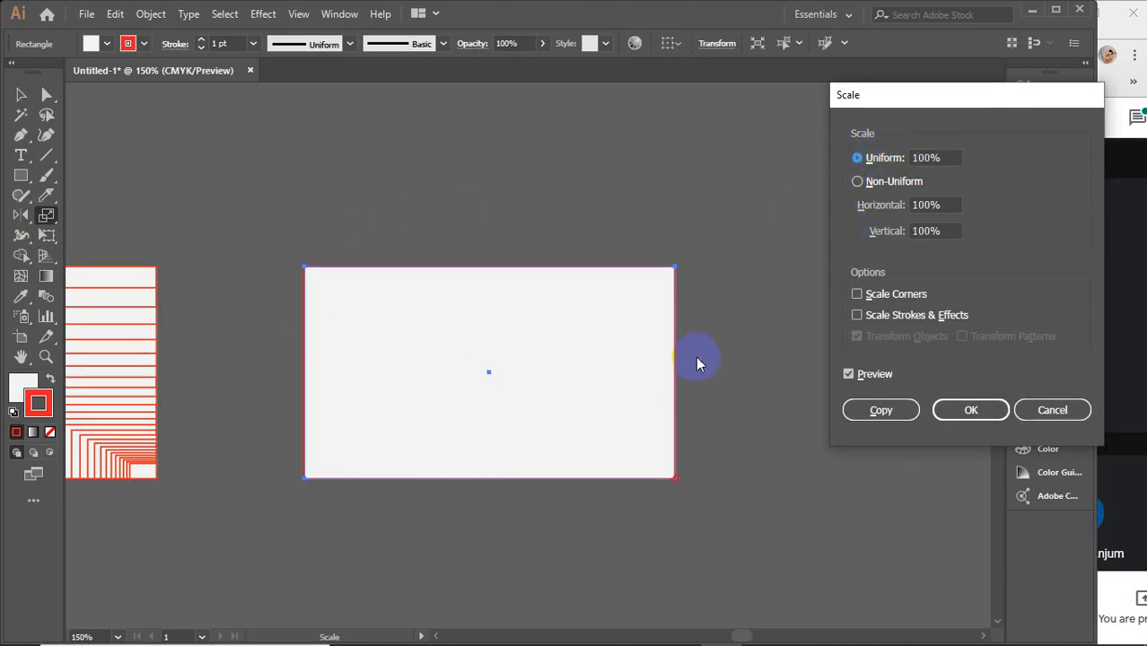
Step: Switch the rectangle's scaling to non-uniform and set the horizontal scale to 90%
{"action": "left_click", "coordinate": [857, 183]}
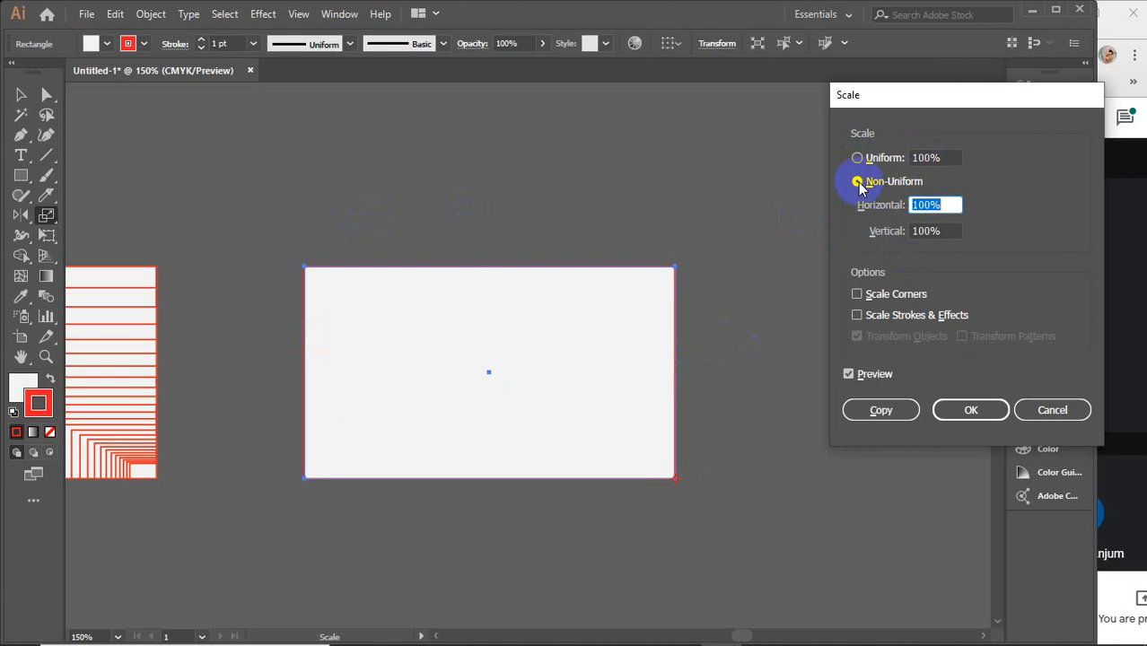
{"action": "left_click", "coordinate": [938, 206]}
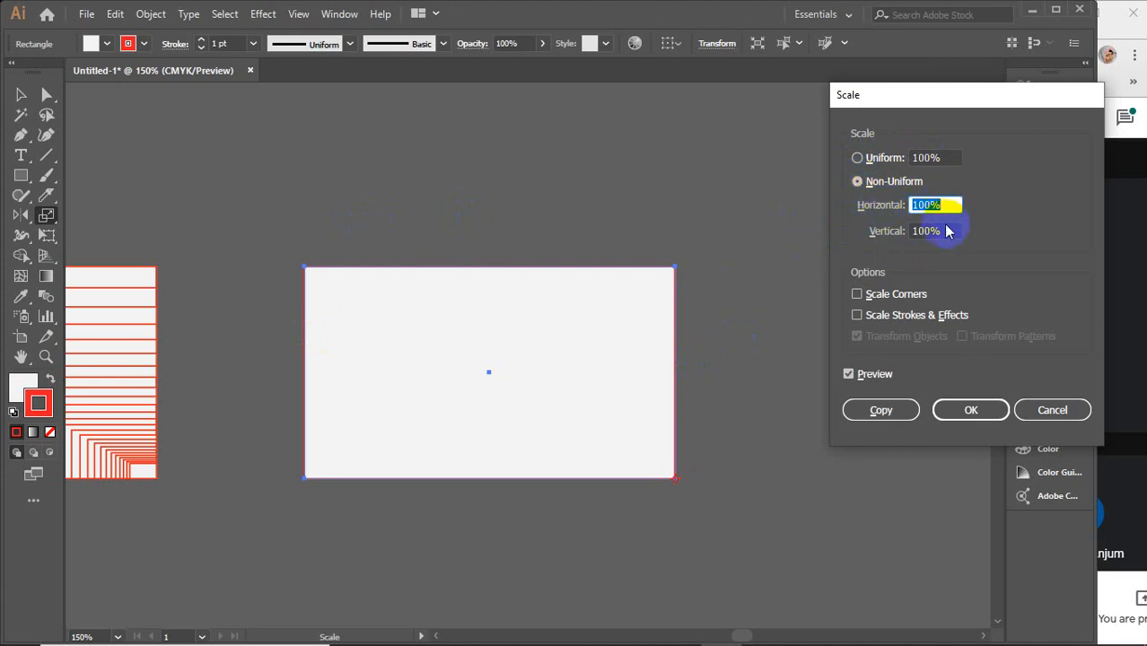
{"action": "left_click", "coordinate": [953, 205]}
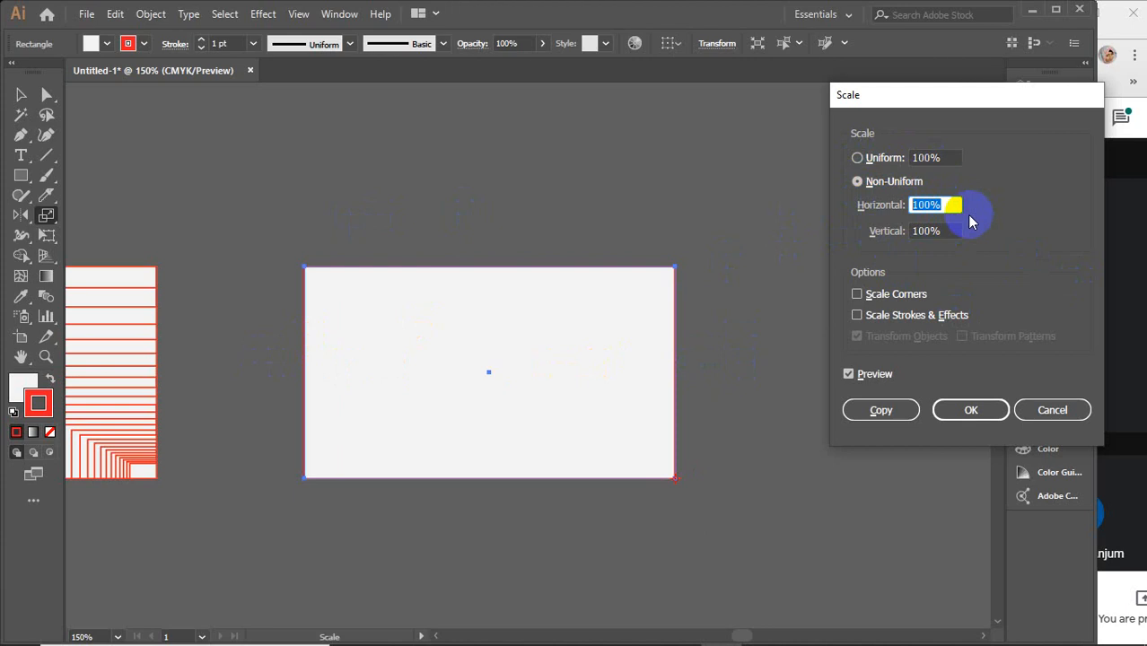
{"action": "type", "text": "90"}
Step: Set the vertical scale to 95%, check the preview, and create the scaled result as a copy
{"action": "left_click", "coordinate": [950, 234]}
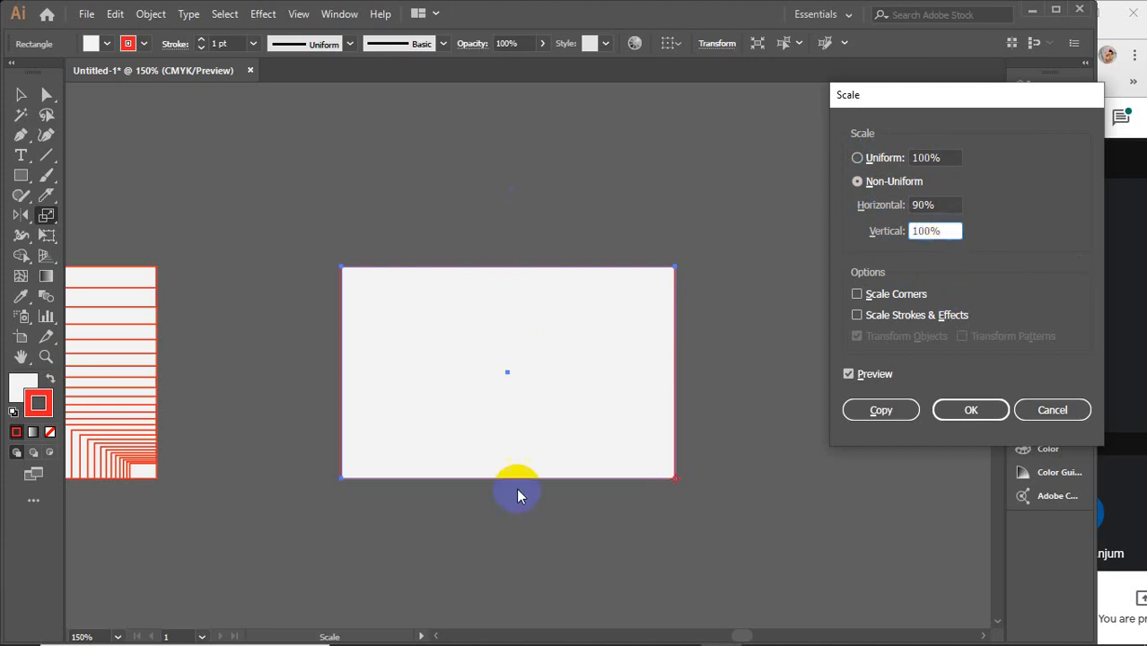
{"action": "double_click", "coordinate": [942, 229]}
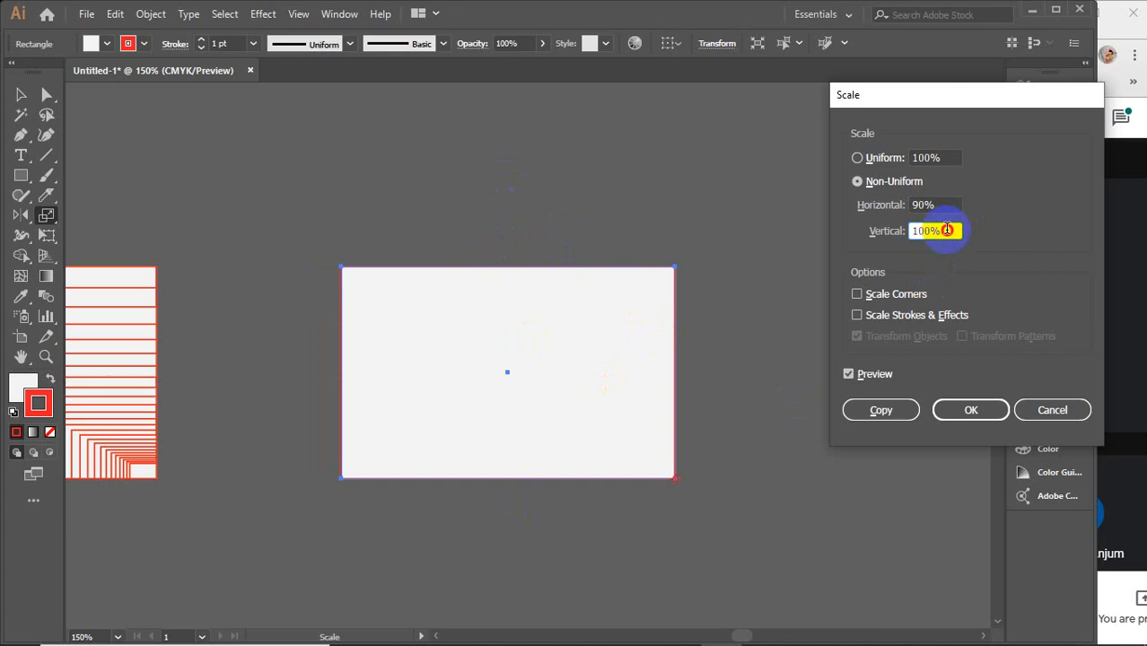
{"action": "double_click", "coordinate": [947, 231]}
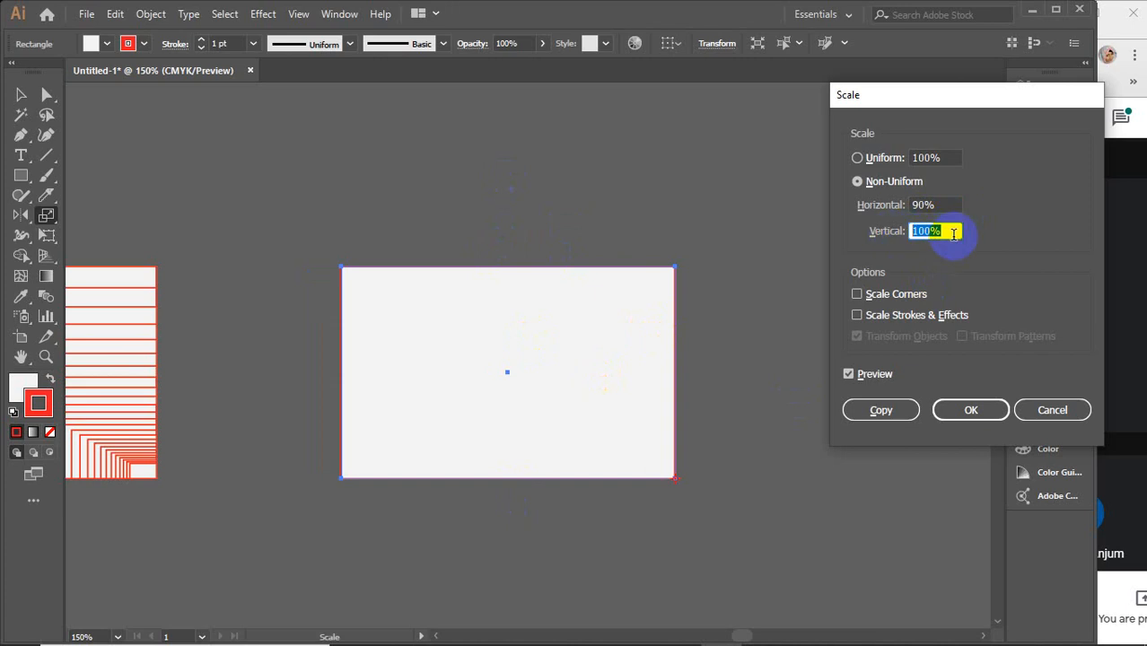
{"action": "type", "text": "95"}
{"action": "double_click", "coordinate": [948, 206]}
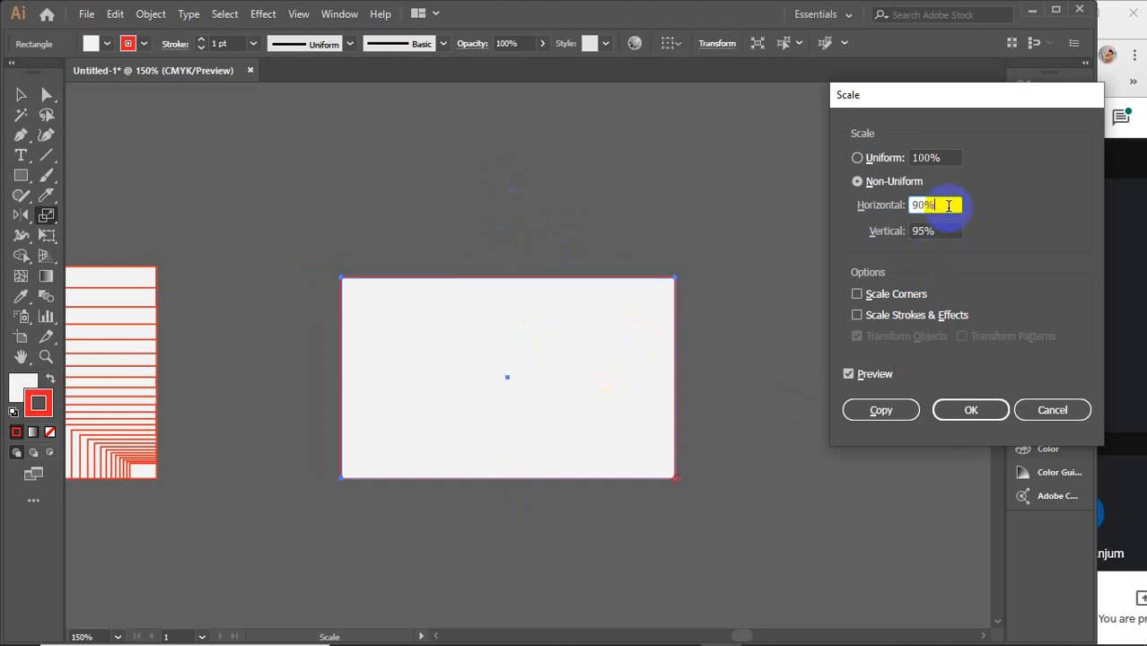
{"action": "double_click", "coordinate": [947, 230]}
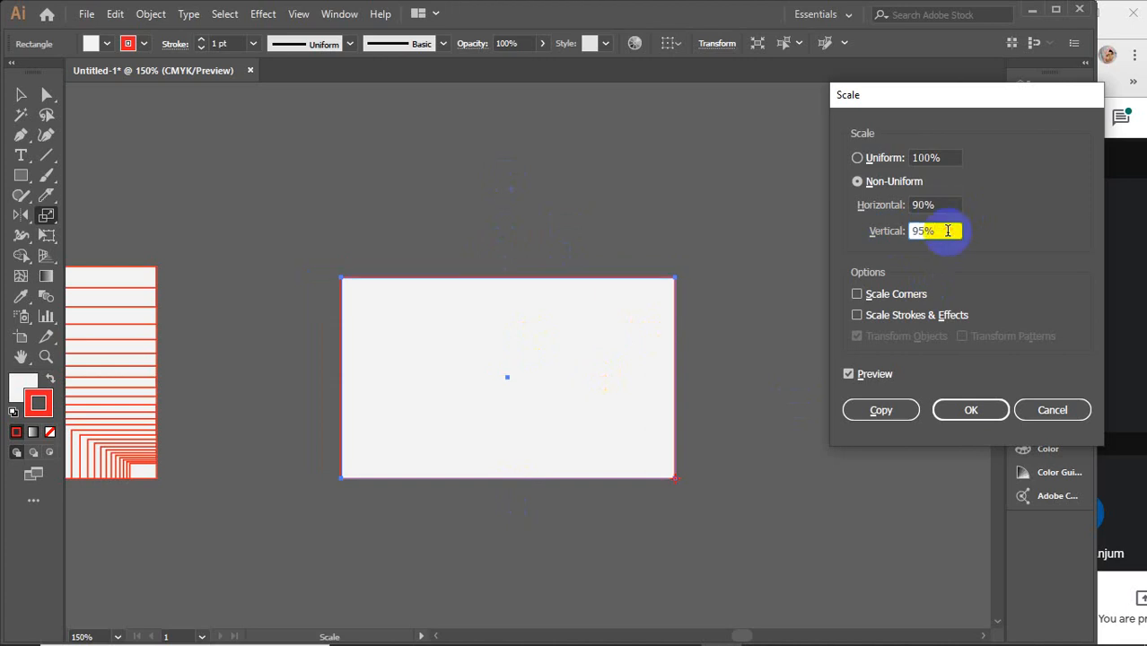
{"action": "left_click", "coordinate": [849, 373]}
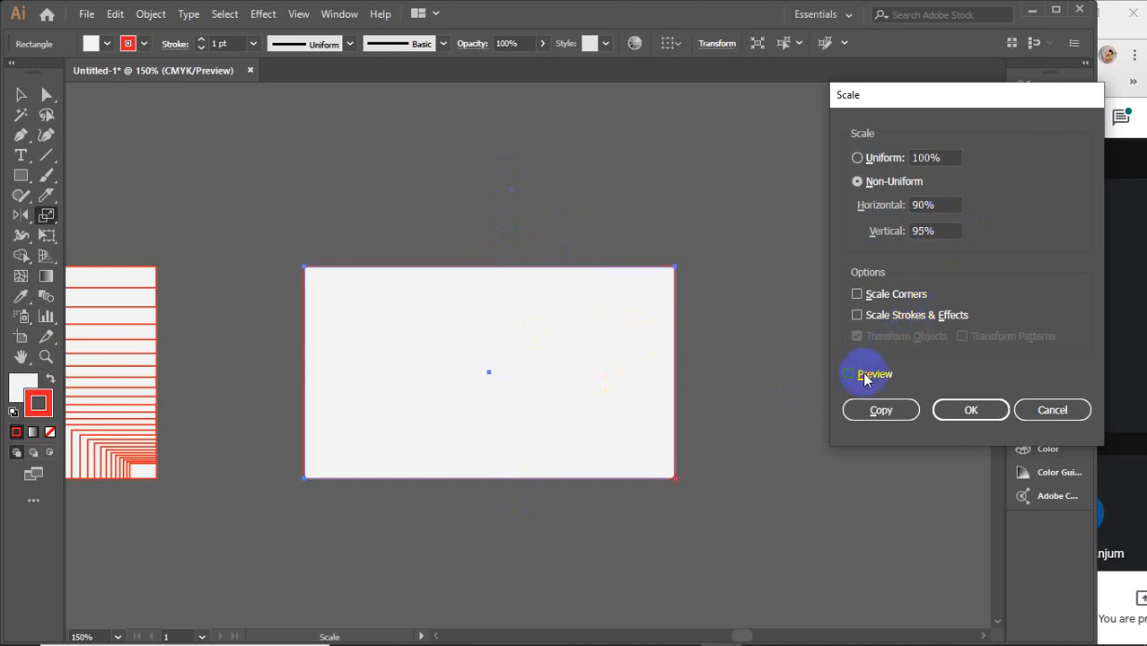
{"action": "left_click", "coordinate": [848, 373]}
{"action": "left_click", "coordinate": [877, 411]}
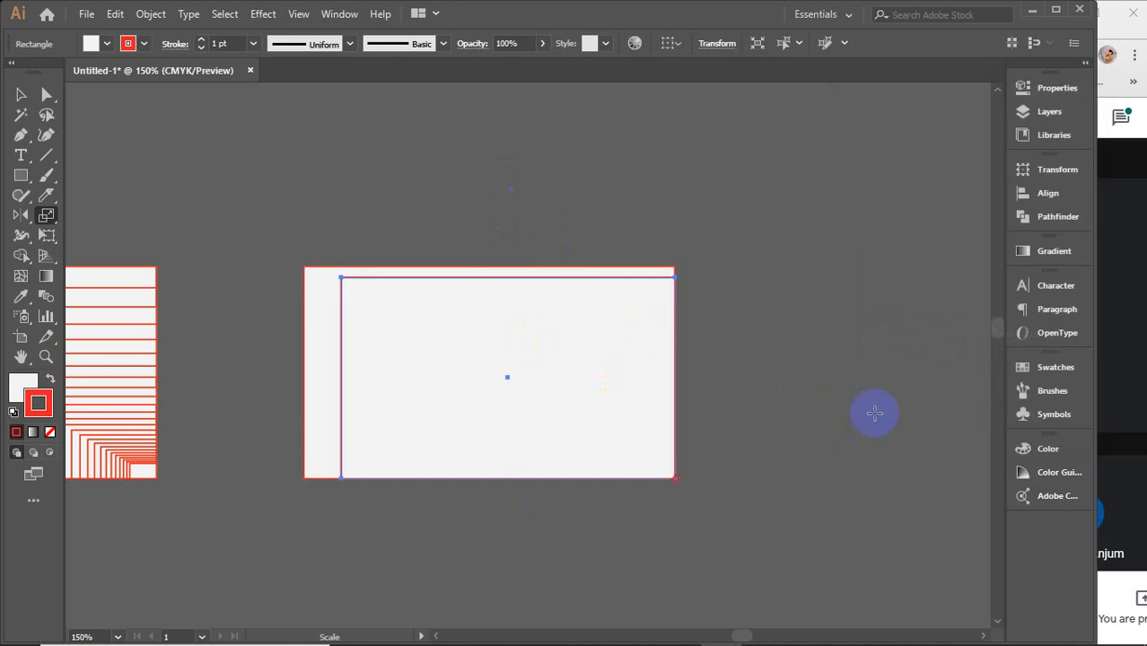
Step: Repeat the non-uniform scaled copy until narrow rectangles converge on the lower-right corner, and deselect everything
{"action": "key", "text": "ctrl+d"}
{"action": "key", "text": "ctrl+d"}
{"action": "key", "text": "ctrl+d"}
{"action": "key", "text": "ctrl+d"}
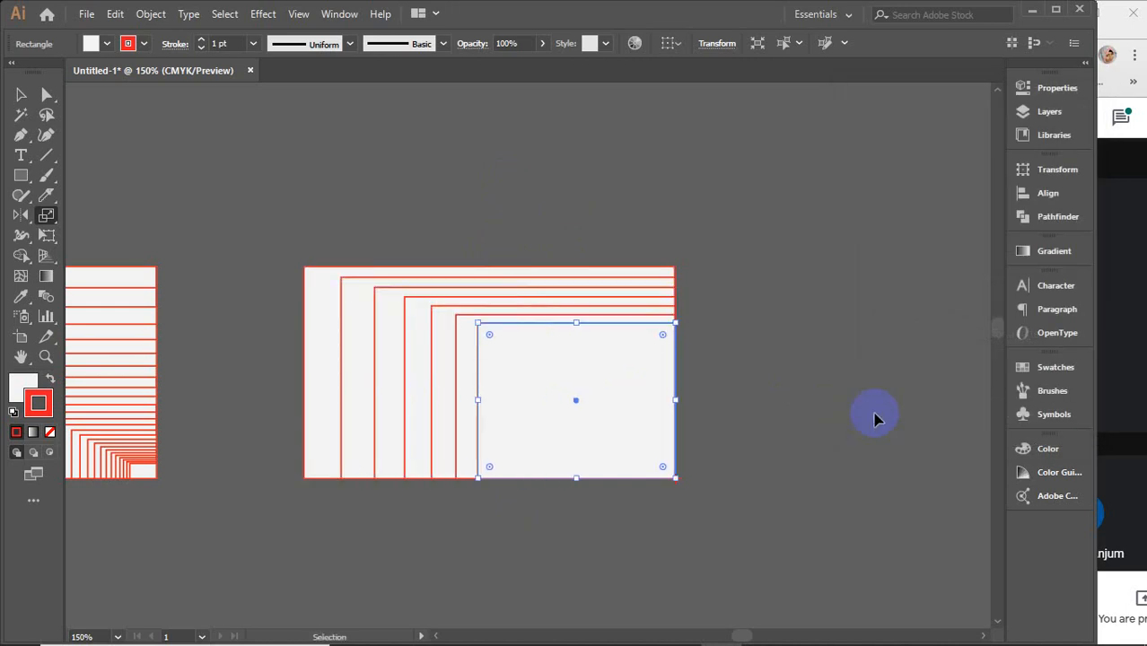
{"action": "key", "text": "ctrl+d"}
{"action": "key", "text": "ctrl+d"}
{"action": "key", "text": "ctrl+d"}
{"action": "key", "text": "ctrl+d"}
{"action": "key", "text": "ctrl+d"}
{"action": "key", "text": "ctrl+d"}
{"action": "key", "text": "ctrl+d"}
{"action": "key", "text": "ctrl+d"}
{"action": "key", "text": "ctrl+d"}
{"action": "key", "text": "ctrl+d"}
{"action": "key", "text": "ctrl+d"}
{"action": "key", "text": "ctrl+d"}
{"action": "key", "text": "ctrl+d"}
{"action": "key", "text": "ctrl+d"}
{"action": "key", "text": "ctrl+d"}
{"action": "key", "text": "ctrl+d"}
{"action": "key", "text": "ctrl+d"}
{"action": "key", "text": "ctrl+d"}
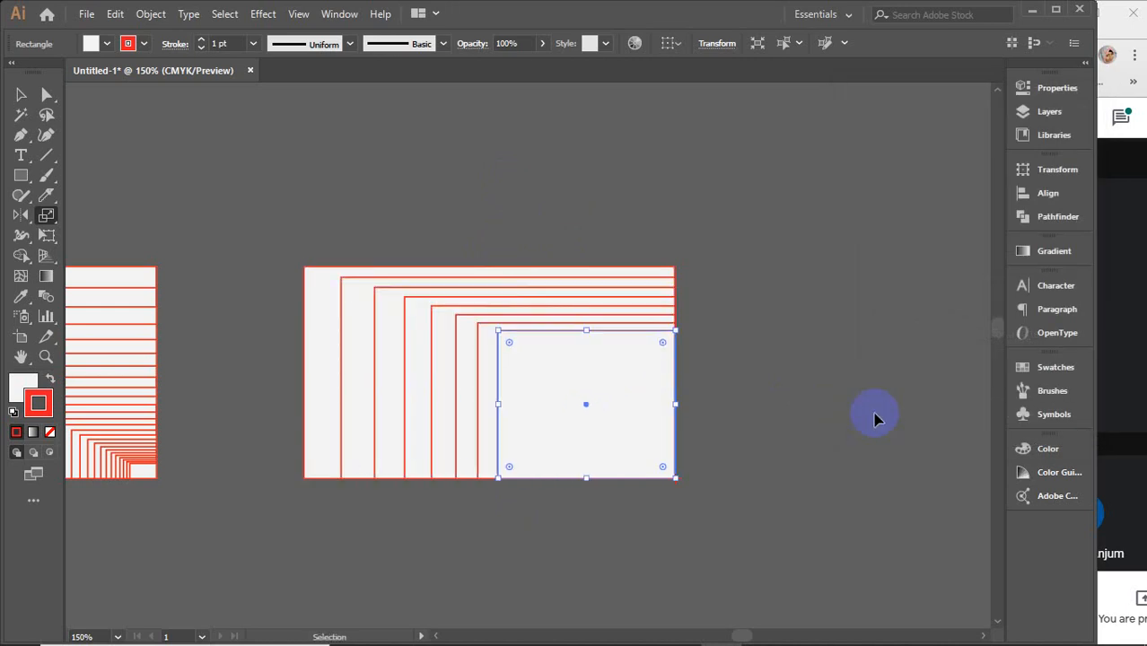
{"action": "key", "text": "ctrl+d"}
{"action": "key", "text": "ctrl+d"}
{"action": "key", "text": "ctrl+d"}
{"action": "key", "text": "v"}
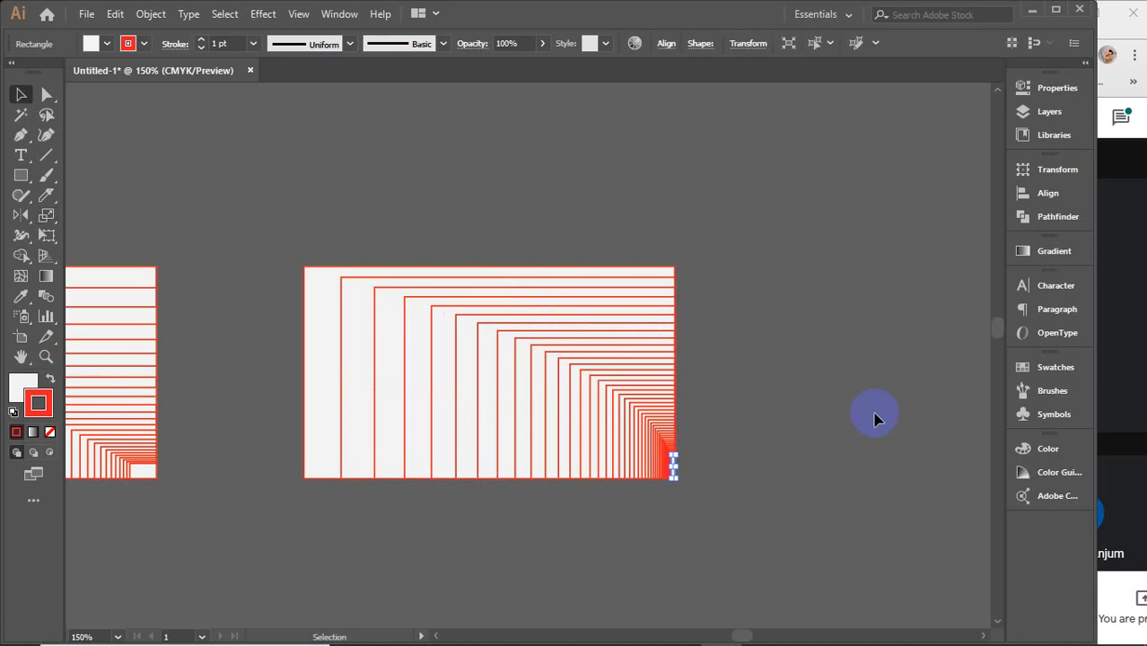
{"action": "left_click", "coordinate": [696, 249]}
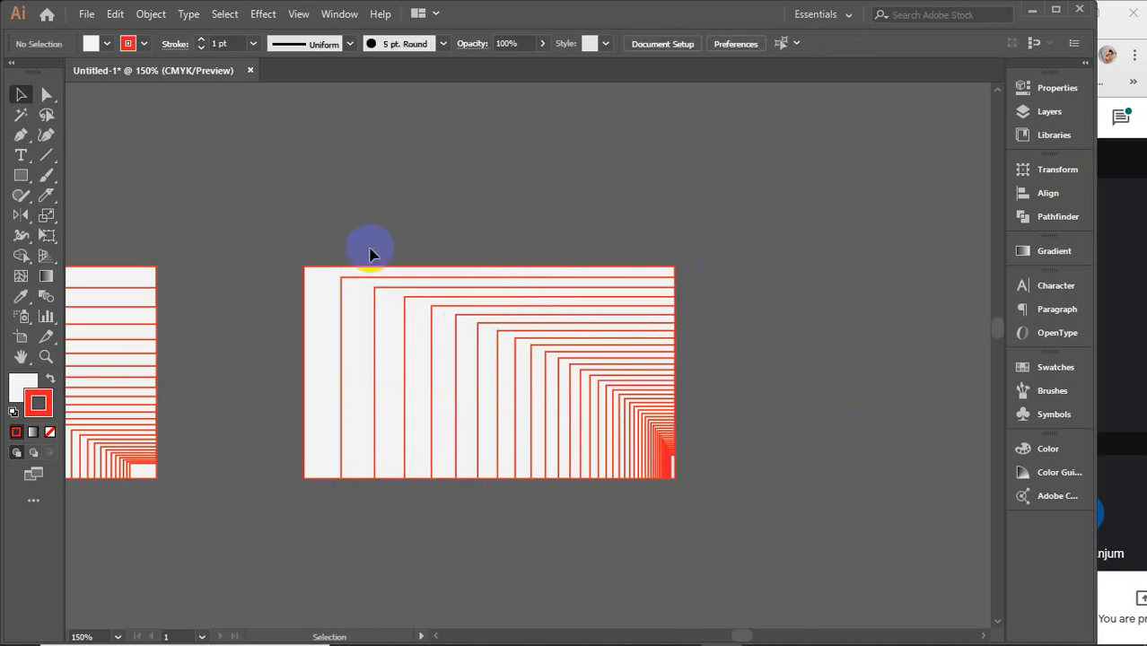
Step: Draw a small rectangle spanning the first gap between the outer vertical lines, and move it to the second gap to compare widths
{"action": "scroll", "coordinate": [361, 302], "scroll_direction": "up", "scroll_amount": 2}
{"action": "left_click_drag", "start_coordinate": [372, 302], "coordinate": [469, 303]}
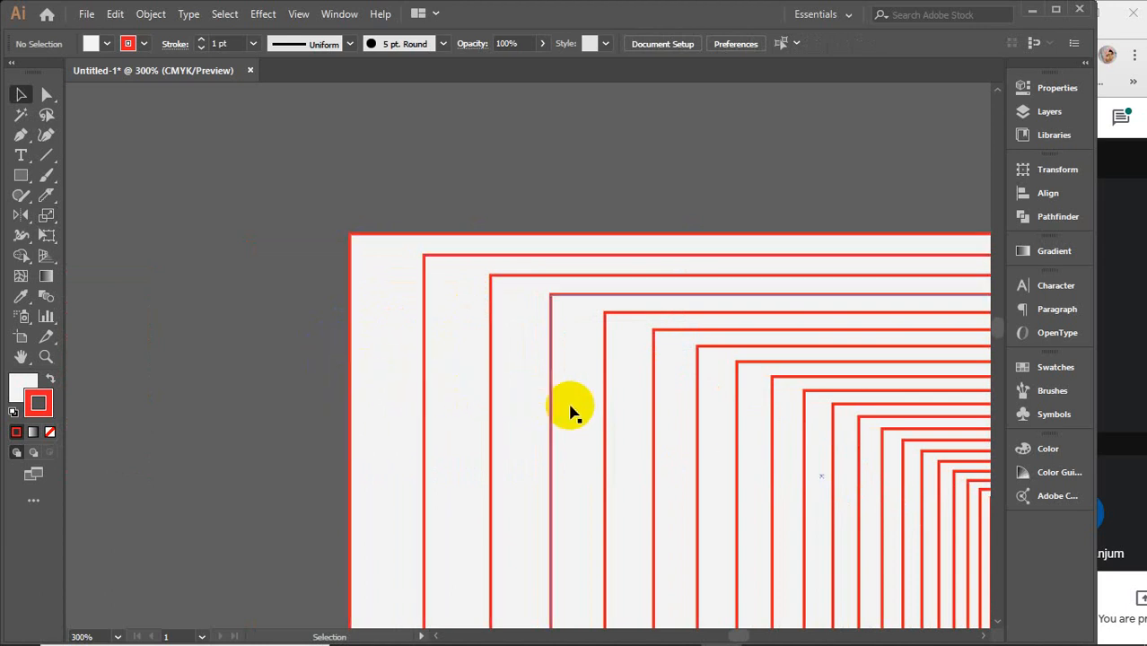
{"action": "left_click", "coordinate": [21, 175]}
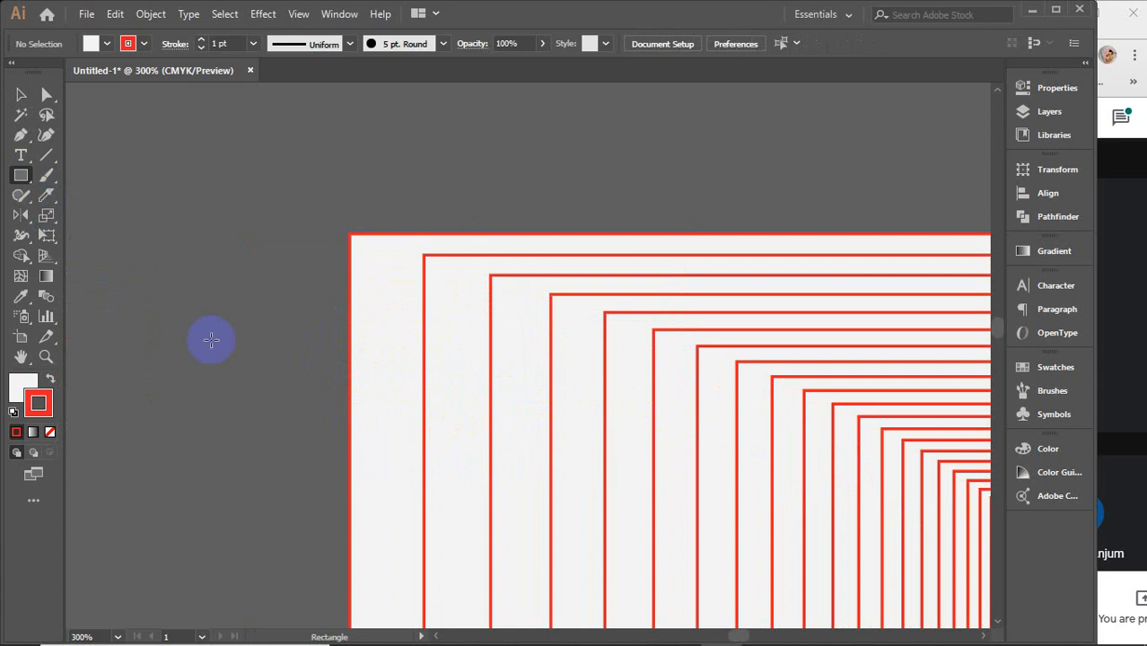
{"action": "left_click_drag", "start_coordinate": [352, 367], "coordinate": [424, 422]}
{"action": "key", "text": "v"}
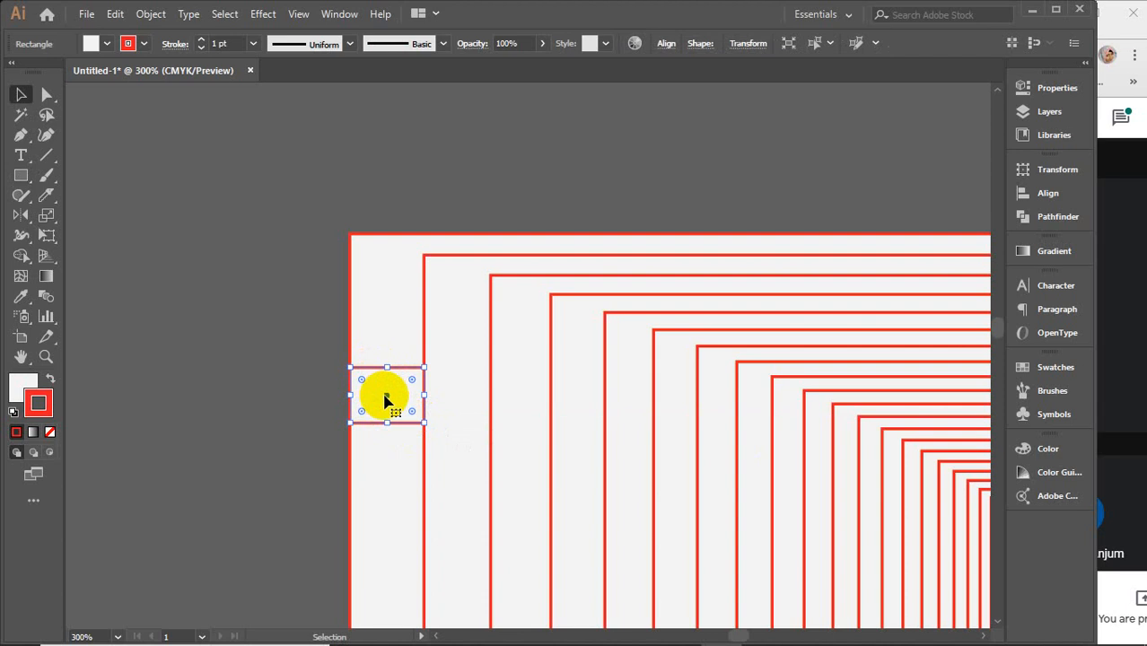
{"action": "left_click_drag", "start_coordinate": [382, 396], "coordinate": [462, 395]}
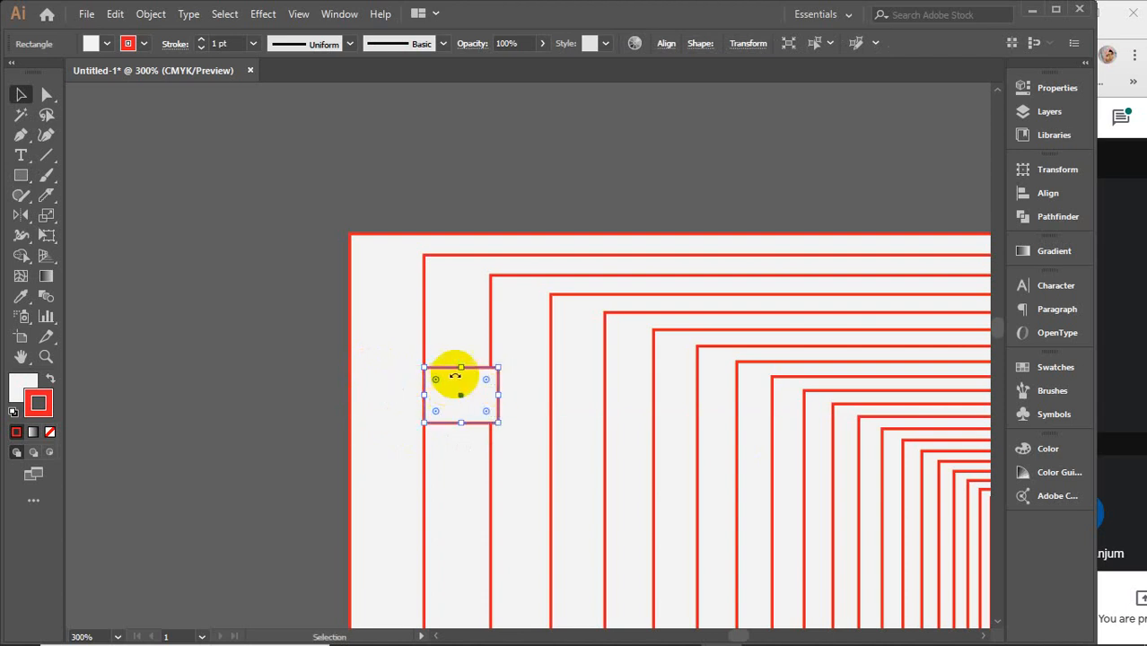
Step: Check the two outermost rectangles against the small comparison rectangle, and delete the comparison rectangle
{"action": "left_click", "coordinate": [386, 255]}
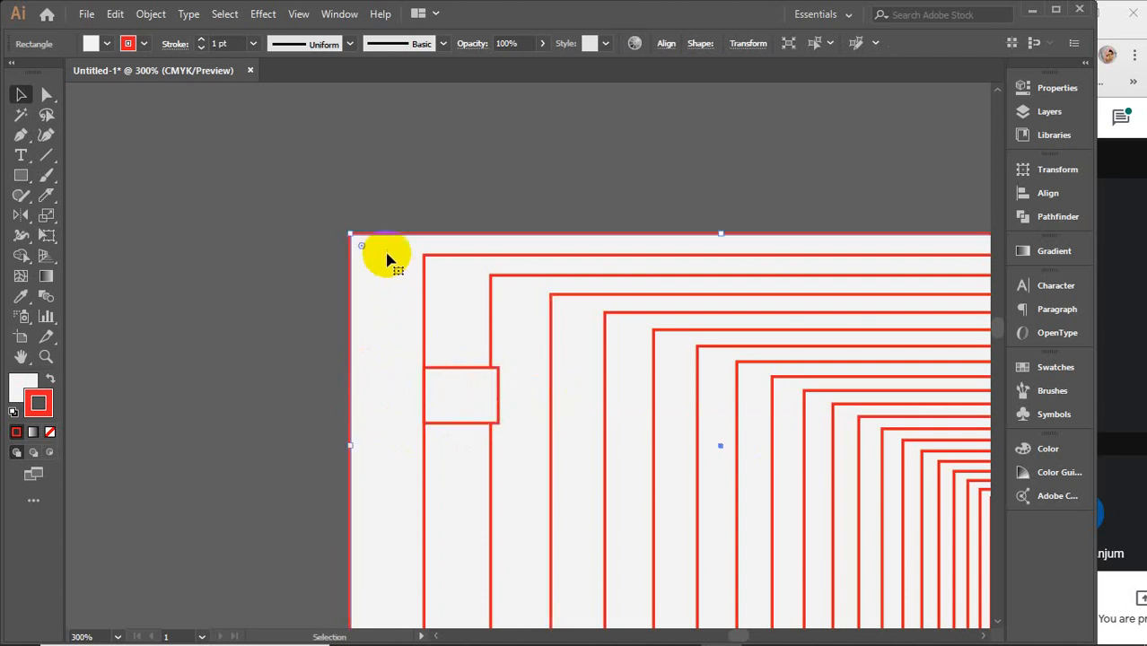
{"action": "left_click", "coordinate": [427, 261]}
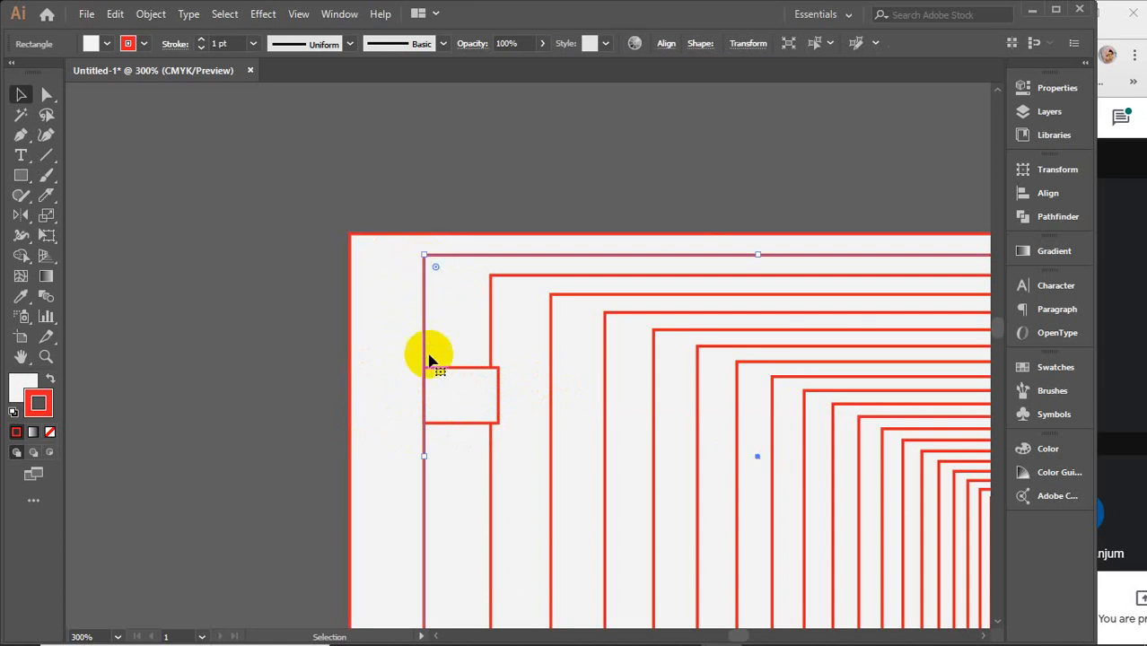
{"action": "left_click", "coordinate": [491, 389]}
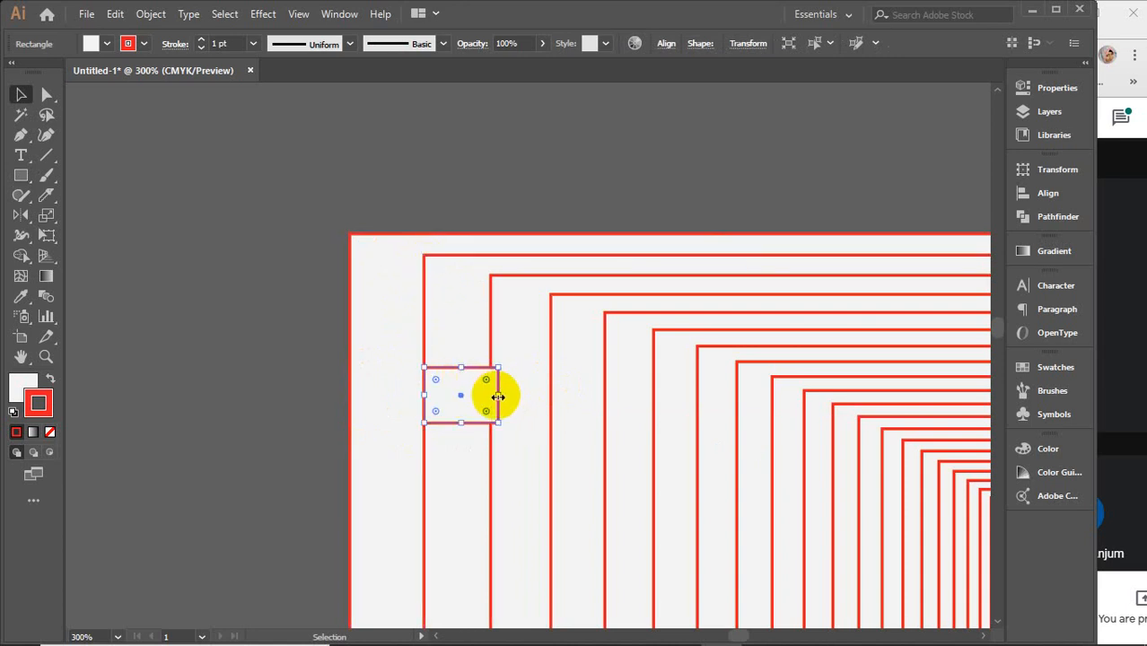
{"action": "left_click_drag", "start_coordinate": [496, 396], "coordinate": [208, 258]}
{"action": "key", "text": "Delete"}
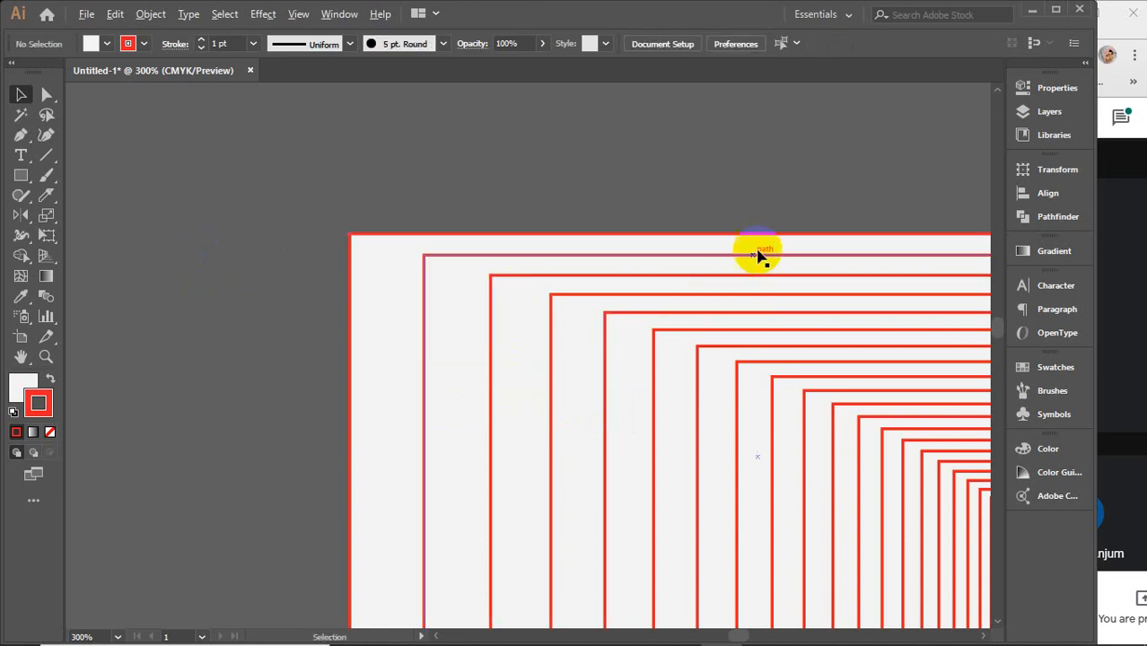
Step: Select the uniform and non-uniform corner patterns together to compare them side by side, and deselect them
{"action": "scroll", "coordinate": [760, 300], "scroll_direction": "down", "scroll_amount": 2}
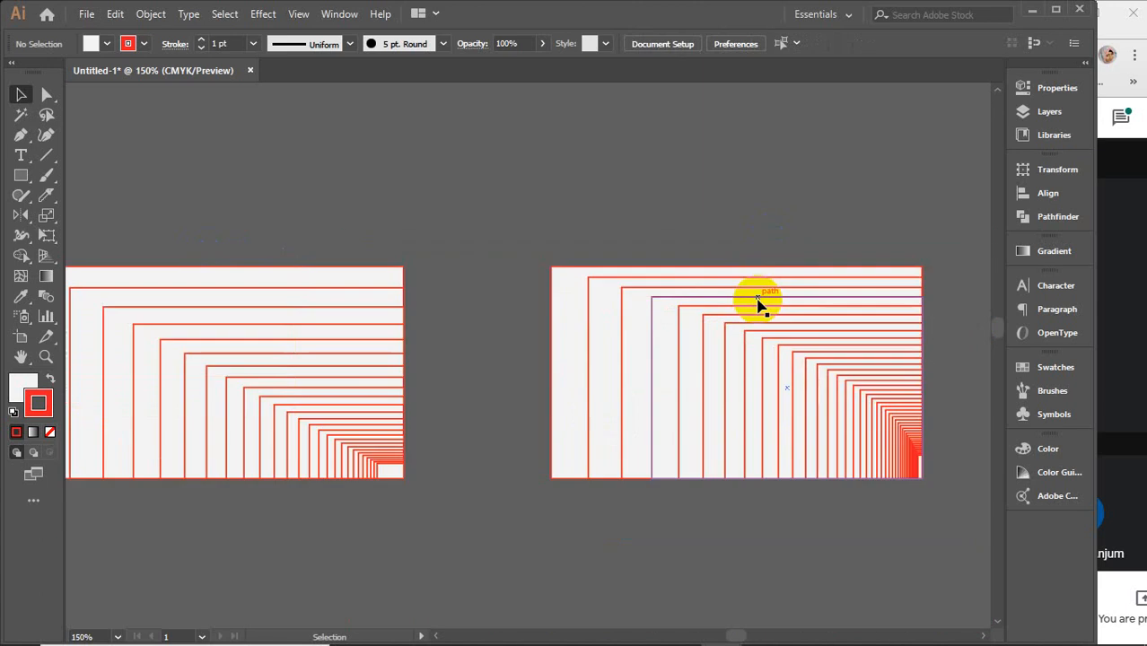
{"action": "left_click_drag", "start_coordinate": [486, 358], "coordinate": [586, 324]}
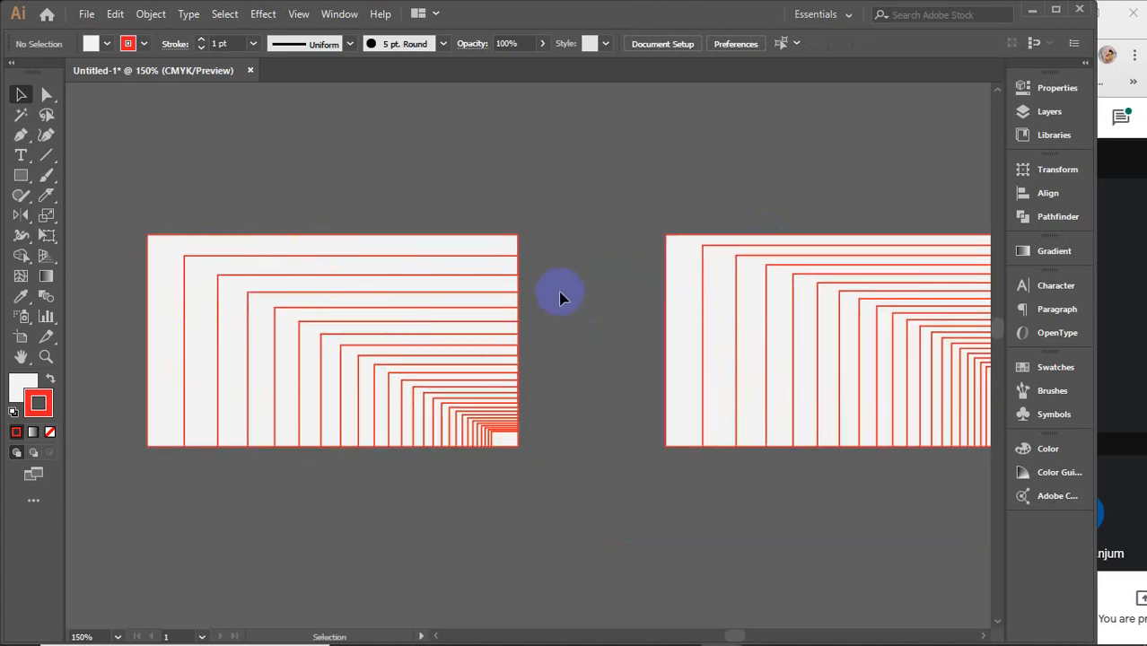
{"action": "scroll", "coordinate": [559, 298], "scroll_direction": "down", "scroll_amount": 1}
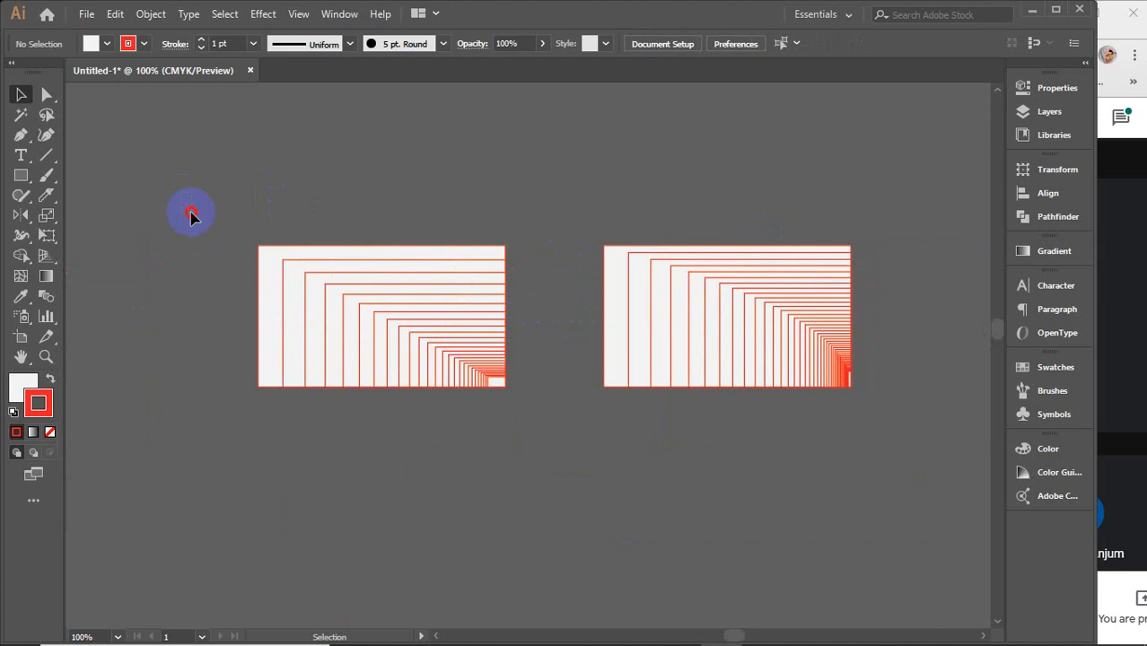
{"action": "left_click_drag", "start_coordinate": [182, 192], "coordinate": [860, 520]}
{"action": "left_click", "coordinate": [858, 523]}
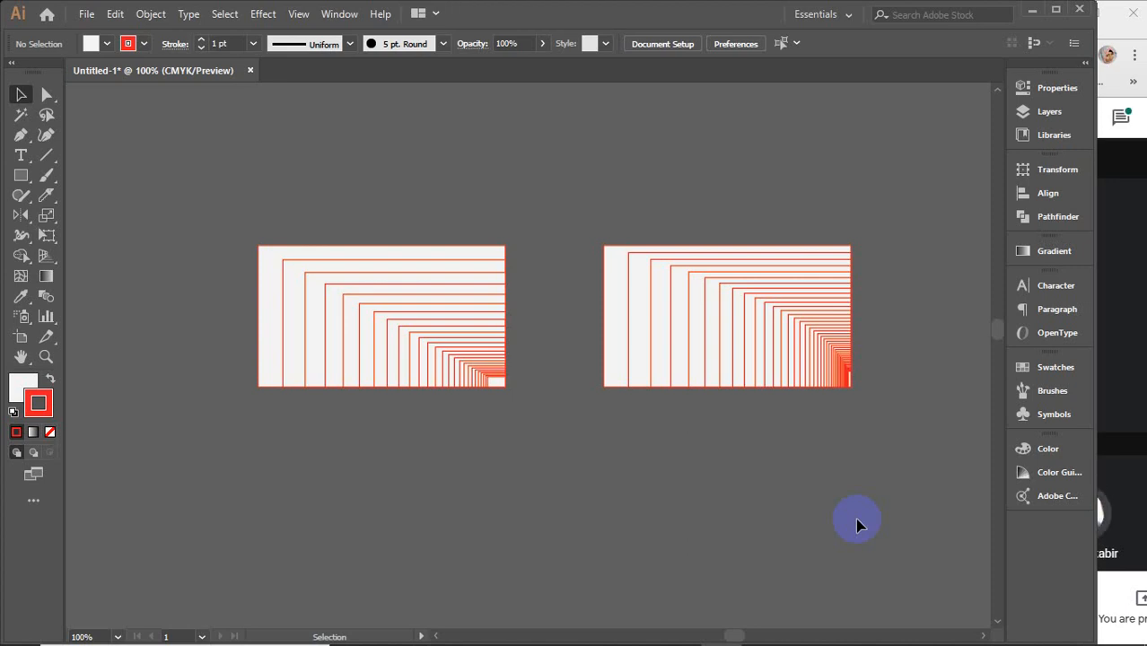
Step: Delete both nested rectangle patterns to clear the canvas
{"action": "left_click", "coordinate": [170, 197]}
{"action": "left_click_drag", "start_coordinate": [170, 197], "coordinate": [911, 492]}
{"action": "key", "text": "Delete"}
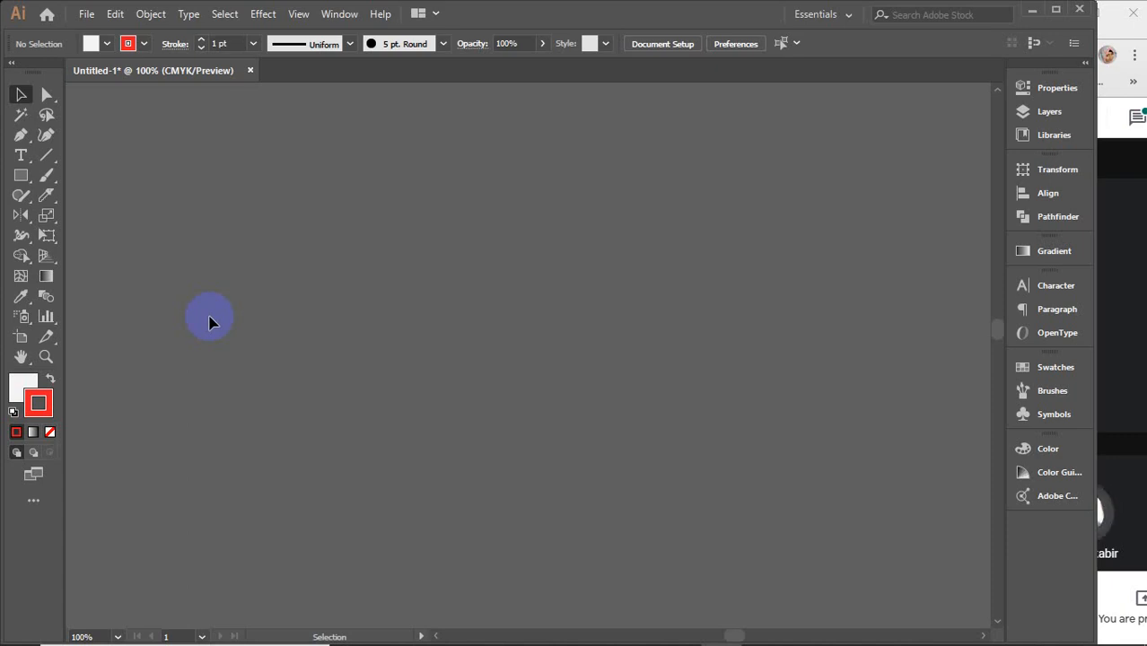
Step: Draw a large circle near the middle of the empty canvas with the Ellipse tool, and shift it slightly right and up
{"action": "left_click", "coordinate": [21, 175]}
{"action": "left_click", "coordinate": [87, 215]}
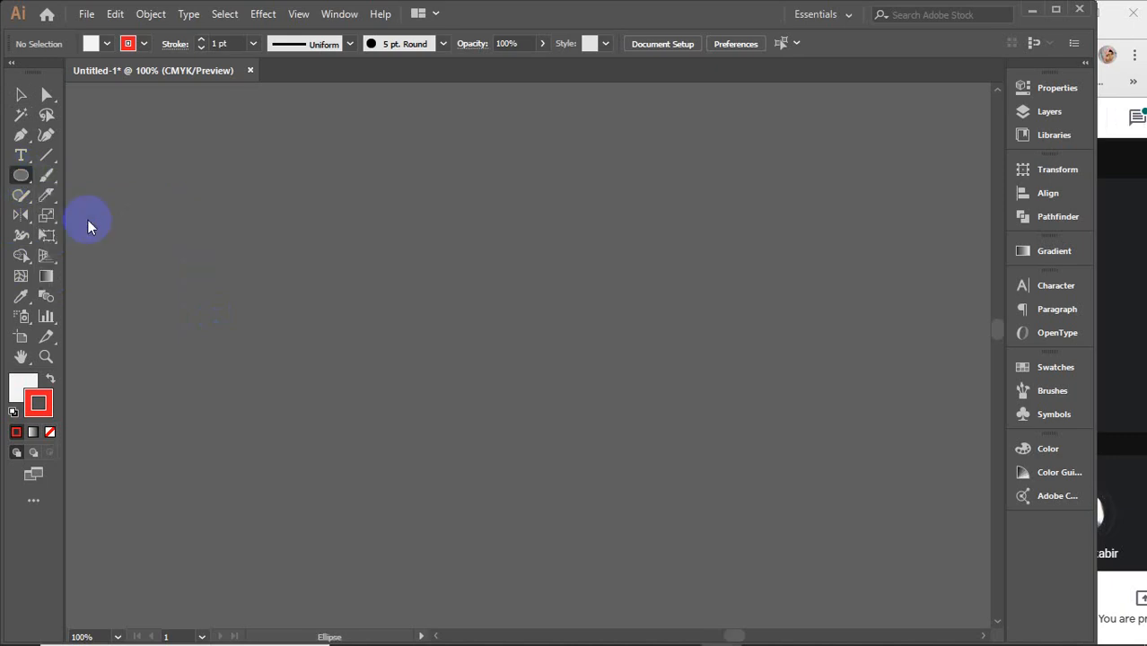
{"action": "left_click_drag", "start_coordinate": [321, 236], "coordinate": [584, 472]}
{"action": "key", "text": "v"}
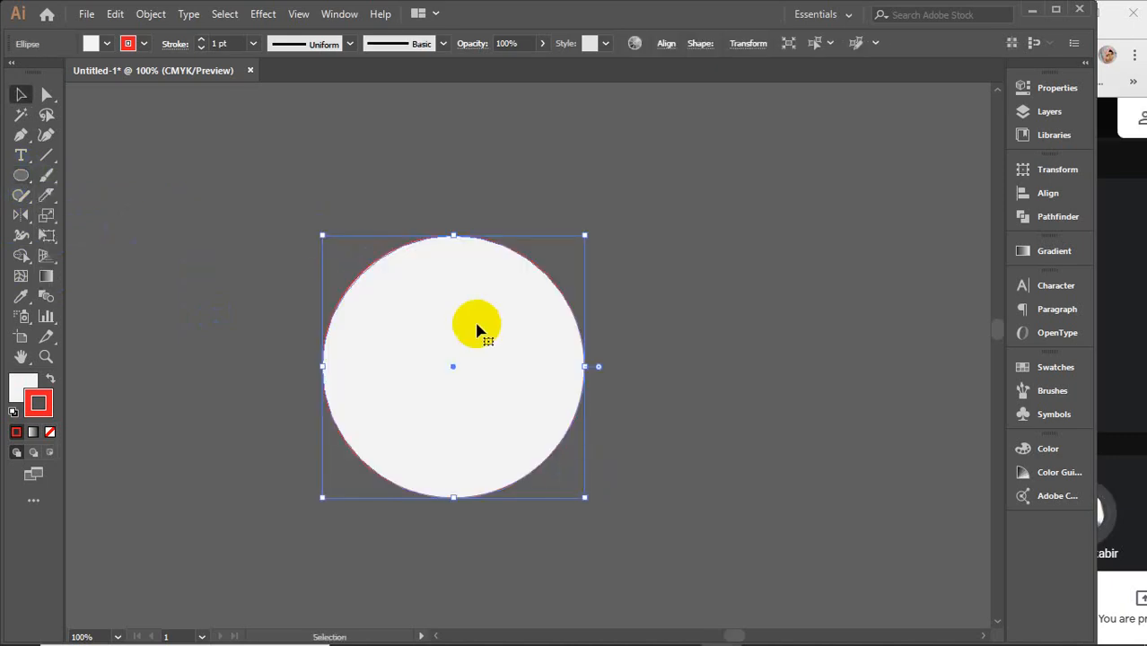
{"action": "left_click_drag", "start_coordinate": [525, 375], "coordinate": [548, 367]}
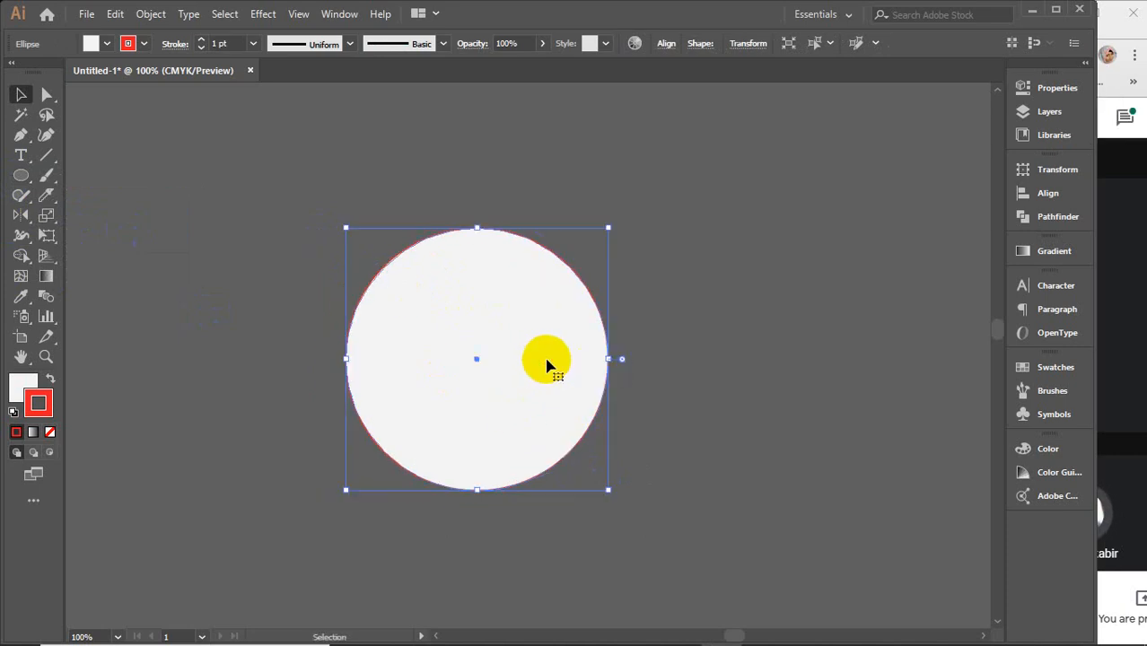
Step: Create a 3-sided polygon with a radius of 0.6944 in on the empty canvas to the left of the circle
{"action": "left_click_drag", "start_coordinate": [20, 175], "coordinate": [101, 235]}
{"action": "left_click", "coordinate": [184, 227]}
{"action": "type", "text": "3"}
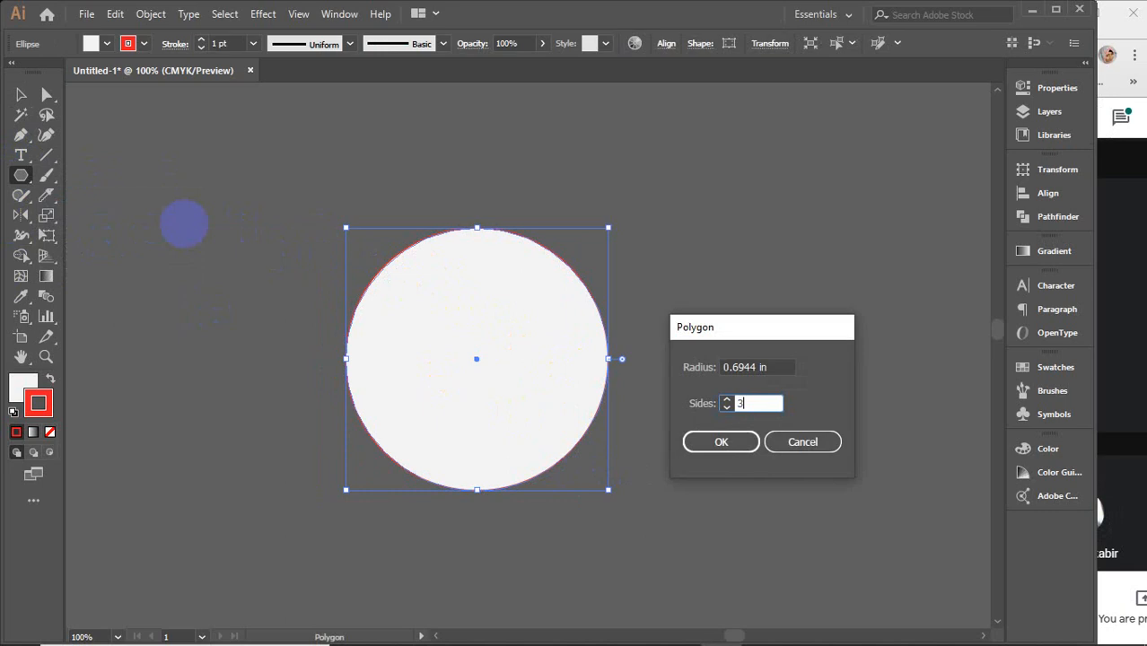
{"action": "key", "text": "Return"}
{"action": "left_click", "coordinate": [21, 94]}
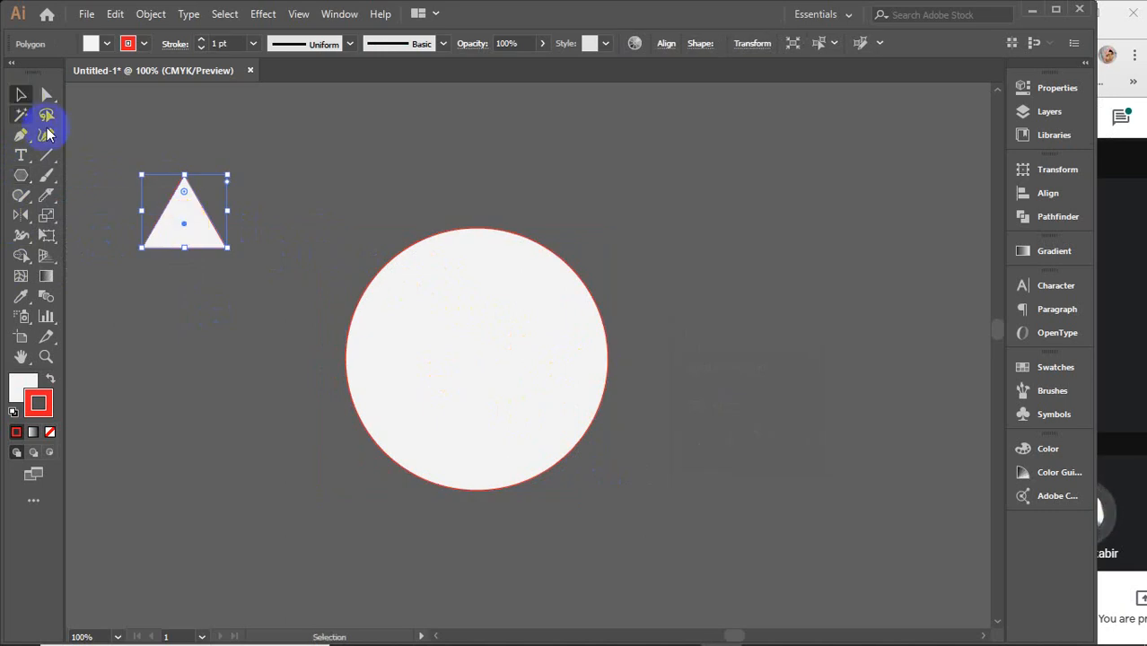
Step: Shrink the triangle to about half size, place it on the circle's top edge, and send it to the back
{"action": "left_click", "coordinate": [185, 181]}
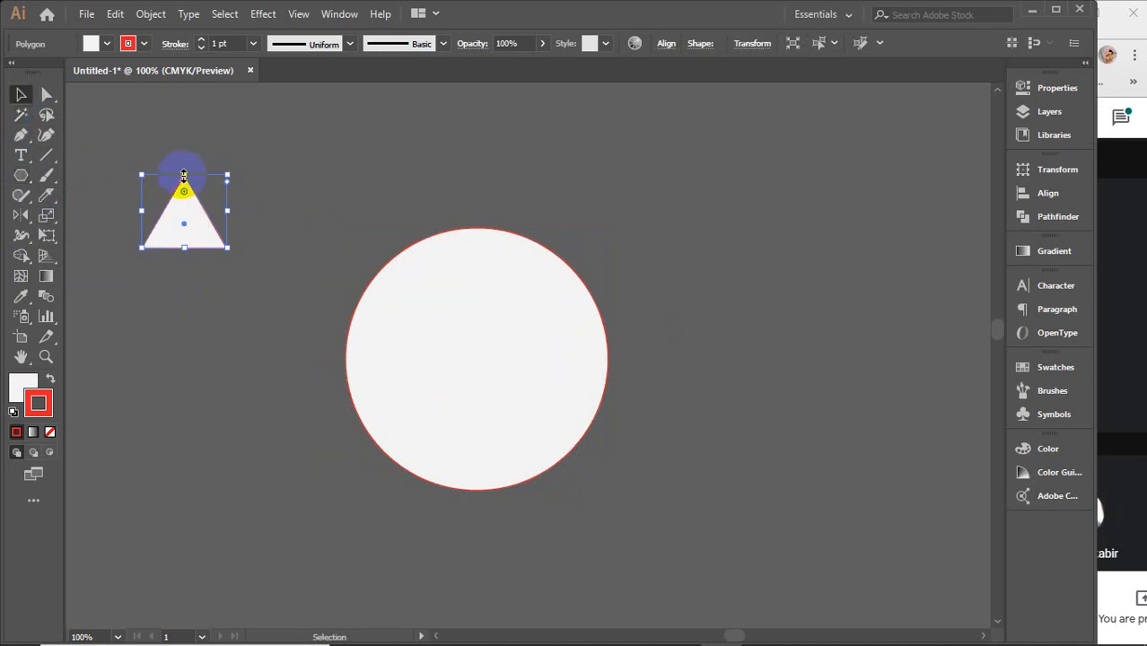
{"action": "left_click_drag", "start_coordinate": [183, 175], "coordinate": [470, 230]}
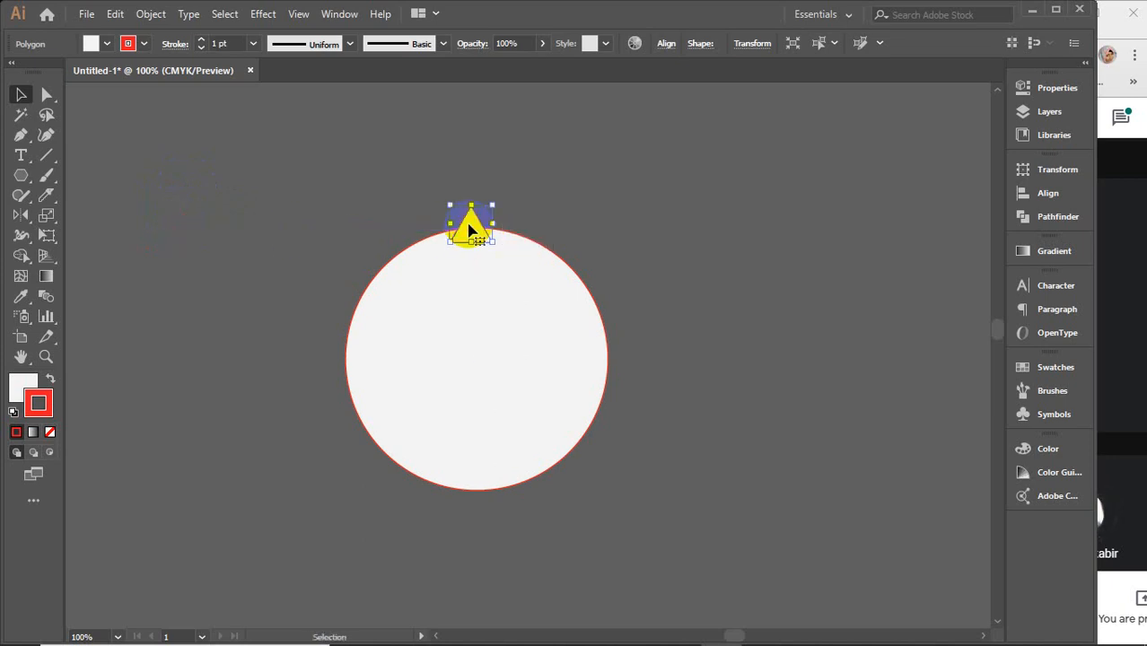
{"action": "right_click", "coordinate": [469, 229]}
{"action": "left_click", "coordinate": [703, 561]}
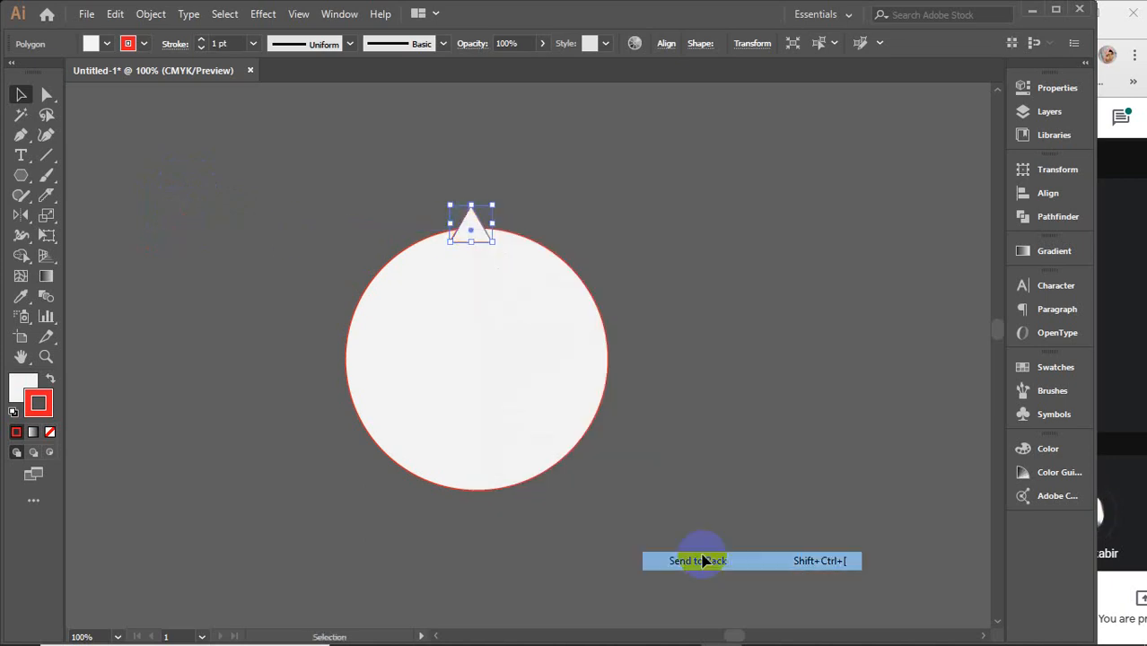
Step: Align the triangle and the circle to each other by their horizontal centers, and deselect them
{"action": "left_click_drag", "start_coordinate": [341, 156], "coordinate": [589, 347]}
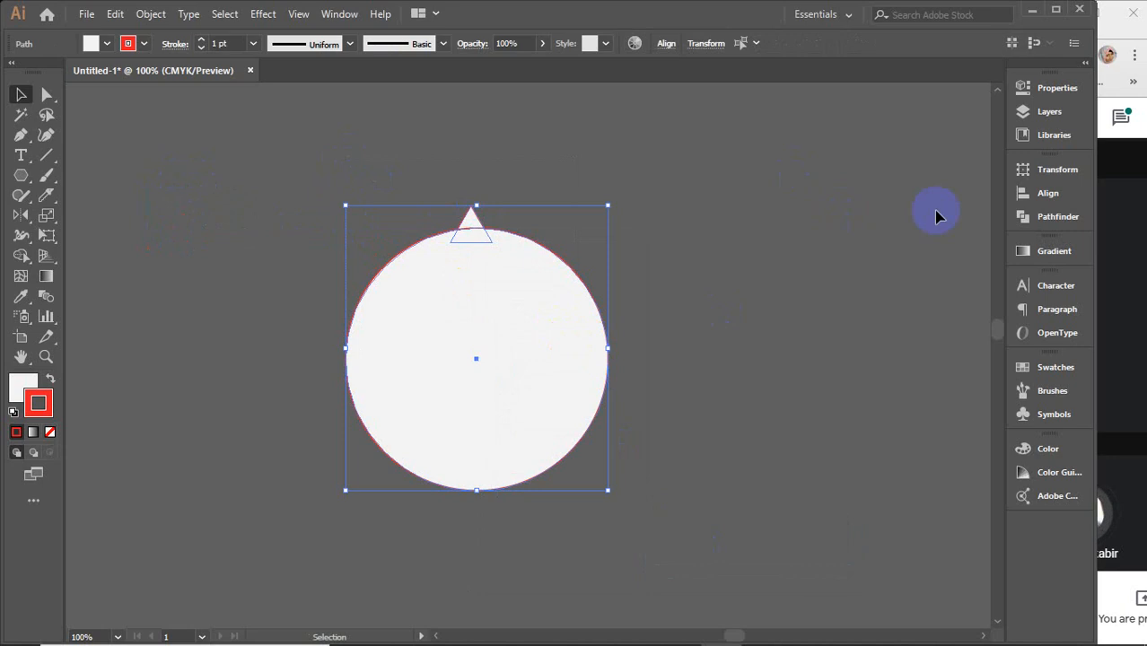
{"action": "left_click", "coordinate": [1046, 193]}
{"action": "left_click", "coordinate": [855, 208]}
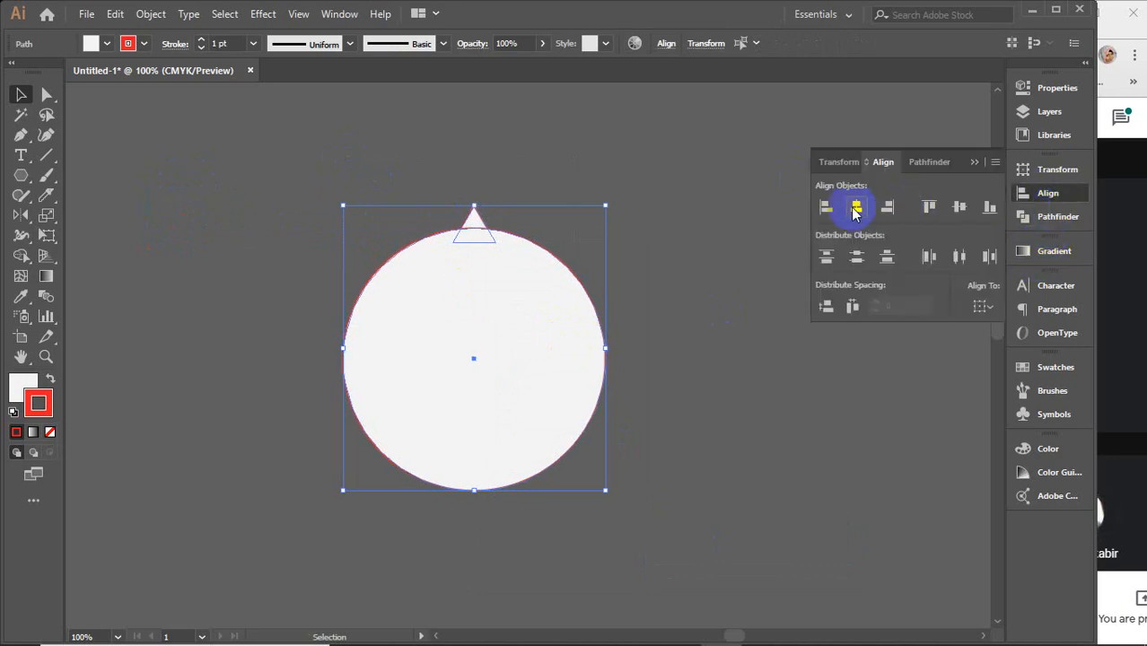
{"action": "left_click", "coordinate": [973, 161]}
{"action": "left_click", "coordinate": [514, 227]}
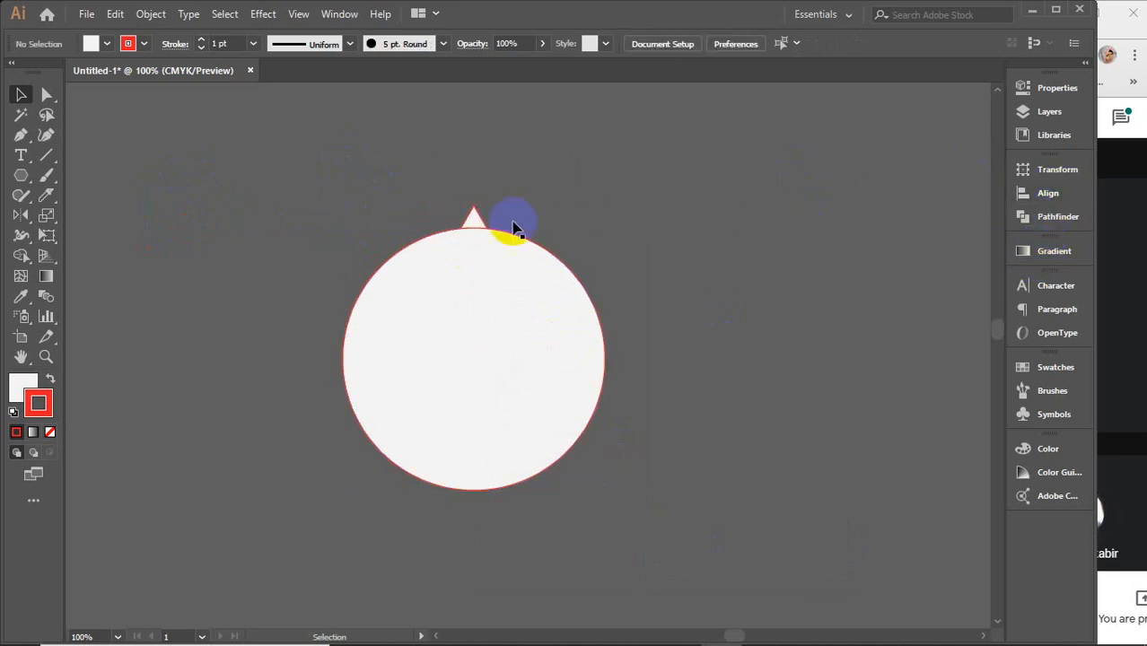
Step: Nudge the triangle upward until its base corners just touch the circle's top edge
{"action": "left_click", "coordinate": [473, 219]}
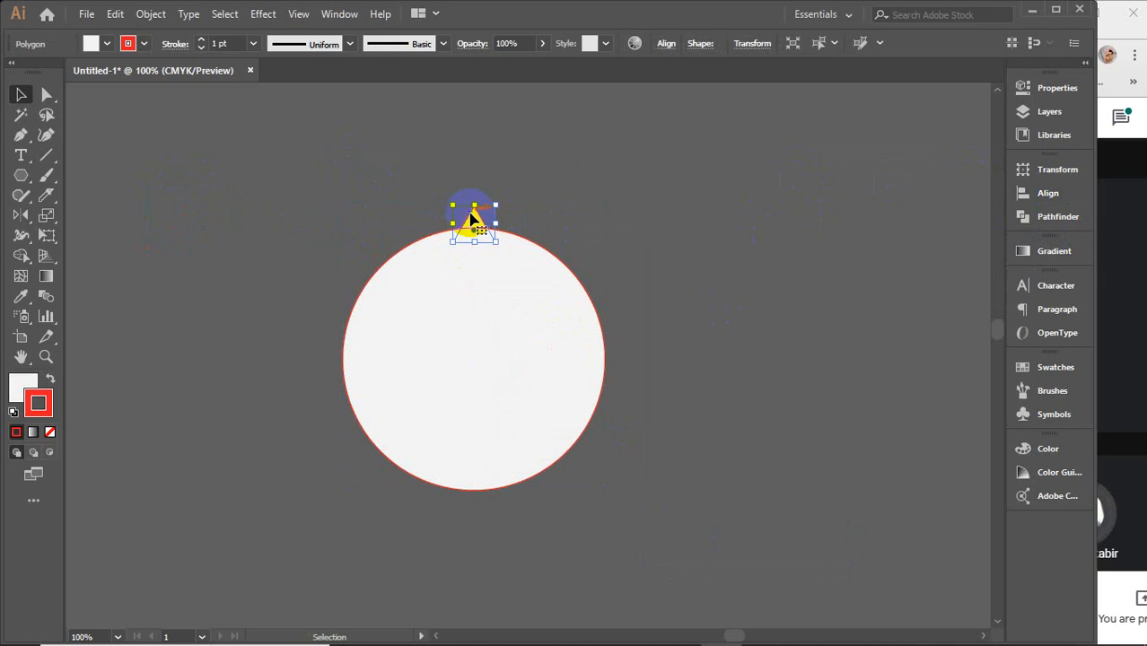
{"action": "key", "text": "Up"}
{"action": "key", "text": "Up"}
{"action": "key", "text": "Up"}
{"action": "key", "text": "Up"}
{"action": "key", "text": "Up"}
{"action": "key", "text": "Up"}
{"action": "key", "text": "Up"}
{"action": "key", "text": "Up"}
{"action": "key", "text": "Up"}
{"action": "key", "text": "Up"}
{"action": "key", "text": "Up"}
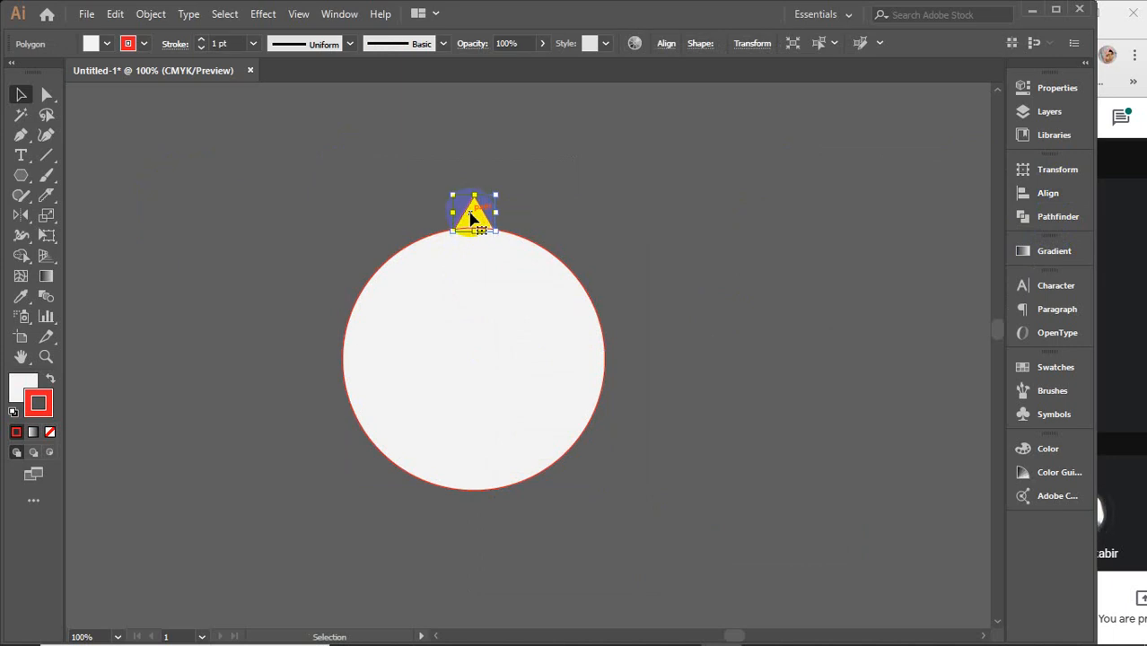
Step: Make a rotated copy of the triangle around the circle's center with the Rotate tool, using an angle of 360/20
{"action": "scroll", "coordinate": [478, 258], "scroll_direction": "up", "scroll_amount": 1}
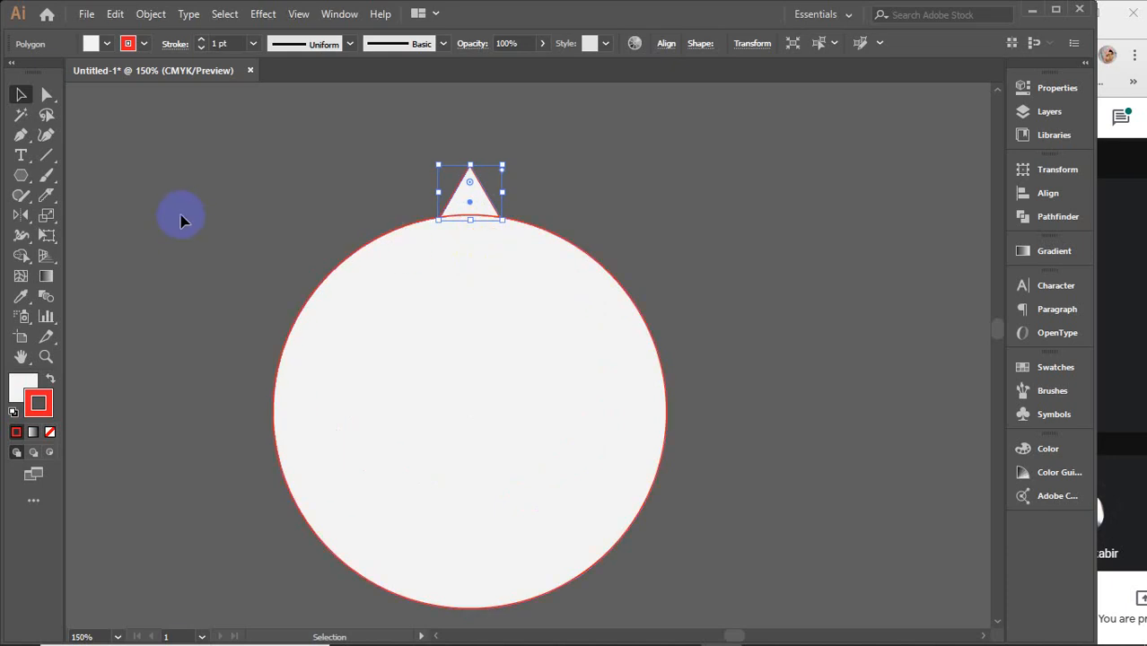
{"action": "left_click_drag", "start_coordinate": [20, 221], "coordinate": [63, 215]}
{"action": "left_click", "coordinate": [469, 196]}
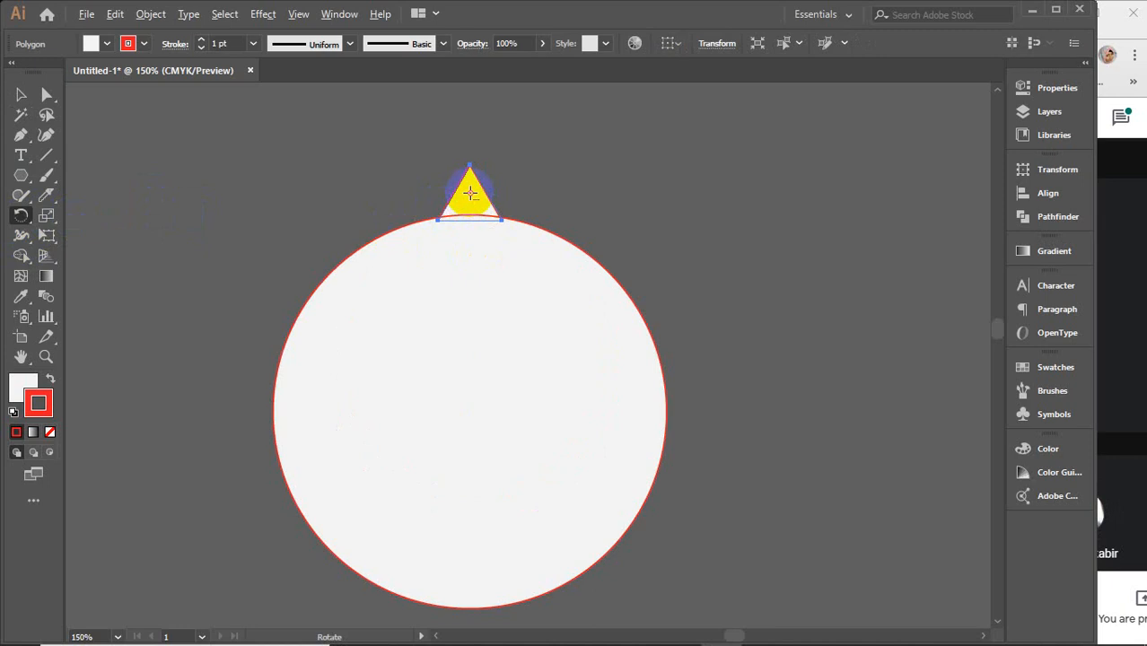
{"action": "left_click_drag", "start_coordinate": [470, 192], "coordinate": [473, 410]}
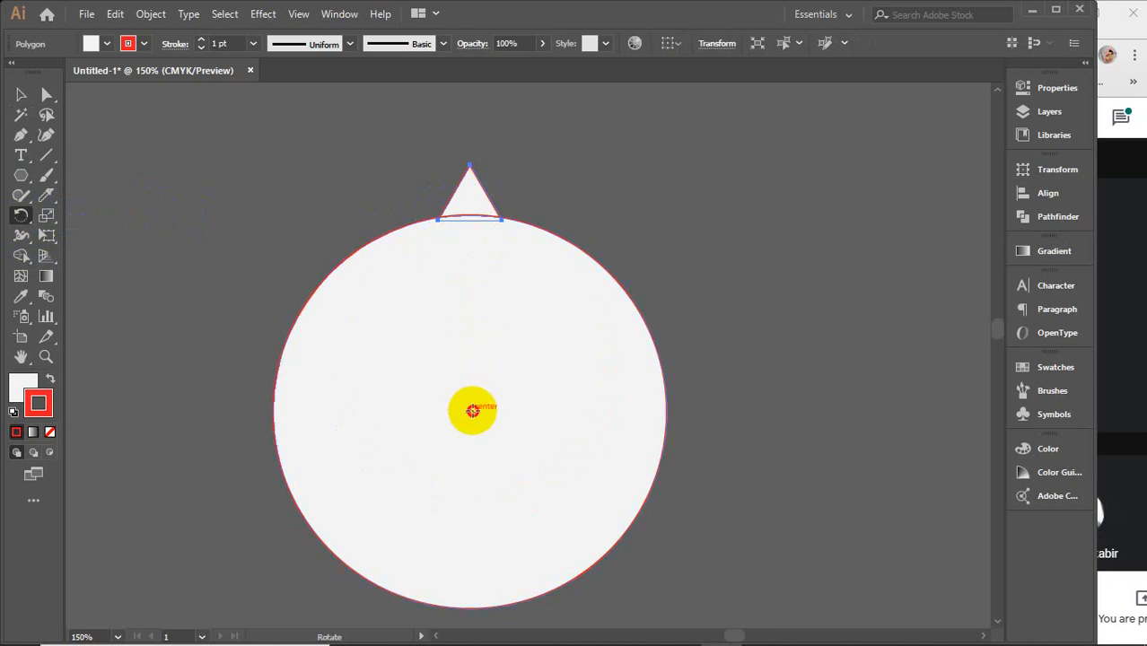
{"action": "left_click", "coordinate": [471, 411], "text": "alt"}
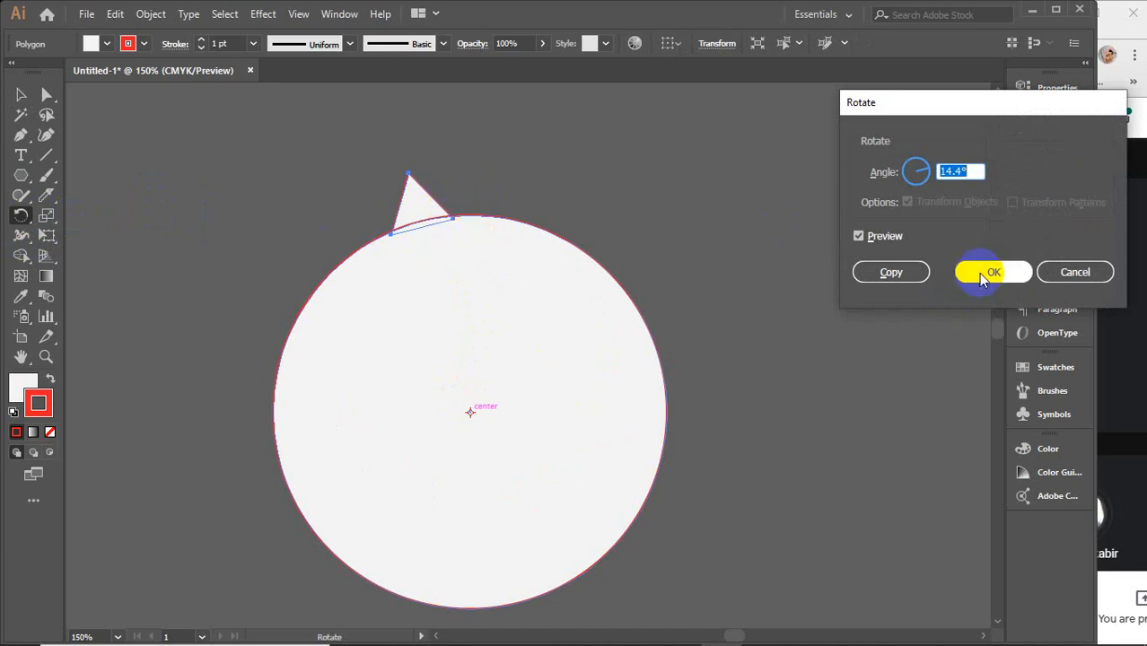
{"action": "type", "text": "3"}
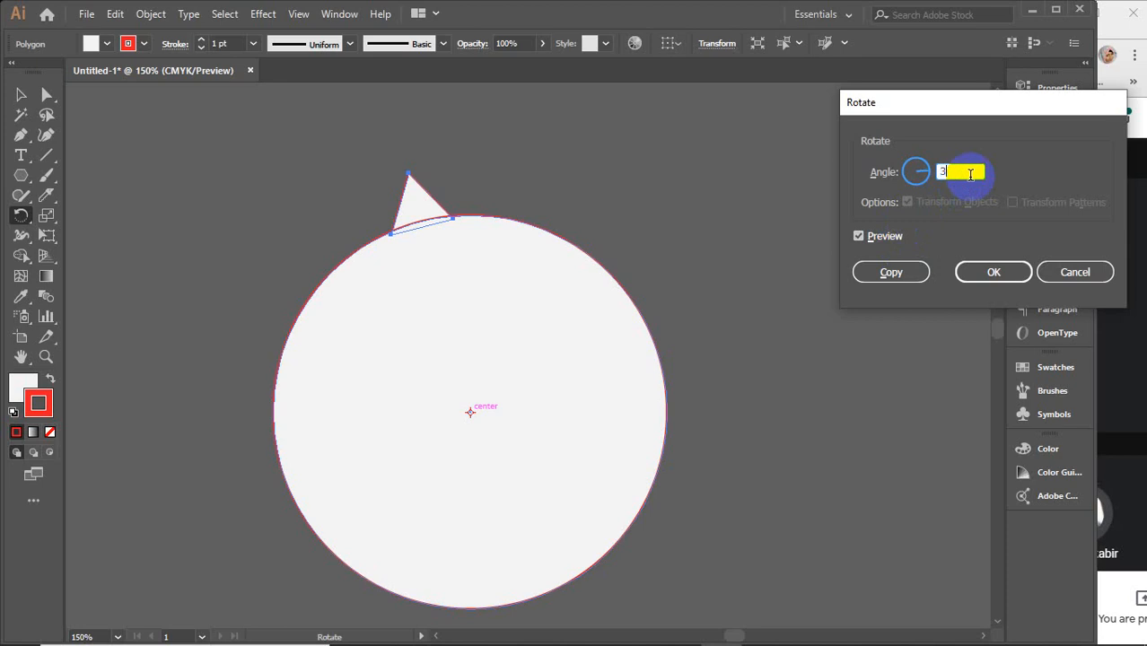
{"action": "type", "text": "60/20"}
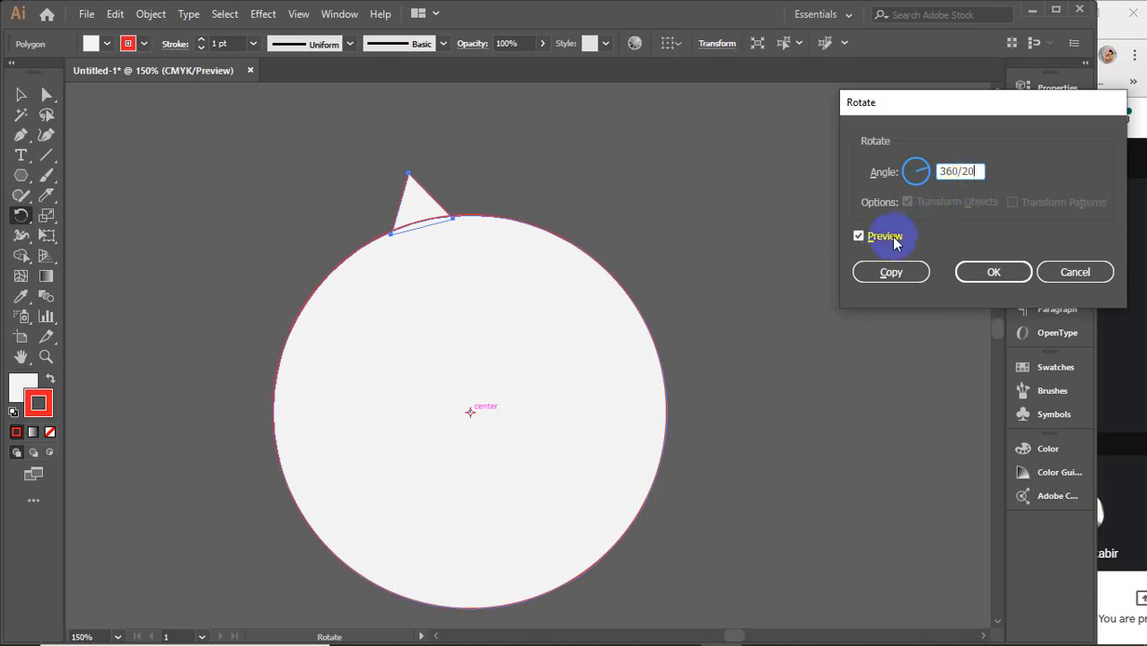
{"action": "left_click", "coordinate": [883, 237]}
{"action": "left_click", "coordinate": [884, 238]}
{"action": "left_click", "coordinate": [884, 238]}
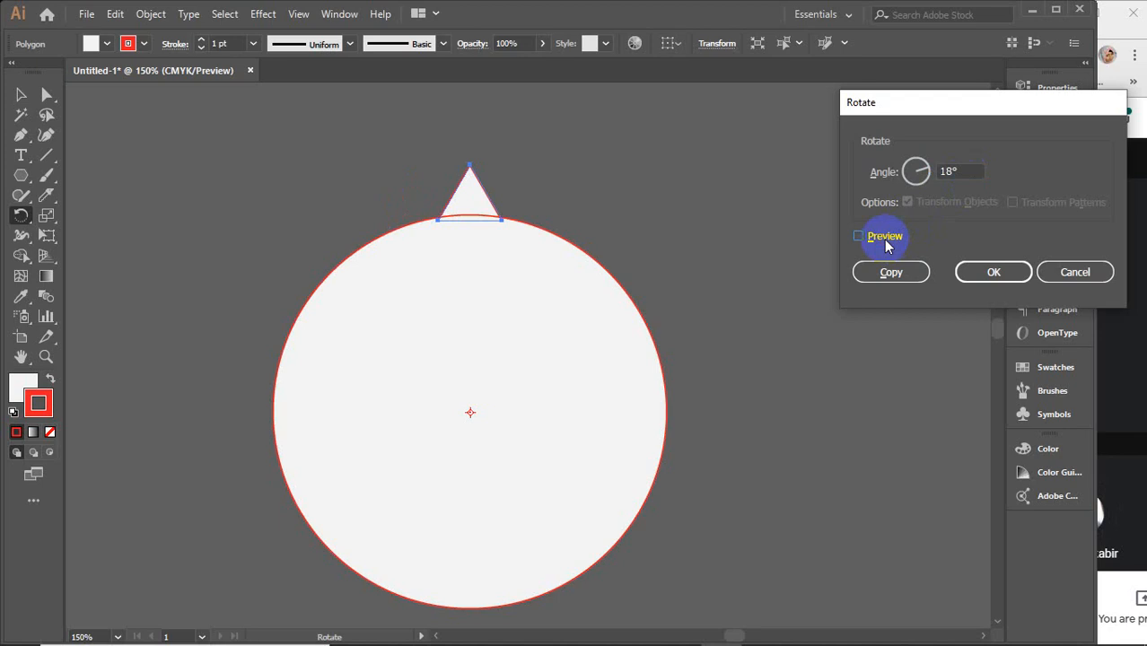
{"action": "left_click", "coordinate": [884, 238]}
{"action": "left_click", "coordinate": [876, 271]}
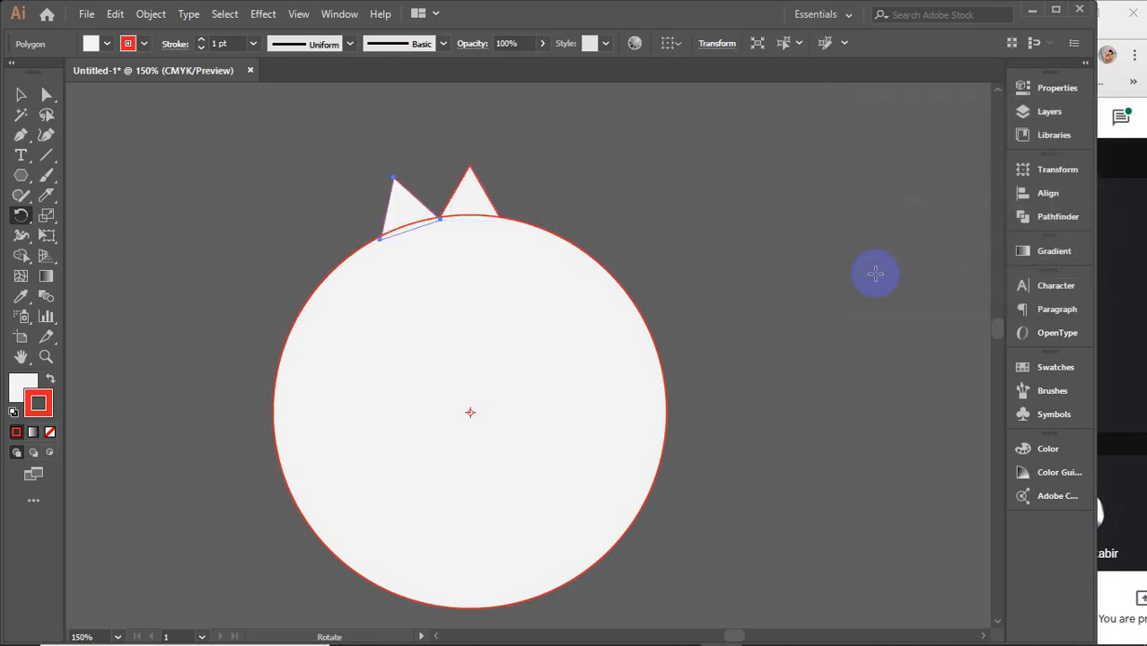
Step: Repeat the rotated copy until triangles surround the whole circle like a sunburst
{"action": "key", "text": "ctrl+d"}
{"action": "key", "text": "ctrl+d"}
{"action": "key", "text": "ctrl+d"}
{"action": "key", "text": "ctrl+d"}
{"action": "key", "text": "ctrl+d"}
{"action": "key", "text": "ctrl+d"}
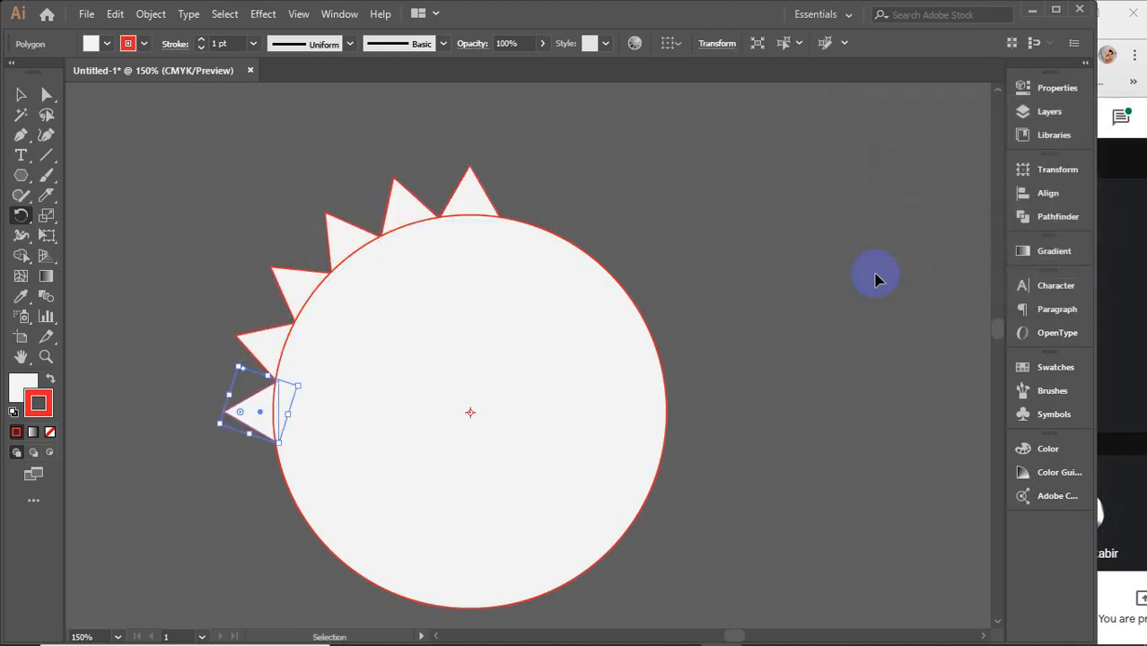
{"action": "key", "text": "ctrl+d"}
{"action": "key", "text": "ctrl+d"}
{"action": "key", "text": "ctrl+d"}
{"action": "key", "text": "ctrl+d"}
{"action": "key", "text": "ctrl+d"}
{"action": "key", "text": "ctrl+d"}
{"action": "key", "text": "ctrl+d"}
{"action": "key", "text": "ctrl+d"}
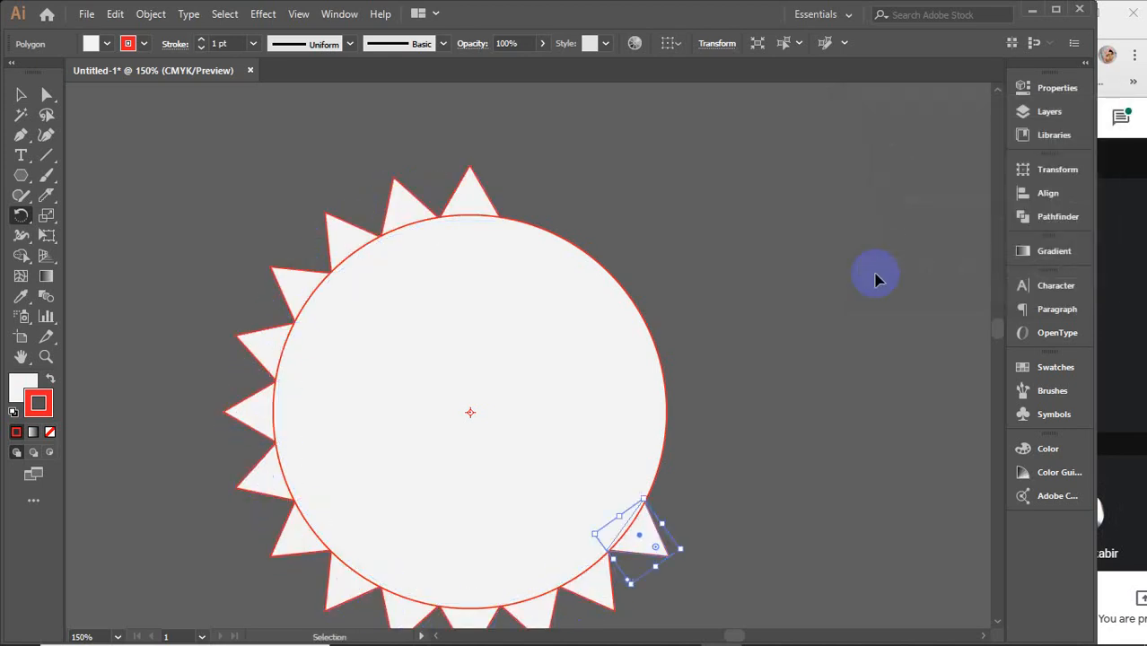
{"action": "key", "text": "ctrl+d"}
{"action": "key", "text": "ctrl+d"}
{"action": "key", "text": "ctrl+d"}
{"action": "key", "text": "ctrl+d"}
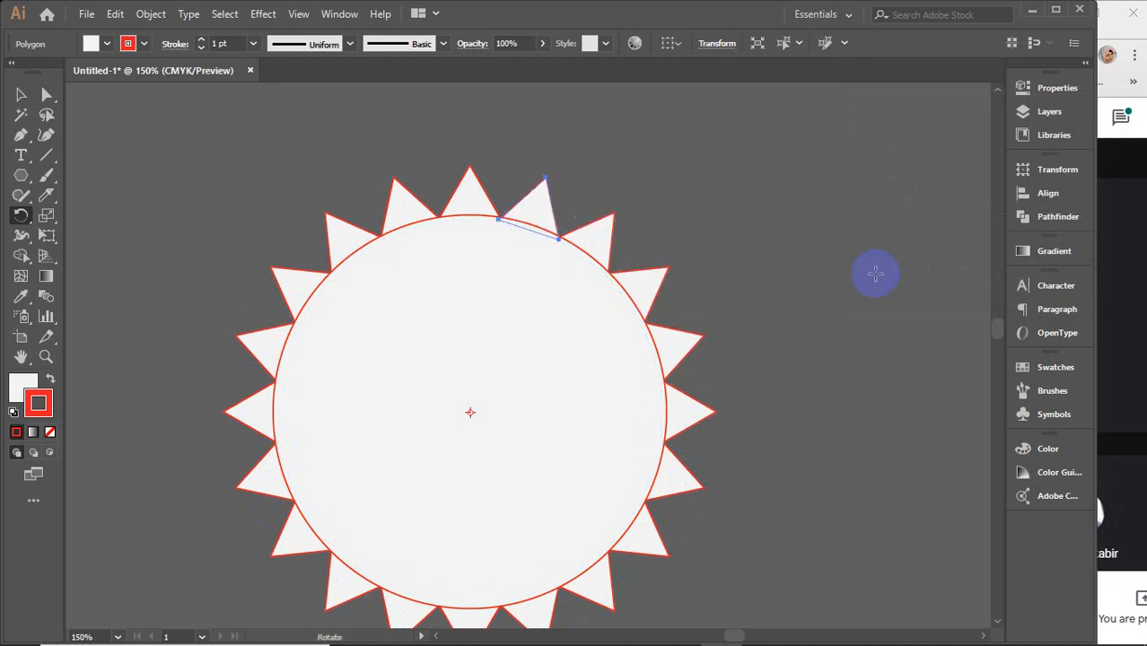
Step: Deselect the artwork, and select the two neighboring triangles at the top of the ring to examine them
{"action": "left_click", "coordinate": [20, 94]}
{"action": "left_click", "coordinate": [290, 162]}
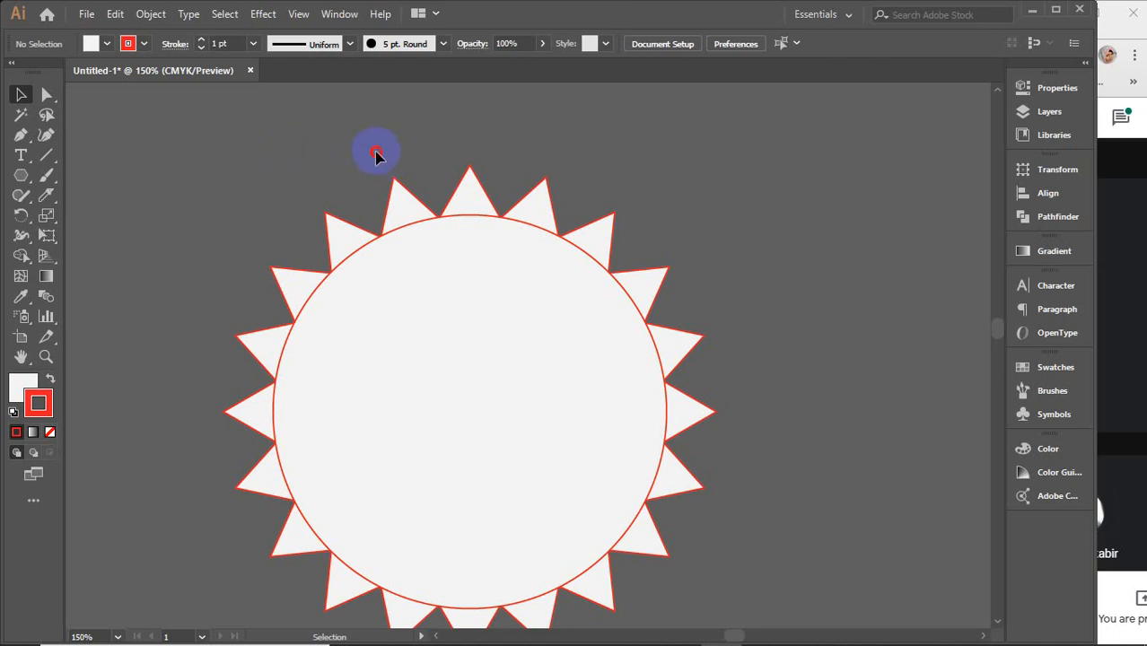
{"action": "left_click_drag", "start_coordinate": [376, 154], "coordinate": [456, 187]}
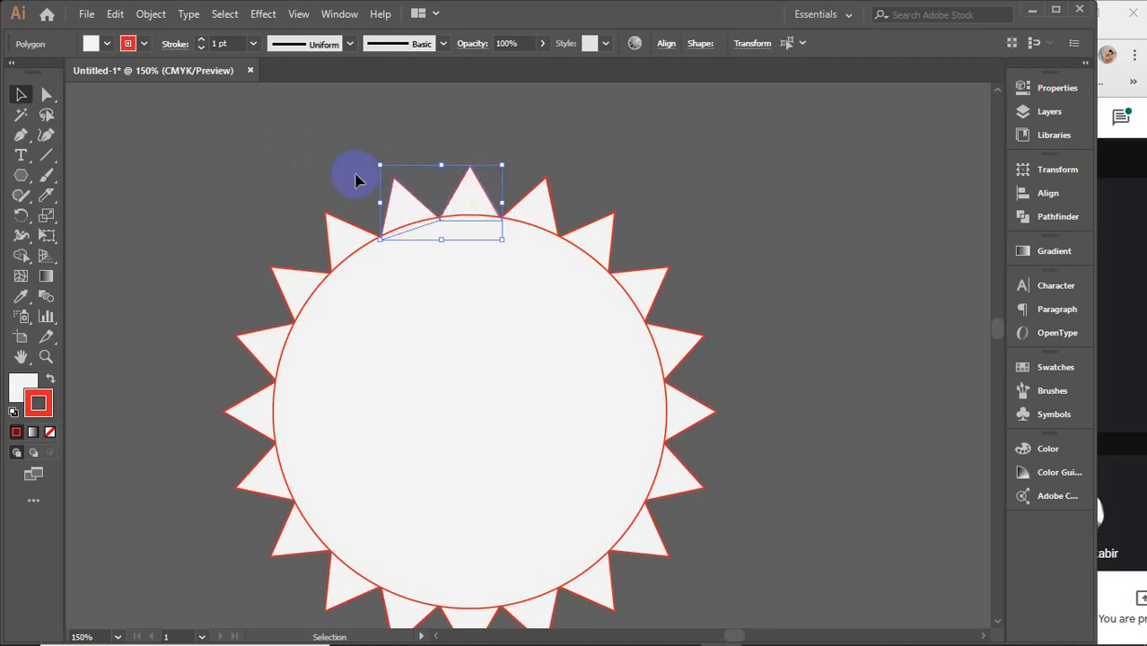
Step: Undo all the rotated triangle copies, back to the single triangle at the top of the circle
{"action": "key", "text": "ctrl+z"}
{"action": "key", "text": "ctrl+z"}
{"action": "key", "text": "ctrl+z"}
{"action": "key", "text": "ctrl+z"}
{"action": "key", "text": "ctrl+z"}
{"action": "key", "text": "ctrl+z"}
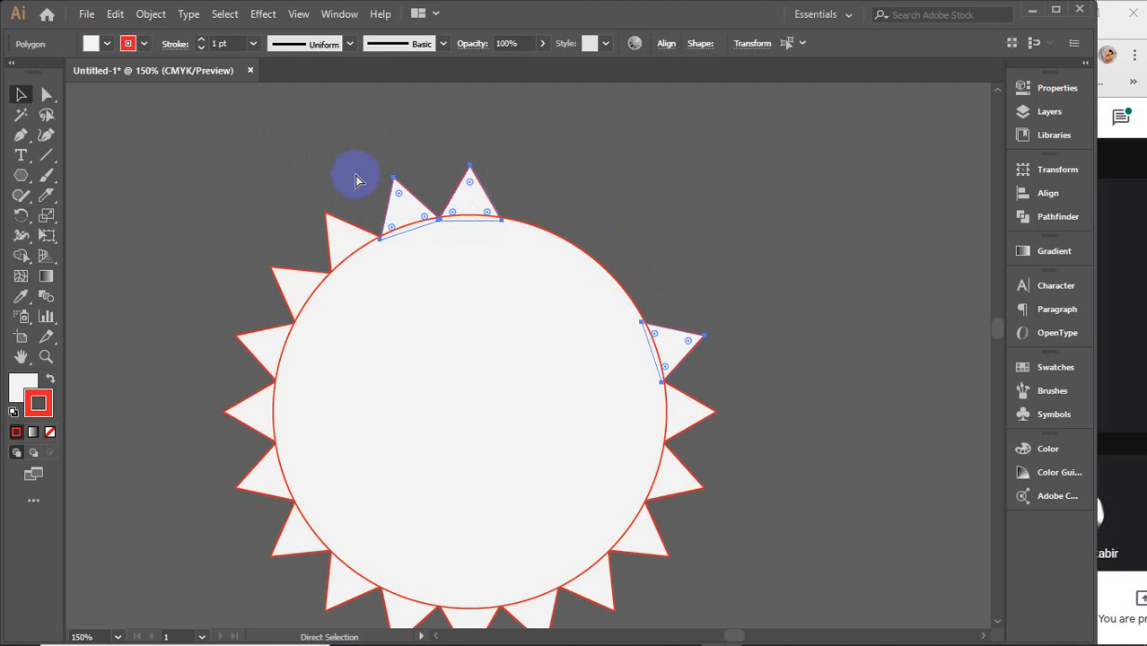
{"action": "key", "text": "ctrl+z"}
{"action": "key", "text": "ctrl+z"}
{"action": "key", "text": "ctrl+z"}
{"action": "key", "text": "ctrl+z"}
{"action": "key", "text": "ctrl+z"}
{"action": "key", "text": "ctrl+z"}
{"action": "key", "text": "ctrl+z"}
{"action": "key", "text": "ctrl+z"}
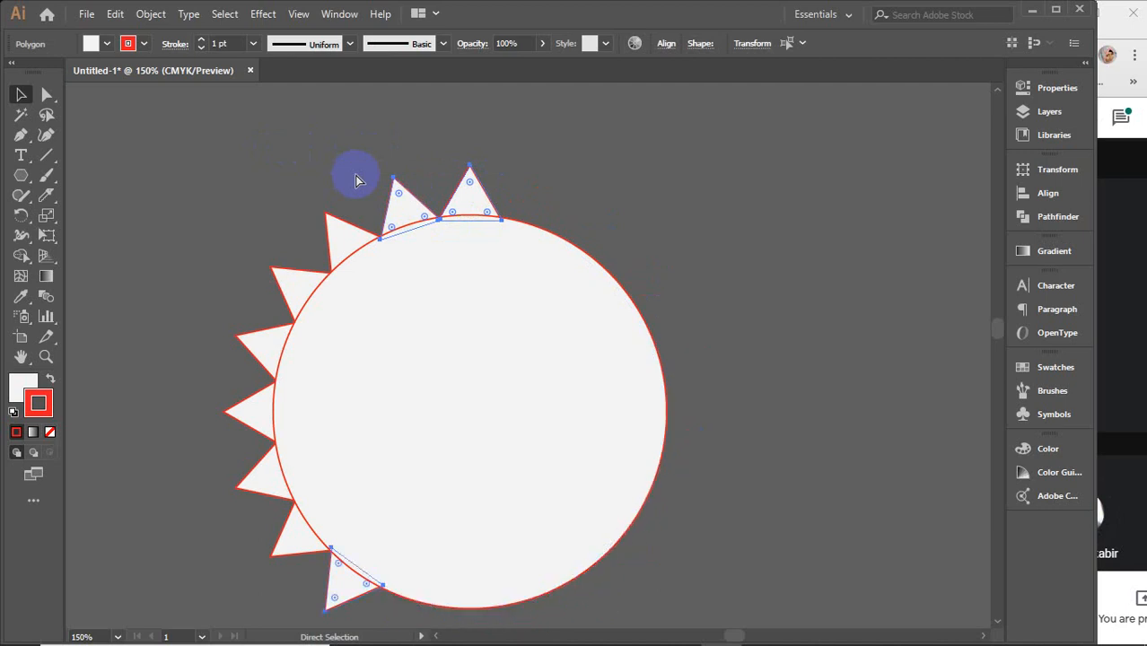
{"action": "left_click", "coordinate": [1123, 243]}
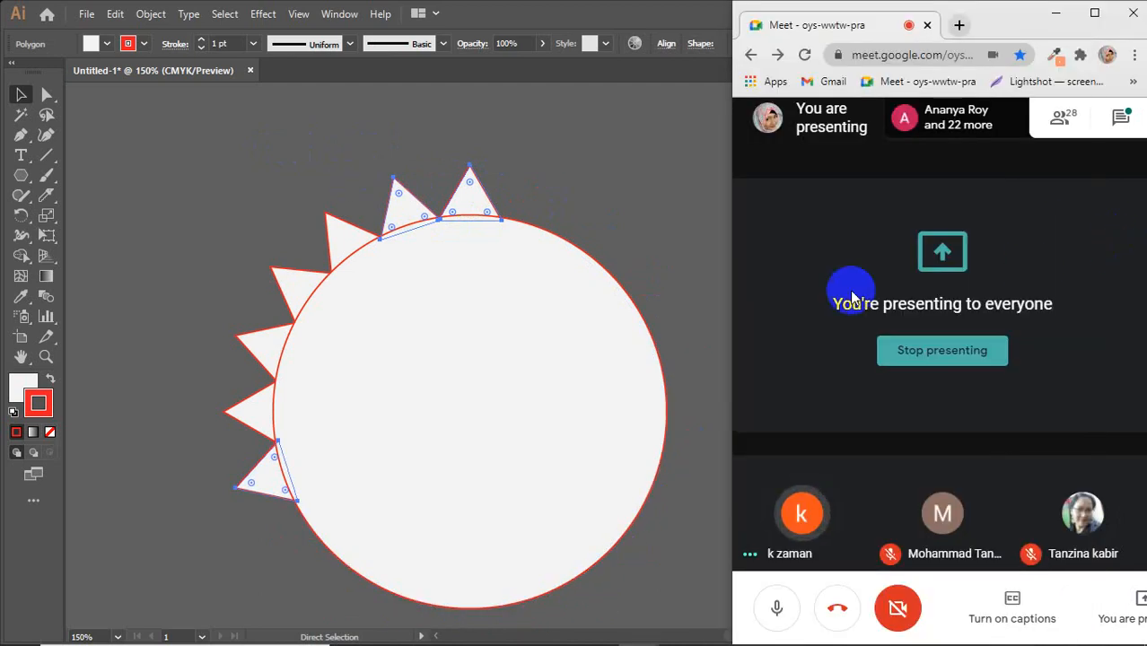
{"action": "left_click", "coordinate": [553, 192]}
{"action": "key", "text": "ctrl+z"}
{"action": "key", "text": "ctrl+z"}
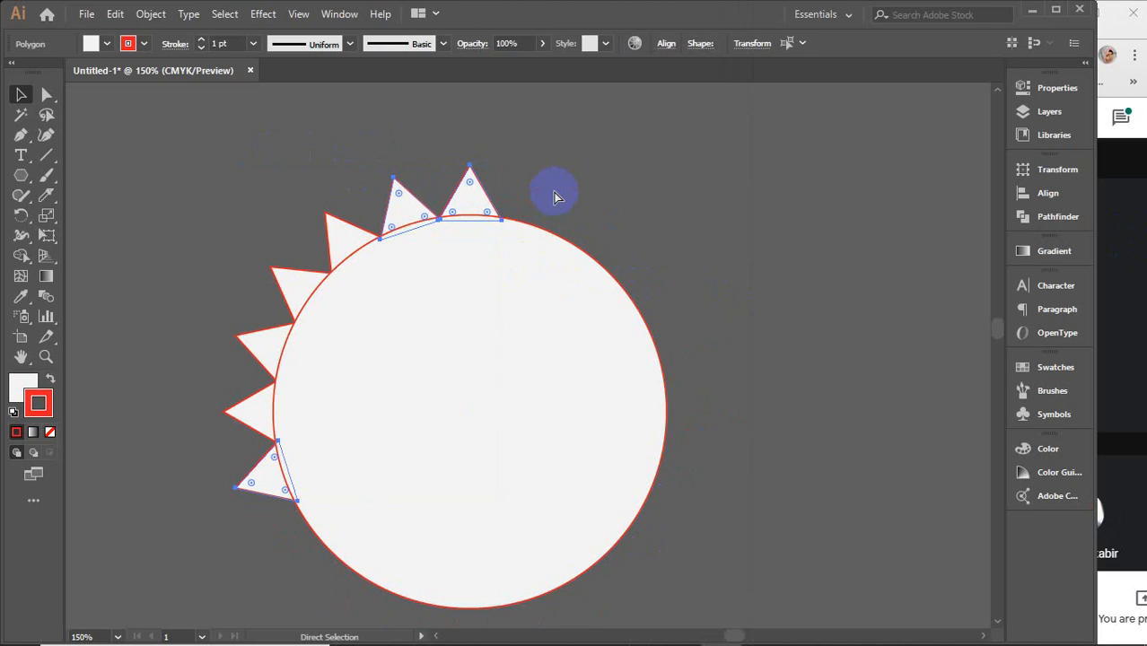
{"action": "key", "text": "ctrl+z"}
{"action": "key", "text": "ctrl+z"}
{"action": "key", "text": "ctrl+z"}
{"action": "key", "text": "ctrl+z"}
{"action": "key", "text": "ctrl+z"}
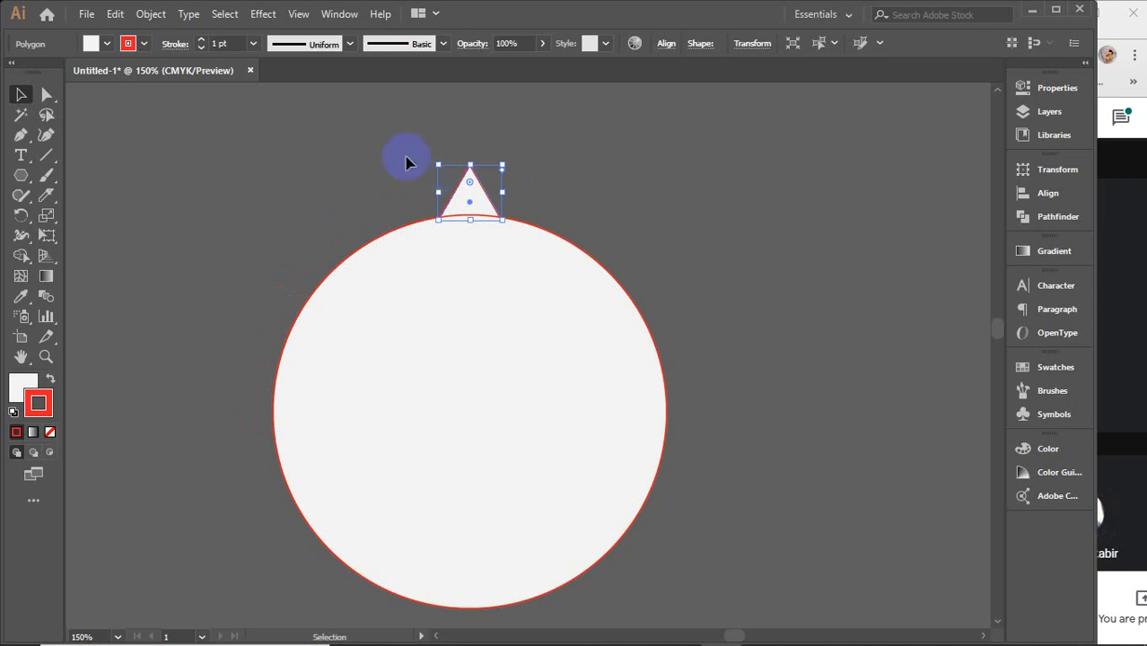
Step: Move the triangle away to the upper right of the circle, and place it back on the circle's top edge
{"action": "left_click", "coordinate": [333, 140]}
{"action": "left_click_drag", "start_coordinate": [468, 192], "coordinate": [841, 186]}
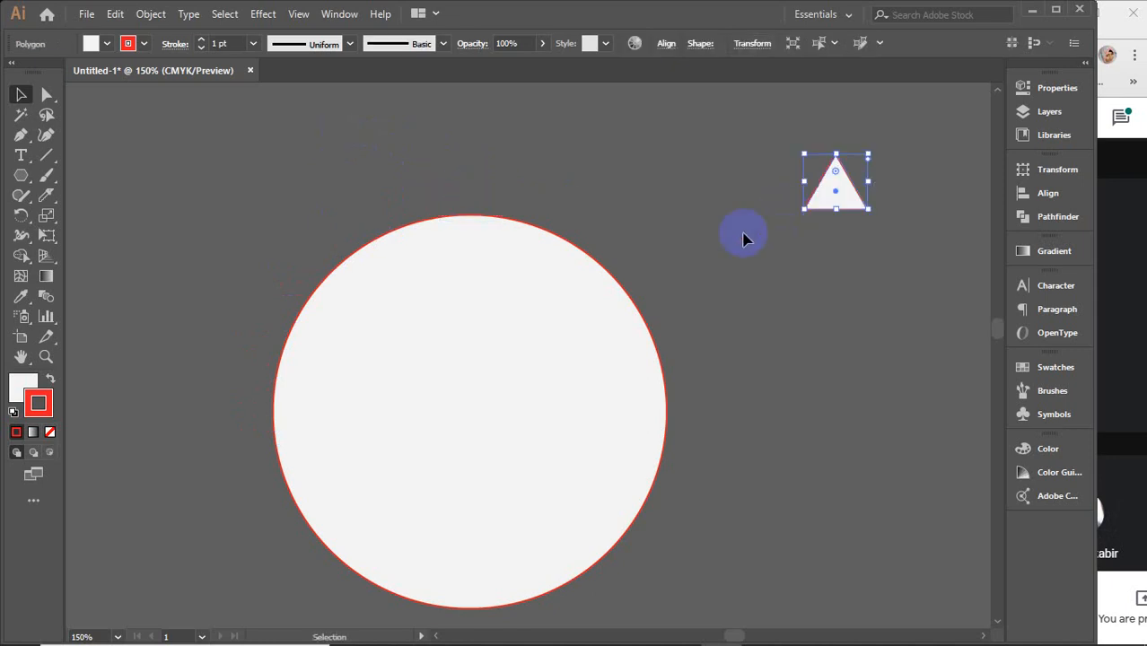
{"action": "left_click", "coordinate": [547, 319]}
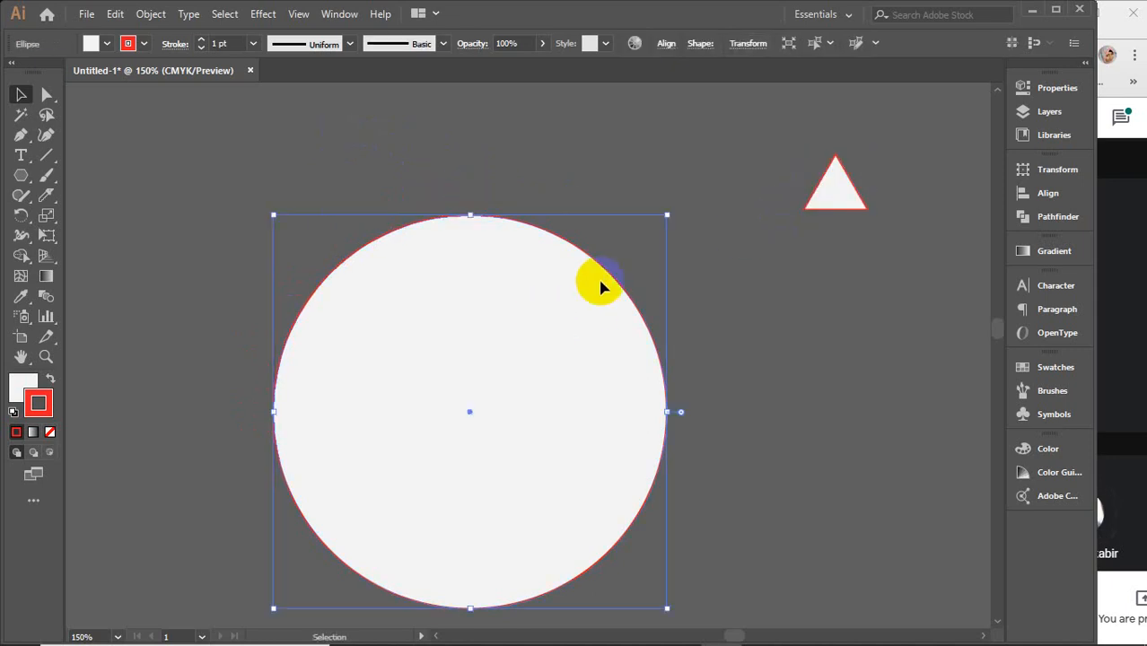
{"action": "left_click_drag", "start_coordinate": [837, 191], "coordinate": [463, 209]}
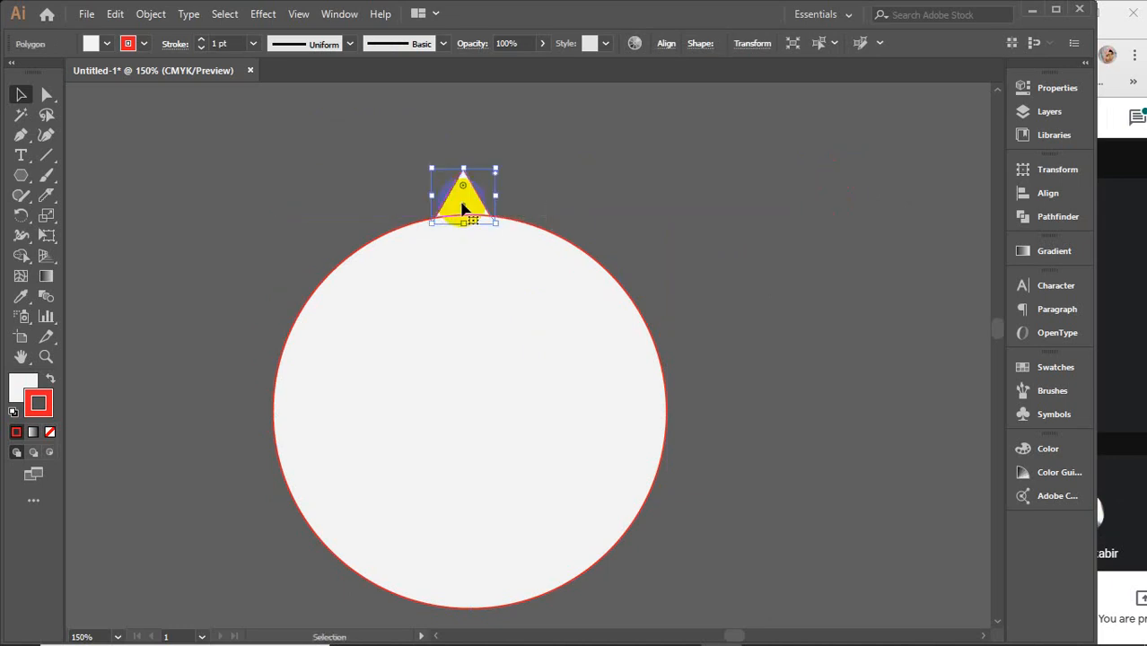
Step: Realign the triangle and the circle by their horizontal centers, and select only the triangle
{"action": "left_click_drag", "start_coordinate": [389, 133], "coordinate": [607, 420]}
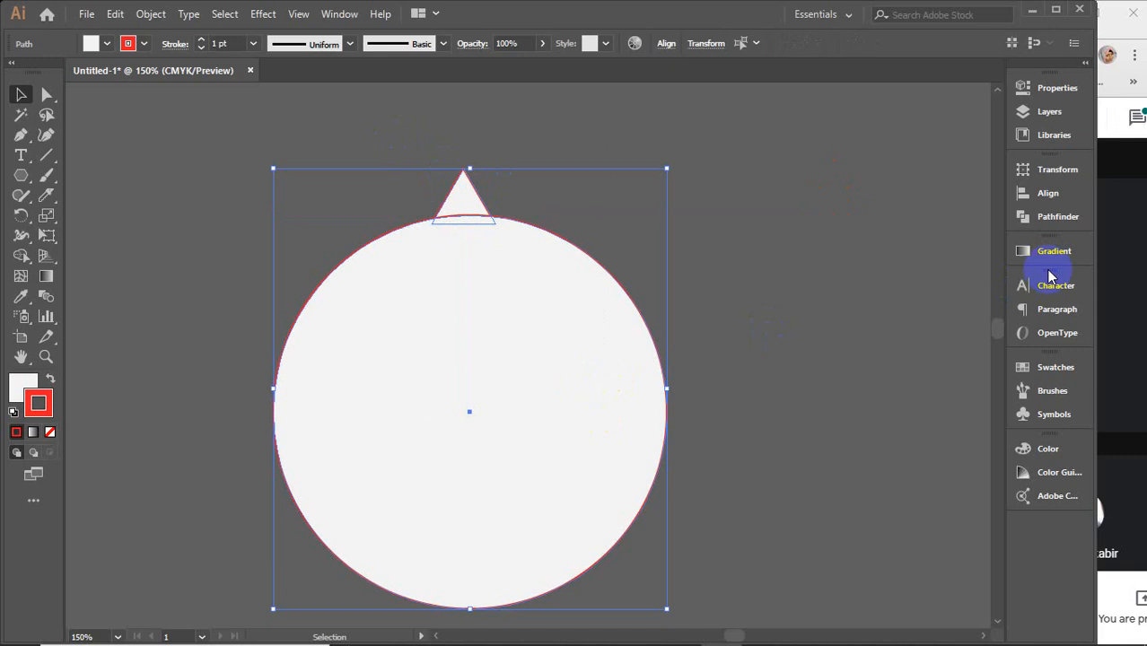
{"action": "left_click", "coordinate": [1064, 196]}
{"action": "left_click", "coordinate": [857, 205]}
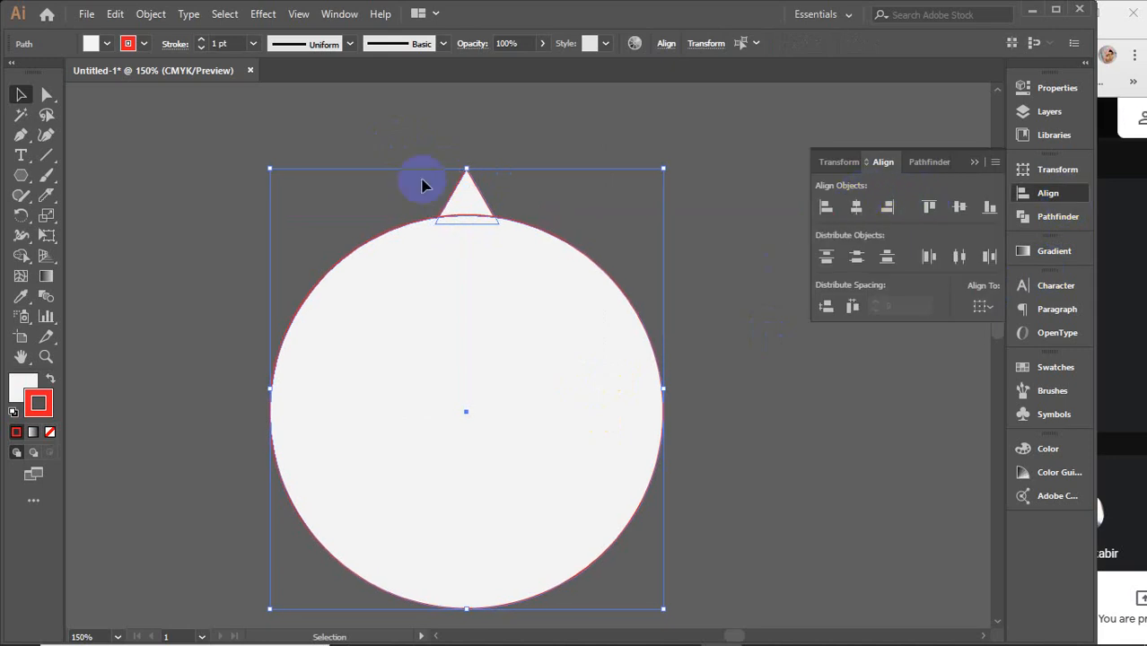
{"action": "left_click", "coordinate": [479, 432]}
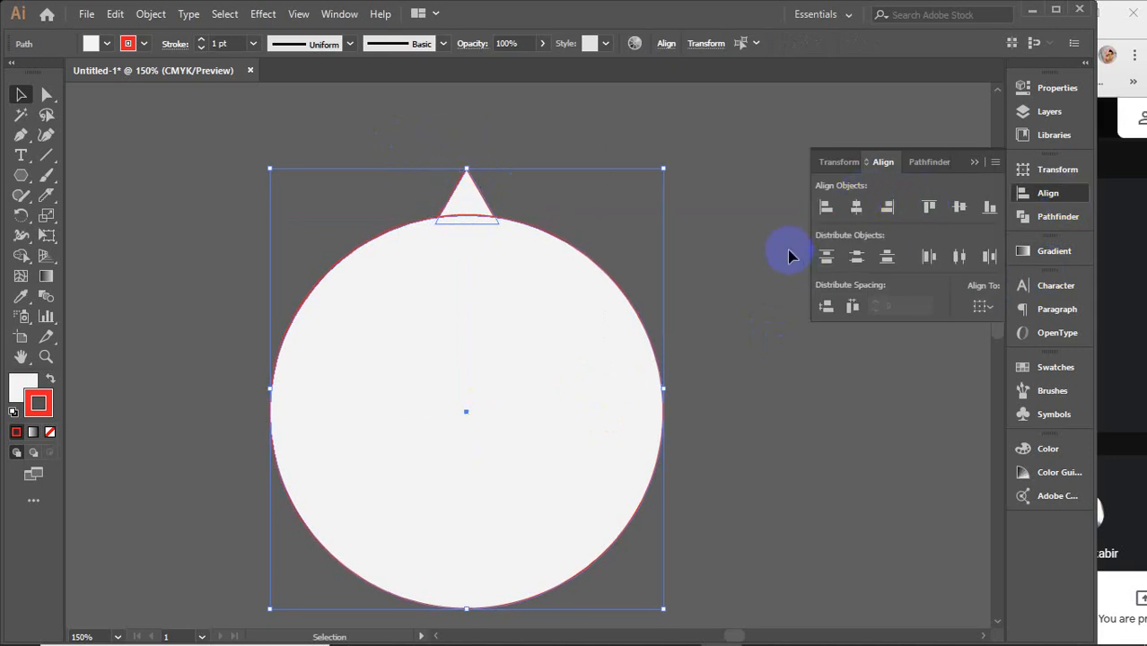
{"action": "left_click", "coordinate": [973, 165]}
{"action": "left_click", "coordinate": [770, 233]}
{"action": "left_click", "coordinate": [474, 186]}
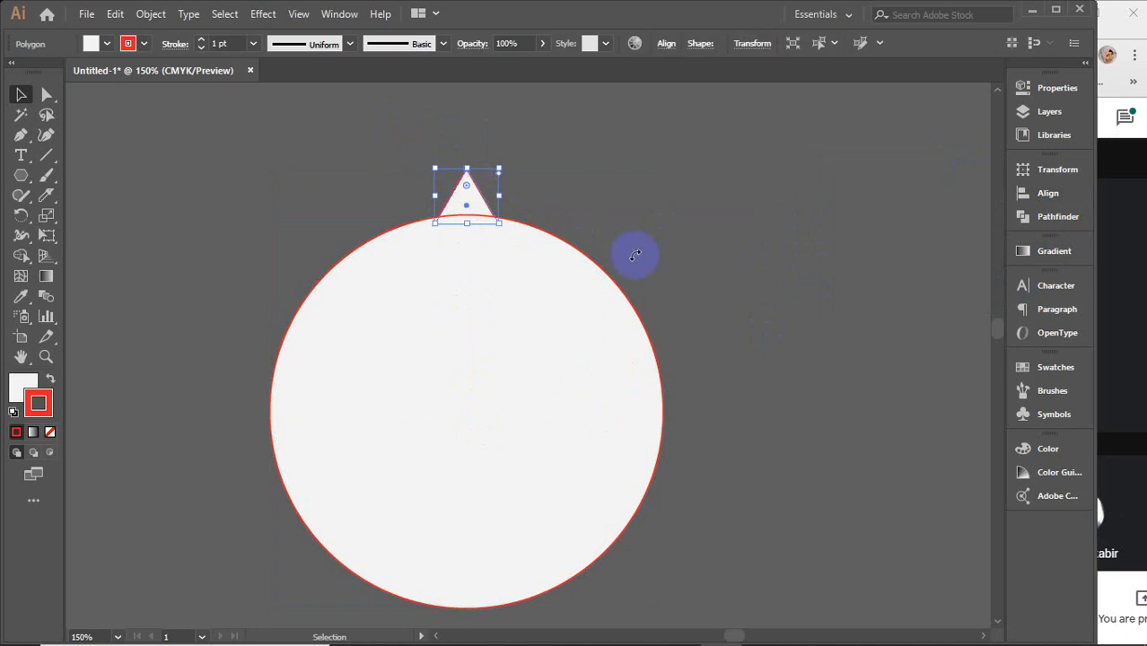
{"action": "left_click", "coordinate": [463, 199]}
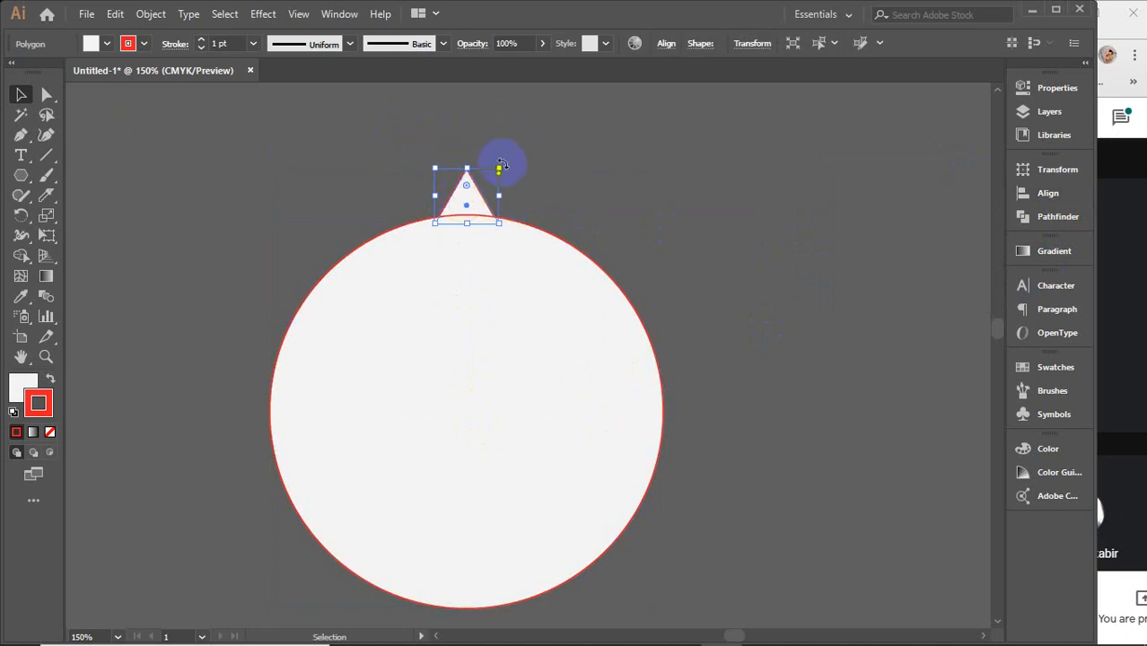
{"action": "left_click_drag", "start_coordinate": [501, 165], "coordinate": [476, 192]}
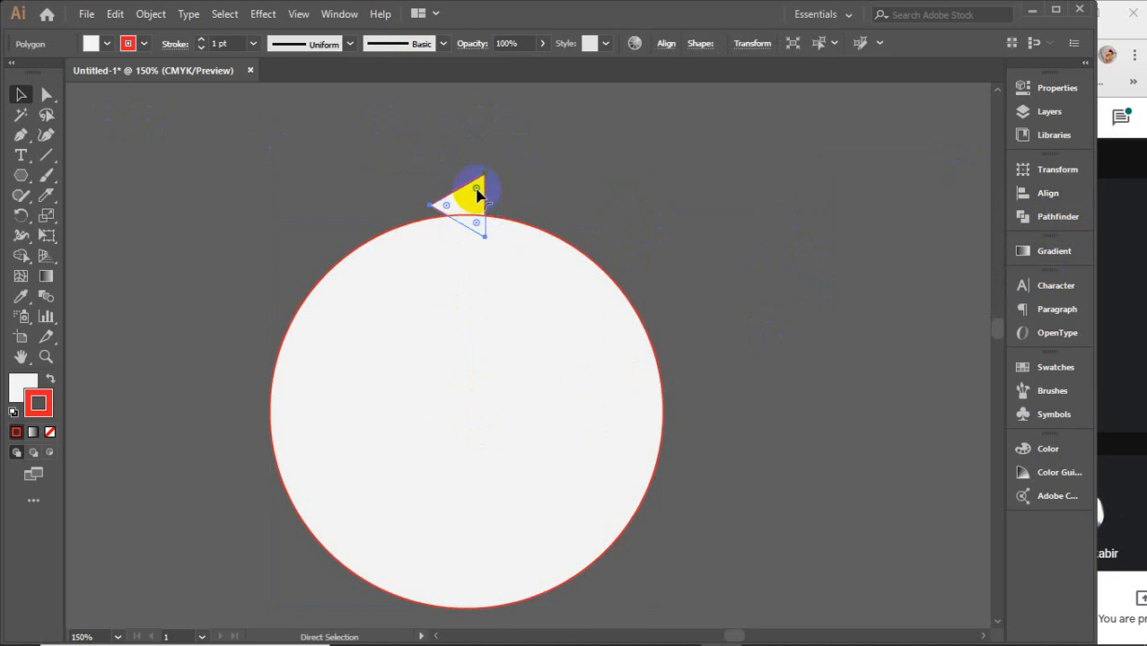
{"action": "key", "text": "ctrl+z"}
{"action": "right_click", "coordinate": [461, 196]}
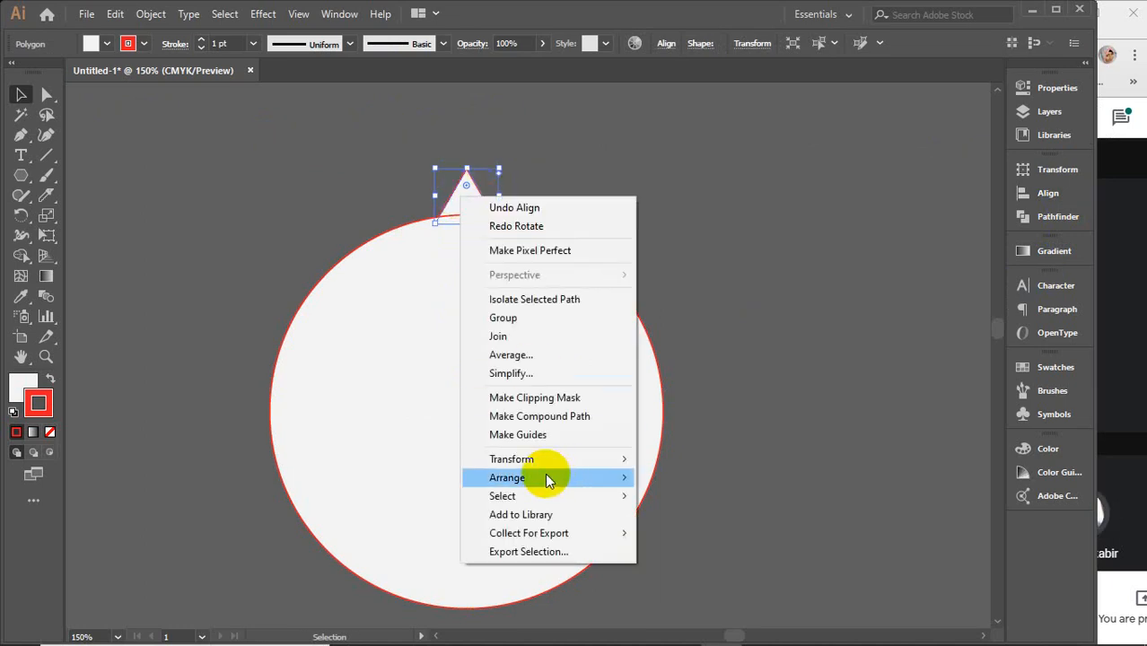
{"action": "mouse_move", "coordinate": [542, 456]}
{"action": "left_click", "coordinate": [704, 502]}
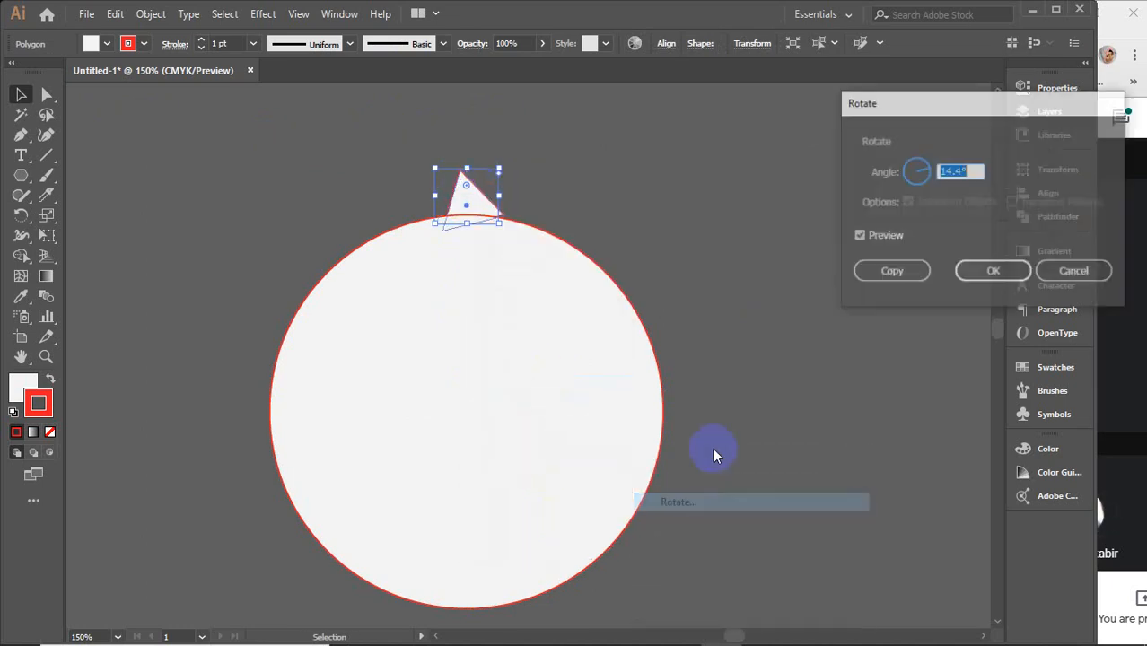
{"action": "left_click", "coordinate": [1081, 272]}
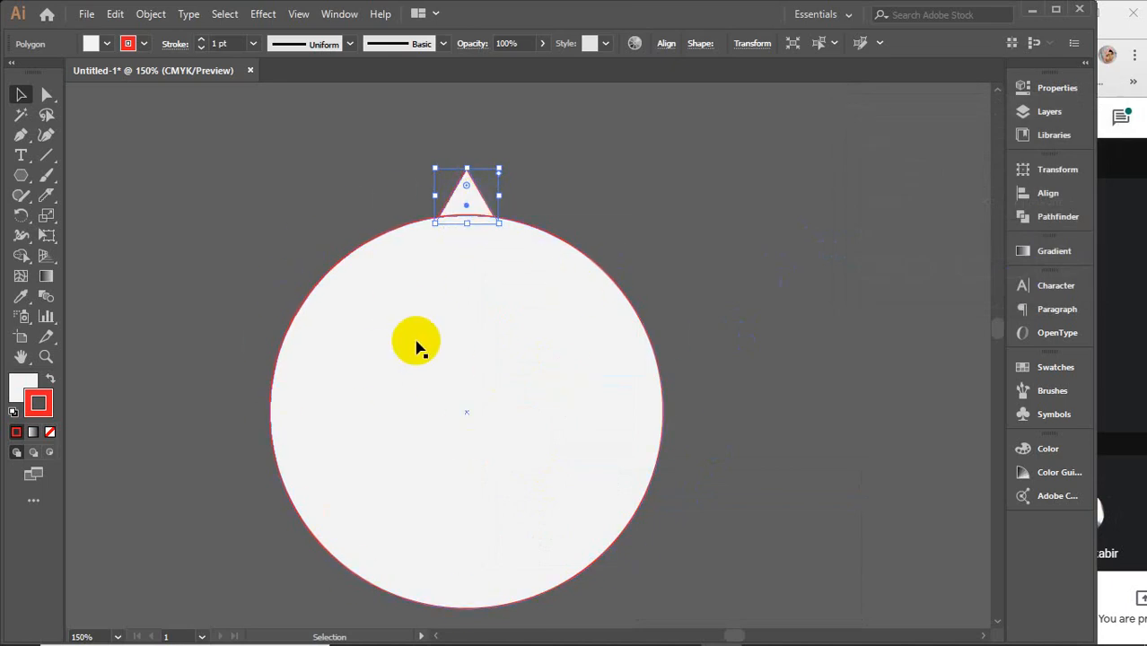
Step: Open the Rotate settings for the triangle with the pivot placed at the circle's center
{"action": "left_click", "coordinate": [19, 215]}
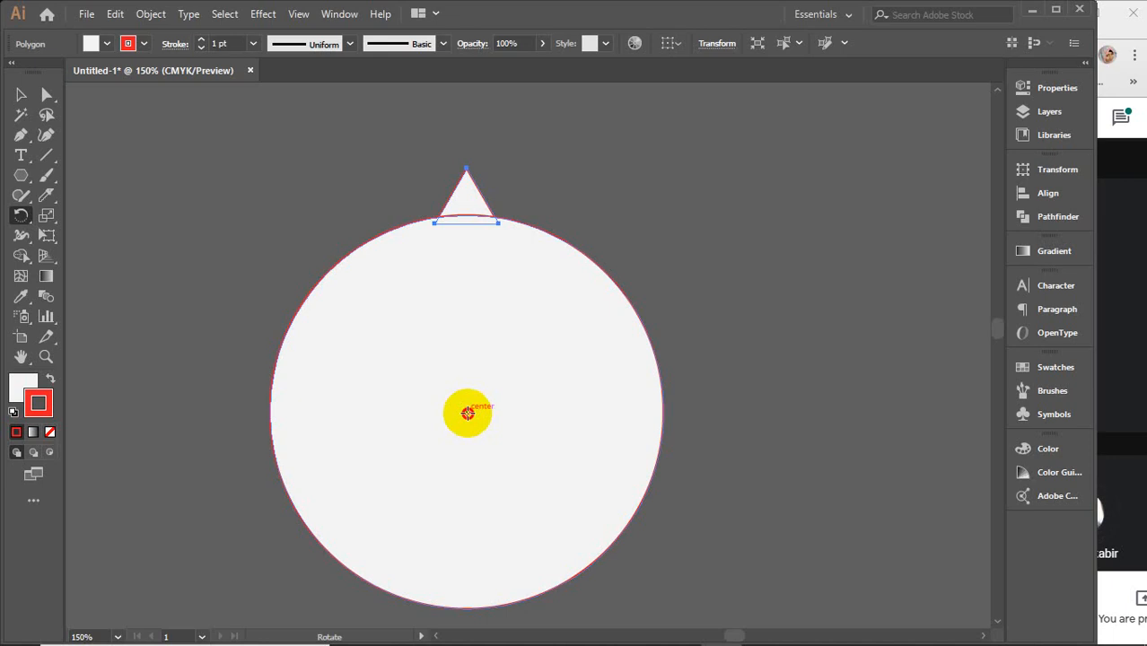
{"action": "left_click", "coordinate": [464, 195]}
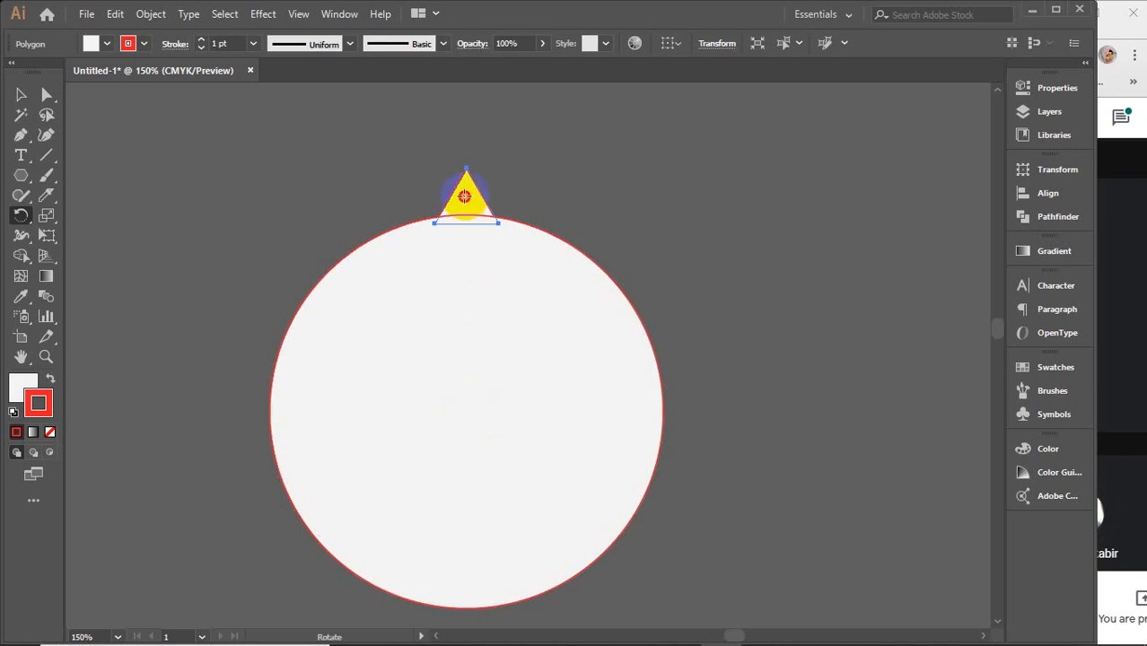
{"action": "left_click_drag", "start_coordinate": [463, 197], "coordinate": [464, 413]}
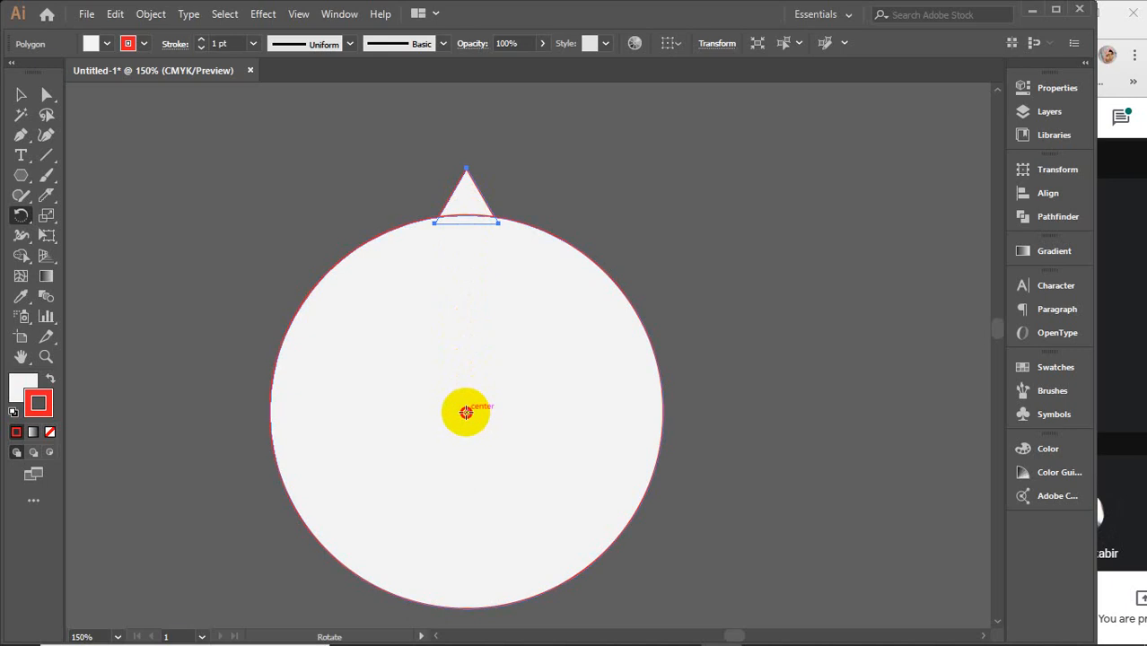
{"action": "left_click", "coordinate": [465, 412], "text": "alt"}
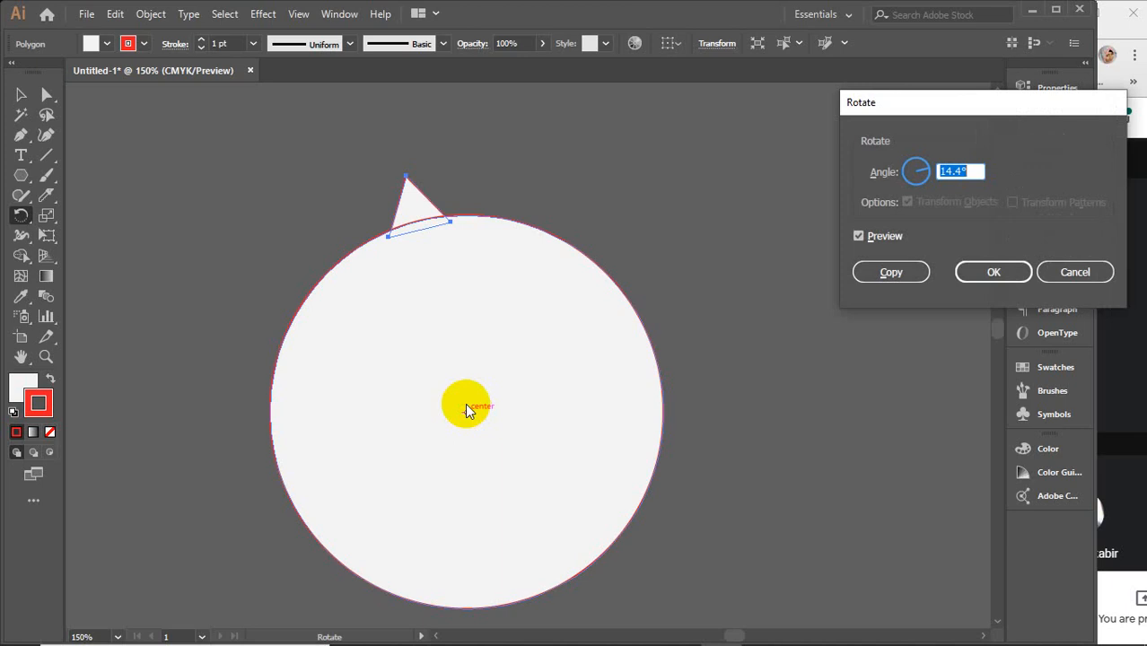
{"action": "left_click_drag", "start_coordinate": [988, 98], "coordinate": [914, 115]}
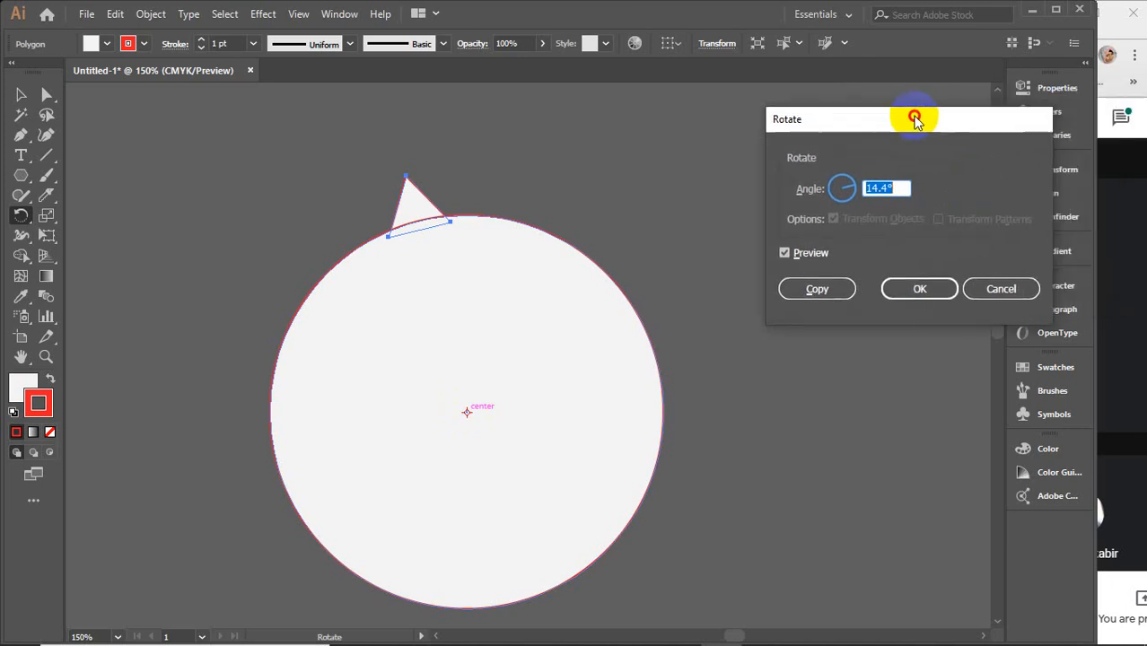
Step: Set the triangle's rotation angle to 360/30, and toggle the preview to compare its original and rotated positions
{"action": "left_click", "coordinate": [868, 191]}
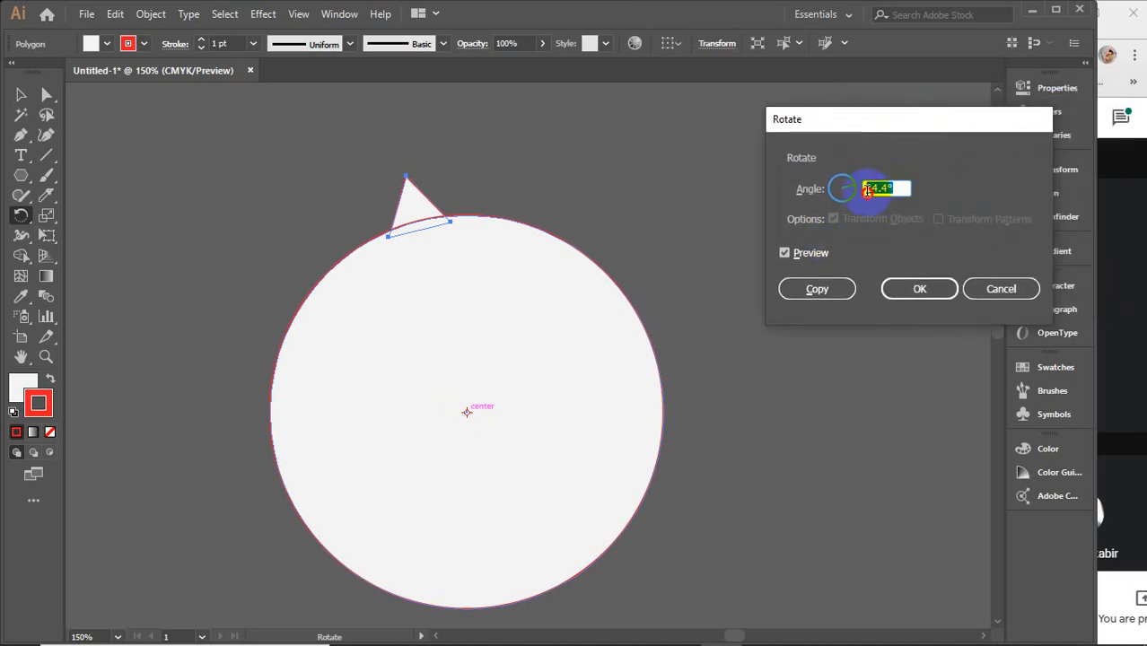
{"action": "type", "text": "360"}
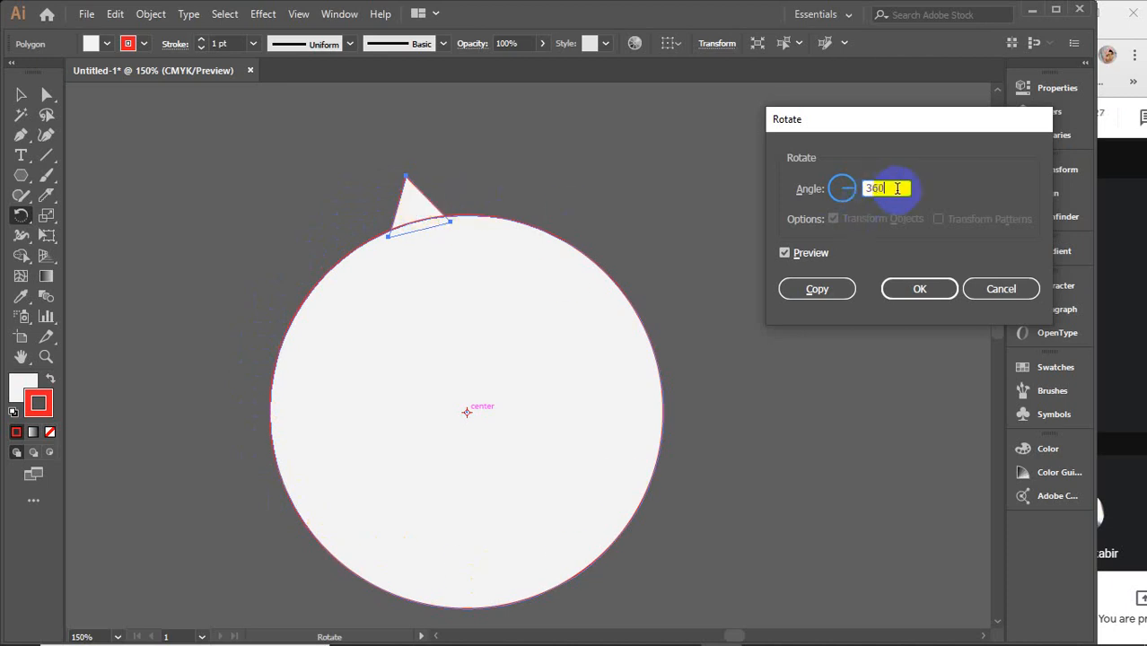
{"action": "type", "text": "30"}
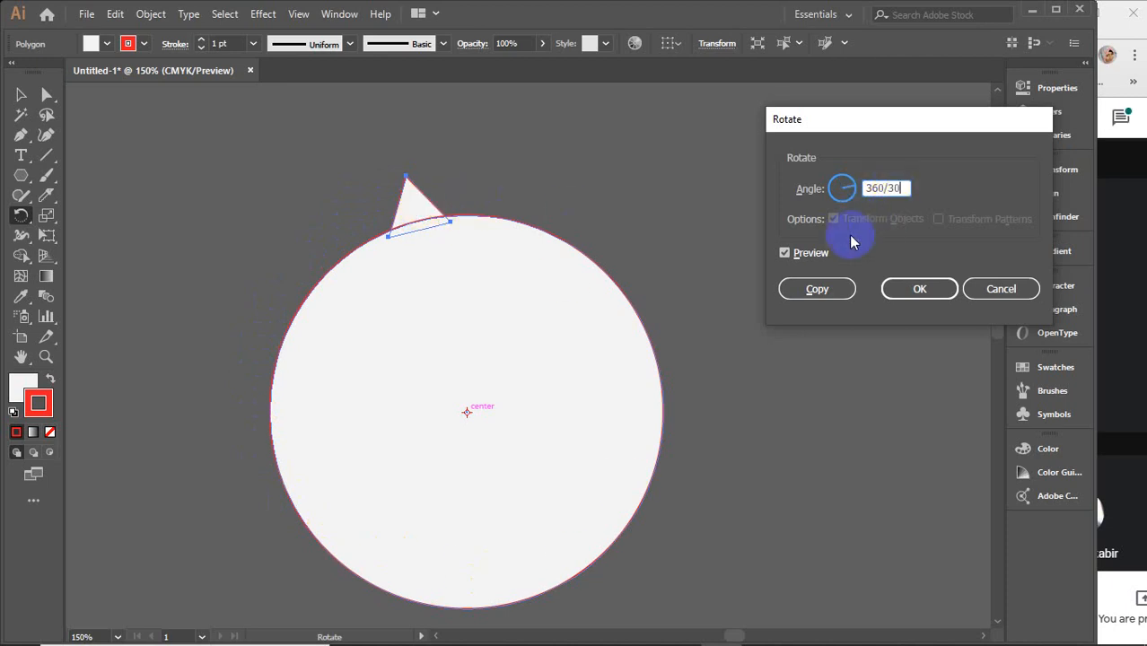
{"action": "left_click", "coordinate": [802, 254]}
{"action": "left_click", "coordinate": [801, 254]}
{"action": "left_click", "coordinate": [801, 255]}
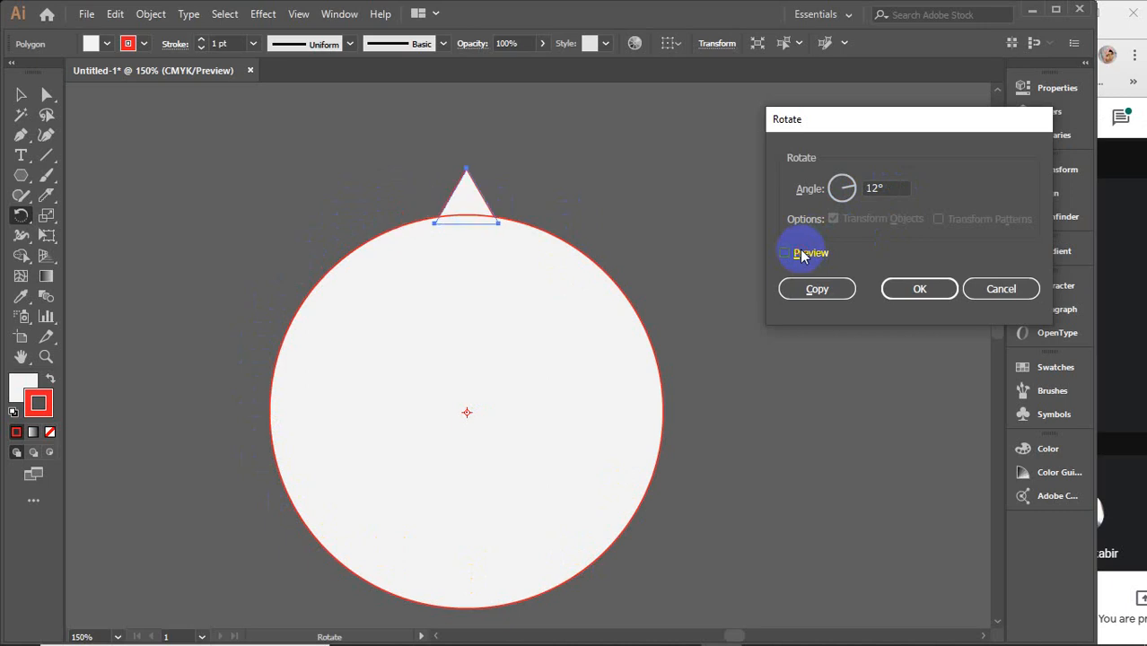
{"action": "left_click", "coordinate": [801, 255]}
{"action": "left_click", "coordinate": [801, 255]}
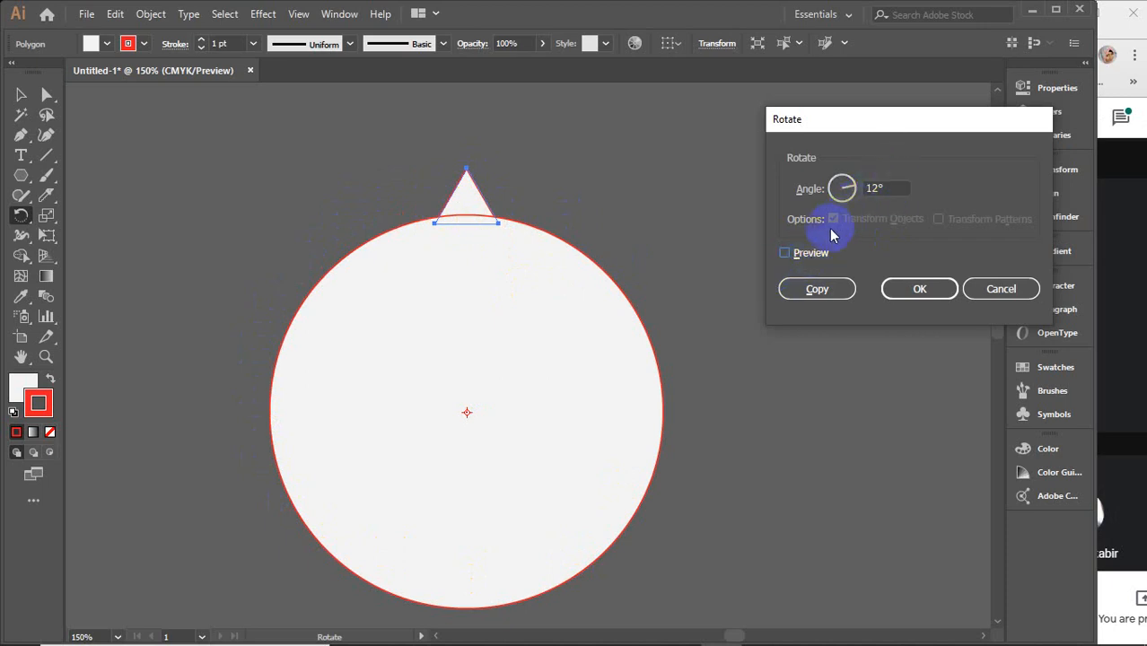
{"action": "double_click", "coordinate": [888, 188]}
{"action": "left_click", "coordinate": [811, 254]}
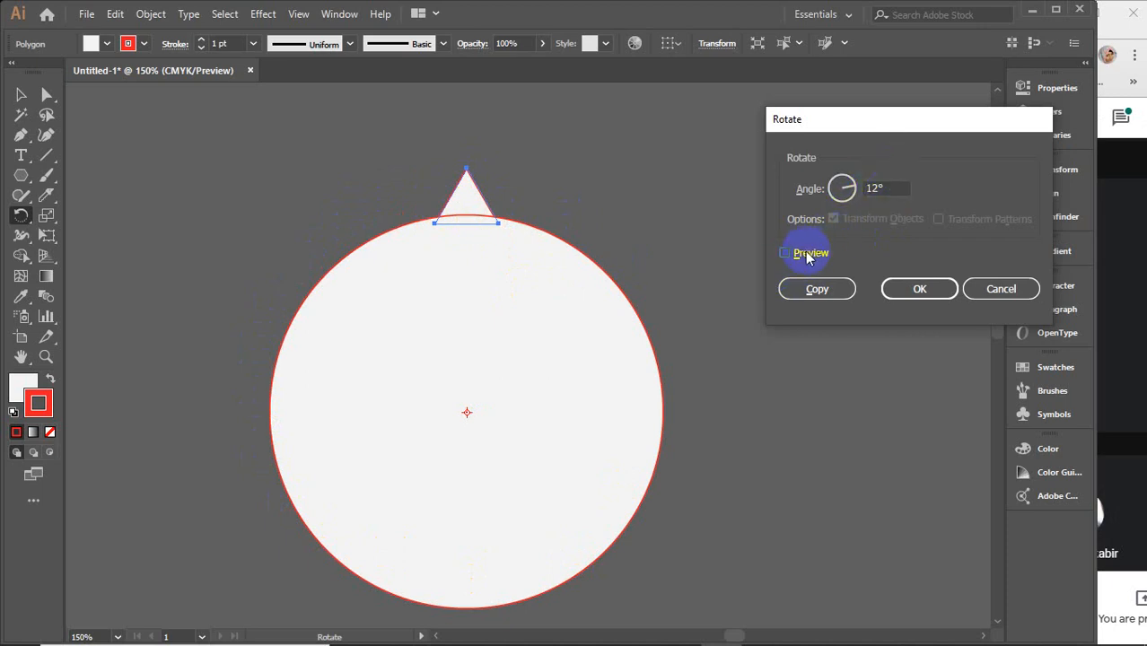
{"action": "left_click", "coordinate": [806, 254]}
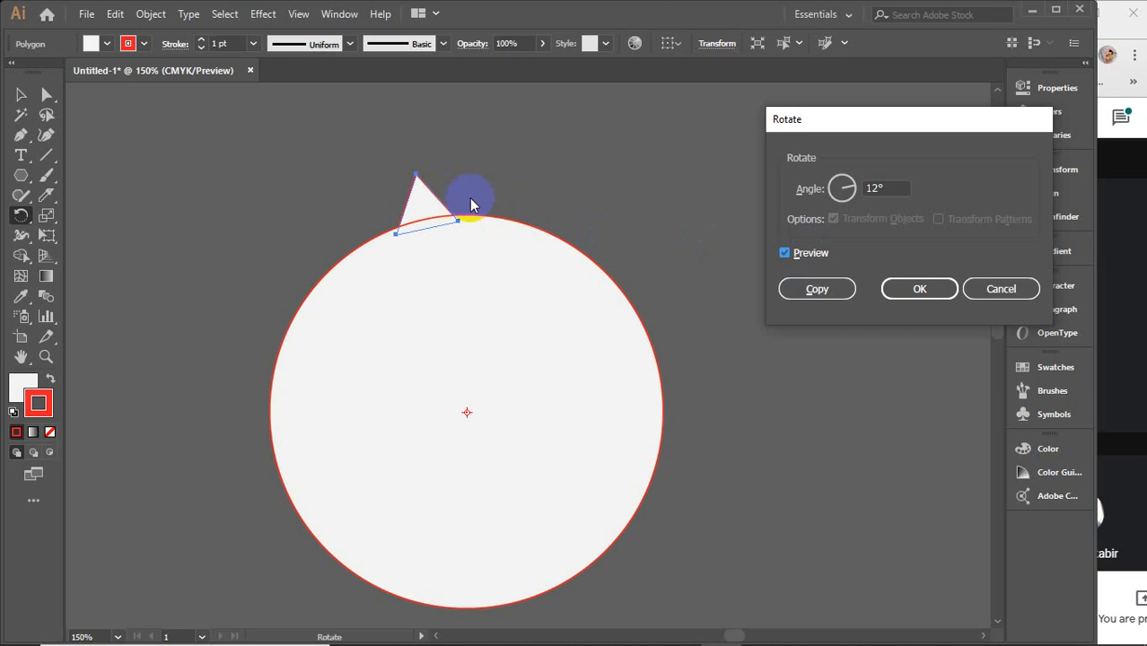
{"action": "left_click", "coordinate": [435, 219]}
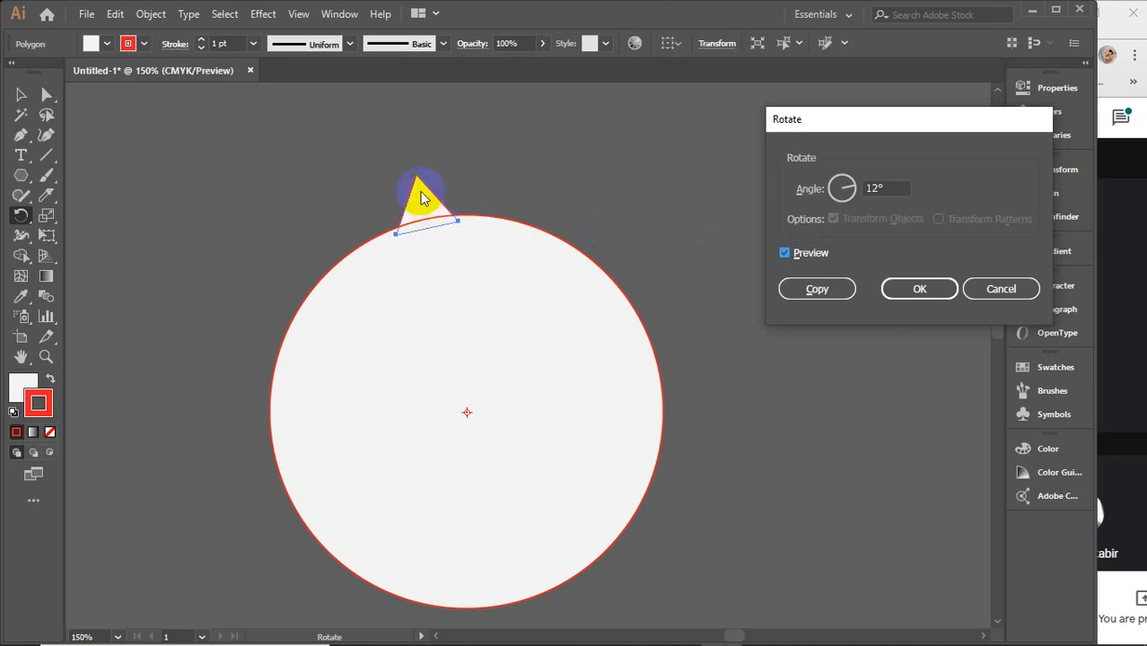
Step: Set the rotation angle to 360/20, preview it, and create a rotated copy of the triangle
{"action": "left_click", "coordinate": [835, 187]}
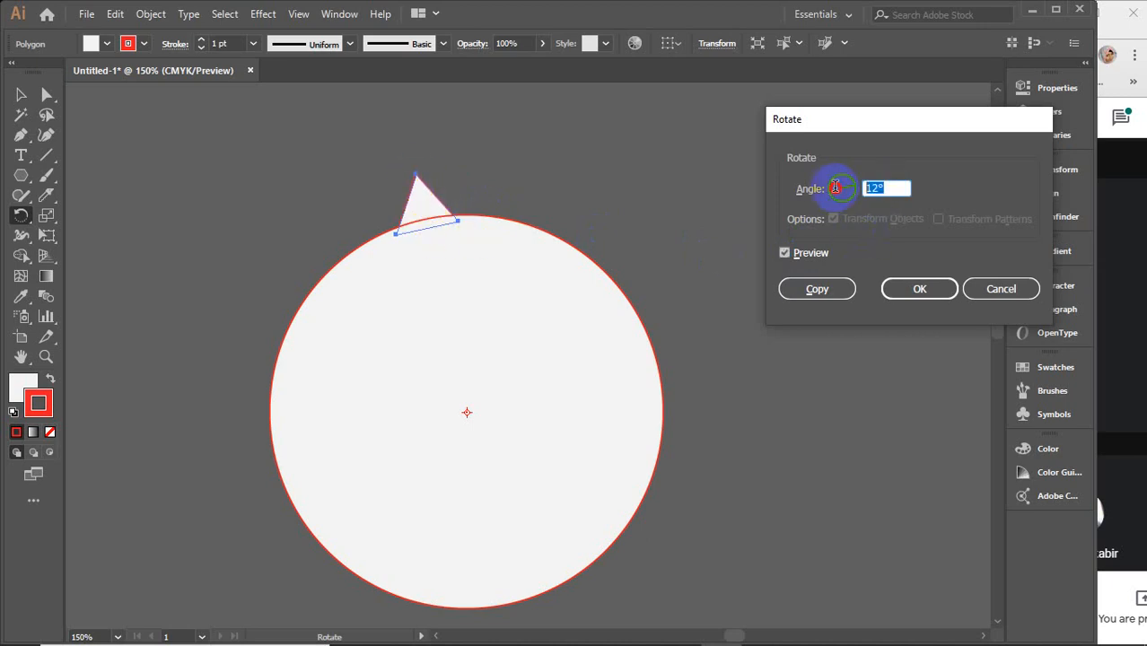
{"action": "type", "text": "360/20"}
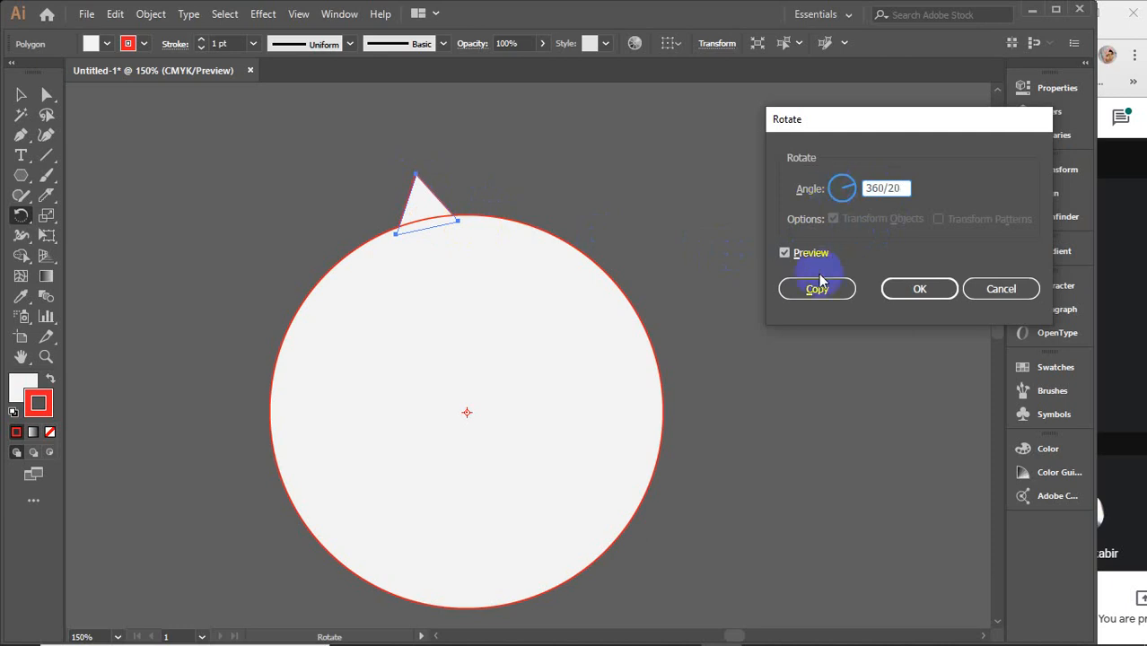
{"action": "left_click", "coordinate": [793, 254]}
{"action": "left_click", "coordinate": [795, 254]}
{"action": "left_click", "coordinate": [807, 257]}
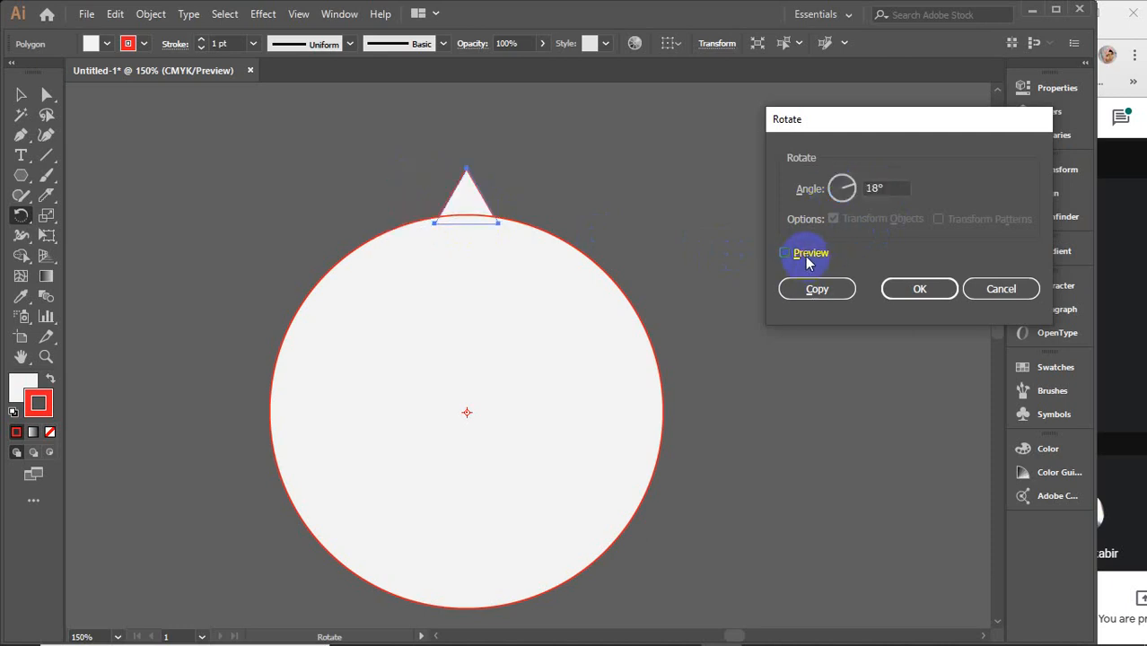
{"action": "left_click", "coordinate": [807, 258]}
{"action": "left_click", "coordinate": [807, 257]}
{"action": "left_click", "coordinate": [795, 254]}
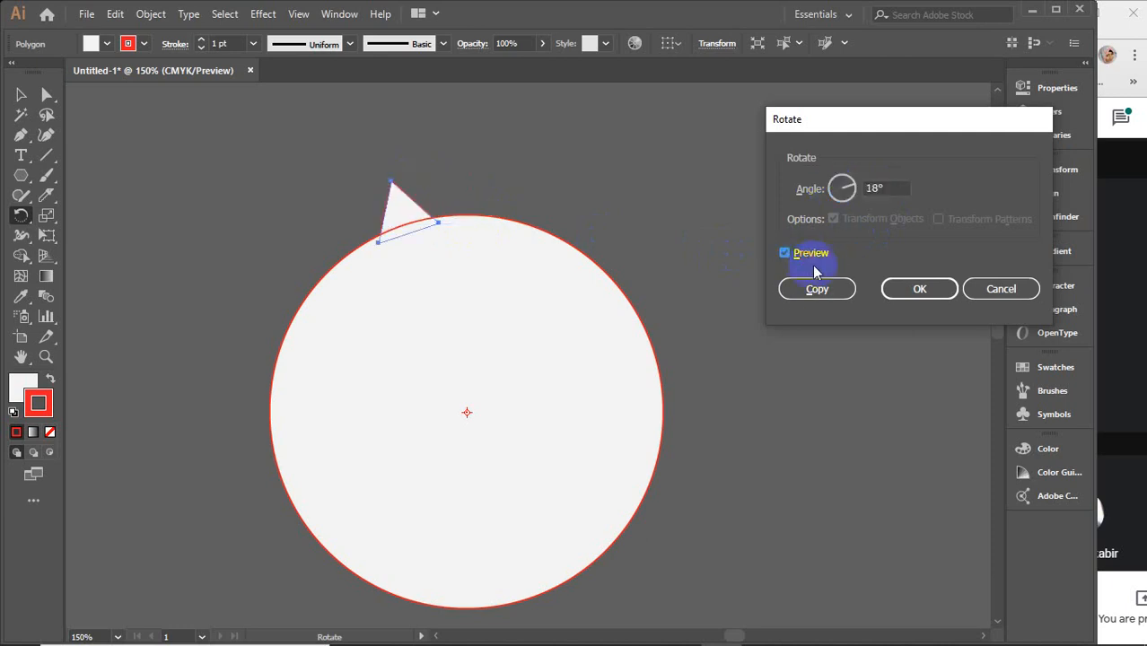
{"action": "left_click", "coordinate": [816, 289]}
Step: Repeat the rotated copy until triangles ring the whole circle, and deselect the artwork
{"action": "key", "text": "ctrl"}
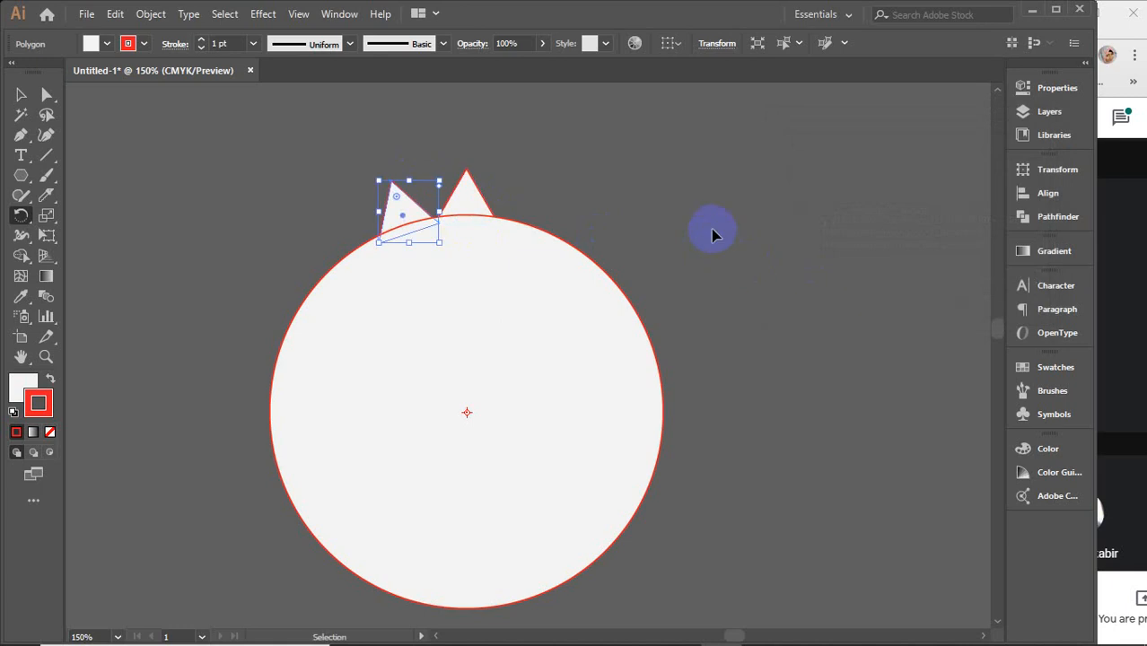
{"action": "key", "text": "ctrl+d"}
{"action": "key", "text": "ctrl+d"}
{"action": "key", "text": "ctrl+d"}
{"action": "key", "text": "ctrl+d"}
{"action": "key", "text": "ctrl+d"}
{"action": "key", "text": "ctrl+d"}
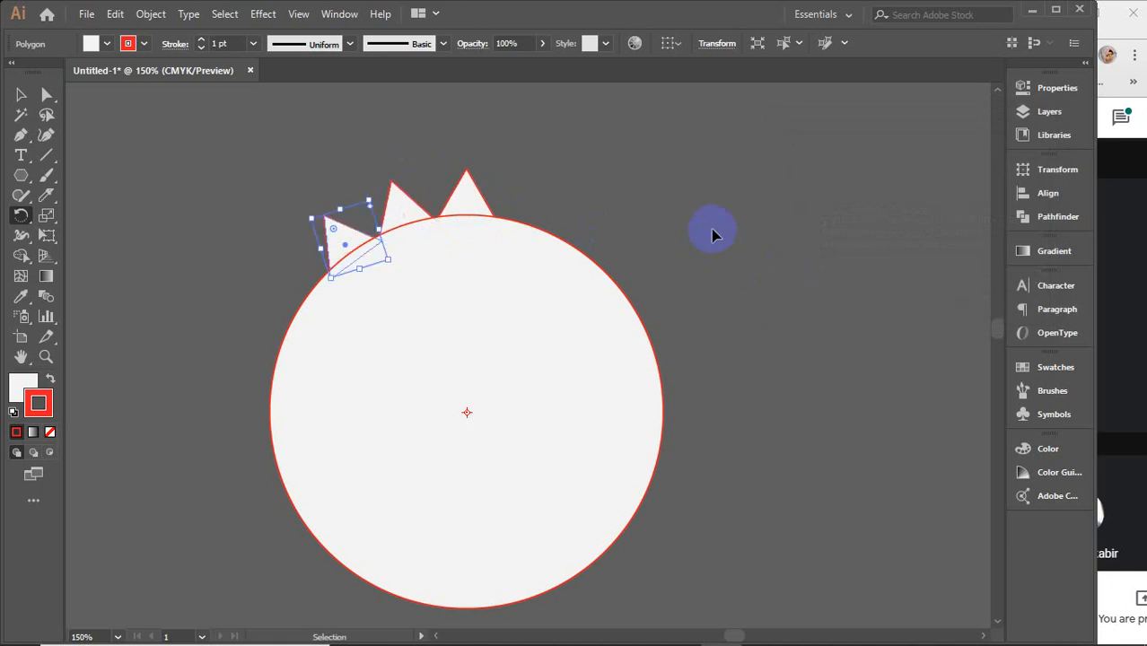
{"action": "key", "text": "ctrl+d"}
{"action": "key", "text": "ctrl+d"}
{"action": "key", "text": "ctrl+d"}
{"action": "key", "text": "ctrl+d"}
{"action": "key", "text": "ctrl+d"}
{"action": "key", "text": "ctrl+d"}
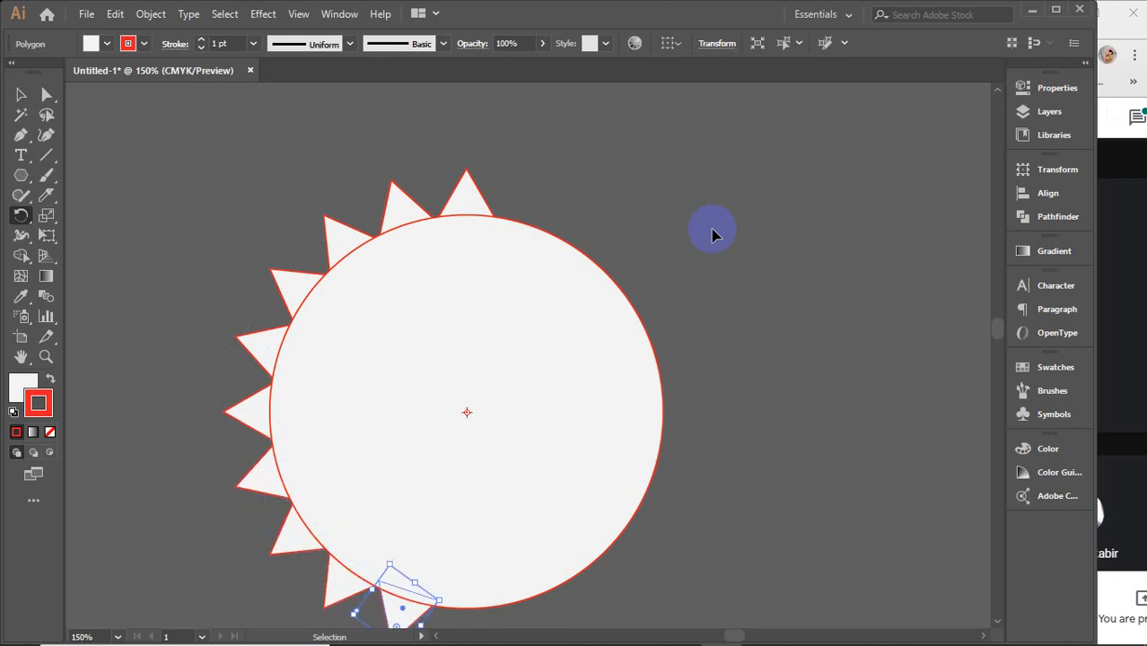
{"action": "key", "text": "ctrl+d"}
{"action": "key", "text": "ctrl+d"}
{"action": "key", "text": "ctrl+d"}
{"action": "key", "text": "ctrl+d"}
{"action": "key", "text": "ctrl+d"}
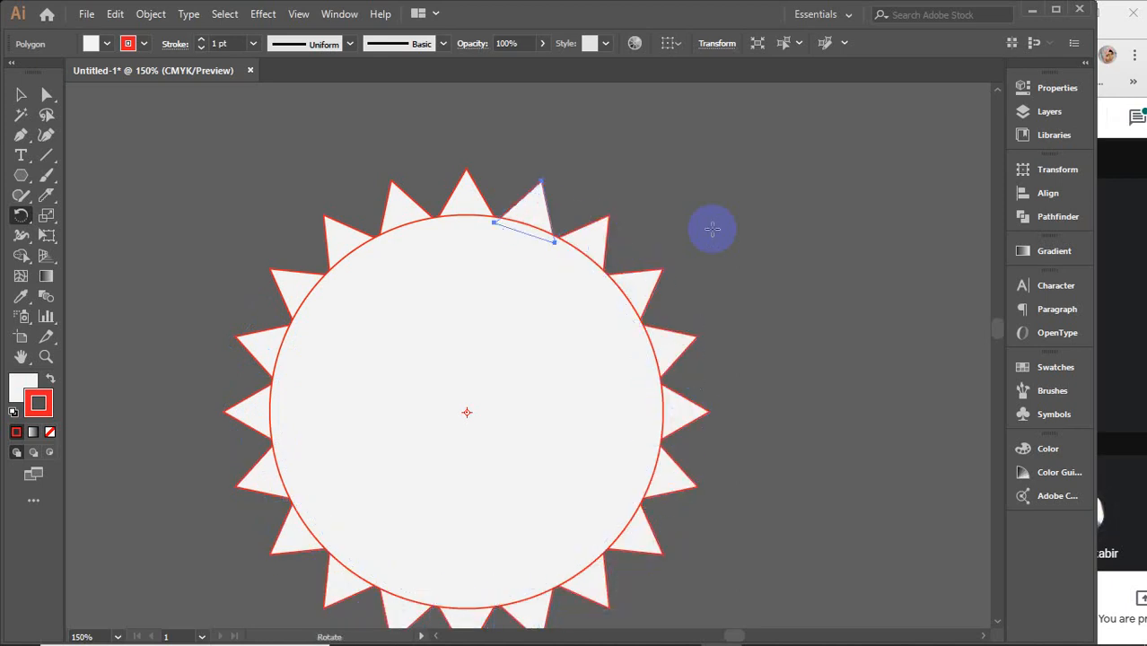
{"action": "key", "text": "v"}
{"action": "left_click", "coordinate": [712, 230]}
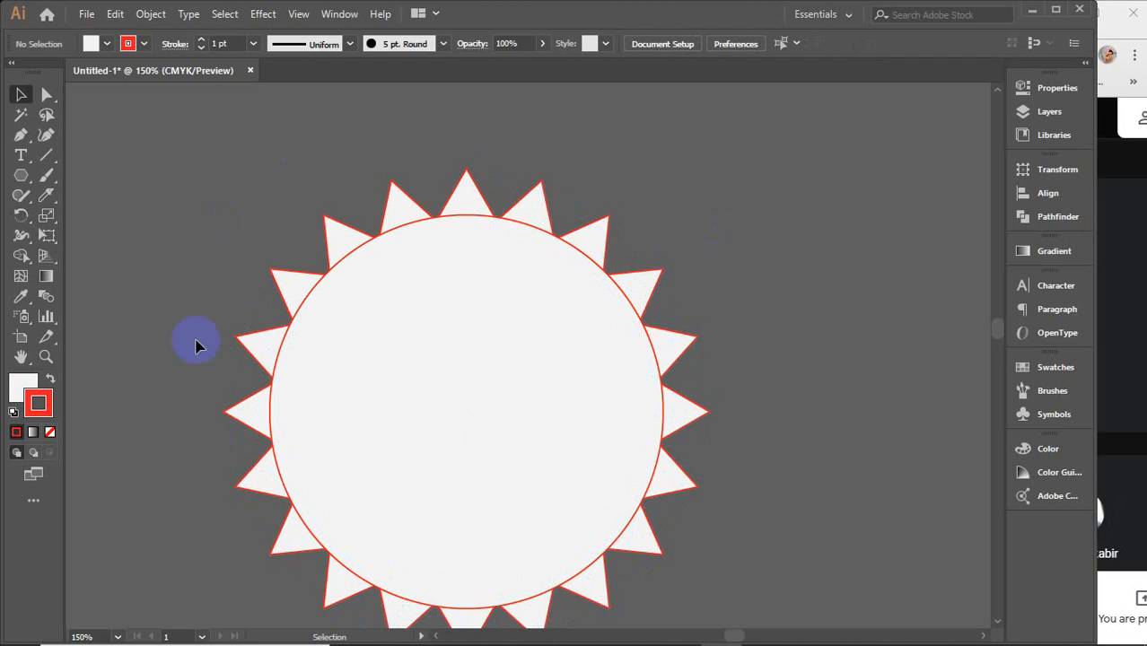
Step: Select the whole sunburst, the circle with all its triangles, and delete it
{"action": "scroll", "coordinate": [836, 513], "scroll_direction": "down", "scroll_amount": 3}
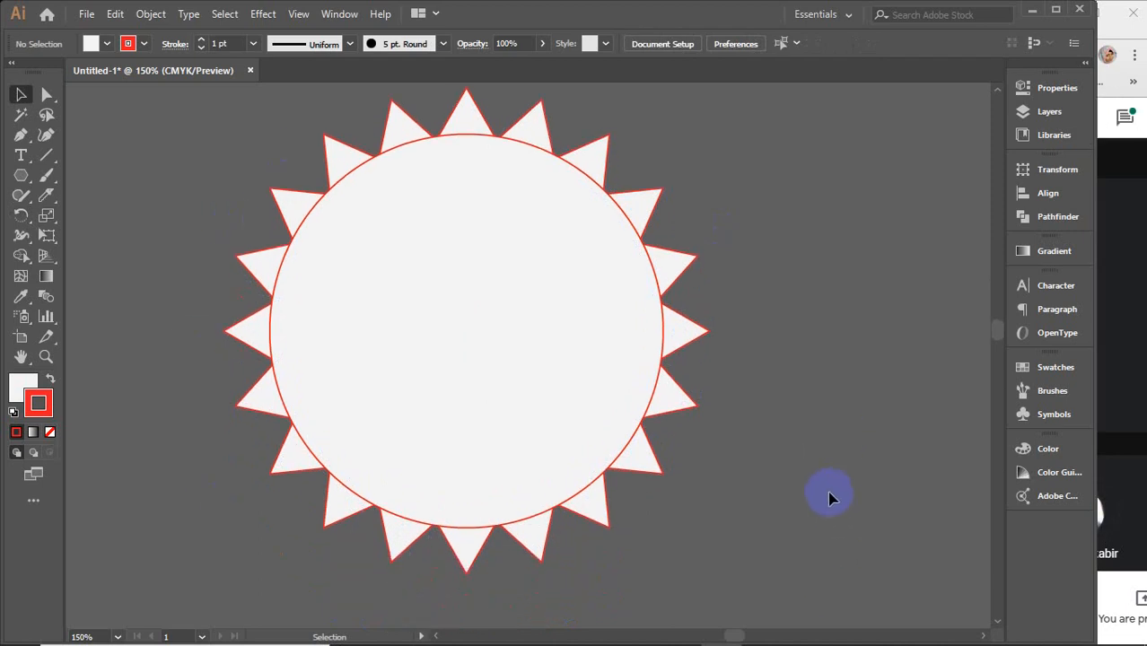
{"action": "scroll", "coordinate": [826, 493], "scroll_direction": "down", "scroll_amount": 1}
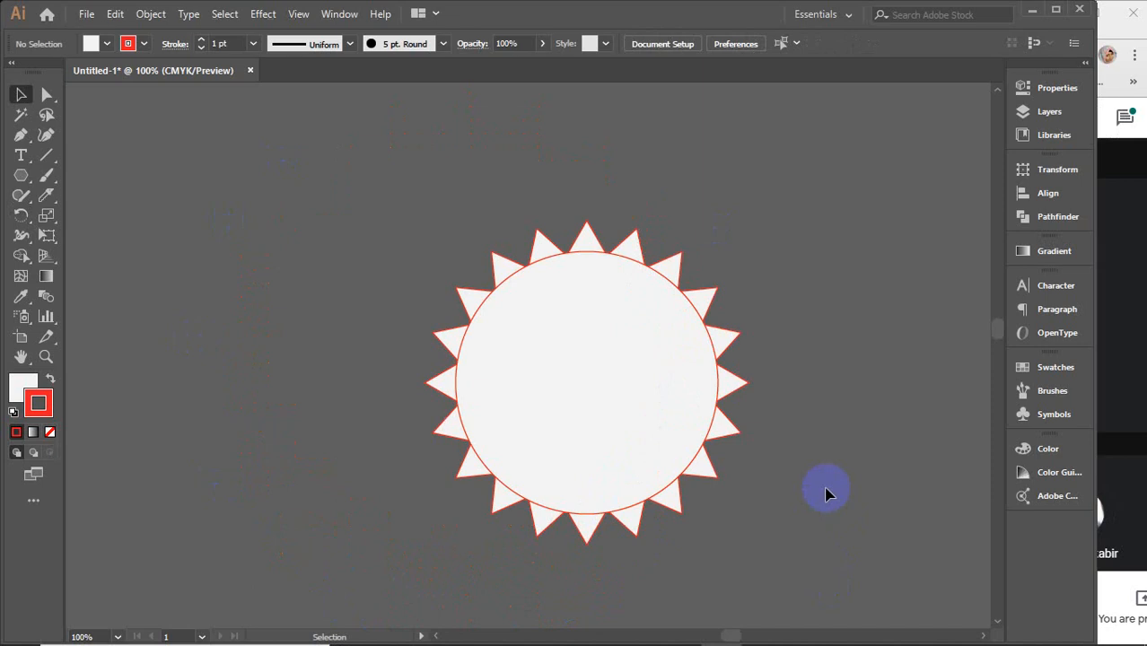
{"action": "left_click_drag", "start_coordinate": [408, 220], "coordinate": [774, 552]}
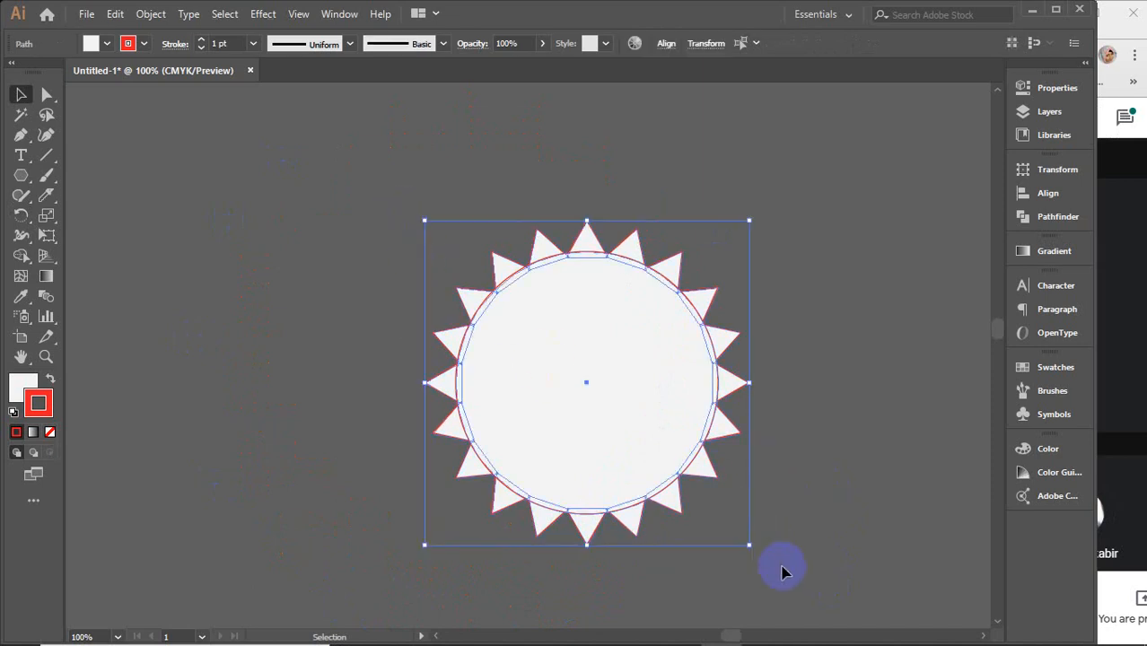
{"action": "key", "text": "Delete"}
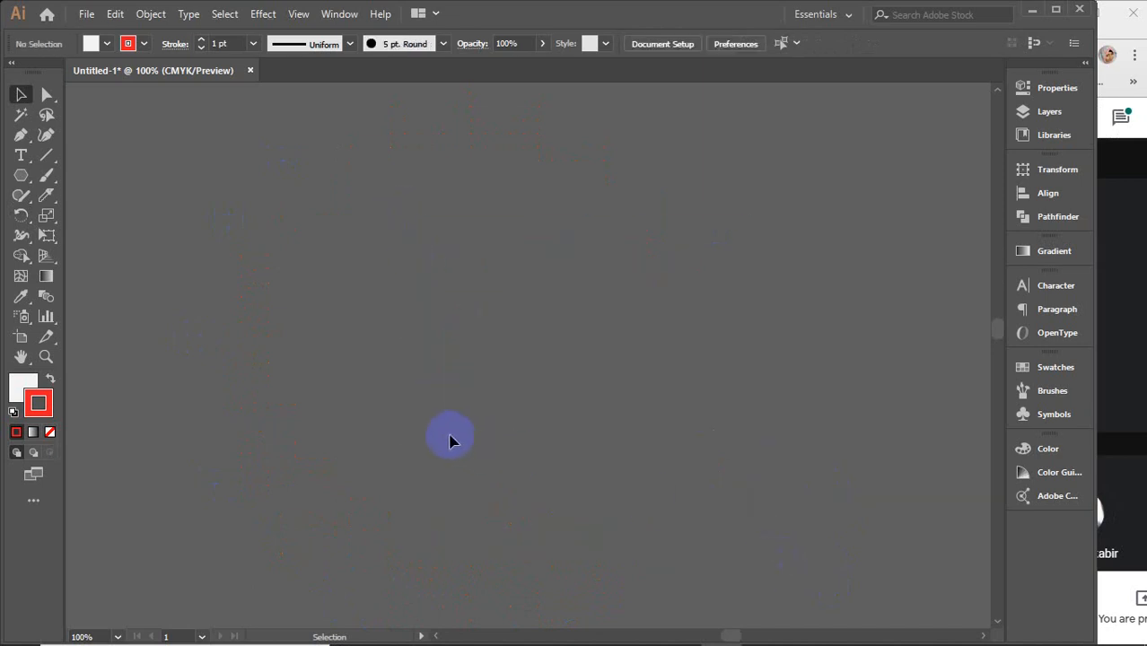
Step: Draw a wide rectangle in the middle of the empty canvas, deselect it, and switch to the Google Meet window
{"action": "left_click", "coordinate": [21, 176]}
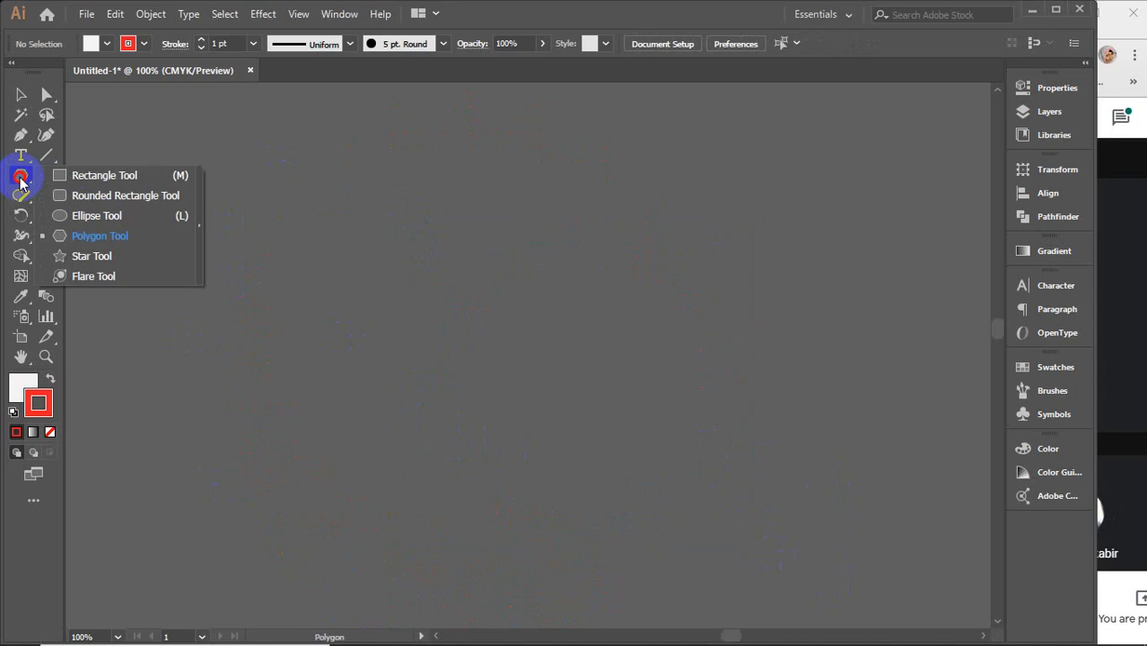
{"action": "left_click", "coordinate": [104, 176]}
{"action": "left_click_drag", "start_coordinate": [281, 216], "coordinate": [668, 459]}
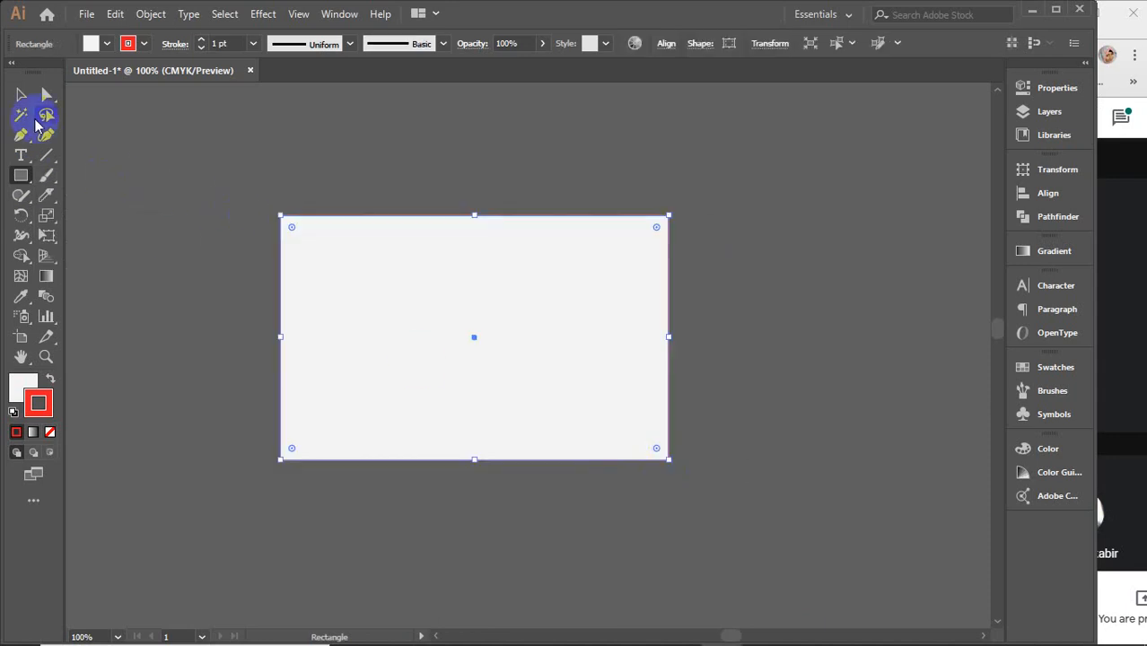
{"action": "left_click", "coordinate": [21, 95]}
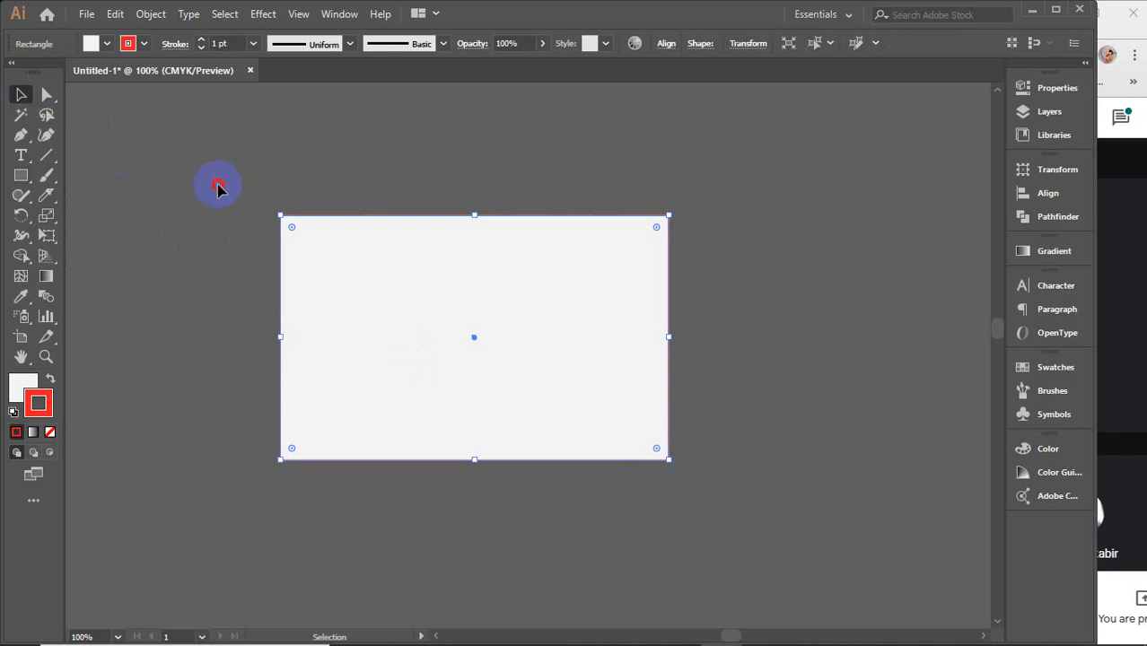
{"action": "left_click", "coordinate": [435, 251]}
{"action": "left_click", "coordinate": [1130, 328]}
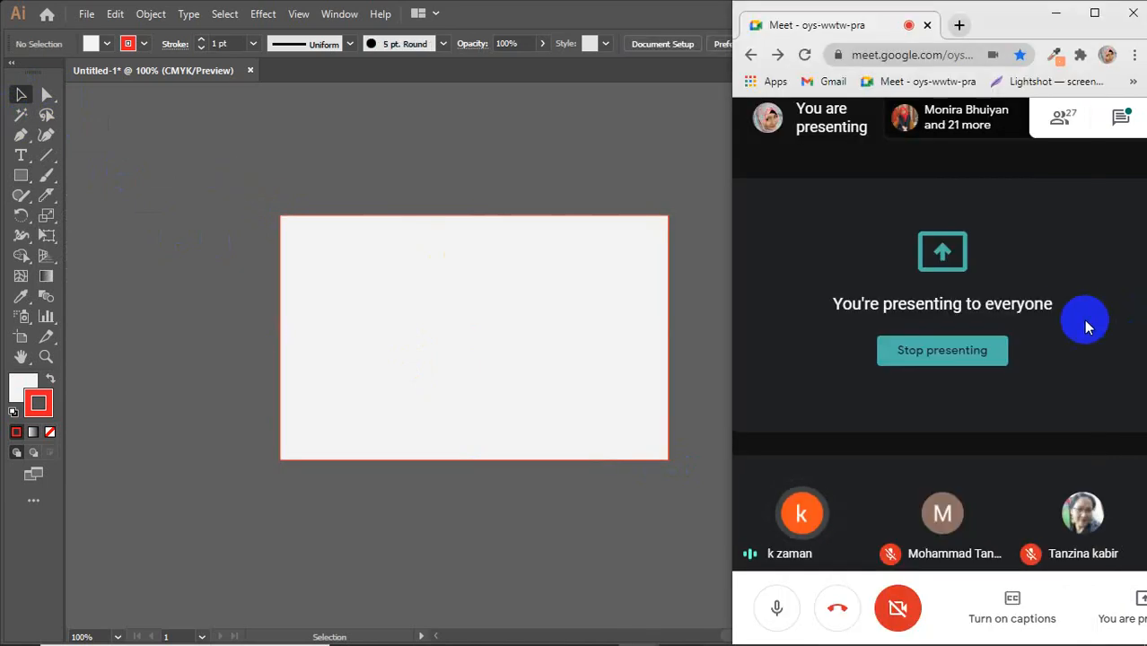
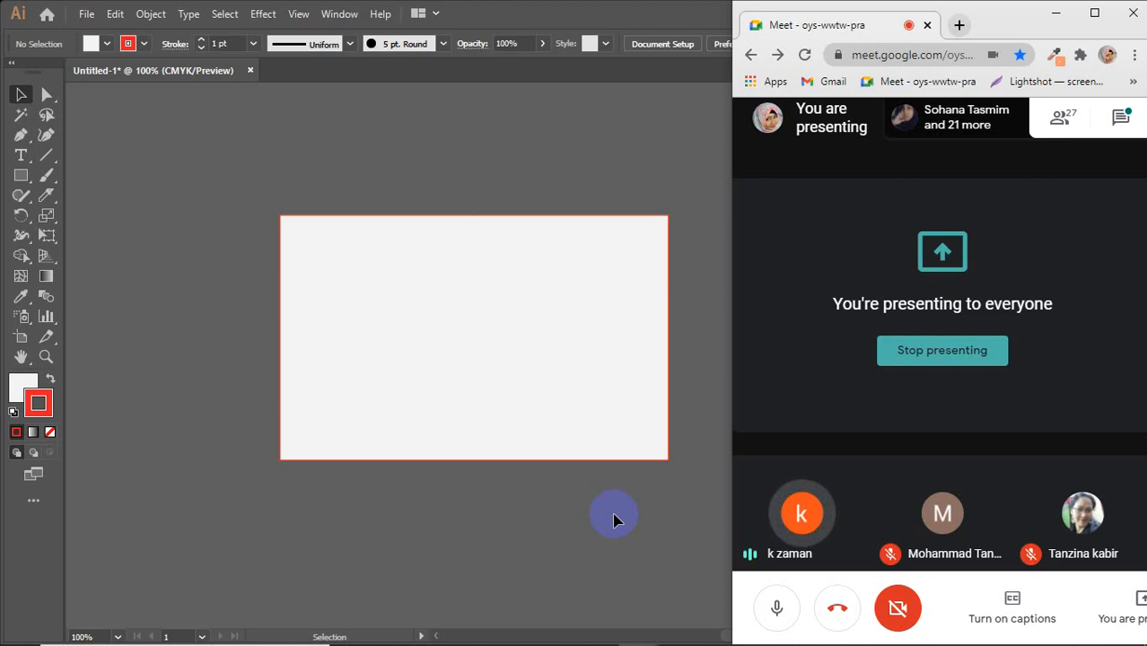
Step: Return to Illustrator and slant the rectangle into a parallelogram by moving its upper corner anchors to the right
{"action": "left_click", "coordinate": [576, 518]}
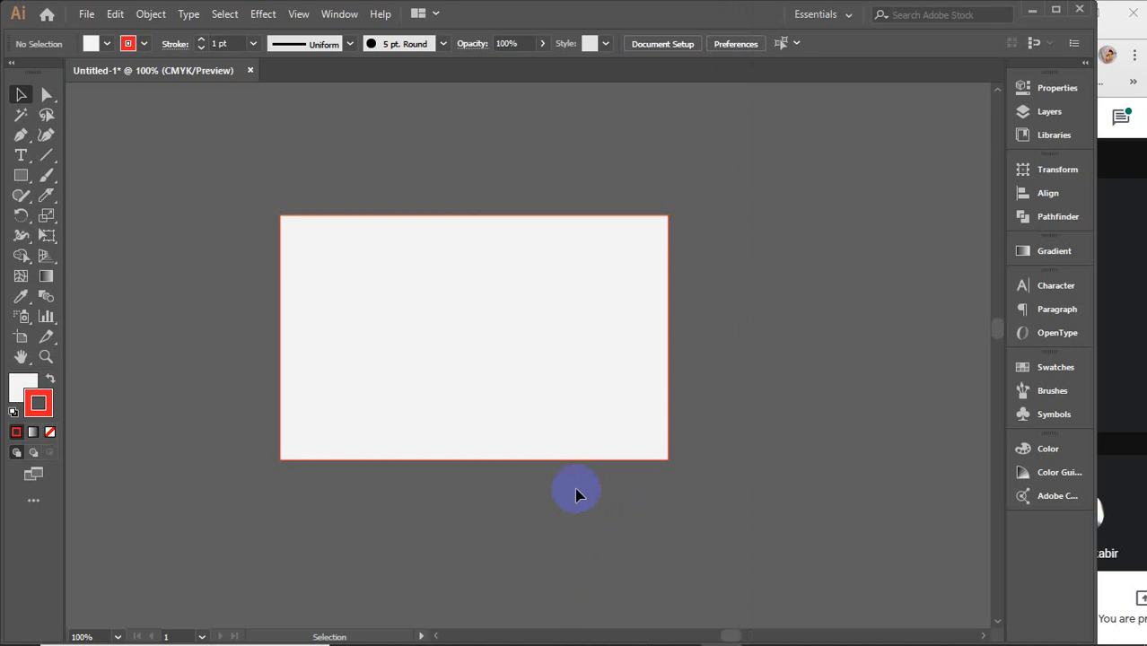
{"action": "left_click", "coordinate": [47, 95]}
{"action": "left_click_drag", "start_coordinate": [239, 186], "coordinate": [735, 267]}
{"action": "left_click_drag", "start_coordinate": [668, 217], "coordinate": [832, 223]}
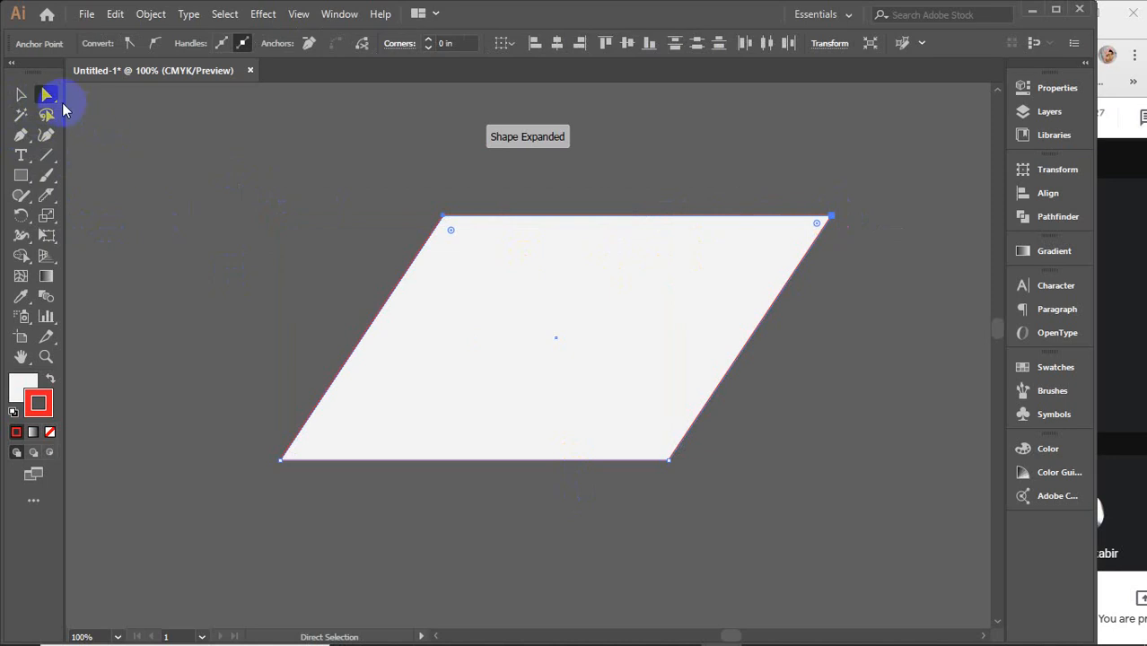
{"action": "left_click", "coordinate": [19, 95]}
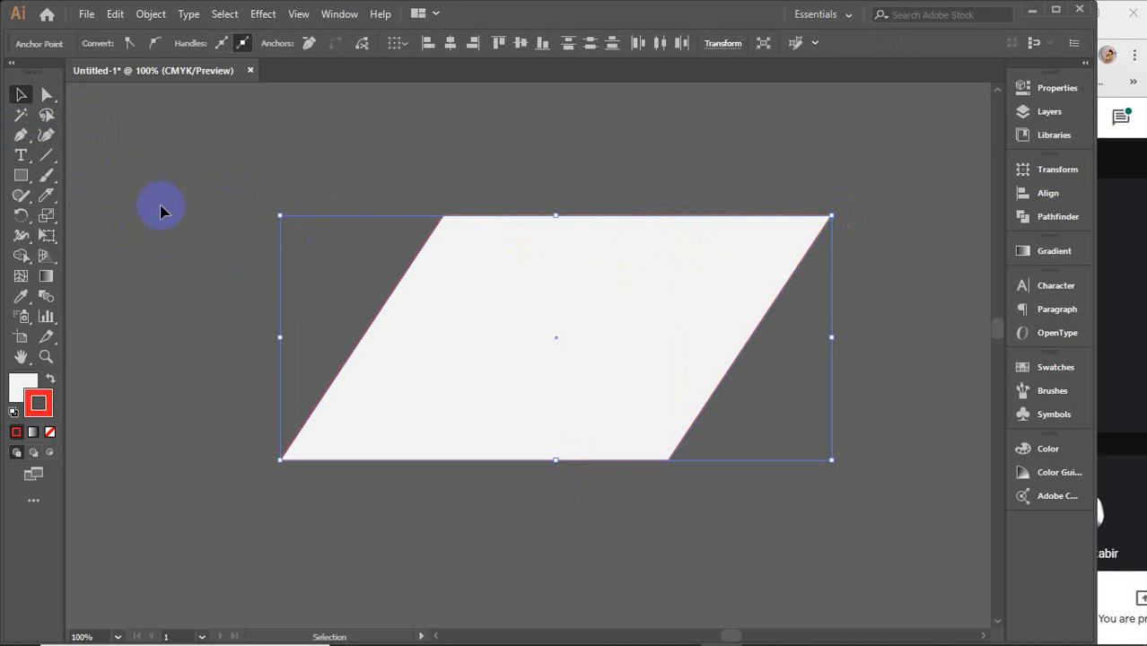
{"action": "left_click_drag", "start_coordinate": [190, 170], "coordinate": [859, 475]}
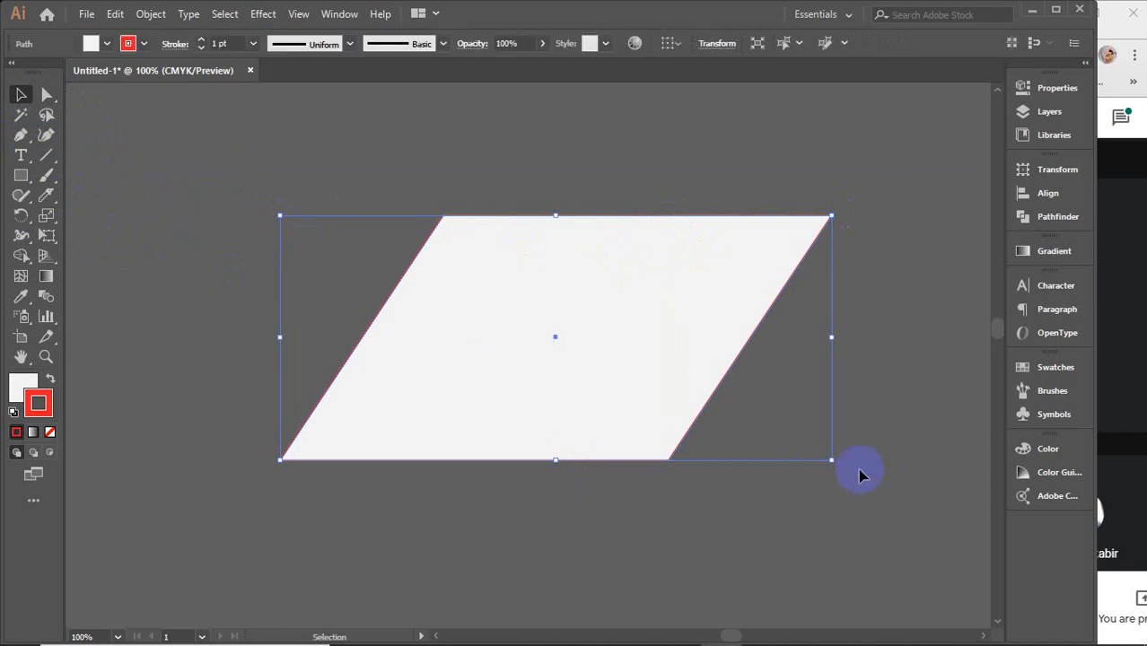
Step: Undo the slanting of the rectangle and deselect it
{"action": "key", "text": "ctrl+z"}
{"action": "key", "text": "ctrl+z"}
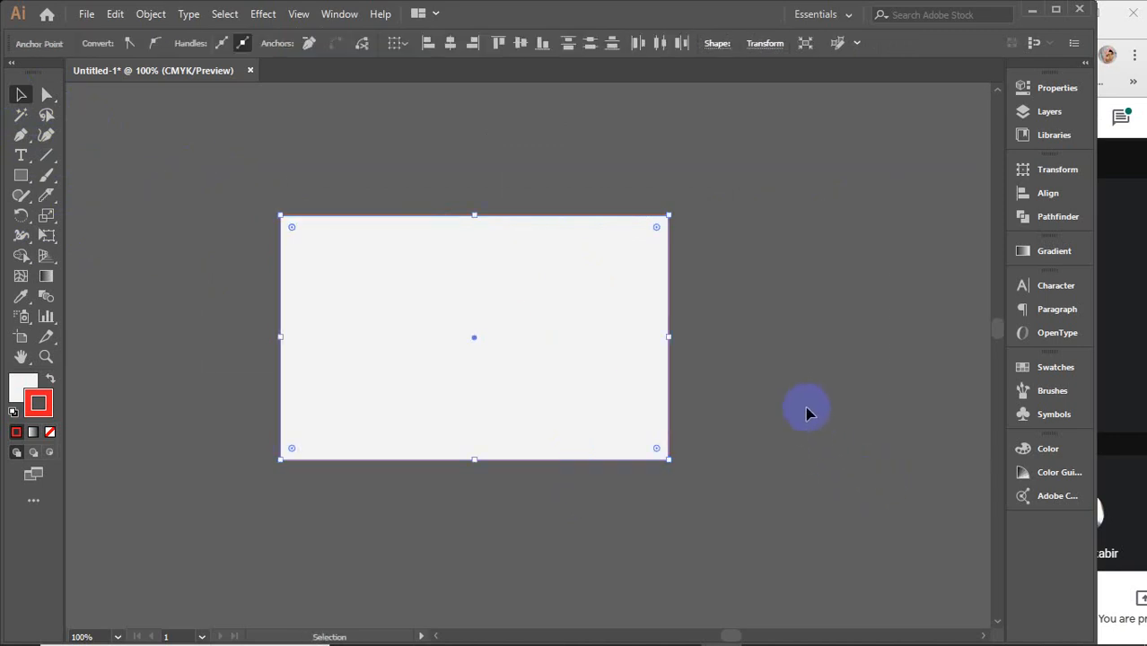
{"action": "left_click", "coordinate": [806, 411]}
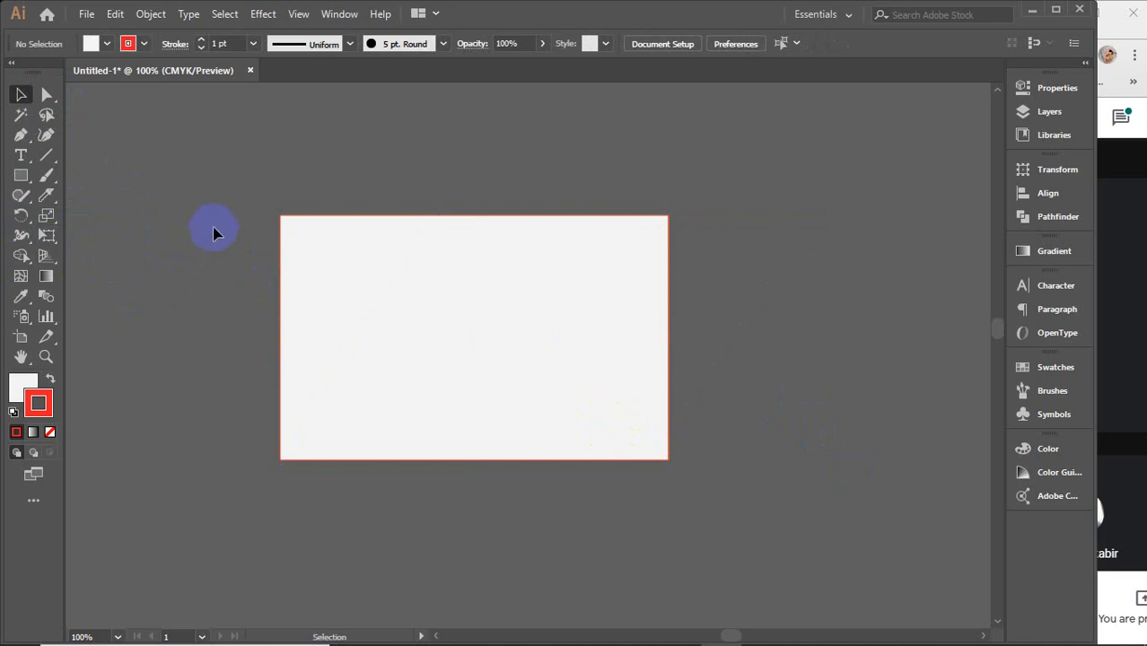
Step: Select the rectangle and open the Shear options with its lower-left corner as the reference point
{"action": "left_click", "coordinate": [511, 379]}
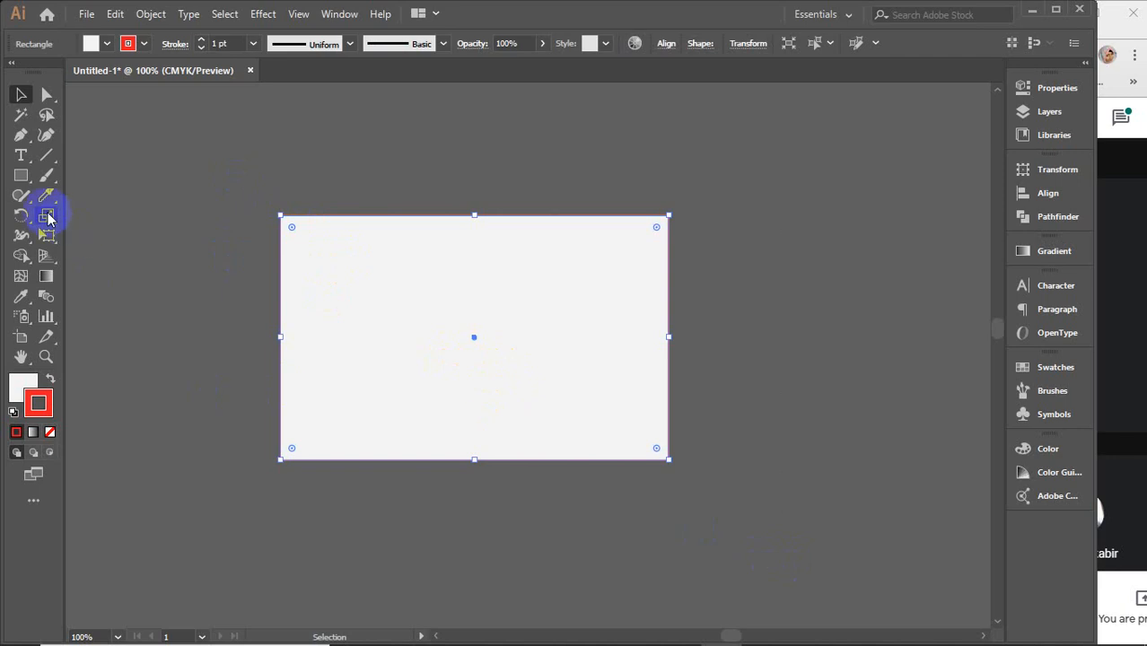
{"action": "left_click_drag", "start_coordinate": [46, 215], "coordinate": [109, 240]}
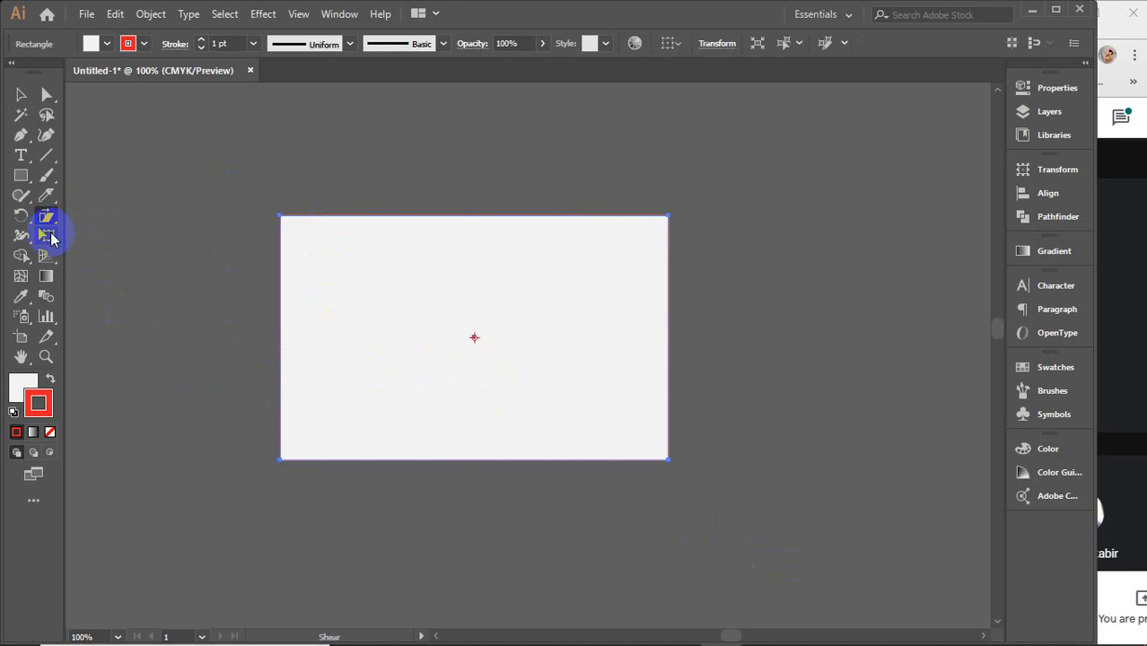
{"action": "left_click_drag", "start_coordinate": [20, 217], "coordinate": [95, 236]}
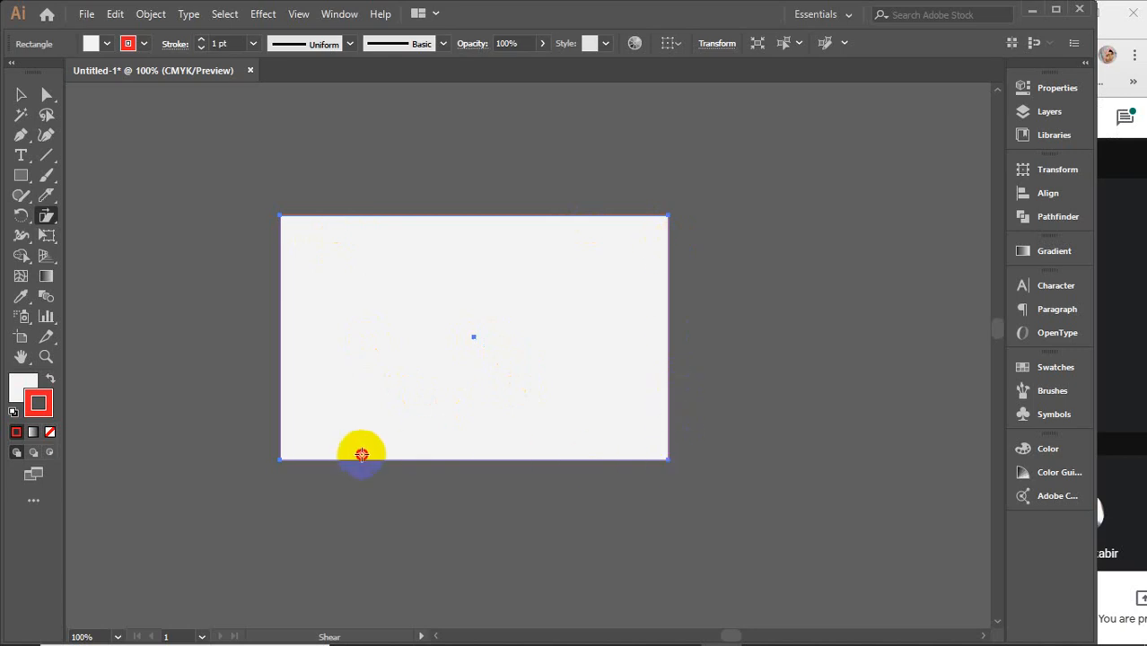
{"action": "left_click", "coordinate": [279, 459], "text": "alt"}
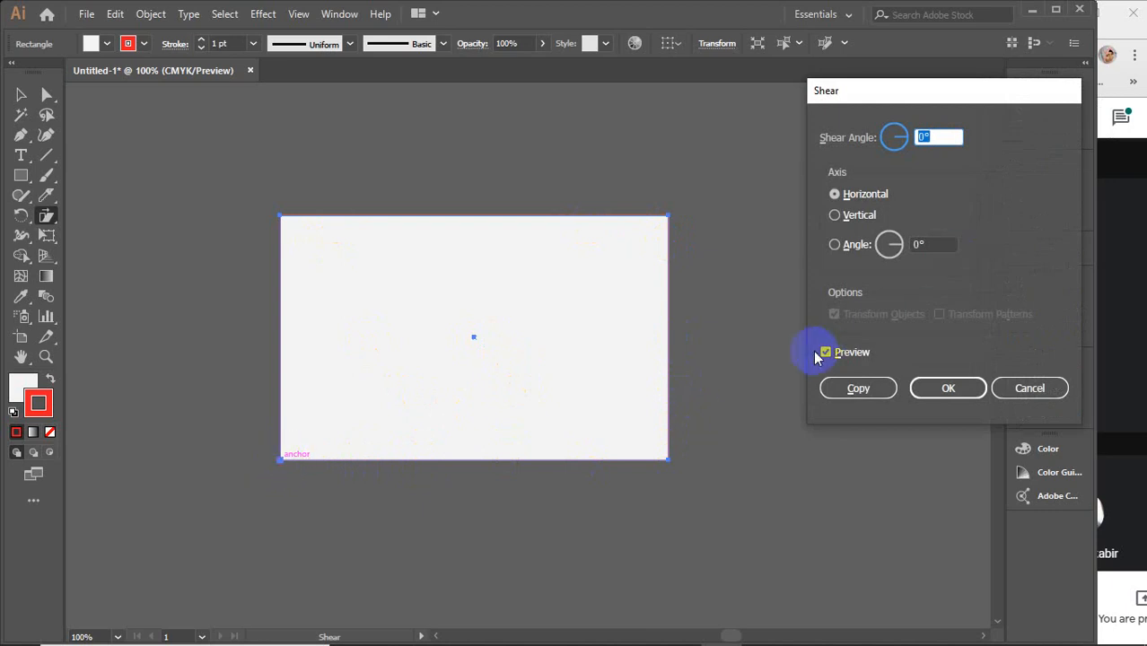
Step: Set the shear angle to 30°
{"action": "type", "text": "14"}
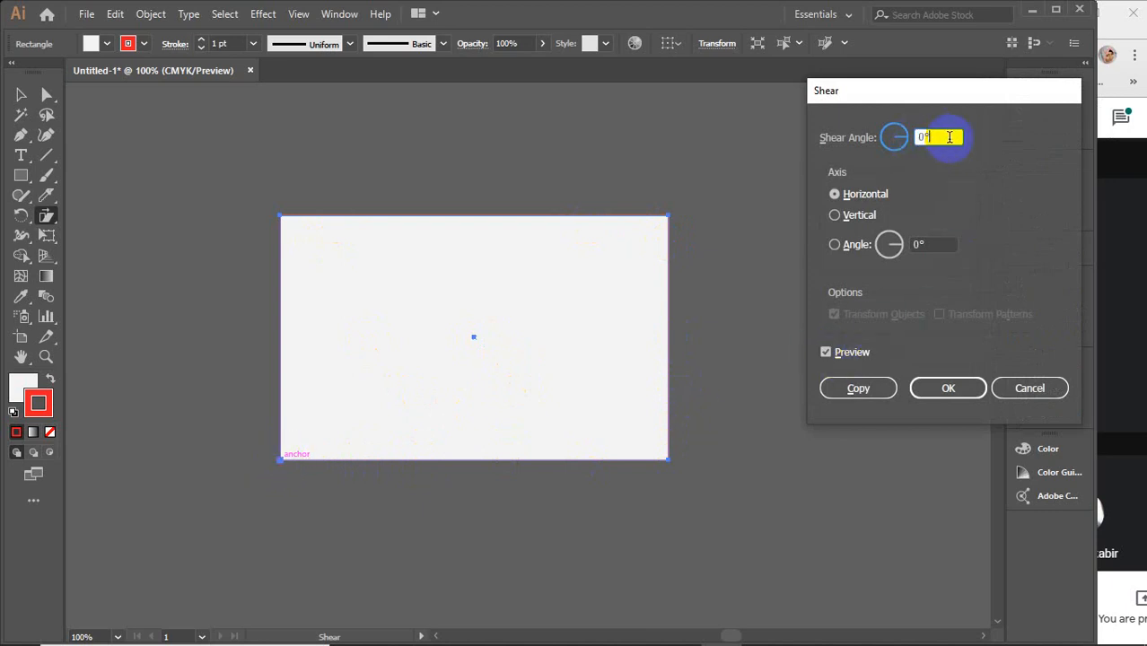
{"action": "key", "text": "Tab"}
{"action": "key", "text": "Up"}
{"action": "key", "text": "Up"}
{"action": "key", "text": "Up"}
{"action": "key", "text": "Up"}
{"action": "key", "text": "Up"}
{"action": "key", "text": "Up"}
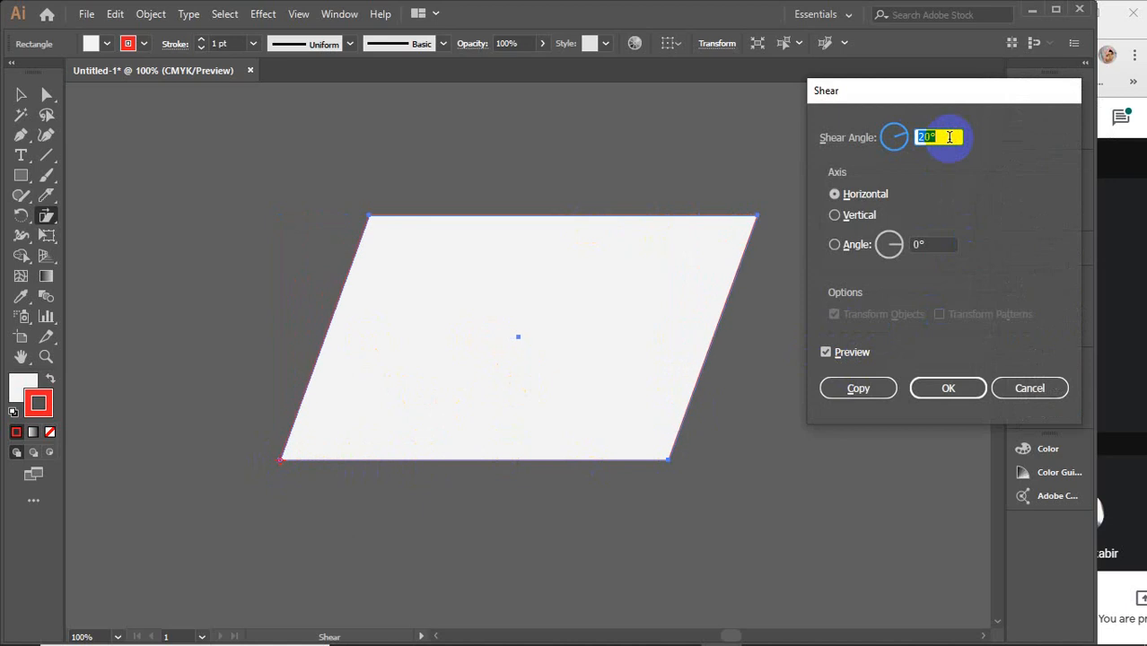
{"action": "key", "text": "Up"}
{"action": "key", "text": "Up"}
{"action": "key", "text": "Up"}
{"action": "key", "text": "Up"}
{"action": "key", "text": "Up"}
{"action": "key", "text": "Up"}
{"action": "key", "text": "Up"}
{"action": "key", "text": "Up"}
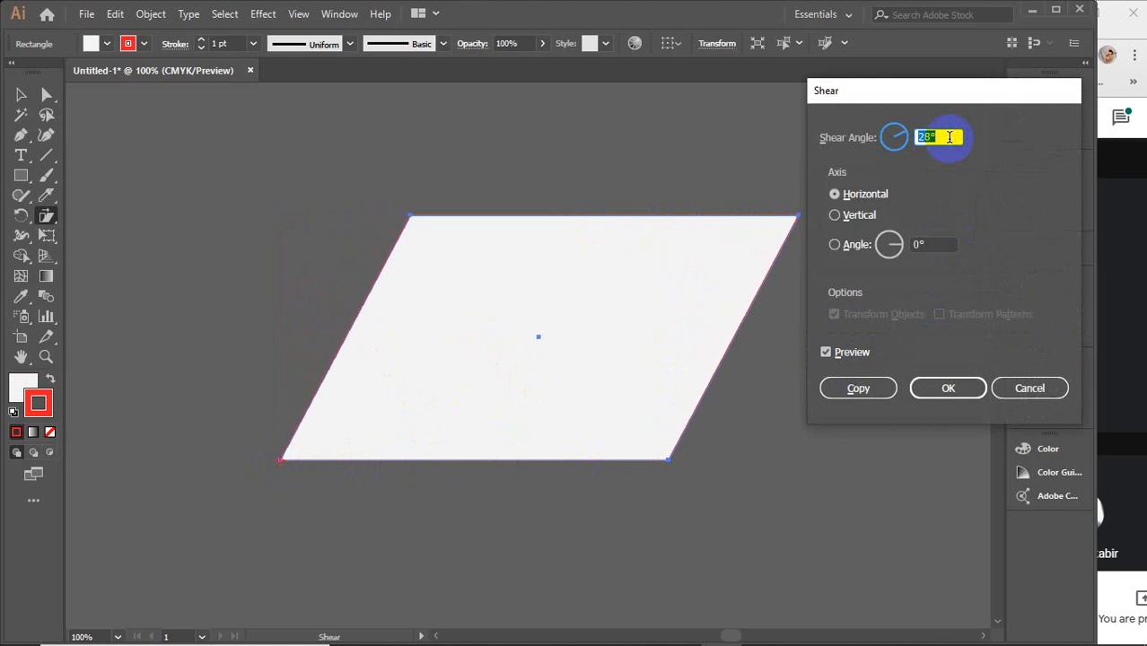
{"action": "key", "text": "Up"}
{"action": "key", "text": "Up"}
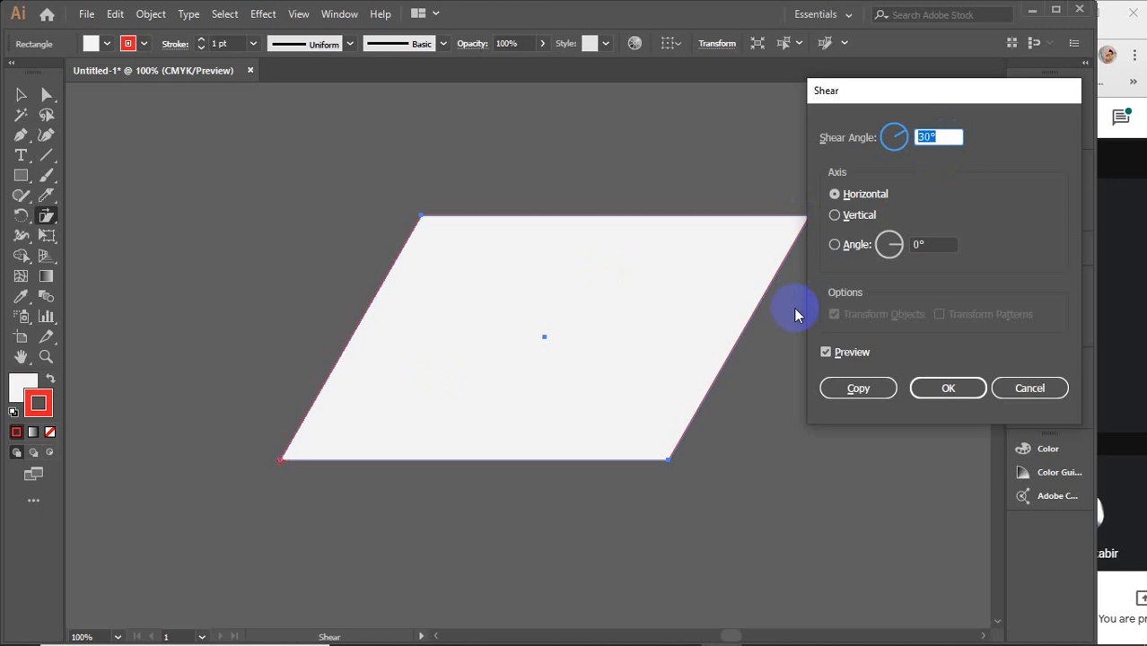
Step: Compare the vertical and horizontal shear axes in the preview, choose Horizontal, and create a sheared copy of the rectangle
{"action": "left_click", "coordinate": [836, 194]}
{"action": "left_click", "coordinate": [836, 215]}
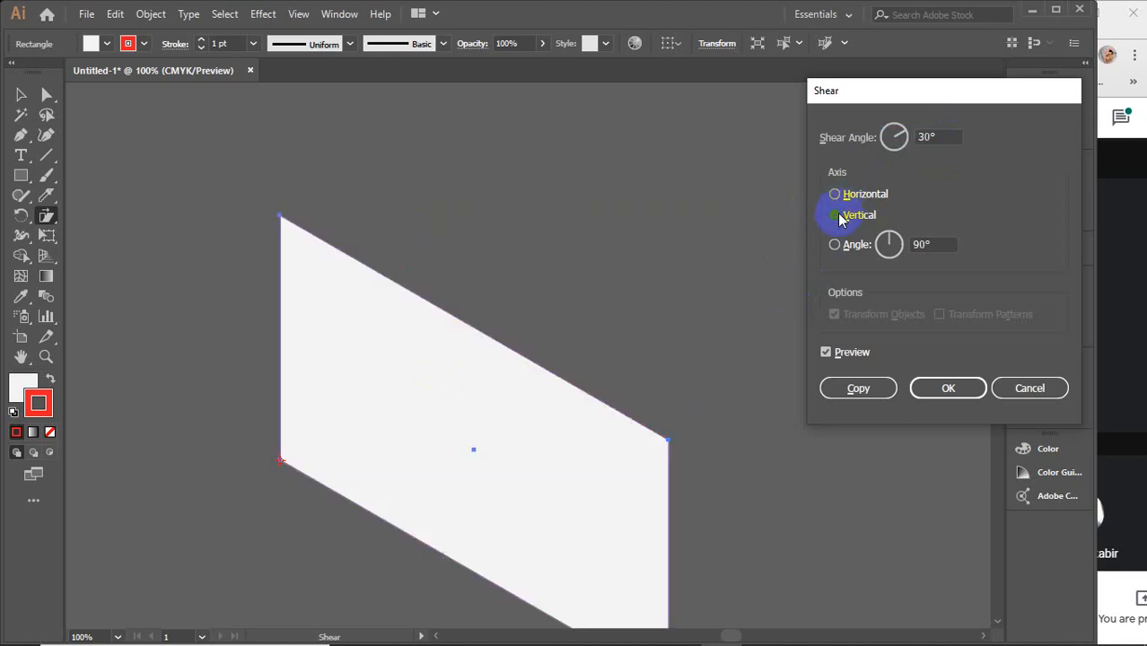
{"action": "left_click", "coordinate": [838, 194]}
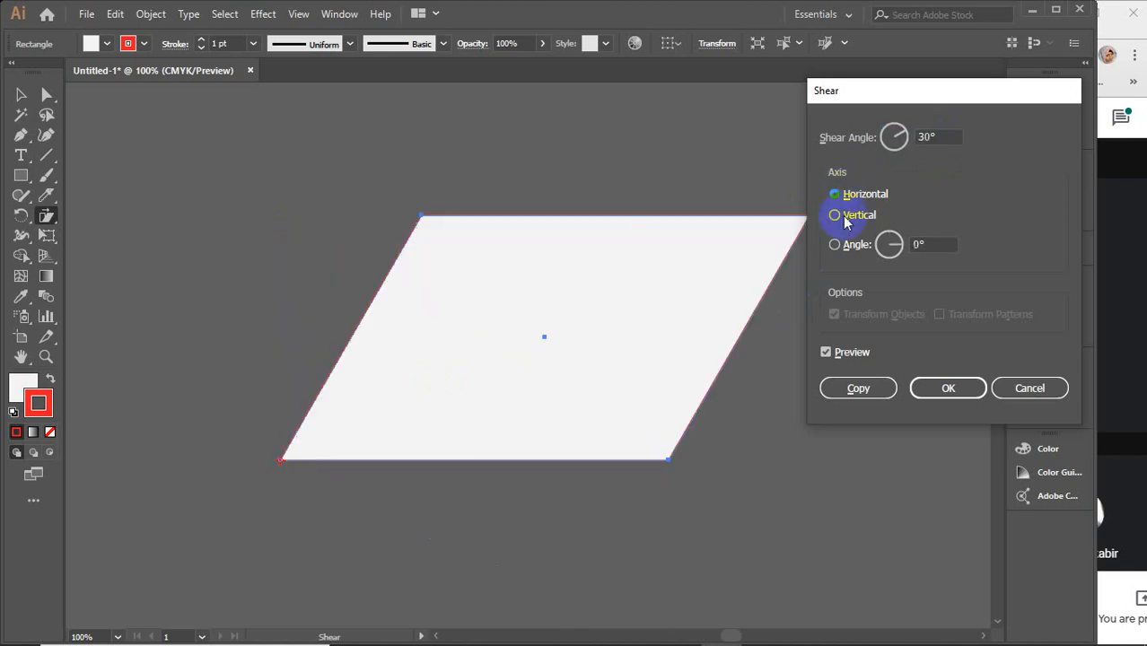
{"action": "left_click", "coordinate": [840, 218]}
{"action": "left_click", "coordinate": [836, 194]}
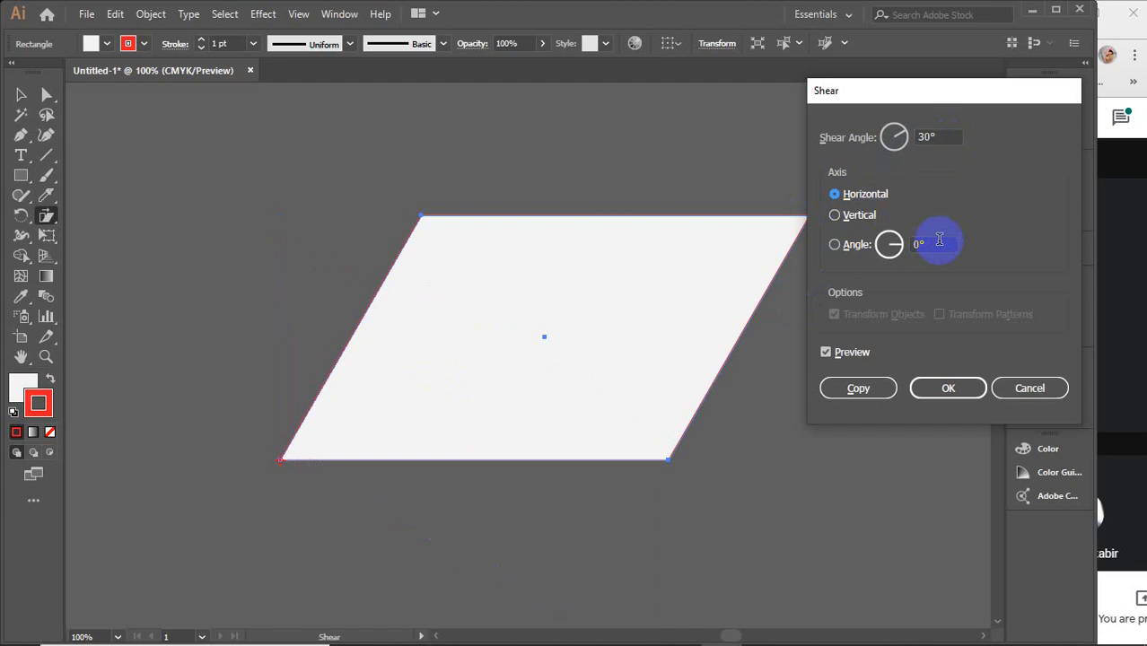
{"action": "left_click", "coordinate": [857, 388]}
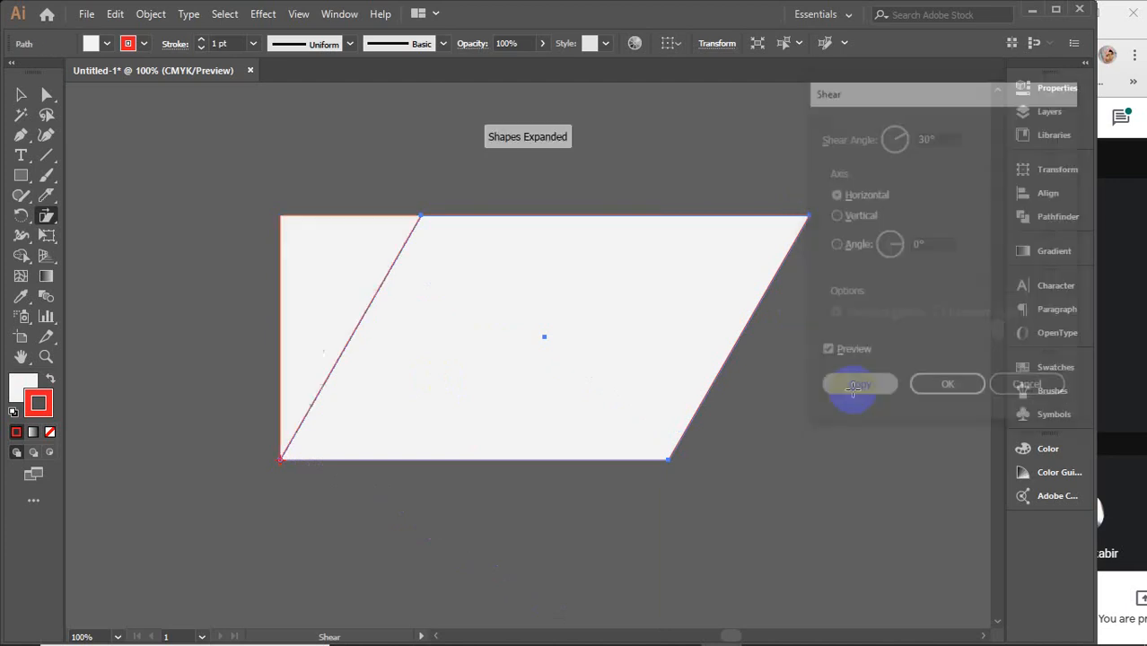
Step: Try moving the sheared copy down and to the right off the rectangle, undo the move, and deselect
{"action": "left_click", "coordinate": [21, 95]}
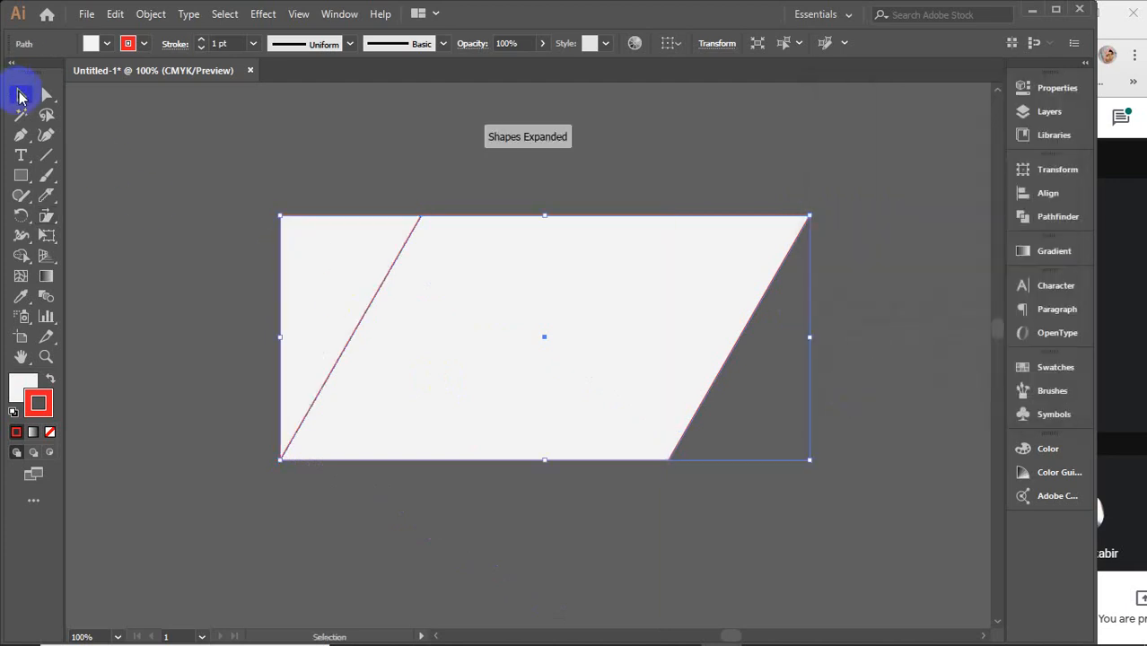
{"action": "left_click", "coordinate": [192, 197]}
{"action": "left_click", "coordinate": [479, 332]}
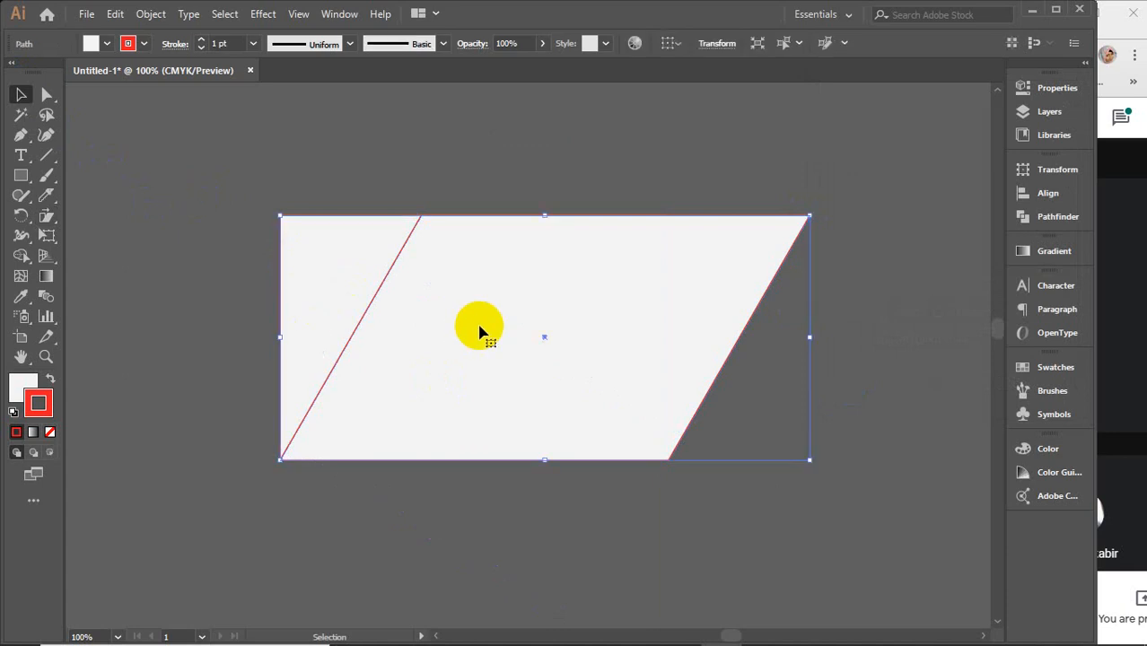
{"action": "left_click_drag", "start_coordinate": [479, 332], "coordinate": [558, 430]}
{"action": "key", "text": "a"}
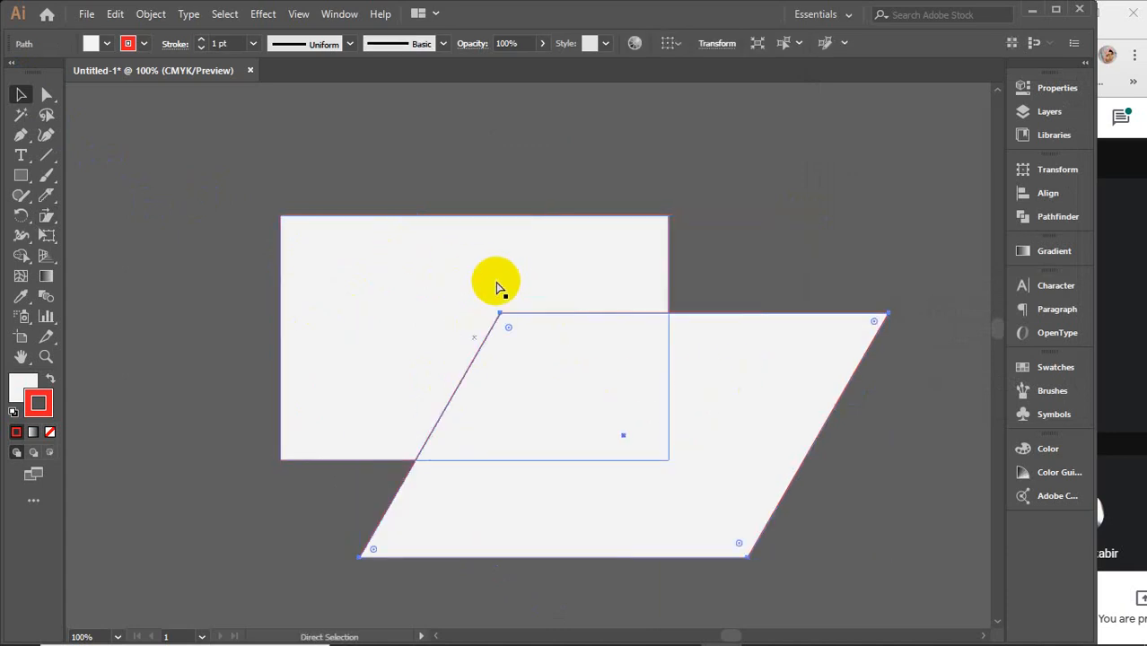
{"action": "key", "text": "ctrl+z"}
{"action": "key", "text": "v"}
{"action": "left_click", "coordinate": [251, 175]}
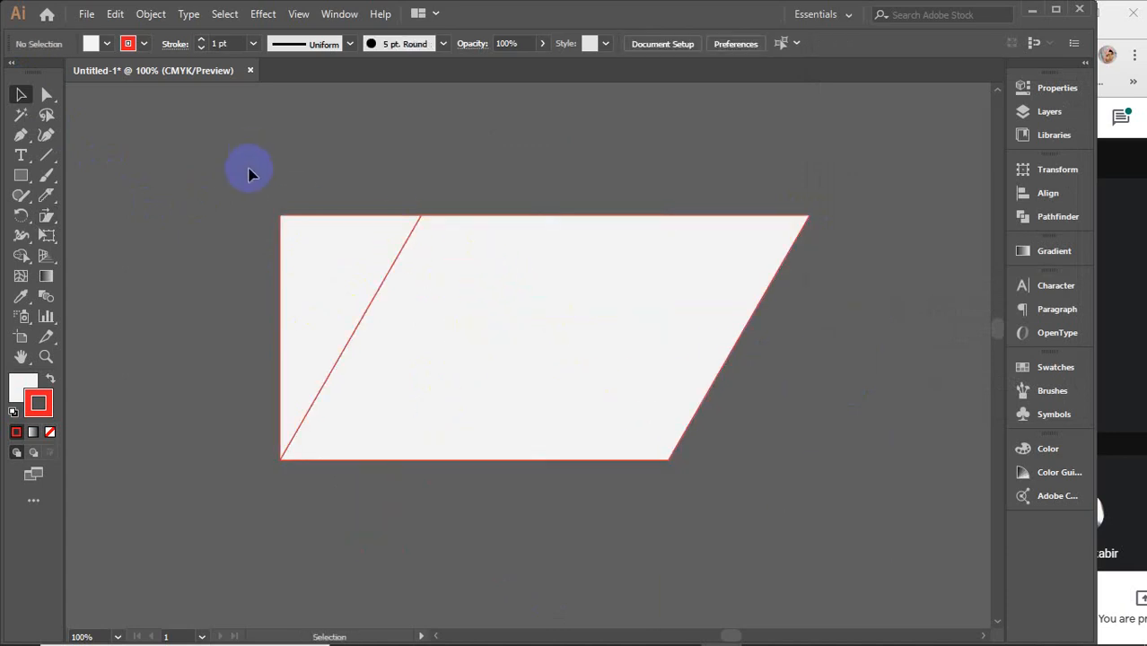
Step: Move the original rectangle up and to the left, and the sheared copy down and to the right of it
{"action": "left_click", "coordinate": [313, 267]}
{"action": "left_click_drag", "start_coordinate": [332, 254], "coordinate": [176, 146]}
{"action": "left_click_drag", "start_coordinate": [548, 249], "coordinate": [723, 315]}
{"action": "left_click_drag", "start_coordinate": [696, 375], "coordinate": [654, 333]}
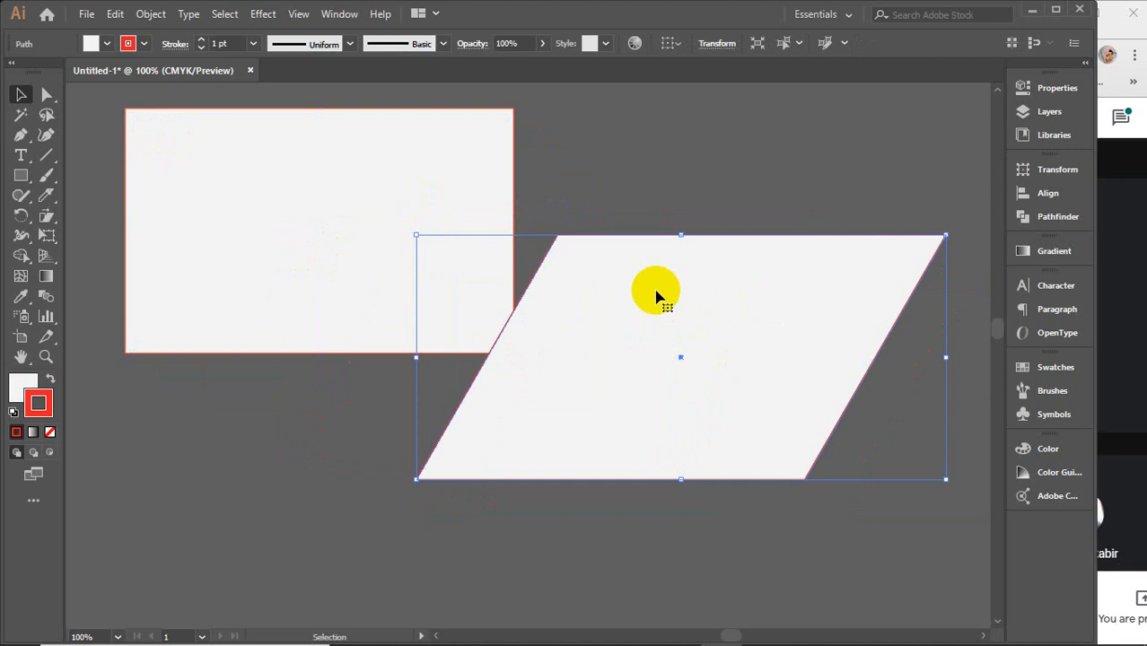
Step: Select both the rectangle and its sheared copy and delete them
{"action": "left_click_drag", "start_coordinate": [655, 179], "coordinate": [373, 395]}
{"action": "key", "text": "Delete"}
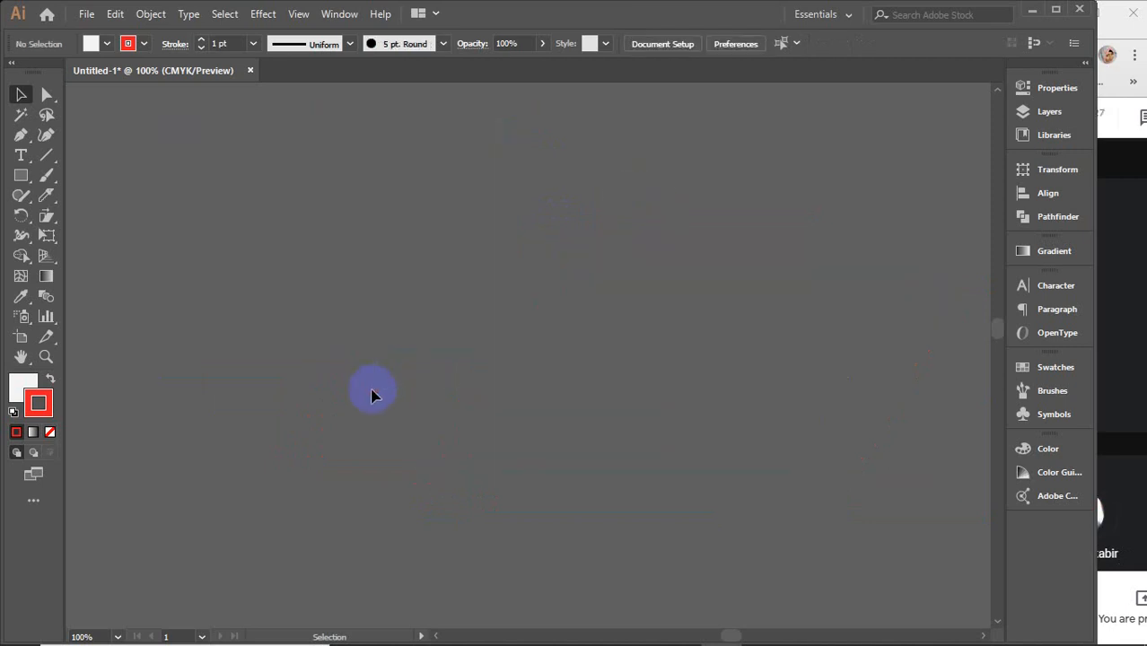
{"action": "left_click", "coordinate": [45, 218]}
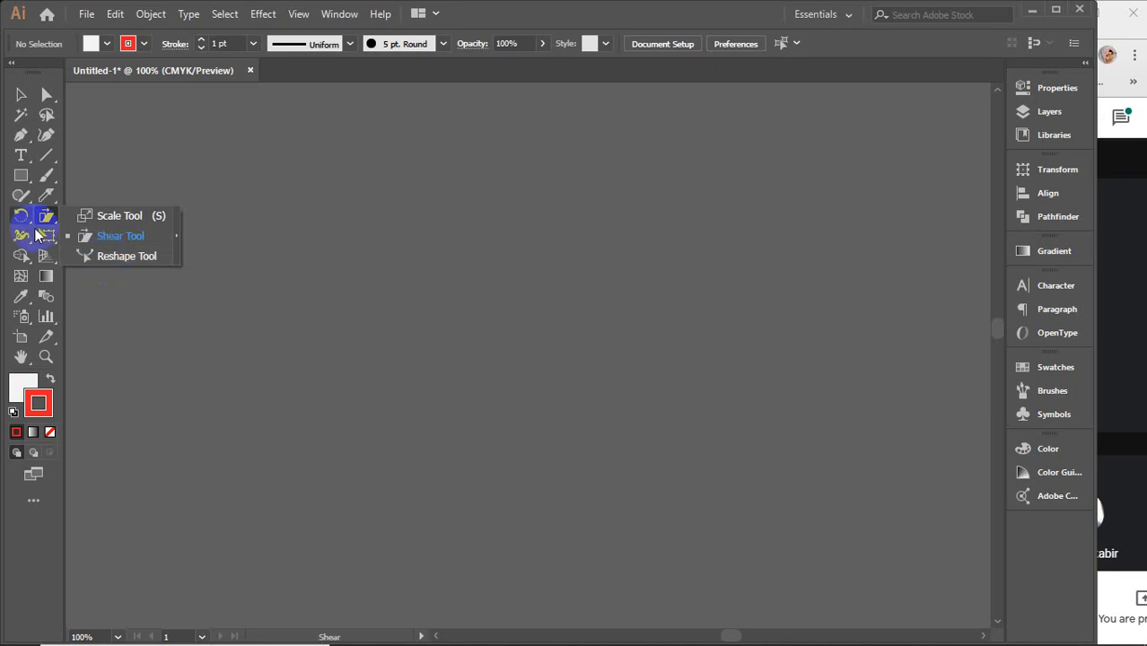
Step: Draw an open curved path with four anchor points across the canvas using the Pen tool
{"action": "left_click", "coordinate": [20, 135]}
{"action": "left_click", "coordinate": [348, 303]}
{"action": "left_click_drag", "start_coordinate": [706, 228], "coordinate": [805, 351]}
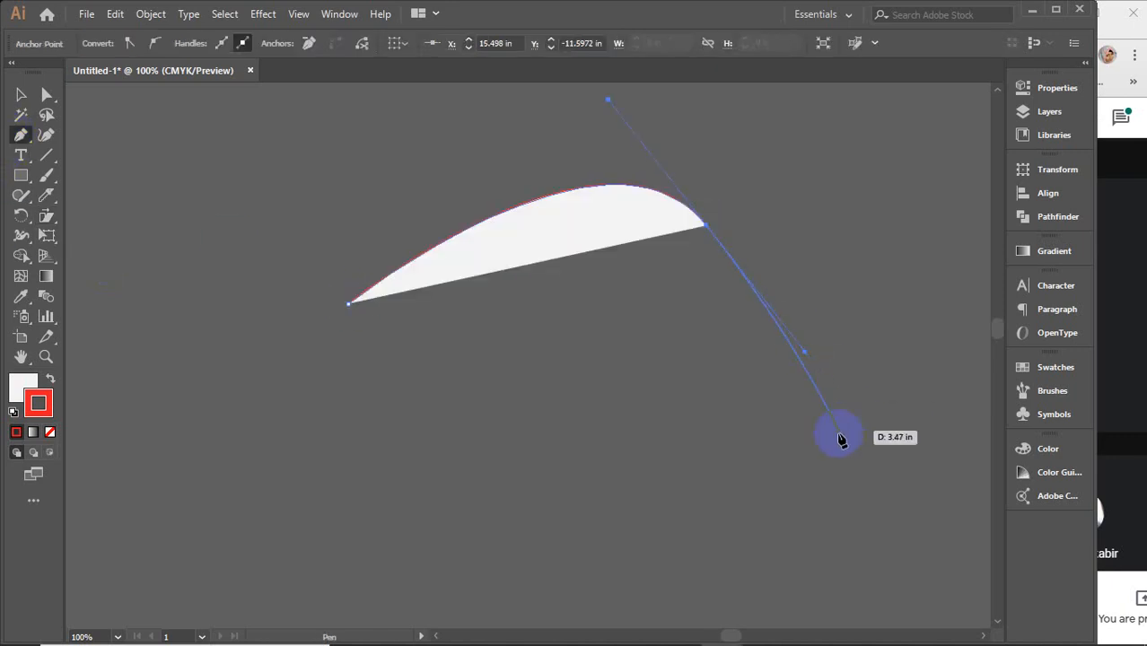
{"action": "left_click_drag", "start_coordinate": [828, 496], "coordinate": [926, 470]}
{"action": "left_click_drag", "start_coordinate": [460, 547], "coordinate": [477, 392]}
Step: Remove the curved path's fill, set its stroke colour to white, and deselect it
{"action": "left_click", "coordinate": [21, 94]}
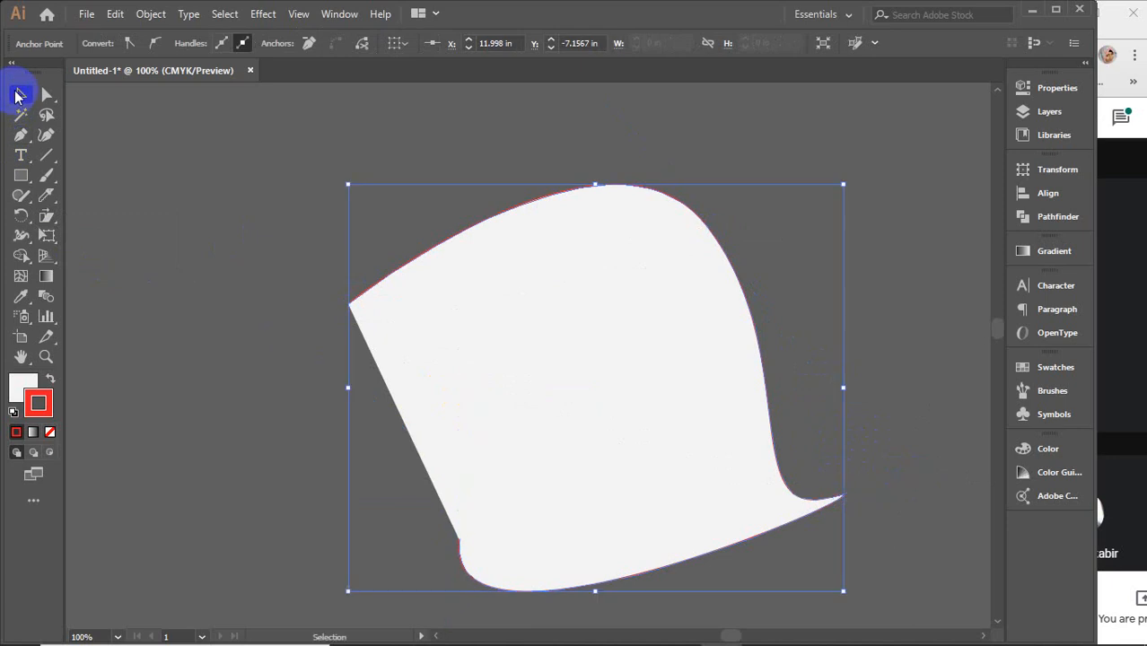
{"action": "left_click", "coordinate": [23, 386]}
{"action": "left_click", "coordinate": [51, 433]}
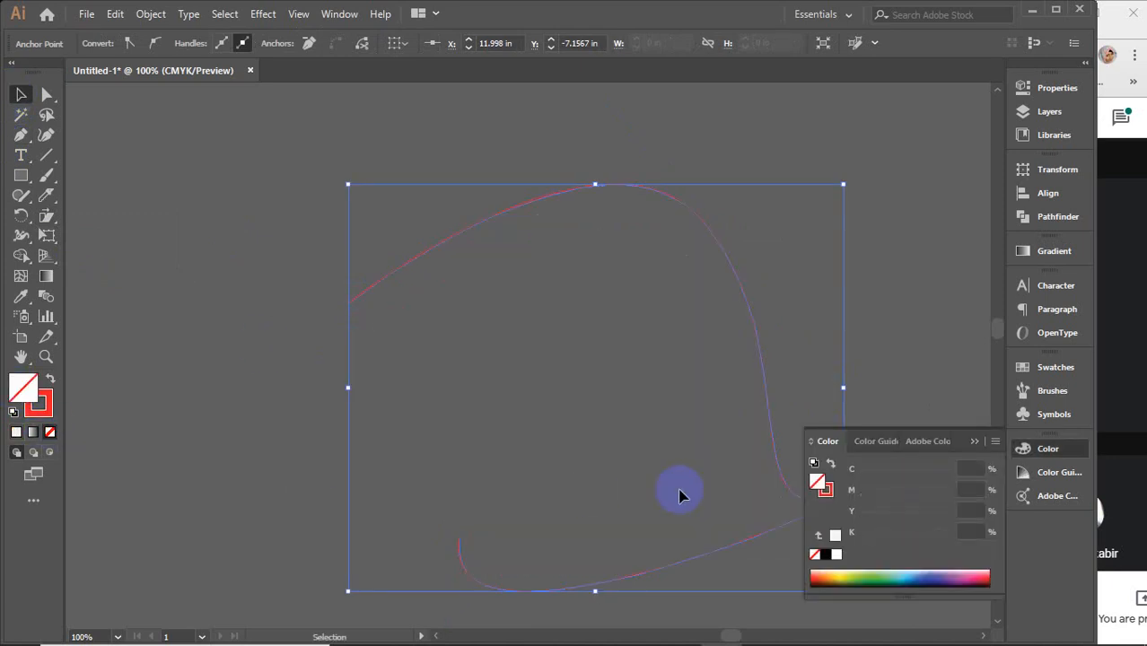
{"action": "left_click", "coordinate": [825, 489]}
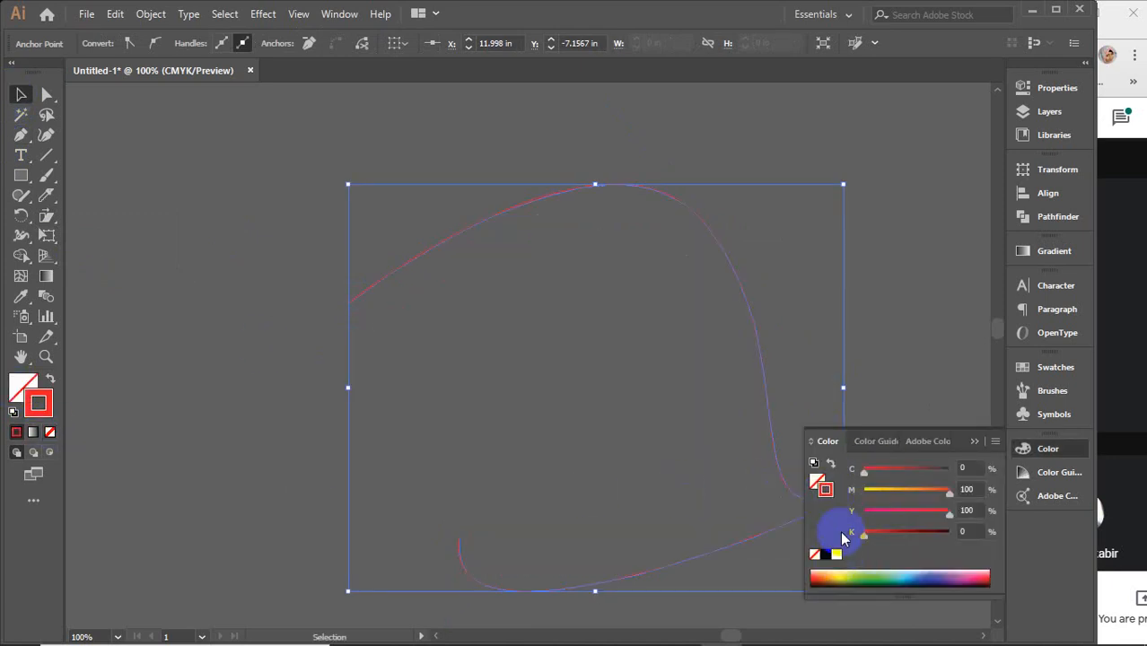
{"action": "left_click", "coordinate": [837, 554]}
{"action": "left_click", "coordinate": [974, 441]}
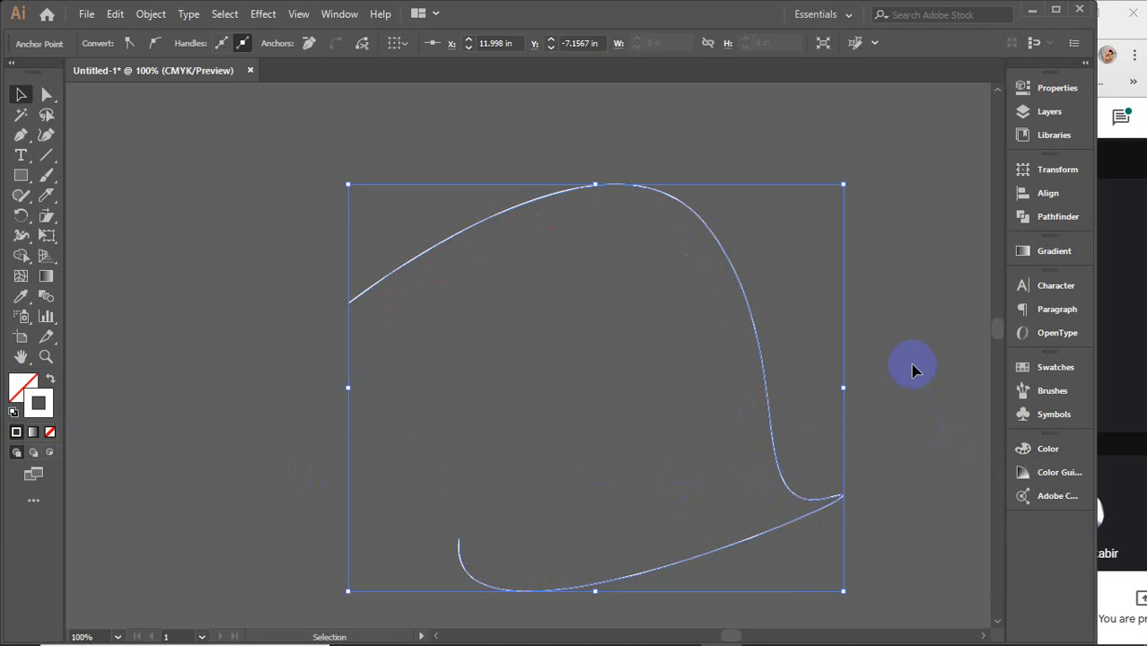
{"action": "left_click", "coordinate": [913, 369]}
Step: Select the curved path and reshape its upper arc with the Reshape tool, pulling the right shoulder up and outward and the left section down
{"action": "left_click_drag", "start_coordinate": [352, 214], "coordinate": [496, 311]}
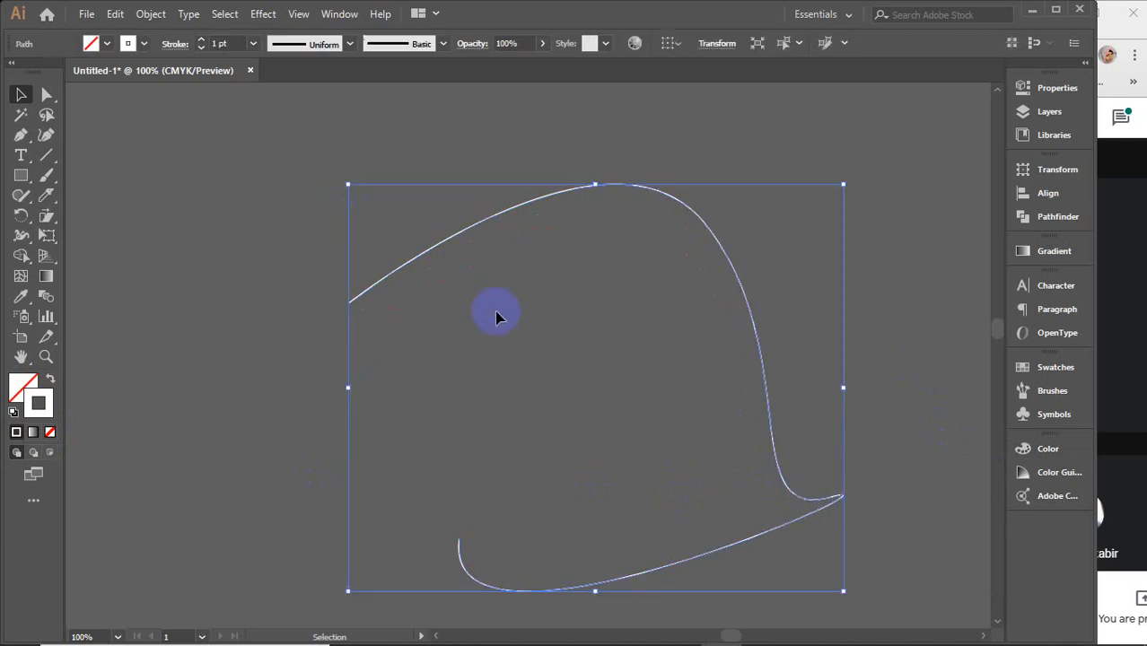
{"action": "left_click", "coordinate": [46, 217]}
{"action": "left_click", "coordinate": [111, 257]}
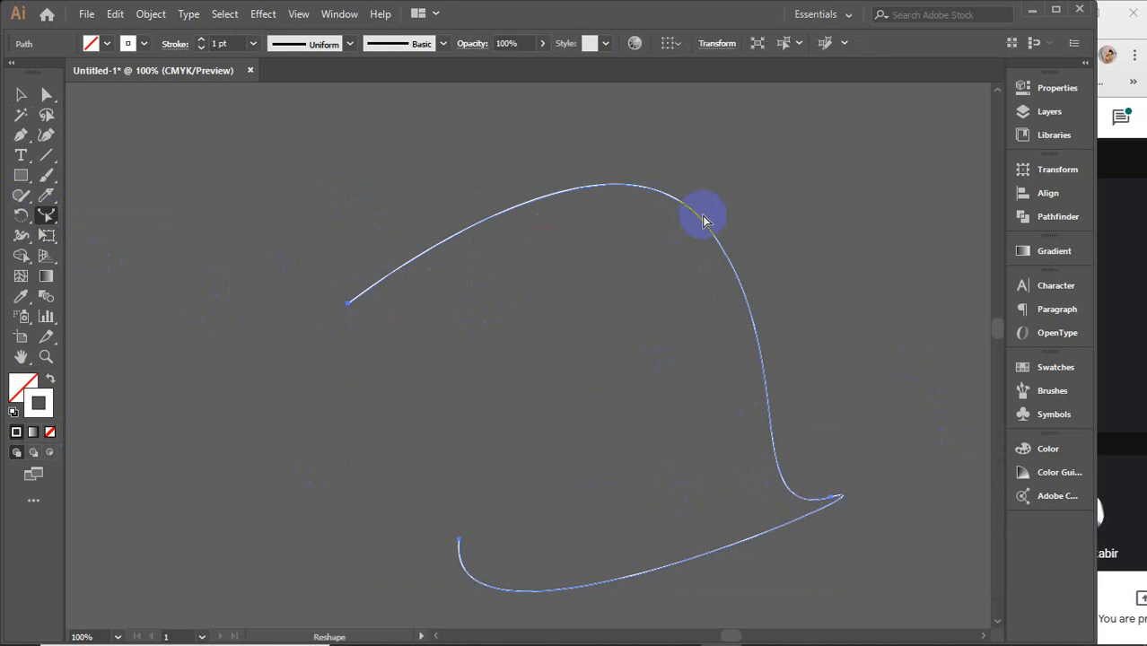
{"action": "left_click_drag", "start_coordinate": [703, 232], "coordinate": [739, 173]}
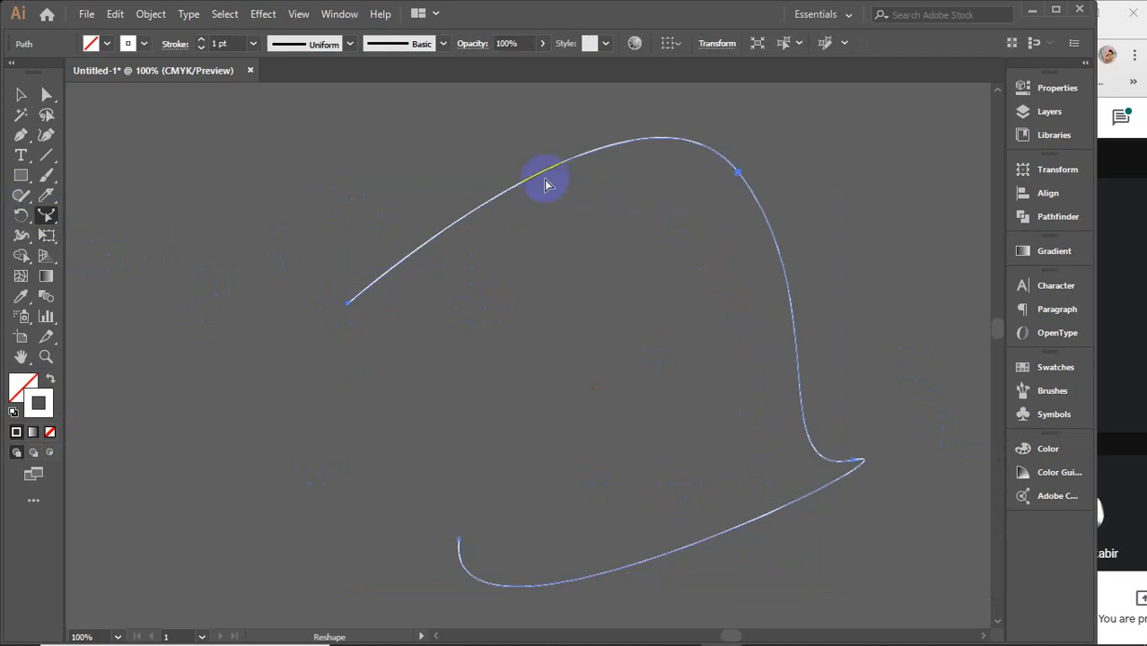
{"action": "left_click_drag", "start_coordinate": [546, 179], "coordinate": [535, 246]}
Step: Reshape the path's lower part, pulling its right-hand tip inward, its open lower end up, and the tip down and inward again
{"action": "left_click_drag", "start_coordinate": [866, 492], "coordinate": [690, 413]}
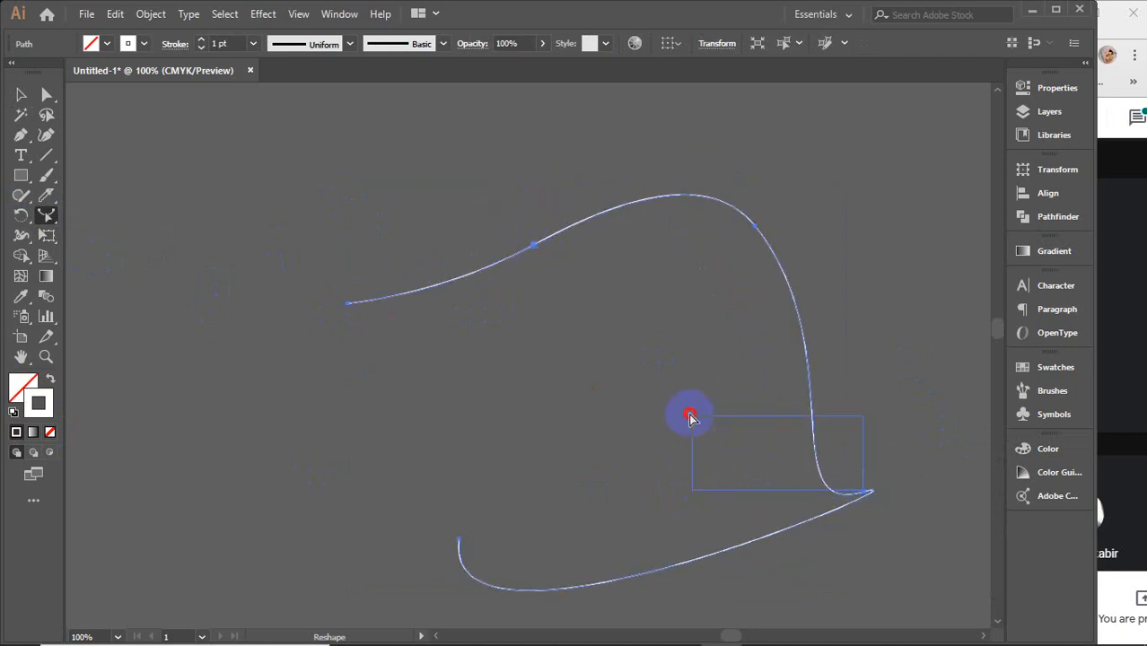
{"action": "left_click_drag", "start_coordinate": [861, 489], "coordinate": [737, 476]}
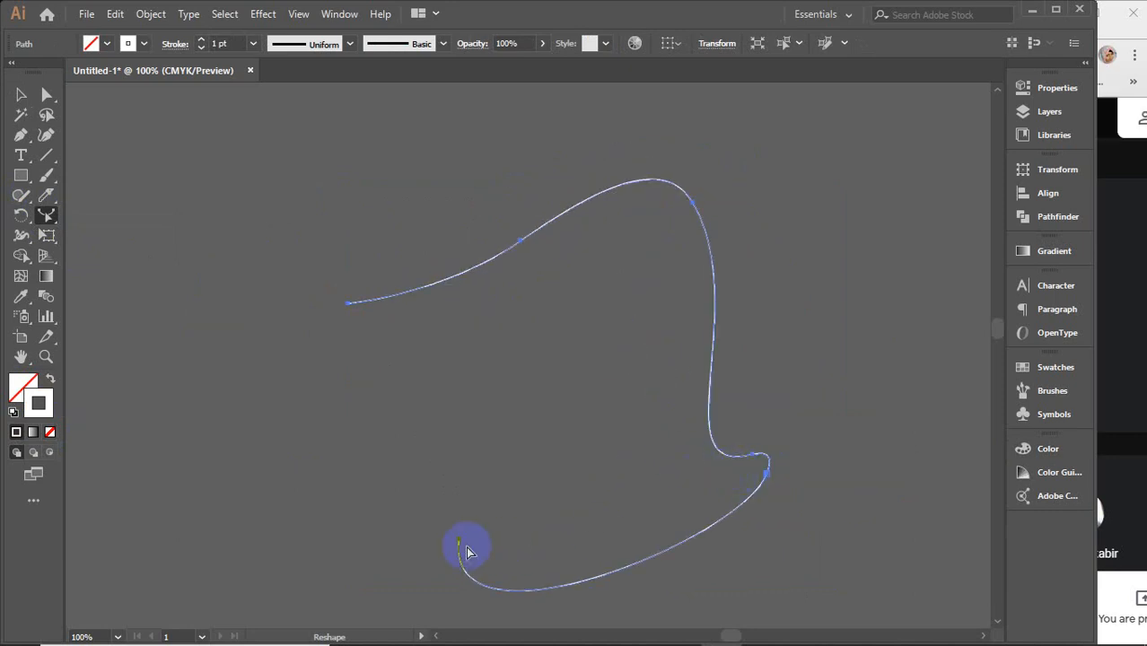
{"action": "left_click_drag", "start_coordinate": [459, 547], "coordinate": [514, 339]}
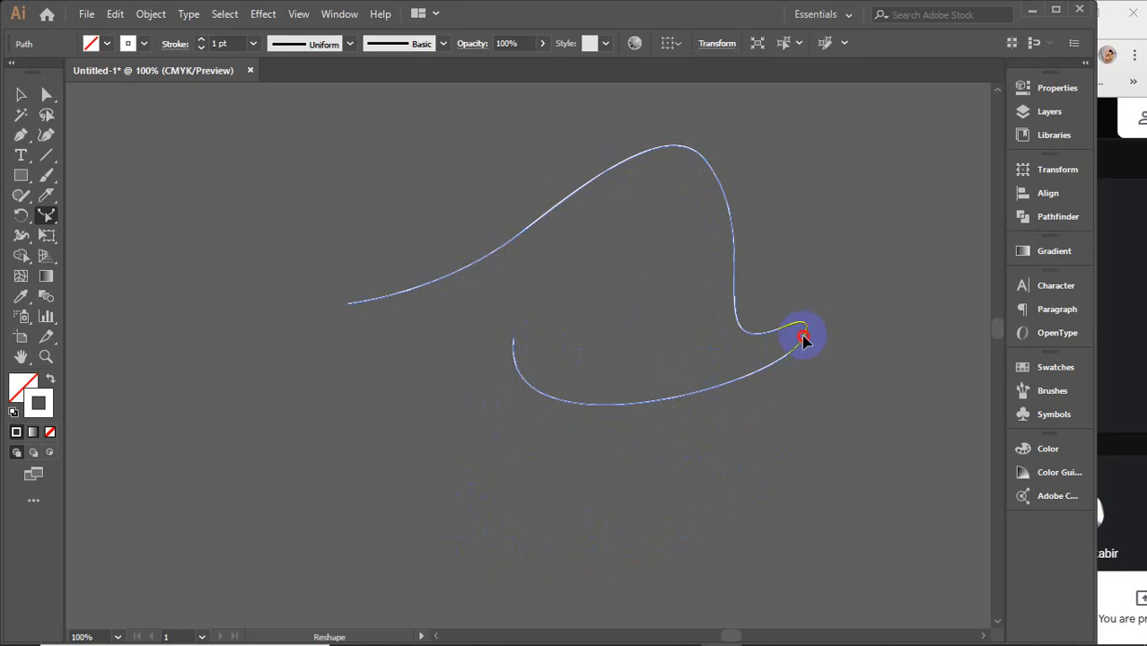
{"action": "left_click_drag", "start_coordinate": [803, 338], "coordinate": [681, 441]}
Step: Delete the reshaped path and draw an unfilled, white-stroked rectangle in the middle of the canvas, leaving it deselected
{"action": "left_click", "coordinate": [22, 95]}
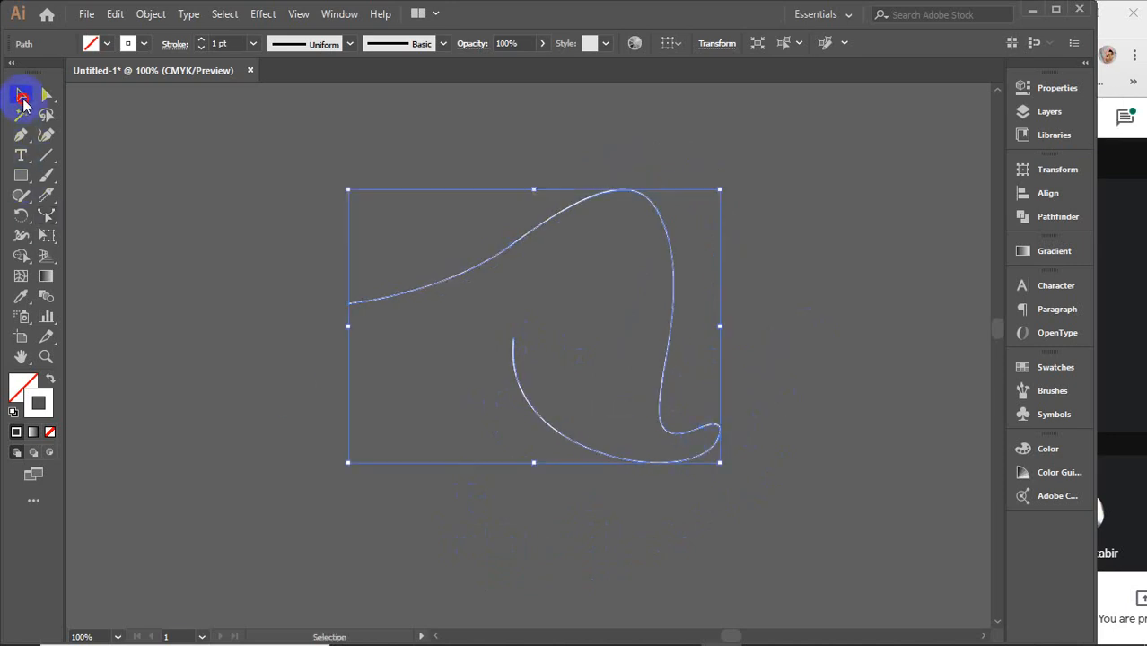
{"action": "key", "text": "Delete"}
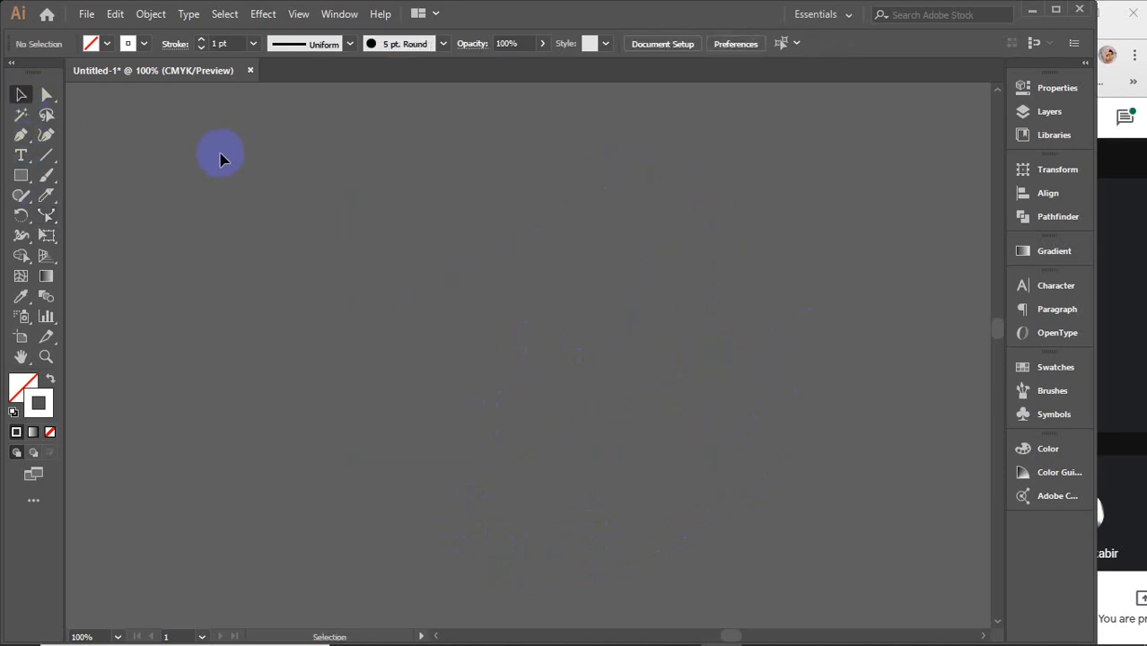
{"action": "left_click", "coordinate": [21, 176]}
{"action": "left_click_drag", "start_coordinate": [419, 227], "coordinate": [778, 429]}
{"action": "left_click", "coordinate": [21, 94]}
{"action": "left_click", "coordinate": [359, 268]}
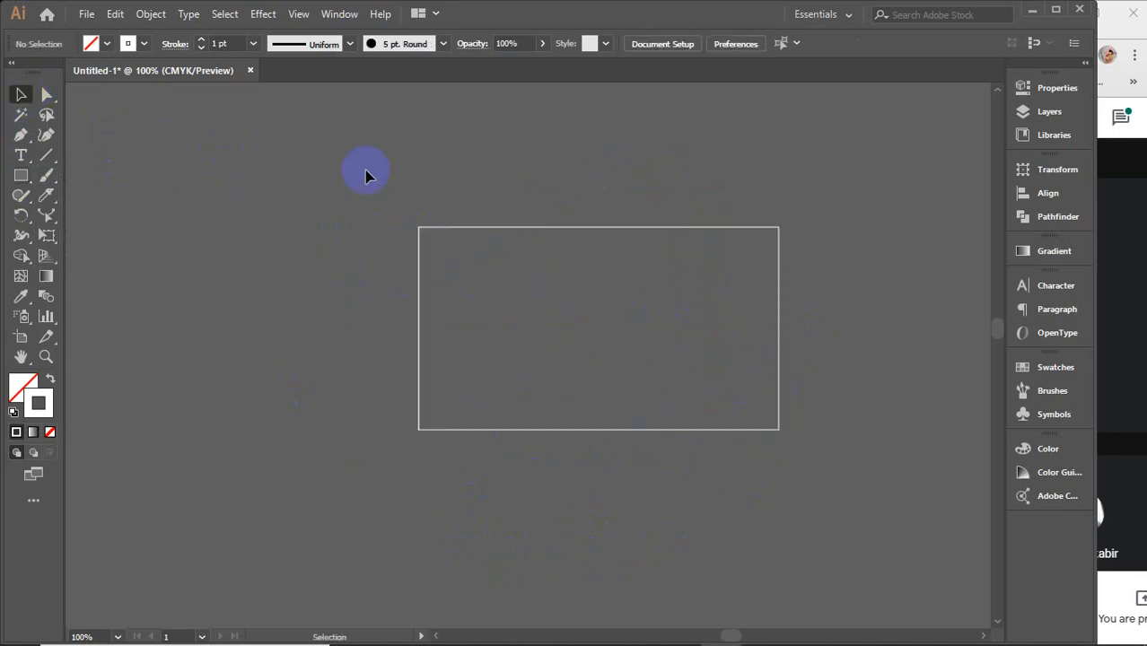
Step: Select the rectangle and try to reshape its left and top edges with the Reshape tool
{"action": "left_click_drag", "start_coordinate": [364, 170], "coordinate": [484, 348]}
{"action": "left_click", "coordinate": [47, 215]}
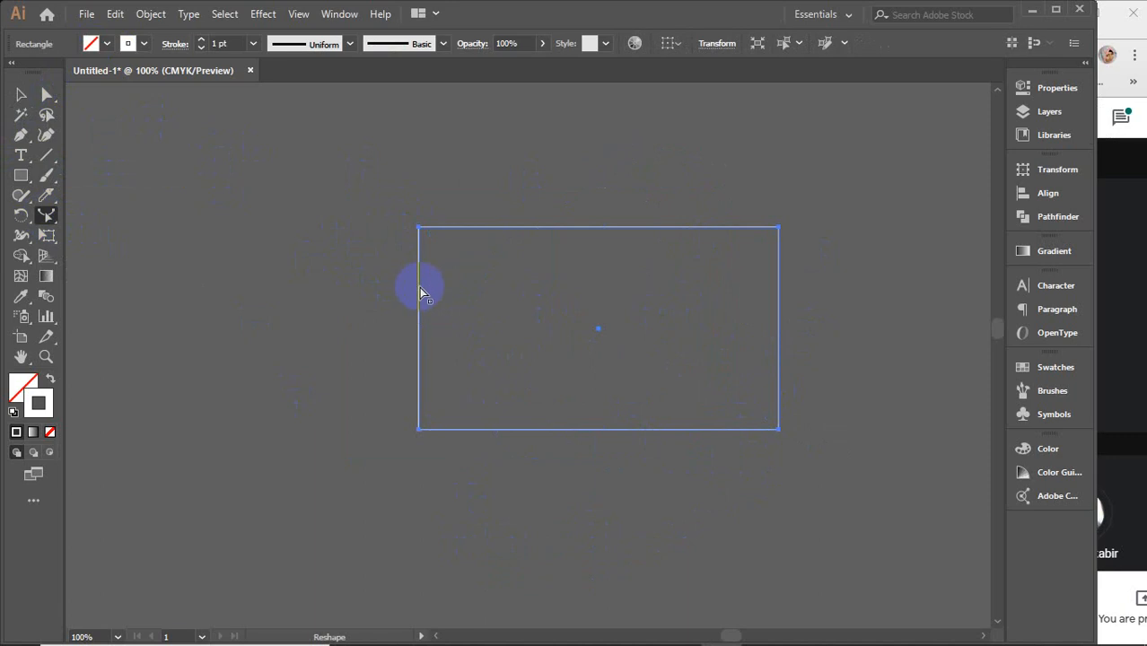
{"action": "left_click_drag", "start_coordinate": [420, 290], "coordinate": [520, 290]}
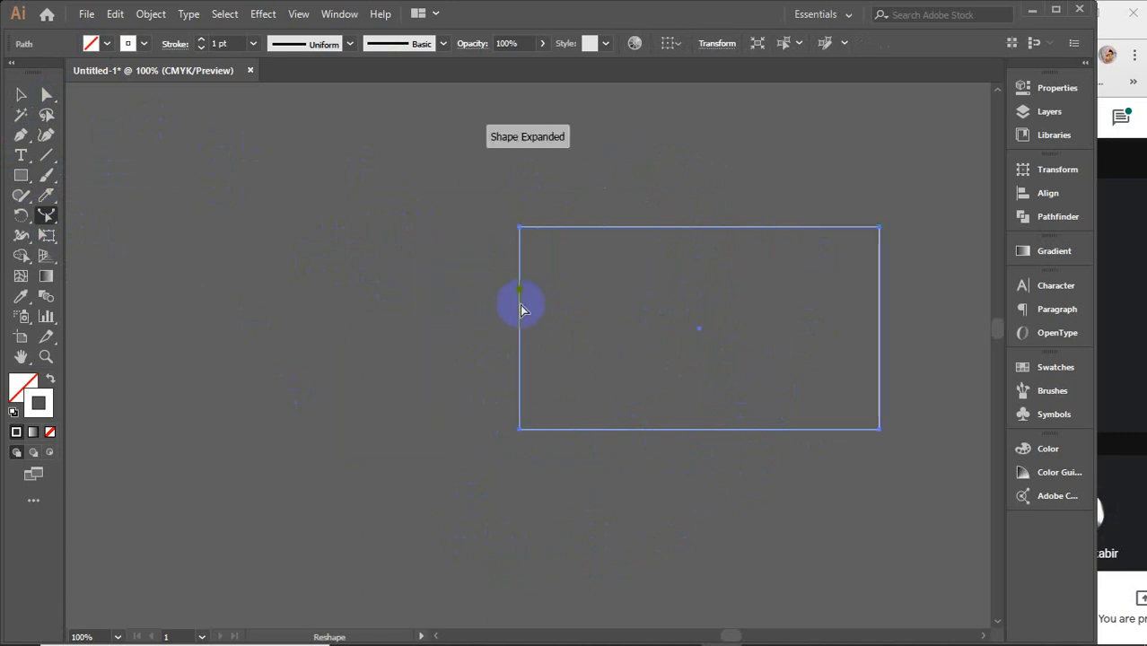
{"action": "left_click_drag", "start_coordinate": [516, 382], "coordinate": [298, 359]}
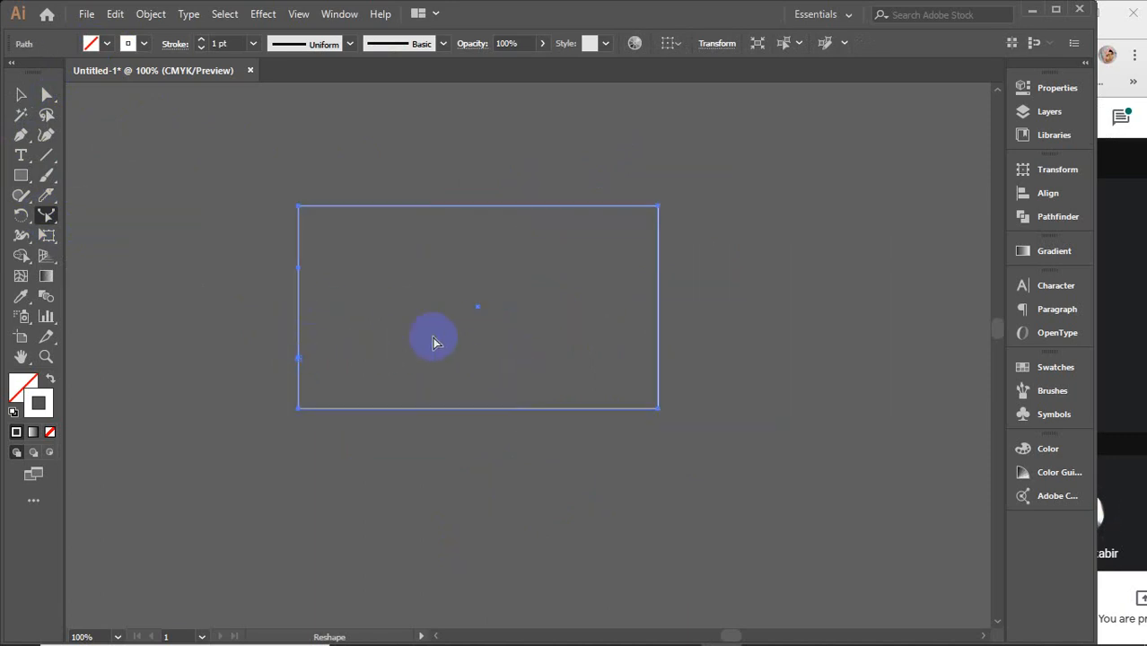
{"action": "left_click", "coordinate": [486, 207]}
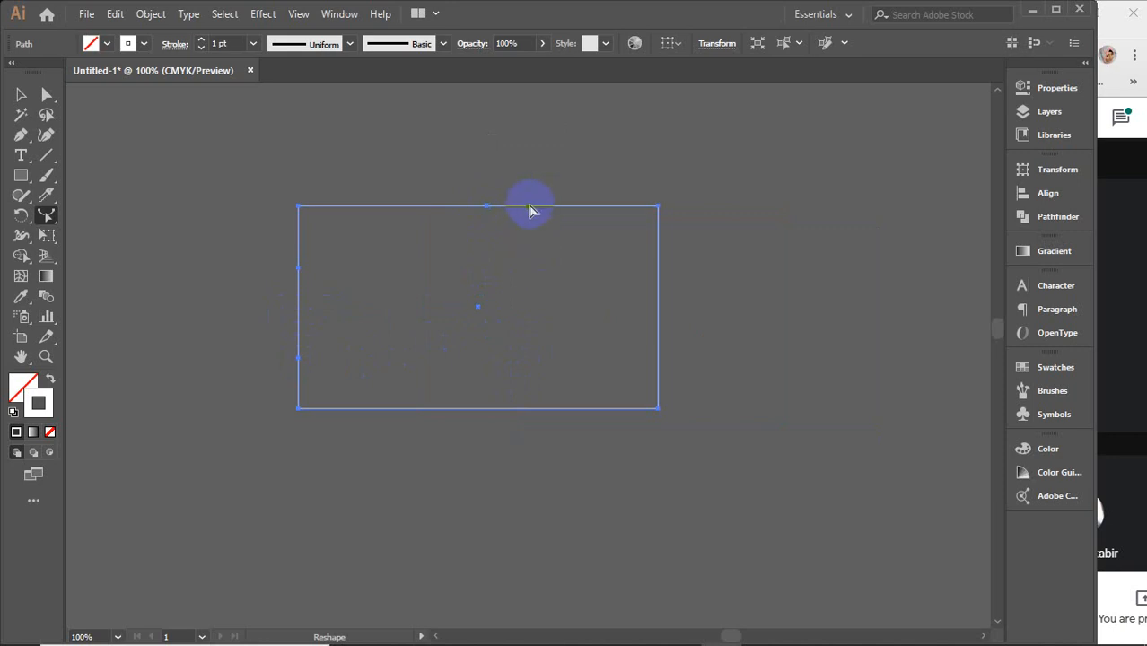
{"action": "left_click_drag", "start_coordinate": [529, 210], "coordinate": [494, 278]}
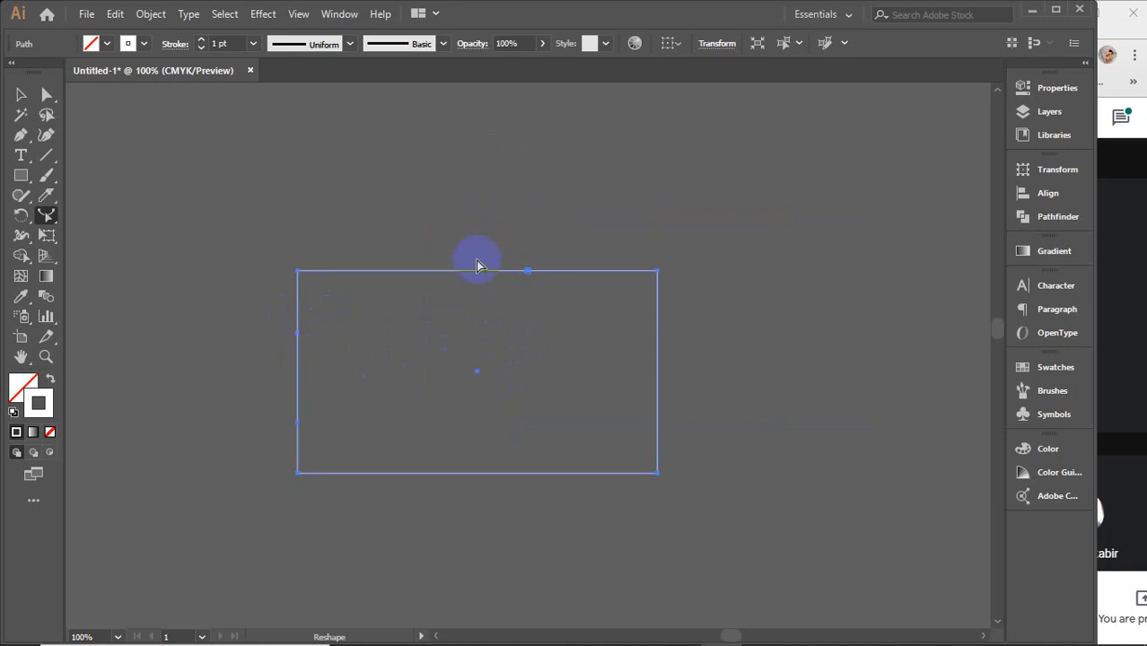
Step: Select the whole rectangle and delete it
{"action": "left_click", "coordinate": [21, 95]}
{"action": "left_click_drag", "start_coordinate": [187, 231], "coordinate": [720, 543]}
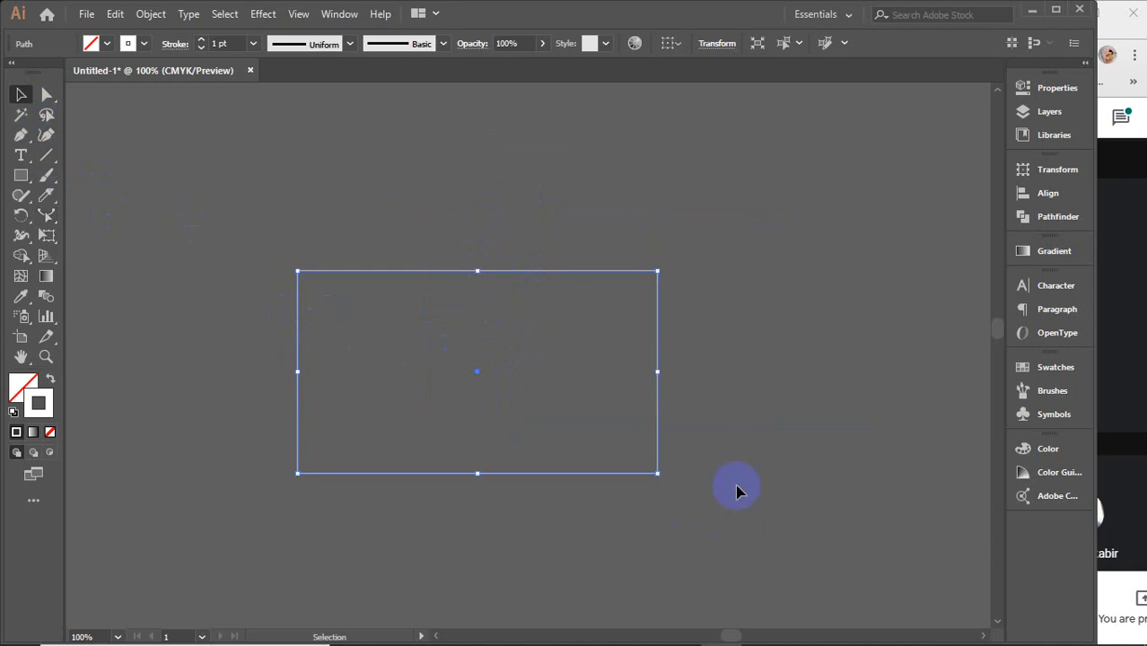
{"action": "left_click", "coordinate": [736, 491]}
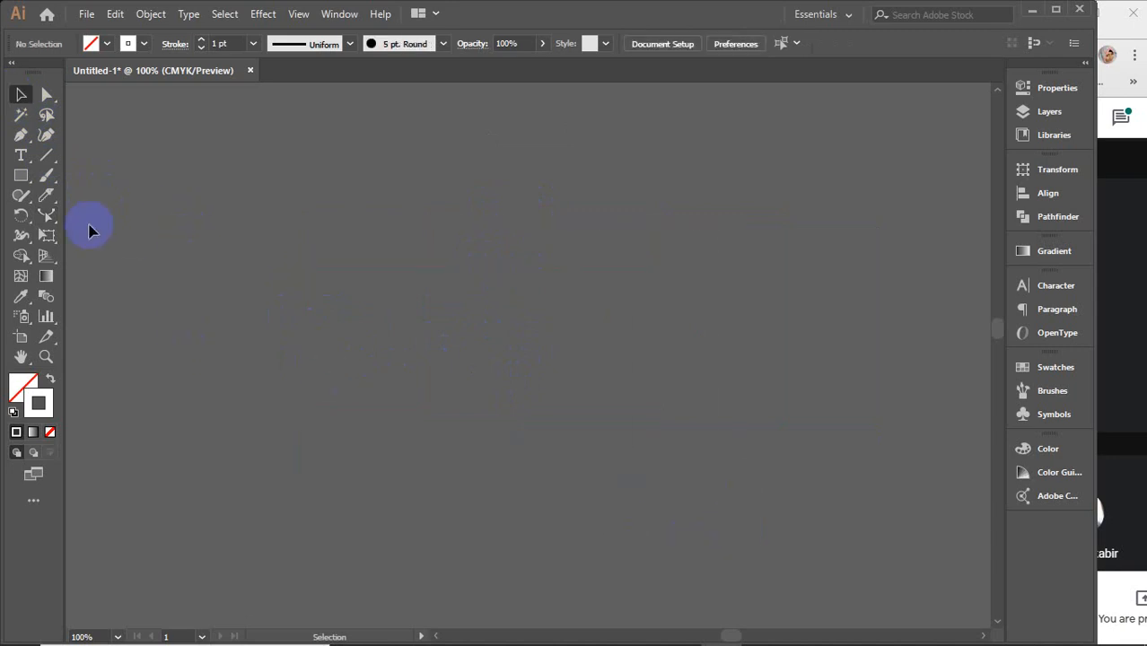
Step: Draw a long horizontal line segment and bend its middle downward into an arc with the Reshape tool
{"action": "left_click", "coordinate": [45, 215]}
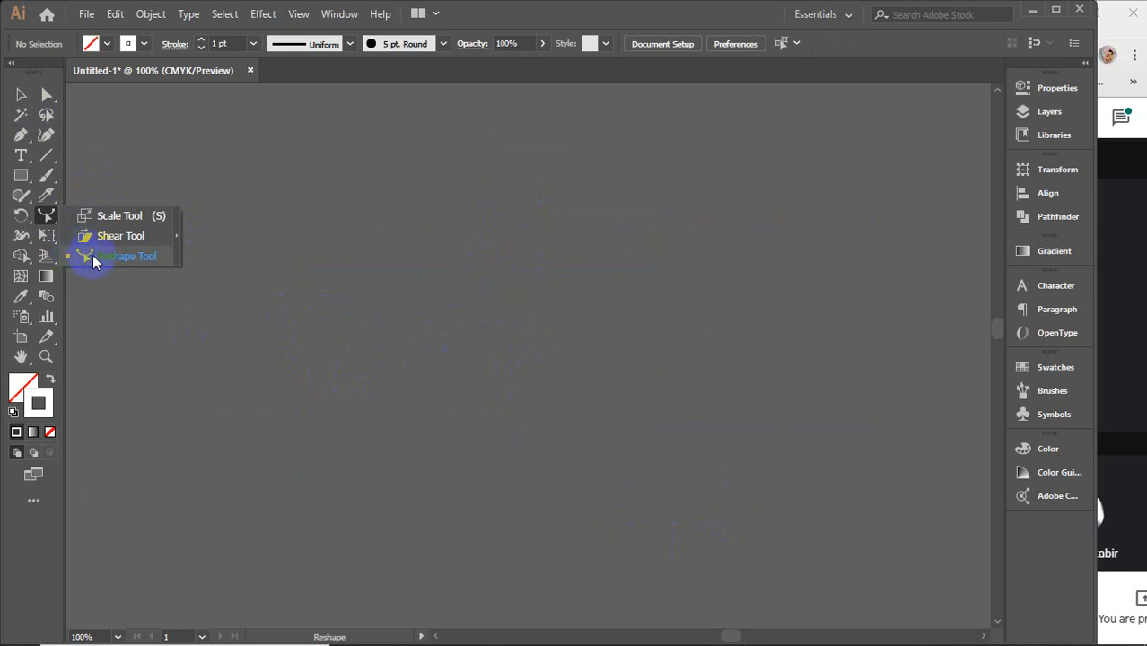
{"action": "left_click", "coordinate": [42, 156]}
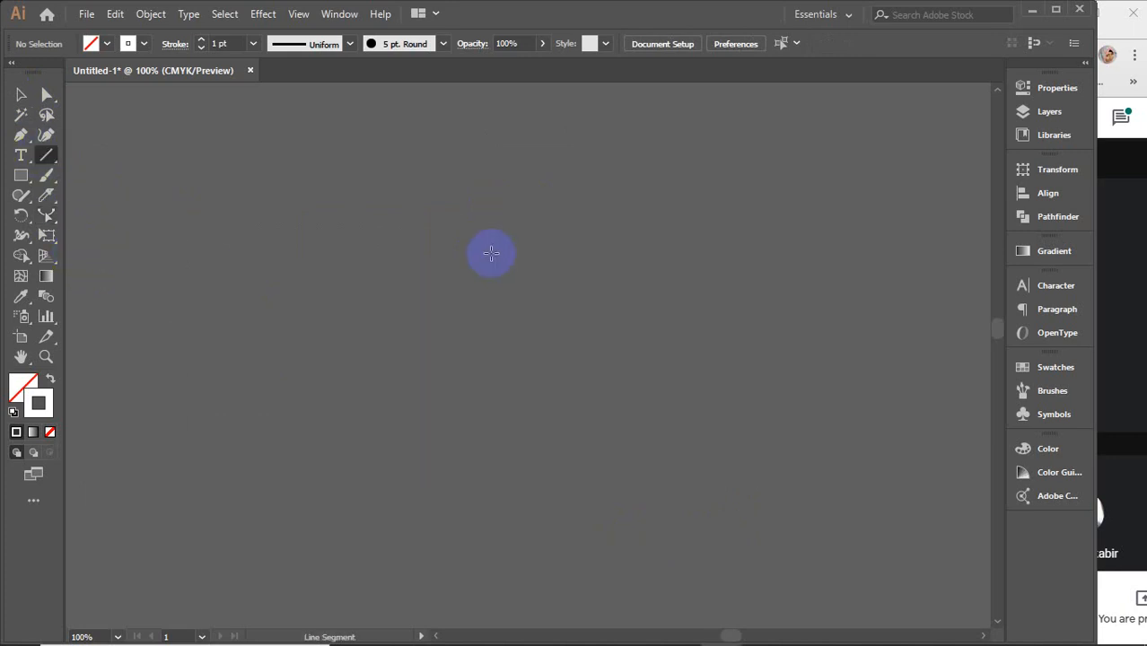
{"action": "left_click_drag", "start_coordinate": [314, 267], "coordinate": [775, 267]}
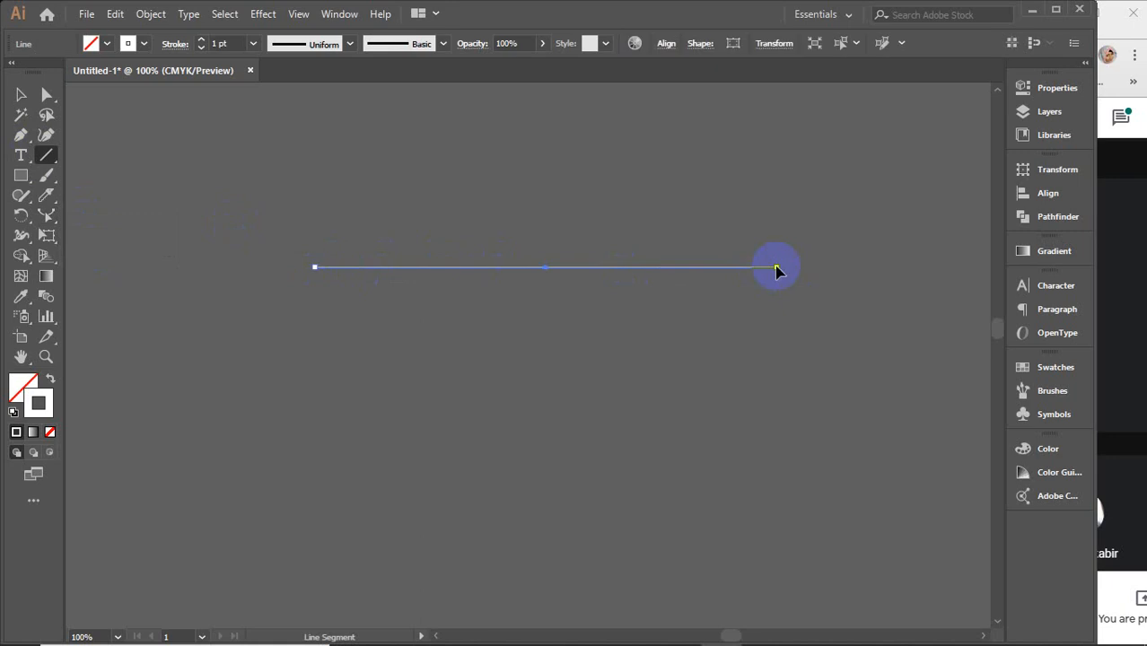
{"action": "left_click", "coordinate": [48, 219]}
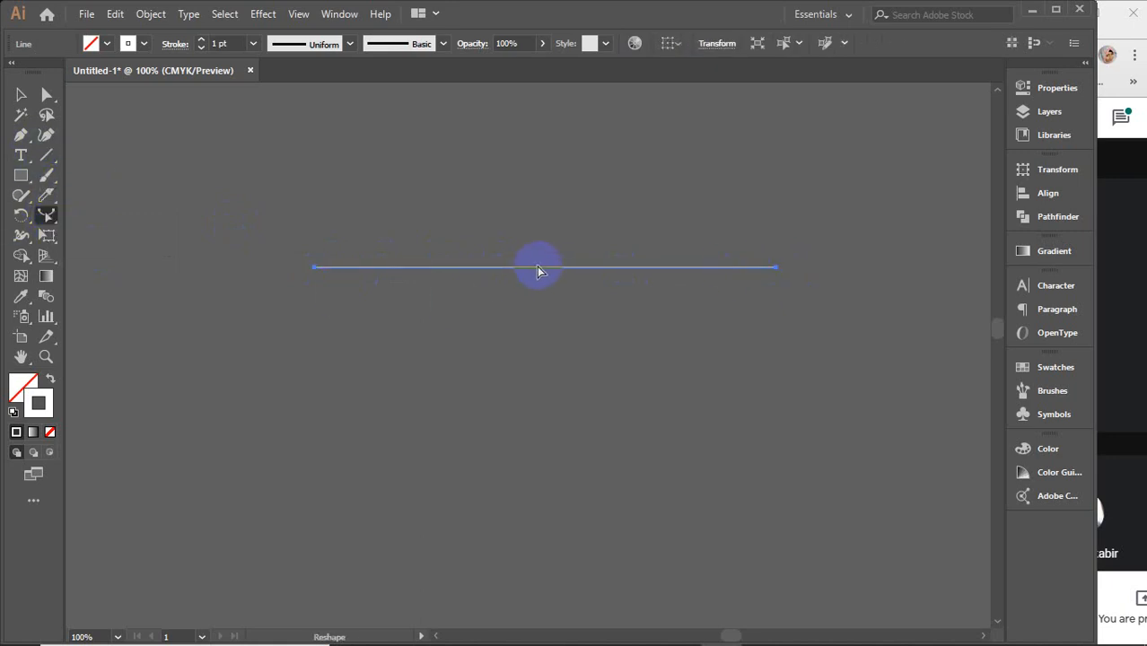
{"action": "left_click_drag", "start_coordinate": [535, 268], "coordinate": [545, 417]}
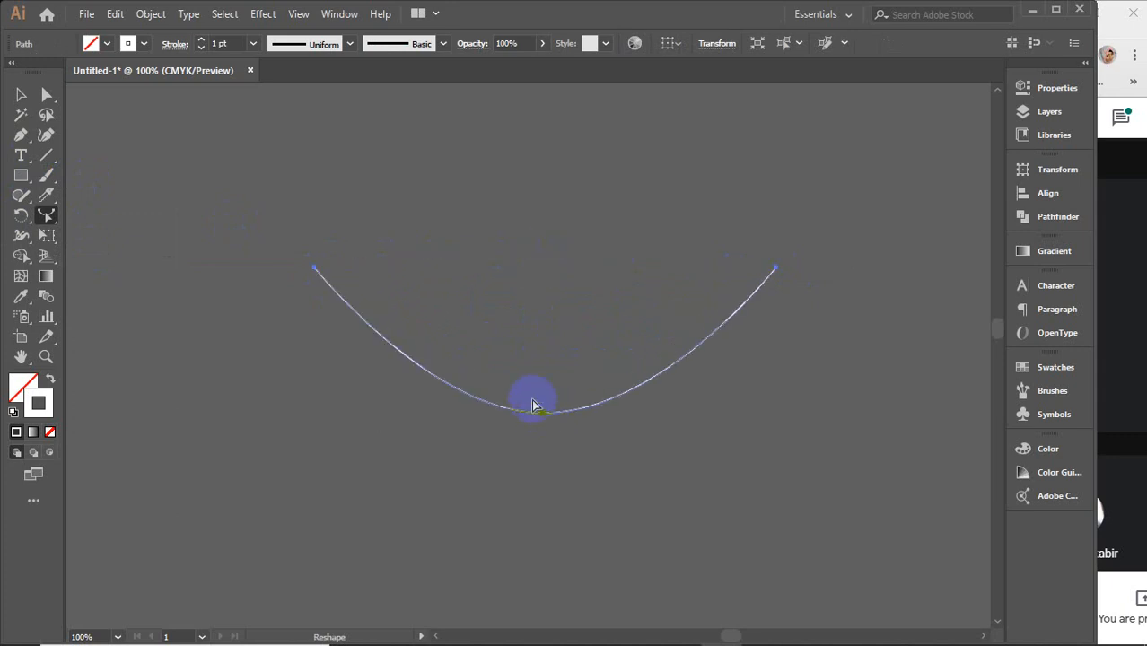
Step: Delete the arc and draw a new horizontal line segment across the canvas
{"action": "left_click", "coordinate": [21, 94]}
{"action": "key", "text": "Delete"}
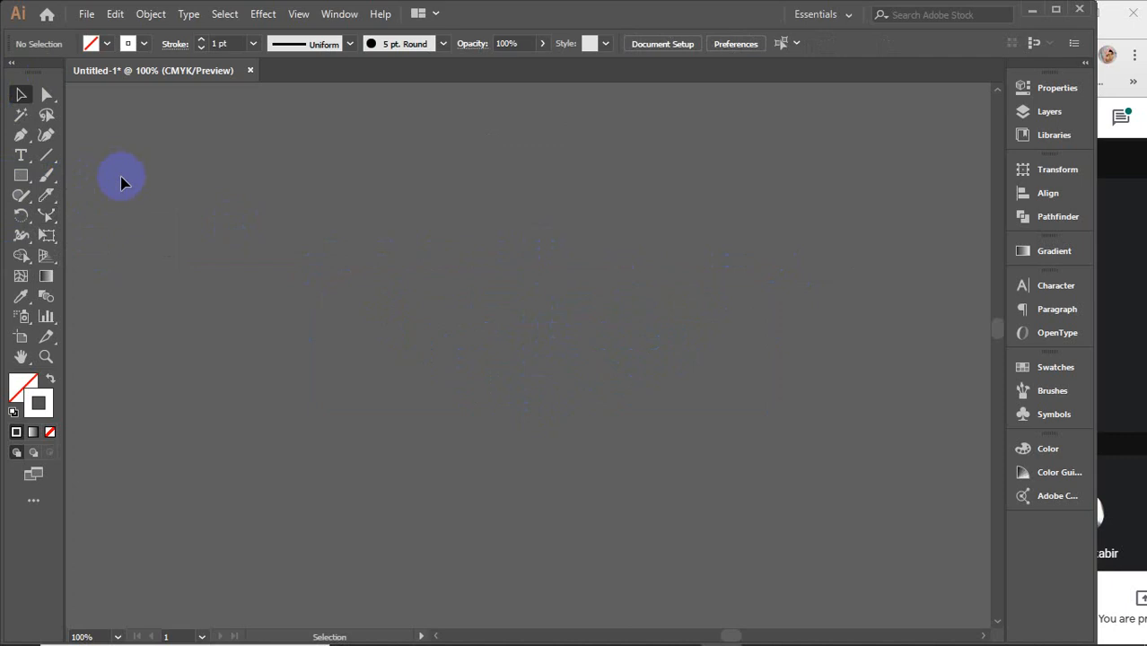
{"action": "left_click", "coordinate": [46, 154]}
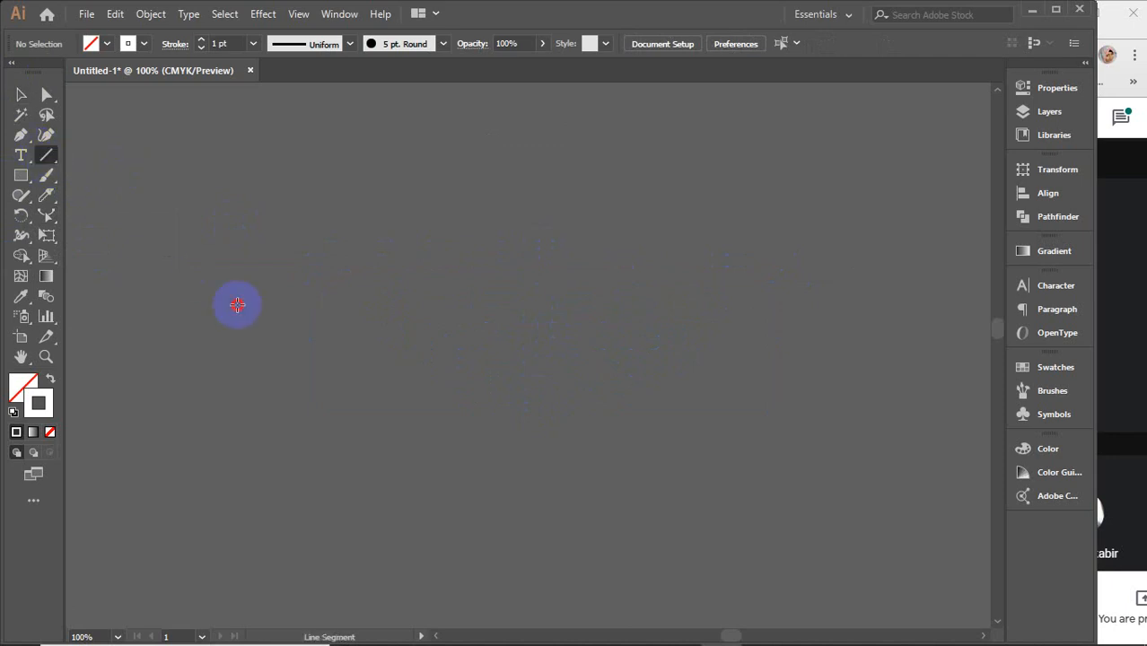
{"action": "left_click_drag", "start_coordinate": [237, 304], "coordinate": [687, 305]}
Step: Bend the new line's middle downward into a smooth arc with the Curvature tool and deselect it
{"action": "left_click", "coordinate": [47, 135]}
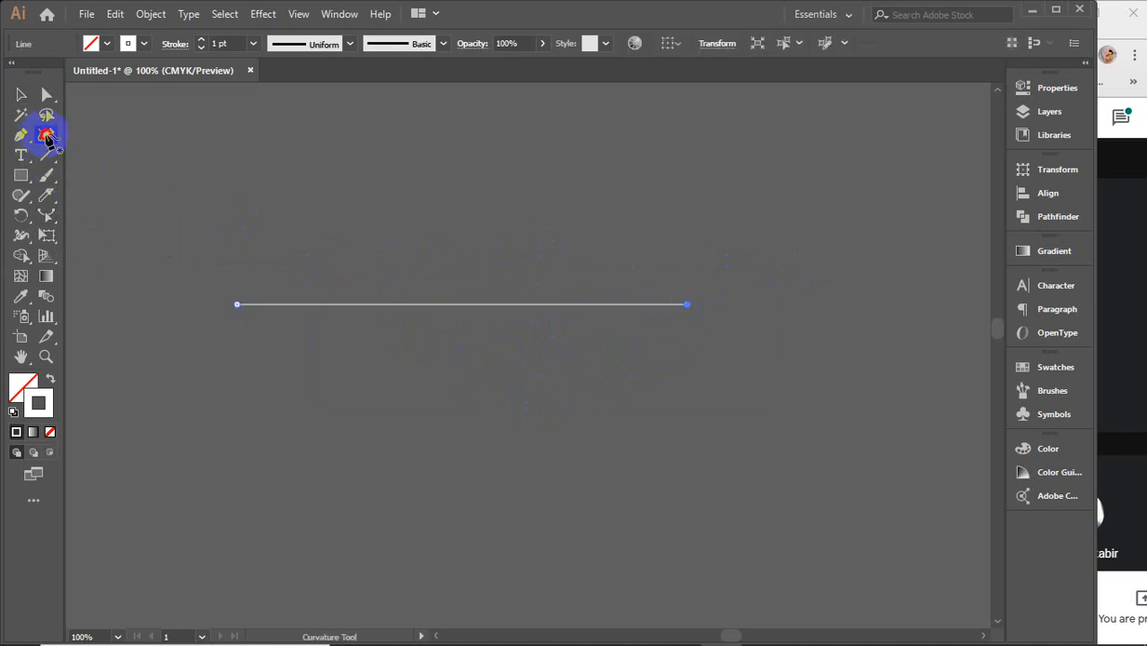
{"action": "left_click_drag", "start_coordinate": [445, 305], "coordinate": [444, 393]}
{"action": "left_click", "coordinate": [20, 94]}
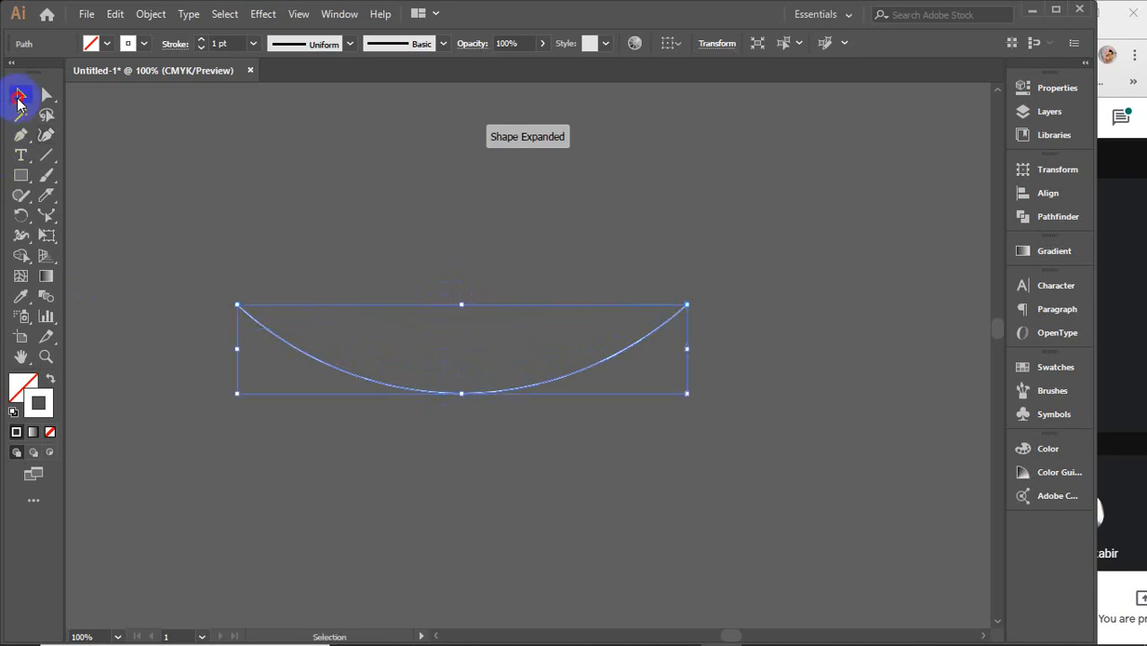
{"action": "left_click", "coordinate": [752, 256]}
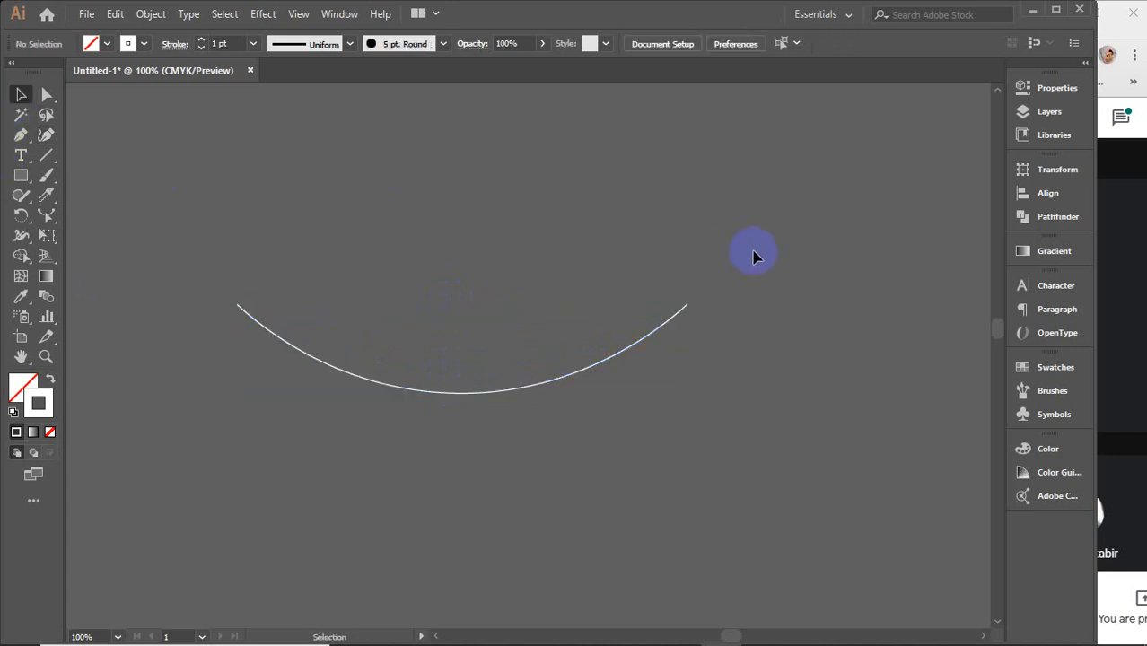
Step: Draw a second horizontal line above the arc, bend its middle downward with the Reshape tool, and deselect it
{"action": "left_click", "coordinate": [46, 154]}
{"action": "left_click_drag", "start_coordinate": [214, 184], "coordinate": [704, 204]}
{"action": "left_click", "coordinate": [46, 215]}
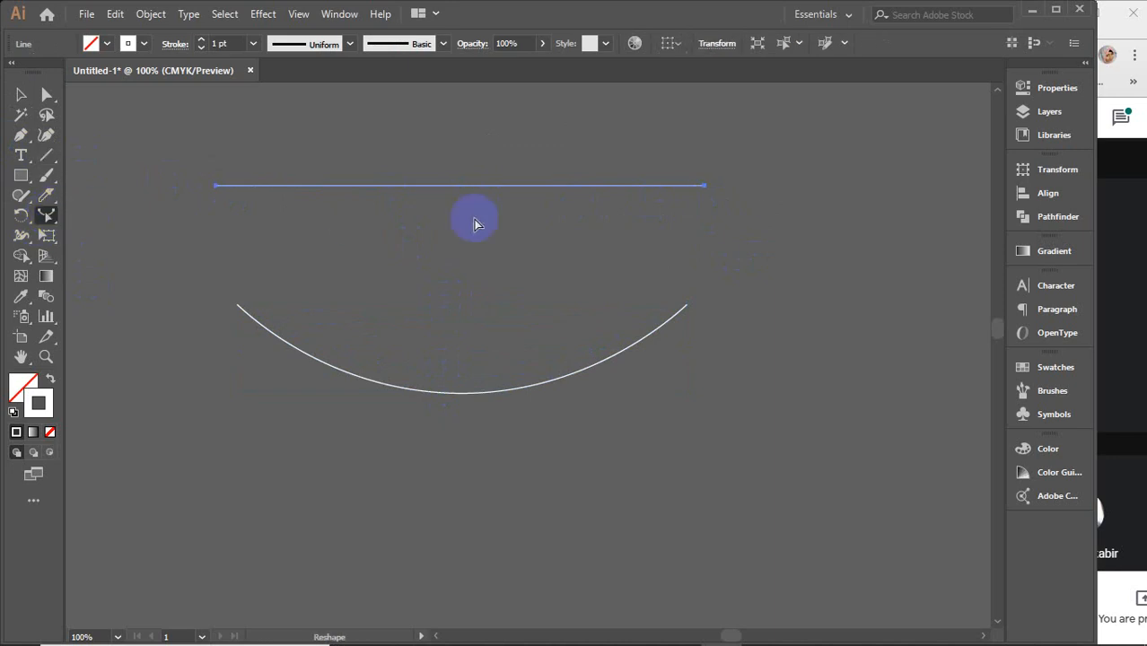
{"action": "left_click_drag", "start_coordinate": [464, 191], "coordinate": [459, 283]}
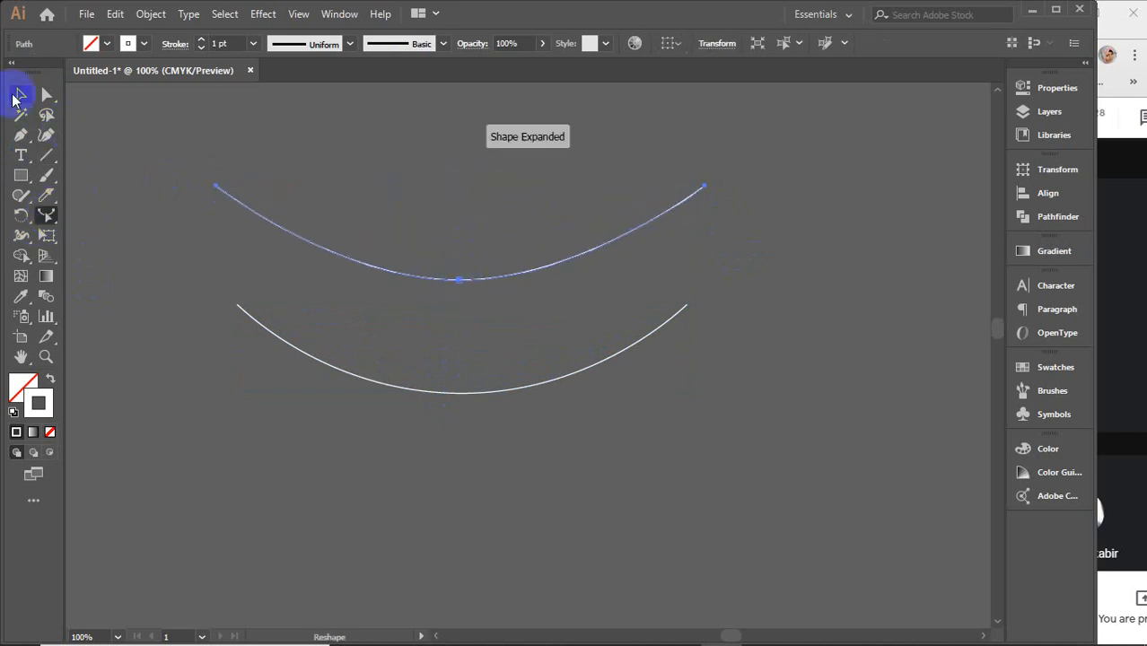
{"action": "left_click", "coordinate": [21, 95]}
{"action": "left_click", "coordinate": [854, 285]}
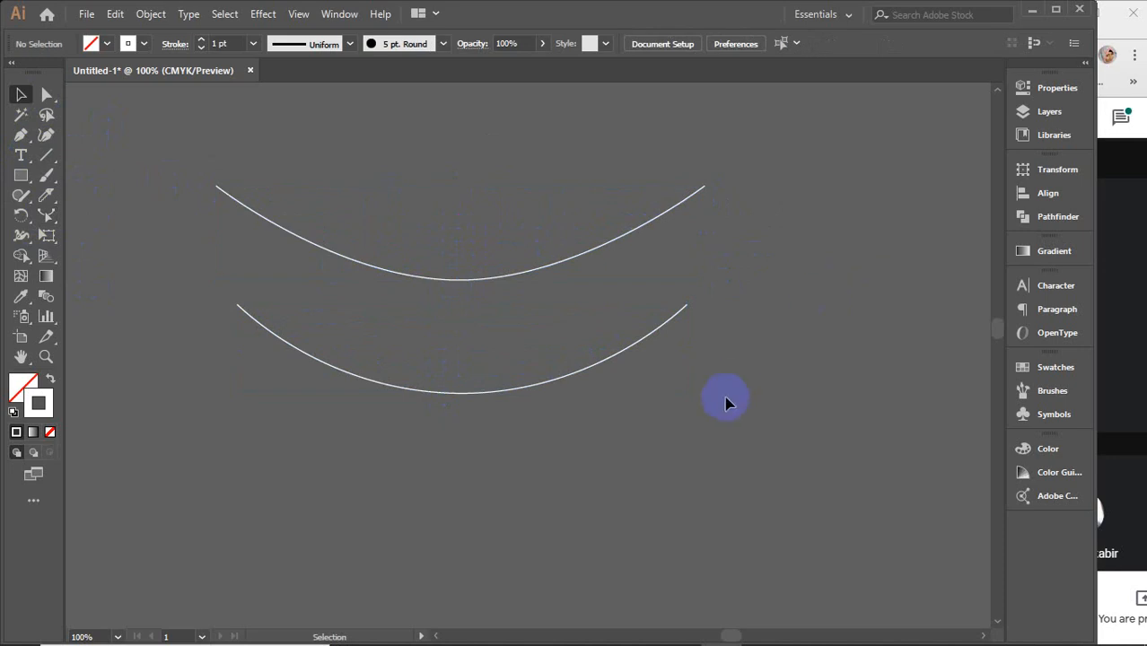
Step: Delete both arcs and draw a single long horizontal line segment
{"action": "left_click_drag", "start_coordinate": [724, 403], "coordinate": [456, 186]}
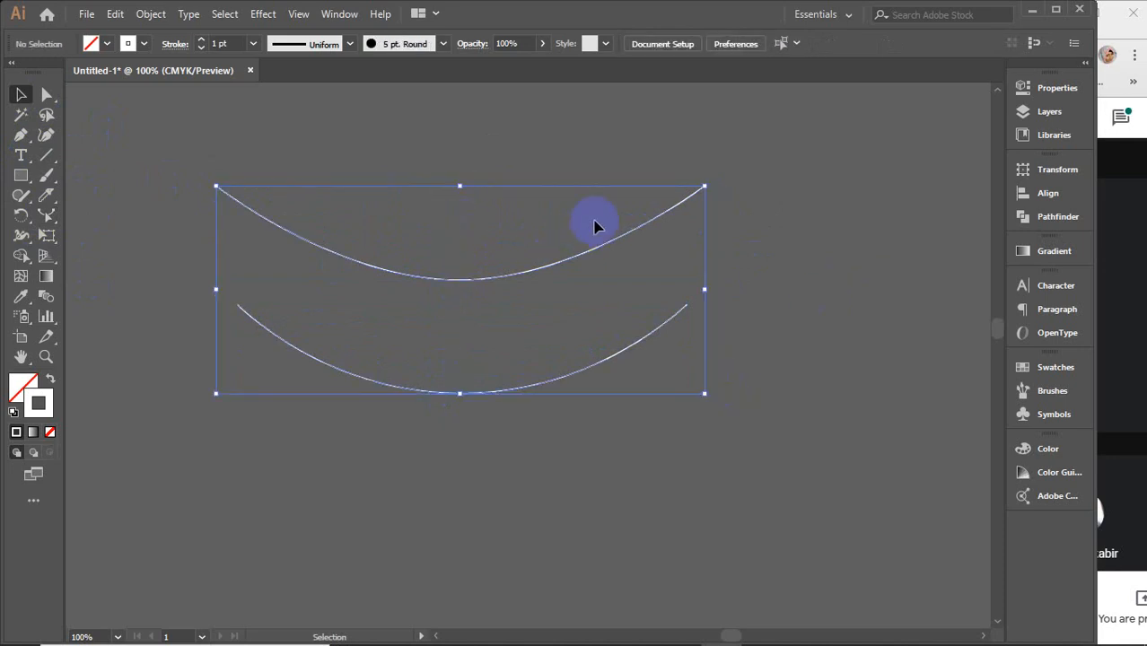
{"action": "key", "text": "Delete"}
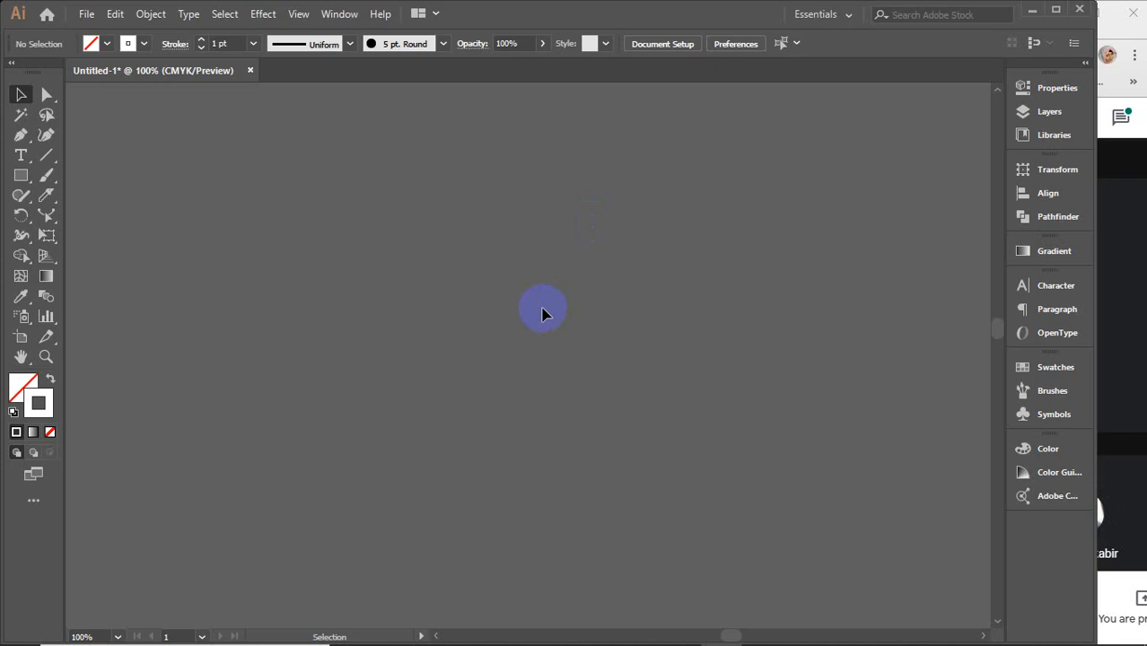
{"action": "left_click", "coordinate": [47, 157]}
{"action": "left_click_drag", "start_coordinate": [320, 251], "coordinate": [830, 243]}
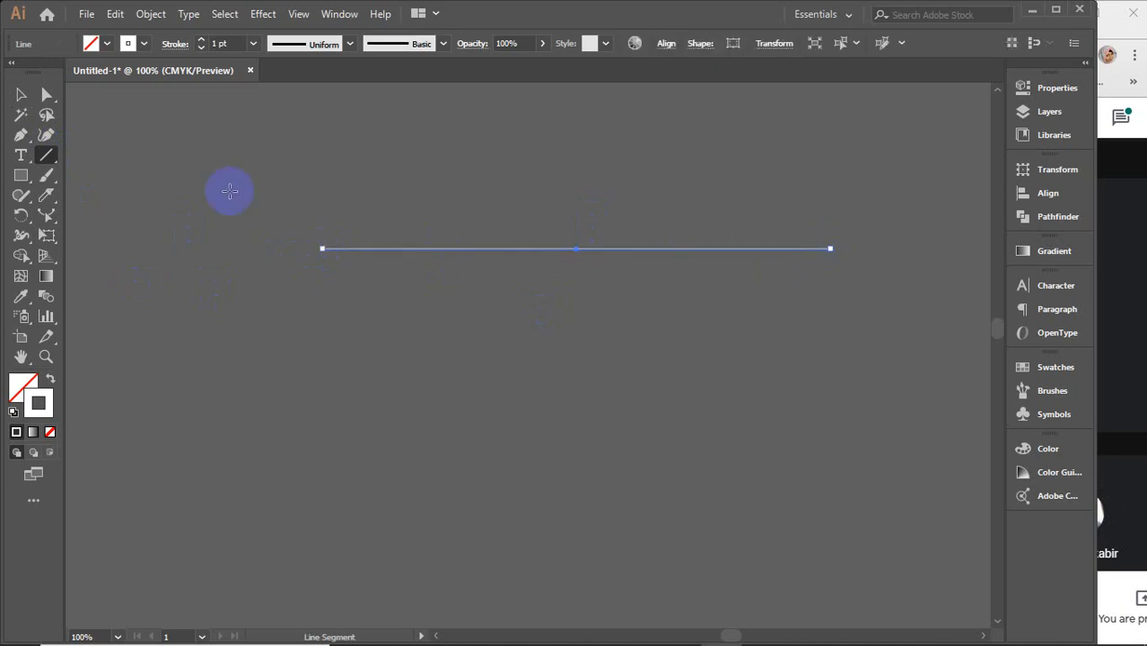
Step: Bend the line's midpoint downward with the Curvature tool and move its right end point inward and up
{"action": "left_click", "coordinate": [46, 134]}
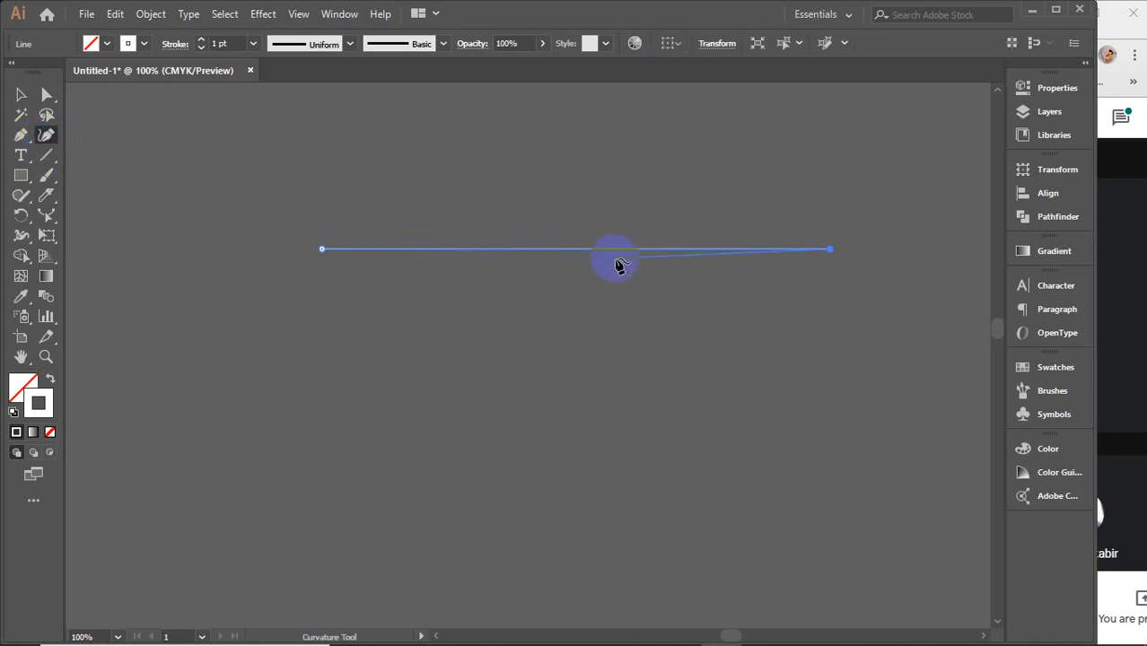
{"action": "left_click", "coordinate": [576, 251]}
{"action": "left_click_drag", "start_coordinate": [578, 257], "coordinate": [574, 351]}
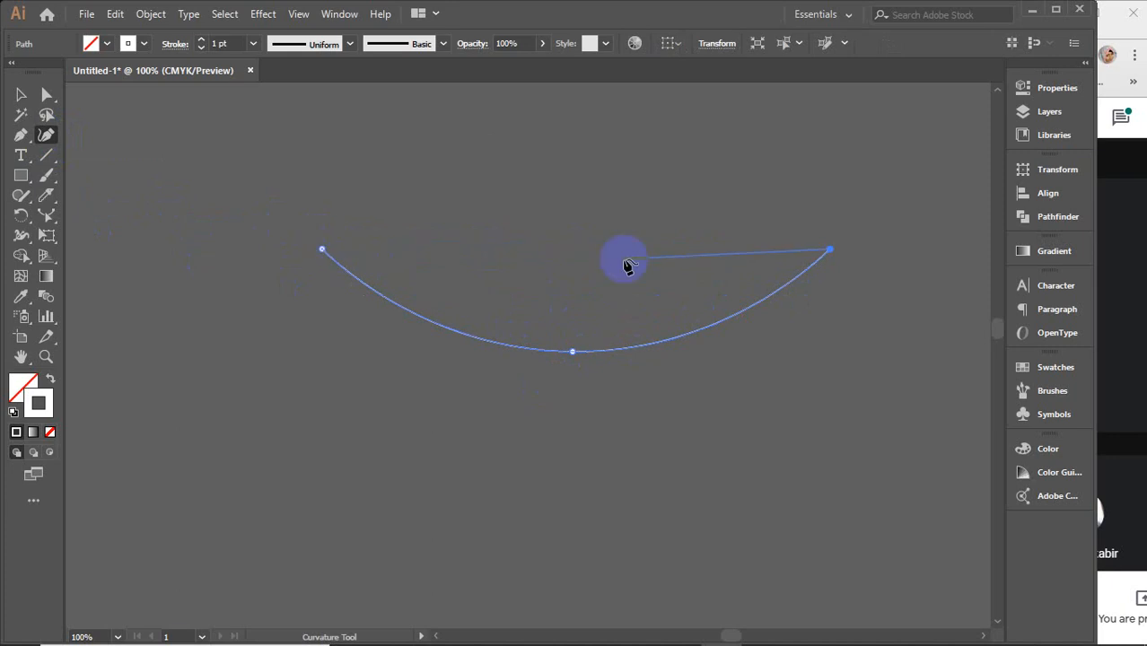
{"action": "left_click", "coordinate": [791, 237]}
{"action": "left_click", "coordinate": [651, 208]}
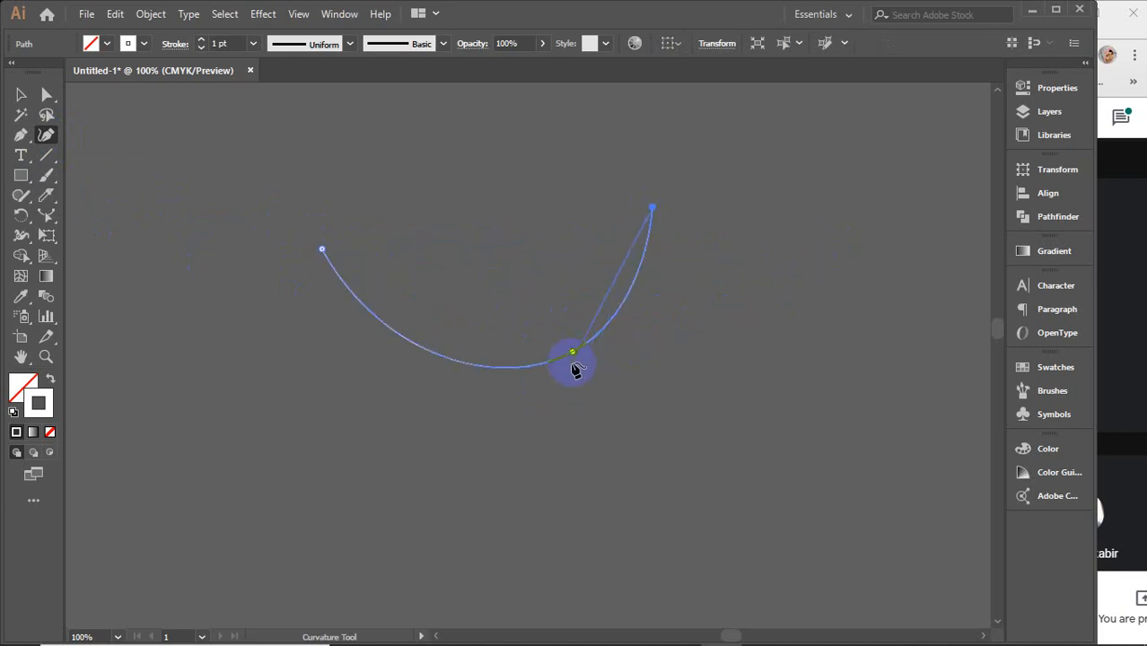
Step: Pull the arc's points and add a bend with the Curvature tool to form a wavy curve with a low trough and high crest
{"action": "left_click_drag", "start_coordinate": [572, 353], "coordinate": [525, 245]}
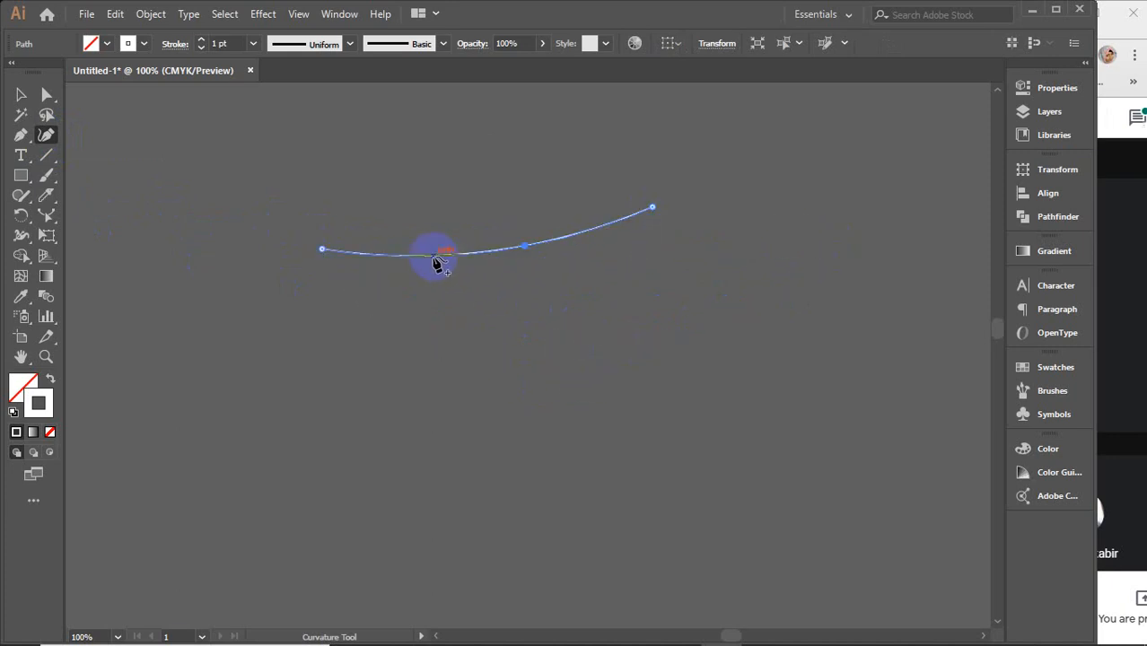
{"action": "left_click_drag", "start_coordinate": [437, 260], "coordinate": [432, 369]}
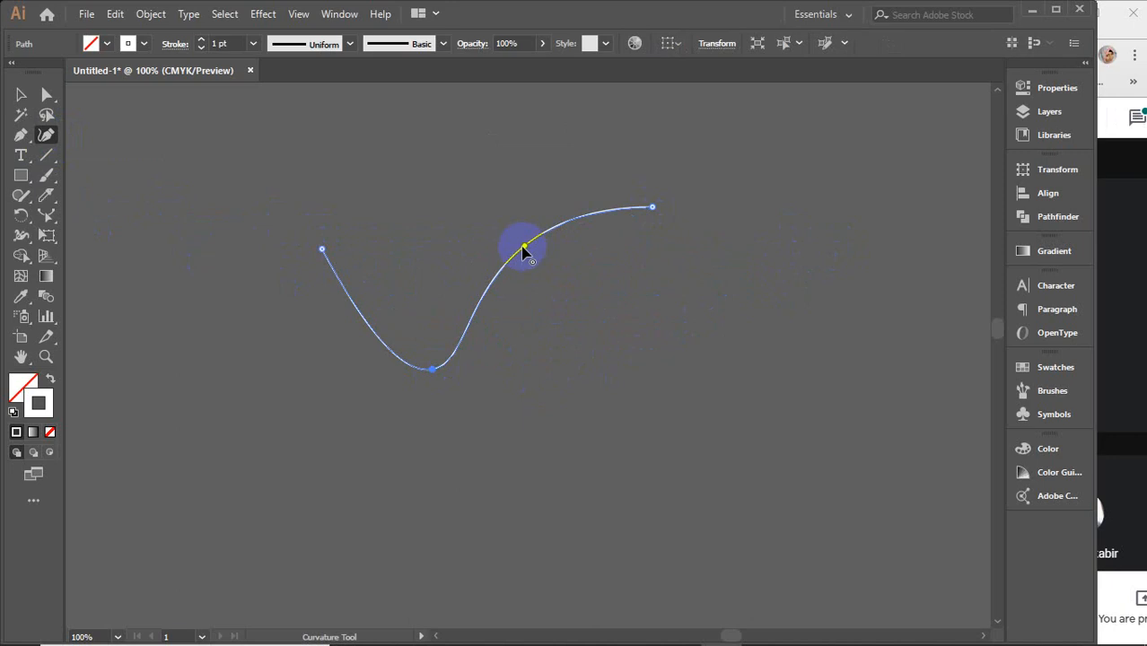
{"action": "left_click_drag", "start_coordinate": [524, 245], "coordinate": [464, 186]}
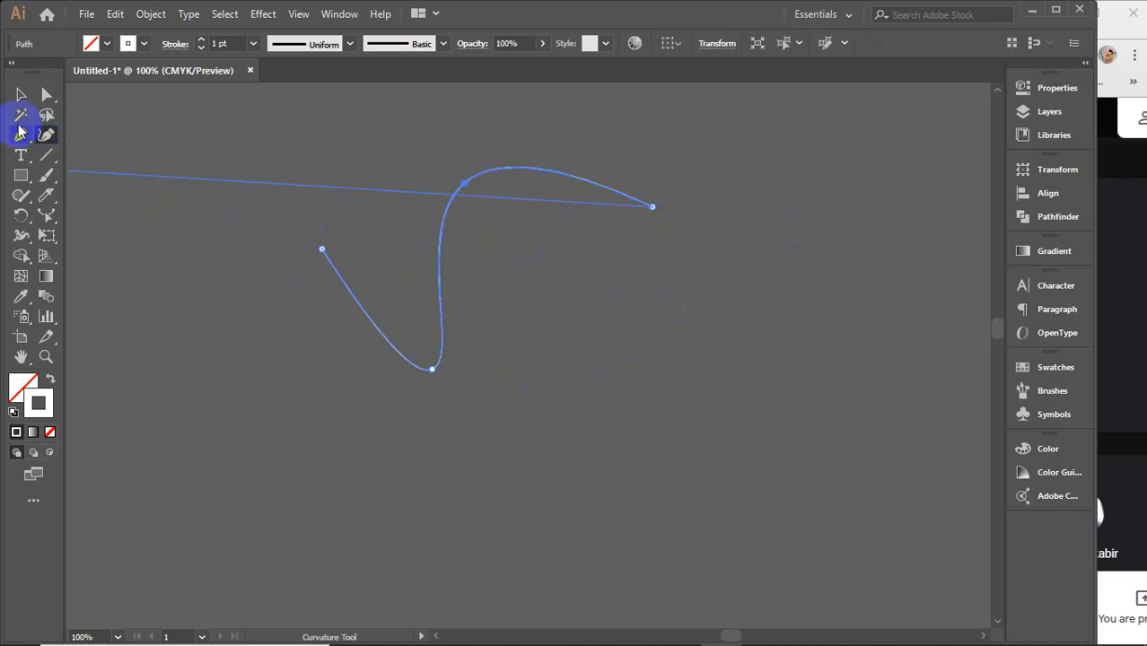
Step: Delete the wavy curve and draw a long vertical line segment left of the canvas centre
{"action": "left_click", "coordinate": [21, 95]}
{"action": "left_click", "coordinate": [740, 492]}
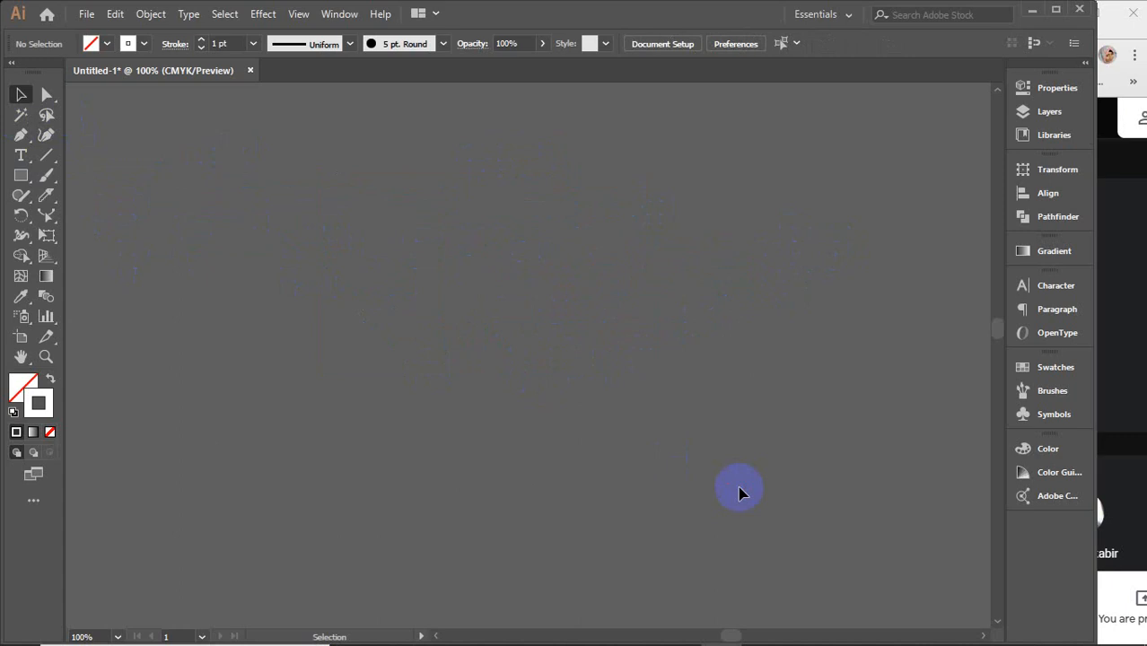
{"action": "left_click", "coordinate": [46, 156]}
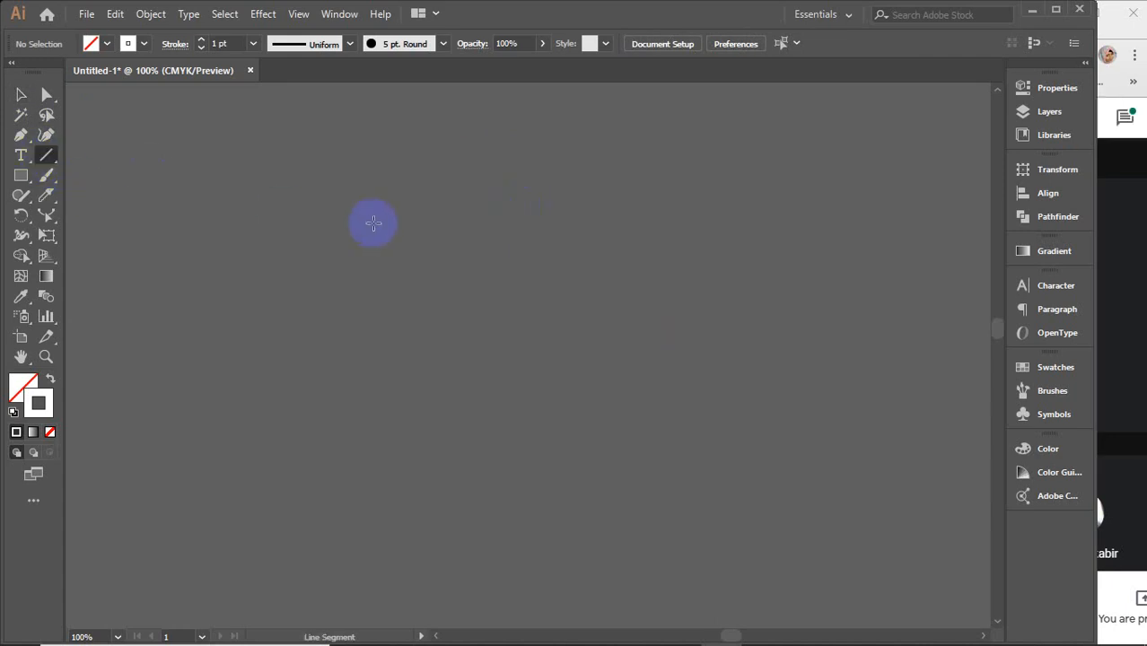
{"action": "mouse_move", "coordinate": [419, 177]}
{"action": "left_mouse_down"}
{"action": "mouse_move", "coordinate": [418, 403]}
{"action": "mouse_move", "coordinate": [394, 496]}
{"action": "left_mouse_up"}
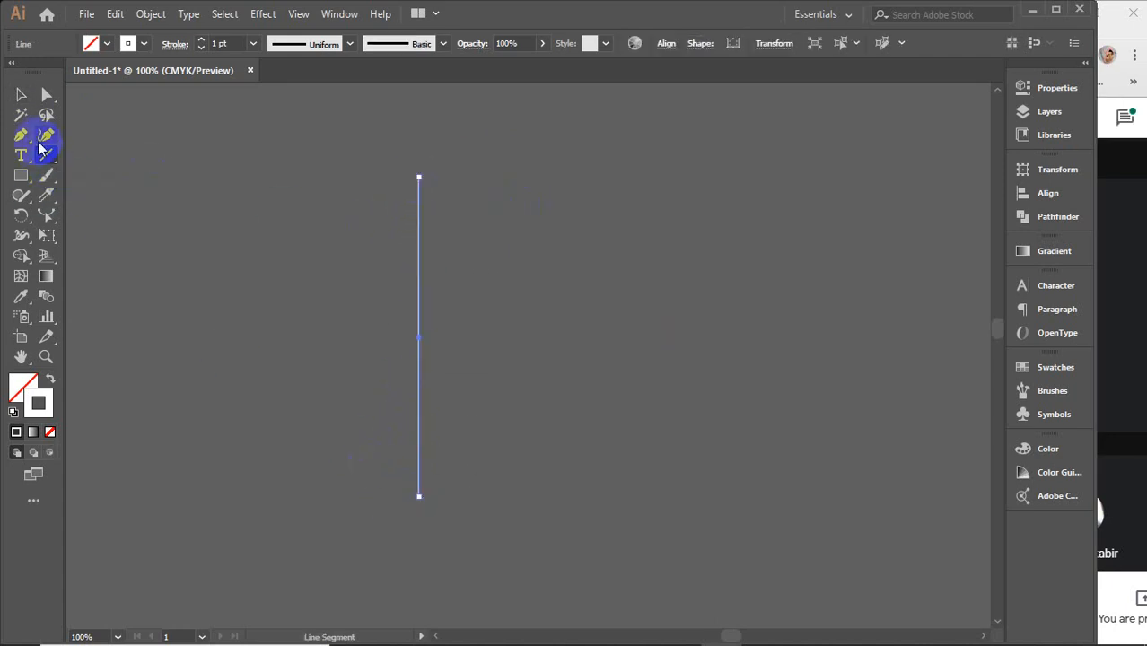
{"action": "left_click", "coordinate": [20, 95]}
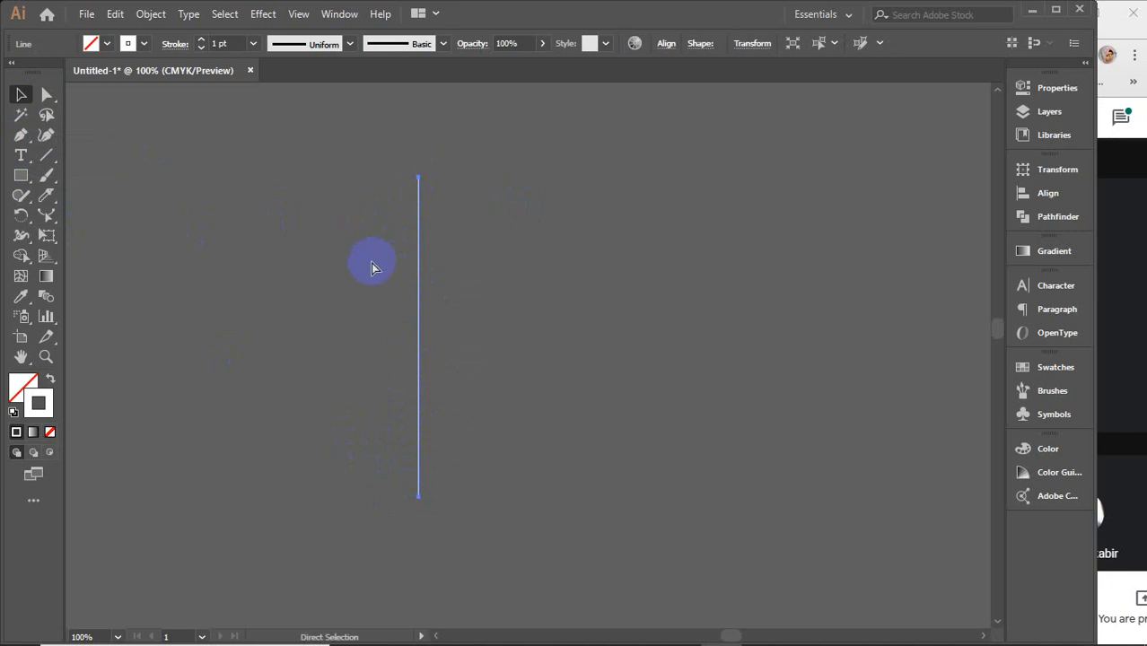
Step: Bend the line's upper part right and its lower part left with the Curvature tool to form an S-curve
{"action": "left_click", "coordinate": [47, 135]}
{"action": "left_click_drag", "start_coordinate": [420, 246], "coordinate": [463, 246]}
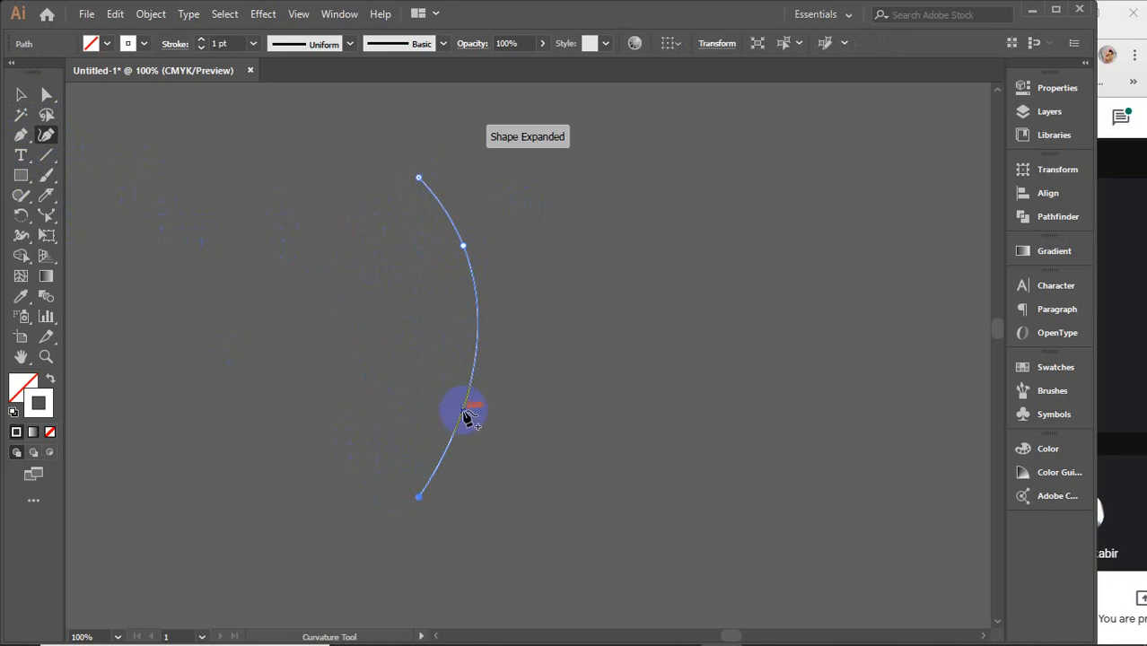
{"action": "left_click_drag", "start_coordinate": [465, 417], "coordinate": [378, 410]}
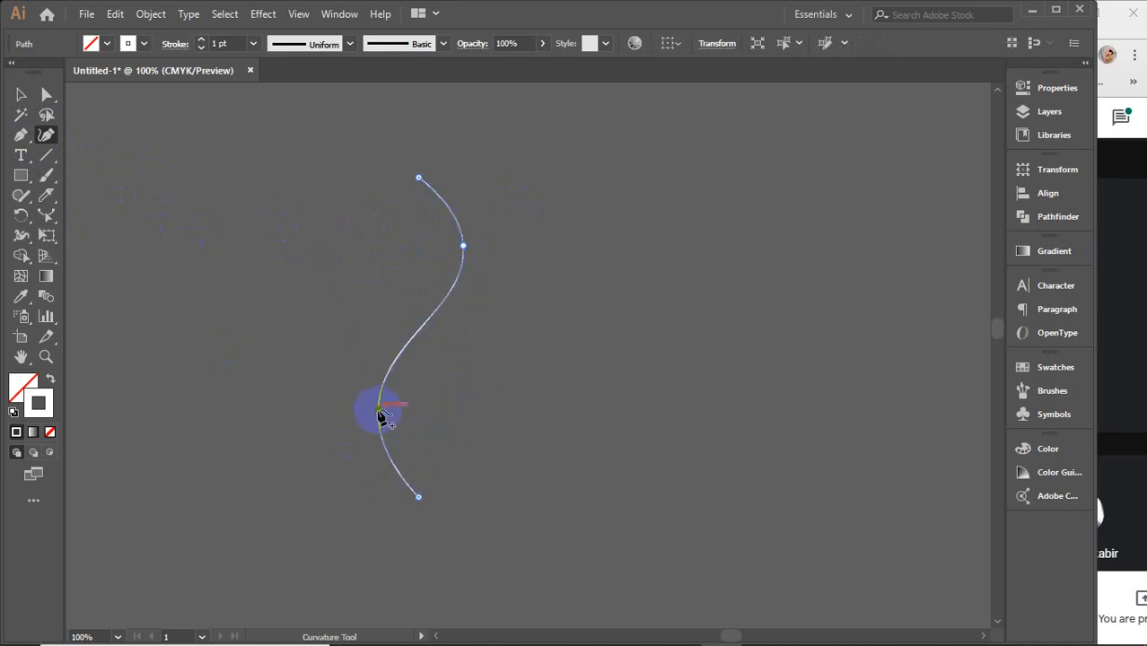
{"action": "left_click_drag", "start_coordinate": [464, 251], "coordinate": [473, 246]}
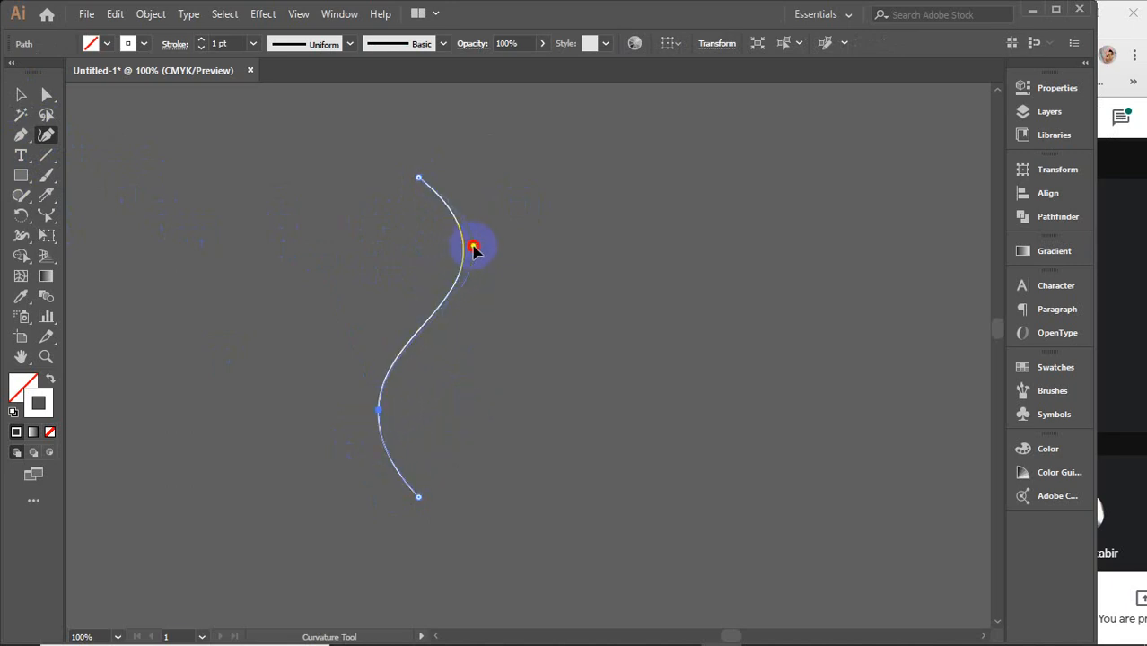
{"action": "left_click", "coordinate": [22, 94]}
{"action": "left_click", "coordinate": [261, 190]}
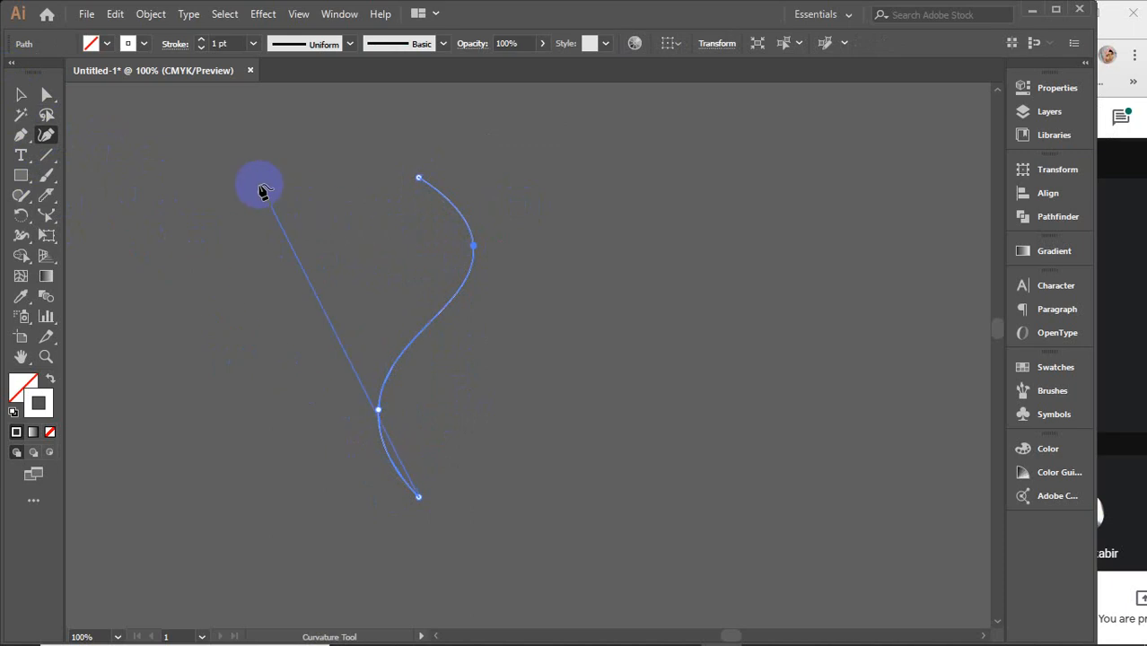
{"action": "left_click", "coordinate": [448, 303]}
Step: Paste the straight line in place over the S-curve and bend it into a wider S with the Curvature tool
{"action": "key", "text": "ctrl+f"}
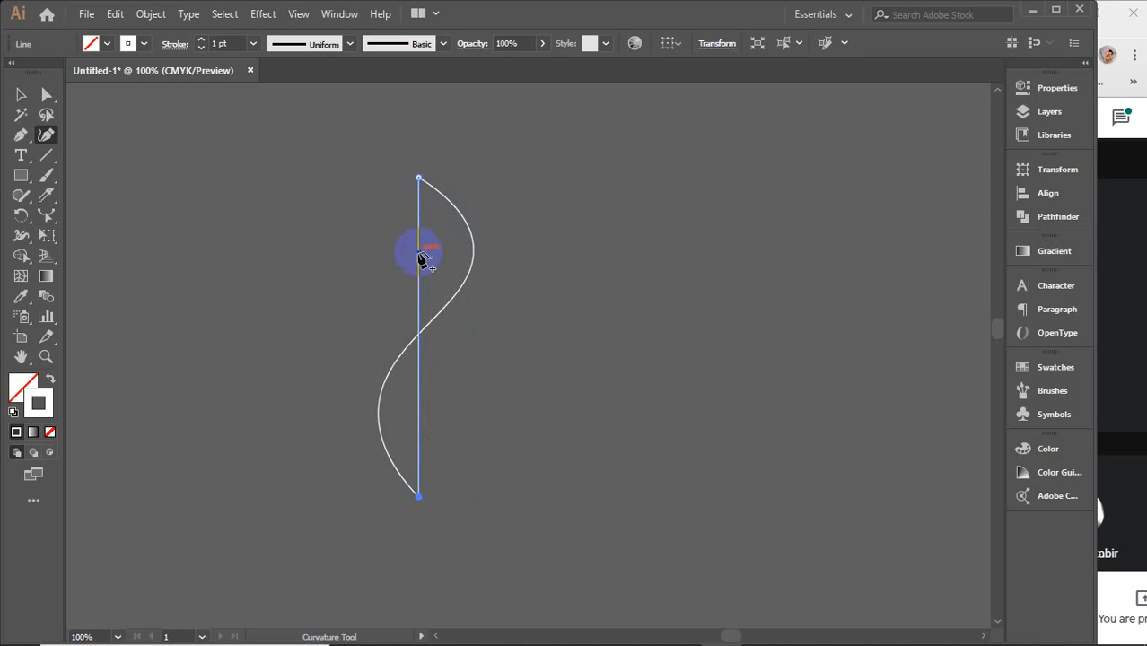
{"action": "left_click_drag", "start_coordinate": [422, 261], "coordinate": [533, 241]}
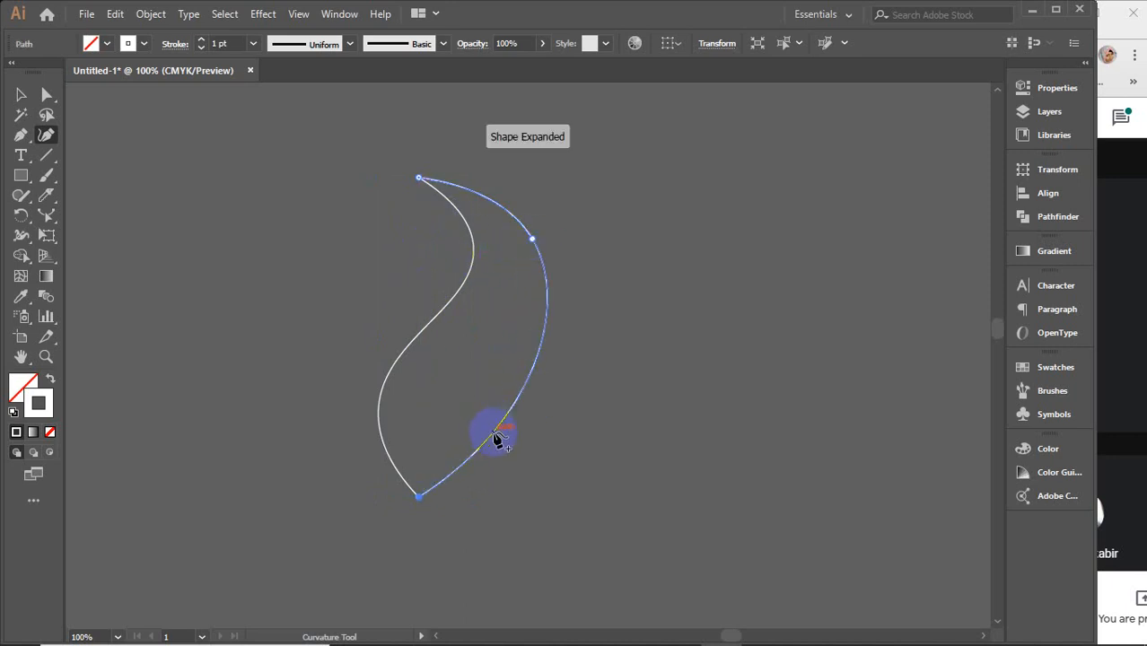
{"action": "left_click_drag", "start_coordinate": [459, 411], "coordinate": [428, 405]}
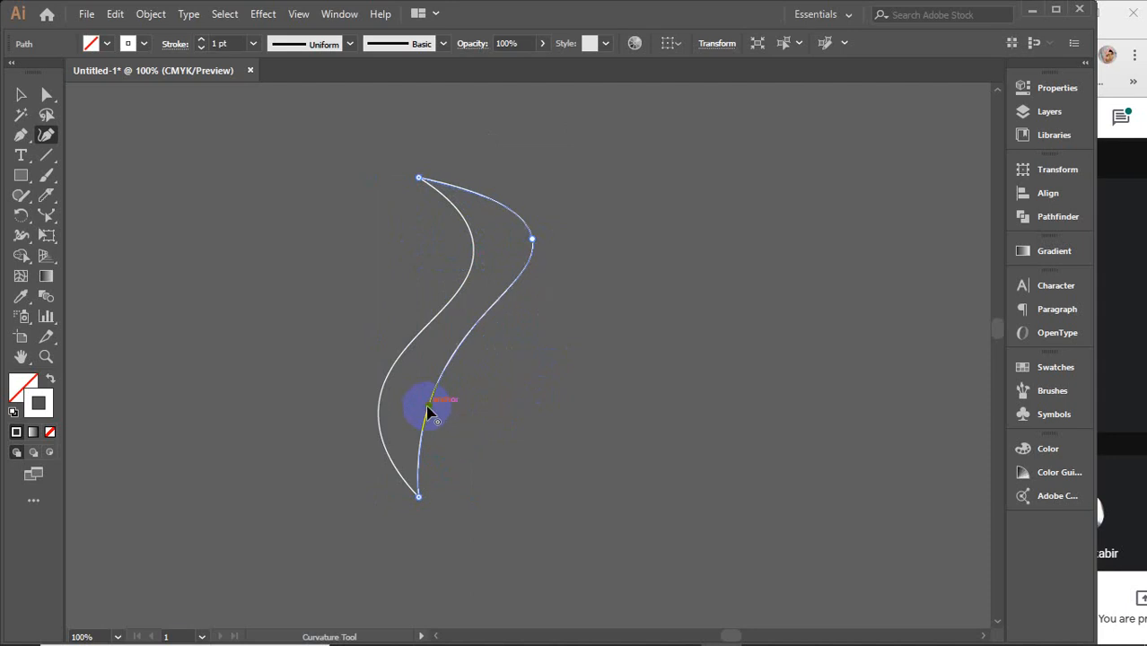
{"action": "left_click", "coordinate": [507, 325]}
{"action": "mouse_move", "coordinate": [428, 406]}
{"action": "left_mouse_down"}
{"action": "mouse_move", "coordinate": [448, 397]}
{"action": "mouse_move", "coordinate": [419, 408]}
{"action": "left_mouse_up"}
Step: Add a middle point to the wider S-curve and adjust its points so it forms a smooth flame outline with the first curve
{"action": "left_click", "coordinate": [507, 325]}
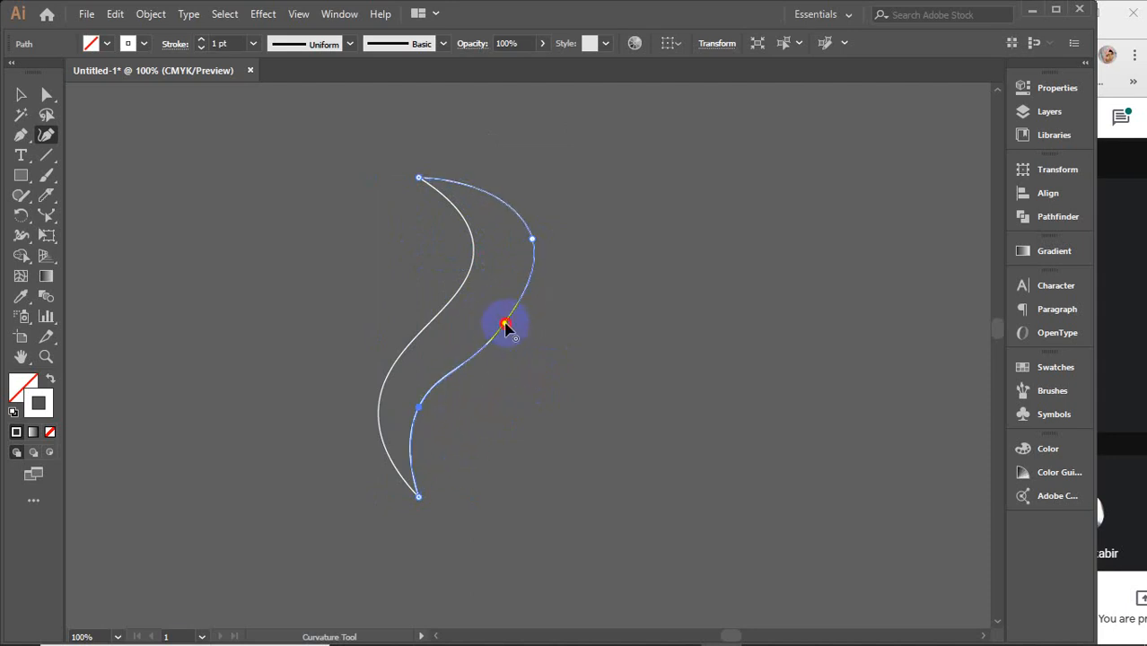
{"action": "left_click_drag", "start_coordinate": [505, 324], "coordinate": [515, 328]}
{"action": "left_click_drag", "start_coordinate": [418, 407], "coordinate": [435, 416]}
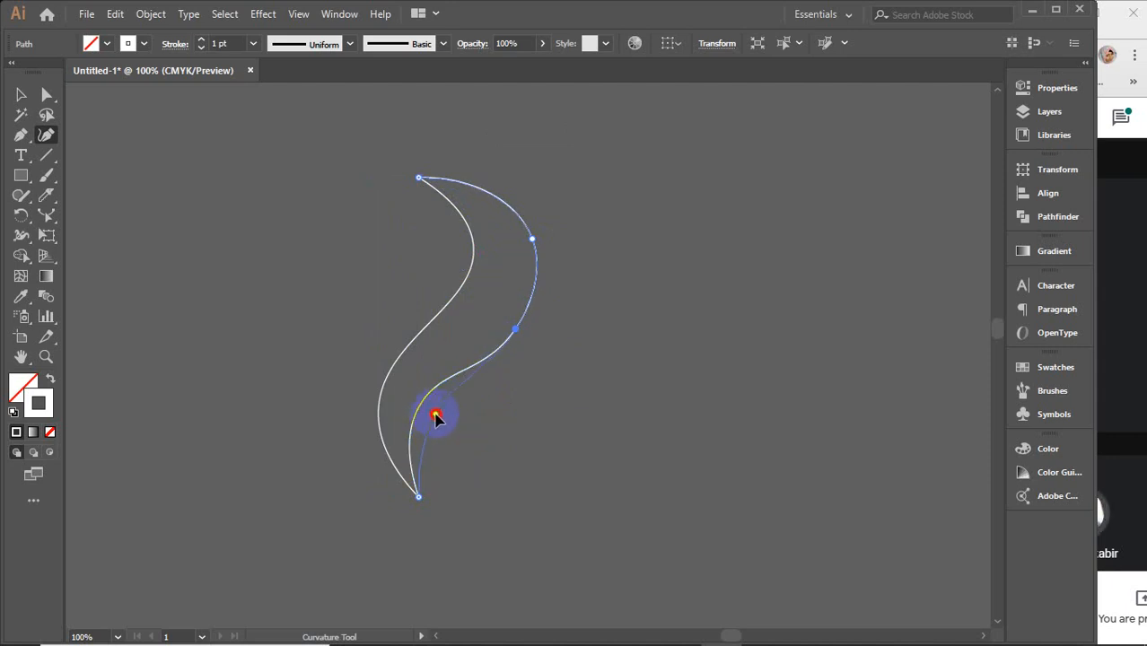
{"action": "left_click", "coordinate": [510, 328]}
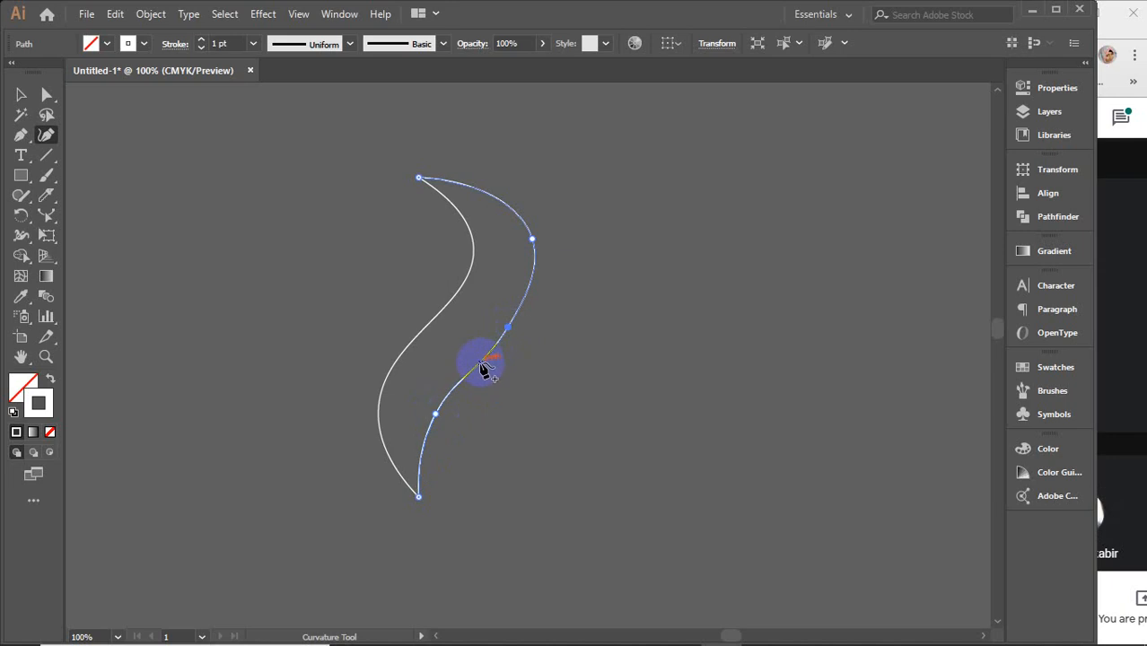
{"action": "left_click", "coordinate": [531, 238]}
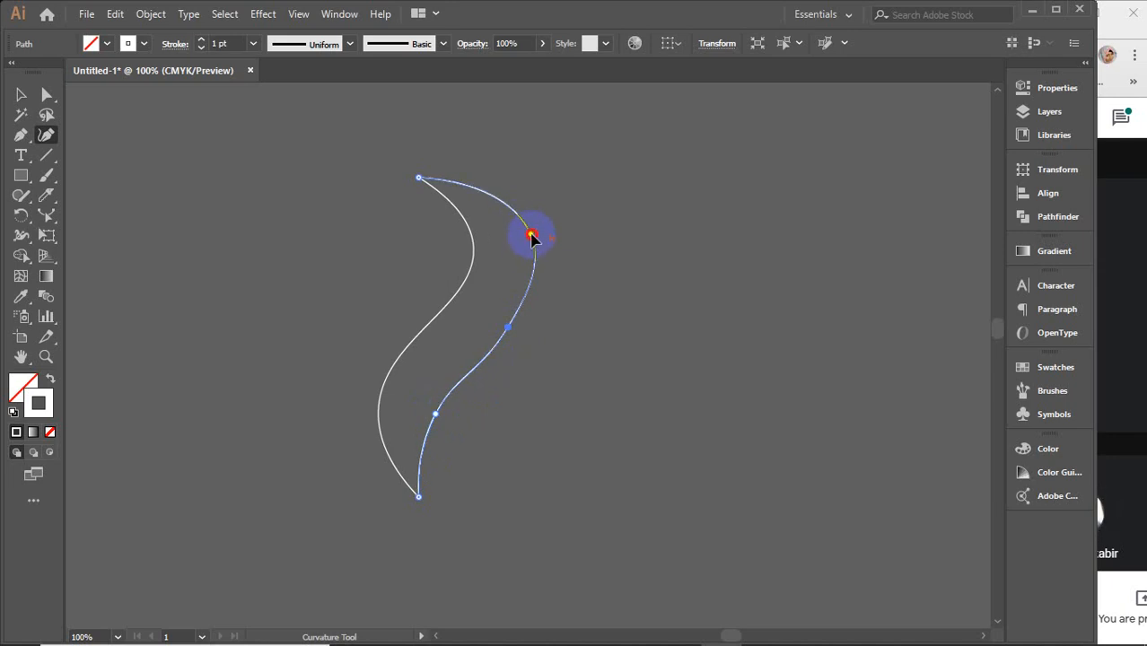
{"action": "left_click_drag", "start_coordinate": [532, 240], "coordinate": [531, 235]}
{"action": "left_click", "coordinate": [532, 236]}
Step: Select both S-curves and move the flame shape to the right, clear of its original place
{"action": "left_click", "coordinate": [23, 96]}
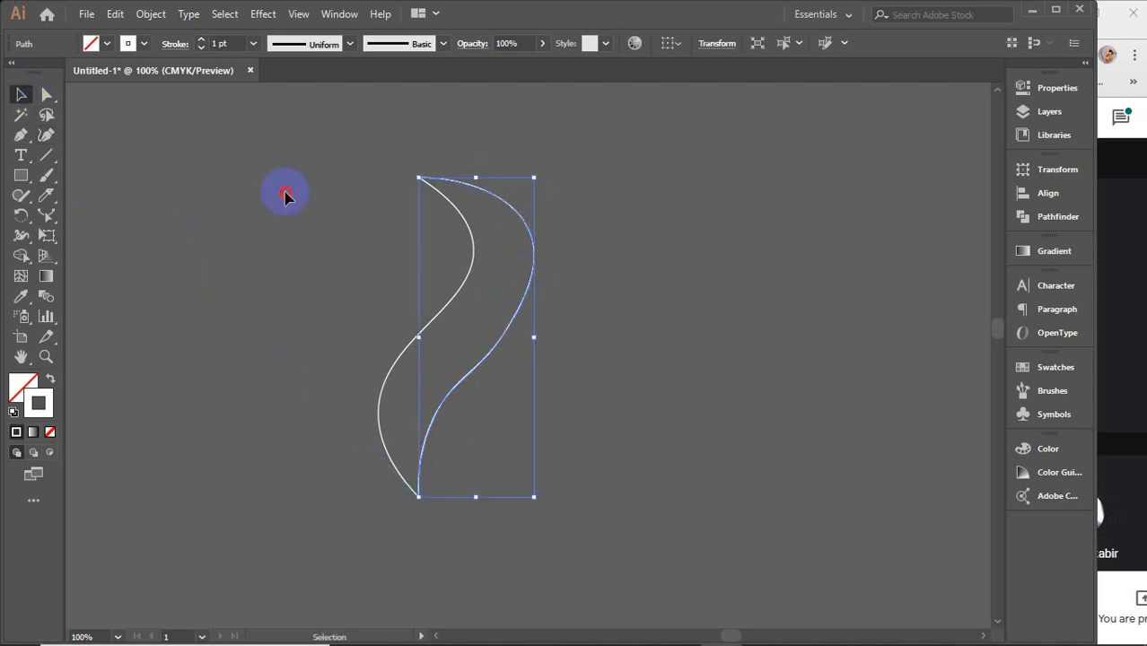
{"action": "left_click", "coordinate": [287, 192]}
{"action": "left_click", "coordinate": [491, 357]}
{"action": "left_click_drag", "start_coordinate": [503, 338], "coordinate": [807, 337]}
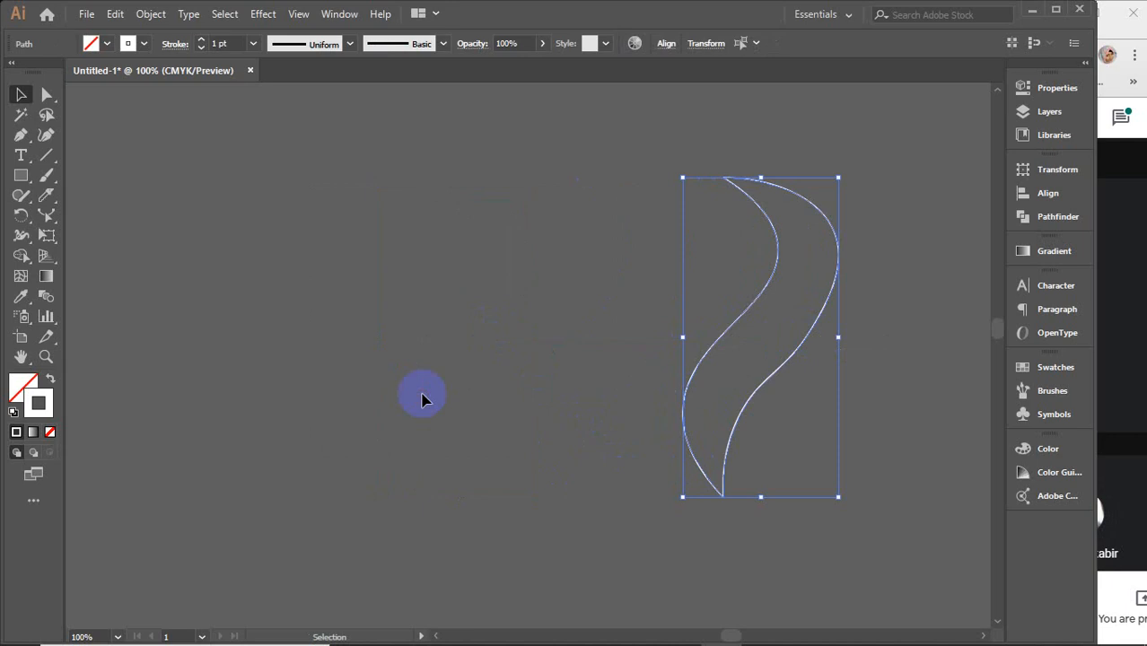
Step: Paste the straight line in its original place and bend it into an S-curve with the Reshape tool
{"action": "left_click", "coordinate": [422, 394]}
{"action": "key", "text": "ctrl+f"}
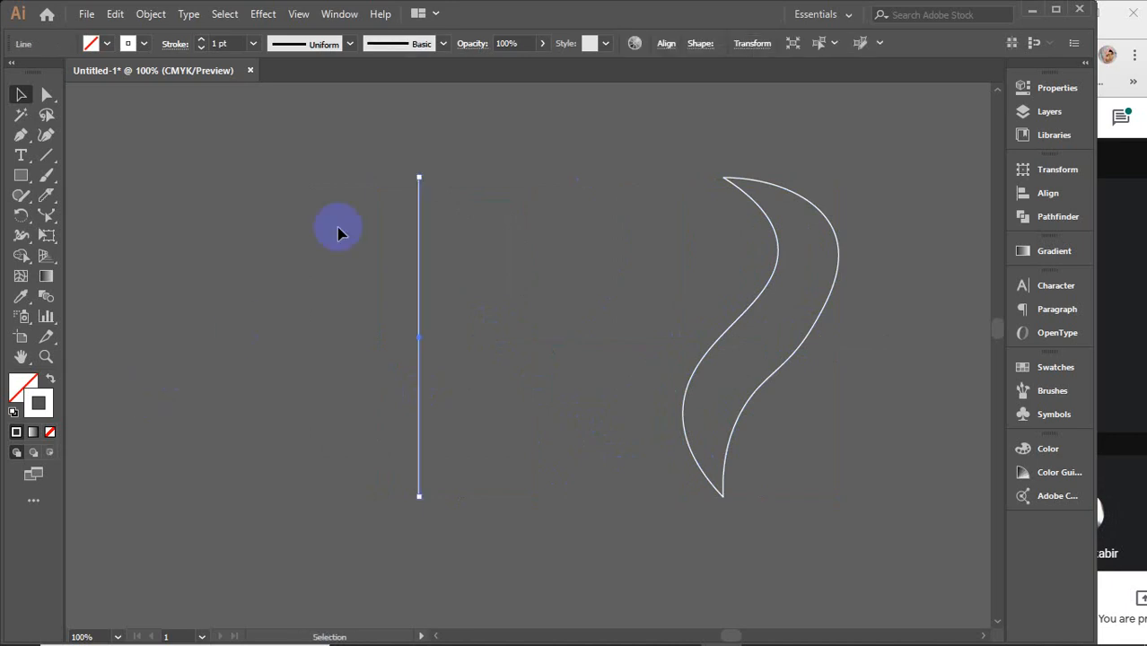
{"action": "left_click", "coordinate": [47, 216]}
{"action": "left_click_drag", "start_coordinate": [418, 252], "coordinate": [491, 254]}
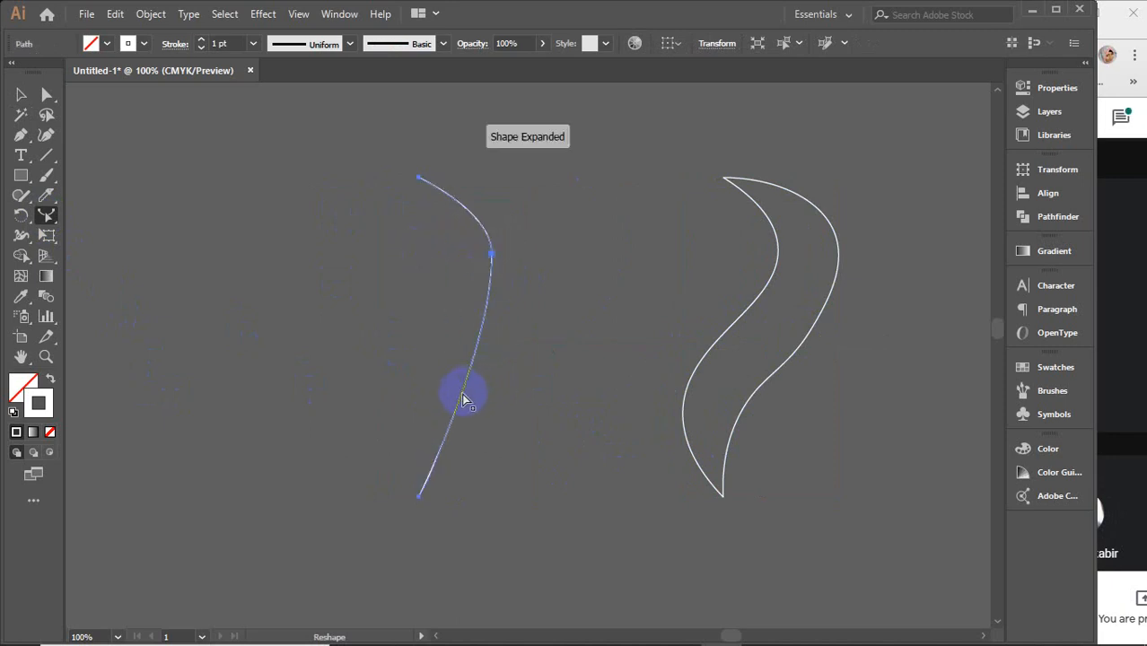
{"action": "left_click_drag", "start_coordinate": [462, 402], "coordinate": [378, 395]}
{"action": "left_click_drag", "start_coordinate": [455, 260], "coordinate": [472, 262]}
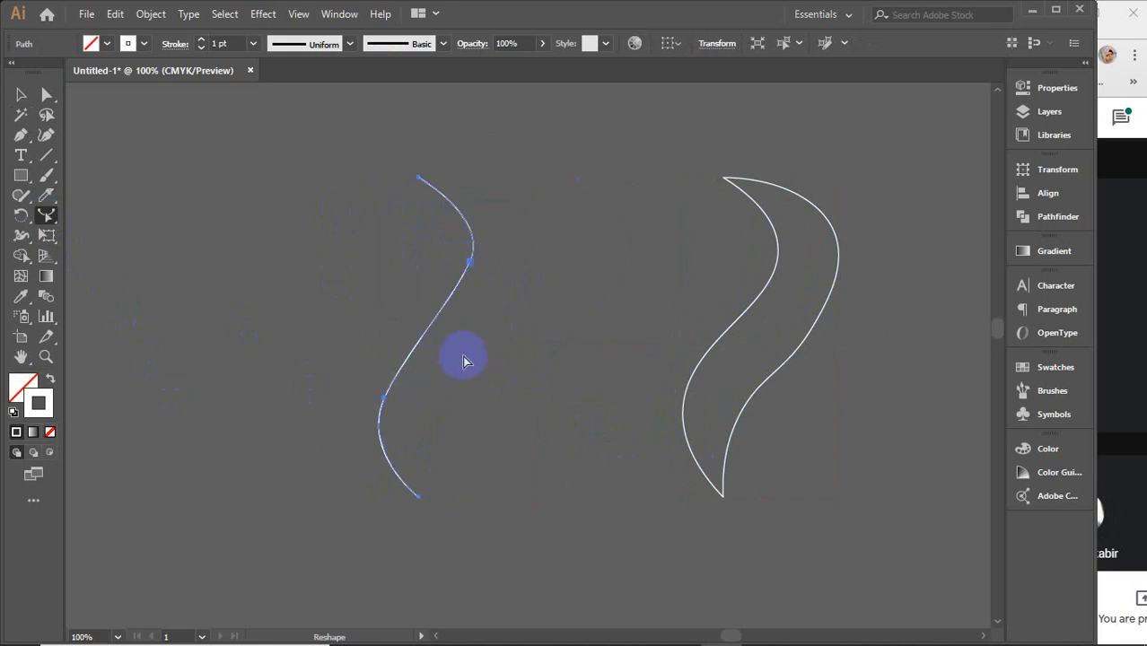
Step: Paste the straight line over the new curve and pull its upper part right and lower part inward with the Reshape tool
{"action": "key", "text": "ctrl+f"}
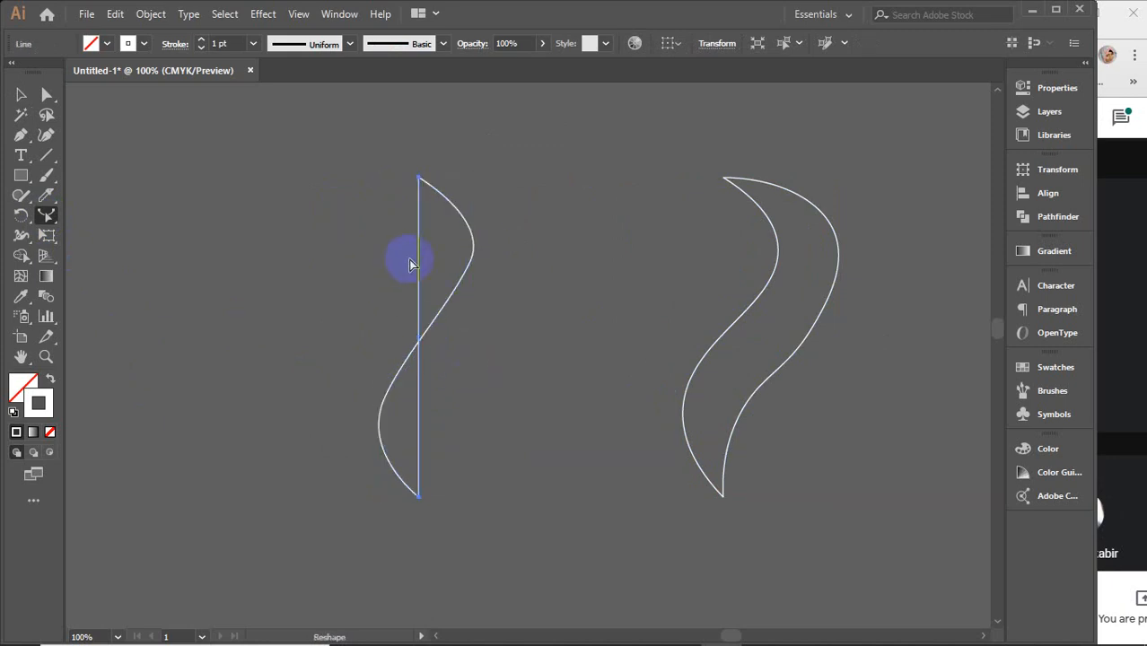
{"action": "left_click_drag", "start_coordinate": [418, 257], "coordinate": [543, 248]}
{"action": "left_click", "coordinate": [476, 425]}
{"action": "left_click_drag", "start_coordinate": [471, 432], "coordinate": [422, 414]}
Step: Fine-tune the upper and lower bends of the outer curve with the Reshape tool to follow the inner S-curve
{"action": "left_click", "coordinate": [514, 262]}
{"action": "left_click_drag", "start_coordinate": [521, 247], "coordinate": [546, 242]}
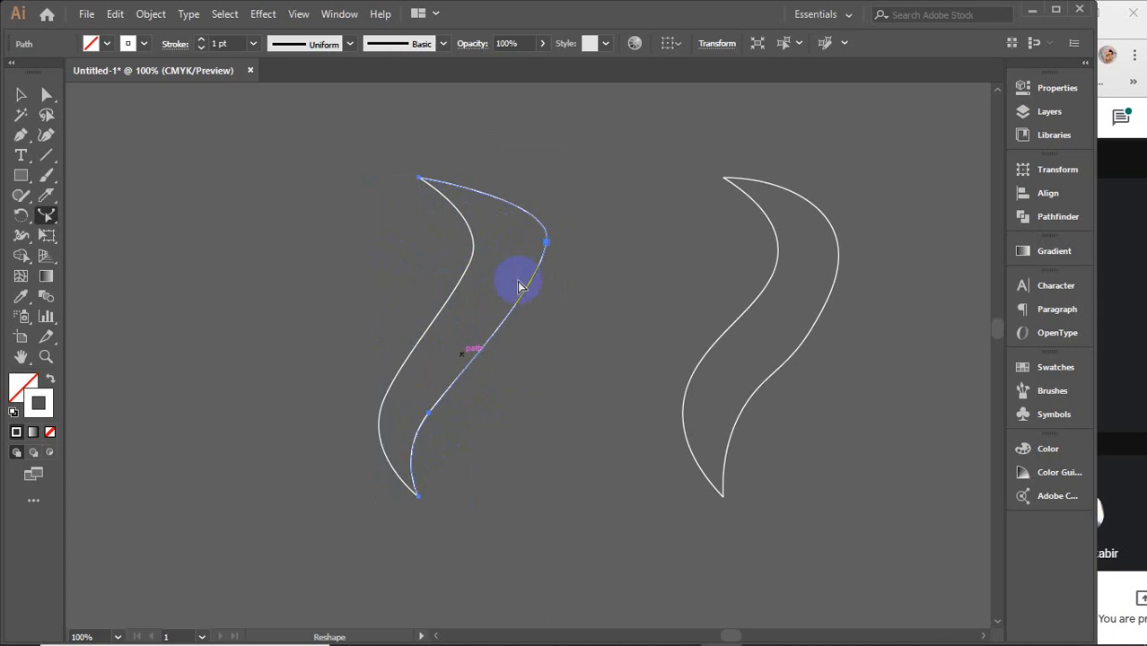
{"action": "left_click_drag", "start_coordinate": [429, 417], "coordinate": [436, 425]}
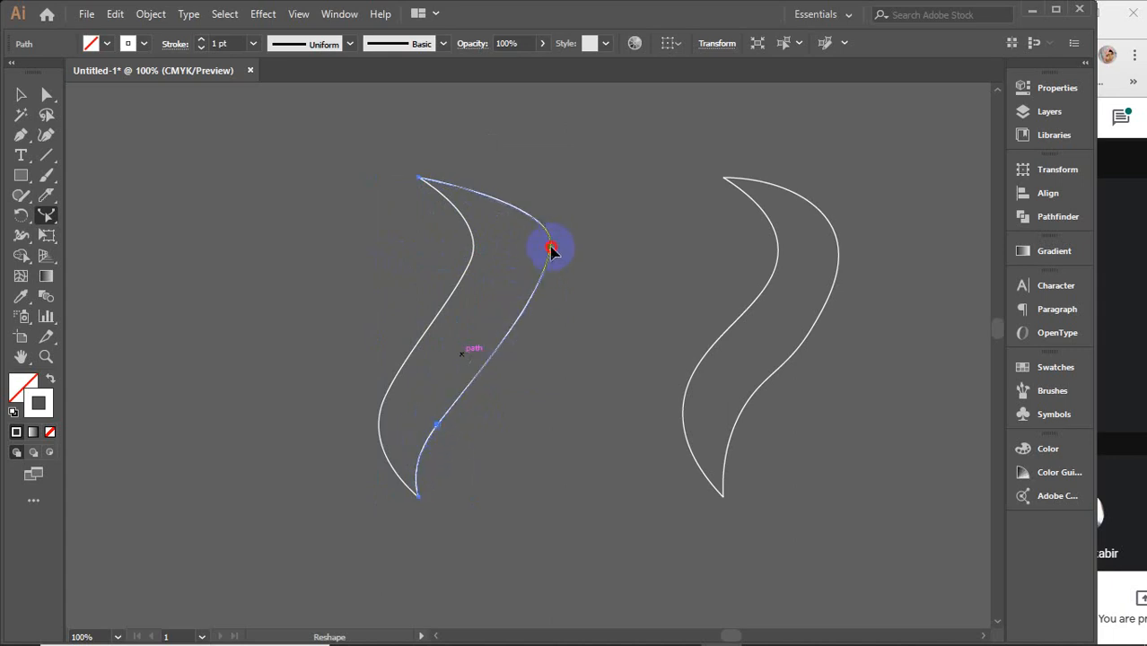
{"action": "left_click_drag", "start_coordinate": [550, 251], "coordinate": [539, 259]}
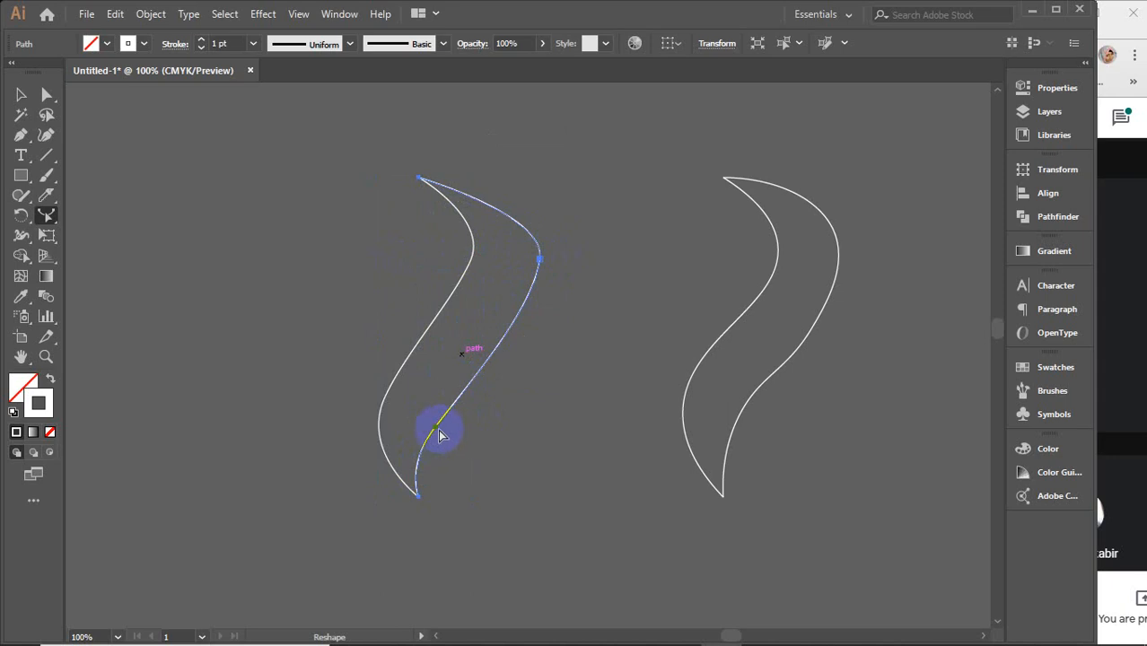
{"action": "mouse_move", "coordinate": [433, 431]}
{"action": "left_mouse_down"}
{"action": "mouse_move", "coordinate": [444, 425]}
{"action": "mouse_move", "coordinate": [431, 415]}
{"action": "left_mouse_up"}
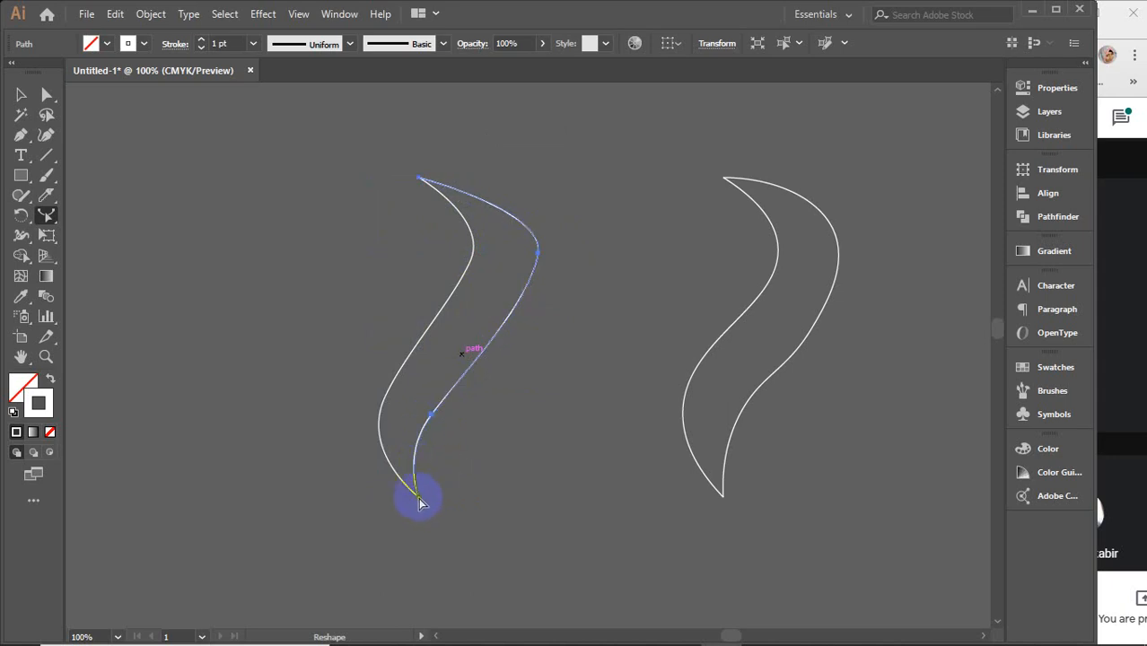
Step: Reshape the outer curve by moving its bottom end point away from the inner curve's end and shifting its lower bend left
{"action": "scroll", "coordinate": [420, 503], "scroll_direction": "up", "scroll_amount": 4}
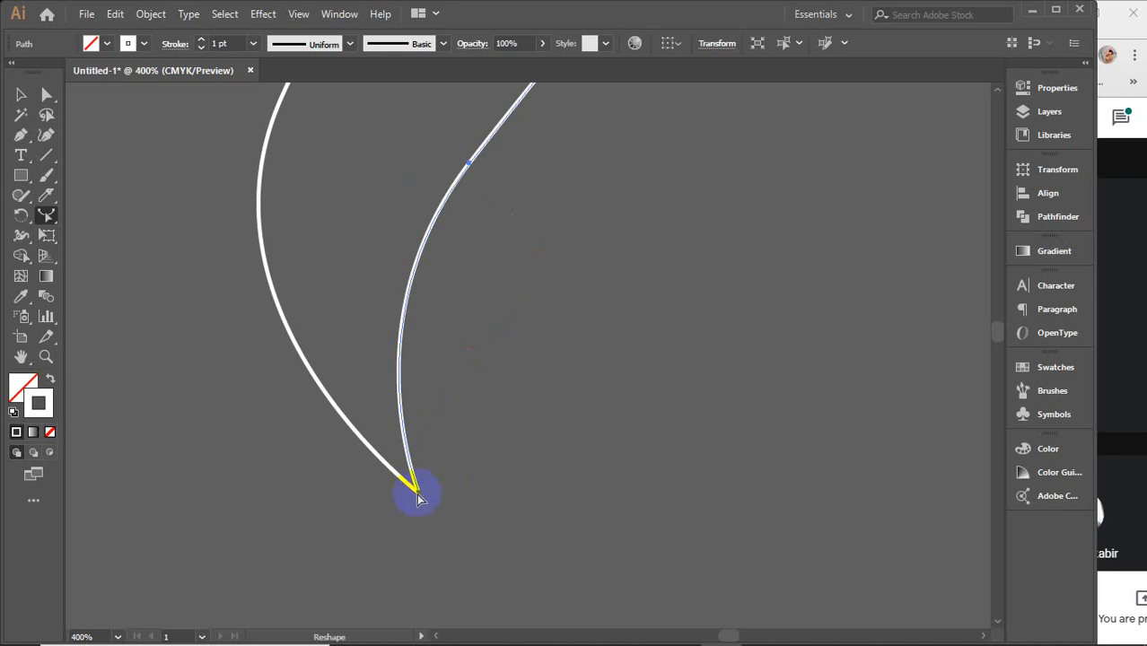
{"action": "left_click_drag", "start_coordinate": [417, 498], "coordinate": [396, 534]}
{"action": "scroll", "coordinate": [519, 499], "scroll_direction": "down", "scroll_amount": 4}
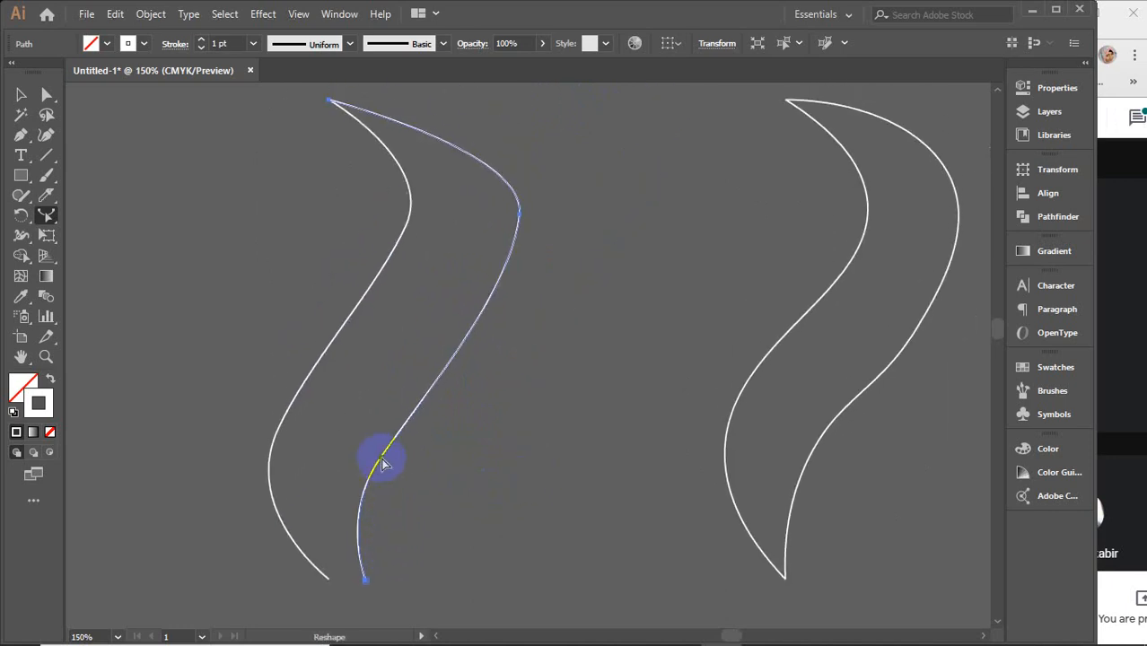
{"action": "left_click_drag", "start_coordinate": [381, 462], "coordinate": [361, 438]}
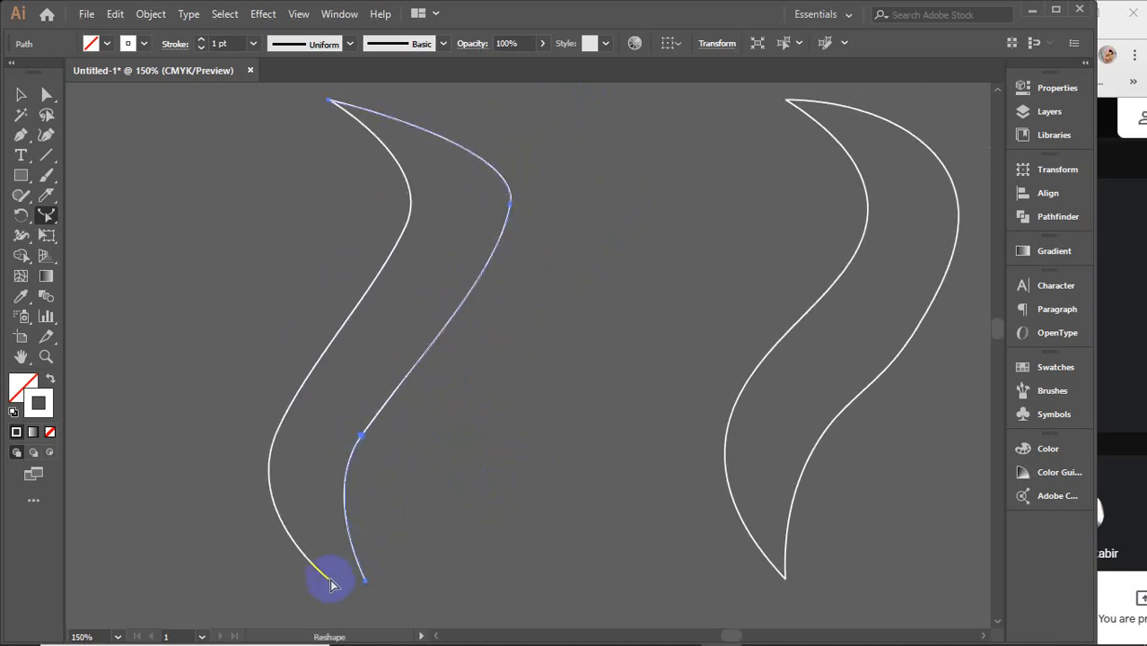
Step: Reshape the inner curve so its bottom end meets the outer curve's end, pull its lower bend left, and deselect it
{"action": "key", "text": "v"}
{"action": "left_click", "coordinate": [323, 577]}
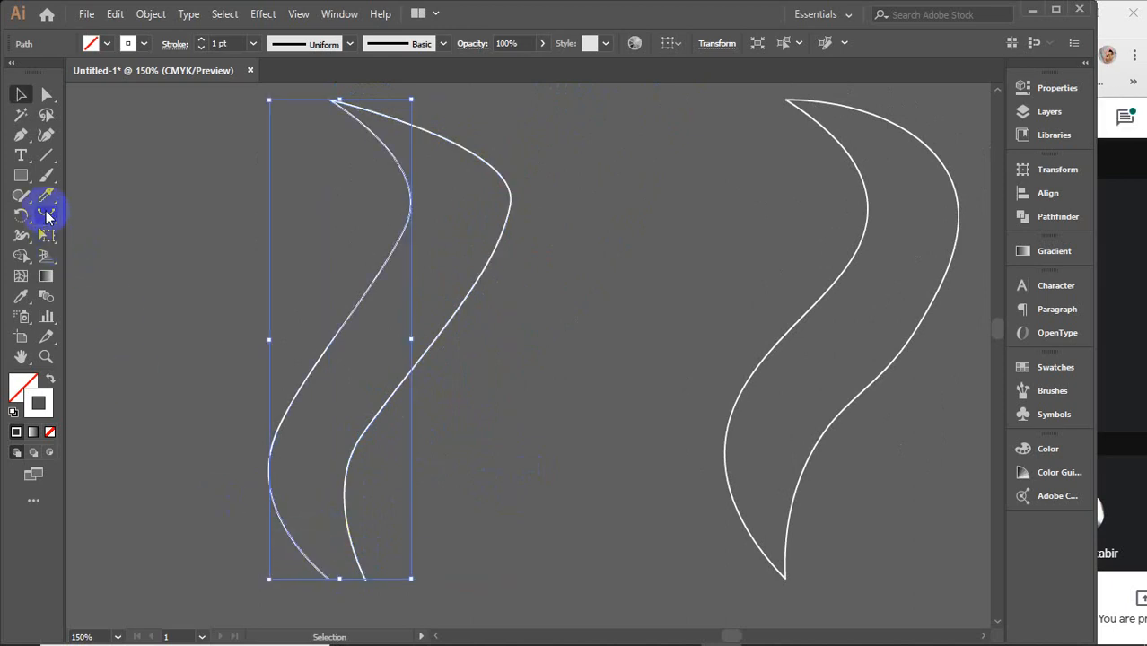
{"action": "left_click", "coordinate": [48, 216]}
{"action": "left_click_drag", "start_coordinate": [329, 585], "coordinate": [366, 583]}
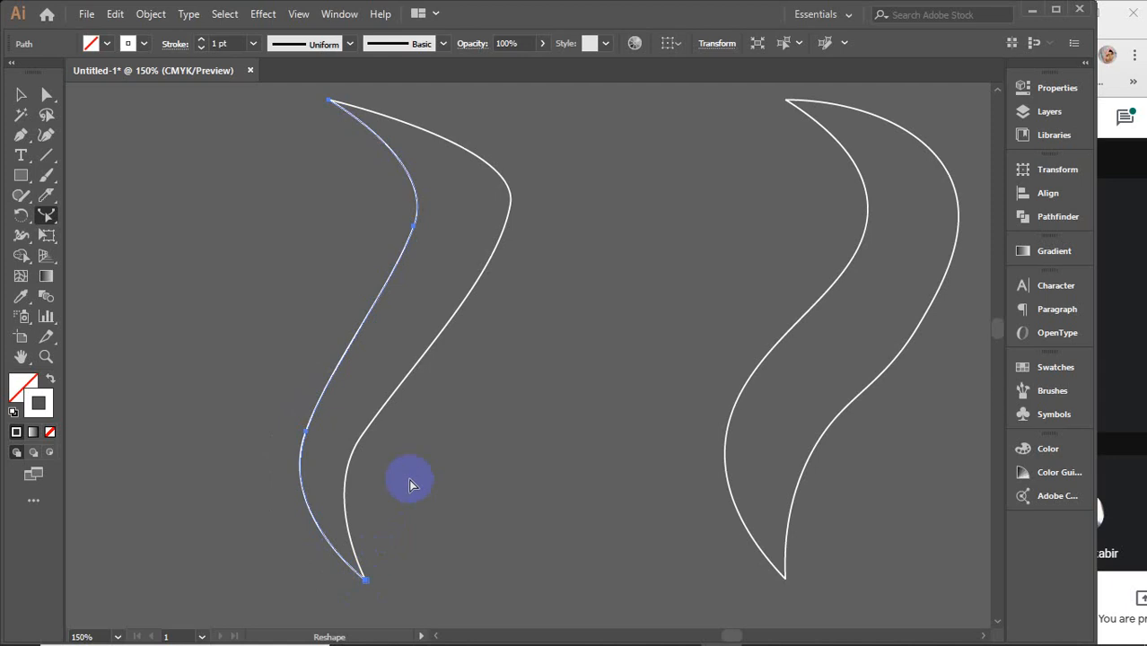
{"action": "left_click_drag", "start_coordinate": [306, 435], "coordinate": [268, 421]}
{"action": "left_click", "coordinate": [18, 95]}
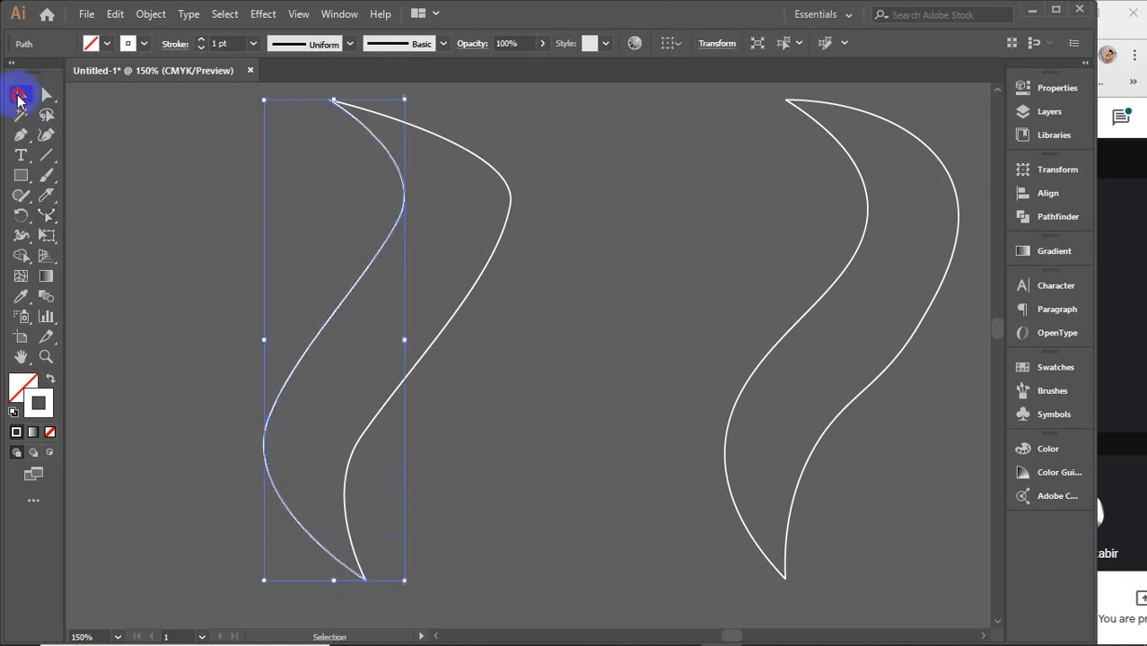
{"action": "left_click", "coordinate": [527, 406]}
{"action": "scroll", "coordinate": [528, 406], "scroll_direction": "down", "scroll_amount": 1}
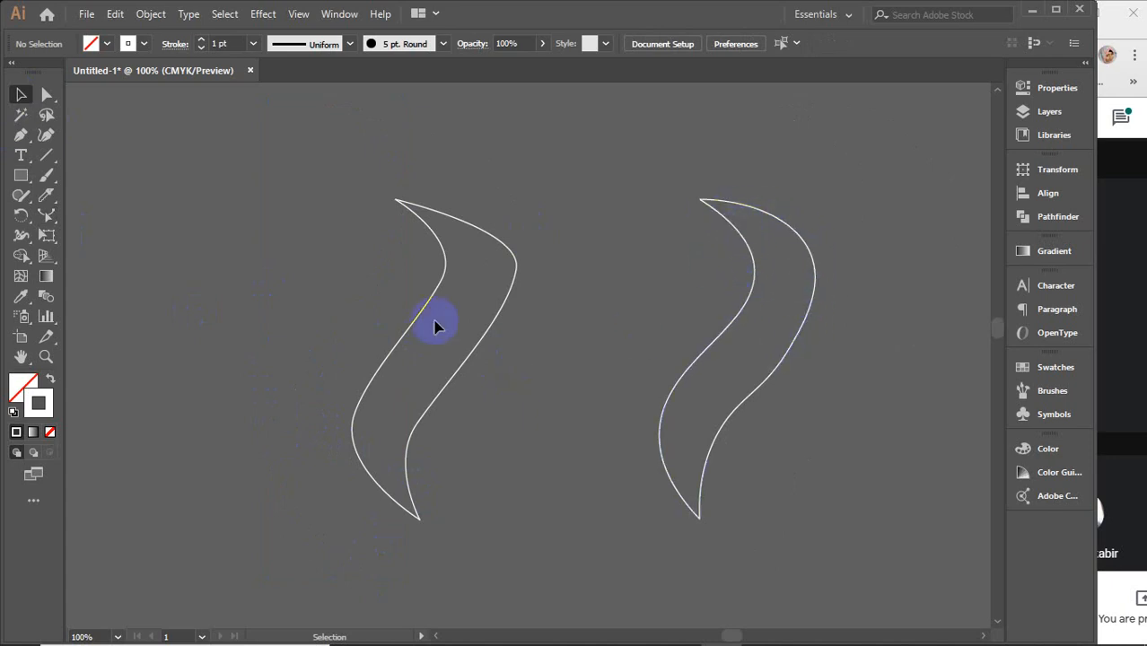
Step: Delete both flame shapes from the canvas
{"action": "left_click_drag", "start_coordinate": [343, 159], "coordinate": [511, 561]}
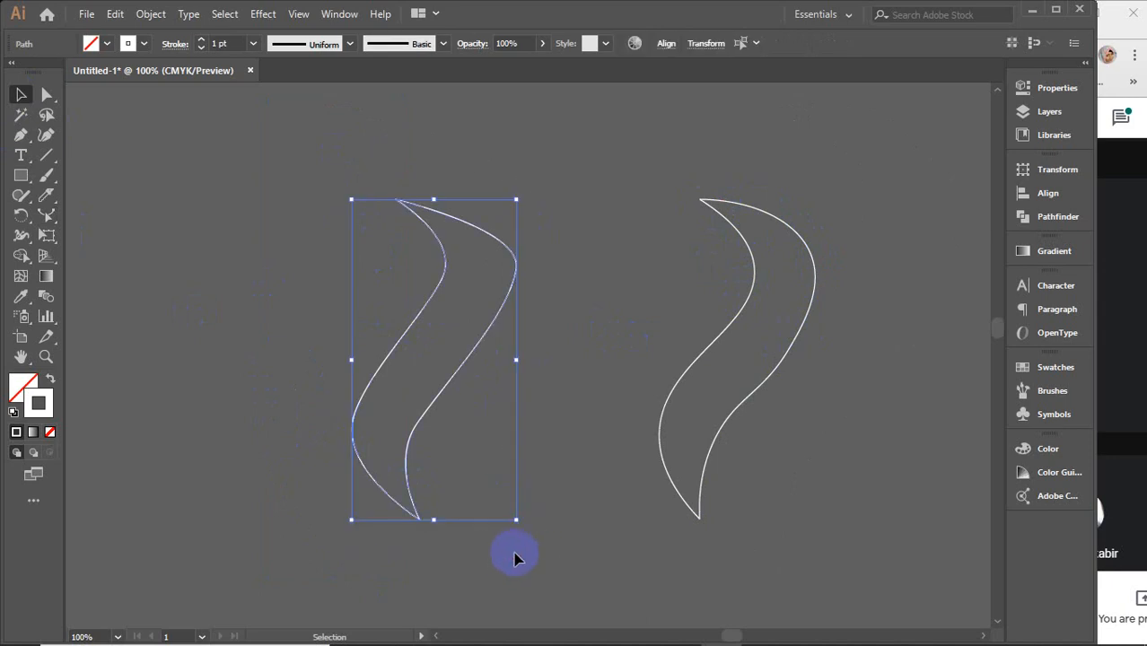
{"action": "left_click", "coordinate": [556, 335]}
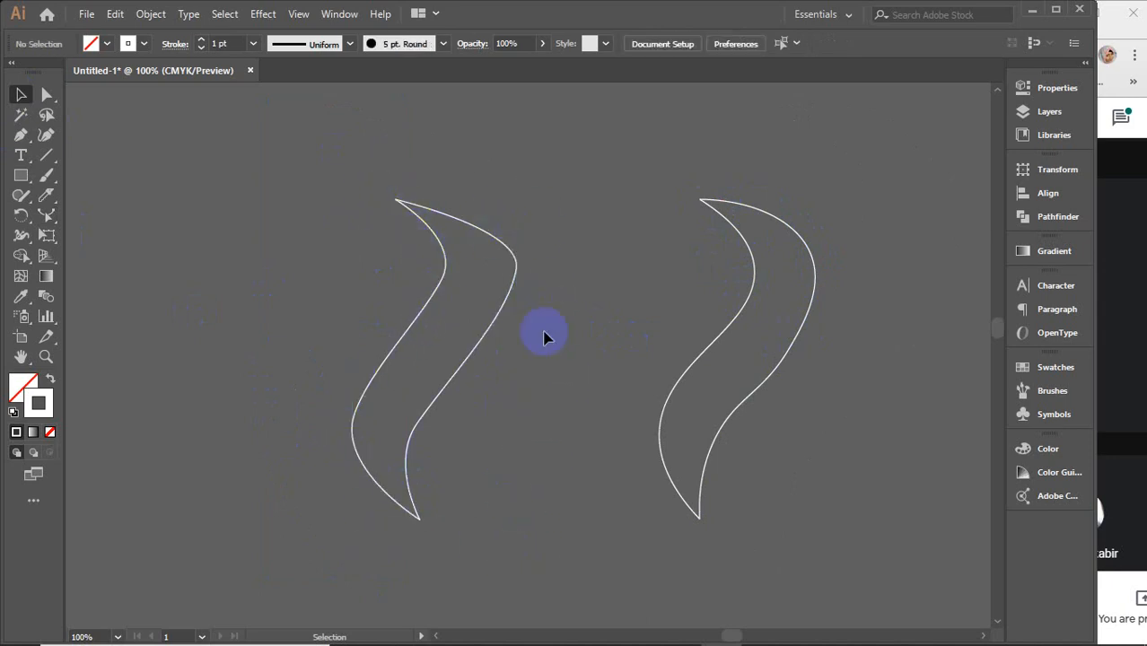
{"action": "left_click_drag", "start_coordinate": [305, 159], "coordinate": [871, 588]}
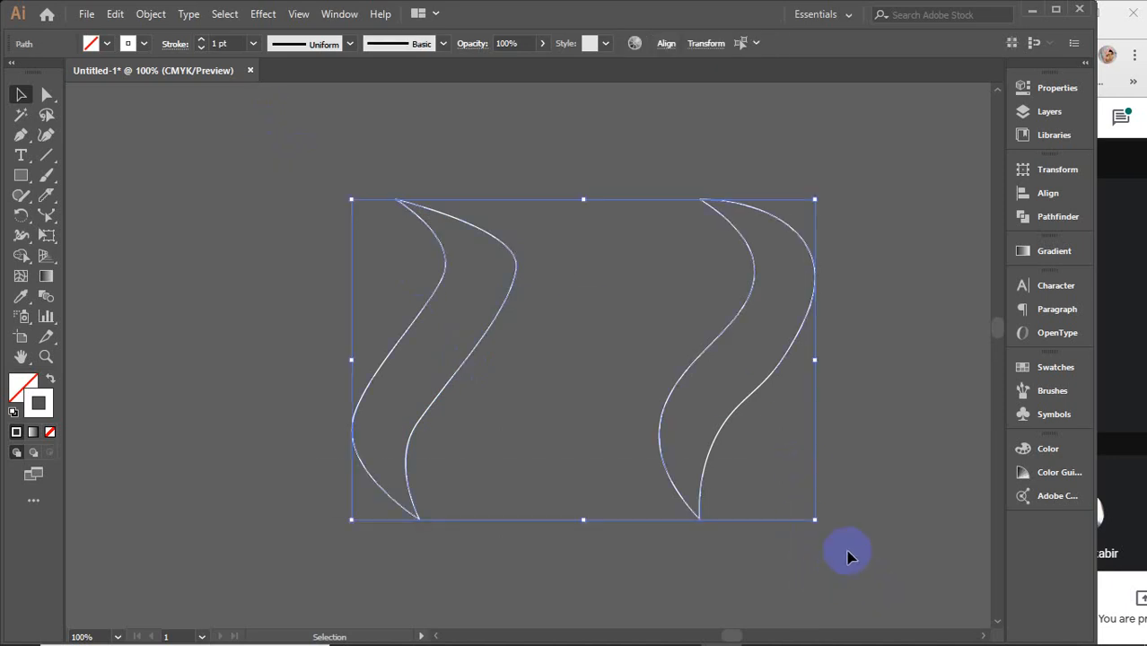
{"action": "key", "text": "Delete"}
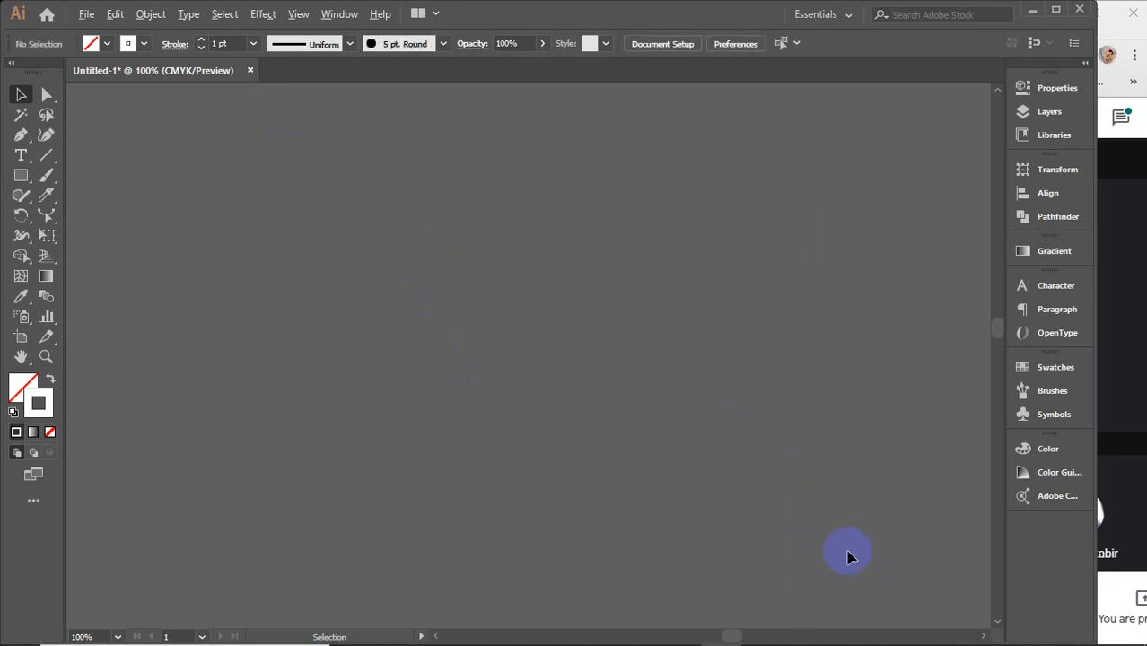
Step: Delete the red clock drawing beside the artboard
{"action": "scroll", "coordinate": [847, 551], "scroll_direction": "down", "scroll_amount": 5}
{"action": "left_click_drag", "start_coordinate": [682, 557], "coordinate": [566, 307]}
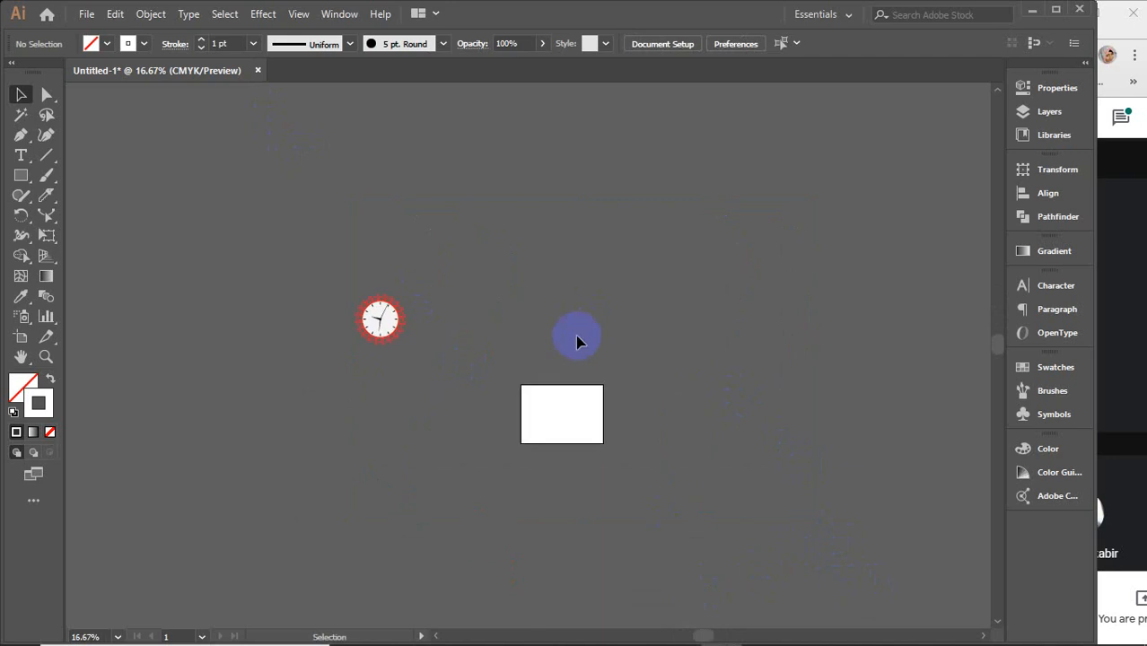
{"action": "left_click_drag", "start_coordinate": [261, 236], "coordinate": [716, 555]}
{"action": "key", "text": "Delete"}
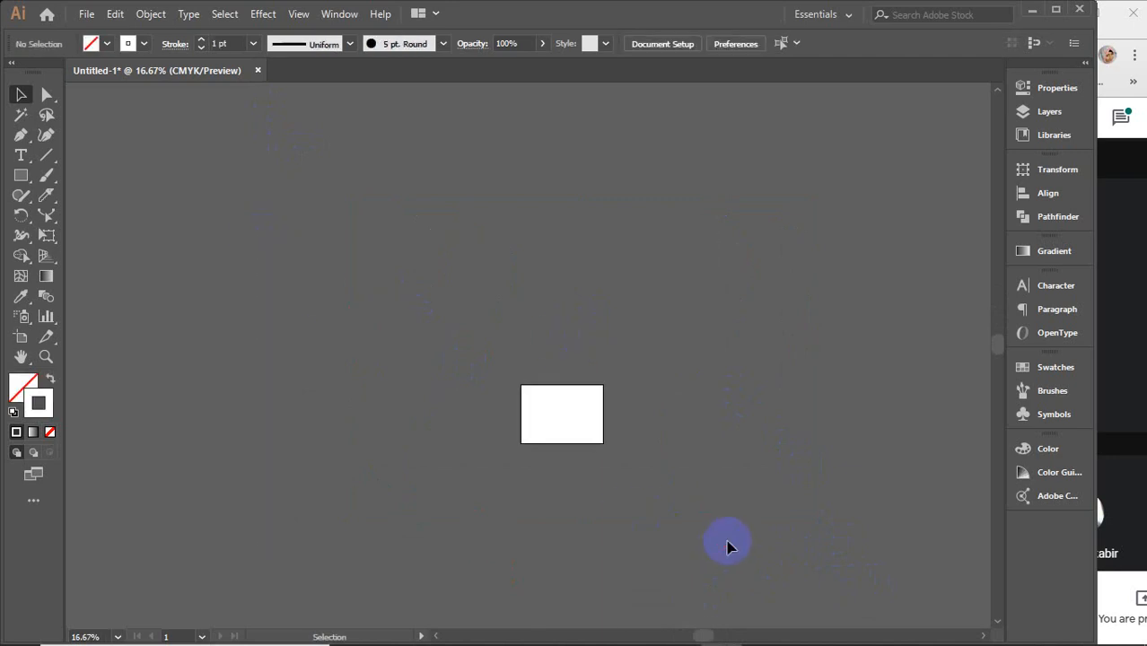
{"action": "left_click", "coordinate": [19, 204]}
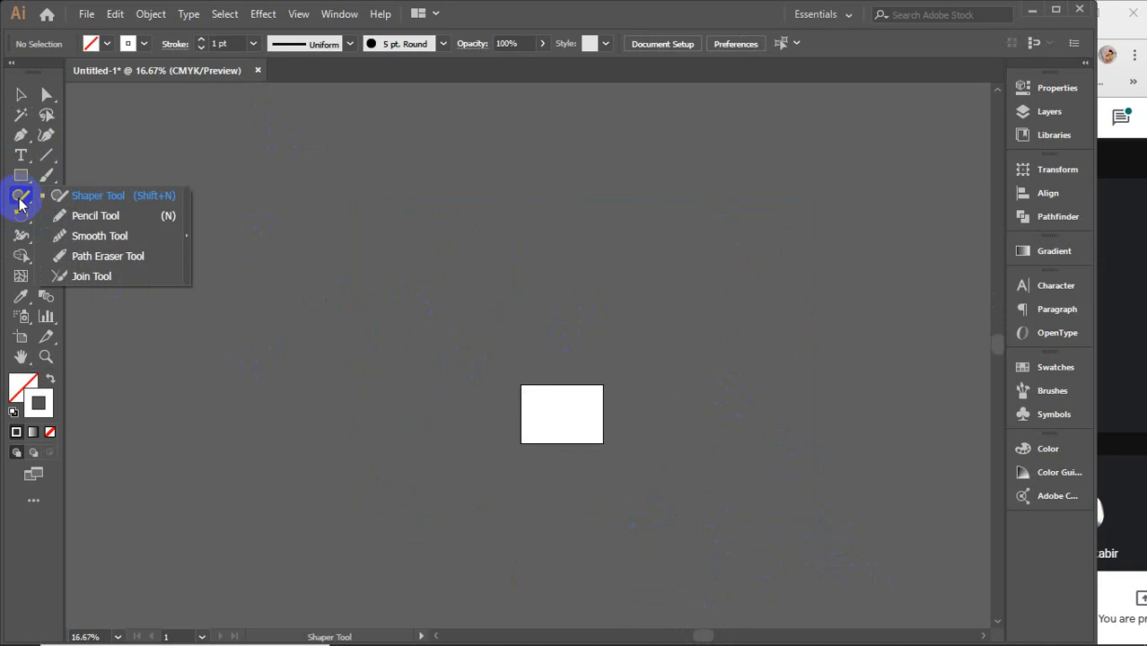
{"action": "left_click", "coordinate": [51, 203]}
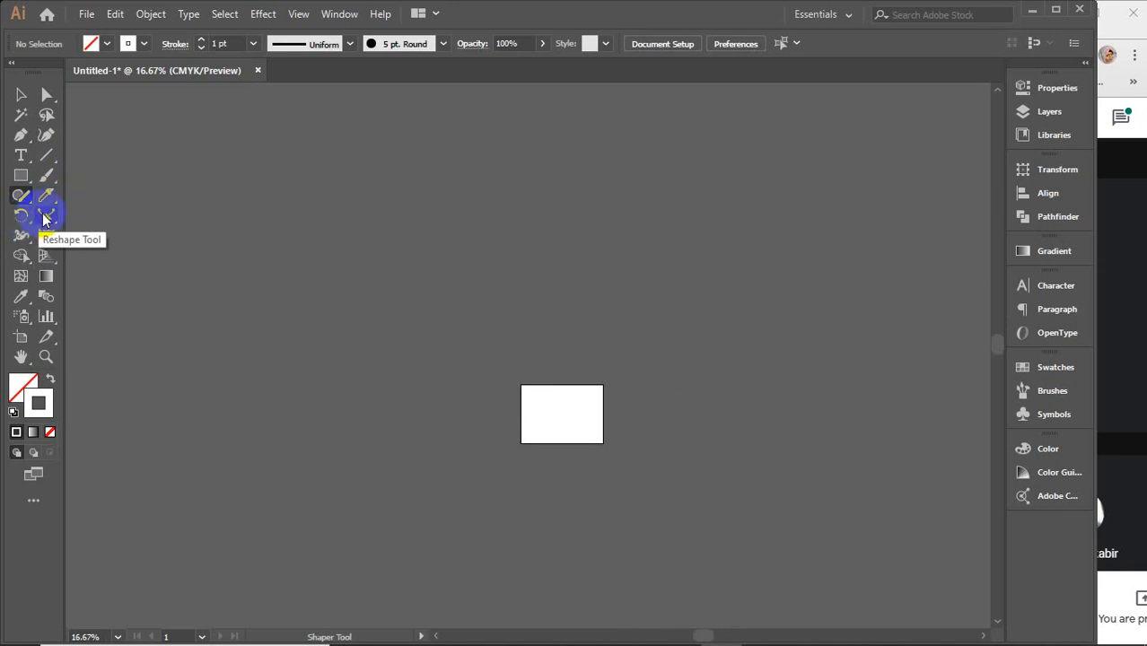
{"action": "left_click", "coordinate": [20, 94]}
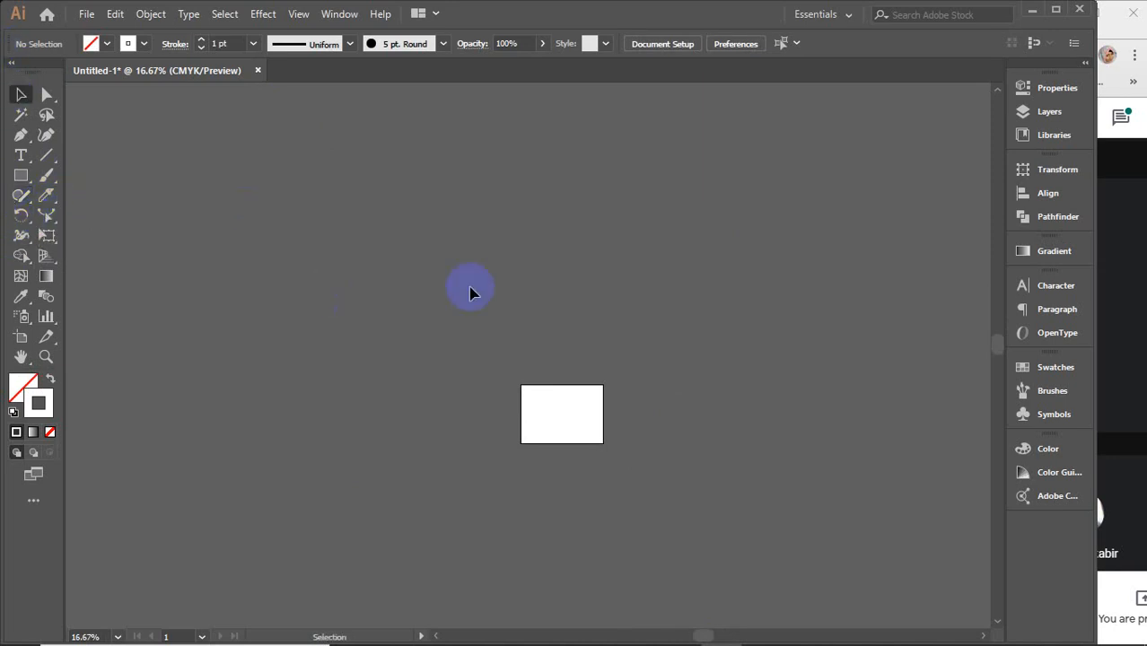
{"action": "left_click", "coordinate": [1077, 10]}
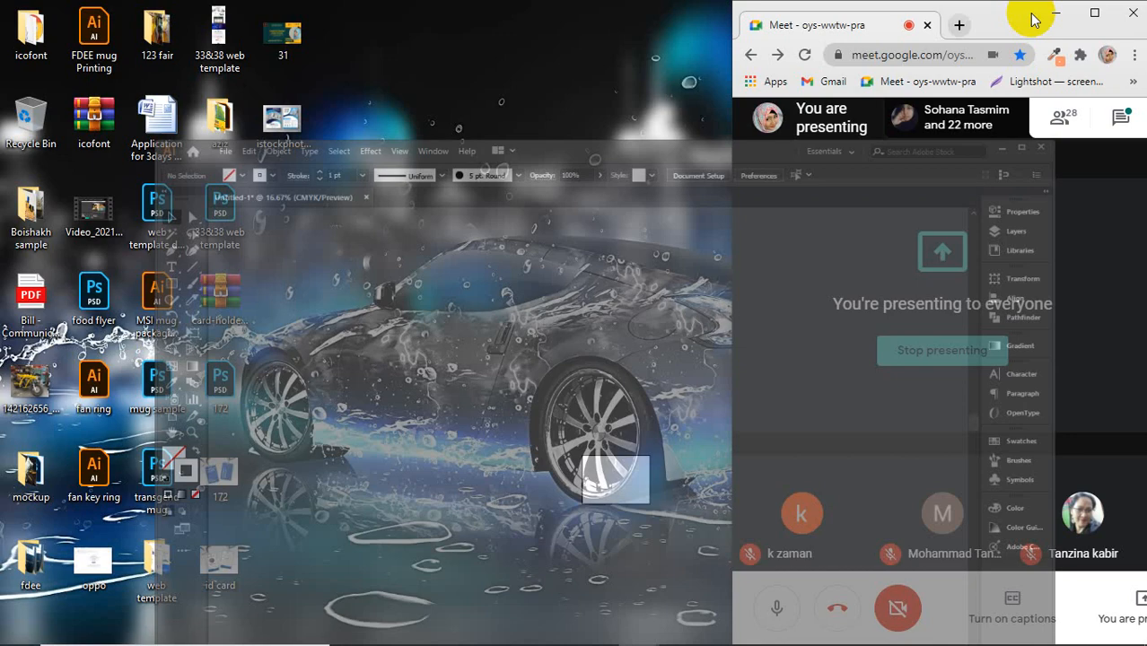
{"action": "right_click", "coordinate": [498, 256]}
{"action": "left_click", "coordinate": [525, 305]}
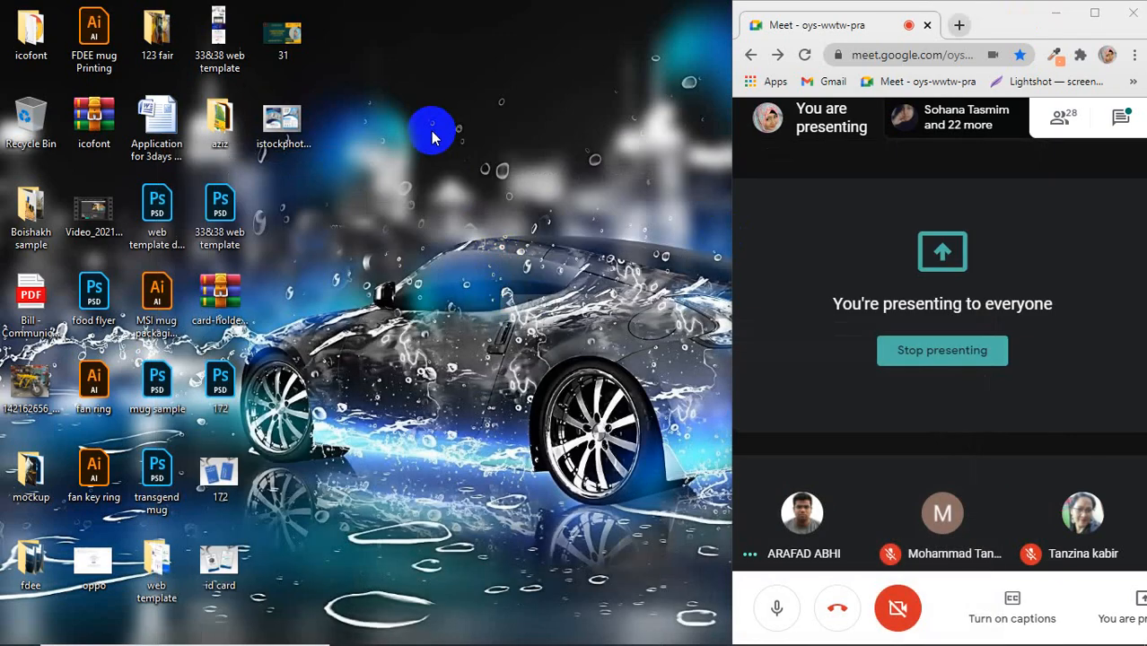
{"action": "right_click", "coordinate": [429, 129]}
{"action": "left_click", "coordinate": [473, 181]}
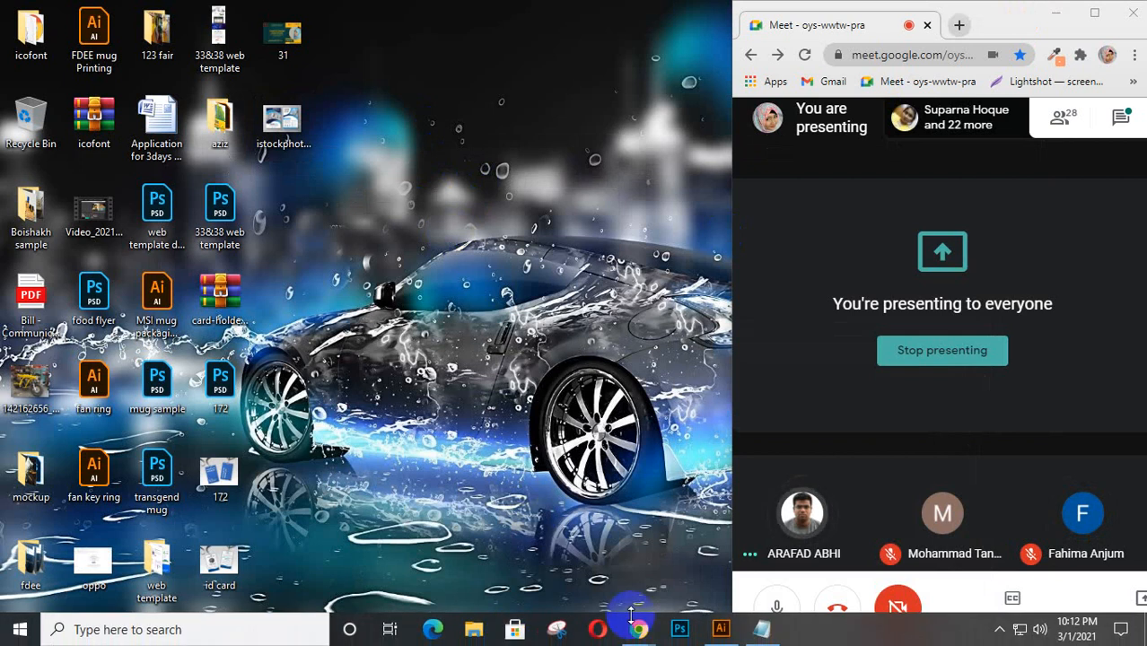
{"action": "mouse_move", "coordinate": [639, 629]}
{"action": "left_click", "coordinate": [720, 629]}
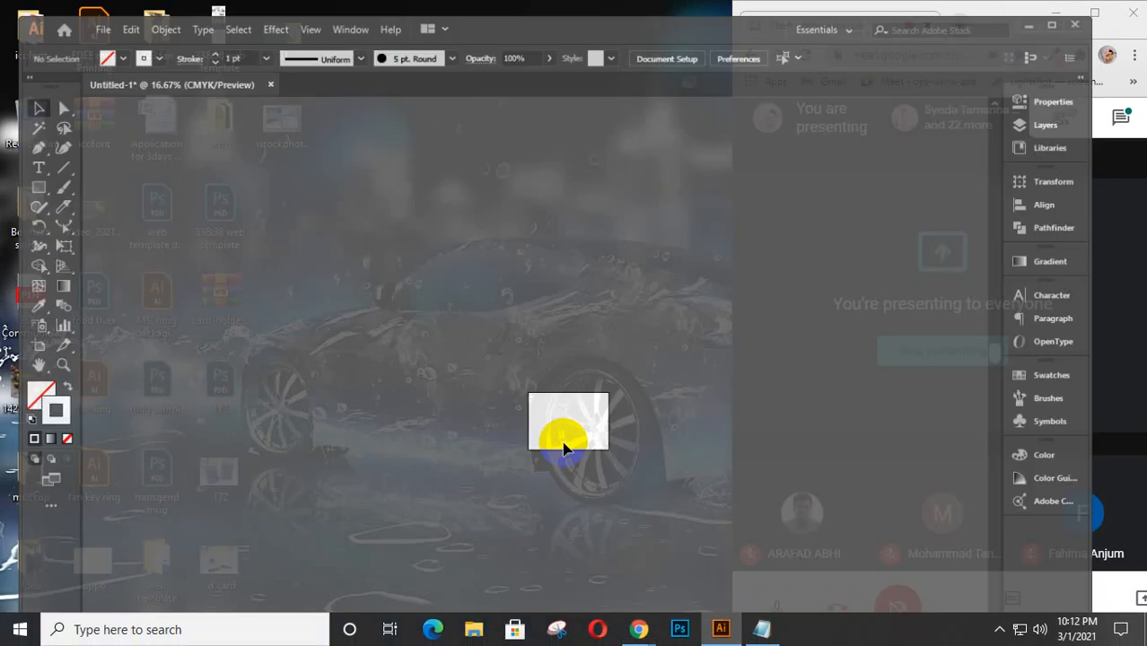
Step: Create a large area-type frame spanning well beyond the artboard on all sides, filled with placeholder text
{"action": "left_click", "coordinate": [21, 158]}
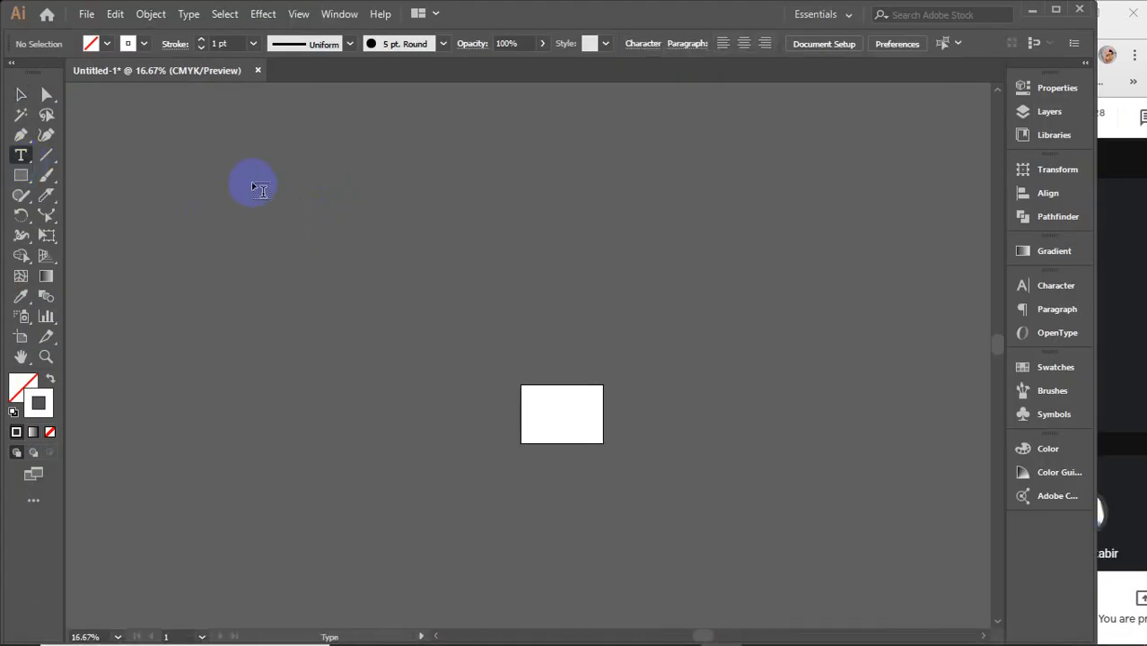
{"action": "left_click_drag", "start_coordinate": [250, 181], "coordinate": [772, 533]}
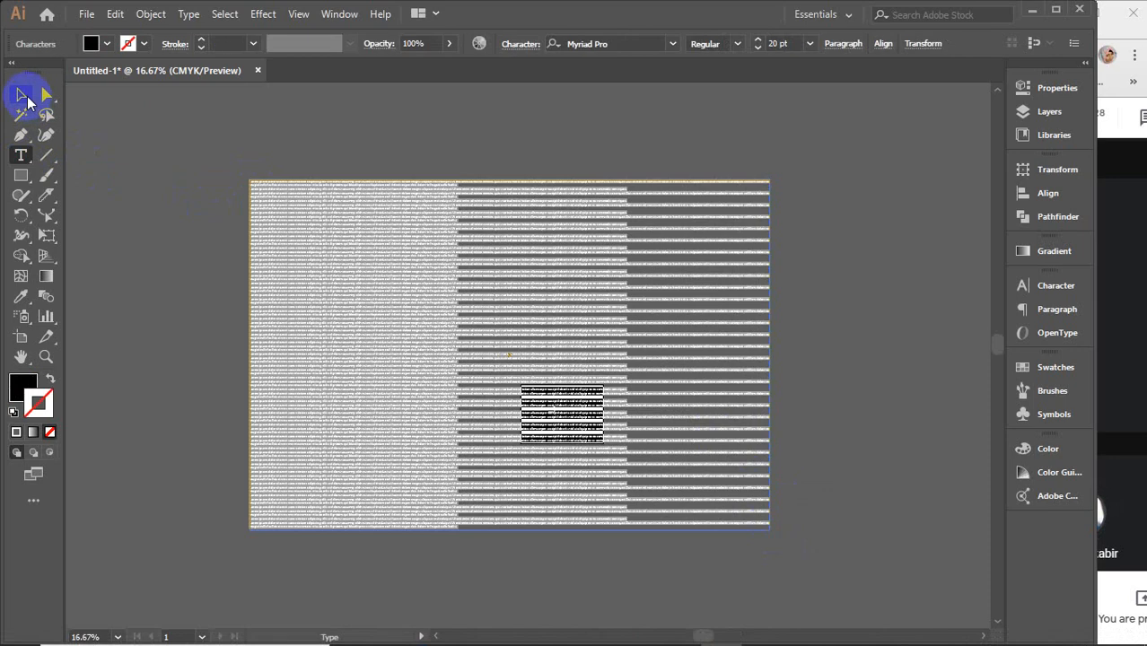
{"action": "left_click", "coordinate": [21, 95]}
Step: Delete the lower portion of the placeholder text, keeping only the lines along the frame's upper edge
{"action": "left_click", "coordinate": [21, 155]}
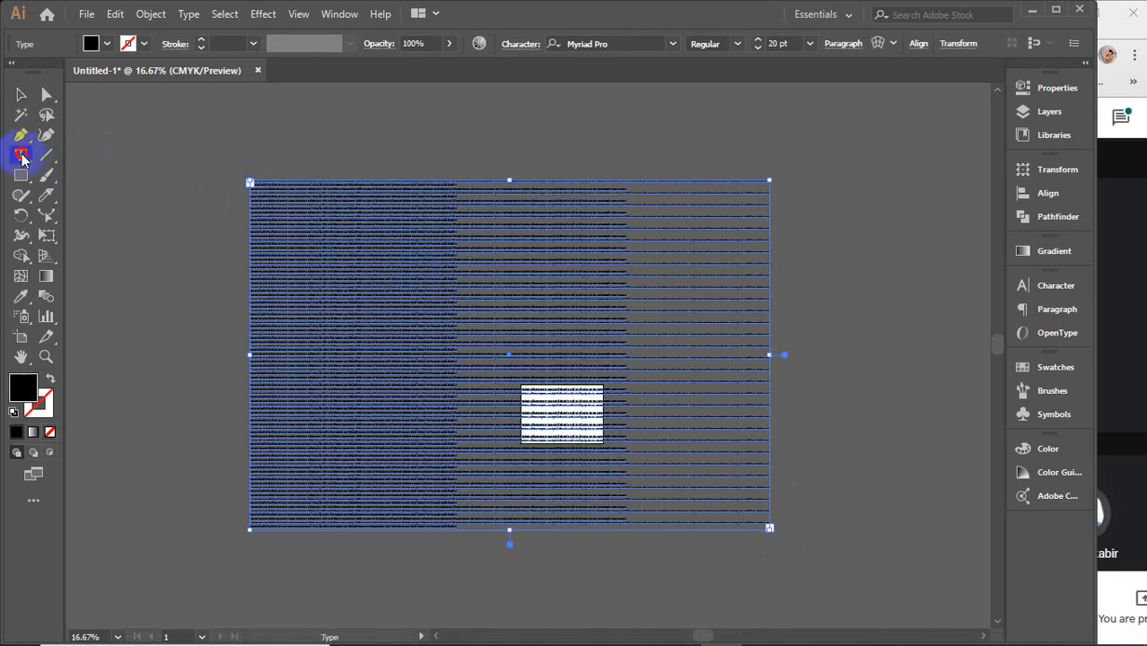
{"action": "left_click_drag", "start_coordinate": [405, 251], "coordinate": [738, 542]}
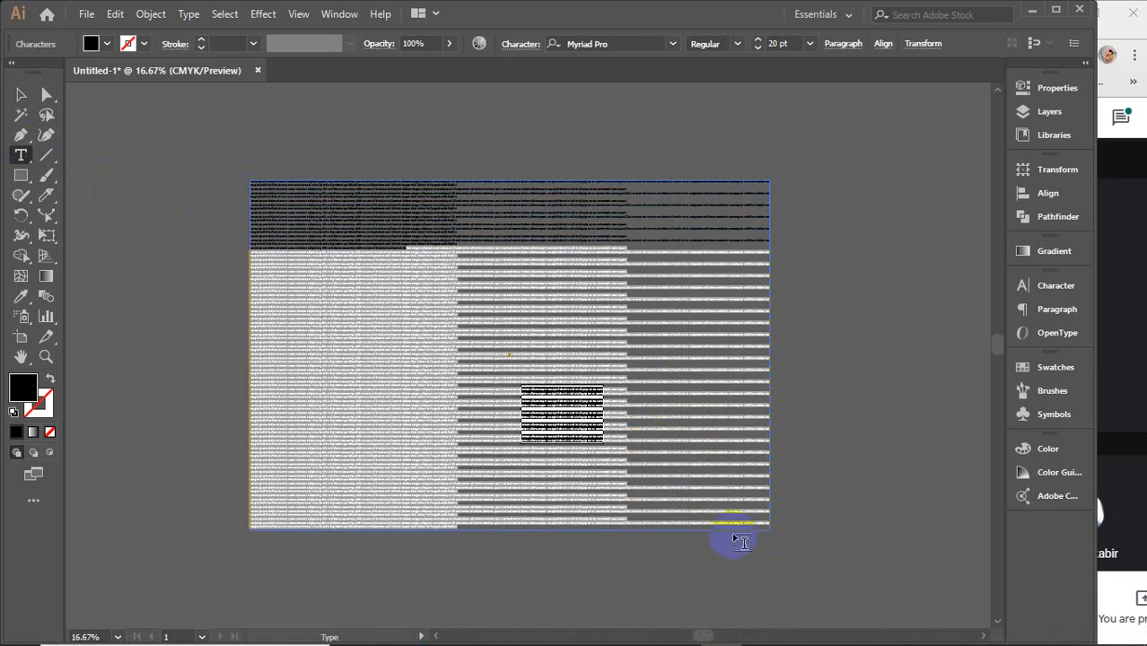
{"action": "key", "text": "BackSpace"}
{"action": "left_click", "coordinate": [20, 95]}
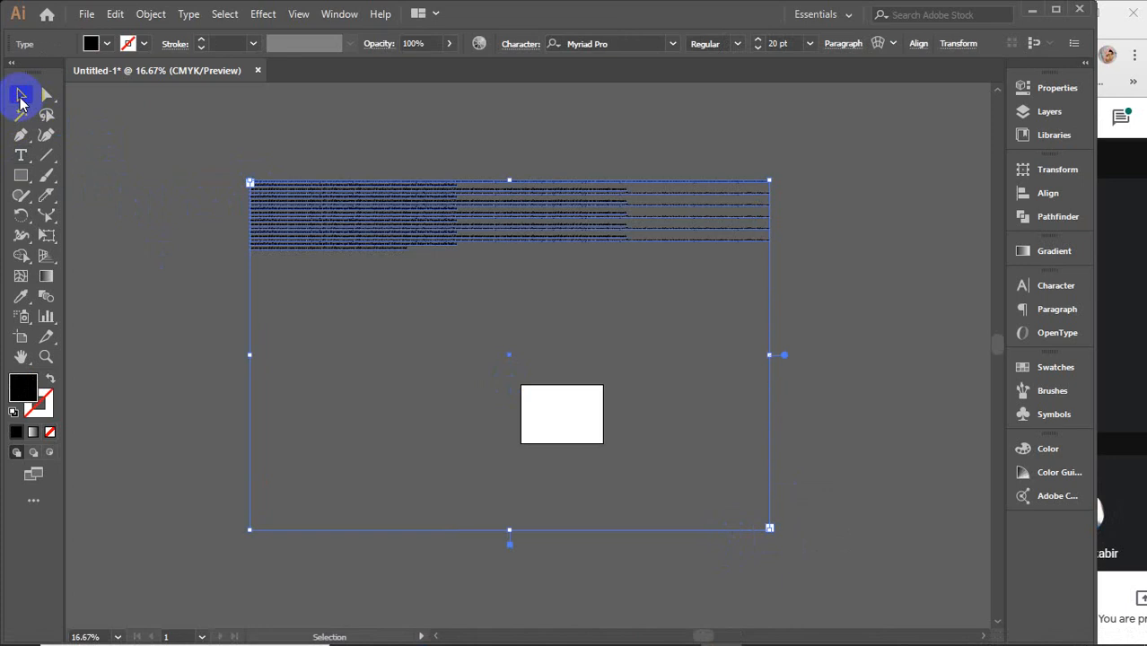
Step: Set the placeholder text's font size to 50 pt
{"action": "left_click", "coordinate": [781, 42]}
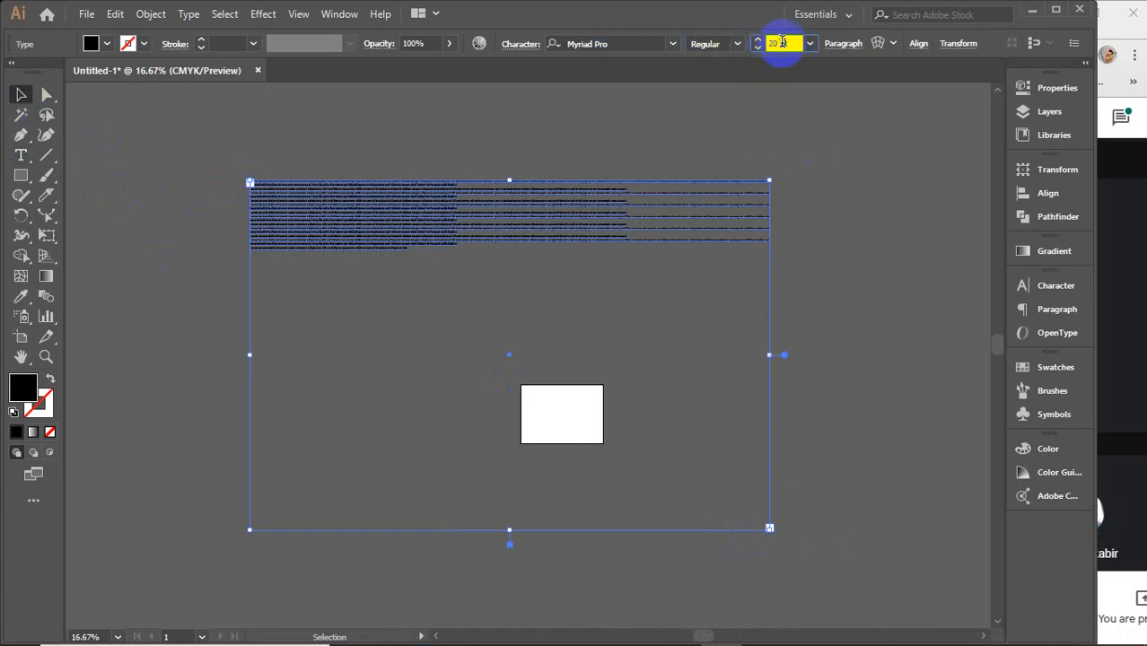
{"action": "scroll", "coordinate": [782, 42], "scroll_direction": "up", "scroll_amount": 18}
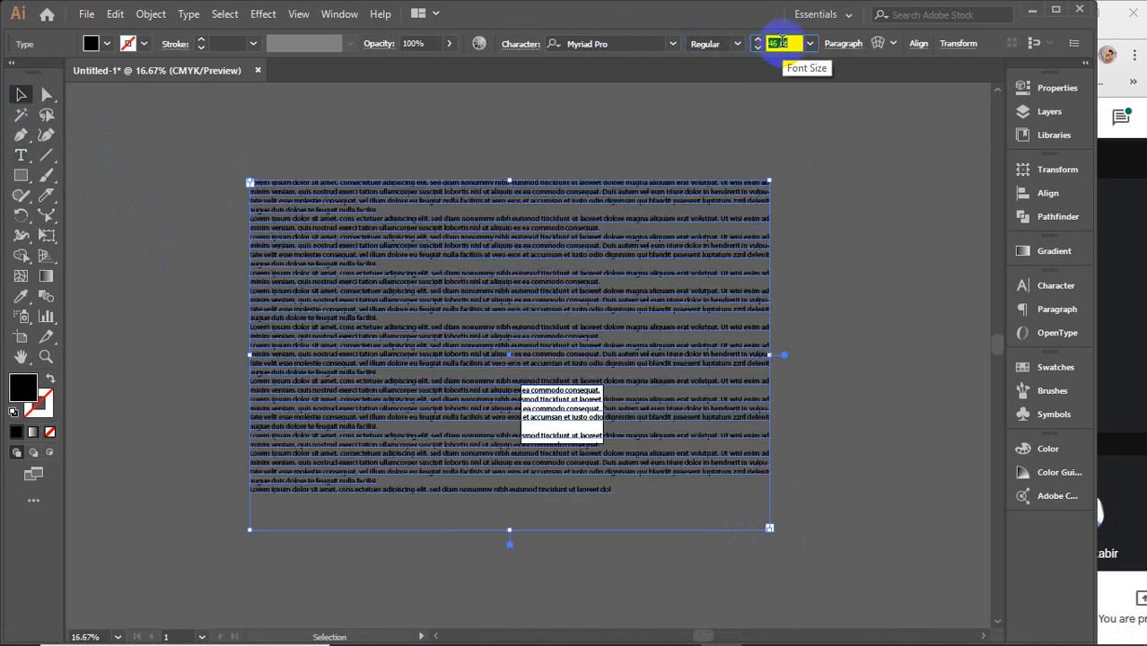
{"action": "scroll", "coordinate": [783, 42], "scroll_direction": "up", "scroll_amount": 1}
{"action": "left_click", "coordinate": [17, 96]}
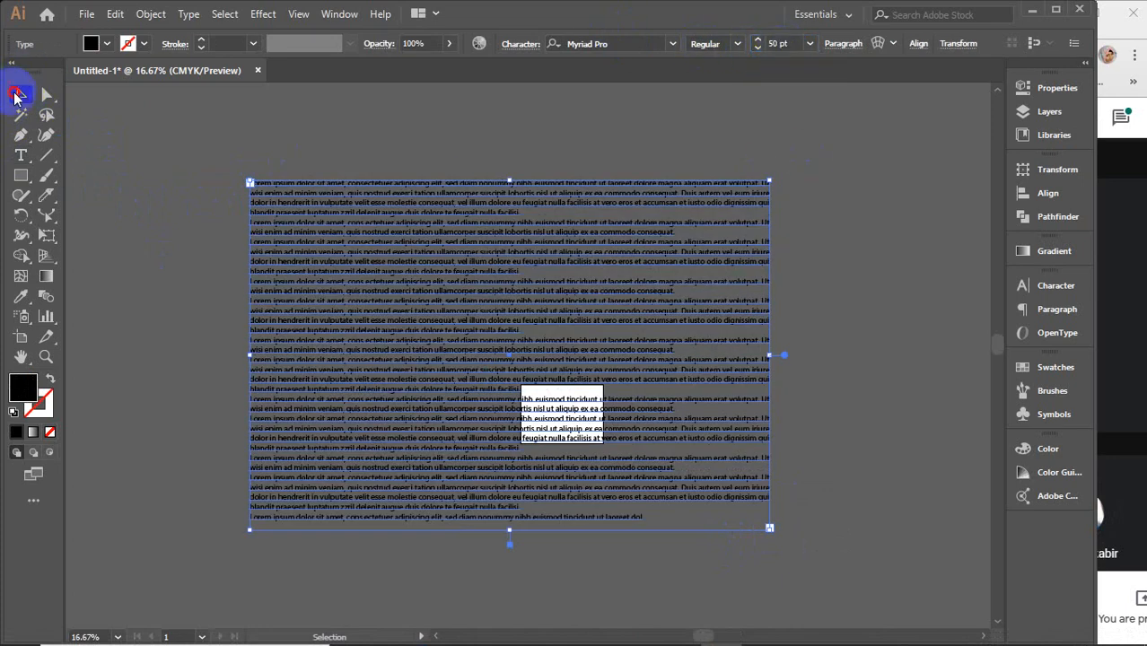
Step: Move the text block off the artboard to the empty canvas area left of it
{"action": "scroll", "coordinate": [543, 306], "scroll_direction": "down", "scroll_amount": 2}
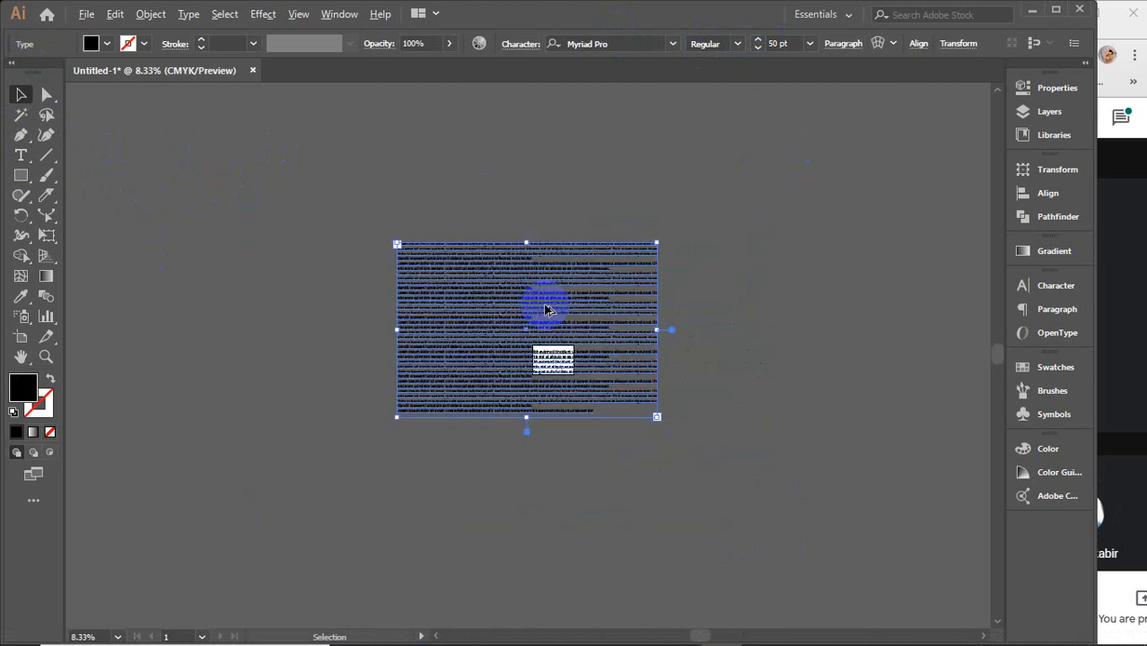
{"action": "left_click_drag", "start_coordinate": [545, 307], "coordinate": [768, 333]}
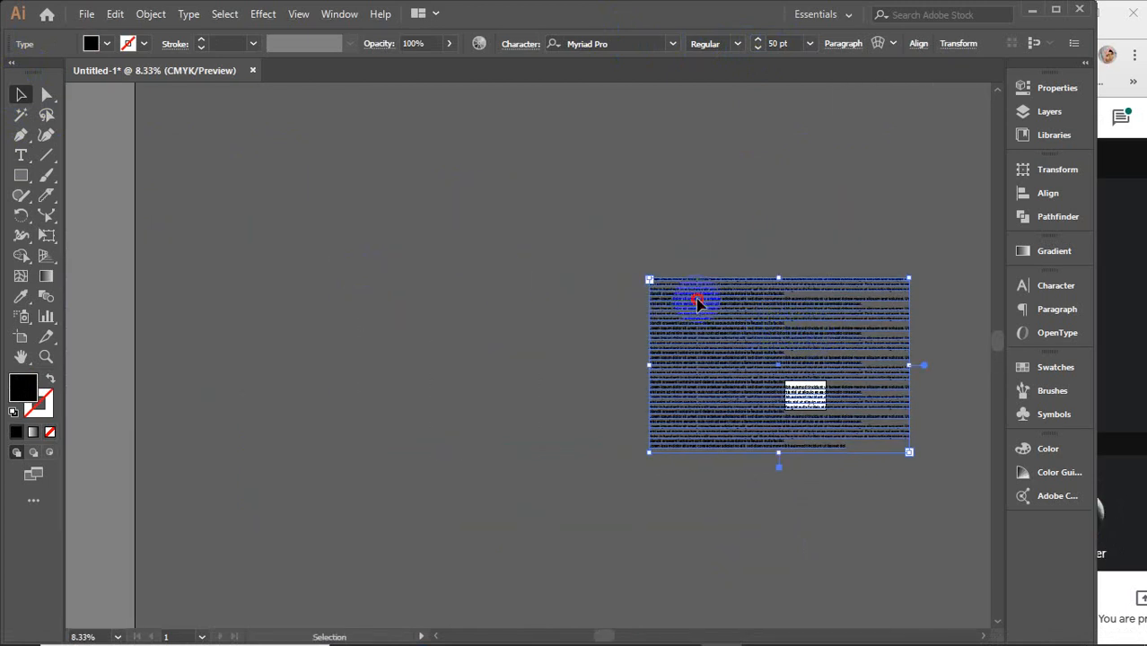
{"action": "left_click_drag", "start_coordinate": [697, 304], "coordinate": [366, 282]}
{"action": "scroll", "coordinate": [367, 321], "scroll_direction": "up", "scroll_amount": 2}
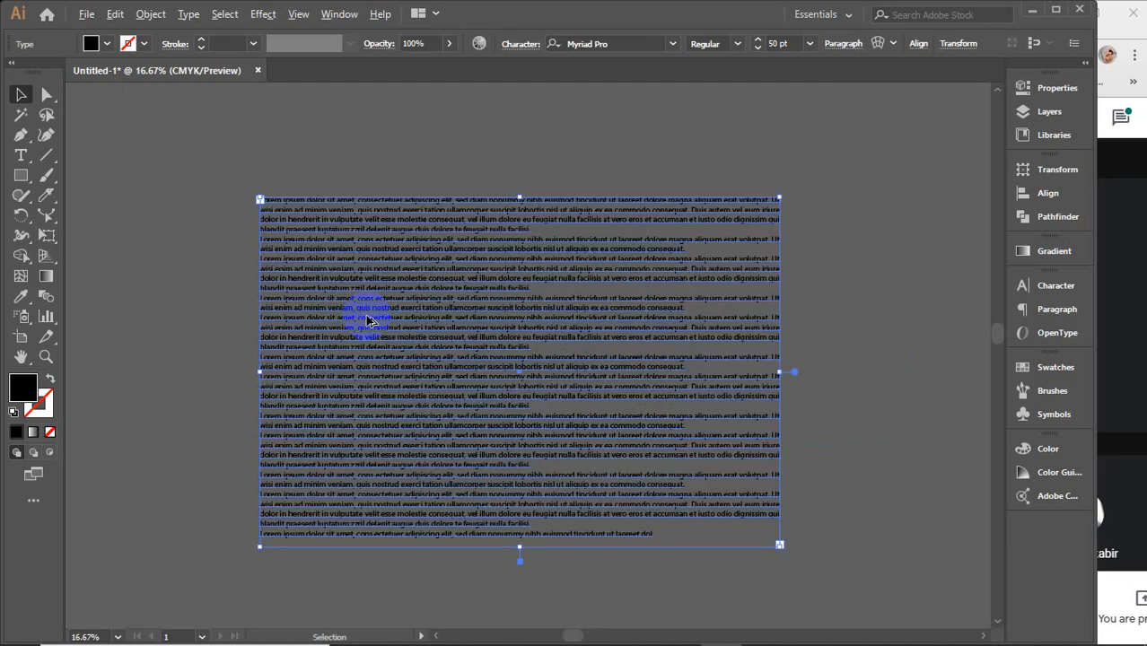
Step: Convert the text block to vector shapes with Create Outlines, inspect the result, and undo the conversion
{"action": "right_click", "coordinate": [409, 258]}
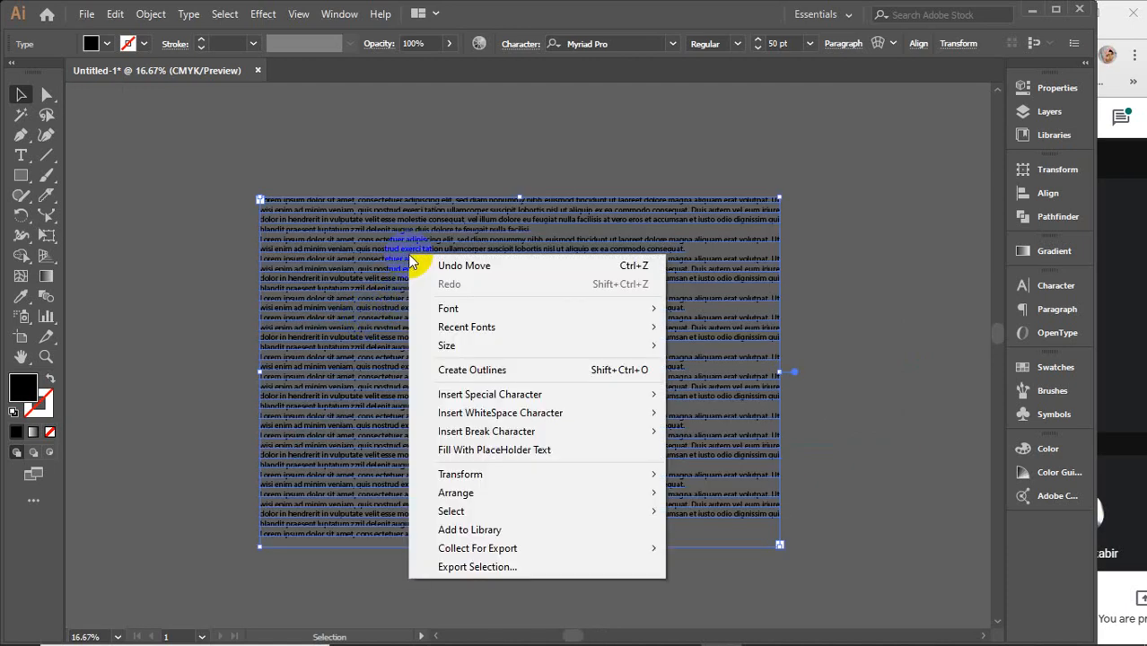
{"action": "left_click", "coordinate": [534, 370]}
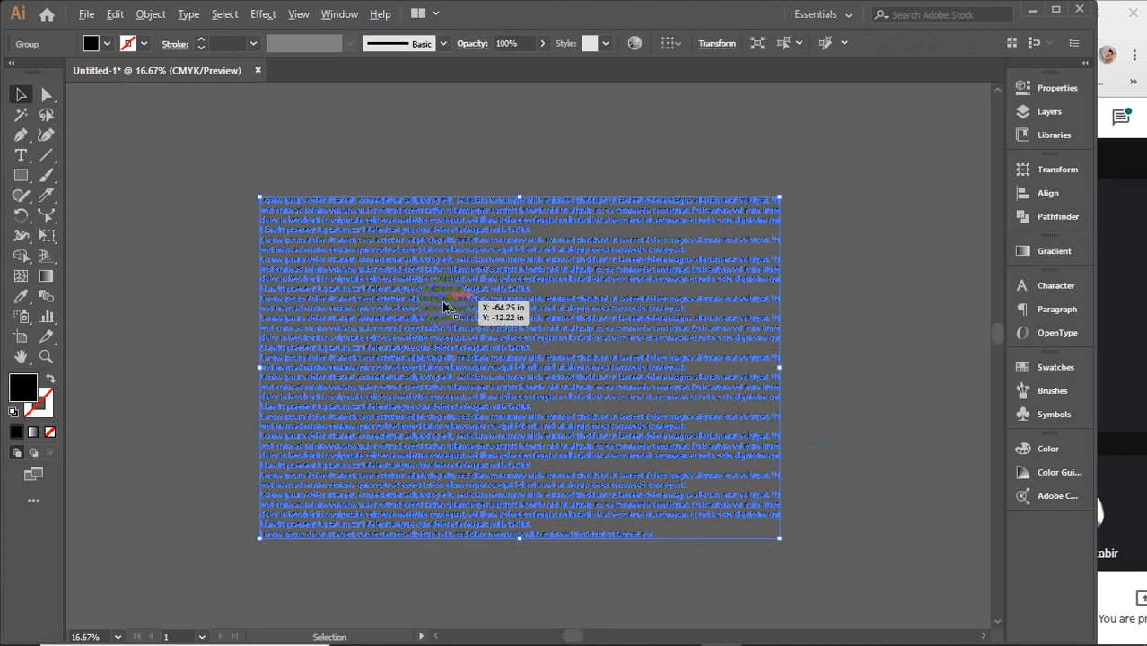
{"action": "scroll", "coordinate": [443, 303], "scroll_direction": "up", "scroll_amount": 3}
{"action": "scroll", "coordinate": [444, 305], "scroll_direction": "down", "scroll_amount": 3}
{"action": "key", "text": "ctrl+z"}
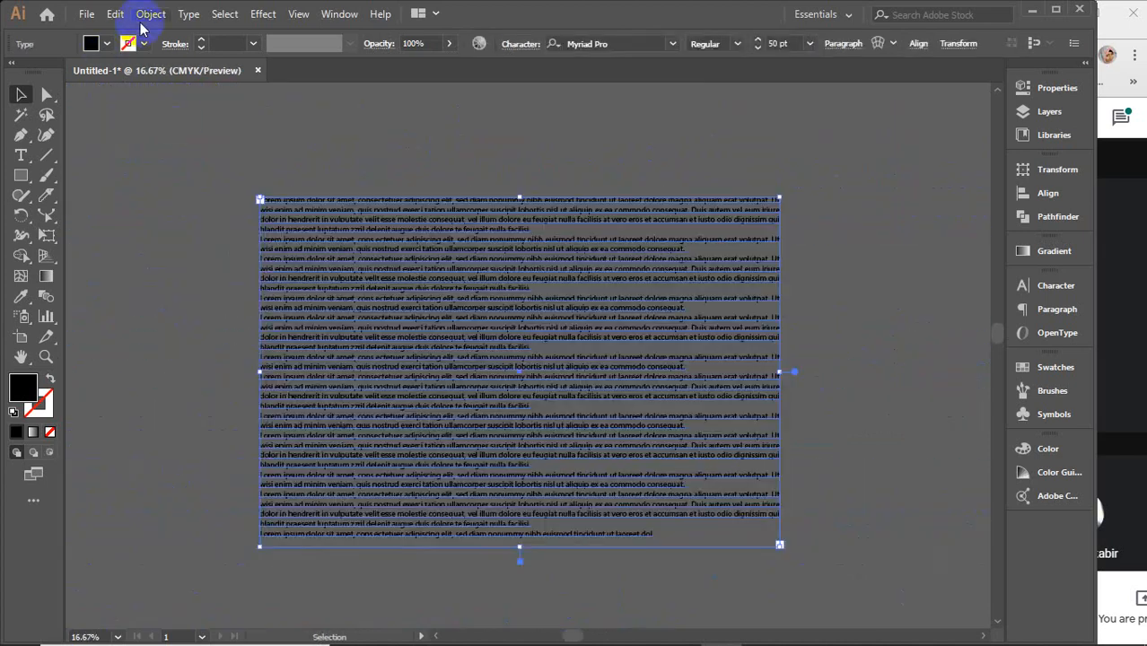
Step: Expand the text block with Object and Fill enabled, and undo the expansion
{"action": "left_click", "coordinate": [151, 14]}
{"action": "left_click", "coordinate": [222, 209]}
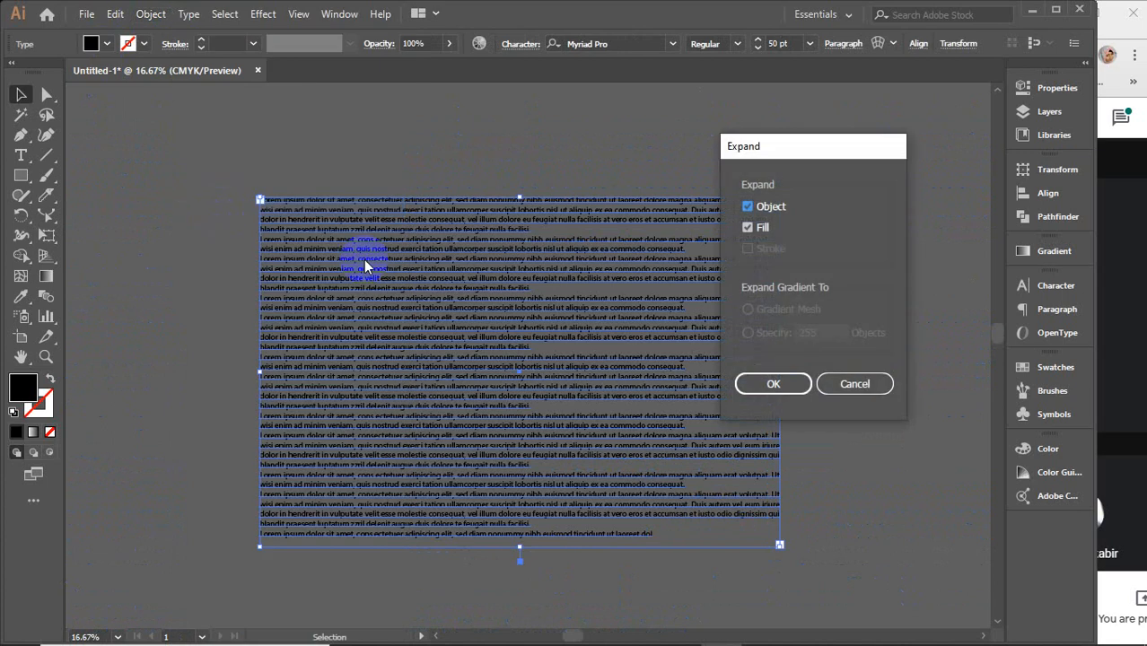
{"action": "left_click", "coordinate": [763, 384]}
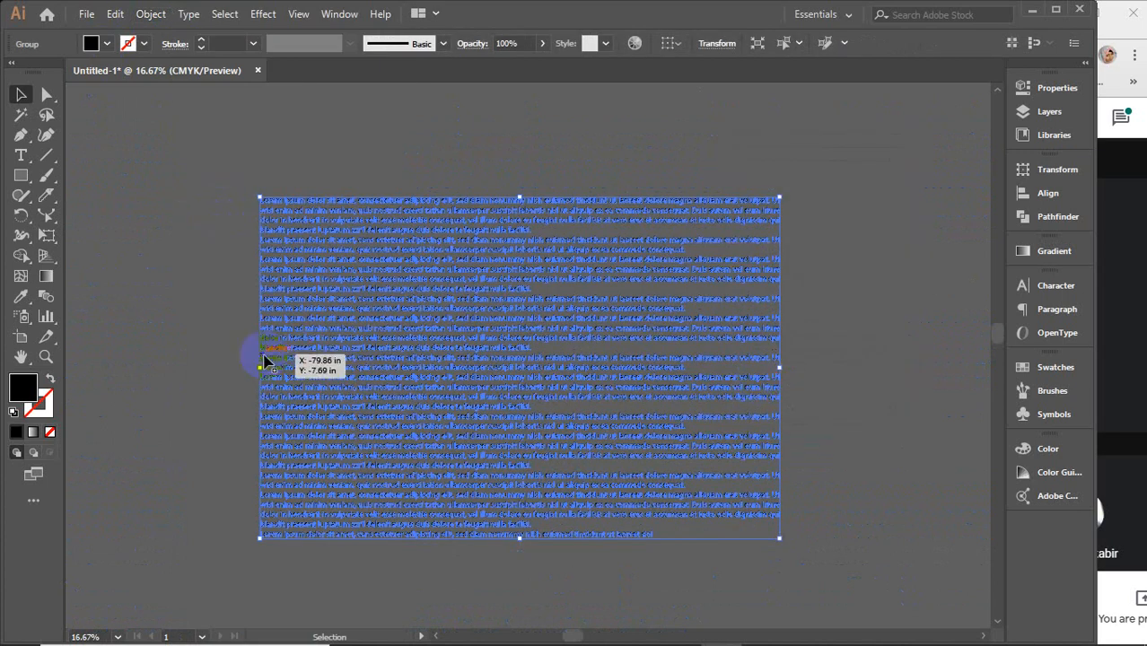
{"action": "key", "text": "ctrl+z"}
{"action": "right_click", "coordinate": [371, 242]}
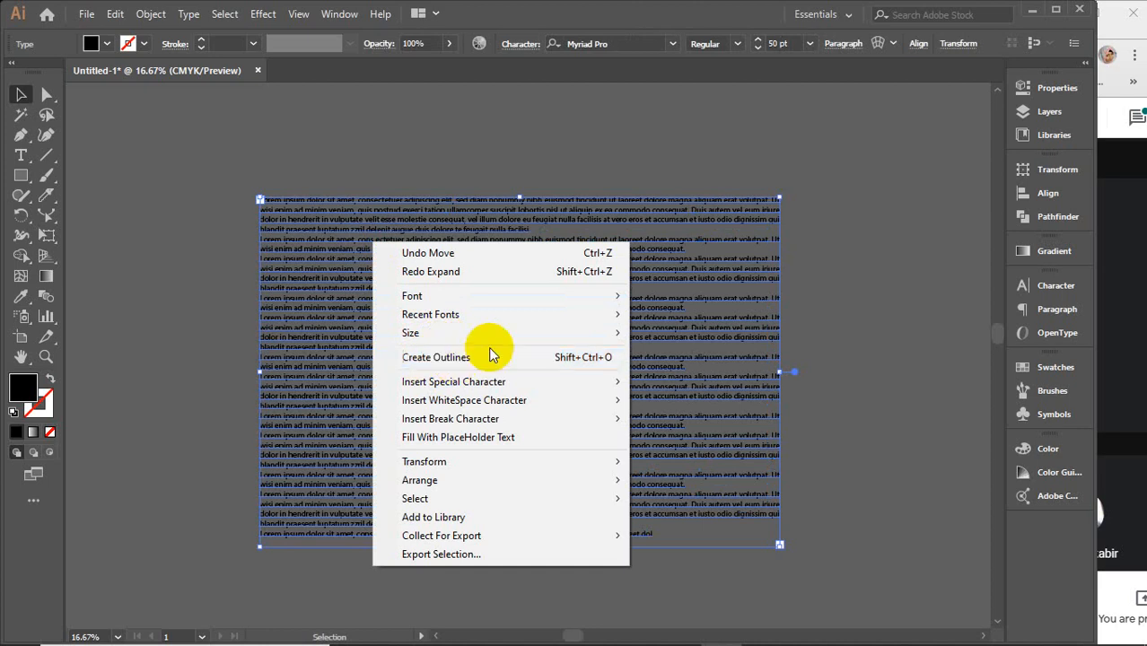
{"action": "left_click", "coordinate": [845, 332]}
{"action": "left_click", "coordinate": [160, 22]}
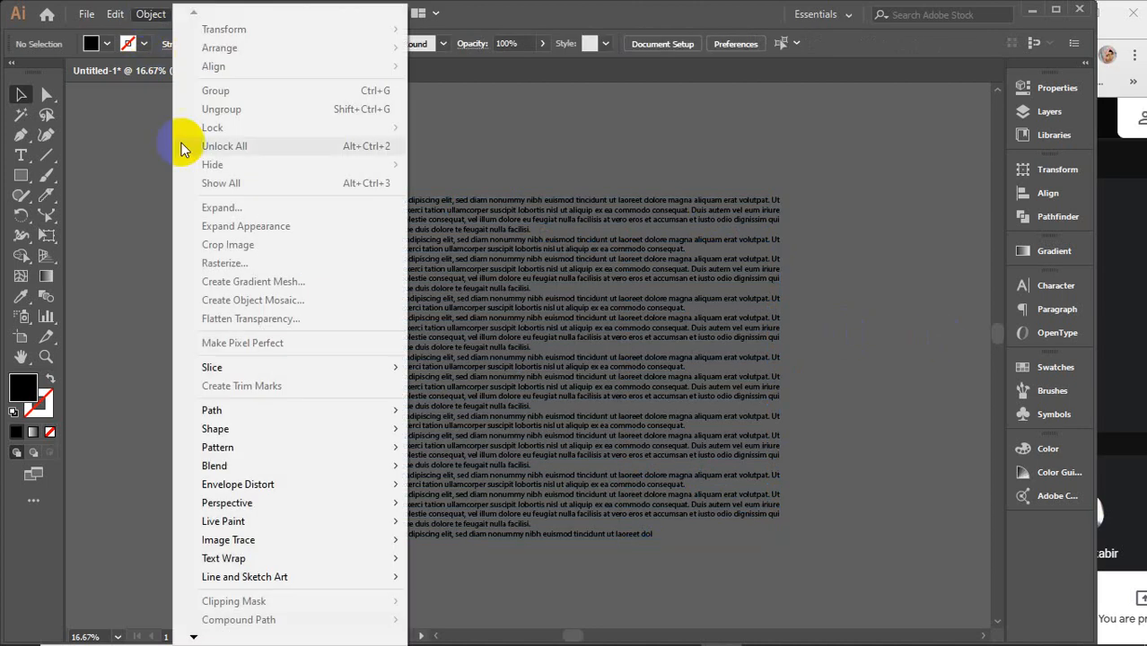
{"action": "left_click", "coordinate": [509, 158]}
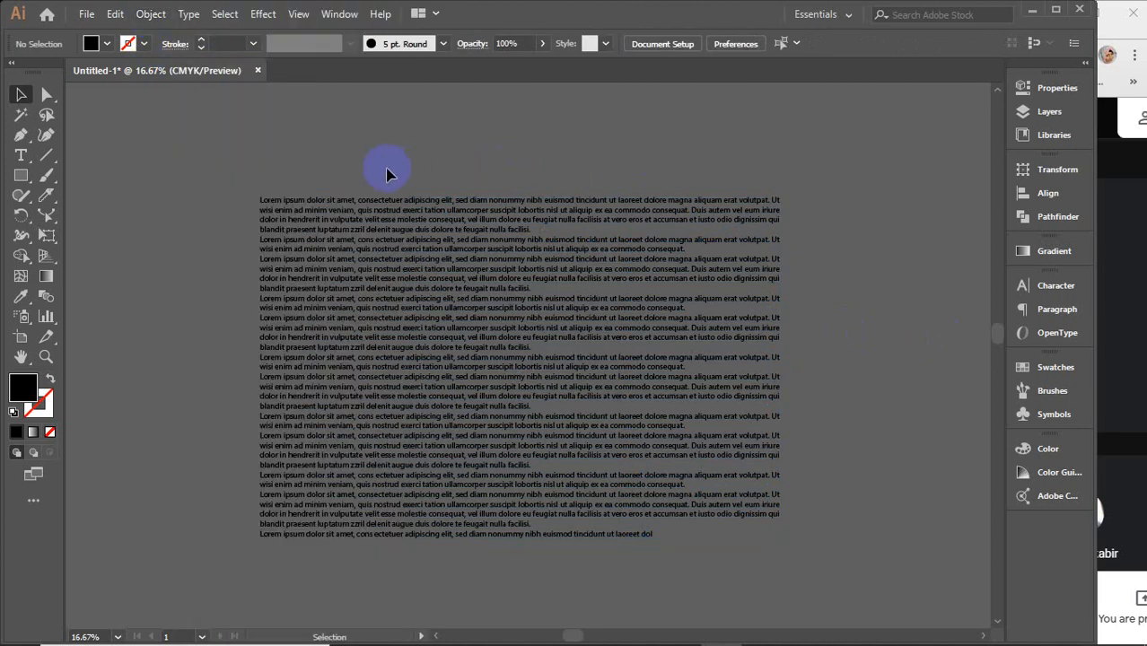
Step: Delete the placeholder text block to leave this canvas area empty
{"action": "left_click_drag", "start_coordinate": [616, 581], "coordinate": [616, 564]}
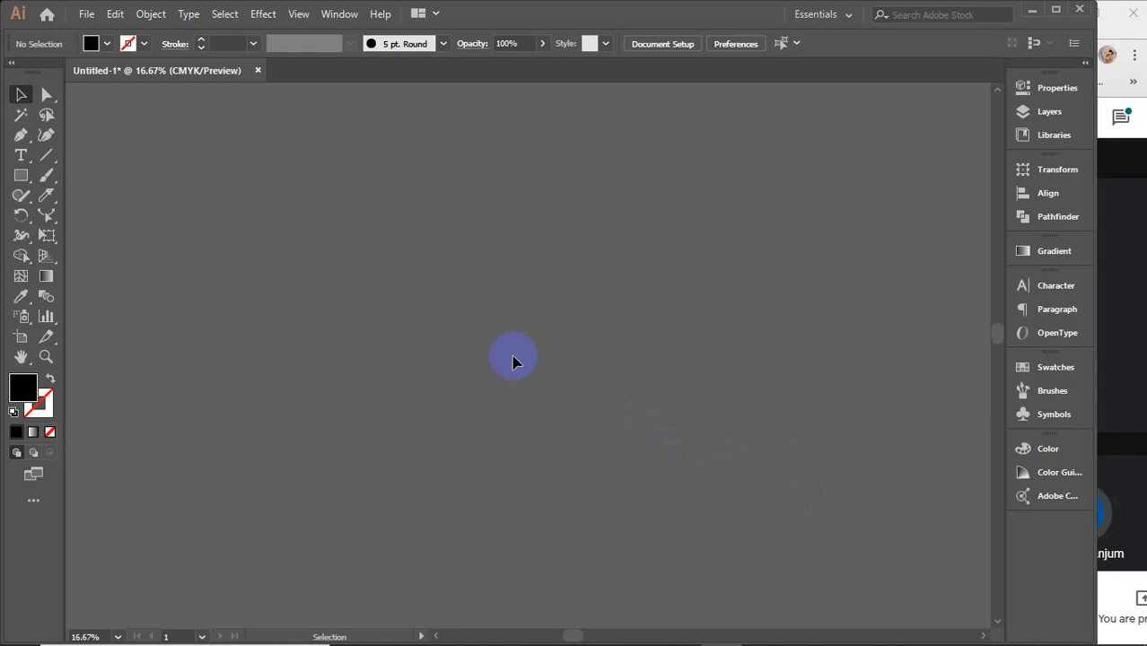
{"action": "left_click", "coordinate": [1123, 341]}
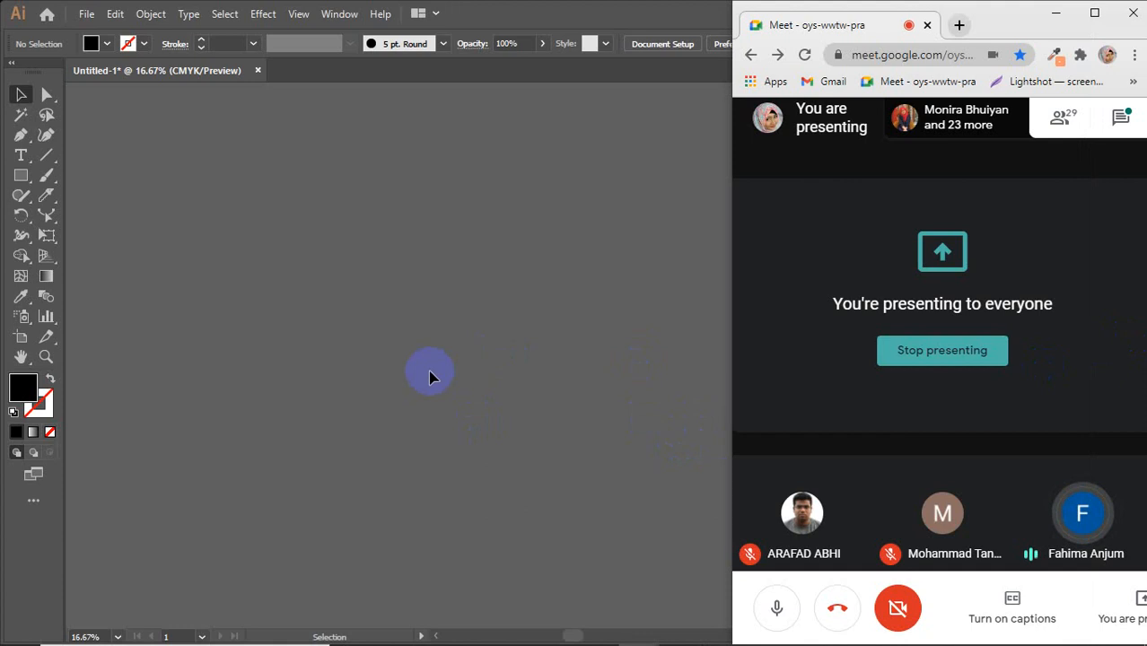
Step: Display the perspective grid over the artboard with the Perspective Grid Tool
{"action": "left_click", "coordinate": [48, 259]}
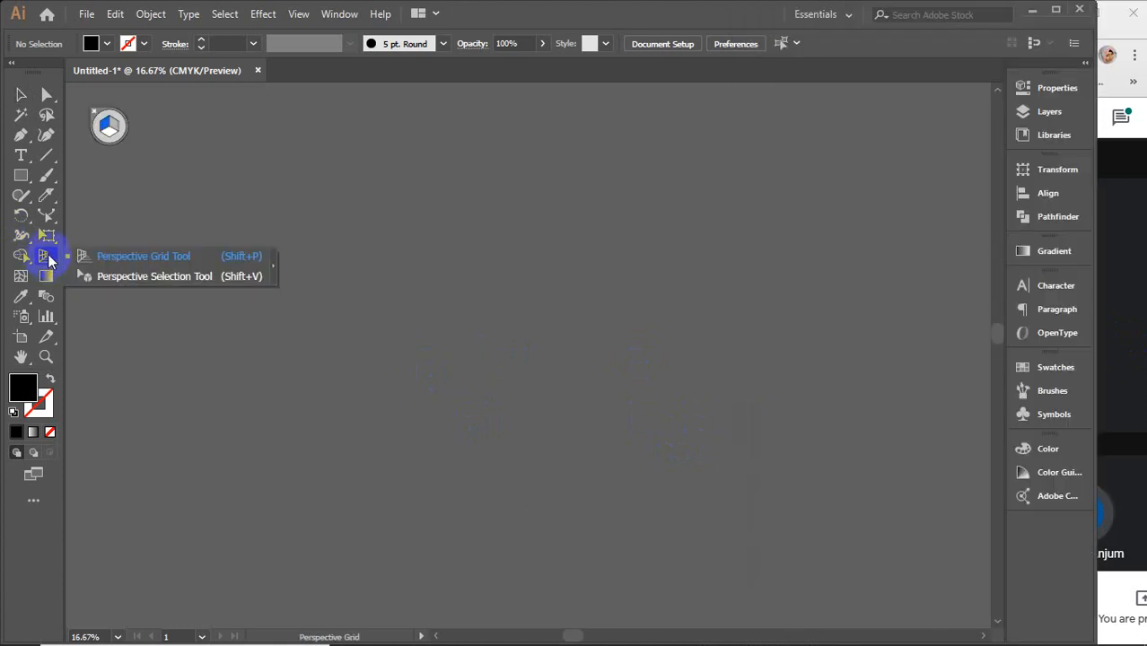
{"action": "left_click", "coordinate": [98, 257]}
{"action": "scroll", "coordinate": [479, 310], "scroll_direction": "down", "scroll_amount": 5}
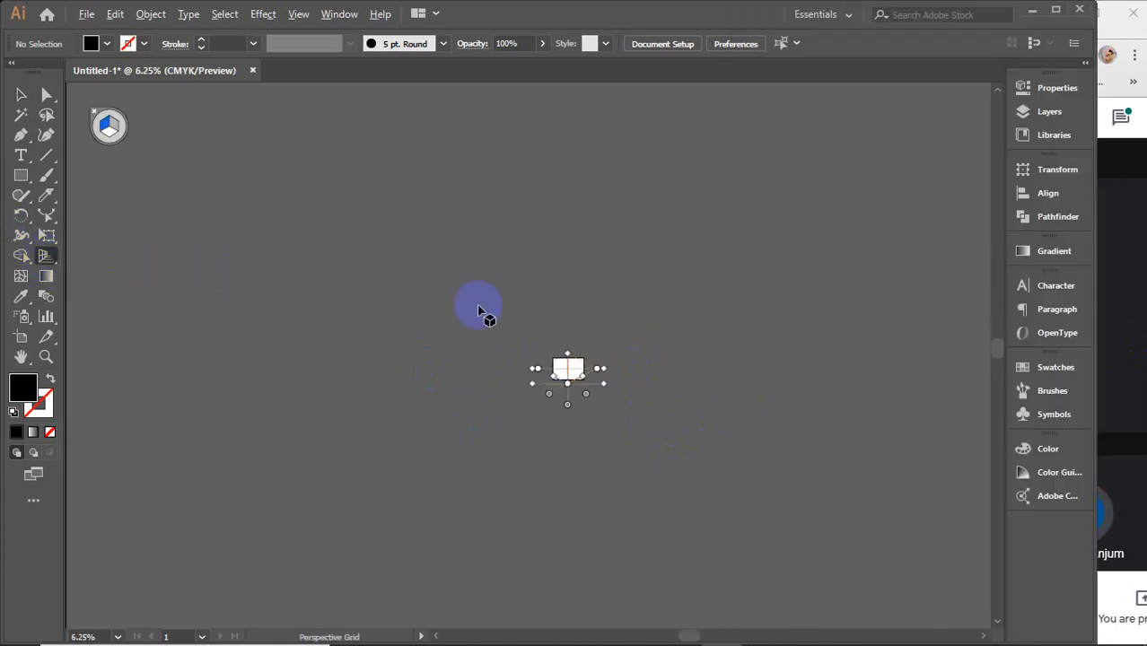
{"action": "scroll", "coordinate": [546, 361], "scroll_direction": "up", "scroll_amount": 3}
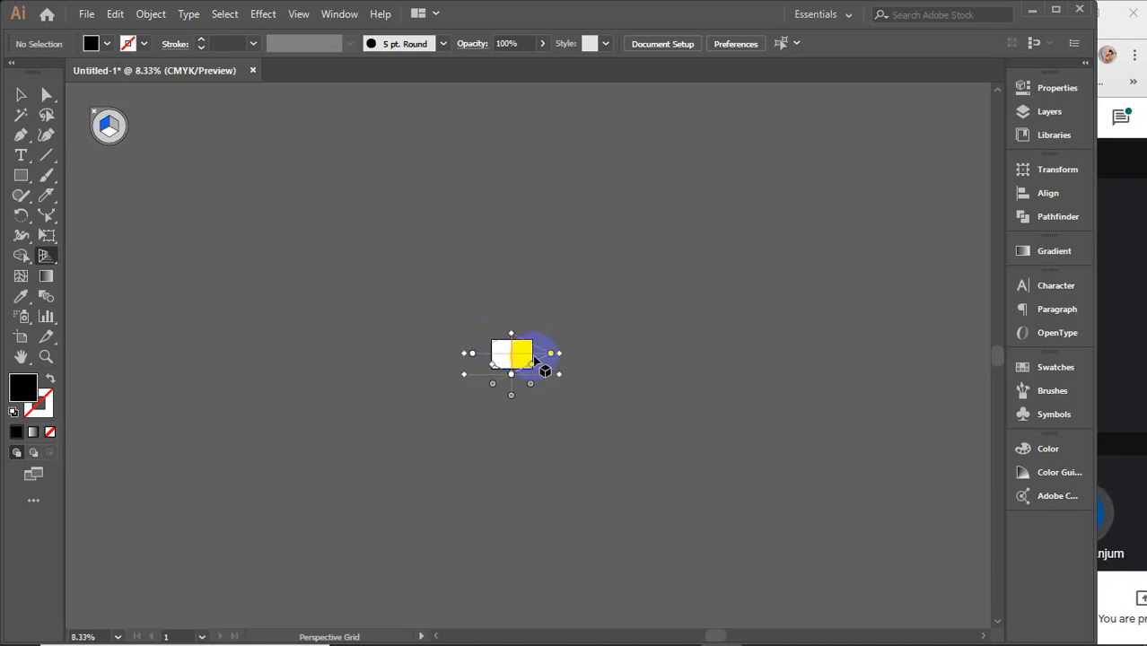
{"action": "scroll", "coordinate": [545, 363], "scroll_direction": "up", "scroll_amount": 4}
Step: Activate the Perspective Selection Tool, hide the perspective grid, and return to the Selection tool
{"action": "left_click_drag", "start_coordinate": [47, 260], "coordinate": [130, 262]}
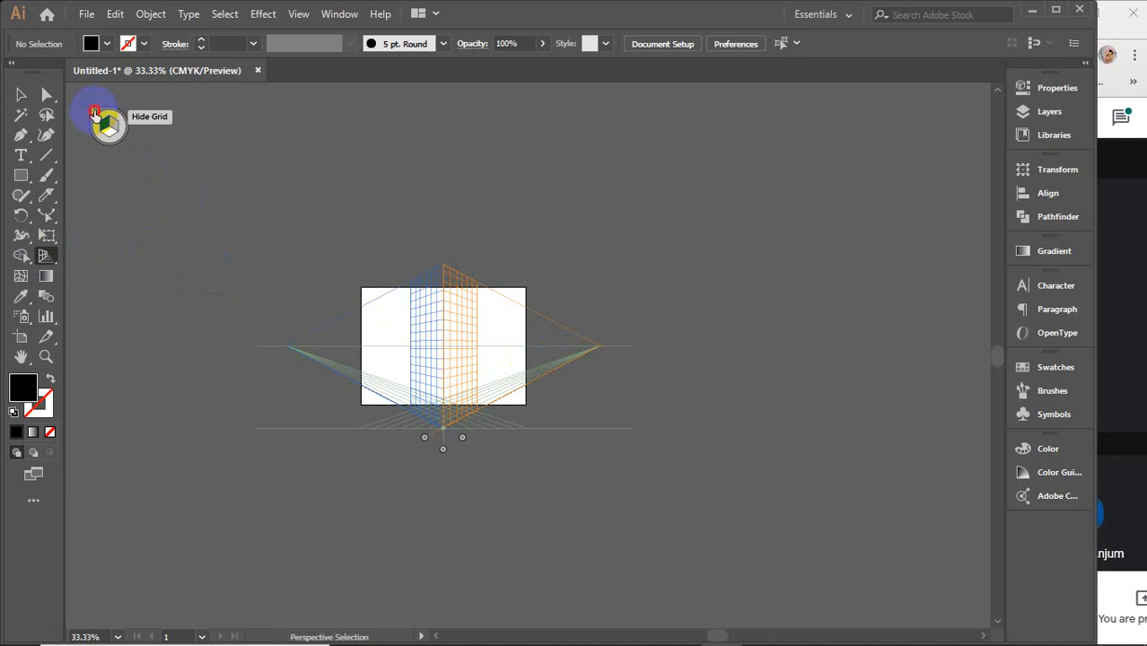
{"action": "left_click", "coordinate": [94, 115]}
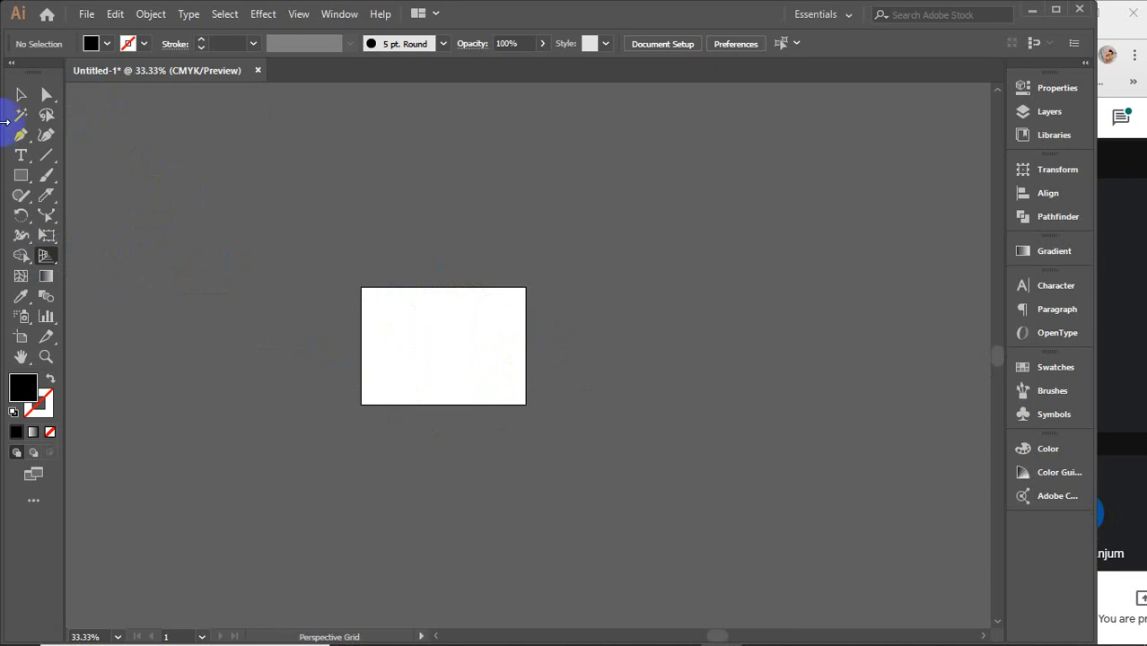
{"action": "left_click", "coordinate": [21, 94]}
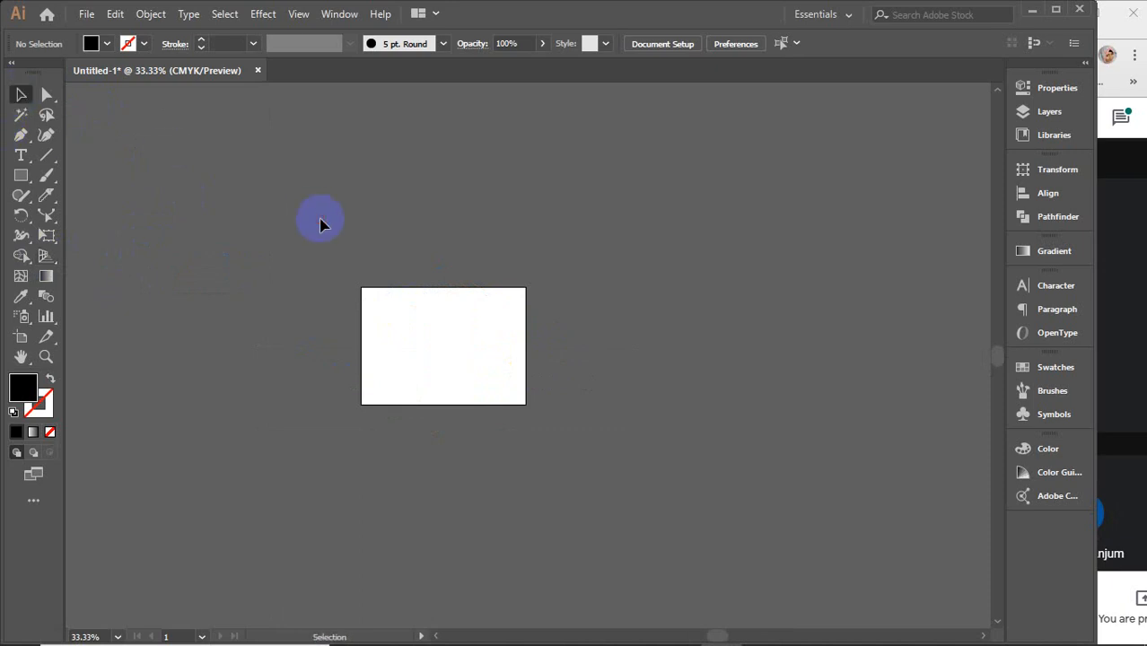
{"action": "scroll", "coordinate": [361, 285], "scroll_direction": "down", "scroll_amount": 1}
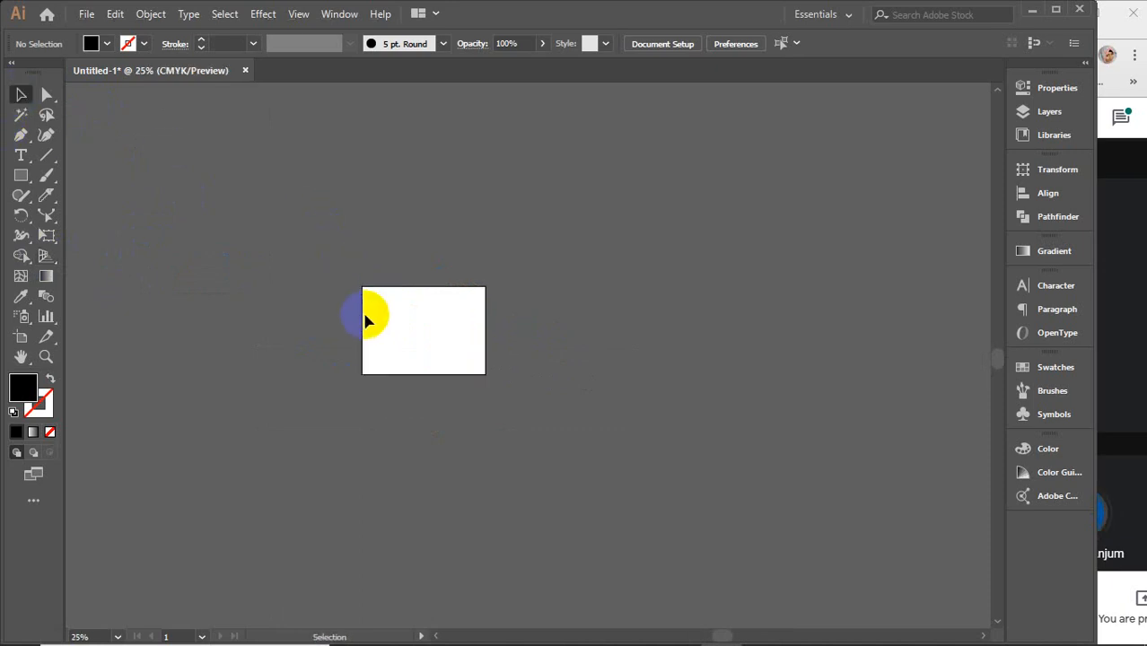
Step: Switch to the Chrome window with the rotate logo search and open Google Sheets from the Google apps there
{"action": "mouse_move", "coordinate": [558, 642]}
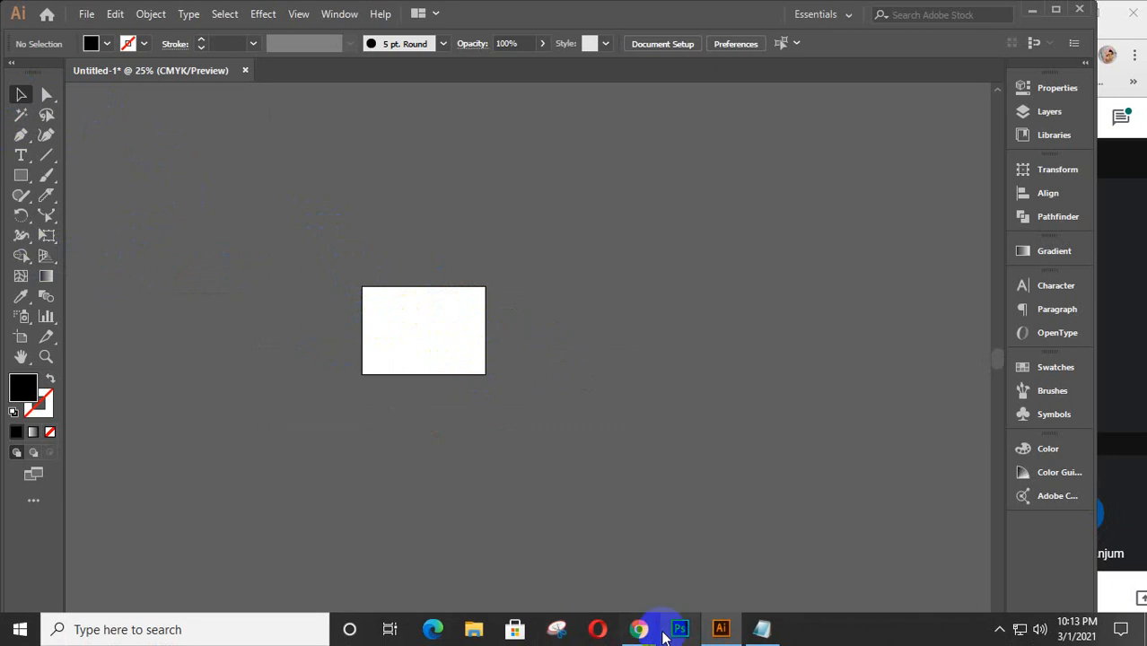
{"action": "mouse_move", "coordinate": [638, 639]}
{"action": "left_click", "coordinate": [653, 576]}
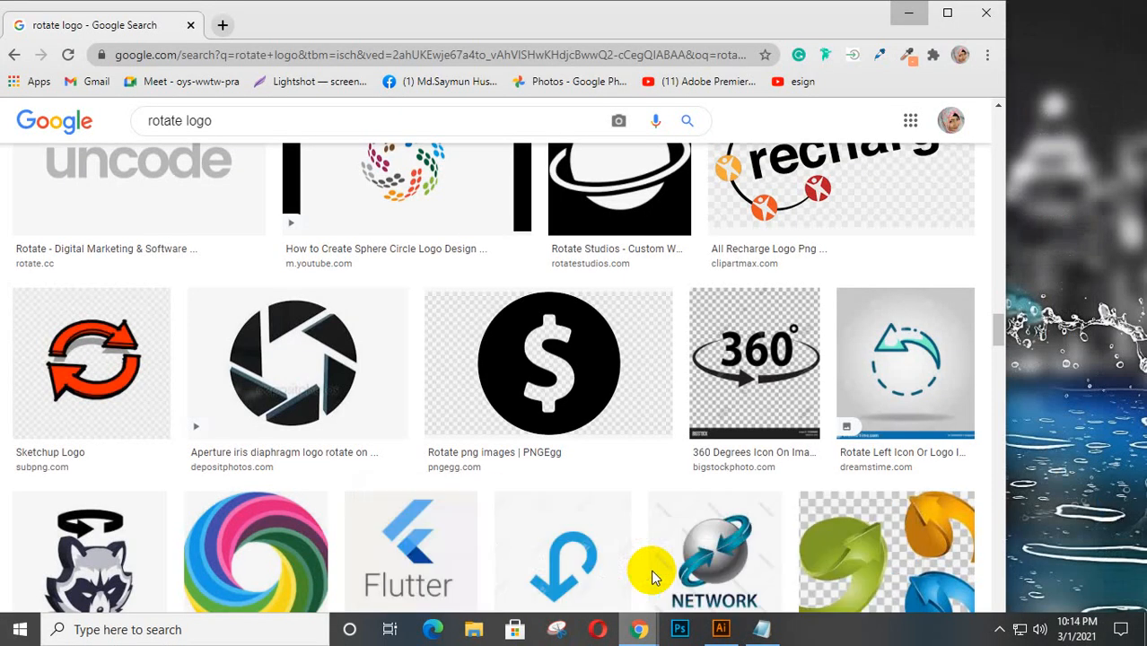
{"action": "left_click", "coordinate": [224, 27]}
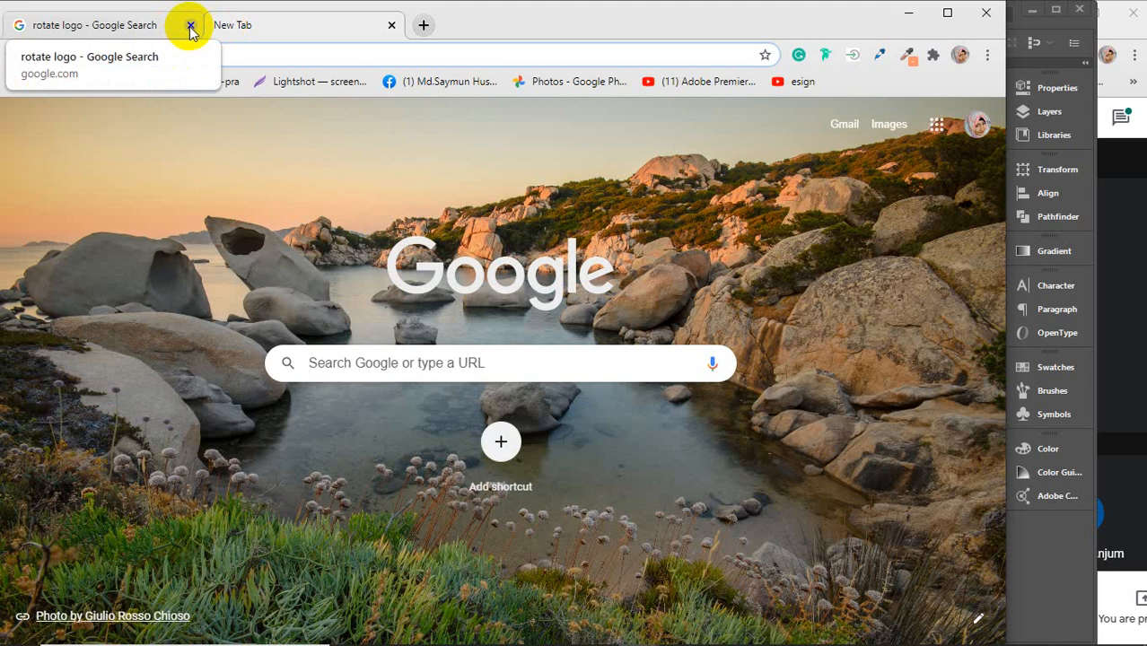
{"action": "left_click", "coordinate": [391, 25]}
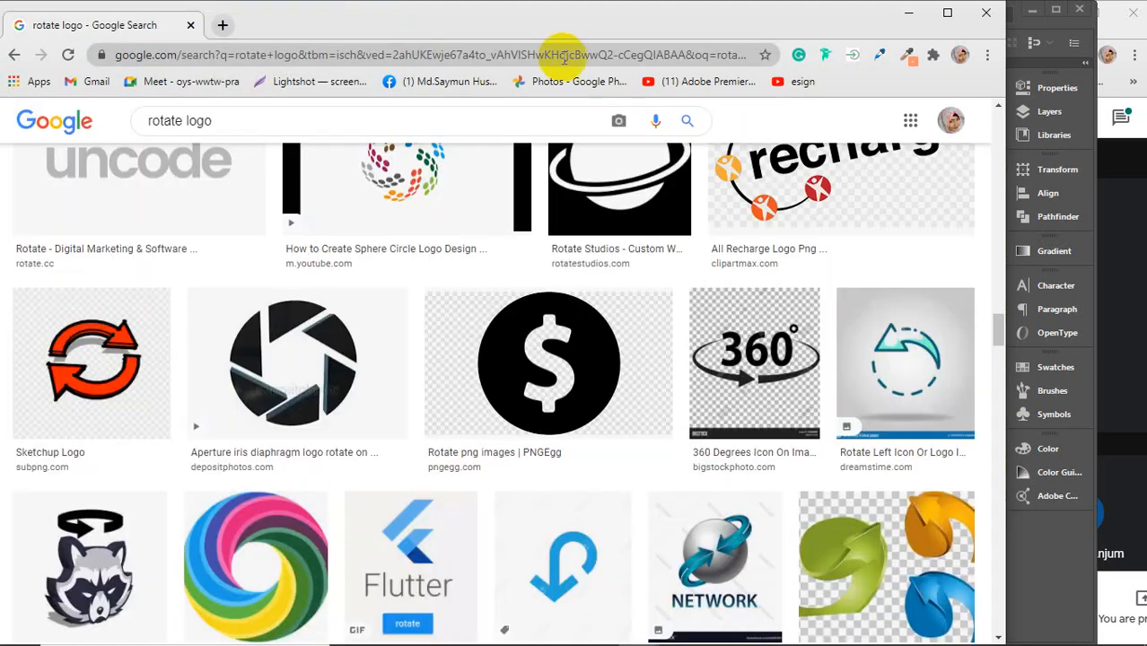
{"action": "left_click", "coordinate": [910, 121]}
{"action": "left_click", "coordinate": [832, 276]}
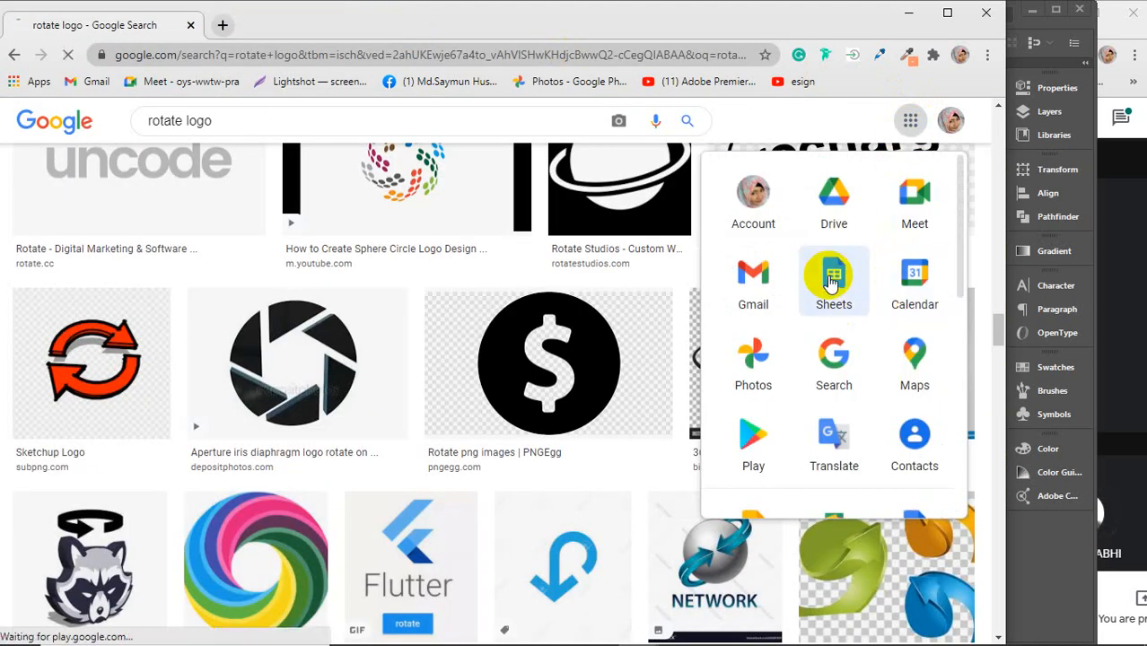
Step: Close Illustrator without saving the changes to Untitled-1
{"action": "left_click", "coordinate": [1072, 10]}
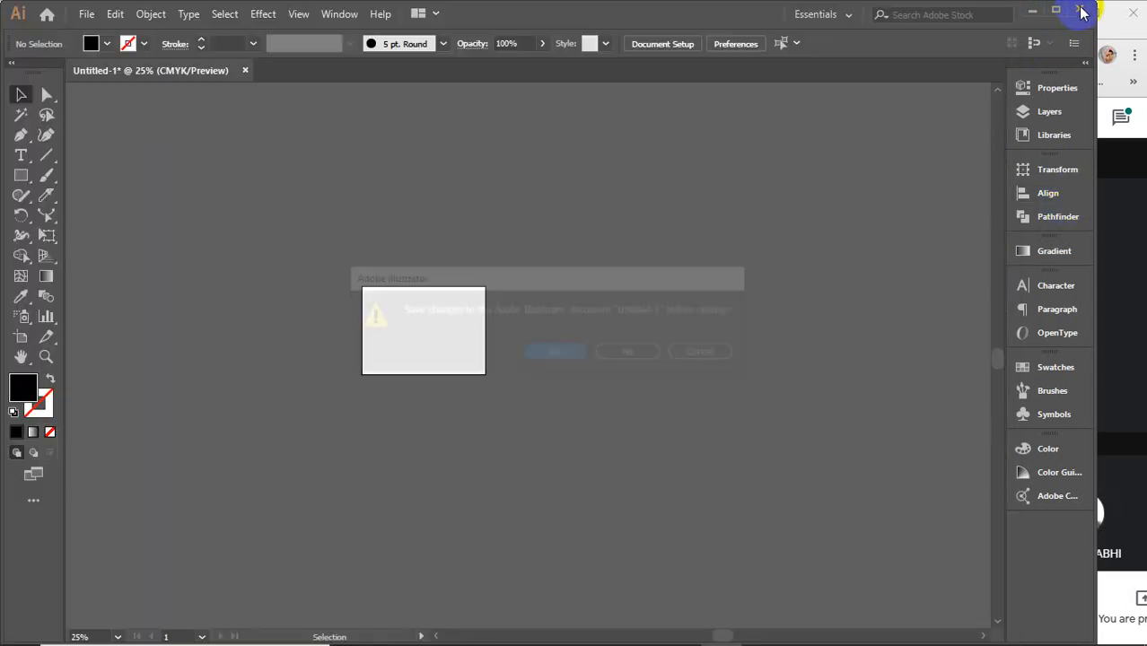
{"action": "left_click", "coordinate": [648, 350]}
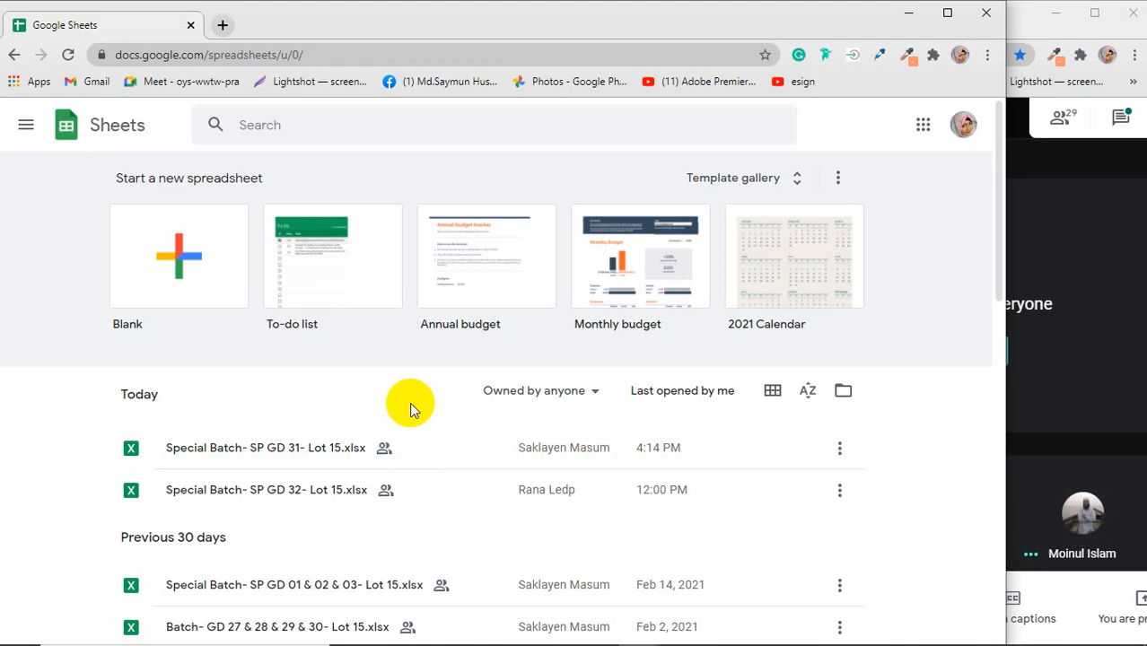
Step: Show the hidden system tray icons
{"action": "left_click", "coordinate": [997, 630]}
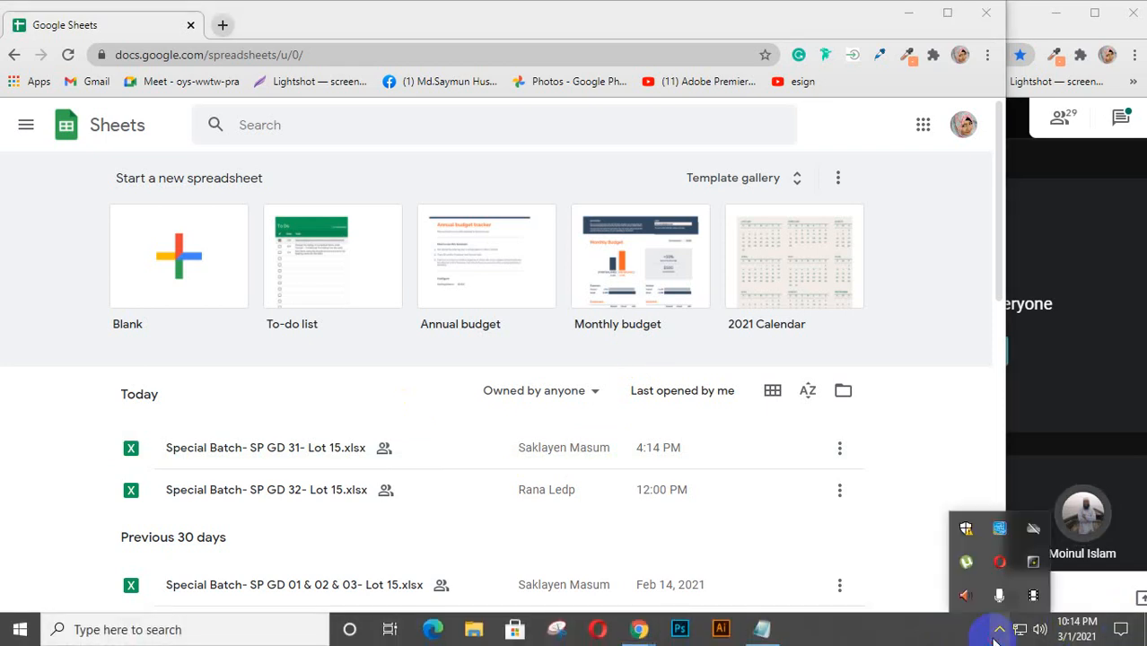